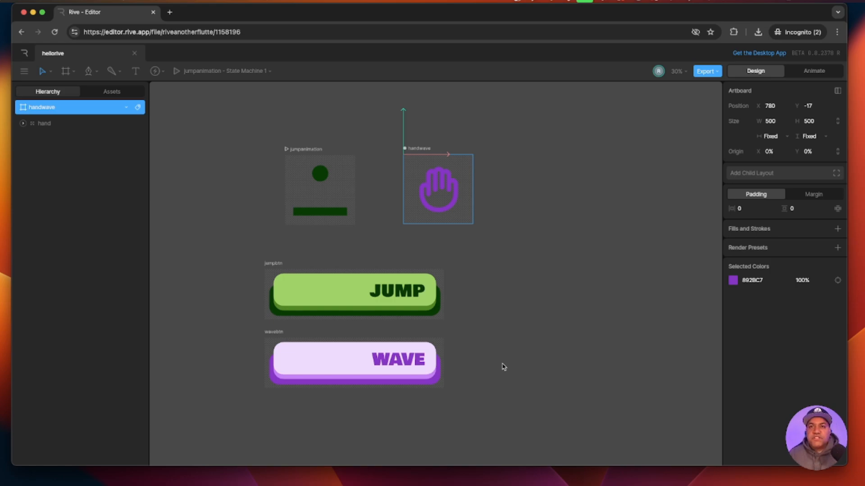
- Examine the jumpanimation, handwave, jumpbtn and wavebtn artboards on the canvas
{"action": "left_click_drag", "start_coordinate": [488, 397], "coordinate": [546, 380]}
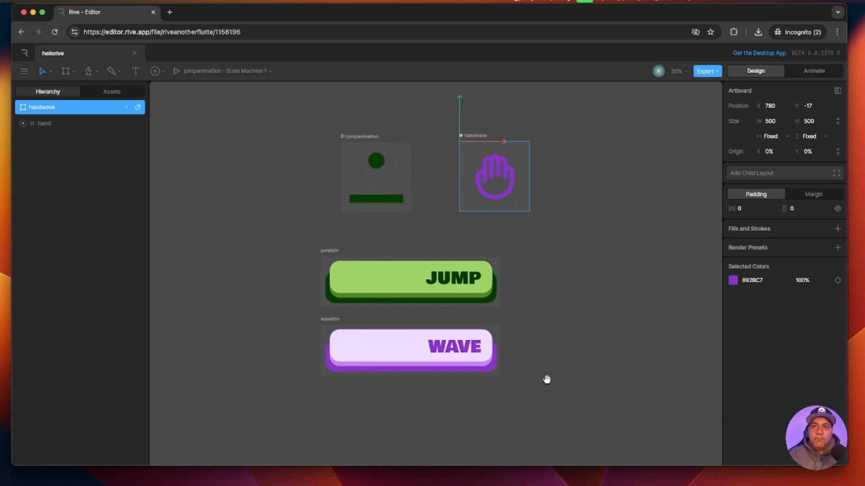
{"action": "scroll", "coordinate": [551, 387], "scroll_direction": "up", "scroll_amount": 5}
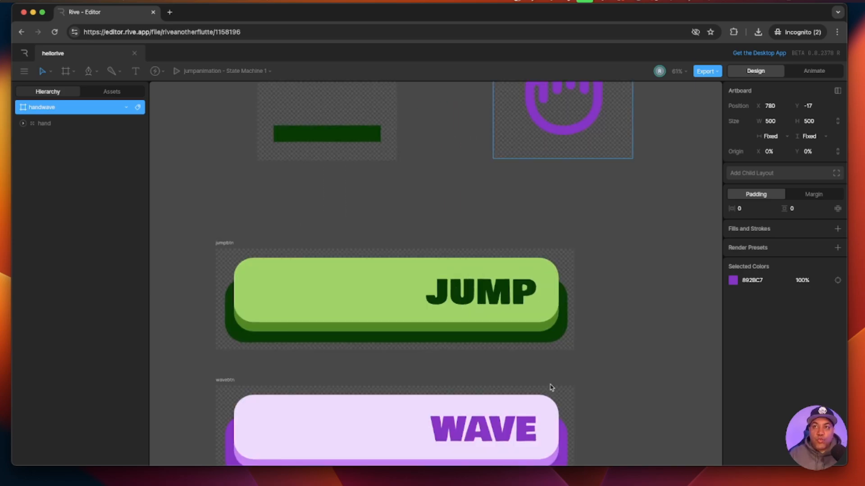
{"action": "mouse_move", "coordinate": [602, 380]}
{"action": "left_mouse_down"}
{"action": "mouse_move", "coordinate": [627, 287]}
{"action": "mouse_move", "coordinate": [605, 364]}
{"action": "left_mouse_up"}
{"action": "scroll", "coordinate": [611, 292], "scroll_direction": "up", "scroll_amount": 2}
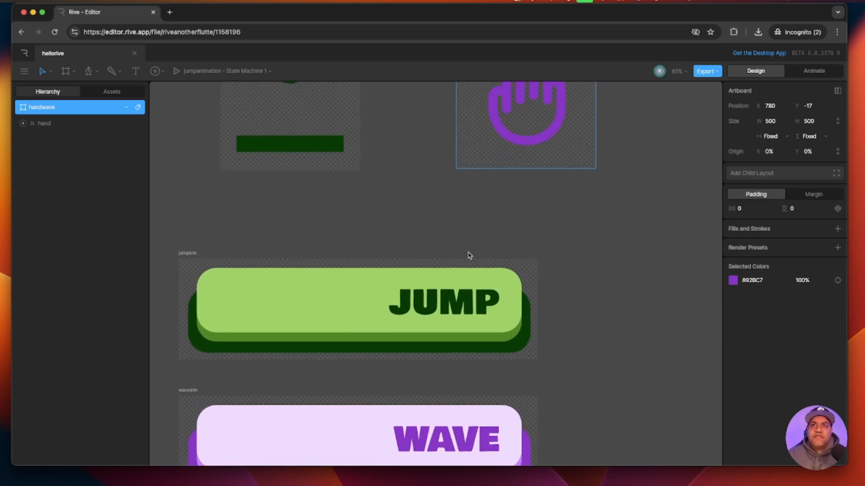
{"action": "scroll", "coordinate": [455, 279], "scroll_direction": "up", "scroll_amount": 3}
{"action": "left_click", "coordinate": [256, 109]}
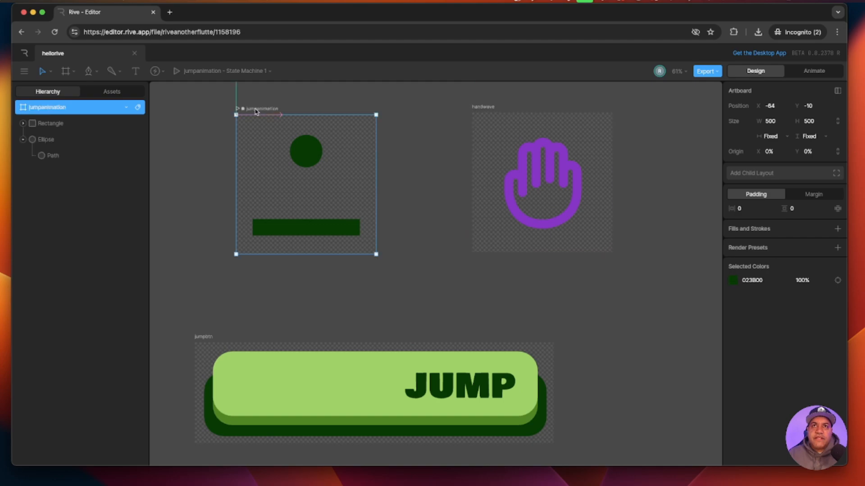
{"action": "scroll", "coordinate": [421, 212], "scroll_direction": "down", "scroll_amount": 5}
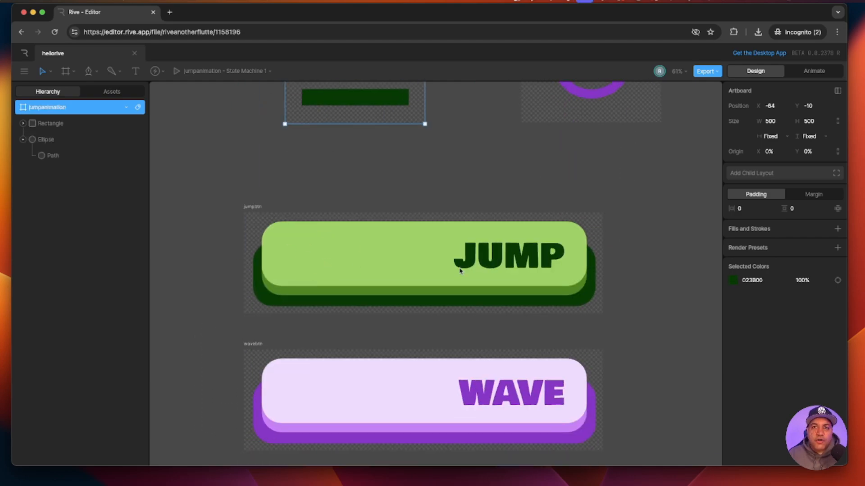
{"action": "scroll", "coordinate": [623, 234], "scroll_direction": "up", "scroll_amount": 4}
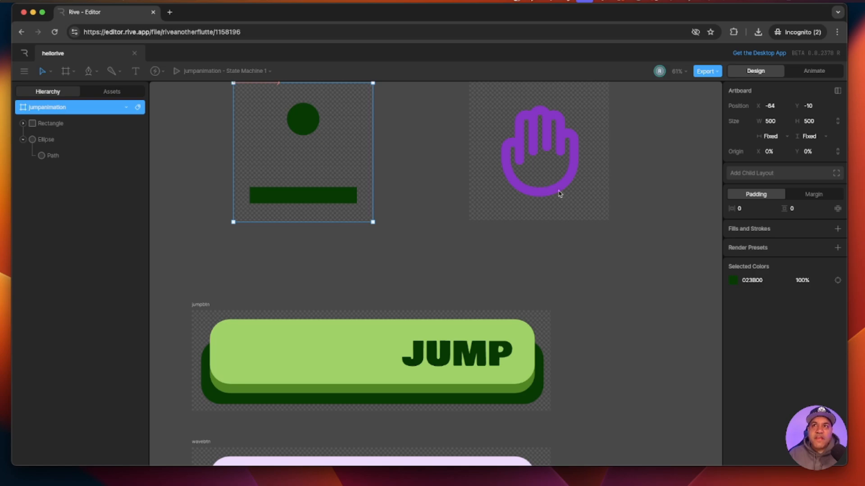
{"action": "scroll", "coordinate": [585, 272], "scroll_direction": "down", "scroll_amount": 7}
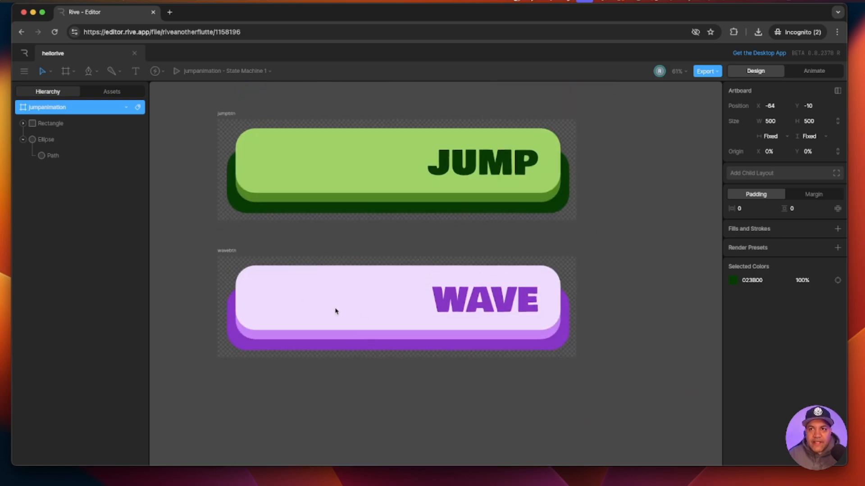
{"action": "scroll", "coordinate": [191, 250], "scroll_direction": "up", "scroll_amount": 3}
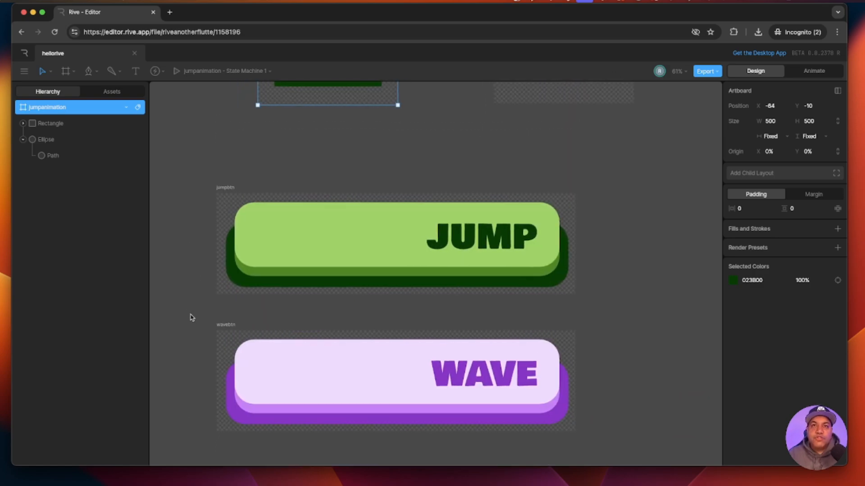
{"action": "left_click", "coordinate": [211, 316]}
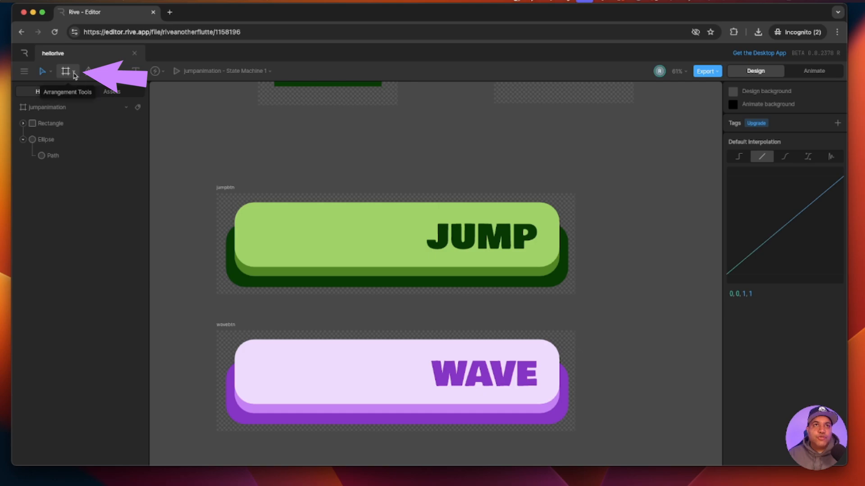
- Insert a nested artboard on the left part of the green JUMP button in jumpbtn, using jumpanimation as its source
{"action": "left_click", "coordinate": [227, 187]}
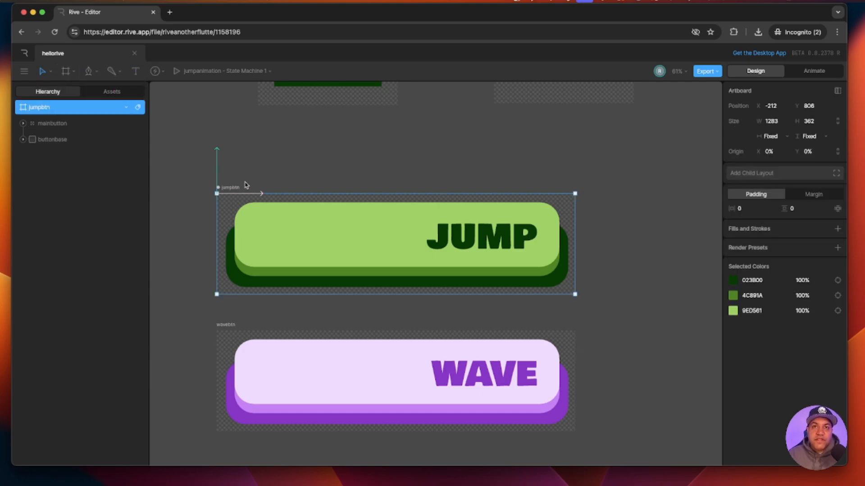
{"action": "scroll", "coordinate": [193, 235], "scroll_direction": "up", "scroll_amount": 5}
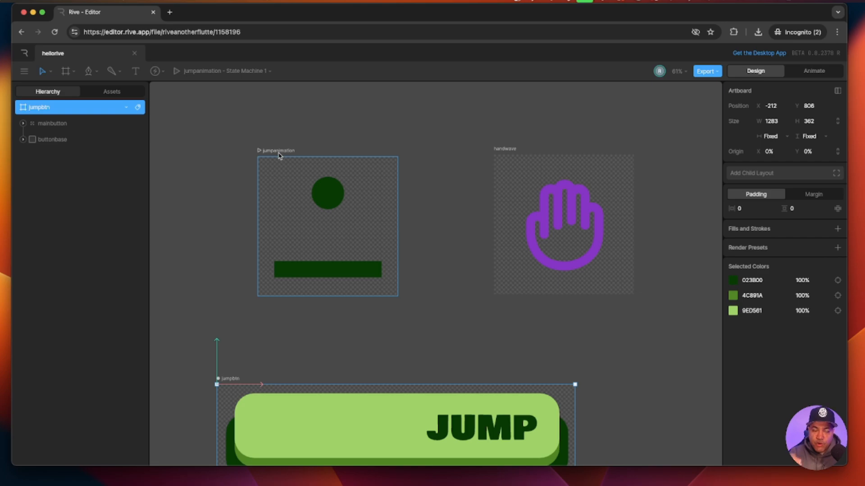
{"action": "scroll", "coordinate": [266, 189], "scroll_direction": "down", "scroll_amount": 5}
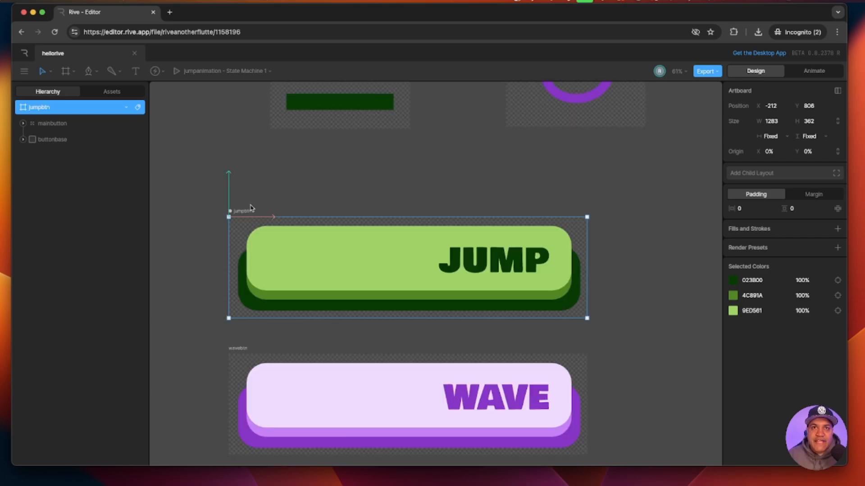
{"action": "left_click", "coordinate": [68, 71]}
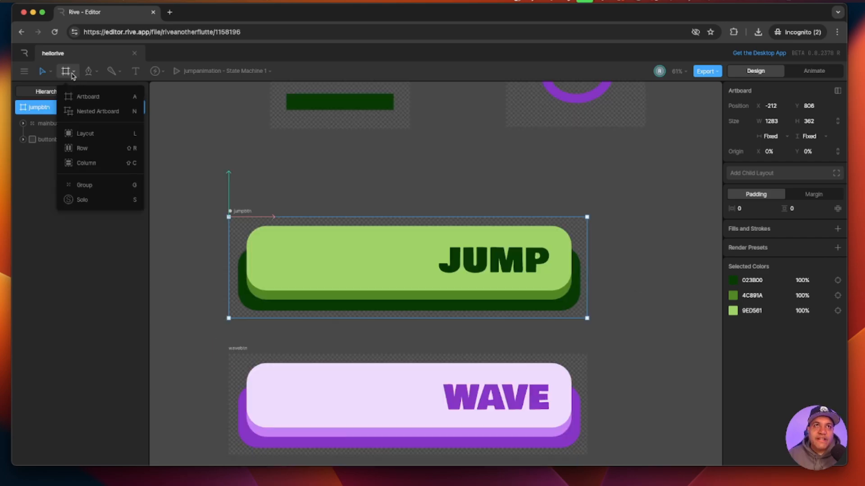
{"action": "left_click", "coordinate": [76, 113]}
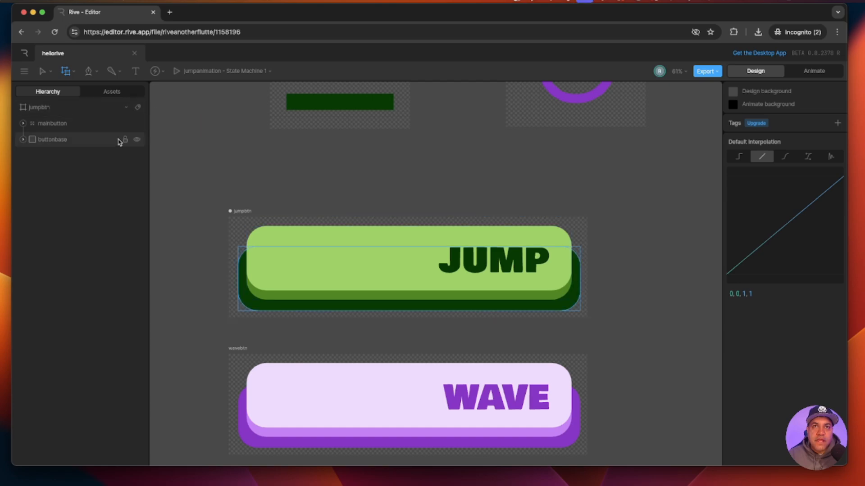
{"action": "left_click", "coordinate": [271, 242]}
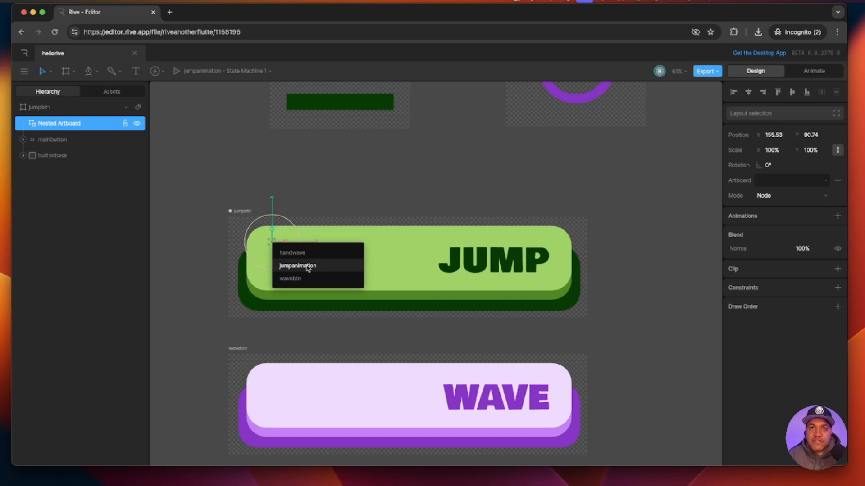
{"action": "left_click", "coordinate": [308, 267]}
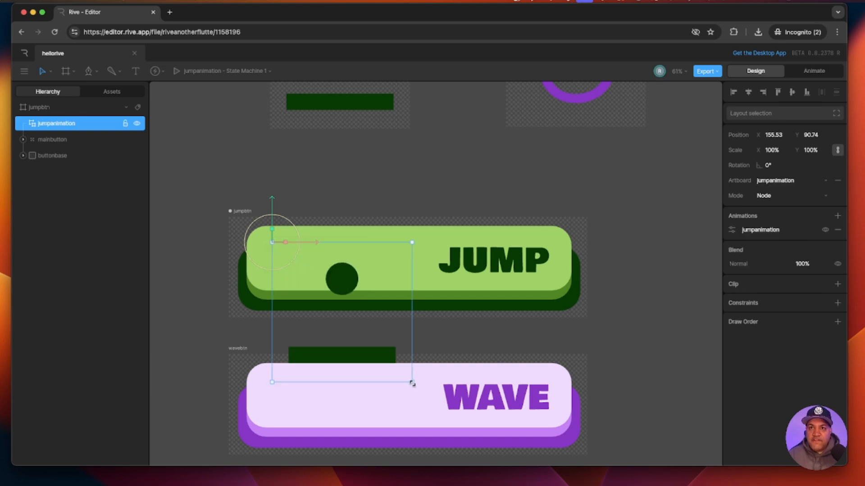
- Scale the nested jumpanimation artboard down to about 32% and position it on the JUMP button at about X 150, Y 69
{"action": "left_click_drag", "start_coordinate": [412, 383], "coordinate": [317, 287]}
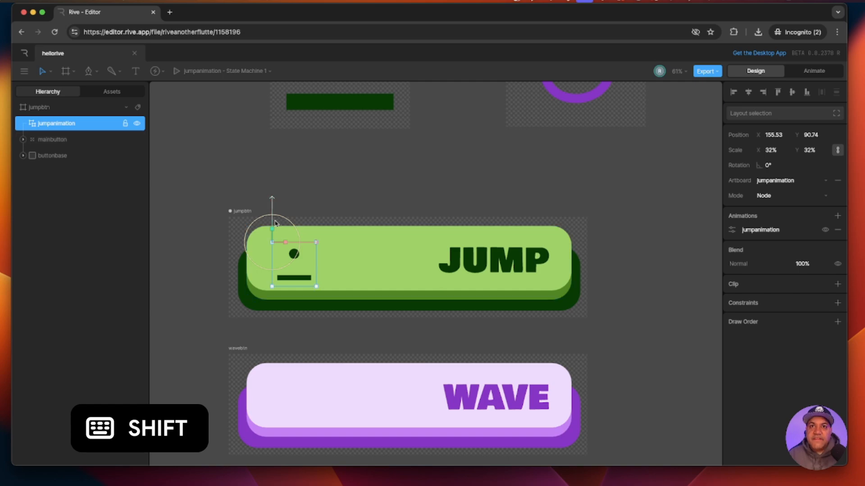
{"action": "left_click_drag", "start_coordinate": [275, 223], "coordinate": [275, 216]}
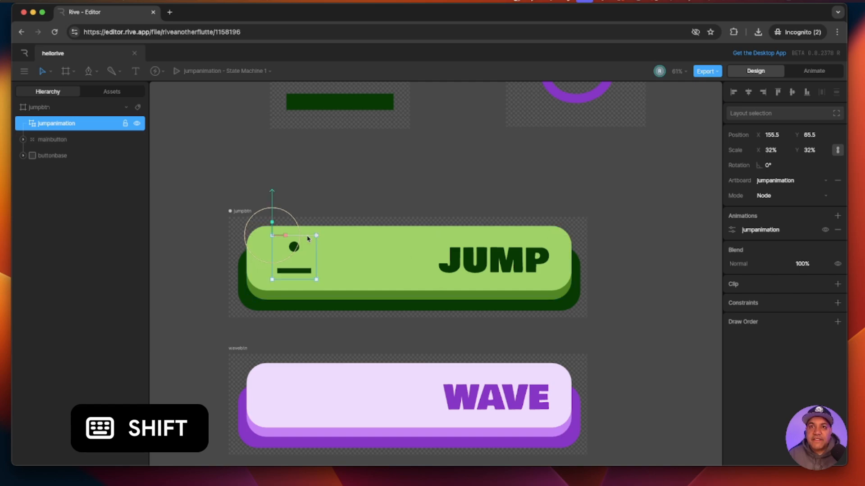
{"action": "mouse_move", "coordinate": [308, 239]}
{"action": "left_mouse_down"}
{"action": "mouse_move", "coordinate": [321, 239]}
{"action": "mouse_move", "coordinate": [306, 239]}
{"action": "left_mouse_up"}
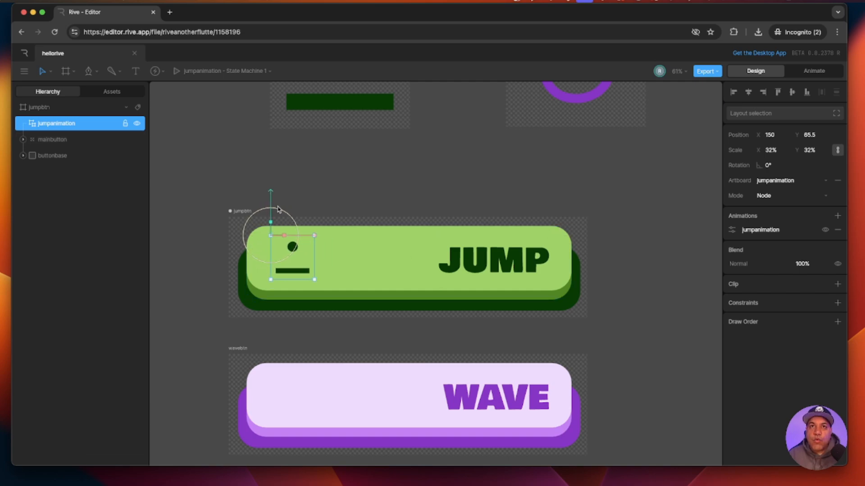
{"action": "left_click_drag", "start_coordinate": [271, 198], "coordinate": [272, 198]}
{"action": "key", "text": "Escape"}
{"action": "left_click", "coordinate": [289, 251]}
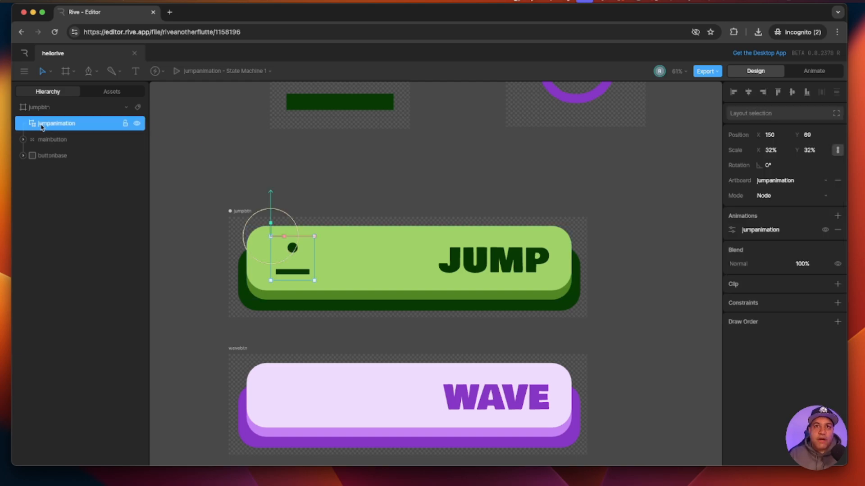
- Change the fill of the rectangle in the original jumpanimation artboard to pink F217B3
{"action": "scroll", "coordinate": [360, 181], "scroll_direction": "up", "scroll_amount": 4}
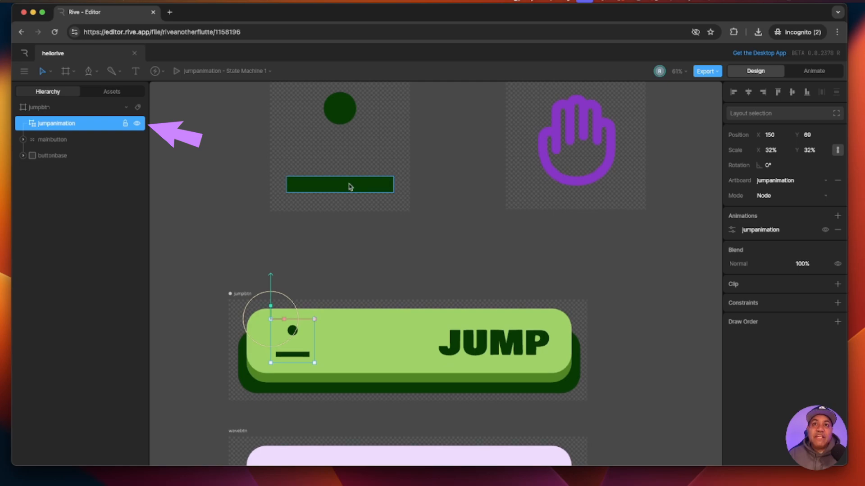
{"action": "left_click", "coordinate": [338, 188]}
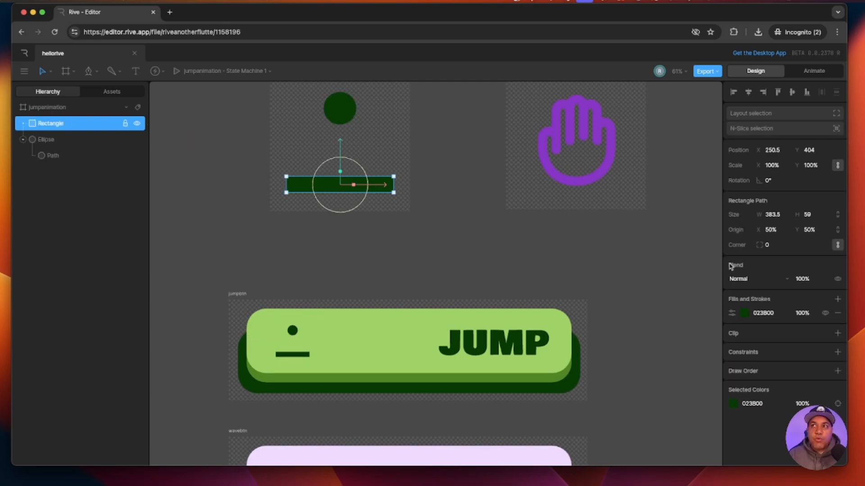
{"action": "left_click", "coordinate": [744, 313]}
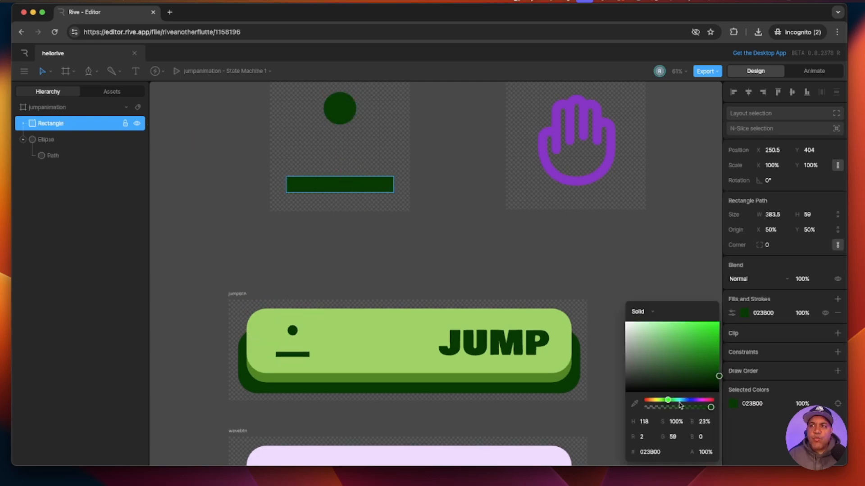
{"action": "mouse_move", "coordinate": [668, 400]}
{"action": "left_mouse_down"}
{"action": "mouse_move", "coordinate": [703, 400]}
{"action": "mouse_move", "coordinate": [710, 326]}
{"action": "left_mouse_up"}
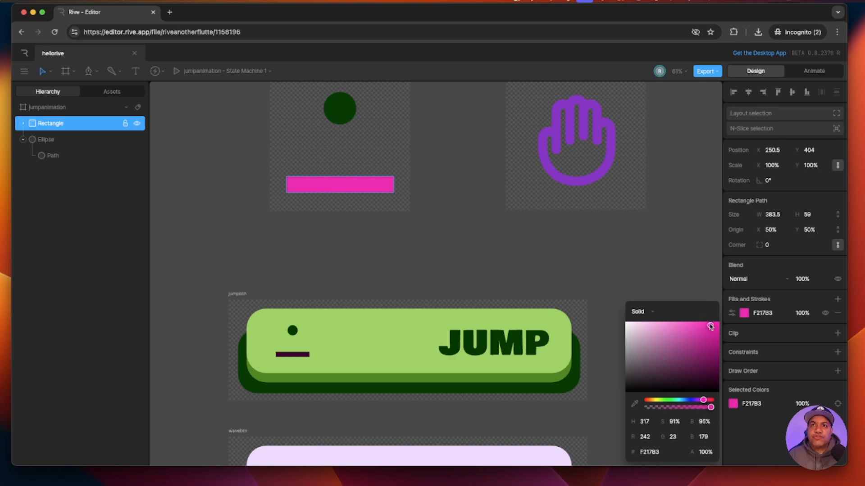
{"action": "left_click", "coordinate": [514, 262]}
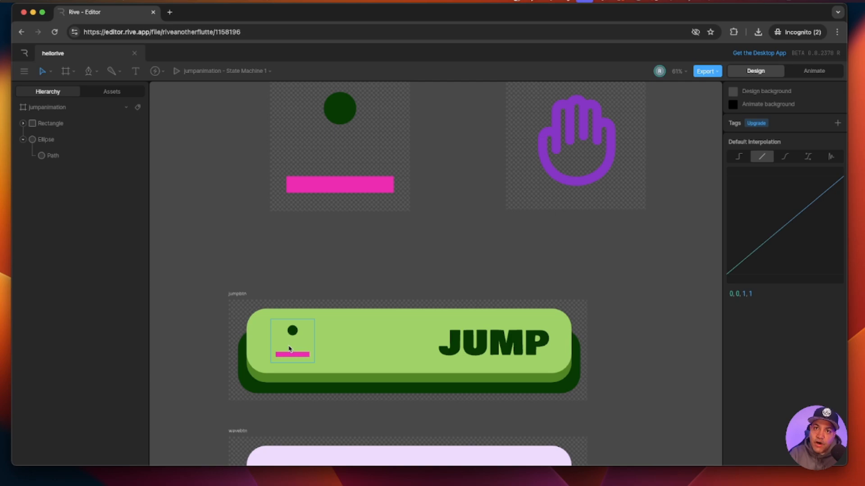
- Undo the colour changes made to the rectangle in the original jumpanimation artboard
{"action": "scroll", "coordinate": [428, 225], "scroll_direction": "up", "scroll_amount": 3}
{"action": "left_click", "coordinate": [301, 122]}
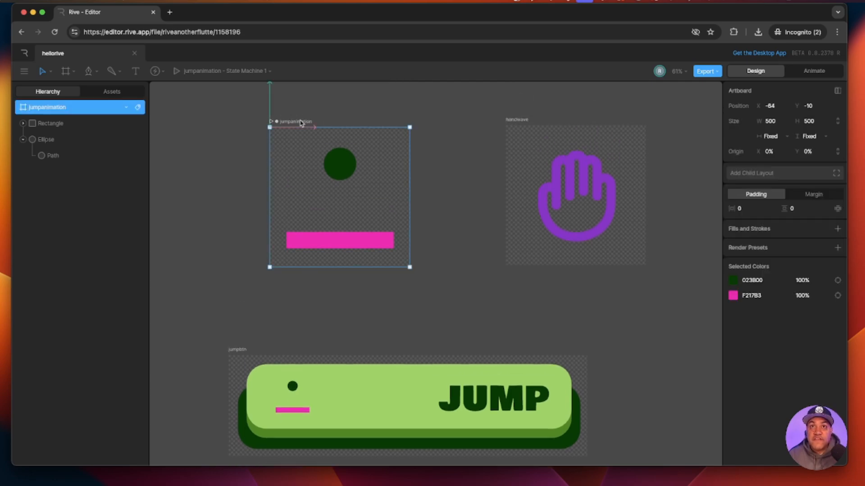
{"action": "key", "text": "super+z"}
{"action": "key", "text": "super+z"}
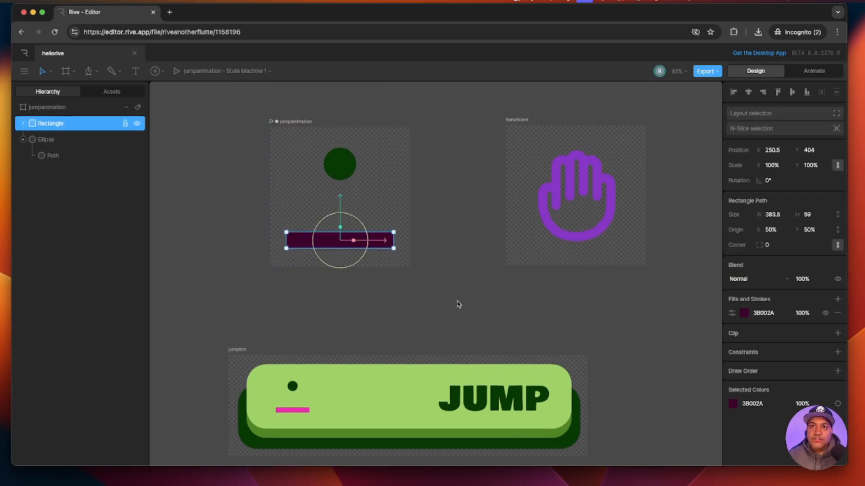
{"action": "key", "text": "super+z"}
{"action": "key", "text": "super+z"}
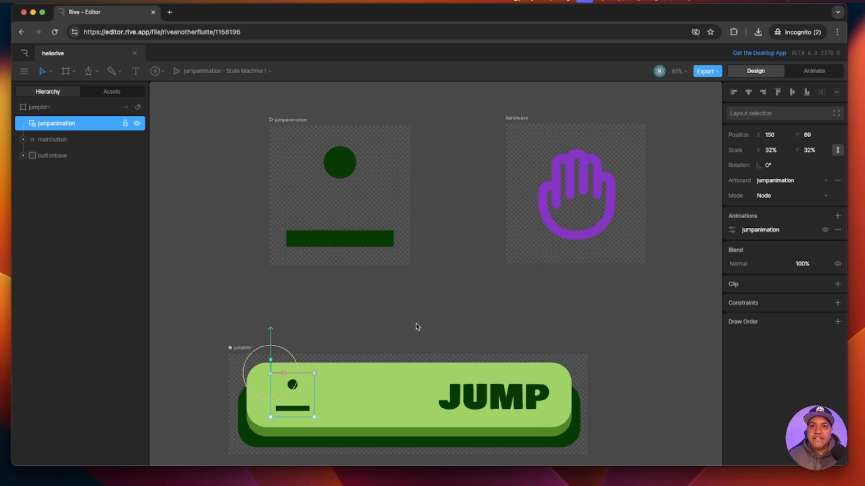
- Shift the nested jumpanimation artboard on the JUMP button horizontally to X 145
{"action": "scroll", "coordinate": [417, 327], "scroll_direction": "down", "scroll_amount": 6}
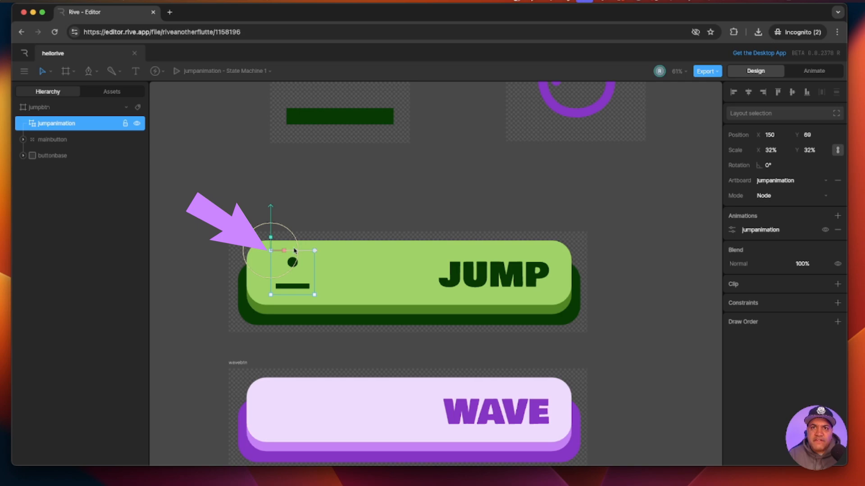
{"action": "left_click_drag", "start_coordinate": [302, 253], "coordinate": [301, 253]}
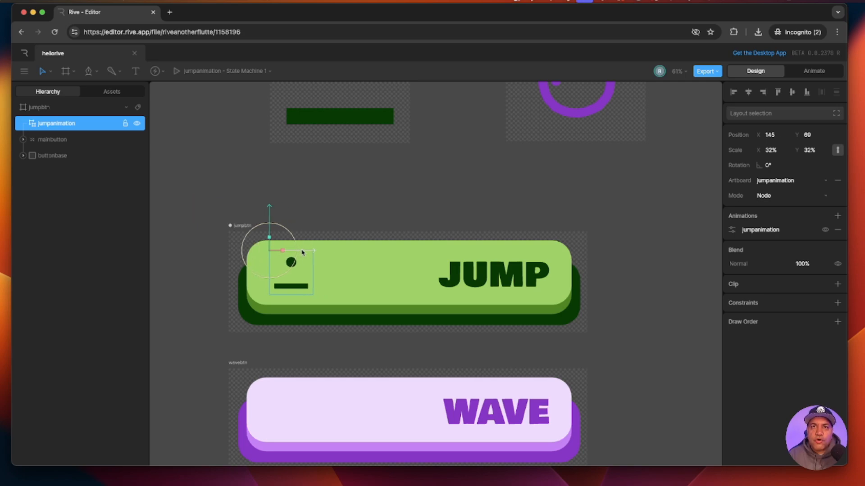
- Try moving the nested jumpanimation artboard down to Y 157 in Freeze mode and undo the move
{"action": "left_click", "coordinate": [48, 72]}
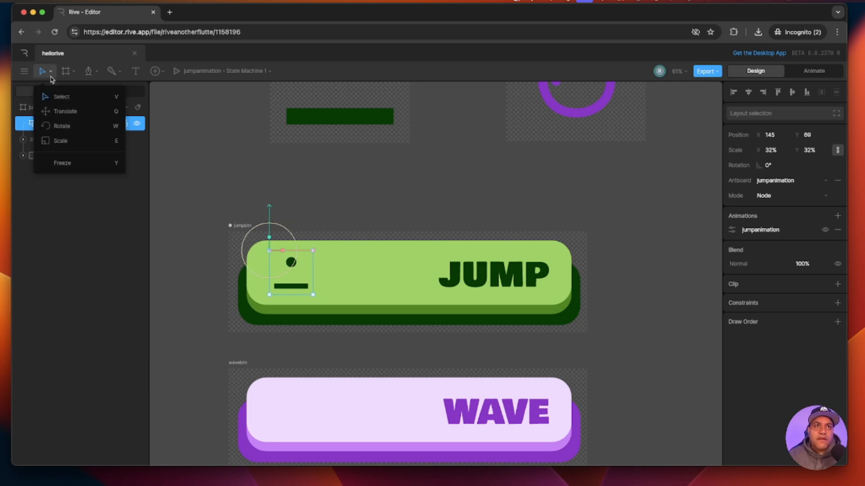
{"action": "left_click", "coordinate": [63, 164]}
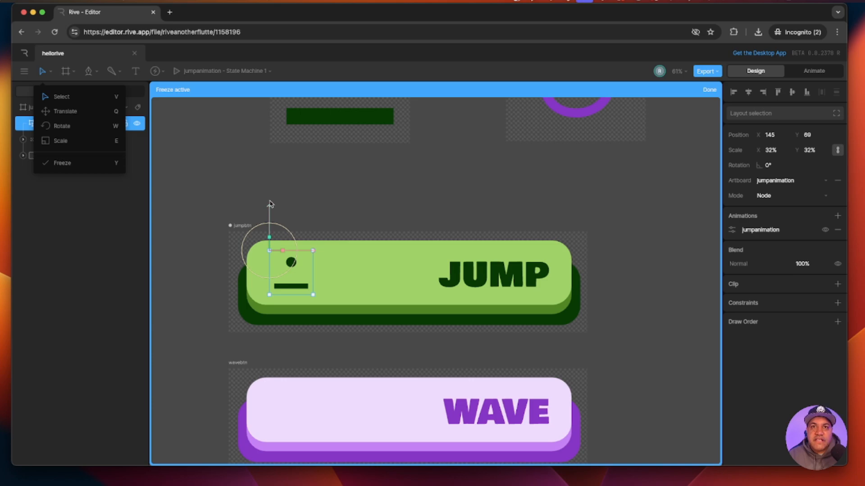
{"action": "left_click_drag", "start_coordinate": [270, 209], "coordinate": [269, 231]}
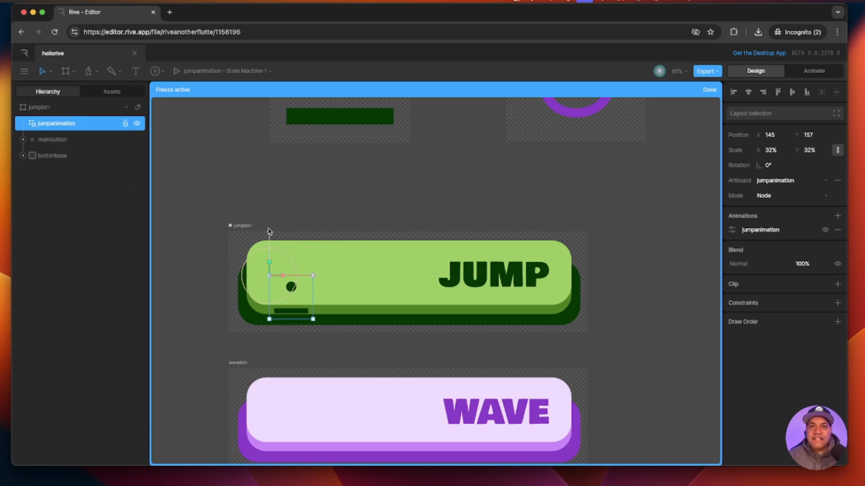
{"action": "key", "text": "super+z"}
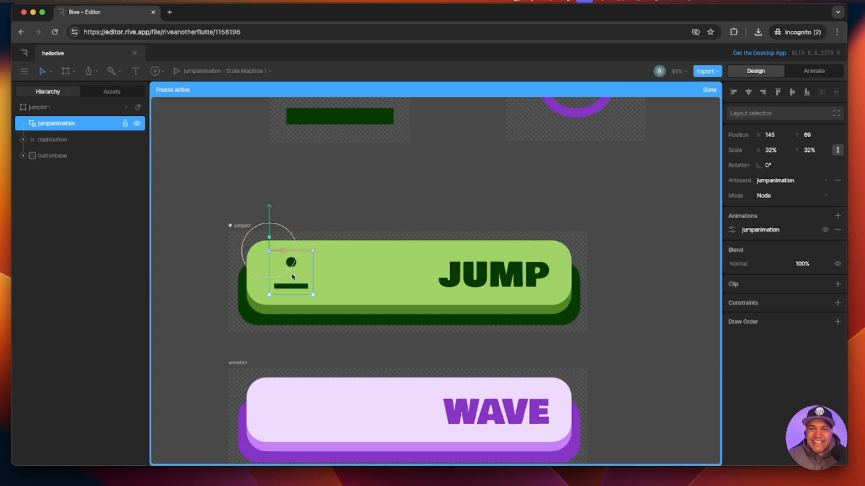
{"action": "left_click", "coordinate": [709, 91]}
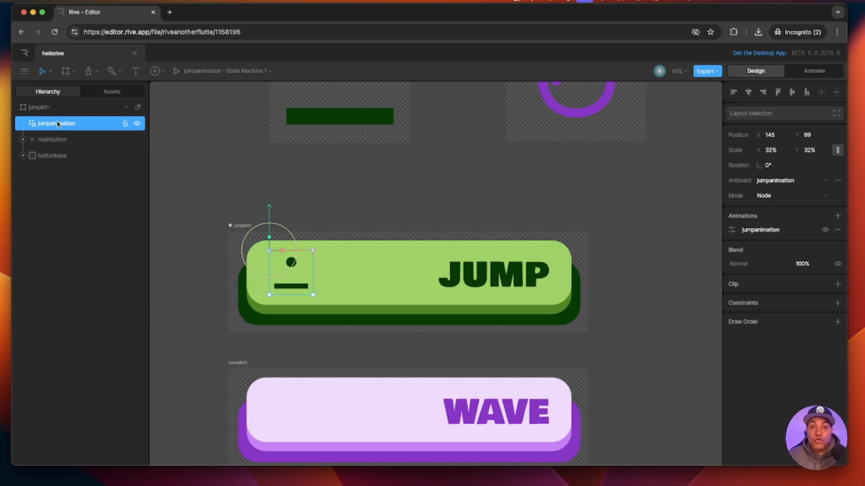
- Group the nested jumpanimation artboard on the JUMP button
{"action": "key", "text": "super+g"}
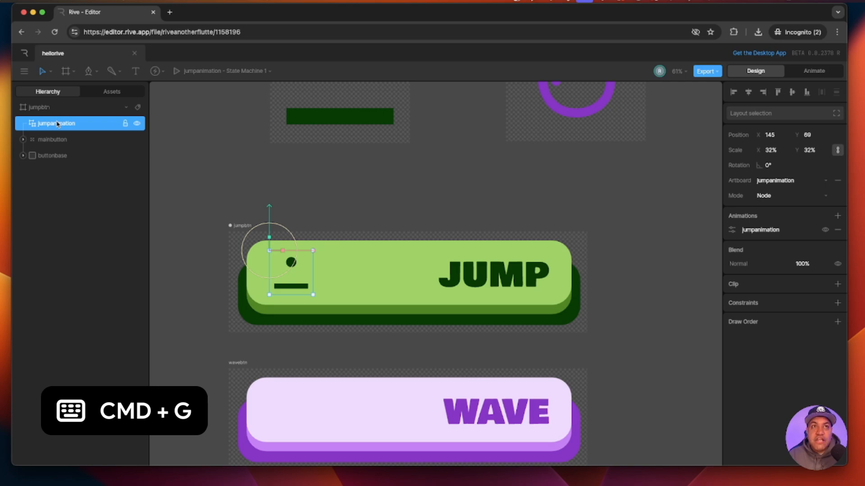
{"action": "key", "text": "super+g"}
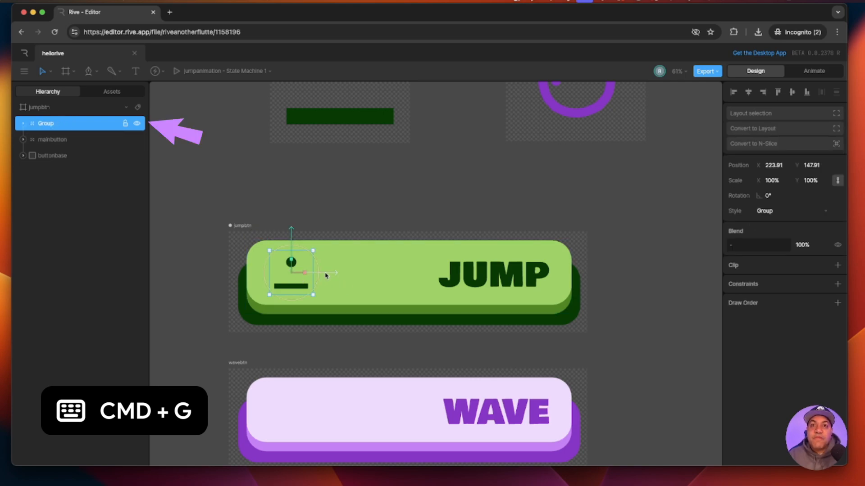
- Try shifting the origin of the new group on the JUMP button in Freeze mode, undo the shift and leave Freeze mode
{"action": "left_click", "coordinate": [50, 72]}
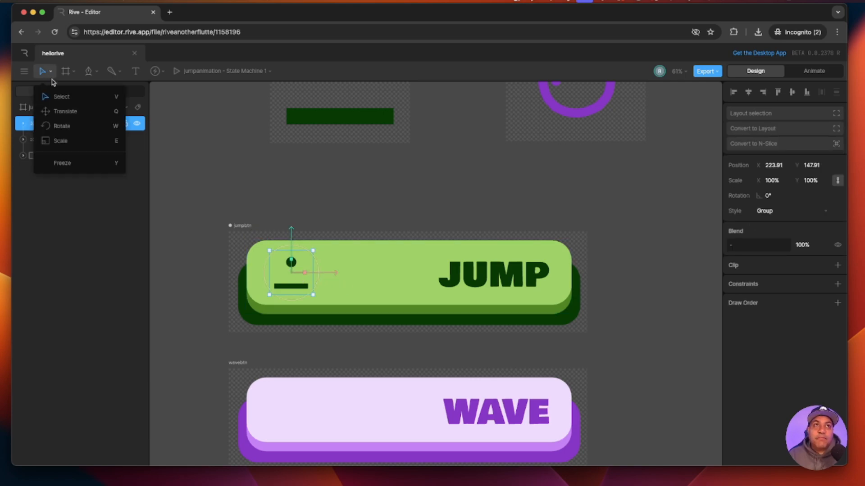
{"action": "left_click", "coordinate": [60, 163]}
{"action": "left_click_drag", "start_coordinate": [292, 246], "coordinate": [296, 237]}
{"action": "key", "text": "super+z"}
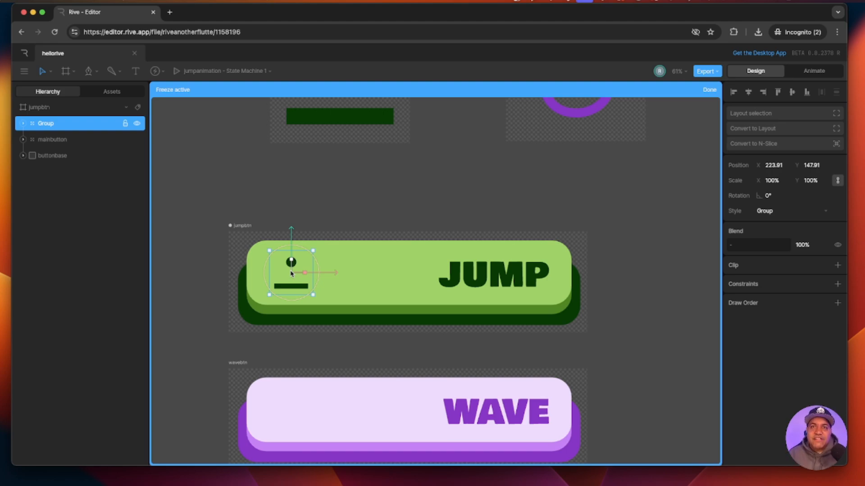
{"action": "left_click", "coordinate": [710, 90]}
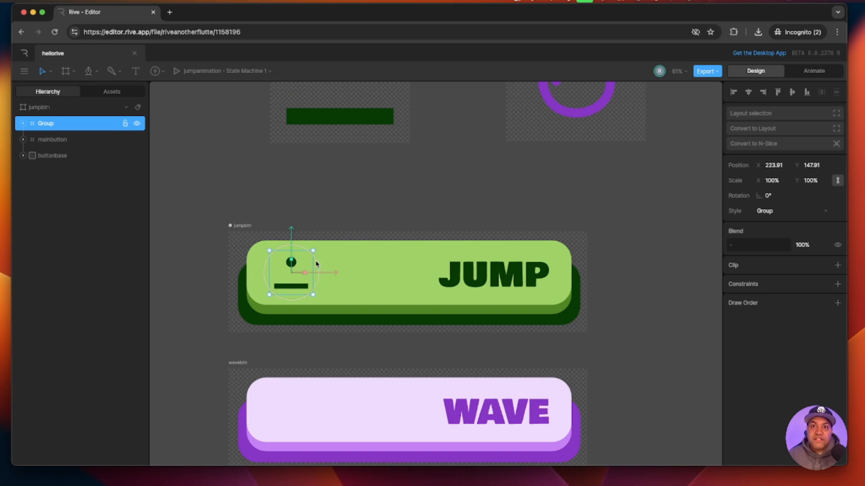
{"action": "mouse_move", "coordinate": [319, 267]}
{"action": "left_mouse_down"}
{"action": "mouse_move", "coordinate": [314, 282]}
{"action": "mouse_move", "coordinate": [306, 250]}
{"action": "mouse_move", "coordinate": [307, 270]}
{"action": "left_mouse_up"}
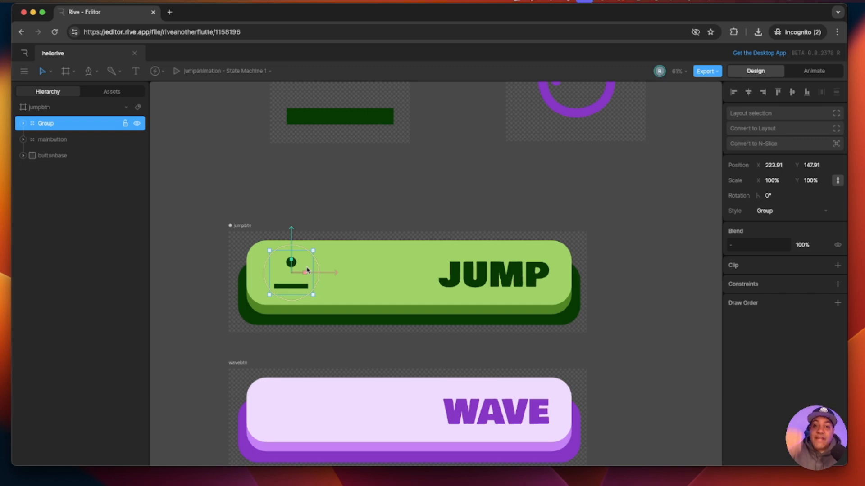
- Move the jumpbtn artboard up to Y 696, farther from the wavebtn artboard
{"action": "left_click", "coordinate": [381, 205]}
{"action": "left_click", "coordinate": [242, 226]}
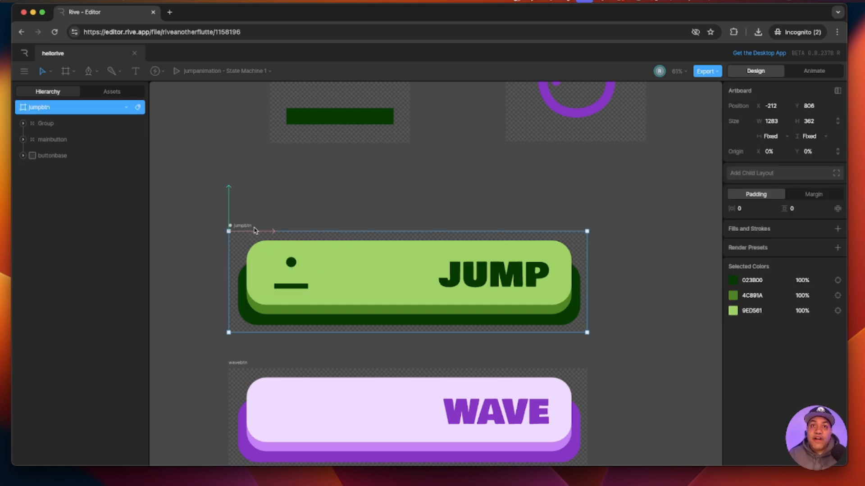
{"action": "left_click_drag", "start_coordinate": [244, 225], "coordinate": [246, 195]}
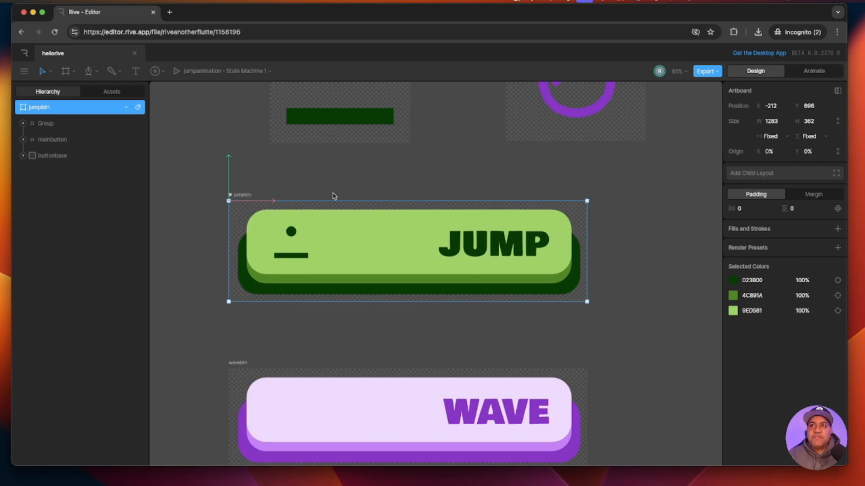
- Preview State Machine 1 of the jumpbtn artboard in Animate mode, stop playback and return to Design mode
{"action": "left_click", "coordinate": [812, 74]}
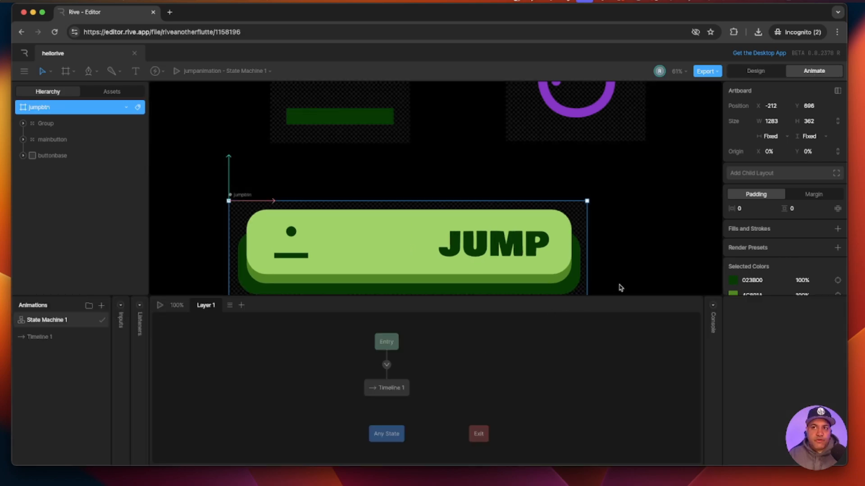
{"action": "scroll", "coordinate": [636, 245], "scroll_direction": "down", "scroll_amount": 2}
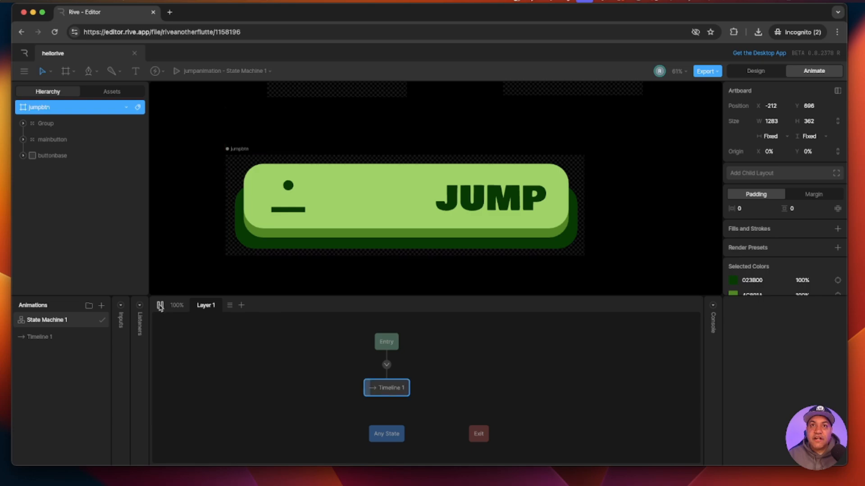
{"action": "left_click", "coordinate": [160, 305]}
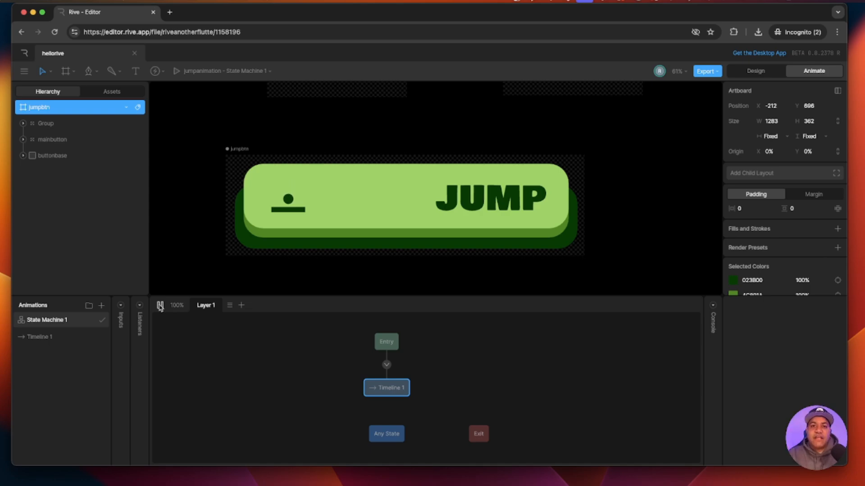
{"action": "left_click", "coordinate": [160, 305]}
{"action": "scroll", "coordinate": [196, 266], "scroll_direction": "up", "scroll_amount": 3}
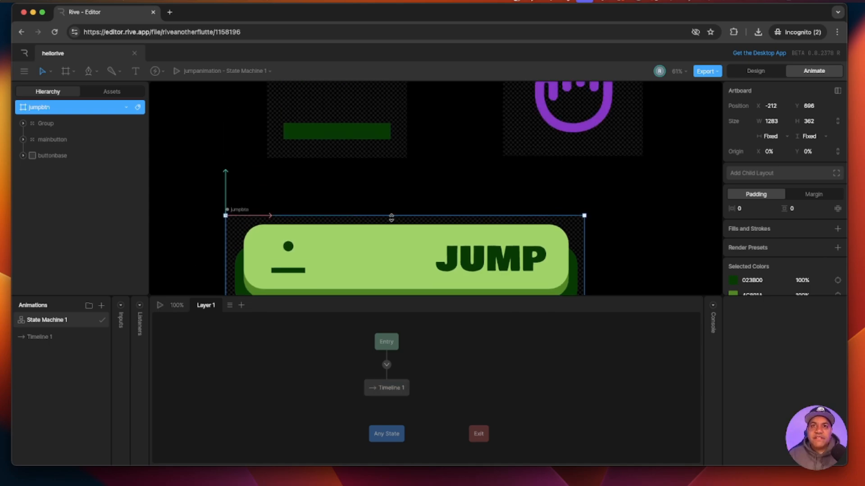
{"action": "left_click", "coordinate": [756, 71]}
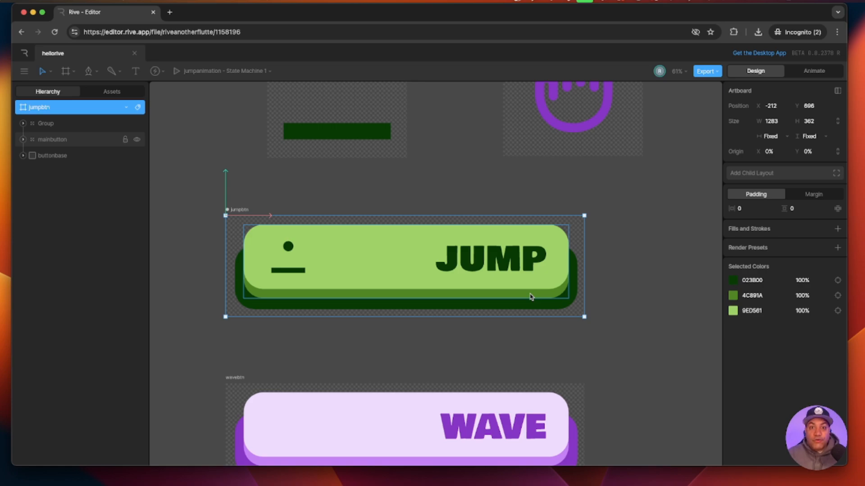
- Add a nested artboard to the face of the WAVE button in wavebtn, using the handwave artboard as its source
{"action": "scroll", "coordinate": [573, 369], "scroll_direction": "down", "scroll_amount": 5}
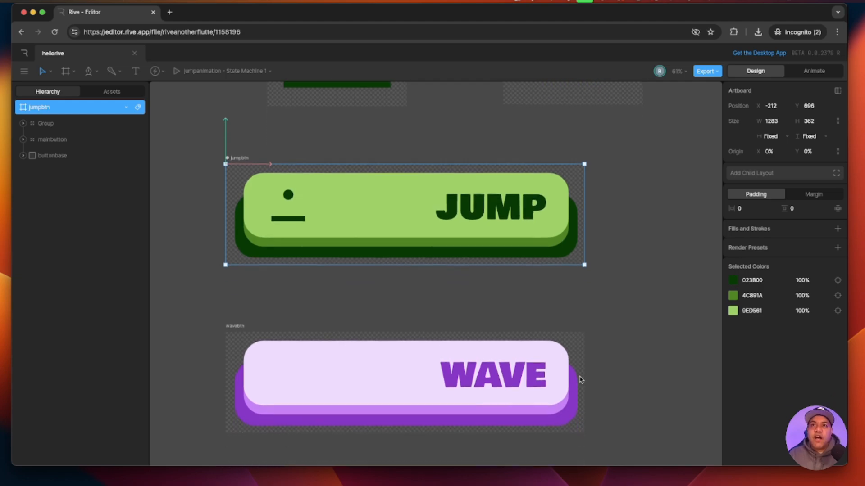
{"action": "scroll", "coordinate": [567, 387], "scroll_direction": "down", "scroll_amount": 2}
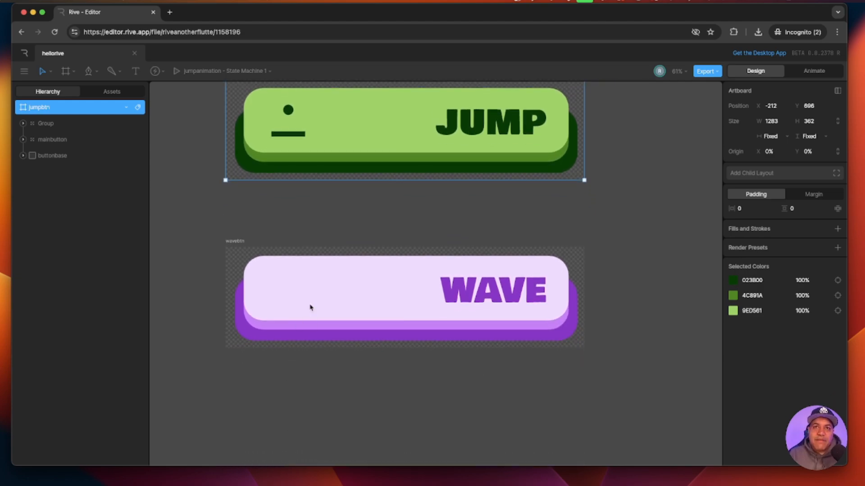
{"action": "left_click", "coordinate": [283, 277]}
{"action": "left_click", "coordinate": [242, 246]}
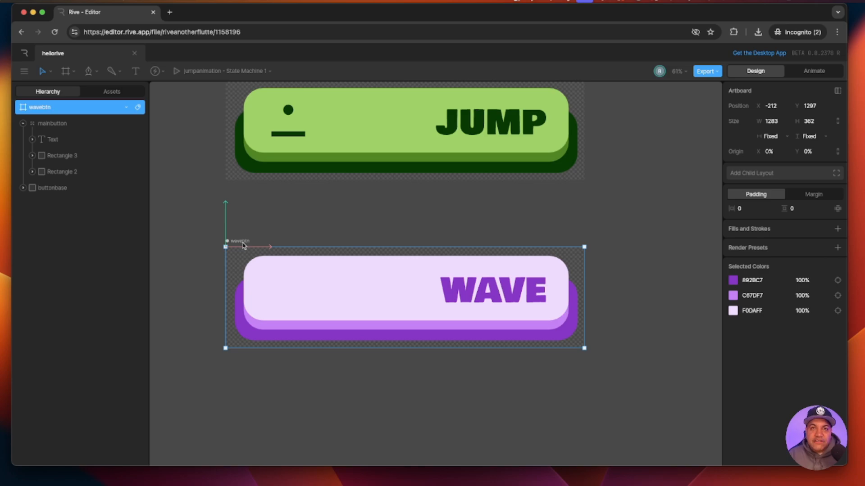
{"action": "left_click", "coordinate": [75, 72]}
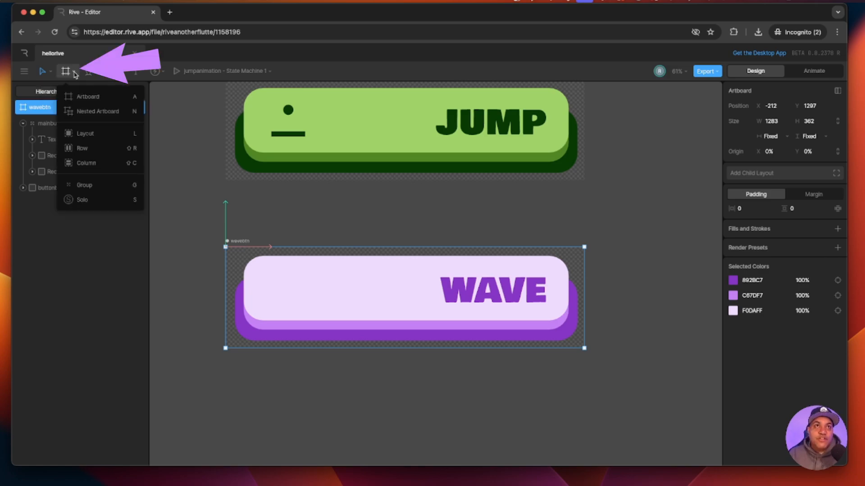
{"action": "left_click", "coordinate": [82, 112]}
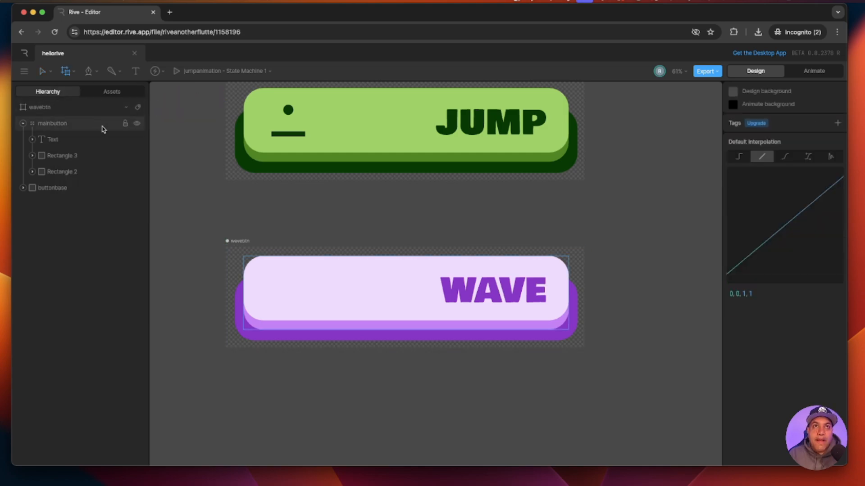
{"action": "left_click", "coordinate": [267, 270]}
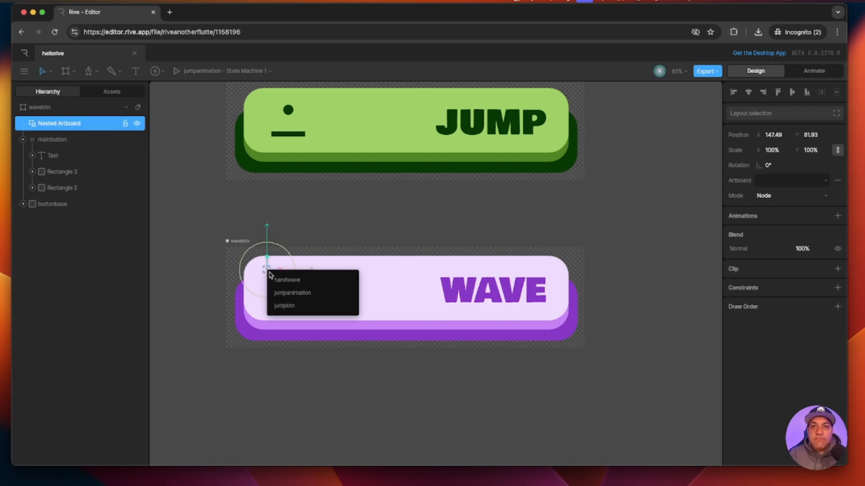
{"action": "left_click", "coordinate": [295, 283]}
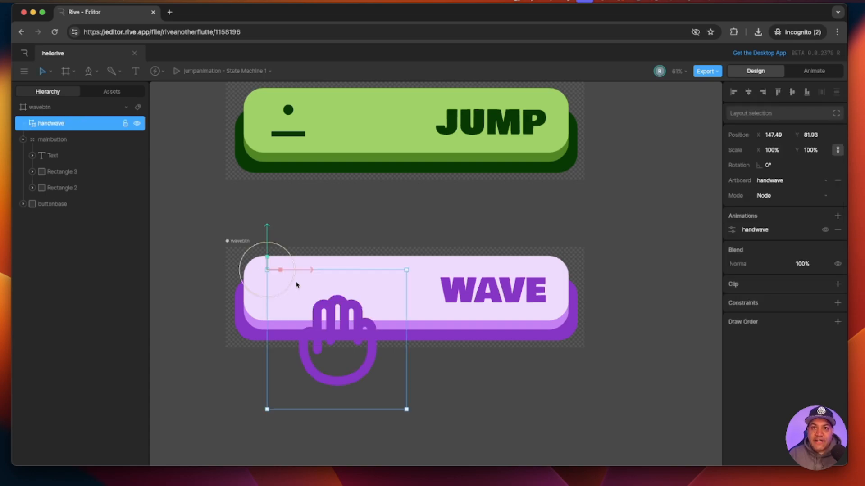
- Scale the nested handwave artboard to 41% and position it at about X 143, Y 46.5 on the WAVE button
{"action": "key", "text": "super+plus"}
{"action": "left_click", "coordinate": [408, 411]}
{"action": "left_click_drag", "start_coordinate": [378, 421], "coordinate": [396, 403]}
{"action": "scroll", "coordinate": [396, 403], "scroll_direction": "down", "scroll_amount": 5}
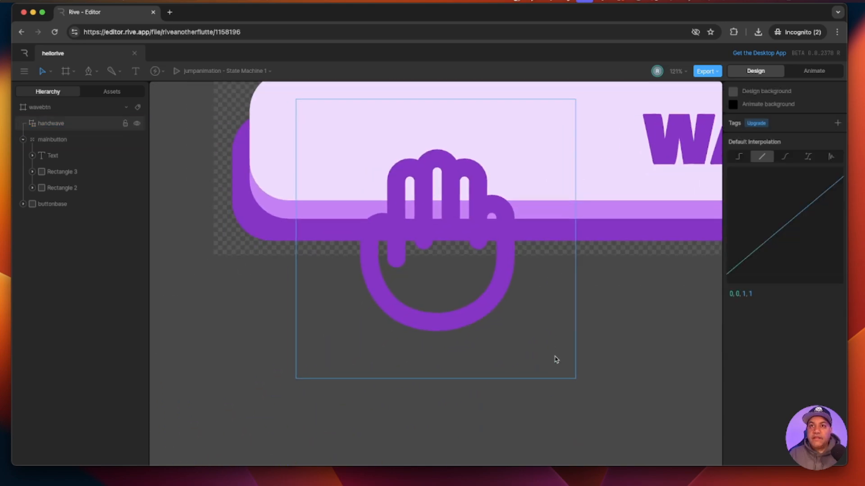
{"action": "left_click", "coordinate": [488, 283]}
{"action": "left_click_drag", "start_coordinate": [576, 378], "coordinate": [374, 290]}
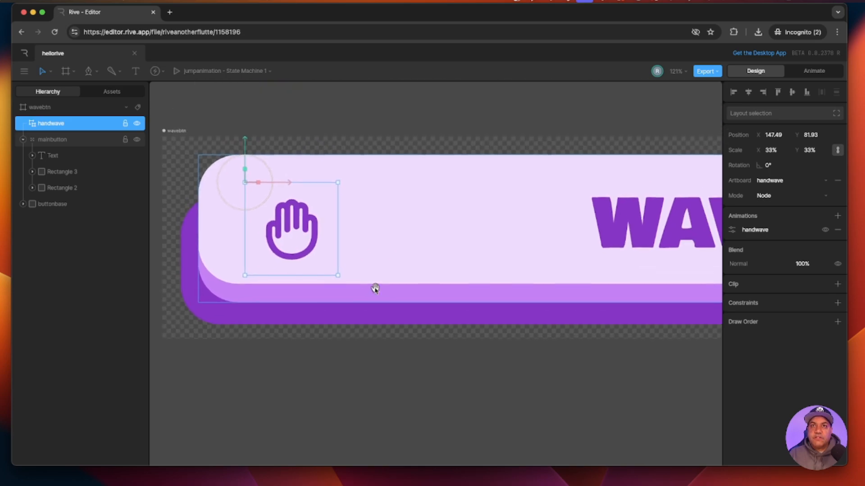
{"action": "left_click_drag", "start_coordinate": [293, 209], "coordinate": [293, 199]}
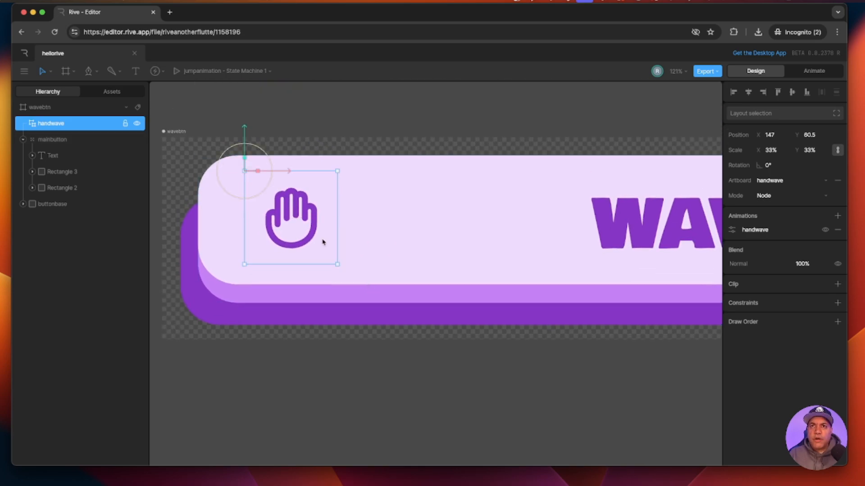
{"action": "left_click_drag", "start_coordinate": [337, 264], "coordinate": [355, 284]}
{"action": "left_click_drag", "start_coordinate": [315, 226], "coordinate": [313, 222]}
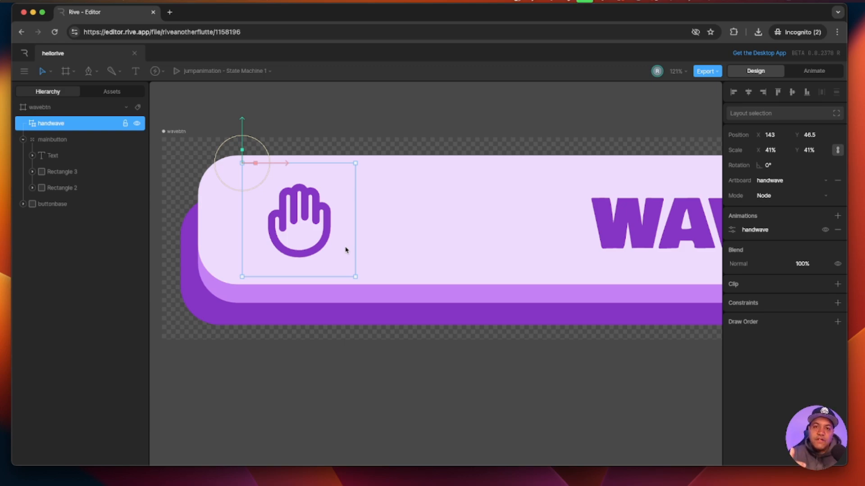
- Group the nested handwave artboard in wavebtn and rename the group handwave
{"action": "key", "text": "super+g"}
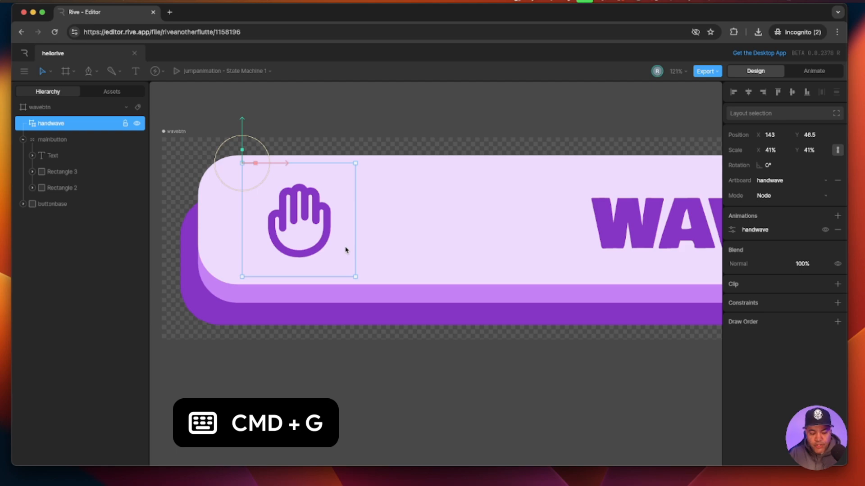
{"action": "key", "text": "super+g"}
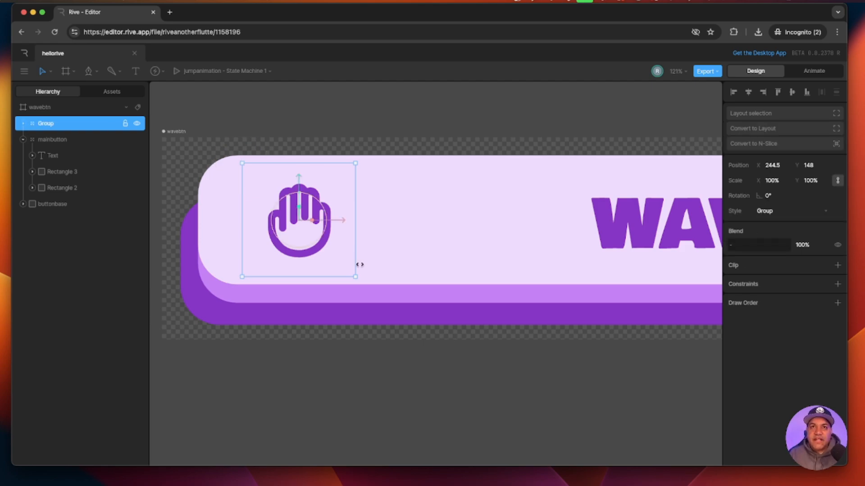
{"action": "left_click", "coordinate": [40, 125]}
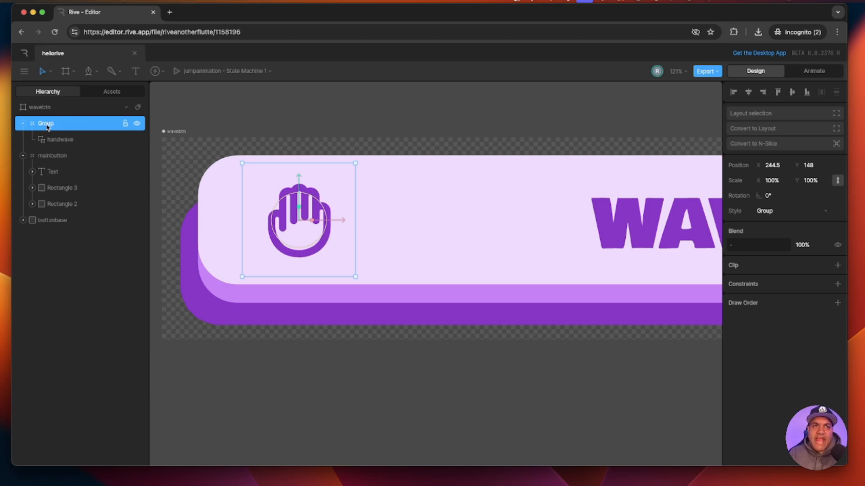
{"action": "double_click", "coordinate": [47, 126]}
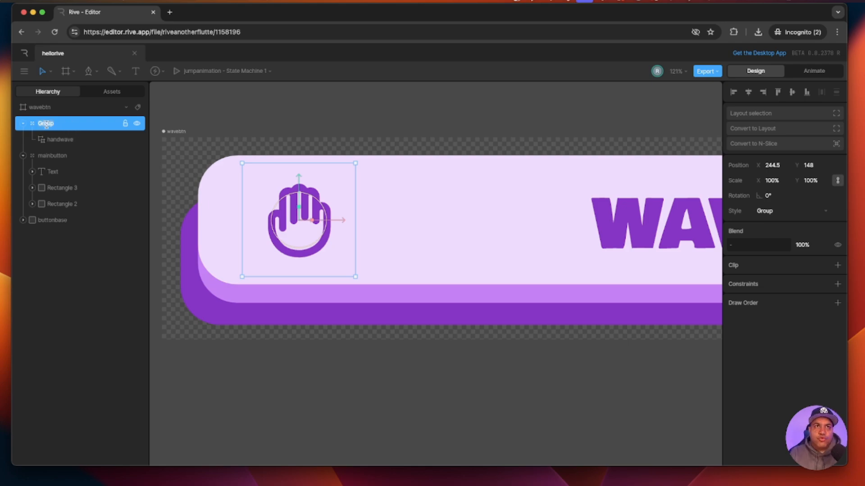
{"action": "type", "text": "handwave"}
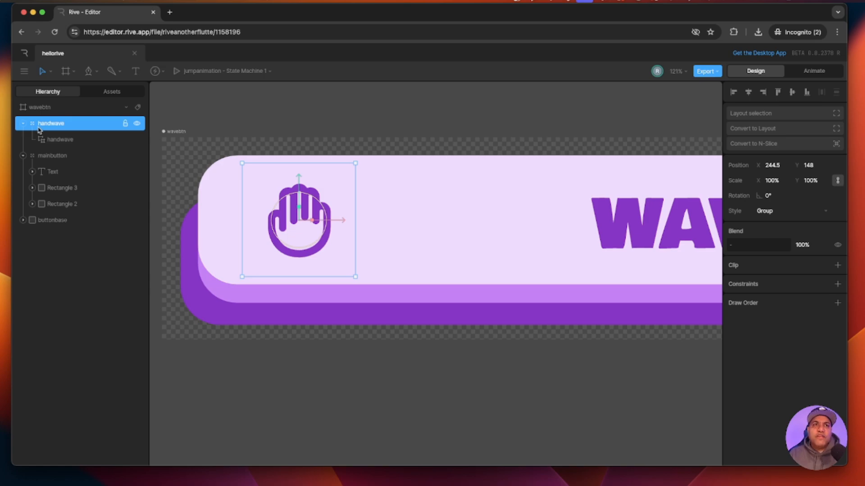
{"action": "left_click", "coordinate": [23, 123]}
- Rename the group holding the jump icon in the jumpbtn artboard as jumpanimation
{"action": "scroll", "coordinate": [276, 211], "scroll_direction": "up", "scroll_amount": 10}
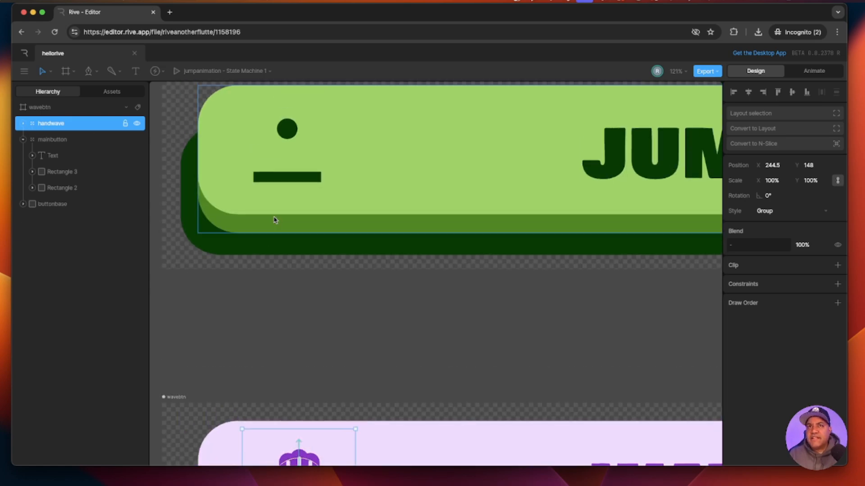
{"action": "scroll", "coordinate": [276, 220], "scroll_direction": "up", "scroll_amount": 3}
{"action": "left_click", "coordinate": [284, 194]}
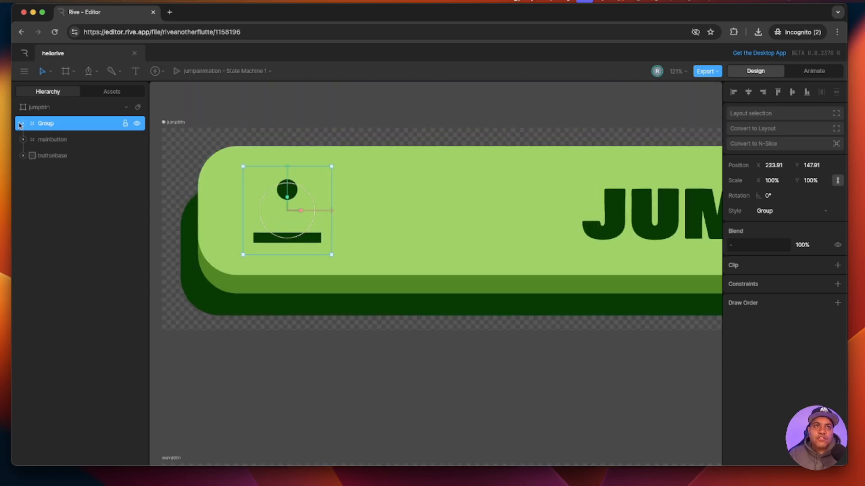
{"action": "left_click", "coordinate": [22, 124]}
{"action": "left_click", "coordinate": [23, 124]}
{"action": "double_click", "coordinate": [46, 123]}
{"action": "type", "text": "jumpanimation"}
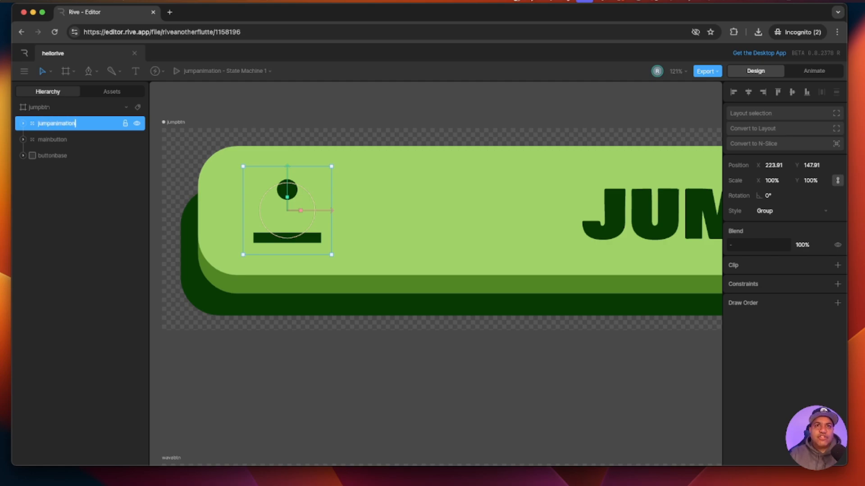
{"action": "left_click", "coordinate": [309, 361]}
- Preview State Machine 1 of the wavebtn artboard in Animate mode
{"action": "key", "text": "super+minus"}
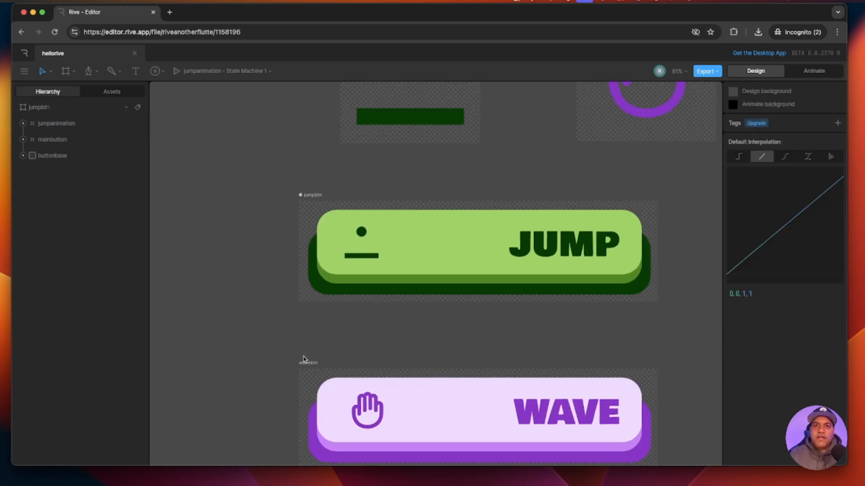
{"action": "scroll", "coordinate": [471, 369], "scroll_direction": "down", "scroll_amount": 5}
{"action": "scroll", "coordinate": [417, 292], "scroll_direction": "right", "scroll_amount": 5}
{"action": "left_click", "coordinate": [200, 250]}
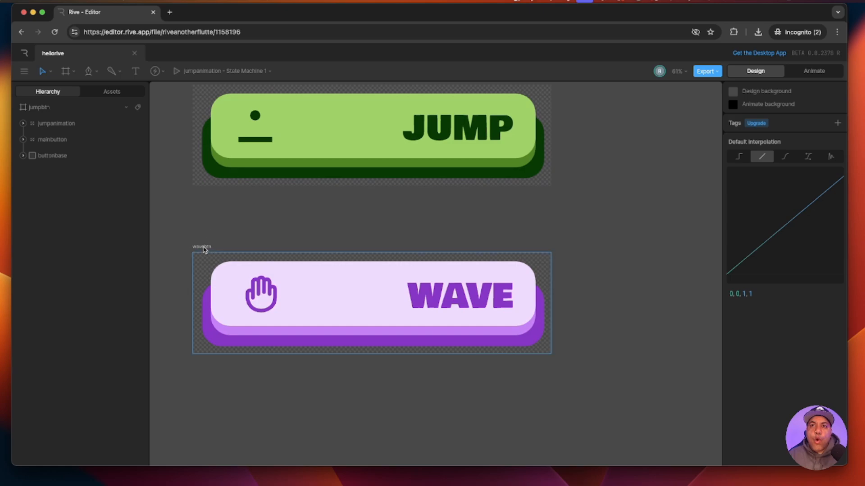
{"action": "left_click", "coordinate": [817, 73]}
{"action": "left_click", "coordinate": [160, 306]}
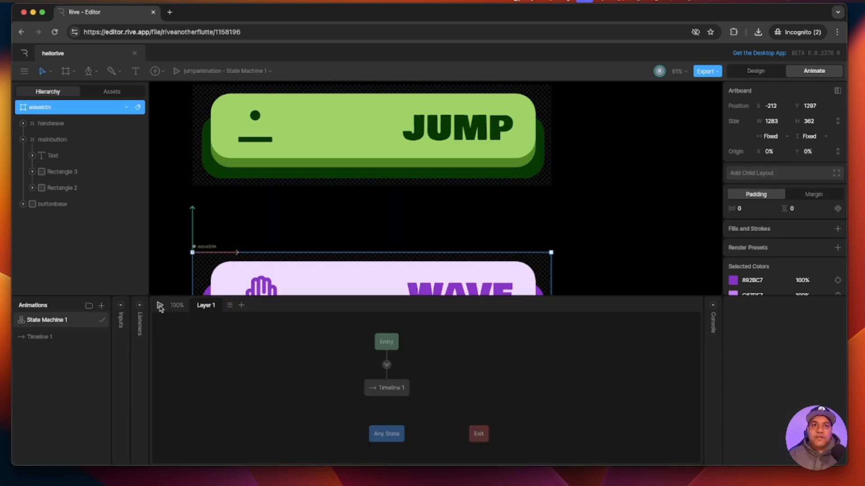
- Watch the hand animation play on the wavebtn artboard, shrinking the animation area to enlarge the canvas
{"action": "scroll", "coordinate": [608, 247], "scroll_direction": "down", "scroll_amount": 4}
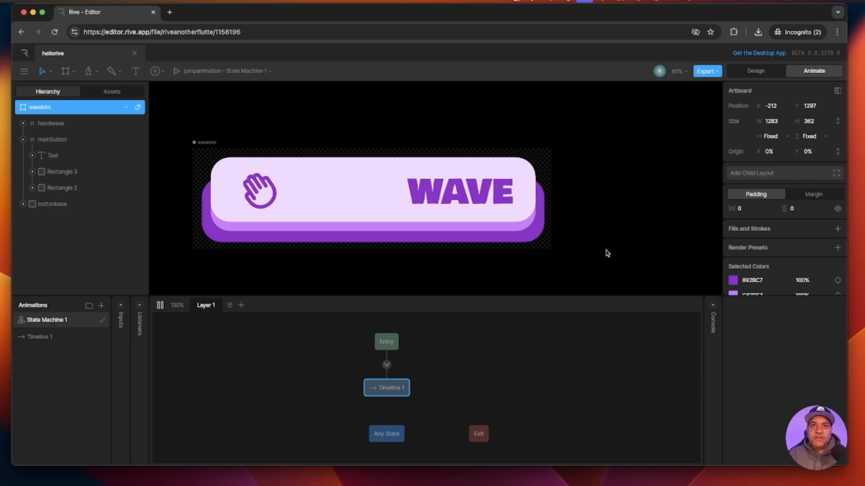
{"action": "left_click_drag", "start_coordinate": [601, 296], "coordinate": [599, 361]}
{"action": "scroll", "coordinate": [596, 288], "scroll_direction": "up", "scroll_amount": 2}
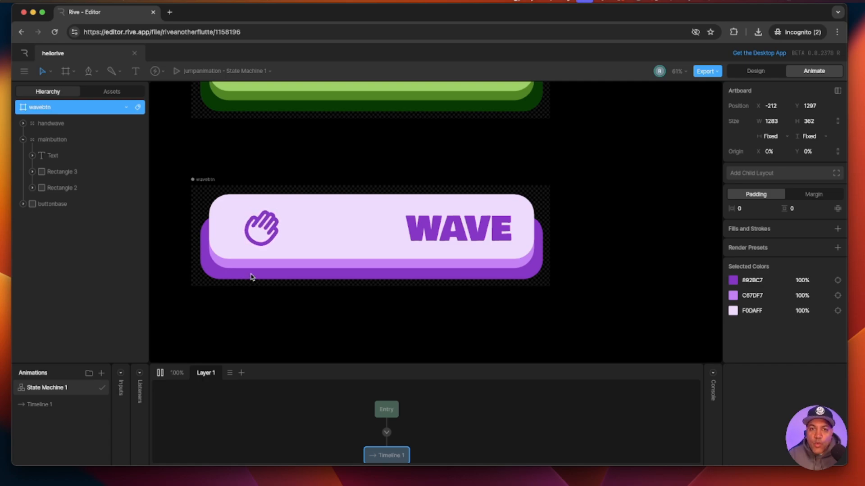
- Return to Design mode with the jumpbtn and wavebtn artboards in view and free canvas space beside them
{"action": "left_click", "coordinate": [753, 71]}
{"action": "scroll", "coordinate": [613, 277], "scroll_direction": "down", "scroll_amount": 5}
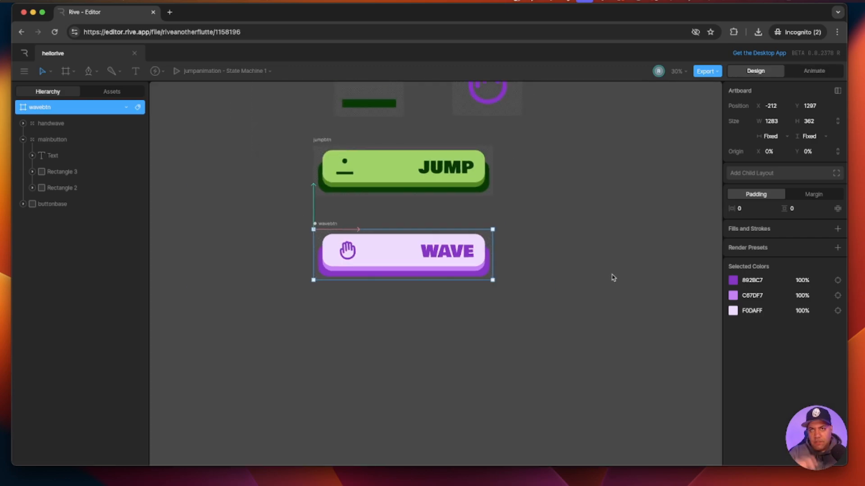
{"action": "scroll", "coordinate": [527, 354], "scroll_direction": "up", "scroll_amount": 1}
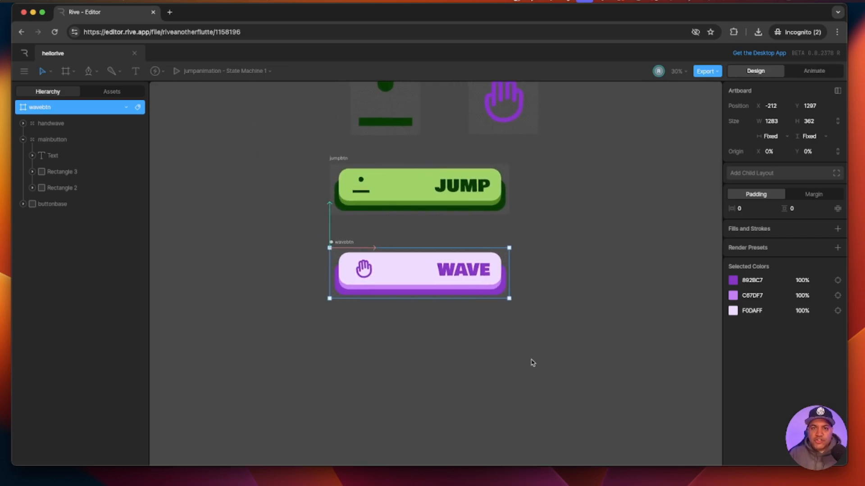
{"action": "scroll", "coordinate": [368, 353], "scroll_direction": "left", "scroll_amount": 4}
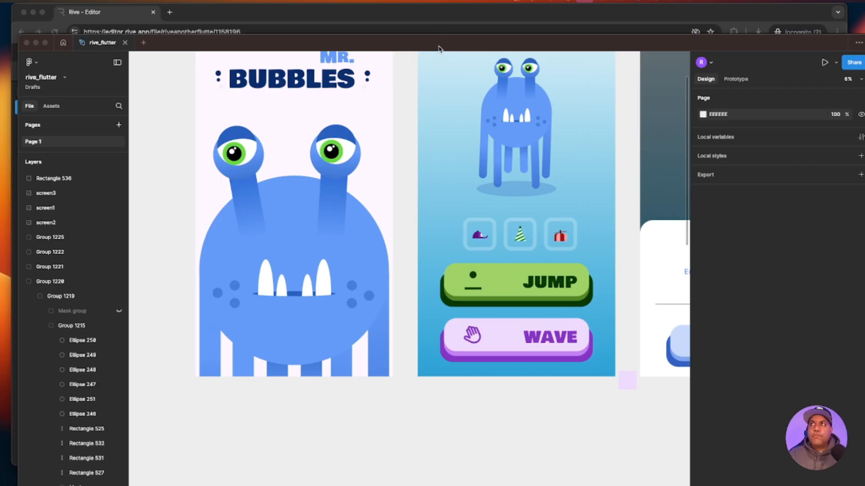
- Place the Figma reference window next to the Rive browser window, narrowing the browser so the Mr. Bubbles design shows beside it
{"action": "left_click_drag", "start_coordinate": [437, 45], "coordinate": [438, 53]}
{"action": "left_click_drag", "start_coordinate": [408, 214], "coordinate": [400, 252]}
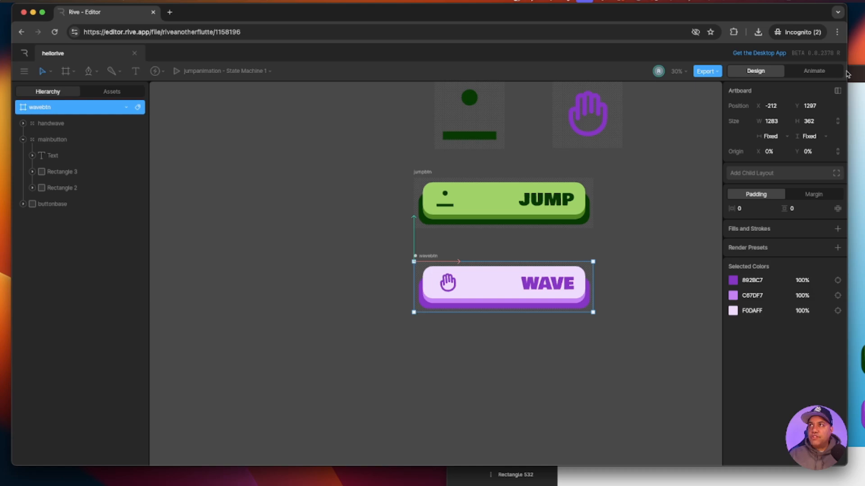
{"action": "left_click_drag", "start_coordinate": [846, 74], "coordinate": [614, 84]}
{"action": "left_click", "coordinate": [285, 246]}
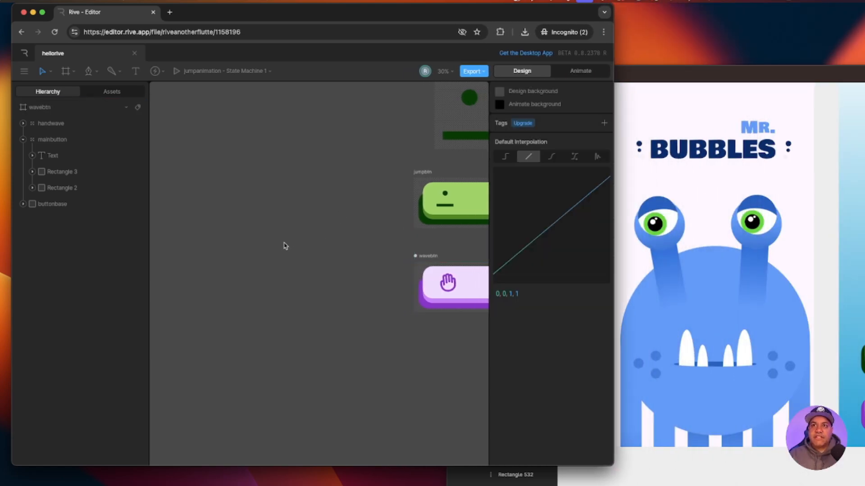
- Draw a tall artboard about 1512 by 2086 beside the jumpbtn and wavebtn artboards for the monster
{"action": "left_click", "coordinate": [72, 71]}
{"action": "left_click", "coordinate": [74, 96]}
{"action": "left_click_drag", "start_coordinate": [162, 129], "coordinate": [420, 392]}
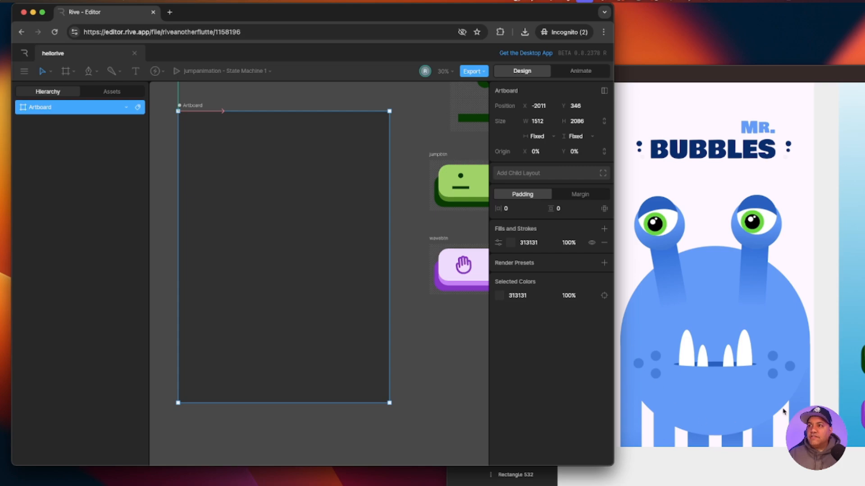
{"action": "scroll", "coordinate": [781, 395], "scroll_direction": "down", "scroll_amount": 3}
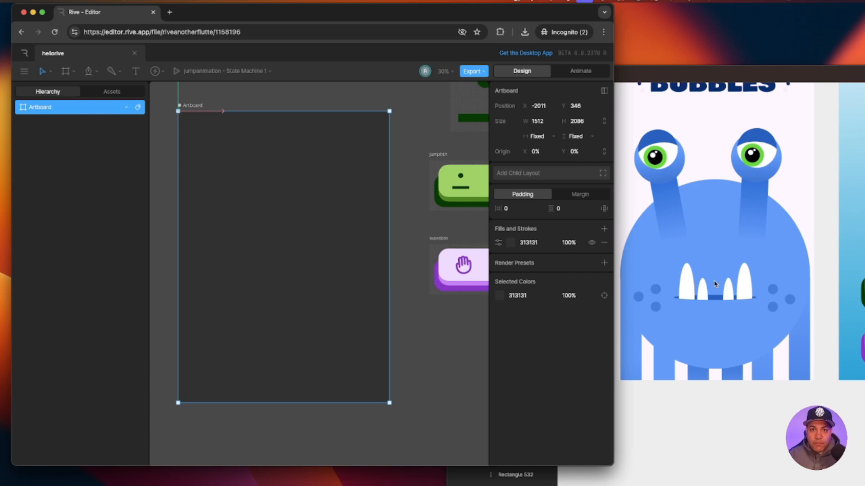
- Rename the new tall artboard as fullbody
{"action": "left_click", "coordinate": [197, 109]}
{"action": "type", "text": "fu"}
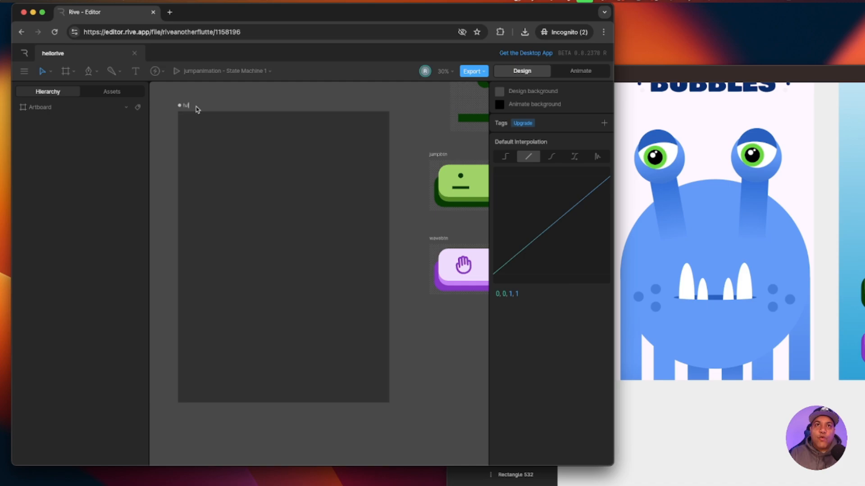
{"action": "type", "text": "llbody"}
{"action": "key", "text": "Return"}
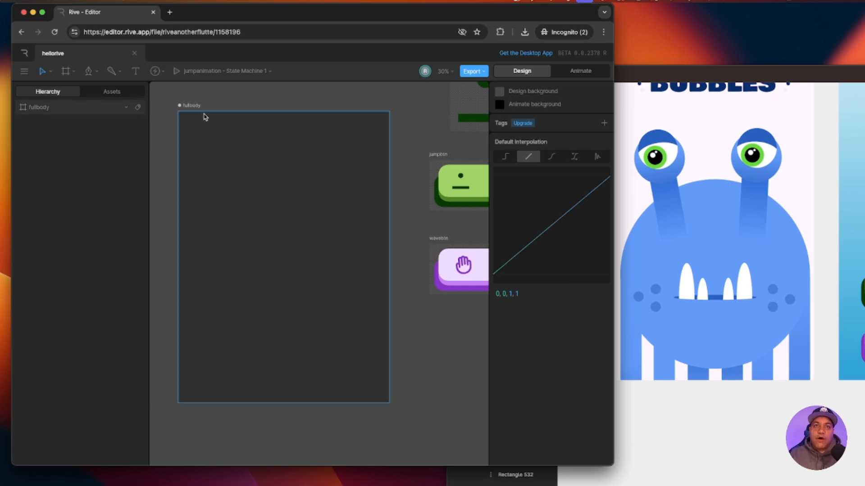
- Draw a square artboard about 545 by 545 in the empty canvas space beside the fullbody artboard
{"action": "left_click_drag", "start_coordinate": [170, 244], "coordinate": [286, 223]}
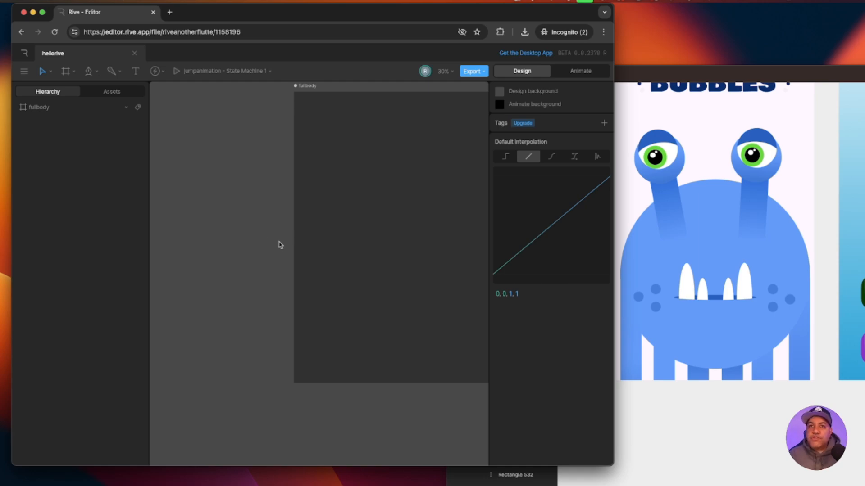
{"action": "scroll", "coordinate": [317, 284], "scroll_direction": "left", "scroll_amount": 5}
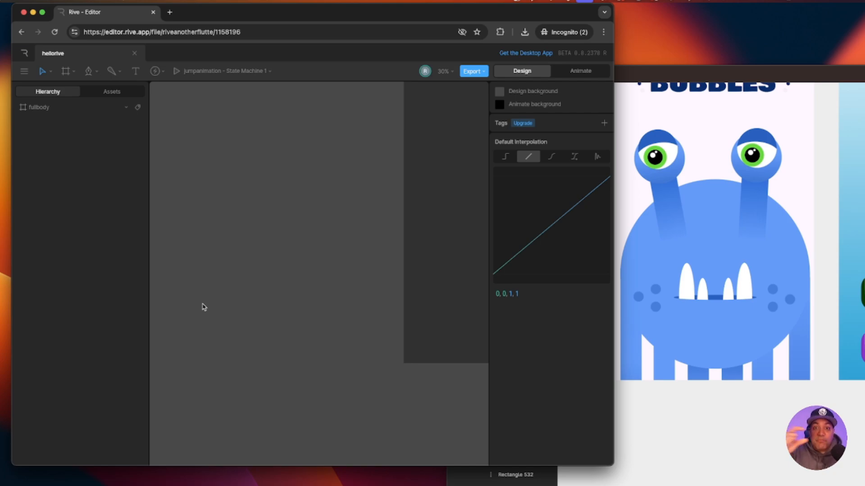
{"action": "scroll", "coordinate": [316, 324], "scroll_direction": "left", "scroll_amount": 3}
{"action": "left_click", "coordinate": [72, 71]}
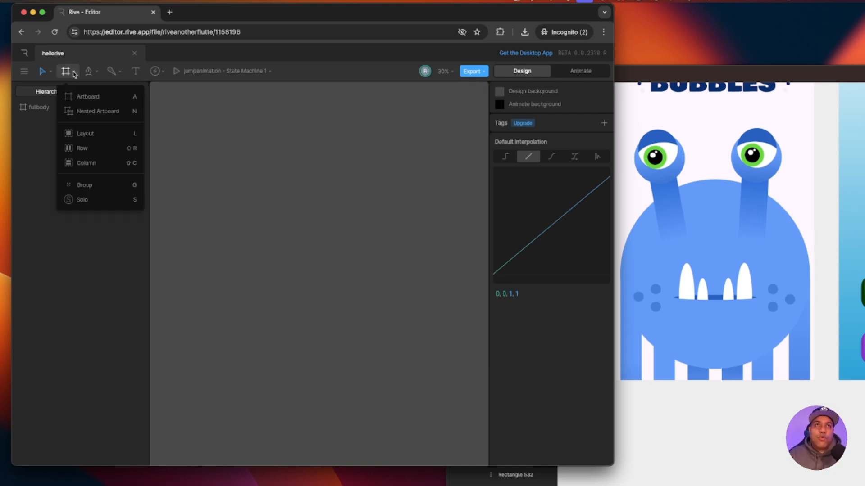
{"action": "left_click", "coordinate": [87, 98]}
{"action": "left_click_drag", "start_coordinate": [195, 176], "coordinate": [271, 251]}
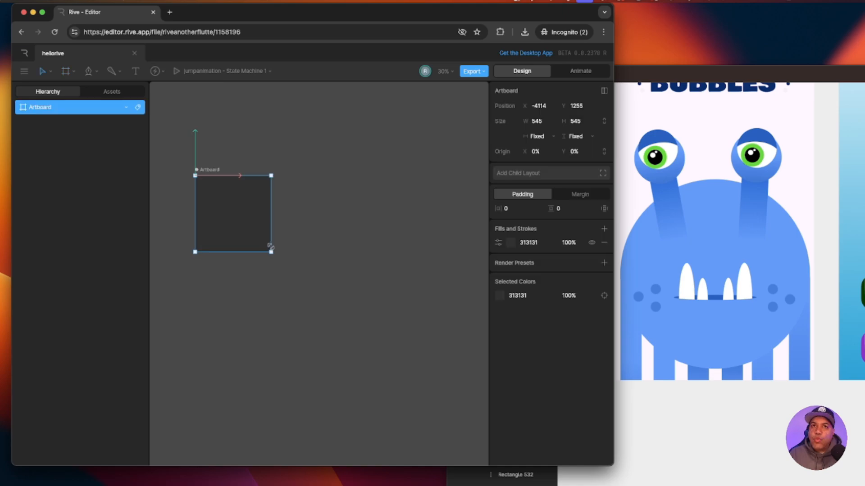
- Set the square artboard's width and height to 600
{"action": "left_click", "coordinate": [543, 121]}
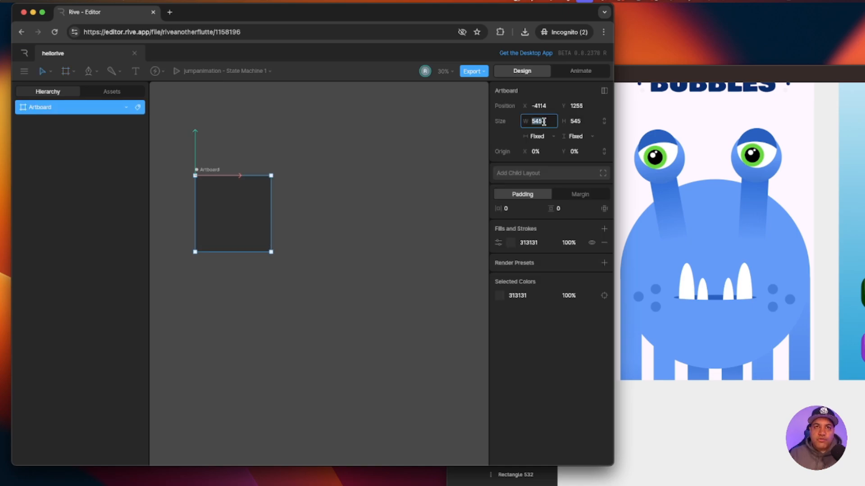
{"action": "type", "text": "600"}
{"action": "key", "text": "Tab"}
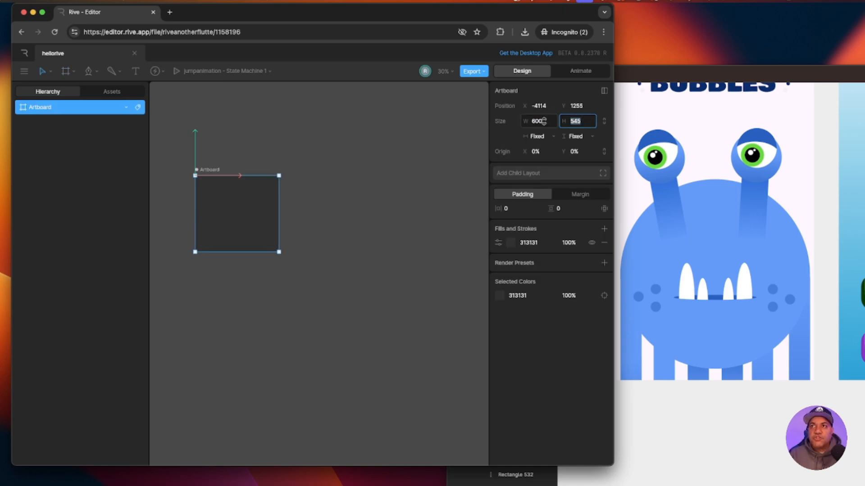
{"action": "type", "text": "600"}
{"action": "key", "text": "Tab"}
{"action": "left_click", "coordinate": [288, 333]}
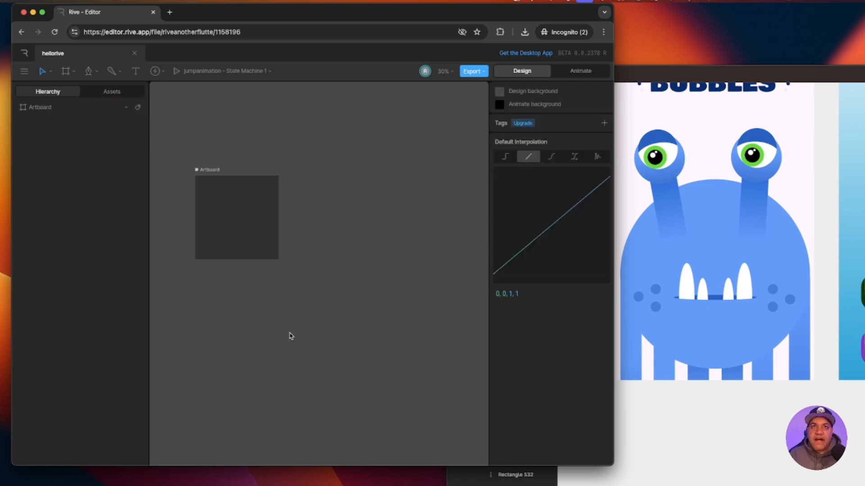
- Rename the square artboard as eyes and move it to about X -4027, Y 1232
{"action": "left_click_drag", "start_coordinate": [263, 349], "coordinate": [359, 369]}
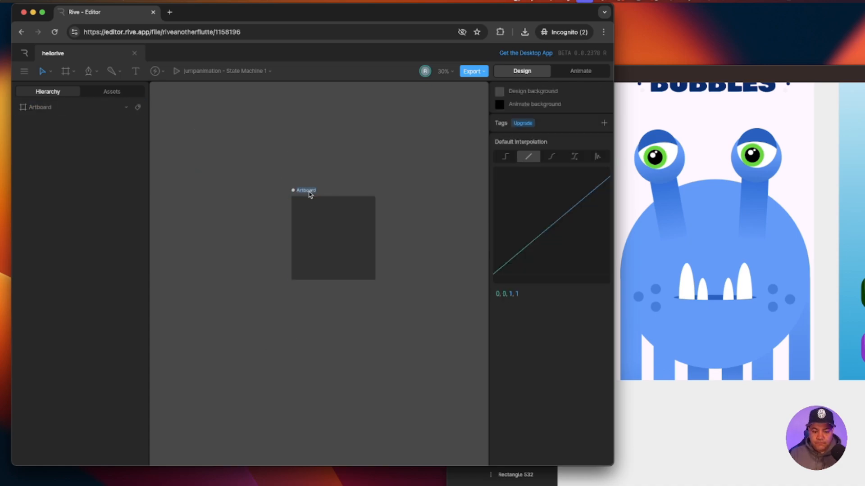
{"action": "type", "text": "eyes"}
{"action": "key", "text": "Return"}
{"action": "left_click_drag", "start_coordinate": [427, 320], "coordinate": [391, 314]}
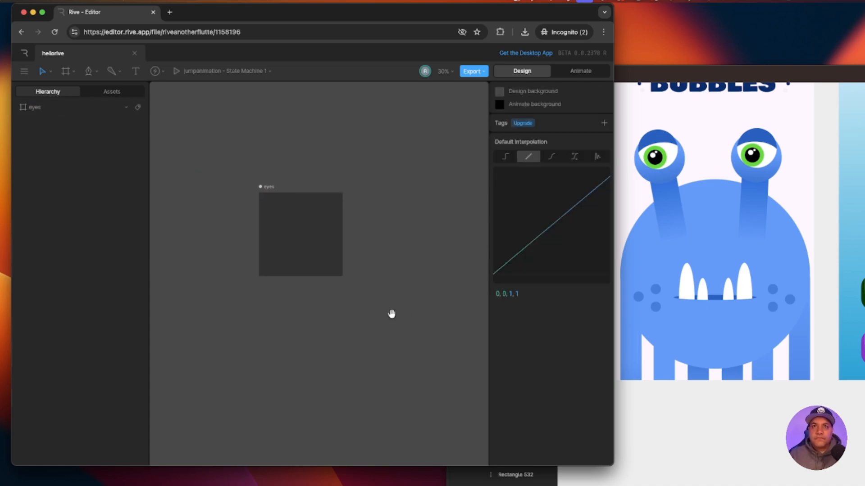
{"action": "key", "text": "super+equal"}
{"action": "left_click_drag", "start_coordinate": [399, 271], "coordinate": [390, 321]}
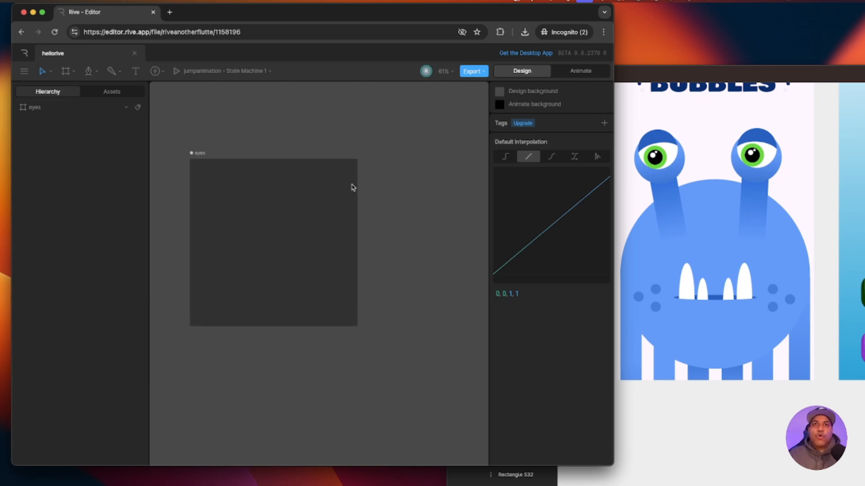
{"action": "left_click_drag", "start_coordinate": [194, 154], "coordinate": [218, 147]}
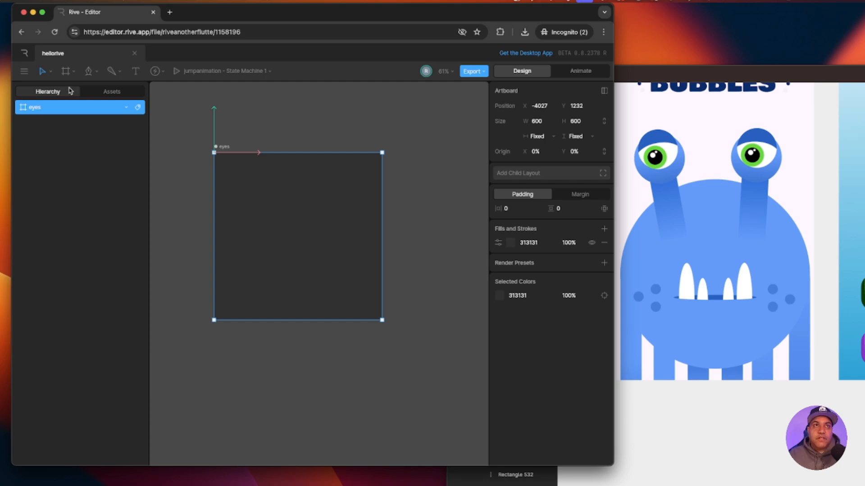
- Draw a circle about 406 in diameter in the eyes artboard, centred at X 300, Y 300
{"action": "left_click", "coordinate": [51, 72]}
{"action": "left_click", "coordinate": [97, 73]}
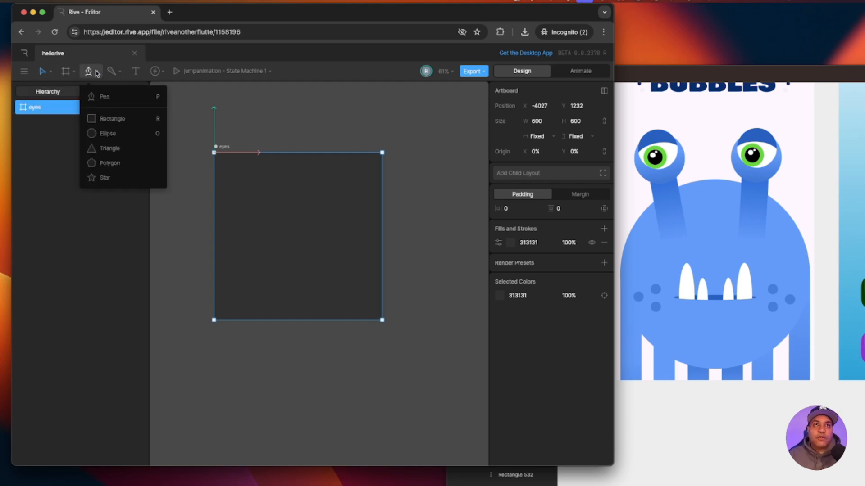
{"action": "left_click", "coordinate": [113, 134]}
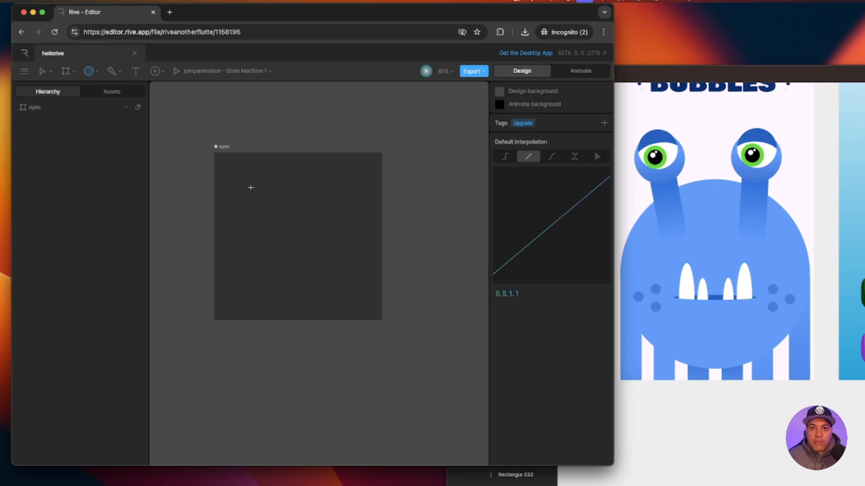
{"action": "left_click_drag", "start_coordinate": [243, 176], "coordinate": [327, 270]}
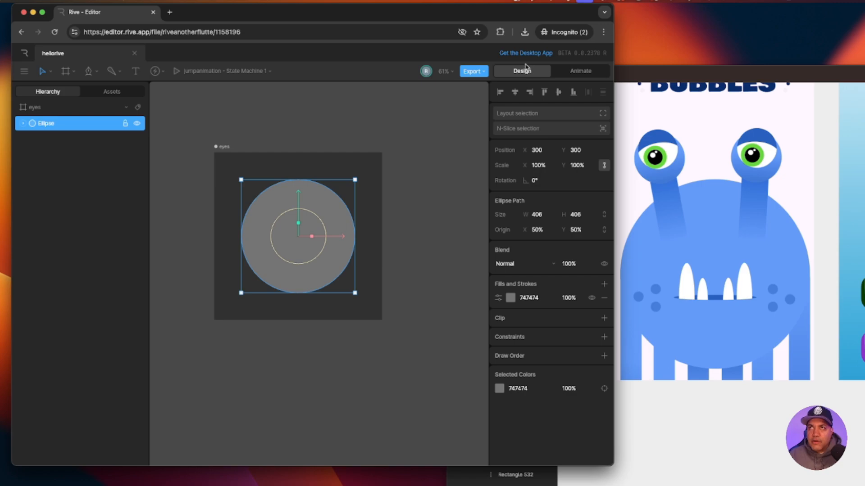
- Set the circle's fill colour to white, FFFFFF
{"action": "left_click", "coordinate": [511, 298]}
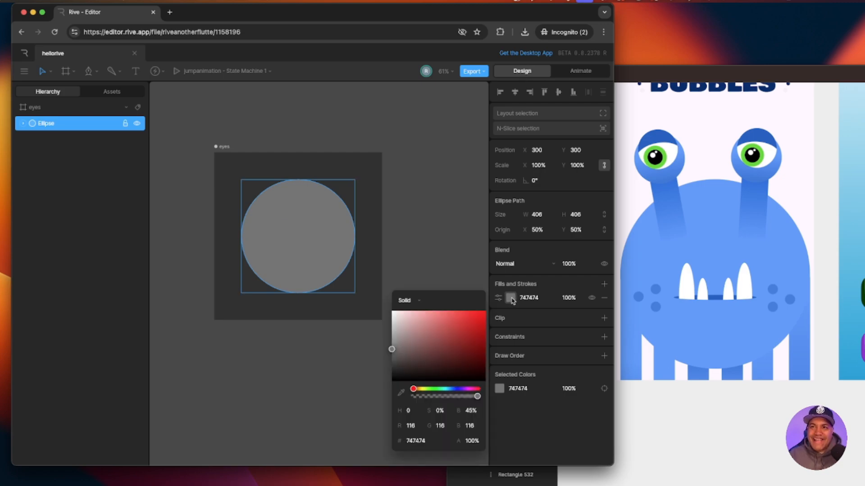
{"action": "left_click_drag", "start_coordinate": [392, 343], "coordinate": [380, 303]}
{"action": "left_click", "coordinate": [397, 241]}
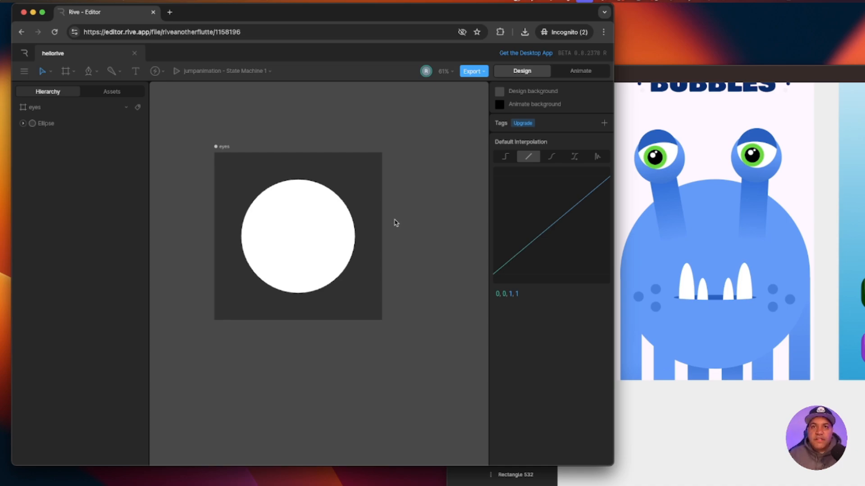
- Duplicate the white circle, placing the copy at about X 318.5, Y 153
{"action": "left_click", "coordinate": [333, 246]}
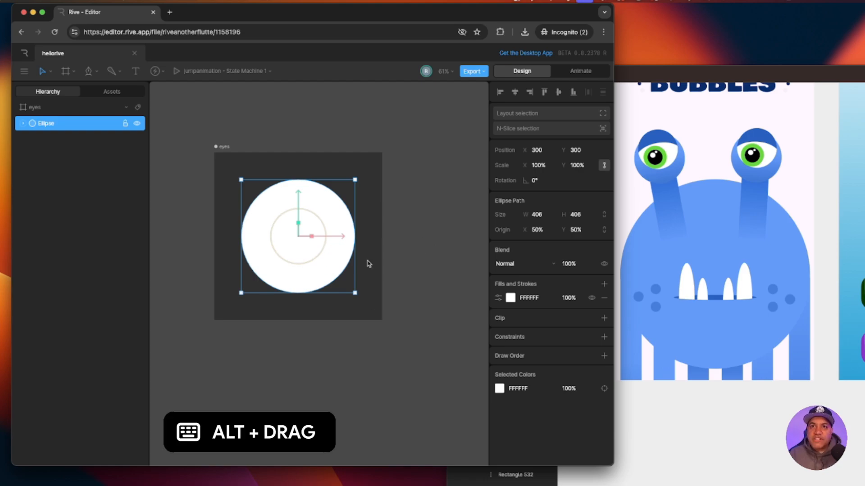
{"action": "key", "text": "alt"}
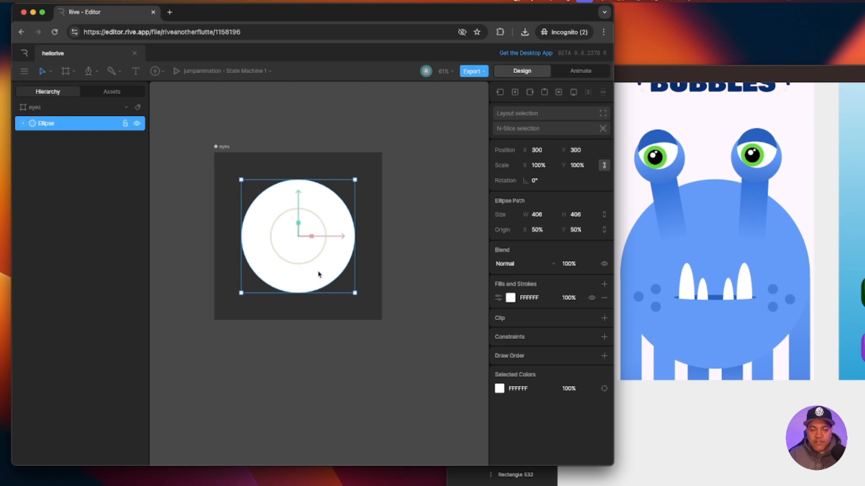
{"action": "left_click_drag", "start_coordinate": [319, 274], "coordinate": [336, 228]}
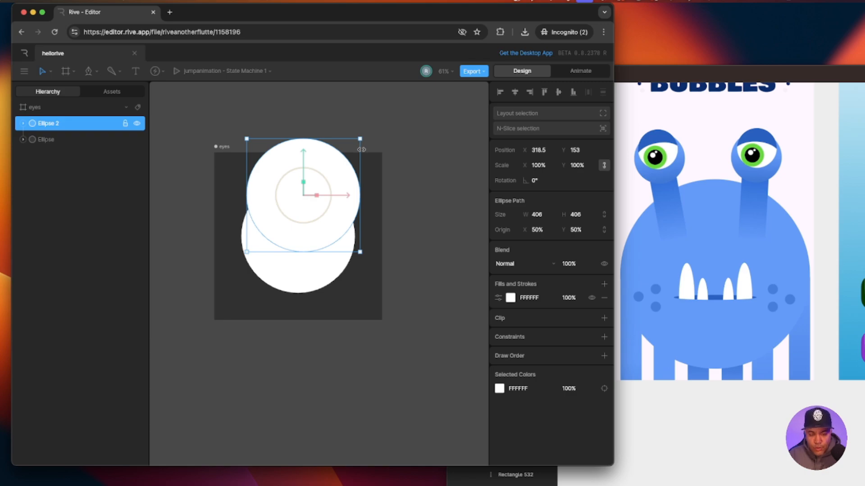
- Proportionally shrink the duplicate circle to about 259 in diameter and centre it inside the larger white circle
{"action": "key", "text": "shift"}
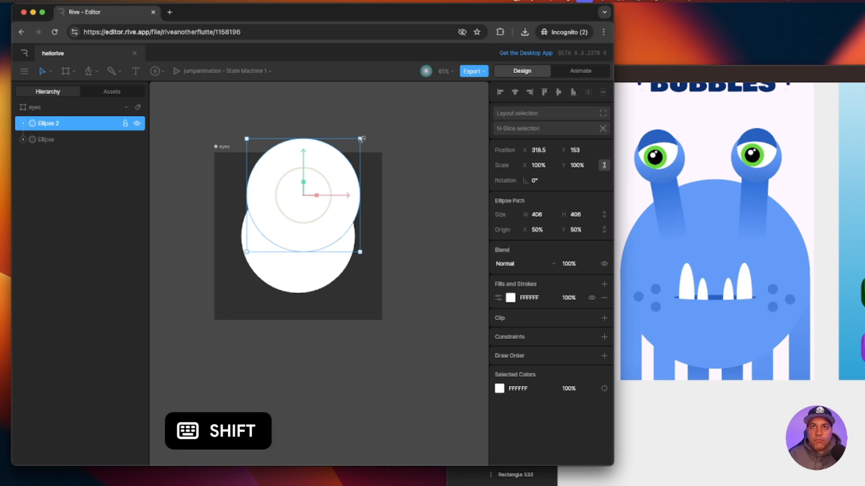
{"action": "left_click_drag", "start_coordinate": [361, 139], "coordinate": [321, 180]}
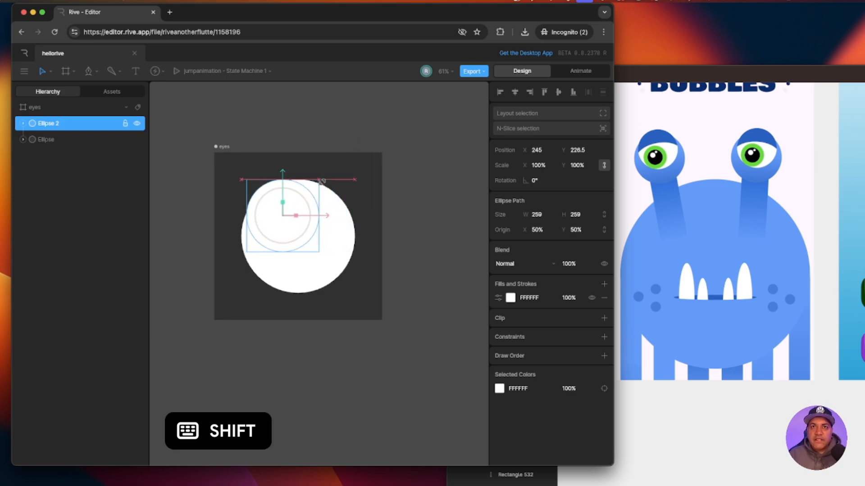
{"action": "left_click_drag", "start_coordinate": [286, 235], "coordinate": [297, 259]}
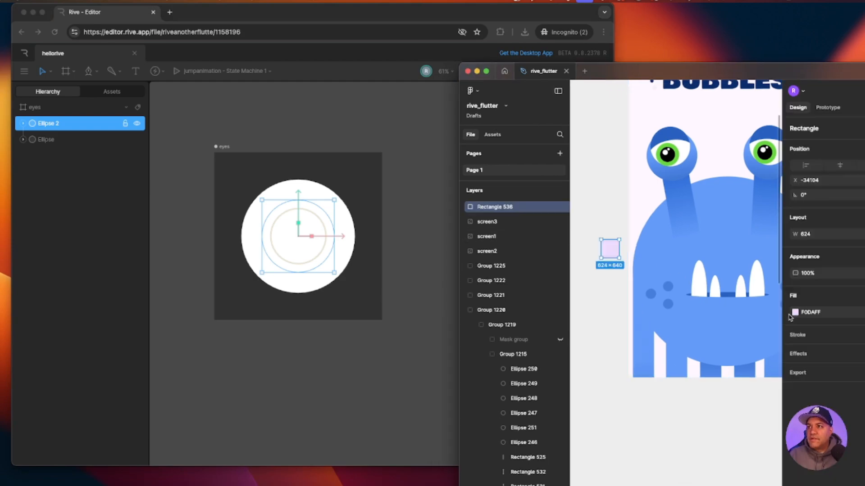
- In Figma, sample the monster's green iris colour into the swatch rectangle's fill and copy its hex code, 61DB33
{"action": "left_click", "coordinate": [794, 312]}
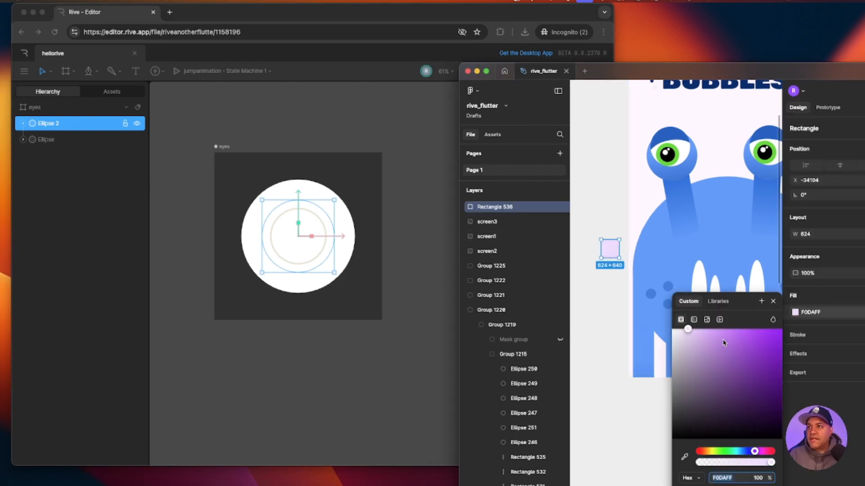
{"action": "left_click", "coordinate": [684, 457]}
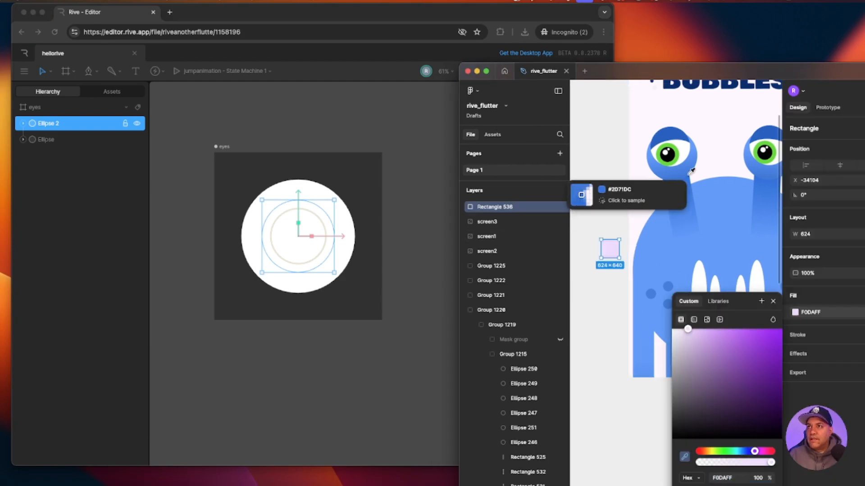
{"action": "left_click", "coordinate": [674, 146]}
{"action": "left_click", "coordinate": [819, 314]}
{"action": "key", "text": "super+c"}
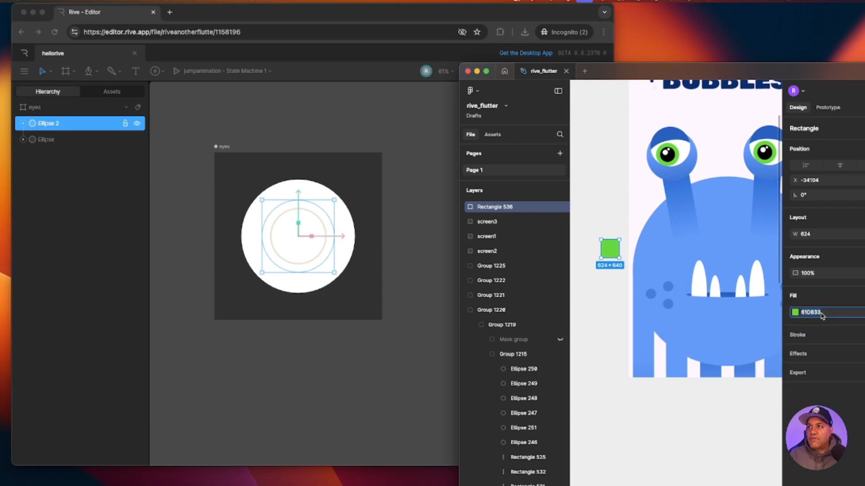
- In Rive, set the inner circle's fill colour to the copied green, 61DB33
{"action": "left_click", "coordinate": [324, 250]}
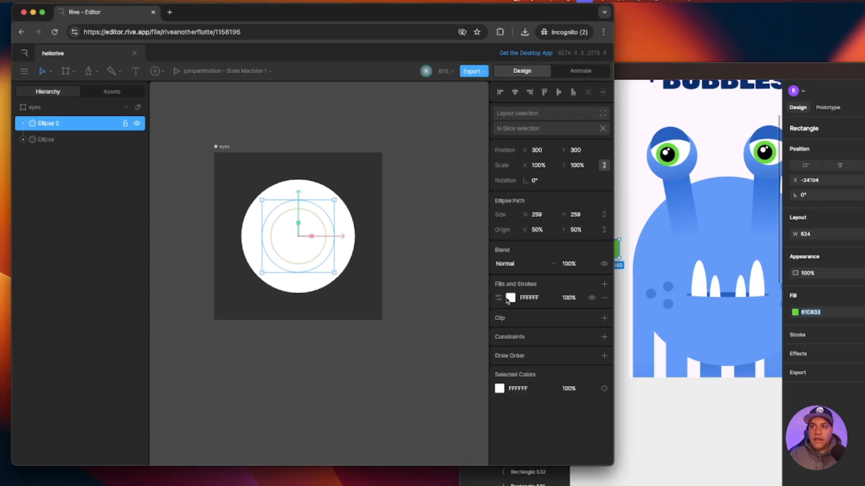
{"action": "left_click", "coordinate": [539, 298]}
{"action": "key", "text": "super+v"}
{"action": "key", "text": "Return"}
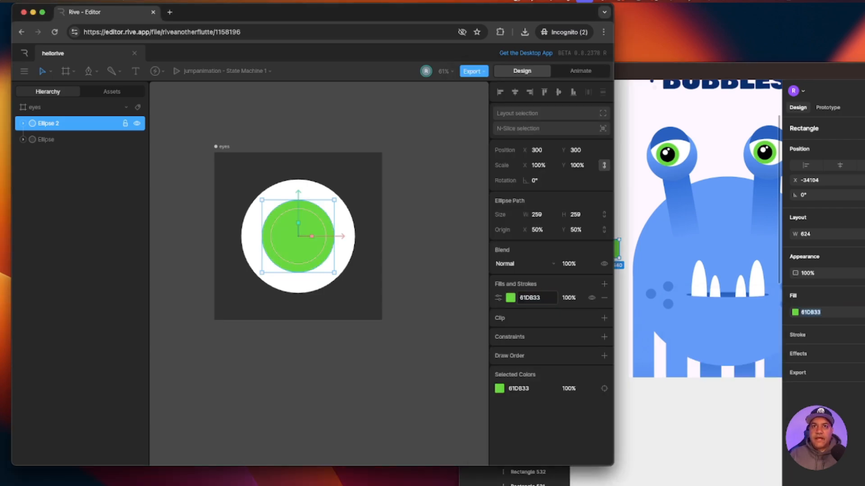
{"action": "left_click", "coordinate": [434, 284]}
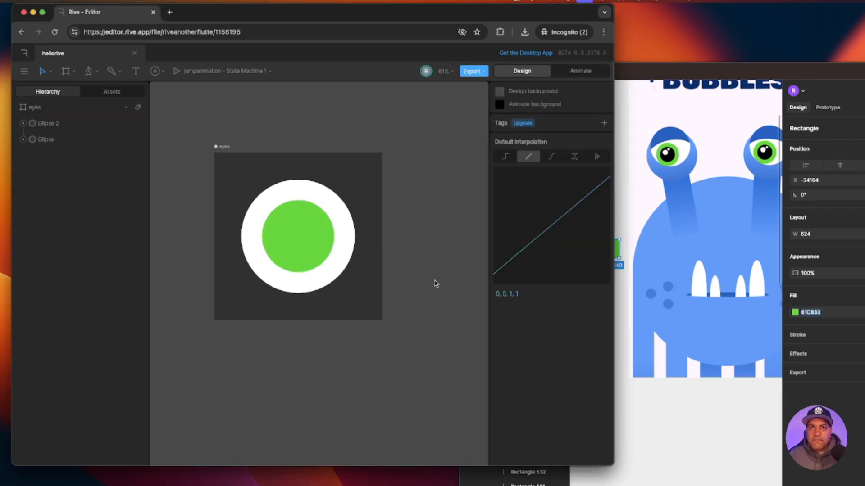
- Shrink the green circle proportionally to about 211.5 in diameter and recentre it at about X 300.5, Y 300
{"action": "left_click", "coordinate": [323, 245]}
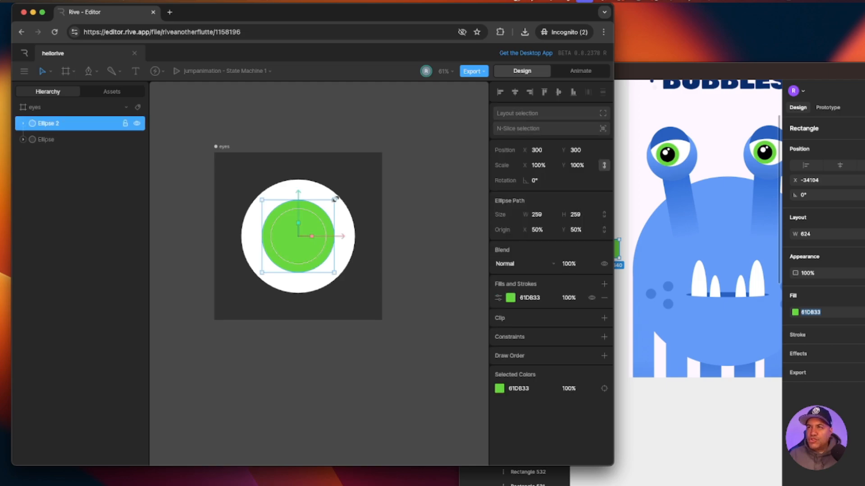
{"action": "left_click_drag", "start_coordinate": [336, 199], "coordinate": [321, 213]}
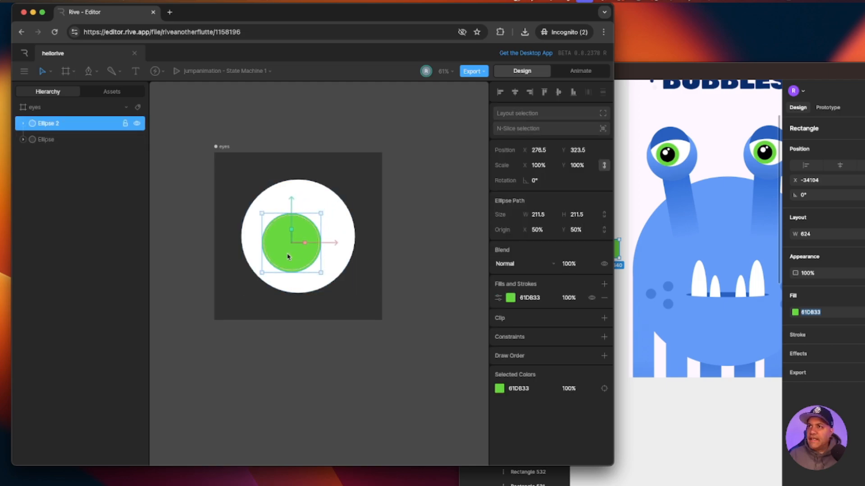
{"action": "mouse_move", "coordinate": [288, 257]}
{"action": "left_mouse_down"}
{"action": "mouse_move", "coordinate": [319, 242]}
{"action": "mouse_move", "coordinate": [266, 236]}
{"action": "mouse_move", "coordinate": [289, 268]}
{"action": "mouse_move", "coordinate": [310, 234]}
{"action": "mouse_move", "coordinate": [307, 274]}
{"action": "mouse_move", "coordinate": [309, 241]}
{"action": "mouse_move", "coordinate": [293, 257]}
{"action": "mouse_move", "coordinate": [301, 253]}
{"action": "left_mouse_up"}
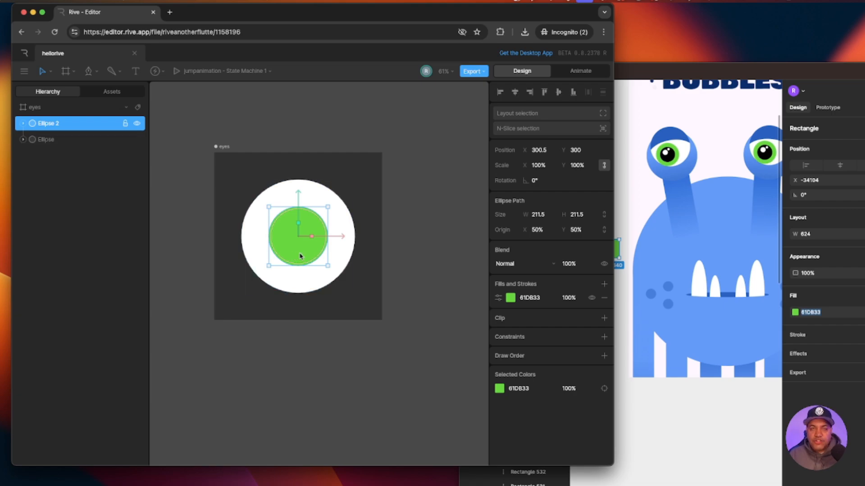
- Duplicate the green circle as a centred pupil about 139.5 in diameter and fill it with black, 000000
{"action": "mouse_move", "coordinate": [301, 254]}
{"action": "left_mouse_down"}
{"action": "mouse_move", "coordinate": [331, 219]}
{"action": "mouse_move", "coordinate": [337, 195]}
{"action": "mouse_move", "coordinate": [298, 250]}
{"action": "left_mouse_up"}
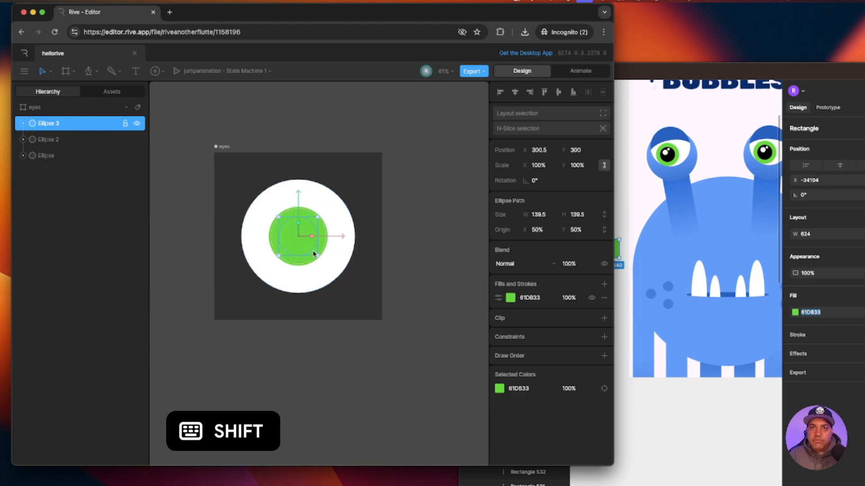
{"action": "left_click", "coordinate": [511, 299]}
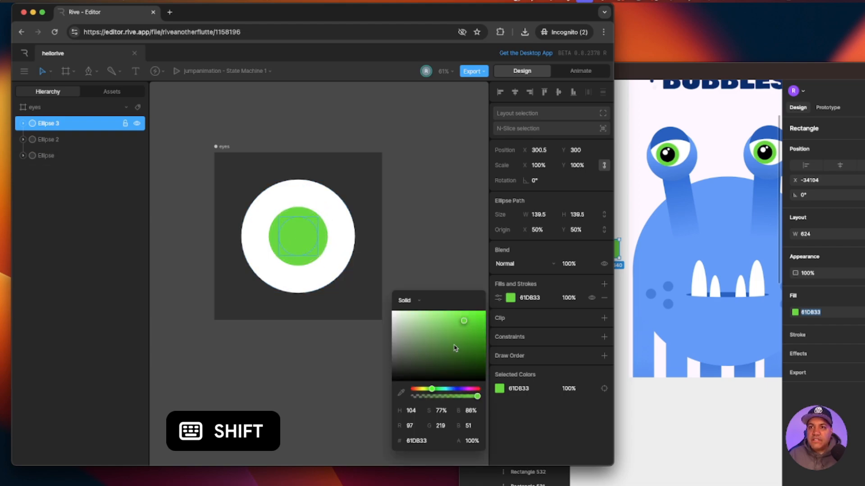
{"action": "left_click_drag", "start_coordinate": [456, 348], "coordinate": [501, 401]}
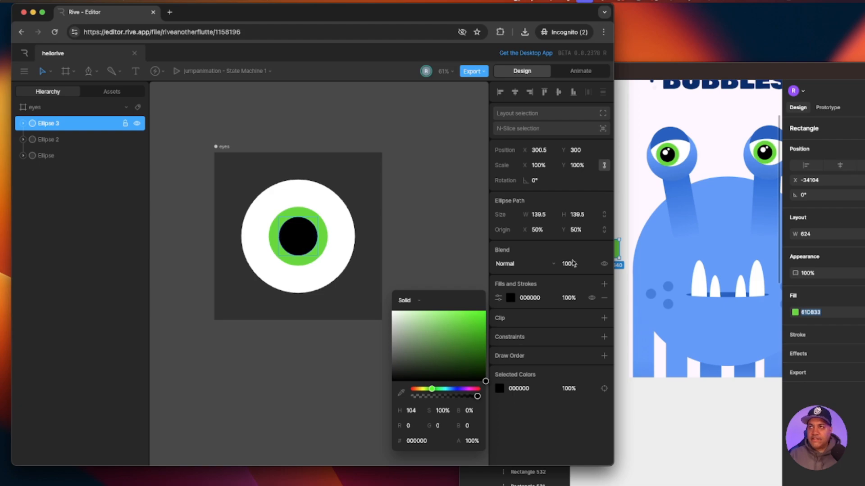
- Enlarge the black pupil proportionally from its centre to about 148.5 in diameter
{"action": "left_click", "coordinate": [313, 228]}
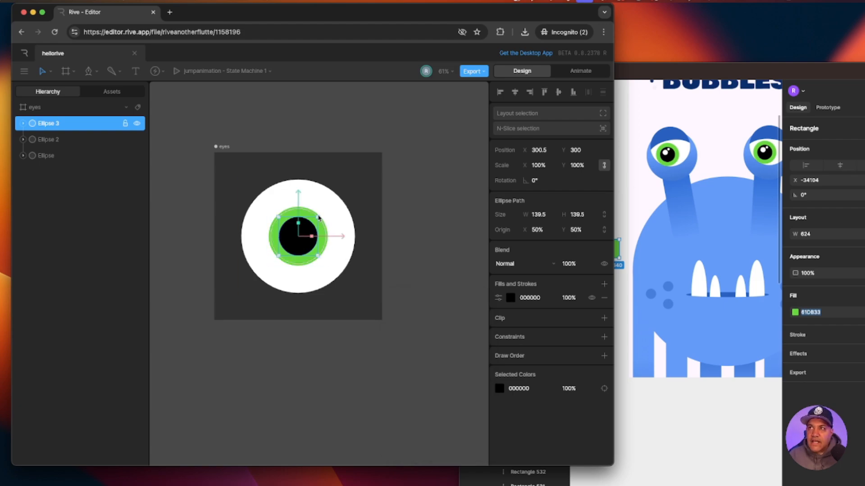
{"action": "left_click_drag", "start_coordinate": [318, 219], "coordinate": [324, 208]}
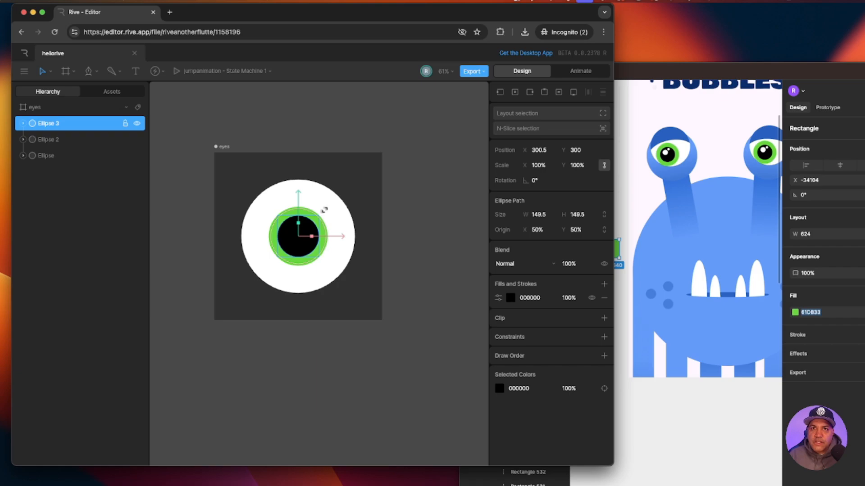
{"action": "left_click_drag", "start_coordinate": [332, 356], "coordinate": [371, 359]}
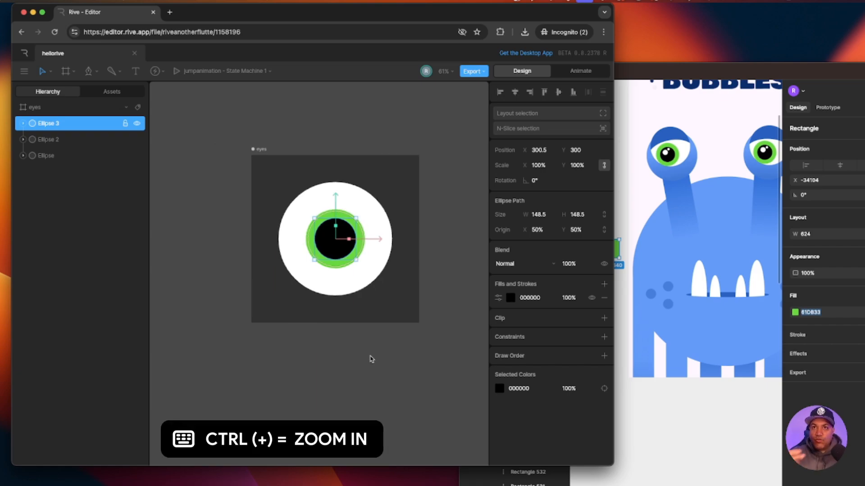
{"action": "key", "text": "ctrl+plus"}
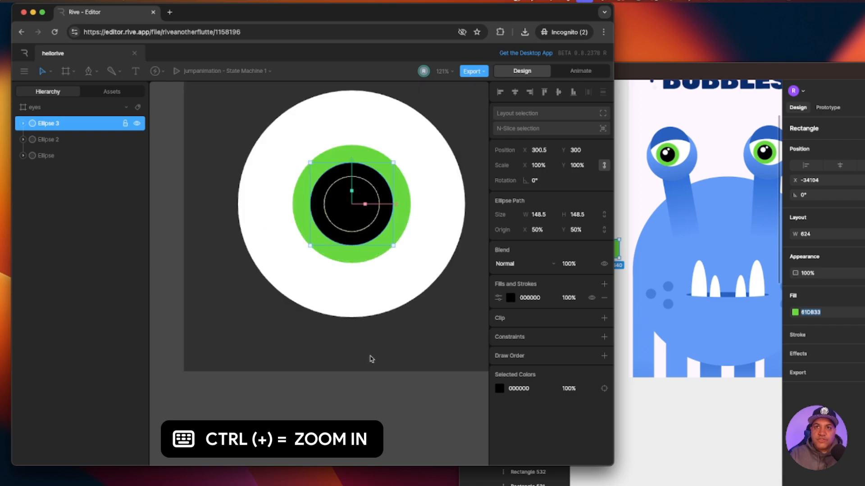
{"action": "left_click_drag", "start_coordinate": [387, 368], "coordinate": [353, 429]}
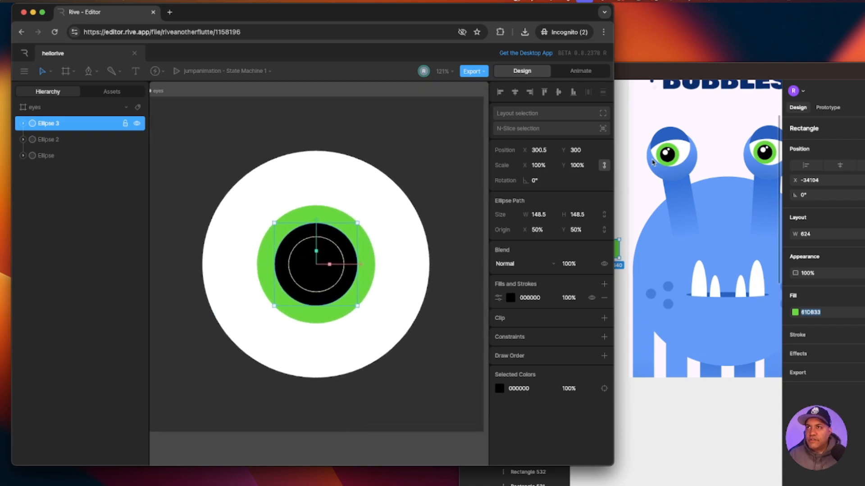
{"action": "left_click", "coordinate": [438, 290]}
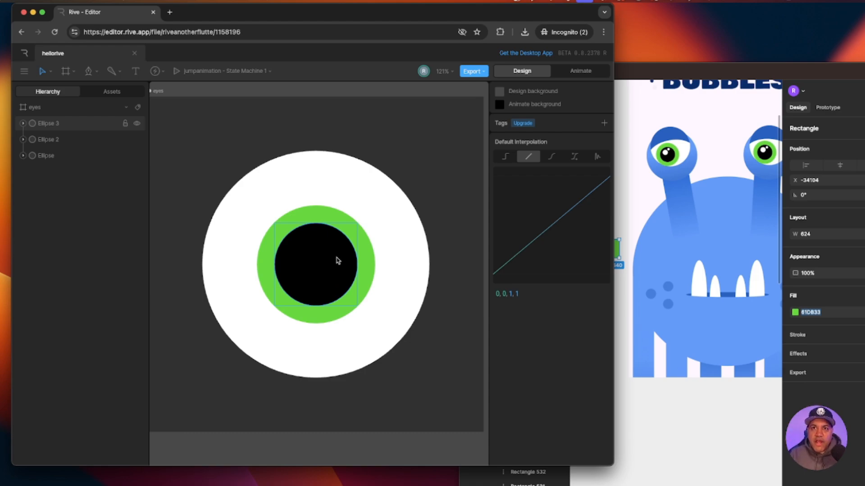
- Duplicate the pupil, shrink the copy to about 54.5 in diameter at X 345, Y 253, and fill it with white, FFFFFF
{"action": "left_click", "coordinate": [343, 262]}
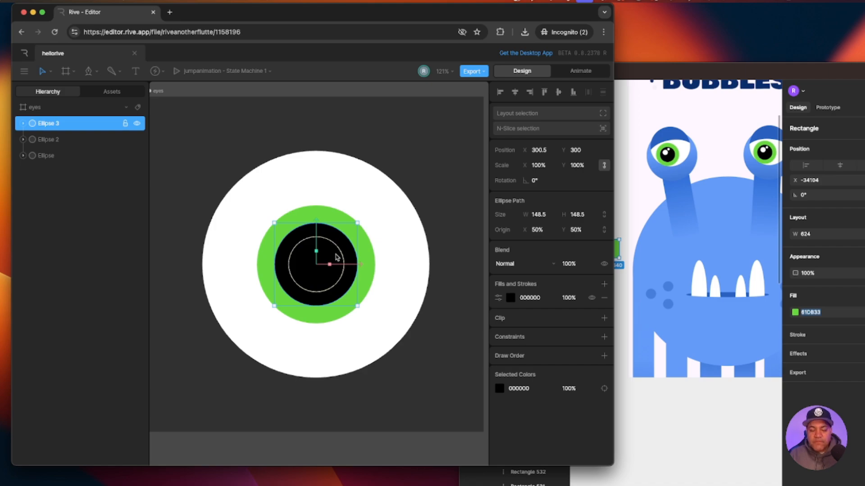
{"action": "left_click_drag", "start_coordinate": [349, 253], "coordinate": [356, 225]}
{"action": "left_click", "coordinate": [511, 297]}
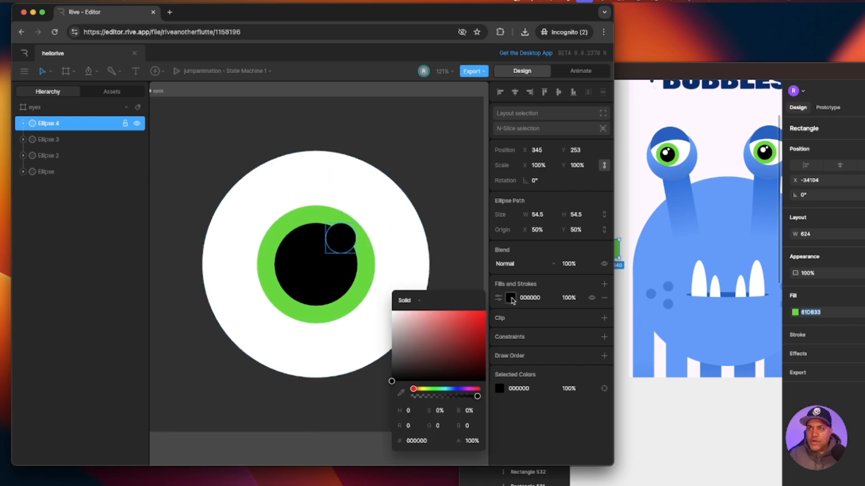
{"action": "left_click_drag", "start_coordinate": [409, 317], "coordinate": [390, 310]}
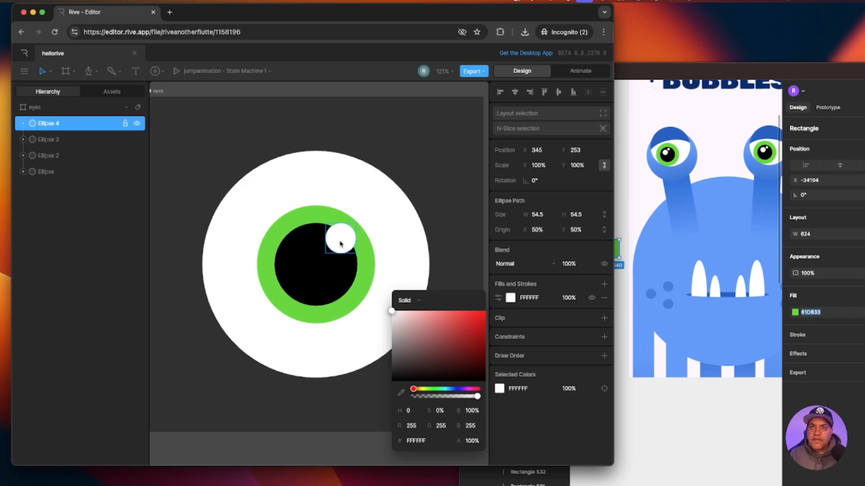
- Move the white highlight to about X 265, Y 279 on the pupil and shrink it to about 43 in diameter
{"action": "left_click_drag", "start_coordinate": [340, 243], "coordinate": [291, 257]}
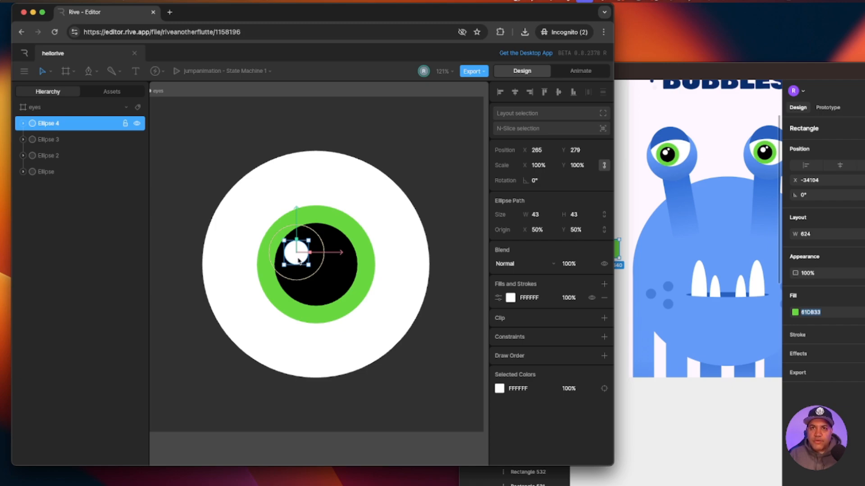
{"action": "left_click", "coordinate": [300, 263]}
{"action": "left_click", "coordinate": [292, 257]}
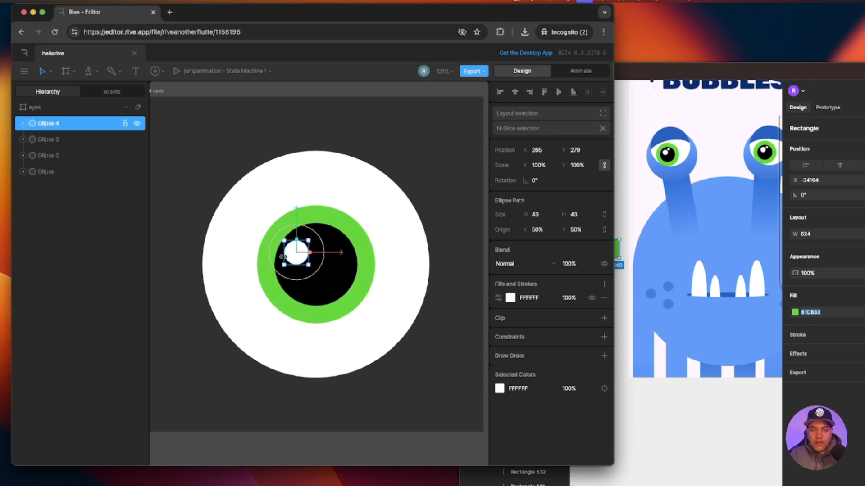
- Duplicate the white highlight, shrink the copy to about 24 in diameter and place it at about X 295.5, Y 248
{"action": "key", "text": "super+d"}
{"action": "left_click_drag", "start_coordinate": [290, 253], "coordinate": [330, 231]}
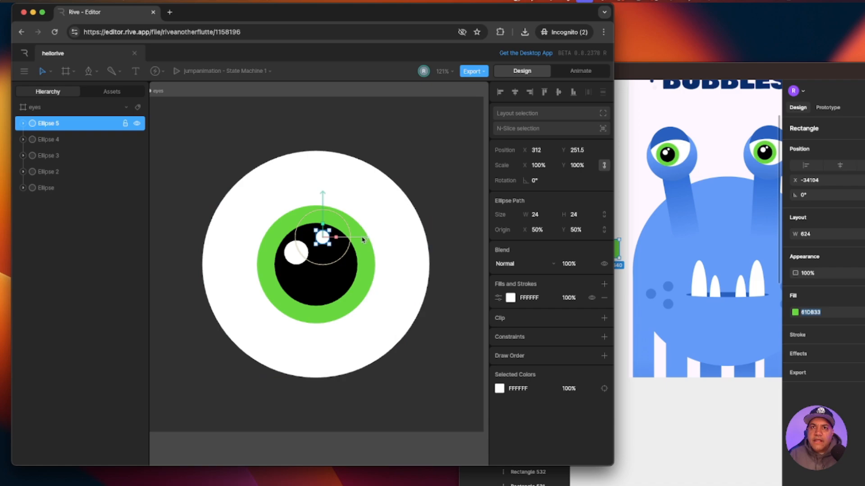
{"action": "left_click_drag", "start_coordinate": [363, 240], "coordinate": [353, 239]}
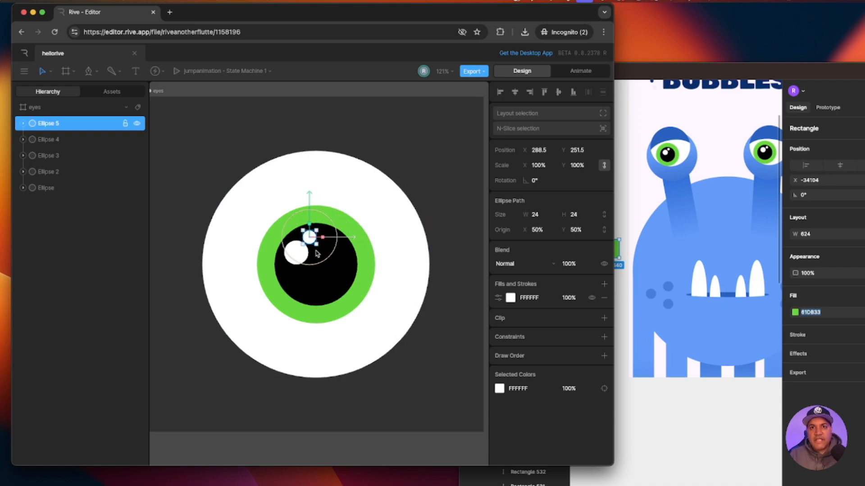
{"action": "left_click_drag", "start_coordinate": [310, 210], "coordinate": [303, 201]}
- Nudge the larger highlight to about X 267.5, Y 278.5 and the smaller one to about X 300.5, Y 247.5
{"action": "key", "text": "super+equal"}
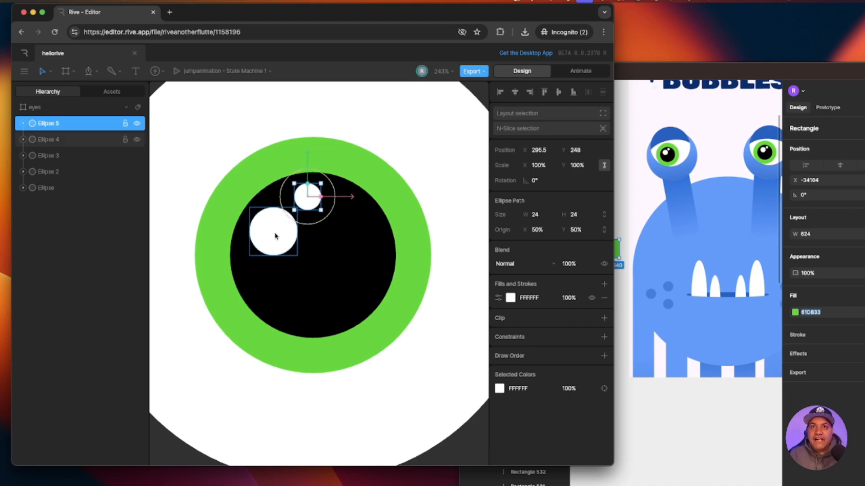
{"action": "left_click_drag", "start_coordinate": [276, 234], "coordinate": [283, 232]}
{"action": "left_click_drag", "start_coordinate": [309, 197], "coordinate": [314, 196]}
{"action": "key", "text": "super+minus"}
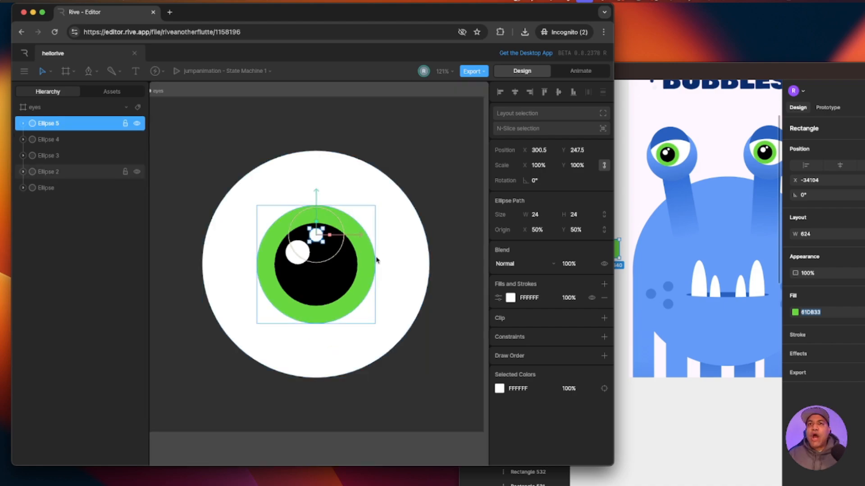
{"action": "left_click", "coordinate": [447, 195]}
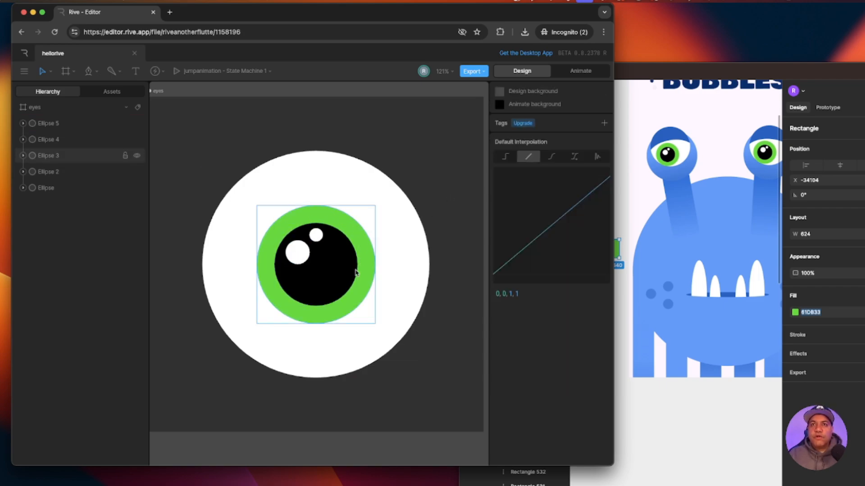
- Move the larger white highlight closer to the smaller one, at about X 271.5, Y 274
{"action": "left_click", "coordinate": [296, 255]}
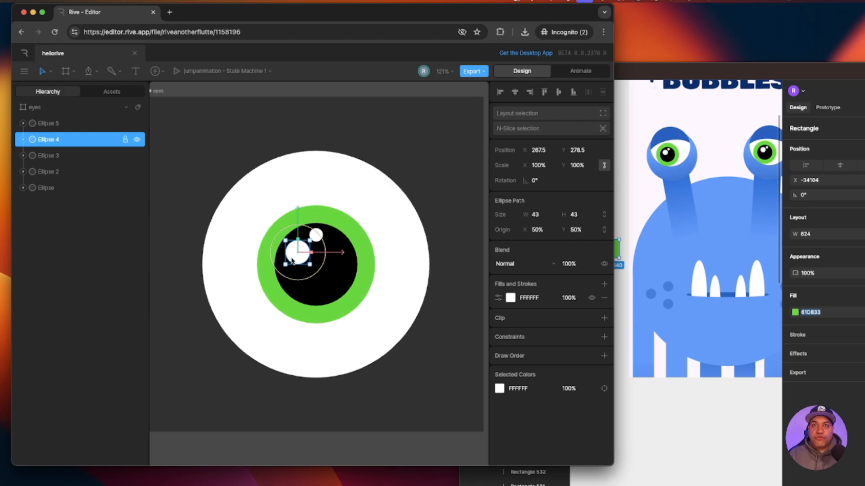
{"action": "left_click_drag", "start_coordinate": [291, 259], "coordinate": [290, 260]}
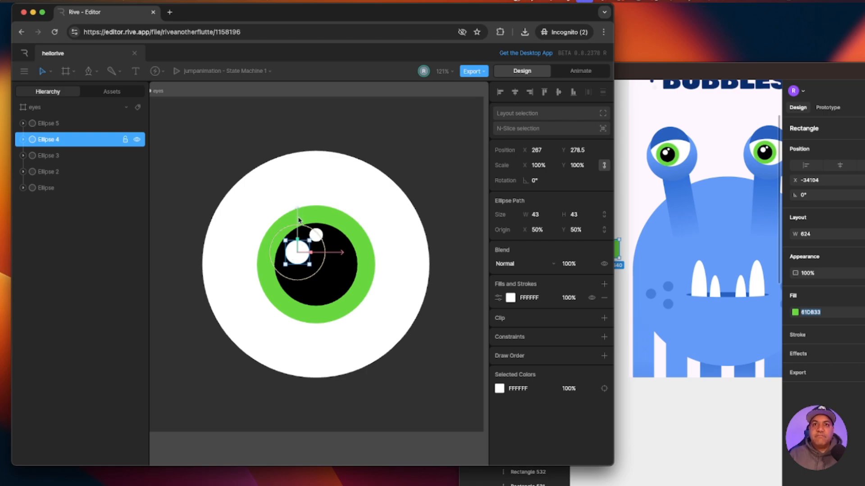
{"action": "left_click_drag", "start_coordinate": [300, 220], "coordinate": [299, 215]}
{"action": "left_click_drag", "start_coordinate": [338, 248], "coordinate": [341, 248]}
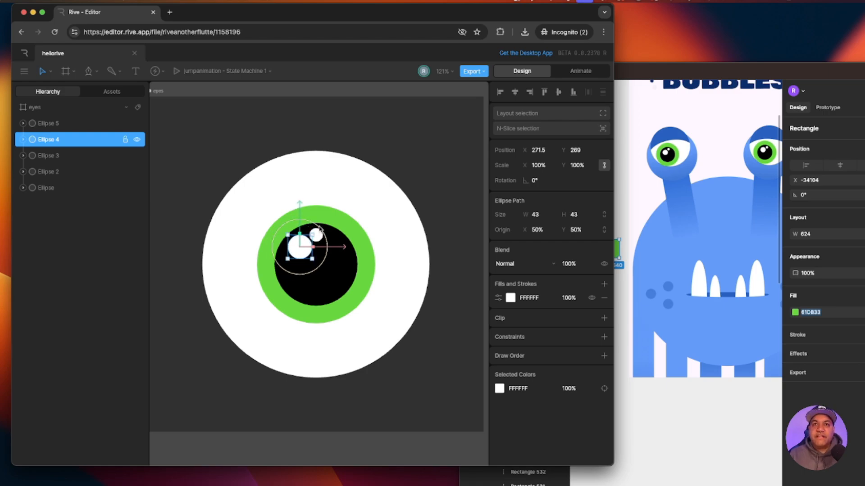
{"action": "left_click_drag", "start_coordinate": [300, 209], "coordinate": [300, 216]}
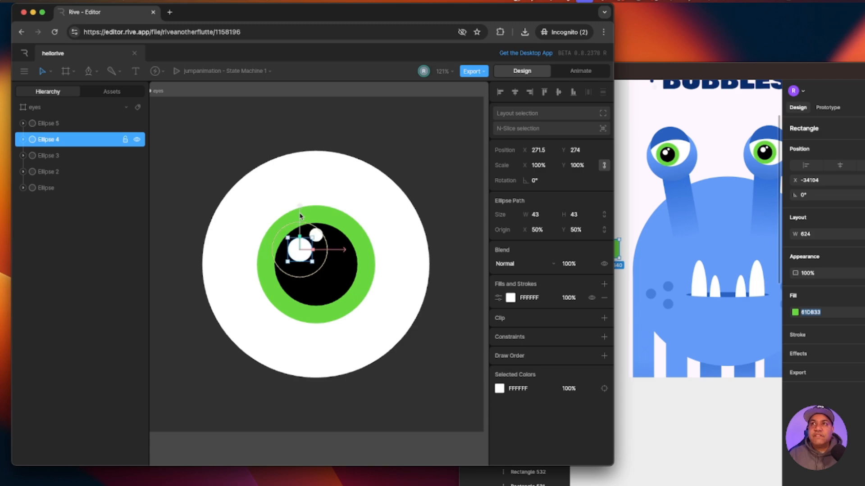
{"action": "left_click", "coordinate": [467, 217]}
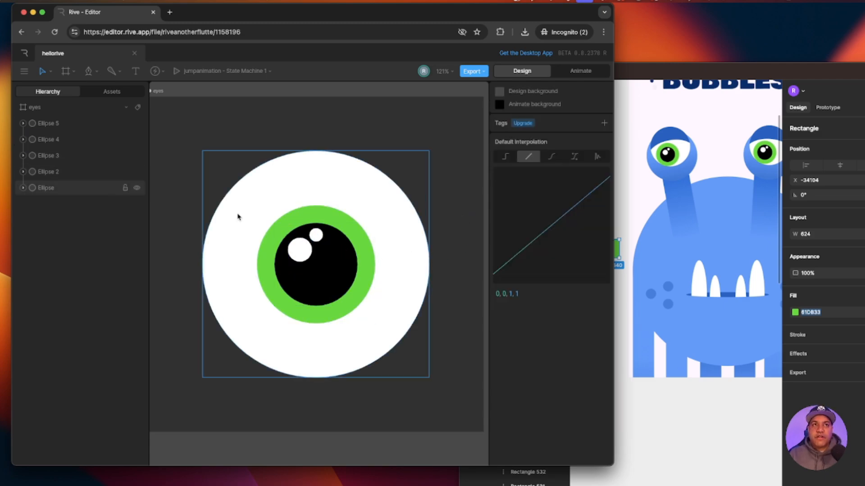
- Group the green iris, the black pupil and both white highlights, leaving out the large white circle
{"action": "left_click", "coordinate": [302, 255]}
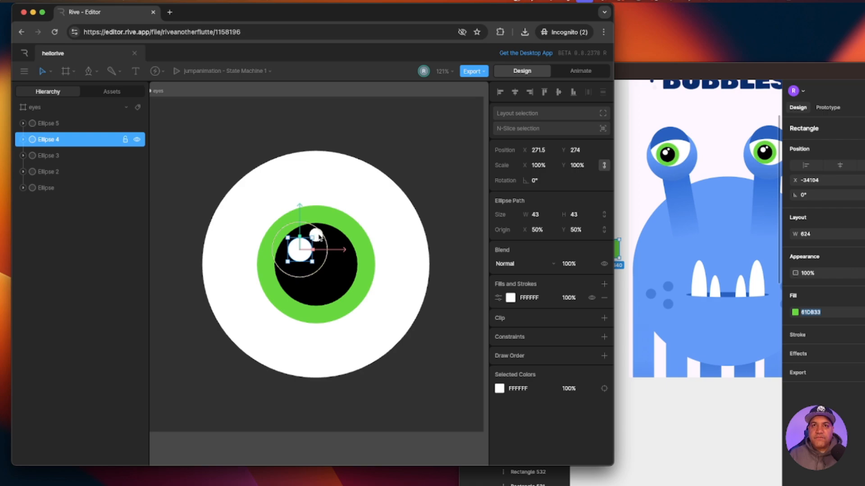
{"action": "scroll", "coordinate": [316, 234], "scroll_direction": "up", "scroll_amount": 3}
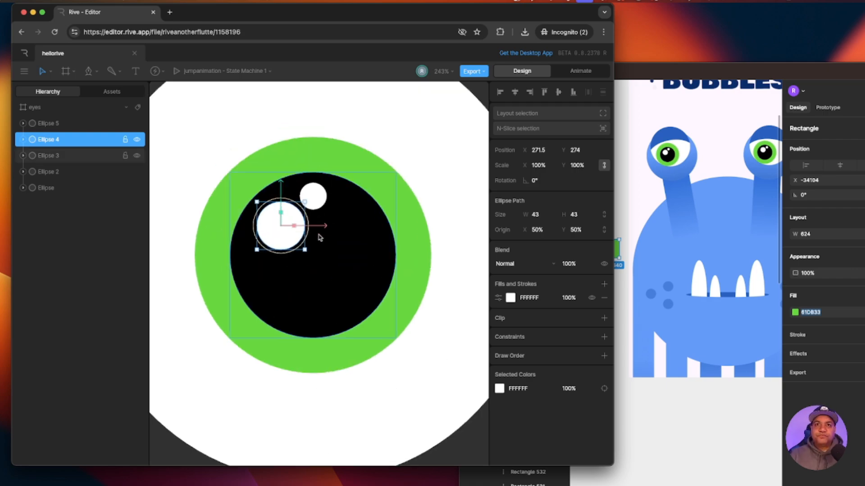
{"action": "left_click", "coordinate": [314, 196], "text": "shift"}
{"action": "left_click", "coordinate": [365, 227], "text": "shift"}
{"action": "left_click", "coordinate": [411, 226], "text": "shift"}
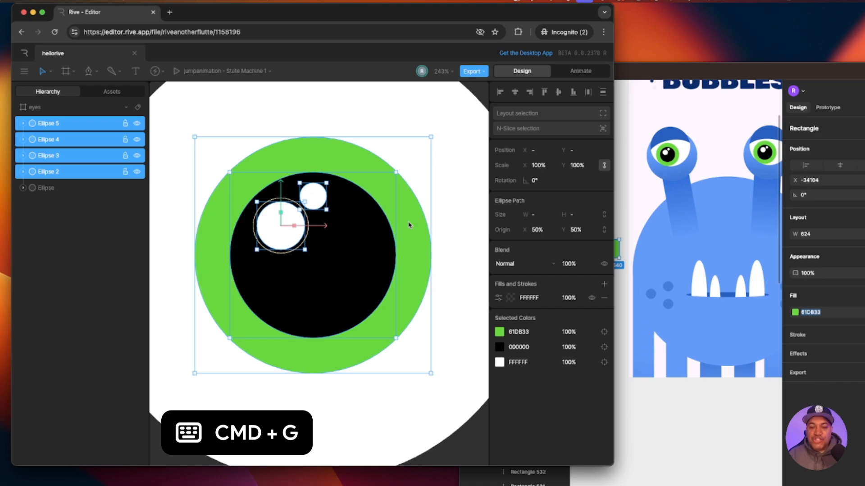
{"action": "key", "text": "super+g"}
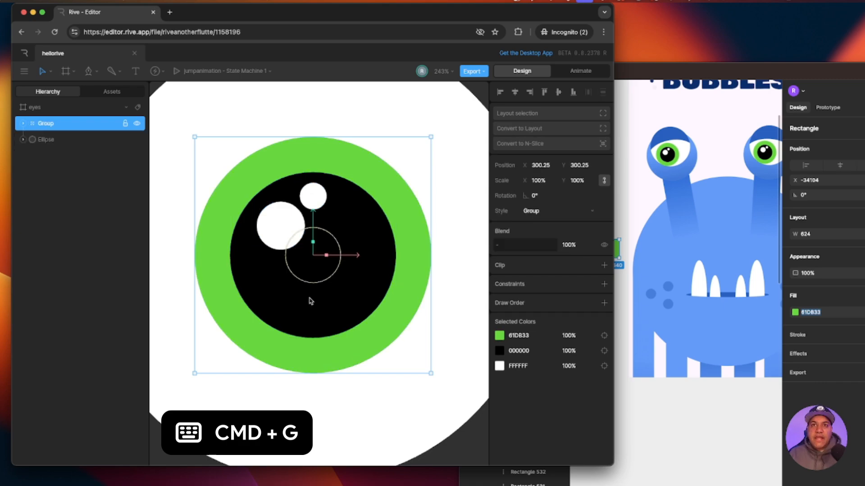
- Rename the new group of iris, pupil and highlights as eye
{"action": "double_click", "coordinate": [46, 124]}
{"action": "type", "text": "eye"}
{"action": "key", "text": "Return"}
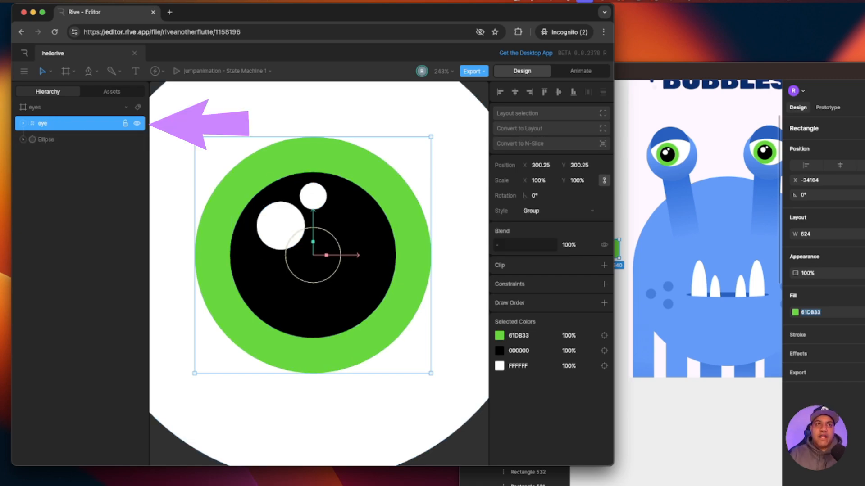
{"action": "key", "text": "super+minus"}
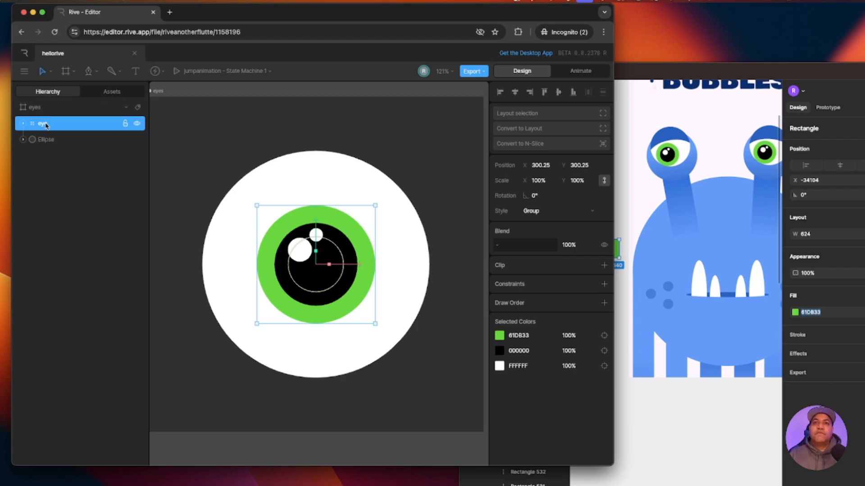
{"action": "key", "text": "super+minus"}
{"action": "key", "text": "super+minus"}
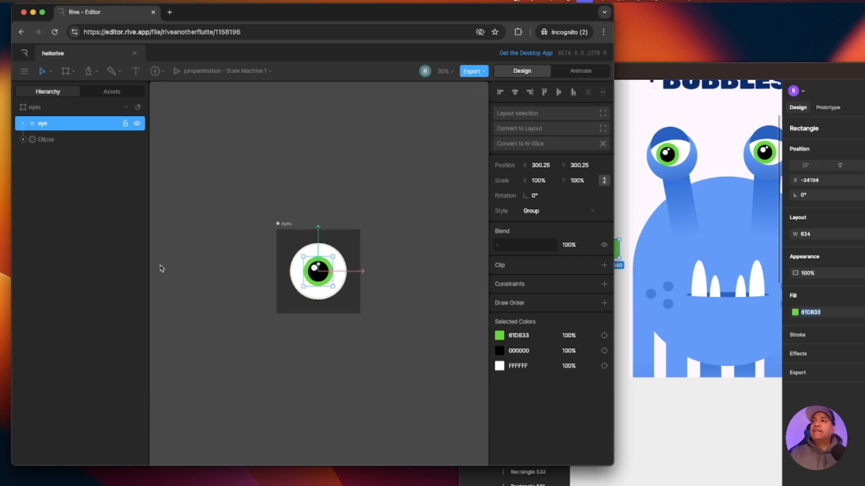
{"action": "key", "text": "super+plus"}
{"action": "key", "text": "super+plus"}
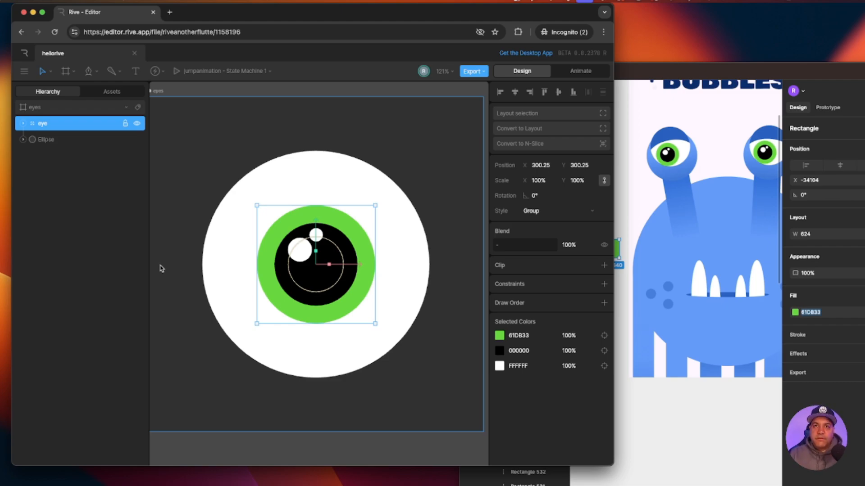
- Start an eyelid path with the Pen tool, running down outside the artboard's left side and across to the left edge of the white circle
{"action": "left_click", "coordinate": [161, 269]}
{"action": "key", "text": "super+minus"}
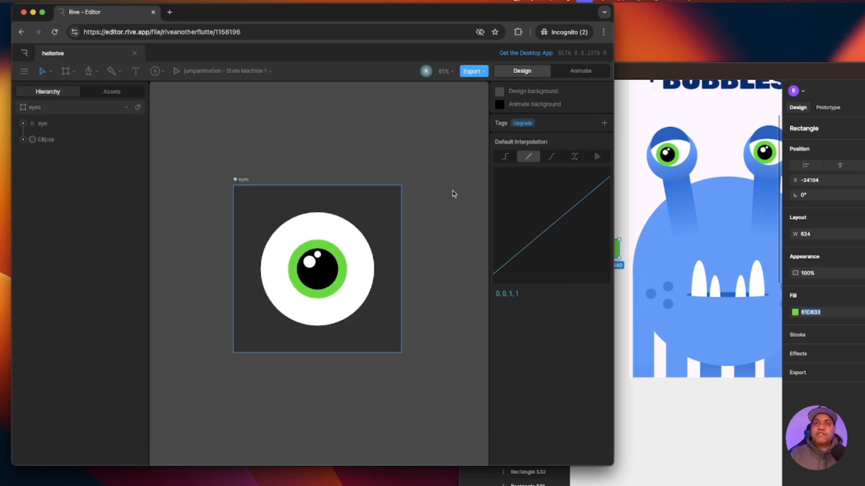
{"action": "left_click_drag", "start_coordinate": [444, 262], "coordinate": [440, 283]}
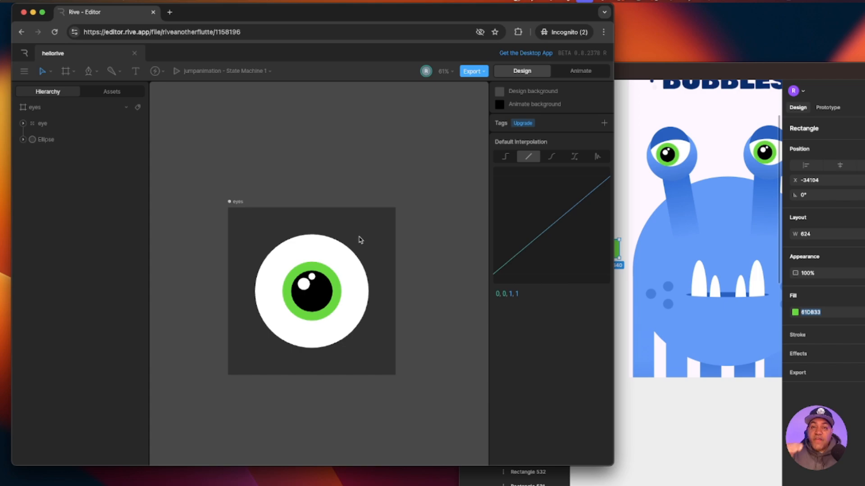
{"action": "left_click", "coordinate": [88, 73]}
{"action": "left_click", "coordinate": [101, 93]}
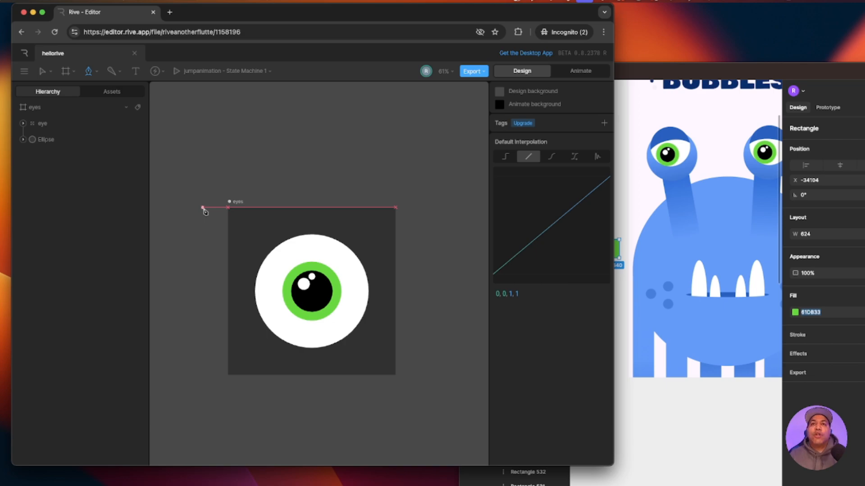
{"action": "left_click", "coordinate": [198, 171]}
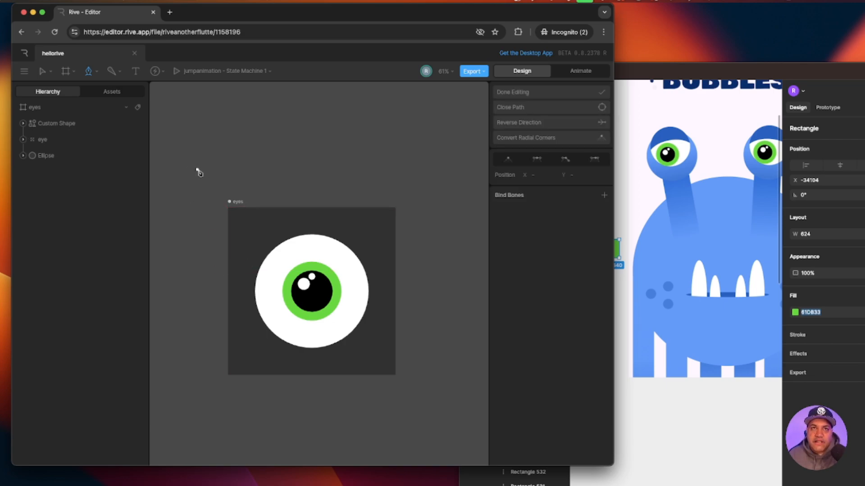
{"action": "left_click", "coordinate": [197, 277]}
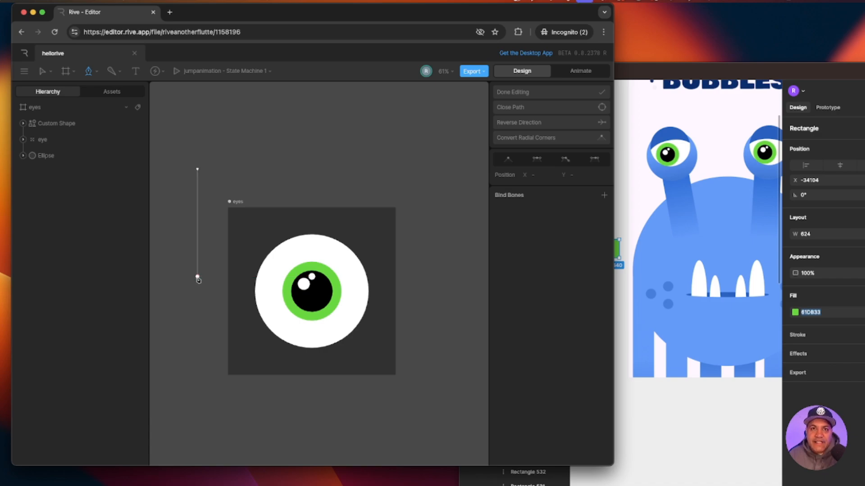
{"action": "left_click", "coordinate": [258, 281]}
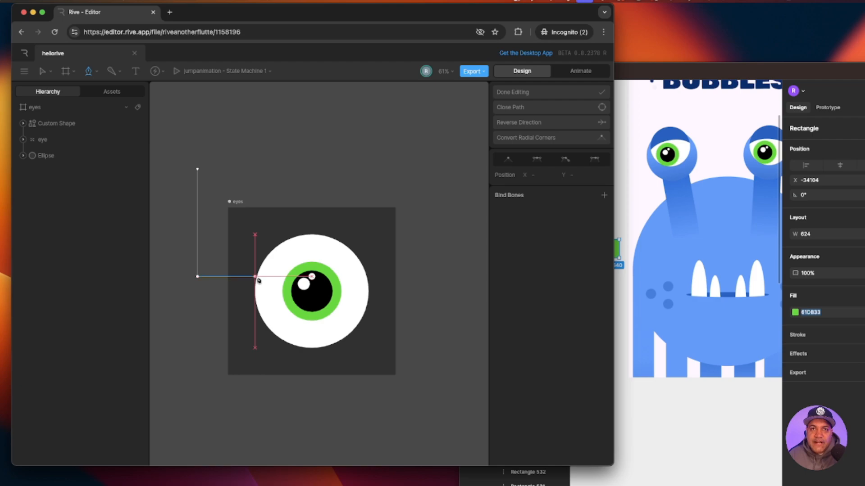
{"action": "left_click", "coordinate": [258, 279]}
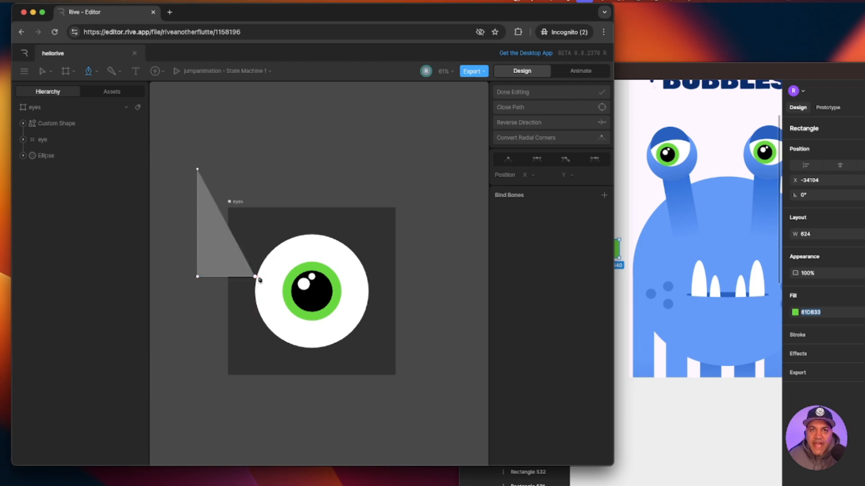
- Curve the eyelid path over the iris to the white circle's right edge, continue past the artboard and up, and close it at its start
{"action": "left_click", "coordinate": [312, 260]}
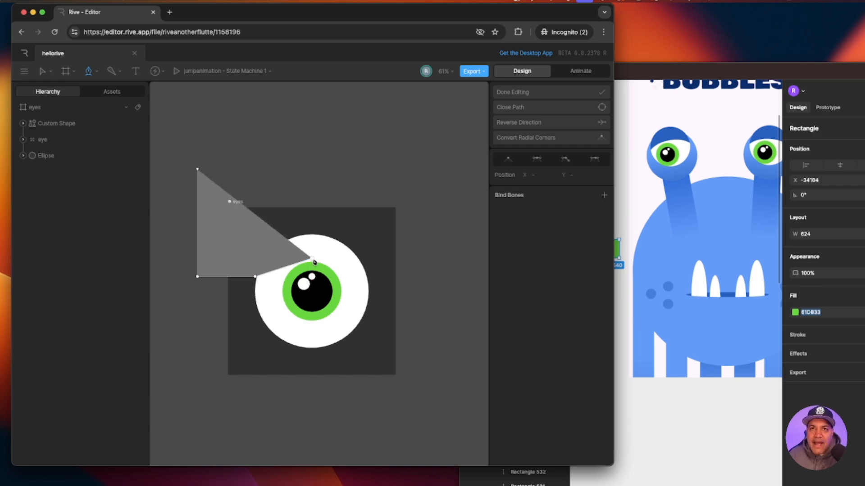
{"action": "left_click_drag", "start_coordinate": [314, 261], "coordinate": [351, 259]}
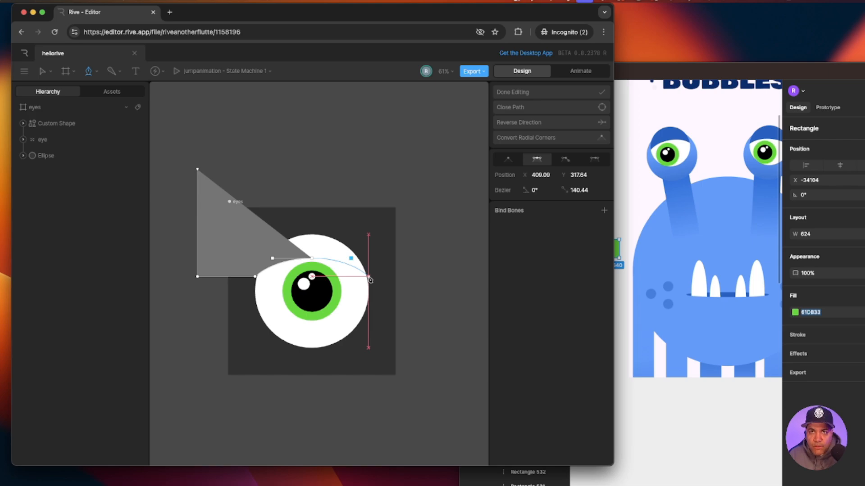
{"action": "left_click_drag", "start_coordinate": [369, 279], "coordinate": [451, 280]}
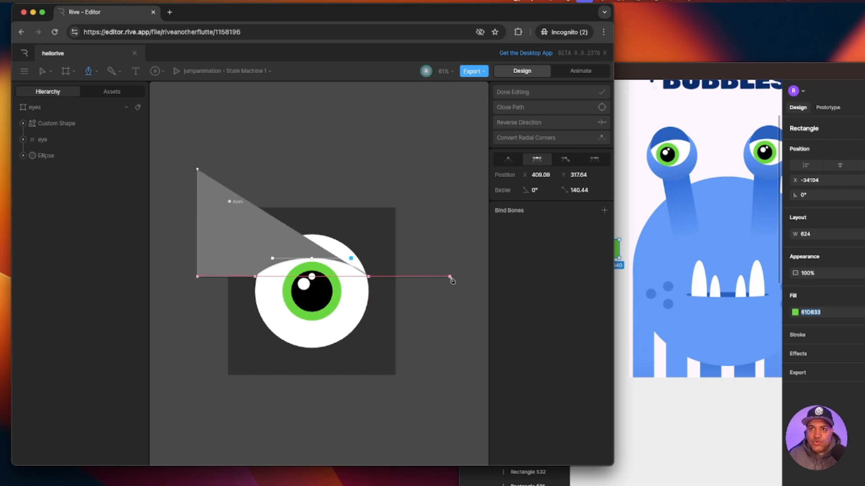
{"action": "left_click", "coordinate": [449, 277]}
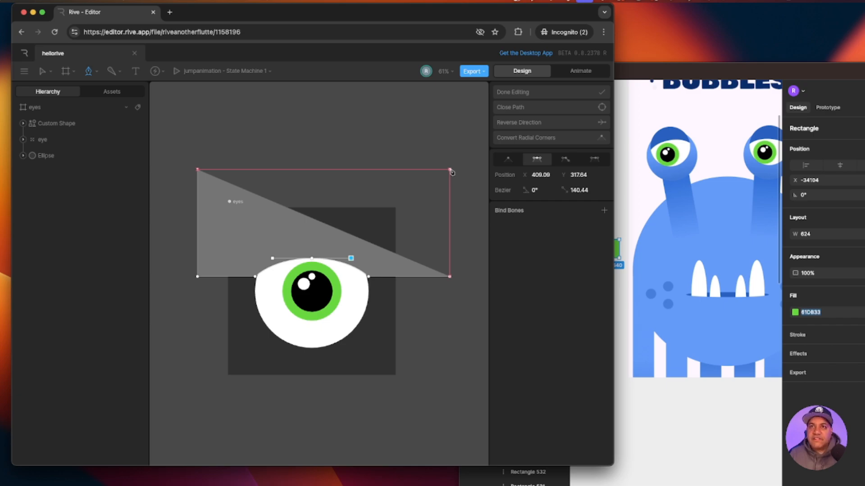
{"action": "left_click", "coordinate": [450, 170]}
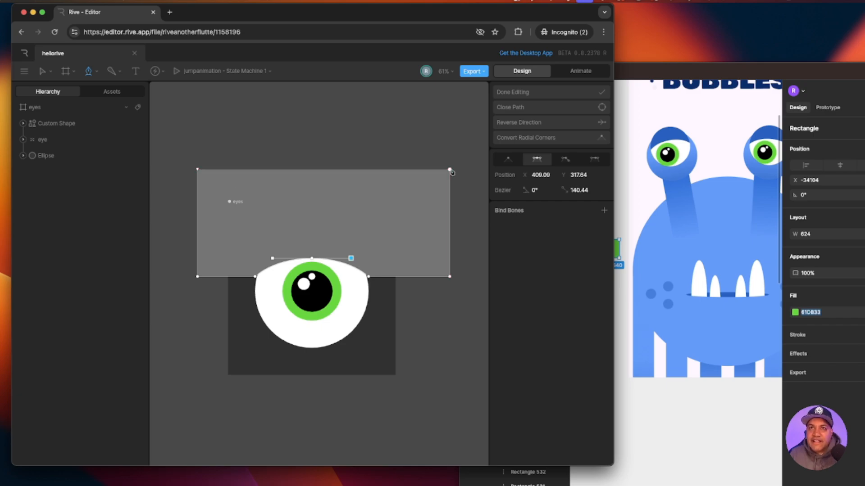
{"action": "left_click", "coordinate": [197, 170]}
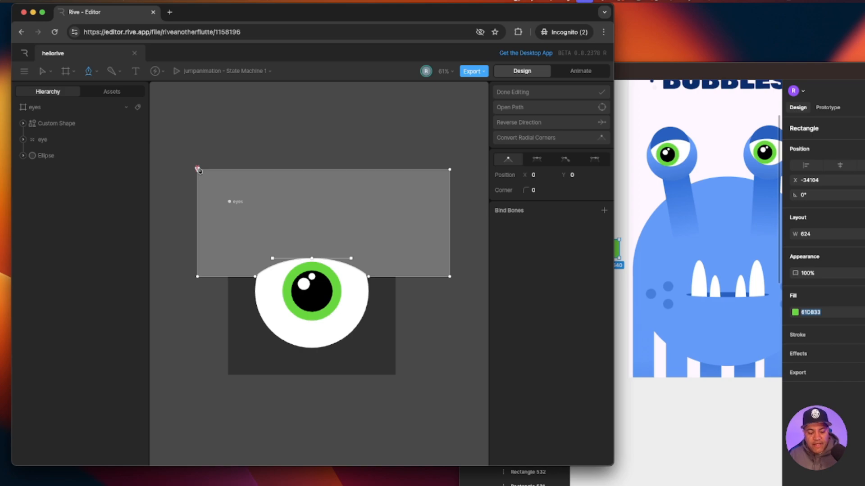
{"action": "key", "text": "Escape"}
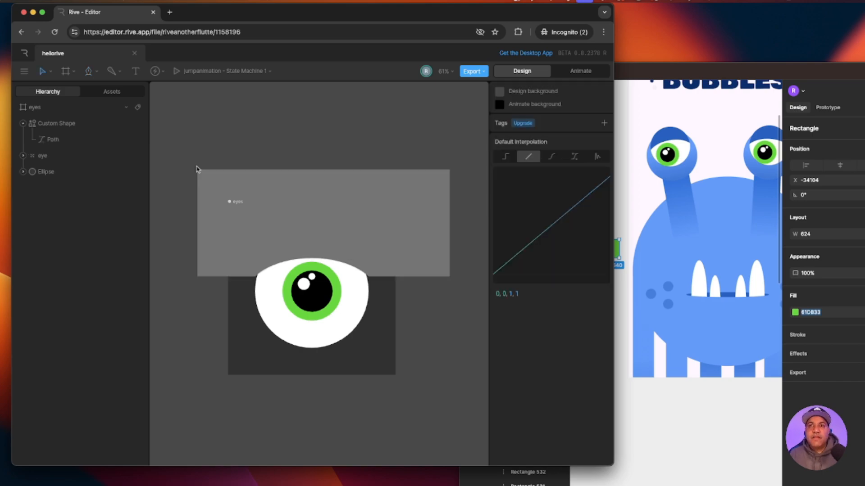
- Lower the eyelid shape to about X -109, Y -94.5 and raise its two top vertices well above the artboard
{"action": "left_click", "coordinate": [199, 180]}
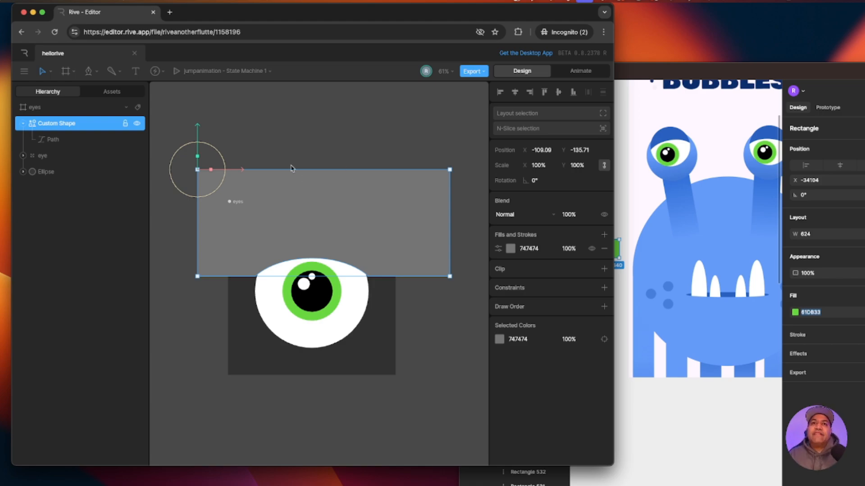
{"action": "left_click_drag", "start_coordinate": [197, 131], "coordinate": [214, 143]}
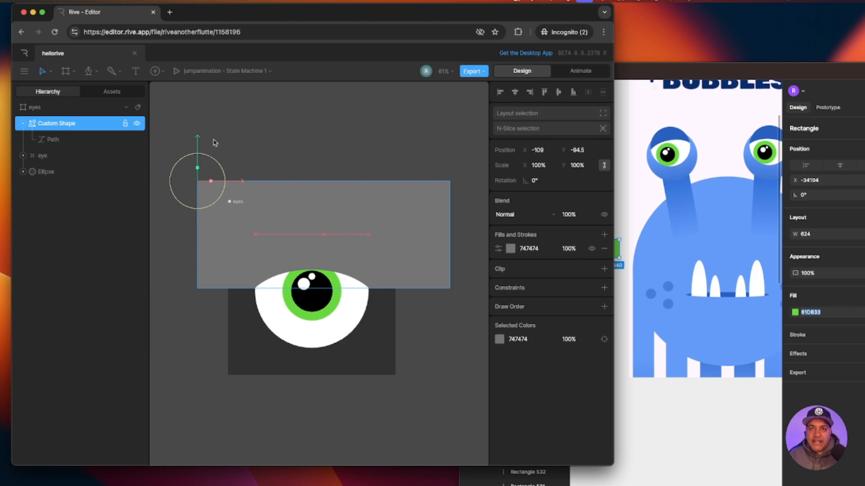
{"action": "left_click", "coordinate": [53, 140]}
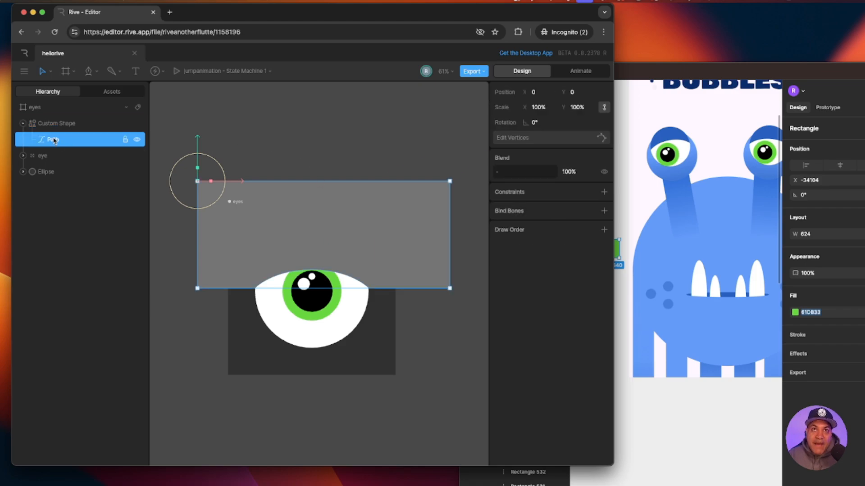
{"action": "left_click", "coordinate": [584, 139]}
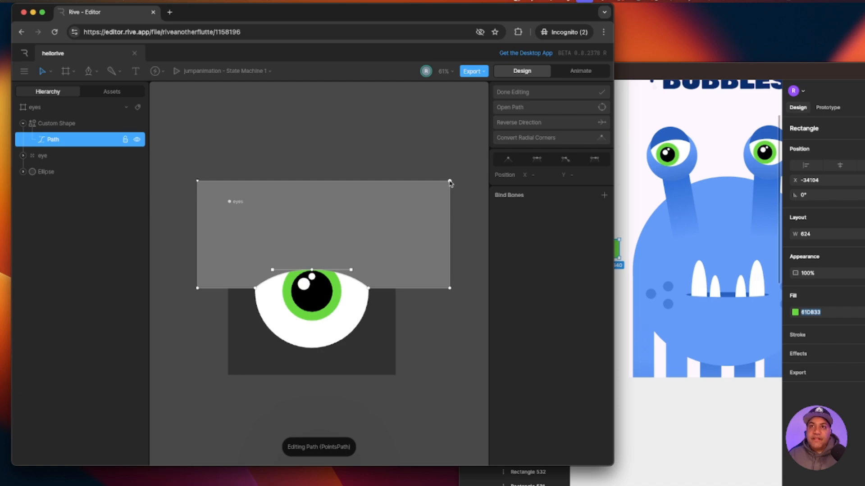
{"action": "left_click_drag", "start_coordinate": [461, 186], "coordinate": [175, 166]}
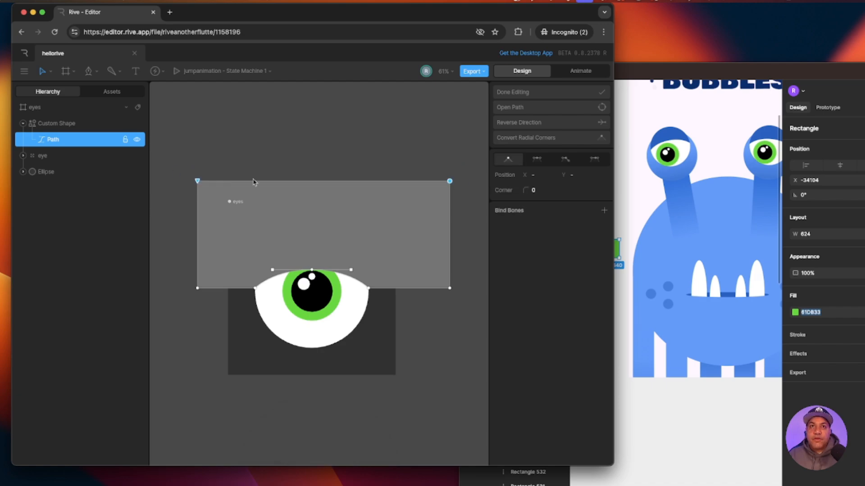
{"action": "left_click_drag", "start_coordinate": [450, 181], "coordinate": [450, 127]}
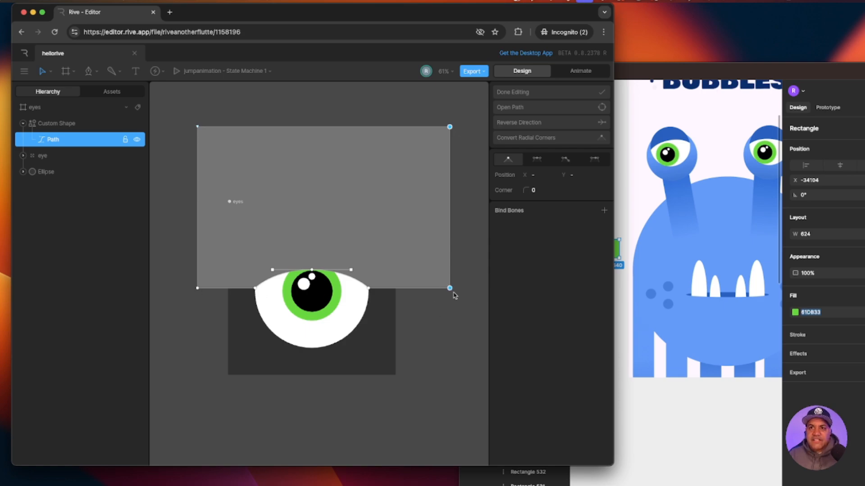
- Pull the eyelid's two right-hand vertices slightly inward together and finish editing the path
{"action": "left_click", "coordinate": [448, 288]}
{"action": "left_click_drag", "start_coordinate": [449, 289], "coordinate": [429, 290]}
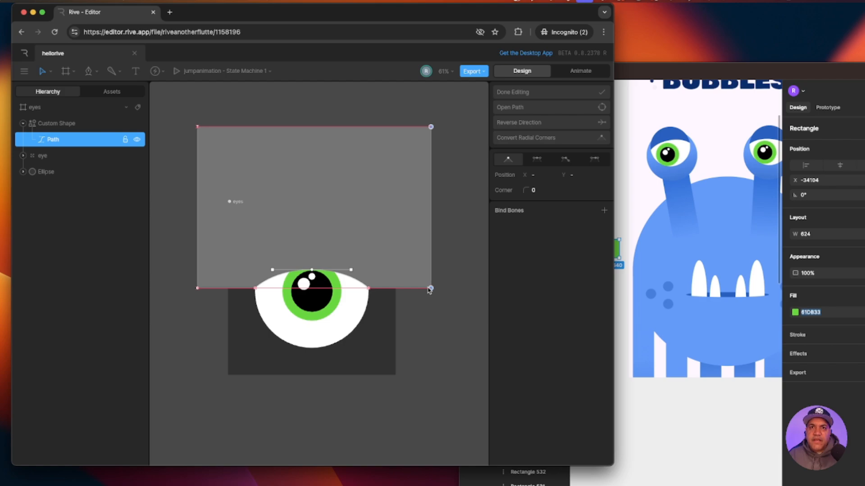
{"action": "left_click", "coordinate": [431, 317]}
{"action": "left_click", "coordinate": [432, 317]}
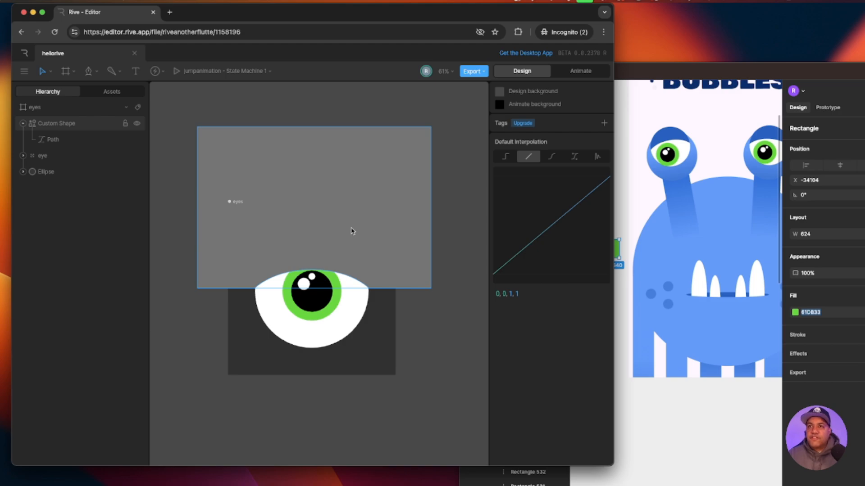
- In Figma, sample dark blue 205FC3 from the design into the swatch rectangle's fill, copy its hex code and return to Rive
{"action": "left_click", "coordinate": [624, 277]}
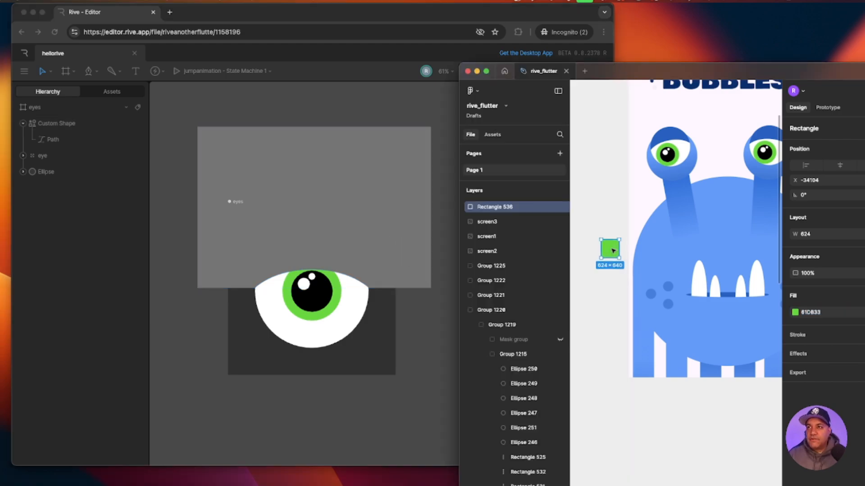
{"action": "left_click", "coordinate": [795, 312]}
{"action": "left_click", "coordinate": [684, 456]}
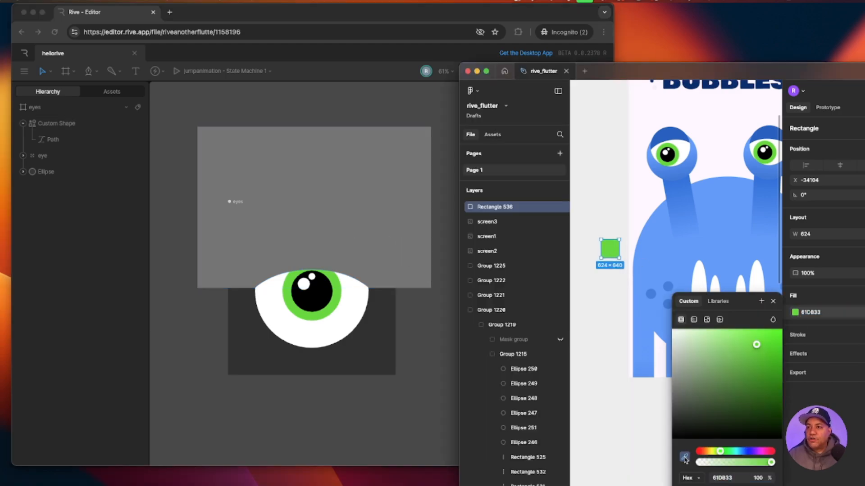
{"action": "left_click", "coordinate": [637, 193]}
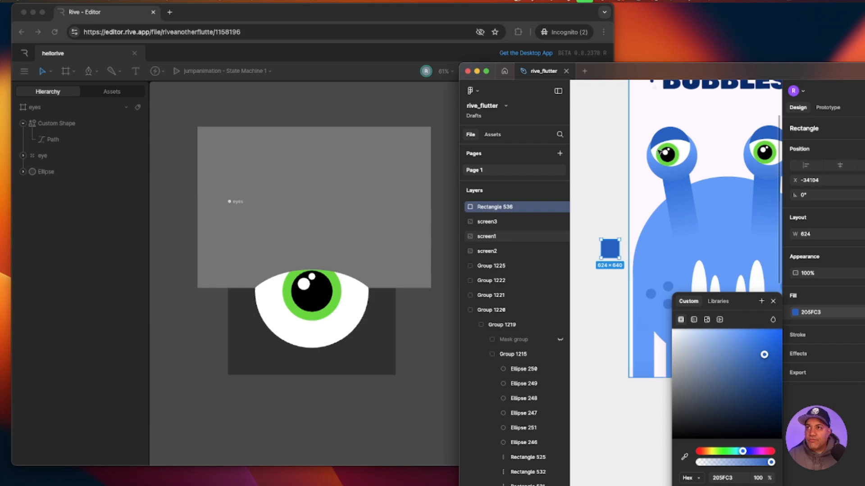
{"action": "left_click", "coordinate": [823, 312]}
{"action": "key", "text": "super+c"}
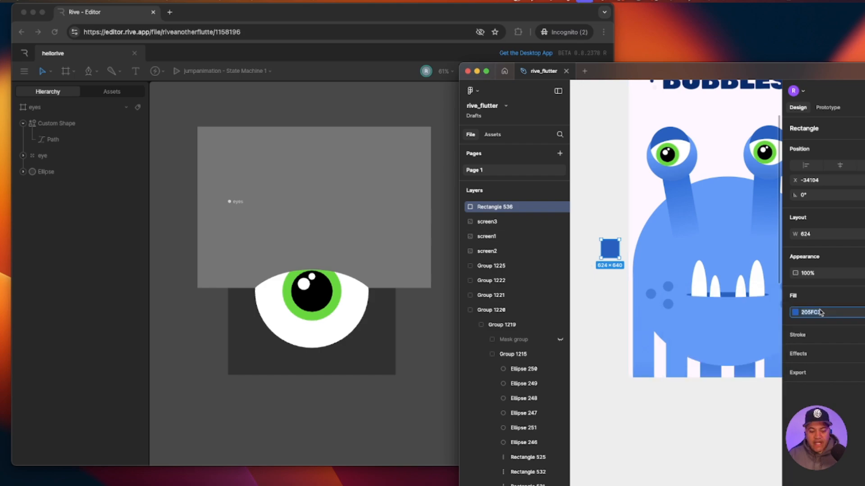
{"action": "left_click", "coordinate": [305, 158]}
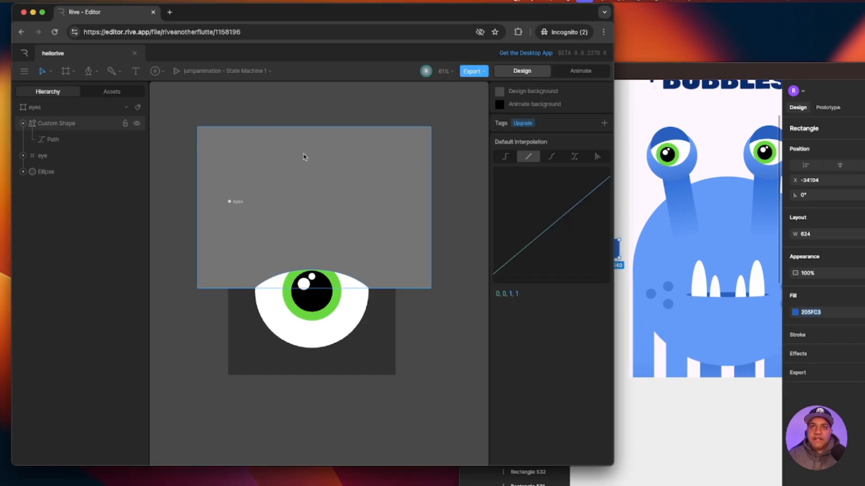
- Rename the Custom Shape layer as eyelid and set its fill colour to 205FC3
{"action": "left_click", "coordinate": [23, 124]}
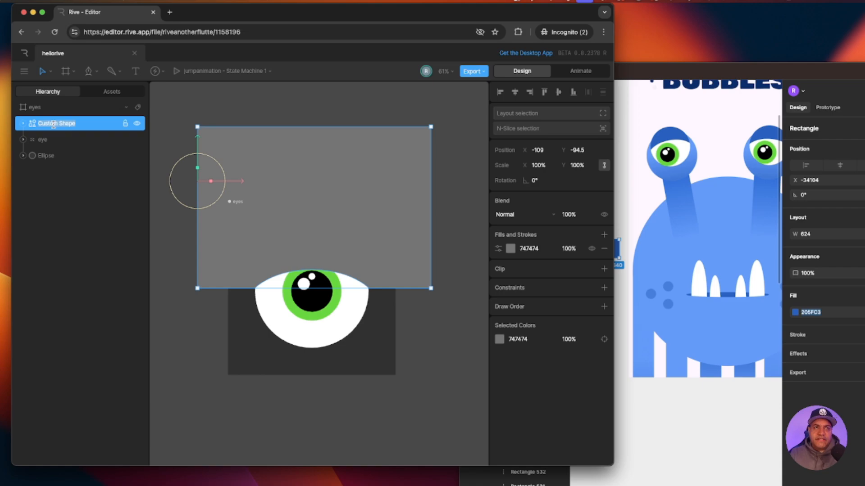
{"action": "type", "text": "eyelid"}
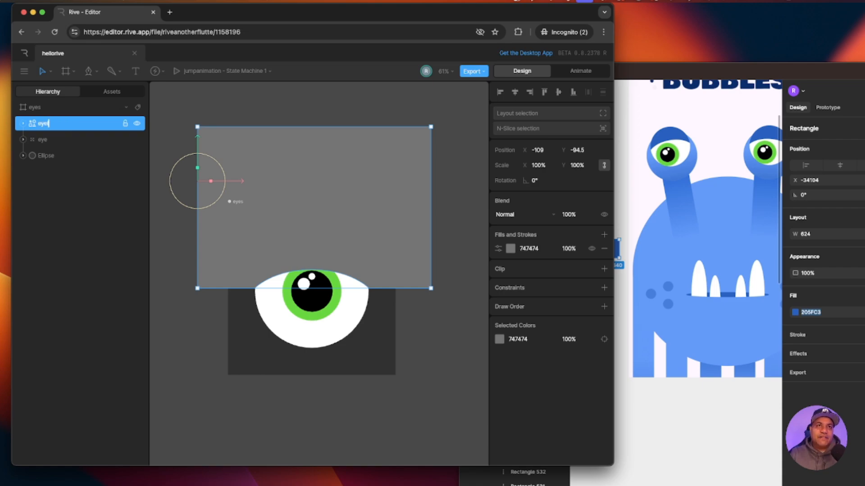
{"action": "key", "text": "Return"}
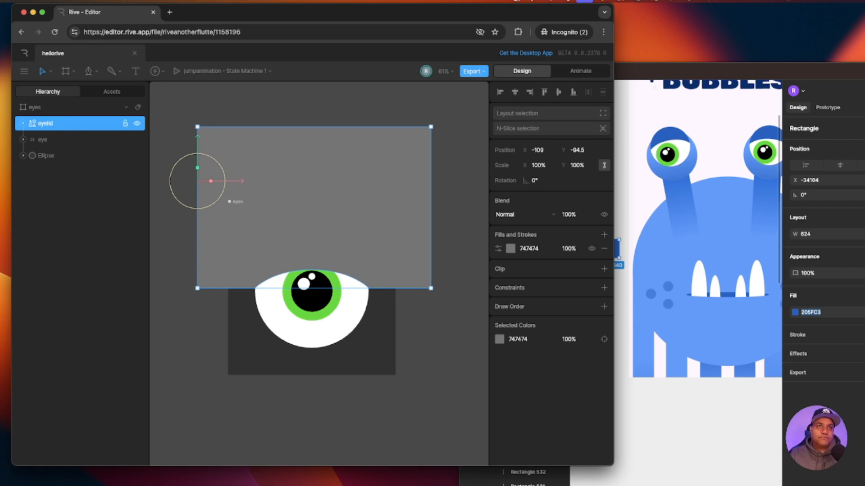
{"action": "left_click", "coordinate": [541, 250]}
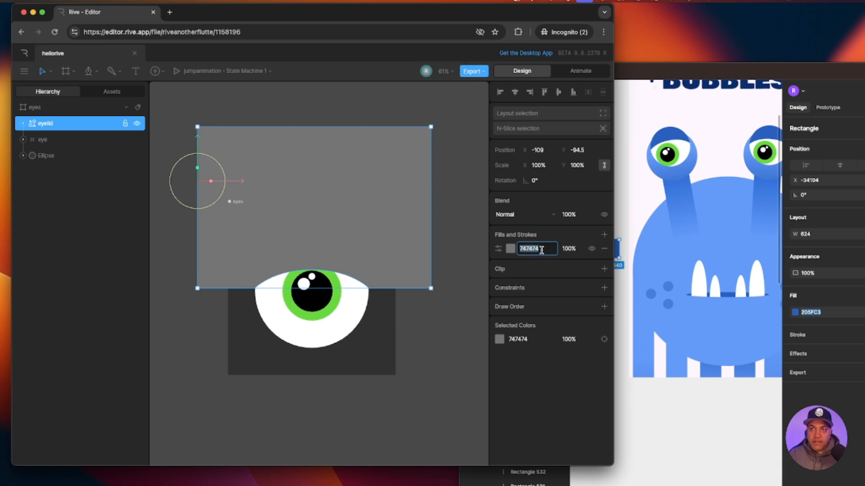
{"action": "key", "text": "super+v"}
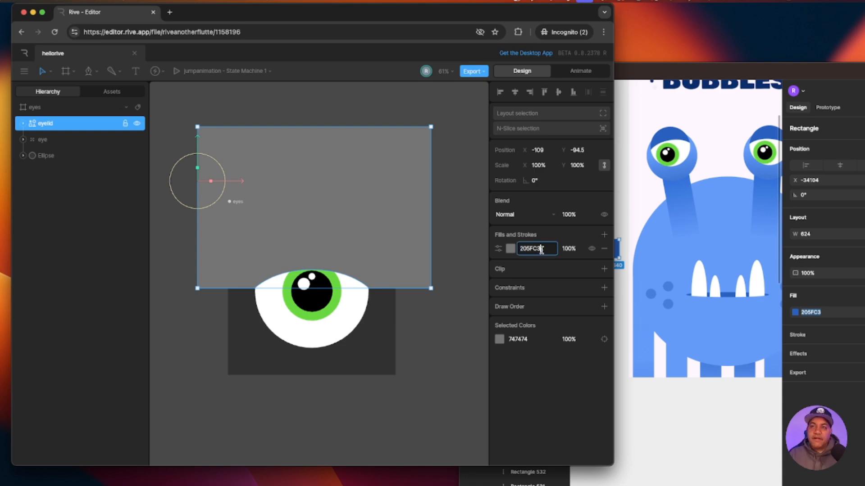
{"action": "key", "text": "Return"}
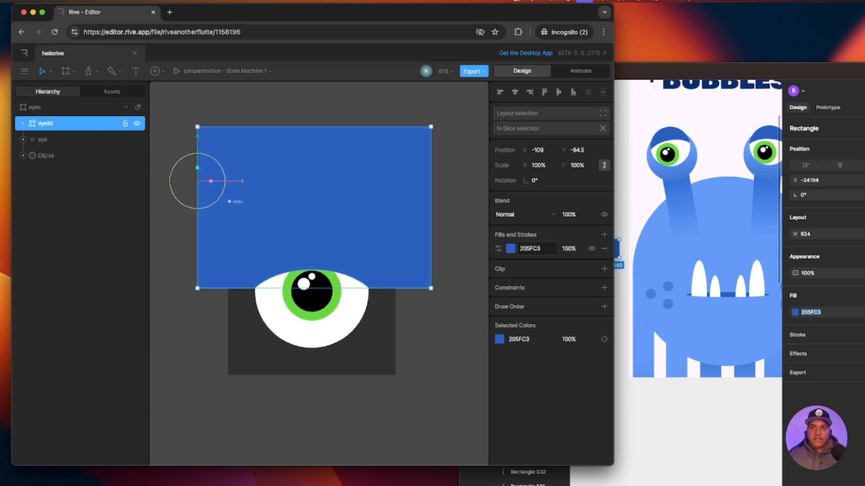
- Lower the eyelid shape slightly to Y -83, keeping its X position
{"action": "left_click", "coordinate": [440, 336]}
{"action": "left_click", "coordinate": [324, 228]}
{"action": "left_click_drag", "start_coordinate": [197, 138], "coordinate": [180, 149]}
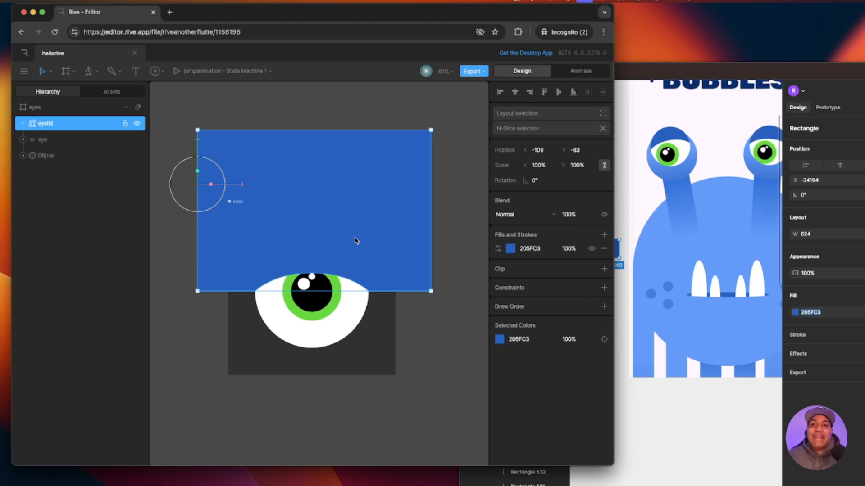
- Rename the white Ellipse behind the iris as eyebase
{"action": "left_click", "coordinate": [379, 345]}
{"action": "left_click", "coordinate": [350, 322]}
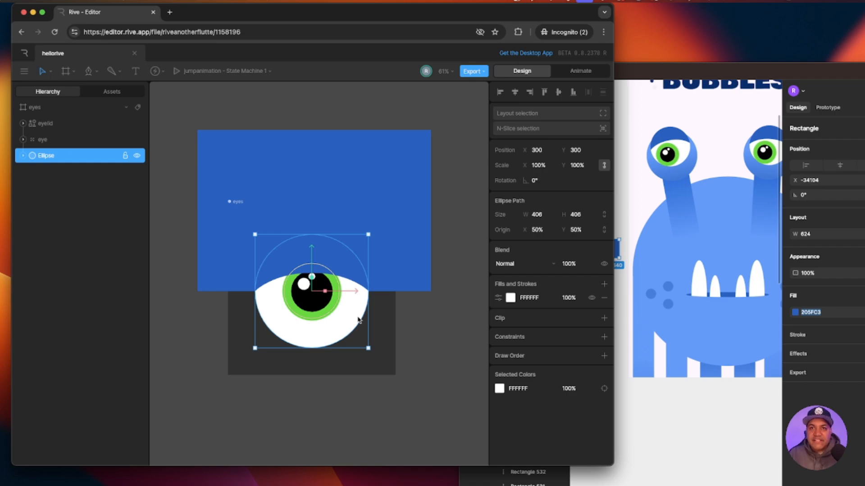
{"action": "double_click", "coordinate": [51, 155]}
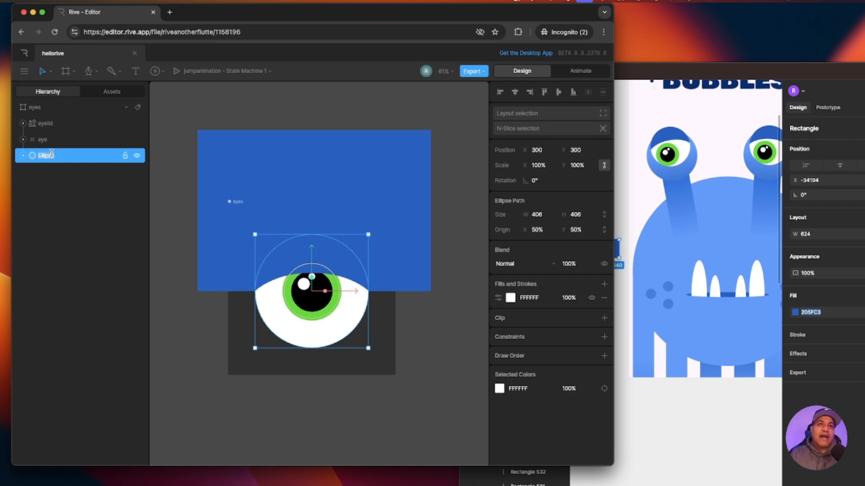
{"action": "type", "text": "eyebase"}
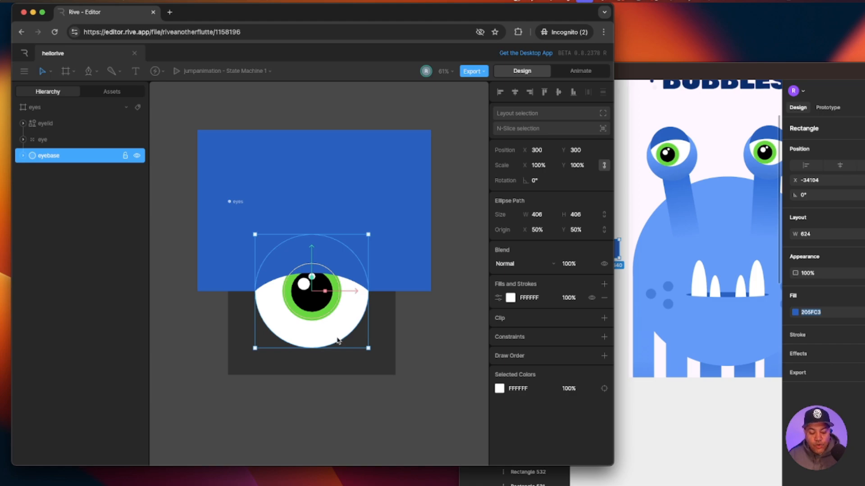
- Duplicate eyebase as a layer named eyelidmask and move the copy above the eyelid in the hierarchy
{"action": "key", "text": "super+d"}
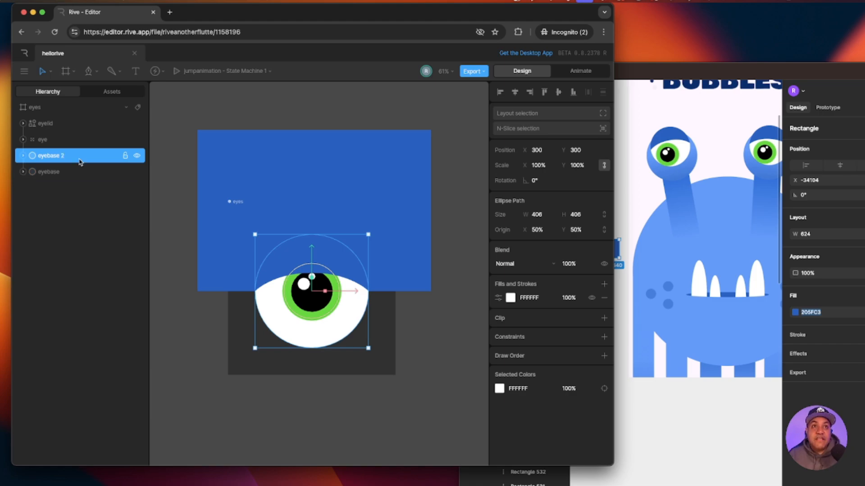
{"action": "double_click", "coordinate": [52, 156]}
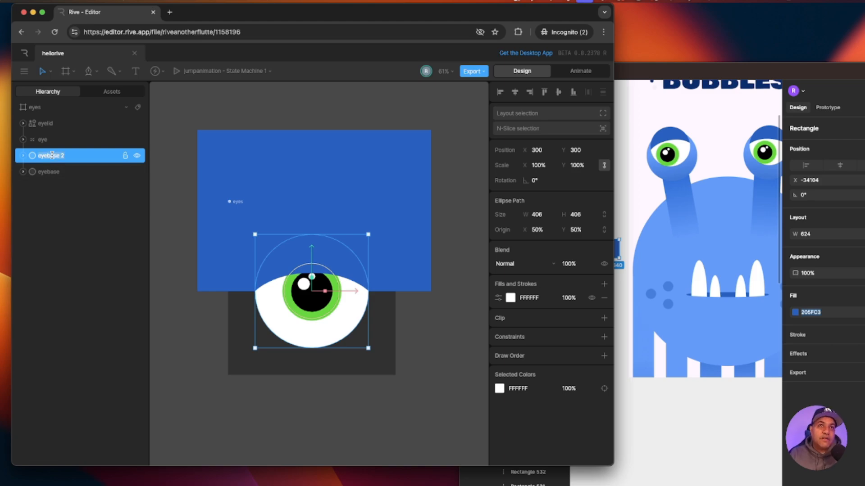
{"action": "type", "text": "eyelidm"}
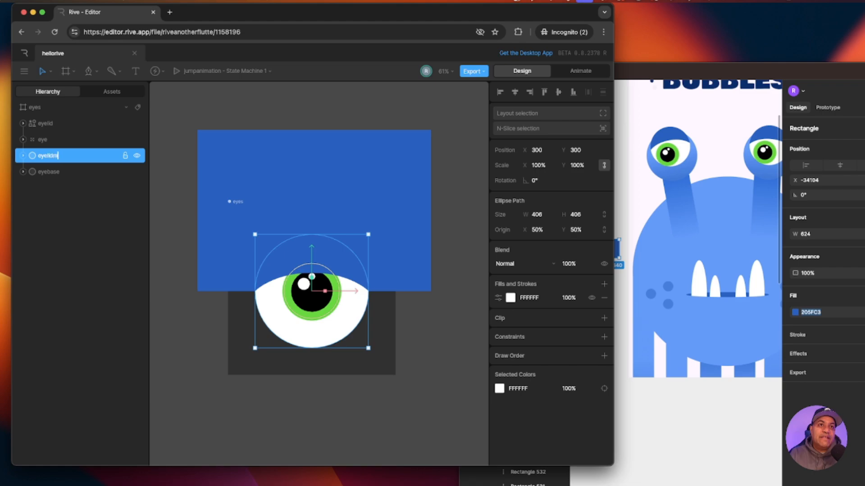
{"action": "type", "text": "ask"}
{"action": "key", "text": "Return"}
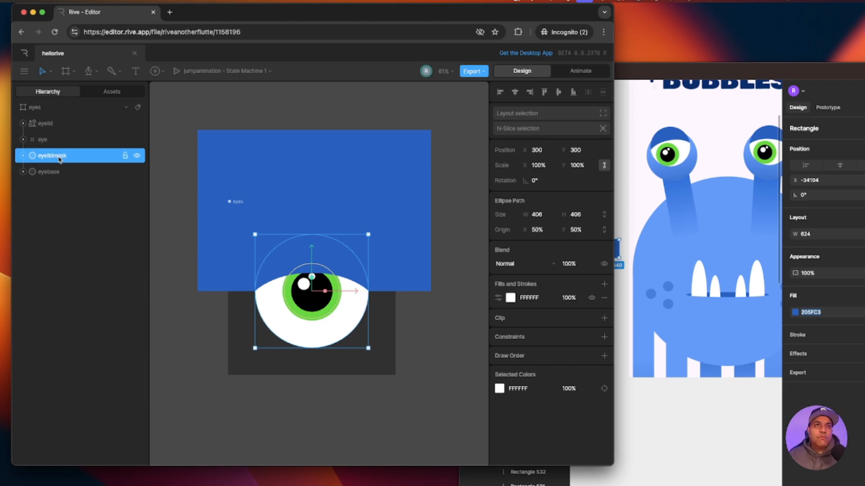
{"action": "left_click_drag", "start_coordinate": [61, 157], "coordinate": [60, 121]}
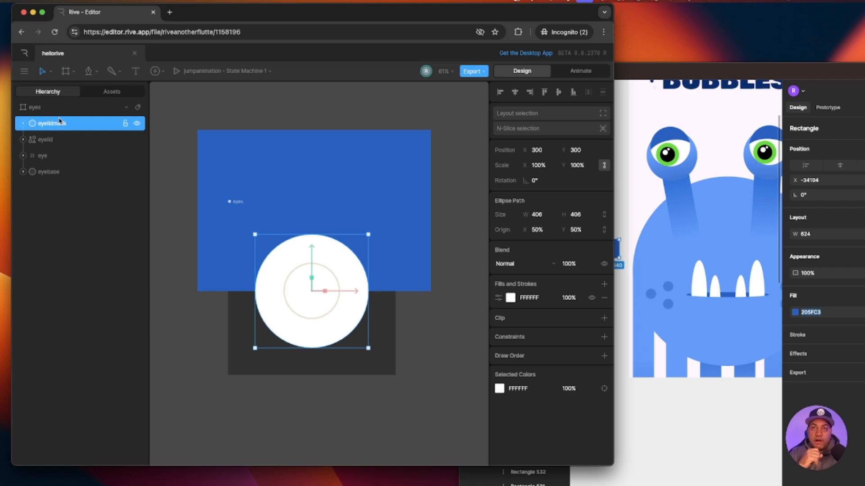
- Set the opacity of the eyelidmask circle to 25%
{"action": "left_click", "coordinate": [380, 186]}
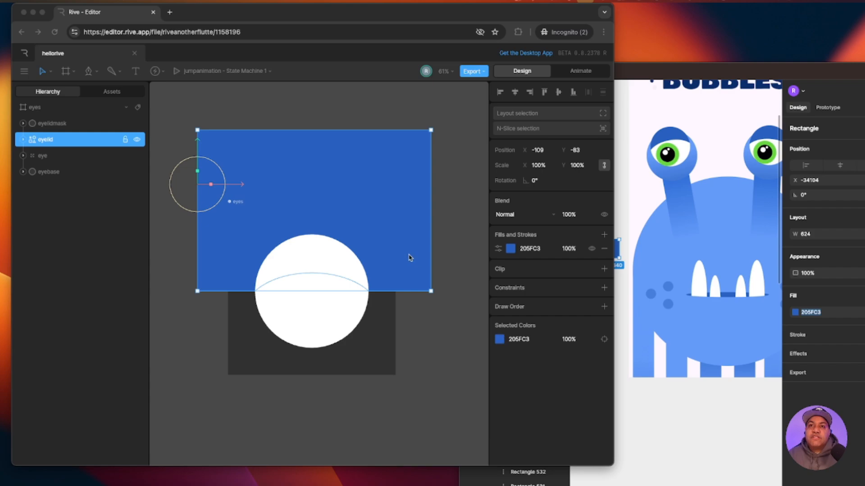
{"action": "left_click", "coordinate": [334, 265]}
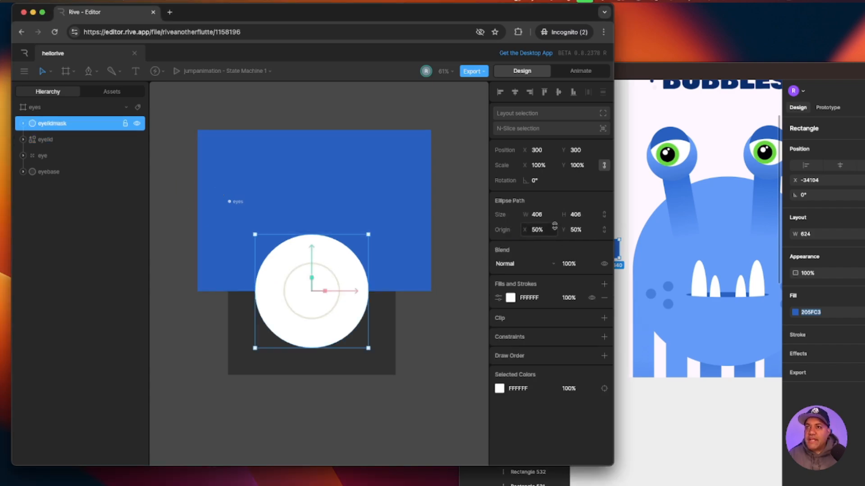
{"action": "left_click", "coordinate": [581, 262]}
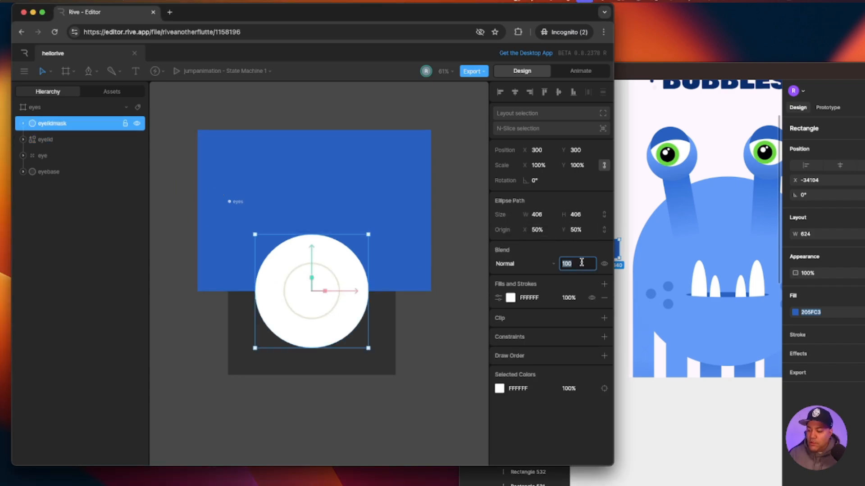
{"action": "type", "text": "20"}
{"action": "key", "text": "Return"}
- Slide the eyelid vertically down over the whole eye, bring it back up to Y -109 and deselect it
{"action": "left_click", "coordinate": [348, 180]}
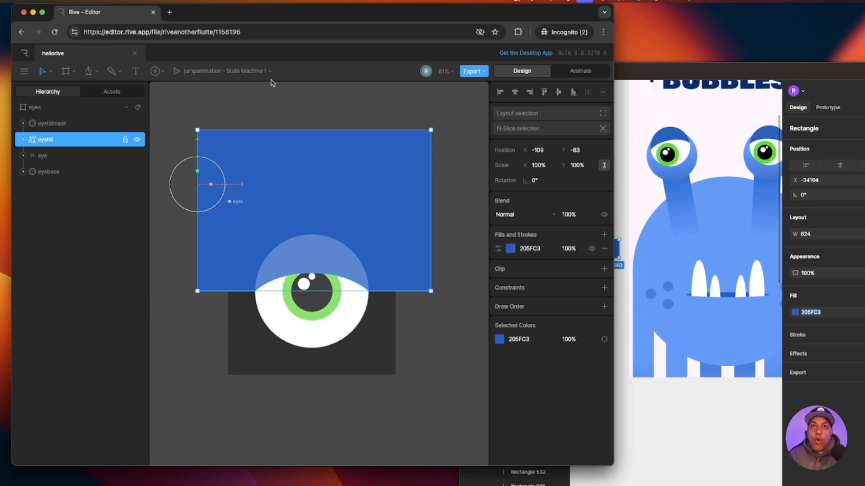
{"action": "left_click_drag", "start_coordinate": [197, 147], "coordinate": [193, 232]}
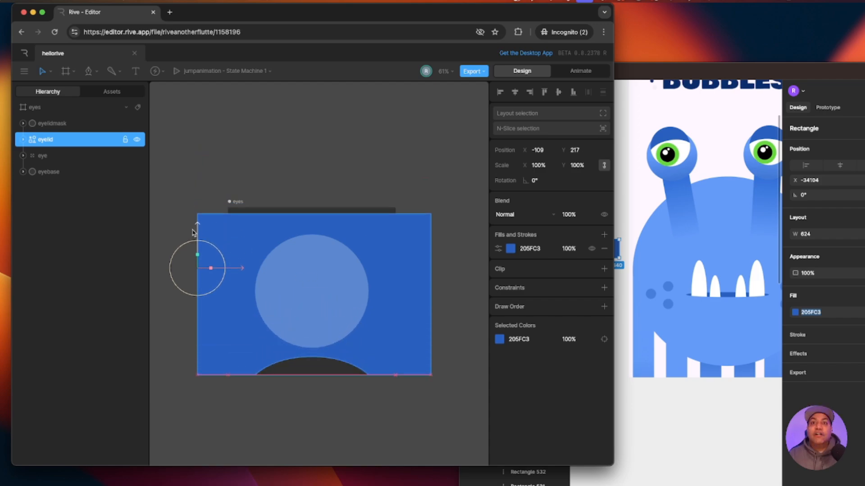
{"action": "left_click_drag", "start_coordinate": [193, 232], "coordinate": [206, 140]}
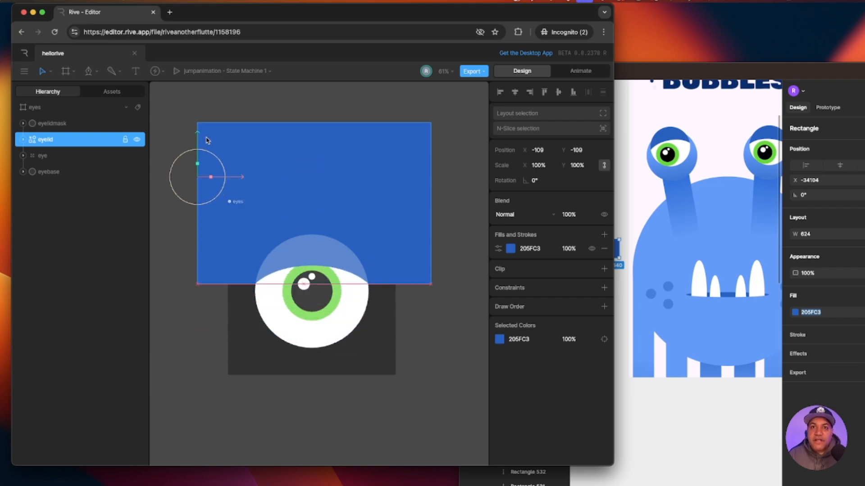
{"action": "left_click", "coordinate": [423, 344]}
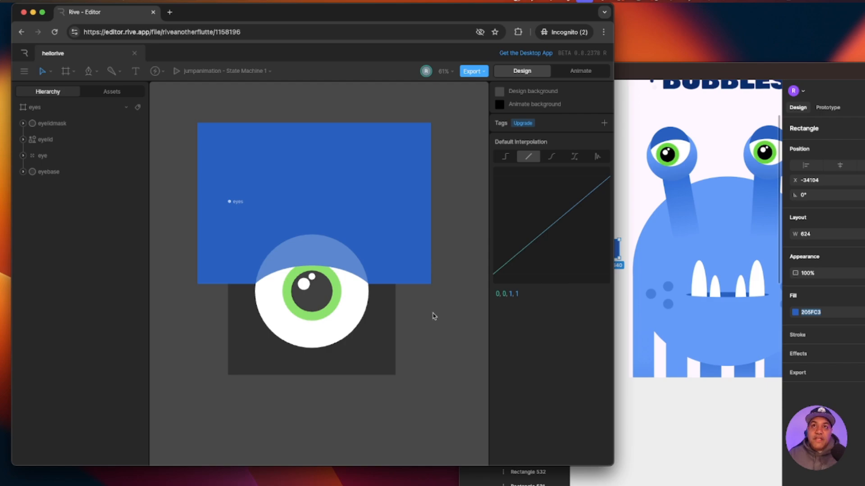
- Clip the eyelid shape with eyelidmask as the source and remove the mask circle's white fill
{"action": "left_click", "coordinate": [383, 175]}
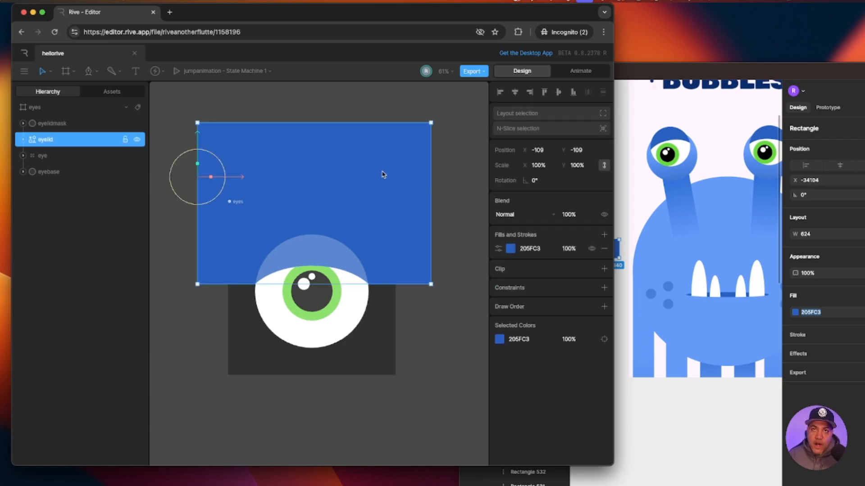
{"action": "left_click", "coordinate": [604, 269]}
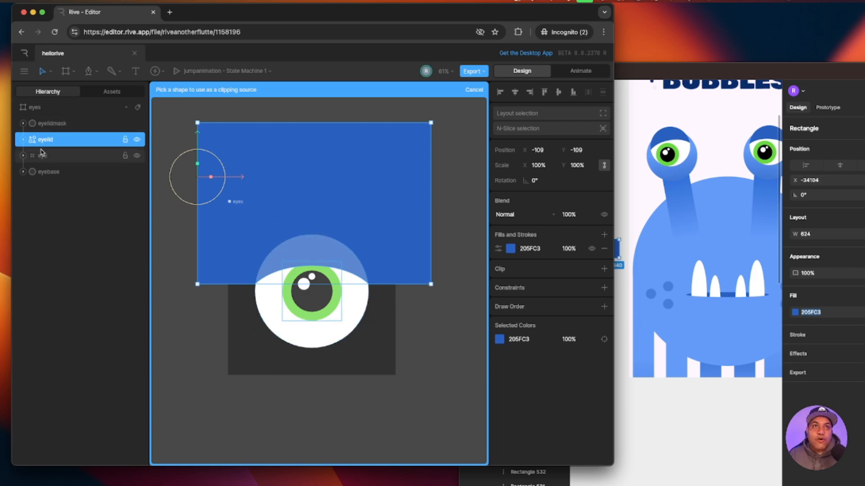
{"action": "left_click", "coordinate": [56, 126]}
{"action": "left_click", "coordinate": [349, 276]}
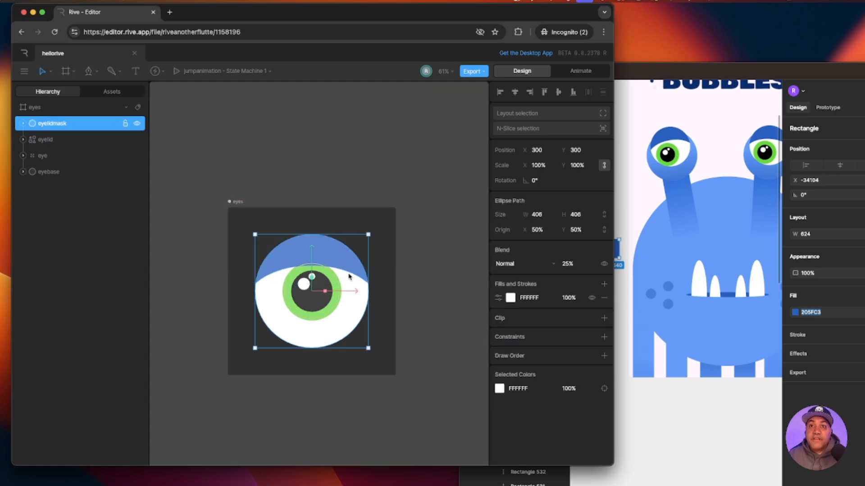
{"action": "left_click", "coordinate": [604, 298]}
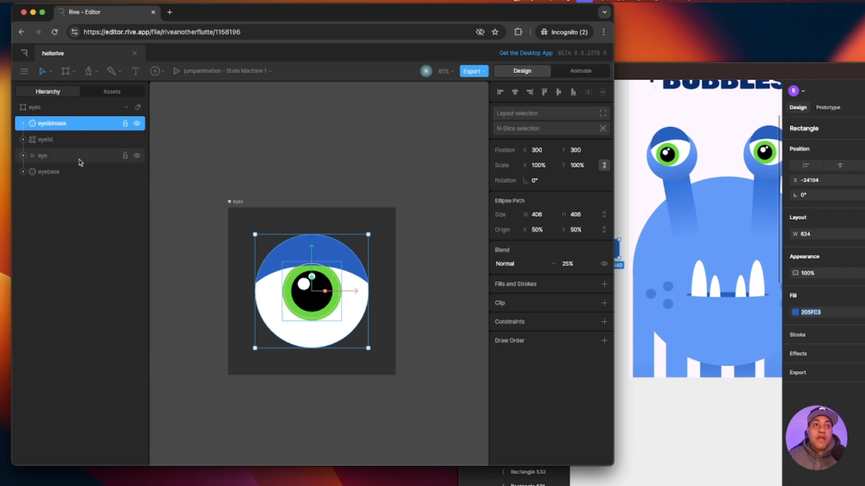
- Freeze the eyelid's artwork, move its origin to the centre of its top edge at X 308.5, Y -303, and end Freeze mode
{"action": "left_click", "coordinate": [55, 143]}
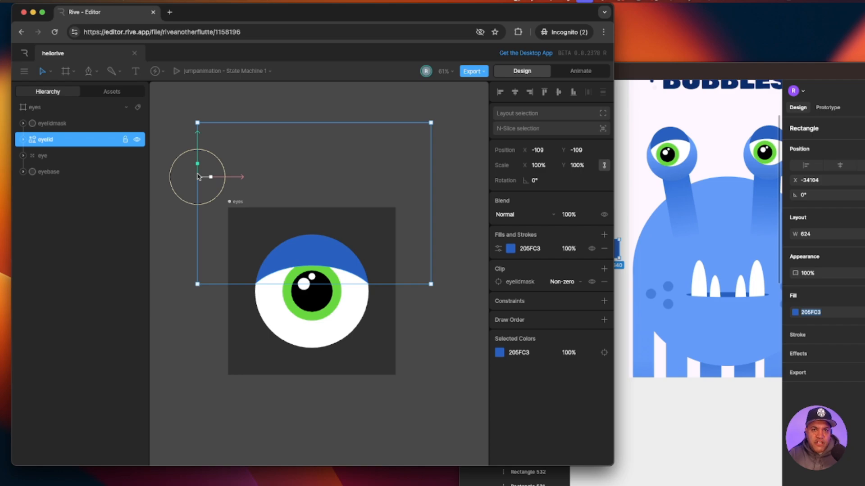
{"action": "left_click", "coordinate": [49, 71]}
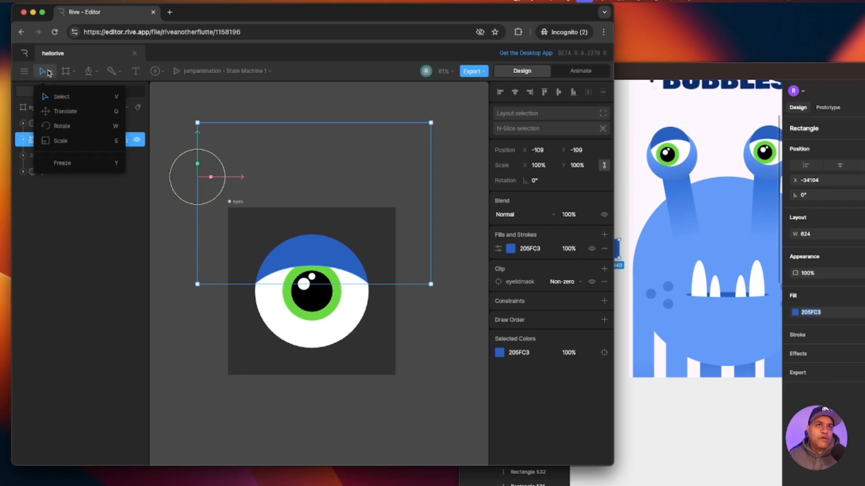
{"action": "left_click", "coordinate": [63, 163]}
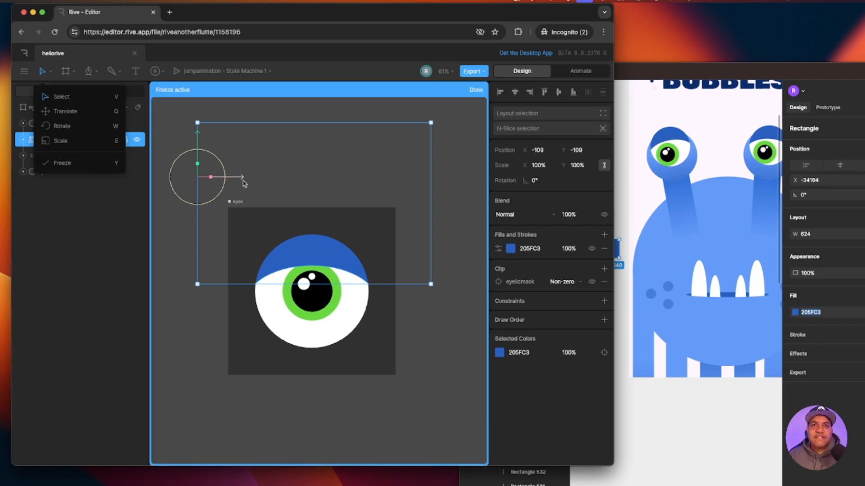
{"action": "left_click_drag", "start_coordinate": [244, 177], "coordinate": [358, 179]}
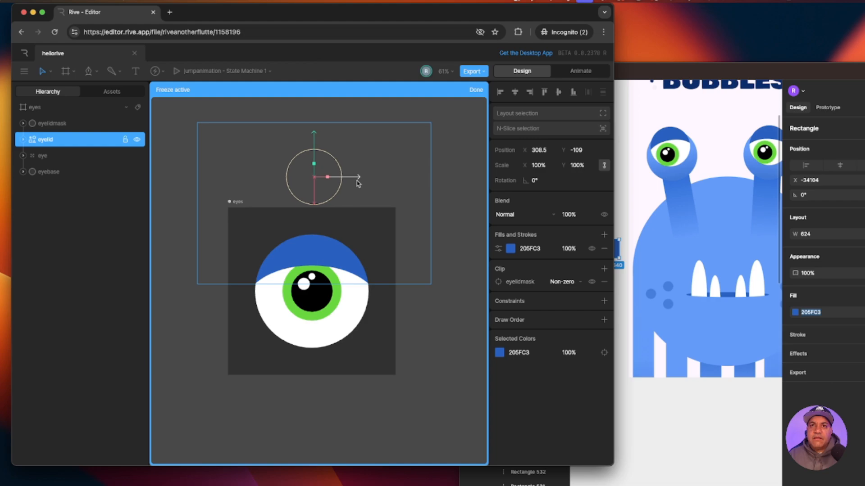
{"action": "left_click_drag", "start_coordinate": [314, 151], "coordinate": [318, 97]}
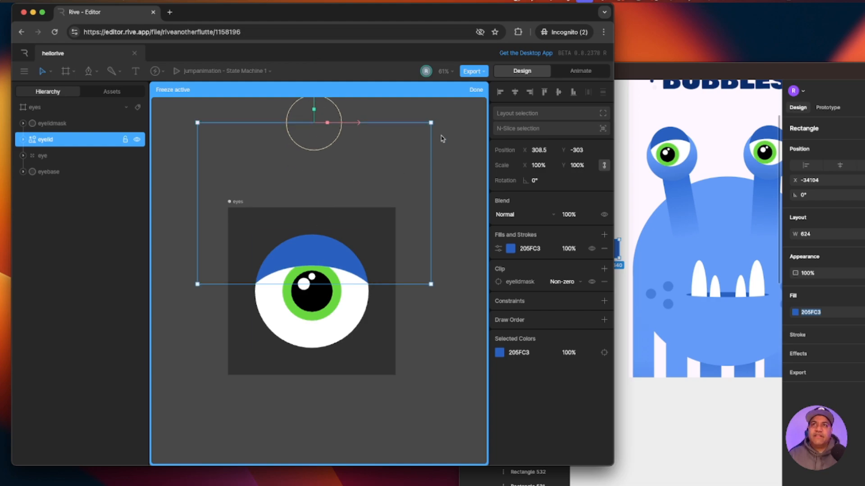
{"action": "left_click", "coordinate": [476, 90]}
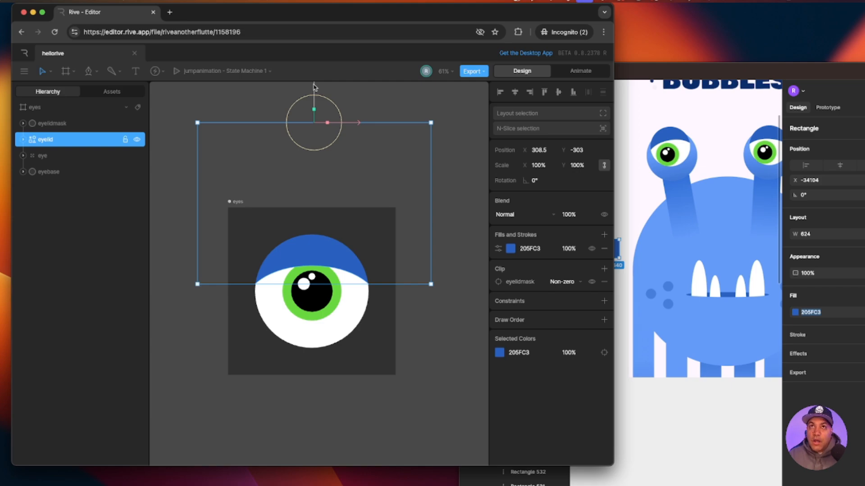
- Try lowering and raising the eyelid over the eye with its vertical scale at 82%, and undo these changes
{"action": "left_click_drag", "start_coordinate": [313, 87], "coordinate": [268, 185]}
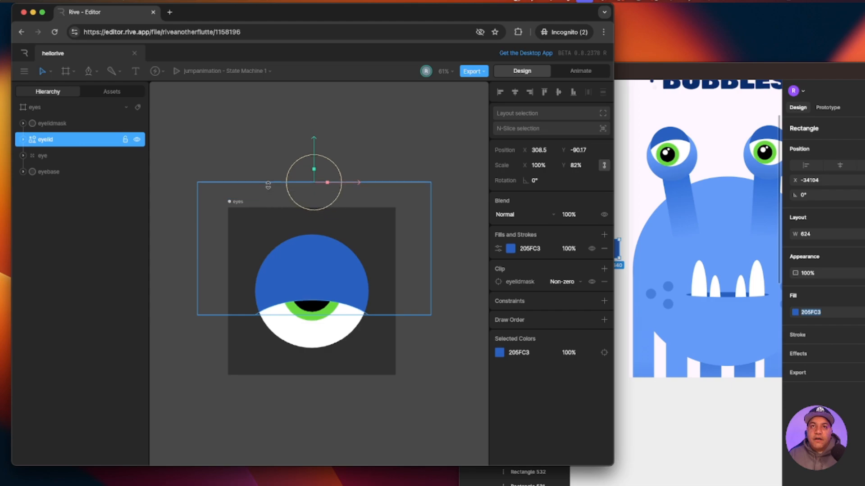
{"action": "left_click_drag", "start_coordinate": [314, 148], "coordinate": [314, 95]}
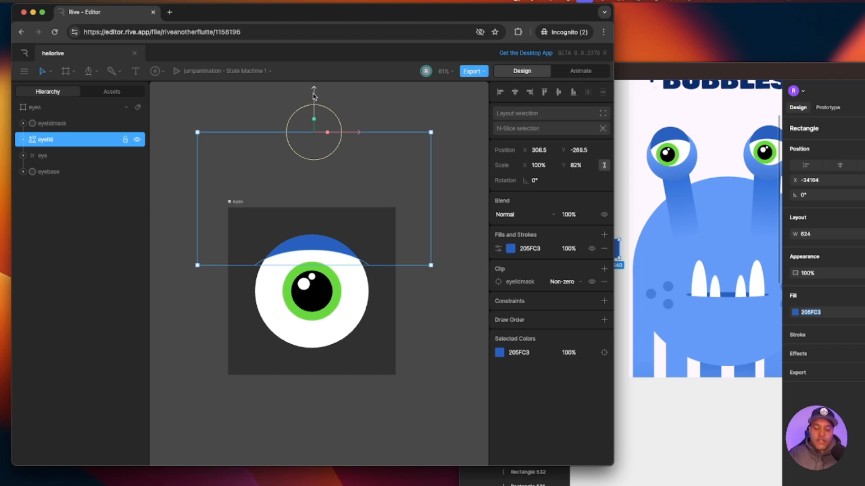
{"action": "key", "text": "super+z"}
{"action": "key", "text": "super+z"}
{"action": "key", "text": "super+z"}
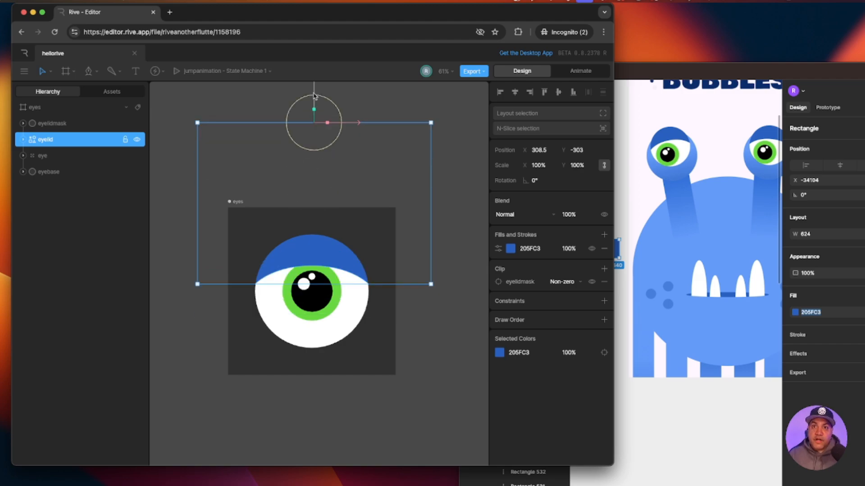
- Remove the 313131 background fill from the eyes artboard
{"action": "left_click", "coordinate": [405, 360]}
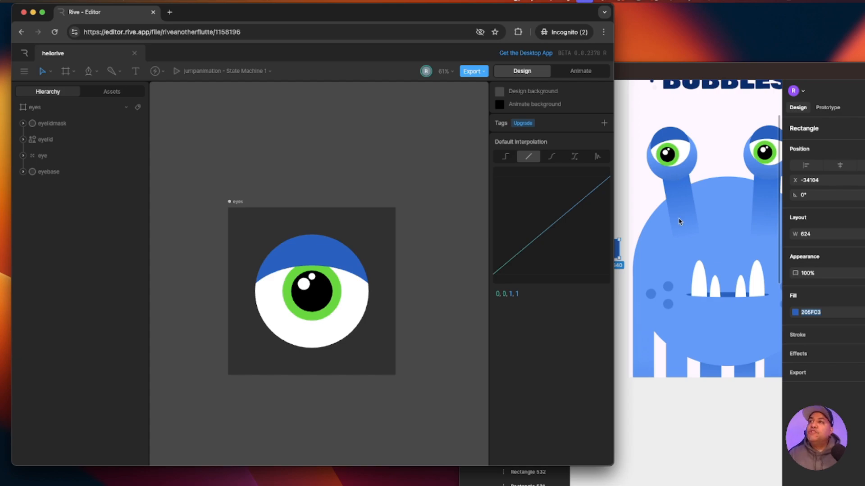
{"action": "left_click", "coordinate": [234, 202]}
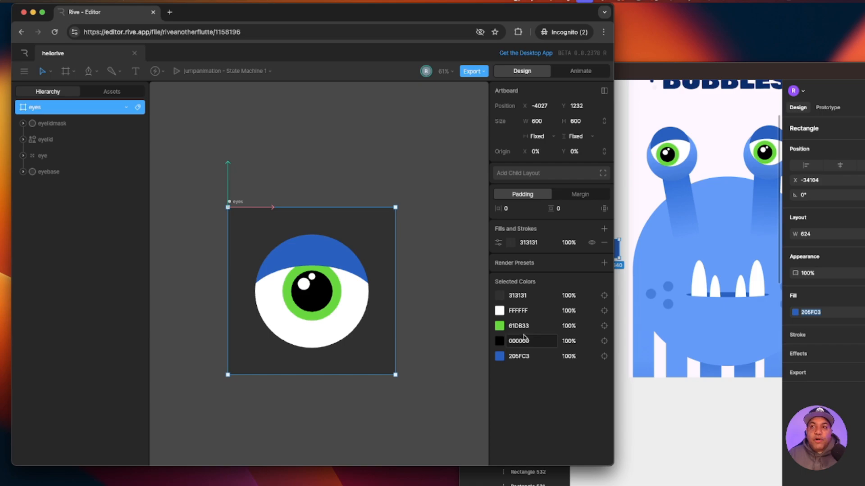
{"action": "left_click", "coordinate": [604, 243]}
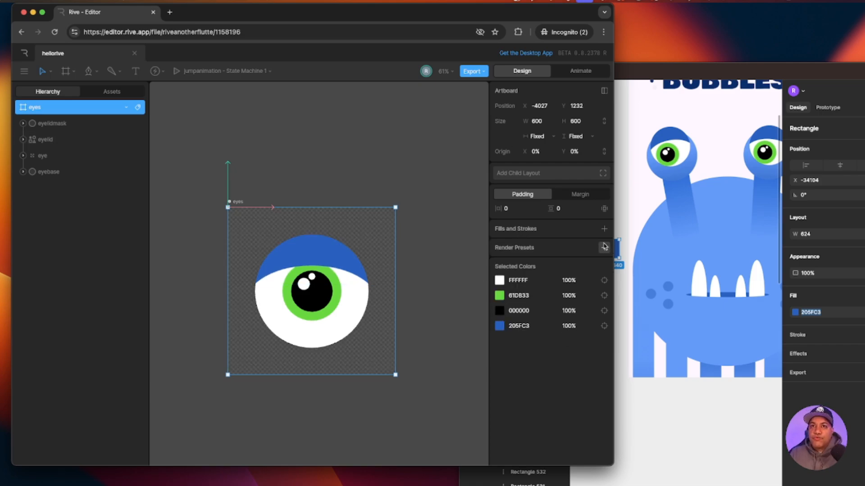
- Draw a new artboard about 706 × 1359 beside the eyes artboard and name it longeye
{"action": "left_click_drag", "start_coordinate": [422, 355], "coordinate": [438, 321]}
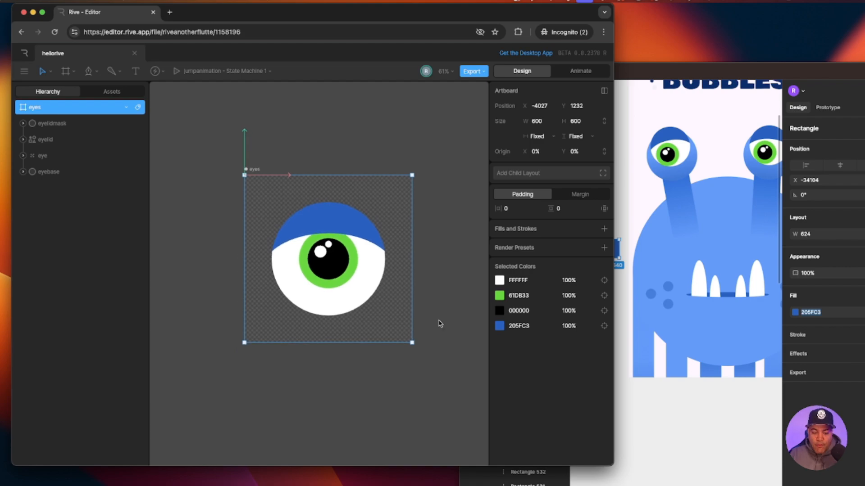
{"action": "key", "text": "super+minus"}
{"action": "left_click_drag", "start_coordinate": [361, 370], "coordinate": [347, 366]}
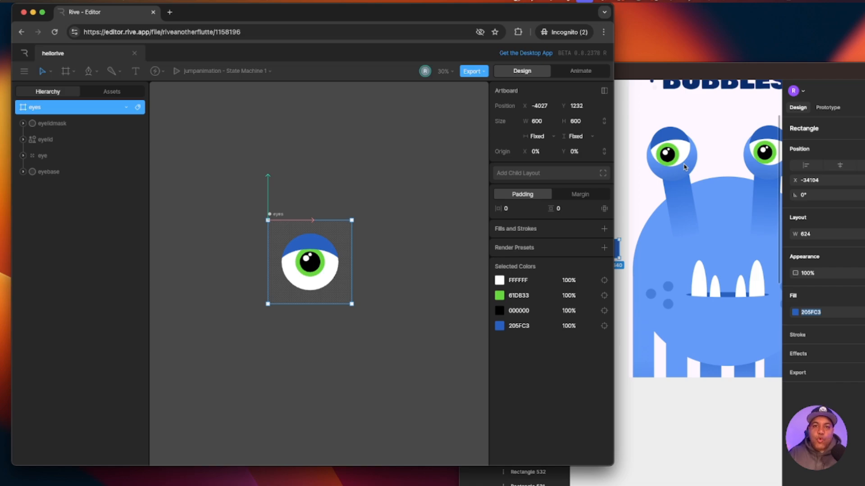
{"action": "left_click_drag", "start_coordinate": [304, 360], "coordinate": [211, 330]}
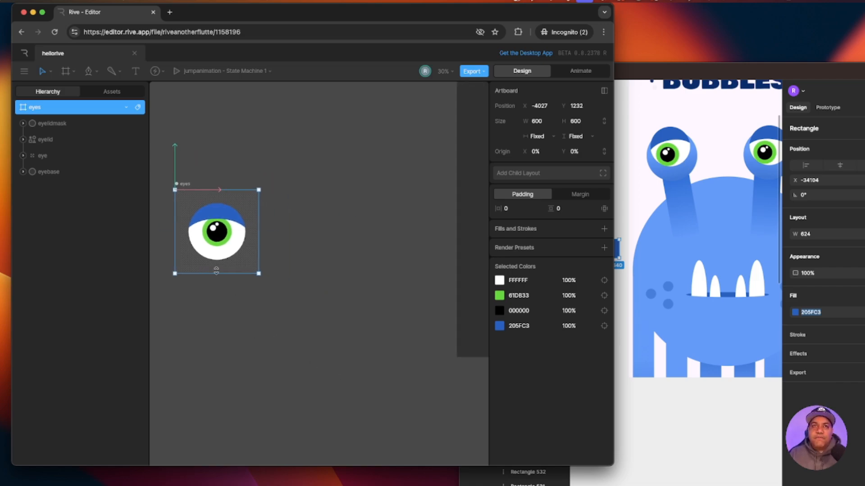
{"action": "left_click", "coordinate": [73, 75]}
{"action": "key", "text": "Escape"}
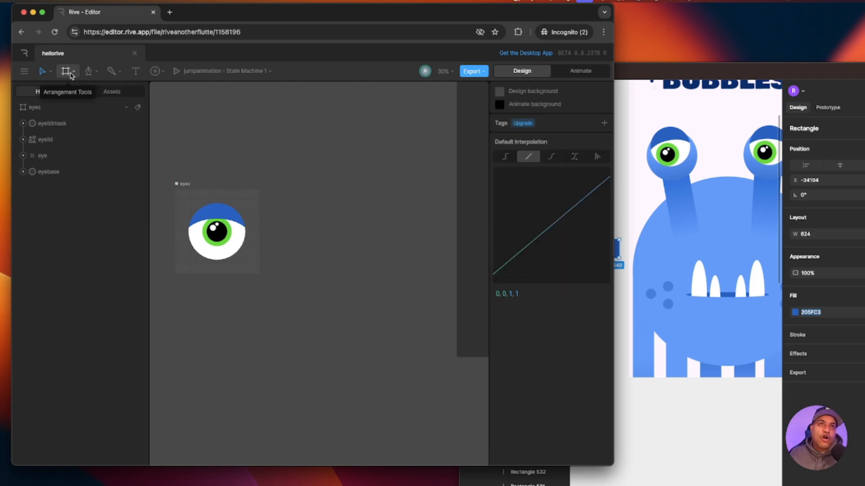
{"action": "left_click", "coordinate": [73, 75]}
{"action": "left_click", "coordinate": [85, 95]}
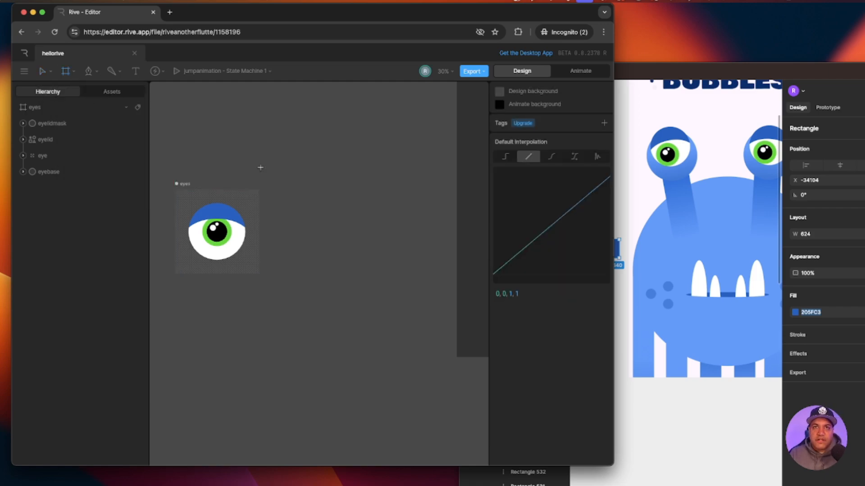
{"action": "left_click_drag", "start_coordinate": [300, 191], "coordinate": [398, 381]}
{"action": "double_click", "coordinate": [319, 189]}
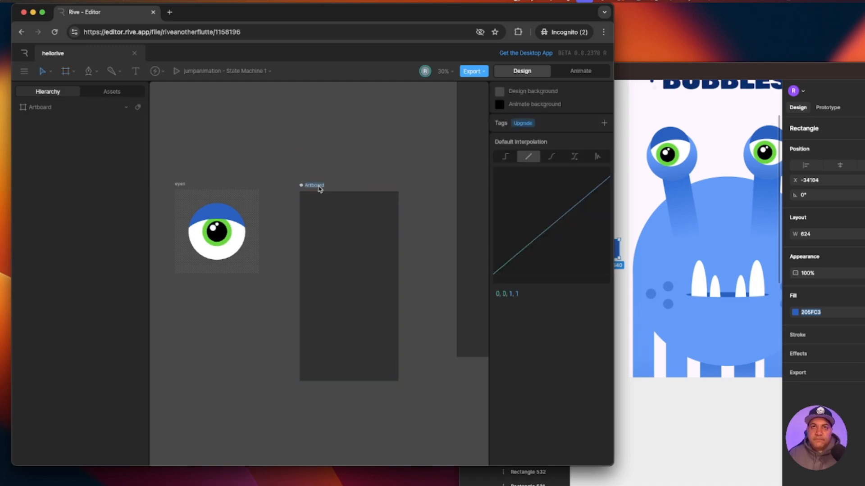
{"action": "type", "text": "longeye"}
{"action": "key", "text": "Return"}
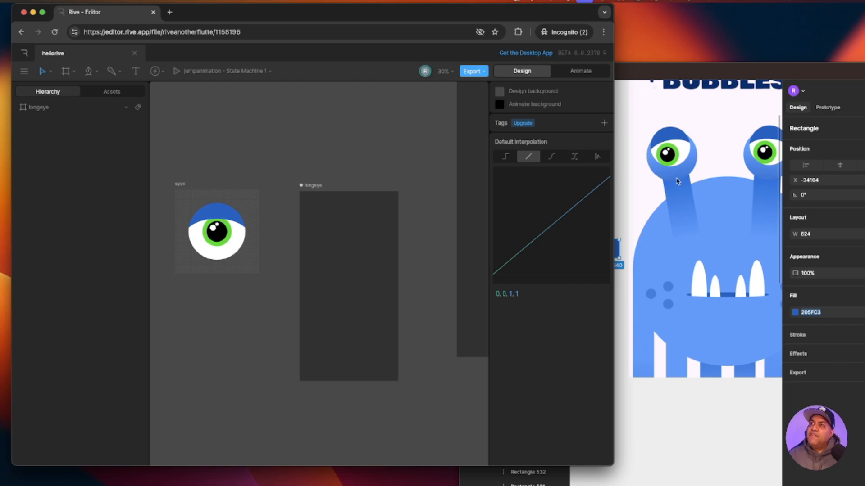
- Draw a circle about 459 × 459 with the Ellipse tool near the top of the longeye artboard
{"action": "left_click", "coordinate": [688, 83]}
{"action": "scroll", "coordinate": [658, 264], "scroll_direction": "right", "scroll_amount": 3}
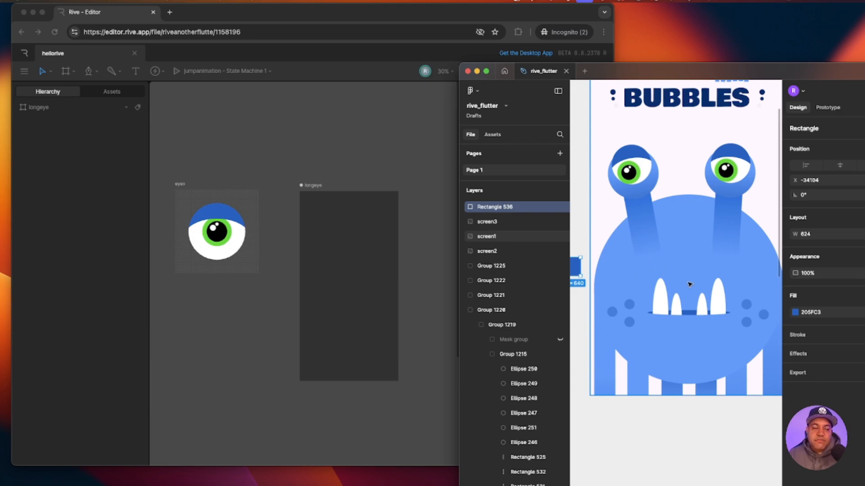
{"action": "left_click_drag", "start_coordinate": [674, 76], "coordinate": [694, 63]}
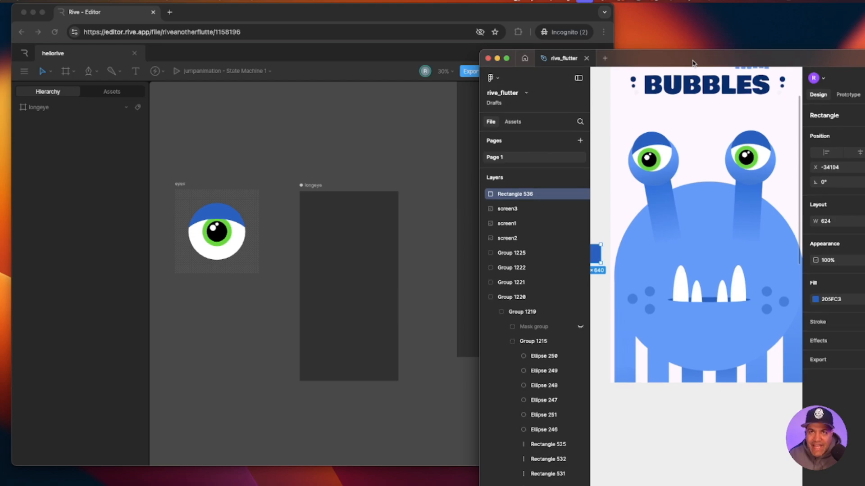
{"action": "left_click", "coordinate": [314, 187]}
{"action": "scroll", "coordinate": [375, 266], "scroll_direction": "up", "scroll_amount": 5}
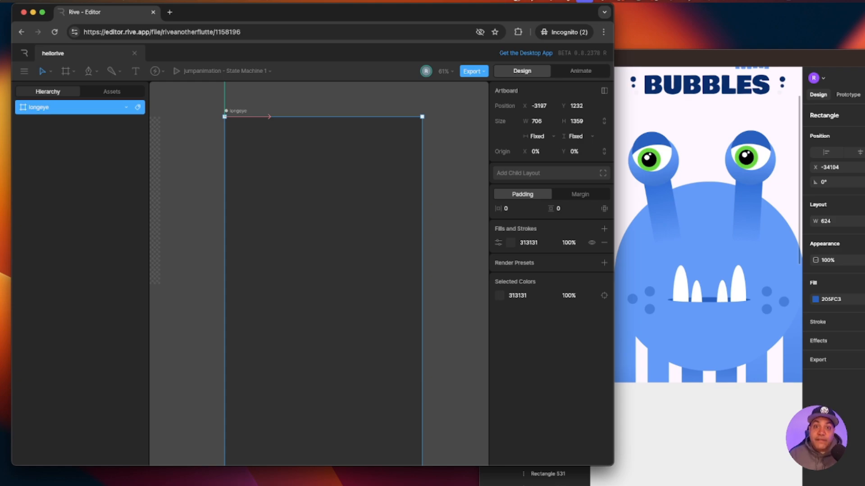
{"action": "left_click", "coordinate": [90, 71]}
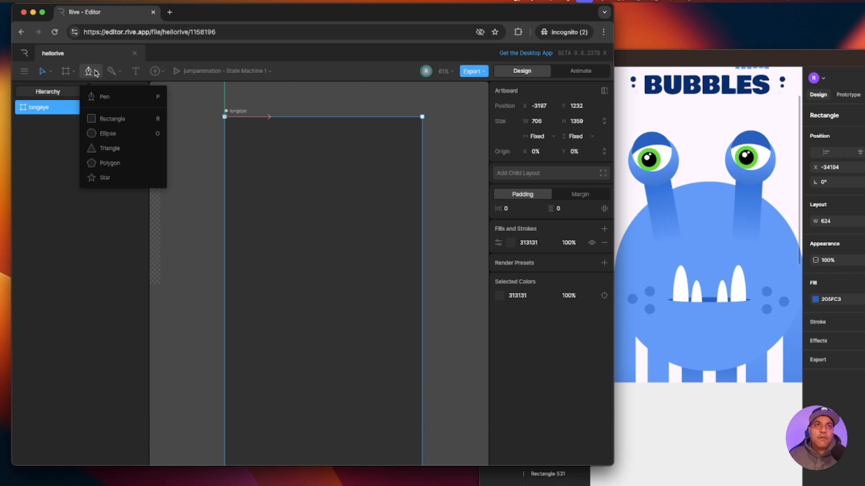
{"action": "left_click", "coordinate": [108, 134]}
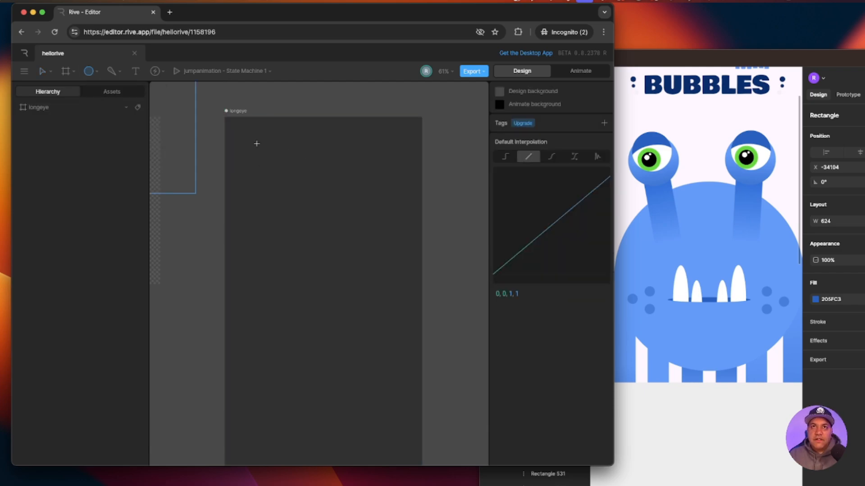
{"action": "mouse_move", "coordinate": [252, 144]}
{"action": "left_mouse_down"}
{"action": "mouse_move", "coordinate": [333, 218]}
{"action": "mouse_move", "coordinate": [399, 260]}
{"action": "mouse_move", "coordinate": [385, 272]}
{"action": "mouse_move", "coordinate": [353, 264]}
{"action": "left_mouse_up"}
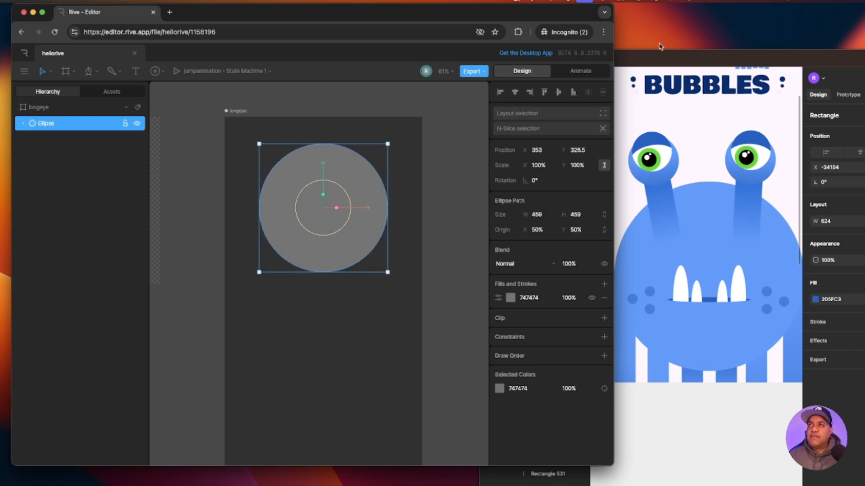
- In Figma, sample the light blue 5C9AFB around the monster's eye into the reference rectangle's fill and copy the hex value
{"action": "left_click", "coordinate": [660, 57]}
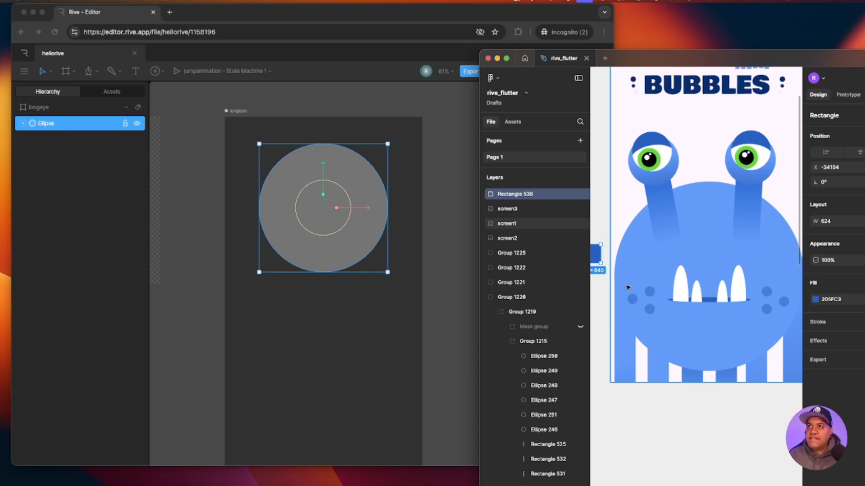
{"action": "scroll", "coordinate": [628, 289], "scroll_direction": "left", "scroll_amount": 1}
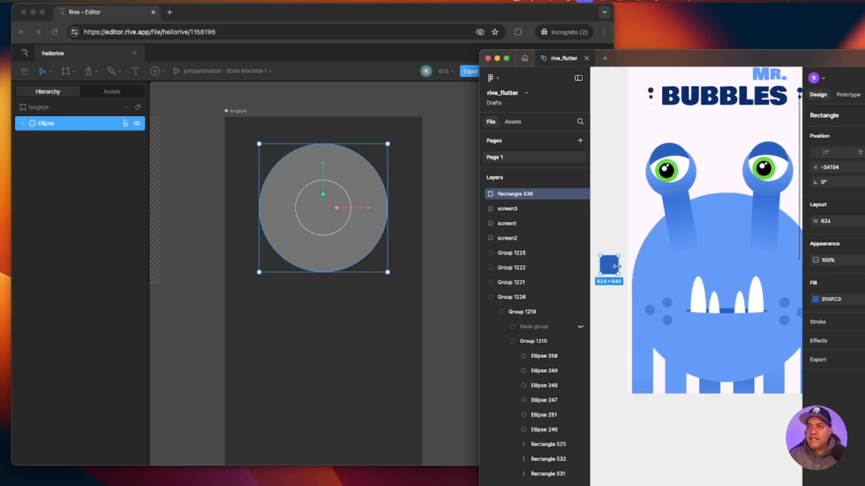
{"action": "left_click", "coordinate": [815, 299]}
{"action": "left_click", "coordinate": [705, 443]}
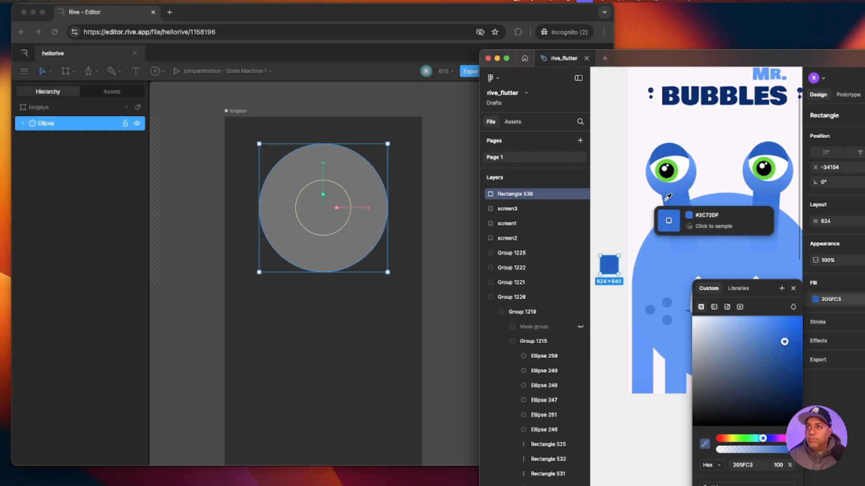
{"action": "left_click", "coordinate": [652, 162]}
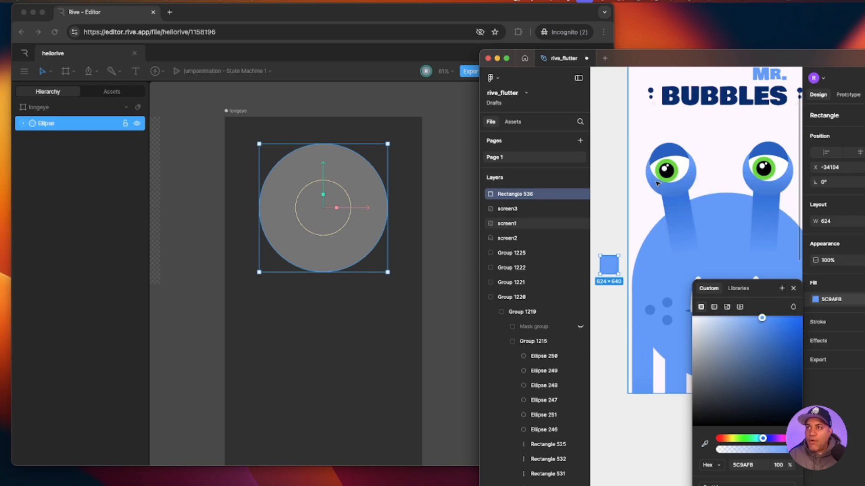
{"action": "left_click", "coordinate": [757, 468]}
{"action": "key", "text": "ctrl+c"}
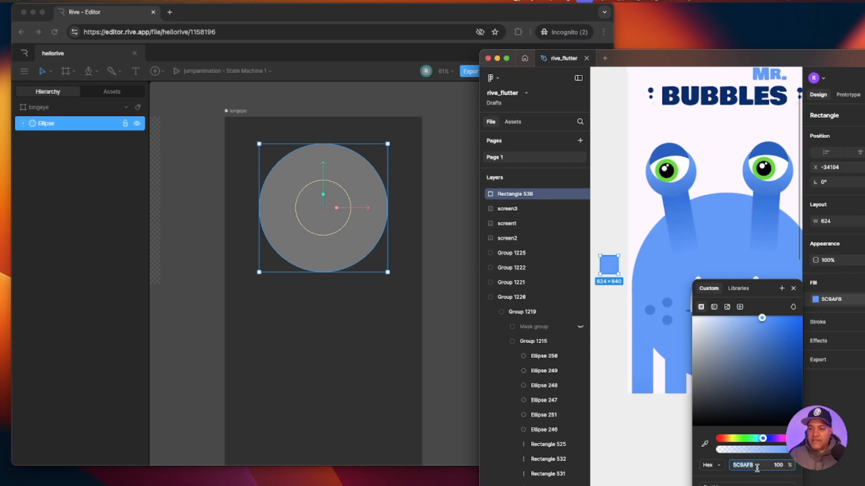
- Switch to Rive and fill the new circle with the copied colour 5C9AFB
{"action": "left_click", "coordinate": [412, 228]}
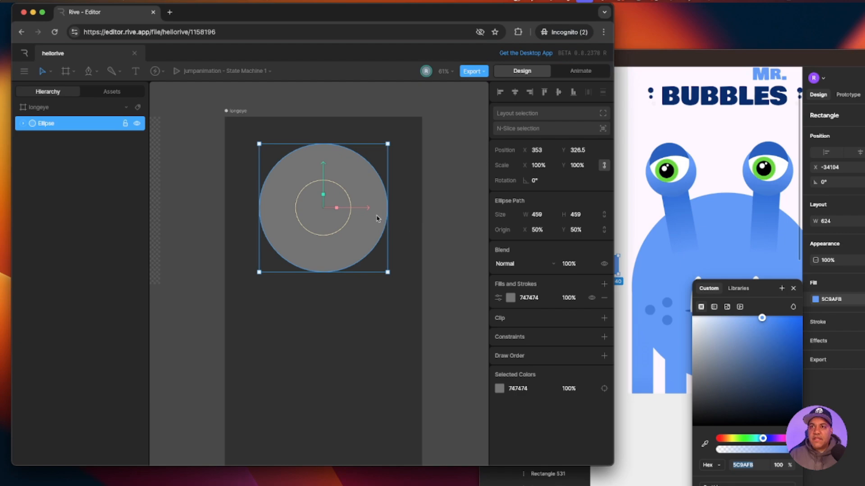
{"action": "left_click", "coordinate": [531, 298]}
{"action": "key", "text": "ctrl+v"}
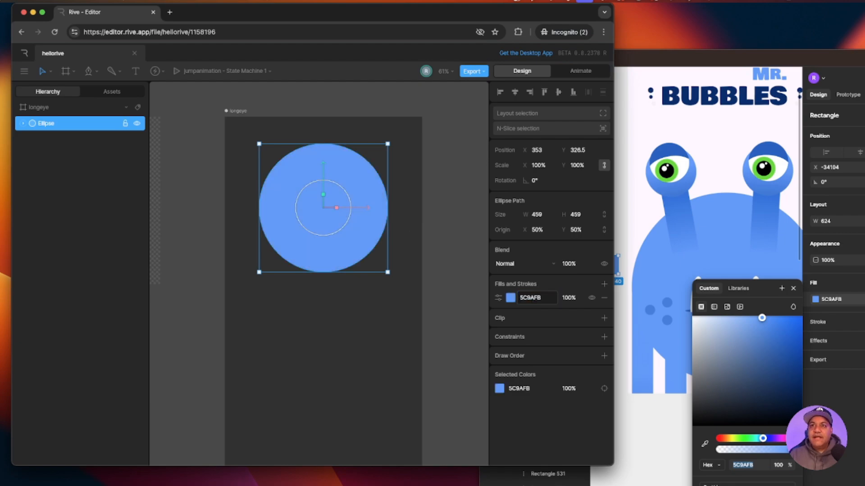
- Change the circle's fill to a vertical linear gradient, starting at X 0, Y -229.5 and ending at X 0, Y 229.5
{"action": "left_click", "coordinate": [497, 298]}
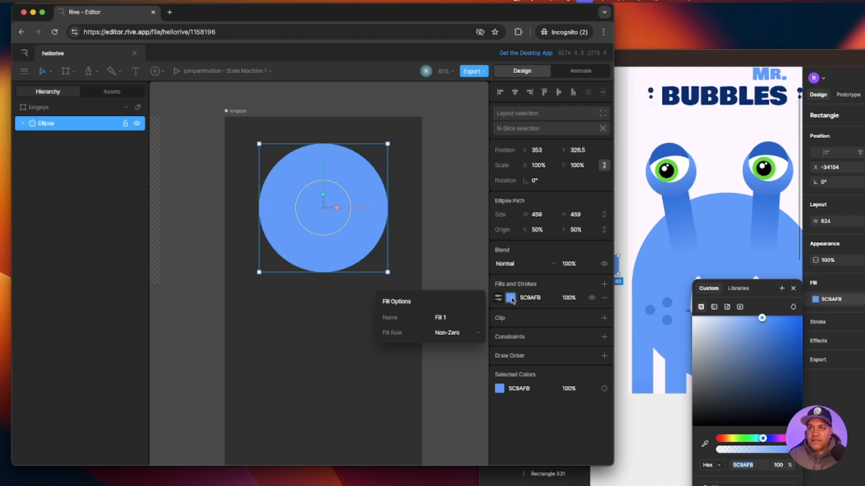
{"action": "left_click", "coordinate": [510, 298]}
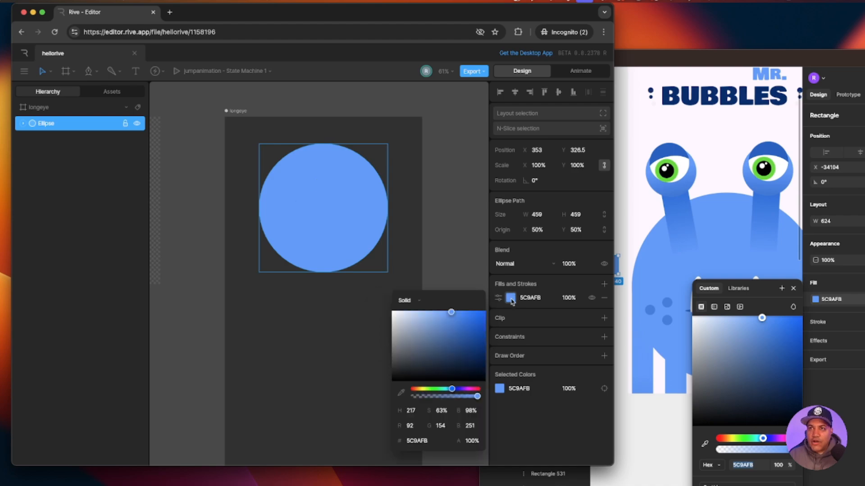
{"action": "left_click", "coordinate": [414, 303]}
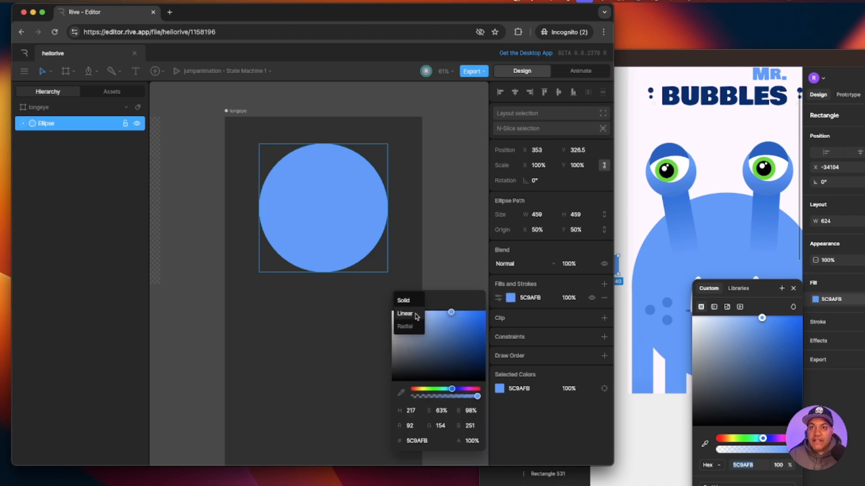
{"action": "left_click", "coordinate": [412, 311]}
{"action": "left_click_drag", "start_coordinate": [260, 209], "coordinate": [323, 144]}
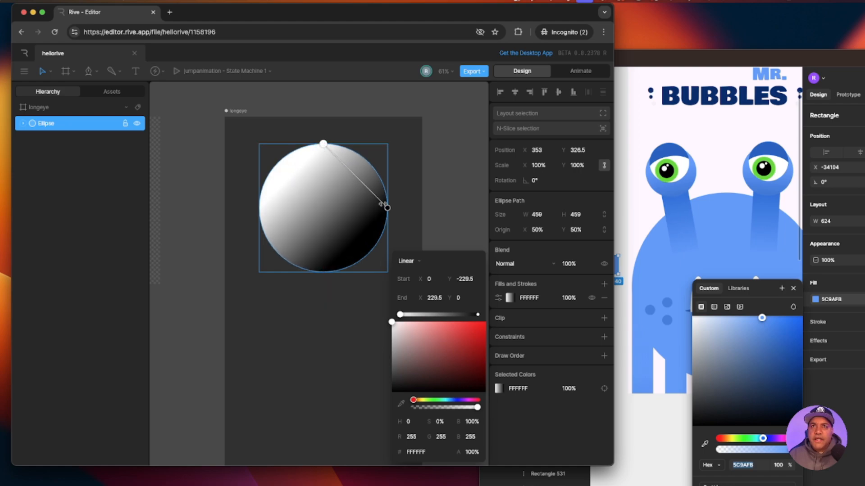
{"action": "left_click_drag", "start_coordinate": [387, 208], "coordinate": [323, 276]}
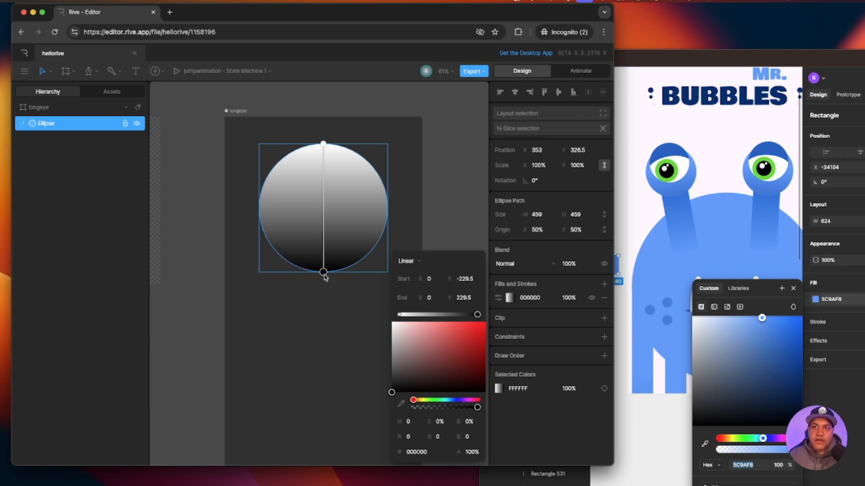
- Set the colour of the gradient's start stop to 5C9AFB
{"action": "left_click", "coordinate": [540, 297]}
{"action": "left_click", "coordinate": [509, 298]}
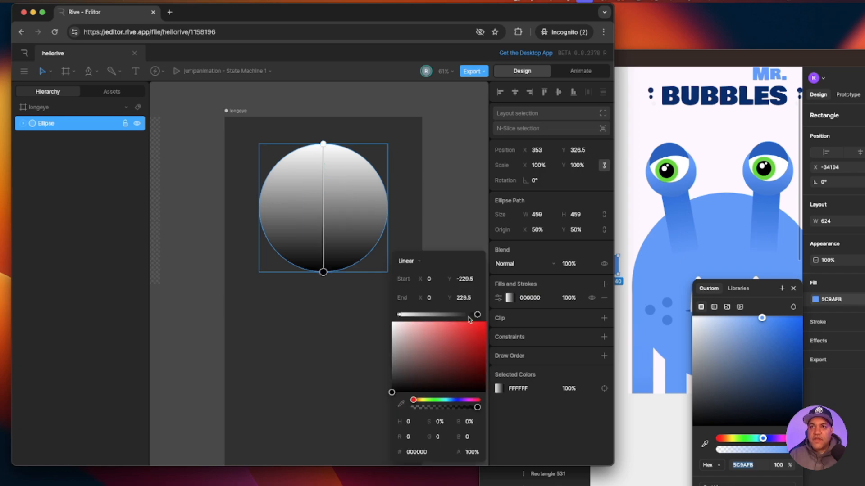
{"action": "left_click", "coordinate": [400, 315]}
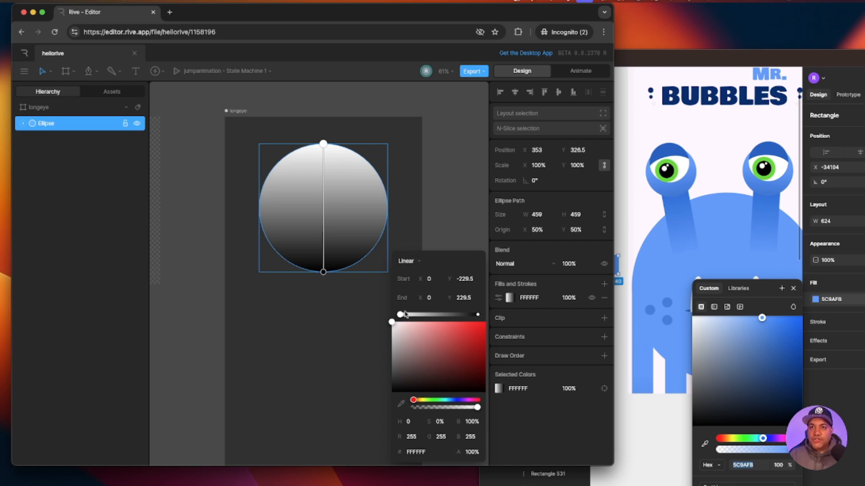
{"action": "left_click", "coordinate": [433, 452]}
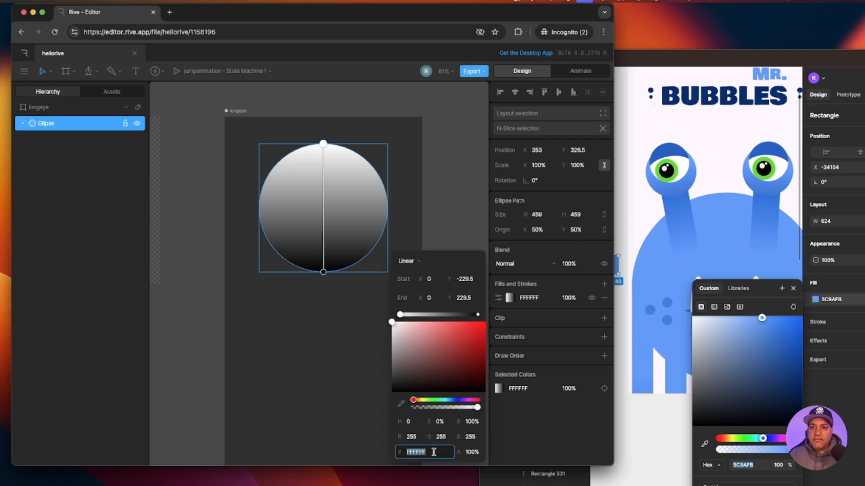
{"action": "type", "text": "5C9AFB"}
{"action": "key", "text": "Return"}
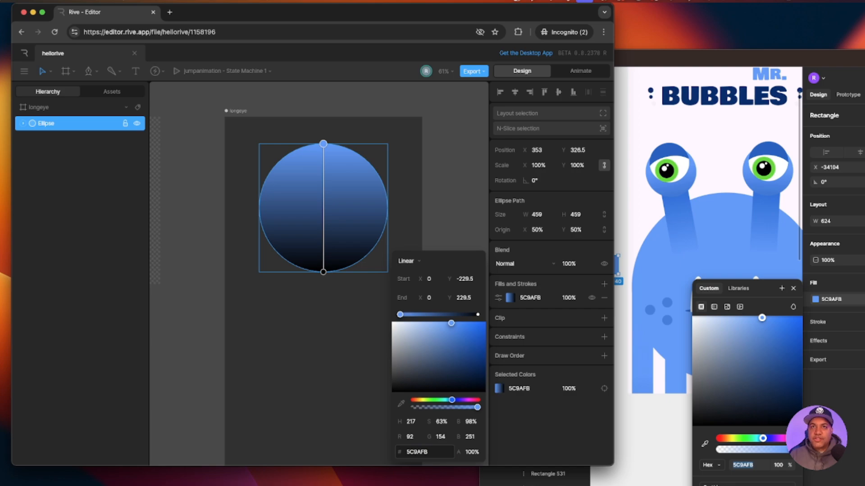
- Select the circle gradient's end stop, then in Figma sample the darker blue 3977D9 below the monster's eye into the reference rectangle's fill and copy its hex
{"action": "left_click", "coordinate": [478, 316]}
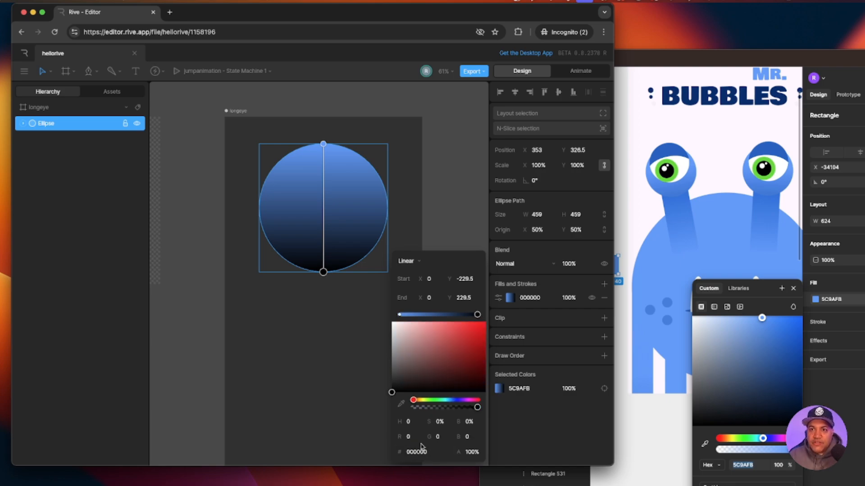
{"action": "left_click", "coordinate": [649, 276]}
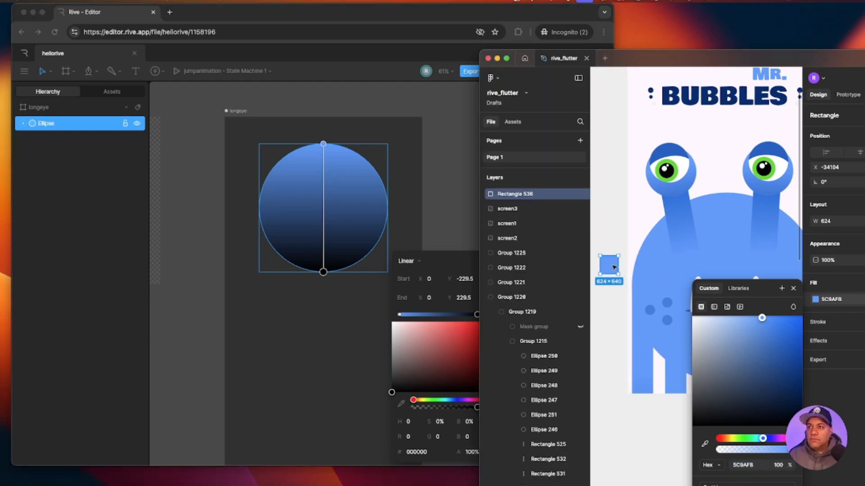
{"action": "left_click", "coordinate": [702, 442]}
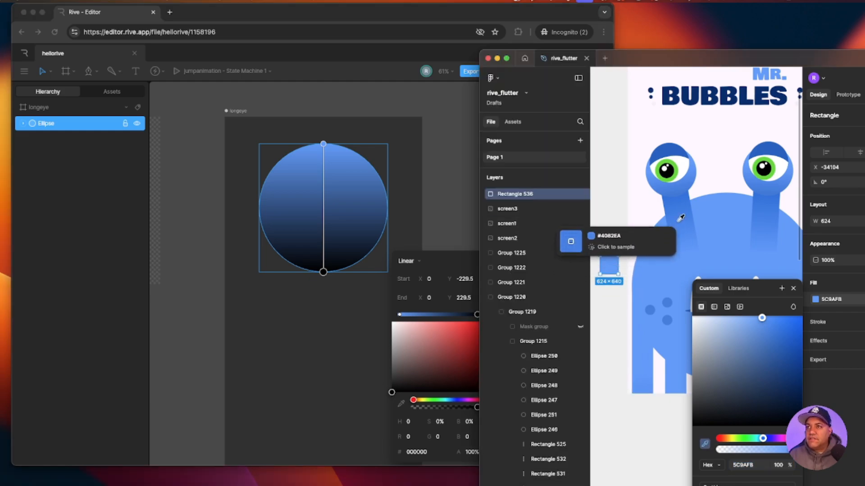
{"action": "left_click", "coordinate": [682, 191]}
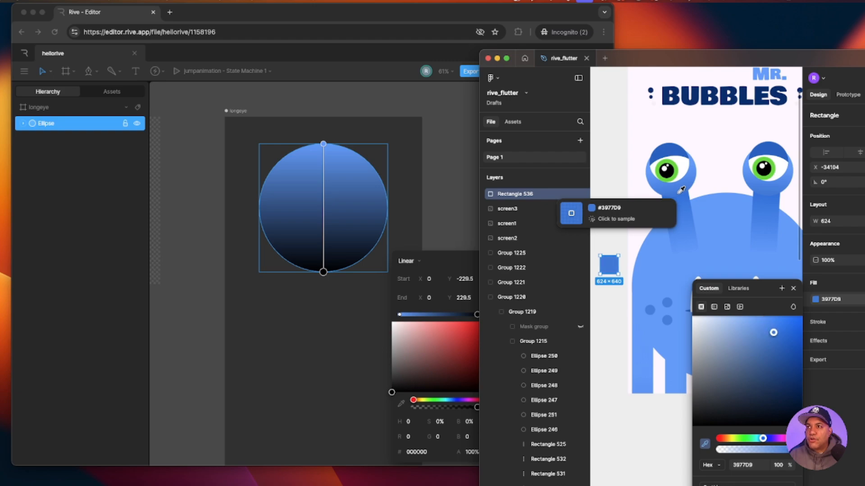
{"action": "left_click", "coordinate": [758, 465]}
{"action": "key", "text": "super+c"}
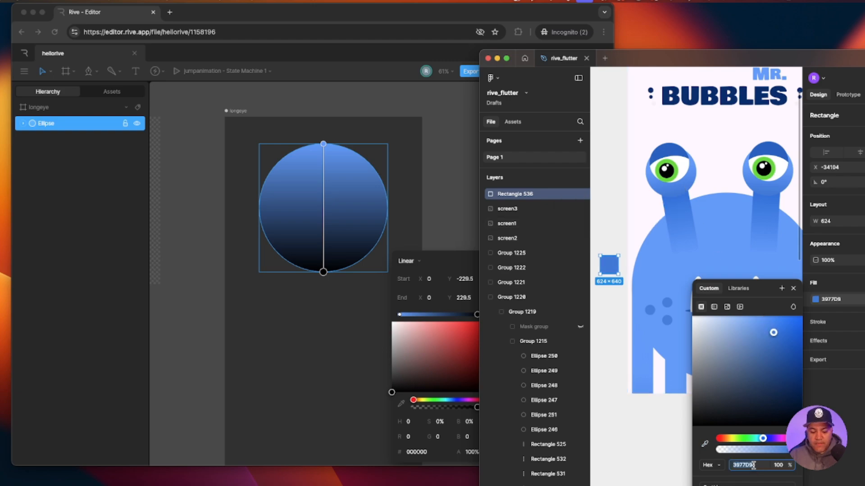
- Switch to Rive and set the circle gradient's end stop to the copied colour 3977D9
{"action": "left_click", "coordinate": [426, 453]}
{"action": "left_click", "coordinate": [428, 452]}
{"action": "left_click_drag", "start_coordinate": [428, 453], "coordinate": [391, 453]}
{"action": "key", "text": "super+v"}
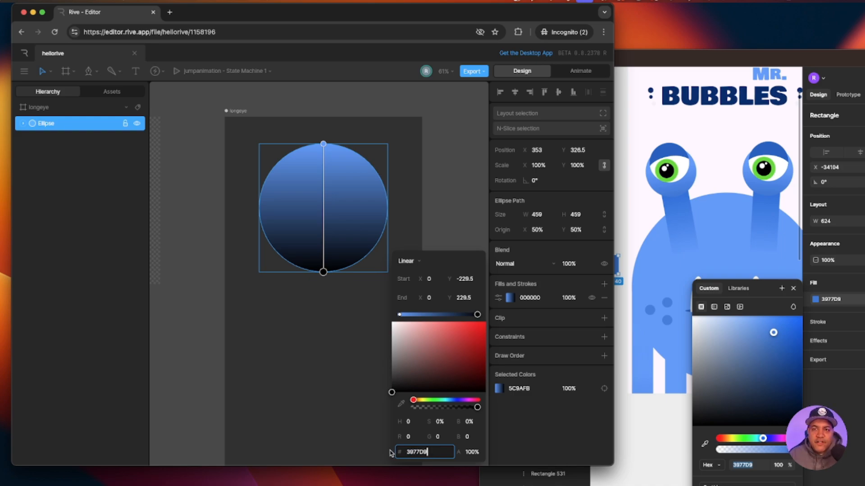
{"action": "key", "text": "Return"}
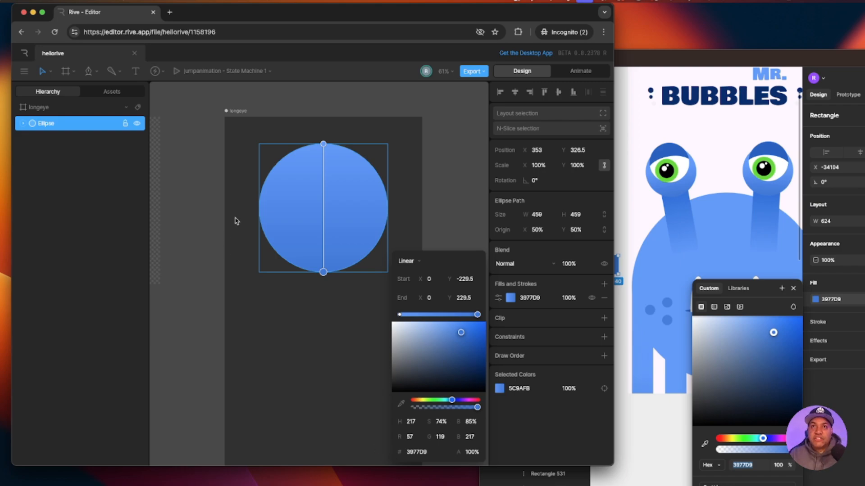
- Move the start point of the circle's gradient down to just above the circle's centre and deselect the circle
{"action": "left_click_drag", "start_coordinate": [323, 145], "coordinate": [325, 193]}
{"action": "left_click", "coordinate": [362, 326]}
{"action": "left_click_drag", "start_coordinate": [388, 328], "coordinate": [377, 266]}
{"action": "left_click", "coordinate": [315, 150]}
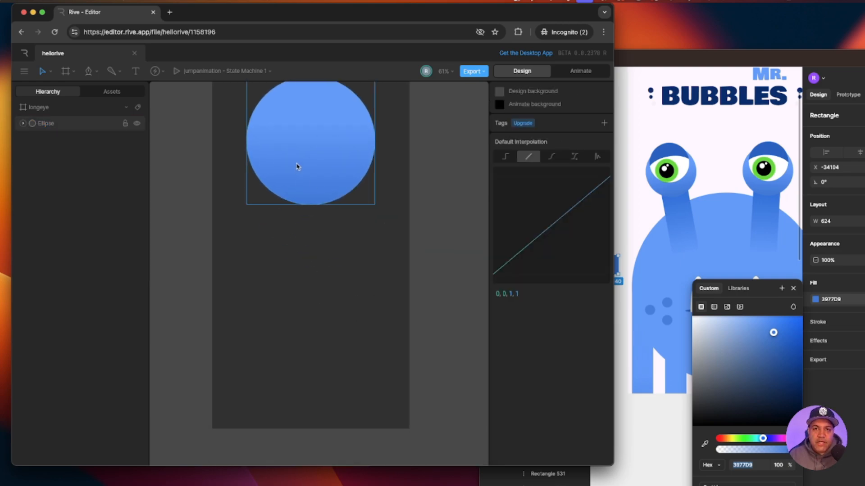
{"action": "left_click", "coordinate": [291, 218]}
- Draw a stalk rectangle about 265 by 829 extending down from the circle and order it behind the ellipse
{"action": "scroll", "coordinate": [338, 304], "scroll_direction": "right", "scroll_amount": 2}
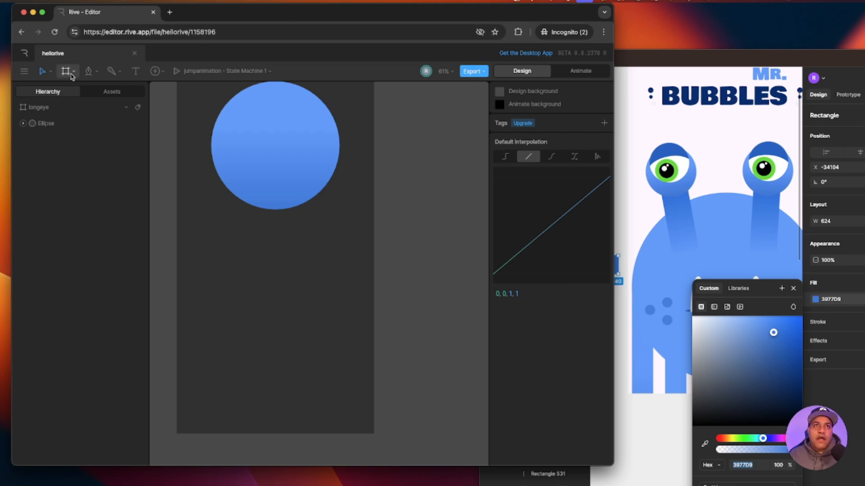
{"action": "left_click", "coordinate": [96, 73]}
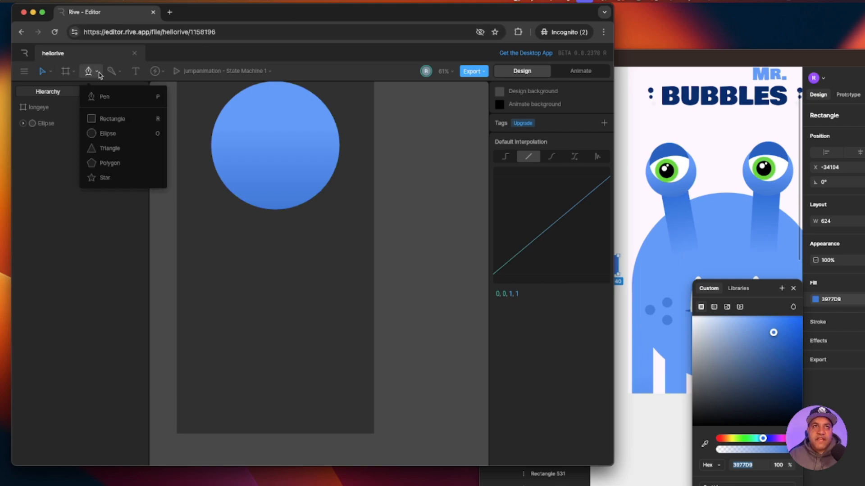
{"action": "left_click", "coordinate": [113, 119]}
{"action": "left_click_drag", "start_coordinate": [237, 173], "coordinate": [313, 405]}
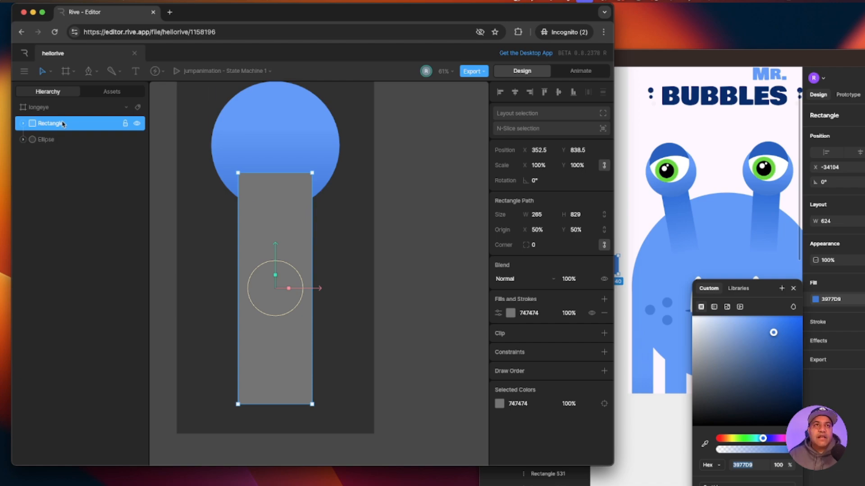
{"action": "left_click_drag", "start_coordinate": [66, 126], "coordinate": [68, 145]}
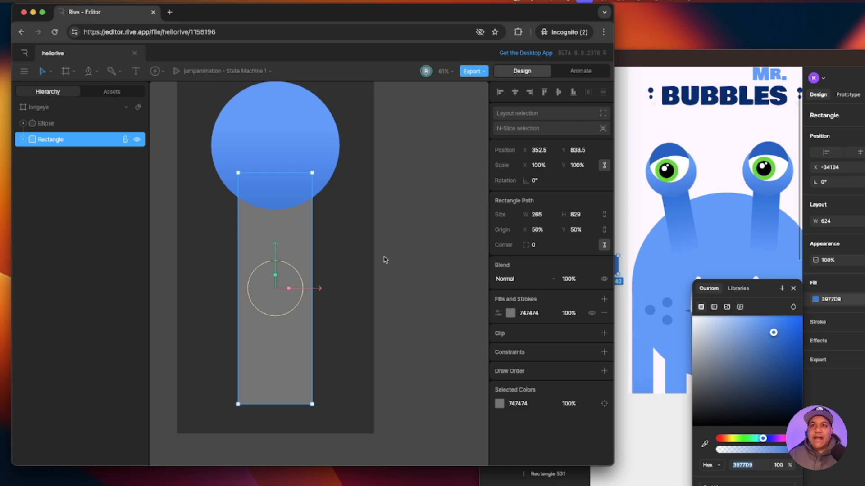
- Change the rectangle's fill to a near-vertical linear gradient, starting at X 22.67, Y -414.5 and ending at X 17.23, Y 414.5
{"action": "left_click", "coordinate": [510, 314]}
{"action": "left_click", "coordinate": [403, 311]}
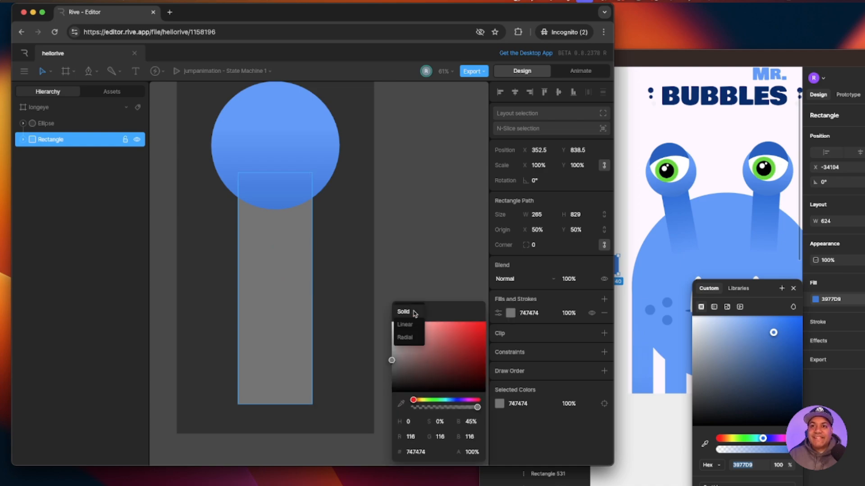
{"action": "left_click", "coordinate": [405, 325]}
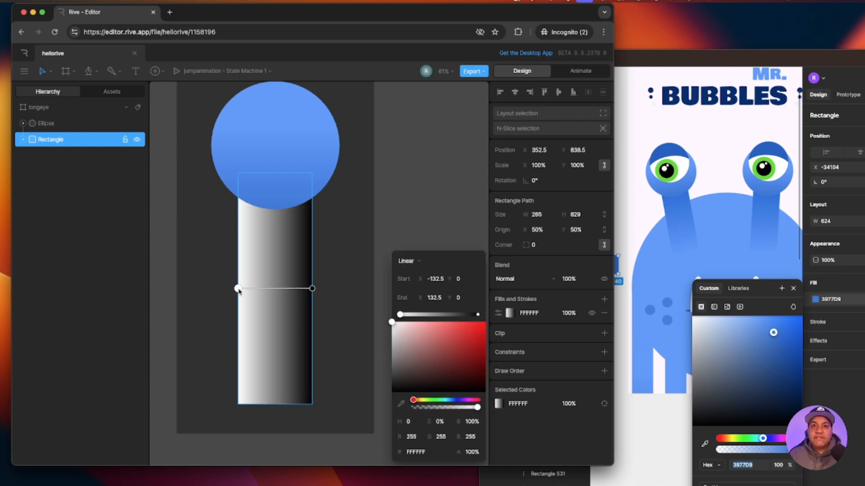
{"action": "left_click_drag", "start_coordinate": [238, 288], "coordinate": [281, 173]}
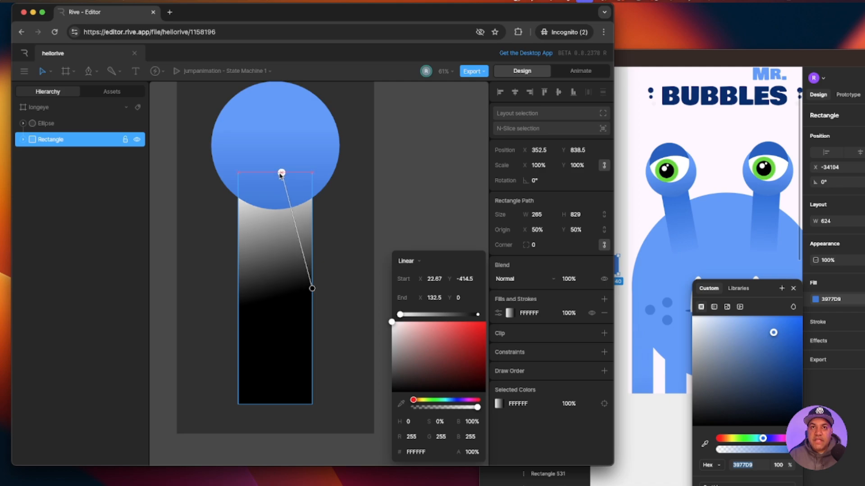
{"action": "left_click_drag", "start_coordinate": [312, 294], "coordinate": [282, 391]}
- Select the stalk gradient's start stop, then in Figma sample the stalk's dark blue 2A70DD into the reference rectangle's fill and copy its hex
{"action": "left_click", "coordinate": [509, 313]}
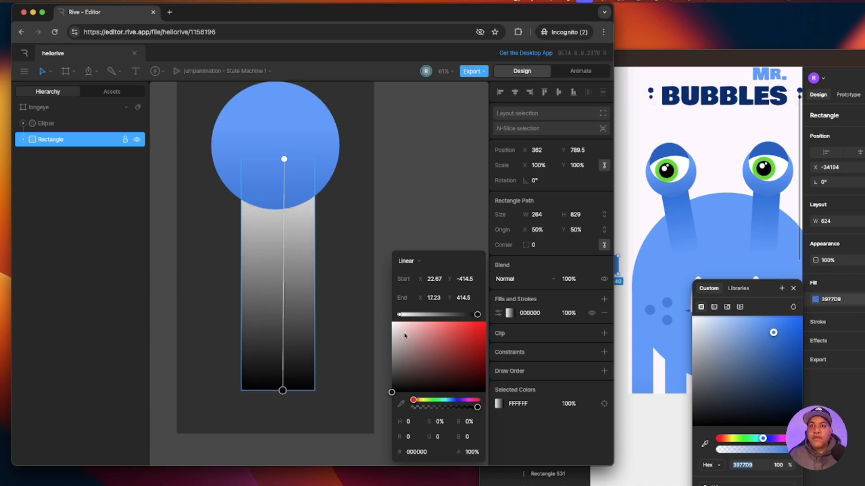
{"action": "left_click", "coordinate": [400, 316]}
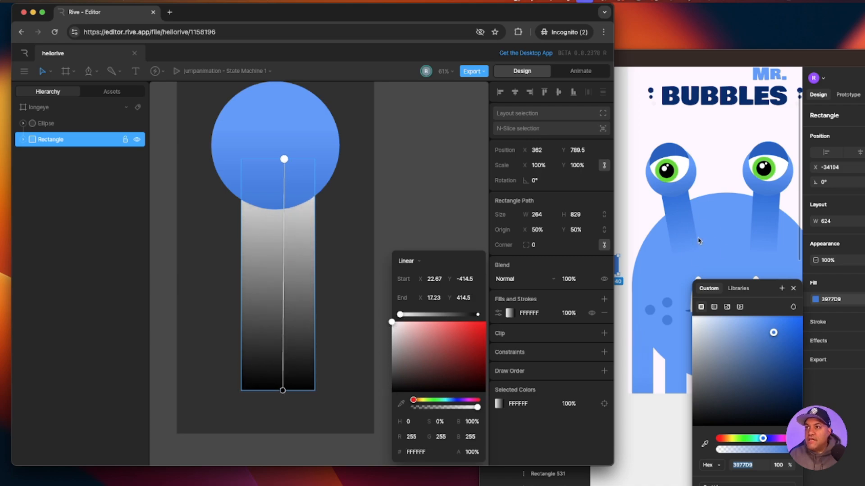
{"action": "left_click", "coordinate": [704, 444]}
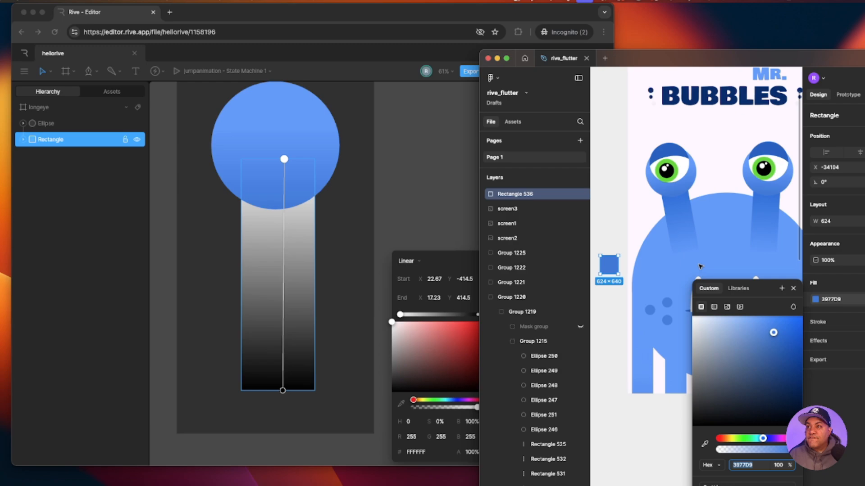
{"action": "left_click", "coordinate": [677, 206]}
{"action": "left_click", "coordinate": [608, 267]}
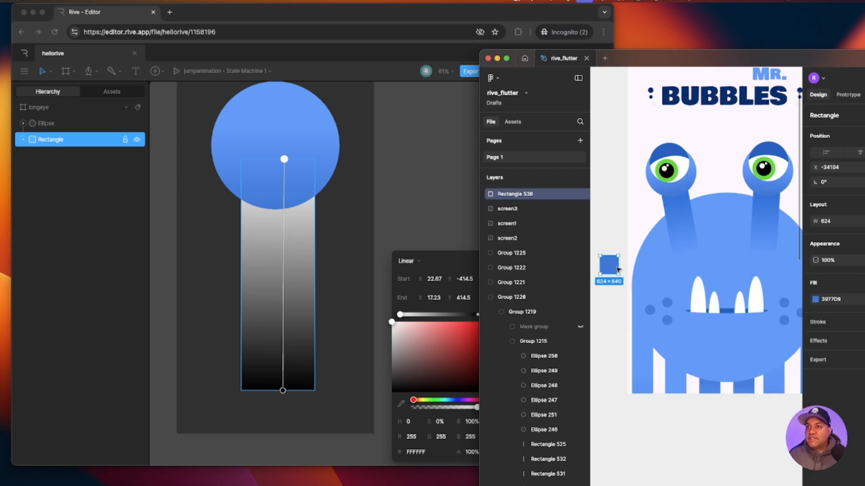
{"action": "left_click", "coordinate": [815, 299]}
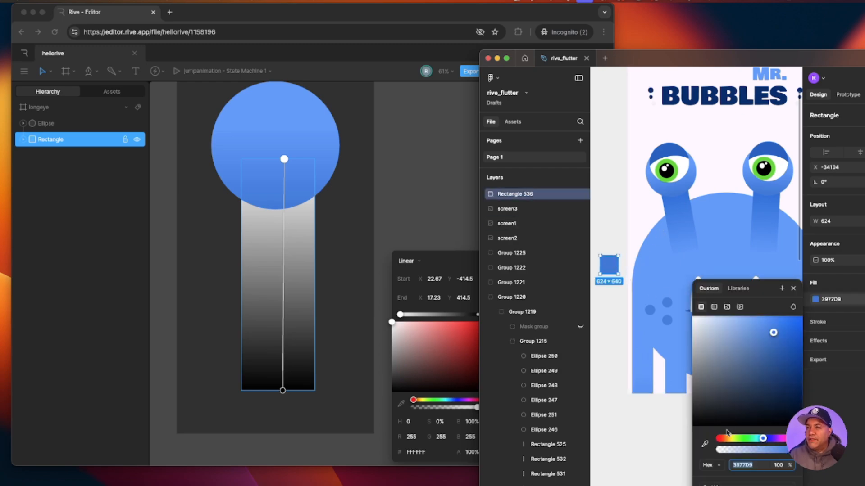
{"action": "left_click", "coordinate": [705, 446]}
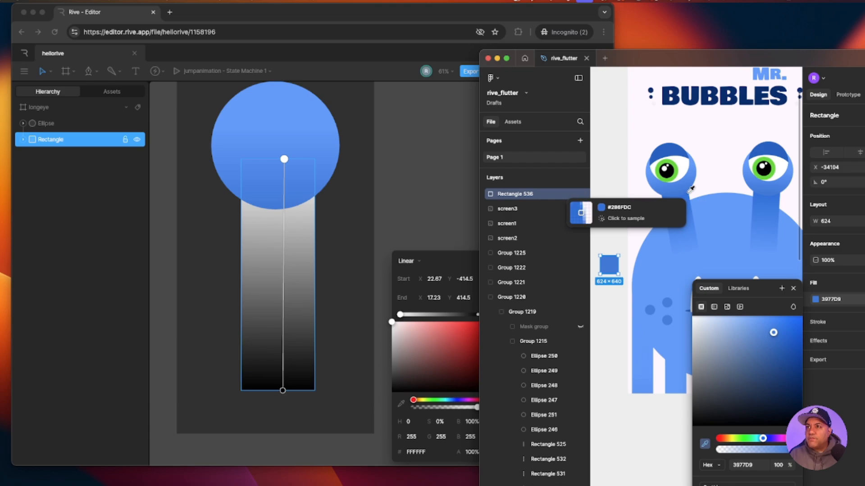
{"action": "left_click", "coordinate": [691, 189]}
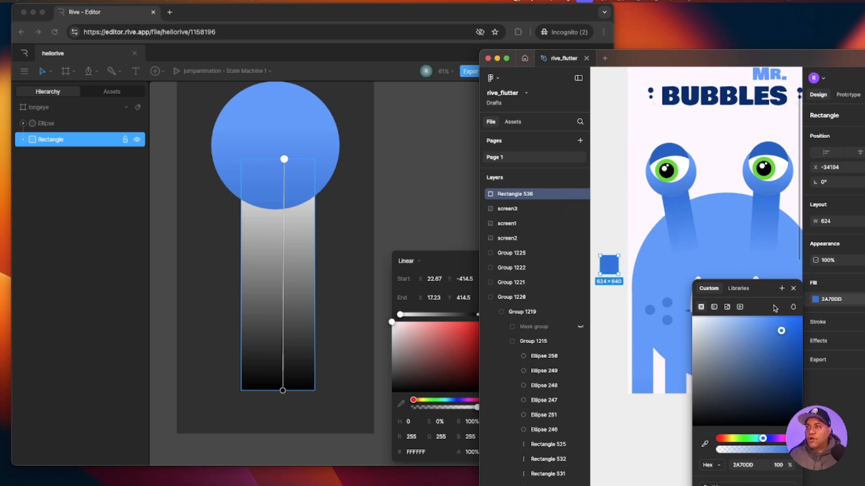
{"action": "left_click", "coordinate": [751, 464]}
{"action": "key", "text": "super+c"}
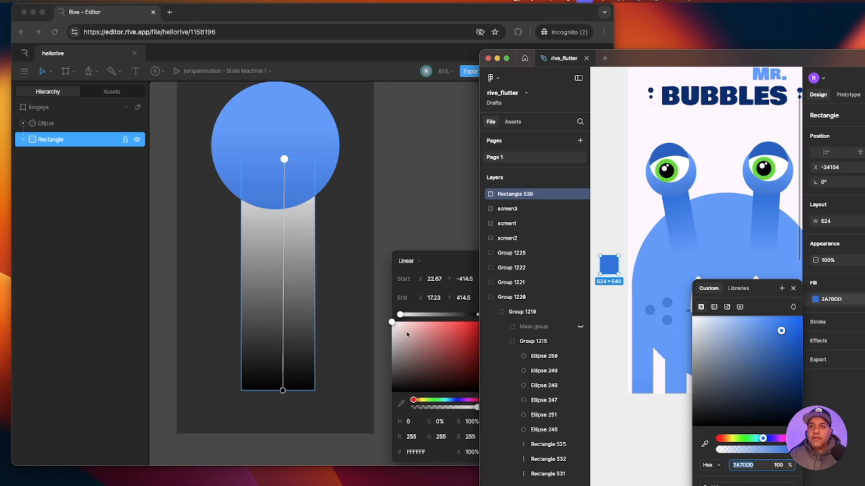
- Switch to Rive and set the stalk gradient's start stop to the copied colour 2A70DD
{"action": "left_click", "coordinate": [422, 453]}
{"action": "left_click", "coordinate": [424, 453]}
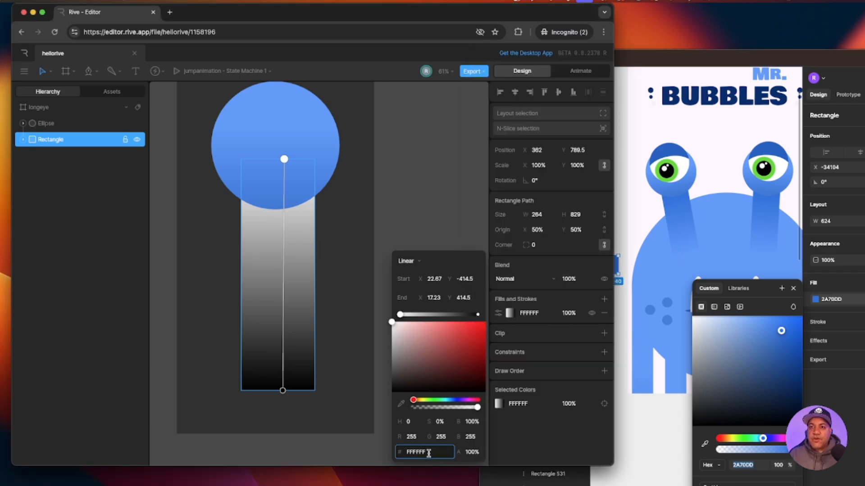
{"action": "left_click_drag", "start_coordinate": [428, 452], "coordinate": [393, 452]}
{"action": "key", "text": "super+v"}
{"action": "key", "text": "Return"}
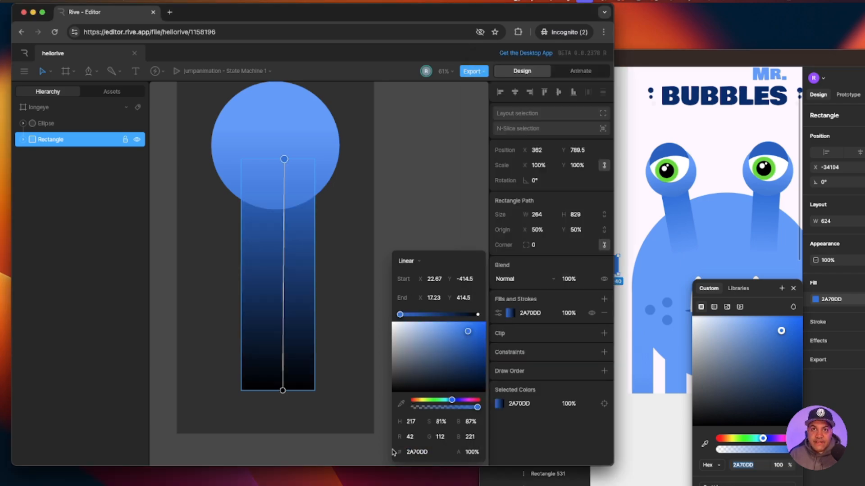
- Select the stalk gradient's end stop, then in Figma sample the body's light blue 5C9AFB into the reference rectangle's fill and copy its hex
{"action": "left_click", "coordinate": [477, 315]}
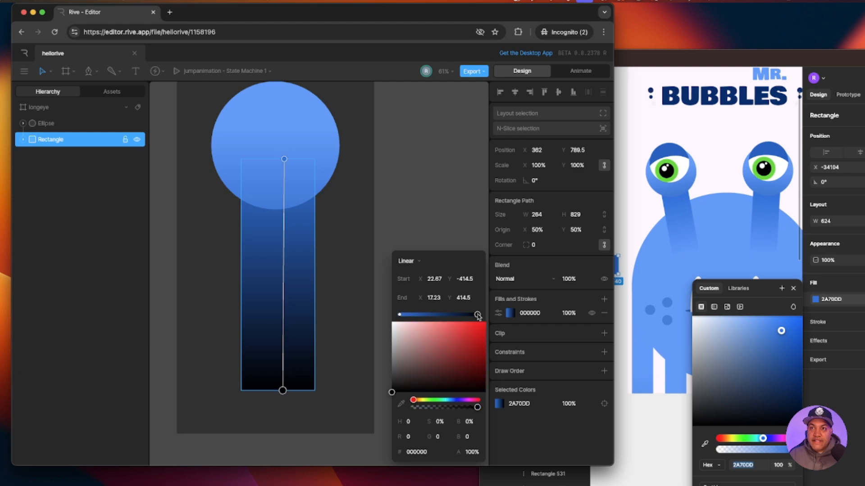
{"action": "left_click", "coordinate": [628, 331]}
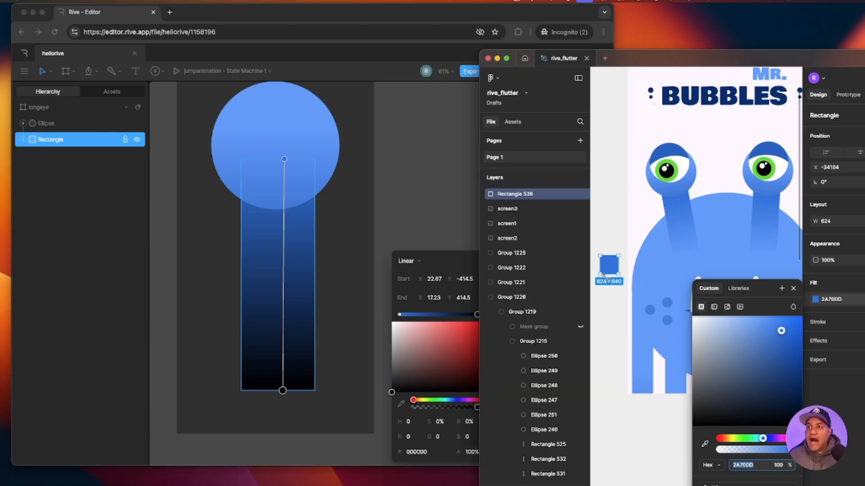
{"action": "left_click", "coordinate": [705, 446]}
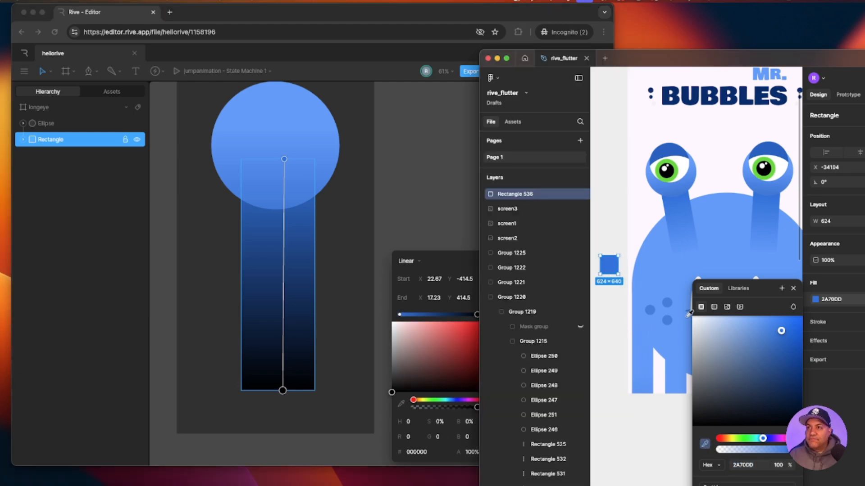
{"action": "left_click", "coordinate": [732, 261]}
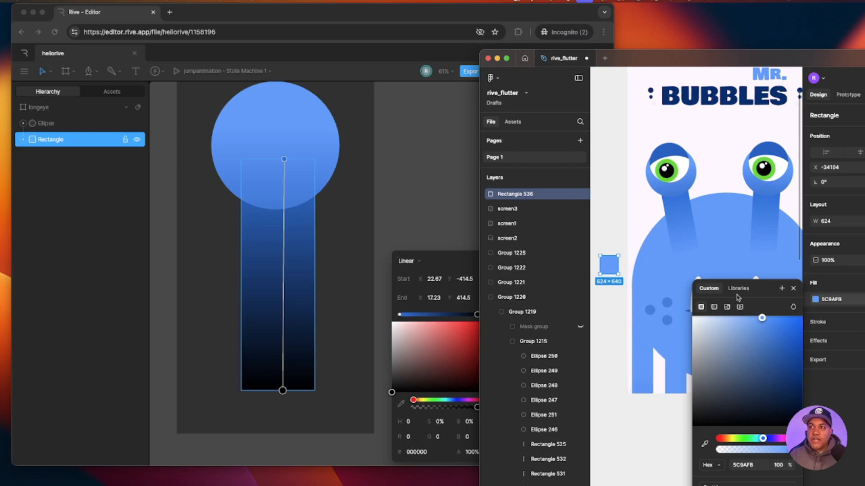
{"action": "left_click", "coordinate": [754, 468]}
{"action": "key", "text": "super+c"}
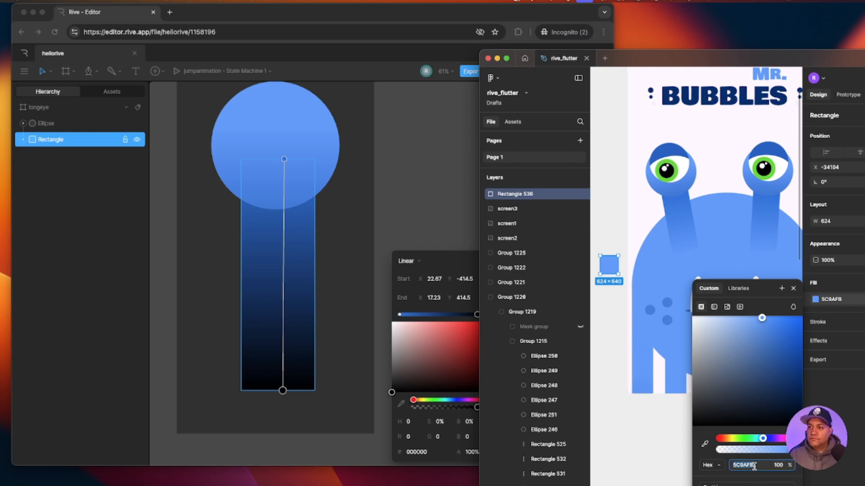
- Switch to Rive and set the stalk gradient's end stop to the copied colour 5C9AFB
{"action": "left_click", "coordinate": [446, 259]}
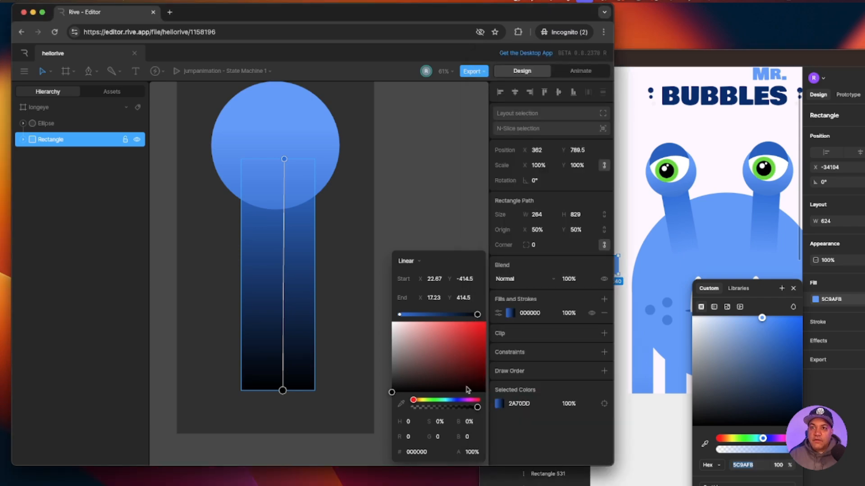
{"action": "left_click", "coordinate": [426, 452]}
{"action": "key", "text": "super+v"}
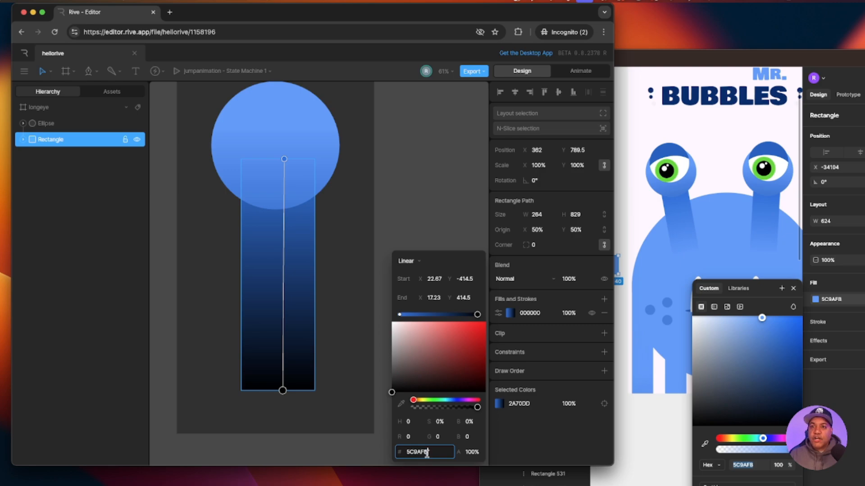
{"action": "key", "text": "Return"}
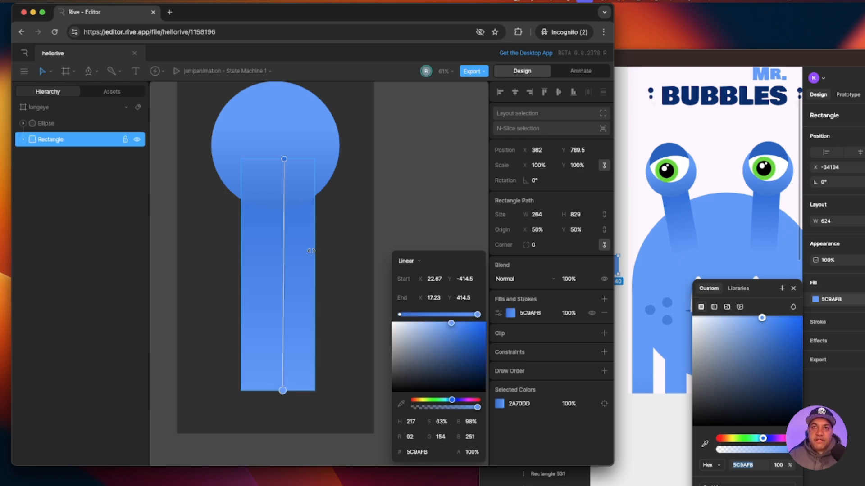
- Move the stalk rectangle to X 353, Y 783.5 so it is centred beneath the circle, and select the circle
{"action": "left_click_drag", "start_coordinate": [297, 269], "coordinate": [294, 266]}
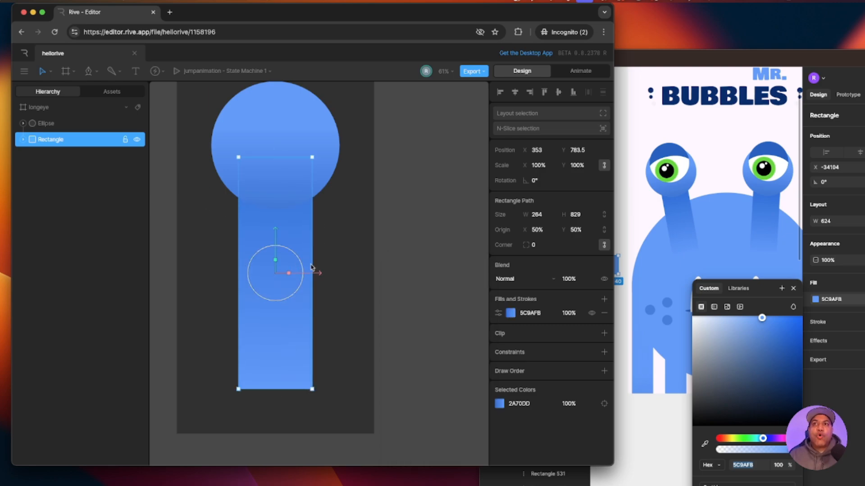
{"action": "left_click", "coordinate": [322, 259]}
{"action": "left_click", "coordinate": [304, 177]}
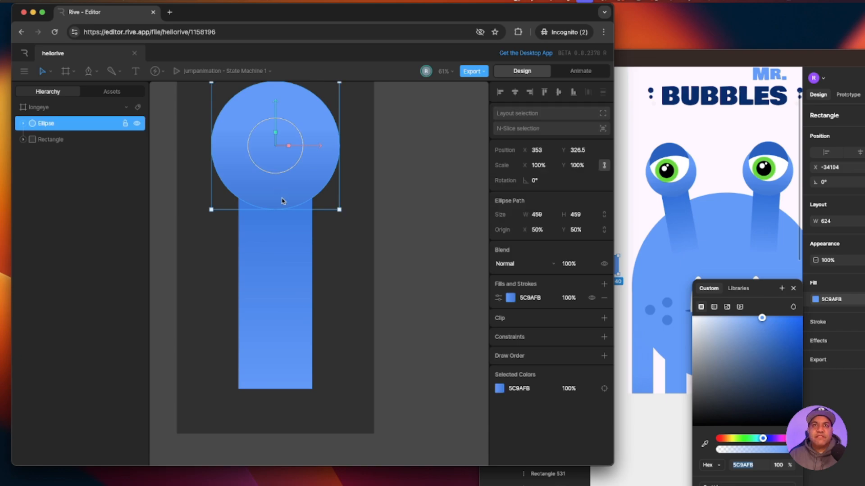
- Darken the end stop of the eyeball circle's linear gradient to 2C6ED6, then deselect the circle
{"action": "left_click", "coordinate": [510, 298]}
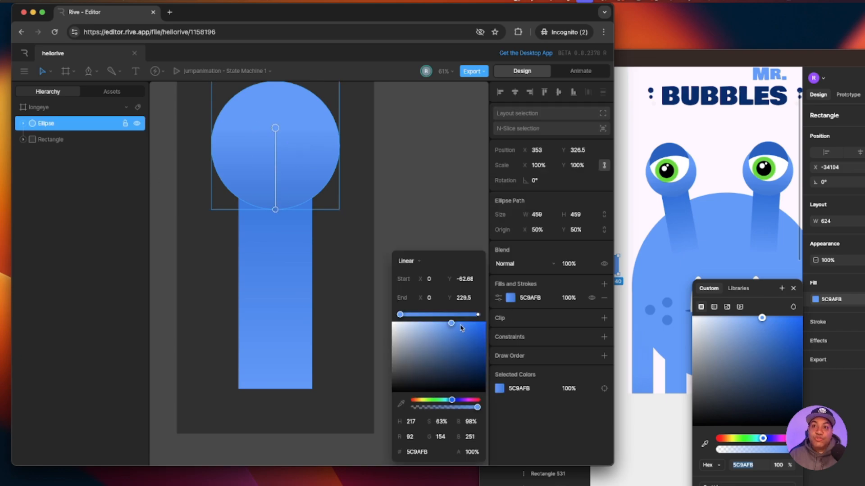
{"action": "left_click", "coordinate": [478, 316]}
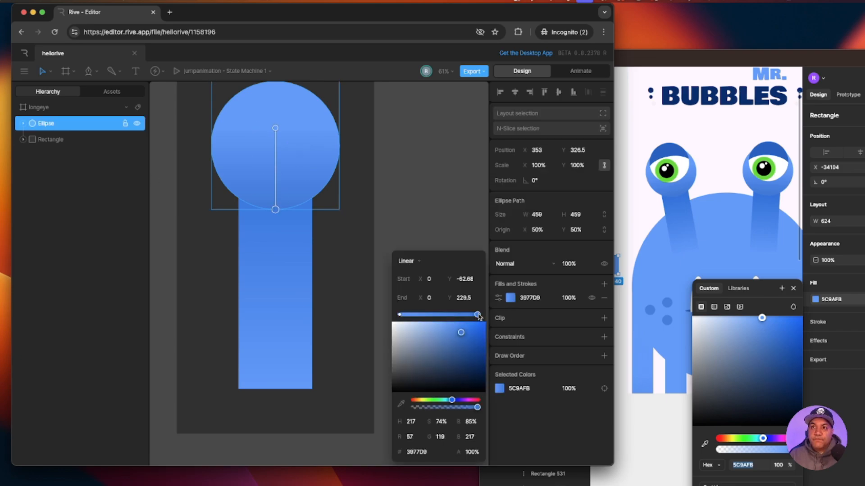
{"action": "left_click_drag", "start_coordinate": [462, 334], "coordinate": [466, 335]}
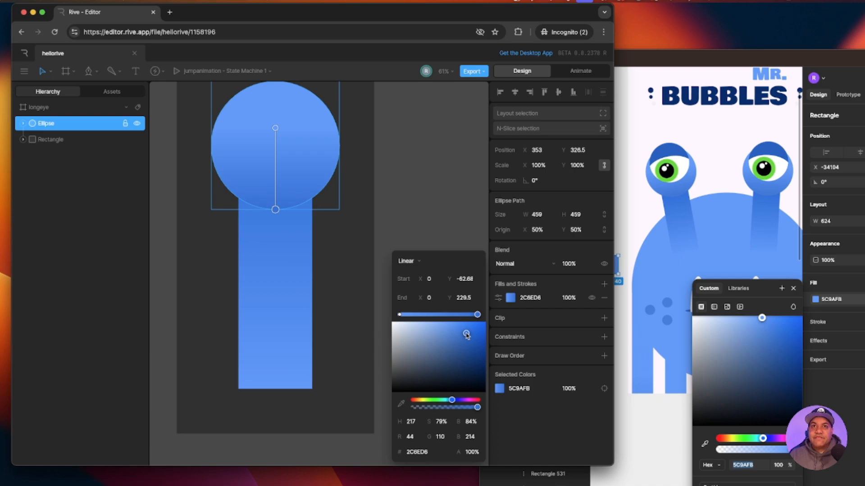
{"action": "left_click", "coordinate": [368, 246]}
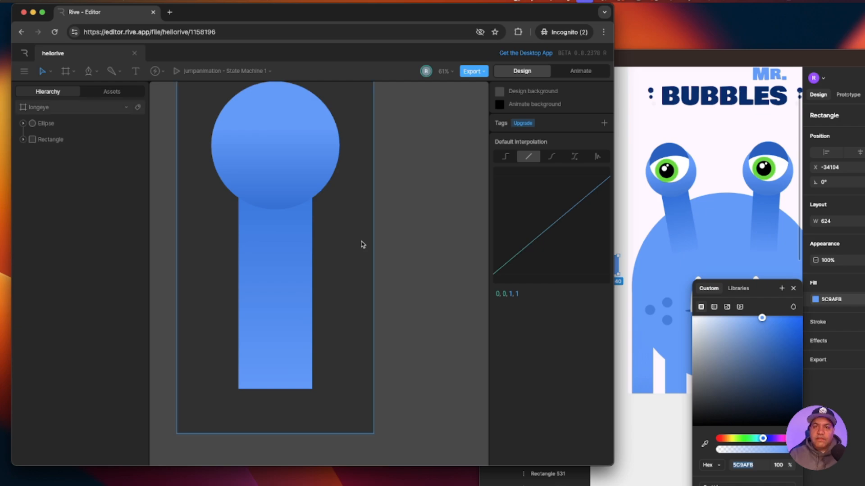
- Select the eyeball circle and stalk together and move them to X 353, centred horizontally in the longeye artboard
{"action": "key", "text": "super+minus"}
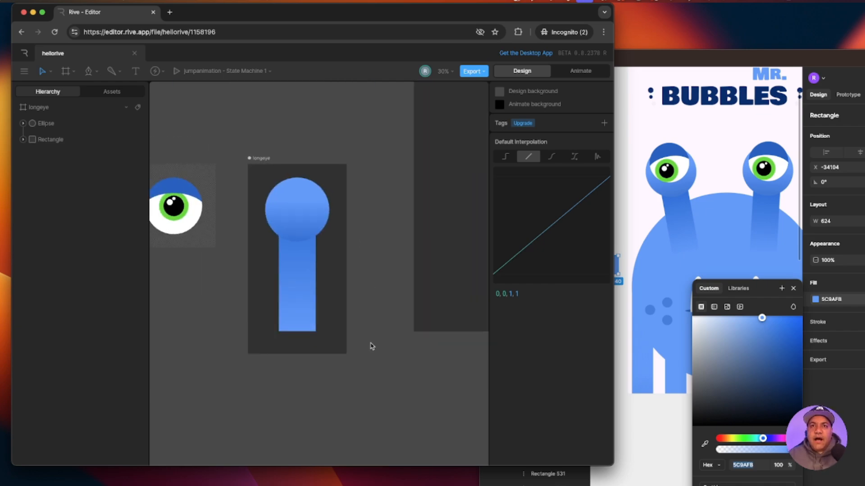
{"action": "left_click_drag", "start_coordinate": [371, 345], "coordinate": [309, 214]}
{"action": "left_click", "coordinate": [394, 222]}
{"action": "left_click", "coordinate": [367, 241]}
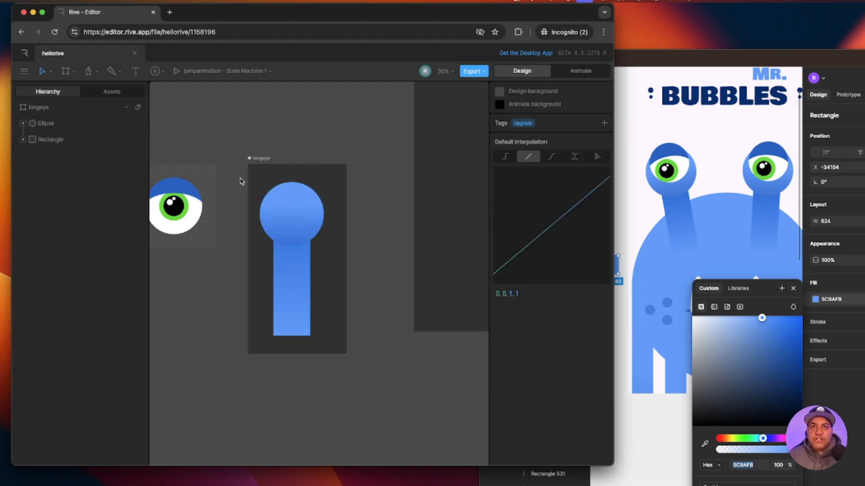
{"action": "left_click_drag", "start_coordinate": [240, 179], "coordinate": [338, 341]}
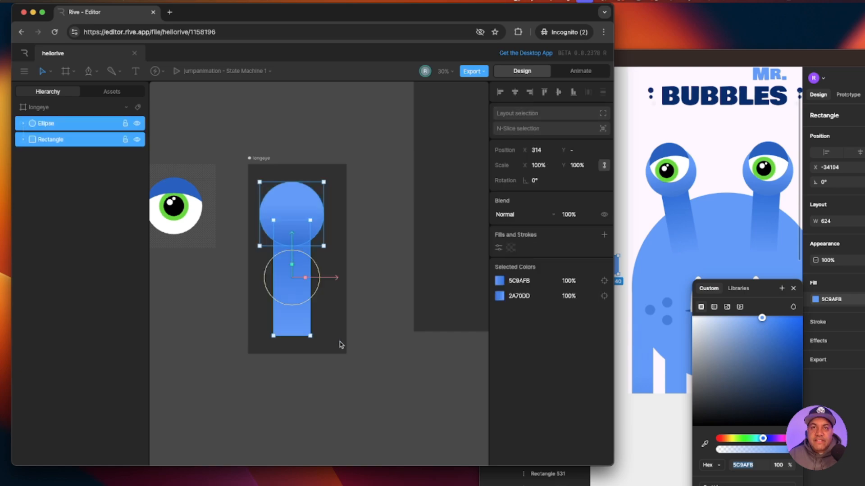
{"action": "left_click_drag", "start_coordinate": [289, 324], "coordinate": [292, 323]}
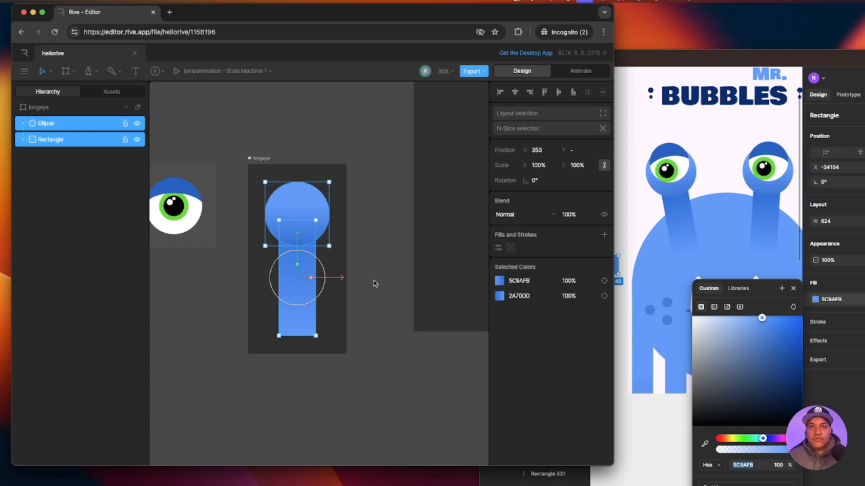
- Group the circle and stalk under the name longeye, then test rotating the group and undo that rotation
{"action": "key", "text": "super+g"}
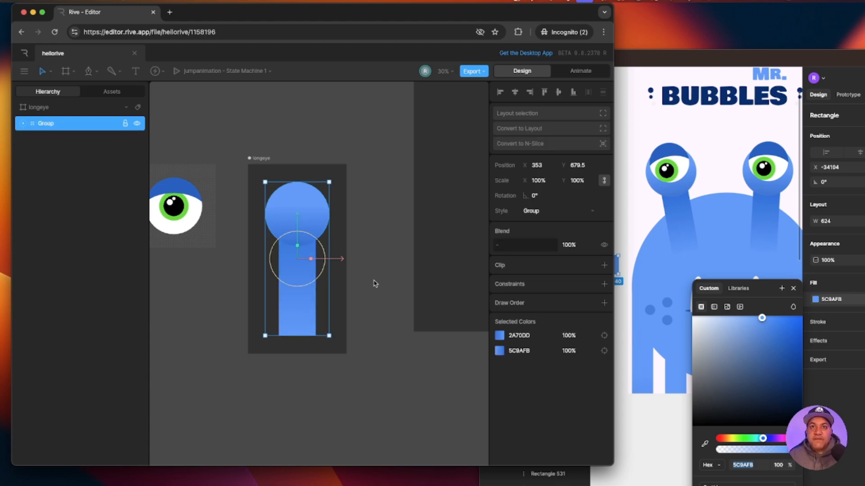
{"action": "double_click", "coordinate": [43, 124]}
{"action": "type", "text": "longeye"}
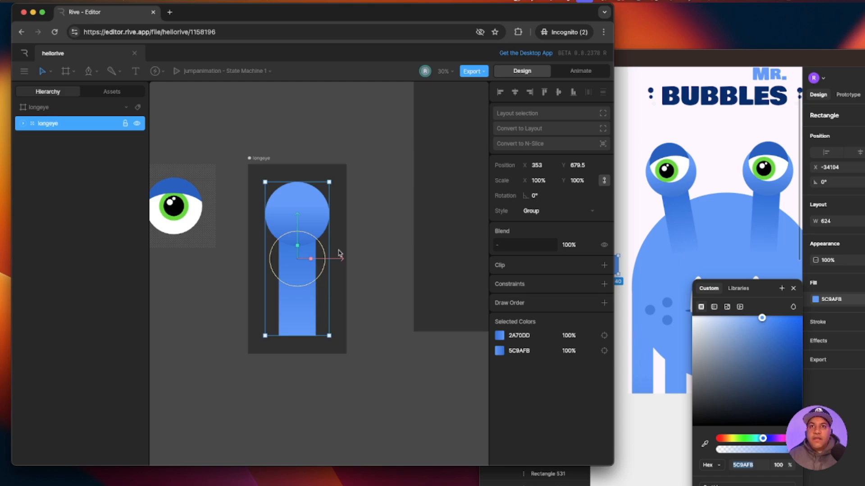
{"action": "left_click_drag", "start_coordinate": [319, 244], "coordinate": [320, 247]}
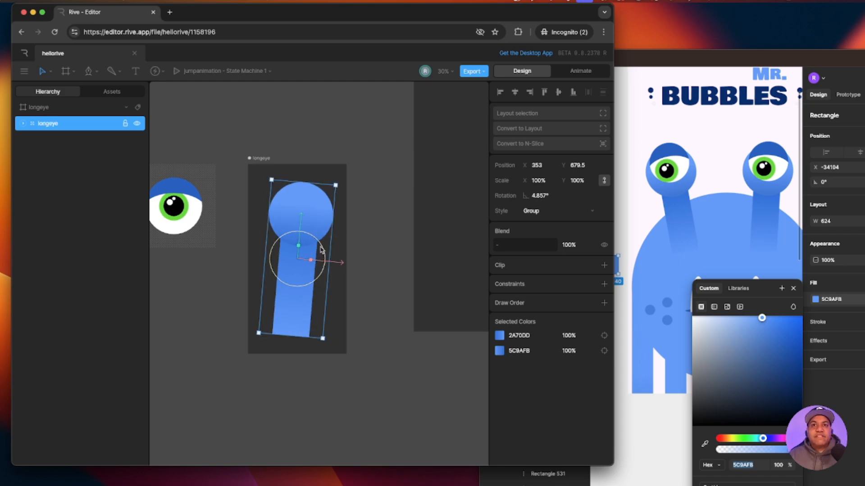
{"action": "key", "text": "super+z"}
- Remove the 313131 background fill from the longeye artboard
{"action": "left_click", "coordinate": [399, 251]}
{"action": "left_click", "coordinate": [265, 159]}
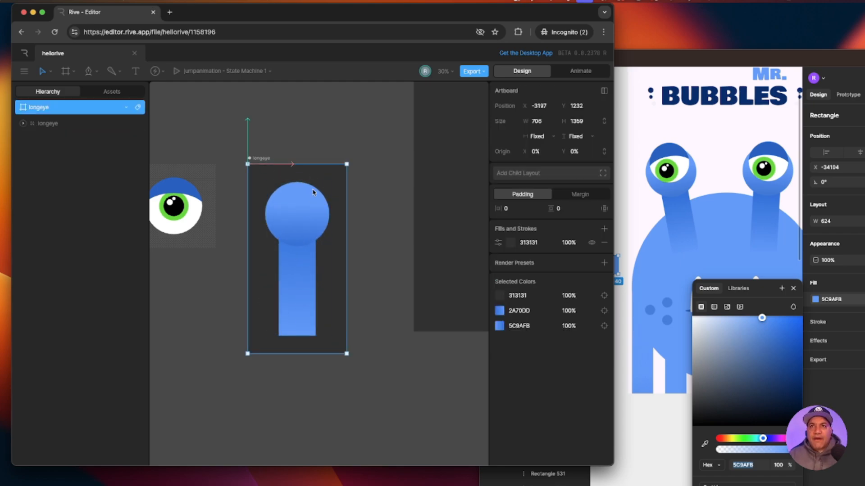
{"action": "left_click", "coordinate": [604, 243]}
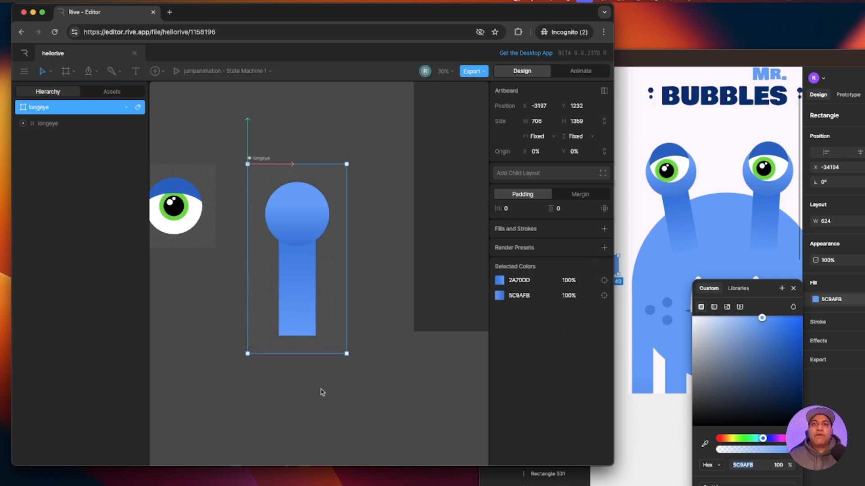
- Reposition the eyes artboard to about X -4430, Y 1297 and the longeye artboard to about X -3364, Y 1218
{"action": "left_click_drag", "start_coordinate": [204, 333], "coordinate": [282, 368]}
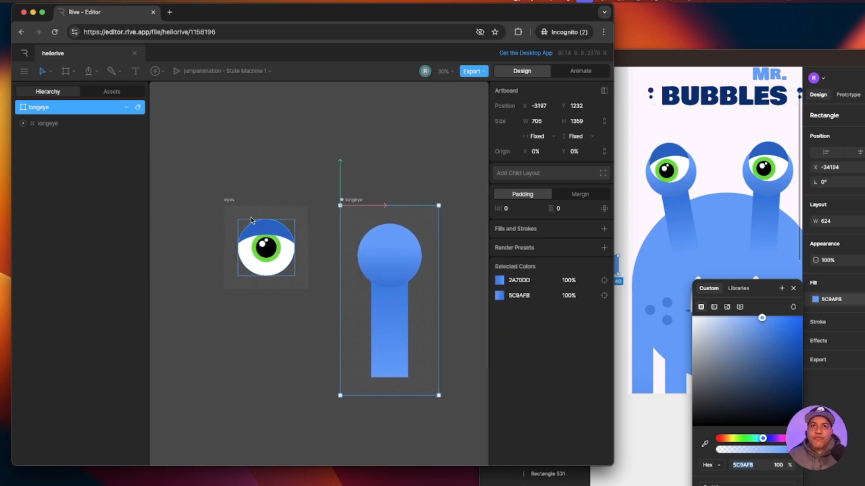
{"action": "left_click_drag", "start_coordinate": [227, 199], "coordinate": [172, 215]}
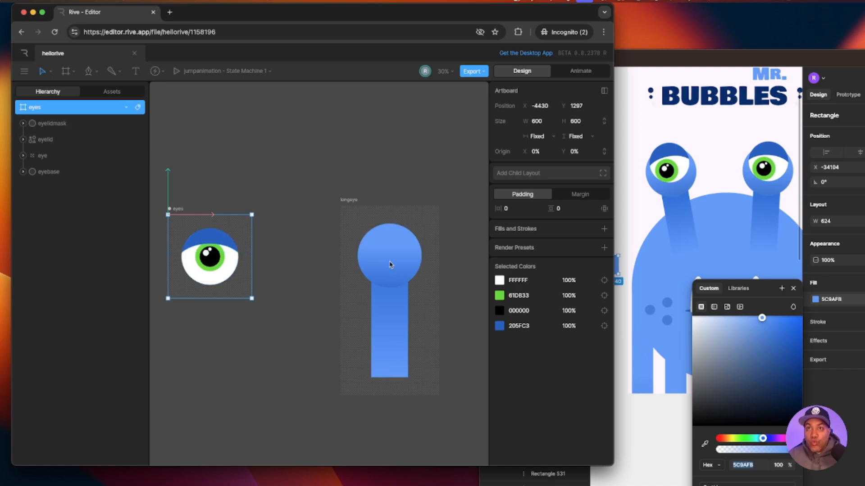
{"action": "left_click_drag", "start_coordinate": [344, 203], "coordinate": [320, 201]}
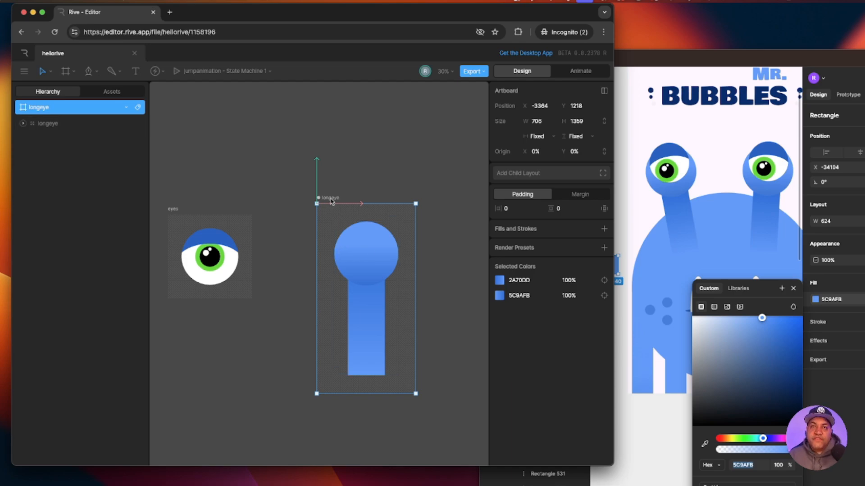
- Place a nested artboard over the longeye circle and set its source to the eyes artboard
{"action": "left_click", "coordinate": [74, 72]}
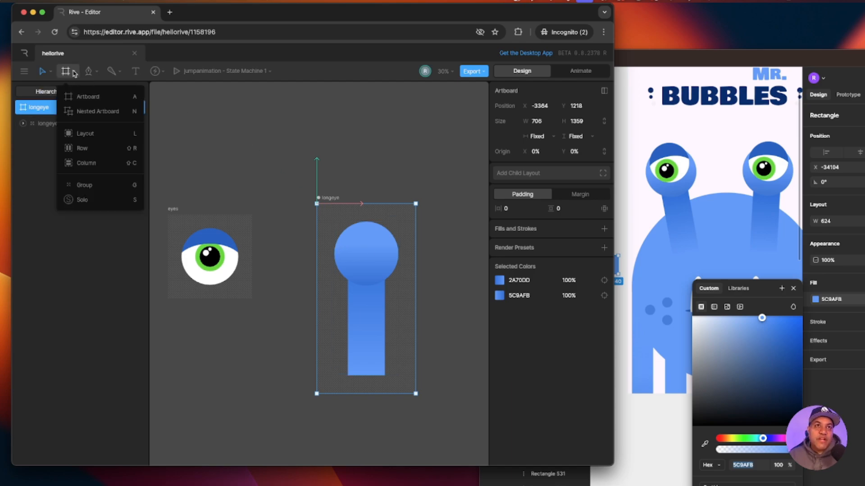
{"action": "left_click", "coordinate": [87, 112]}
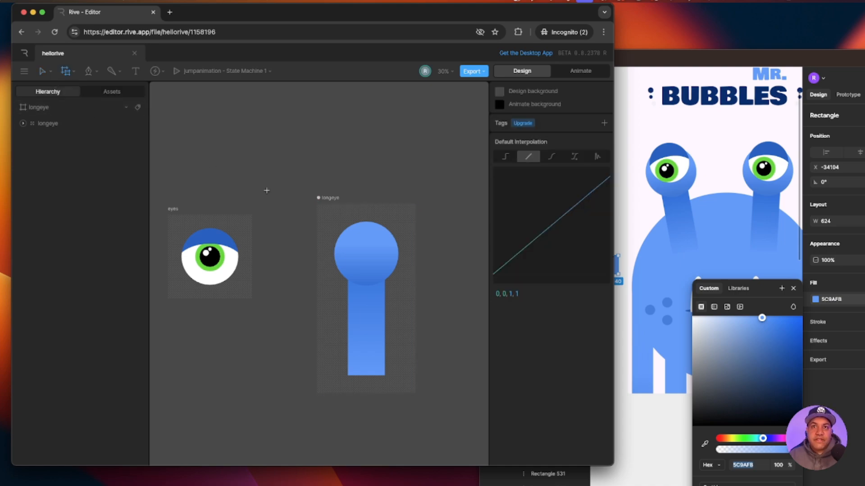
{"action": "left_click", "coordinate": [341, 221]}
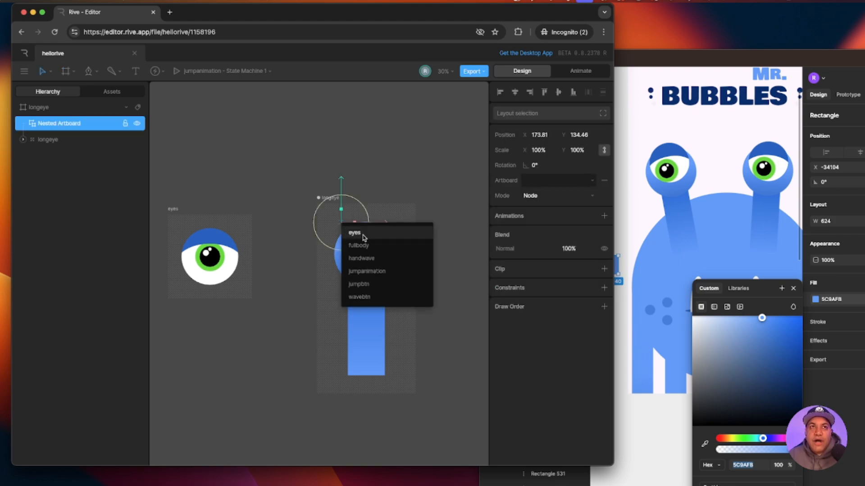
{"action": "left_click", "coordinate": [355, 233]}
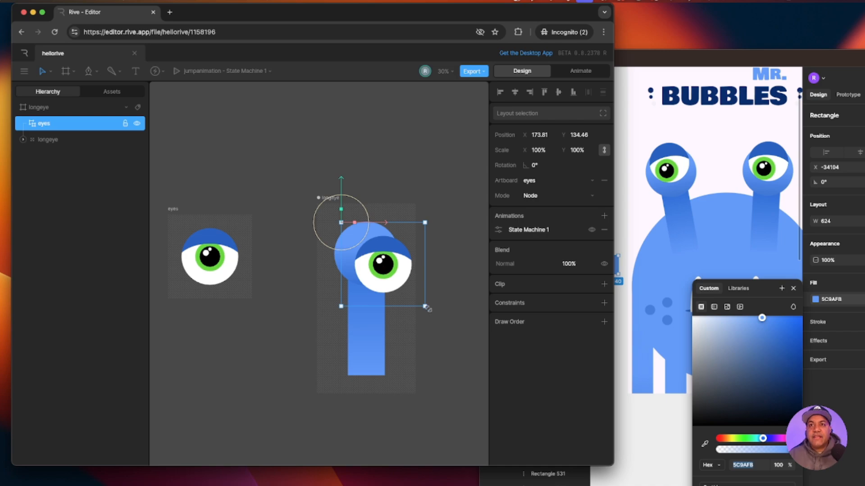
- Scale the nested eyes artboard to 91% and position it over the circle at X 80.5, Y 0
{"action": "mouse_move", "coordinate": [425, 307]}
{"action": "left_mouse_down"}
{"action": "mouse_move", "coordinate": [408, 288]}
{"action": "mouse_move", "coordinate": [420, 302]}
{"action": "left_mouse_up"}
{"action": "left_click_drag", "start_coordinate": [341, 203], "coordinate": [362, 203]}
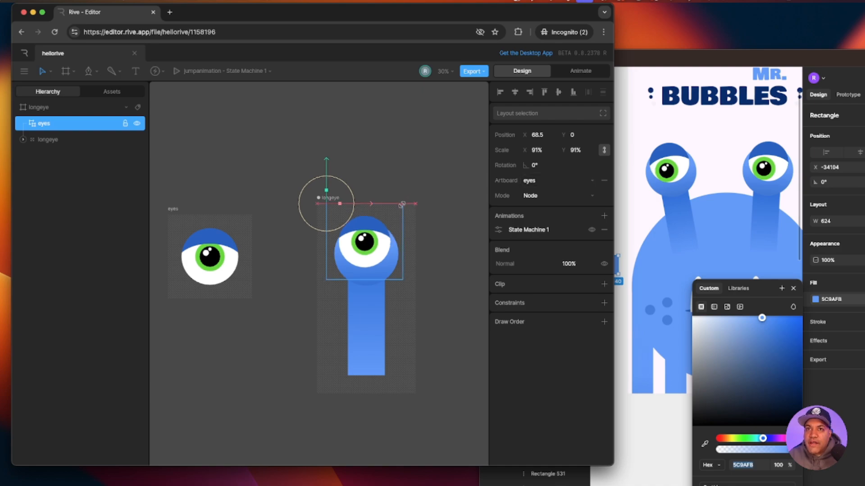
{"action": "left_click_drag", "start_coordinate": [407, 200], "coordinate": [358, 205]}
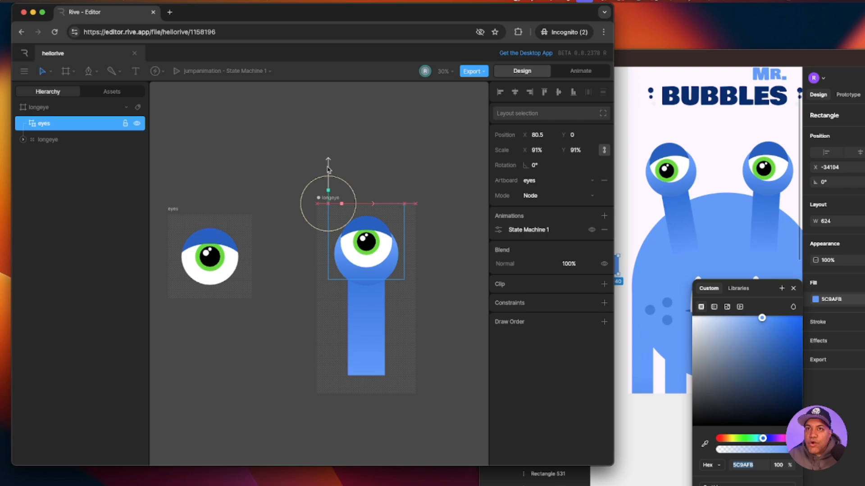
{"action": "left_click_drag", "start_coordinate": [328, 167], "coordinate": [328, 170]}
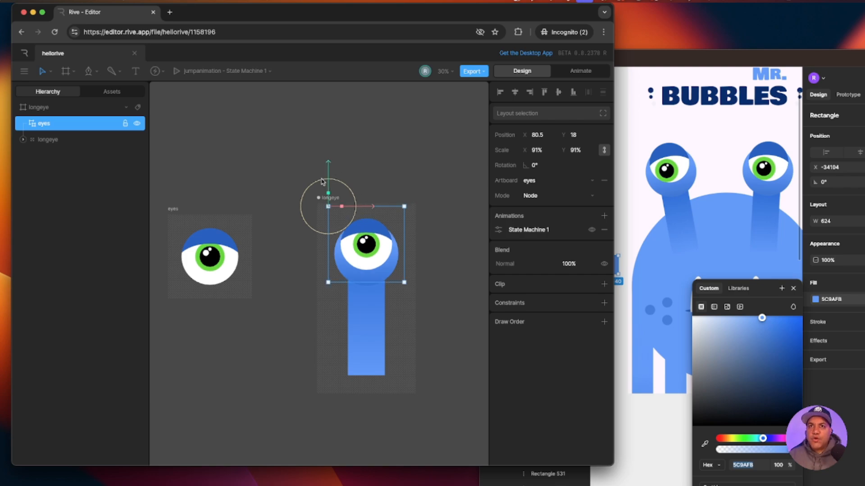
{"action": "left_click_drag", "start_coordinate": [328, 174], "coordinate": [328, 171]}
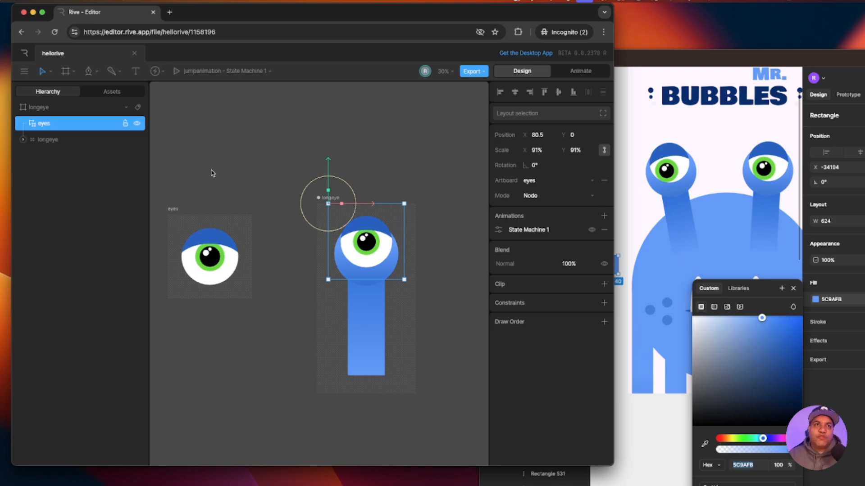
- Wrap the nested eyes artboard in a group and move that group inside the longeye group
{"action": "left_click", "coordinate": [22, 139]}
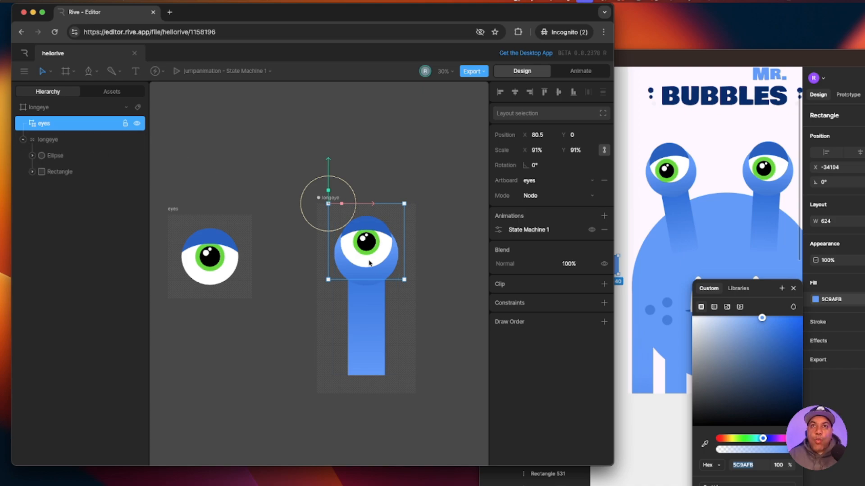
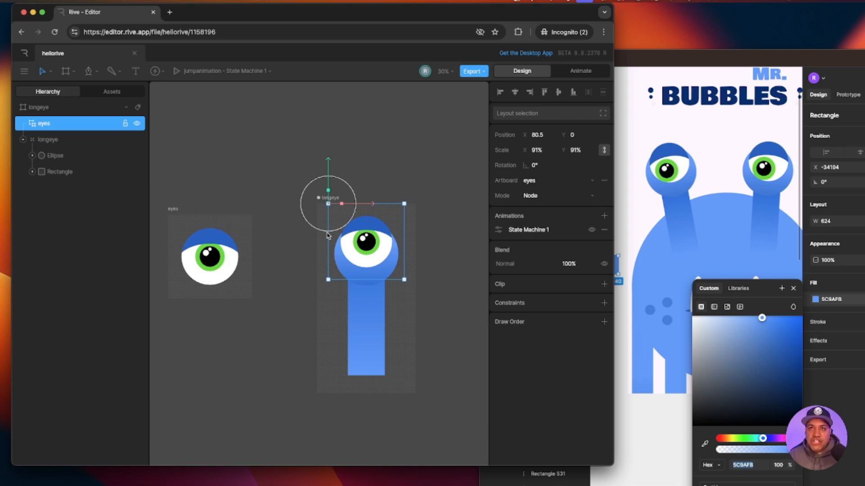
{"action": "left_click", "coordinate": [327, 234]}
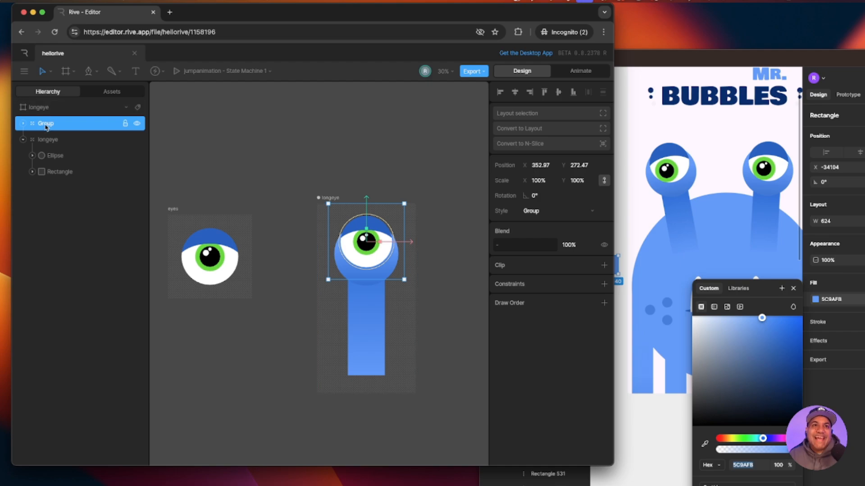
{"action": "left_click_drag", "start_coordinate": [46, 125], "coordinate": [51, 149]}
{"action": "left_click", "coordinate": [32, 125]}
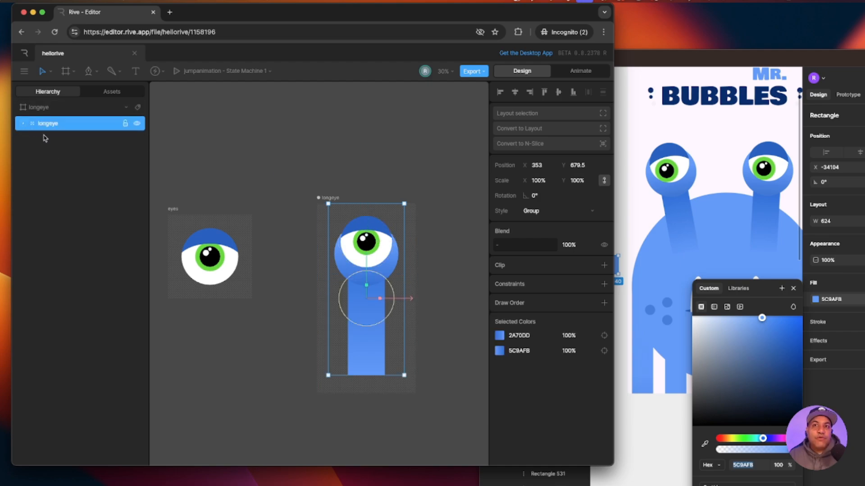
- Try rotating the whole longeye group around its current origin, then undo the rotation
{"action": "mouse_move", "coordinate": [341, 283]}
{"action": "left_mouse_down"}
{"action": "mouse_move", "coordinate": [360, 278]}
{"action": "mouse_move", "coordinate": [341, 283]}
{"action": "left_mouse_up"}
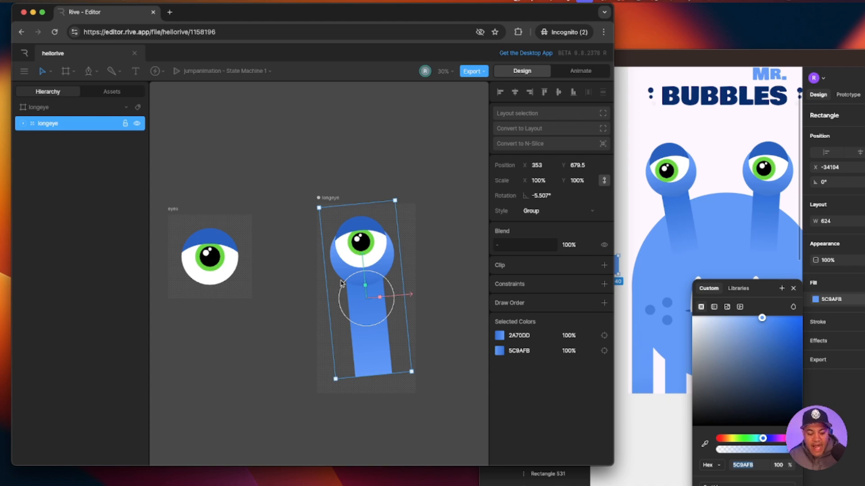
{"action": "left_click_drag", "start_coordinate": [384, 281], "coordinate": [375, 297]}
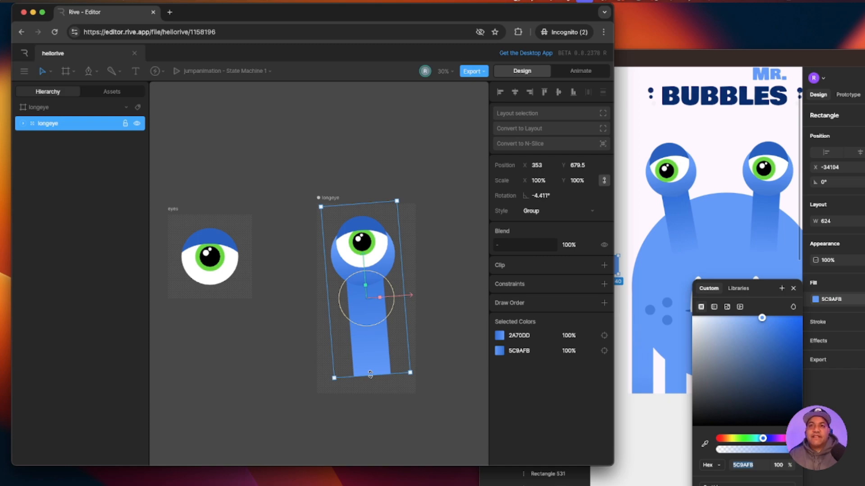
{"action": "key", "text": "super+z"}
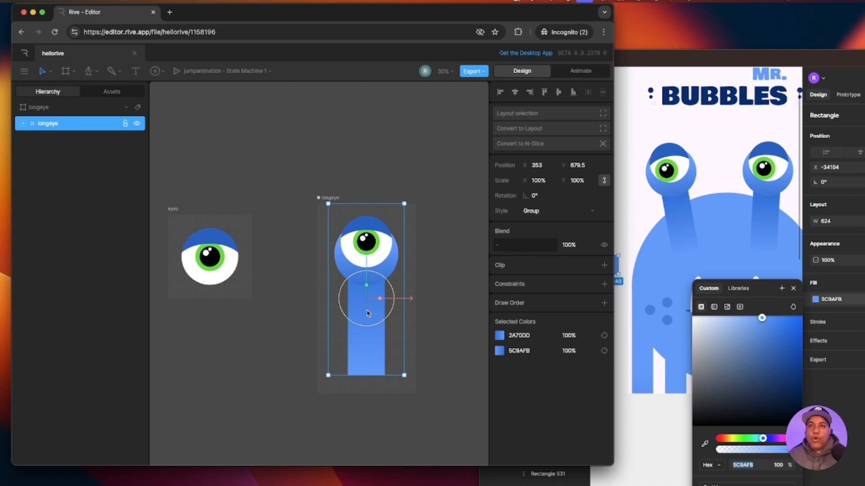
- Activate Freeze and move the longeye group's origin down to the base of the stalk at X 353, Y 1230
{"action": "left_click", "coordinate": [52, 73]}
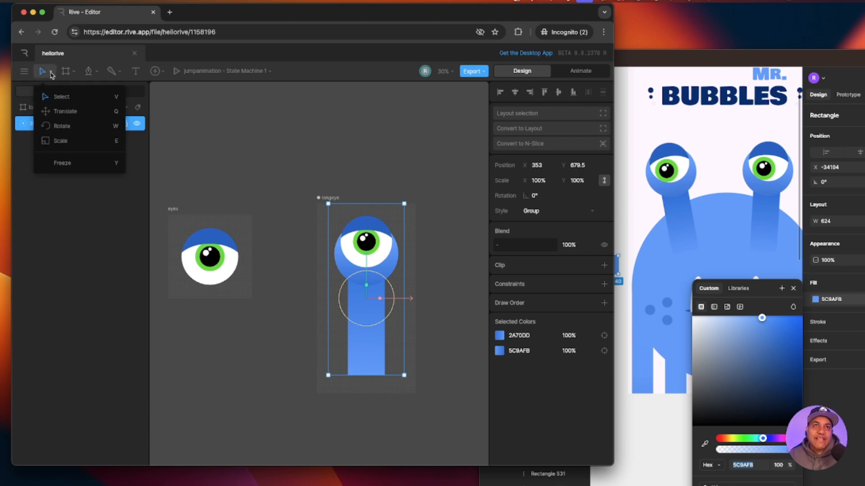
{"action": "left_click", "coordinate": [64, 164]}
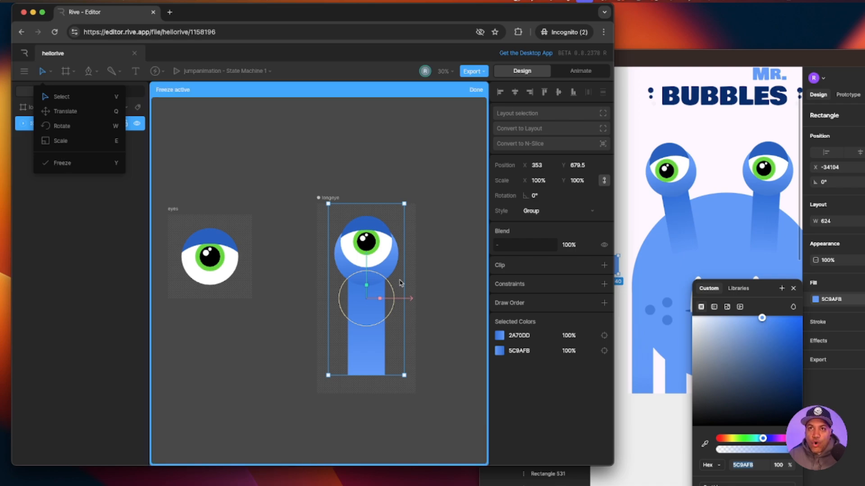
{"action": "left_click", "coordinate": [404, 301]}
{"action": "mouse_move", "coordinate": [404, 302]}
{"action": "left_mouse_down"}
{"action": "mouse_move", "coordinate": [388, 301]}
{"action": "mouse_move", "coordinate": [406, 302]}
{"action": "left_mouse_up"}
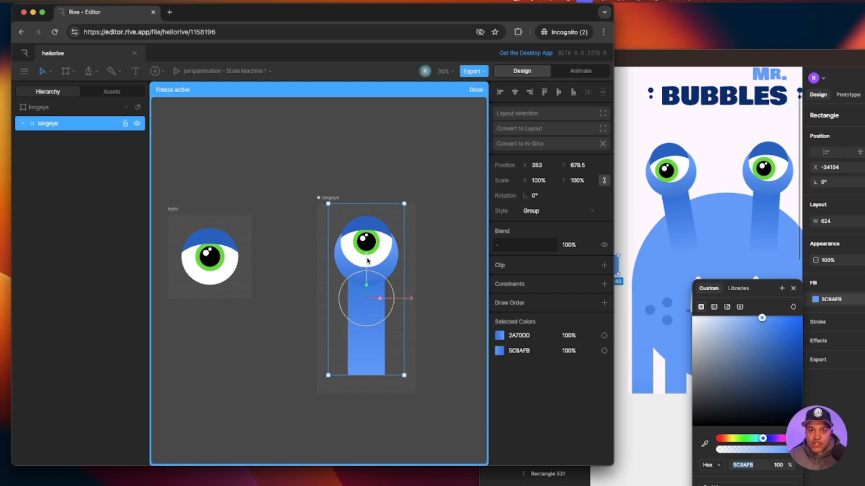
{"action": "left_click_drag", "start_coordinate": [367, 261], "coordinate": [368, 340]}
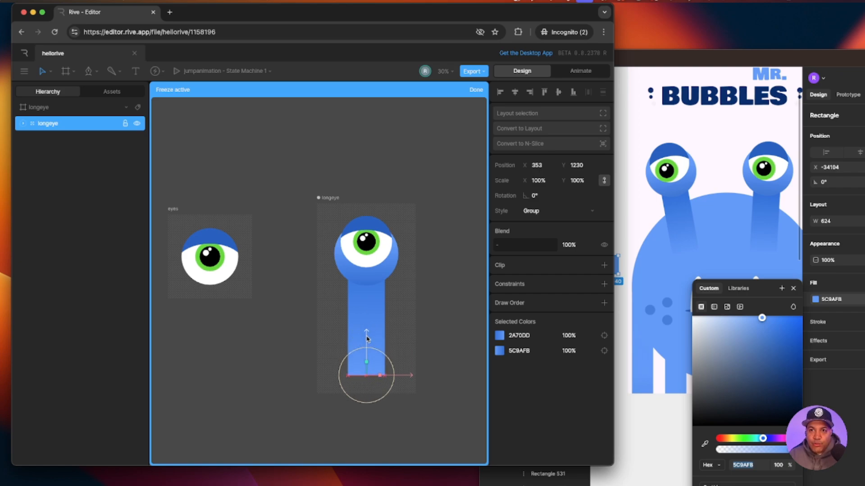
- Finish Freeze mode, test-rotate the longeye group slightly around its base origin, restore it upright, and deselect it
{"action": "left_click_drag", "start_coordinate": [367, 339], "coordinate": [367, 339]}
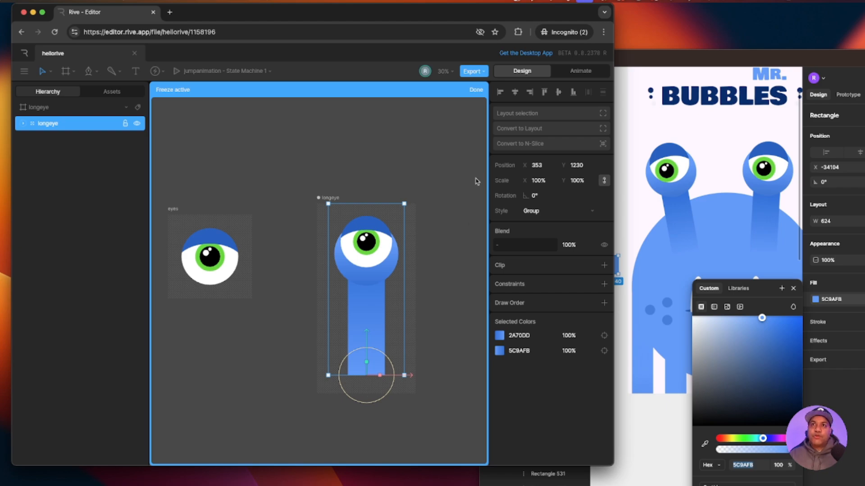
{"action": "left_click", "coordinate": [477, 91]}
{"action": "mouse_move", "coordinate": [386, 358]}
{"action": "left_mouse_down"}
{"action": "mouse_move", "coordinate": [394, 364]}
{"action": "mouse_move", "coordinate": [379, 362]}
{"action": "left_mouse_up"}
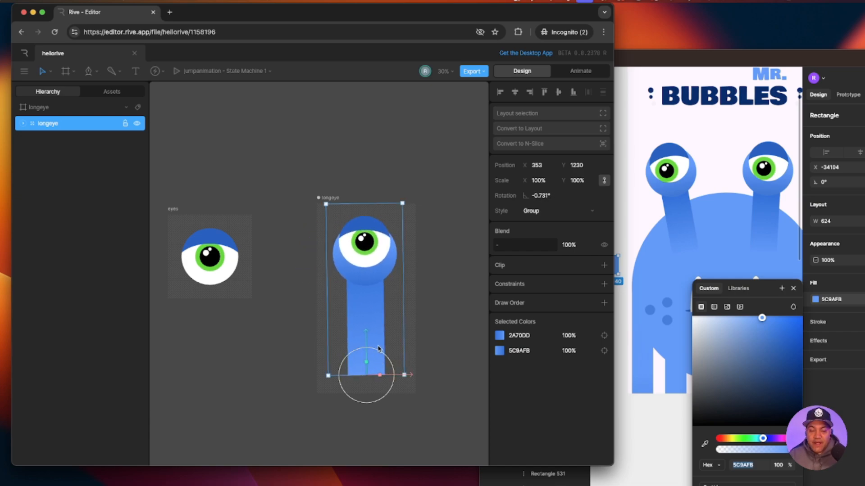
{"action": "left_click", "coordinate": [435, 348]}
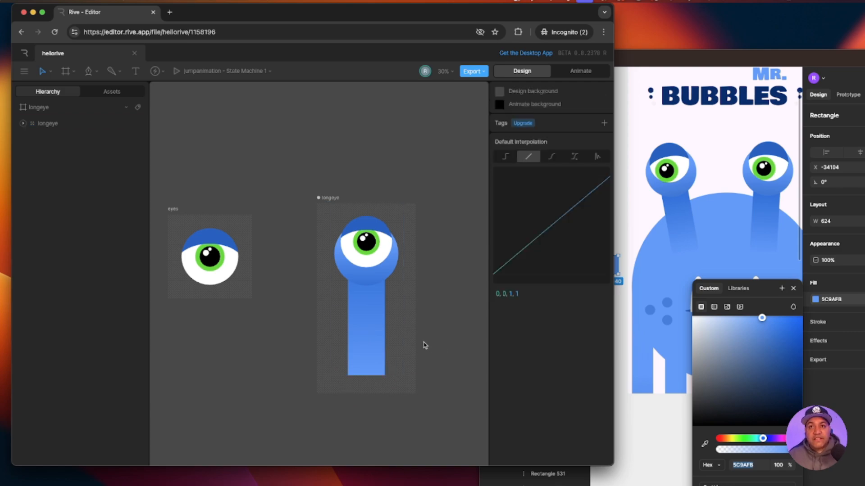
{"action": "scroll", "coordinate": [420, 323], "scroll_direction": "left", "scroll_amount": 3}
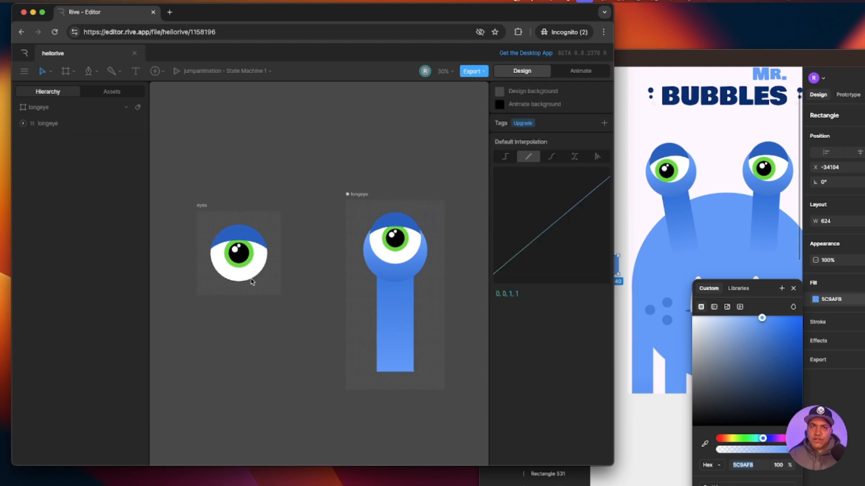
{"action": "scroll", "coordinate": [253, 352], "scroll_direction": "left", "scroll_amount": 2}
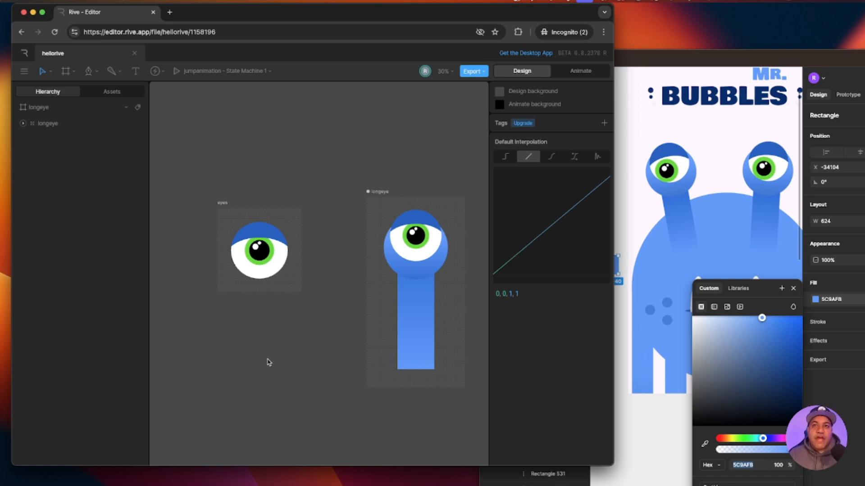
{"action": "left_click_drag", "start_coordinate": [264, 349], "coordinate": [301, 361]}
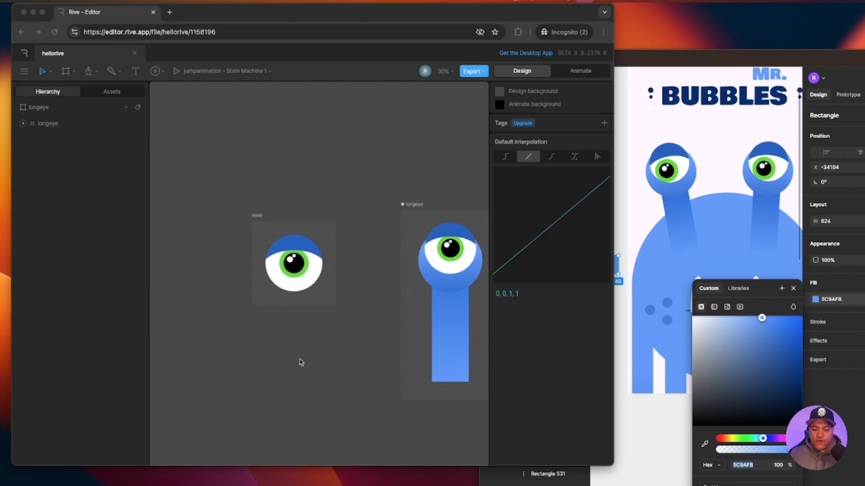
{"action": "left_click", "coordinate": [311, 355]}
{"action": "scroll", "coordinate": [312, 354], "scroll_direction": "up", "scroll_amount": 5}
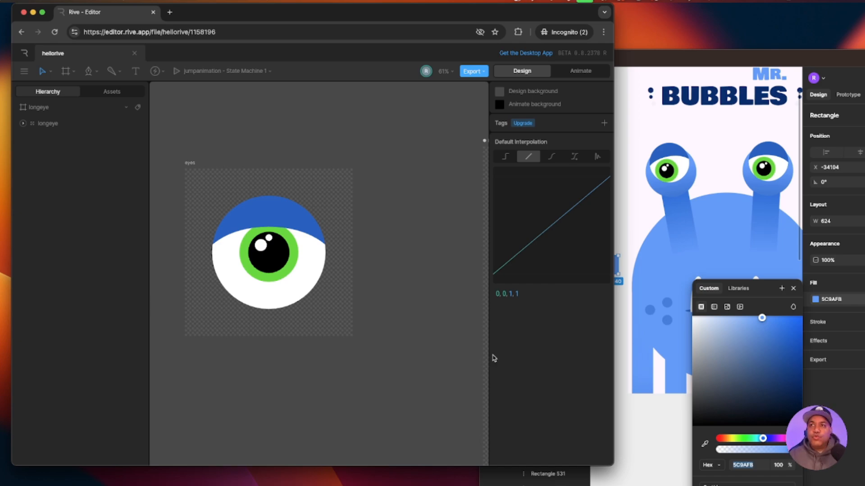
- Move the Figma window out of the way, widen the Rive window across the desktop, and select the eyes artboard
{"action": "left_click_drag", "start_coordinate": [696, 59], "coordinate": [0, 74]}
{"action": "left_click_drag", "start_coordinate": [250, 12], "coordinate": [261, 23]}
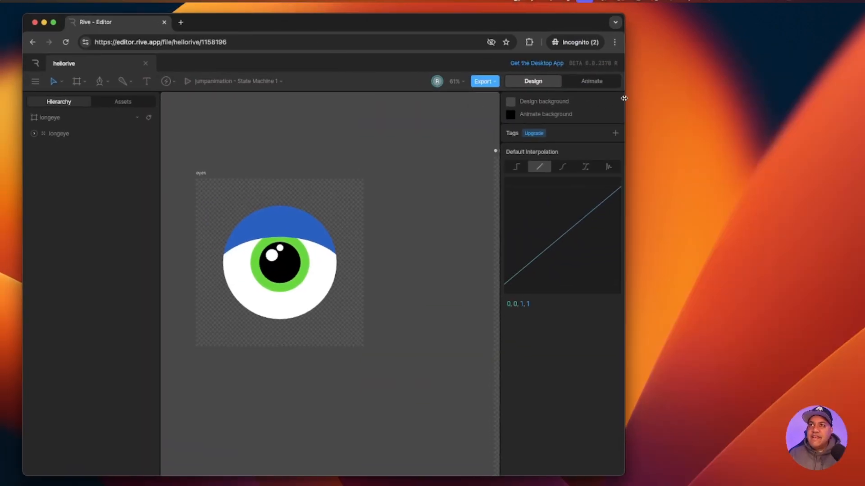
{"action": "left_click_drag", "start_coordinate": [624, 102], "coordinate": [853, 104]}
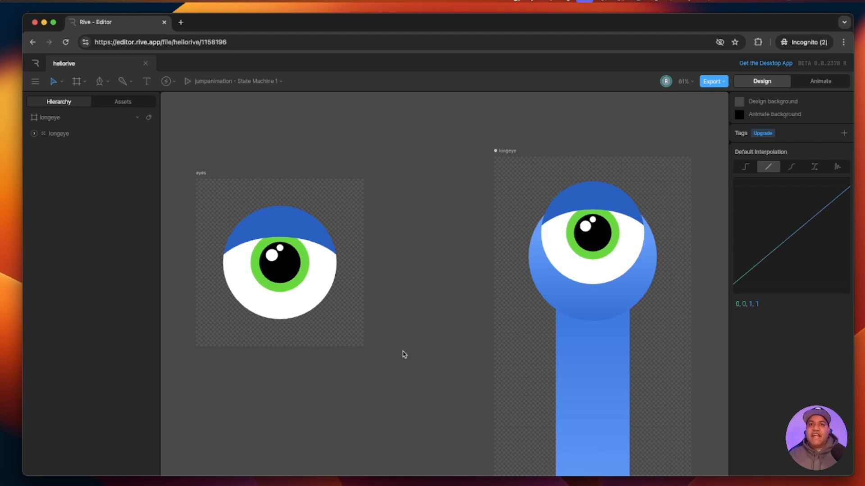
{"action": "scroll", "coordinate": [391, 324], "scroll_direction": "down", "scroll_amount": 3}
{"action": "left_click", "coordinate": [208, 152]}
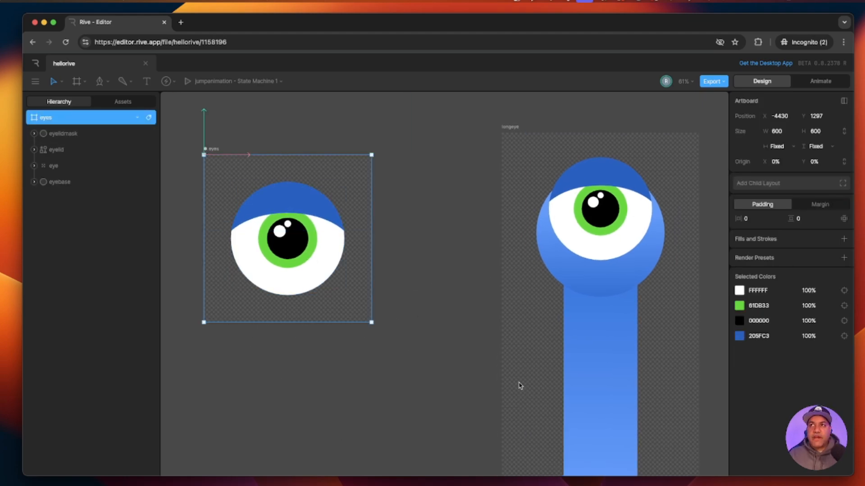
{"action": "left_click_drag", "start_coordinate": [697, 25], "coordinate": [693, 18]}
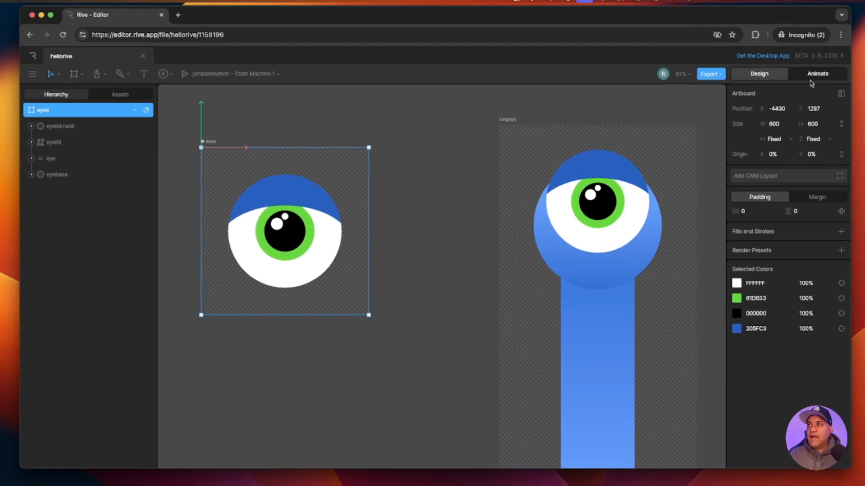
- Try lowering the eyelid shape in the eyes artboard to Y -226, then undo the move
{"action": "left_click", "coordinate": [813, 76]}
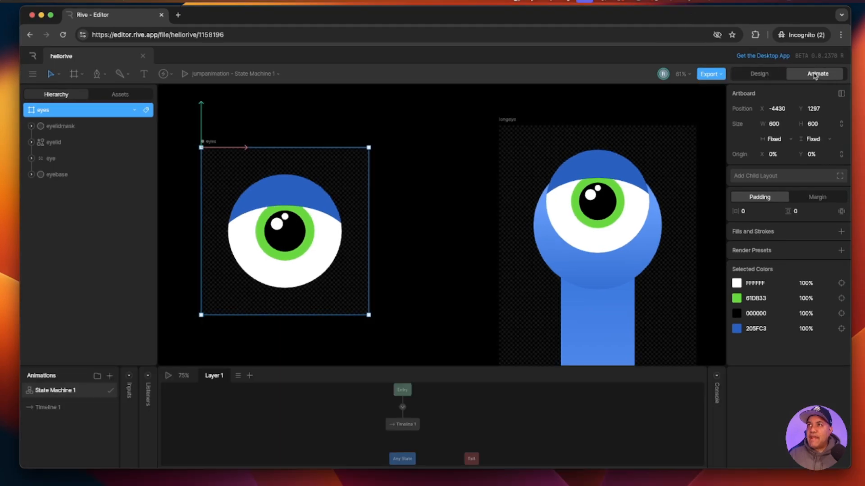
{"action": "left_click", "coordinate": [759, 75]}
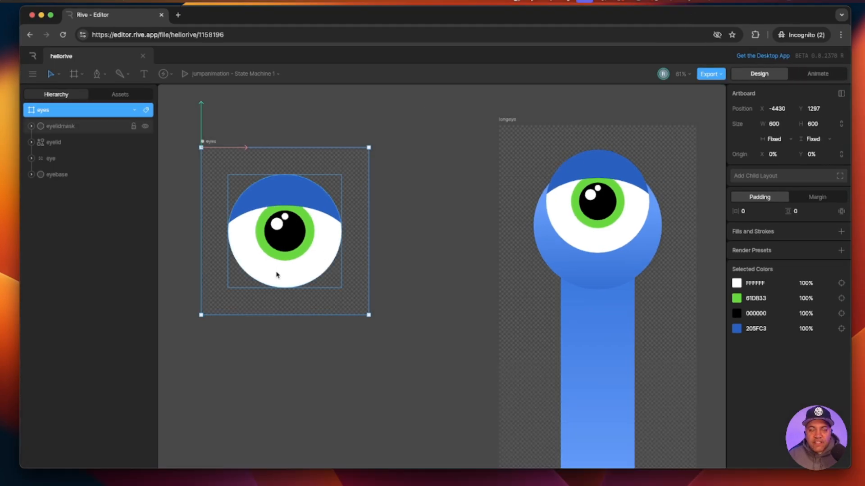
{"action": "left_click", "coordinate": [63, 128]}
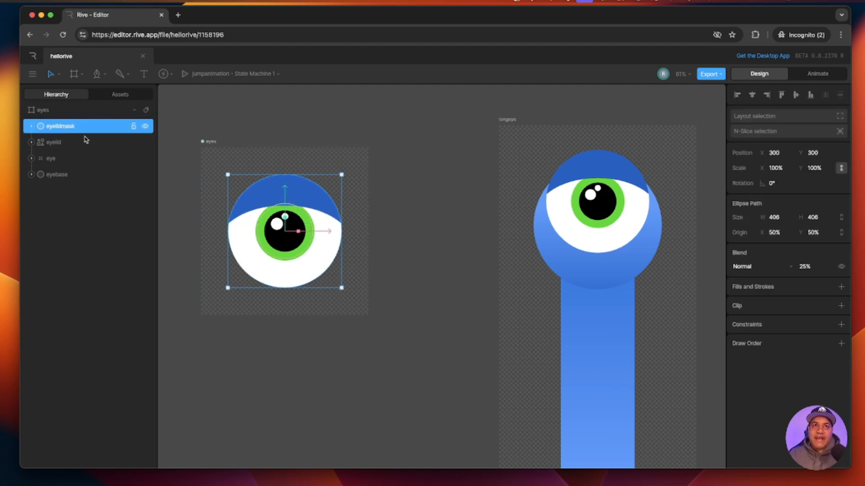
{"action": "left_click", "coordinate": [52, 145]}
{"action": "scroll", "coordinate": [389, 268], "scroll_direction": "up", "scroll_amount": 5}
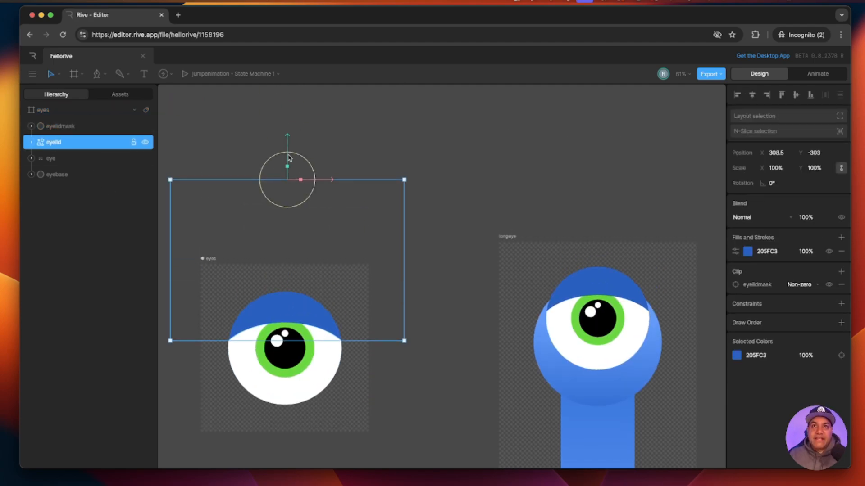
{"action": "left_click_drag", "start_coordinate": [289, 151], "coordinate": [290, 172]}
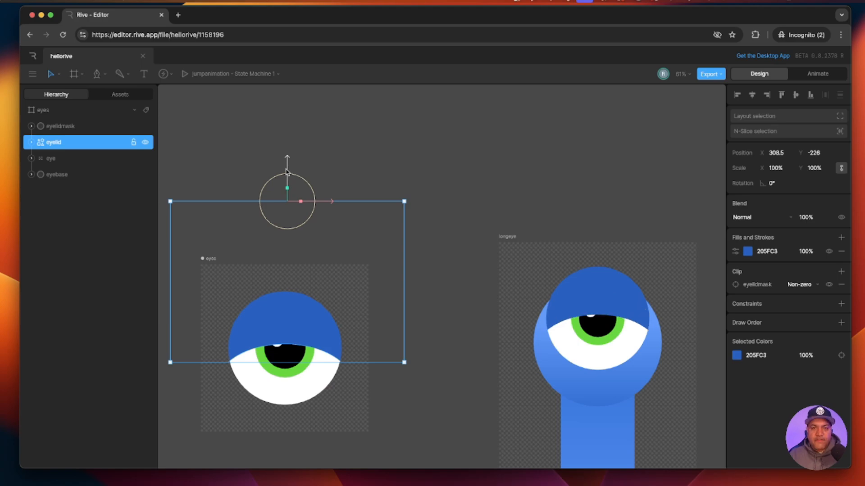
{"action": "key", "text": "super+z"}
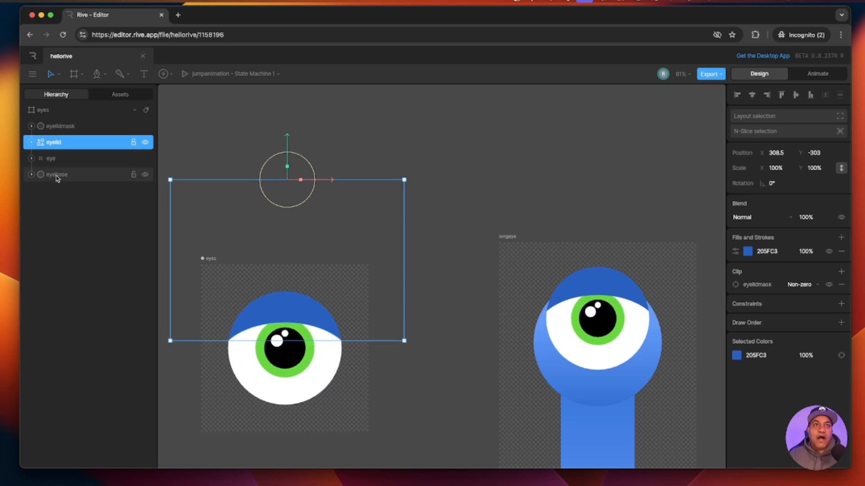
{"action": "left_click", "coordinate": [53, 161]}
{"action": "key", "text": "super+z"}
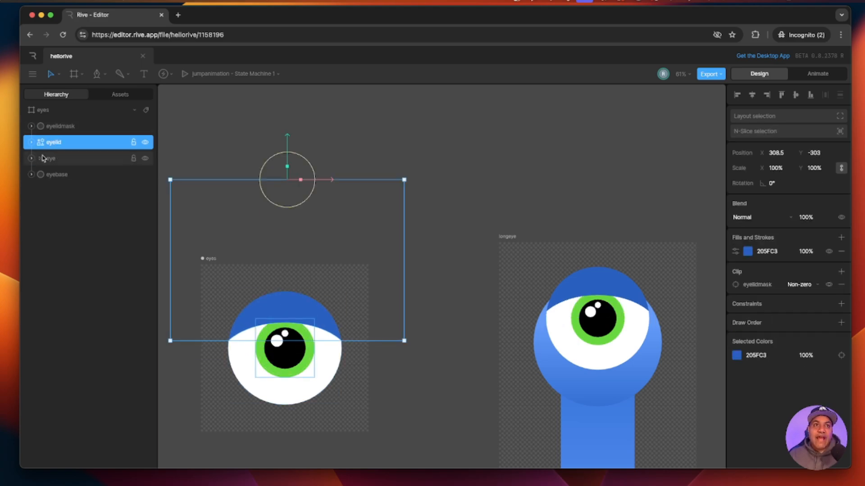
- Try nudging the eye group slightly sideways over the eyebase, restore its position, and clear the selection
{"action": "left_click", "coordinate": [45, 158]}
{"action": "mouse_move", "coordinate": [329, 348]}
{"action": "left_mouse_down"}
{"action": "mouse_move", "coordinate": [304, 353]}
{"action": "mouse_move", "coordinate": [334, 352]}
{"action": "left_mouse_up"}
{"action": "left_click", "coordinate": [63, 178]}
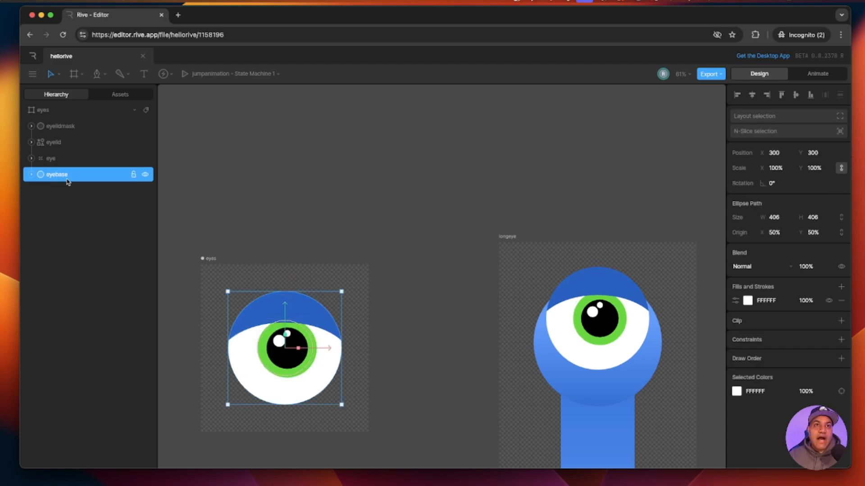
{"action": "left_click", "coordinate": [316, 325]}
{"action": "left_click", "coordinate": [419, 394]}
- In Animate mode for the eyes artboard, move the Entry state left of Timeline 1 and rename State Machine 1 as eyes
{"action": "left_click_drag", "start_coordinate": [425, 400], "coordinate": [523, 264]}
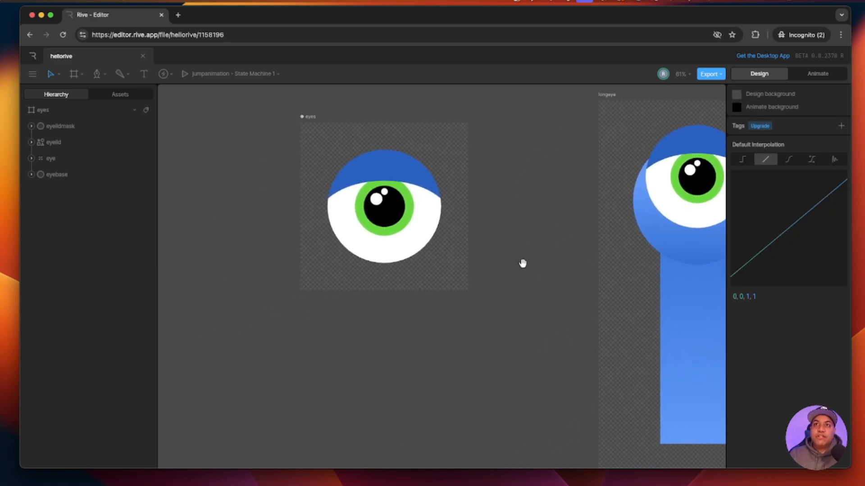
{"action": "left_click", "coordinate": [818, 74]}
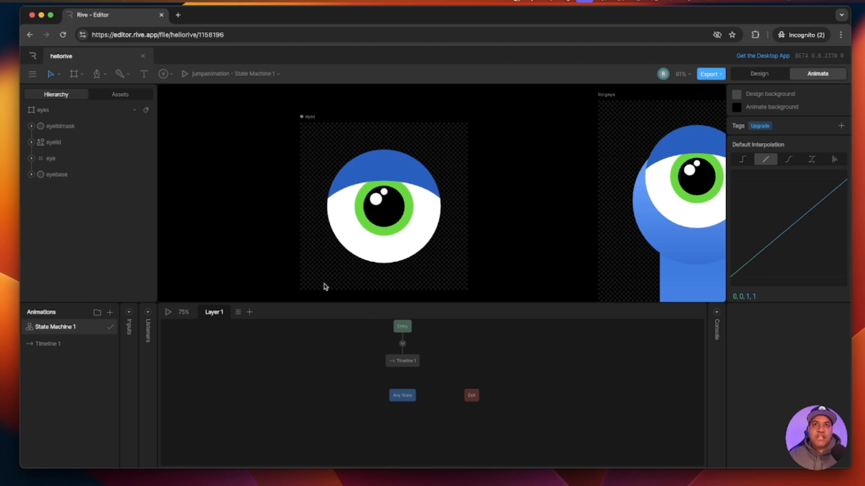
{"action": "left_click", "coordinate": [45, 111]}
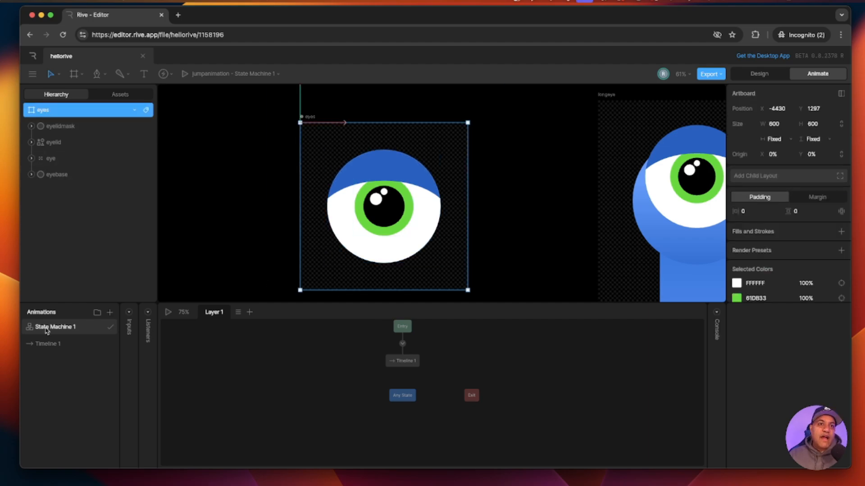
{"action": "left_click_drag", "start_coordinate": [402, 327], "coordinate": [284, 356]}
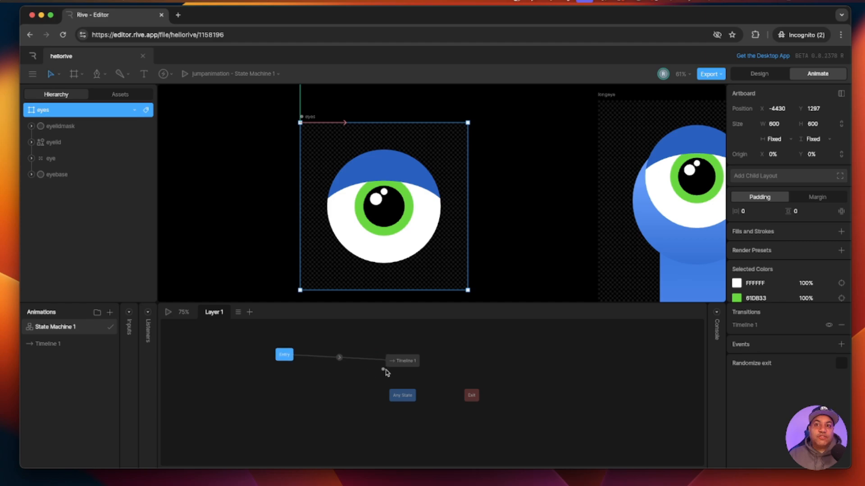
{"action": "left_click", "coordinate": [402, 366]}
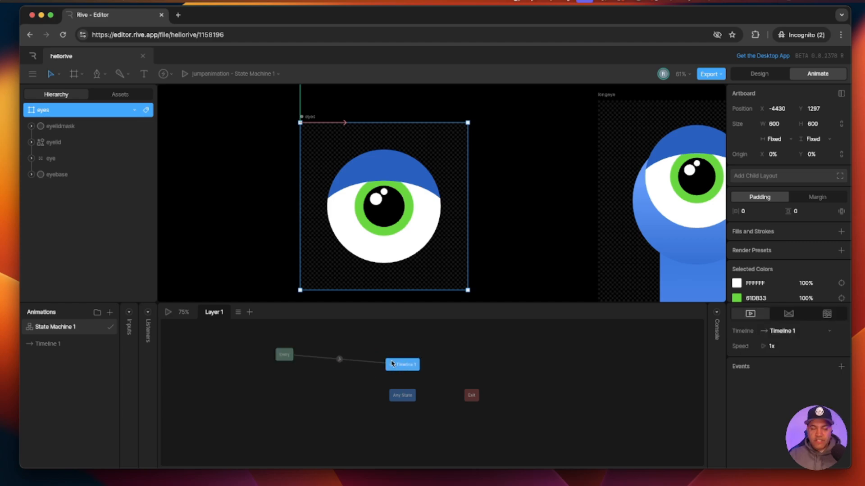
{"action": "double_click", "coordinate": [54, 328]}
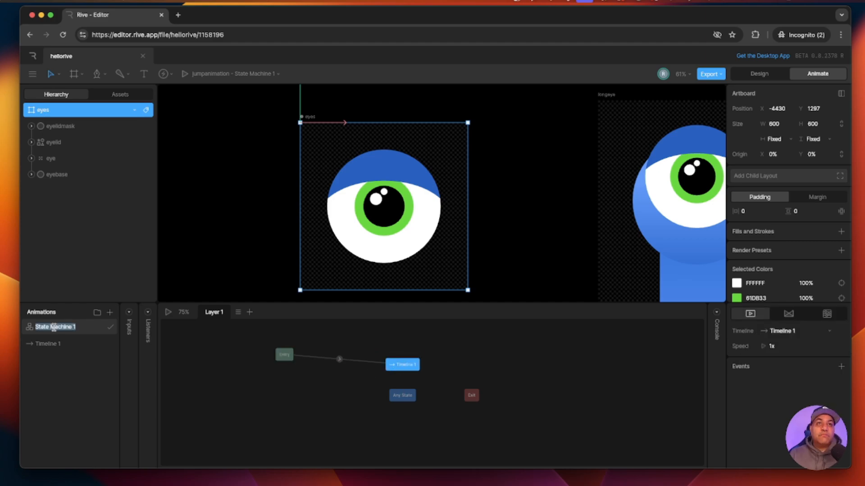
{"action": "type", "text": "eyes"}
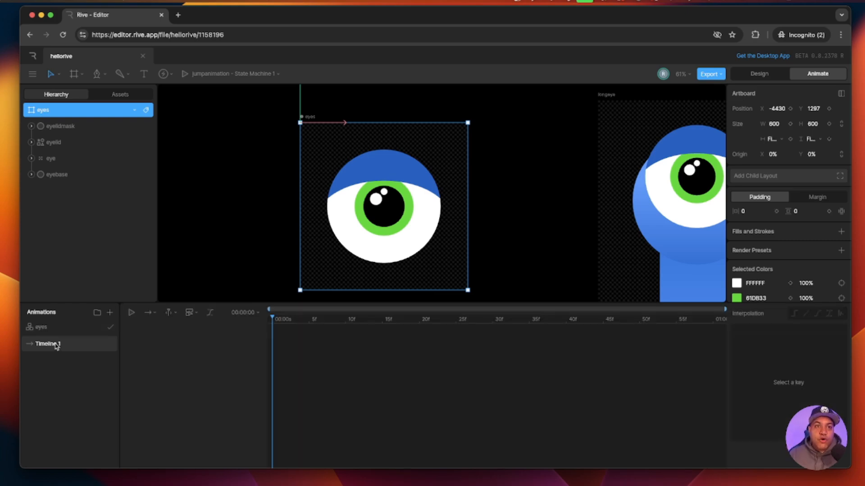
- Rename the Timeline 1 animation as movingeye and set its playback to Ping Pong
{"action": "double_click", "coordinate": [54, 344]}
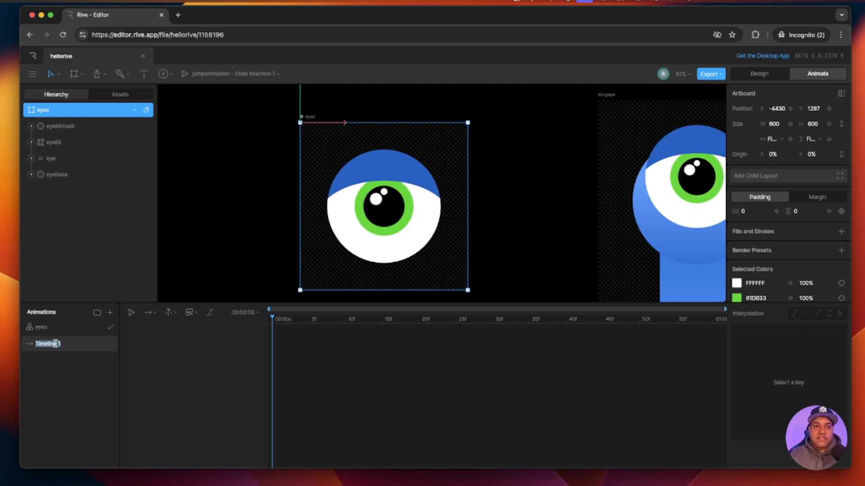
{"action": "type", "text": "movinge"}
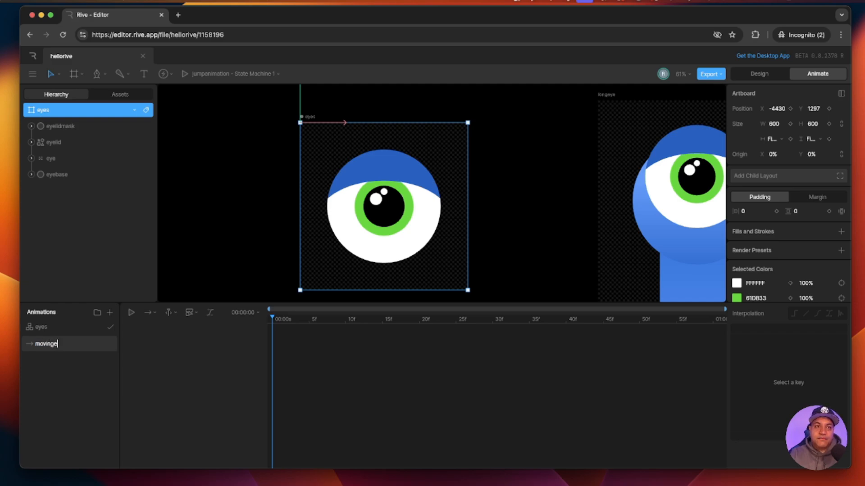
{"action": "type", "text": "ye"}
{"action": "key", "text": "Return"}
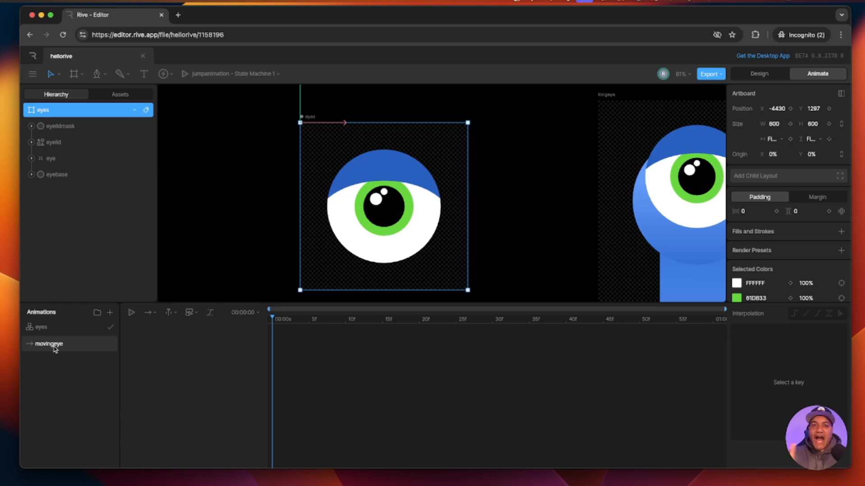
{"action": "left_click", "coordinate": [155, 314]}
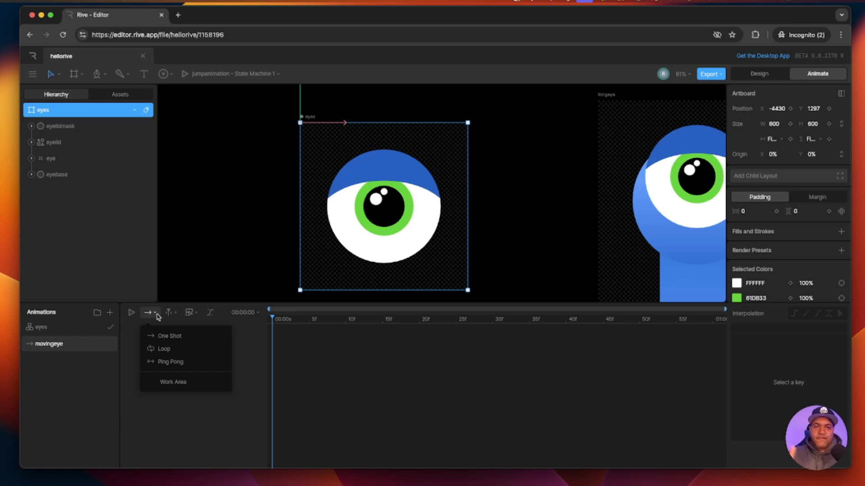
{"action": "left_click", "coordinate": [173, 366]}
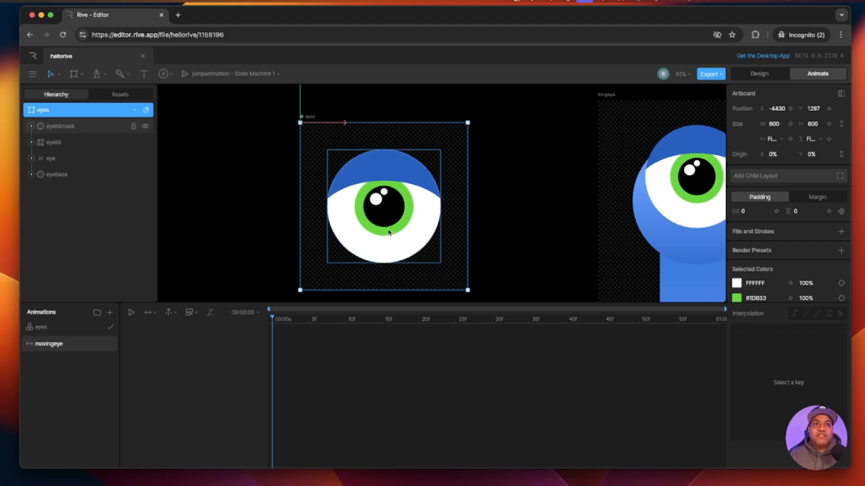
- Try moving the eye group sideways to X 232 at the start of the movingeye timeline, then undo the move
{"action": "left_click", "coordinate": [54, 160]}
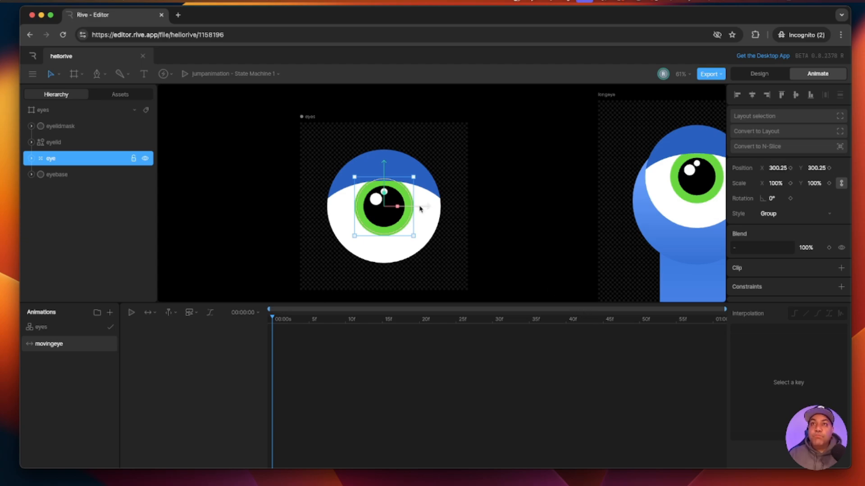
{"action": "left_click_drag", "start_coordinate": [420, 208], "coordinate": [401, 208]}
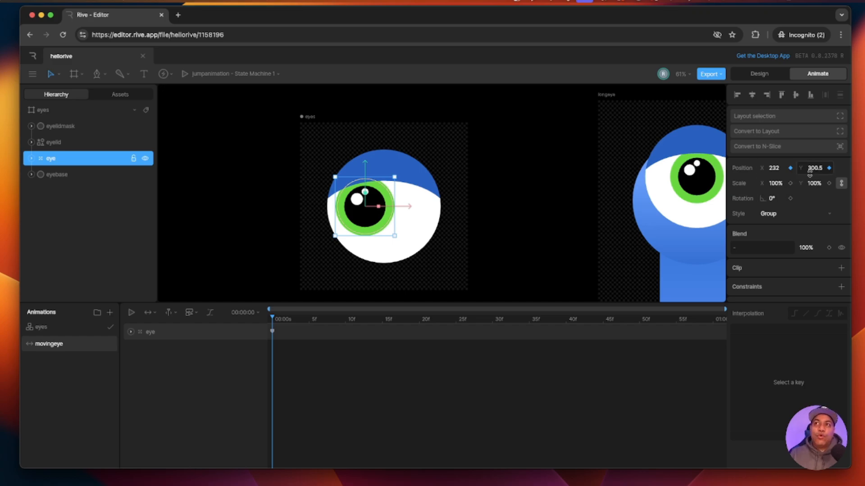
{"action": "key", "text": "Escape"}
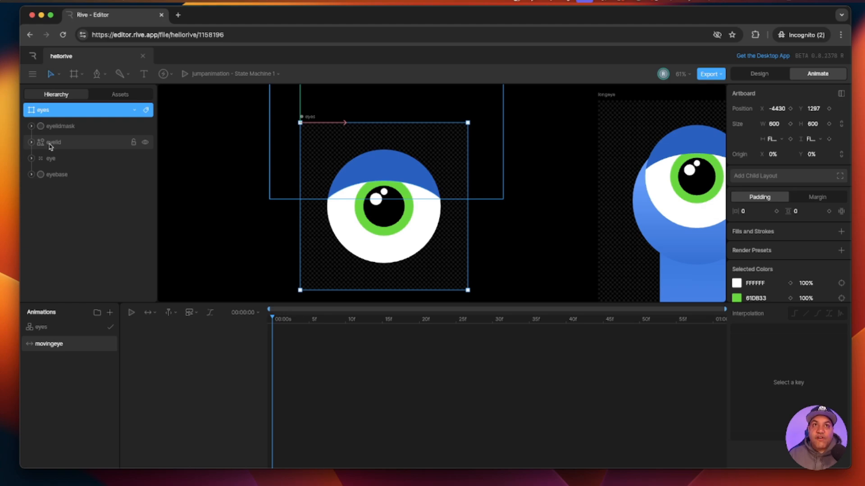
- Key the eye group's X and Y position at the start of the movingeye timeline
{"action": "left_click", "coordinate": [51, 143]}
{"action": "left_click", "coordinate": [56, 159]}
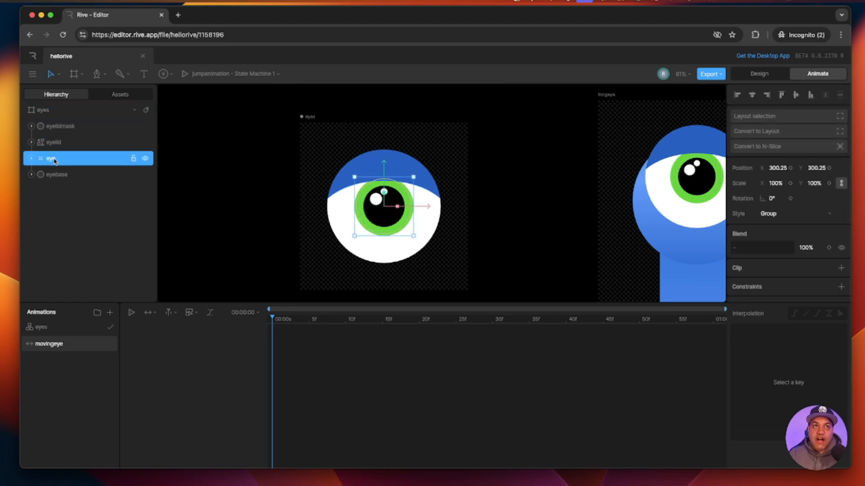
{"action": "left_click", "coordinate": [790, 167]}
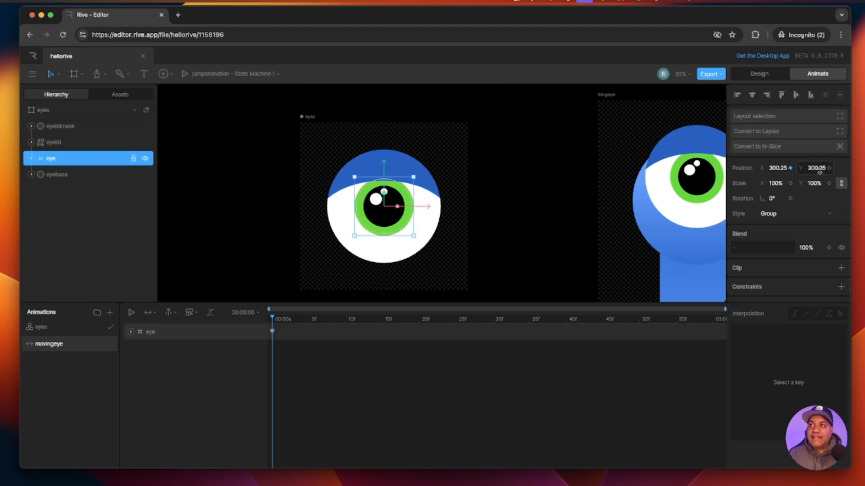
{"action": "left_click", "coordinate": [828, 168]}
{"action": "left_click", "coordinate": [272, 332]}
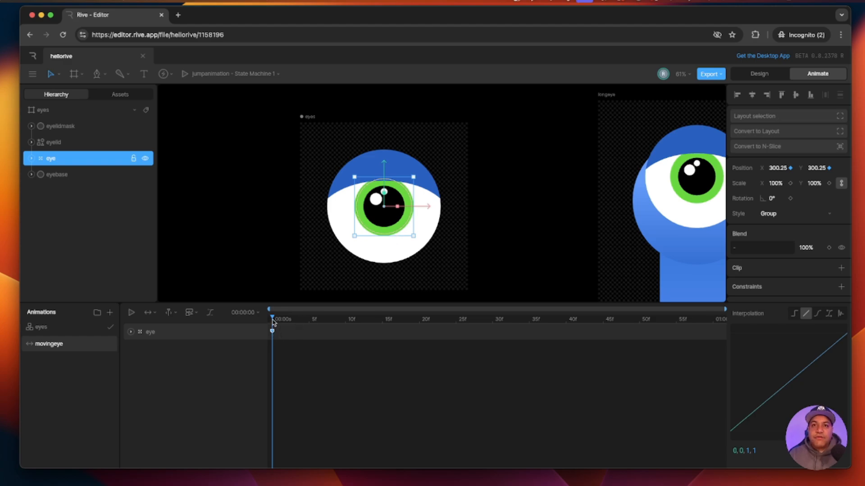
- Key the eye group at X 222, Y 351.5 at frame 16, and at X 380.5 with the same Y at frame 30
{"action": "left_click_drag", "start_coordinate": [274, 318], "coordinate": [390, 328]}
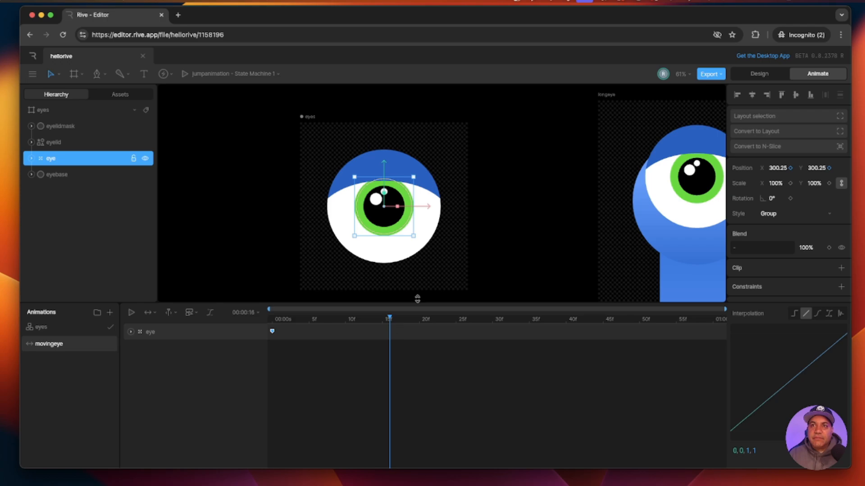
{"action": "left_click_drag", "start_coordinate": [383, 166], "coordinate": [383, 181]}
{"action": "left_click_drag", "start_coordinate": [419, 220], "coordinate": [398, 218]}
{"action": "left_click_drag", "start_coordinate": [389, 320], "coordinate": [493, 320]}
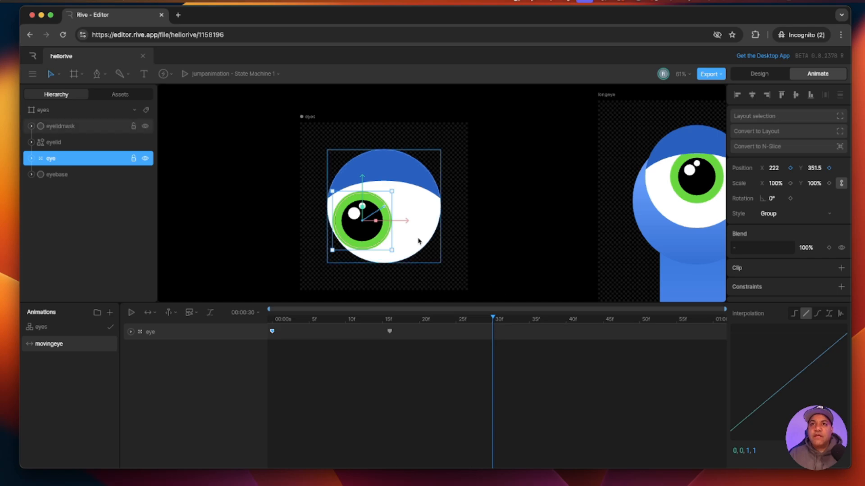
{"action": "left_click_drag", "start_coordinate": [402, 221], "coordinate": [446, 223]}
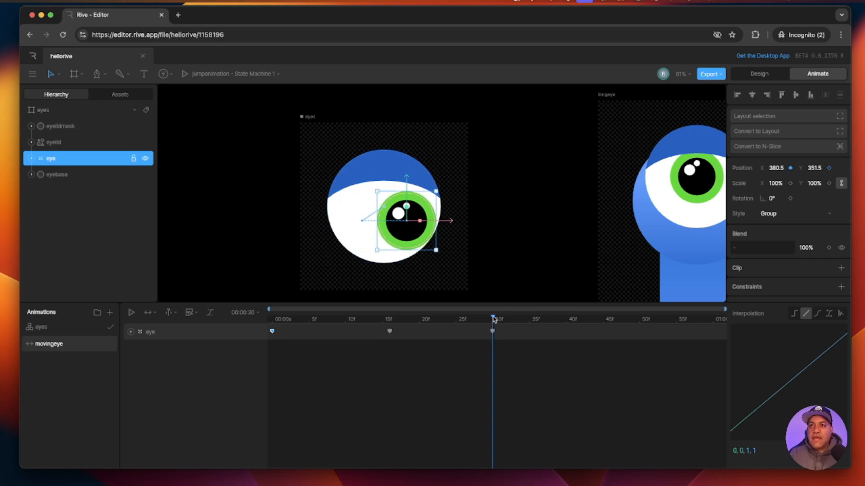
- At frame 45, lower and centre the eye group to key its position at X 300, Y 397.5
{"action": "left_click_drag", "start_coordinate": [494, 320], "coordinate": [604, 321]}
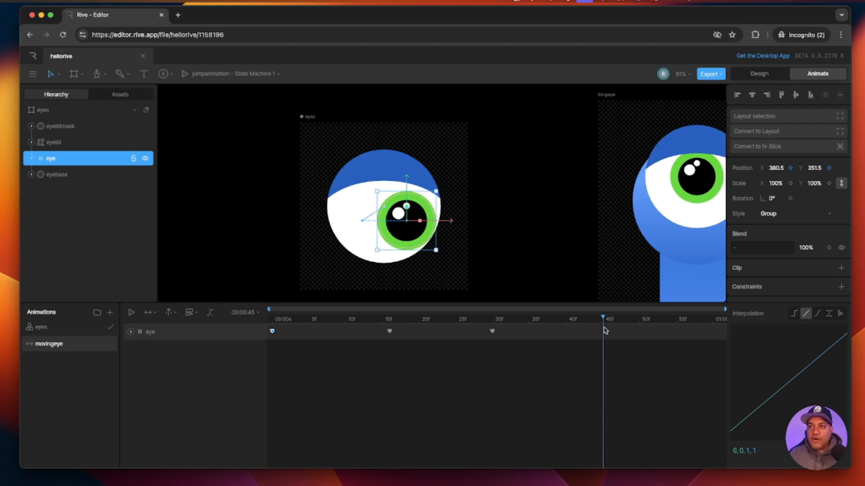
{"action": "left_click_drag", "start_coordinate": [406, 188], "coordinate": [406, 201]}
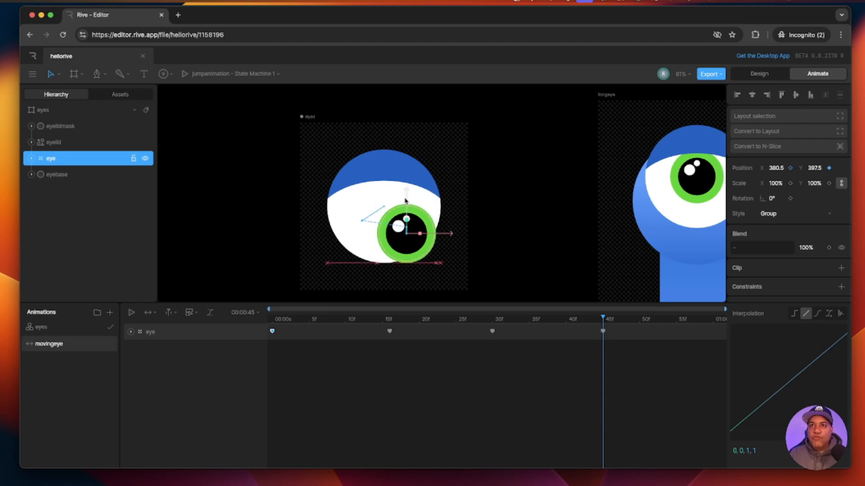
{"action": "left_click_drag", "start_coordinate": [446, 234], "coordinate": [423, 234]}
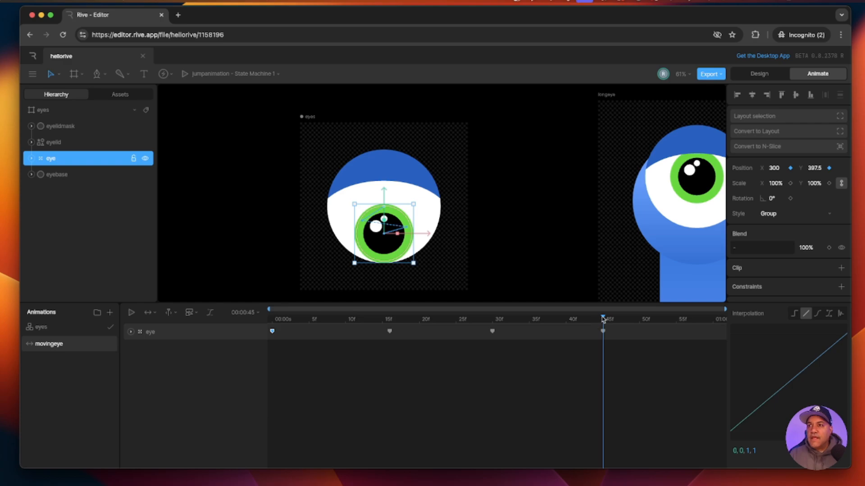
- At the one-second mark, key the eye group at X 203, Y 300, and clear the selection
{"action": "left_click_drag", "start_coordinate": [604, 319], "coordinate": [713, 331]}
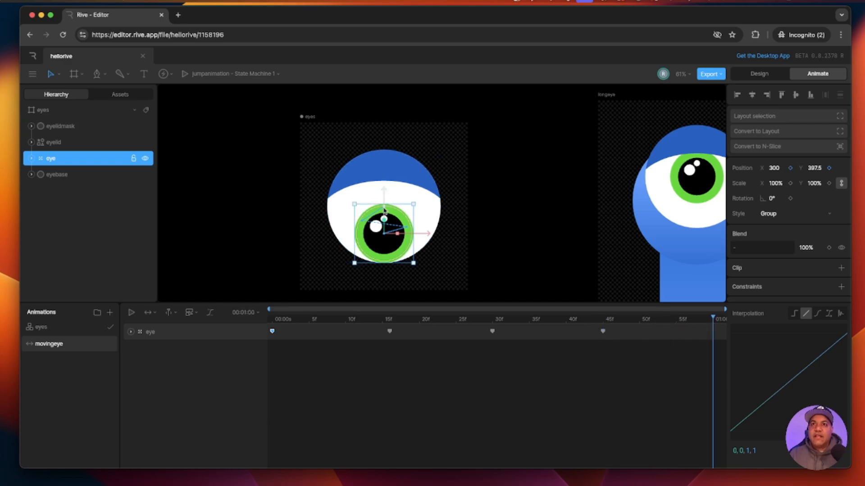
{"action": "left_click_drag", "start_coordinate": [384, 210], "coordinate": [385, 184]}
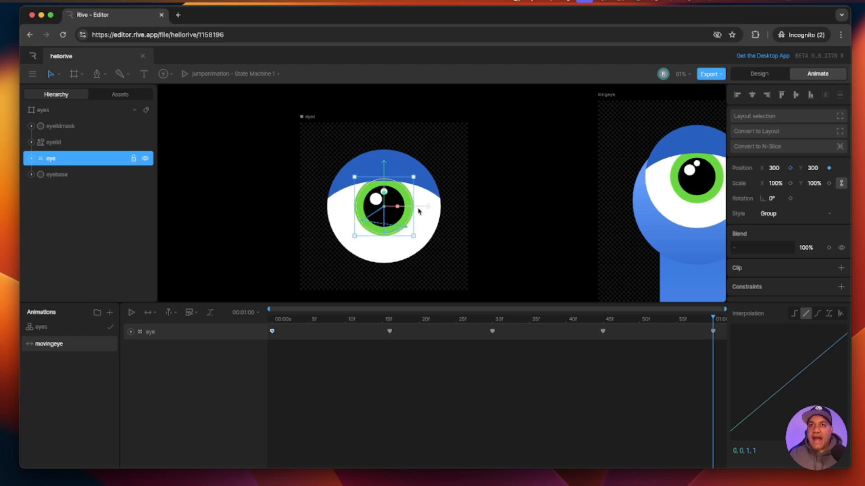
{"action": "left_click_drag", "start_coordinate": [418, 211], "coordinate": [393, 208]}
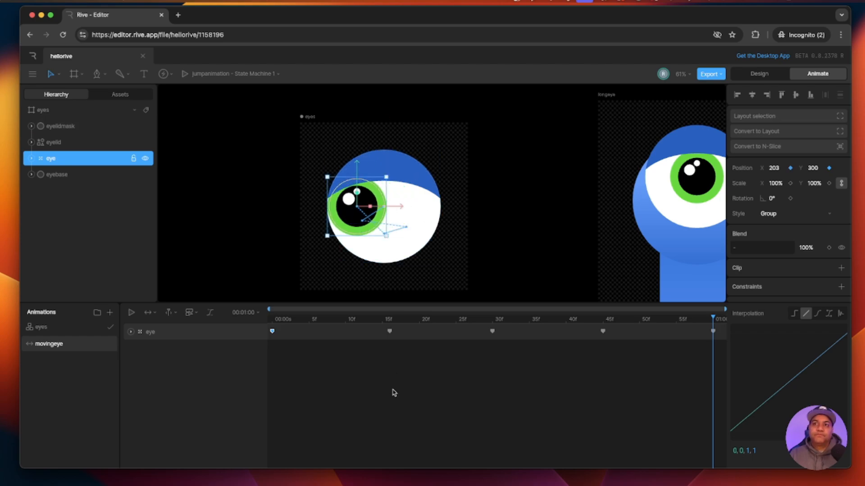
{"action": "left_click", "coordinate": [394, 393]}
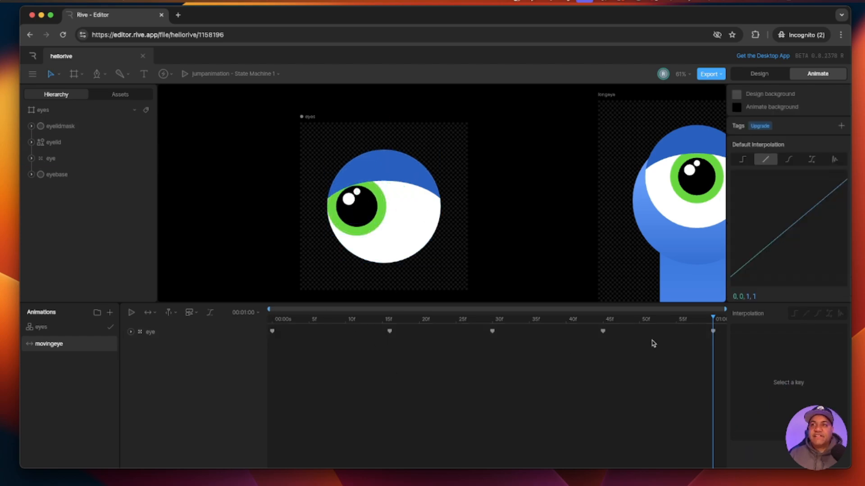
- Preview the movingeye animation from the start, and adjust the eye group's frame 30 key to X 361.5, Y 373.5
{"action": "left_click_drag", "start_coordinate": [712, 319], "coordinate": [208, 303]}
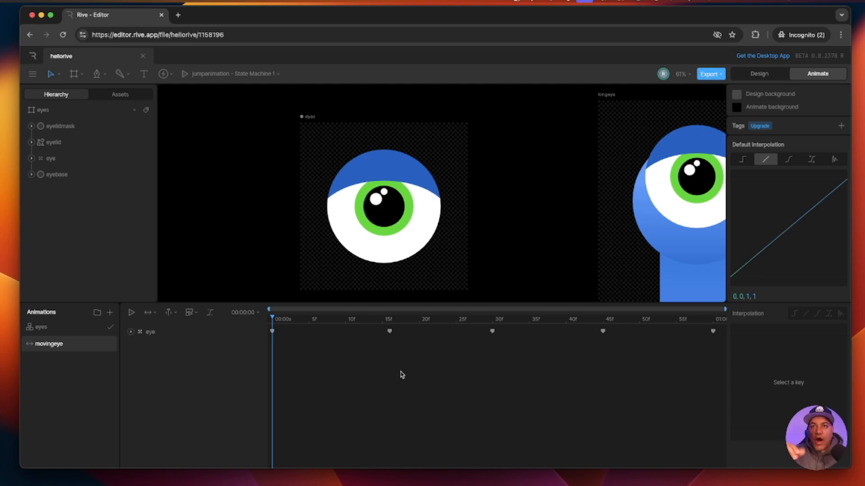
{"action": "left_click", "coordinate": [131, 312]}
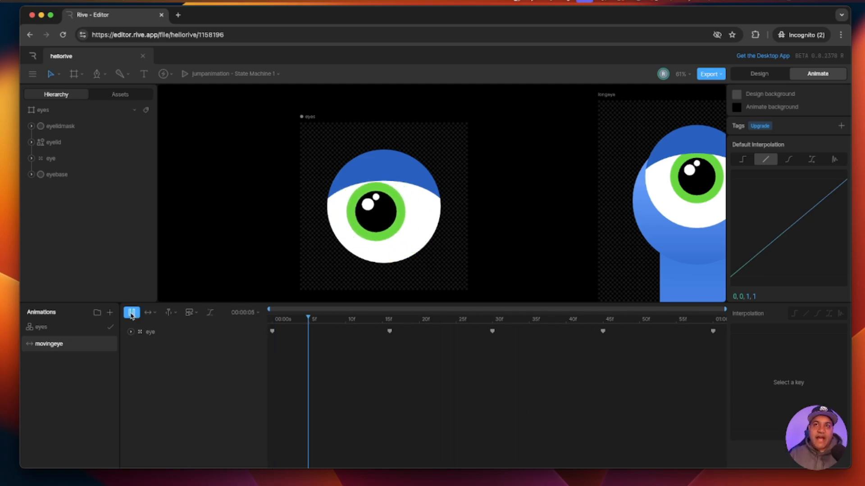
{"action": "left_click", "coordinate": [131, 314]}
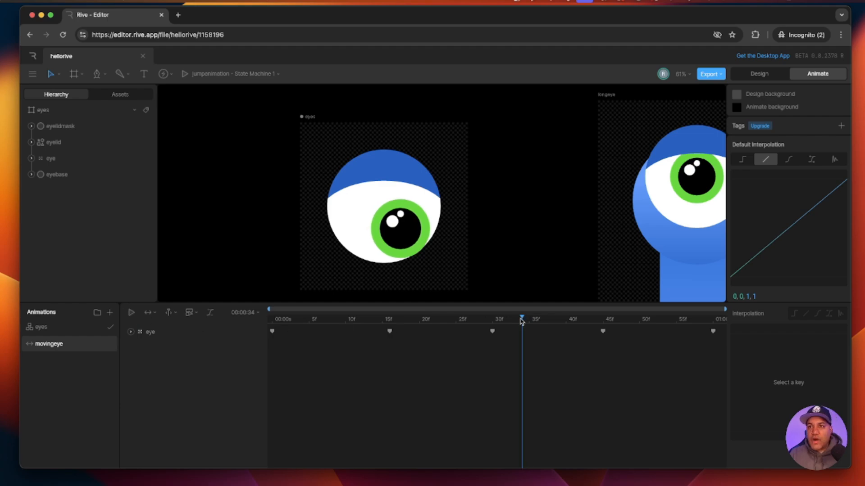
{"action": "left_click_drag", "start_coordinate": [522, 319], "coordinate": [492, 327]}
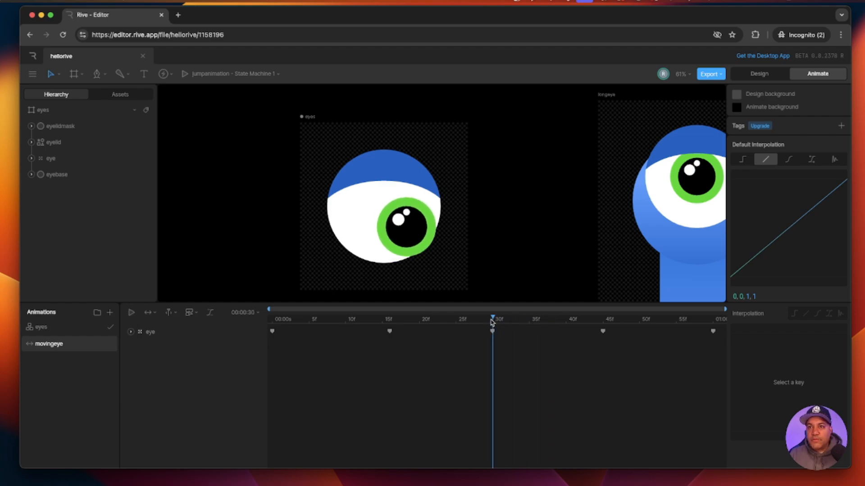
{"action": "left_click", "coordinate": [493, 331]}
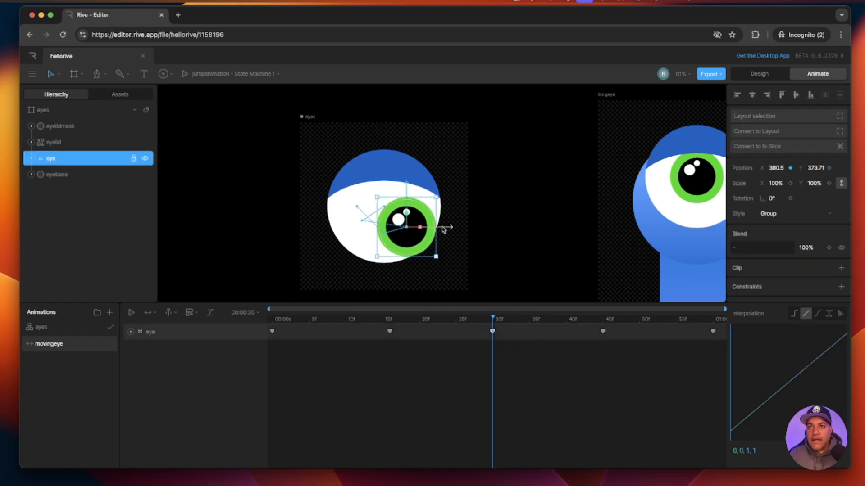
{"action": "left_click_drag", "start_coordinate": [443, 230], "coordinate": [437, 229]}
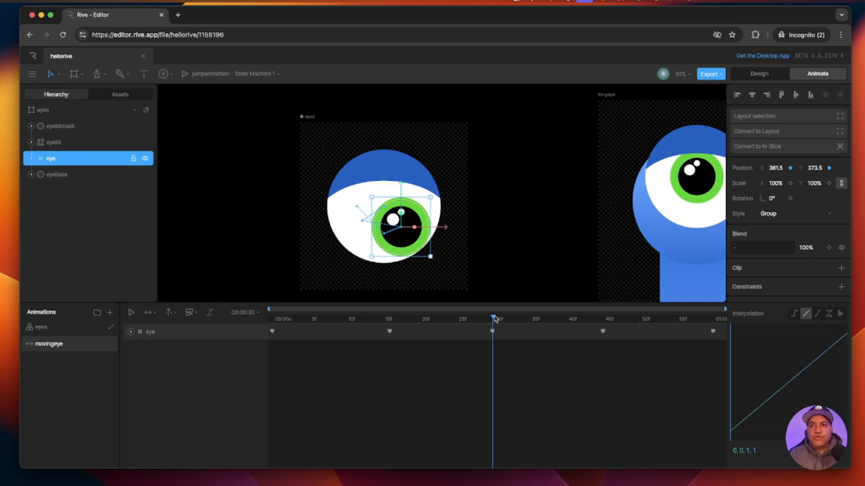
- Play the movingeye animation from its first frame and stop the playback
{"action": "left_click_drag", "start_coordinate": [494, 319], "coordinate": [271, 319]}
{"action": "left_click", "coordinate": [131, 312]}
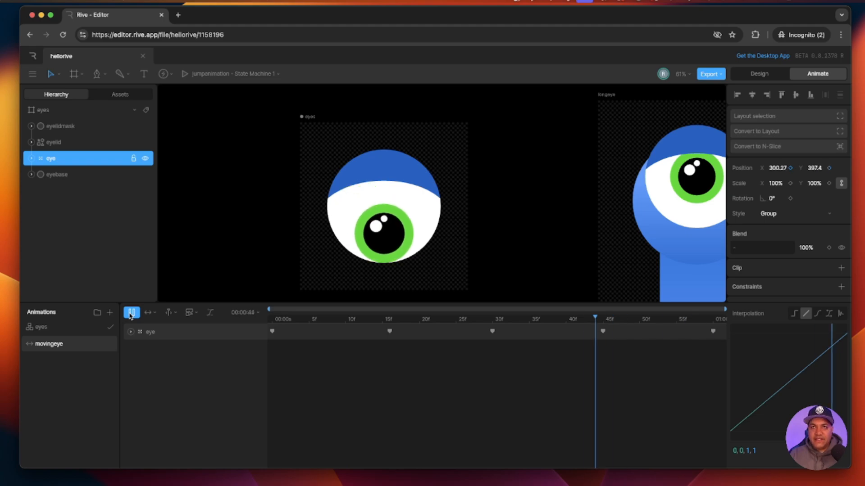
{"action": "left_click", "coordinate": [680, 392]}
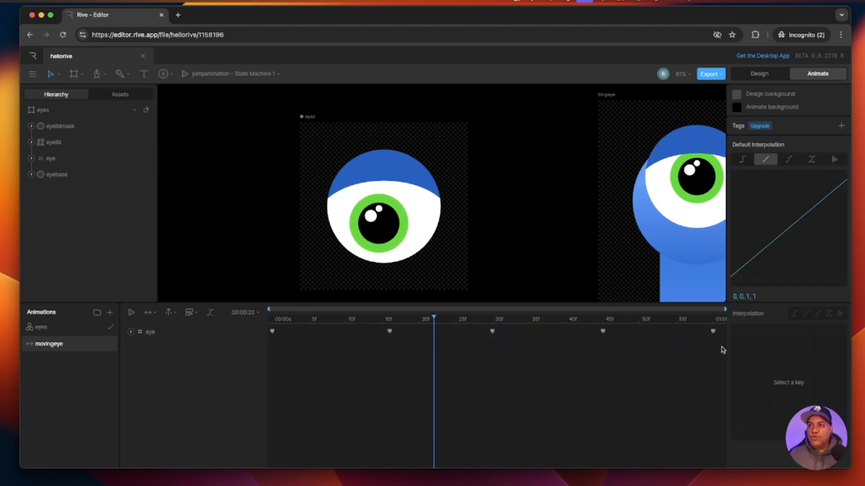
- Set all of the eye's keyframes in movingeye to Cubic interpolation and preview the motion
{"action": "left_click_drag", "start_coordinate": [720, 344], "coordinate": [450, 318]}
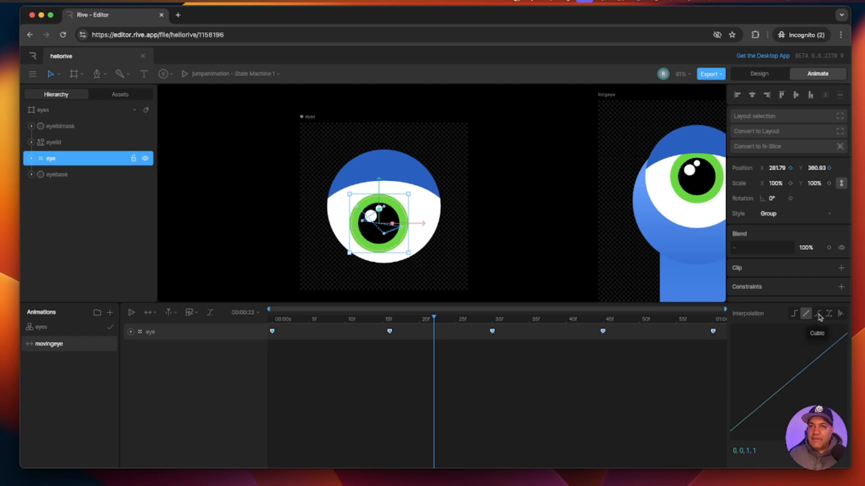
{"action": "left_click", "coordinate": [818, 314]}
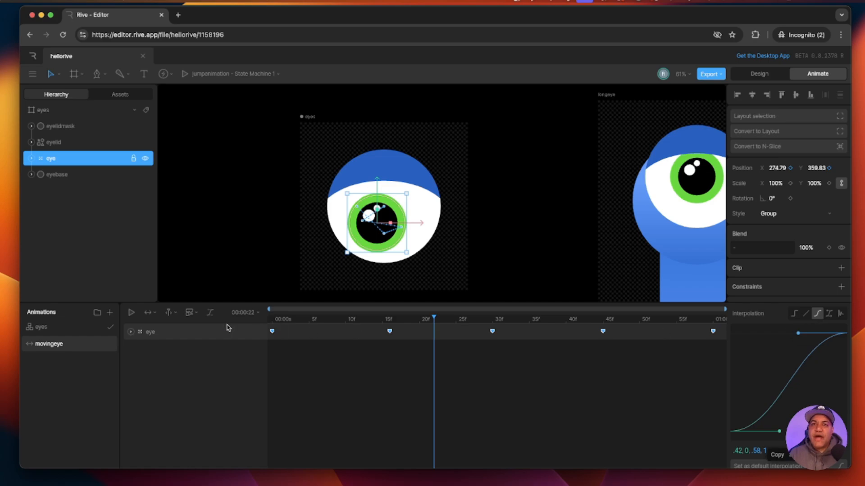
{"action": "left_click", "coordinate": [131, 313]}
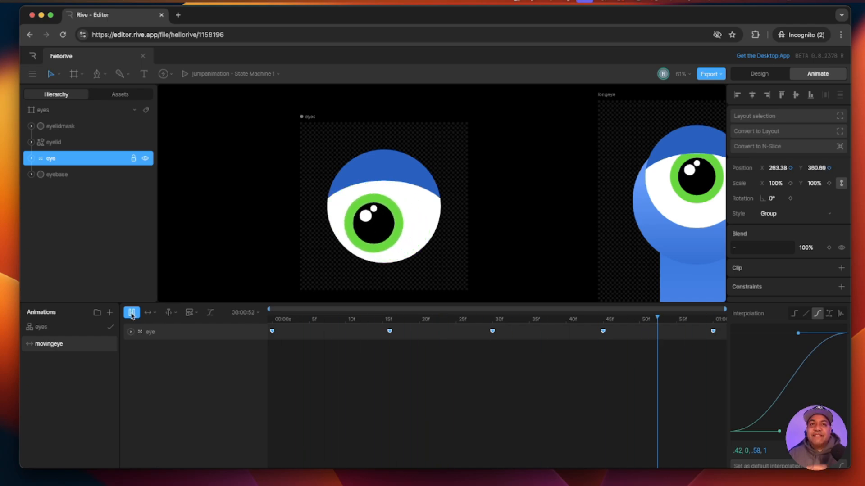
{"action": "left_click", "coordinate": [131, 313]}
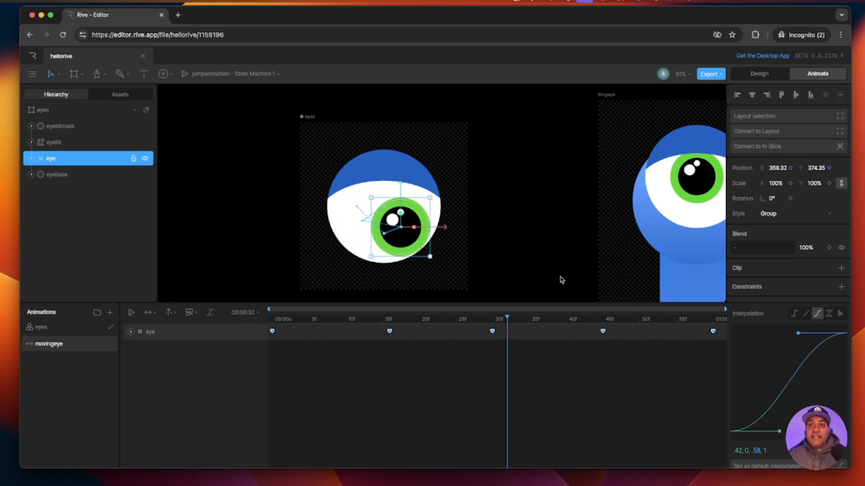
- Activate the longeye artboard, preview its State Machine 1, and stop the playback
{"action": "left_click_drag", "start_coordinate": [528, 287], "coordinate": [320, 299]}
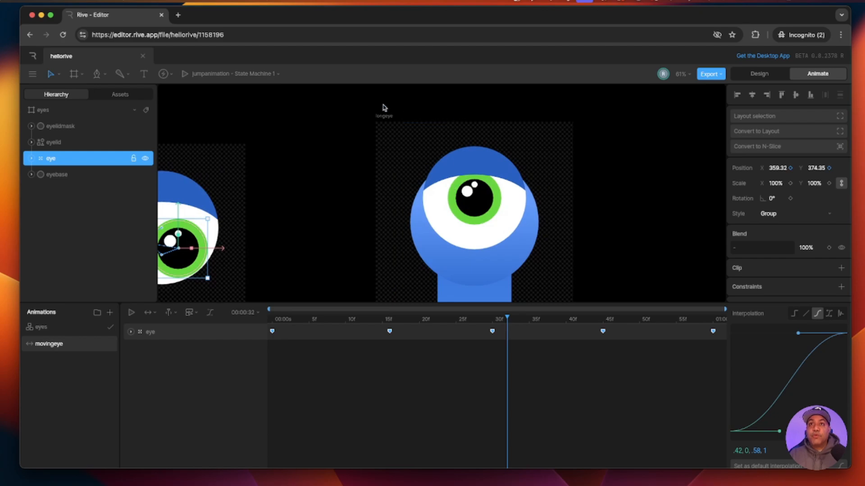
{"action": "left_click", "coordinate": [381, 119]}
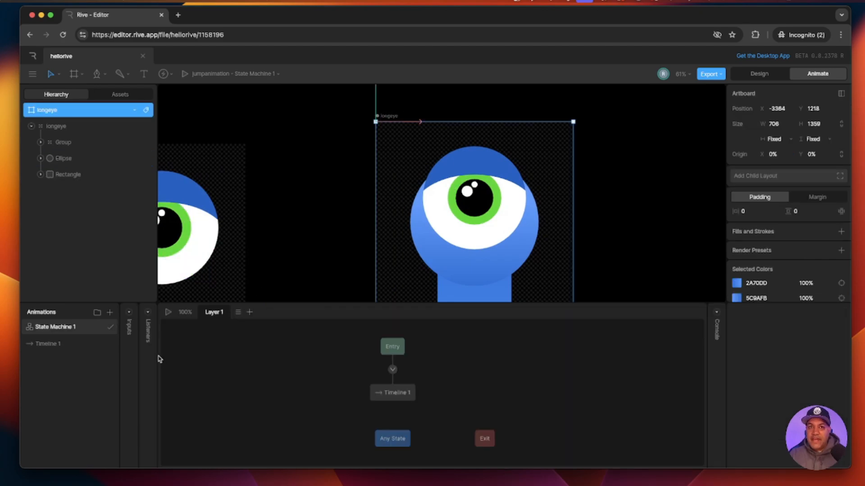
{"action": "left_click", "coordinate": [168, 312]}
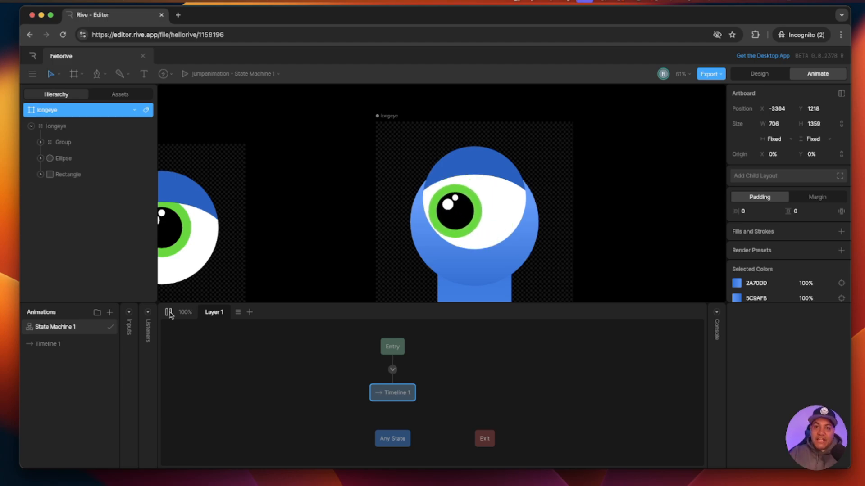
{"action": "left_click", "coordinate": [168, 314]}
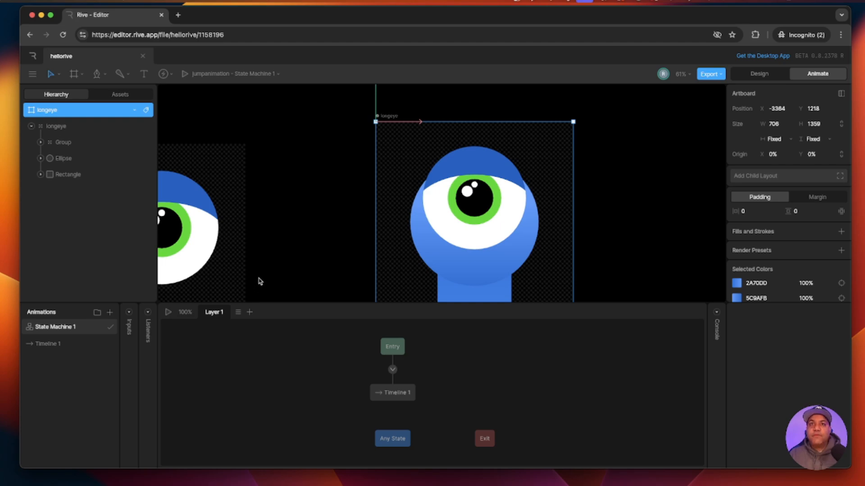
- Return to the eyes artboard, reset the movingeye timeline to its start, and select the eyelid shape
{"action": "left_click_drag", "start_coordinate": [258, 282], "coordinate": [498, 276]}
{"action": "left_click", "coordinate": [351, 138]}
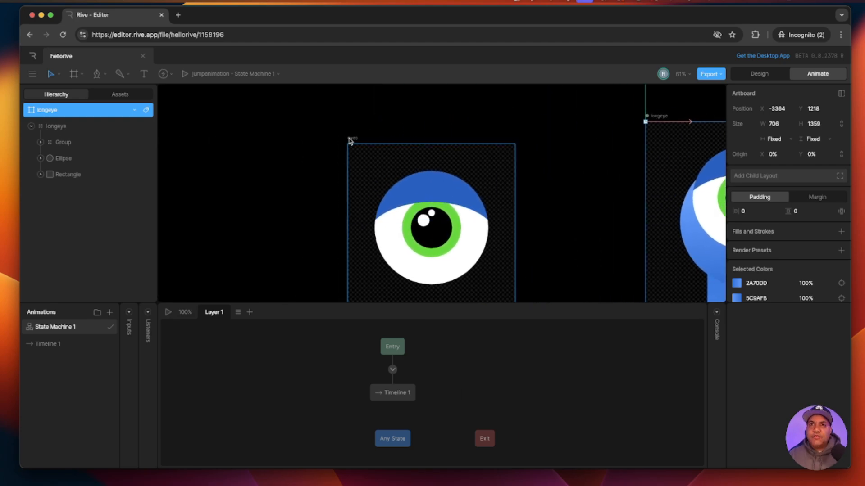
{"action": "left_click_drag", "start_coordinate": [508, 319], "coordinate": [241, 328]}
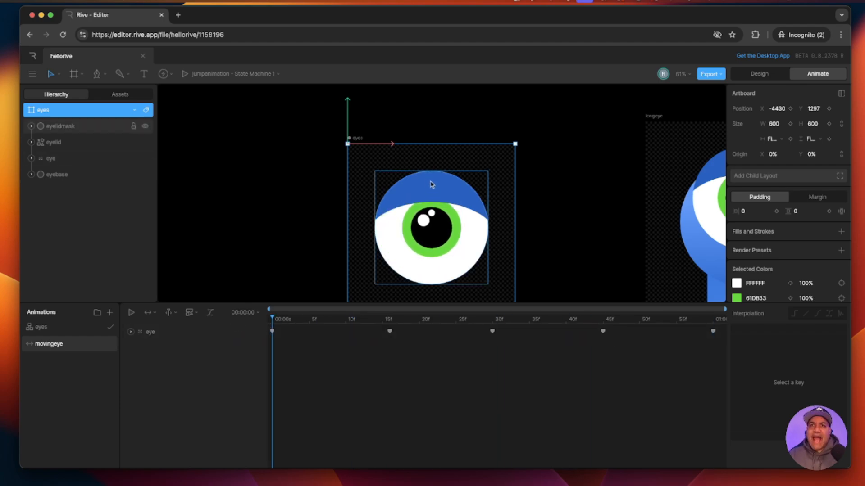
{"action": "left_click", "coordinate": [99, 141]}
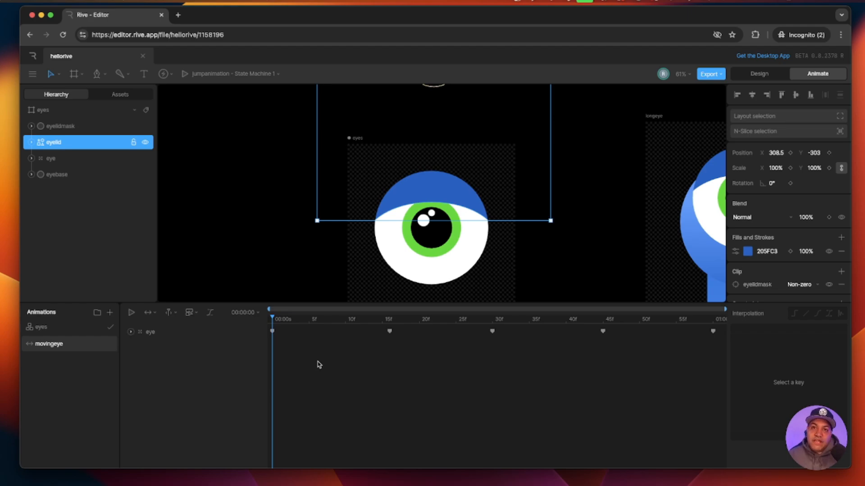
- Add a new timeline named blinking to the eyes artboard and set its playback to loop
{"action": "left_click", "coordinate": [109, 314]}
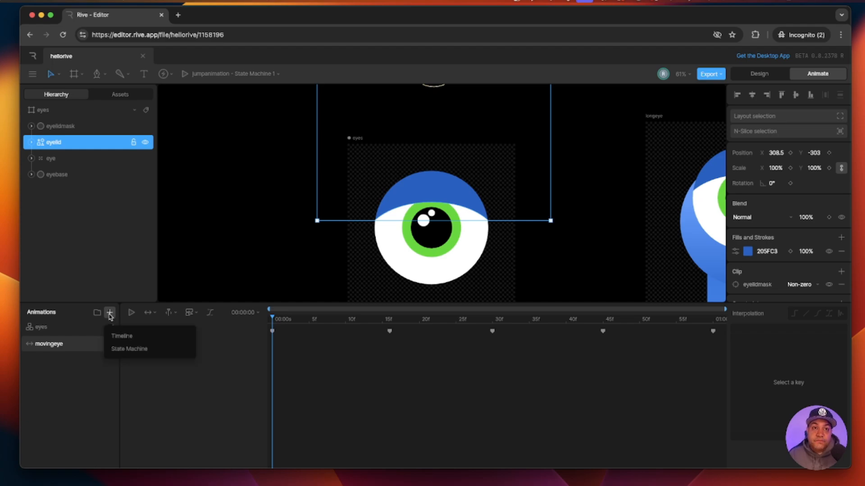
{"action": "left_click", "coordinate": [122, 337]}
{"action": "left_click_drag", "start_coordinate": [45, 328], "coordinate": [47, 366]}
{"action": "double_click", "coordinate": [46, 362]}
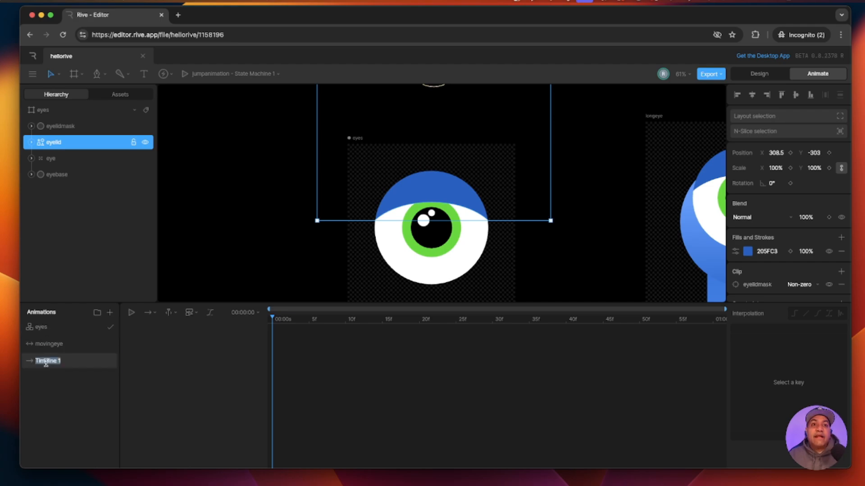
{"action": "type", "text": "blinking"}
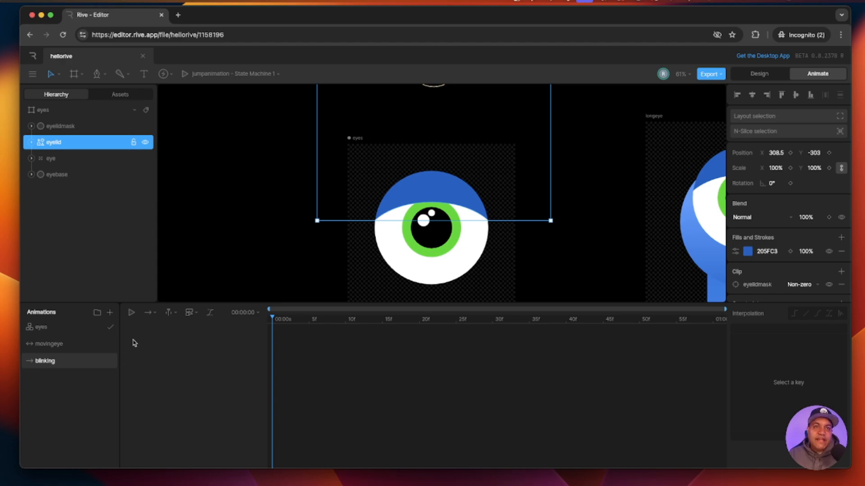
{"action": "left_click", "coordinate": [151, 314]}
{"action": "left_click", "coordinate": [165, 351]}
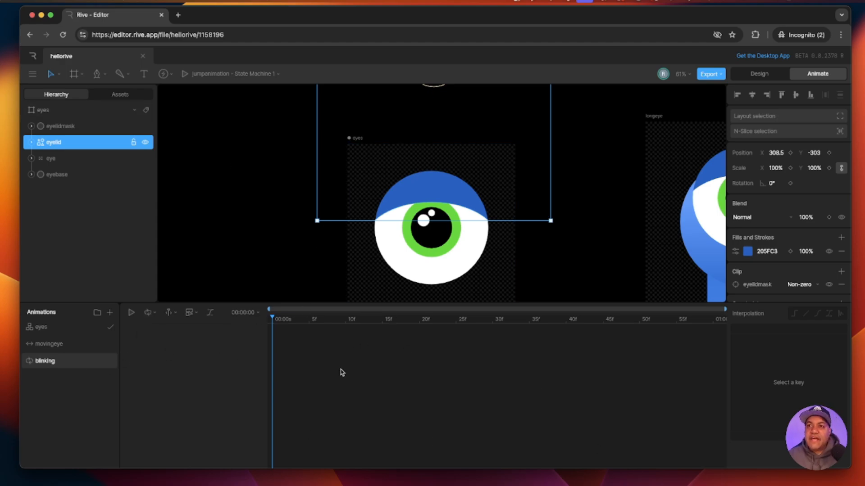
- Key the eyelid's Y position and Y scale at frame 0 of the blinking timeline
{"action": "left_click", "coordinate": [50, 345]}
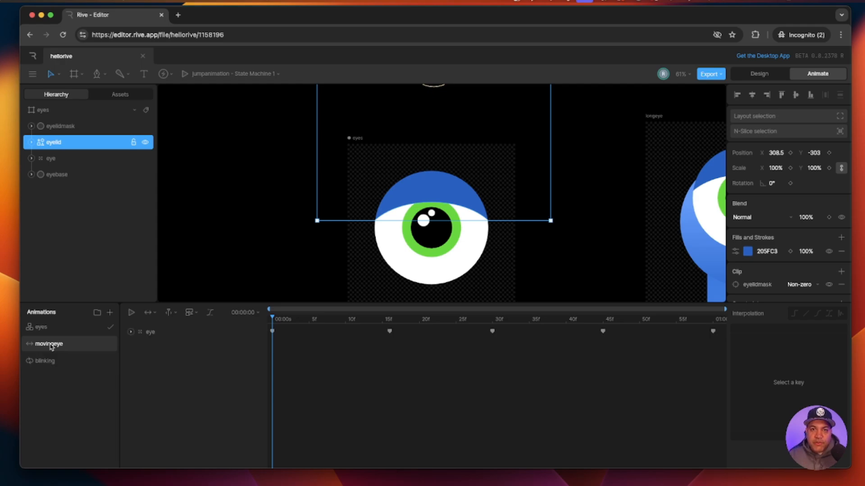
{"action": "left_click", "coordinate": [50, 362]}
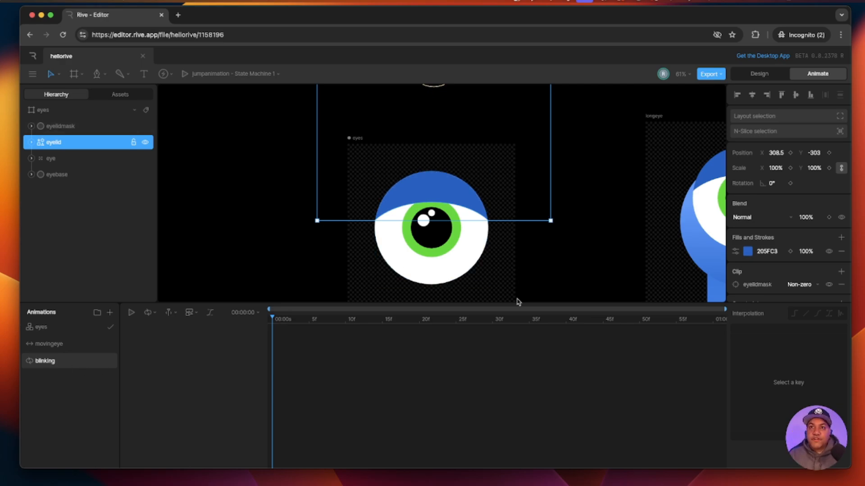
{"action": "left_click_drag", "start_coordinate": [577, 301], "coordinate": [579, 315]}
{"action": "left_click_drag", "start_coordinate": [609, 271], "coordinate": [546, 276]}
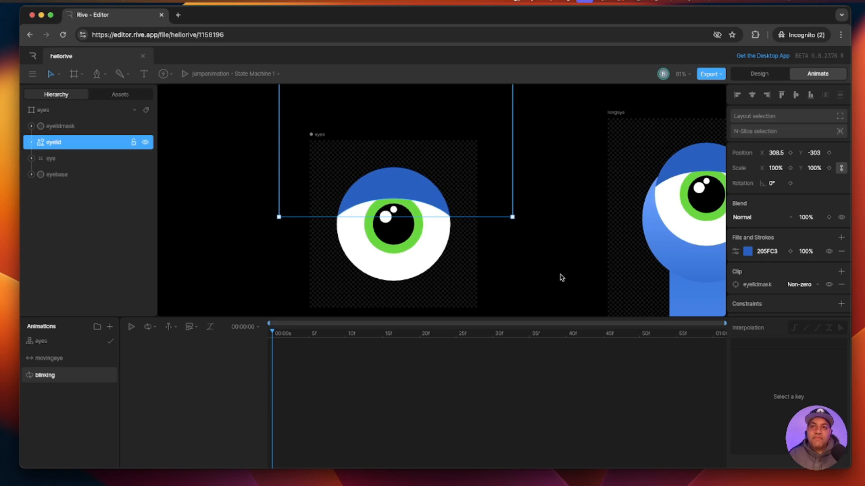
{"action": "scroll", "coordinate": [554, 277], "scroll_direction": "up", "scroll_amount": 3}
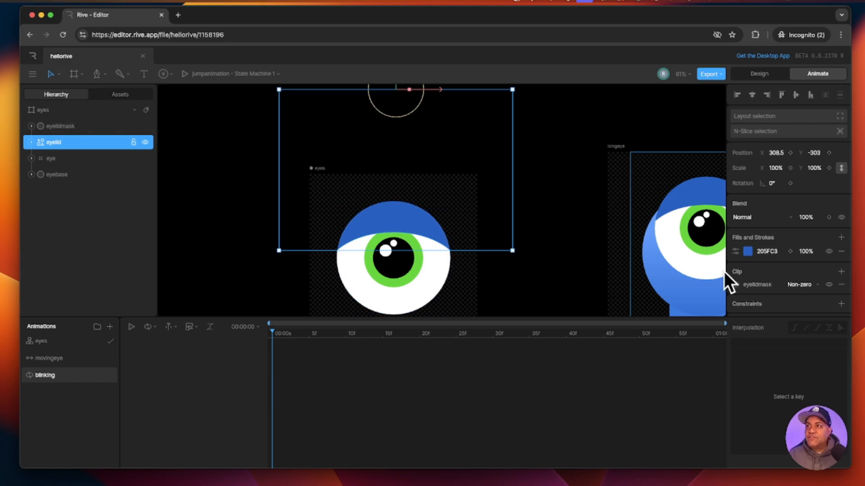
{"action": "left_click", "coordinate": [829, 153]}
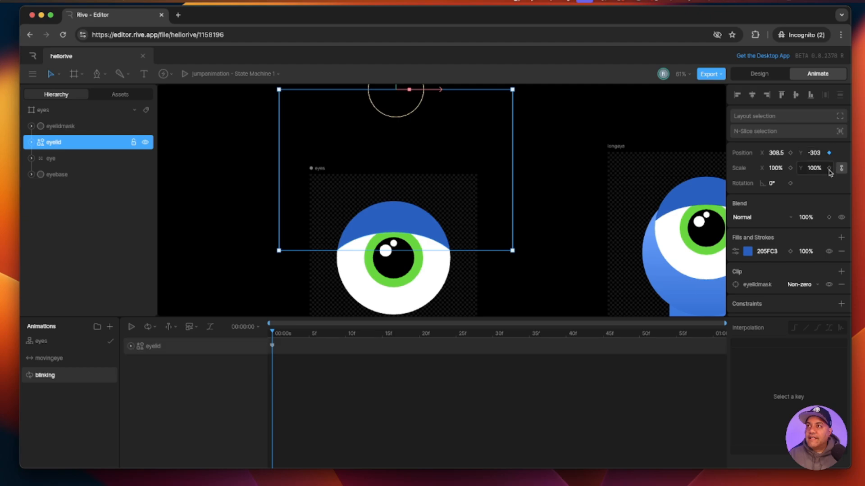
{"action": "left_click", "coordinate": [829, 168]}
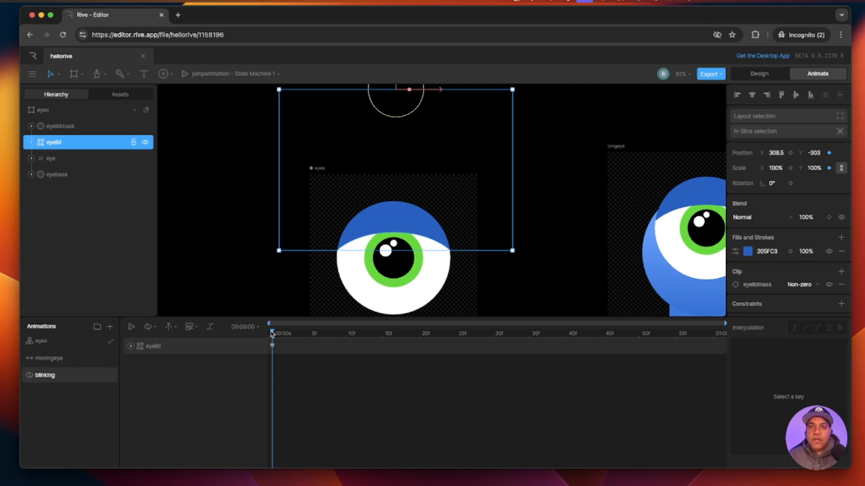
- At frame 25 of the blinking timeline, move the eyelid straight down over the eye to about Y 11.5
{"action": "left_click_drag", "start_coordinate": [273, 333], "coordinate": [455, 343]}
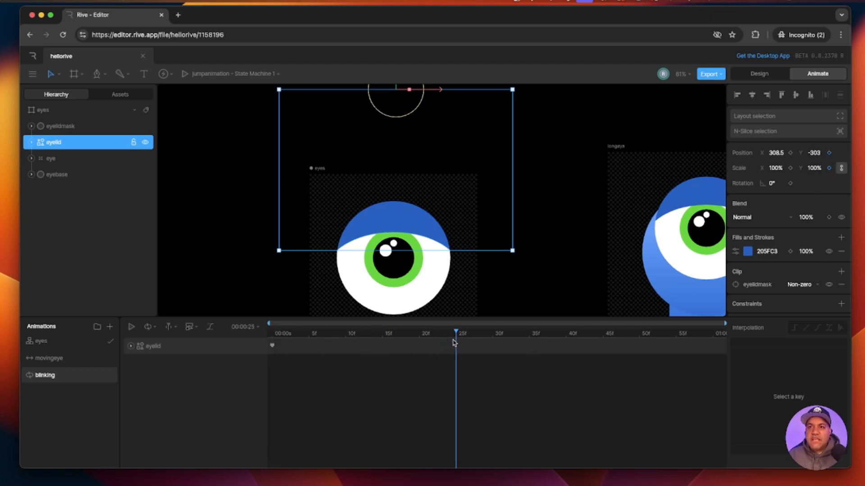
{"action": "scroll", "coordinate": [495, 309], "scroll_direction": "up", "scroll_amount": 2}
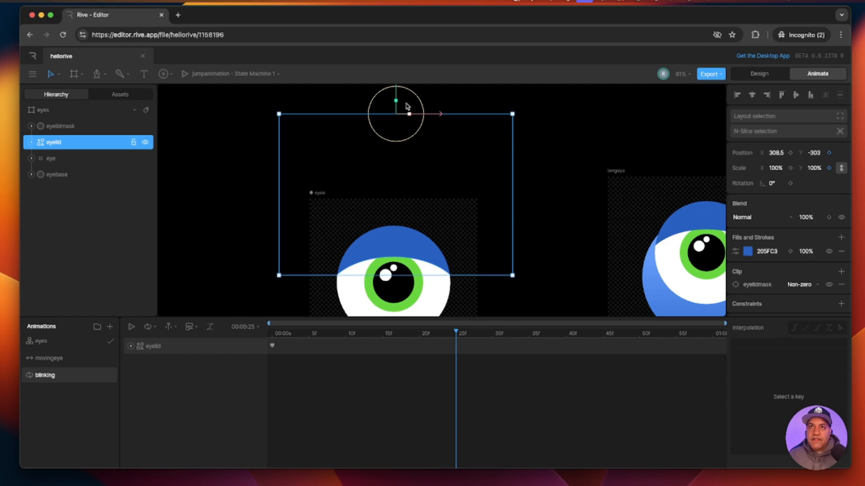
{"action": "left_click_drag", "start_coordinate": [397, 91], "coordinate": [391, 181]}
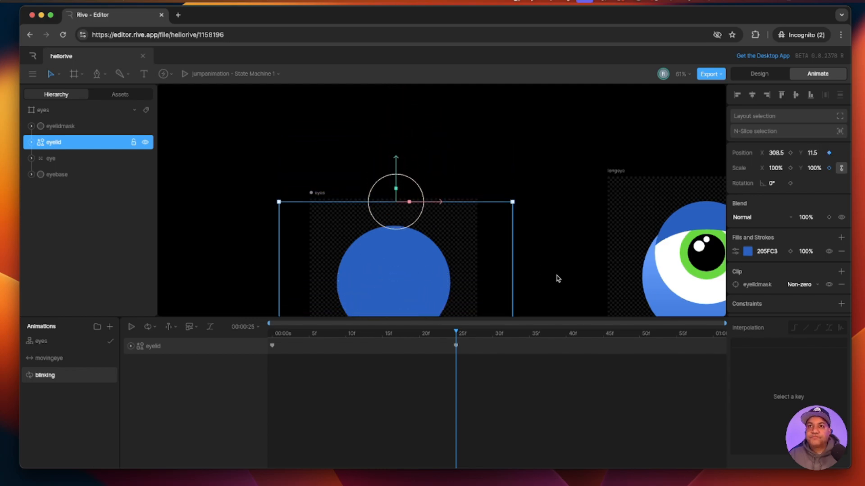
{"action": "scroll", "coordinate": [553, 286], "scroll_direction": "down", "scroll_amount": 2}
{"action": "scroll", "coordinate": [551, 285], "scroll_direction": "down", "scroll_amount": 5}
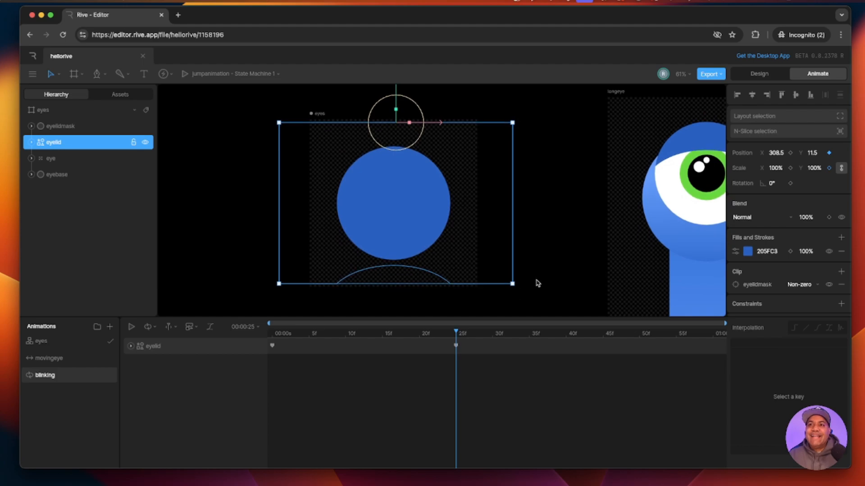
- Fit the closed eyelid over the eye at frame 25 with a Y position of about 83 and a Y scale of 83%
{"action": "left_click_drag", "start_coordinate": [397, 284], "coordinate": [398, 243]}
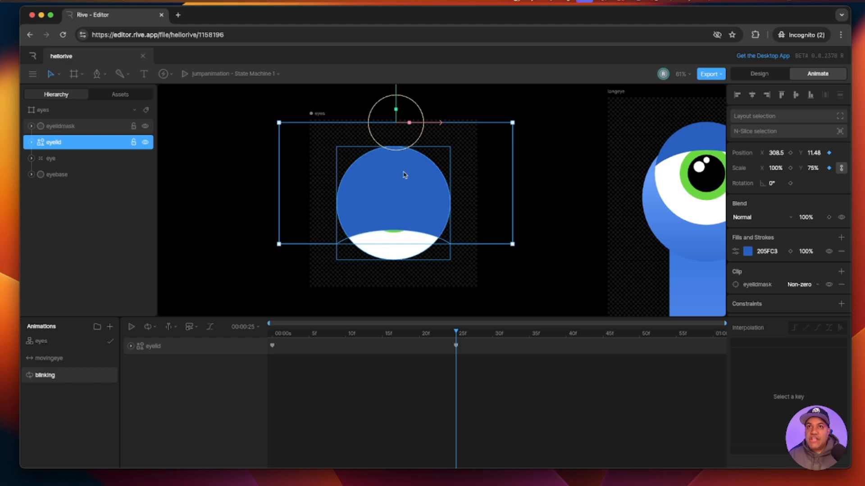
{"action": "left_click_drag", "start_coordinate": [397, 102], "coordinate": [396, 118]}
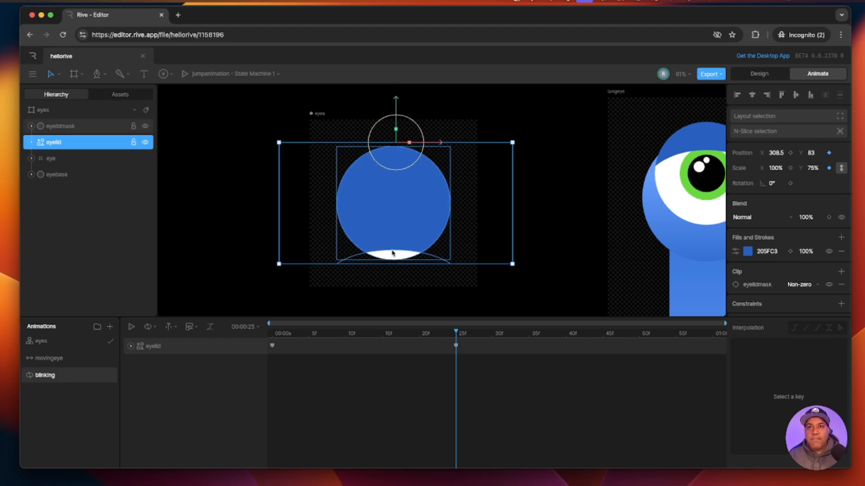
{"action": "left_click_drag", "start_coordinate": [393, 263], "coordinate": [392, 277]}
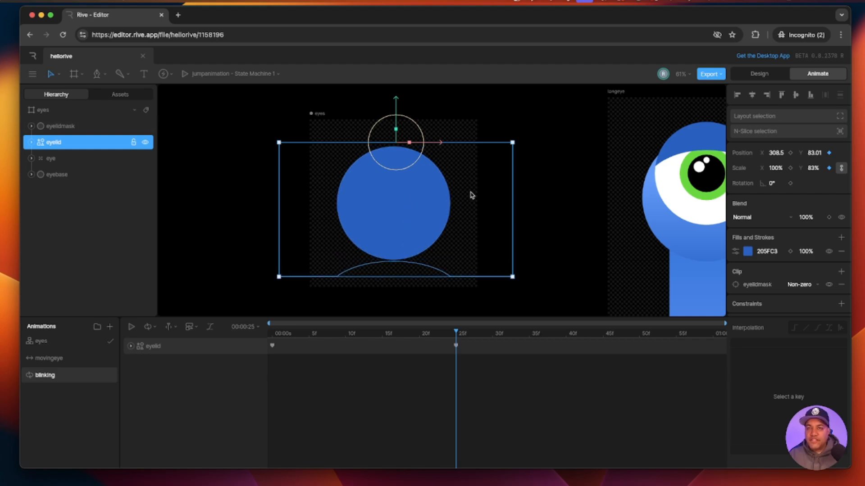
- Copy the eyelid's frame 0 keys in the blinking timeline and paste them at 00:01:00
{"action": "mouse_move", "coordinate": [465, 337]}
{"action": "left_mouse_down"}
{"action": "mouse_move", "coordinate": [225, 330]}
{"action": "mouse_move", "coordinate": [457, 339]}
{"action": "left_mouse_up"}
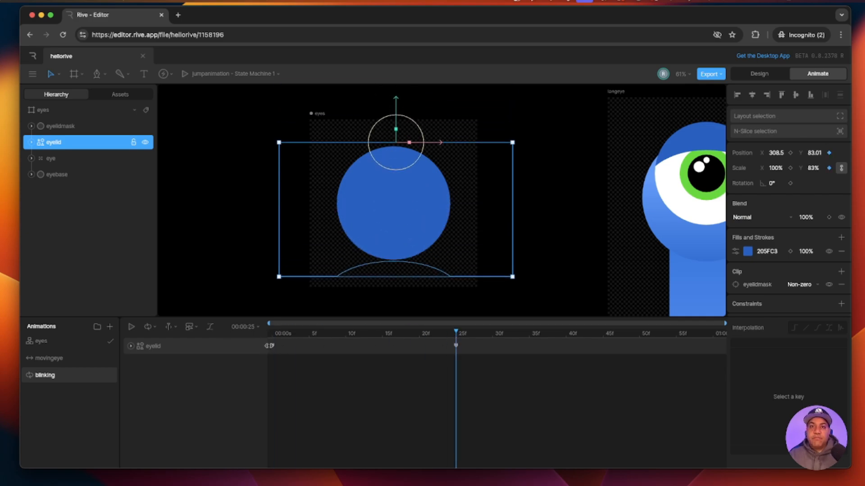
{"action": "left_click", "coordinate": [272, 346]}
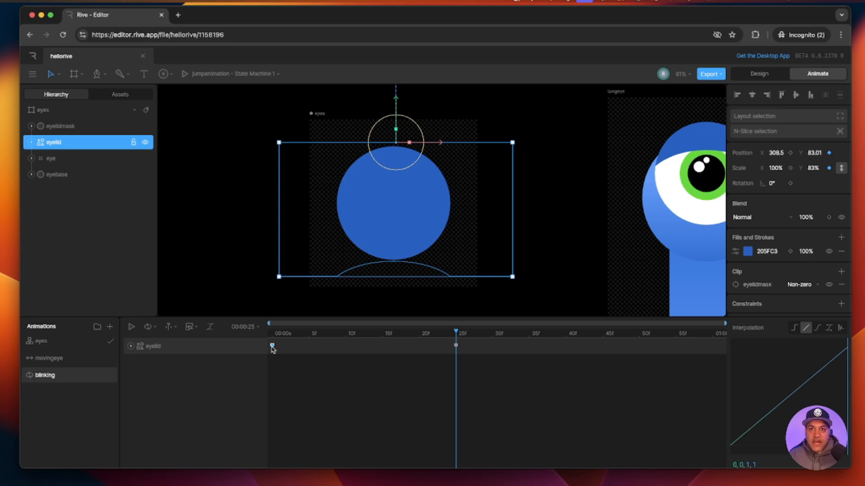
{"action": "key", "text": "space"}
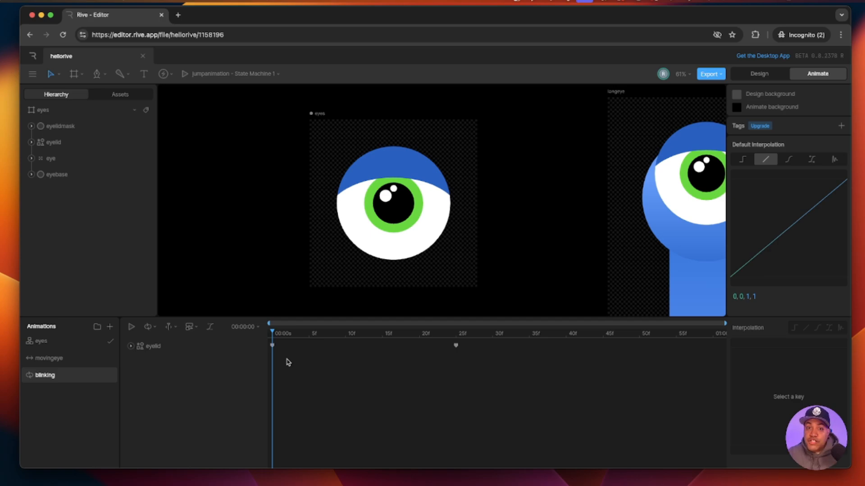
{"action": "left_click", "coordinate": [272, 346]}
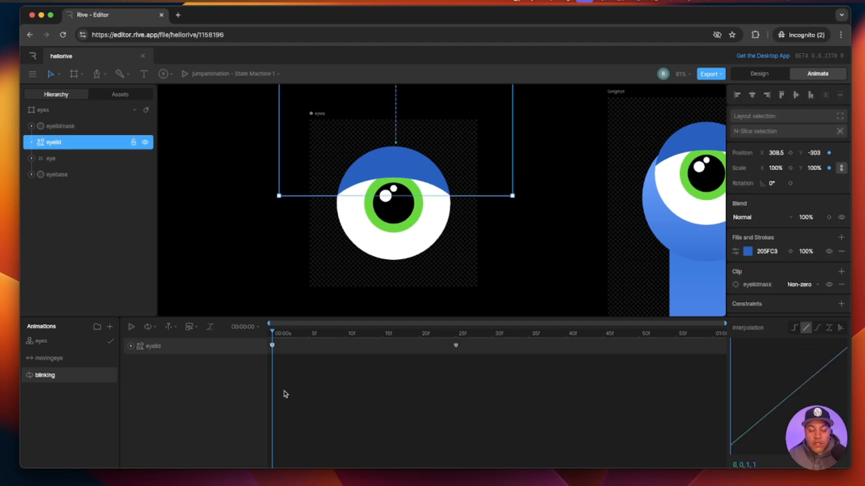
{"action": "left_click_drag", "start_coordinate": [272, 333], "coordinate": [740, 368]}
{"action": "key", "text": "super+c"}
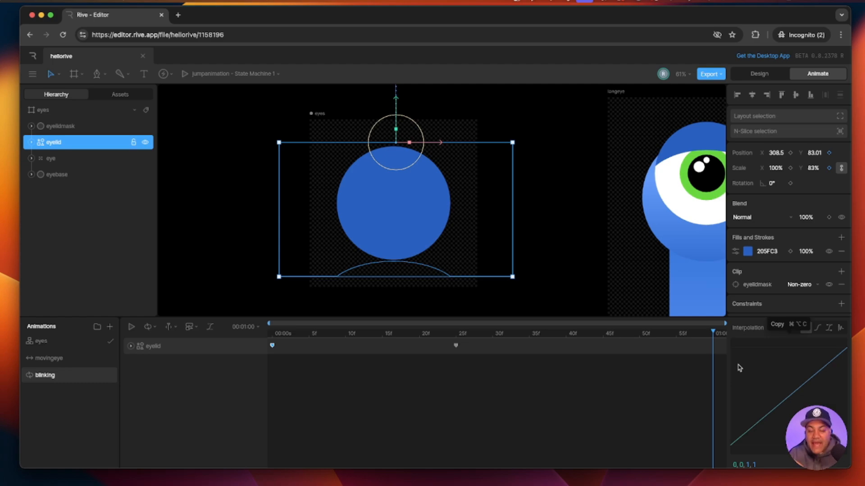
{"action": "key", "text": "super+v"}
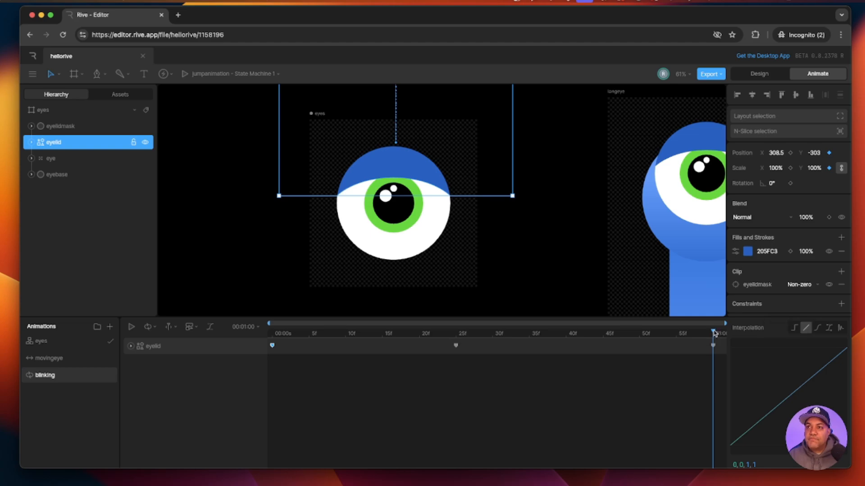
- Play the blinking timeline from frame 0 to check how the eyelid closes and reopens
{"action": "left_click_drag", "start_coordinate": [714, 333], "coordinate": [270, 332]}
{"action": "left_click", "coordinate": [131, 327]}
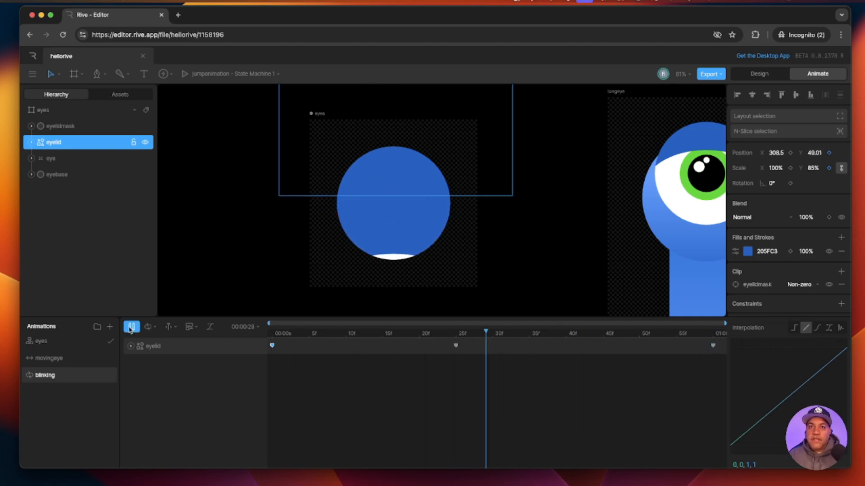
{"action": "left_click", "coordinate": [131, 326]}
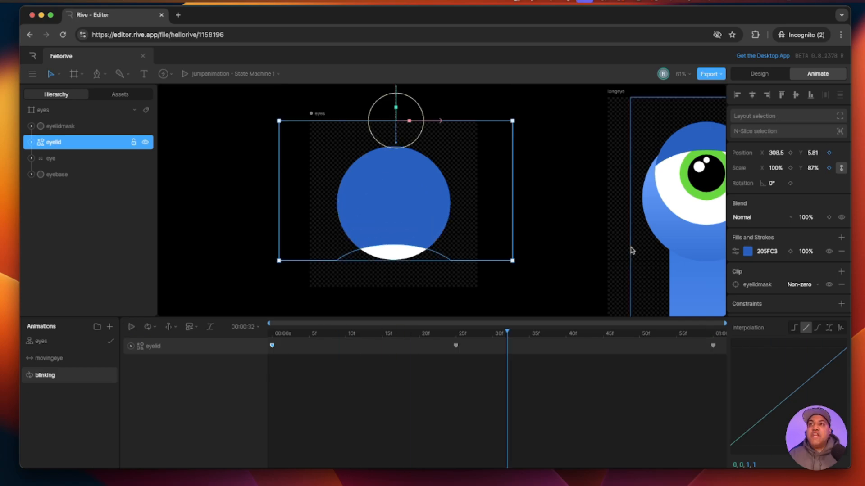
- Preview State Machine 1 on the longeye artboard to check which eye animations run in the nested eye
{"action": "left_click_drag", "start_coordinate": [625, 250], "coordinate": [340, 274]}
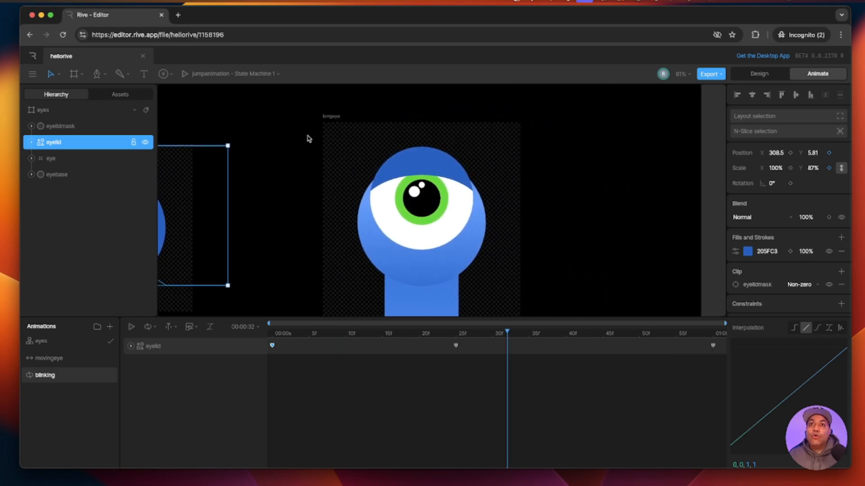
{"action": "left_click", "coordinate": [331, 118]}
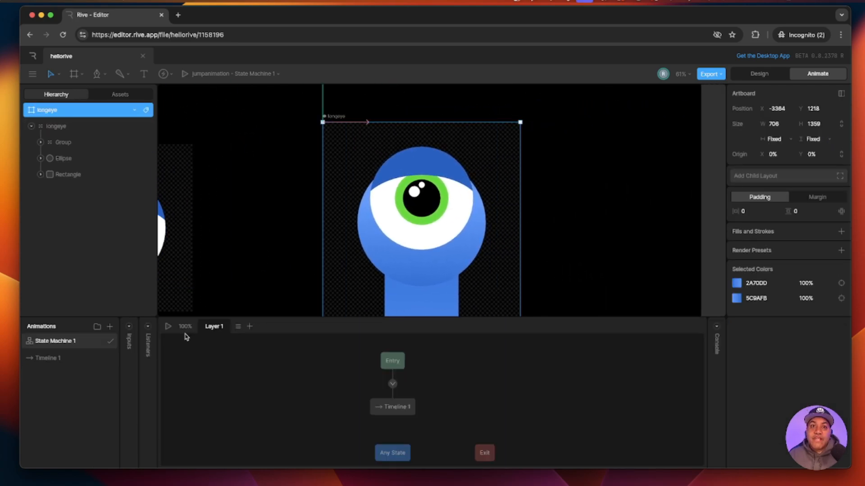
{"action": "left_click", "coordinate": [168, 326]}
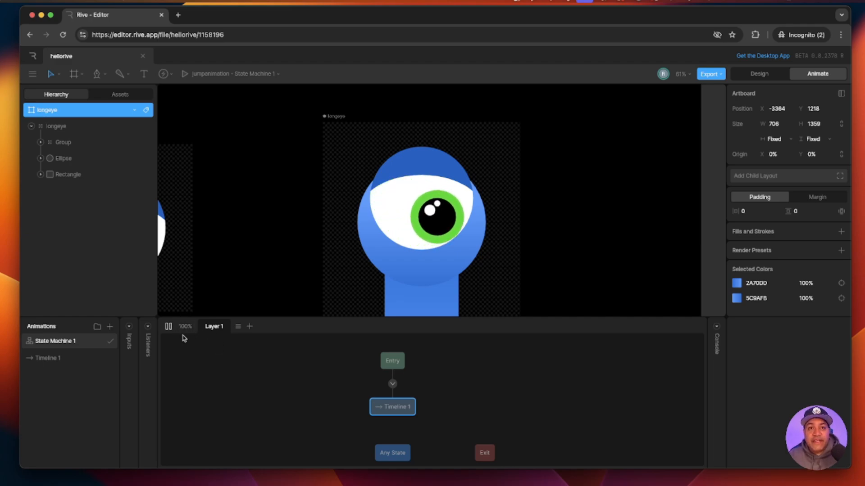
{"action": "left_click", "coordinate": [166, 327]}
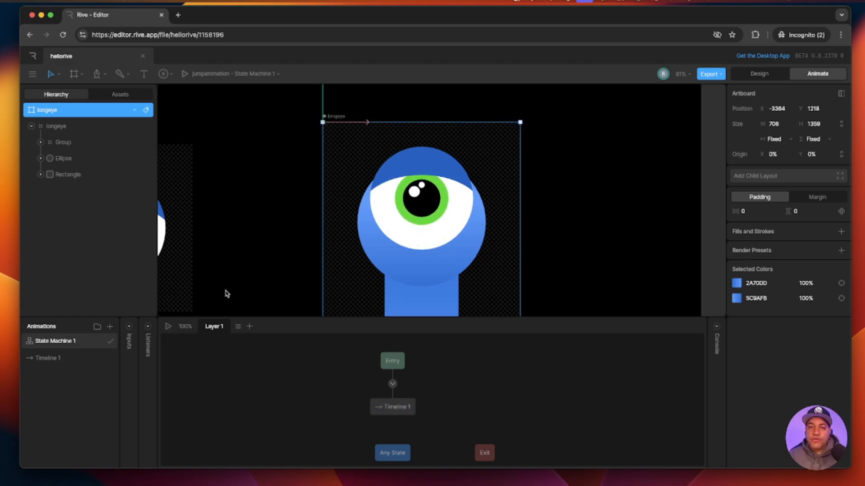
- In the eyes artboard's eyes state machine, rename Layer 1 as movingeye
{"action": "scroll", "coordinate": [226, 294], "scroll_direction": "left", "scroll_amount": 10}
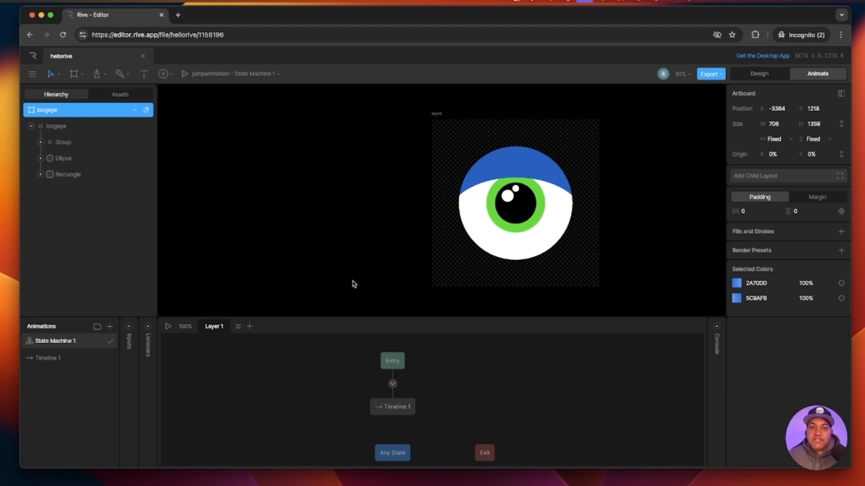
{"action": "scroll", "coordinate": [326, 201], "scroll_direction": "right", "scroll_amount": 5}
{"action": "scroll", "coordinate": [327, 201], "scroll_direction": "up", "scroll_amount": 2}
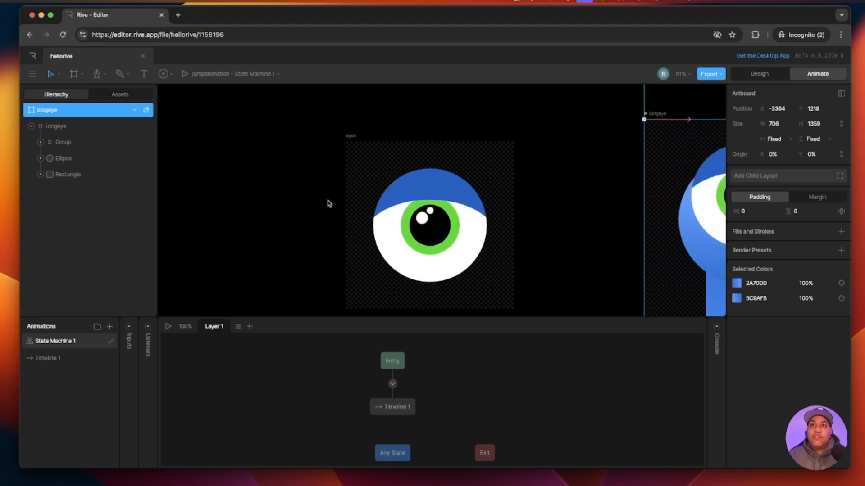
{"action": "left_click", "coordinate": [352, 137]}
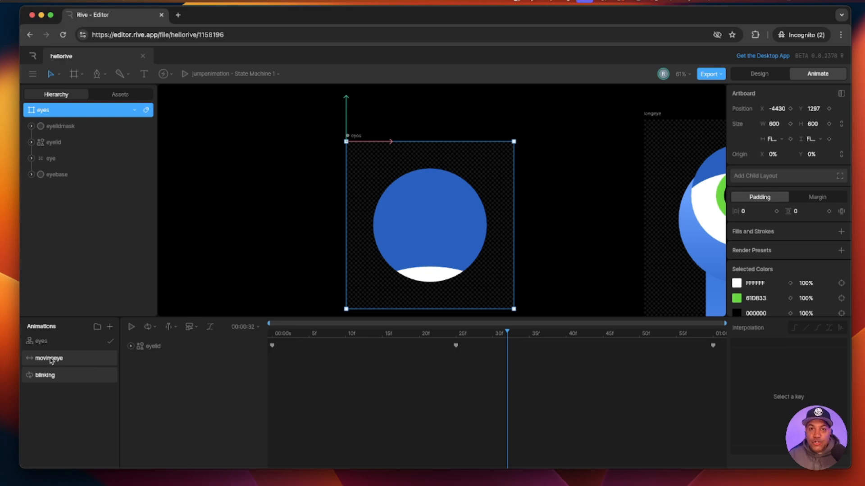
{"action": "left_click", "coordinate": [41, 342]}
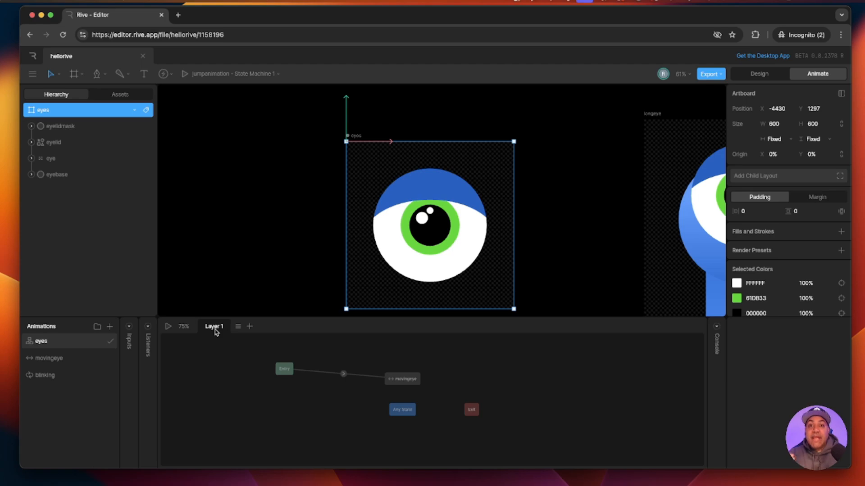
{"action": "double_click", "coordinate": [217, 327]}
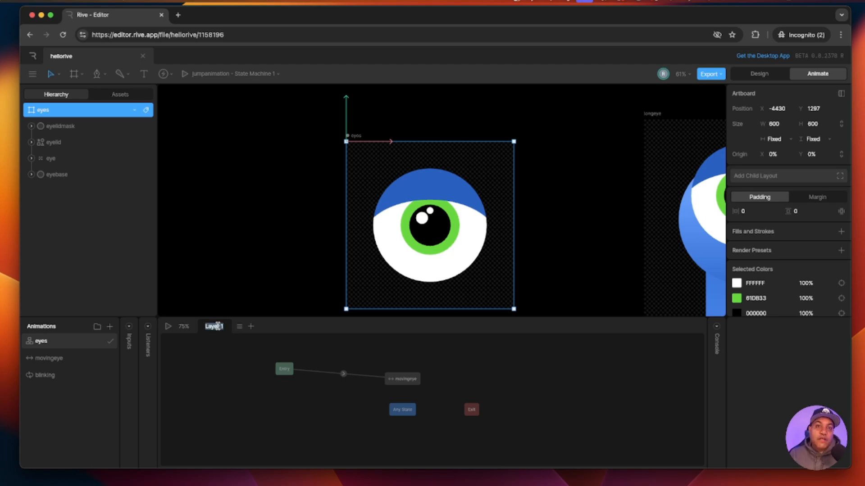
{"action": "left_click", "coordinate": [223, 346]}
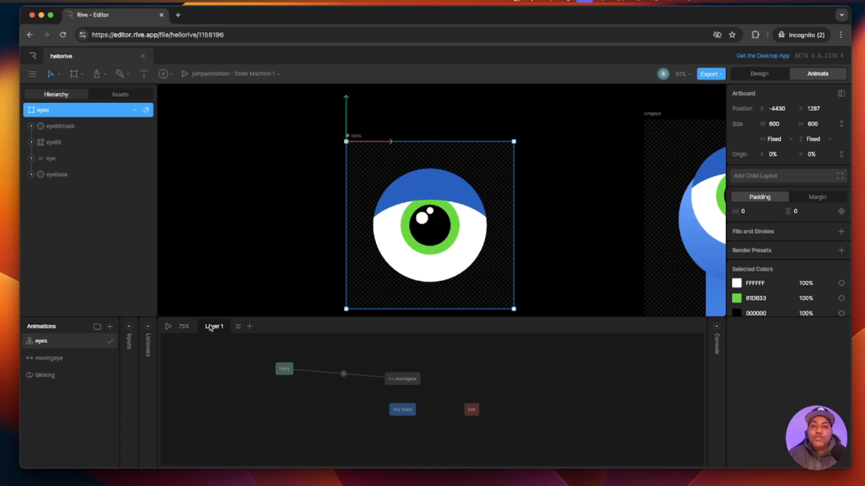
{"action": "double_click", "coordinate": [213, 327]}
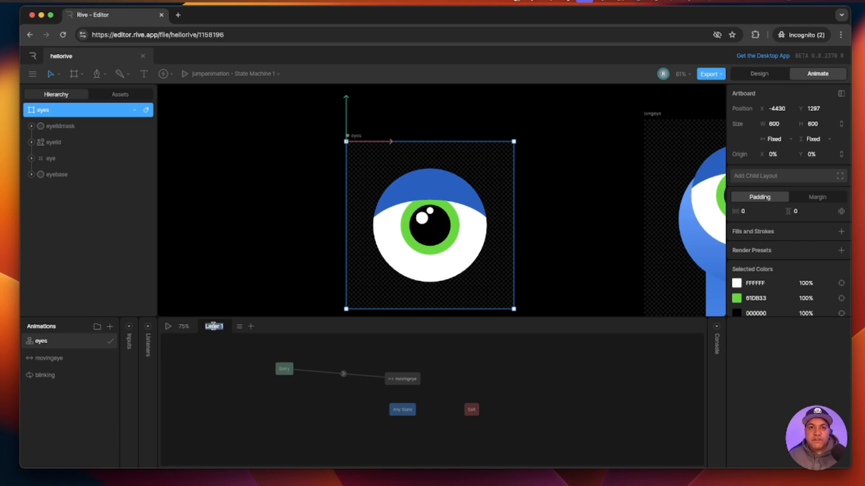
{"action": "left_click", "coordinate": [213, 325]}
{"action": "triple_click", "coordinate": [213, 326]}
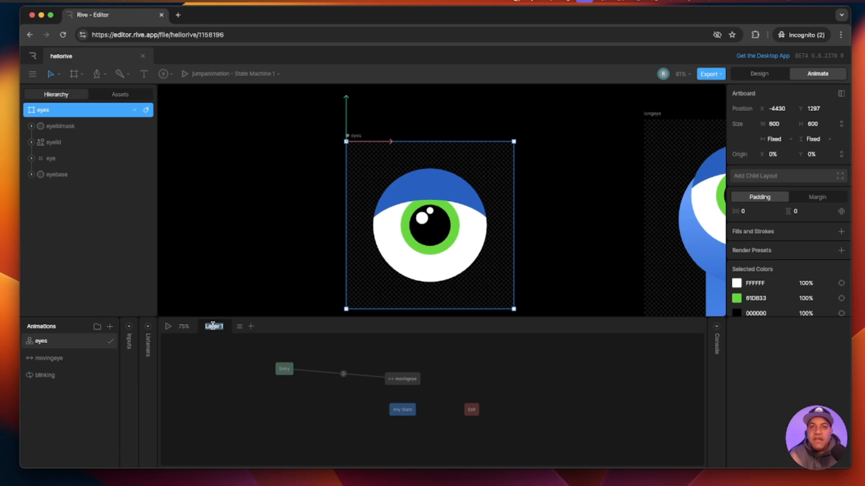
{"action": "type", "text": "movingeye"}
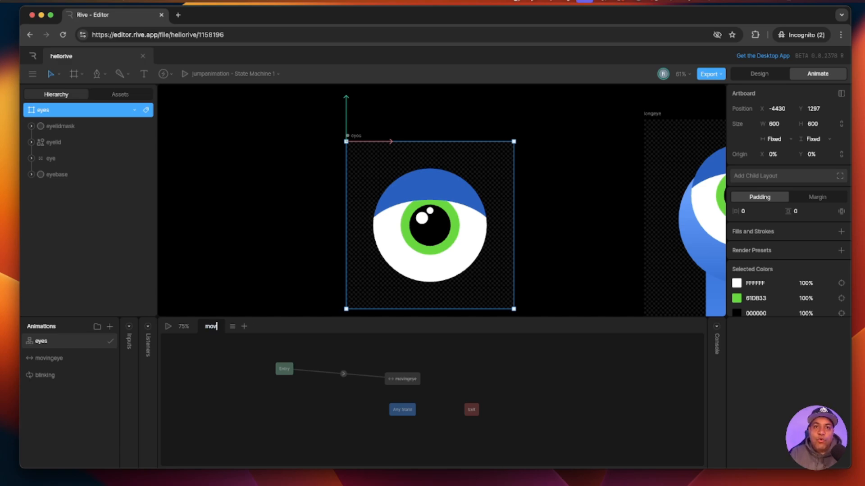
{"action": "key", "text": "Return"}
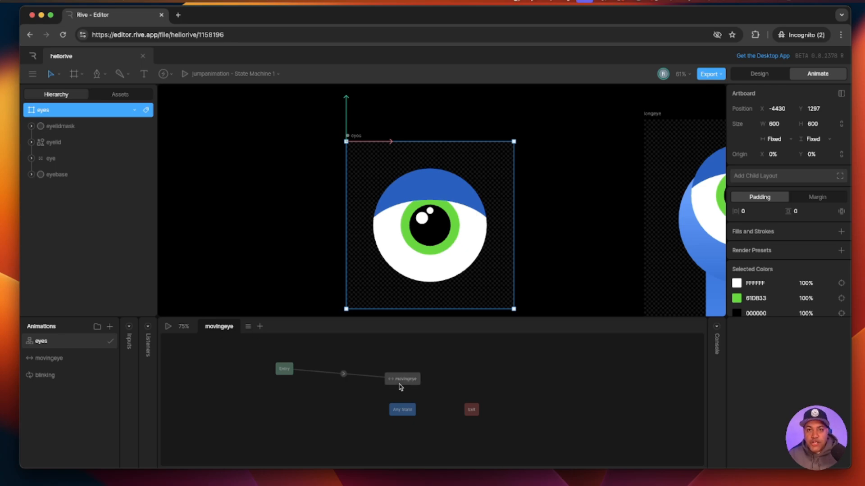
- Add a second layer to the eyes state machine, place the blinking timeline in it, and connect Entry to blinking
{"action": "left_click", "coordinate": [260, 327]}
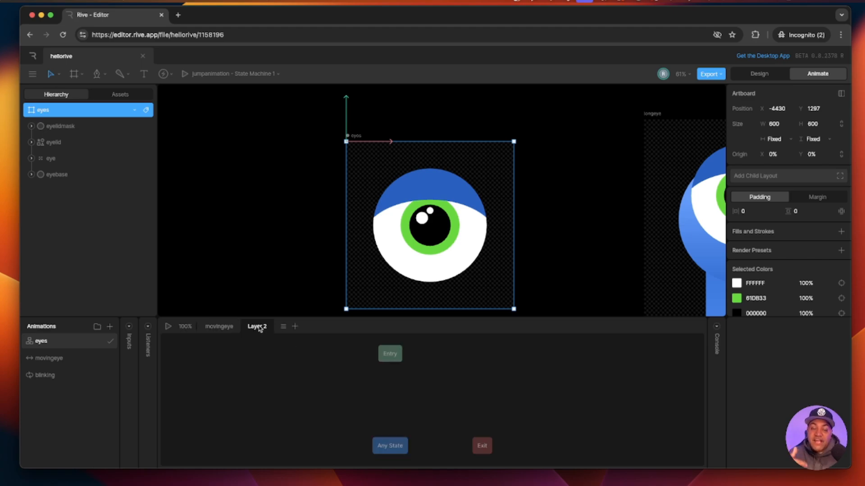
{"action": "left_click_drag", "start_coordinate": [391, 354], "coordinate": [294, 363]}
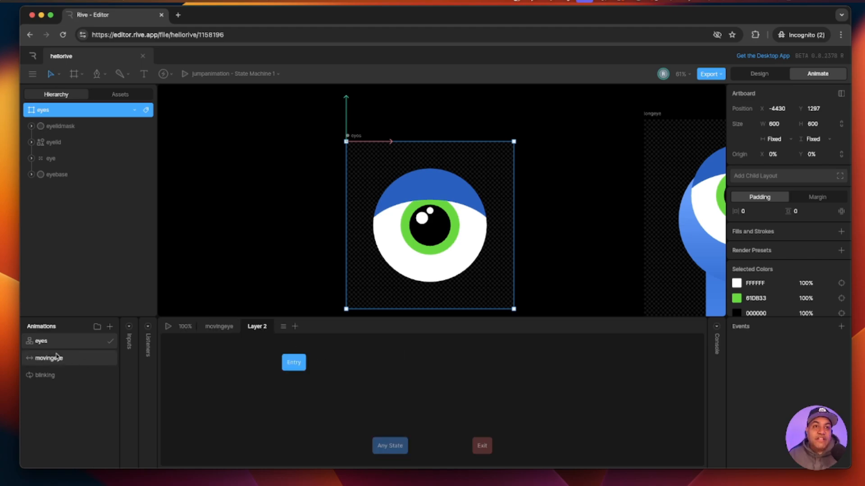
{"action": "left_click_drag", "start_coordinate": [39, 380], "coordinate": [408, 362]}
{"action": "mouse_move", "coordinate": [311, 365]}
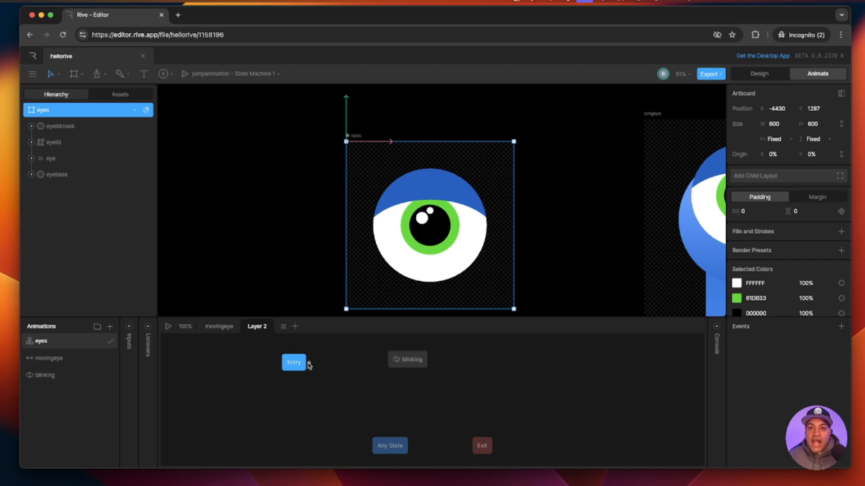
{"action": "left_click_drag", "start_coordinate": [311, 364], "coordinate": [396, 359]}
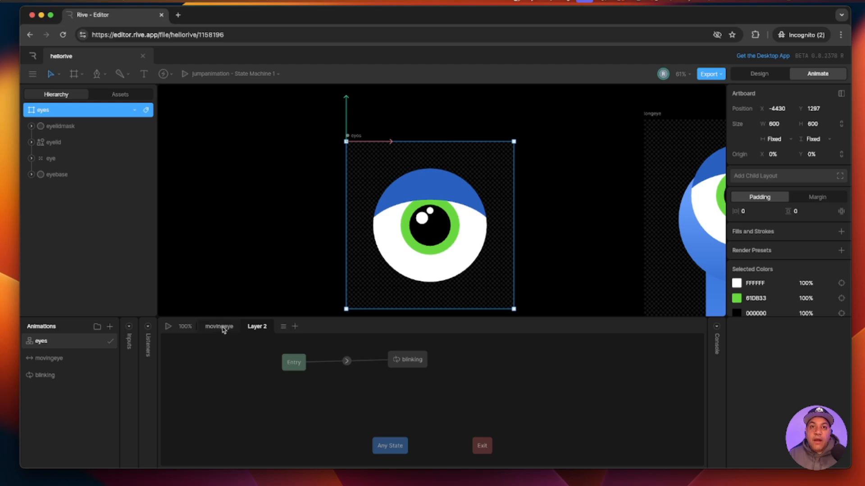
- Rename the eyes state machine's second layer as blinking
{"action": "left_click", "coordinate": [225, 327]}
{"action": "left_click", "coordinate": [256, 327]}
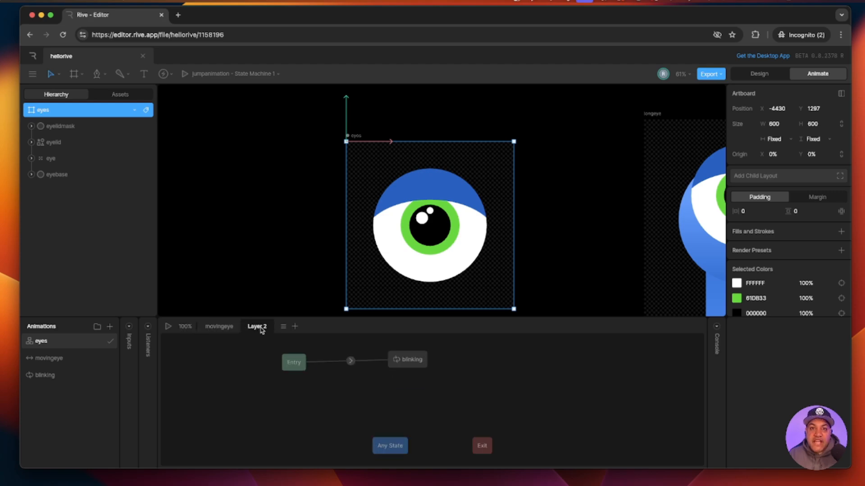
{"action": "double_click", "coordinate": [259, 327]}
{"action": "type", "text": "blinking"}
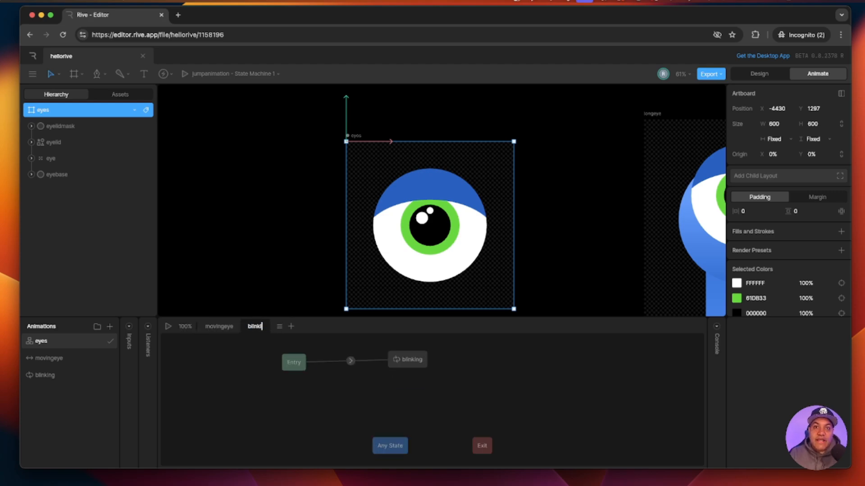
{"action": "key", "text": "Return"}
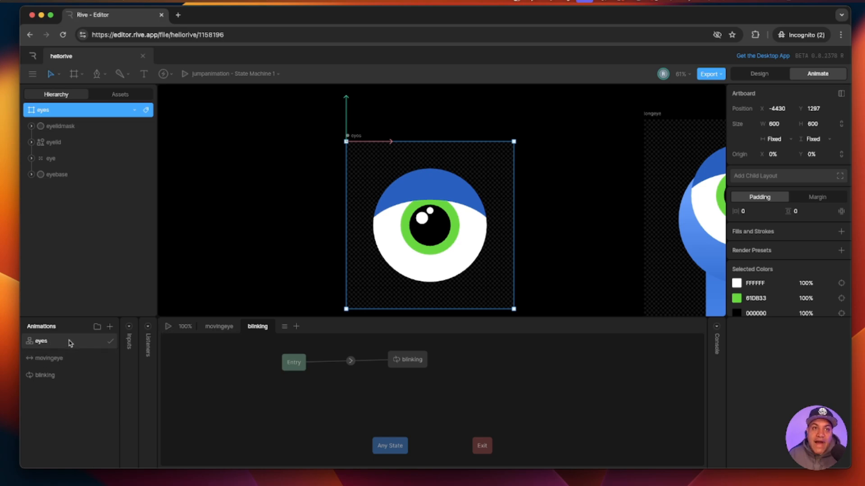
- Play the eyes state machine and the longeye artboard's State Machine 1 to check eye movement and blinking together
{"action": "left_click", "coordinate": [168, 327]}
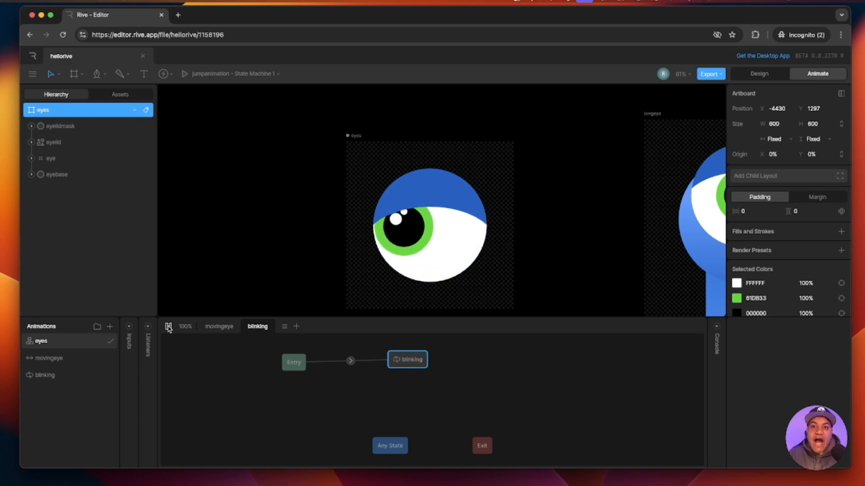
{"action": "left_click", "coordinate": [168, 327]}
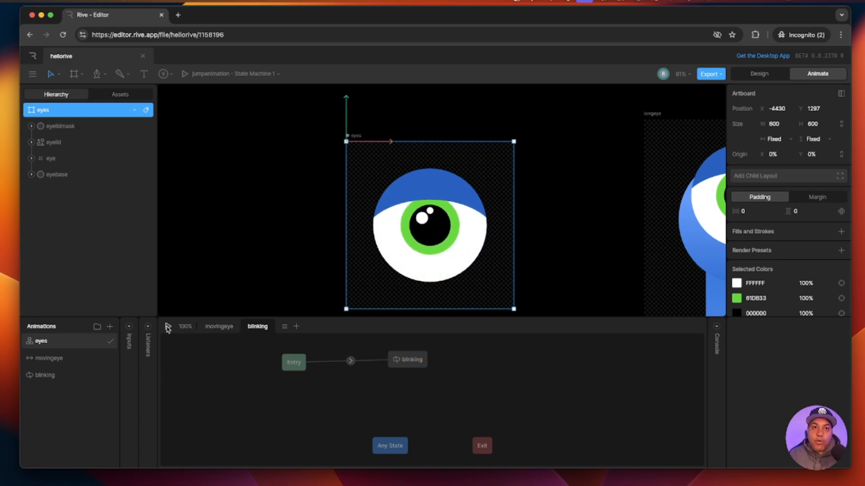
{"action": "left_click_drag", "start_coordinate": [605, 289], "coordinate": [280, 280]}
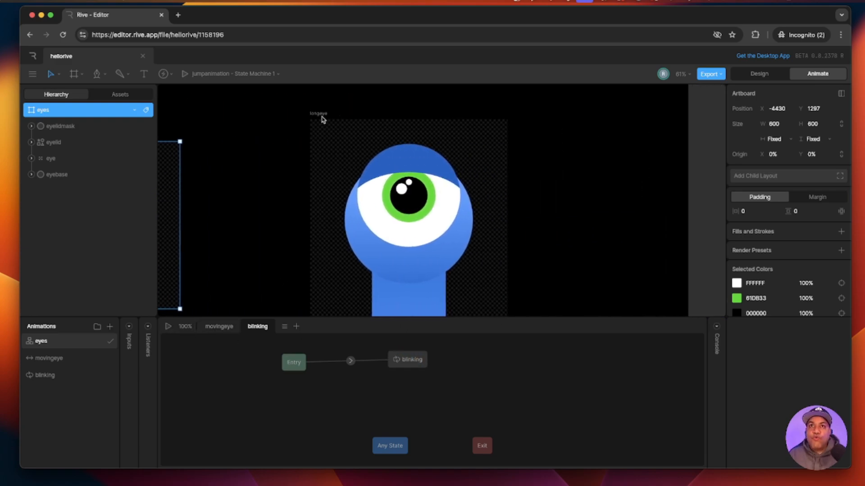
{"action": "left_click", "coordinate": [323, 115]}
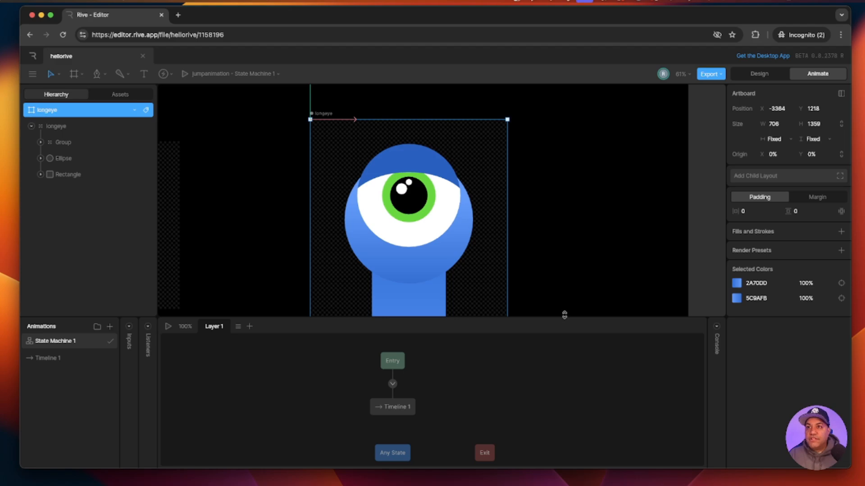
{"action": "left_click_drag", "start_coordinate": [565, 316], "coordinate": [176, 359]}
{"action": "left_click", "coordinate": [168, 371]}
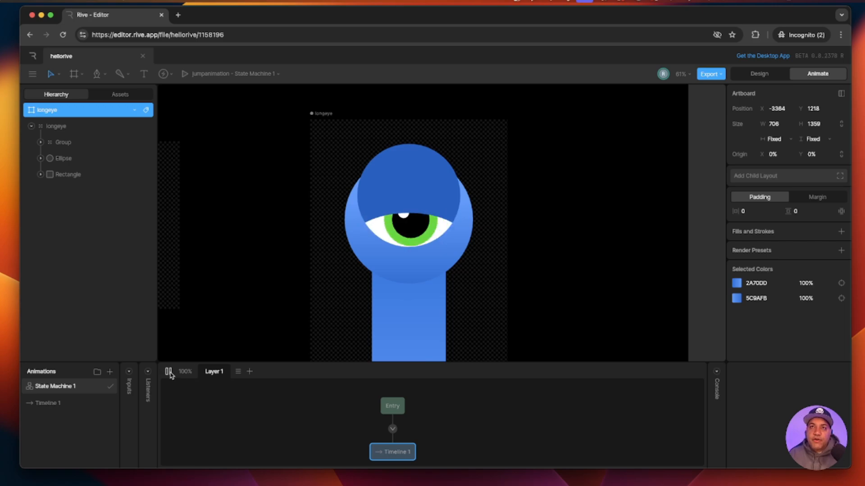
{"action": "left_click", "coordinate": [168, 372]}
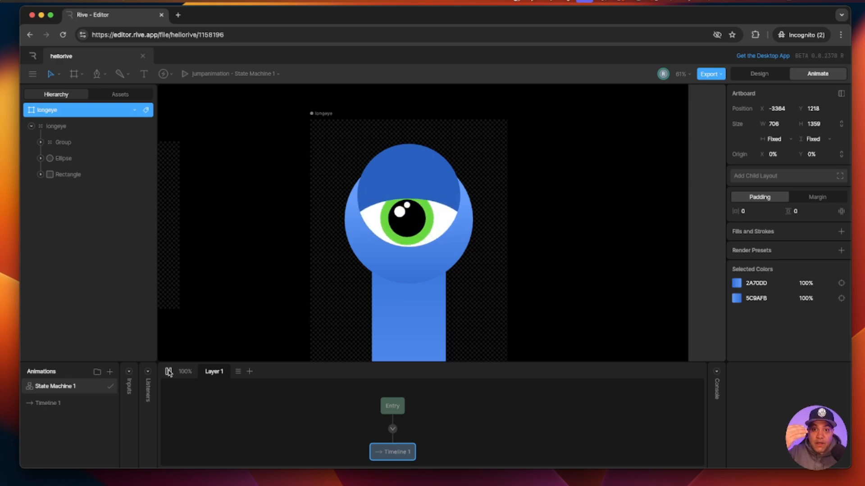
- Stop the longeye playback and open the eyes artboard's blinking timeline in a taller animation area
{"action": "left_click", "coordinate": [168, 372]}
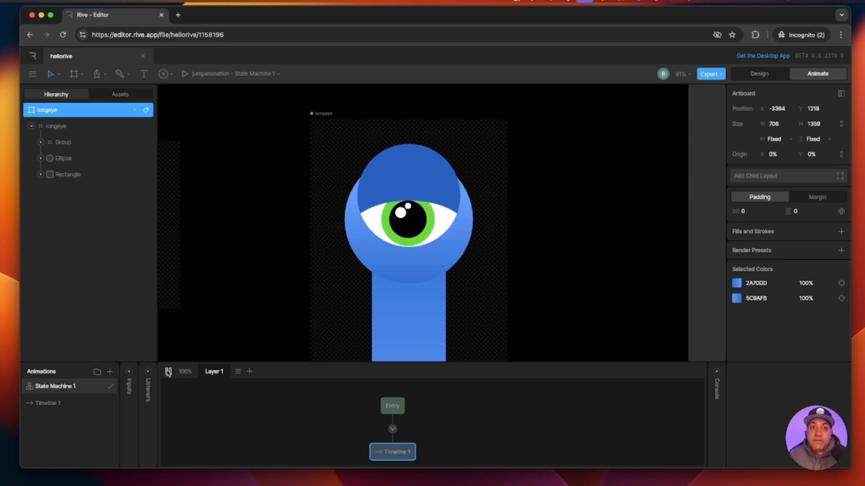
{"action": "scroll", "coordinate": [392, 318], "scroll_direction": "left", "scroll_amount": 10}
{"action": "scroll", "coordinate": [374, 314], "scroll_direction": "left", "scroll_amount": 5}
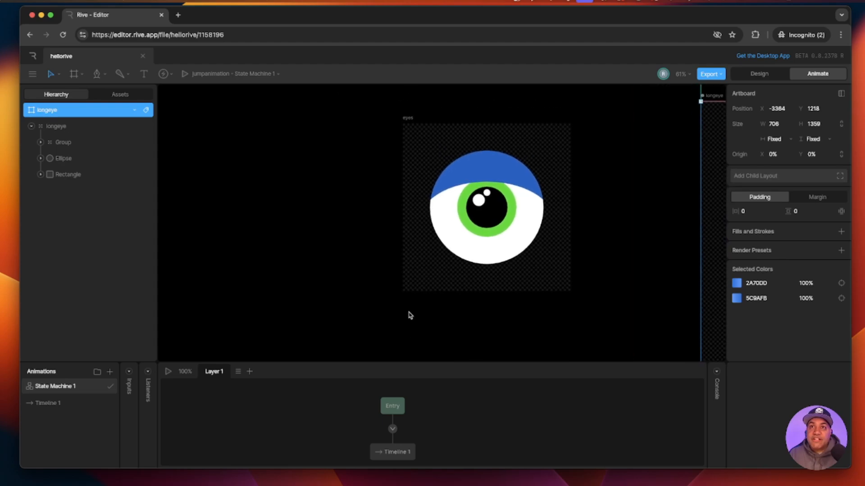
{"action": "left_click", "coordinate": [279, 150]}
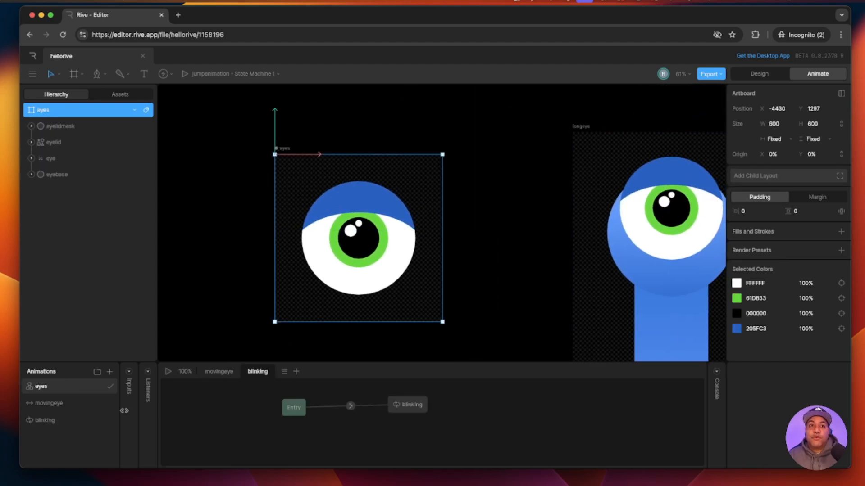
{"action": "left_click", "coordinate": [49, 421]}
{"action": "left_click_drag", "start_coordinate": [215, 360], "coordinate": [216, 325]}
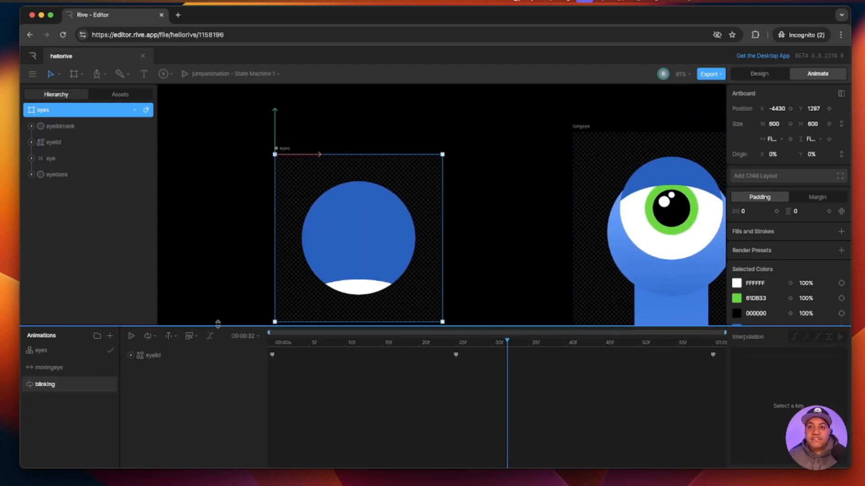
- Copy the eyelid's open-position keyframe from frame 0 of the blinking timeline to frames 19 and 31
{"action": "left_click_drag", "start_coordinate": [506, 344], "coordinate": [262, 345]}
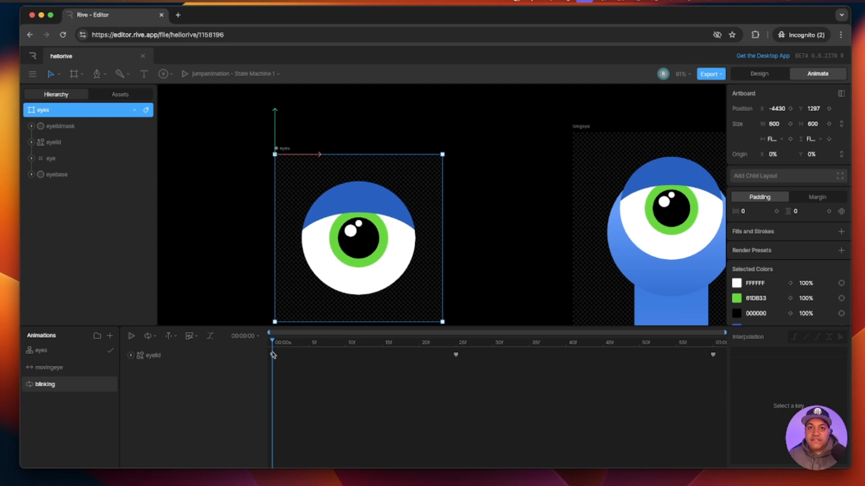
{"action": "left_click", "coordinate": [273, 356]}
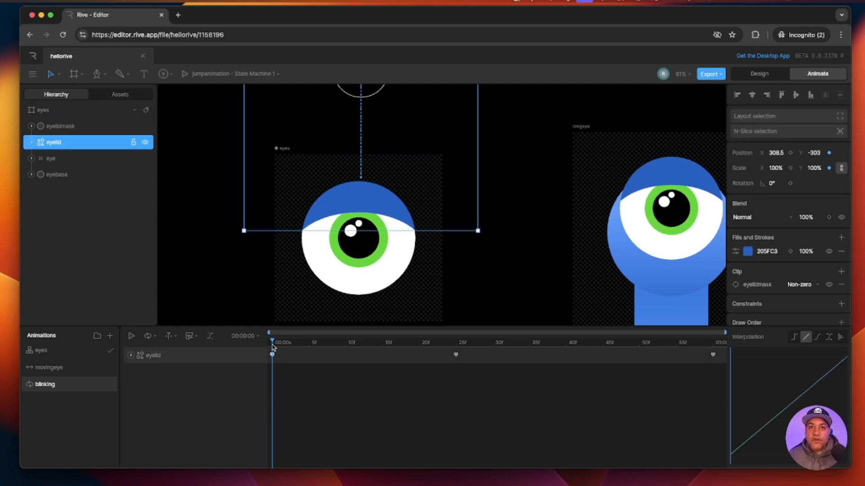
{"action": "left_click_drag", "start_coordinate": [272, 342], "coordinate": [410, 347]}
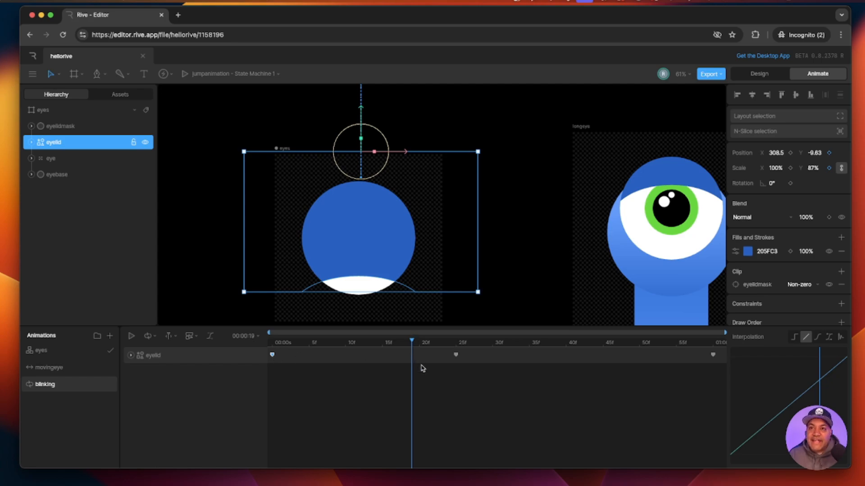
{"action": "key", "text": "super+v"}
{"action": "left_click_drag", "start_coordinate": [412, 343], "coordinate": [501, 346]}
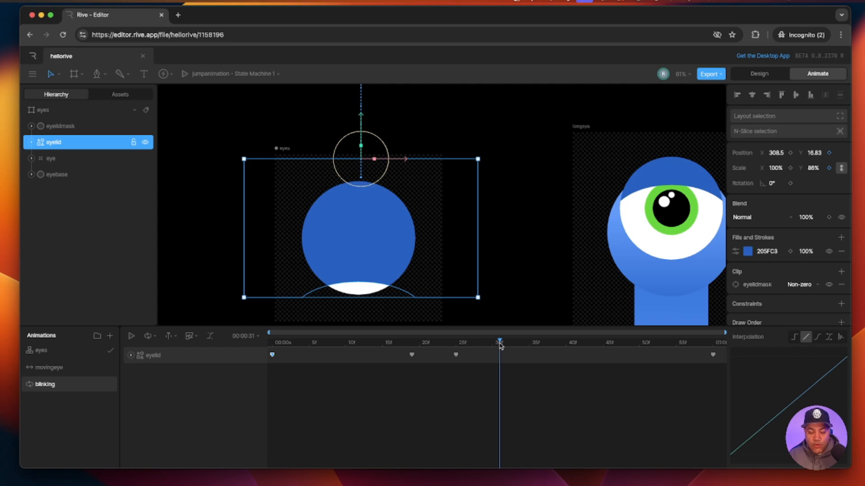
{"action": "key", "text": "super+v"}
- Add a second blink by copying the closed eyelid keyframe to frame 36 and the open eyelid keyframe to frame 41
{"action": "left_click", "coordinate": [456, 355]}
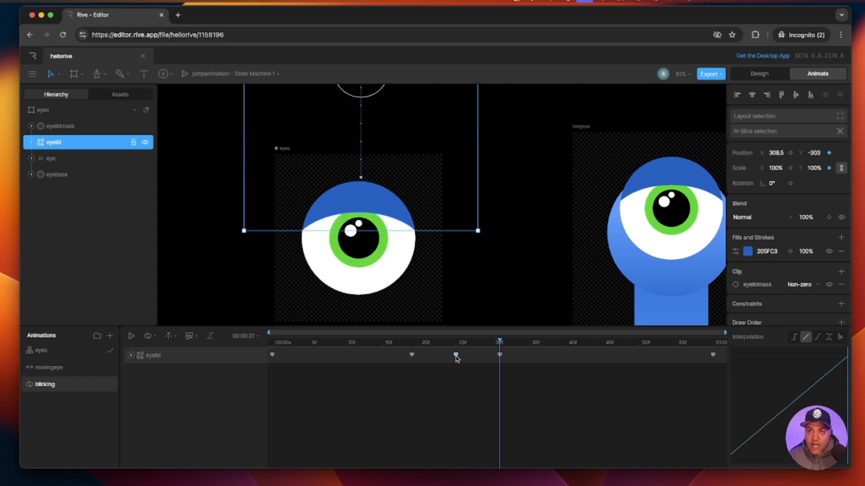
{"action": "left_click_drag", "start_coordinate": [500, 343], "coordinate": [537, 344]}
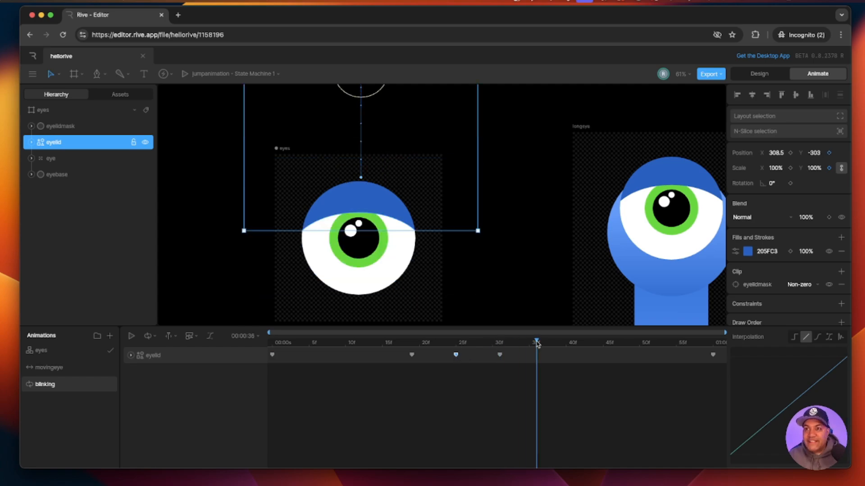
{"action": "key", "text": "super+v"}
{"action": "left_click", "coordinate": [500, 355]}
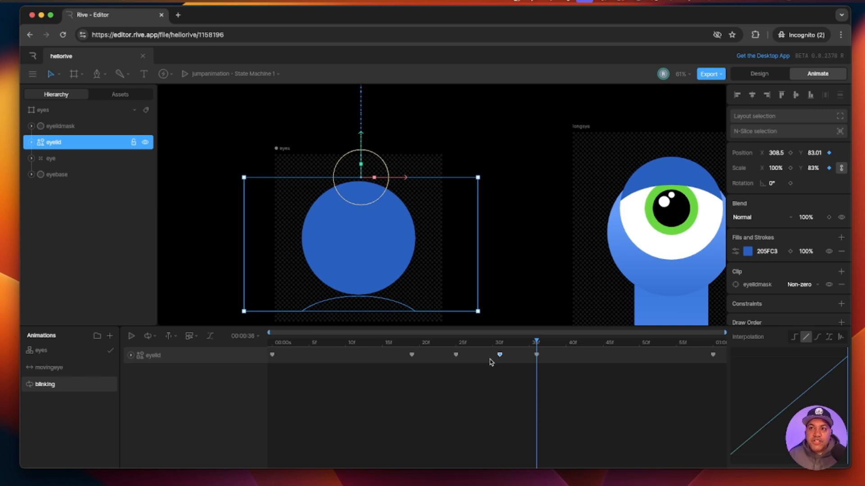
{"action": "left_click_drag", "start_coordinate": [537, 341], "coordinate": [574, 346]}
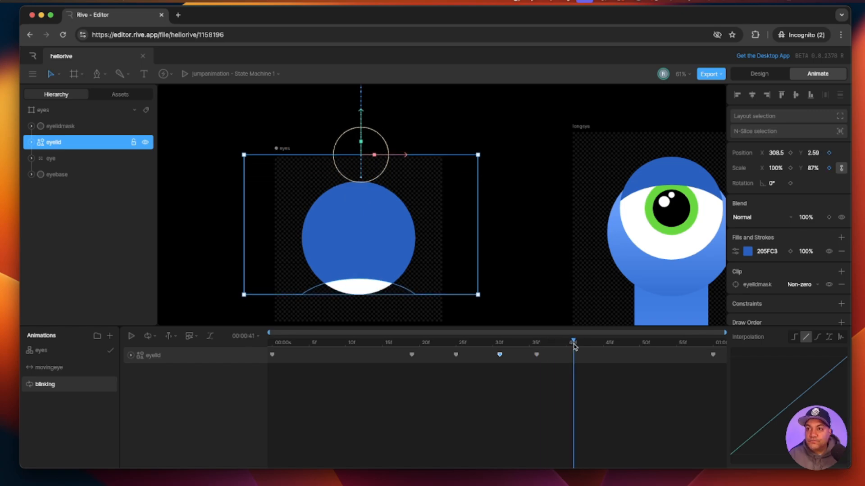
{"action": "key", "text": "super+v"}
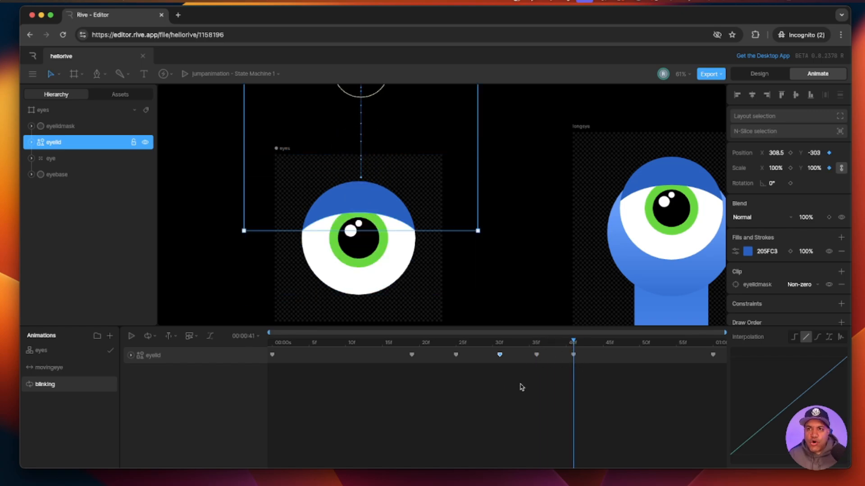
- Set the blinking timeline's playback speed to 0.5x, previewing the double blink before and after the change
{"action": "left_click", "coordinate": [131, 337]}
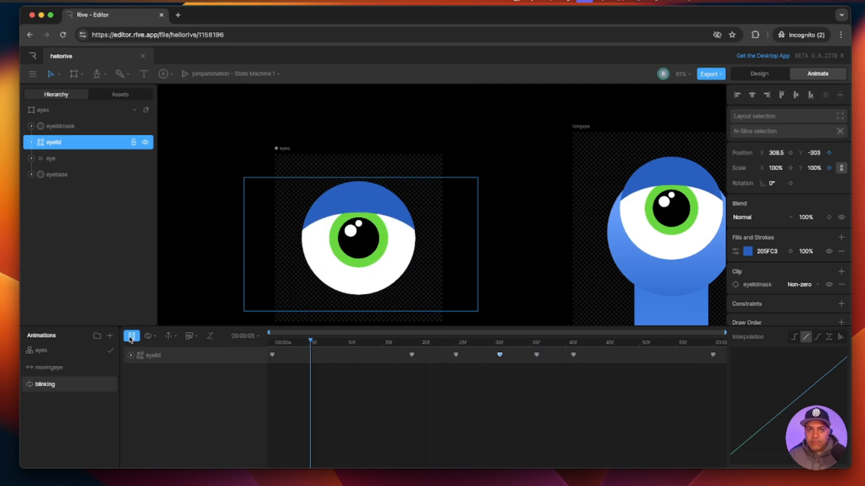
{"action": "left_click", "coordinate": [131, 337]}
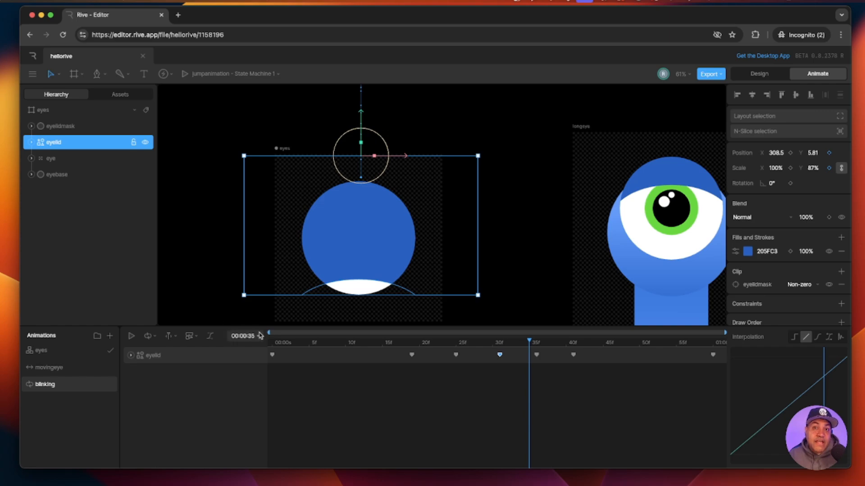
{"action": "left_click", "coordinate": [243, 336]}
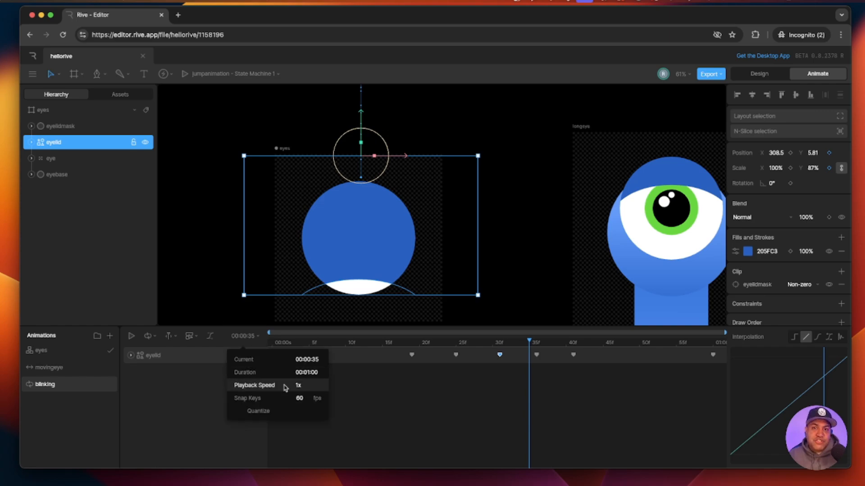
{"action": "left_click", "coordinate": [309, 386]}
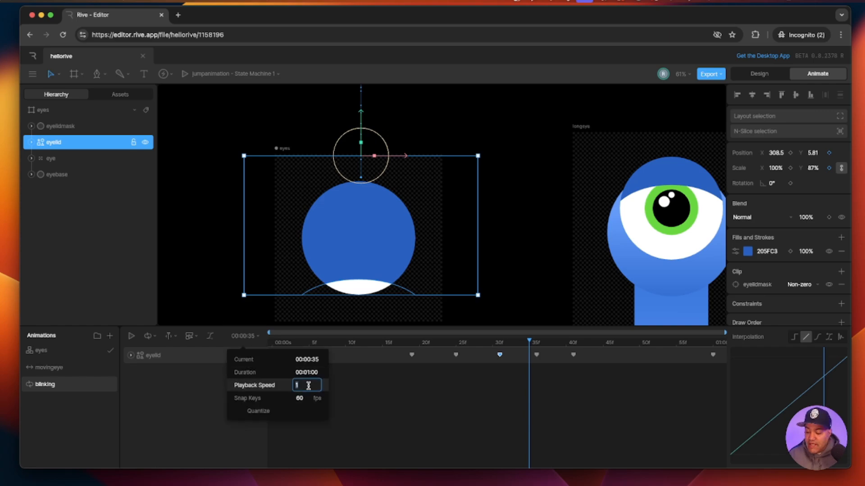
{"action": "type", "text": "0.5x"}
{"action": "key", "text": "Return"}
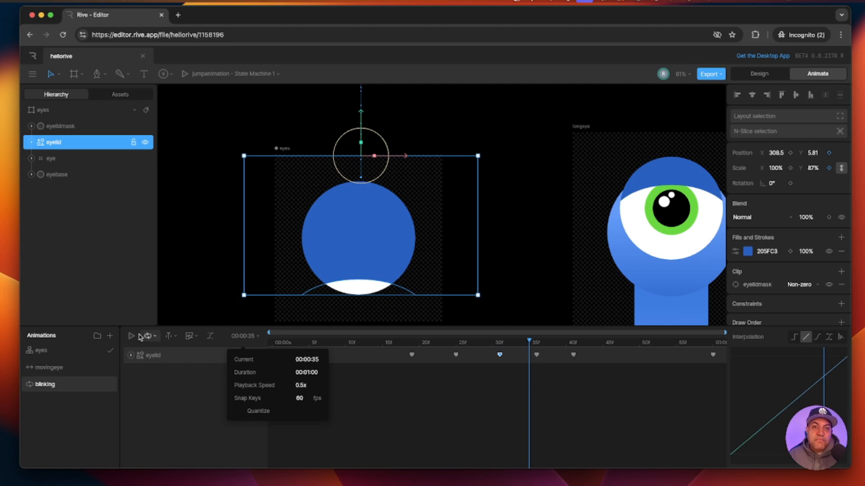
{"action": "left_click", "coordinate": [130, 337]}
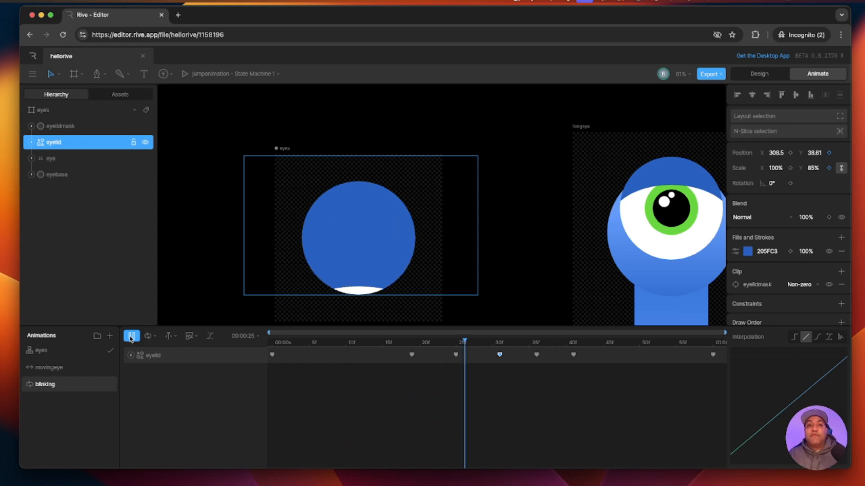
{"action": "left_click", "coordinate": [131, 337]}
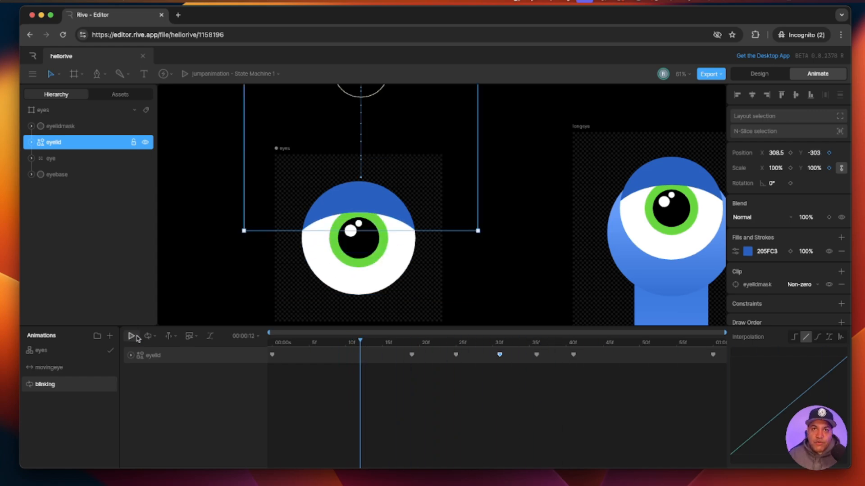
- Play the longeye artboard's State Machine 1 to check the slower double blink, and stop the playback
{"action": "left_click", "coordinate": [184, 296]}
{"action": "scroll", "coordinate": [509, 280], "scroll_direction": "right", "scroll_amount": 10}
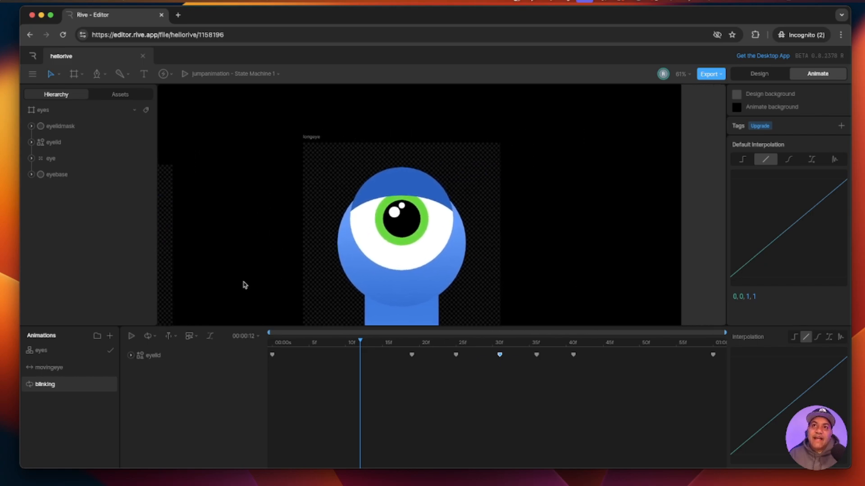
{"action": "left_click", "coordinate": [311, 136]}
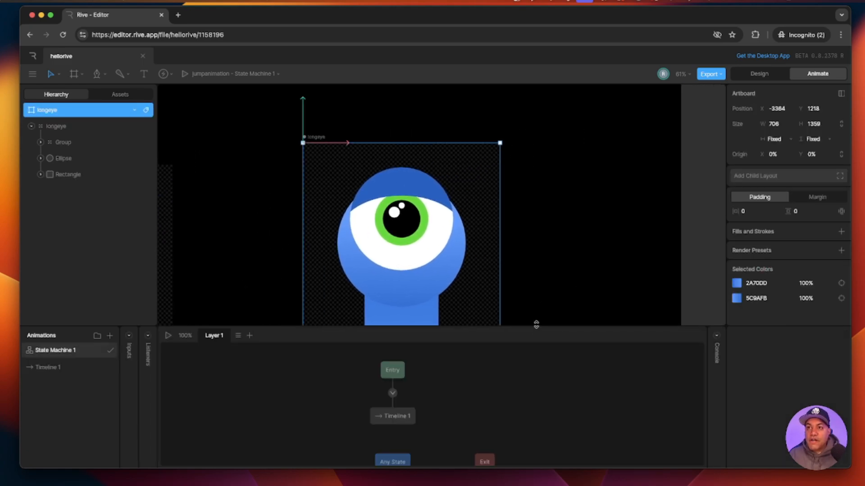
{"action": "left_click_drag", "start_coordinate": [536, 324], "coordinate": [527, 383]}
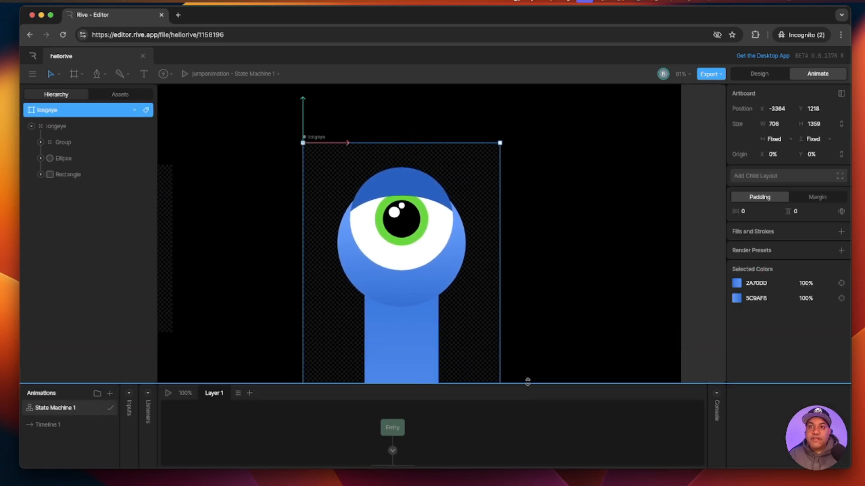
{"action": "left_click", "coordinate": [168, 395]}
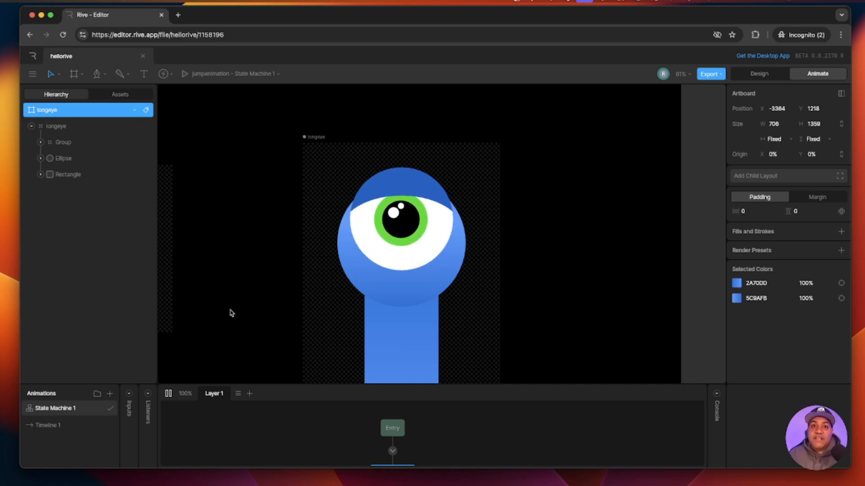
{"action": "left_click", "coordinate": [168, 394]}
- Review the eyes state machine's movingeye and blinking layers and the blinking timeline, and play the state machine to check both animations
{"action": "scroll", "coordinate": [307, 311], "scroll_direction": "left", "scroll_amount": 10}
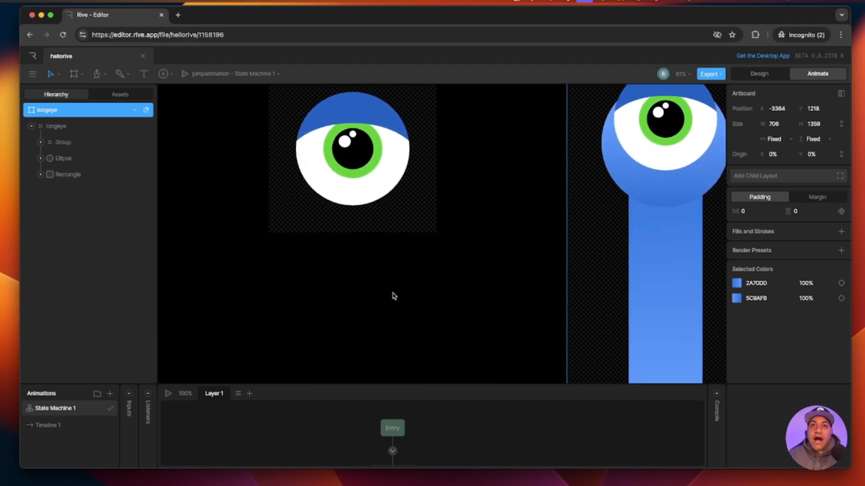
{"action": "left_click", "coordinate": [281, 128]}
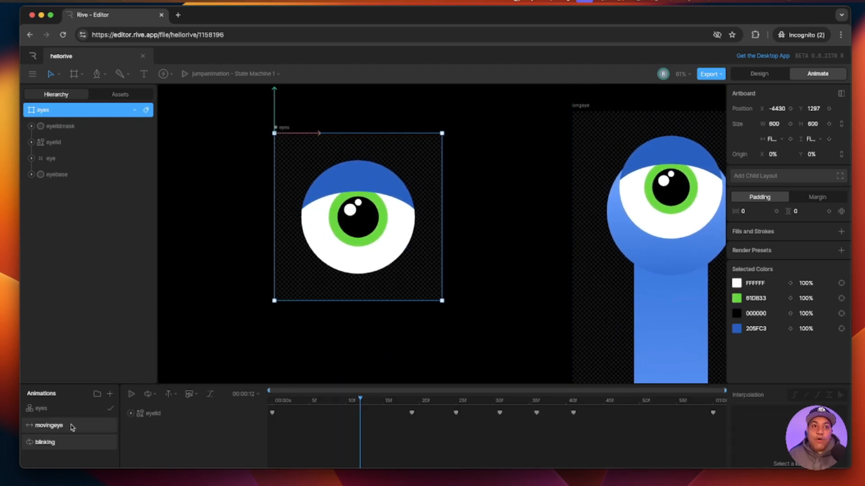
{"action": "left_click_drag", "start_coordinate": [75, 388], "coordinate": [68, 344]}
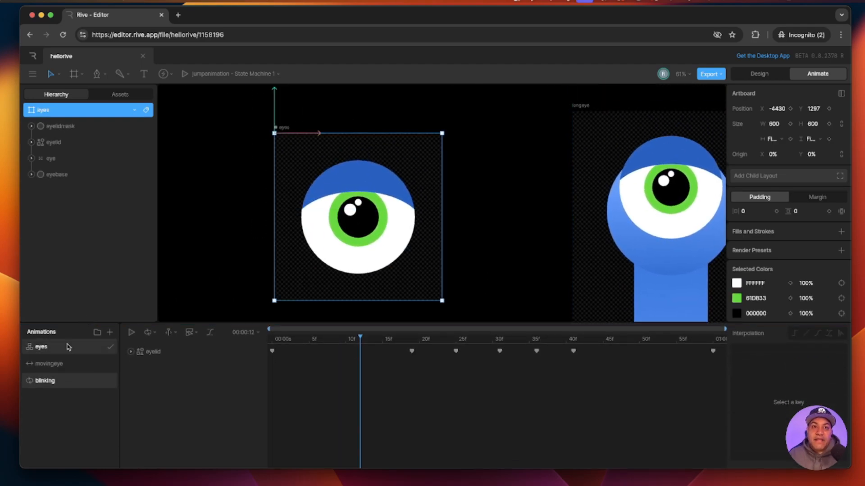
{"action": "left_click", "coordinate": [44, 349]}
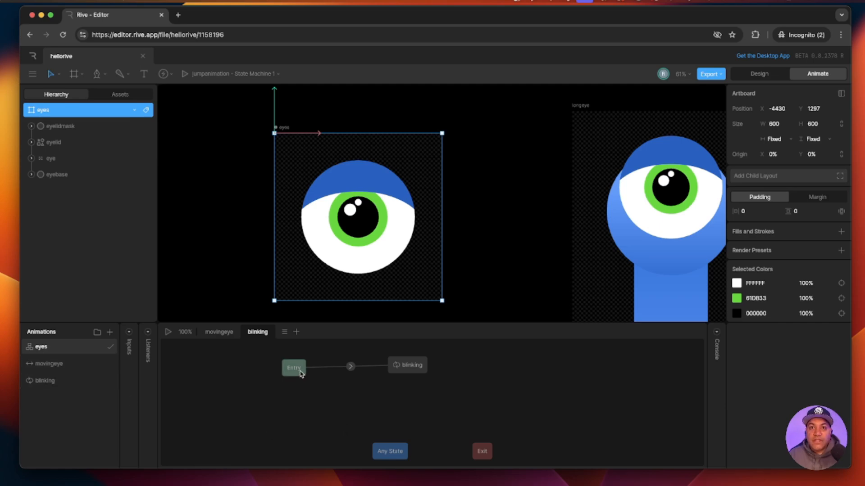
{"action": "left_click", "coordinate": [223, 333]}
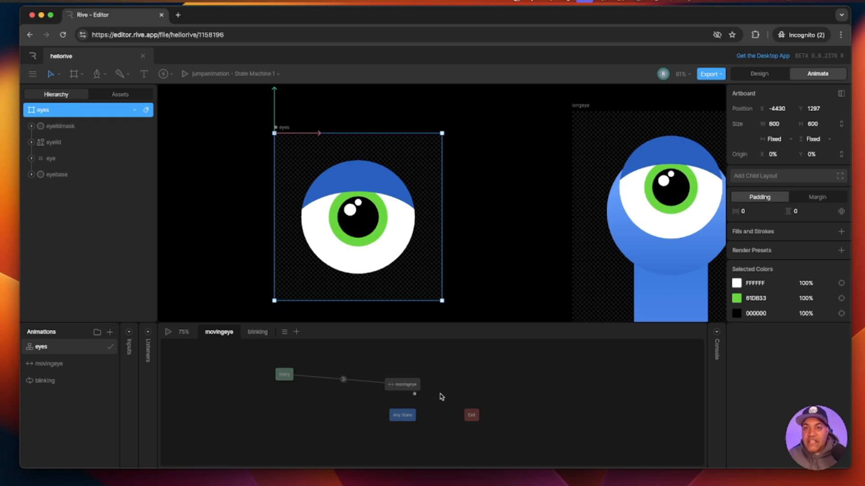
{"action": "left_click", "coordinate": [409, 385]}
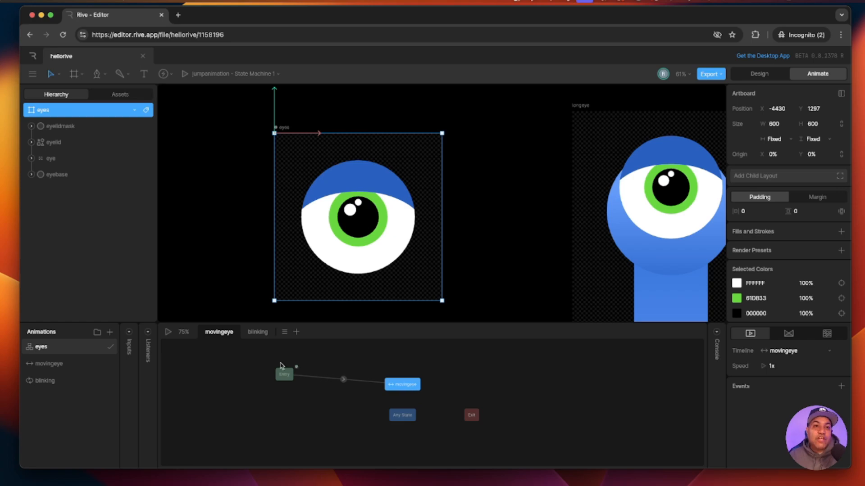
{"action": "left_click", "coordinate": [53, 381]}
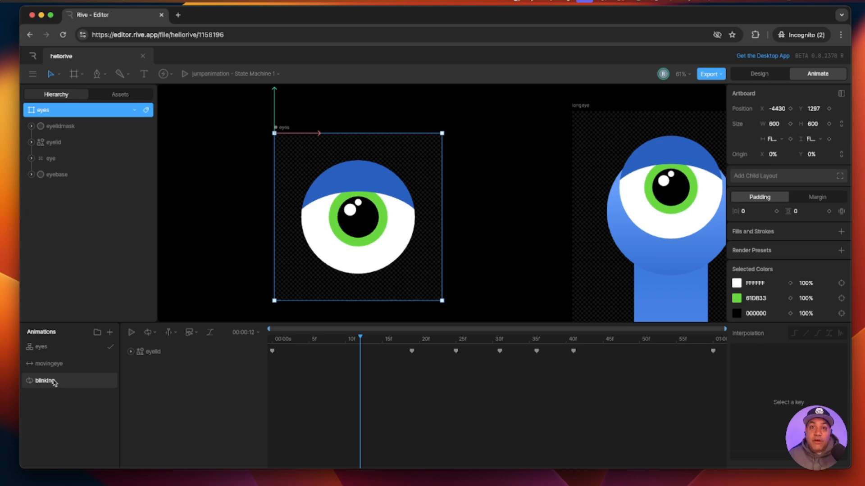
{"action": "left_click", "coordinate": [59, 348]}
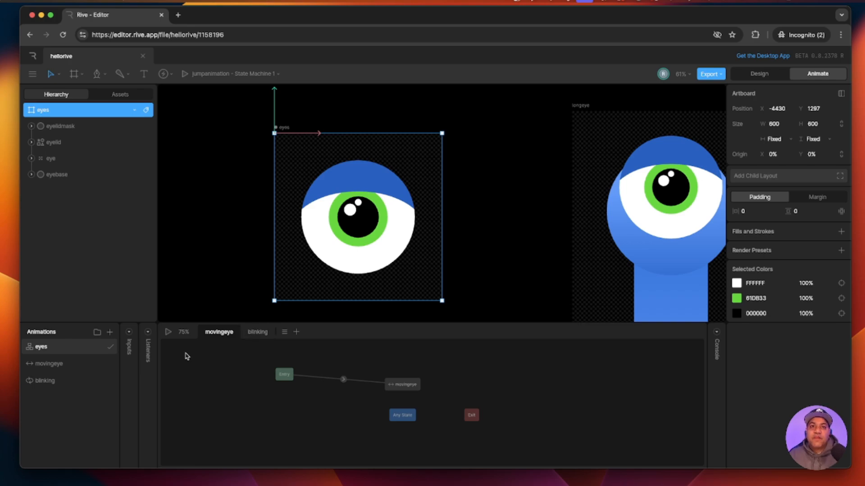
{"action": "left_click", "coordinate": [168, 332]}
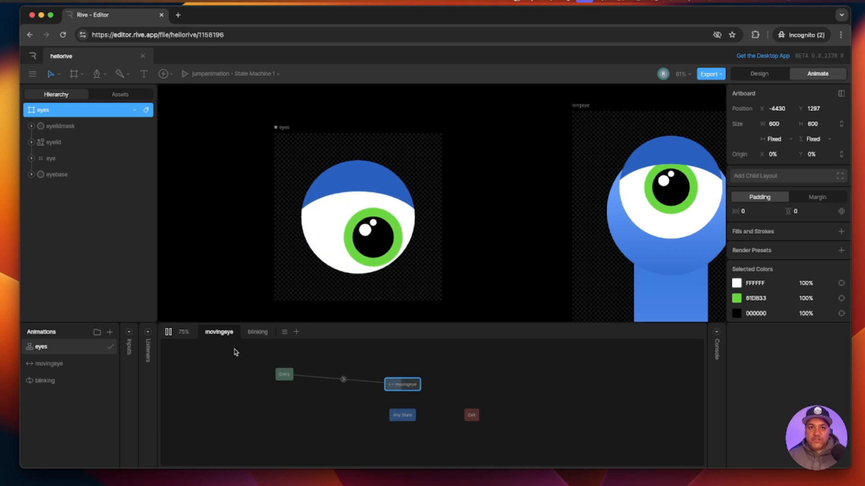
{"action": "left_click", "coordinate": [168, 332]}
- Shrink the animation area and bring the whole eyes and longeye artboards into view at 30% zoom
{"action": "left_click_drag", "start_coordinate": [495, 322], "coordinate": [480, 440]}
{"action": "left_click_drag", "start_coordinate": [544, 400], "coordinate": [280, 360]}
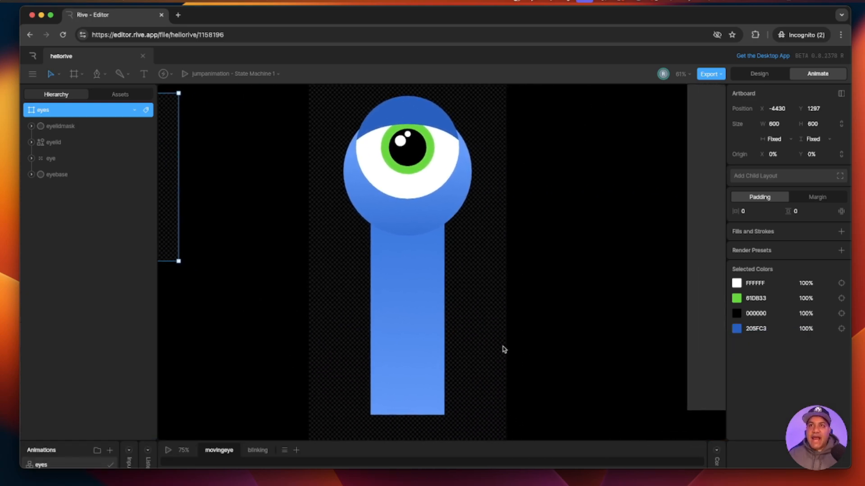
{"action": "scroll", "coordinate": [502, 350], "scroll_direction": "right", "scroll_amount": 3}
{"action": "scroll", "coordinate": [481, 337], "scroll_direction": "down", "scroll_amount": 5}
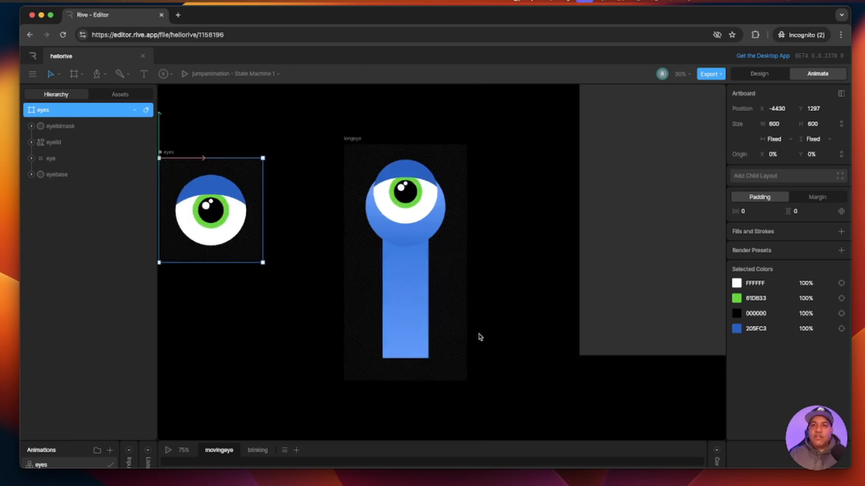
- Select the longeye artboard, enlarge the animation area and play its state machine to check the eye motion, stopping the playback at the end
{"action": "scroll", "coordinate": [444, 318], "scroll_direction": "right", "scroll_amount": 3}
{"action": "left_click", "coordinate": [303, 148]}
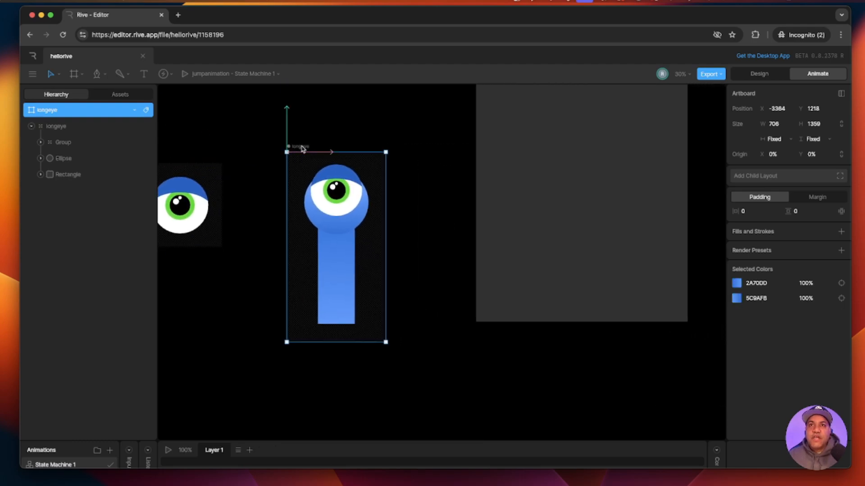
{"action": "left_click", "coordinate": [299, 149]}
{"action": "left_click", "coordinate": [323, 149]}
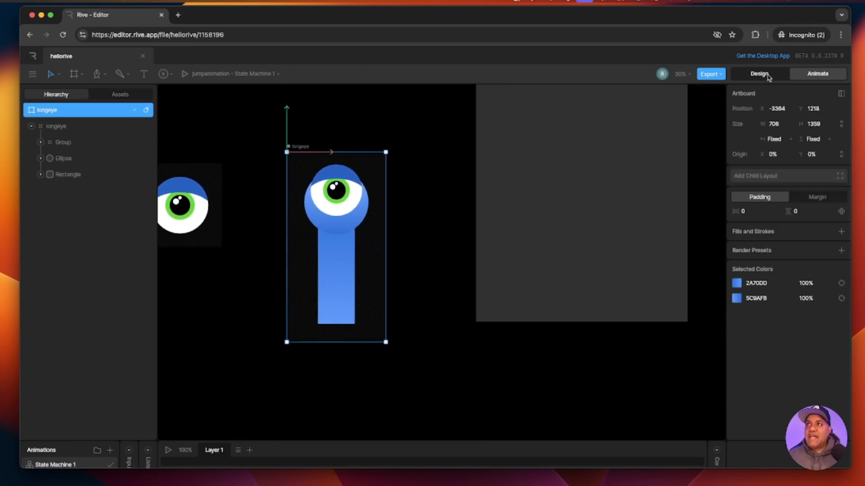
{"action": "left_click_drag", "start_coordinate": [168, 451], "coordinate": [168, 357]}
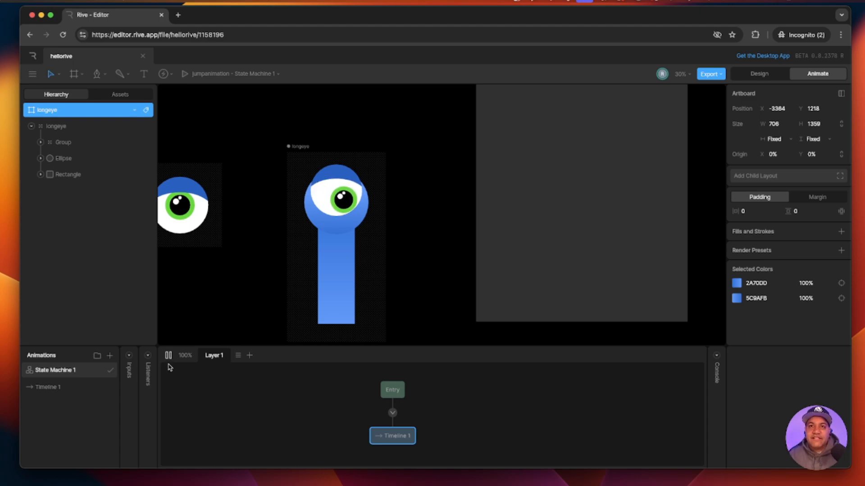
{"action": "left_click", "coordinate": [170, 356]}
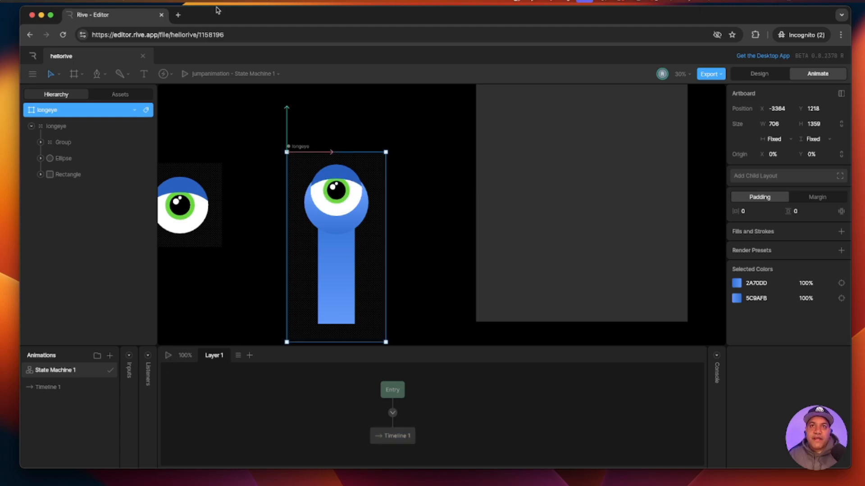
- Rename the longeye artboard's State Machine 1 as longeye, copying the artboard's name
{"action": "double_click", "coordinate": [56, 111]}
{"action": "key", "text": "super+c"}
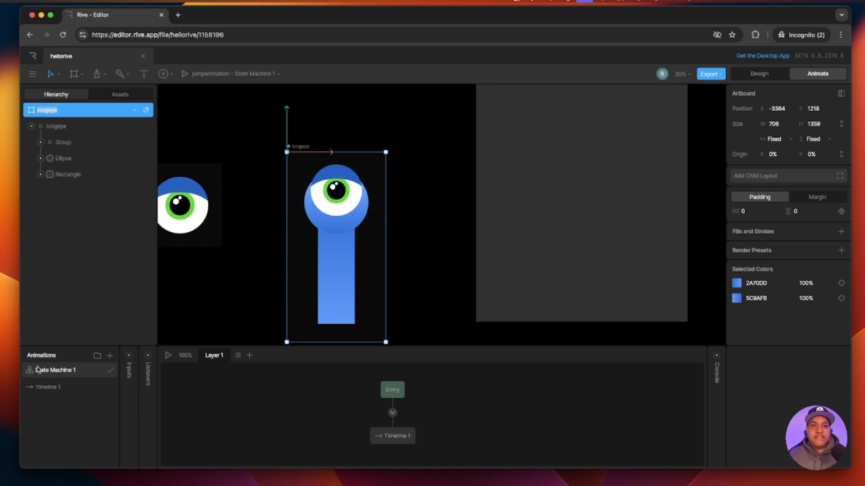
{"action": "double_click", "coordinate": [57, 371]}
{"action": "key", "text": "super+v"}
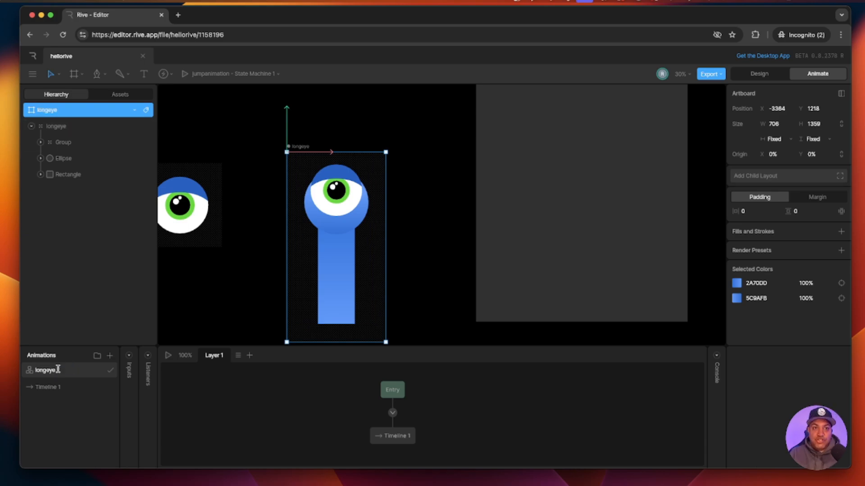
- Open the artboard's Timeline 1 and rename it longeye
{"action": "left_click", "coordinate": [48, 386]}
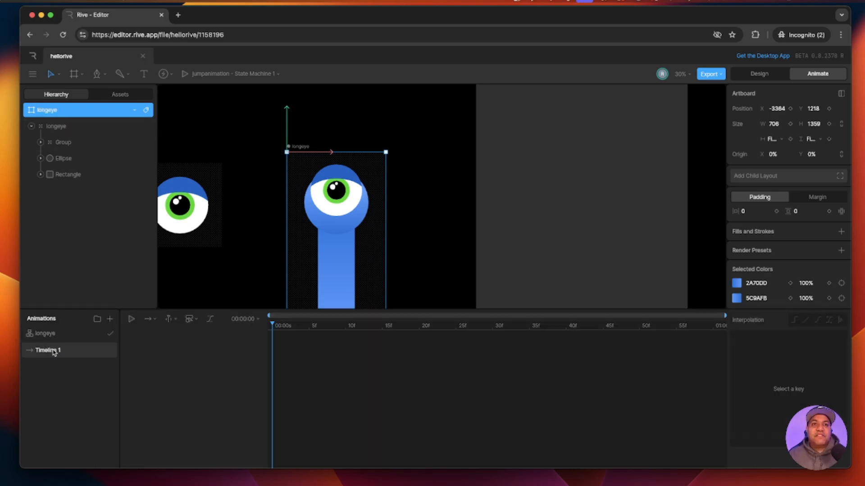
{"action": "double_click", "coordinate": [51, 350]}
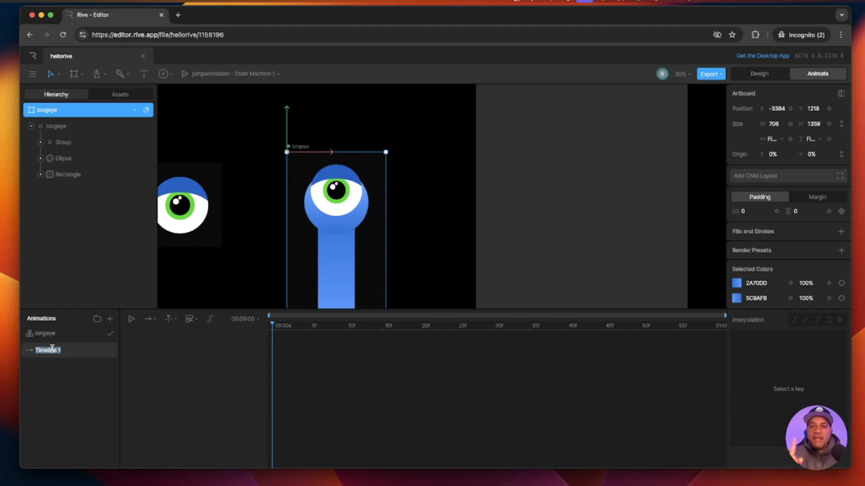
{"action": "type", "text": "tentacle"}
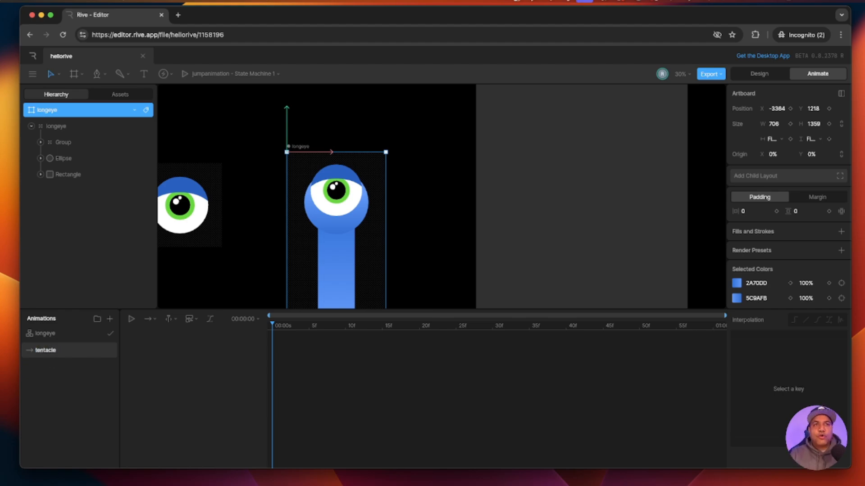
{"action": "key", "text": "super+a"}
{"action": "type", "text": "lo"}
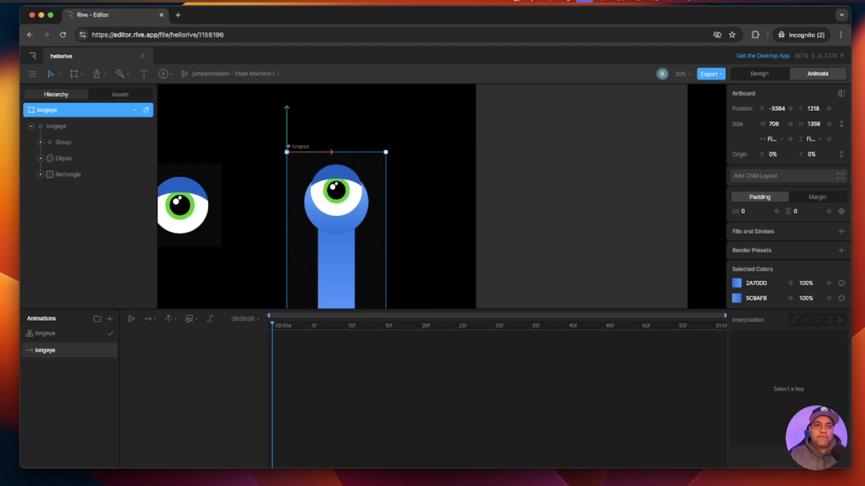
- Key the longeye group's rotation at the start of the longeye timeline and tilt it to about -9.4°
{"action": "left_click_drag", "start_coordinate": [440, 305], "coordinate": [438, 341]}
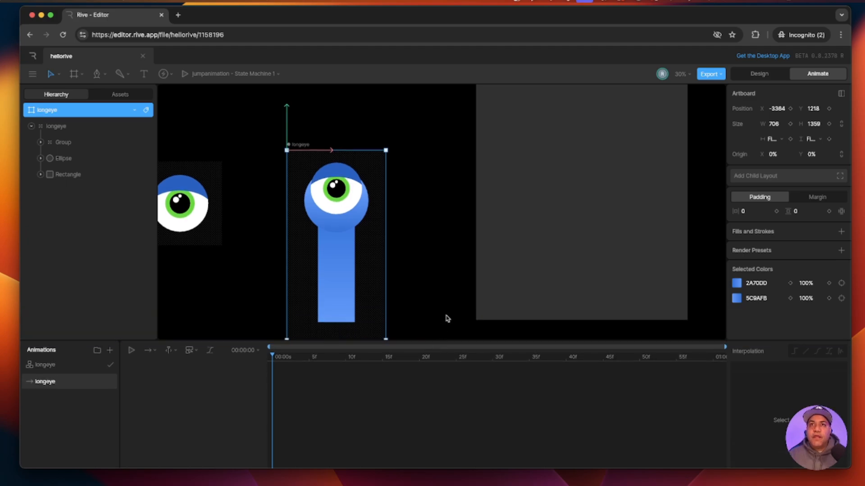
{"action": "scroll", "coordinate": [446, 319], "scroll_direction": "down", "scroll_amount": 2}
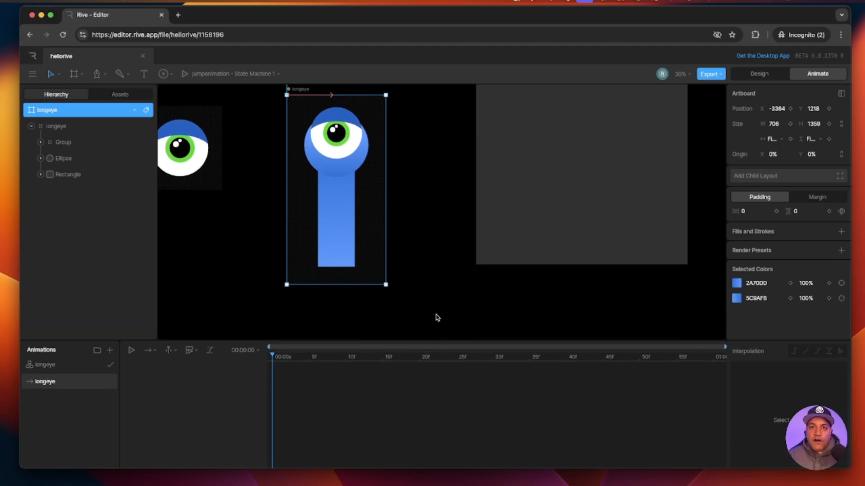
{"action": "scroll", "coordinate": [430, 318], "scroll_direction": "up", "scroll_amount": 2}
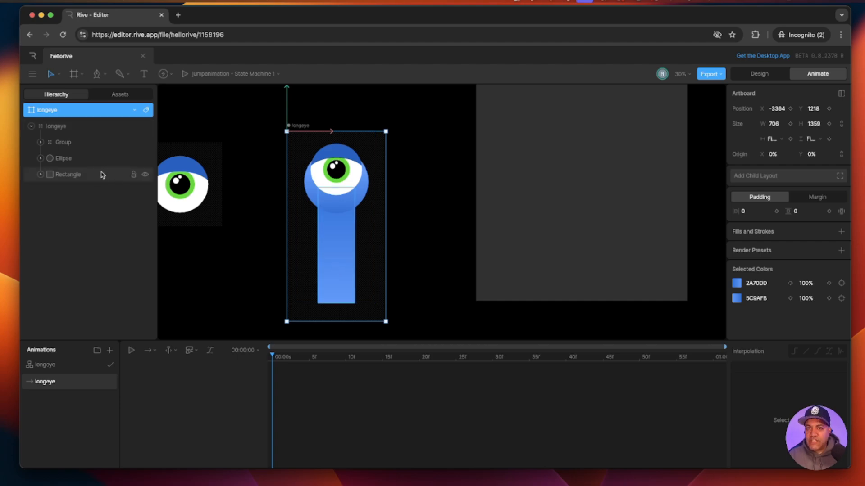
{"action": "left_click", "coordinate": [58, 129]}
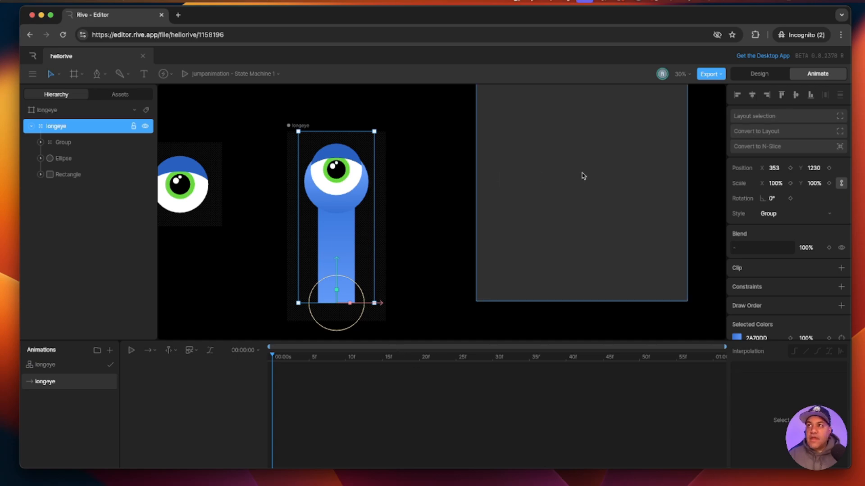
{"action": "left_click", "coordinate": [790, 199]}
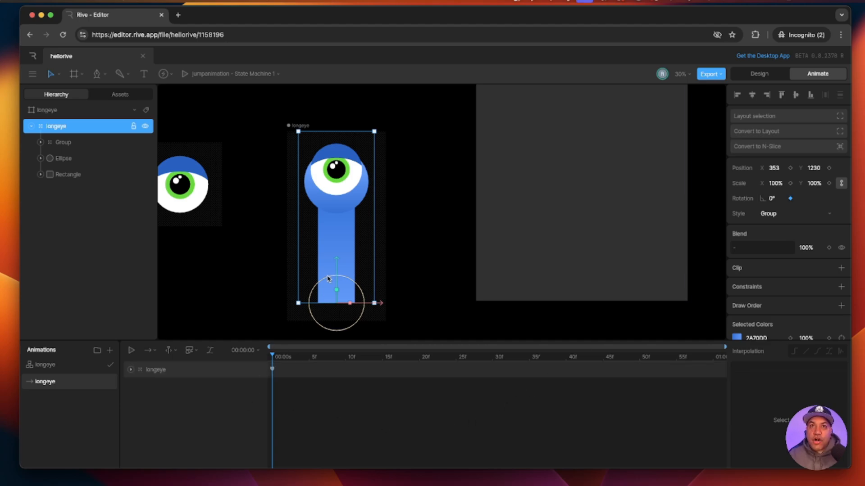
{"action": "left_click_drag", "start_coordinate": [328, 279], "coordinate": [321, 277]}
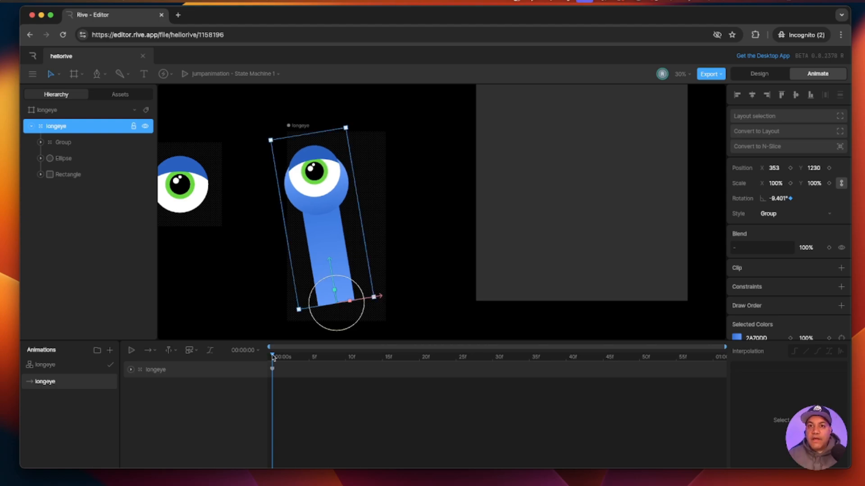
- Key the longeye group's rotation at about 9.4° at 00:01:00 in the timeline
{"action": "left_click_drag", "start_coordinate": [272, 357], "coordinate": [739, 374]}
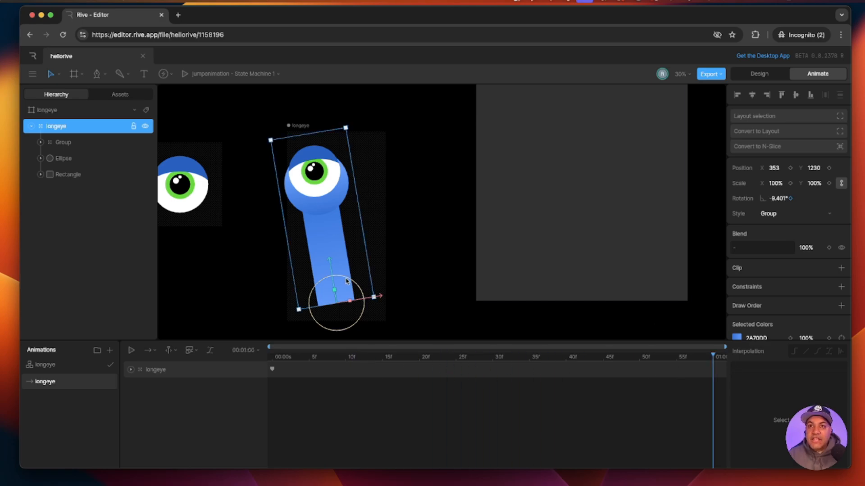
{"action": "left_click_drag", "start_coordinate": [346, 281], "coordinate": [360, 291]}
{"action": "left_click_drag", "start_coordinate": [720, 378], "coordinate": [690, 382]}
- Set the longeye timeline's playback mode to Ping Pong and preview the swaying motion
{"action": "left_click", "coordinate": [150, 351]}
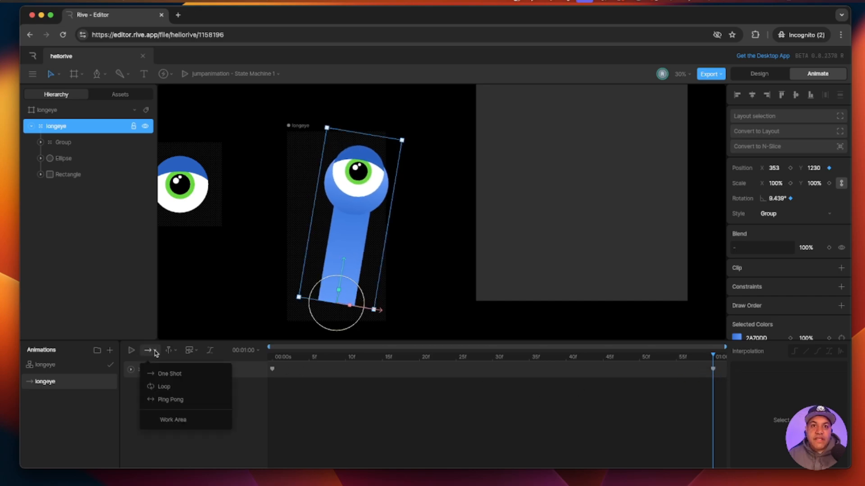
{"action": "left_click", "coordinate": [180, 400]}
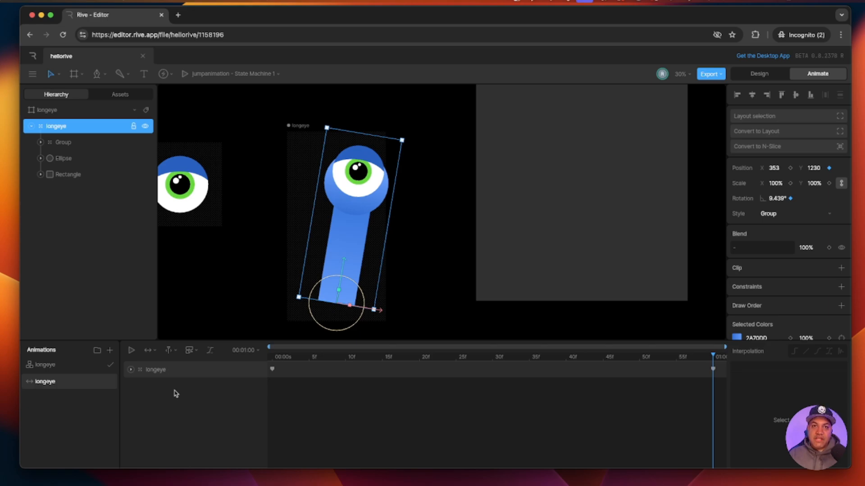
{"action": "left_click", "coordinate": [131, 351]}
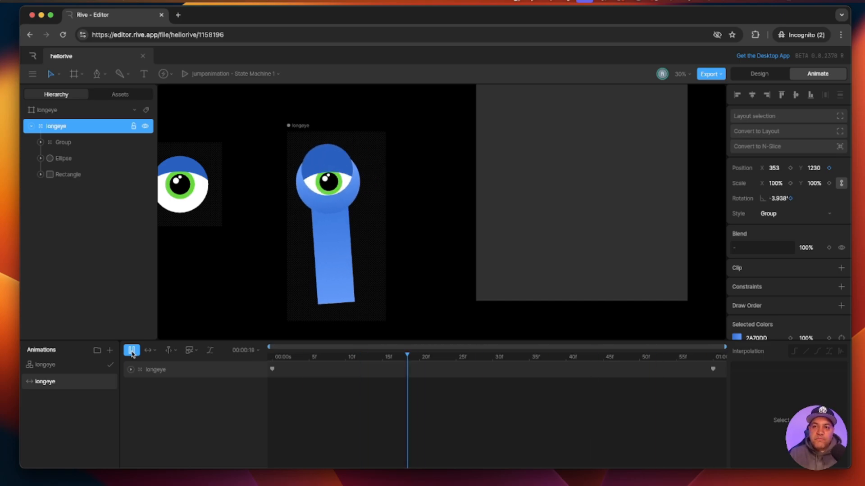
{"action": "left_click", "coordinate": [131, 351]}
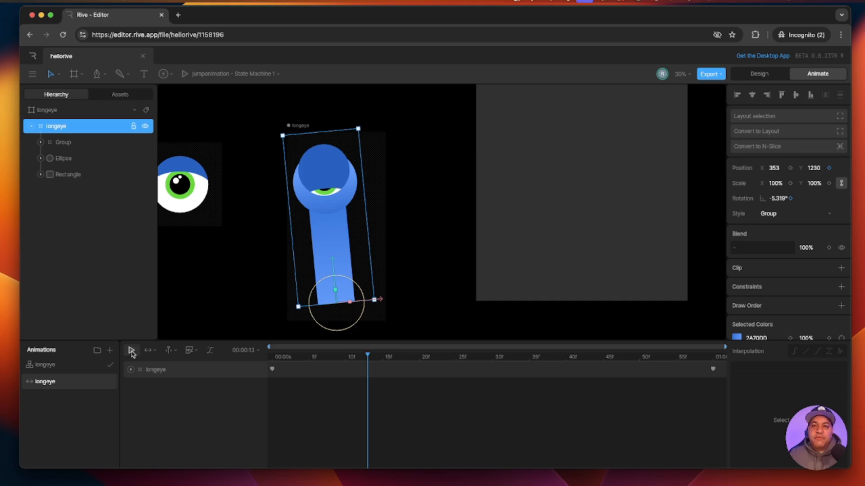
- Move the group's final key to 00:00:35 and key its rotation at about -5.8° at 00:00:45
{"action": "left_click_drag", "start_coordinate": [713, 370], "coordinate": [529, 368]}
{"action": "left_click_drag", "start_coordinate": [367, 361], "coordinate": [604, 362]}
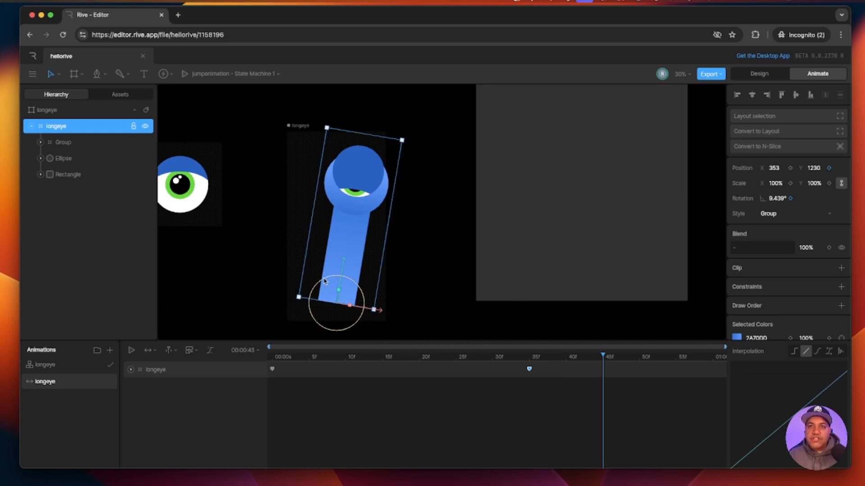
{"action": "left_click_drag", "start_coordinate": [327, 282], "coordinate": [310, 281]}
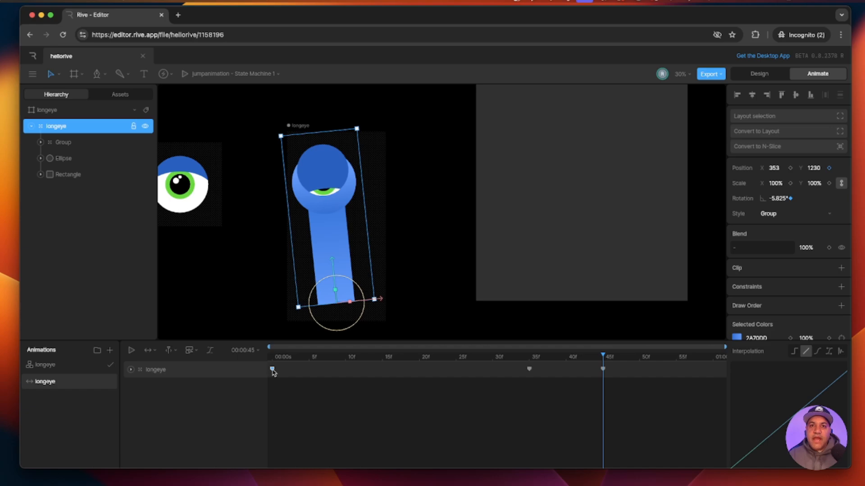
- Copy the longeye group's key at 00:00:35 to 00:01:00
{"action": "left_click_drag", "start_coordinate": [604, 357], "coordinate": [530, 355]}
{"action": "left_click", "coordinate": [530, 370]}
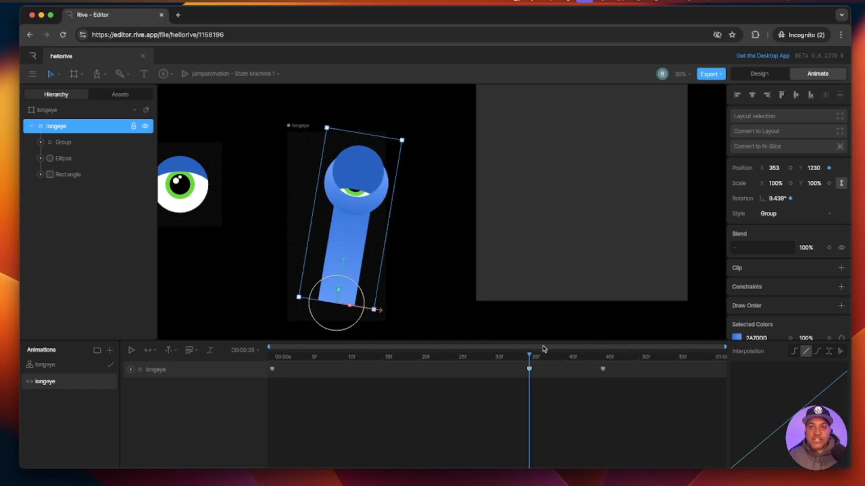
{"action": "left_click_drag", "start_coordinate": [314, 288], "coordinate": [313, 291]}
{"action": "left_click_drag", "start_coordinate": [525, 357], "coordinate": [713, 357]}
- Apply cubic interpolation to all keys in the longeye timeline and play it to check the sway
{"action": "key", "text": "super+a"}
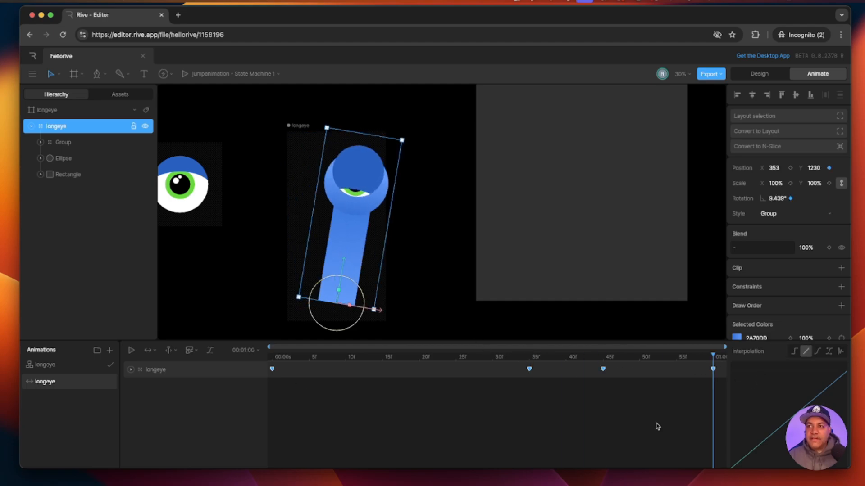
{"action": "left_click", "coordinate": [819, 354]}
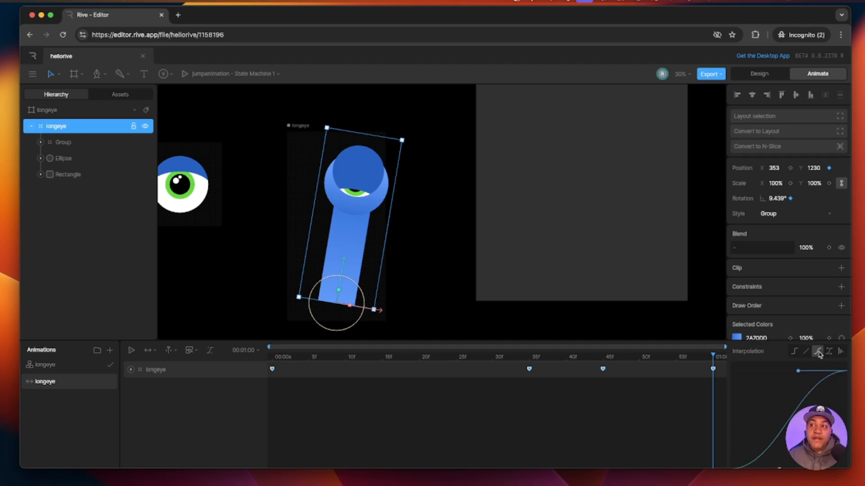
{"action": "left_click", "coordinate": [364, 413]}
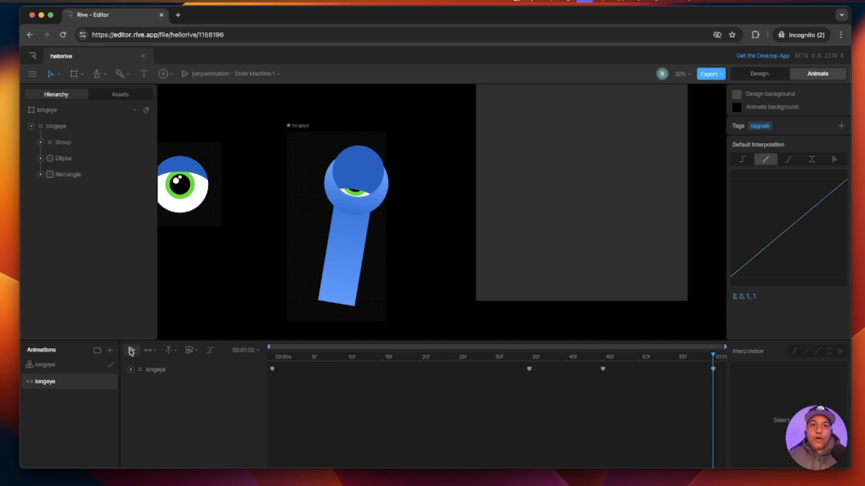
{"action": "left_click", "coordinate": [131, 350]}
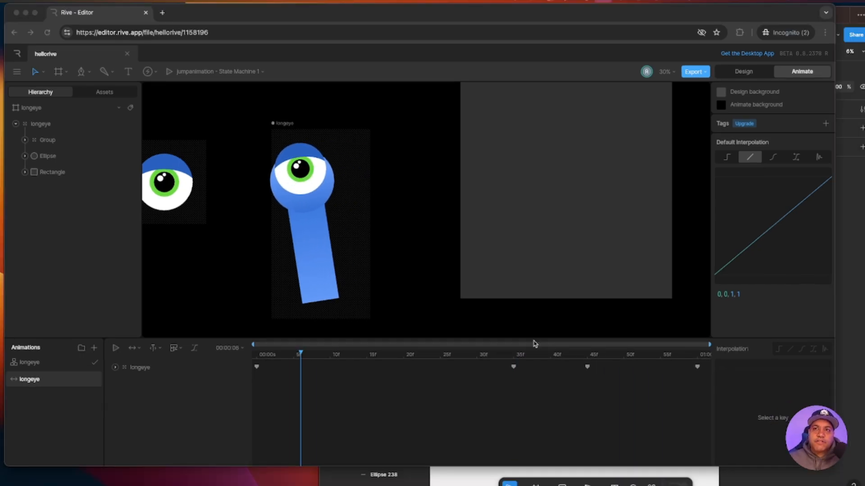
- Switch to Figma to examine the Mr. Bubbles monster in the rive_flutter file, and return to Rive
{"action": "left_click", "coordinate": [760, 476]}
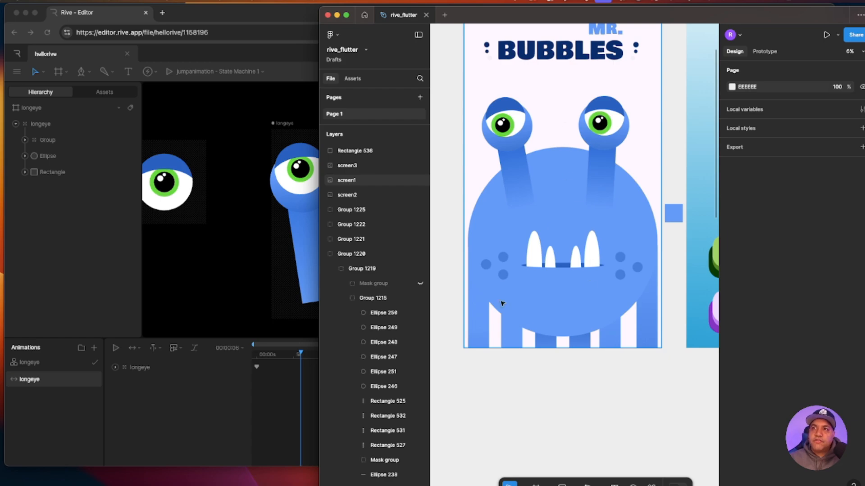
{"action": "scroll", "coordinate": [578, 410], "scroll_direction": "up", "scroll_amount": 1}
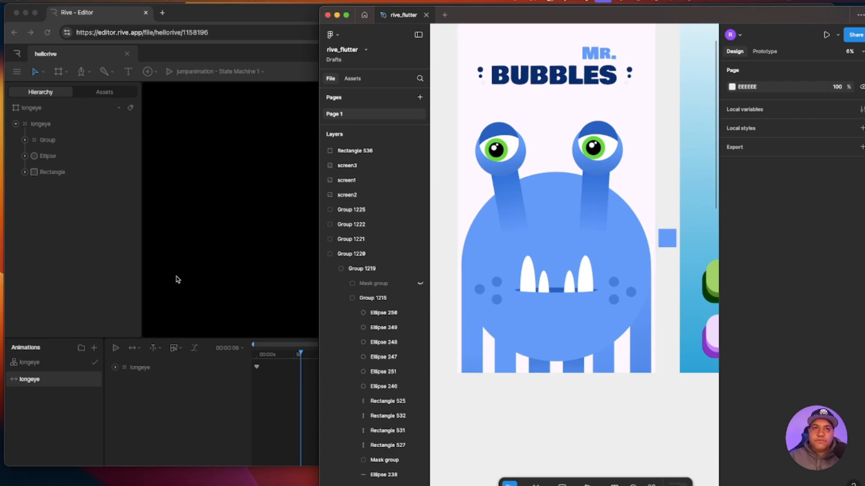
{"action": "left_click", "coordinate": [202, 282]}
- Draw a new artboard about 1432 by 934 in the empty canvas area
{"action": "left_click", "coordinate": [59, 71]}
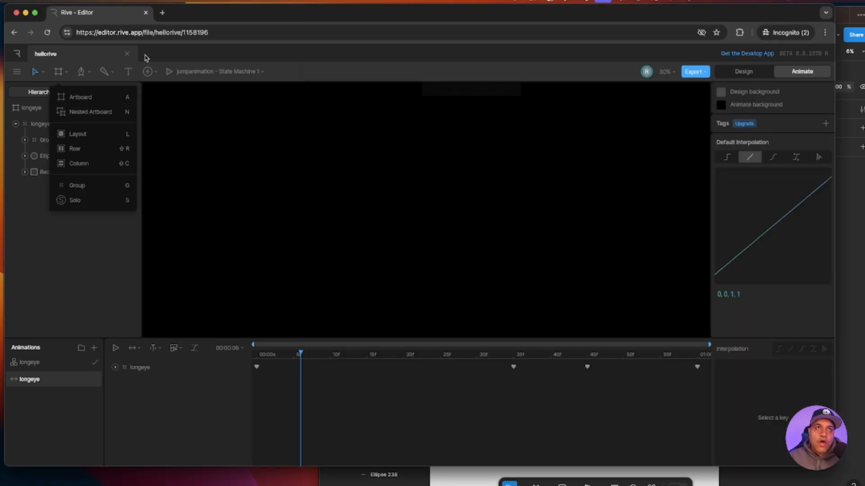
{"action": "left_click", "coordinate": [84, 98]}
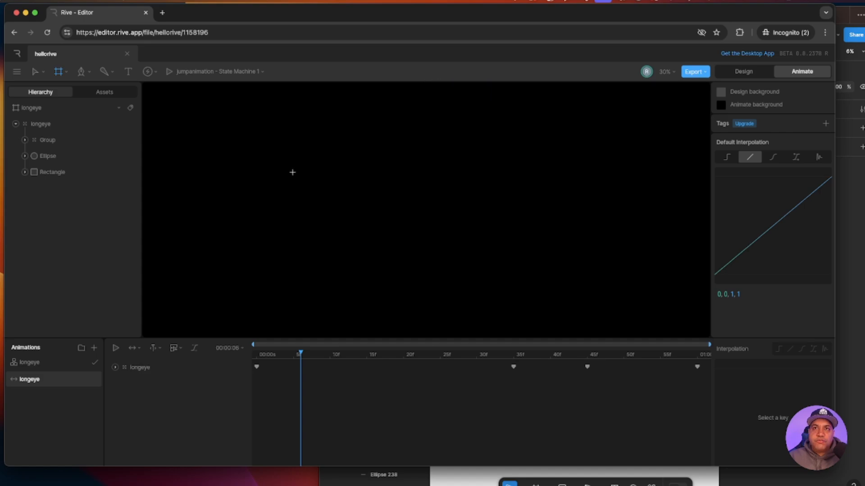
{"action": "left_click_drag", "start_coordinate": [287, 158], "coordinate": [488, 288]}
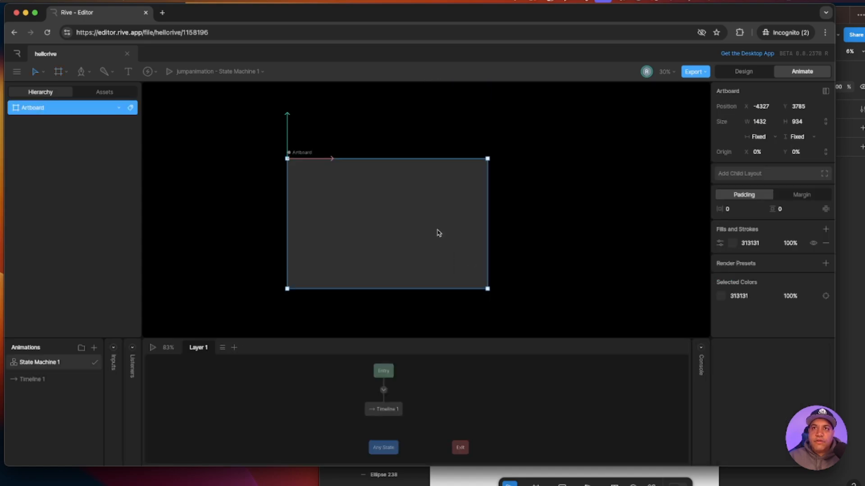
- Rename the new artboard as mouth
{"action": "double_click", "coordinate": [301, 154]}
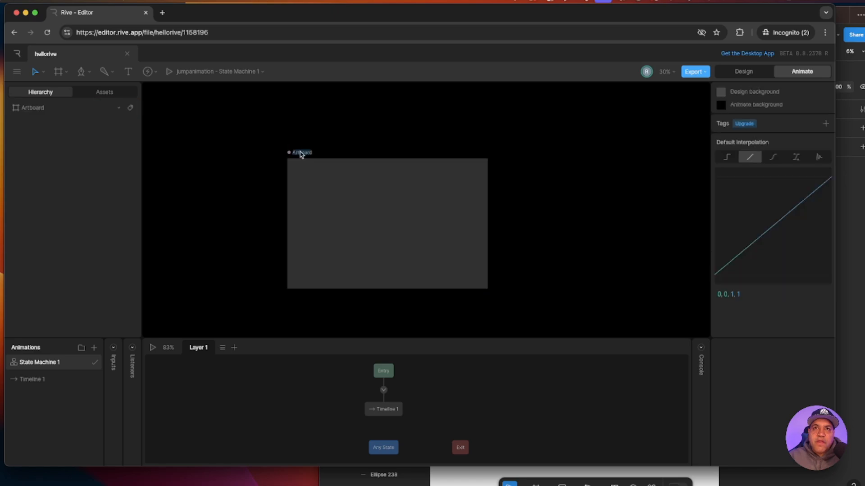
{"action": "double_click", "coordinate": [36, 108]}
{"action": "type", "text": "mo"}
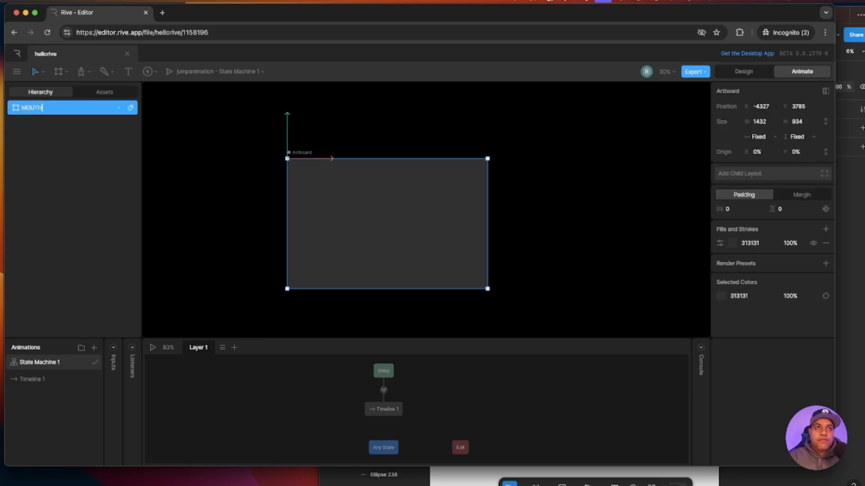
{"action": "type", "text": "uth"}
{"action": "key", "text": "Return"}
- Switch to Figma, examine the monster's mouth up close, and arrange its window beside the mouth artboard in Rive
{"action": "key", "text": "super+Tab"}
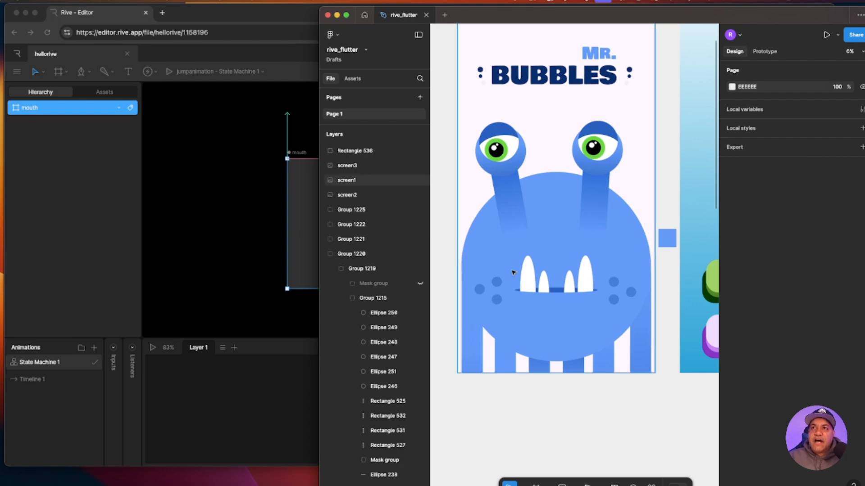
{"action": "scroll", "coordinate": [575, 294], "scroll_direction": "up", "scroll_amount": 5}
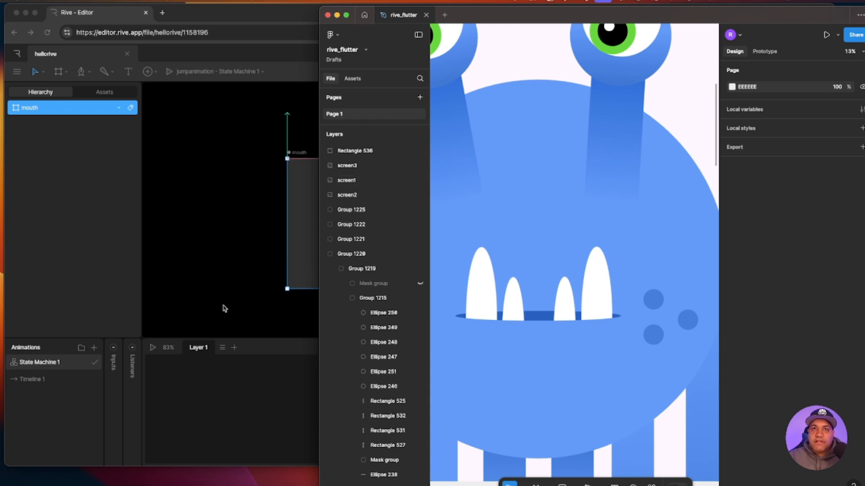
{"action": "left_click_drag", "start_coordinate": [585, 16], "coordinate": [629, 13]}
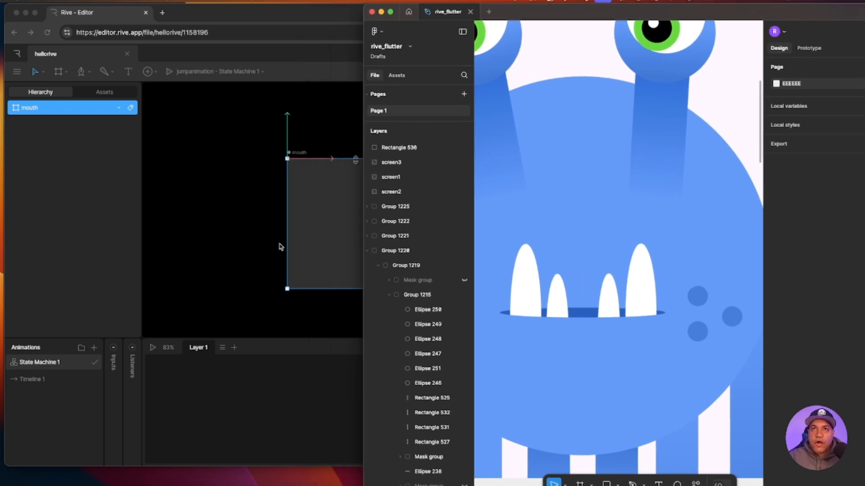
{"action": "left_click_drag", "start_coordinate": [247, 290], "coordinate": [161, 288]}
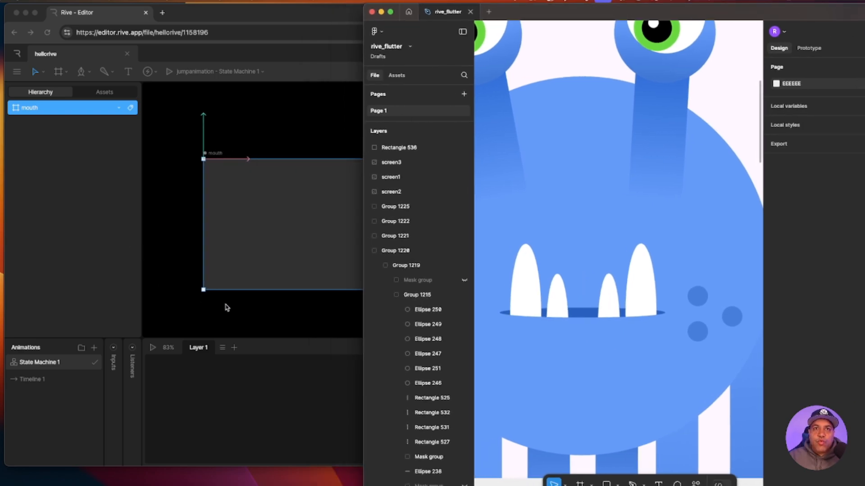
{"action": "left_click", "coordinate": [240, 309]}
{"action": "key", "text": "super+Tab"}
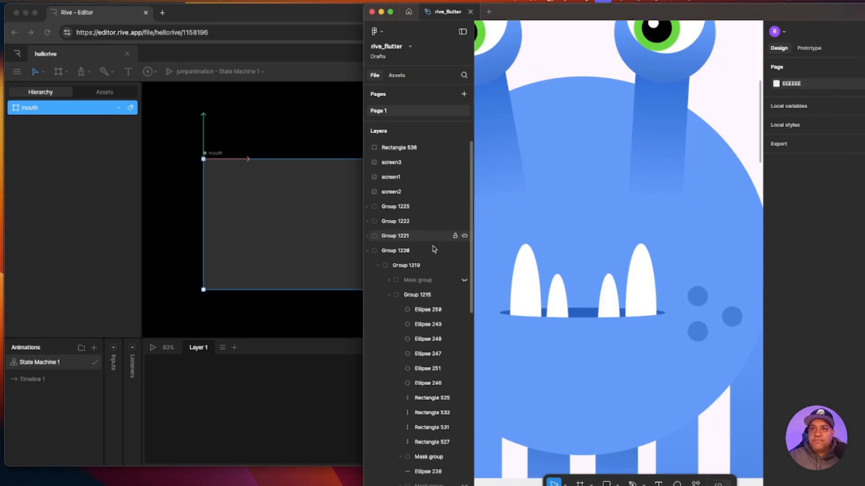
{"action": "left_click_drag", "start_coordinate": [364, 225], "coordinate": [433, 225]}
{"action": "scroll", "coordinate": [260, 310], "scroll_direction": "right", "scroll_amount": 3}
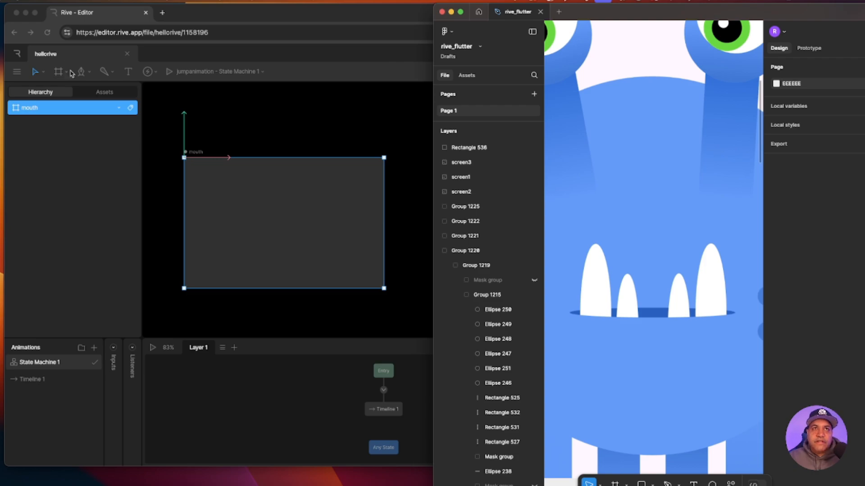
- In Rive, draw a wide, flat ellipse about 1120 by 117 across the lower part of the mouth artboard
{"action": "left_click", "coordinate": [90, 75]}
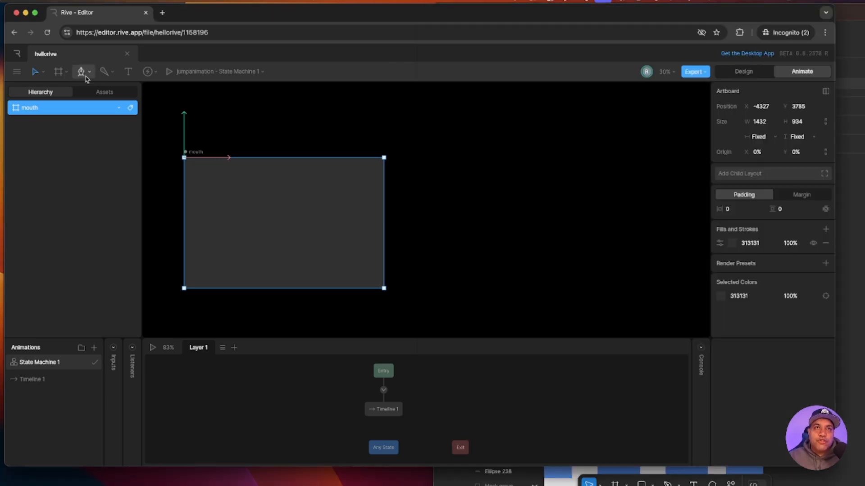
{"action": "left_click", "coordinate": [90, 75]}
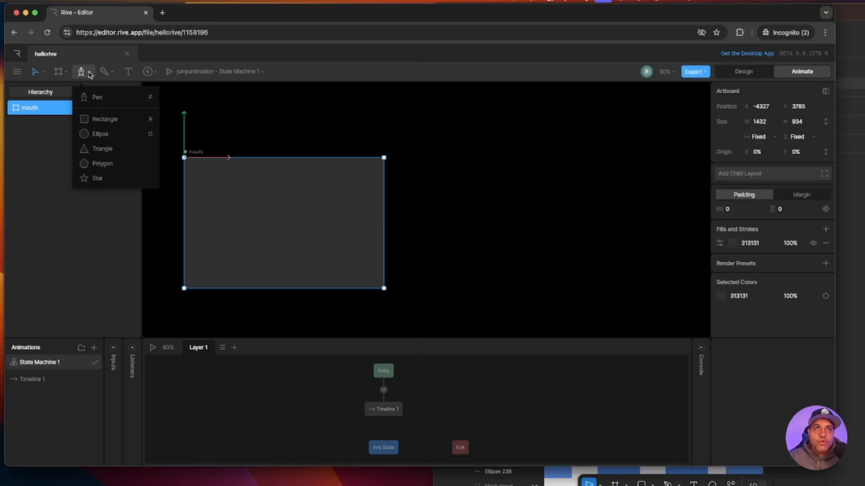
{"action": "left_click", "coordinate": [100, 134]}
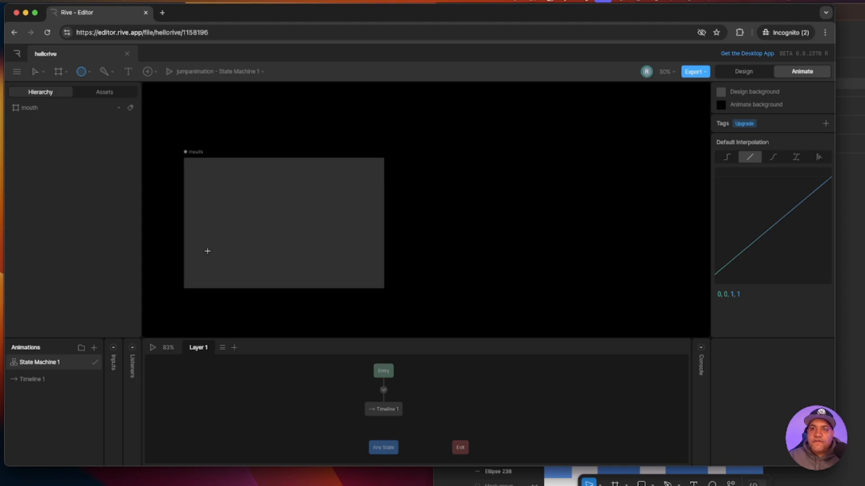
{"action": "left_click_drag", "start_coordinate": [201, 251], "coordinate": [359, 268]}
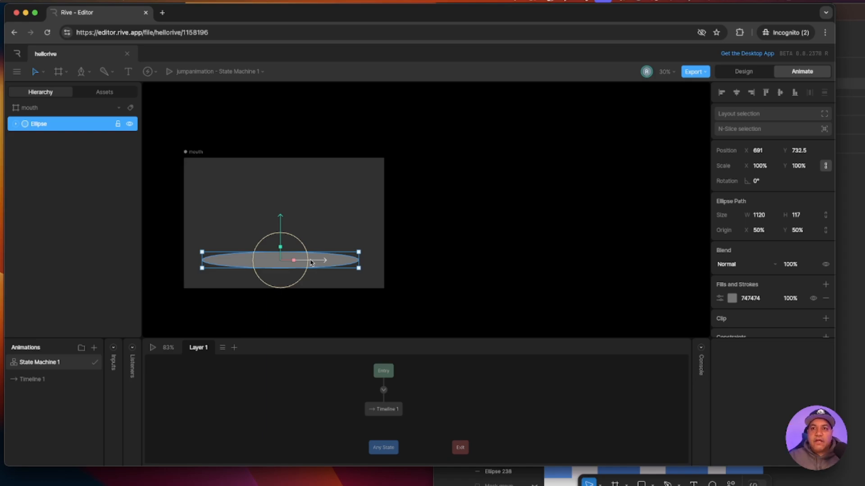
- In Figma, fill the small blue square with colour 205FC3 sampled from the monster's mouth line and copy its hex code
{"action": "left_click", "coordinate": [581, 458]}
{"action": "scroll", "coordinate": [631, 363], "scroll_direction": "down", "scroll_amount": 2}
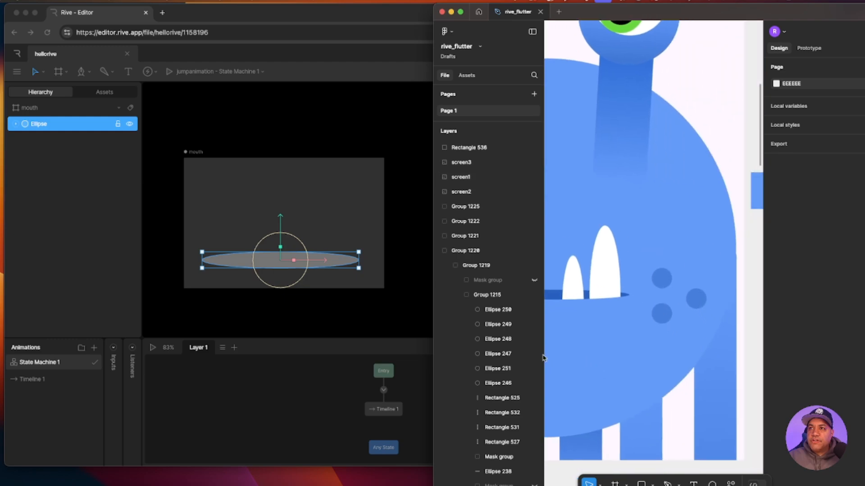
{"action": "scroll", "coordinate": [630, 310], "scroll_direction": "down", "scroll_amount": 1}
{"action": "left_click", "coordinate": [681, 270]}
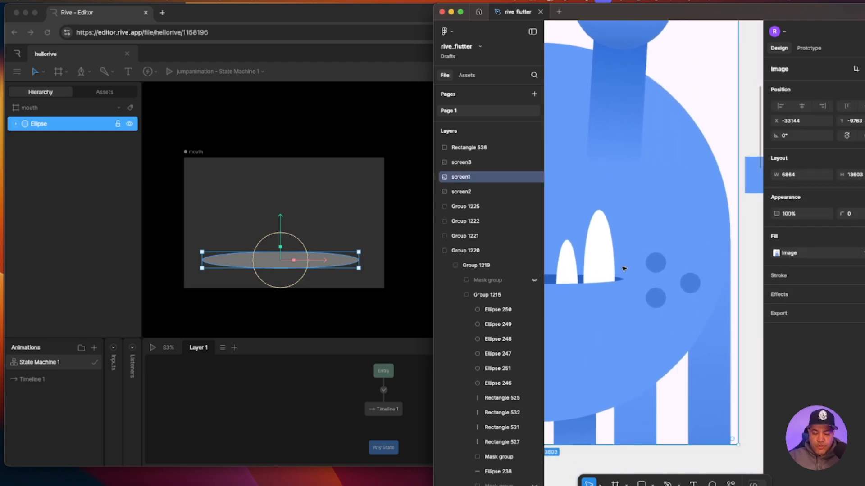
{"action": "key", "text": "super+minus"}
{"action": "left_click", "coordinate": [708, 219]}
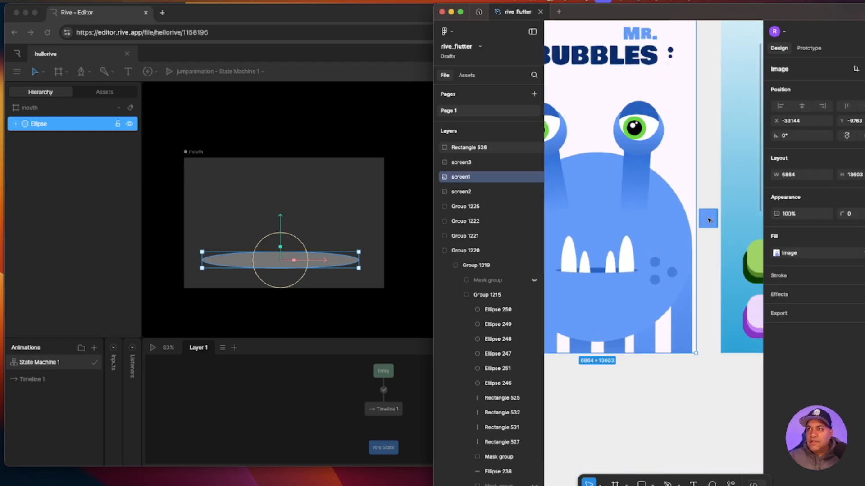
{"action": "left_click", "coordinate": [776, 255]}
{"action": "left_click", "coordinate": [666, 397]}
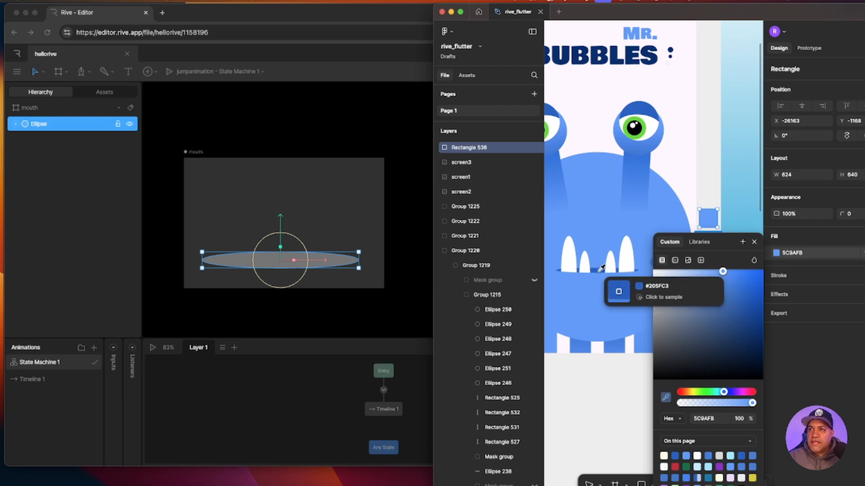
{"action": "left_click", "coordinate": [601, 269]}
{"action": "left_click", "coordinate": [793, 253]}
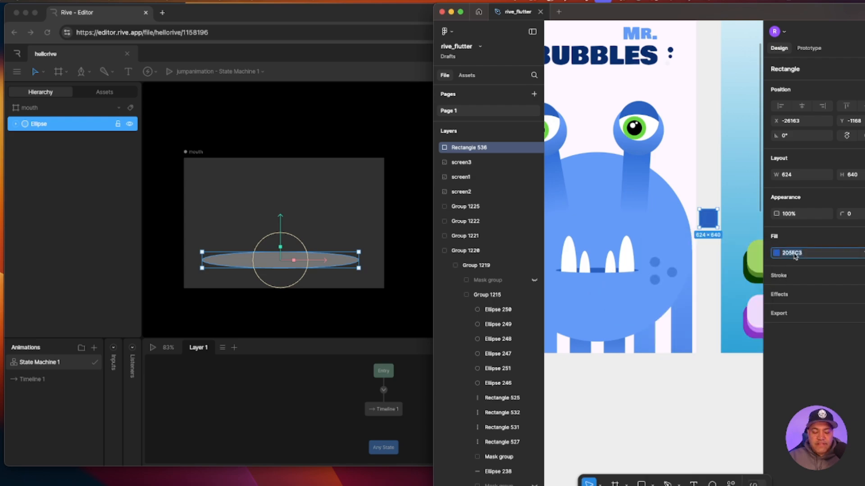
- Return to Rive, switch to design mode, and set the flat ellipse's fill to 205FC3
{"action": "left_click", "coordinate": [305, 304]}
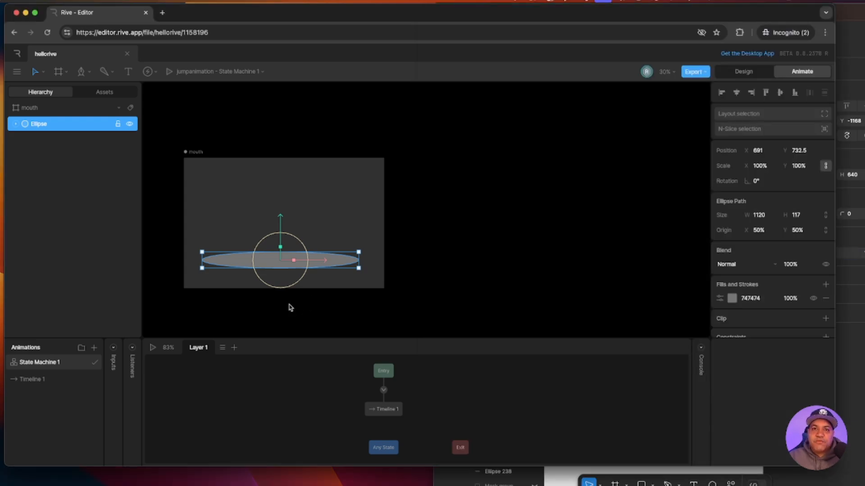
{"action": "left_click", "coordinate": [743, 72]}
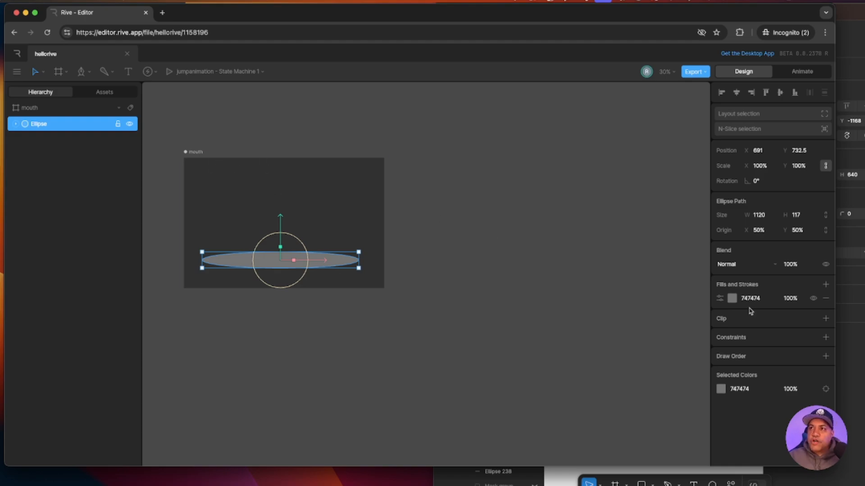
{"action": "left_click", "coordinate": [761, 299]}
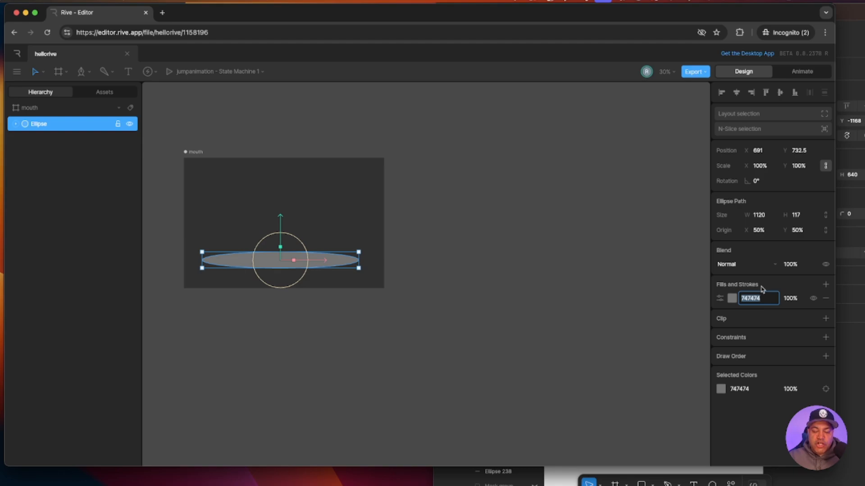
{"action": "type", "text": "205FC3"}
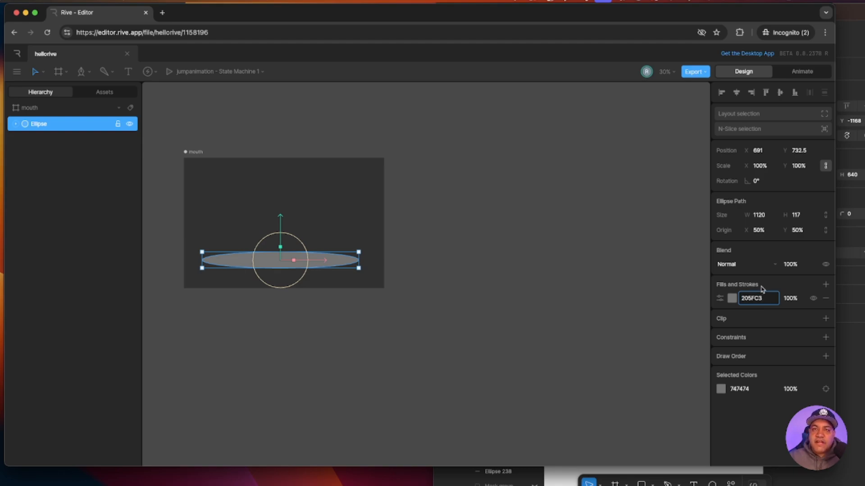
{"action": "key", "text": "Return"}
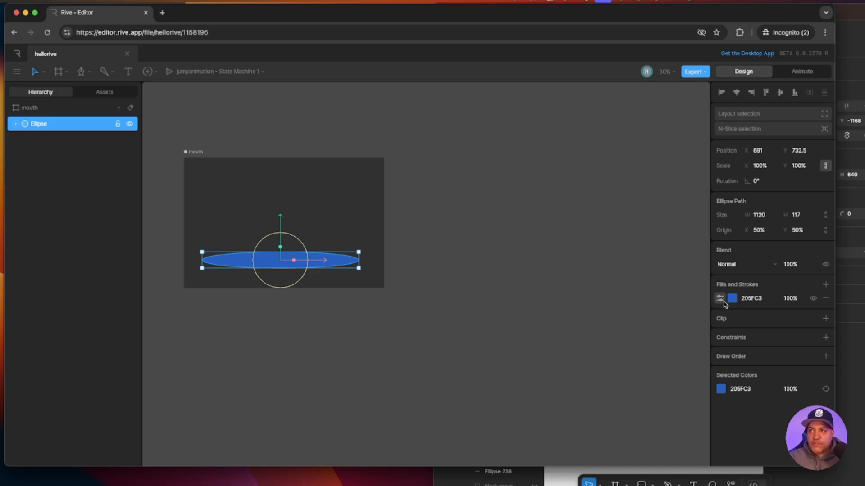
- Check the teeth in Figma, and in Rive draw a tall, narrow ellipse about 182 by 1087 over the mouth's left end
{"action": "left_click", "coordinate": [560, 470]}
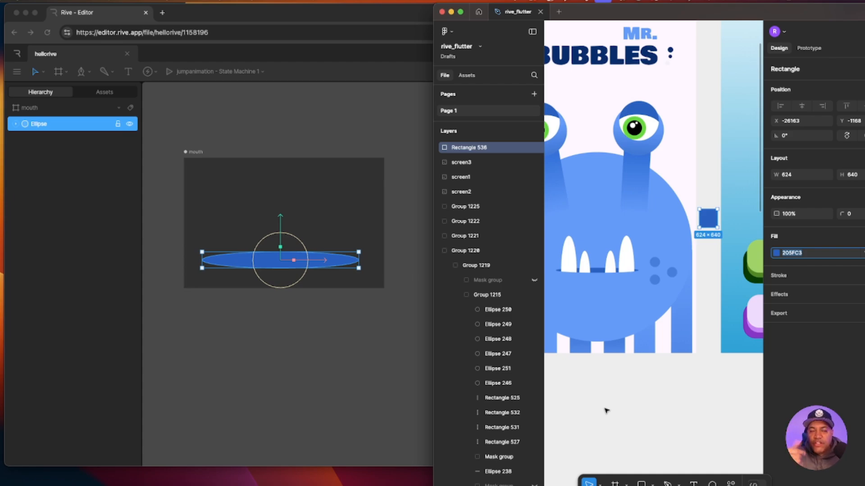
{"action": "left_click", "coordinate": [169, 109]}
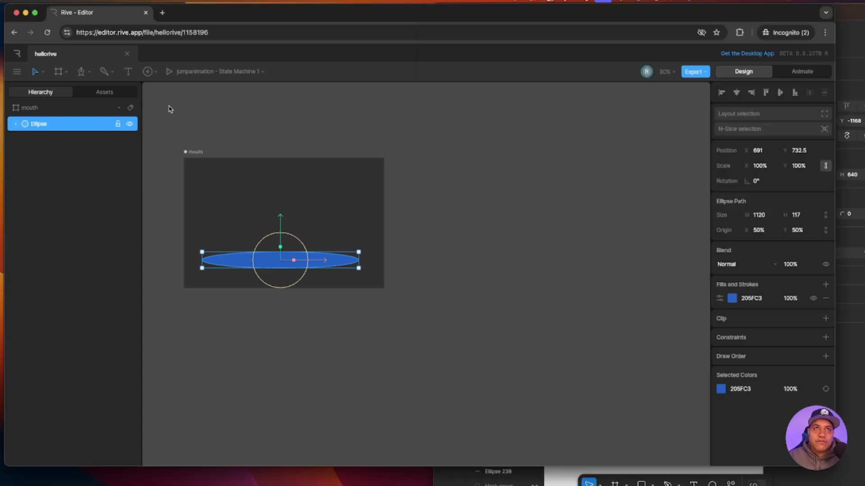
{"action": "left_click", "coordinate": [89, 73]}
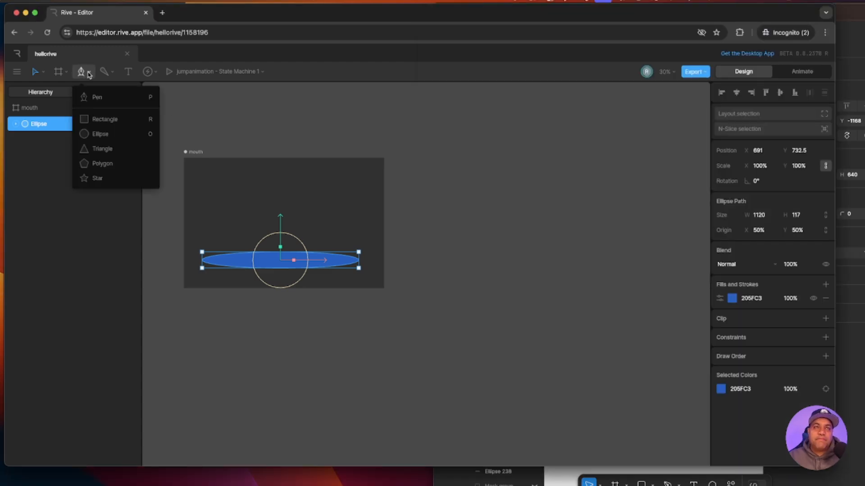
{"action": "left_click", "coordinate": [99, 133]}
{"action": "left_click_drag", "start_coordinate": [213, 181], "coordinate": [238, 334]}
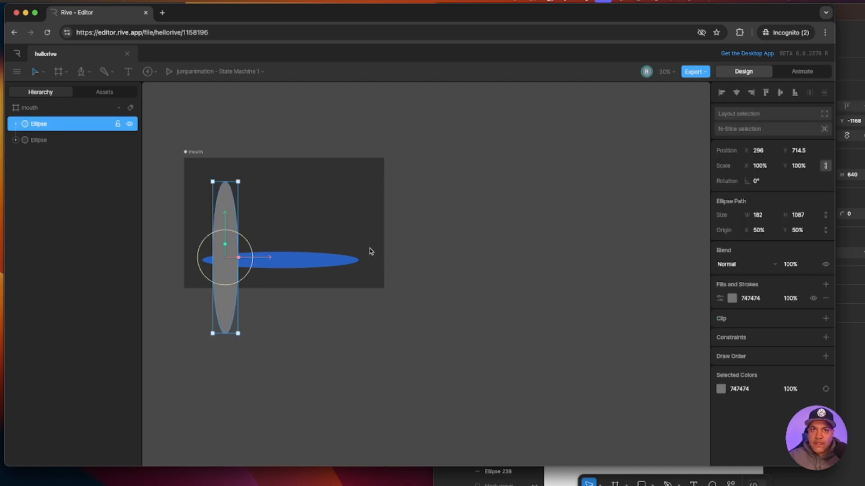
- Fill the tall tooth ellipse with white FFFFFF and enlarge it to about 198.5 by 1122
{"action": "left_click", "coordinate": [732, 299]}
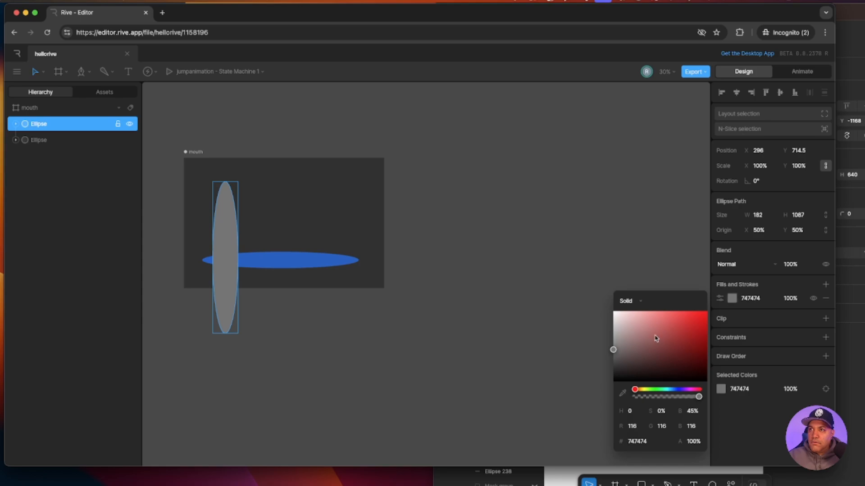
{"action": "left_click_drag", "start_coordinate": [656, 339], "coordinate": [604, 272]}
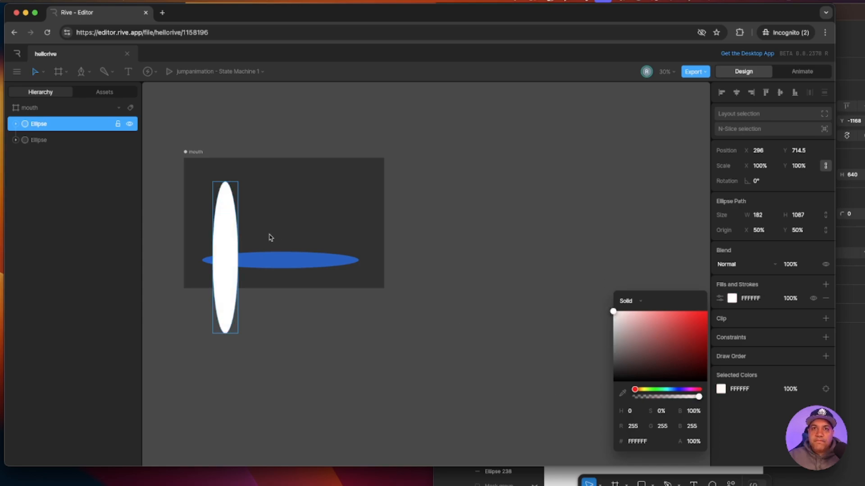
{"action": "left_click_drag", "start_coordinate": [226, 224], "coordinate": [227, 229]}
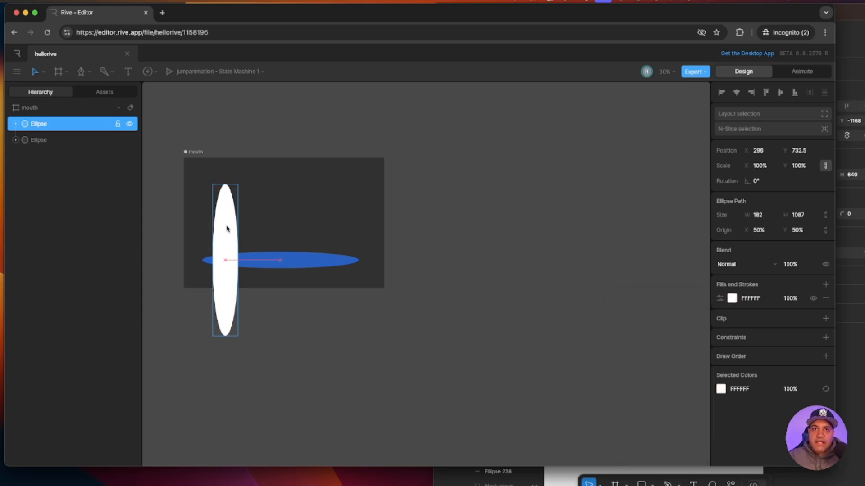
{"action": "left_click_drag", "start_coordinate": [239, 337], "coordinate": [241, 342]}
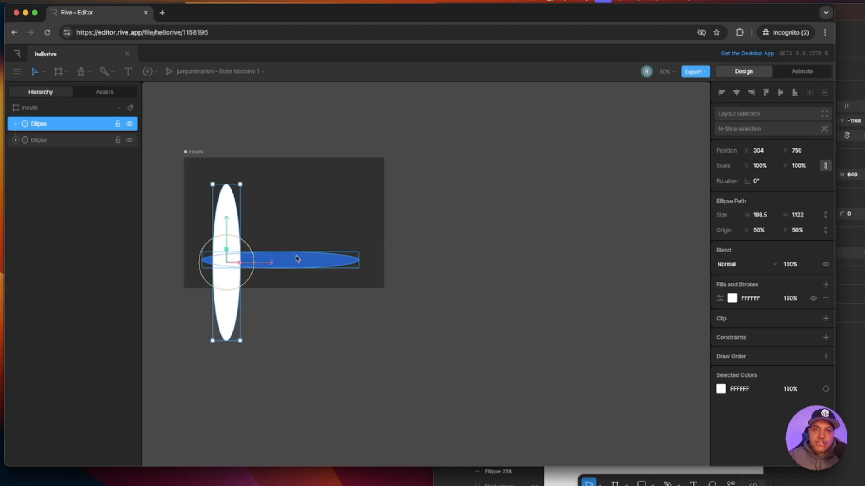
- Reduce the blue mouth ellipse's height to about 67.5 and compare the shapes with the Figma design
{"action": "left_click", "coordinate": [566, 475]}
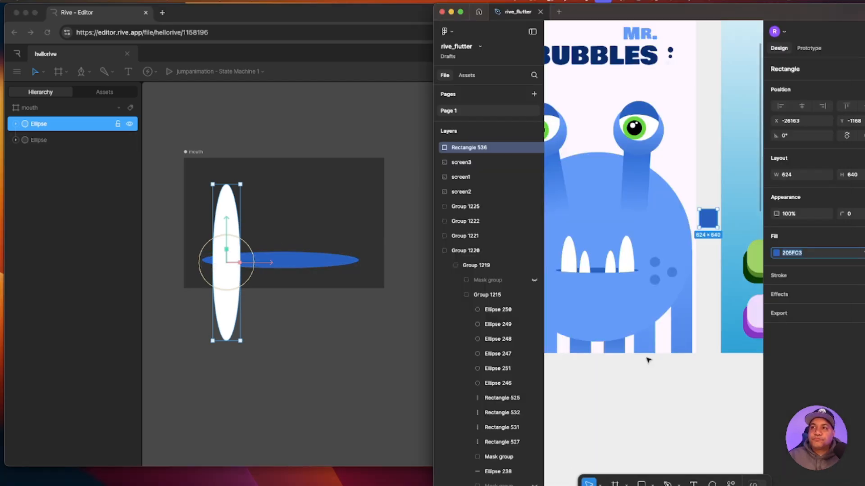
{"action": "left_click", "coordinate": [279, 269]}
{"action": "left_click", "coordinate": [291, 262]}
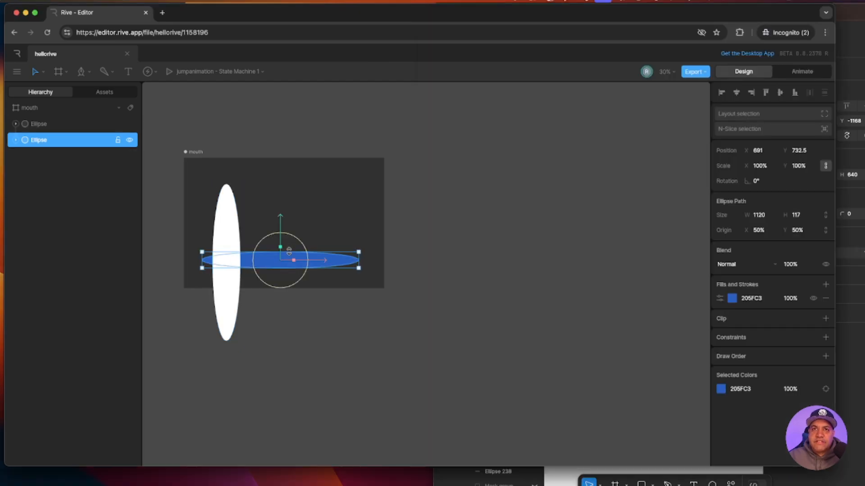
{"action": "left_click_drag", "start_coordinate": [289, 250], "coordinate": [289, 258]}
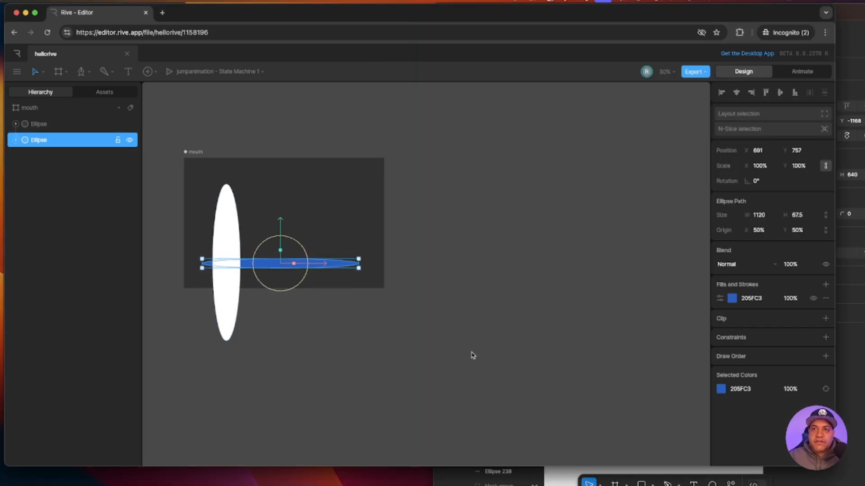
{"action": "left_click", "coordinate": [581, 478]}
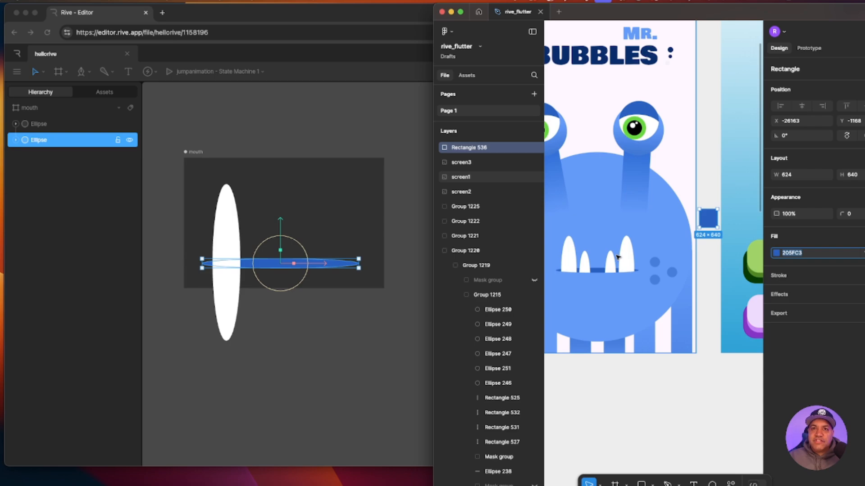
{"action": "left_click", "coordinate": [298, 335]}
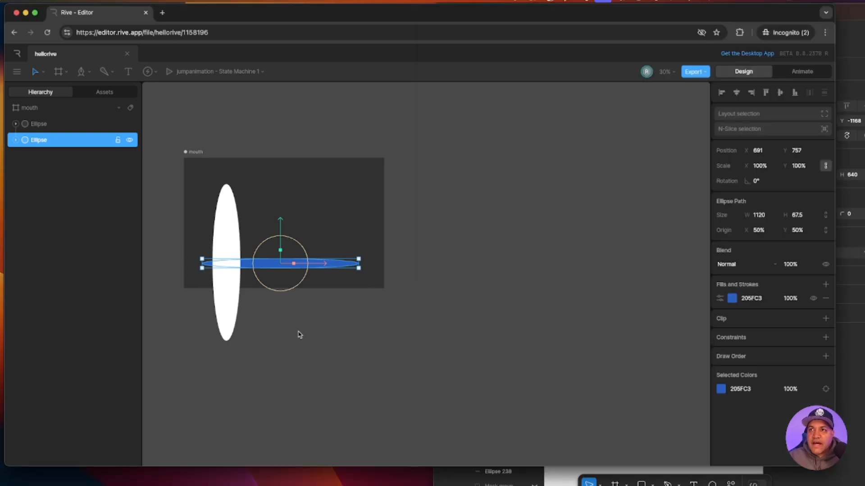
- Duplicate the tall white tooth, shrink the copy to about 165.5 by 851.5, and place it just right of the original
{"action": "left_click", "coordinate": [218, 227]}
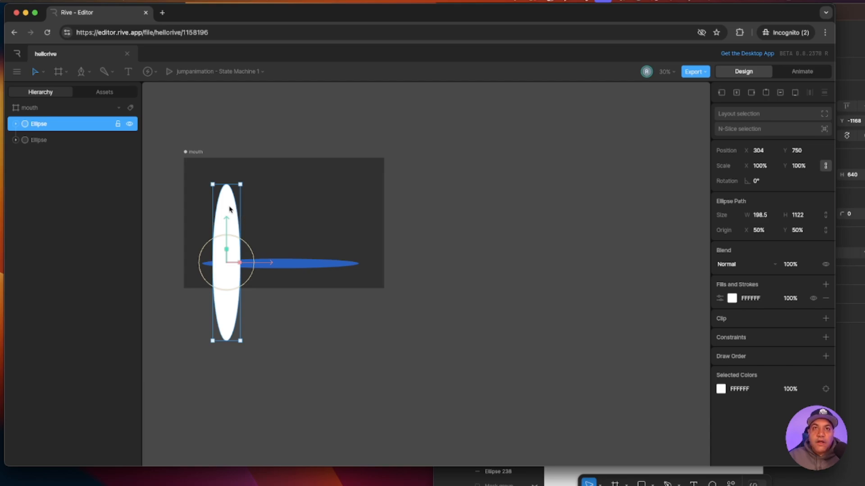
{"action": "left_click_drag", "start_coordinate": [229, 207], "coordinate": [268, 224]}
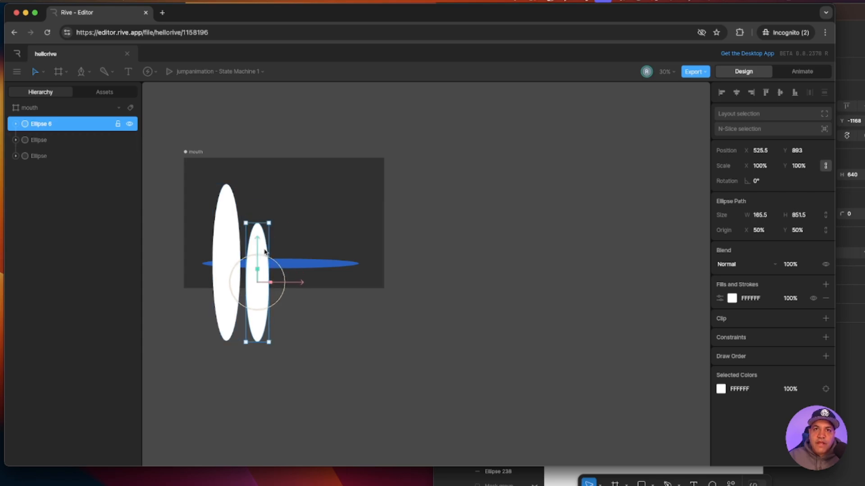
{"action": "left_click_drag", "start_coordinate": [259, 252], "coordinate": [270, 251]}
- Widen the tall tooth slightly, compare the pair with the monster's teeth in Figma, and return to Rive
{"action": "left_click", "coordinate": [232, 250]}
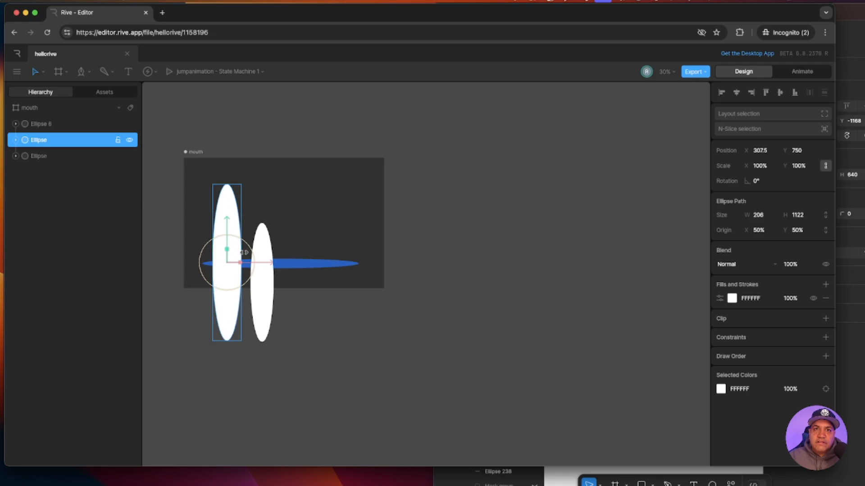
{"action": "left_click", "coordinate": [563, 482]}
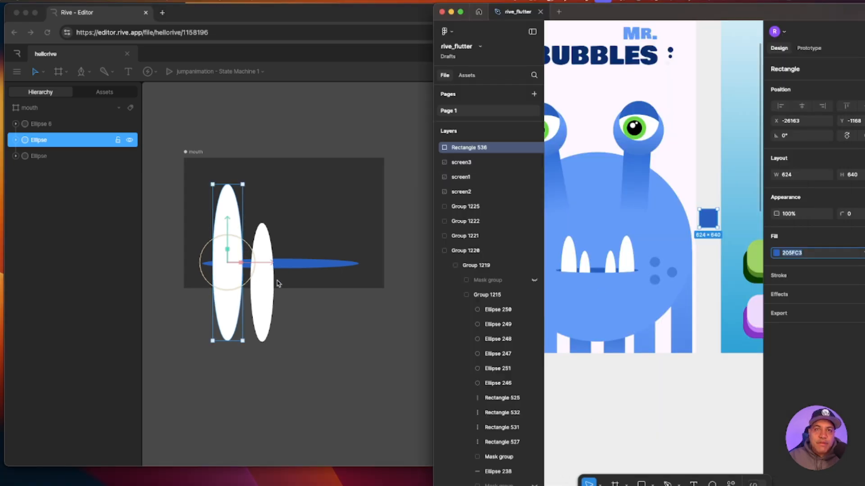
{"action": "left_click", "coordinate": [232, 366]}
- Duplicate the tall and short teeth together and place the copies over the right half of the mouth
{"action": "left_click", "coordinate": [270, 299]}
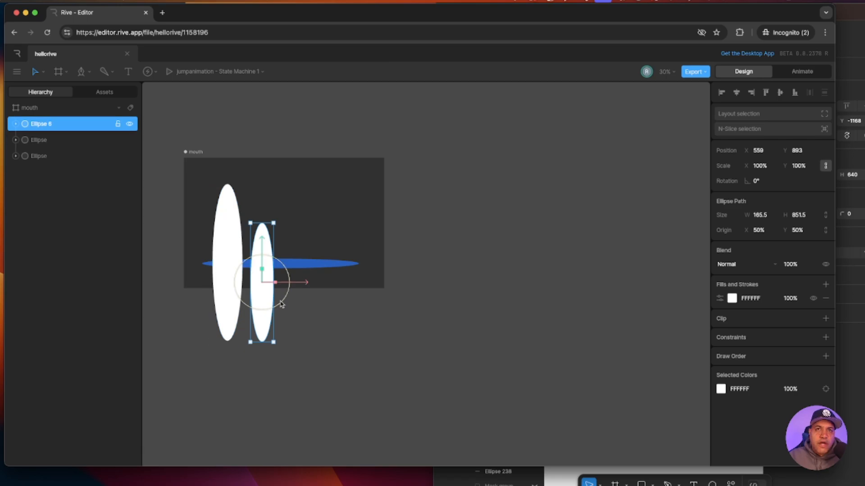
{"action": "left_click", "coordinate": [226, 299], "text": "shift"}
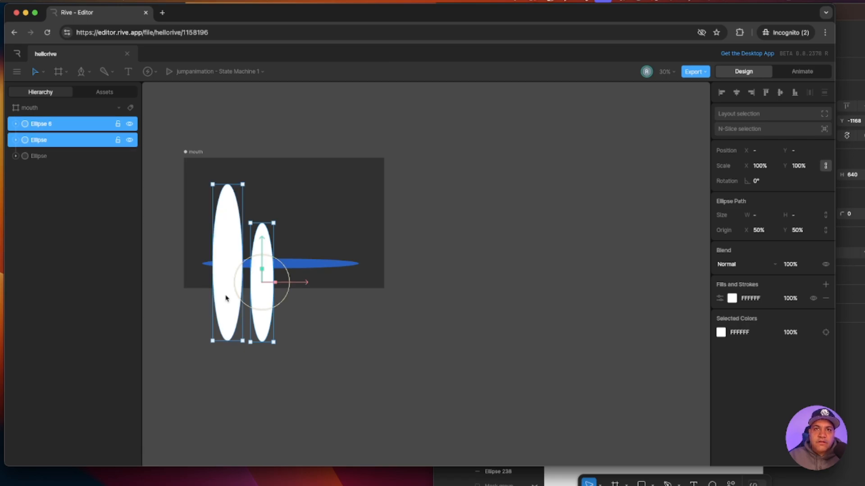
{"action": "key", "text": "alt"}
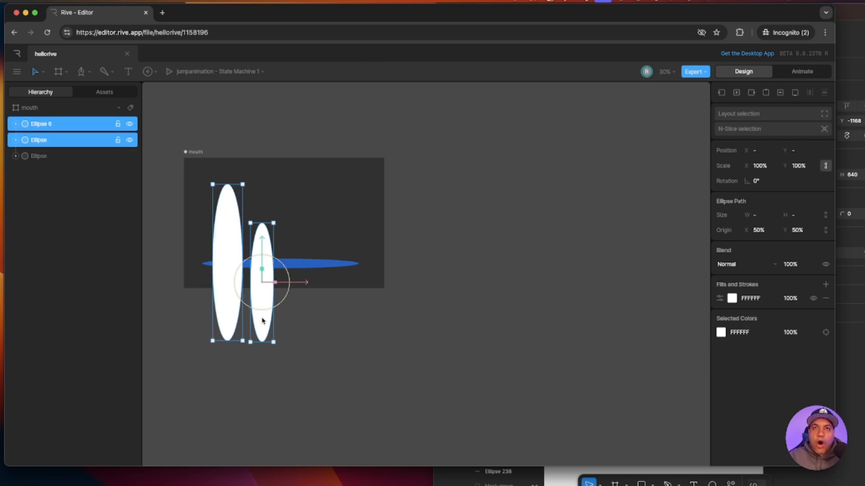
{"action": "left_click_drag", "start_coordinate": [263, 321], "coordinate": [346, 321]}
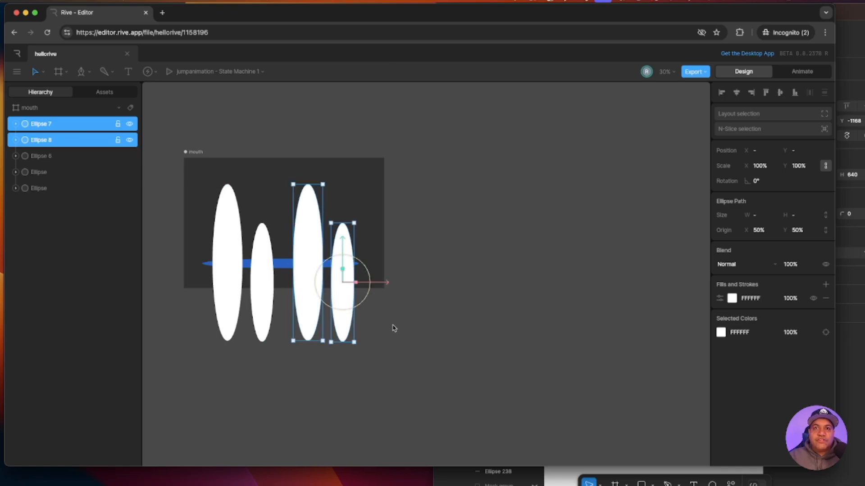
- Rearrange the copied teeth so the tall one sits at the mouth's right end and the short one inside it, near X 842
{"action": "left_click", "coordinate": [360, 327]}
{"action": "left_click", "coordinate": [343, 315]}
{"action": "left_click", "coordinate": [306, 298], "text": "shift"}
{"action": "mouse_move", "coordinate": [306, 299]}
{"action": "left_mouse_down"}
{"action": "mouse_move", "coordinate": [366, 299]}
{"action": "mouse_move", "coordinate": [332, 298]}
{"action": "mouse_move", "coordinate": [309, 311]}
{"action": "left_mouse_up"}
{"action": "left_click", "coordinate": [365, 315]}
{"action": "key", "text": "super+z"}
{"action": "left_click_drag", "start_coordinate": [369, 319], "coordinate": [301, 319]}
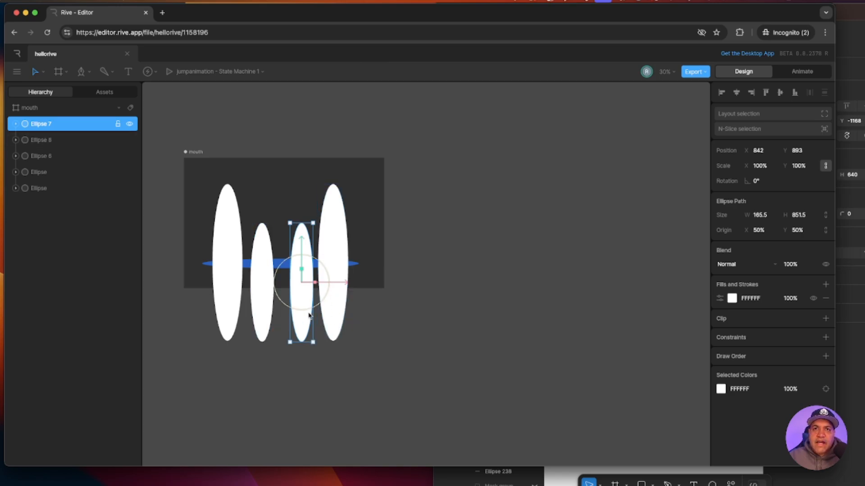
{"action": "left_click_drag", "start_coordinate": [342, 283], "coordinate": [290, 285]}
- Shift the left short tooth to about X 537, compare the four teeth with the Figma design, and return to Rive
{"action": "left_click", "coordinate": [260, 297]}
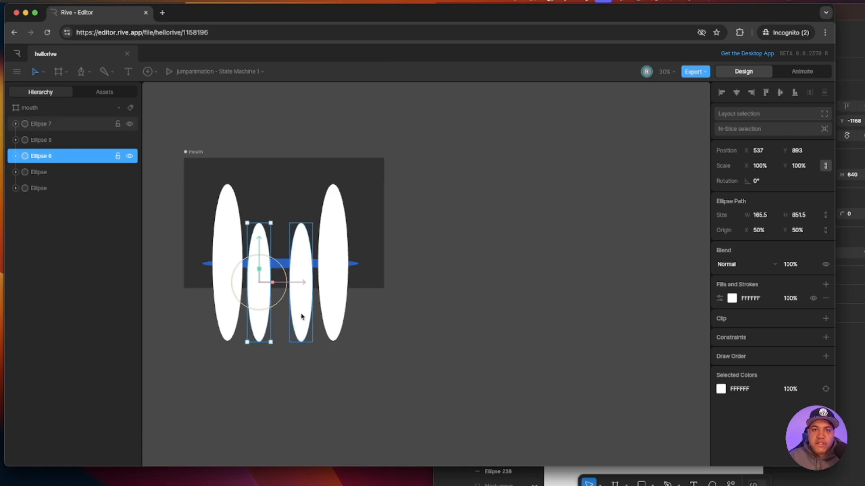
{"action": "left_click", "coordinate": [356, 365]}
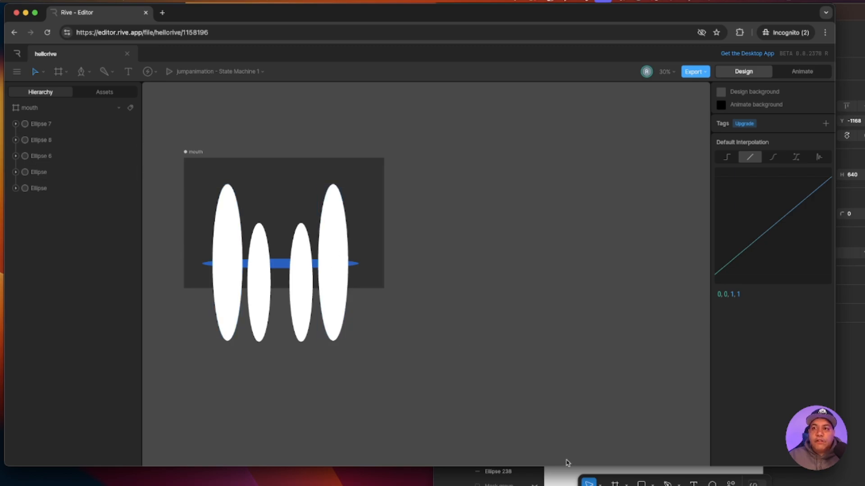
{"action": "left_click", "coordinate": [568, 477]}
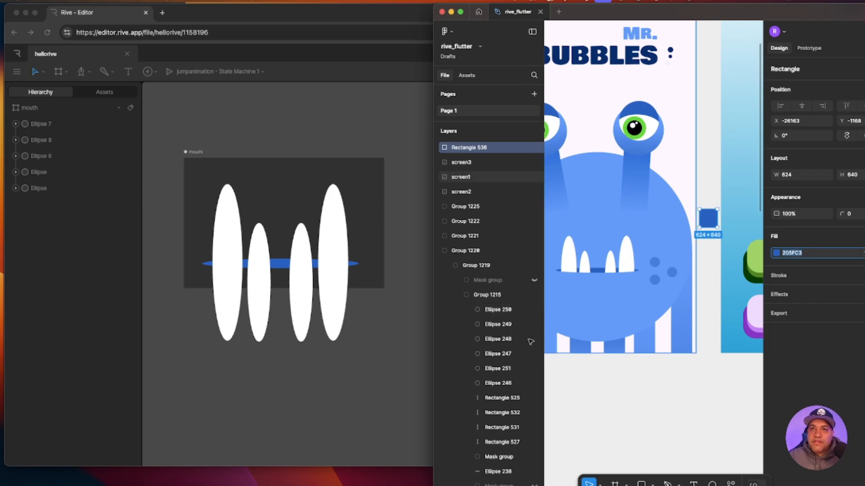
{"action": "left_click", "coordinate": [342, 351]}
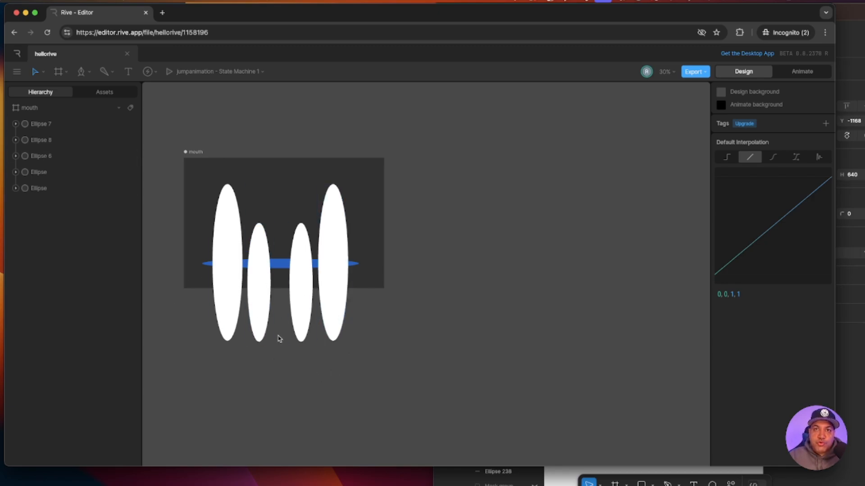
- Group the four white tooth ellipses and name the group teeth
{"action": "left_click_drag", "start_coordinate": [357, 390], "coordinate": [198, 299]}
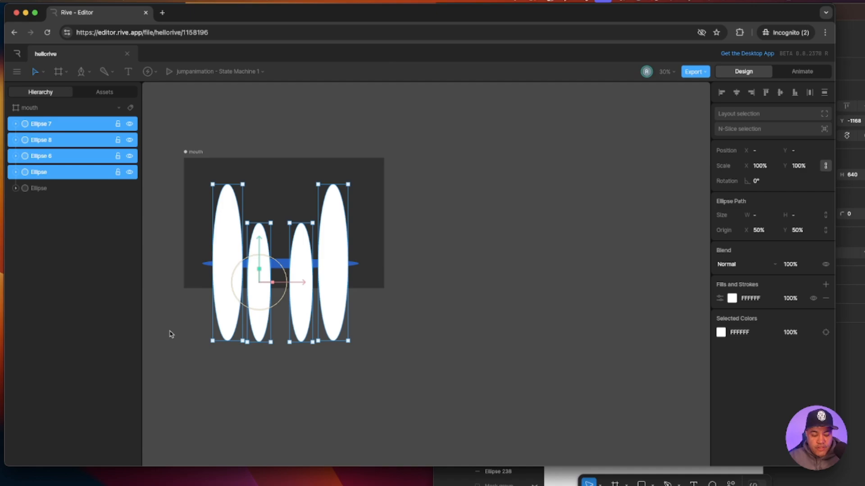
{"action": "key", "text": "super+g"}
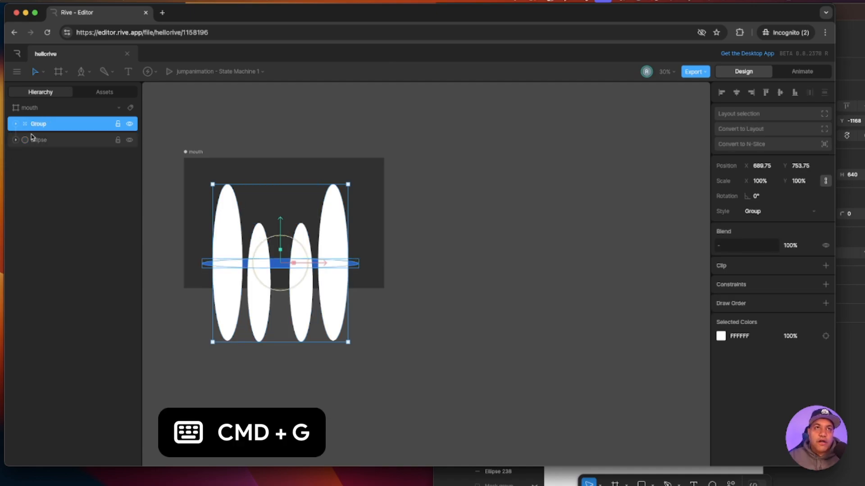
{"action": "double_click", "coordinate": [39, 124]}
{"action": "type", "text": "teeth"}
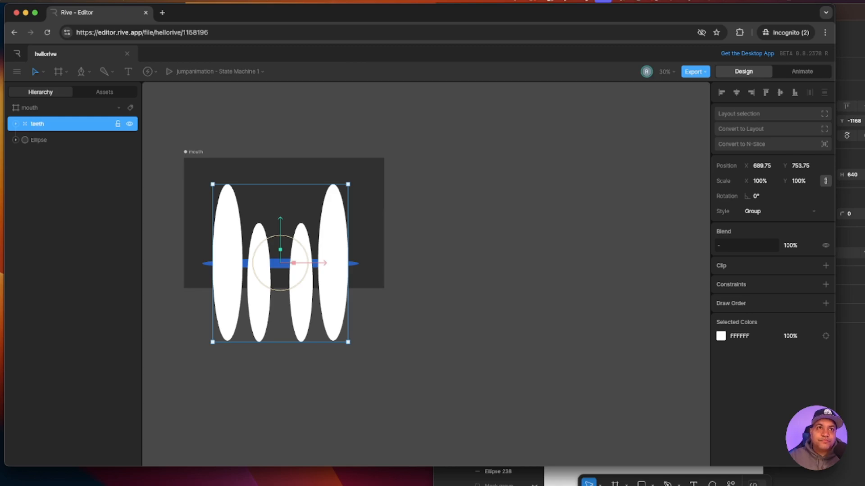
- Rename the flat blue mouth ellipse as lips
{"action": "double_click", "coordinate": [39, 139]}
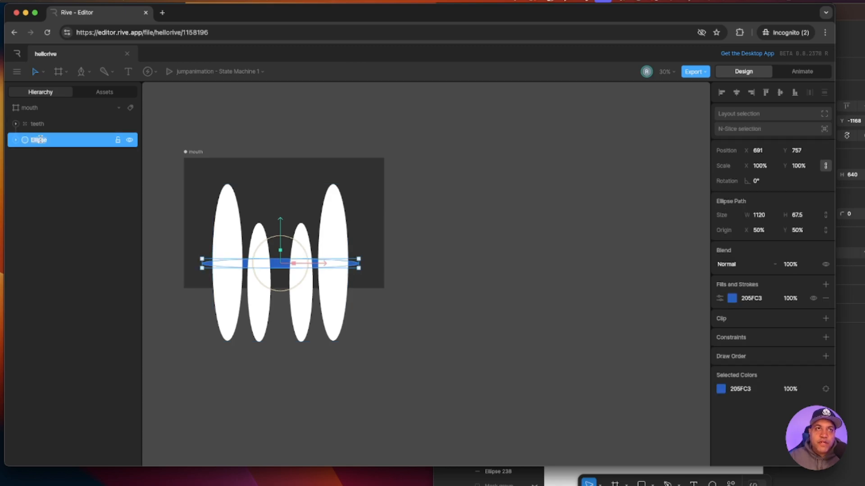
{"action": "type", "text": "lips"}
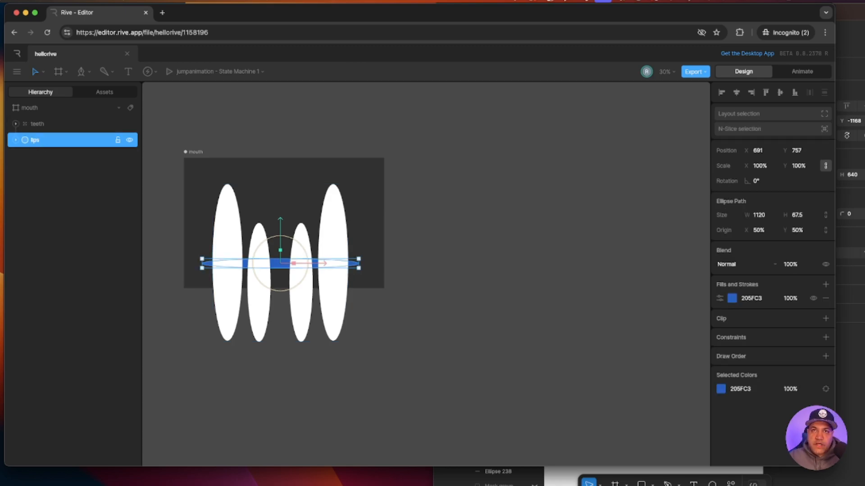
{"action": "left_click", "coordinate": [402, 345]}
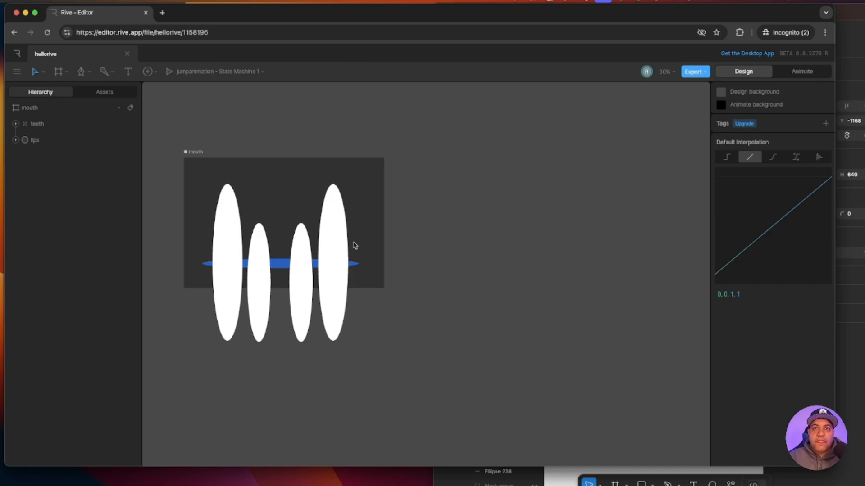
- Duplicate the lips ellipse, rename the copy teethmask, and move it above the teeth group in the hierarchy
{"action": "left_click", "coordinate": [282, 266]}
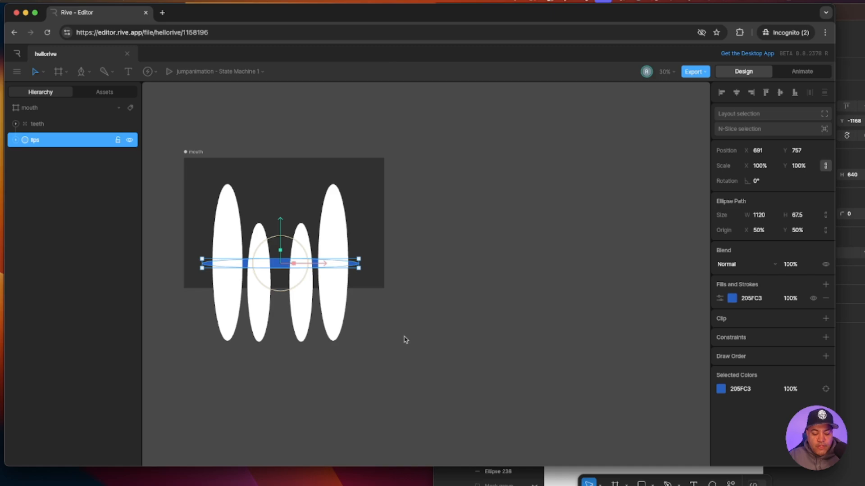
{"action": "key", "text": "super+d"}
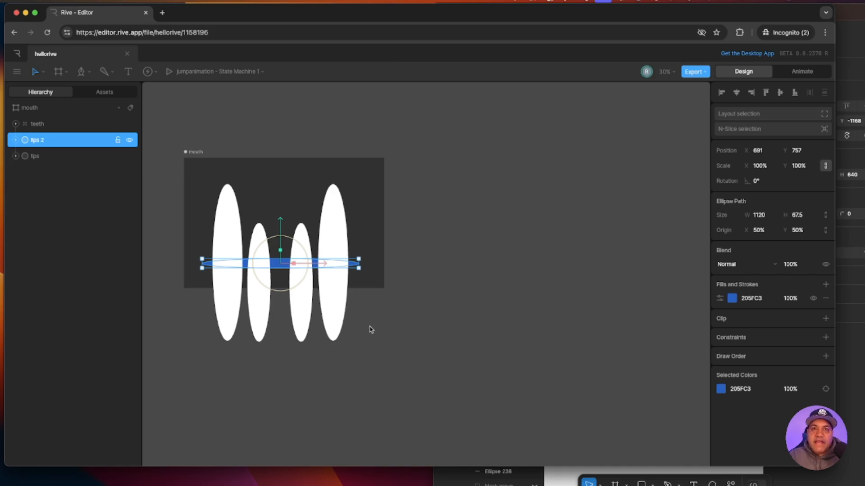
{"action": "double_click", "coordinate": [39, 140]}
{"action": "type", "text": "teethmask"}
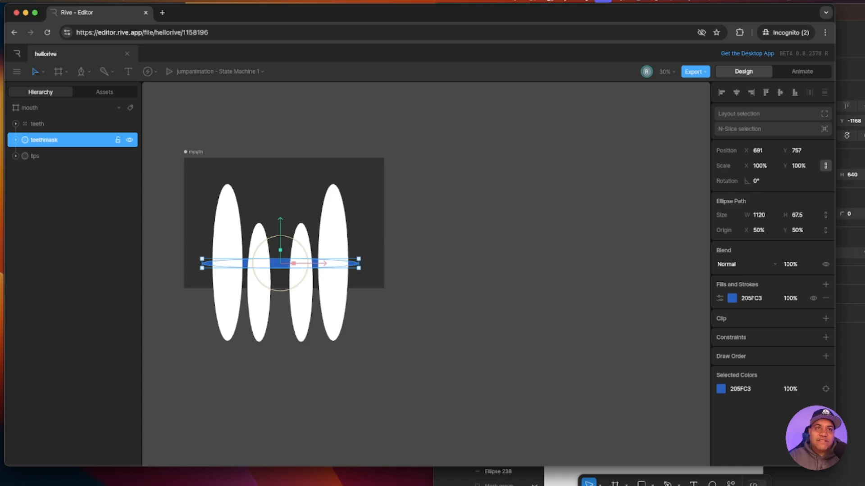
{"action": "key", "text": "Return"}
{"action": "left_click_drag", "start_coordinate": [47, 141], "coordinate": [48, 121]}
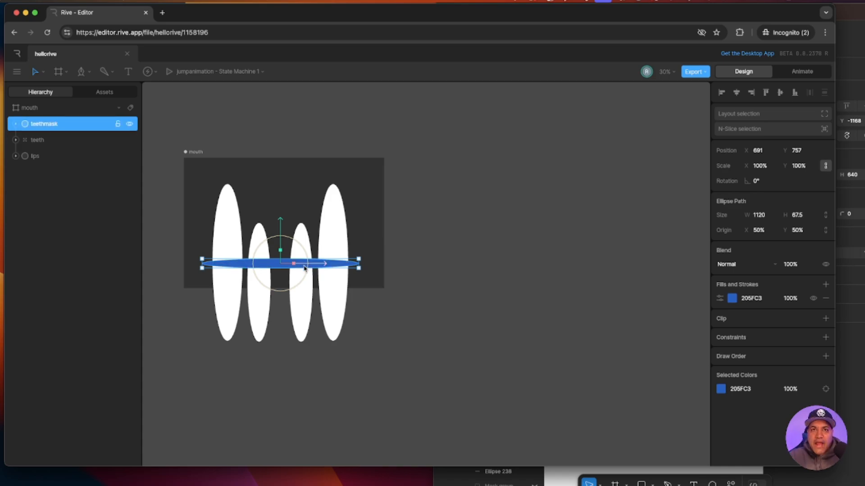
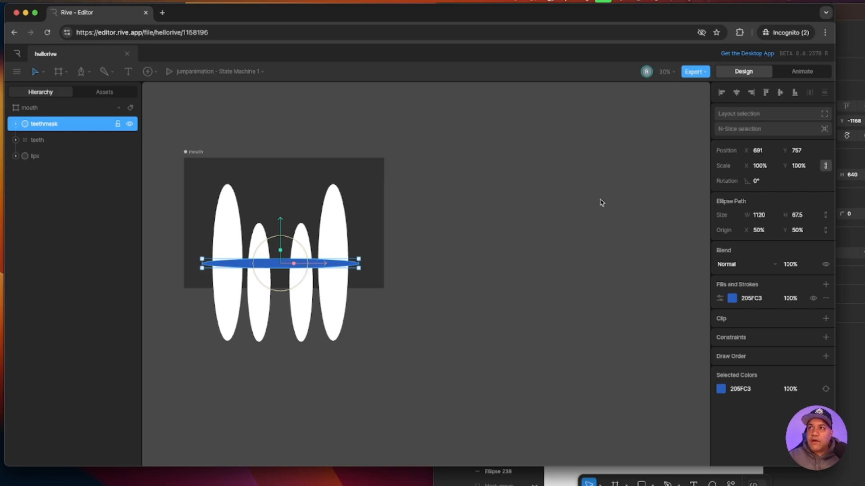
- Convert the path inside teethmask to a custom path with editable vertices
{"action": "scroll", "coordinate": [602, 202], "scroll_direction": "right", "scroll_amount": 1}
{"action": "left_click", "coordinate": [17, 124]}
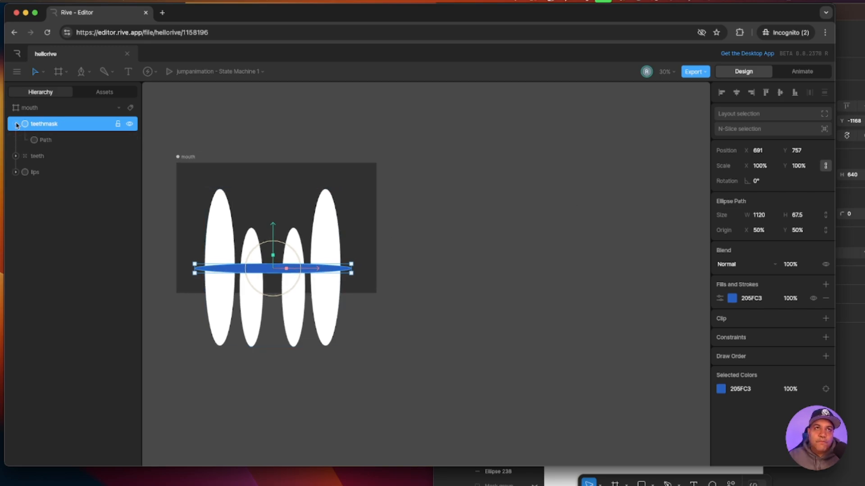
{"action": "left_click", "coordinate": [46, 142]}
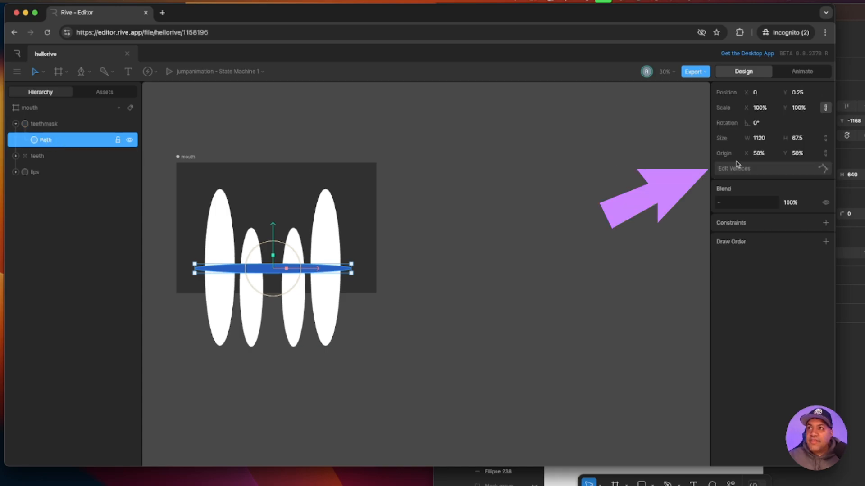
{"action": "left_click", "coordinate": [786, 171]}
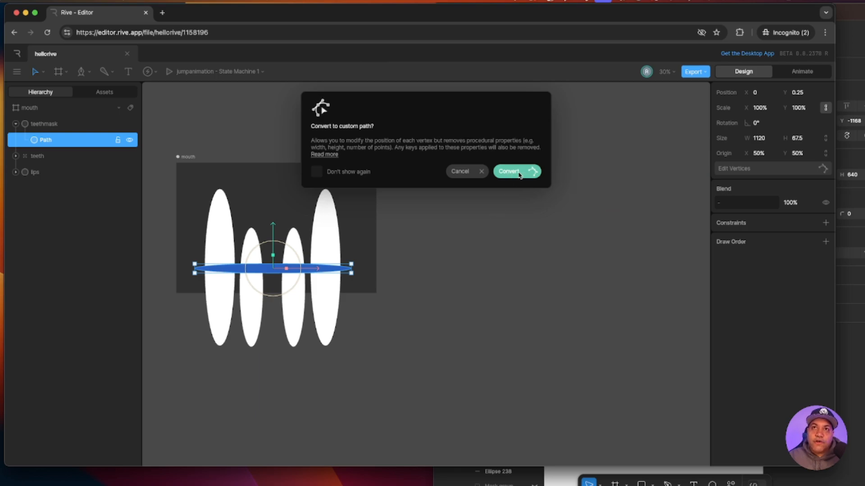
{"action": "left_click", "coordinate": [515, 172]}
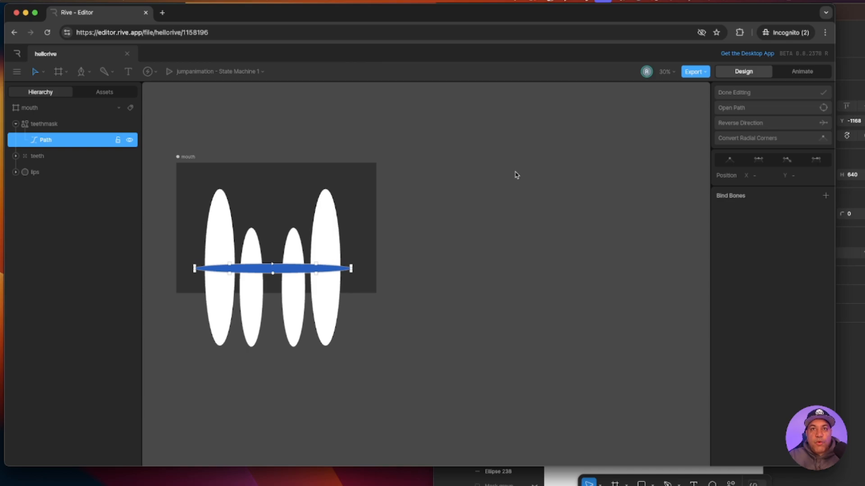
- Raise the mask's top-centre vertex to the artboard's upper edge, extend its bezier handles to about 972 and 989, and finish vertex editing
{"action": "left_click", "coordinate": [273, 264]}
{"action": "left_click_drag", "start_coordinate": [273, 266], "coordinate": [277, 162]}
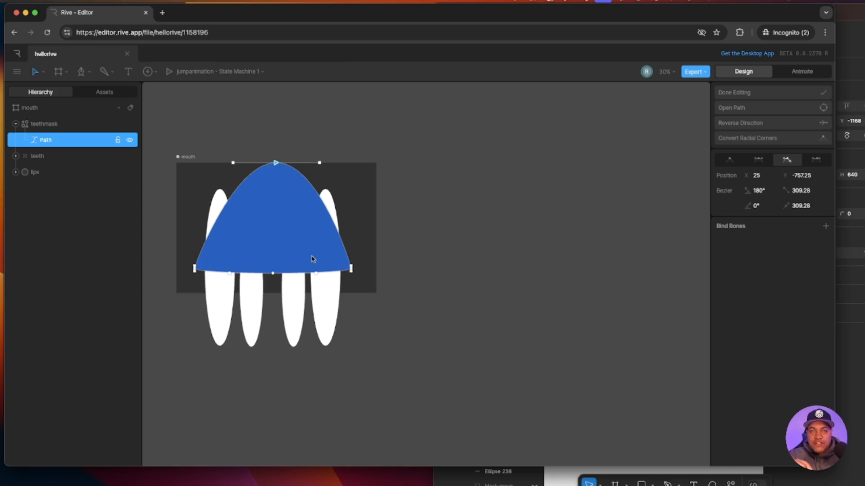
{"action": "left_click", "coordinate": [320, 163]}
{"action": "left_click_drag", "start_coordinate": [320, 164], "coordinate": [329, 165]}
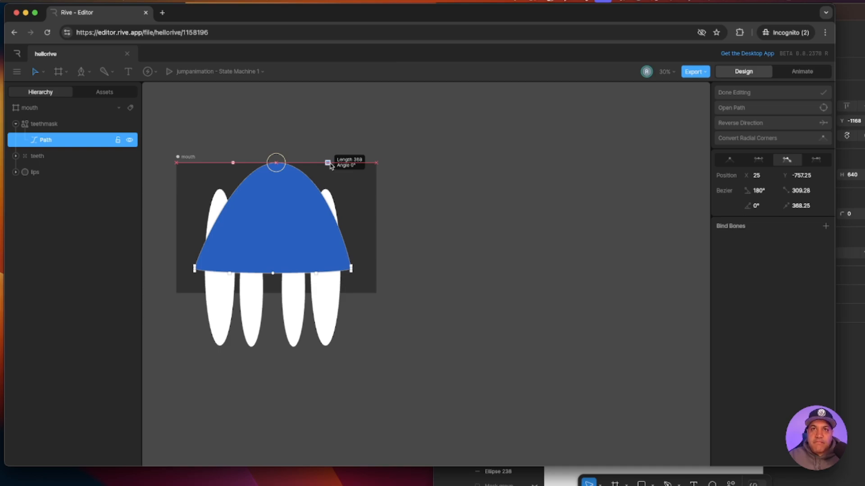
{"action": "left_click_drag", "start_coordinate": [331, 166], "coordinate": [366, 166]}
{"action": "left_click_drag", "start_coordinate": [385, 165], "coordinate": [418, 166]}
{"action": "left_click_drag", "start_coordinate": [232, 163], "coordinate": [142, 163]}
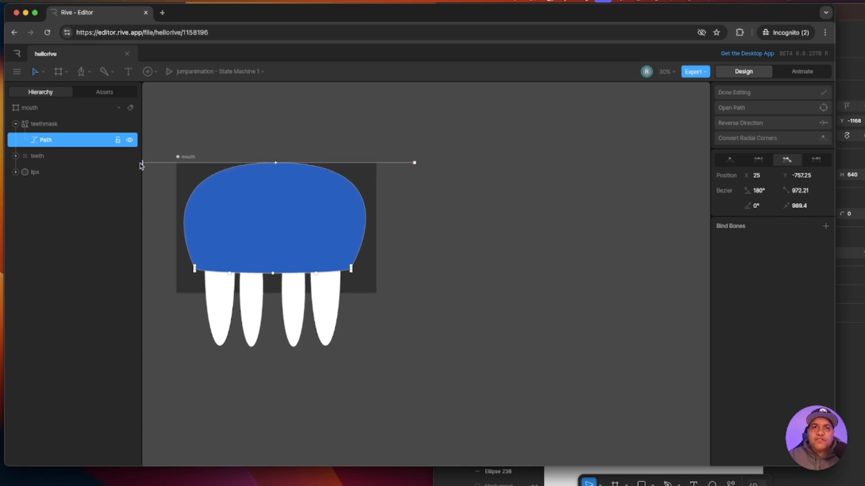
{"action": "left_click", "coordinate": [380, 330]}
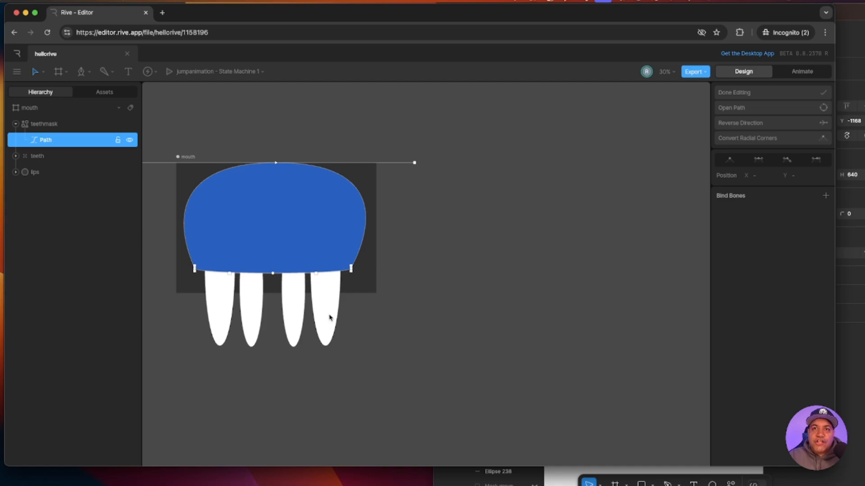
{"action": "left_click", "coordinate": [417, 336]}
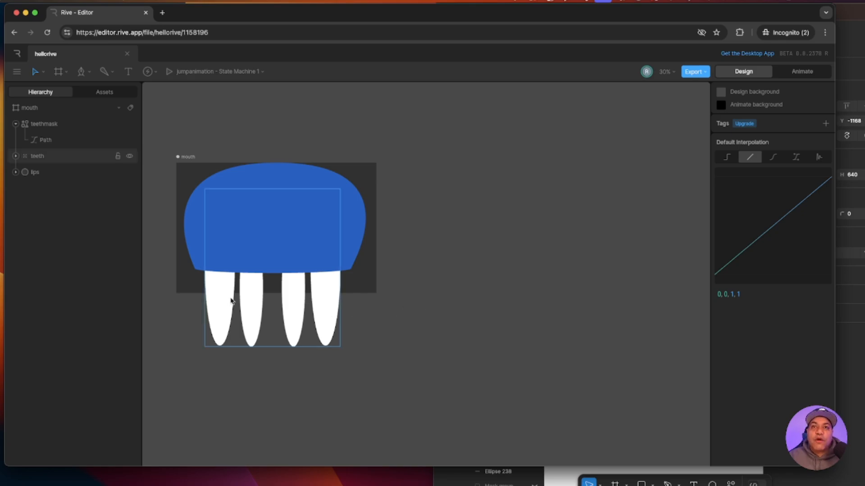
- Clip the teeth group using the teethmask shape as its clipping source
{"action": "left_click", "coordinate": [324, 308]}
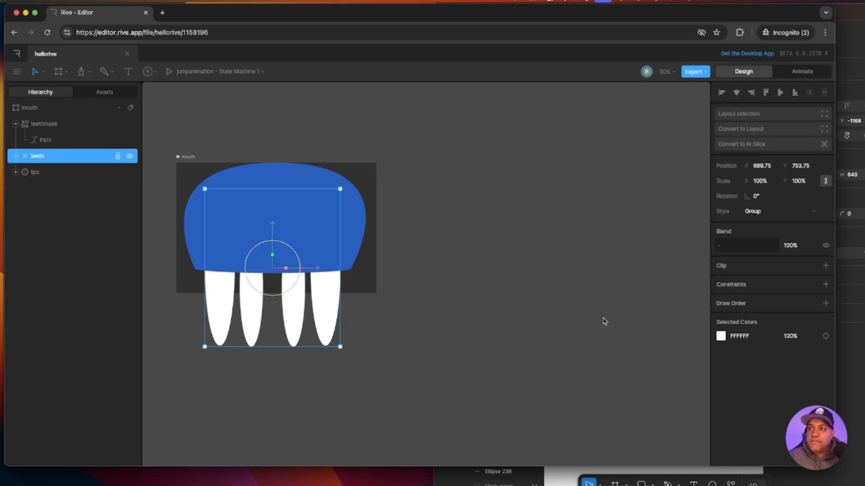
{"action": "left_click", "coordinate": [825, 266]}
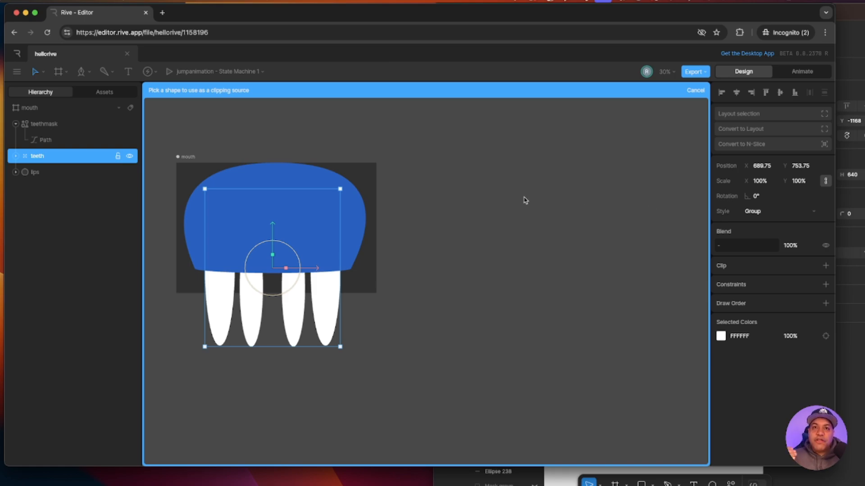
{"action": "left_click", "coordinate": [356, 219]}
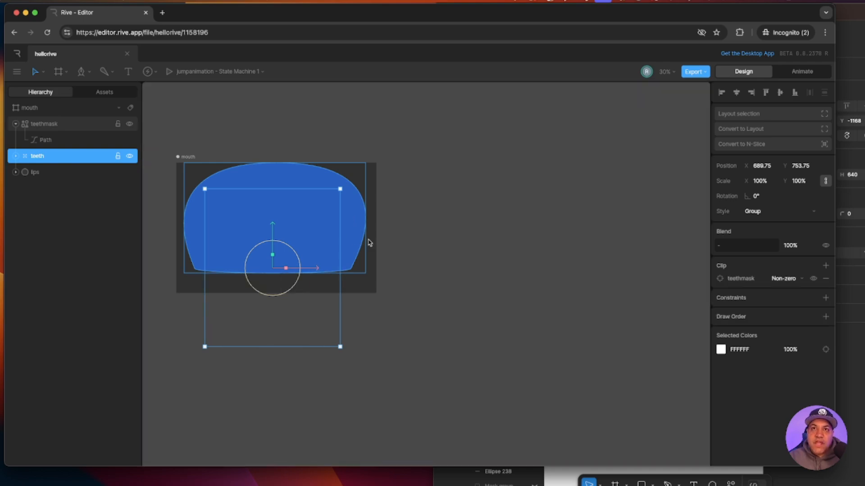
- Remove the blue fill from the teethmask shape
{"action": "left_click", "coordinate": [370, 244]}
{"action": "left_click", "coordinate": [347, 218]}
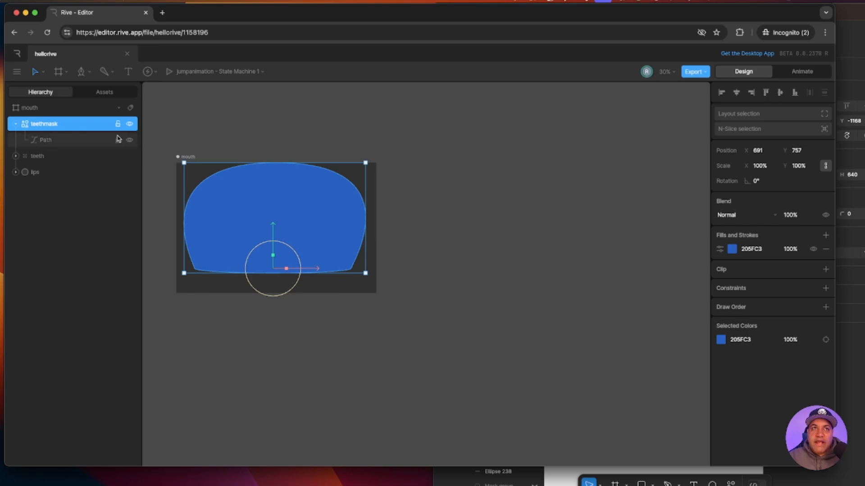
{"action": "left_click", "coordinate": [826, 253]}
{"action": "left_click", "coordinate": [489, 310]}
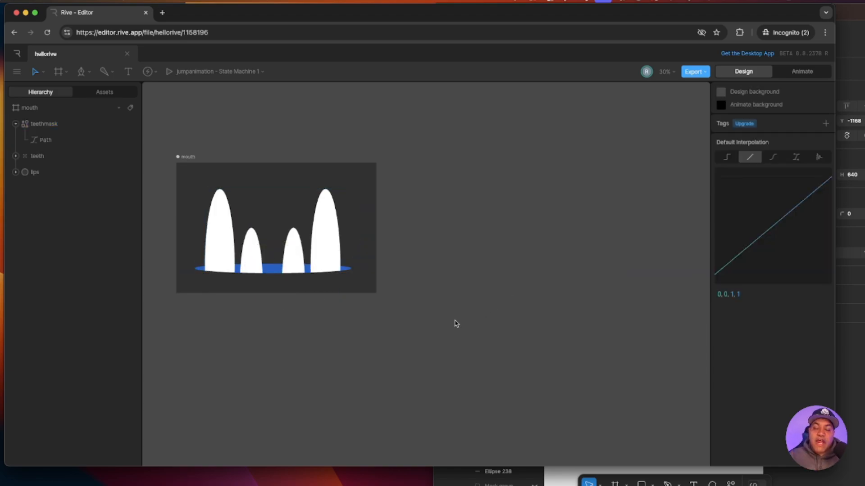
- Remove the mouth artboard's background fill and switch to Animate mode
{"action": "left_click", "coordinate": [188, 157]}
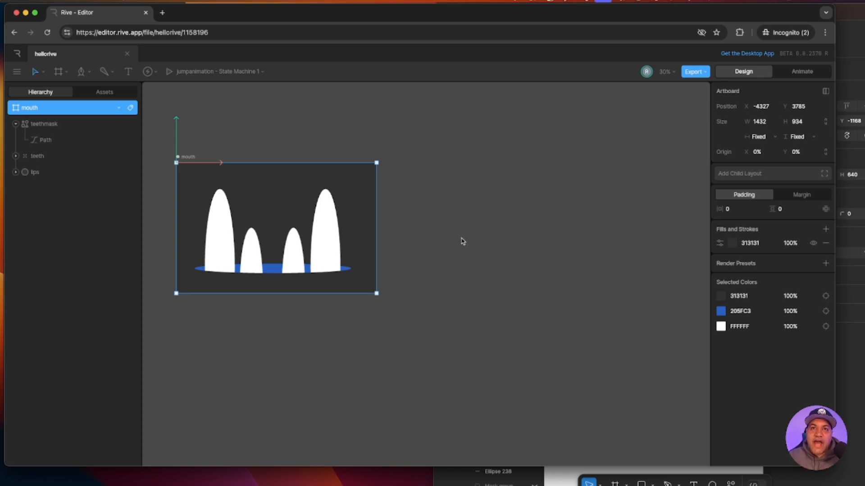
{"action": "left_click", "coordinate": [825, 243]}
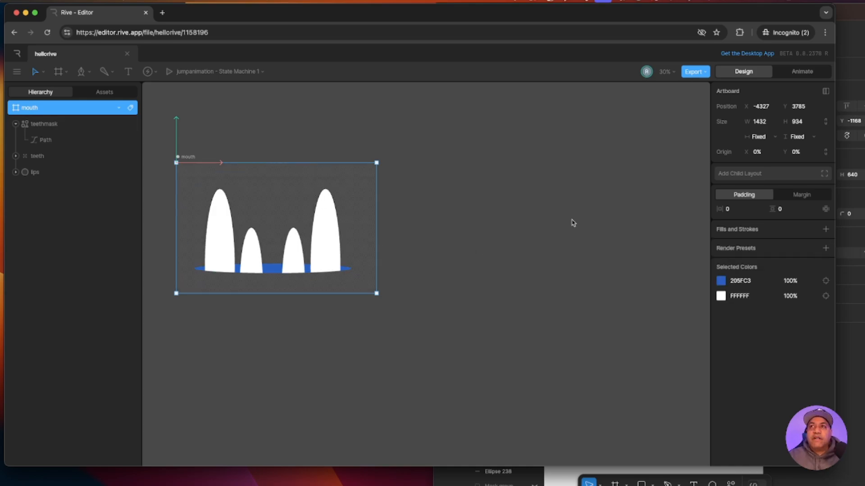
{"action": "left_click", "coordinate": [798, 73]}
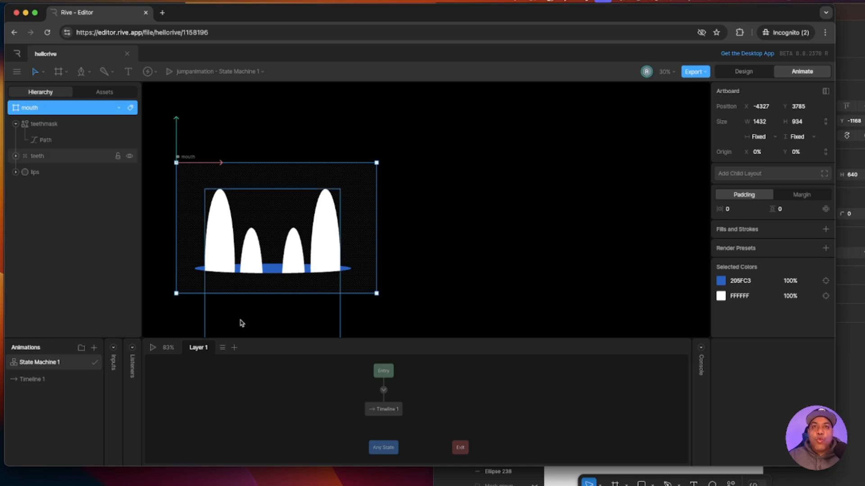
{"action": "left_click_drag", "start_coordinate": [166, 318], "coordinate": [214, 298]}
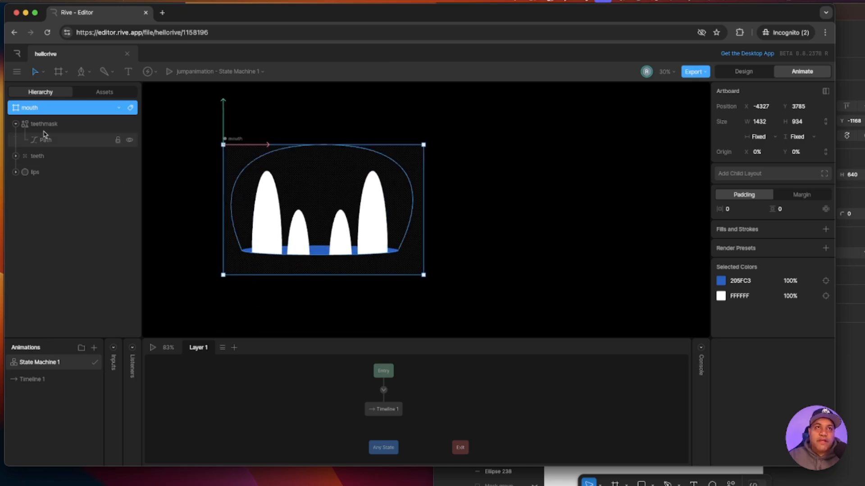
- Collapse teethmask in the hierarchy and reposition the teeth group at about X 690, Y 757.5
{"action": "left_click", "coordinate": [15, 124]}
{"action": "left_click", "coordinate": [45, 140]}
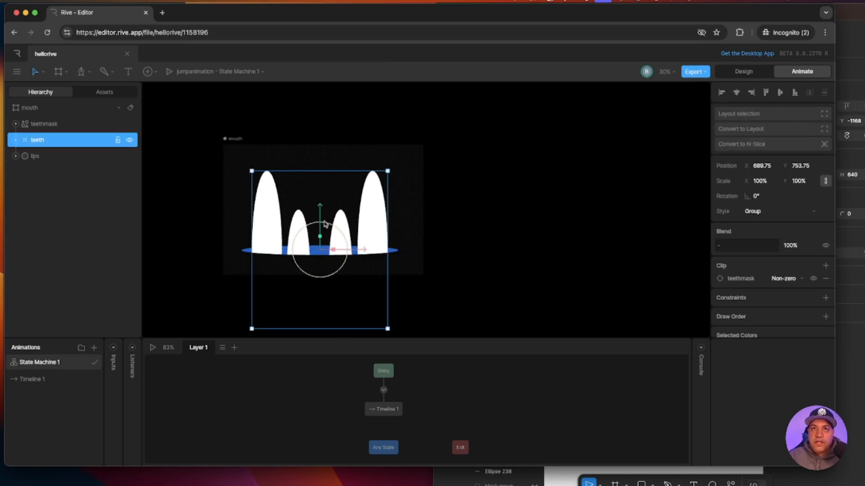
{"action": "mouse_move", "coordinate": [320, 217]}
{"action": "left_mouse_down"}
{"action": "mouse_move", "coordinate": [317, 237]}
{"action": "mouse_move", "coordinate": [307, 210]}
{"action": "mouse_move", "coordinate": [303, 220]}
{"action": "left_mouse_up"}
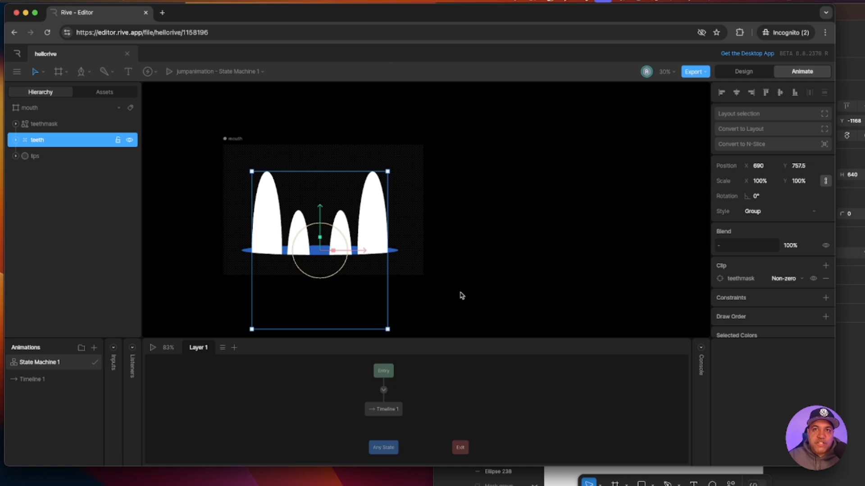
{"action": "double_click", "coordinate": [43, 362]}
{"action": "type", "text": "teeth"}
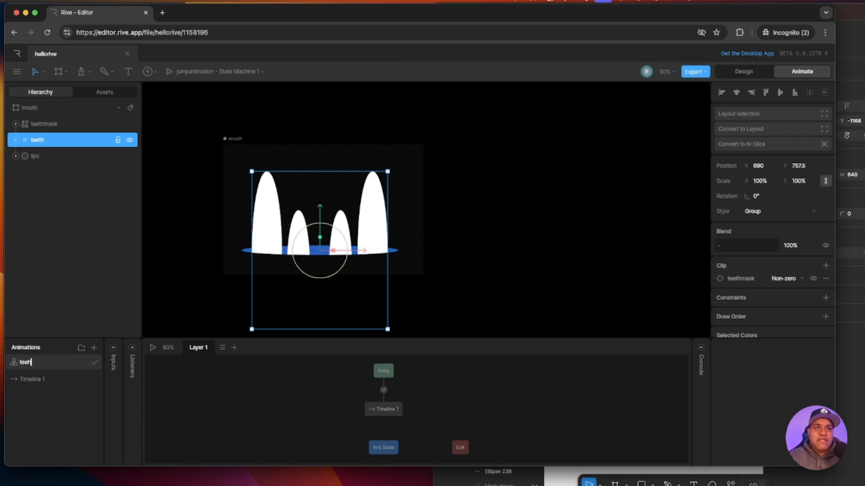
{"action": "key", "text": "BackSpace"}
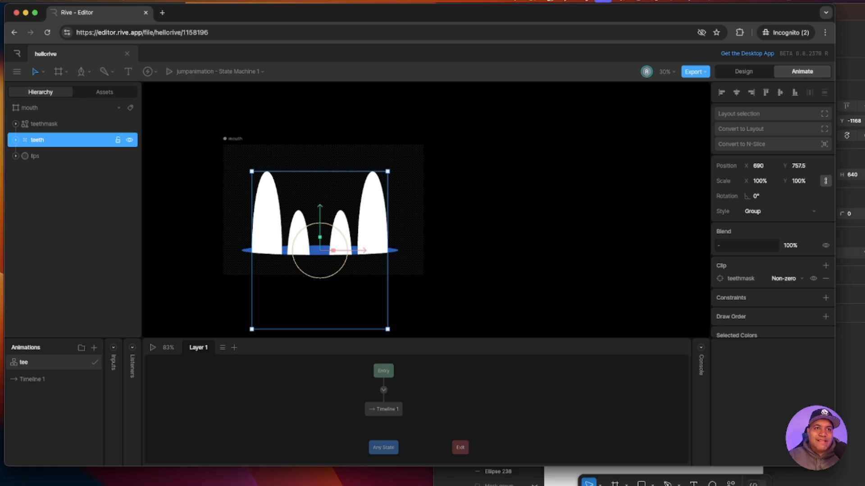
{"action": "type", "text": "th"}
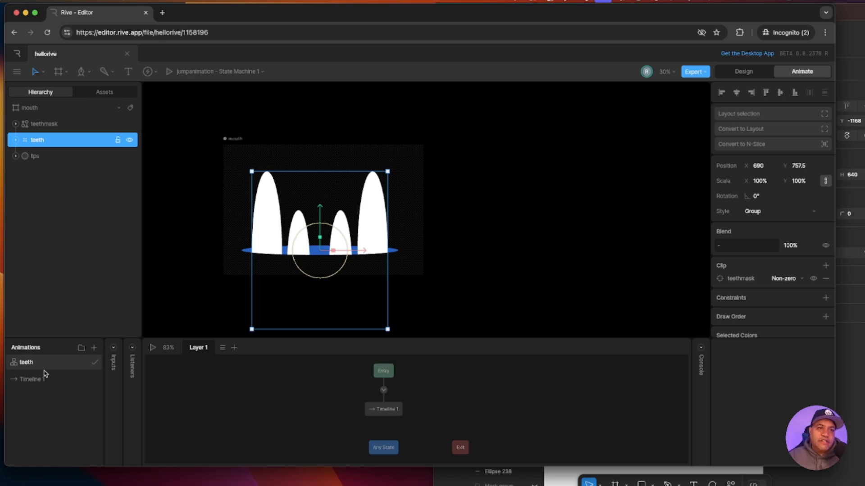
- Rename the state machine as mouth and its timeline as Idle
{"action": "double_click", "coordinate": [29, 361]}
{"action": "type", "text": "mouth"}
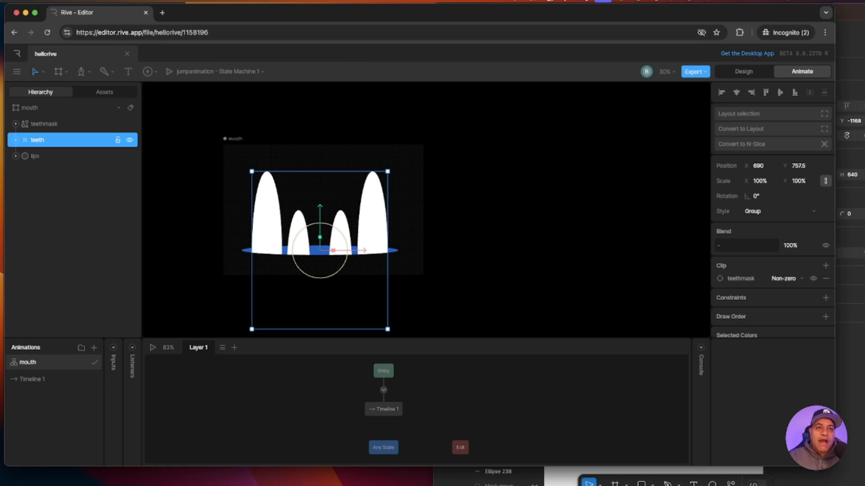
{"action": "left_click", "coordinate": [38, 381]}
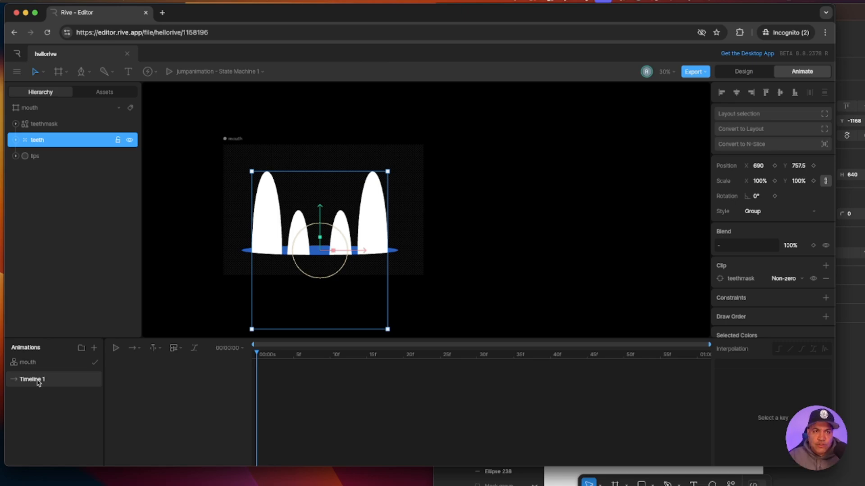
{"action": "double_click", "coordinate": [38, 381]}
{"action": "type", "text": "Idle"}
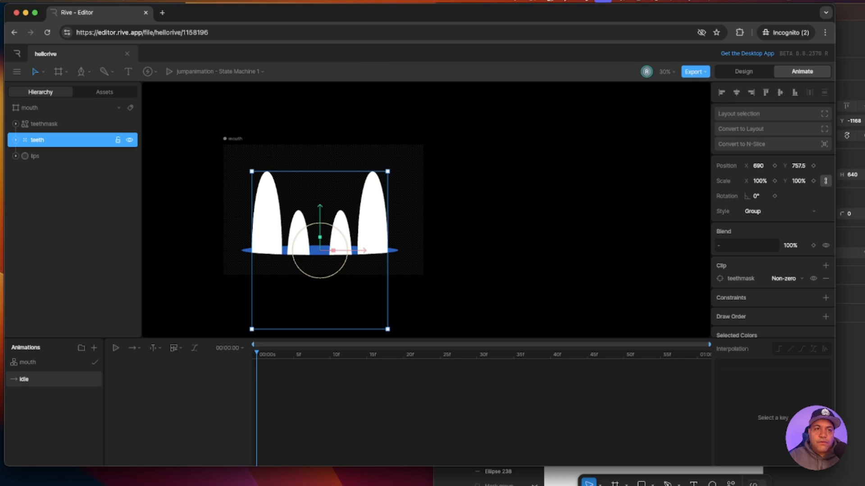
{"action": "key", "text": "Return"}
- Key the teeth group's Y position at the start of the Idle timeline and set the playback mode to Ping Pong
{"action": "left_click", "coordinate": [134, 350]}
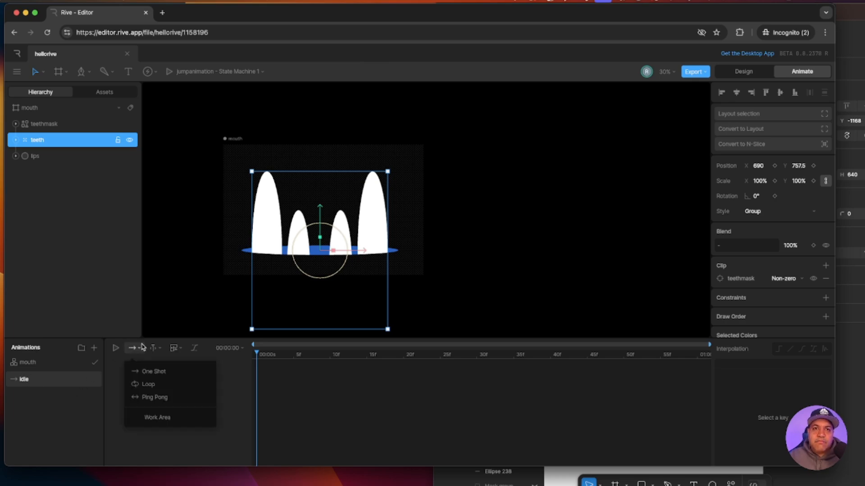
{"action": "left_click", "coordinate": [143, 384]}
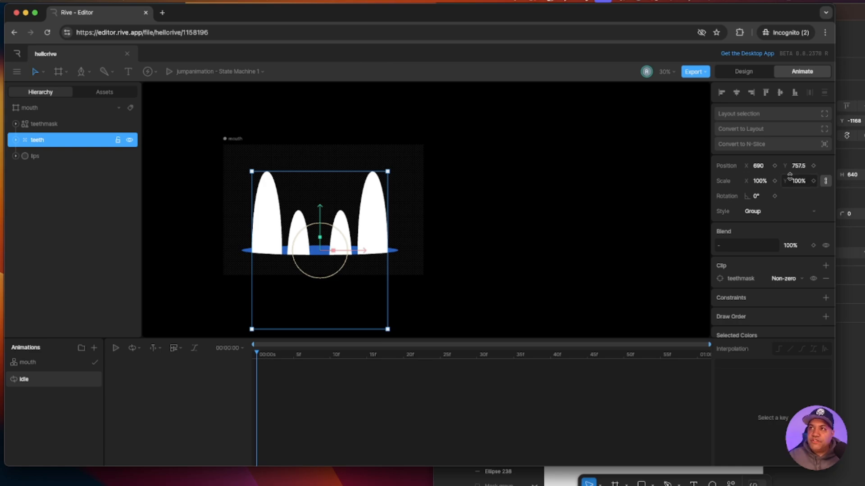
{"action": "left_click", "coordinate": [813, 166]}
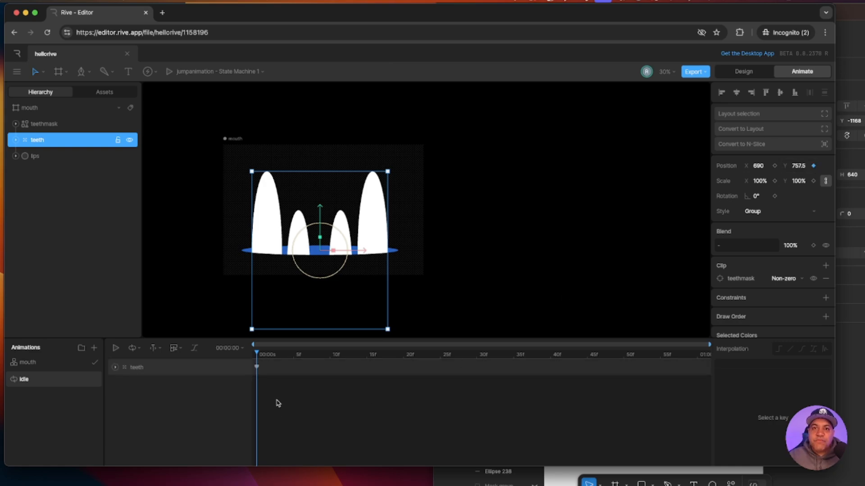
{"action": "left_click", "coordinate": [257, 368]}
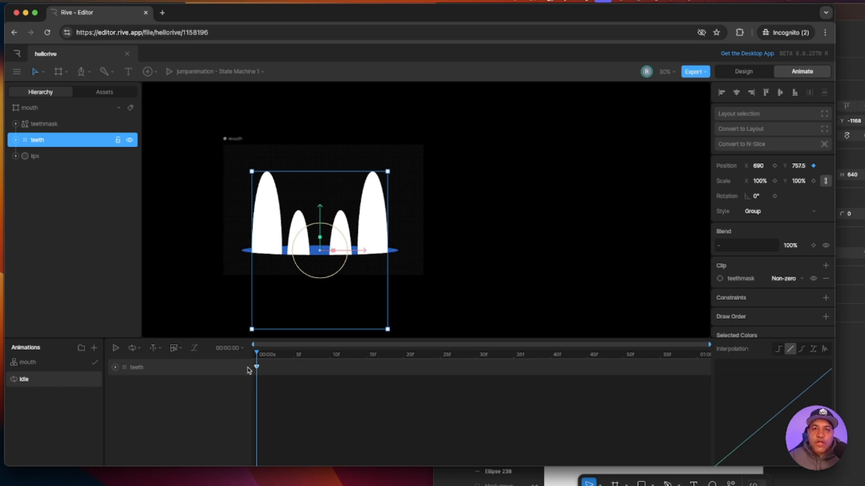
{"action": "left_click", "coordinate": [137, 352]}
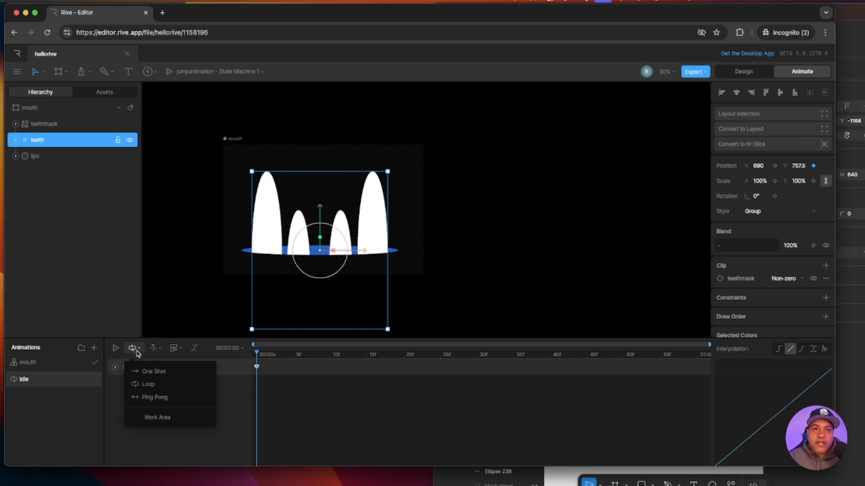
{"action": "left_click", "coordinate": [142, 398]}
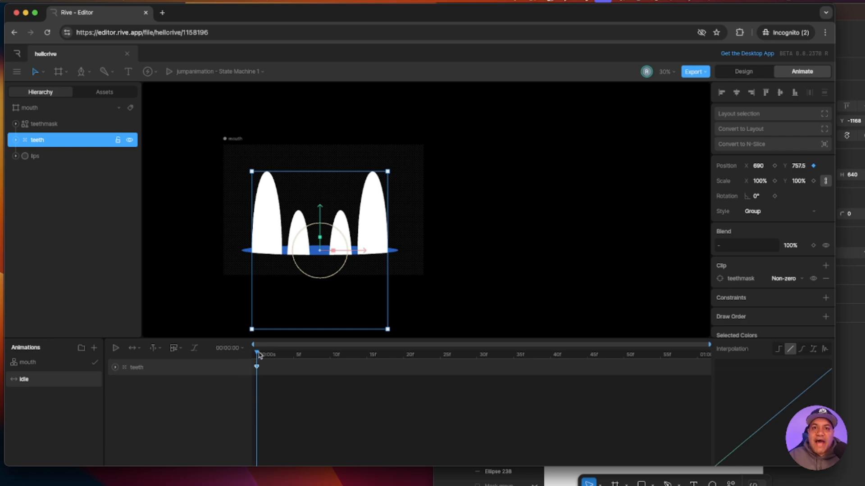
- Raise the teeth group to about Y 723.5 at 00:01:00 and apply cubic interpolation to its keyframes
{"action": "left_click_drag", "start_coordinate": [257, 363], "coordinate": [700, 363]}
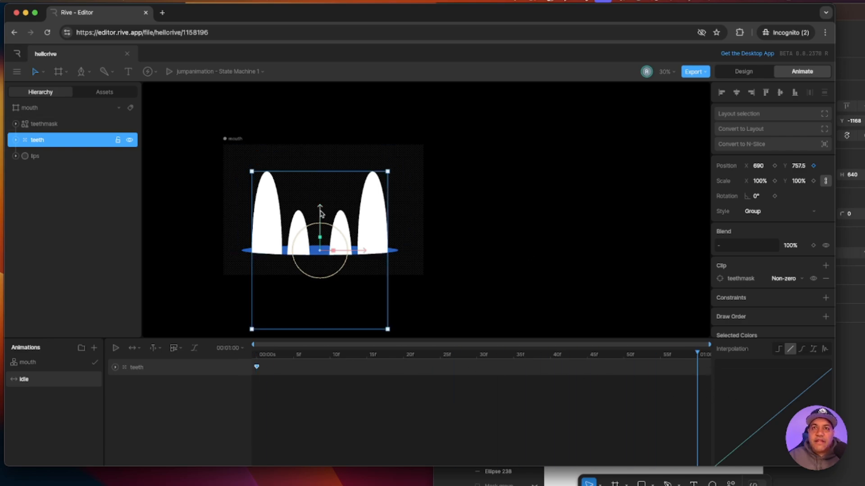
{"action": "left_click_drag", "start_coordinate": [319, 211], "coordinate": [320, 208]}
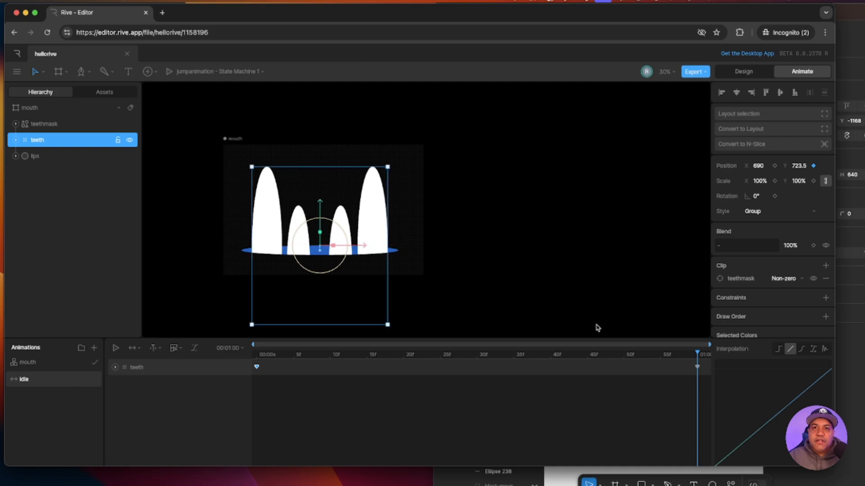
{"action": "left_click_drag", "start_coordinate": [698, 355], "coordinate": [248, 351]}
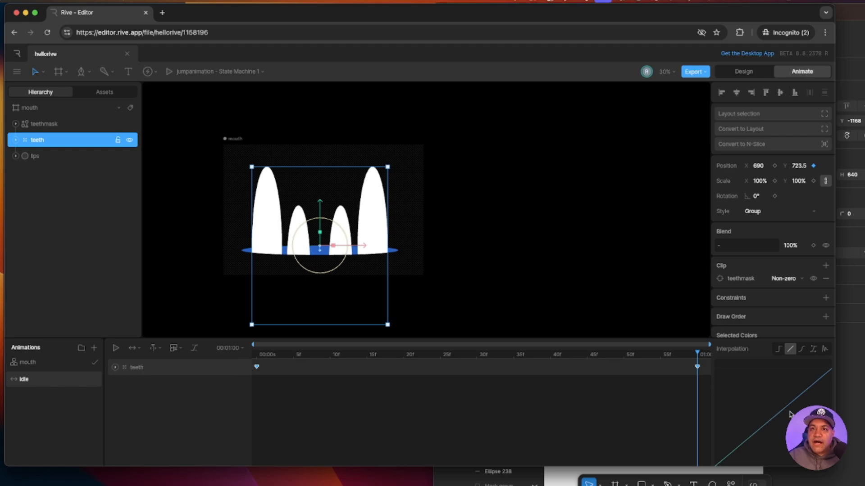
{"action": "left_click", "coordinate": [804, 350]}
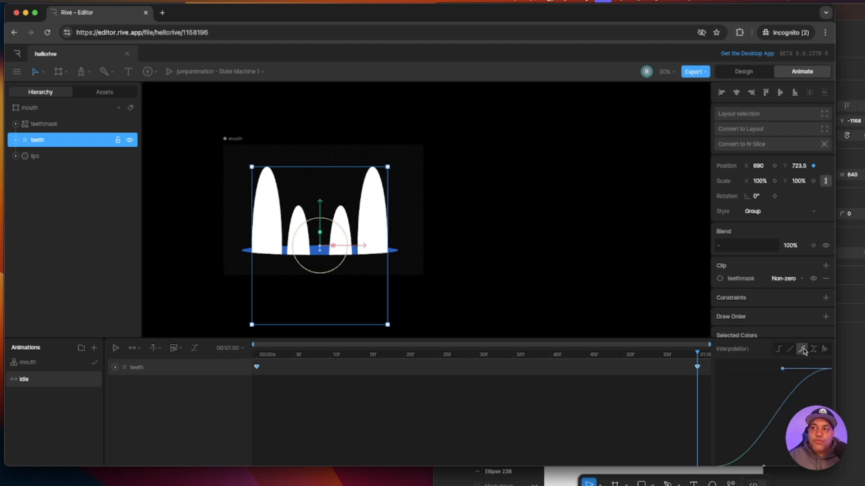
- Check the Idle timeline's playback mode, preview the teeth animation twice, and stop the playback
{"action": "left_click", "coordinate": [140, 350]}
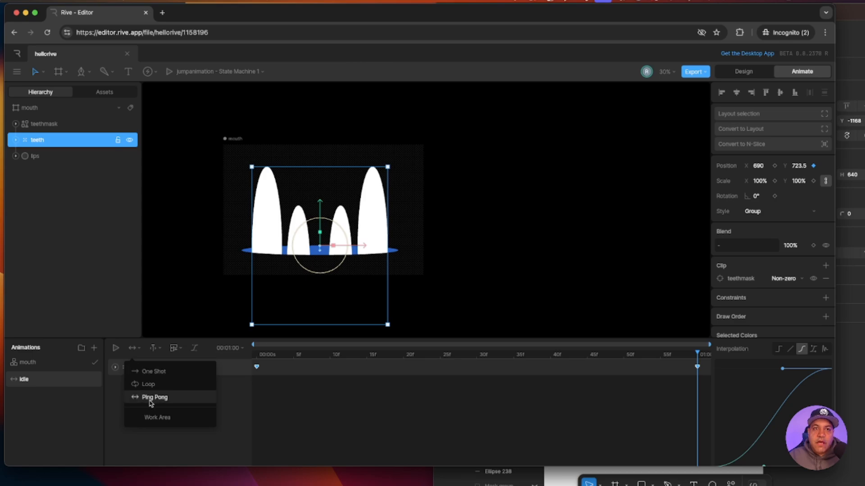
{"action": "left_click", "coordinate": [115, 348]}
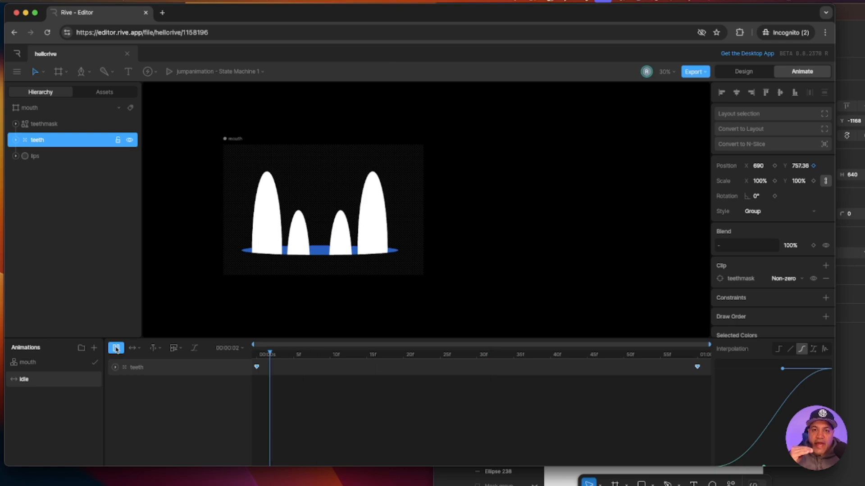
{"action": "left_click", "coordinate": [116, 348]}
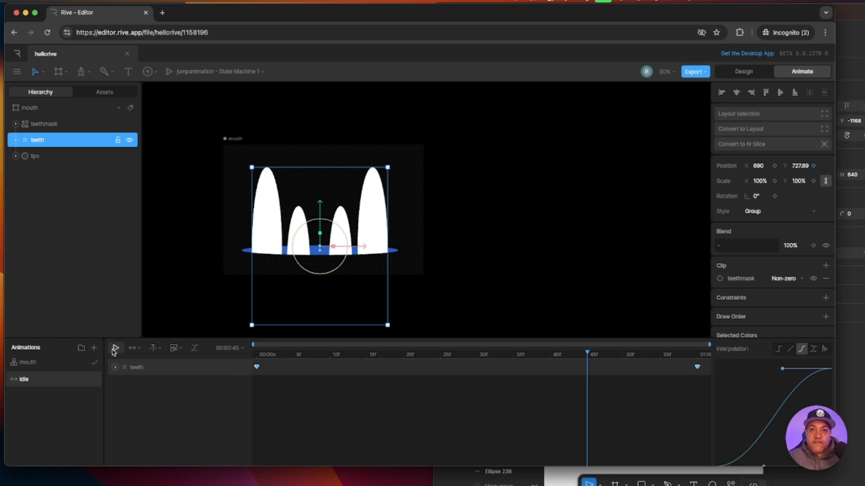
{"action": "left_click", "coordinate": [115, 350]}
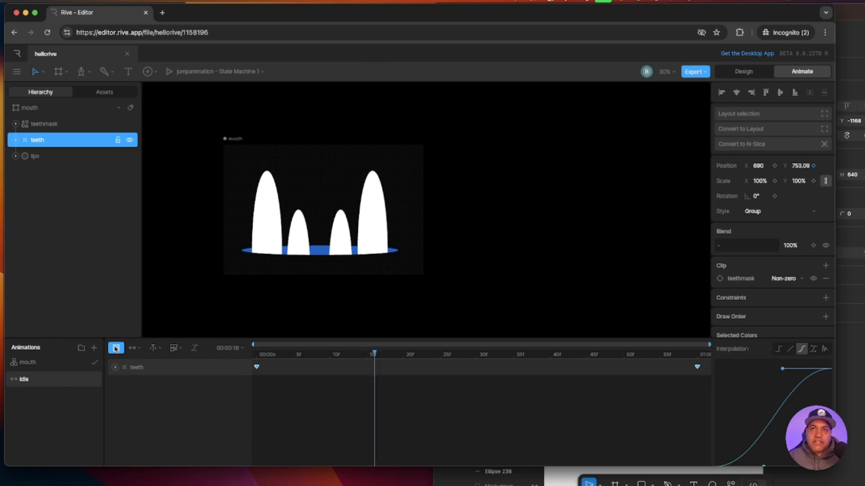
{"action": "left_click", "coordinate": [116, 349]}
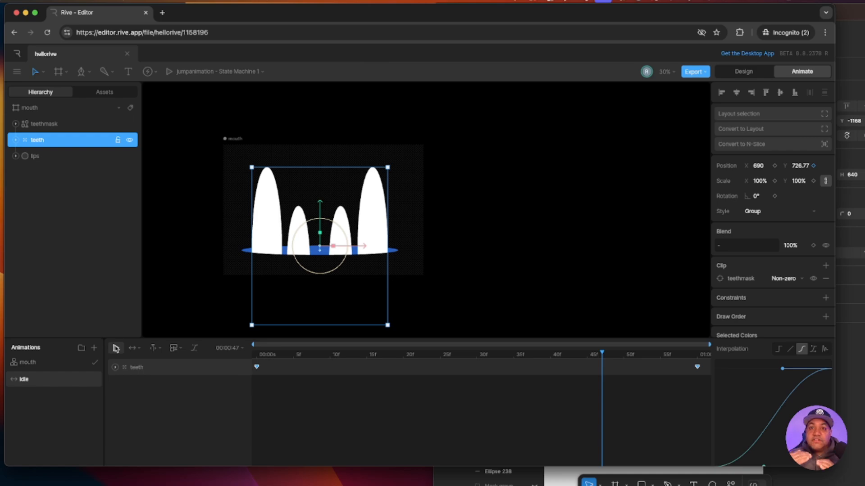
- Add a new timeline to the mouth artboard and name it openmouth
{"action": "left_click", "coordinate": [94, 349]}
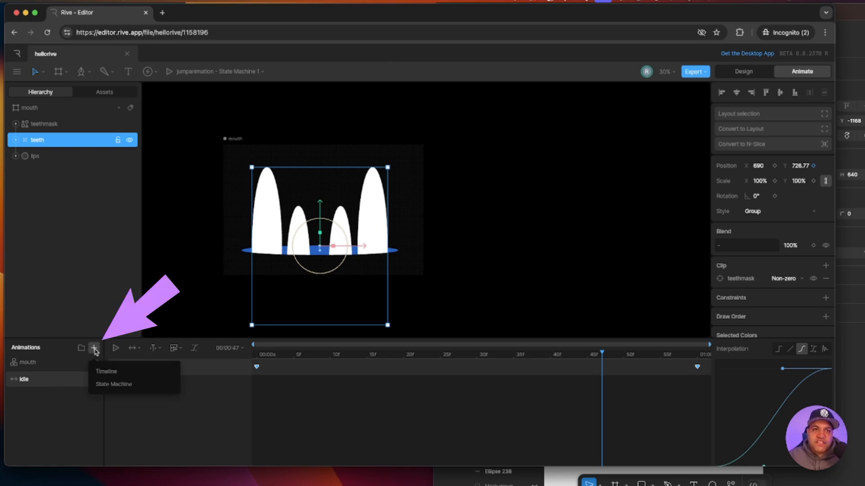
{"action": "left_click", "coordinate": [108, 372]}
{"action": "double_click", "coordinate": [38, 363]}
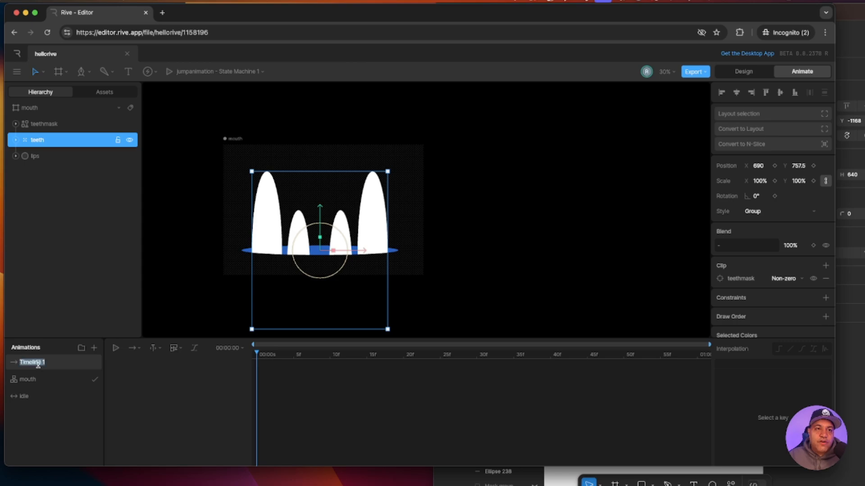
{"action": "type", "text": "o"}
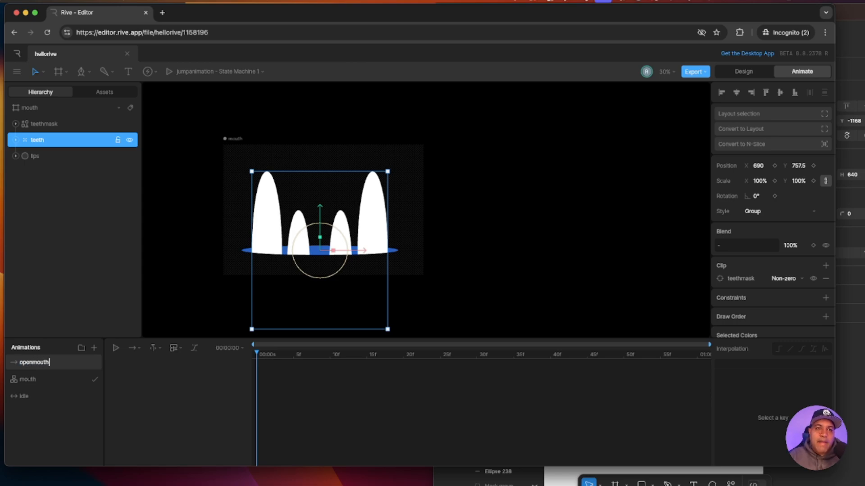
- Name the new timeline openmouth
{"action": "type", "text": "penmouth"}
{"action": "key", "text": "Return"}
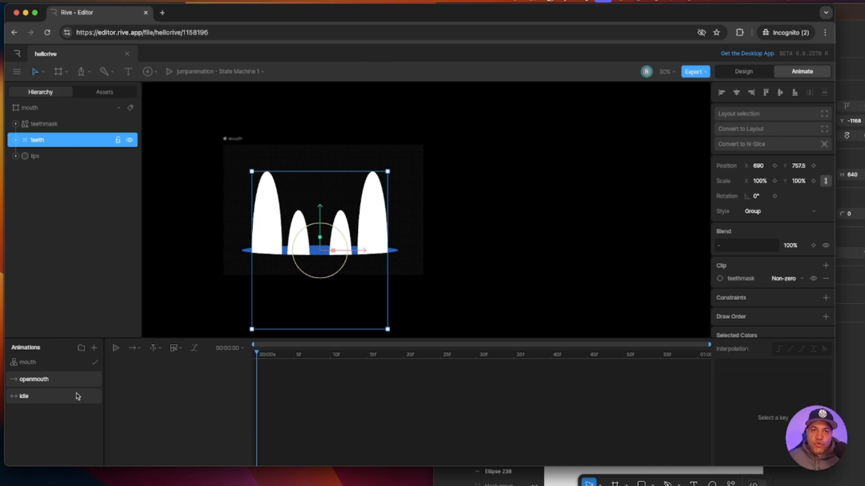
- Group the teethmask and lips shapes under the name mouth, ordered below the teeth group in the hierarchy
{"action": "left_click", "coordinate": [38, 157]}
{"action": "left_click", "coordinate": [51, 126]}
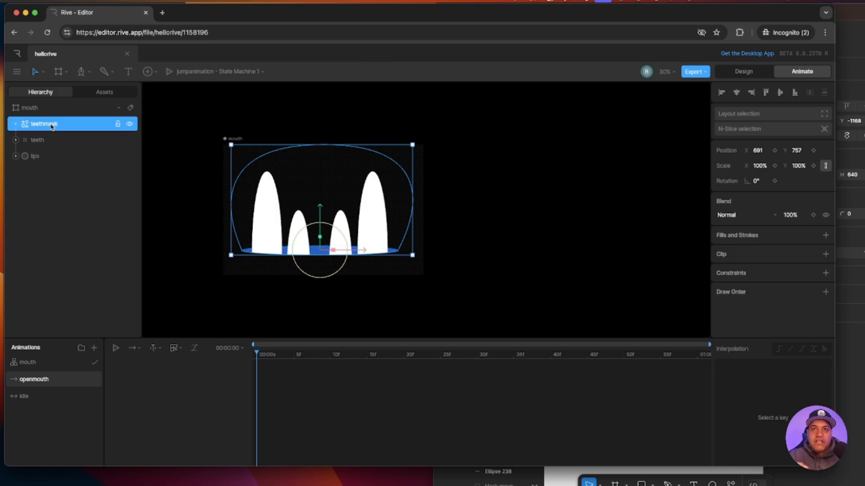
{"action": "left_click", "coordinate": [40, 158]}
{"action": "key", "text": "super+g"}
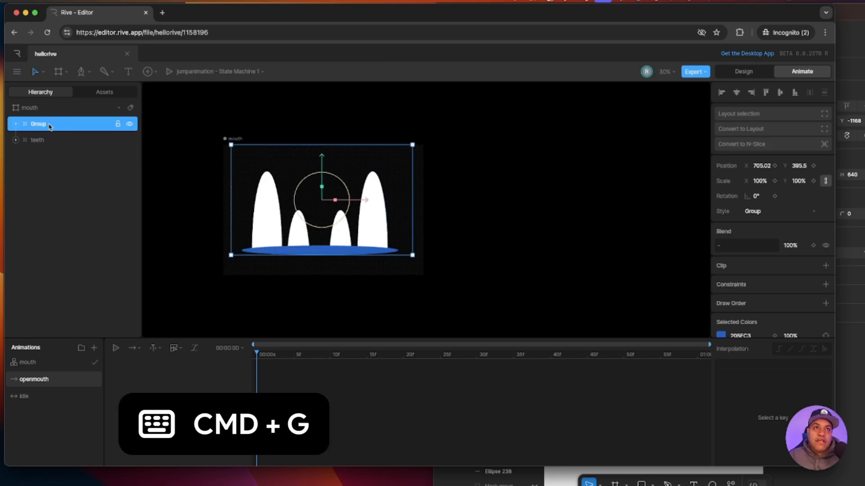
{"action": "left_click_drag", "start_coordinate": [49, 127], "coordinate": [51, 154]}
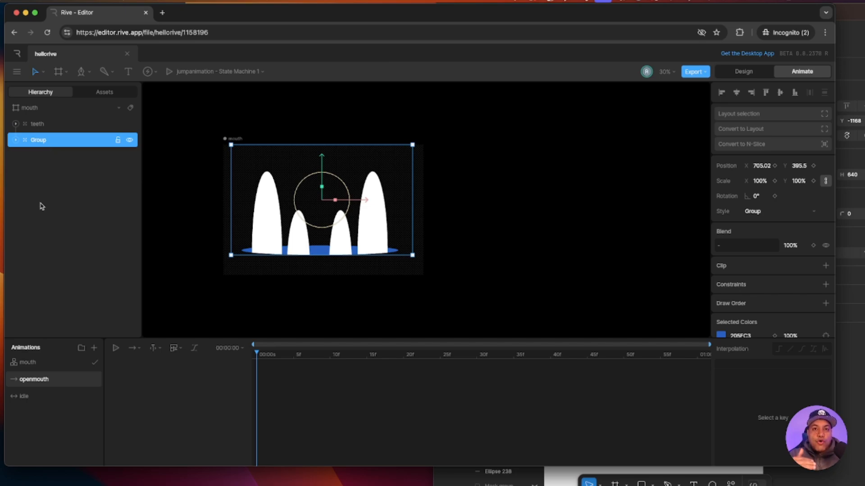
{"action": "double_click", "coordinate": [44, 141]}
{"action": "type", "text": "mouth"}
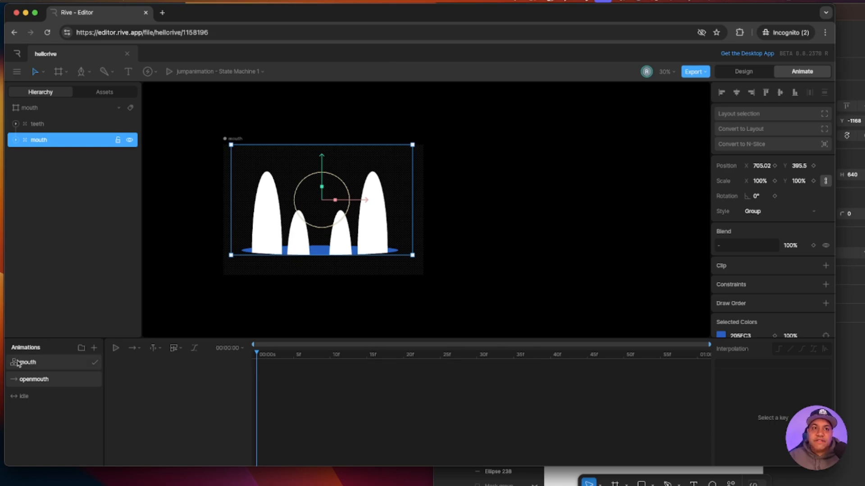
- Preview the idle timeline to check how the regrouped mouth and teeth play, and stop the playback
{"action": "left_click", "coordinate": [29, 397]}
{"action": "left_click", "coordinate": [116, 349]}
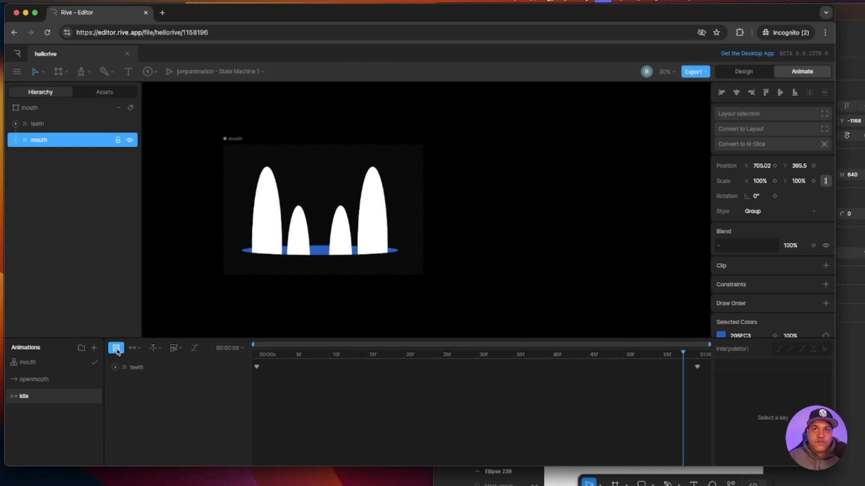
{"action": "left_click", "coordinate": [116, 349]}
{"action": "left_click", "coordinate": [34, 381]}
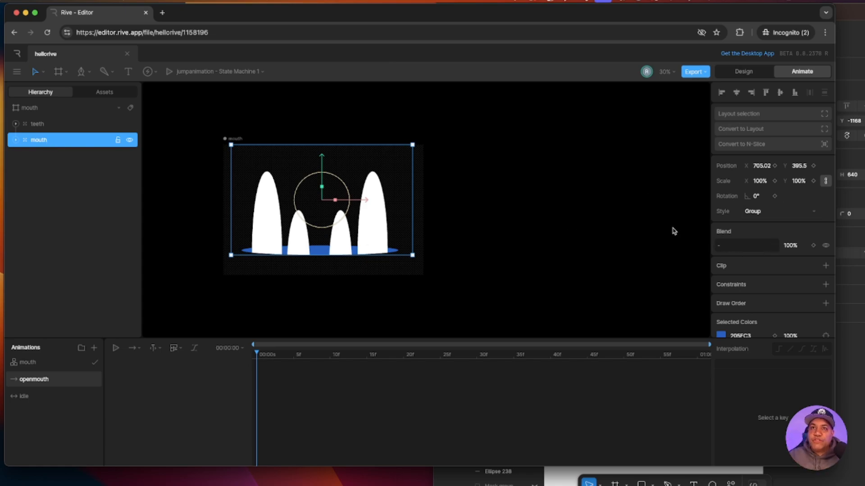
{"action": "left_click", "coordinate": [813, 167]}
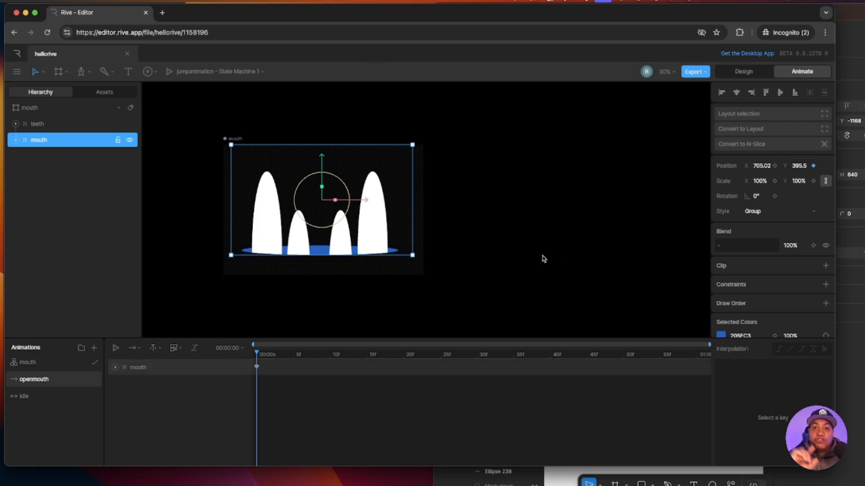
{"action": "scroll", "coordinate": [544, 259], "scroll_direction": "down", "scroll_amount": 3}
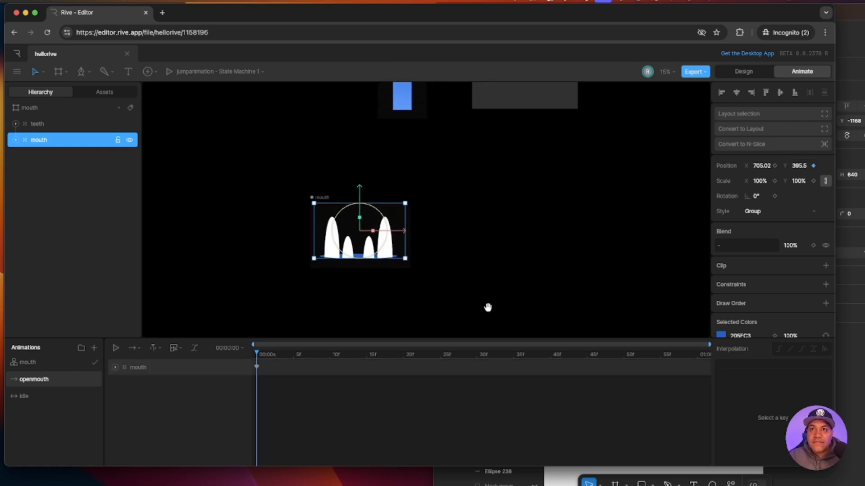
{"action": "left_click_drag", "start_coordinate": [258, 355], "coordinate": [554, 374]}
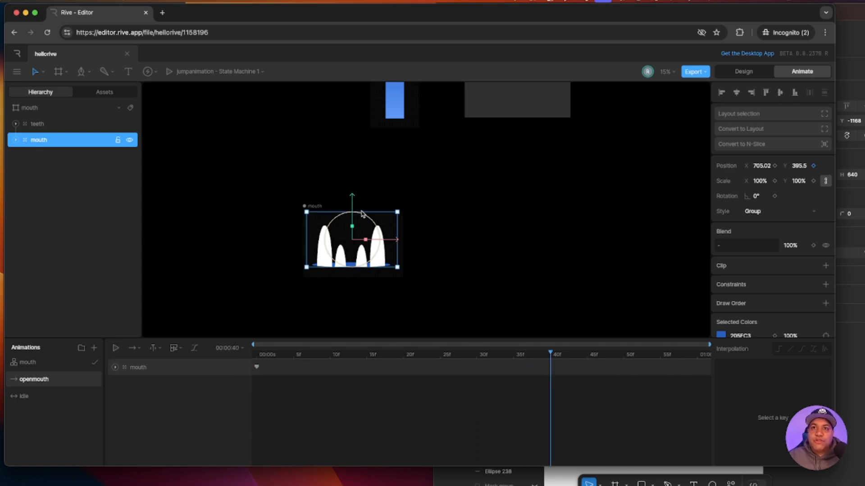
{"action": "left_click_drag", "start_coordinate": [368, 207], "coordinate": [356, 0]}
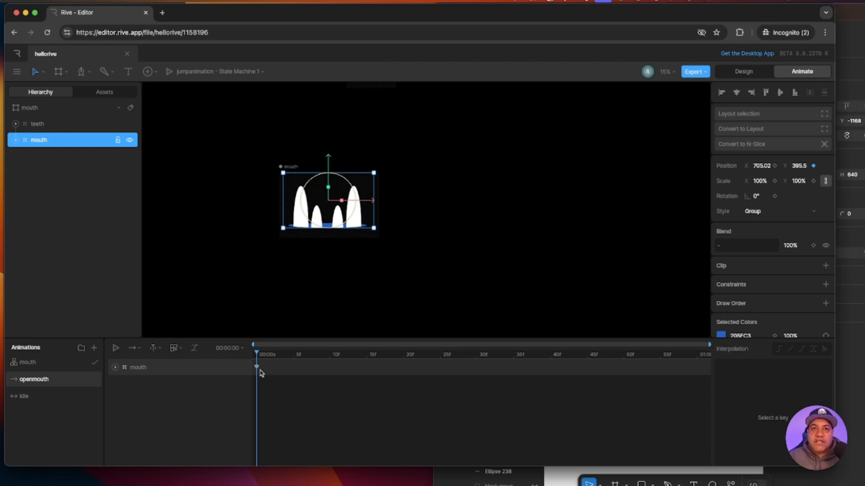
{"action": "left_click", "coordinate": [257, 368]}
{"action": "key", "text": "Escape"}
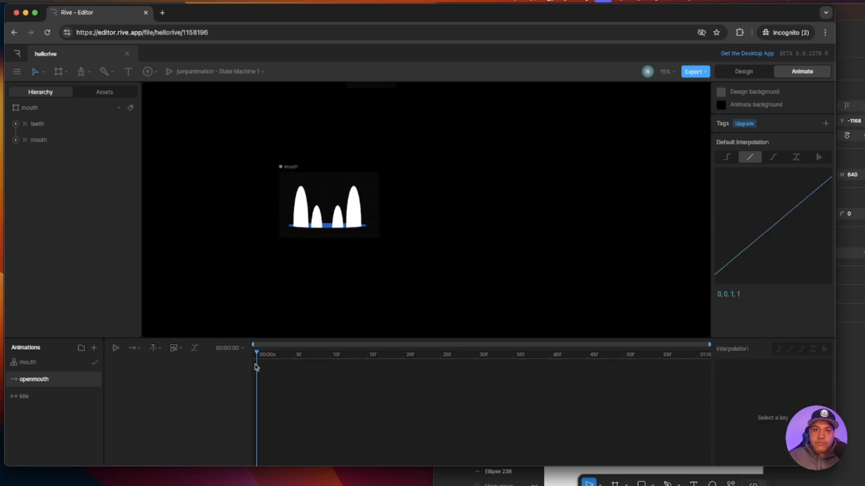
- Use Freeze to move the mouth group's origin down to its bottom edge, at X 705, Y 791, in the openmouth timeline
{"action": "left_click", "coordinate": [41, 140]}
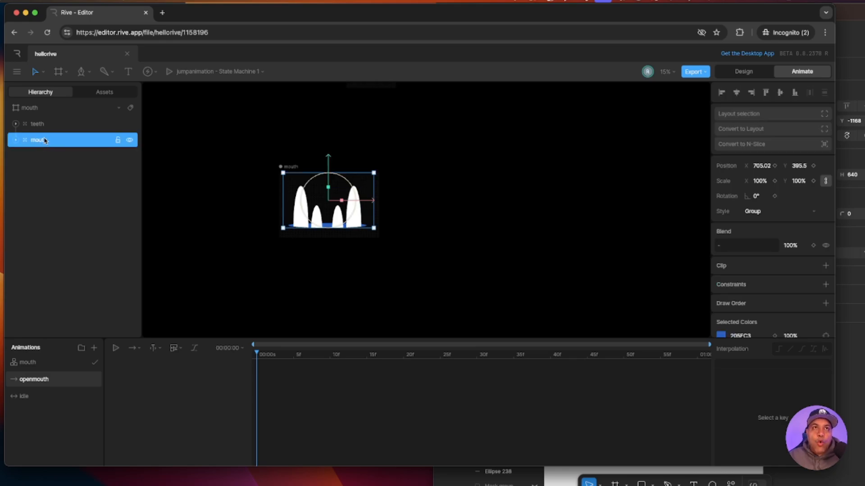
{"action": "left_click", "coordinate": [43, 72]}
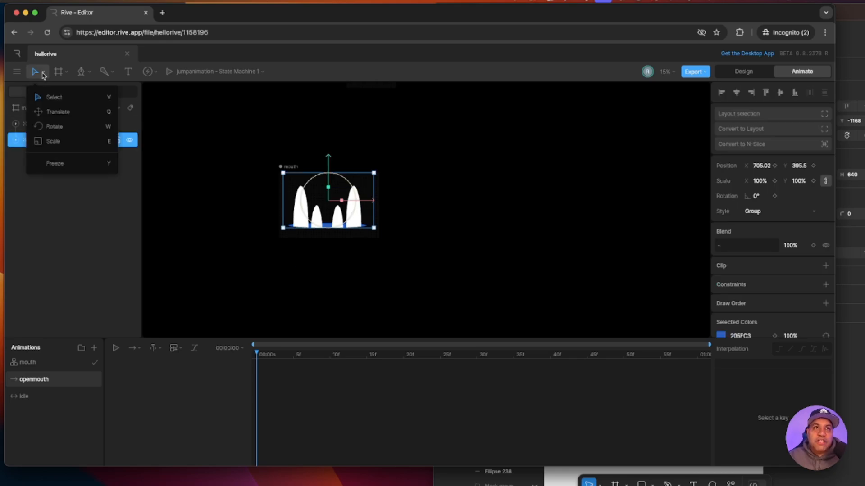
{"action": "left_click", "coordinate": [55, 166]}
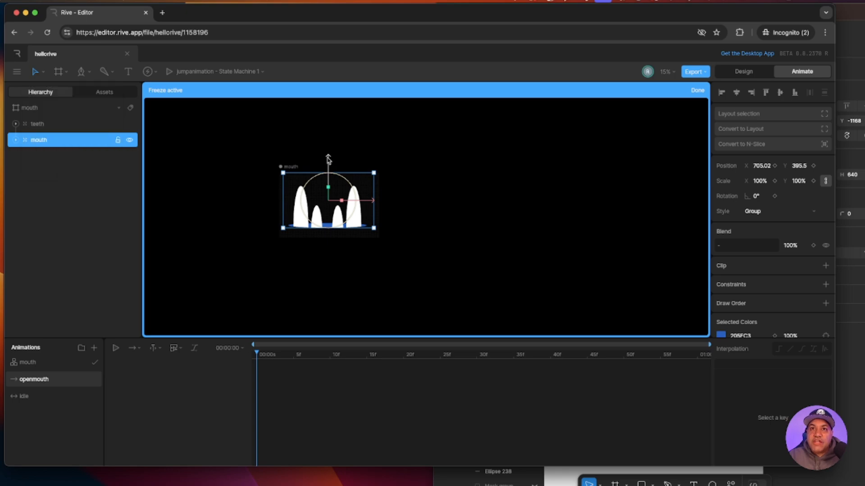
{"action": "left_click_drag", "start_coordinate": [328, 160], "coordinate": [328, 189]}
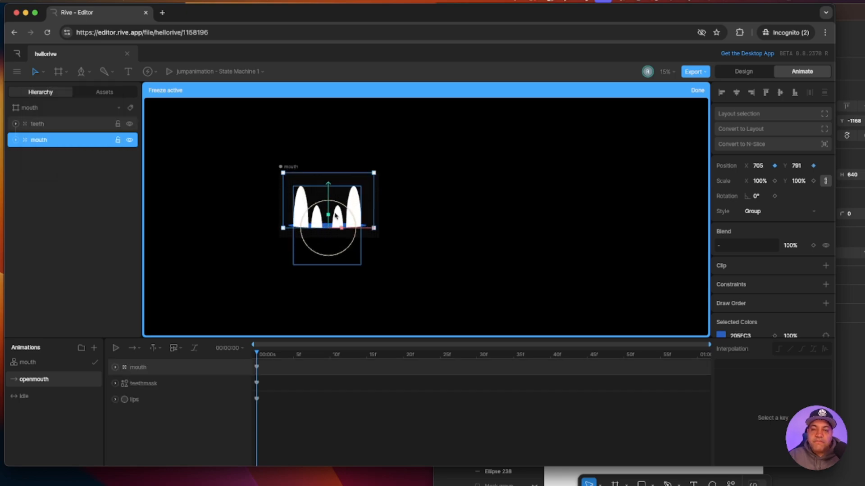
{"action": "left_click", "coordinate": [697, 90]}
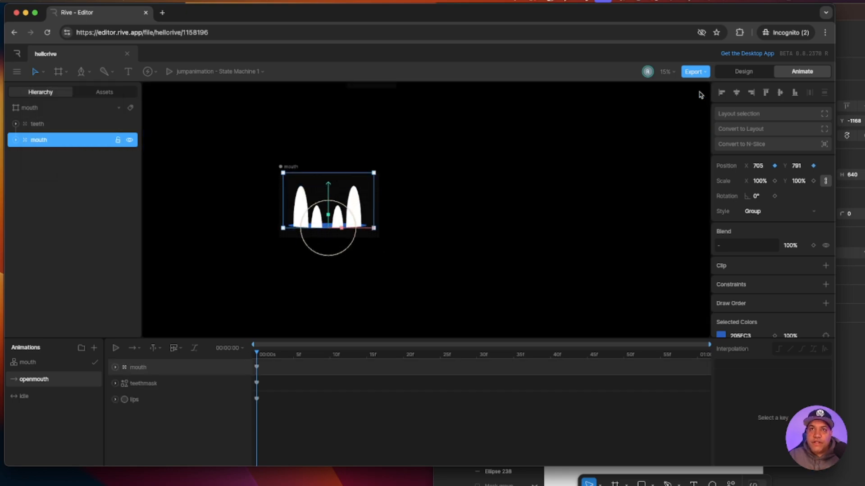
- Preview the idle timeline again, and key the mouth group's Y scale at the start of the openmouth timeline
{"action": "left_click", "coordinate": [24, 396]}
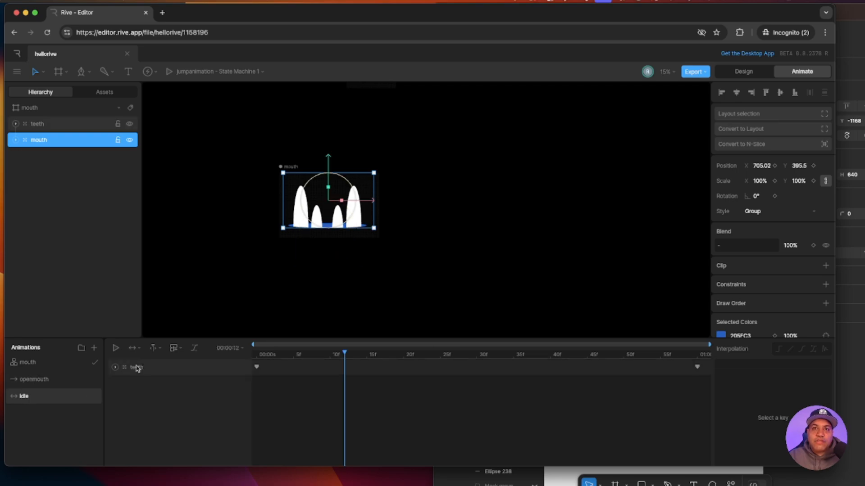
{"action": "left_click", "coordinate": [116, 349]}
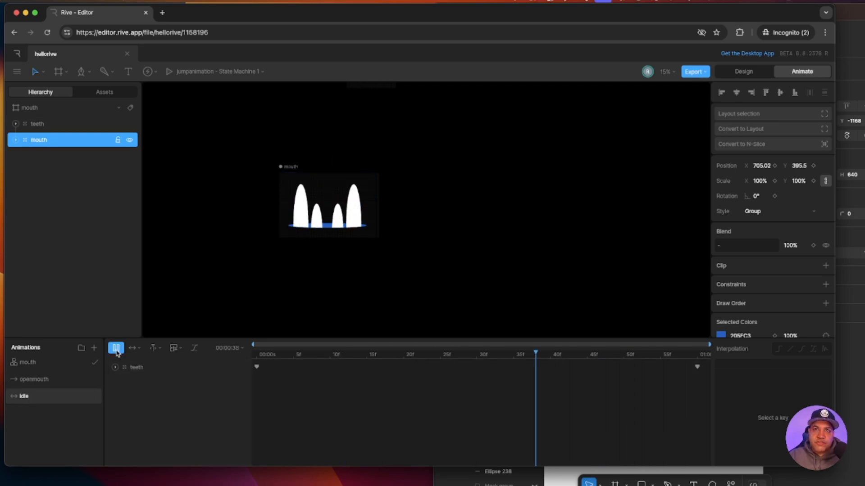
{"action": "left_click", "coordinate": [116, 349]}
{"action": "left_click", "coordinate": [43, 379]}
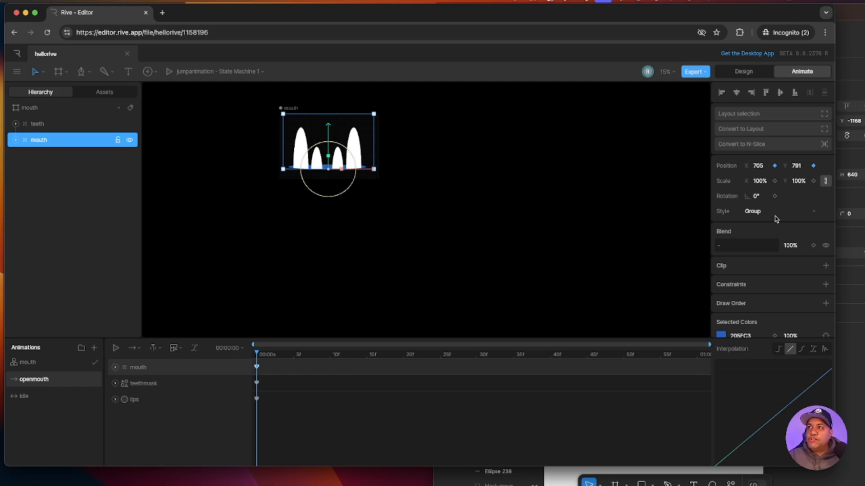
{"action": "left_click", "coordinate": [813, 181]}
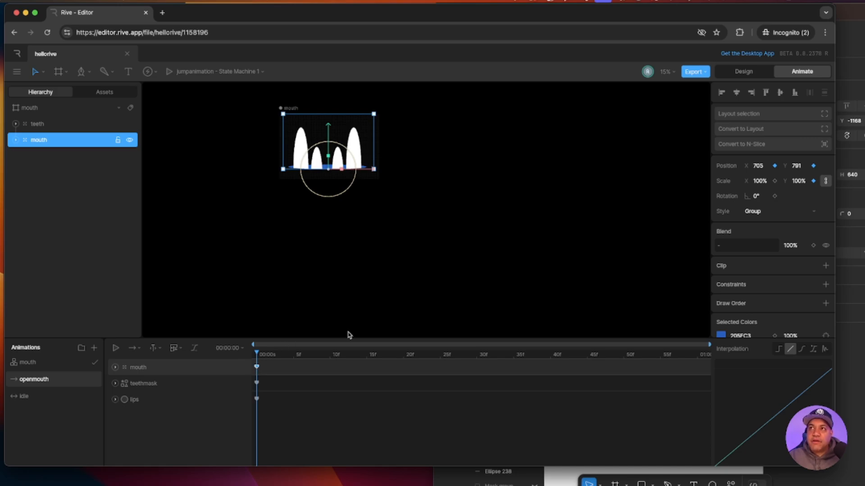
- Move the mouth artboard down in Design mode to about X -4309, Y 5845, and return to Animate mode
{"action": "scroll", "coordinate": [348, 332], "scroll_direction": "up", "scroll_amount": 3}
{"action": "left_click", "coordinate": [296, 165]}
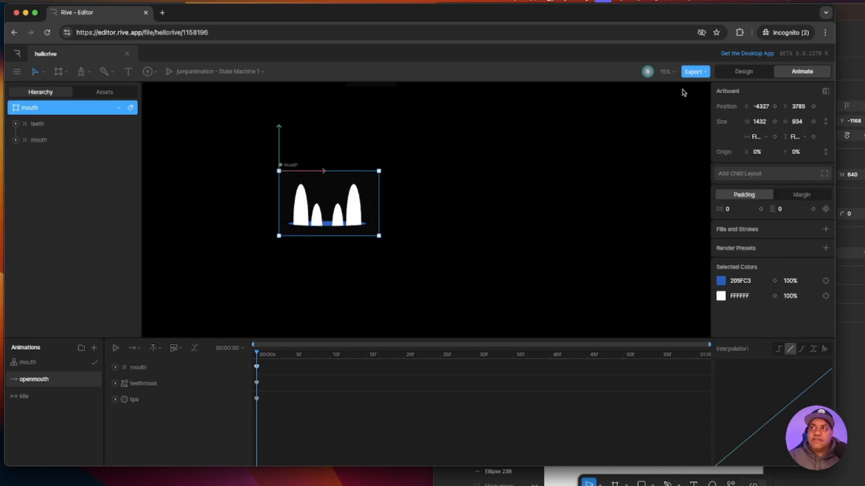
{"action": "left_click", "coordinate": [744, 73]}
{"action": "left_click_drag", "start_coordinate": [299, 164], "coordinate": [301, 309]}
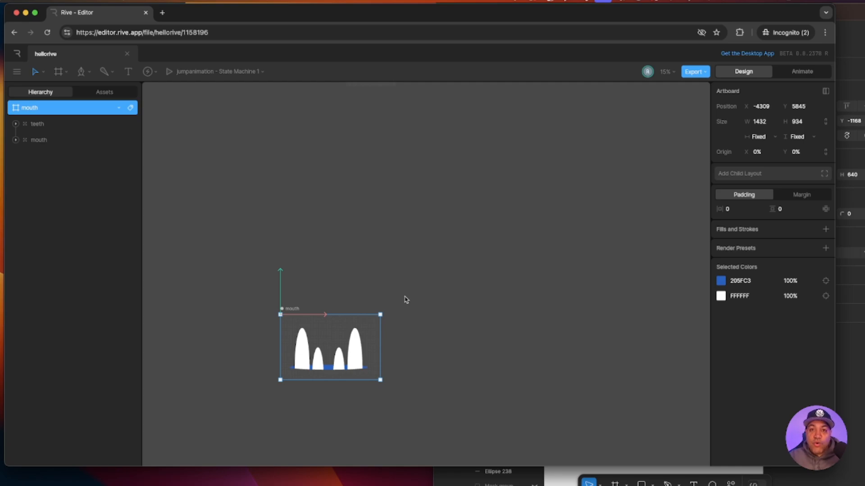
{"action": "left_click", "coordinate": [801, 71]}
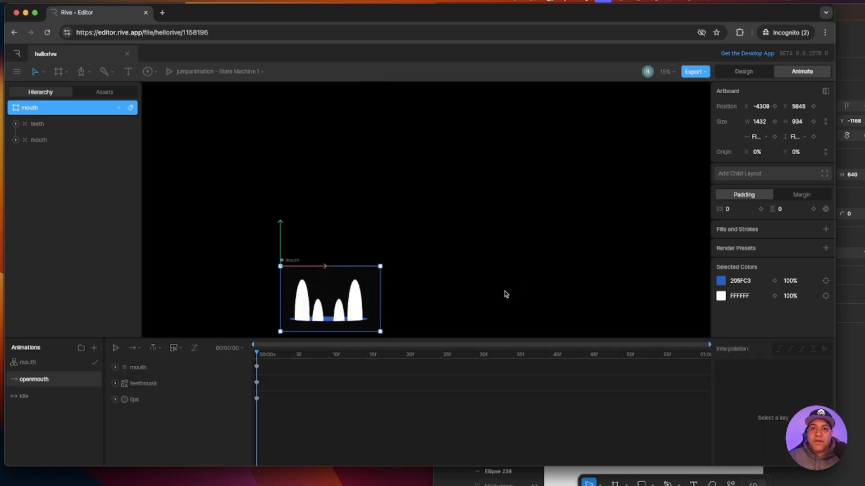
{"action": "left_click", "coordinate": [256, 368]}
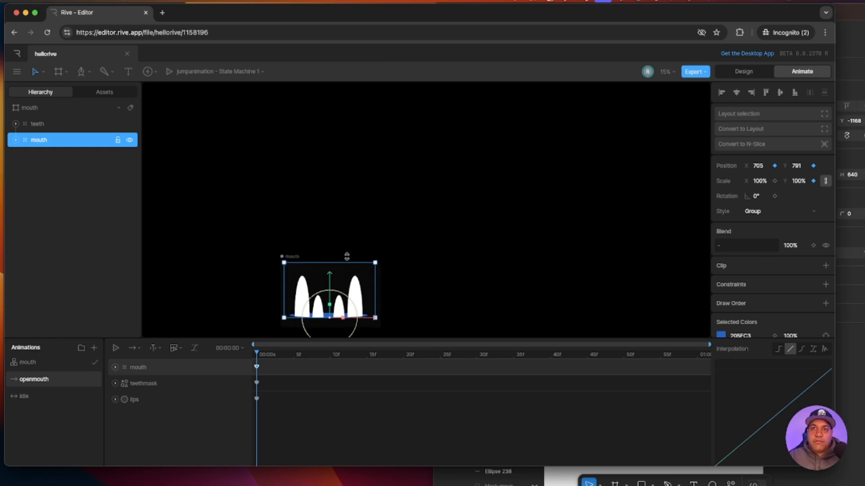
{"action": "left_click_drag", "start_coordinate": [347, 256], "coordinate": [354, 31]}
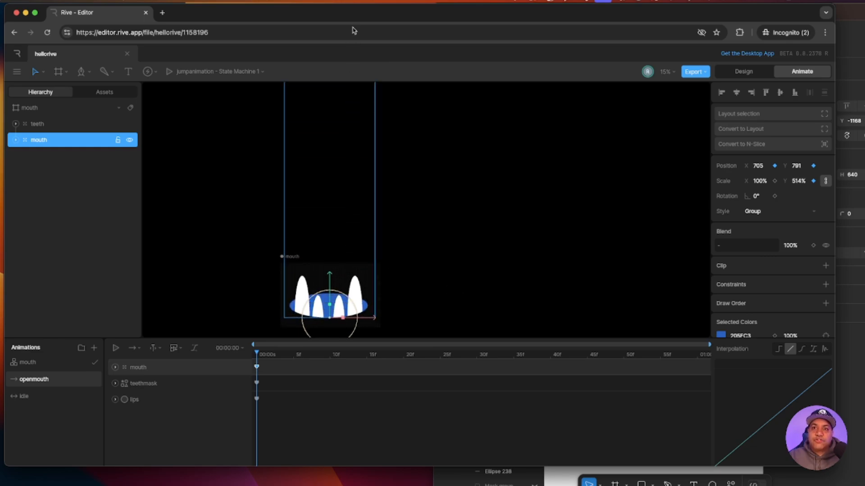
{"action": "key", "text": "super+z"}
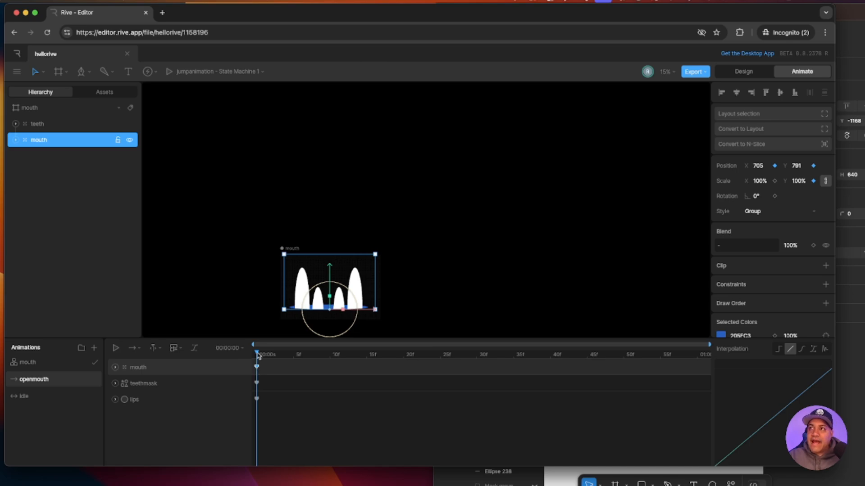
- Stretch the mouth group upward to a Y scale of about 652% at 00:00:45 in the openmouth timeline
{"action": "left_click_drag", "start_coordinate": [258, 356], "coordinate": [587, 374]}
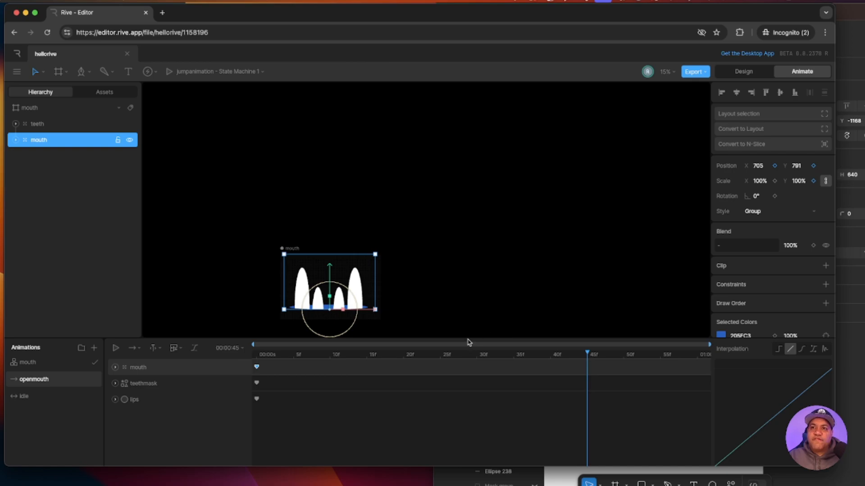
{"action": "left_click_drag", "start_coordinate": [468, 337], "coordinate": [464, 403]}
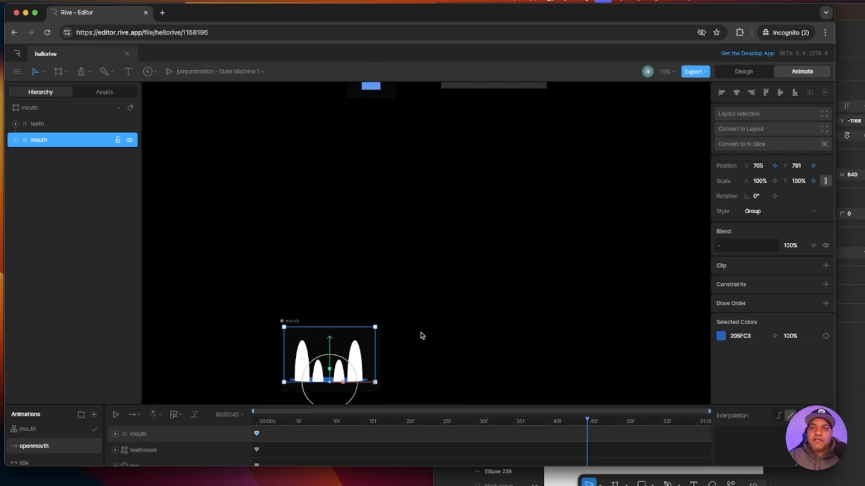
{"action": "left_click_drag", "start_coordinate": [346, 325], "coordinate": [364, 110]}
{"action": "mouse_move", "coordinate": [587, 420]}
{"action": "left_mouse_down"}
{"action": "mouse_move", "coordinate": [216, 421]}
{"action": "mouse_move", "coordinate": [587, 421]}
{"action": "left_mouse_up"}
{"action": "scroll", "coordinate": [500, 350], "scroll_direction": "up", "scroll_amount": 5}
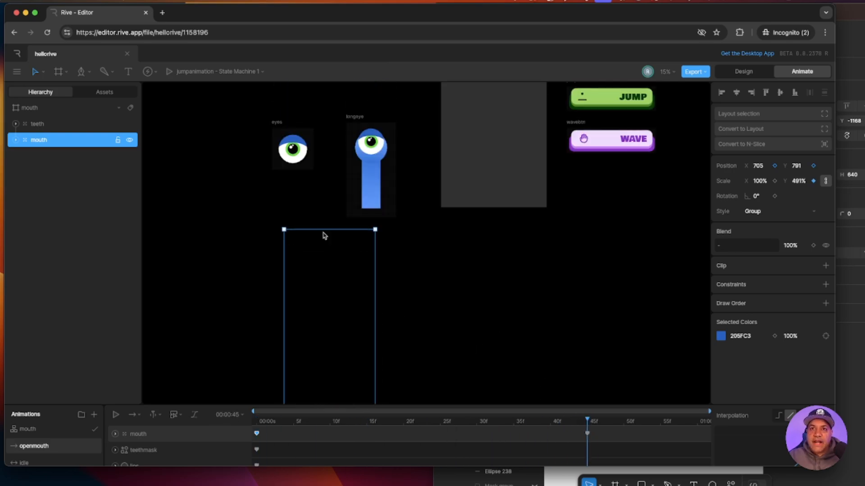
{"action": "scroll", "coordinate": [453, 353], "scroll_direction": "down", "scroll_amount": 5}
{"action": "left_click", "coordinate": [442, 309]}
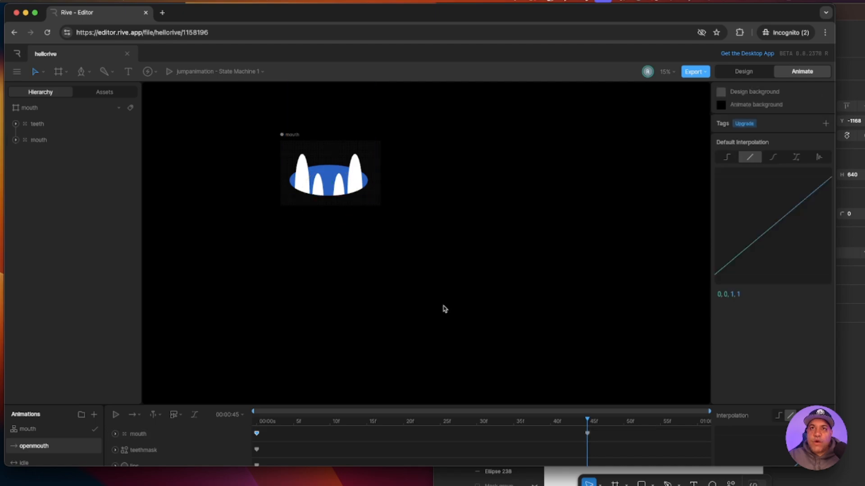
{"action": "scroll", "coordinate": [424, 321], "scroll_direction": "up", "scroll_amount": 3}
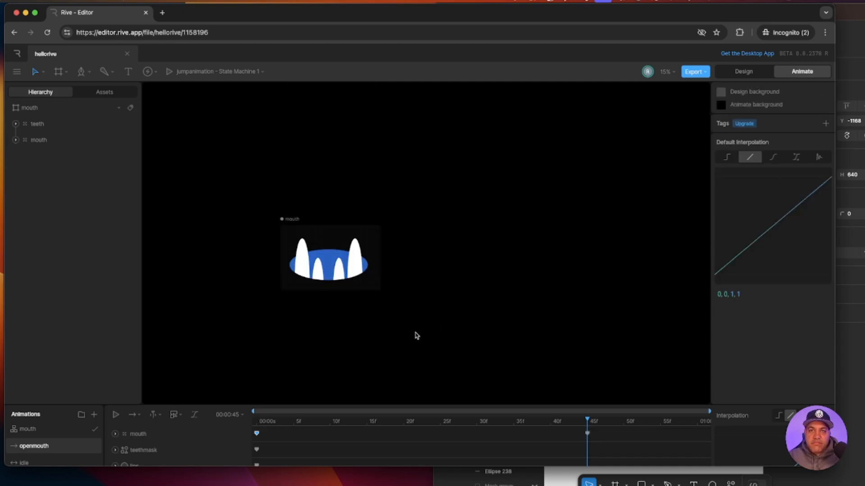
{"action": "left_click_drag", "start_coordinate": [521, 404], "coordinate": [522, 325]}
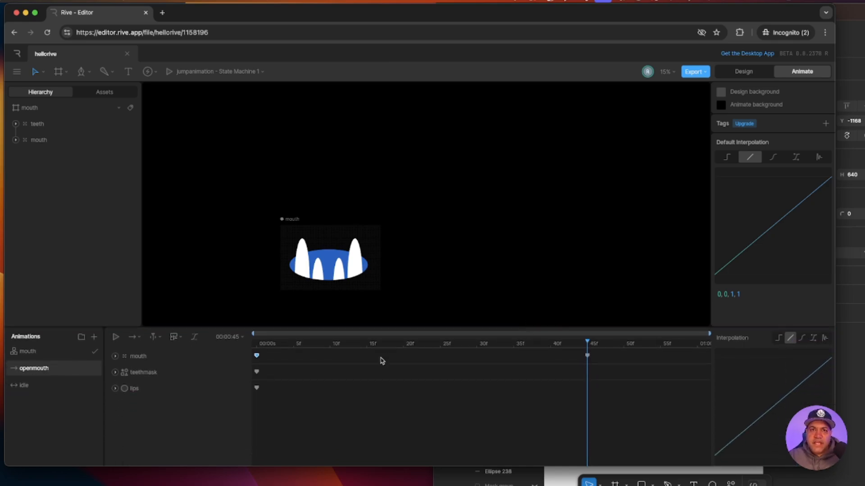
- Copy the mouth group's starting keyframe to 00:01:00 in the openmouth timeline and return the playhead to the start
{"action": "left_click", "coordinate": [257, 356]}
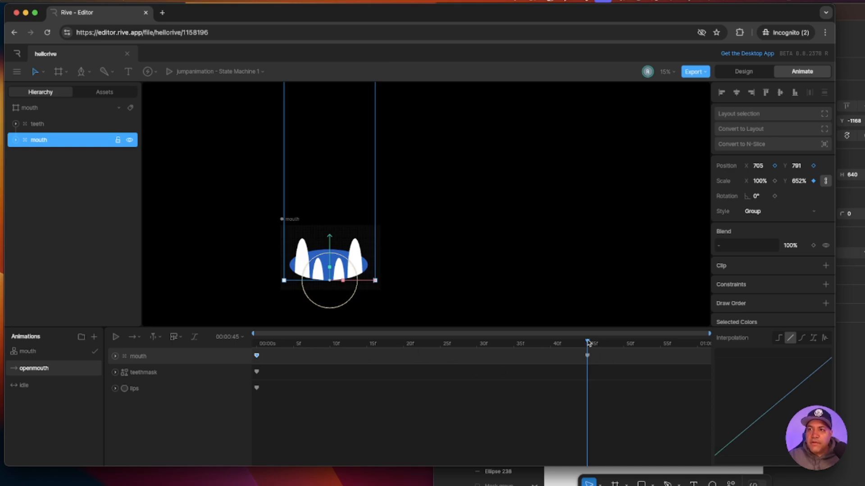
{"action": "left_click_drag", "start_coordinate": [588, 343], "coordinate": [257, 354]}
{"action": "key", "text": "super+v"}
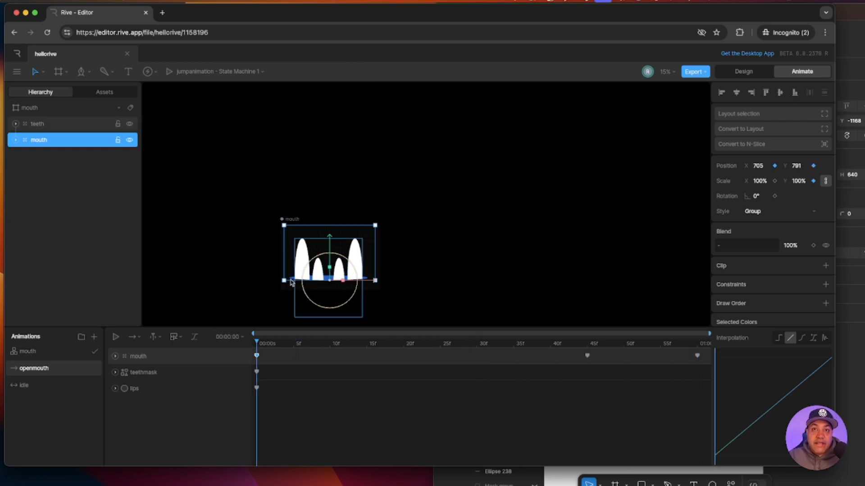
- Key the teeth group's Y position at the start of openmouth, and lower the teeth to about Y 987 at 00:00:45
{"action": "left_click", "coordinate": [45, 126]}
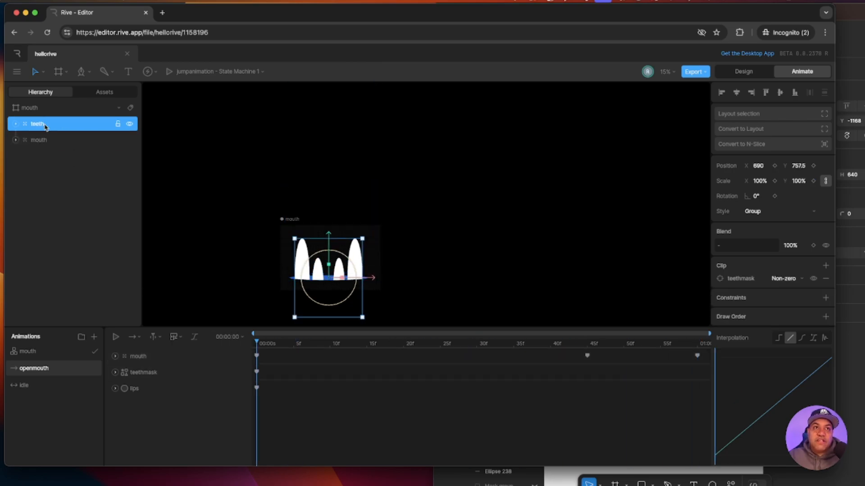
{"action": "left_click", "coordinate": [813, 166]}
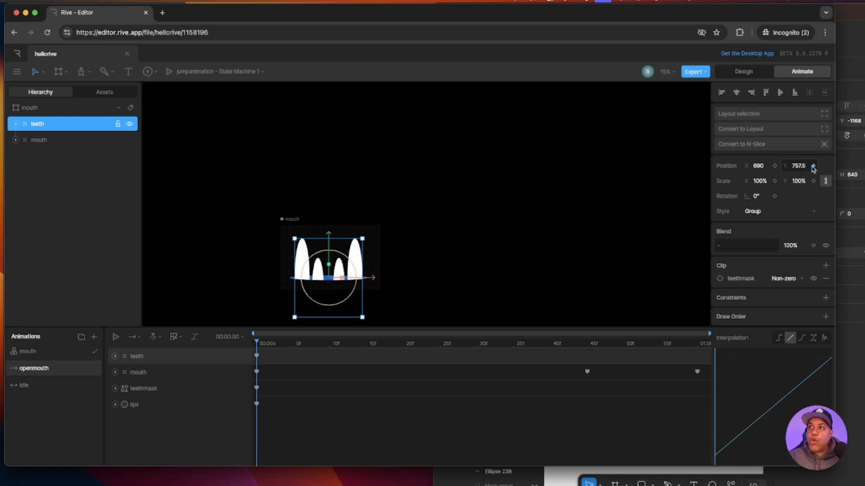
{"action": "left_click", "coordinate": [256, 356]}
{"action": "left_click_drag", "start_coordinate": [260, 343], "coordinate": [586, 351]}
{"action": "left_click_drag", "start_coordinate": [329, 235], "coordinate": [329, 256]}
- Copy the teeth group's starting keyframe to 00:01:00 in the openmouth timeline
{"action": "left_click_drag", "start_coordinate": [589, 345], "coordinate": [697, 345]}
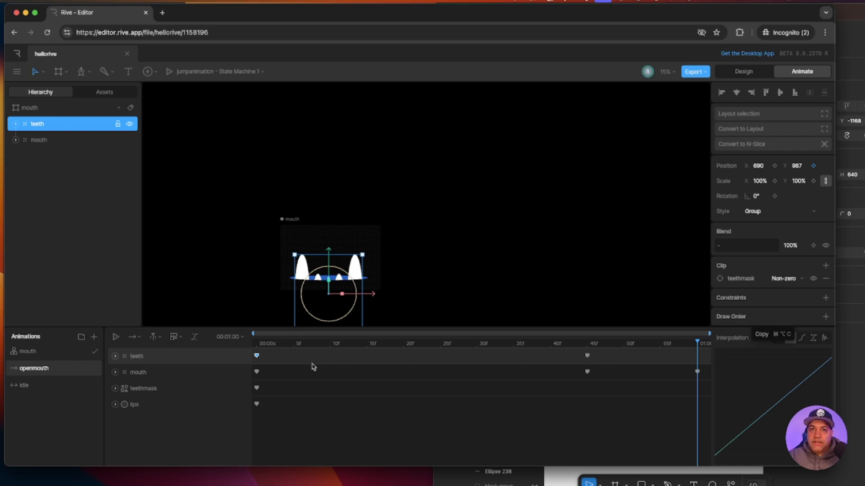
{"action": "left_click", "coordinate": [257, 357]}
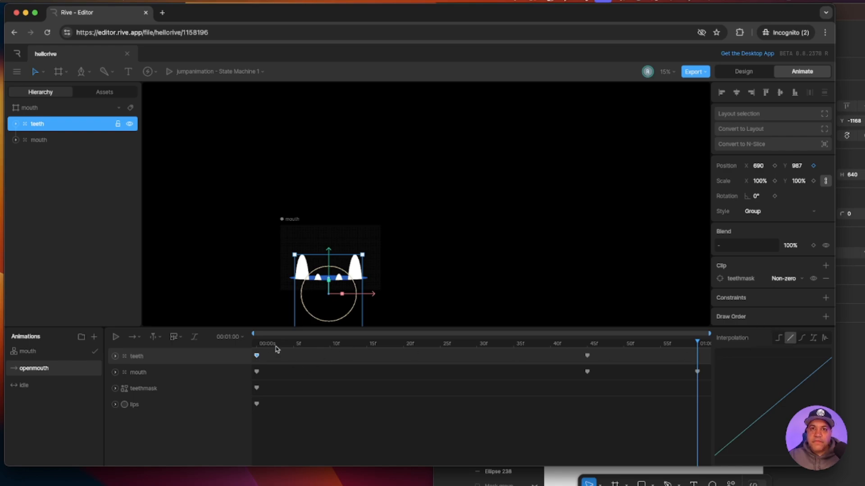
{"action": "key", "text": "ctrl+v"}
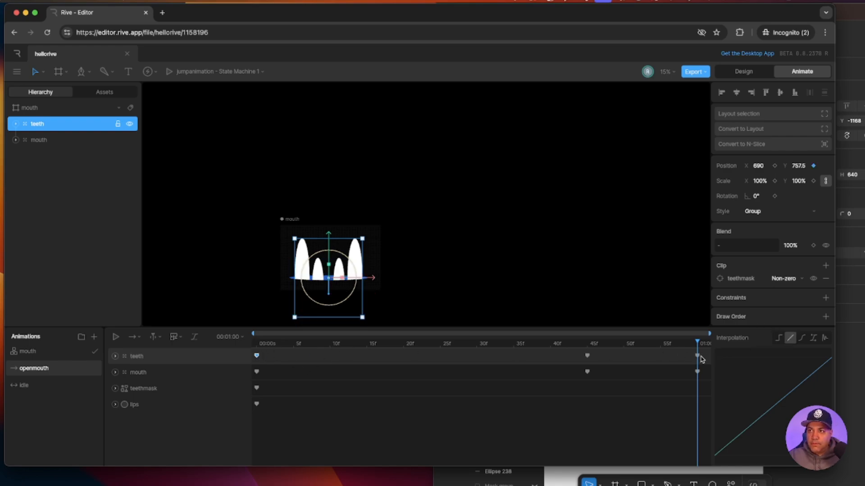
{"action": "mouse_move", "coordinate": [699, 345]}
{"action": "left_mouse_down"}
{"action": "mouse_move", "coordinate": [543, 345]}
{"action": "mouse_move", "coordinate": [698, 345]}
{"action": "left_mouse_up"}
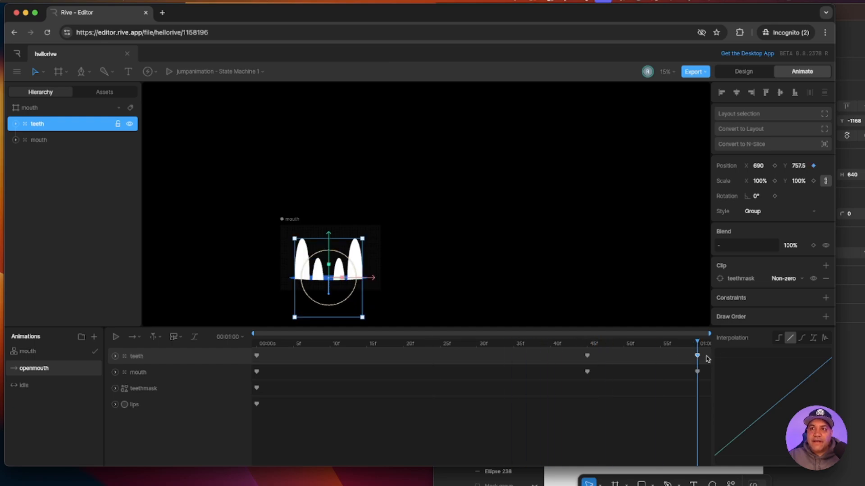
- Shift the teeth and mouth keyframes at 00:00:45 together to 00:00:32
{"action": "left_click", "coordinate": [588, 372]}
{"action": "left_click", "coordinate": [588, 356], "text": "shift"}
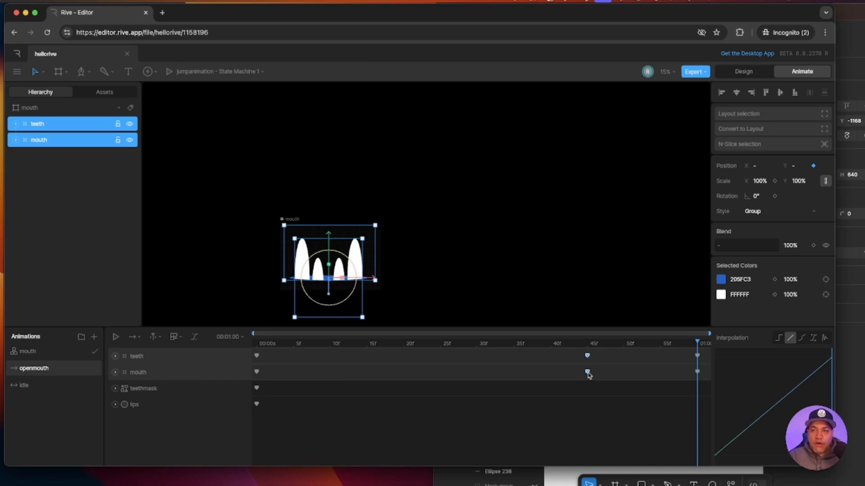
{"action": "left_click_drag", "start_coordinate": [588, 357], "coordinate": [494, 358]}
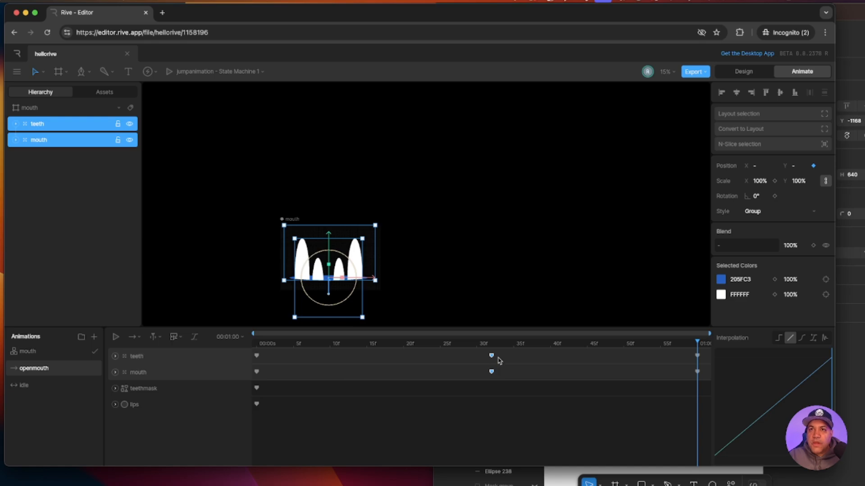
{"action": "left_click", "coordinate": [502, 363]}
- Copy the mouth group's 00:00:32 keyframe to 00:00:45 to hold the mouth open
{"action": "left_click", "coordinate": [491, 372]}
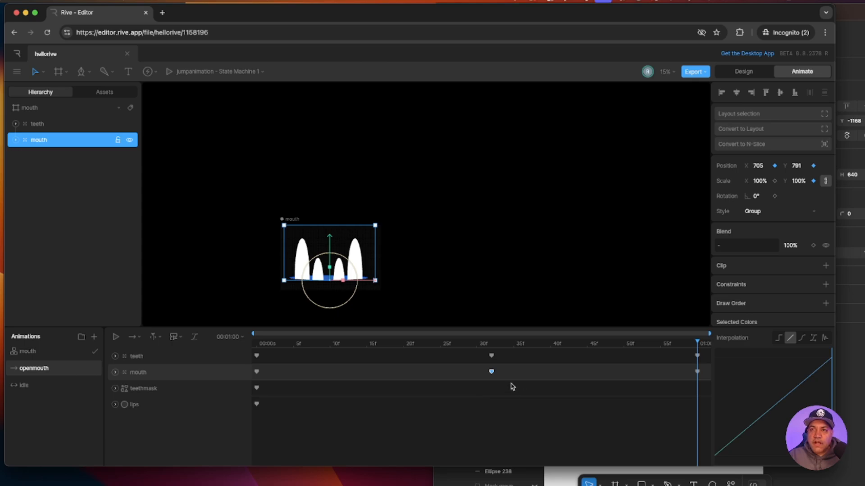
{"action": "left_click", "coordinate": [435, 344]}
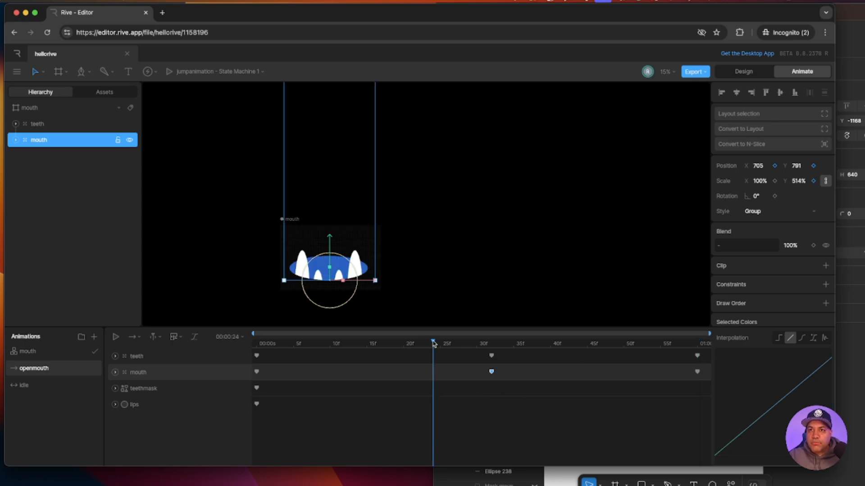
{"action": "left_click_drag", "start_coordinate": [434, 345], "coordinate": [584, 348]}
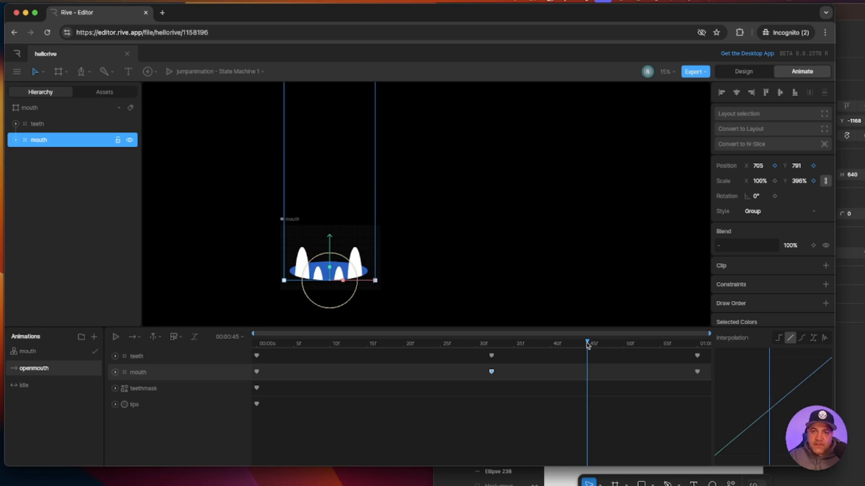
{"action": "key", "text": "super+v"}
{"action": "left_click", "coordinate": [587, 372]}
- Copy the teeth group's 00:00:32 keyframe to 00:00:34 and raise the teeth there to about Y 879.5
{"action": "left_click_drag", "start_coordinate": [588, 344], "coordinate": [492, 362]}
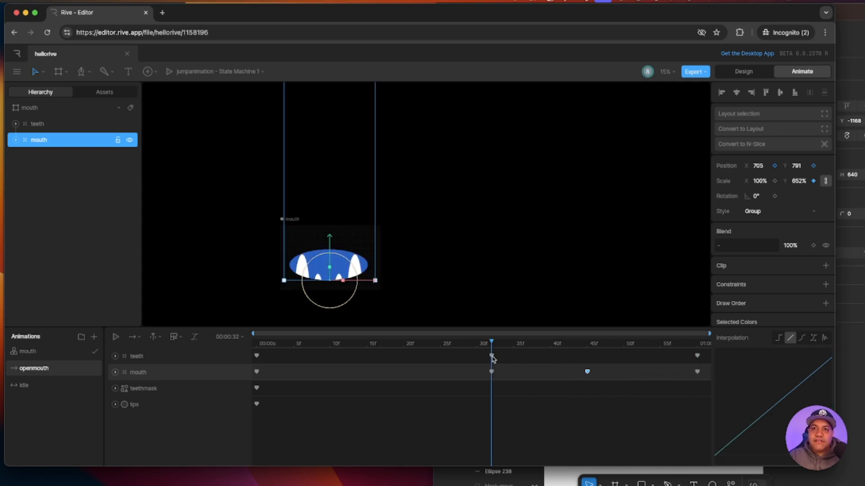
{"action": "left_click", "coordinate": [492, 356]}
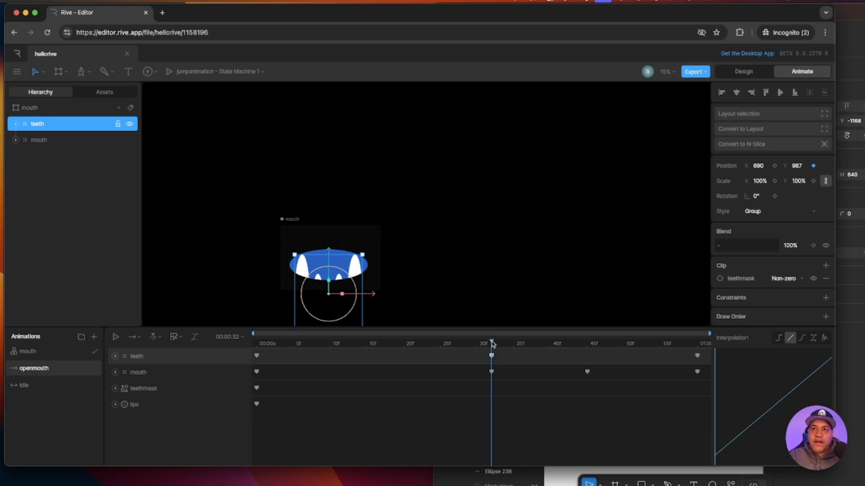
{"action": "mouse_move", "coordinate": [493, 345]}
{"action": "left_mouse_down"}
{"action": "mouse_move", "coordinate": [224, 341]}
{"action": "mouse_move", "coordinate": [457, 349]}
{"action": "mouse_move", "coordinate": [494, 361]}
{"action": "mouse_move", "coordinate": [508, 346]}
{"action": "left_mouse_up"}
{"action": "key", "text": "super+v"}
{"action": "left_click", "coordinate": [507, 357]}
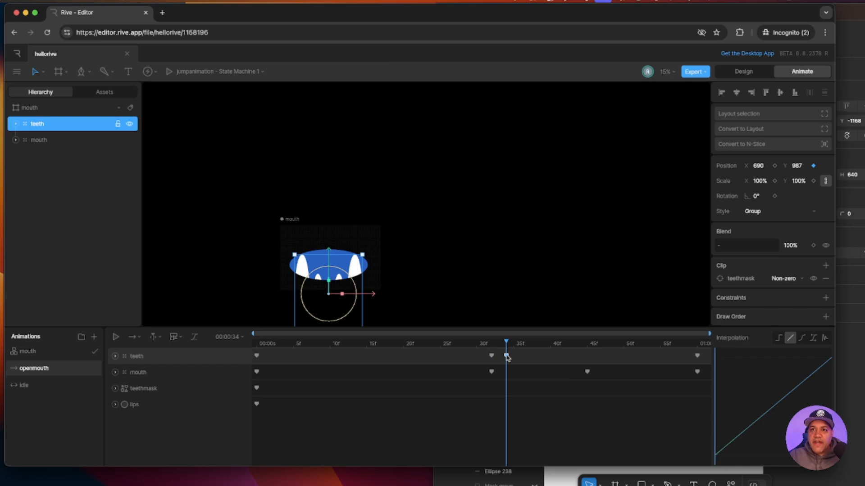
{"action": "left_click_drag", "start_coordinate": [329, 255], "coordinate": [330, 248]}
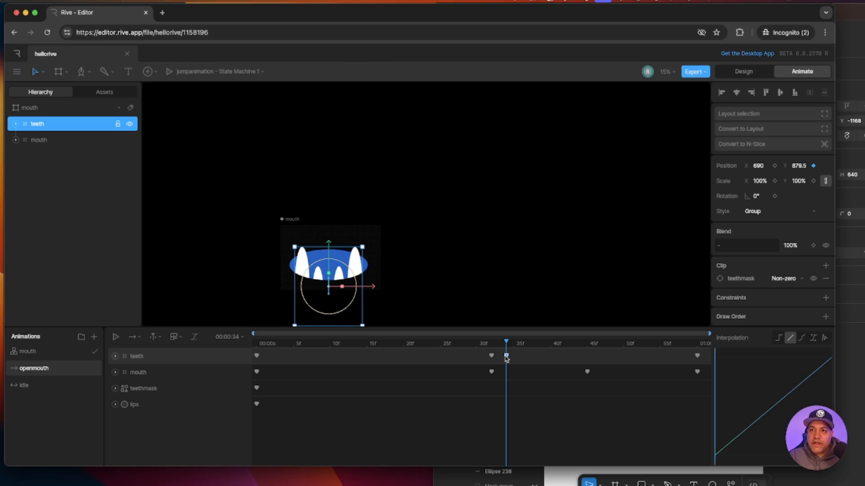
- Paste alternating copies of the lowered and raised teeth keyframes every two frames from 00:00:36 to 00:00:44
{"action": "mouse_move", "coordinate": [508, 343]}
{"action": "left_mouse_down"}
{"action": "mouse_move", "coordinate": [530, 344]}
{"action": "mouse_move", "coordinate": [521, 343]}
{"action": "left_mouse_up"}
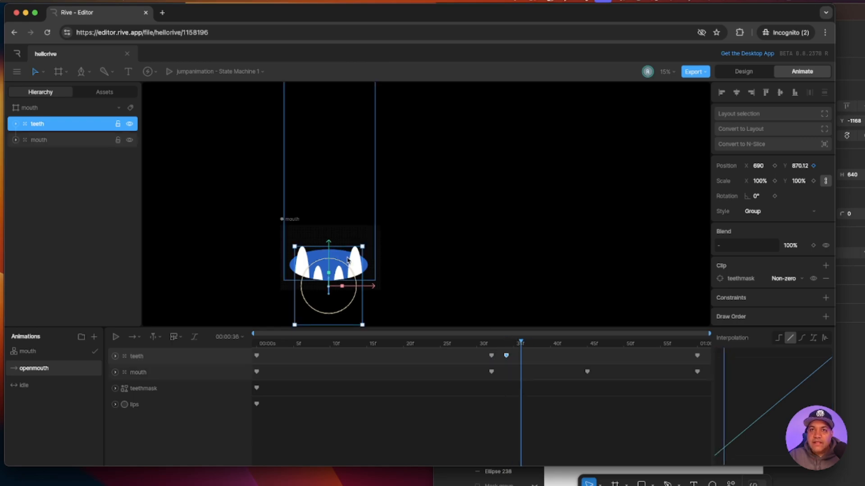
{"action": "left_click", "coordinate": [491, 357]}
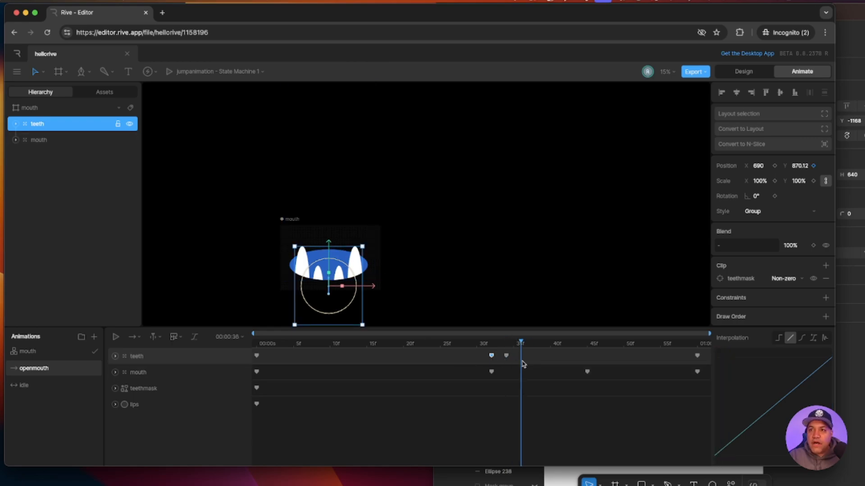
{"action": "left_click_drag", "start_coordinate": [521, 344], "coordinate": [477, 352]}
{"action": "left_click", "coordinate": [506, 356]}
{"action": "key", "text": "super+v"}
{"action": "key", "text": "super+v"}
{"action": "left_click", "coordinate": [521, 420]}
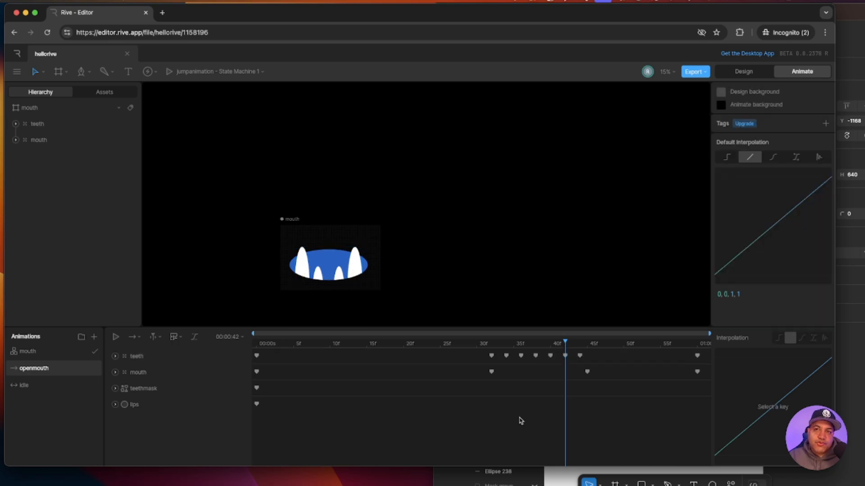
- Stretch the run of alternating teeth keyframes so its last keyframe lands on 00:00:45
{"action": "left_click_drag", "start_coordinate": [587, 361], "coordinate": [476, 352]}
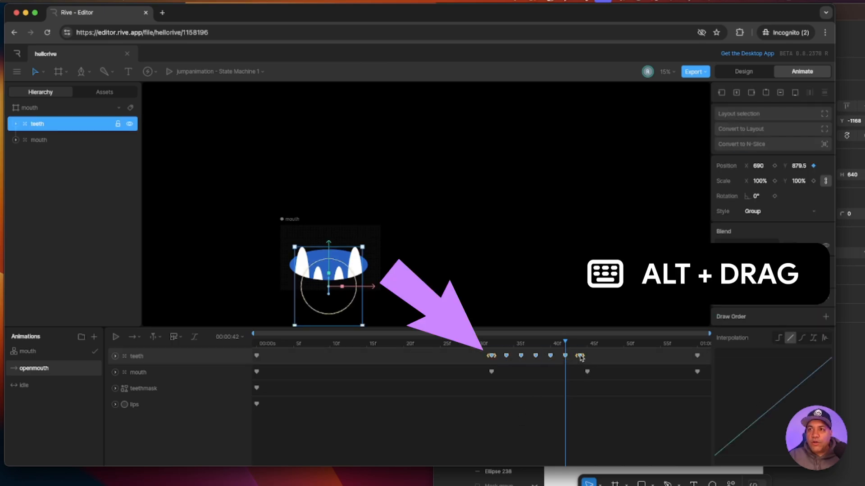
{"action": "mouse_move", "coordinate": [580, 356]}
{"action": "left_mouse_down"}
{"action": "mouse_move", "coordinate": [675, 356]}
{"action": "mouse_move", "coordinate": [588, 358]}
{"action": "left_mouse_up"}
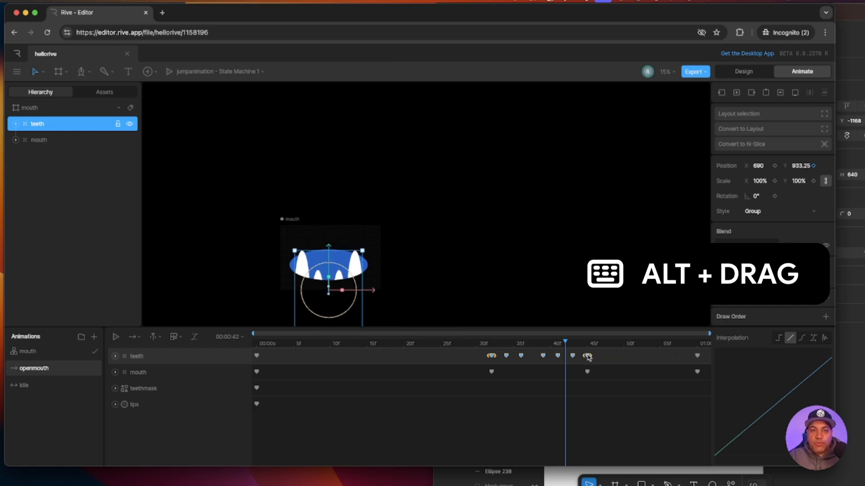
{"action": "mouse_move", "coordinate": [521, 357]}
{"action": "left_mouse_down"}
{"action": "mouse_move", "coordinate": [528, 357]}
{"action": "mouse_move", "coordinate": [521, 357]}
{"action": "left_mouse_up"}
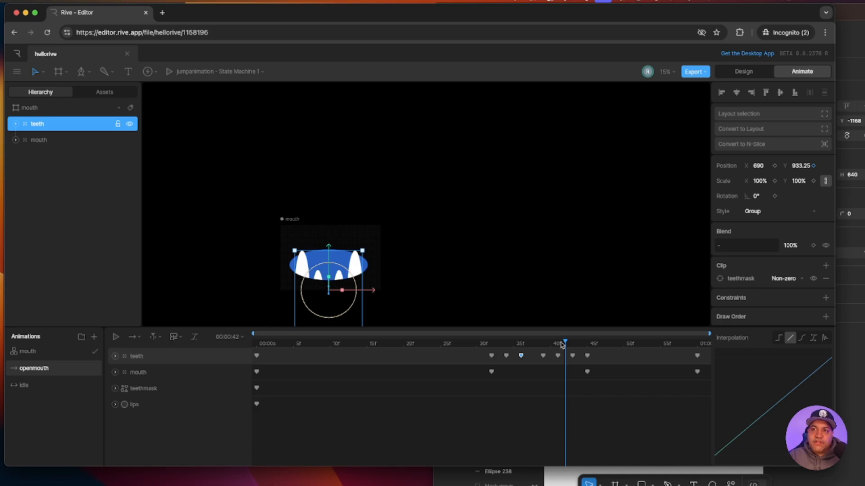
{"action": "left_click", "coordinate": [596, 362]}
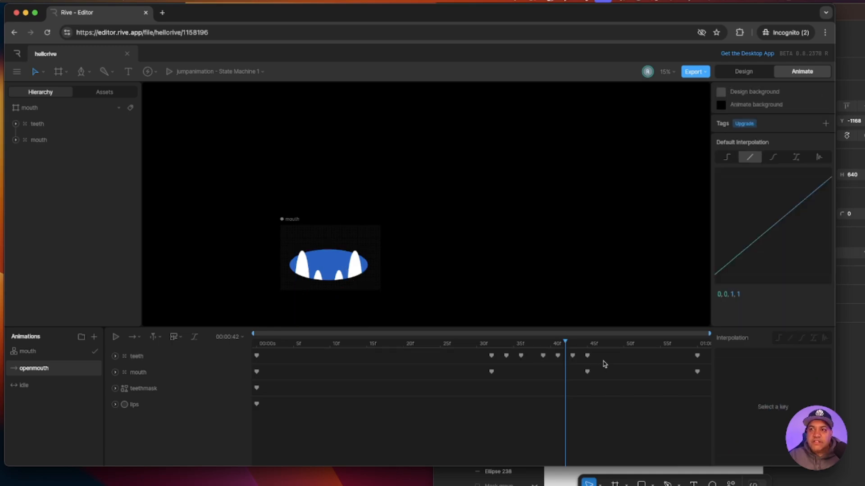
{"action": "left_click_drag", "start_coordinate": [604, 364], "coordinate": [495, 361]}
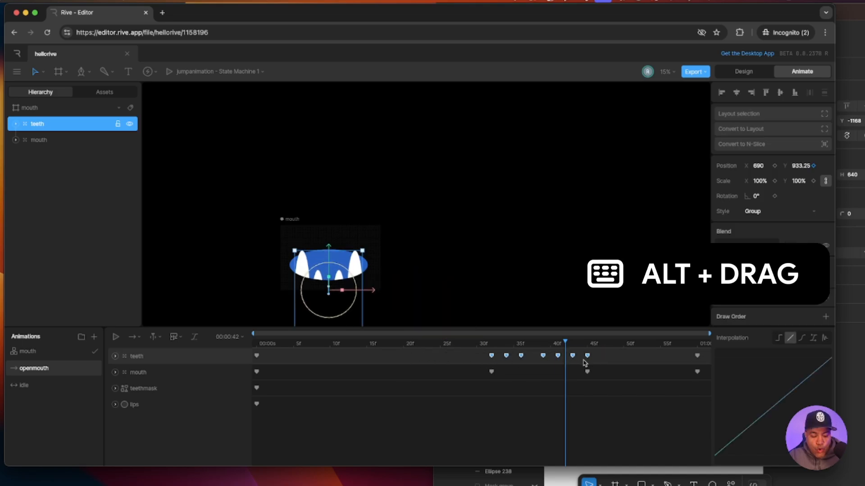
{"action": "left_click_drag", "start_coordinate": [591, 356], "coordinate": [636, 363]}
{"action": "left_click_drag", "start_coordinate": [607, 361], "coordinate": [580, 351]}
{"action": "left_click", "coordinate": [596, 360]}
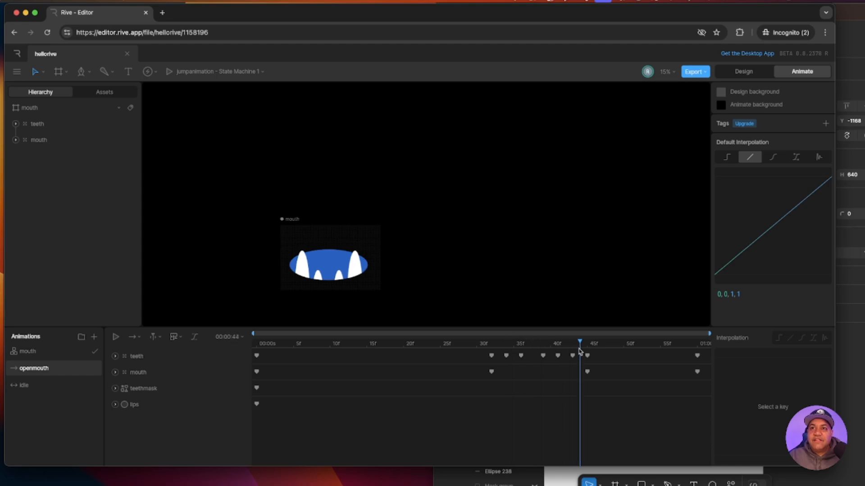
- Apply cubic easing interpolation to all teeth and mouth keyframes in the openmouth timeline and preview the animation
{"action": "left_click_drag", "start_coordinate": [703, 378], "coordinate": [229, 351]}
{"action": "left_click", "coordinate": [801, 338]}
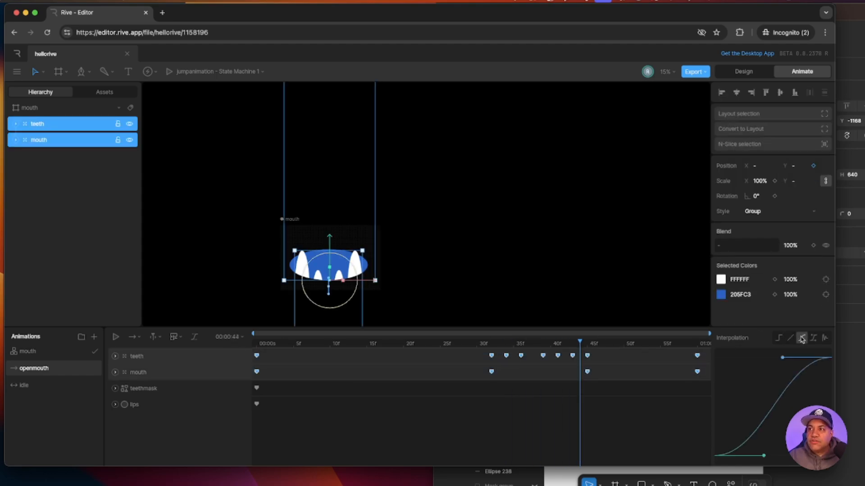
{"action": "left_click", "coordinate": [590, 313]}
{"action": "key", "text": "space"}
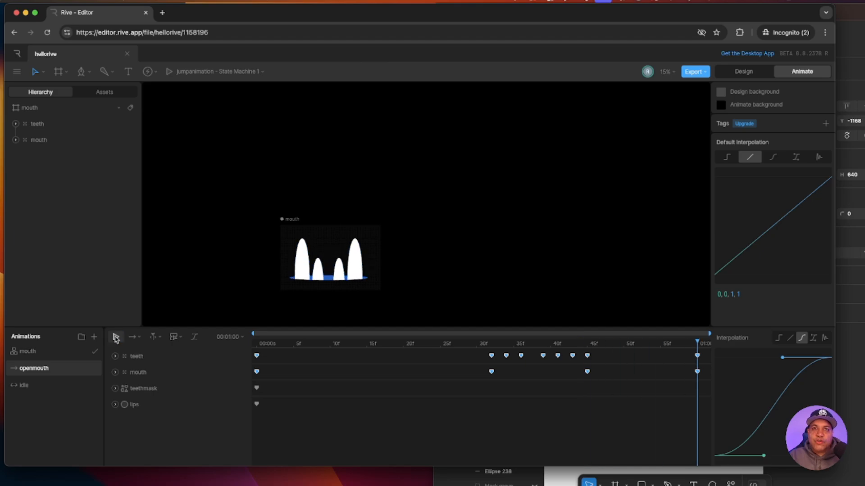
{"action": "left_click", "coordinate": [116, 337]}
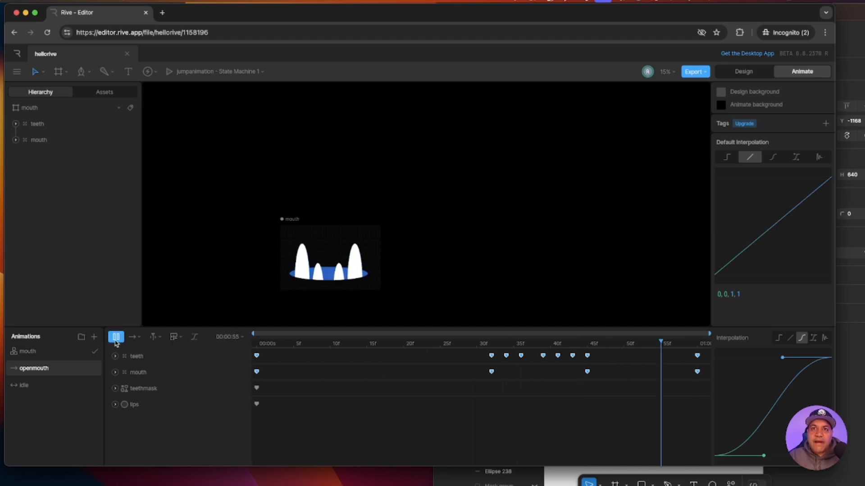
- Delete the last three alternating teeth keyframes and stretch the four remaining ones across 00:00:32 to 00:00:45
{"action": "left_click", "coordinate": [596, 361]}
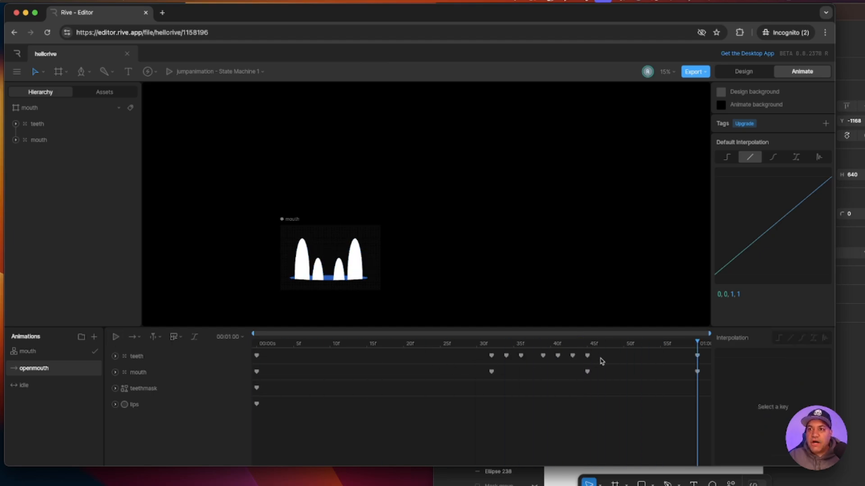
{"action": "left_click_drag", "start_coordinate": [601, 362], "coordinate": [486, 351]}
{"action": "key", "text": "Delete"}
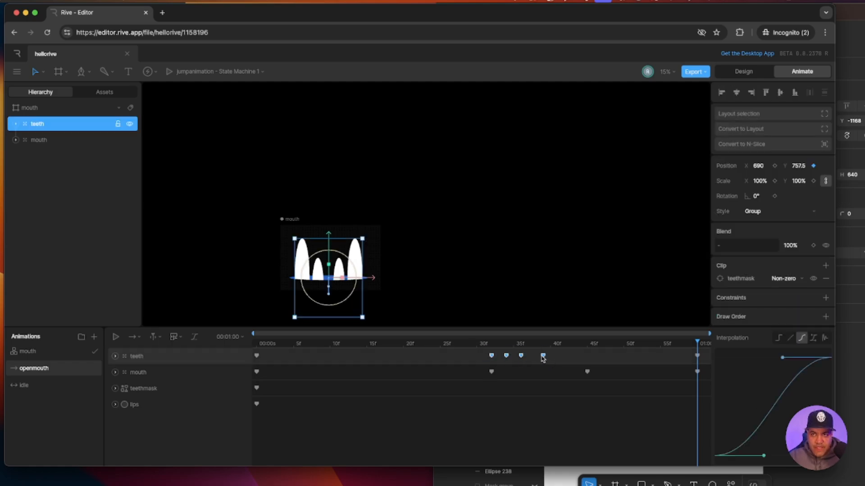
{"action": "left_click_drag", "start_coordinate": [543, 358], "coordinate": [588, 357]}
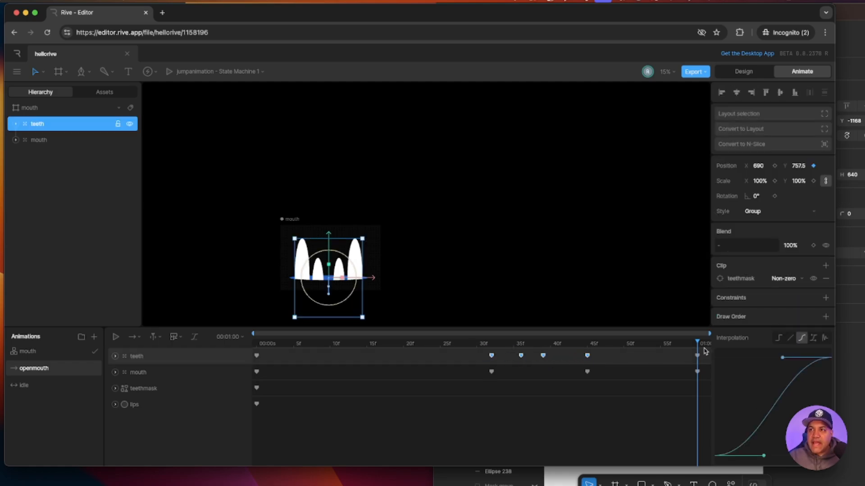
- Preview the openmouth timeline from the start to check the slower teeth movement
{"action": "left_click_drag", "start_coordinate": [705, 350], "coordinate": [255, 344]}
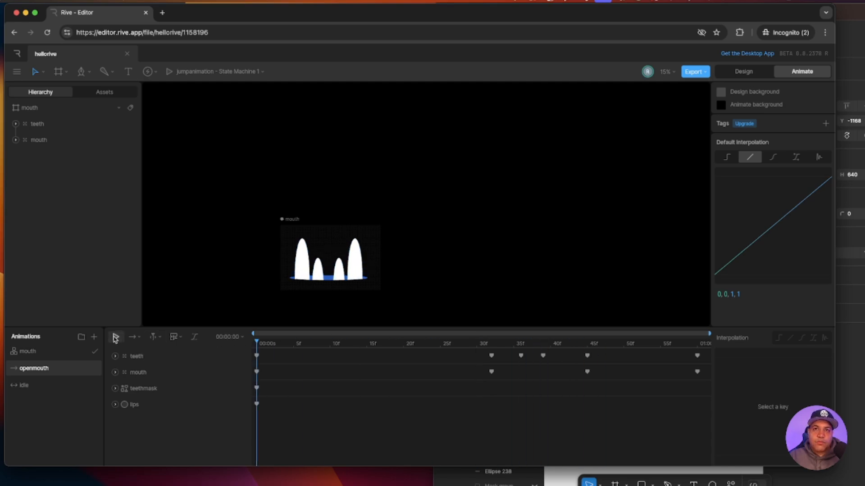
{"action": "left_click", "coordinate": [116, 338]}
{"action": "left_click", "coordinate": [115, 338]}
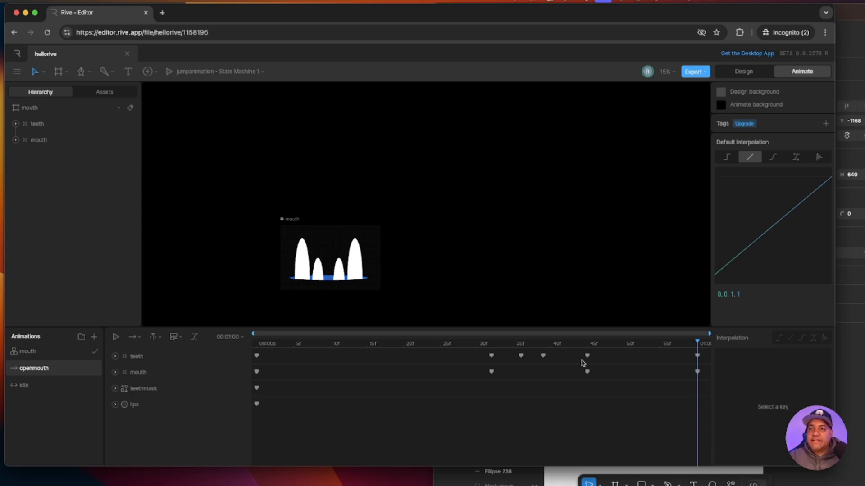
- Move the teeth keyframe at about 00:00:39 to about 00:00:41 and return the playhead to the start
{"action": "left_click_drag", "start_coordinate": [543, 356], "coordinate": [557, 357]}
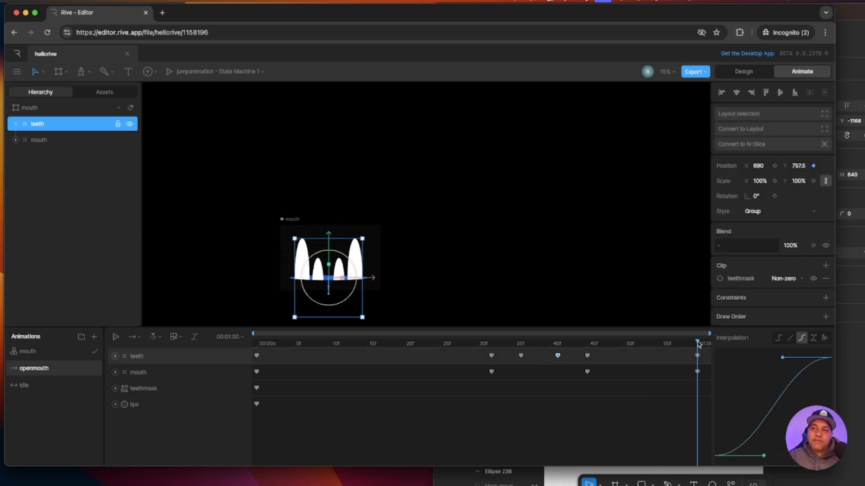
{"action": "left_click_drag", "start_coordinate": [699, 344], "coordinate": [170, 346]}
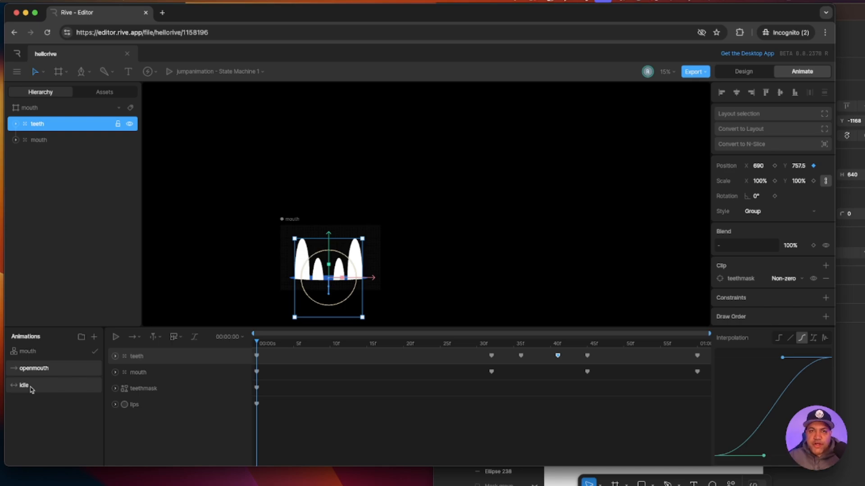
{"action": "left_click", "coordinate": [442, 235]}
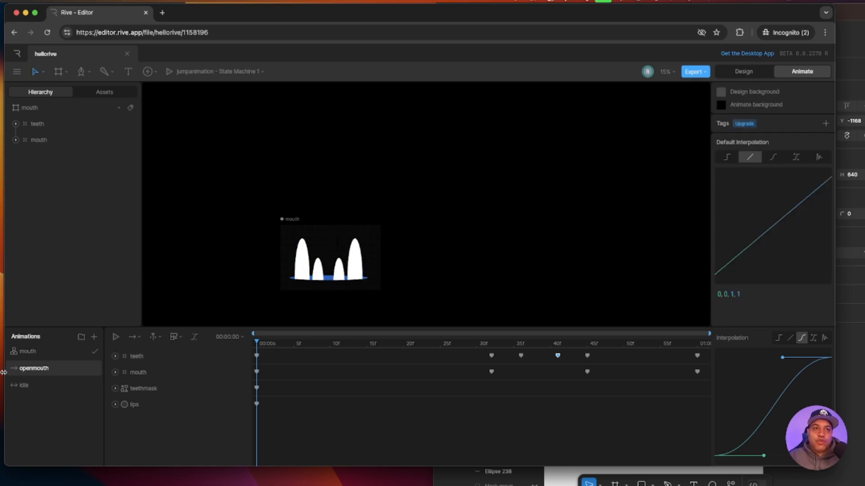
- Preview the idle timeline and the openmouth timeline of the mouth artboard
{"action": "left_click", "coordinate": [29, 388]}
{"action": "left_click", "coordinate": [115, 337]}
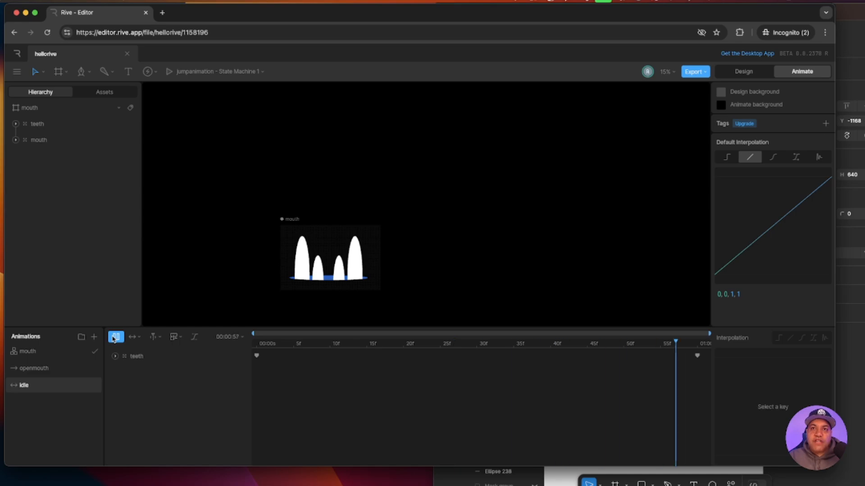
{"action": "left_click", "coordinate": [34, 368]}
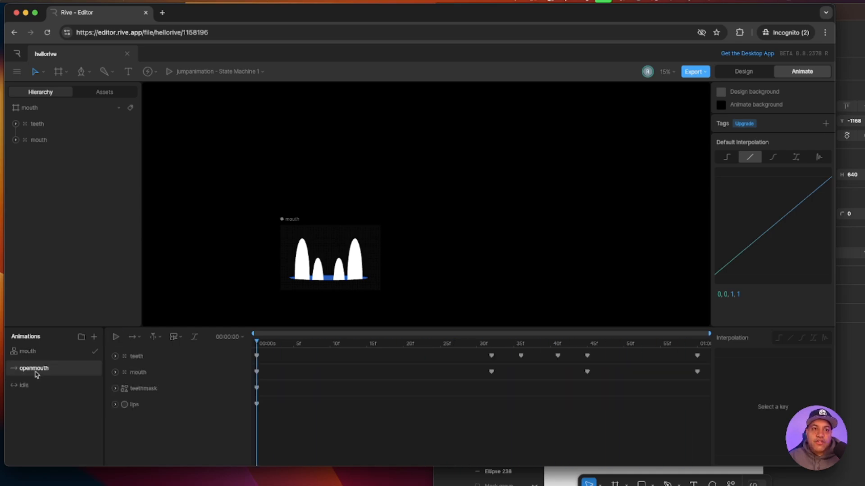
{"action": "left_click", "coordinate": [116, 337]}
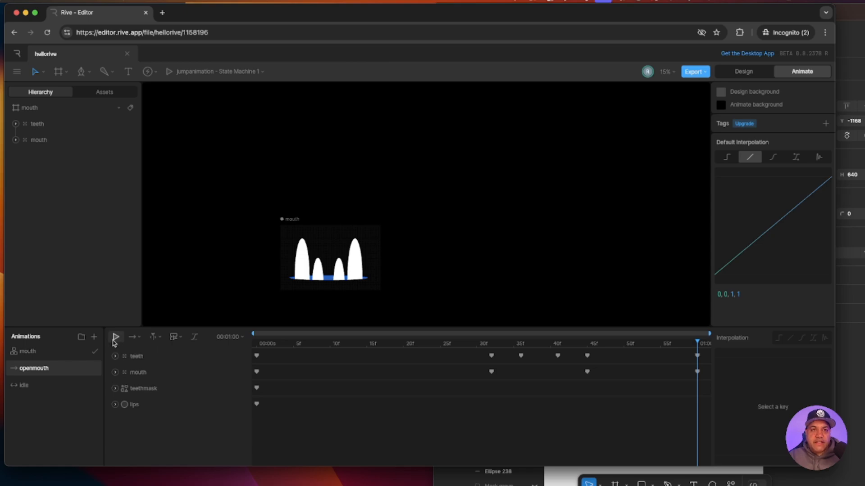
- Move the mouth artboard above the eyes and longeye artboards, to about X -4443, Y -227, and shrink the timeline area to enlarge the canvas
{"action": "left_click_drag", "start_coordinate": [277, 271], "coordinate": [313, 122]}
{"action": "scroll", "coordinate": [289, 275], "scroll_direction": "up", "scroll_amount": 5}
{"action": "scroll", "coordinate": [237, 249], "scroll_direction": "up", "scroll_amount": 5}
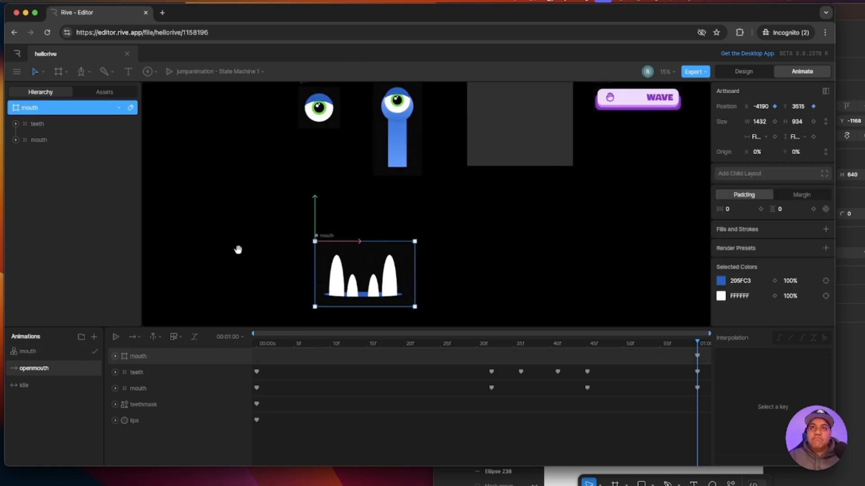
{"action": "left_click_drag", "start_coordinate": [332, 251], "coordinate": [193, 112]}
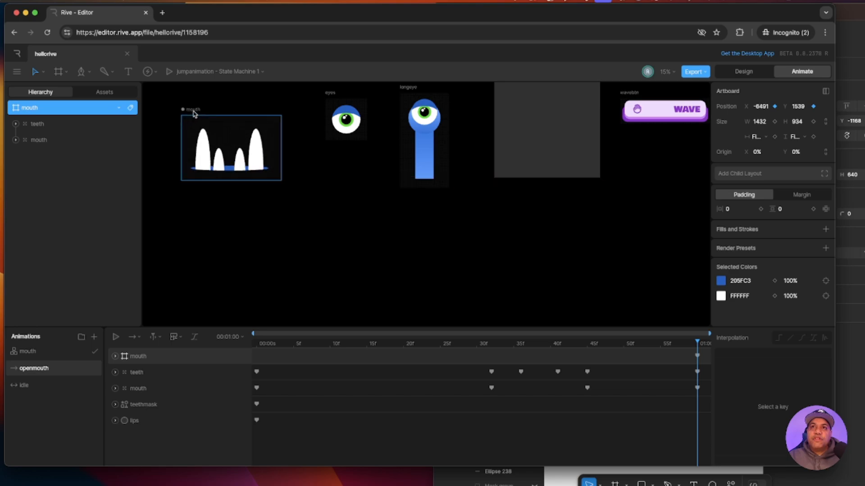
{"action": "scroll", "coordinate": [363, 245], "scroll_direction": "up", "scroll_amount": 5}
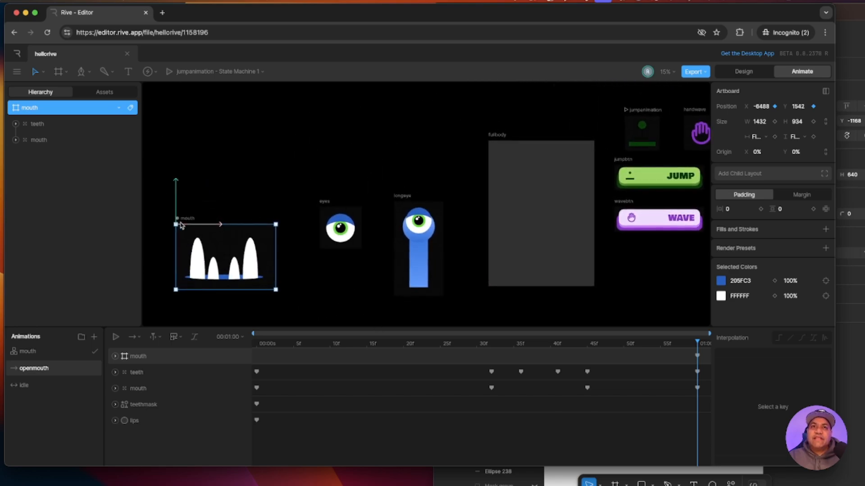
{"action": "left_click_drag", "start_coordinate": [186, 221], "coordinate": [330, 99]}
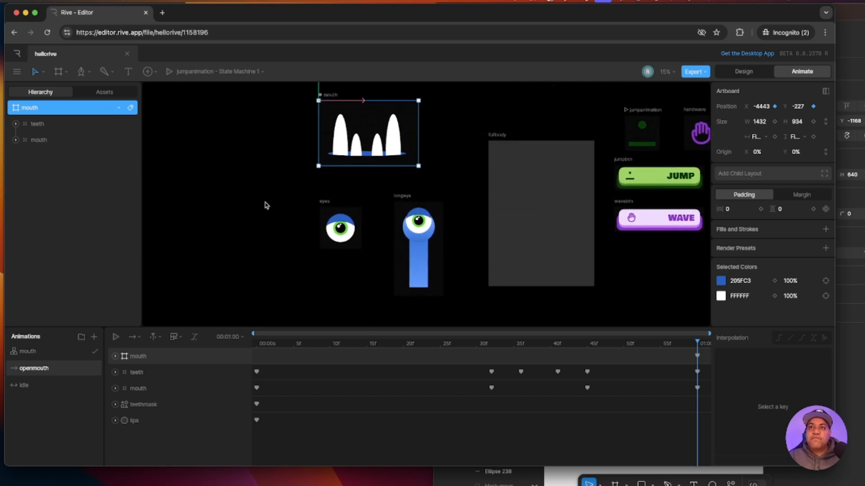
{"action": "scroll", "coordinate": [405, 272], "scroll_direction": "right", "scroll_amount": 5}
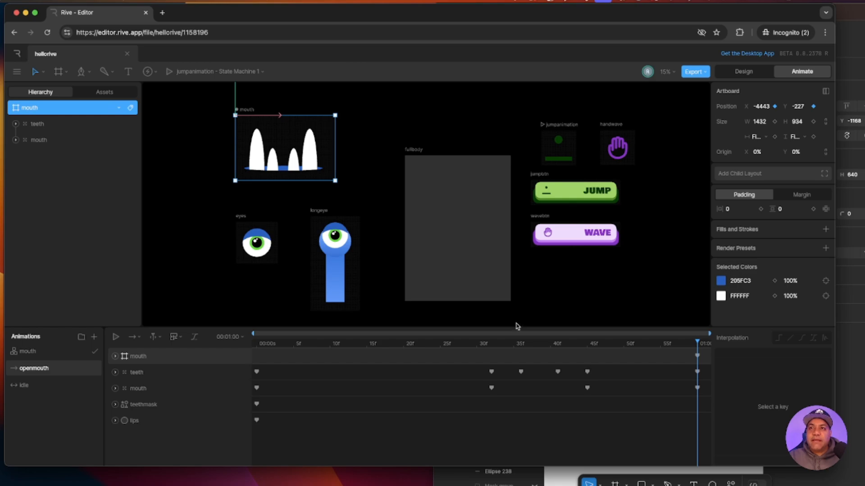
{"action": "left_click_drag", "start_coordinate": [514, 325], "coordinate": [518, 422]}
{"action": "scroll", "coordinate": [525, 392], "scroll_direction": "right", "scroll_amount": 3}
{"action": "scroll", "coordinate": [526, 392], "scroll_direction": "up", "scroll_amount": 2}
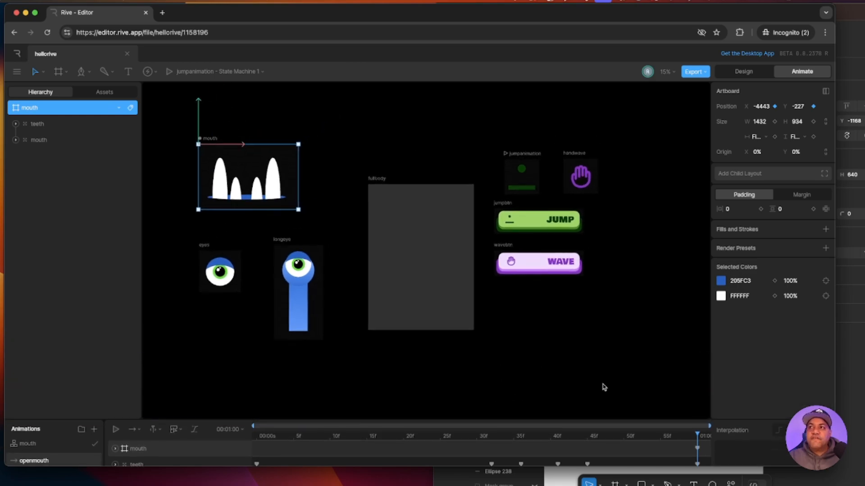
- Check the monster reference in Figma, then return to Rive and move the fullbody artboard closer to longeye, to about X -2235, Y 379
{"action": "left_click", "coordinate": [851, 400]}
{"action": "left_click_drag", "start_coordinate": [651, 404], "coordinate": [682, 416]}
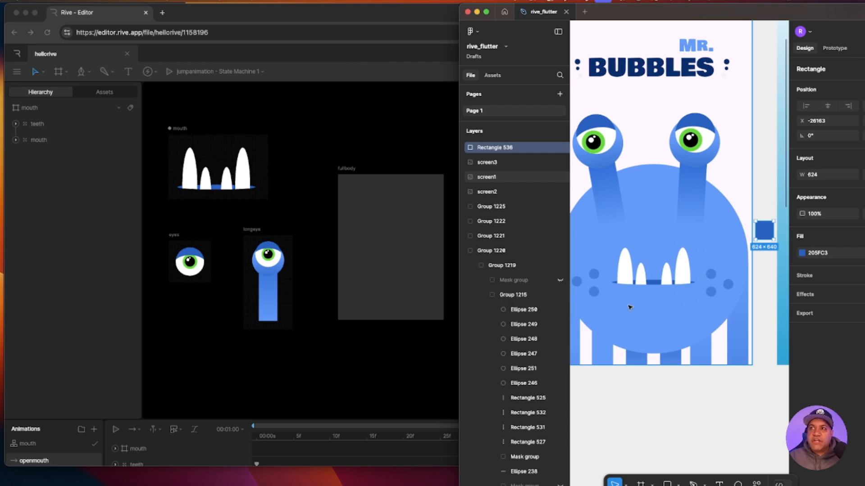
{"action": "left_click", "coordinate": [354, 161]}
{"action": "left_click_drag", "start_coordinate": [350, 171], "coordinate": [334, 174]}
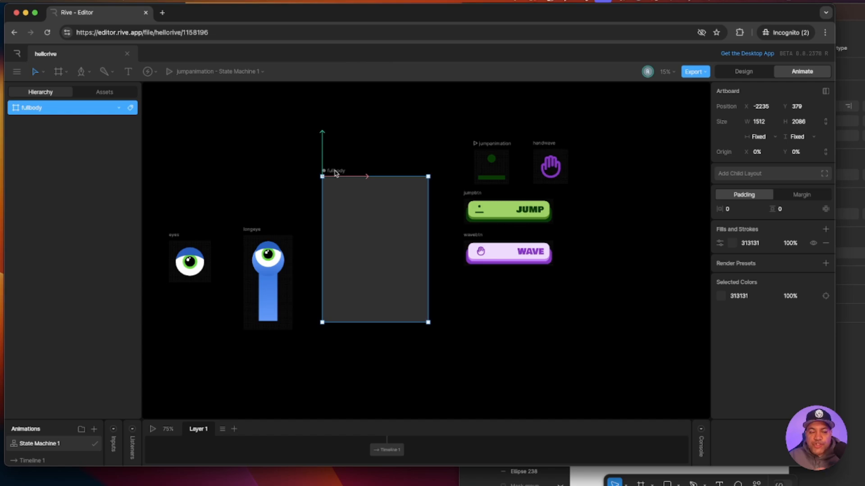
- Draw a circle about 900 by 900 on the fullbody artboard, centred at about X 756, Y 902, for the monster's body
{"action": "key", "text": "super+equal"}
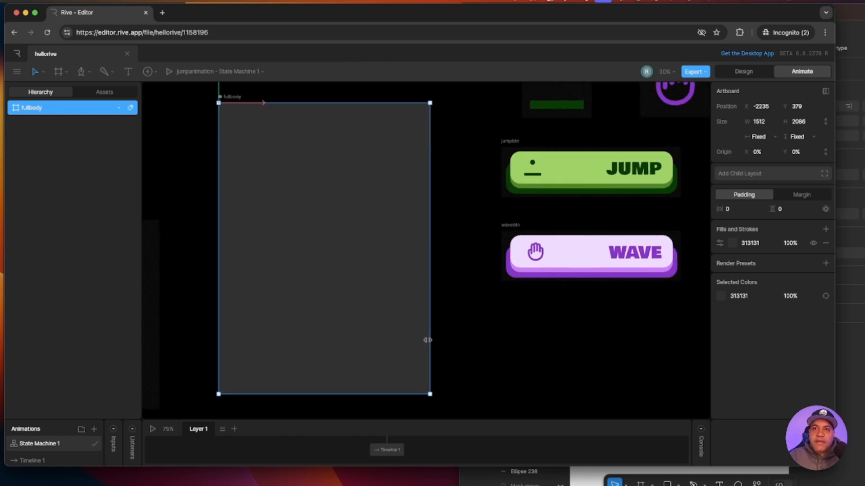
{"action": "left_click_drag", "start_coordinate": [467, 467], "coordinate": [467, 485]}
{"action": "left_click_drag", "start_coordinate": [485, 349], "coordinate": [527, 353]}
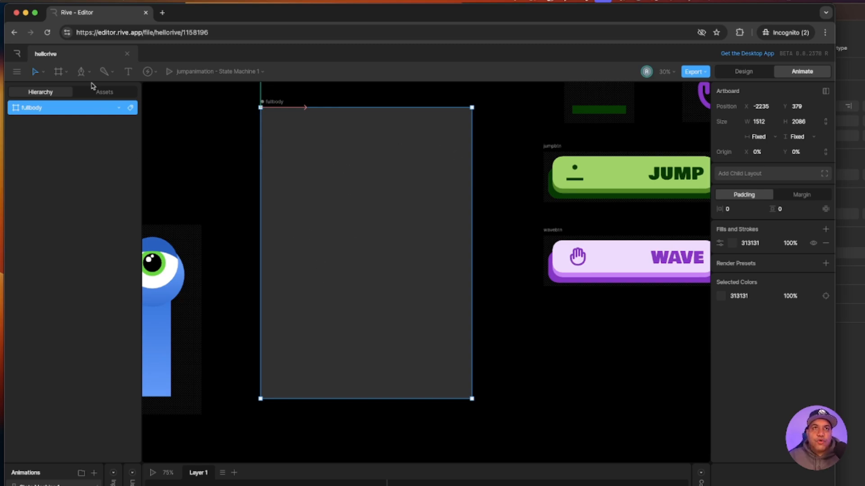
{"action": "left_click", "coordinate": [81, 71]}
{"action": "left_click", "coordinate": [214, 131]}
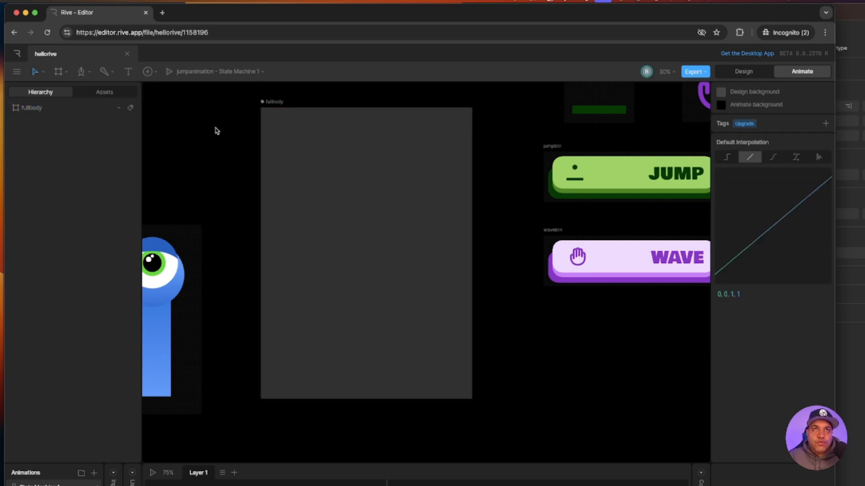
{"action": "left_click", "coordinate": [91, 74]}
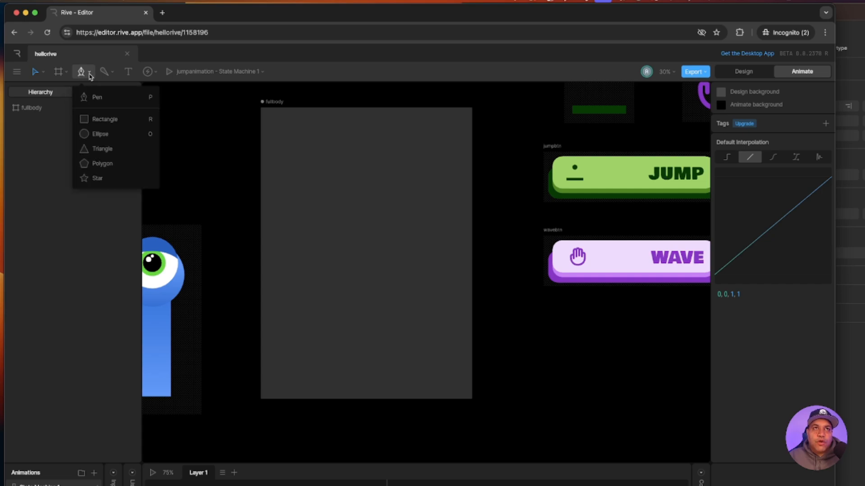
{"action": "left_click", "coordinate": [102, 132]}
{"action": "key", "text": "shift"}
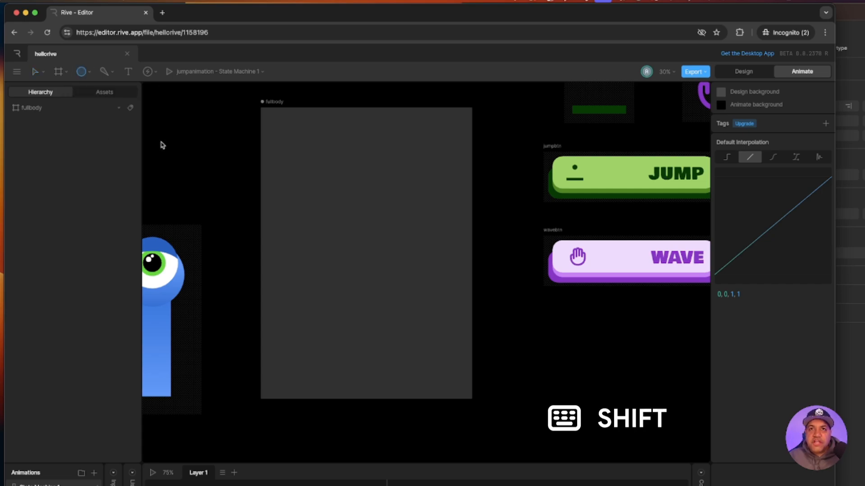
{"action": "mouse_move", "coordinate": [300, 148]}
{"action": "left_mouse_down"}
{"action": "mouse_move", "coordinate": [390, 287]}
{"action": "mouse_move", "coordinate": [389, 275]}
{"action": "mouse_move", "coordinate": [397, 274]}
{"action": "left_mouse_up"}
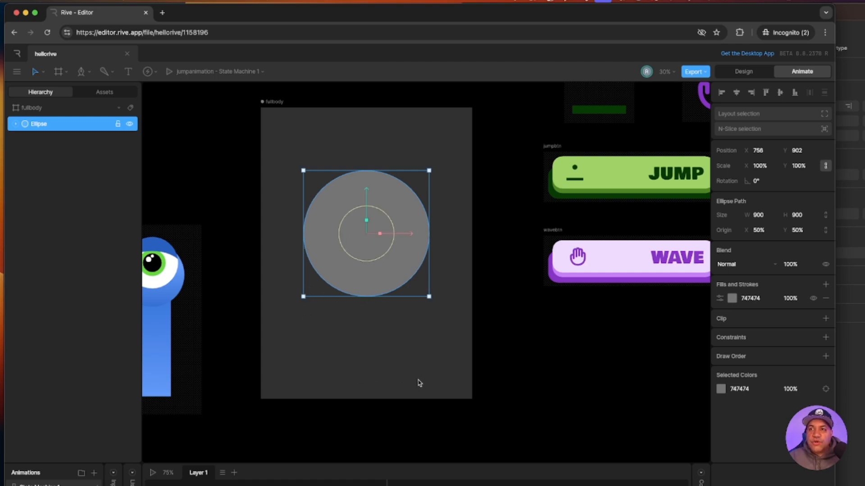
- Switch to Figma, sample the monster's body colour into the swatch rectangle's fill, copy its hex code 5C9AFB and return to Rive
{"action": "left_click", "coordinate": [851, 479]}
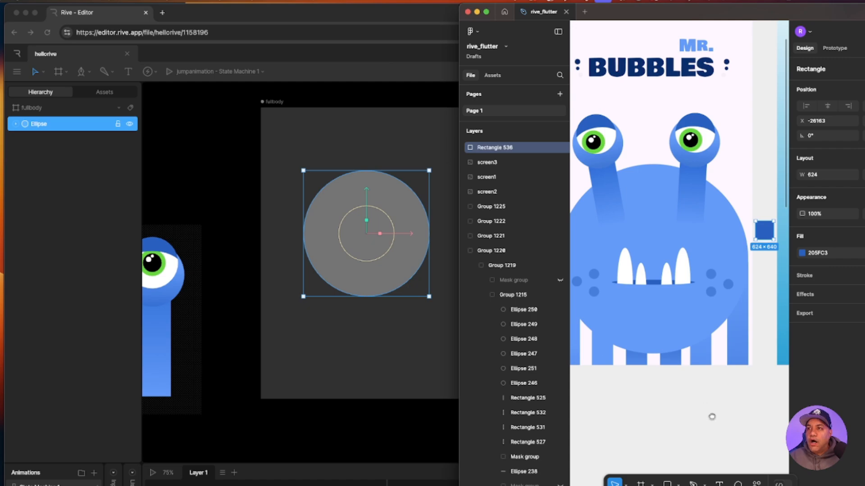
{"action": "scroll", "coordinate": [712, 417], "scroll_direction": "right", "scroll_amount": 5}
{"action": "scroll", "coordinate": [704, 333], "scroll_direction": "up", "scroll_amount": 2}
{"action": "scroll", "coordinate": [697, 190], "scroll_direction": "up", "scroll_amount": 2}
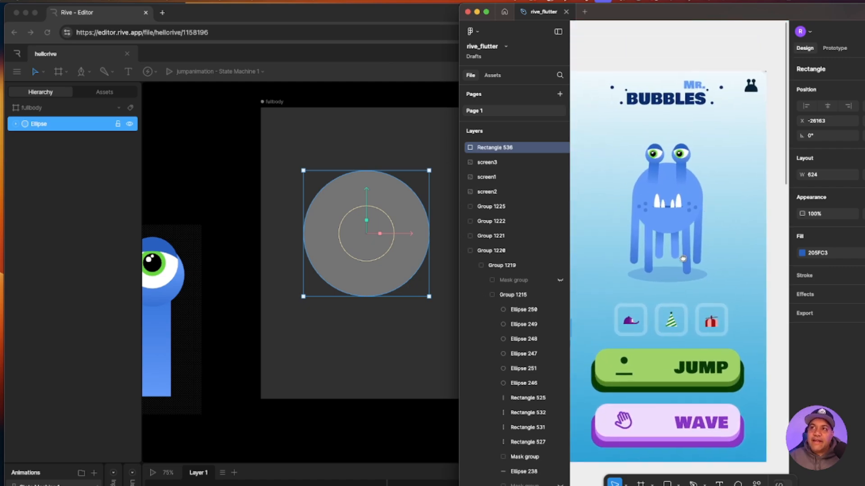
{"action": "scroll", "coordinate": [598, 315], "scroll_direction": "up", "scroll_amount": 5}
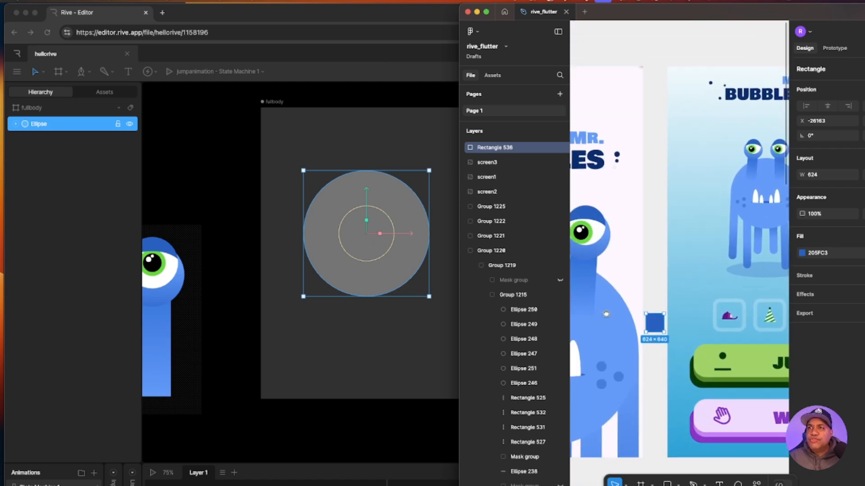
{"action": "left_click", "coordinate": [802, 253]}
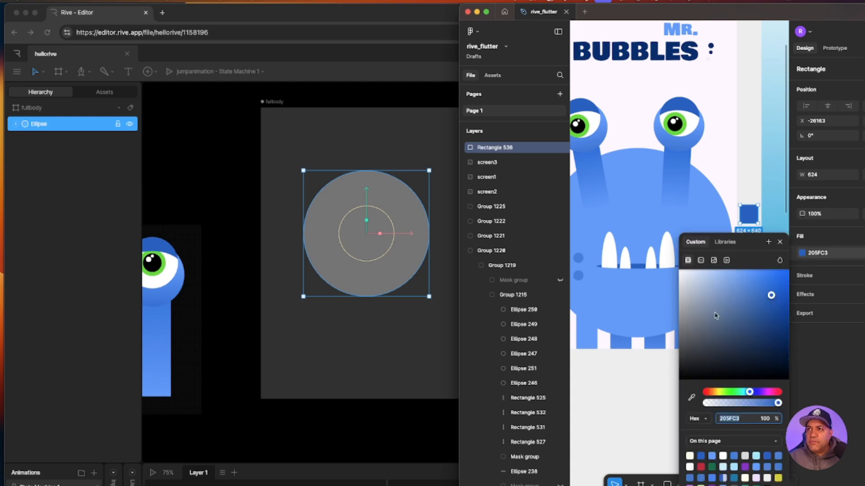
{"action": "left_click", "coordinate": [691, 398]}
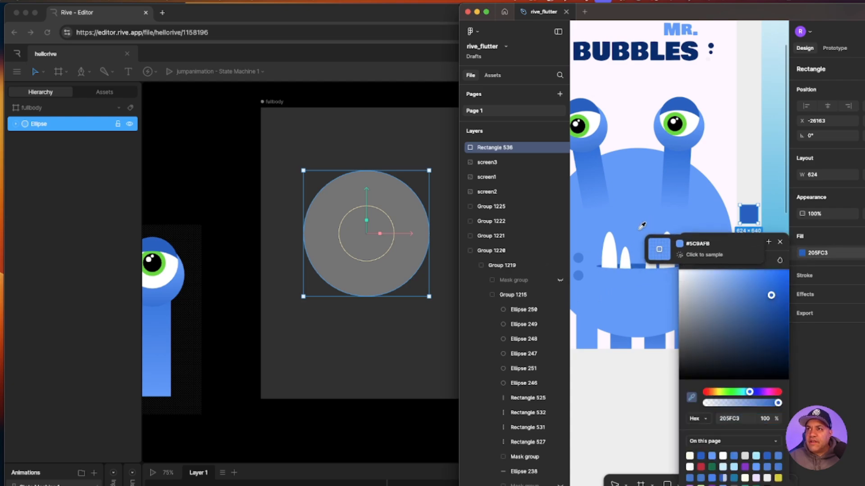
{"action": "left_click", "coordinate": [648, 224]}
{"action": "left_click", "coordinate": [828, 255]}
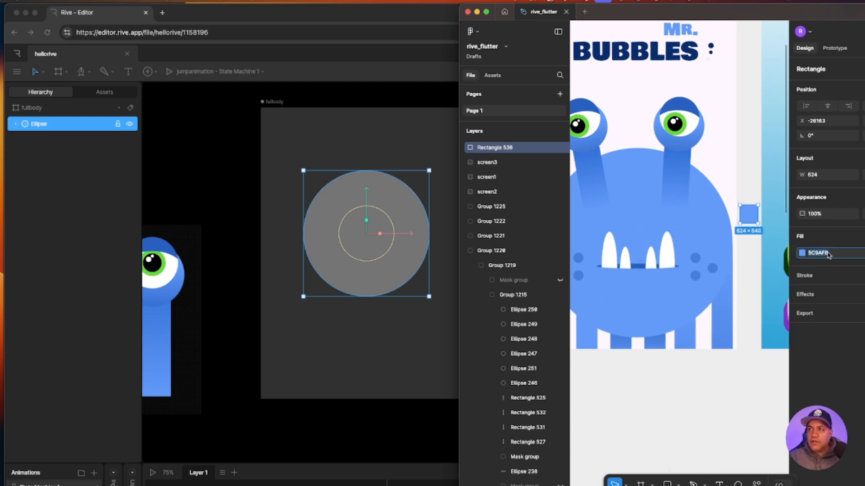
{"action": "left_click", "coordinate": [234, 135]}
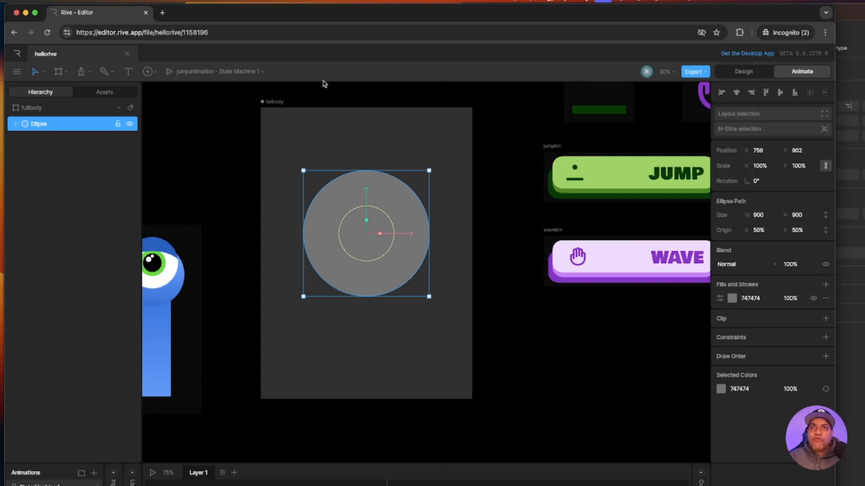
- Set the fill colour of the body circle on the fullbody artboard to 5C9AFB
{"action": "scroll", "coordinate": [321, 98], "scroll_direction": "right", "scroll_amount": 2}
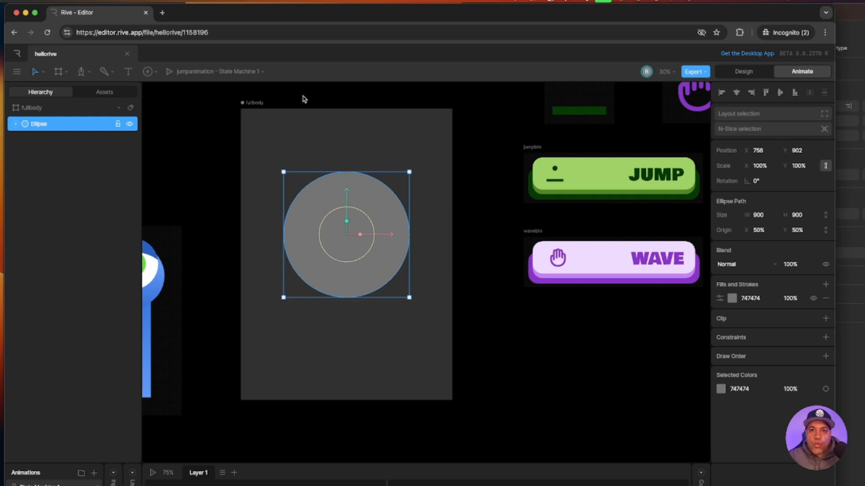
{"action": "scroll", "coordinate": [356, 316], "scroll_direction": "up", "scroll_amount": 2}
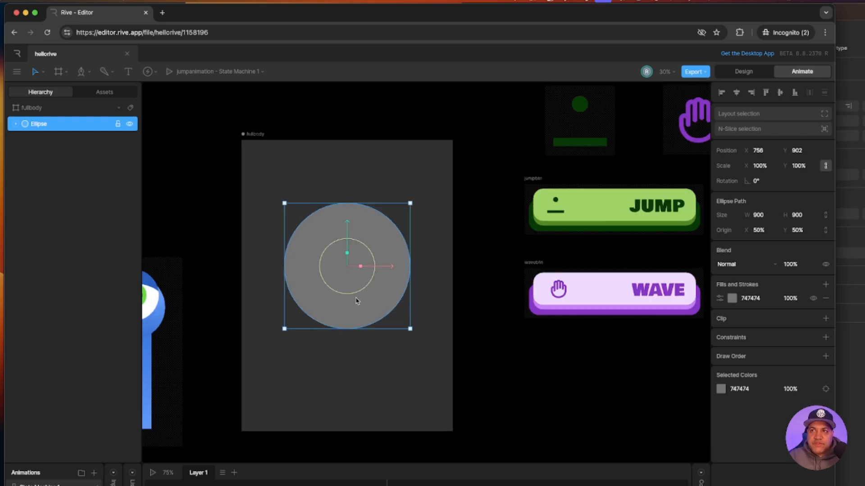
{"action": "left_click", "coordinate": [430, 266]}
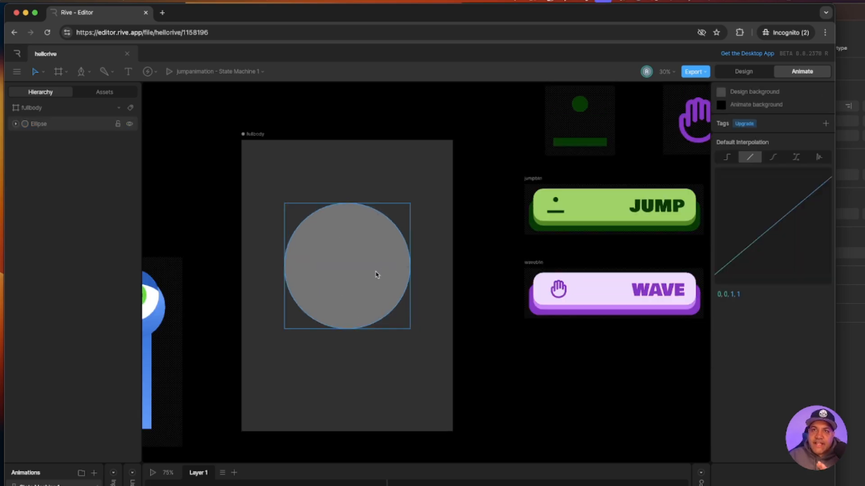
{"action": "left_click", "coordinate": [377, 274]}
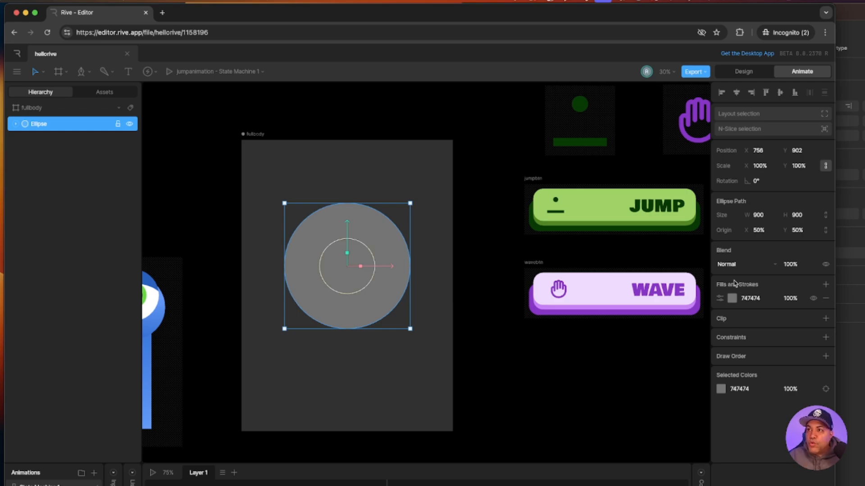
{"action": "left_click", "coordinate": [733, 299]}
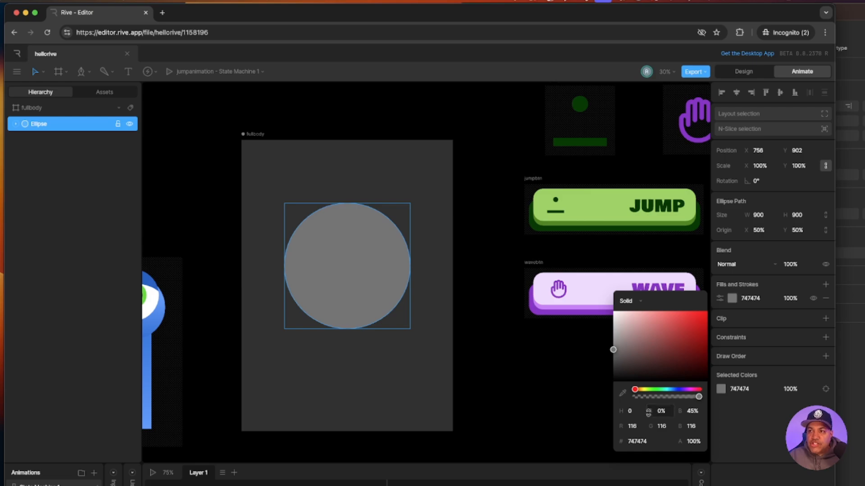
{"action": "left_click", "coordinate": [651, 441]}
{"action": "left_click", "coordinate": [761, 299]}
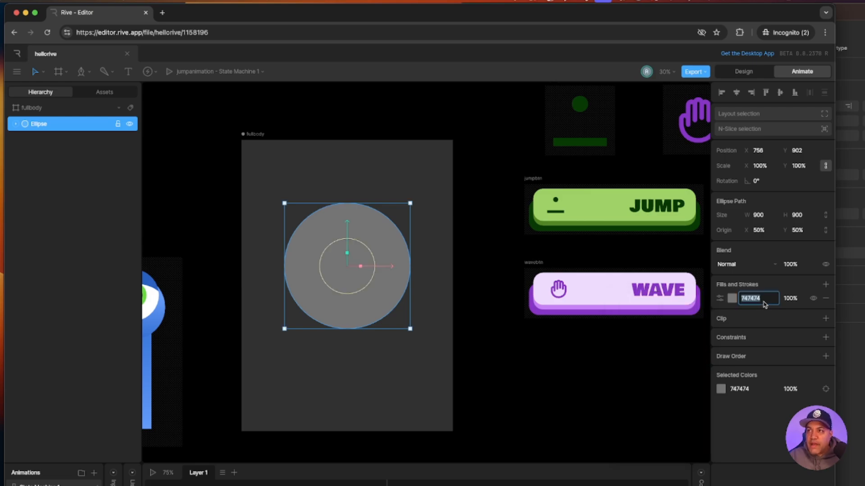
{"action": "left_click", "coordinate": [732, 298]}
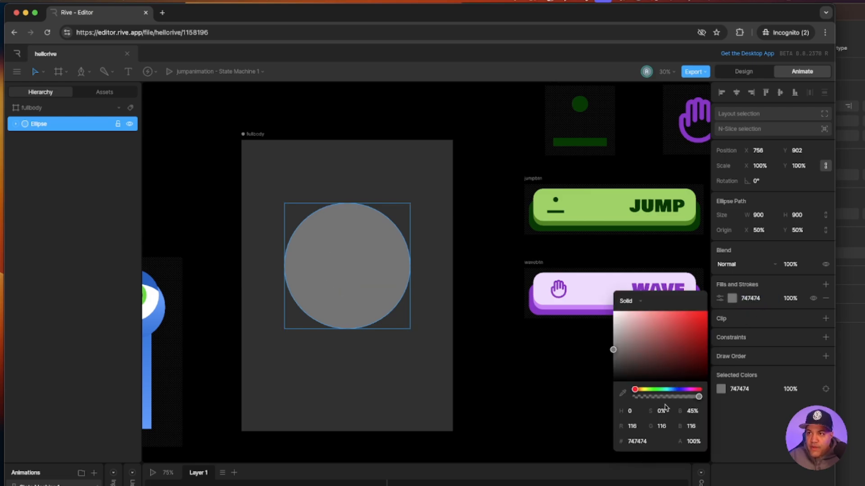
{"action": "left_click", "coordinate": [656, 444]}
{"action": "type", "text": "5C9AFB"}
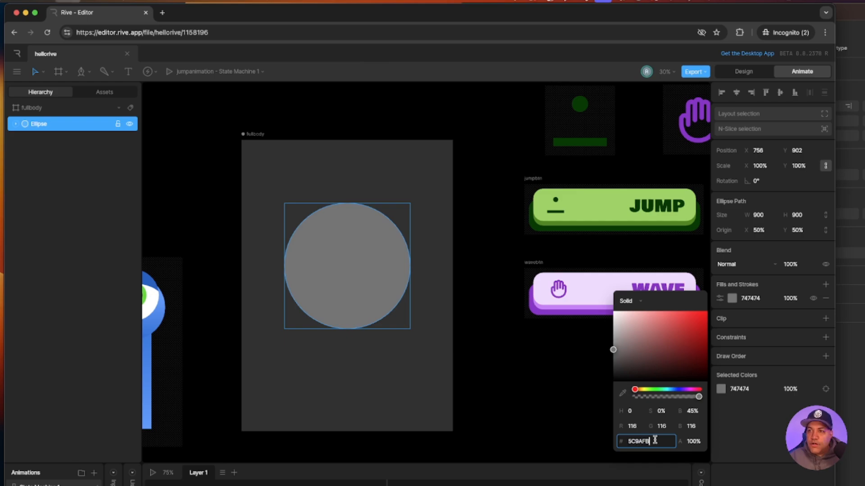
{"action": "key", "text": "Return"}
- Switch to Figma, examine the monster's cheek spots and overall body proportions in the reference, and return to Rive
{"action": "key", "text": "super+Tab"}
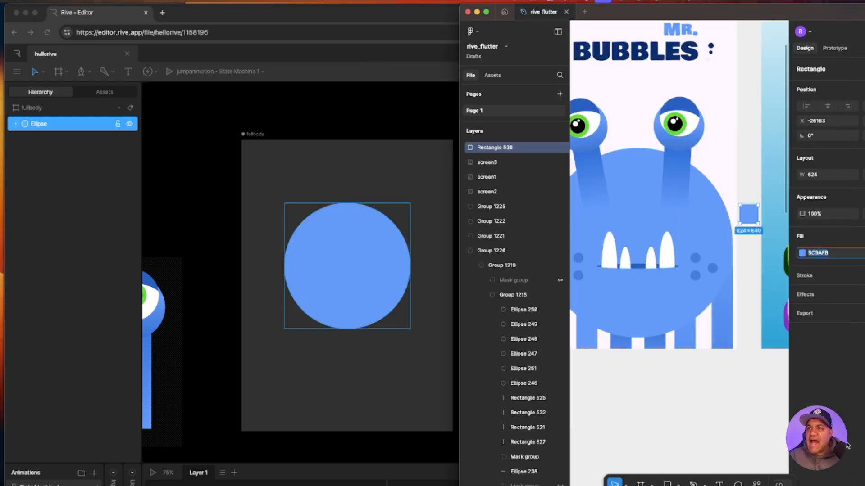
{"action": "scroll", "coordinate": [652, 296], "scroll_direction": "down", "scroll_amount": 3}
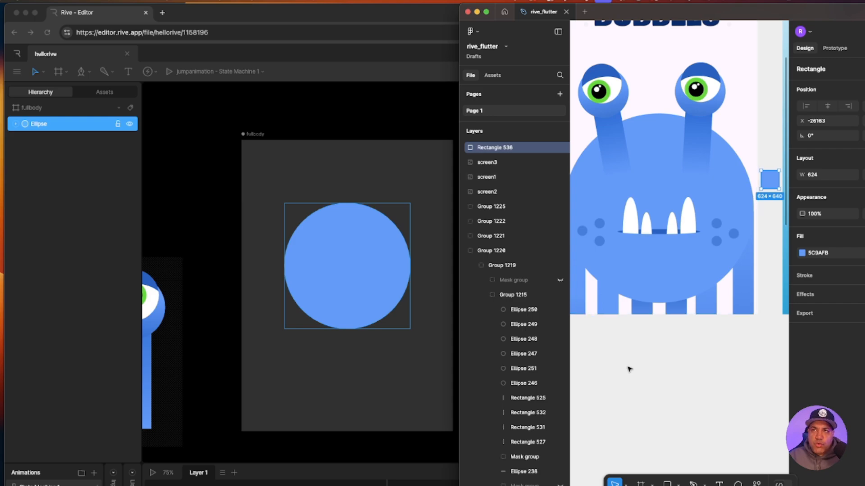
{"action": "left_click", "coordinate": [663, 371]}
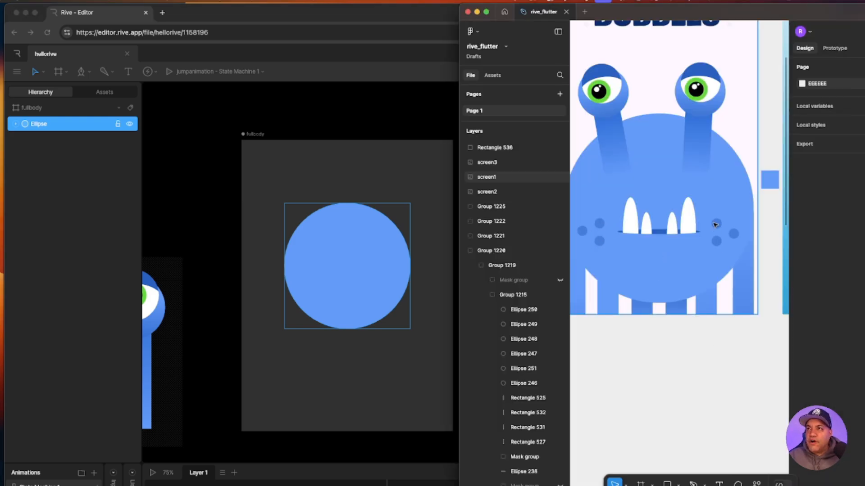
{"action": "scroll", "coordinate": [716, 225], "scroll_direction": "up", "scroll_amount": 2}
{"action": "scroll", "coordinate": [715, 225], "scroll_direction": "left", "scroll_amount": 2}
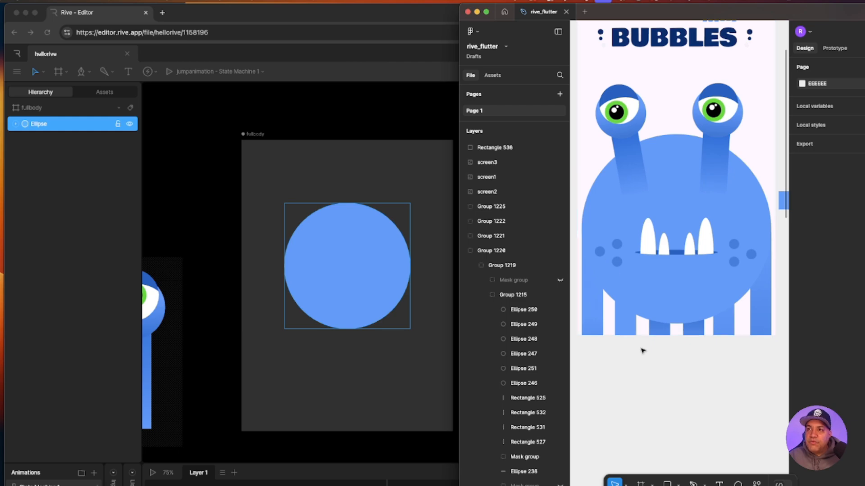
{"action": "scroll", "coordinate": [639, 373], "scroll_direction": "right", "scroll_amount": 5}
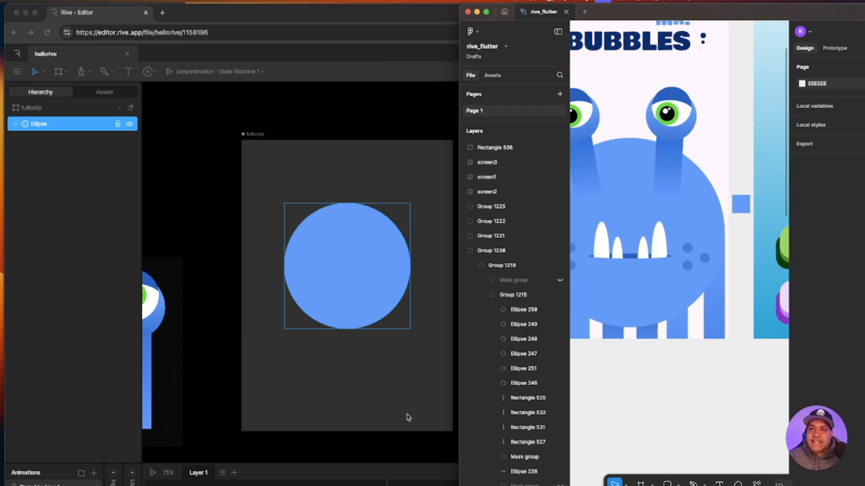
{"action": "left_click", "coordinate": [374, 392]}
- Draw a cheek spot circle about 58 by 58 near the body's lower-left edge, centred at about X 417, Y 1040
{"action": "left_click", "coordinate": [66, 74]}
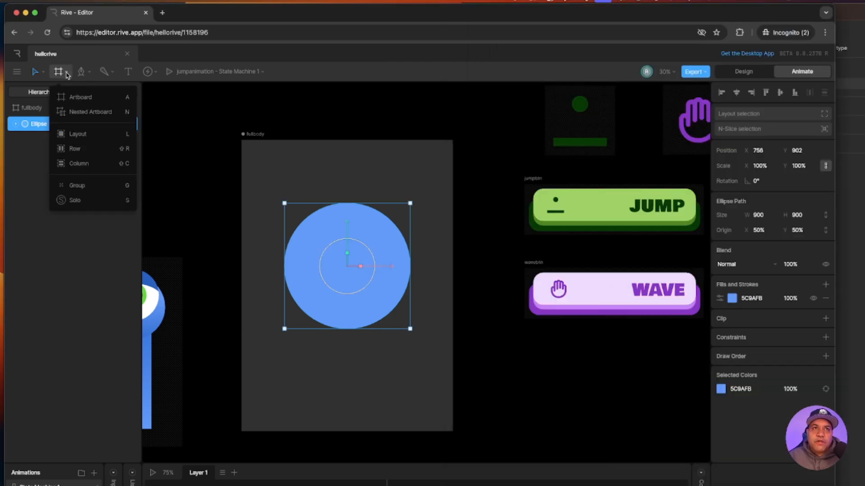
{"action": "left_click", "coordinate": [88, 74]}
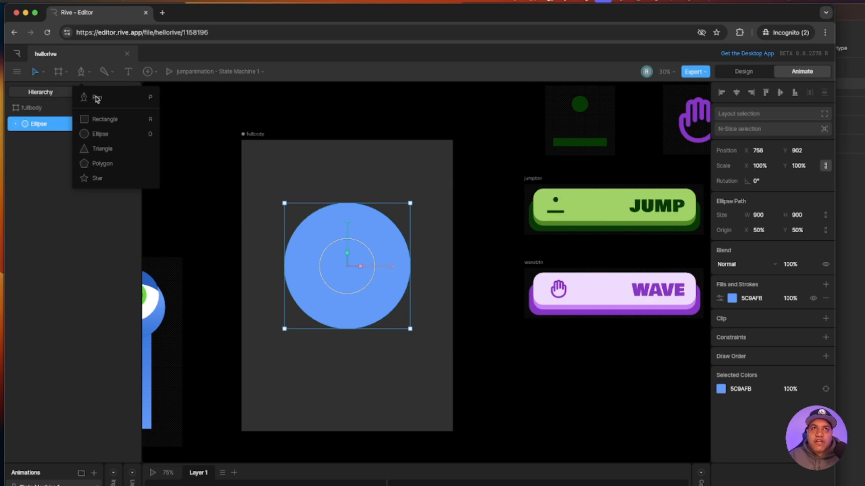
{"action": "left_click", "coordinate": [96, 135]}
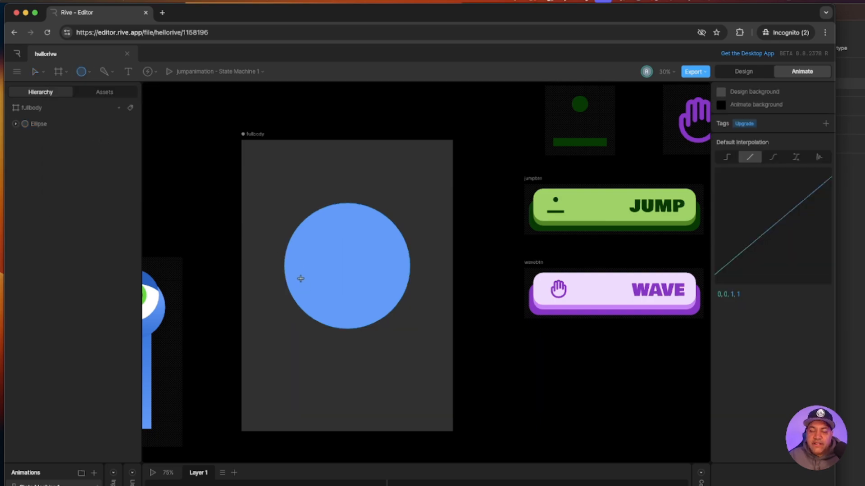
{"action": "key", "text": "super+equal"}
{"action": "left_click_drag", "start_coordinate": [281, 292], "coordinate": [392, 280]}
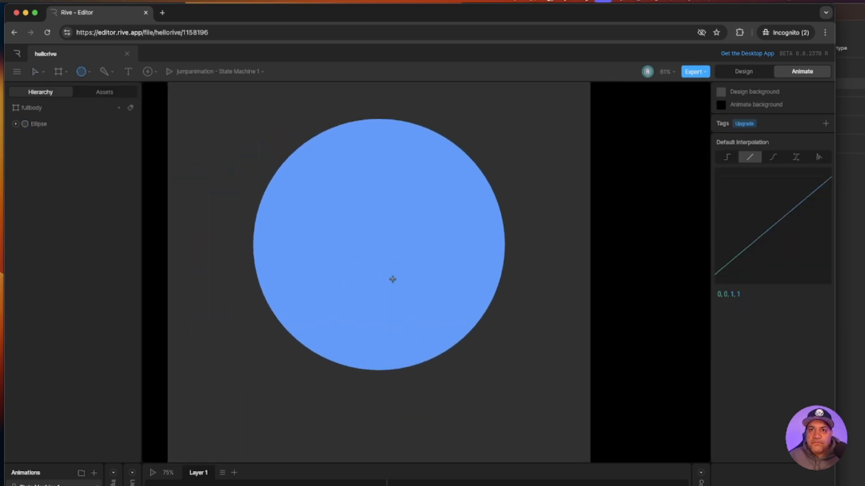
{"action": "left_click_drag", "start_coordinate": [271, 270], "coordinate": [297, 296]}
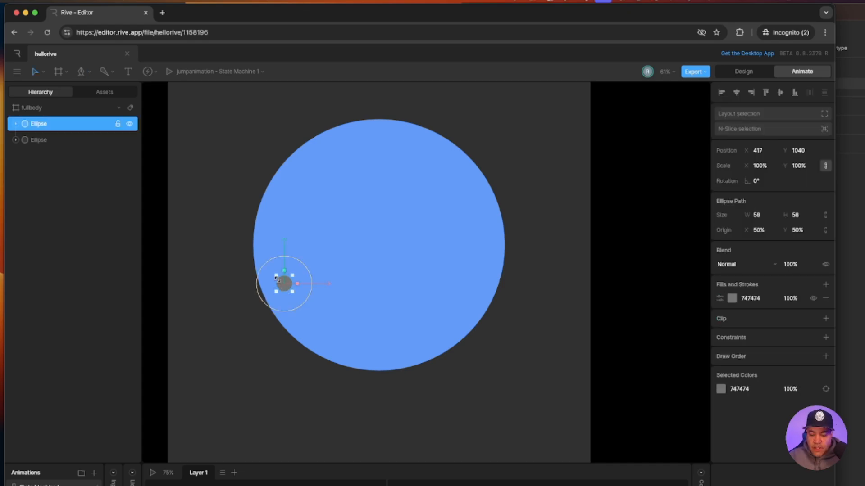
- Duplicate the cheek spot twice, placing one copy beside it and the other centred below the pair at about X 465, Y 1121.5
{"action": "key", "text": "super+equal"}
{"action": "scroll", "coordinate": [267, 320], "scroll_direction": "left", "scroll_amount": 5}
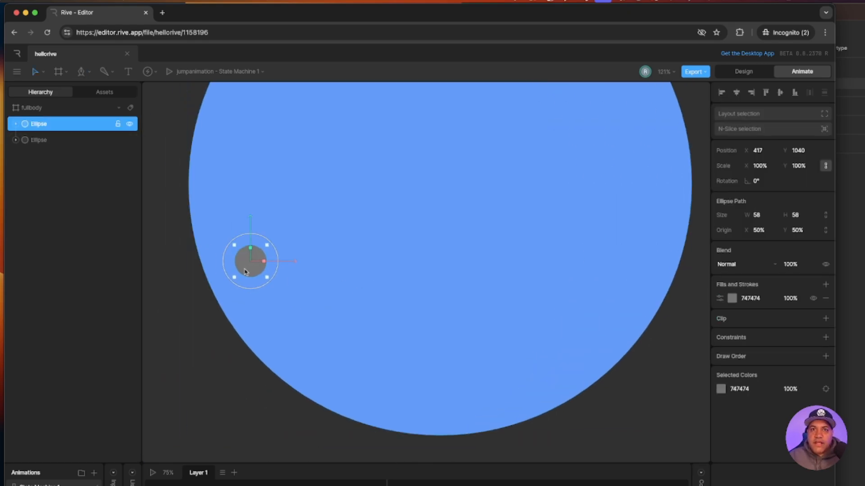
{"action": "left_click_drag", "start_coordinate": [244, 272], "coordinate": [317, 310]}
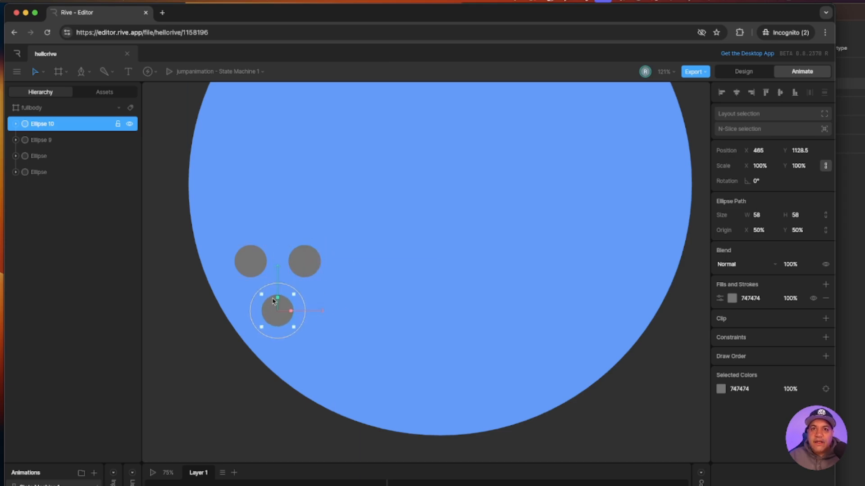
{"action": "left_click_drag", "start_coordinate": [278, 282], "coordinate": [277, 277]}
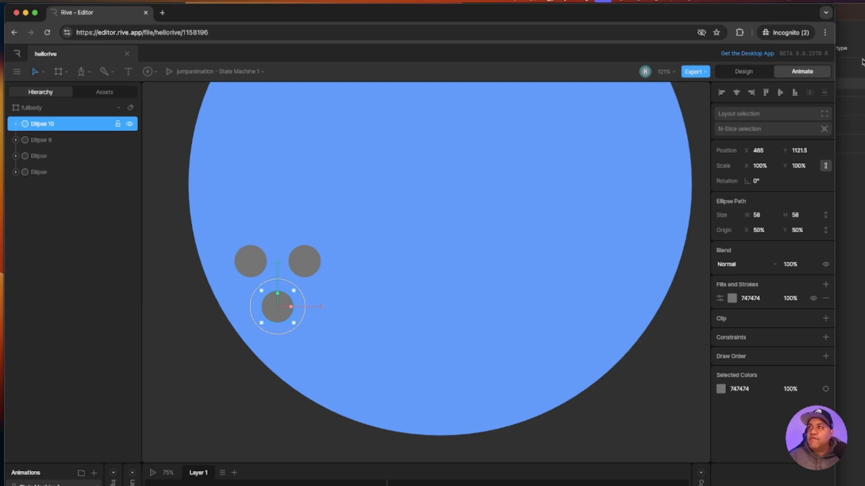
- Check the spot arrangement in Figma, then rotate all three cheek spots together in Rive by about -18.248°
{"action": "left_click", "coordinate": [850, 21]}
{"action": "scroll", "coordinate": [628, 258], "scroll_direction": "left", "scroll_amount": 3}
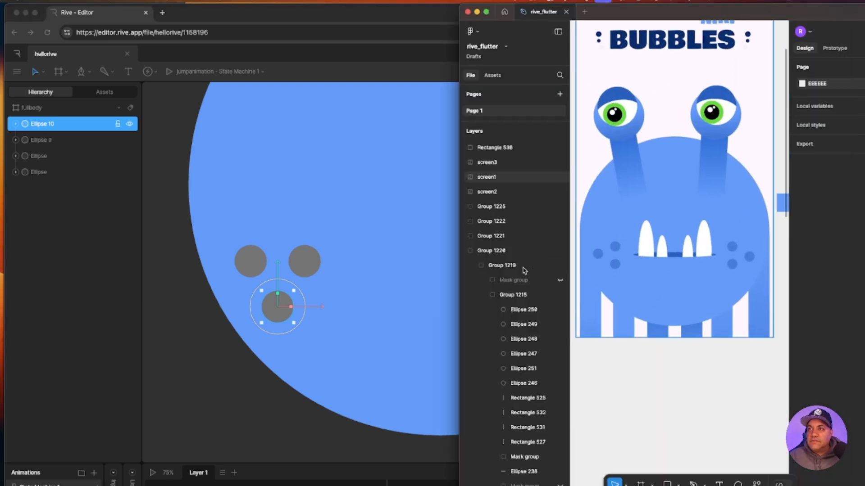
{"action": "left_click", "coordinate": [303, 266]}
{"action": "left_click", "coordinate": [251, 262], "text": "shift"}
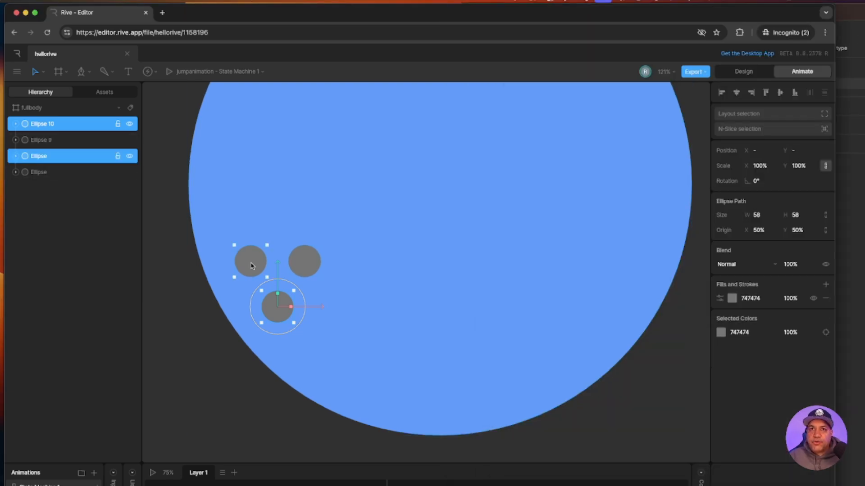
{"action": "left_click", "coordinate": [305, 261], "text": "shift"}
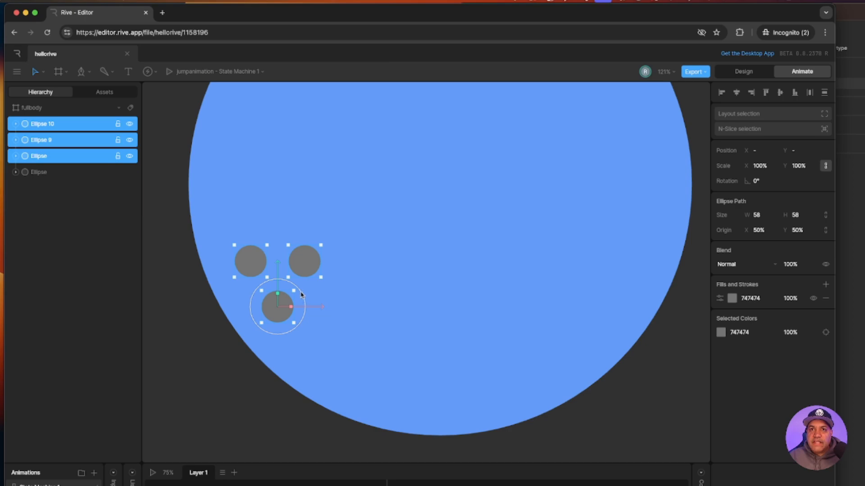
{"action": "left_click_drag", "start_coordinate": [301, 295], "coordinate": [294, 288]}
{"action": "left_click_drag", "start_coordinate": [279, 320], "coordinate": [286, 314]}
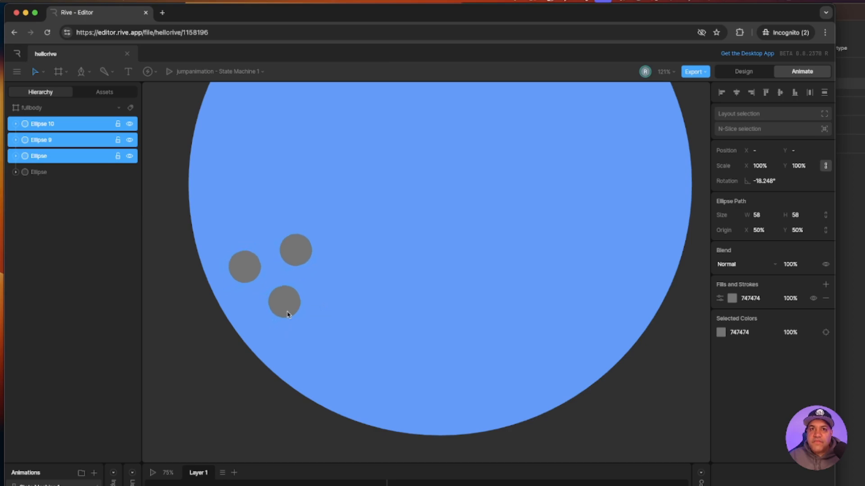
- Switch to Figma, sample the monster's cheek spot colour into the swatch rectangle's fill, copy its hex code 407DDD and return to Rive
{"action": "left_click", "coordinate": [855, 272]}
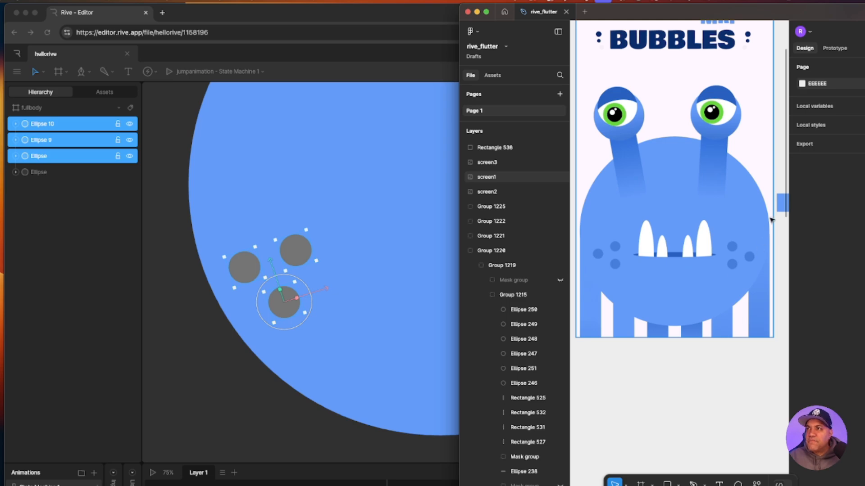
{"action": "left_click", "coordinate": [782, 203]}
{"action": "left_click", "coordinate": [801, 253]}
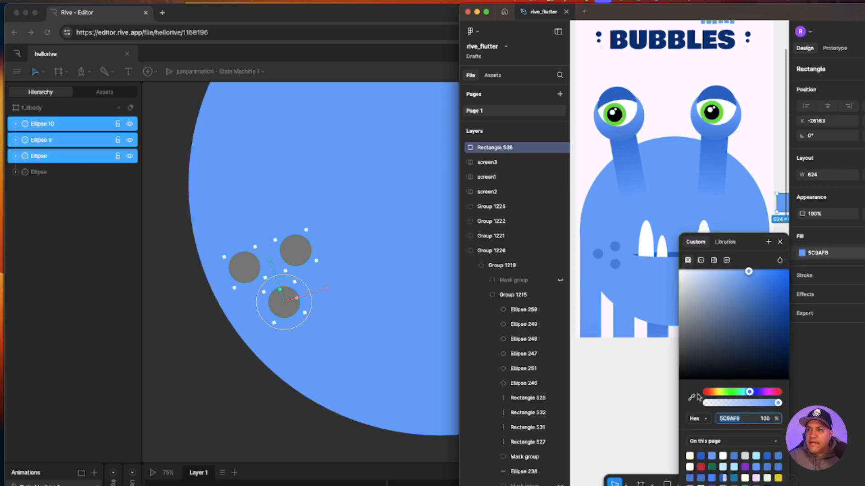
{"action": "left_click", "coordinate": [692, 397]}
{"action": "left_click", "coordinate": [615, 265]}
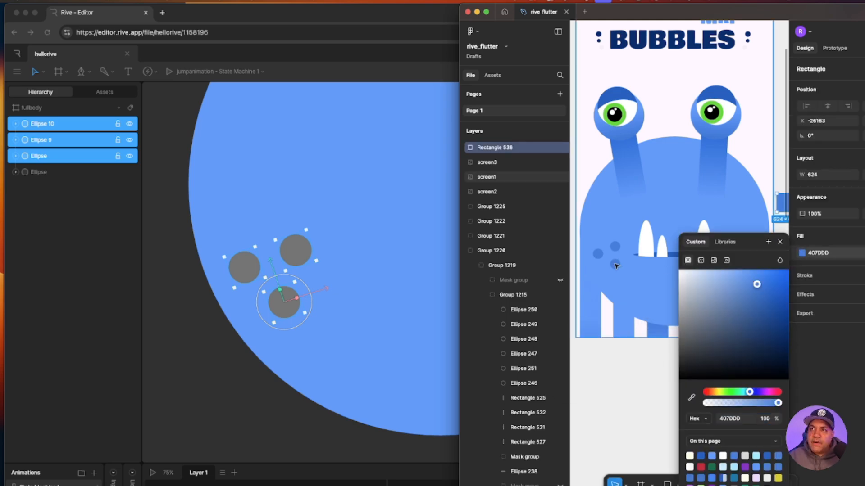
{"action": "left_click", "coordinate": [824, 255]}
{"action": "key", "text": "super+c"}
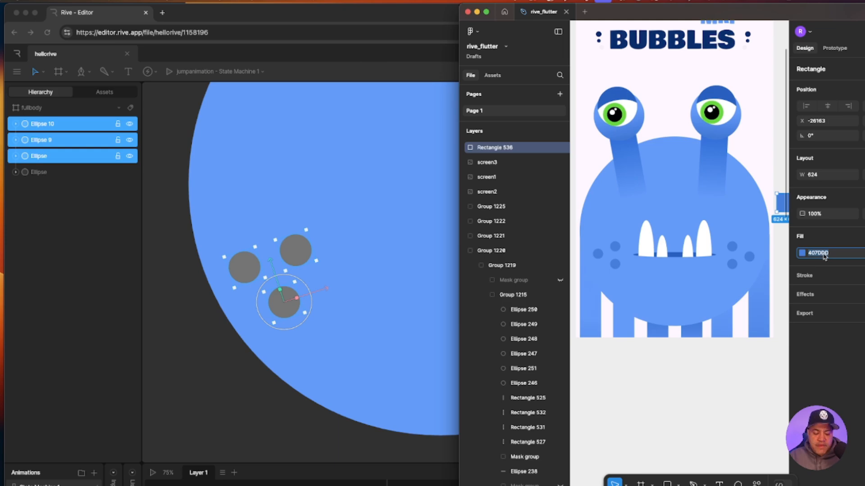
{"action": "left_click", "coordinate": [386, 20]}
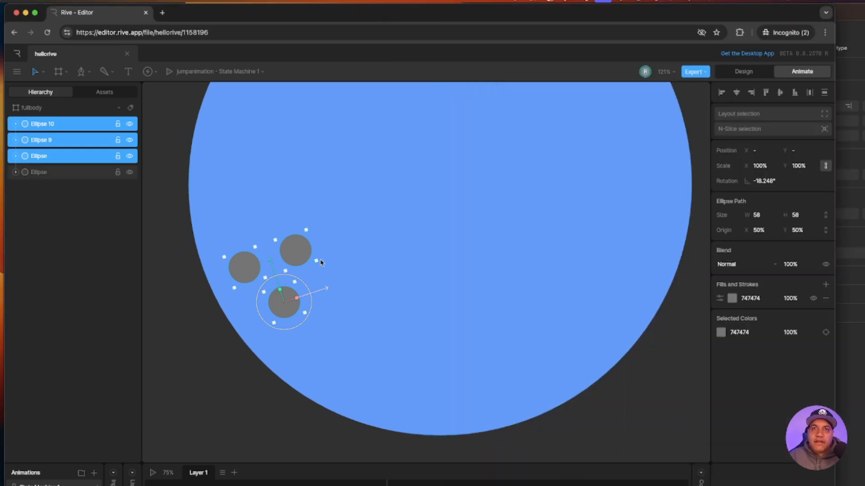
- Set the fill colour of the three selected cheek spots to 407DDD
{"action": "left_click", "coordinate": [765, 302]}
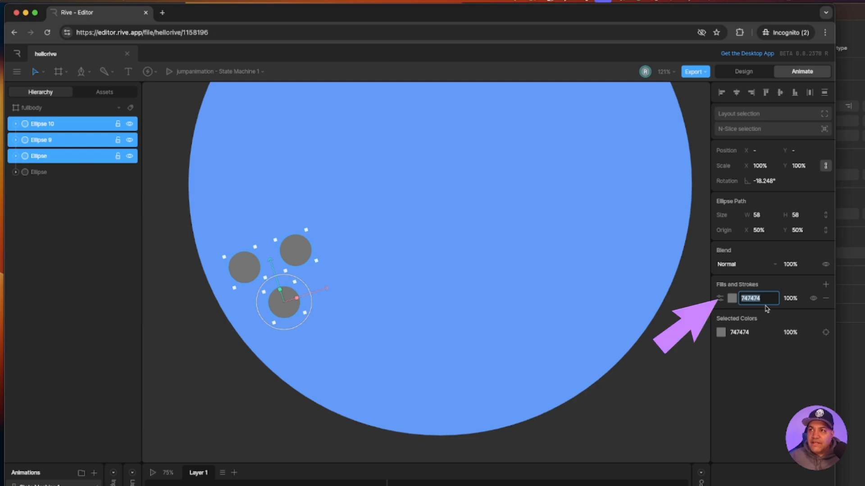
{"action": "key", "text": "super+v"}
{"action": "key", "text": "Return"}
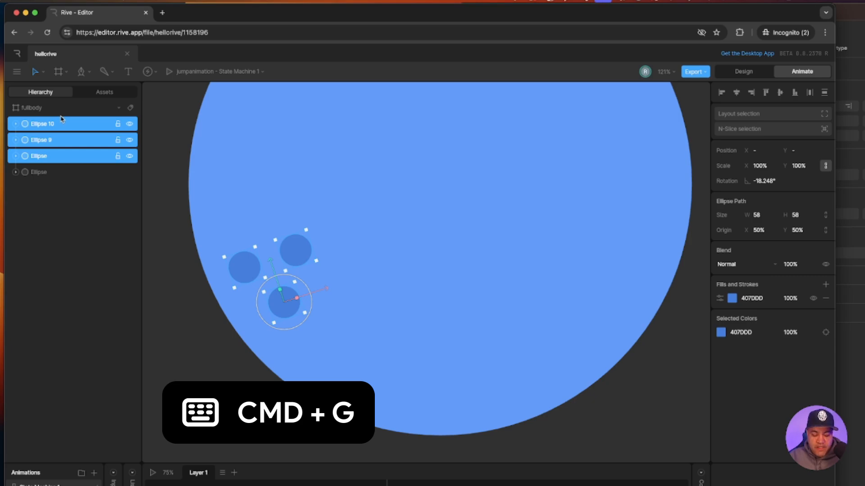
- Group the three selected dark blue ellipses, nudge the group to about X 453, Y 1068, and rename it cheek
{"action": "key", "text": "super+g"}
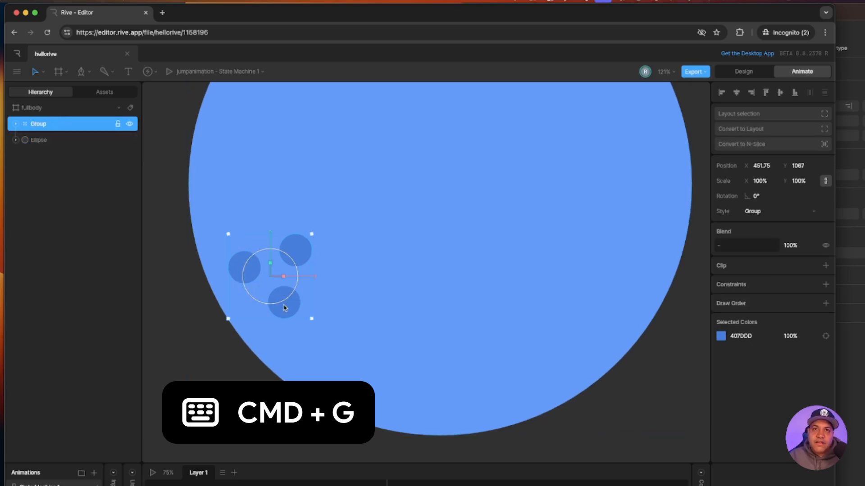
{"action": "left_click_drag", "start_coordinate": [285, 308], "coordinate": [286, 308]}
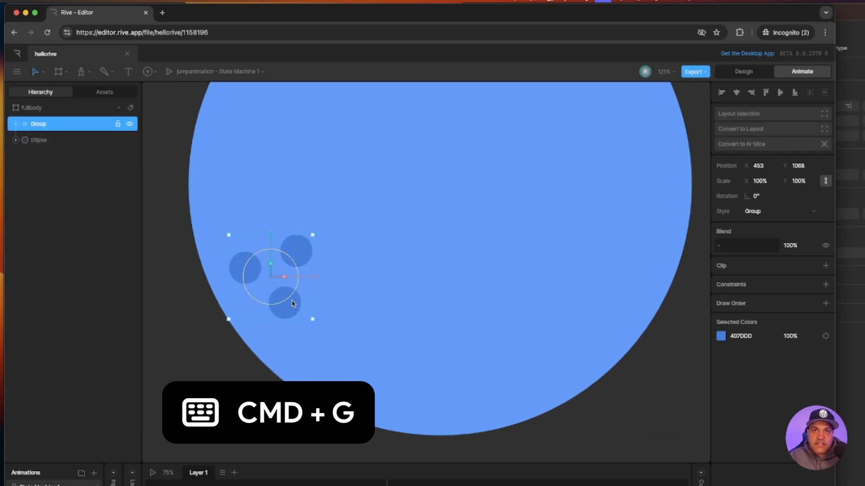
{"action": "double_click", "coordinate": [45, 128]}
{"action": "type", "text": "cheek"}
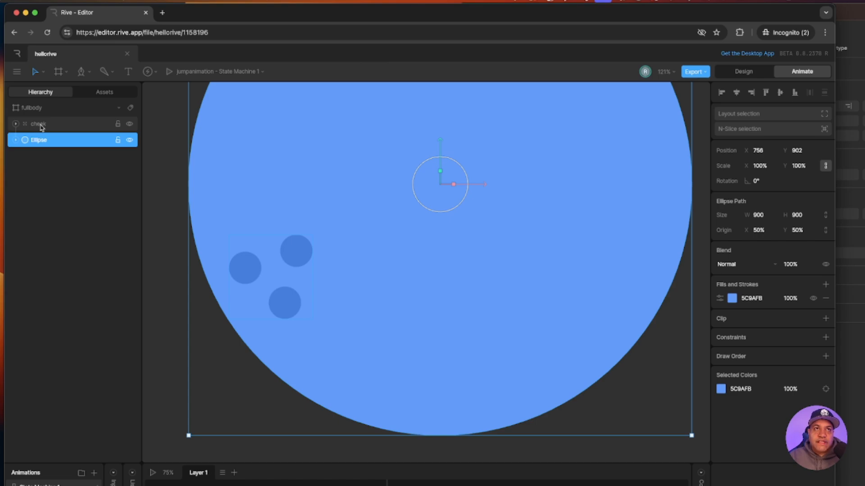
- Duplicate the cheek group onto the opposite side of the body, rotate the copy about 29°, and compare it with the Figma design
{"action": "left_click_drag", "start_coordinate": [305, 279], "coordinate": [626, 289]}
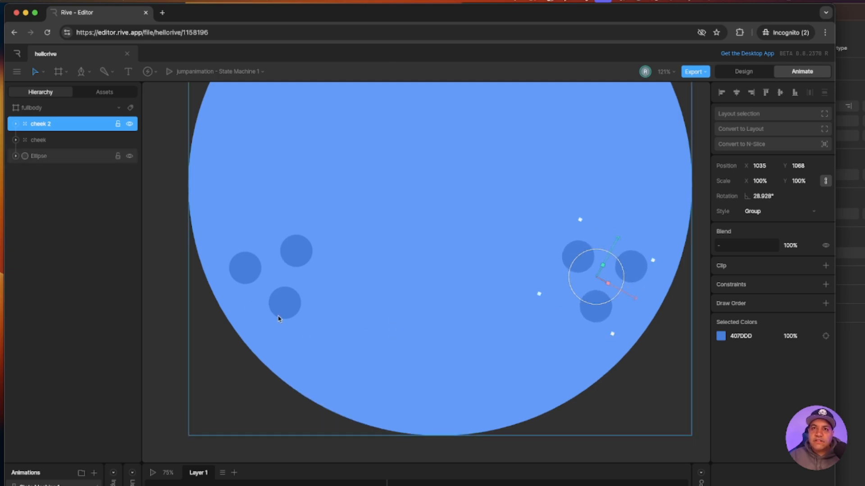
{"action": "left_click", "coordinate": [153, 334]}
{"action": "left_click_drag", "start_coordinate": [174, 317], "coordinate": [154, 347]}
{"action": "left_click", "coordinate": [859, 374]}
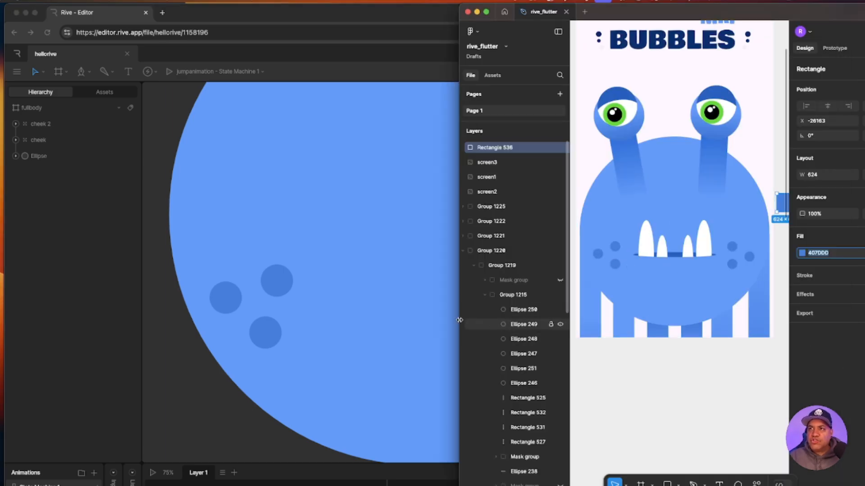
{"action": "left_click", "coordinate": [157, 347]}
{"action": "scroll", "coordinate": [157, 346], "scroll_direction": "down", "scroll_amount": 3}
{"action": "left_click", "coordinate": [860, 336]}
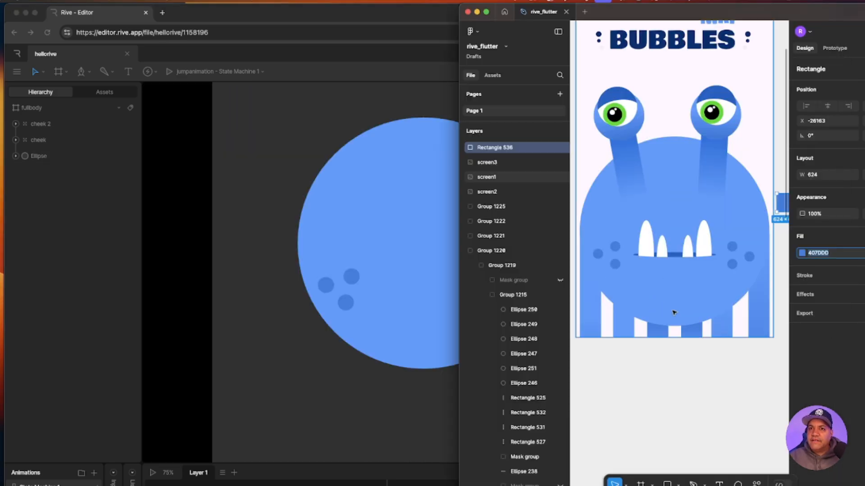
- Group the cheek and cheek 2 groups together and scale the new group to about 84%
{"action": "left_click", "coordinate": [347, 306]}
{"action": "left_click", "coordinate": [347, 306]}
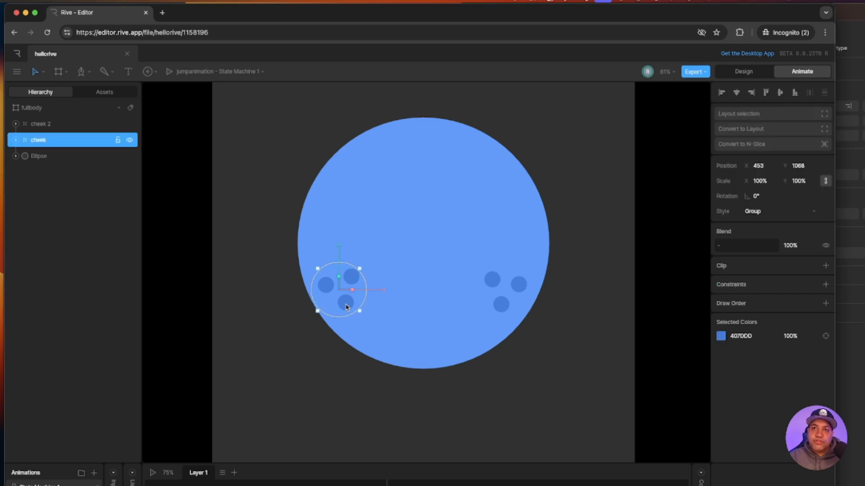
{"action": "left_click", "coordinate": [499, 303], "text": "shift"}
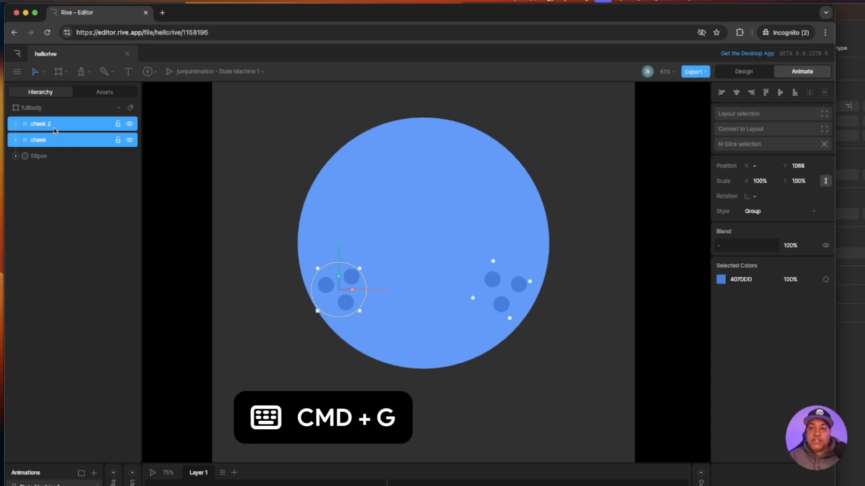
{"action": "key", "text": "super+g"}
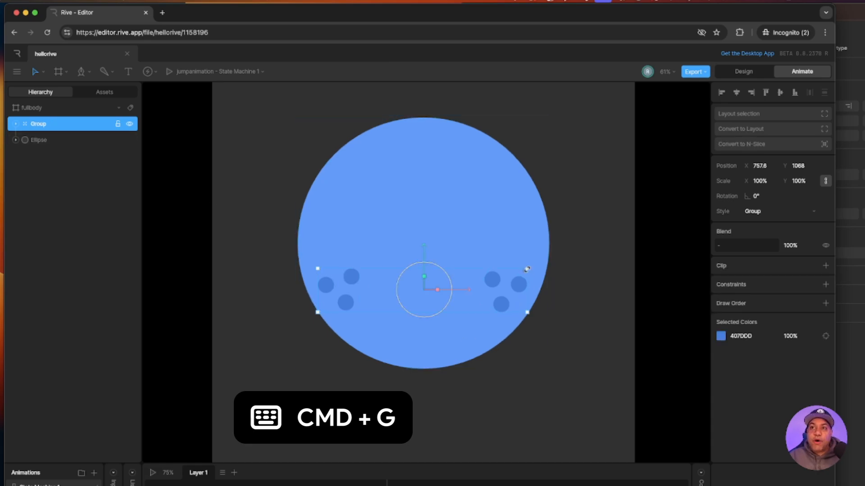
{"action": "left_click_drag", "start_coordinate": [527, 268], "coordinate": [508, 280]}
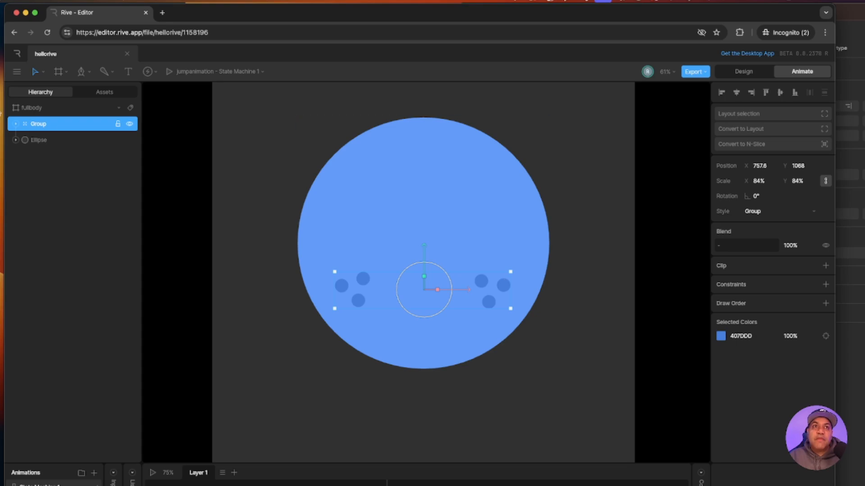
- Use Freeze to rotate the cheek 2 group's axes to 0° without turning its circles
{"action": "left_click", "coordinate": [17, 124]}
{"action": "left_click", "coordinate": [45, 140]}
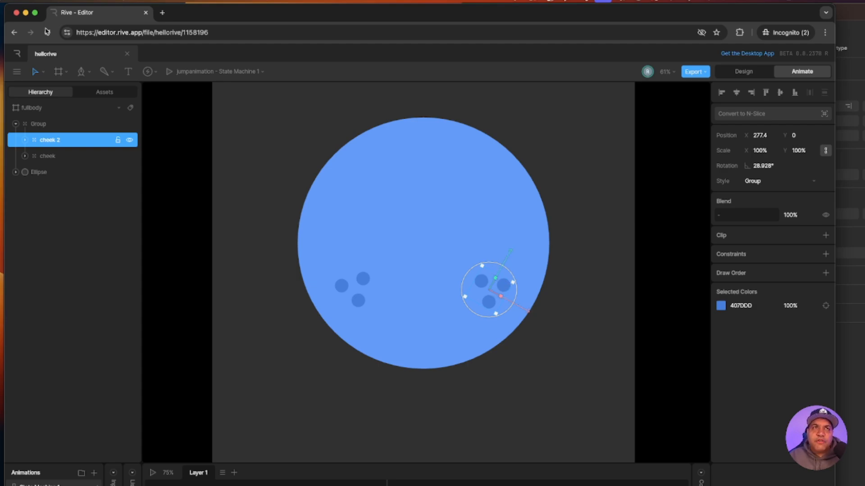
{"action": "left_click", "coordinate": [43, 72]}
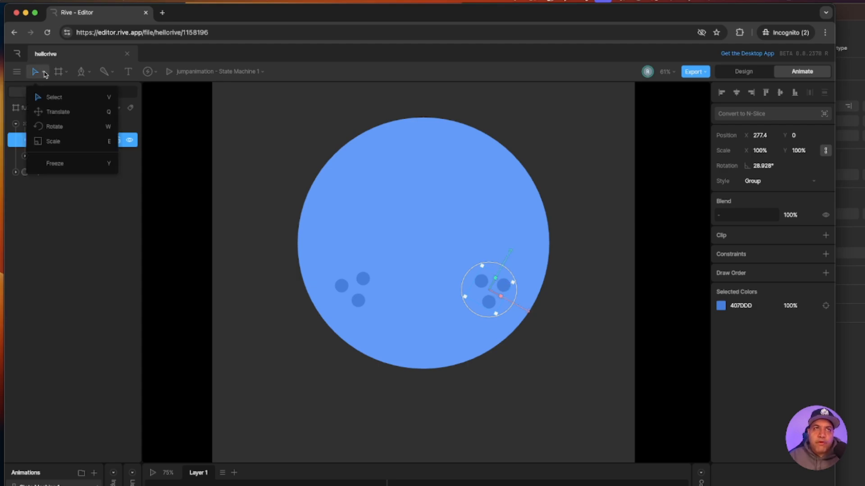
{"action": "left_click", "coordinate": [67, 164]}
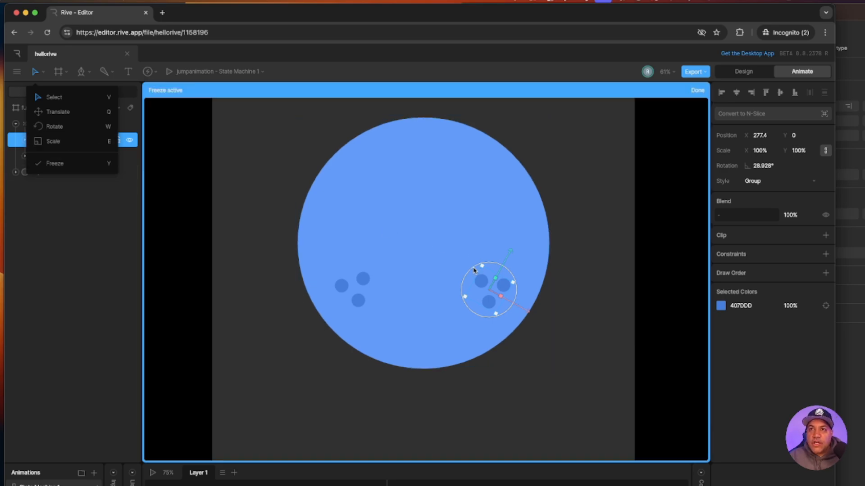
{"action": "left_click_drag", "start_coordinate": [475, 269], "coordinate": [467, 281]}
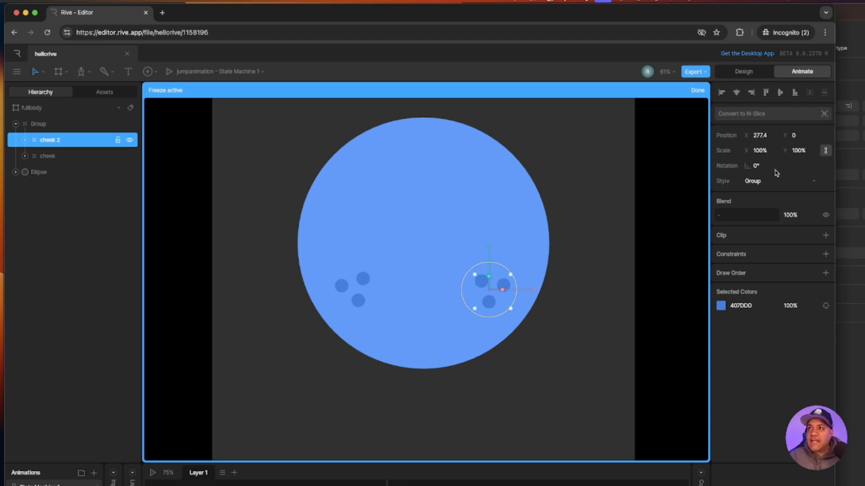
{"action": "key", "text": "Escape"}
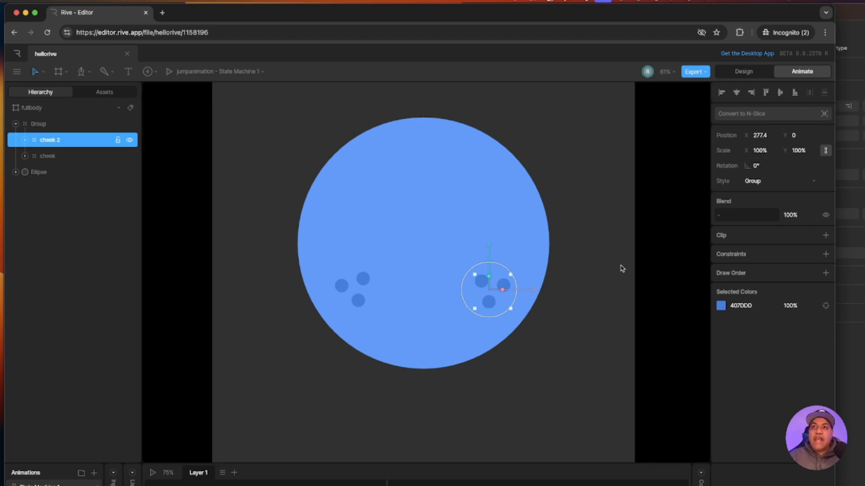
- Move the two cheek groups farther apart, placing cheek 2 at about X 310.5, Y 0 within its parent group
{"action": "left_click", "coordinate": [543, 348]}
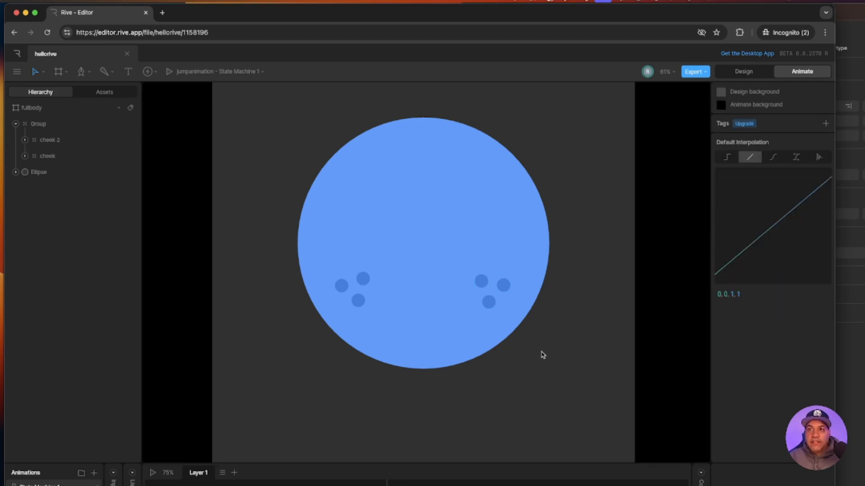
{"action": "left_click", "coordinate": [485, 287]}
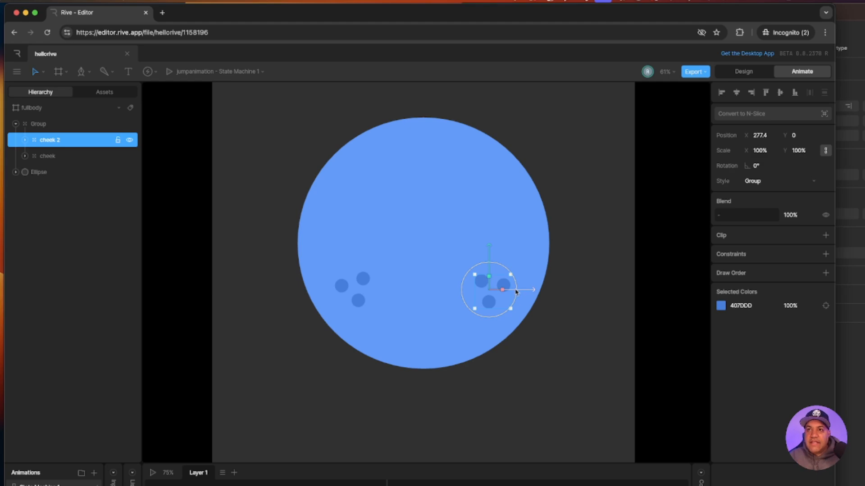
{"action": "left_click_drag", "start_coordinate": [517, 291], "coordinate": [521, 291]}
{"action": "left_click", "coordinate": [358, 299]}
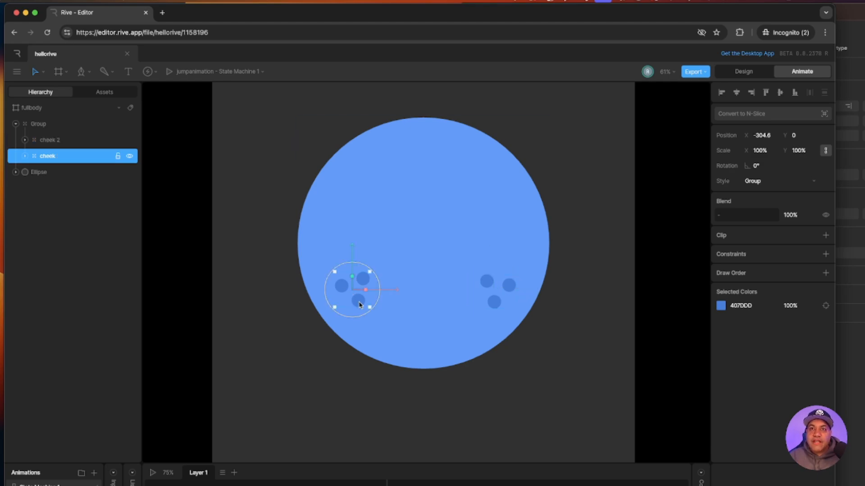
{"action": "left_click_drag", "start_coordinate": [360, 305], "coordinate": [348, 307]}
{"action": "left_click", "coordinate": [497, 304]}
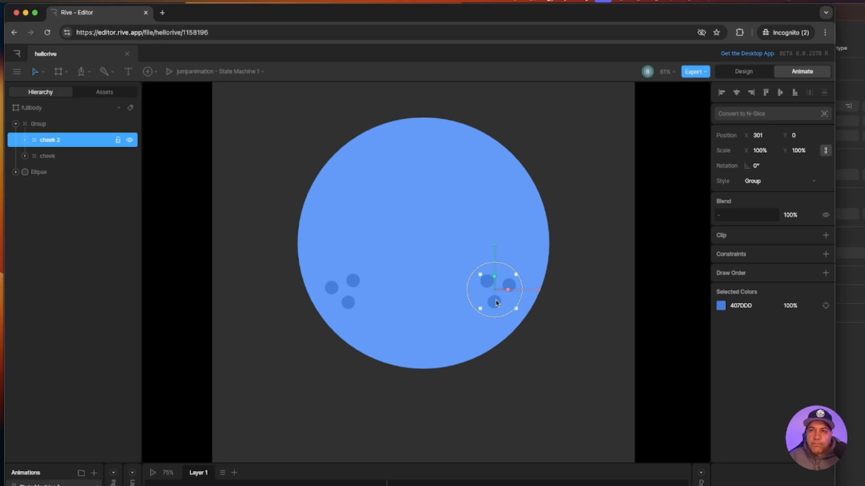
{"action": "left_click_drag", "start_coordinate": [496, 300], "coordinate": [496, 304]}
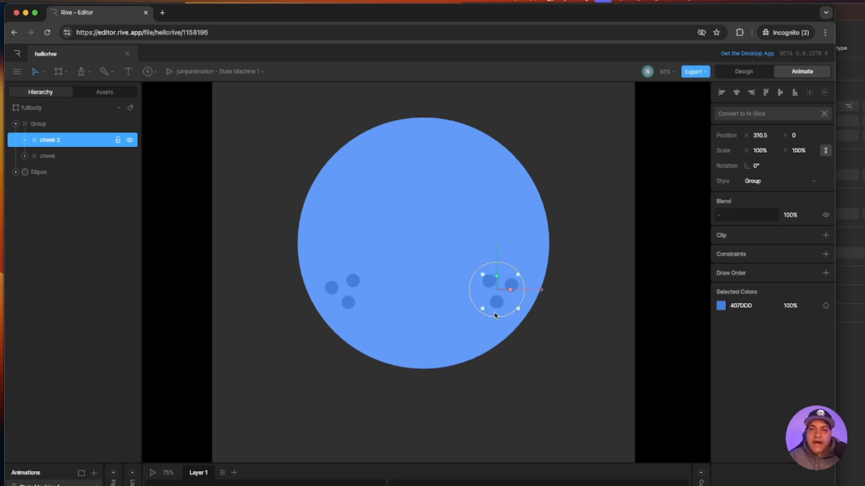
{"action": "left_click", "coordinate": [532, 366]}
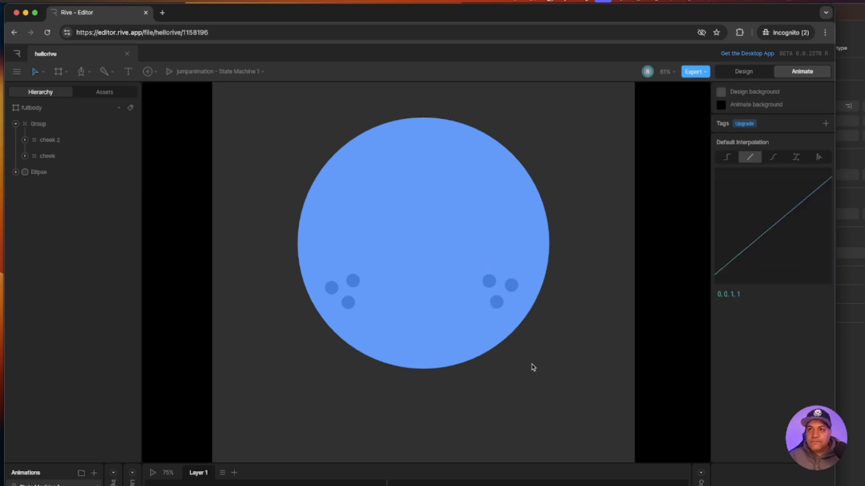
- Check the eyes in the Figma design and insert the longeye artboard as a nested artboard near the body's upper edge in Rive
{"action": "key", "text": "super+Tab"}
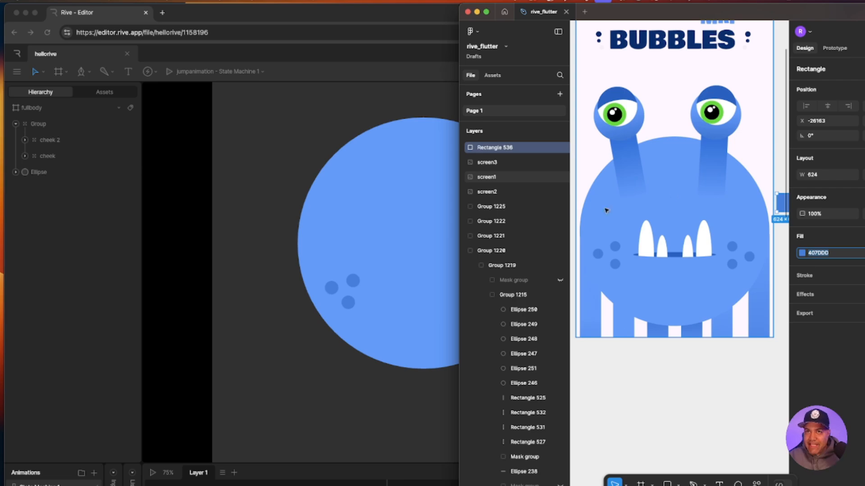
{"action": "scroll", "coordinate": [263, 303], "scroll_direction": "up", "scroll_amount": 1}
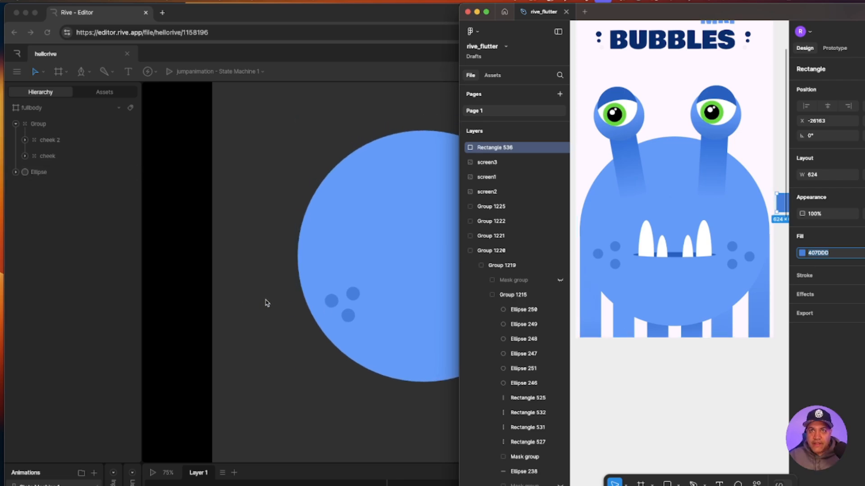
{"action": "left_click", "coordinate": [265, 303]}
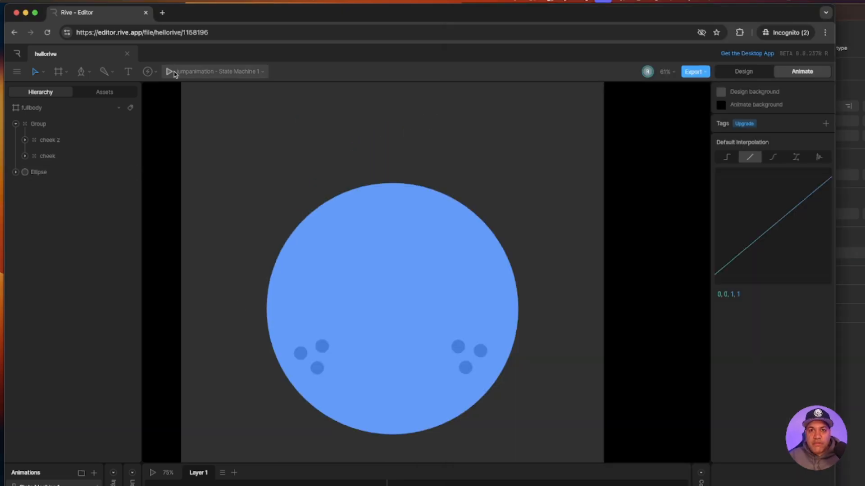
{"action": "left_click", "coordinate": [67, 73]}
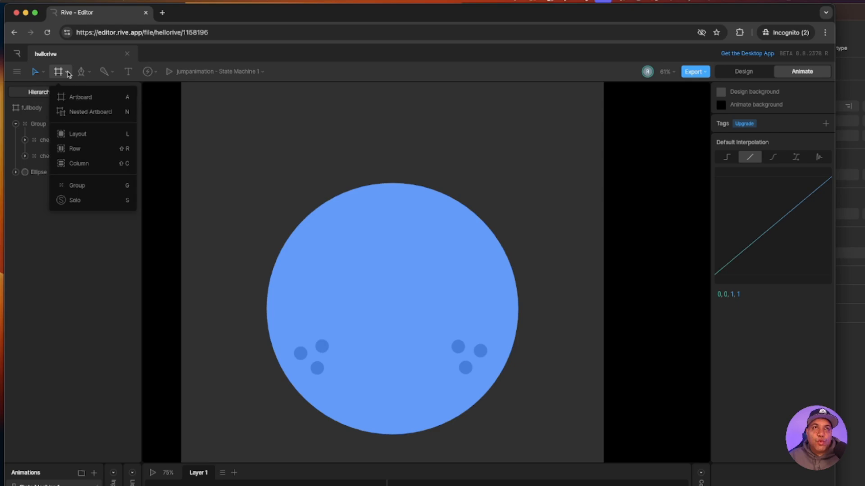
{"action": "left_click", "coordinate": [90, 112]}
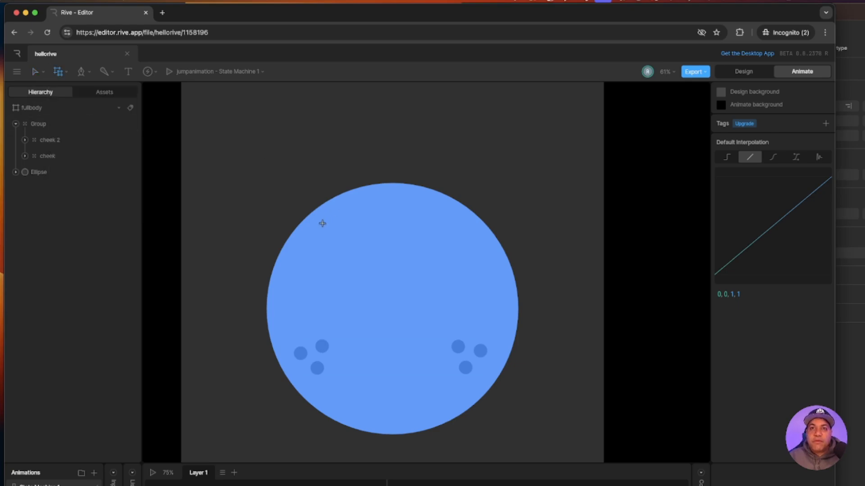
{"action": "left_click", "coordinate": [306, 155]}
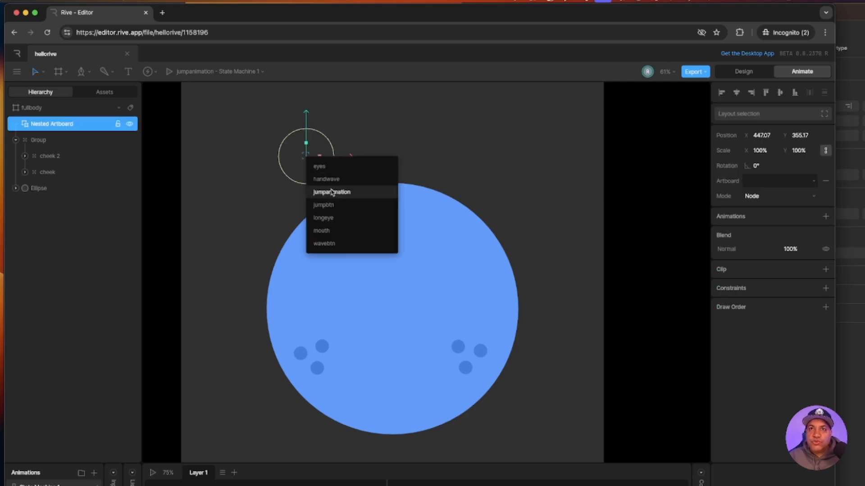
{"action": "left_click", "coordinate": [333, 219]}
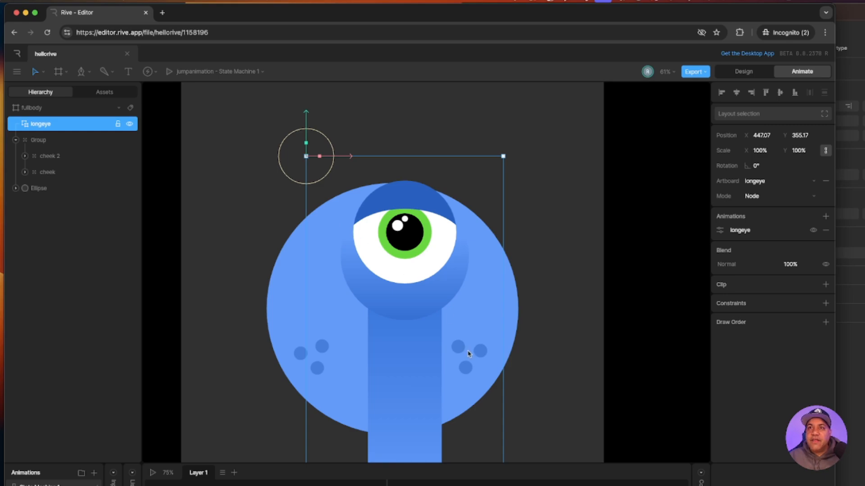
- Scale the nested longeye artboard to 50% and move it up to about X 427.5, Y 142
{"action": "scroll", "coordinate": [473, 352], "scroll_direction": "down", "scroll_amount": 3}
{"action": "left_click_drag", "start_coordinate": [503, 402], "coordinate": [404, 237]}
{"action": "scroll", "coordinate": [447, 244], "scroll_direction": "up", "scroll_amount": 5}
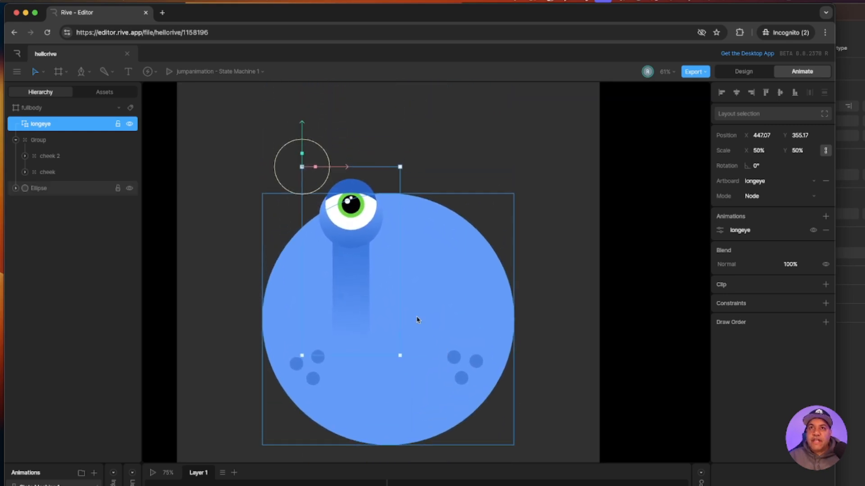
{"action": "left_click_drag", "start_coordinate": [358, 296], "coordinate": [350, 235]}
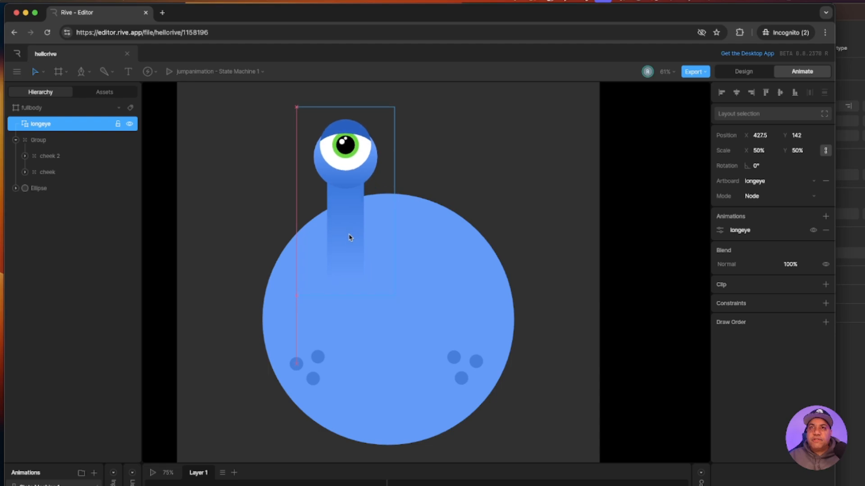
- Reposition the eye to about X 412, Y 156 using the Figma design as reference, and rename it lefteye
{"action": "left_click", "coordinate": [855, 412]}
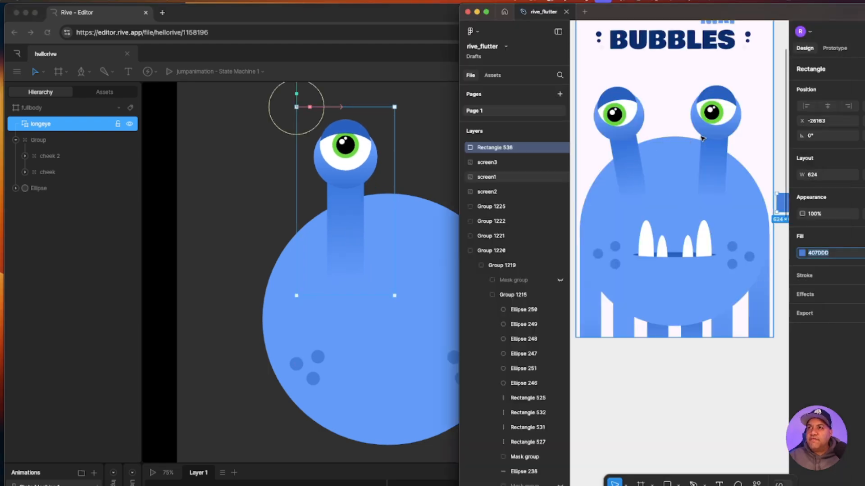
{"action": "left_click", "coordinate": [352, 211]}
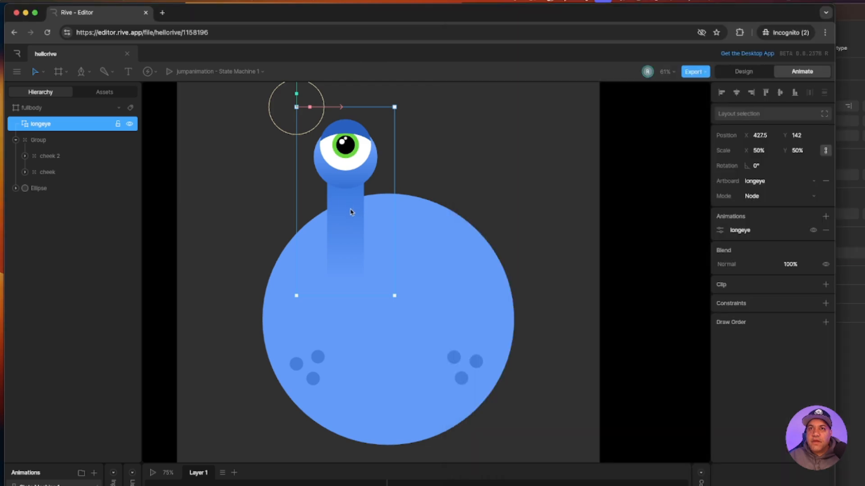
{"action": "left_click_drag", "start_coordinate": [350, 204], "coordinate": [346, 208]}
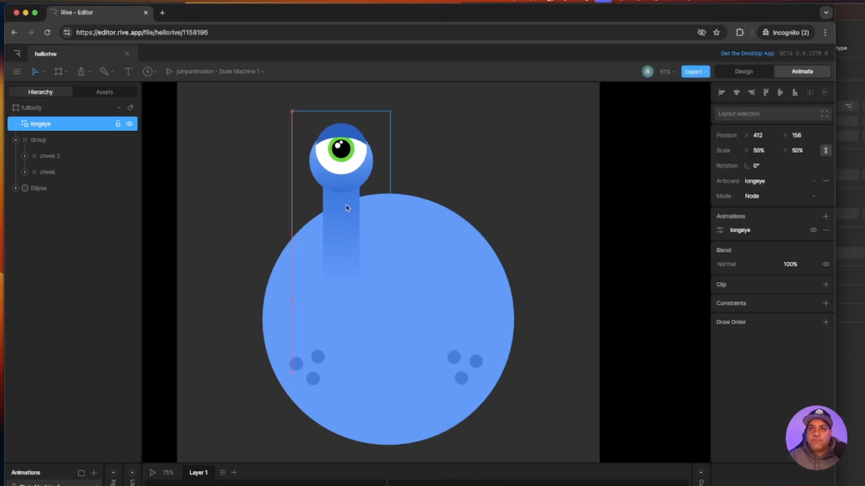
{"action": "left_click", "coordinate": [854, 338]}
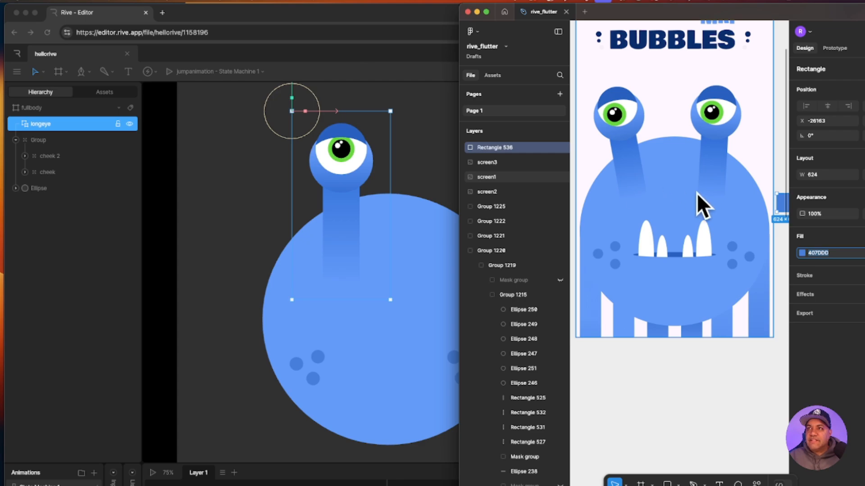
{"action": "left_click", "coordinate": [354, 250]}
{"action": "double_click", "coordinate": [41, 124]}
{"action": "type", "text": "left"}
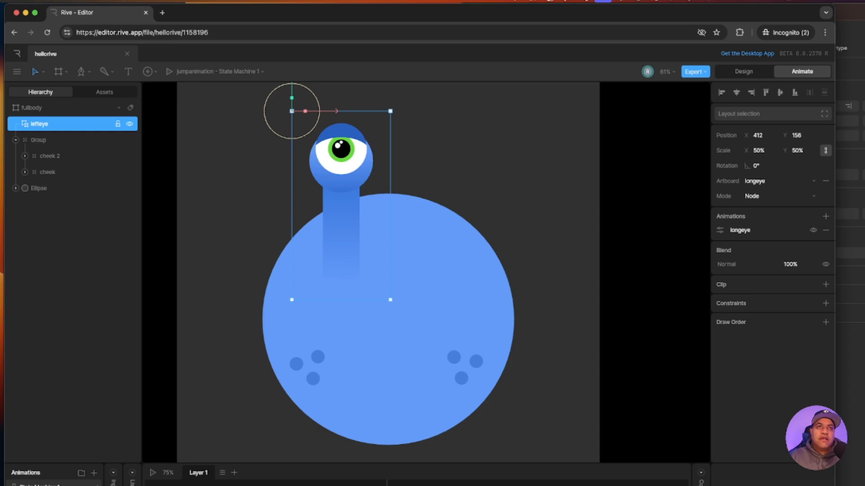
- Wrap the nested eye artboard in its own group and name the group lefteye
{"action": "scroll", "coordinate": [319, 189], "scroll_direction": "up", "scroll_amount": 3}
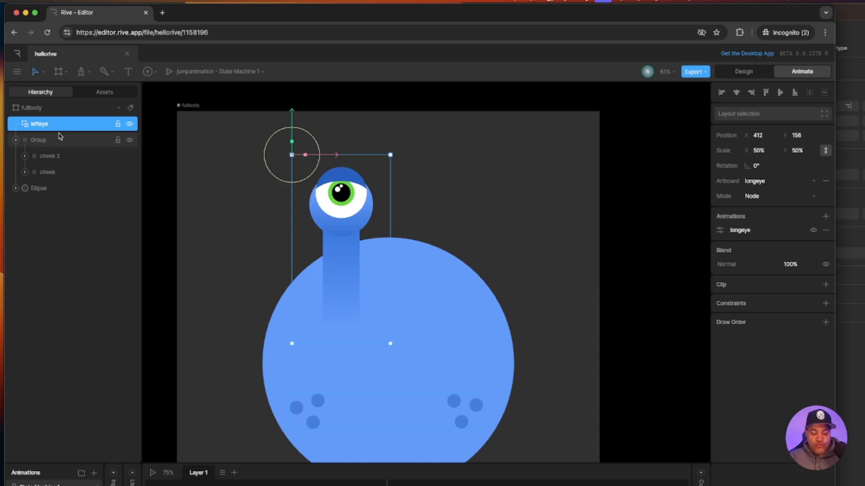
{"action": "key", "text": "super+g"}
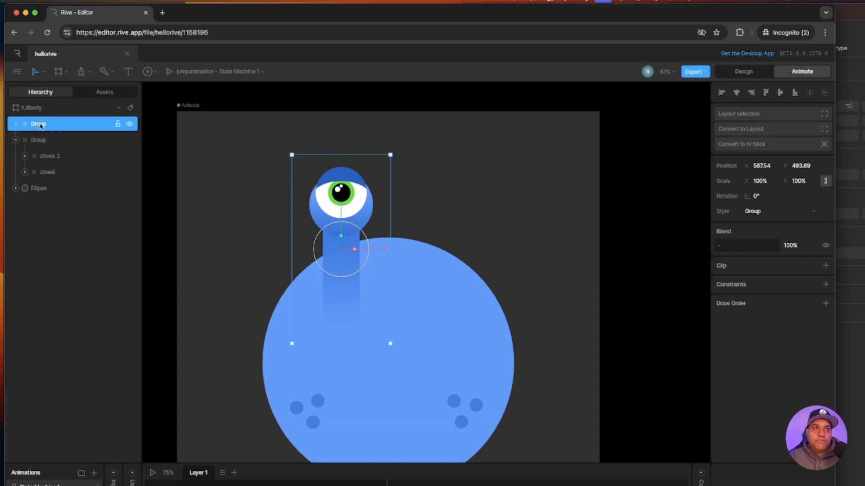
{"action": "type", "text": "lefteye"}
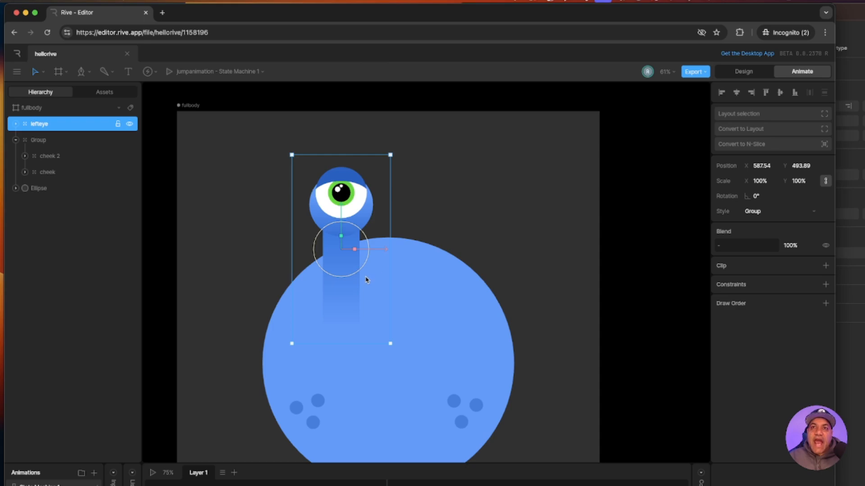
- With Freeze active, move the lefteye group's origin down to the base of the eyestalk, at about X 587.5, Y 832
{"action": "left_click", "coordinate": [44, 73]}
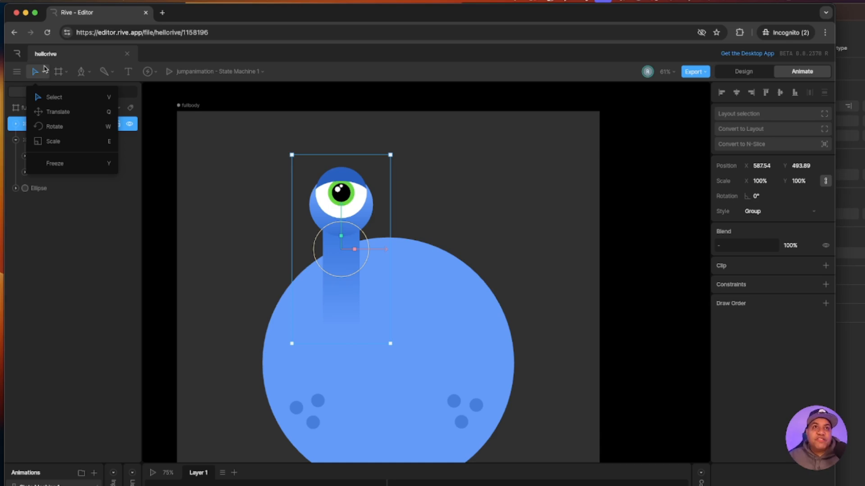
{"action": "left_click", "coordinate": [59, 165]}
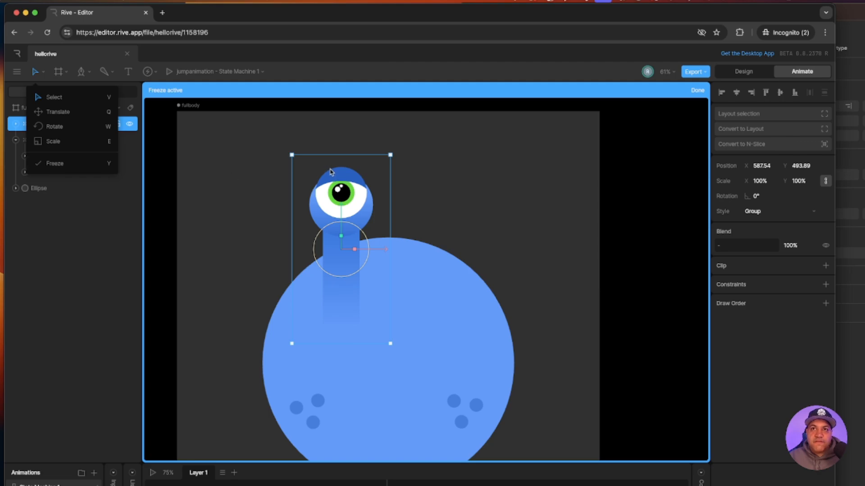
{"action": "left_click_drag", "start_coordinate": [341, 209], "coordinate": [342, 308]}
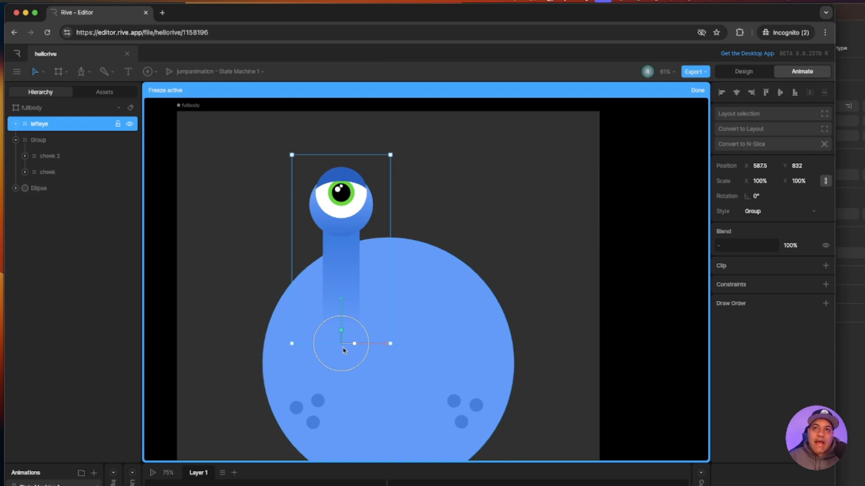
{"action": "left_click", "coordinate": [697, 91]}
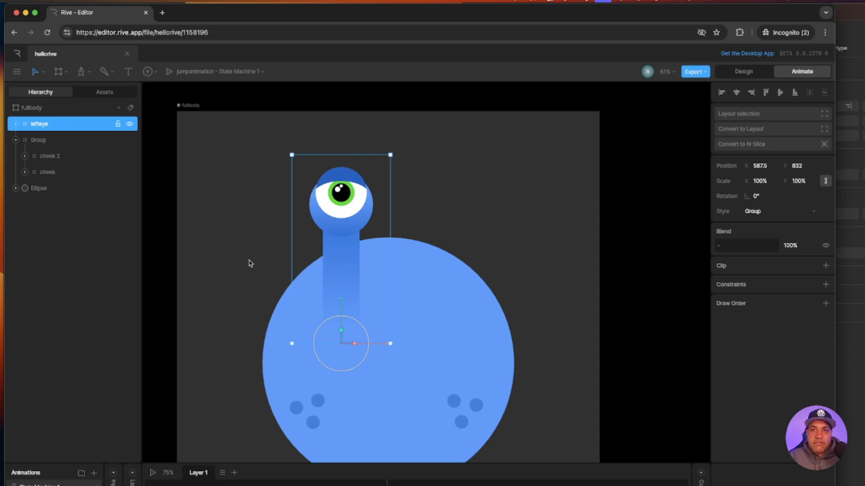
- Duplicate the lefteye group horizontally to about X 895, Y 832, and shift both eyes slightly to the right
{"action": "left_click_drag", "start_coordinate": [375, 344], "coordinate": [467, 348]}
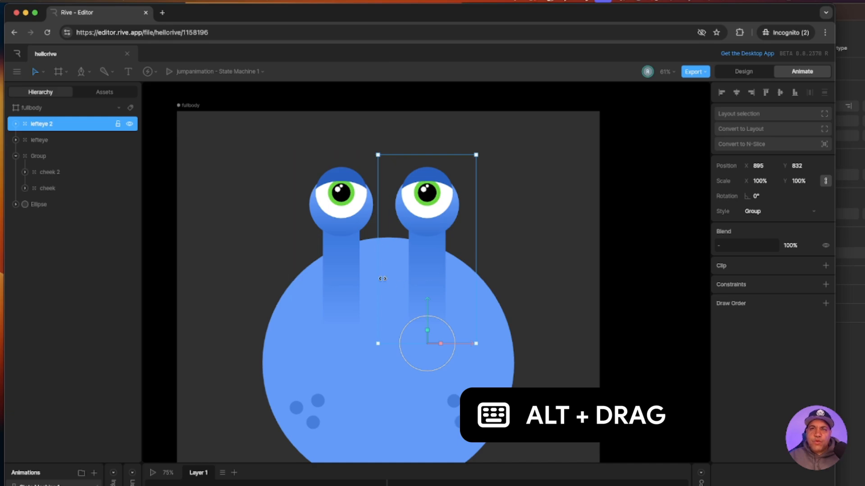
{"action": "left_click", "coordinate": [331, 236], "text": "shift"}
{"action": "left_click_drag", "start_coordinate": [467, 346], "coordinate": [468, 346]}
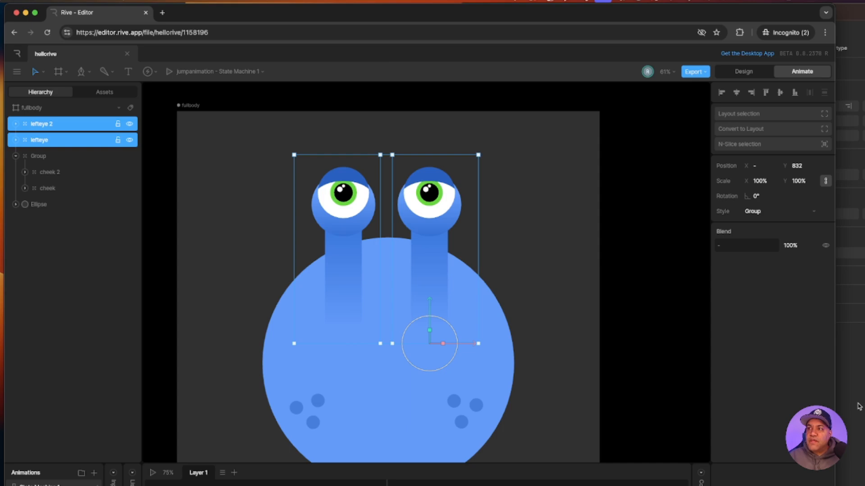
- Check the eye spacing in the Figma design, then spread the two eye groups farther apart and centre the pair over the body in Rive
{"action": "key", "text": "super+Tab"}
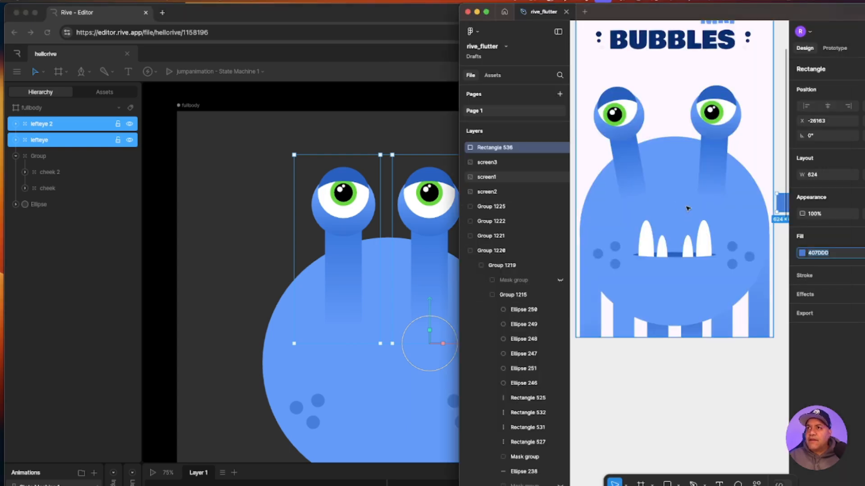
{"action": "key", "text": "super+Tab"}
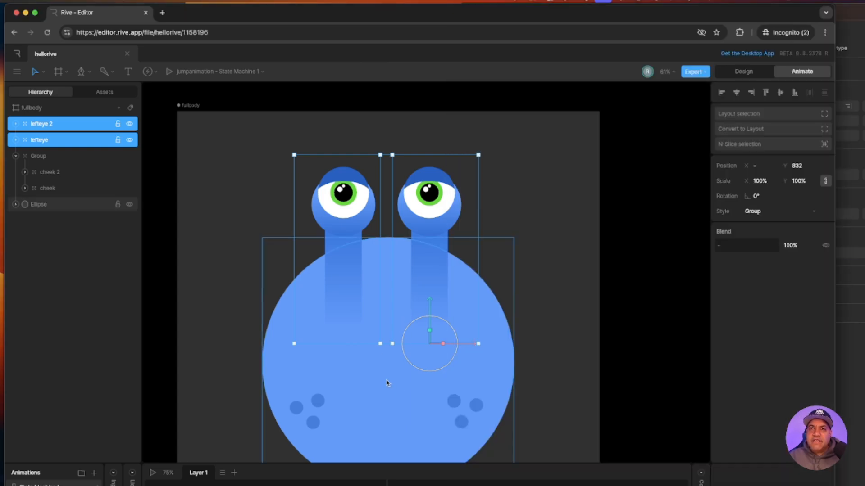
{"action": "left_click", "coordinate": [487, 345]}
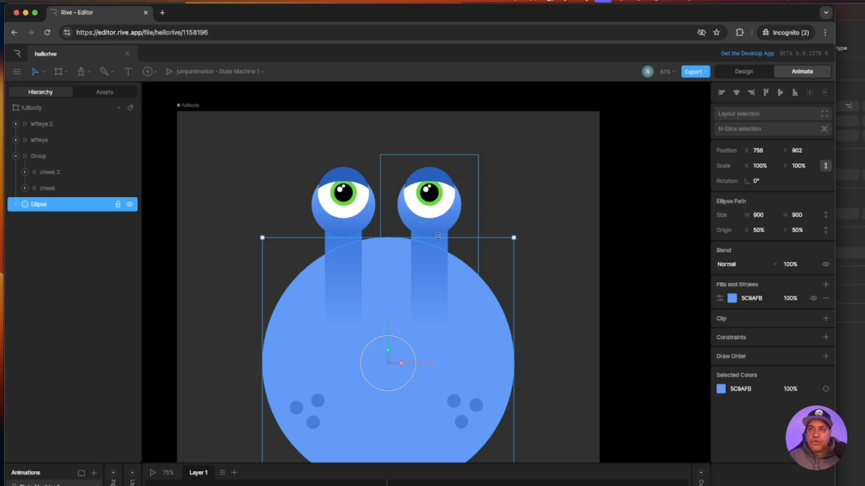
{"action": "left_click", "coordinate": [461, 309]}
{"action": "mouse_move", "coordinate": [467, 349]}
{"action": "left_mouse_down"}
{"action": "mouse_move", "coordinate": [485, 346]}
{"action": "mouse_move", "coordinate": [475, 345]}
{"action": "left_mouse_up"}
{"action": "left_click", "coordinate": [373, 302], "text": "shift"}
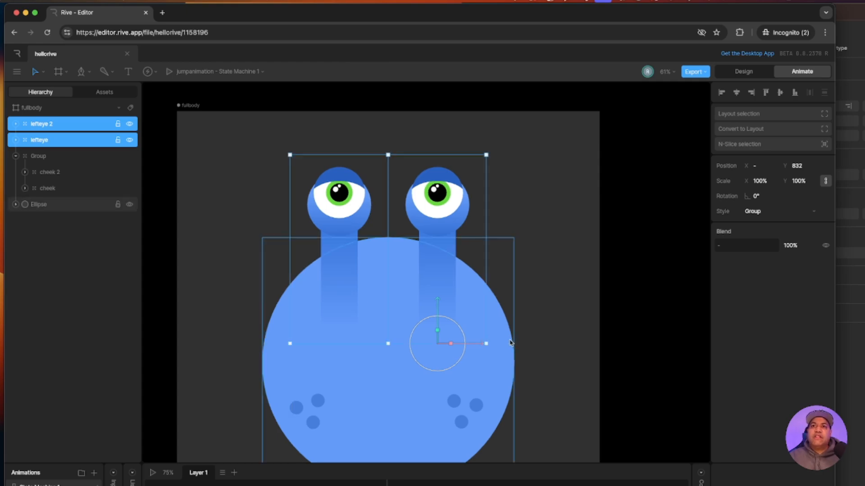
{"action": "scroll", "coordinate": [554, 347], "scroll_direction": "down", "scroll_amount": 2}
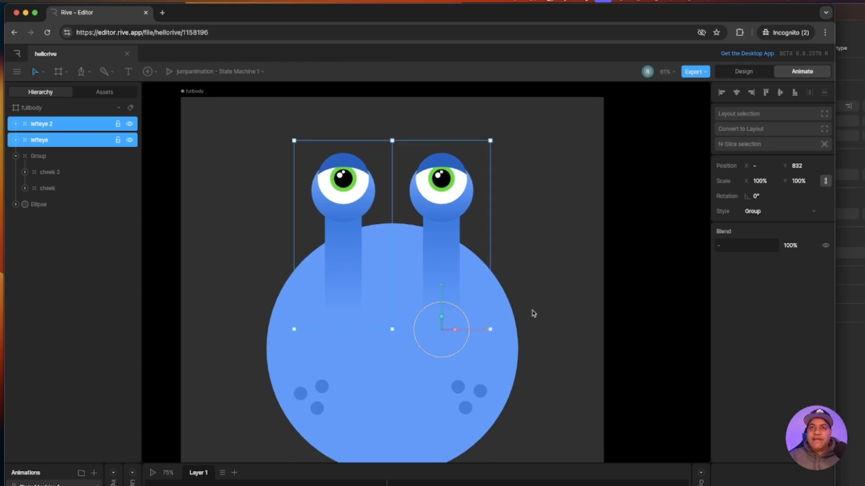
{"action": "left_click_drag", "start_coordinate": [483, 333], "coordinate": [484, 332]}
{"action": "left_click", "coordinate": [549, 331]}
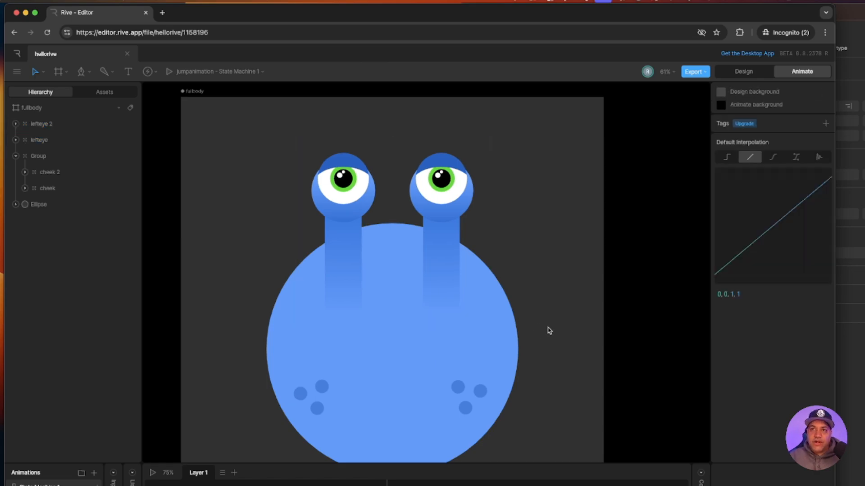
- Insert the mouth artboard as a nested artboard on the monster's body
{"action": "scroll", "coordinate": [550, 343], "scroll_direction": "down", "scroll_amount": 2}
{"action": "scroll", "coordinate": [546, 344], "scroll_direction": "down", "scroll_amount": 2}
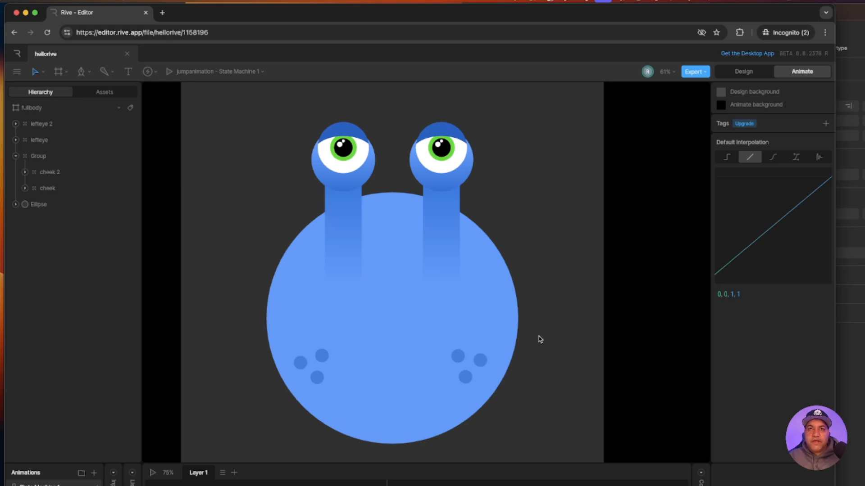
{"action": "left_click", "coordinate": [67, 74]}
{"action": "left_click", "coordinate": [85, 112]}
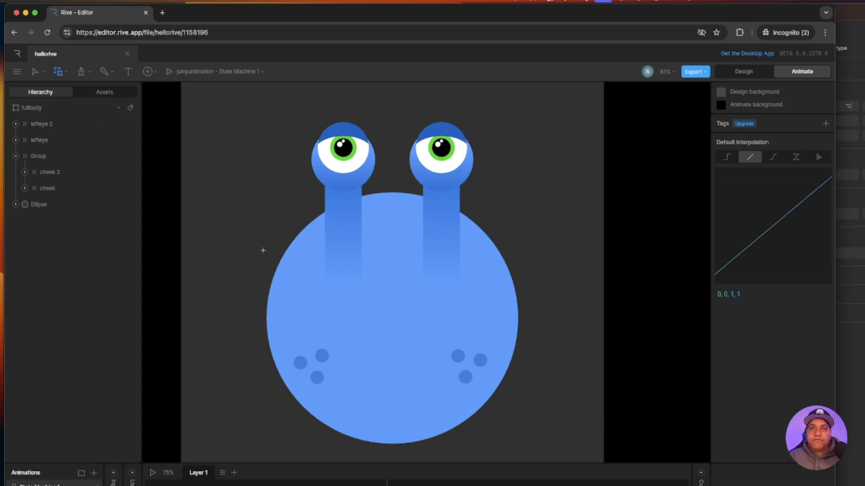
{"action": "left_click", "coordinate": [340, 328]}
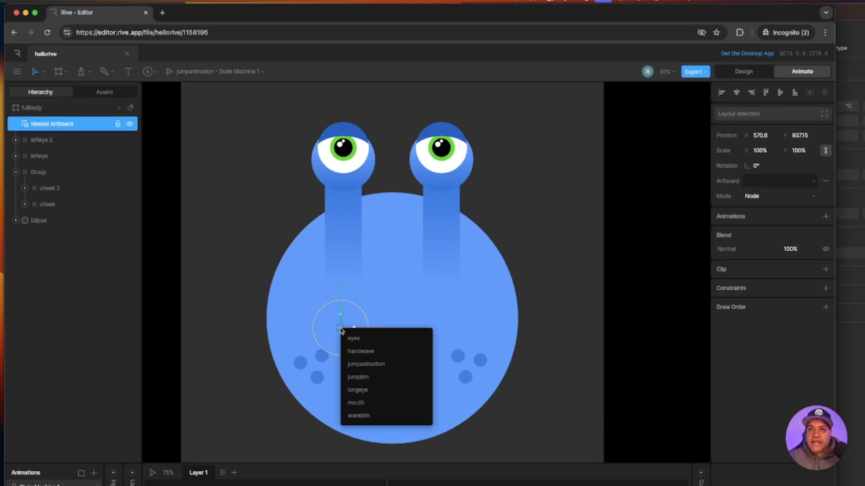
{"action": "left_click", "coordinate": [379, 403]}
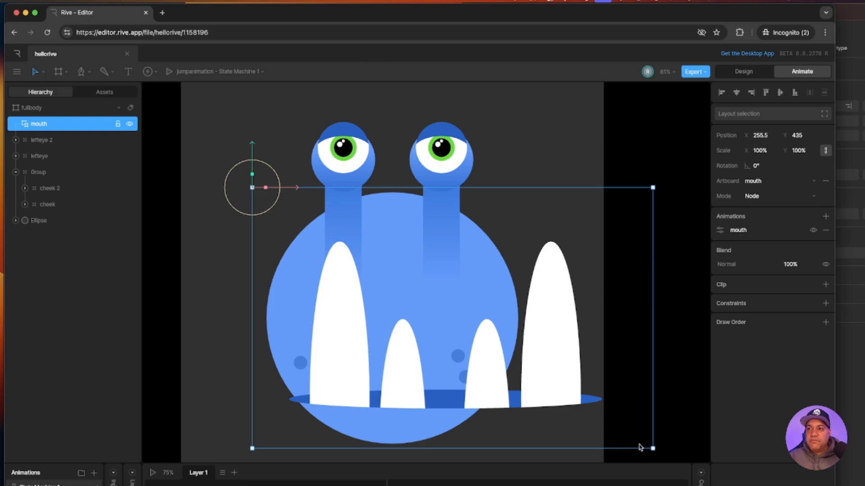
- Scale the nested mouth to 38% and place it at about X 502.58, Y 725.5, using the Figma design as reference
{"action": "left_click_drag", "start_coordinate": [653, 449], "coordinate": [432, 354]}
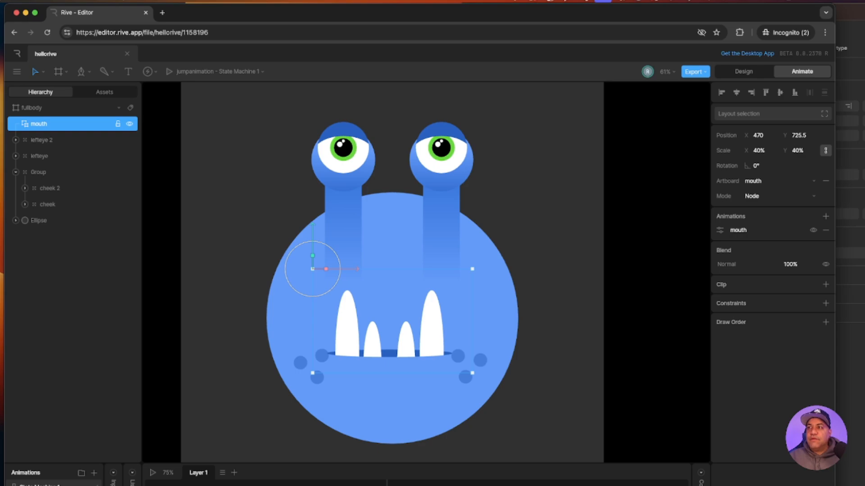
{"action": "left_click", "coordinate": [853, 431]}
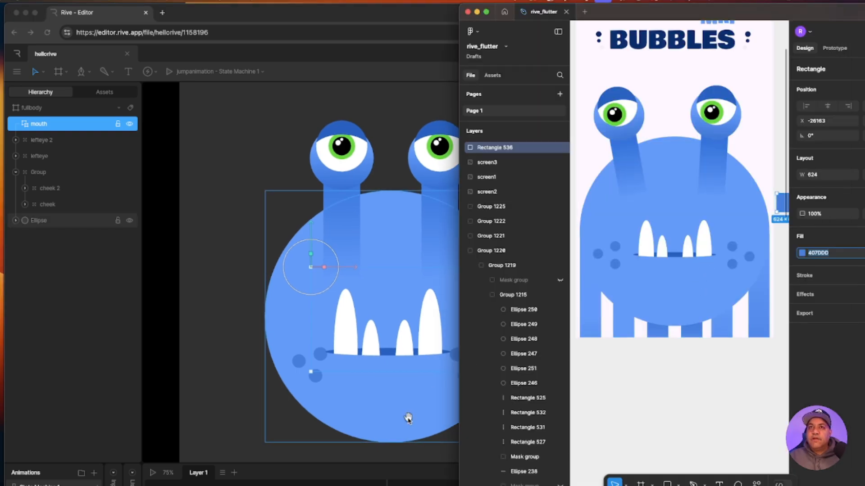
{"action": "left_click_drag", "start_coordinate": [407, 416], "coordinate": [322, 371]}
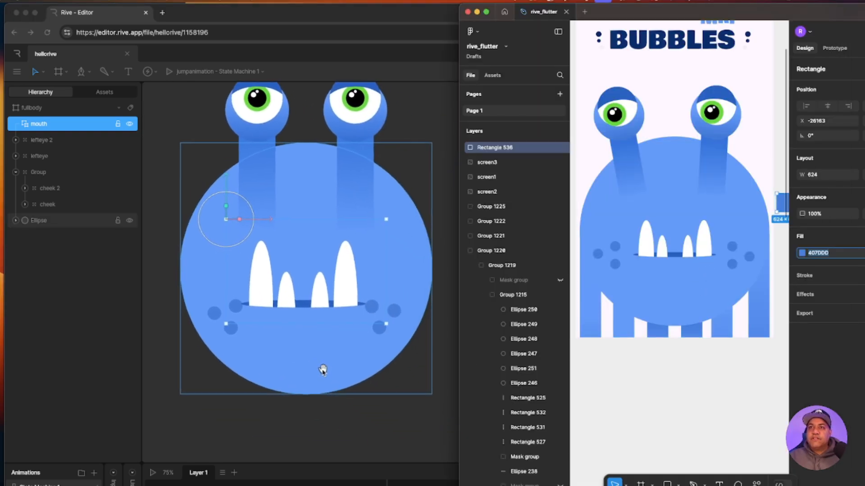
{"action": "left_click", "coordinate": [344, 307]}
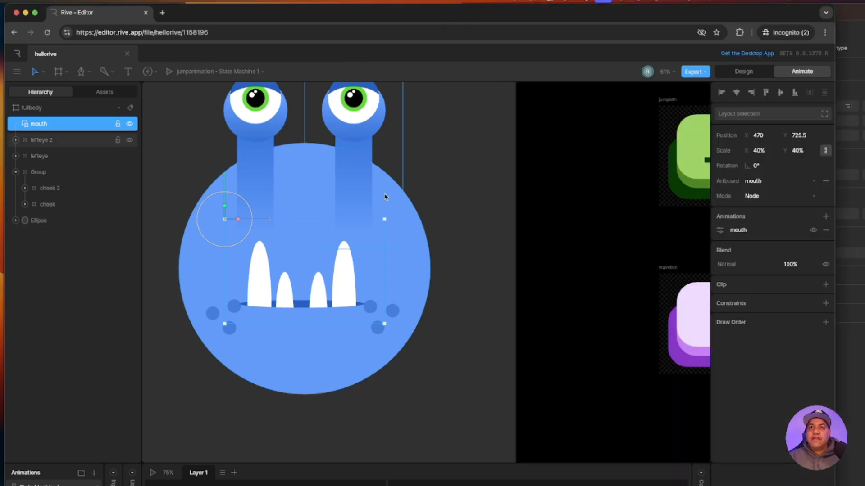
{"action": "left_click", "coordinate": [846, 12]}
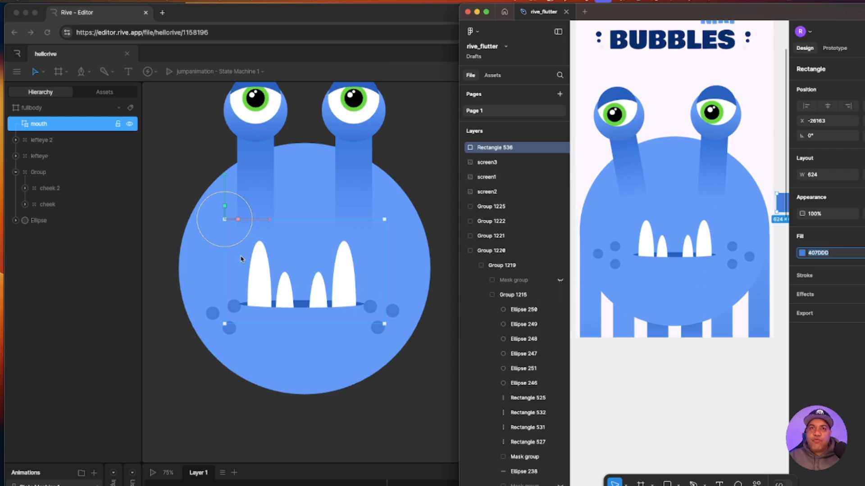
{"action": "left_click", "coordinate": [251, 290]}
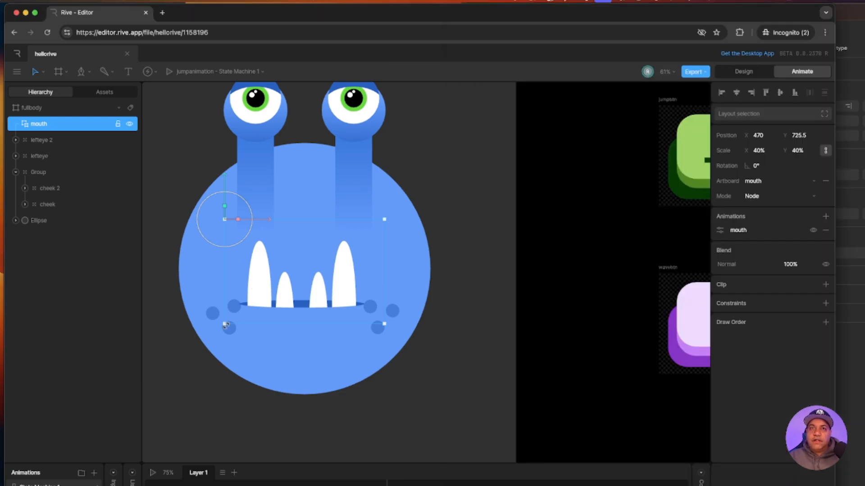
{"action": "left_click_drag", "start_coordinate": [226, 325], "coordinate": [234, 318]}
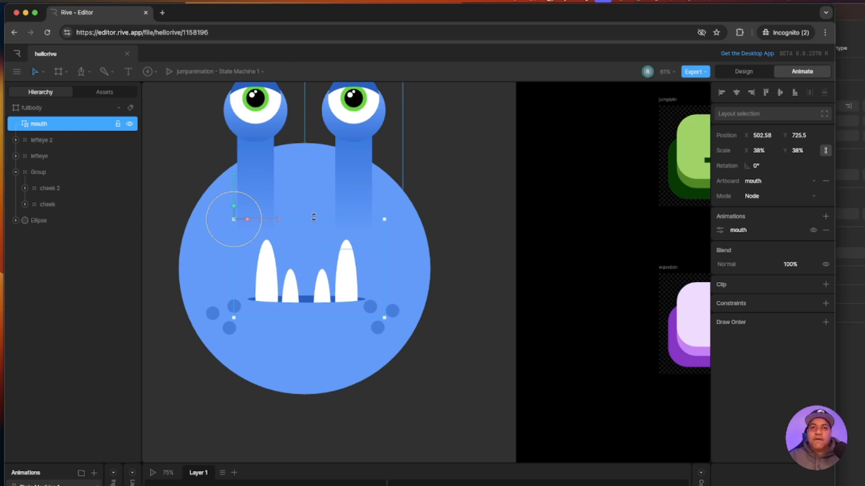
- Wrap the nested mouth artboard in its own group and name the group mouth
{"action": "key", "text": "super+g"}
{"action": "double_click", "coordinate": [40, 126]}
{"action": "type", "text": "mouth"}
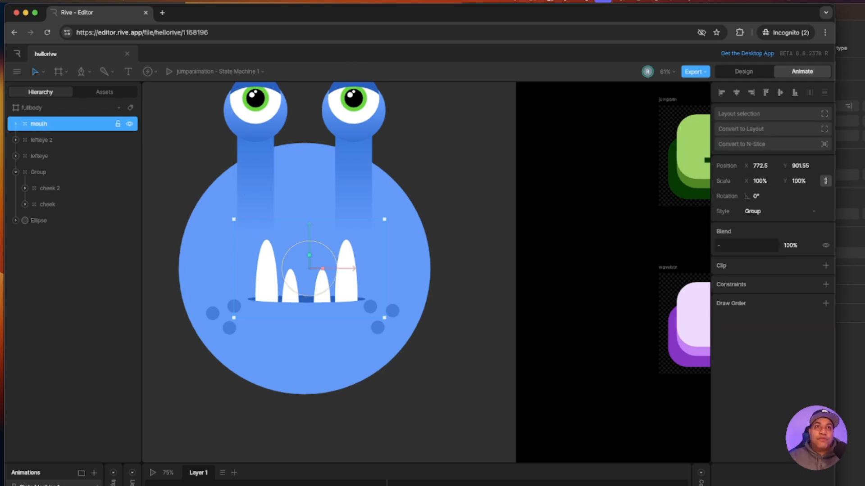
- With Freeze active, adjust the mouth group's origin vertically to Y 902
{"action": "left_click", "coordinate": [43, 72]}
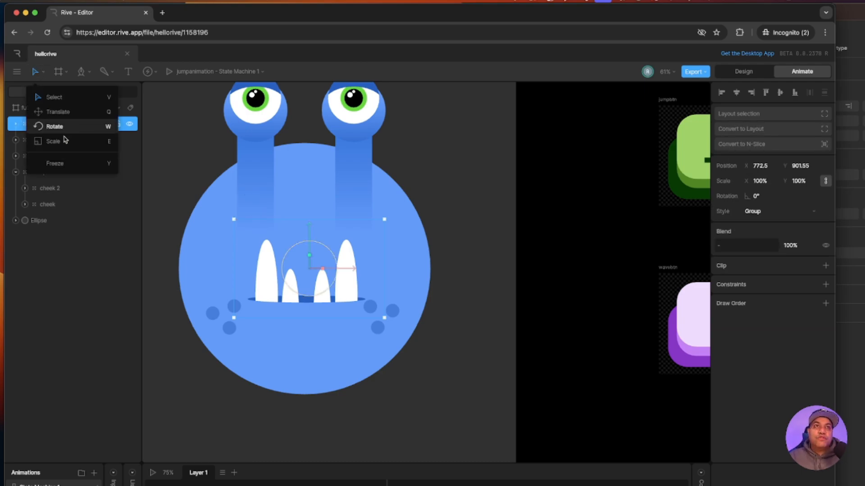
{"action": "left_click", "coordinate": [67, 165]}
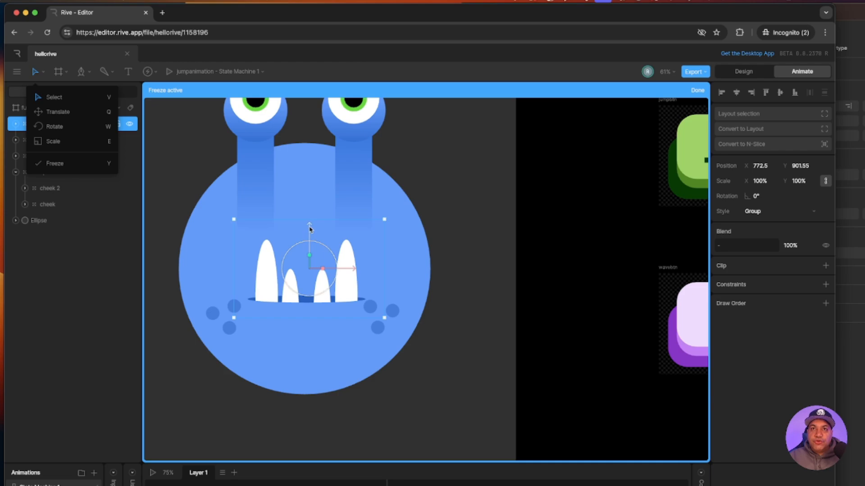
{"action": "mouse_move", "coordinate": [310, 229]}
{"action": "left_mouse_down"}
{"action": "mouse_move", "coordinate": [310, 245]}
{"action": "mouse_move", "coordinate": [307, 233]}
{"action": "left_mouse_up"}
{"action": "left_click", "coordinate": [697, 91]}
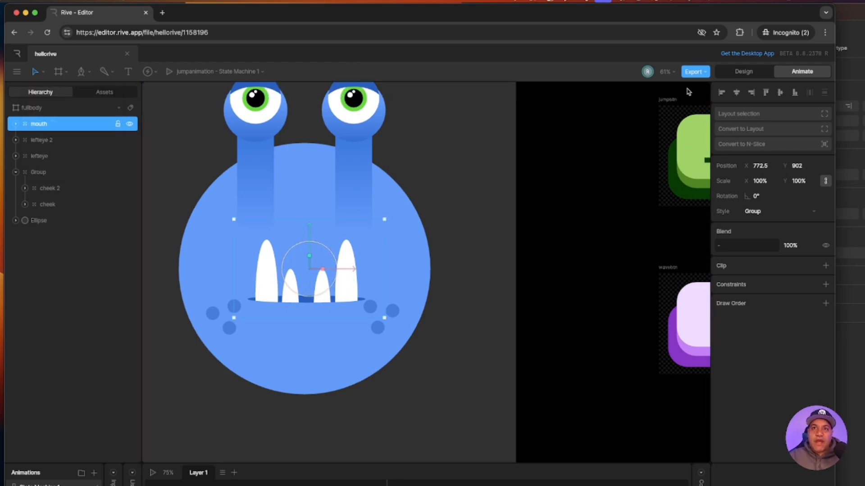
- Compare the cheeks with the Figma design, rename their parent group cheeks in Rive, and select cheek 2 inside it
{"action": "left_click", "coordinate": [229, 328]}
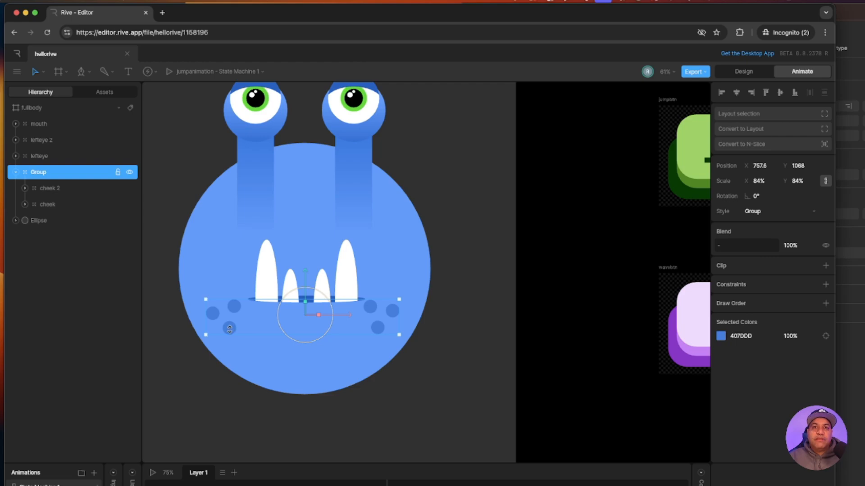
{"action": "left_click", "coordinate": [846, 14]}
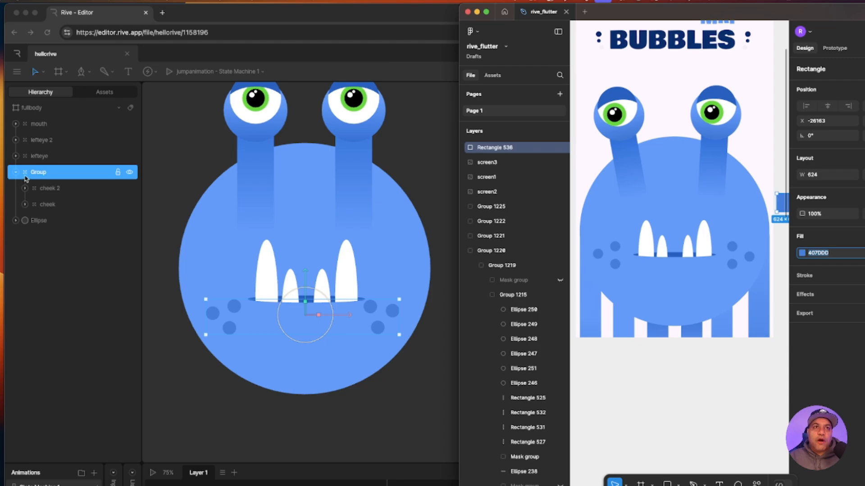
{"action": "double_click", "coordinate": [39, 172]}
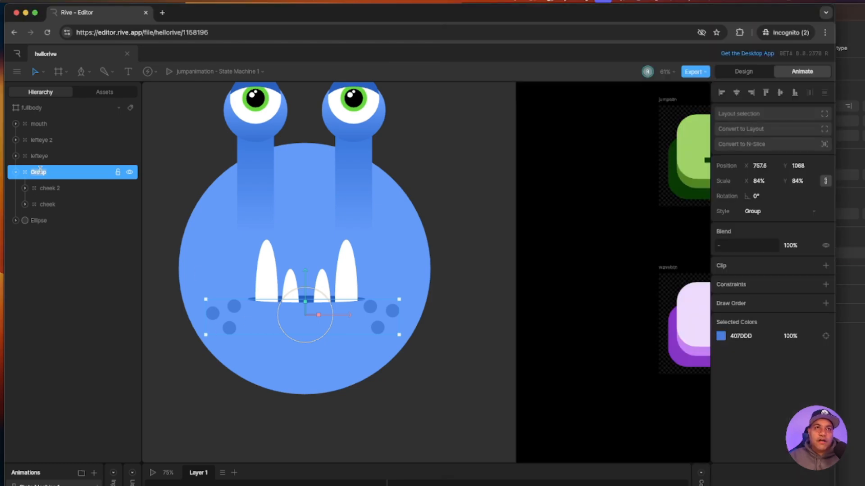
{"action": "type", "text": "cheeks"}
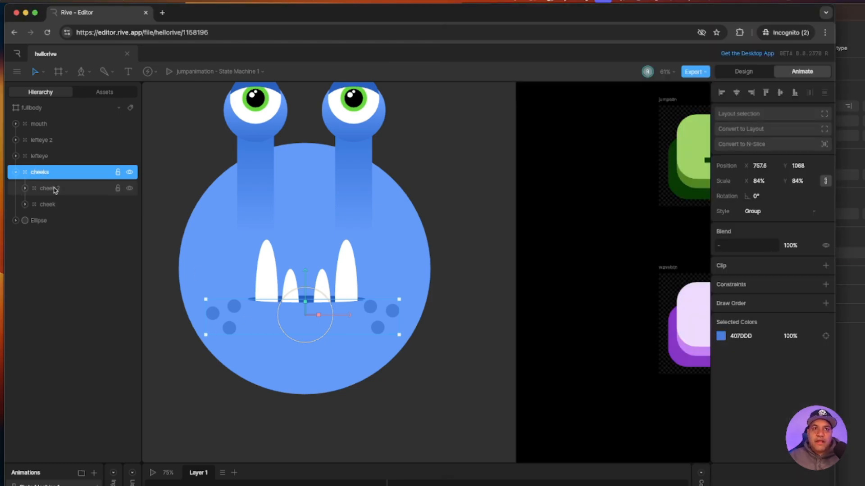
{"action": "left_click", "coordinate": [32, 187]}
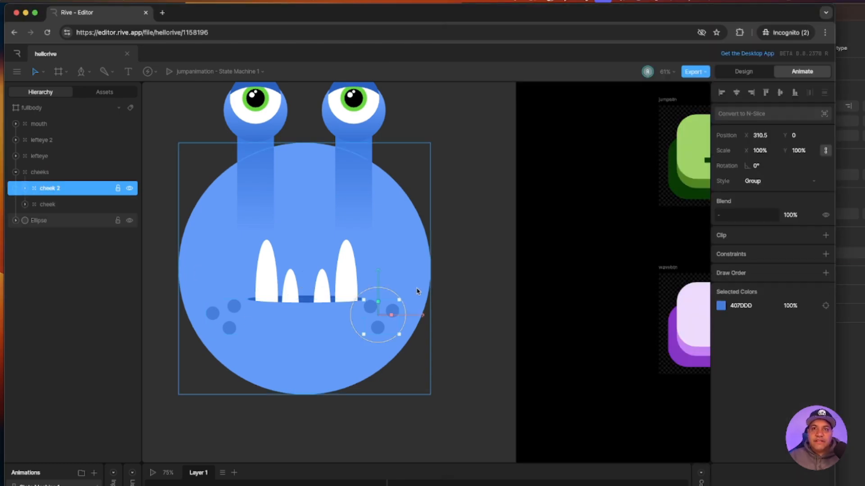
- Move the cheeks group up to Y 989 and compare its placement with the Figma design
{"action": "left_click", "coordinate": [35, 172]}
{"action": "left_click_drag", "start_coordinate": [306, 284], "coordinate": [309, 259]}
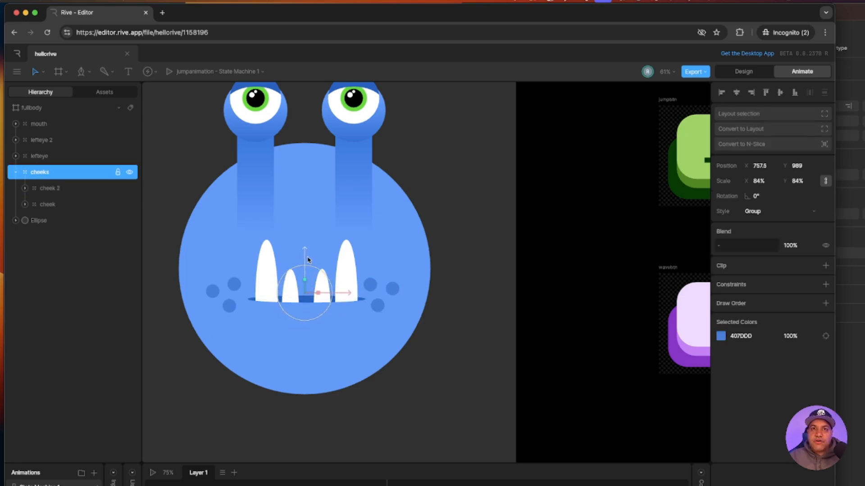
{"action": "left_click", "coordinate": [850, 17]}
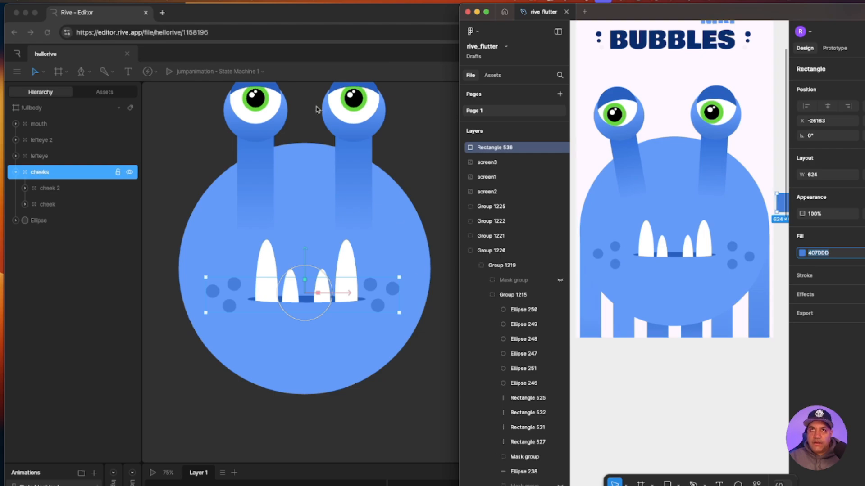
{"action": "left_click", "coordinate": [286, 18]}
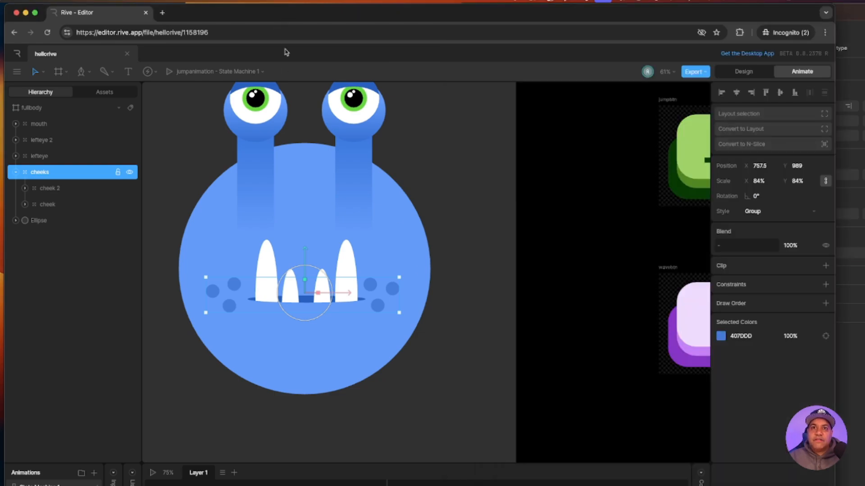
- Shift cheek 2 and cheek horizontally outward, away from the mouth and closer to the body's edges
{"action": "left_click", "coordinate": [57, 189]}
{"action": "left_click_drag", "start_coordinate": [413, 296], "coordinate": [436, 295]}
{"action": "left_click", "coordinate": [72, 205]}
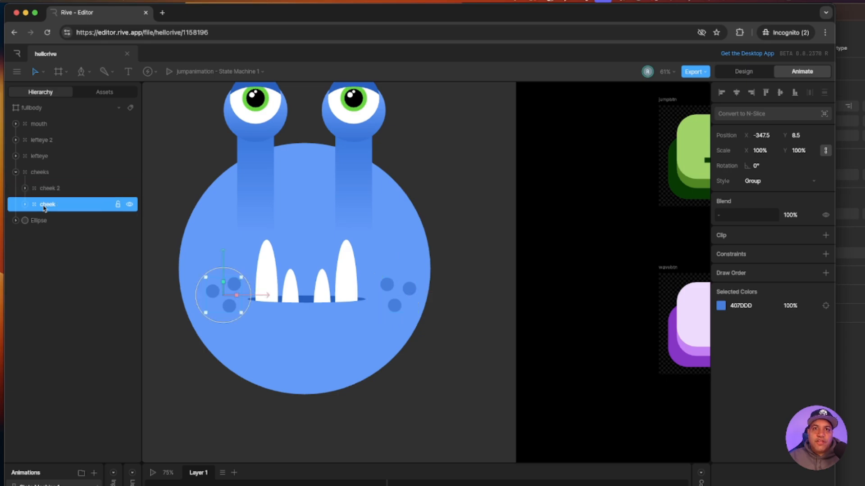
{"action": "left_click_drag", "start_coordinate": [251, 299], "coordinate": [238, 298]}
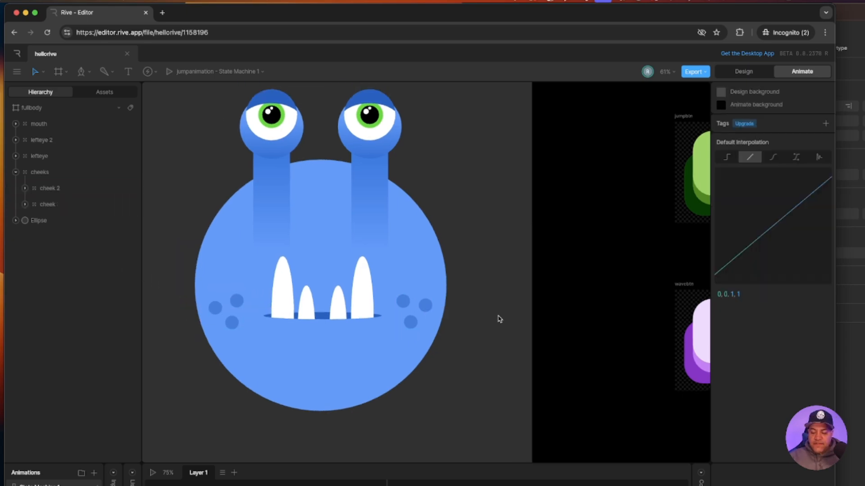
- Select the fullbody artboard and play State Machine 1 to preview the assembled monster
{"action": "key", "text": "super+minus"}
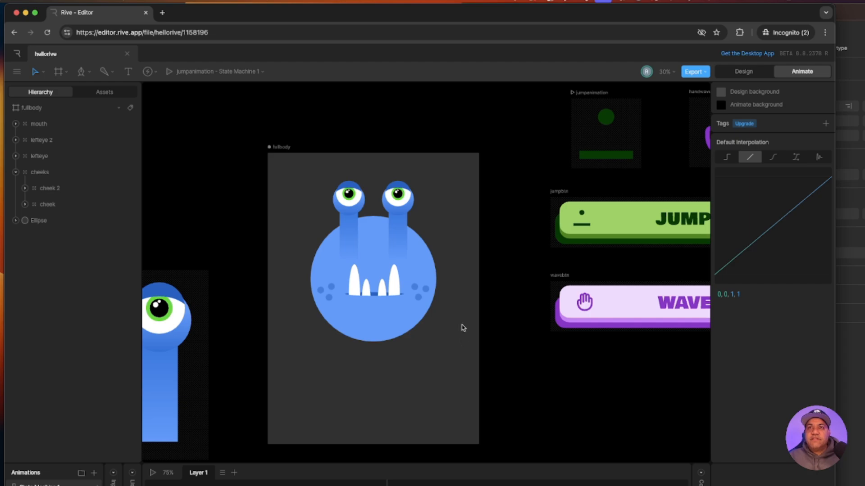
{"action": "left_click", "coordinate": [285, 150]}
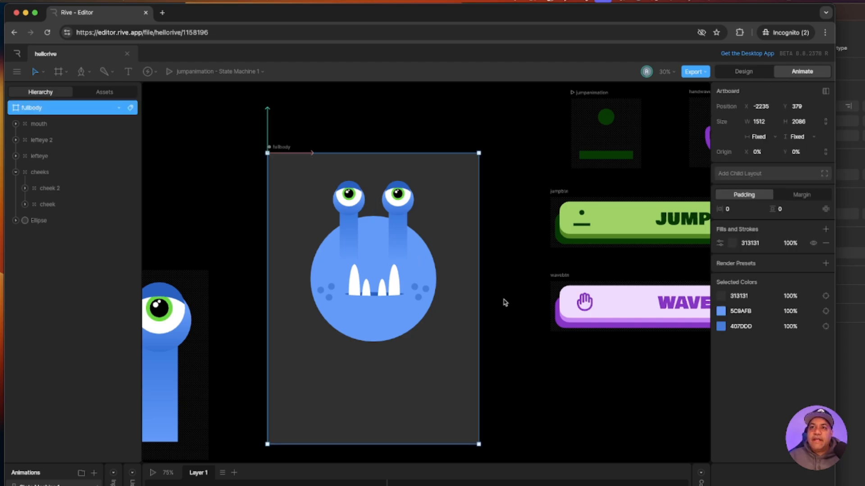
{"action": "left_click_drag", "start_coordinate": [125, 463], "coordinate": [123, 376]}
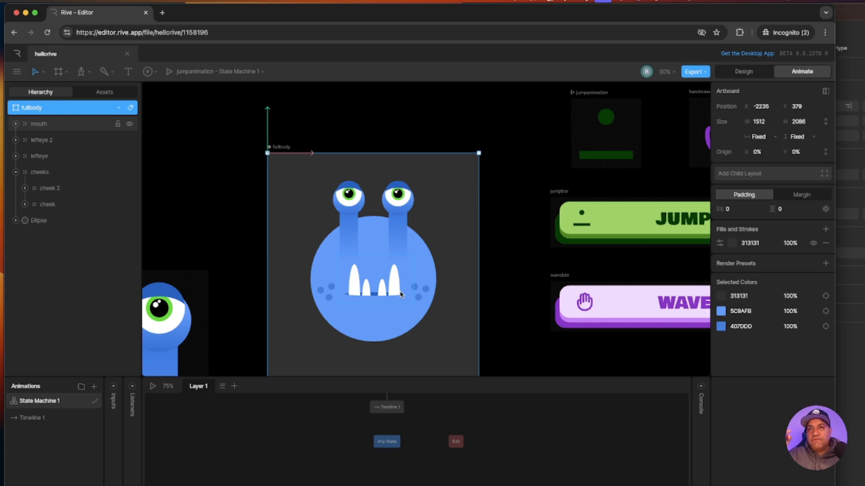
{"action": "left_click", "coordinate": [153, 388]}
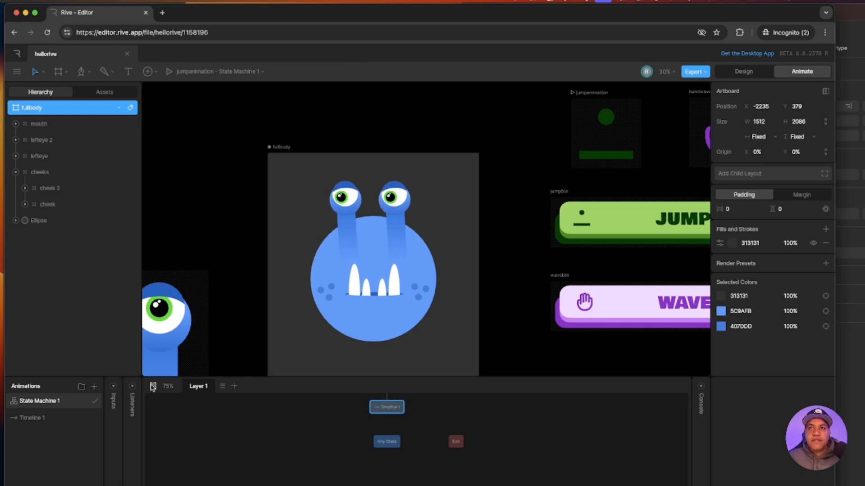
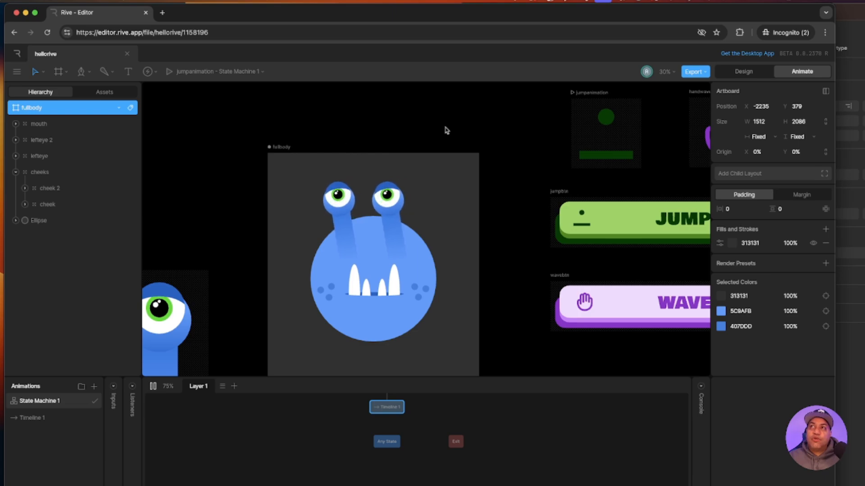
- In Design mode, remove the fullbody artboard's fill and centre the mouth group horizontally at X 756
{"action": "left_click", "coordinate": [743, 71]}
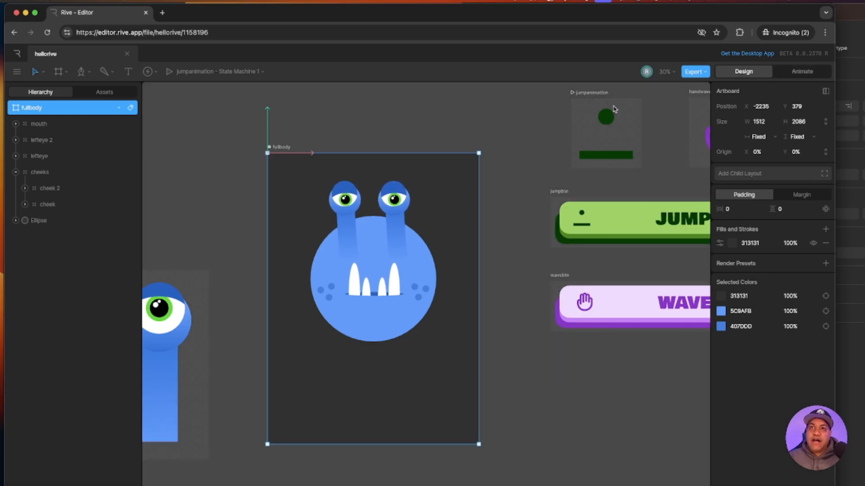
{"action": "left_click", "coordinate": [825, 245]}
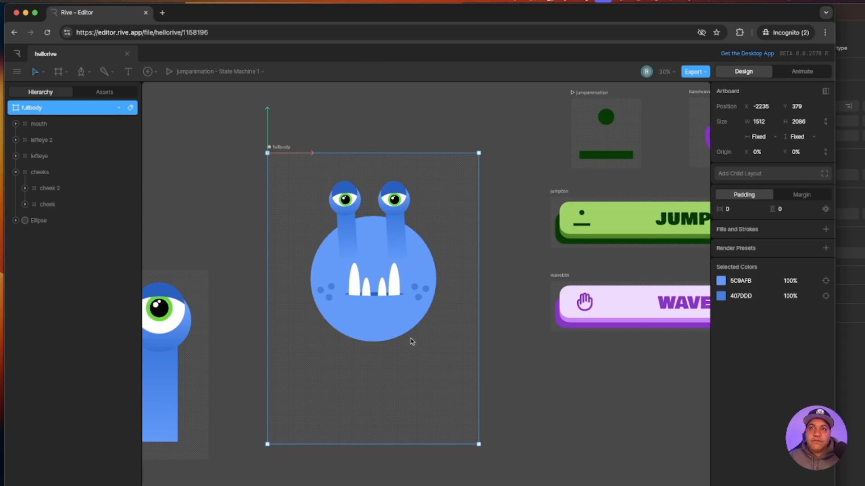
{"action": "left_click", "coordinate": [406, 280]}
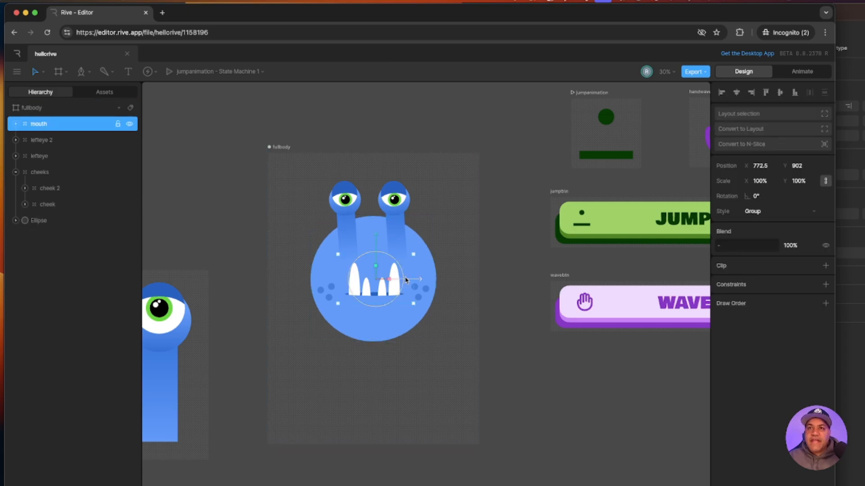
{"action": "left_click_drag", "start_coordinate": [412, 280], "coordinate": [408, 280]}
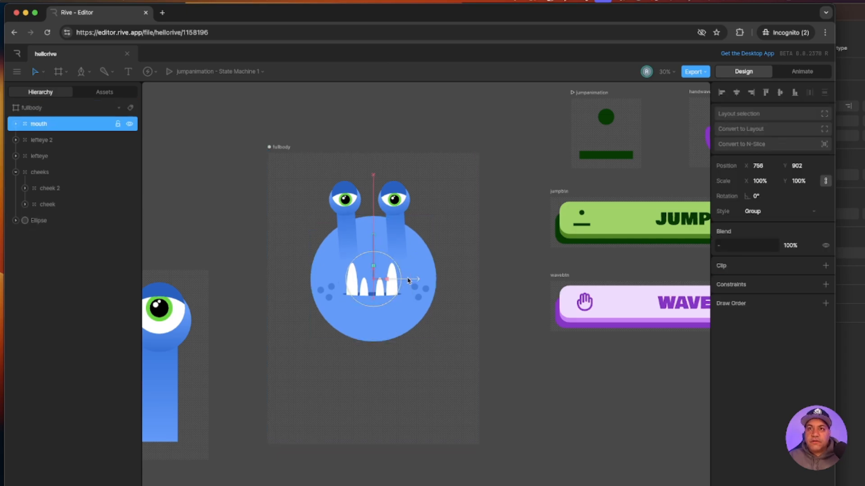
{"action": "left_click", "coordinate": [267, 349]}
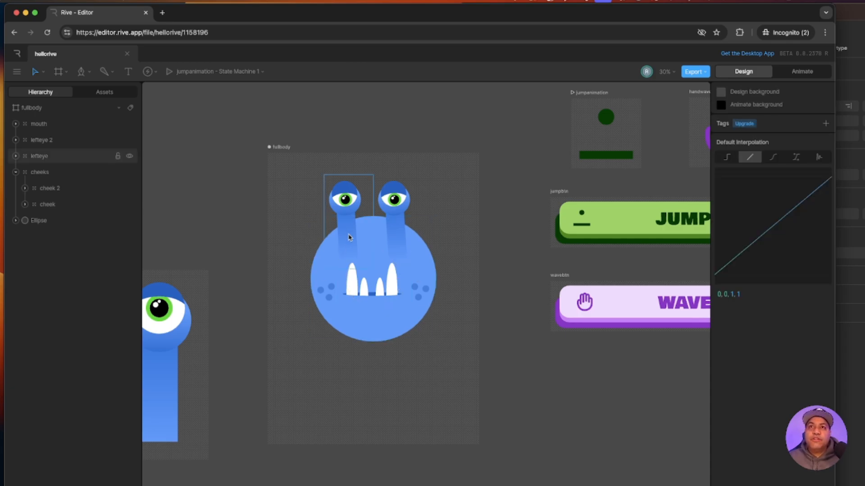
- Examine the artboard and mode options of the nested artboard inside the lefteye group
{"action": "left_click", "coordinate": [343, 201]}
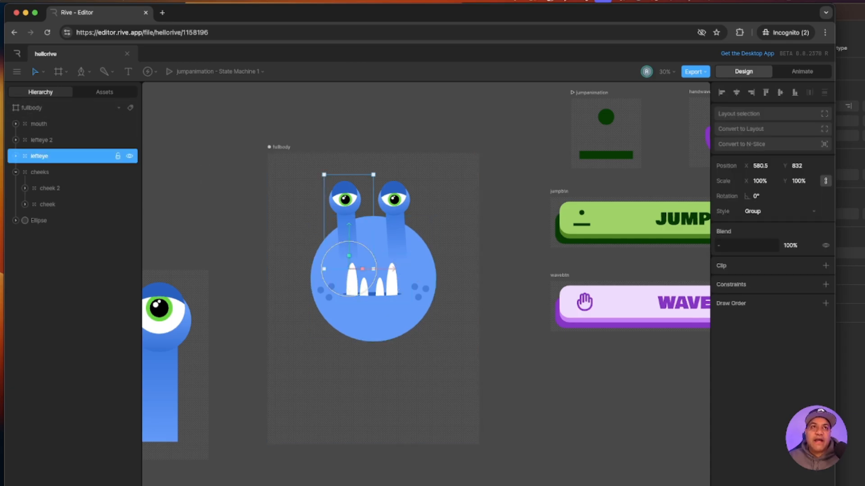
{"action": "left_click", "coordinate": [16, 156]}
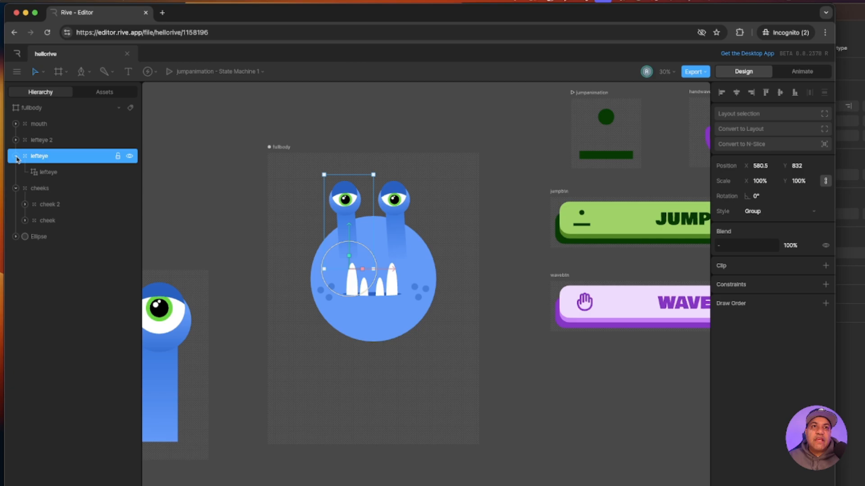
{"action": "left_click", "coordinate": [47, 174]}
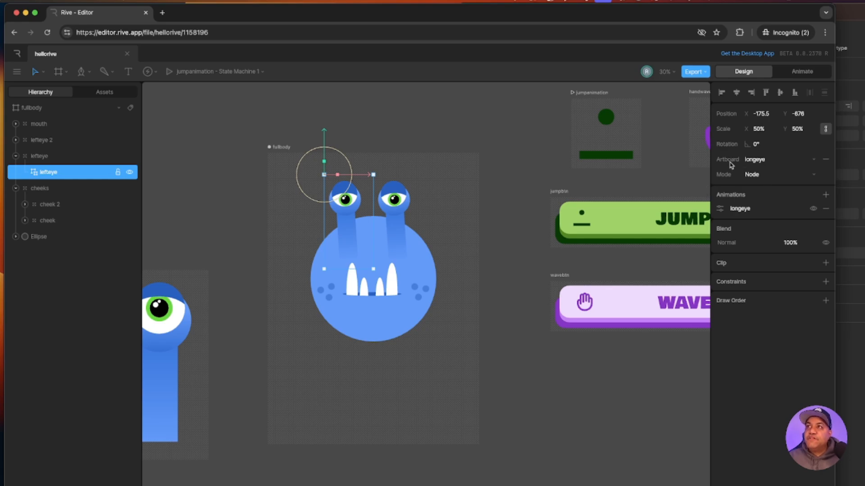
{"action": "left_click", "coordinate": [308, 221]}
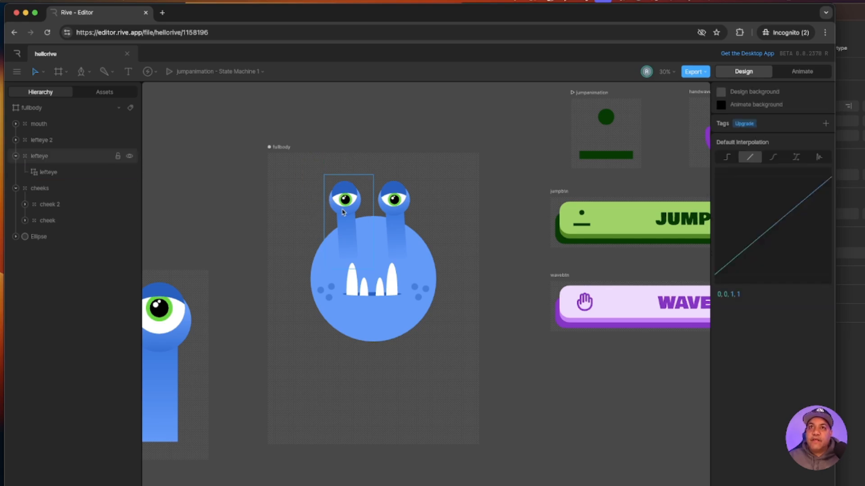
{"action": "left_click", "coordinate": [52, 174]}
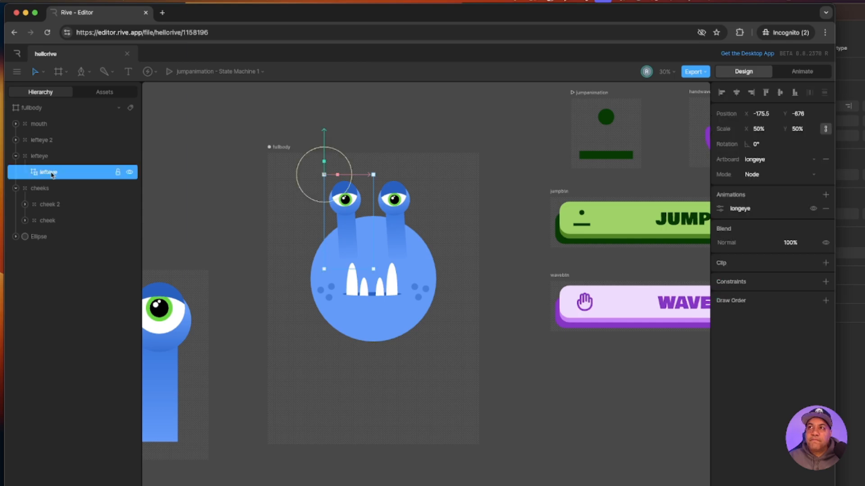
{"action": "left_click", "coordinate": [814, 163]}
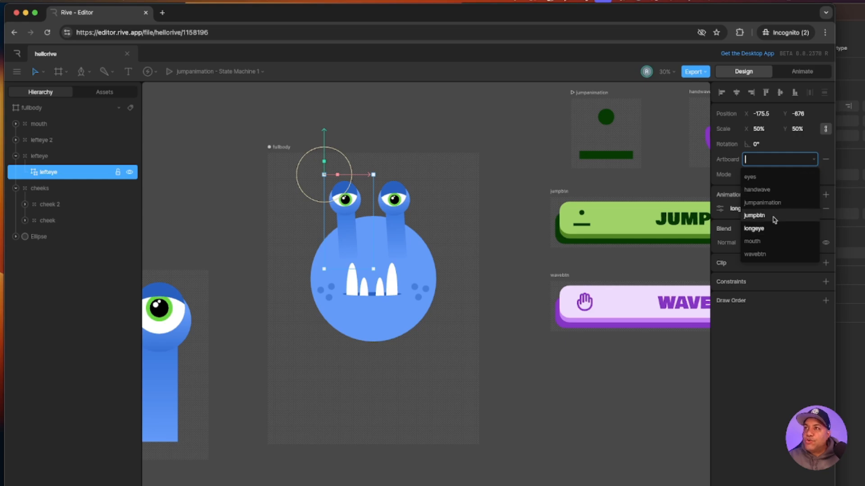
{"action": "left_click", "coordinate": [760, 229]}
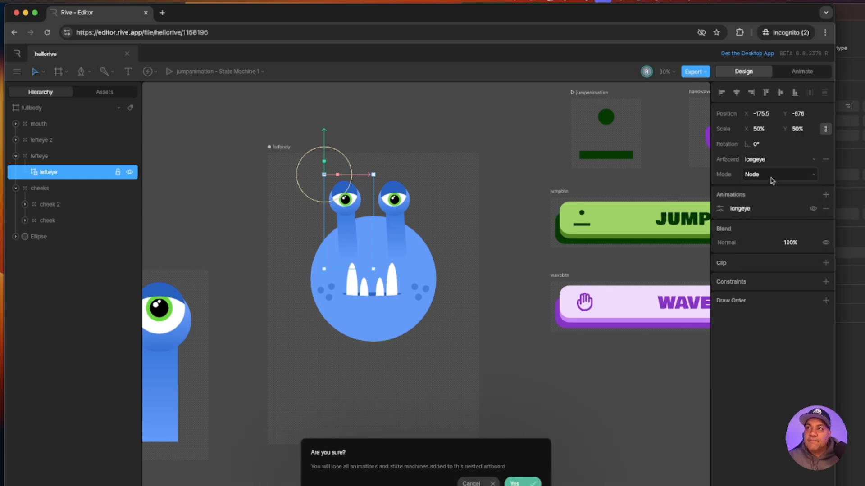
{"action": "left_click", "coordinate": [813, 175]}
{"action": "left_click", "coordinate": [786, 197]}
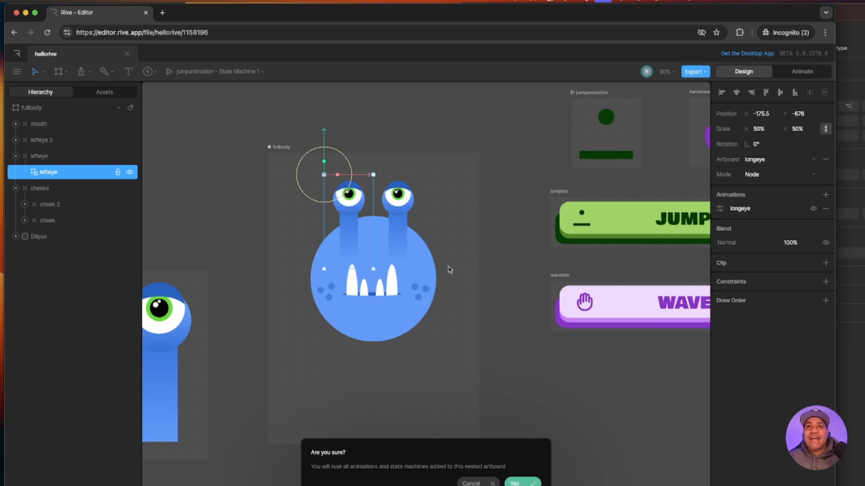
- Examine the longeye artboard's state machine, timeline and playback modes in Animate mode, cancelling the pending nested artboard replacement
{"action": "scroll", "coordinate": [290, 284], "scroll_direction": "left", "scroll_amount": 10}
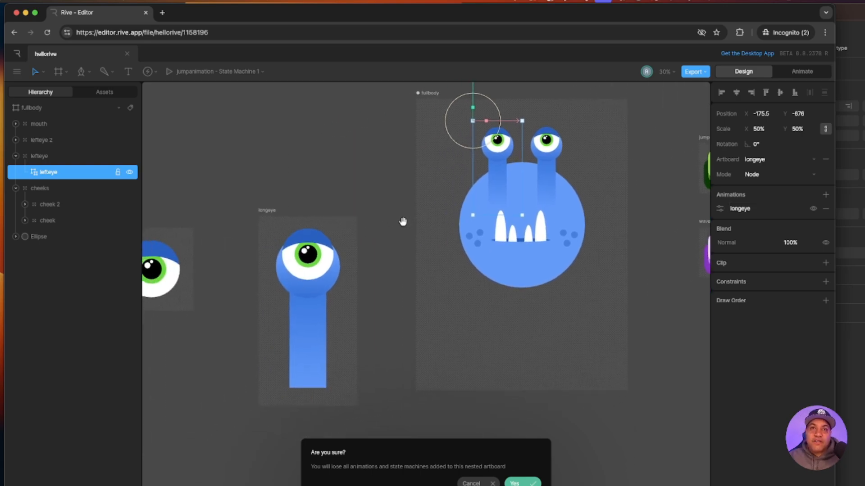
{"action": "left_click", "coordinate": [239, 189]}
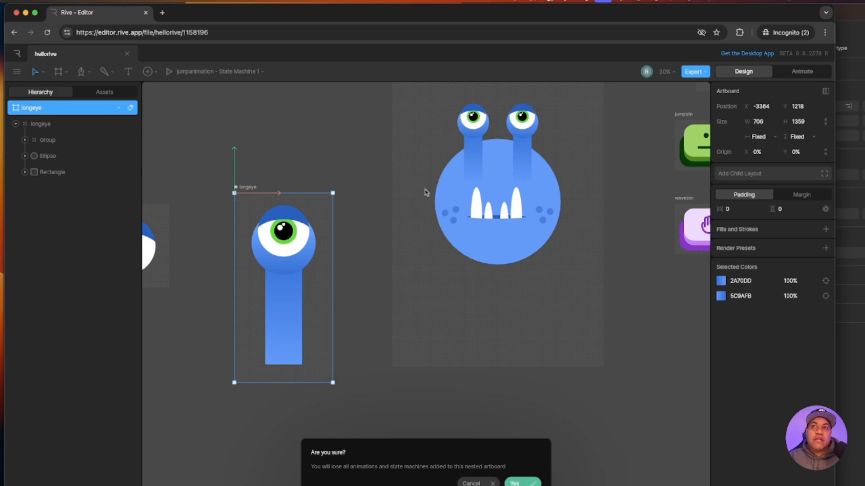
{"action": "left_click", "coordinate": [802, 72]}
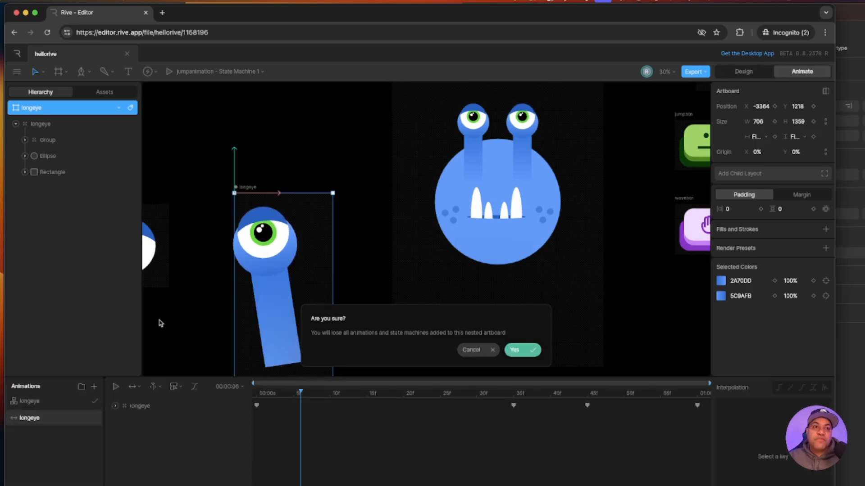
{"action": "left_click", "coordinate": [35, 405]}
{"action": "left_click", "coordinate": [30, 419]}
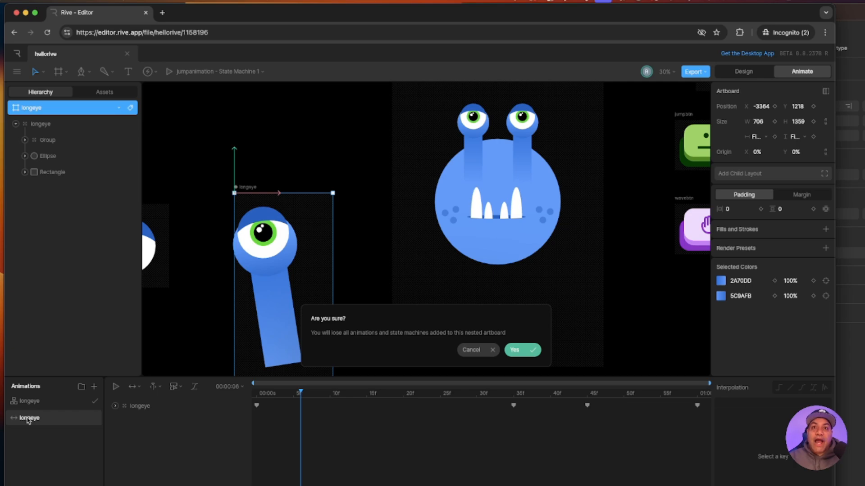
{"action": "left_click", "coordinate": [477, 350]}
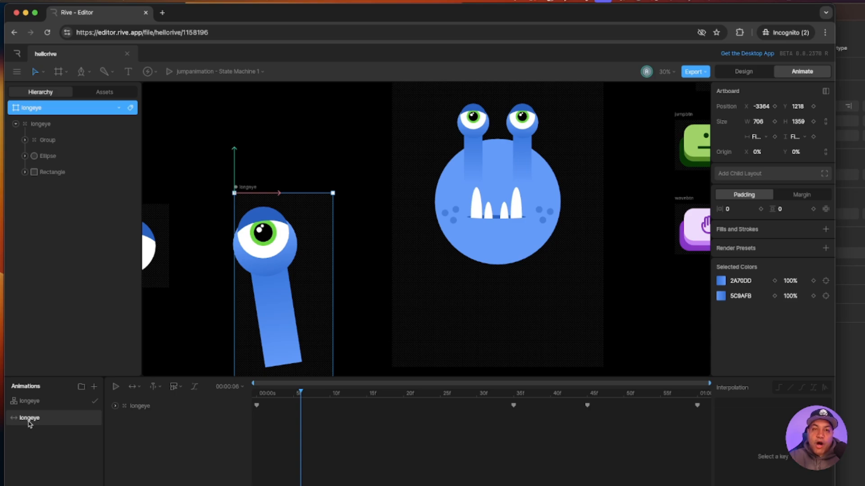
{"action": "left_click", "coordinate": [135, 387]}
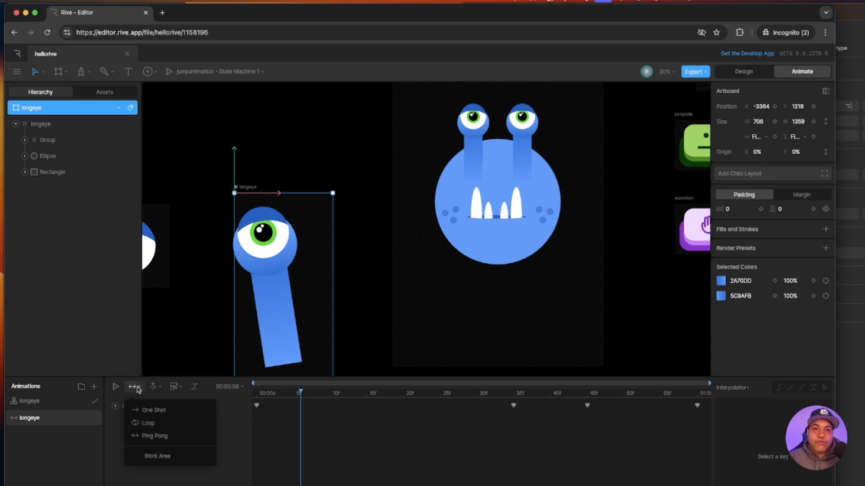
{"action": "left_click", "coordinate": [422, 336]}
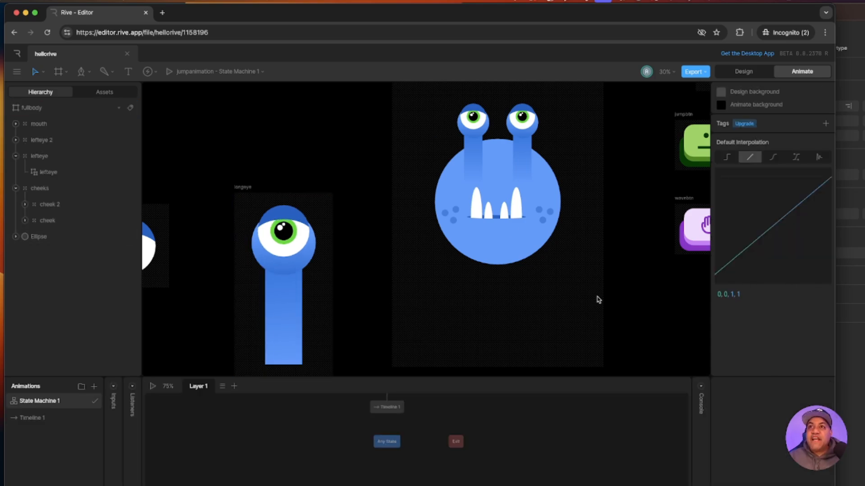
- Remove the longeye animation from the nested artboard in the lefteye group and play the fullbody's State Machine 1
{"action": "left_click_drag", "start_coordinate": [597, 298], "coordinate": [504, 346]}
{"action": "left_click", "coordinate": [392, 174]}
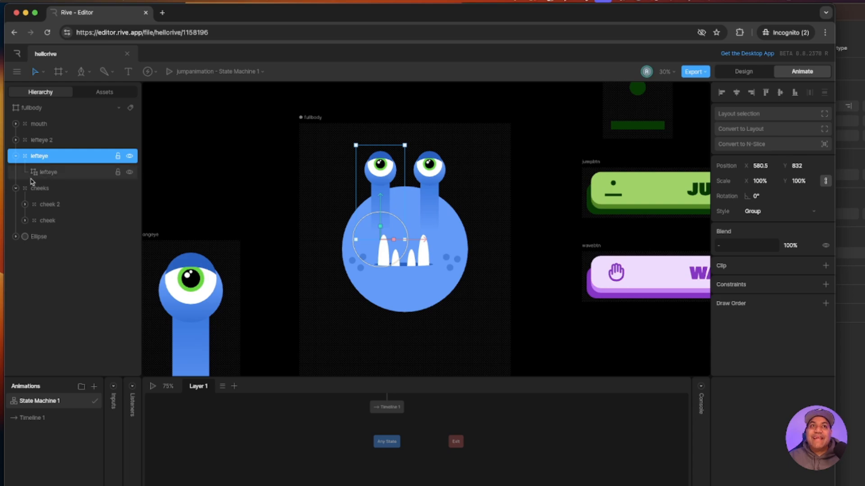
{"action": "left_click", "coordinate": [48, 173]}
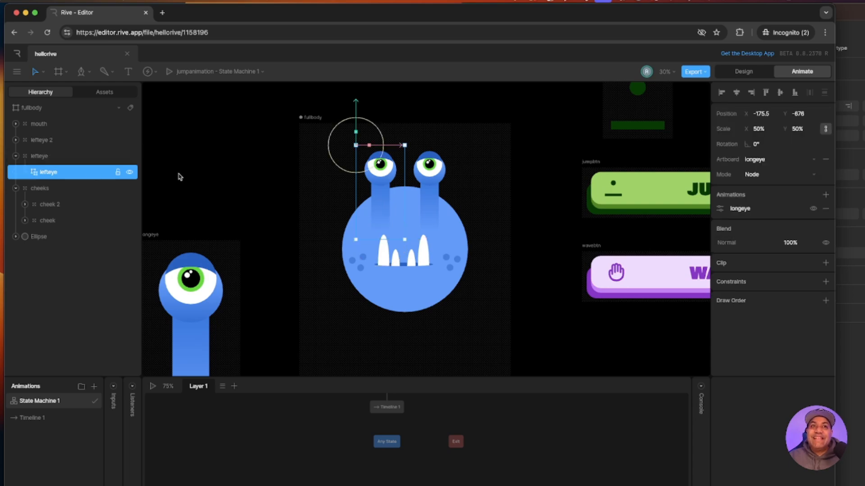
{"action": "left_click", "coordinate": [826, 210]}
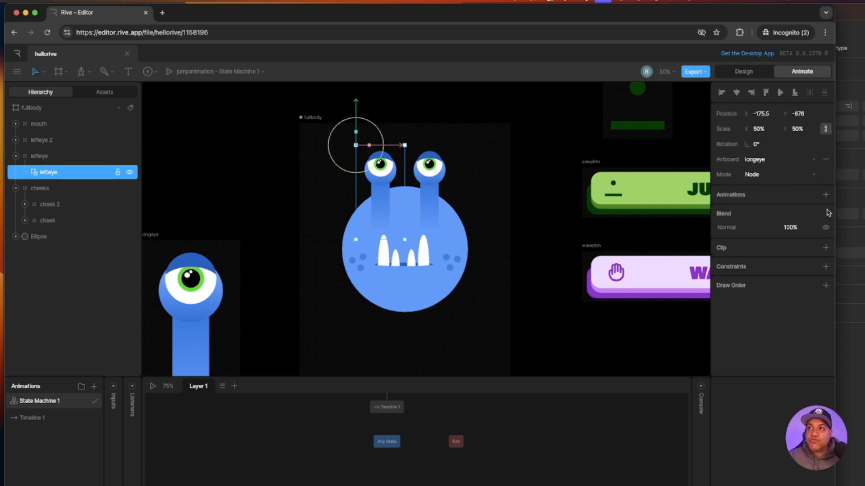
{"action": "left_click", "coordinate": [153, 386]}
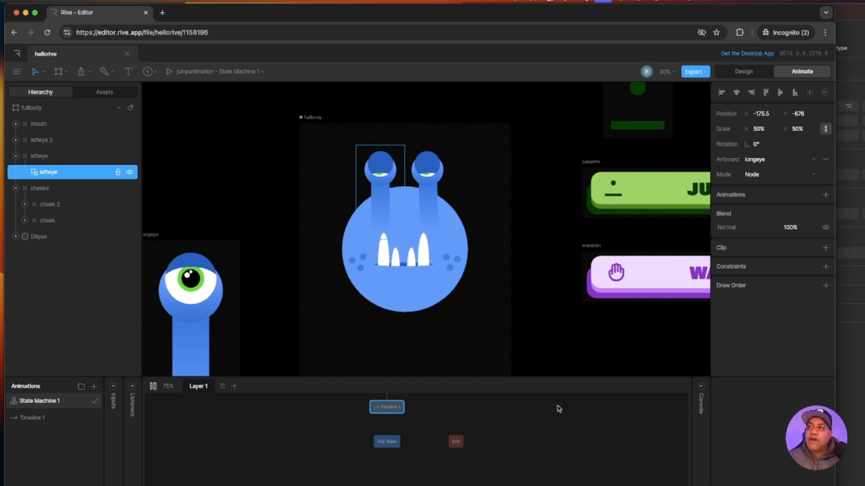
{"action": "left_click", "coordinate": [826, 195]}
{"action": "mouse_move", "coordinate": [796, 237]}
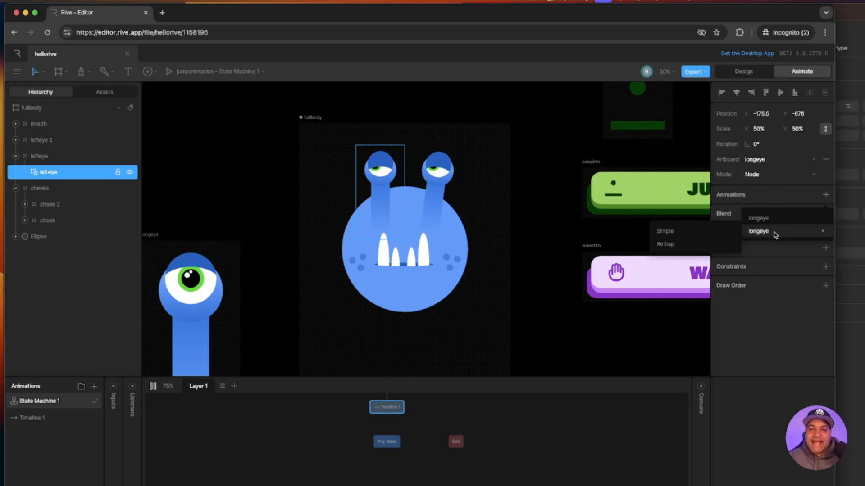
{"action": "left_click", "coordinate": [789, 198]}
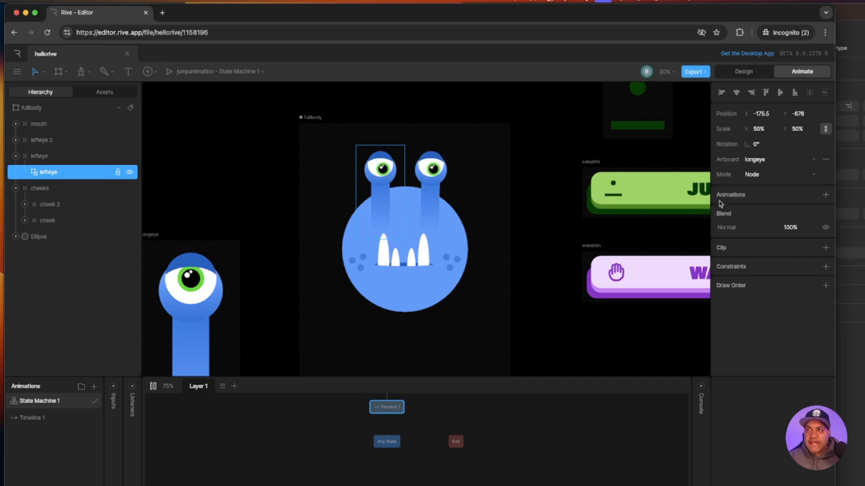
{"action": "left_click", "coordinate": [827, 197]}
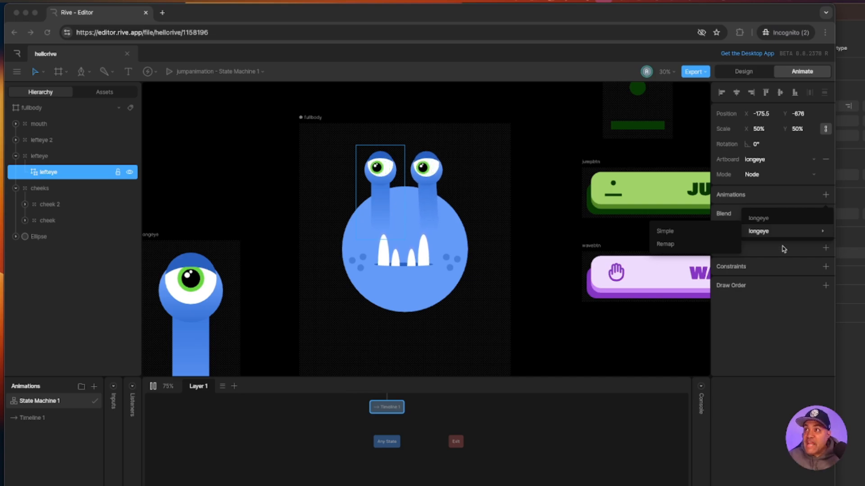
{"action": "left_click", "coordinate": [819, 234]}
{"action": "left_click", "coordinate": [821, 234]}
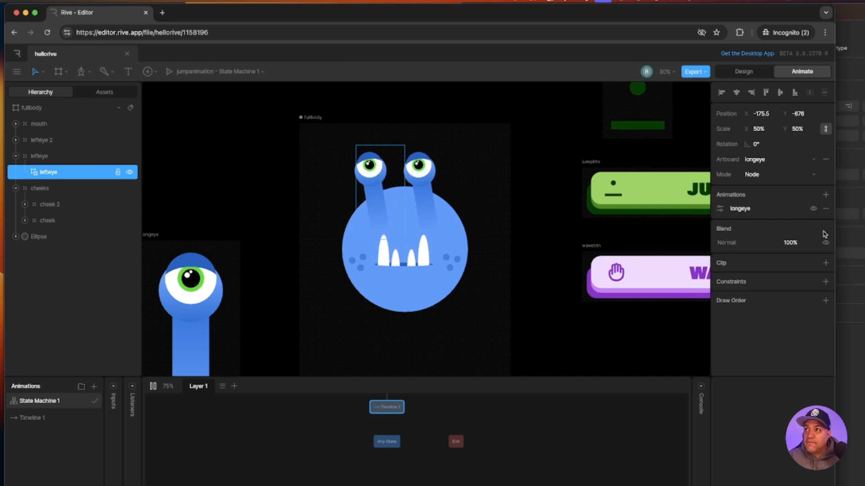
{"action": "left_click", "coordinate": [827, 209]}
- Add the longeye timeline as a Simple animation to the selected lefteye nested artboard and enable its Playing option
{"action": "left_click", "coordinate": [825, 196]}
{"action": "mouse_move", "coordinate": [813, 234]}
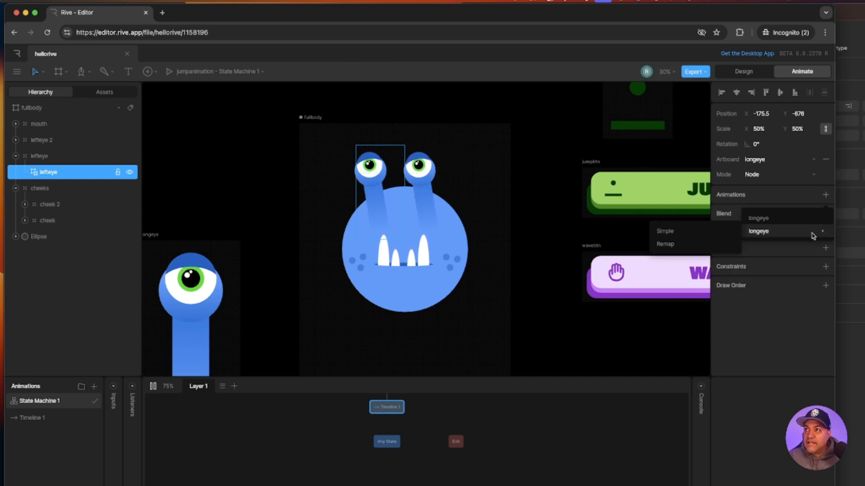
{"action": "left_click", "coordinate": [674, 234]}
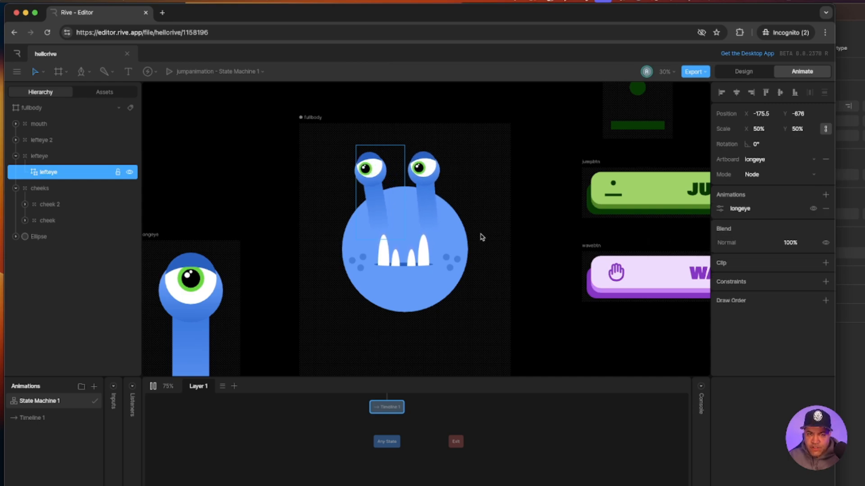
{"action": "left_click", "coordinate": [720, 212]}
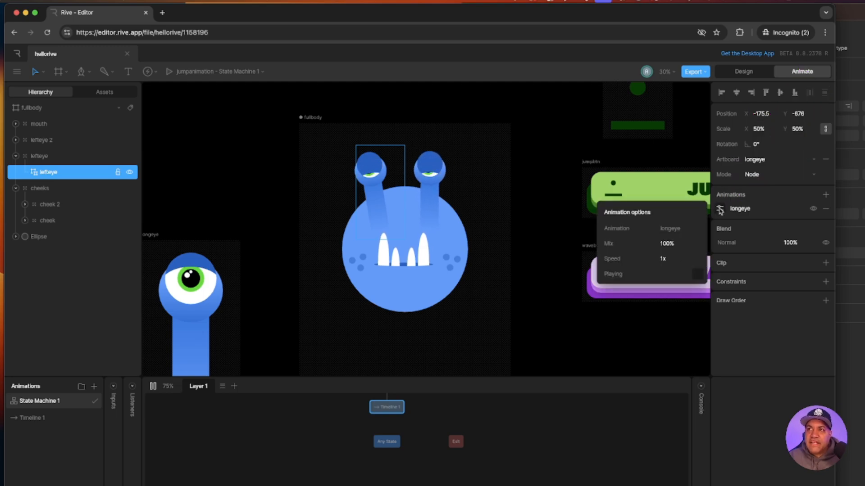
{"action": "left_click", "coordinate": [699, 276]}
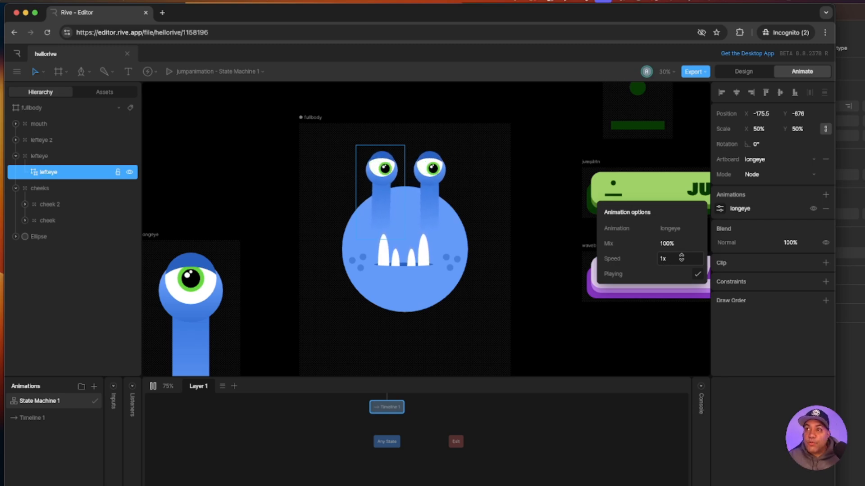
- Set the longeye animation's speed to 2x, enable Playing again, and preview the fullbody's State Machine 1
{"action": "left_click", "coordinate": [678, 259]}
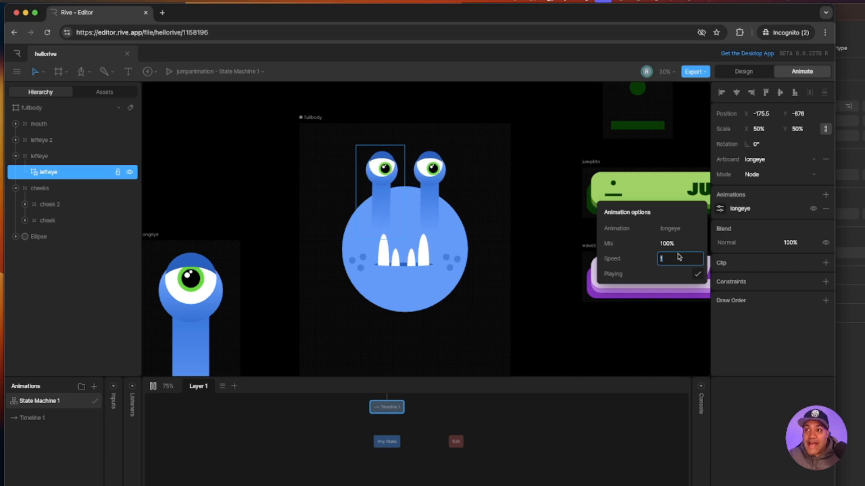
{"action": "type", "text": "2"}
{"action": "key", "text": "Return"}
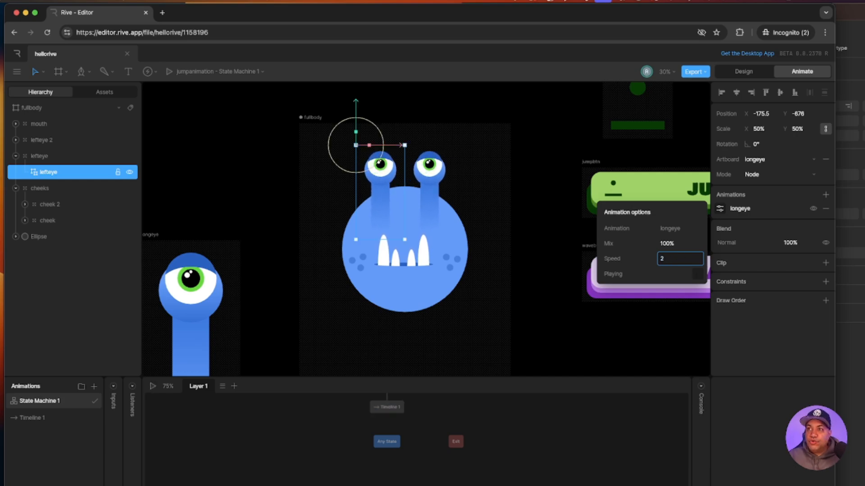
{"action": "left_click", "coordinate": [698, 274]}
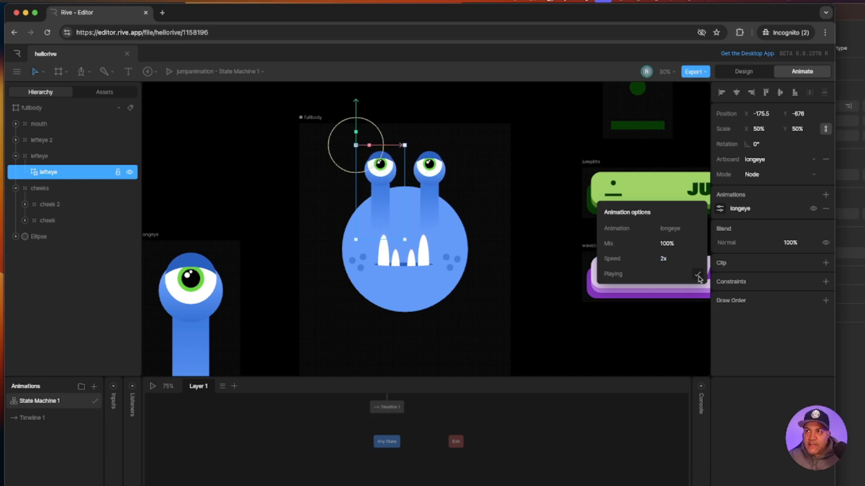
{"action": "left_click", "coordinate": [538, 331]}
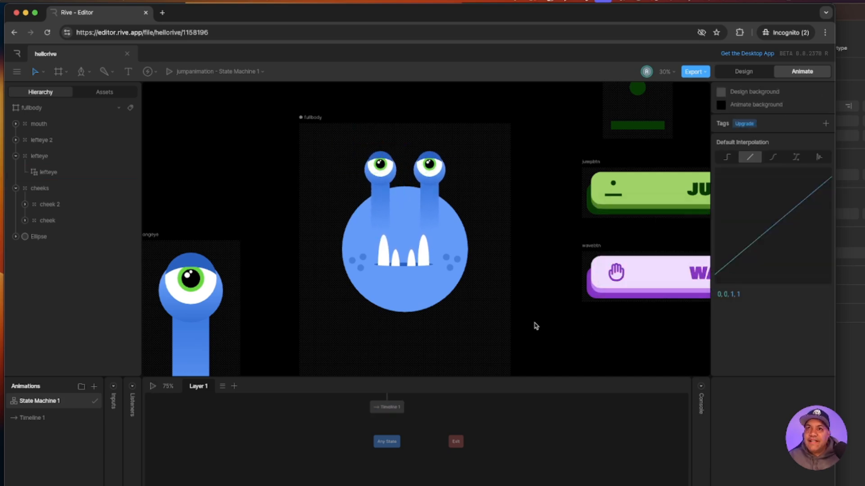
{"action": "left_click", "coordinate": [153, 386]}
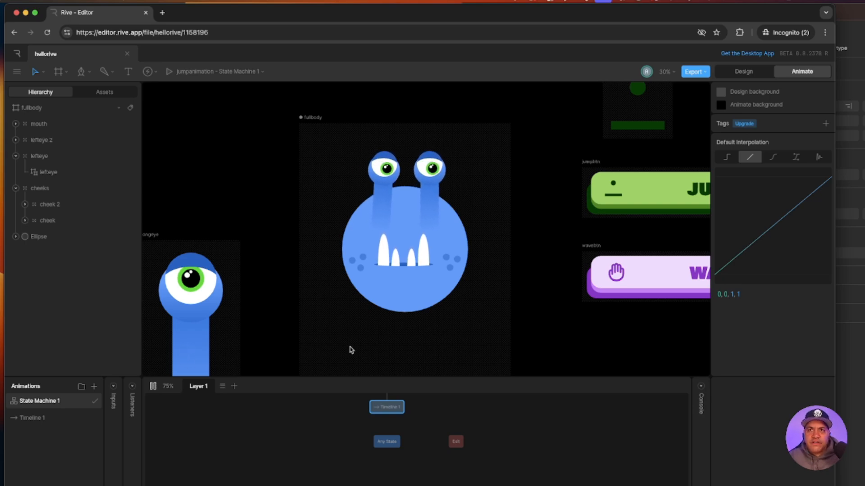
{"action": "left_click", "coordinate": [153, 386]}
- Set the lefteye nested artboard's longeye animation speed to 0.5x and preview State Machine 1
{"action": "left_click", "coordinate": [59, 172]}
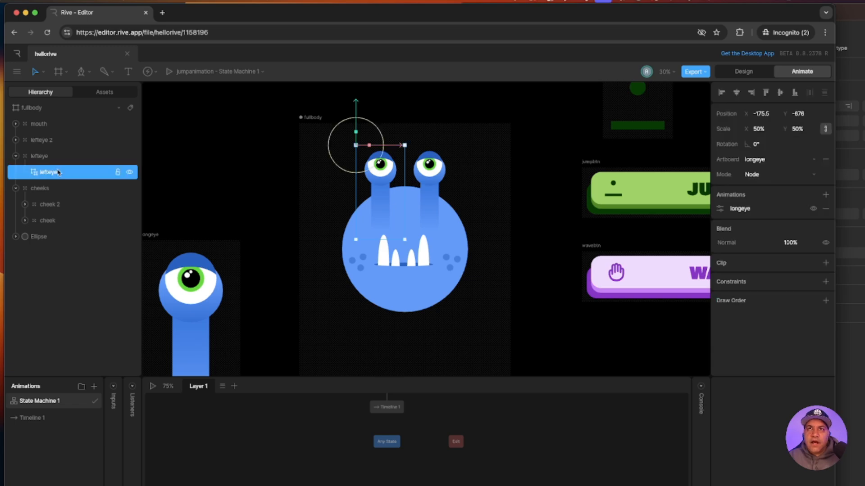
{"action": "left_click", "coordinate": [720, 208]}
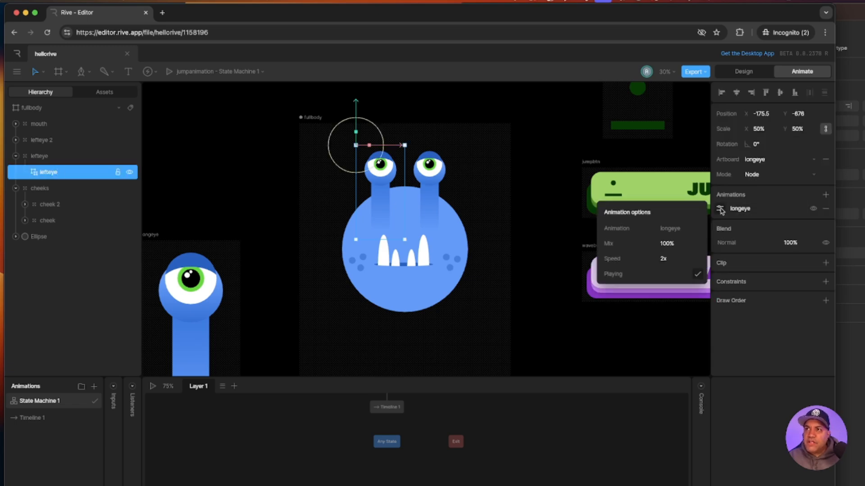
{"action": "left_click", "coordinate": [675, 259]}
{"action": "type", "text": "0.5"}
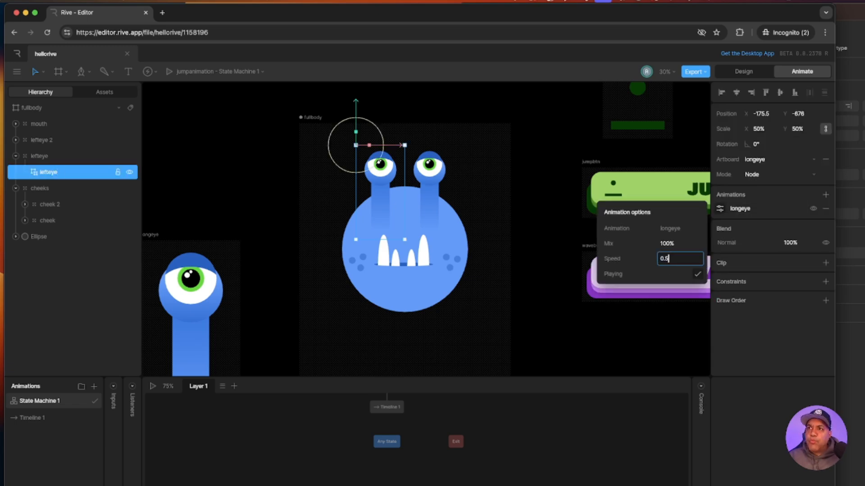
{"action": "key", "text": "Return"}
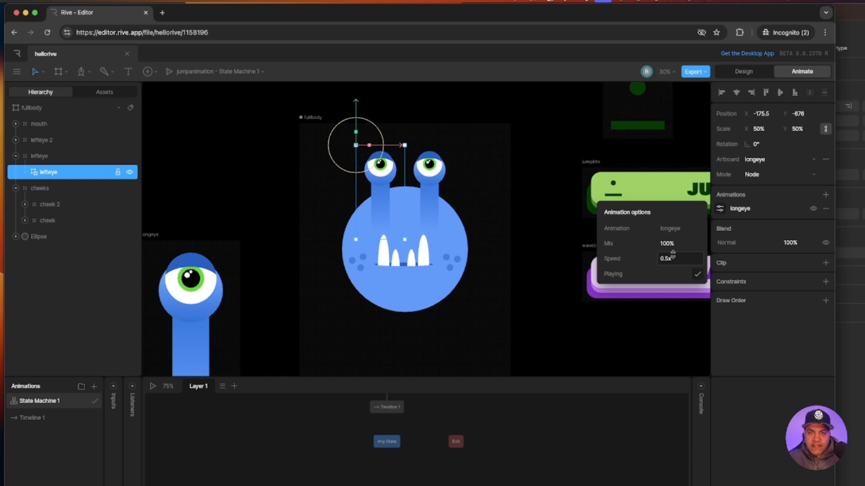
{"action": "left_click", "coordinate": [506, 308]}
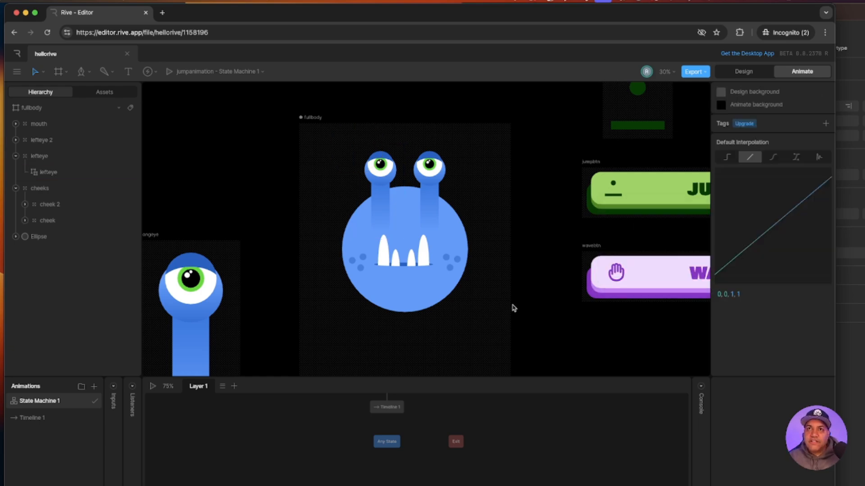
{"action": "left_click", "coordinate": [153, 387]}
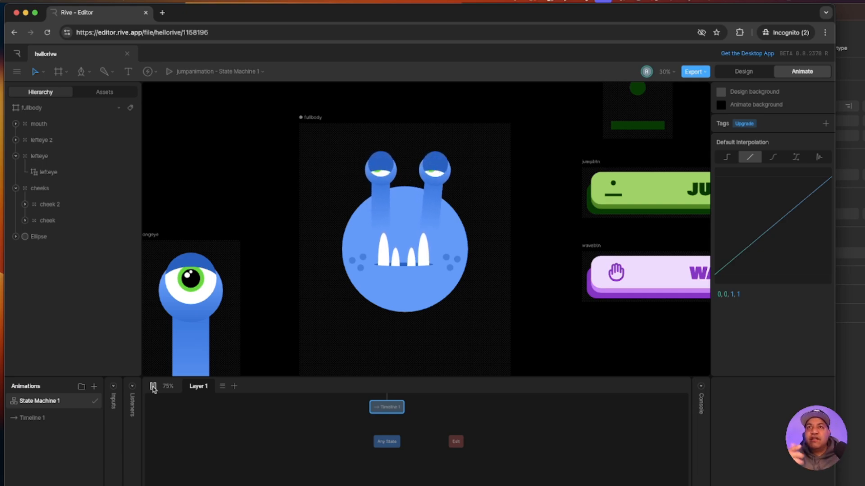
{"action": "left_click", "coordinate": [153, 387]}
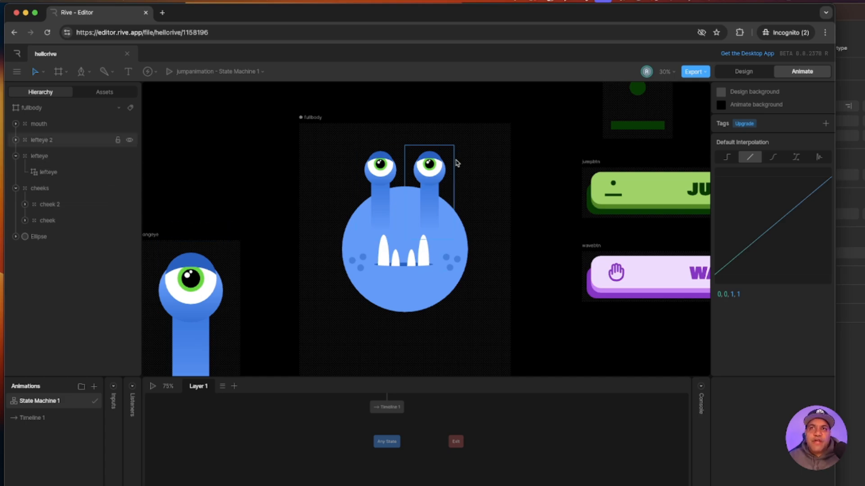
- Rename the lefteye 2 group as lefteye and the original lefteye group as righteye
{"action": "left_click", "coordinate": [43, 139]}
{"action": "double_click", "coordinate": [44, 140]}
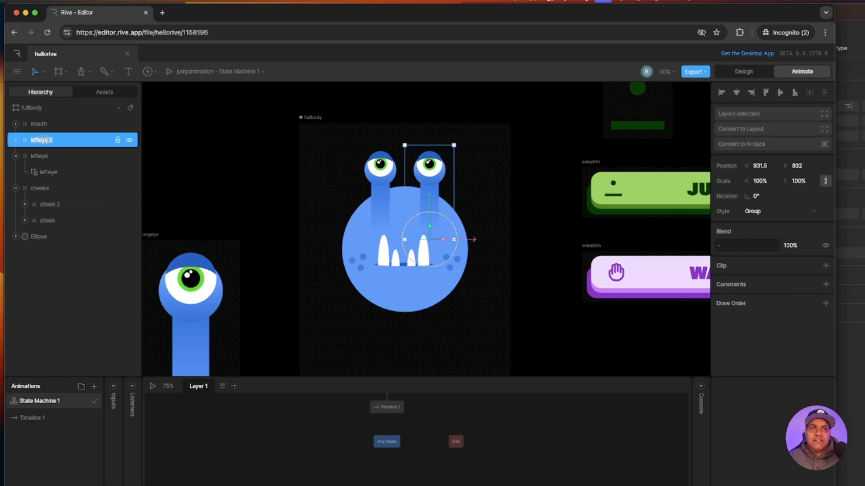
{"action": "type", "text": "lefteye"}
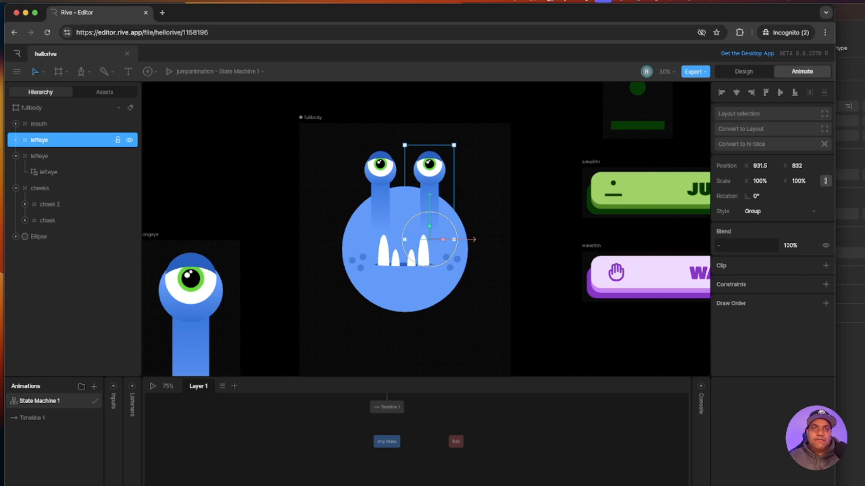
{"action": "double_click", "coordinate": [39, 156]}
{"action": "type", "text": "r"}
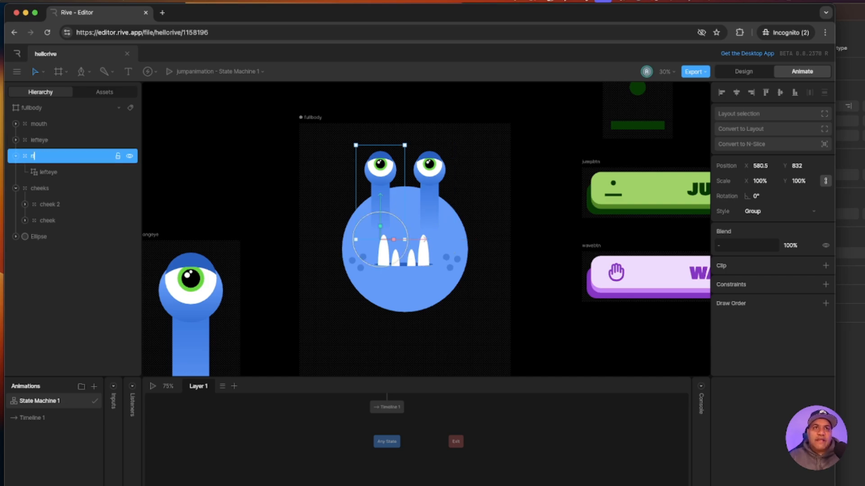
{"action": "type", "text": "ighteye"}
{"action": "key", "text": "Return"}
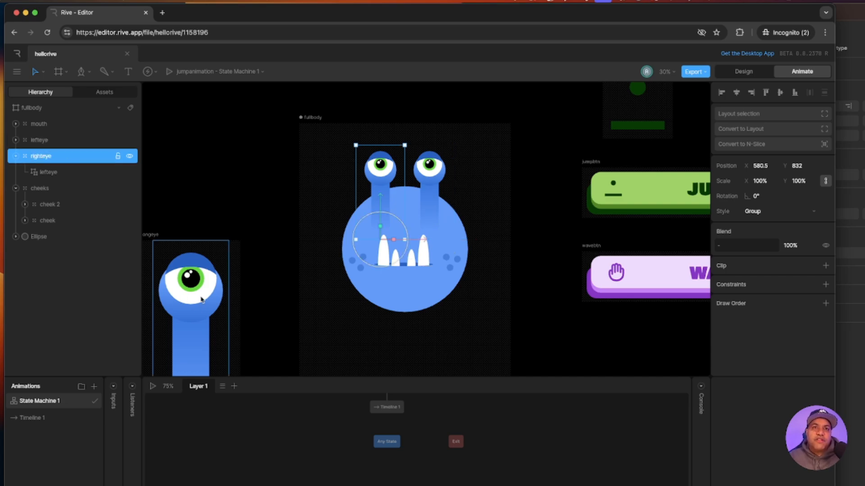
- Rename the nested artboards to match their groups, righteye inside righteye and lefteye inside lefteye, and collapse both groups
{"action": "double_click", "coordinate": [48, 172]}
{"action": "type", "text": "rig"}
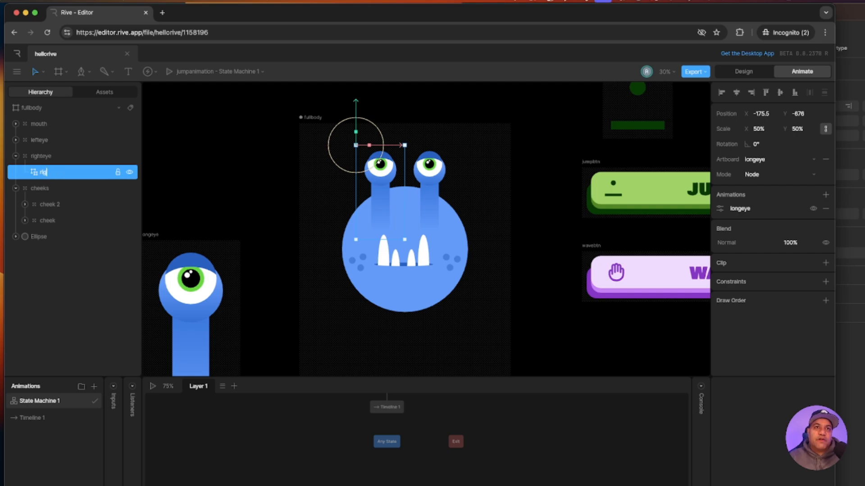
{"action": "type", "text": "hteye"}
{"action": "key", "text": "Return"}
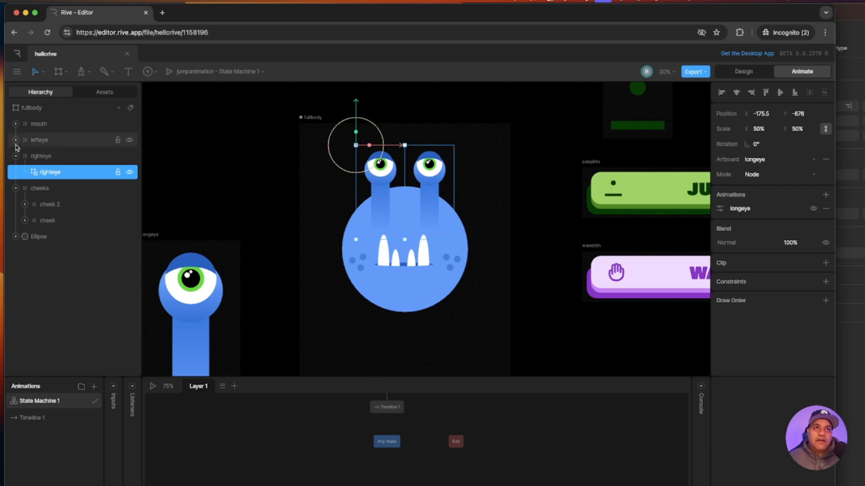
{"action": "left_click", "coordinate": [16, 140]}
{"action": "double_click", "coordinate": [41, 157]}
{"action": "key", "text": "BackSpace"}
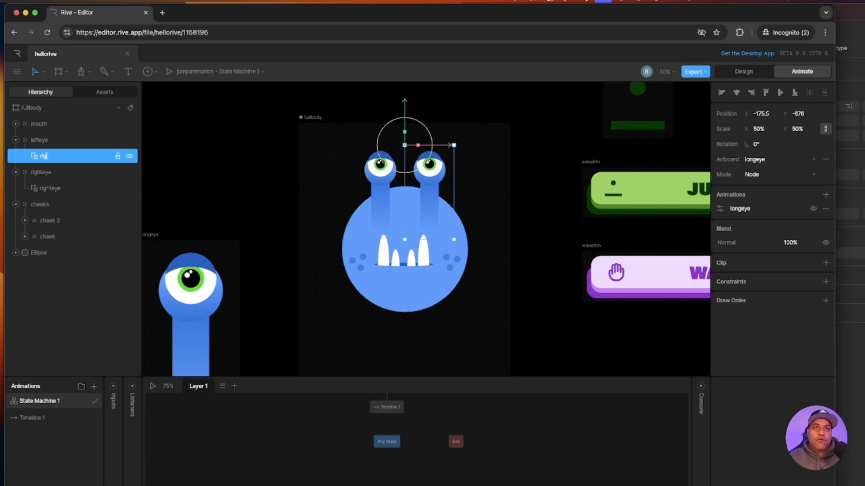
{"action": "type", "text": "lefteye"}
{"action": "left_click", "coordinate": [16, 140]}
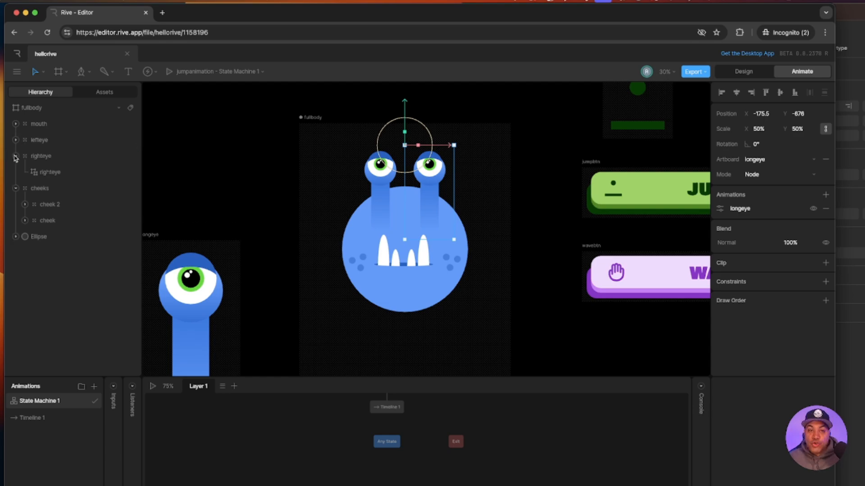
{"action": "left_click", "coordinate": [16, 156]}
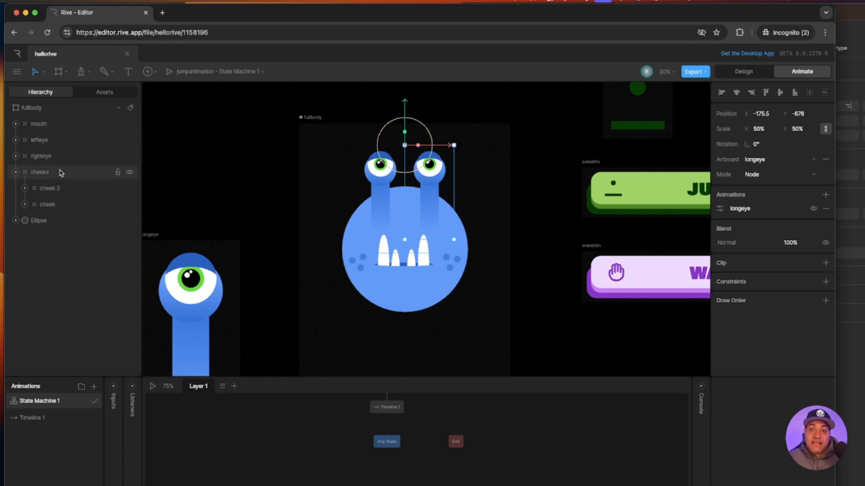
- Replace the longeye state machine on the lefteye group's nested artboard with the longeye timeline as a Simple animation
{"action": "left_click", "coordinate": [41, 140]}
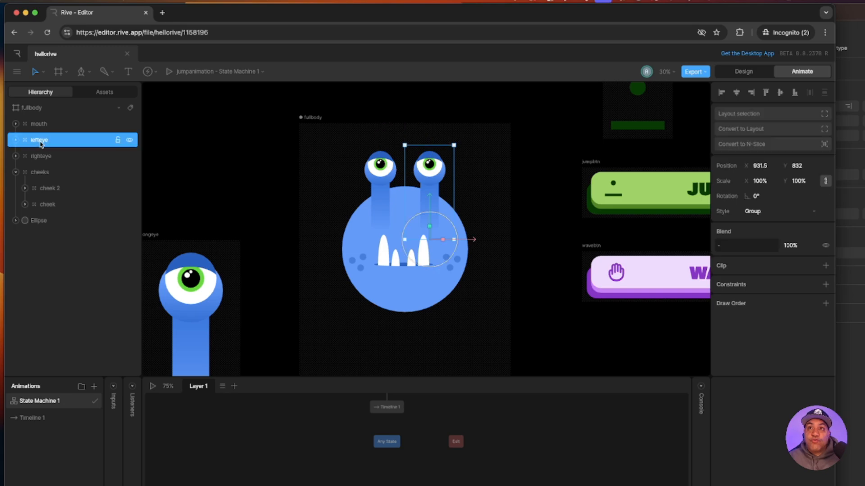
{"action": "left_click", "coordinate": [16, 140]}
{"action": "left_click", "coordinate": [50, 158]}
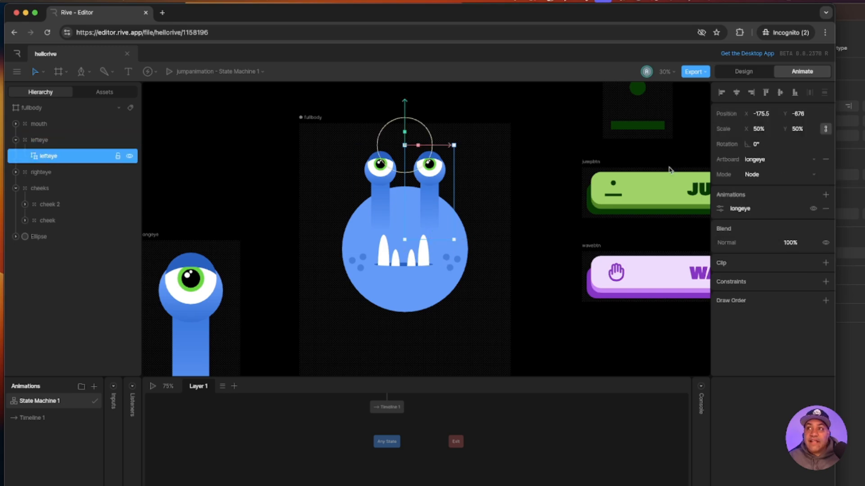
{"action": "left_click", "coordinate": [721, 210]}
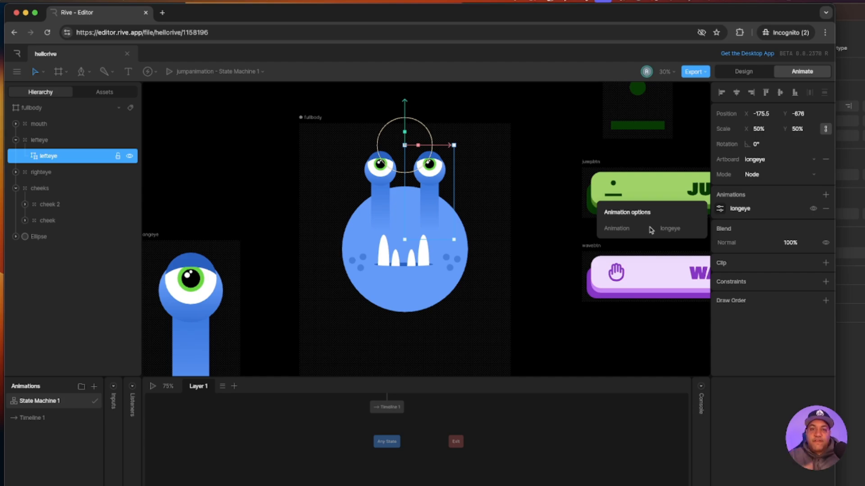
{"action": "left_click", "coordinate": [825, 208]}
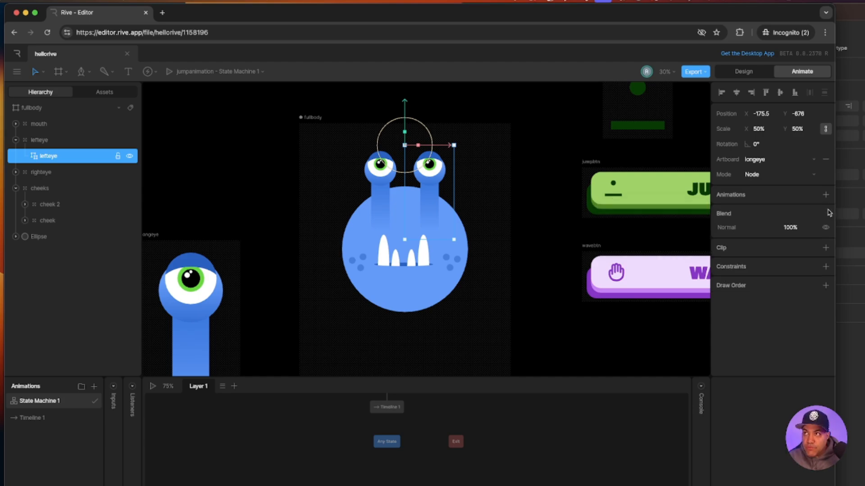
{"action": "left_click", "coordinate": [825, 195]}
{"action": "mouse_move", "coordinate": [816, 232]}
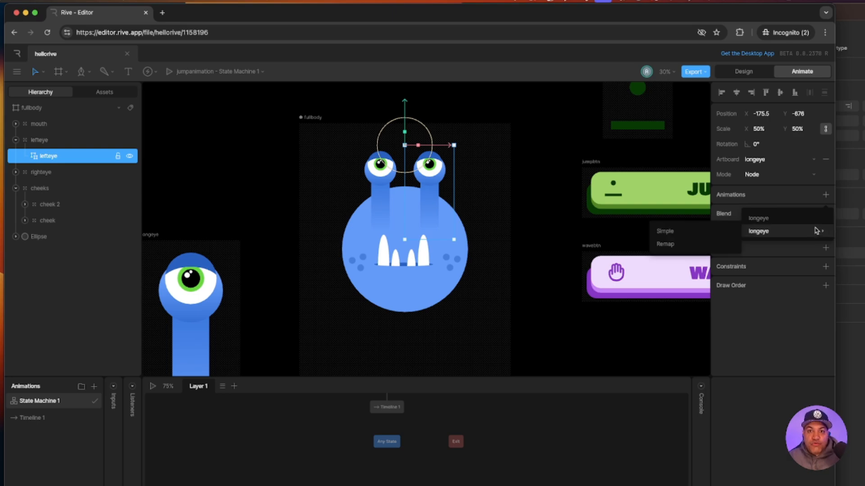
{"action": "left_click", "coordinate": [681, 235]}
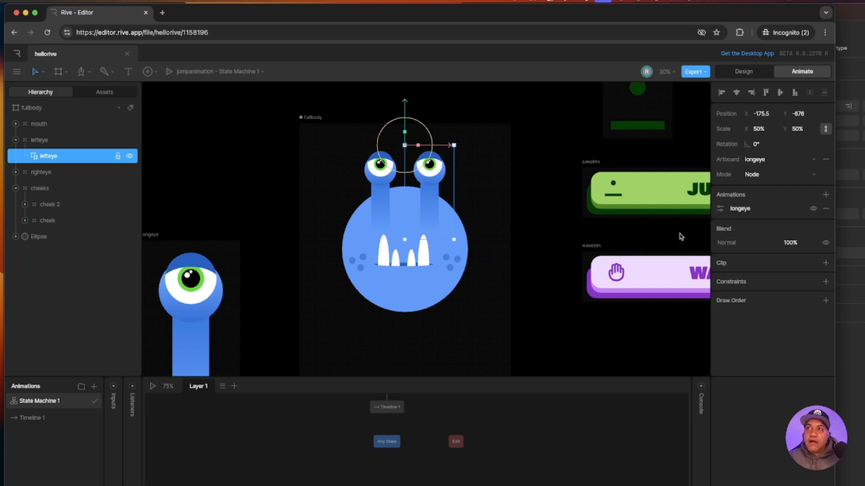
- Set the lefteye nested artboard's longeye animation speed to 1x and play State Machine 1 to preview both eyes
{"action": "left_click", "coordinate": [720, 209]}
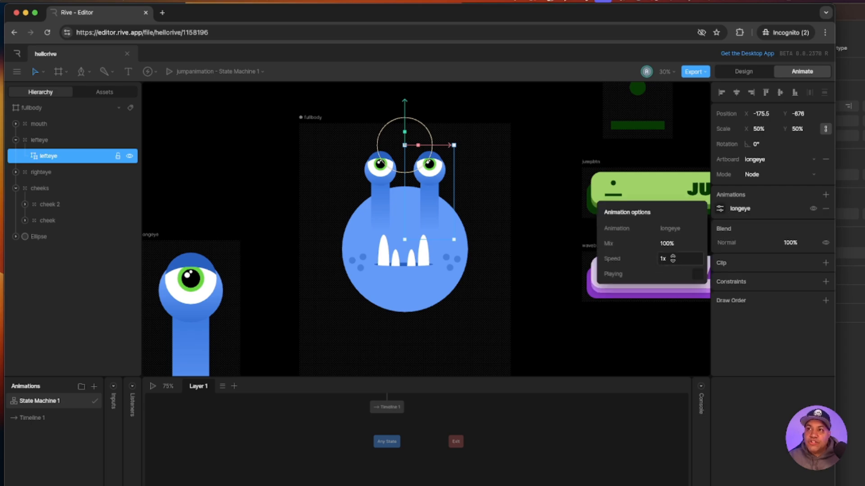
{"action": "left_click", "coordinate": [677, 259]}
{"action": "type", "text": "1"}
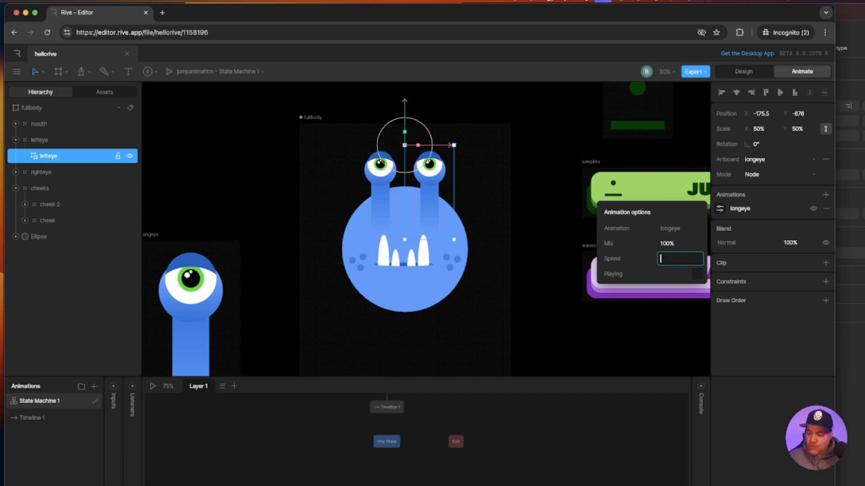
{"action": "key", "text": "Return"}
{"action": "left_click", "coordinate": [640, 334]}
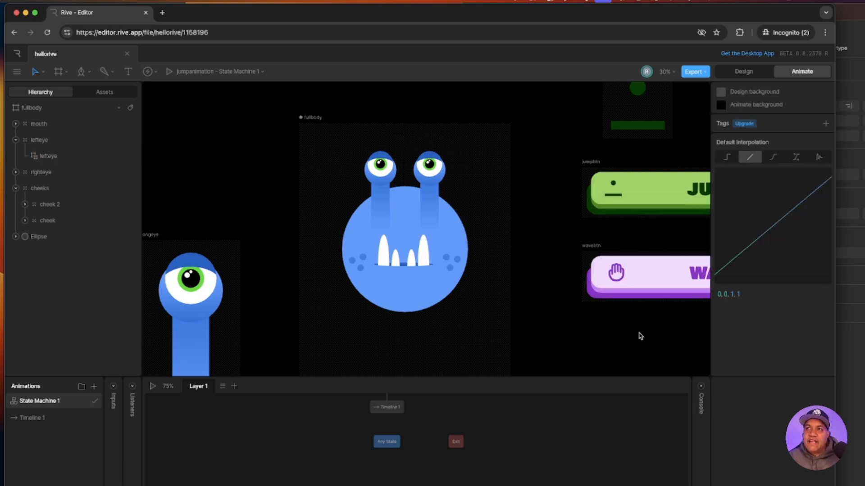
{"action": "left_click", "coordinate": [153, 387]}
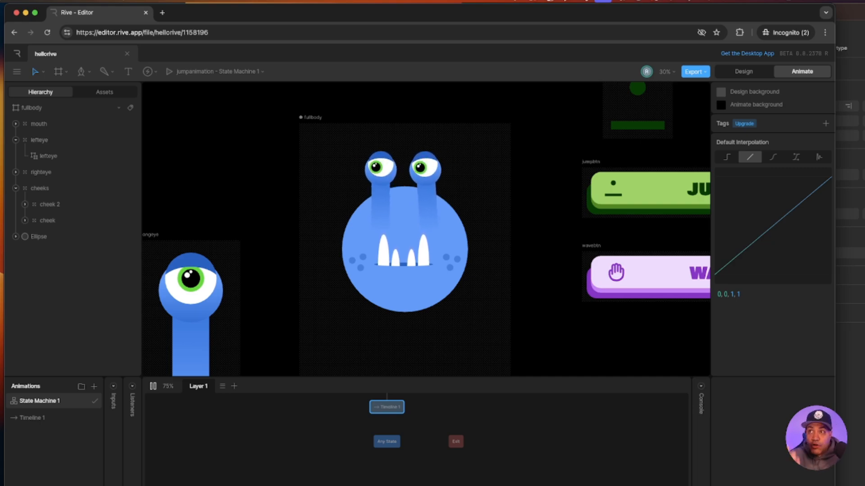
{"action": "left_click", "coordinate": [153, 386]}
- Collapse the lefteye and cheeks groups and rename the Ellipse layer as body
{"action": "scroll", "coordinate": [436, 333], "scroll_direction": "down", "scroll_amount": 2}
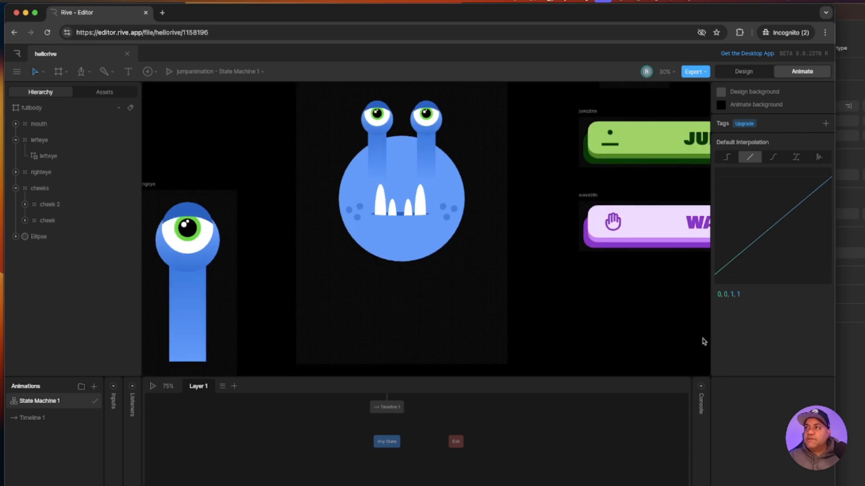
{"action": "key", "text": "super+Tab"}
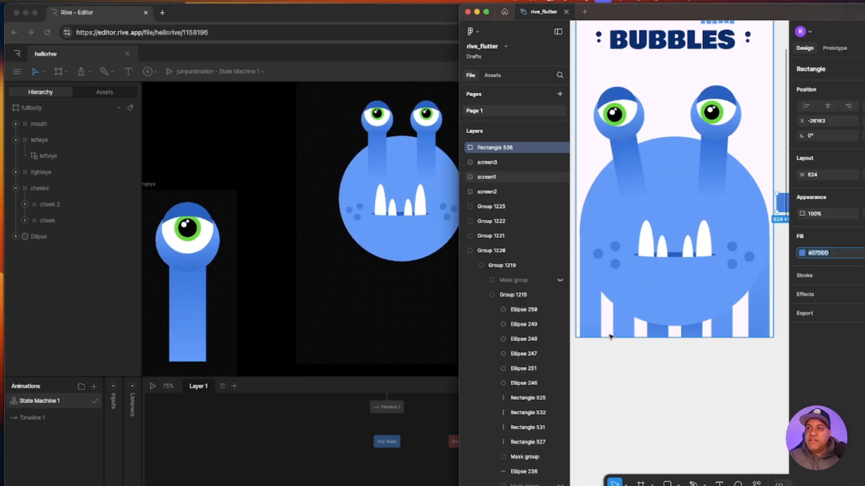
{"action": "left_click", "coordinate": [421, 330]}
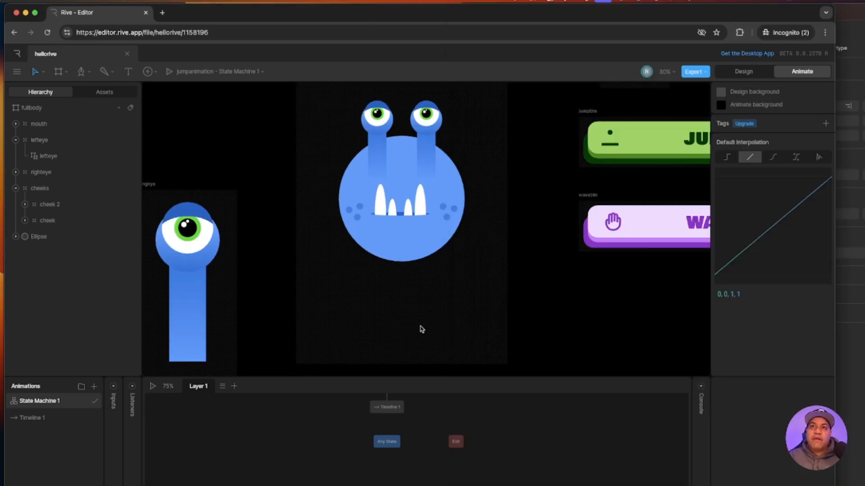
{"action": "left_click", "coordinate": [16, 139]}
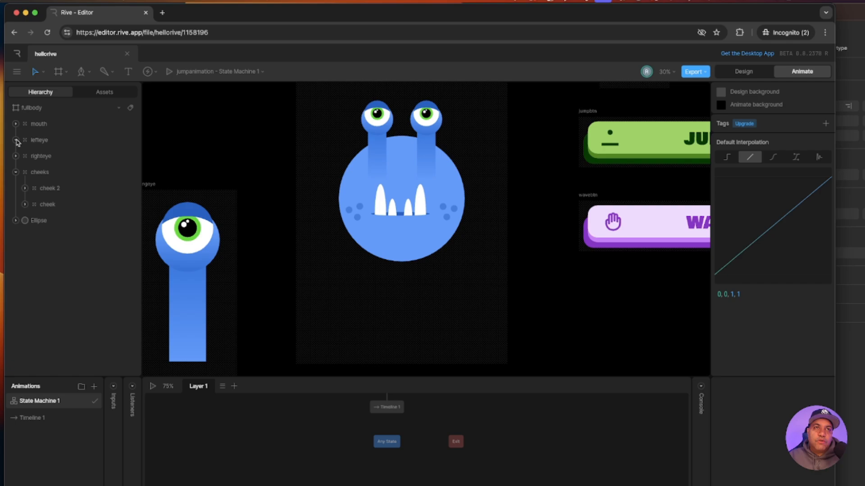
{"action": "left_click", "coordinate": [16, 172]}
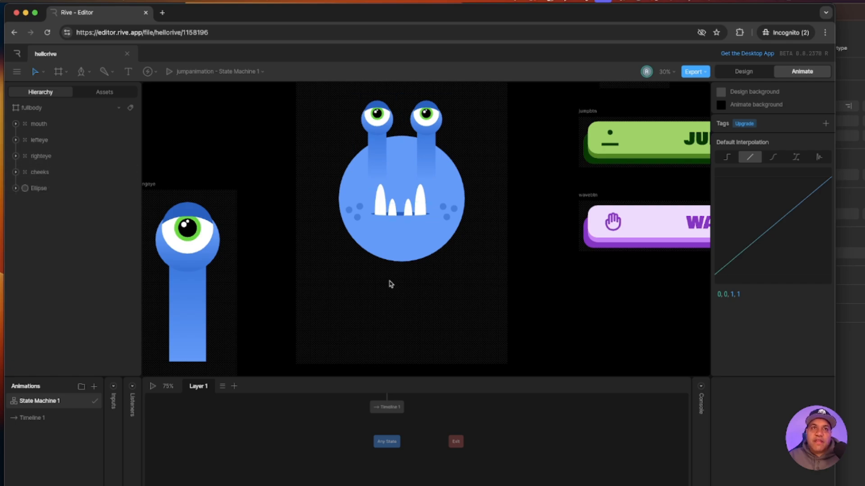
{"action": "left_click", "coordinate": [44, 188]}
{"action": "double_click", "coordinate": [44, 188]}
{"action": "type", "text": "body"}
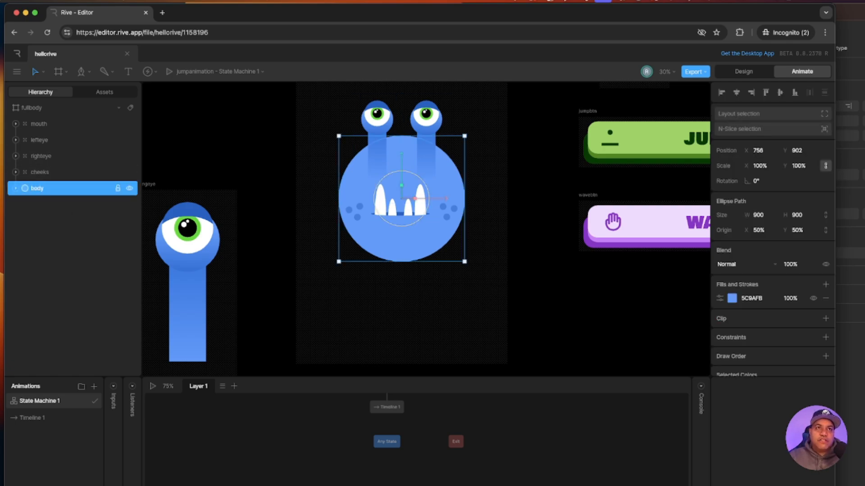
{"action": "left_click", "coordinate": [485, 327]}
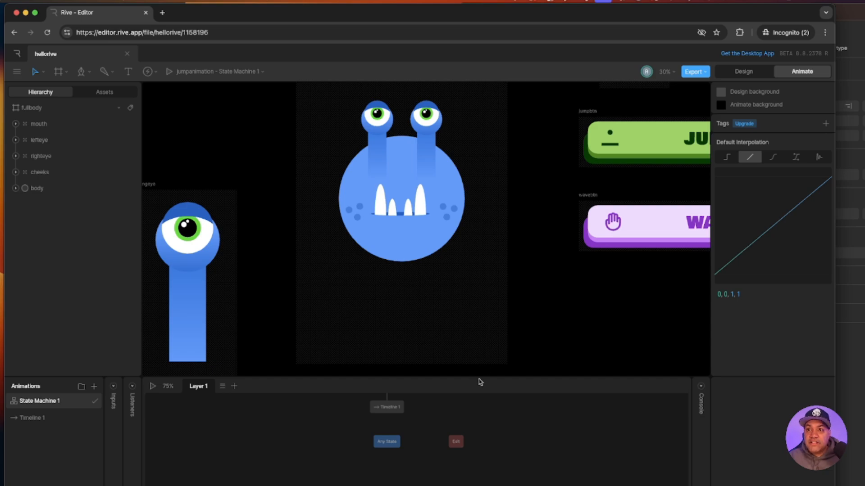
- Shrink the animation area, change to Design mode, and check the monster's limbs in the Figma reference design
{"action": "left_click_drag", "start_coordinate": [480, 378], "coordinate": [479, 427]}
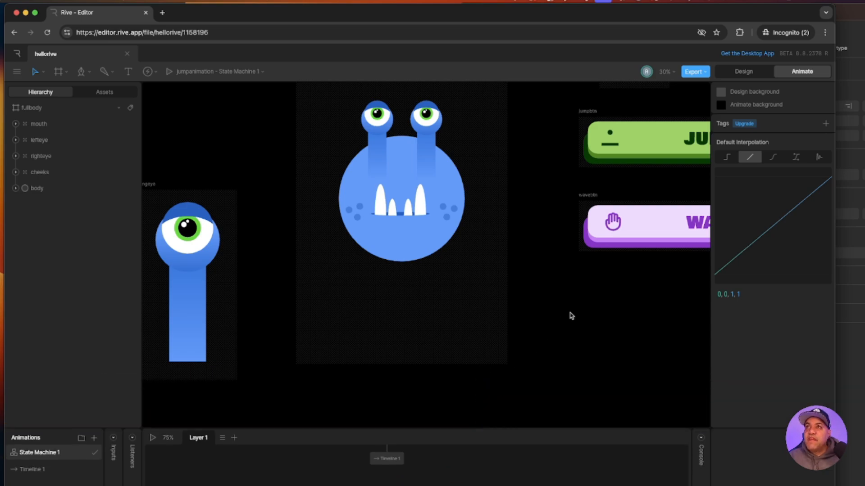
{"action": "left_click", "coordinate": [741, 72]}
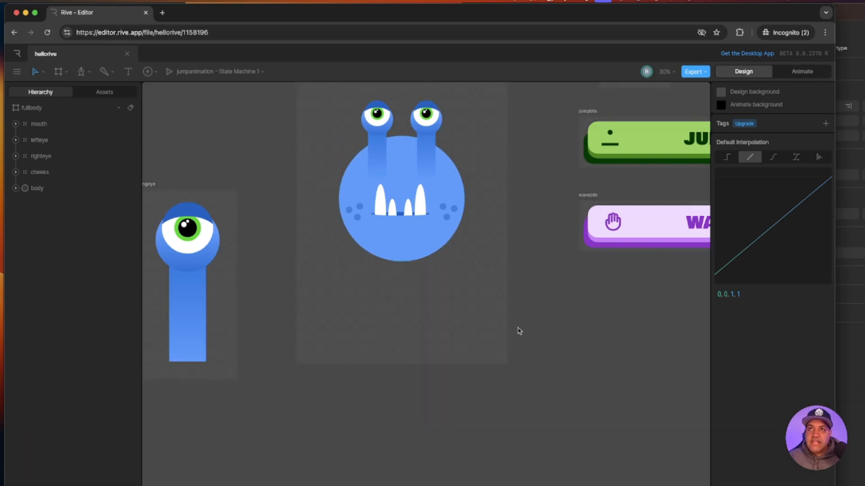
{"action": "left_click_drag", "start_coordinate": [549, 326], "coordinate": [516, 353]}
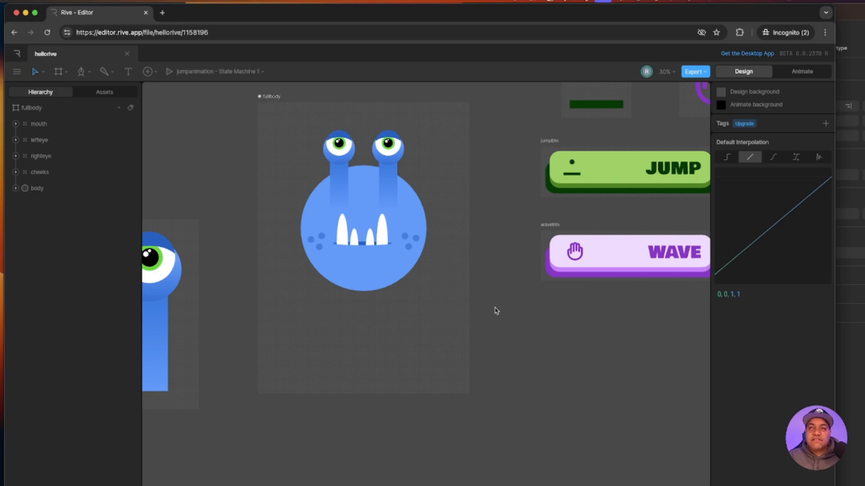
{"action": "left_click", "coordinate": [853, 22]}
{"action": "scroll", "coordinate": [714, 299], "scroll_direction": "down", "scroll_amount": 3}
{"action": "scroll", "coordinate": [735, 311], "scroll_direction": "down", "scroll_amount": 5}
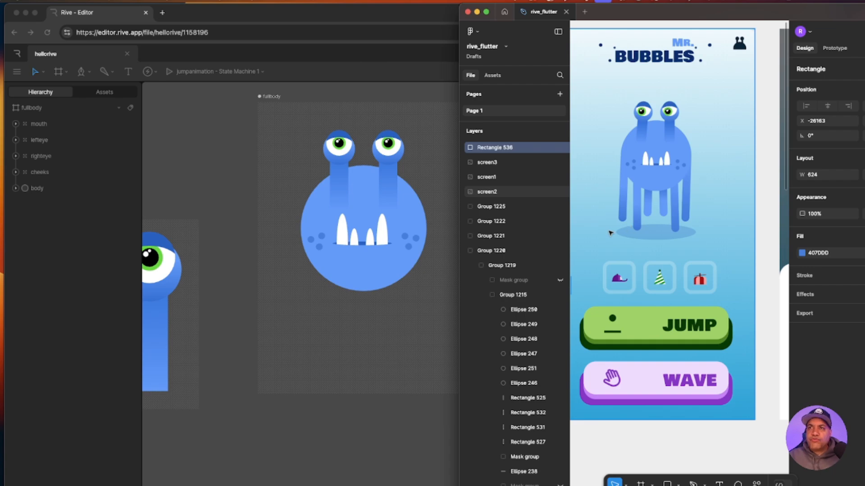
{"action": "left_click", "coordinate": [296, 16]}
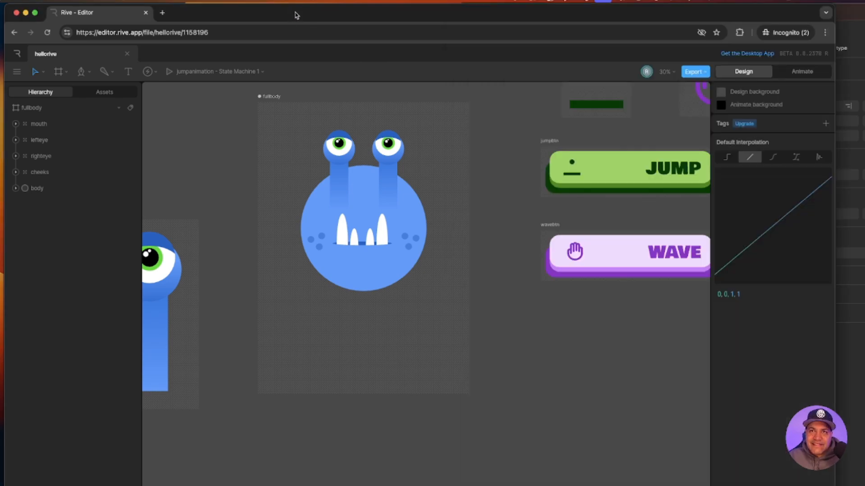
- Draw a tall, narrow rectangle about 117 wide and 1031.5 high hanging from the left edge of the monster's body
{"action": "left_click", "coordinate": [82, 72]}
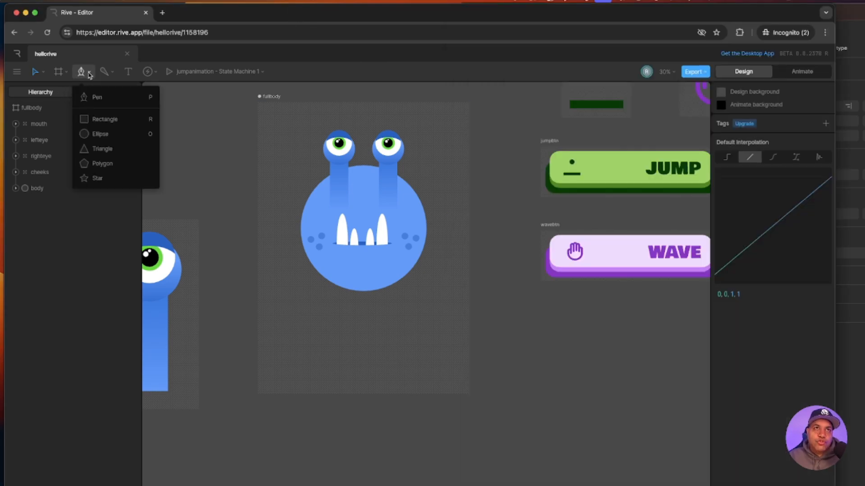
{"action": "left_click", "coordinate": [84, 120]}
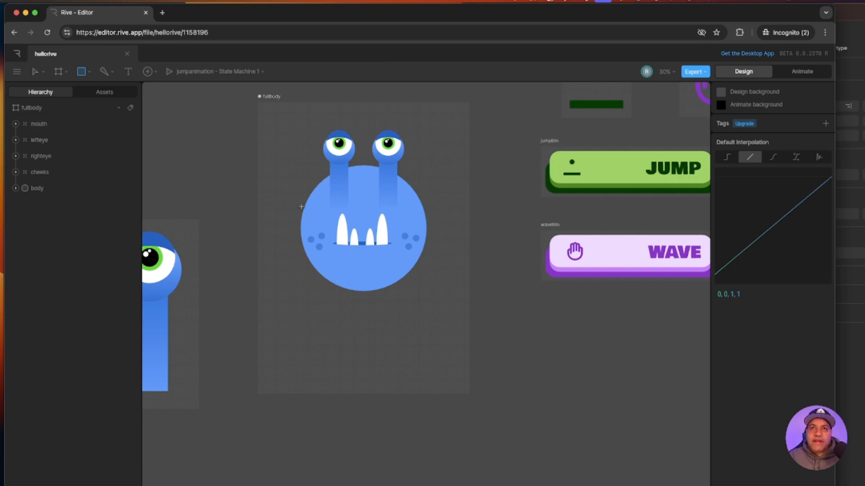
{"action": "key", "text": "super+equal"}
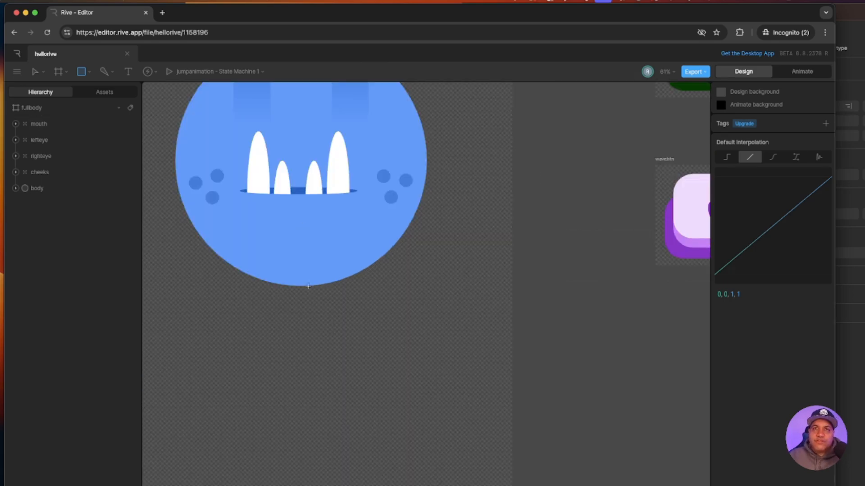
{"action": "scroll", "coordinate": [308, 286], "scroll_direction": "left", "scroll_amount": 5}
{"action": "left_click_drag", "start_coordinate": [274, 153], "coordinate": [309, 437]}
{"action": "key", "text": "super+minus"}
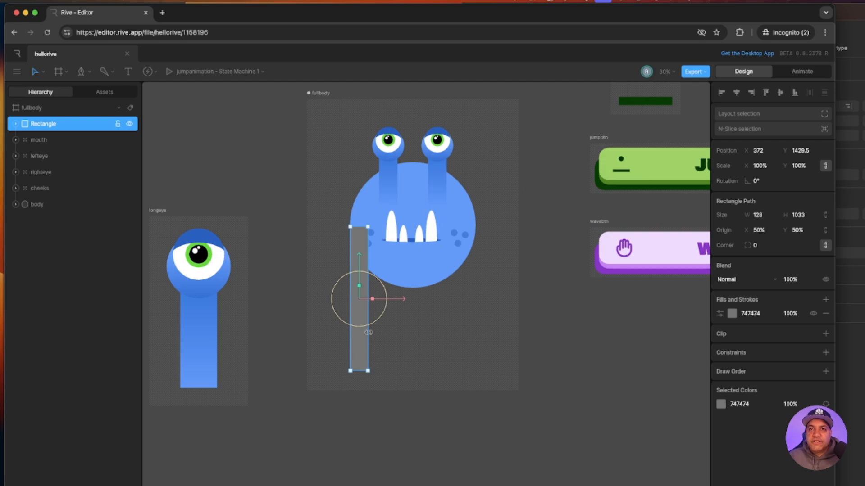
{"action": "left_click_drag", "start_coordinate": [368, 371], "coordinate": [366, 371]}
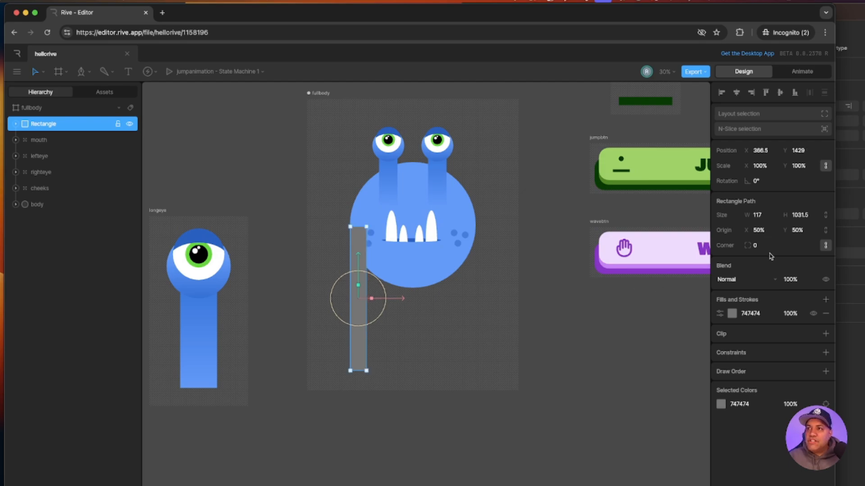
- Compare the arm's shading in the Figma reference and copy the body ellipse's fill colour 5C9AFB in Rive
{"action": "left_click", "coordinate": [847, 18]}
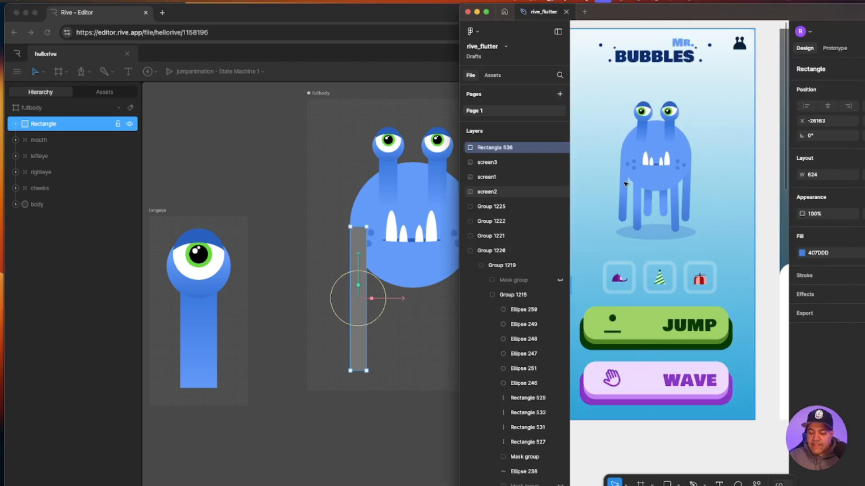
{"action": "scroll", "coordinate": [625, 184], "scroll_direction": "up", "scroll_amount": 5}
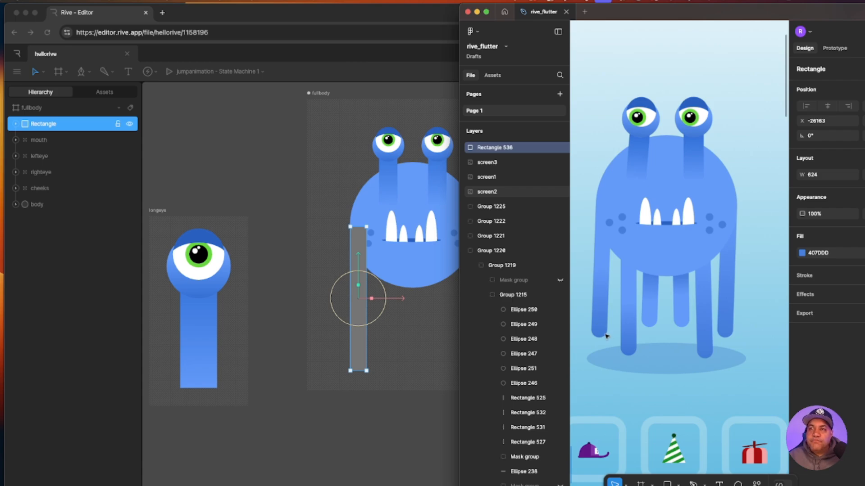
{"action": "scroll", "coordinate": [651, 381], "scroll_direction": "down", "scroll_amount": 4}
{"action": "scroll", "coordinate": [641, 305], "scroll_direction": "left", "scroll_amount": 10}
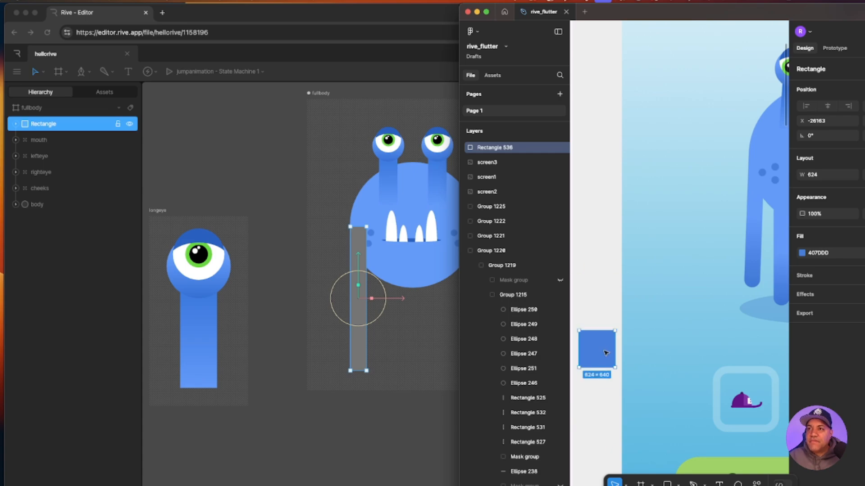
{"action": "left_click", "coordinate": [440, 277]}
{"action": "left_click", "coordinate": [419, 260]}
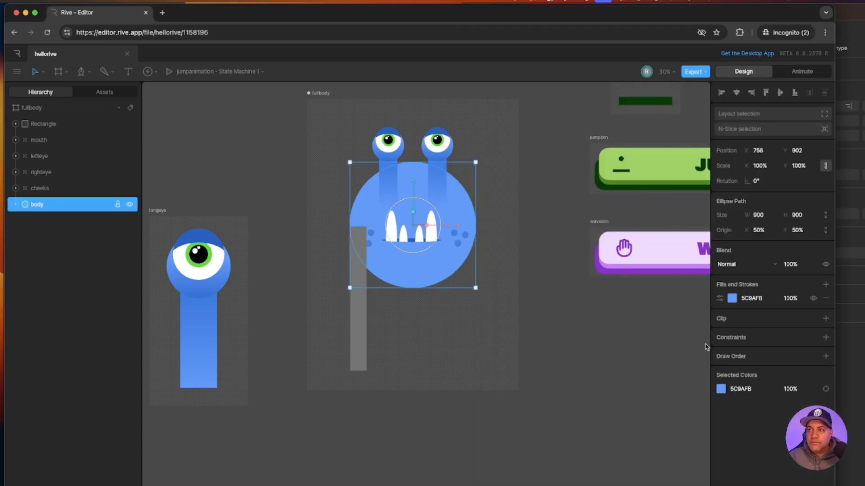
{"action": "left_click", "coordinate": [759, 298]}
{"action": "key", "text": "super+c"}
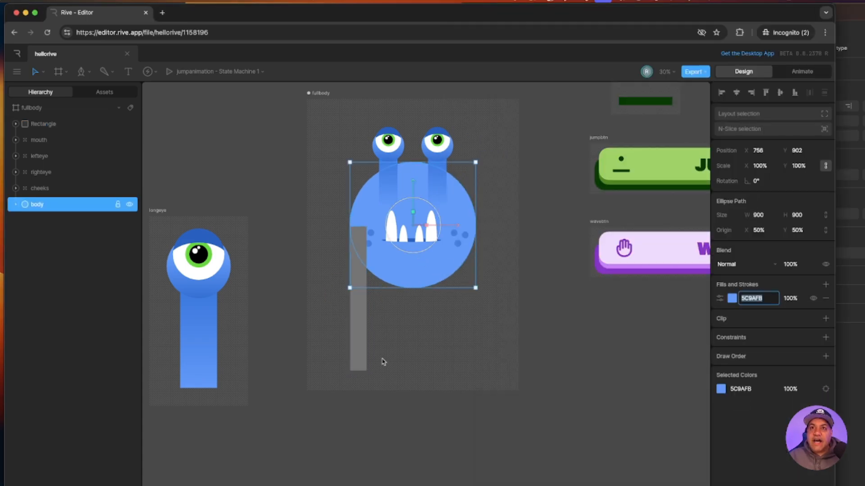
- Give the arm rectangle a vertical linear gradient from about Y -229.9 to 515.5, with 5C9AFB as the start colour
{"action": "left_click", "coordinate": [362, 360]}
{"action": "left_click", "coordinate": [732, 313]}
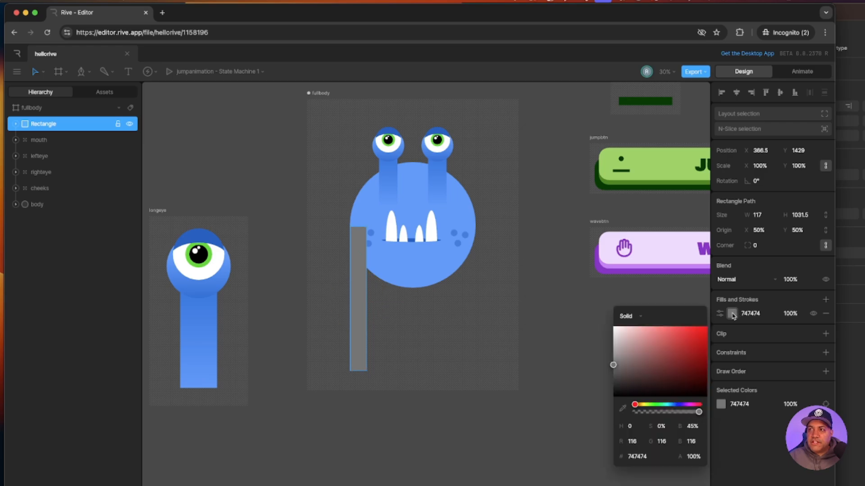
{"action": "left_click", "coordinate": [643, 318]}
{"action": "left_click", "coordinate": [632, 331]}
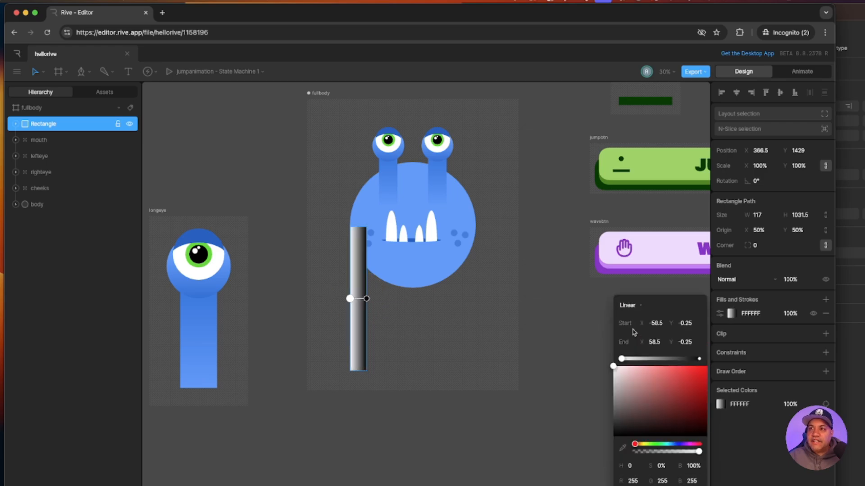
{"action": "left_click_drag", "start_coordinate": [351, 299], "coordinate": [358, 228]}
{"action": "left_click_drag", "start_coordinate": [366, 300], "coordinate": [358, 376]}
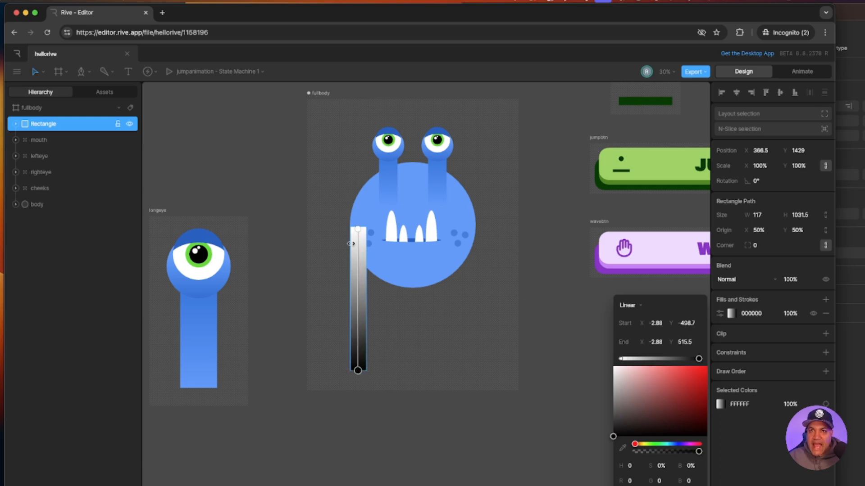
{"action": "left_click_drag", "start_coordinate": [358, 228], "coordinate": [357, 271]}
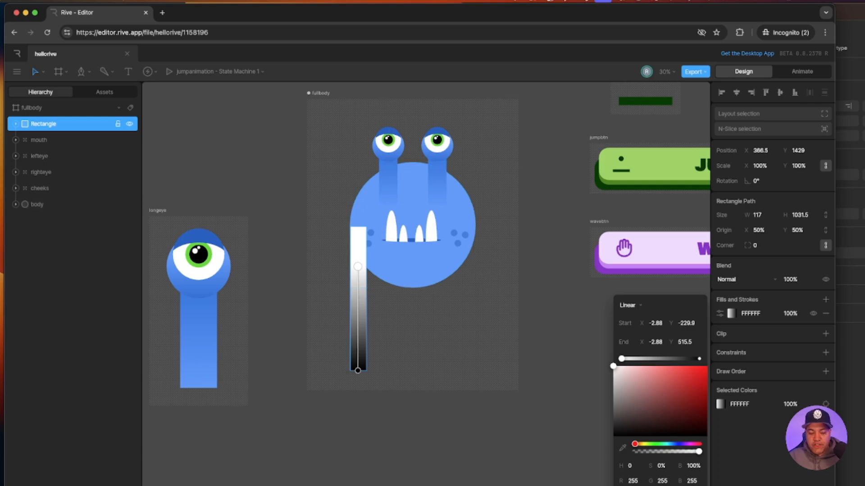
{"action": "key", "text": "super+v"}
{"action": "key", "text": "Return"}
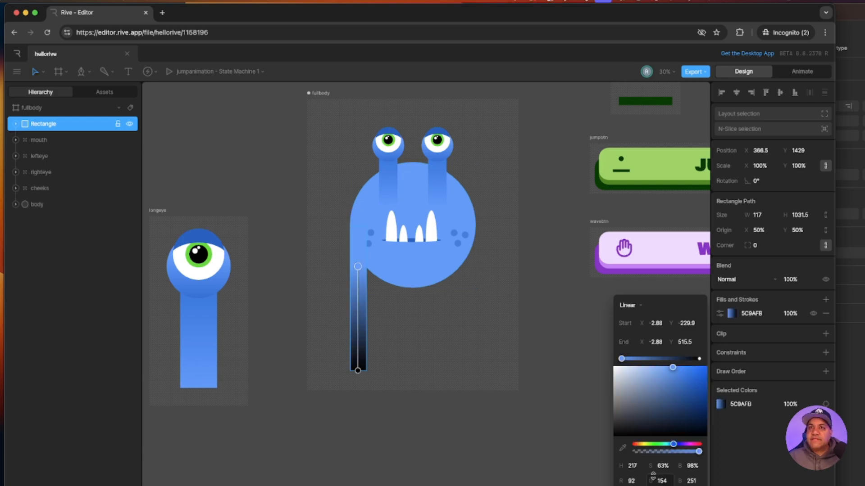
- Switch to Figma and sample the blue at the arm's lower end, 3A79DB, into the 624 × 640 square's fill
{"action": "left_click", "coordinate": [850, 20]}
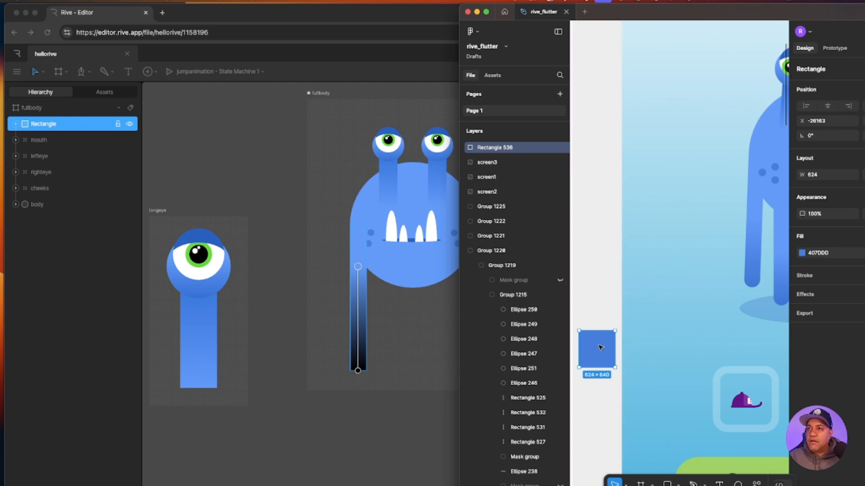
{"action": "left_click", "coordinate": [802, 253]}
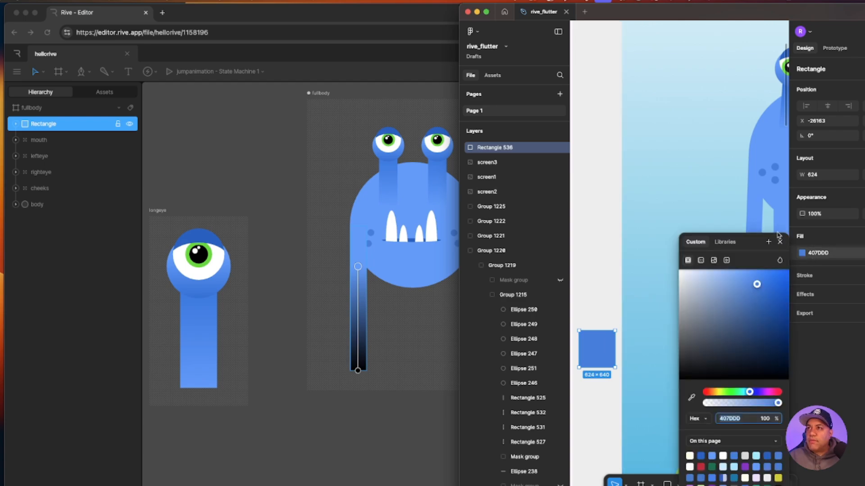
{"action": "scroll", "coordinate": [653, 382], "scroll_direction": "down", "scroll_amount": 2}
{"action": "left_click", "coordinate": [689, 399]}
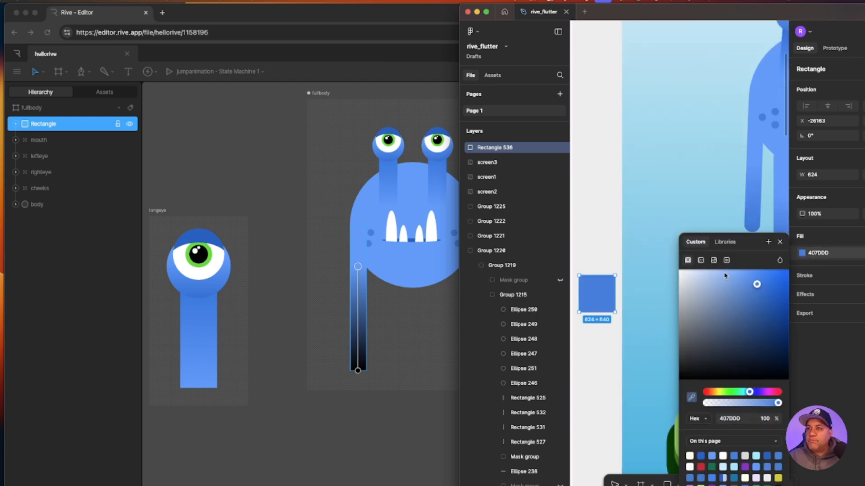
{"action": "left_click", "coordinate": [756, 221]}
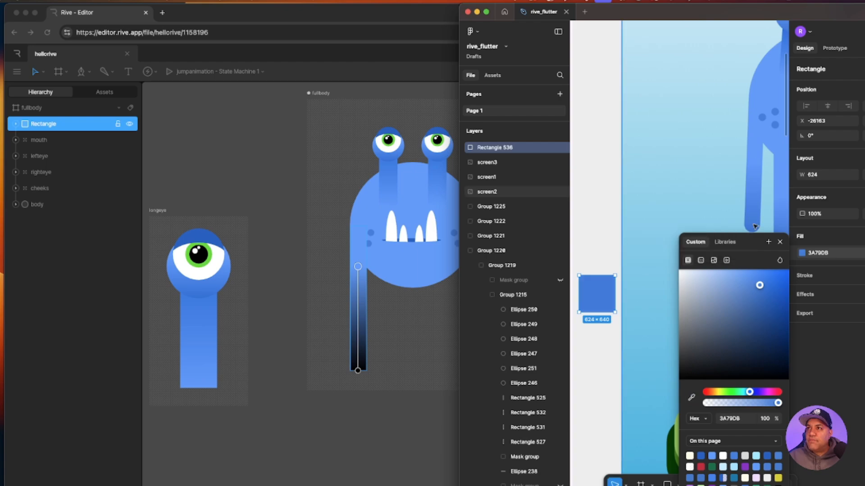
- Copy the colour 3A79DB from the square's fill in Figma and apply it as the arm gradient's end colour in Rive
{"action": "left_click", "coordinate": [741, 419]}
{"action": "key", "text": "super+c"}
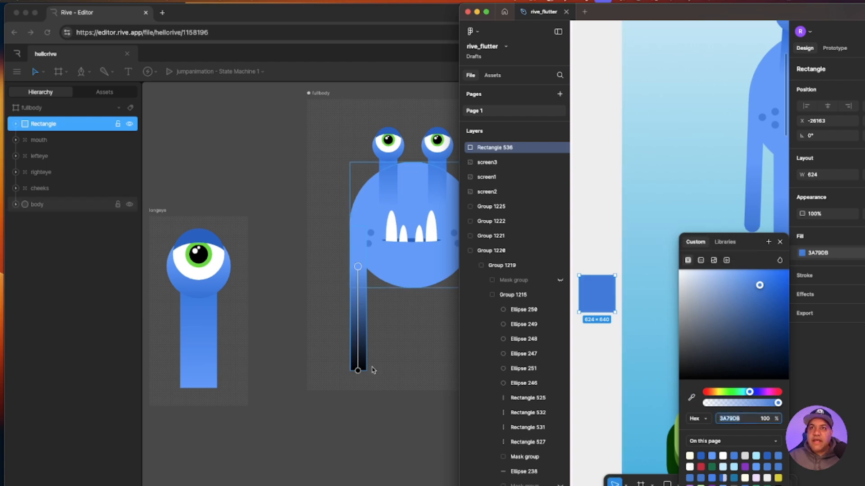
{"action": "left_click", "coordinate": [361, 362]}
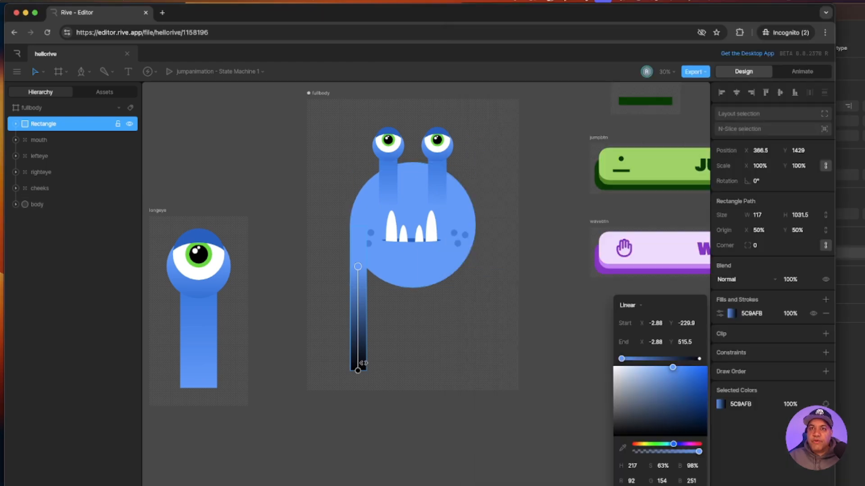
{"action": "left_click", "coordinate": [699, 359]}
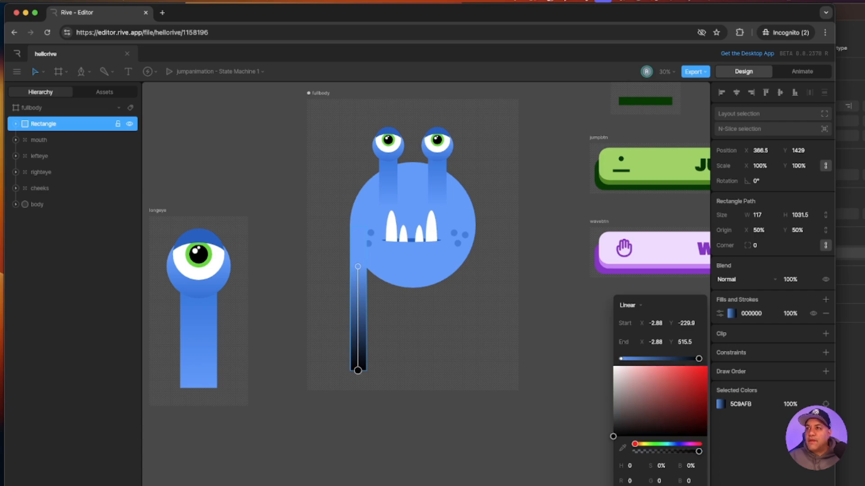
{"action": "key", "text": "Return"}
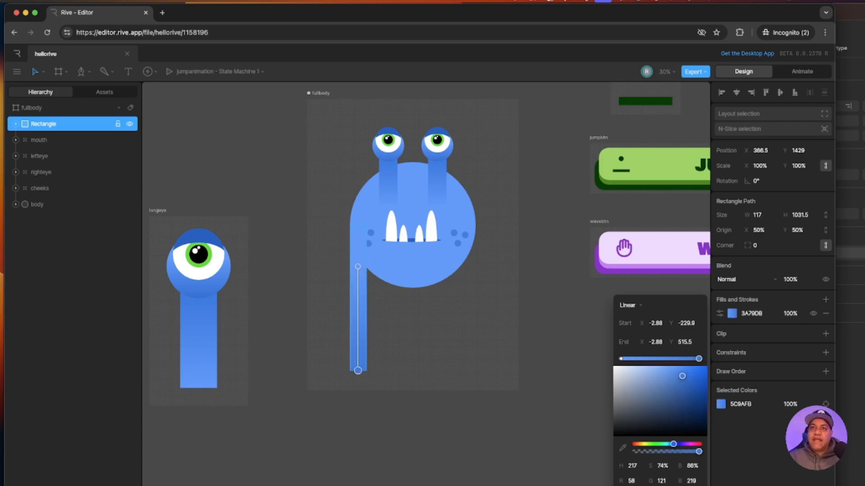
{"action": "left_click", "coordinate": [437, 396]}
- Check the limbs in Figma, then in Rive extend the arm rectangle upward to about 1085 high with a corner radius of 100
{"action": "left_click", "coordinate": [846, 15]}
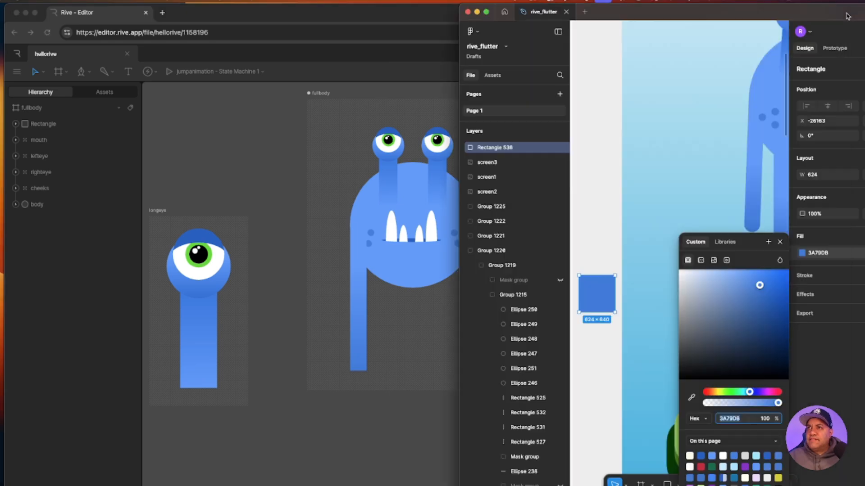
{"action": "left_click_drag", "start_coordinate": [714, 195], "coordinate": [559, 197]}
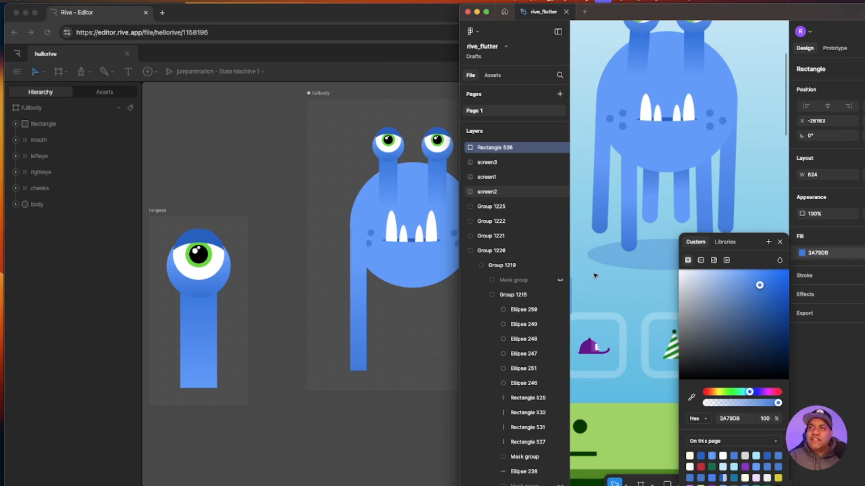
{"action": "left_click", "coordinate": [360, 349]}
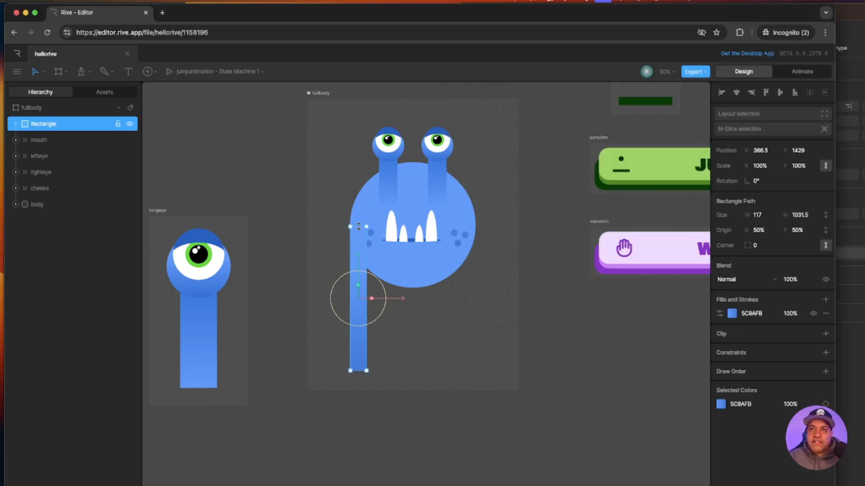
{"action": "left_click_drag", "start_coordinate": [359, 226], "coordinate": [358, 224]}
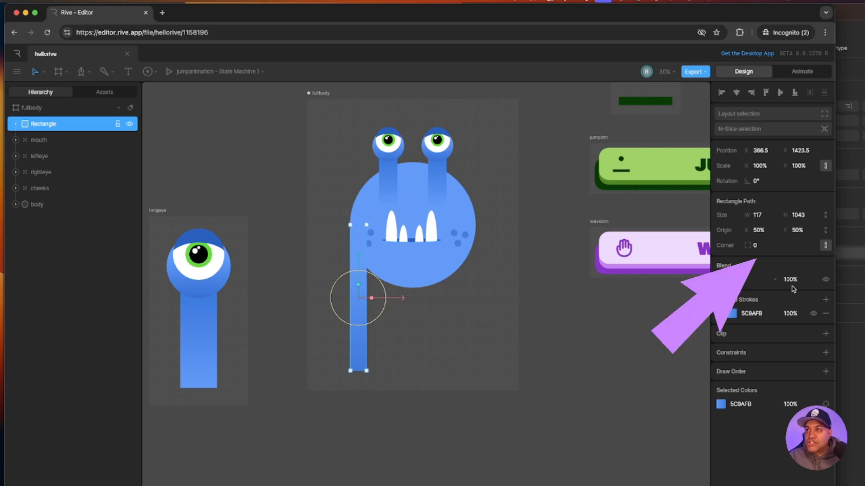
{"action": "left_click", "coordinate": [766, 245]}
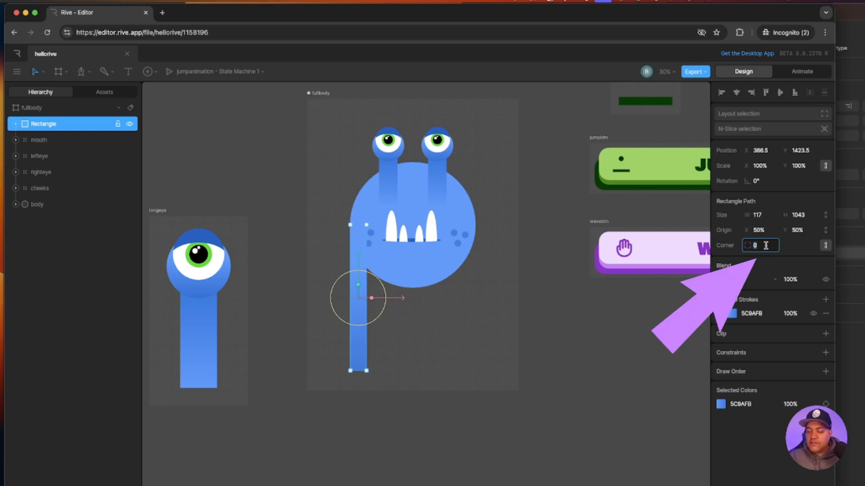
{"action": "type", "text": "100"}
{"action": "key", "text": "Return"}
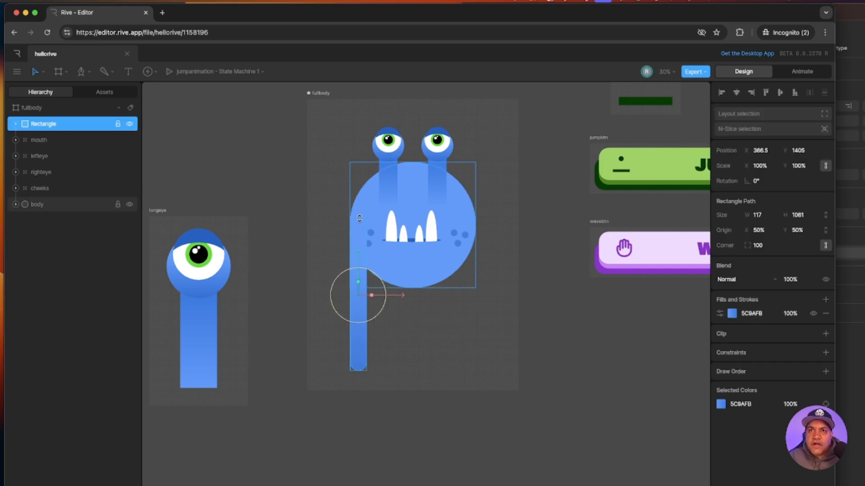
{"action": "key", "text": "Escape"}
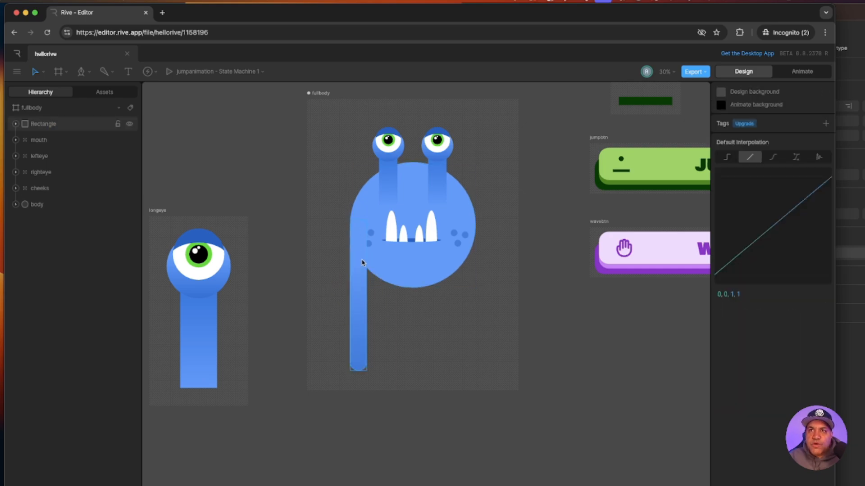
- Duplicate the rounded arm rectangle and place the copy just inside the original at about X 530
{"action": "left_click", "coordinate": [358, 315]}
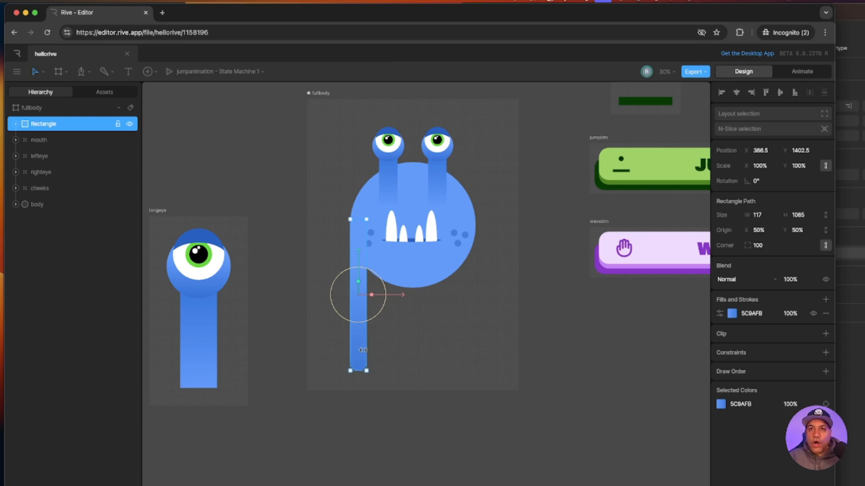
{"action": "key", "text": "alt"}
{"action": "left_click_drag", "start_coordinate": [361, 354], "coordinate": [386, 356]}
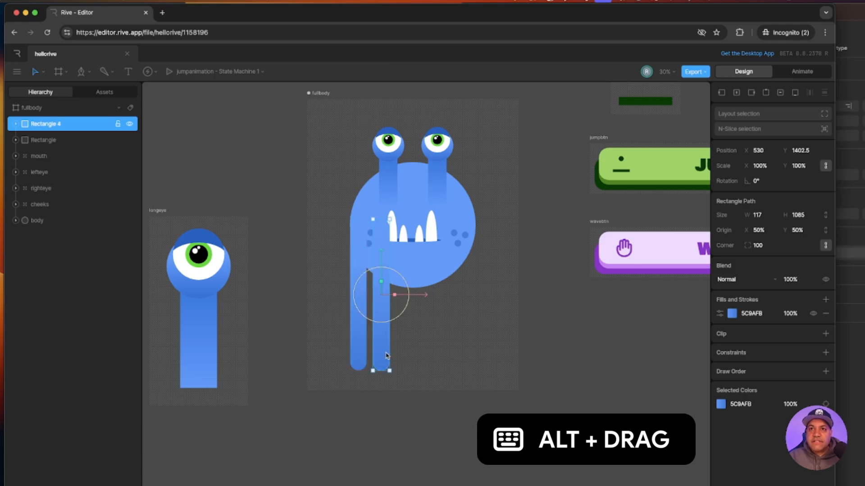
- Duplicate both limbs to the opposite side of the body and level the copies with the originals at Y 1402.5
{"action": "left_click", "coordinate": [393, 401]}
{"action": "left_click_drag", "start_coordinate": [393, 401], "coordinate": [469, 373]}
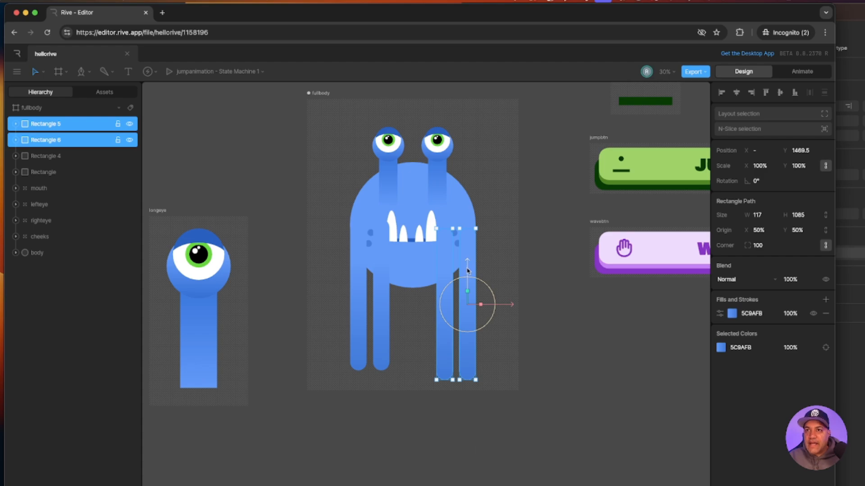
{"action": "left_click_drag", "start_coordinate": [467, 269], "coordinate": [467, 260]}
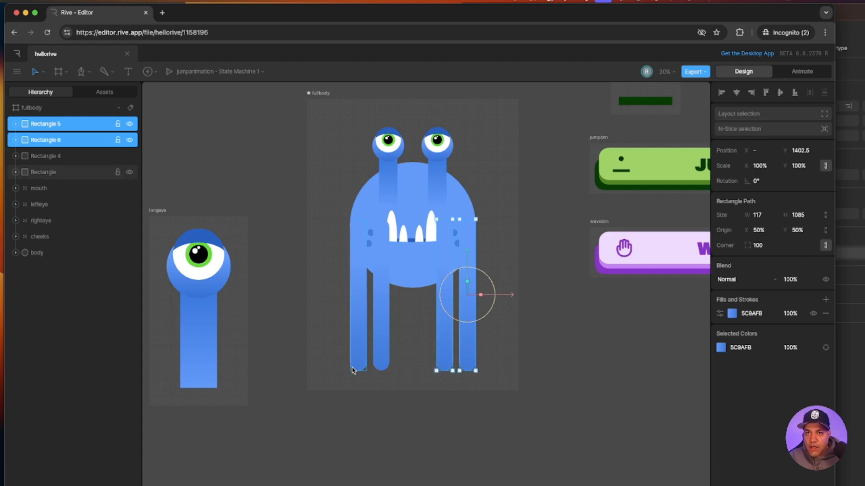
{"action": "left_click", "coordinate": [372, 411]}
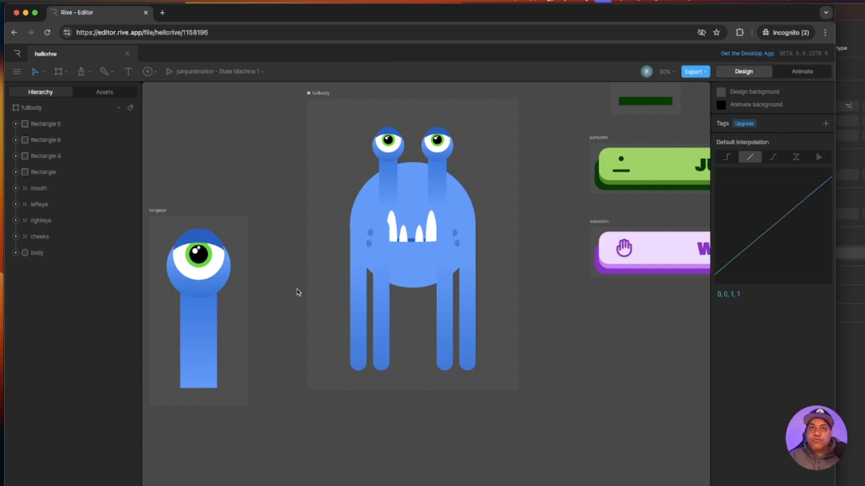
- Compare the middle legs in Figma, then in Rive duplicate the left limb pair to the body's centre and raise the copies
{"action": "left_click", "coordinate": [836, 14]}
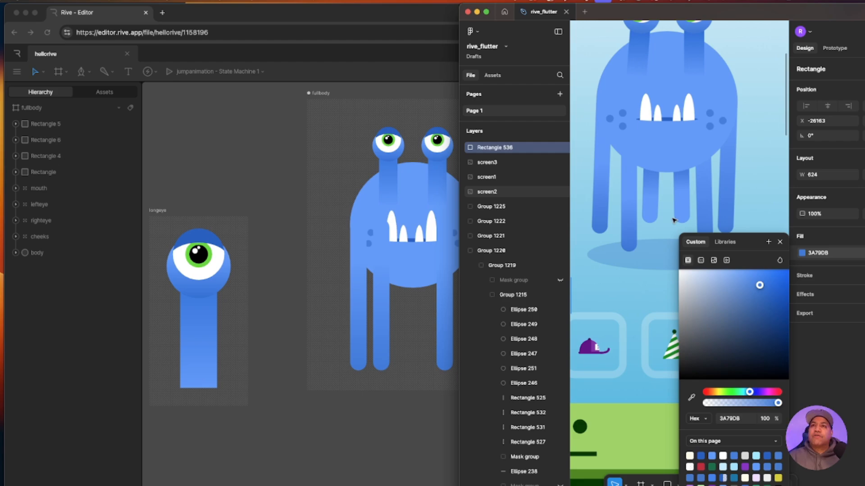
{"action": "left_click", "coordinate": [331, 36]}
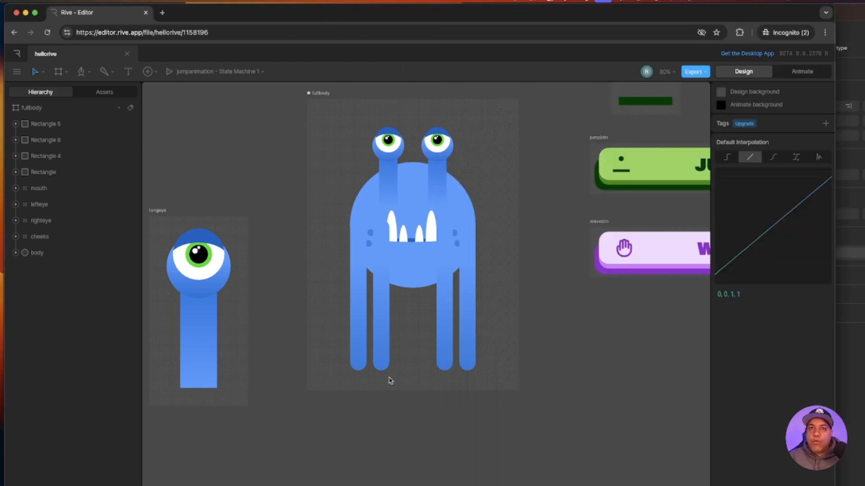
{"action": "left_click", "coordinate": [363, 359]}
{"action": "left_click", "coordinate": [381, 351], "text": "shift"}
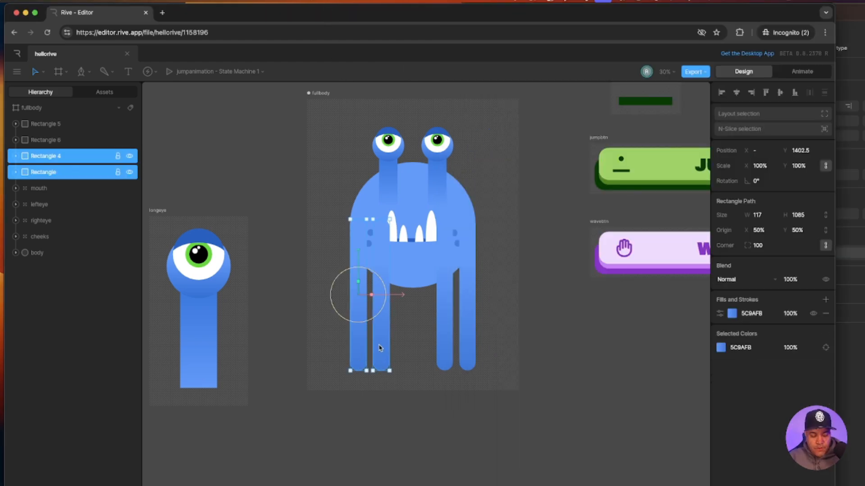
{"action": "left_click_drag", "start_coordinate": [379, 352], "coordinate": [423, 348]}
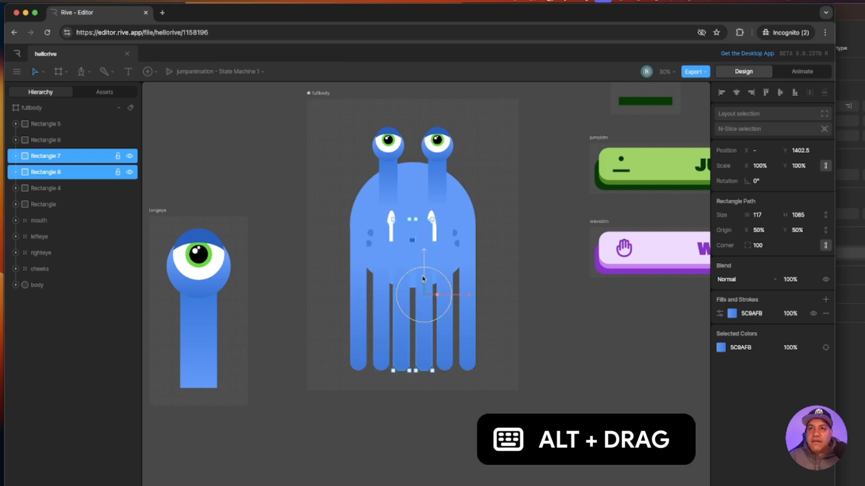
{"action": "left_click_drag", "start_coordinate": [424, 258], "coordinate": [424, 247]}
- Adjust the spacing of the two long inner legs, moving the left one to X 522 and the right one to X 990
{"action": "left_click", "coordinate": [381, 307]}
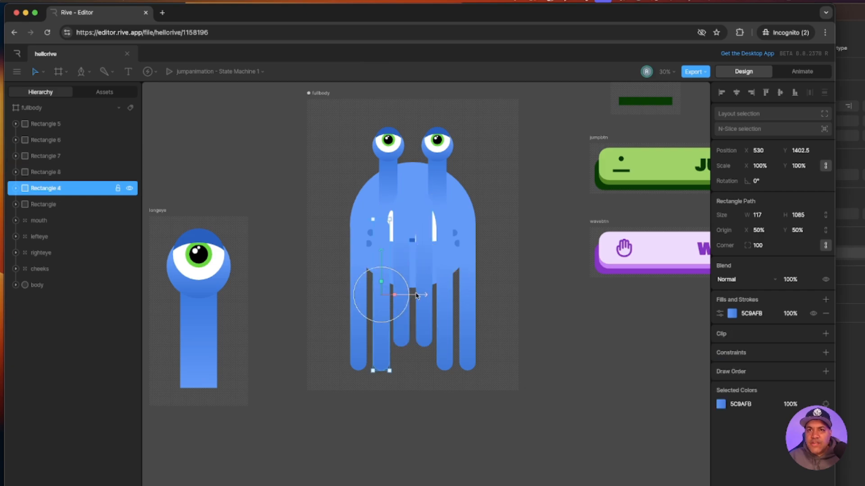
{"action": "left_click", "coordinate": [448, 312]}
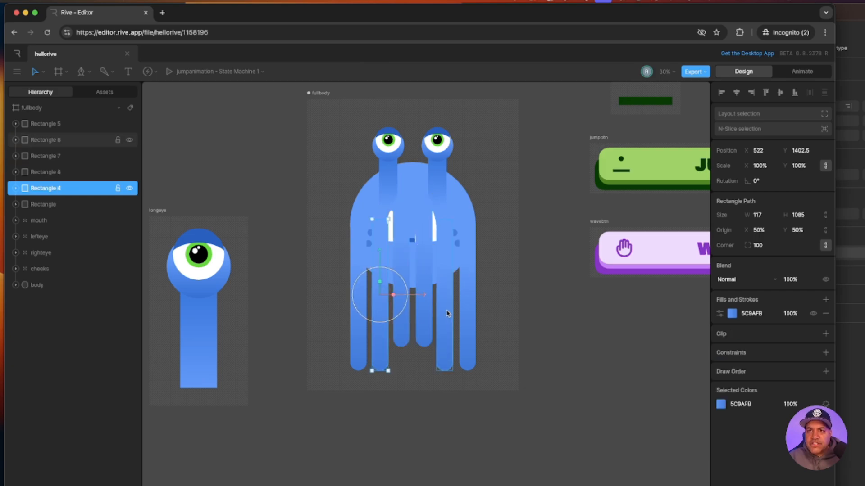
{"action": "left_click_drag", "start_coordinate": [478, 298], "coordinate": [479, 299]}
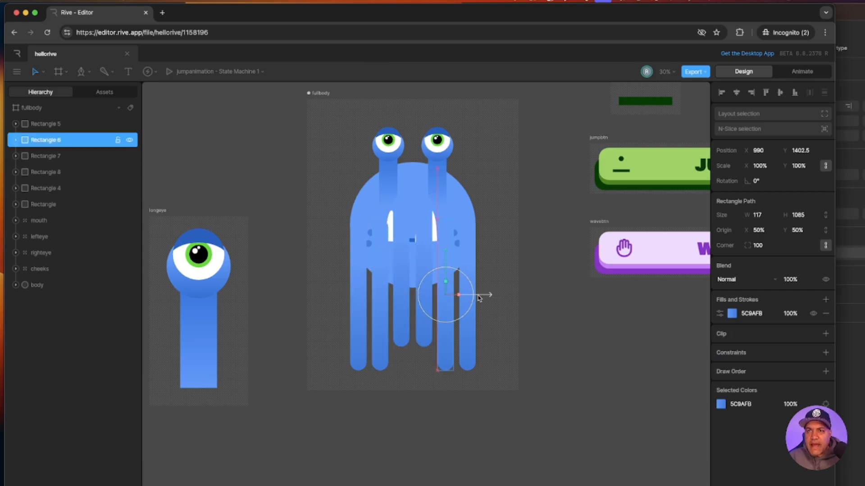
{"action": "left_click", "coordinate": [584, 369]}
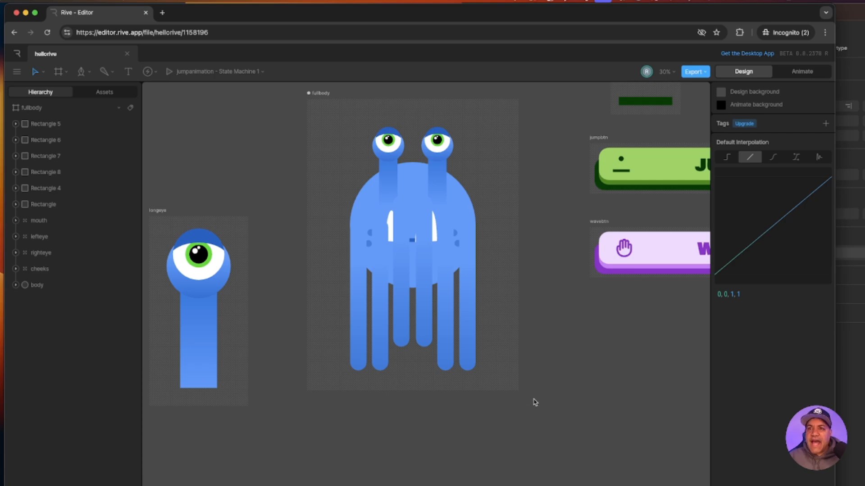
- Group the six limb rectangles under the name "legs" and place the group behind the body
{"action": "left_click_drag", "start_coordinate": [534, 399], "coordinate": [317, 317]}
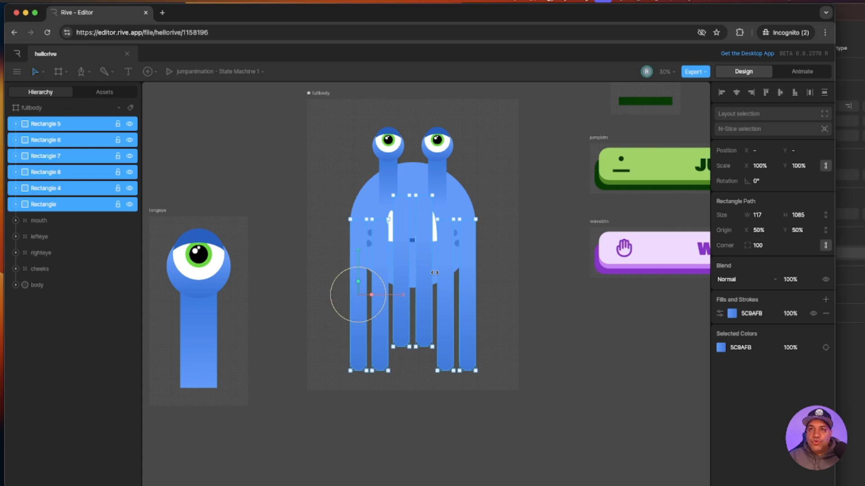
{"action": "key", "text": "super+g"}
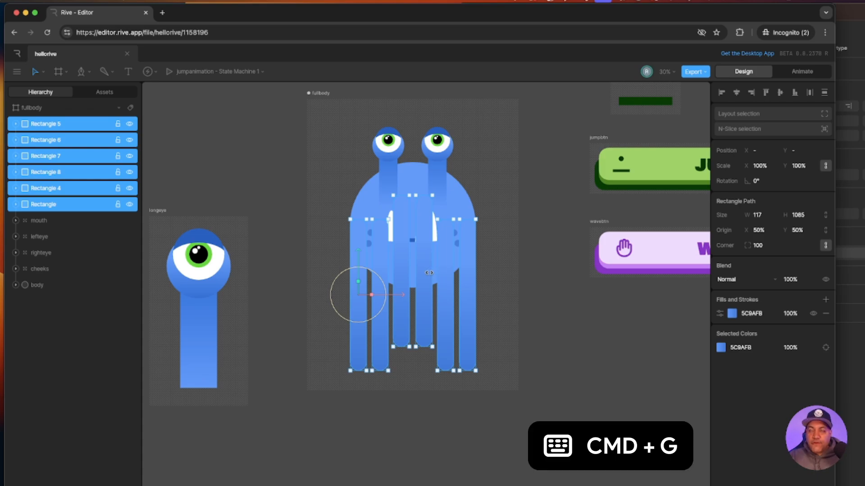
{"action": "key", "text": "super+g"}
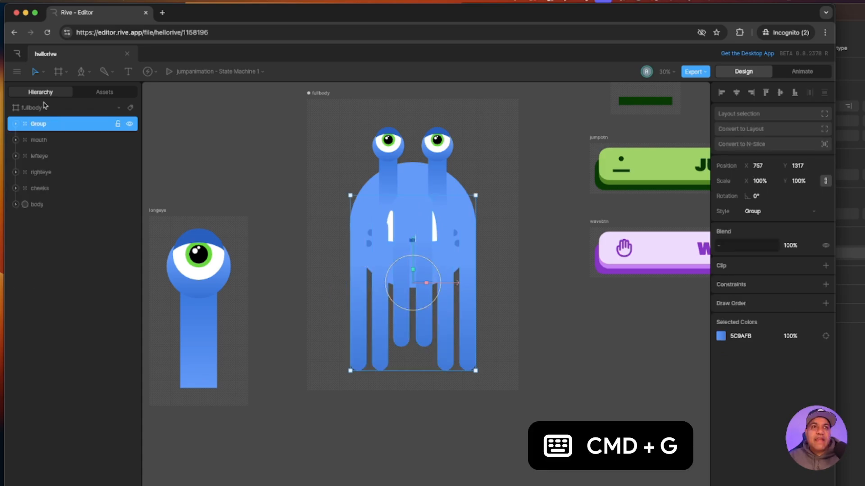
{"action": "double_click", "coordinate": [38, 125]}
{"action": "type", "text": "legs"}
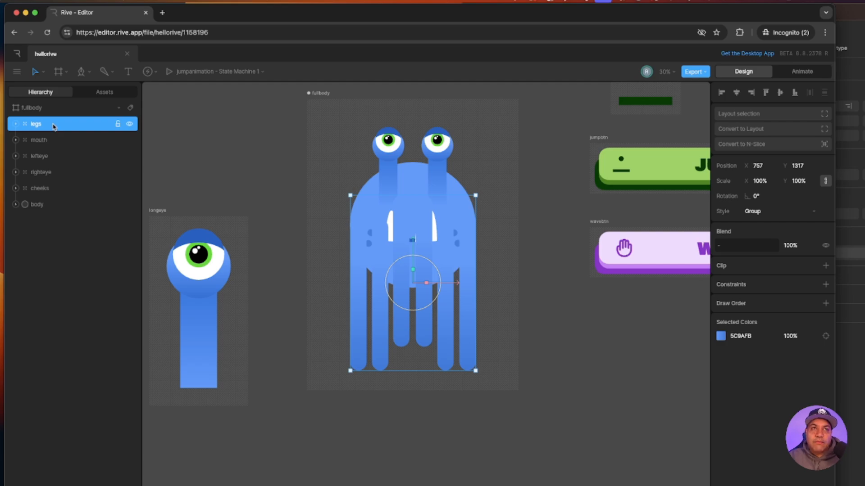
{"action": "left_click_drag", "start_coordinate": [53, 126], "coordinate": [49, 212]}
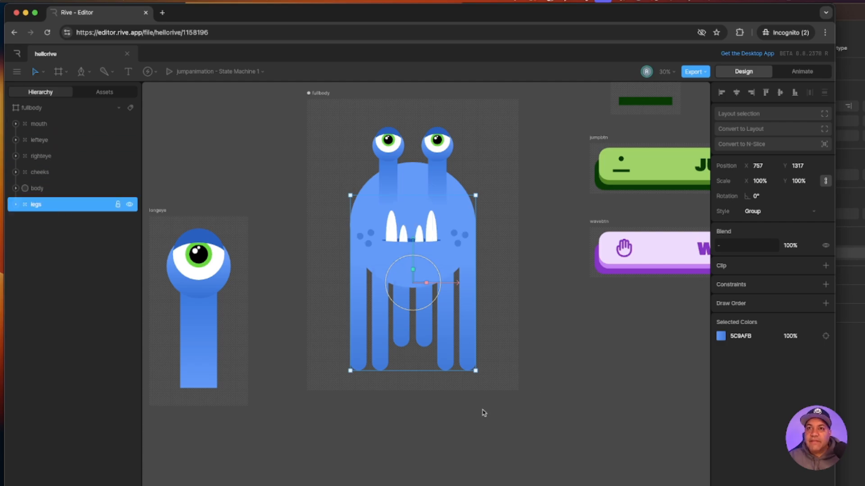
{"action": "left_click", "coordinate": [515, 411]}
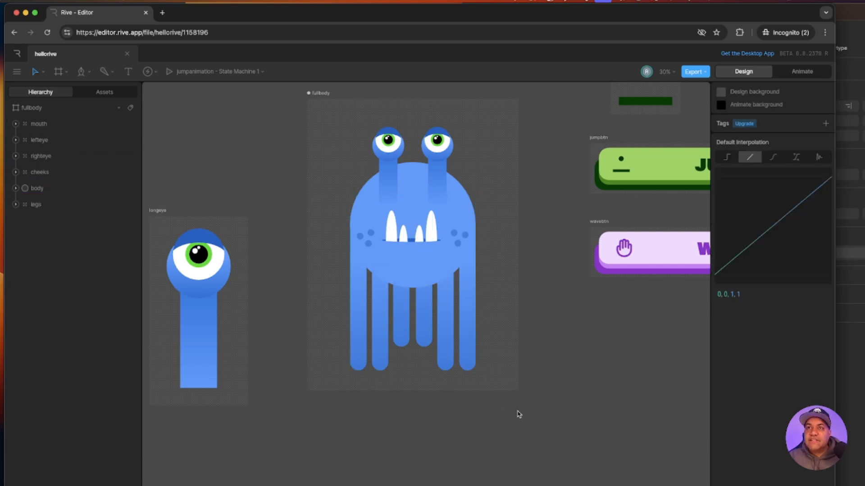
- Expand the legs group and lower the gradient start of the long inner left leg to about Y -50.5
{"action": "left_click", "coordinate": [381, 305]}
{"action": "left_click", "coordinate": [17, 205]}
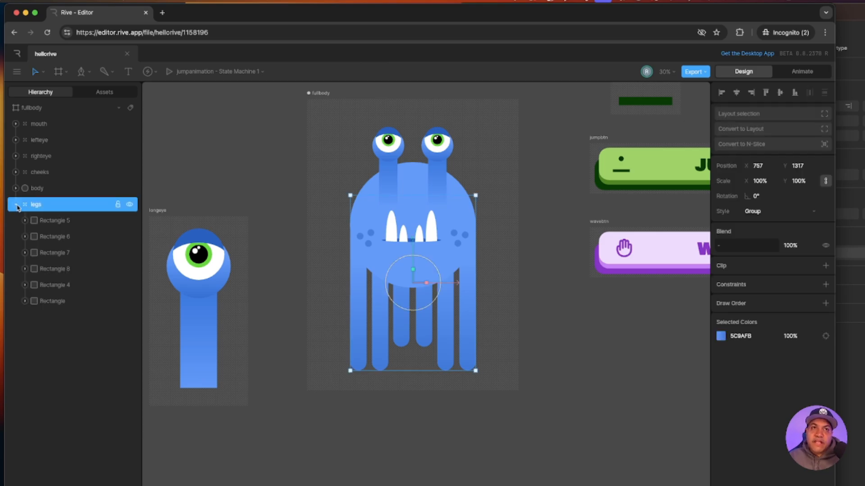
{"action": "left_click", "coordinate": [50, 221]}
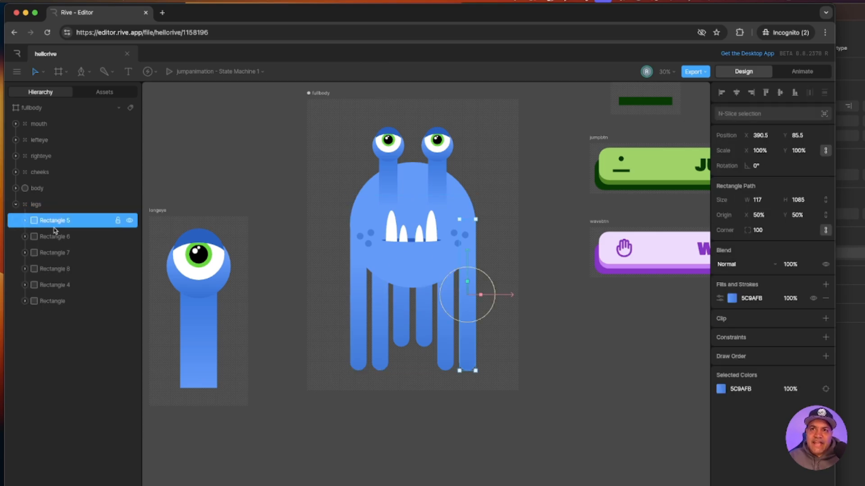
{"action": "left_click", "coordinate": [361, 338]}
{"action": "left_click", "coordinate": [382, 329]}
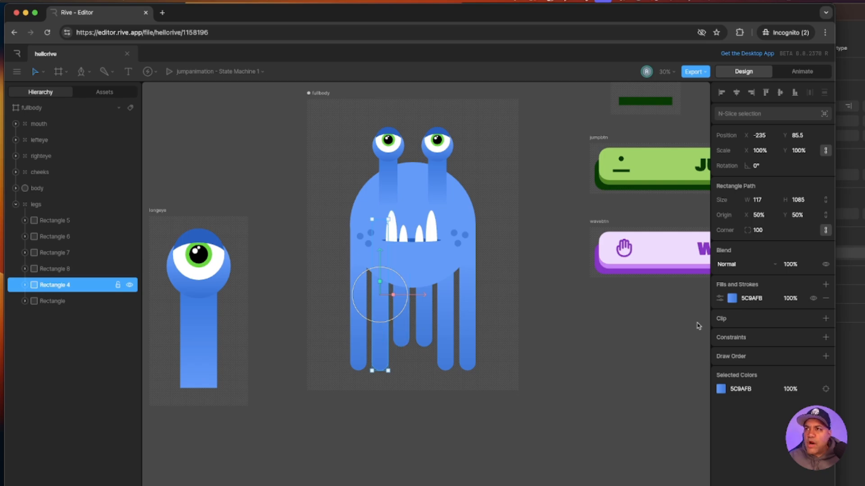
{"action": "left_click", "coordinate": [732, 299]}
{"action": "left_click_drag", "start_coordinate": [380, 264], "coordinate": [380, 294]}
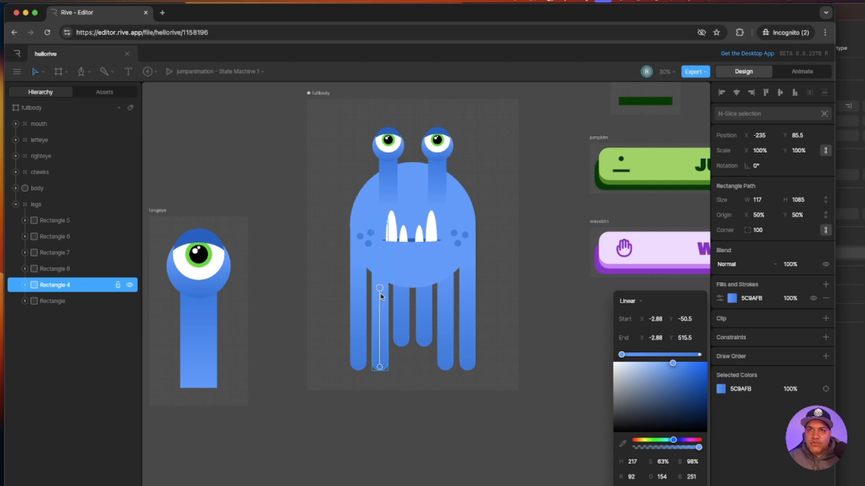
- Lower the gradient start of the long inner right leg to about Y -85.5
{"action": "left_click", "coordinate": [449, 299]}
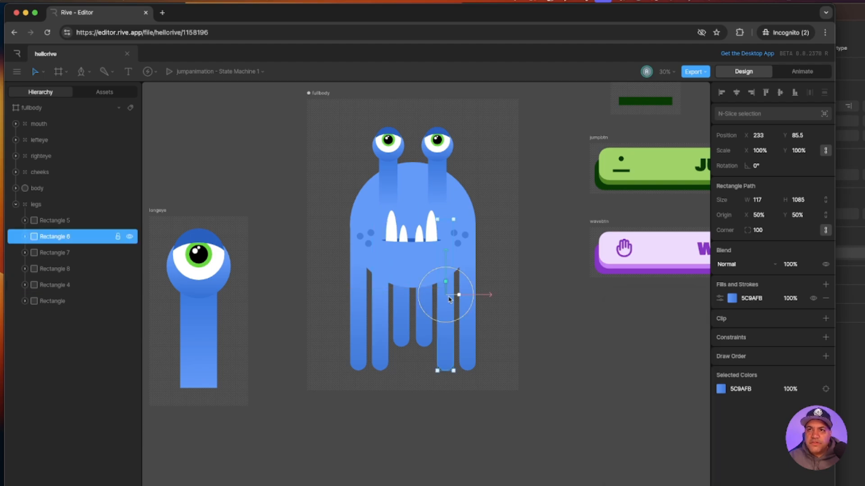
{"action": "left_click", "coordinate": [732, 298]}
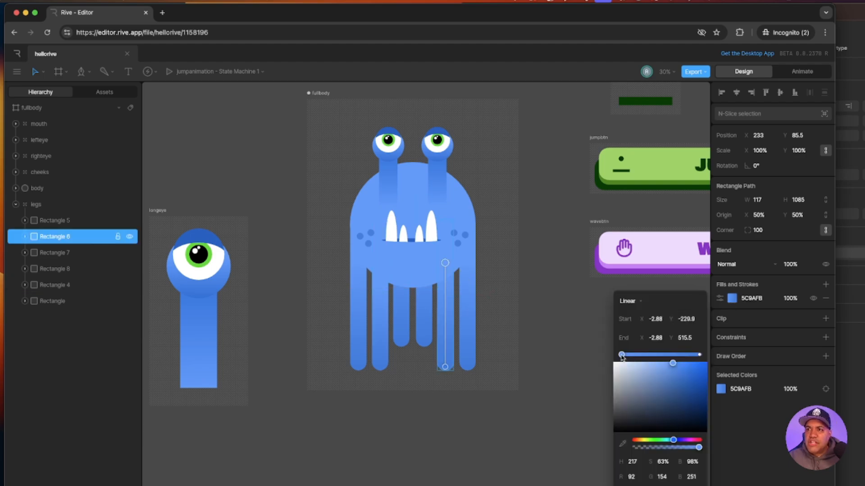
{"action": "left_click_drag", "start_coordinate": [445, 263], "coordinate": [447, 288]}
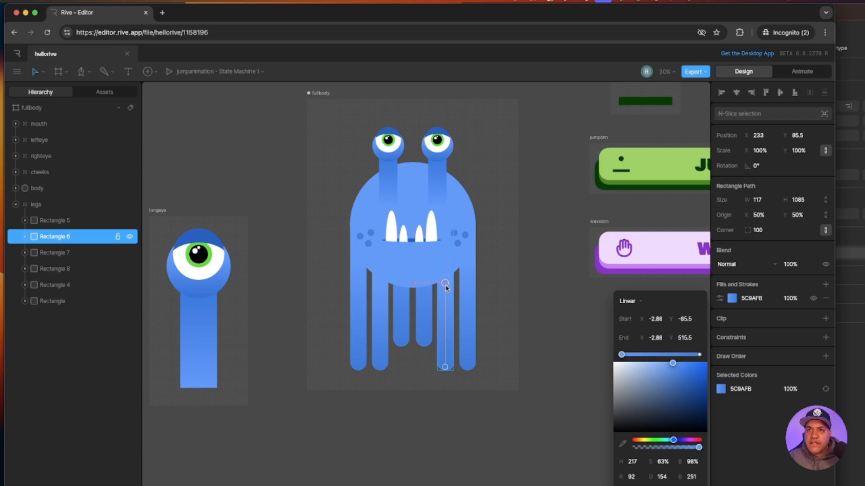
{"action": "left_click", "coordinate": [493, 354]}
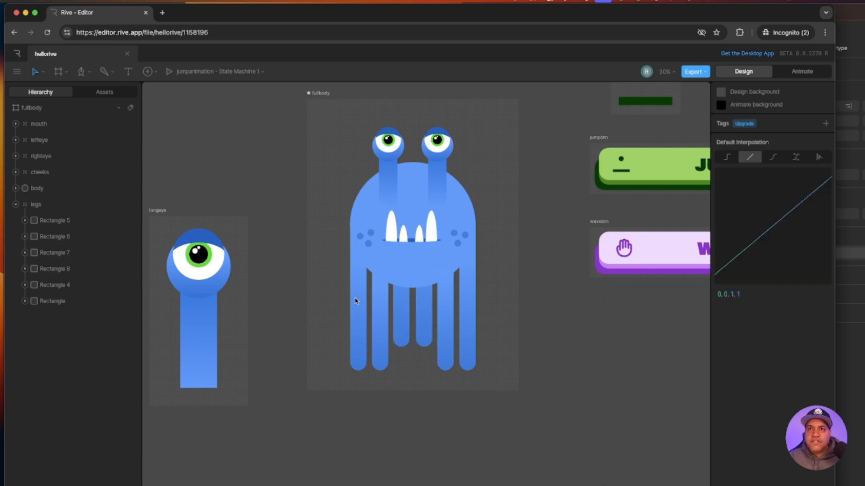
- Rename the outer left leg in the legs group as leg1 and the long inner left leg as leg2
{"action": "left_click", "coordinate": [361, 342]}
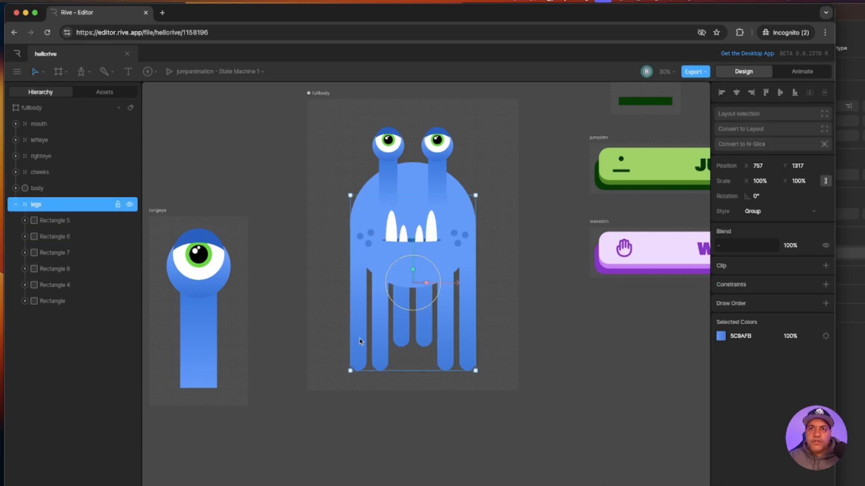
{"action": "left_click", "coordinate": [62, 224]}
{"action": "left_click", "coordinate": [85, 301]}
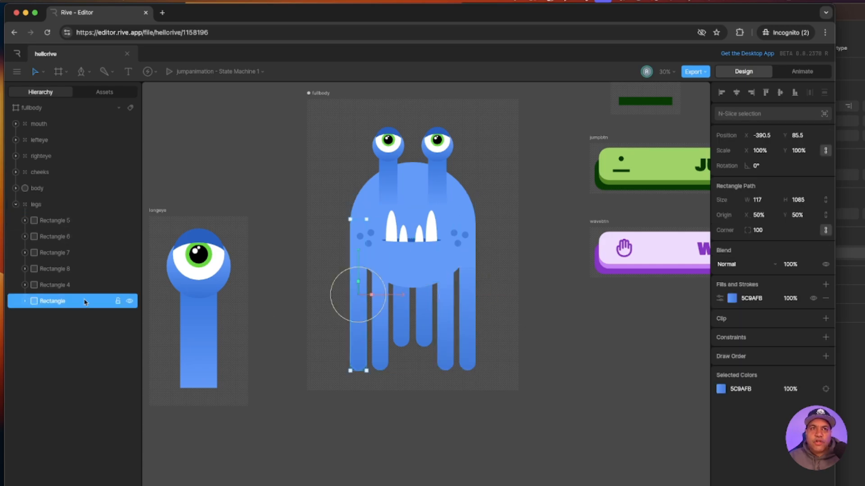
{"action": "double_click", "coordinate": [56, 303]}
{"action": "type", "text": "leg1"}
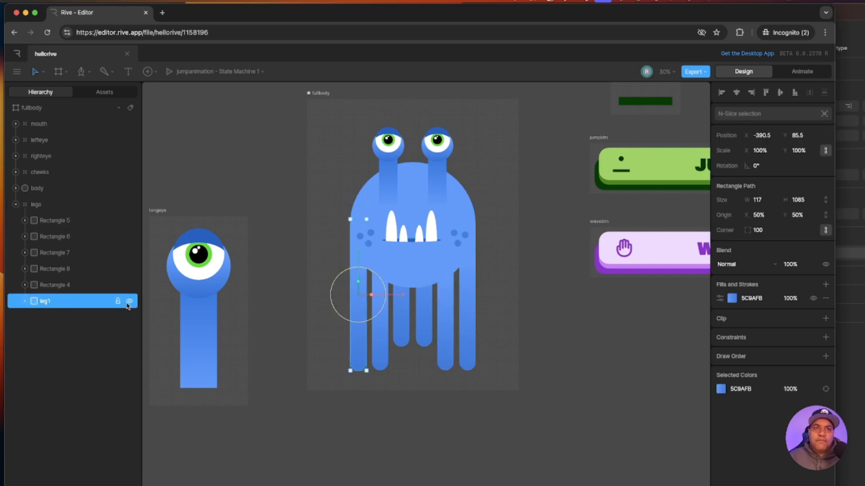
{"action": "left_click", "coordinate": [51, 285]}
{"action": "double_click", "coordinate": [51, 284]}
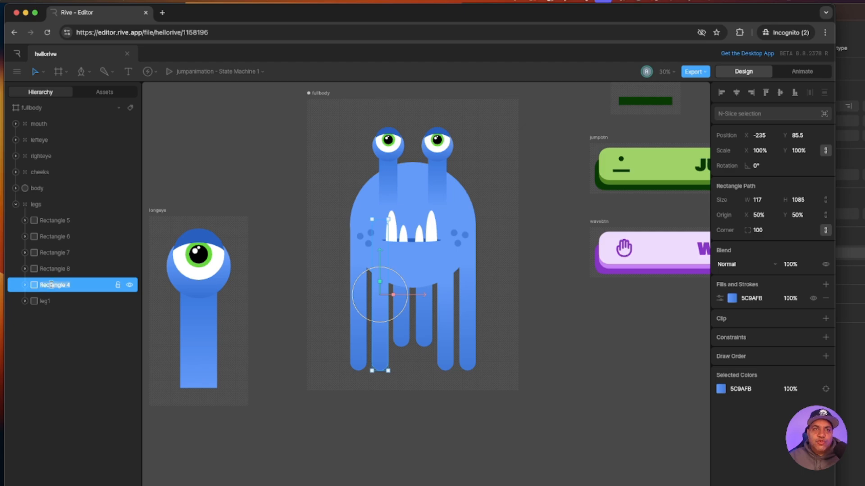
{"action": "key", "text": "BackSpace"}
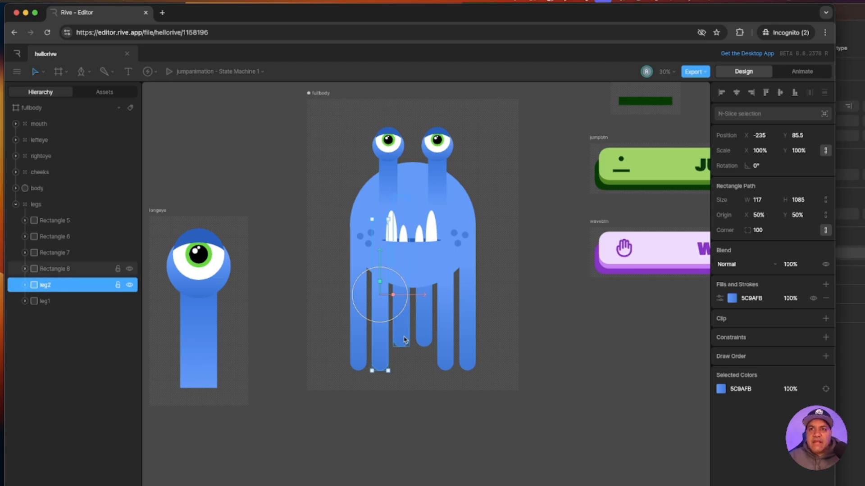
- Rename the two short middle legs, the left one as leg3 and the right one as leg4
{"action": "left_click", "coordinate": [54, 269]}
{"action": "double_click", "coordinate": [54, 270]}
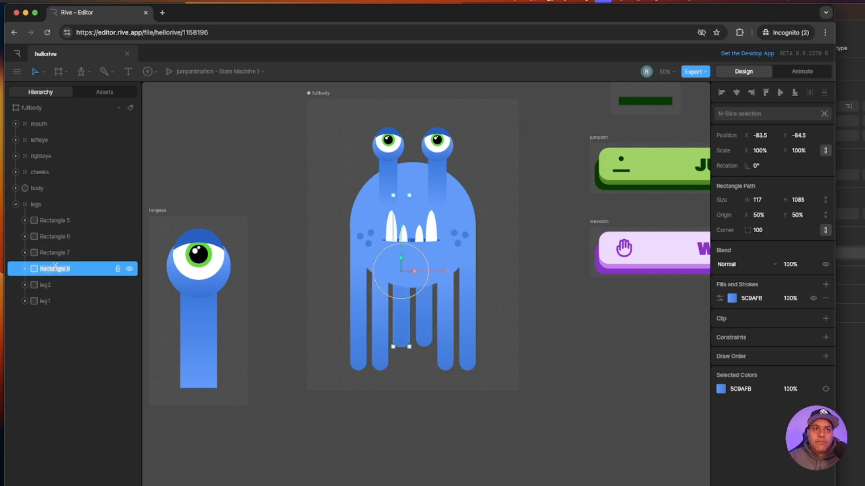
{"action": "type", "text": "leg"}
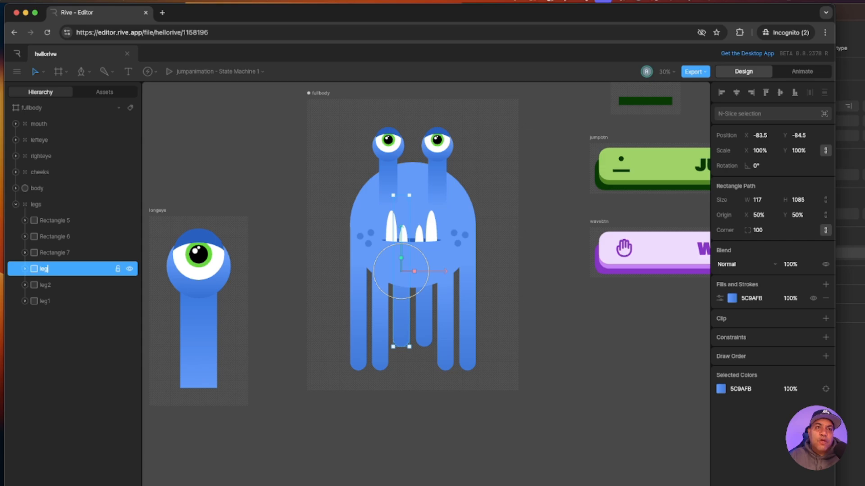
{"action": "type", "text": "3"}
{"action": "key", "text": "Return"}
{"action": "left_click", "coordinate": [55, 253]}
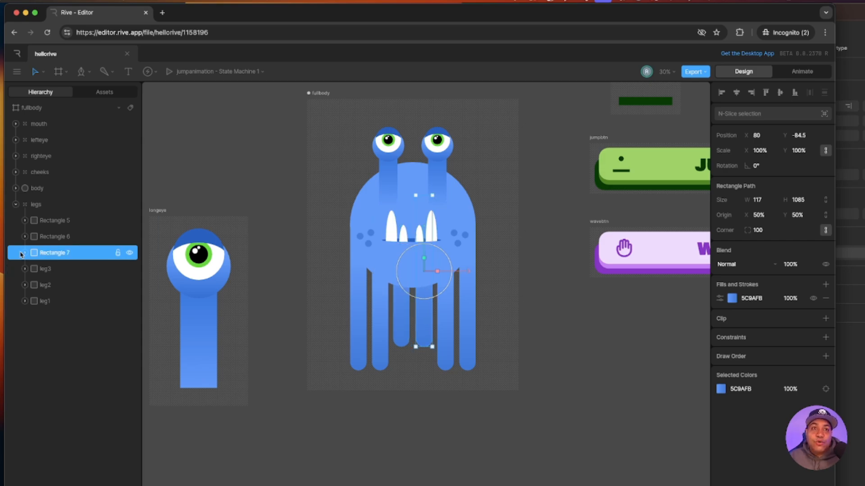
{"action": "double_click", "coordinate": [57, 253]}
{"action": "type", "text": "l"}
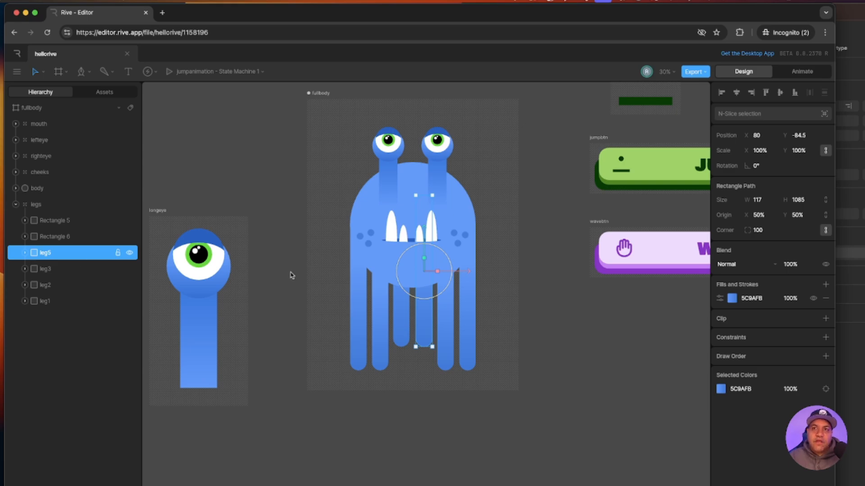
{"action": "type", "text": "eg5"}
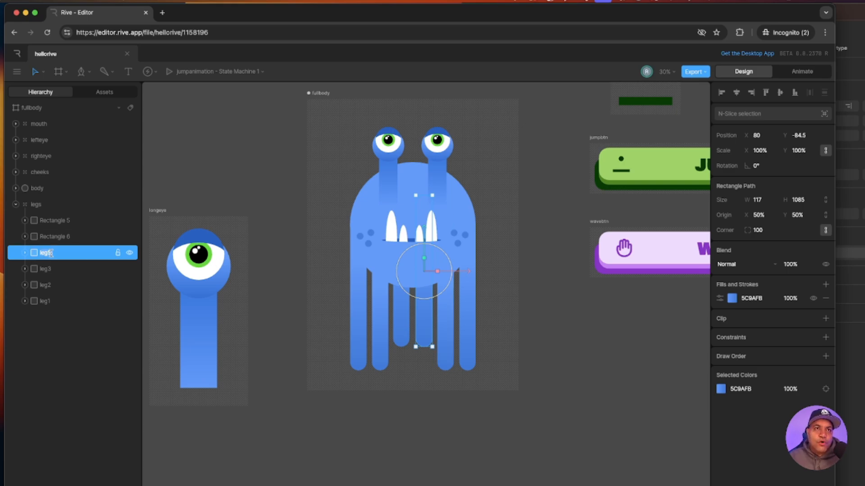
{"action": "key", "text": "BackSpace"}
{"action": "type", "text": "4"}
- Rename the long inner right leg as leg5 and the outer right leg as leg6
{"action": "left_click", "coordinate": [51, 237]}
{"action": "double_click", "coordinate": [51, 235]}
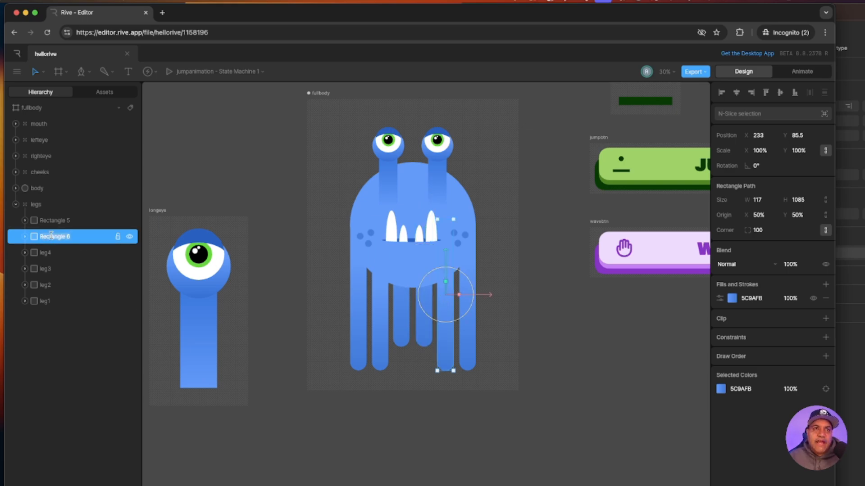
{"action": "type", "text": "leg5"}
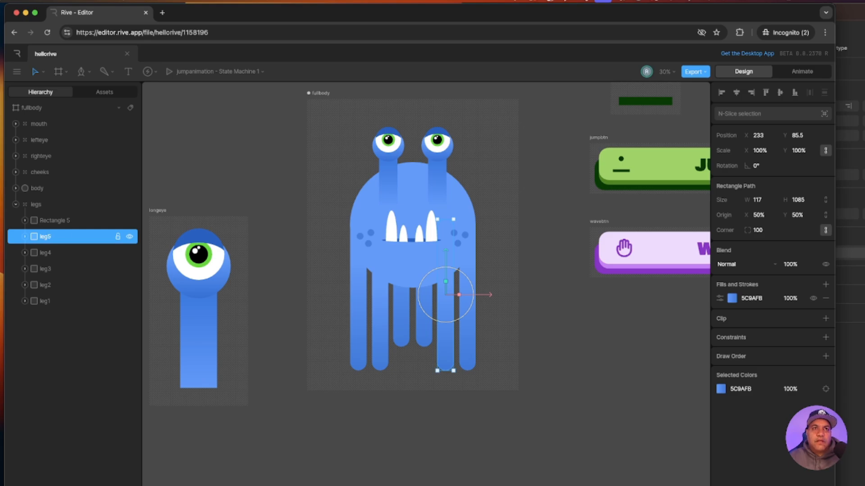
{"action": "left_click", "coordinate": [58, 220]}
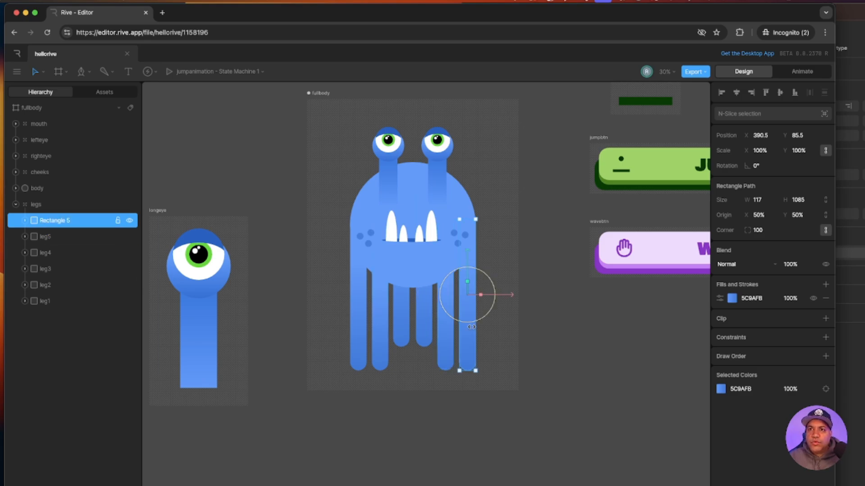
{"action": "double_click", "coordinate": [63, 221]}
{"action": "type", "text": "leg6"}
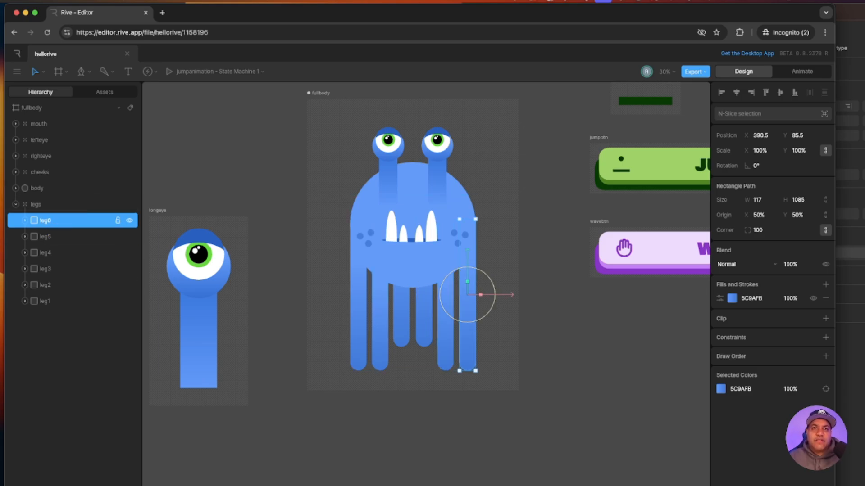
{"action": "left_click", "coordinate": [478, 389]}
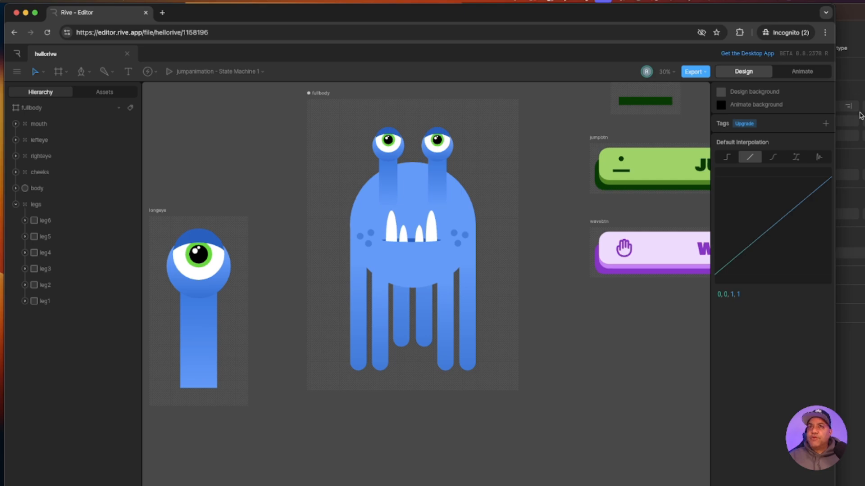
- Check the leg lengths in Figma, then in Rive shorten leg6 and leg1 from their lower ends to a height of 966
{"action": "left_click", "coordinate": [851, 15]}
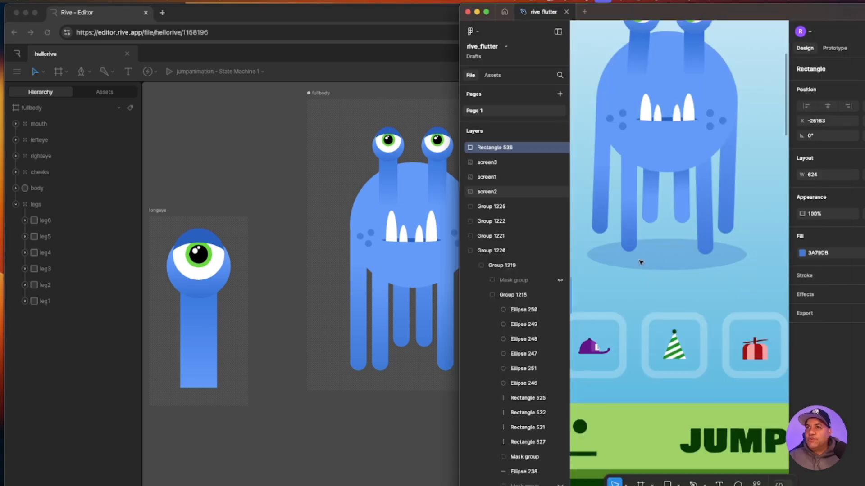
{"action": "left_click", "coordinate": [358, 353]}
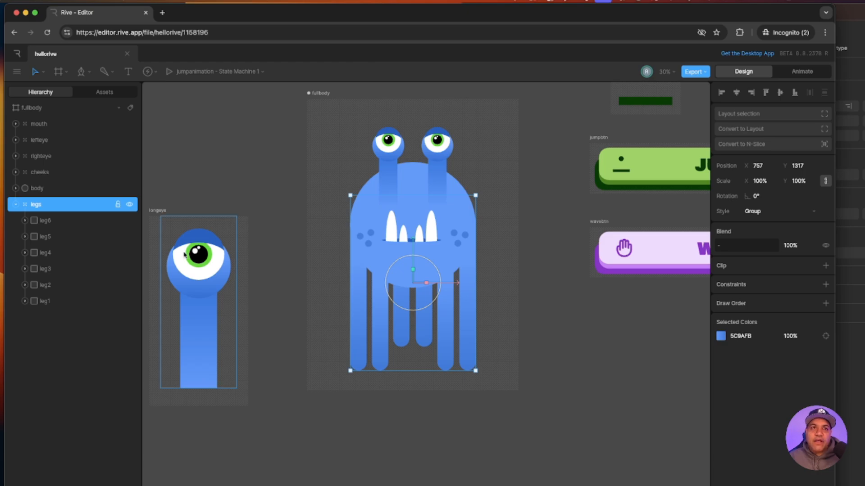
{"action": "left_click", "coordinate": [467, 367]}
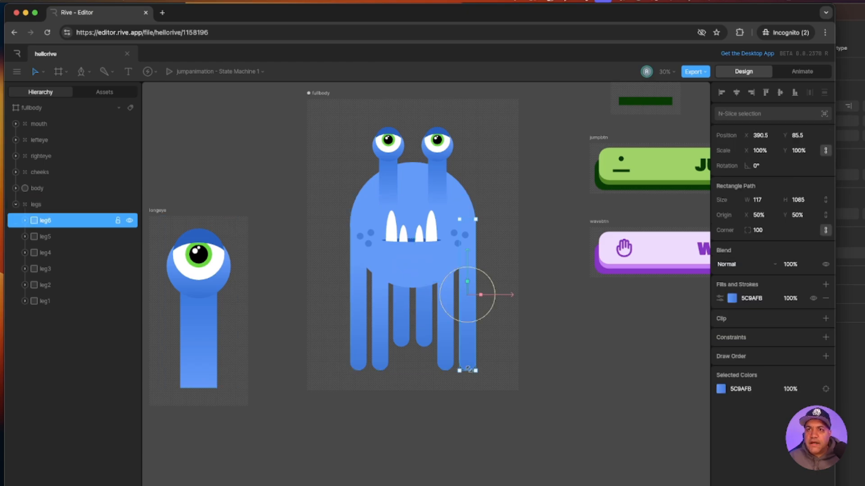
{"action": "left_click_drag", "start_coordinate": [468, 367], "coordinate": [467, 349]}
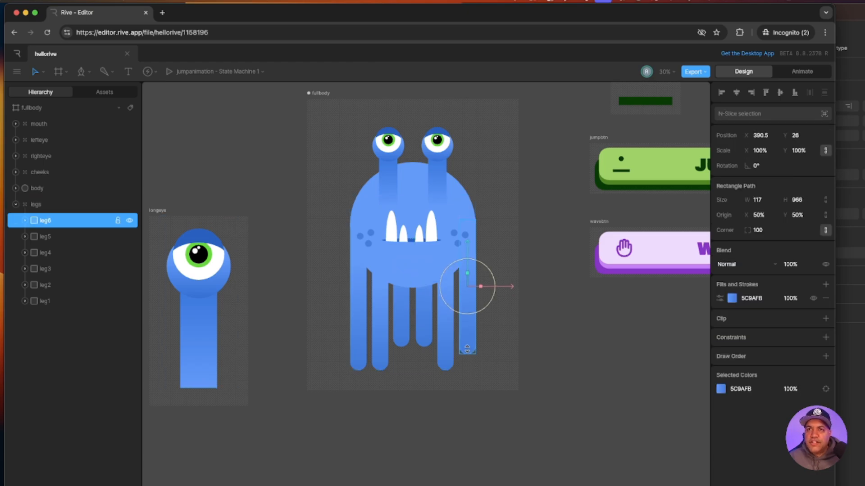
{"action": "left_click", "coordinate": [357, 366]}
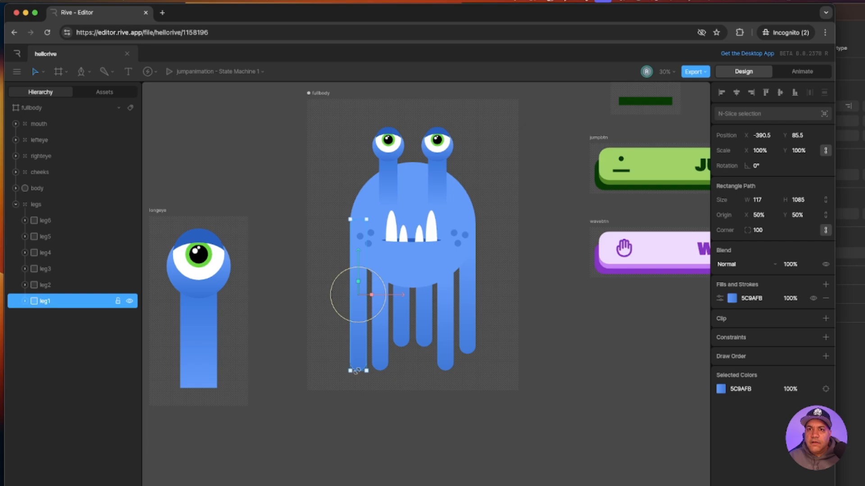
{"action": "left_click_drag", "start_coordinate": [359, 370], "coordinate": [359, 354]}
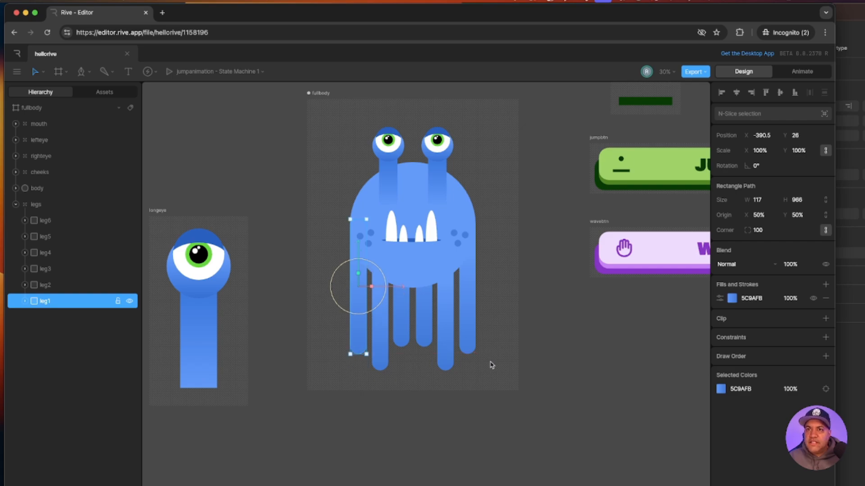
{"action": "left_click", "coordinate": [272, 395]}
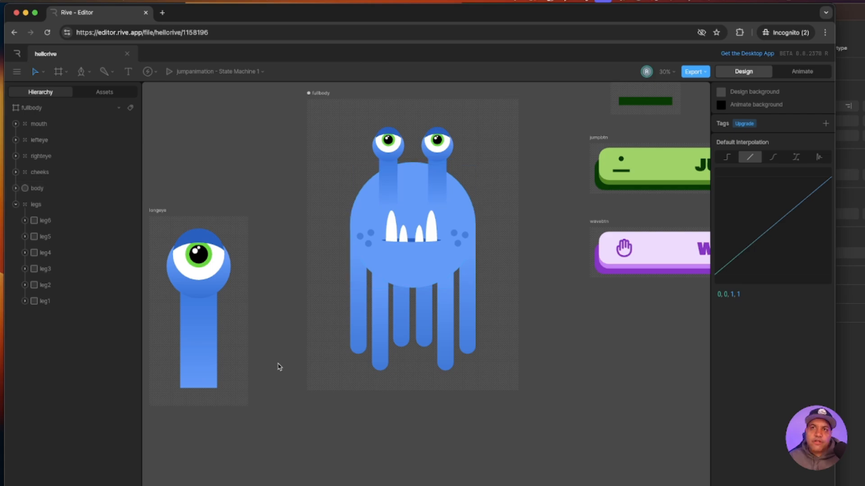
- With Freeze active, move the origin of the legs group down to the bottom centre of its bounds, at Y 1944.5
{"action": "left_click", "coordinate": [354, 334]}
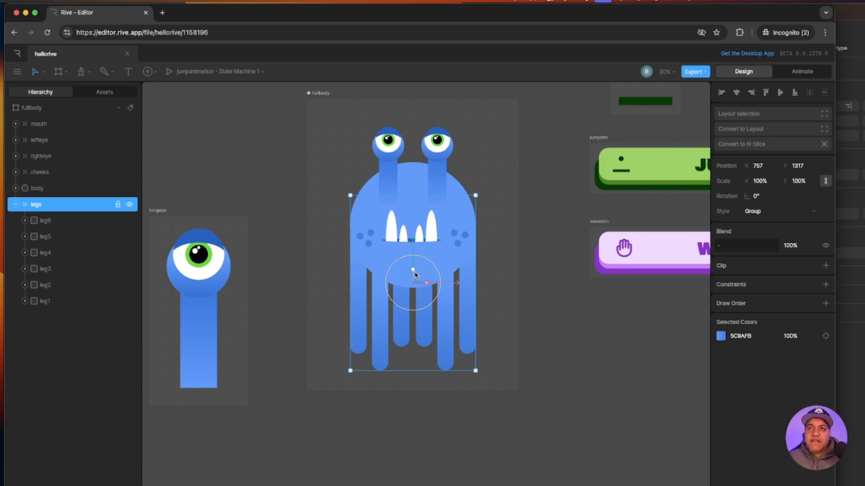
{"action": "left_click", "coordinate": [45, 73]}
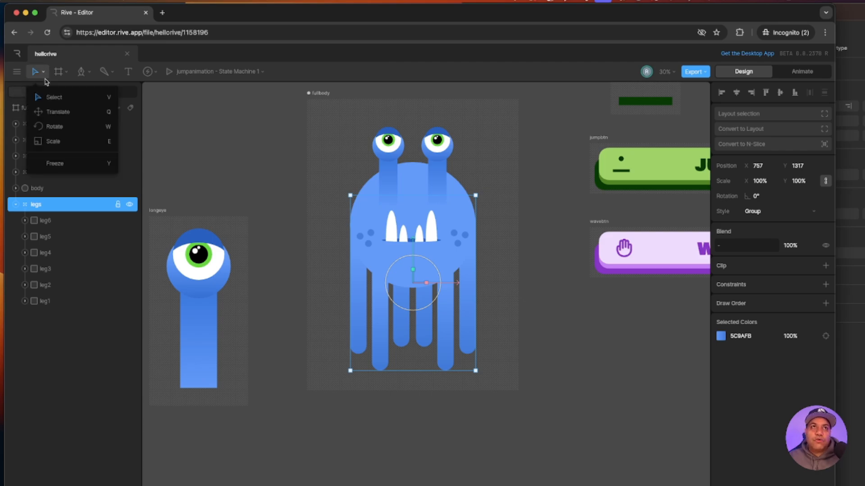
{"action": "left_click", "coordinate": [55, 163]}
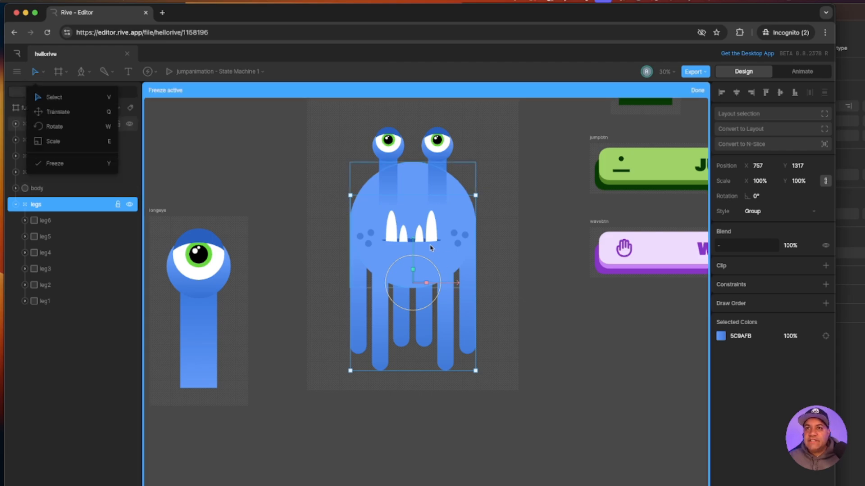
{"action": "left_click_drag", "start_coordinate": [415, 245], "coordinate": [413, 330]}
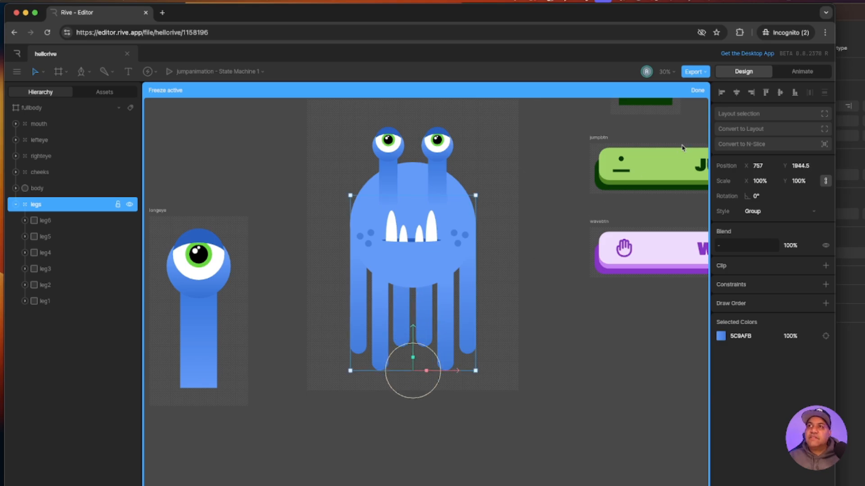
{"action": "left_click", "coordinate": [697, 91]}
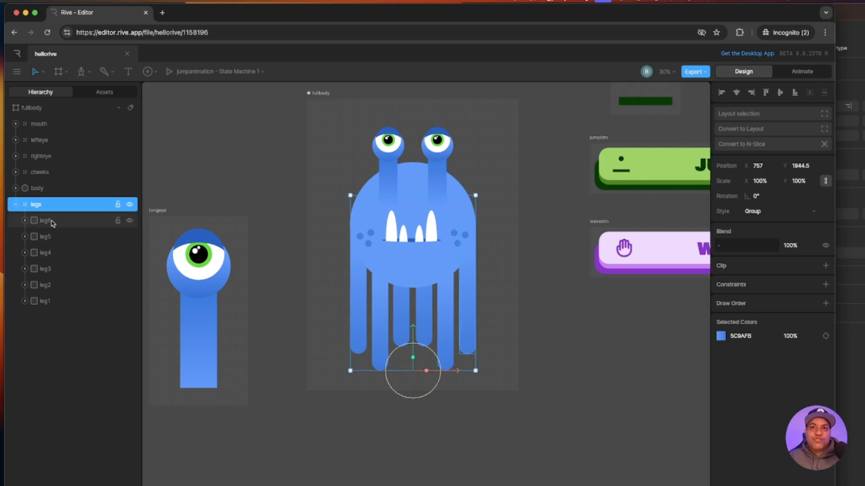
- With Freeze active, move leg1's origin up to the top edge of the leg, at Y -1085
{"action": "left_click", "coordinate": [52, 222]}
{"action": "left_click", "coordinate": [51, 241]}
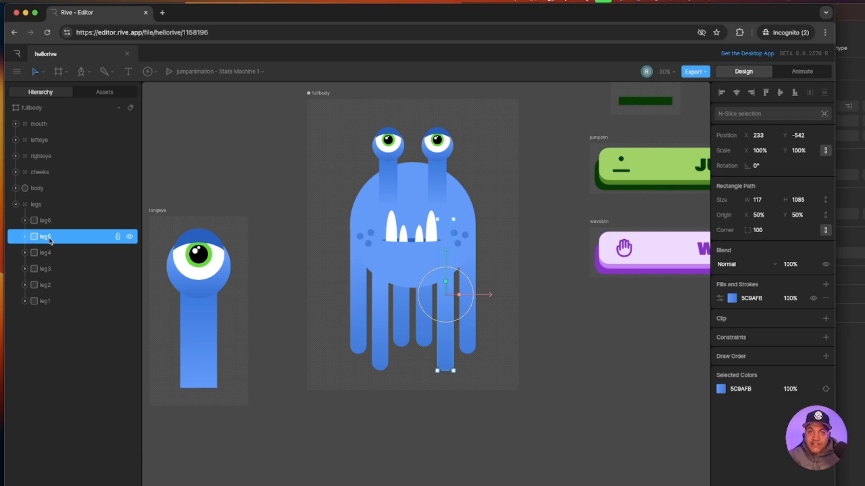
{"action": "left_click", "coordinate": [362, 338]}
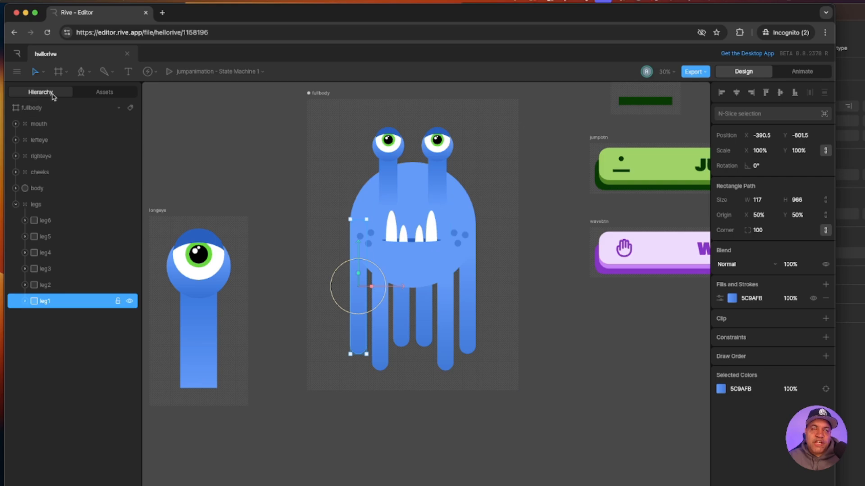
{"action": "left_click", "coordinate": [44, 72]}
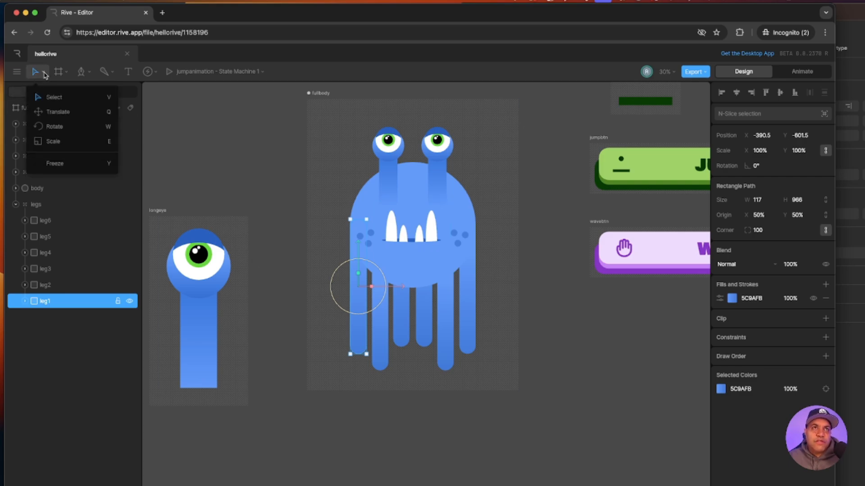
{"action": "left_click", "coordinate": [63, 164]}
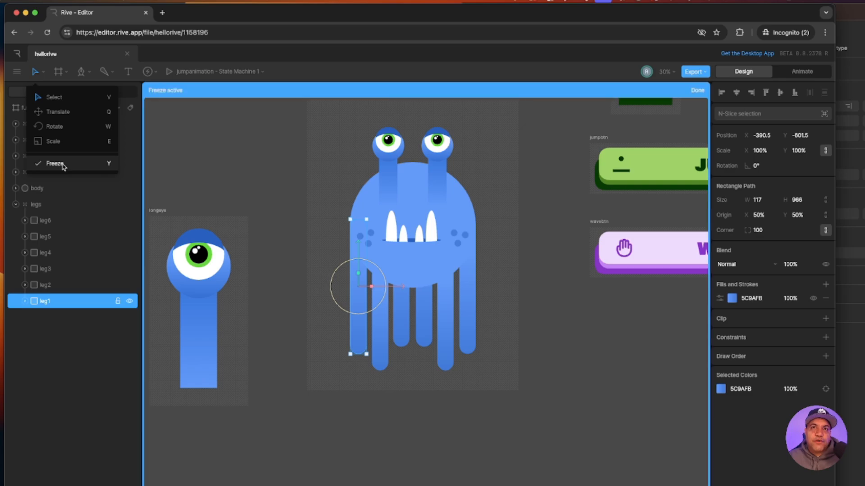
{"action": "left_click_drag", "start_coordinate": [361, 264], "coordinate": [362, 194]}
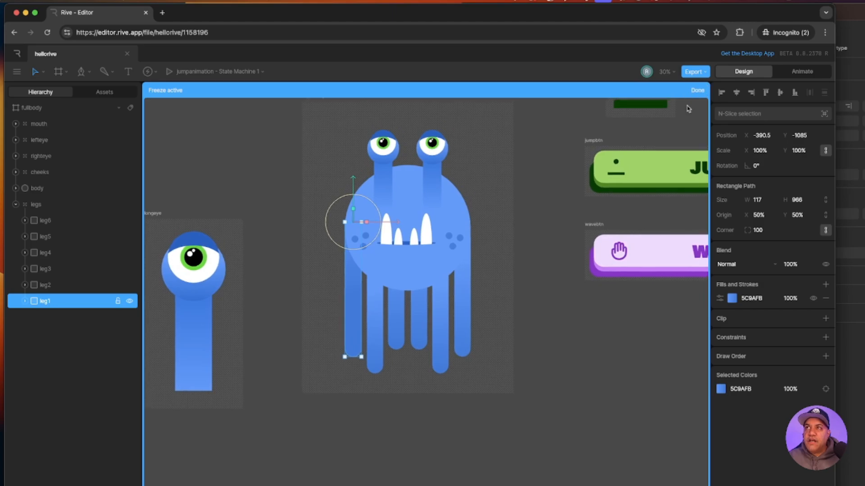
{"action": "left_click", "coordinate": [696, 91]}
{"action": "mouse_move", "coordinate": [367, 201]}
{"action": "left_mouse_down"}
{"action": "mouse_move", "coordinate": [382, 216]}
{"action": "mouse_move", "coordinate": [377, 198]}
{"action": "left_mouse_up"}
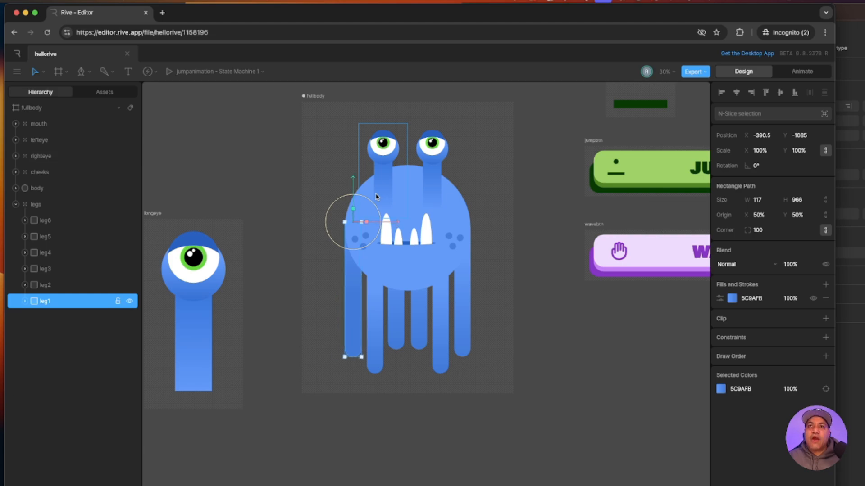
- With Freeze active, move leg6's origin to its top edge at Y -1085, and test-rotate the leg, undoing the rotation
{"action": "left_click", "coordinate": [467, 300]}
{"action": "left_click", "coordinate": [45, 75]}
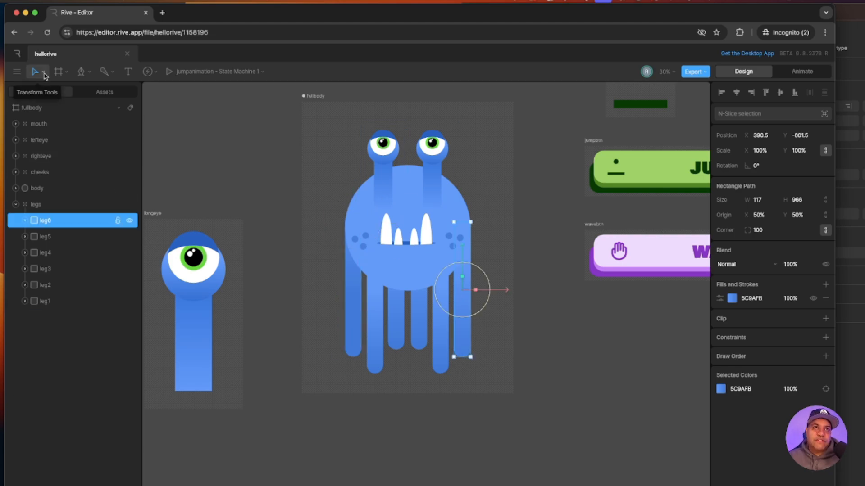
{"action": "left_click", "coordinate": [55, 164]}
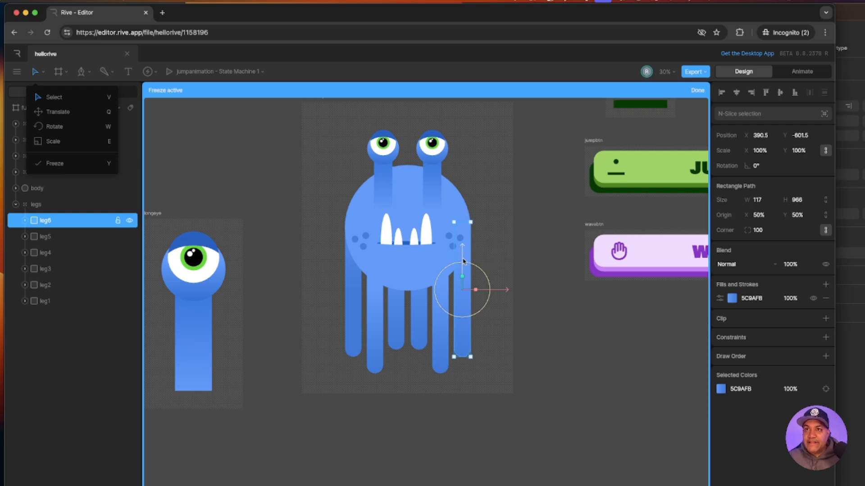
{"action": "left_click_drag", "start_coordinate": [464, 261], "coordinate": [466, 192]}
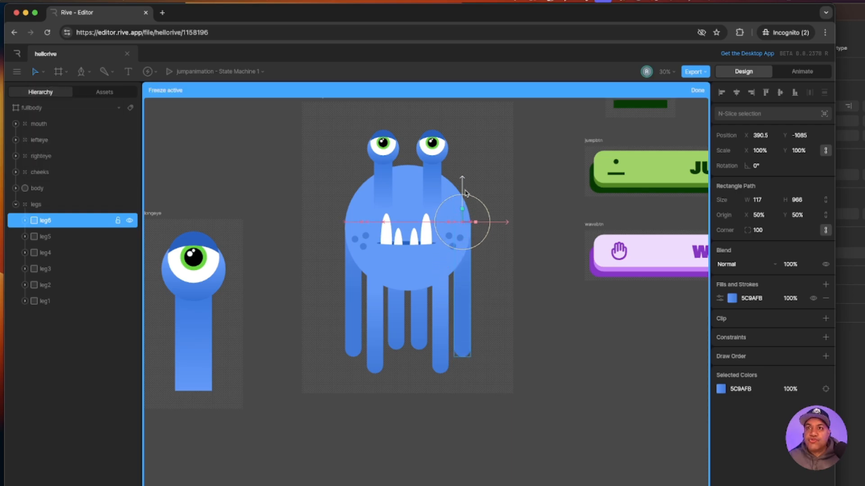
{"action": "left_click", "coordinate": [696, 91]}
{"action": "mouse_move", "coordinate": [488, 215]}
{"action": "left_mouse_down"}
{"action": "mouse_move", "coordinate": [478, 200]}
{"action": "mouse_move", "coordinate": [488, 215]}
{"action": "mouse_move", "coordinate": [480, 201]}
{"action": "mouse_move", "coordinate": [481, 208]}
{"action": "left_mouse_up"}
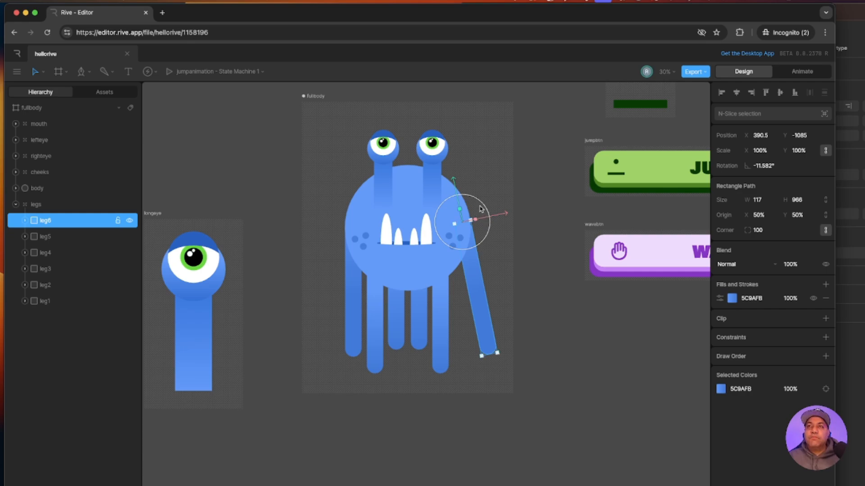
{"action": "key", "text": "super+z"}
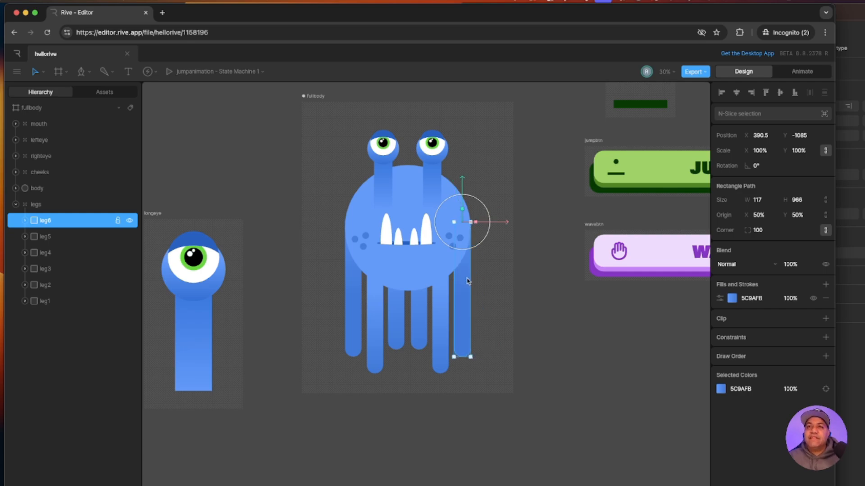
- Use Freeze to move leg2's origin up to its top edge, at Y -1085
{"action": "left_click", "coordinate": [379, 332]}
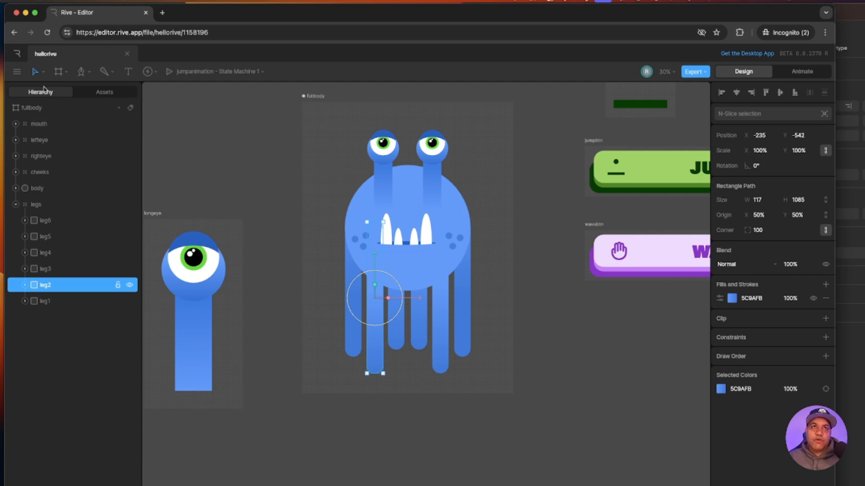
{"action": "left_click", "coordinate": [41, 72]}
{"action": "left_click", "coordinate": [54, 163]}
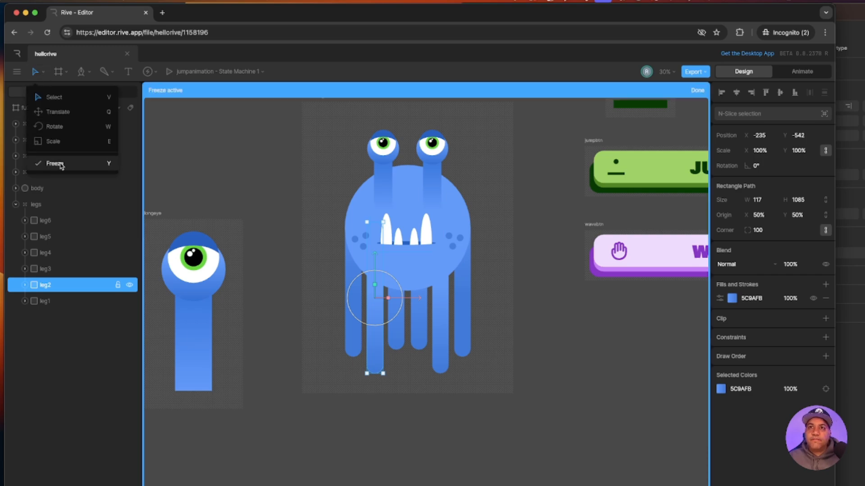
{"action": "left_click_drag", "start_coordinate": [373, 276], "coordinate": [383, 198]}
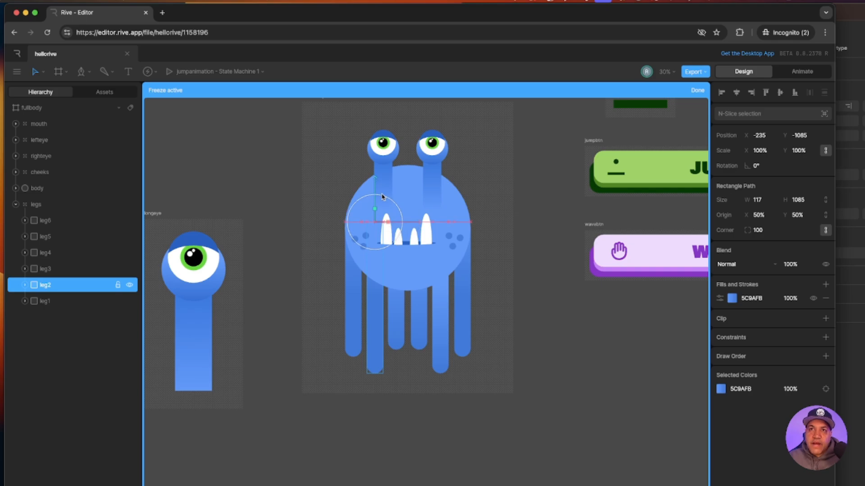
{"action": "left_click", "coordinate": [699, 91]}
- Use Freeze to move leg5's origin up to its top edge, at Y -1085
{"action": "left_click", "coordinate": [123, 236]}
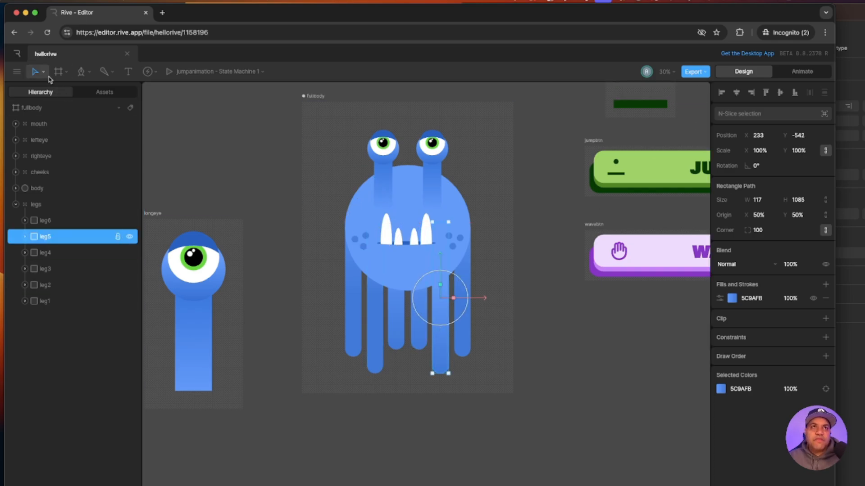
{"action": "left_click", "coordinate": [44, 72]}
{"action": "left_click", "coordinate": [54, 163]}
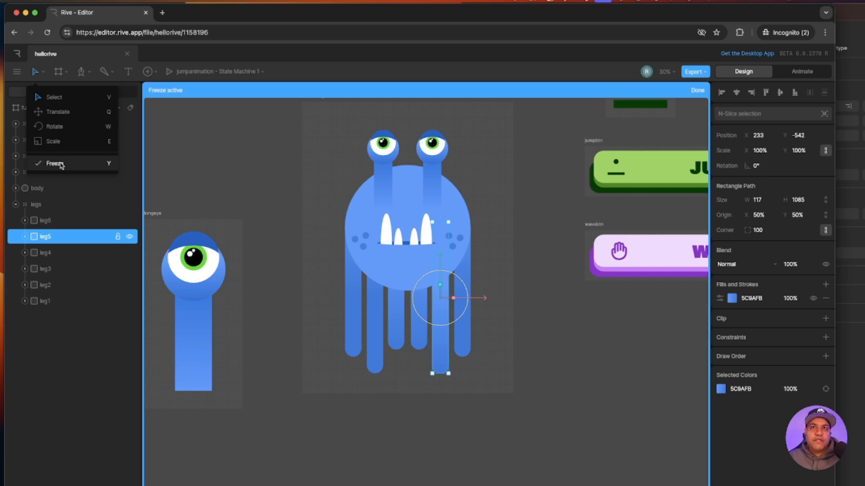
{"action": "left_click_drag", "start_coordinate": [440, 266], "coordinate": [442, 187]}
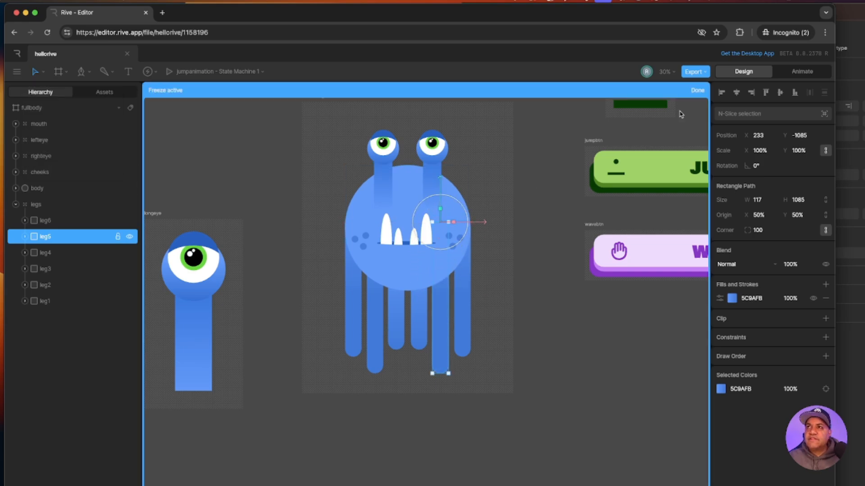
{"action": "left_click", "coordinate": [697, 90]}
- Shorten the two middle legs from their upper ends, leg3 to a height of 755 and leg4 to 708.5
{"action": "left_click", "coordinate": [396, 330]}
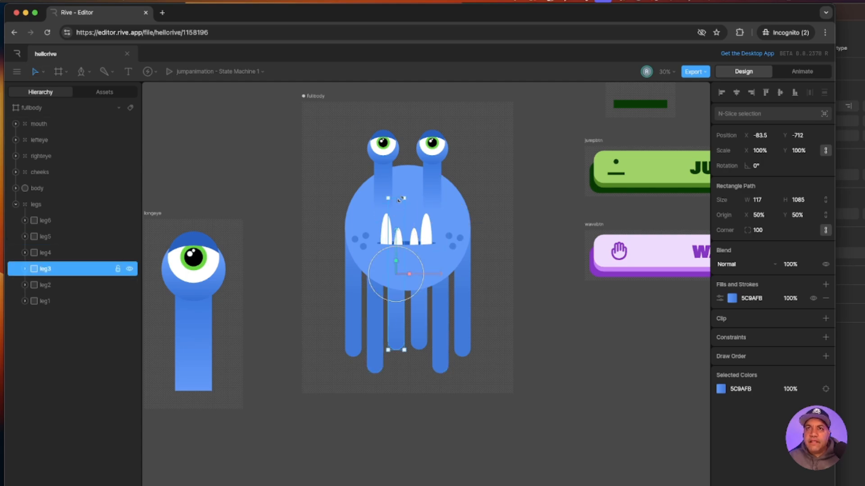
{"action": "left_click_drag", "start_coordinate": [396, 199], "coordinate": [397, 246]}
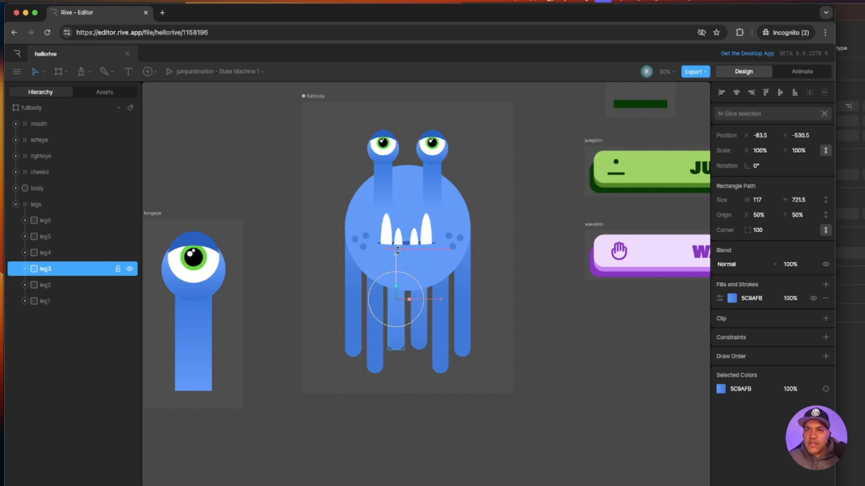
{"action": "left_click", "coordinate": [419, 315]}
{"action": "left_click_drag", "start_coordinate": [420, 198], "coordinate": [418, 251]}
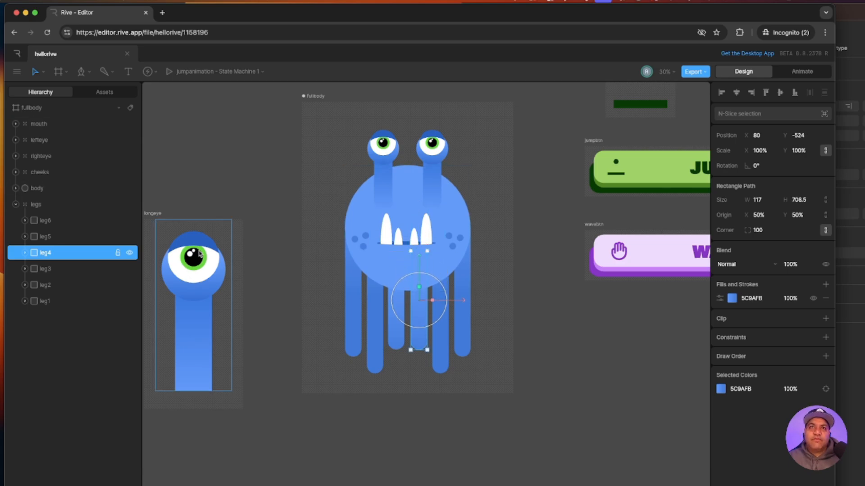
- With Freeze active, raise leg4's origin to the top edge of the shortened leg, at Y -878.5
{"action": "left_click", "coordinate": [38, 71]}
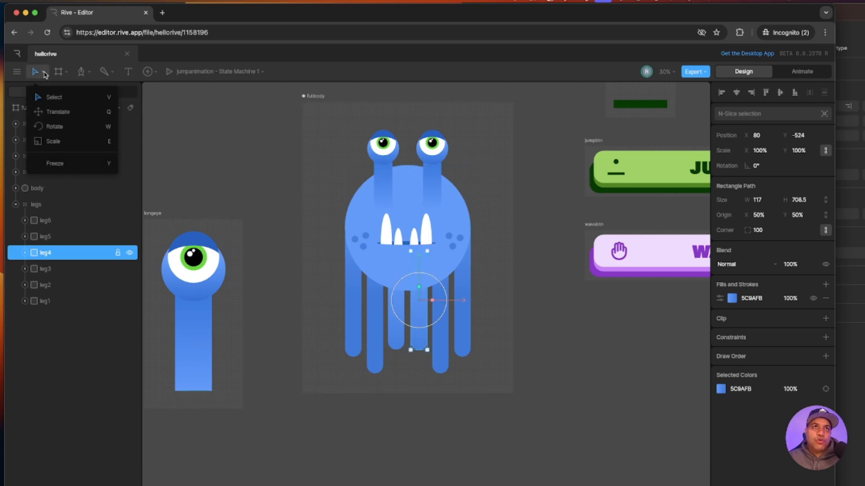
{"action": "left_click", "coordinate": [62, 164]}
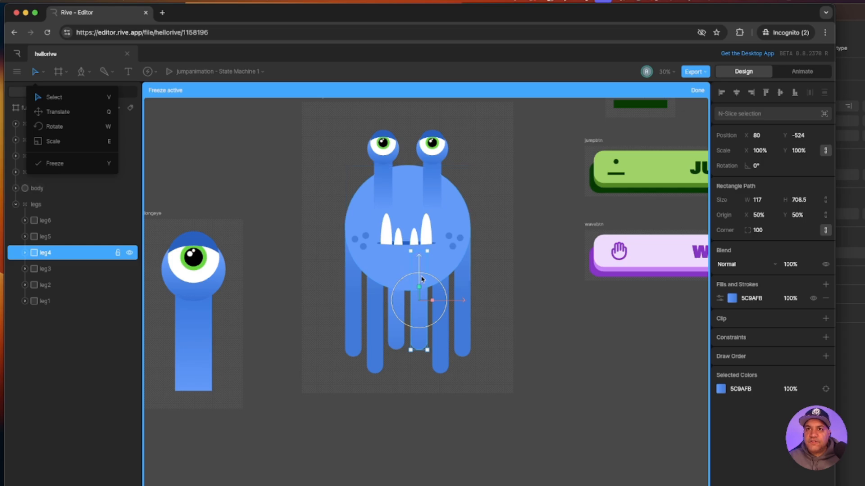
{"action": "left_click_drag", "start_coordinate": [419, 274], "coordinate": [419, 225]}
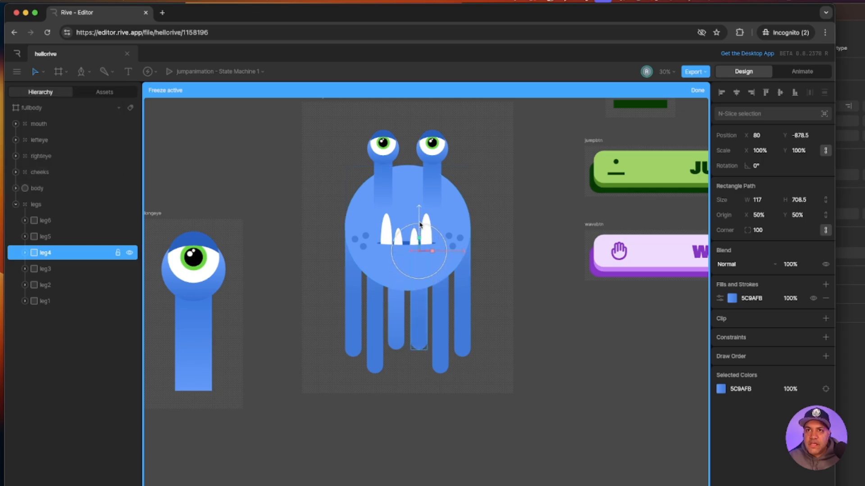
{"action": "left_click", "coordinate": [697, 91]}
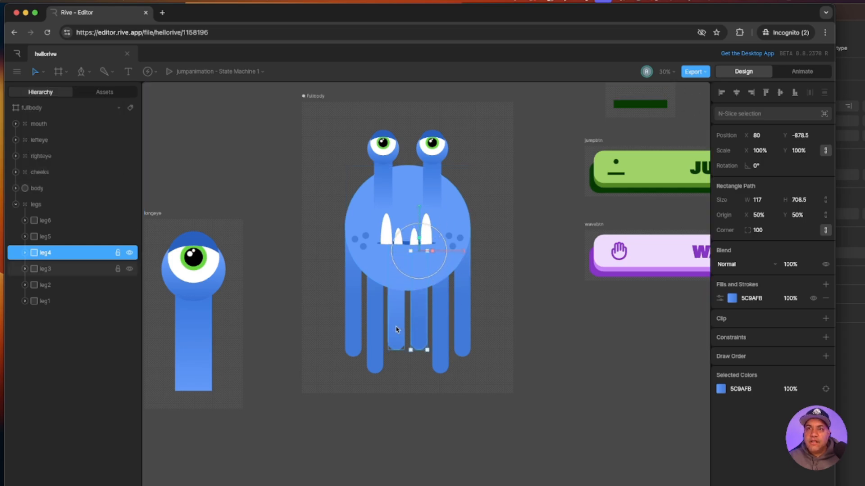
- With Freeze active, raise leg3's origin to the top edge of the leg, at Y -925
{"action": "left_click", "coordinate": [397, 329]}
{"action": "left_click", "coordinate": [42, 72]}
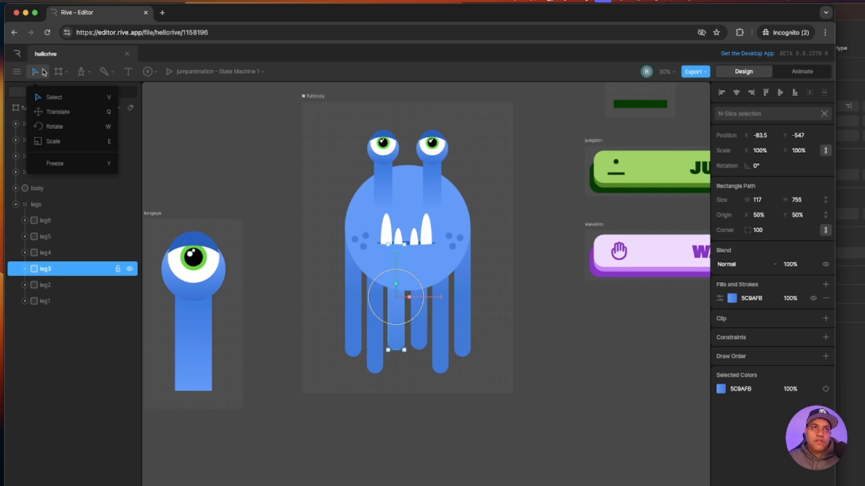
{"action": "left_click", "coordinate": [54, 163]}
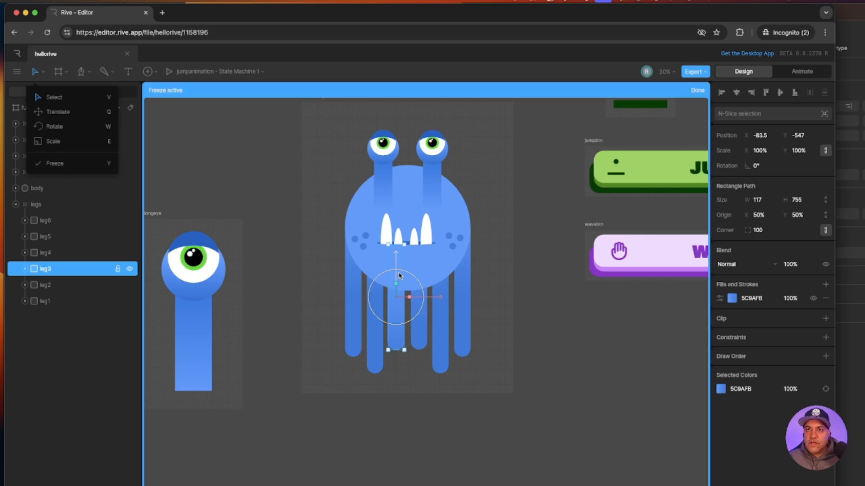
{"action": "left_click_drag", "start_coordinate": [395, 272], "coordinate": [396, 219]}
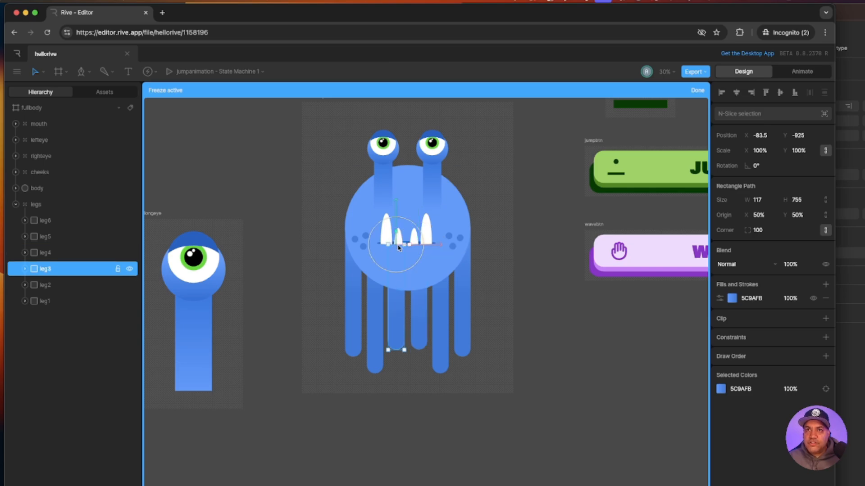
{"action": "left_click", "coordinate": [697, 91]}
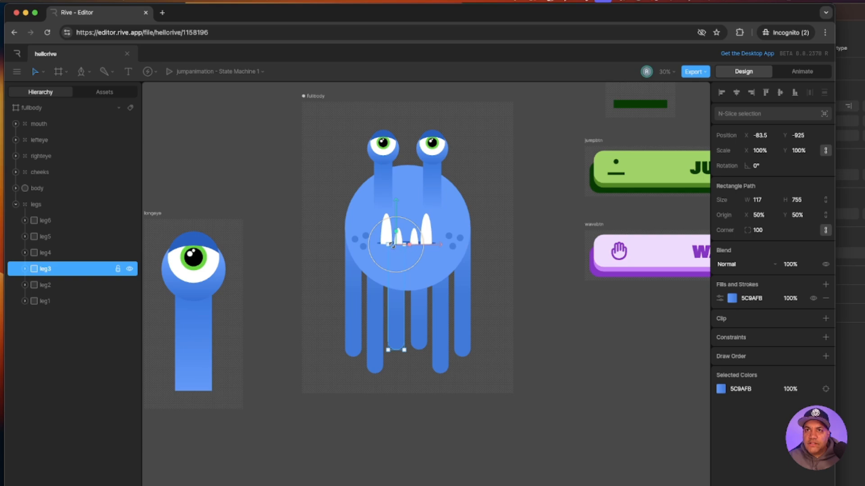
- Shorten leg3 from its upper end to a height of 708.5 at Y -878.5, matching leg4
{"action": "left_click_drag", "start_coordinate": [396, 245], "coordinate": [396, 254]}
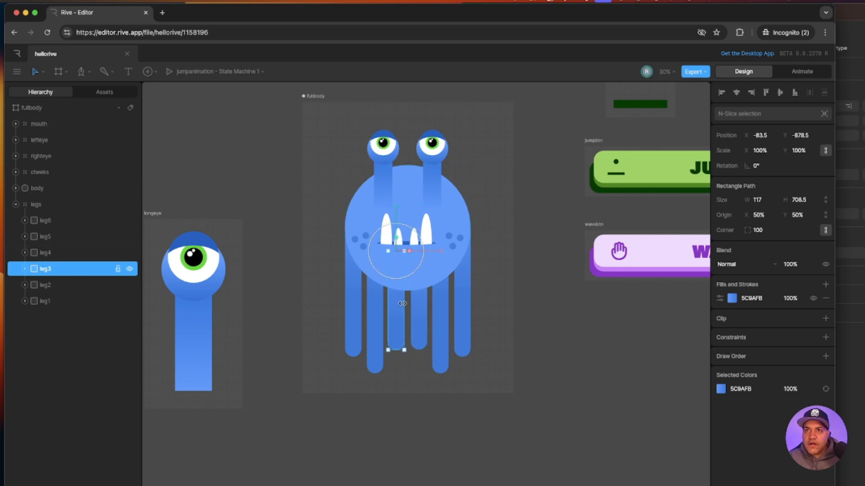
{"action": "left_click", "coordinate": [419, 328]}
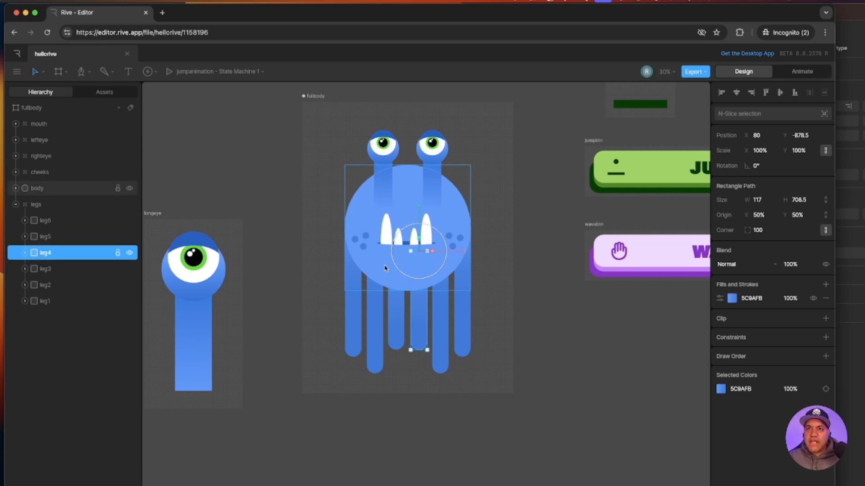
{"action": "left_click", "coordinate": [397, 318]}
{"action": "left_click", "coordinate": [375, 232]}
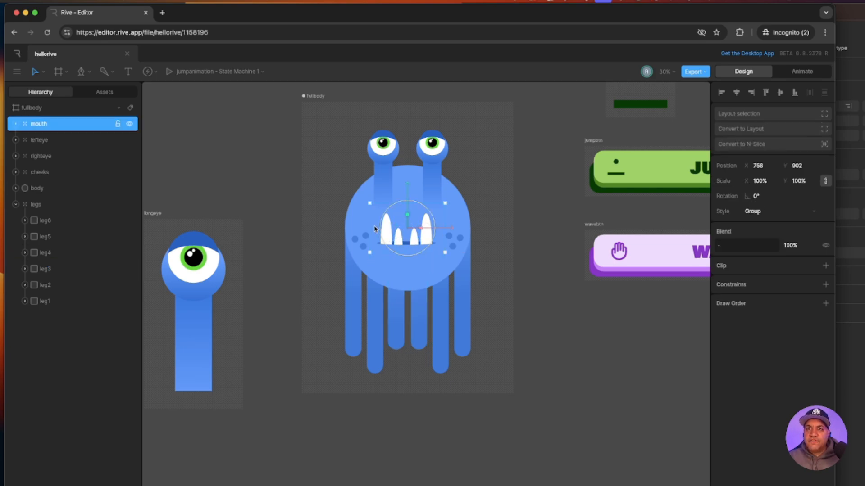
{"action": "left_click", "coordinate": [397, 317]}
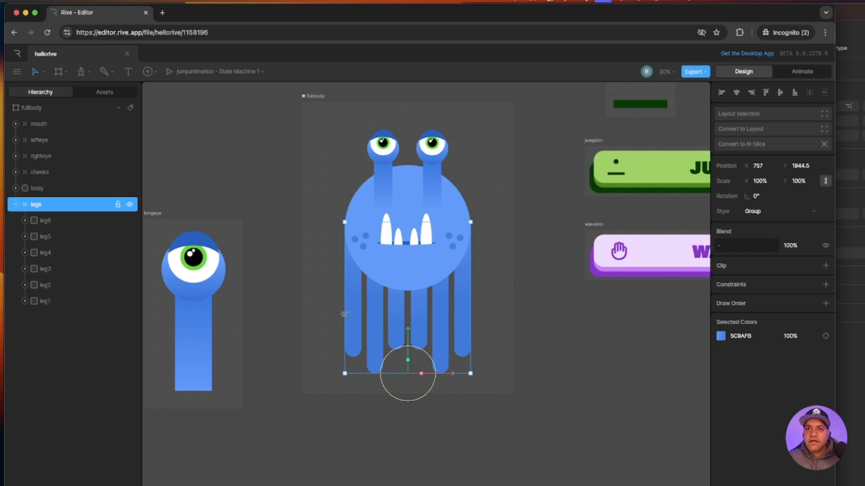
- Try rotating leg4 about its repositioned origin and undo the rotation
{"action": "left_click", "coordinate": [45, 252]}
{"action": "mouse_move", "coordinate": [441, 276]}
{"action": "left_mouse_down"}
{"action": "mouse_move", "coordinate": [429, 277]}
{"action": "mouse_move", "coordinate": [431, 270]}
{"action": "left_mouse_up"}
{"action": "key", "text": "super+z"}
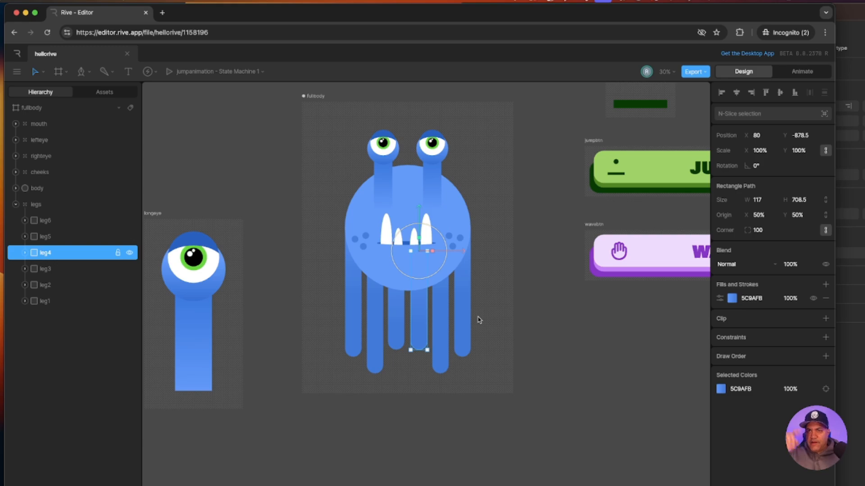
- Reverse leg4's linear gradient to run from 3A79DB to 5C9AFB, starting at about Y 153.5 and ending at about Y 619
{"action": "left_click", "coordinate": [732, 298]}
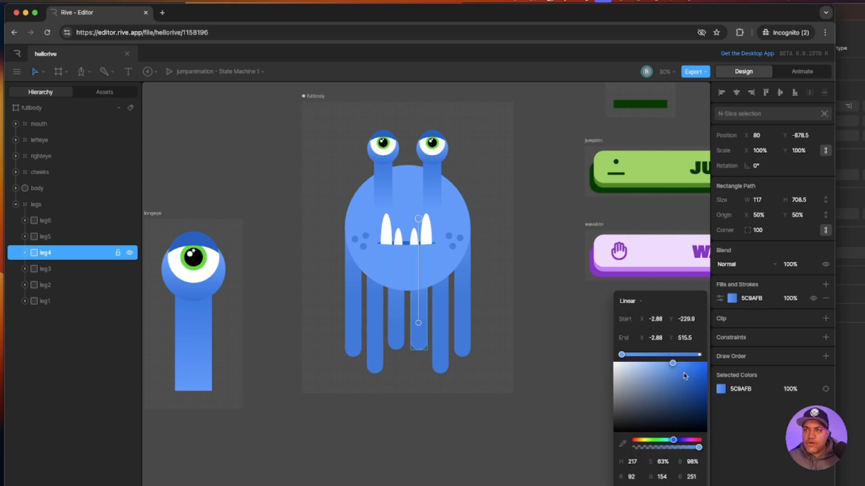
{"action": "left_click_drag", "start_coordinate": [642, 357], "coordinate": [600, 353]}
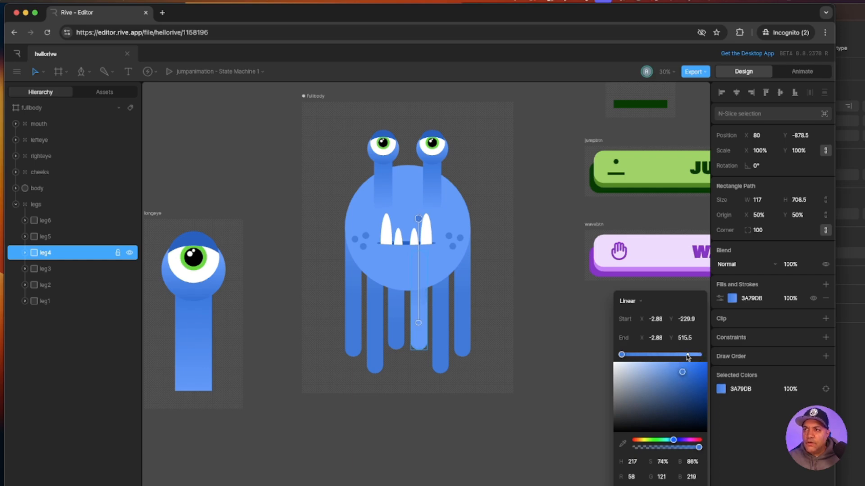
{"action": "left_click_drag", "start_coordinate": [688, 356], "coordinate": [699, 355]}
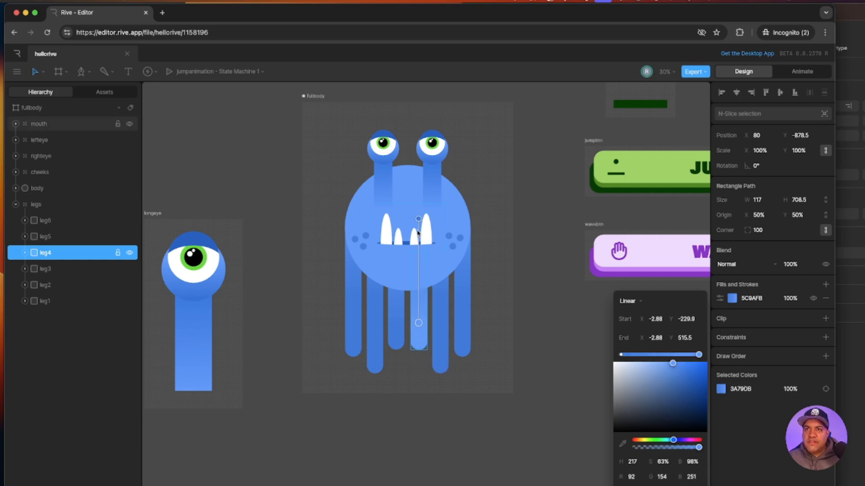
{"action": "left_click_drag", "start_coordinate": [419, 219], "coordinate": [419, 273]}
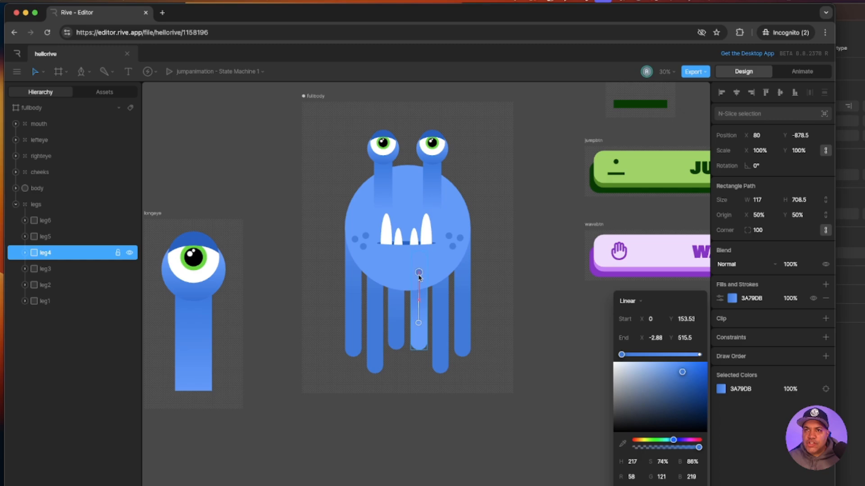
{"action": "left_click_drag", "start_coordinate": [419, 327], "coordinate": [419, 336]}
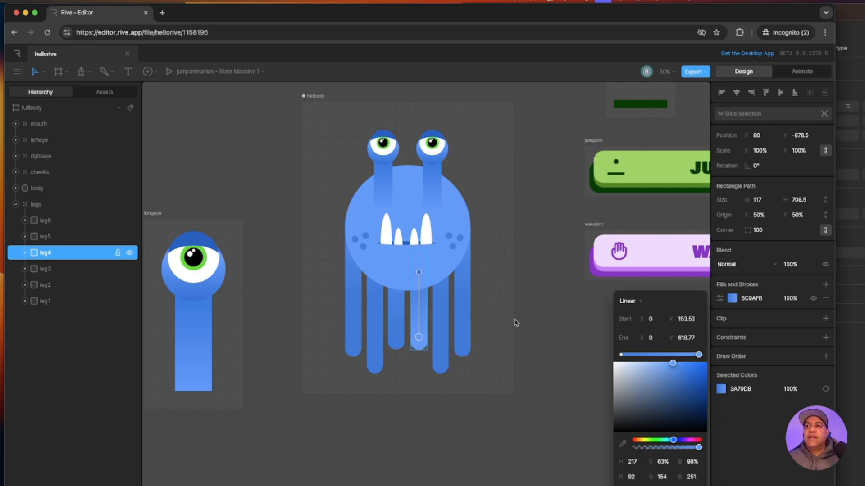
{"action": "left_click", "coordinate": [487, 335]}
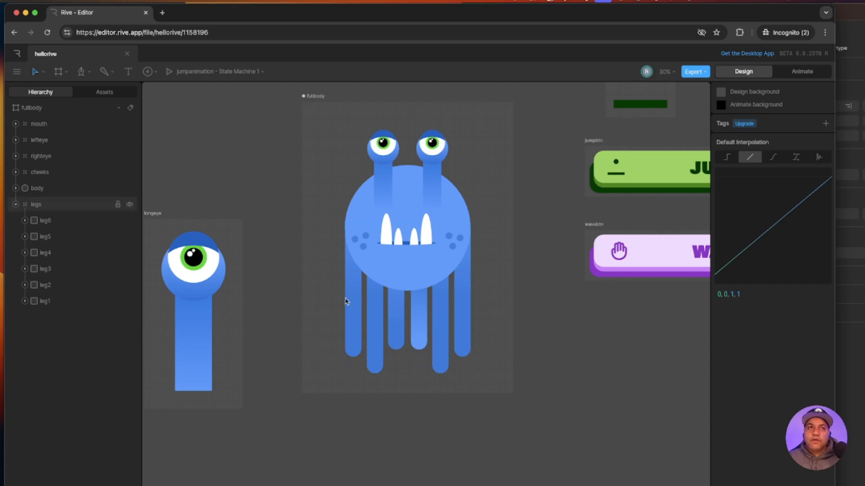
- Reverse leg3's linear gradient to run from 3A79DB to 5C9AFB and lower its start point to about Y 205
{"action": "left_click", "coordinate": [46, 253]}
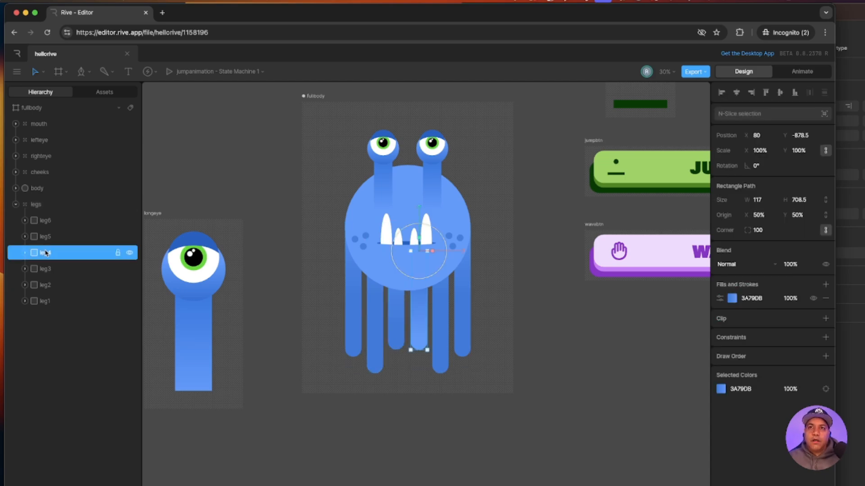
{"action": "left_click", "coordinate": [47, 238]}
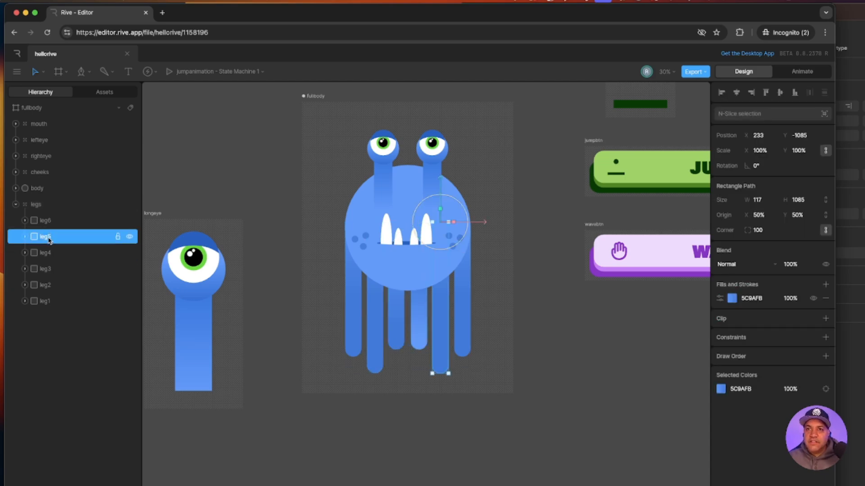
{"action": "left_click", "coordinate": [44, 269]}
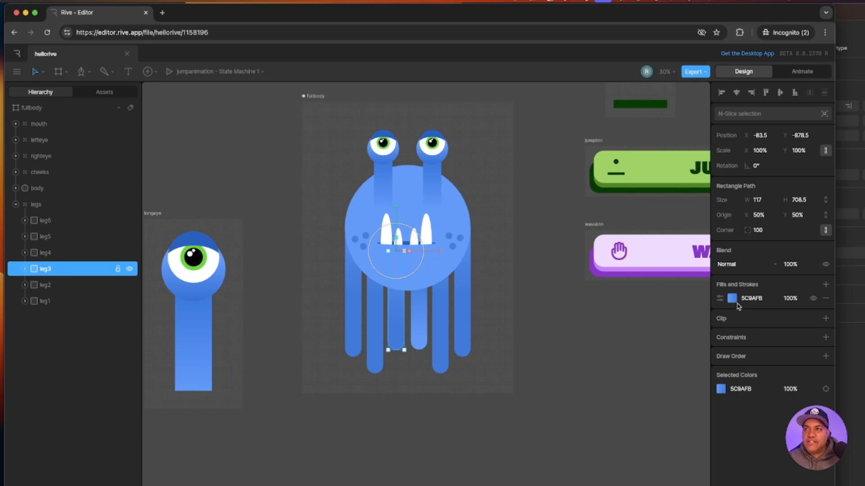
{"action": "left_click", "coordinate": [732, 299]}
{"action": "mouse_move", "coordinate": [622, 356]}
{"action": "left_mouse_down"}
{"action": "mouse_move", "coordinate": [696, 356]}
{"action": "mouse_move", "coordinate": [625, 356]}
{"action": "left_mouse_up"}
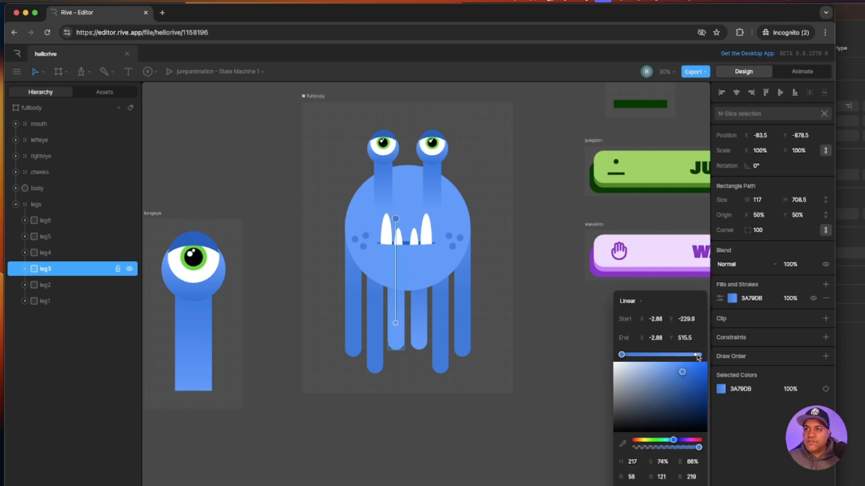
{"action": "left_click_drag", "start_coordinate": [395, 220], "coordinate": [395, 258]}
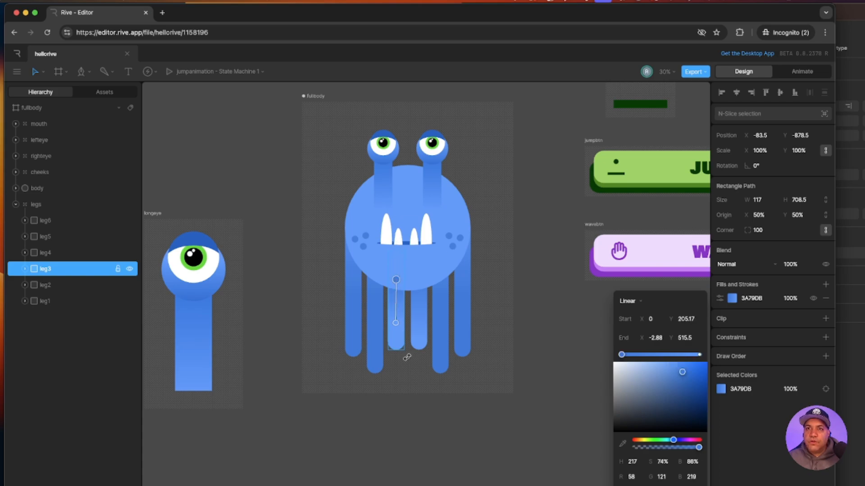
{"action": "left_click", "coordinate": [436, 402]}
- Extend leg5's gradient end to the leg's lower edge at Y 1085 and lower its start point to about Y 380
{"action": "left_click", "coordinate": [440, 293]}
{"action": "left_click_drag", "start_coordinate": [440, 293], "coordinate": [442, 377]}
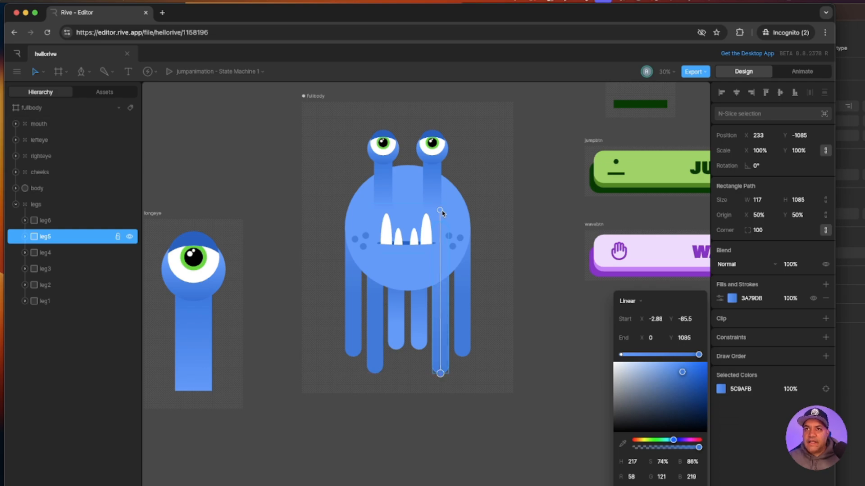
{"action": "left_click_drag", "start_coordinate": [442, 214], "coordinate": [442, 279]}
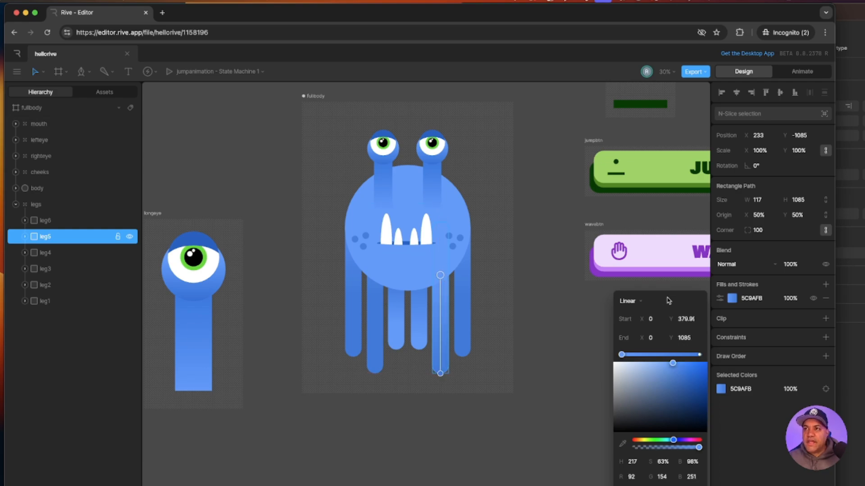
{"action": "left_click", "coordinate": [508, 315]}
- Extend leg6's gradient end to the leg's lower edge and lower its start point to about Y 270
{"action": "left_click", "coordinate": [466, 299]}
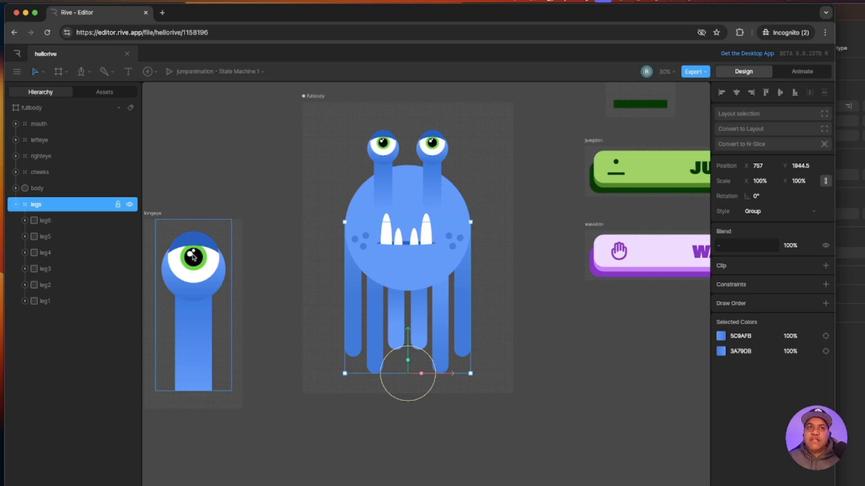
{"action": "left_click", "coordinate": [34, 225]}
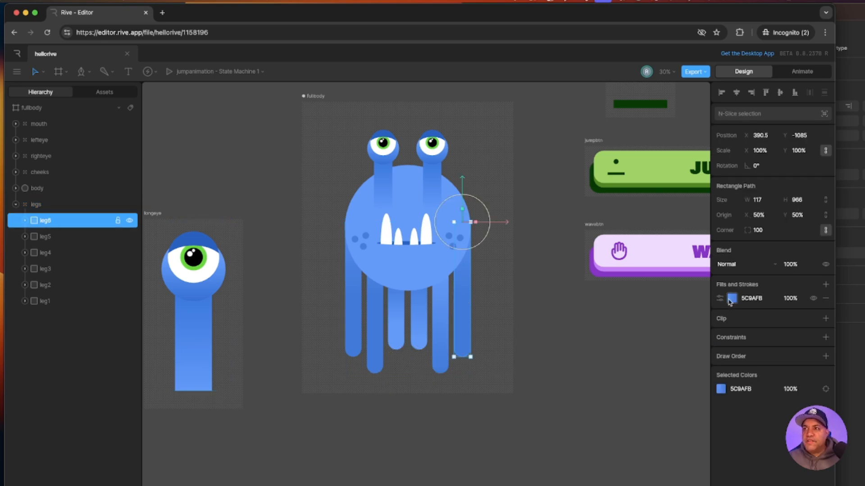
{"action": "left_click", "coordinate": [731, 299]}
{"action": "left_click_drag", "start_coordinate": [461, 295], "coordinate": [463, 357]}
{"action": "left_click_drag", "start_coordinate": [461, 191], "coordinate": [461, 241]}
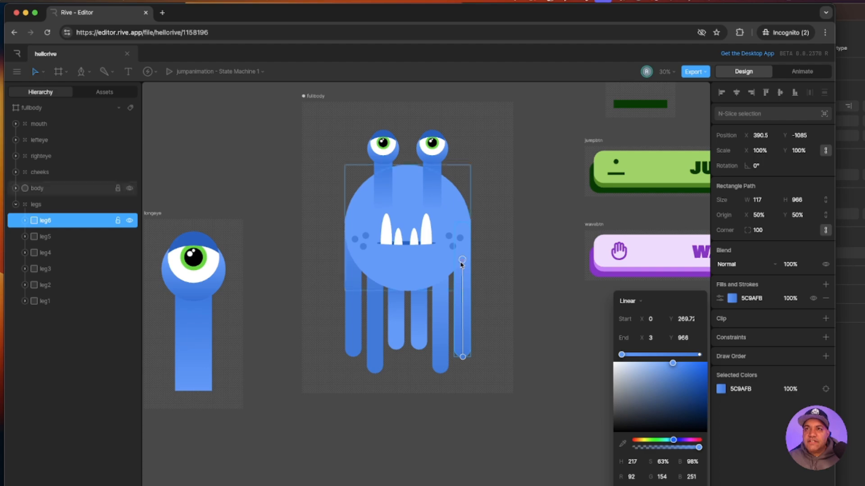
{"action": "left_click", "coordinate": [529, 308]}
- Extend leg1's gradient end to the leg's lower edge and set its start point at about Y 154
{"action": "left_click", "coordinate": [358, 332]}
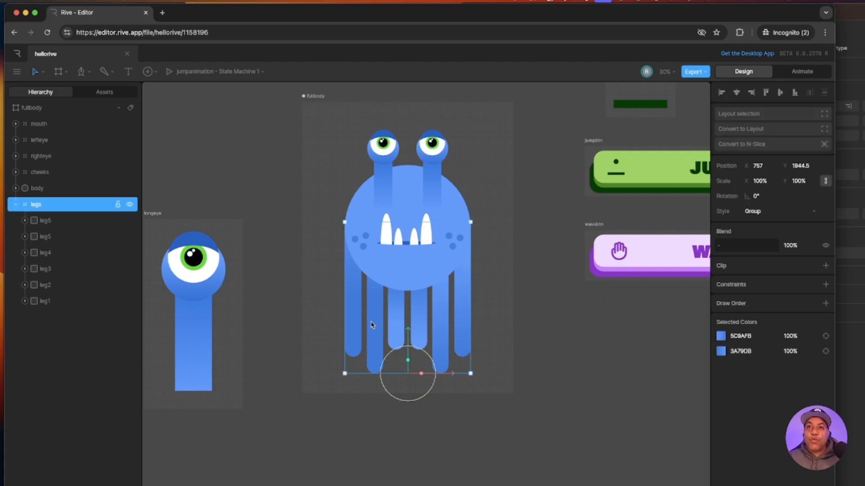
{"action": "left_click", "coordinate": [45, 221]}
{"action": "left_click", "coordinate": [48, 301]}
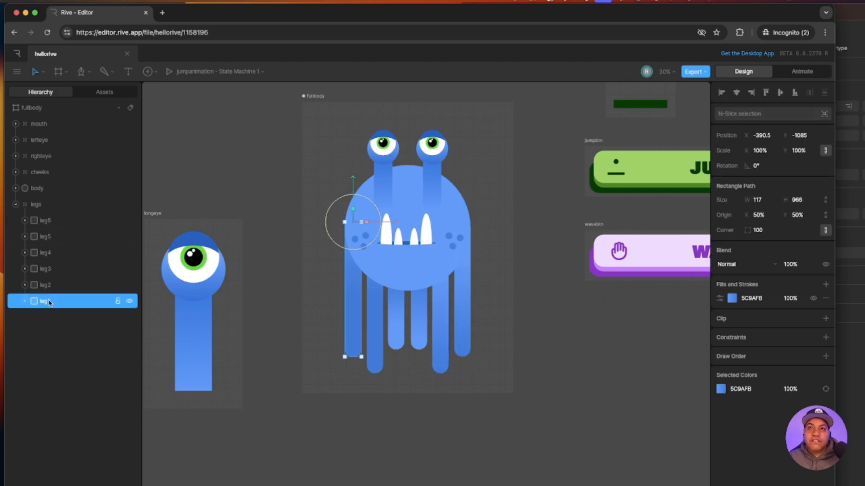
{"action": "left_click", "coordinate": [732, 298]}
{"action": "left_click", "coordinate": [354, 295]}
{"action": "left_click_drag", "start_coordinate": [355, 297], "coordinate": [354, 360]}
{"action": "left_click_drag", "start_coordinate": [352, 190], "coordinate": [354, 249]}
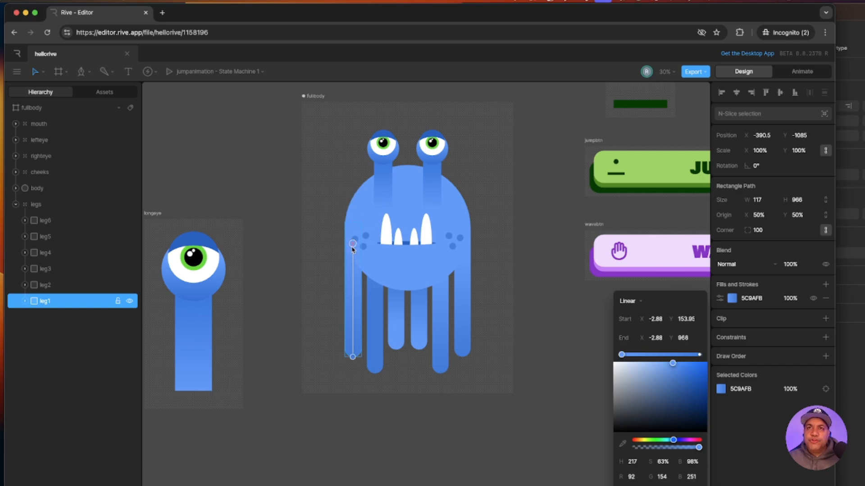
{"action": "left_click", "coordinate": [325, 304]}
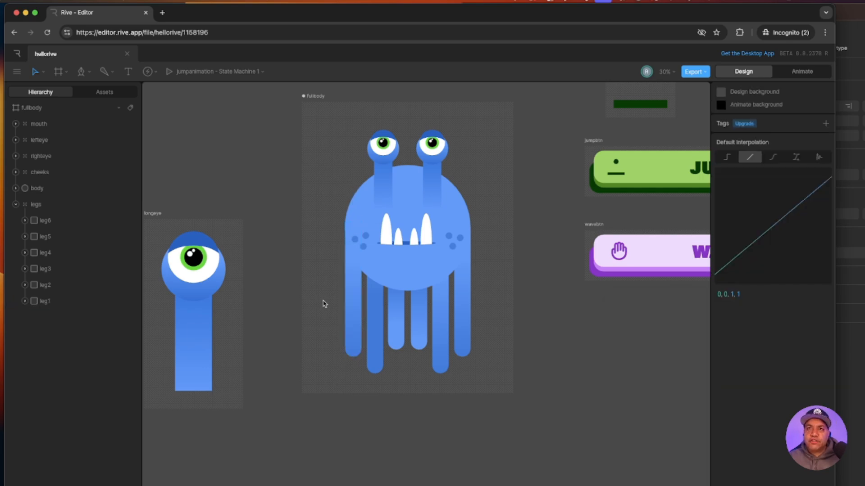
- Extend leg2's gradient end to the leg's lower edge at Y 1085 and lower its start point to about Y 273
{"action": "left_click", "coordinate": [48, 286]}
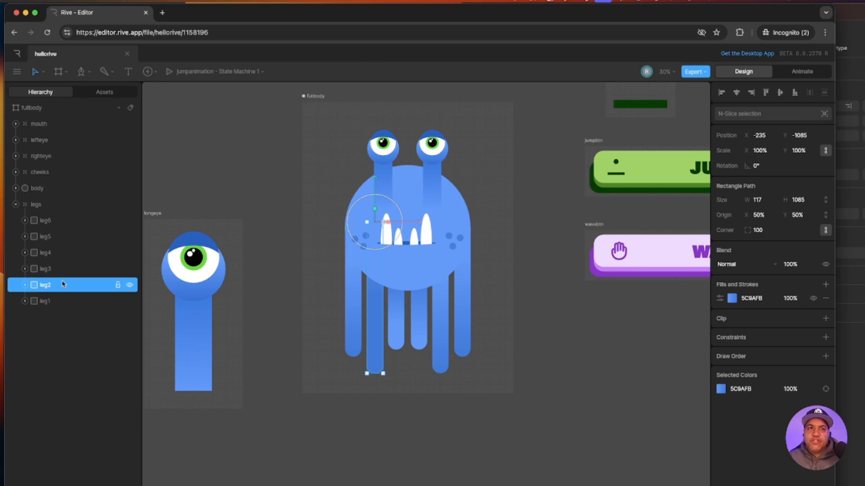
{"action": "left_click", "coordinate": [731, 298]}
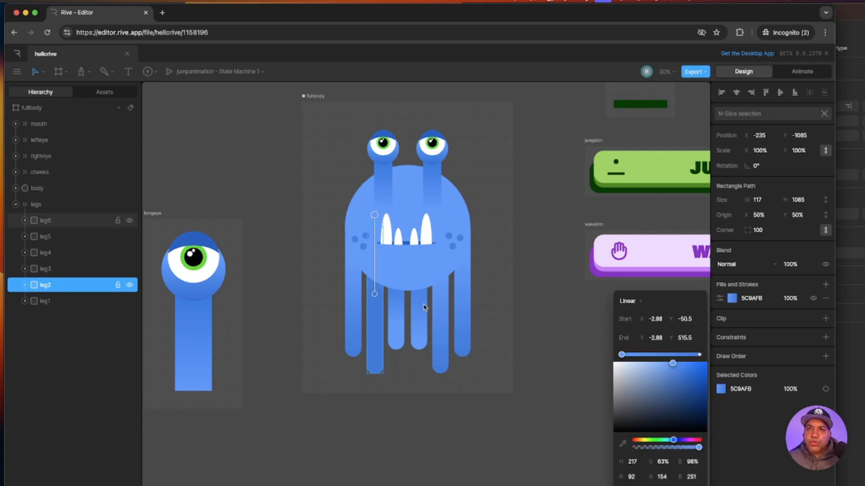
{"action": "left_click", "coordinate": [370, 327]}
{"action": "left_click_drag", "start_coordinate": [372, 333], "coordinate": [375, 374]}
{"action": "left_click_drag", "start_coordinate": [374, 216], "coordinate": [375, 261]}
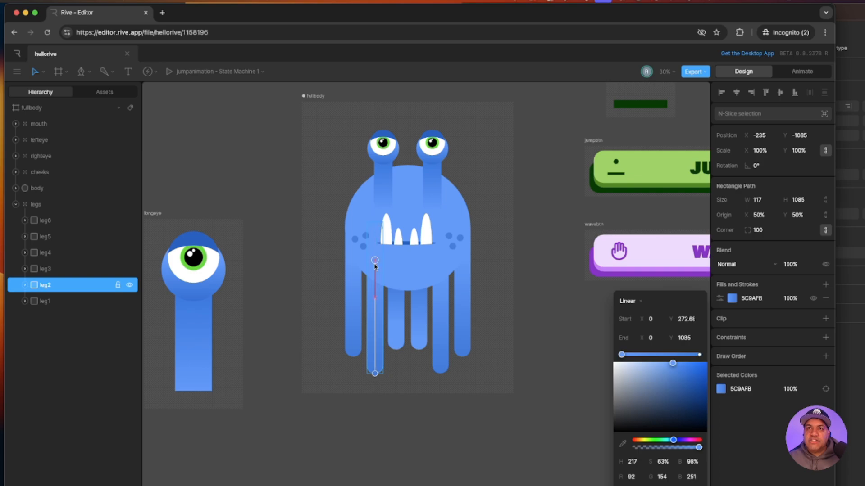
{"action": "left_click", "coordinate": [520, 305]}
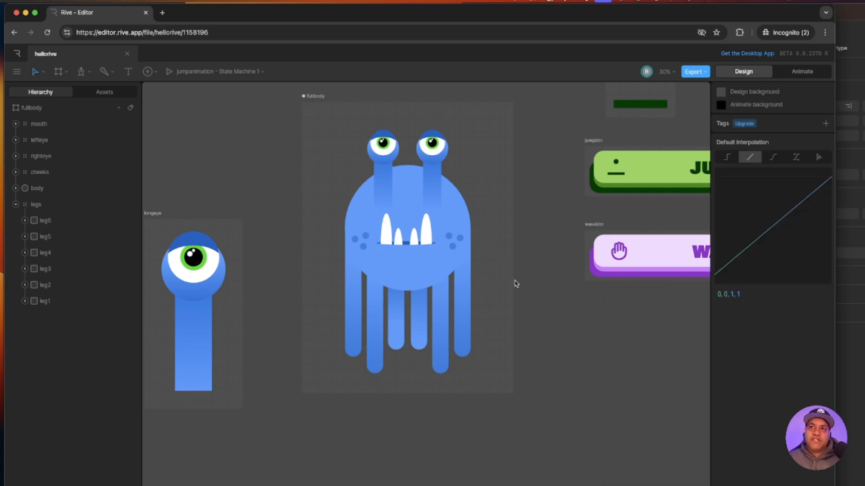
- Switch to Figma and compare the original monster's legs with the fullbody artboard in Rive
{"action": "left_click", "coordinate": [855, 23]}
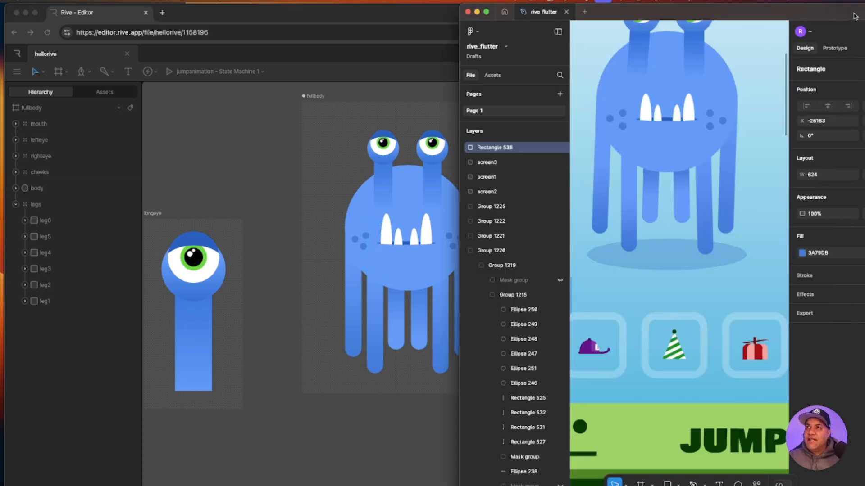
{"action": "scroll", "coordinate": [739, 279], "scroll_direction": "up", "scroll_amount": 5}
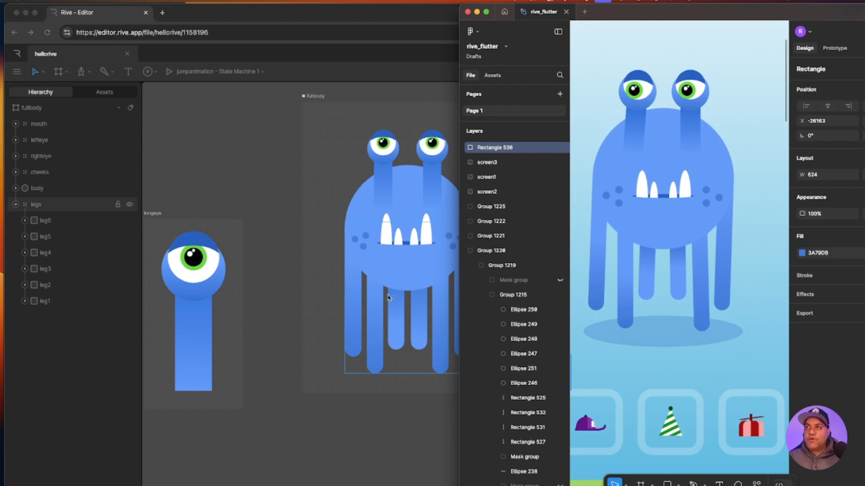
{"action": "left_click_drag", "start_coordinate": [297, 318], "coordinate": [187, 309]}
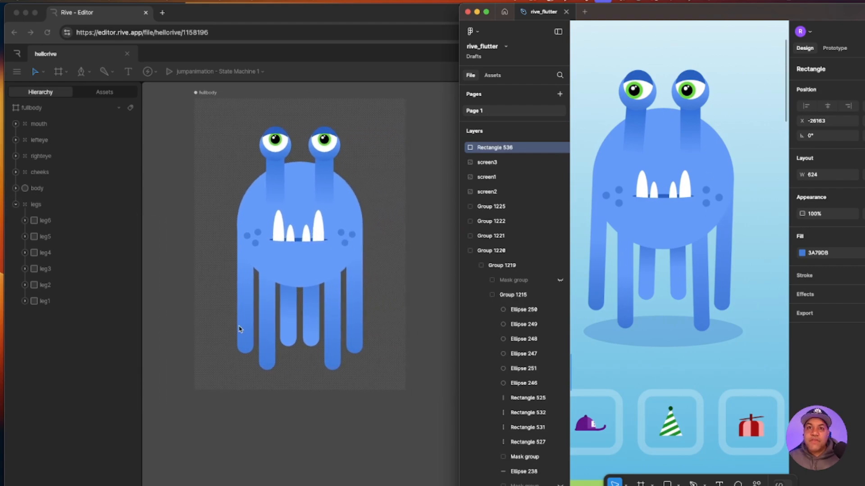
- Try rotating the whole legs group and leg6 about their origins, undoing each rotation
{"action": "left_click", "coordinate": [40, 211]}
{"action": "left_click", "coordinate": [38, 206]}
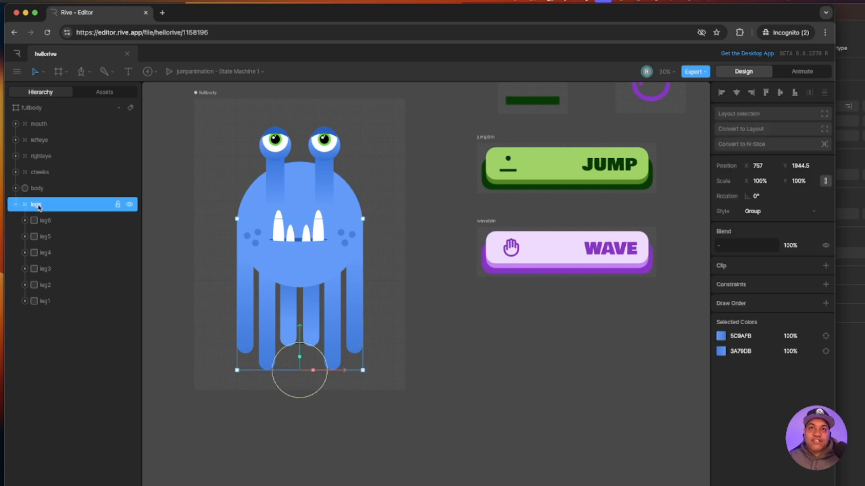
{"action": "left_click_drag", "start_coordinate": [311, 347], "coordinate": [311, 348]}
{"action": "key", "text": "super+z"}
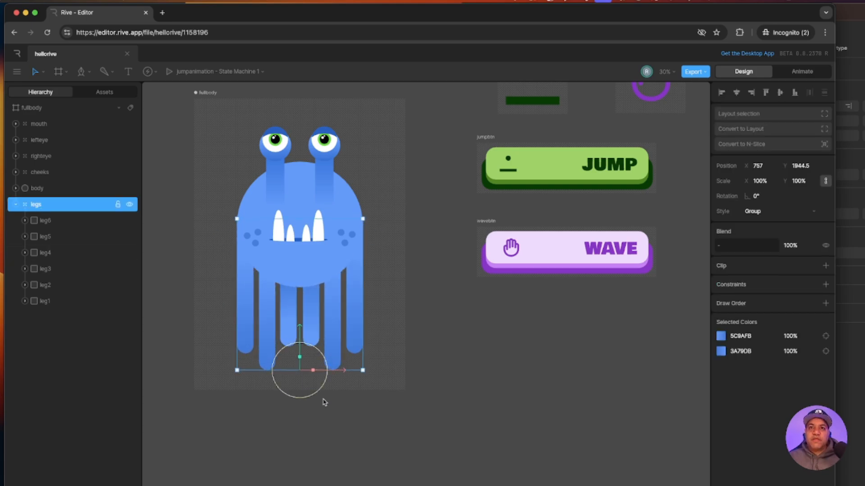
{"action": "left_click", "coordinate": [60, 222]}
{"action": "mouse_move", "coordinate": [373, 243]}
{"action": "left_mouse_down"}
{"action": "mouse_move", "coordinate": [383, 235]}
{"action": "mouse_move", "coordinate": [370, 236]}
{"action": "left_mouse_up"}
{"action": "key", "text": "super+z"}
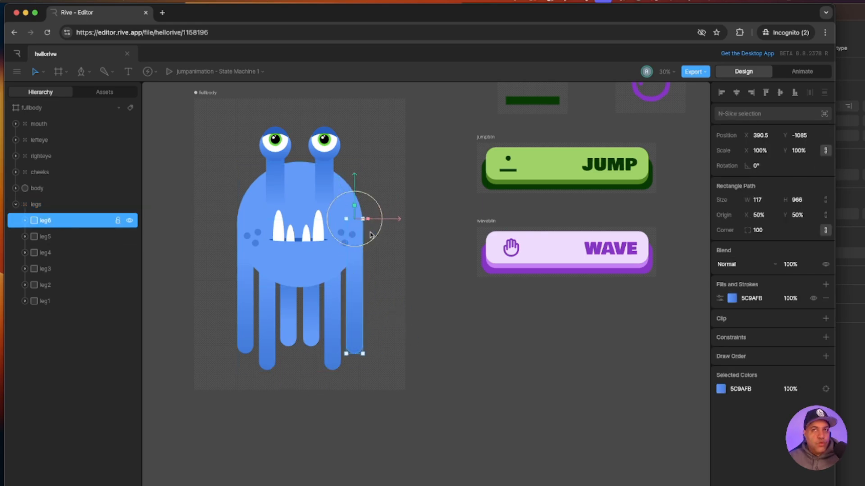
- Check the monster and the shadow beneath it in the Figma design, and return to Rive
{"action": "left_click", "coordinate": [853, 16]}
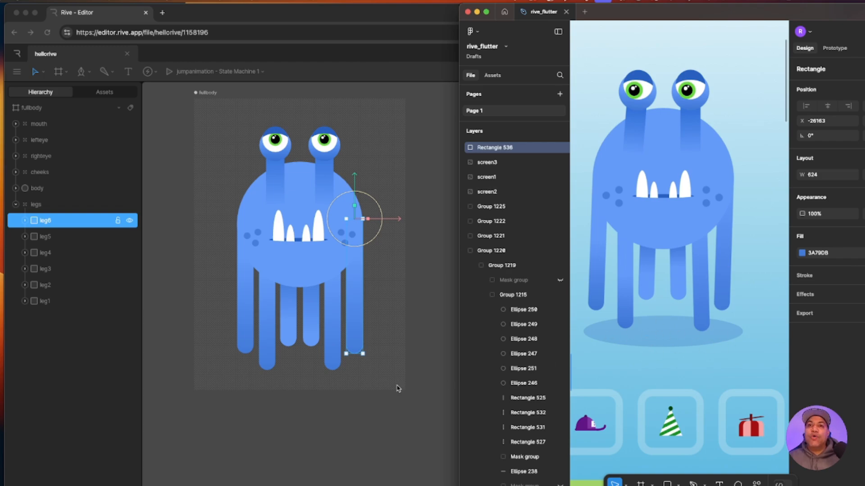
{"action": "scroll", "coordinate": [409, 372], "scroll_direction": "down", "scroll_amount": 2}
{"action": "left_click", "coordinate": [395, 350]}
{"action": "left_click", "coordinate": [381, 348]}
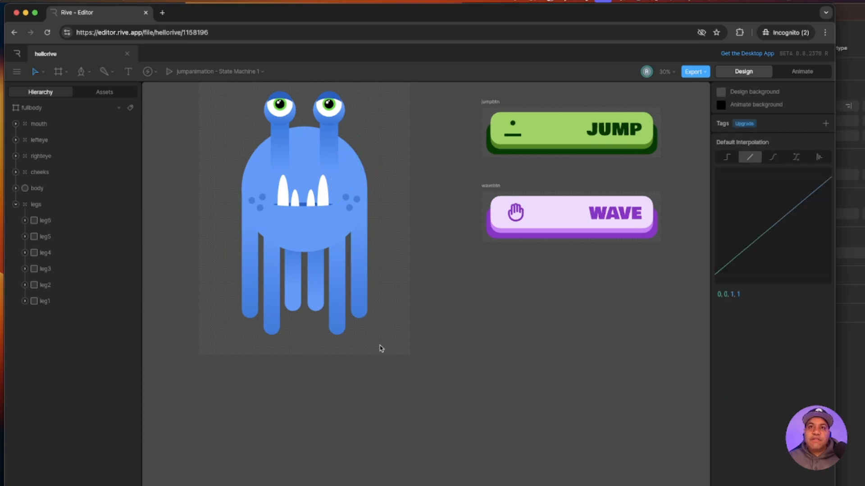
- Draw an ellipse about 964 by 193 under the monster's feet and place it below the legs group in the layer order
{"action": "left_click", "coordinate": [16, 204]}
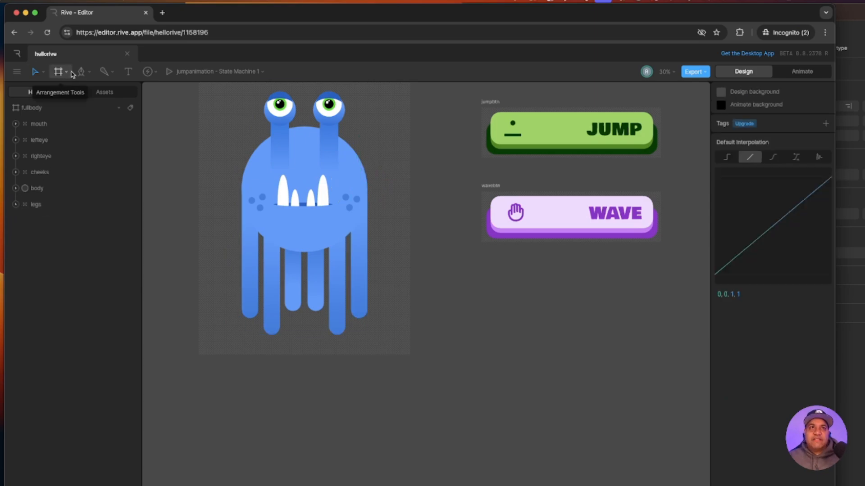
{"action": "left_click", "coordinate": [90, 74]}
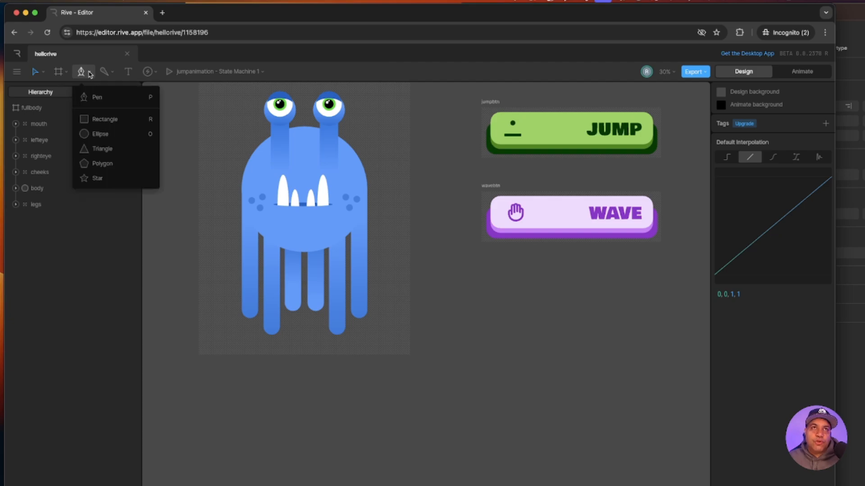
{"action": "left_click", "coordinate": [107, 134]}
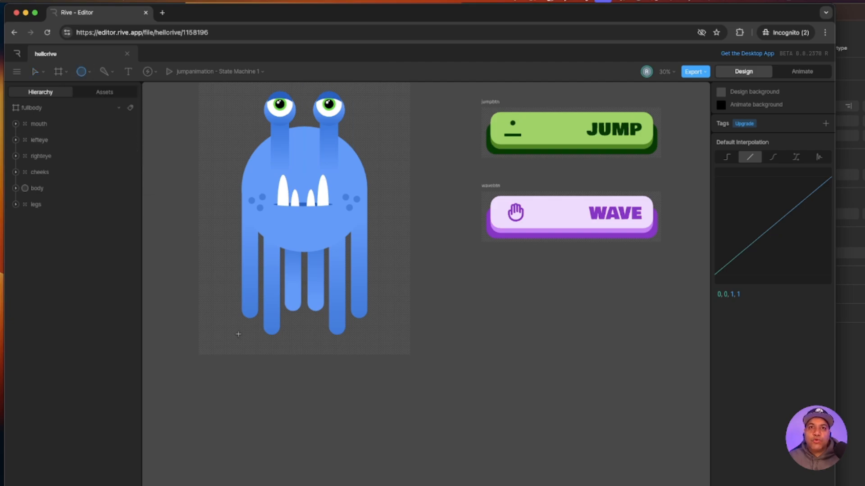
{"action": "left_click_drag", "start_coordinate": [242, 319], "coordinate": [372, 348]}
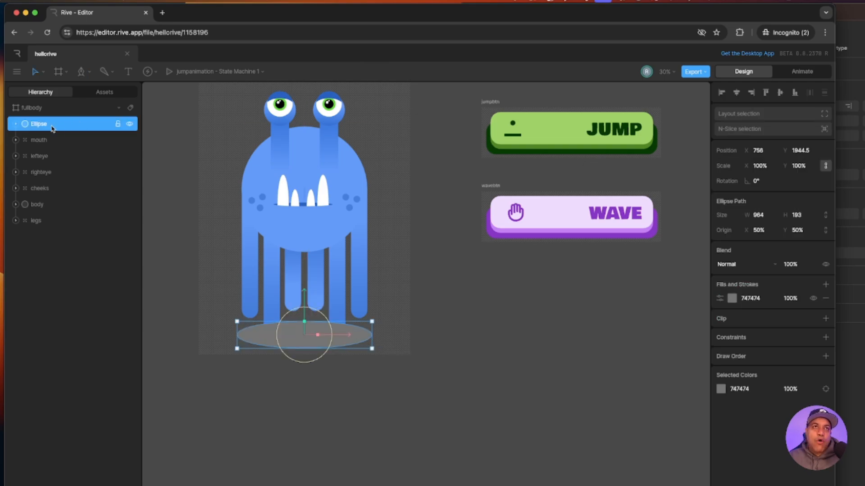
{"action": "left_click_drag", "start_coordinate": [52, 128], "coordinate": [46, 232]}
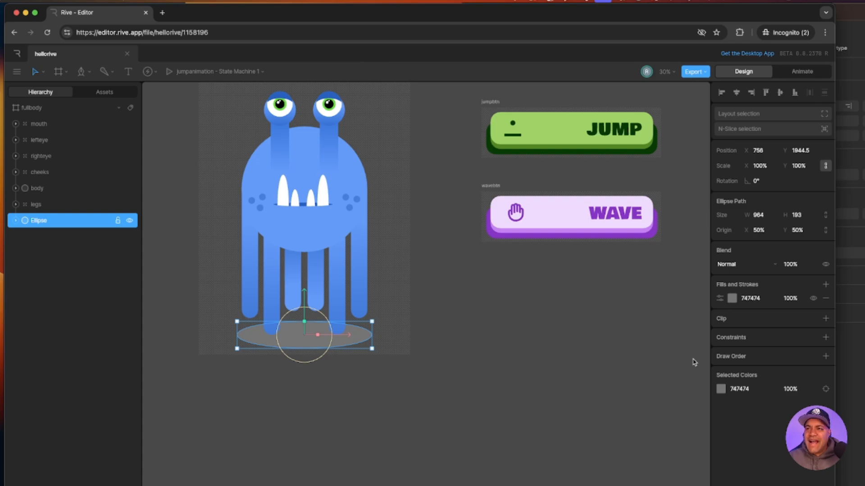
- Fill the shadow ellipse with the eyelid's dark blue 205FC3 and set its opacity to 25%
{"action": "left_click", "coordinate": [732, 298]}
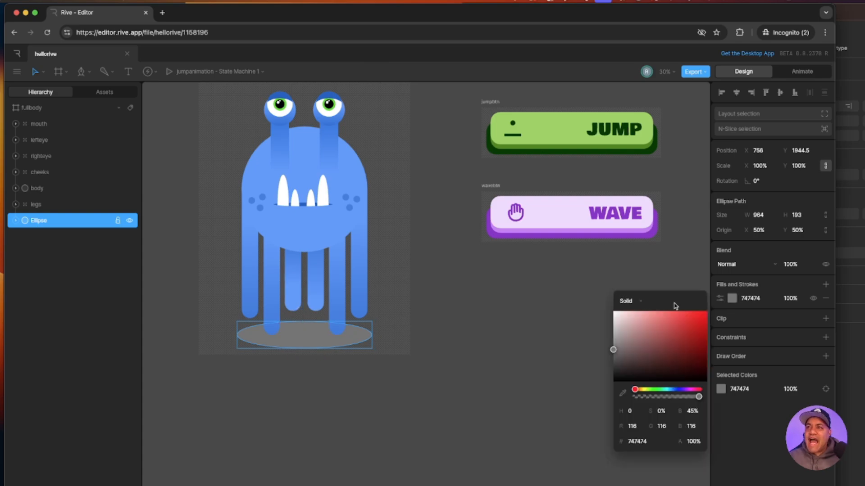
{"action": "left_click", "coordinate": [623, 393]}
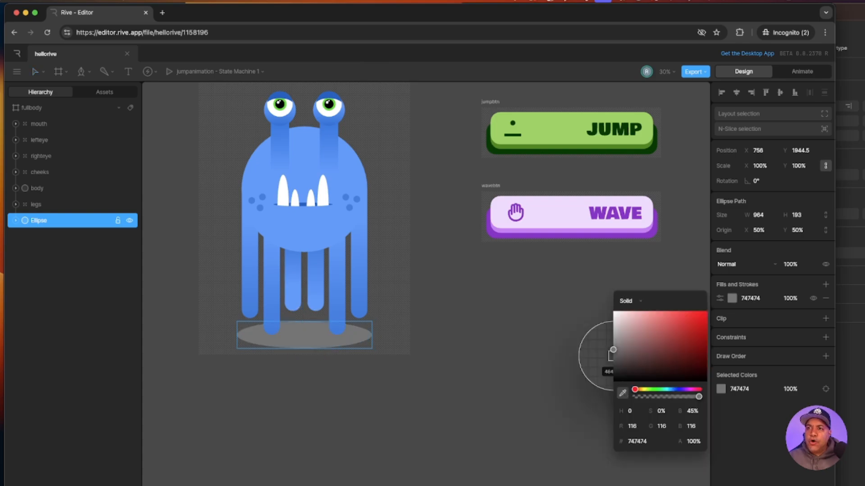
{"action": "left_click", "coordinate": [333, 96]}
{"action": "left_click", "coordinate": [471, 350]}
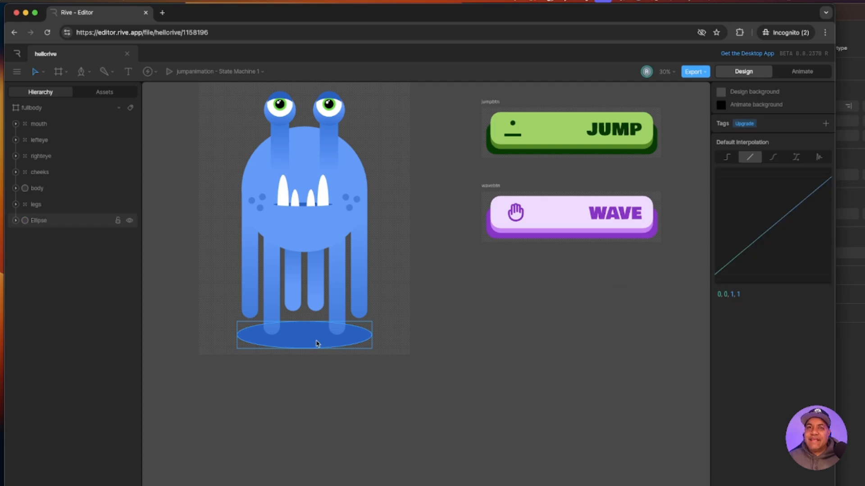
{"action": "left_click", "coordinate": [314, 346]}
{"action": "left_click", "coordinate": [801, 264]}
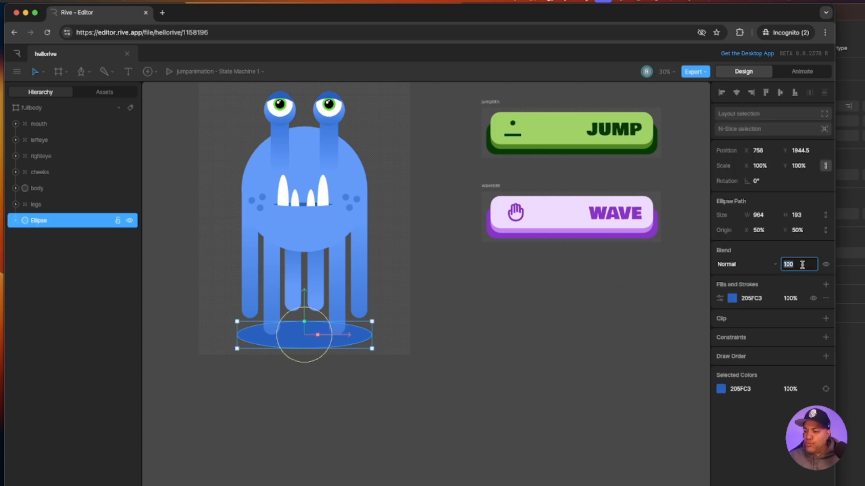
{"action": "type", "text": "25"}
{"action": "left_click", "coordinate": [491, 394]}
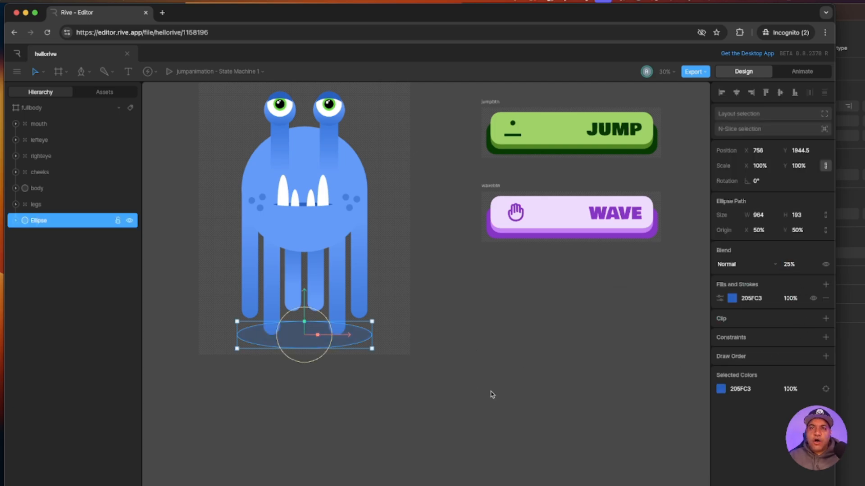
- Select the fullbody artboard and switch from Design to Animate mode
{"action": "scroll", "coordinate": [459, 362], "scroll_direction": "left", "scroll_amount": 4}
{"action": "scroll", "coordinate": [459, 362], "scroll_direction": "up", "scroll_amount": 2}
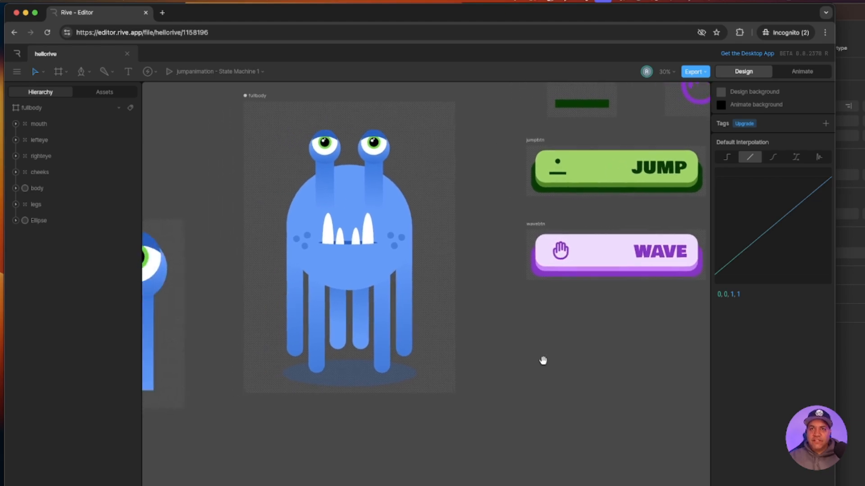
{"action": "scroll", "coordinate": [512, 350], "scroll_direction": "up", "scroll_amount": 1}
{"action": "scroll", "coordinate": [512, 349], "scroll_direction": "left", "scroll_amount": 1}
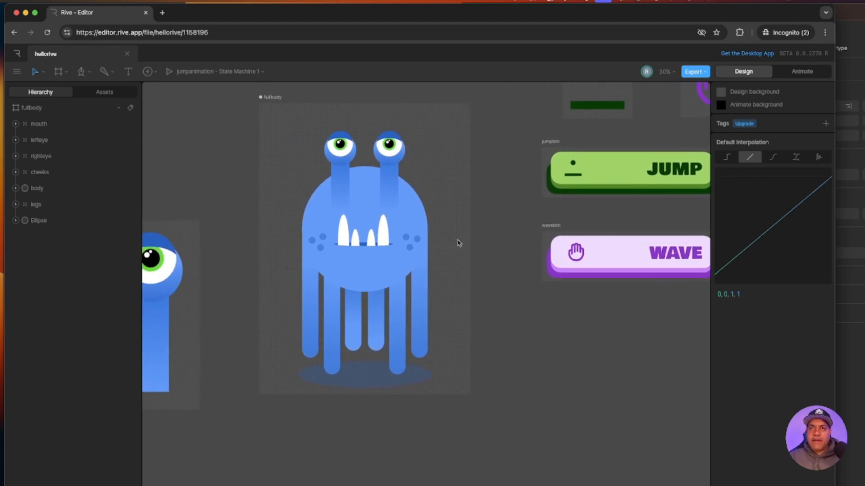
{"action": "left_click", "coordinate": [275, 98]}
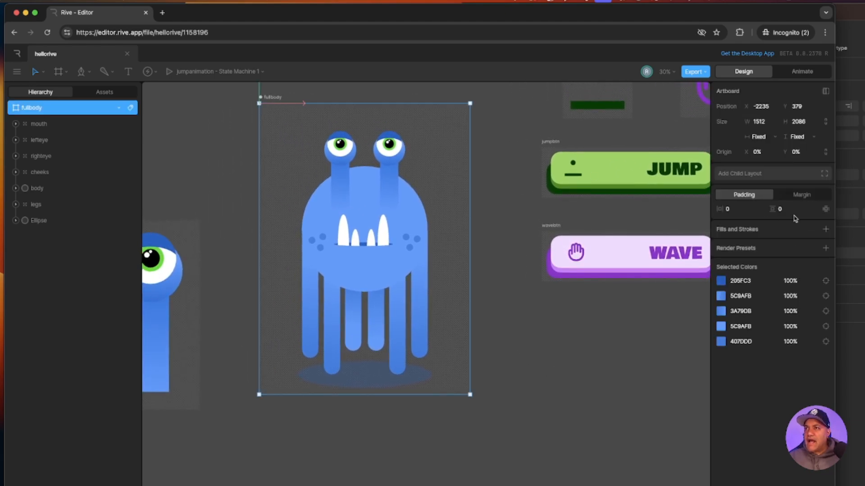
{"action": "left_click", "coordinate": [777, 74]}
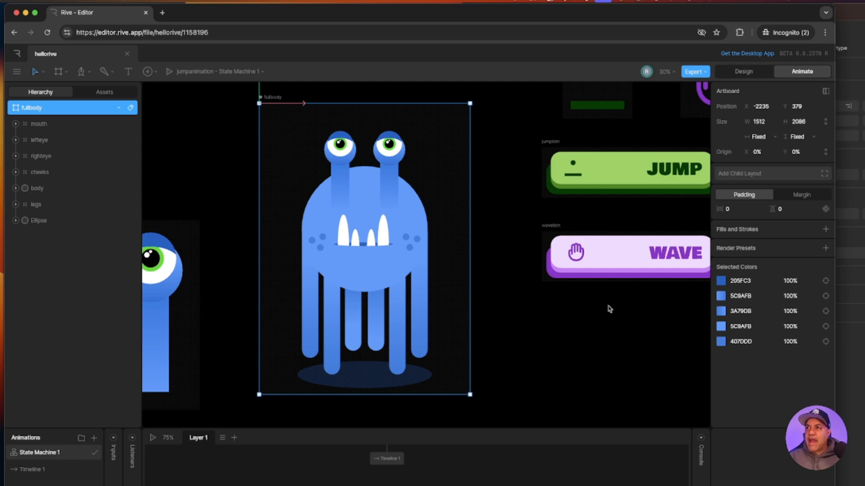
{"action": "scroll", "coordinate": [526, 391], "scroll_direction": "right", "scroll_amount": 3}
{"action": "scroll", "coordinate": [526, 391], "scroll_direction": "down", "scroll_amount": 1}
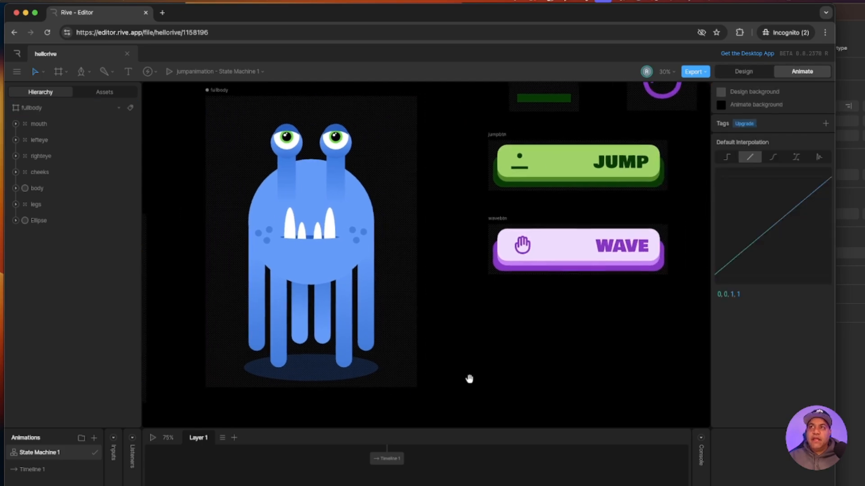
- Switch to Figma, compare the original monster and its shadow with the fullbody artboard, and return to Rive
{"action": "left_click", "coordinate": [846, 332]}
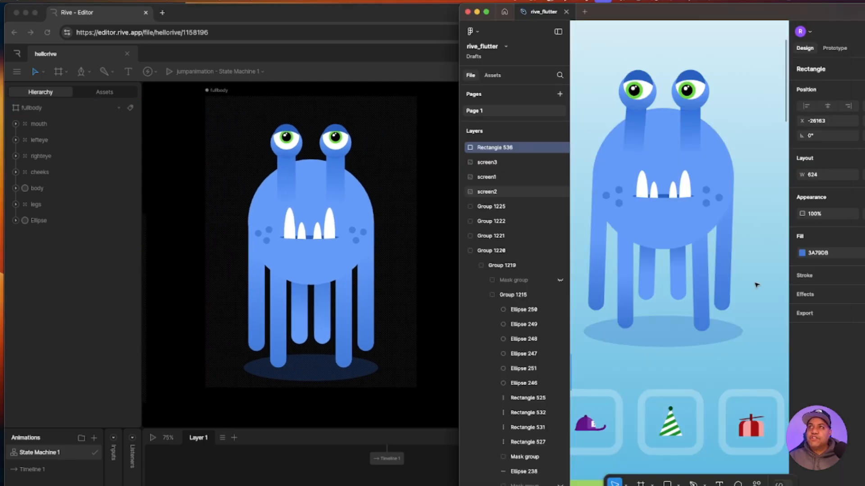
{"action": "scroll", "coordinate": [756, 286], "scroll_direction": "up", "scroll_amount": 2}
{"action": "scroll", "coordinate": [755, 318], "scroll_direction": "down", "scroll_amount": 5}
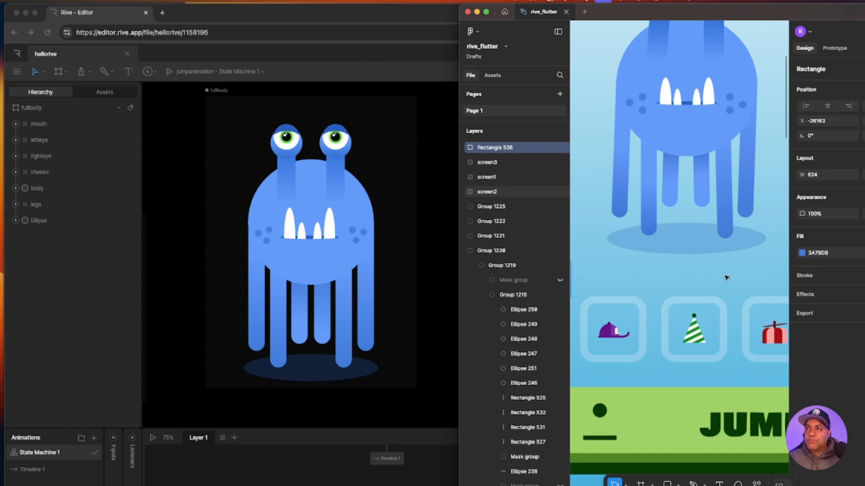
{"action": "scroll", "coordinate": [766, 230], "scroll_direction": "up", "scroll_amount": 5}
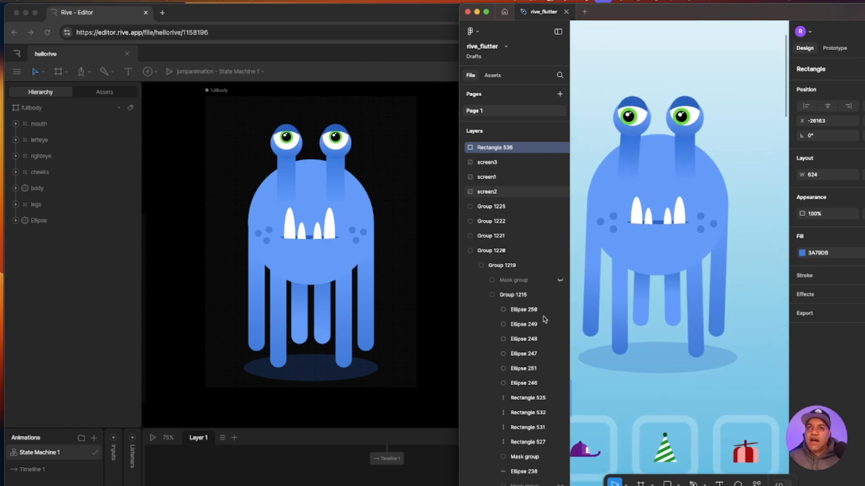
{"action": "left_click", "coordinate": [408, 323]}
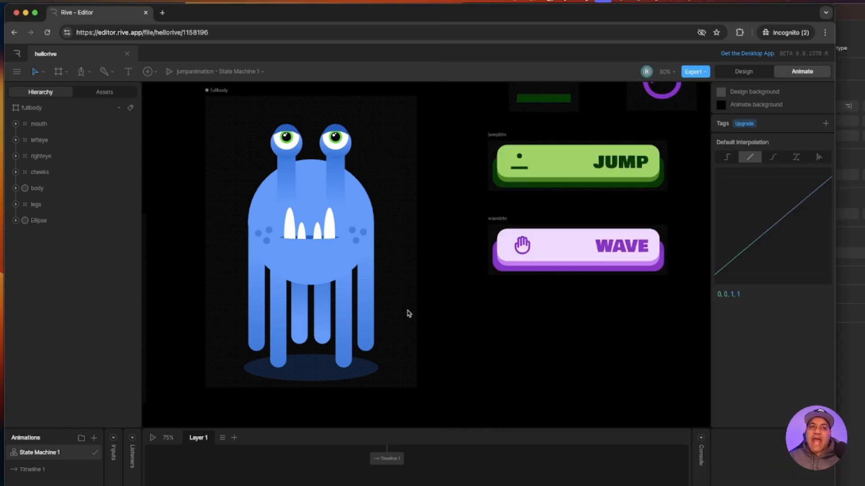
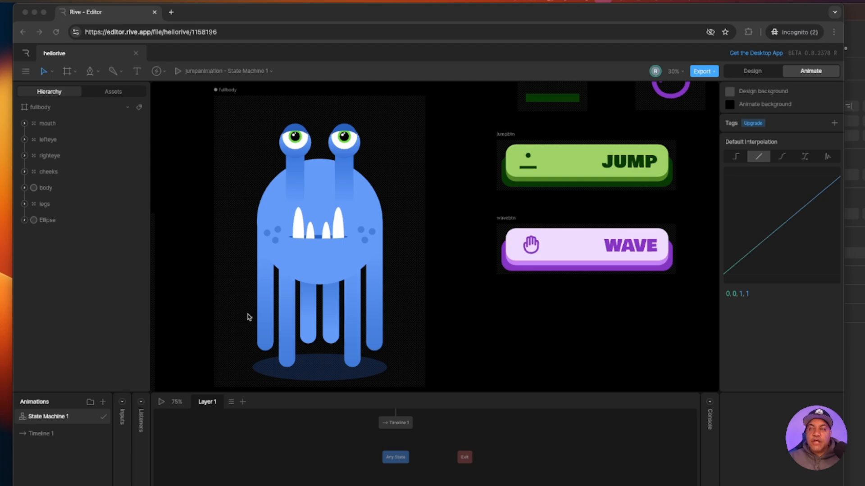
- Review the whole Mr. Bubbles screen with its hats and buttons in Figma, and return to Rive
{"action": "left_click", "coordinate": [850, 16]}
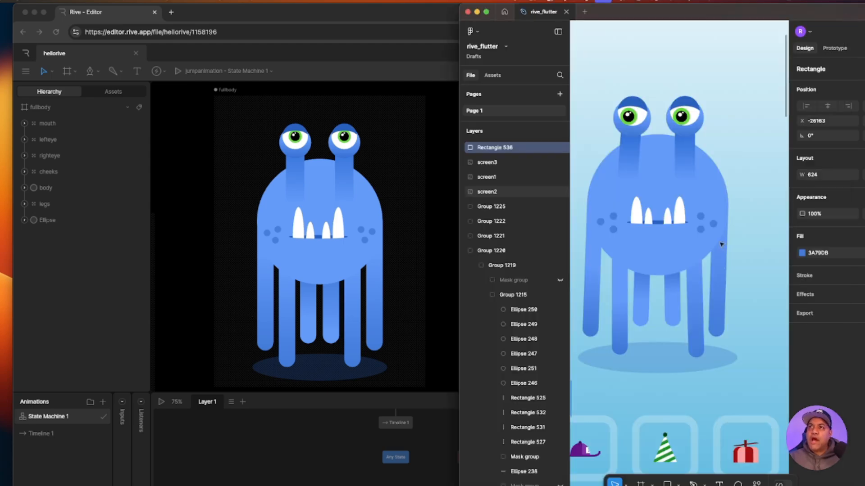
{"action": "scroll", "coordinate": [724, 208], "scroll_direction": "down", "scroll_amount": 5}
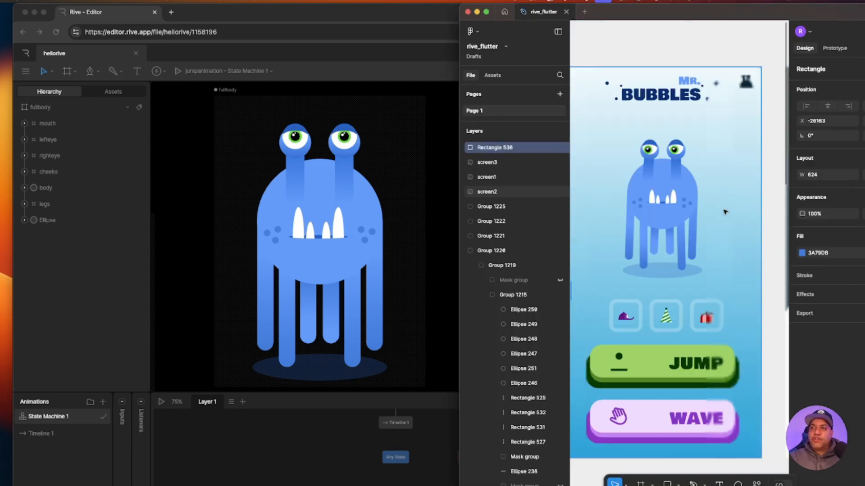
{"action": "scroll", "coordinate": [725, 280], "scroll_direction": "down", "scroll_amount": 2}
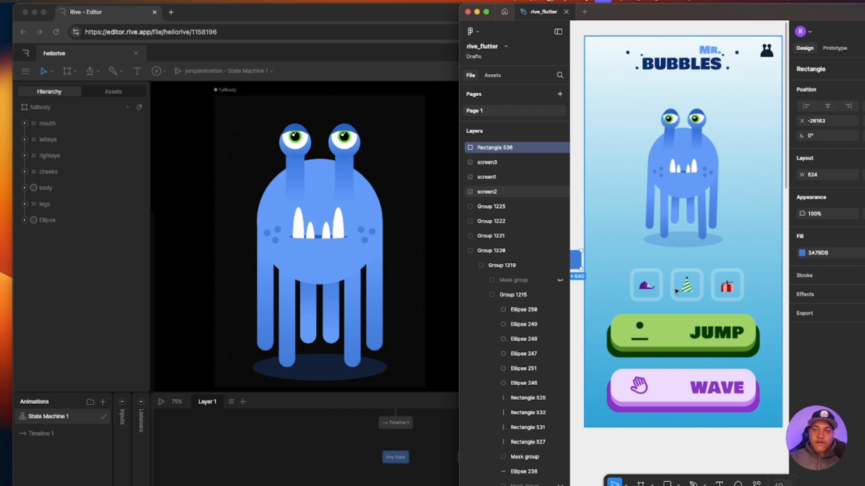
{"action": "double_click", "coordinate": [390, 18]}
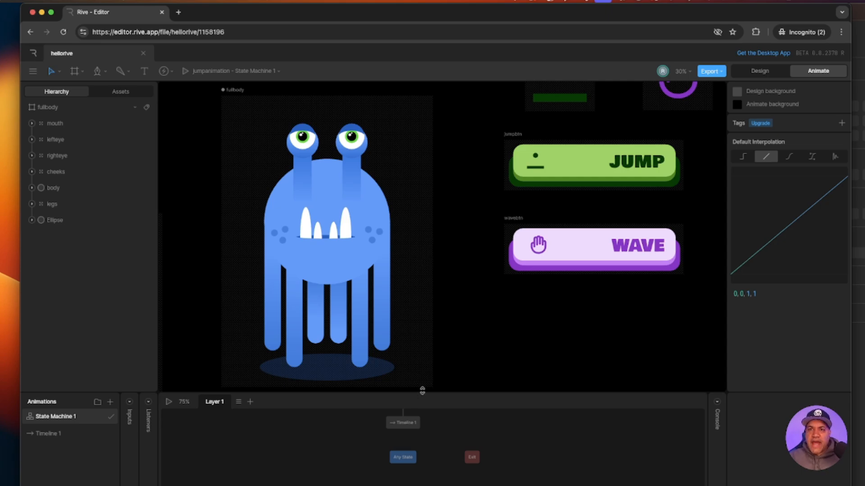
- Play the fullbody artboard's state machine and enlarge the animation area
{"action": "left_click_drag", "start_coordinate": [434, 355], "coordinate": [451, 337]}
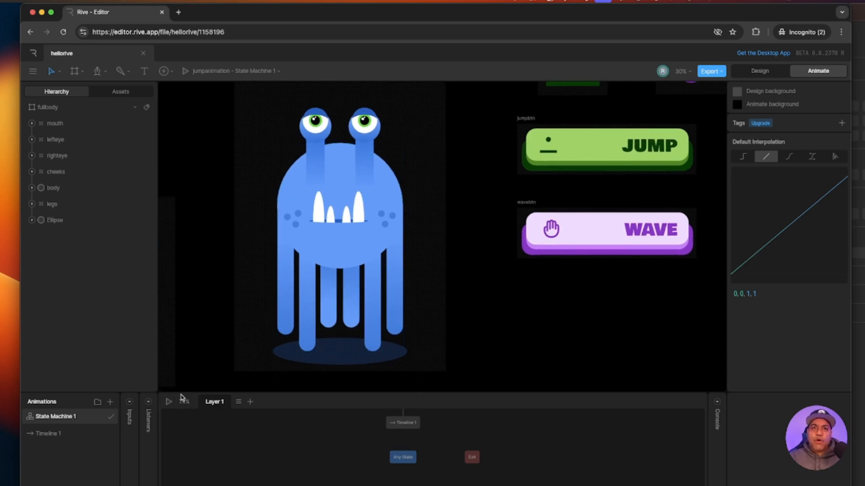
{"action": "left_click", "coordinate": [169, 402]}
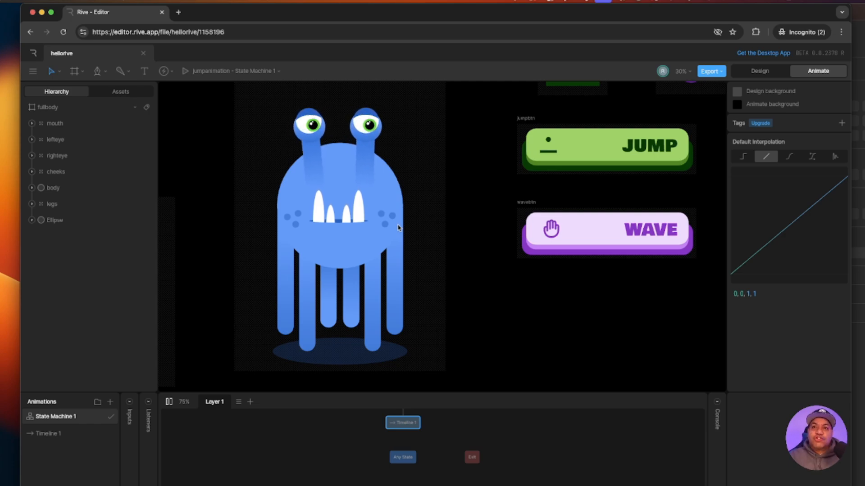
{"action": "left_click_drag", "start_coordinate": [467, 388], "coordinate": [456, 319]}
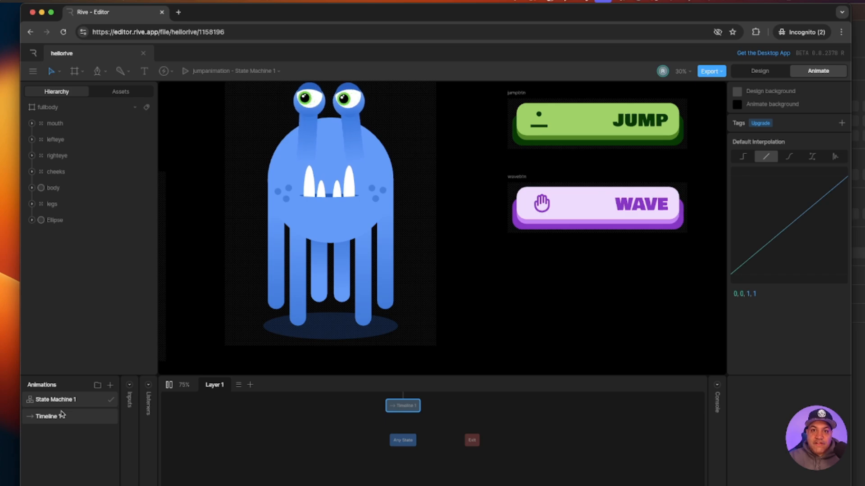
{"action": "left_click_drag", "start_coordinate": [79, 376], "coordinate": [73, 354]}
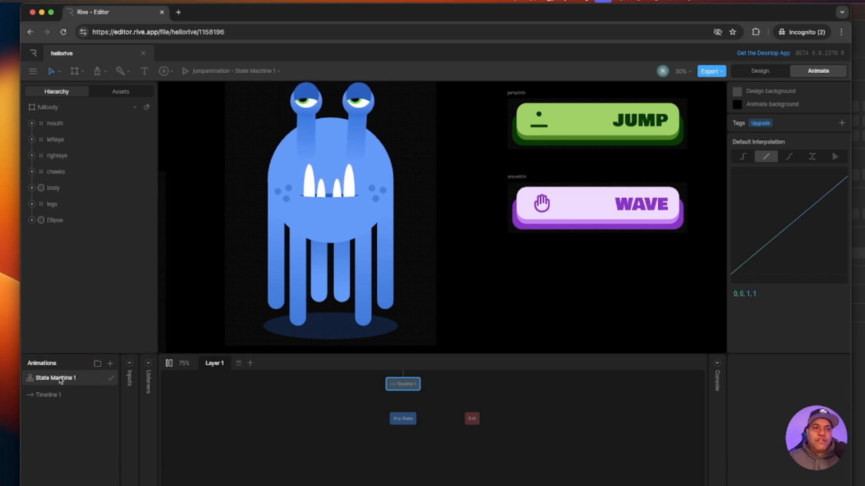
- Rename State Machine 1 as fullbody
{"action": "double_click", "coordinate": [59, 378]}
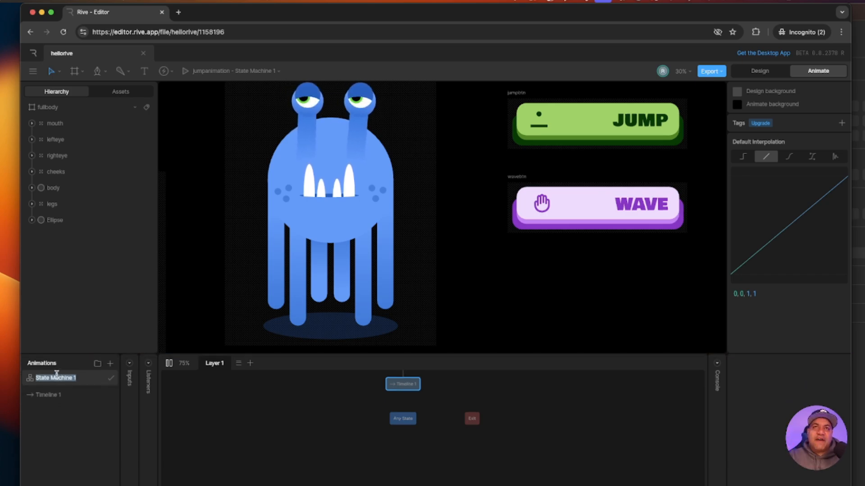
{"action": "type", "text": "full"}
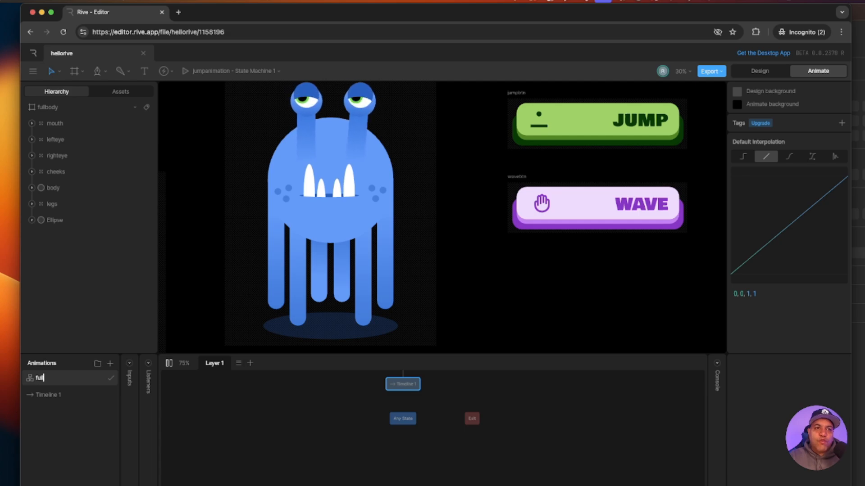
{"action": "type", "text": "boa"}
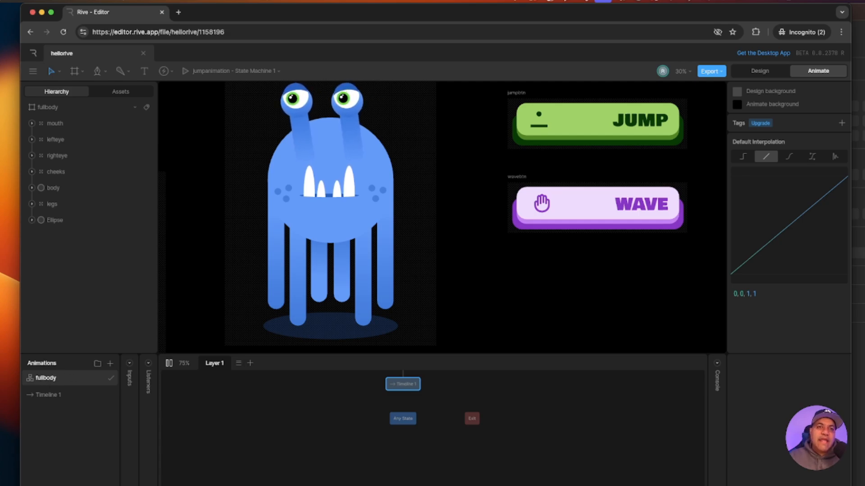
- Rename Timeline 1 as Idle and play the timeline
{"action": "left_click_drag", "start_coordinate": [278, 355], "coordinate": [277, 349]}
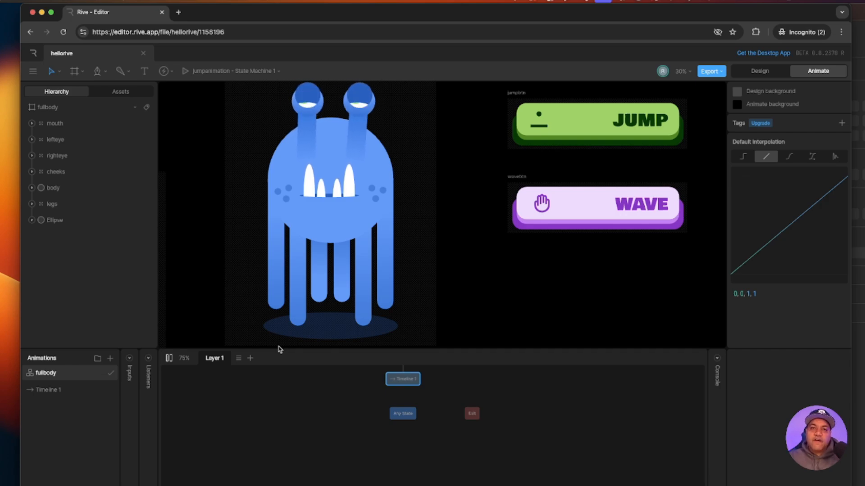
{"action": "left_click", "coordinate": [56, 391]}
{"action": "double_click", "coordinate": [55, 391]}
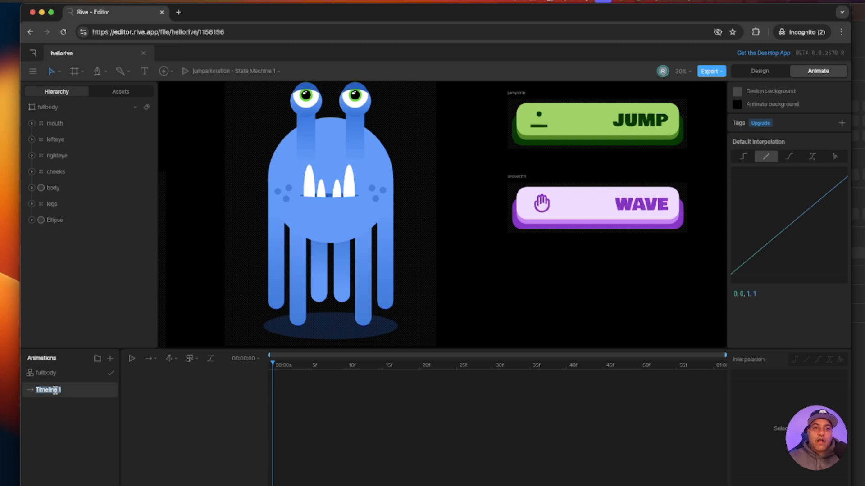
{"action": "type", "text": "id"}
{"action": "key", "text": "Return"}
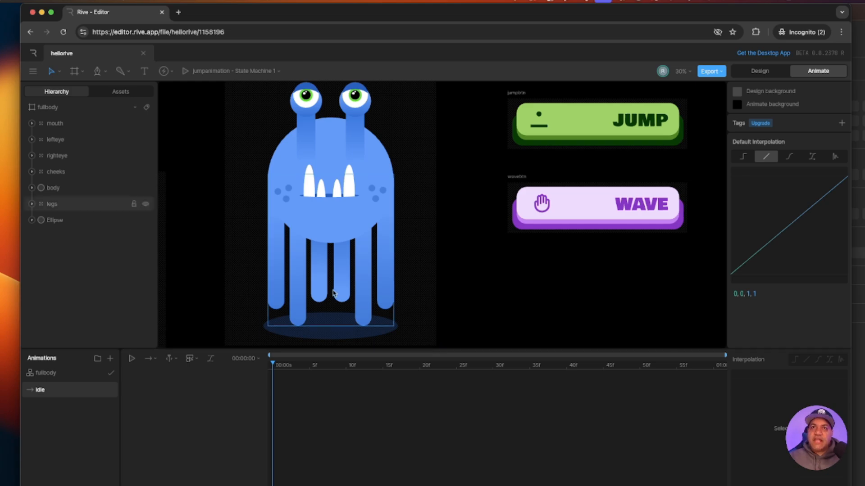
{"action": "left_click", "coordinate": [132, 359]}
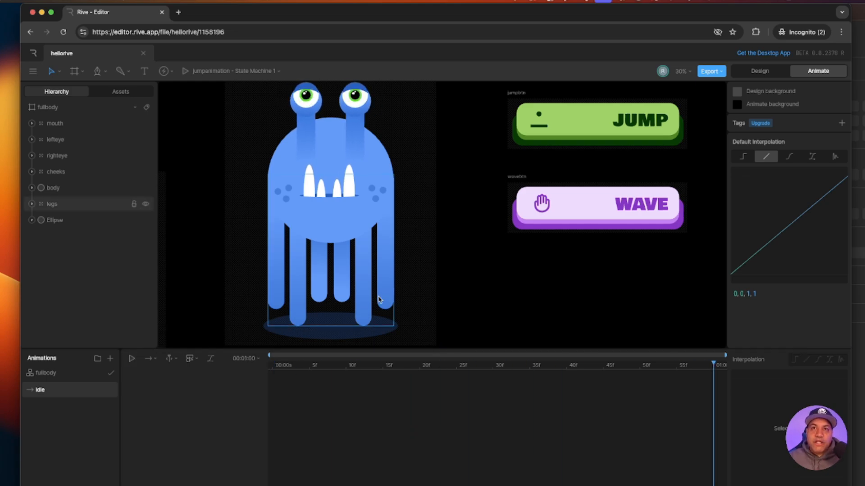
- Set the Idle timeline to loop and play it back to check the looping
{"action": "left_click", "coordinate": [150, 359]}
{"action": "left_click", "coordinate": [171, 397]}
{"action": "left_click", "coordinate": [132, 358]}
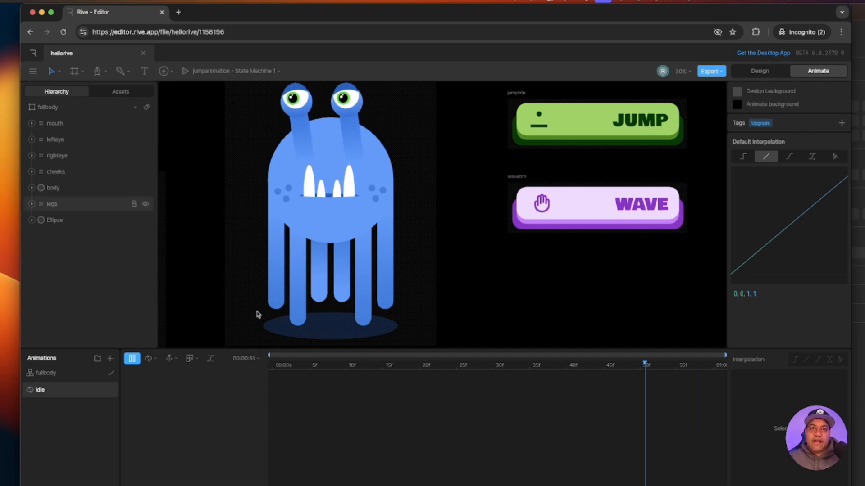
{"action": "left_click", "coordinate": [132, 358]}
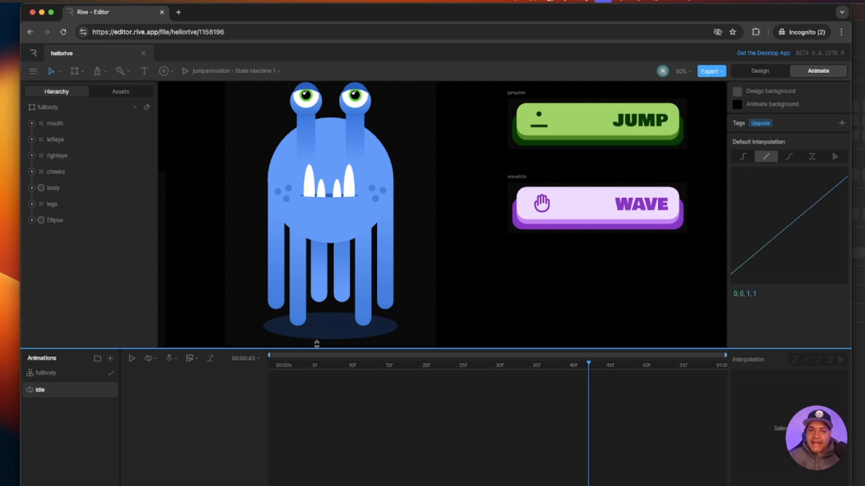
- Key the rotation of leg6 in the legs group at 0° on frame 0 of the Idle timeline
{"action": "scroll", "coordinate": [317, 342], "scroll_direction": "down", "scroll_amount": 2}
{"action": "left_click_drag", "start_coordinate": [589, 363], "coordinate": [231, 364]}
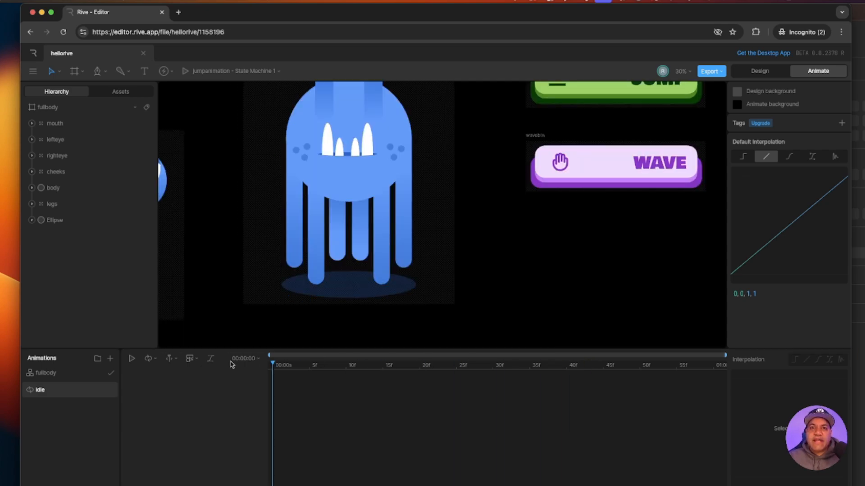
{"action": "scroll", "coordinate": [235, 246], "scroll_direction": "up", "scroll_amount": 1}
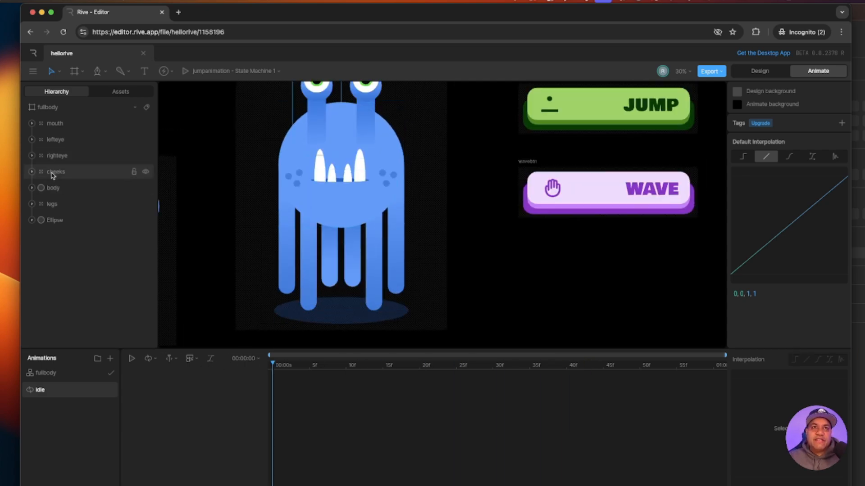
{"action": "left_click", "coordinate": [51, 204]}
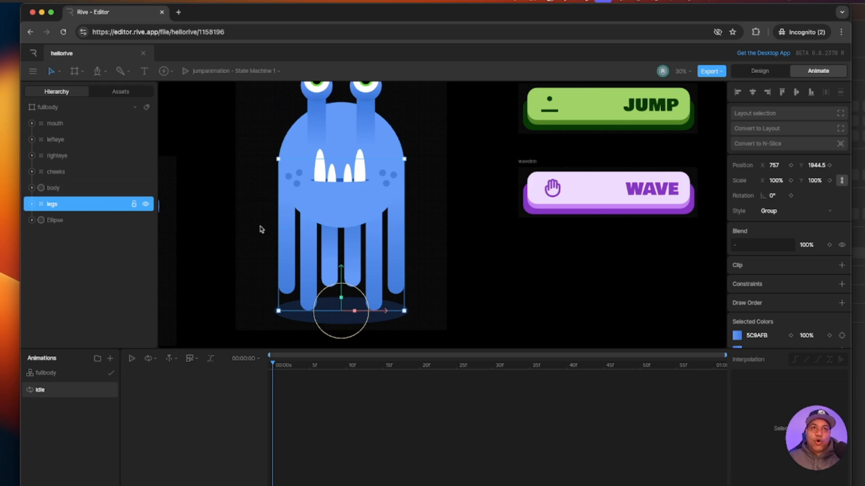
{"action": "left_click", "coordinate": [31, 205]}
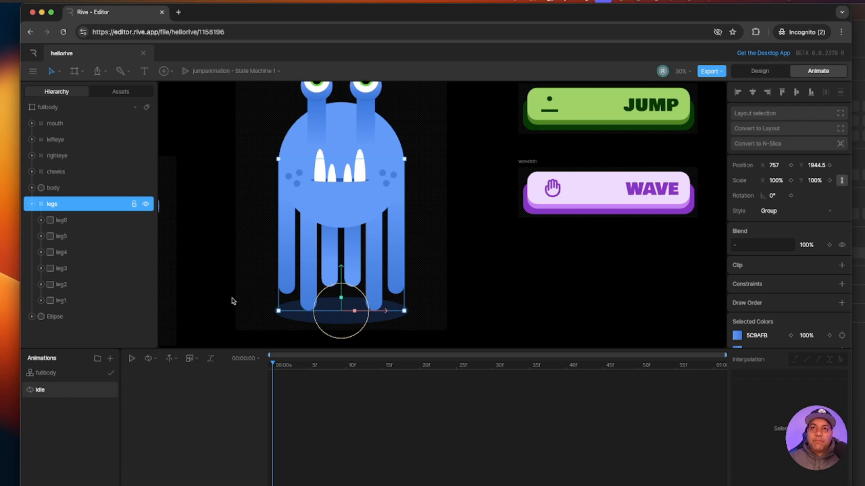
{"action": "left_click", "coordinate": [66, 222]}
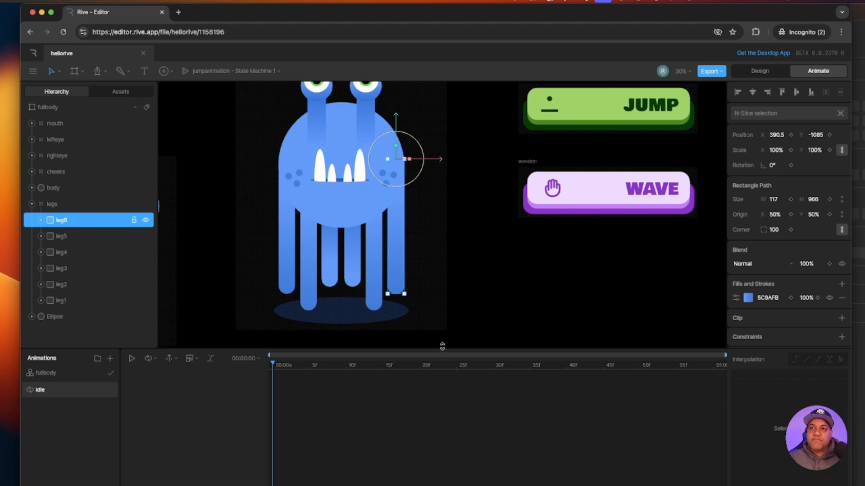
{"action": "left_click_drag", "start_coordinate": [441, 350], "coordinate": [441, 330]}
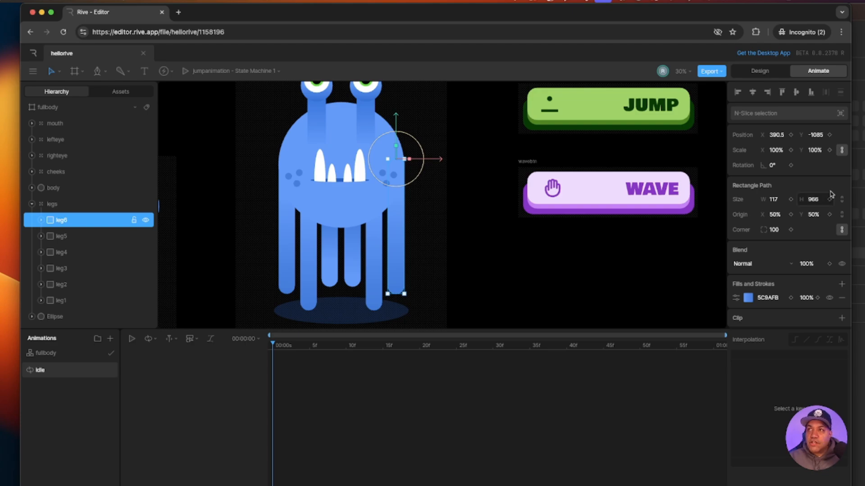
{"action": "left_click", "coordinate": [791, 166]}
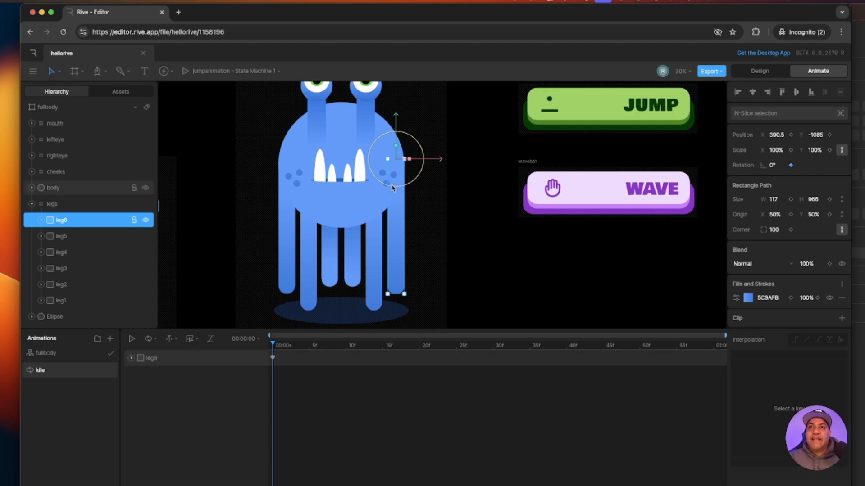
{"action": "left_click", "coordinate": [273, 359]}
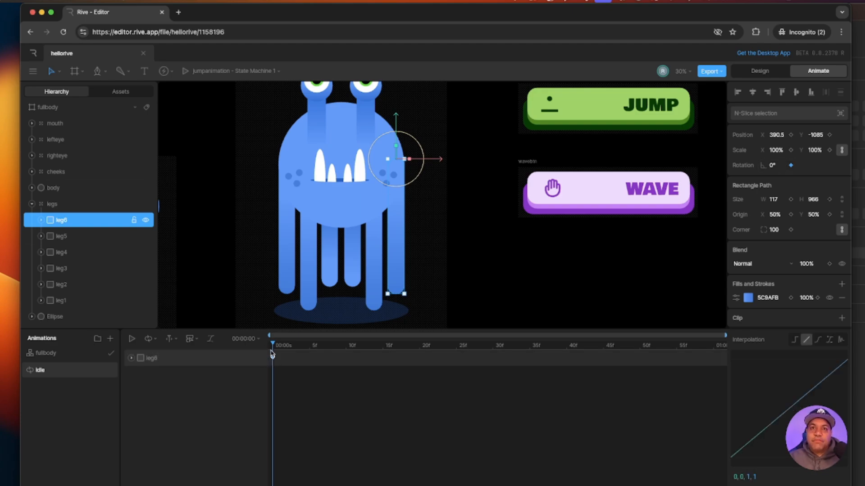
- Swing leg6 outward to about -4.6° rotation at frame 20 and inward to about 1.6° at frame 40
{"action": "left_click_drag", "start_coordinate": [273, 345], "coordinate": [419, 353]}
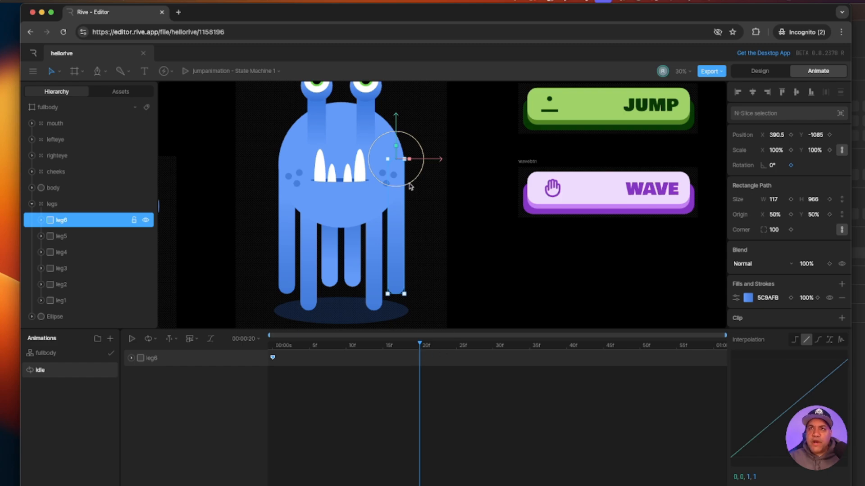
{"action": "left_click_drag", "start_coordinate": [410, 186], "coordinate": [414, 186]}
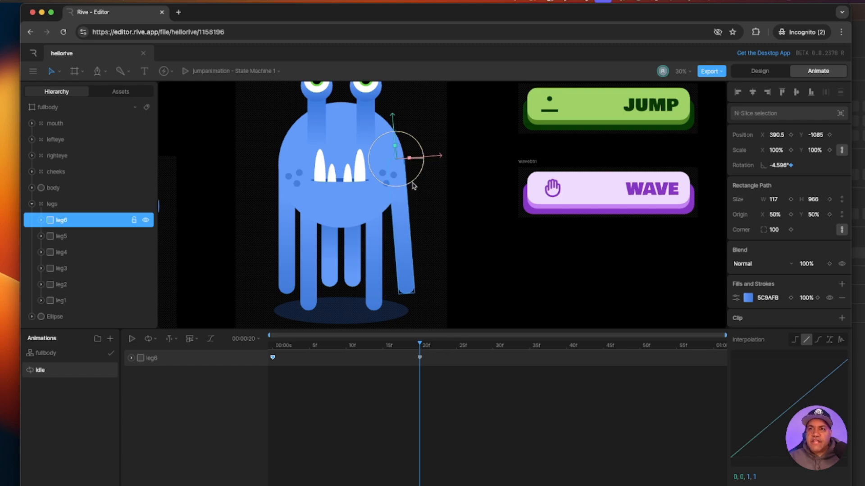
{"action": "left_click_drag", "start_coordinate": [420, 346], "coordinate": [566, 347]}
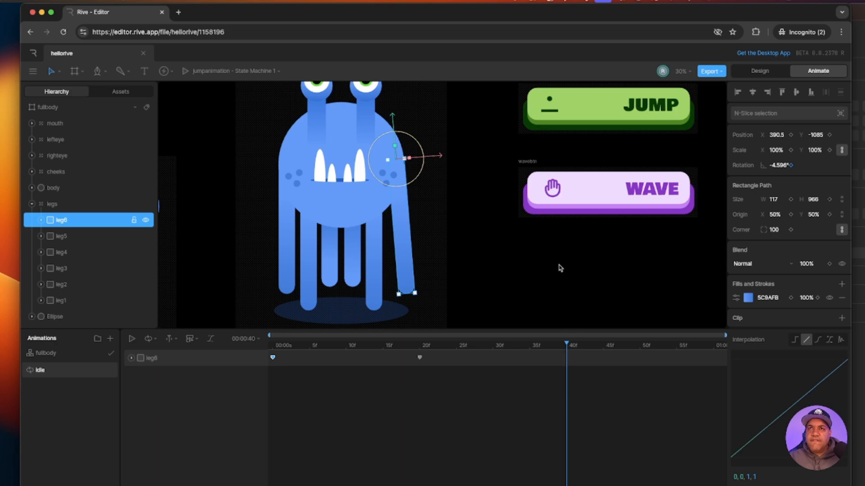
{"action": "left_click_drag", "start_coordinate": [415, 179], "coordinate": [415, 182]}
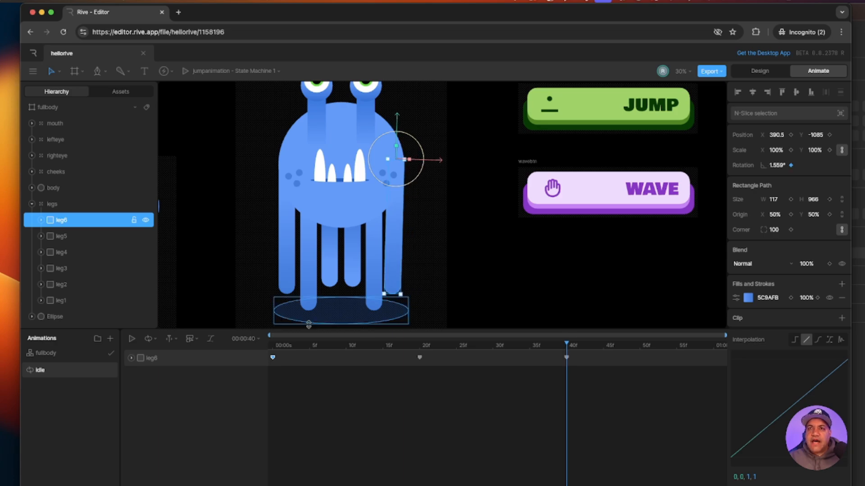
- Copy leg6's starting rotation keyframe to frame 60 and preview the leg's swing
{"action": "left_click", "coordinate": [273, 359]}
{"action": "left_click_drag", "start_coordinate": [568, 345], "coordinate": [720, 347]}
{"action": "left_click_drag", "start_coordinate": [715, 346], "coordinate": [339, 335]}
{"action": "key", "text": "space"}
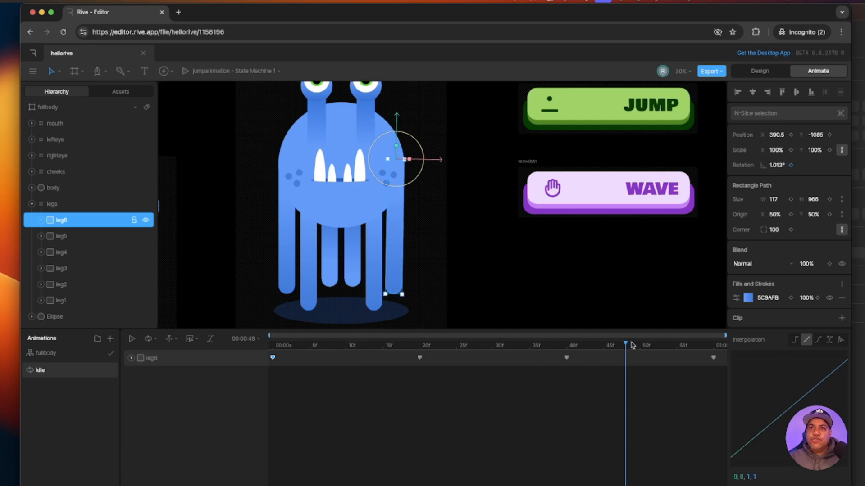
{"action": "key", "text": "space"}
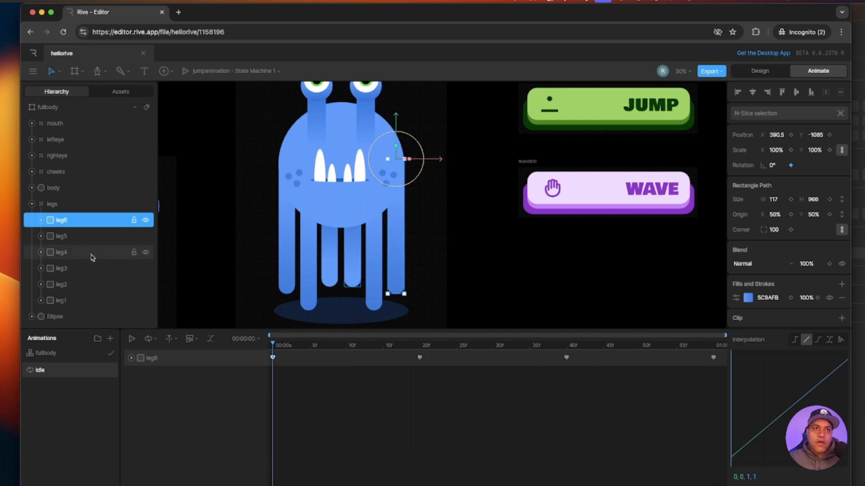
- Key leg1's rotation at 0° on frame 0, about 1.8° on frame 12 and about -0.7° on frame 30
{"action": "left_click", "coordinate": [288, 285]}
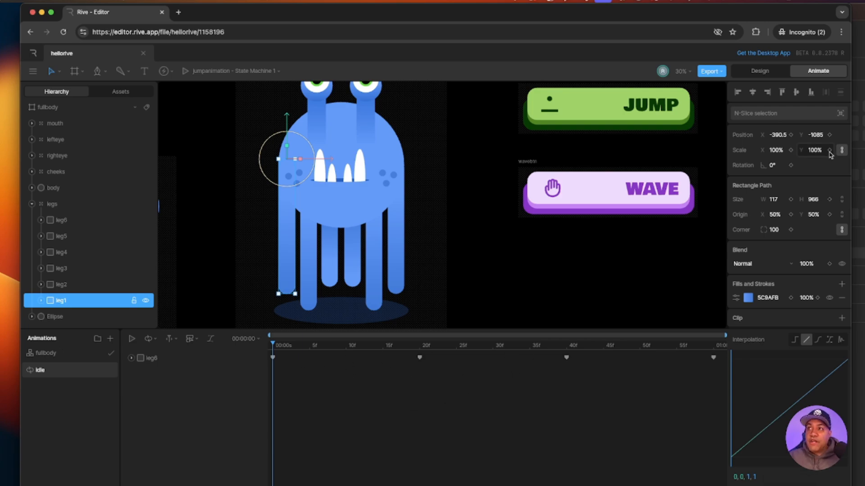
{"action": "left_click", "coordinate": [790, 166]}
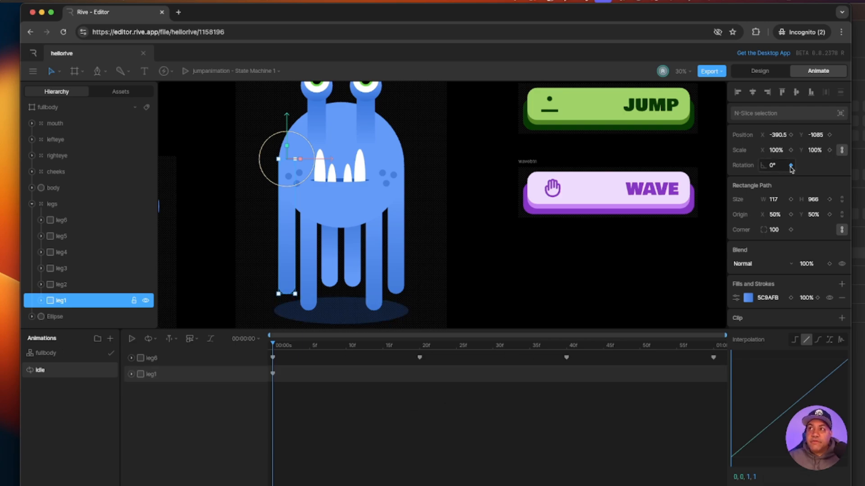
{"action": "left_click_drag", "start_coordinate": [278, 346], "coordinate": [360, 346]}
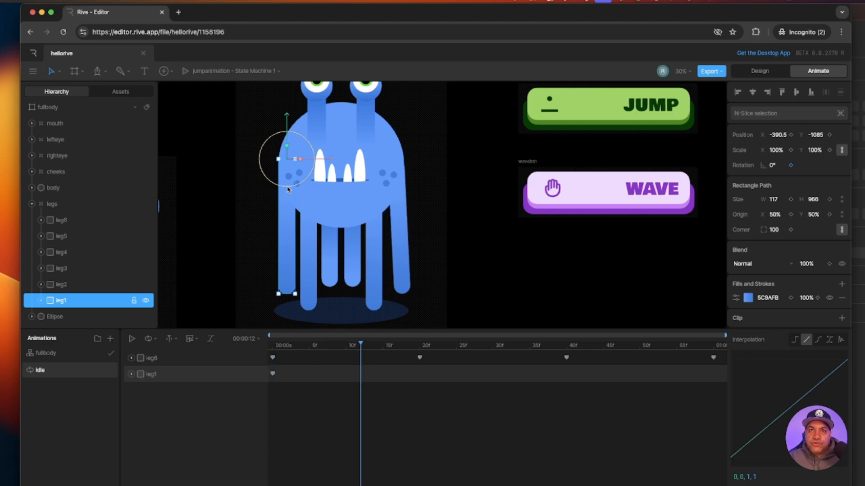
{"action": "left_click_drag", "start_coordinate": [286, 189], "coordinate": [284, 190]}
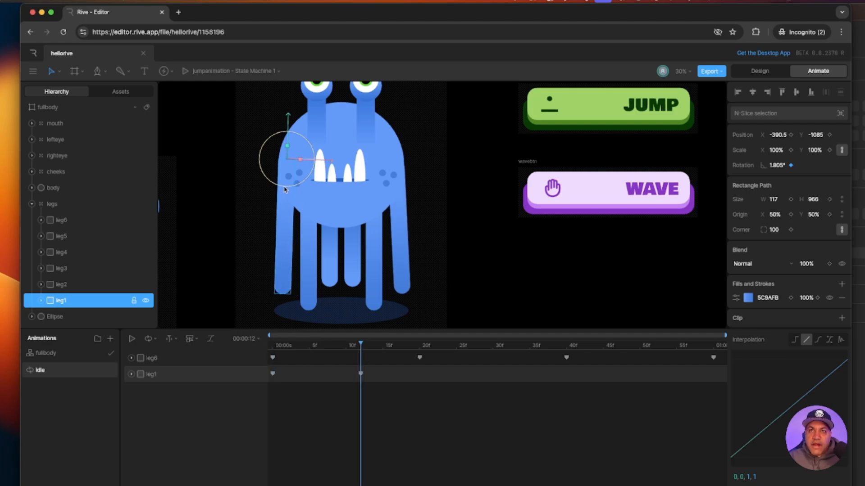
{"action": "left_click_drag", "start_coordinate": [361, 343], "coordinate": [493, 345]}
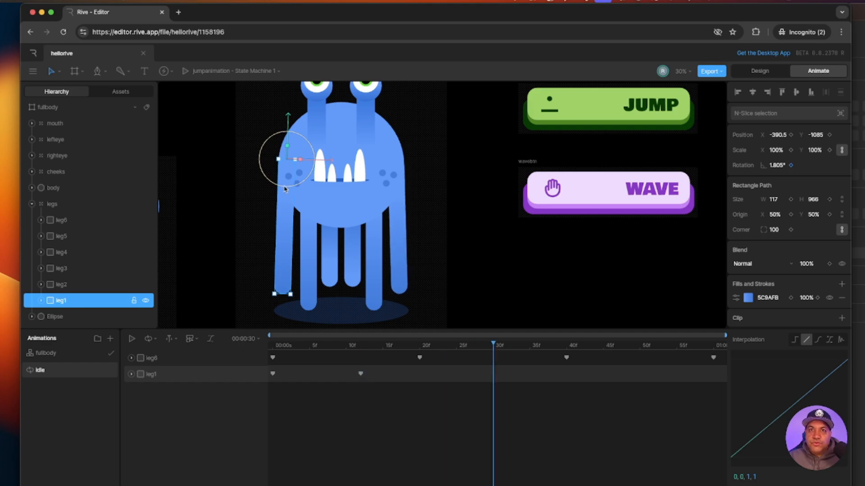
{"action": "left_click_drag", "start_coordinate": [285, 189], "coordinate": [288, 190]}
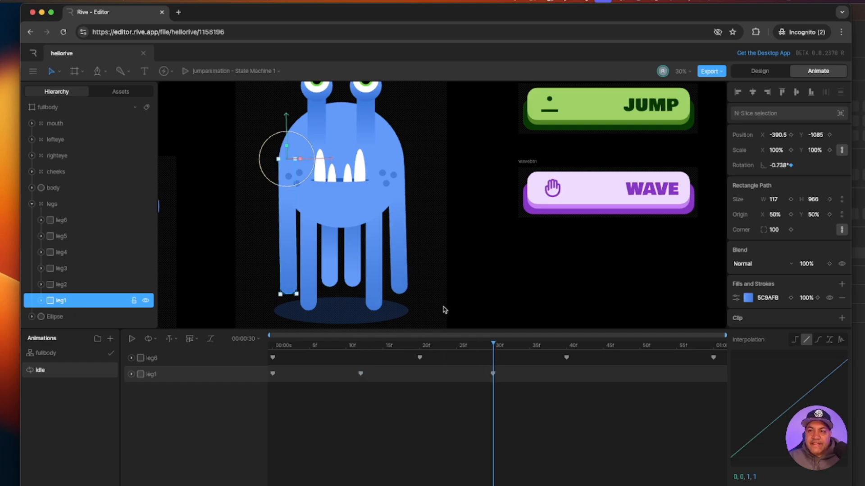
- Rotate leg1 to about 3.3° at frame 51 to add a rotation keyframe
{"action": "left_click_drag", "start_coordinate": [490, 343], "coordinate": [648, 370]}
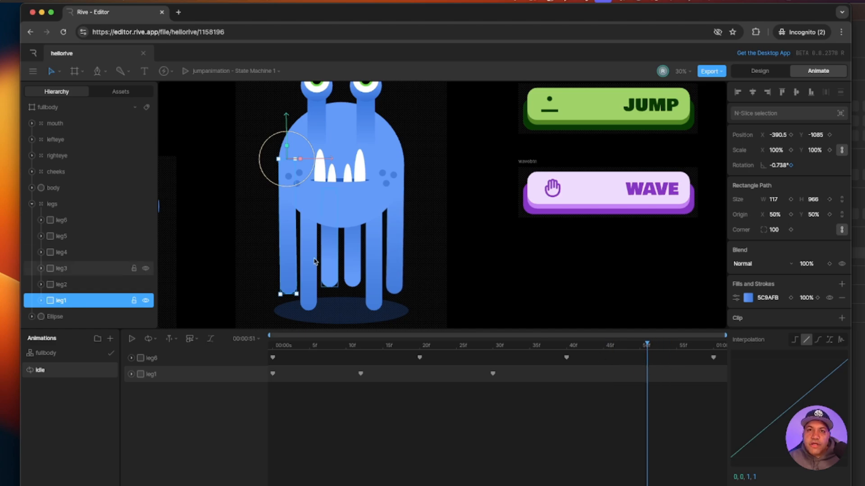
{"action": "left_click_drag", "start_coordinate": [293, 188], "coordinate": [289, 185]}
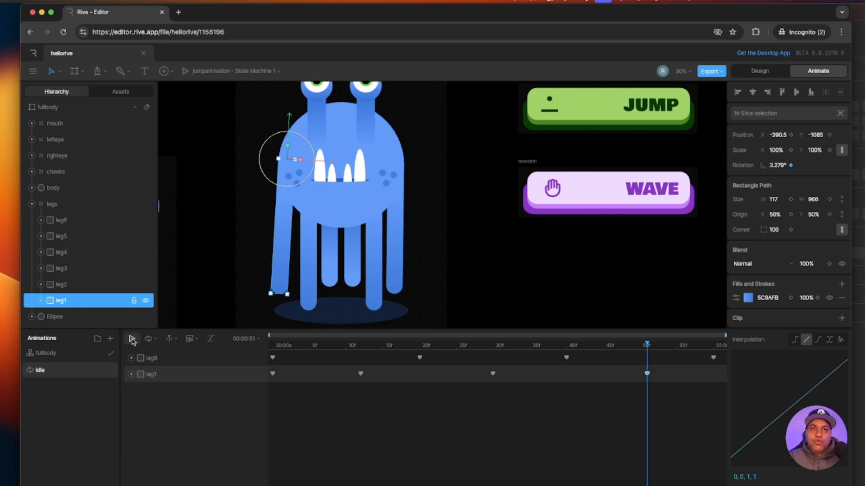
- Set the idle animation's playback mode to Ping Pong and preview the leg movement
{"action": "left_click", "coordinate": [154, 341]}
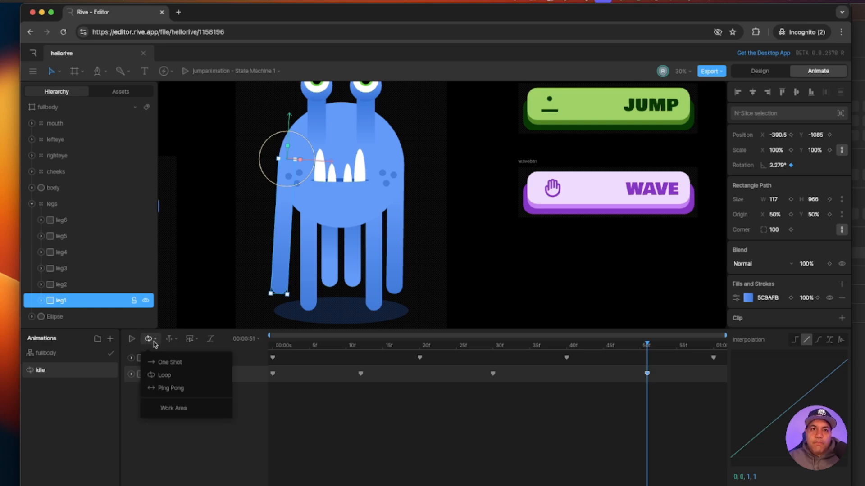
{"action": "left_click", "coordinate": [170, 388]}
{"action": "left_click", "coordinate": [131, 339]}
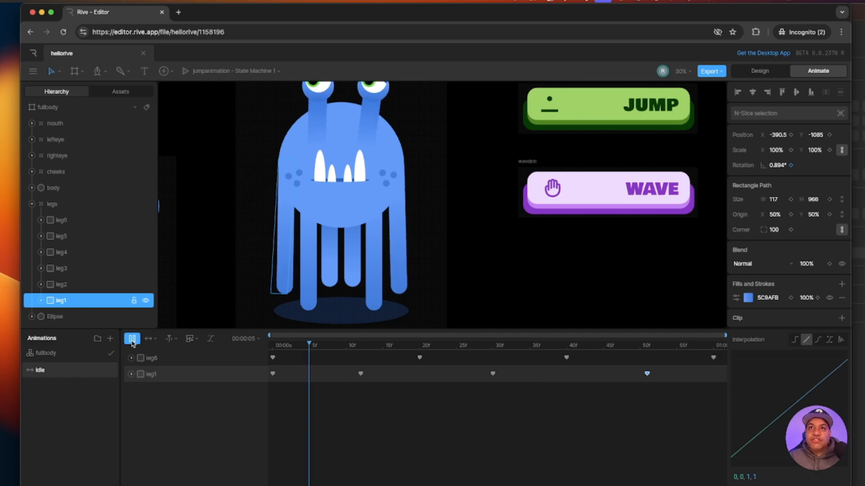
{"action": "left_click", "coordinate": [201, 235]}
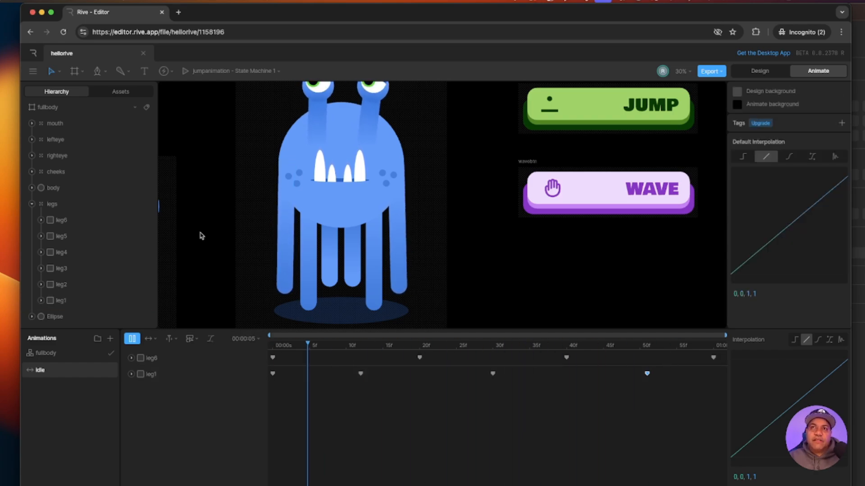
{"action": "scroll", "coordinate": [200, 244], "scroll_direction": "up", "scroll_amount": 1}
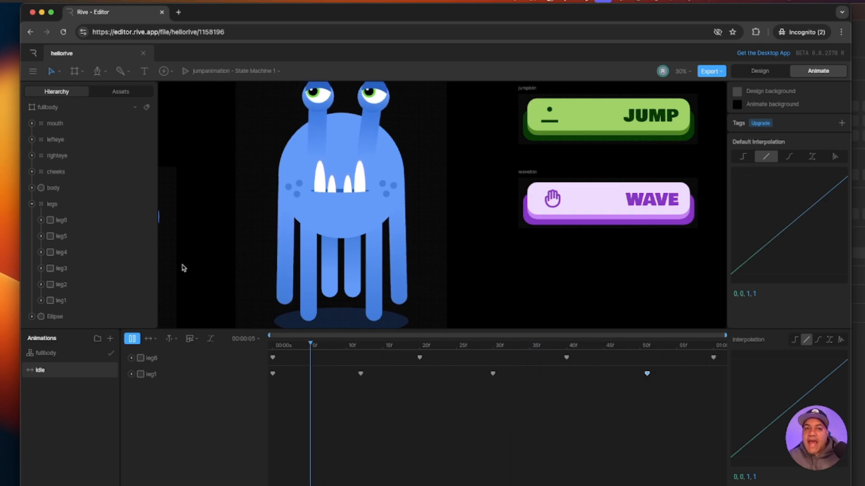
{"action": "key", "text": "space"}
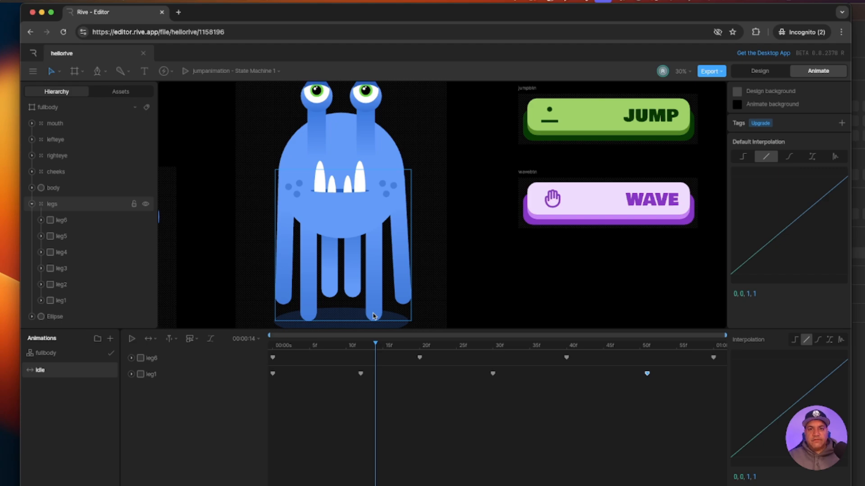
- Keyframe leg4's rotation at 0° on frame 0 and about 0.33° on frame 7
{"action": "left_click", "coordinate": [68, 254]}
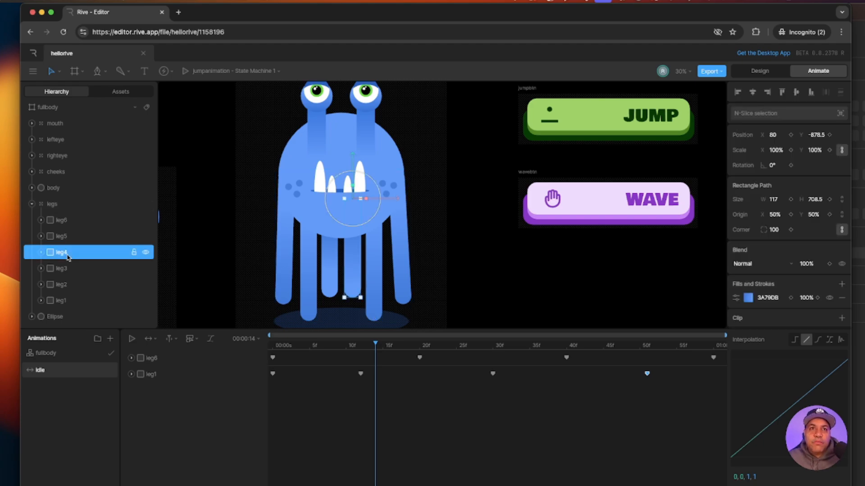
{"action": "left_click_drag", "start_coordinate": [376, 346], "coordinate": [244, 348]}
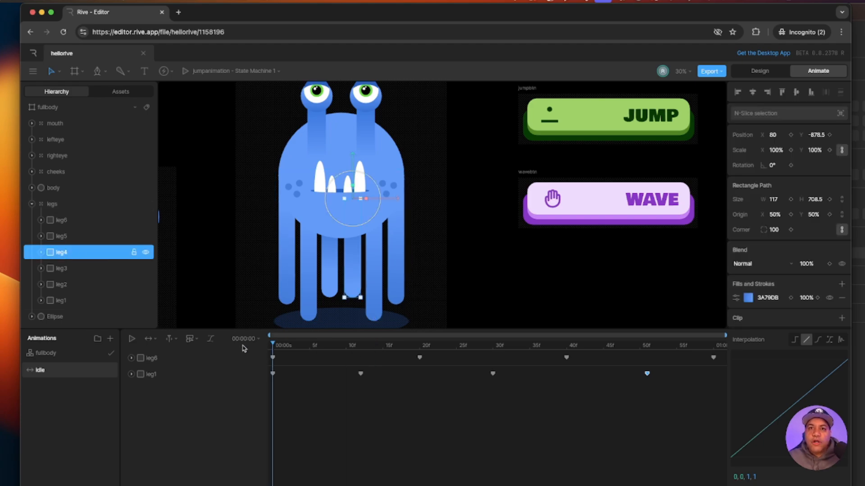
{"action": "scroll", "coordinate": [667, 262], "scroll_direction": "down", "scroll_amount": 2}
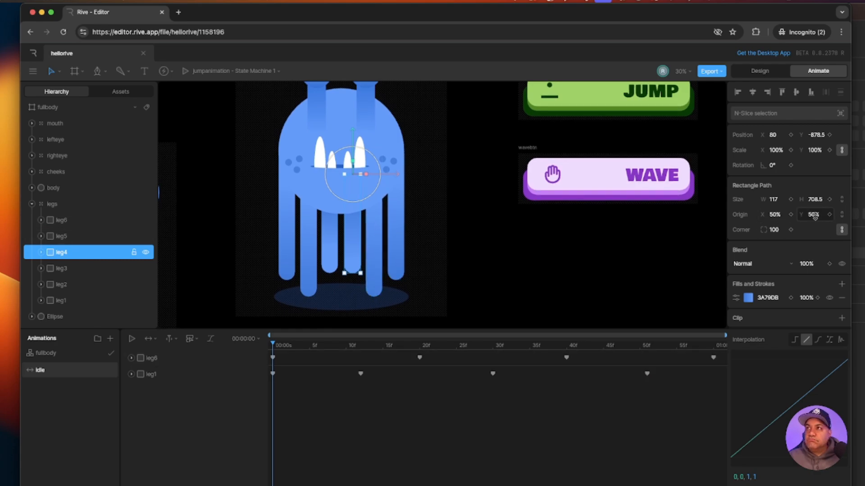
{"action": "left_click", "coordinate": [791, 166]}
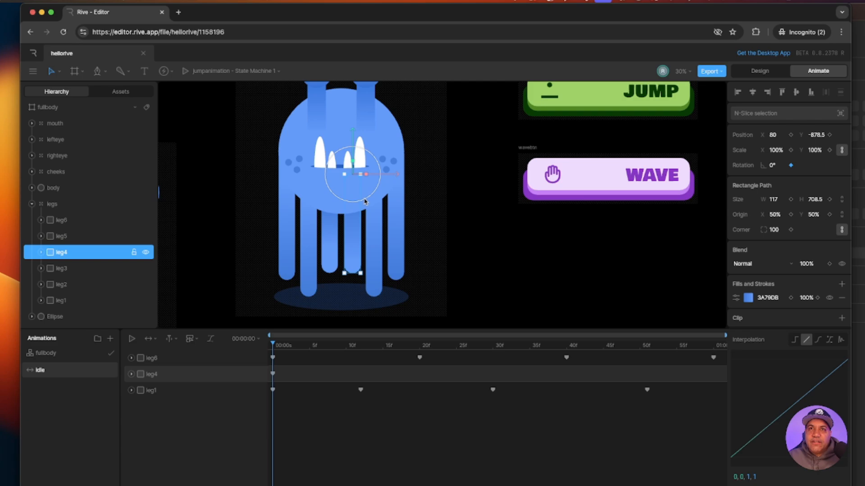
{"action": "left_click_drag", "start_coordinate": [273, 345], "coordinate": [324, 352]}
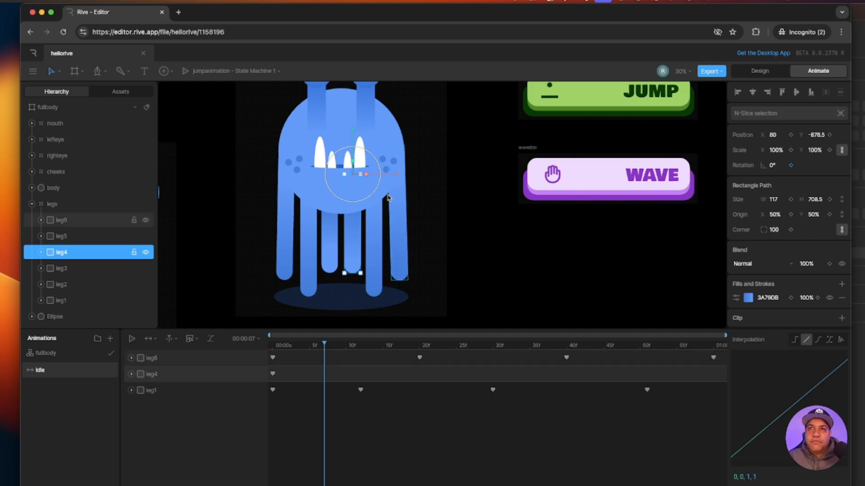
{"action": "left_click_drag", "start_coordinate": [373, 195], "coordinate": [373, 195]}
- Add leg4 rotation keyframes of about -2.1° at frame 24, 0.66° at frame 36 and -1.9° at frame 55, and preview the motion
{"action": "left_click_drag", "start_coordinate": [325, 346], "coordinate": [449, 350]}
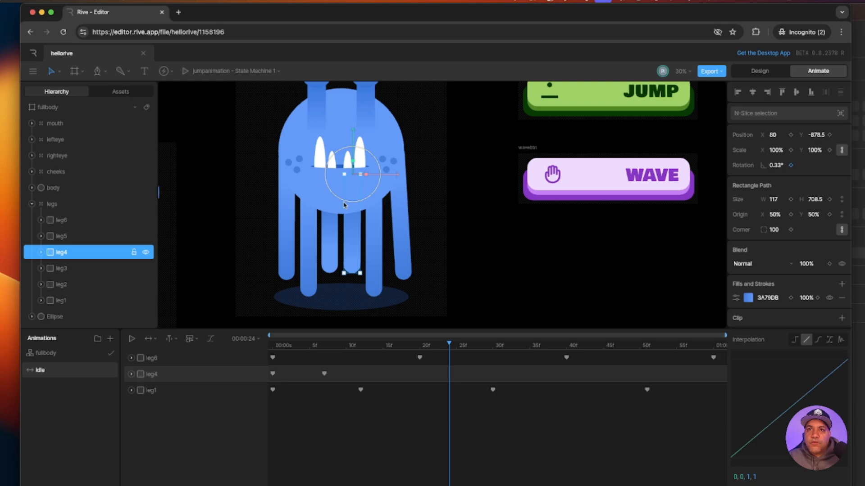
{"action": "left_click_drag", "start_coordinate": [345, 204], "coordinate": [349, 203]}
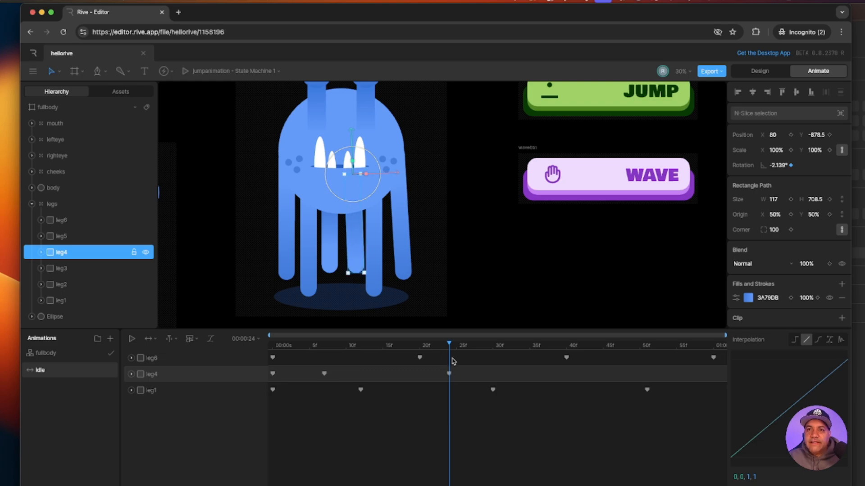
{"action": "left_click_drag", "start_coordinate": [450, 344], "coordinate": [537, 345]}
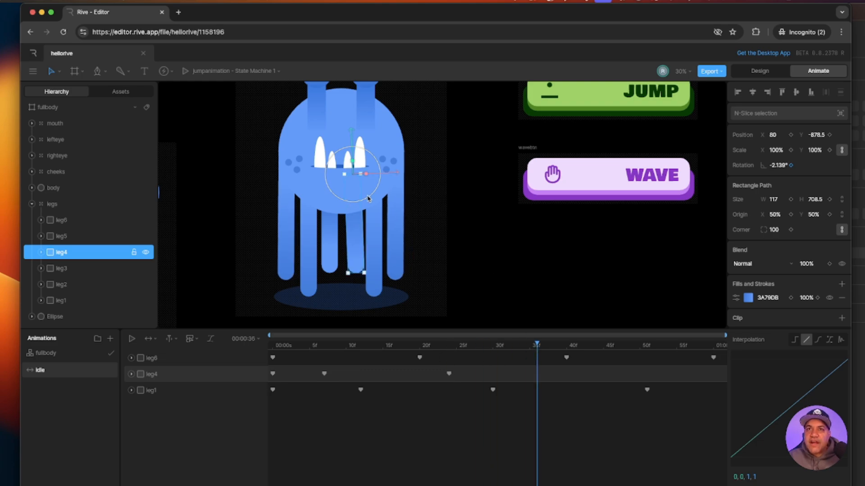
{"action": "left_click_drag", "start_coordinate": [367, 200], "coordinate": [365, 201]}
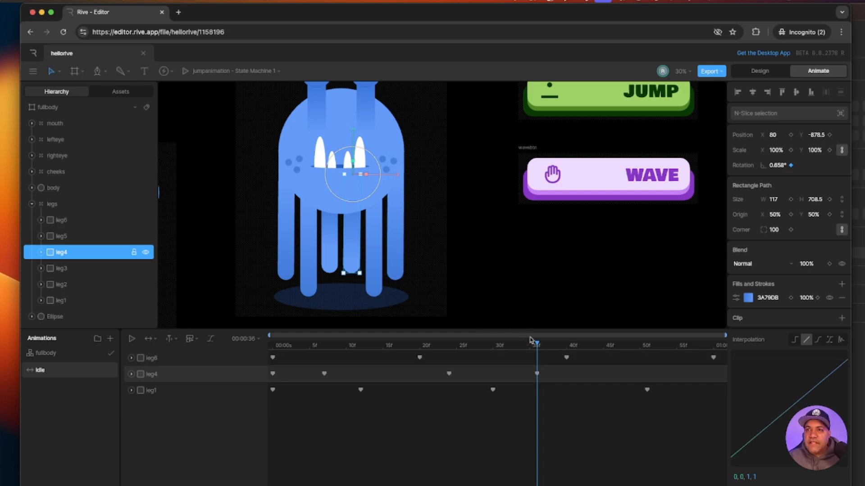
{"action": "left_click_drag", "start_coordinate": [544, 346], "coordinate": [677, 358]}
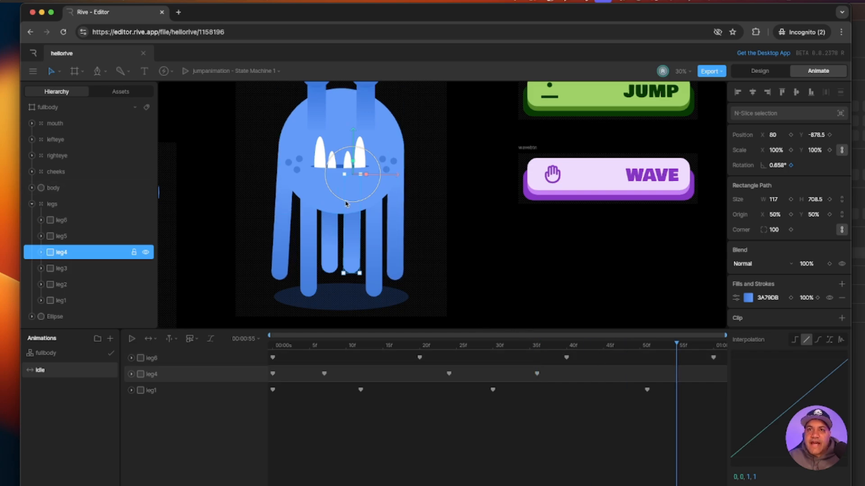
{"action": "left_click_drag", "start_coordinate": [346, 203], "coordinate": [348, 204]}
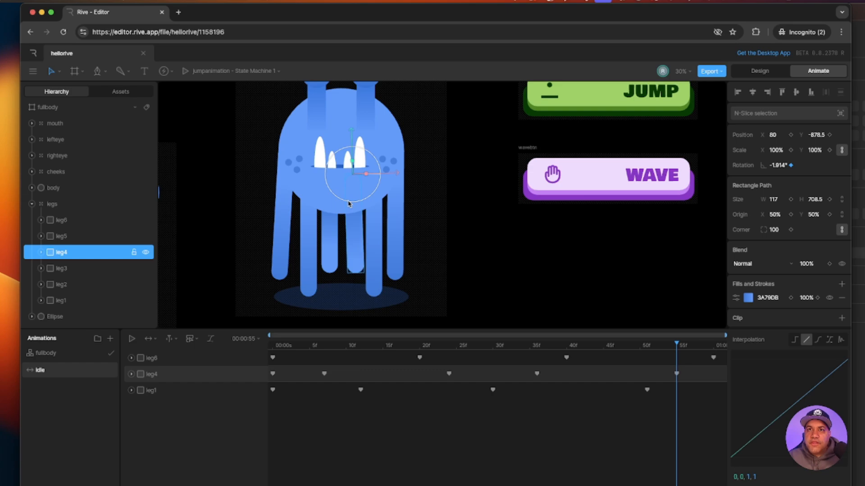
{"action": "left_click", "coordinate": [132, 339]}
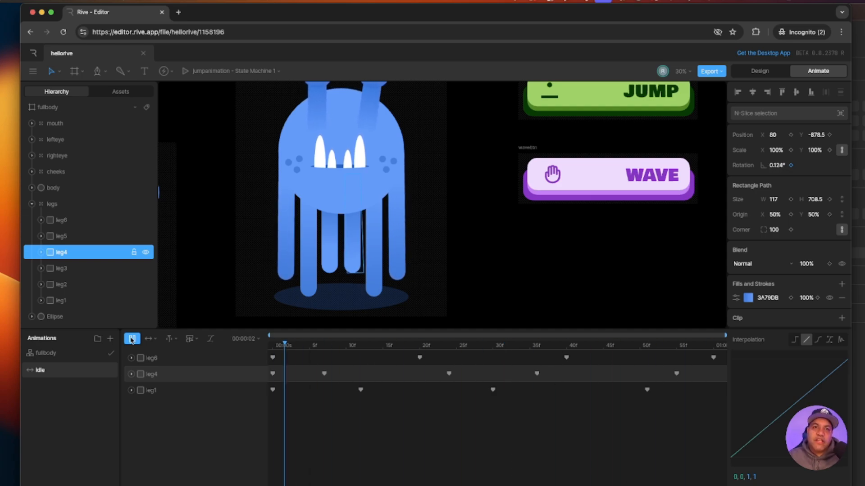
{"action": "left_click", "coordinate": [131, 340]}
- Keyframe leg3's rotation at 0° on frame 0, about -1.3° on frame 4 and about 0.46° on frame 17
{"action": "left_click", "coordinate": [326, 256]}
{"action": "left_click_drag", "start_coordinate": [354, 345], "coordinate": [235, 347]}
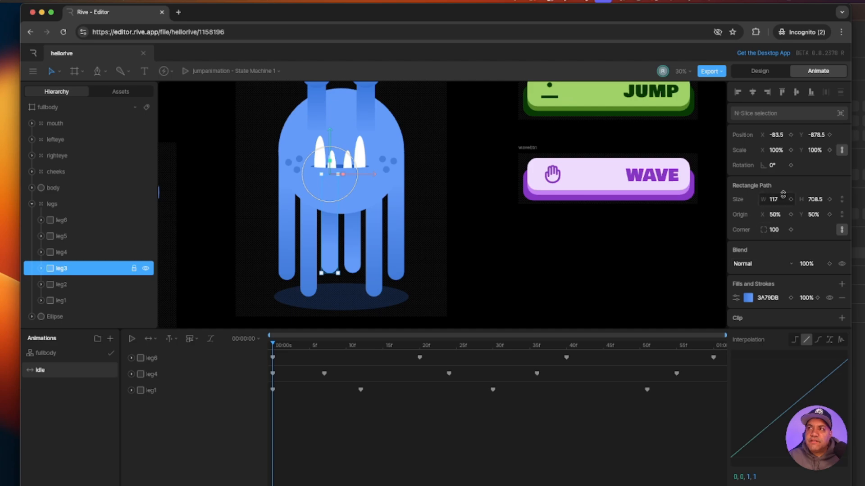
{"action": "left_click", "coordinate": [791, 166]}
{"action": "left_click_drag", "start_coordinate": [274, 346], "coordinate": [302, 345]}
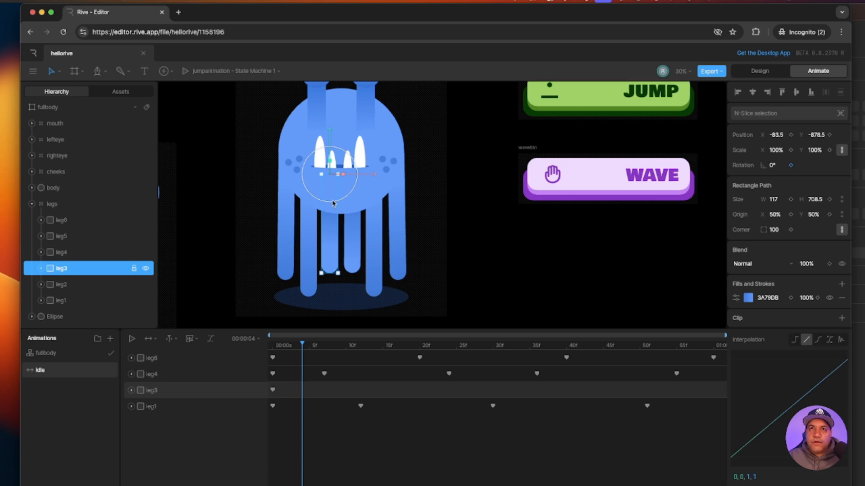
{"action": "left_click_drag", "start_coordinate": [334, 204], "coordinate": [335, 204]}
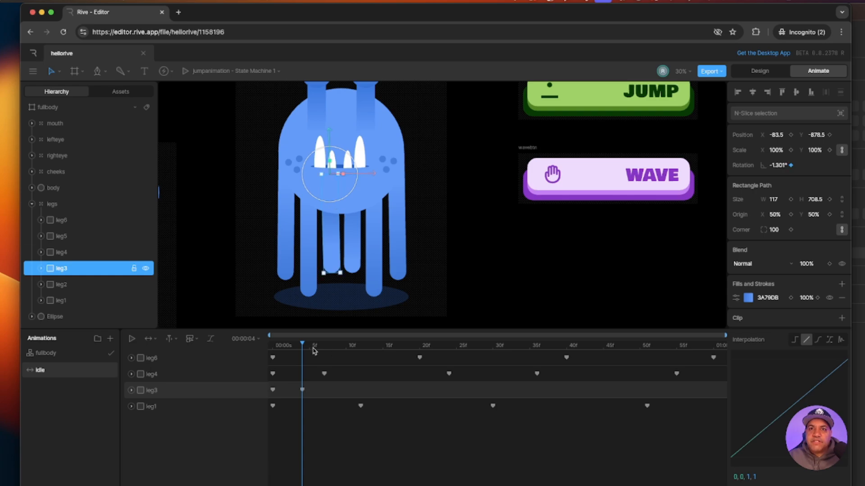
{"action": "left_click_drag", "start_coordinate": [314, 349], "coordinate": [399, 355]}
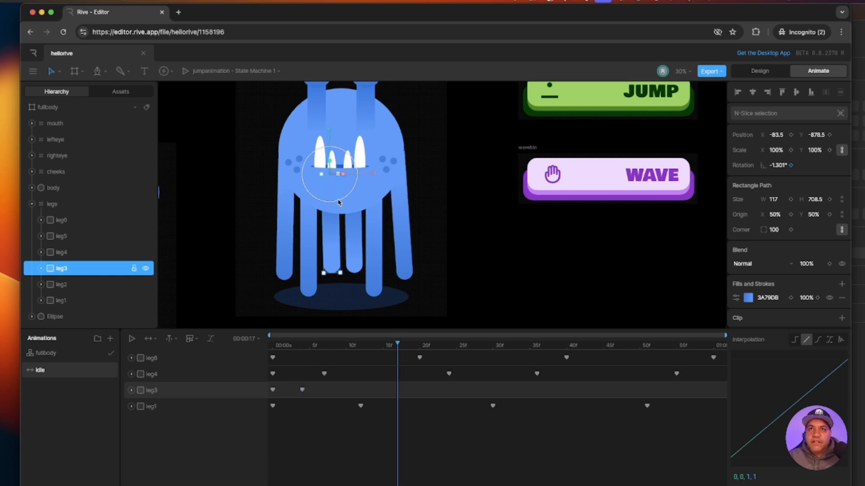
{"action": "left_click_drag", "start_coordinate": [340, 203], "coordinate": [335, 205]}
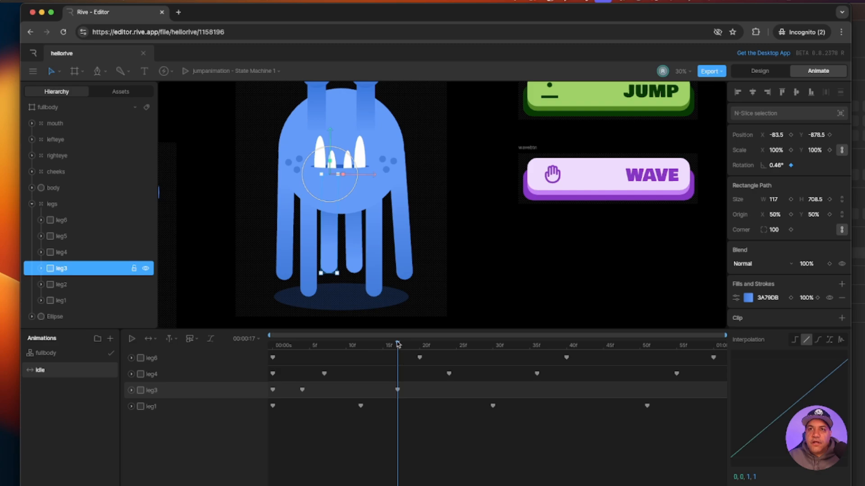
- Continue leg3's sway with rotation keyframes at frame 30, about 0.35° at frame 42 and about -1.4° at frame 56
{"action": "left_click_drag", "start_coordinate": [398, 345], "coordinate": [492, 356]}
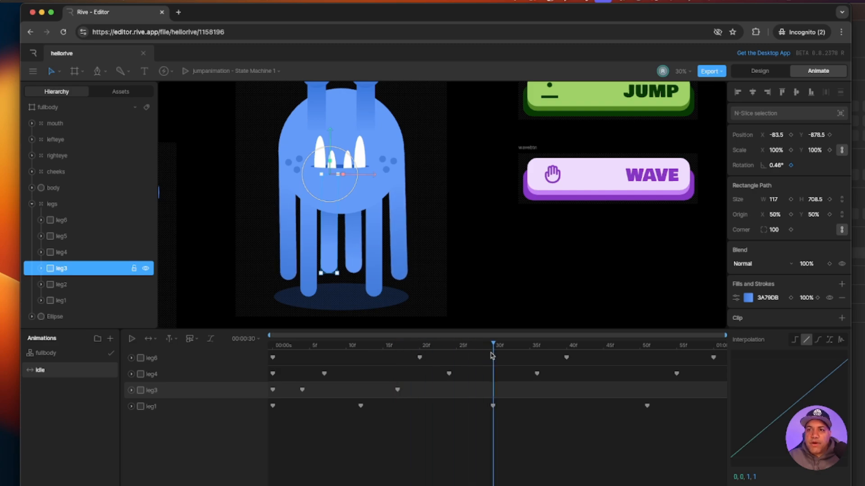
{"action": "left_click_drag", "start_coordinate": [341, 203], "coordinate": [342, 201]}
{"action": "left_click_drag", "start_coordinate": [499, 345], "coordinate": [582, 346]}
{"action": "left_click_drag", "start_coordinate": [343, 202], "coordinate": [340, 201]}
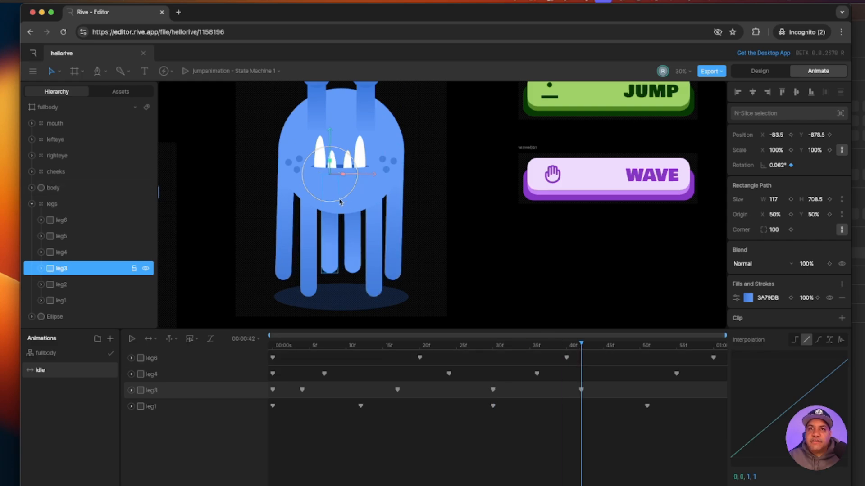
{"action": "left_click_drag", "start_coordinate": [581, 346], "coordinate": [686, 349]}
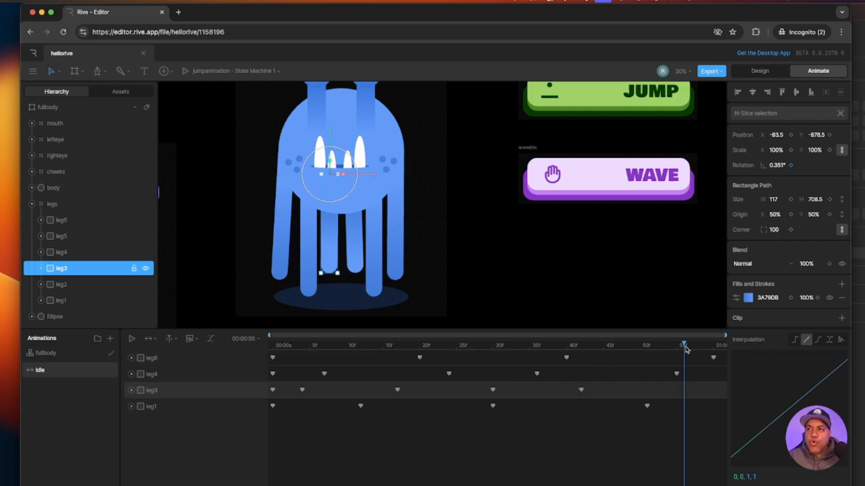
{"action": "left_click_drag", "start_coordinate": [341, 203], "coordinate": [340, 201]}
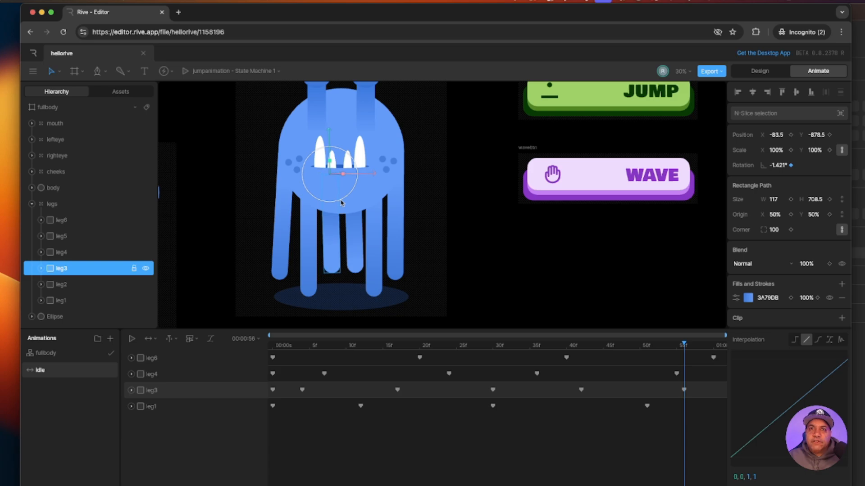
{"action": "left_click", "coordinate": [449, 286]}
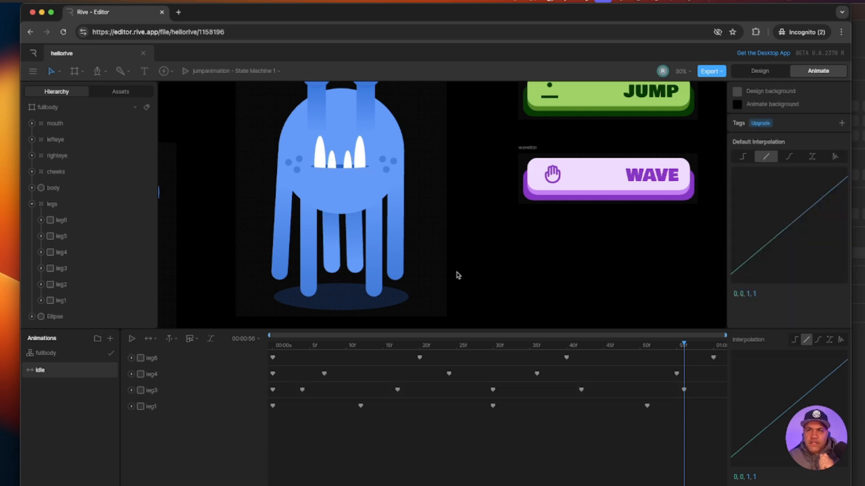
- Apply Cubic interpolation to all leg keyframes in the idle timeline and preview the animation
{"action": "left_click", "coordinate": [718, 454]}
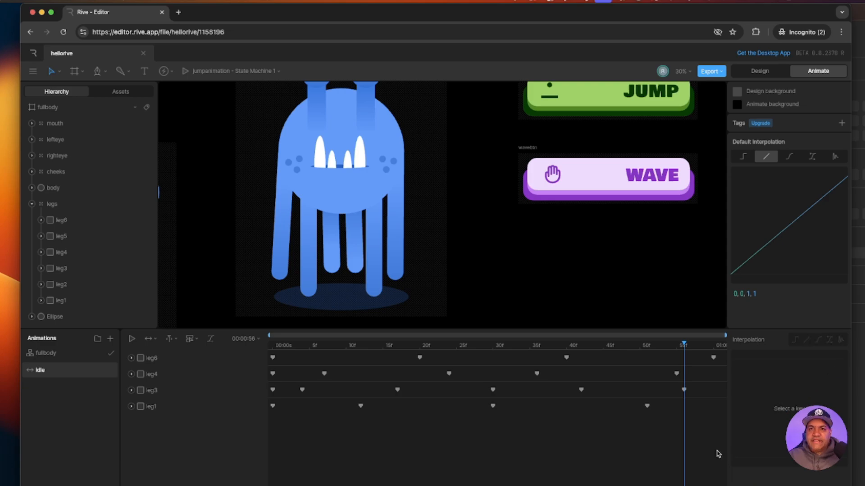
{"action": "left_click_drag", "start_coordinate": [718, 399], "coordinate": [268, 349]}
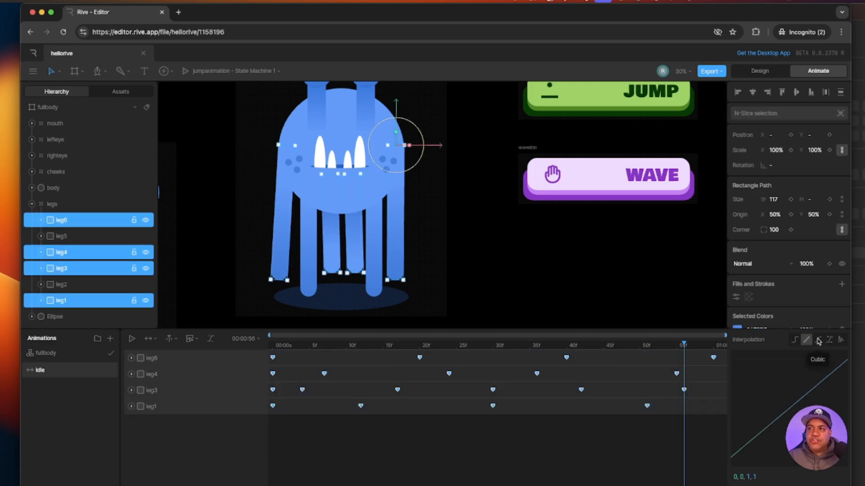
{"action": "left_click", "coordinate": [818, 340]}
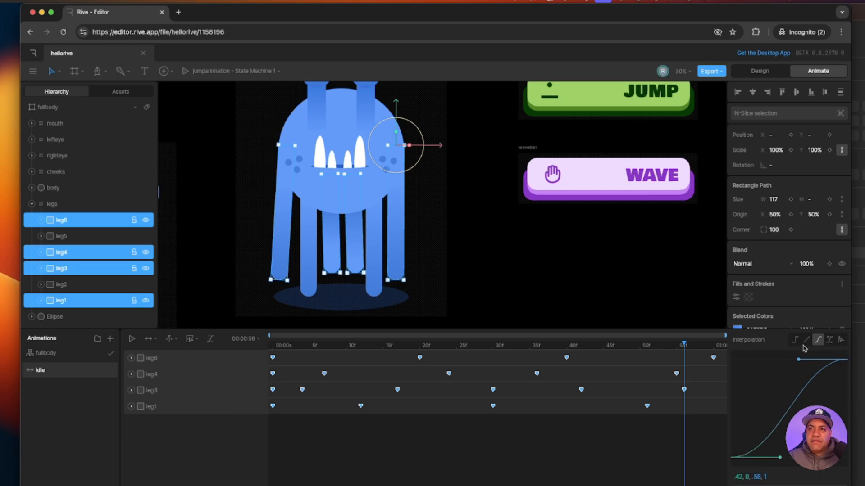
{"action": "left_click", "coordinate": [132, 340]}
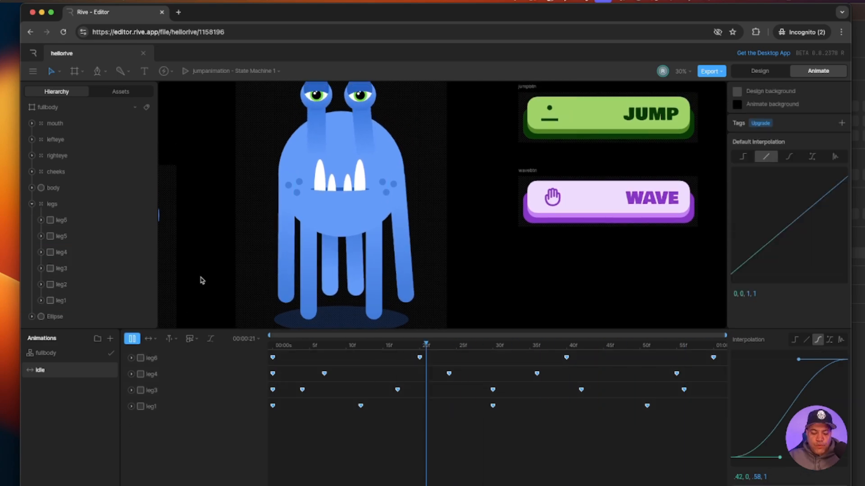
{"action": "key", "text": "minus"}
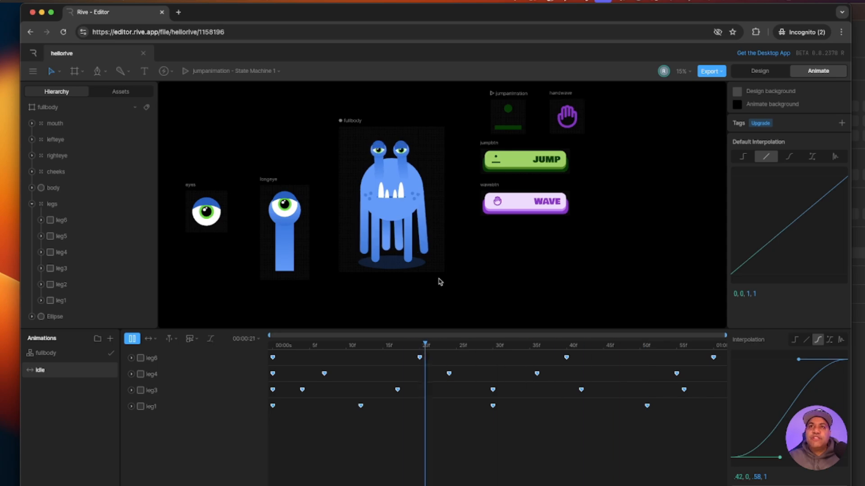
{"action": "left_click_drag", "start_coordinate": [436, 280], "coordinate": [400, 291]}
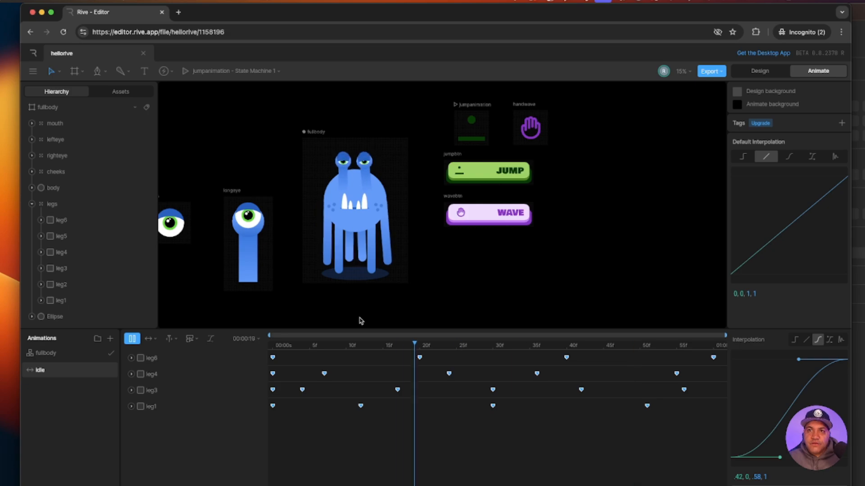
- Stop the preview at frame 0 and group the mouth, lefteye, righteye, cheeks and body elements in design mode
{"action": "key", "text": "space"}
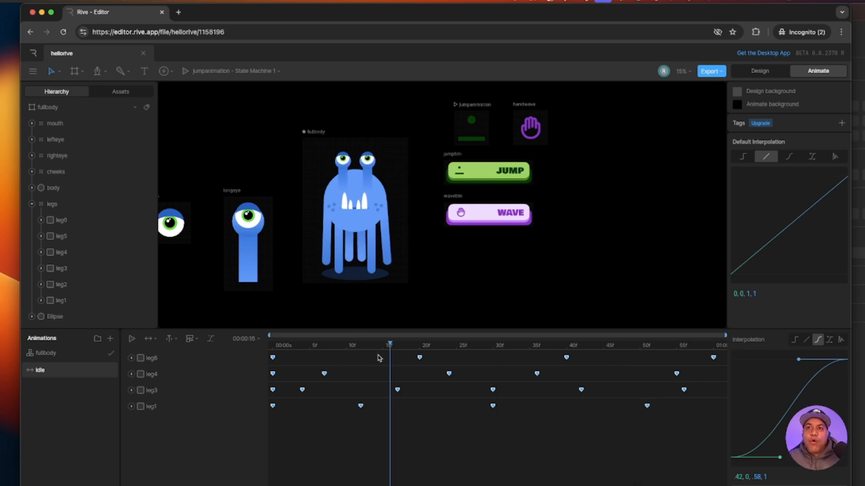
{"action": "left_click_drag", "start_coordinate": [390, 347], "coordinate": [206, 351]}
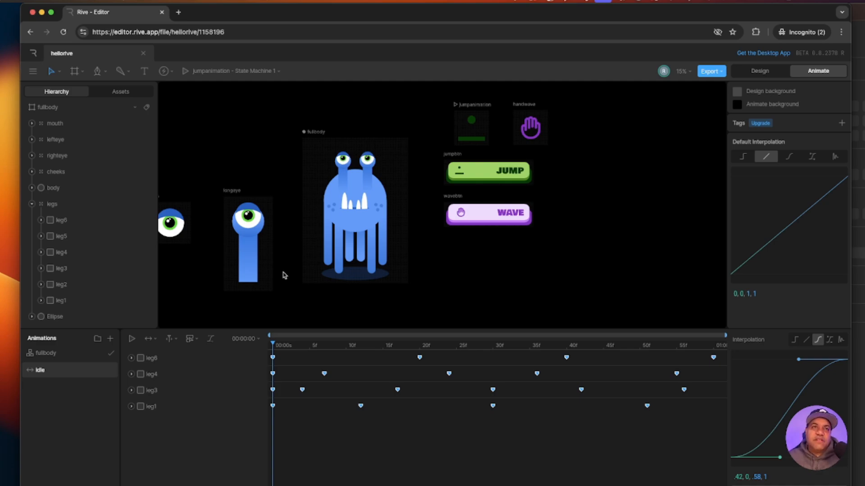
{"action": "left_click", "coordinate": [32, 204]}
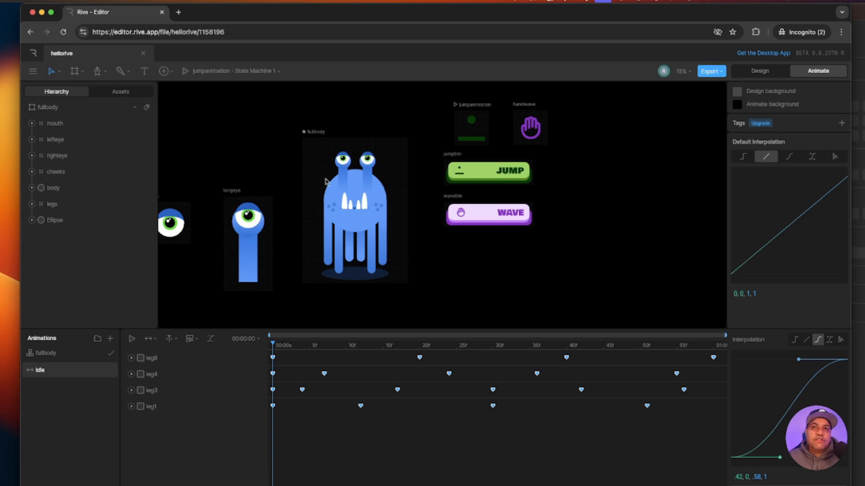
{"action": "key", "text": "Tab"}
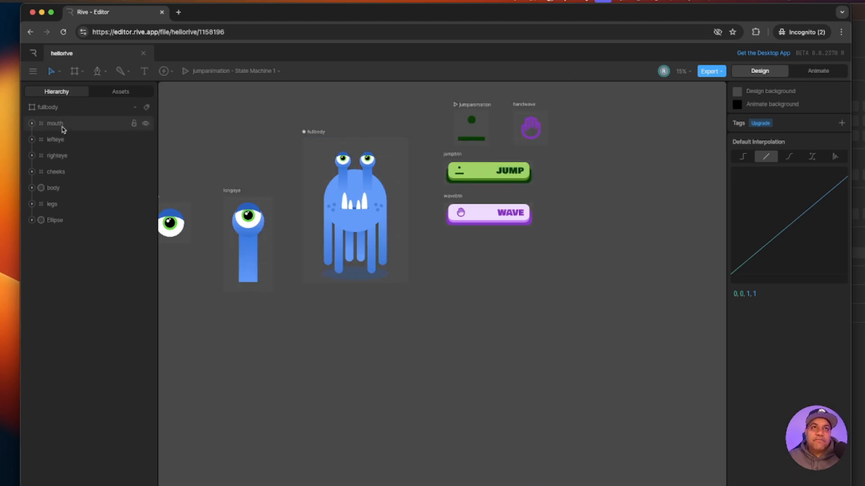
{"action": "left_click", "coordinate": [63, 129]}
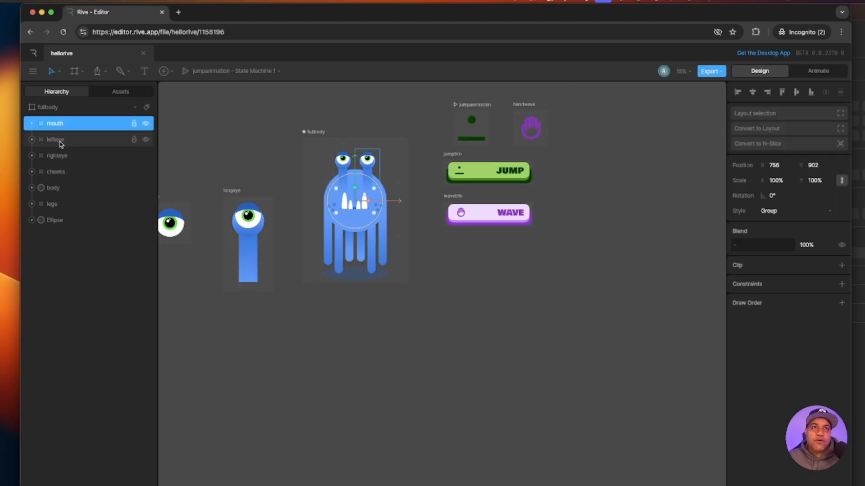
{"action": "left_click", "coordinate": [61, 144]}
{"action": "left_click", "coordinate": [61, 159]}
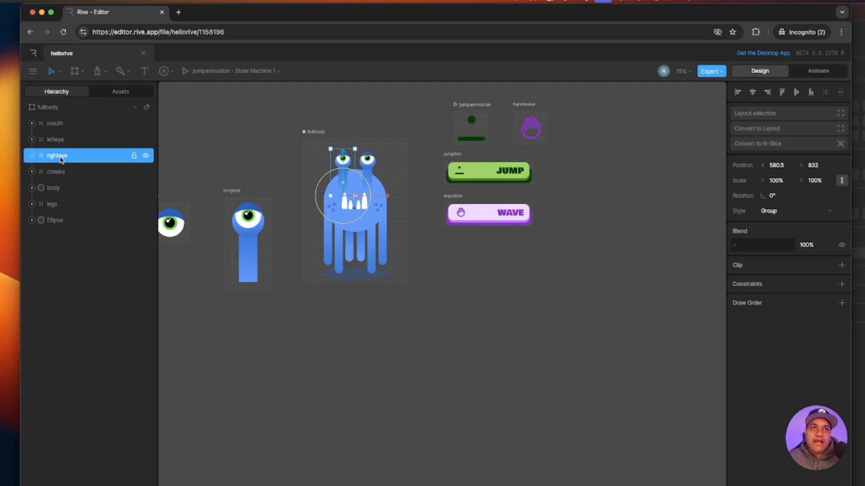
{"action": "left_click", "coordinate": [62, 174]}
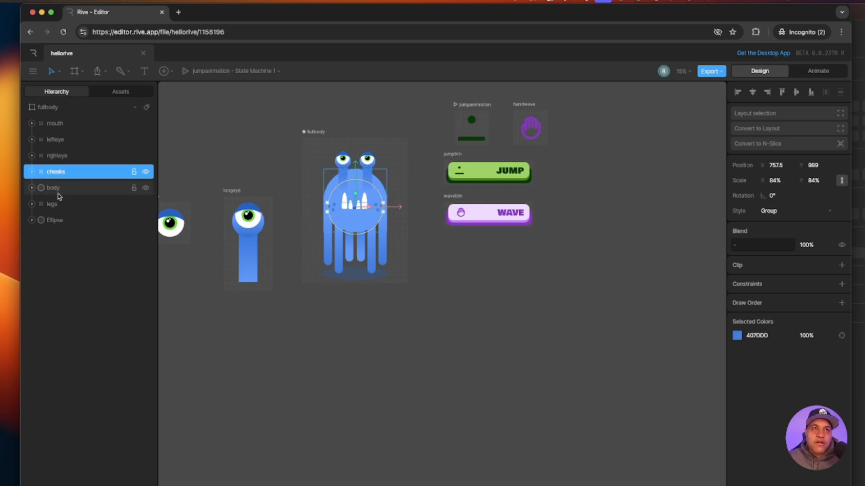
{"action": "left_click", "coordinate": [55, 189]}
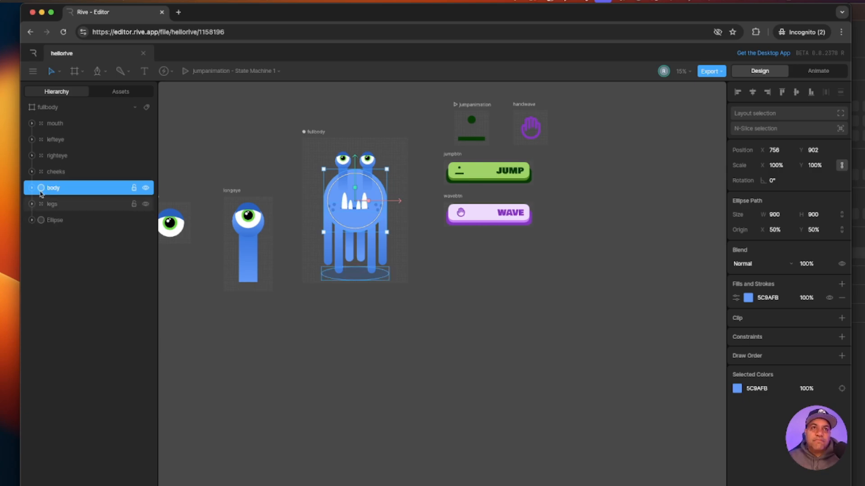
{"action": "left_click", "coordinate": [55, 126], "text": "shift"}
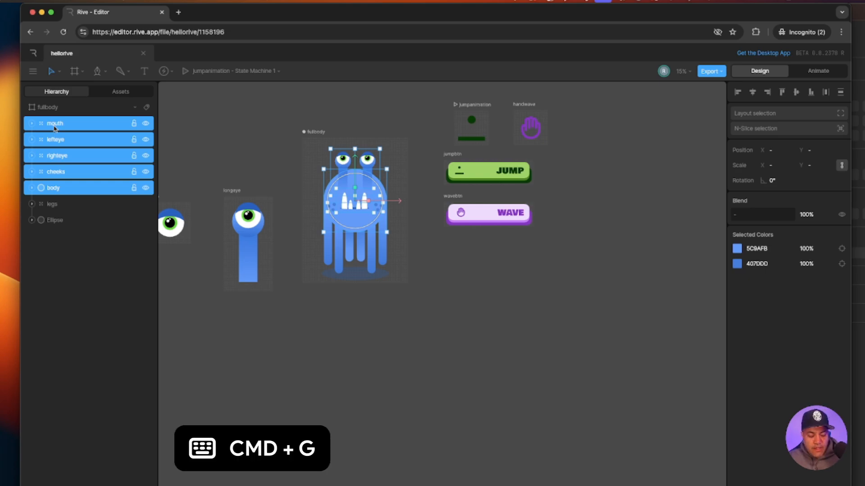
{"action": "key", "text": "super+g"}
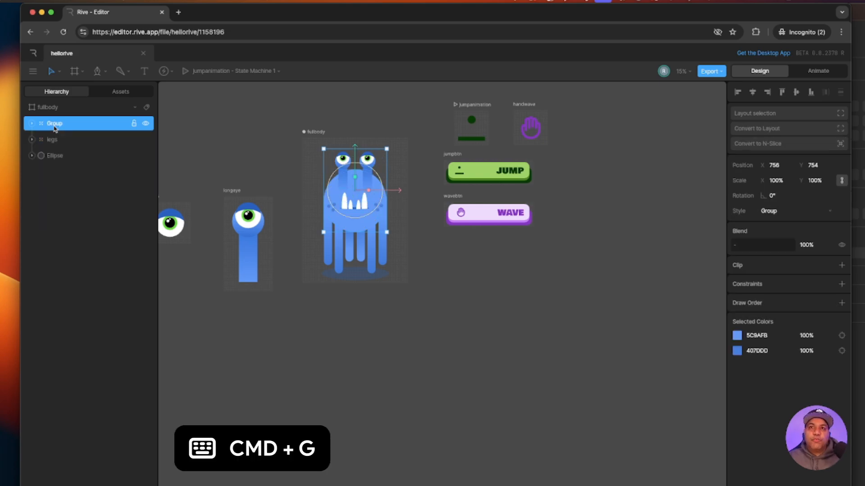
- Preview the idle timeline in animate mode and rename the new group "body"
{"action": "left_click", "coordinate": [818, 71]}
{"action": "left_click", "coordinate": [131, 339]}
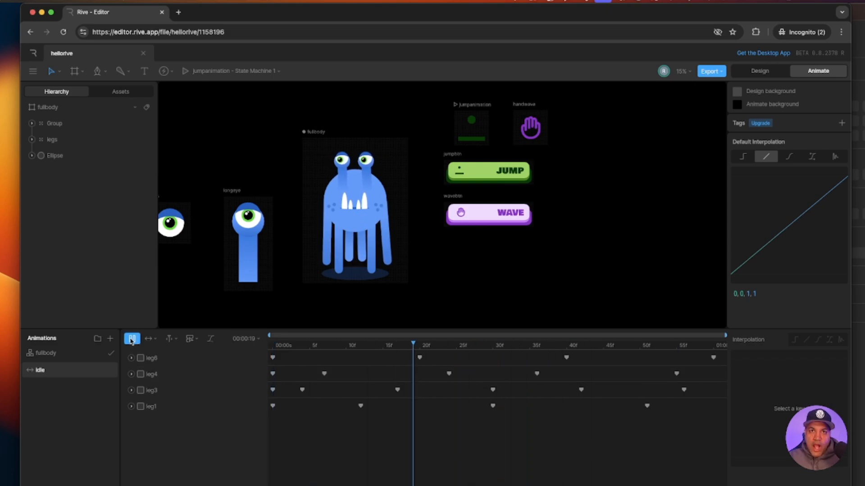
{"action": "key", "text": "space"}
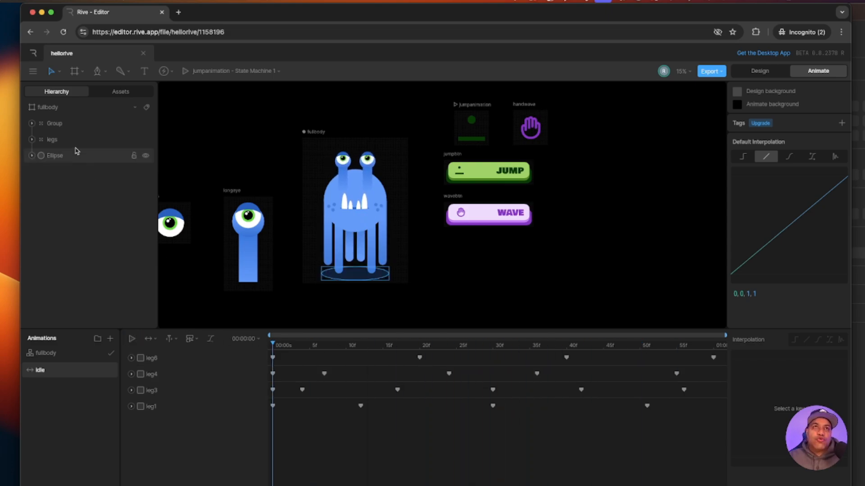
{"action": "left_click", "coordinate": [55, 123]}
{"action": "double_click", "coordinate": [58, 122]}
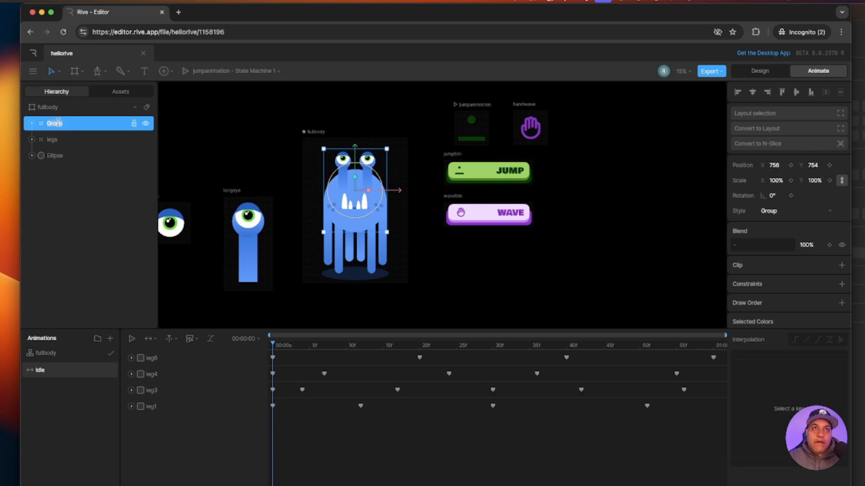
{"action": "type", "text": "body"}
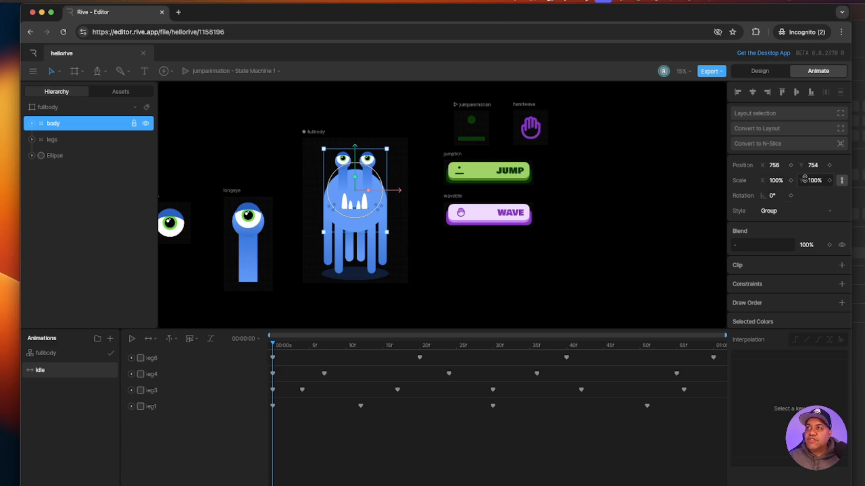
- Keyframe the body group's Y position at 754 on frame 0 and about 831 on frame 60 of the idle timeline
{"action": "left_click", "coordinate": [829, 165]}
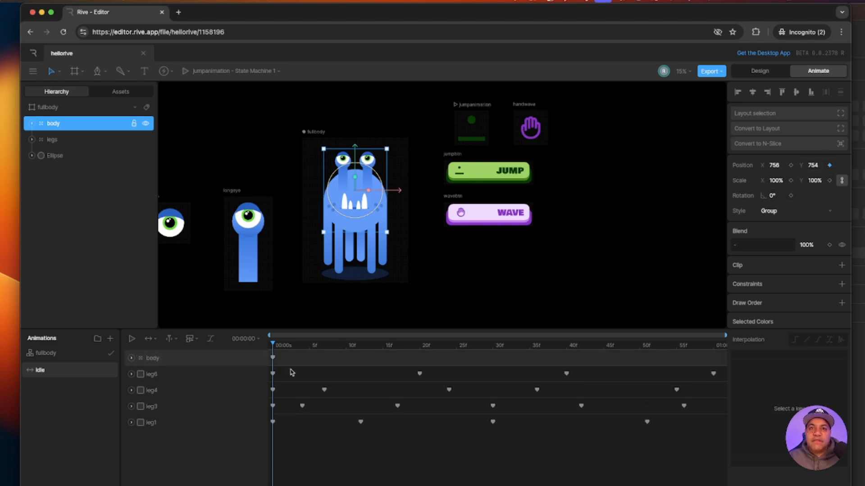
{"action": "left_click", "coordinate": [272, 358]}
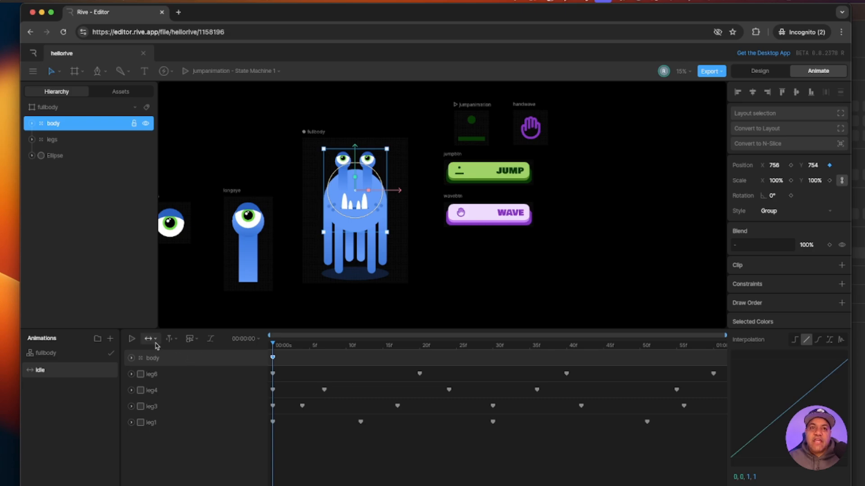
{"action": "left_click_drag", "start_coordinate": [272, 345], "coordinate": [731, 382]}
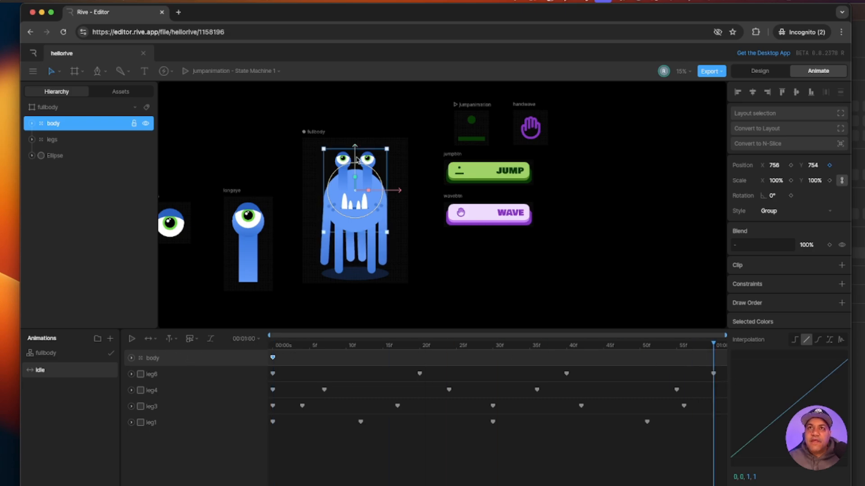
{"action": "left_click_drag", "start_coordinate": [356, 154], "coordinate": [366, 183]}
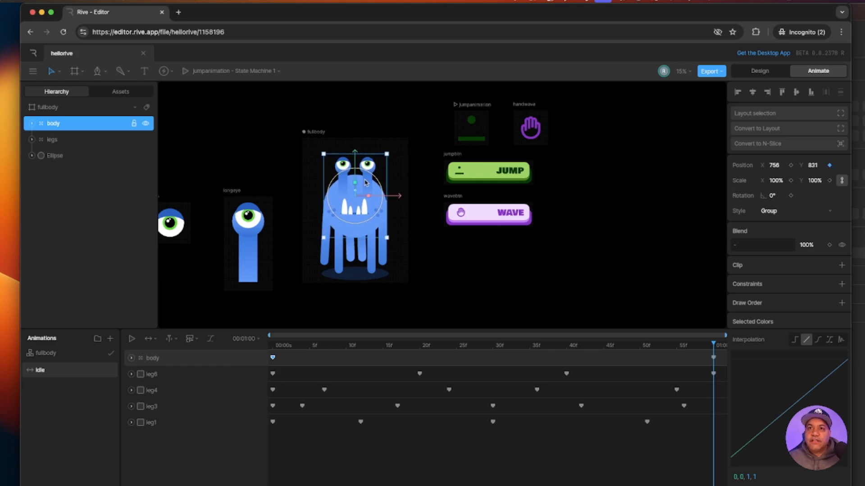
- Apply Cubic interpolation to both body keyframes and preview the body's vertical motion
{"action": "left_click_drag", "start_coordinate": [721, 363], "coordinate": [220, 349]}
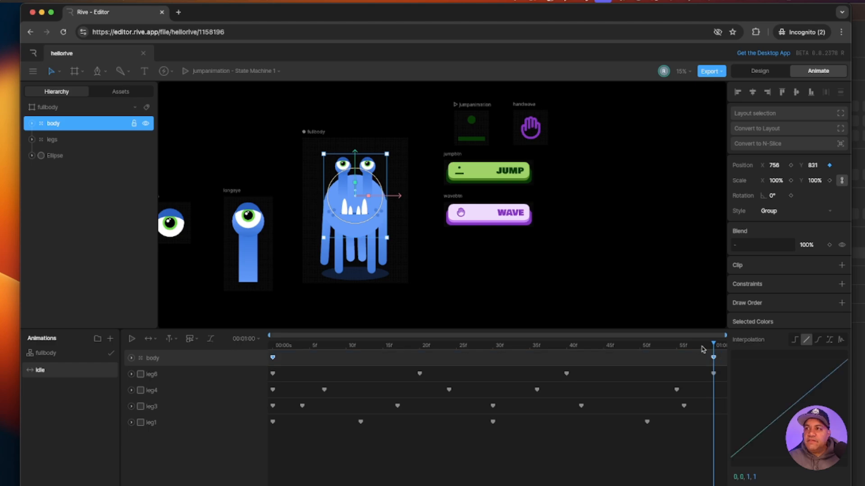
{"action": "left_click", "coordinate": [817, 342]}
{"action": "left_click", "coordinate": [131, 338]}
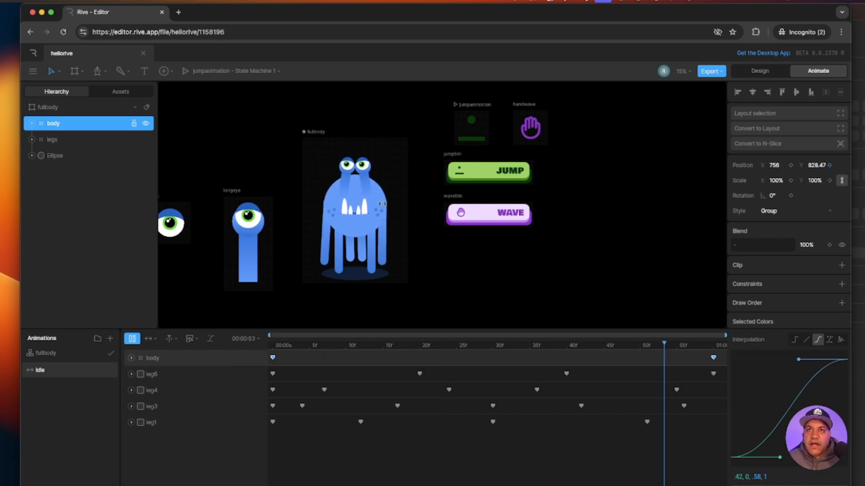
{"action": "key", "text": "space"}
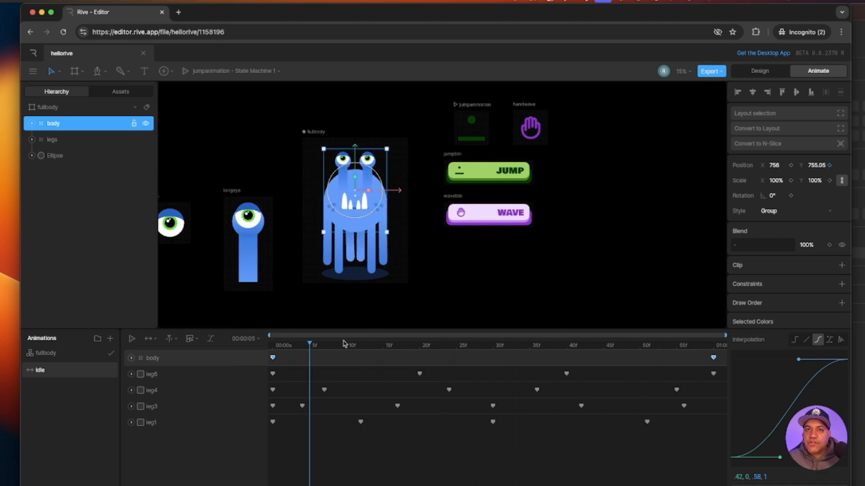
- Raise the body group slightly at frame 60 to soften the bounce, and preview the idle animation
{"action": "left_click_drag", "start_coordinate": [311, 345], "coordinate": [725, 347]}
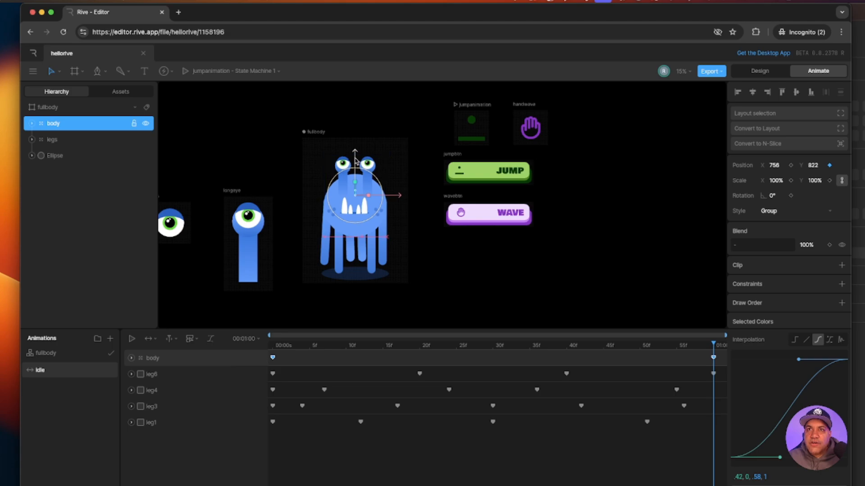
{"action": "left_click_drag", "start_coordinate": [715, 345], "coordinate": [110, 337]}
{"action": "left_click", "coordinate": [131, 339]}
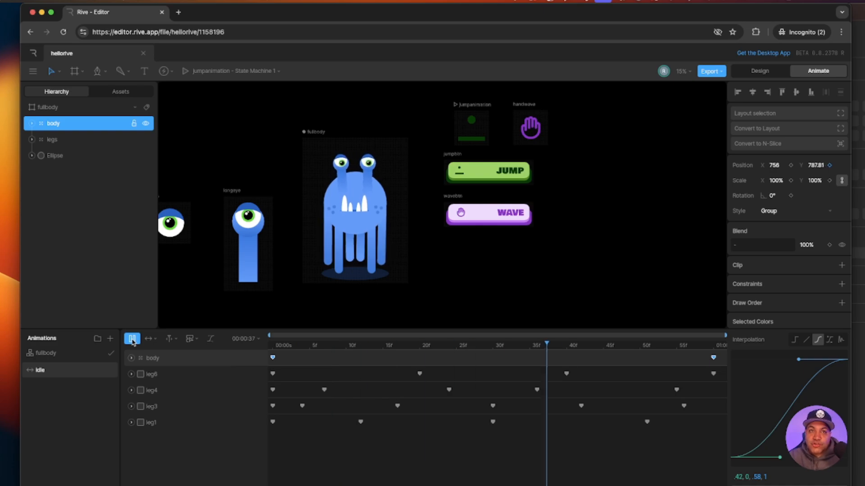
{"action": "left_click", "coordinate": [391, 293]}
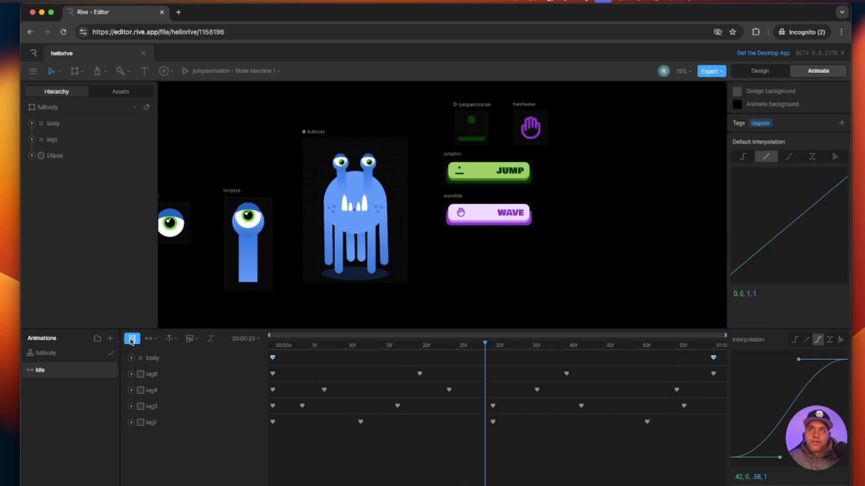
{"action": "left_click", "coordinate": [131, 339]}
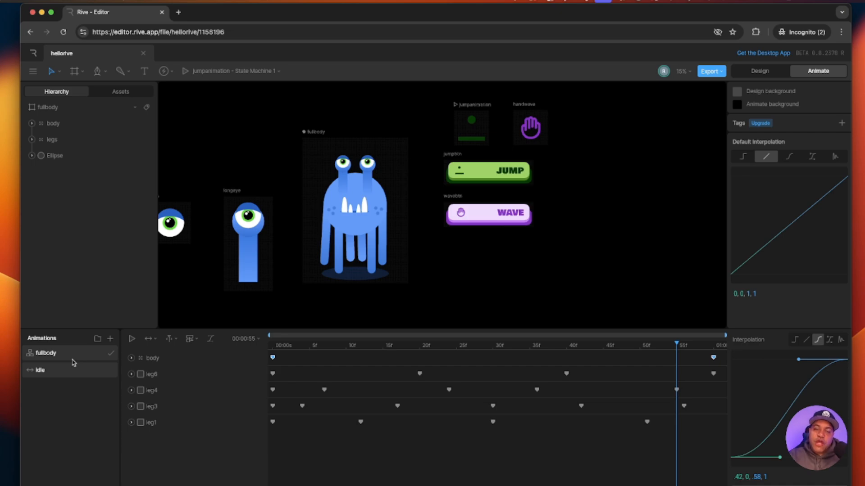
- Open the fullbody state machine and spread out its nodes, placing Entry to the left of the idle state
{"action": "left_click", "coordinate": [60, 356]}
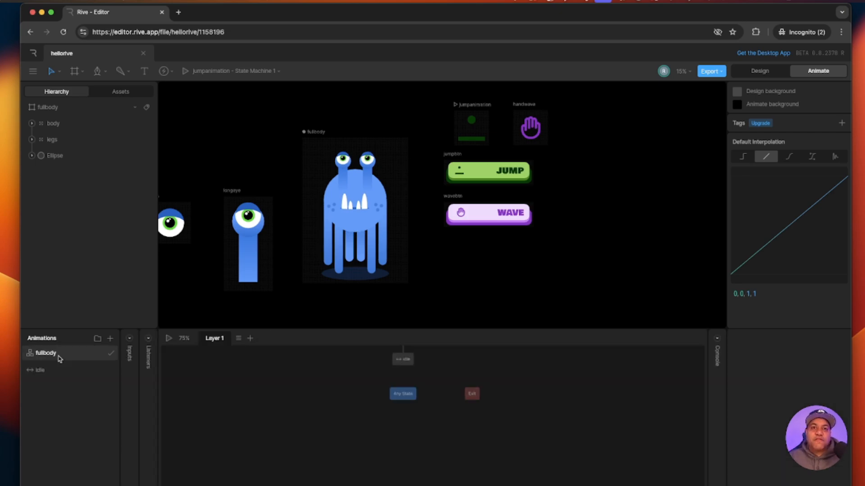
{"action": "left_click_drag", "start_coordinate": [346, 400], "coordinate": [339, 436]}
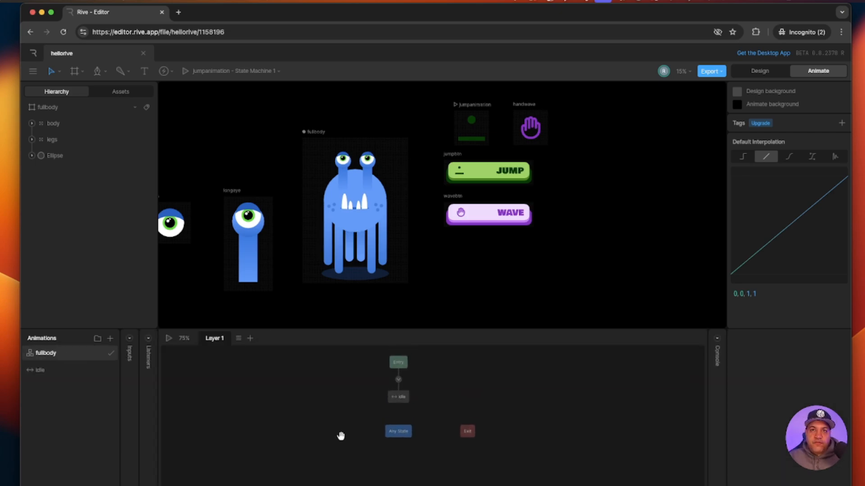
{"action": "left_click_drag", "start_coordinate": [391, 364], "coordinate": [241, 378]}
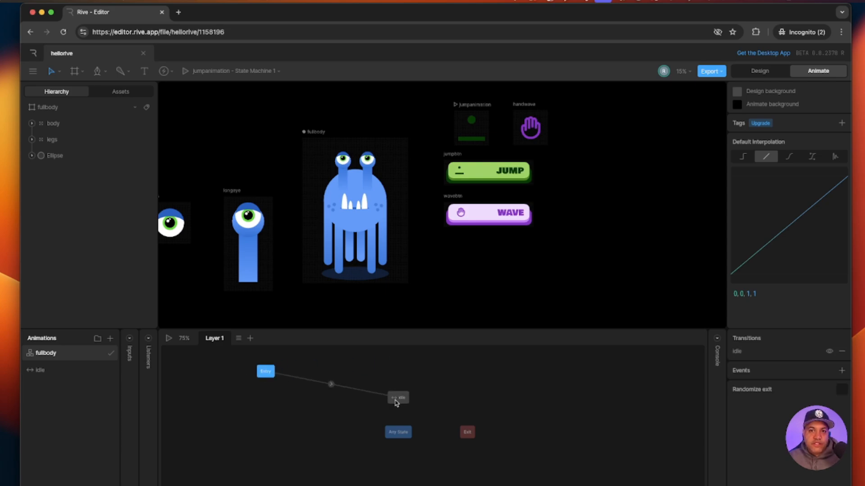
{"action": "left_click_drag", "start_coordinate": [399, 398], "coordinate": [399, 385]}
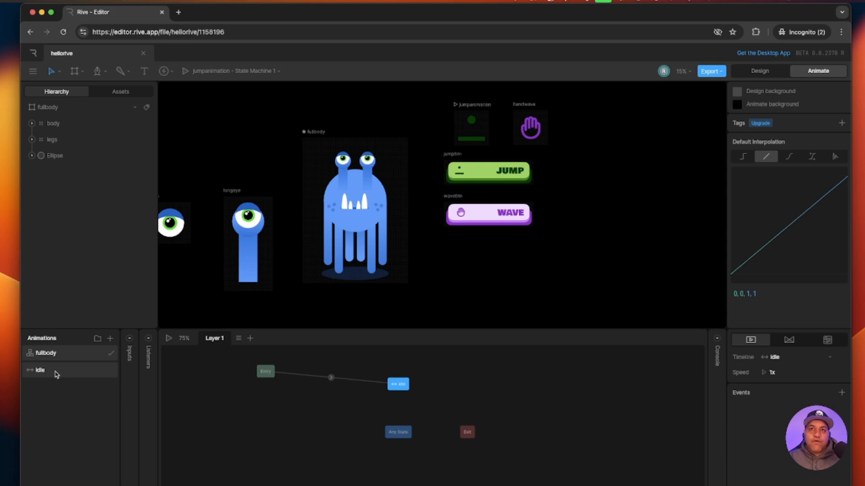
- Create a new timeline for the fullbody artboard and name it "wave"
{"action": "left_click", "coordinate": [110, 339]}
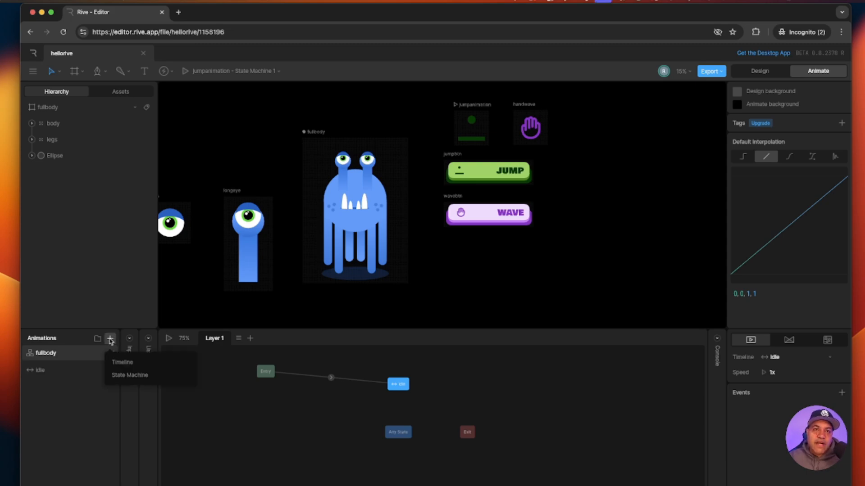
{"action": "left_click", "coordinate": [129, 362]}
{"action": "double_click", "coordinate": [48, 353]}
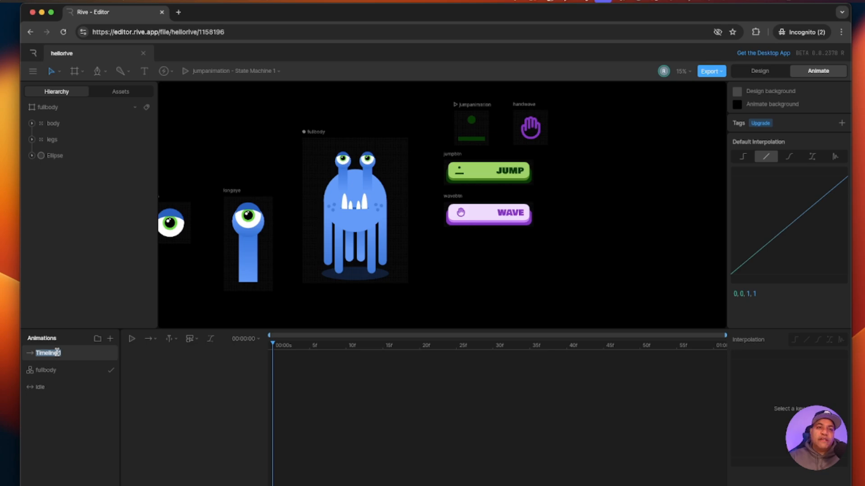
{"action": "type", "text": "wave"}
{"action": "key", "text": "Return"}
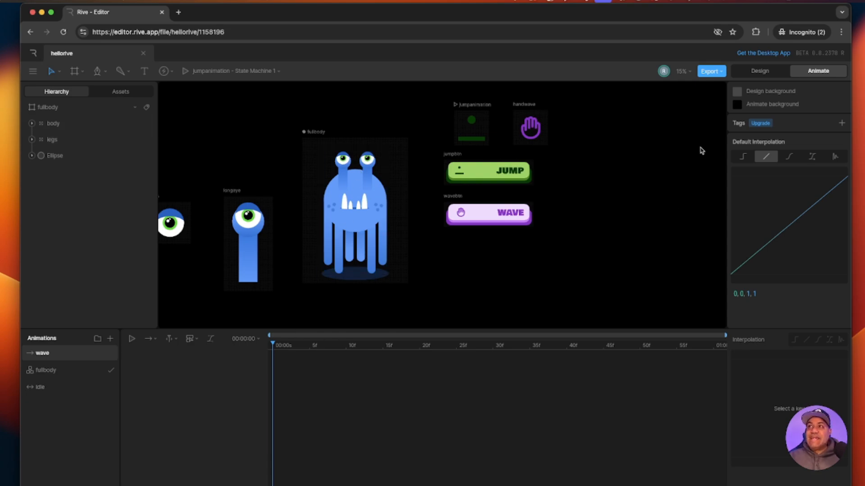
- Keyframe the body group's rotation at 0° and Y position at 754 on frame 0 of the wave timeline
{"action": "left_click", "coordinate": [53, 125]}
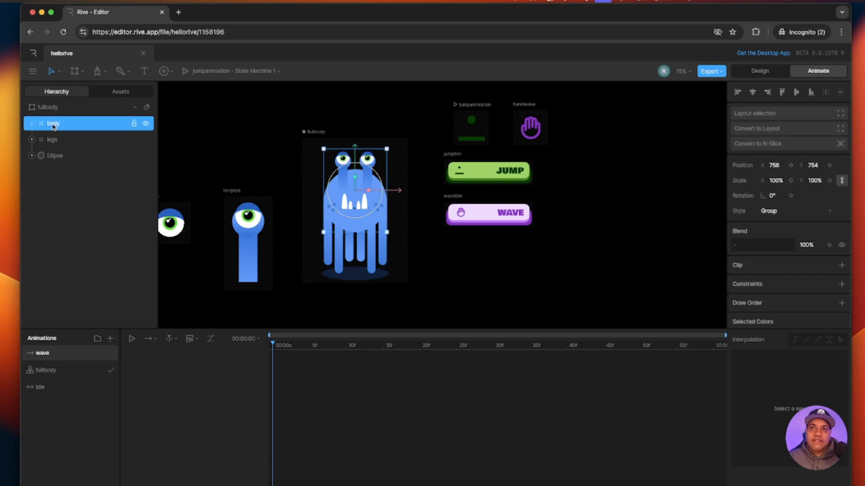
{"action": "left_click", "coordinate": [791, 197]}
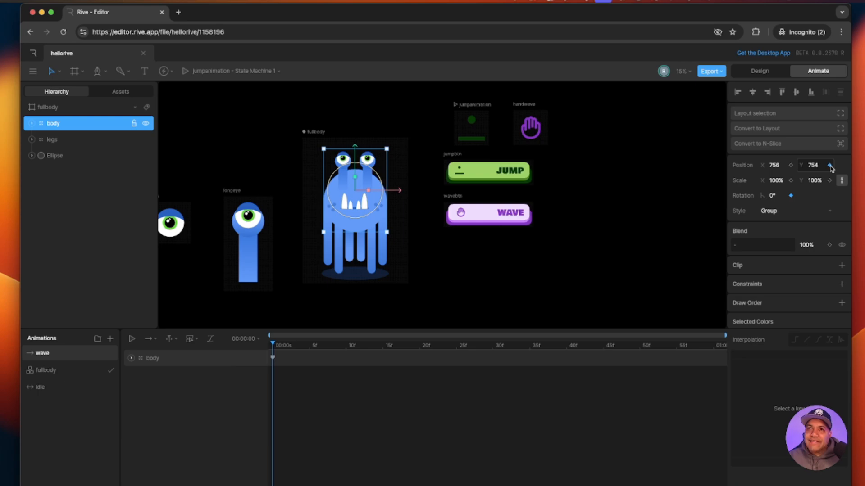
{"action": "left_click", "coordinate": [829, 166]}
{"action": "left_click", "coordinate": [272, 357]}
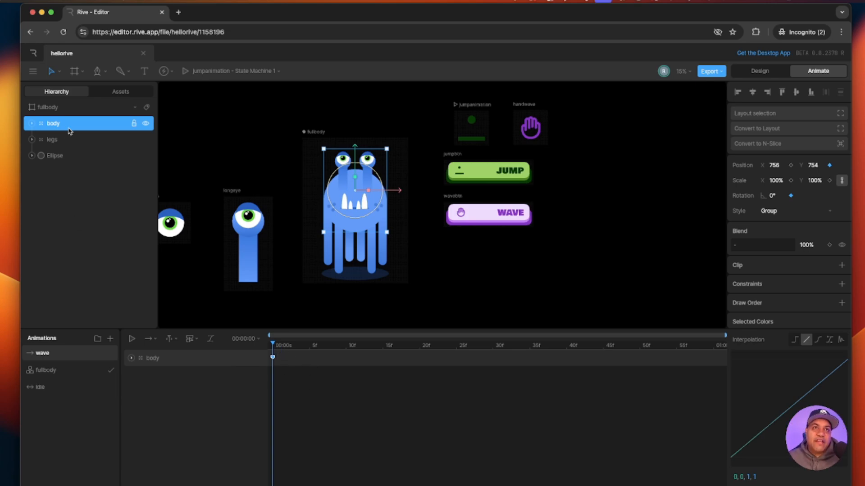
- Keyframe leg6's rotation at 0° on frame 0 of the wave timeline
{"action": "left_click", "coordinate": [32, 140]}
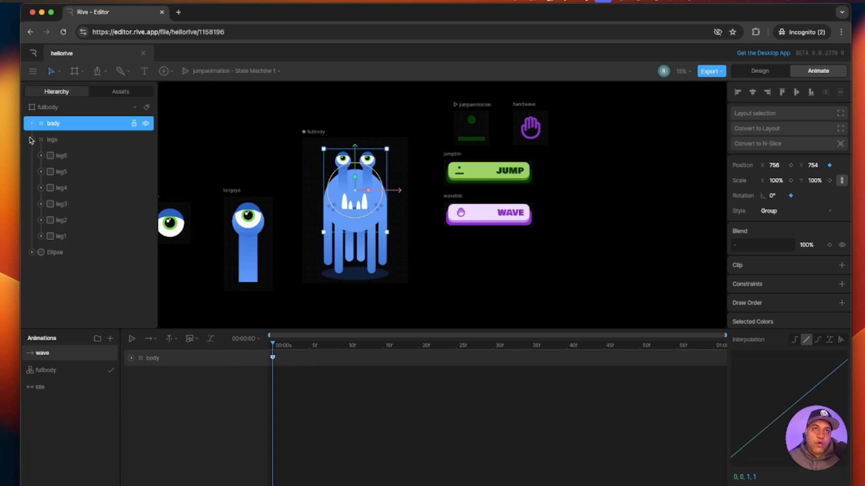
{"action": "left_click", "coordinate": [63, 157]}
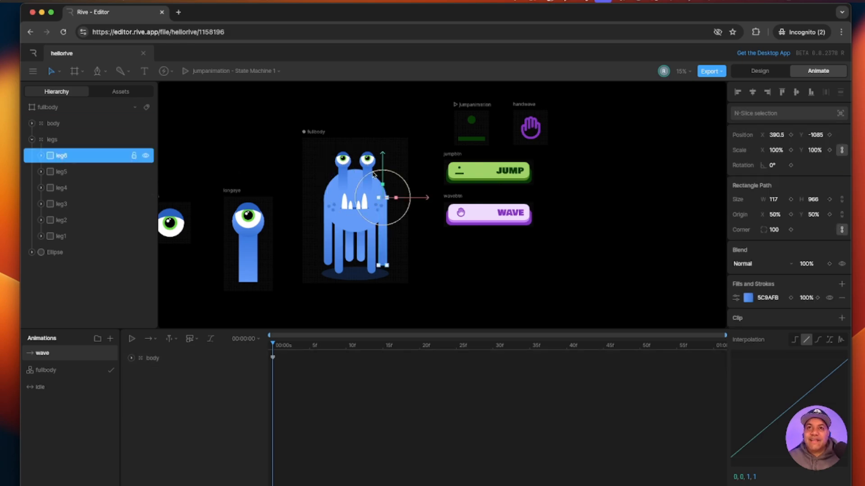
{"action": "mouse_move", "coordinate": [374, 175]}
{"action": "left_mouse_down"}
{"action": "mouse_move", "coordinate": [361, 180]}
{"action": "mouse_move", "coordinate": [356, 208]}
{"action": "mouse_move", "coordinate": [376, 232]}
{"action": "mouse_move", "coordinate": [390, 234]}
{"action": "mouse_move", "coordinate": [366, 193]}
{"action": "mouse_move", "coordinate": [378, 186]}
{"action": "left_mouse_up"}
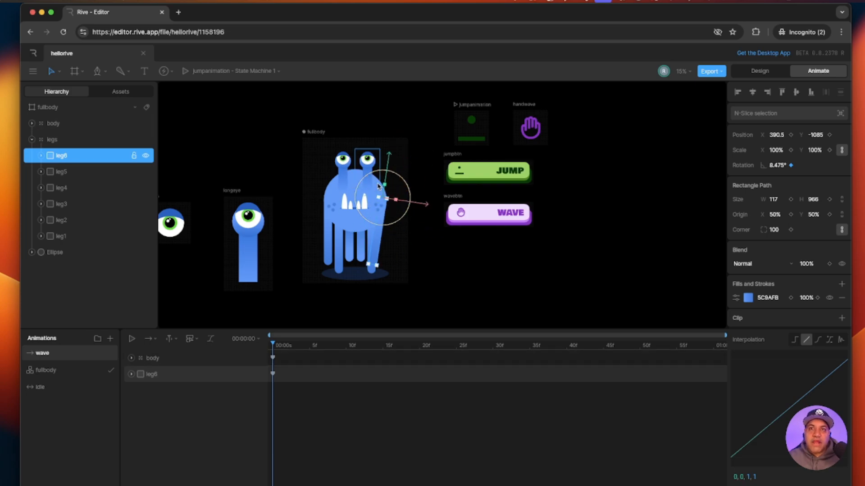
{"action": "key", "text": "super+z"}
{"action": "left_click", "coordinate": [67, 158]}
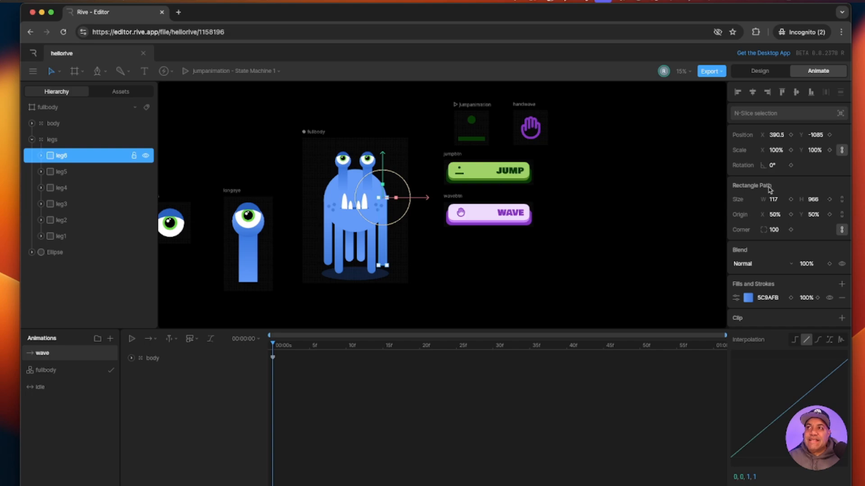
{"action": "left_click", "coordinate": [790, 165]}
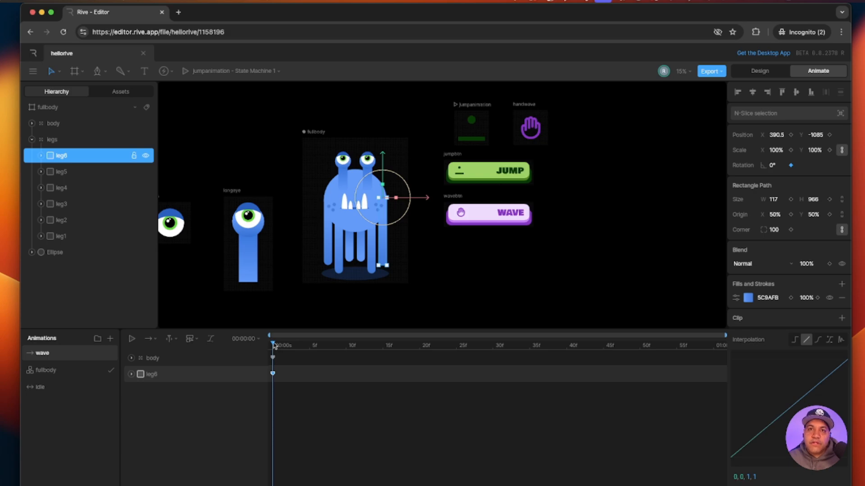
- Swing leg6 up into a raised arm, rotating it to about -172° at frame 32 and about -158° at frame 37
{"action": "left_click_drag", "start_coordinate": [273, 345], "coordinate": [511, 362]}
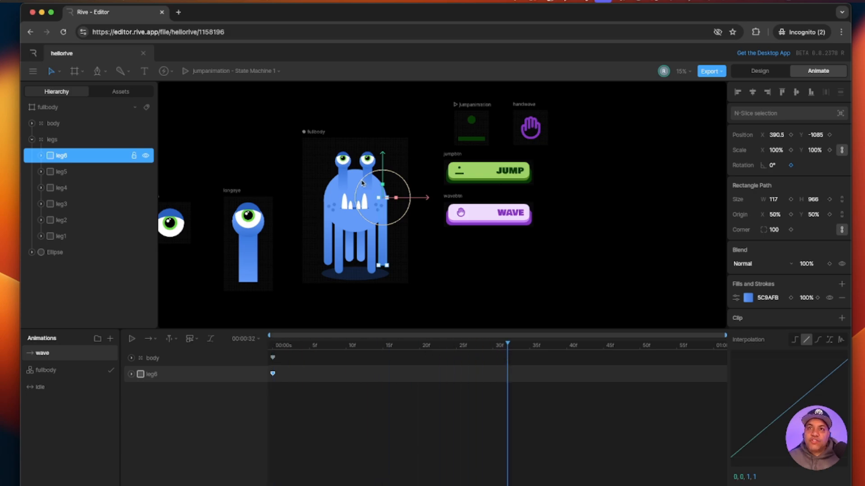
{"action": "left_click_drag", "start_coordinate": [363, 183], "coordinate": [410, 233]}
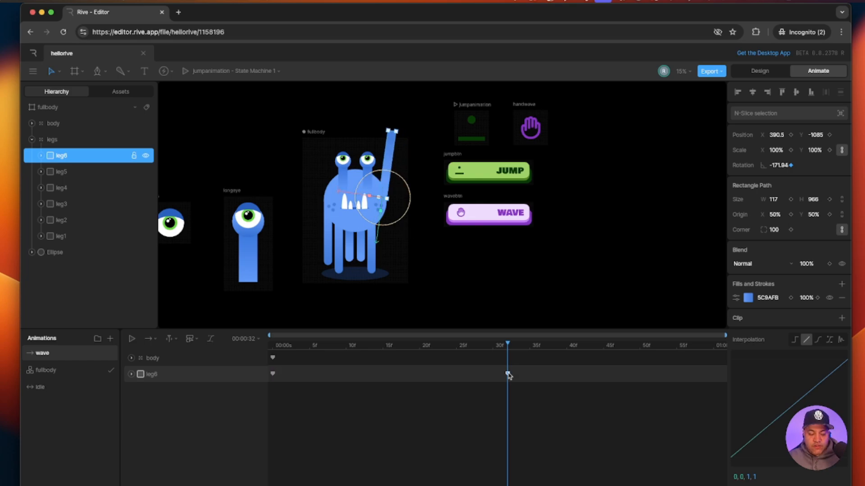
{"action": "left_click_drag", "start_coordinate": [508, 346], "coordinate": [544, 346]}
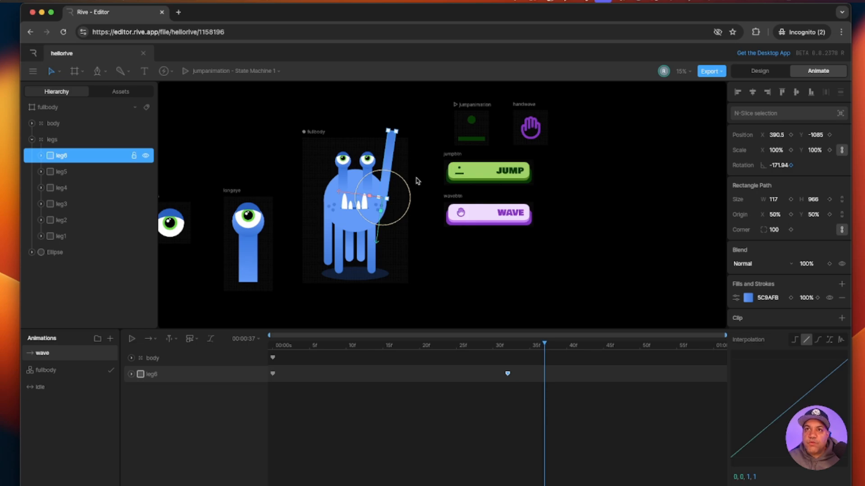
{"action": "left_click_drag", "start_coordinate": [407, 185], "coordinate": [409, 191]}
- Repeat the swing by pasting leg6's frame 32 keyframe at frame 42 and its frame 37 keyframe at frame 47
{"action": "left_click_drag", "start_coordinate": [545, 345], "coordinate": [583, 346]}
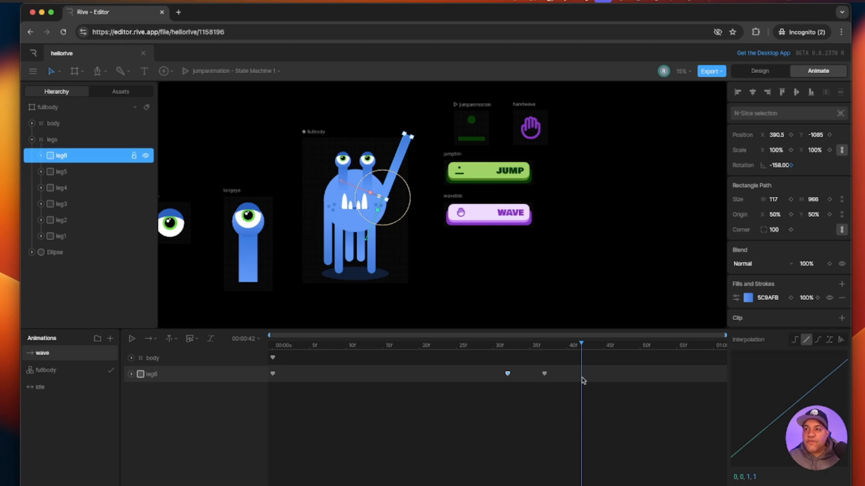
{"action": "key", "text": "ctrl+v"}
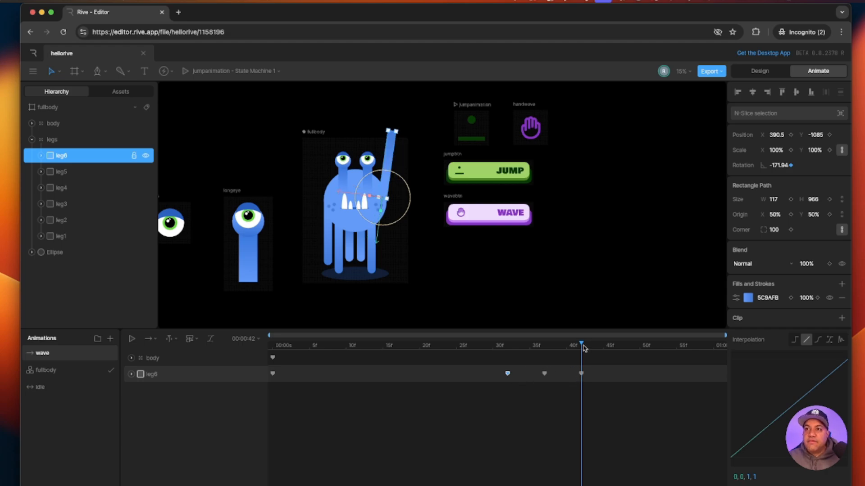
{"action": "mouse_move", "coordinate": [582, 346]}
{"action": "left_mouse_down"}
{"action": "mouse_move", "coordinate": [539, 347]}
{"action": "mouse_move", "coordinate": [577, 350]}
{"action": "left_mouse_up"}
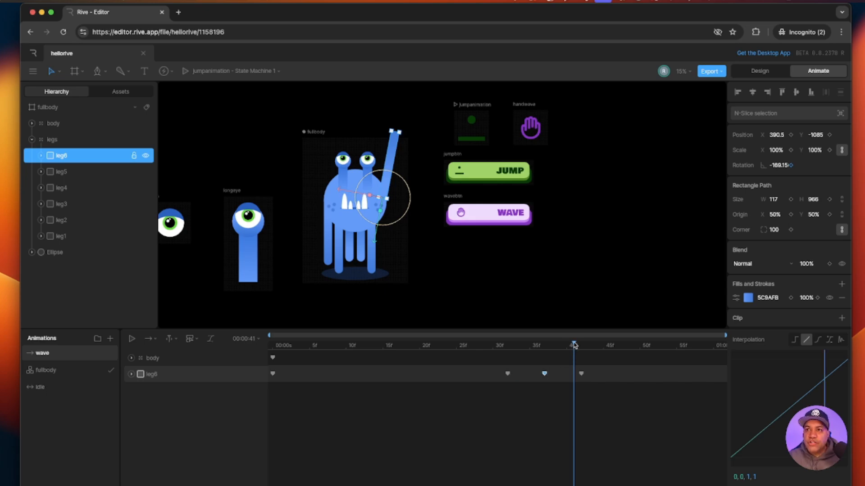
{"action": "left_click_drag", "start_coordinate": [575, 345], "coordinate": [614, 346]}
{"action": "key", "text": "ctrl+v"}
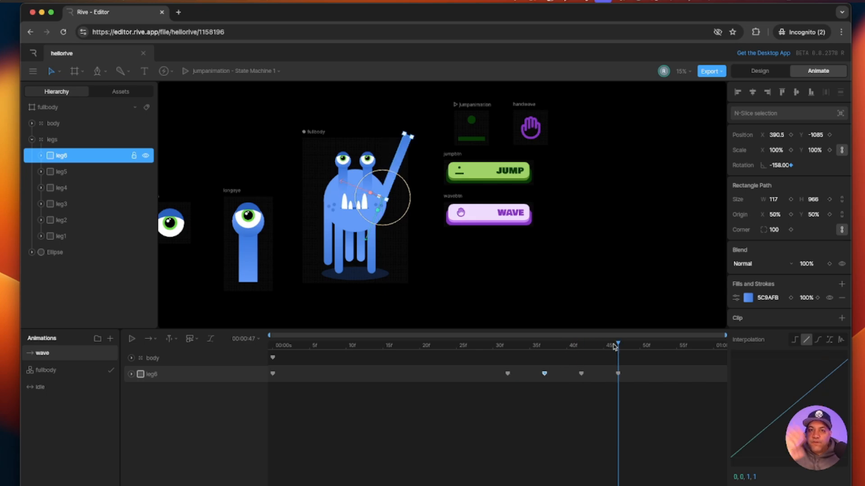
- Copy leg6's frame 0 rotation keyframe to frame 60 so the leg returns to its starting pose
{"action": "left_click_drag", "start_coordinate": [620, 346], "coordinate": [258, 359]}
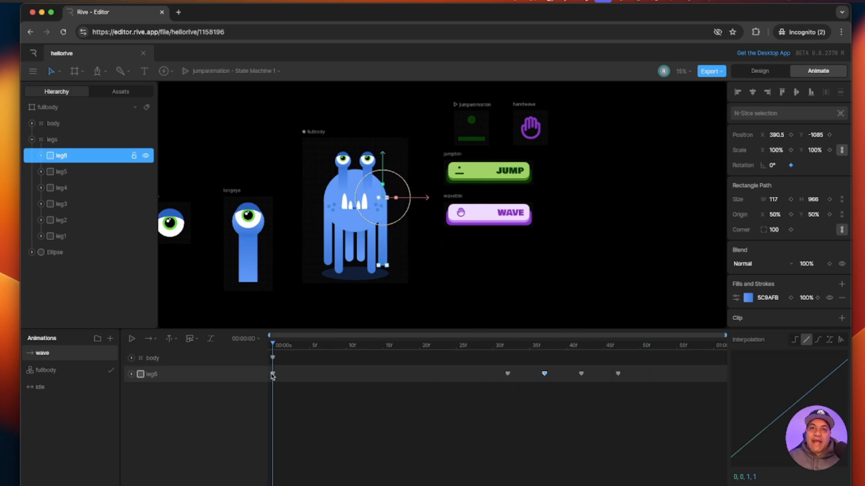
{"action": "left_click", "coordinate": [273, 373]}
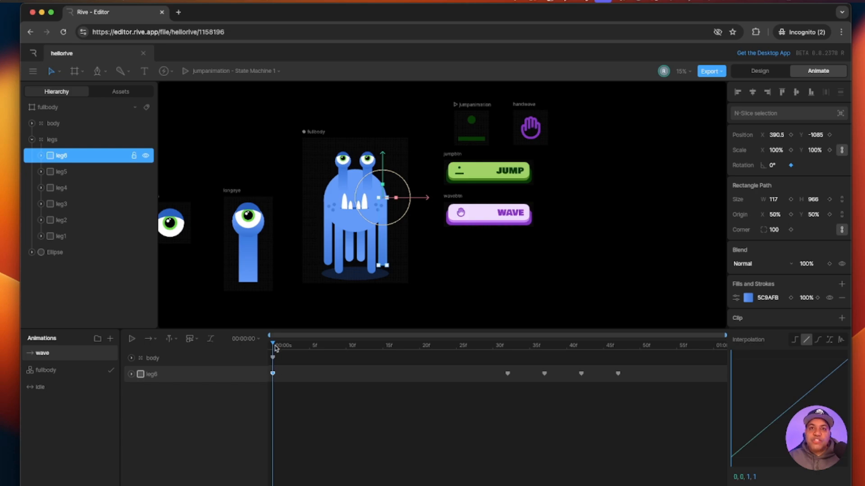
{"action": "left_click_drag", "start_coordinate": [274, 345], "coordinate": [263, 363]}
{"action": "key", "text": "super+v"}
- Apply Cubic interpolation to all leg6 keyframes and preview the wave animation
{"action": "left_click", "coordinate": [709, 400]}
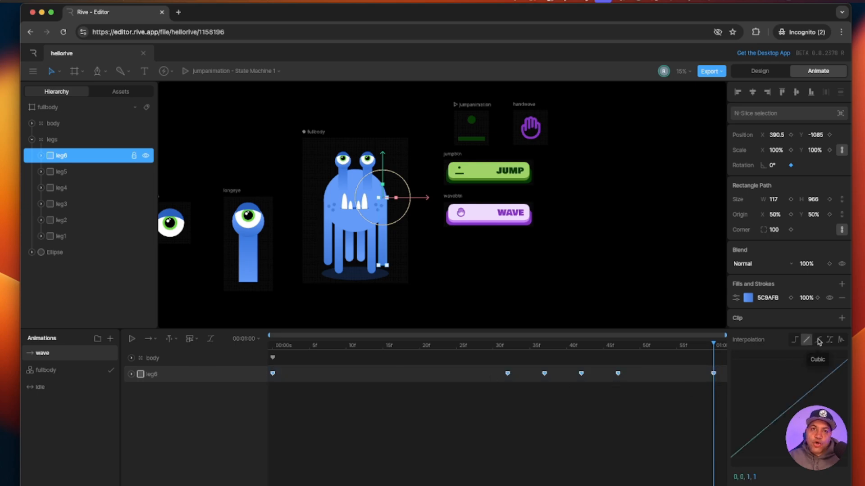
{"action": "left_click", "coordinate": [818, 341]}
{"action": "left_click", "coordinate": [131, 339]}
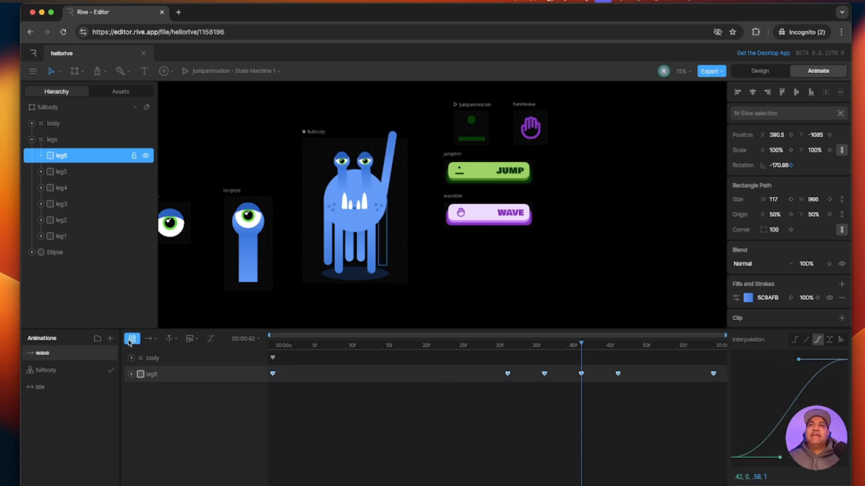
{"action": "left_click", "coordinate": [338, 433]}
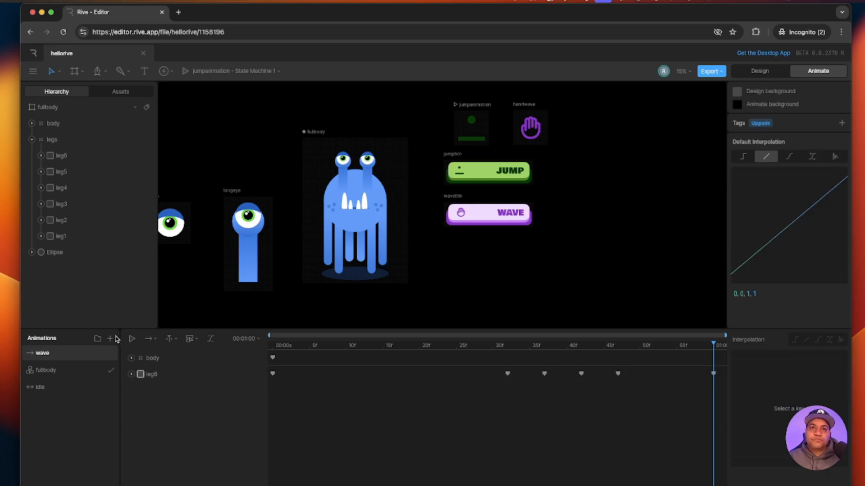
{"action": "left_click", "coordinate": [131, 339]}
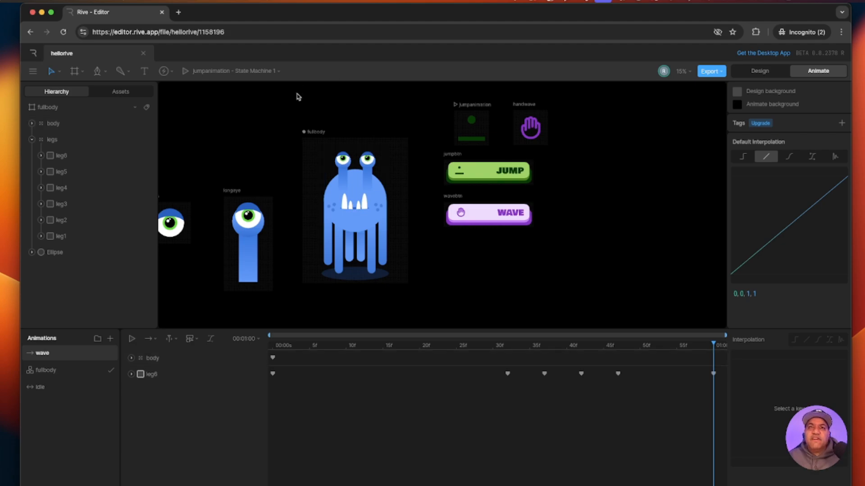
- Open the mouth artboard's openmouth animation and play it to examine how the mouth and teeth move
{"action": "scroll", "coordinate": [297, 295], "scroll_direction": "left", "scroll_amount": 4}
{"action": "scroll", "coordinate": [297, 295], "scroll_direction": "down", "scroll_amount": 2}
{"action": "scroll", "coordinate": [408, 290], "scroll_direction": "down", "scroll_amount": 4}
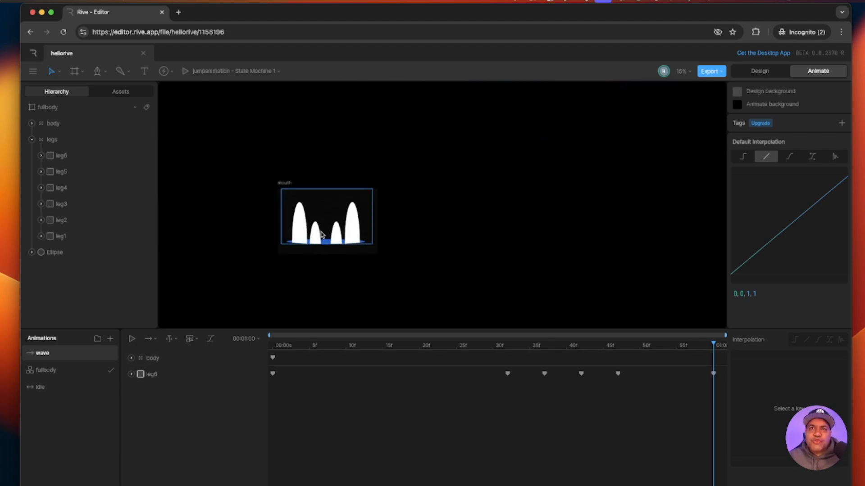
{"action": "left_click", "coordinate": [320, 234]}
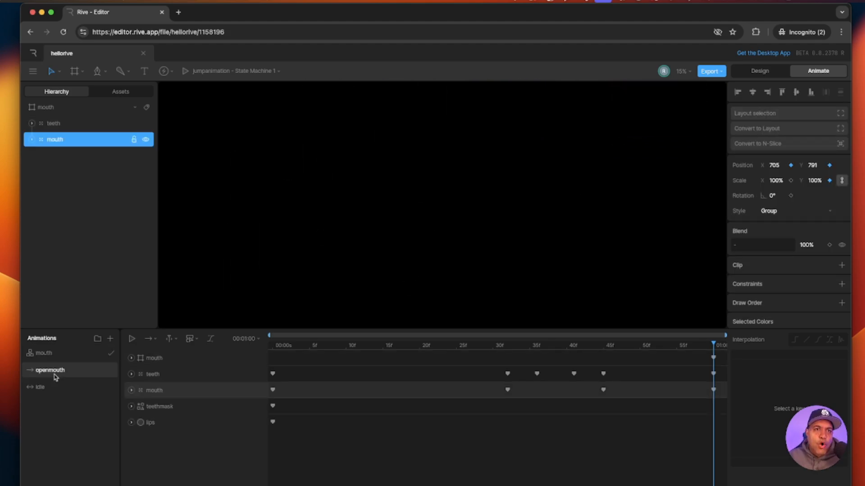
{"action": "left_click", "coordinate": [132, 339]}
{"action": "scroll", "coordinate": [283, 275], "scroll_direction": "up", "scroll_amount": 8}
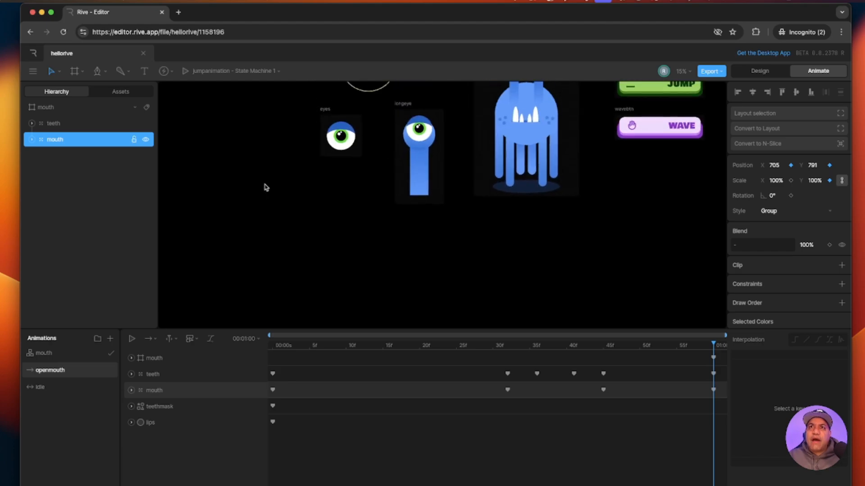
{"action": "left_click", "coordinate": [132, 339]}
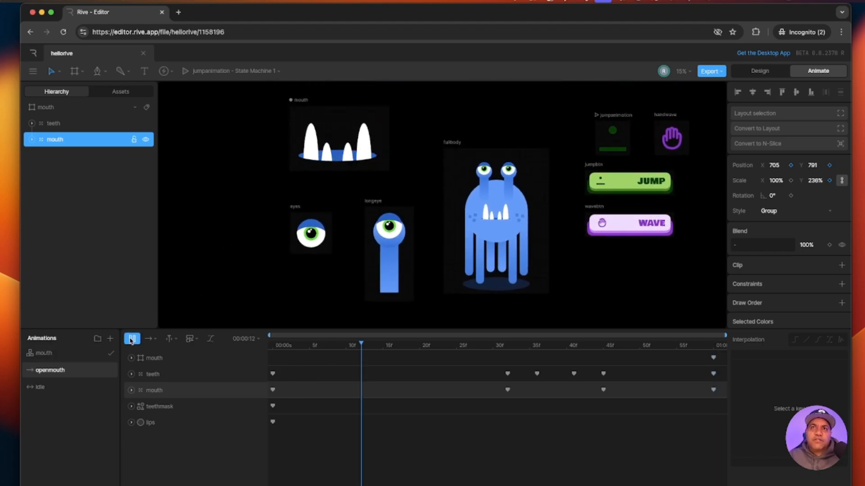
{"action": "left_click", "coordinate": [233, 303]}
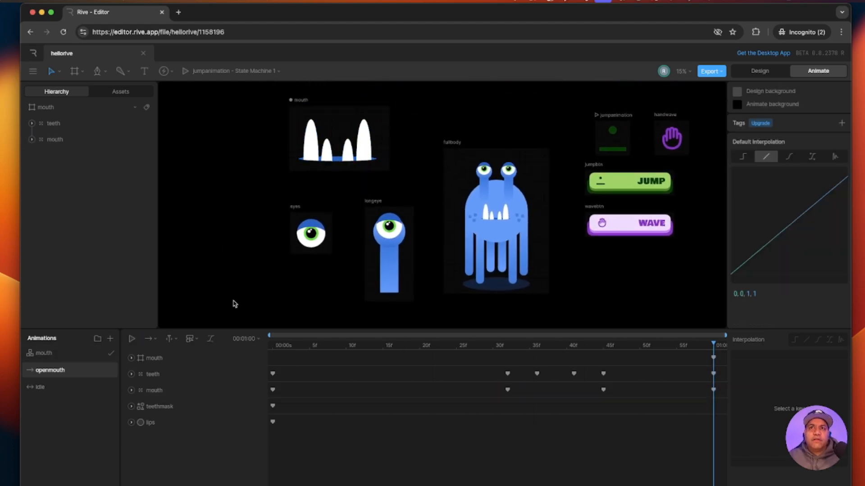
- Return to the fullbody artboard's wave timeline and enlarge the canvas area to show the whole monster
{"action": "left_click_drag", "start_coordinate": [616, 304], "coordinate": [556, 306]}
{"action": "scroll", "coordinate": [558, 308], "scroll_direction": "up", "scroll_amount": 5}
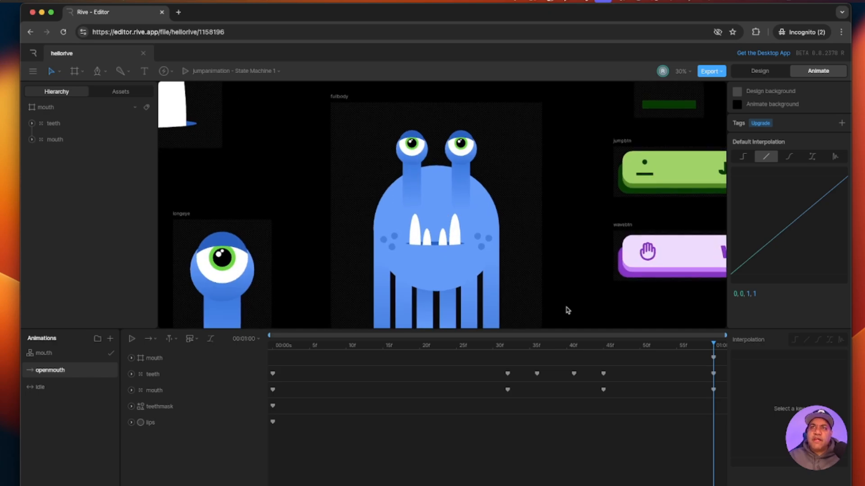
{"action": "left_click", "coordinate": [298, 124]}
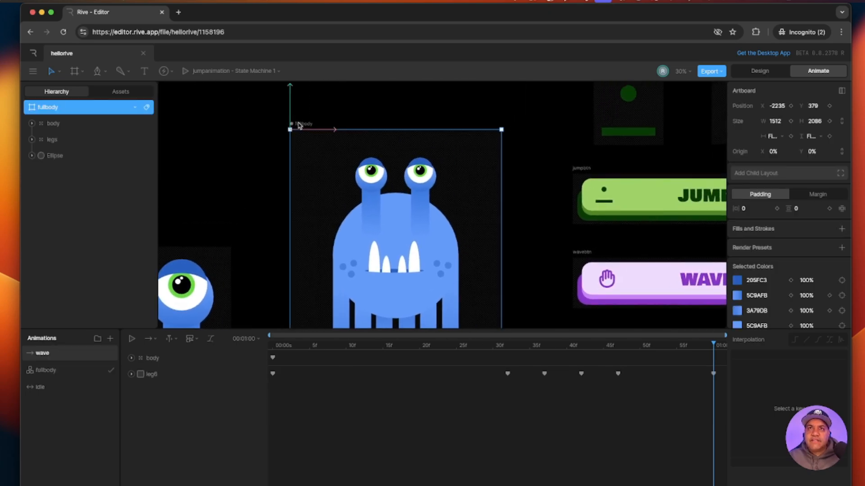
{"action": "left_click_drag", "start_coordinate": [531, 326], "coordinate": [516, 372]}
{"action": "key", "text": "super+minus"}
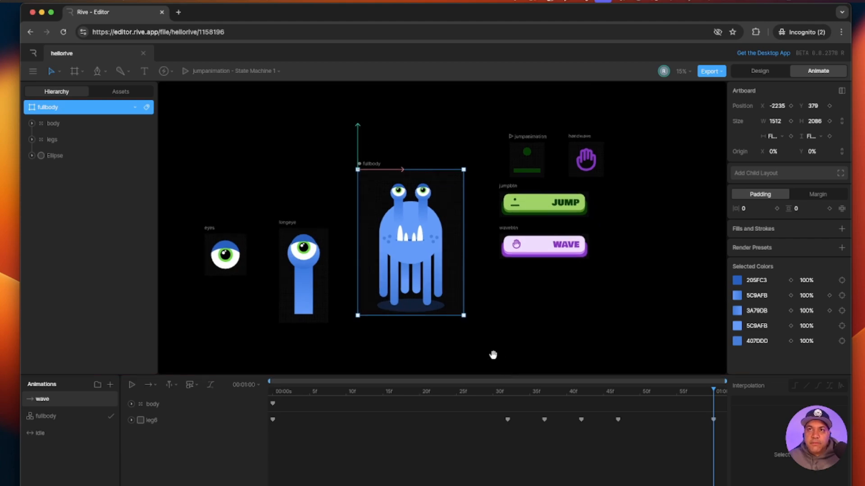
- Try to lower the body group to Y 804 and tilt it about -20° at frame 32
{"action": "left_click", "coordinate": [272, 404]}
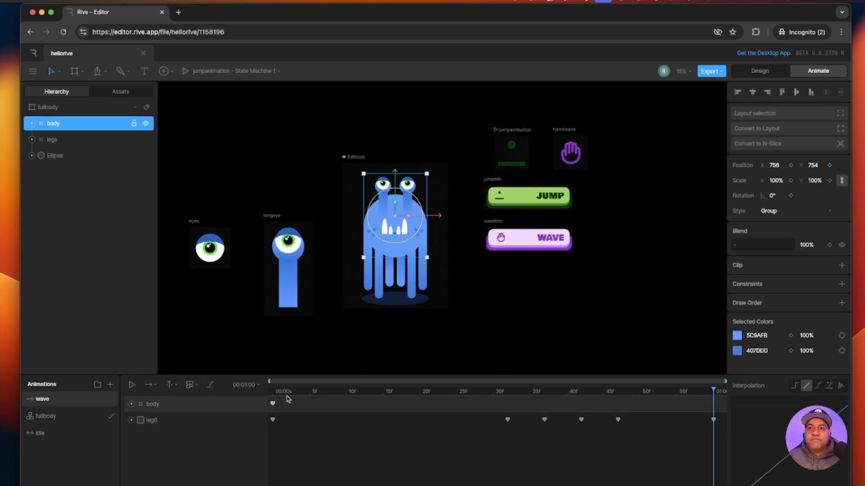
{"action": "left_click_drag", "start_coordinate": [712, 390], "coordinate": [240, 398]}
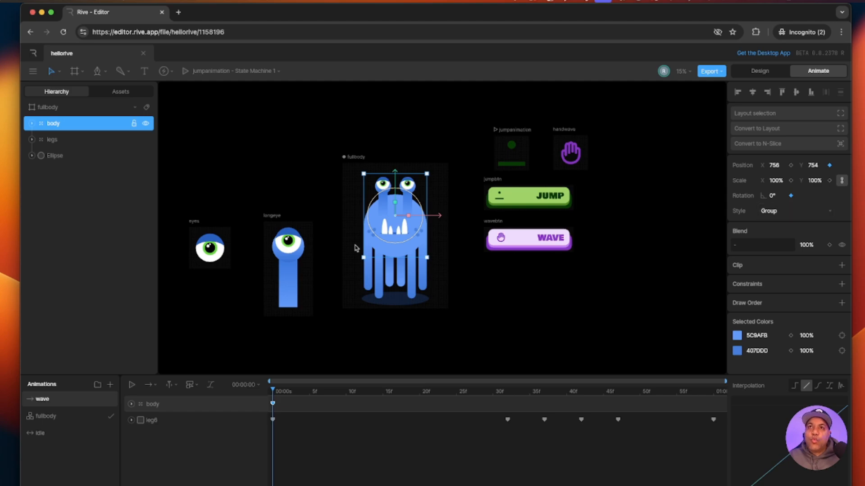
{"action": "left_click_drag", "start_coordinate": [273, 392], "coordinate": [507, 399]}
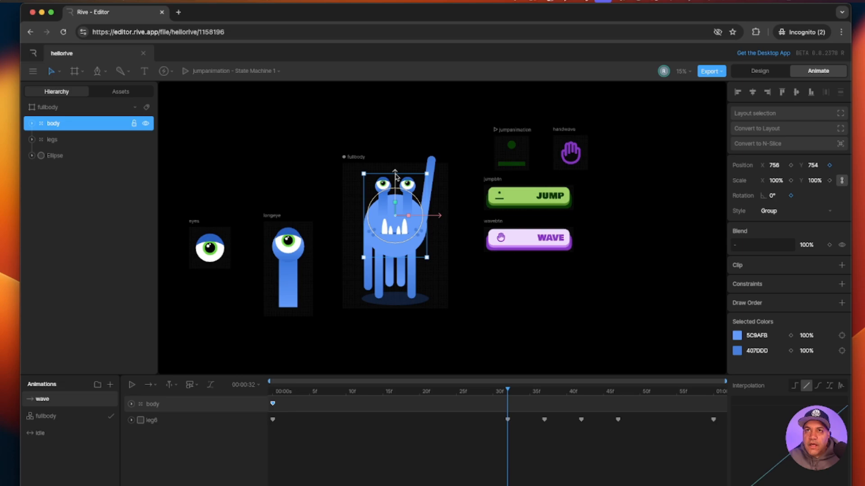
{"action": "left_click_drag", "start_coordinate": [396, 177], "coordinate": [369, 213]}
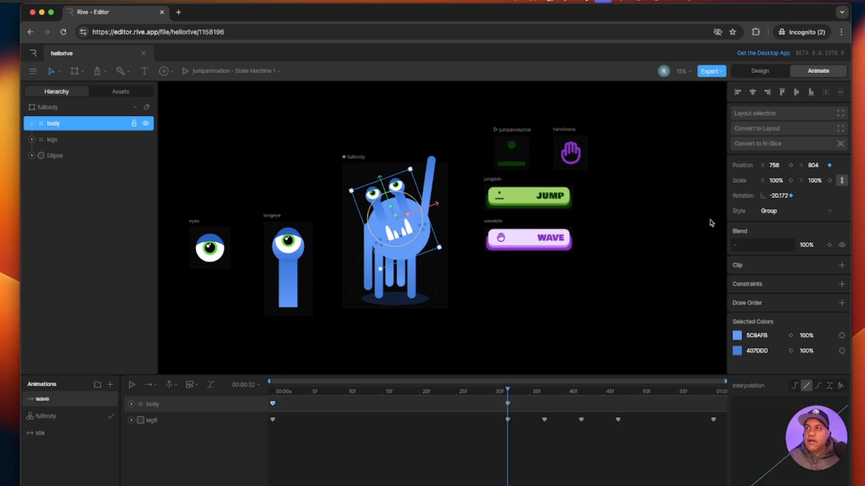
{"action": "key", "text": "super+z"}
{"action": "key", "text": "super+z"}
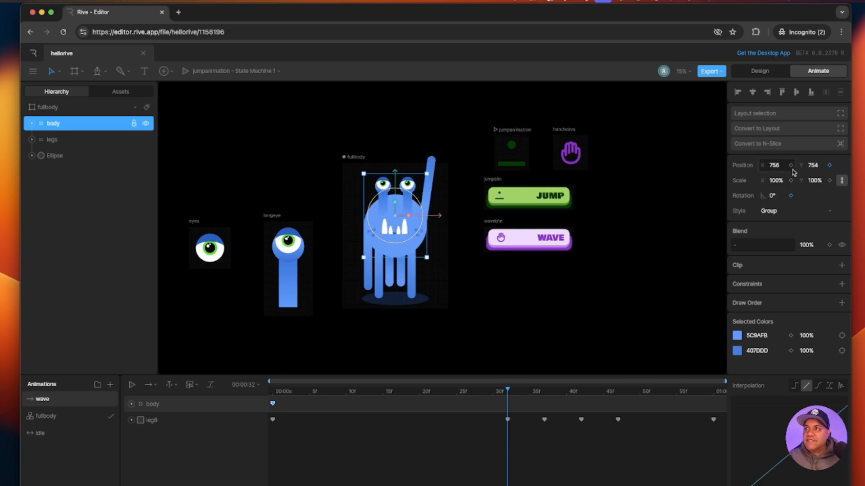
- Keyframe the body group's X position at 756 on frame 0, and move the playhead to frame 32
{"action": "left_click", "coordinate": [791, 166]}
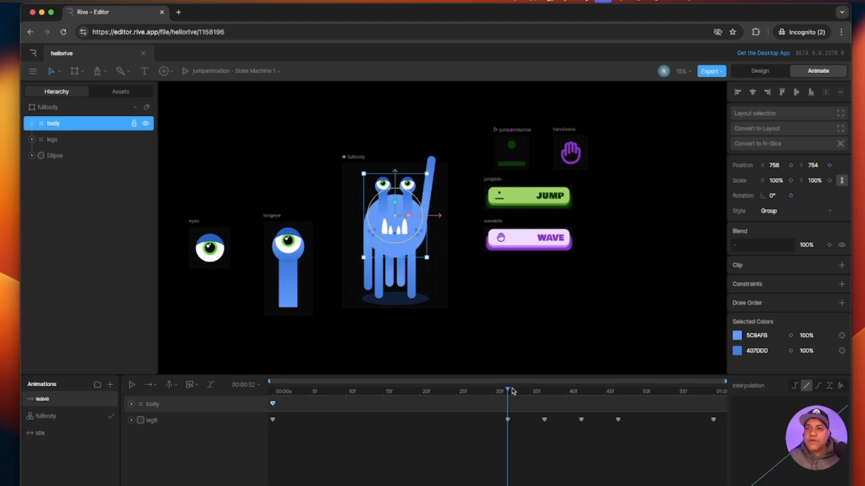
{"action": "left_click_drag", "start_coordinate": [509, 392], "coordinate": [273, 392]}
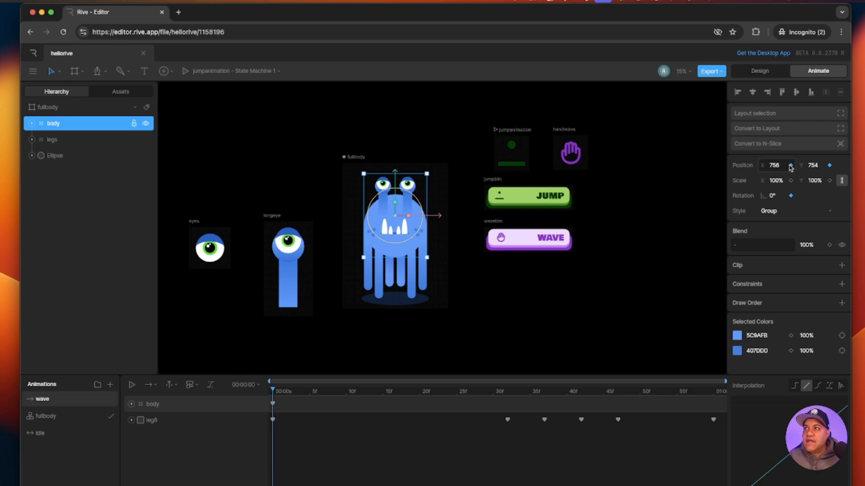
{"action": "left_click", "coordinate": [829, 165]}
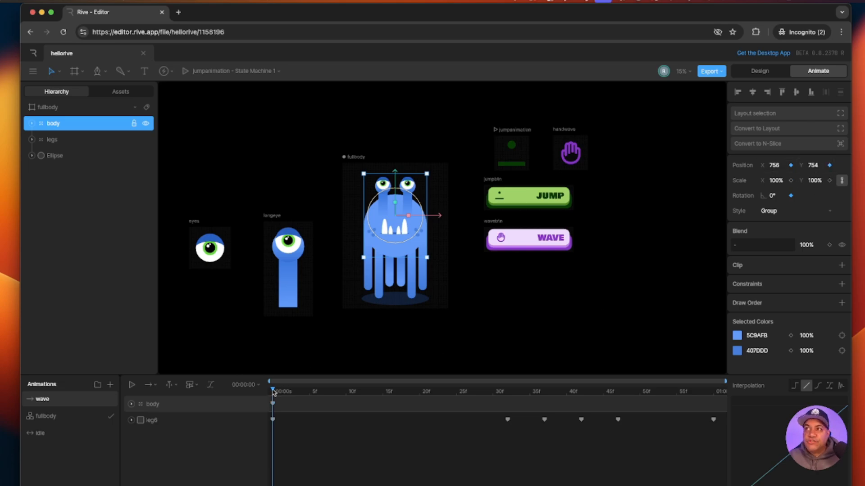
{"action": "left_click_drag", "start_coordinate": [273, 392], "coordinate": [509, 397]}
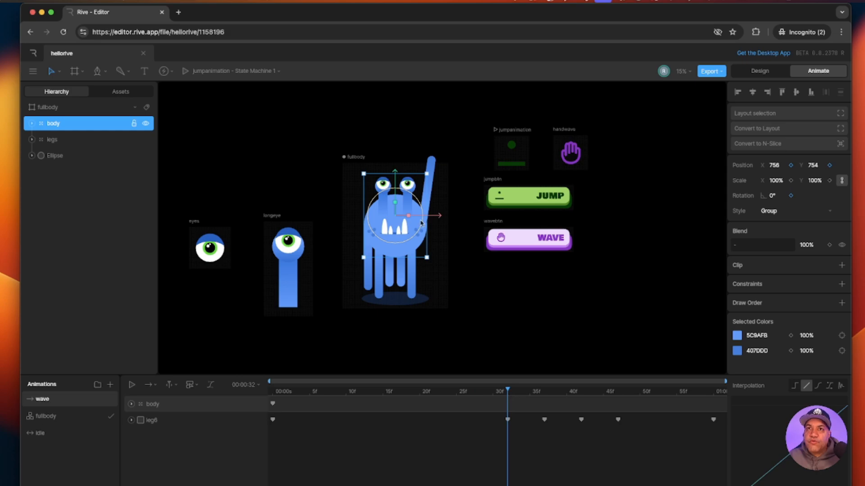
- Tilt the body group about -20° and shift it to X 697.5, Y 759 at frame 32, and return to frame 0
{"action": "left_click_drag", "start_coordinate": [421, 223], "coordinate": [366, 216]}
{"action": "left_click_drag", "start_coordinate": [427, 204], "coordinate": [426, 206]}
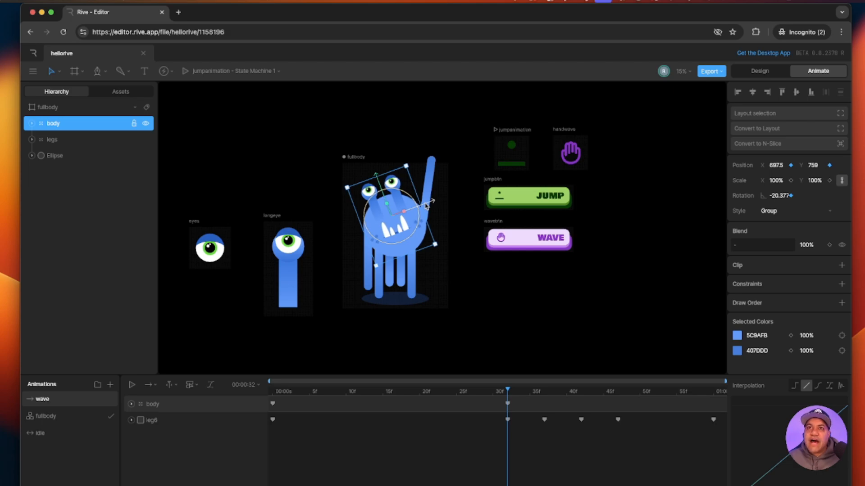
{"action": "left_click_drag", "start_coordinate": [507, 390], "coordinate": [259, 380]}
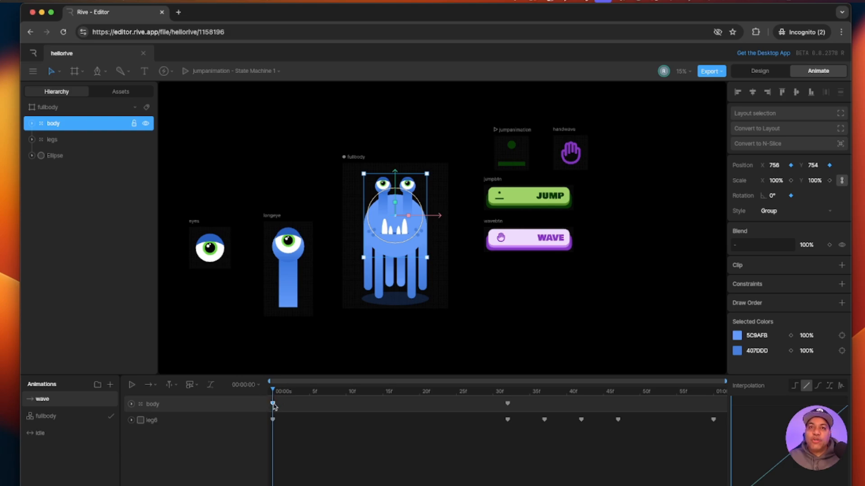
- Duplicate the body's frame 32 keyframe at frame 47 and its frame 0 keyframe at frame 60, and play the wave animation
{"action": "mouse_move", "coordinate": [273, 391]}
{"action": "left_mouse_down"}
{"action": "mouse_move", "coordinate": [726, 395]}
{"action": "mouse_move", "coordinate": [271, 383]}
{"action": "left_mouse_up"}
{"action": "left_click", "coordinate": [508, 404]}
{"action": "key", "text": "super+v"}
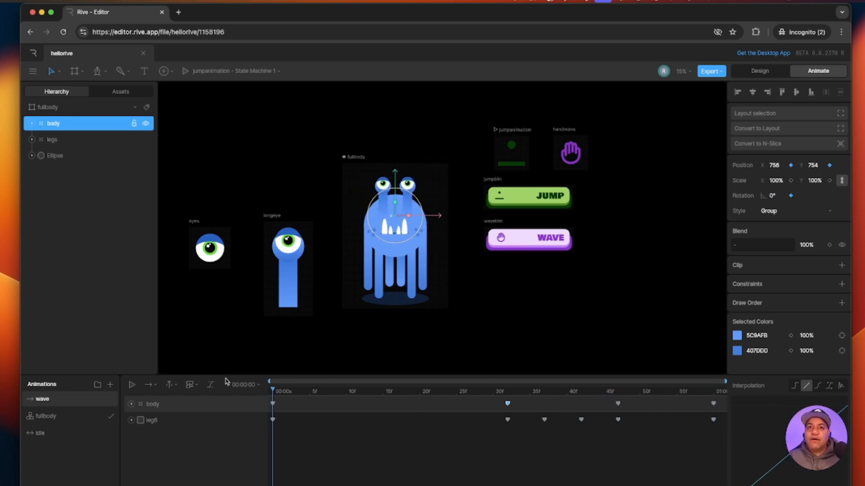
{"action": "left_click", "coordinate": [132, 386]}
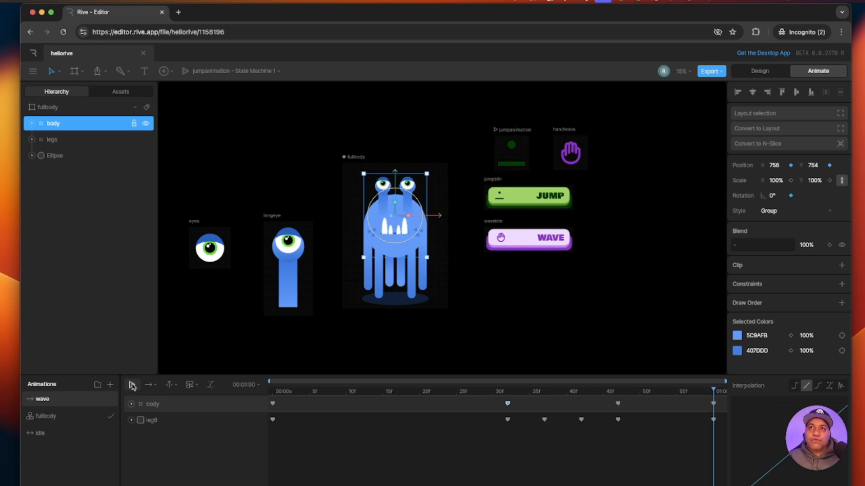
{"action": "left_click", "coordinate": [510, 358]}
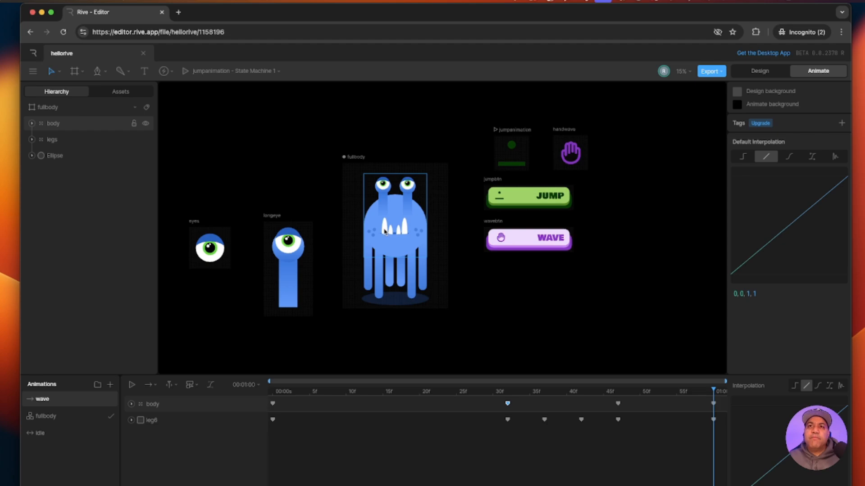
{"action": "left_click", "coordinate": [132, 385]}
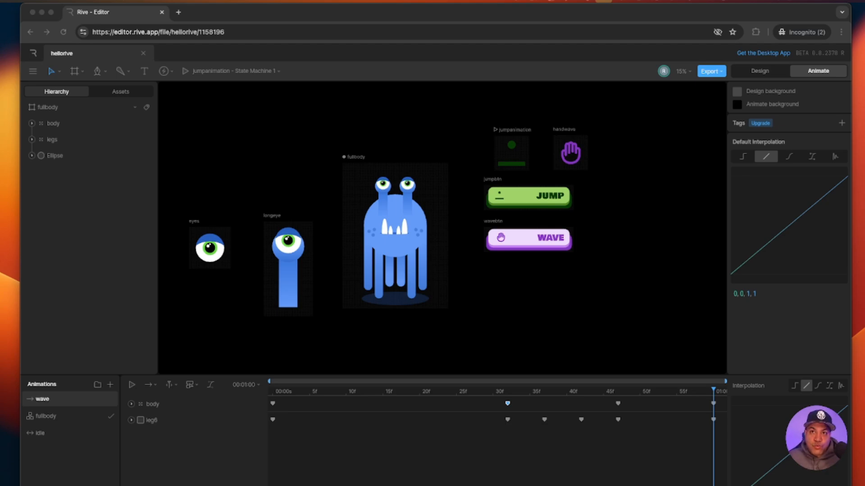
- Switch to Design mode and rename the mouth group inside the body as idle_mouth
{"action": "left_click", "coordinate": [760, 71]}
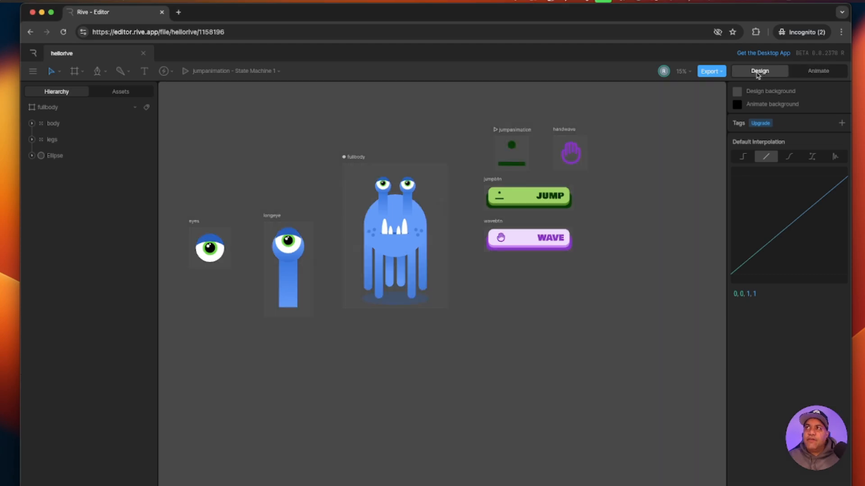
{"action": "left_click", "coordinate": [32, 123]}
{"action": "left_click", "coordinate": [64, 141]}
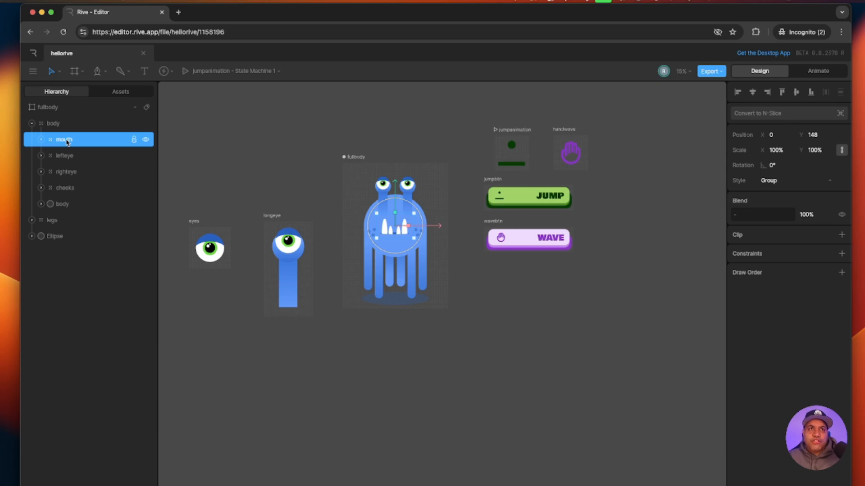
{"action": "double_click", "coordinate": [66, 140]}
{"action": "type", "text": "idle_mouth"}
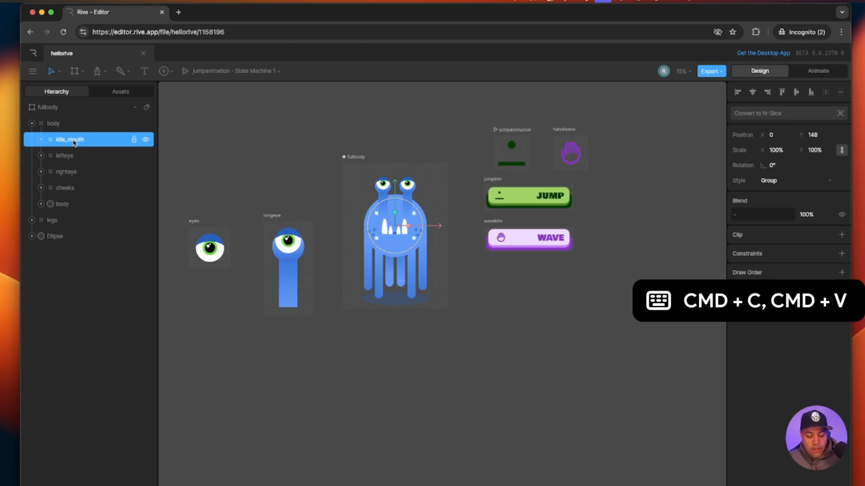
- Duplicate the idle_mouth group and rename the copy as open_mouth
{"action": "key", "text": "super+c"}
{"action": "key", "text": "super+v"}
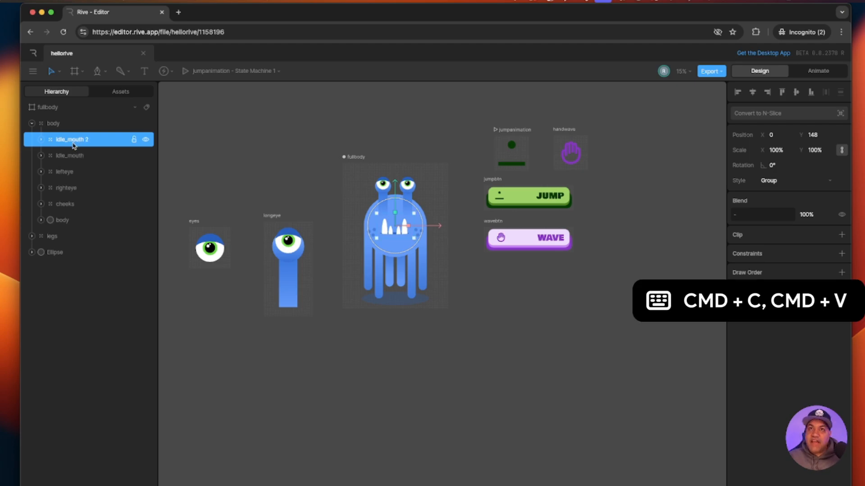
{"action": "double_click", "coordinate": [74, 140]}
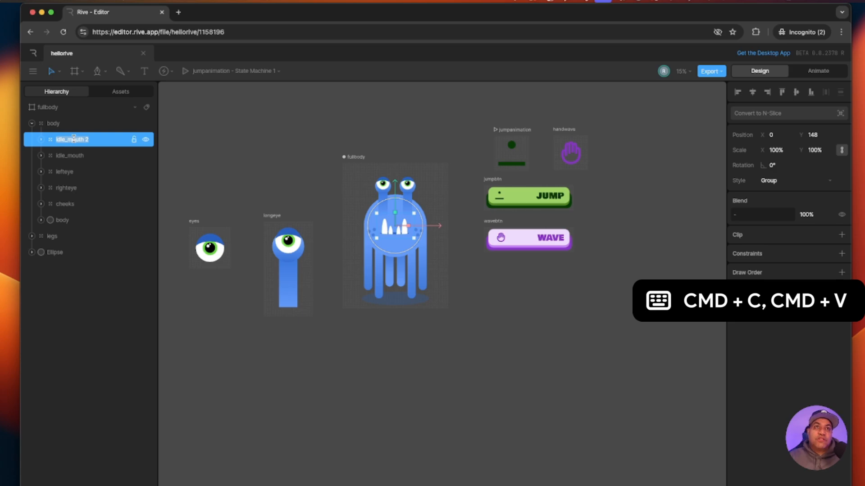
{"action": "type", "text": "open_mouth"}
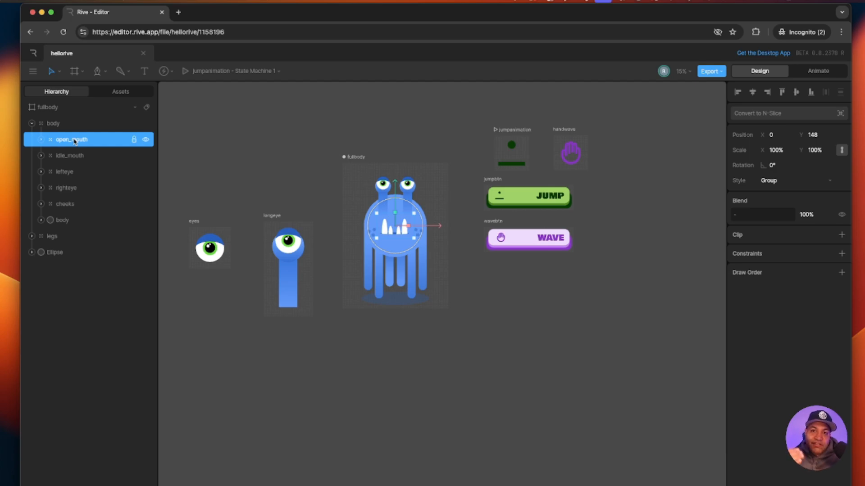
- Add the idle animation as Simple to the nested mouth artboard inside idle_mouth, with Playing enabled
{"action": "left_click", "coordinate": [75, 156]}
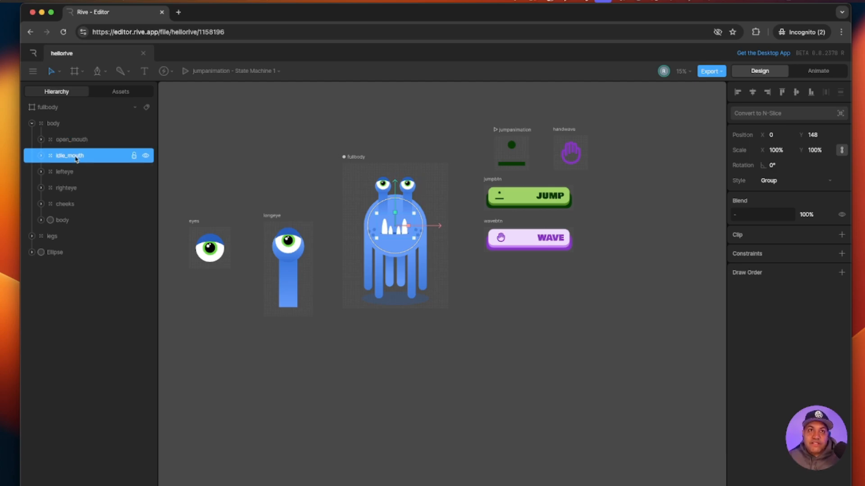
{"action": "left_click", "coordinate": [41, 156]}
{"action": "left_click", "coordinate": [75, 175]}
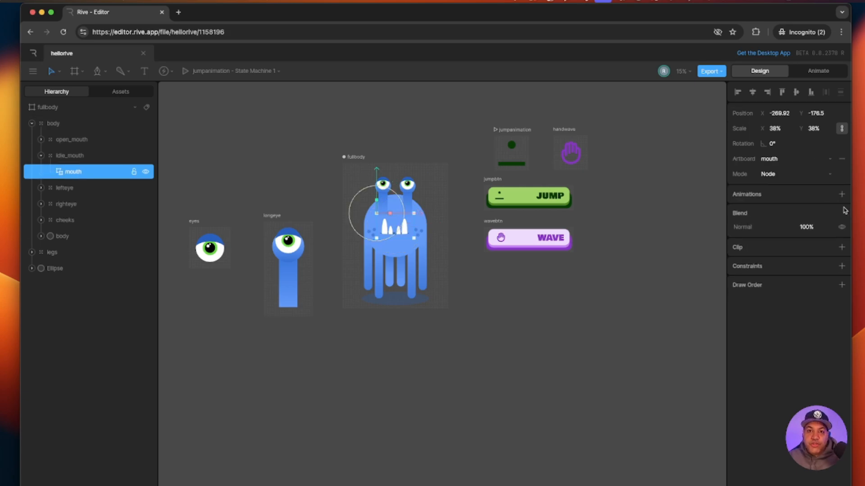
{"action": "left_click", "coordinate": [842, 194]}
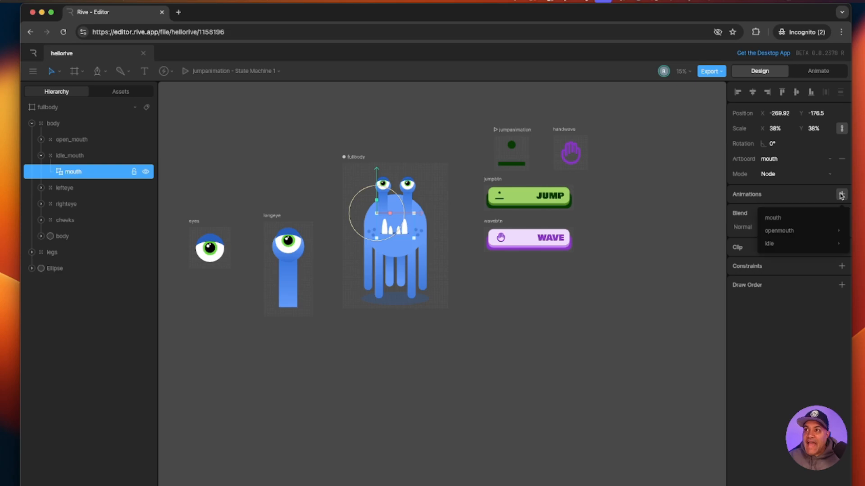
{"action": "mouse_move", "coordinate": [838, 244]}
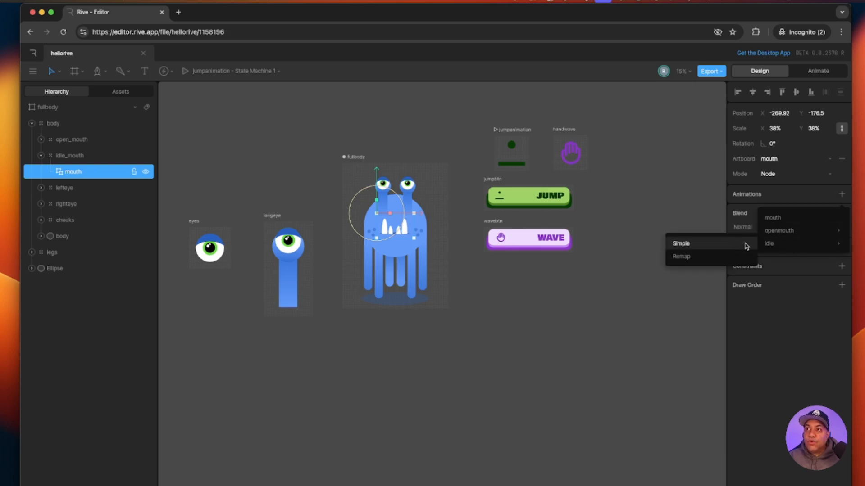
{"action": "left_click", "coordinate": [683, 244]}
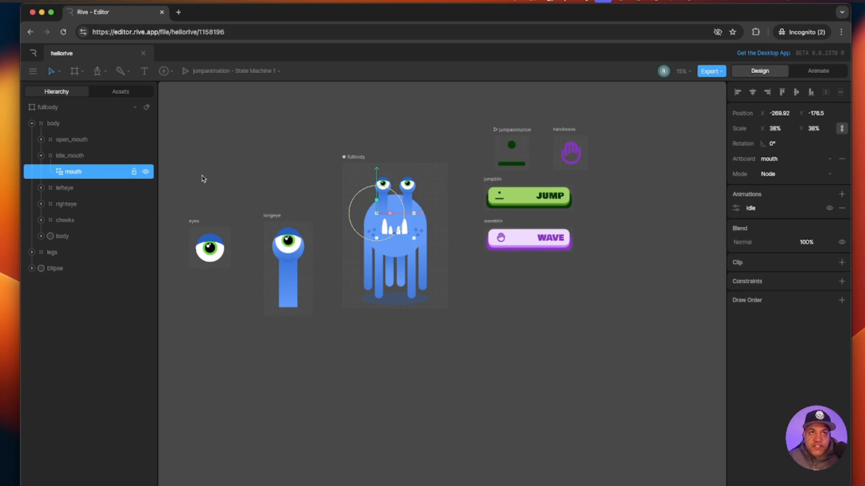
{"action": "left_click", "coordinate": [736, 208]}
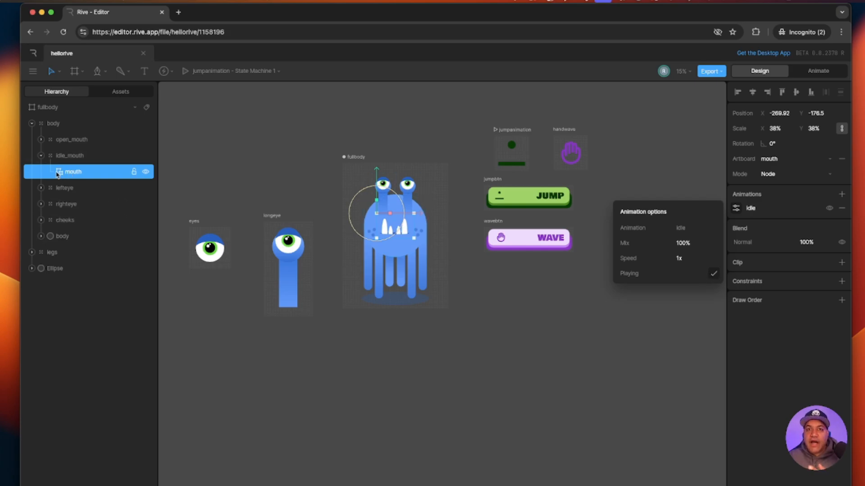
{"action": "left_click", "coordinate": [37, 155]}
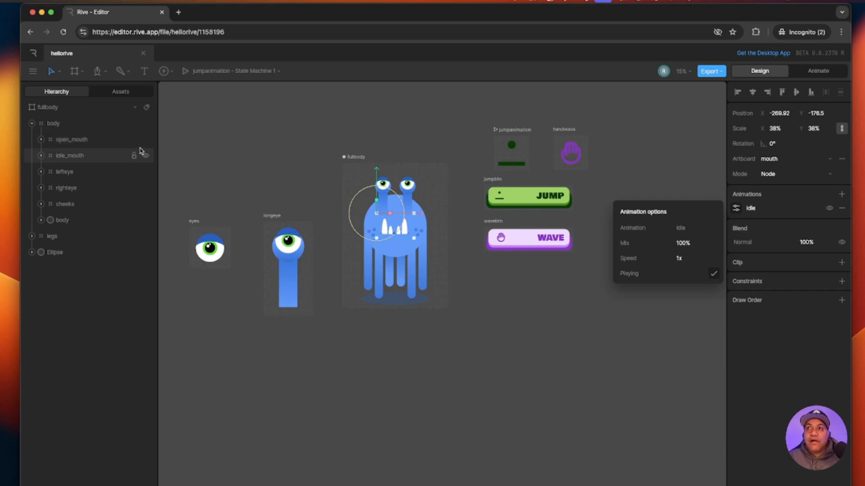
- Replace the mouth state machine on the nested mouth artboard inside open_mouth with the Simple openmouth animation
{"action": "left_click", "coordinate": [55, 144]}
{"action": "left_click", "coordinate": [41, 139]}
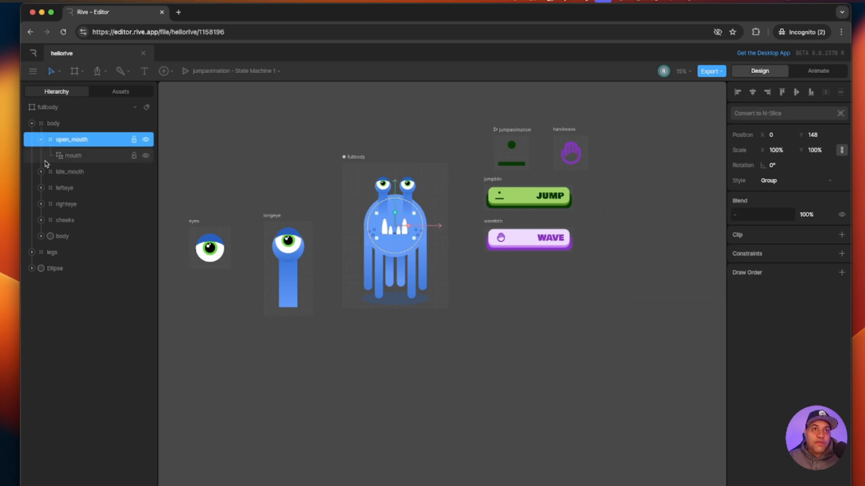
{"action": "left_click", "coordinate": [72, 158]}
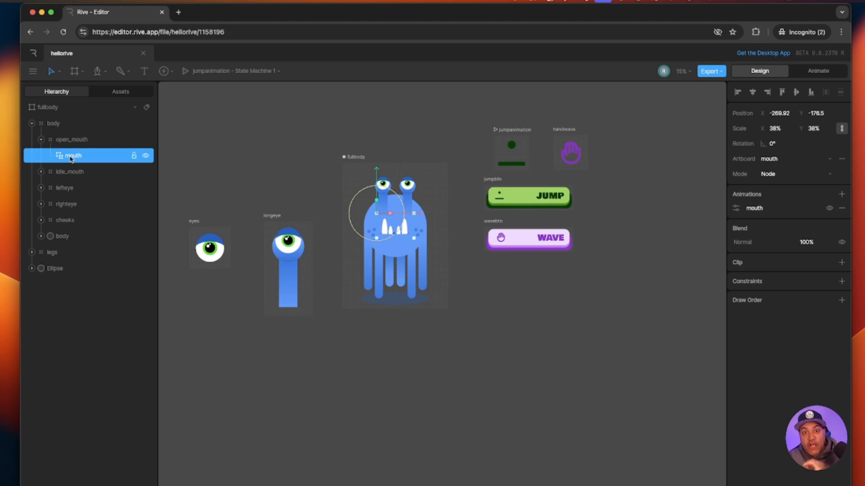
{"action": "left_click", "coordinate": [842, 209]}
{"action": "left_click", "coordinate": [841, 194]}
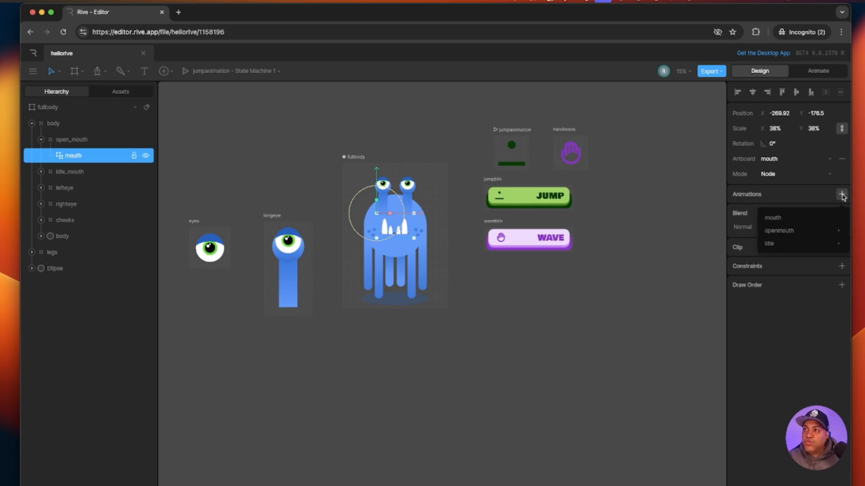
{"action": "mouse_move", "coordinate": [839, 232]}
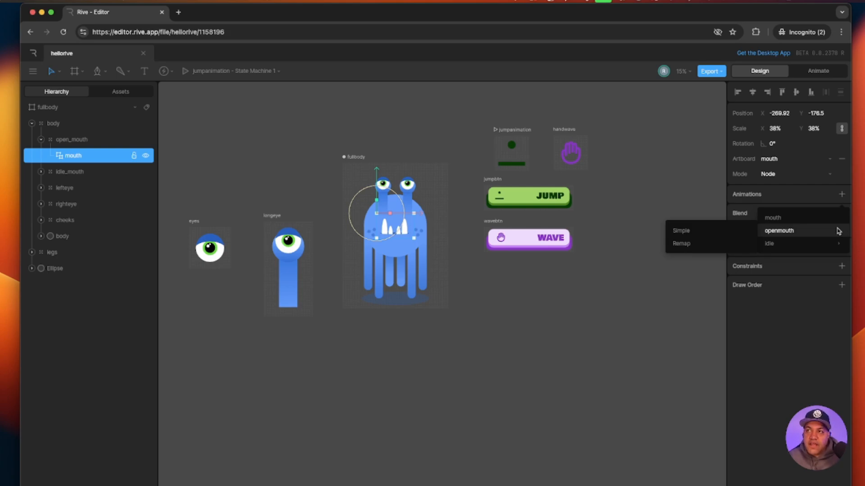
{"action": "left_click", "coordinate": [701, 234]}
{"action": "left_click", "coordinate": [735, 208]}
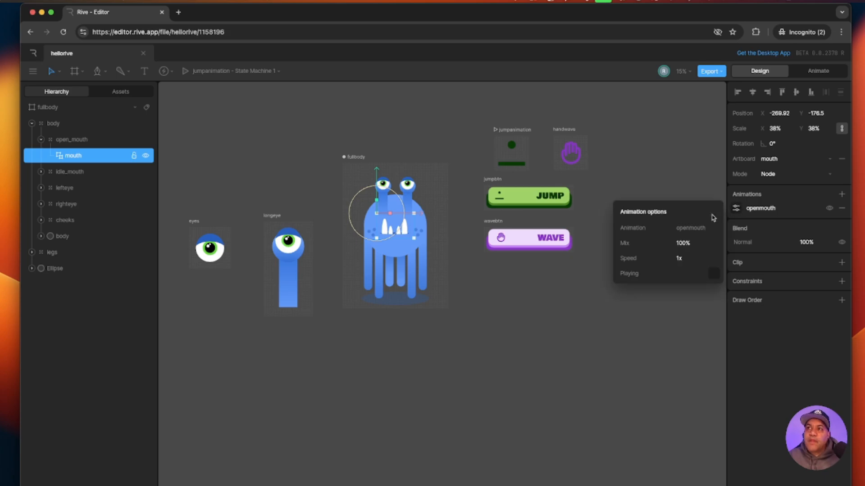
{"action": "left_click", "coordinate": [566, 321]}
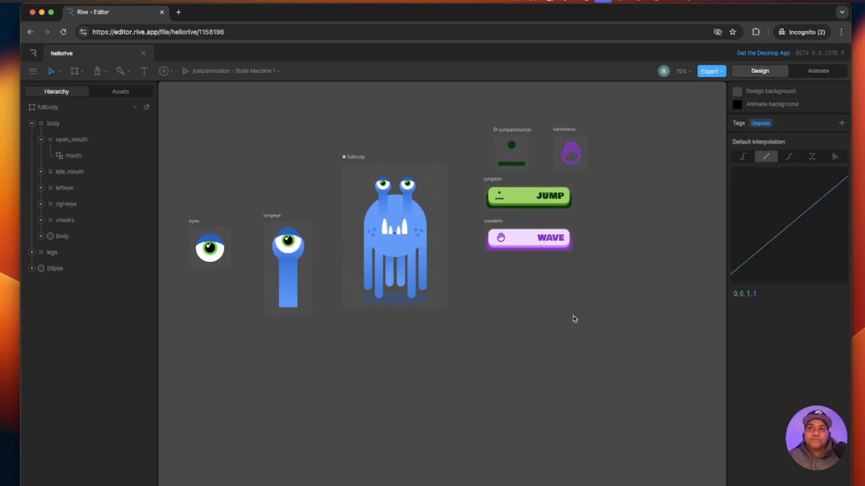
{"action": "left_click", "coordinate": [41, 139]}
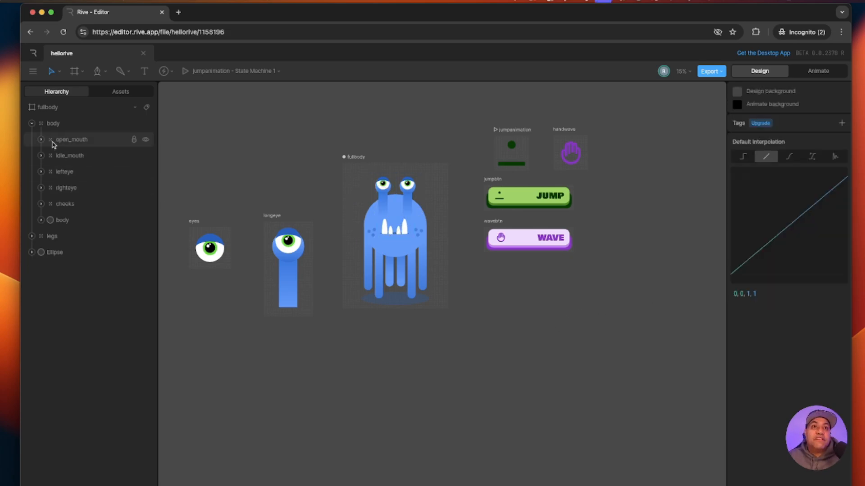
- Wrap the open_mouth and idle_mouth groups together in a Solo
{"action": "left_click", "coordinate": [69, 140]}
{"action": "left_click", "coordinate": [71, 156], "text": "shift"}
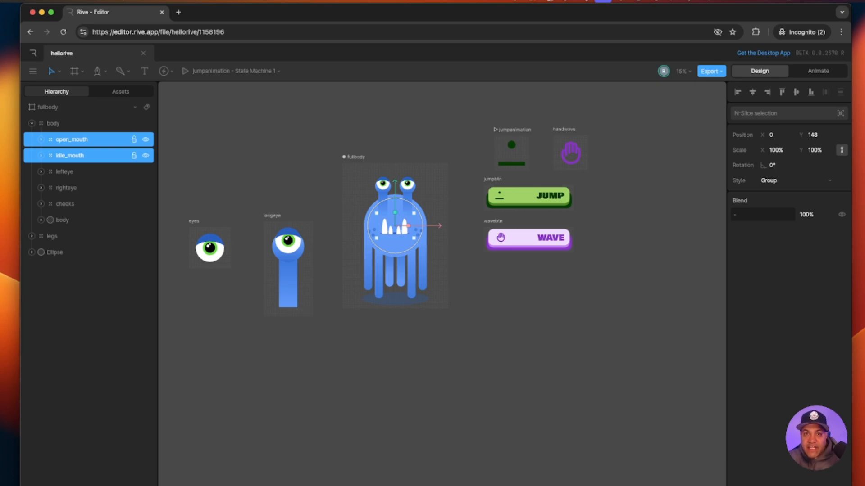
{"action": "right_click", "coordinate": [90, 141]}
{"action": "mouse_move", "coordinate": [121, 198]}
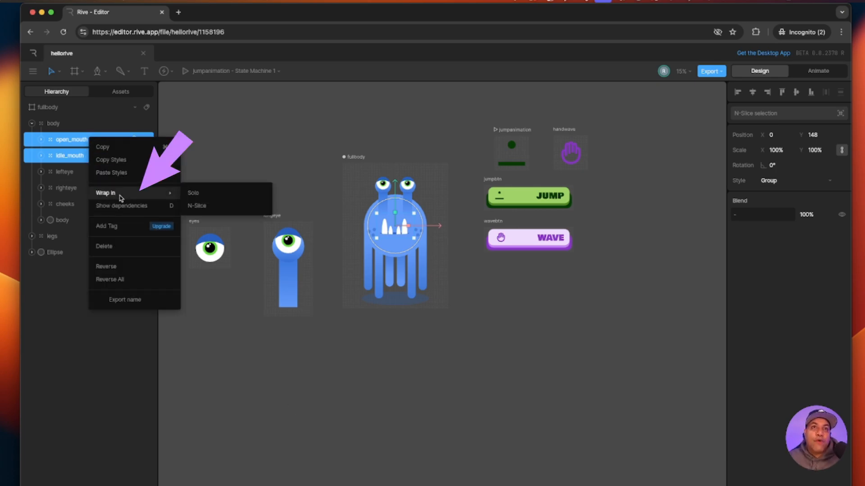
{"action": "left_click", "coordinate": [201, 196]}
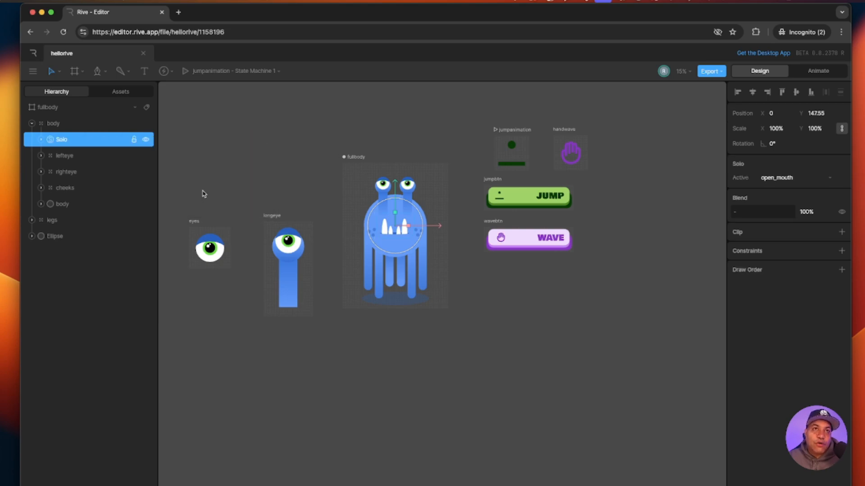
- Rename the Solo as mouth, make idle_mouth its active item, and return to Animate mode
{"action": "left_click", "coordinate": [41, 139]}
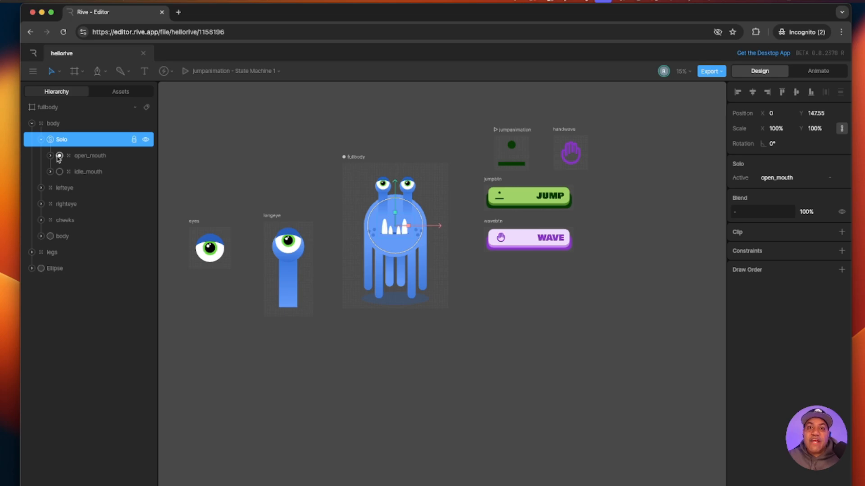
{"action": "left_click", "coordinate": [60, 171]}
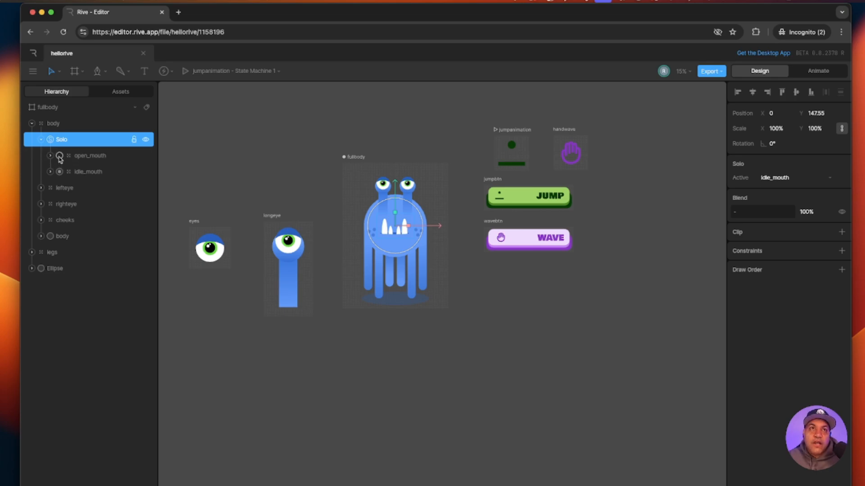
{"action": "left_click", "coordinate": [59, 156]}
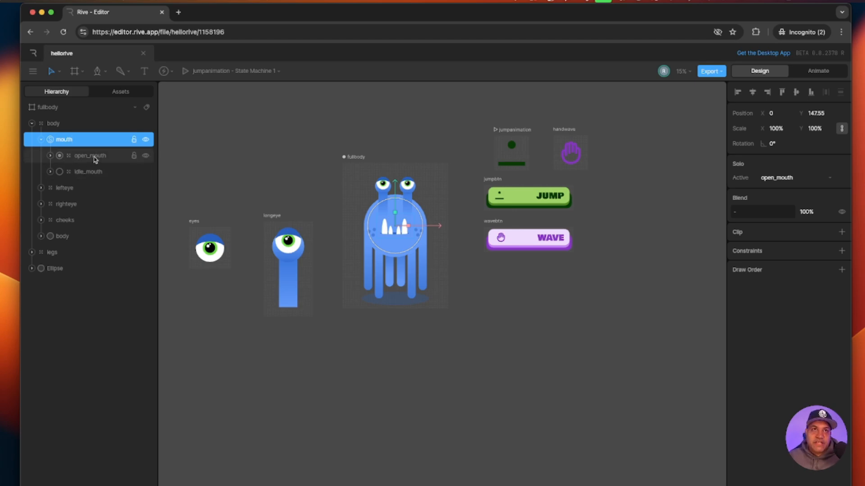
{"action": "left_click", "coordinate": [59, 172]}
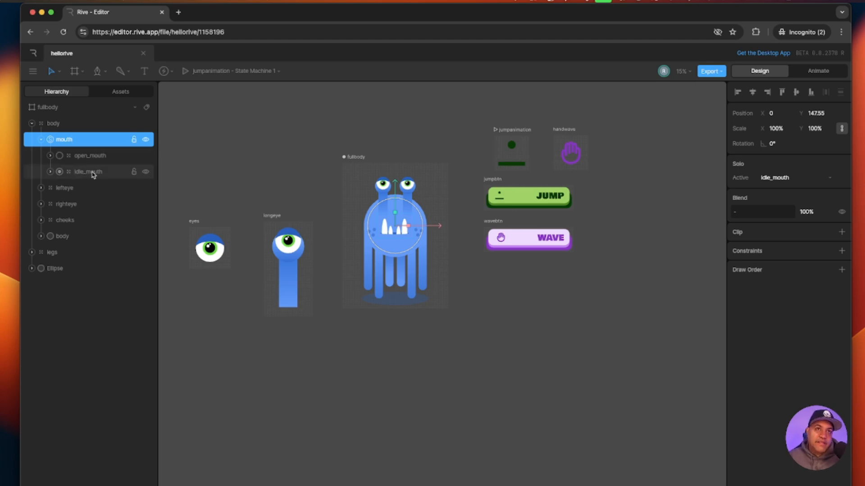
{"action": "left_click", "coordinate": [295, 160]}
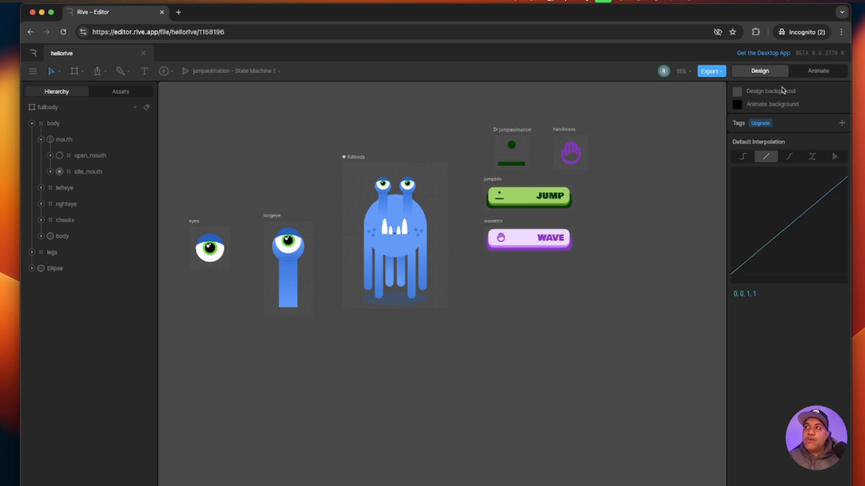
{"action": "left_click", "coordinate": [817, 71]}
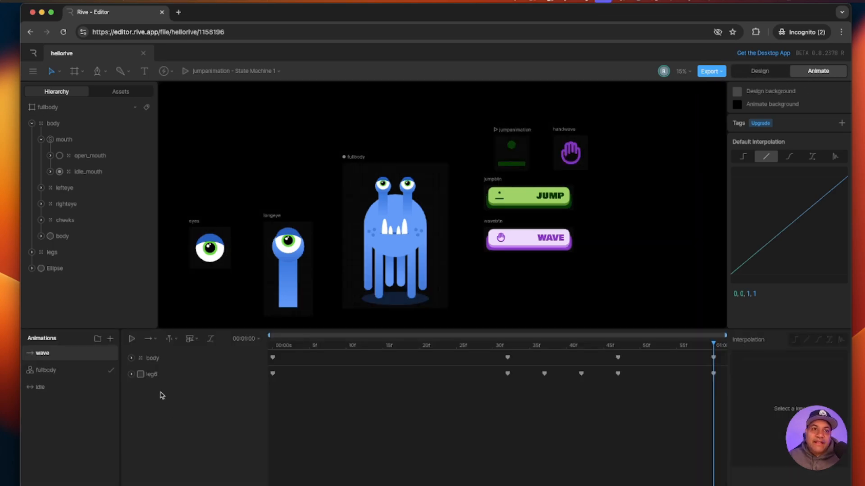
- Key the mouth Solo with idle_mouth active at 00:00:00 of the idle animation, and preview the playback
{"action": "left_click", "coordinate": [40, 386]}
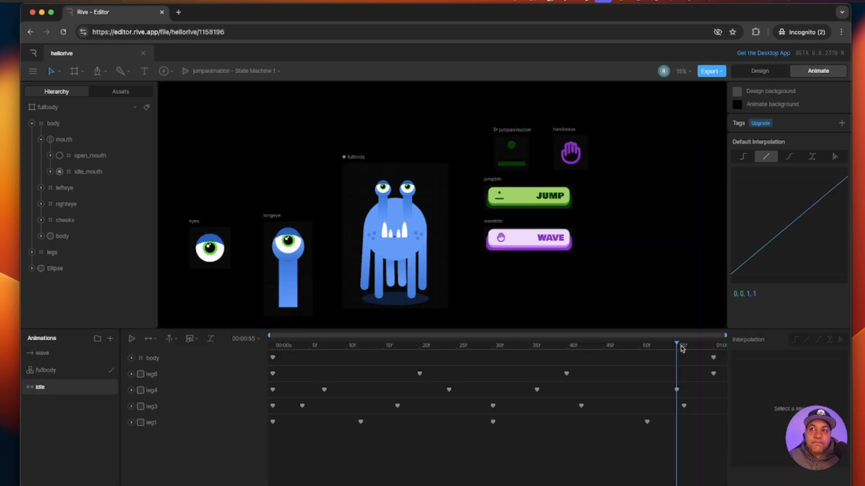
{"action": "left_click_drag", "start_coordinate": [678, 347], "coordinate": [273, 346]}
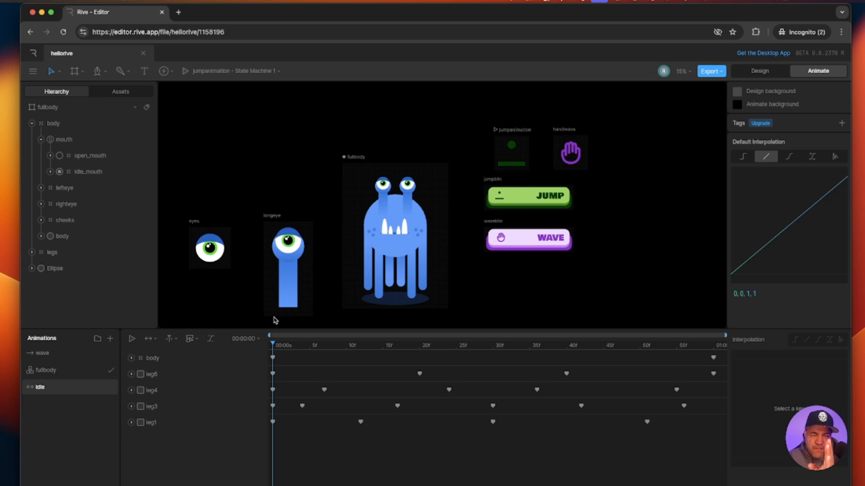
{"action": "left_click", "coordinate": [65, 140]}
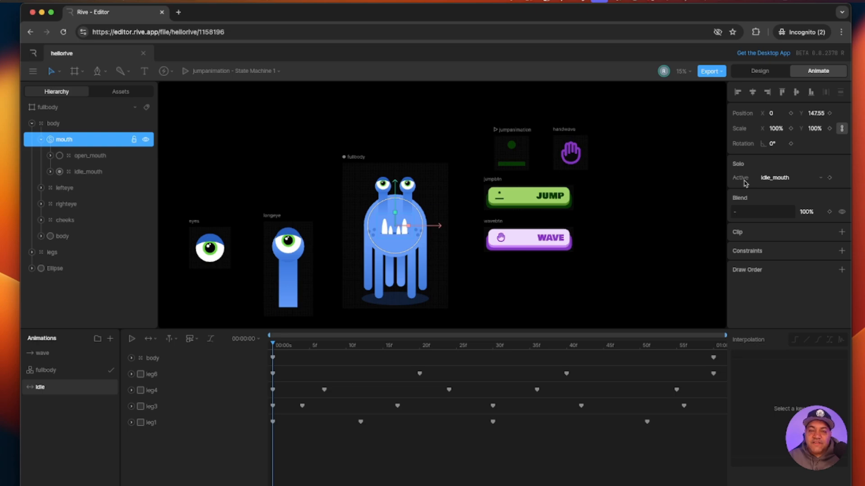
{"action": "left_click", "coordinate": [820, 179]}
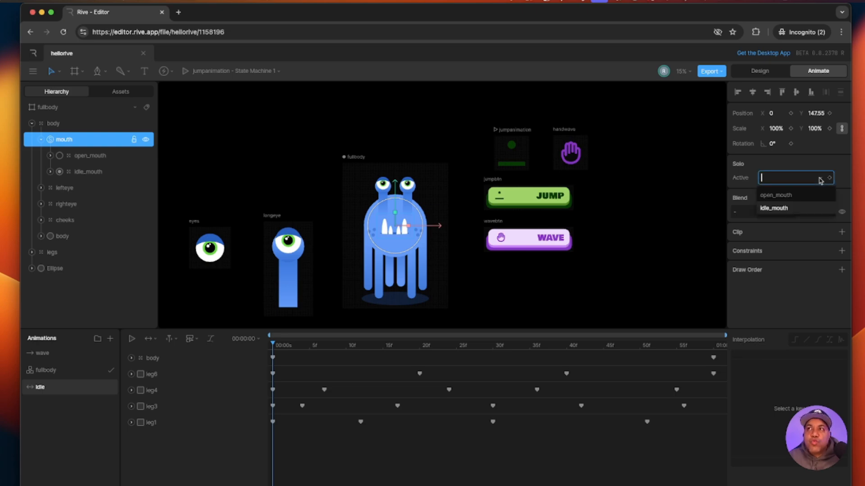
{"action": "key", "text": "Return"}
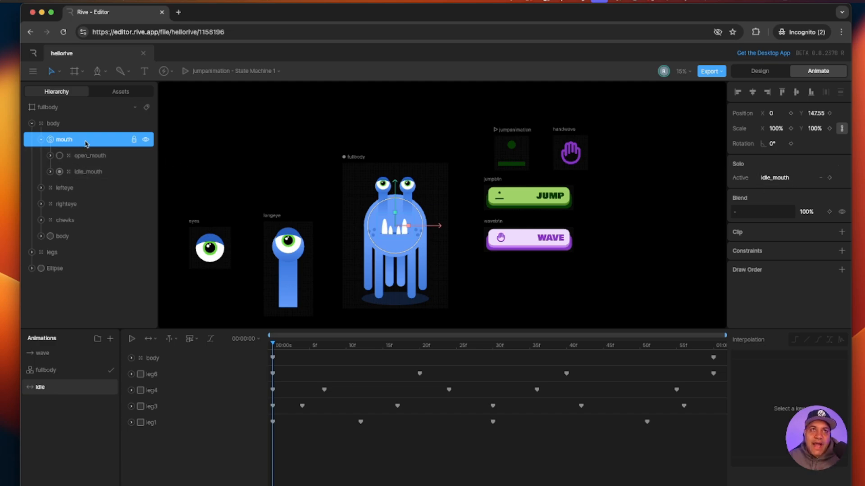
{"action": "left_click", "coordinate": [830, 178]}
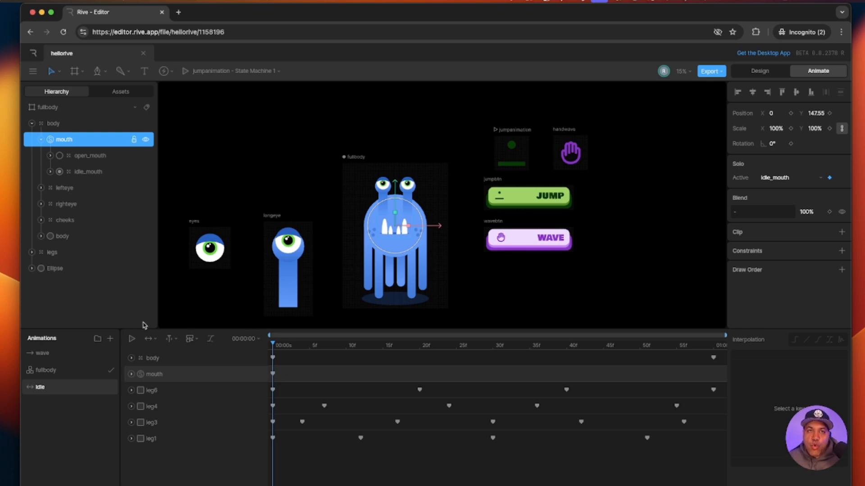
{"action": "left_click", "coordinate": [132, 339]}
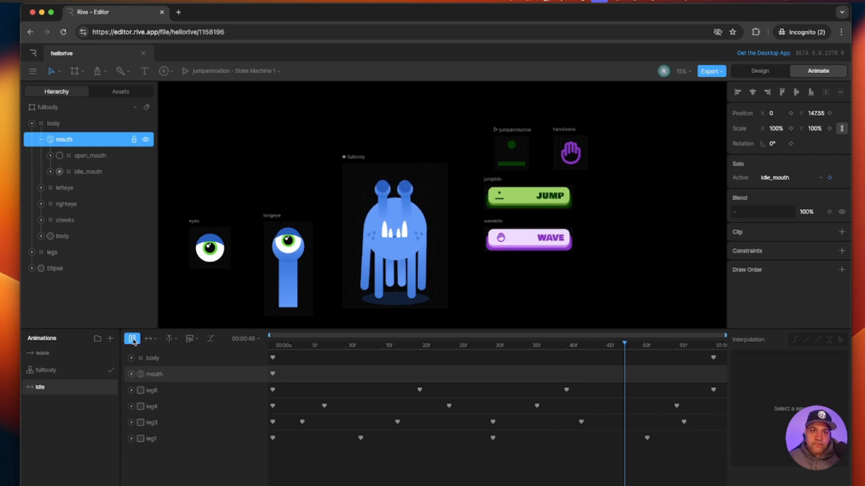
{"action": "left_click", "coordinate": [132, 339]}
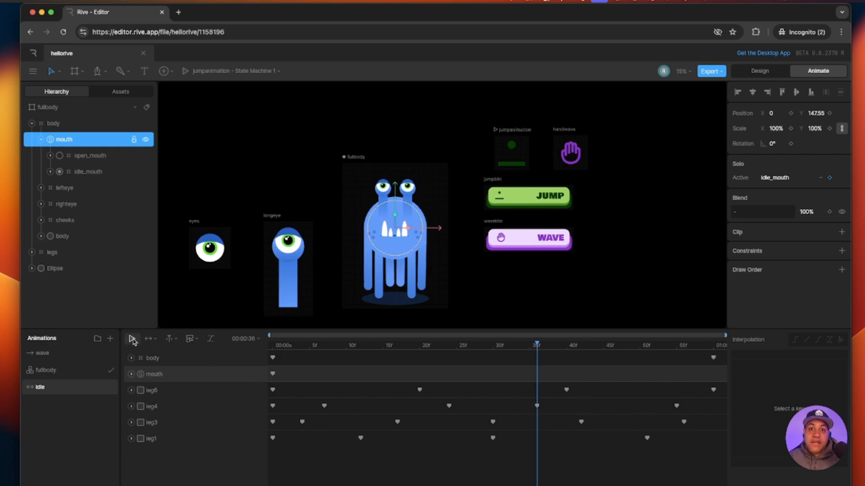
- In the wave animation, key the mouth Solo to open_mouth at 00:00:00 and play it back
{"action": "left_click", "coordinate": [68, 358]}
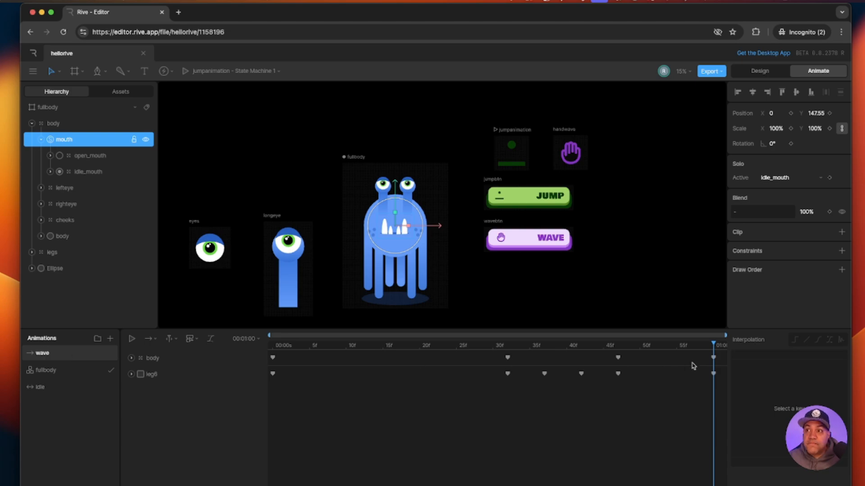
{"action": "left_click_drag", "start_coordinate": [714, 345], "coordinate": [266, 343]}
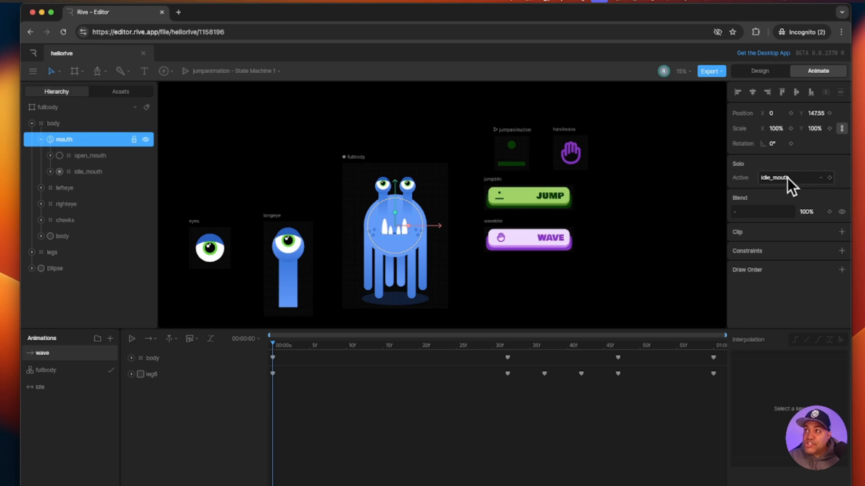
{"action": "left_click", "coordinate": [59, 157]}
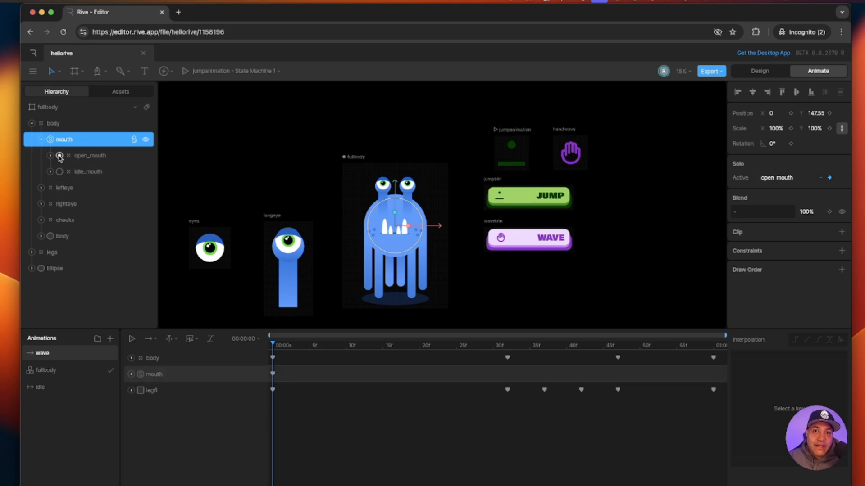
{"action": "left_click", "coordinate": [273, 374]}
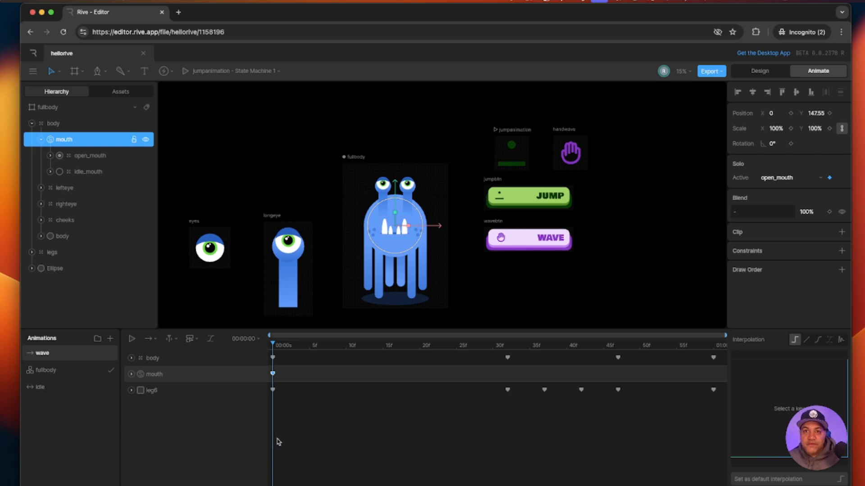
{"action": "left_click", "coordinate": [131, 339]}
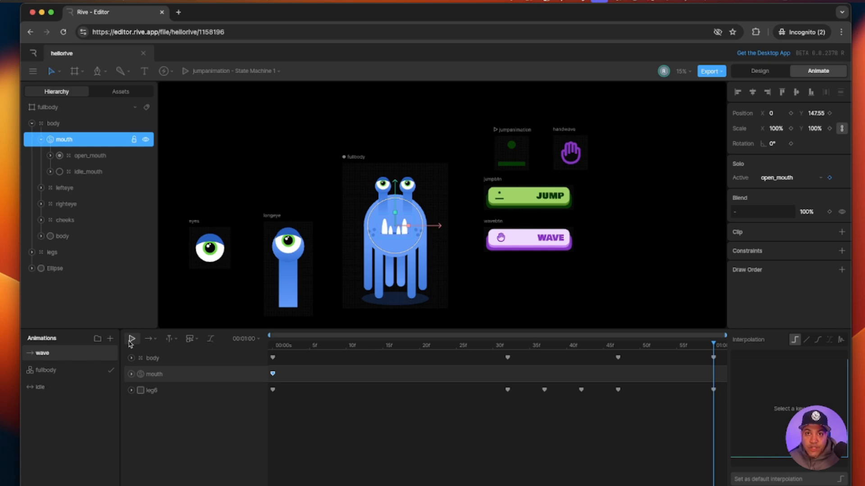
{"action": "left_click", "coordinate": [272, 374]}
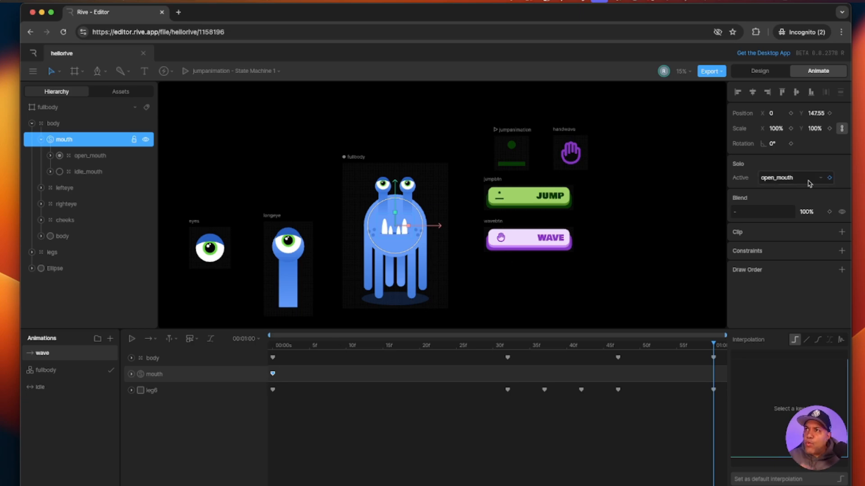
- Try keying the mouth Solo's active open_mouth at 00:01:00 of wave, remove that key, and return to the start
{"action": "left_click", "coordinate": [82, 156]}
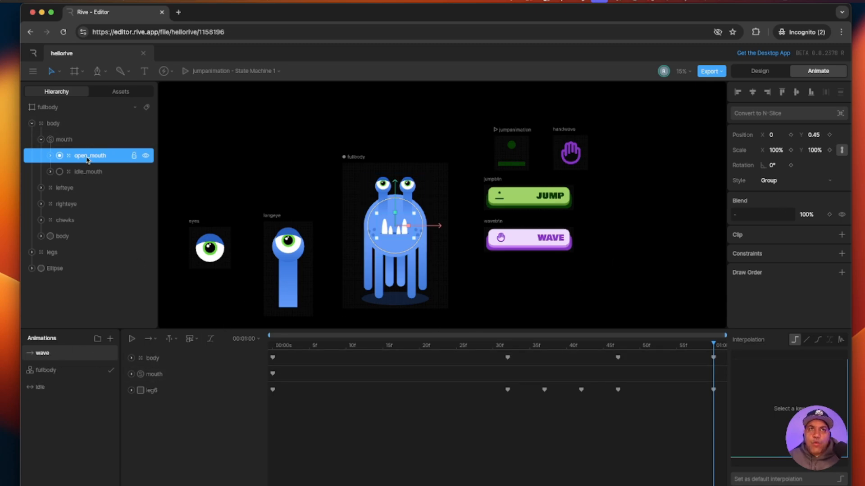
{"action": "left_click", "coordinate": [72, 141]}
{"action": "left_click", "coordinate": [829, 177]}
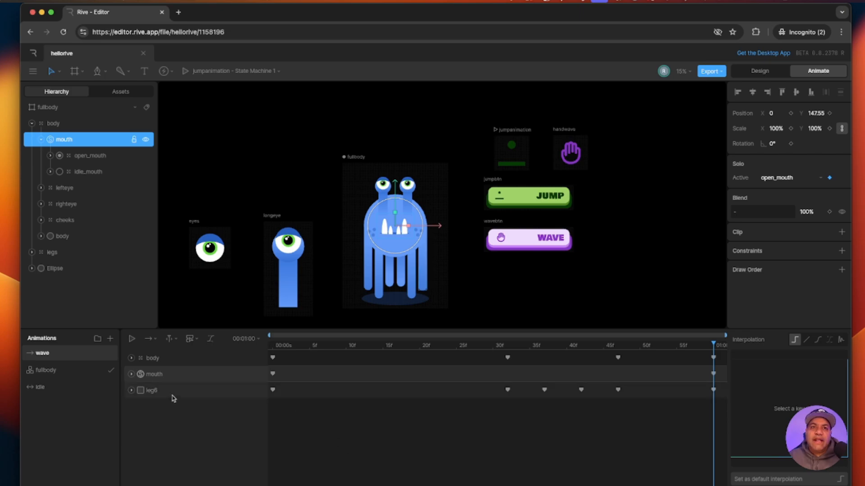
{"action": "left_click", "coordinate": [714, 375]}
{"action": "left_click_drag", "start_coordinate": [717, 346], "coordinate": [221, 346]}
{"action": "left_click", "coordinate": [272, 374]}
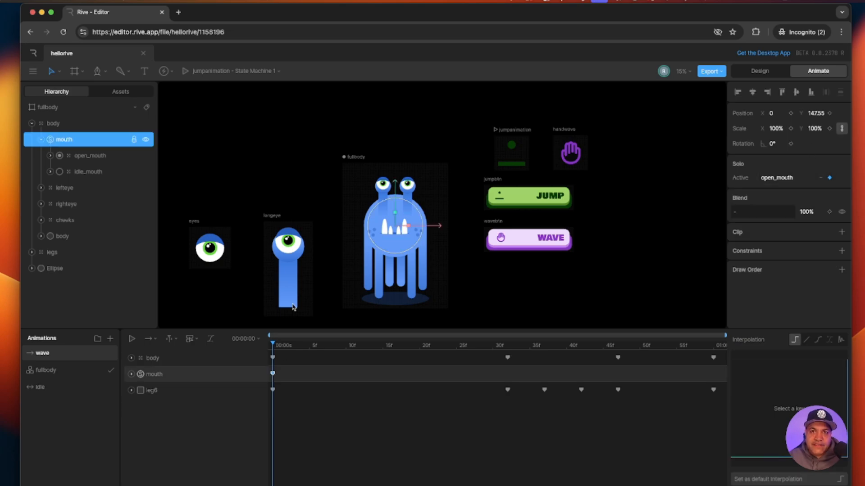
- Key the mouth Solo to idle_mouth at 00:00:25 of the wave animation and play it from the start
{"action": "left_click_drag", "start_coordinate": [274, 346], "coordinate": [459, 361]}
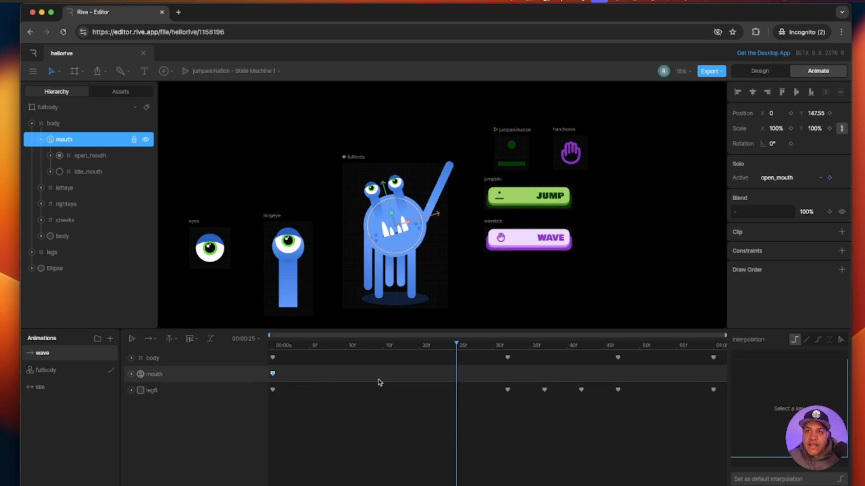
{"action": "left_click", "coordinate": [59, 172]}
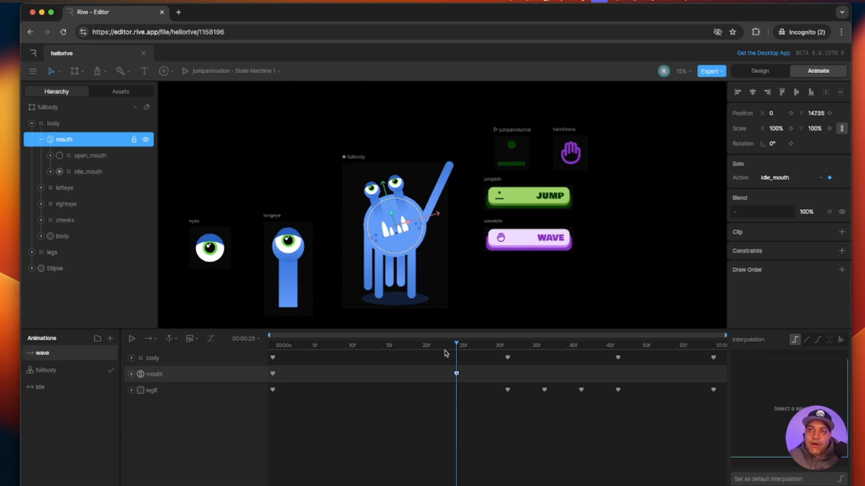
{"action": "left_click_drag", "start_coordinate": [456, 344], "coordinate": [157, 354]}
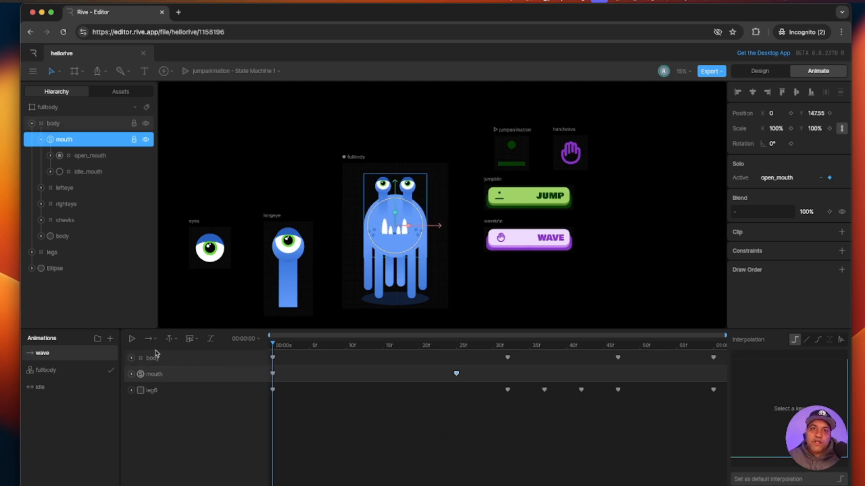
{"action": "left_click", "coordinate": [131, 339]}
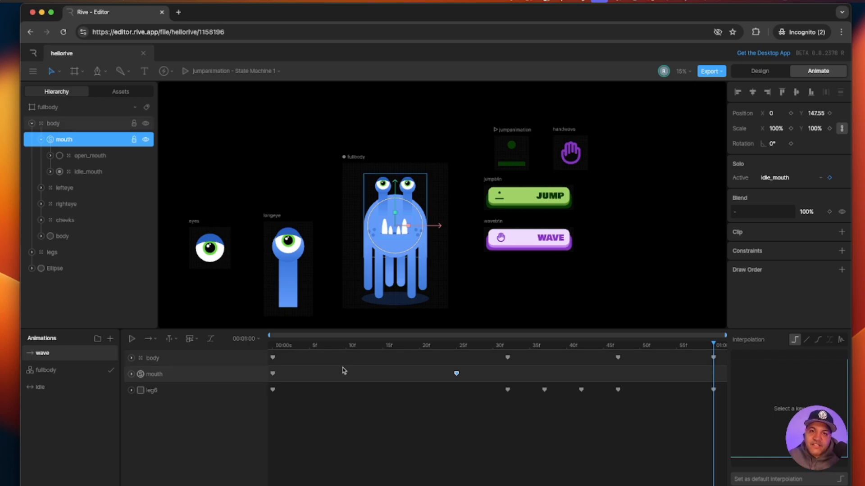
- Delete the mouth Solo's keyframes at 00:00:25 and 00:00:00 from the wave animation
{"action": "left_click", "coordinate": [474, 375]}
{"action": "left_click", "coordinate": [457, 375]}
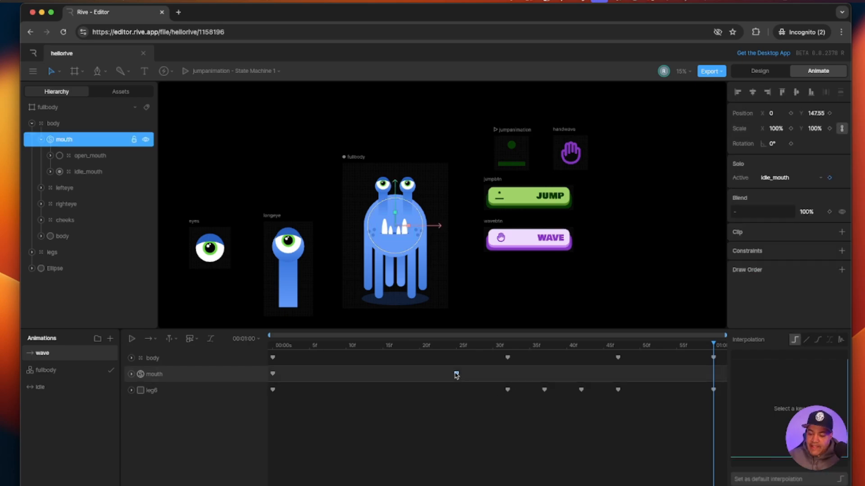
{"action": "key", "text": "Delete"}
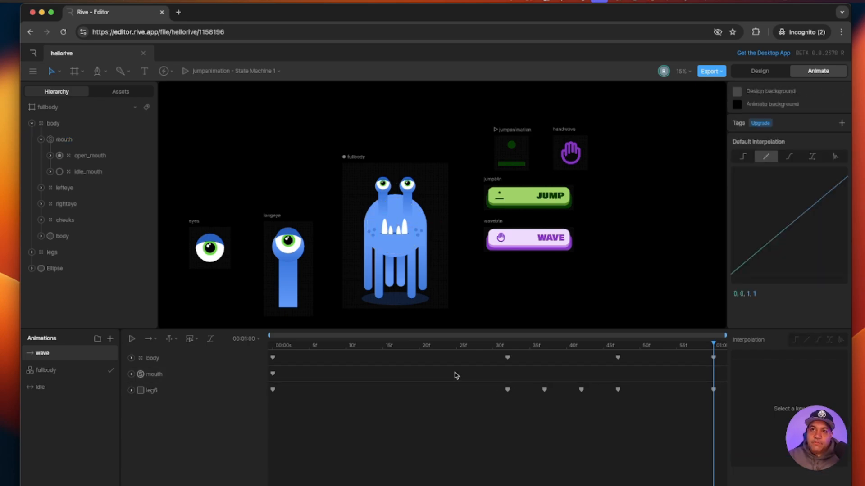
{"action": "left_click", "coordinate": [132, 340]}
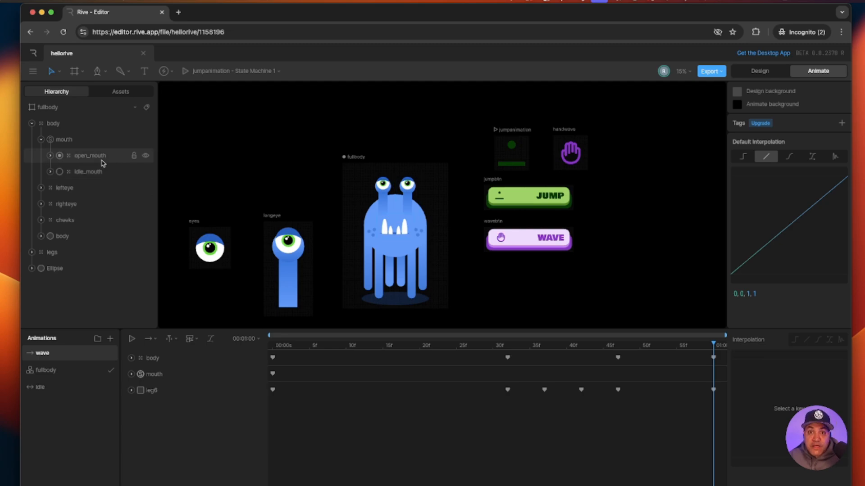
{"action": "left_click_drag", "start_coordinate": [714, 344], "coordinate": [272, 345]}
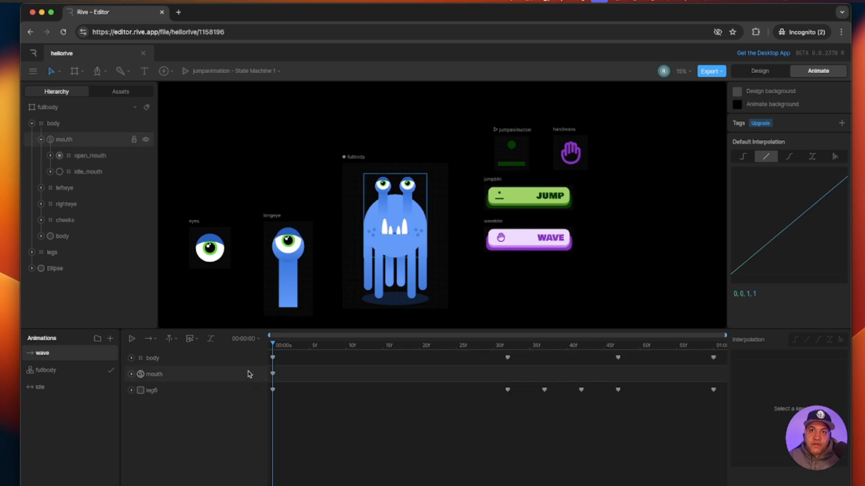
{"action": "left_click", "coordinate": [272, 373]}
{"action": "key", "text": "Delete"}
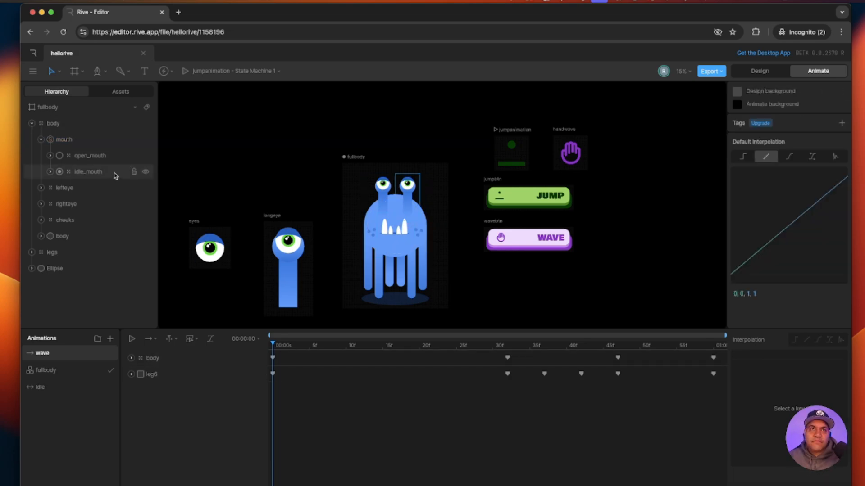
- In Design mode, remove openmouth from the nested mouth artboard inside open_mouth, re-add it as Remap, and check its animation options
{"action": "left_click", "coordinate": [750, 73]}
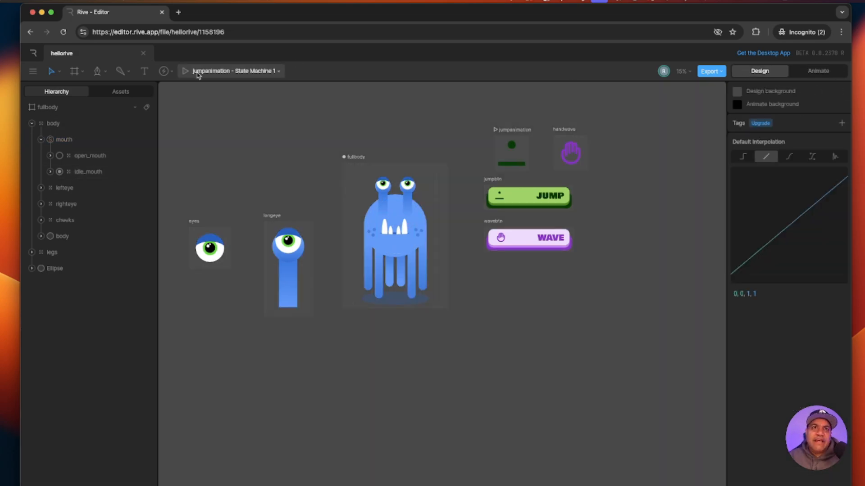
{"action": "left_click", "coordinate": [96, 156]}
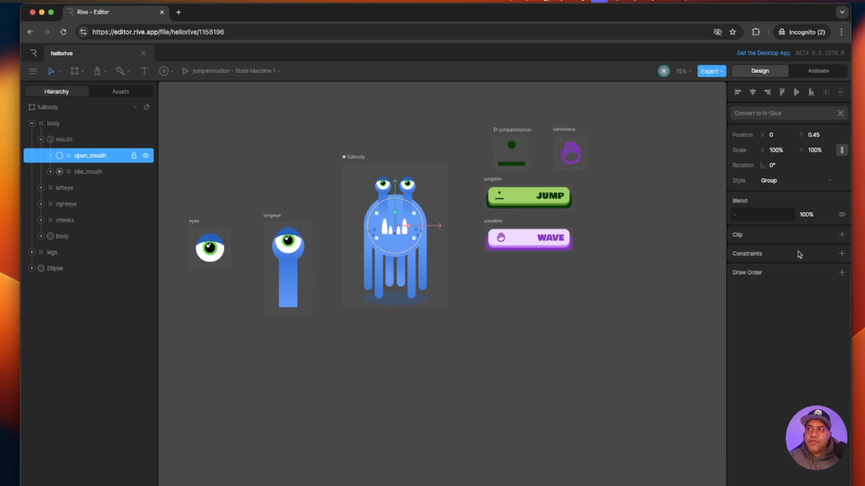
{"action": "left_click", "coordinate": [50, 156]}
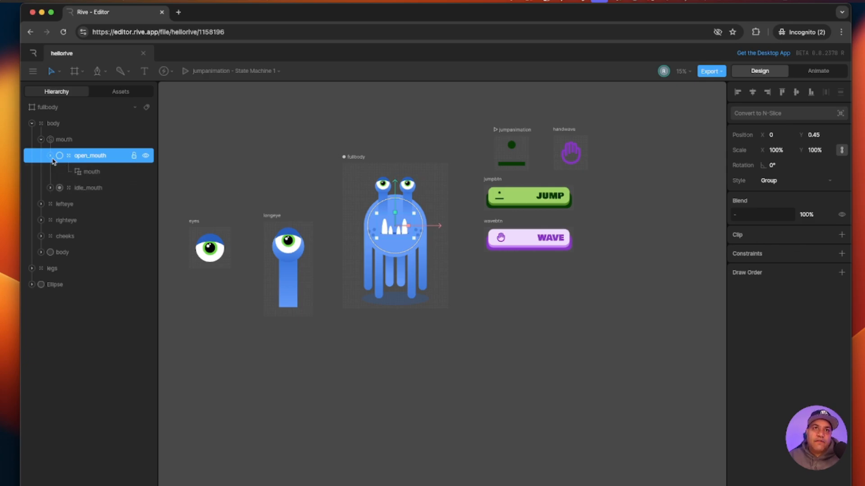
{"action": "left_click", "coordinate": [91, 171]}
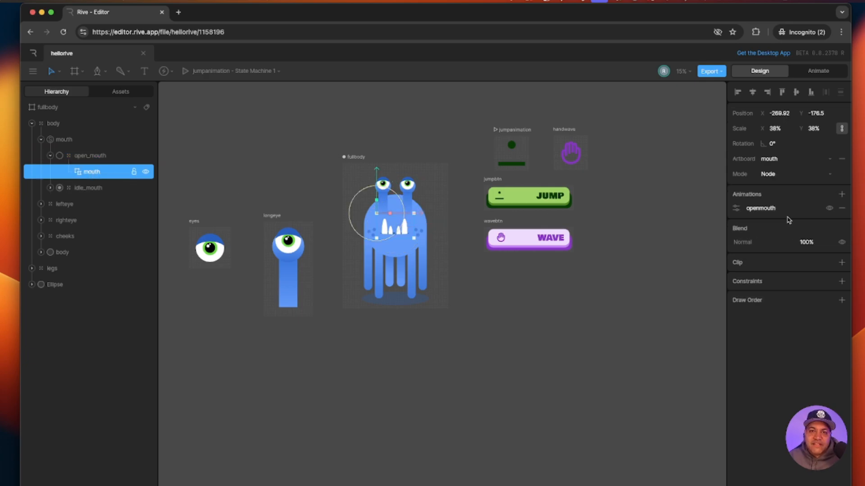
{"action": "left_click", "coordinate": [841, 208]}
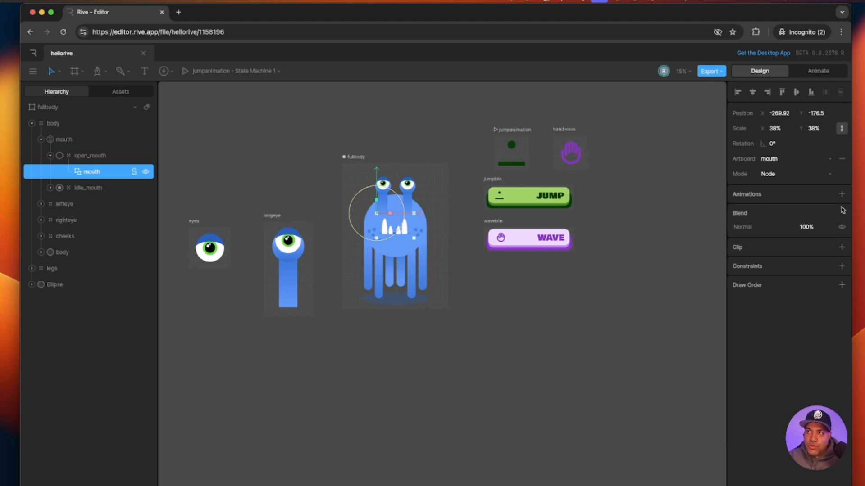
{"action": "left_click", "coordinate": [841, 194]}
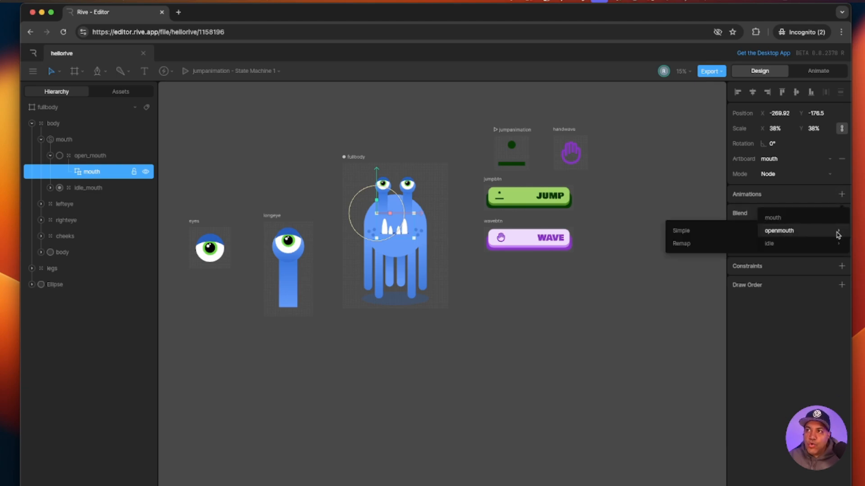
{"action": "left_click", "coordinate": [680, 231]}
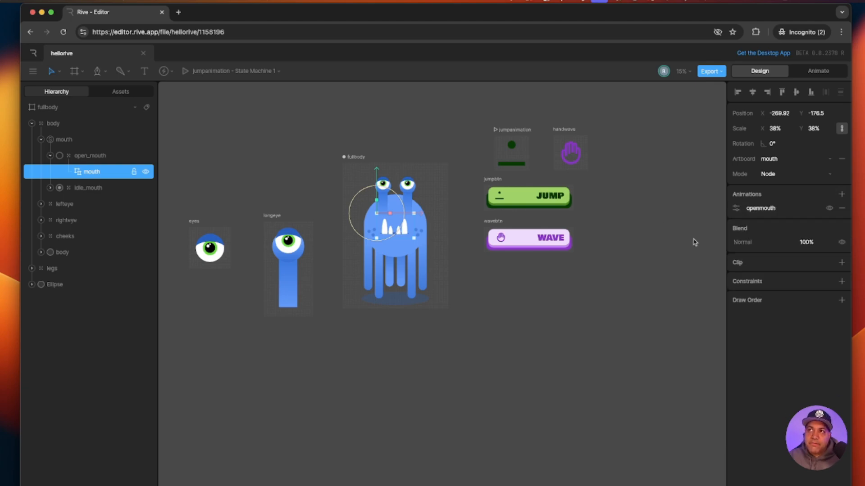
{"action": "left_click", "coordinate": [739, 212]}
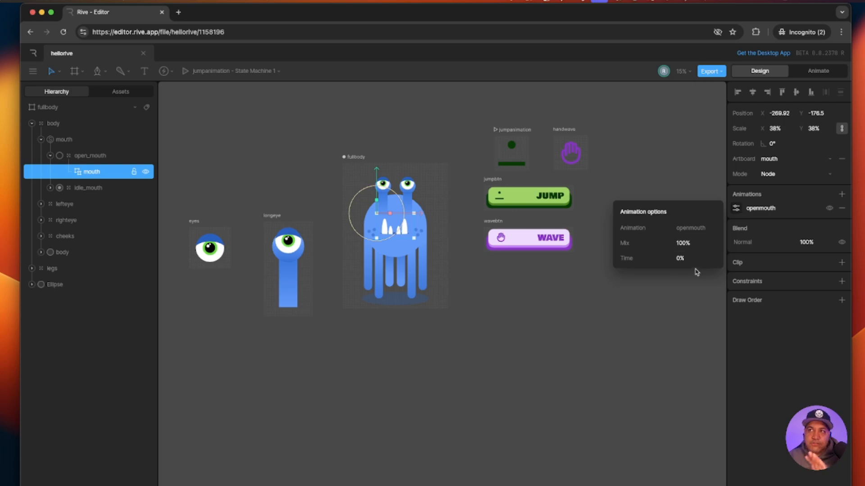
{"action": "left_click", "coordinate": [659, 295]}
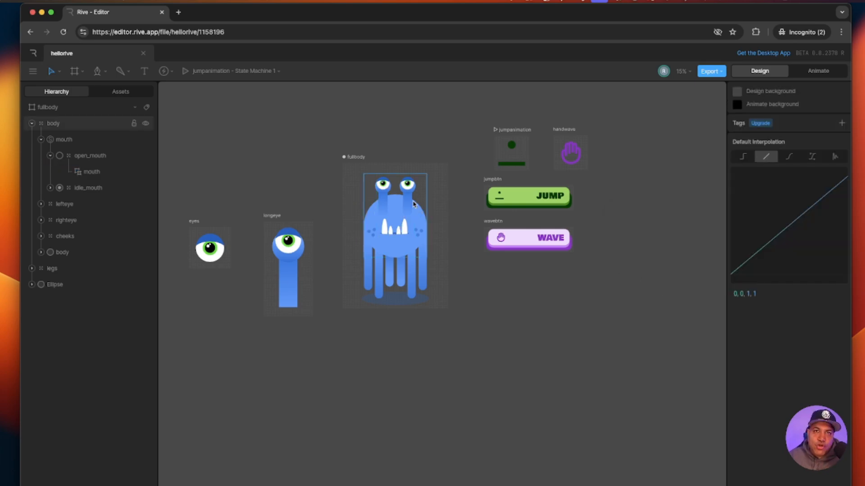
- Key the mouth Solo's active item to open_mouth at 00:00:00 of the wave animation
{"action": "left_click", "coordinate": [816, 71]}
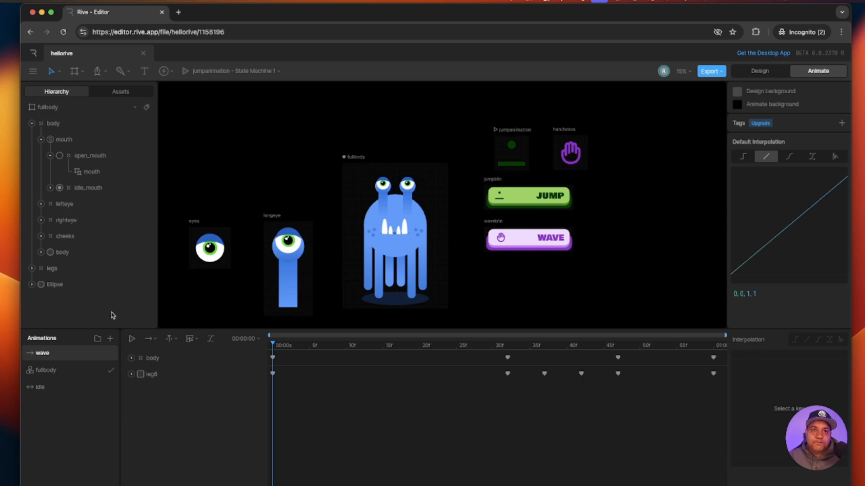
{"action": "left_click", "coordinate": [60, 155]}
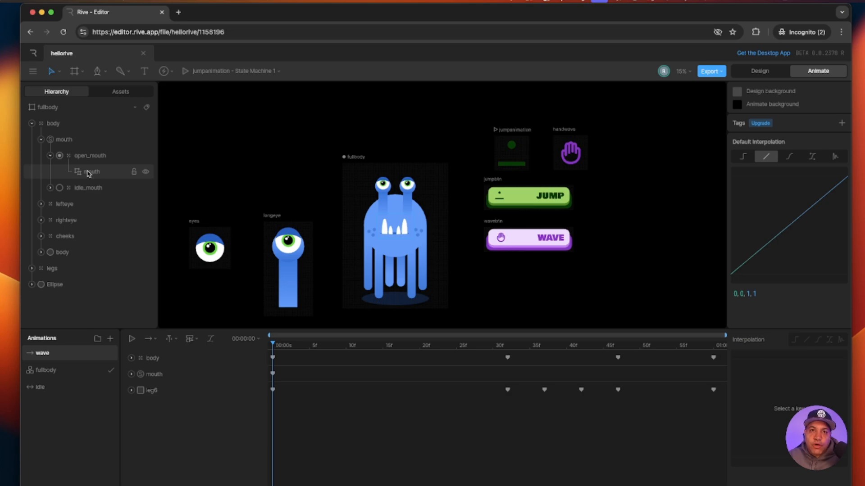
{"action": "left_click", "coordinate": [273, 374]}
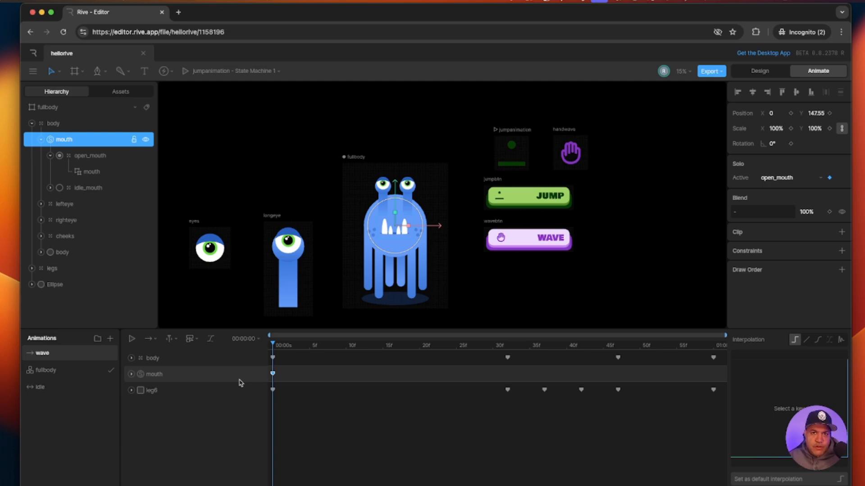
- Key openmouth's Mix at 100% and Time at 0% on the nested mouth artboard at 00:00:00 of wave
{"action": "left_click", "coordinate": [91, 173]}
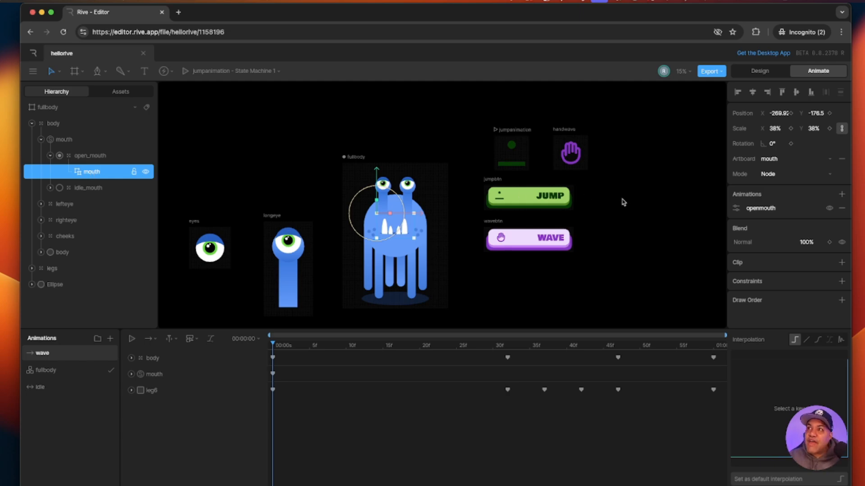
{"action": "left_click", "coordinate": [737, 210]}
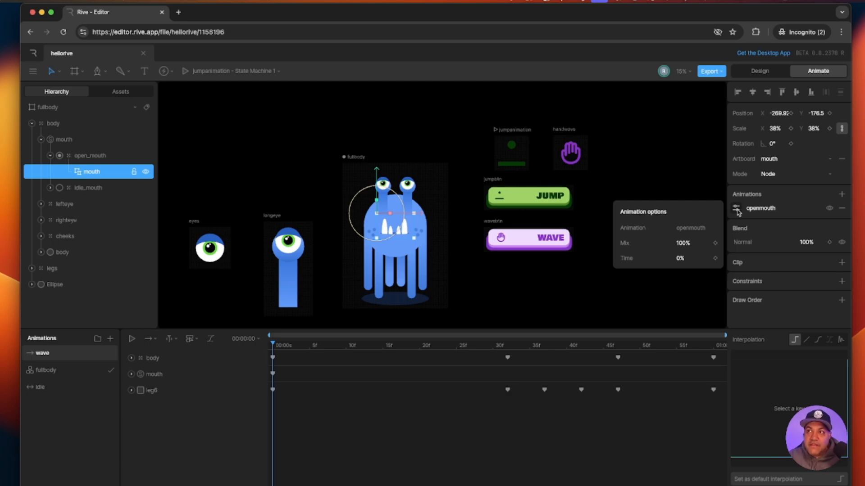
{"action": "left_click", "coordinate": [715, 243]}
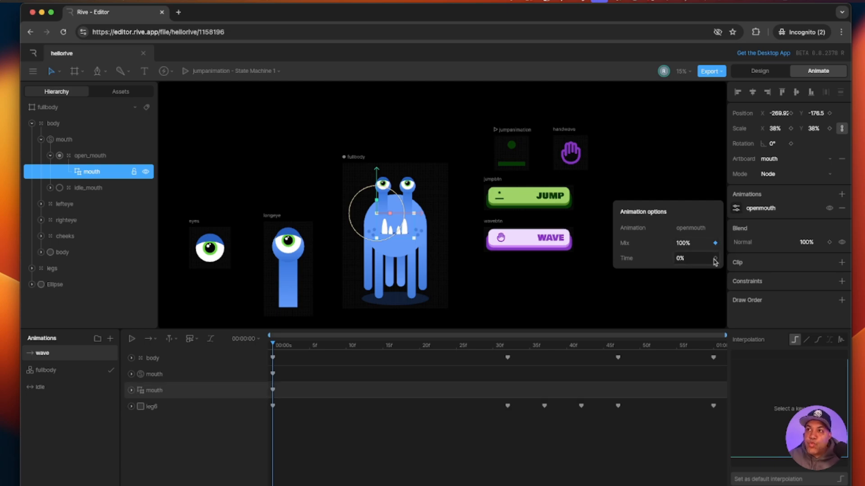
{"action": "left_click", "coordinate": [715, 259]}
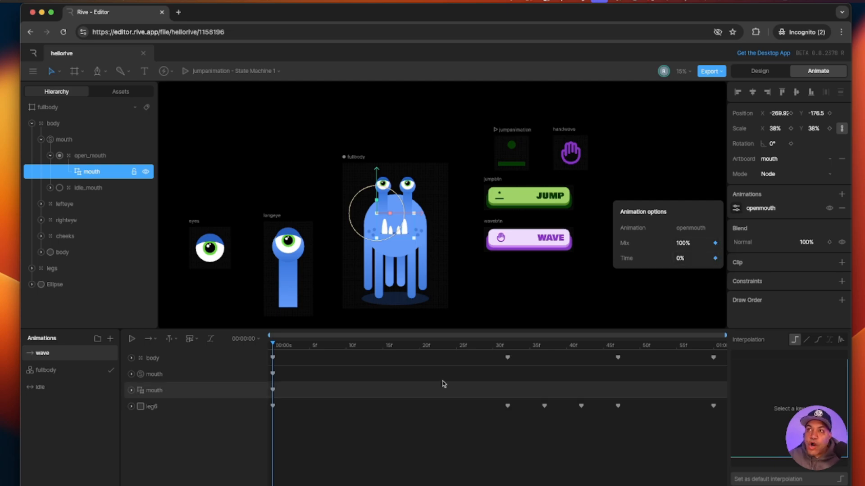
{"action": "left_click", "coordinate": [272, 390]}
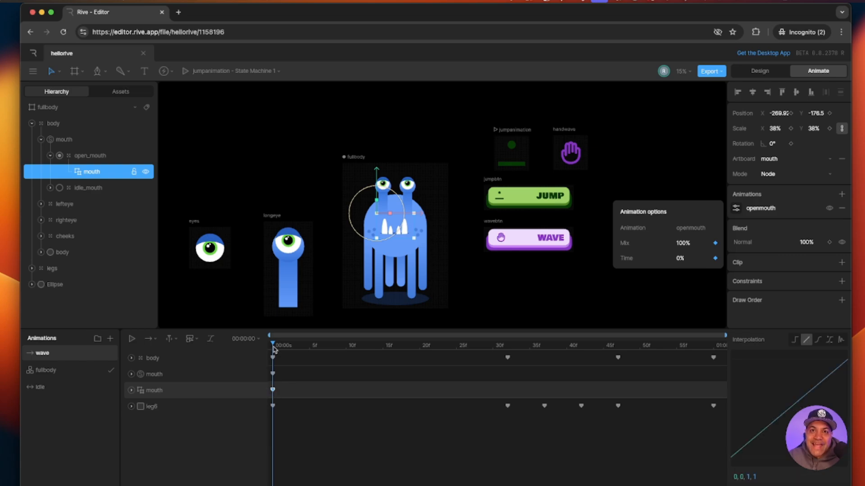
- Key openmouth's Mix at 100% and Time at 100% on the nested mouth artboard at 00:01:00
{"action": "left_click_drag", "start_coordinate": [274, 349], "coordinate": [730, 384]}
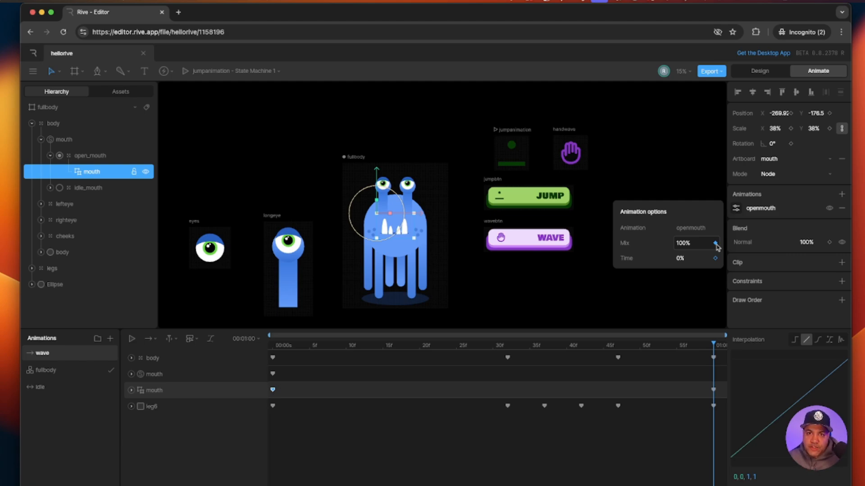
{"action": "left_click", "coordinate": [716, 244]}
{"action": "left_click", "coordinate": [715, 258]}
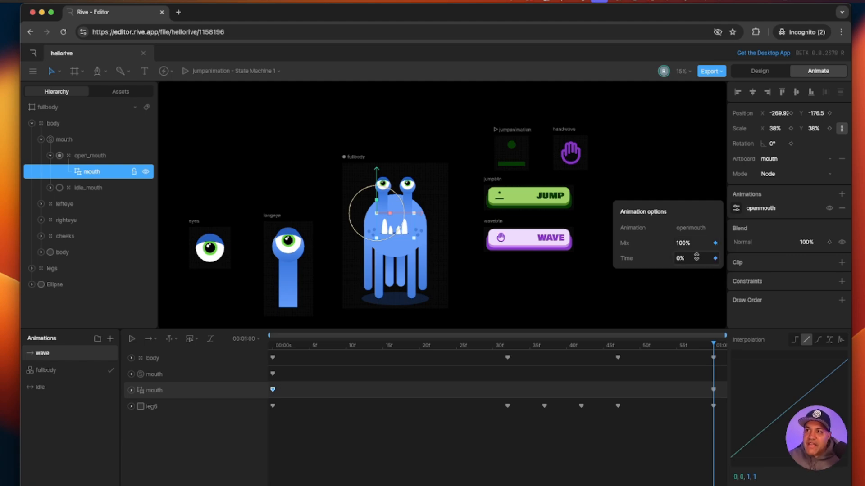
{"action": "left_click", "coordinate": [696, 257]}
{"action": "type", "text": "100"}
{"action": "key", "text": "Return"}
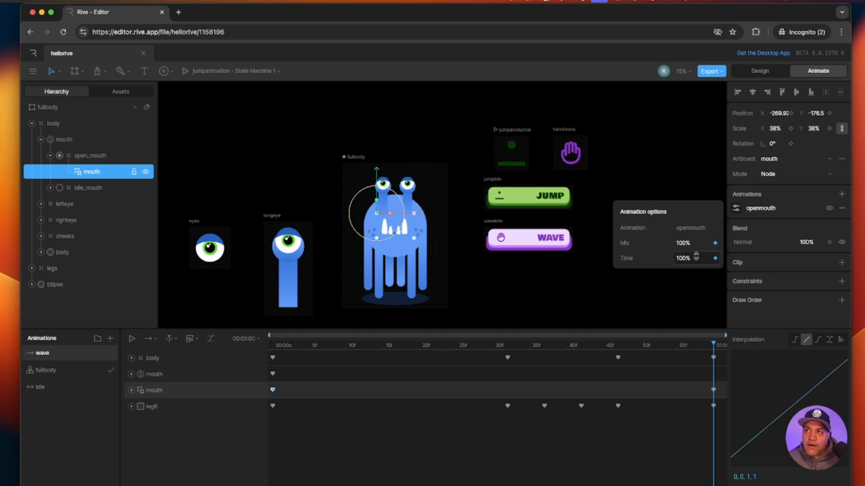
- Move the nested mouth's keyframe from 00:01:00 to 00:00:32 and play the wave animation from the start
{"action": "left_click_drag", "start_coordinate": [714, 345], "coordinate": [567, 363]}
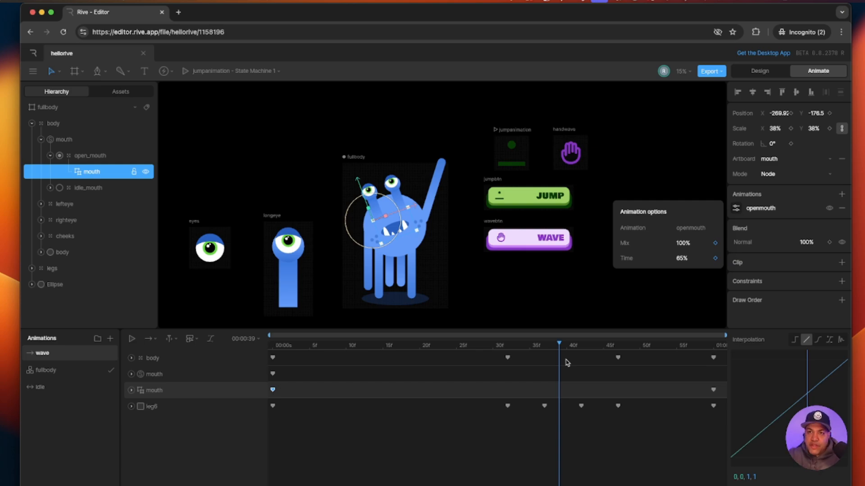
{"action": "left_click", "coordinate": [714, 390]}
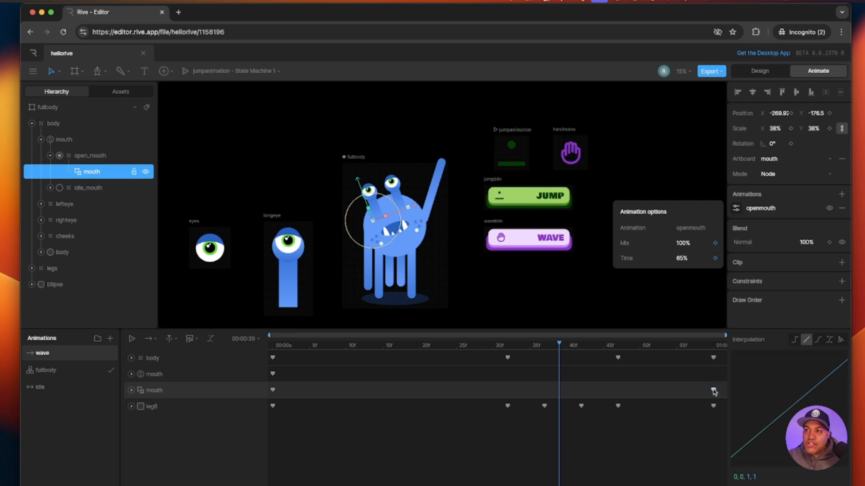
{"action": "left_click_drag", "start_coordinate": [713, 390], "coordinate": [508, 394]}
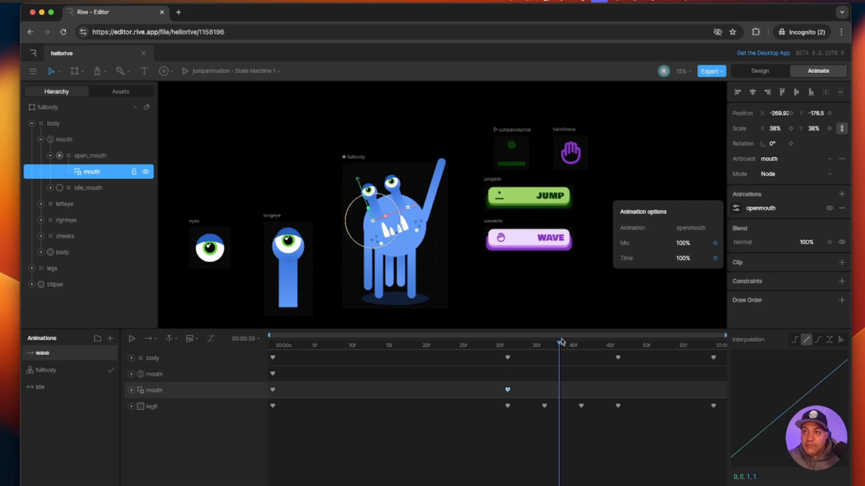
{"action": "left_click_drag", "start_coordinate": [561, 343], "coordinate": [508, 391]}
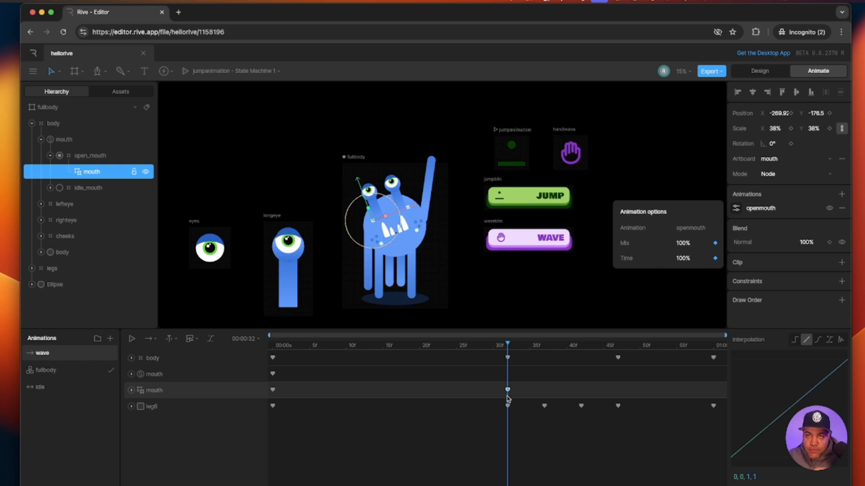
{"action": "left_click_drag", "start_coordinate": [507, 345], "coordinate": [208, 350]}
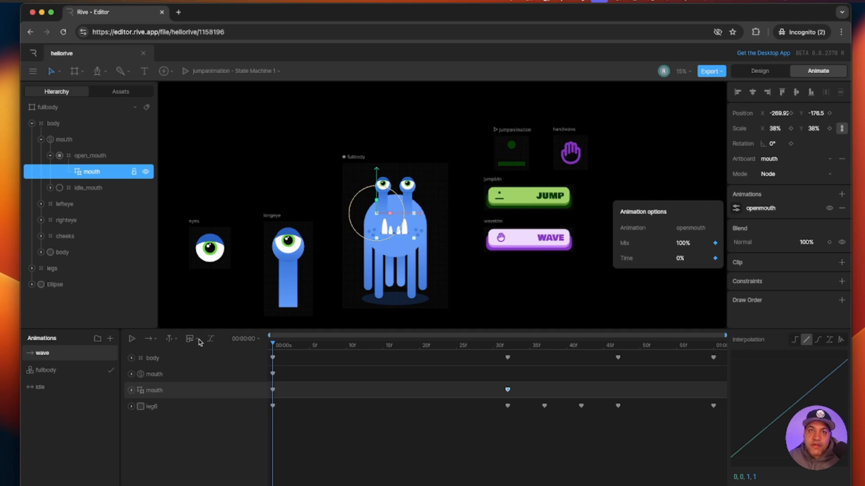
{"action": "left_click", "coordinate": [132, 339]}
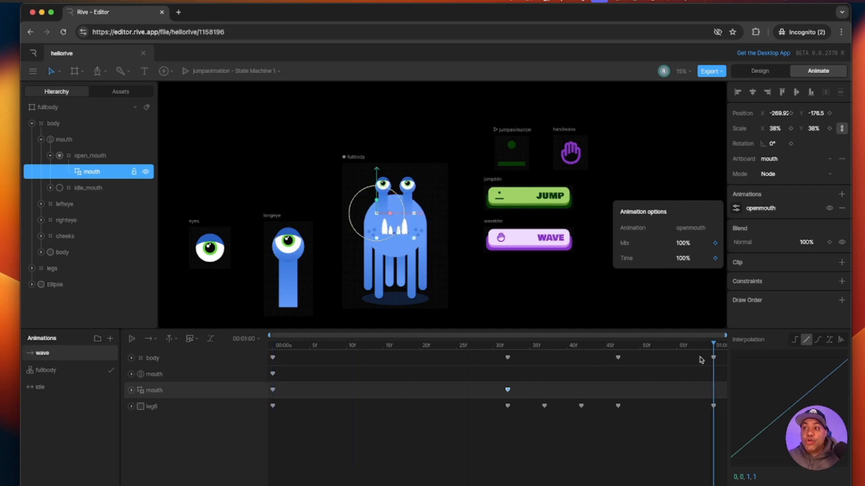
- Set openmouth's Time to 100% on the nested mouth's keyframe at 00:00:00
{"action": "left_click_drag", "start_coordinate": [713, 349], "coordinate": [219, 394]}
{"action": "left_click", "coordinate": [273, 390]}
{"action": "left_click", "coordinate": [692, 258]}
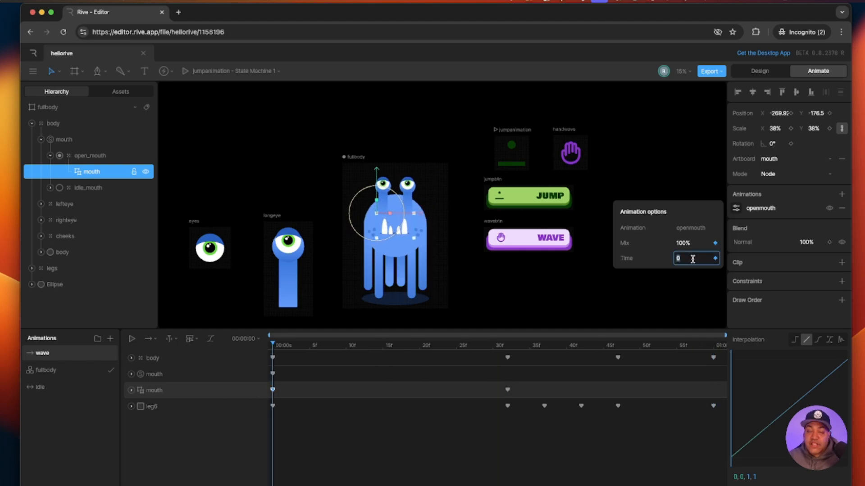
{"action": "type", "text": "100"}
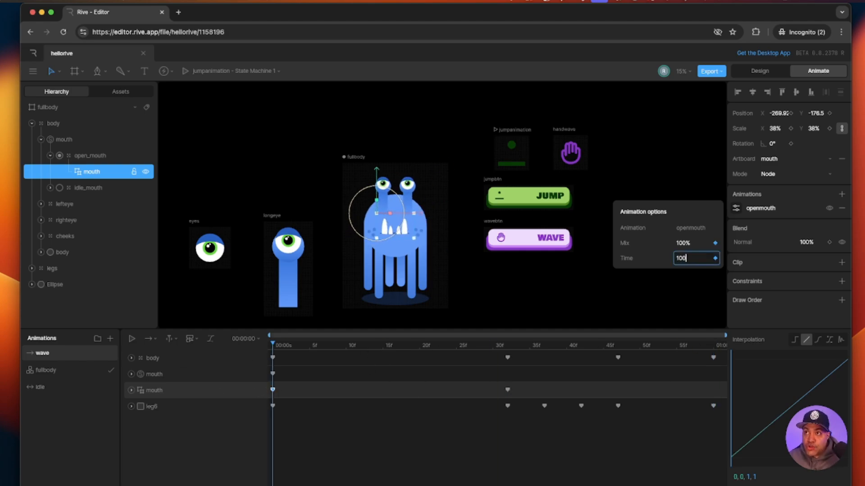
{"action": "key", "text": "Tab"}
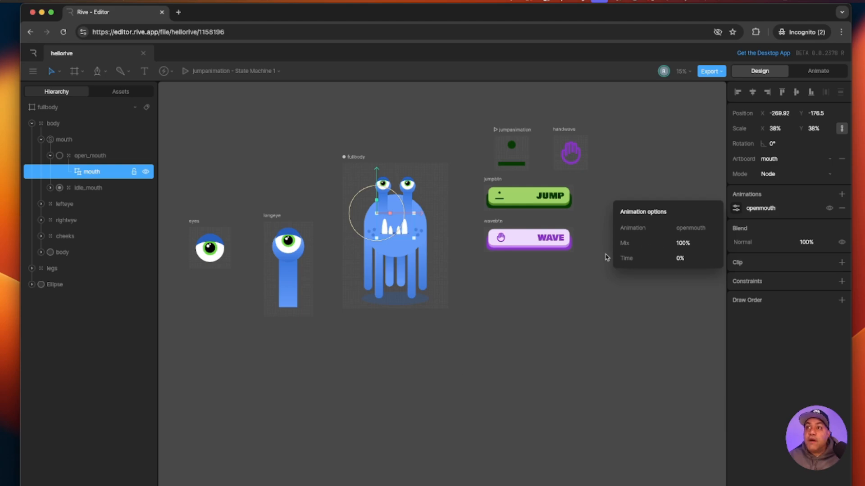
- Back in Animate mode, select the nested mouth's 00:00:32 keyframe, set openmouth's Time to 0%, and play wave
{"action": "left_click", "coordinate": [504, 310]}
{"action": "left_click", "coordinate": [818, 70]}
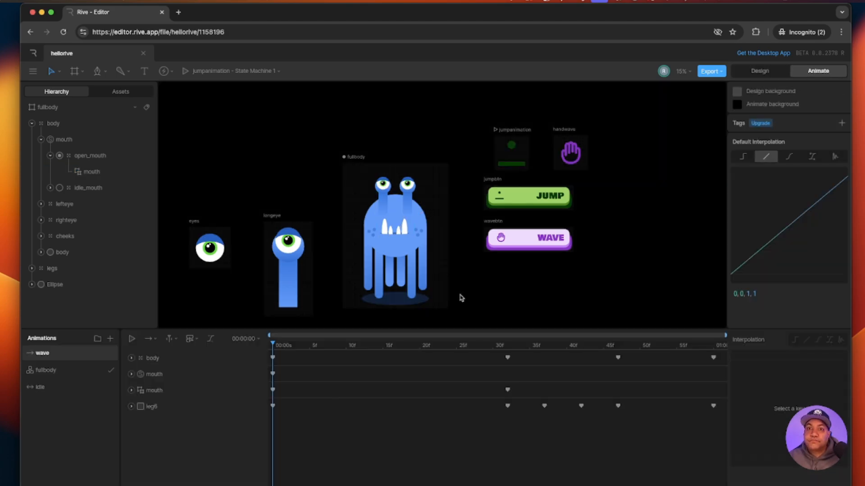
{"action": "left_click", "coordinate": [508, 390]}
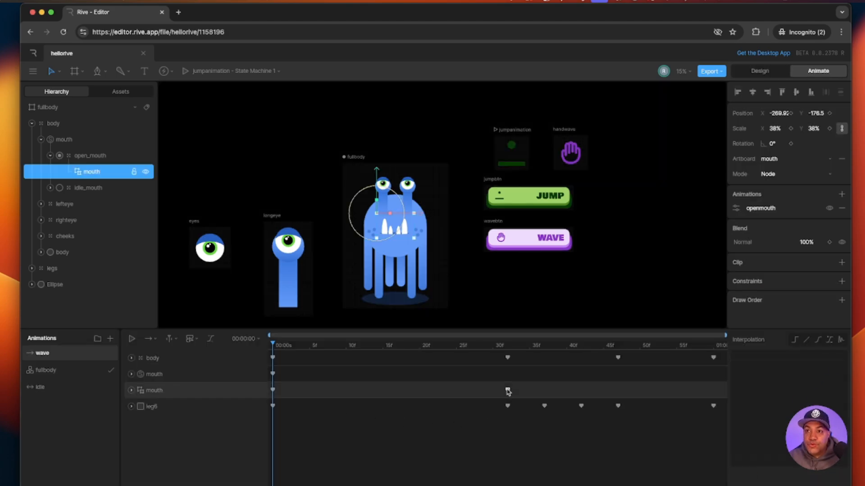
{"action": "left_click", "coordinate": [736, 208]}
{"action": "left_click", "coordinate": [697, 258]}
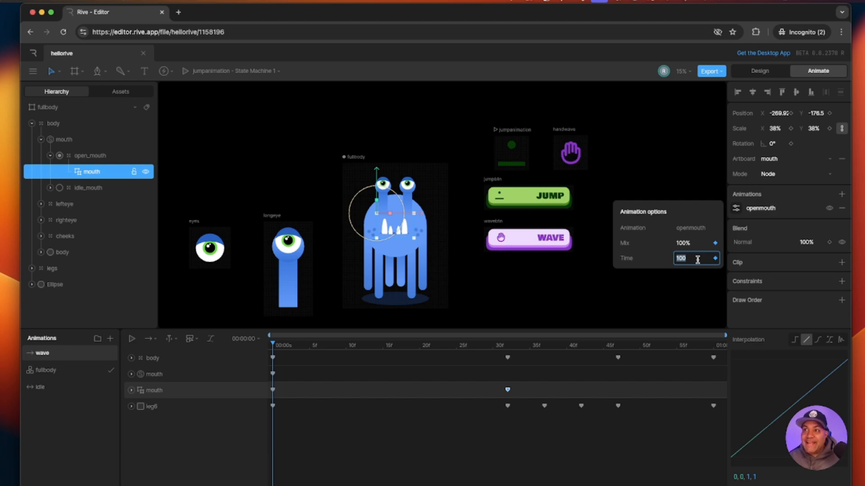
{"action": "type", "text": "0"}
{"action": "left_click", "coordinate": [654, 301]}
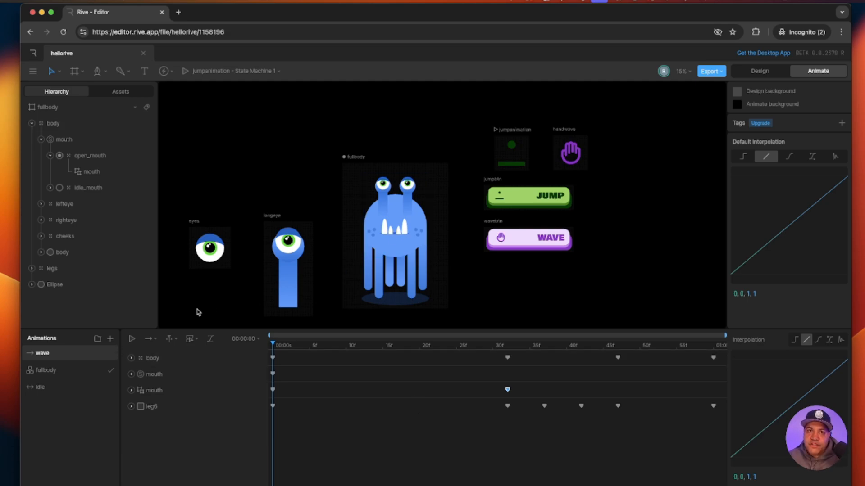
{"action": "left_click", "coordinate": [132, 338]}
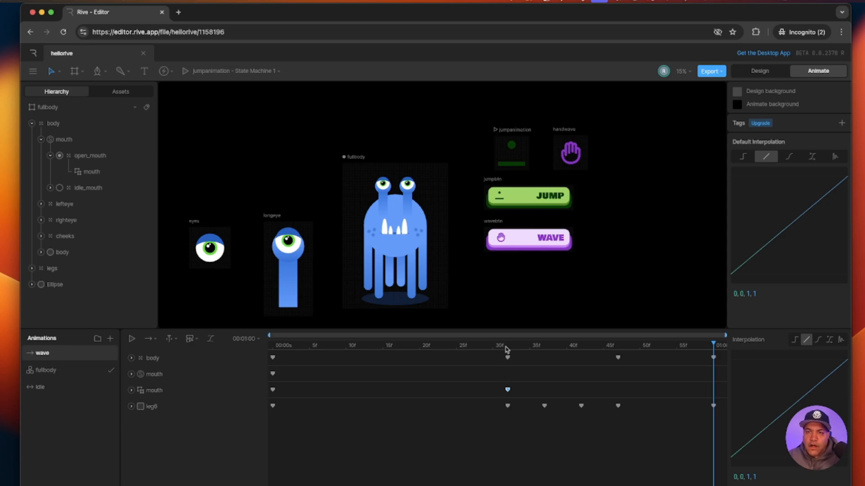
- Move the nested mouth's 00:00:32 keyframe to 00:01:00 and play the wave animation repeatedly
{"action": "left_click_drag", "start_coordinate": [509, 393], "coordinate": [757, 409]}
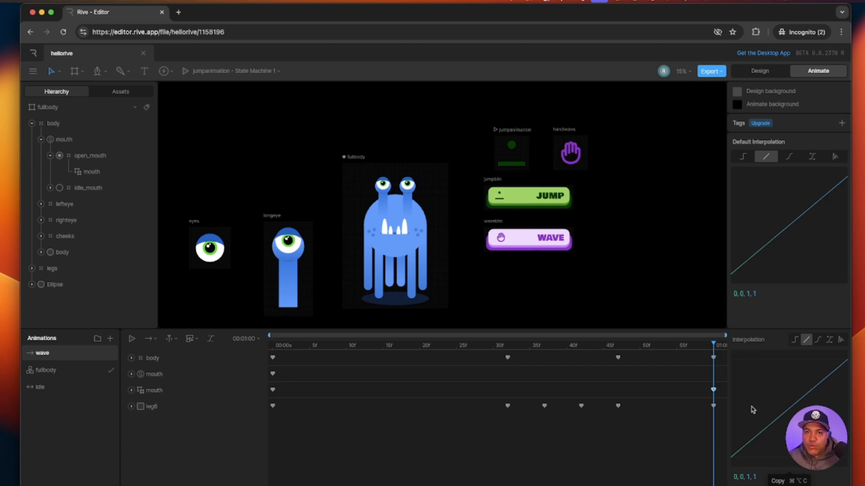
{"action": "left_click", "coordinate": [131, 340]}
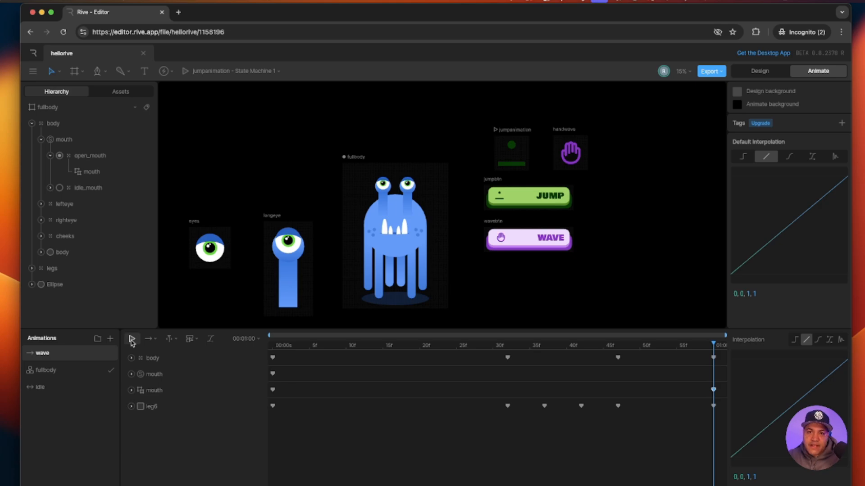
{"action": "left_click", "coordinate": [132, 339]}
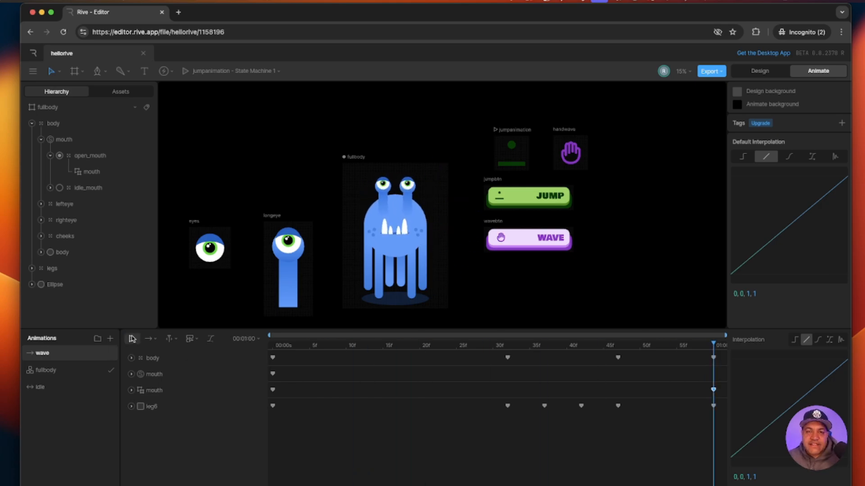
{"action": "left_click", "coordinate": [718, 398]}
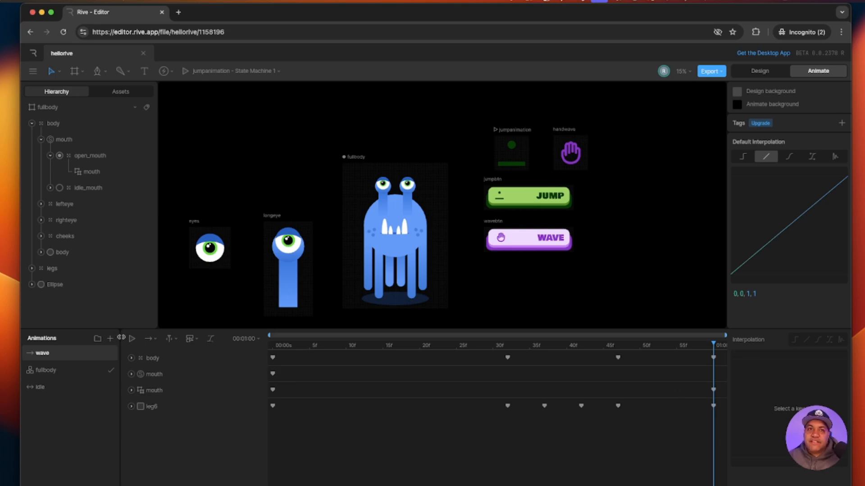
{"action": "left_click", "coordinate": [132, 341]}
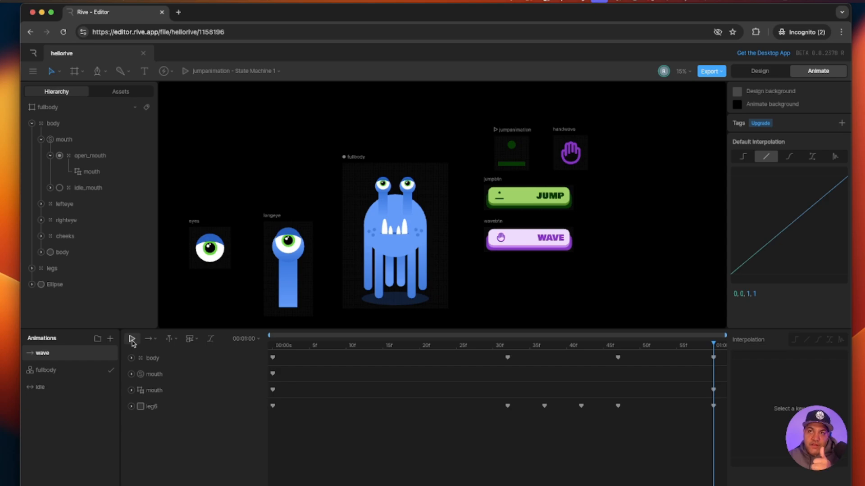
- Play the idle animation to check the monster's mouth and leg motion, then stop it
{"action": "left_click", "coordinate": [40, 387]}
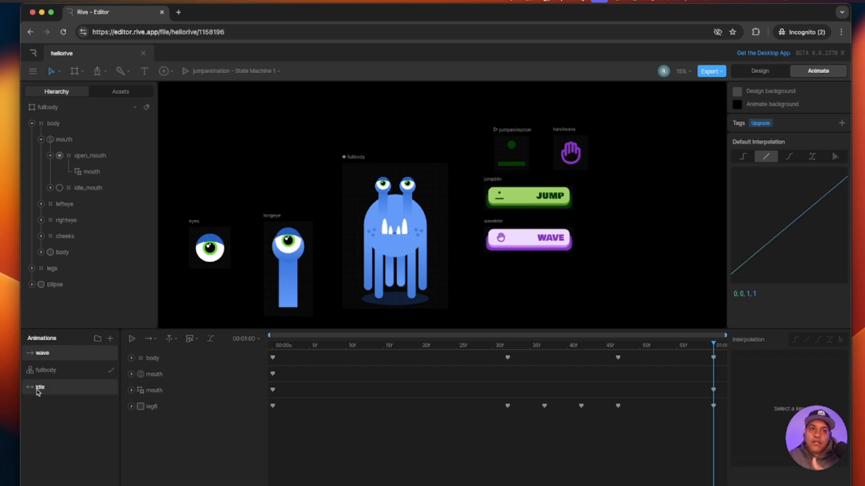
{"action": "left_click", "coordinate": [129, 340]}
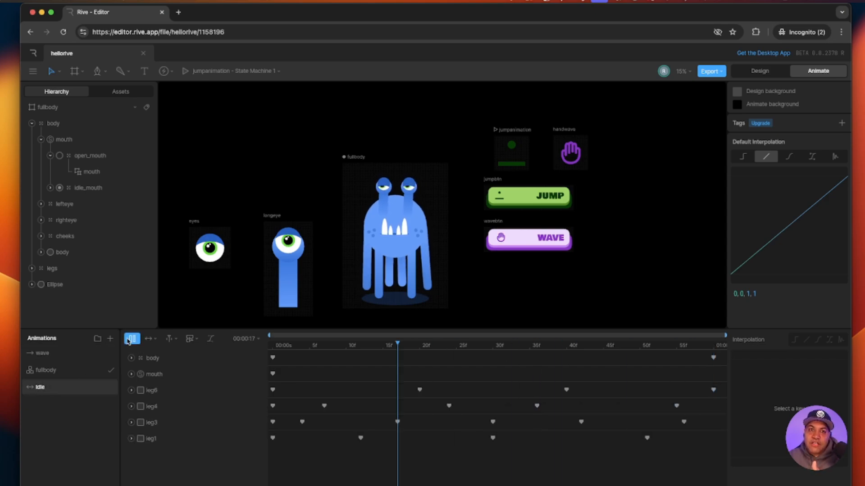
{"action": "left_click", "coordinate": [130, 340]}
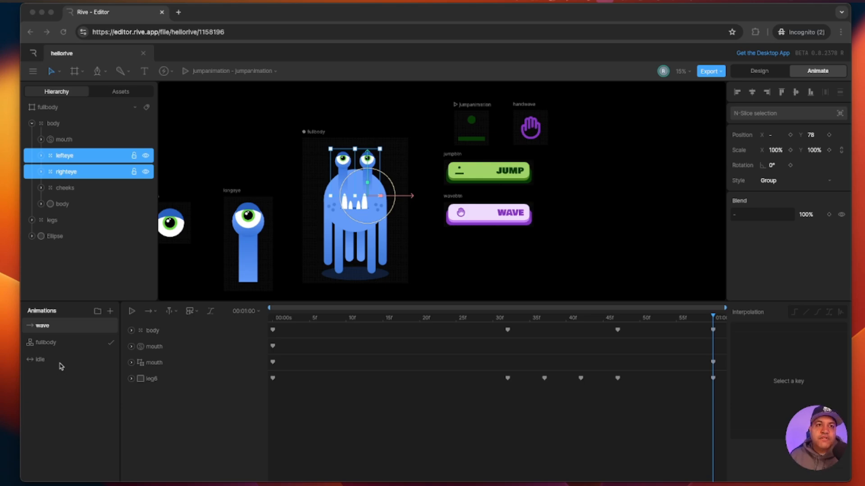
- Place the fullbody state machine above wave in the animations list and add a new timeline animation
{"action": "left_click", "coordinate": [41, 344]}
{"action": "left_click_drag", "start_coordinate": [41, 345], "coordinate": [47, 323]}
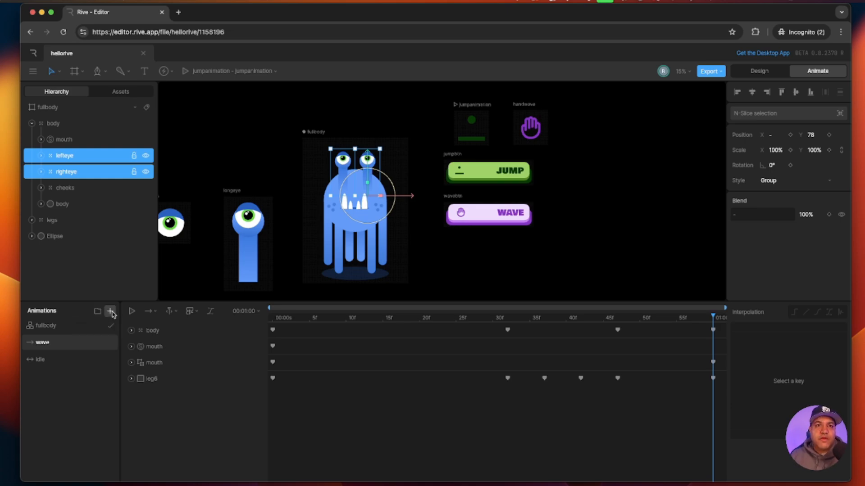
{"action": "left_click", "coordinate": [110, 311]}
{"action": "left_click", "coordinate": [122, 334]}
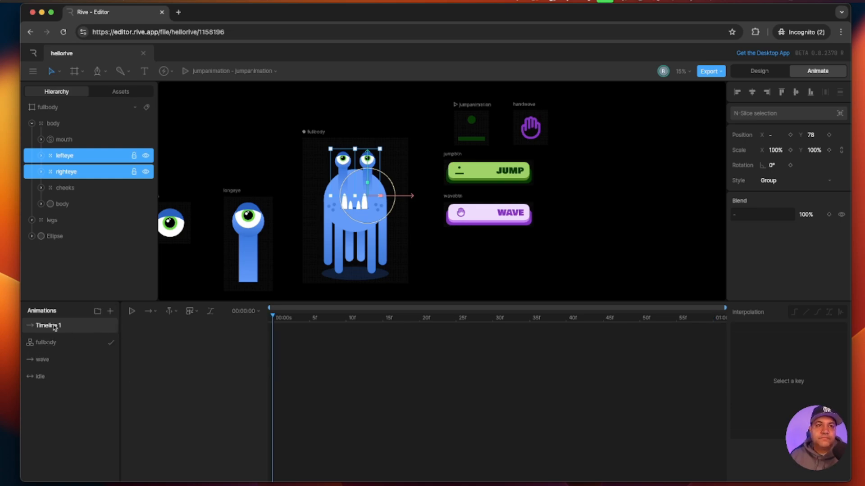
- Rename the new timeline animation as jump and clear the eye selection
{"action": "double_click", "coordinate": [54, 325]}
{"action": "type", "text": "jump"}
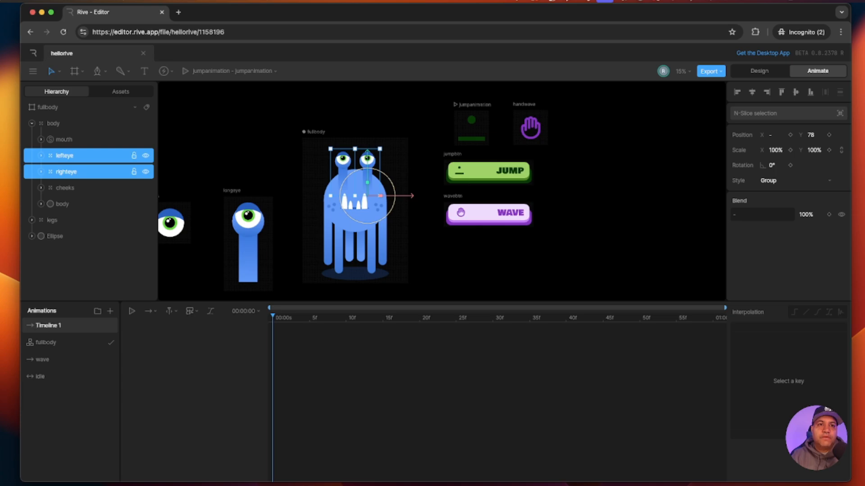
{"action": "key", "text": "Return"}
{"action": "left_click", "coordinate": [279, 293]}
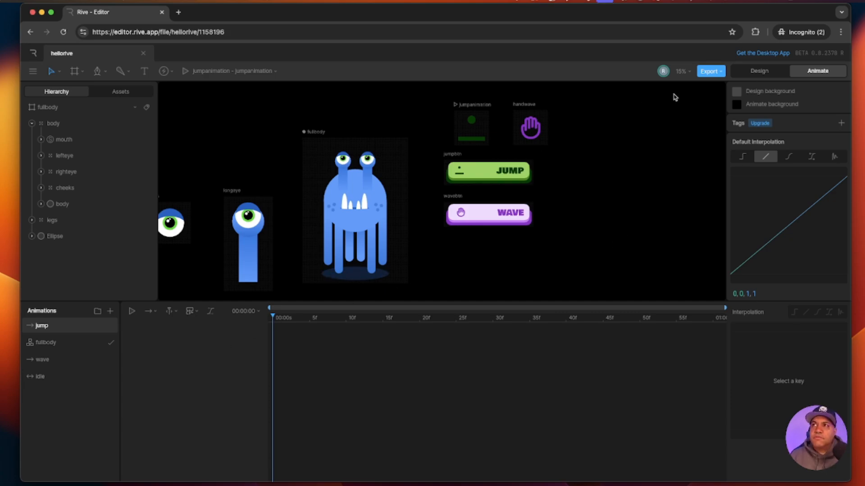
- In Design mode, group the lefteye and righteye groups together and name the new group eyes
{"action": "key", "text": "Tab"}
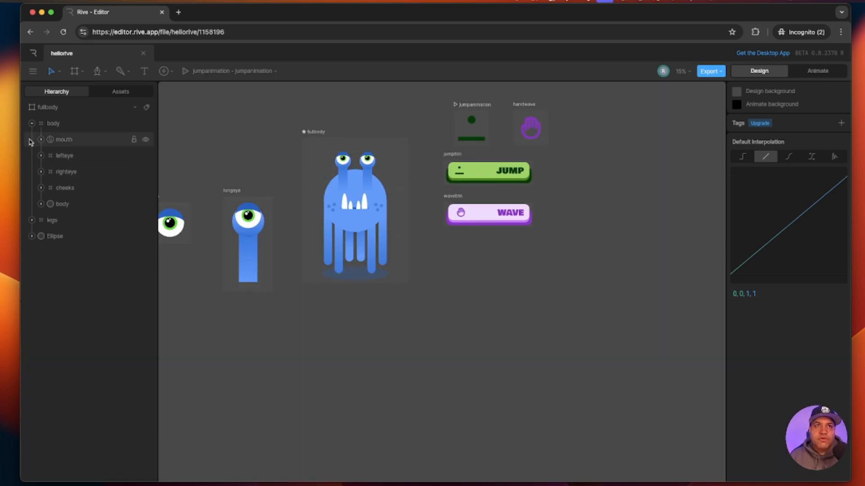
{"action": "left_click", "coordinate": [62, 157]}
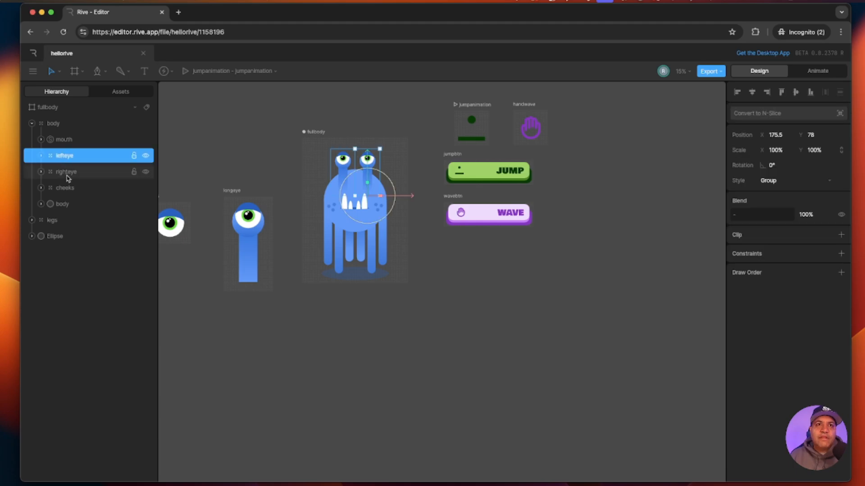
{"action": "left_click", "coordinate": [67, 177], "text": "shift"}
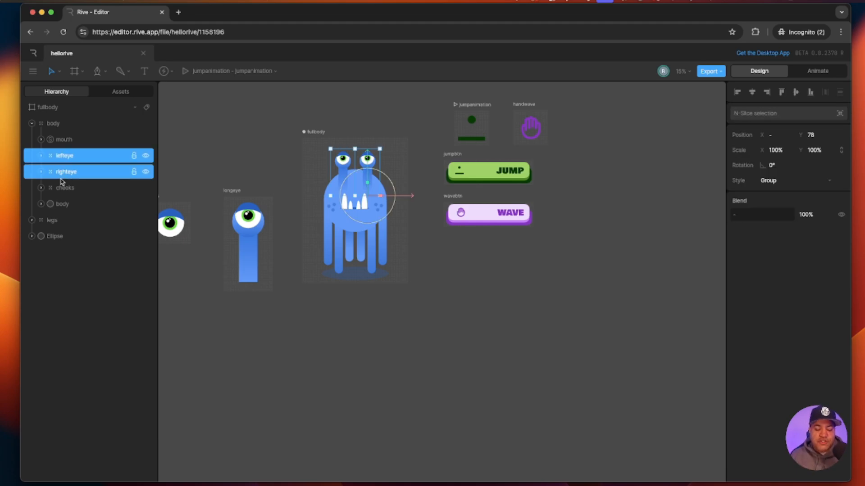
{"action": "key", "text": "super+g"}
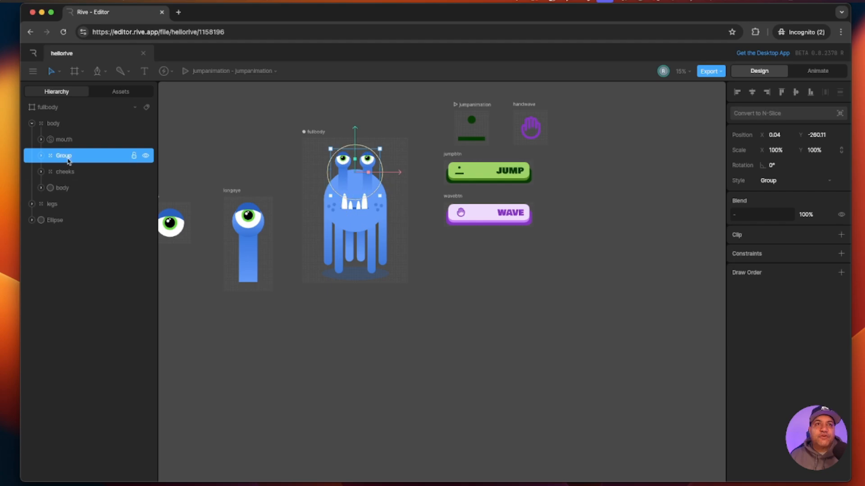
{"action": "double_click", "coordinate": [69, 159]}
{"action": "type", "text": "eyes"}
{"action": "key", "text": "Return"}
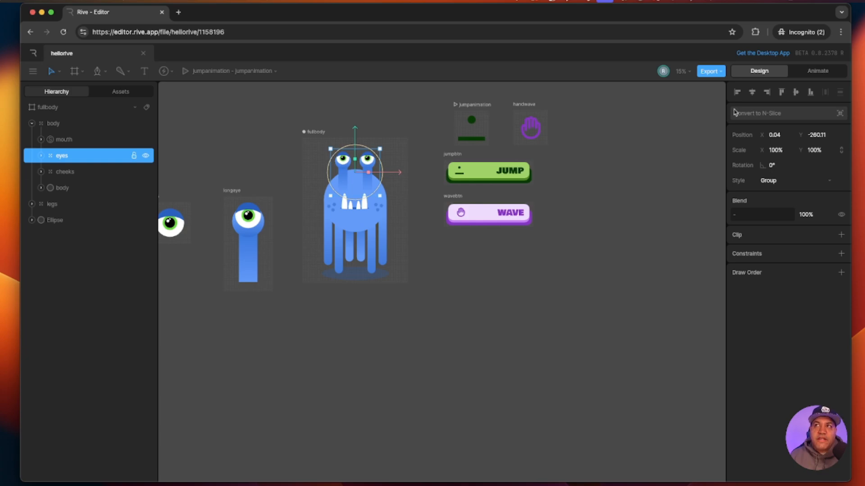
- Return to Animate mode, play the wave animation to check the grouped eyes, and reopen the jump animation
{"action": "left_click", "coordinate": [817, 71]}
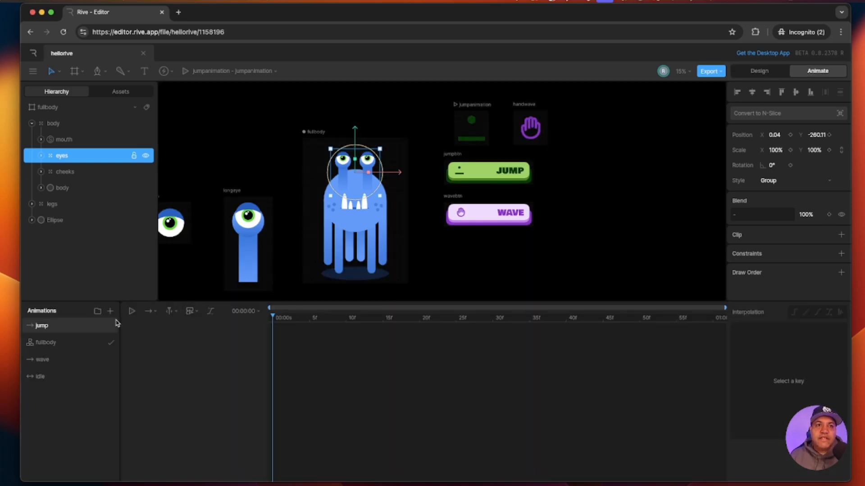
{"action": "left_click", "coordinate": [42, 360]}
{"action": "left_click", "coordinate": [131, 311]}
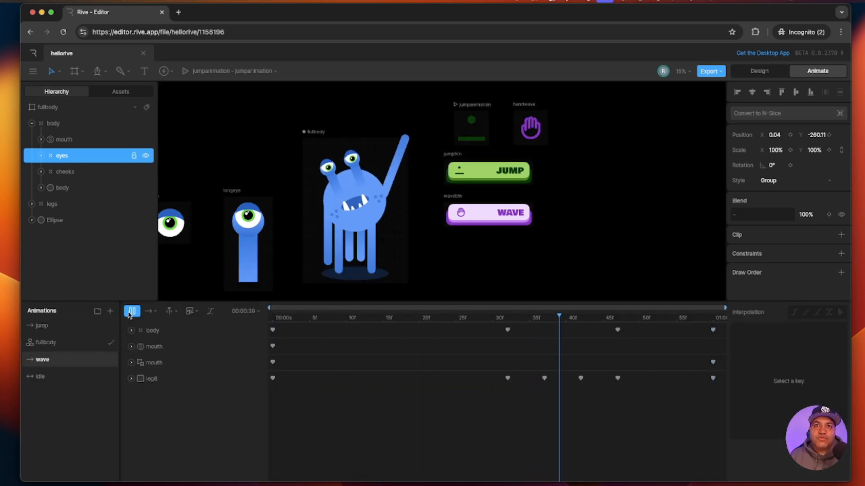
{"action": "left_click", "coordinate": [41, 325]}
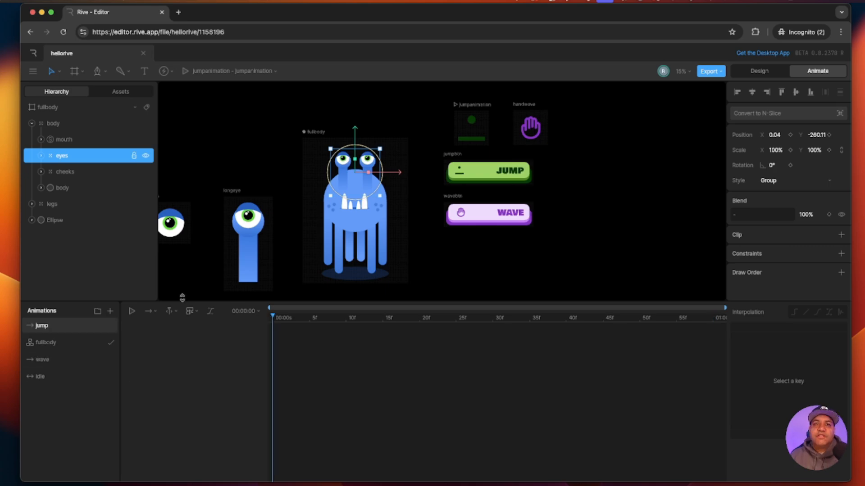
- Key the body group's Y position and scale at 00:00:00, and squash it vertically to about 92% at 00:00:18
{"action": "left_click", "coordinate": [68, 187]}
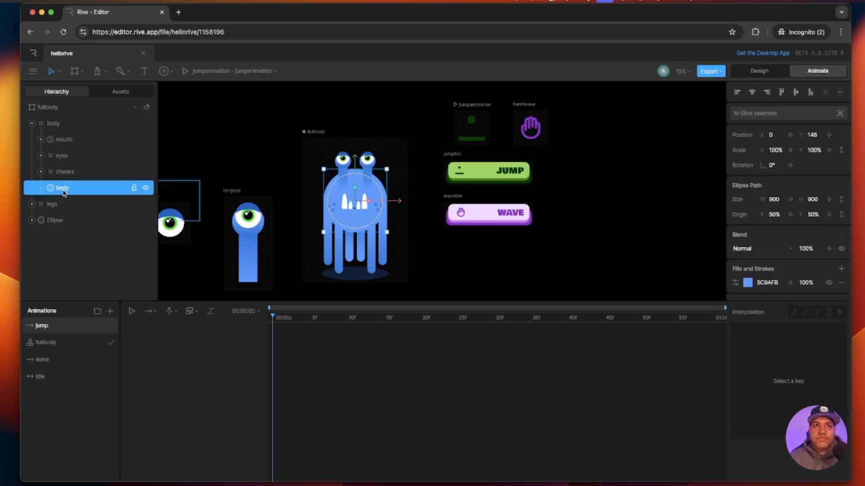
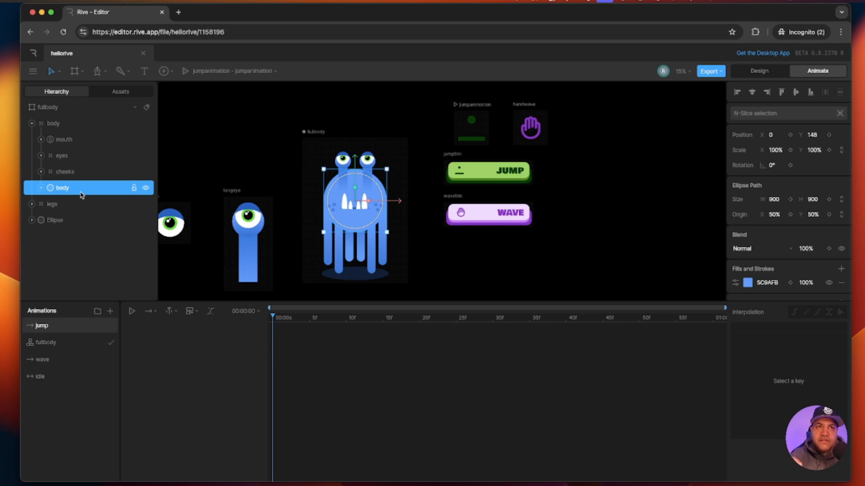
{"action": "left_click", "coordinate": [81, 125]}
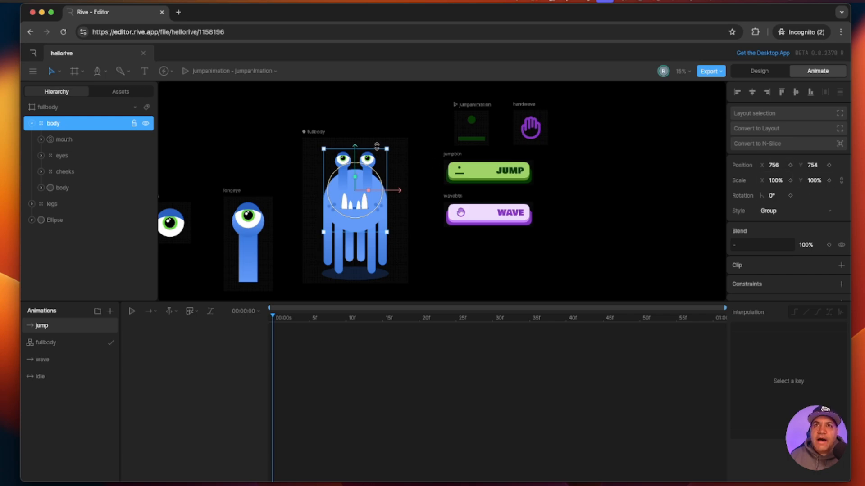
{"action": "left_click", "coordinate": [828, 166]}
{"action": "left_click", "coordinate": [829, 181]}
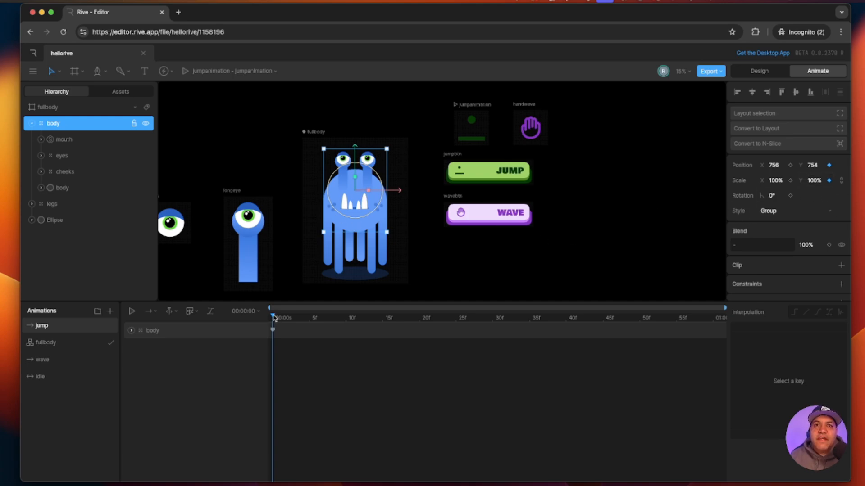
{"action": "left_click_drag", "start_coordinate": [274, 317], "coordinate": [405, 328]}
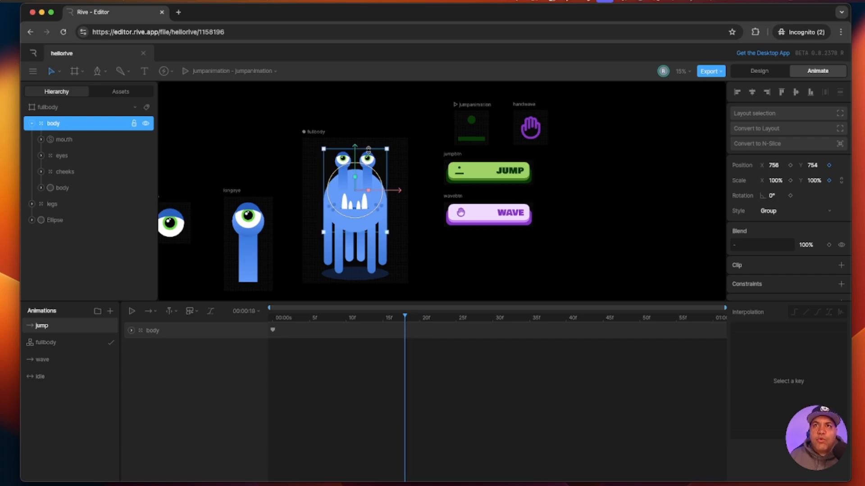
{"action": "left_click_drag", "start_coordinate": [370, 146], "coordinate": [368, 156]}
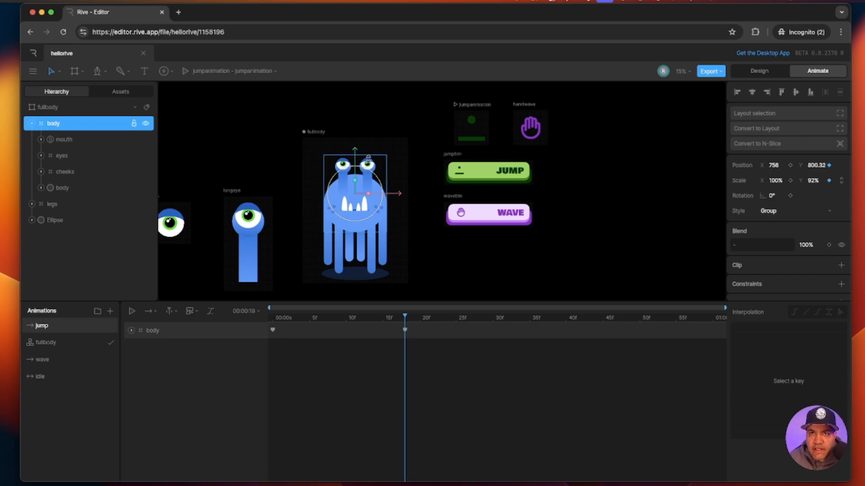
- Key the rotation of lefteye and righteye inside the eyes group at 00:00:00
{"action": "left_click_drag", "start_coordinate": [405, 317], "coordinate": [265, 321]}
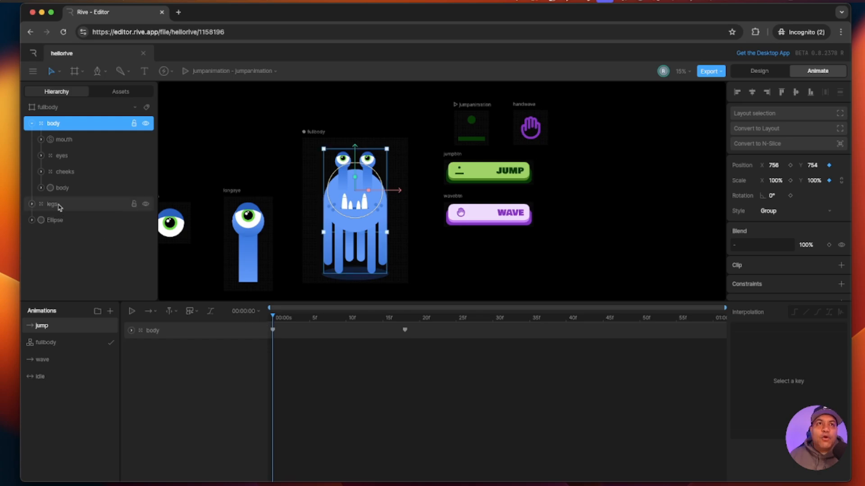
{"action": "left_click", "coordinate": [40, 156]}
{"action": "left_click", "coordinate": [72, 172]}
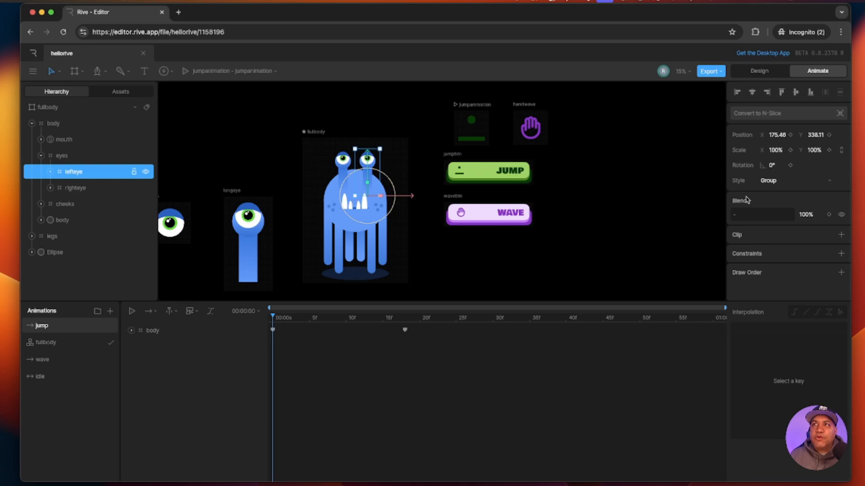
{"action": "left_click", "coordinate": [790, 165]}
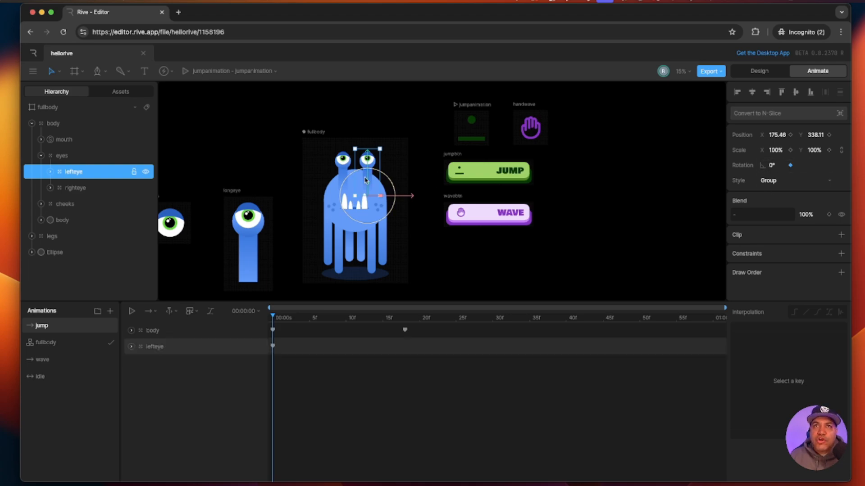
{"action": "left_click", "coordinate": [71, 188]}
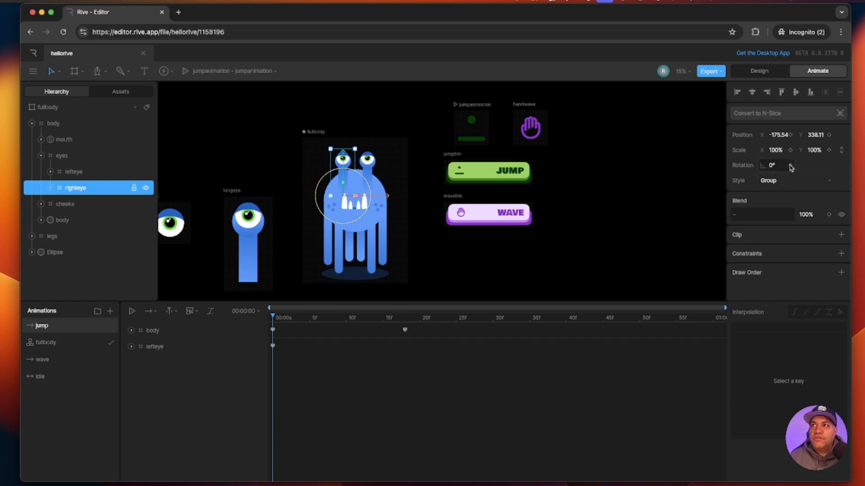
{"action": "left_click", "coordinate": [790, 166]}
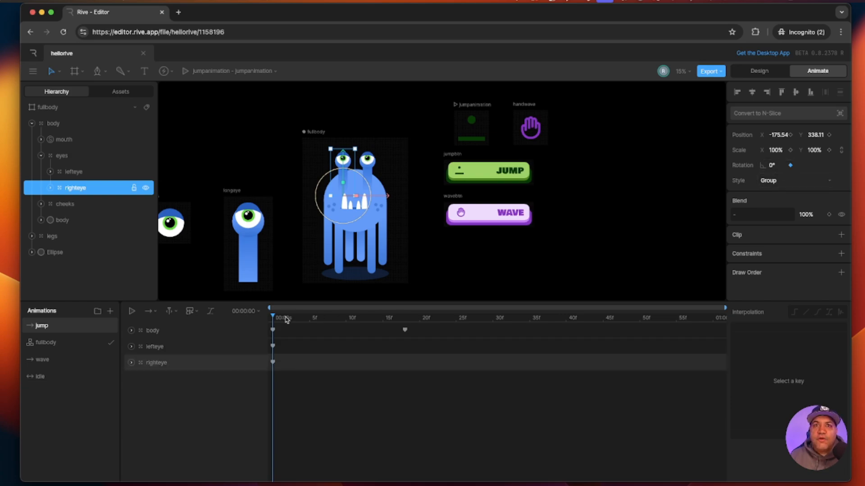
- At 00:00:18, rotate righteye to about 6.3° and lefteye to about -4.7° so the eyes lean inward
{"action": "left_click_drag", "start_coordinate": [272, 317], "coordinate": [404, 328]}
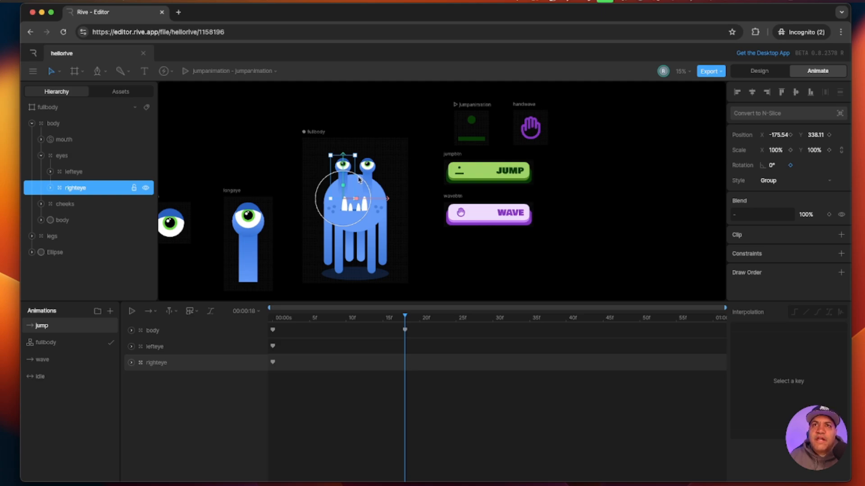
{"action": "left_click_drag", "start_coordinate": [359, 181], "coordinate": [362, 183]}
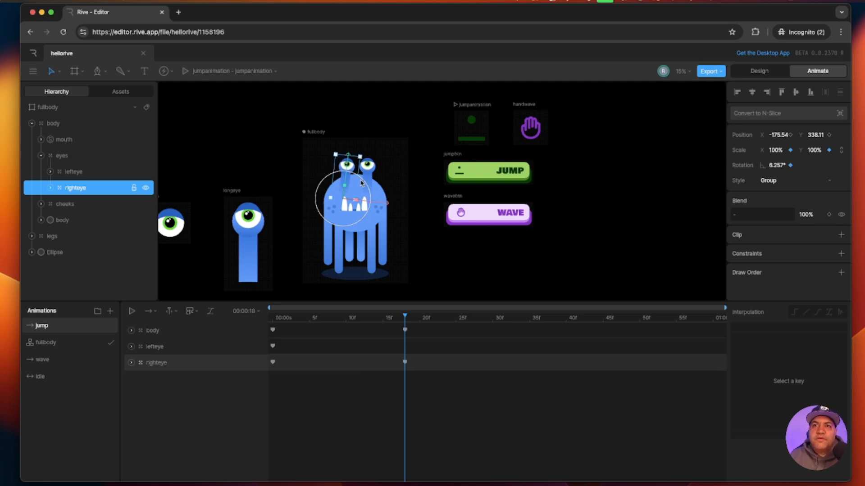
{"action": "left_click", "coordinate": [77, 172]}
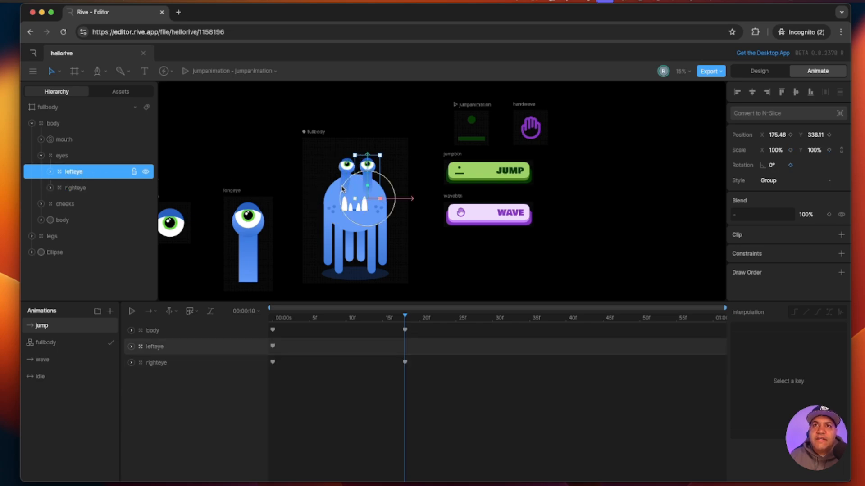
{"action": "left_click_drag", "start_coordinate": [342, 188], "coordinate": [341, 191]}
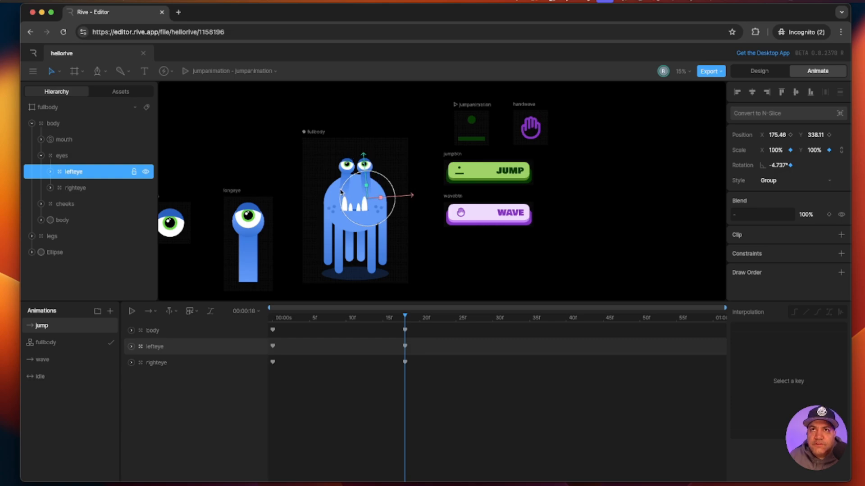
- Key the rotation of the outer legs leg6 and leg1 at 00:00:00
{"action": "left_click_drag", "start_coordinate": [405, 317], "coordinate": [252, 315]}
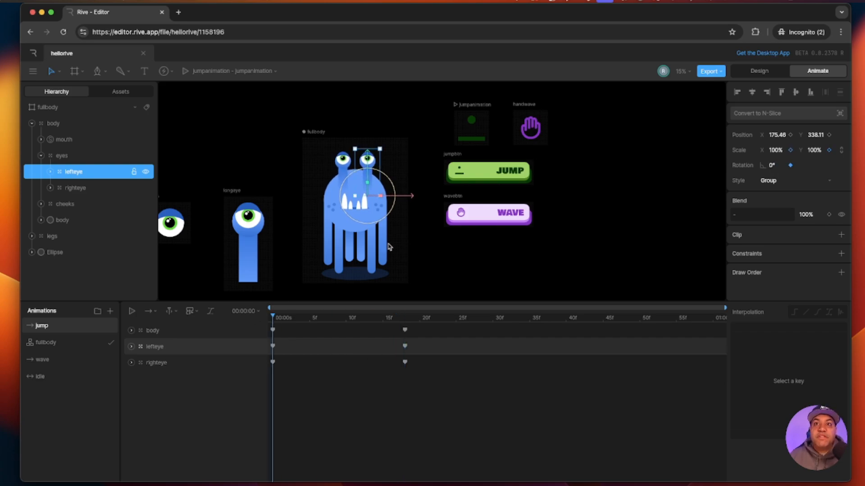
{"action": "left_click", "coordinate": [41, 220]}
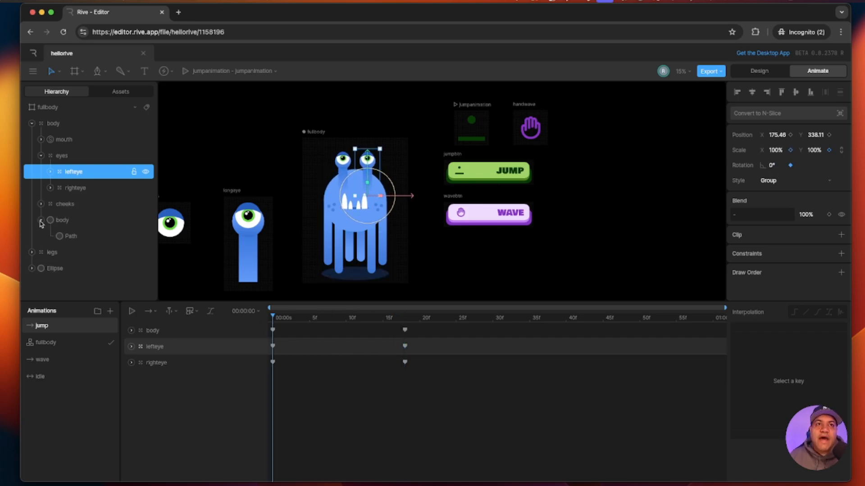
{"action": "left_click", "coordinate": [41, 221]}
{"action": "left_click", "coordinate": [32, 236]}
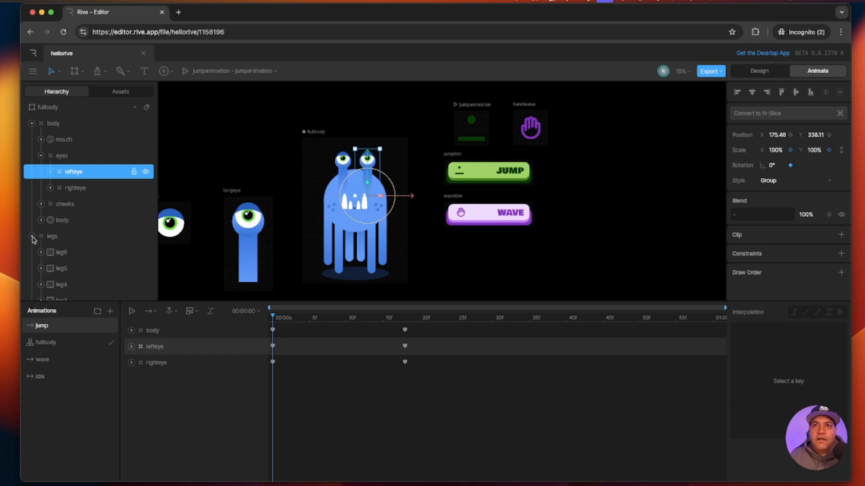
{"action": "scroll", "coordinate": [71, 234], "scroll_direction": "down", "scroll_amount": 1}
{"action": "scroll", "coordinate": [71, 229], "scroll_direction": "down", "scroll_amount": 1}
{"action": "left_click", "coordinate": [70, 221]}
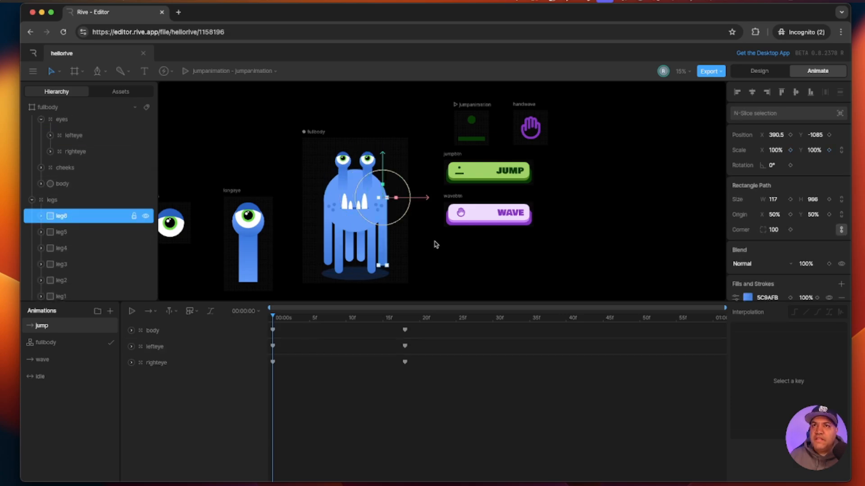
{"action": "left_click", "coordinate": [790, 165]}
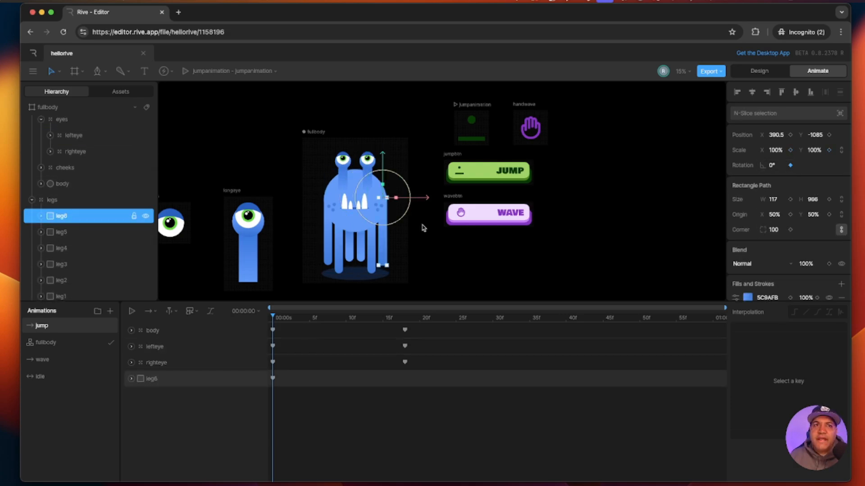
{"action": "scroll", "coordinate": [107, 284], "scroll_direction": "down", "scroll_amount": 1}
{"action": "left_click", "coordinate": [72, 277]}
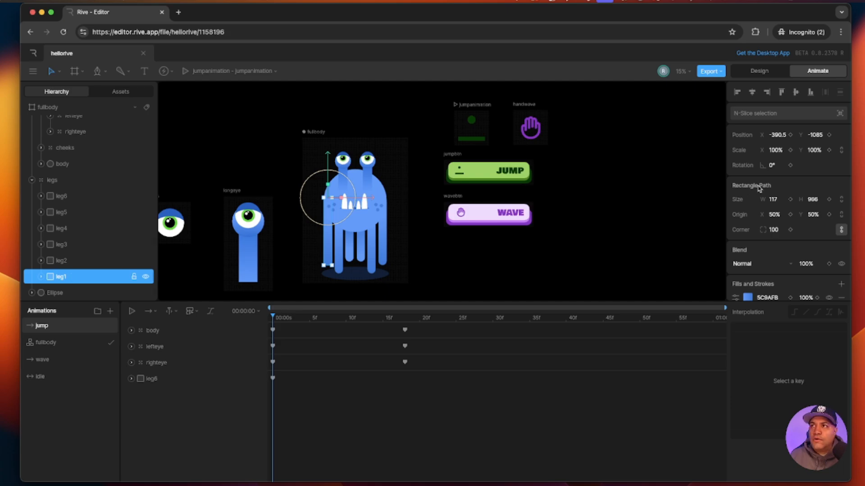
{"action": "left_click", "coordinate": [790, 165]}
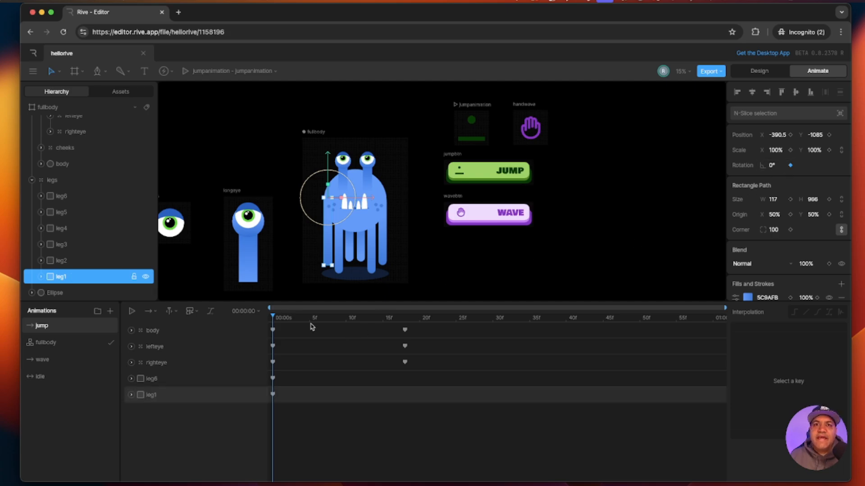
- At 00:00:18, rotate leg1 to about -1.6° and leg6 to about 1.9°, and play back the crouch
{"action": "left_click_drag", "start_coordinate": [275, 318], "coordinate": [403, 332]}
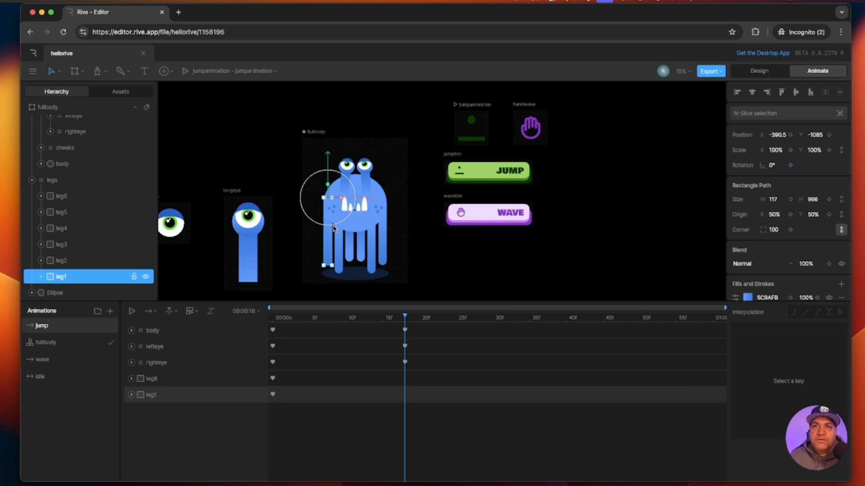
{"action": "left_click_drag", "start_coordinate": [334, 228], "coordinate": [338, 232]}
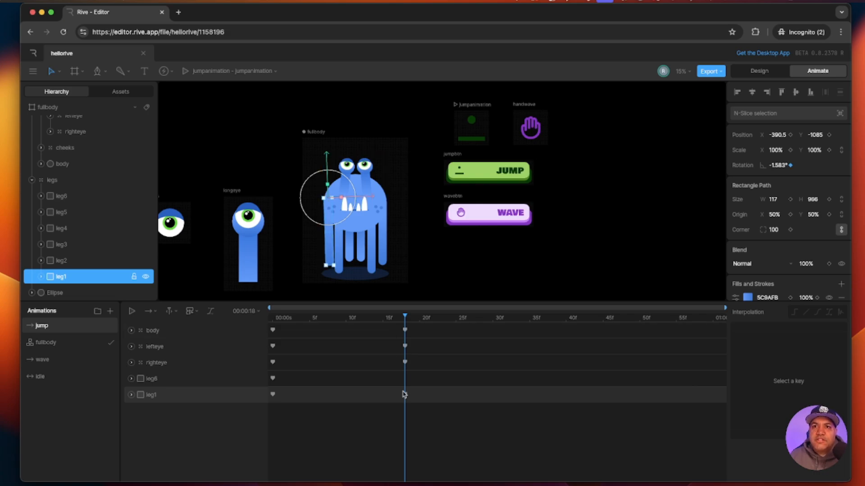
{"action": "left_click", "coordinate": [81, 197]}
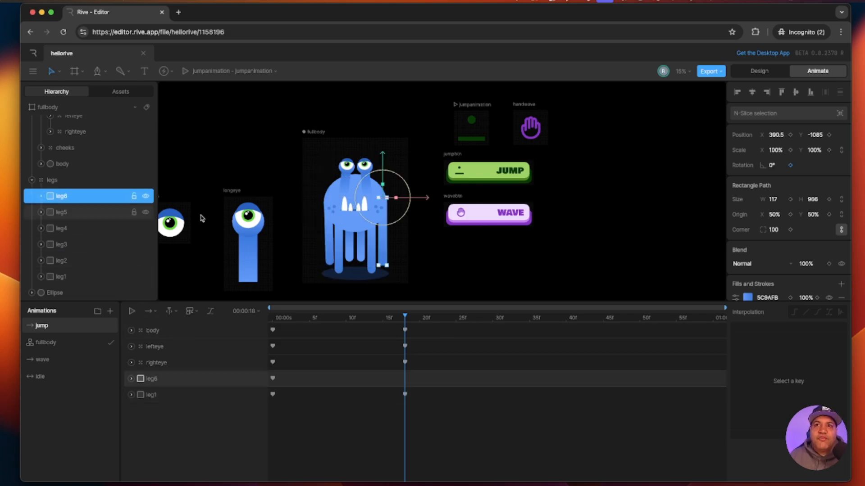
{"action": "left_click_drag", "start_coordinate": [403, 221], "coordinate": [401, 224]}
{"action": "left_click", "coordinate": [390, 318]}
{"action": "key", "text": "space"}
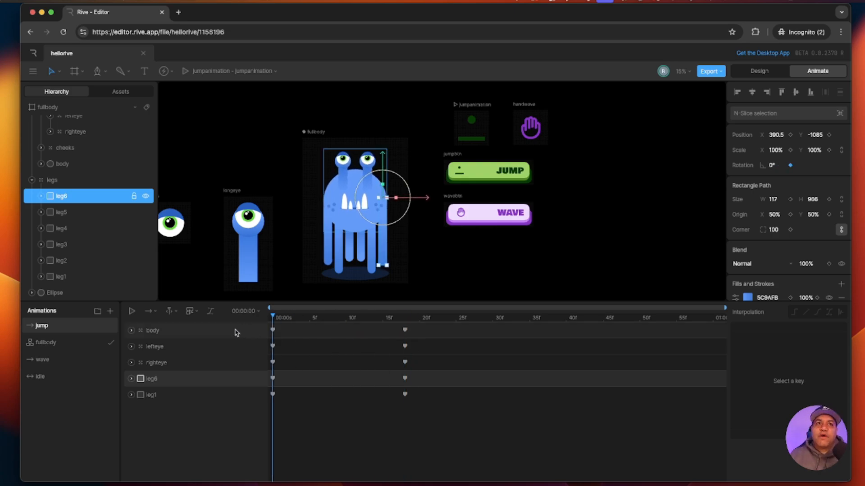
- Try keying the body ellipse's Y position at 00:00:00 and moving the ellipse down at 00:00:18
{"action": "left_click", "coordinate": [32, 180]}
{"action": "left_click", "coordinate": [62, 221]}
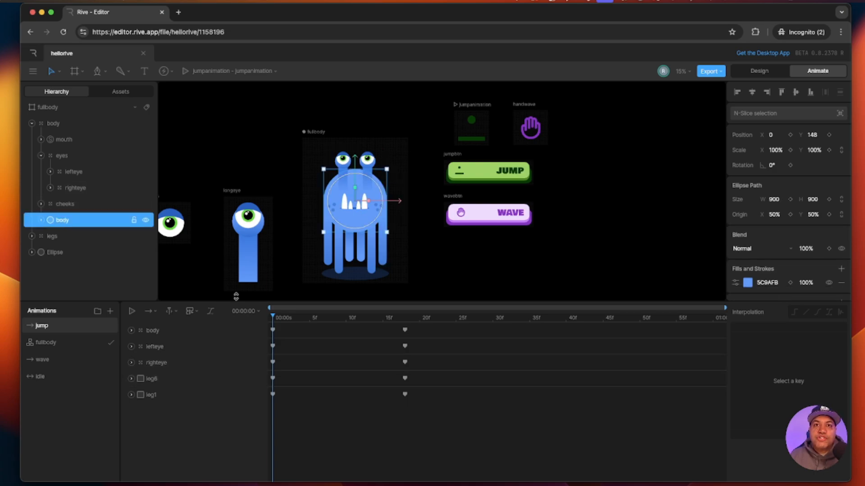
{"action": "left_click", "coordinate": [828, 136]}
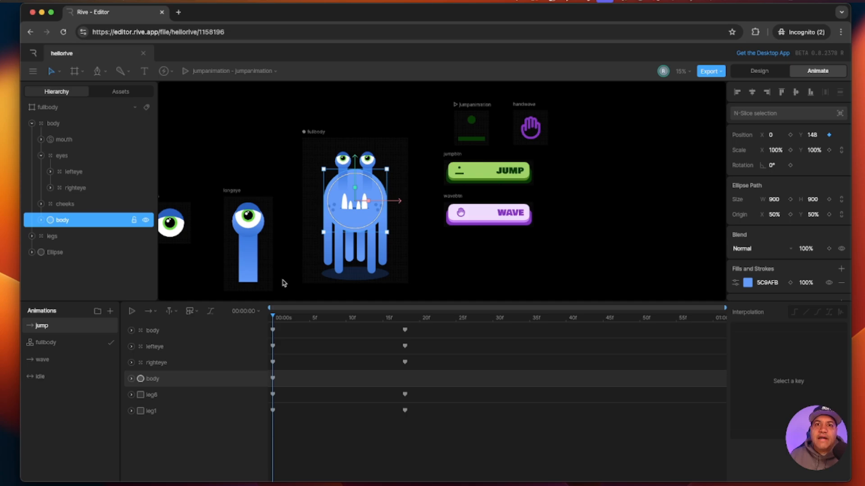
{"action": "left_click_drag", "start_coordinate": [273, 318], "coordinate": [406, 334]}
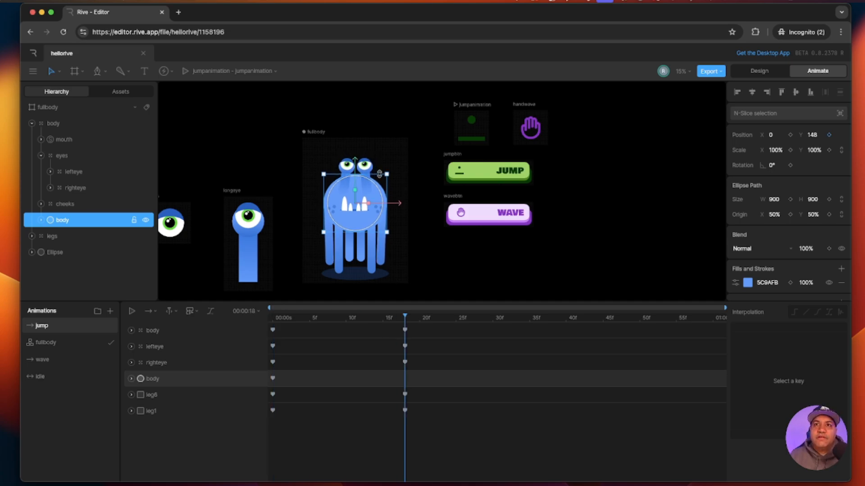
{"action": "left_click_drag", "start_coordinate": [380, 175], "coordinate": [357, 168]}
{"action": "key", "text": "super+z"}
{"action": "left_click_drag", "start_coordinate": [406, 317], "coordinate": [352, 323]}
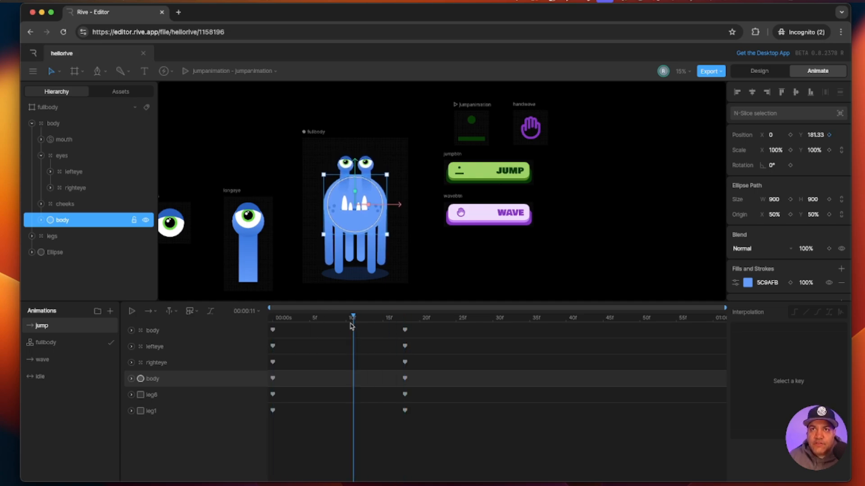
- At 00:00:39, raise the body group to a Y position of about 628.5 for the jump
{"action": "left_click_drag", "start_coordinate": [405, 318], "coordinate": [559, 322]}
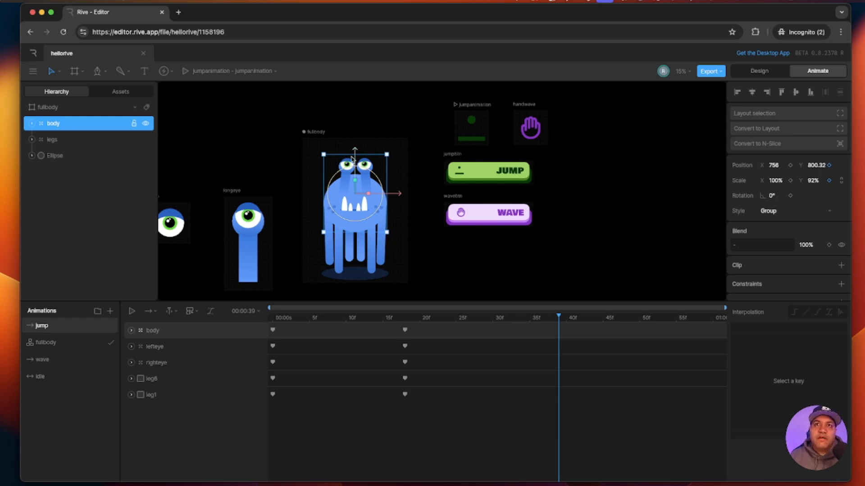
{"action": "left_click_drag", "start_coordinate": [355, 155], "coordinate": [353, 145]}
{"action": "mouse_move", "coordinate": [559, 316]}
{"action": "left_mouse_down"}
{"action": "mouse_move", "coordinate": [219, 311]}
{"action": "mouse_move", "coordinate": [471, 340]}
{"action": "mouse_move", "coordinate": [560, 334]}
{"action": "left_mouse_up"}
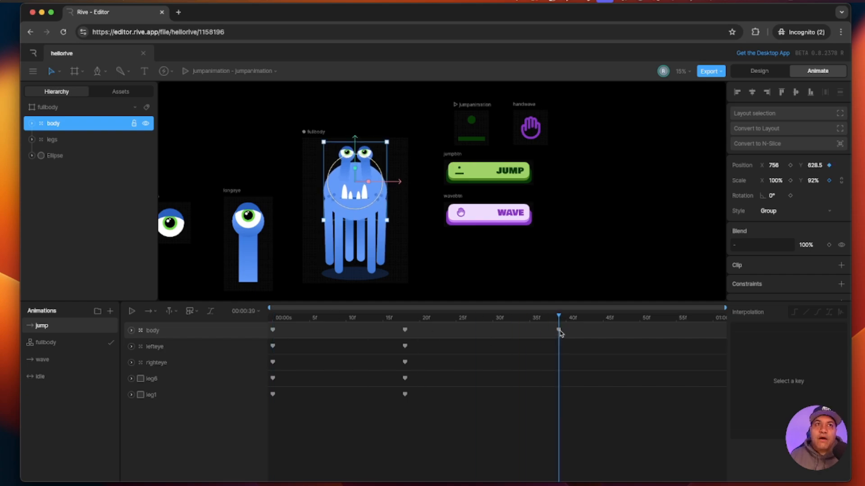
- Key the legs group's Y position at 00:00:00 and 00:00:18, and raise it to about 1772.5 at 00:00:39
{"action": "left_click", "coordinate": [52, 140]}
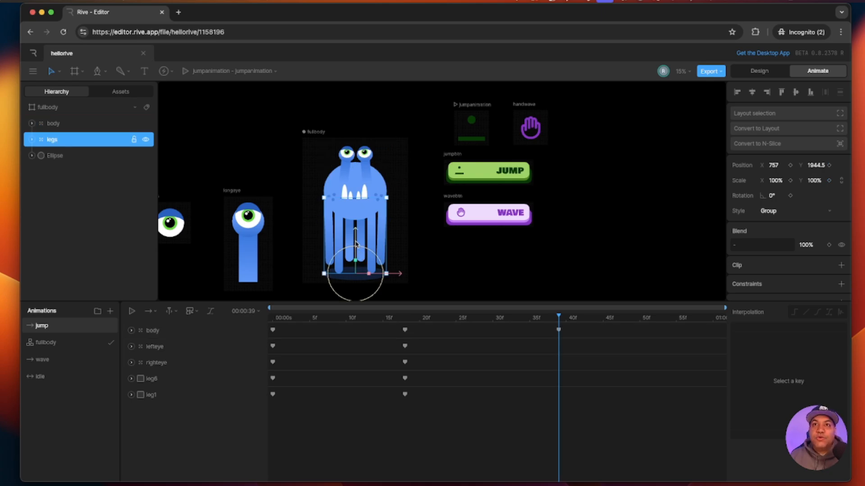
{"action": "left_click_drag", "start_coordinate": [558, 317], "coordinate": [247, 324]}
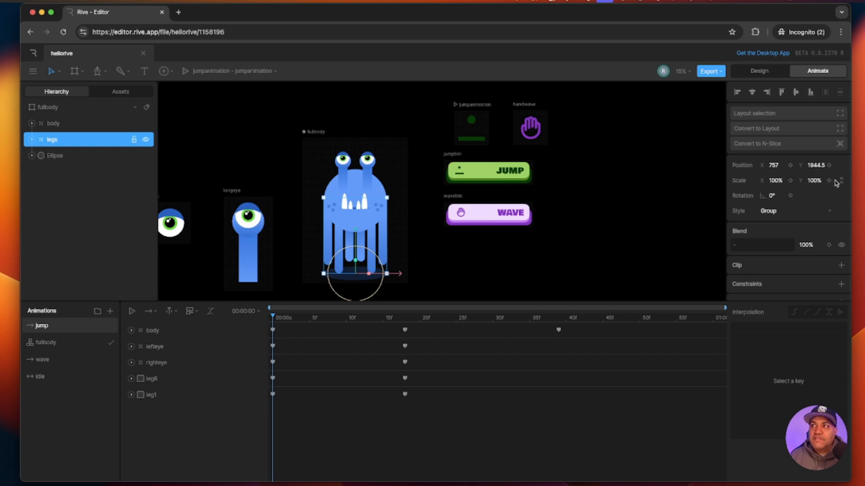
{"action": "left_click", "coordinate": [829, 166]}
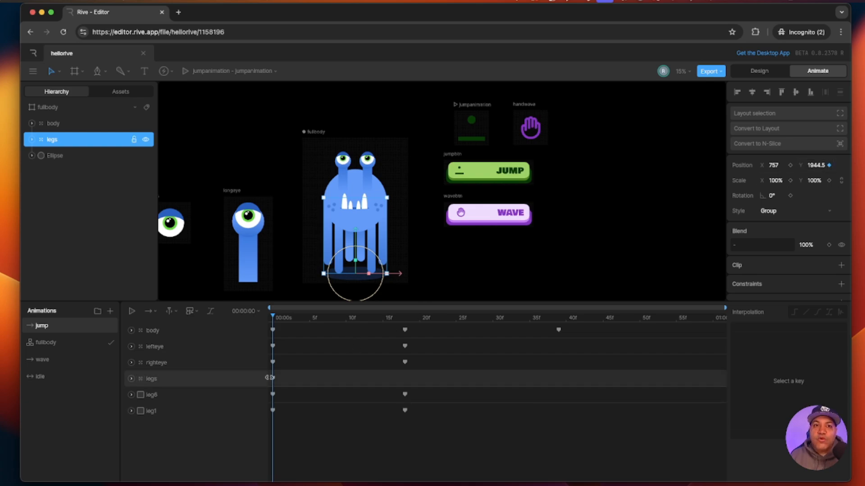
{"action": "left_click_drag", "start_coordinate": [273, 319], "coordinate": [558, 334]}
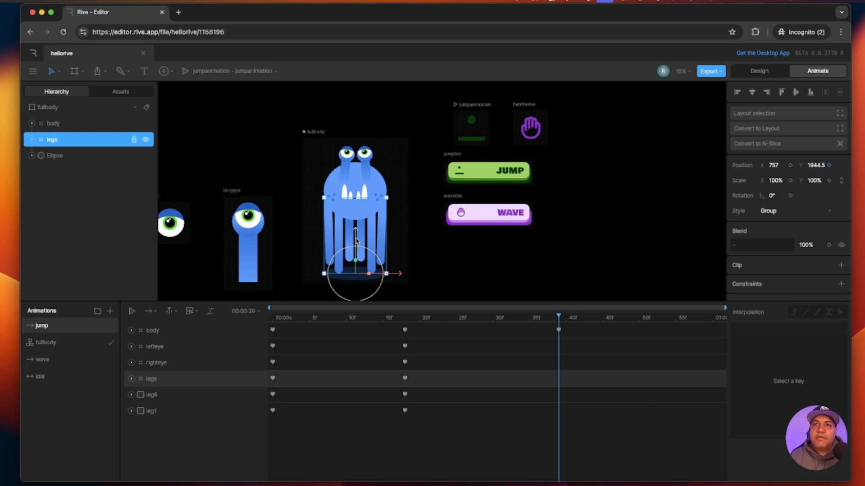
{"action": "left_click_drag", "start_coordinate": [356, 241], "coordinate": [356, 230]}
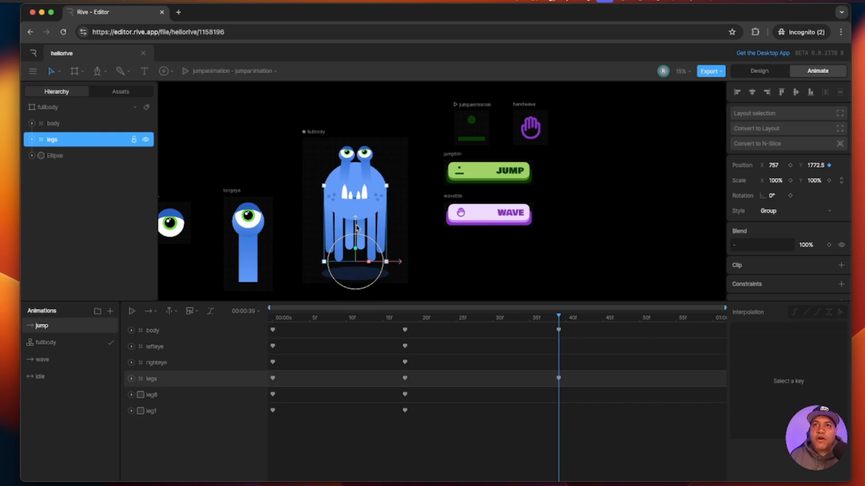
{"action": "mouse_move", "coordinate": [558, 320]}
{"action": "left_mouse_down"}
{"action": "mouse_move", "coordinate": [409, 318]}
{"action": "mouse_move", "coordinate": [560, 313]}
{"action": "left_mouse_up"}
- At 00:00:39, spread the outer legs by rotating leg6 to about -10.3° and leg1 to about 11°
{"action": "left_click", "coordinate": [153, 395]}
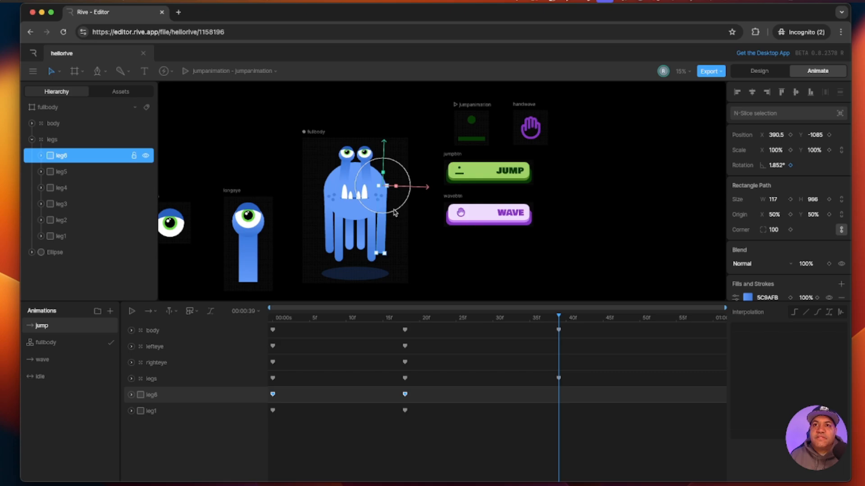
{"action": "left_click_drag", "start_coordinate": [395, 212], "coordinate": [400, 209]}
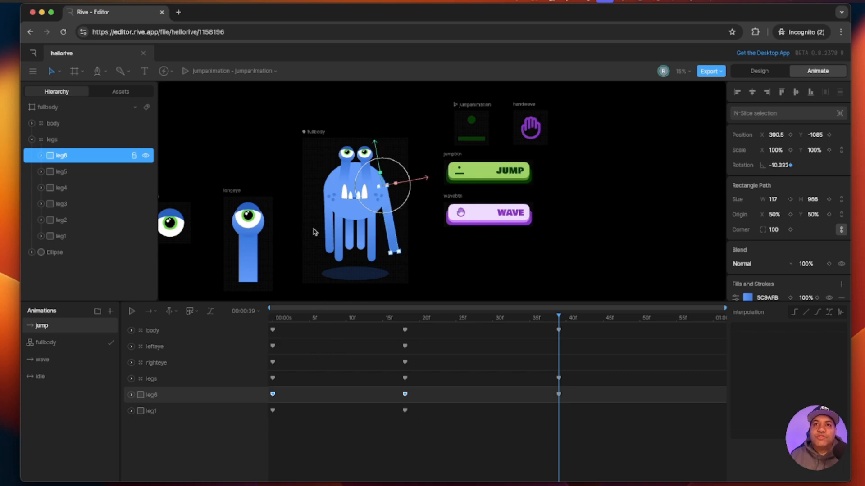
{"action": "left_click", "coordinate": [404, 411]}
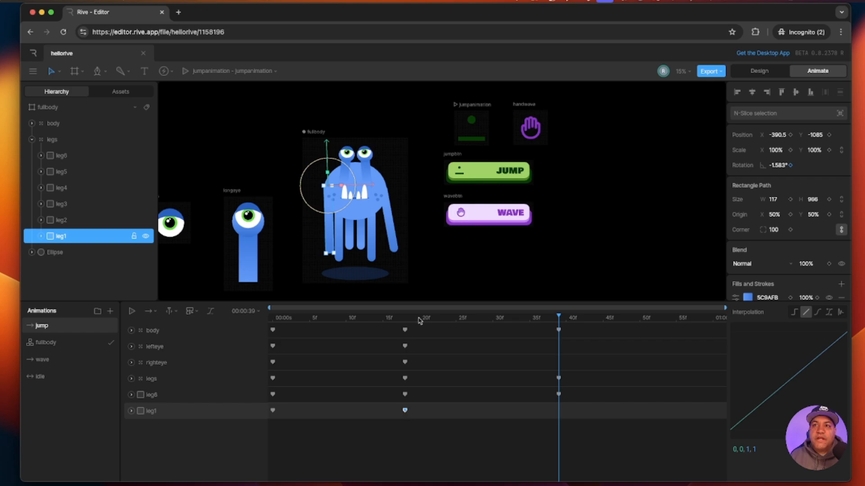
{"action": "left_click_drag", "start_coordinate": [342, 213], "coordinate": [340, 215]}
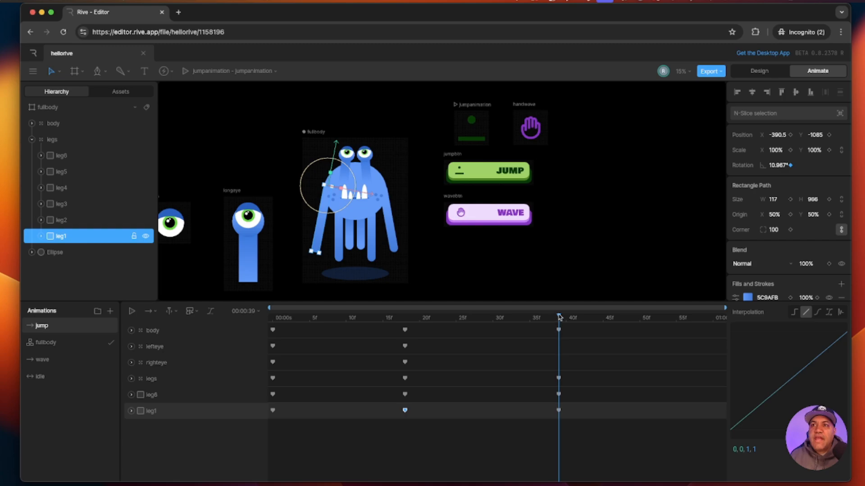
- Key the rotation of leg2 and leg5 at 00:00:00
{"action": "left_click_drag", "start_coordinate": [559, 318], "coordinate": [209, 332]}
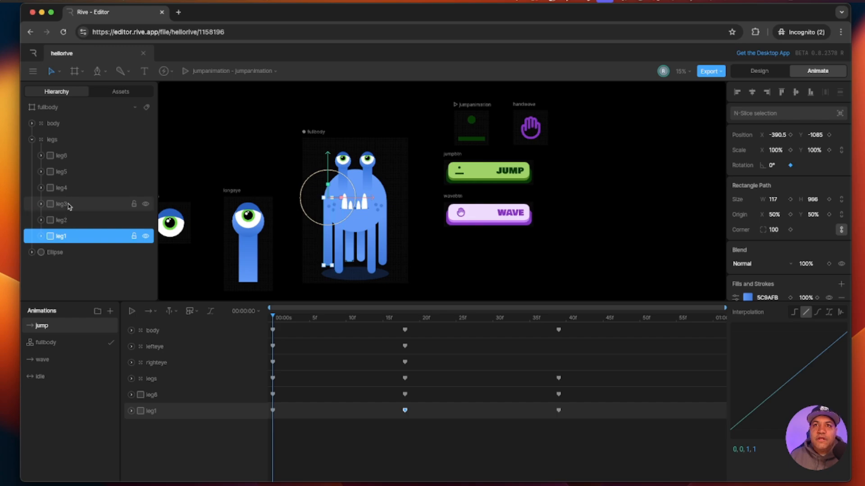
{"action": "left_click", "coordinate": [65, 221]}
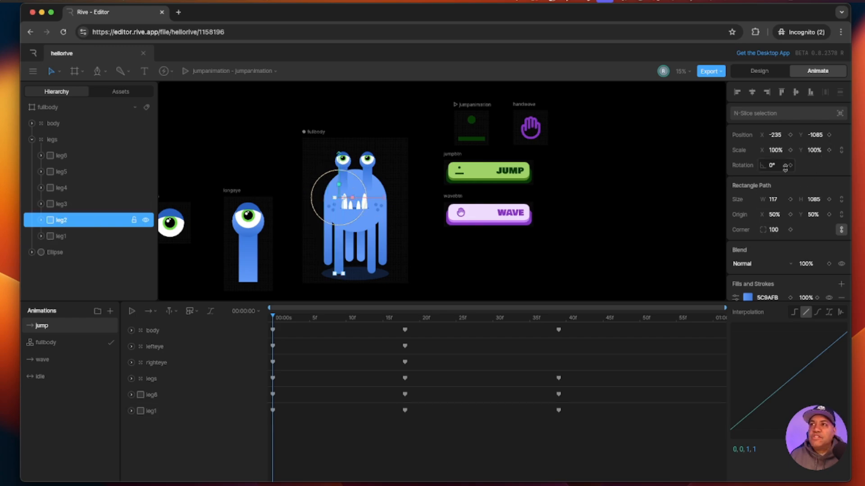
{"action": "left_click", "coordinate": [789, 165]}
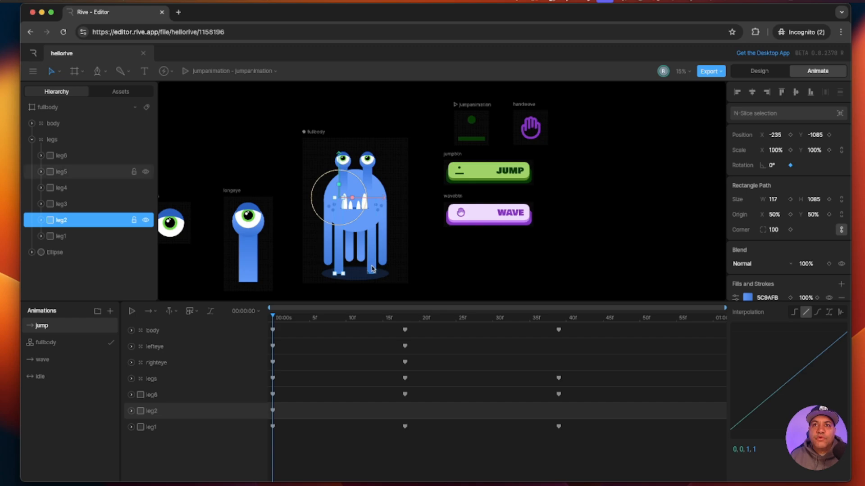
{"action": "left_click", "coordinate": [372, 269]}
{"action": "left_click", "coordinate": [790, 166]}
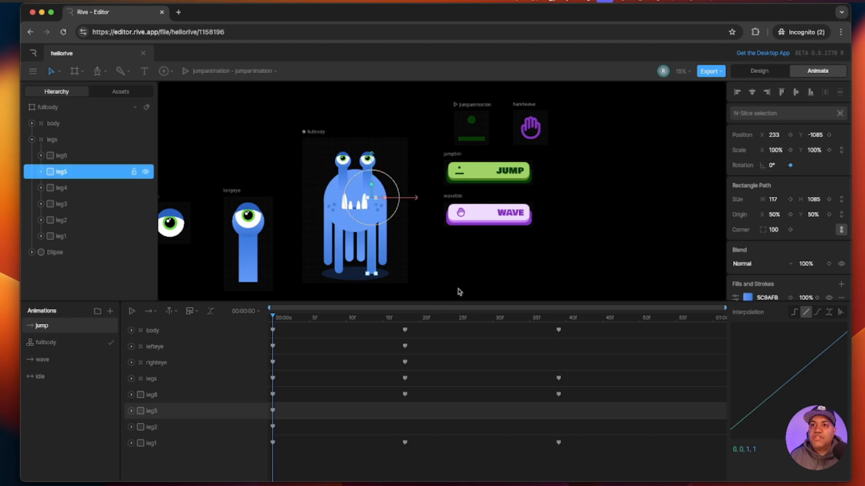
- Key the rotation of leg5 and leg2 at 0° at 00:00:18
{"action": "left_click_drag", "start_coordinate": [273, 318], "coordinate": [404, 323]}
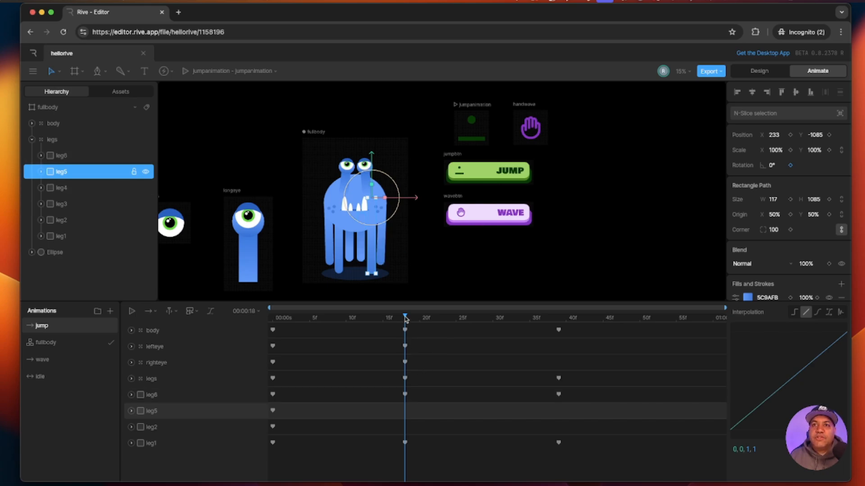
{"action": "left_click", "coordinate": [790, 165]}
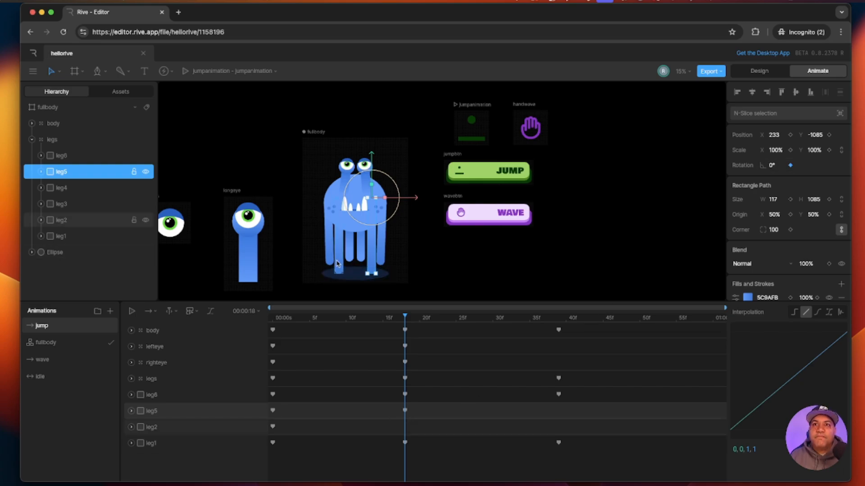
{"action": "left_click", "coordinate": [104, 220]}
{"action": "left_click", "coordinate": [790, 165]}
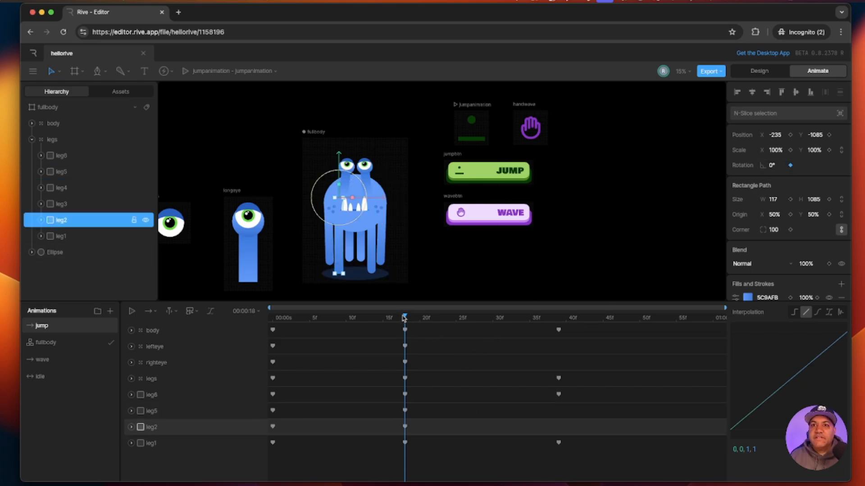
- At 00:00:39, rotate leg2 outward and leg5 outward to about -8.8°
{"action": "left_click_drag", "start_coordinate": [407, 318], "coordinate": [557, 328]}
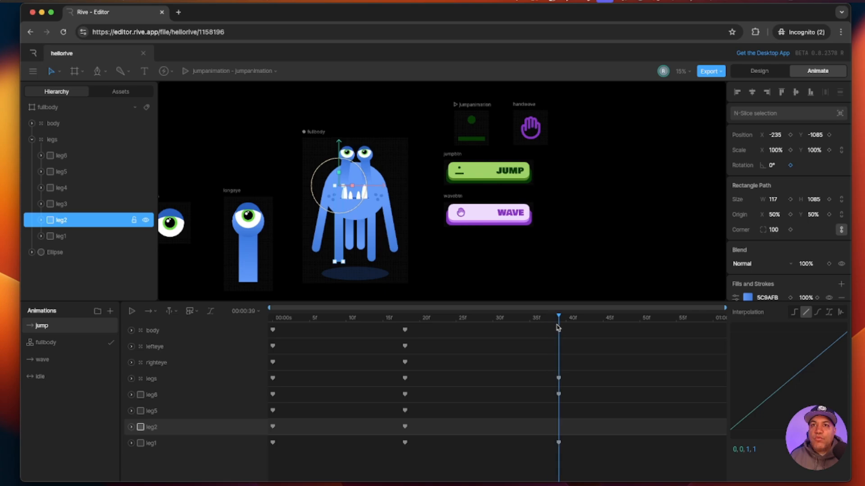
{"action": "left_click_drag", "start_coordinate": [365, 195], "coordinate": [399, 211]}
{"action": "left_click", "coordinate": [369, 204]}
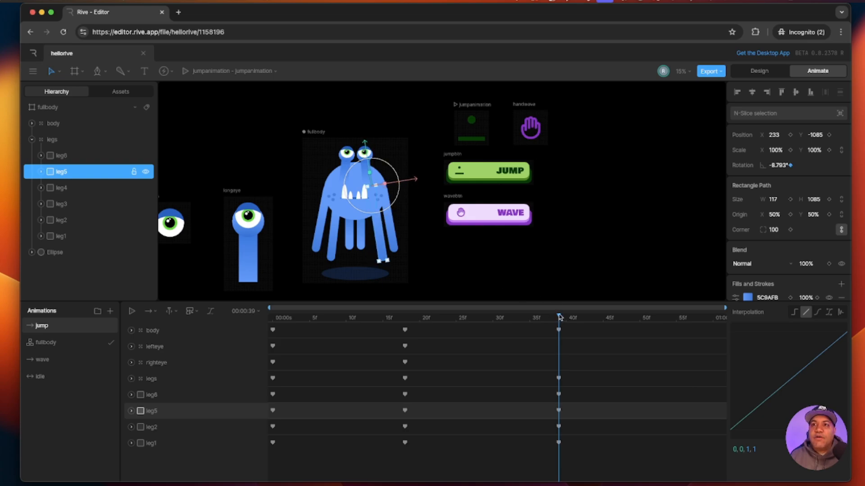
{"action": "mouse_move", "coordinate": [559, 318]}
{"action": "left_mouse_down"}
{"action": "mouse_move", "coordinate": [230, 309]}
{"action": "mouse_move", "coordinate": [581, 318]}
{"action": "mouse_move", "coordinate": [559, 318]}
{"action": "left_mouse_up"}
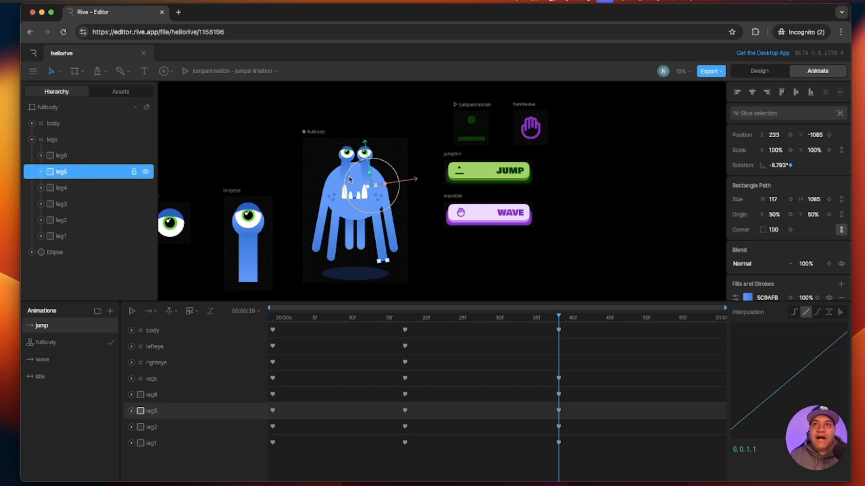
- At 00:00:39, lean the eyes outward by rotating lefteye to about 10.9° and righteye to about -8.8°
{"action": "left_click", "coordinate": [404, 347]}
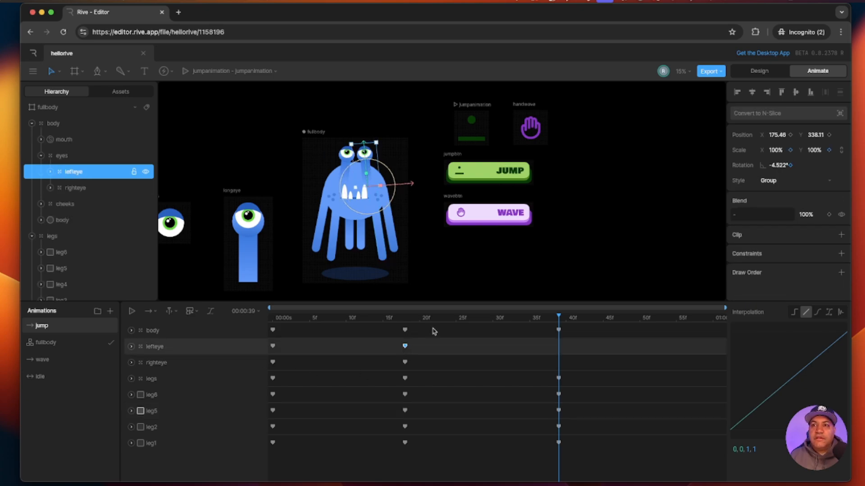
{"action": "left_click_drag", "start_coordinate": [389, 170], "coordinate": [391, 177]}
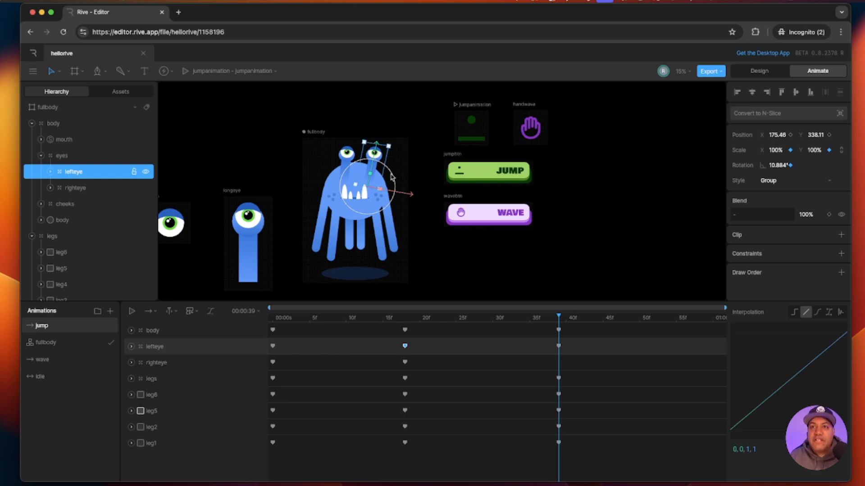
{"action": "left_click", "coordinate": [405, 363]}
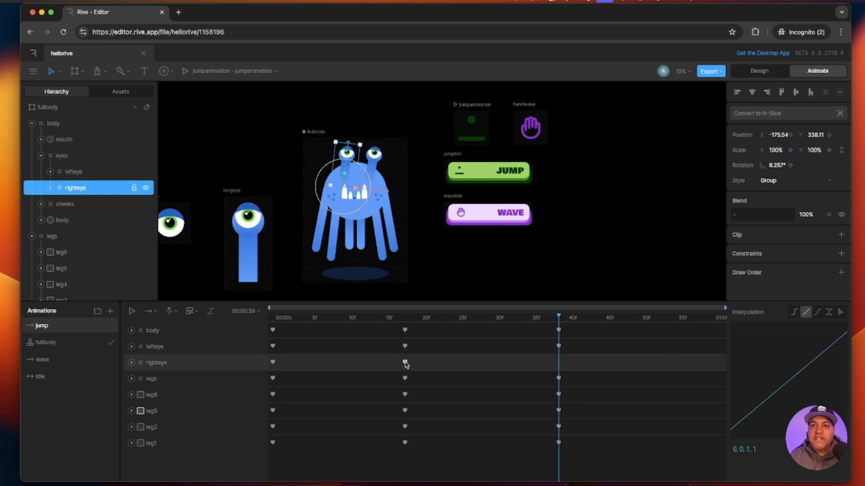
{"action": "left_click_drag", "start_coordinate": [325, 172], "coordinate": [319, 179]}
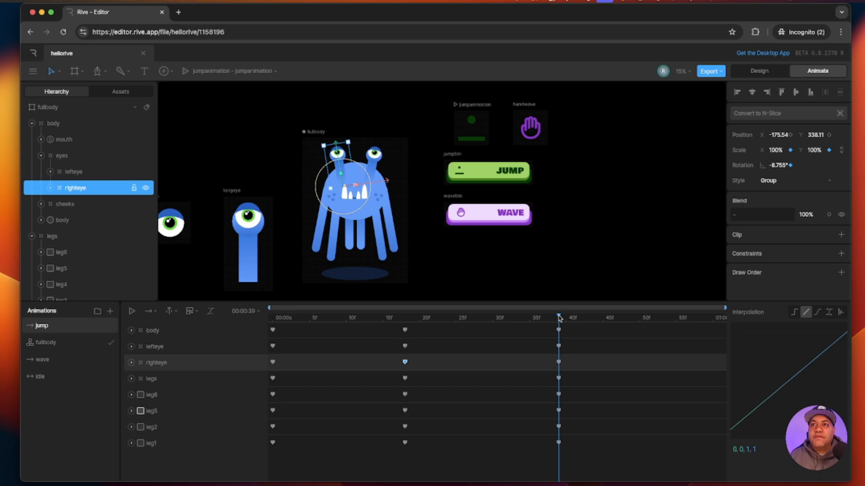
- Move the jump timeline's crouch keyframes on all tracks to 00:00:16 and the airborne keyframes to 00:00:33
{"action": "left_click_drag", "start_coordinate": [559, 318], "coordinate": [403, 307]}
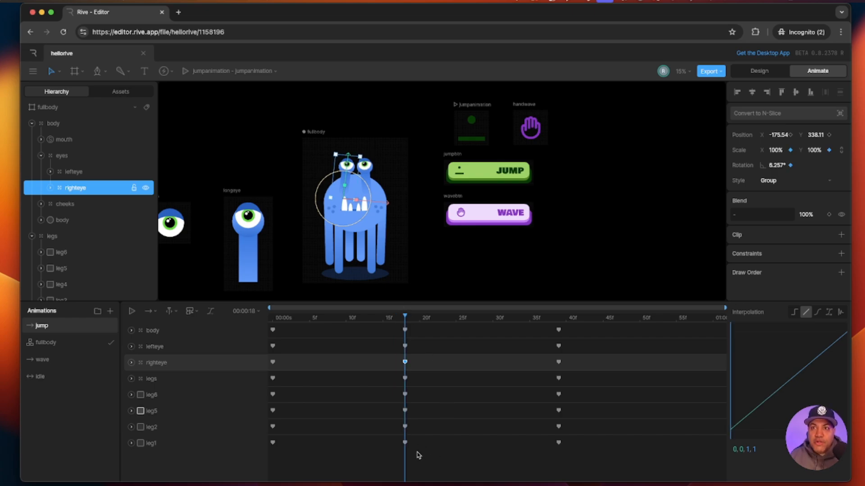
{"action": "left_click_drag", "start_coordinate": [412, 465], "coordinate": [395, 315]}
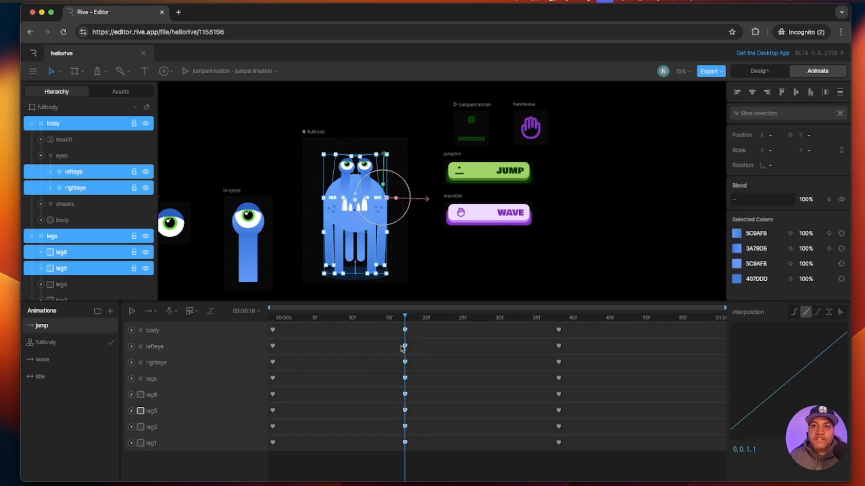
{"action": "left_click", "coordinate": [574, 455]}
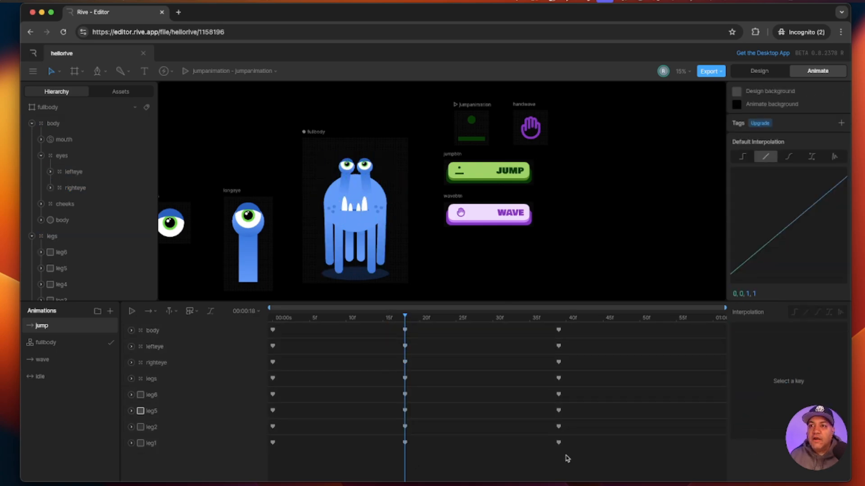
{"action": "left_click_drag", "start_coordinate": [567, 454], "coordinate": [512, 328]}
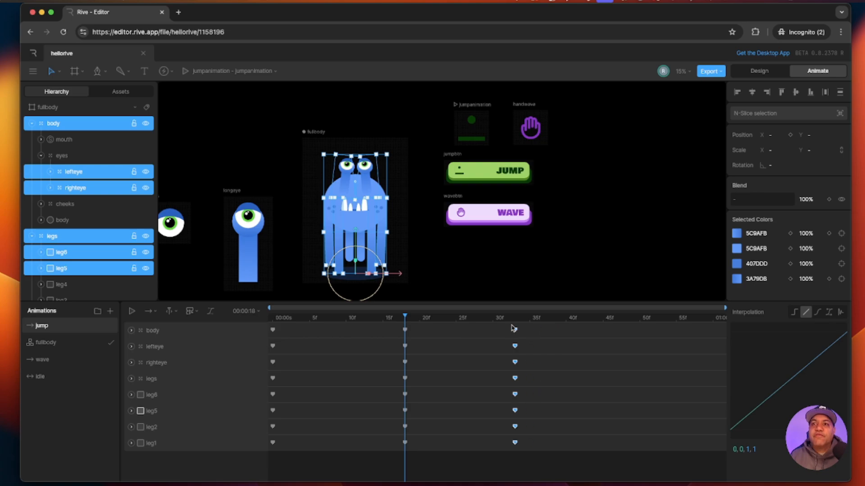
{"action": "left_click", "coordinate": [414, 458]}
{"action": "left_click_drag", "start_coordinate": [396, 341], "coordinate": [233, 331]}
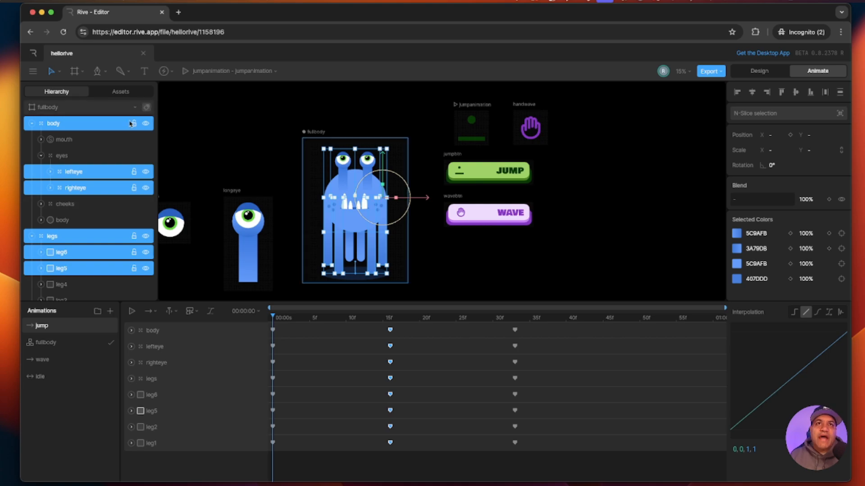
- At 00:00:00 of the jump timeline, key the mouth solo's active item as open_mouth
{"action": "left_click", "coordinate": [185, 131]}
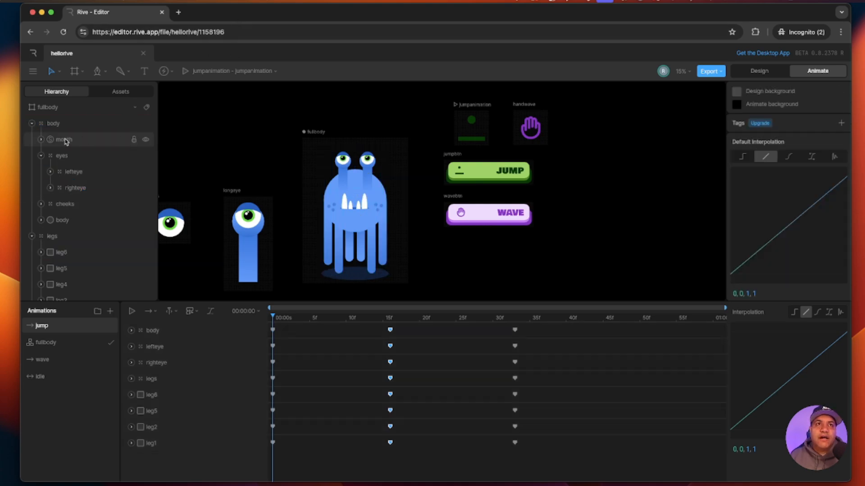
{"action": "left_click", "coordinate": [61, 140]}
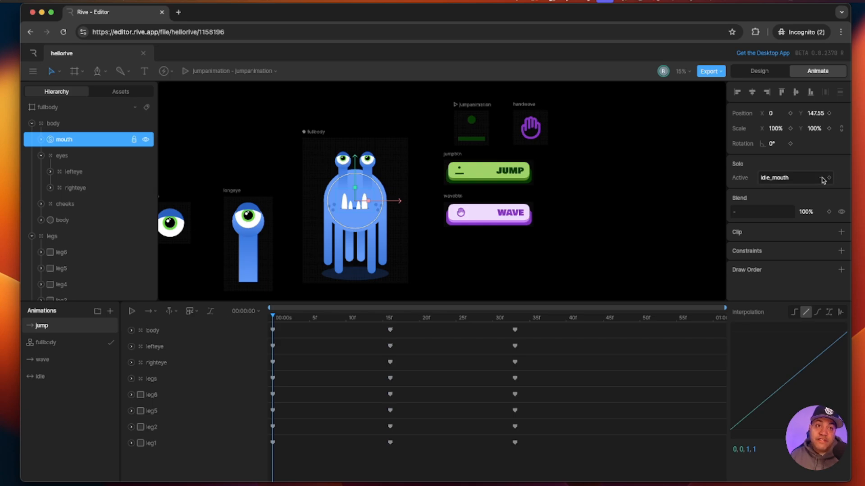
{"action": "left_click", "coordinate": [822, 180]}
{"action": "left_click", "coordinate": [806, 196]}
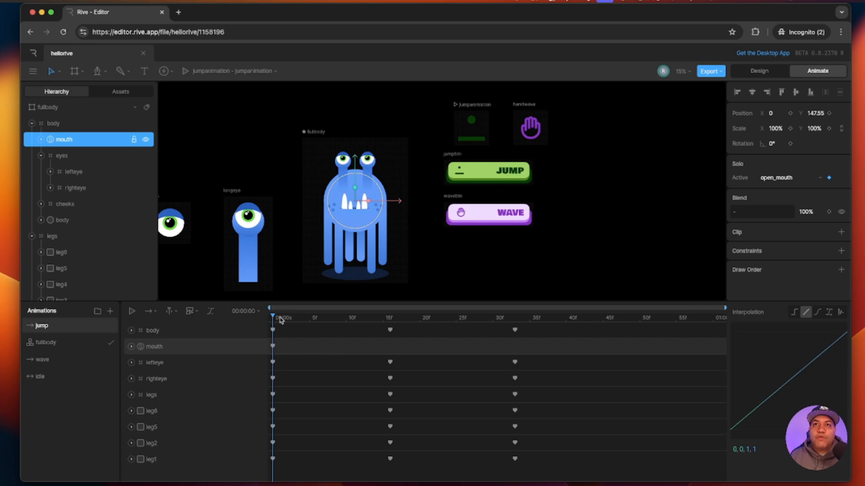
{"action": "left_click_drag", "start_coordinate": [280, 318], "coordinate": [212, 317]}
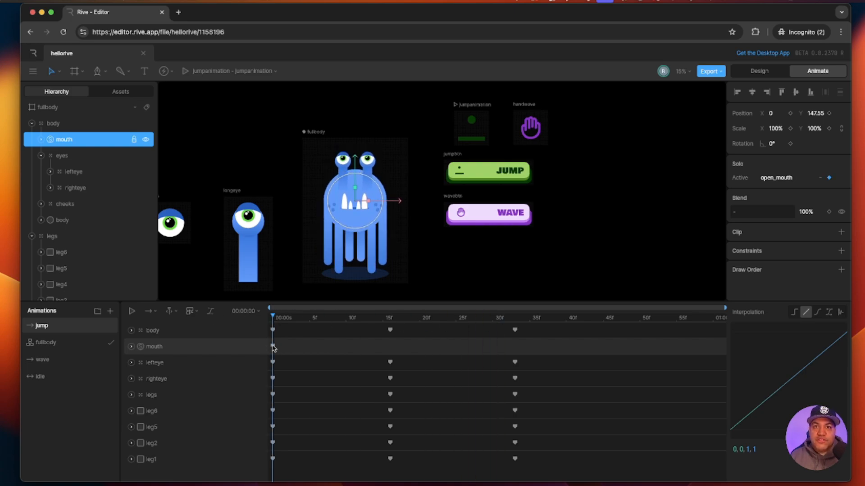
{"action": "left_click", "coordinate": [273, 346]}
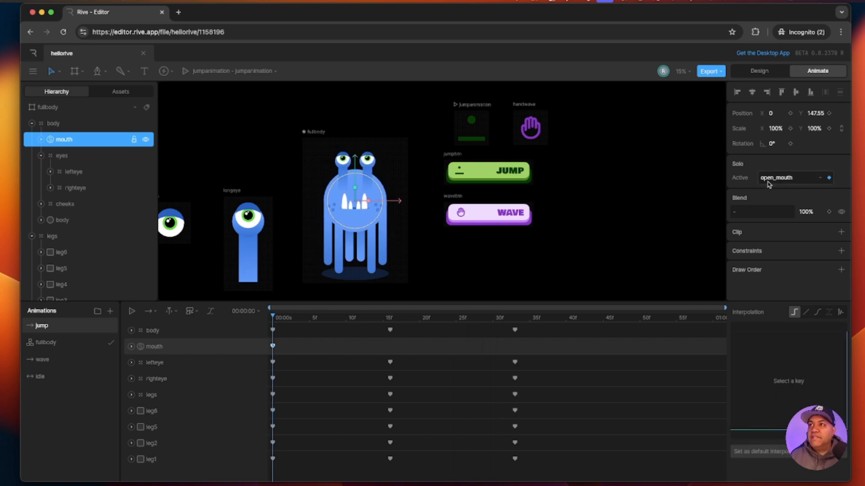
- Key the openmouth animation of the nested mouth inside open_mouth at 100% mix and 0% time at 00:00:00
{"action": "left_click", "coordinate": [41, 139]}
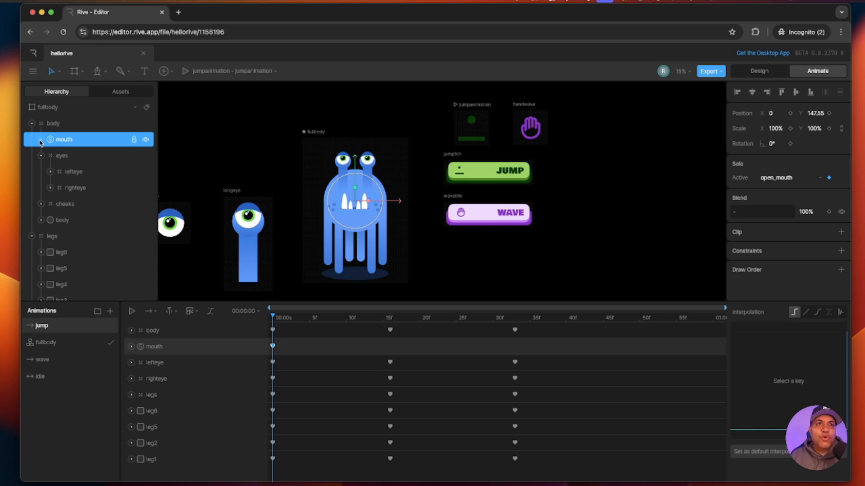
{"action": "left_click", "coordinate": [50, 155]}
{"action": "left_click", "coordinate": [91, 172]}
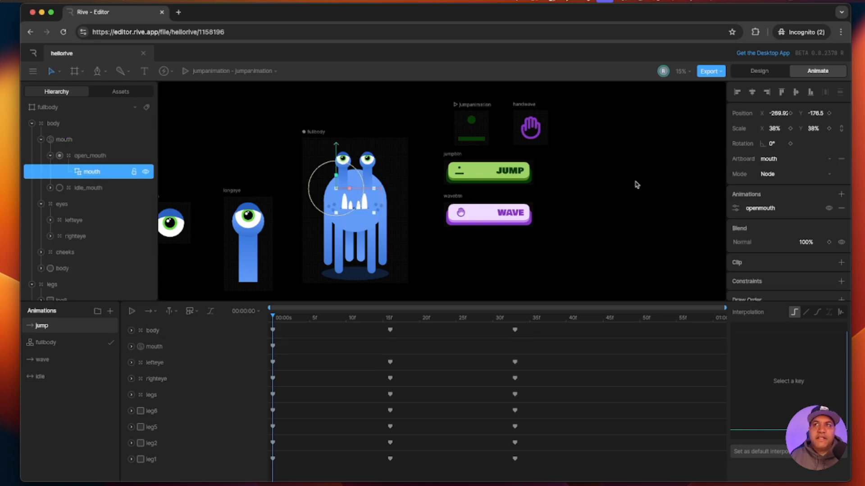
{"action": "left_click", "coordinate": [737, 210]}
{"action": "left_click", "coordinate": [715, 243]}
{"action": "left_click", "coordinate": [714, 258]}
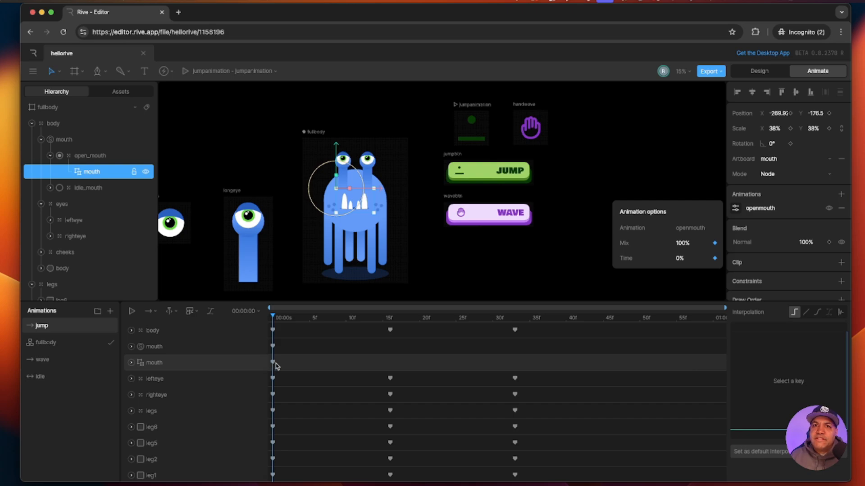
{"action": "left_click", "coordinate": [274, 363]}
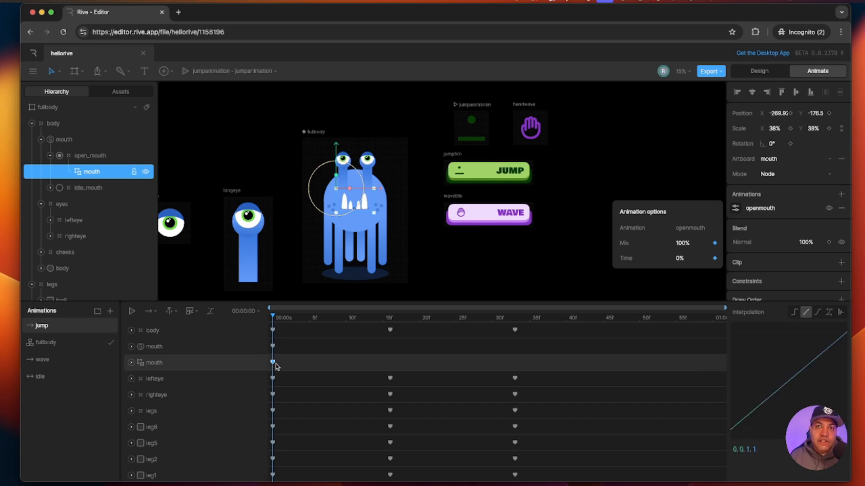
- Key the nested mouth's openmouth animation at 100% mix and 0% time at 00:00:16
{"action": "left_click_drag", "start_coordinate": [273, 318], "coordinate": [390, 319]}
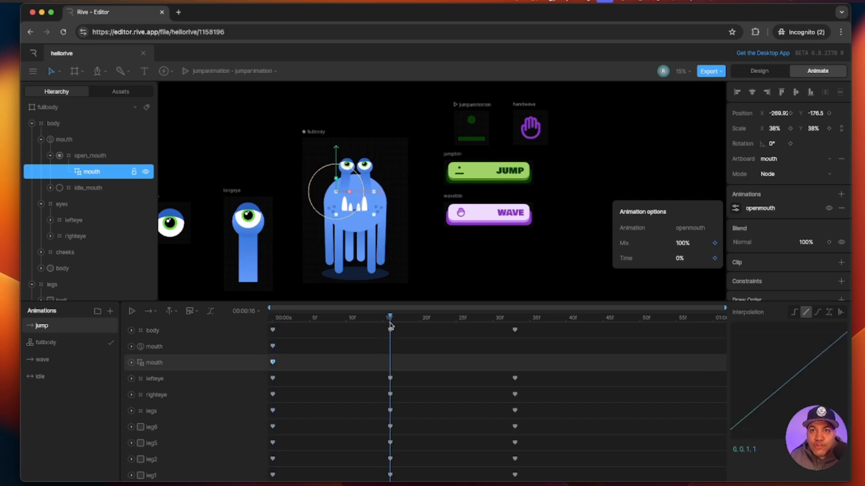
{"action": "left_click", "coordinate": [715, 244]}
{"action": "left_click", "coordinate": [714, 258]}
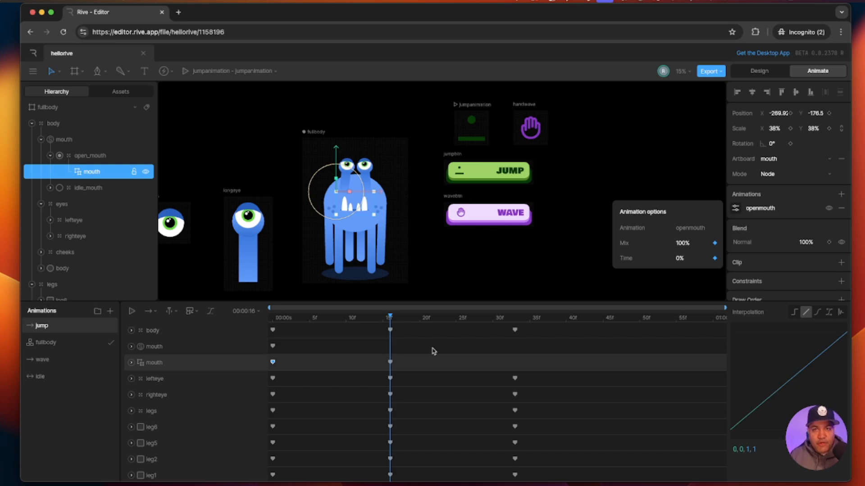
- At 00:00:33, key the openmouth animation's mix at 100% and set its time to 100%
{"action": "left_click_drag", "start_coordinate": [451, 317], "coordinate": [516, 326]}
{"action": "left_click", "coordinate": [715, 243]}
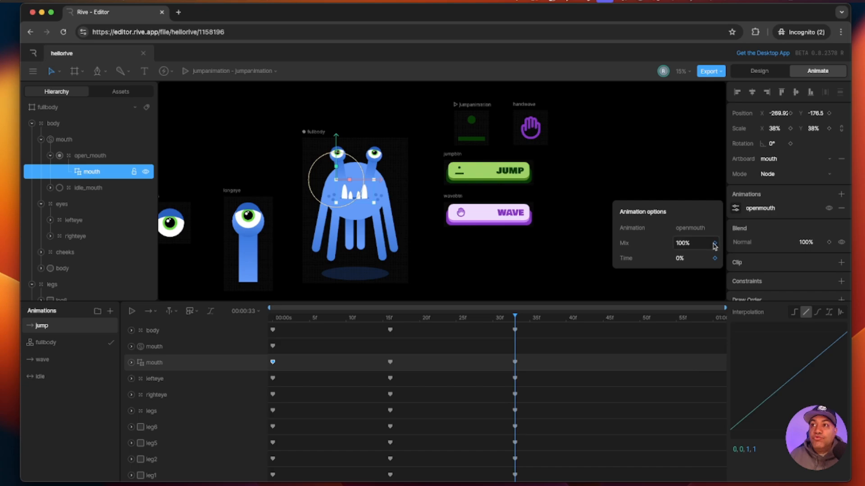
{"action": "left_click", "coordinate": [715, 259]}
{"action": "left_click", "coordinate": [704, 257]}
{"action": "type", "text": "100"}
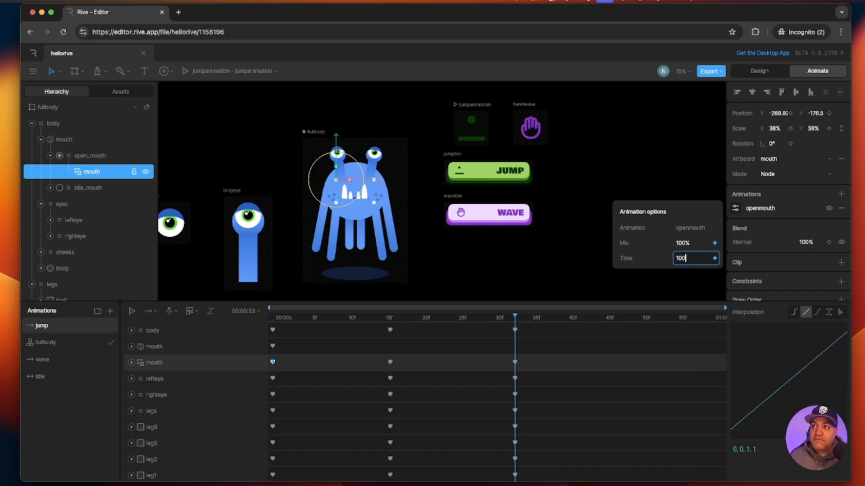
{"action": "key", "text": "Return"}
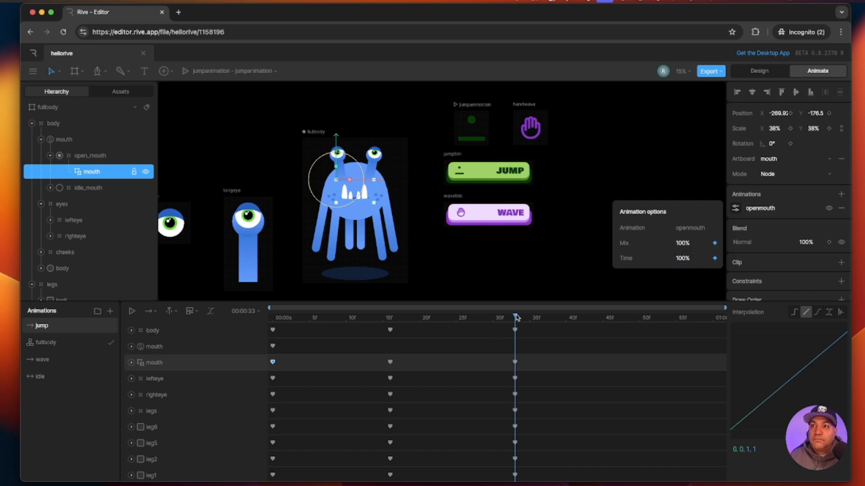
{"action": "key", "text": "space"}
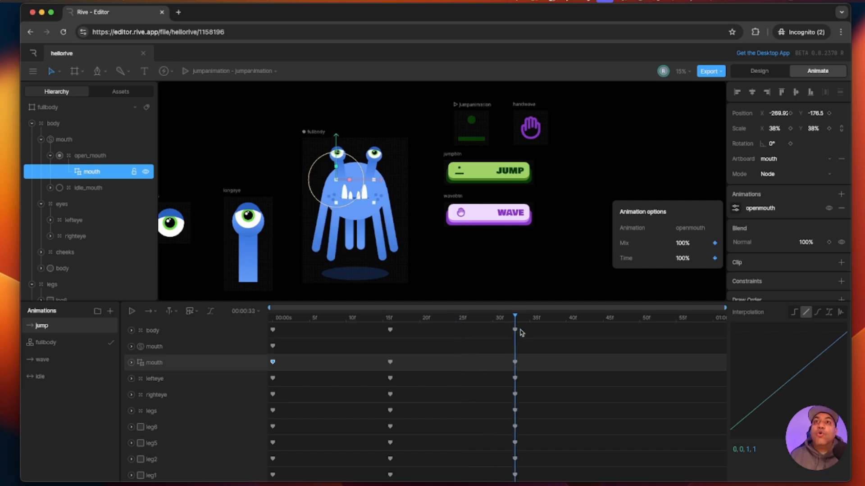
- Set the openmouth animation's time at 00:00:33 to 50%
{"action": "mouse_move", "coordinate": [520, 331]}
{"action": "left_mouse_down"}
{"action": "mouse_move", "coordinate": [530, 330]}
{"action": "mouse_move", "coordinate": [517, 330]}
{"action": "left_mouse_up"}
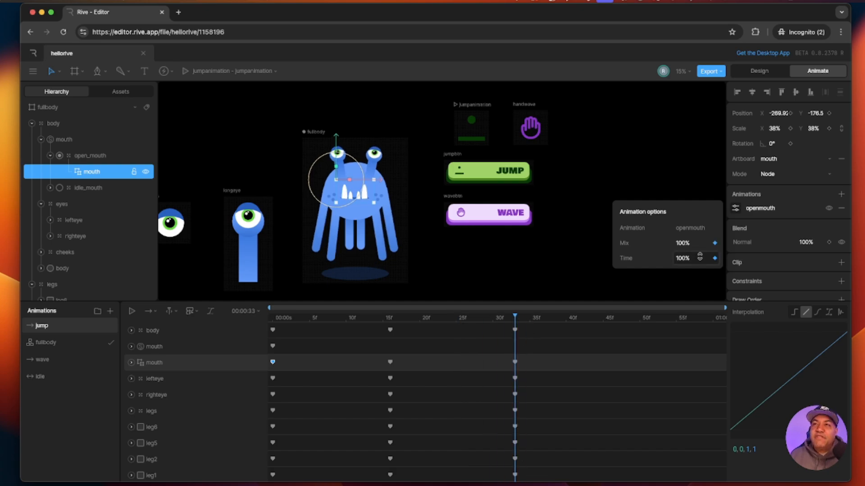
{"action": "left_click", "coordinate": [699, 258]}
{"action": "type", "text": "50"}
{"action": "key", "text": "Return"}
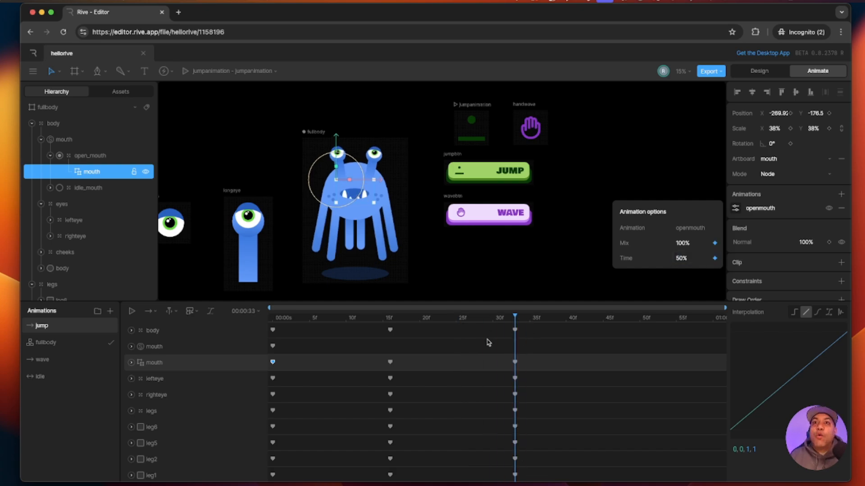
{"action": "mouse_move", "coordinate": [510, 315]}
{"action": "left_mouse_down"}
{"action": "mouse_move", "coordinate": [344, 325]}
{"action": "mouse_move", "coordinate": [523, 330]}
{"action": "mouse_move", "coordinate": [516, 329]}
{"action": "left_mouse_up"}
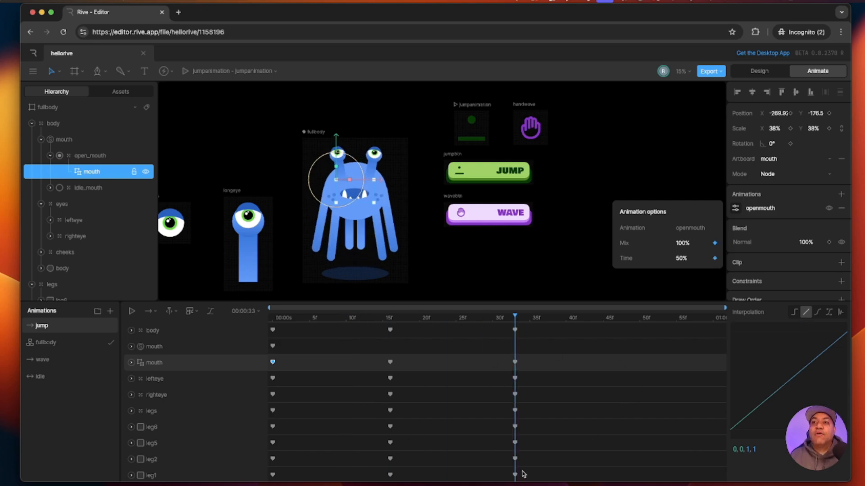
- Enlarge the timeline area and move all airborne keyframes earlier to about 00:00:29
{"action": "left_click_drag", "start_coordinate": [530, 299], "coordinate": [530, 277]}
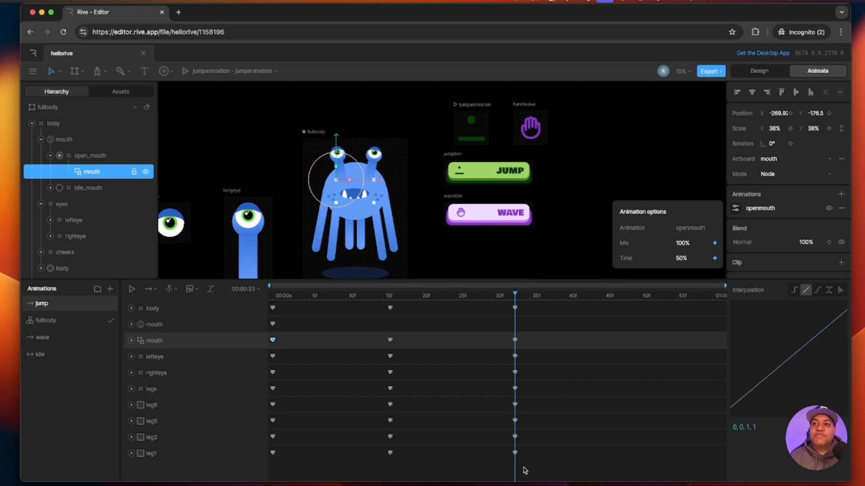
{"action": "left_click_drag", "start_coordinate": [524, 471], "coordinate": [486, 309]}
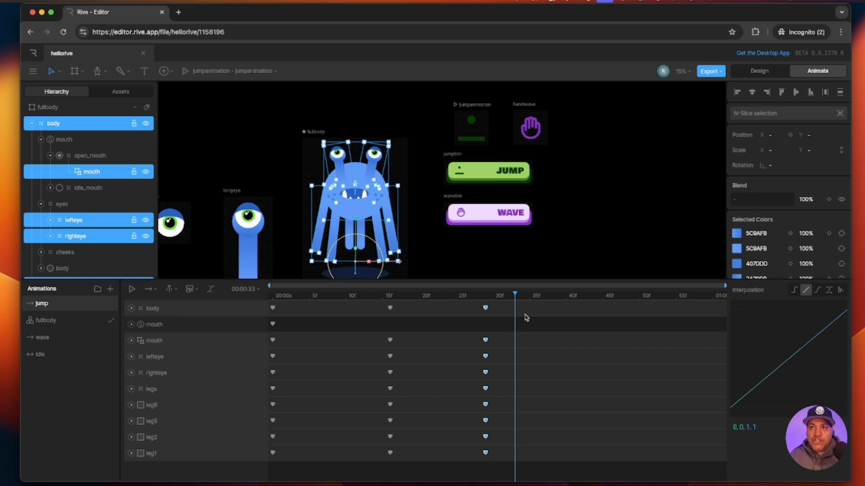
{"action": "left_click", "coordinate": [529, 329]}
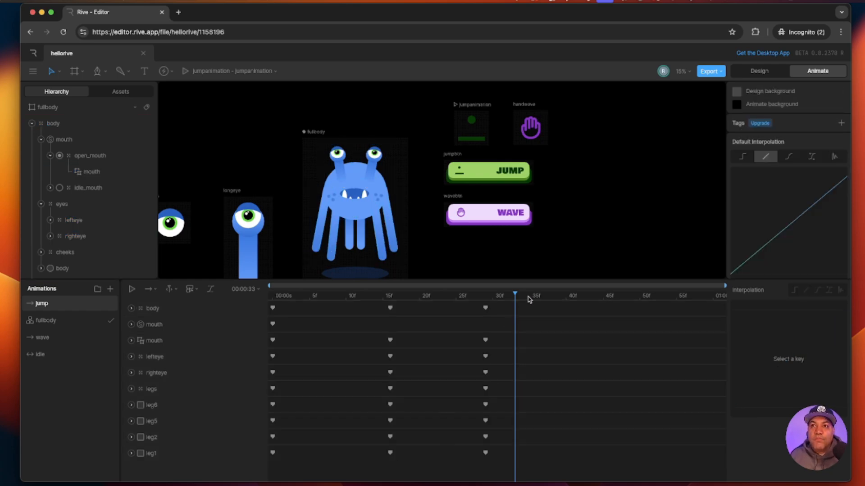
- Copy all crouch keyframes from 00:00:16 to 00:00:45 and check the openmouth settings on the pasted mouth key
{"action": "left_click_drag", "start_coordinate": [517, 295], "coordinate": [393, 309]}
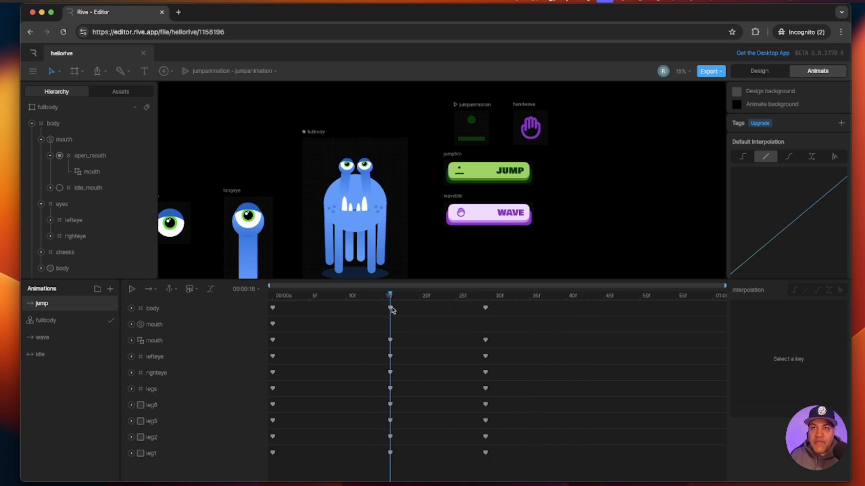
{"action": "left_click_drag", "start_coordinate": [396, 466], "coordinate": [603, 310]}
{"action": "key", "text": "ctrl+v"}
{"action": "left_click", "coordinate": [602, 341]}
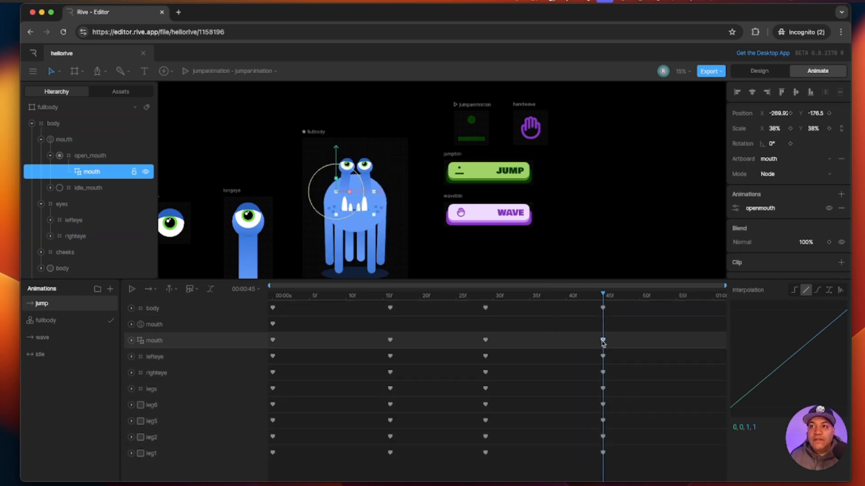
{"action": "left_click", "coordinate": [736, 209]}
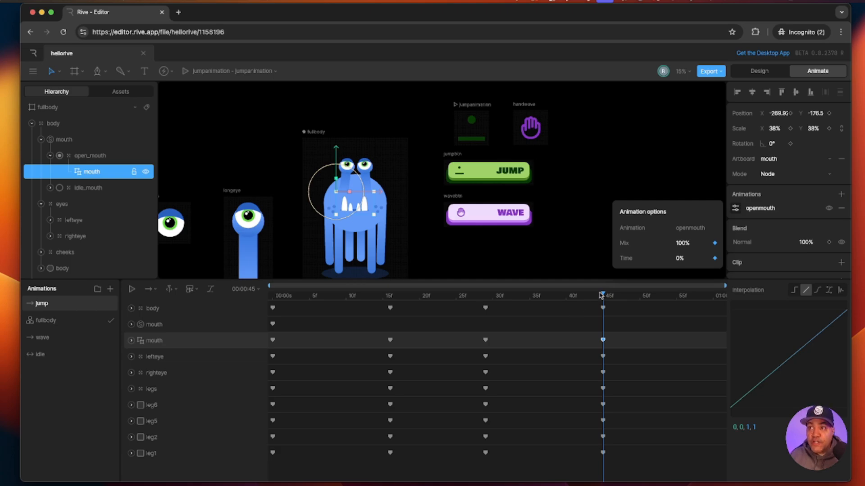
- Copy all starting keyframes from 00:00:00 to the end of the jump timeline at 00:01:00
{"action": "left_click_drag", "start_coordinate": [604, 297], "coordinate": [289, 226]}
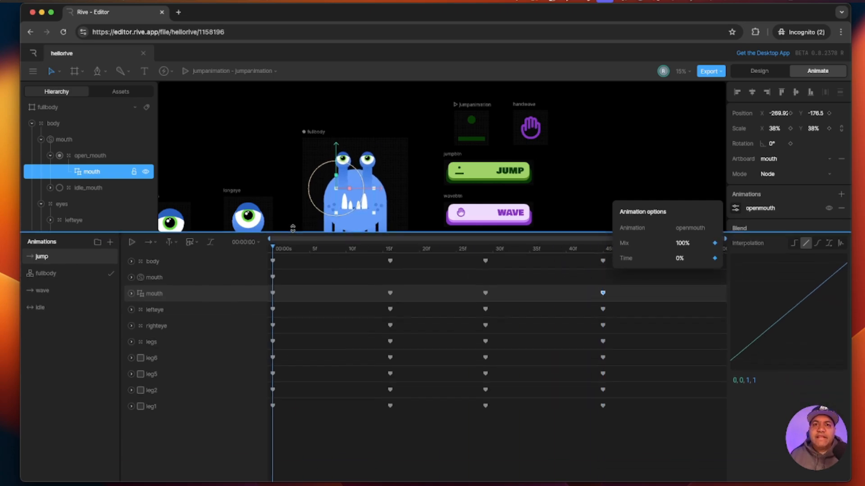
{"action": "left_click_drag", "start_coordinate": [291, 411], "coordinate": [714, 242]}
{"action": "key", "text": "ctrl+v"}
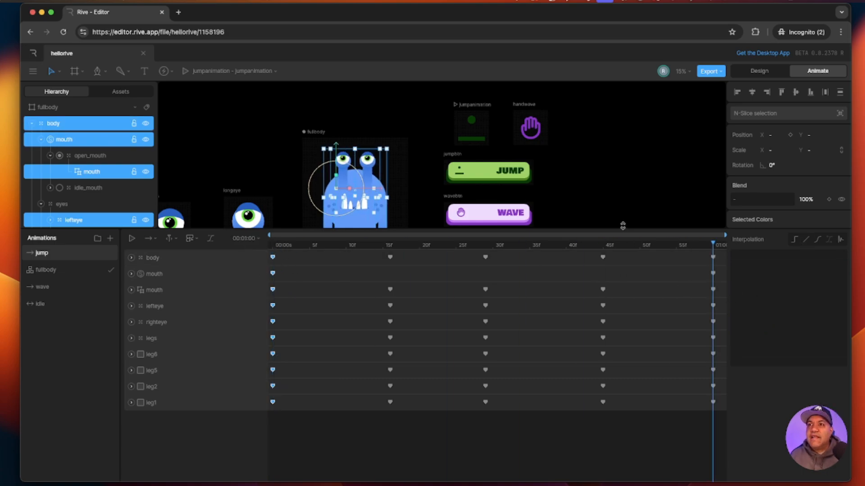
{"action": "left_click_drag", "start_coordinate": [621, 230], "coordinate": [622, 285]}
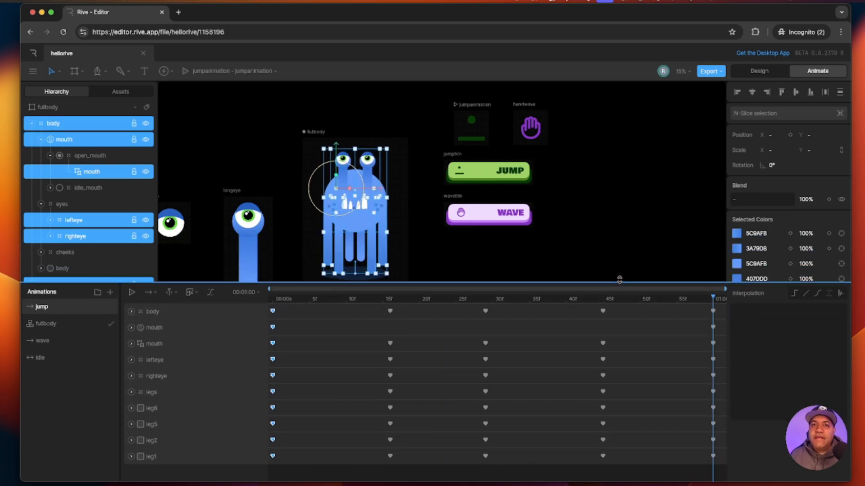
{"action": "left_click", "coordinate": [586, 479]}
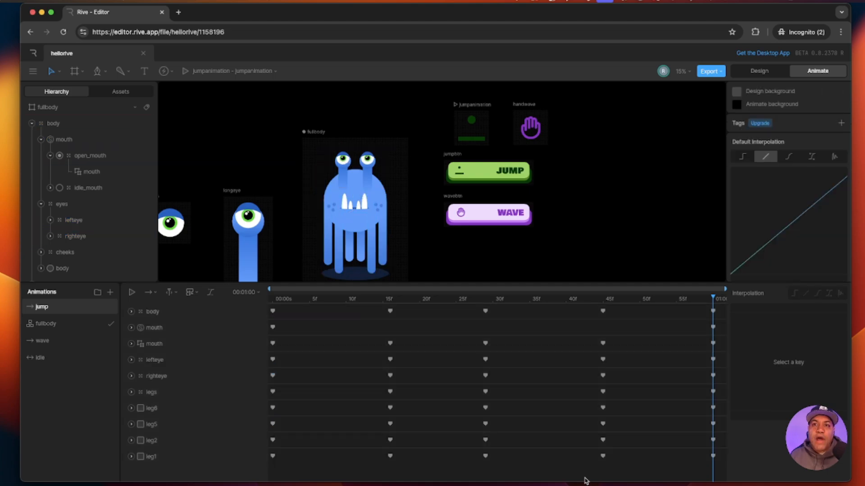
- Set the jump timeline's playback speed to 0.5x and preview the animation
{"action": "left_click", "coordinate": [258, 293]}
{"action": "left_click", "coordinate": [308, 328]}
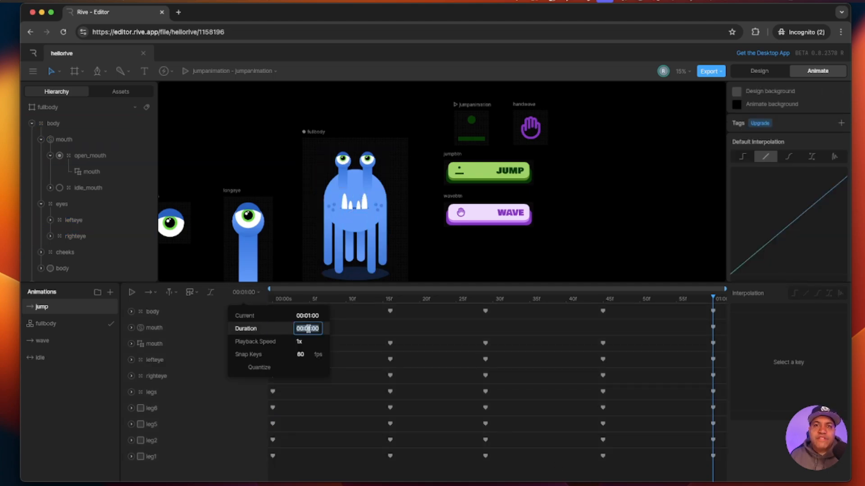
{"action": "left_click", "coordinate": [308, 329]}
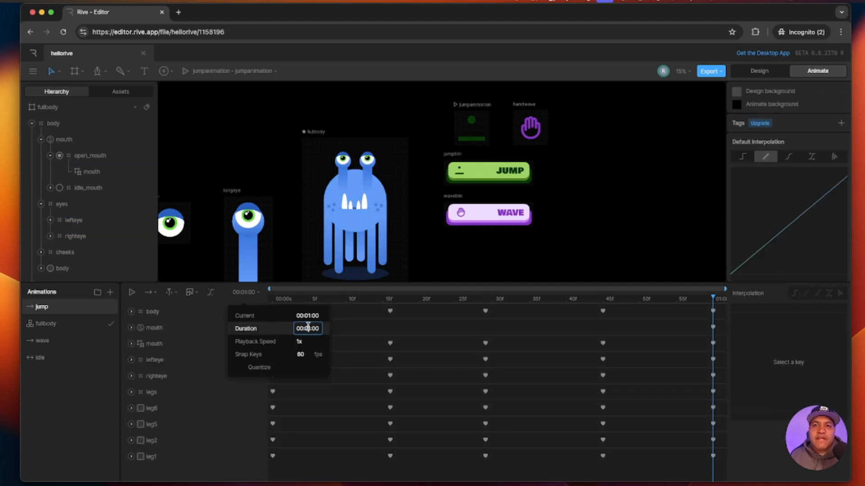
{"action": "left_click", "coordinate": [258, 293]}
{"action": "left_click", "coordinate": [259, 293]}
{"action": "left_click", "coordinate": [306, 341]}
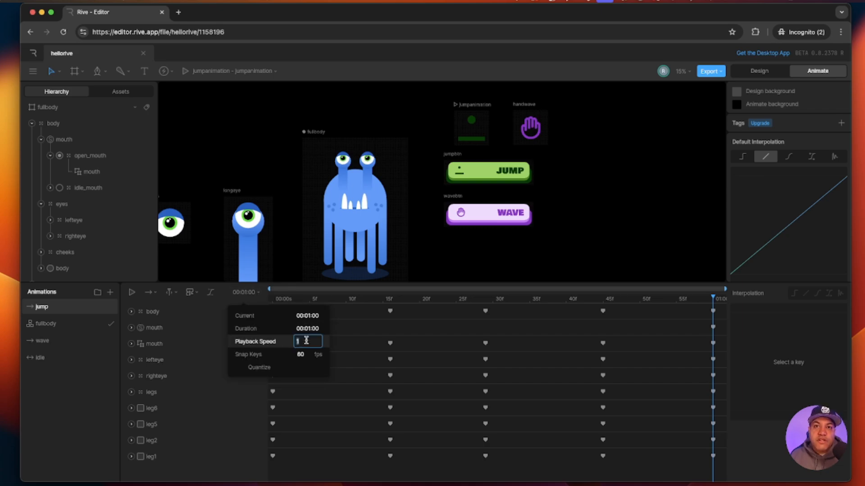
{"action": "key", "text": "Return"}
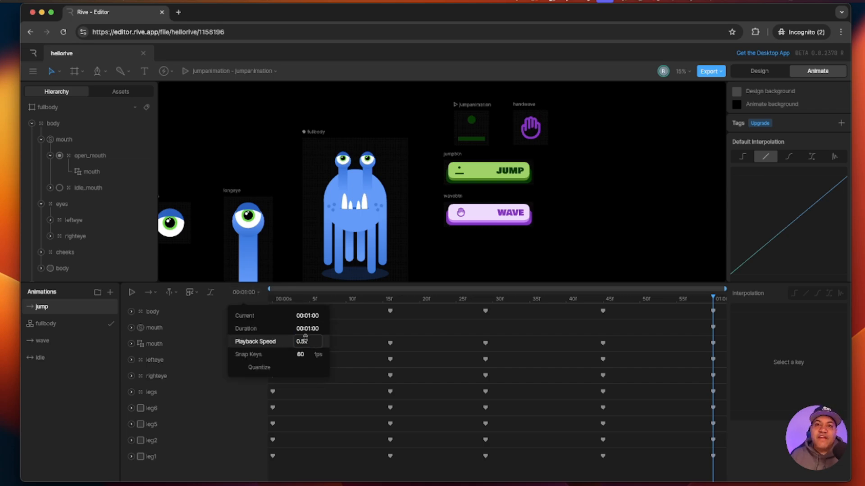
{"action": "left_click", "coordinate": [553, 276]}
{"action": "left_click_drag", "start_coordinate": [714, 299], "coordinate": [317, 298]}
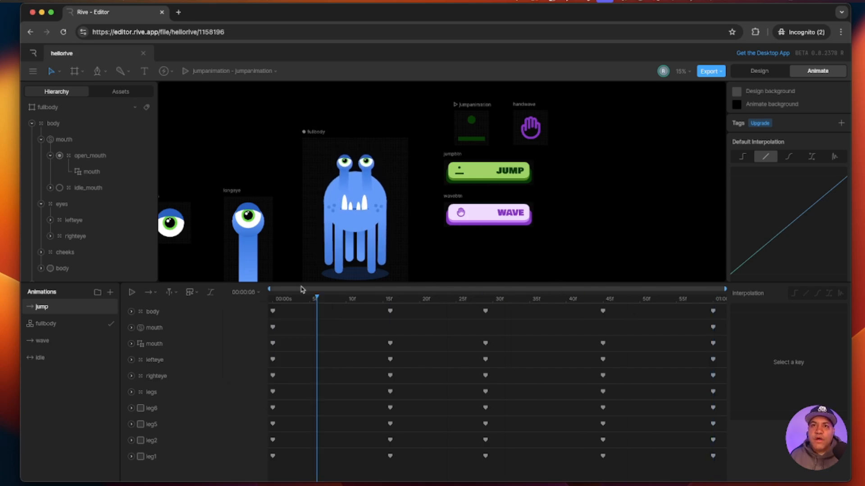
{"action": "left_click", "coordinate": [132, 293]}
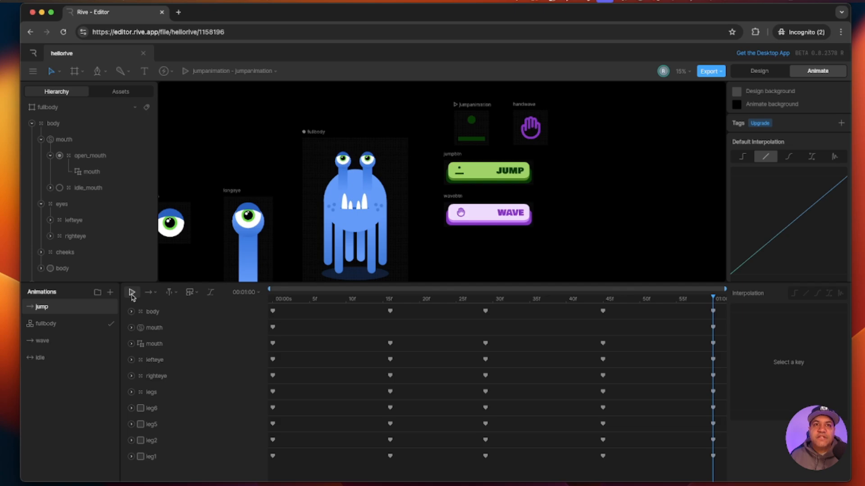
{"action": "left_click", "coordinate": [132, 294]}
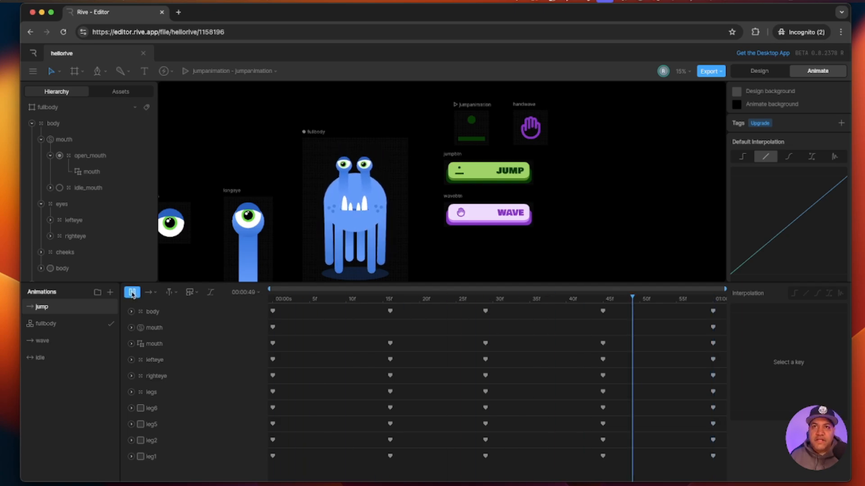
- Apply the cubic ease curve (.42, 0, .58, 1) to all jump keyframes and set the playback speed to 1x
{"action": "left_click_drag", "start_coordinate": [720, 474], "coordinate": [270, 304]}
{"action": "left_click", "coordinate": [817, 295]}
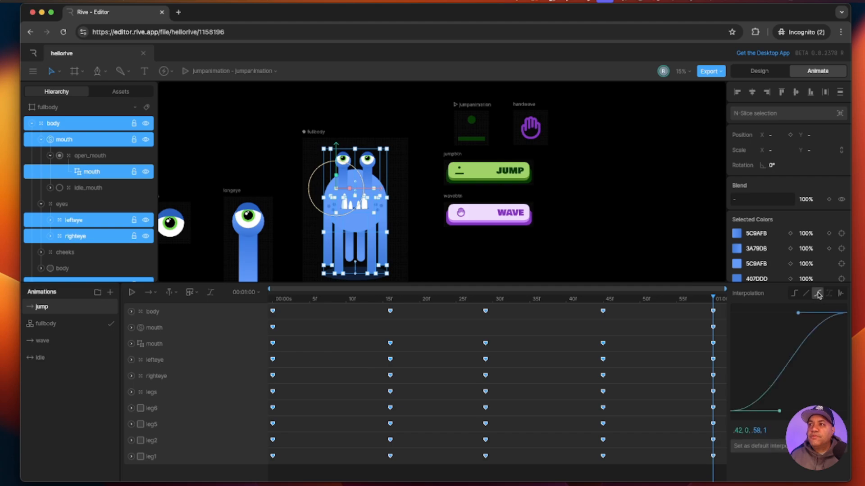
{"action": "left_click", "coordinate": [259, 297]}
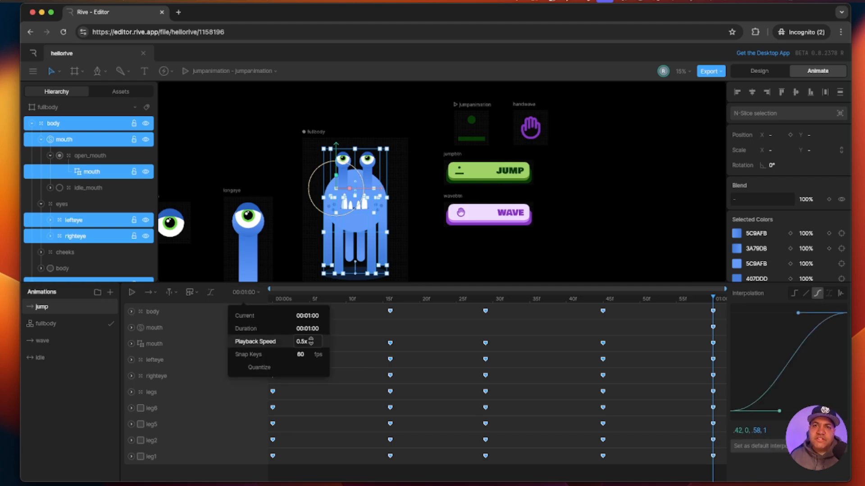
{"action": "left_click", "coordinate": [311, 342]}
{"action": "type", "text": "1"}
{"action": "key", "text": "Return"}
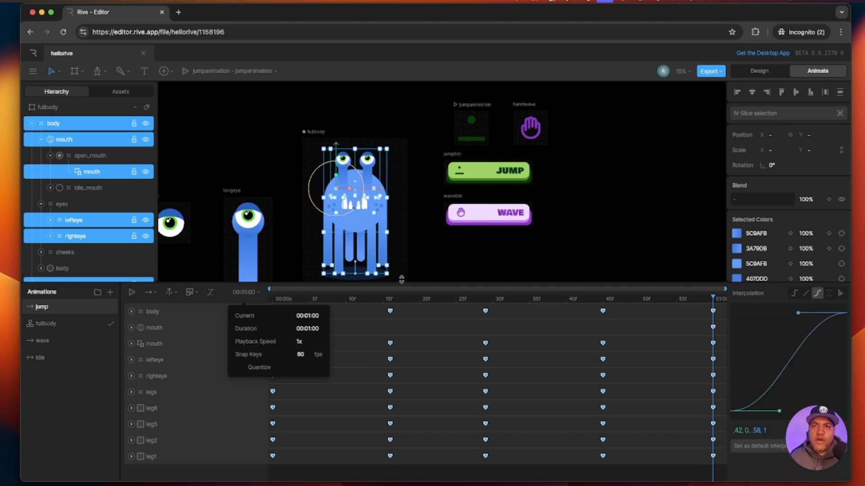
{"action": "left_click", "coordinate": [447, 280]}
- Play the jump timeline several times to check how the eased motion looks on the fullbody monster
{"action": "left_click", "coordinate": [131, 293]}
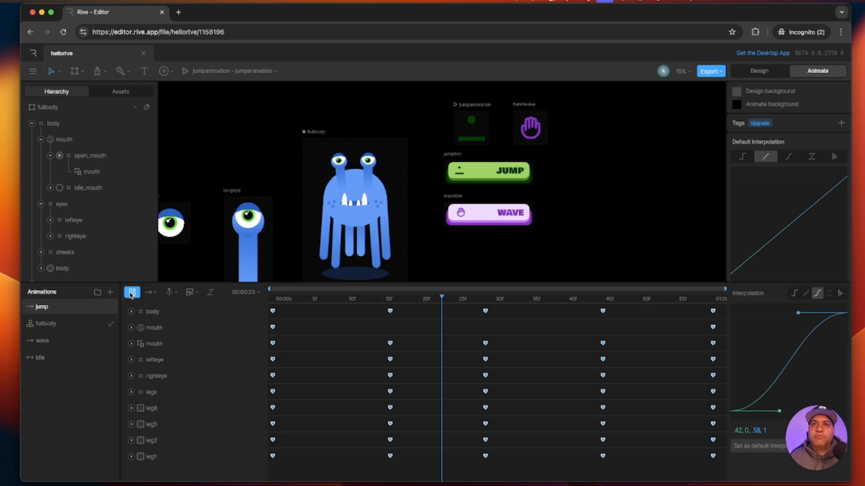
{"action": "left_click_drag", "start_coordinate": [431, 280], "coordinate": [431, 301]}
{"action": "left_click", "coordinate": [132, 313]}
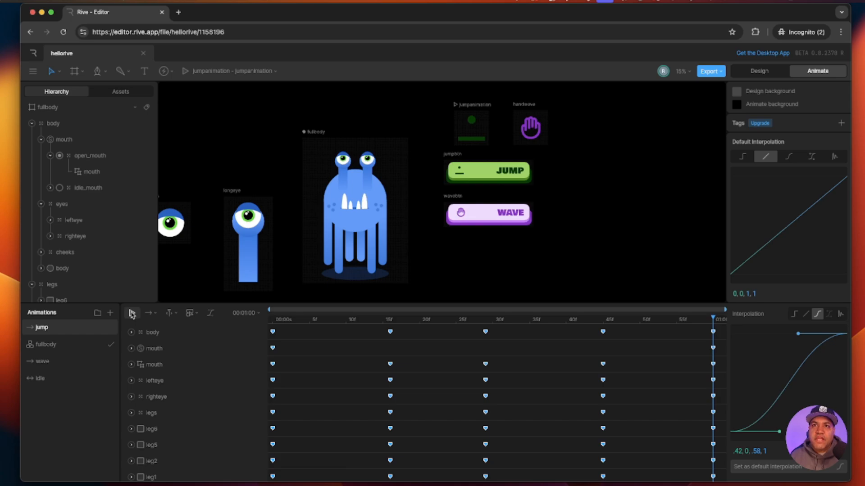
{"action": "left_click", "coordinate": [132, 313]}
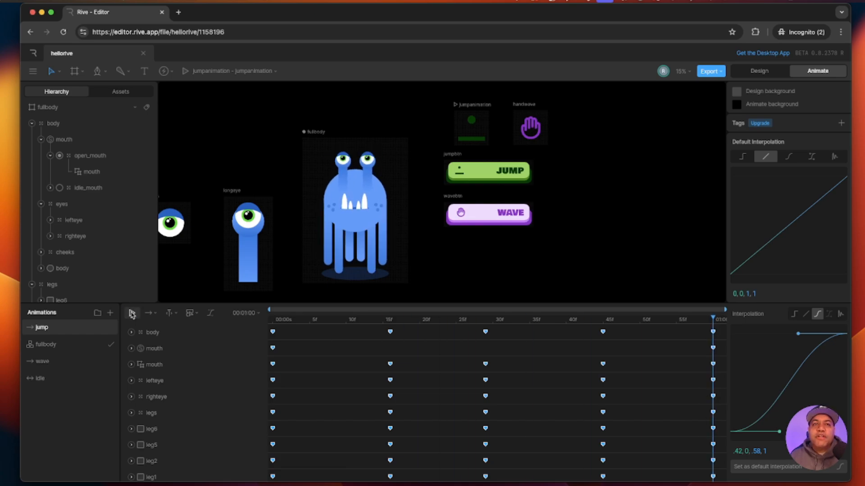
{"action": "left_click", "coordinate": [132, 313]}
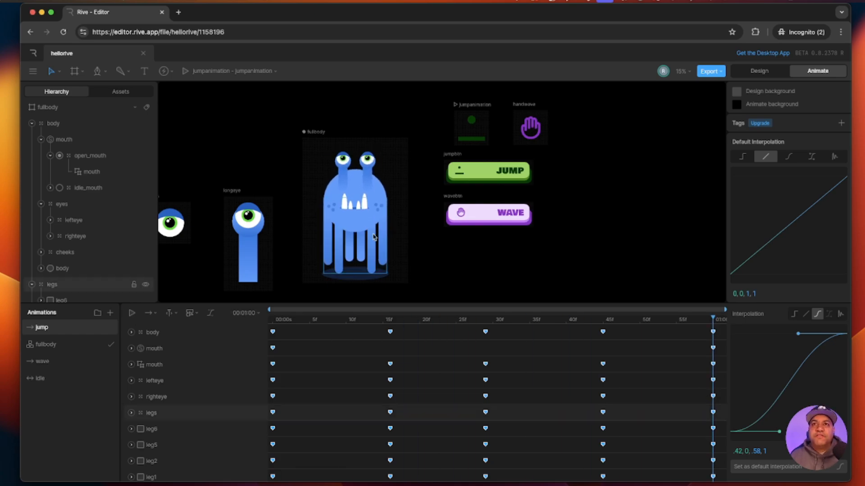
{"action": "left_click", "coordinate": [132, 313]}
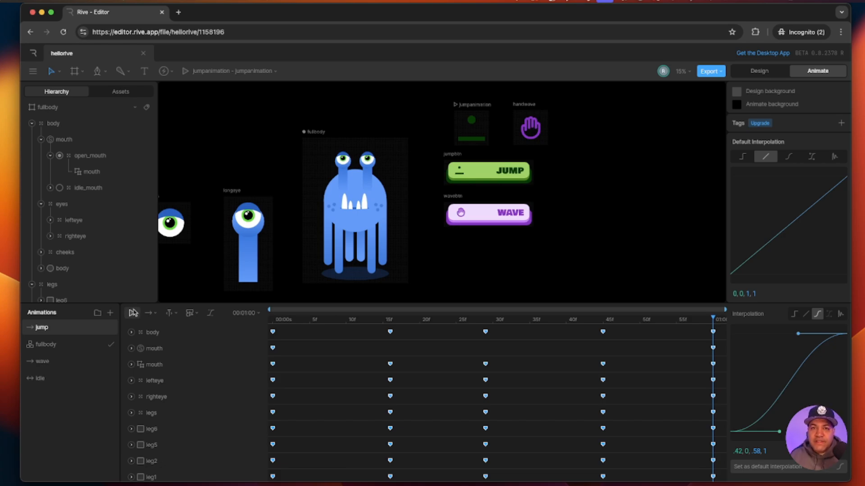
{"action": "left_click", "coordinate": [132, 313]}
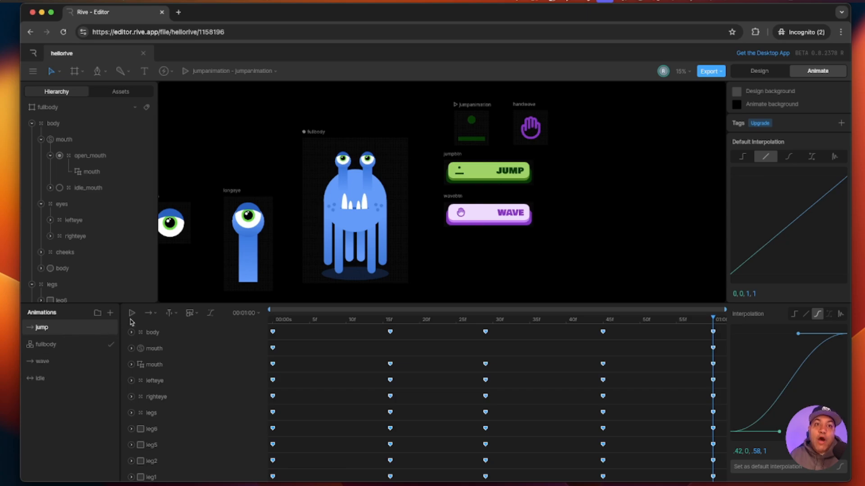
{"action": "left_click", "coordinate": [131, 313]}
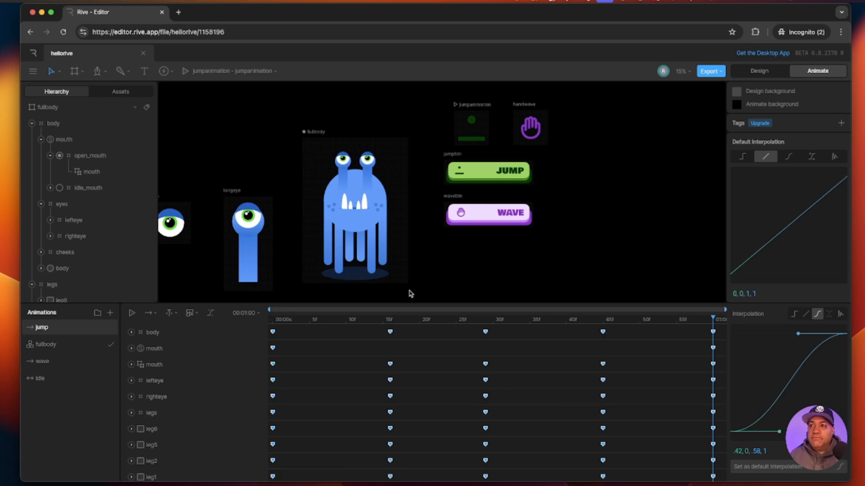
- Add rotation keyframes of 0° for leg4 and leg3 at 00:00:00 of the jump timeline
{"action": "left_click_drag", "start_coordinate": [439, 301], "coordinate": [442, 281]}
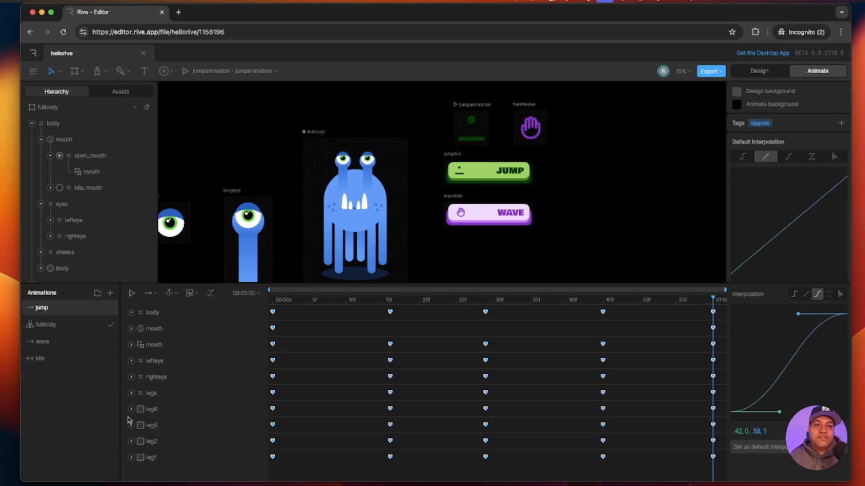
{"action": "scroll", "coordinate": [79, 239], "scroll_direction": "down", "scroll_amount": 3}
{"action": "left_click", "coordinate": [65, 211]}
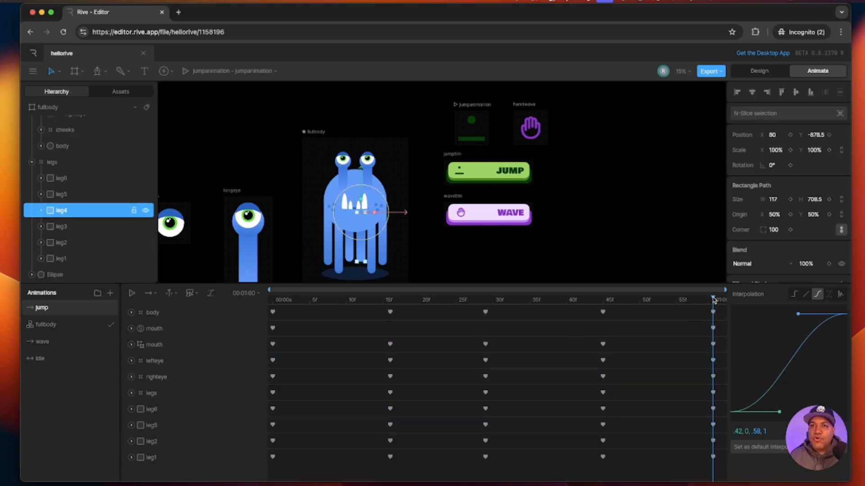
{"action": "left_click_drag", "start_coordinate": [714, 298], "coordinate": [272, 298]}
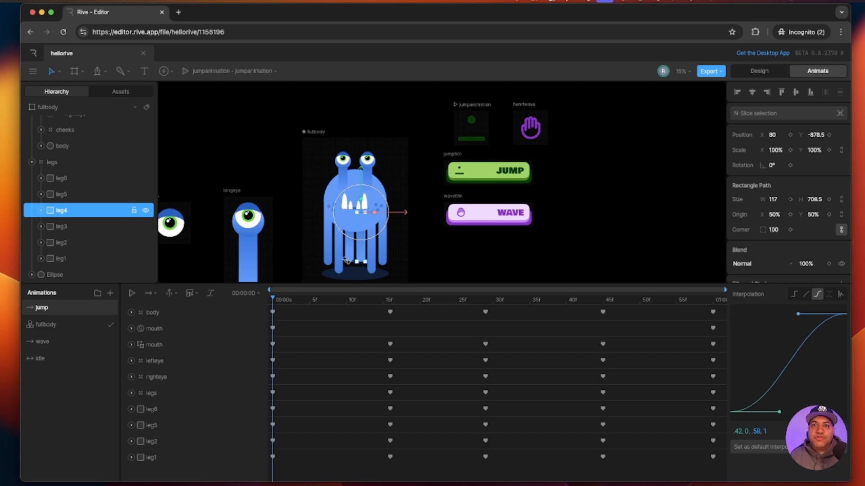
{"action": "left_click", "coordinate": [790, 165]}
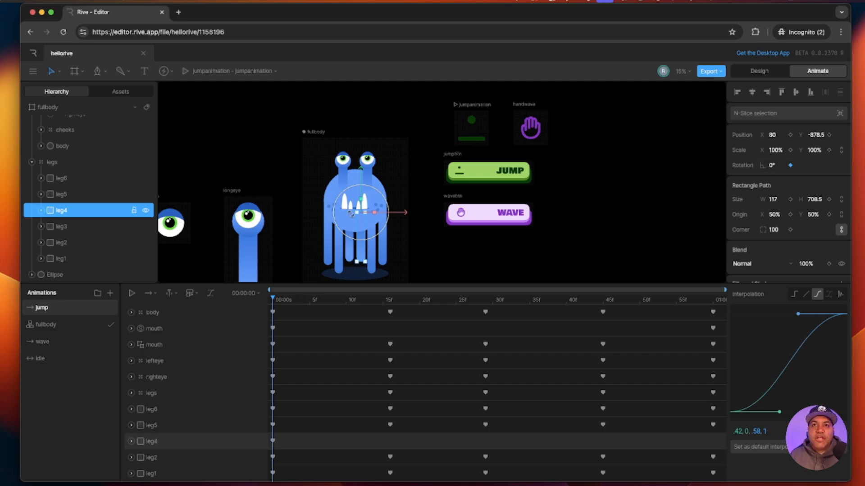
{"action": "left_click", "coordinate": [107, 224]}
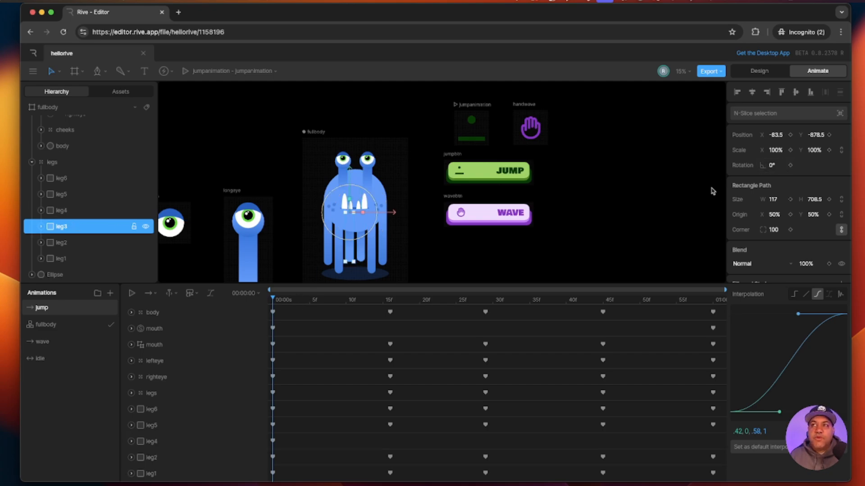
{"action": "left_click", "coordinate": [790, 165]}
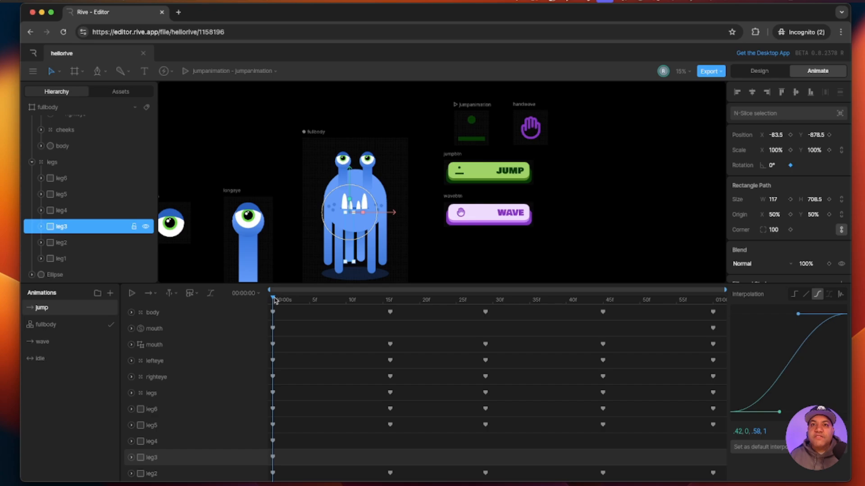
- At 00:00:16, rotate leg3 to about -1.5° and leg4 to about 1.8° for the crouch pose
{"action": "left_click_drag", "start_coordinate": [275, 301], "coordinate": [391, 307]}
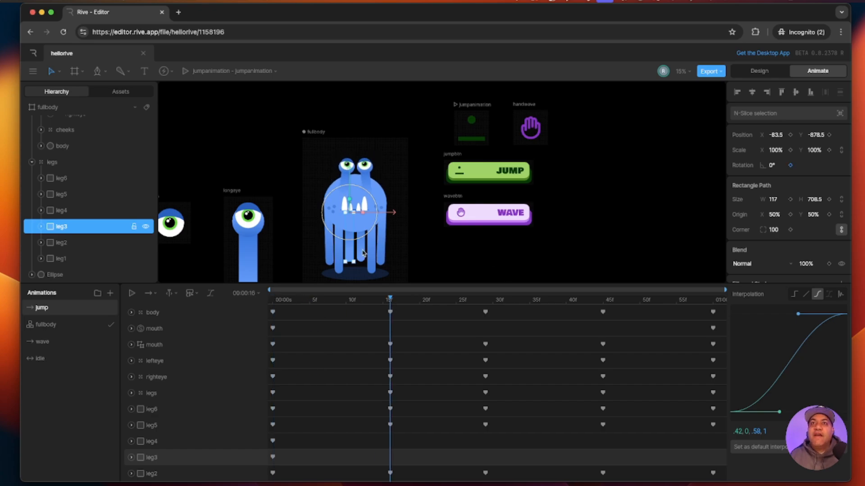
{"action": "left_click_drag", "start_coordinate": [336, 239], "coordinate": [383, 234]}
{"action": "left_click", "coordinate": [384, 231]}
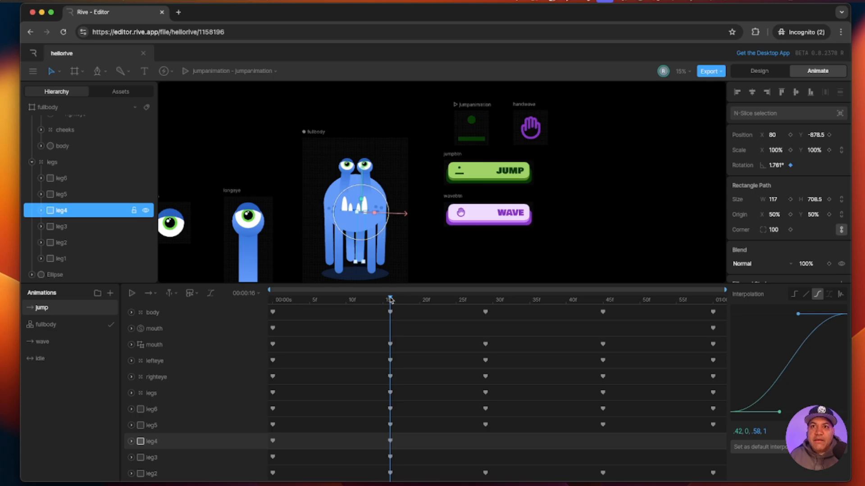
- At 00:00:29, spread the middle legs outward by rotating leg4 to about -9.4° and leg3 to about 8.1°
{"action": "left_click_drag", "start_coordinate": [393, 300], "coordinate": [486, 304]}
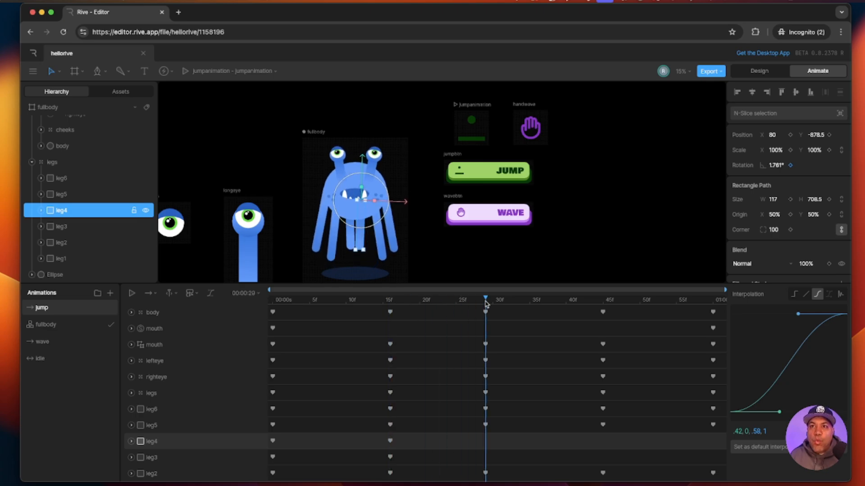
{"action": "left_click_drag", "start_coordinate": [376, 225], "coordinate": [383, 224]}
{"action": "left_click", "coordinate": [58, 227]}
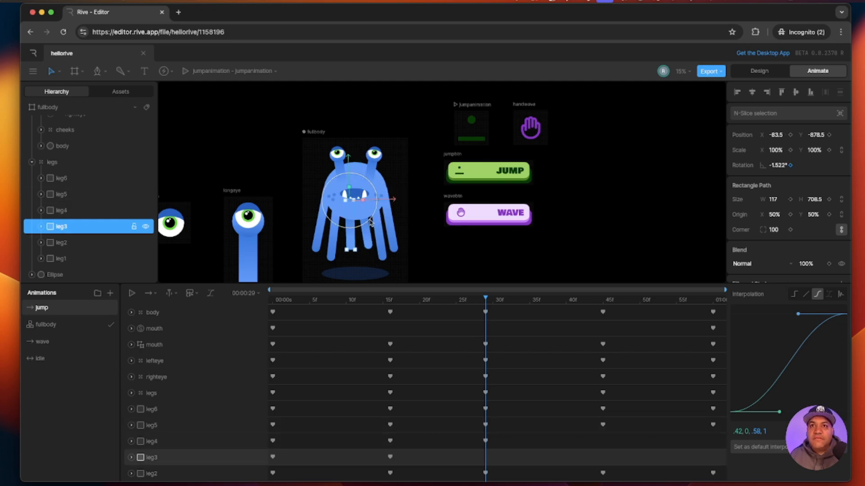
- At 00:00:45, rotate leg3 to about -2.7° and leg4 to about 0.4° for the landing pose
{"action": "left_click_drag", "start_coordinate": [486, 300], "coordinate": [604, 314]}
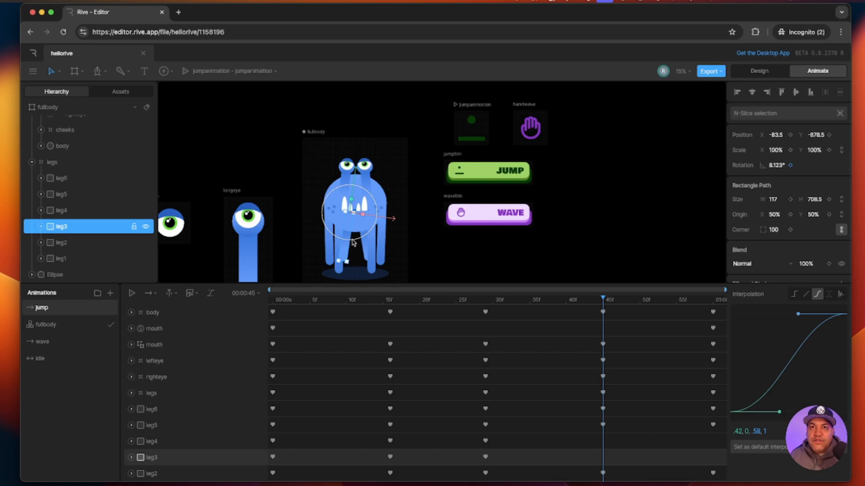
{"action": "left_click_drag", "start_coordinate": [354, 243], "coordinate": [362, 241]}
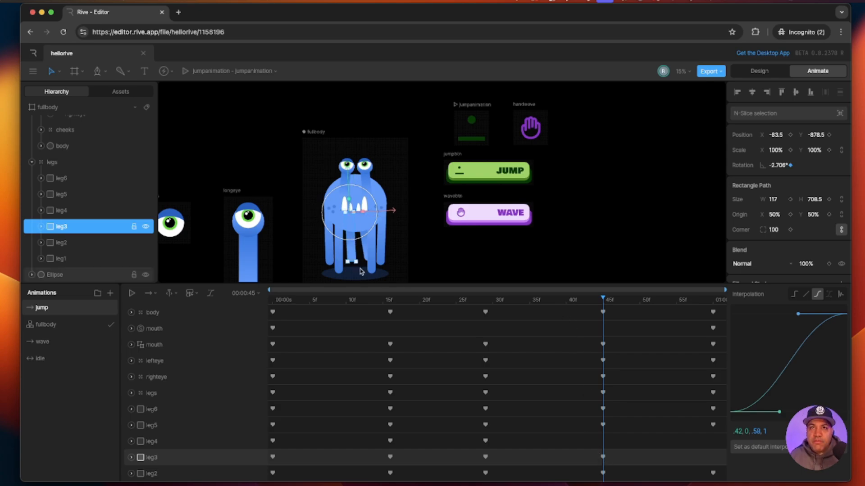
{"action": "left_click", "coordinate": [67, 211]}
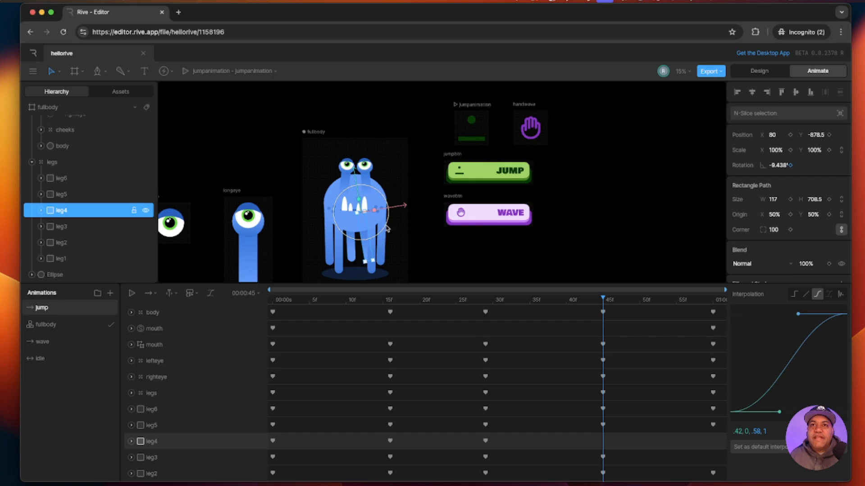
{"action": "left_click_drag", "start_coordinate": [388, 229], "coordinate": [377, 233]}
- Copy the starting rotation keyframes of leg4 and leg3 from 00:00:00 to 00:01:00
{"action": "left_click_drag", "start_coordinate": [603, 303], "coordinate": [719, 347]}
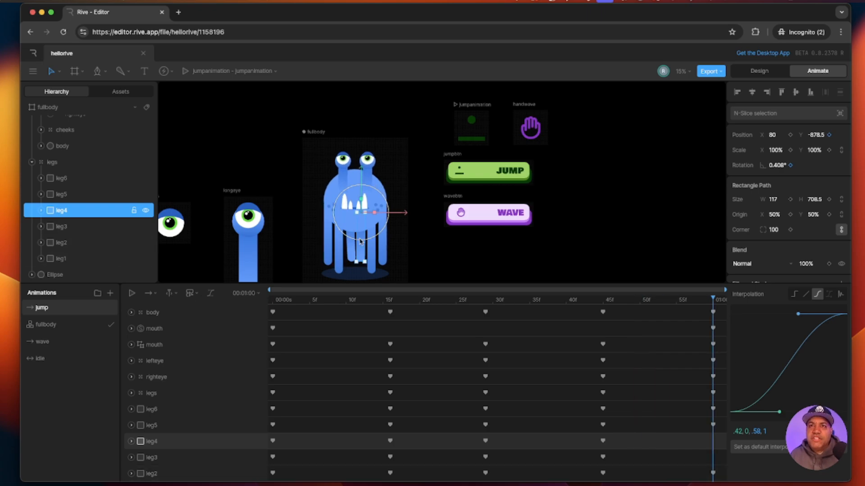
{"action": "scroll", "coordinate": [679, 456], "scroll_direction": "down", "scroll_amount": 1}
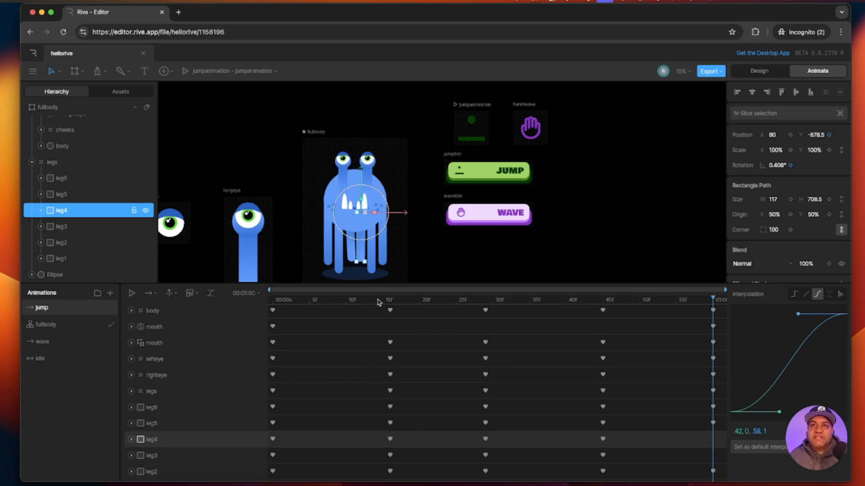
{"action": "left_click_drag", "start_coordinate": [364, 285], "coordinate": [361, 206]}
{"action": "left_click_drag", "start_coordinate": [279, 386], "coordinate": [266, 363]}
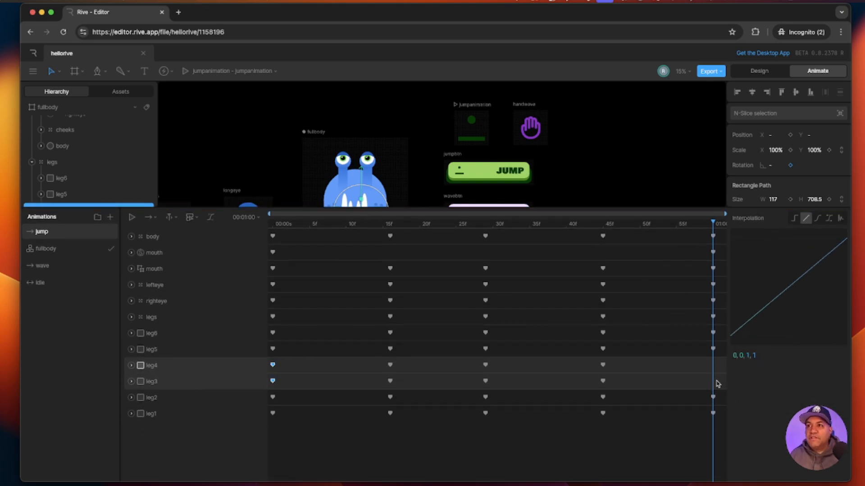
{"action": "left_click_drag", "start_coordinate": [644, 206], "coordinate": [627, 281]}
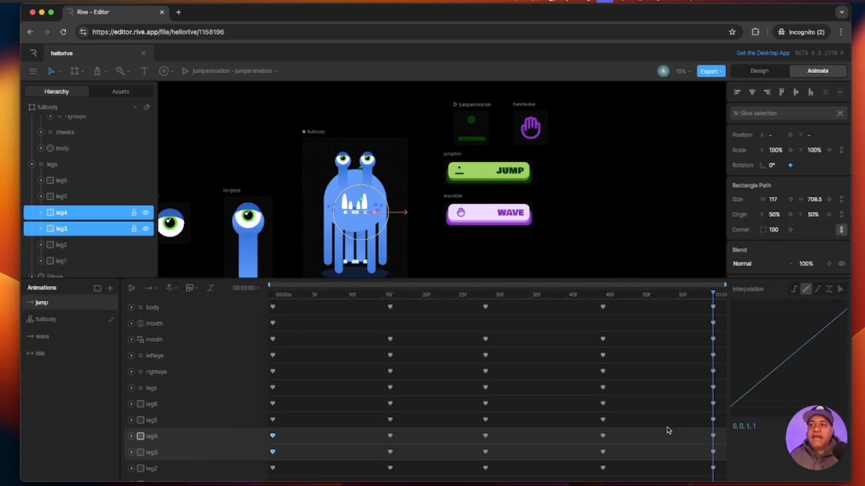
- Ease all keyframes of the jump timeline with cubic interpolation .42, 0, .58, 1 and play the animation
{"action": "left_click_drag", "start_coordinate": [716, 474], "coordinate": [194, 289]}
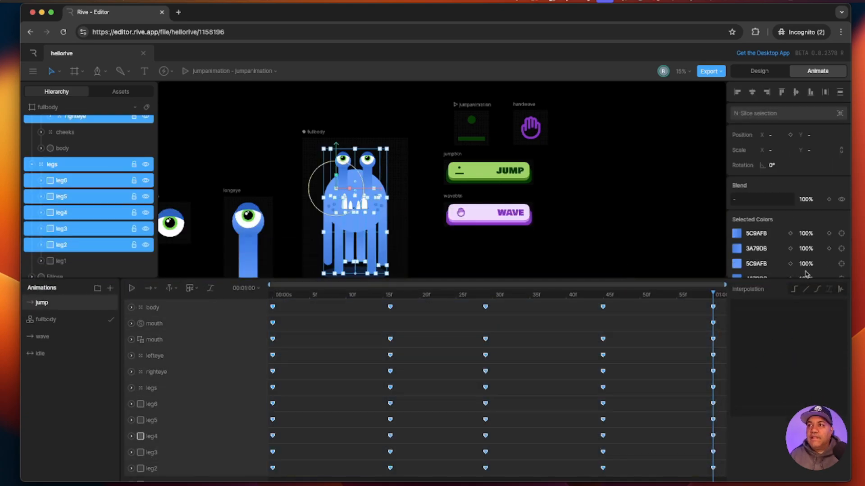
{"action": "left_click", "coordinate": [819, 289]}
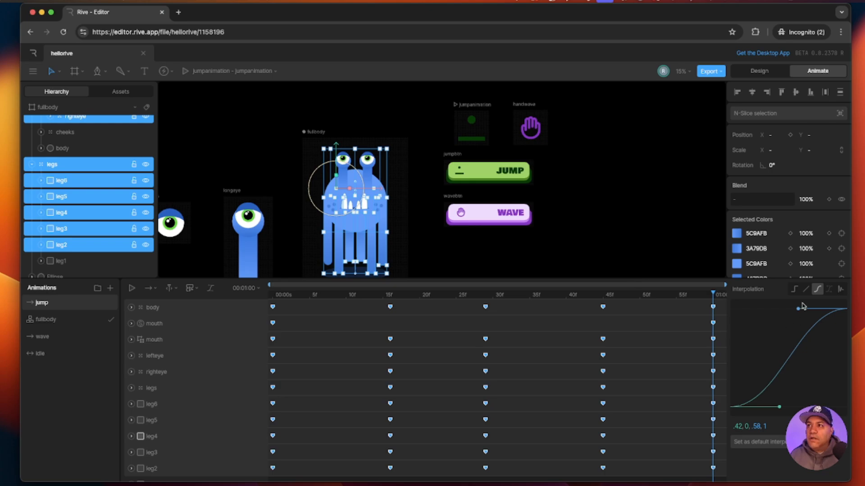
{"action": "left_click", "coordinate": [593, 260]}
{"action": "mouse_move", "coordinate": [550, 275]}
{"action": "left_mouse_down"}
{"action": "mouse_move", "coordinate": [545, 304]}
{"action": "mouse_move", "coordinate": [546, 288]}
{"action": "left_mouse_up"}
{"action": "left_click", "coordinate": [131, 302]}
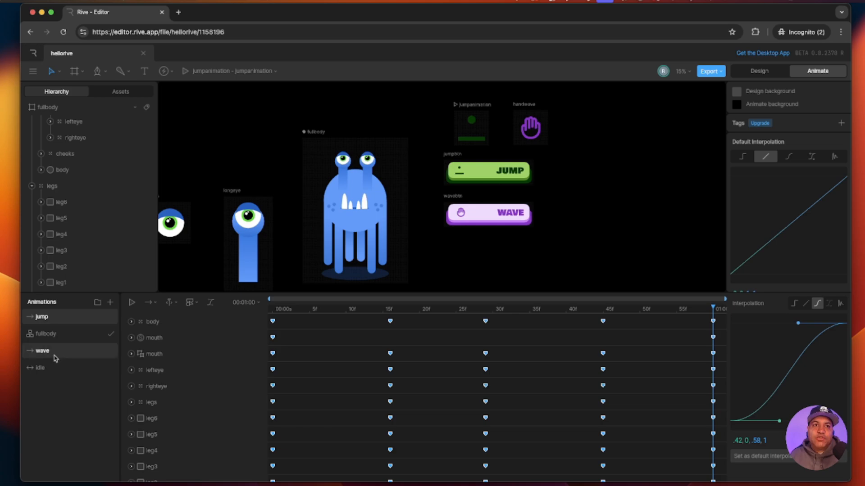
- Move the jump timeline directly below the fullbody state machine in the animations list and play it
{"action": "left_click_drag", "start_coordinate": [43, 317], "coordinate": [52, 339]}
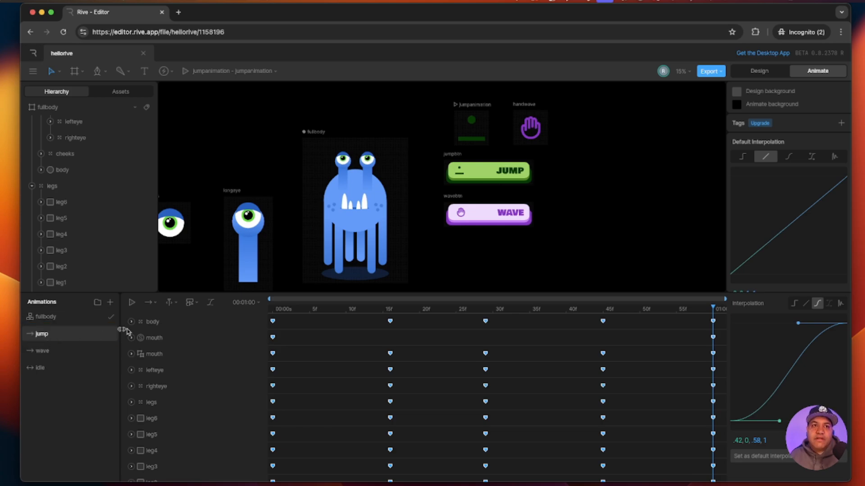
{"action": "left_click", "coordinate": [131, 303]}
- Play back the wave, idle and jump timelines in turn to review the monster's movement
{"action": "left_click", "coordinate": [43, 351]}
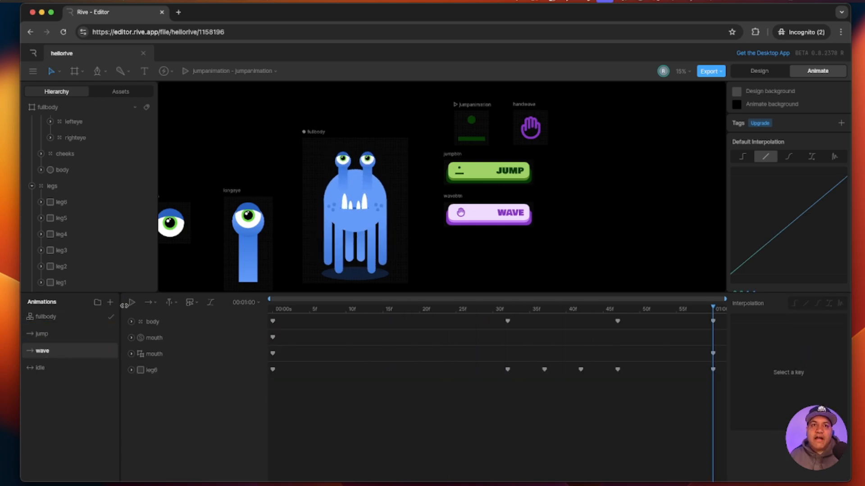
{"action": "left_click", "coordinate": [132, 304]}
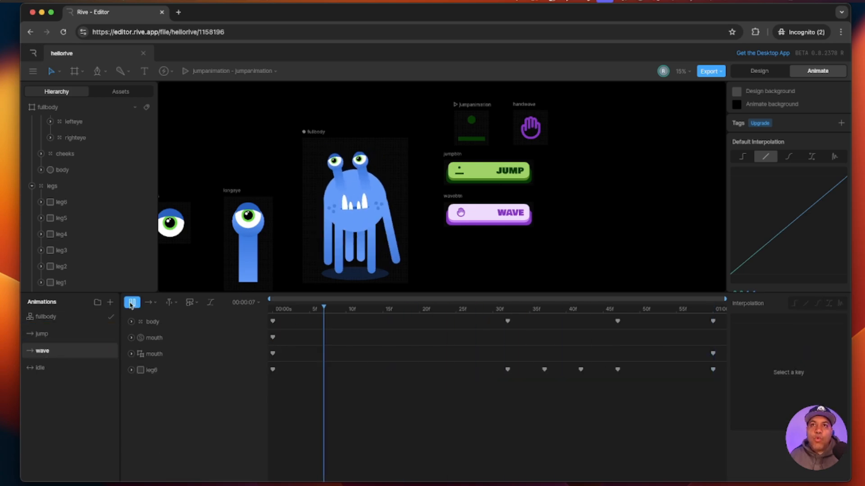
{"action": "left_click", "coordinate": [50, 368]}
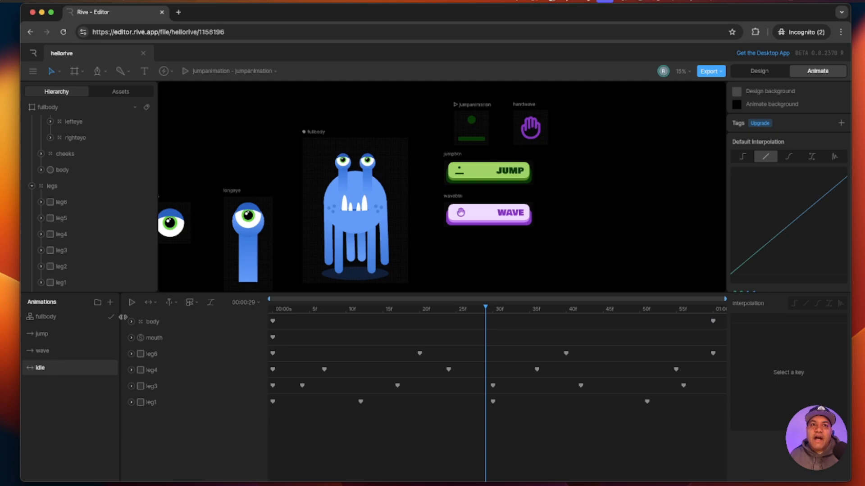
{"action": "left_click", "coordinate": [131, 304]}
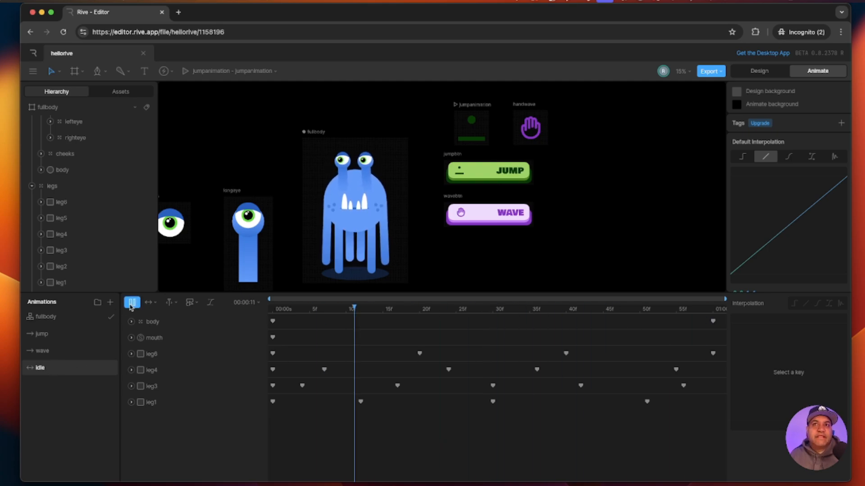
{"action": "left_click", "coordinate": [54, 334]}
{"action": "left_click", "coordinate": [132, 303]}
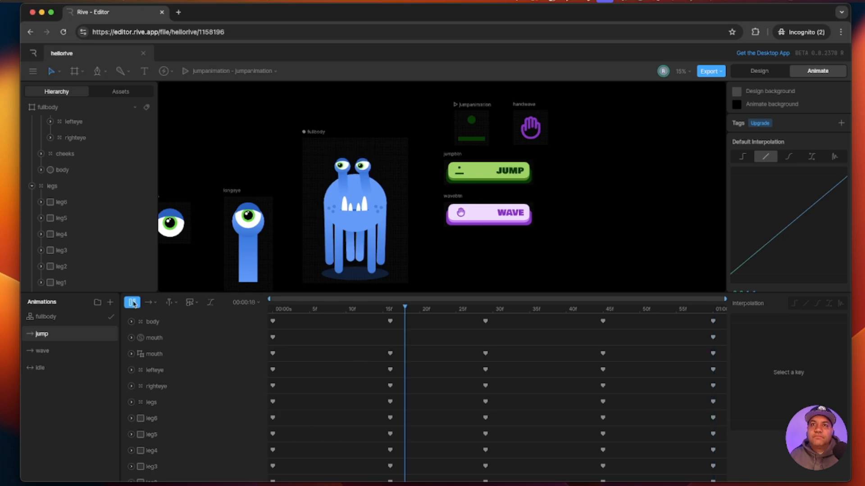
{"action": "left_click", "coordinate": [55, 353]}
{"action": "key", "text": "space"}
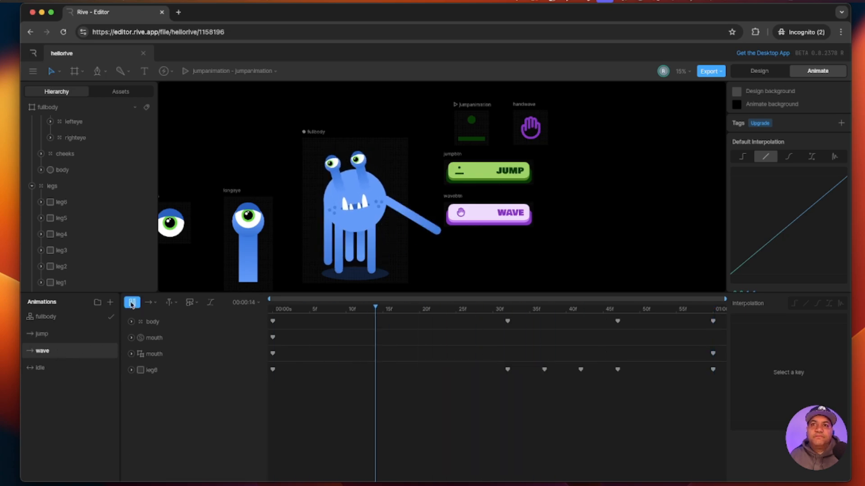
{"action": "left_click", "coordinate": [52, 369]}
{"action": "left_click", "coordinate": [131, 303]}
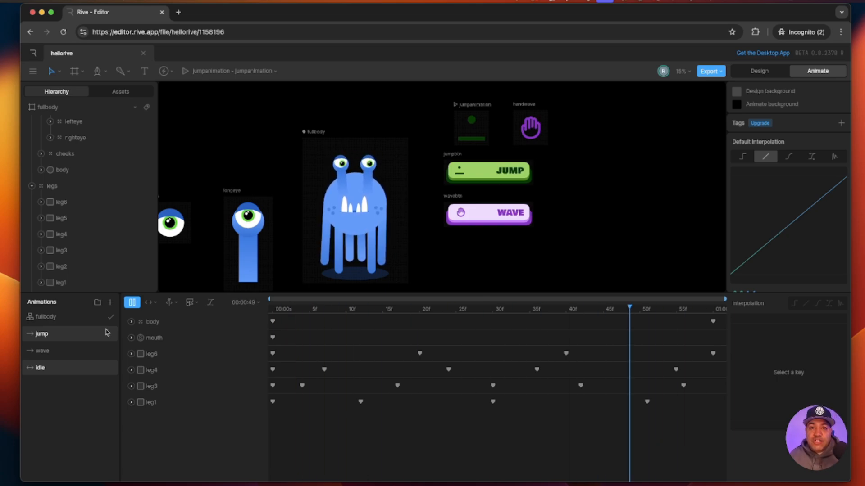
{"action": "left_click", "coordinate": [131, 306]}
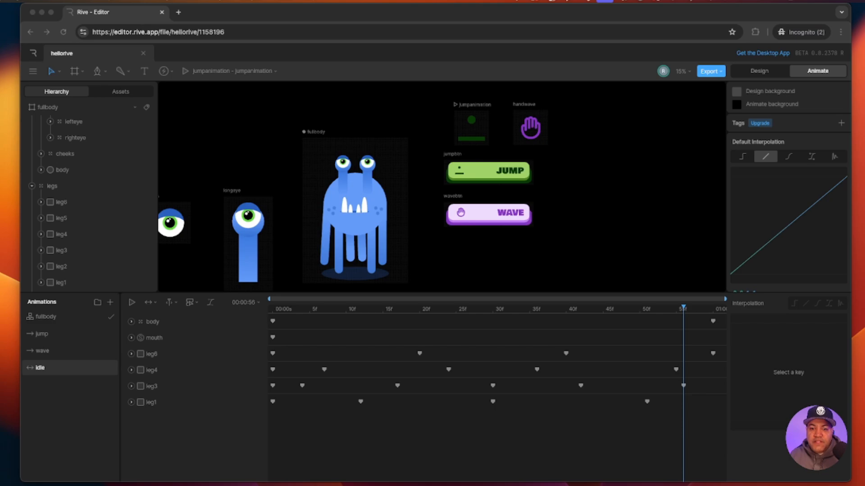
- Switch to the rive_flutter file in Figma and examine the Mr. Bubbles main screen and the mascot naming screen
{"action": "key", "text": "super+Tab"}
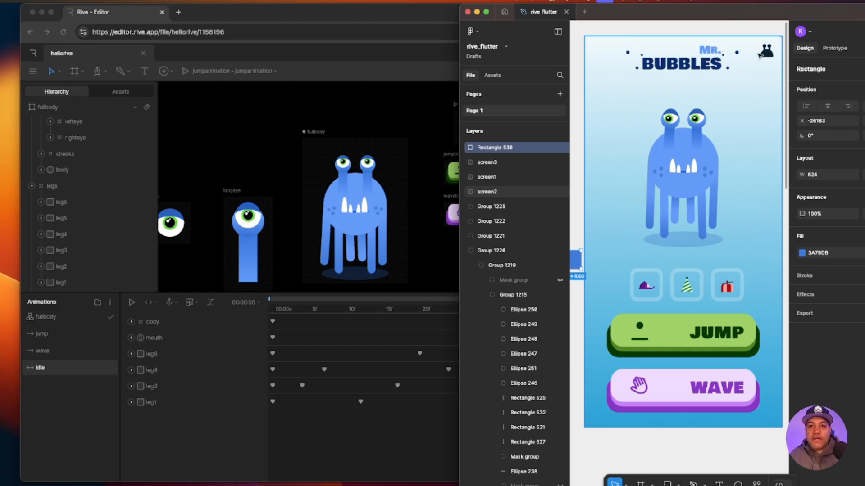
{"action": "scroll", "coordinate": [749, 301], "scroll_direction": "right", "scroll_amount": 8}
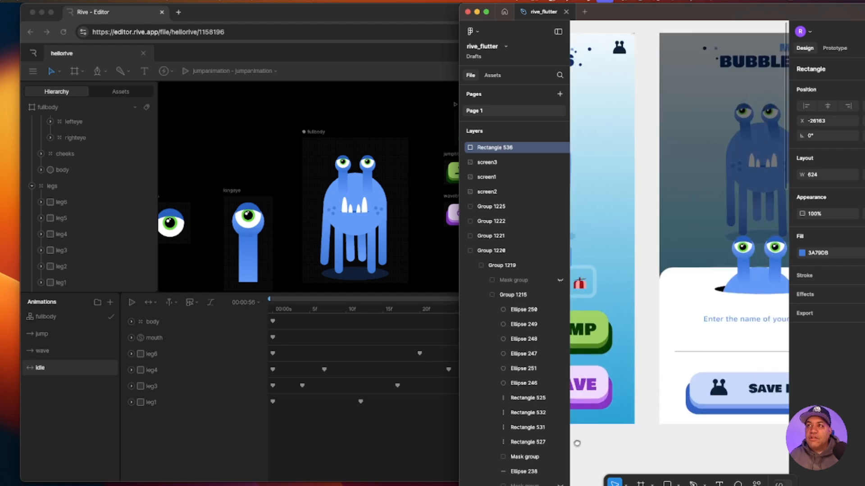
{"action": "scroll", "coordinate": [750, 301], "scroll_direction": "right", "scroll_amount": 5}
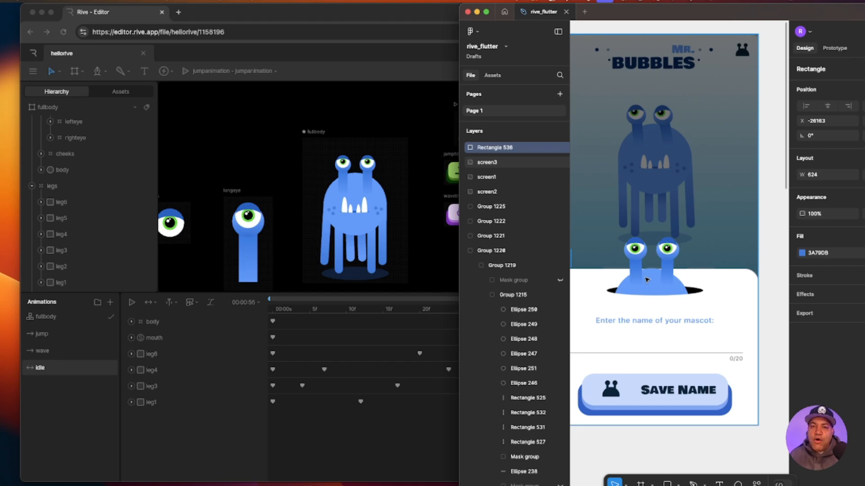
{"action": "scroll", "coordinate": [650, 426], "scroll_direction": "left", "scroll_amount": 5}
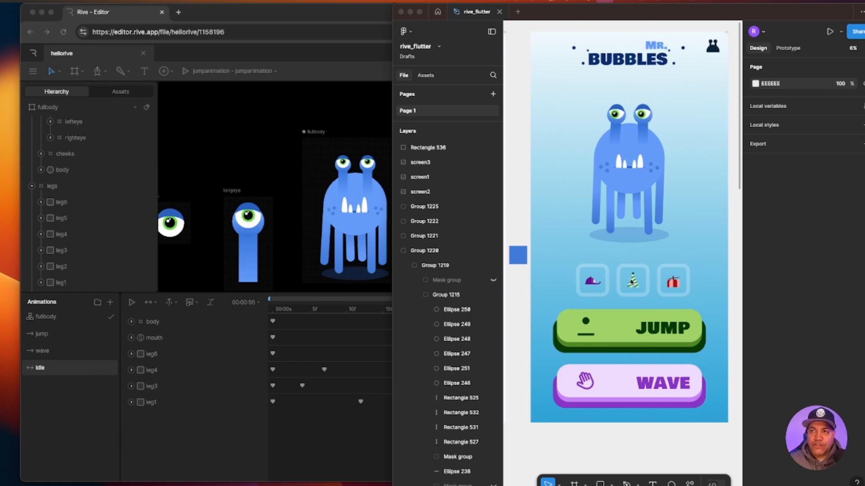
- Return to Rive, shrink the timeline area to enlarge the canvas, and switch back to the rive_flutter design in Figma
{"action": "left_click", "coordinate": [251, 19]}
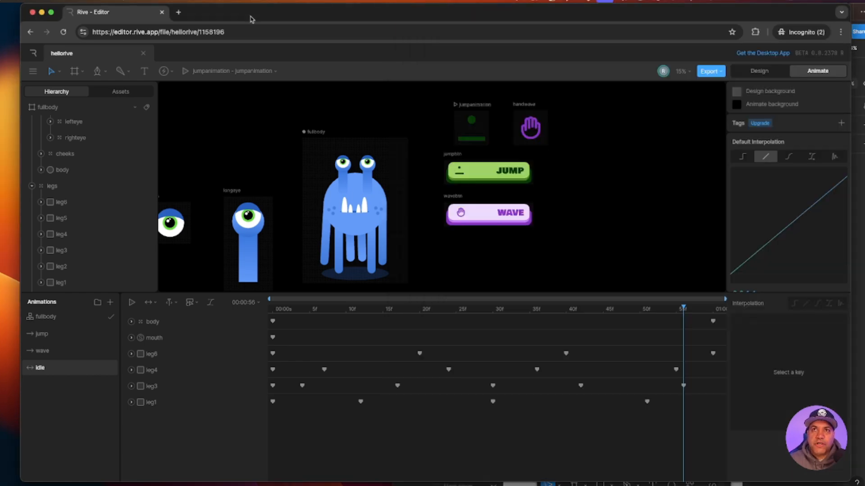
{"action": "left_click_drag", "start_coordinate": [427, 289], "coordinate": [423, 391]}
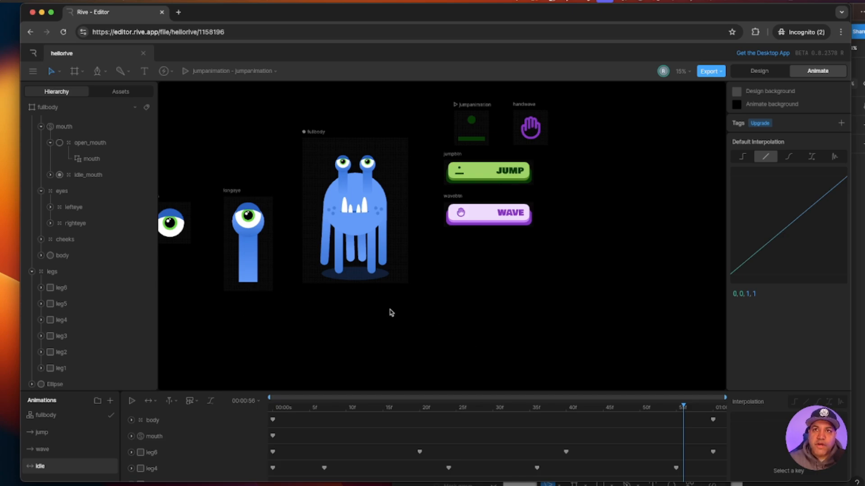
{"action": "key", "text": "super+Tab"}
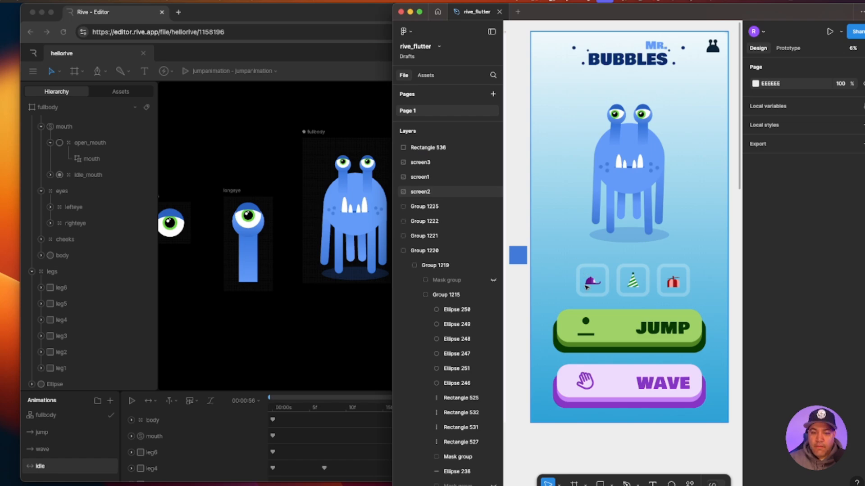
- Examine the purple cap icon up close in the Figma screen design
{"action": "scroll", "coordinate": [585, 287], "scroll_direction": "up", "scroll_amount": 5}
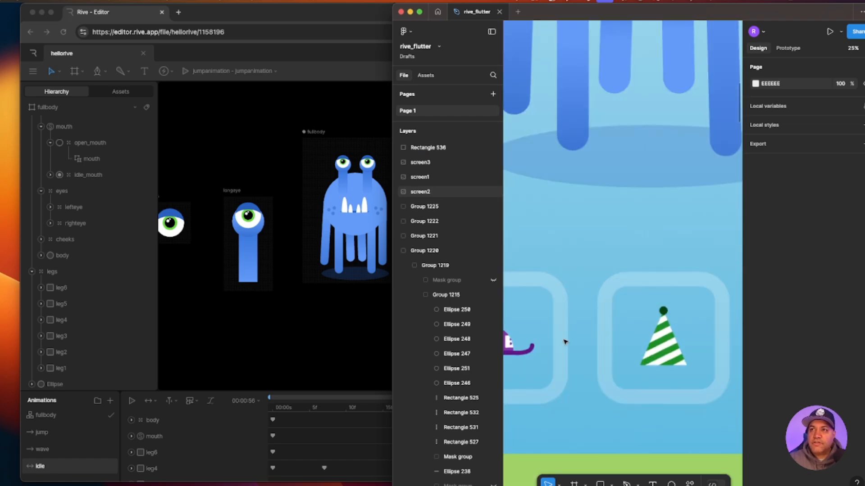
{"action": "scroll", "coordinate": [564, 342], "scroll_direction": "left", "scroll_amount": 6}
{"action": "scroll", "coordinate": [565, 341], "scroll_direction": "down", "scroll_amount": 3}
{"action": "scroll", "coordinate": [618, 344], "scroll_direction": "right", "scroll_amount": 2}
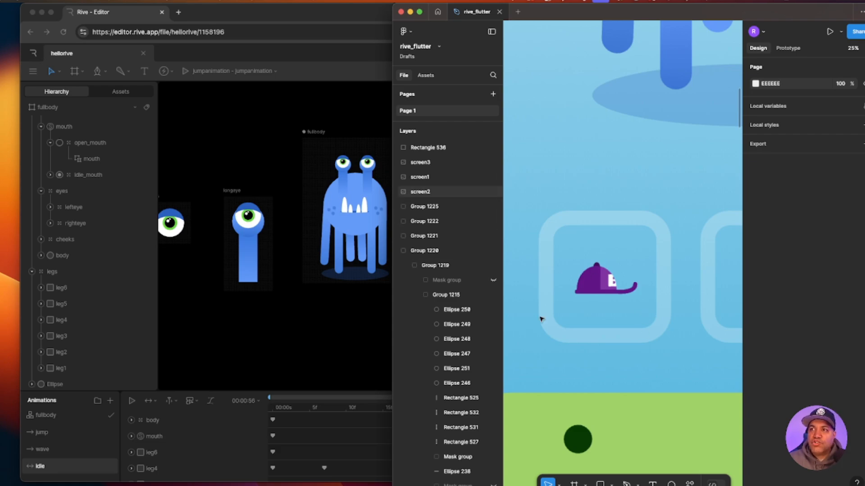
- Switch to the Rive editor in Design mode and bring up empty canvas space below the existing artboards
{"action": "left_click", "coordinate": [317, 355]}
{"action": "left_click_drag", "start_coordinate": [356, 353], "coordinate": [494, 270]}
{"action": "scroll", "coordinate": [492, 269], "scroll_direction": "up", "scroll_amount": 3}
{"action": "key", "text": "Tab"}
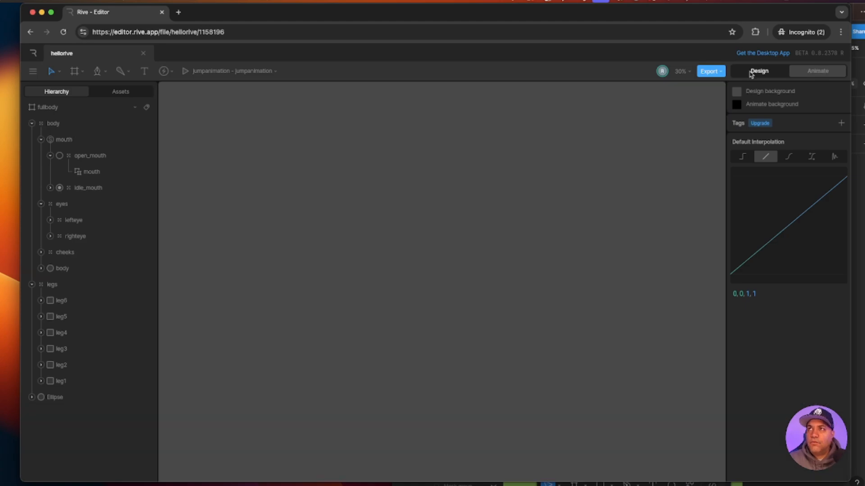
{"action": "scroll", "coordinate": [557, 285], "scroll_direction": "down", "scroll_amount": 3}
{"action": "scroll", "coordinate": [557, 285], "scroll_direction": "right", "scroll_amount": 2}
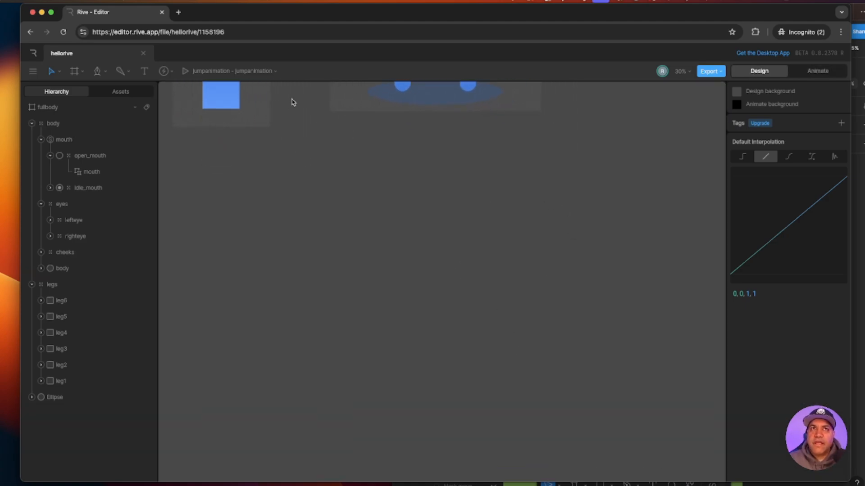
- Draw a new square artboard of about 830 × 830 in the empty space below the existing artboards
{"action": "left_click", "coordinate": [83, 74]}
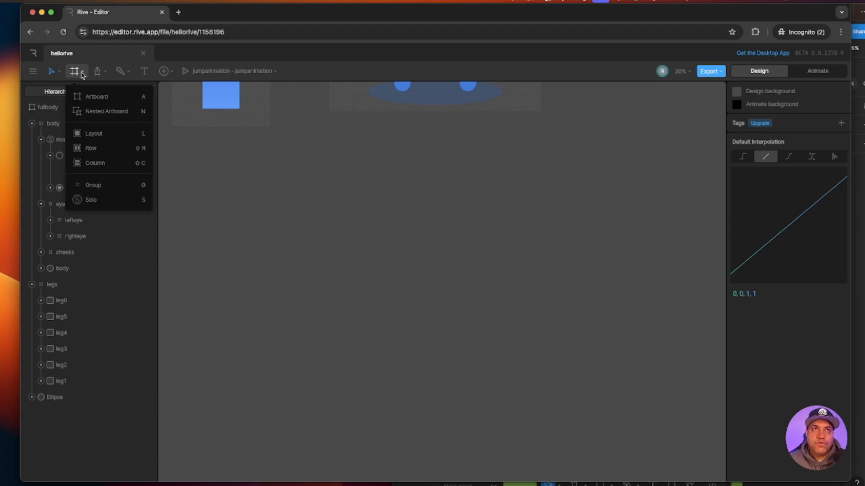
{"action": "left_click", "coordinate": [99, 100]}
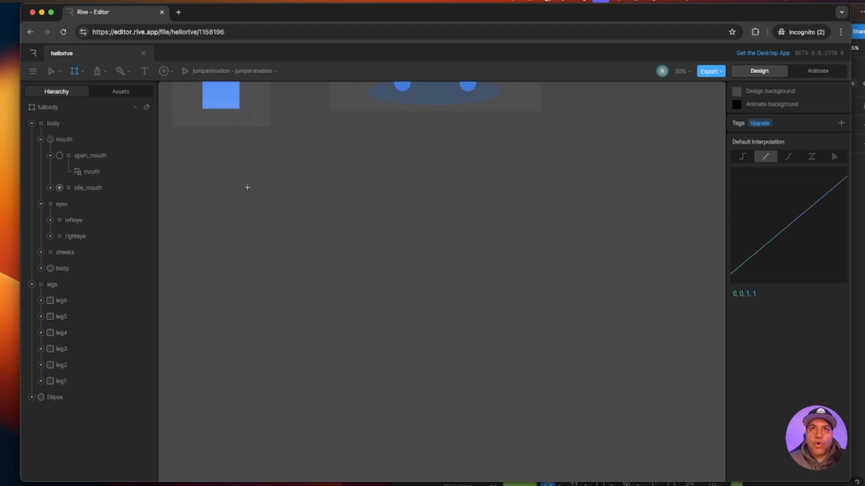
{"action": "left_click_drag", "start_coordinate": [247, 188], "coordinate": [362, 304]}
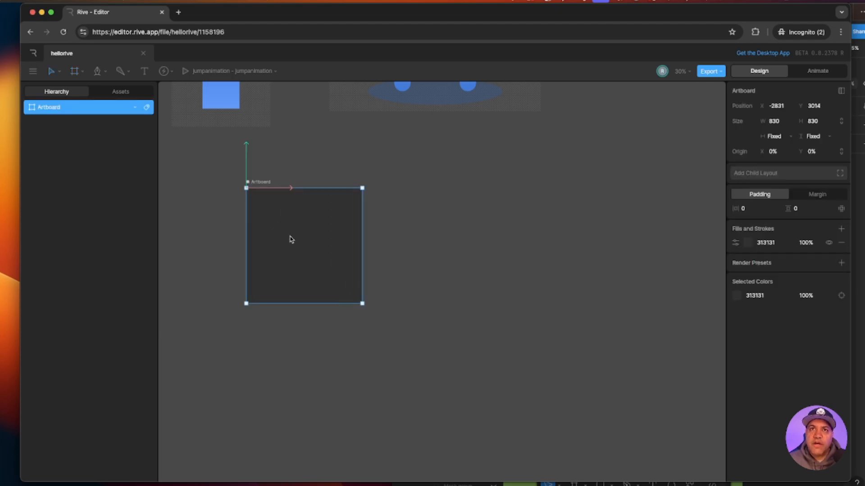
- Set the new artboard's size to 500 × 500
{"action": "left_click", "coordinate": [782, 122]}
{"action": "type", "text": "50"}
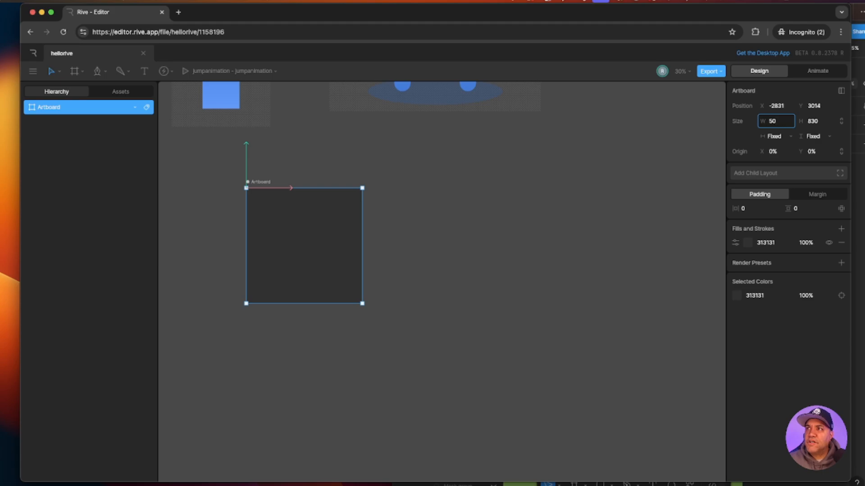
{"action": "type", "text": "0"}
{"action": "key", "text": "Tab"}
{"action": "type", "text": "500"}
{"action": "key", "text": "Return"}
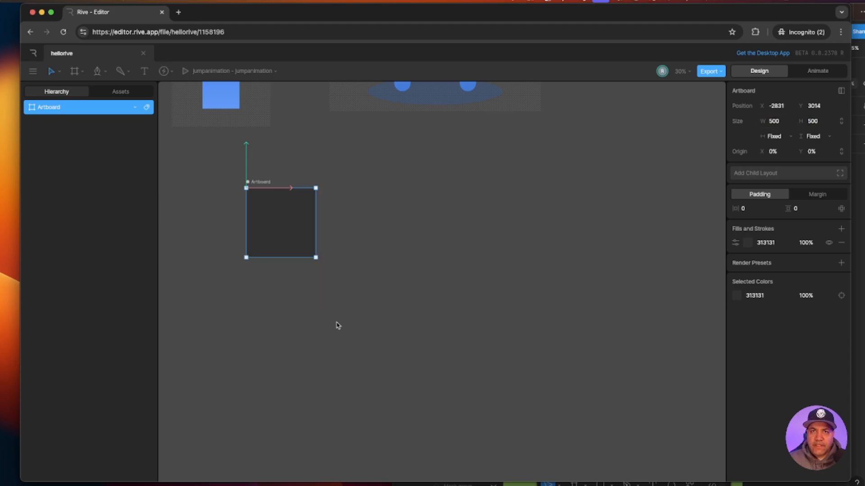
- Arrange the Rive and Figma windows side by side so the new artboard and the cap reference both show
{"action": "left_click_drag", "start_coordinate": [337, 325], "coordinate": [484, 382]}
{"action": "key", "text": "super+equal"}
{"action": "key", "text": "super+Tab"}
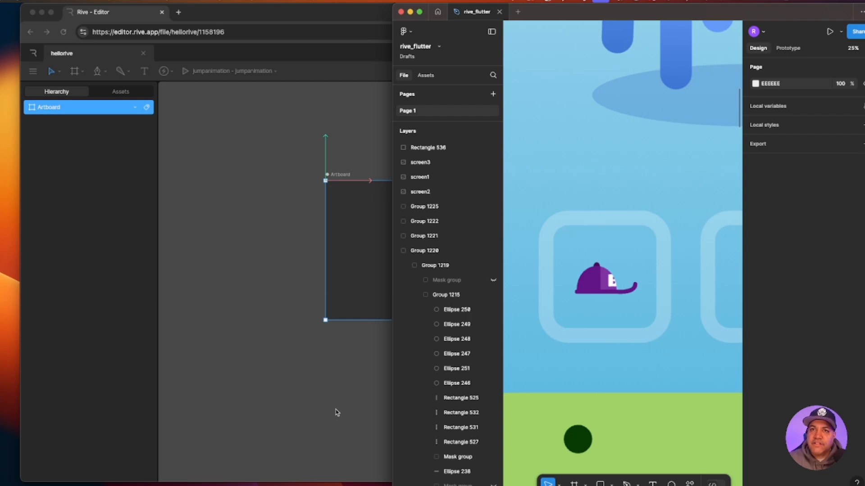
{"action": "left_click_drag", "start_coordinate": [335, 406], "coordinate": [212, 404]}
{"action": "key", "text": "super+equal"}
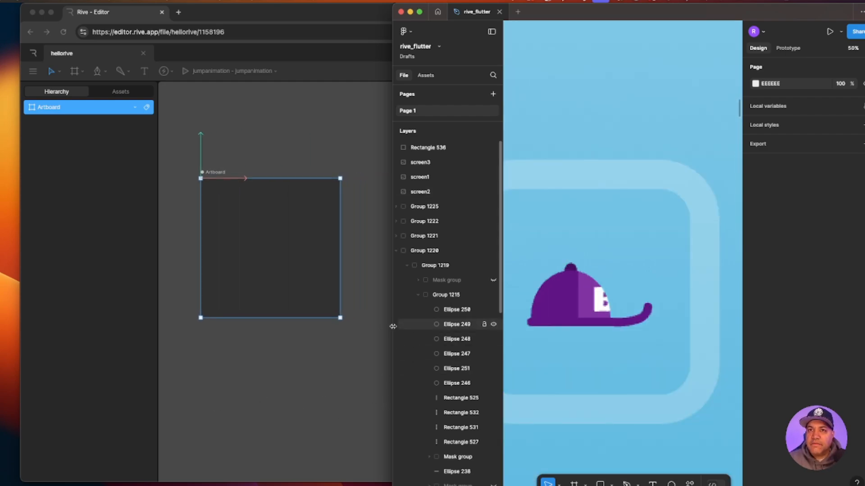
{"action": "left_click_drag", "start_coordinate": [393, 325], "coordinate": [461, 325]}
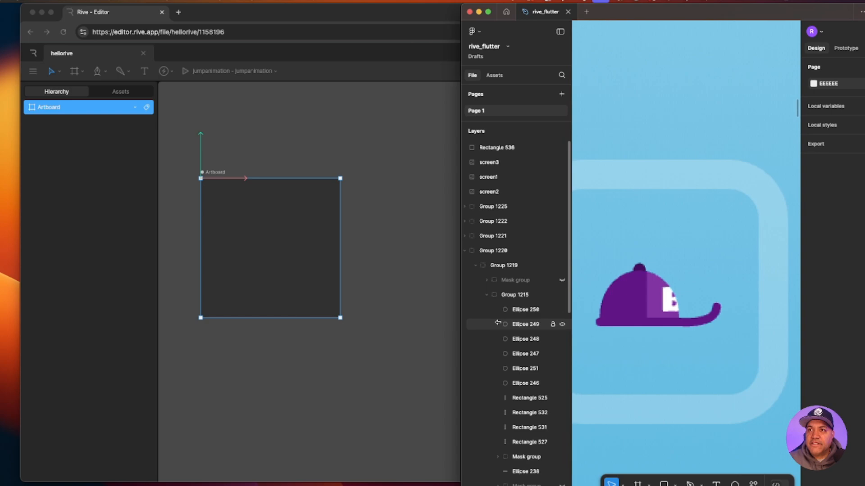
{"action": "left_click", "coordinate": [370, 319]}
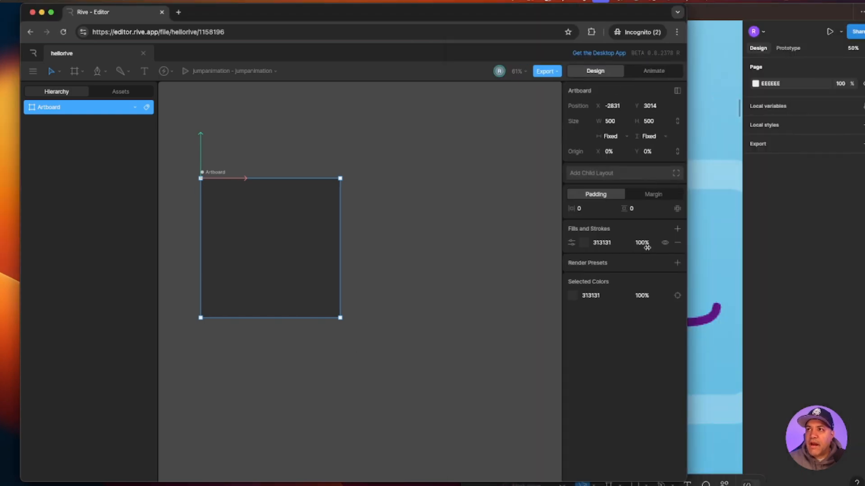
{"action": "left_click_drag", "start_coordinate": [687, 247], "coordinate": [566, 247]}
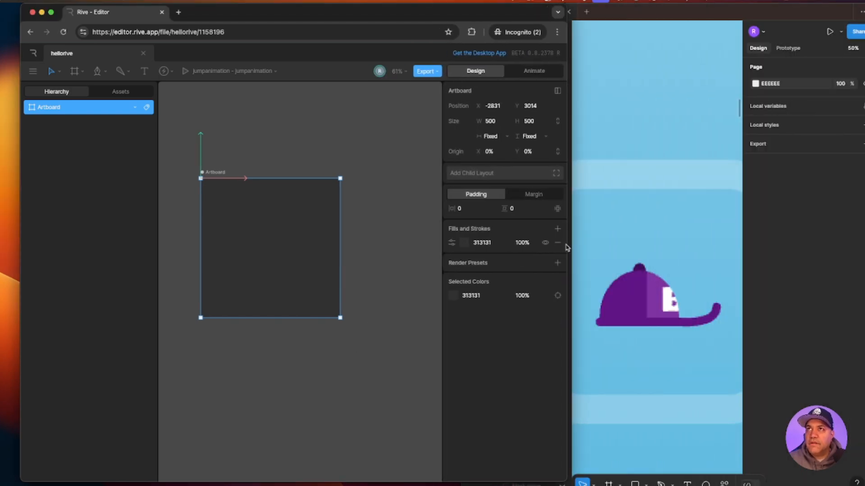
{"action": "left_click_drag", "start_coordinate": [351, 14], "coordinate": [336, 13]}
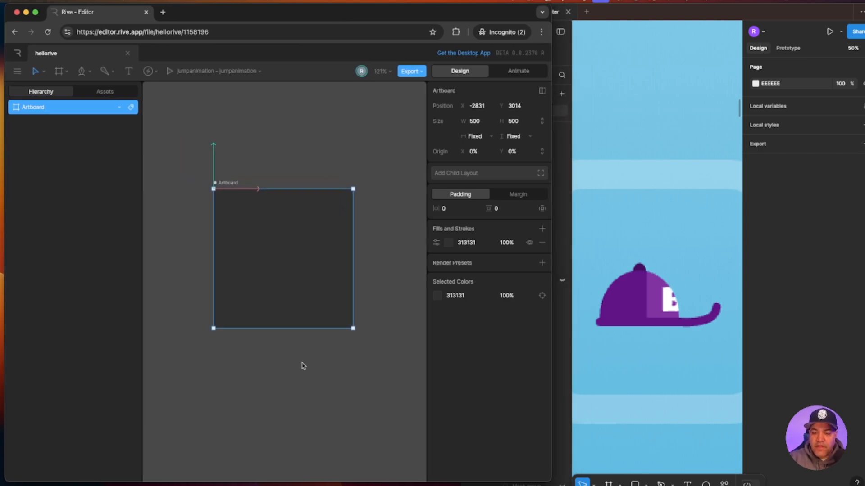
- Sample the cap's purple into the fill of the blue rectangle in Figma and copy its hex code 620688
{"action": "key", "text": "f"}
{"action": "scroll", "coordinate": [674, 347], "scroll_direction": "up", "scroll_amount": 10}
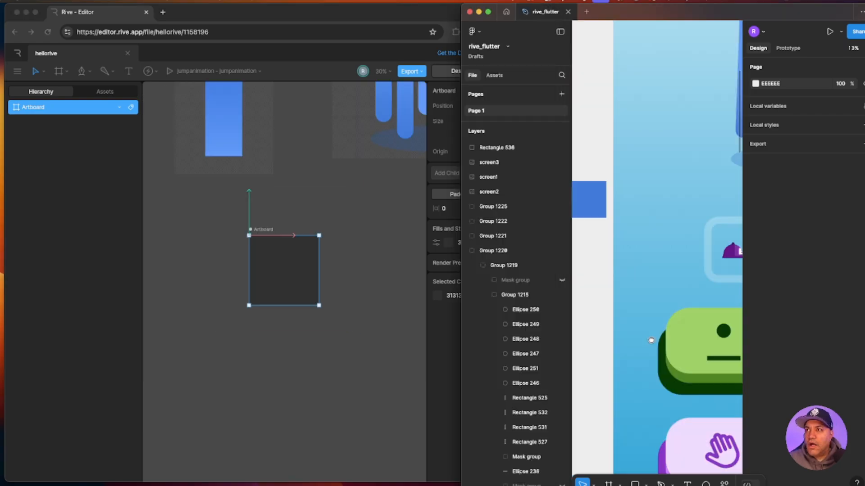
{"action": "left_click", "coordinate": [496, 147]}
{"action": "left_click", "coordinate": [760, 255]}
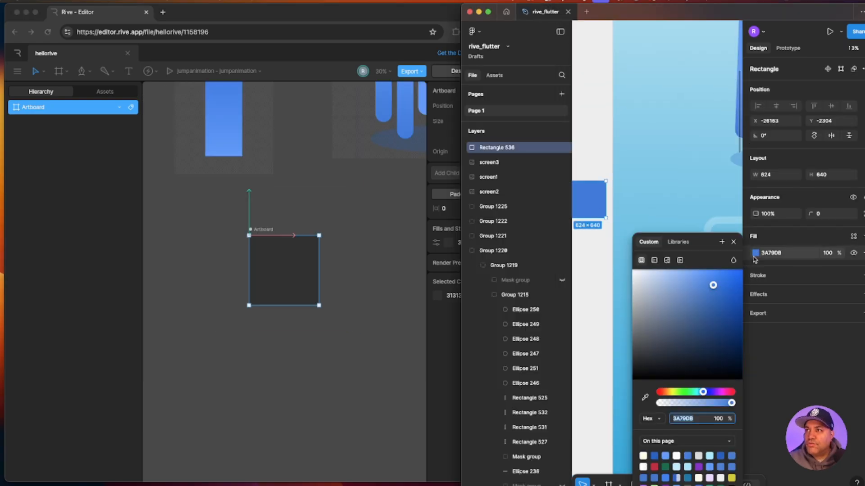
{"action": "scroll", "coordinate": [680, 189], "scroll_direction": "down", "scroll_amount": 2}
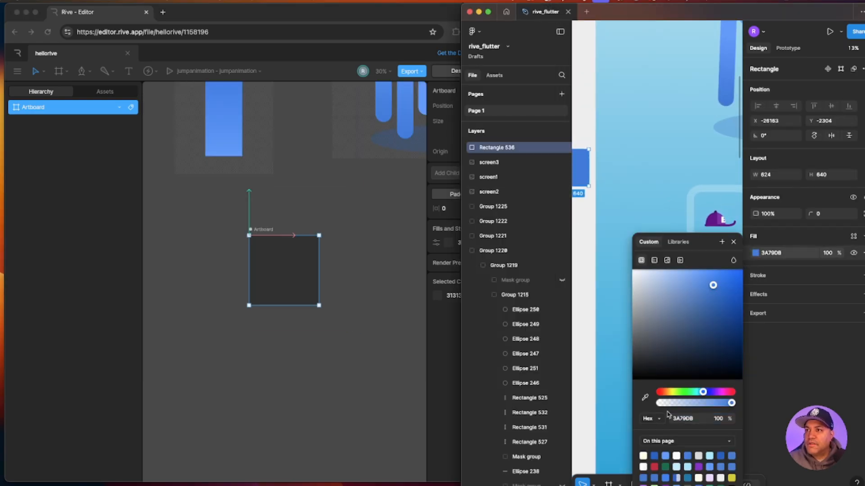
{"action": "left_click", "coordinate": [645, 397]}
{"action": "left_click", "coordinate": [713, 218]}
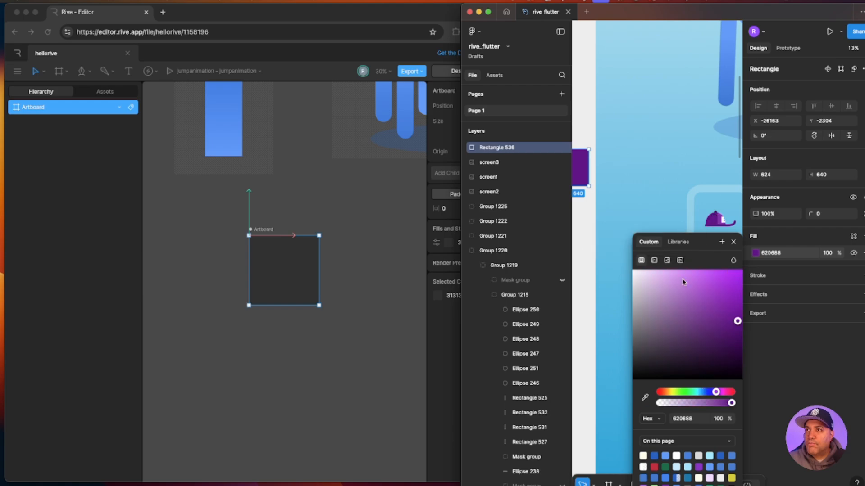
{"action": "left_click", "coordinate": [782, 253]}
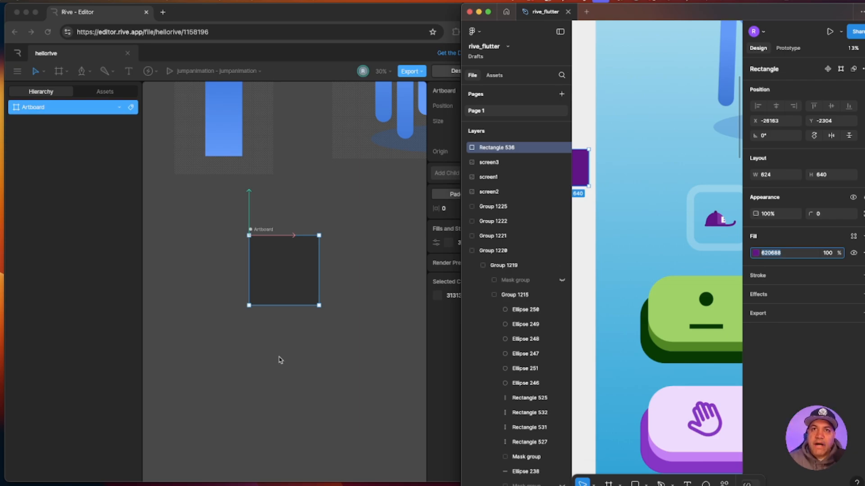
- Frame the cap in Figma, enlarge the empty artboard in Rive, and widen Rive's window so it fits
{"action": "left_click_drag", "start_coordinate": [282, 361], "coordinate": [301, 374]}
{"action": "key", "text": "super+equal"}
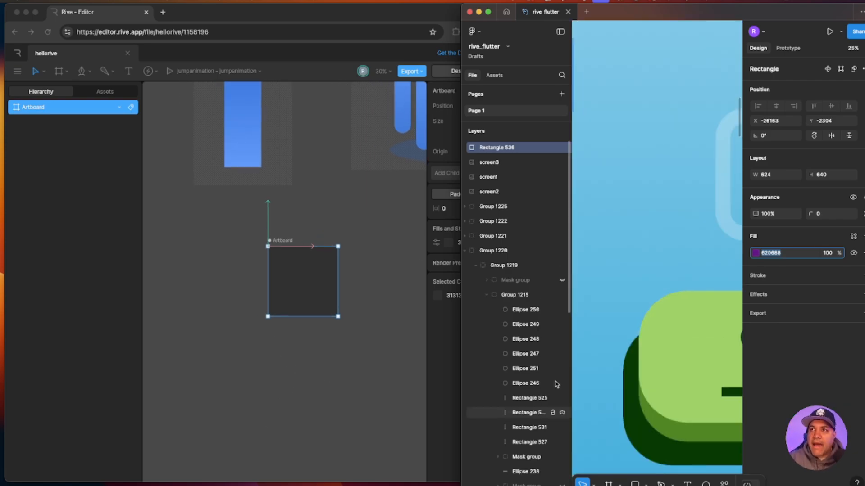
{"action": "left_click_drag", "start_coordinate": [664, 256], "coordinate": [552, 268]}
{"action": "left_click_drag", "start_coordinate": [655, 249], "coordinate": [654, 270]}
{"action": "left_click", "coordinate": [301, 387]}
{"action": "left_click", "coordinate": [278, 392]}
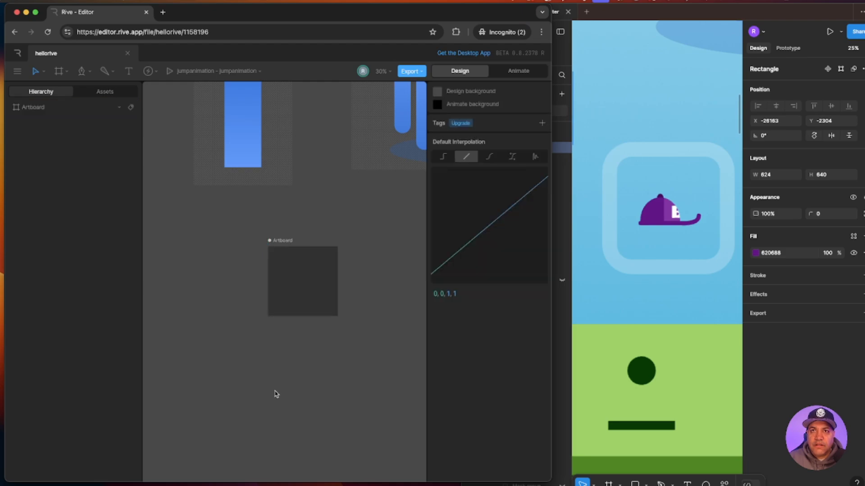
{"action": "key", "text": "f"}
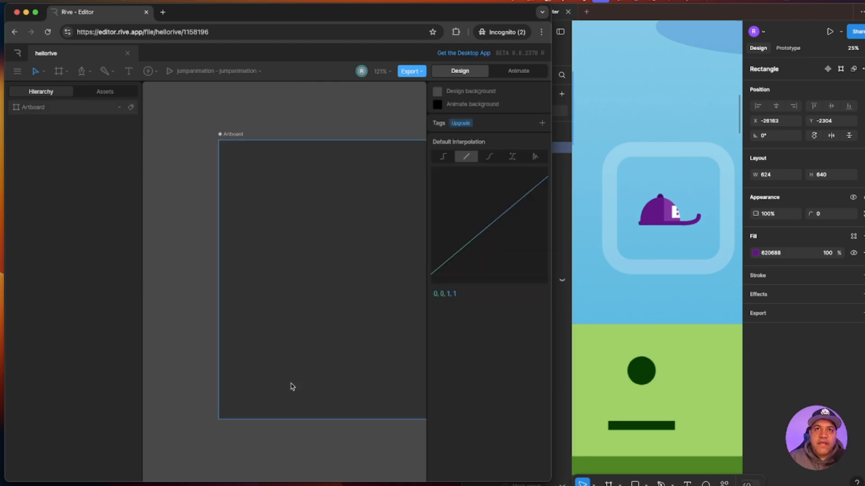
{"action": "left_click_drag", "start_coordinate": [190, 271], "coordinate": [95, 265]}
{"action": "left_click_drag", "start_coordinate": [552, 260], "coordinate": [581, 260]}
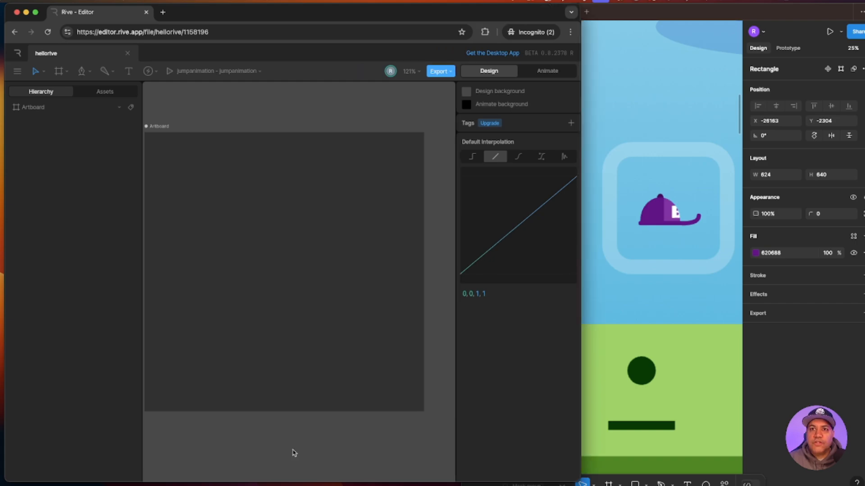
{"action": "left_click_drag", "start_coordinate": [293, 453], "coordinate": [309, 443]}
- Draw an ellipse about 254 × 285 on the new artboard for the cap's crown
{"action": "left_click", "coordinate": [66, 72]}
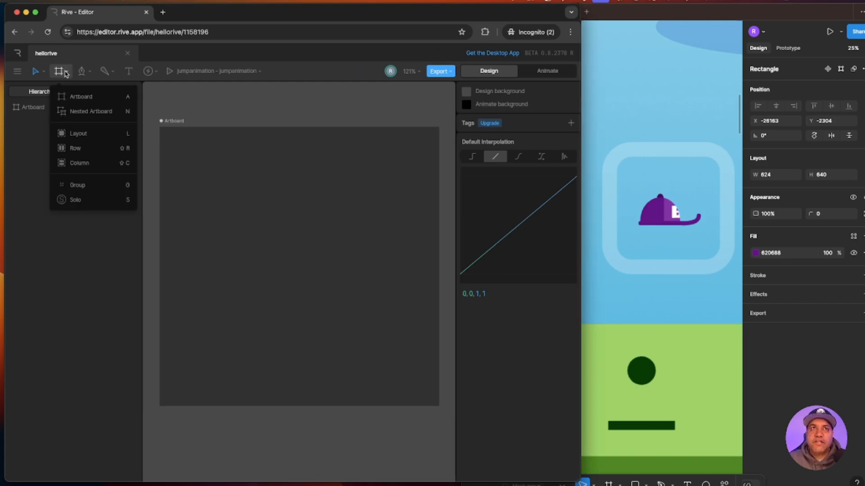
{"action": "left_click", "coordinate": [90, 74]}
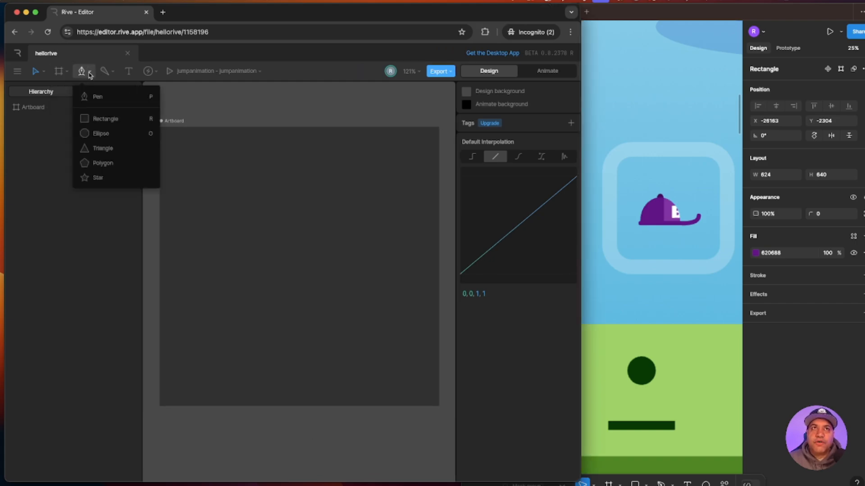
{"action": "left_click", "coordinate": [103, 137]}
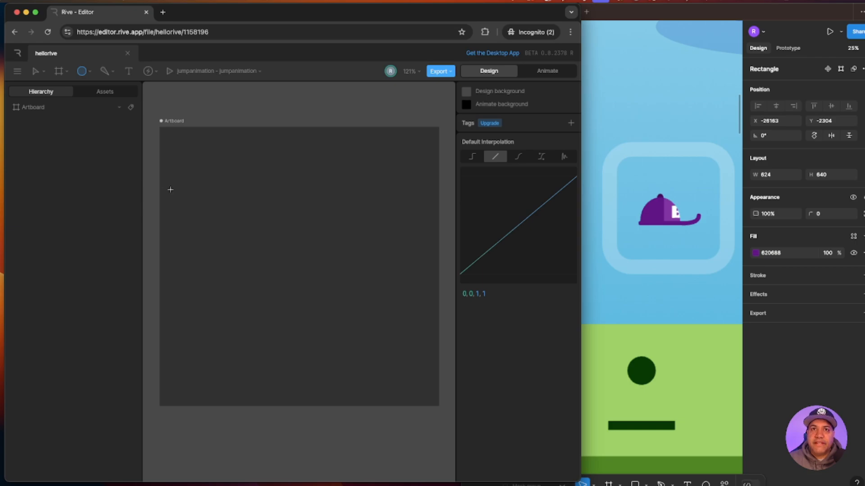
{"action": "left_click_drag", "start_coordinate": [211, 213], "coordinate": [372, 355]}
{"action": "left_click_drag", "start_coordinate": [372, 298], "coordinate": [353, 299]}
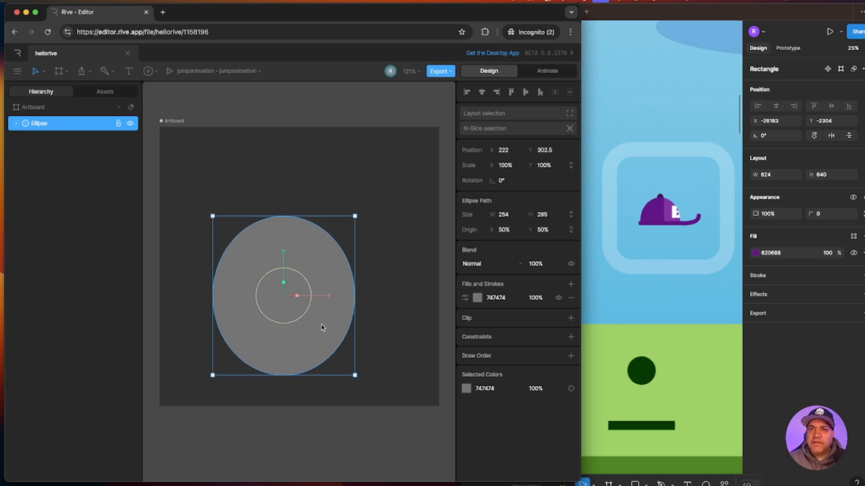
- Set the ellipse's fill to 620688 and move it to about X 193.5, Y 294.5
{"action": "scroll", "coordinate": [310, 335], "scroll_direction": "down", "scroll_amount": 1}
{"action": "left_click", "coordinate": [508, 297]}
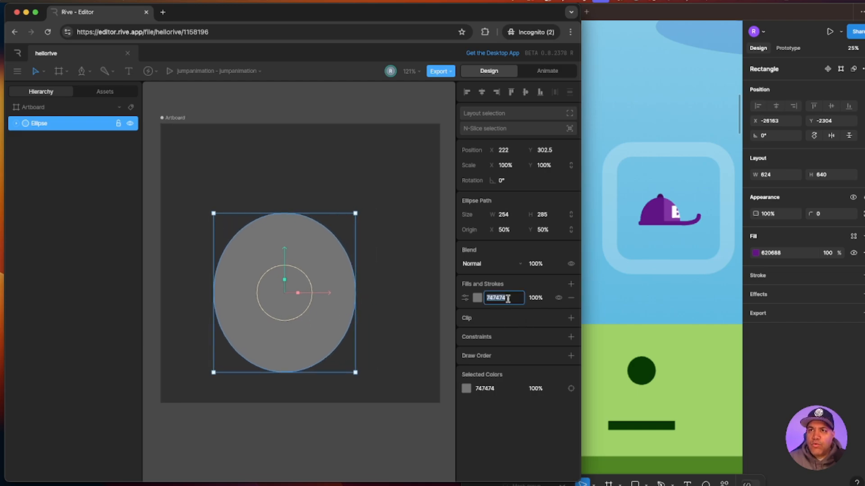
{"action": "type", "text": "620688"}
{"action": "key", "text": "Return"}
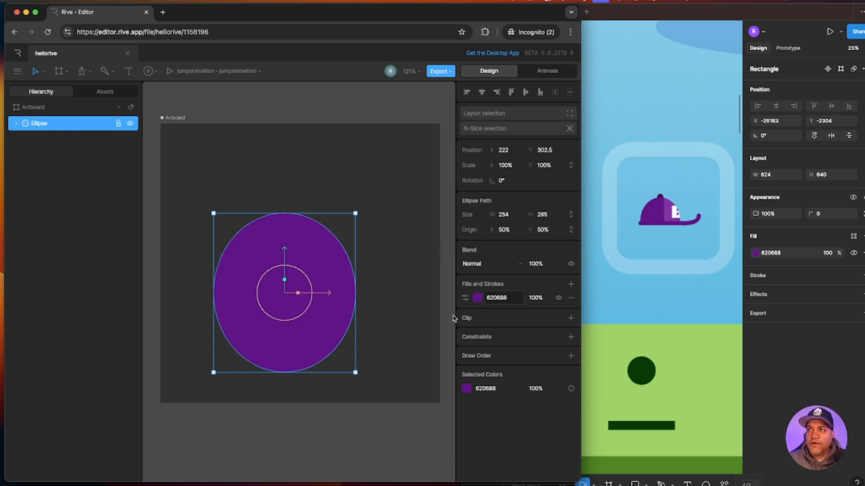
{"action": "left_click_drag", "start_coordinate": [319, 272], "coordinate": [303, 266]}
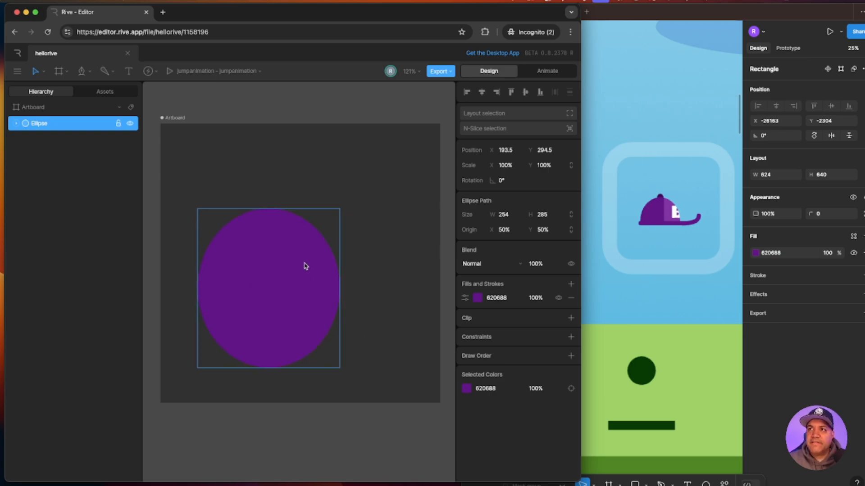
{"action": "left_click", "coordinate": [268, 422]}
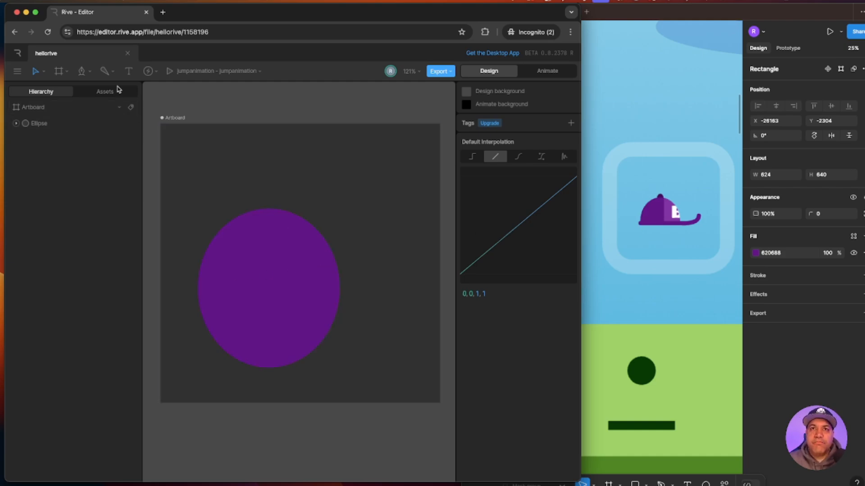
- Draw a rectangle about 402 × 227 over the upper half of the purple ellipse
{"action": "left_click", "coordinate": [92, 72]}
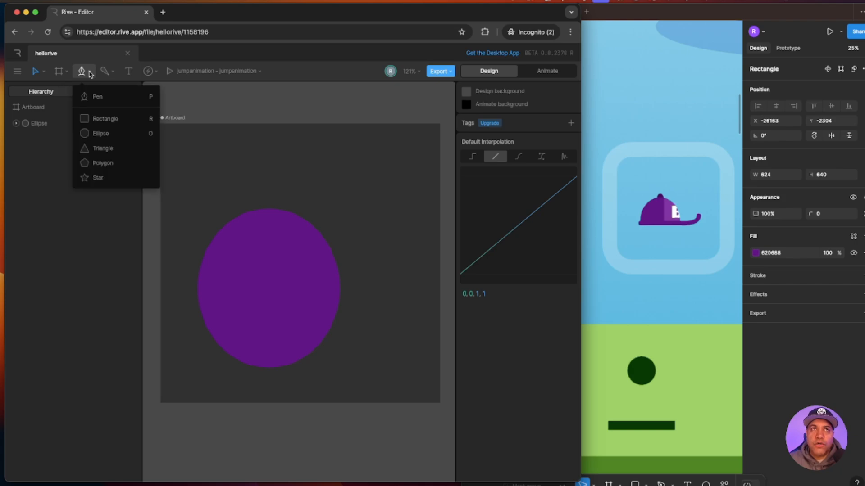
{"action": "left_click", "coordinate": [105, 120]}
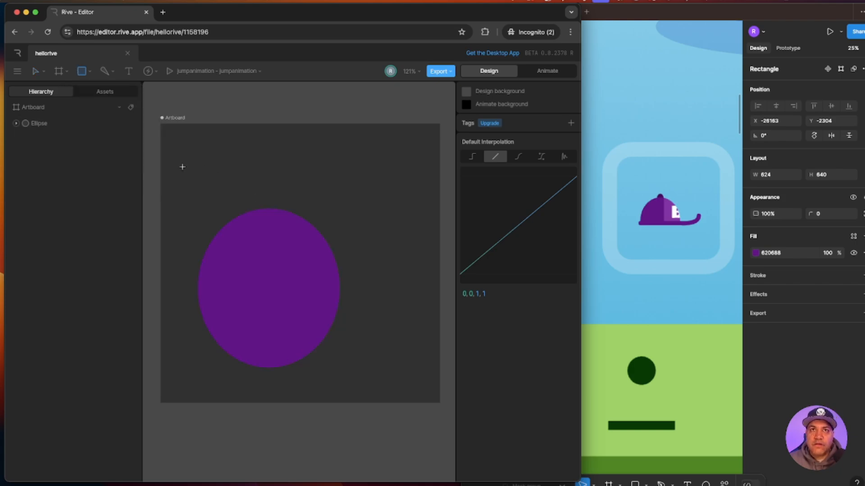
{"action": "mouse_move", "coordinate": [179, 169]}
{"action": "left_mouse_down"}
{"action": "mouse_move", "coordinate": [201, 213]}
{"action": "mouse_move", "coordinate": [349, 266]}
{"action": "mouse_move", "coordinate": [403, 295]}
{"action": "mouse_move", "coordinate": [362, 269]}
{"action": "left_mouse_up"}
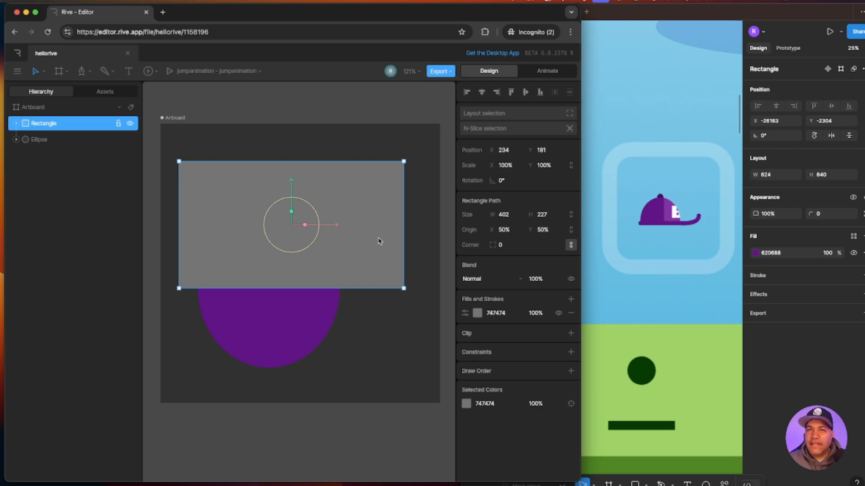
- Lower the gray rectangle to about Y 200.5 and use it as the clipping source for the purple ellipse
{"action": "left_click_drag", "start_coordinate": [379, 240], "coordinate": [379, 254]}
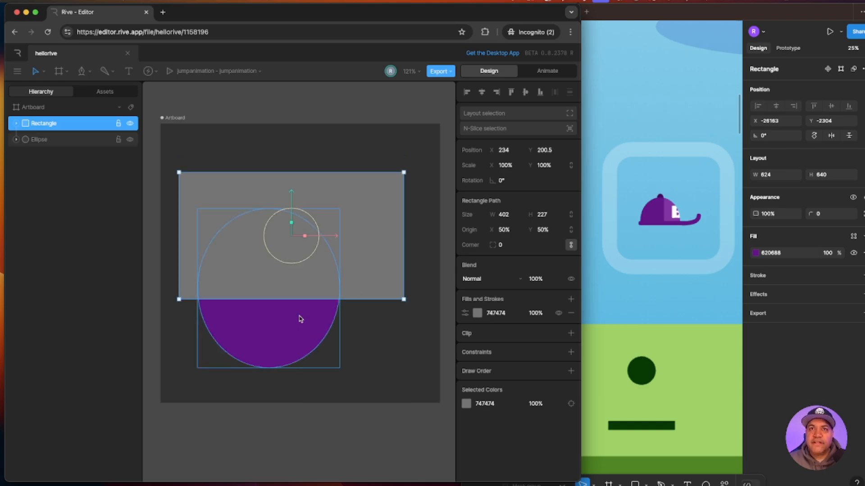
{"action": "left_click", "coordinate": [296, 333]}
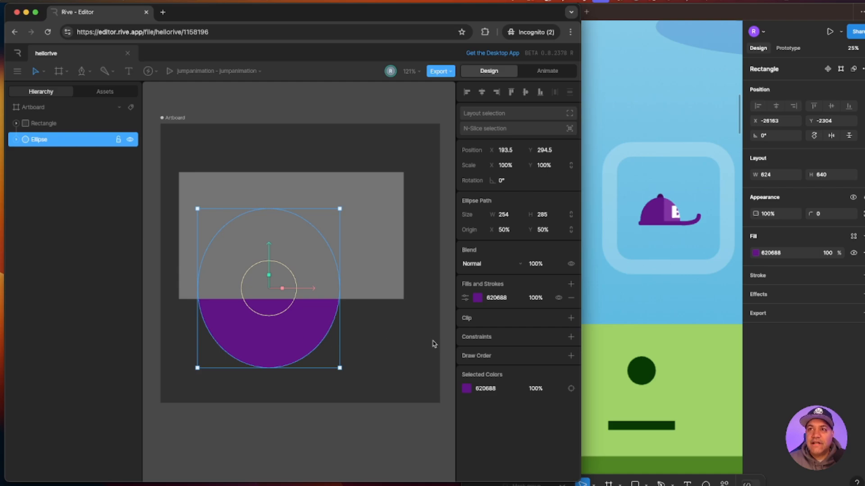
{"action": "left_click", "coordinate": [571, 319]}
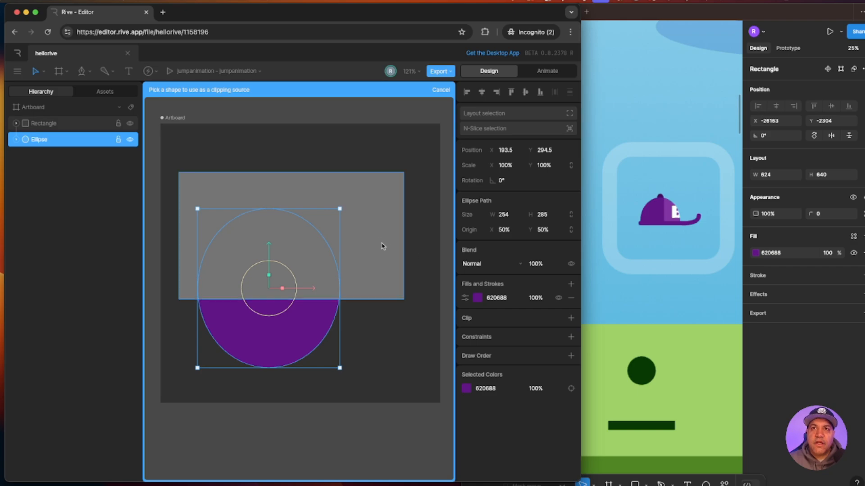
{"action": "left_click", "coordinate": [363, 240]}
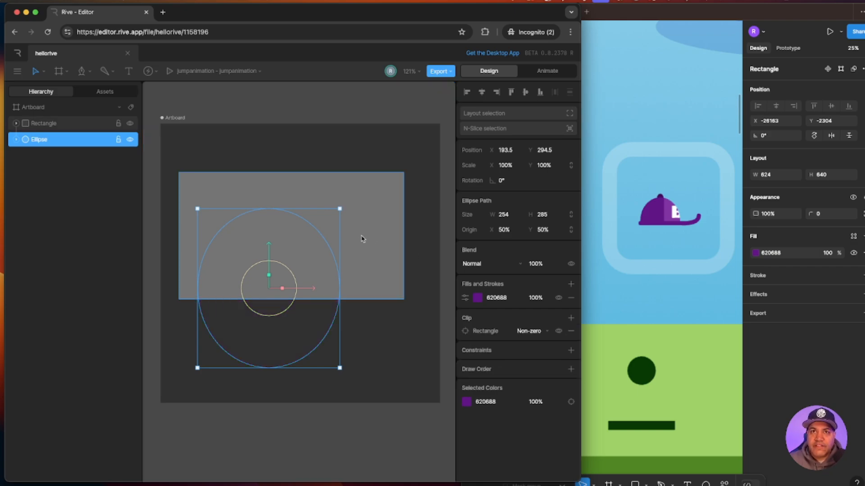
- Remove the fill from the clipping rectangle so only the purple dome shows
{"action": "left_click", "coordinate": [396, 259]}
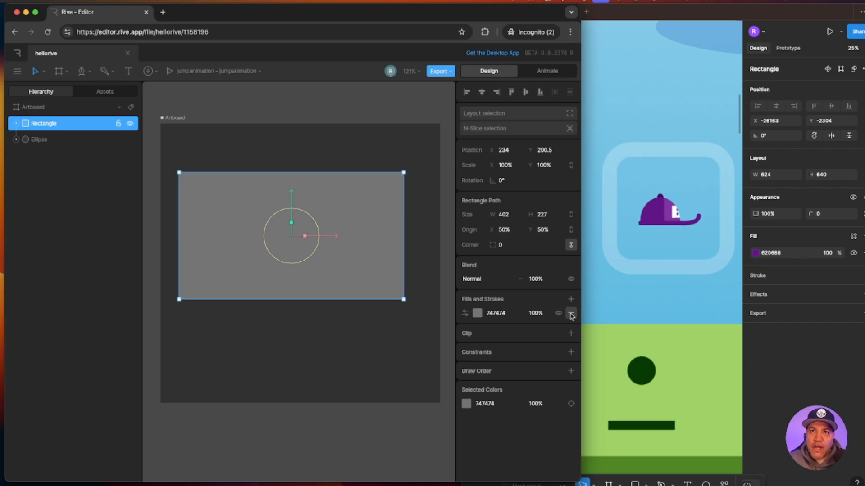
{"action": "left_click", "coordinate": [571, 314]}
{"action": "key", "text": "Escape"}
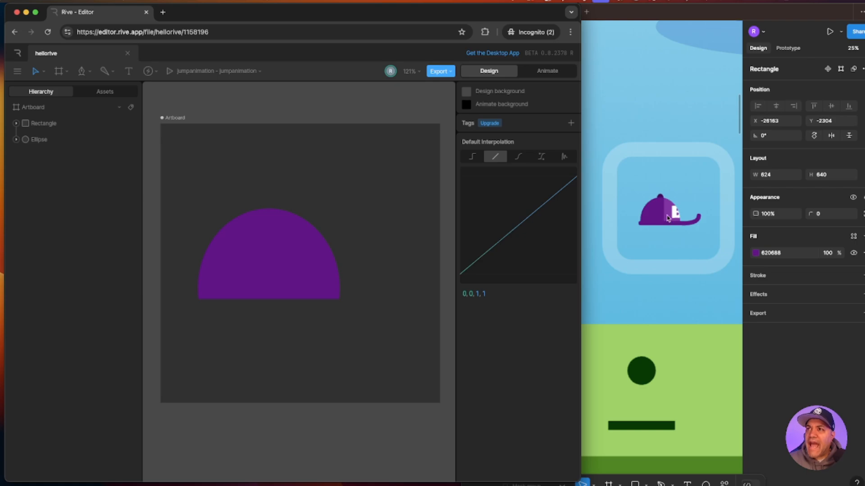
{"action": "left_click_drag", "start_coordinate": [611, 306], "coordinate": [645, 306]}
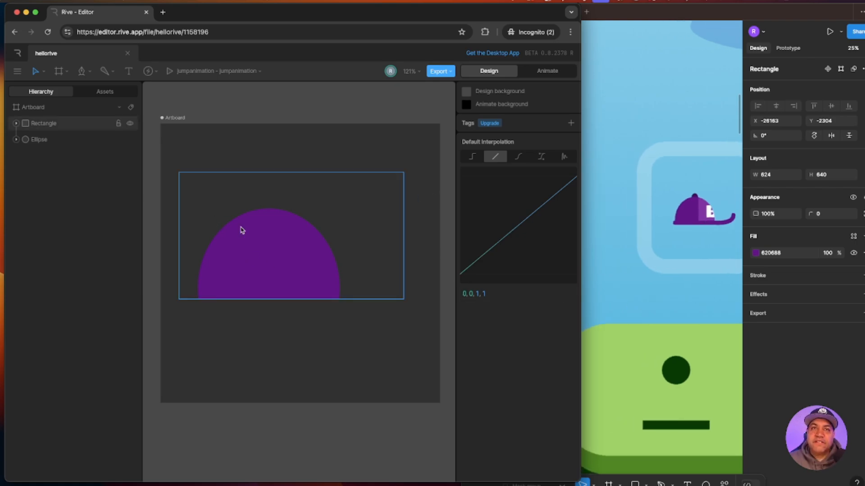
- Rename the ellipse basecap and its clipping rectangle basecapmask
{"action": "double_click", "coordinate": [40, 126]}
{"action": "key", "text": "Tab"}
{"action": "type", "text": "b"}
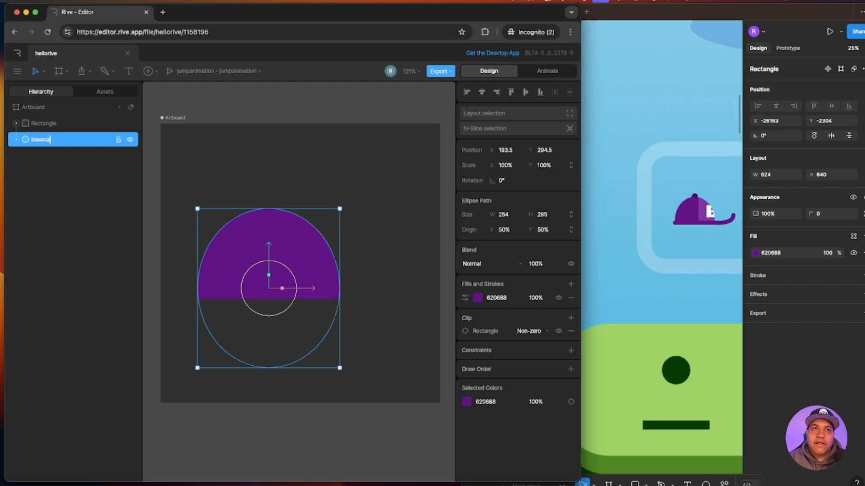
{"action": "double_click", "coordinate": [36, 122]}
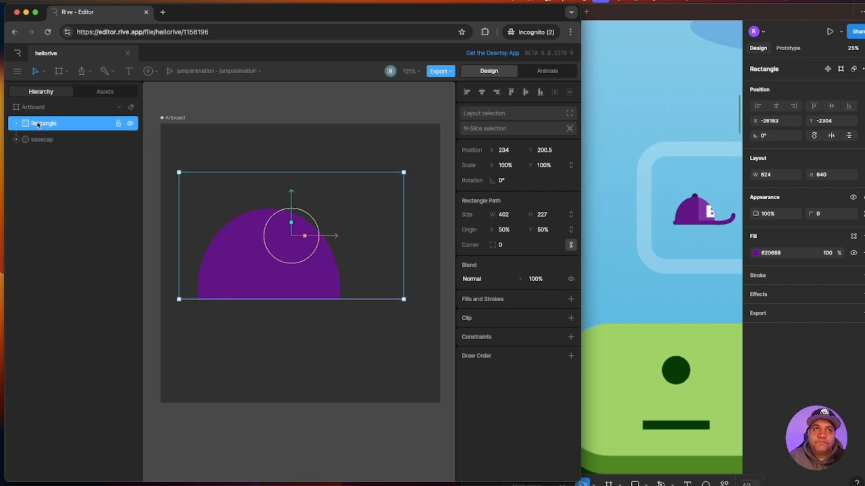
{"action": "type", "text": "basecapmask"}
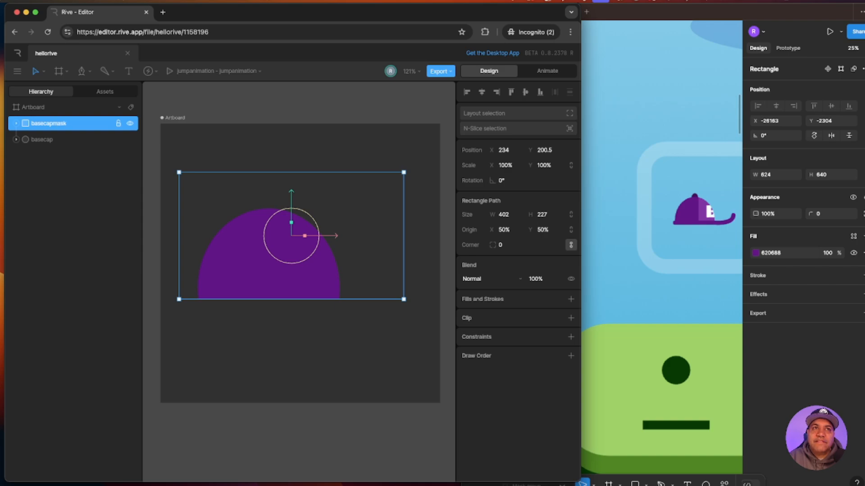
{"action": "left_click", "coordinate": [54, 139]}
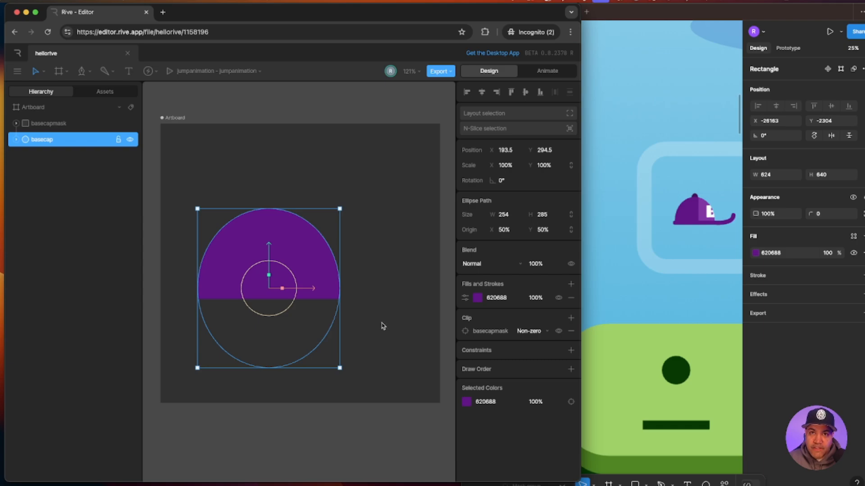
{"action": "left_click", "coordinate": [370, 366]}
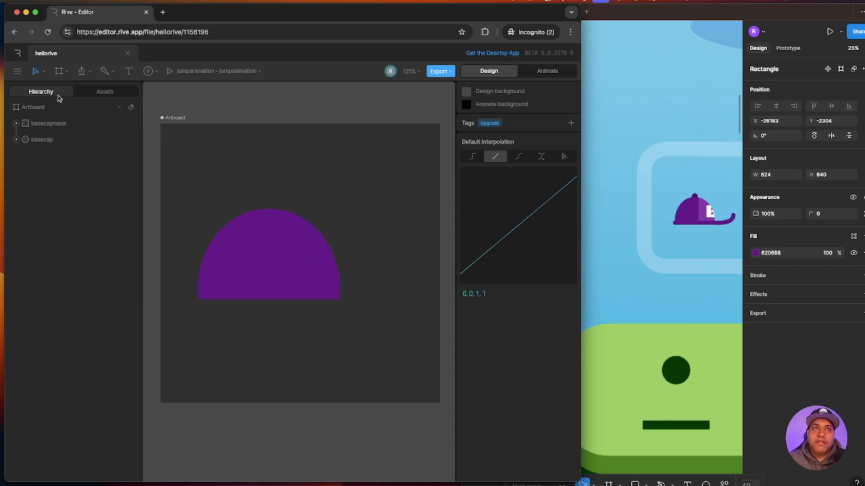
- Switch to Figma and move the purple swatch rectangle closer to the cap, to about X -25163, Y -1664
{"action": "scroll", "coordinate": [635, 327], "scroll_direction": "left", "scroll_amount": 4}
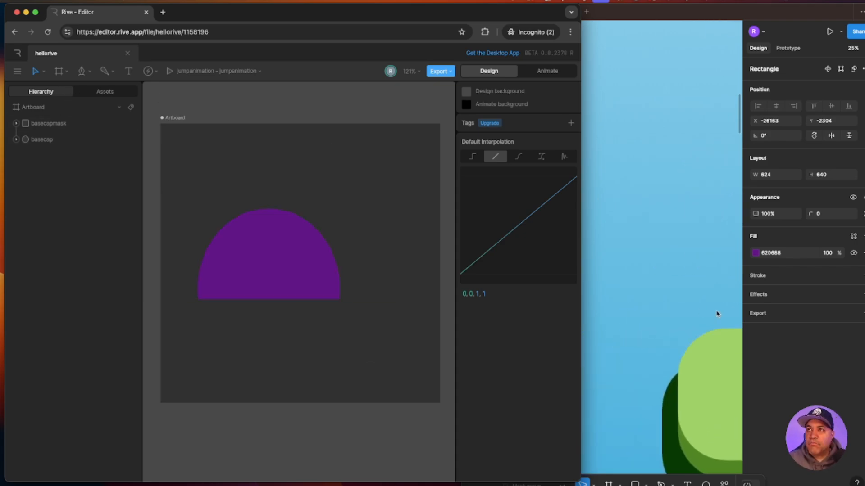
{"action": "key", "text": "super+minus"}
{"action": "left_click", "coordinate": [653, 295]}
{"action": "key", "text": "super+minus"}
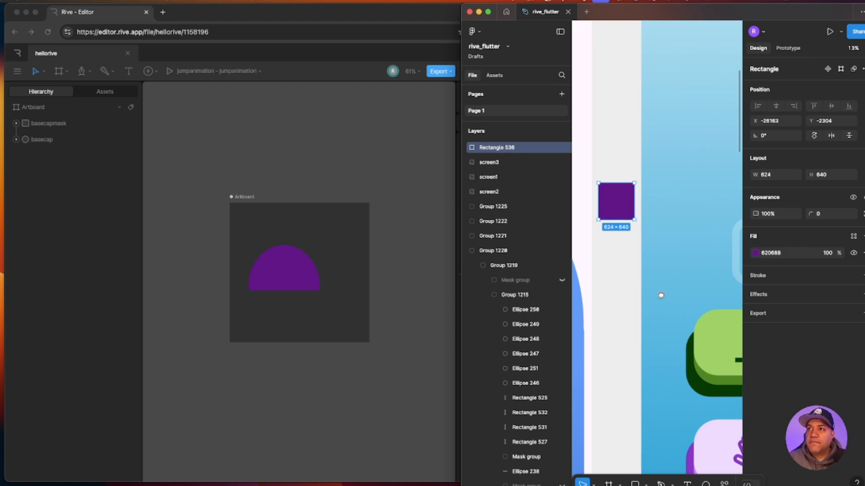
{"action": "left_click_drag", "start_coordinate": [661, 295], "coordinate": [617, 299]}
{"action": "left_click_drag", "start_coordinate": [590, 220], "coordinate": [647, 257]}
- Sample the cap's lighter front panel into the swatch's fill as 832CA6 and copy the hex value
{"action": "left_click", "coordinate": [756, 254]}
{"action": "scroll", "coordinate": [685, 180], "scroll_direction": "down", "scroll_amount": 3}
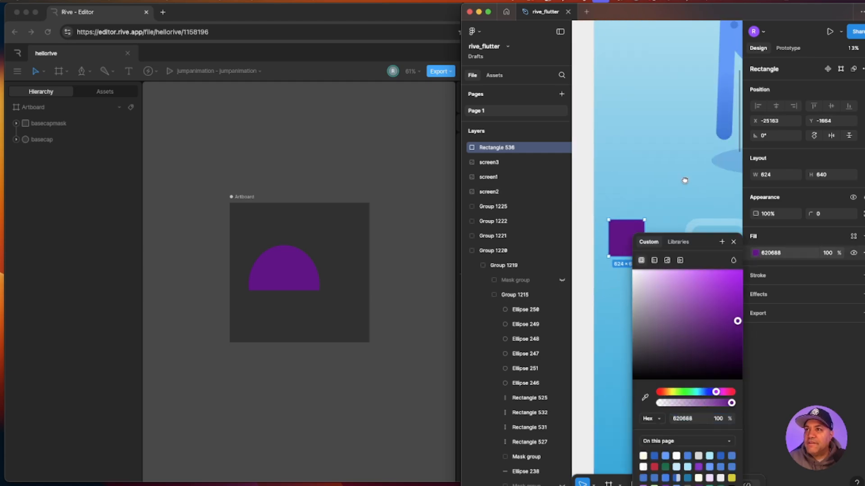
{"action": "left_click", "coordinate": [645, 397]}
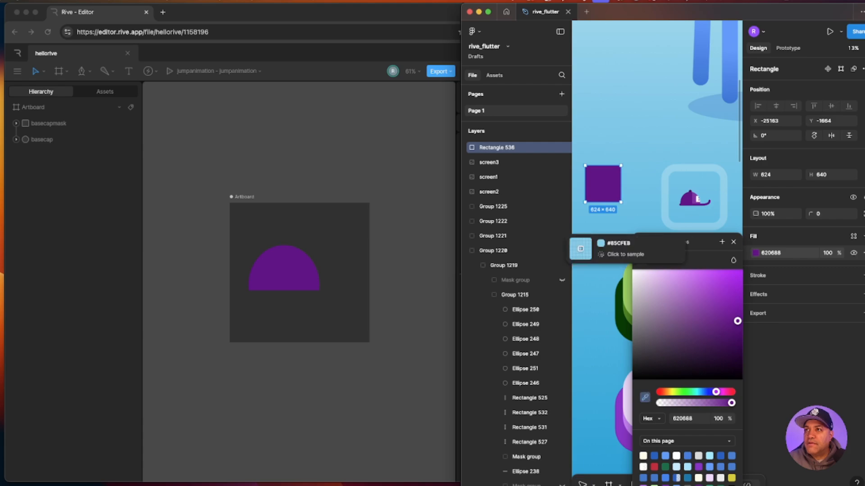
{"action": "left_click", "coordinate": [698, 191]}
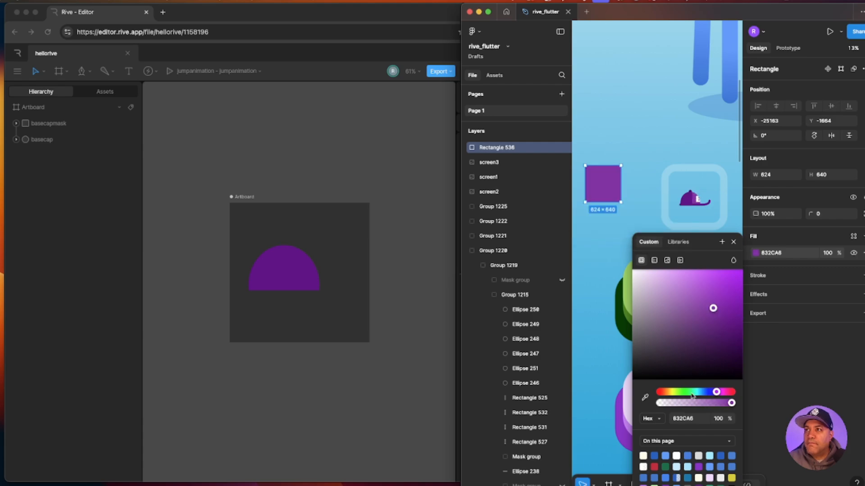
{"action": "left_click", "coordinate": [694, 418]}
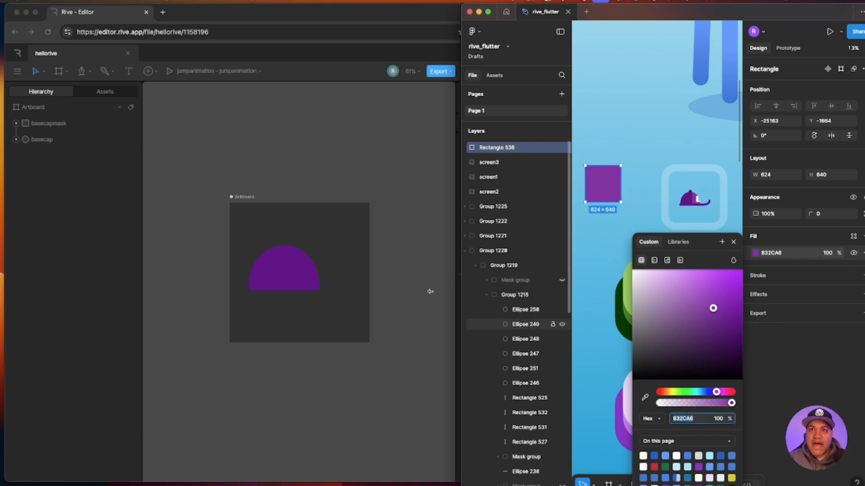
- Switch back to Rive and draw a rectangle about 227 × 203 covering the front part of the cap's crown
{"action": "left_click", "coordinate": [398, 300]}
{"action": "left_click", "coordinate": [606, 272]}
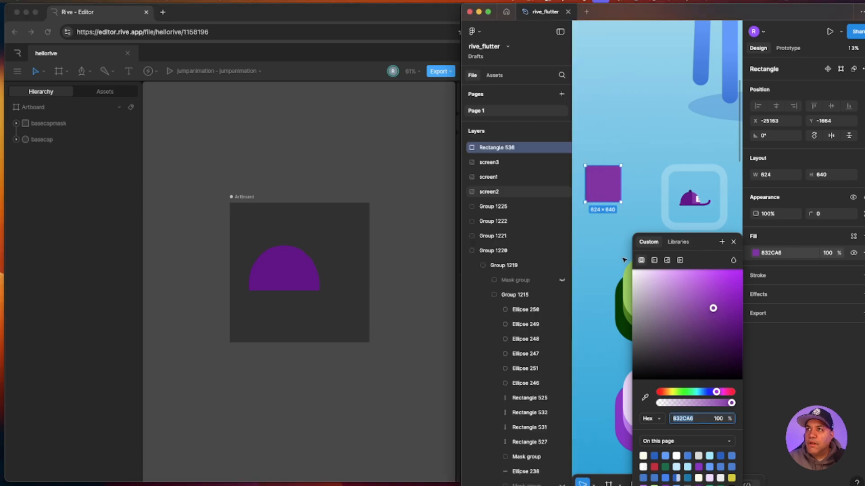
{"action": "scroll", "coordinate": [590, 279], "scroll_direction": "right", "scroll_amount": 3}
{"action": "scroll", "coordinate": [587, 280], "scroll_direction": "up", "scroll_amount": 5}
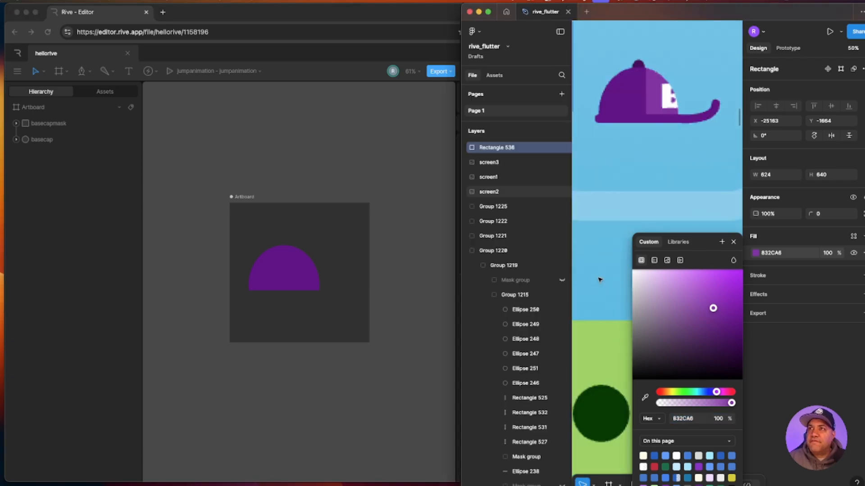
{"action": "scroll", "coordinate": [584, 308], "scroll_direction": "up", "scroll_amount": 3}
{"action": "left_click", "coordinate": [309, 391]}
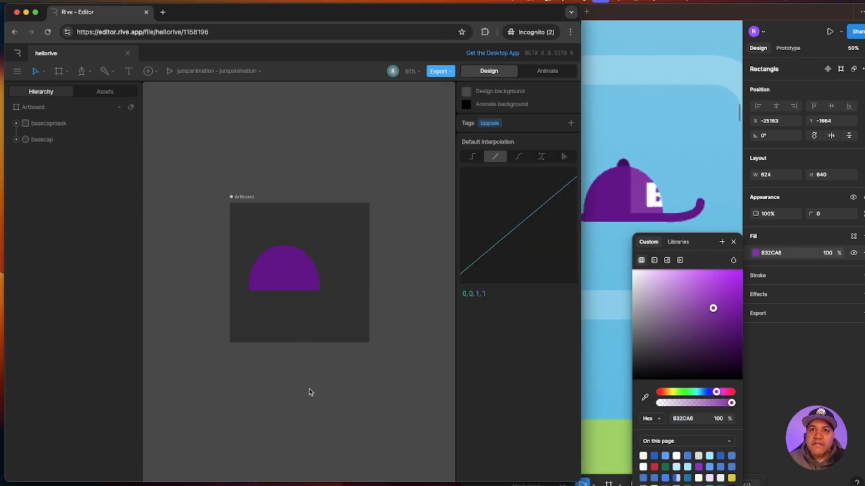
{"action": "left_click", "coordinate": [90, 73]}
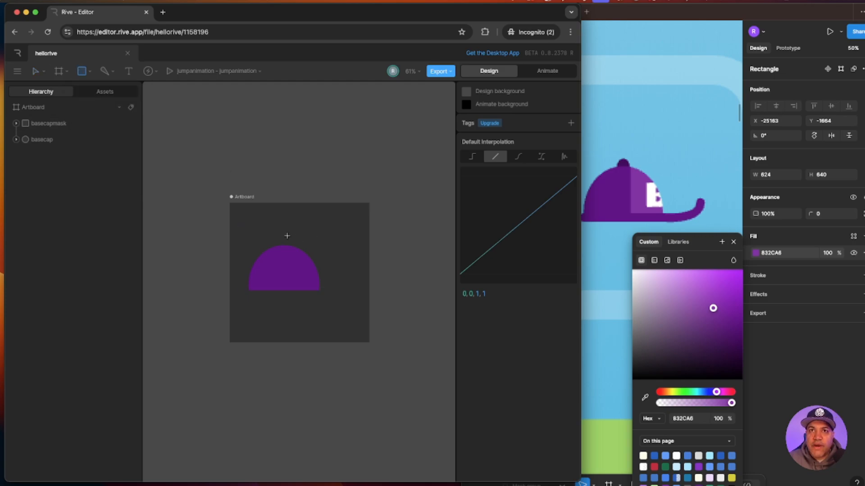
{"action": "left_click_drag", "start_coordinate": [293, 241], "coordinate": [357, 298]}
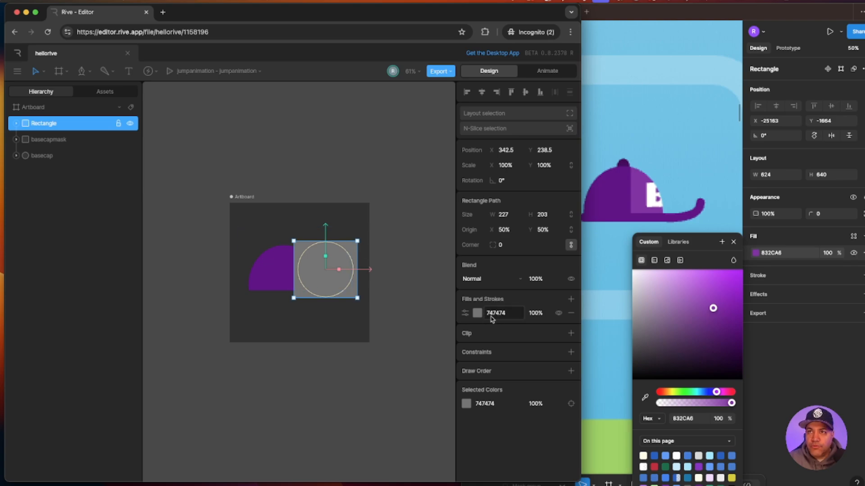
- Set the new front rectangle's fill to 832CA6 and deselect it
{"action": "left_click", "coordinate": [509, 311]}
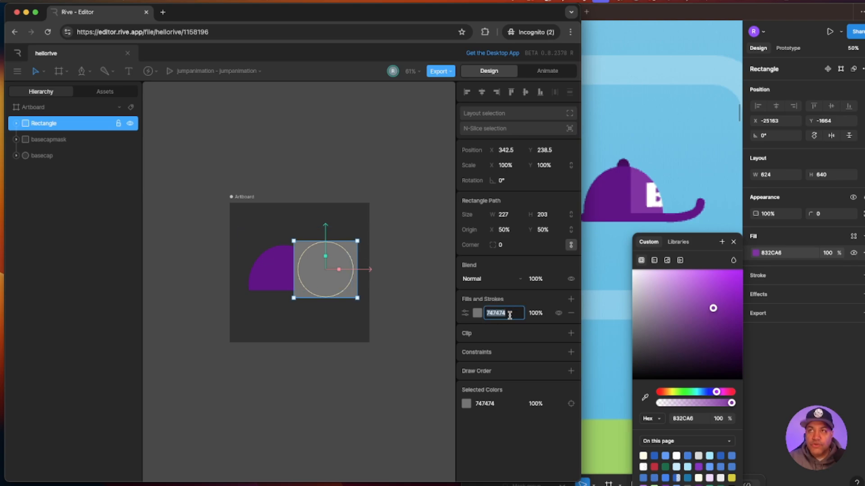
{"action": "type", "text": "832CA6"}
{"action": "key", "text": "Return"}
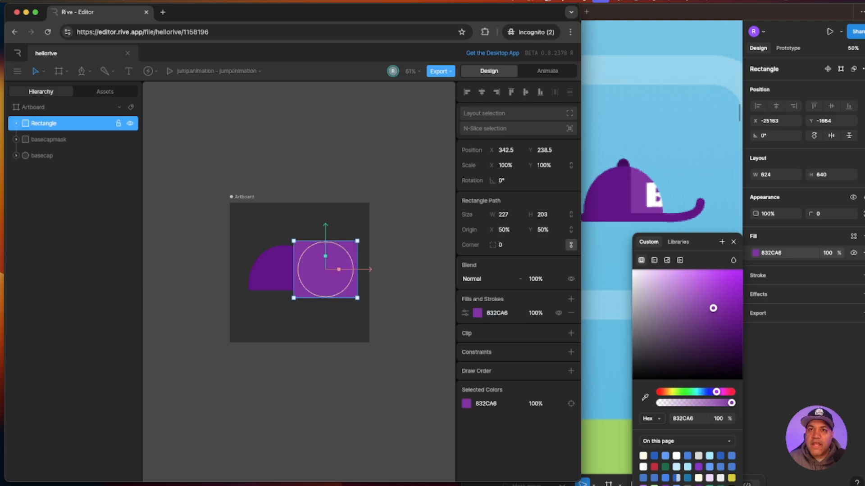
{"action": "left_click", "coordinate": [413, 306]}
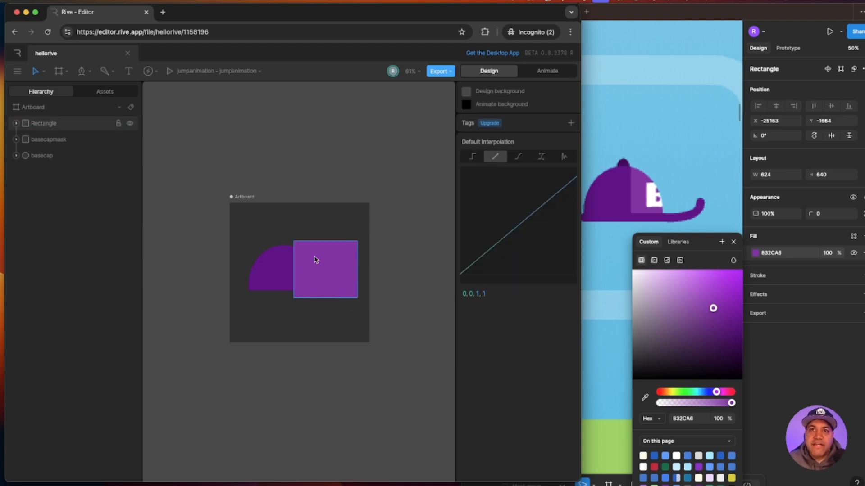
- Clip the lighter purple rectangle with basecap and raise its lower edge to the crown's flat base
{"action": "left_click", "coordinate": [278, 277]}
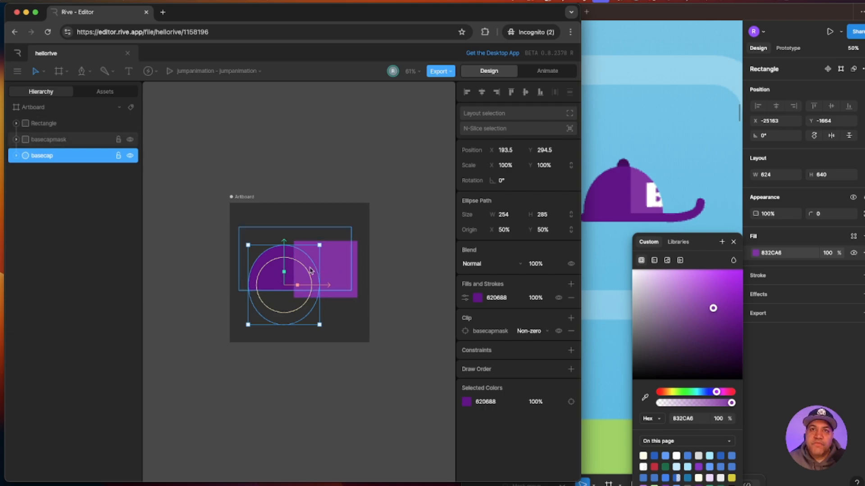
{"action": "left_click", "coordinate": [349, 273]}
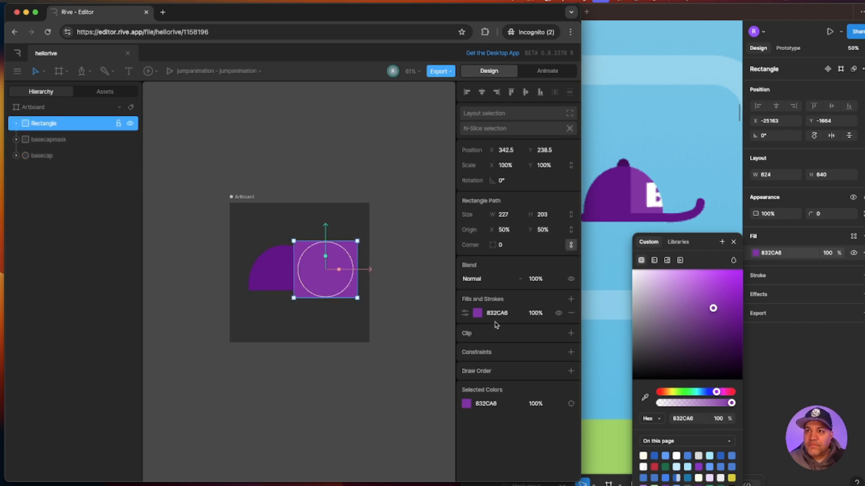
{"action": "left_click", "coordinate": [571, 334]}
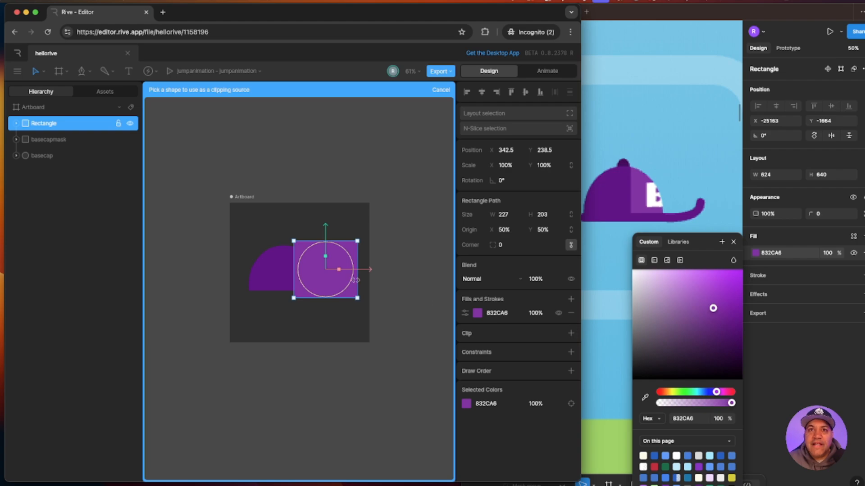
{"action": "left_click", "coordinate": [39, 157]}
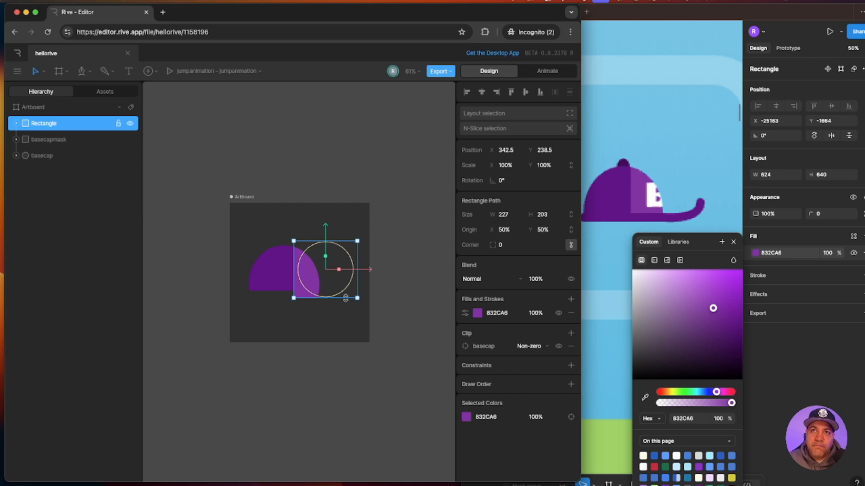
{"action": "left_click_drag", "start_coordinate": [346, 298], "coordinate": [345, 289]}
{"action": "left_click", "coordinate": [367, 290]}
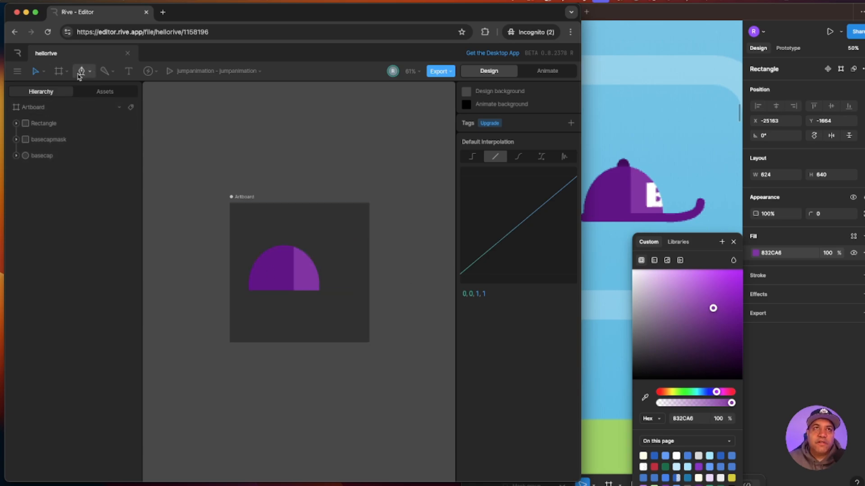
- Add the text "B" in Bowlby One SC, size 120, and move it onto the front panel at about X 261.5, Y 158.5
{"action": "left_click", "coordinate": [127, 72]}
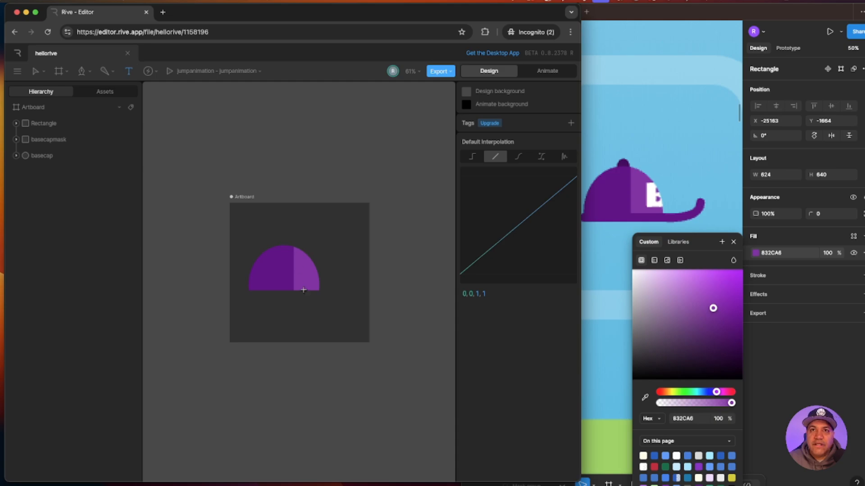
{"action": "left_click", "coordinate": [304, 272]}
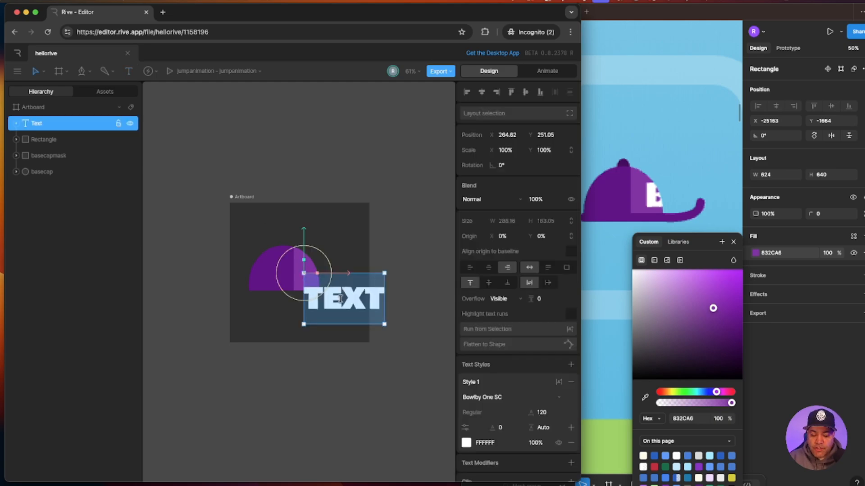
{"action": "type", "text": "B"}
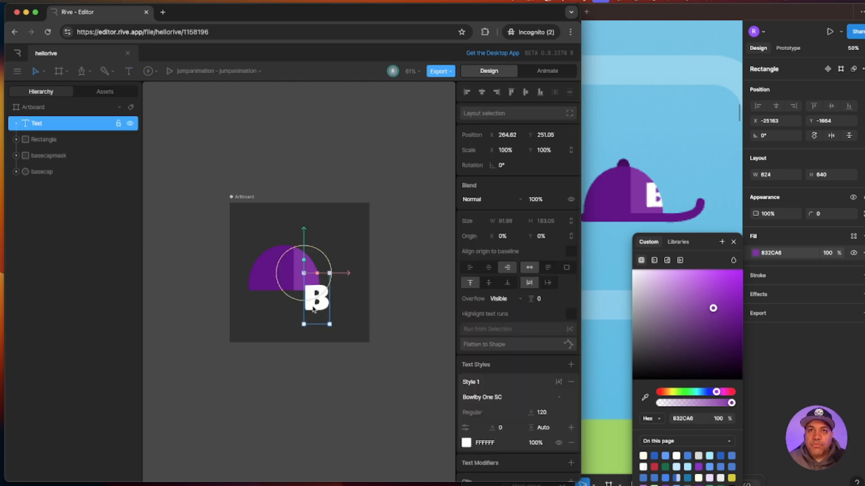
{"action": "left_click_drag", "start_coordinate": [313, 309], "coordinate": [309, 283]}
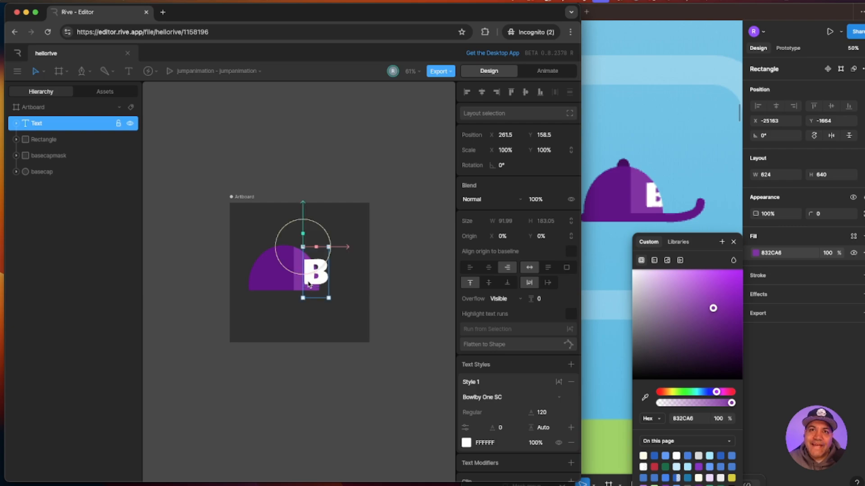
- Clip the letter B text with basecap so it stays inside the crown, and deselect it
{"action": "left_click", "coordinate": [41, 171]}
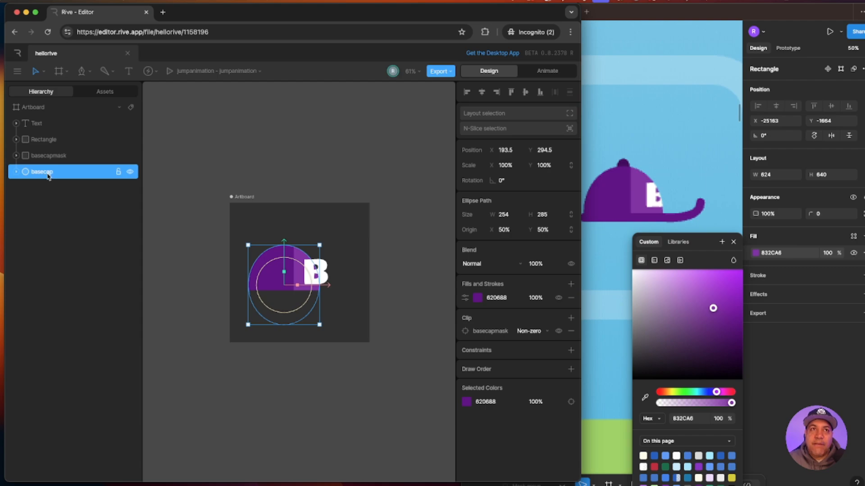
{"action": "left_click", "coordinate": [324, 271]}
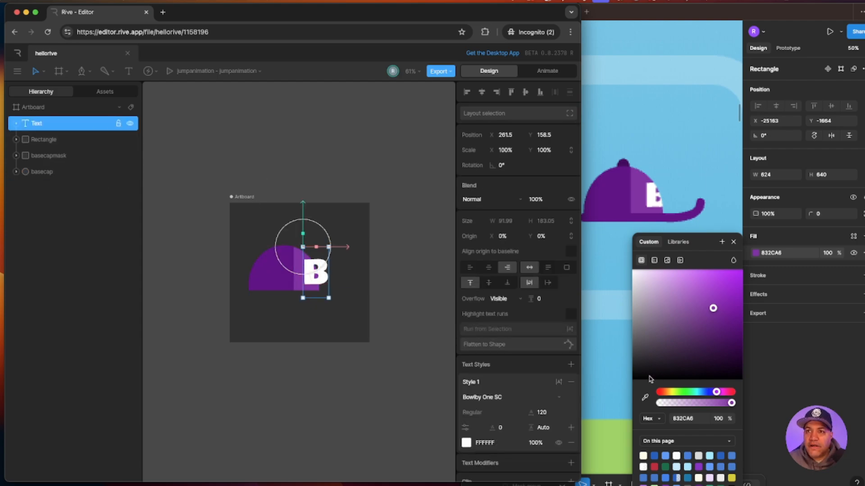
{"action": "scroll", "coordinate": [510, 314], "scroll_direction": "down", "scroll_amount": 3}
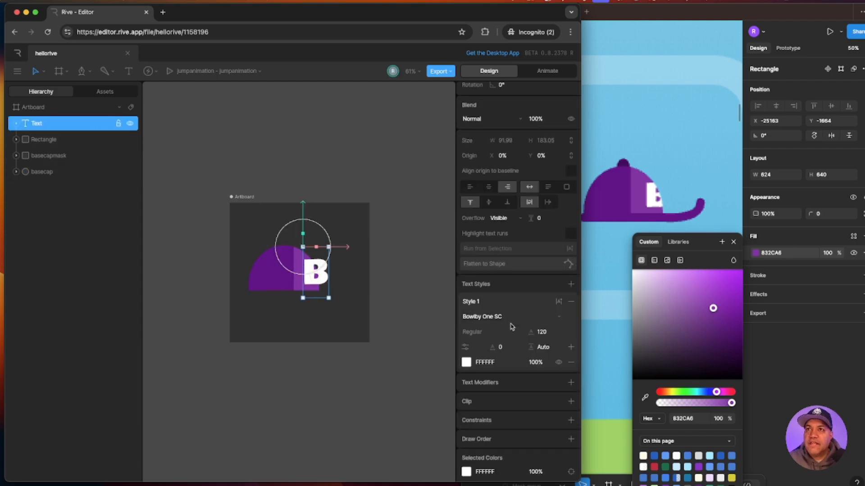
{"action": "left_click", "coordinate": [570, 401]}
{"action": "left_click", "coordinate": [40, 173]}
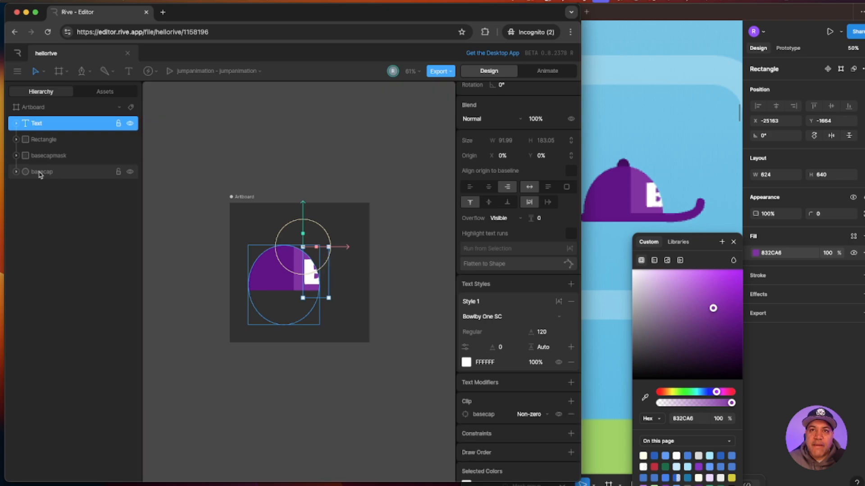
{"action": "left_click", "coordinate": [364, 378]}
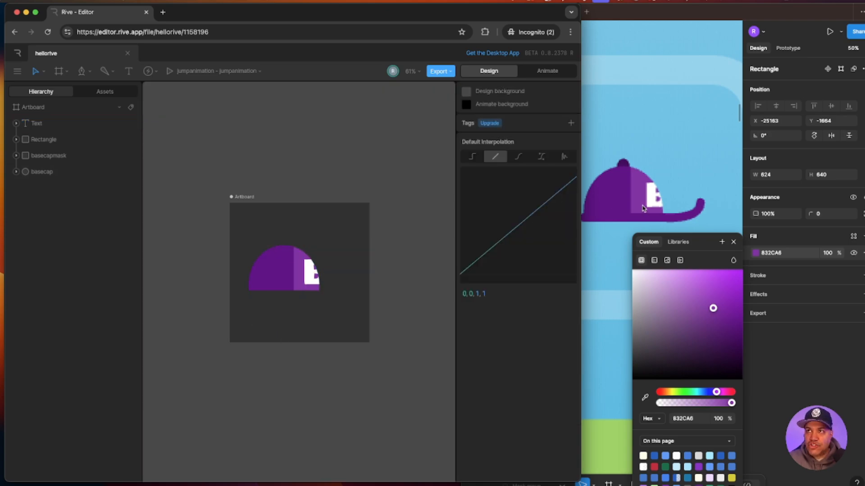
- Switch to Figma, sample the dark purple of the cap's top button into the rectangle's fill, and copy the hex code 44045E
{"action": "left_click_drag", "start_coordinate": [581, 266], "coordinate": [566, 266]}
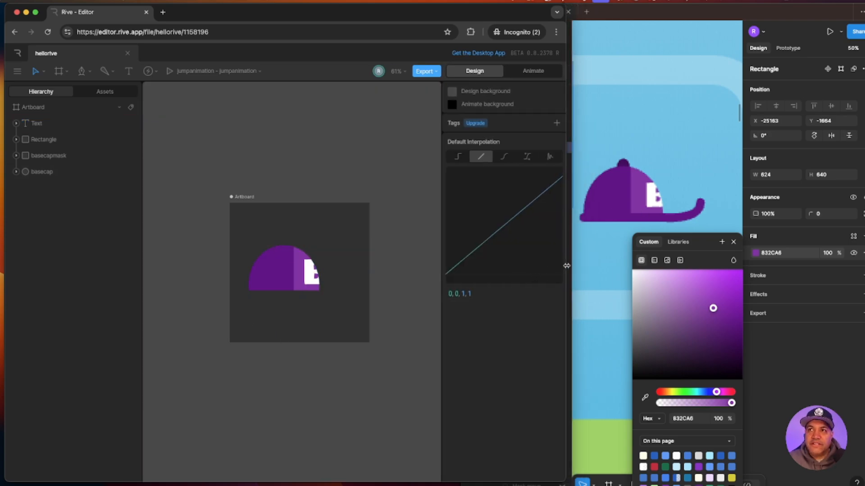
{"action": "scroll", "coordinate": [318, 373], "scroll_direction": "up", "scroll_amount": 5}
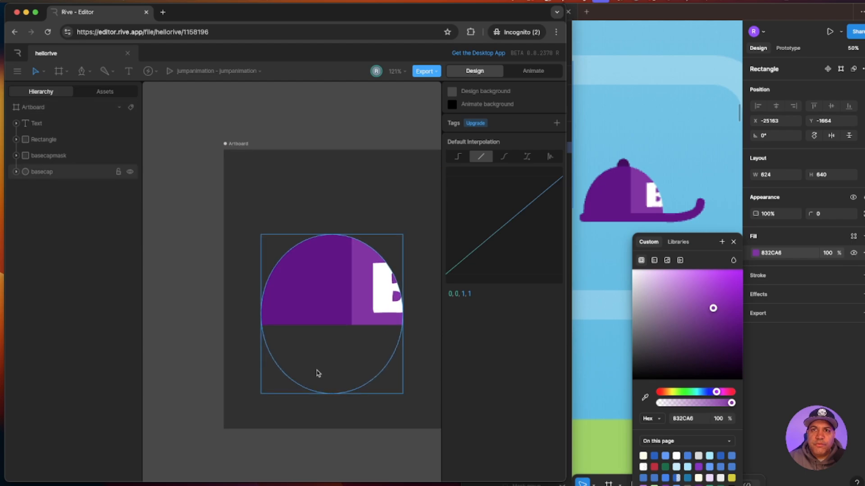
{"action": "scroll", "coordinate": [344, 382], "scroll_direction": "right", "scroll_amount": 3}
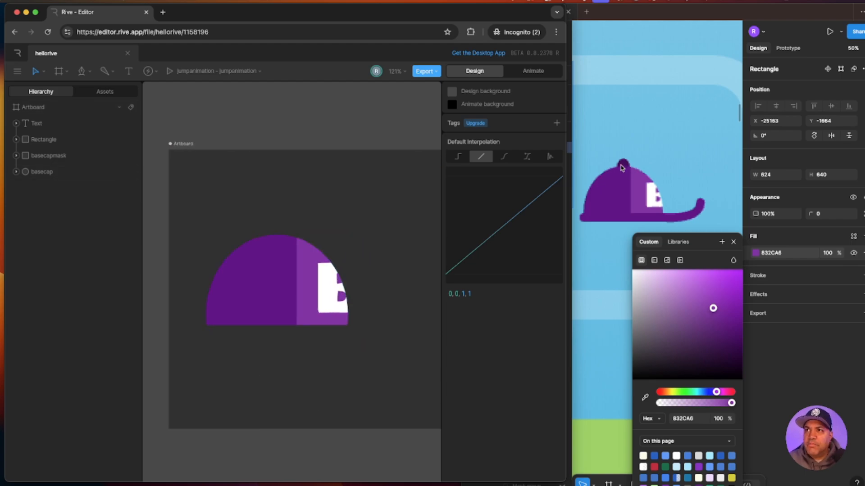
{"action": "left_click", "coordinate": [645, 399]}
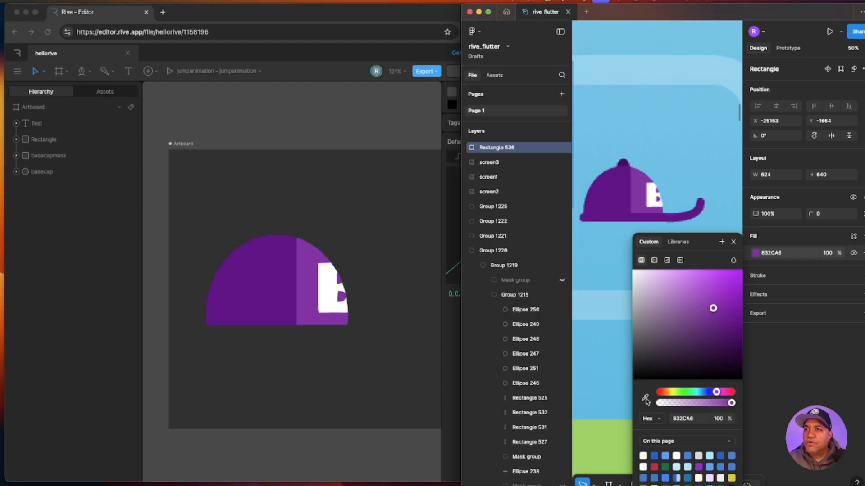
{"action": "left_click", "coordinate": [625, 164]}
{"action": "left_click", "coordinate": [784, 255]}
{"action": "key", "text": "super+c"}
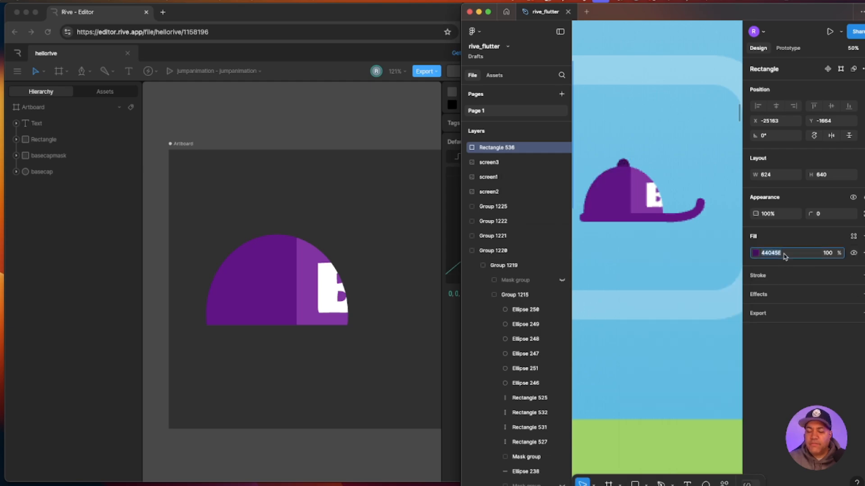
- Switch back to Rive and draw a circle about 42 × 42 at the top of the crown, filled with 44045E
{"action": "left_click", "coordinate": [176, 138]}
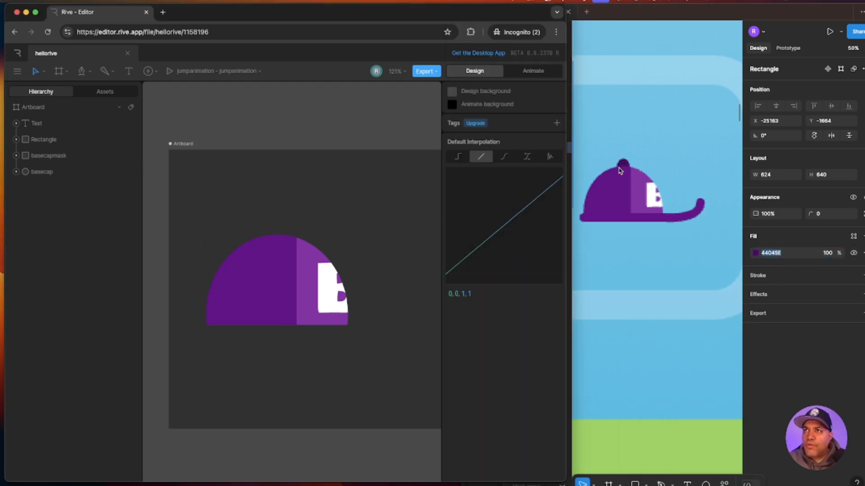
{"action": "left_click", "coordinate": [90, 73]}
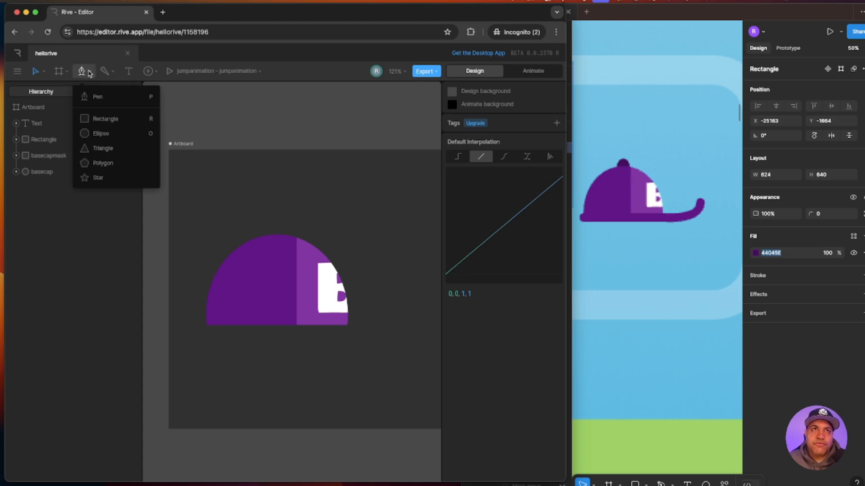
{"action": "left_click", "coordinate": [108, 135]}
{"action": "left_click_drag", "start_coordinate": [262, 223], "coordinate": [288, 249]}
{"action": "left_click", "coordinate": [495, 298]}
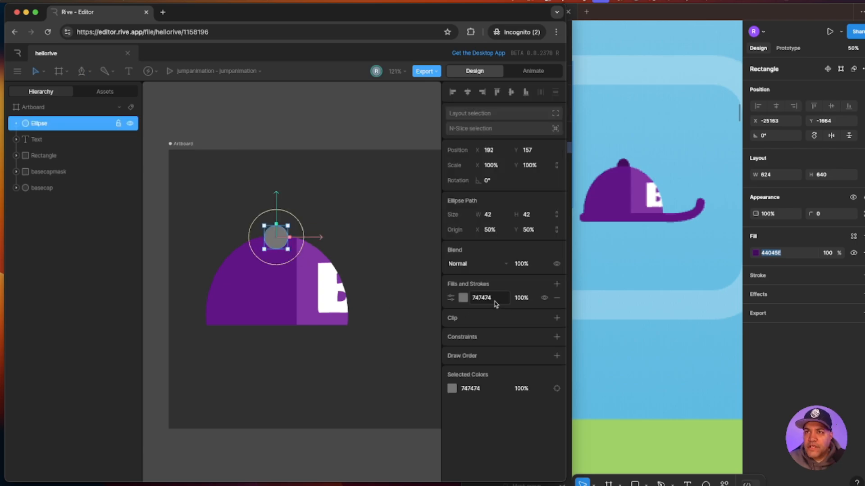
{"action": "key", "text": "super+v"}
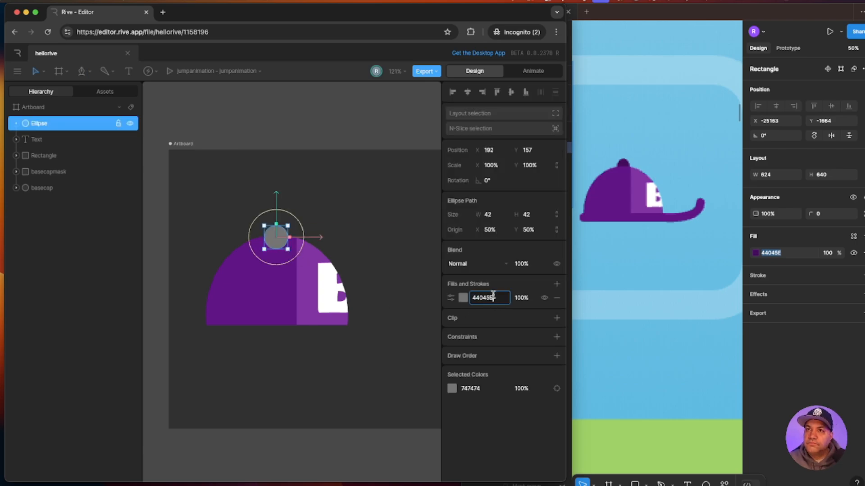
{"action": "key", "text": "Return"}
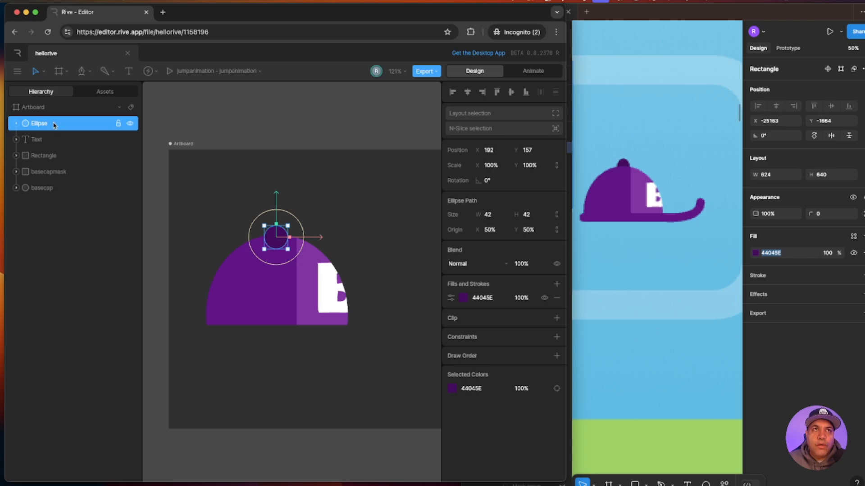
- Place the button ellipse behind basecap in the layer order, raise it to about Y 152, and deselect it
{"action": "left_click_drag", "start_coordinate": [54, 125], "coordinate": [54, 198]}
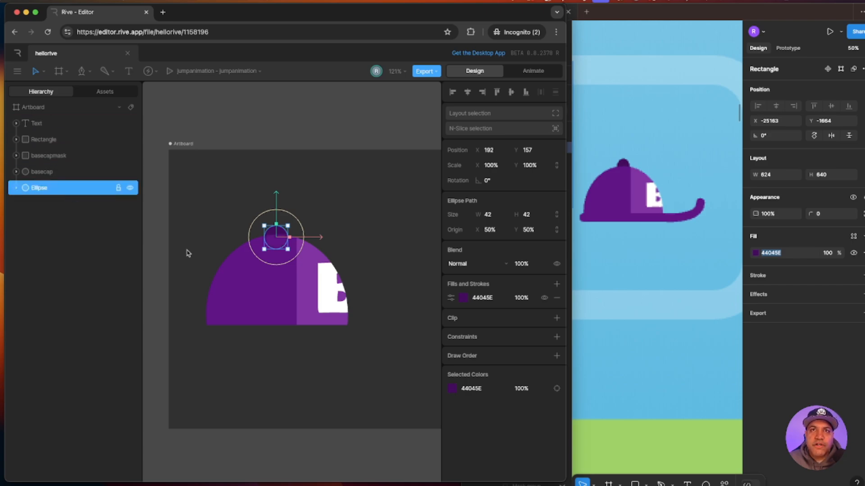
{"action": "left_click_drag", "start_coordinate": [279, 208], "coordinate": [285, 201]}
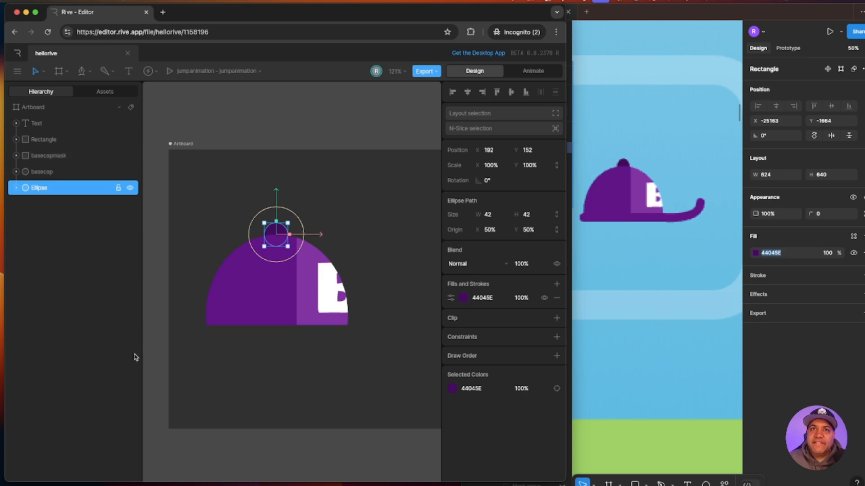
{"action": "left_click", "coordinate": [156, 322]}
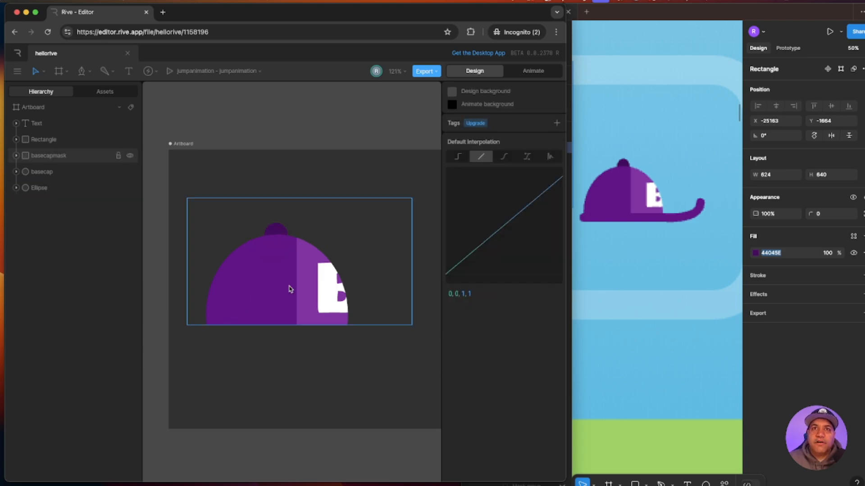
- Set the artboard's fill colour to white
{"action": "left_click", "coordinate": [188, 145]}
{"action": "left_click", "coordinate": [463, 243]}
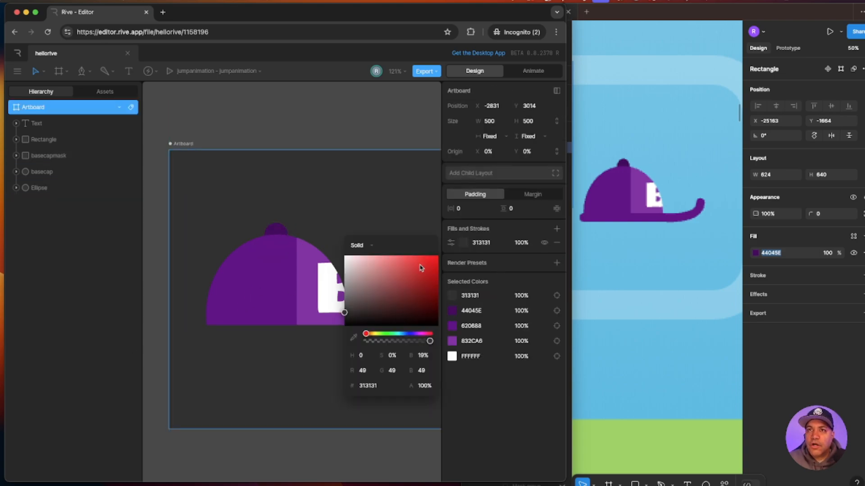
{"action": "left_click_drag", "start_coordinate": [422, 268], "coordinate": [310, 135]}
{"action": "left_click", "coordinate": [315, 122]}
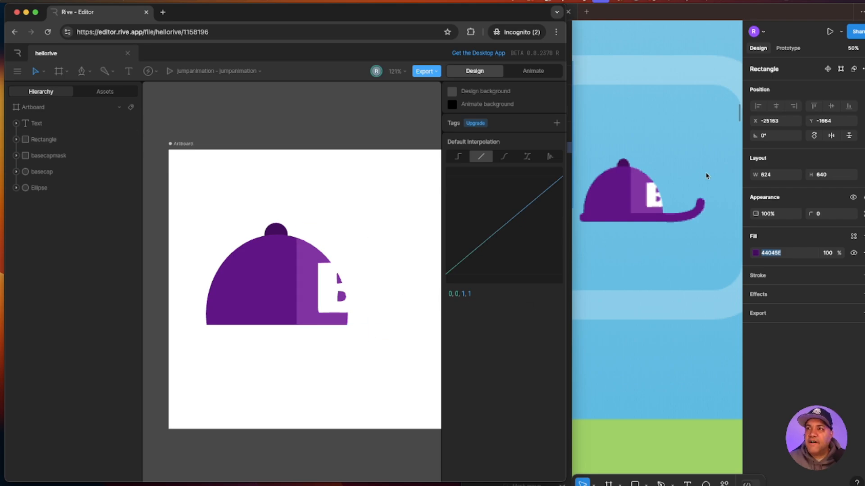
- Draw an open Pen path for the brim along the crown's base, extending past the front and curving upward at its tip
{"action": "left_click", "coordinate": [81, 73]}
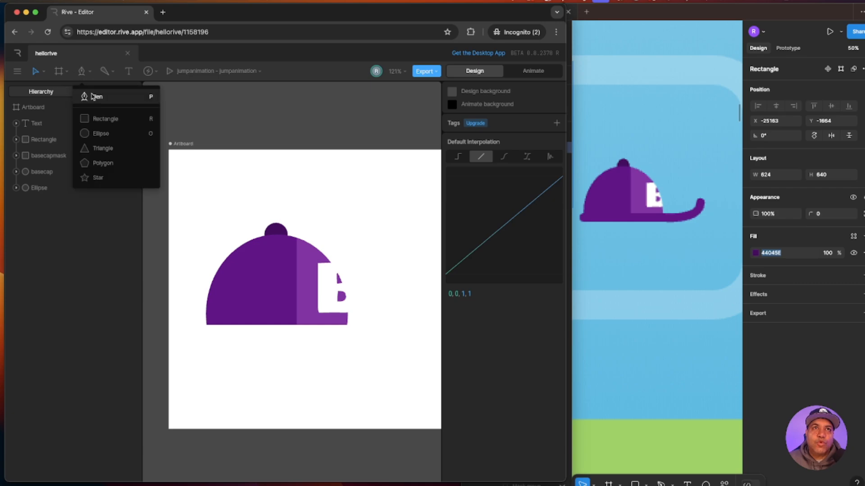
{"action": "left_click", "coordinate": [98, 98]}
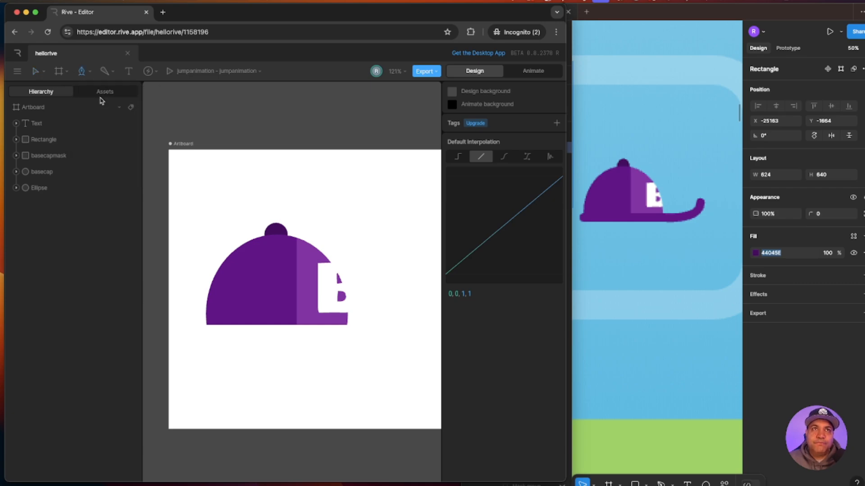
{"action": "scroll", "coordinate": [185, 225], "scroll_direction": "down", "scroll_amount": 3}
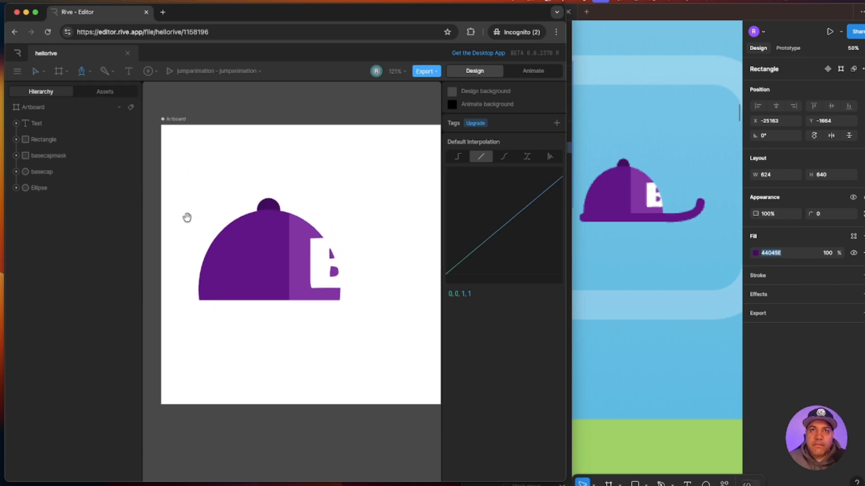
{"action": "left_click", "coordinate": [192, 305]}
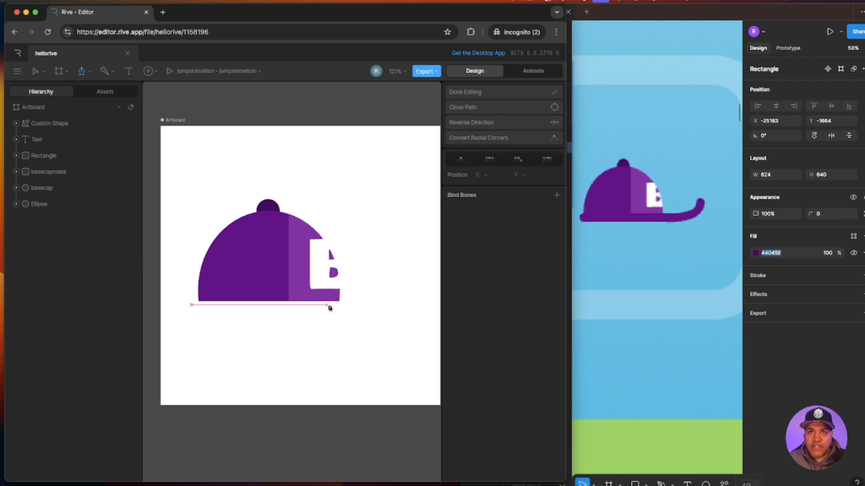
{"action": "left_click", "coordinate": [363, 308]}
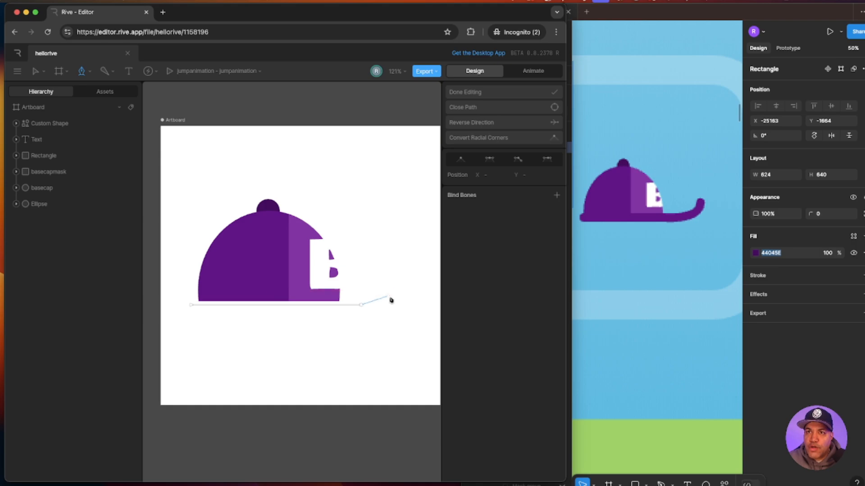
{"action": "left_click_drag", "start_coordinate": [384, 302], "coordinate": [392, 295]}
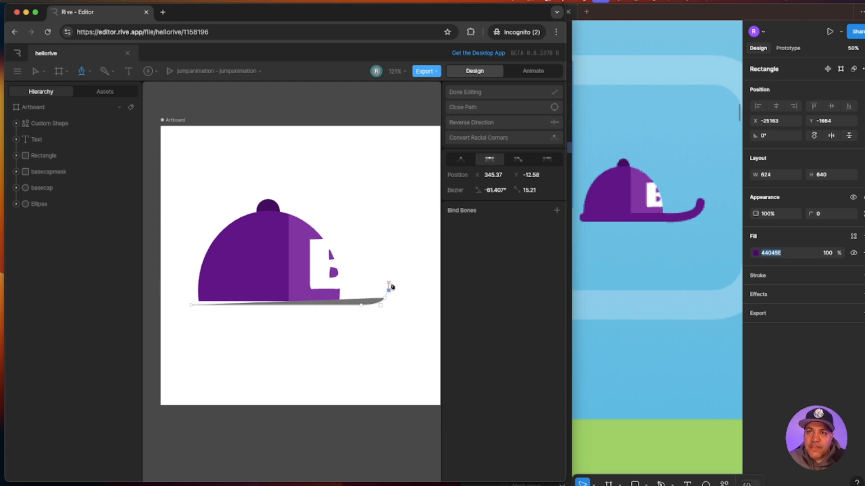
{"action": "left_click", "coordinate": [390, 284]}
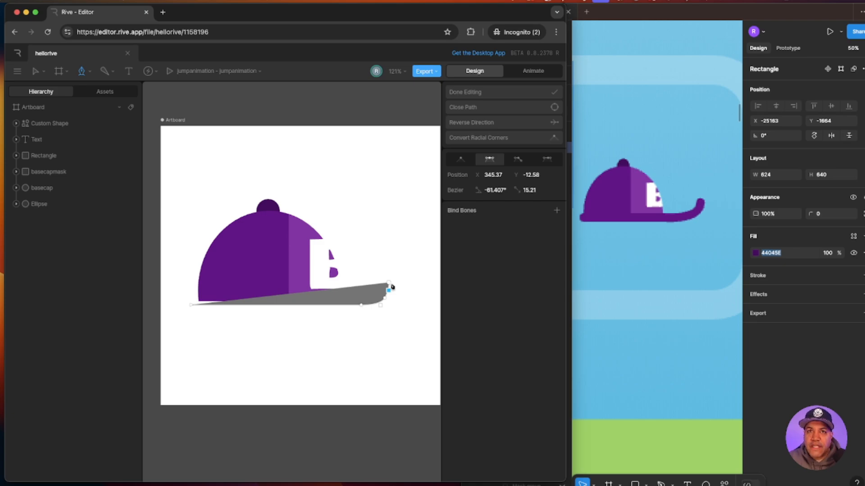
{"action": "key", "text": "Escape"}
{"action": "left_click", "coordinate": [227, 306]}
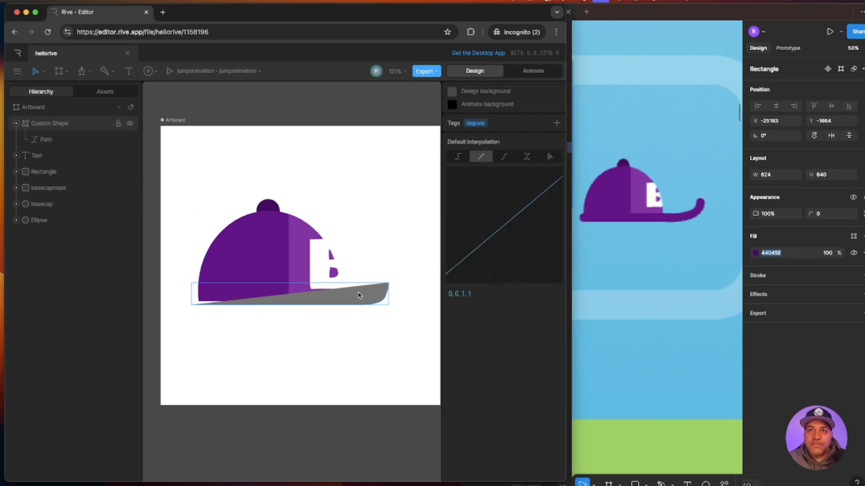
{"action": "left_click", "coordinate": [378, 353]}
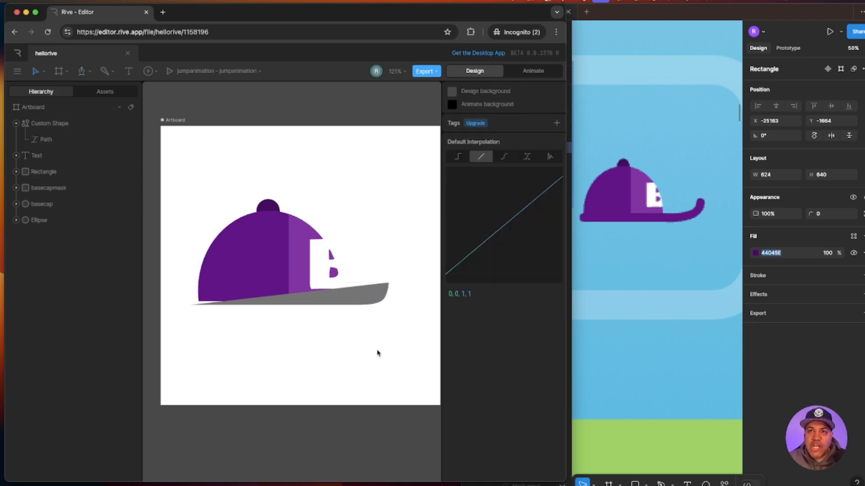
- Remove the brim path's grey fill and add a stroke to it instead
{"action": "left_click", "coordinate": [363, 303]}
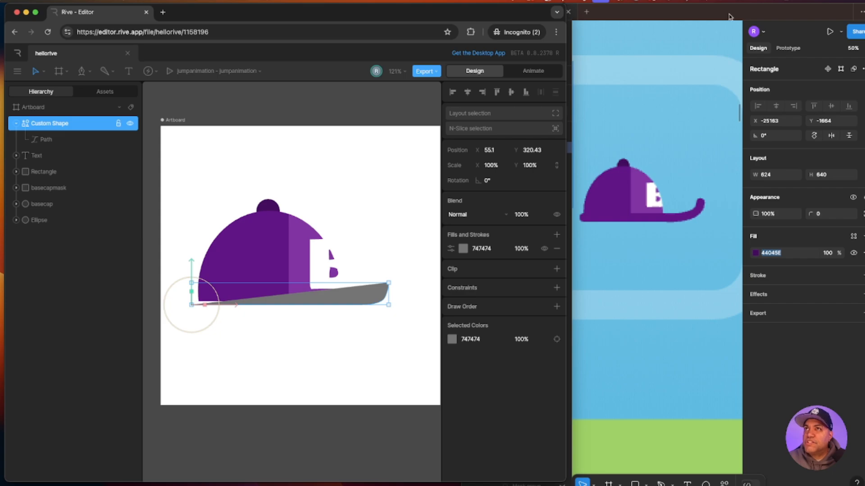
{"action": "double_click", "coordinate": [506, 14]}
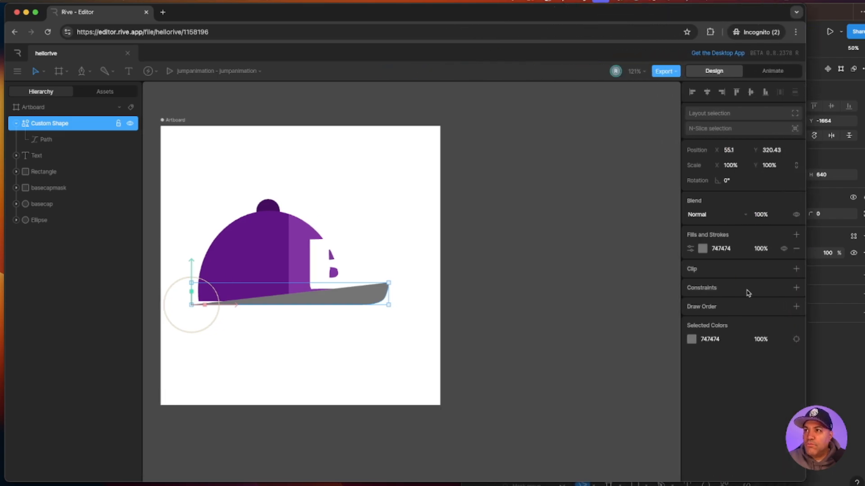
{"action": "left_click", "coordinate": [797, 249]}
{"action": "left_click", "coordinate": [796, 235]}
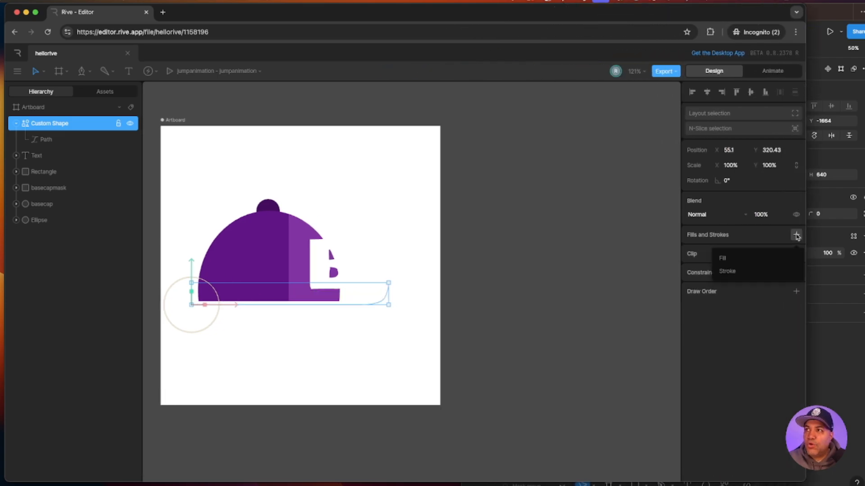
{"action": "left_click", "coordinate": [734, 271]}
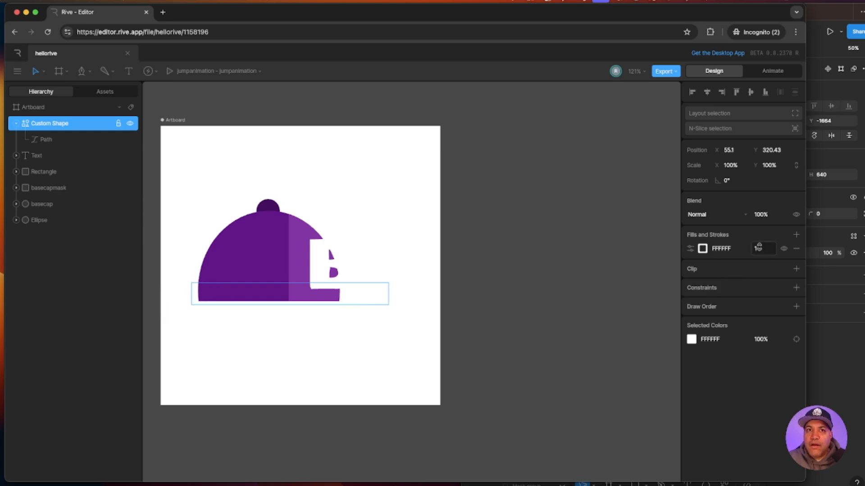
- Sample the crown's dark purple 620688 as the brim's stroke colour and set the stroke thickness to 22
{"action": "left_click", "coordinate": [703, 248]}
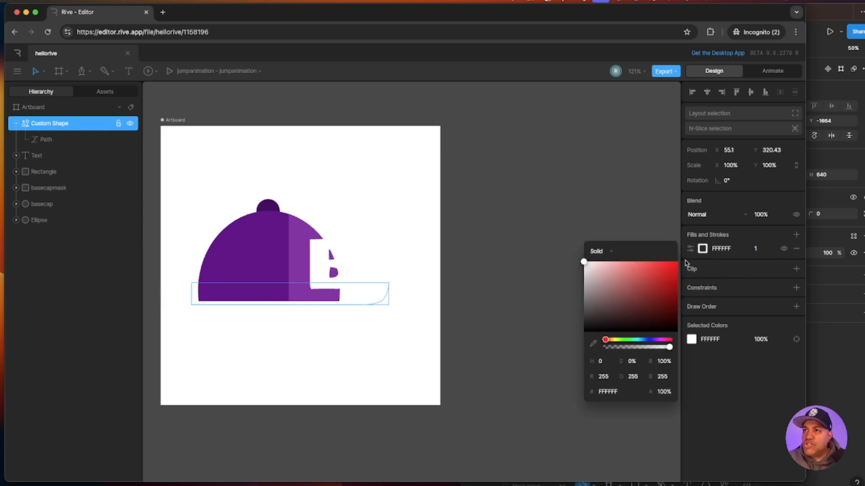
{"action": "left_click", "coordinate": [593, 344]}
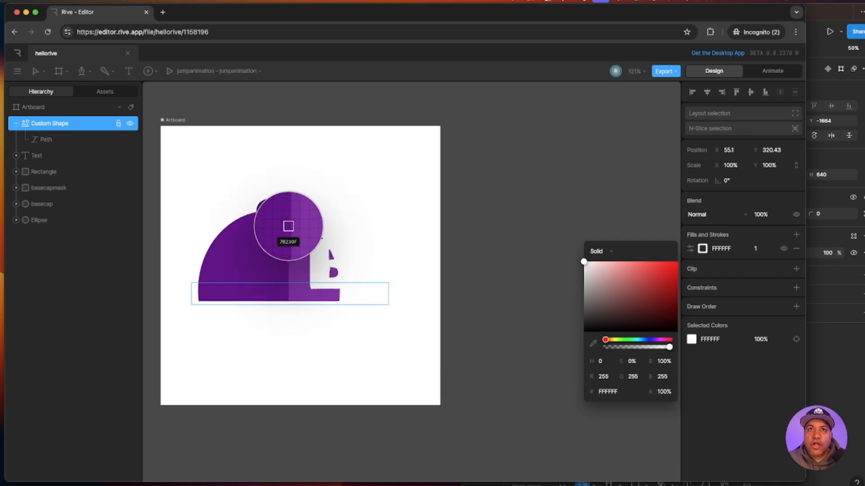
{"action": "left_click", "coordinate": [261, 239]}
{"action": "left_click", "coordinate": [822, 12]}
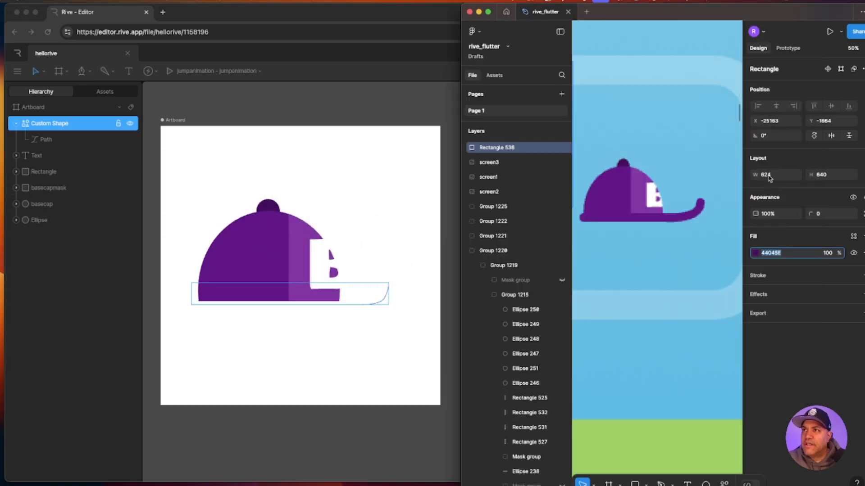
{"action": "left_click", "coordinate": [258, 263]}
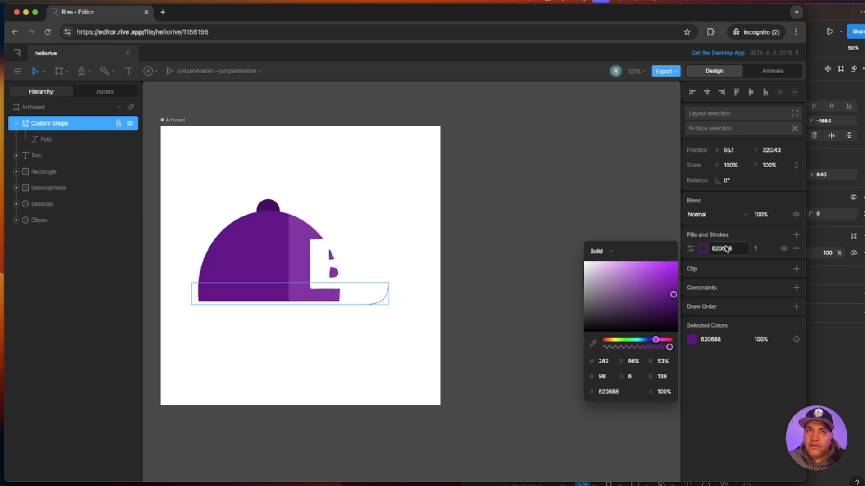
{"action": "left_click_drag", "start_coordinate": [763, 246], "coordinate": [744, 131]}
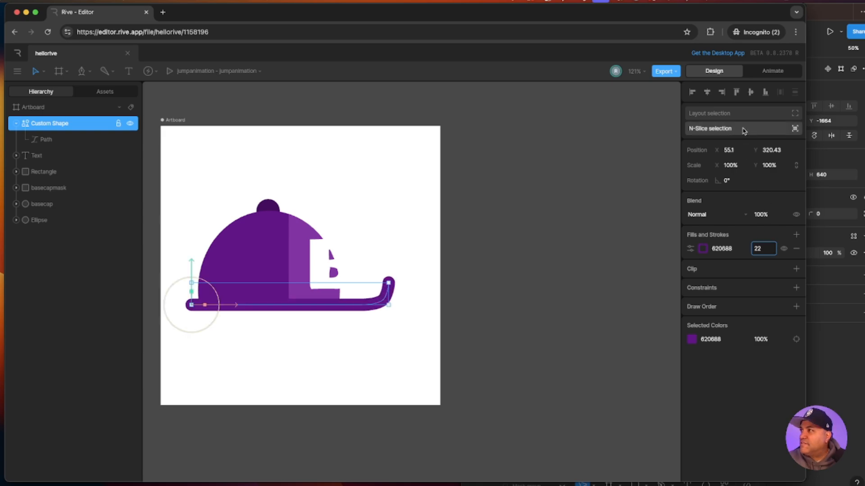
{"action": "key", "text": "Return"}
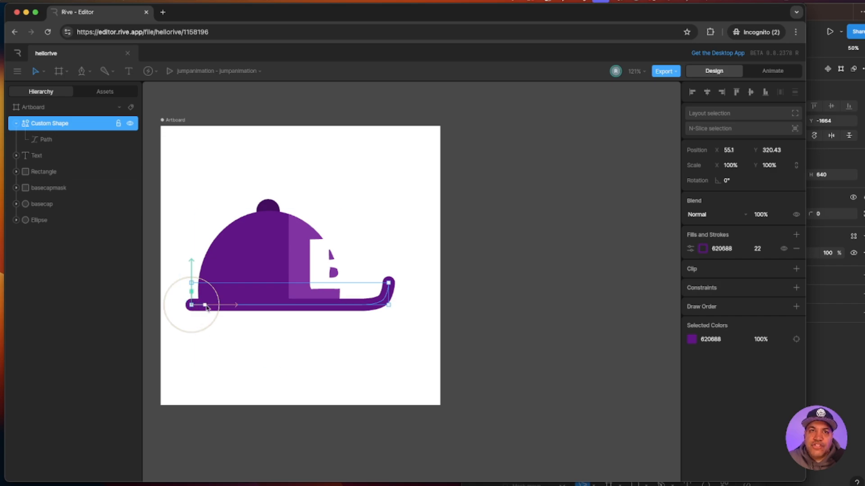
- Shift the brim slightly forward along the crown's base to X 64, Y 320.5, and deselect it
{"action": "left_click", "coordinate": [355, 340]}
{"action": "double_click", "coordinate": [194, 302]}
{"action": "key", "text": "super+equal"}
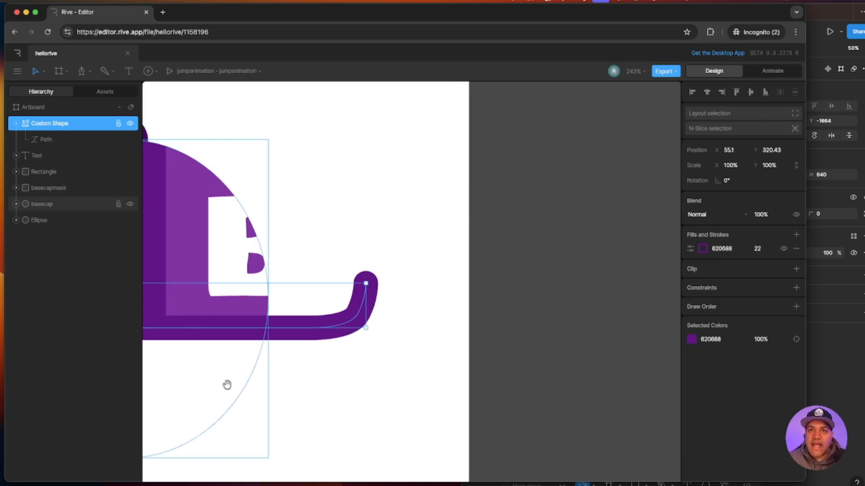
{"action": "left_click_drag", "start_coordinate": [228, 384], "coordinate": [469, 372]}
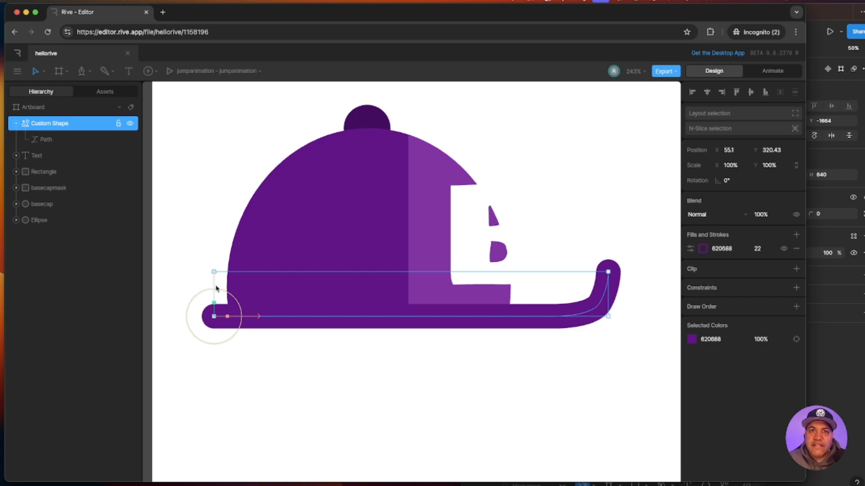
{"action": "left_click_drag", "start_coordinate": [249, 316], "coordinate": [259, 318]}
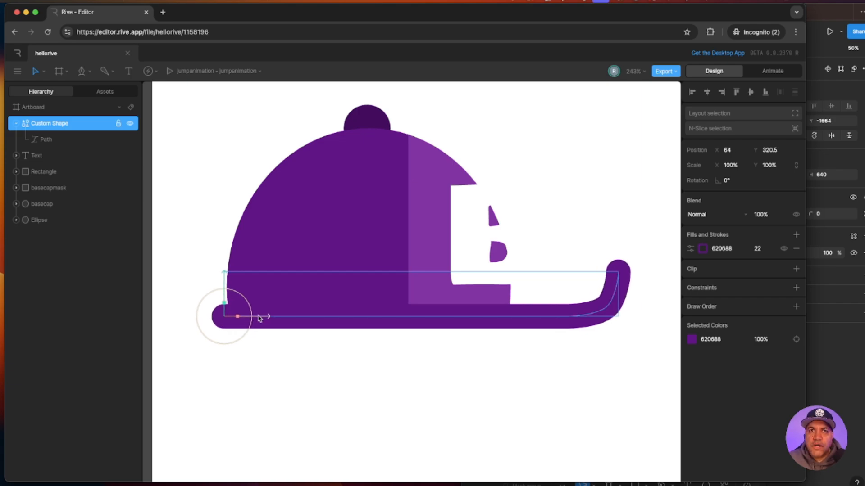
{"action": "left_click", "coordinate": [545, 396]}
{"action": "key", "text": "super+minus"}
{"action": "key", "text": "super+minus"}
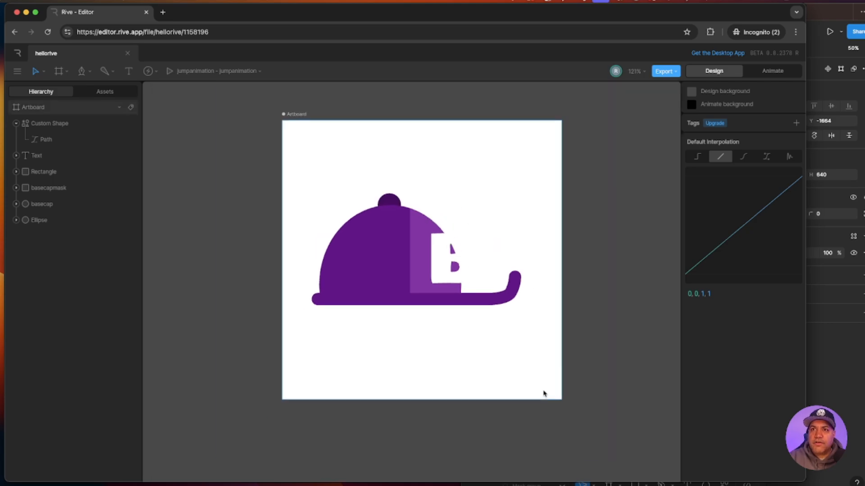
- Edit the brim's path by moving the curve vertex below its tip to about X 340, Y -14, and finish editing
{"action": "key", "text": "super+equal"}
{"action": "key", "text": "super+equal"}
{"action": "left_click_drag", "start_coordinate": [512, 393], "coordinate": [416, 396]}
{"action": "left_click", "coordinate": [496, 314]}
{"action": "left_click", "coordinate": [509, 311]}
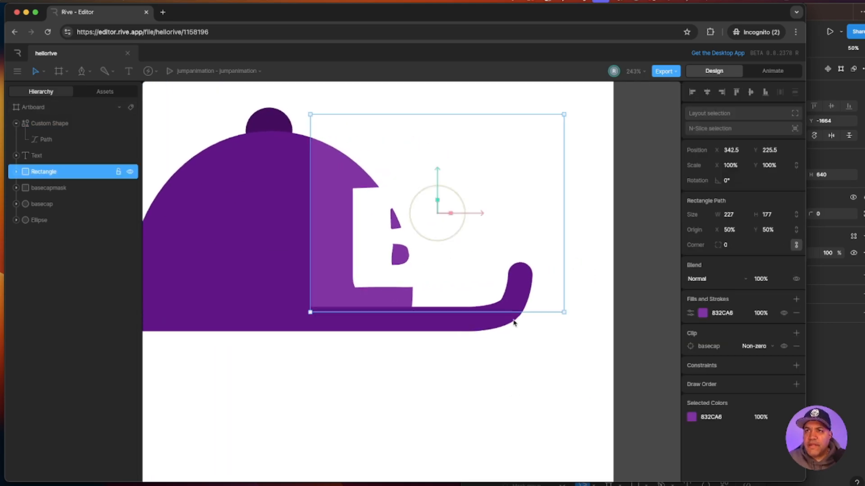
{"action": "left_click", "coordinate": [505, 312]}
{"action": "left_click", "coordinate": [504, 311]}
{"action": "left_click", "coordinate": [503, 310]}
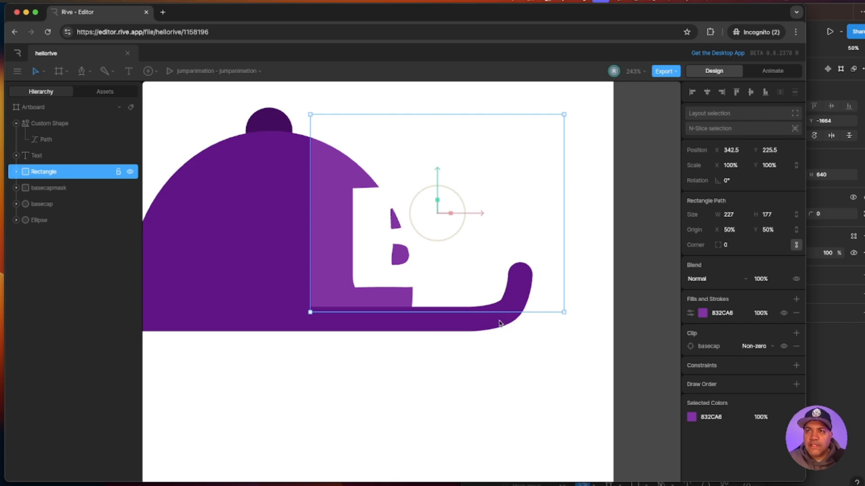
{"action": "left_click", "coordinate": [500, 320]}
{"action": "left_click", "coordinate": [511, 311]}
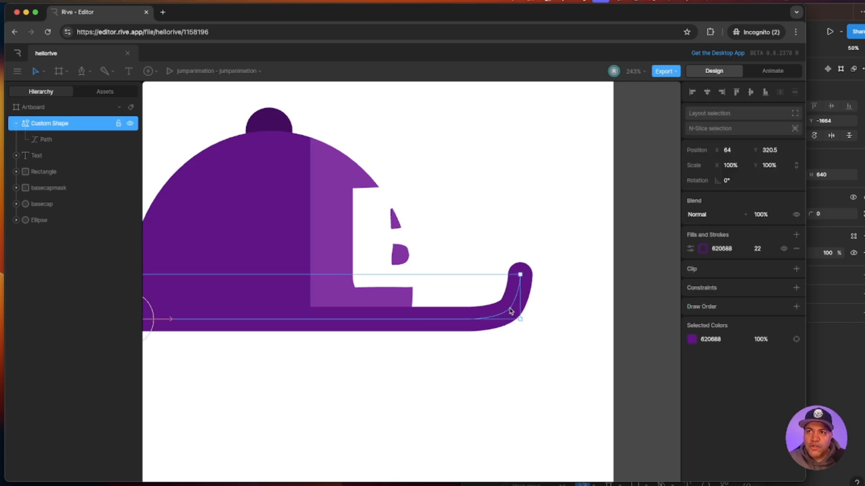
{"action": "left_click", "coordinate": [52, 140]}
{"action": "left_click", "coordinate": [794, 138]}
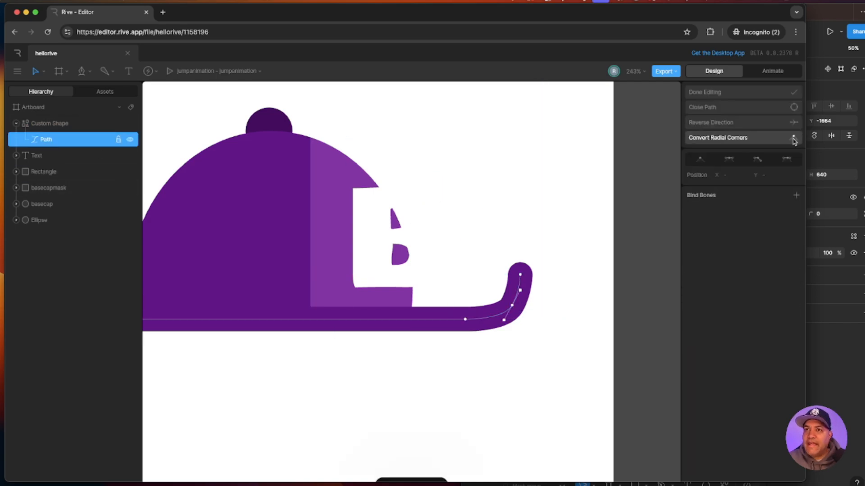
{"action": "mouse_move", "coordinate": [512, 307]}
{"action": "left_mouse_down"}
{"action": "mouse_move", "coordinate": [525, 294]}
{"action": "mouse_move", "coordinate": [506, 307]}
{"action": "left_mouse_up"}
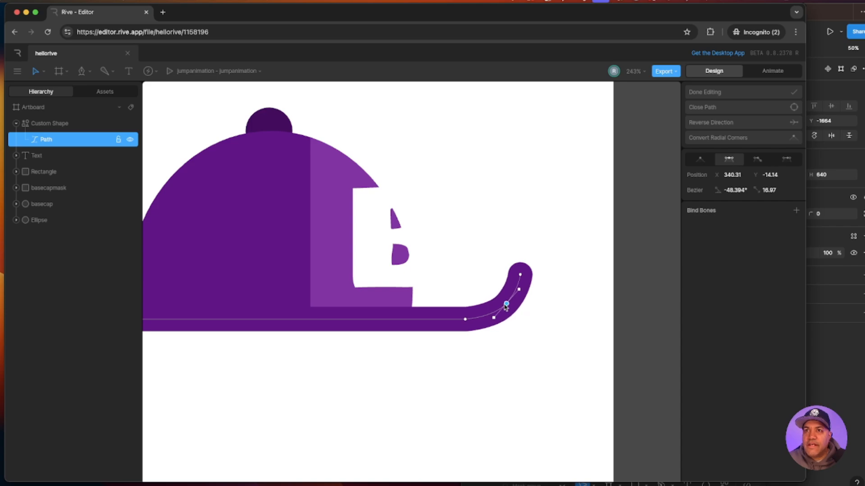
{"action": "left_click", "coordinate": [516, 355]}
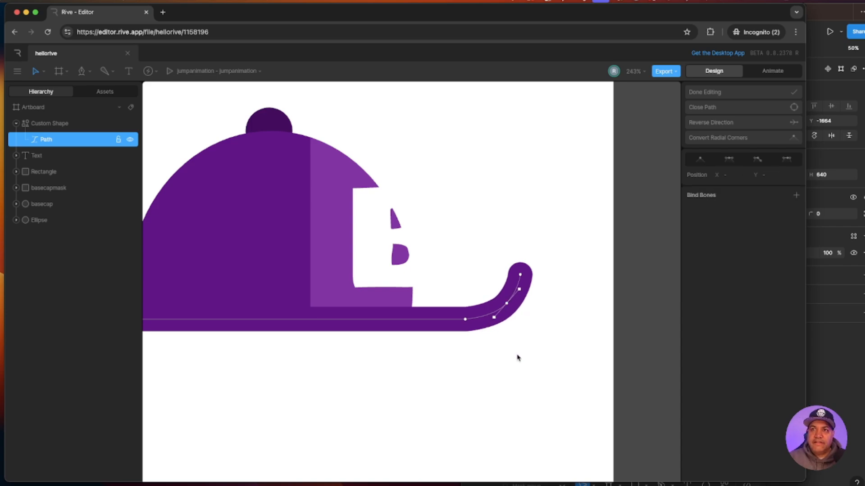
{"action": "left_click", "coordinate": [517, 358]}
{"action": "key", "text": "super+minus"}
{"action": "key", "text": "super+minus"}
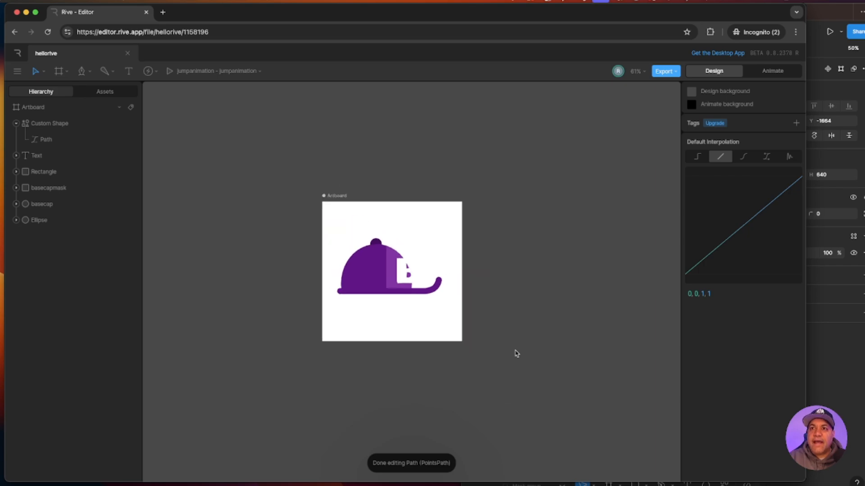
- Compare the cap with the Figma design and rename its artboard caphat in Rive
{"action": "left_click", "coordinate": [821, 17]}
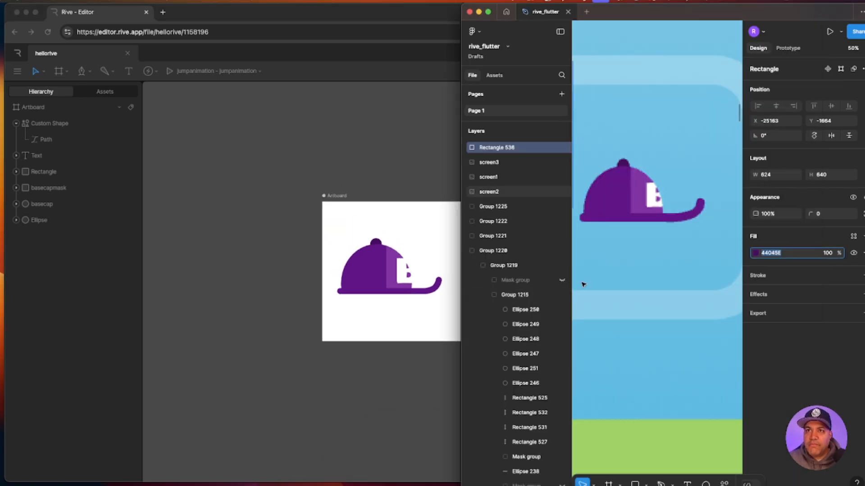
{"action": "left_click", "coordinate": [392, 354]}
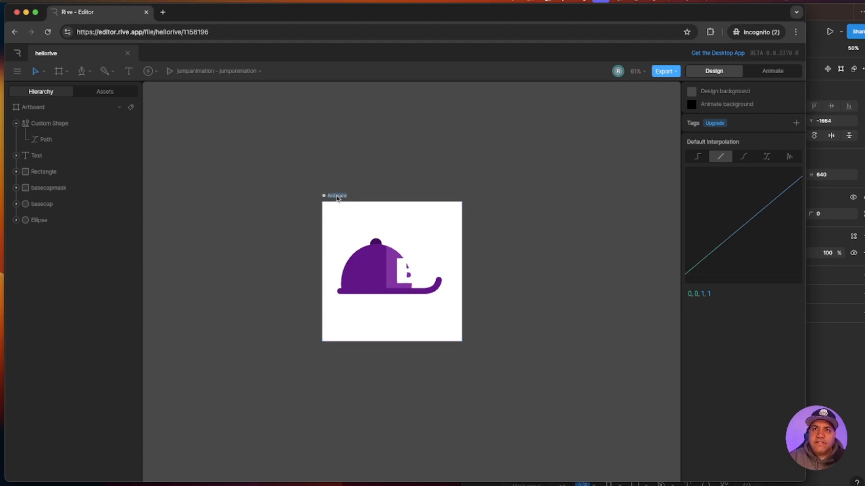
{"action": "type", "text": "caphat"}
{"action": "key", "text": "Return"}
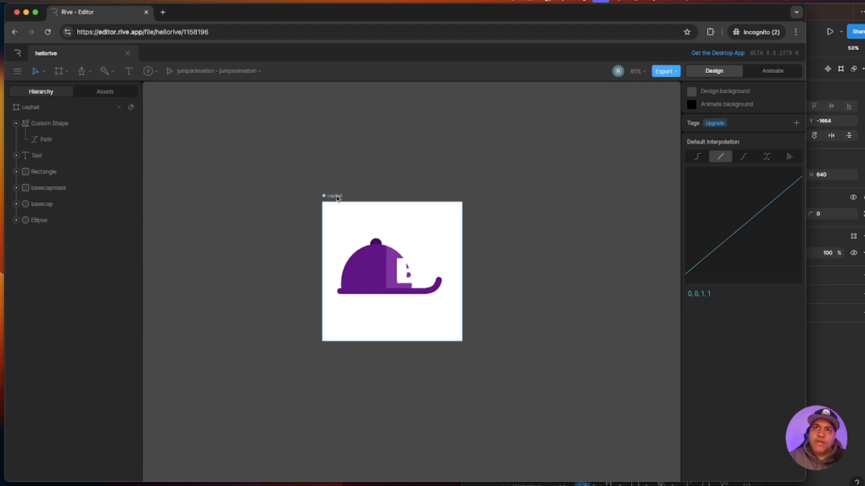
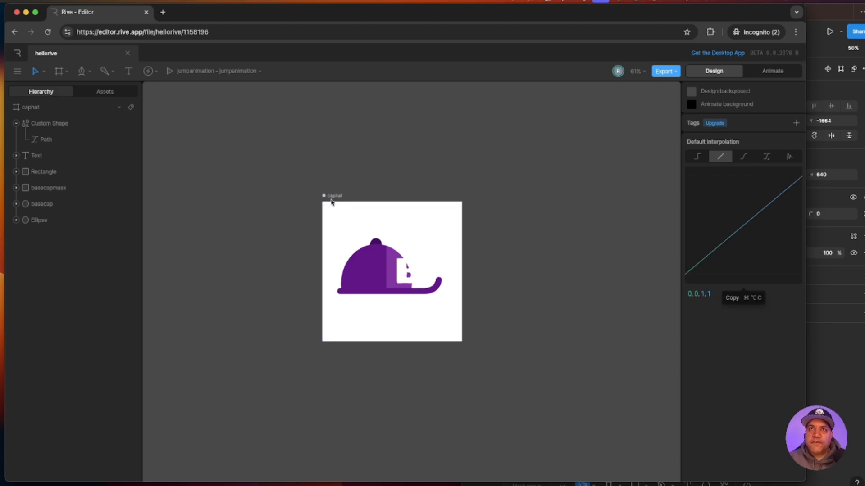
- Remove the caphat artboard's white fill
{"action": "left_click", "coordinate": [335, 197]}
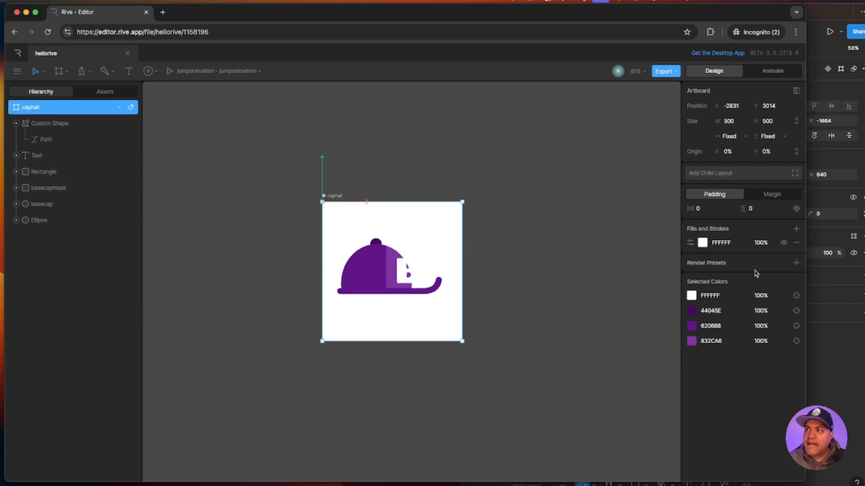
{"action": "left_click", "coordinate": [797, 244]}
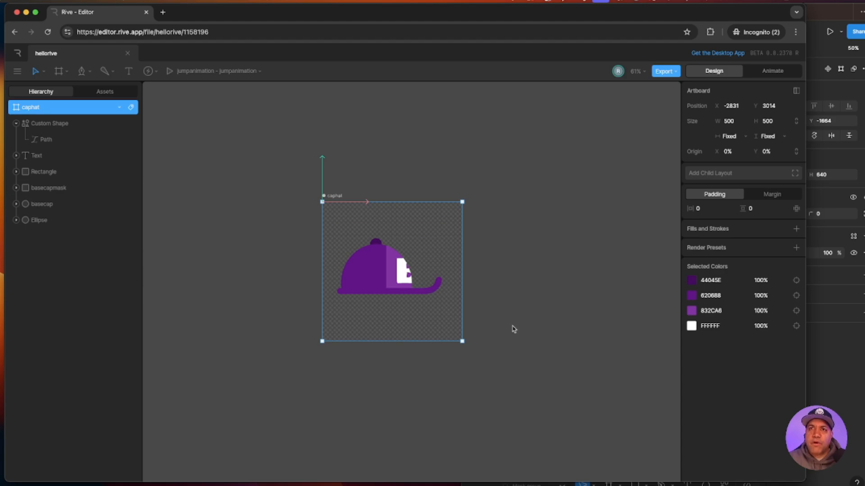
{"action": "left_click_drag", "start_coordinate": [515, 348], "coordinate": [398, 342]}
- Switch to the Figma design, examine the green-and-white striped party hat, and return to Rive
{"action": "left_click", "coordinate": [789, 484]}
{"action": "left_click_drag", "start_coordinate": [665, 338], "coordinate": [610, 344]}
{"action": "left_click_drag", "start_coordinate": [707, 310], "coordinate": [631, 311]}
{"action": "left_click_drag", "start_coordinate": [707, 302], "coordinate": [618, 308]}
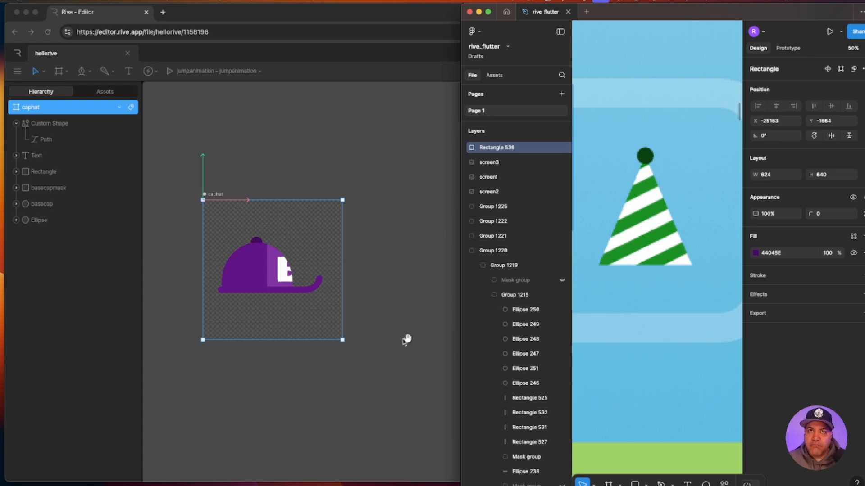
{"action": "scroll", "coordinate": [406, 315], "scroll_direction": "right", "scroll_amount": 3}
{"action": "left_click", "coordinate": [375, 196]}
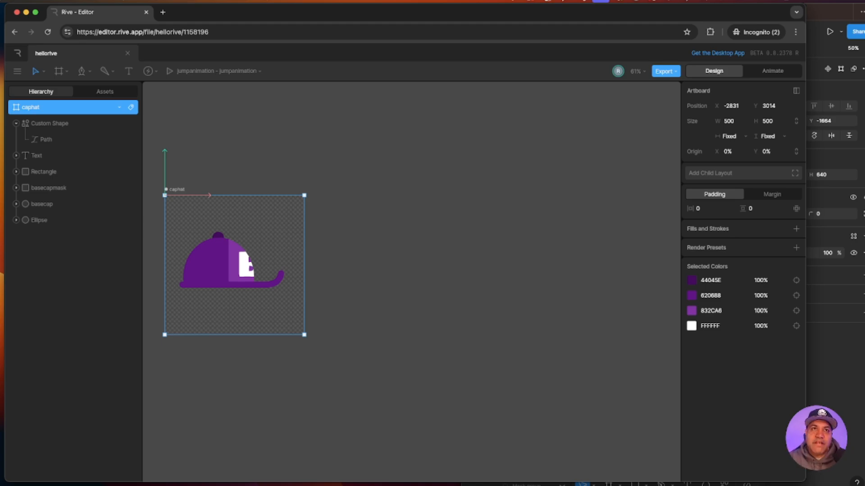
- Draw a new square artboard beside caphat, about 500 by 500, and set its width to 500
{"action": "left_click_drag", "start_coordinate": [179, 241], "coordinate": [149, 232]}
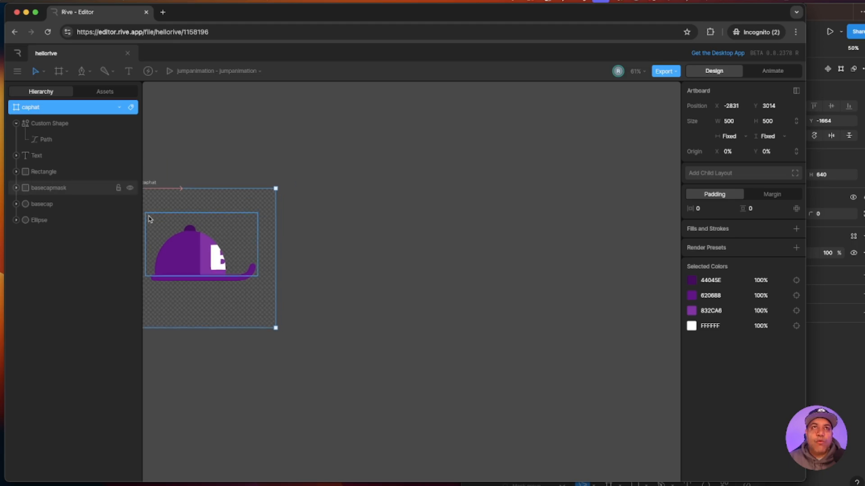
{"action": "left_click_drag", "start_coordinate": [335, 227], "coordinate": [380, 242]}
{"action": "left_click", "coordinate": [155, 120]}
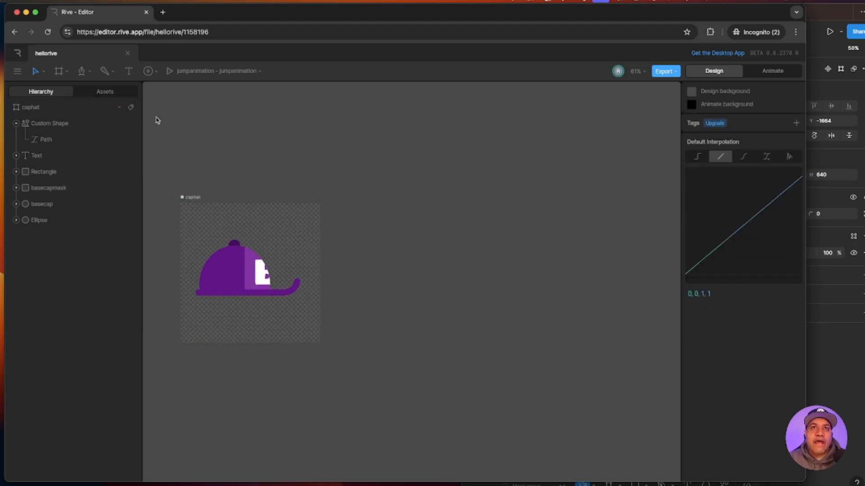
{"action": "left_click", "coordinate": [66, 73]}
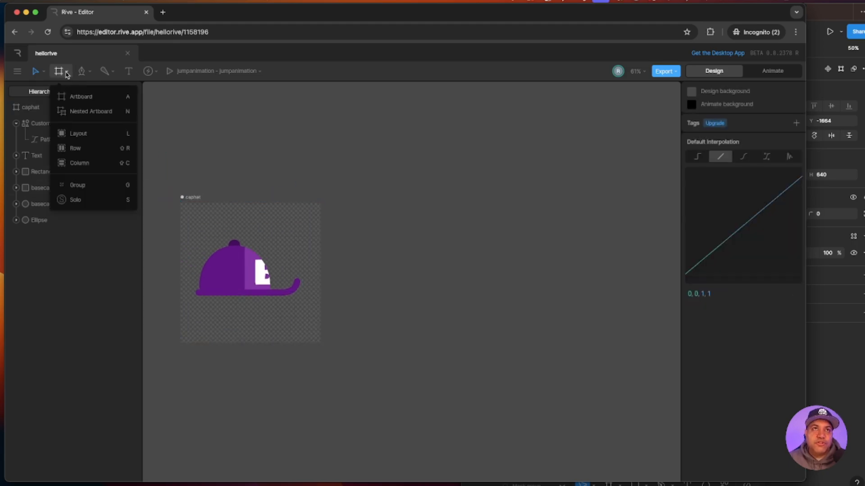
{"action": "left_click", "coordinate": [81, 97]}
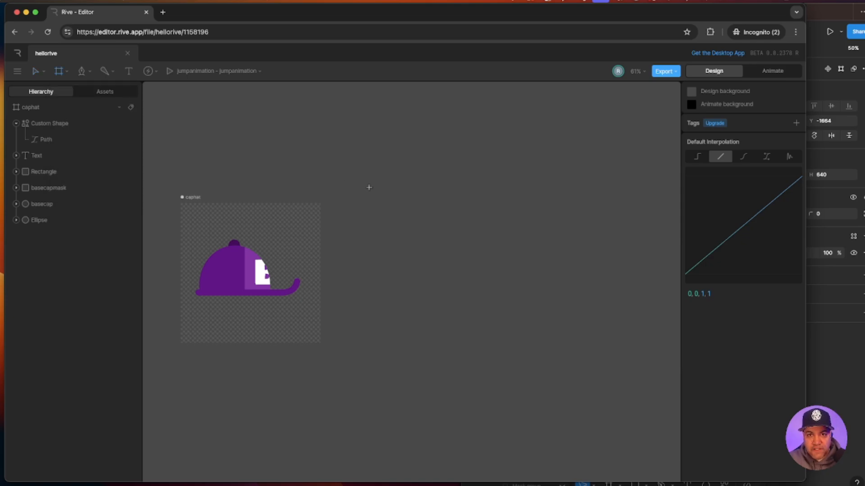
{"action": "key", "text": "shift"}
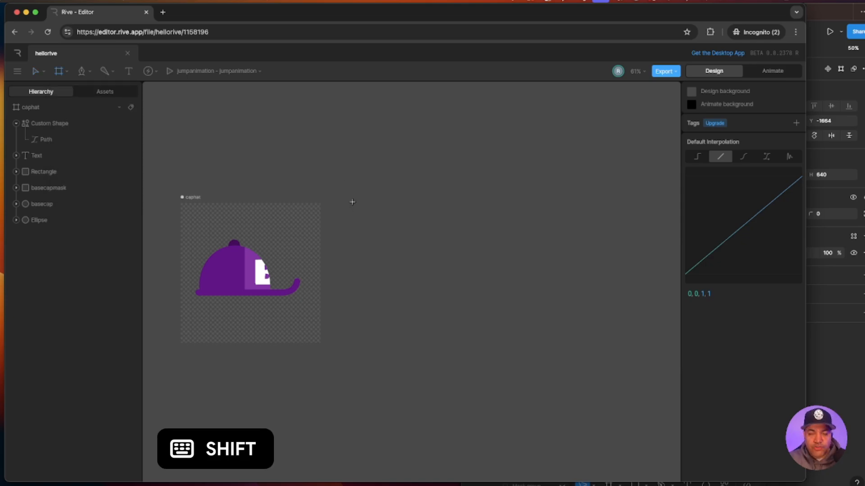
{"action": "left_click_drag", "start_coordinate": [354, 203], "coordinate": [495, 345]}
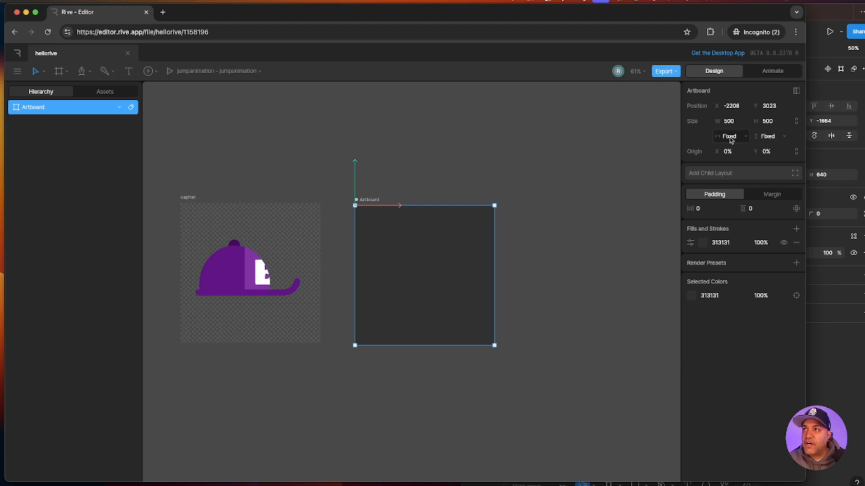
{"action": "left_click", "coordinate": [734, 121]}
{"action": "type", "text": "5"}
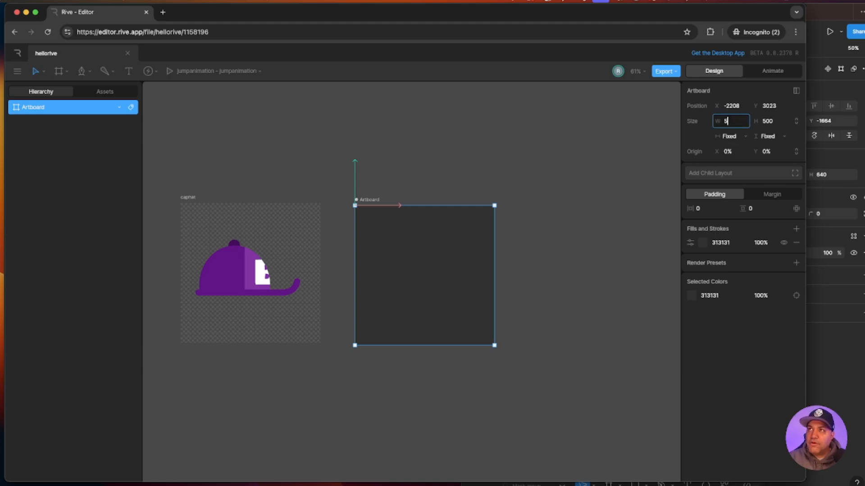
{"action": "type", "text": "00"}
{"action": "key", "text": "Return"}
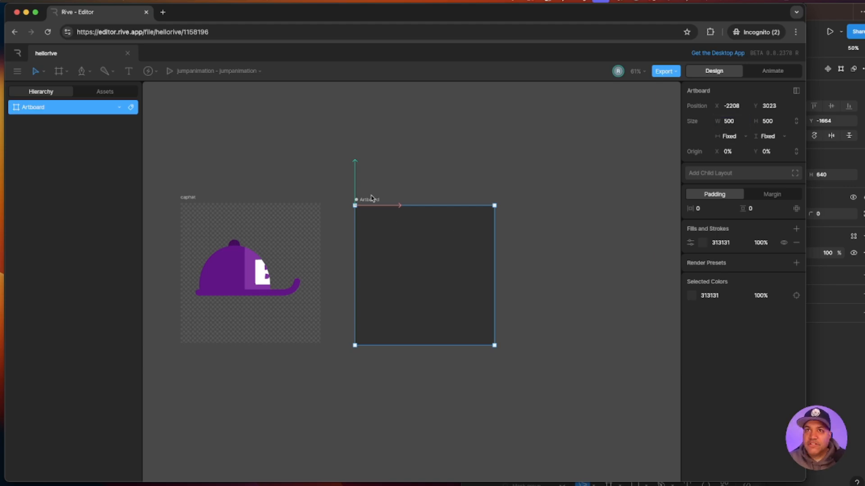
- Deselect the new artboard and rename it bdayhat
{"action": "key", "text": "Escape"}
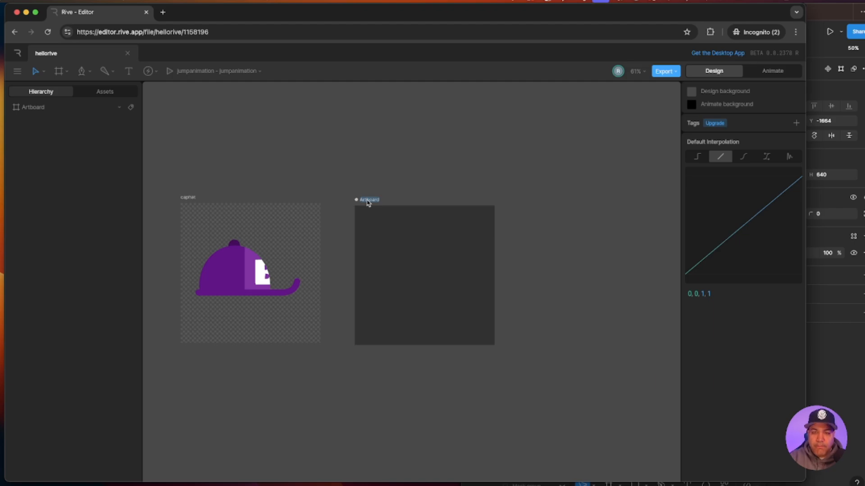
{"action": "type", "text": "odahat"}
{"action": "key", "text": "Return"}
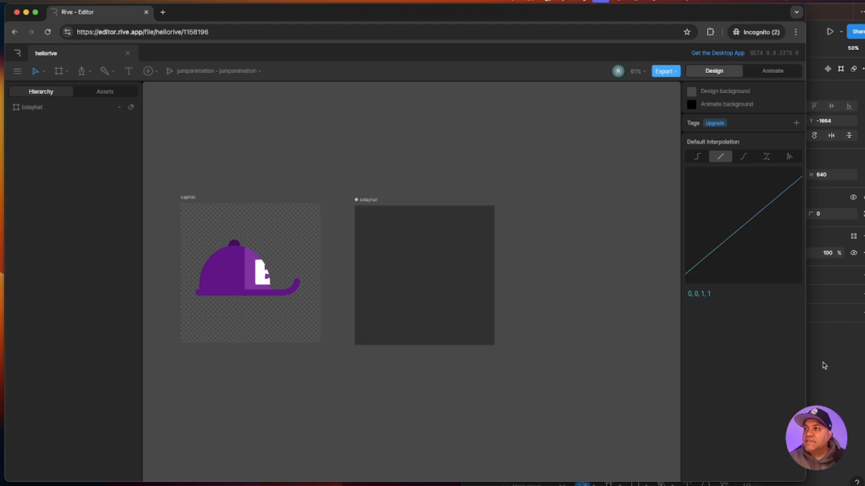
- Check the party hat in Figma, return to Rive, and draw a triangle about 293 by 314 centred on the bdayhat artboard
{"action": "left_click", "coordinate": [823, 366]}
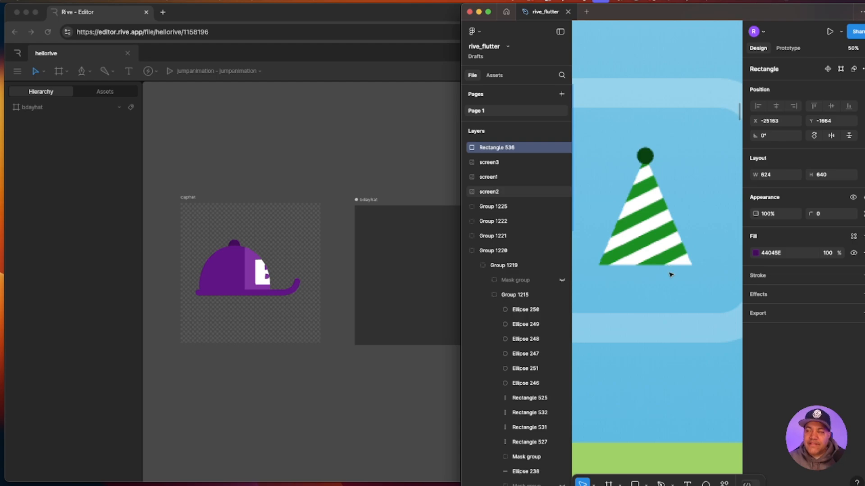
{"action": "left_click_drag", "start_coordinate": [419, 377], "coordinate": [318, 371]}
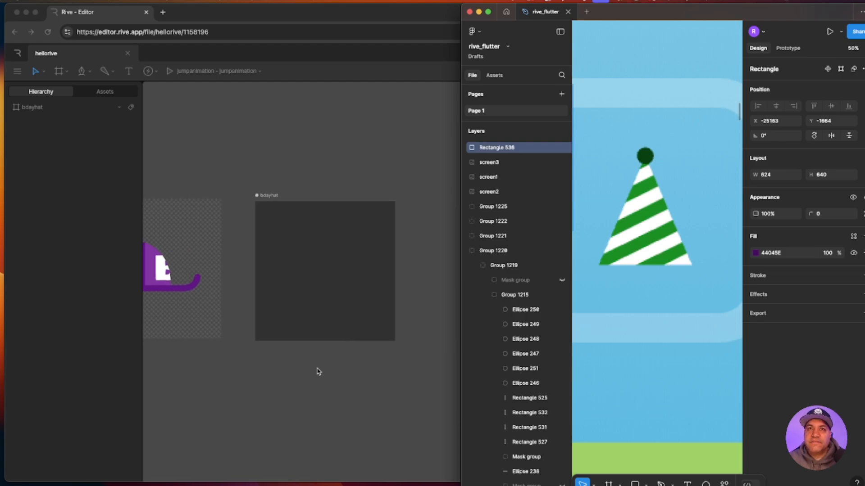
{"action": "left_click", "coordinate": [274, 197]}
{"action": "left_click", "coordinate": [274, 197]}
{"action": "key", "text": "f"}
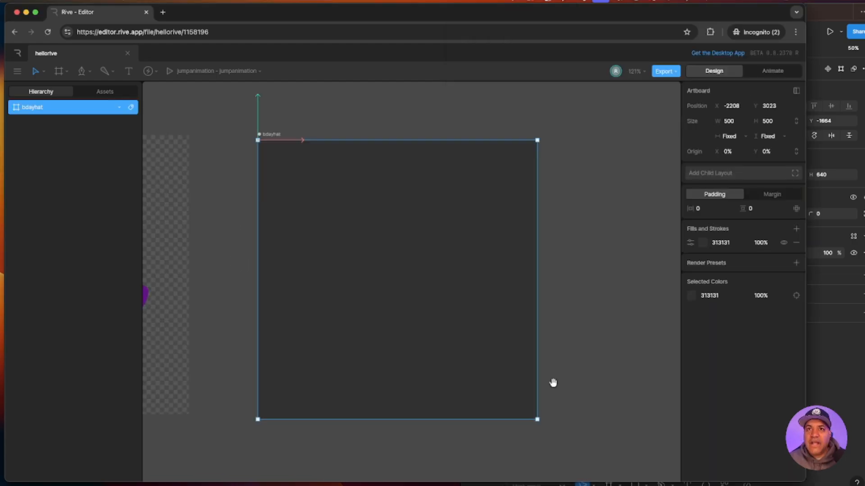
{"action": "left_click_drag", "start_coordinate": [553, 383], "coordinate": [533, 367]}
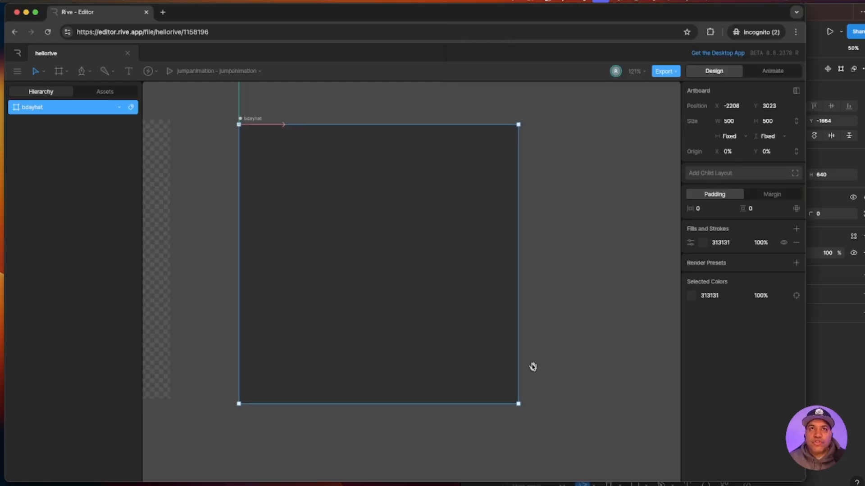
{"action": "left_click", "coordinate": [92, 76]}
{"action": "left_click", "coordinate": [118, 151]}
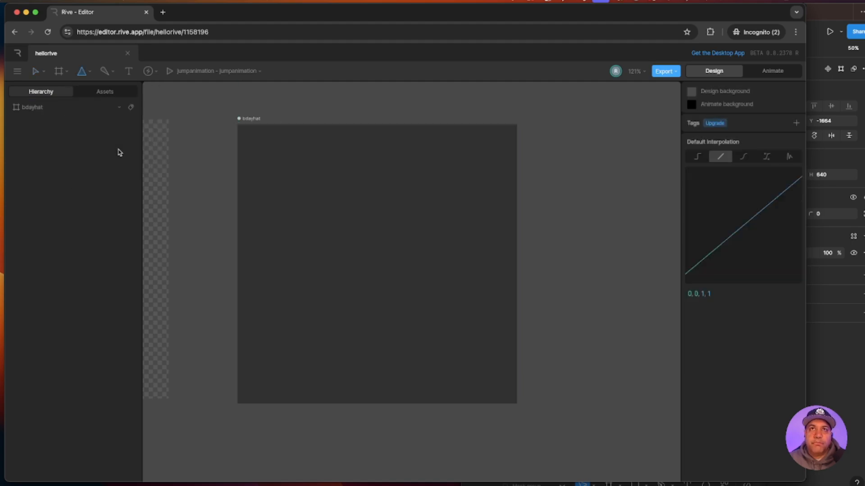
{"action": "left_click_drag", "start_coordinate": [307, 182], "coordinate": [470, 359]}
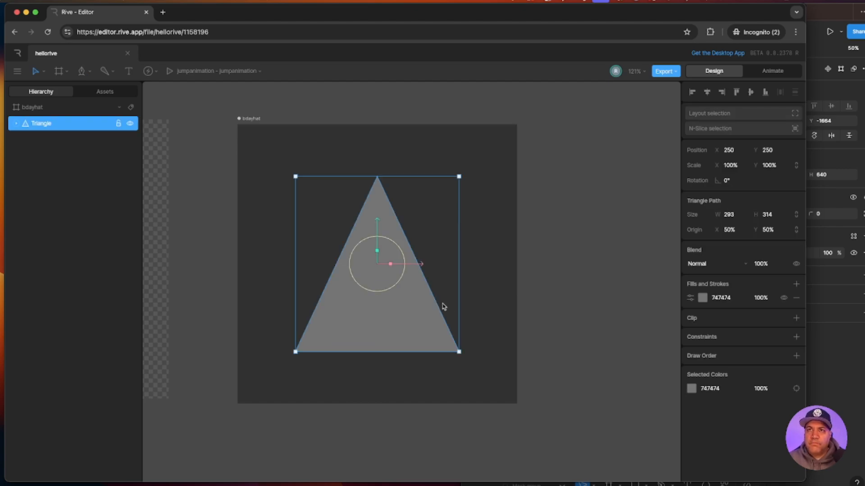
- Compare the triangle with the hat in Figma, return to Rive, and set the triangle's fill to white (FFFFFF)
{"action": "left_click", "coordinate": [827, 15]}
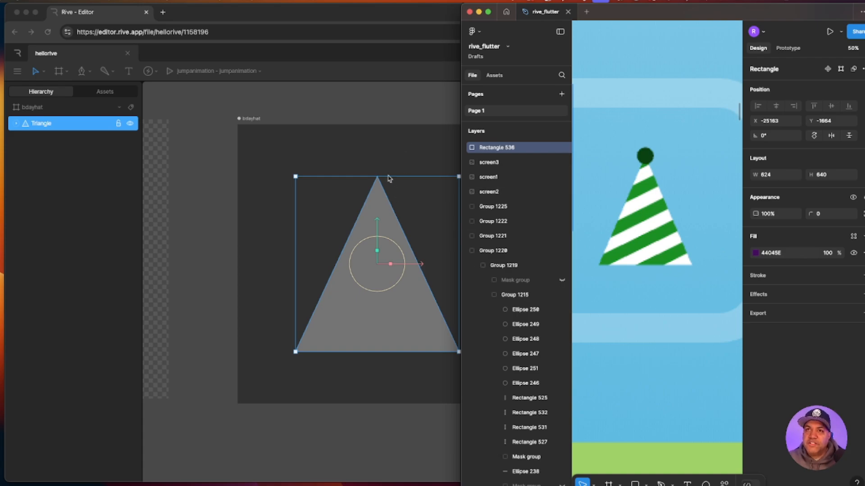
{"action": "left_click", "coordinate": [405, 145]}
{"action": "left_click", "coordinate": [703, 298]}
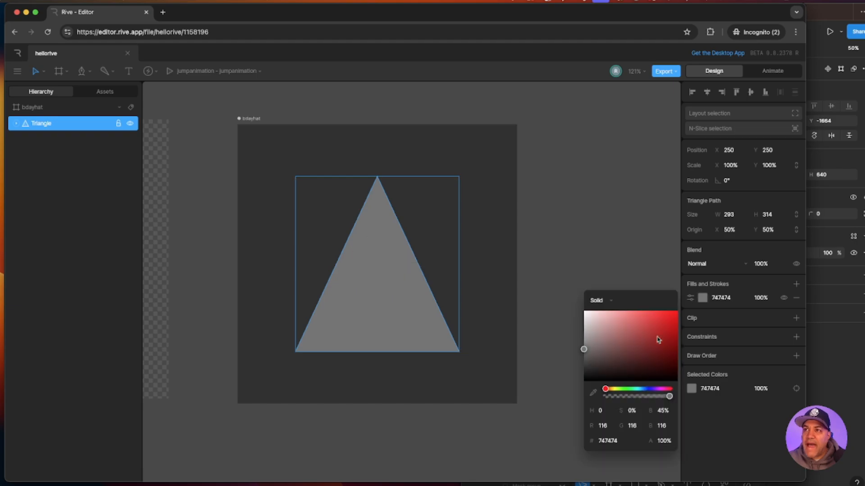
{"action": "left_click_drag", "start_coordinate": [620, 336], "coordinate": [542, 263]}
{"action": "left_click", "coordinate": [542, 263]}
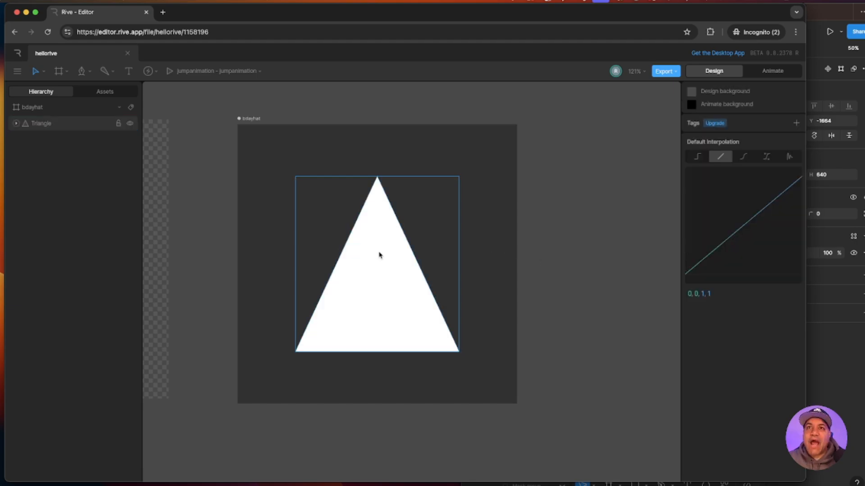
{"action": "left_click", "coordinate": [378, 253]}
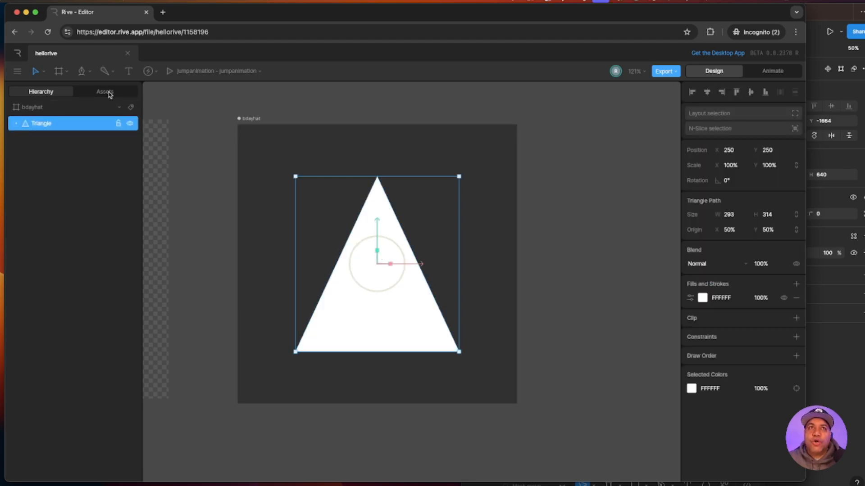
- Switch to Figma, widen the purple swatch rectangle, sample the party hat pompom's dark green into its fill, and copy the hex code 00430C
{"action": "left_click", "coordinate": [827, 20]}
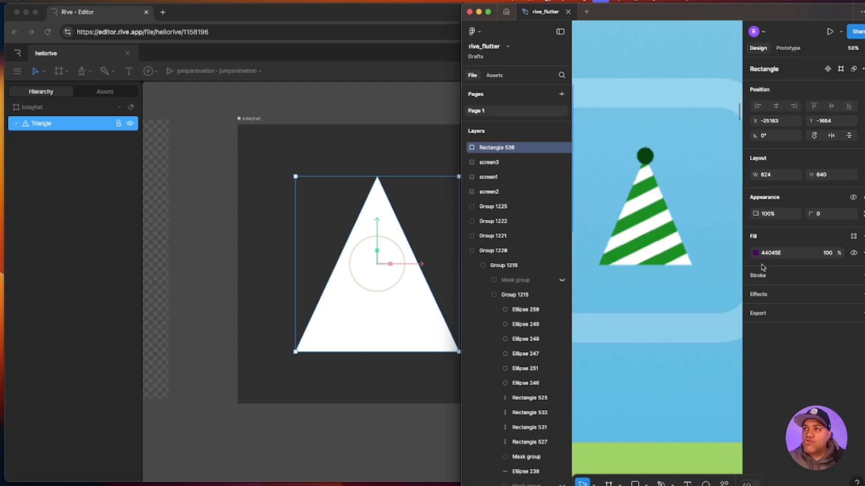
{"action": "scroll", "coordinate": [653, 311], "scroll_direction": "down", "scroll_amount": 5}
{"action": "scroll", "coordinate": [653, 305], "scroll_direction": "left", "scroll_amount": 3}
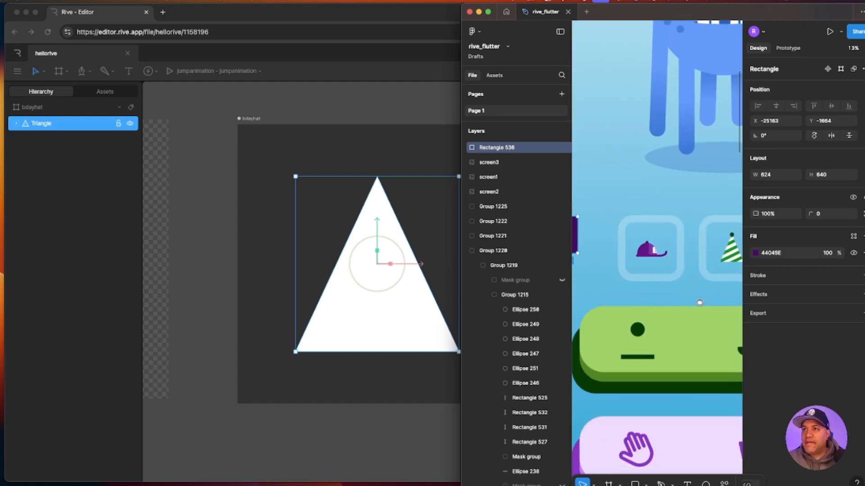
{"action": "left_click_drag", "start_coordinate": [574, 233], "coordinate": [796, 265]}
{"action": "left_click", "coordinate": [756, 253]}
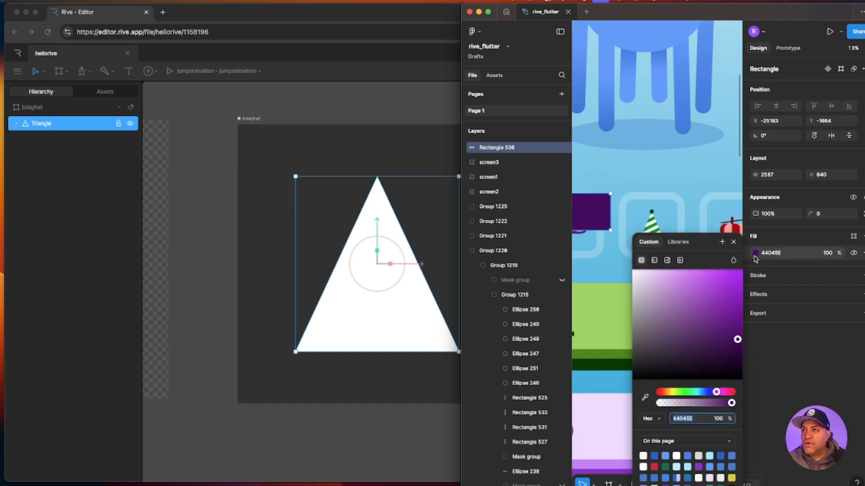
{"action": "left_click", "coordinate": [645, 397]}
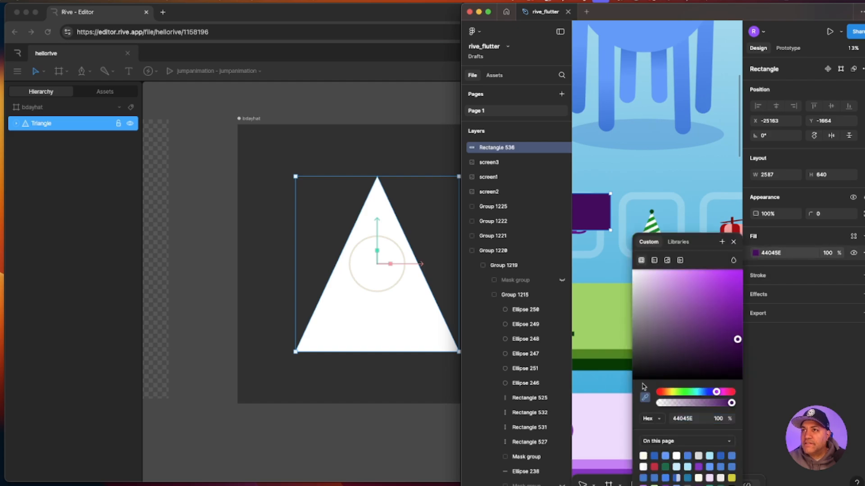
{"action": "left_click", "coordinate": [652, 211]}
{"action": "left_click", "coordinate": [784, 253]}
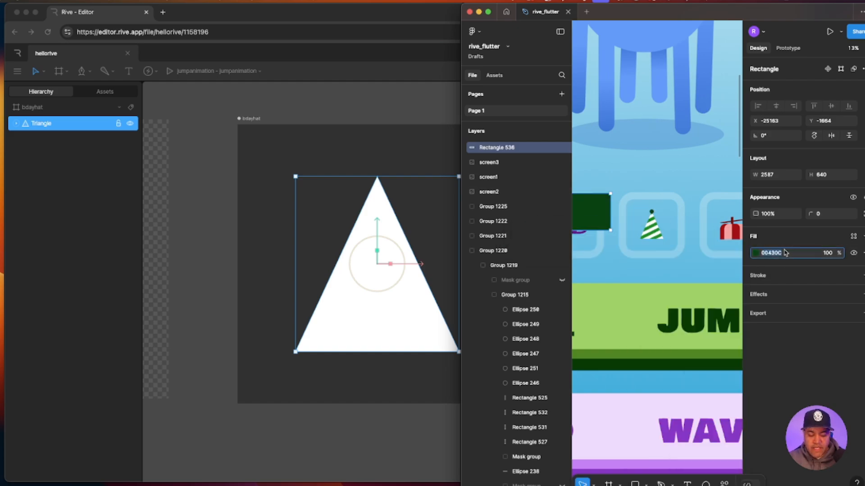
- Return to Rive and draw a circle about 46 by 46 centred on the triangle's tip
{"action": "left_click", "coordinate": [408, 163]}
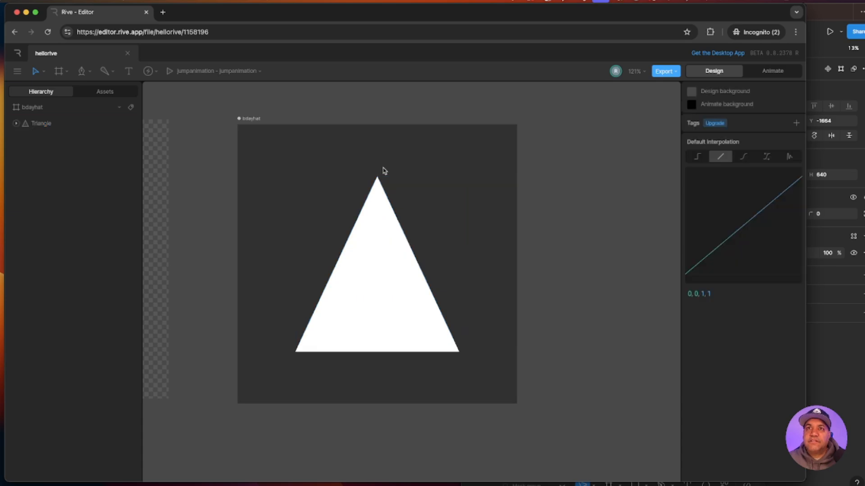
{"action": "left_click", "coordinate": [91, 72]}
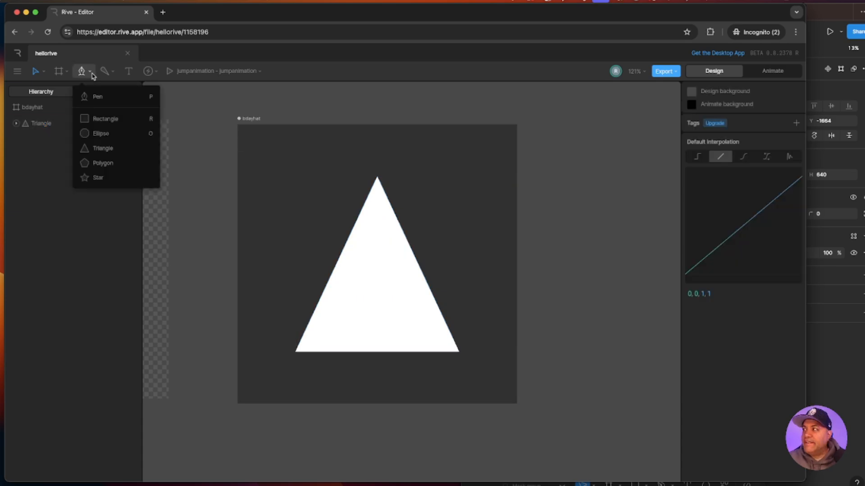
{"action": "left_click", "coordinate": [101, 133]}
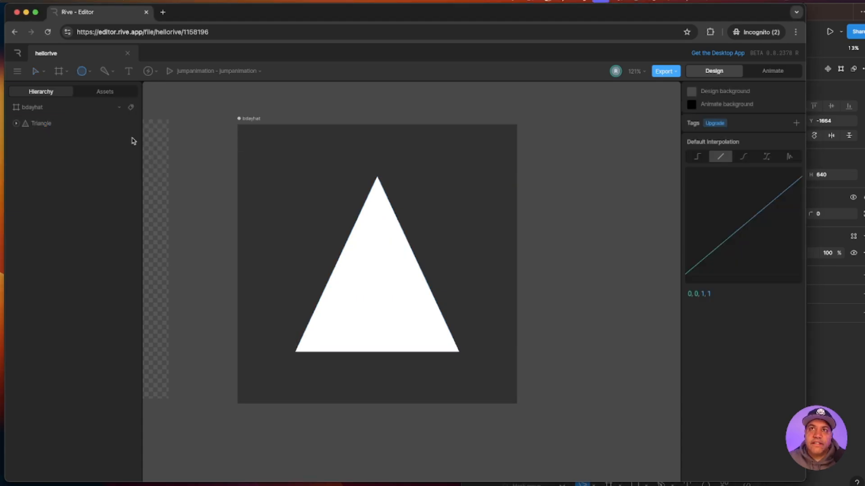
{"action": "left_click_drag", "start_coordinate": [364, 163], "coordinate": [381, 185]}
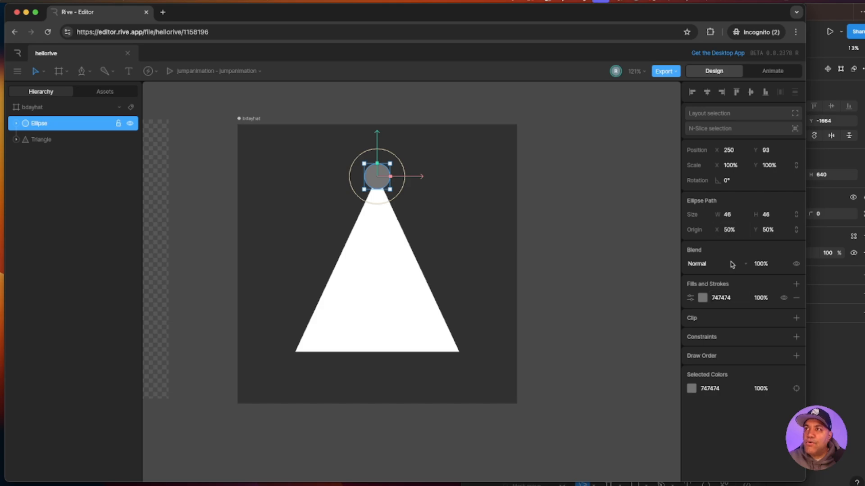
- Set the pompom circle's fill colour to 00430C and deselect it
{"action": "left_click", "coordinate": [734, 298]}
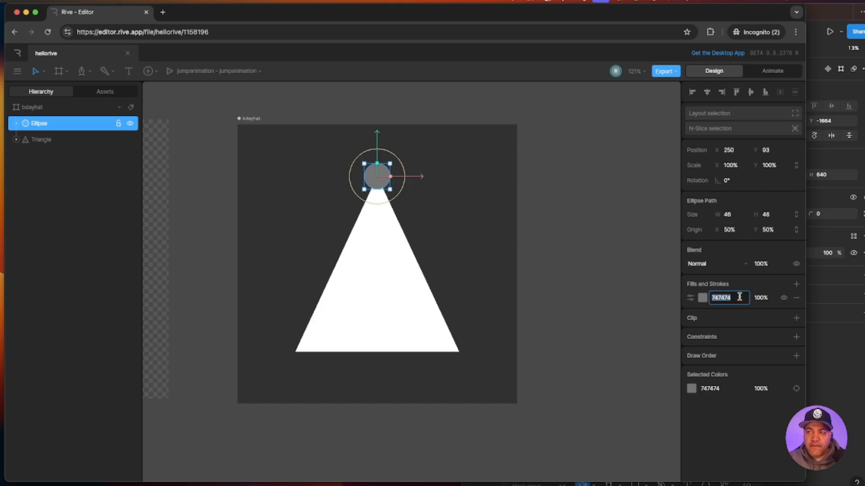
{"action": "type", "text": "00430C"}
{"action": "key", "text": "Return"}
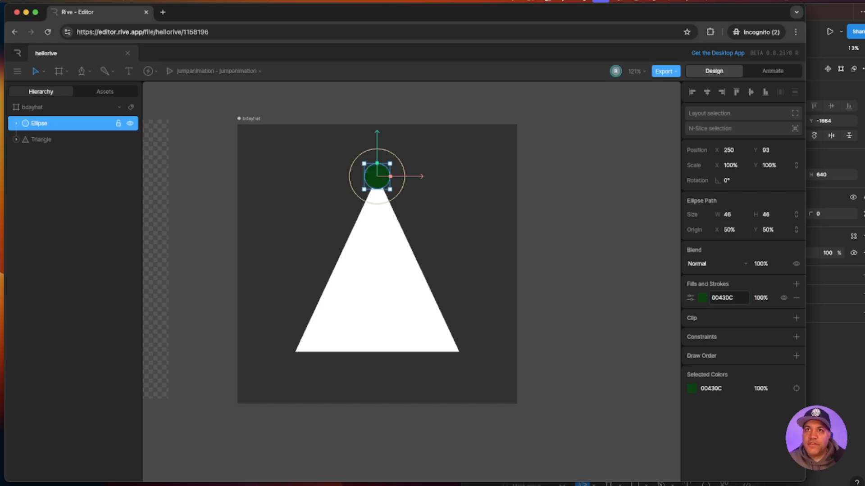
{"action": "left_click", "coordinate": [549, 247]}
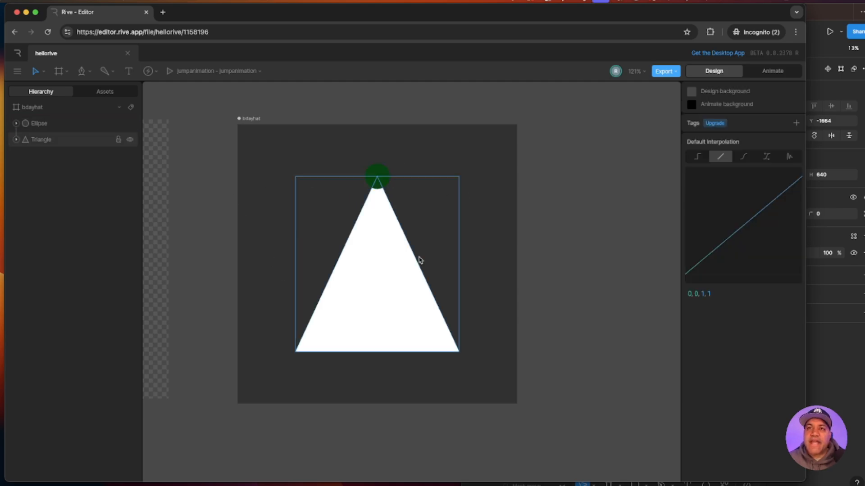
- Switch to Figma, sample the hat stripe's green into the swatch rectangle's fill, and copy the hex code 00921A
{"action": "left_click", "coordinate": [820, 20]}
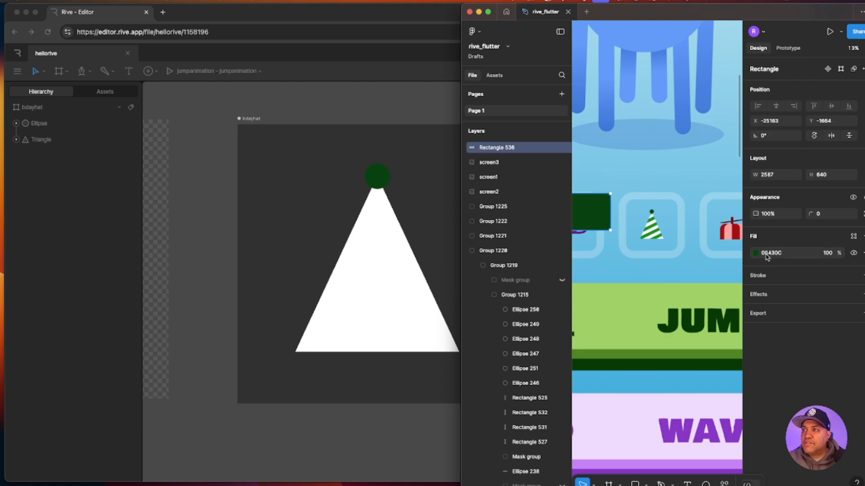
{"action": "key", "text": "i"}
{"action": "left_click", "coordinate": [654, 215]}
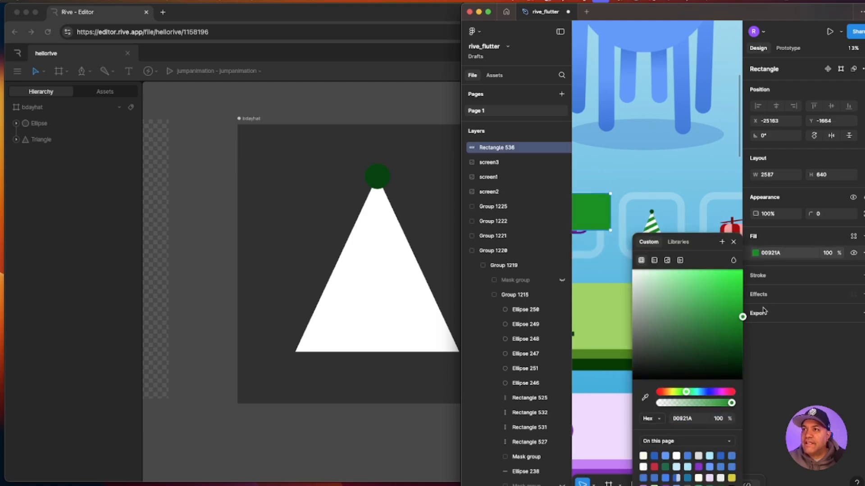
{"action": "left_click", "coordinate": [785, 253]}
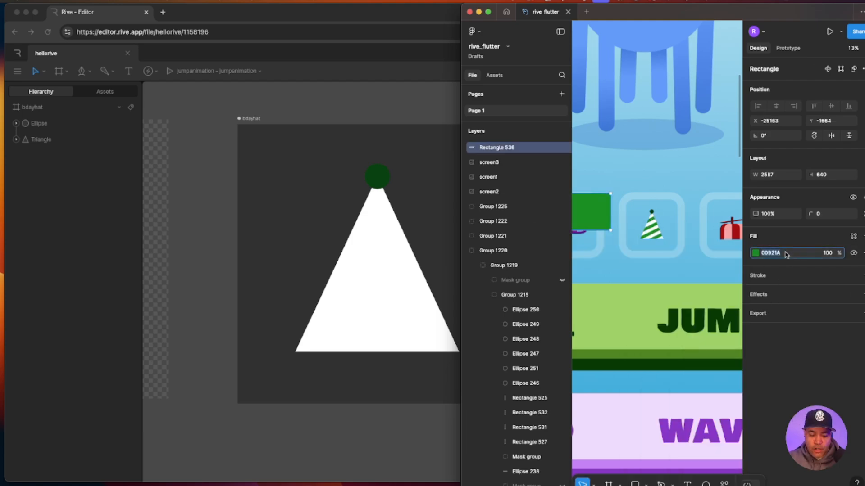
- Return to Rive, draw a thin rectangle across the triangle below the pompom, undo its rotation, and resize it to about 447.5 by 26.5
{"action": "left_click", "coordinate": [18, 52]}
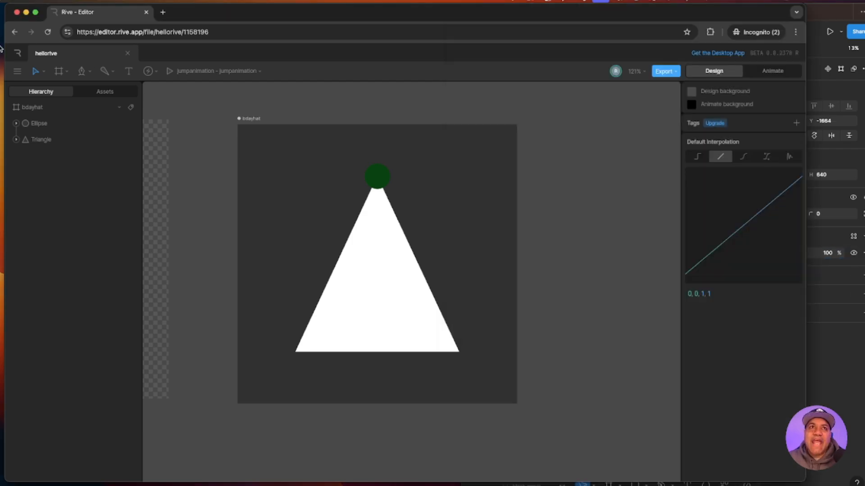
{"action": "left_click", "coordinate": [85, 71]}
{"action": "left_click", "coordinate": [97, 118]}
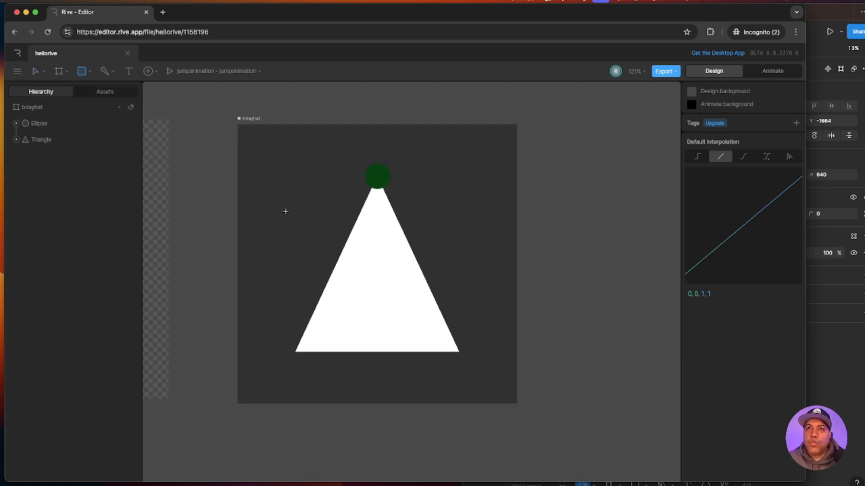
{"action": "mouse_move", "coordinate": [272, 214]}
{"action": "left_mouse_down"}
{"action": "mouse_move", "coordinate": [314, 226]}
{"action": "mouse_move", "coordinate": [512, 230]}
{"action": "mouse_move", "coordinate": [441, 232]}
{"action": "mouse_move", "coordinate": [399, 217]}
{"action": "mouse_move", "coordinate": [396, 204]}
{"action": "left_mouse_up"}
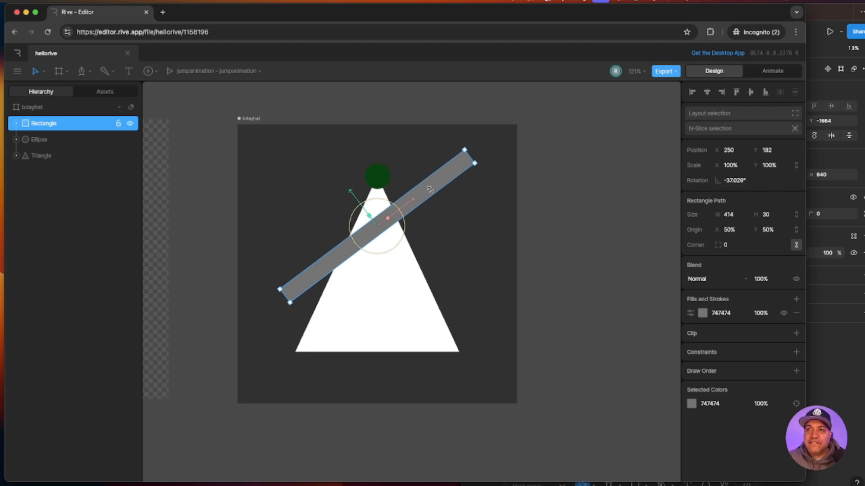
{"action": "key", "text": "super+z"}
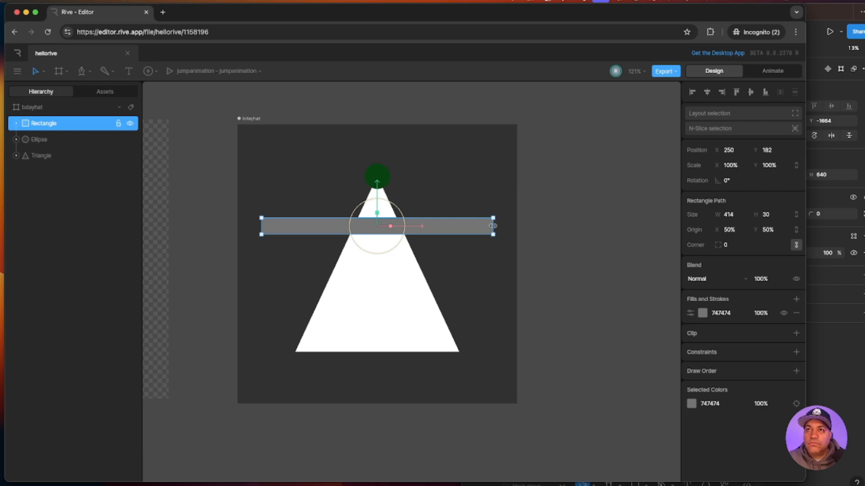
{"action": "left_click_drag", "start_coordinate": [492, 226], "coordinate": [470, 212]}
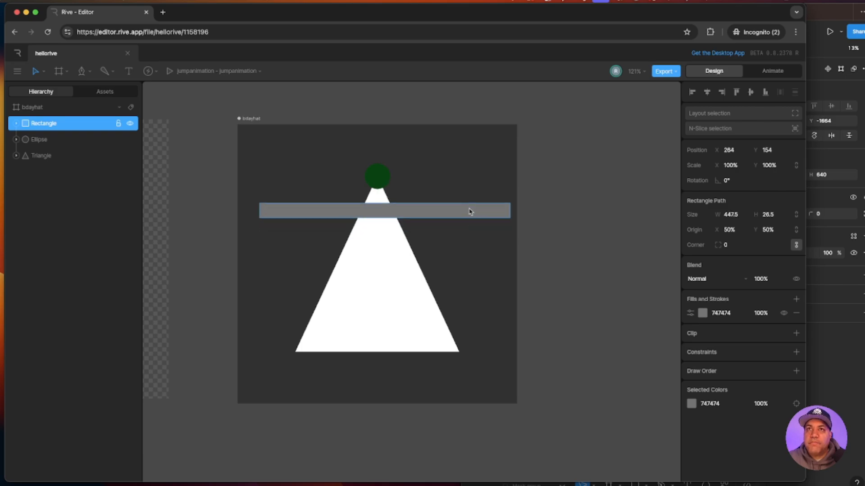
- Set the stripe rectangle's fill colour to 00921A
{"action": "left_click", "coordinate": [730, 312]}
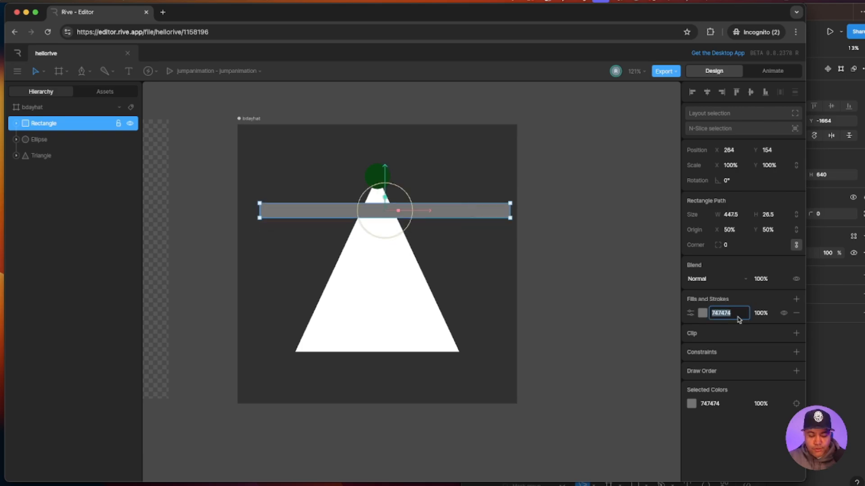
{"action": "type", "text": "00921A"}
{"action": "key", "text": "Return"}
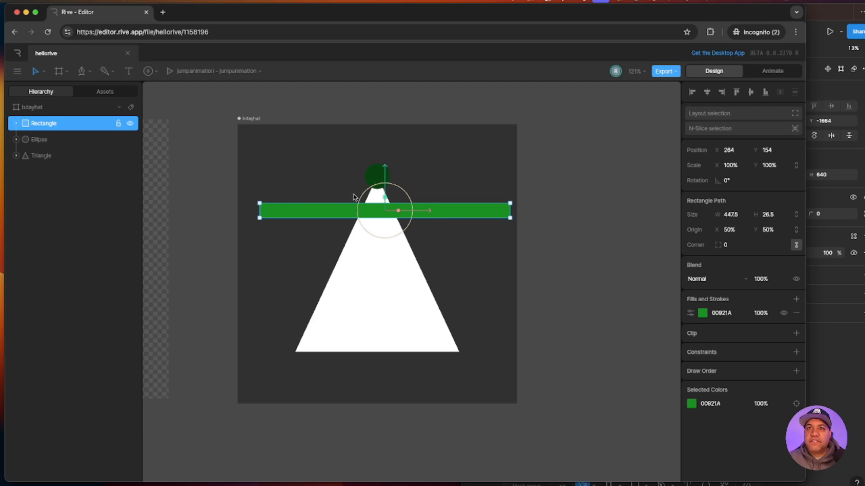
- Tilt the green stripe upward to a rotation of -30° and move it to about X 255.5, Y 148.5
{"action": "left_click_drag", "start_coordinate": [361, 199], "coordinate": [360, 214]}
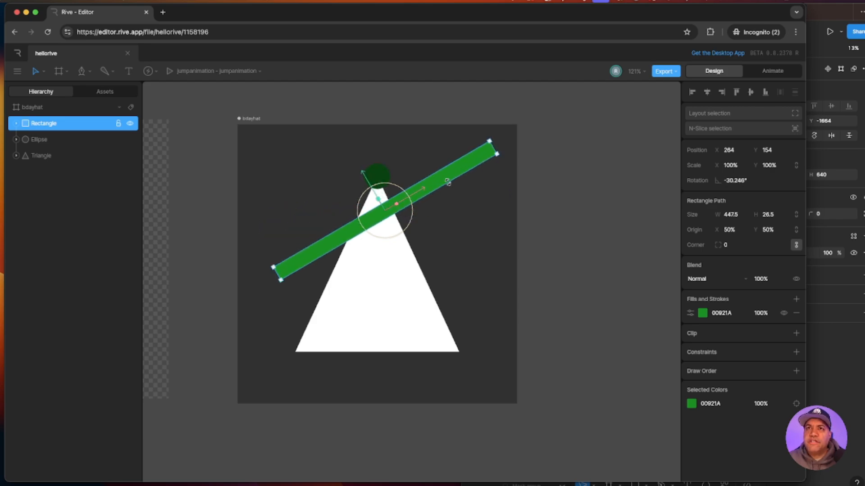
{"action": "left_click_drag", "start_coordinate": [442, 183], "coordinate": [434, 180]}
{"action": "left_click", "coordinate": [739, 182]}
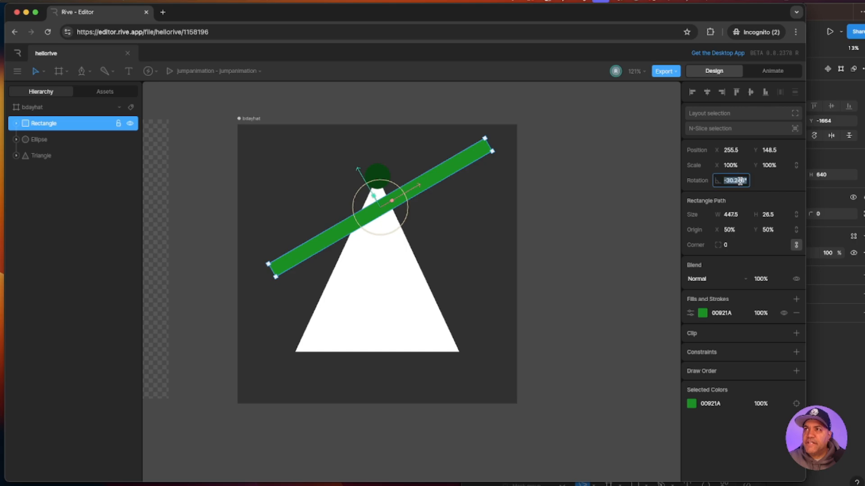
{"action": "type", "text": "-30"}
{"action": "key", "text": "Return"}
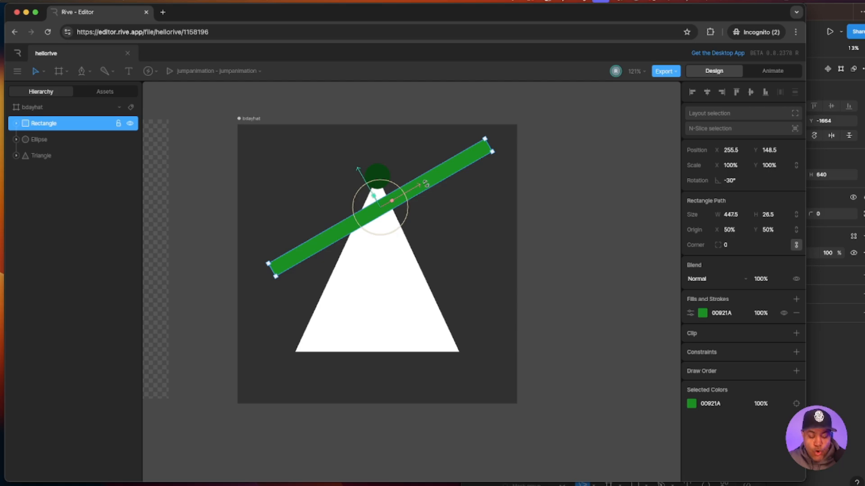
- Duplicate the green stripe directly below at Y 207.5, and duplicate both stripes again lower on the triangle at X 262
{"action": "left_click_drag", "start_coordinate": [383, 206], "coordinate": [384, 239]}
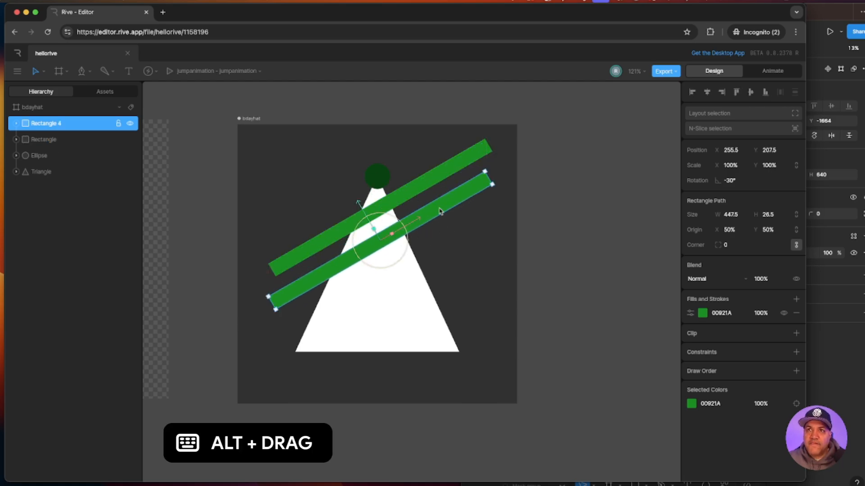
{"action": "left_click", "coordinate": [427, 186], "text": "shift"}
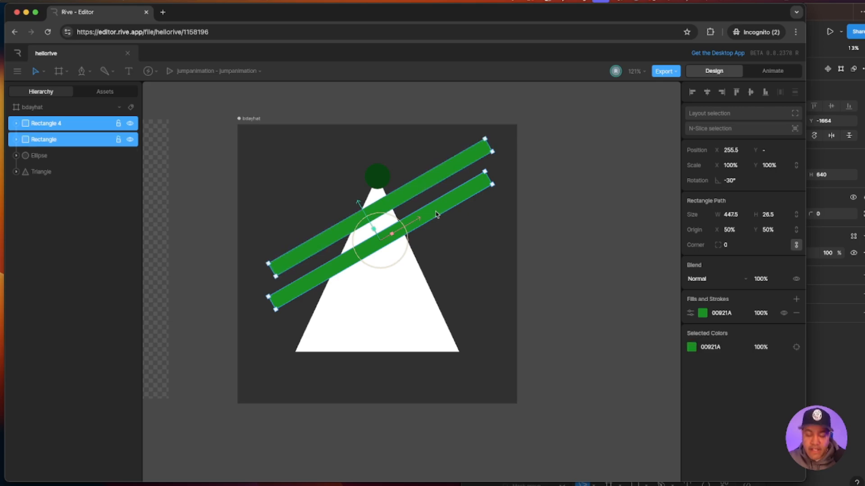
{"action": "key", "text": "alt"}
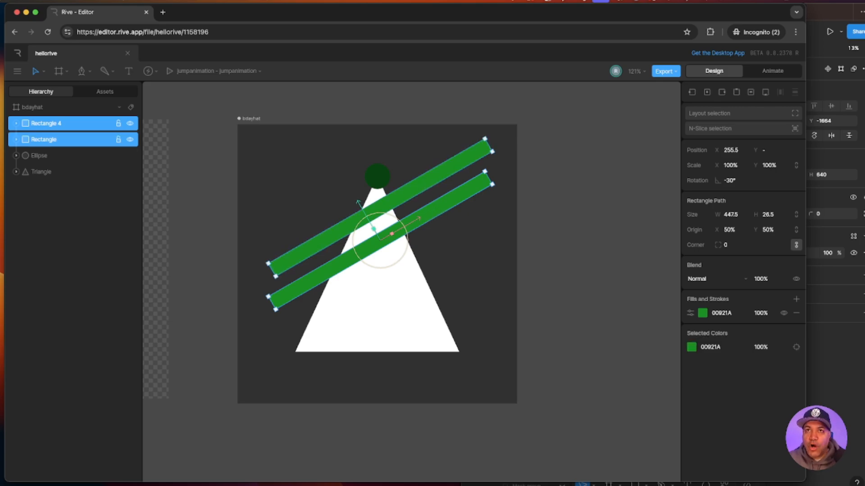
{"action": "left_click_drag", "start_coordinate": [435, 211], "coordinate": [438, 274]}
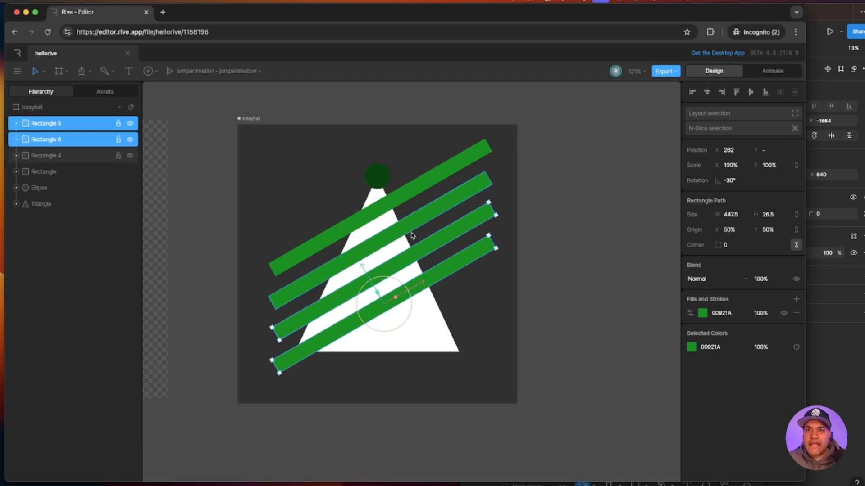
- Duplicate the lowest two stripes and move the copies straight down to cover the triangle's base
{"action": "left_click", "coordinate": [458, 303]}
{"action": "left_click", "coordinate": [449, 270]}
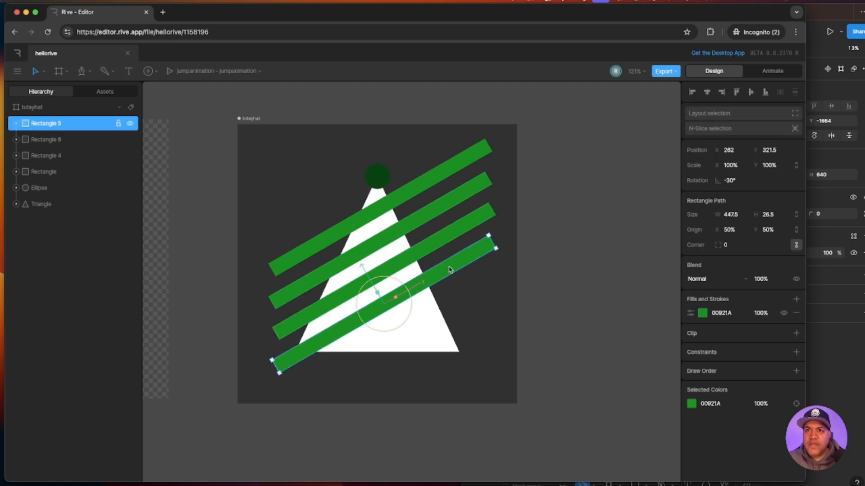
{"action": "left_click", "coordinate": [438, 249], "text": "shift"}
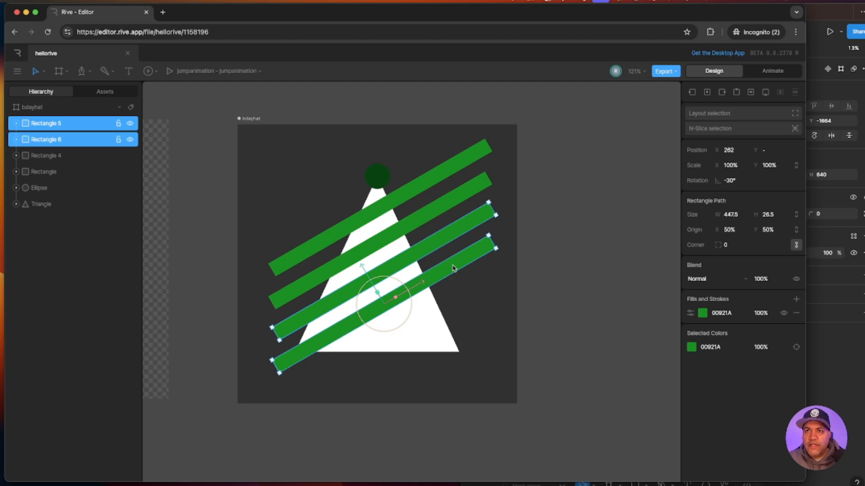
{"action": "key", "text": "super+d"}
{"action": "left_click_drag", "start_coordinate": [452, 268], "coordinate": [455, 338]}
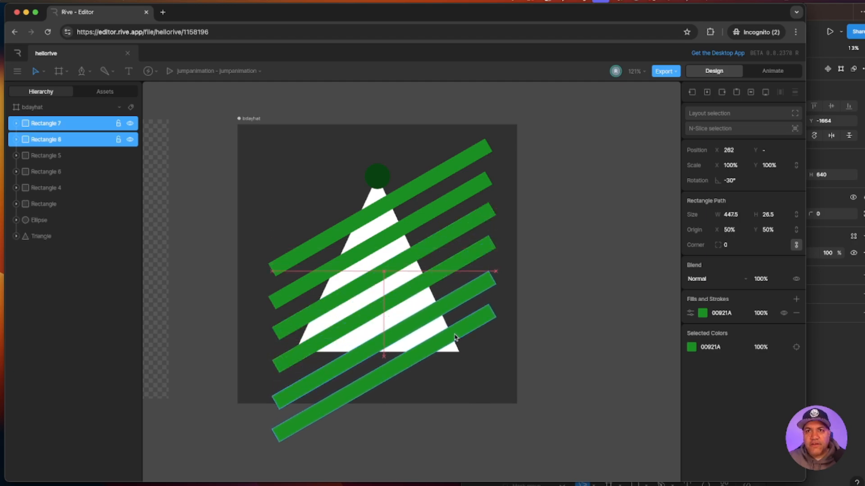
{"action": "key", "text": "Escape"}
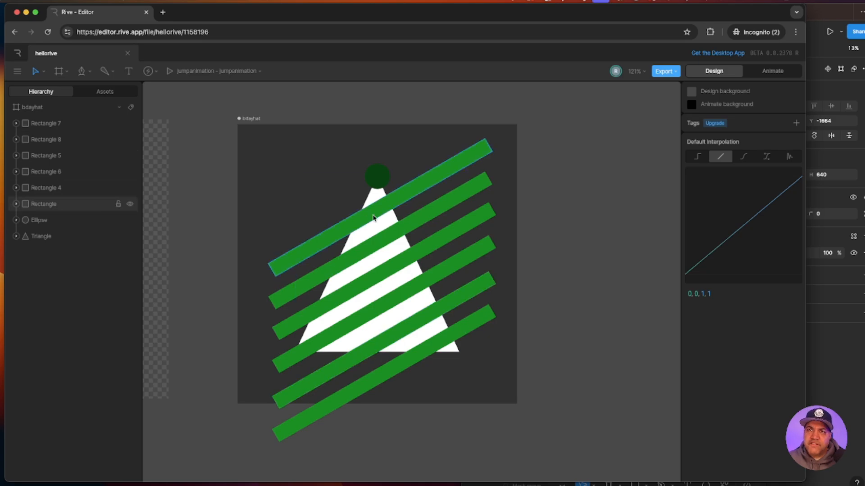
- Select all six green stripes and group them
{"action": "left_click", "coordinate": [419, 190]}
{"action": "left_click", "coordinate": [455, 200], "text": "shift"}
{"action": "left_click", "coordinate": [472, 226], "text": "shift"}
{"action": "left_click", "coordinate": [484, 251], "text": "shift"}
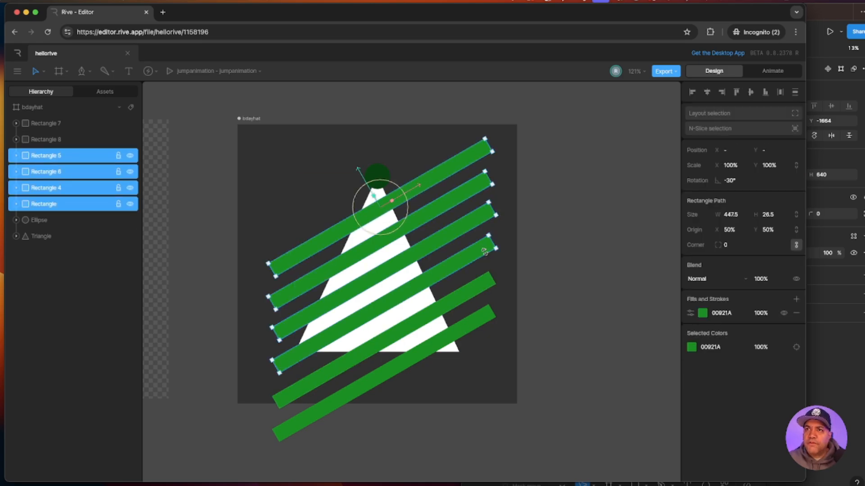
{"action": "left_click", "coordinate": [488, 286], "text": "shift"}
{"action": "left_click", "coordinate": [481, 317], "text": "shift"}
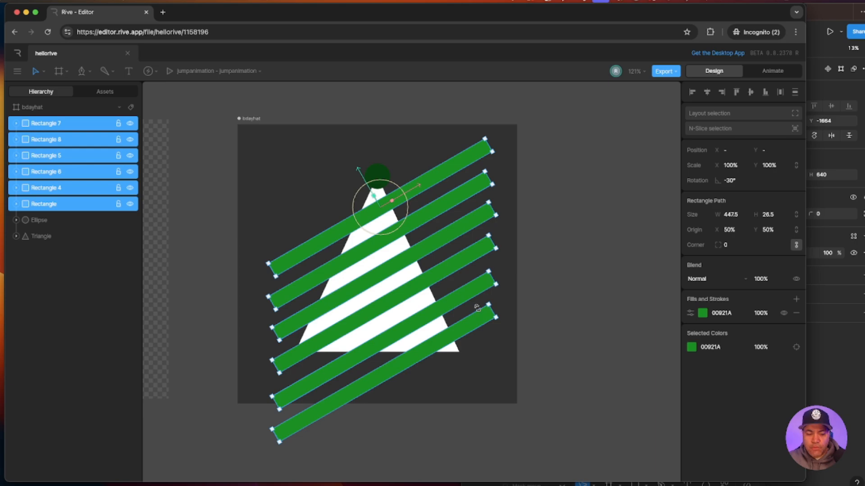
{"action": "key", "text": "super+g"}
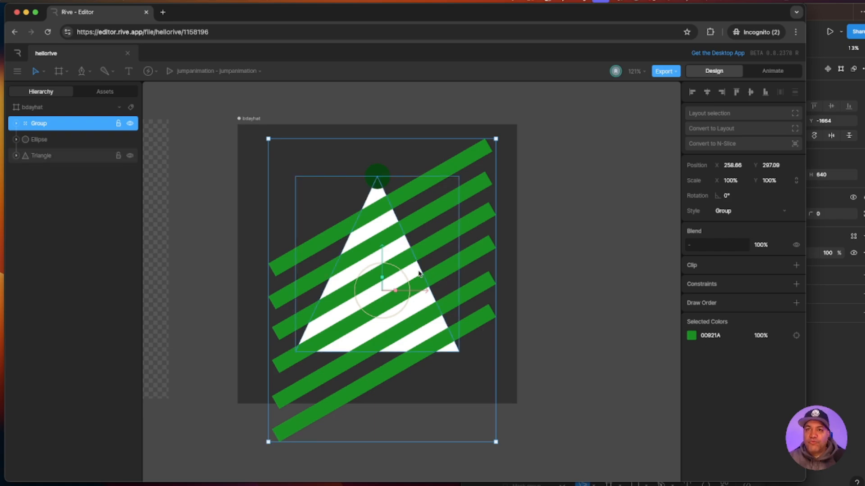
- Rename the stripe group as stripes
{"action": "double_click", "coordinate": [39, 125]}
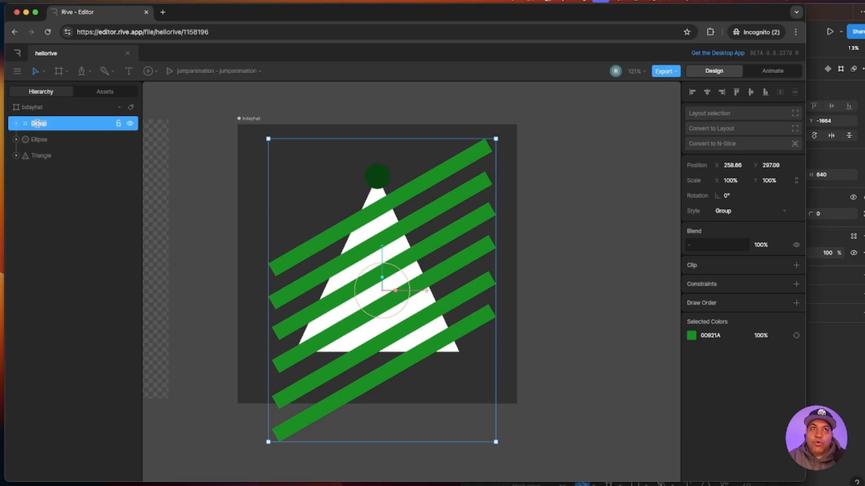
{"action": "type", "text": "lines"}
{"action": "double_click", "coordinate": [39, 125]}
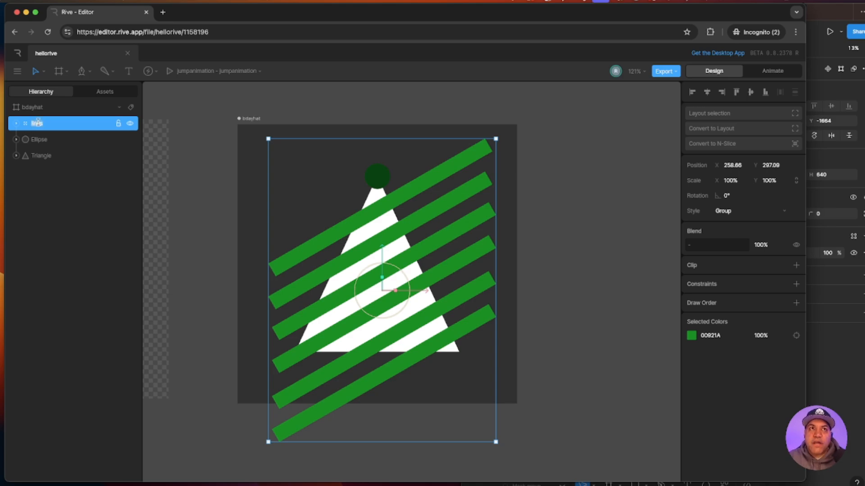
{"action": "type", "text": "stripes"}
{"action": "key", "text": "Return"}
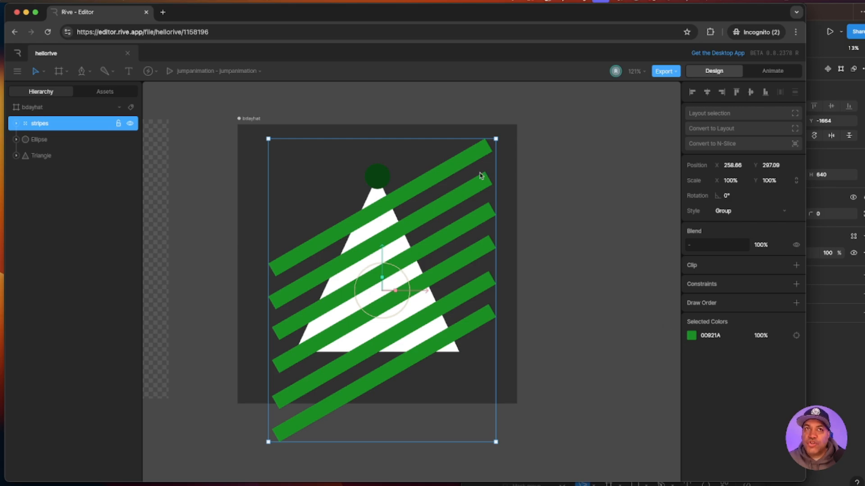
- Clip the stripes group to the triangle shape and remove the bdayhat artboard's background fill
{"action": "left_click", "coordinate": [796, 266]}
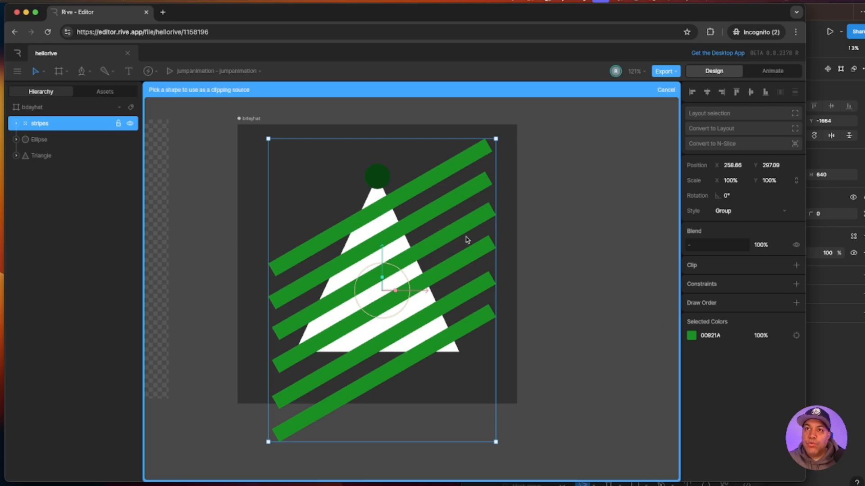
{"action": "left_click", "coordinate": [396, 248]}
{"action": "left_click", "coordinate": [524, 279]}
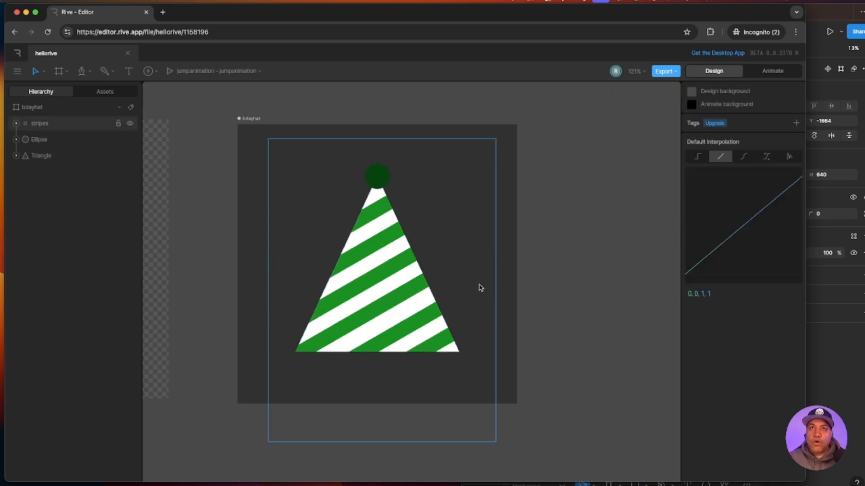
{"action": "left_click", "coordinate": [247, 119]}
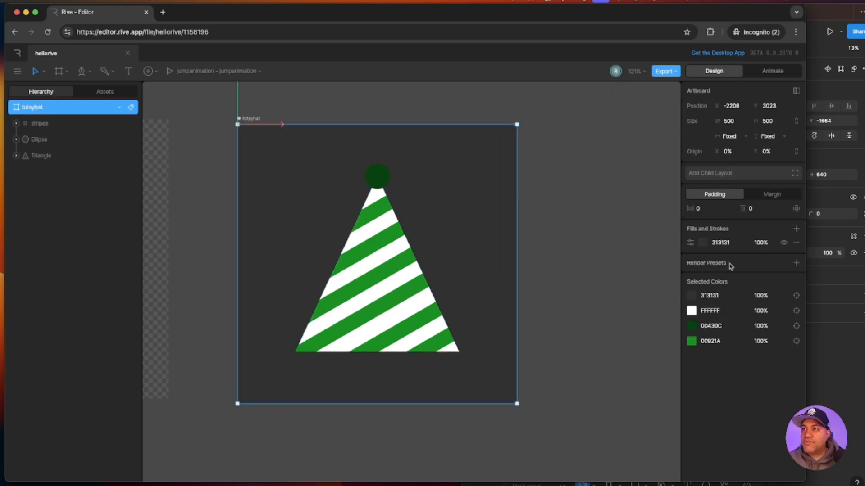
{"action": "left_click", "coordinate": [796, 243]}
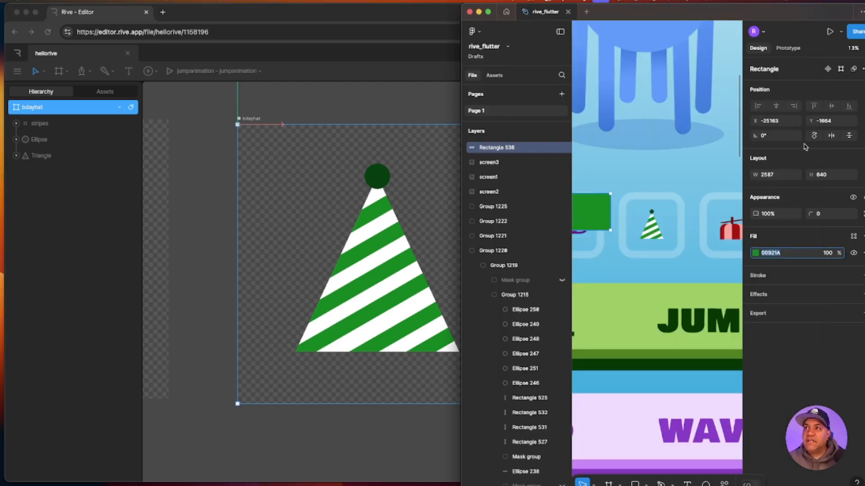
- Switch to Figma and look at the red propeller hat, the one after the striped birthday hat
{"action": "left_click", "coordinate": [837, 16]}
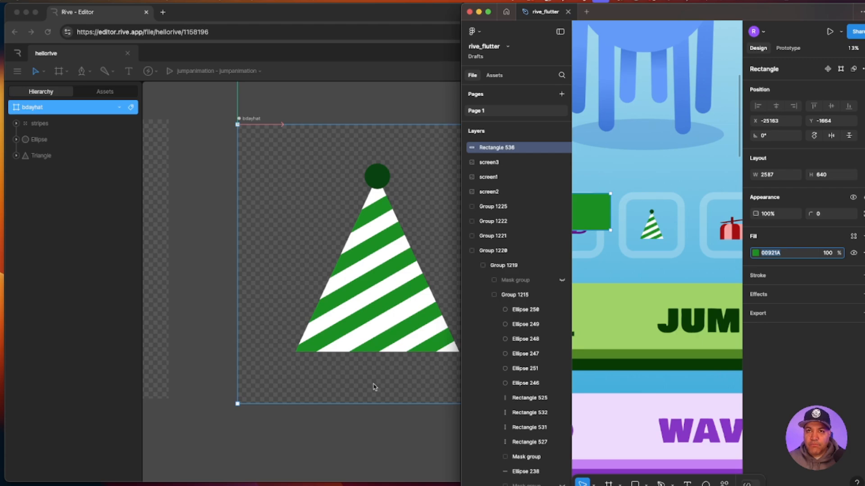
{"action": "left_click_drag", "start_coordinate": [422, 440], "coordinate": [296, 428]}
{"action": "left_click_drag", "start_coordinate": [422, 389], "coordinate": [295, 382]}
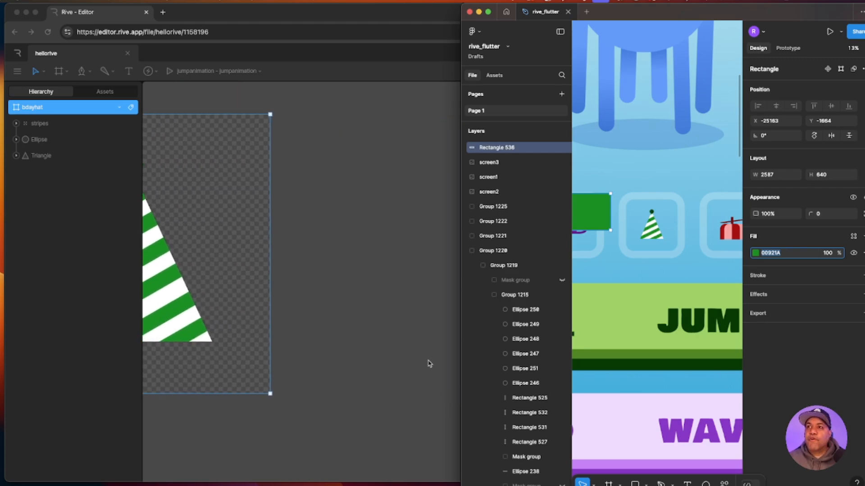
{"action": "scroll", "coordinate": [684, 275], "scroll_direction": "right", "scroll_amount": 3}
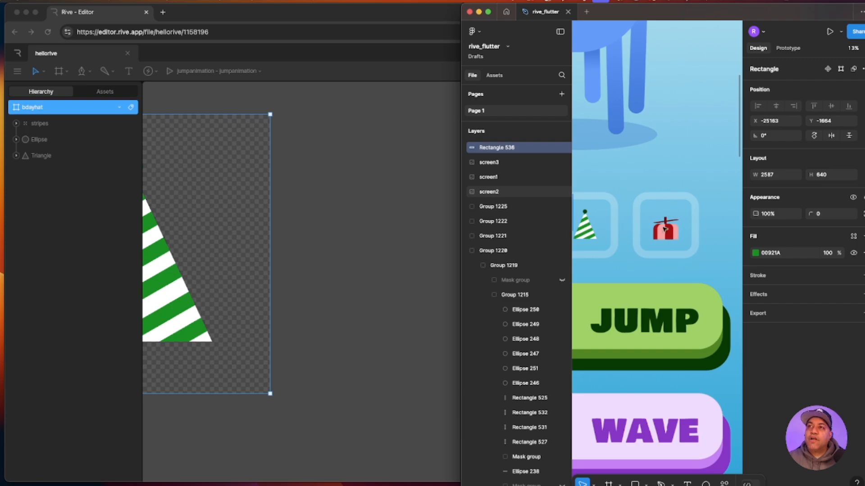
- Return to Rive and draw a new artboard about 221 by 389 in the empty space beside the bdayhat artboard
{"action": "left_click", "coordinate": [405, 311]}
{"action": "left_click_drag", "start_coordinate": [409, 306], "coordinate": [296, 303]}
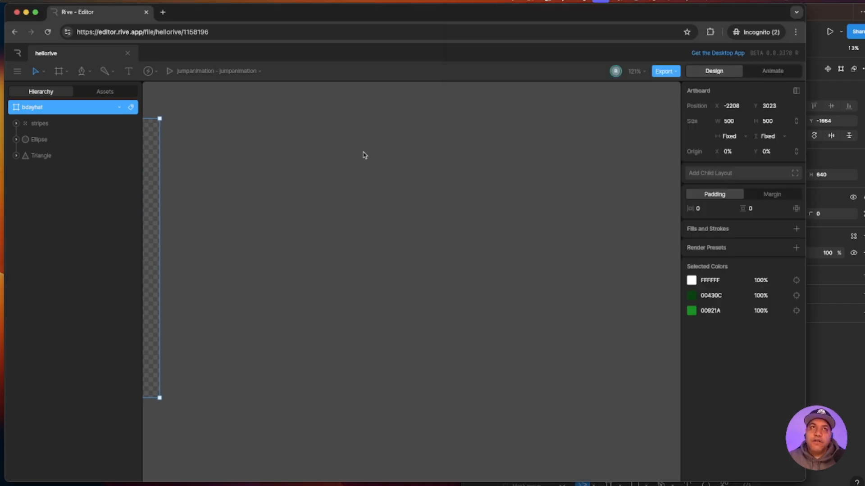
{"action": "left_click", "coordinate": [197, 125]}
{"action": "left_click", "coordinate": [63, 71]}
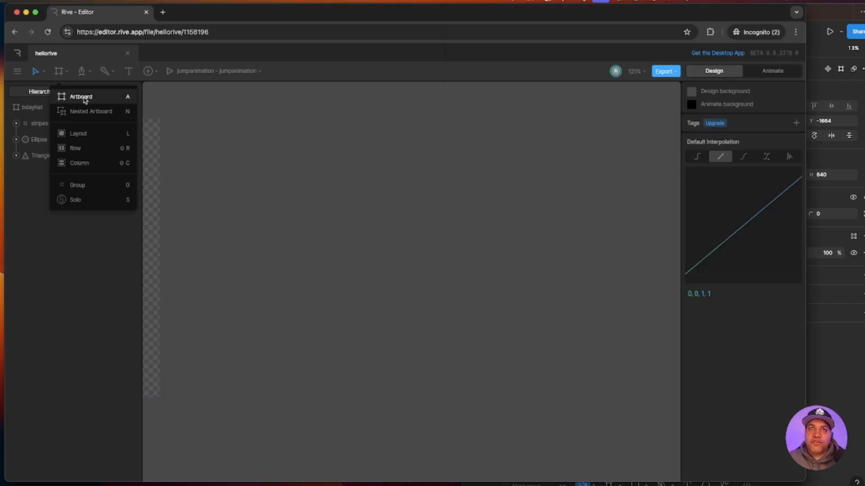
{"action": "left_click", "coordinate": [824, 19]}
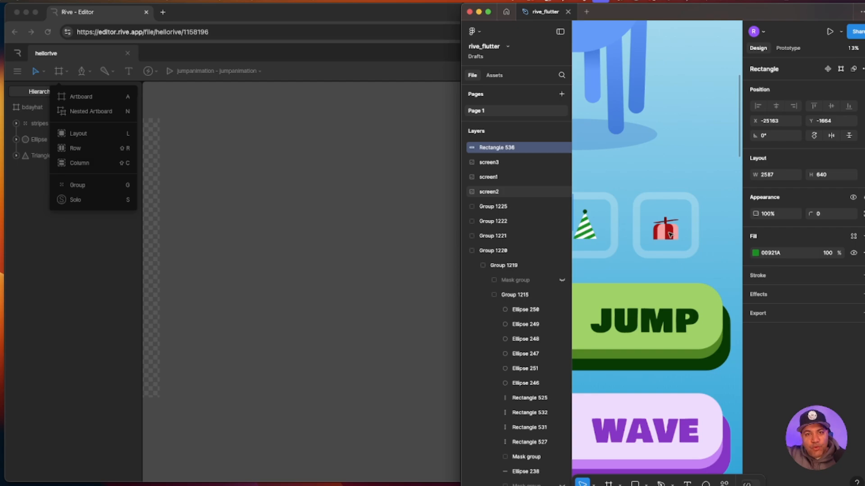
{"action": "left_click", "coordinate": [210, 13]}
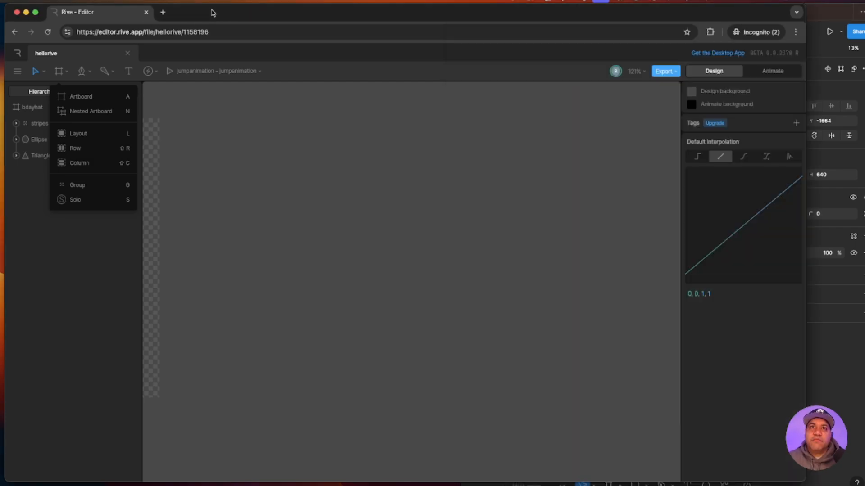
{"action": "left_click", "coordinate": [60, 72]}
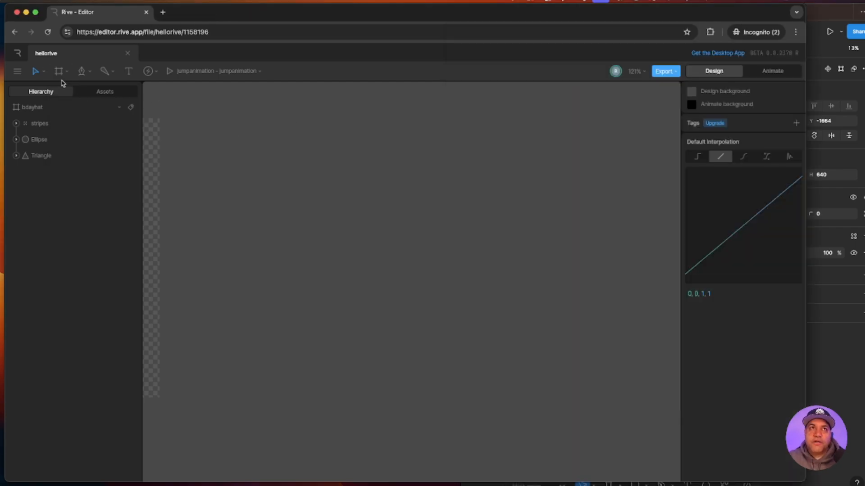
{"action": "left_click", "coordinate": [60, 73]}
{"action": "left_click", "coordinate": [74, 95]}
{"action": "left_click_drag", "start_coordinate": [291, 162], "coordinate": [415, 368]}
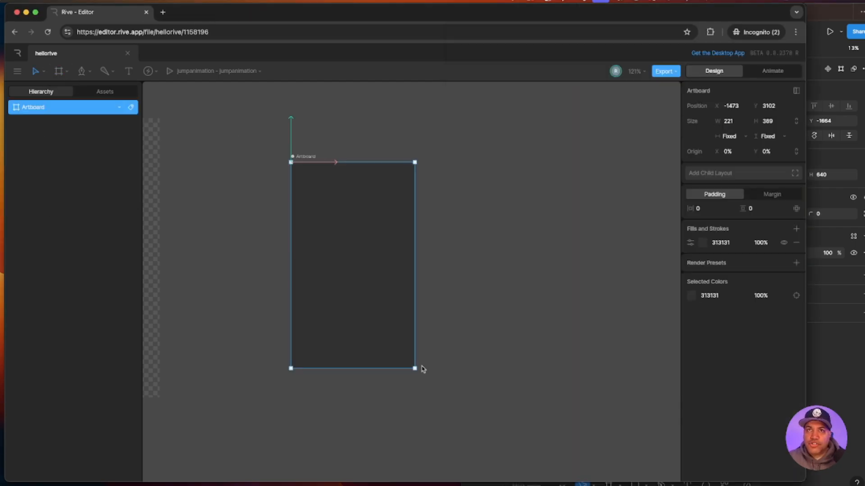
- Set the new artboard's size to 500 by 500
{"action": "left_click", "coordinate": [732, 121]}
{"action": "type", "text": "500"}
{"action": "key", "text": "Tab"}
{"action": "type", "text": "50"}
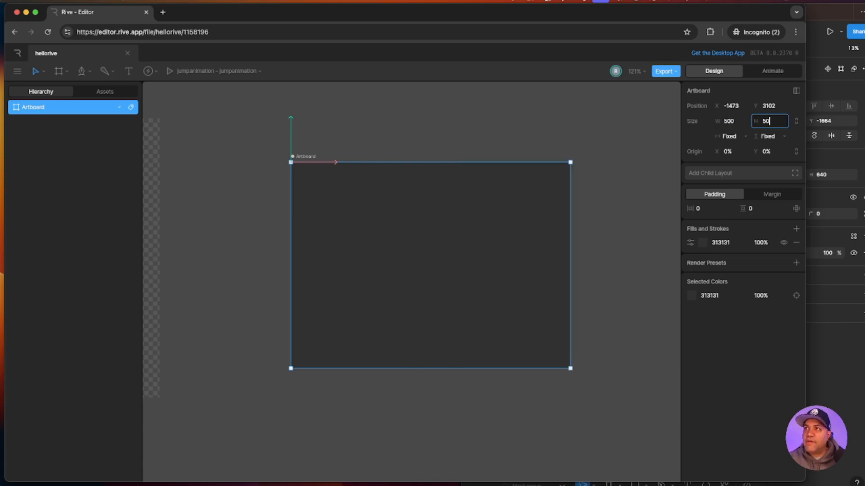
{"action": "key", "text": "Tab"}
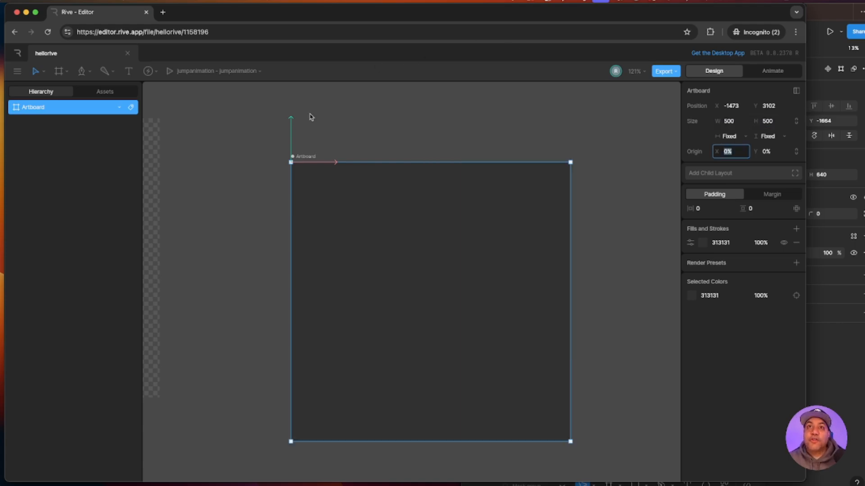
{"action": "key", "text": "Escape"}
{"action": "key", "text": "Escape"}
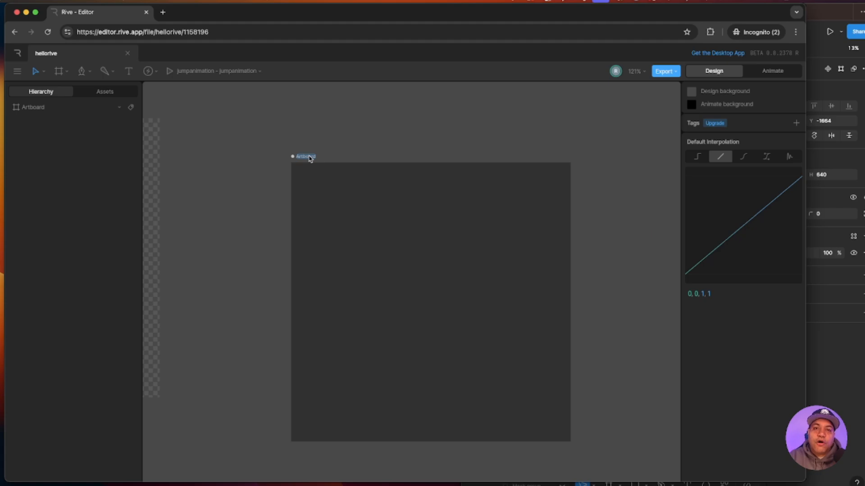
- Rename the new artboard as funhat and align it with the neighbouring artboard at X -1555, Y 3023
{"action": "type", "text": "t"}
{"action": "key", "text": "Return"}
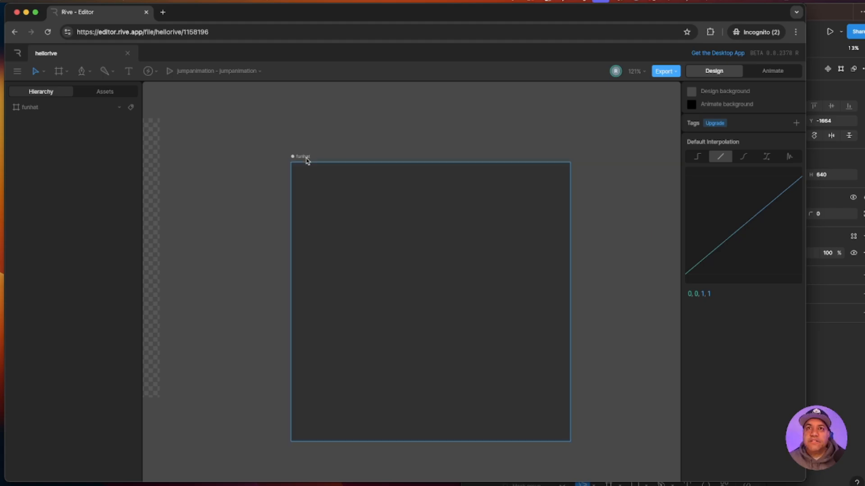
{"action": "left_click_drag", "start_coordinate": [310, 157], "coordinate": [259, 114]}
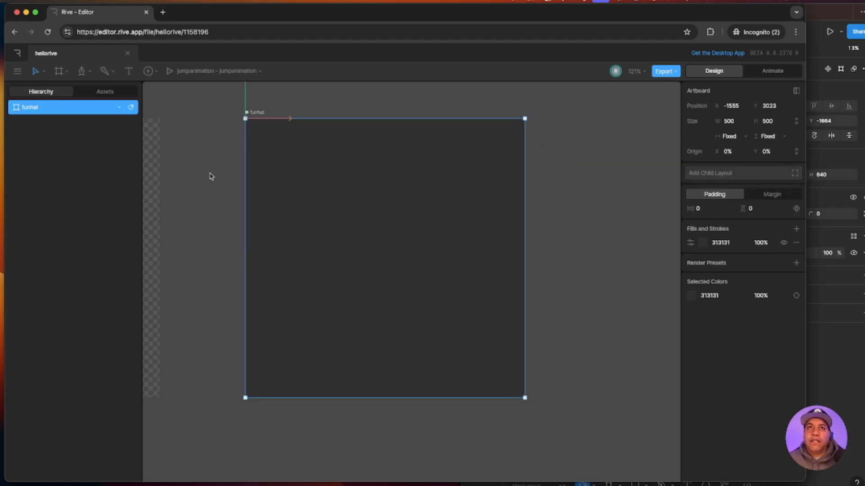
- Switch to Figma and move the green colour-sampling rectangle beside the red propeller hat
{"action": "key", "text": "super+Tab"}
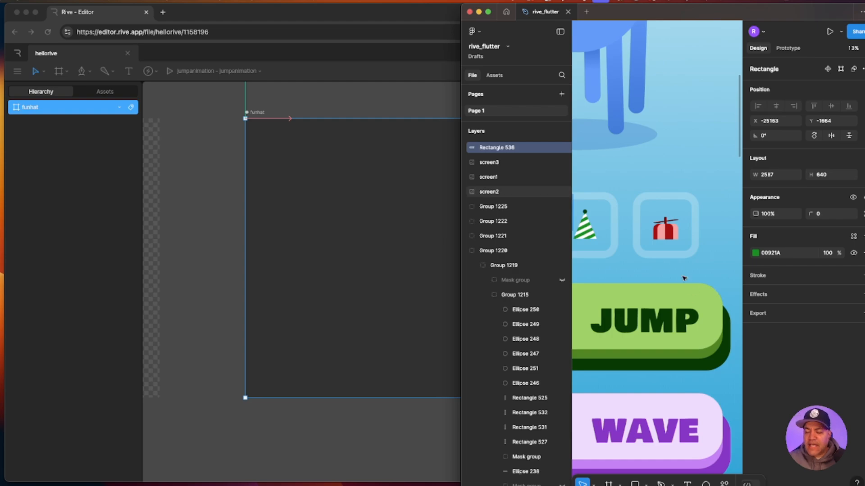
{"action": "scroll", "coordinate": [684, 276], "scroll_direction": "up", "scroll_amount": 5}
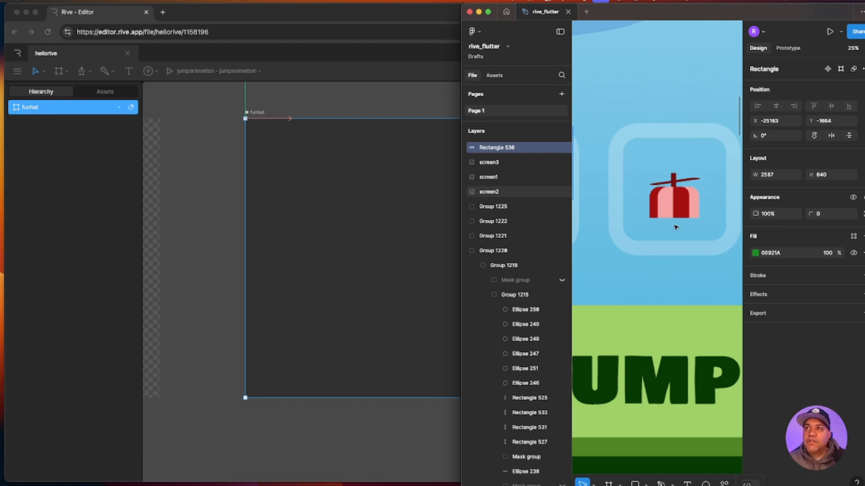
{"action": "scroll", "coordinate": [625, 253], "scroll_direction": "left", "scroll_amount": 2}
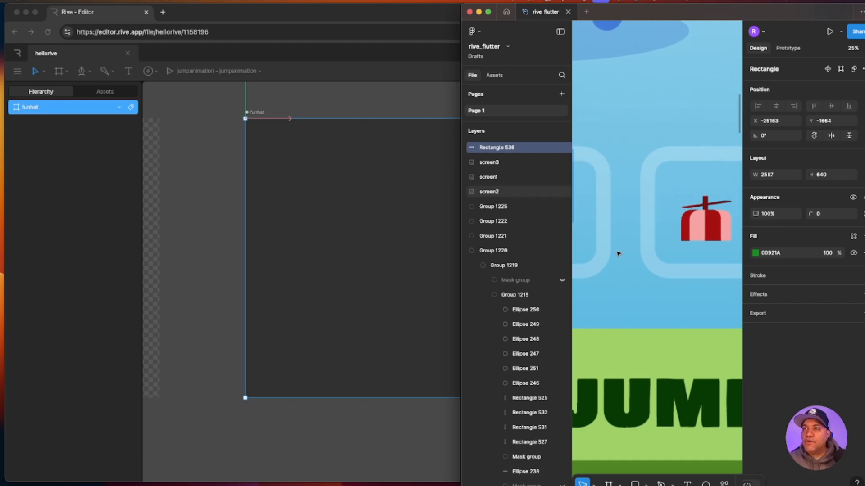
{"action": "scroll", "coordinate": [614, 243], "scroll_direction": "left", "scroll_amount": 2}
{"action": "left_click_drag", "start_coordinate": [614, 238], "coordinate": [618, 226]}
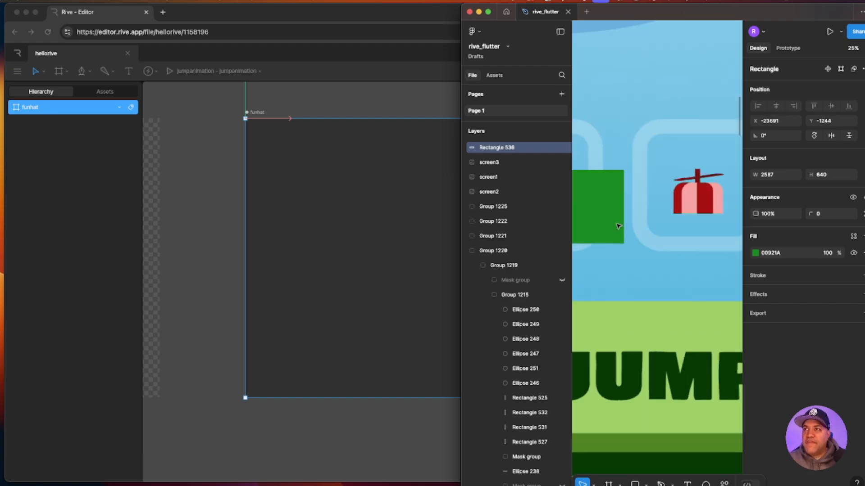
- Return to Rive and draw a rectangle about 177 by 214 on the funhat artboard
{"action": "left_click", "coordinate": [202, 239]}
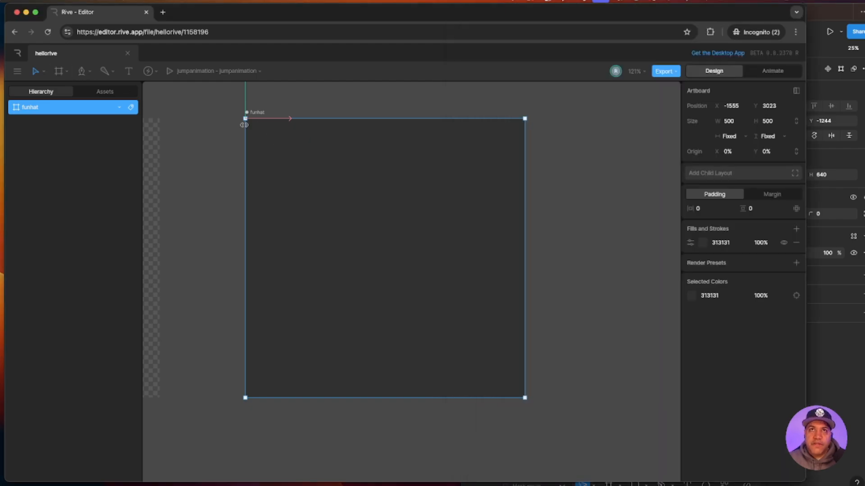
{"action": "left_click", "coordinate": [91, 72]}
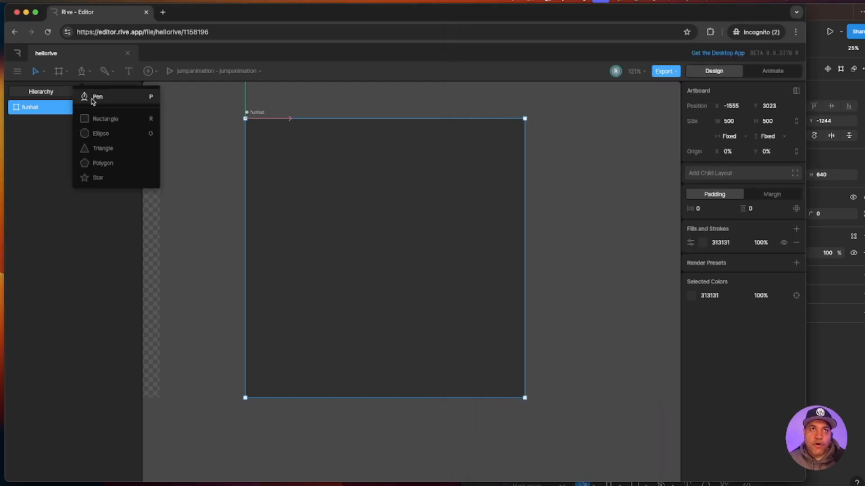
{"action": "left_click", "coordinate": [106, 119]}
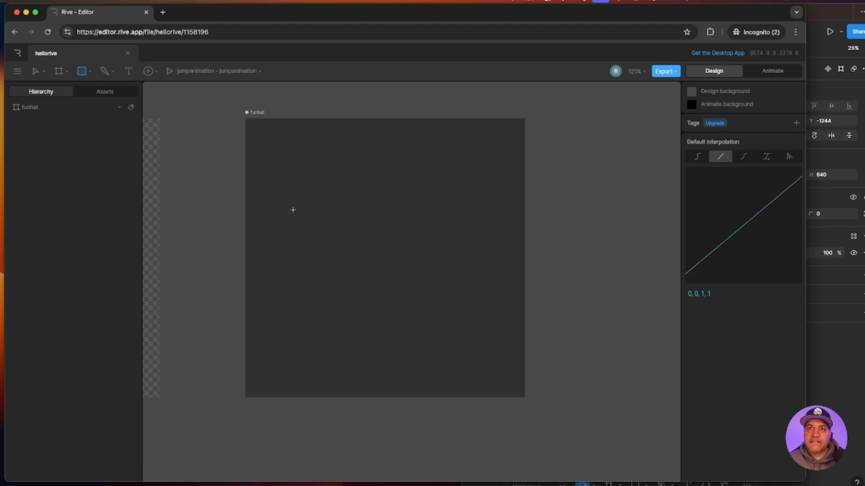
{"action": "left_click_drag", "start_coordinate": [293, 213], "coordinate": [392, 333]}
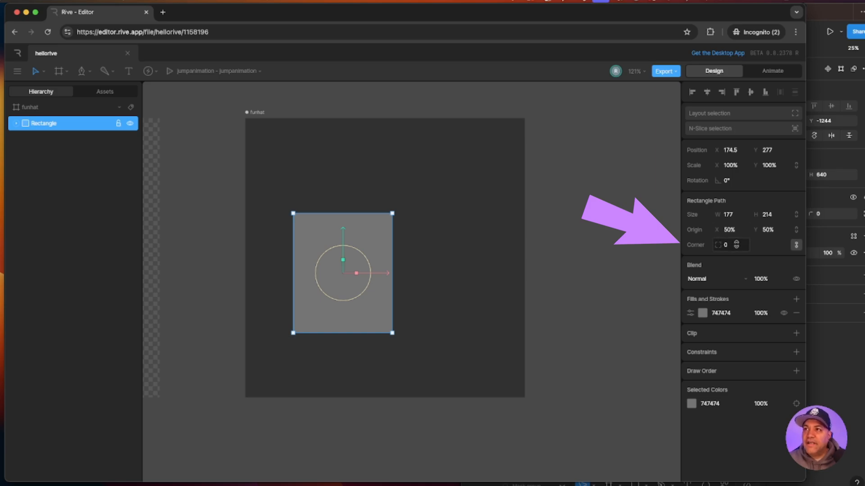
- Give only the rectangle's top-left corner a radius of 500, then shrink and reposition it to about 138.5 by 162 at X 133, Y 269
{"action": "left_click", "coordinate": [731, 245]}
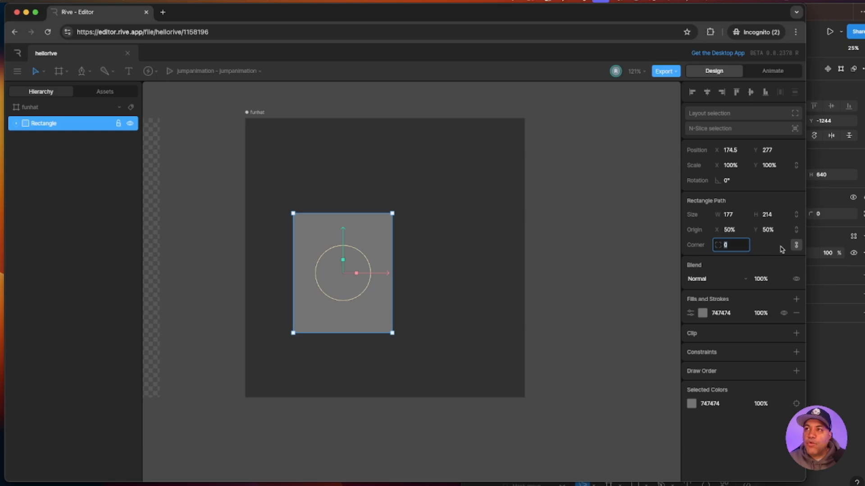
{"action": "left_click", "coordinate": [796, 246]}
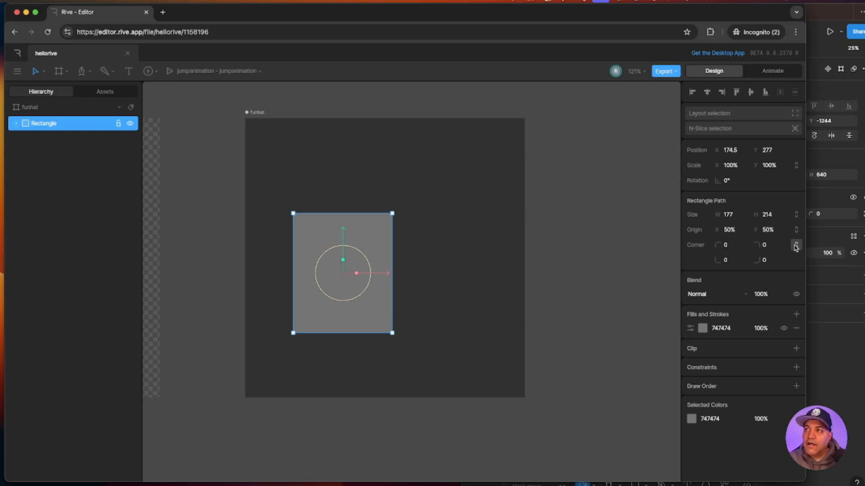
{"action": "left_click", "coordinate": [729, 249]}
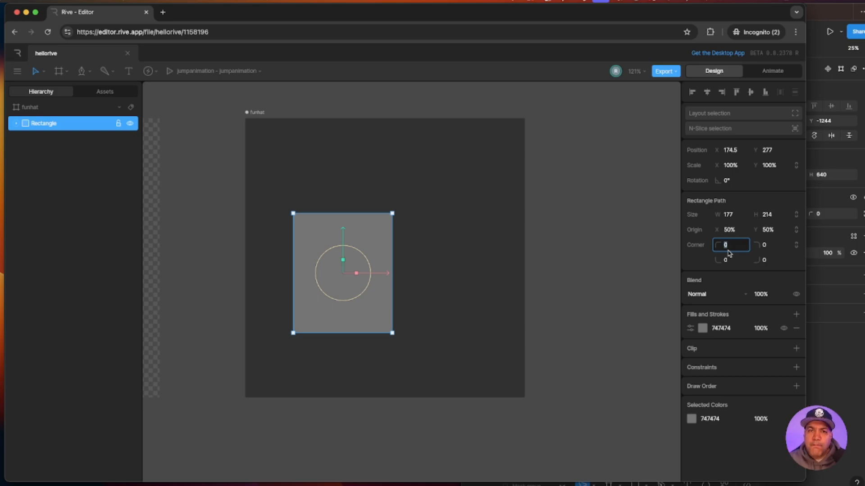
{"action": "type", "text": "500"}
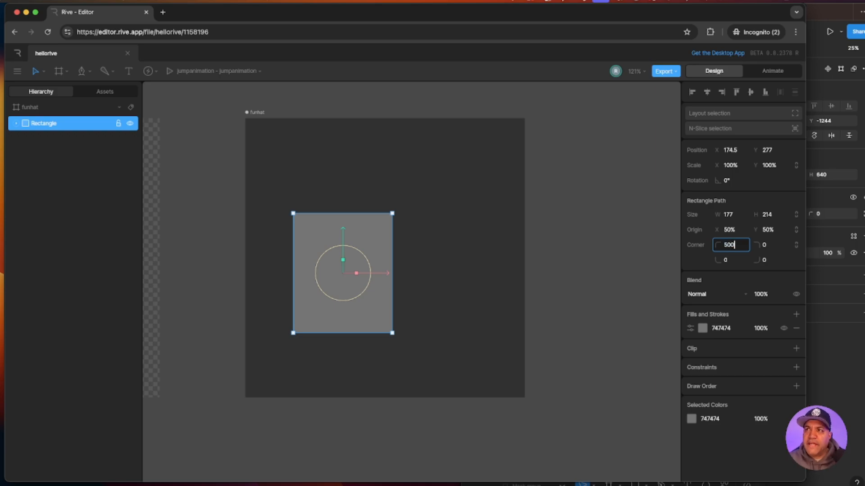
{"action": "key", "text": "Return"}
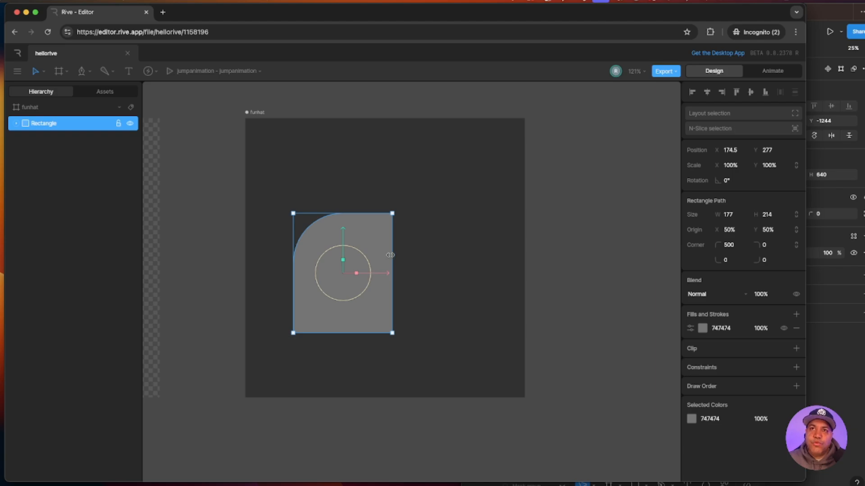
{"action": "left_click_drag", "start_coordinate": [391, 256], "coordinate": [370, 256]}
{"action": "left_click_drag", "start_coordinate": [341, 213], "coordinate": [338, 240]}
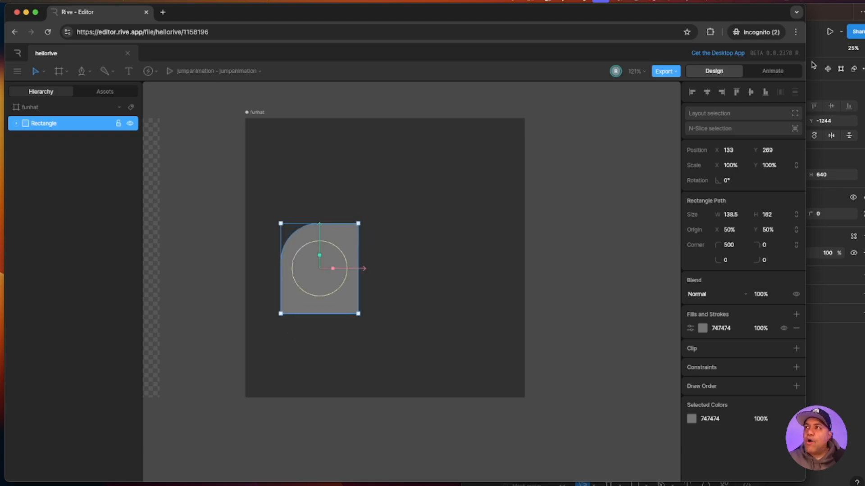
- Switch to Figma, sample the propeller hat's dark red into the helper rectangle's fill, and copy its hex code
{"action": "left_click", "coordinate": [814, 27]}
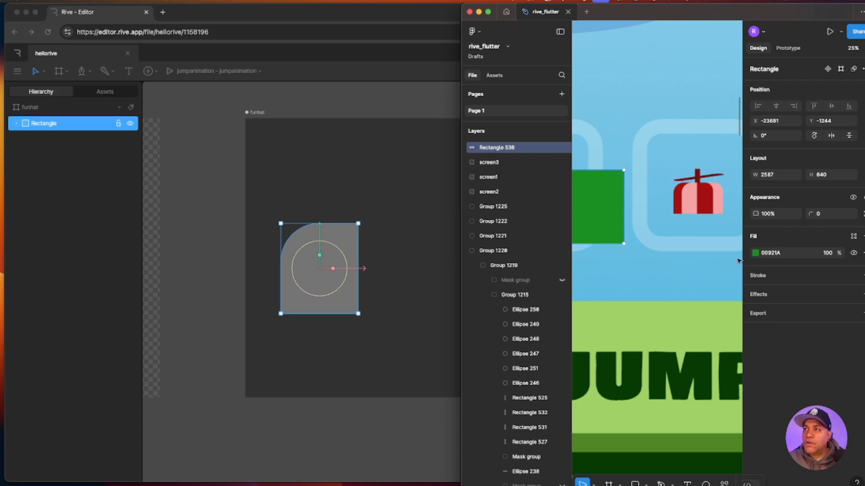
{"action": "left_click", "coordinate": [755, 252]}
{"action": "left_click", "coordinate": [646, 400]}
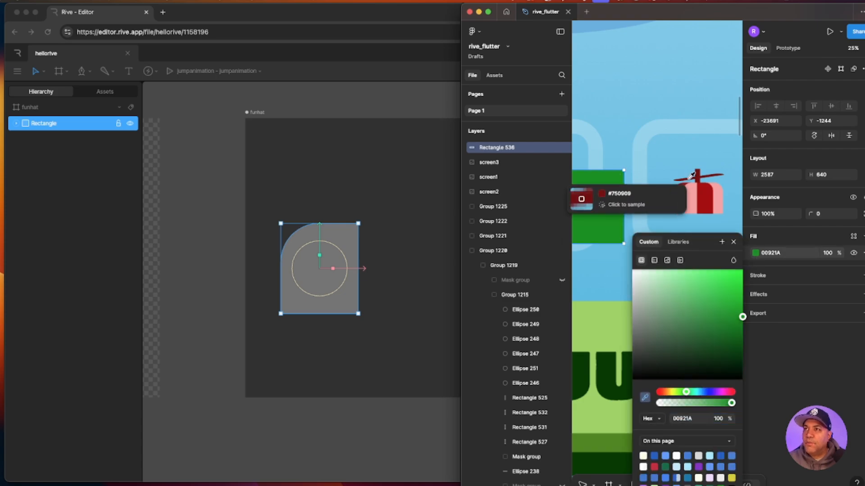
{"action": "left_click", "coordinate": [678, 191]}
{"action": "left_click", "coordinate": [784, 255]}
{"action": "key", "text": "ctrl+c"}
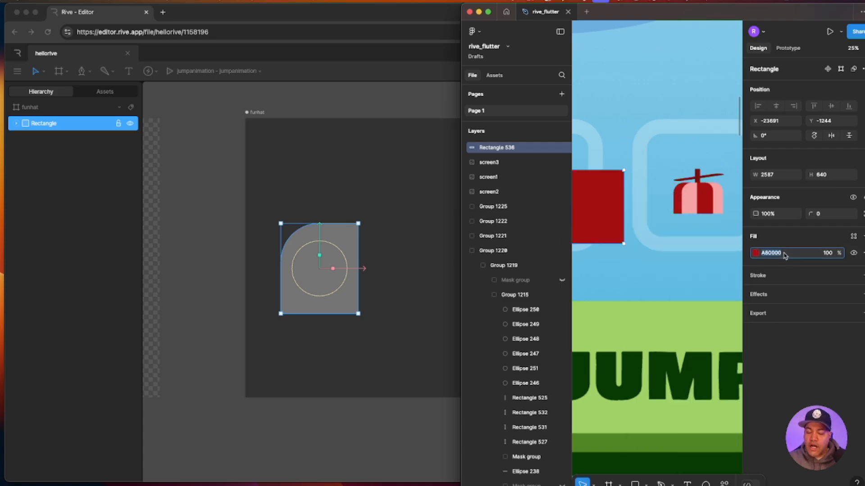
- Return to Rive and set the rounded rectangle's fill to the copied red A80000
{"action": "left_click", "coordinate": [257, 178]}
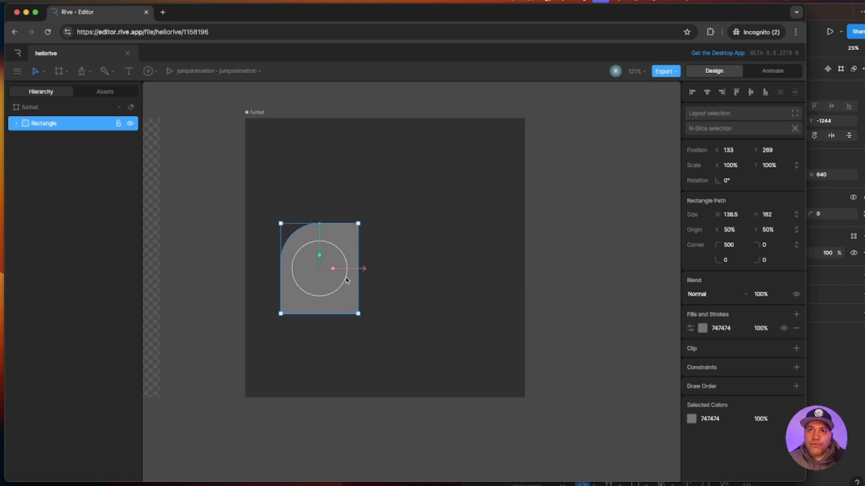
{"action": "left_click", "coordinate": [732, 331]}
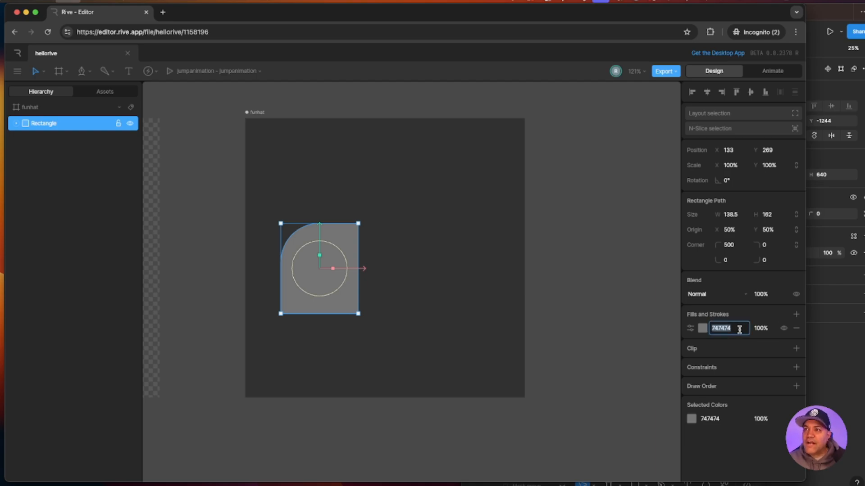
{"action": "key", "text": "ctrl+v"}
{"action": "key", "text": "Return"}
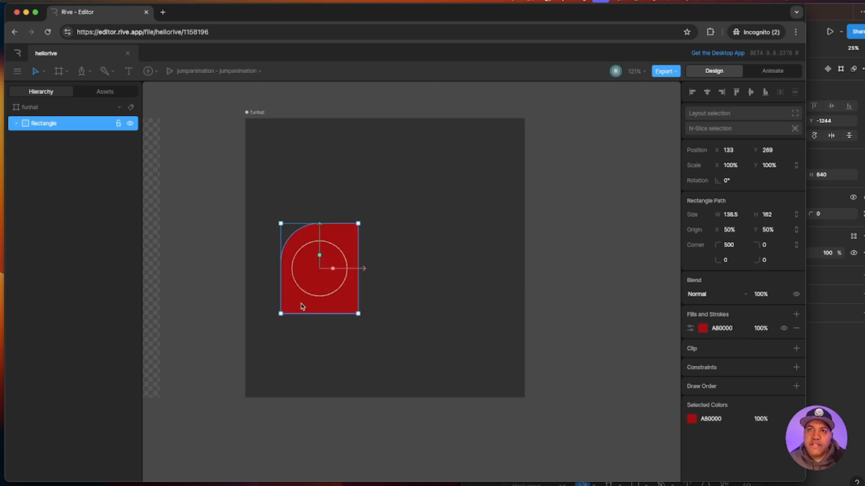
- Check the hat's stripes in Figma, then duplicate the red rectangle in Rive and offset the copy horizontally to about X 194.5
{"action": "left_click", "coordinate": [820, 22]}
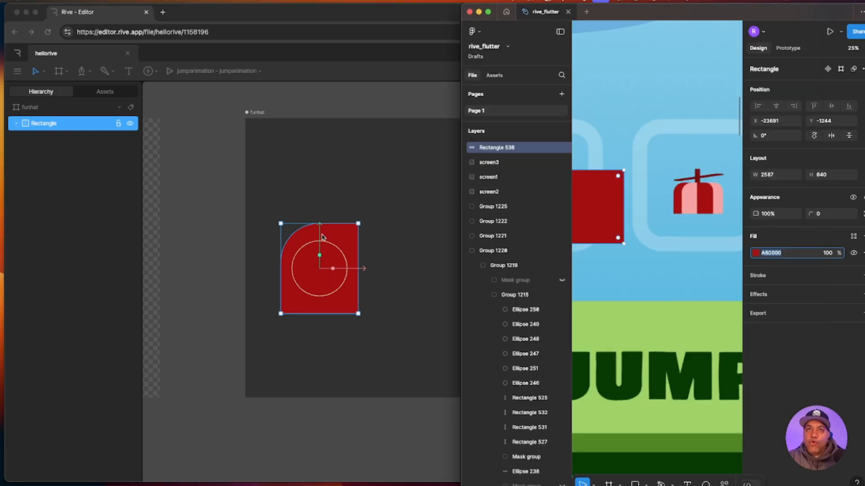
{"action": "left_click", "coordinate": [345, 235]}
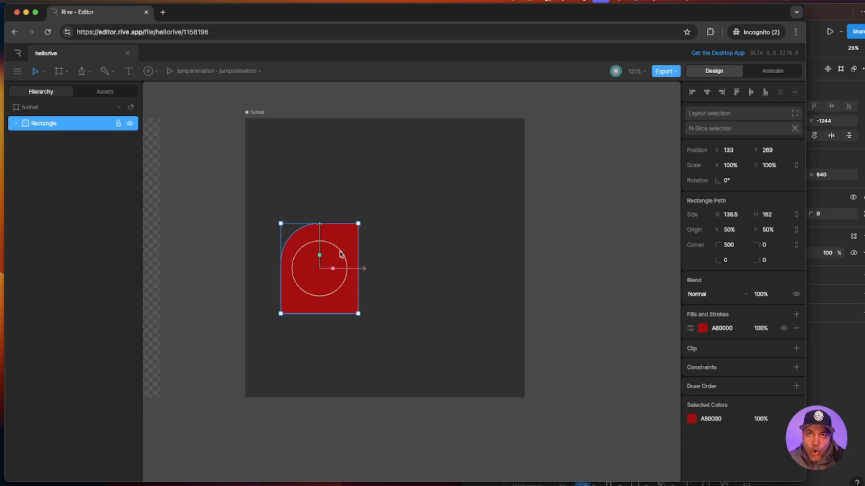
{"action": "left_click_drag", "start_coordinate": [347, 243], "coordinate": [383, 246]}
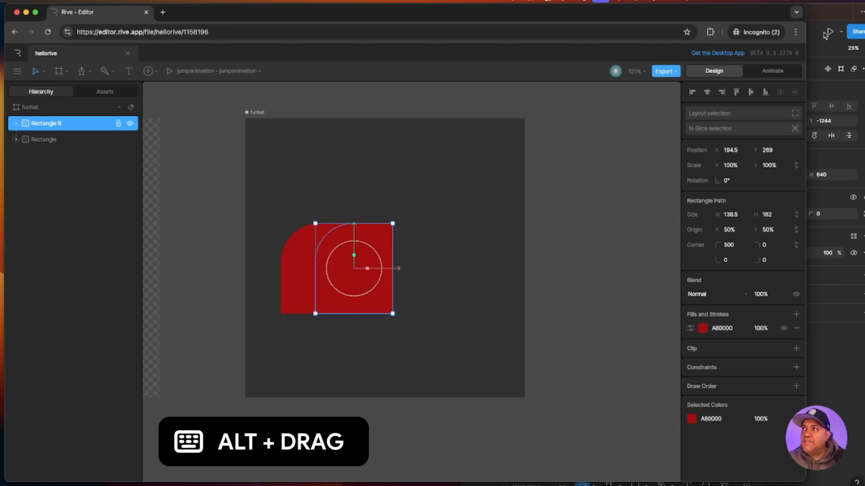
- Switch to Figma, sample the hat's light pink stripe into the helper rectangle's fill, and copy its hex code
{"action": "left_click", "coordinate": [826, 19]}
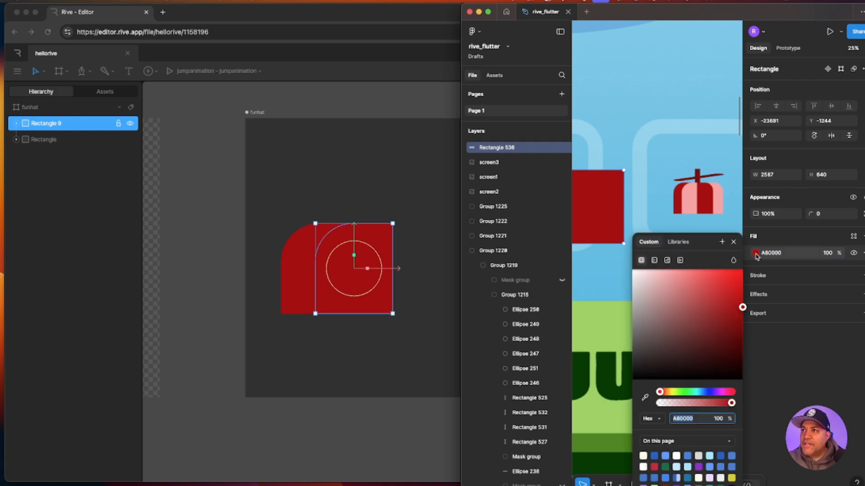
{"action": "left_click", "coordinate": [756, 252]}
{"action": "left_click", "coordinate": [647, 399]}
{"action": "left_click", "coordinate": [690, 205]}
{"action": "left_click", "coordinate": [778, 255]}
{"action": "key", "text": "ctrl+c"}
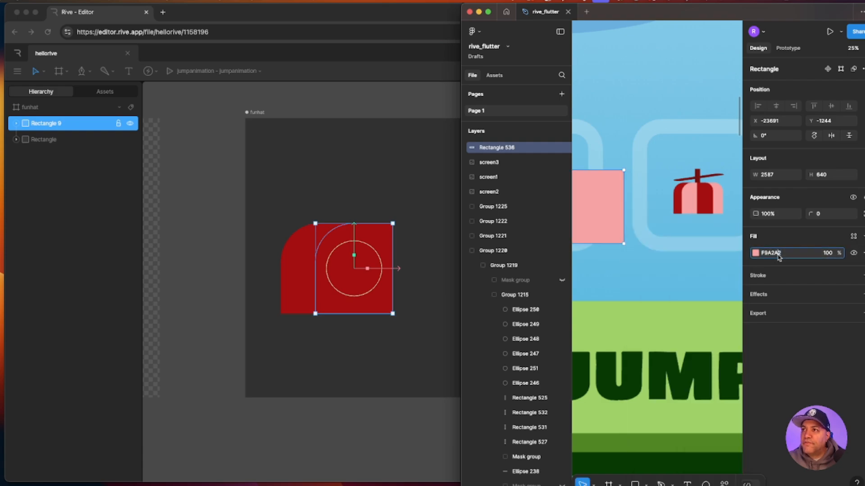
- Return to Rive and set the duplicated rectangle's fill to the copied pink F9A2A2
{"action": "left_click", "coordinate": [383, 246]}
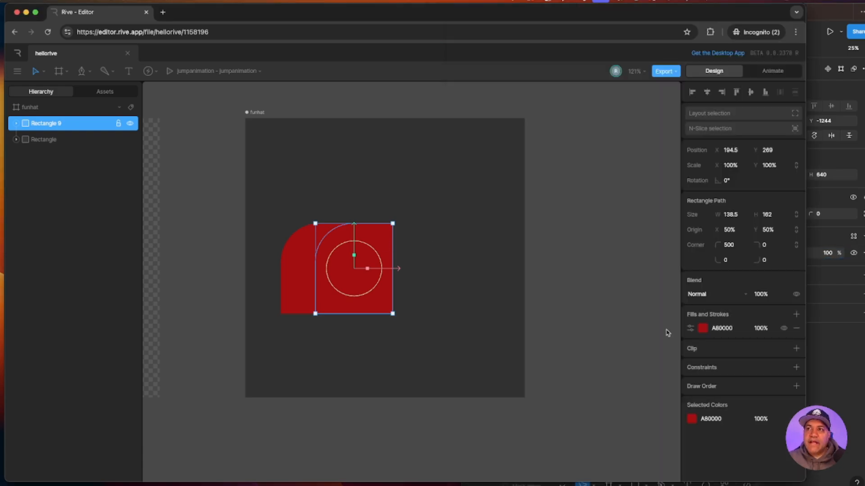
{"action": "left_click", "coordinate": [737, 334]}
{"action": "key", "text": "ctrl+v"}
{"action": "key", "text": "Return"}
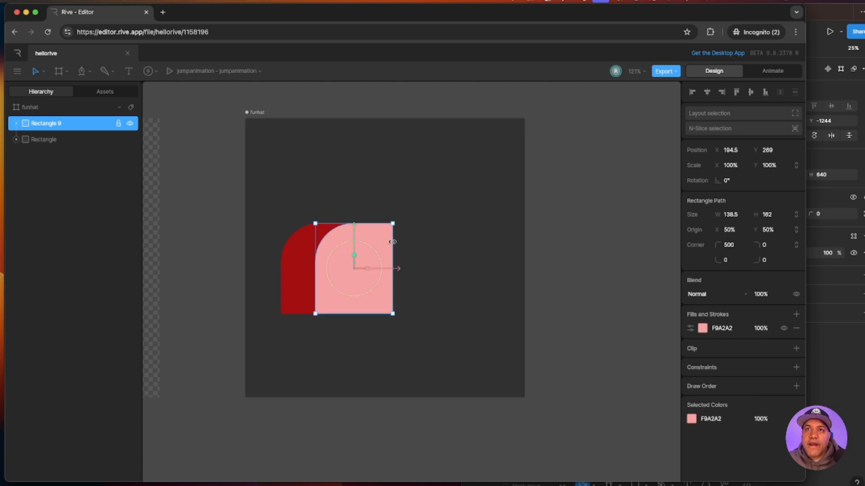
- Compare with the Figma hat, then narrow the pink rectangle in Rive to about 105 wide and shift it to about X 164
{"action": "left_click", "coordinate": [831, 12]}
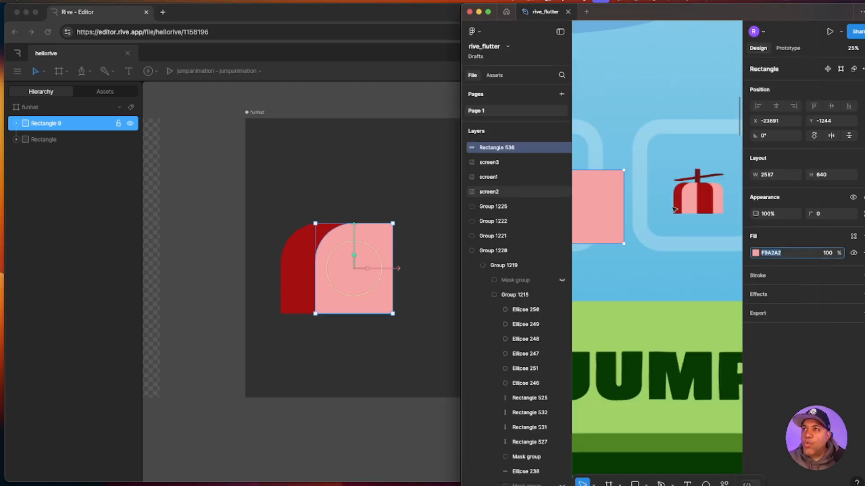
{"action": "left_click", "coordinate": [296, 272]}
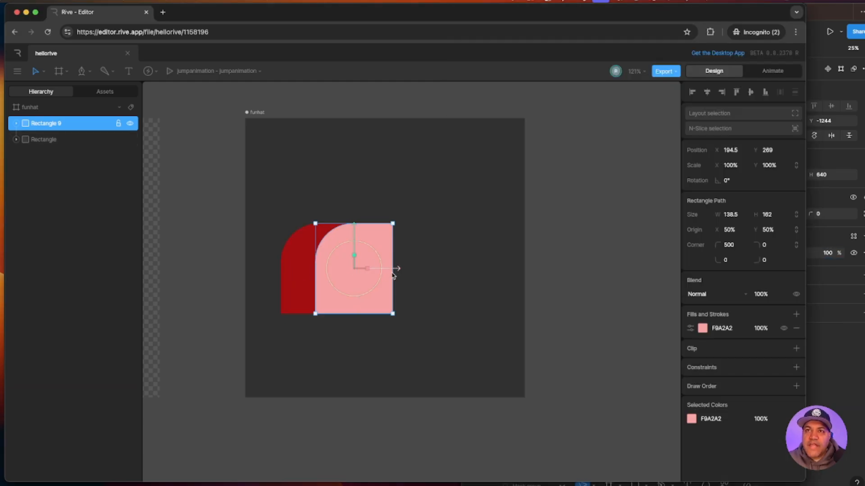
{"action": "left_click_drag", "start_coordinate": [395, 268], "coordinate": [366, 257]}
- Check the Figma hat again, then duplicate the pink rectangle in Rive and place the copy directly beside it at about X 269
{"action": "left_click", "coordinate": [818, 13]}
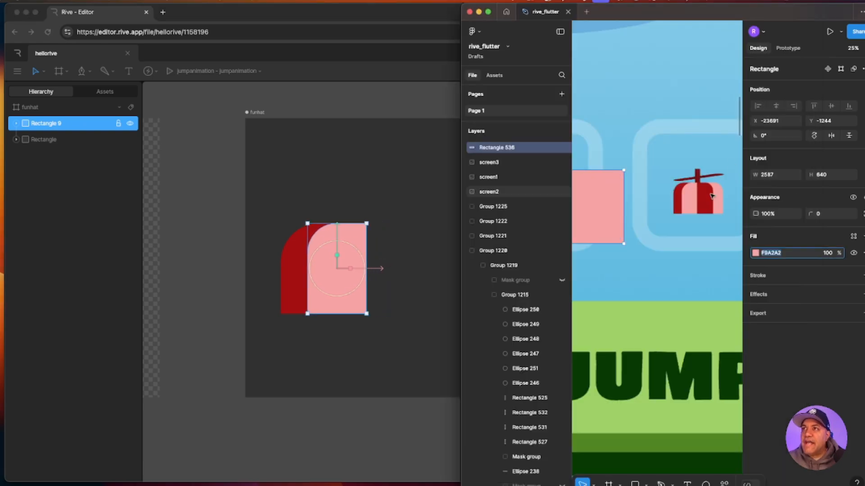
{"action": "left_click", "coordinate": [347, 299]}
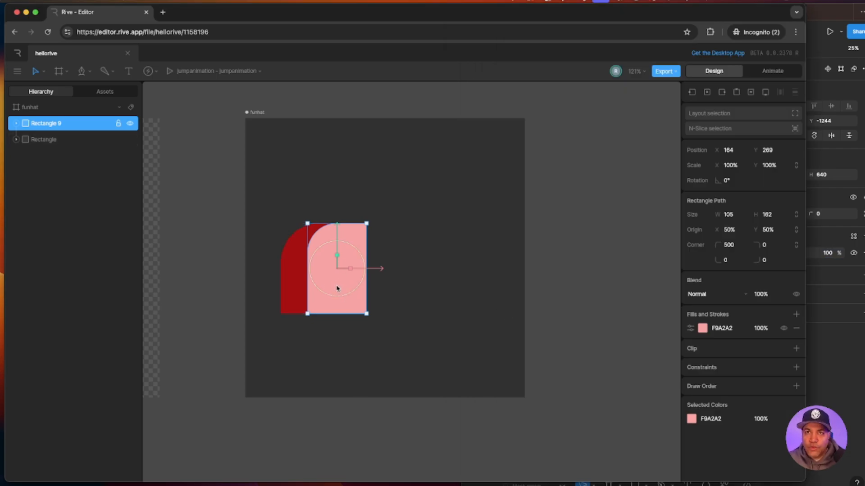
{"action": "key", "text": "super+d"}
{"action": "left_click_drag", "start_coordinate": [341, 290], "coordinate": [400, 289]}
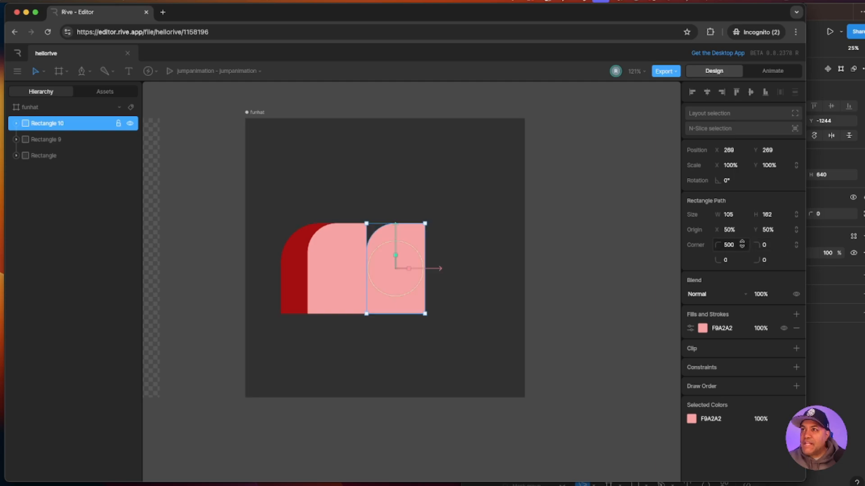
- Set the second pink rectangle's top-left corner radius to 0 and its top-right radius to 500
{"action": "left_click", "coordinate": [741, 245]}
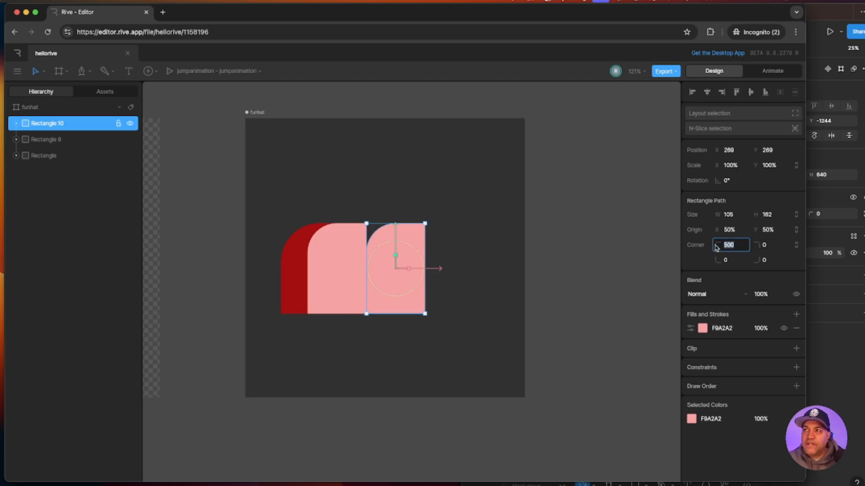
{"action": "type", "text": "0"}
{"action": "key", "text": "Tab"}
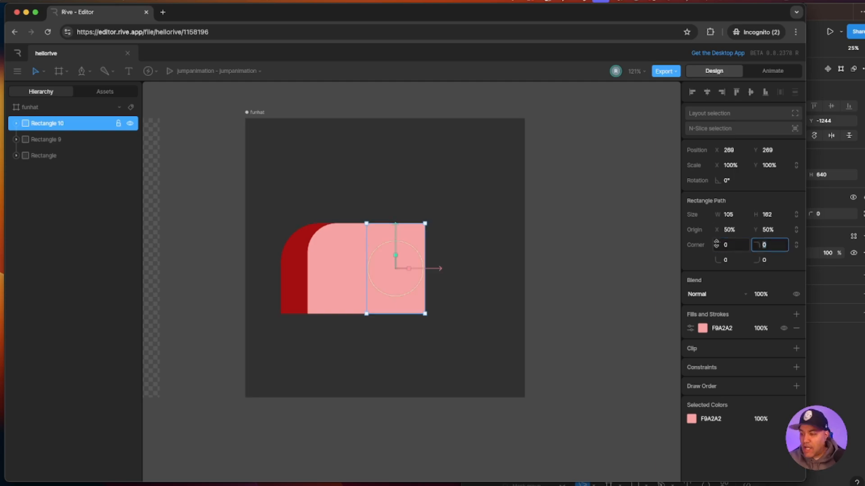
{"action": "type", "text": "500"}
{"action": "key", "text": "Return"}
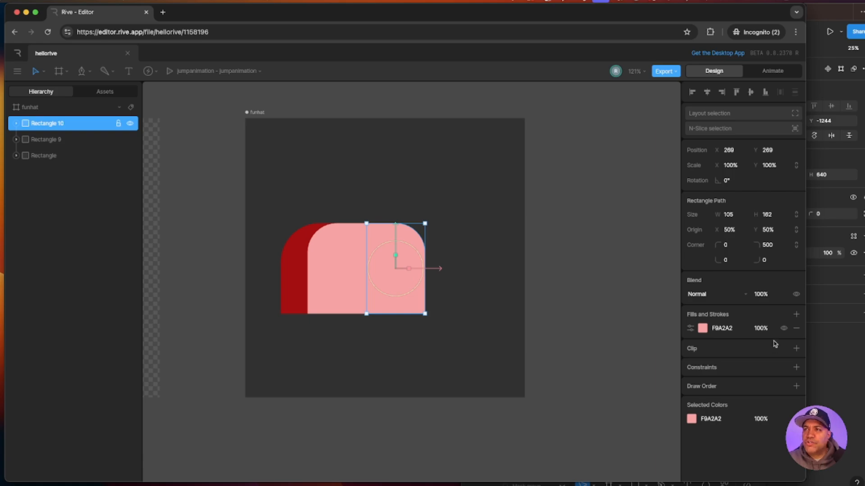
- Recolor the second pink rectangle with the dark red A80000 sampled from the leftmost stripe
{"action": "left_click", "coordinate": [702, 329]}
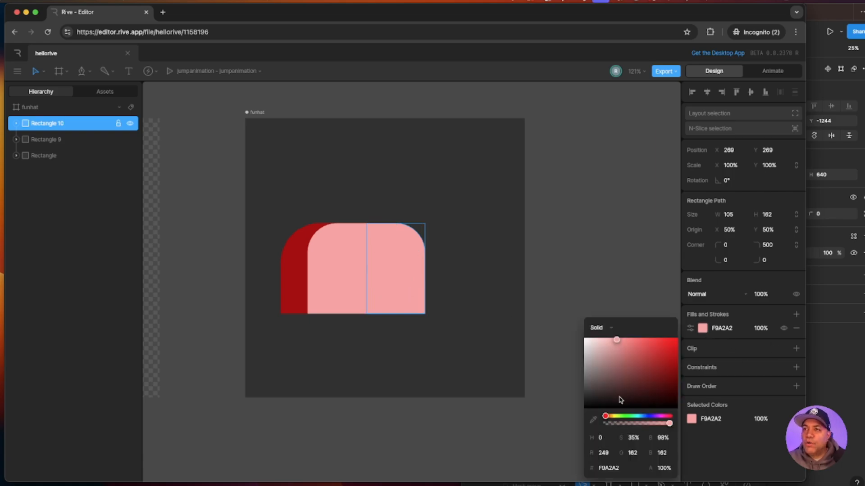
{"action": "left_click", "coordinate": [592, 420]}
{"action": "left_click", "coordinate": [303, 264]}
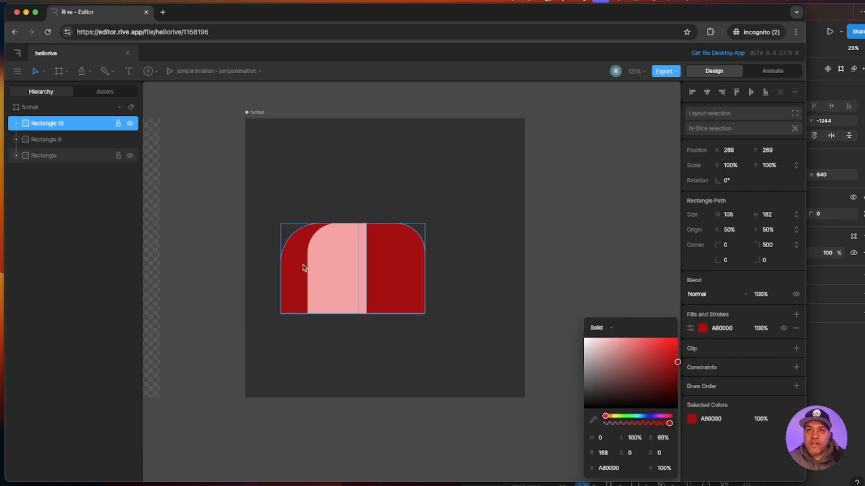
{"action": "left_click", "coordinate": [466, 289]}
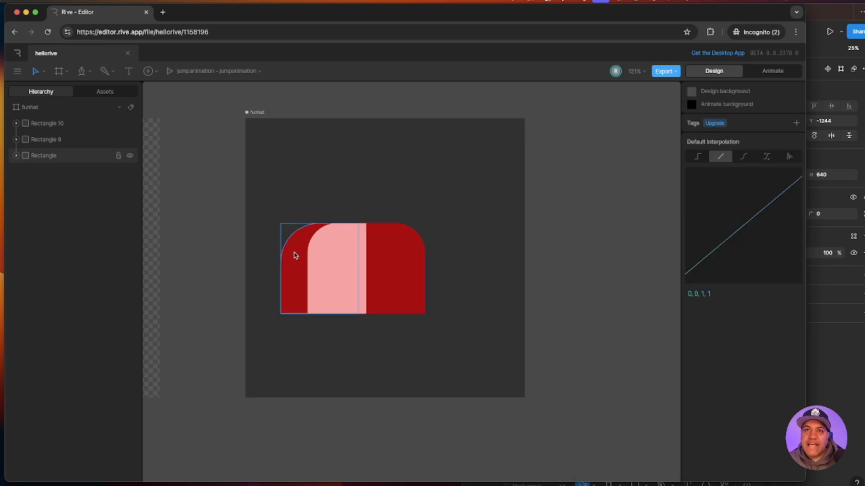
- Duplicate the leftmost red rectangle, place the copy at about X 322, and fill it with the sampled pink F9A2A2
{"action": "left_click", "coordinate": [294, 280]}
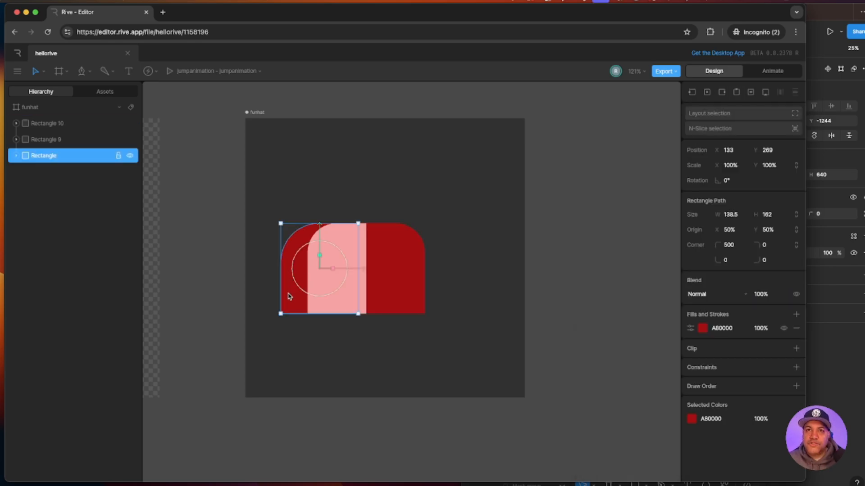
{"action": "left_click_drag", "start_coordinate": [290, 297], "coordinate": [397, 298]}
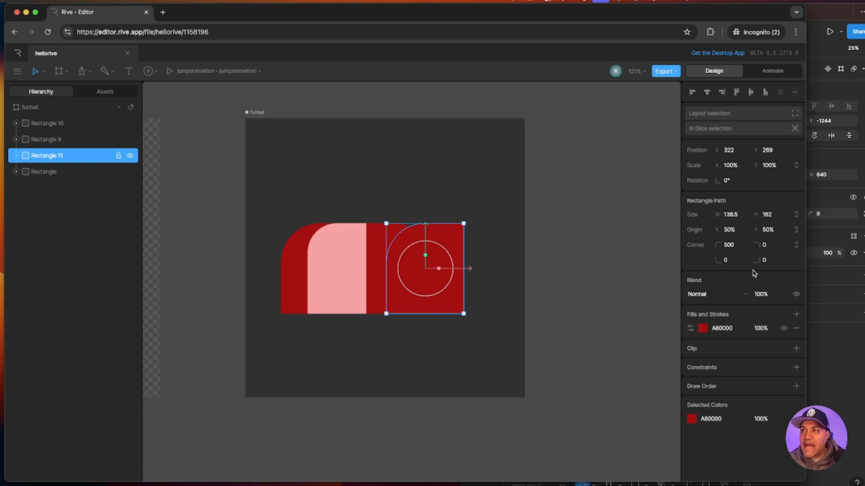
{"action": "left_click", "coordinate": [702, 328]}
{"action": "left_click", "coordinate": [593, 420]}
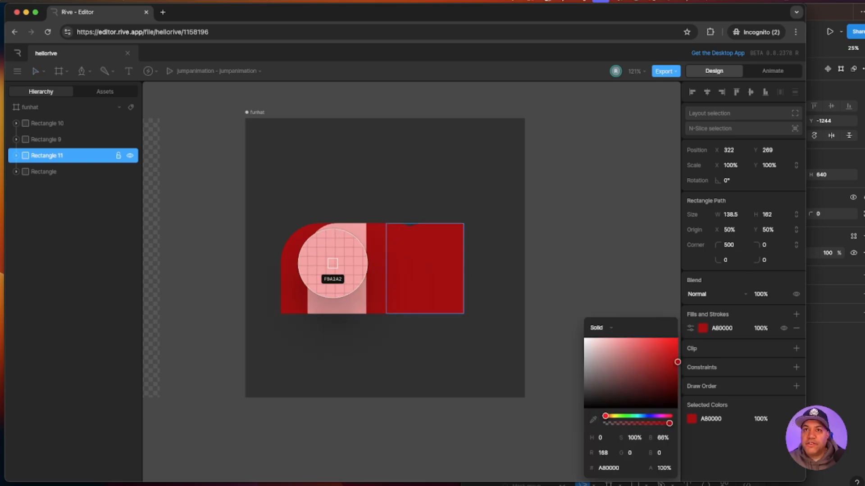
{"action": "left_click", "coordinate": [340, 270]}
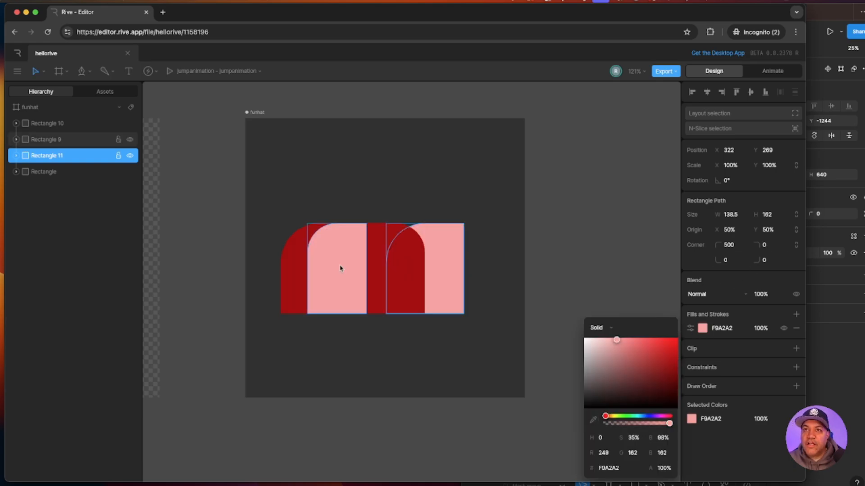
{"action": "left_click", "coordinate": [451, 280]}
- Set the new pink rectangle's top-left corner radius to 0 and top-right to 500, and shift it slightly left
{"action": "left_click", "coordinate": [740, 244]}
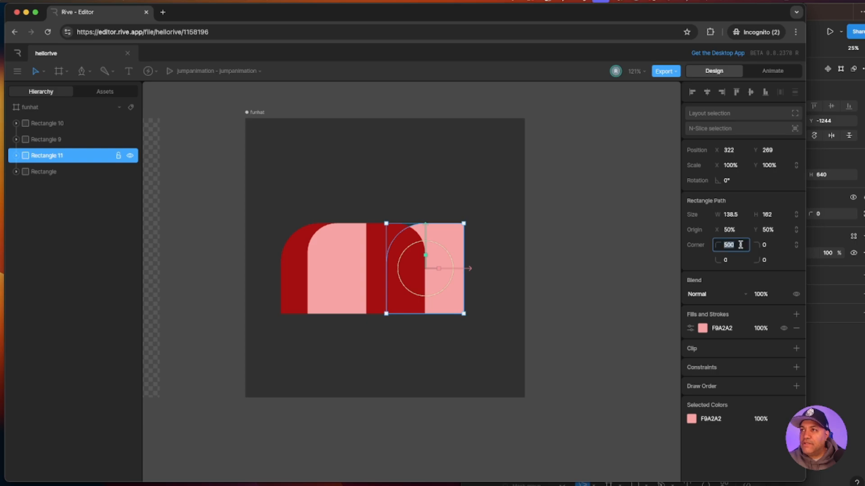
{"action": "type", "text": "0"}
{"action": "key", "text": "Tab"}
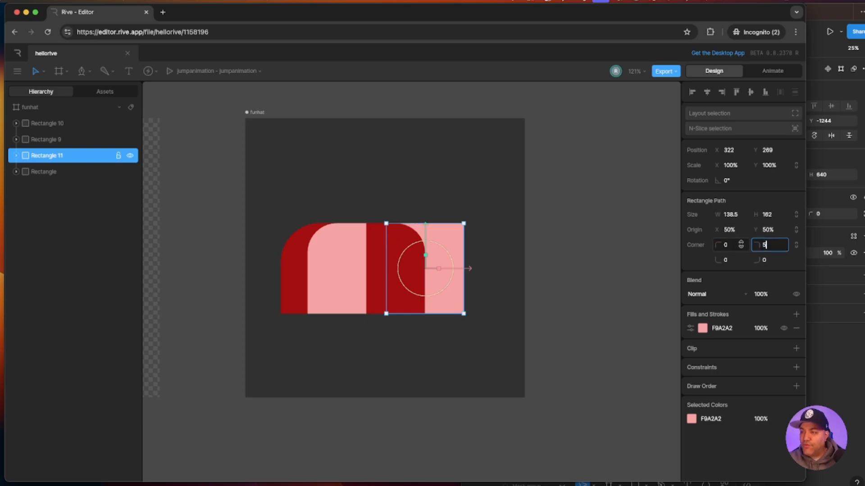
{"action": "type", "text": "500"}
{"action": "key", "text": "Return"}
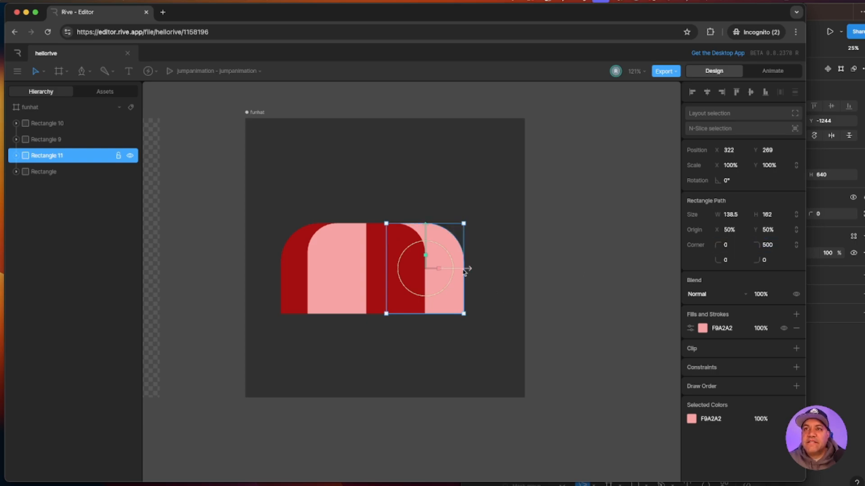
{"action": "left_click_drag", "start_coordinate": [468, 269], "coordinate": [460, 270]}
- Move all four stripe rectangles together to the artboard's horizontal centre at Y 272 and group them
{"action": "left_click_drag", "start_coordinate": [500, 329], "coordinate": [243, 229]}
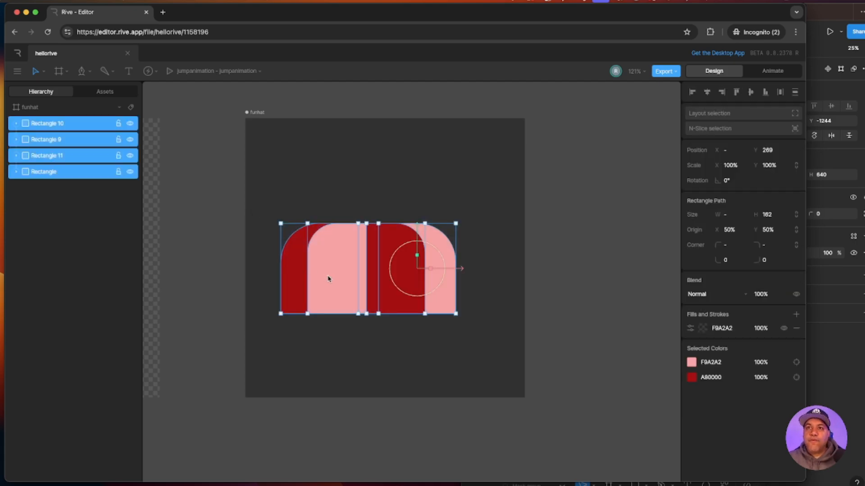
{"action": "left_click_drag", "start_coordinate": [328, 278], "coordinate": [345, 280]}
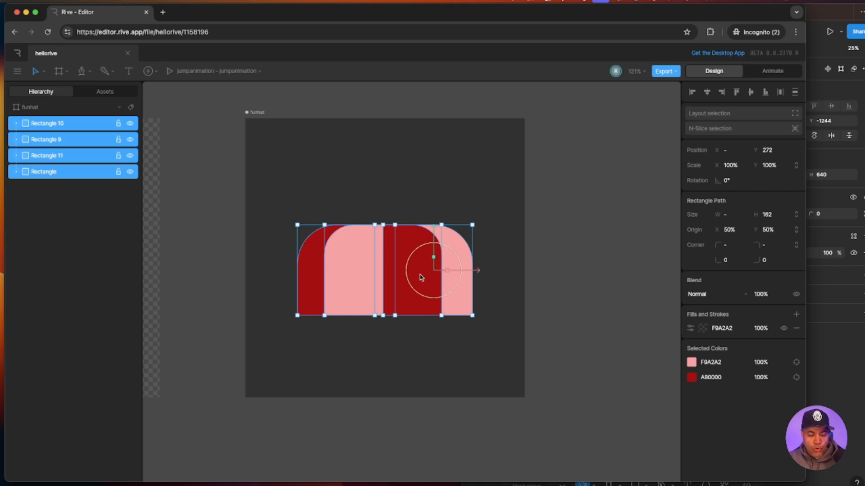
{"action": "key", "text": "super+g"}
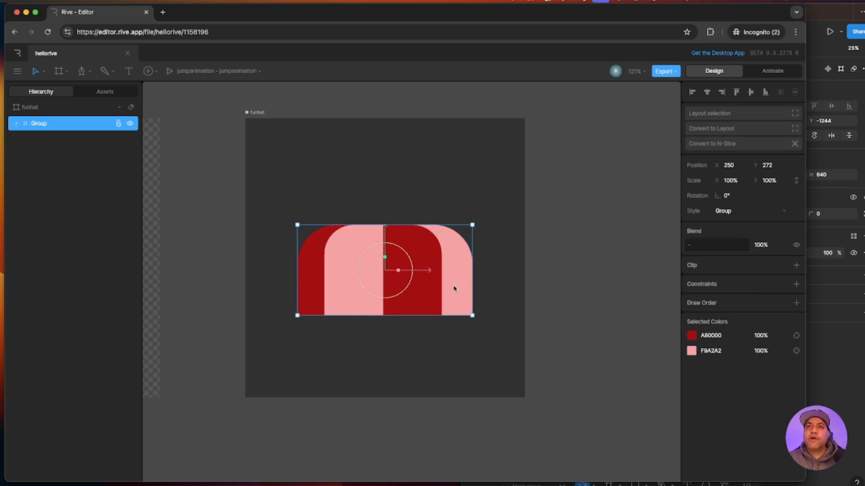
- Check the Figma hat, then draw a narrow stem rectangle about 29 by 86 at the top centre of the hat in Rive
{"action": "key", "text": "super+Tab"}
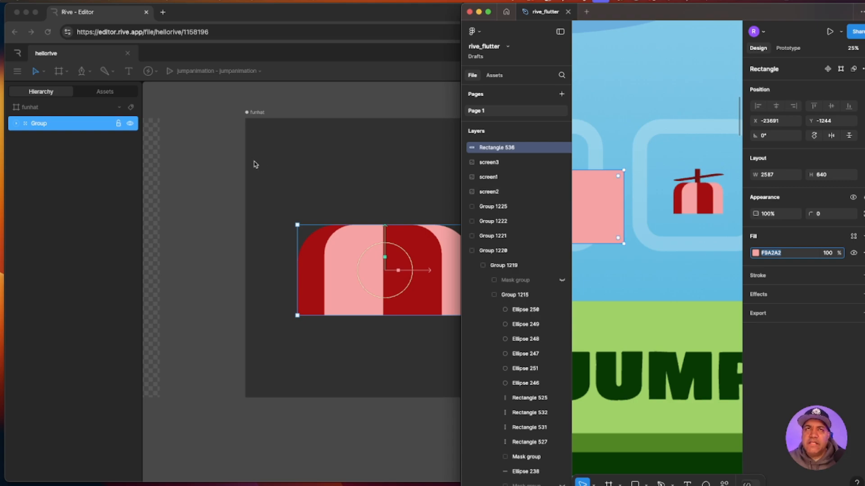
{"action": "left_click", "coordinate": [83, 146]}
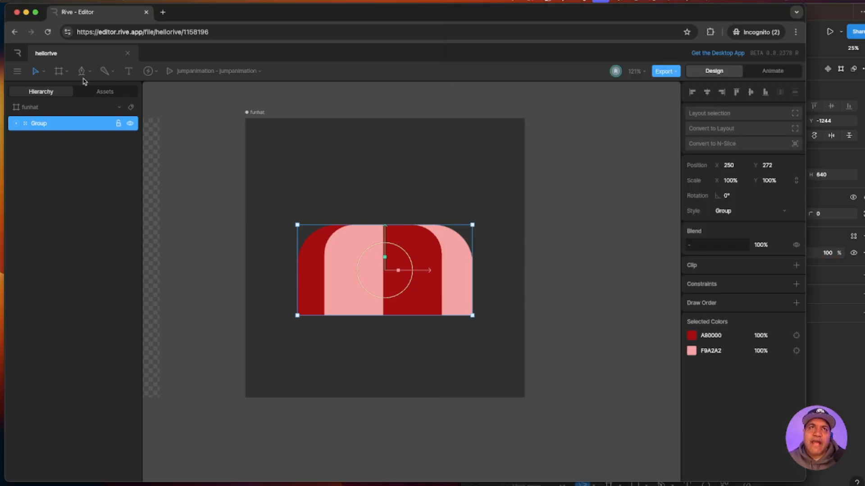
{"action": "left_click", "coordinate": [84, 75]}
{"action": "left_click", "coordinate": [104, 120]}
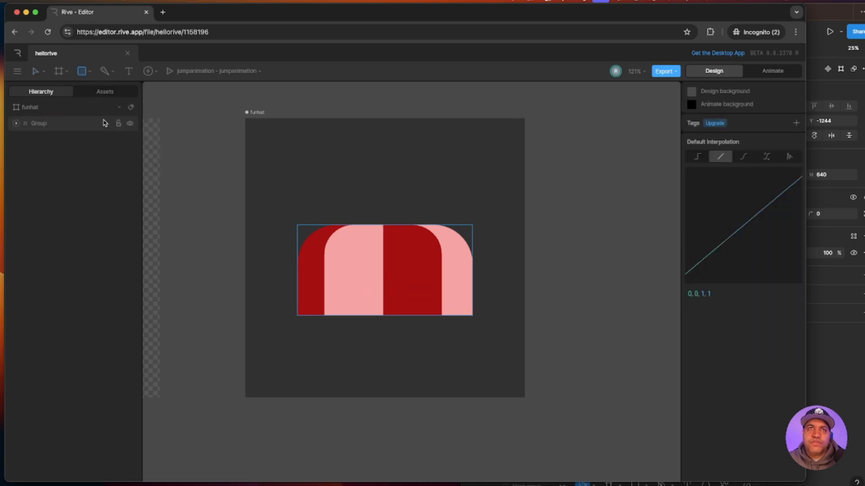
{"action": "left_click_drag", "start_coordinate": [376, 194], "coordinate": [392, 242]}
- Fill the stem rectangle with the sampled dark red A80000 and place it behind the stripe group in the layer order
{"action": "left_click", "coordinate": [703, 314]}
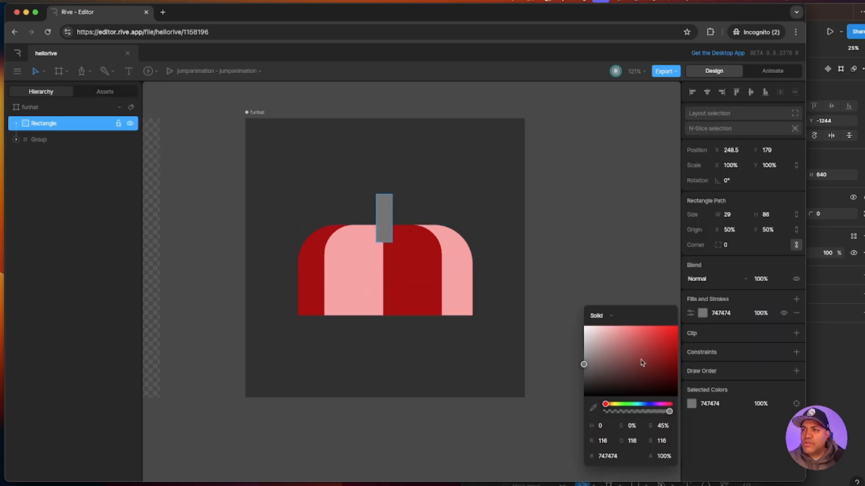
{"action": "left_click", "coordinate": [593, 408]}
{"action": "left_click", "coordinate": [424, 261]}
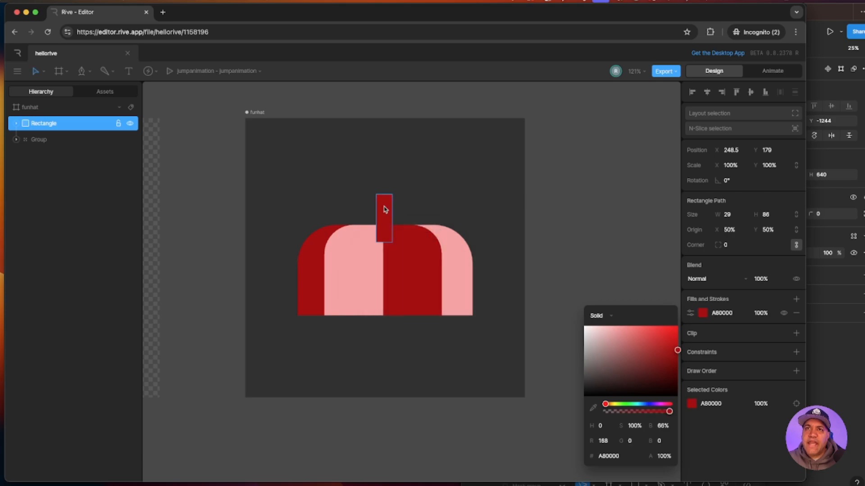
{"action": "left_click_drag", "start_coordinate": [40, 125], "coordinate": [36, 150]}
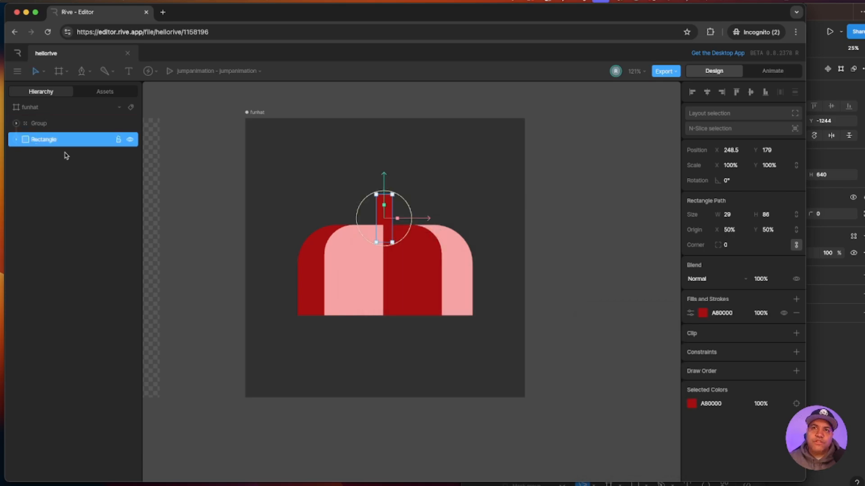
{"action": "left_click", "coordinate": [321, 169]}
- Compare the Rive hat with the propeller and stem of the Figma hat design
{"action": "left_click", "coordinate": [824, 15]}
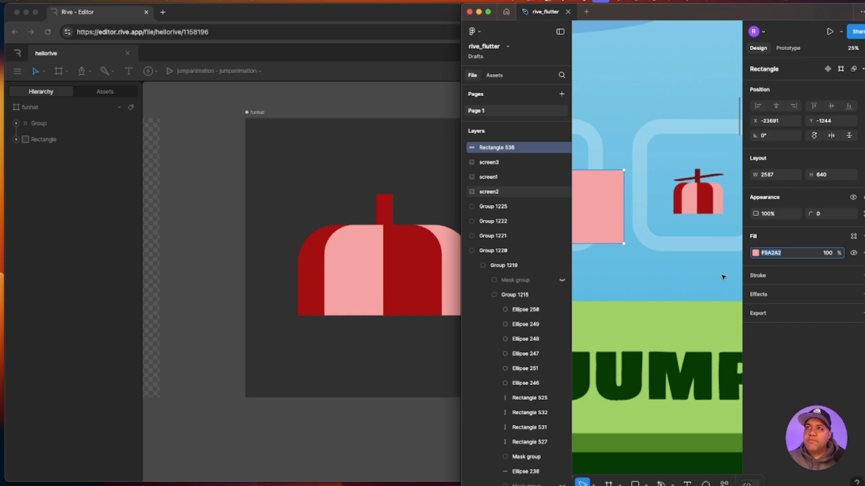
{"action": "scroll", "coordinate": [689, 270], "scroll_direction": "right", "scroll_amount": 3}
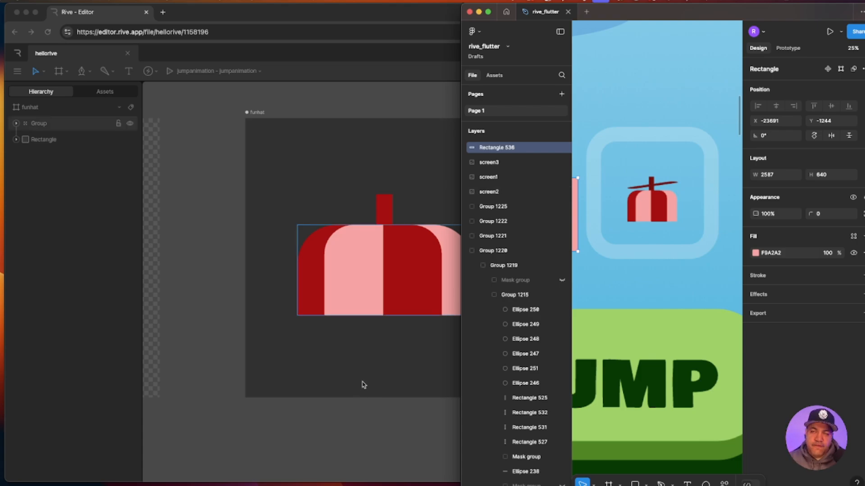
{"action": "scroll", "coordinate": [389, 405], "scroll_direction": "down", "scroll_amount": 4}
{"action": "left_click", "coordinate": [391, 398]}
{"action": "scroll", "coordinate": [444, 392], "scroll_direction": "up", "scroll_amount": 3}
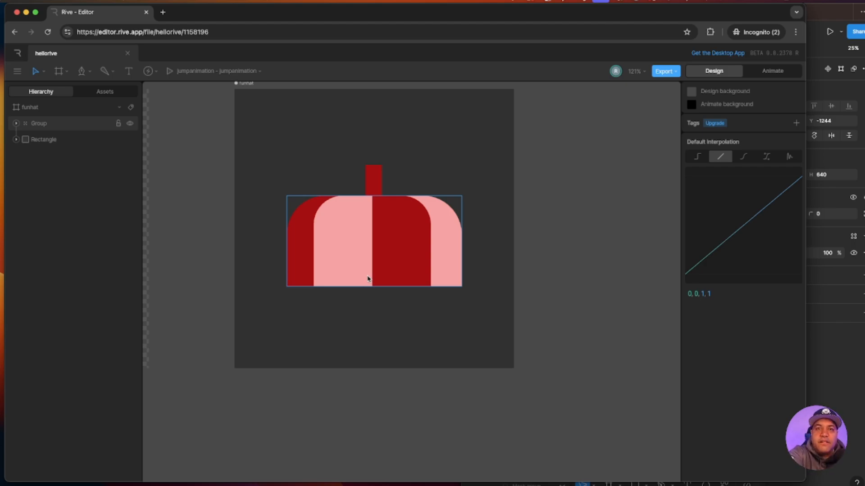
{"action": "left_click", "coordinate": [419, 343]}
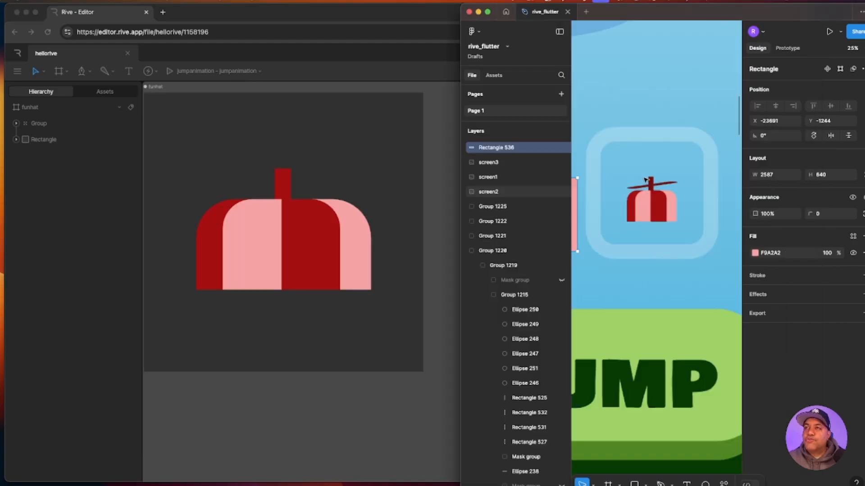
{"action": "left_click", "coordinate": [442, 293]}
{"action": "scroll", "coordinate": [439, 311], "scroll_direction": "right", "scroll_amount": 3}
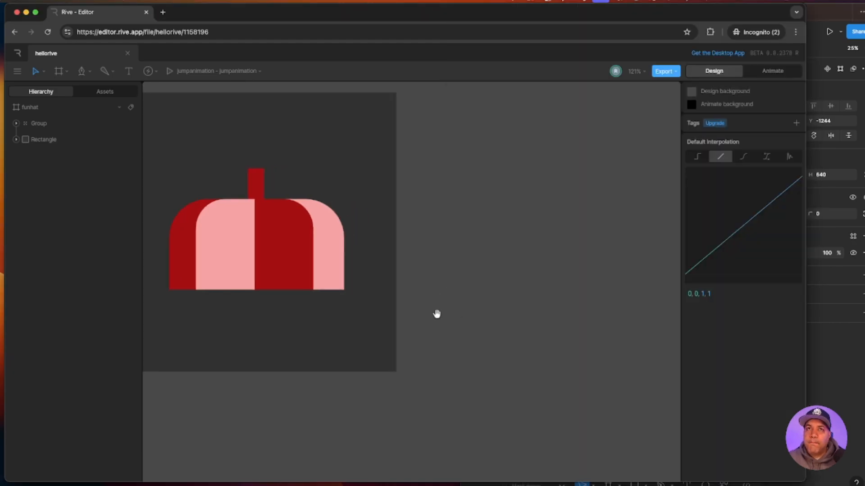
- Create an artboard about 257 by 257 beside the funhat artboard and name it propeller
{"action": "left_click", "coordinate": [60, 71]}
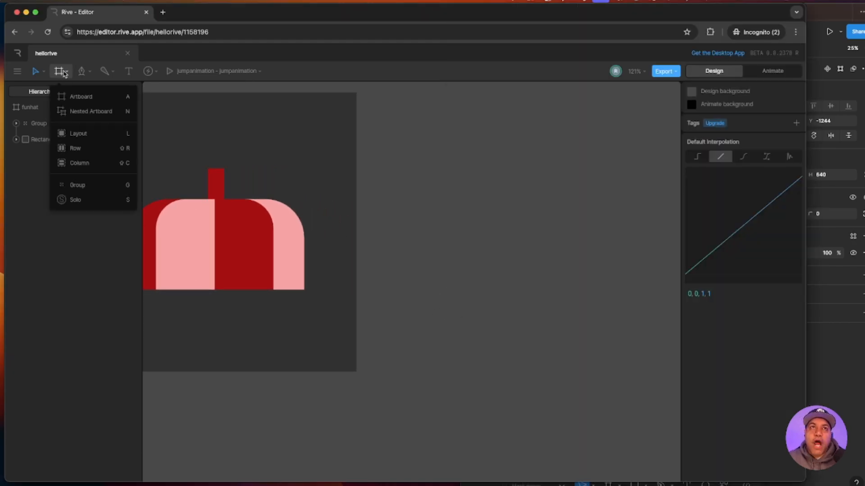
{"action": "left_click", "coordinate": [82, 94]}
{"action": "left_click_drag", "start_coordinate": [412, 233], "coordinate": [556, 377]}
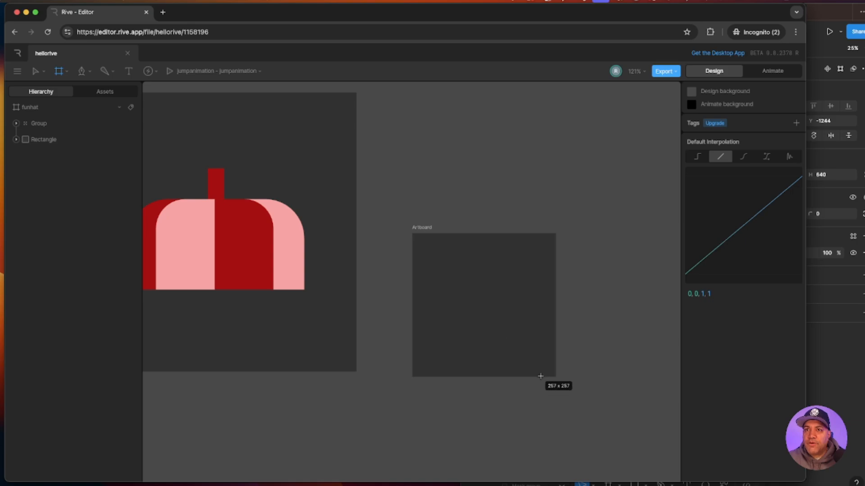
{"action": "key", "text": "Escape"}
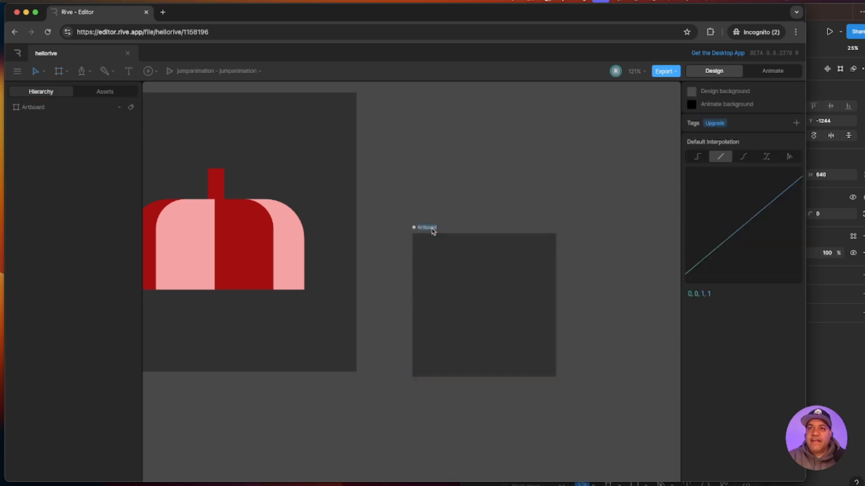
{"action": "type", "text": "propeller"}
{"action": "key", "text": "Return"}
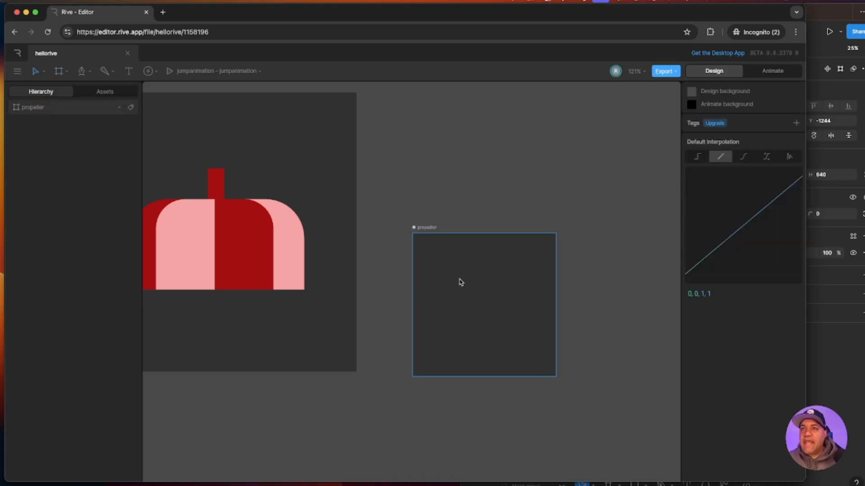
- Draw a tall rectangle about 54 by 208 in the centre of the propeller artboard, keeping it unrotated
{"action": "left_click", "coordinate": [432, 231]}
{"action": "scroll", "coordinate": [621, 261], "scroll_direction": "down", "scroll_amount": 3}
{"action": "scroll", "coordinate": [621, 261], "scroll_direction": "right", "scroll_amount": 3}
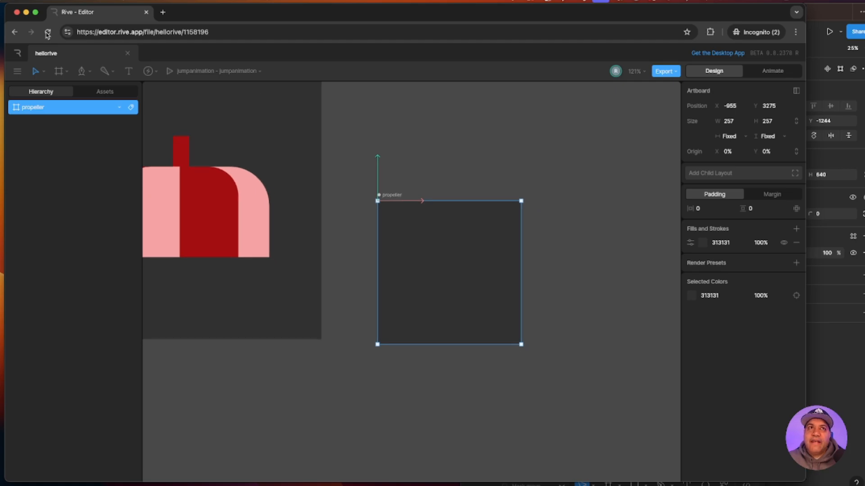
{"action": "left_click", "coordinate": [93, 73]}
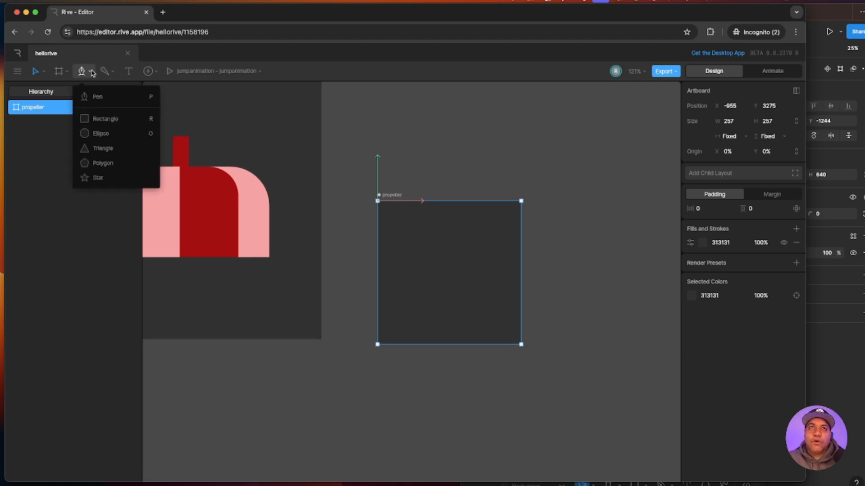
{"action": "left_click", "coordinate": [111, 118]}
{"action": "left_click_drag", "start_coordinate": [440, 232], "coordinate": [464, 330]}
{"action": "left_click_drag", "start_coordinate": [448, 286], "coordinate": [438, 259]}
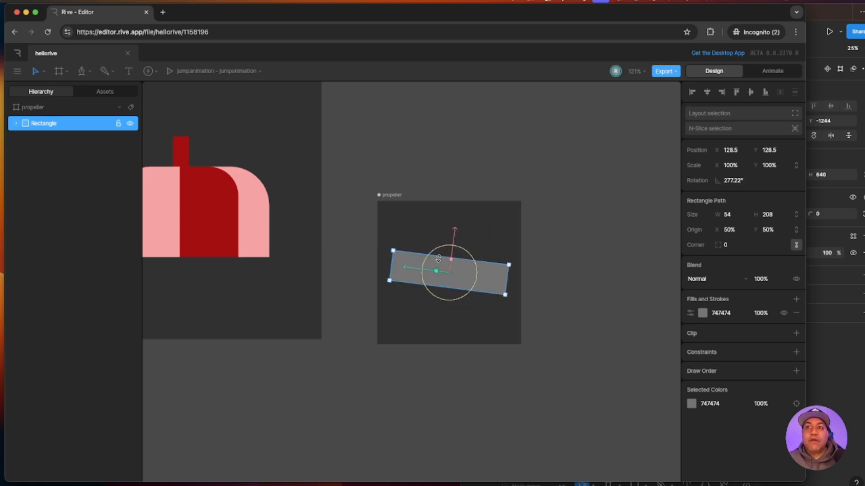
{"action": "key", "text": "super+z"}
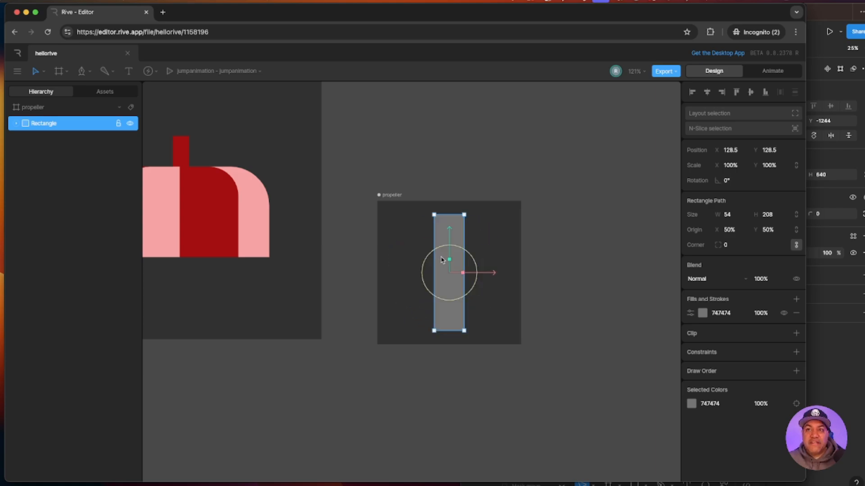
- Round the propeller rectangle's corners to 100 and fill it with the dark red A80000 sampled from the hat stripe
{"action": "left_click", "coordinate": [730, 245]}
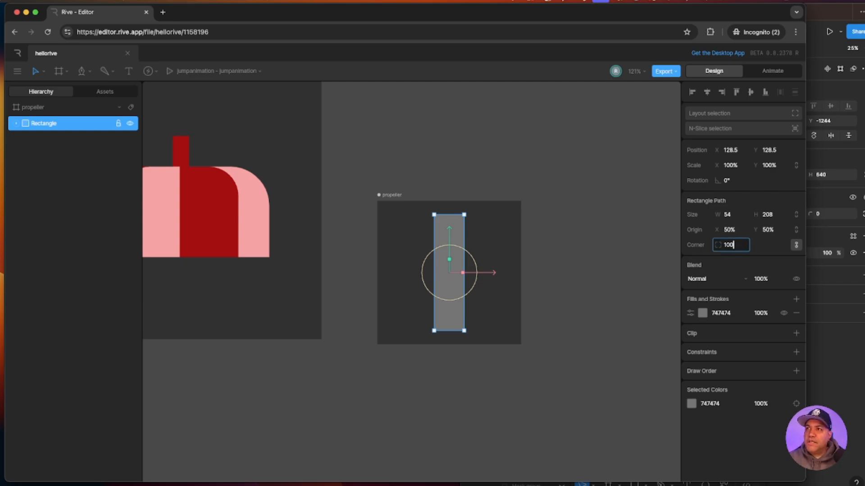
{"action": "key", "text": "Return"}
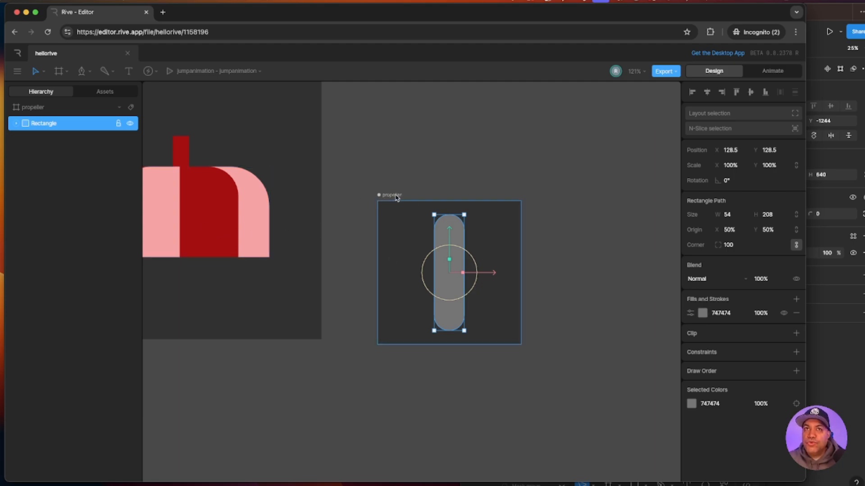
{"action": "left_click", "coordinate": [703, 312]}
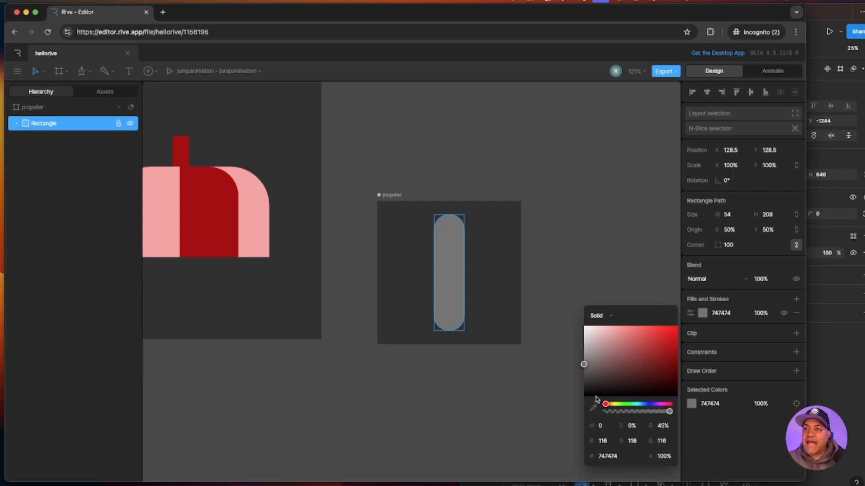
{"action": "left_click", "coordinate": [593, 407]}
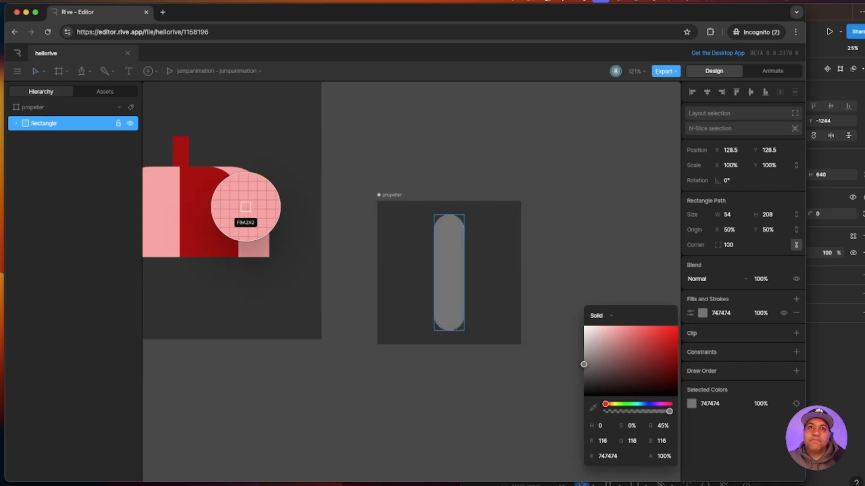
{"action": "left_click", "coordinate": [201, 208]}
{"action": "left_click", "coordinate": [552, 209]}
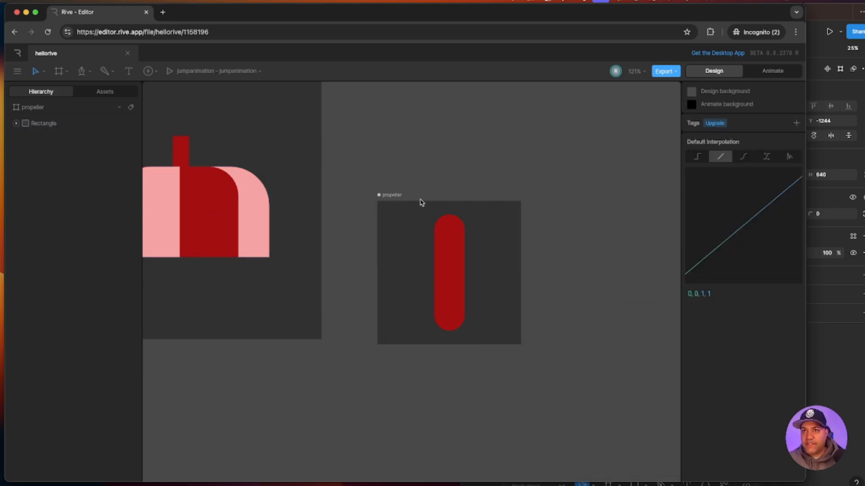
- Remove the 313131 background fill from the propeller artboard
{"action": "left_click", "coordinate": [422, 203]}
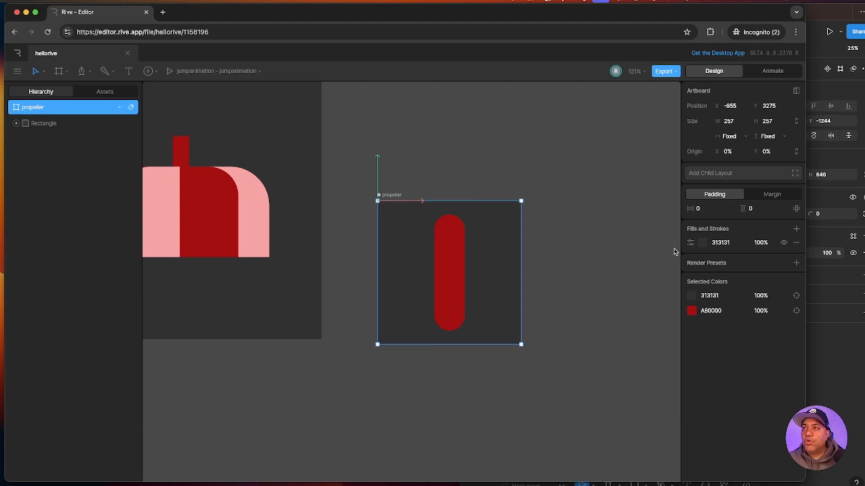
{"action": "left_click", "coordinate": [796, 243]}
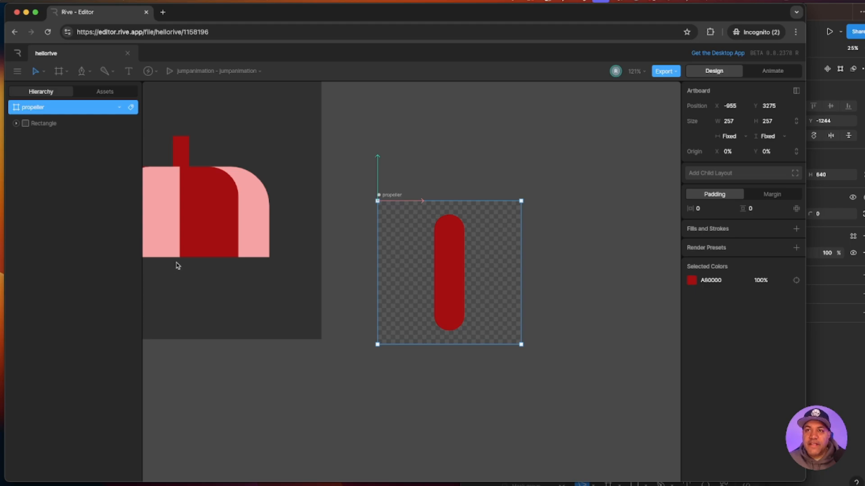
{"action": "scroll", "coordinate": [440, 389], "scroll_direction": "down", "scroll_amount": 1}
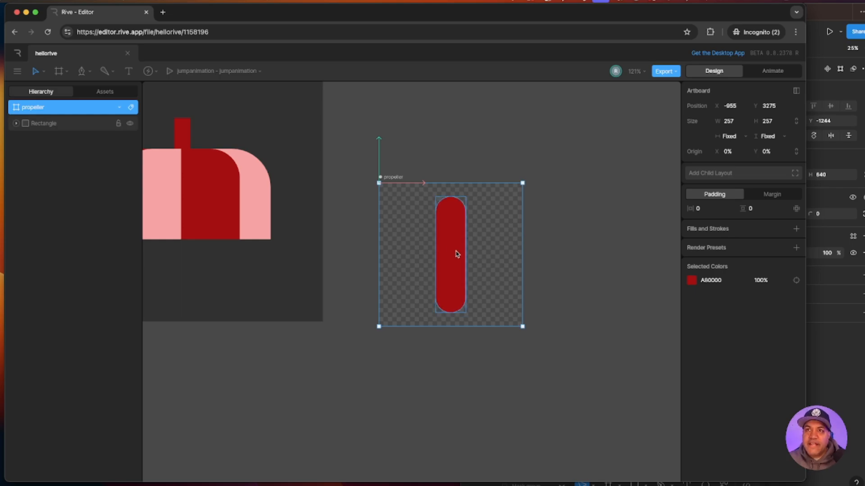
{"action": "left_click_drag", "start_coordinate": [381, 392], "coordinate": [400, 346]}
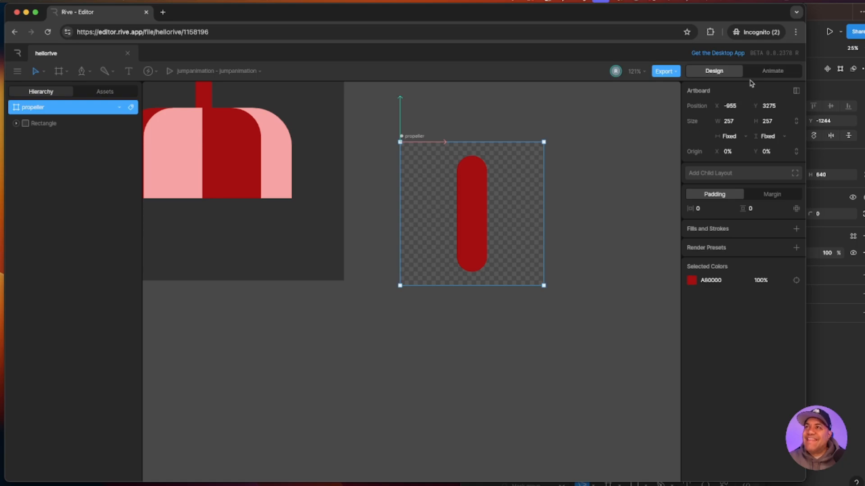
- Switch to animating the propeller artboard and rename both its state machine and its timeline to propeller
{"action": "left_click", "coordinate": [772, 71]}
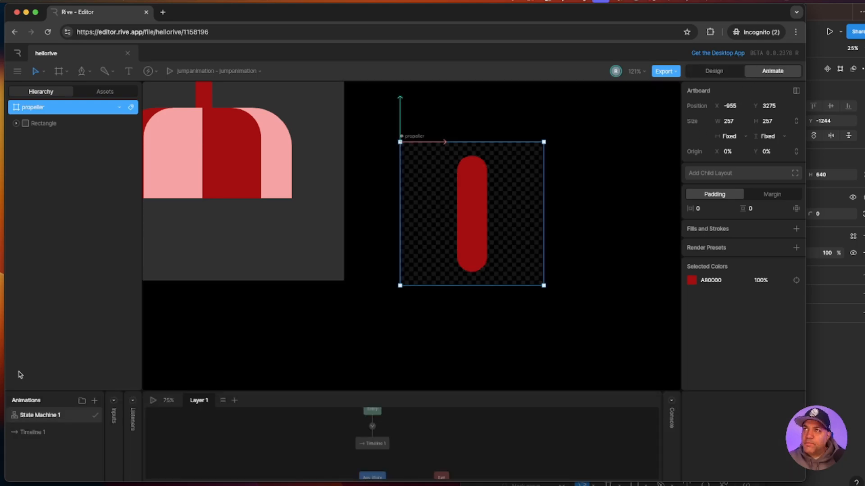
{"action": "double_click", "coordinate": [40, 415]}
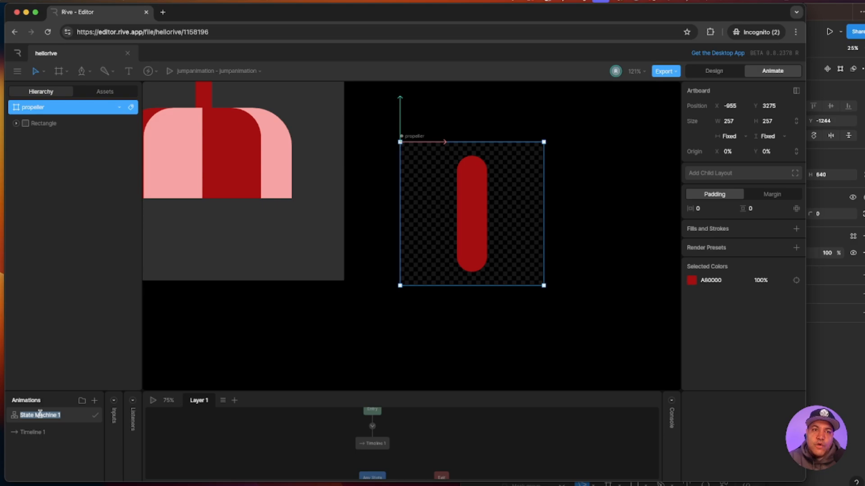
{"action": "type", "text": "P"}
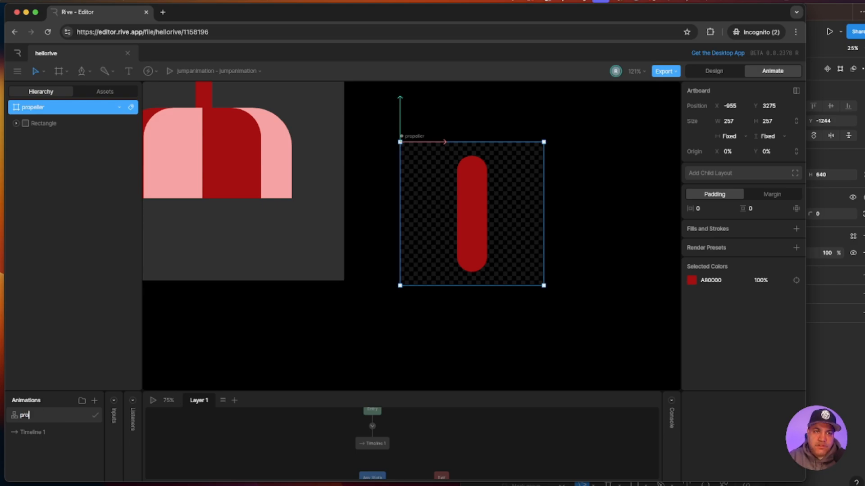
{"action": "type", "text": "ropeller"}
{"action": "double_click", "coordinate": [32, 433]}
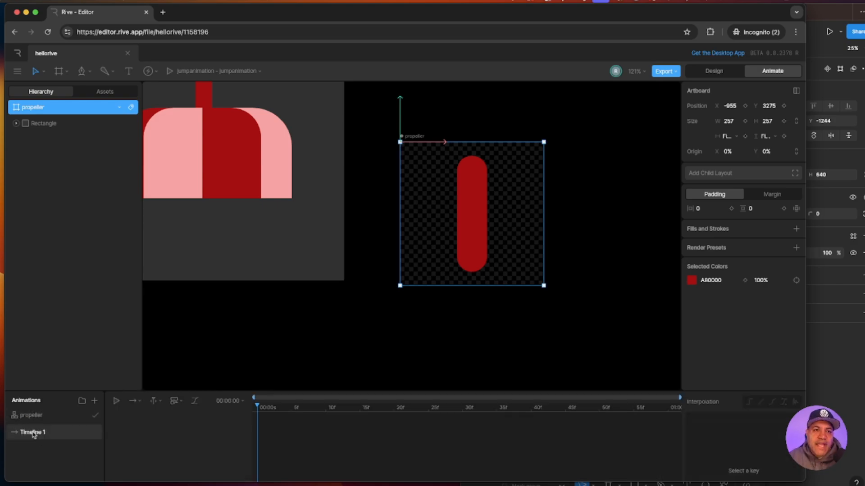
{"action": "type", "text": "propeller"}
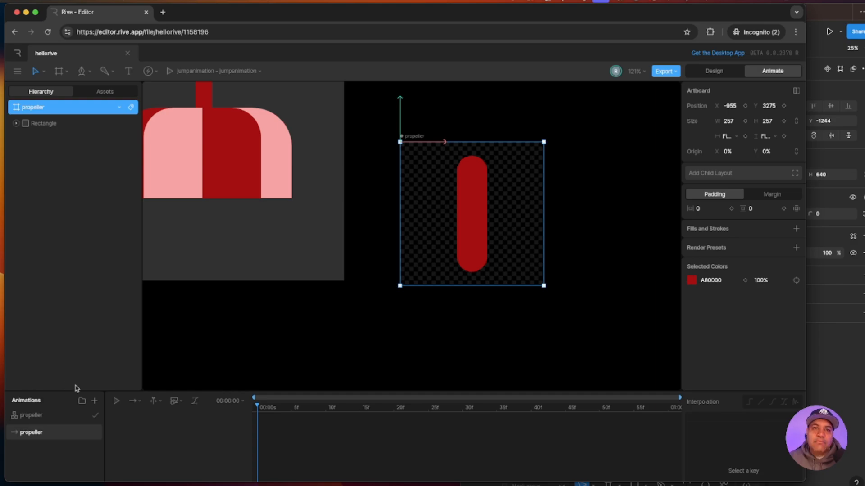
- Set the propeller timeline to Loop playback and enlarge the timeline area
{"action": "left_click", "coordinate": [136, 401]}
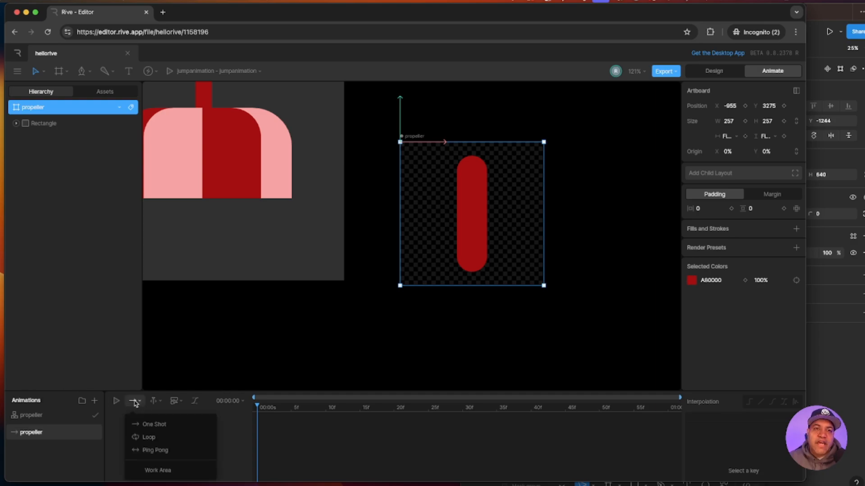
{"action": "left_click", "coordinate": [148, 437]}
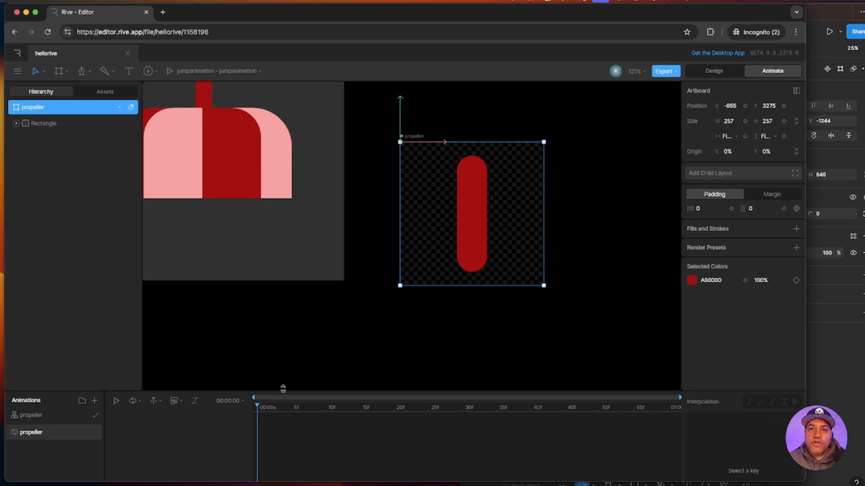
{"action": "left_click_drag", "start_coordinate": [283, 391], "coordinate": [282, 340]}
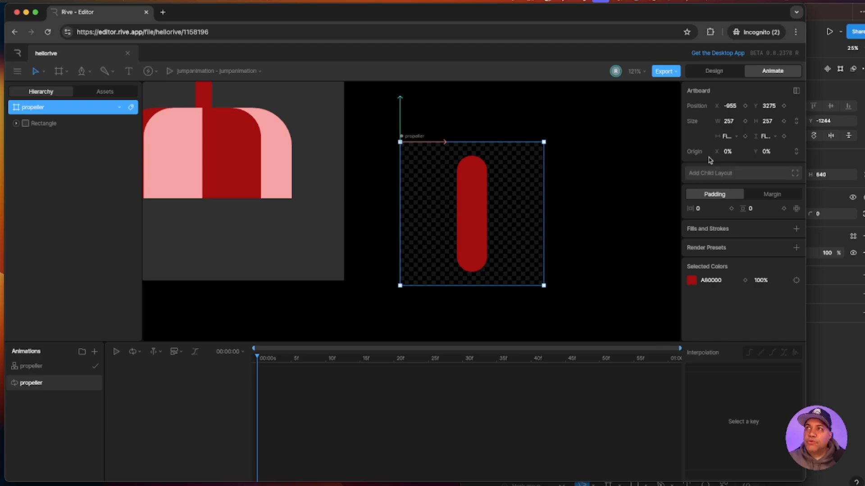
- Keyframe the propeller rectangle's rotation at 0° on frame 0 and 360° at one second, and preview the spin
{"action": "left_click", "coordinate": [53, 128]}
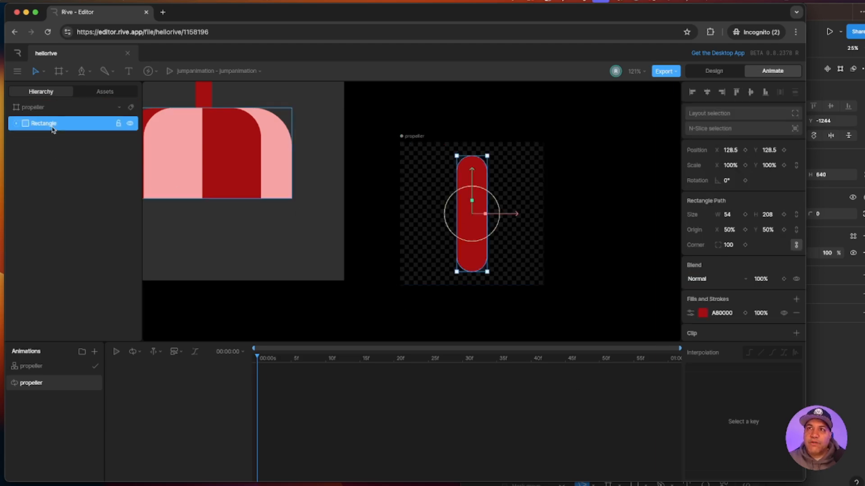
{"action": "left_click", "coordinate": [745, 180]}
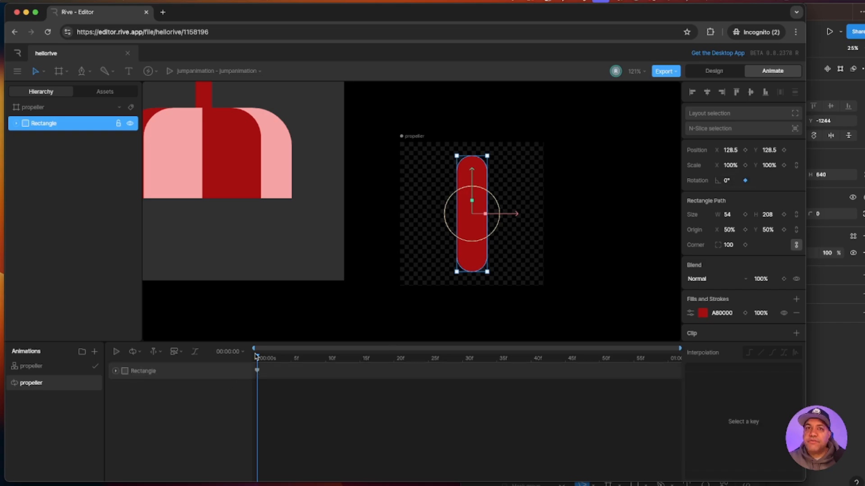
{"action": "left_click_drag", "start_coordinate": [257, 357], "coordinate": [696, 372]}
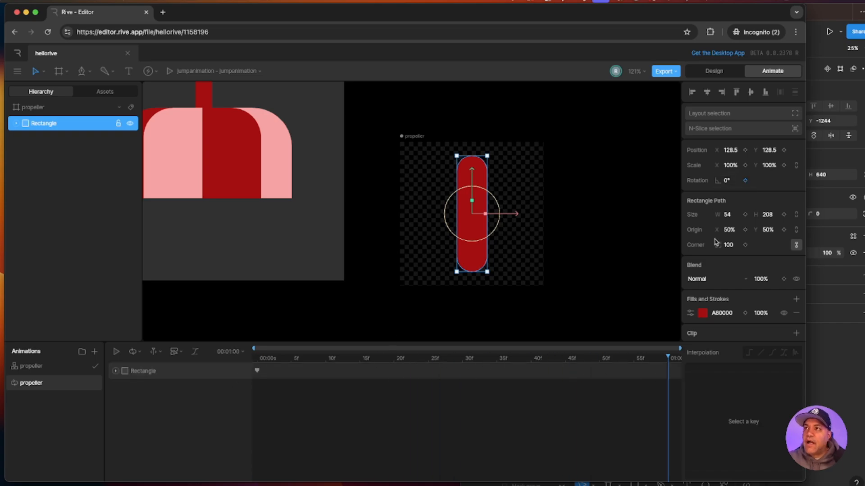
{"action": "left_click", "coordinate": [745, 180]}
{"action": "left_click", "coordinate": [736, 181]}
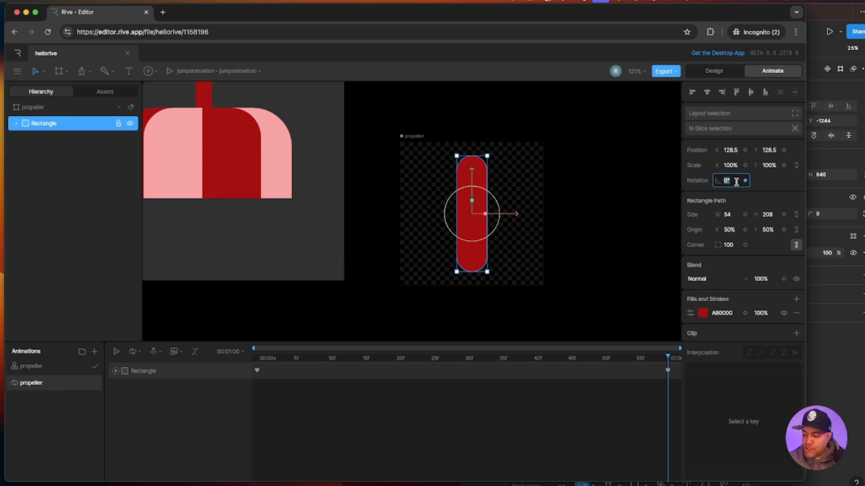
{"action": "type", "text": "36"}
{"action": "key", "text": "Return"}
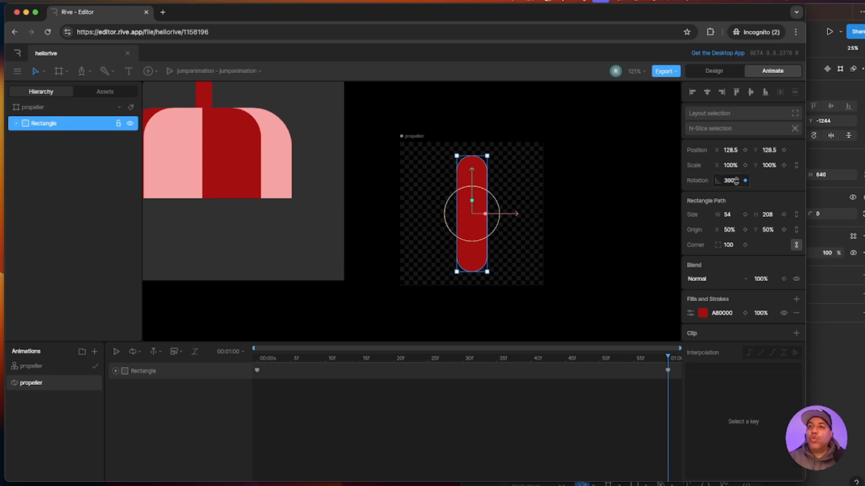
{"action": "left_click", "coordinate": [116, 353]}
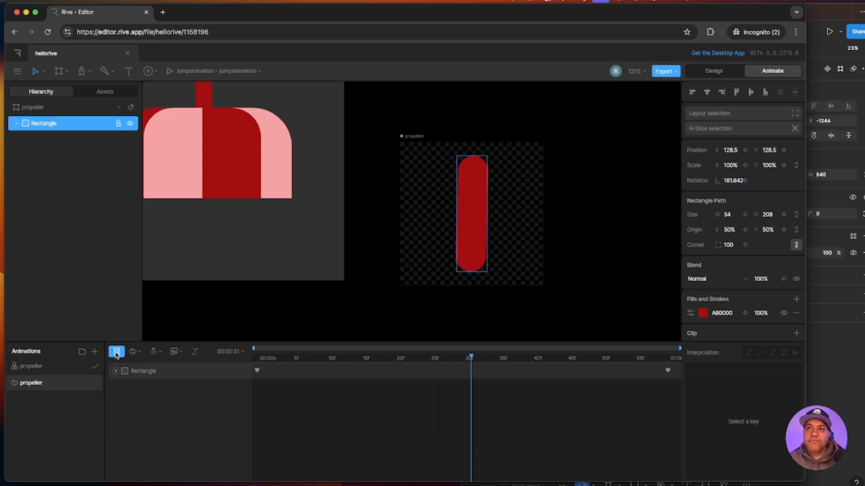
{"action": "left_click", "coordinate": [116, 352]}
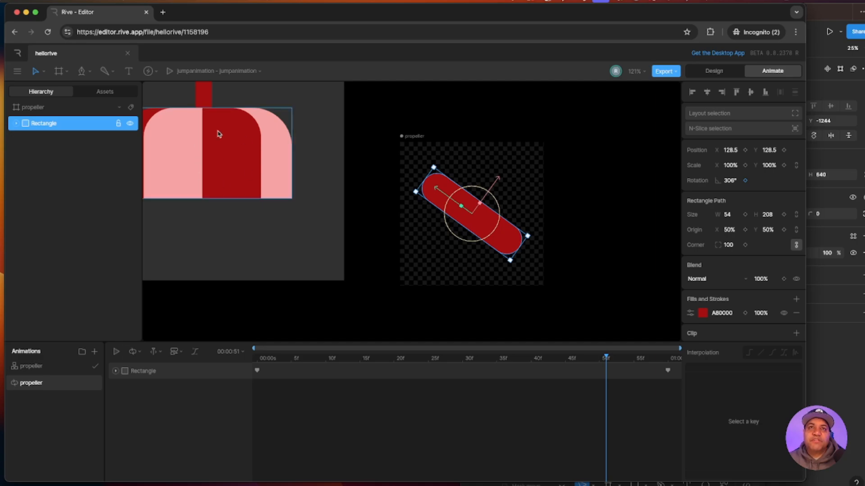
- Move the propeller artboard up and farther from the funhat artboard, to about X -889, Y 3210
{"action": "left_click_drag", "start_coordinate": [259, 243], "coordinate": [384, 326]}
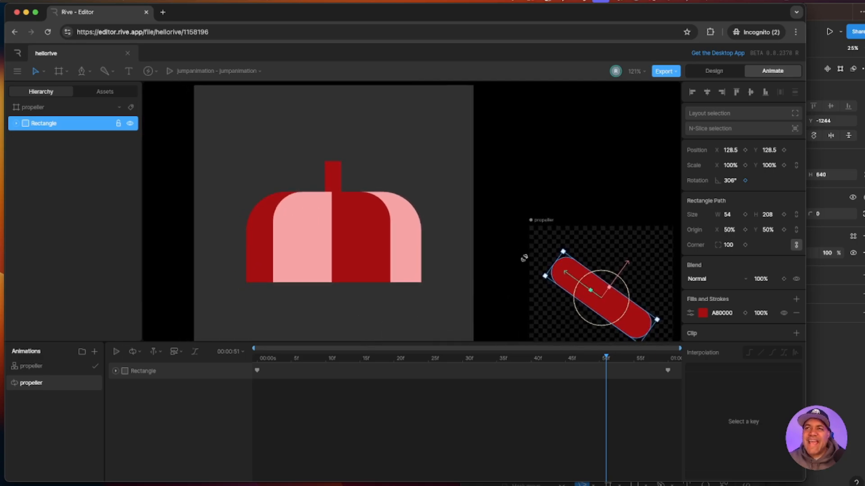
{"action": "left_click", "coordinate": [504, 238]}
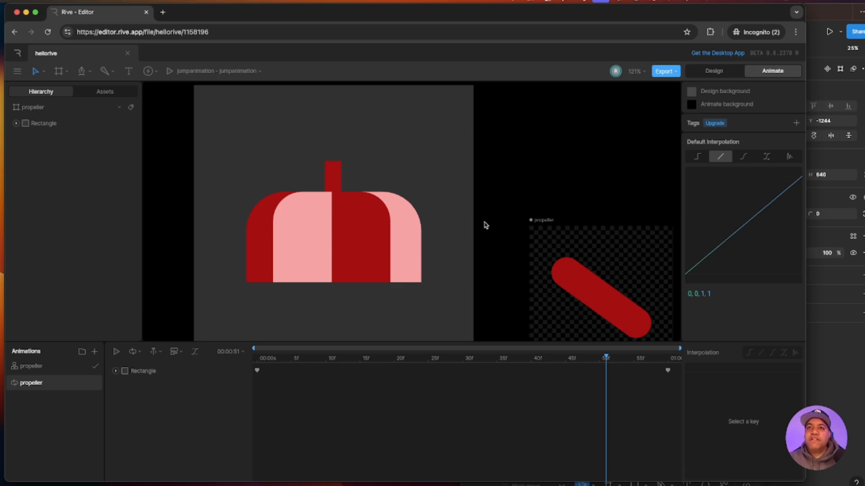
{"action": "left_click_drag", "start_coordinate": [549, 221], "coordinate": [586, 184]}
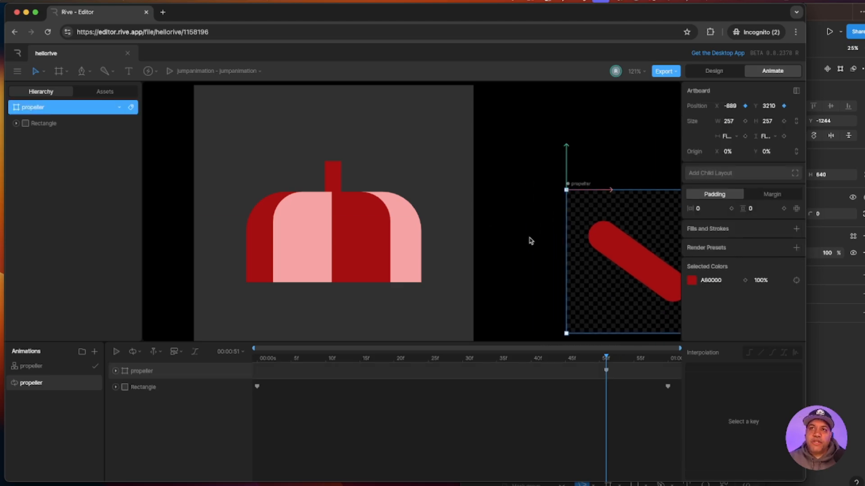
{"action": "left_click_drag", "start_coordinate": [510, 341], "coordinate": [507, 396]}
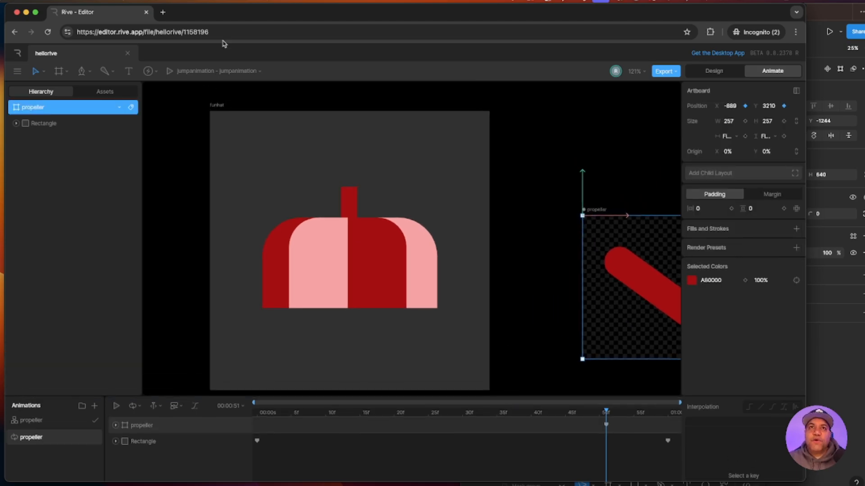
- Remove the 313131 background fill from the funhat artboard
{"action": "left_click", "coordinate": [213, 104]}
{"action": "scroll", "coordinate": [506, 301], "scroll_direction": "down", "scroll_amount": 2}
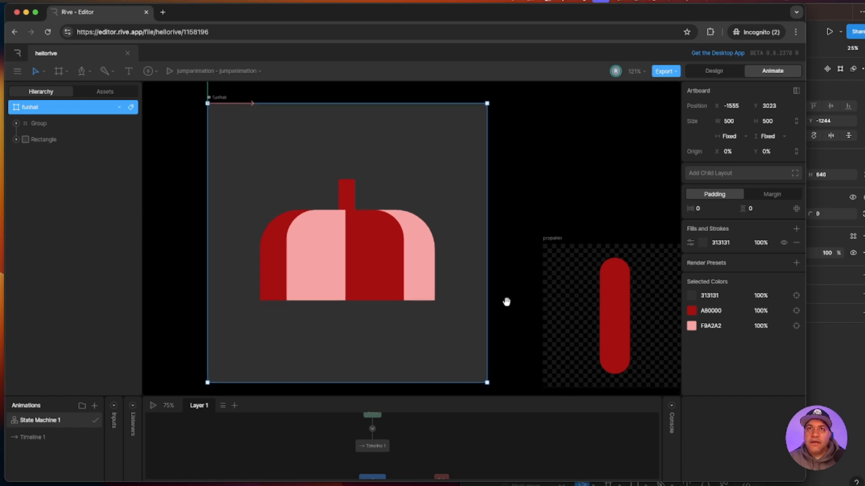
{"action": "left_click", "coordinate": [796, 244]}
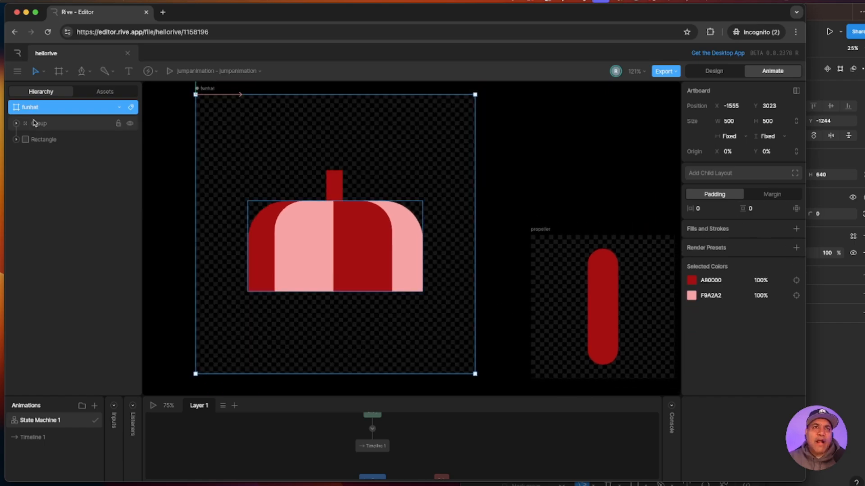
- Rename the funhat artboard's state machine and its timeline to funhat
{"action": "left_click_drag", "start_coordinate": [69, 394], "coordinate": [59, 343]}
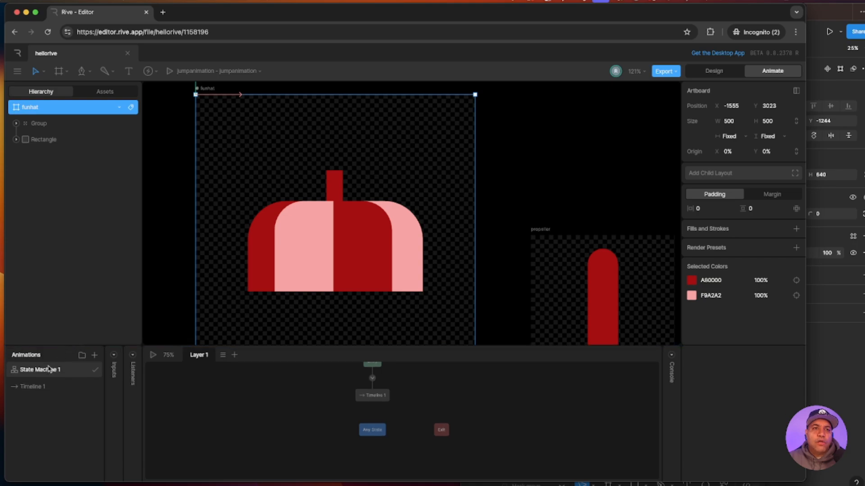
{"action": "double_click", "coordinate": [49, 371]}
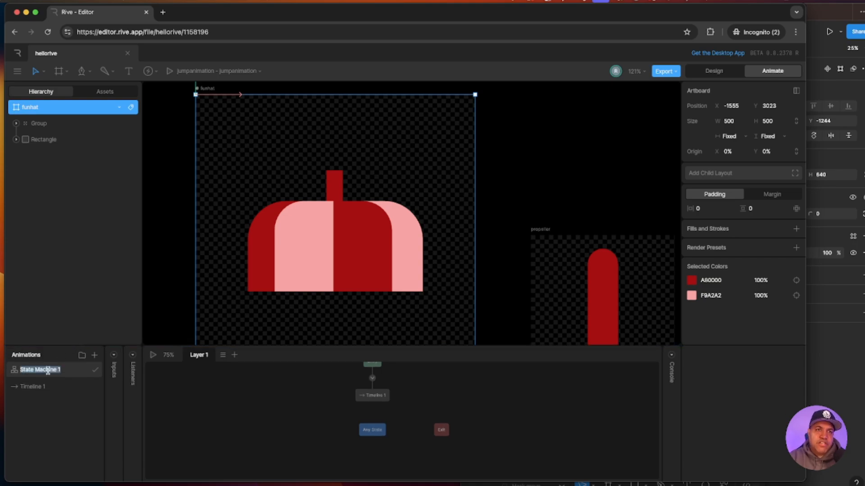
{"action": "type", "text": "funhat"}
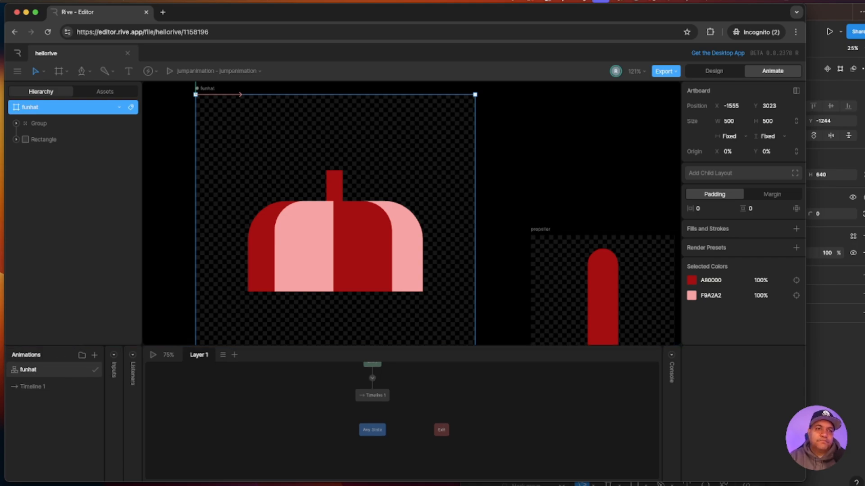
{"action": "double_click", "coordinate": [33, 388]}
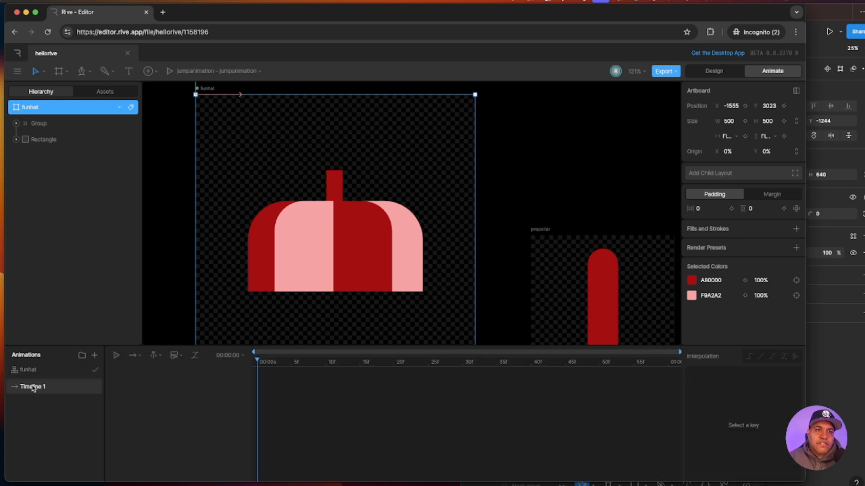
{"action": "type", "text": "funhat"}
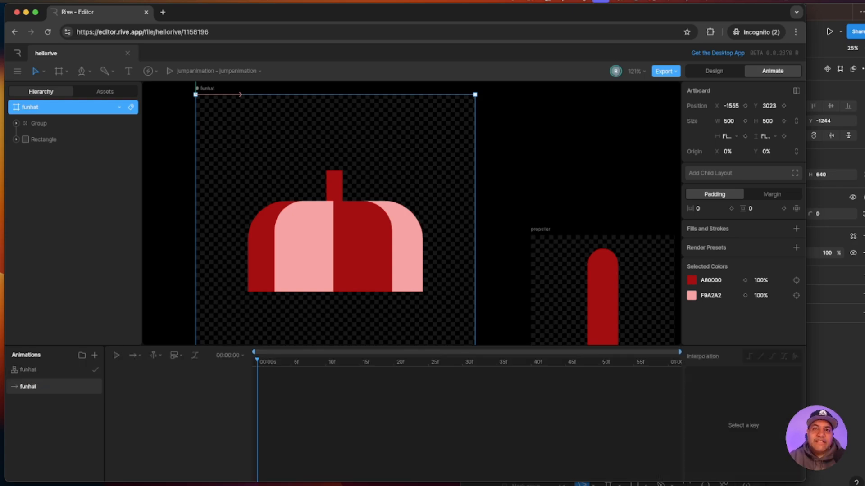
- Add a nested artboard to the funhat artboard above the hat and set it to the propeller artboard
{"action": "left_click", "coordinate": [185, 324]}
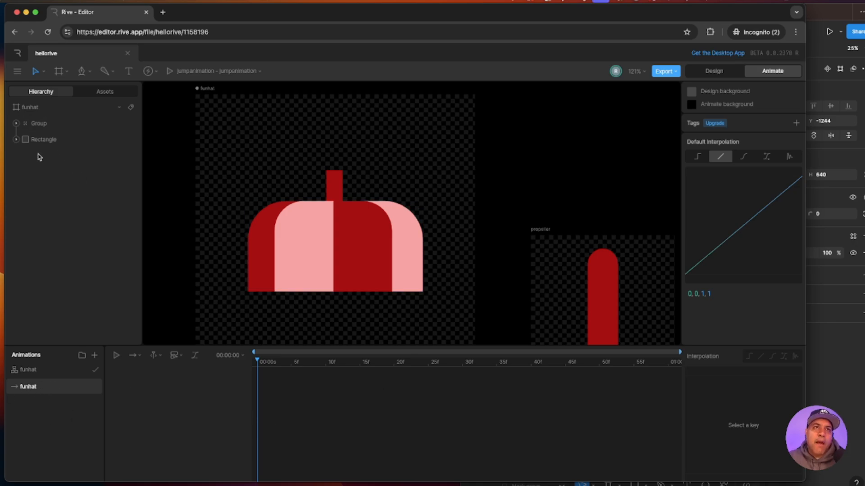
{"action": "scroll", "coordinate": [253, 207], "scroll_direction": "up", "scroll_amount": 2}
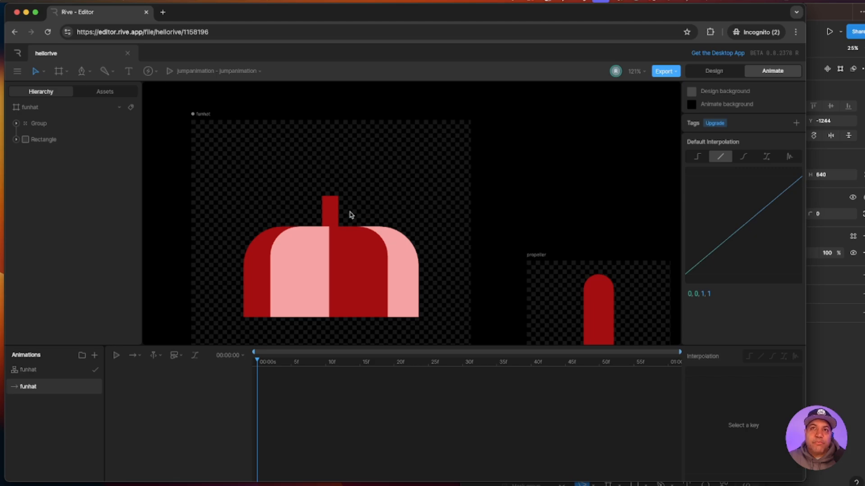
{"action": "left_click", "coordinate": [35, 110]}
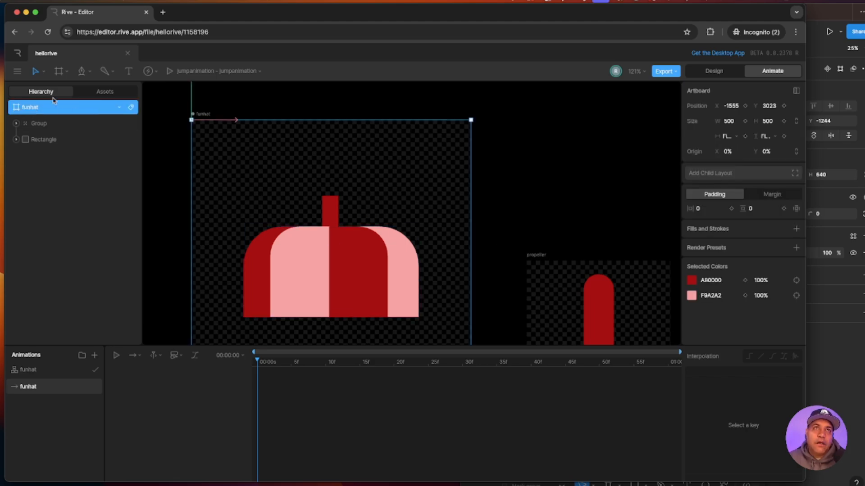
{"action": "left_click", "coordinate": [66, 73]}
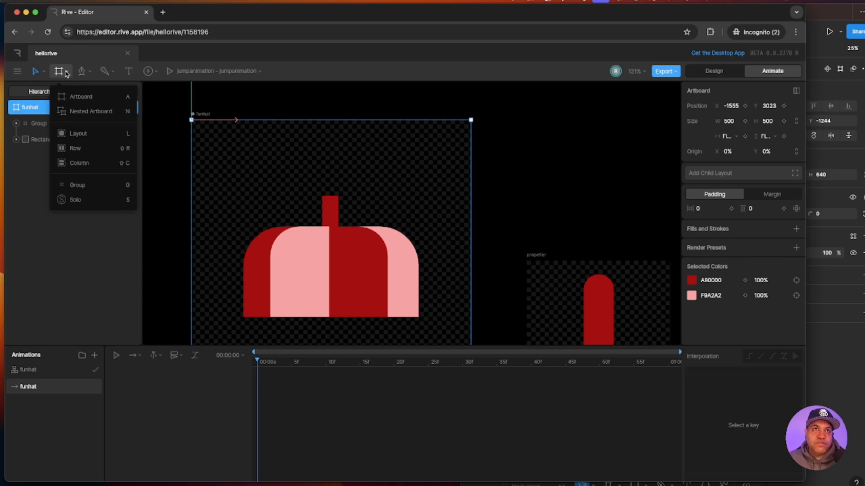
{"action": "left_click", "coordinate": [81, 112]}
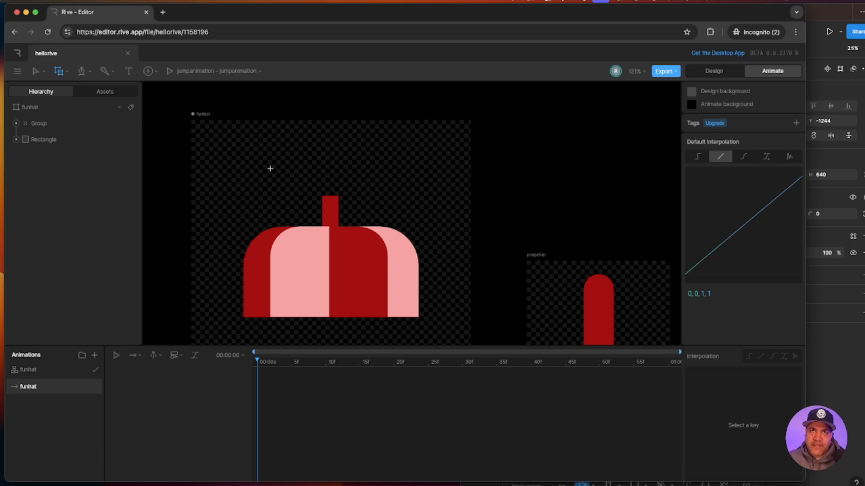
{"action": "left_click", "coordinate": [270, 168]}
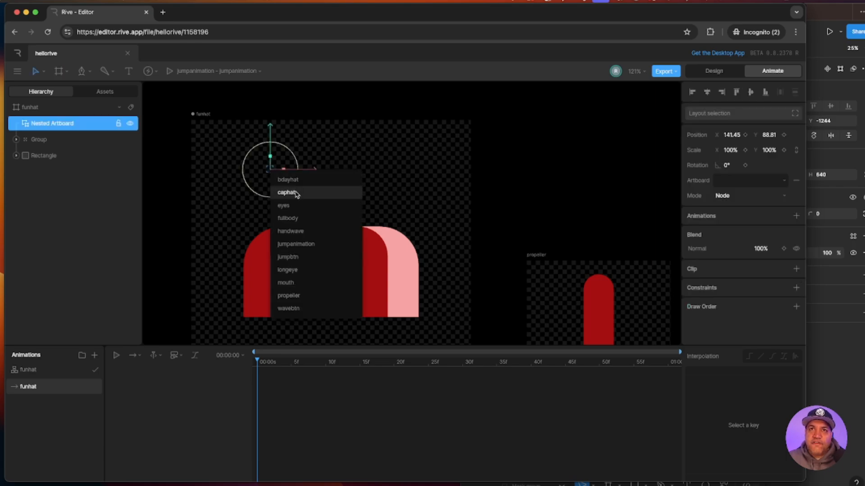
{"action": "left_click", "coordinate": [289, 296]}
{"action": "left_click_drag", "start_coordinate": [271, 135], "coordinate": [270, 108]}
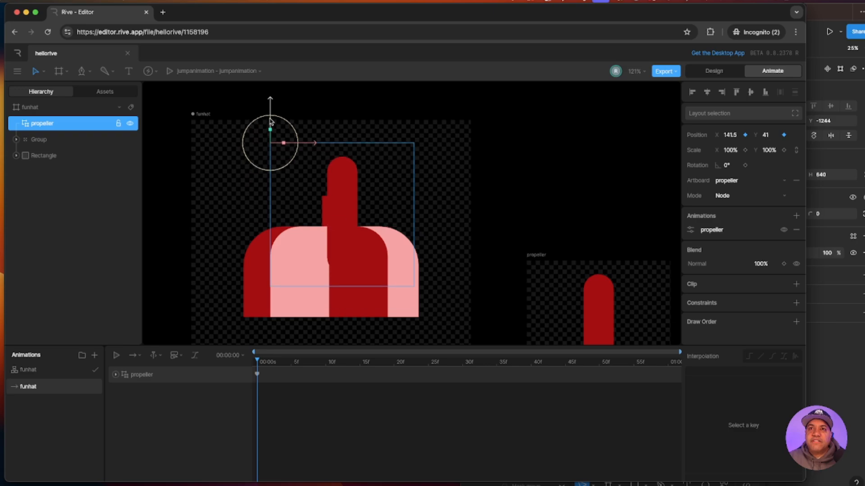
{"action": "left_click_drag", "start_coordinate": [304, 146], "coordinate": [293, 146]}
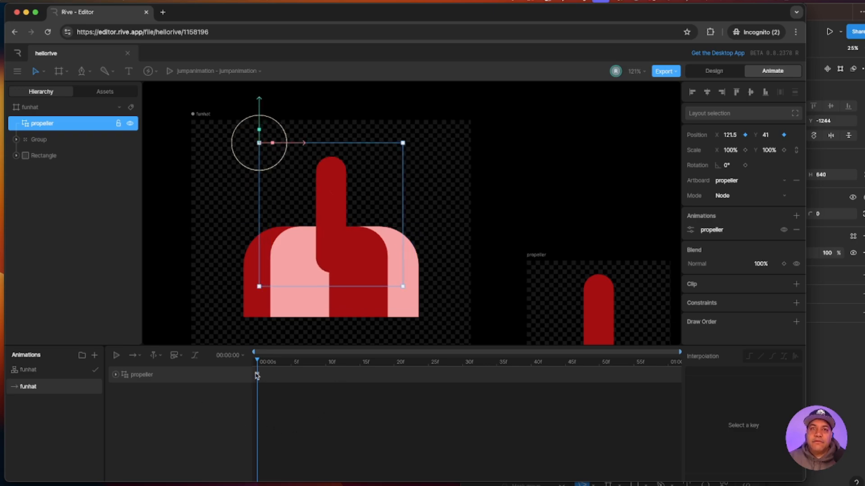
{"action": "left_click", "coordinate": [257, 375]}
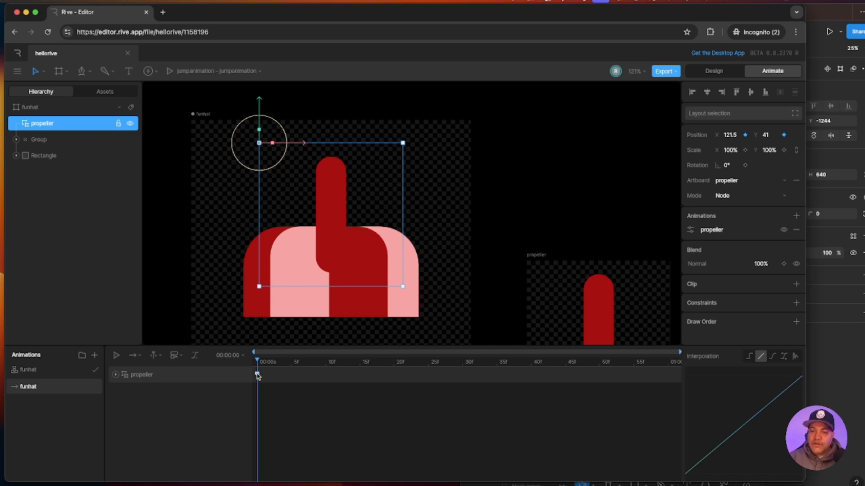
{"action": "key", "text": "Delete"}
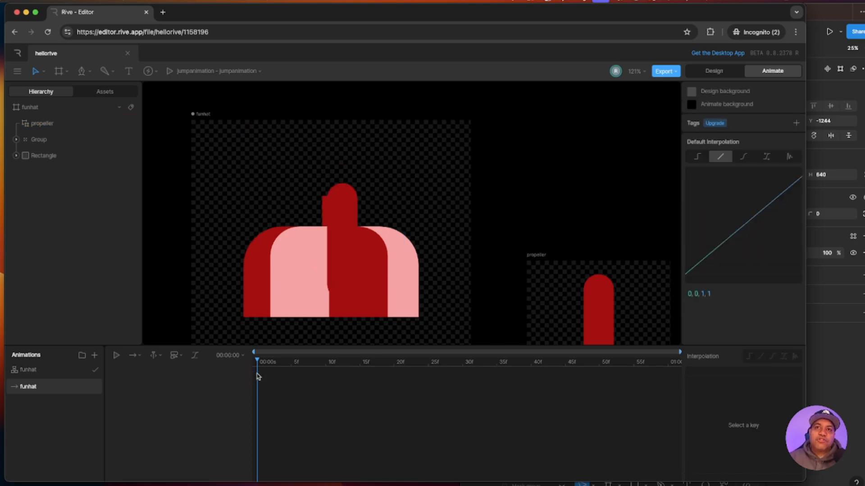
- In Design mode, move the nested propeller over the hat's stem, to about X 121.5, Y 50.5
{"action": "left_click", "coordinate": [715, 73]}
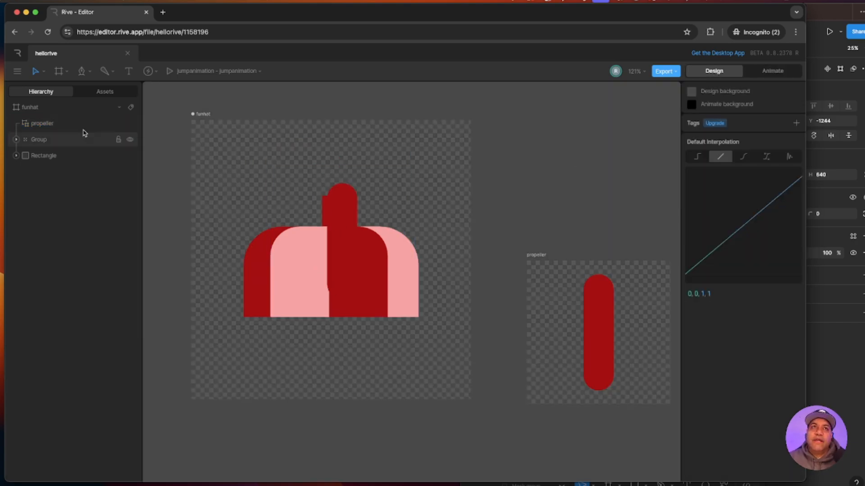
{"action": "left_click", "coordinate": [336, 198]}
{"action": "left_click_drag", "start_coordinate": [297, 171], "coordinate": [287, 170]}
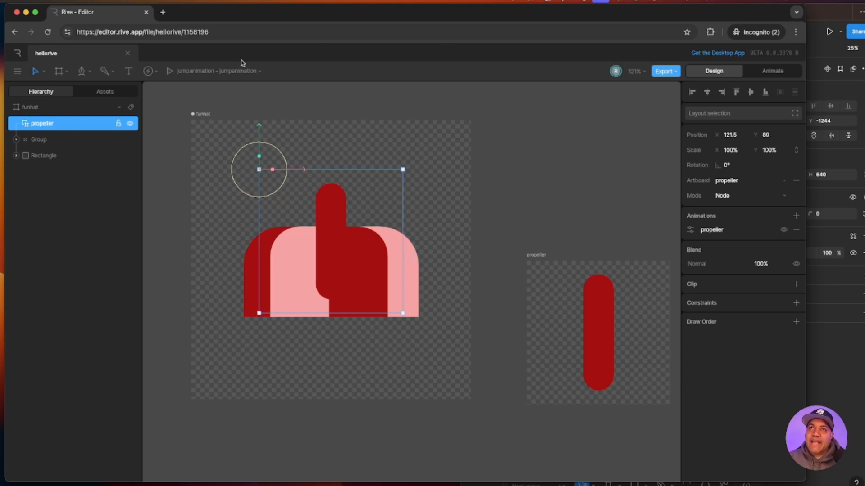
{"action": "left_click_drag", "start_coordinate": [260, 144], "coordinate": [260, 122]}
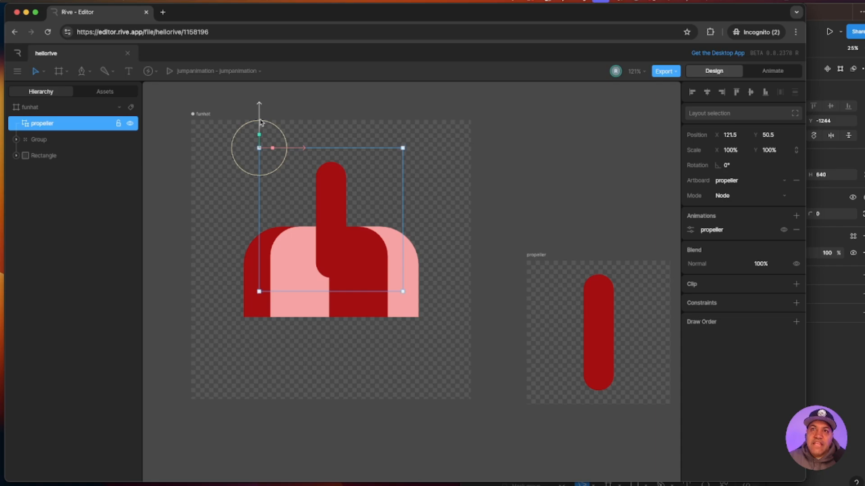
- Preview the nested propeller in Animate mode, first with the funhat timeline and then with the funhat state machine
{"action": "left_click", "coordinate": [766, 71]}
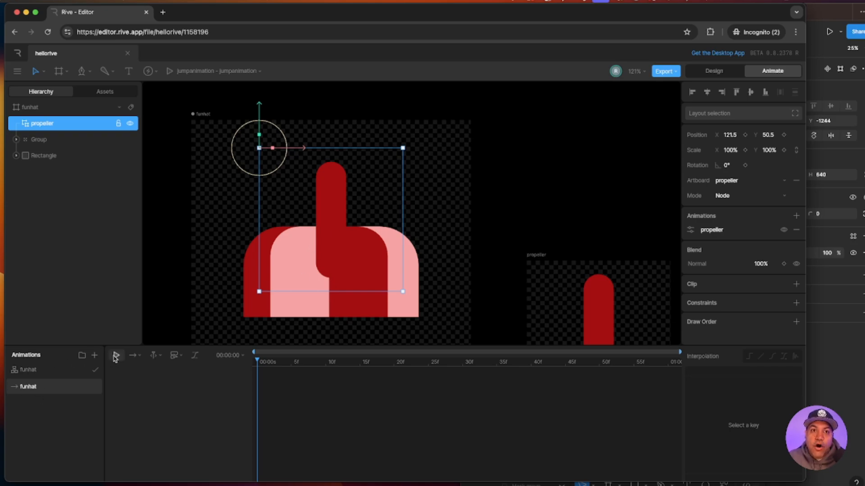
{"action": "left_click", "coordinate": [116, 357]}
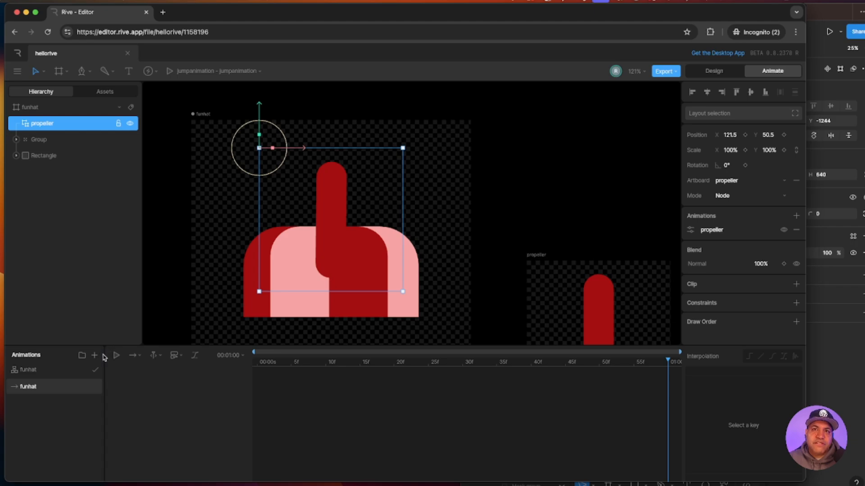
{"action": "left_click", "coordinate": [31, 371]}
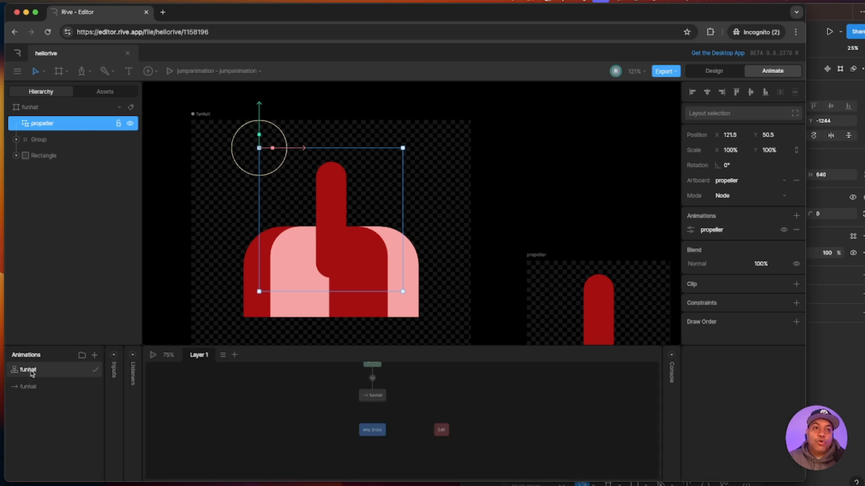
{"action": "left_click", "coordinate": [153, 356]}
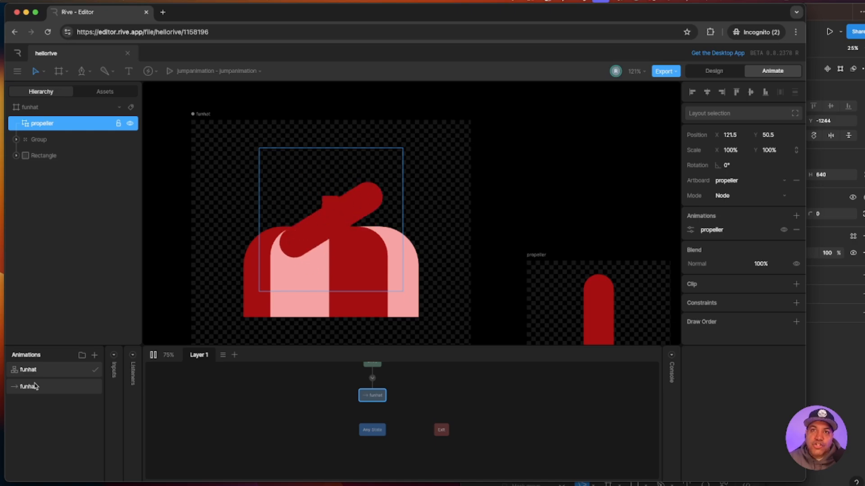
{"action": "key", "text": "space"}
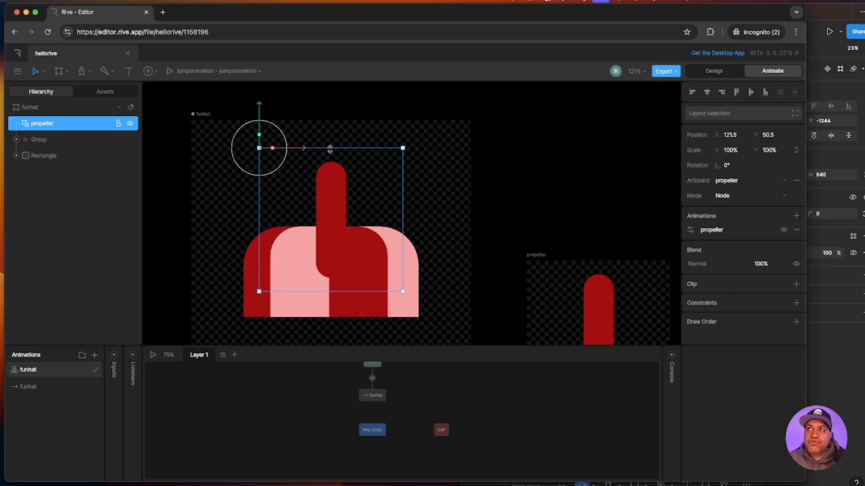
- In Design mode, squash the nested propeller to 17% vertical scale and place it on the stem at about X 120, Y 143.5
{"action": "left_click", "coordinate": [708, 72]}
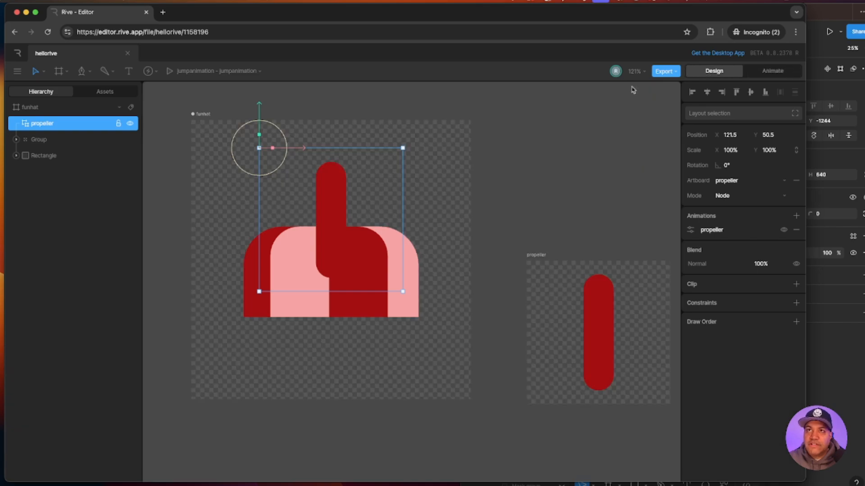
{"action": "left_click_drag", "start_coordinate": [337, 154], "coordinate": [332, 267]}
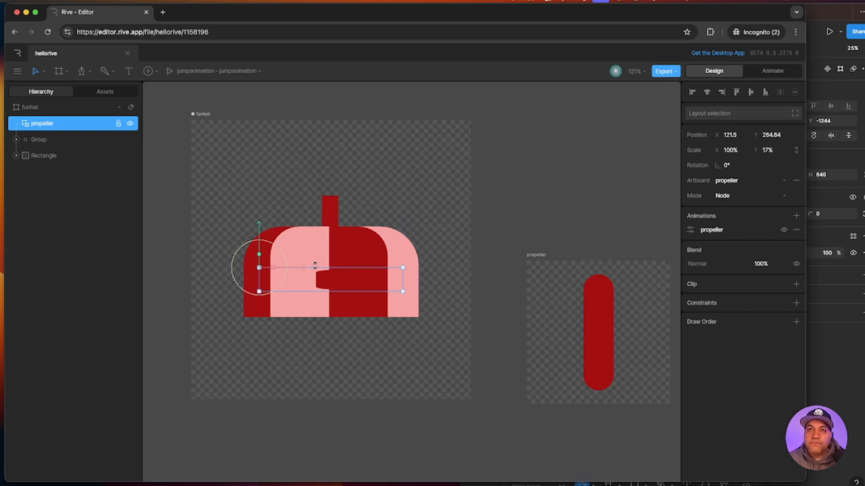
{"action": "left_click_drag", "start_coordinate": [261, 237], "coordinate": [268, 167]}
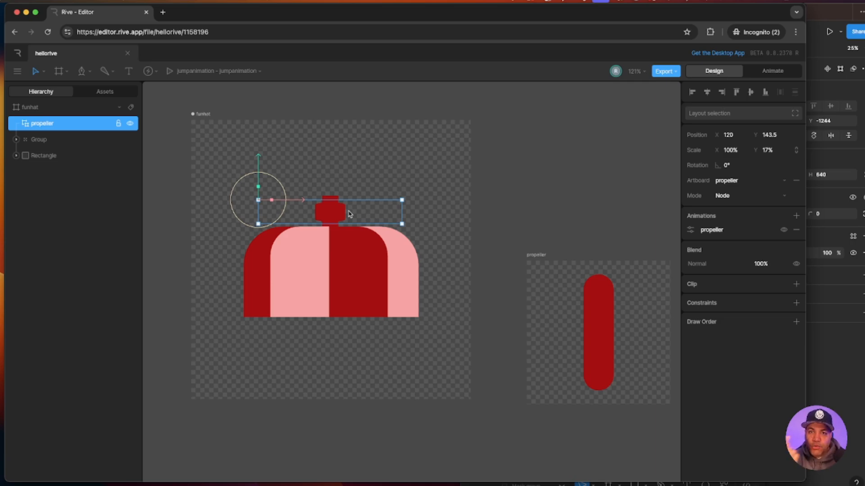
- Play the funhat state machine to preview the squashed propeller spinning, and stop it
{"action": "left_click", "coordinate": [772, 71]}
{"action": "left_click", "coordinate": [153, 355]}
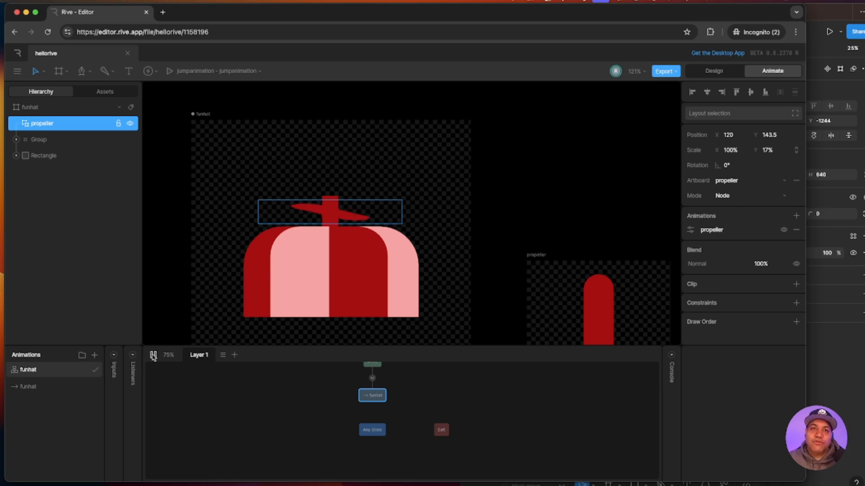
{"action": "left_click", "coordinate": [153, 356]}
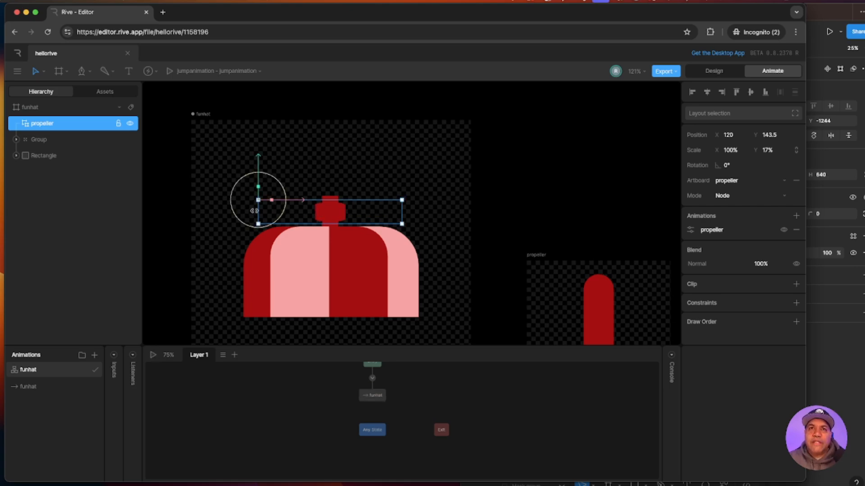
- Widen the nested propeller on both sides to about 159% horizontal scale and center it on the stem at about X 45.5
{"action": "left_click_drag", "start_coordinate": [258, 210], "coordinate": [219, 210]}
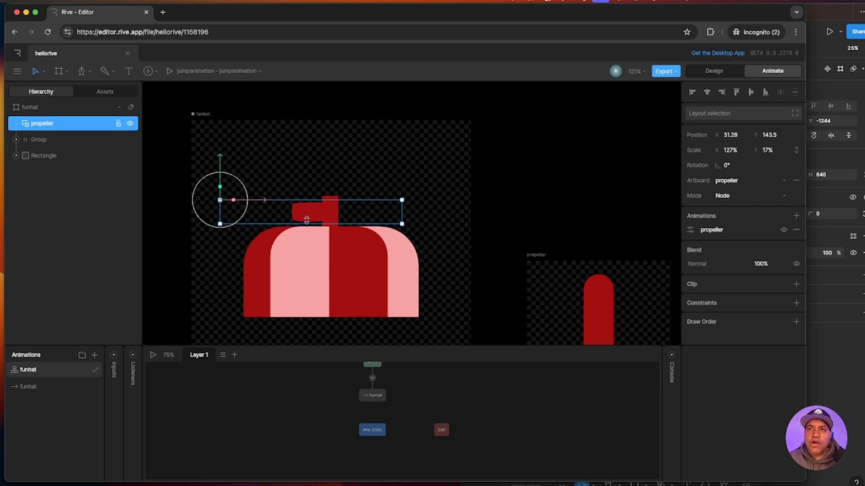
{"action": "left_click_drag", "start_coordinate": [404, 212], "coordinate": [452, 214]}
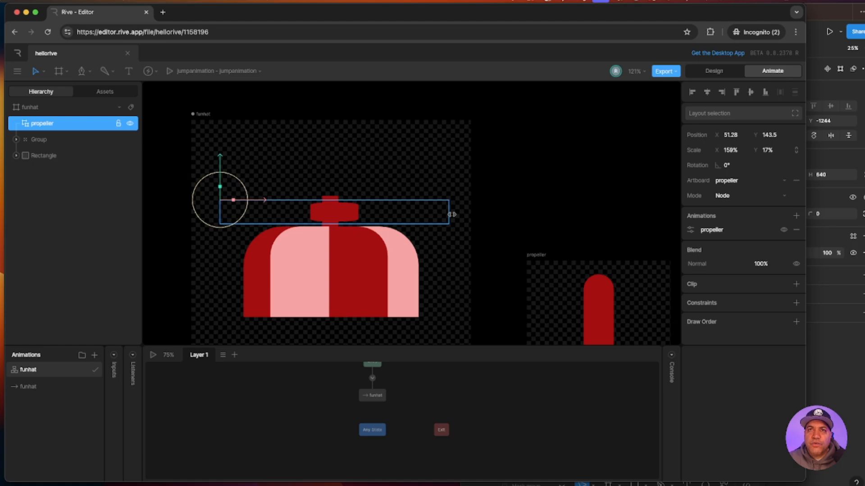
{"action": "left_click_drag", "start_coordinate": [256, 200], "coordinate": [253, 200]}
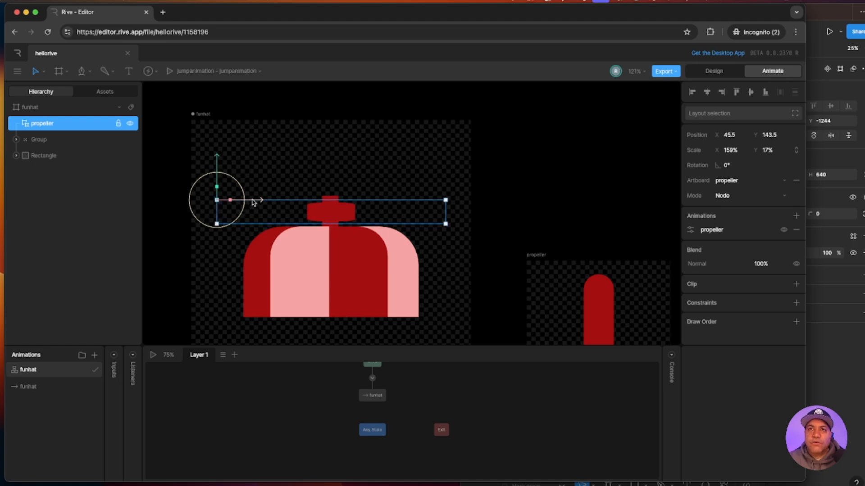
- Deselect the propeller and play the funhat state machine to check the widened propeller's spin beside the other hats
{"action": "left_click", "coordinate": [489, 247]}
{"action": "left_click", "coordinate": [714, 71]}
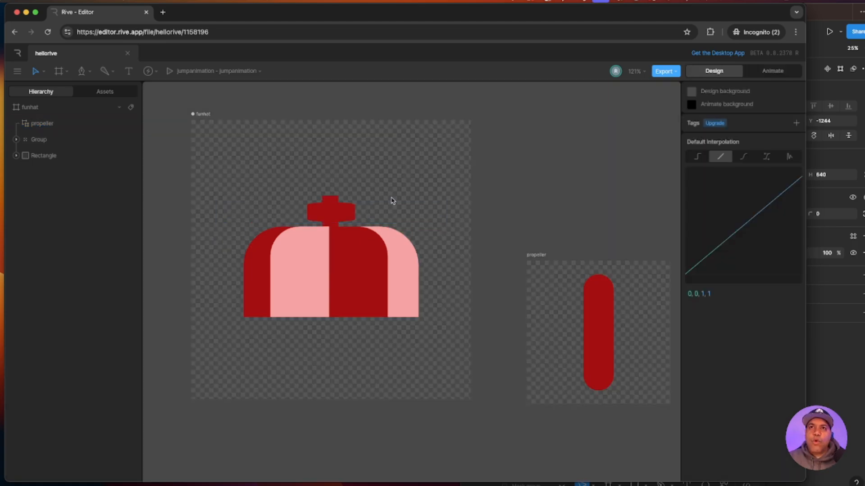
{"action": "left_click", "coordinate": [773, 71]}
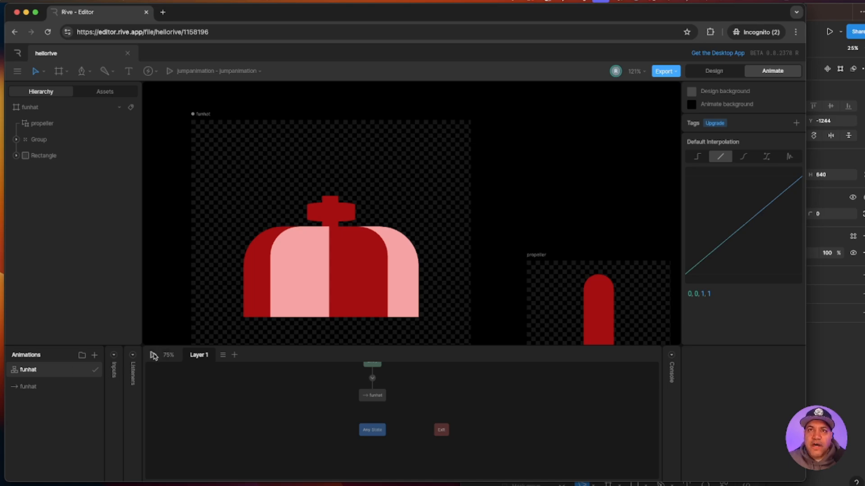
{"action": "left_click", "coordinate": [153, 356]}
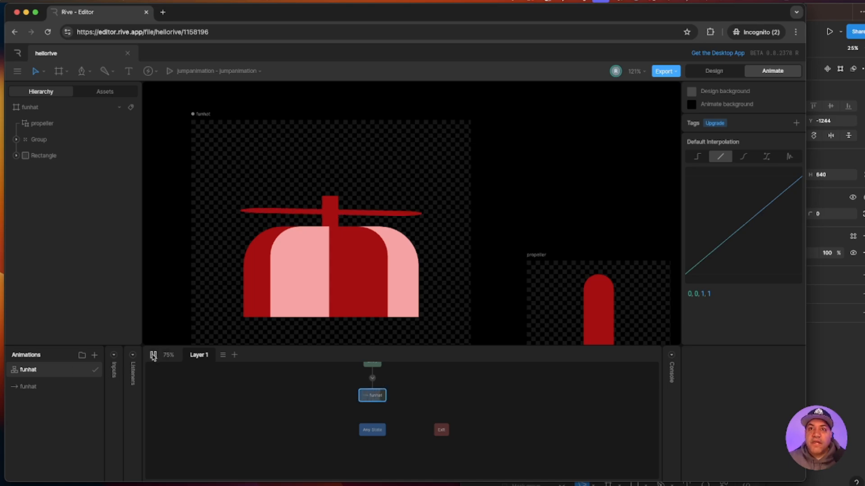
{"action": "key", "text": "super+minus"}
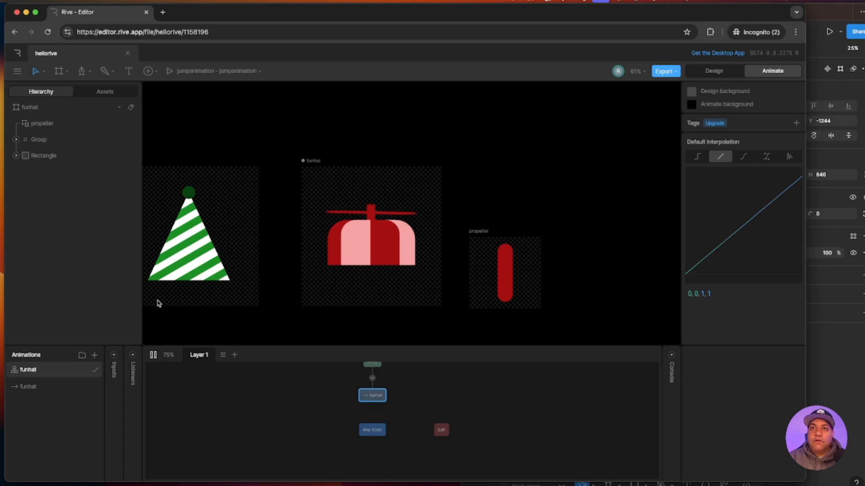
{"action": "left_click", "coordinate": [153, 355]}
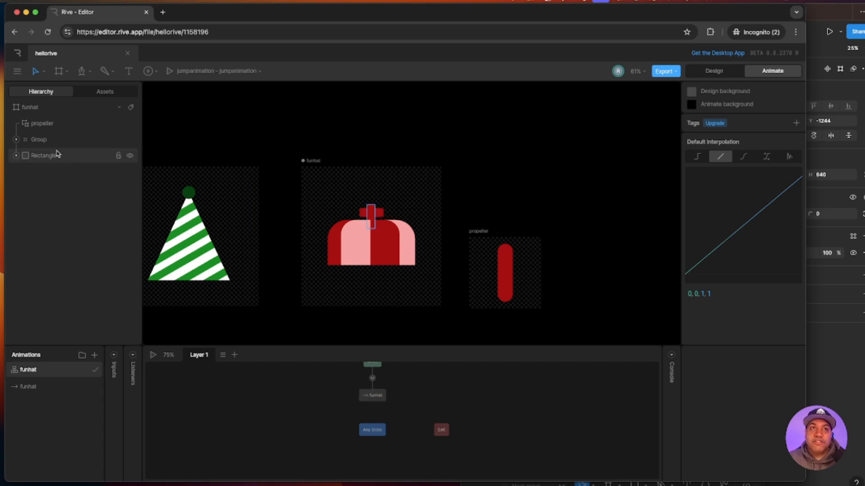
- Replace the nested propeller's animation with the propeller timeline as a Simple animation, set to 2x speed and playing
{"action": "left_click", "coordinate": [48, 127]}
{"action": "left_click", "coordinate": [691, 230]}
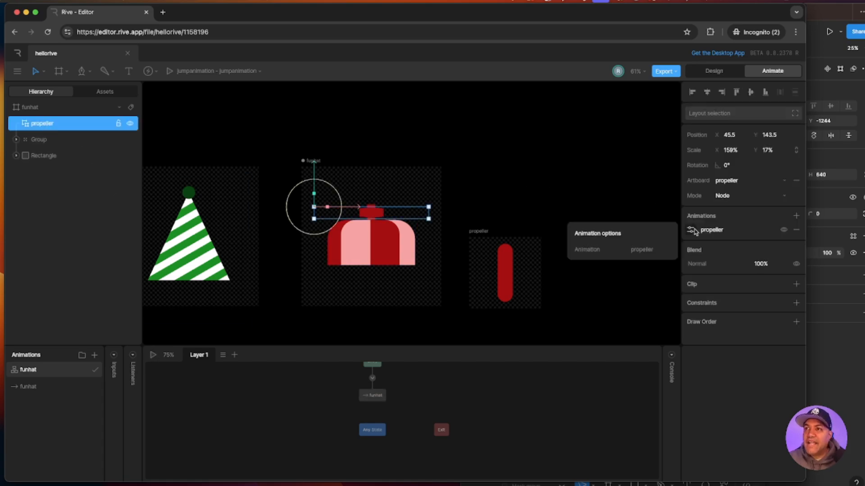
{"action": "left_click", "coordinate": [796, 230]}
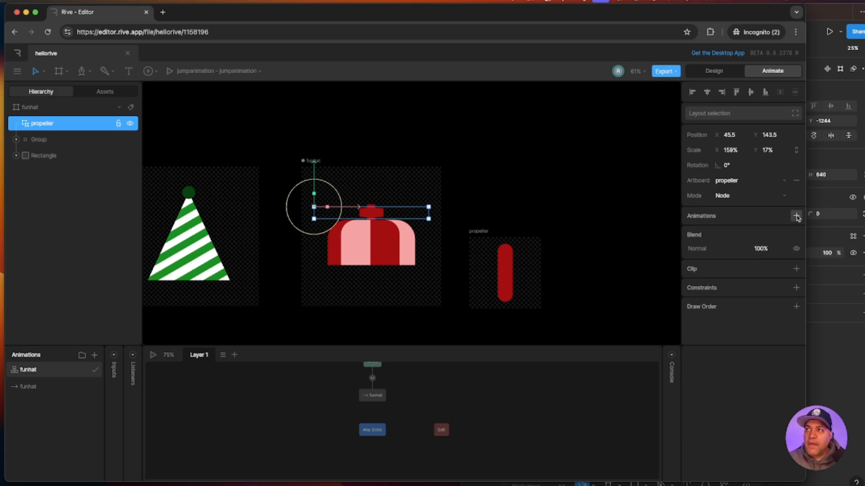
{"action": "left_click", "coordinate": [796, 216]}
{"action": "mouse_move", "coordinate": [793, 257]}
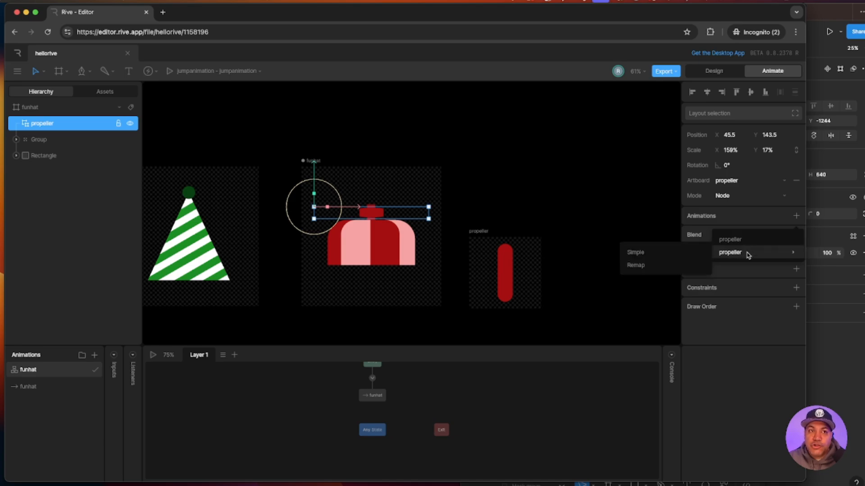
{"action": "left_click", "coordinate": [631, 256]}
{"action": "left_click", "coordinate": [646, 280]}
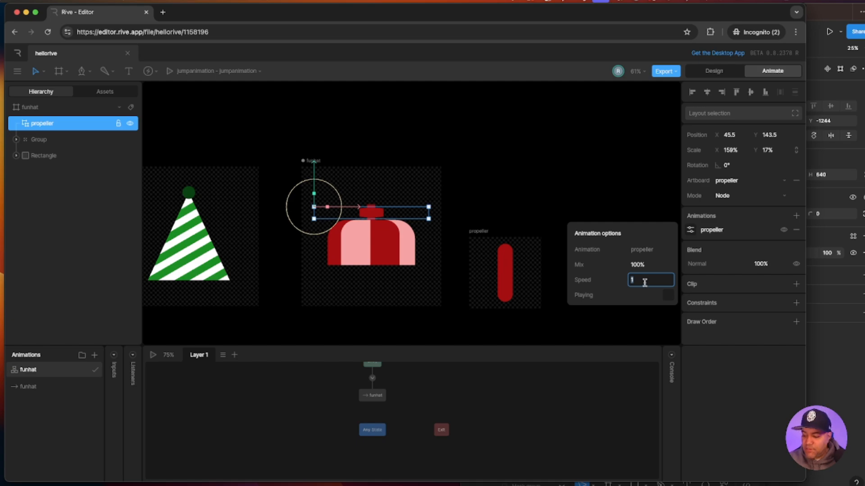
{"action": "left_click", "coordinate": [668, 295]}
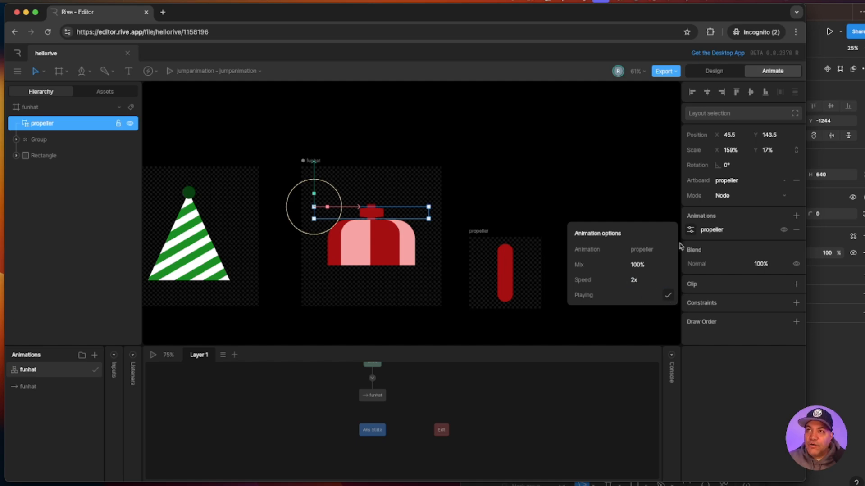
- In Design mode, review the nested propeller's animation options for speed and playing, and deselect it
{"action": "left_click", "coordinate": [710, 72]}
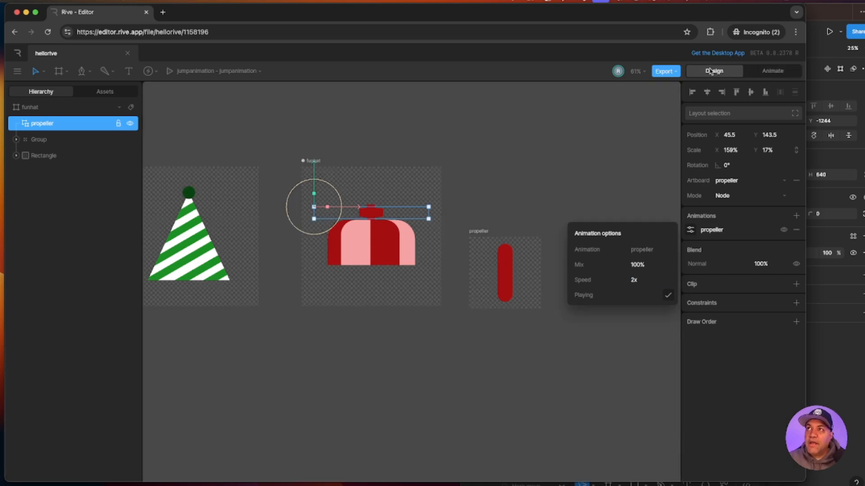
{"action": "left_click", "coordinate": [547, 195]}
{"action": "left_click", "coordinate": [58, 123]}
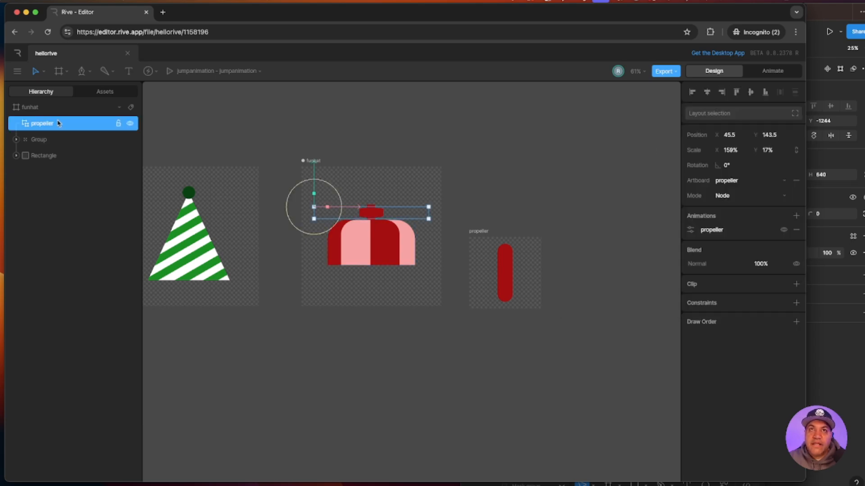
{"action": "left_click", "coordinate": [692, 231]}
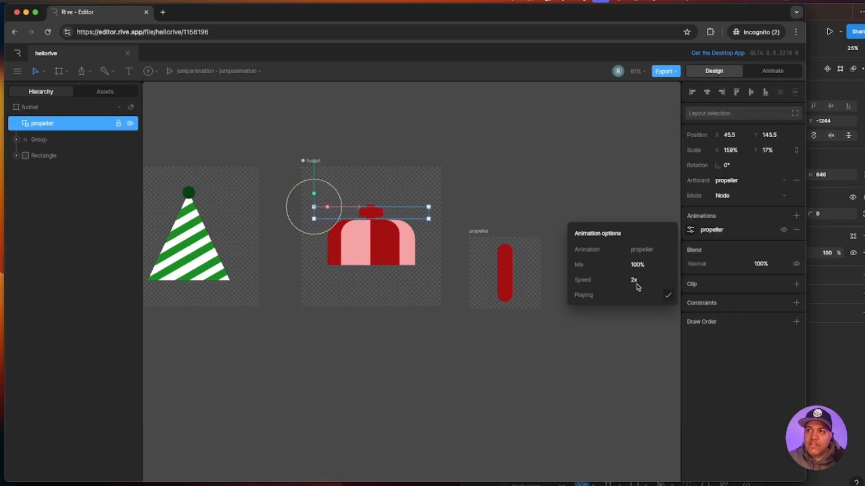
{"action": "left_click", "coordinate": [596, 382]}
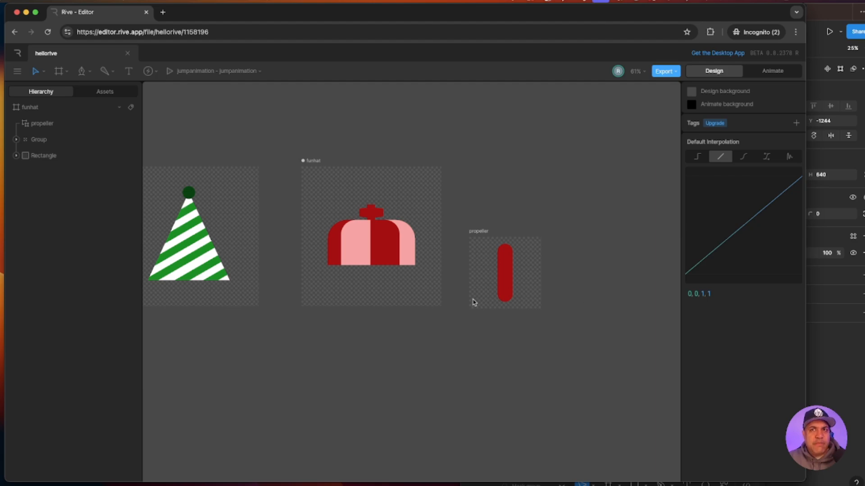
- Play the funhat artboard's state machine in Animate mode to preview the propeller's spin at the new speed, and stop it
{"action": "left_click", "coordinate": [320, 162]}
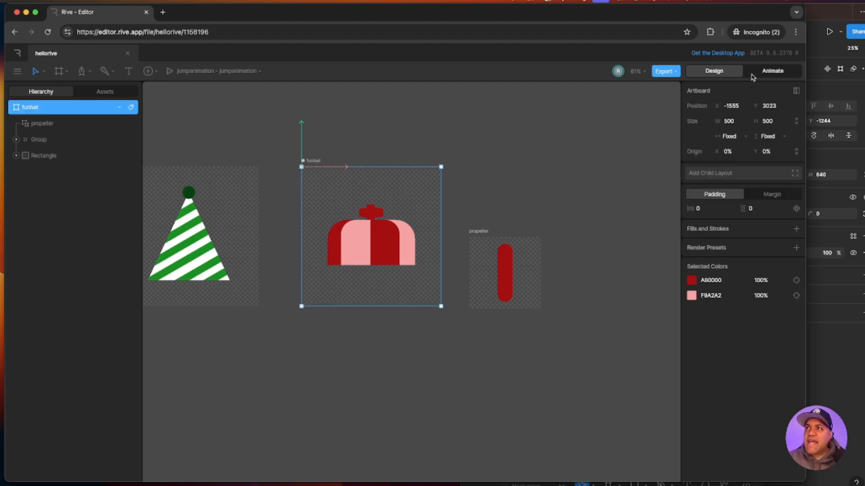
{"action": "left_click", "coordinate": [772, 70]}
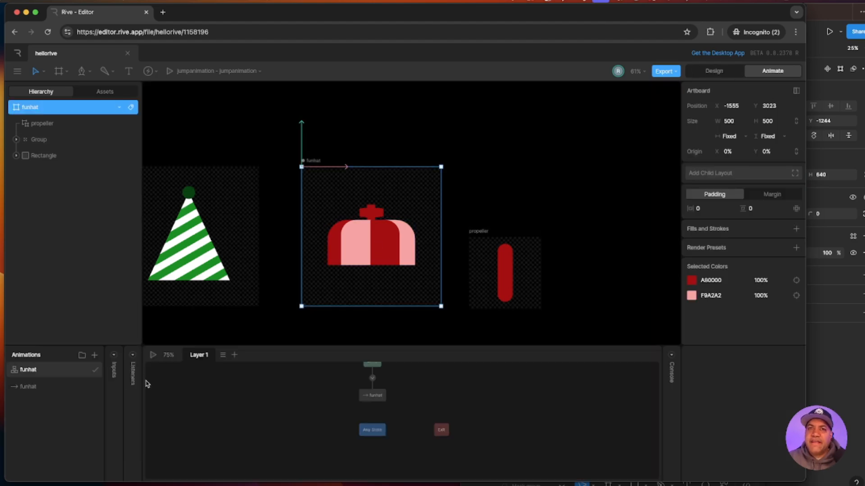
{"action": "left_click", "coordinate": [154, 355]}
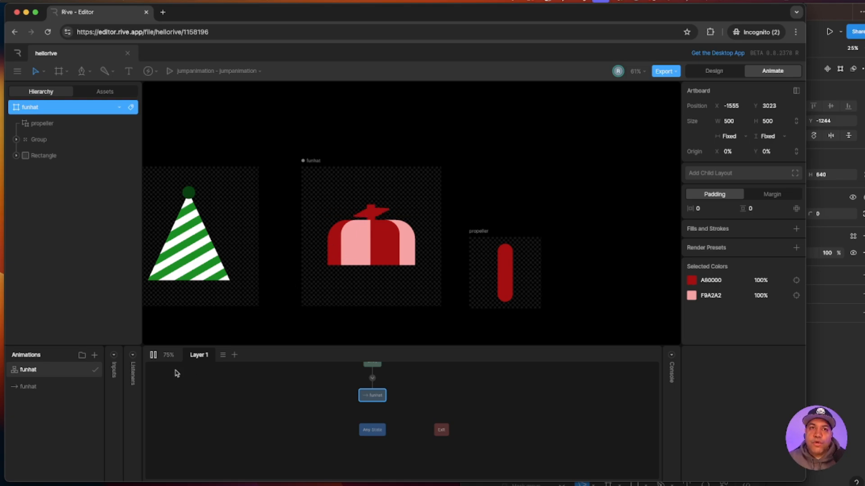
{"action": "left_click", "coordinate": [153, 355]}
- Rename the state machine of the birthday hat artboard to bdayhat
{"action": "left_click_drag", "start_coordinate": [256, 320], "coordinate": [399, 317]}
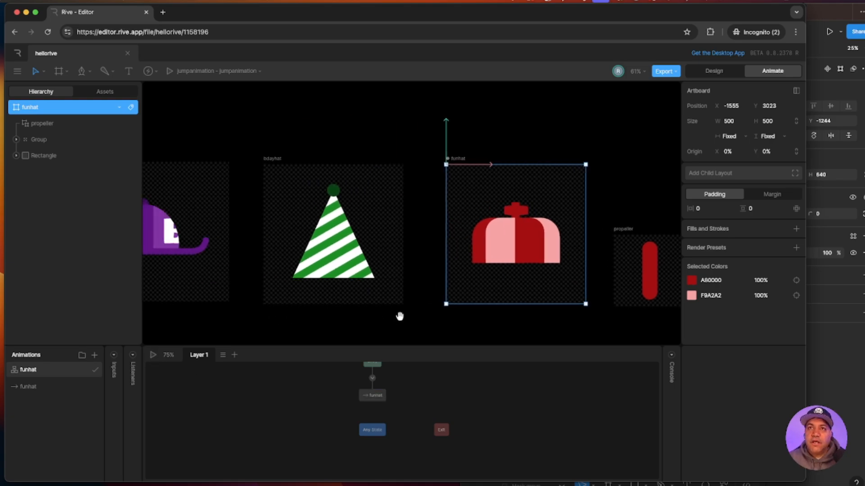
{"action": "left_click", "coordinate": [272, 159]}
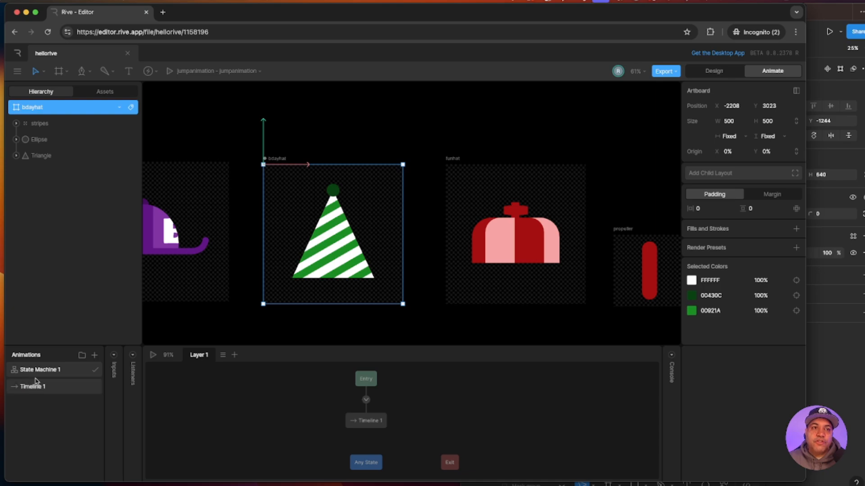
{"action": "double_click", "coordinate": [50, 370]}
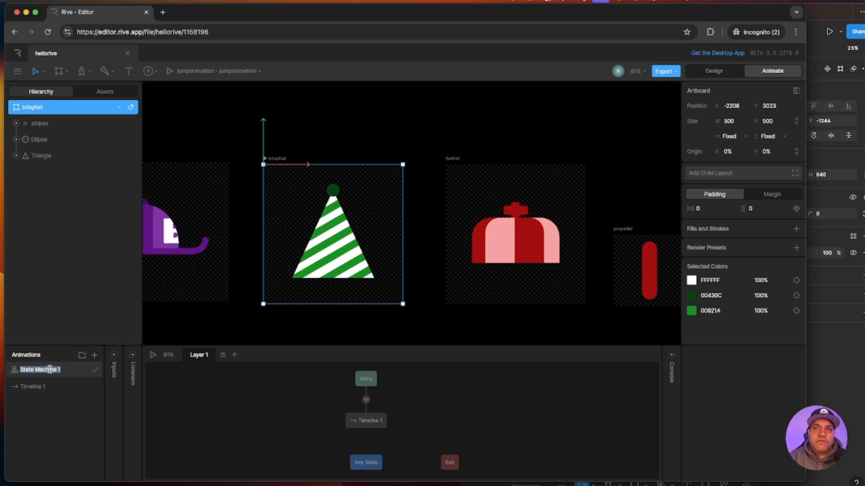
{"action": "type", "text": "bd"}
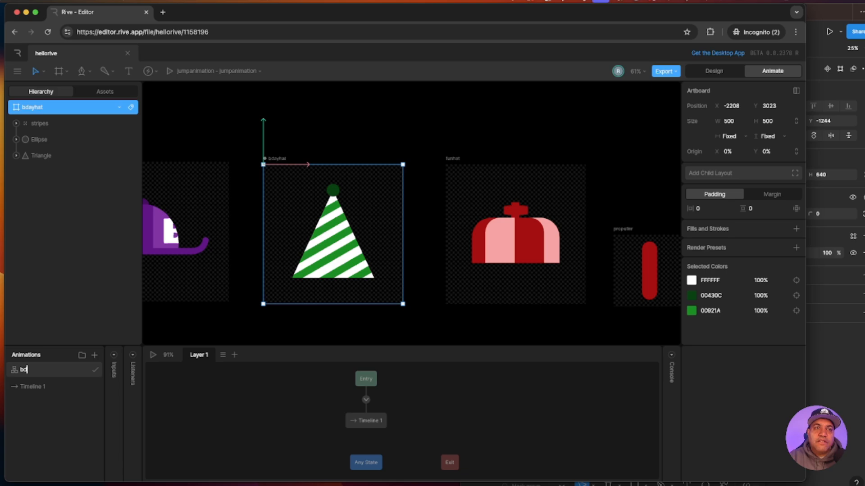
{"action": "type", "text": "ayhat"}
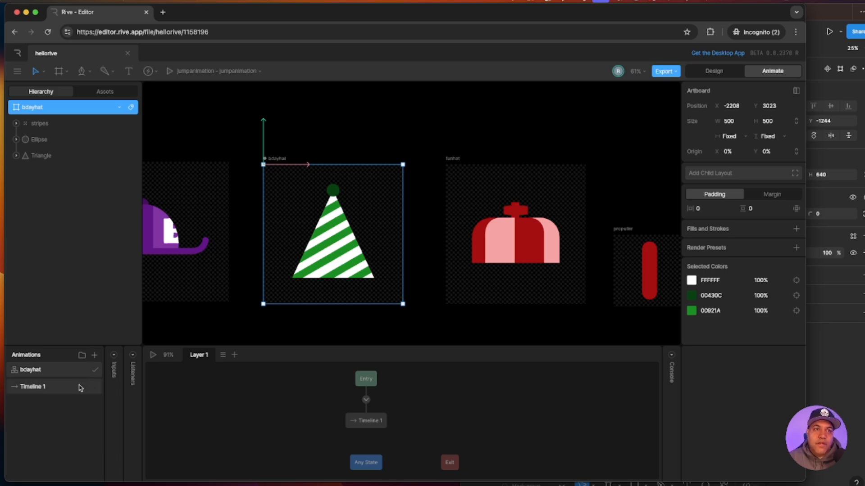
- Give the birthday hat's Timeline 1 the same name as its state machine, bdayhat
{"action": "double_click", "coordinate": [40, 370]}
{"action": "key", "text": "ctrl+c"}
{"action": "double_click", "coordinate": [39, 386]}
{"action": "key", "text": "ctrl+v"}
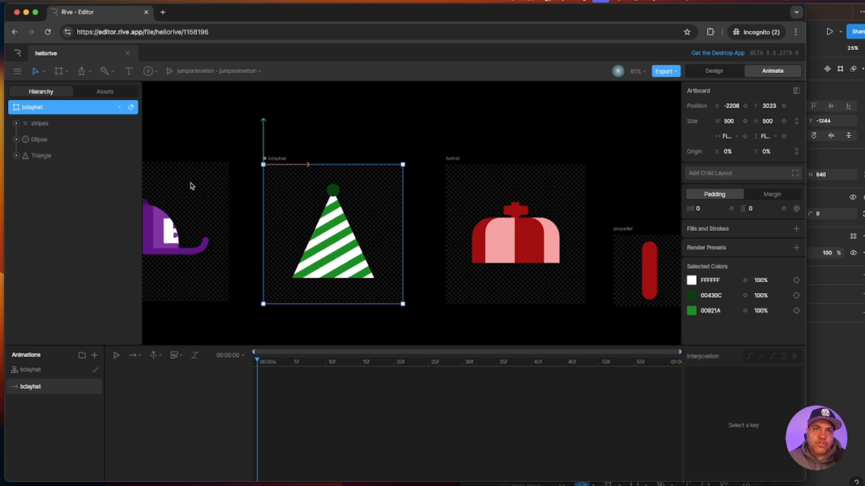
- Rename the state machine of the purple cap's artboard to caphat
{"action": "scroll", "coordinate": [189, 185], "scroll_direction": "left", "scroll_amount": 10}
{"action": "left_click", "coordinate": [309, 157]}
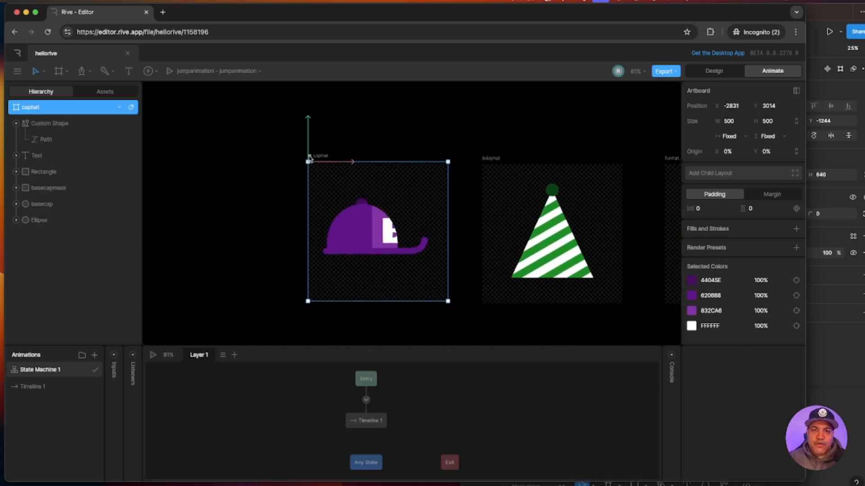
{"action": "double_click", "coordinate": [54, 370]}
{"action": "key", "text": "ctrl+v"}
{"action": "left_click", "coordinate": [36, 390]}
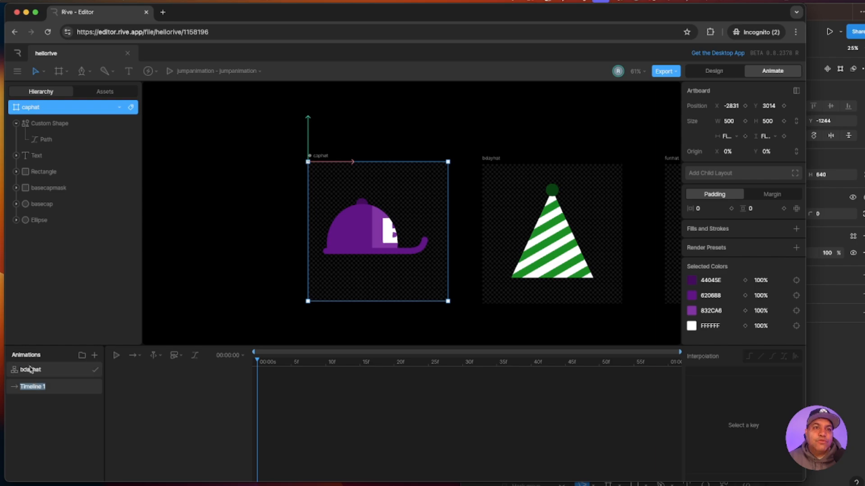
{"action": "double_click", "coordinate": [30, 370]}
{"action": "type", "text": "caphat"}
- Give the purple cap's Timeline 1 the same name as its state machine, caphat
{"action": "double_click", "coordinate": [34, 374]}
{"action": "key", "text": "ctrl+c"}
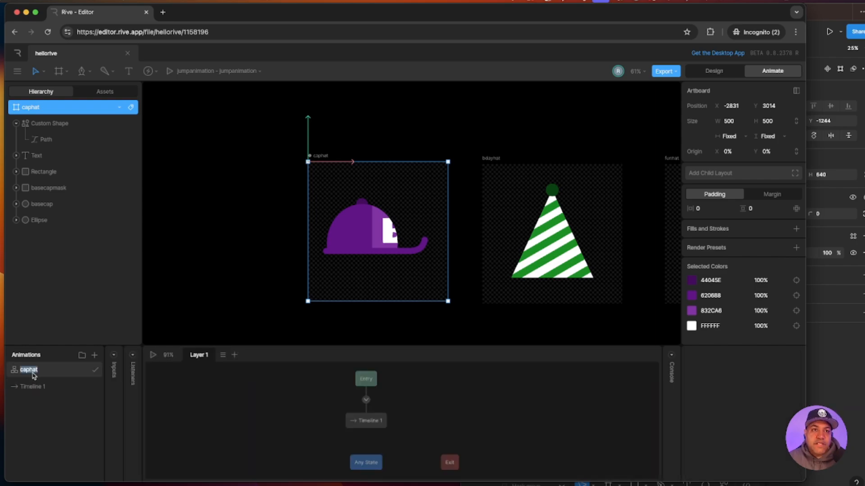
{"action": "double_click", "coordinate": [35, 387]}
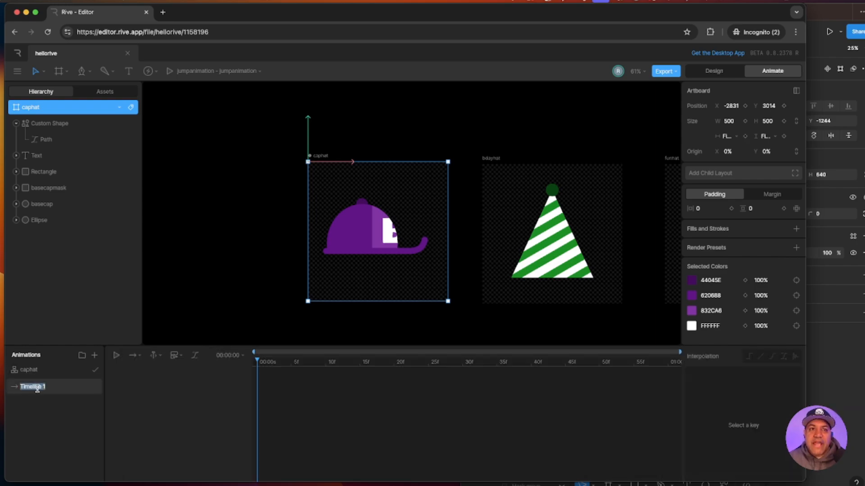
{"action": "key", "text": "ctrl+v"}
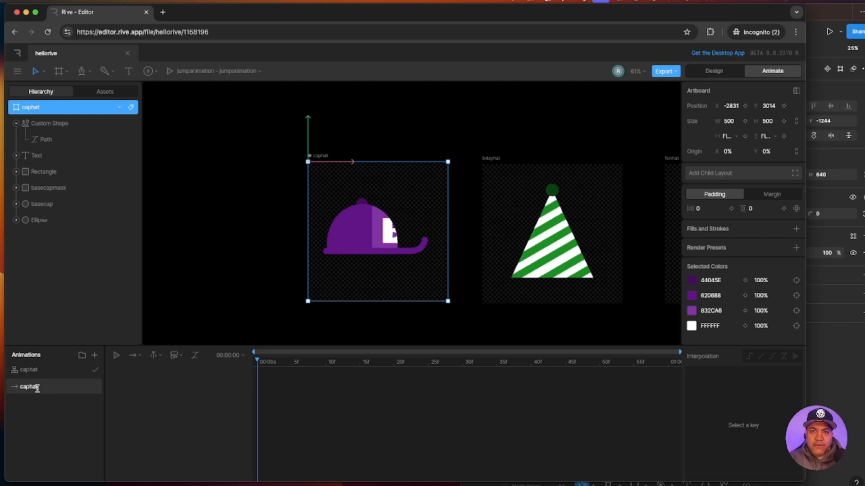
- Switch from Animate to Design mode and select the fullbody artboard with the blue monster
{"action": "left_click", "coordinate": [251, 282]}
{"action": "key", "text": "super+minus"}
{"action": "scroll", "coordinate": [524, 291], "scroll_direction": "right", "scroll_amount": 1}
{"action": "scroll", "coordinate": [524, 291], "scroll_direction": "up", "scroll_amount": 1}
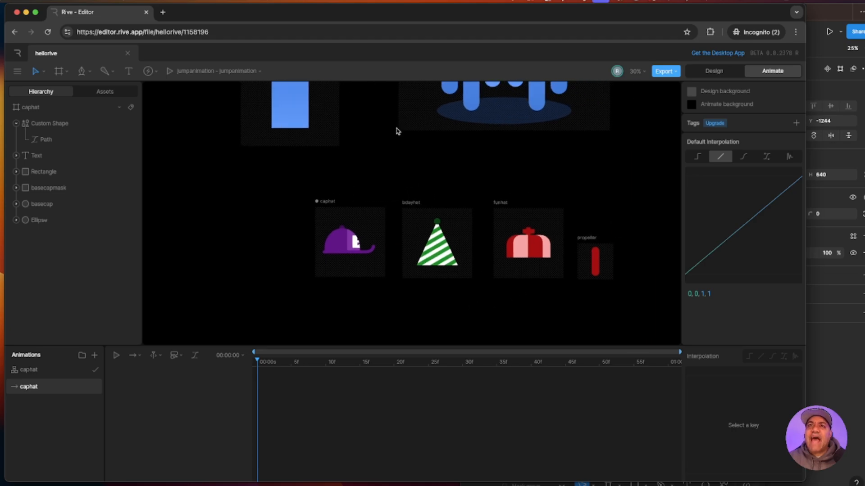
{"action": "scroll", "coordinate": [396, 131], "scroll_direction": "up", "scroll_amount": 6}
{"action": "scroll", "coordinate": [396, 131], "scroll_direction": "right", "scroll_amount": 3}
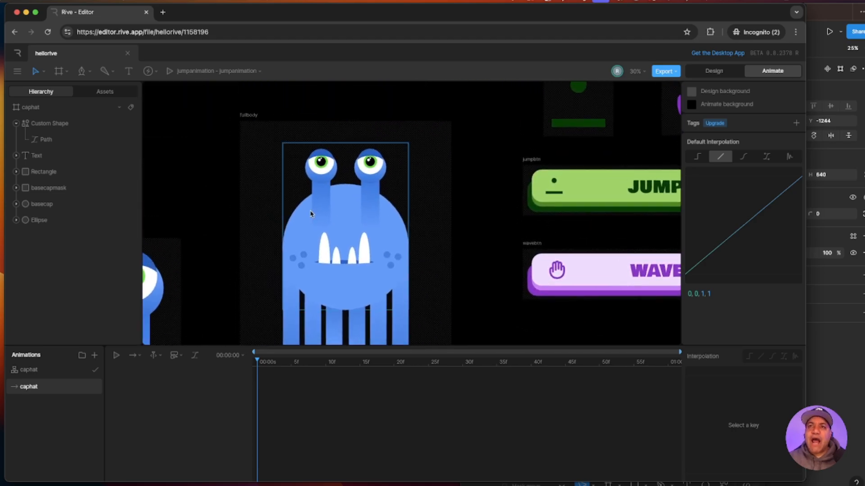
{"action": "left_click_drag", "start_coordinate": [432, 345], "coordinate": [431, 425]}
{"action": "scroll", "coordinate": [469, 338], "scroll_direction": "down", "scroll_amount": 3}
{"action": "scroll", "coordinate": [469, 338], "scroll_direction": "left", "scroll_amount": 1}
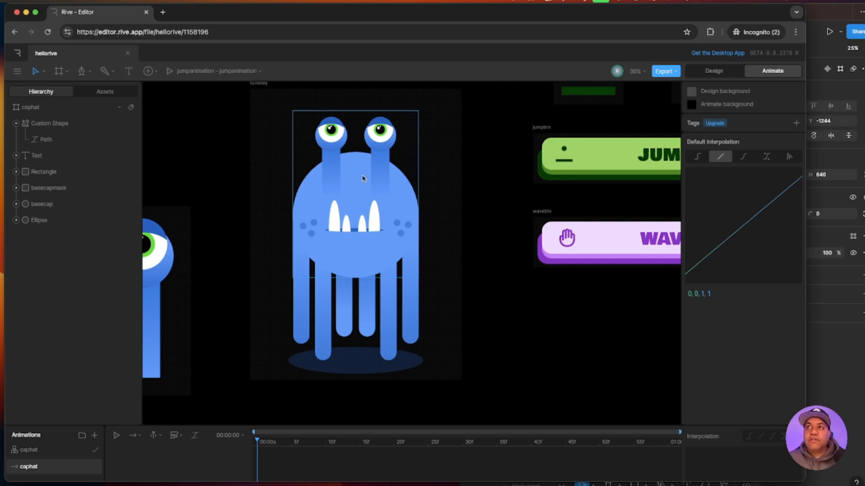
{"action": "left_click", "coordinate": [715, 73]}
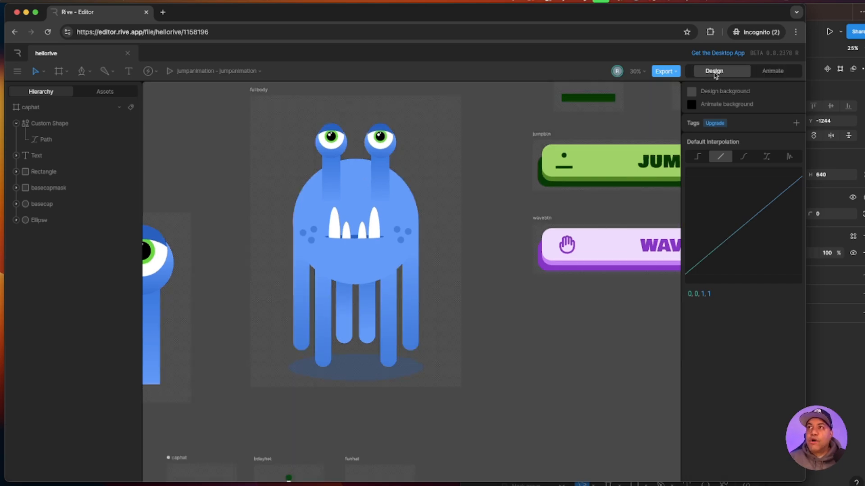
{"action": "left_click", "coordinate": [262, 90]}
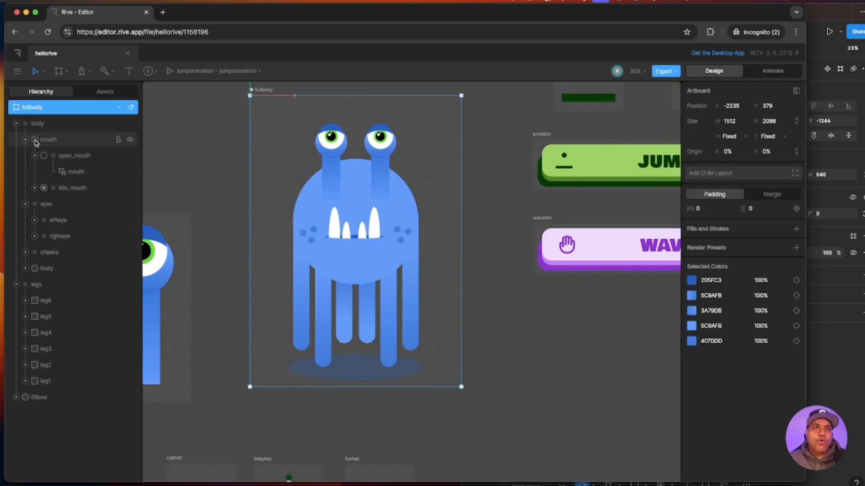
- Collapse the body and legs groups and toggle the body group's visibility to check which parts it holds
{"action": "left_click", "coordinate": [15, 123]}
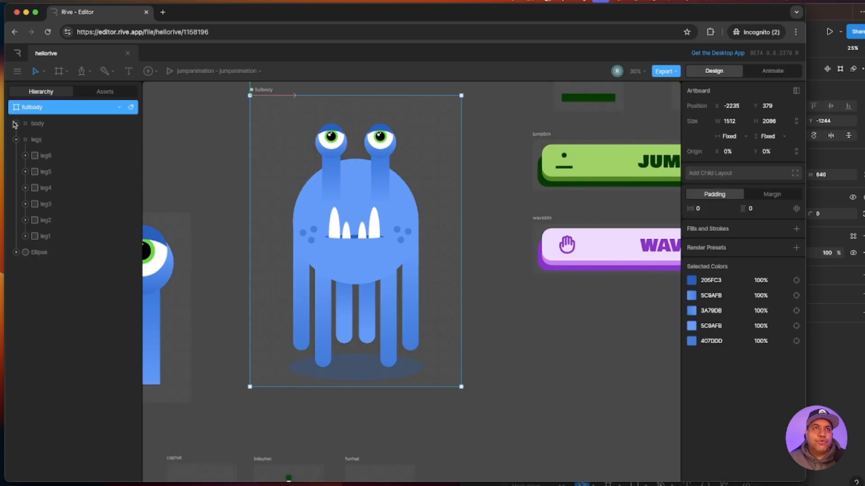
{"action": "left_click", "coordinate": [39, 124]}
{"action": "left_click", "coordinate": [130, 124]}
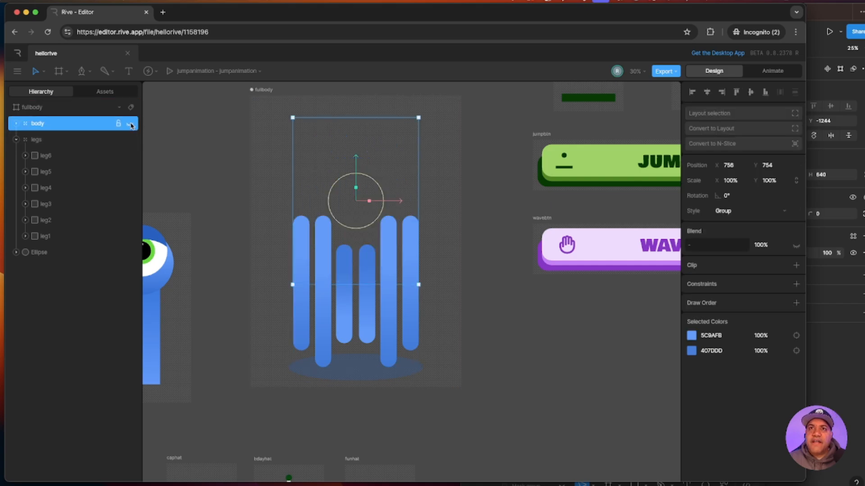
{"action": "left_click", "coordinate": [130, 124]}
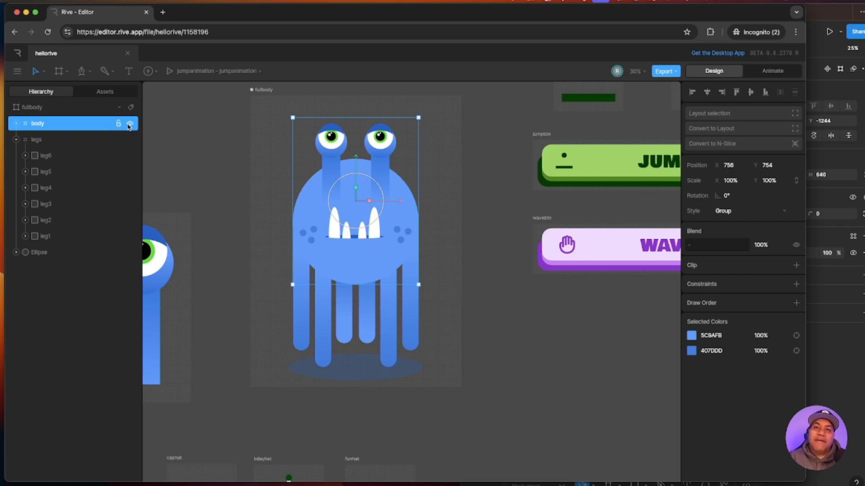
{"action": "left_click", "coordinate": [241, 183]}
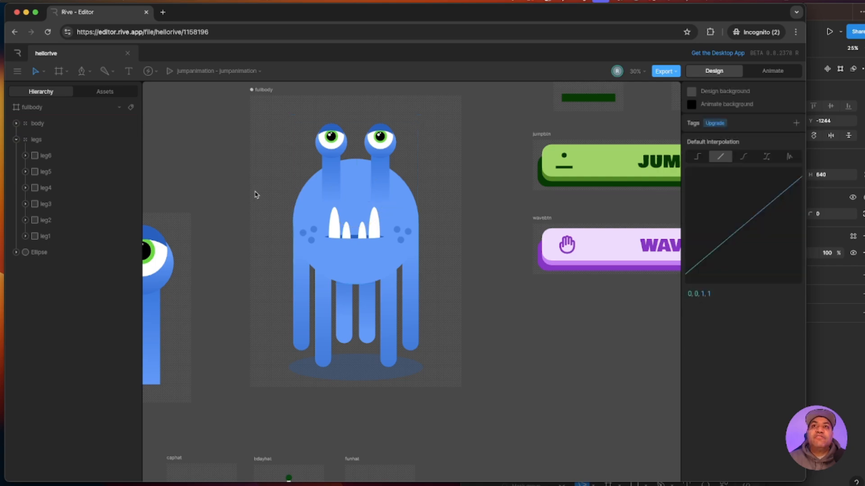
{"action": "scroll", "coordinate": [255, 193], "scroll_direction": "up", "scroll_amount": 1}
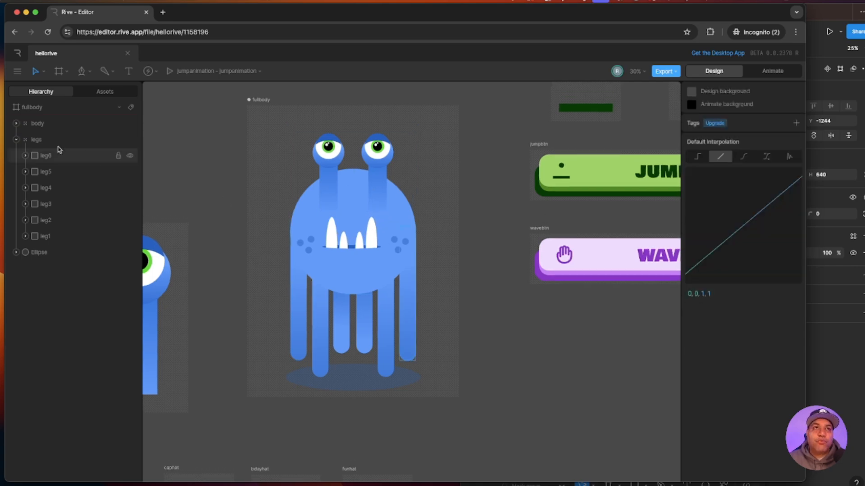
{"action": "left_click", "coordinate": [16, 139]}
{"action": "left_click", "coordinate": [36, 123]}
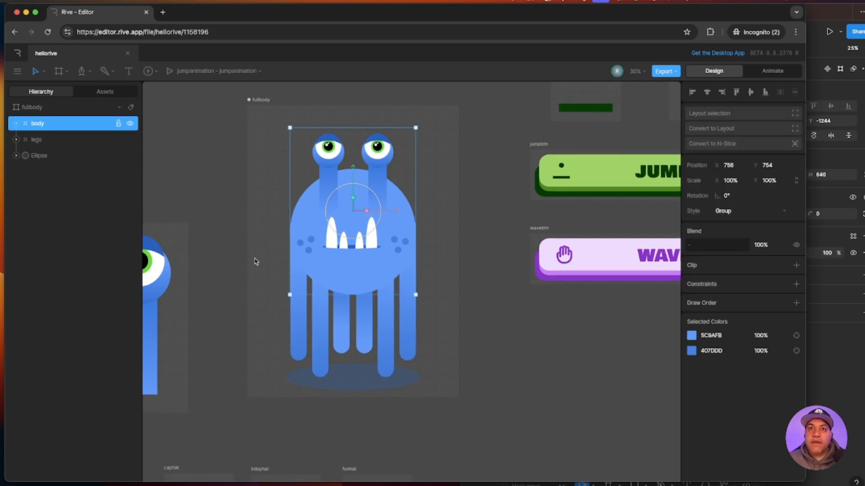
{"action": "scroll", "coordinate": [255, 262], "scroll_direction": "up", "scroll_amount": 3}
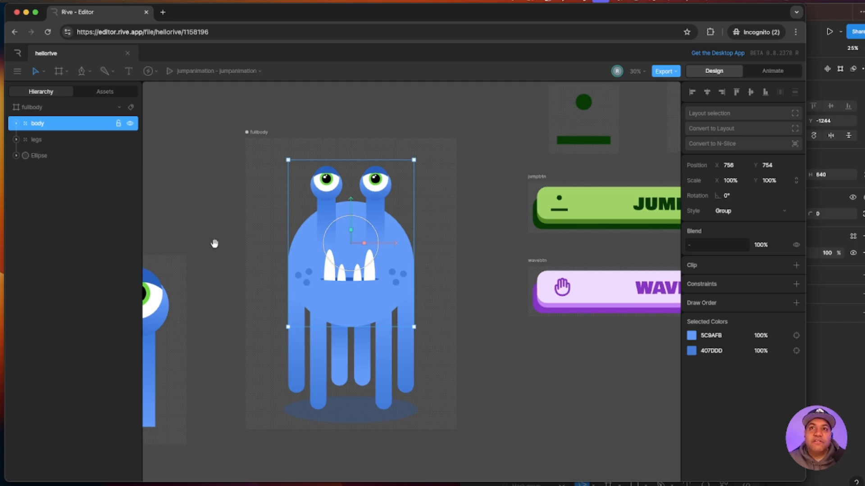
{"action": "scroll", "coordinate": [215, 243], "scroll_direction": "up", "scroll_amount": 1}
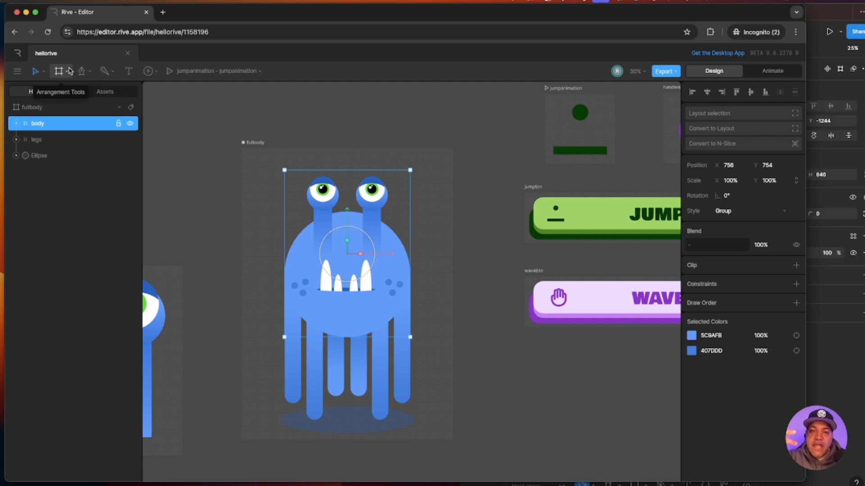
- Place a nested artboard on the fullbody artboard near the monster's left eye and assign caphat to it
{"action": "left_click", "coordinate": [67, 72]}
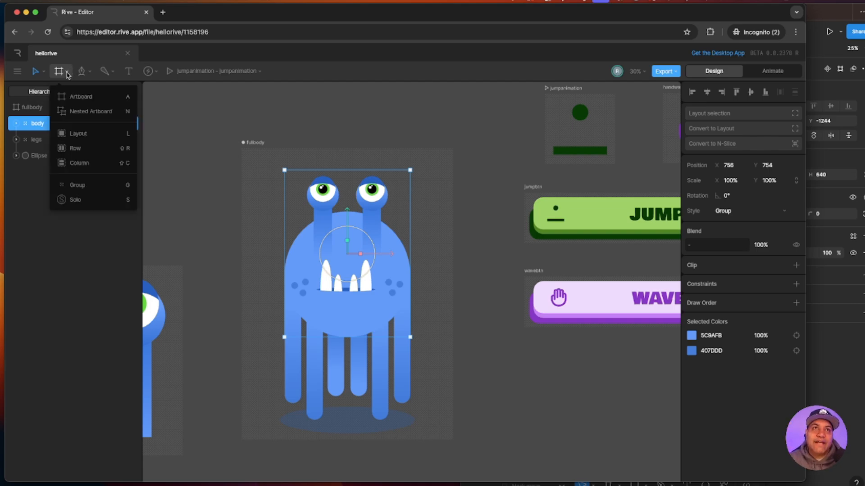
{"action": "left_click", "coordinate": [87, 115]}
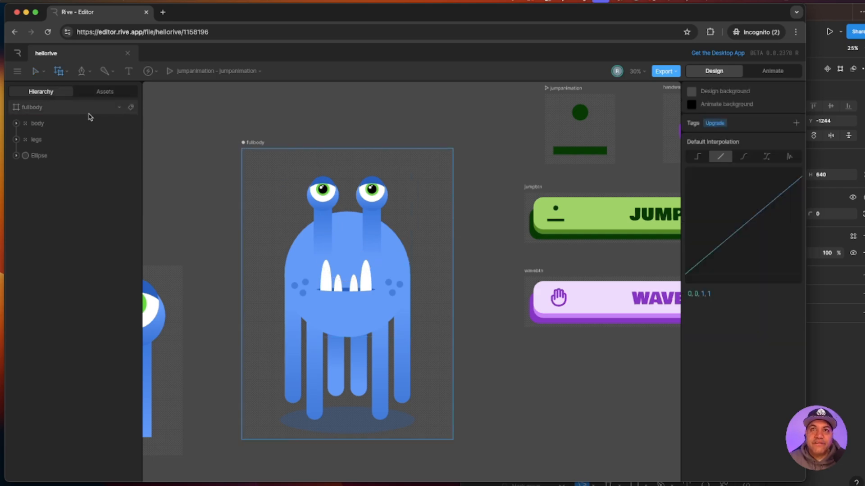
{"action": "left_click", "coordinate": [285, 203]}
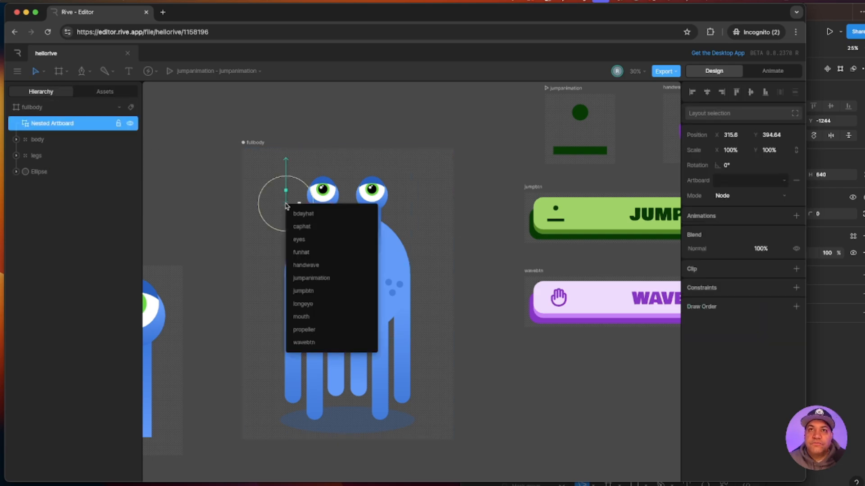
{"action": "left_click", "coordinate": [308, 229]}
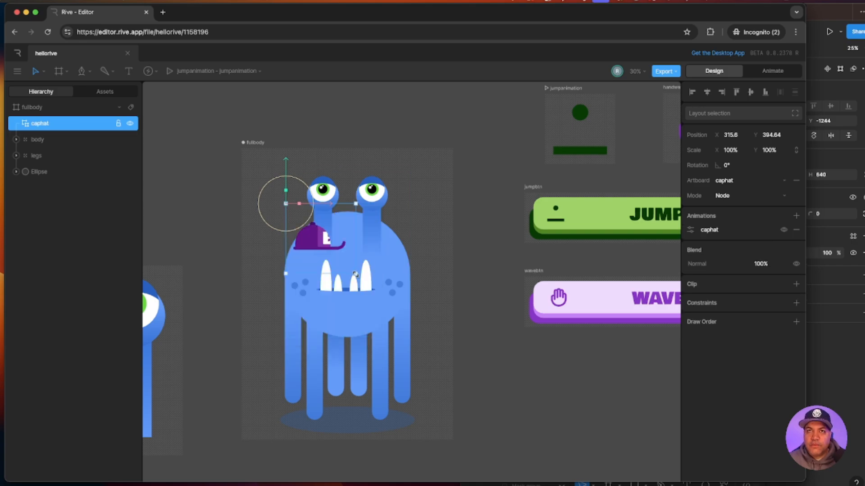
- Fit the nested caphat onto the upper right of the monster's head at about 138% scale, 47° rotation, X 1226, Y 102
{"action": "left_click_drag", "start_coordinate": [356, 274], "coordinate": [400, 317]}
{"action": "key", "text": "shift"}
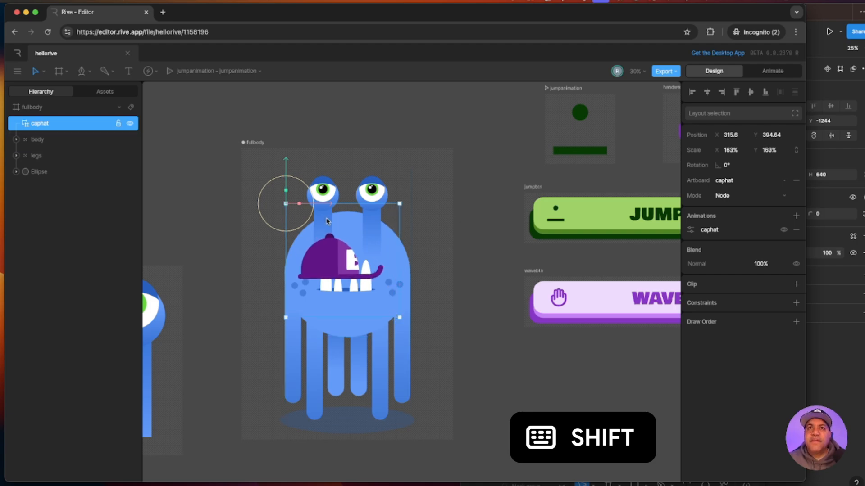
{"action": "left_click_drag", "start_coordinate": [304, 186], "coordinate": [309, 194]}
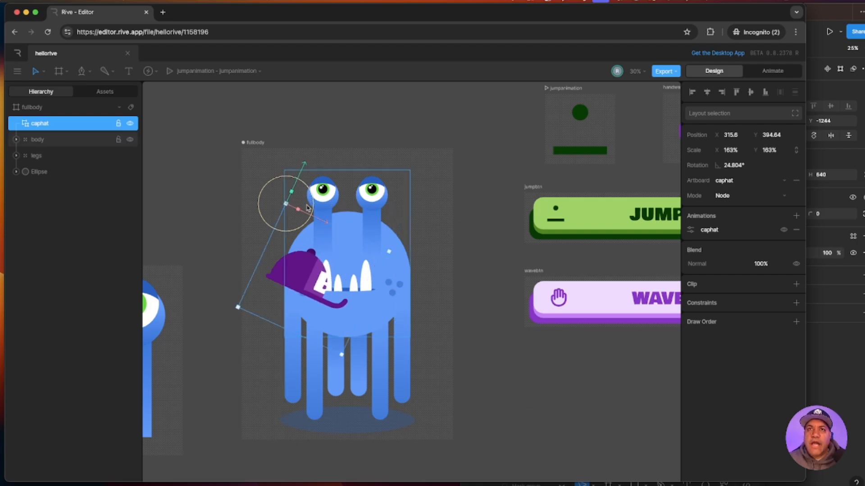
{"action": "left_click_drag", "start_coordinate": [289, 271], "coordinate": [383, 207]}
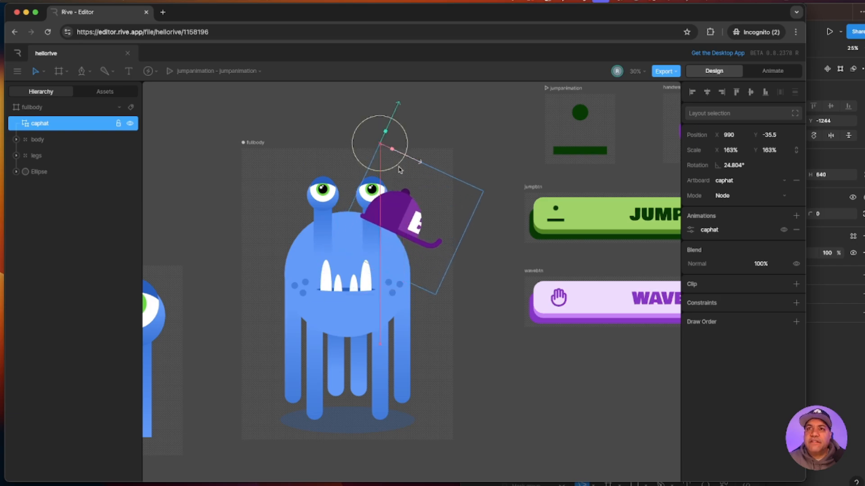
{"action": "left_click_drag", "start_coordinate": [408, 149], "coordinate": [407, 156]}
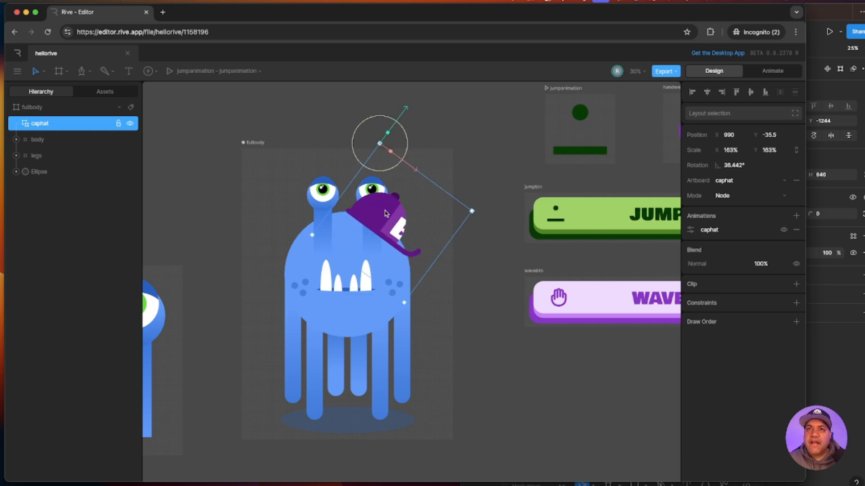
{"action": "left_click_drag", "start_coordinate": [387, 223], "coordinate": [406, 230]}
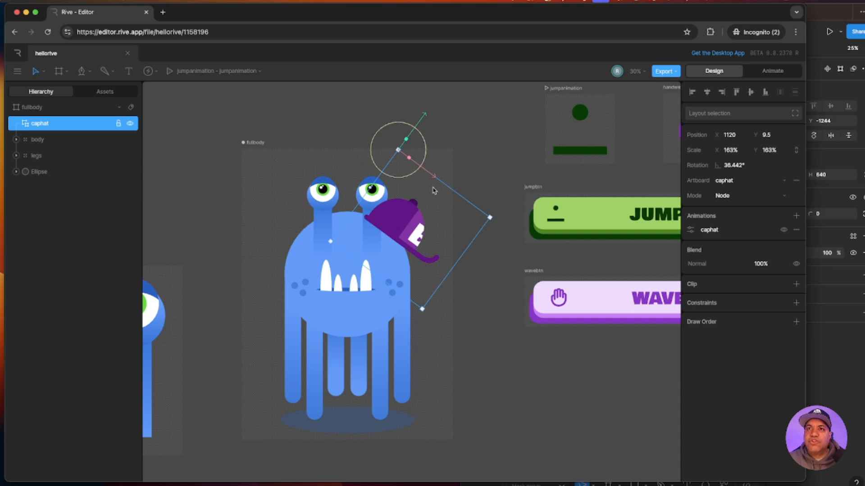
{"action": "left_click_drag", "start_coordinate": [489, 217], "coordinate": [465, 221]}
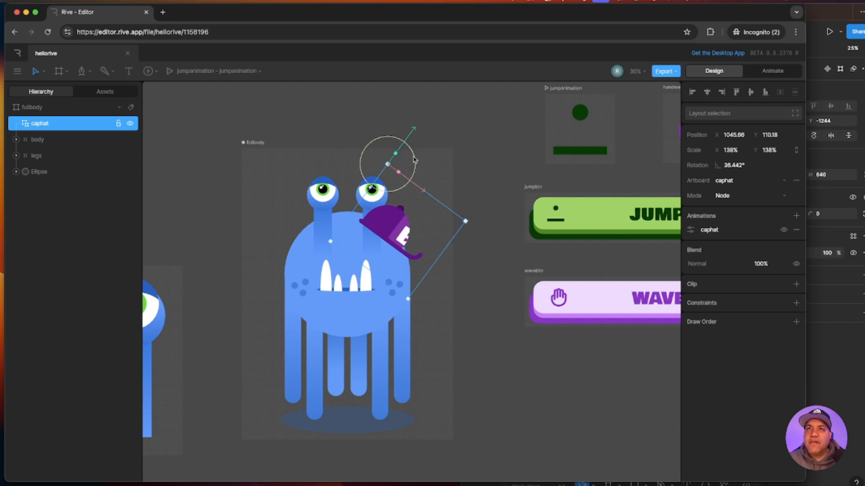
{"action": "left_click_drag", "start_coordinate": [413, 156], "coordinate": [414, 163]}
{"action": "left_click_drag", "start_coordinate": [375, 222], "coordinate": [401, 224]}
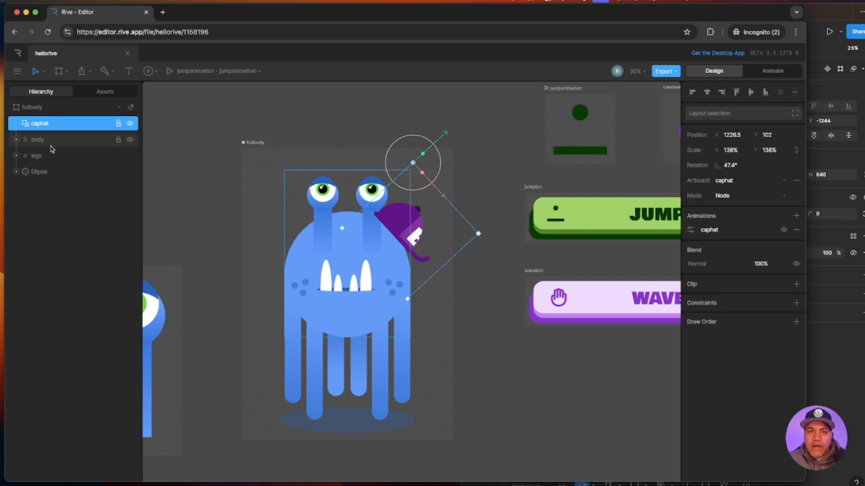
- Move caphat into the body group below the body shape so the cap sits behind the monster's head
{"action": "left_click", "coordinate": [16, 139]}
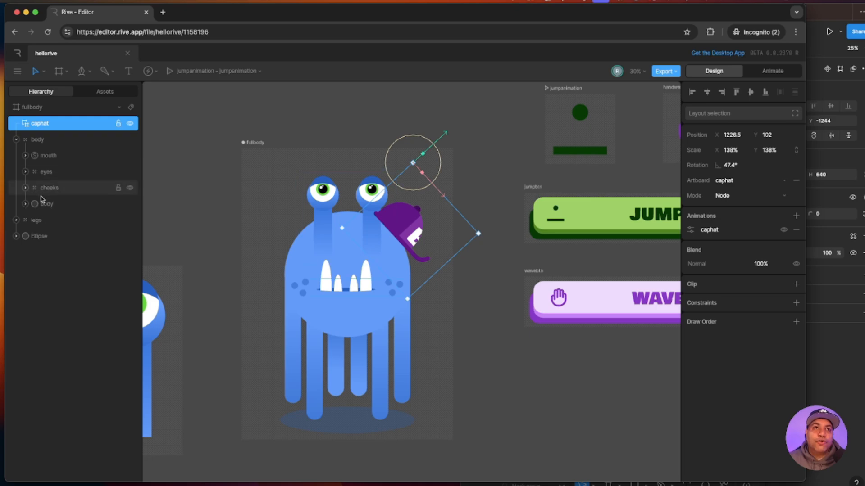
{"action": "left_click_drag", "start_coordinate": [40, 124], "coordinate": [53, 212]}
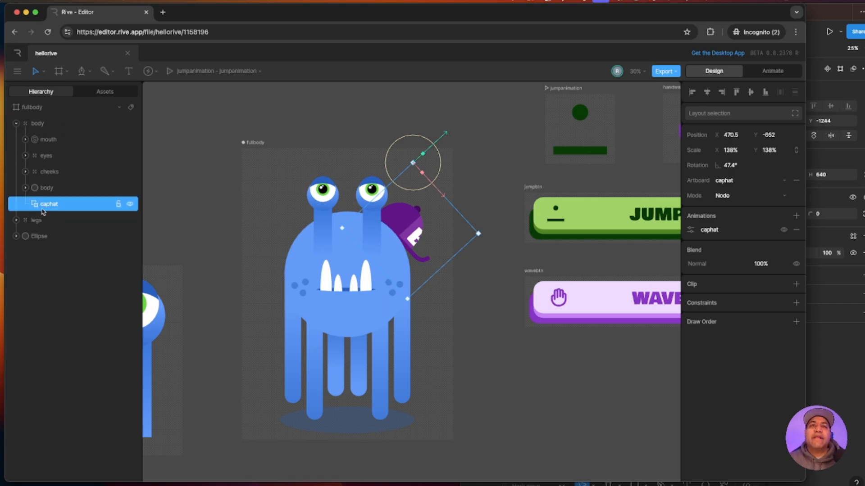
{"action": "left_click", "coordinate": [244, 200]}
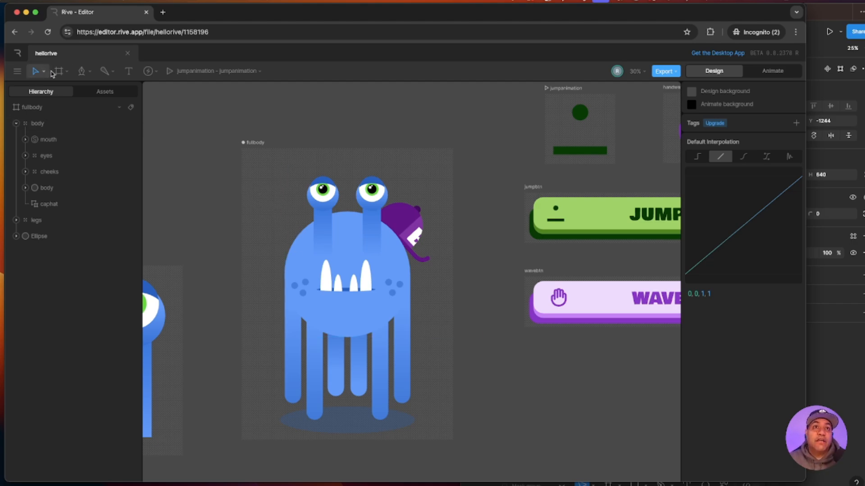
- Place another nested artboard on the fullbody artboard beside the monster's left eye and assign bdayhat to it
{"action": "left_click", "coordinate": [67, 72]}
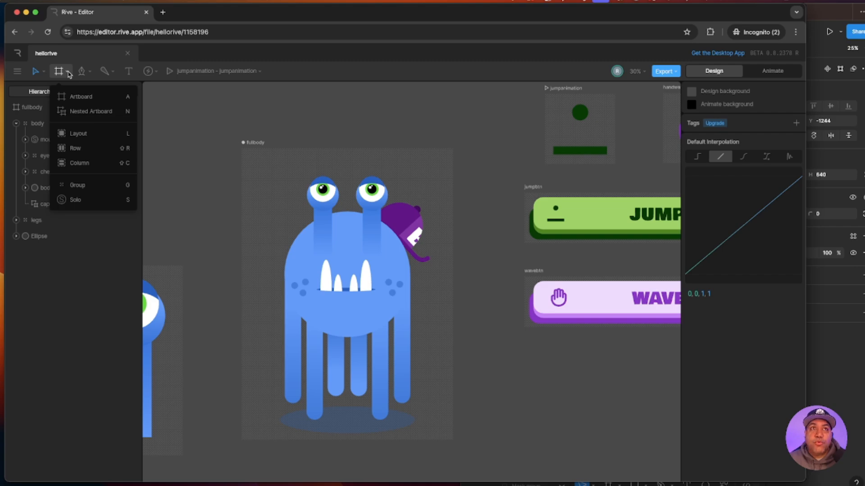
{"action": "left_click", "coordinate": [76, 114]}
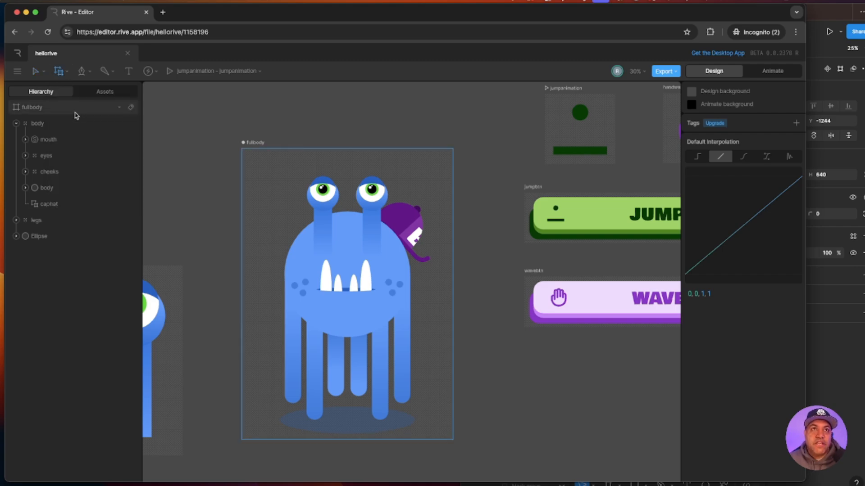
{"action": "left_click", "coordinate": [268, 193]}
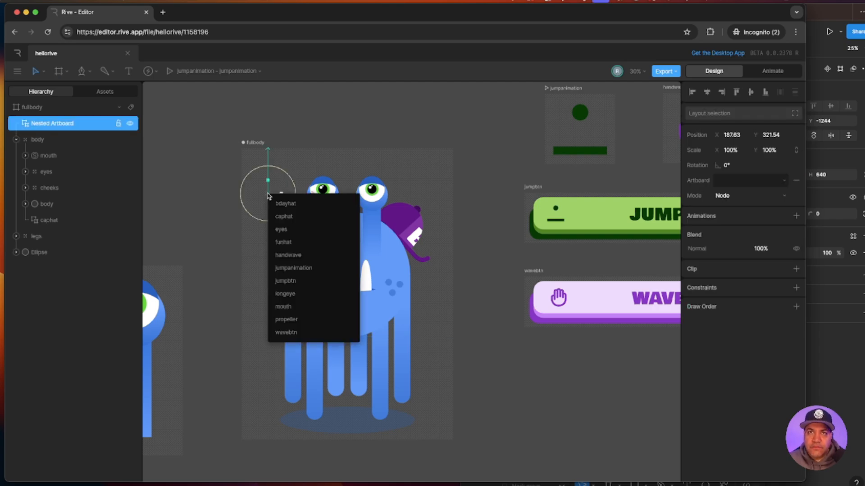
{"action": "left_click", "coordinate": [291, 205]}
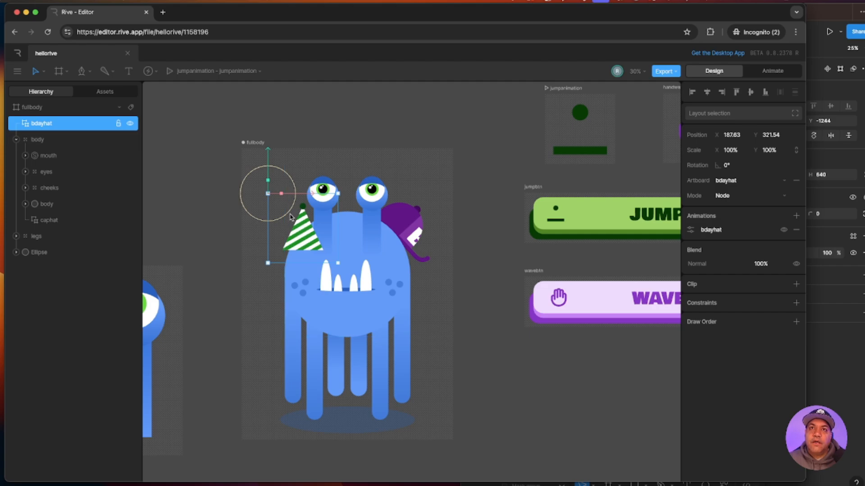
- Fit bdayhat to the head's upper left at about 105% scale and -44° rotation, and move it into the body group between body and caphat
{"action": "left_click_drag", "start_coordinate": [270, 222], "coordinate": [297, 223]}
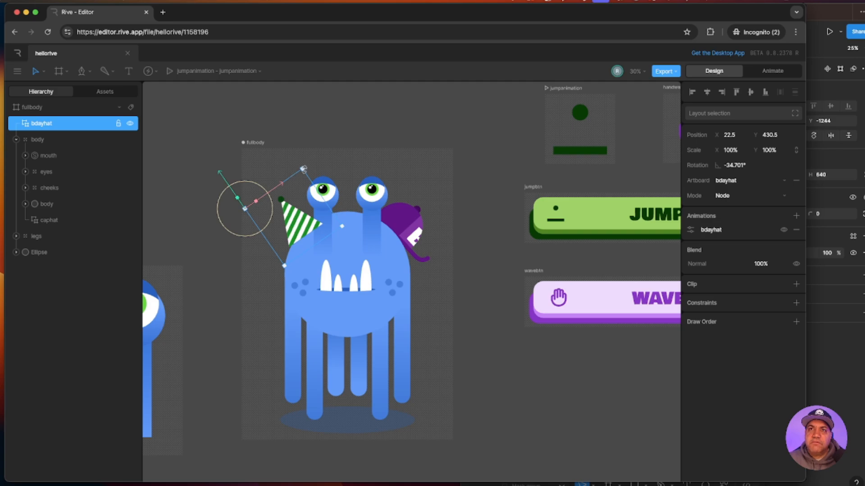
{"action": "left_click_drag", "start_coordinate": [302, 170], "coordinate": [309, 160]}
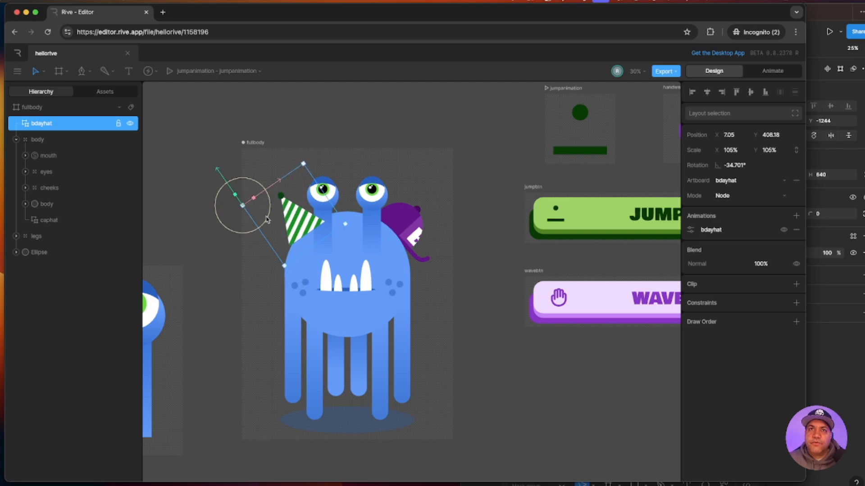
{"action": "left_click_drag", "start_coordinate": [269, 221], "coordinate": [292, 223]}
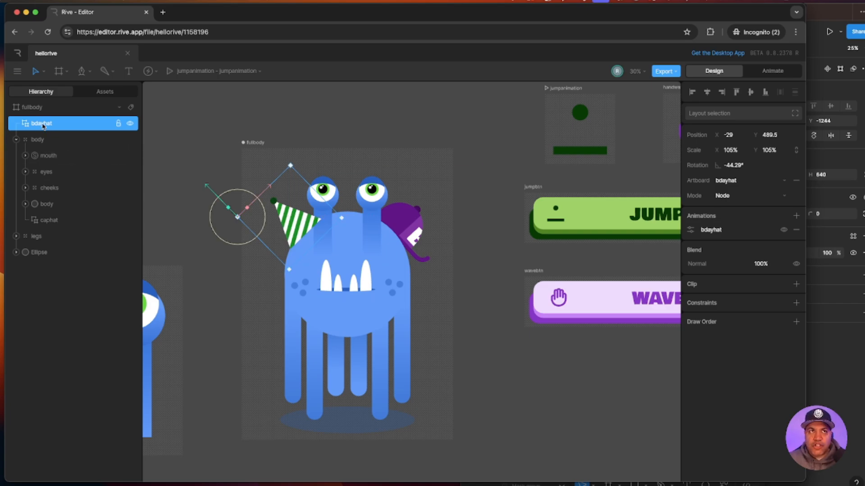
{"action": "left_click_drag", "start_coordinate": [43, 126], "coordinate": [58, 213]}
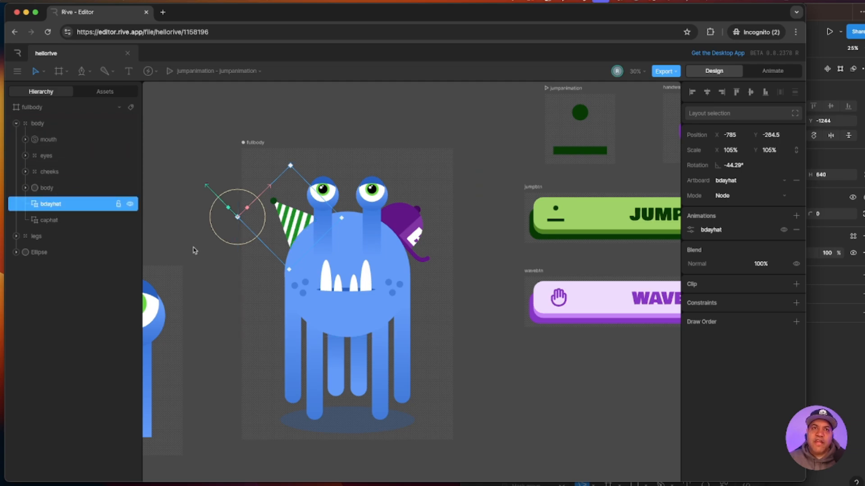
- Place another nested artboard on the fullbody artboard beside the monster's right-hand eye and assign funhat to it
{"action": "left_click", "coordinate": [50, 219]}
{"action": "left_click", "coordinate": [53, 206]}
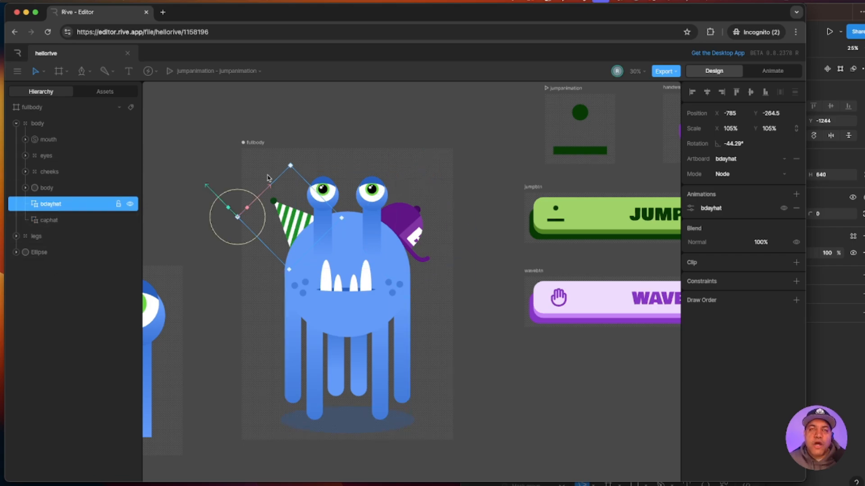
{"action": "left_click", "coordinate": [68, 72]}
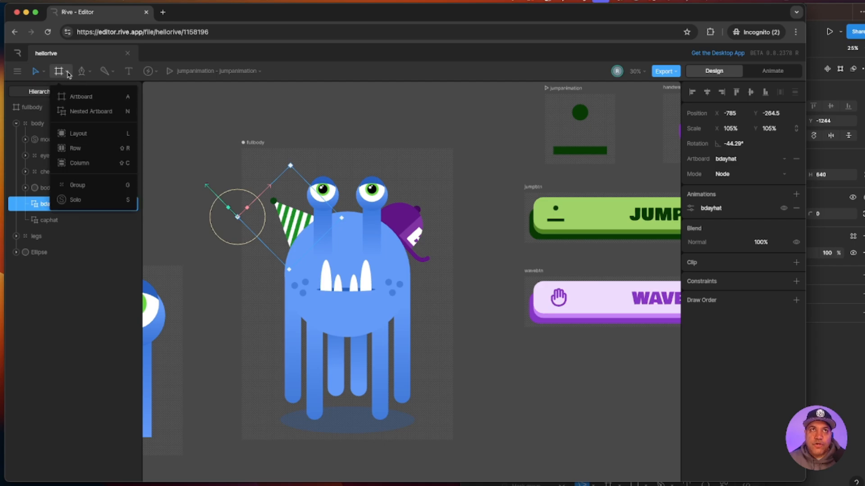
{"action": "left_click", "coordinate": [84, 112]}
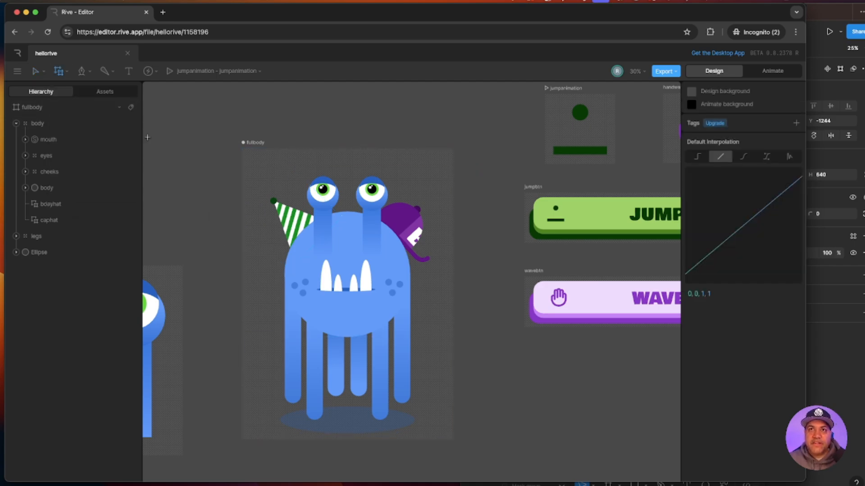
{"action": "left_click", "coordinate": [394, 174]}
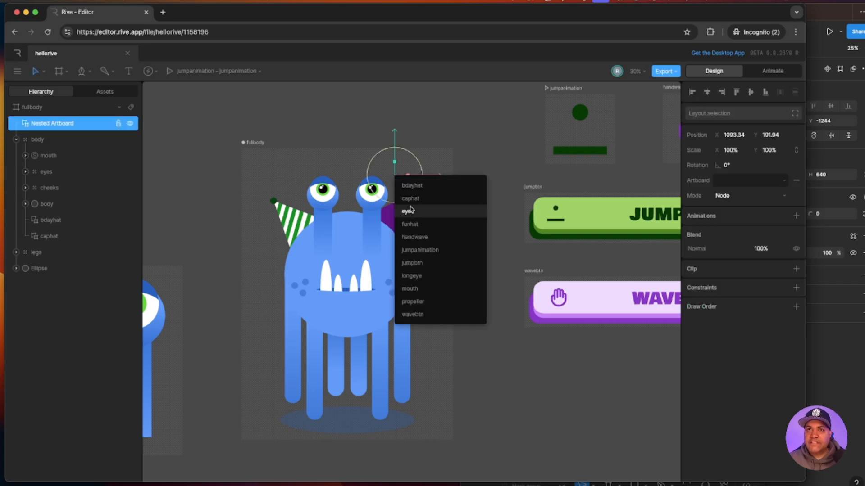
{"action": "left_click", "coordinate": [410, 224]}
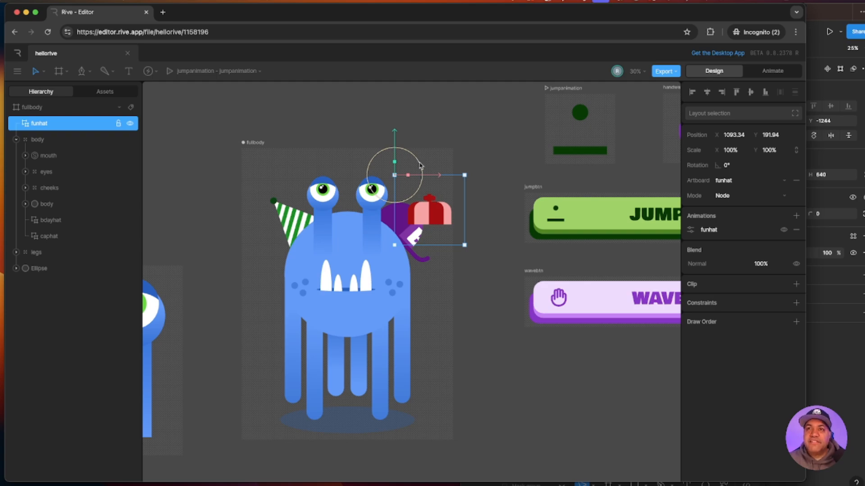
- Fit funhat to the head's upper right at 132% scale and about 43° rotation, and move it into the body group between body and bdayhat
{"action": "left_click_drag", "start_coordinate": [419, 165], "coordinate": [423, 189]}
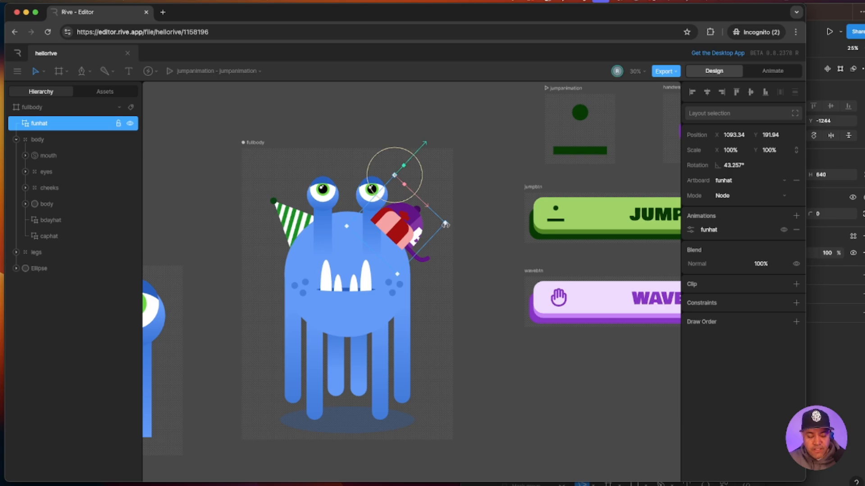
{"action": "left_click_drag", "start_coordinate": [446, 224], "coordinate": [481, 223]}
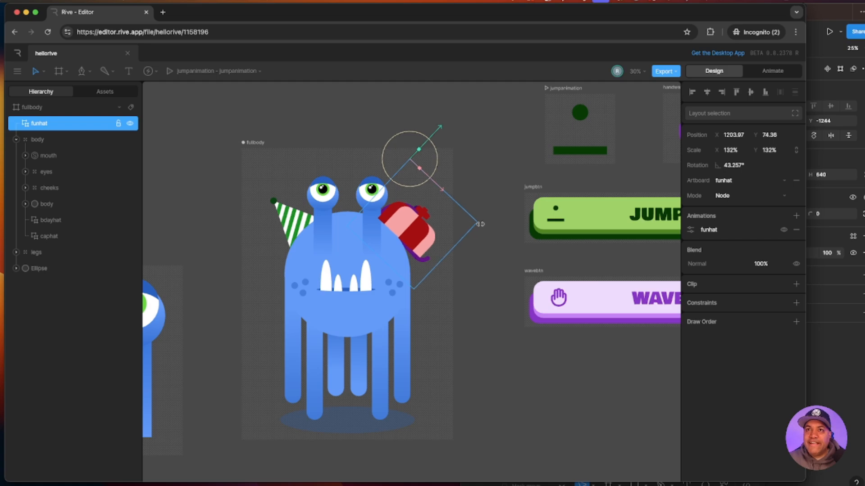
{"action": "left_click_drag", "start_coordinate": [437, 160], "coordinate": [438, 165]}
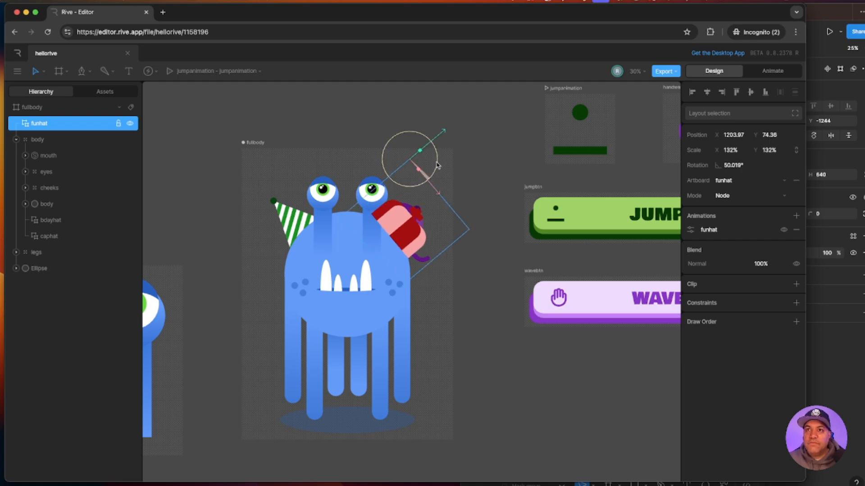
{"action": "left_click_drag", "start_coordinate": [388, 145], "coordinate": [386, 148]}
{"action": "left_click_drag", "start_coordinate": [425, 236], "coordinate": [410, 236]}
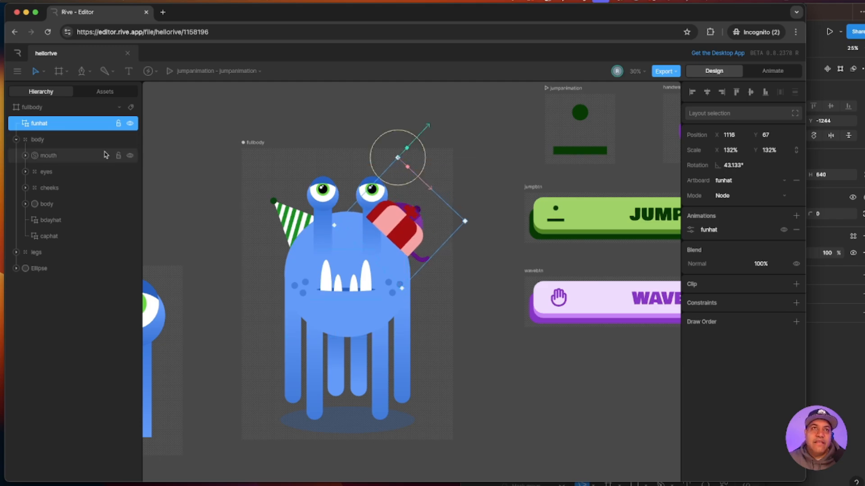
{"action": "left_click_drag", "start_coordinate": [45, 124], "coordinate": [56, 214]}
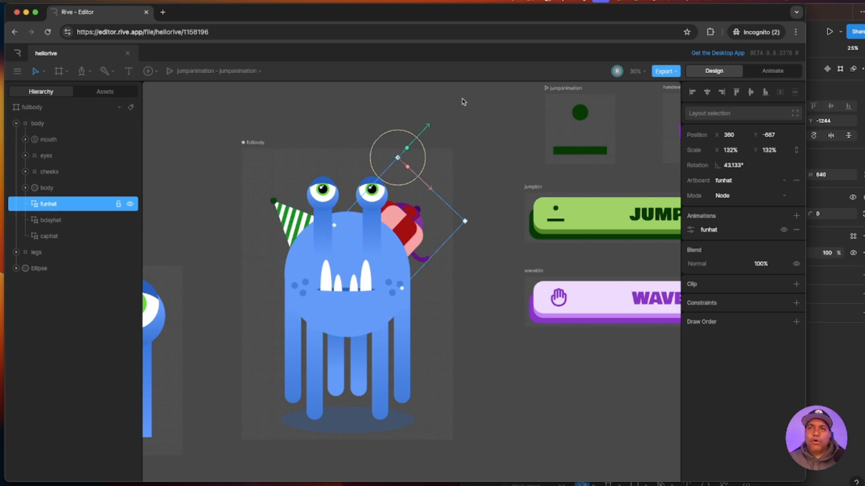
{"action": "left_click", "coordinate": [447, 122]}
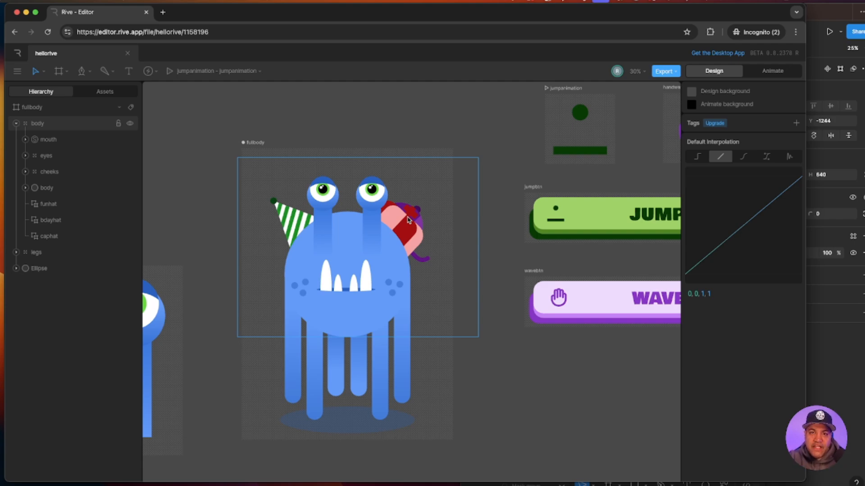
- Wrap the funhat, bdayhat and caphat nested artboards in a Solo and rename it hats
{"action": "left_click", "coordinate": [52, 204]}
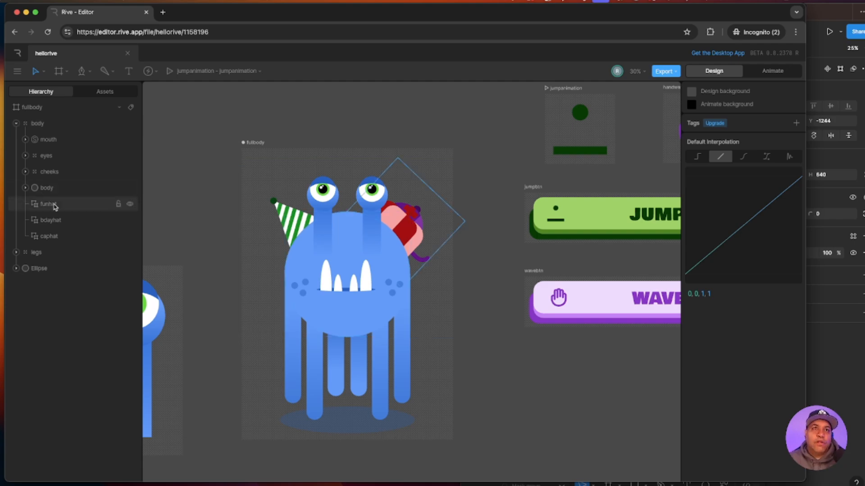
{"action": "left_click", "coordinate": [57, 237], "text": "shift"}
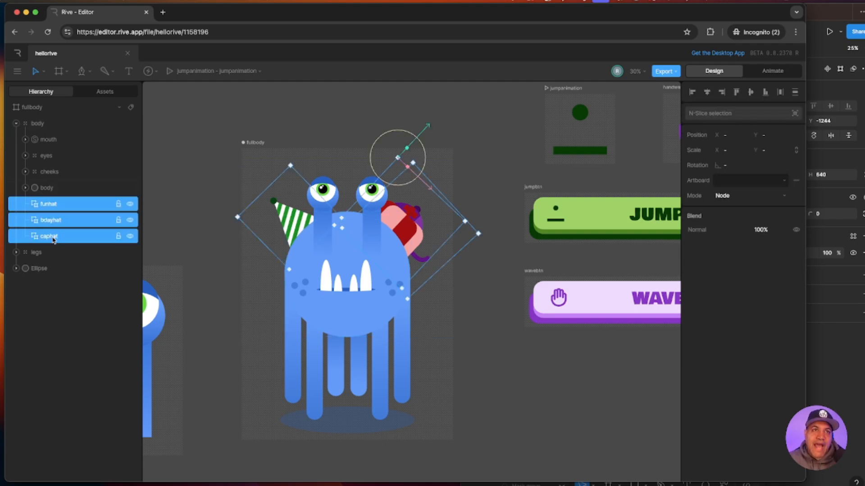
{"action": "right_click", "coordinate": [49, 205]}
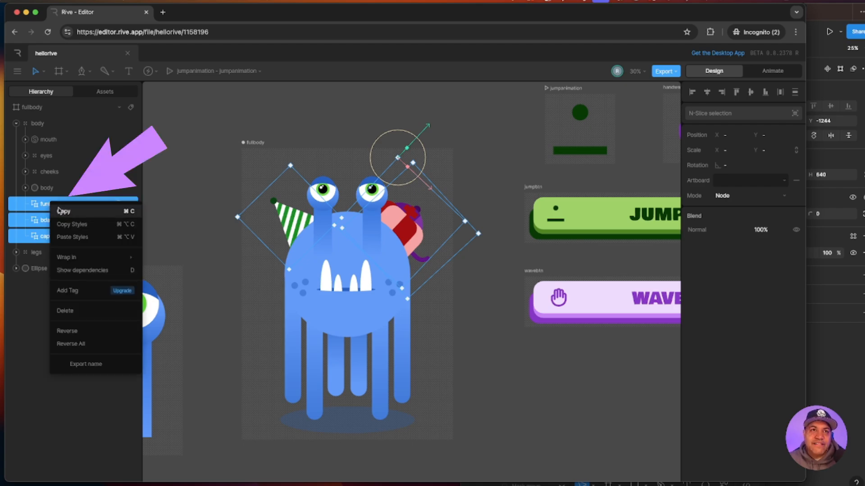
{"action": "mouse_move", "coordinate": [84, 261]}
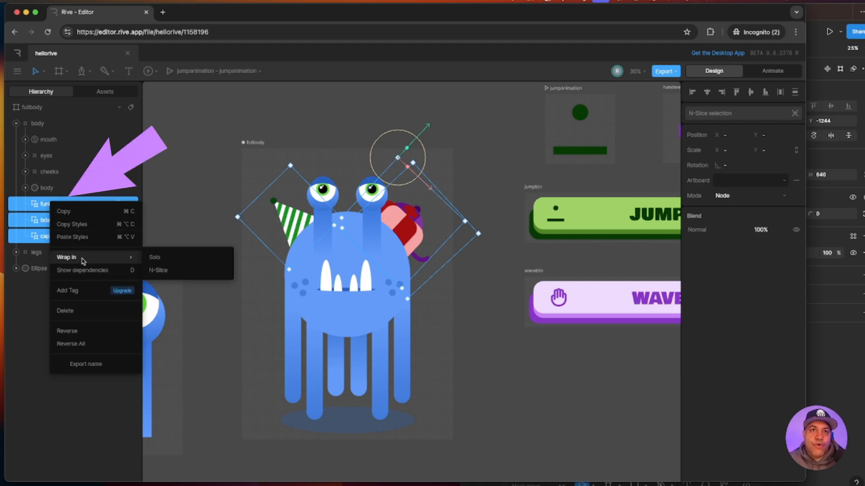
{"action": "left_click", "coordinate": [155, 258]}
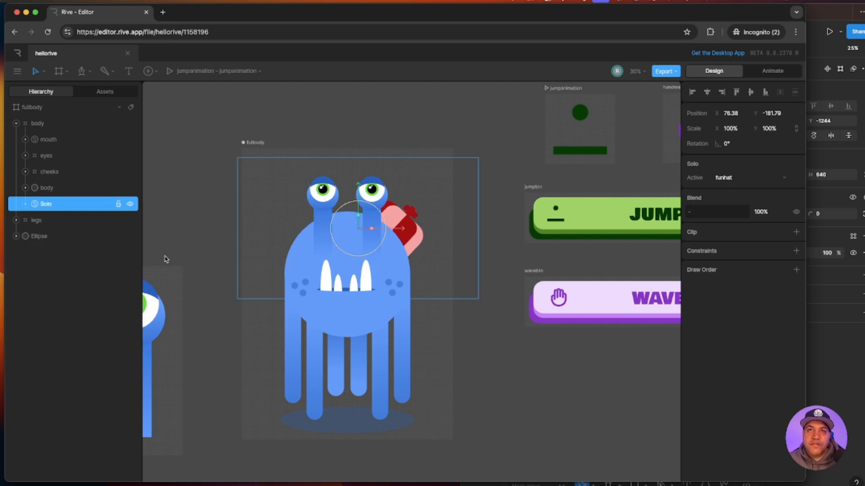
{"action": "left_click", "coordinate": [25, 204]}
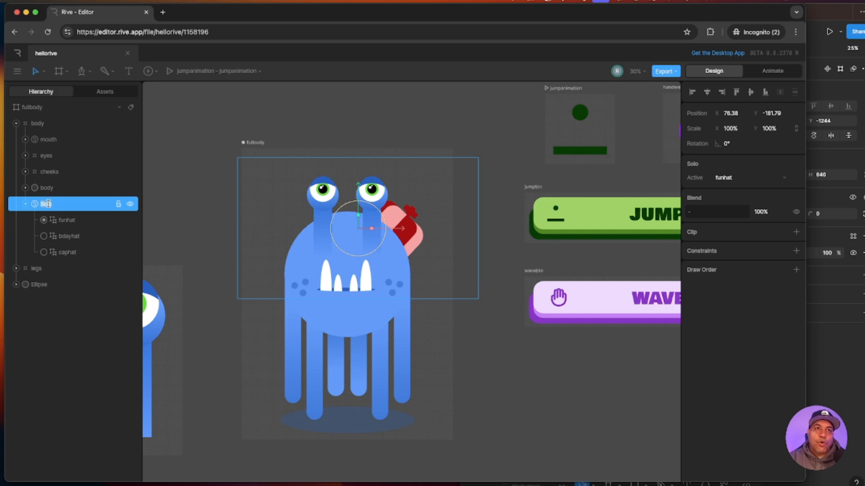
{"action": "type", "text": "hats"}
{"action": "key", "text": "Return"}
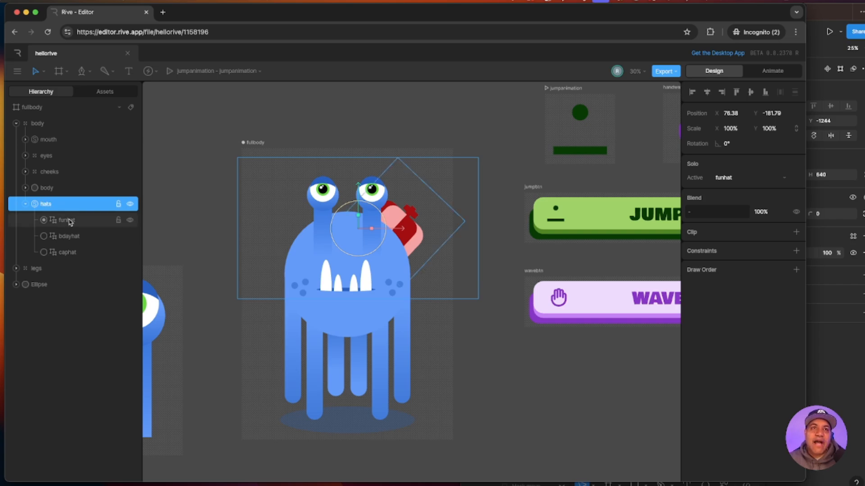
- Preview bdayhat and caphat in turn as the active hat of the hats solo, and return to funhat
{"action": "left_click", "coordinate": [70, 220]}
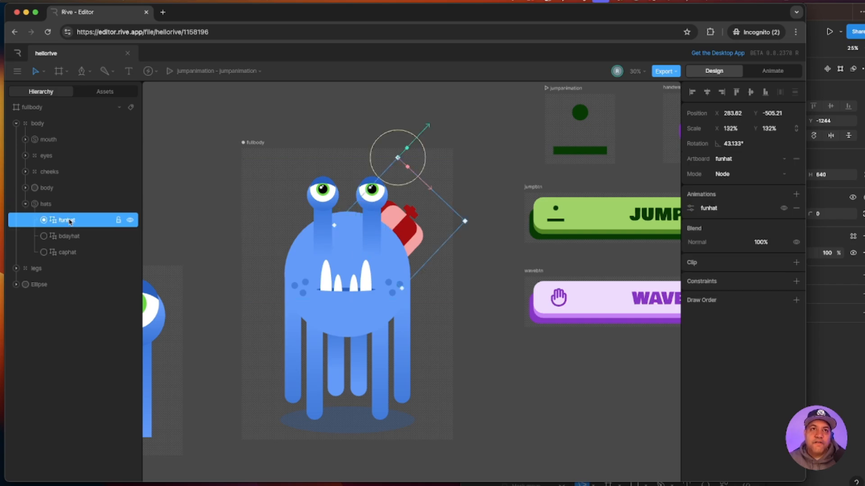
{"action": "left_click", "coordinate": [44, 237]}
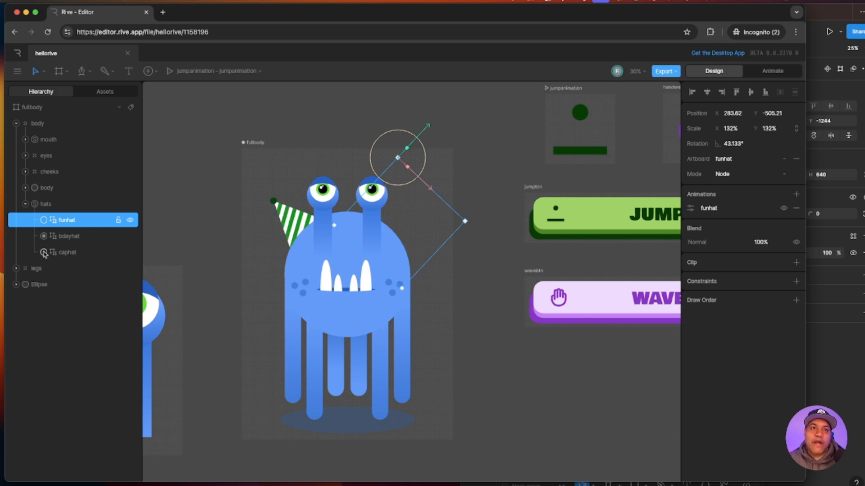
{"action": "left_click", "coordinate": [43, 253]}
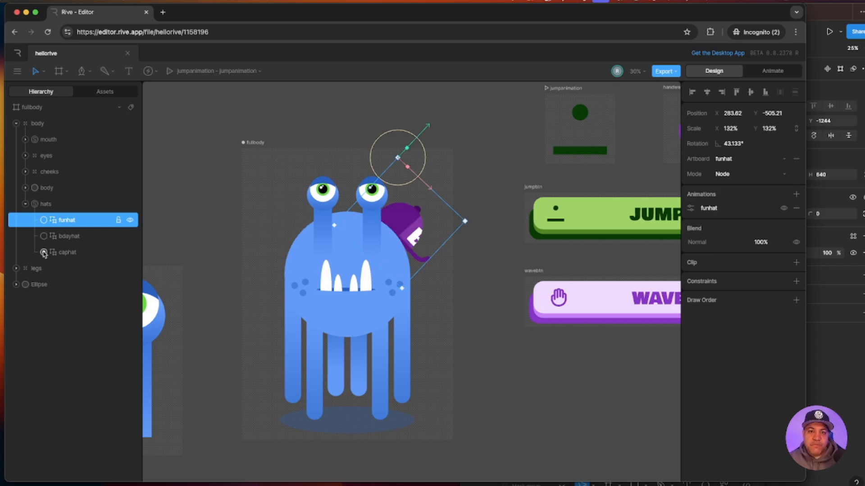
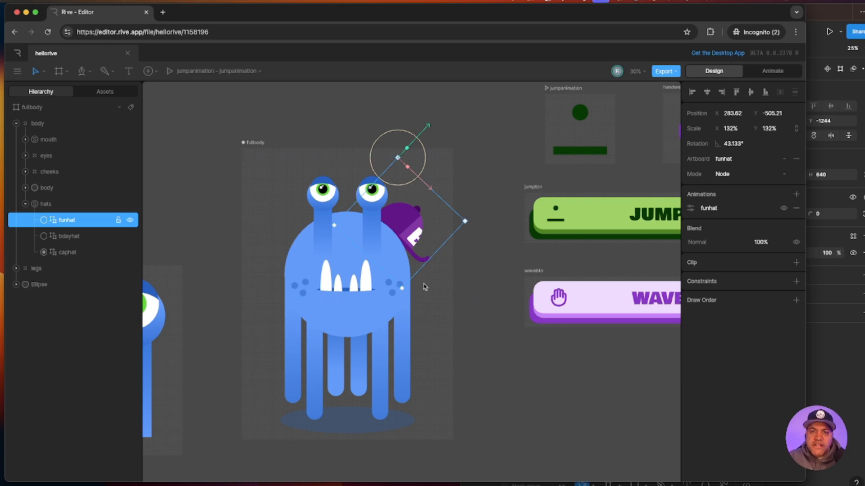
{"action": "left_click", "coordinate": [477, 305]}
{"action": "left_click", "coordinate": [45, 220]}
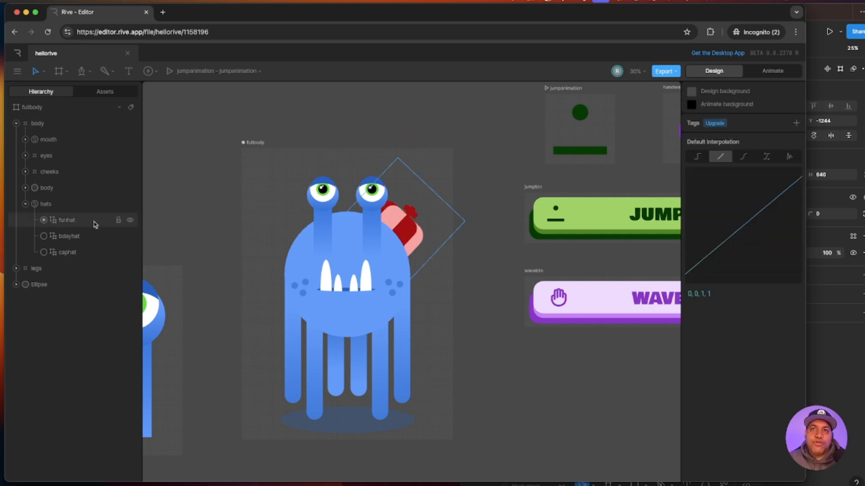
- Replace funhat's nested animation with the funhat timeline as a Simple animation and enable Playing in its options
{"action": "left_click", "coordinate": [69, 223]}
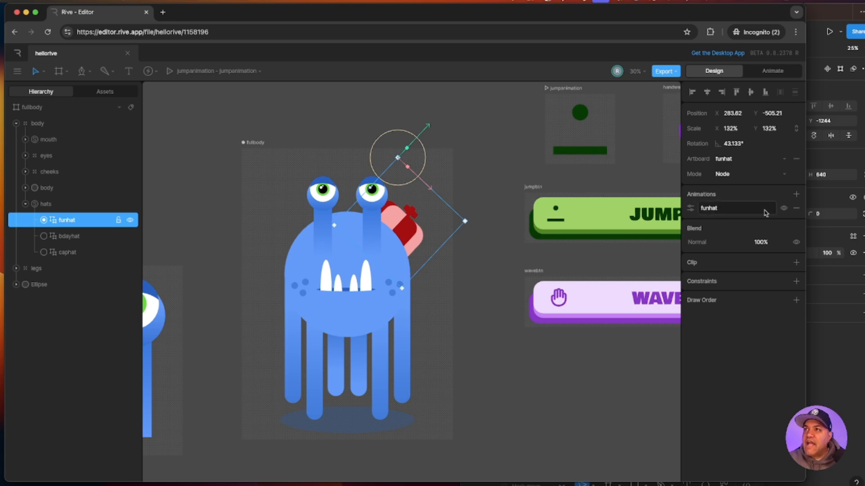
{"action": "left_click", "coordinate": [796, 208]}
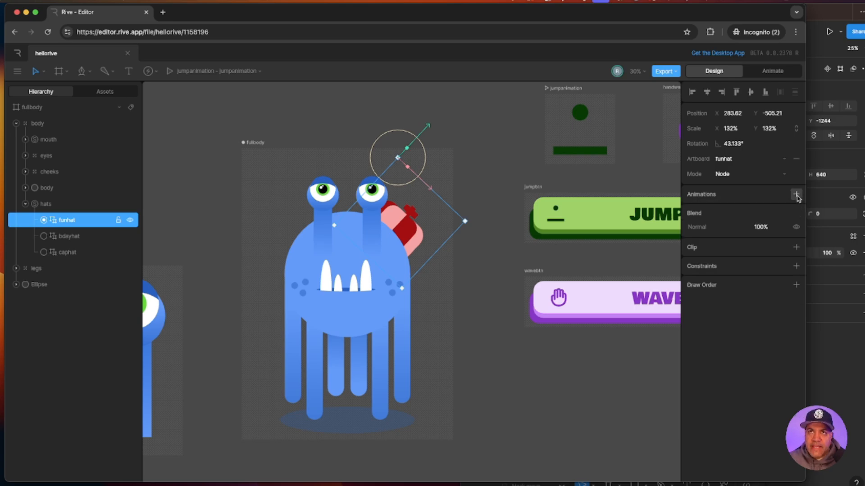
{"action": "left_click", "coordinate": [796, 196]}
{"action": "mouse_move", "coordinate": [788, 234]}
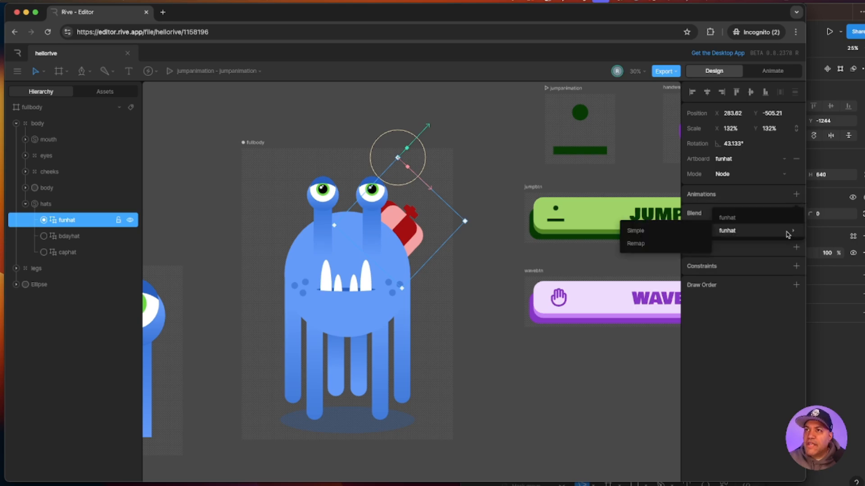
{"action": "left_click", "coordinate": [633, 232]}
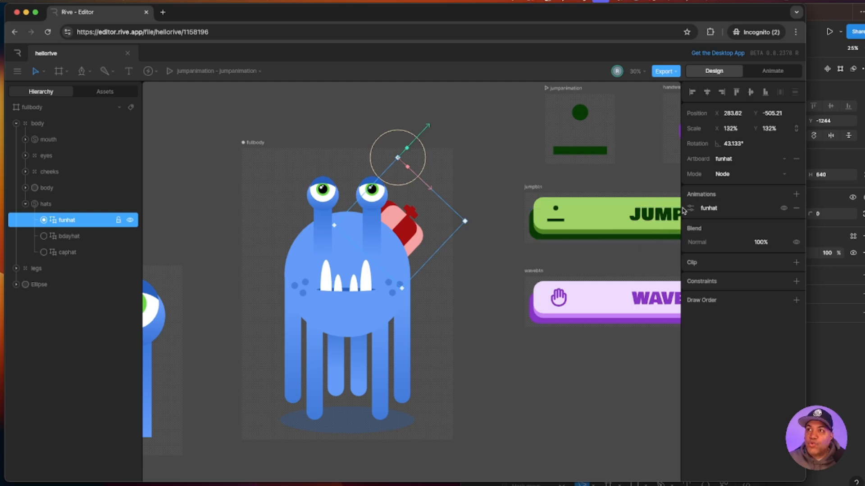
{"action": "left_click", "coordinate": [690, 208]}
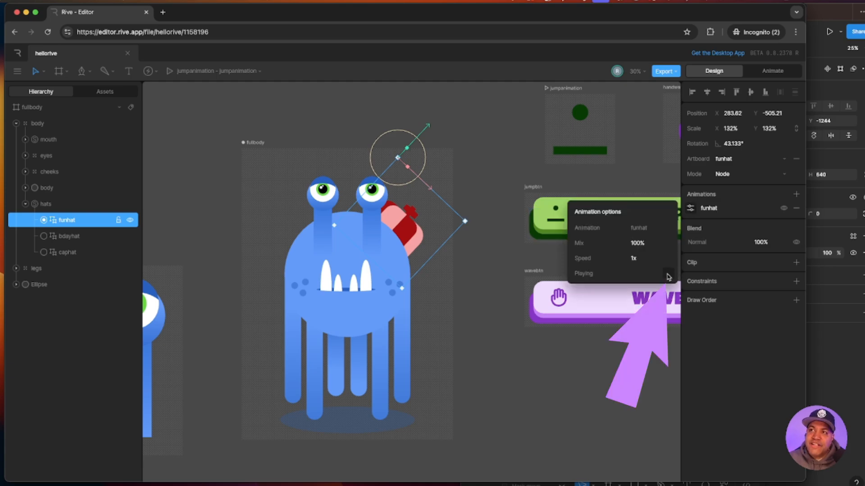
{"action": "left_click", "coordinate": [487, 273]}
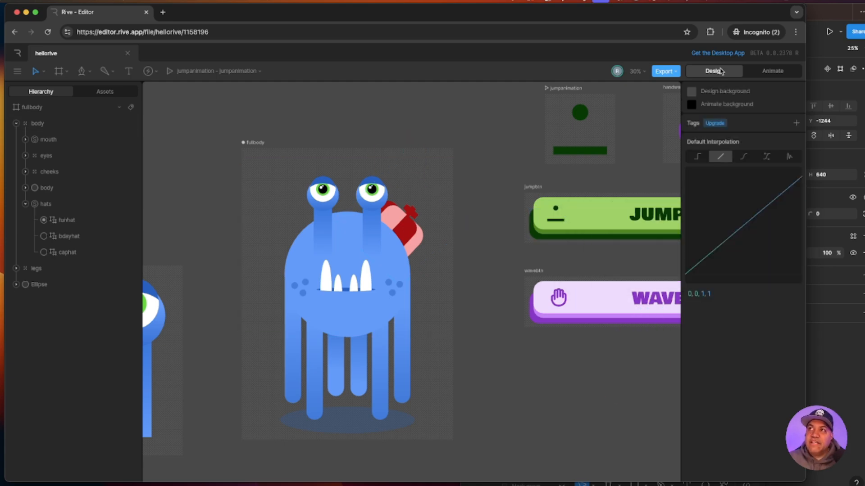
- Play the idle animation and the fullbody state machine in animate mode to check how the funhat behaves
{"action": "left_click", "coordinate": [773, 72]}
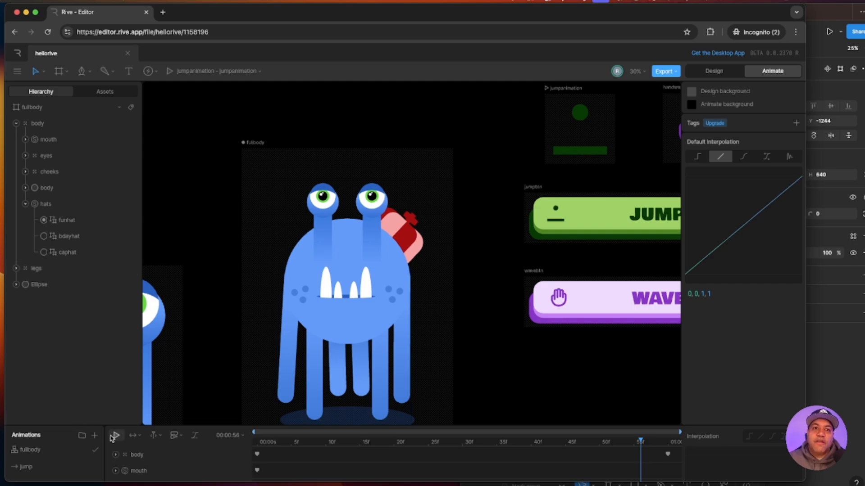
{"action": "left_click", "coordinate": [115, 436]}
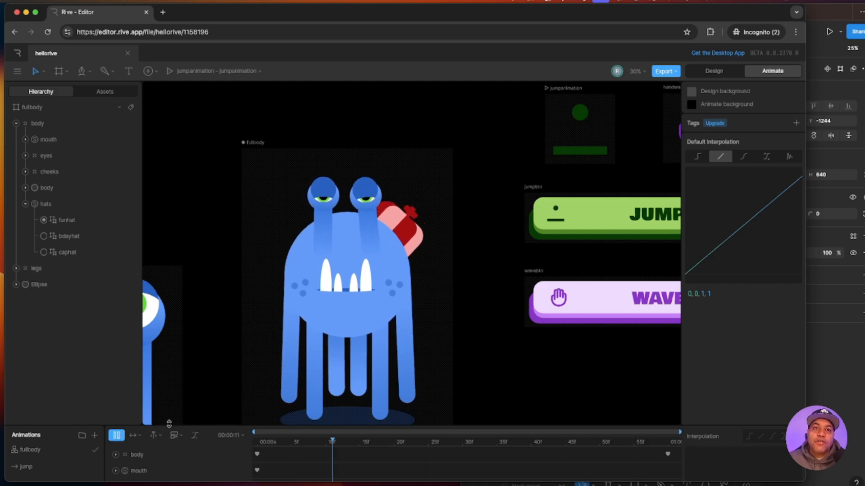
{"action": "left_click_drag", "start_coordinate": [168, 423], "coordinate": [169, 394]}
{"action": "scroll", "coordinate": [397, 315], "scroll_direction": "down", "scroll_amount": 2}
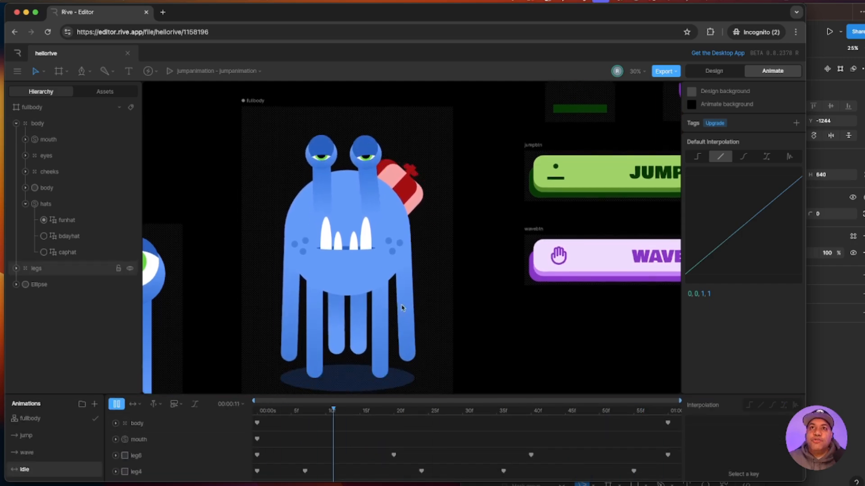
{"action": "scroll", "coordinate": [423, 311], "scroll_direction": "down", "scroll_amount": 1}
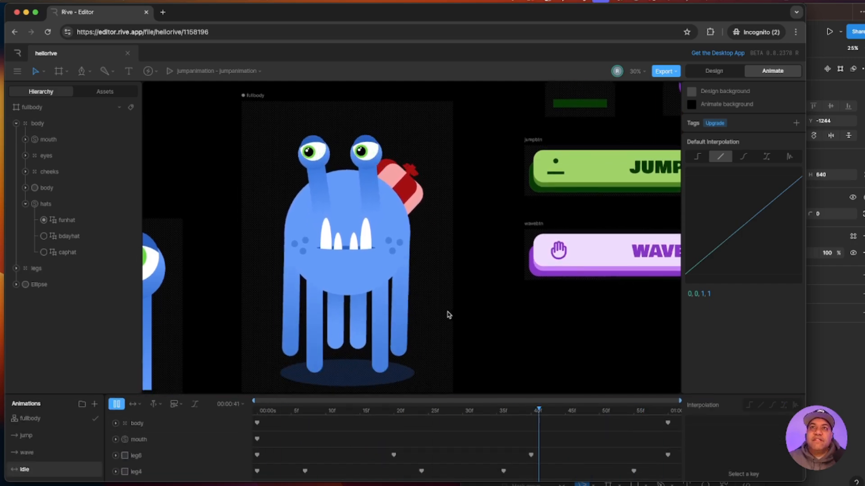
{"action": "left_click", "coordinate": [36, 419]}
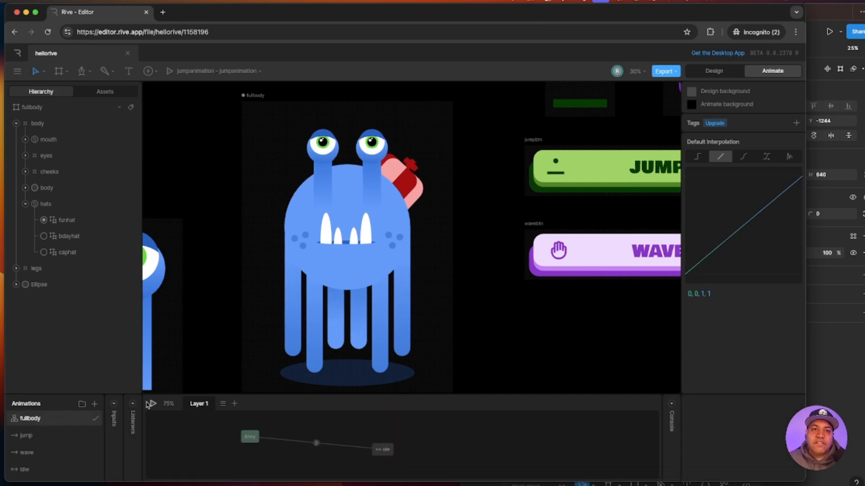
{"action": "left_click", "coordinate": [151, 404]}
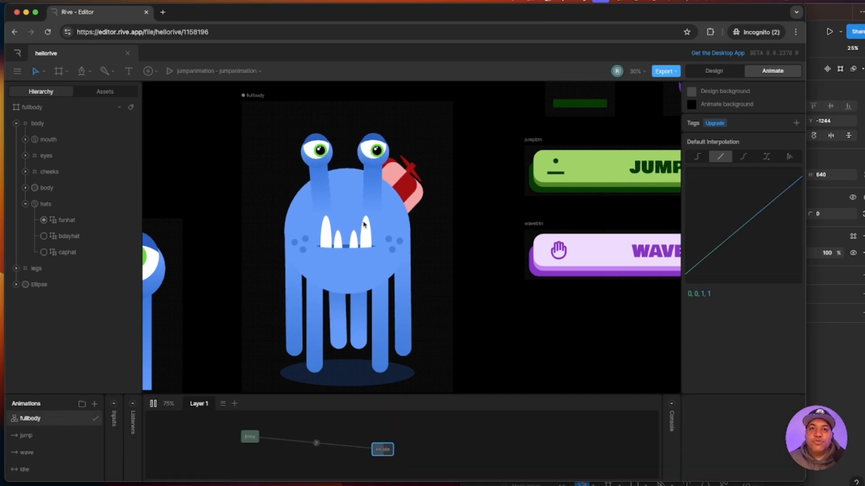
- Preview bdayhat and caphat against funhat as the active hat while the fullbody state machine plays, and stop playback
{"action": "left_click", "coordinate": [44, 236]}
{"action": "left_click", "coordinate": [44, 252]}
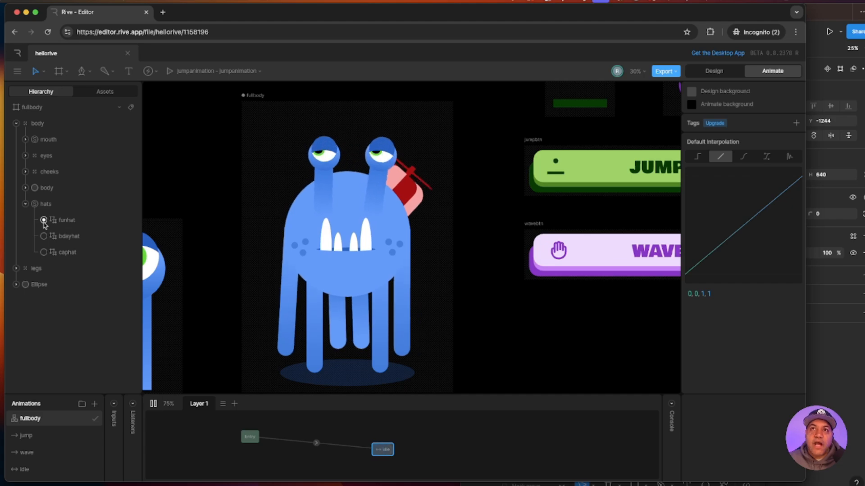
{"action": "left_click", "coordinate": [43, 236]}
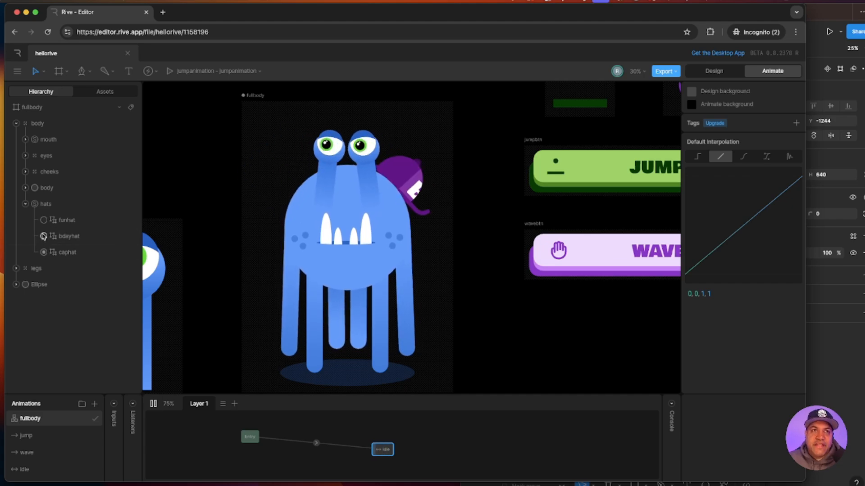
{"action": "left_click", "coordinate": [44, 220]}
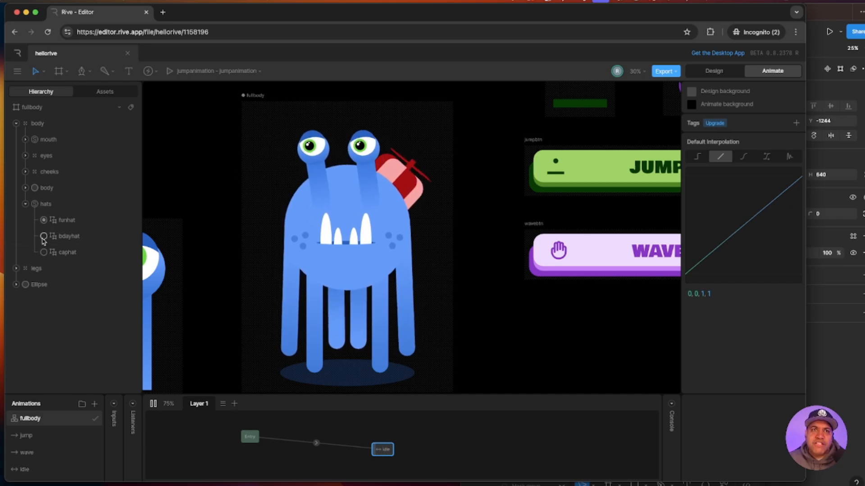
{"action": "left_click", "coordinate": [44, 236]}
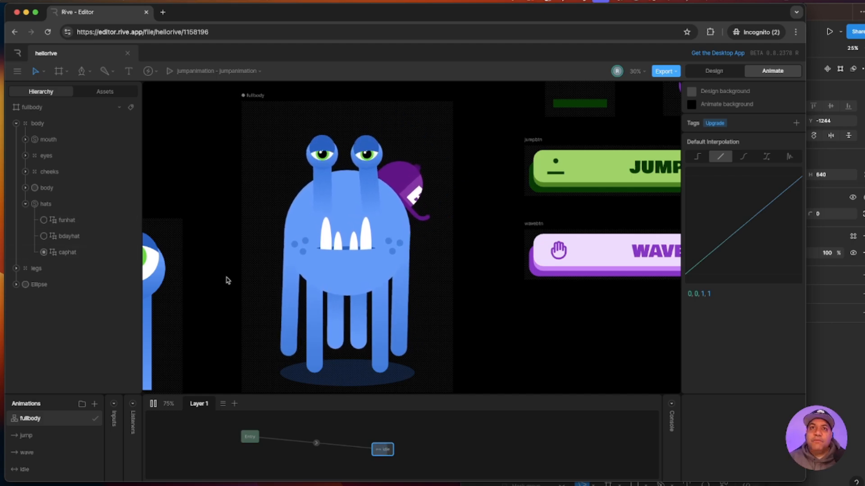
{"action": "left_click", "coordinate": [153, 403]}
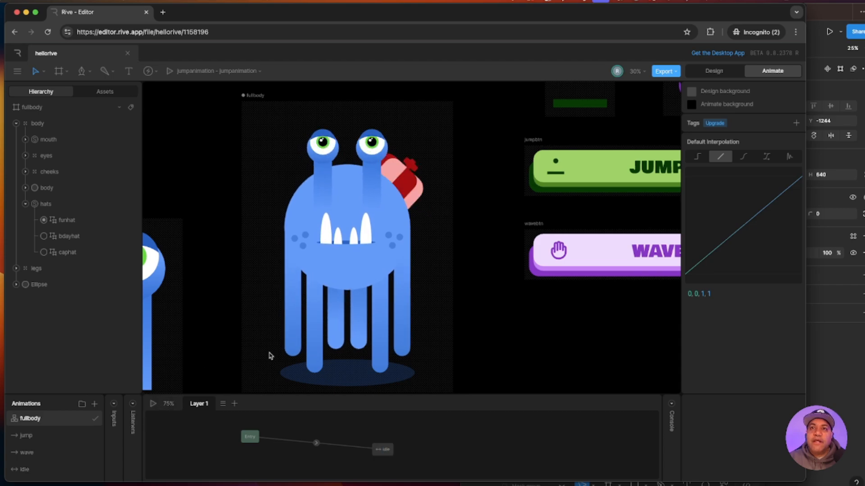
- Switch to the rive_flutter design in Figma and move the pink rectangle off the screen2 mockup to the empty canvas below it
{"action": "left_click", "coordinate": [825, 444]}
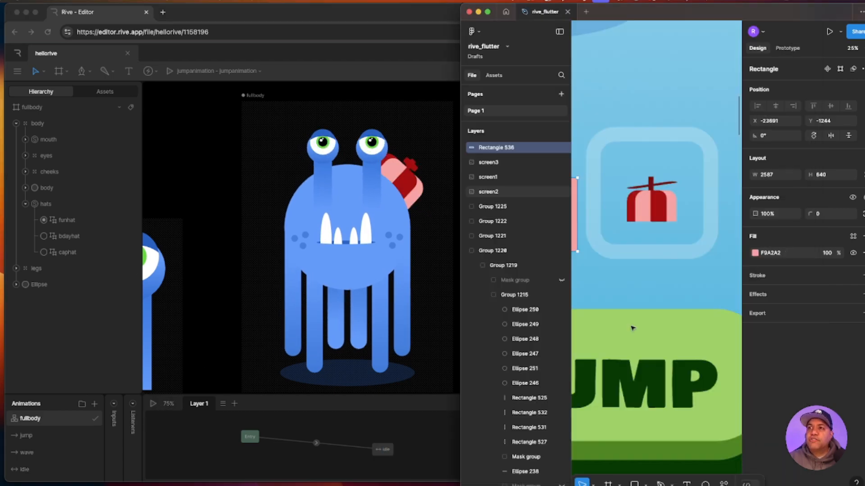
{"action": "left_click", "coordinate": [643, 290]}
{"action": "scroll", "coordinate": [642, 290], "scroll_direction": "down", "scroll_amount": 3}
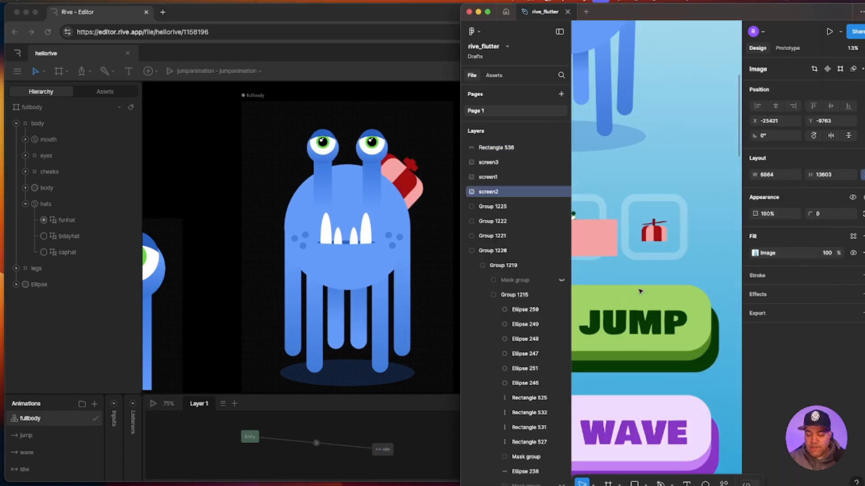
{"action": "scroll", "coordinate": [641, 291], "scroll_direction": "down", "scroll_amount": 2}
{"action": "scroll", "coordinate": [648, 305], "scroll_direction": "down", "scroll_amount": 2}
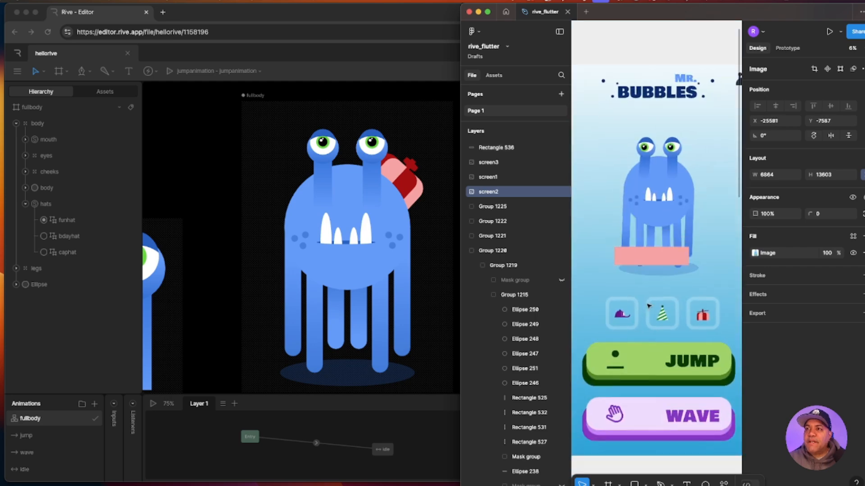
{"action": "left_click_drag", "start_coordinate": [649, 305], "coordinate": [613, 446]}
{"action": "left_click", "coordinate": [652, 256]}
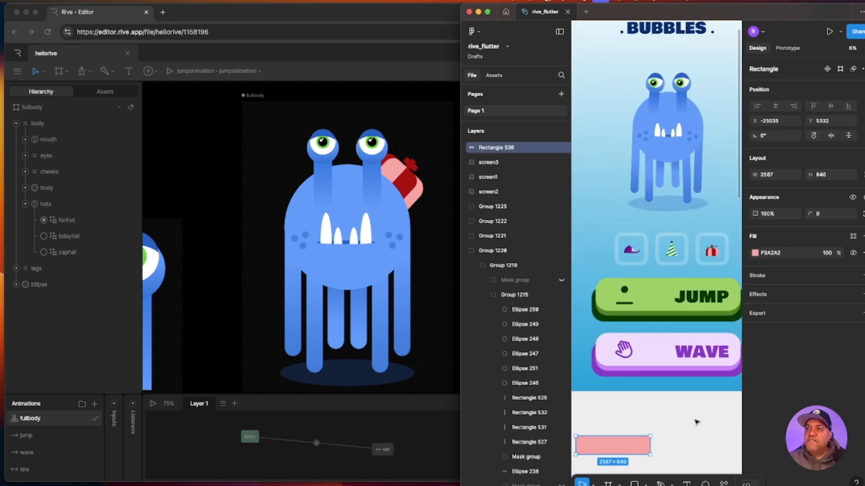
- Widen the Figma window and bring the mascot name-entry mockup into view beside the monster screen
{"action": "scroll", "coordinate": [697, 423], "scroll_direction": "right", "scroll_amount": 10}
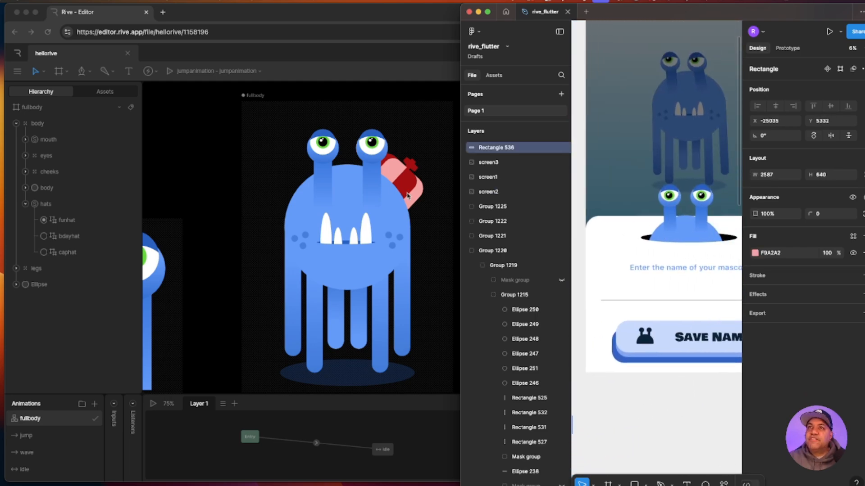
{"action": "left_click_drag", "start_coordinate": [460, 176], "coordinate": [282, 171]}
{"action": "left_click_drag", "start_coordinate": [556, 422], "coordinate": [572, 431]}
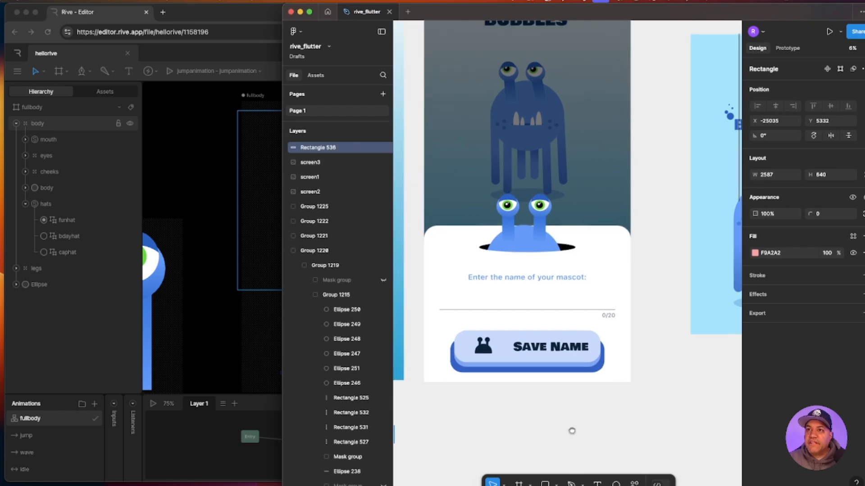
{"action": "scroll", "coordinate": [572, 431], "scroll_direction": "left", "scroll_amount": 3}
{"action": "scroll", "coordinate": [572, 431], "scroll_direction": "up", "scroll_amount": 2}
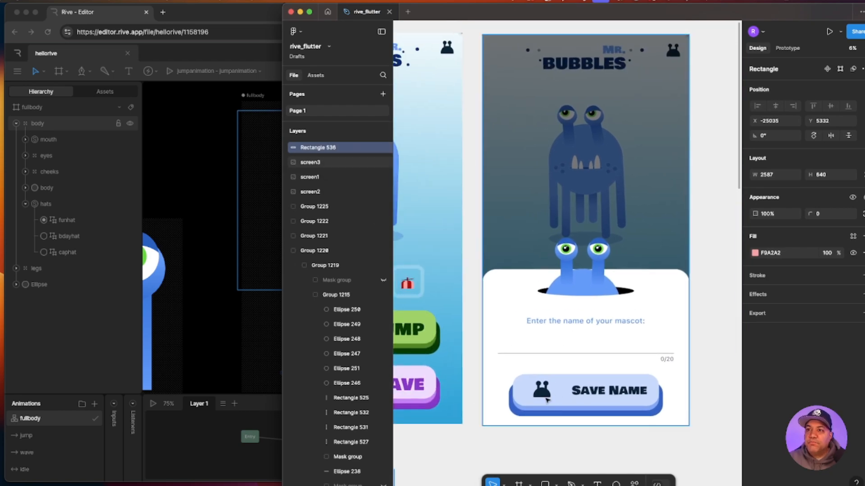
{"action": "left_click_drag", "start_coordinate": [476, 240], "coordinate": [517, 300]}
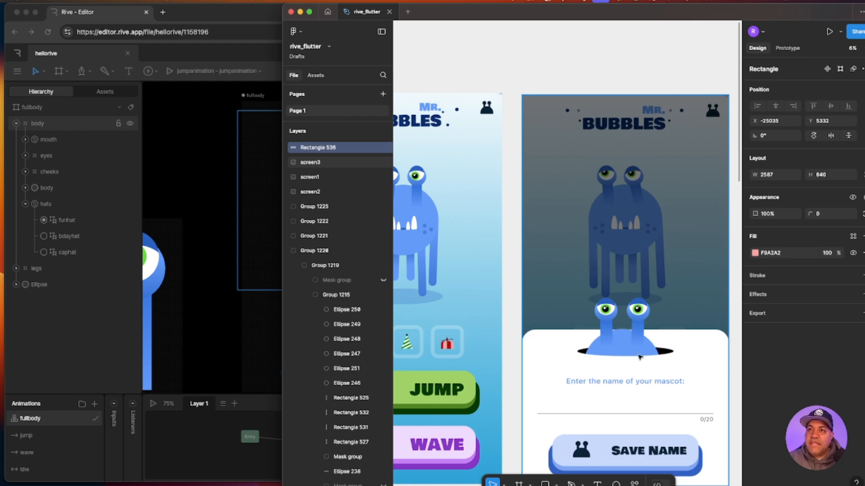
- Examine the monster screen and the mascot name-entry screen, including the monster icon on the Save Name button
{"action": "scroll", "coordinate": [509, 261], "scroll_direction": "left", "scroll_amount": 3}
{"action": "scroll", "coordinate": [509, 261], "scroll_direction": "up", "scroll_amount": 1}
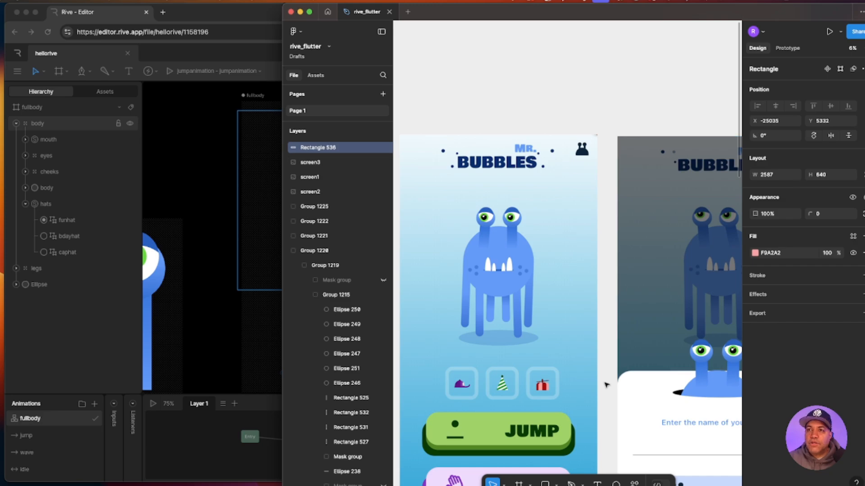
{"action": "scroll", "coordinate": [606, 385], "scroll_direction": "down", "scroll_amount": 5}
{"action": "scroll", "coordinate": [605, 386], "scroll_direction": "right", "scroll_amount": 2}
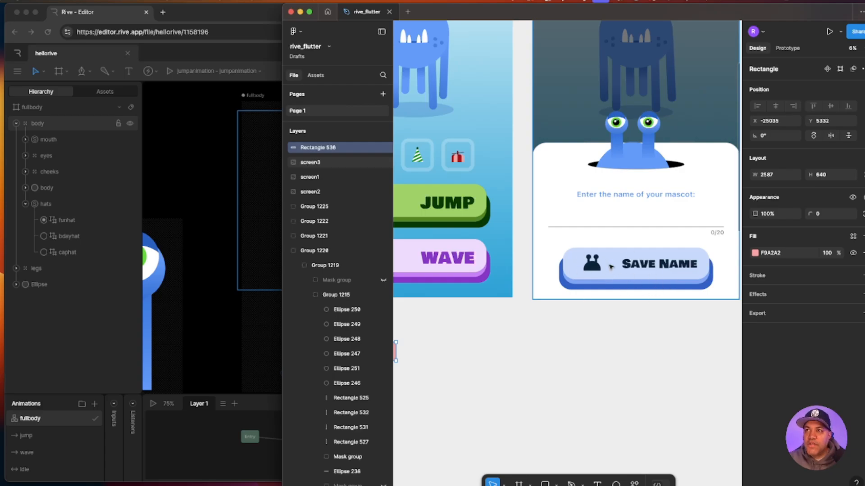
{"action": "scroll", "coordinate": [466, 382], "scroll_direction": "left", "scroll_amount": 5}
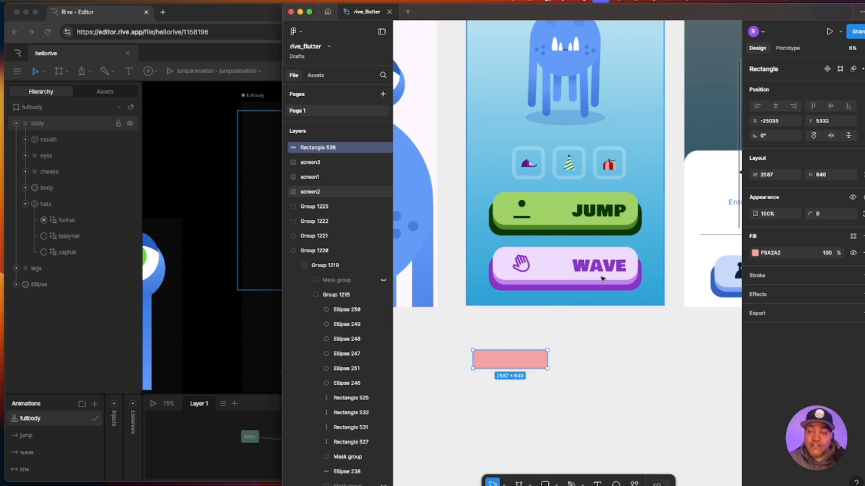
{"action": "scroll", "coordinate": [585, 360], "scroll_direction": "right", "scroll_amount": 7}
{"action": "scroll", "coordinate": [586, 360], "scroll_direction": "up", "scroll_amount": 2}
{"action": "scroll", "coordinate": [604, 393], "scroll_direction": "right", "scroll_amount": 3}
{"action": "scroll", "coordinate": [604, 393], "scroll_direction": "up", "scroll_amount": 1}
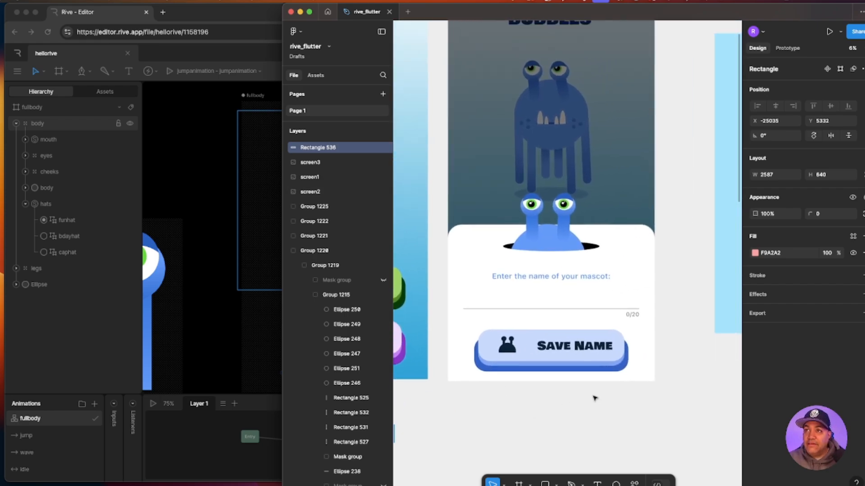
{"action": "scroll", "coordinate": [564, 409], "scroll_direction": "up", "scroll_amount": 1}
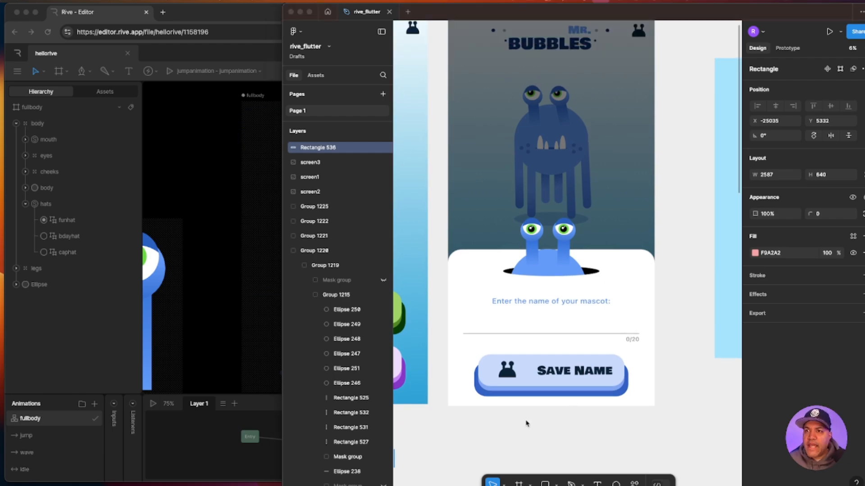
{"action": "scroll", "coordinate": [523, 415], "scroll_direction": "up", "scroll_amount": 5}
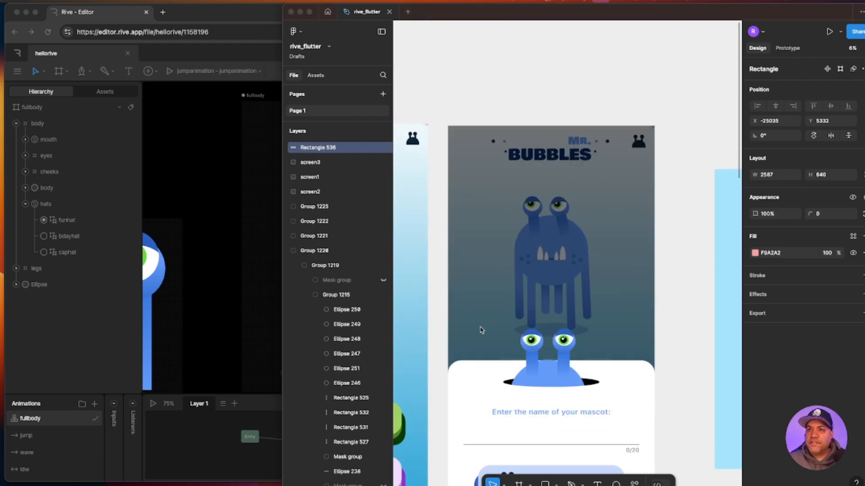
{"action": "scroll", "coordinate": [481, 328], "scroll_direction": "left", "scroll_amount": 5}
{"action": "scroll", "coordinate": [480, 328], "scroll_direction": "down", "scroll_amount": 1}
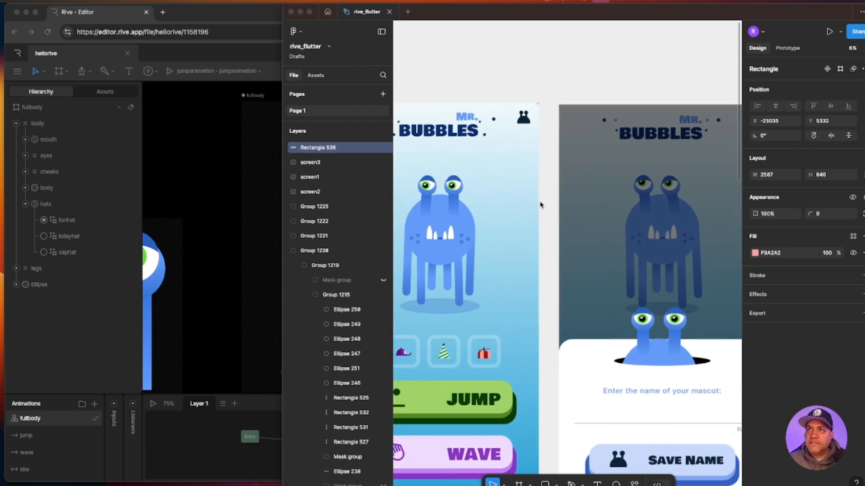
{"action": "scroll", "coordinate": [543, 205], "scroll_direction": "right", "scroll_amount": 4}
{"action": "scroll", "coordinate": [543, 205], "scroll_direction": "up", "scroll_amount": 1}
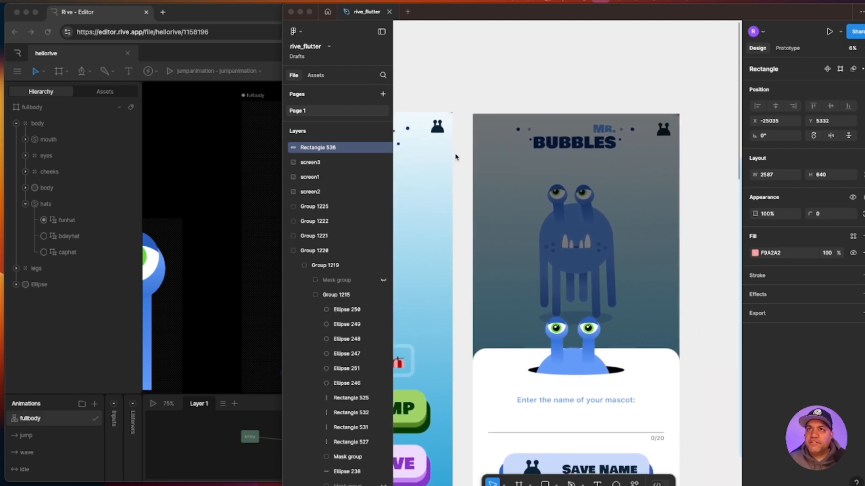
{"action": "scroll", "coordinate": [466, 199], "scroll_direction": "down", "scroll_amount": 5}
{"action": "scroll", "coordinate": [466, 198], "scroll_direction": "left", "scroll_amount": 2}
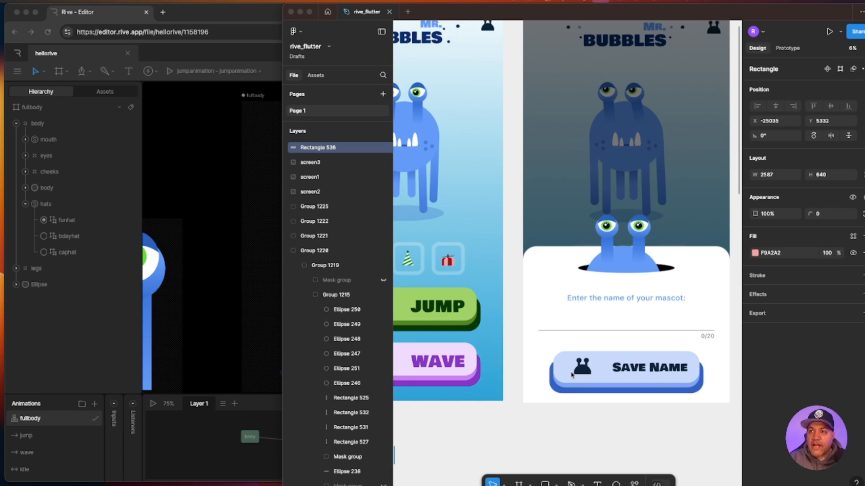
{"action": "left_click", "coordinate": [567, 421]}
{"action": "scroll", "coordinate": [567, 420], "scroll_direction": "up", "scroll_amount": 3}
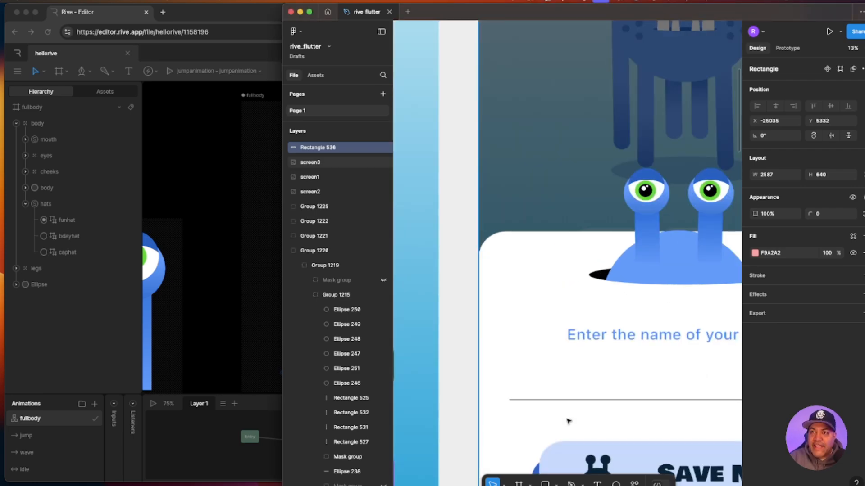
{"action": "scroll", "coordinate": [592, 321], "scroll_direction": "up", "scroll_amount": 3}
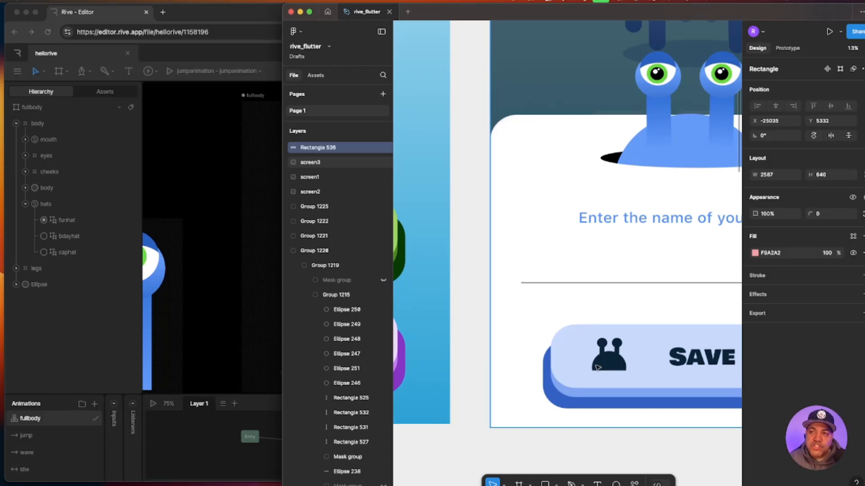
- Move the pink rectangle from below the monster screen to just below the name-entry mockup with the Save Name button
{"action": "key", "text": "Escape"}
{"action": "left_click_drag", "start_coordinate": [614, 384], "coordinate": [567, 340]}
{"action": "scroll", "coordinate": [485, 417], "scroll_direction": "left", "scroll_amount": 10}
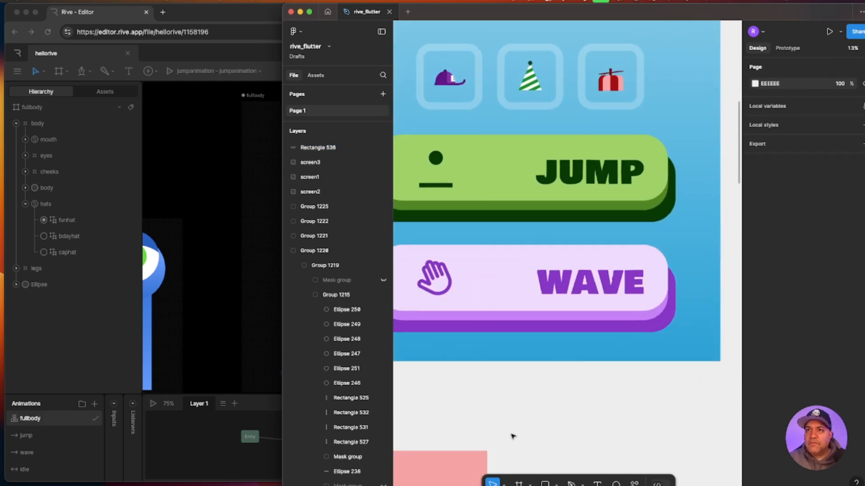
{"action": "scroll", "coordinate": [595, 410], "scroll_direction": "right", "scroll_amount": 5}
{"action": "left_click_drag", "start_coordinate": [440, 380], "coordinate": [641, 347]}
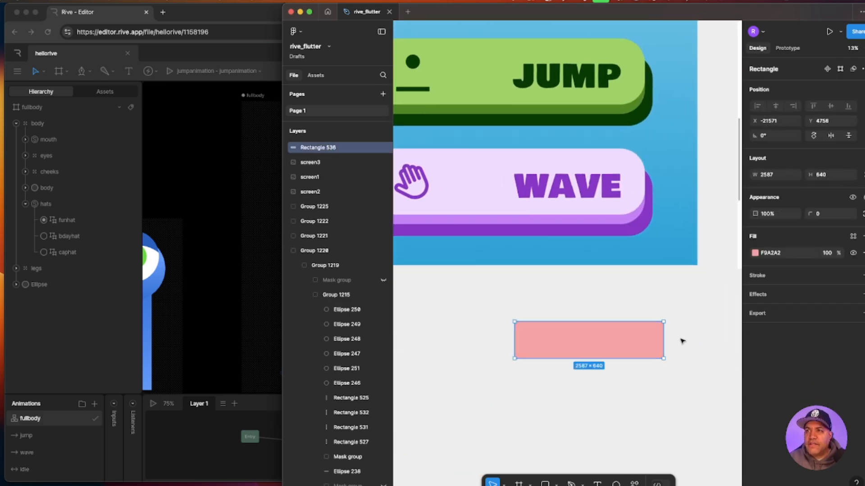
{"action": "scroll", "coordinate": [680, 339], "scroll_direction": "right", "scroll_amount": 5}
{"action": "left_click_drag", "start_coordinate": [495, 361], "coordinate": [618, 363]}
{"action": "scroll", "coordinate": [613, 315], "scroll_direction": "right", "scroll_amount": 5}
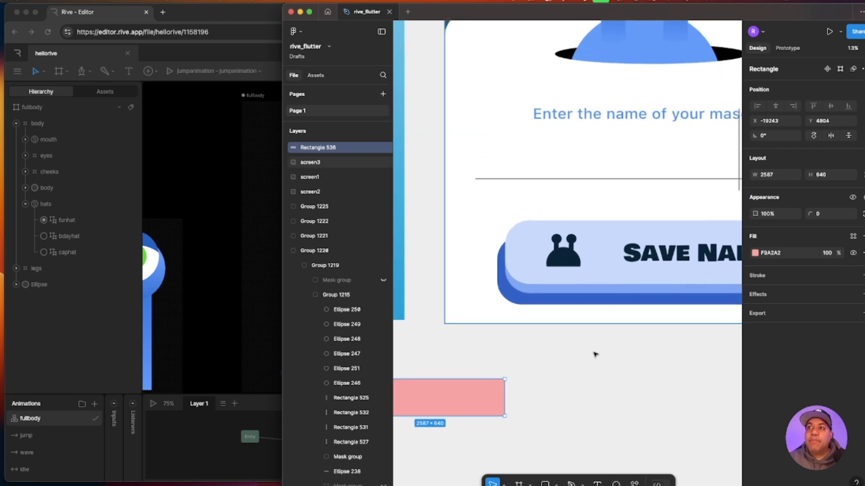
{"action": "scroll", "coordinate": [558, 388], "scroll_direction": "up", "scroll_amount": 3}
{"action": "left_click_drag", "start_coordinate": [463, 424], "coordinate": [554, 398]}
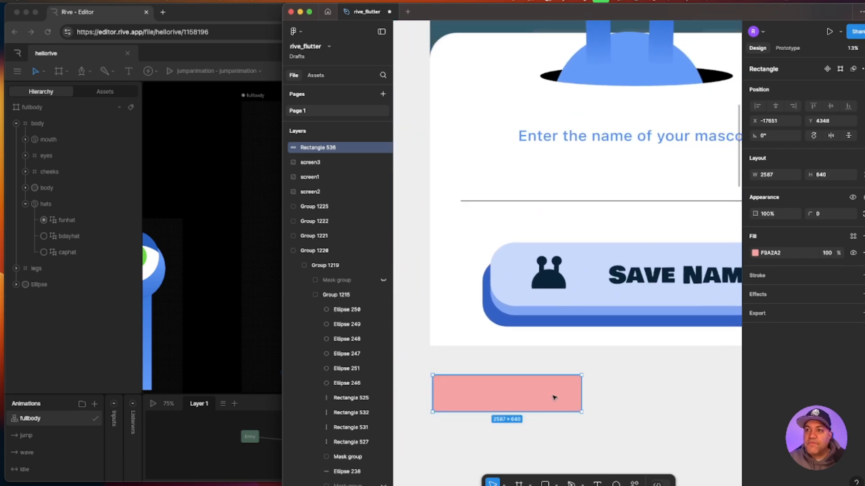
- Set the rectangle's fill to 072437 by sampling the dark monster icon on the Save Name button
{"action": "left_click", "coordinate": [755, 254]}
{"action": "type", "text": "072437"}
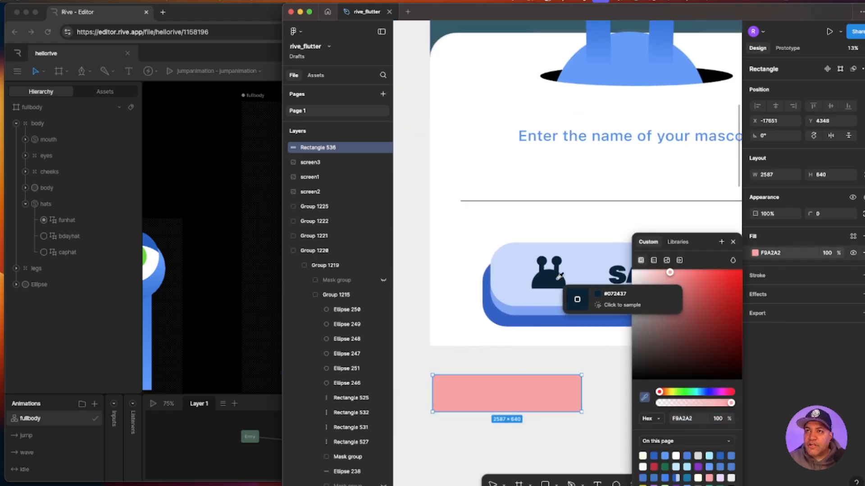
{"action": "key", "text": "Return"}
{"action": "scroll", "coordinate": [500, 446], "scroll_direction": "left", "scroll_amount": 3}
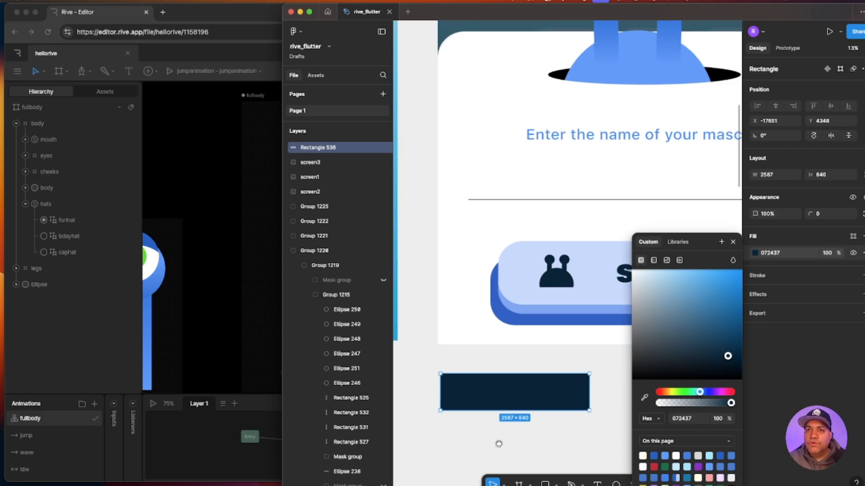
- Switch back to Rive, select the handwave artboard to check its size, and return to design mode
{"action": "left_click", "coordinate": [210, 324]}
{"action": "left_click_drag", "start_coordinate": [641, 363], "coordinate": [438, 228]}
{"action": "left_click_drag", "start_coordinate": [571, 158], "coordinate": [422, 341]}
{"action": "scroll", "coordinate": [450, 329], "scroll_direction": "up", "scroll_amount": 4}
{"action": "left_click_drag", "start_coordinate": [459, 239], "coordinate": [380, 252]}
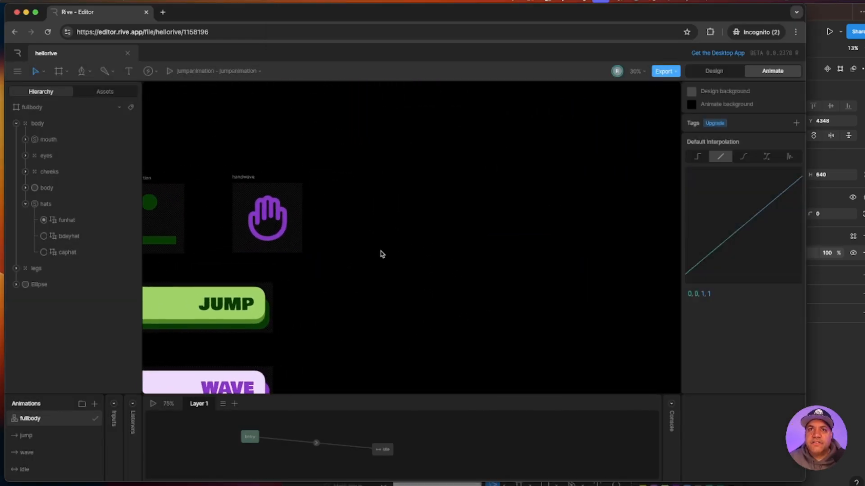
{"action": "left_click", "coordinate": [242, 179]}
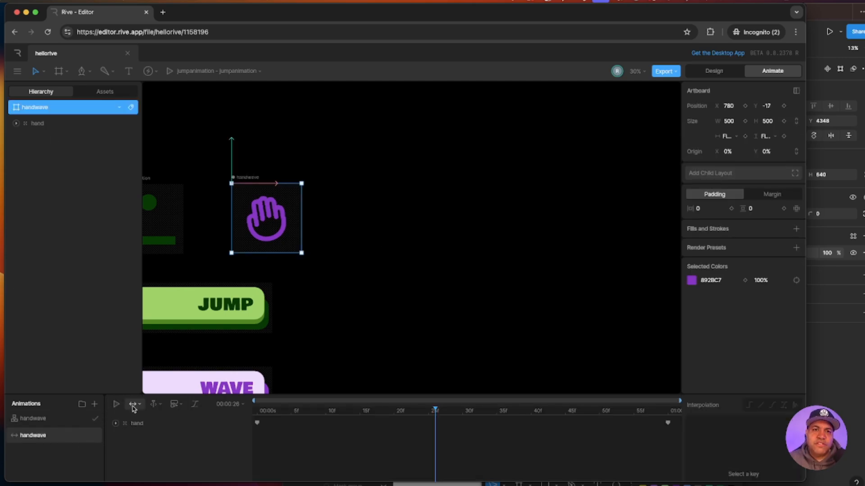
{"action": "key", "text": "Tab"}
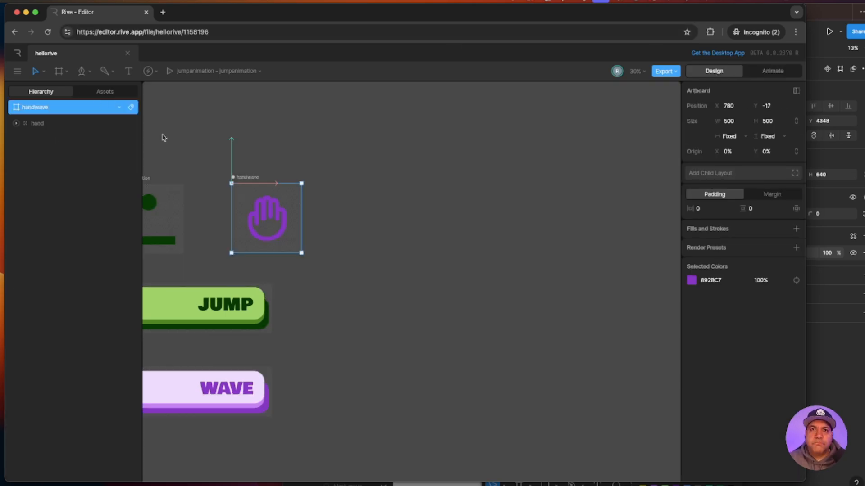
- Create a 500 by 500 artboard beside the handwave artboard and name it mascoticon
{"action": "left_click", "coordinate": [66, 72]}
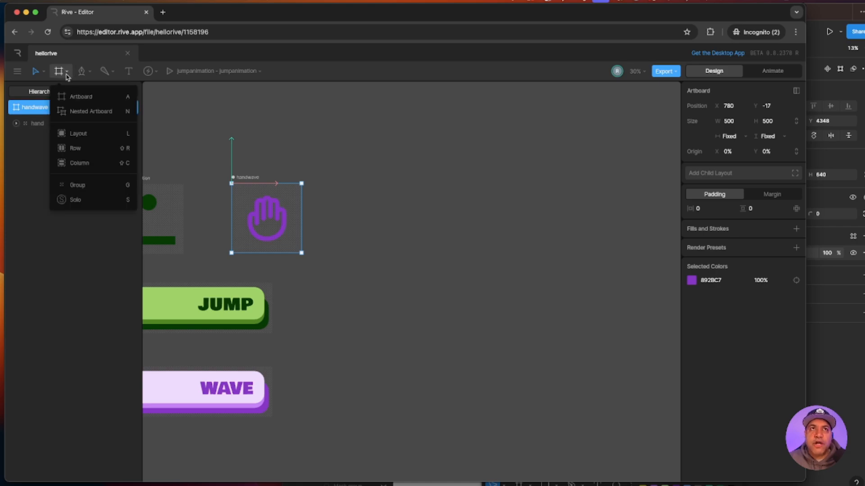
{"action": "left_click", "coordinate": [199, 106]}
{"action": "left_click", "coordinate": [85, 97]}
{"action": "left_click_drag", "start_coordinate": [356, 183], "coordinate": [428, 255]}
{"action": "left_click", "coordinate": [736, 119]}
{"action": "type", "text": "500"}
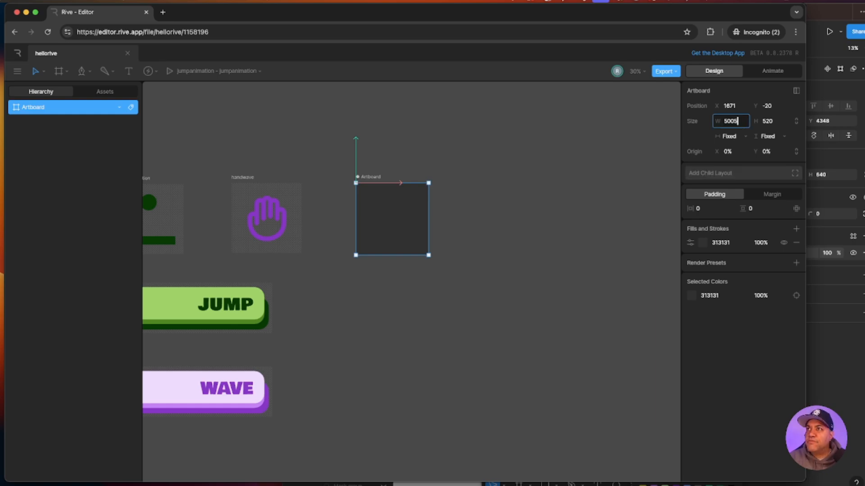
{"action": "key", "text": "Return"}
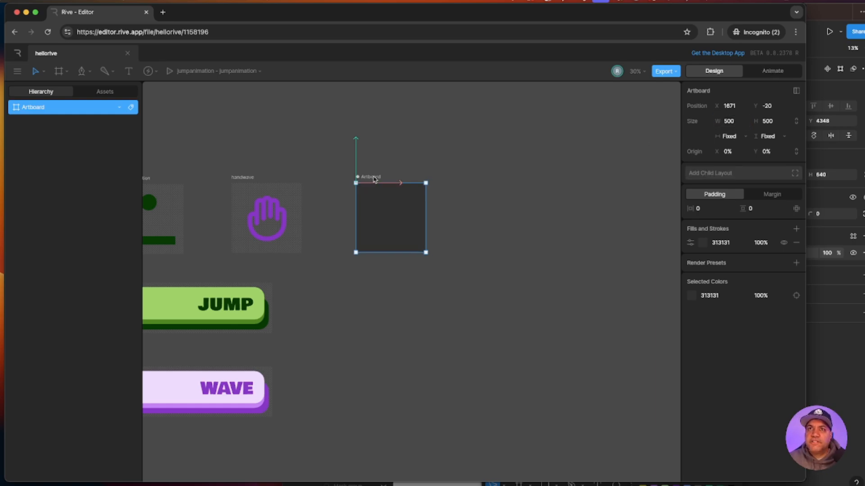
{"action": "double_click", "coordinate": [374, 177]}
{"action": "type", "text": "mascoticon"}
{"action": "key", "text": "Return"}
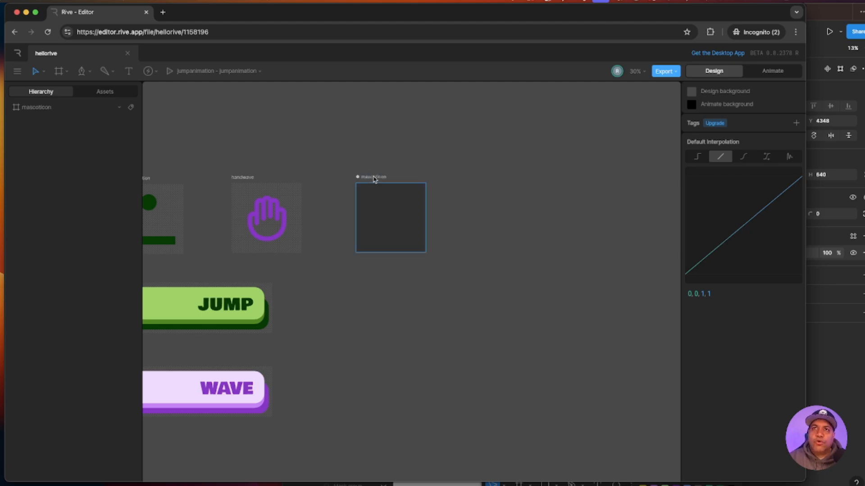
- Remove the background fill from the mascoticon artboard
{"action": "left_click", "coordinate": [453, 302]}
{"action": "key", "text": "super+equal"}
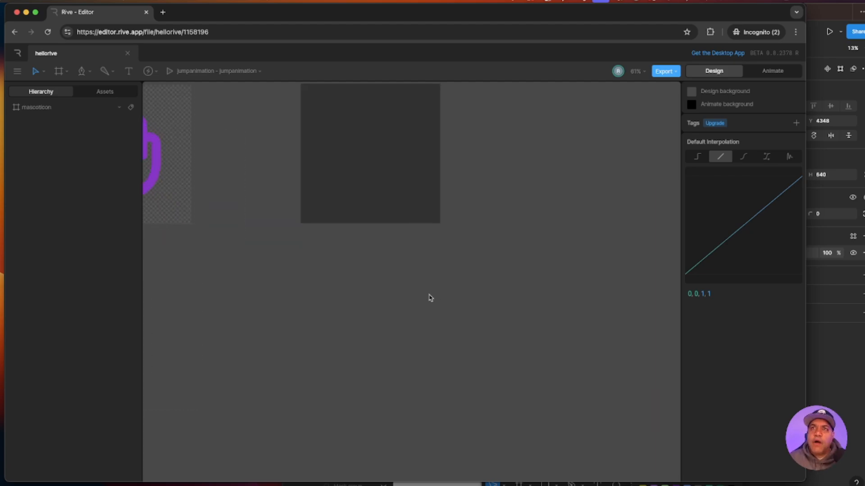
{"action": "left_click_drag", "start_coordinate": [490, 296], "coordinate": [512, 416]}
{"action": "left_click", "coordinate": [346, 197]}
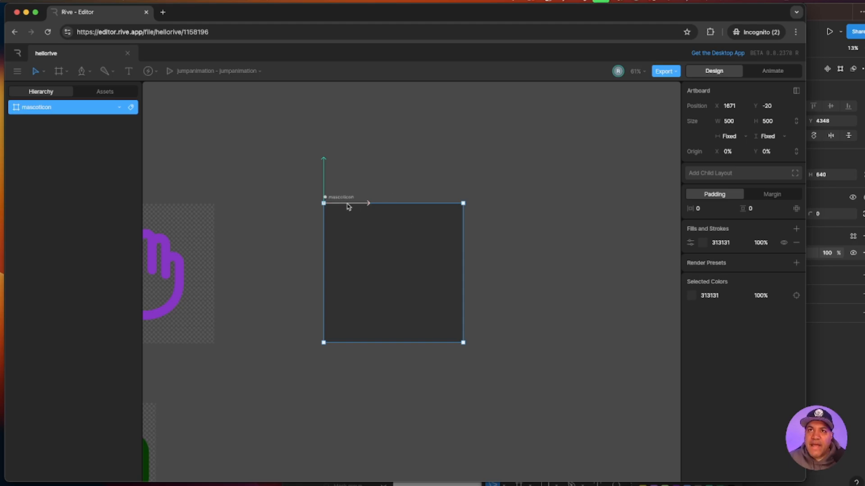
{"action": "left_click", "coordinate": [796, 243]}
- Check the Save Name button's monster icon in Figma, switch back to Rive and narrow its window so Figma shows beside it
{"action": "left_click", "coordinate": [841, 12]}
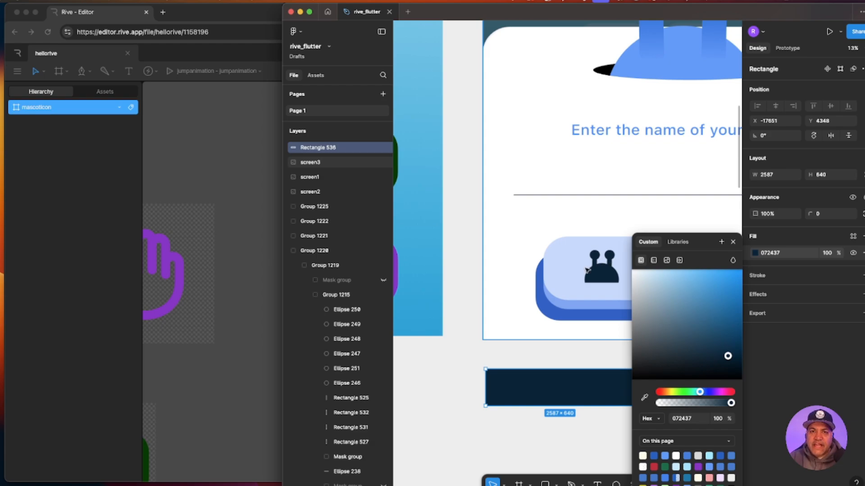
{"action": "left_click", "coordinate": [439, 377]}
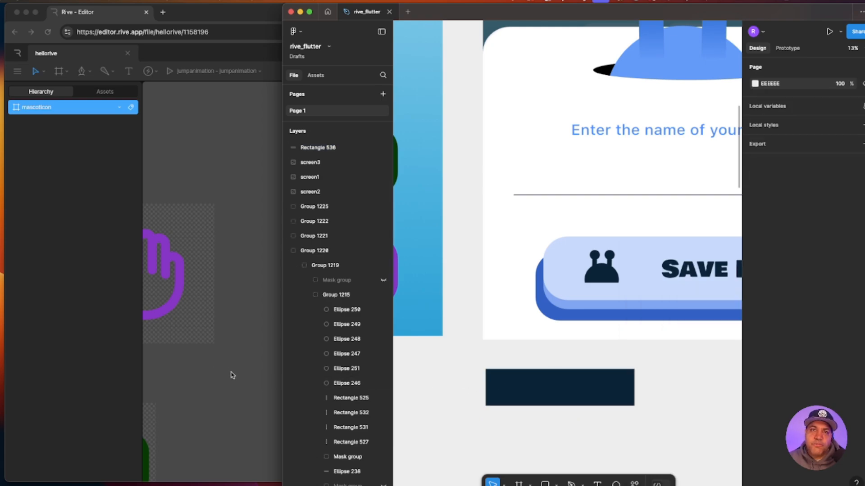
{"action": "left_click_drag", "start_coordinate": [393, 338], "coordinate": [592, 345]}
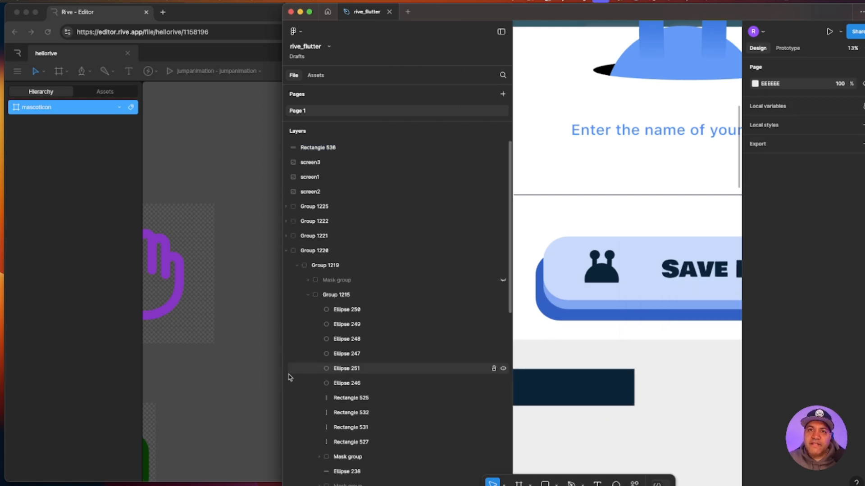
{"action": "left_click_drag", "start_coordinate": [252, 384], "coordinate": [247, 378]}
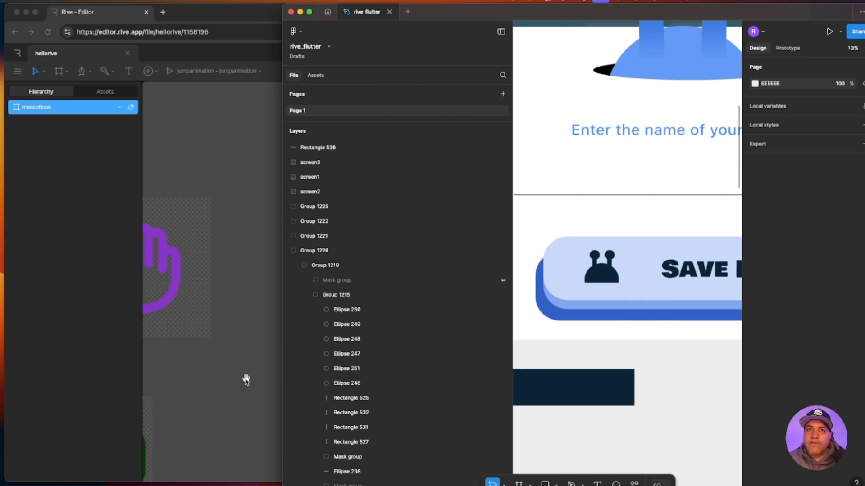
{"action": "left_click", "coordinate": [256, 260]}
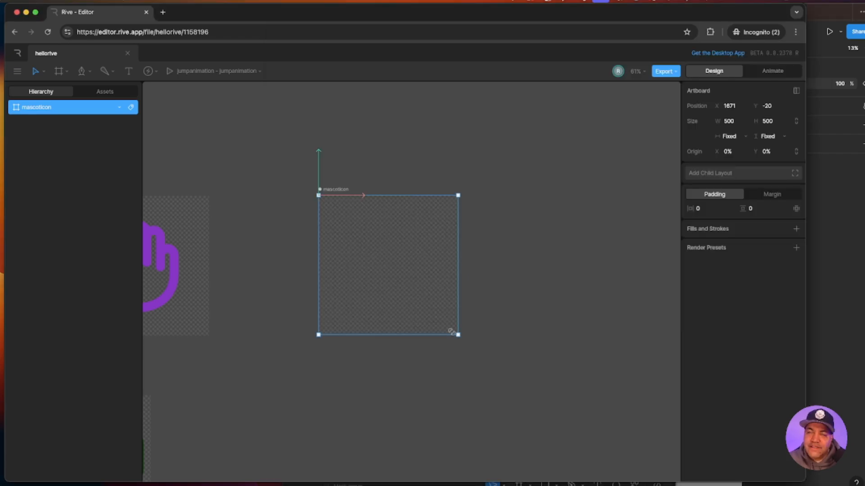
{"action": "left_click_drag", "start_coordinate": [805, 280], "coordinate": [672, 281]}
{"action": "left_click", "coordinate": [411, 374]}
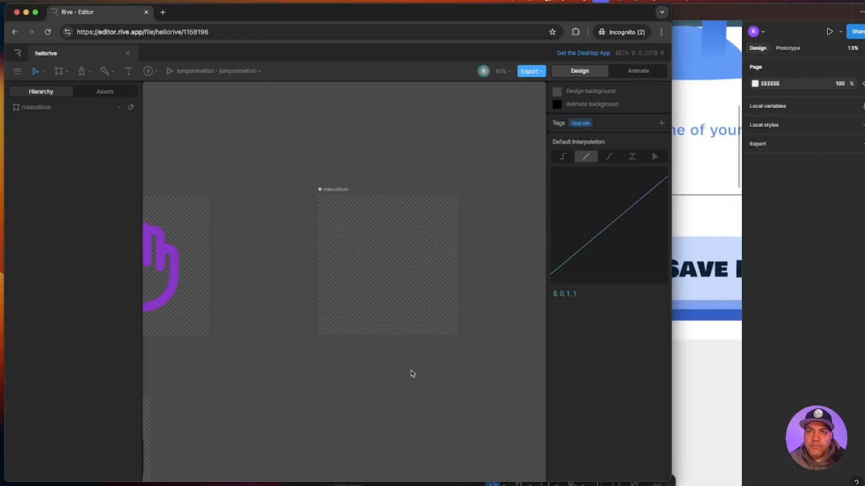
- Draw a circle about 243 by 244 on the mascoticon artboard and move it to about X 250, Y 297
{"action": "left_click_drag", "start_coordinate": [473, 387], "coordinate": [455, 394]}
{"action": "key", "text": "super+equal"}
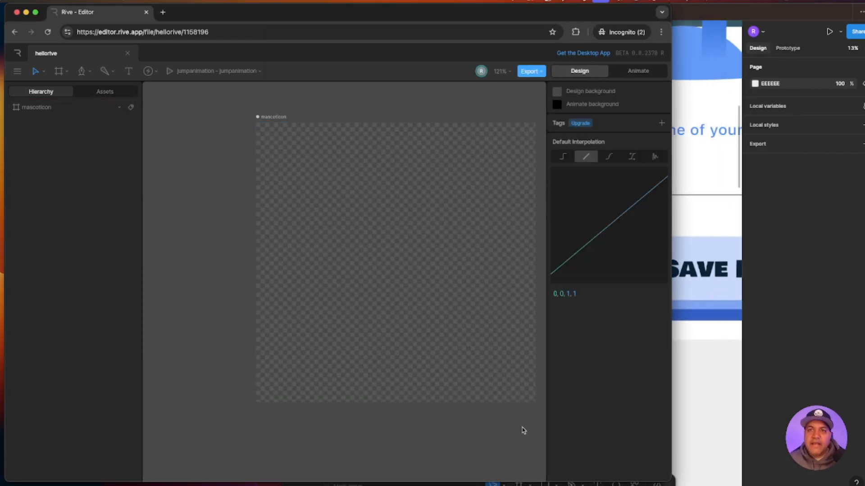
{"action": "left_click_drag", "start_coordinate": [491, 432], "coordinate": [443, 446]}
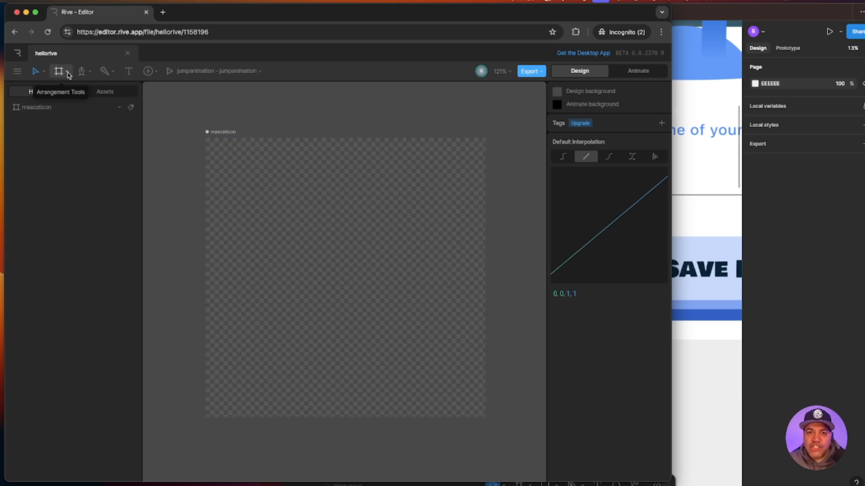
{"action": "left_click", "coordinate": [89, 73]}
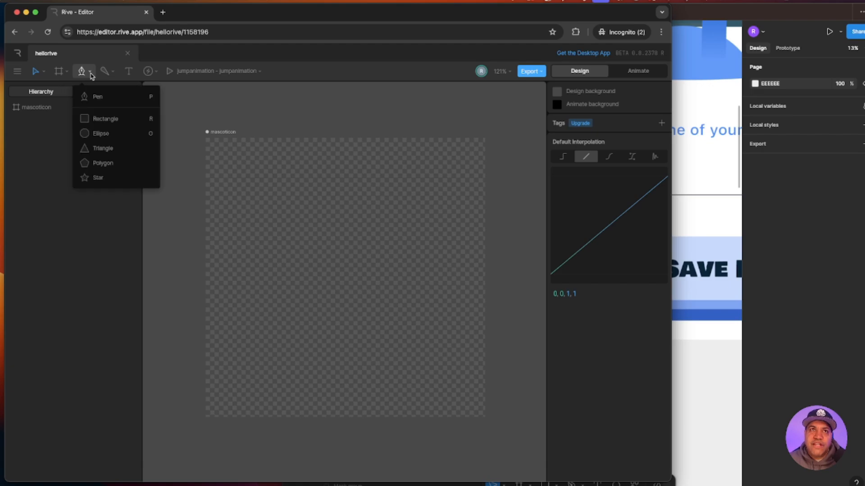
{"action": "left_click", "coordinate": [101, 134]}
{"action": "left_click_drag", "start_coordinate": [269, 259], "coordinate": [405, 338]}
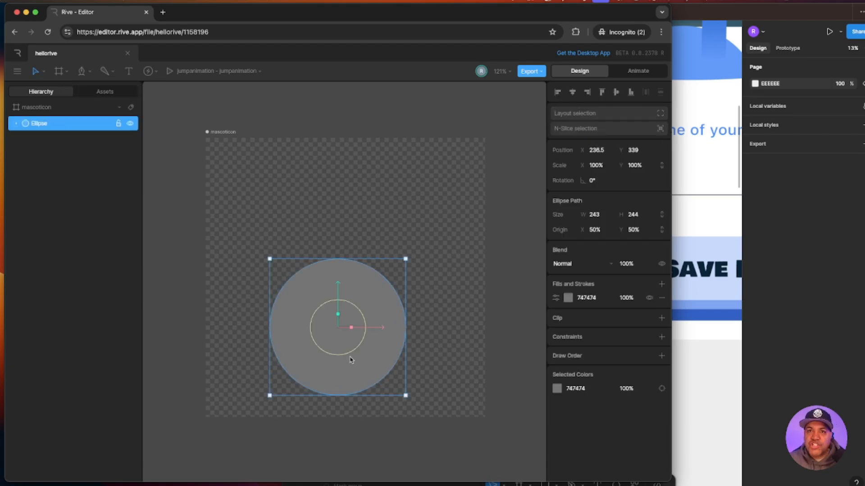
{"action": "mouse_move", "coordinate": [346, 364]}
{"action": "left_mouse_down"}
{"action": "mouse_move", "coordinate": [365, 349]}
{"action": "mouse_move", "coordinate": [355, 342]}
{"action": "left_mouse_up"}
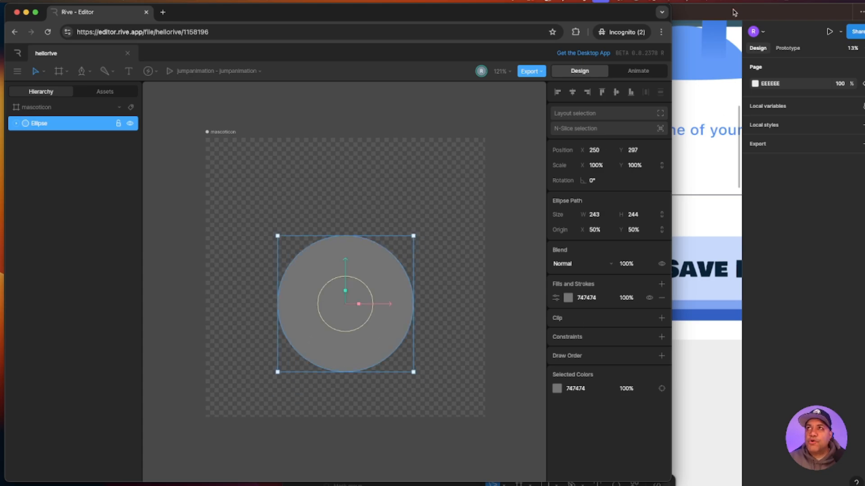
- Copy the dark rectangle's fill code 072437 from Figma and apply it as the circle's fill in Rive
{"action": "left_click", "coordinate": [719, 14]}
{"action": "left_click", "coordinate": [315, 148]}
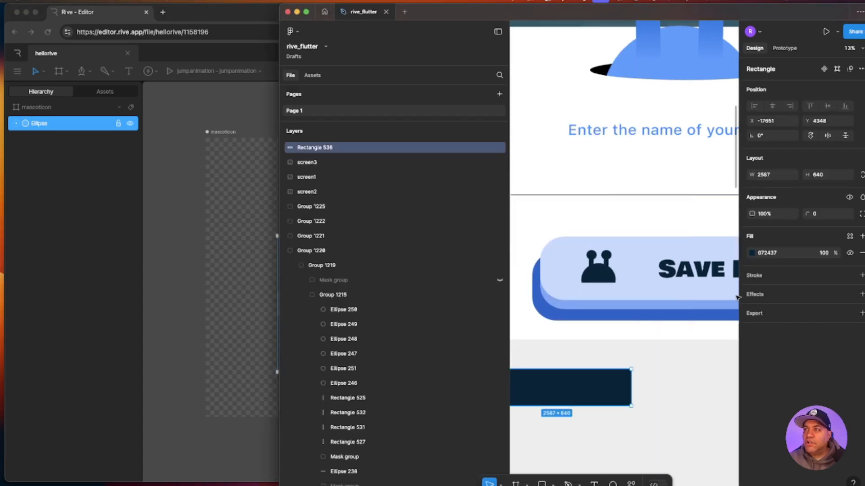
{"action": "left_click", "coordinate": [784, 256]}
{"action": "key", "text": "super+c"}
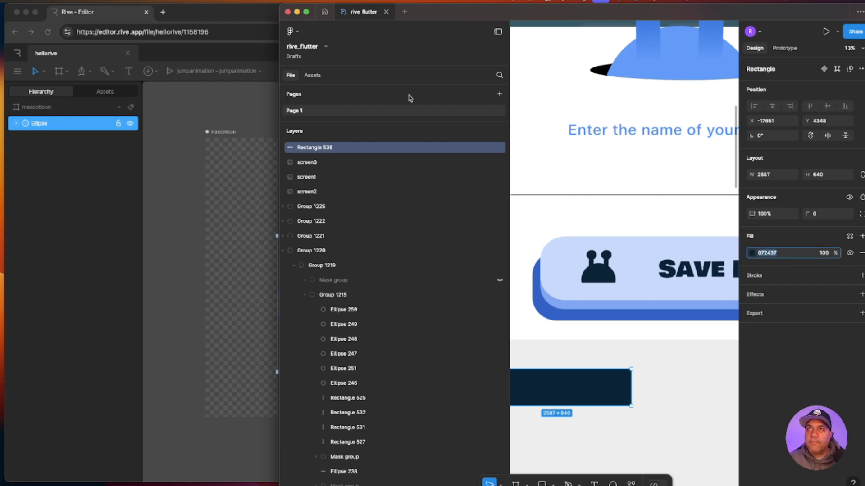
{"action": "left_click", "coordinate": [234, 25]}
{"action": "left_click", "coordinate": [588, 298]}
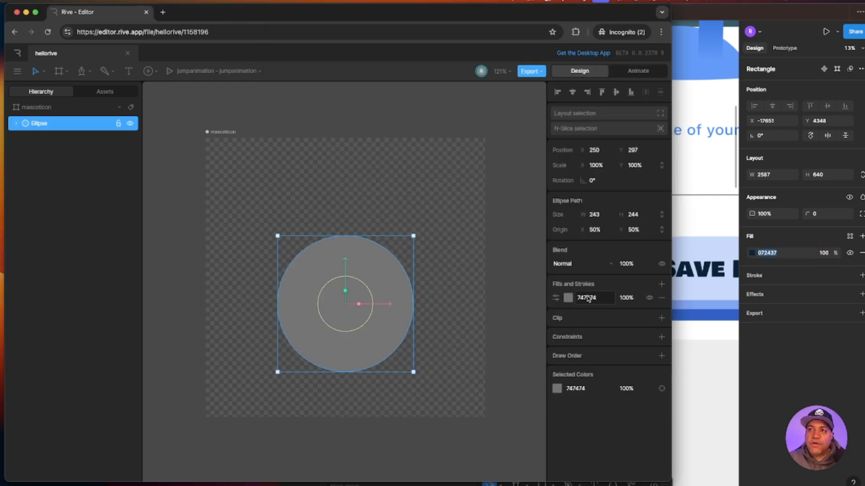
{"action": "key", "text": "super+v"}
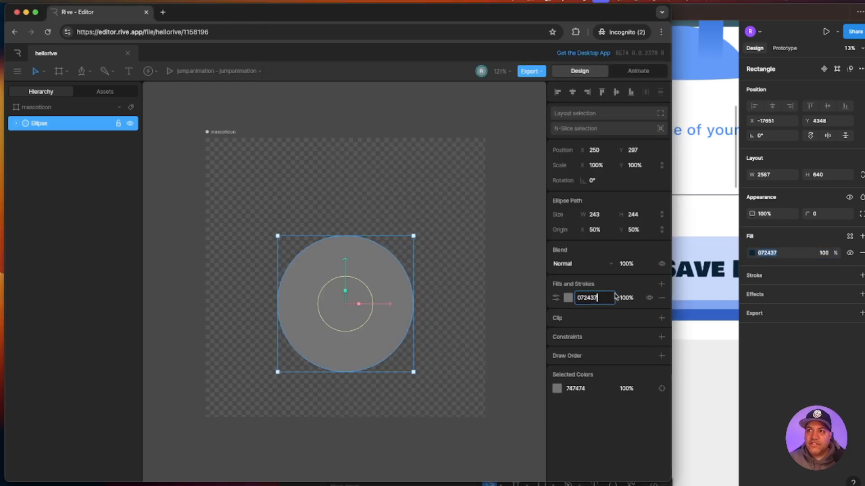
{"action": "key", "text": "Return"}
{"action": "left_click", "coordinate": [466, 299]}
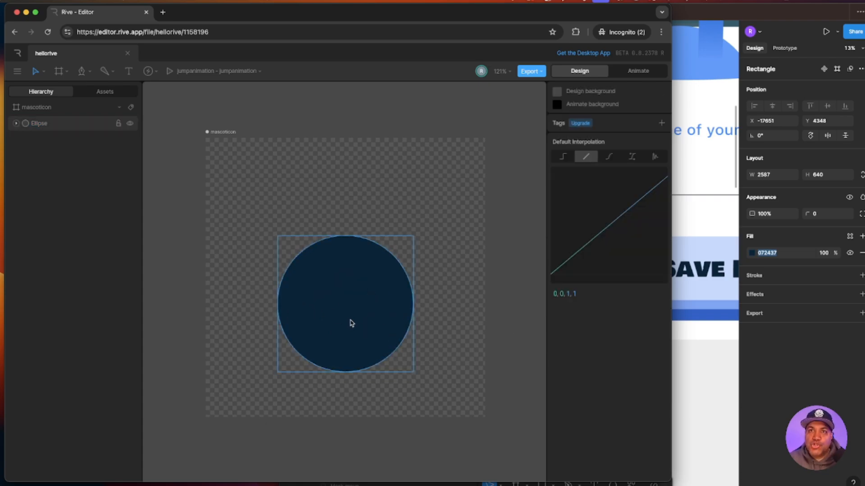
- Draw a rectangle about 392 by 276 that covers the upper part of the circle and leaves its lower part exposed
{"action": "left_click", "coordinate": [90, 71]}
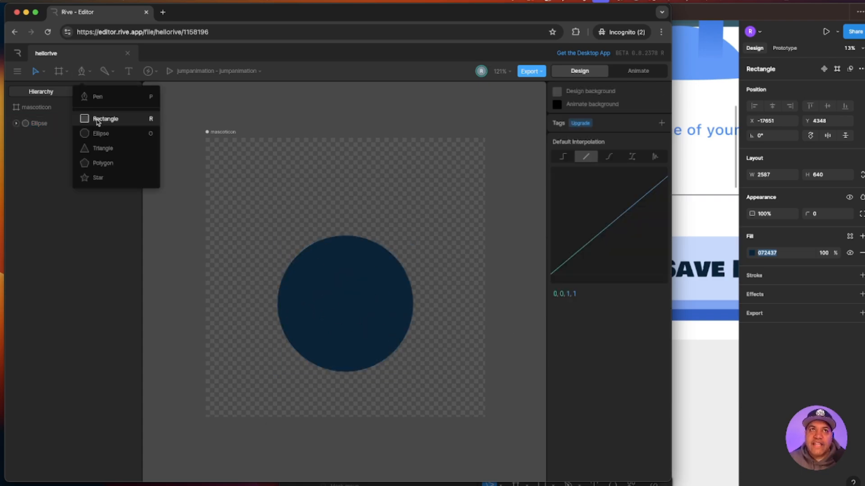
{"action": "left_click", "coordinate": [107, 122]}
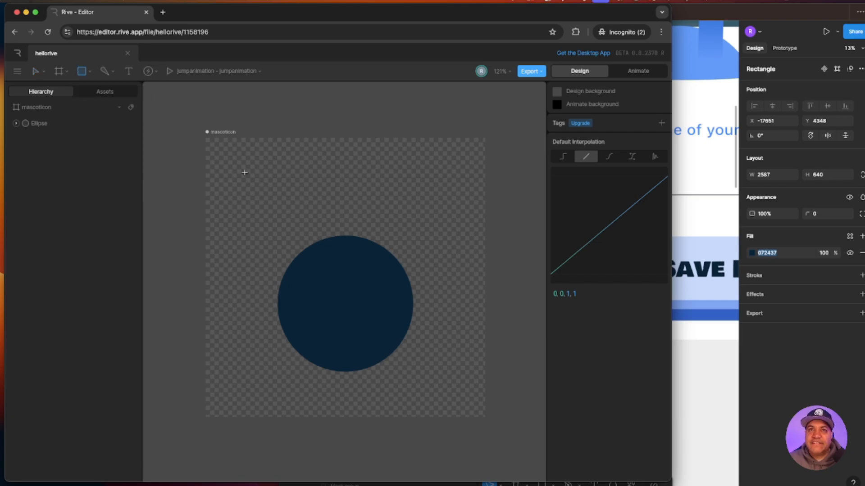
{"action": "left_click_drag", "start_coordinate": [244, 176], "coordinate": [438, 295]}
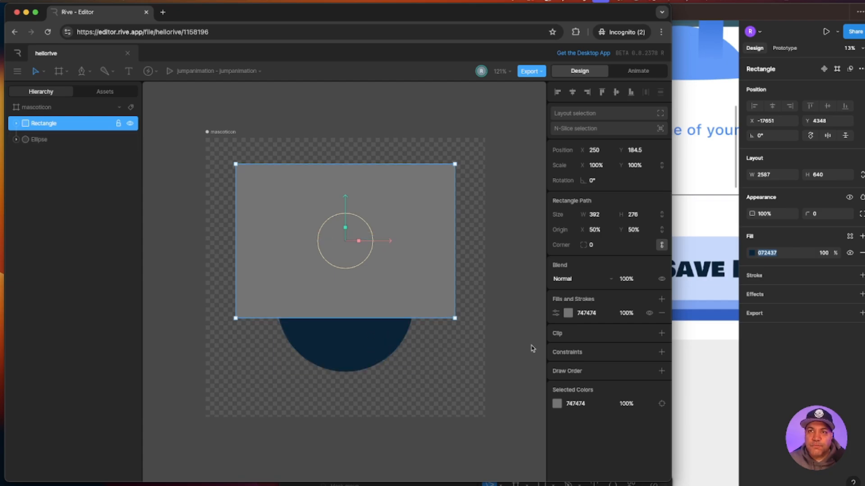
- Clip the dark circle with the rectangle and remove the rectangle's fill
{"action": "left_click", "coordinate": [372, 347]}
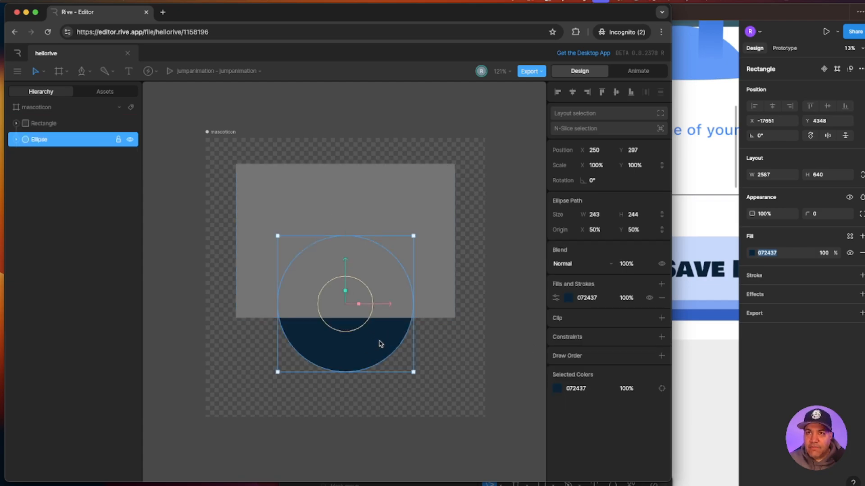
{"action": "left_click", "coordinate": [661, 319]}
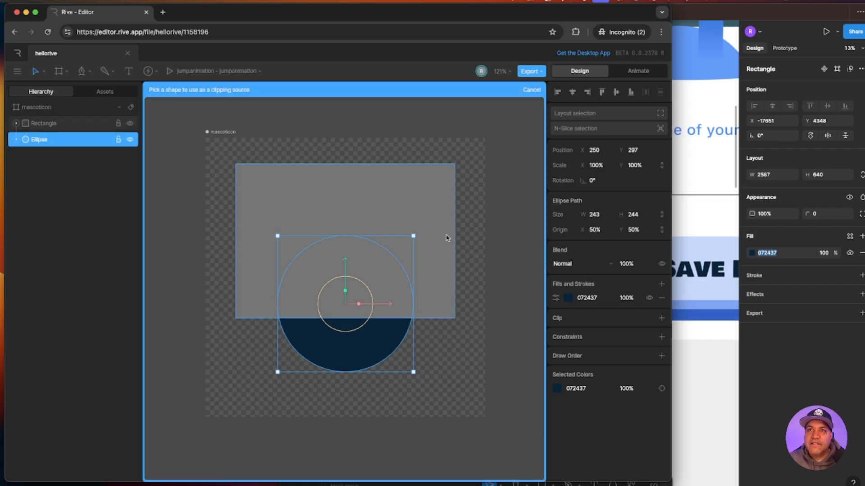
{"action": "left_click", "coordinate": [431, 229]}
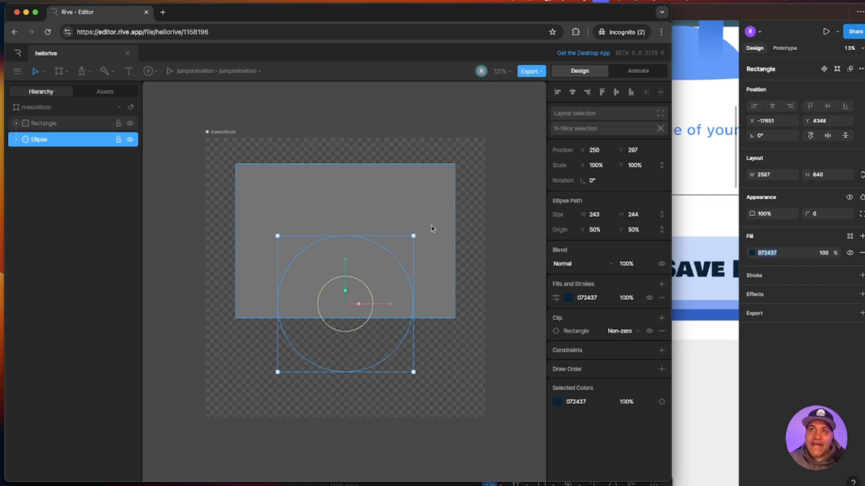
{"action": "left_click", "coordinate": [439, 230]}
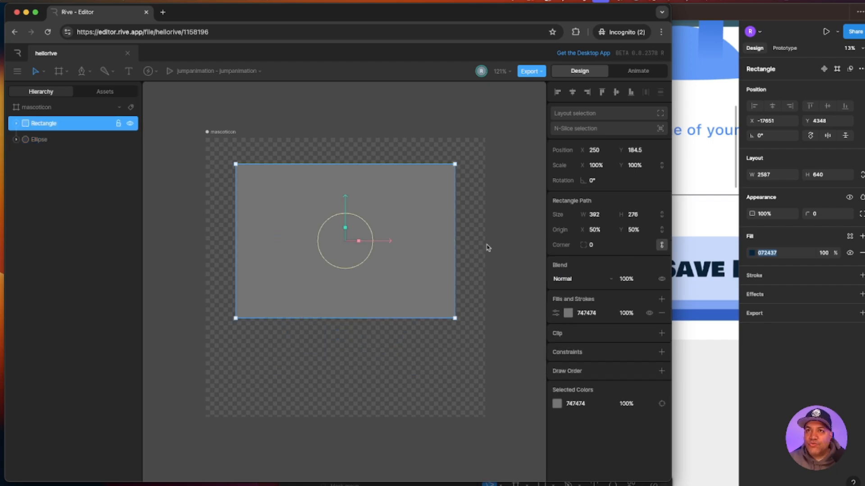
{"action": "left_click", "coordinate": [662, 315]}
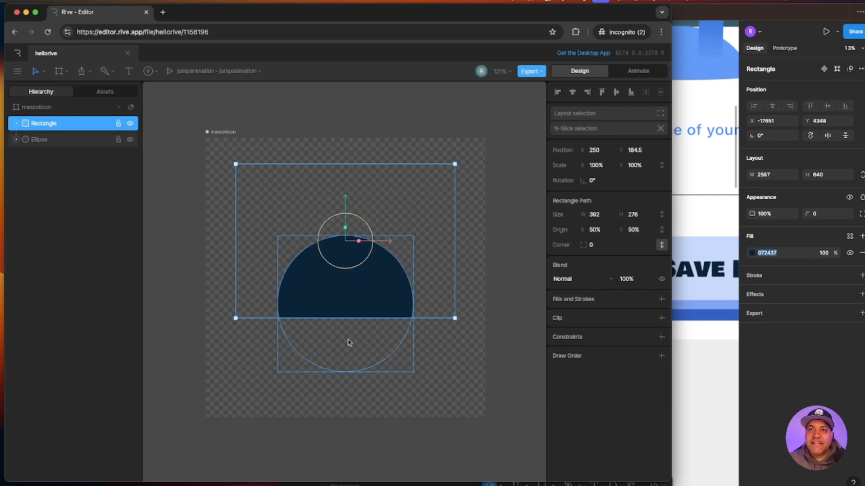
{"action": "left_click", "coordinate": [464, 357]}
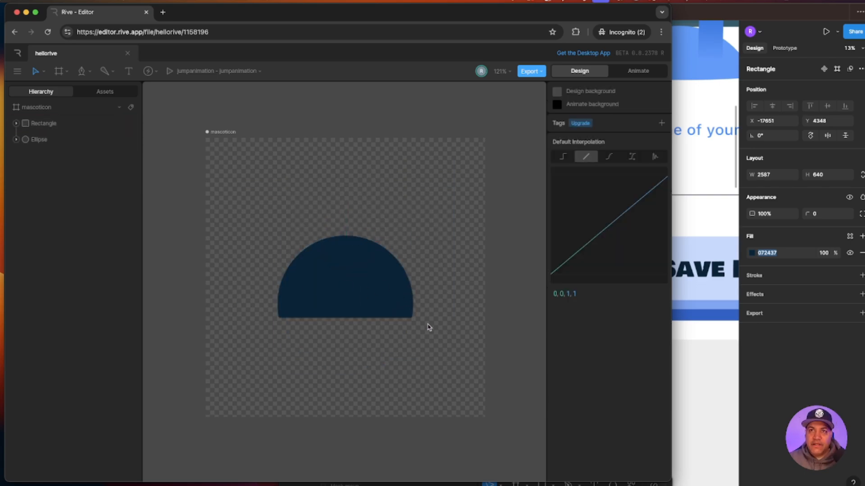
- Group the rectangle and the clipped circle, and move the group straight down to about Y 298.5
{"action": "left_click", "coordinate": [43, 123]}
{"action": "left_click", "coordinate": [39, 140], "text": "shift"}
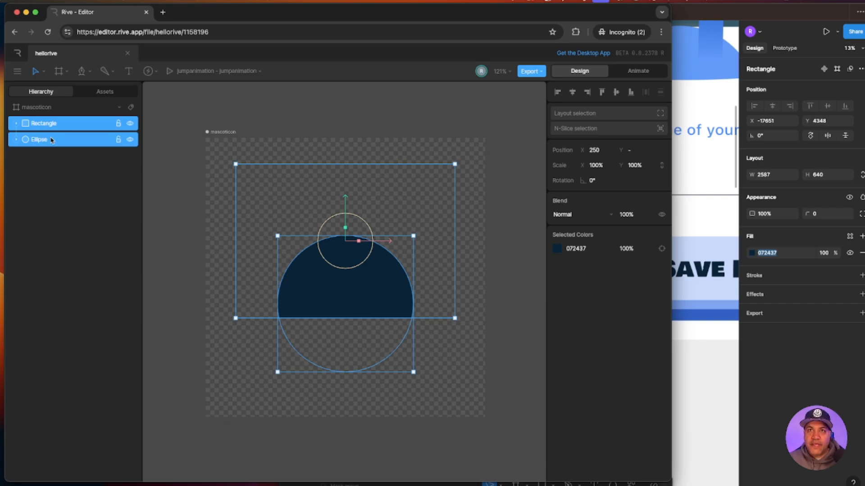
{"action": "key", "text": "super+g"}
{"action": "left_click_drag", "start_coordinate": [346, 227], "coordinate": [347, 265]}
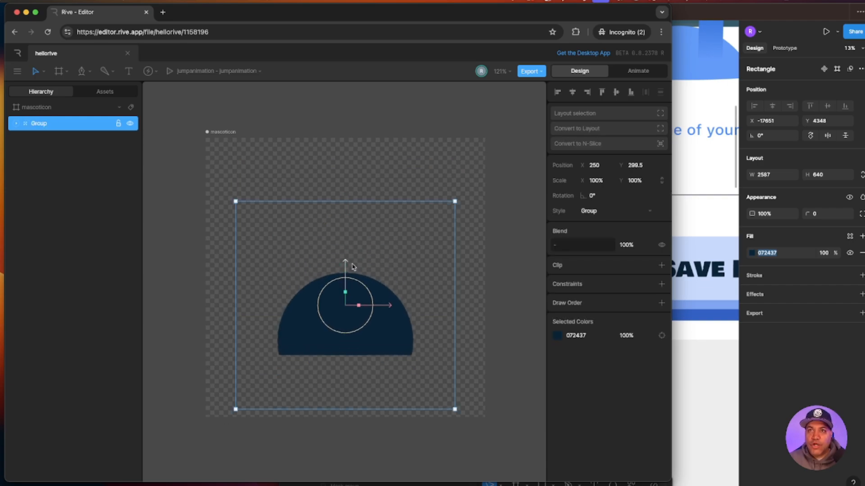
{"action": "left_click", "coordinate": [479, 259]}
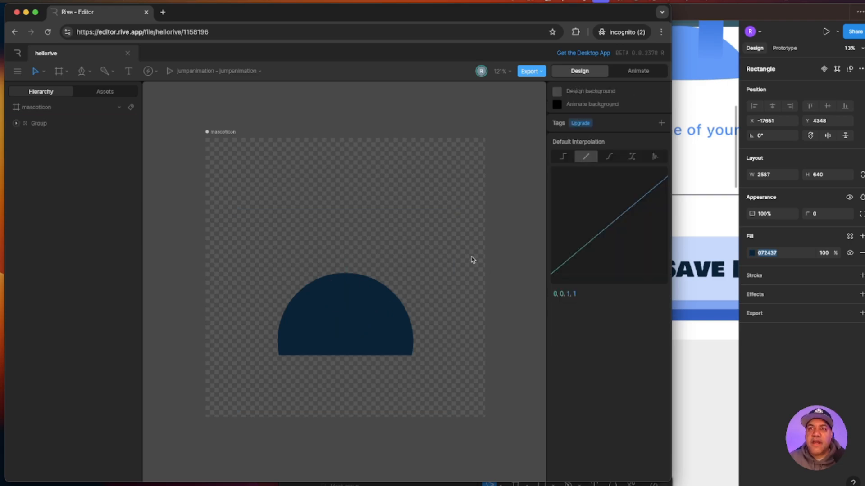
- Check the icon's eye stalk in Figma and draw a rectangle about 33 by 111 overlapping the dome's upper left in Rive
{"action": "left_click", "coordinate": [701, 215]}
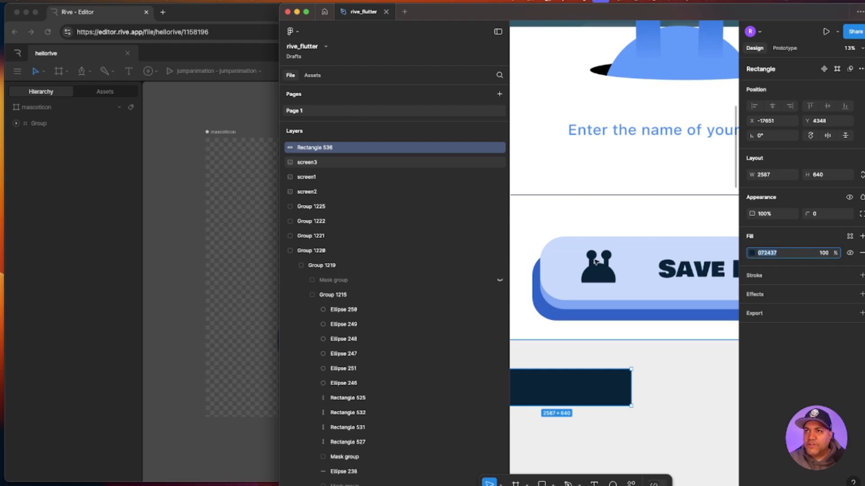
{"action": "left_click", "coordinate": [219, 252]}
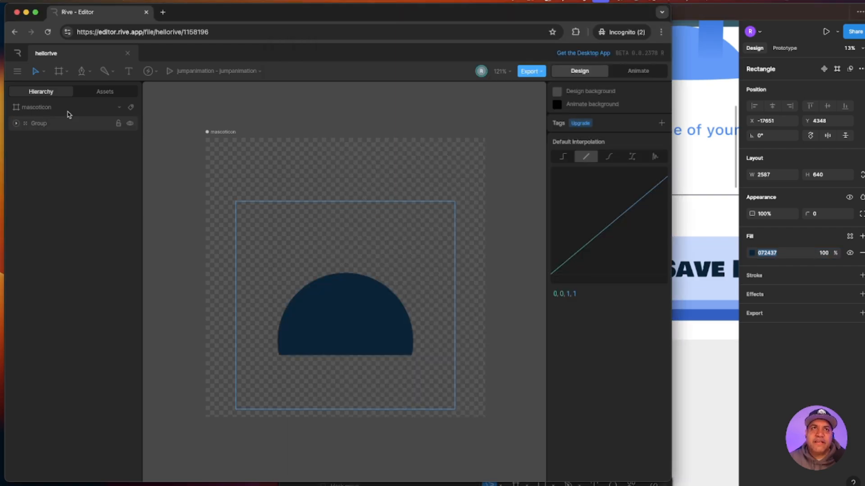
{"action": "left_click", "coordinate": [66, 72]}
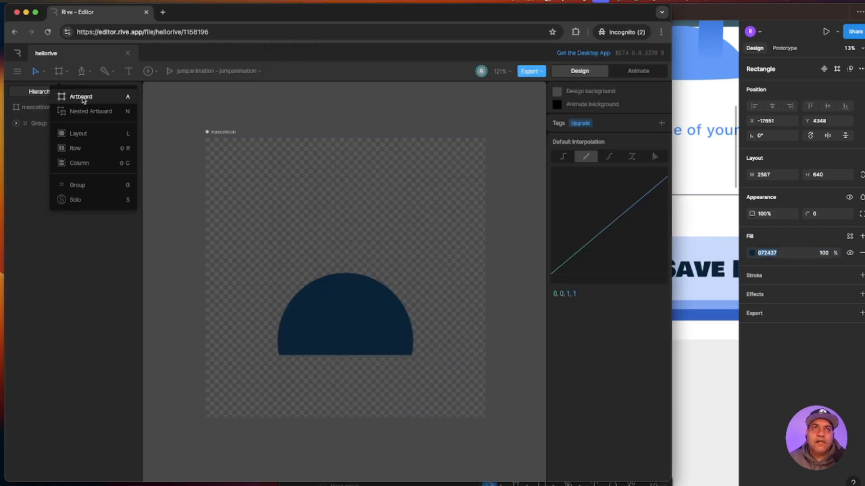
{"action": "left_click", "coordinate": [87, 75]}
{"action": "left_click", "coordinate": [93, 117]}
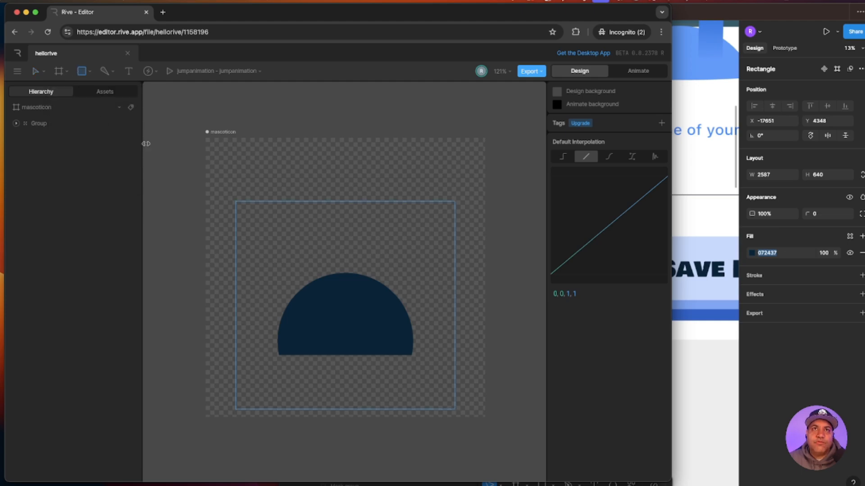
{"action": "mouse_move", "coordinate": [304, 248]}
{"action": "left_mouse_down"}
{"action": "mouse_move", "coordinate": [322, 311]}
{"action": "mouse_move", "coordinate": [323, 296]}
{"action": "left_mouse_up"}
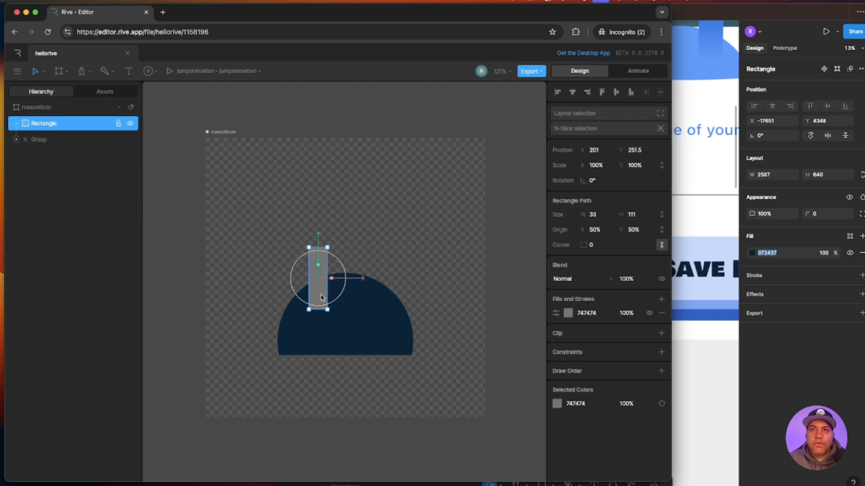
- Draw a circle about 75 by 75 and centre it on the upper end of the stalk rectangle
{"action": "left_click", "coordinate": [85, 71]}
{"action": "left_click", "coordinate": [104, 133]}
{"action": "left_click_drag", "start_coordinate": [301, 228], "coordinate": [339, 269]}
{"action": "mouse_move", "coordinate": [327, 260]}
{"action": "left_mouse_down"}
{"action": "mouse_move", "coordinate": [318, 247]}
{"action": "mouse_move", "coordinate": [323, 257]}
{"action": "left_mouse_up"}
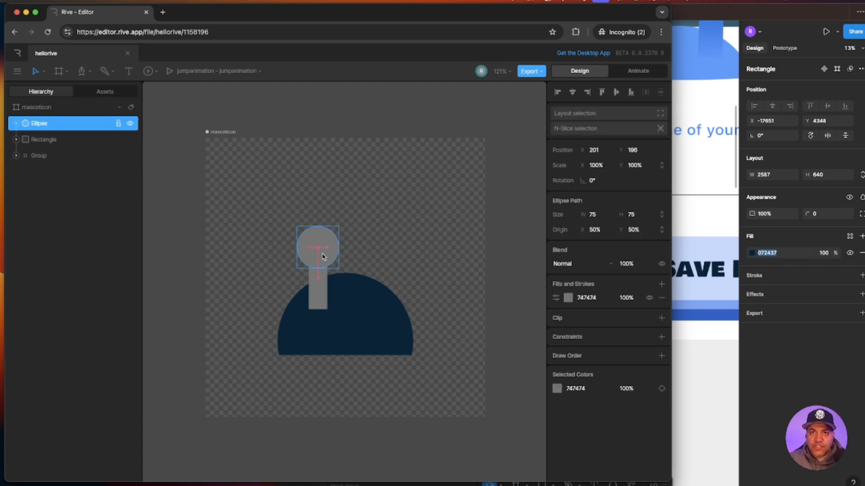
- Group the circle with the stalk rectangle and move the group up to about Y 214
{"action": "left_click", "coordinate": [317, 295], "text": "shift"}
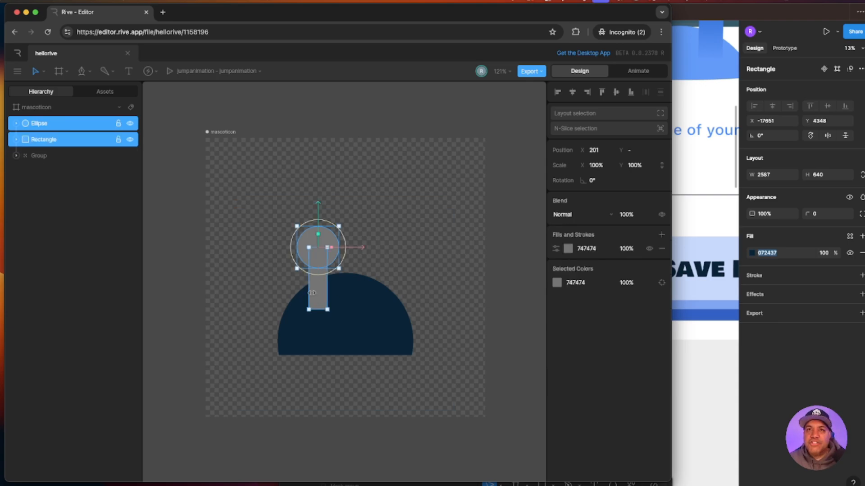
{"action": "key", "text": "super+g"}
{"action": "left_click_drag", "start_coordinate": [320, 229], "coordinate": [319, 221]}
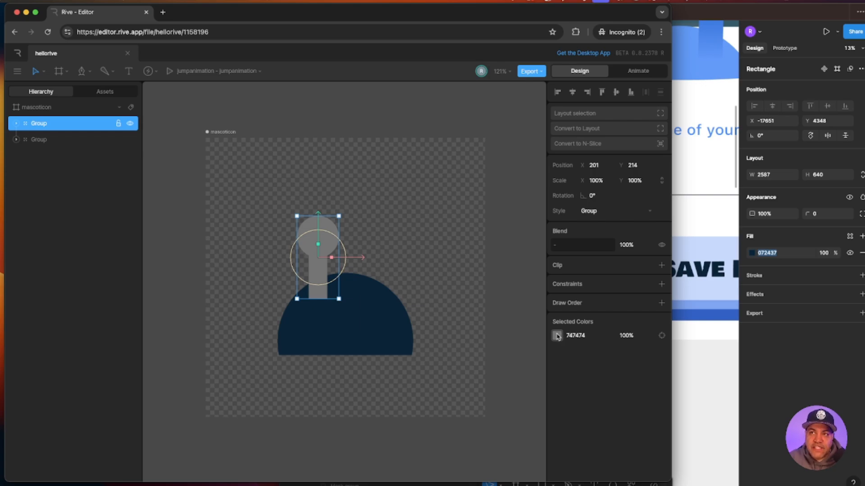
- Set the eye group's colour to 072437 and rename the group righteye
{"action": "left_click", "coordinate": [589, 336]}
{"action": "type", "text": "072437"}
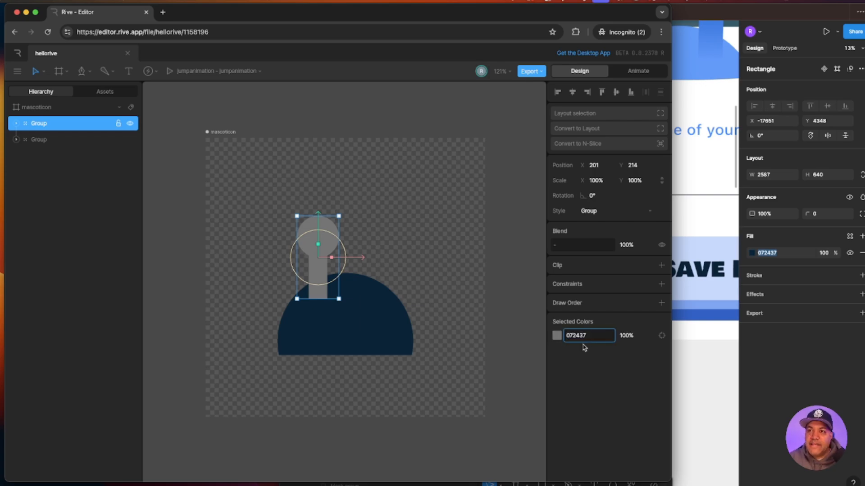
{"action": "key", "text": "Return"}
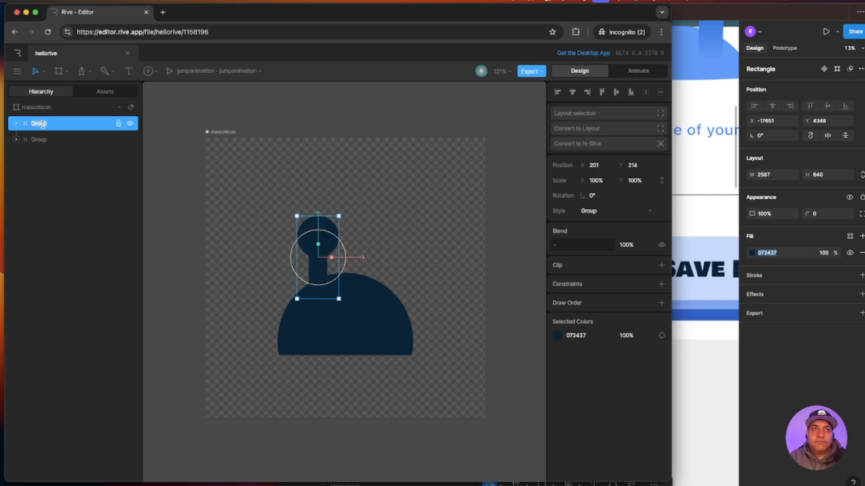
{"action": "type", "text": "righteye"}
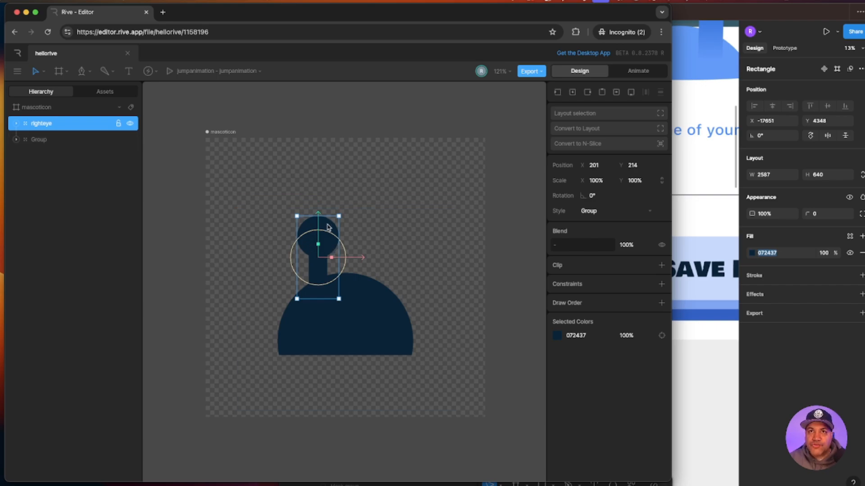
- Duplicate the righteye group, move the copy horizontally to about X 299, and compare the icon with the Figma design
{"action": "key", "text": "super+d"}
{"action": "left_click_drag", "start_coordinate": [356, 258], "coordinate": [413, 268]}
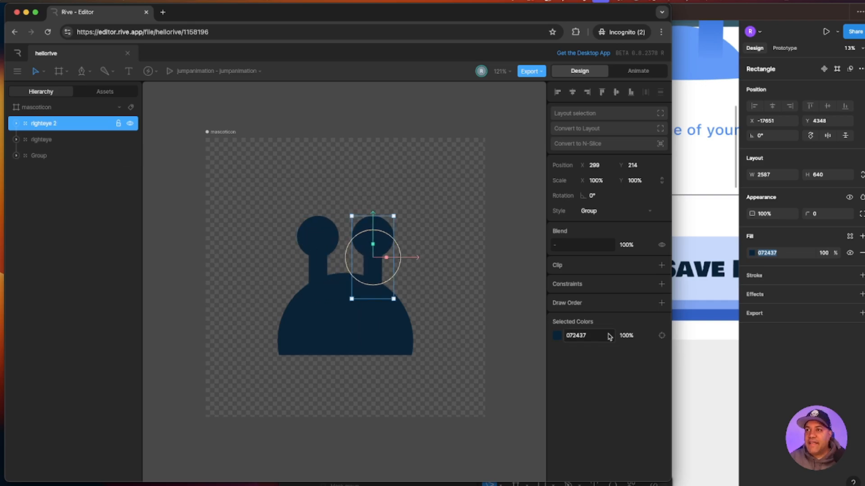
{"action": "left_click", "coordinate": [685, 366]}
{"action": "left_click", "coordinate": [252, 328]}
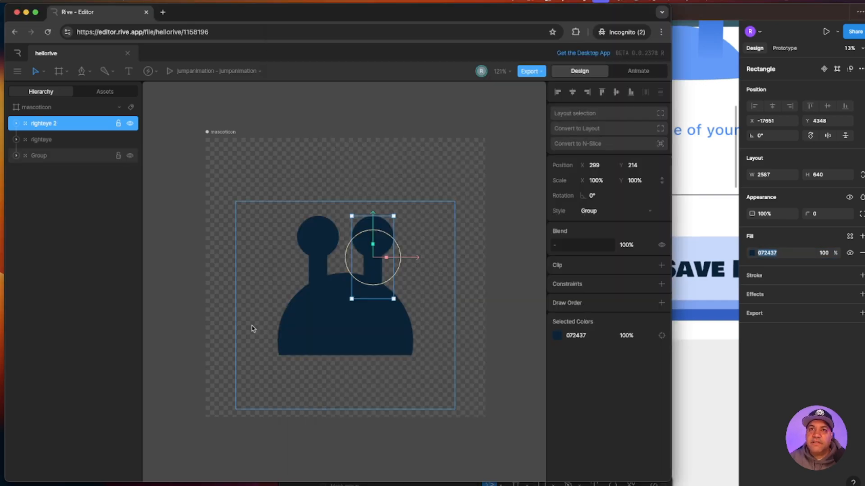
- Use Freeze to move the righteye group's origin down to the base of its stalk, at about Y 288.5
{"action": "left_click", "coordinate": [321, 250]}
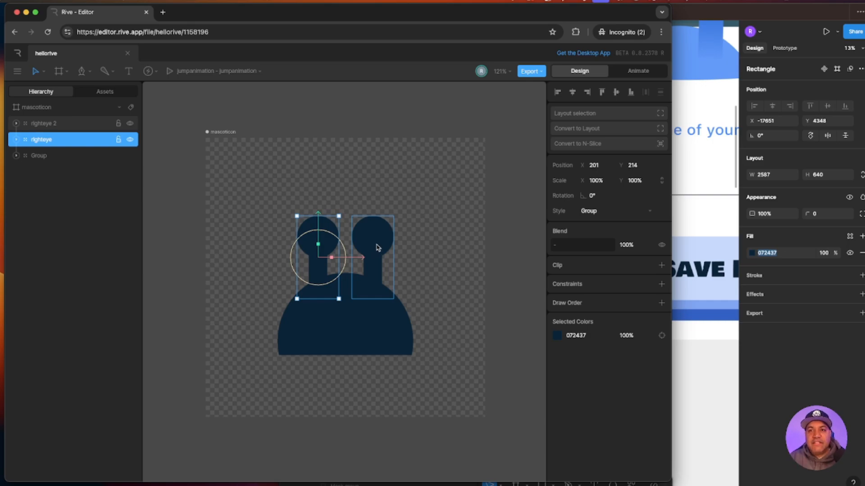
{"action": "left_click", "coordinate": [44, 72]}
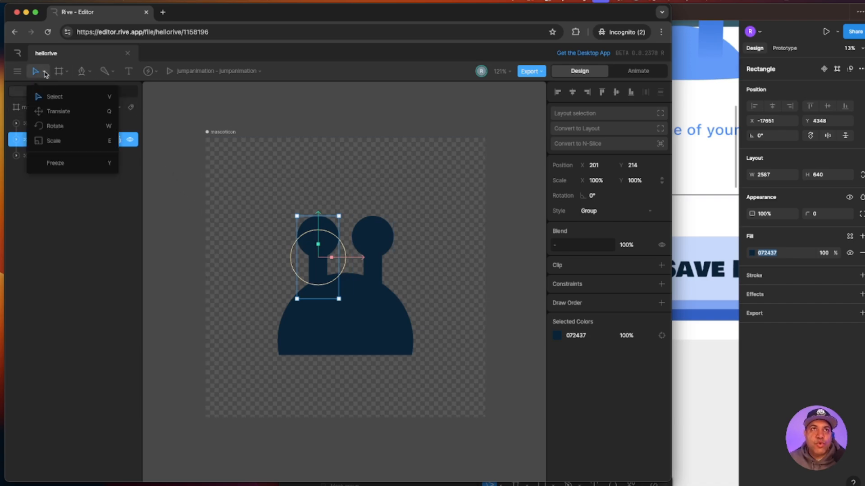
{"action": "left_click", "coordinate": [62, 165]}
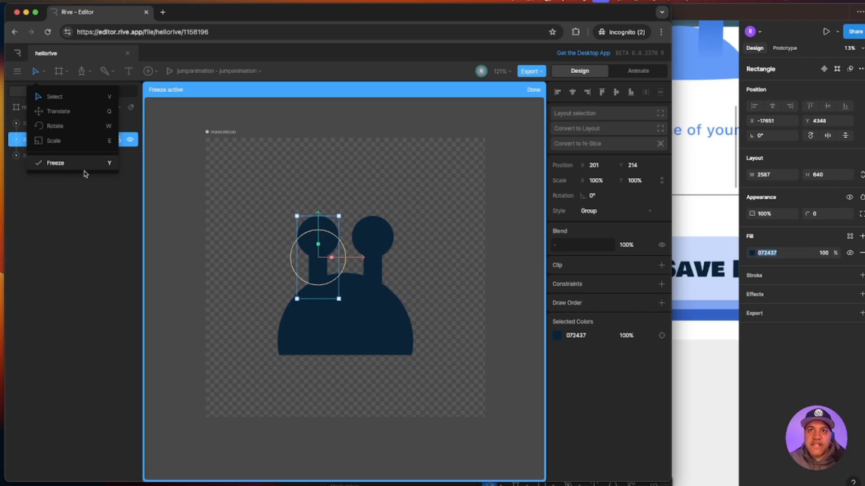
{"action": "left_click", "coordinate": [318, 215]}
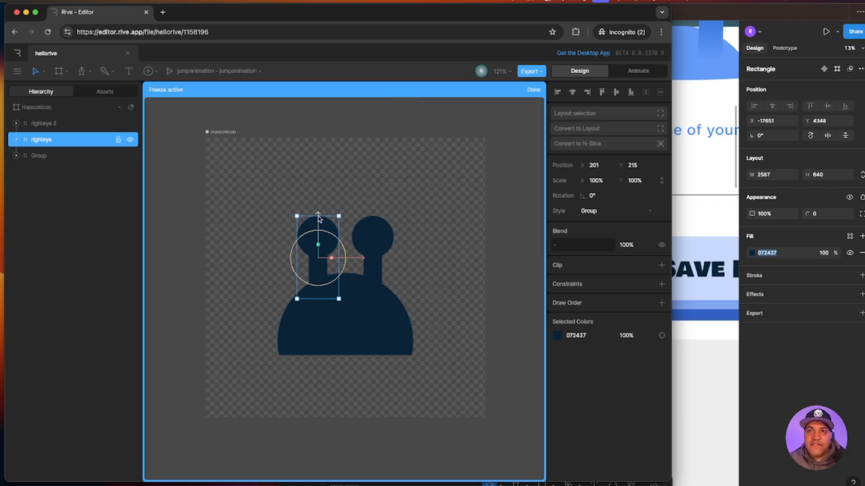
{"action": "left_click_drag", "start_coordinate": [319, 218], "coordinate": [297, 283]}
{"action": "left_click", "coordinate": [536, 91]}
{"action": "key", "text": "super+z"}
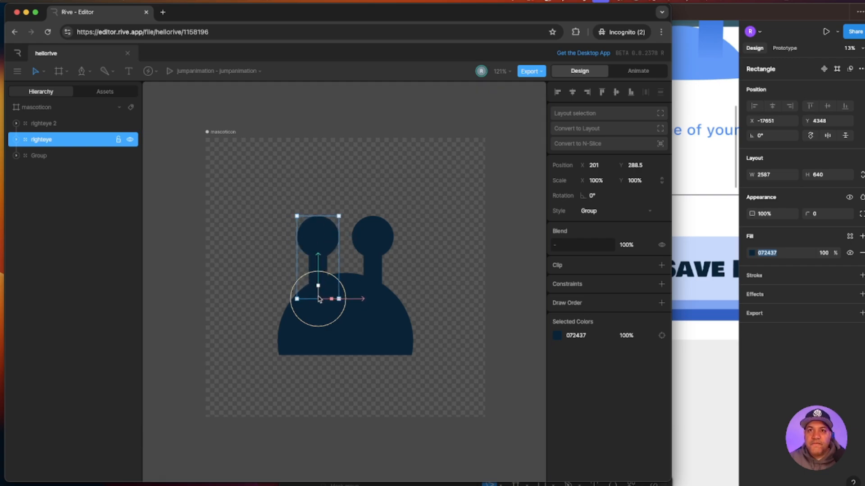
{"action": "left_click", "coordinate": [385, 240]}
{"action": "left_click_drag", "start_coordinate": [352, 241], "coordinate": [351, 243]}
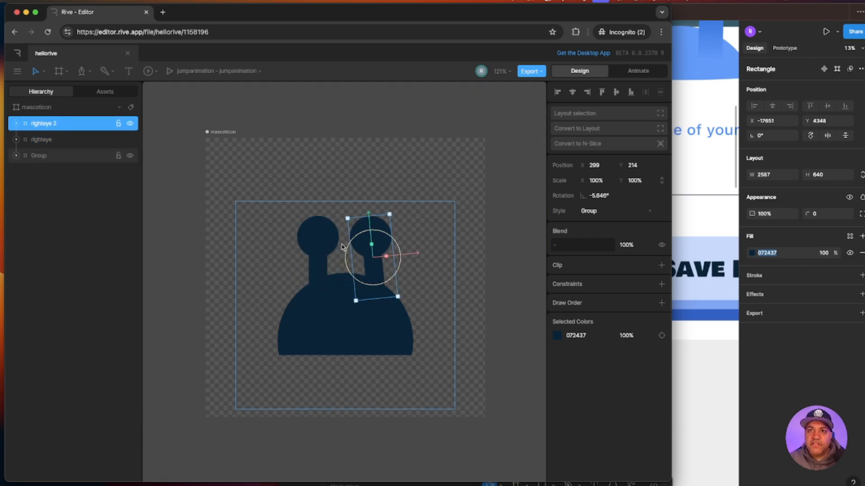
{"action": "key", "text": "super+z"}
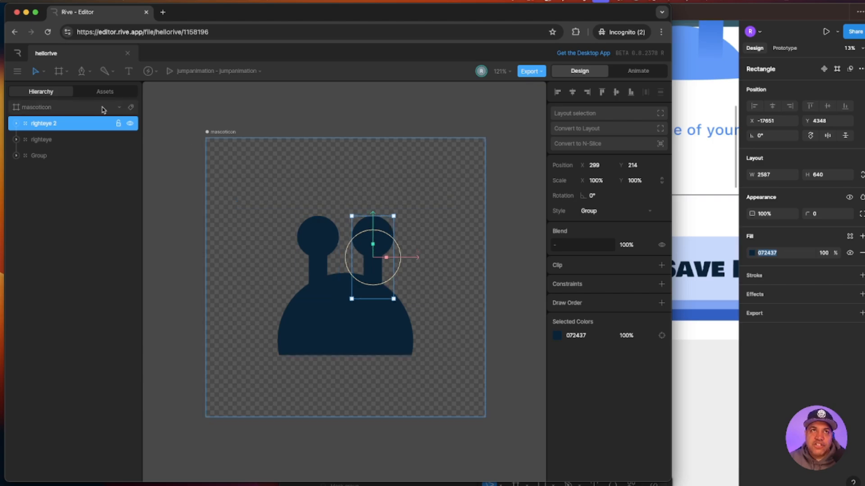
- Use Freeze to move the righteye 2 group's origin down to its stalk base at about Y 288.5
{"action": "left_click", "coordinate": [44, 71]}
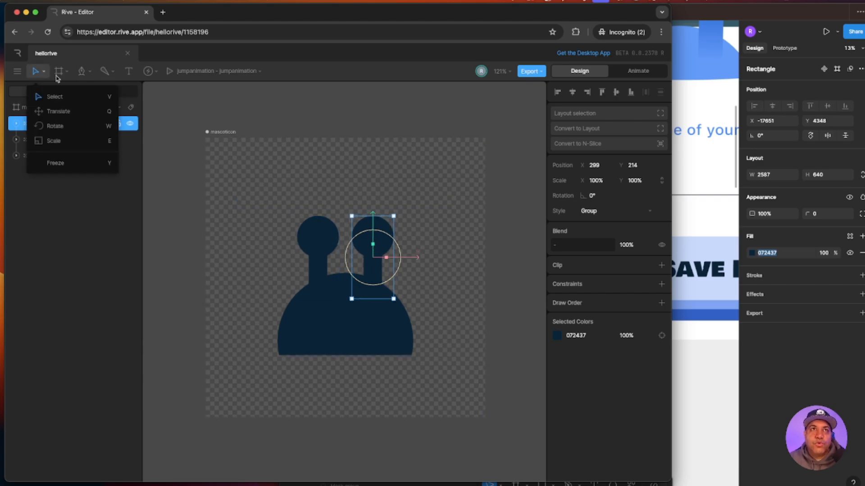
{"action": "left_click", "coordinate": [66, 163]}
{"action": "left_click", "coordinate": [64, 163]}
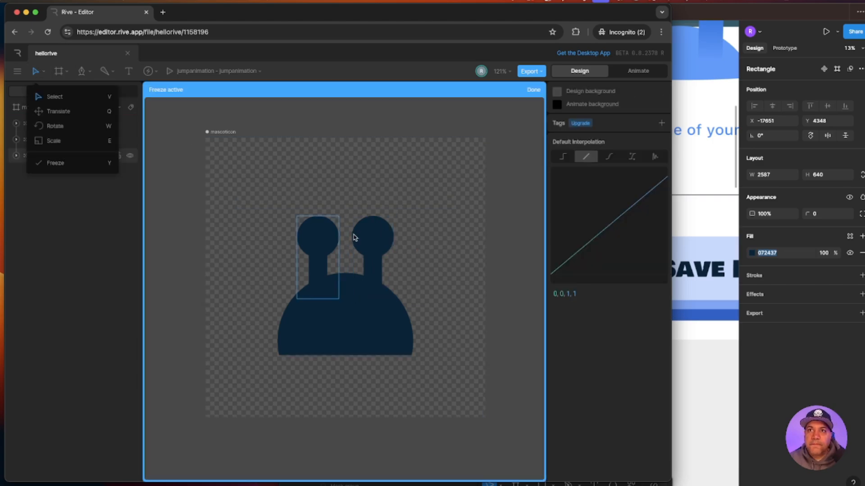
{"action": "left_click", "coordinate": [374, 243]}
{"action": "left_click_drag", "start_coordinate": [373, 217], "coordinate": [374, 258]}
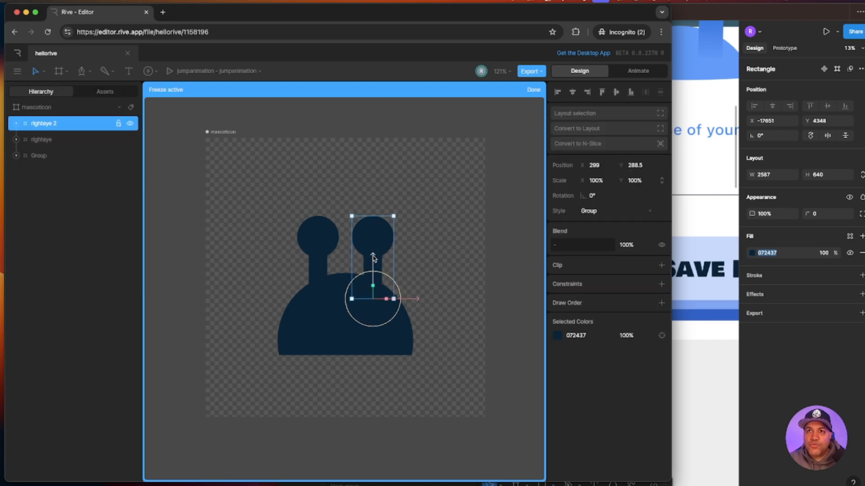
{"action": "left_click", "coordinate": [534, 90]}
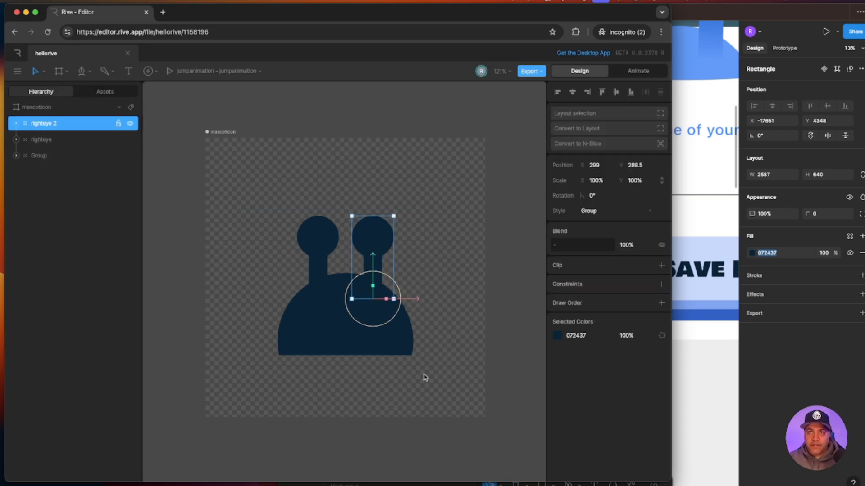
{"action": "left_click", "coordinate": [494, 368]}
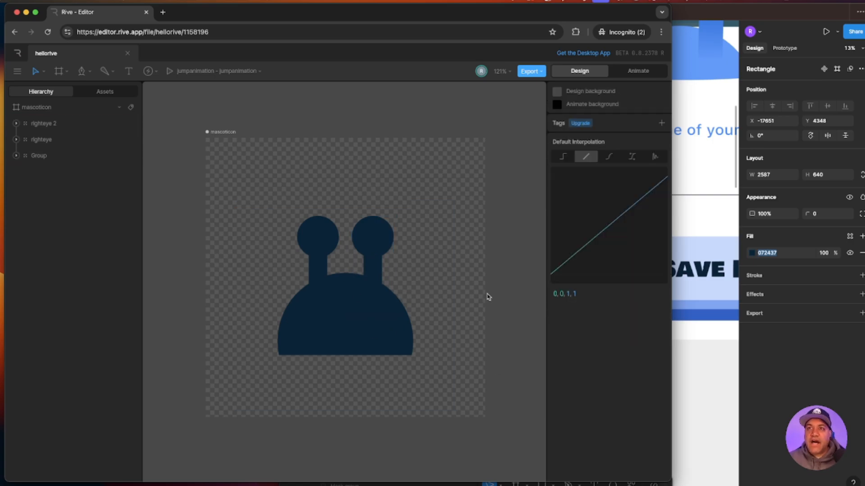
- Try to enlarge both eye groups and the body group together, and undo the scaling
{"action": "key", "text": "super+minus"}
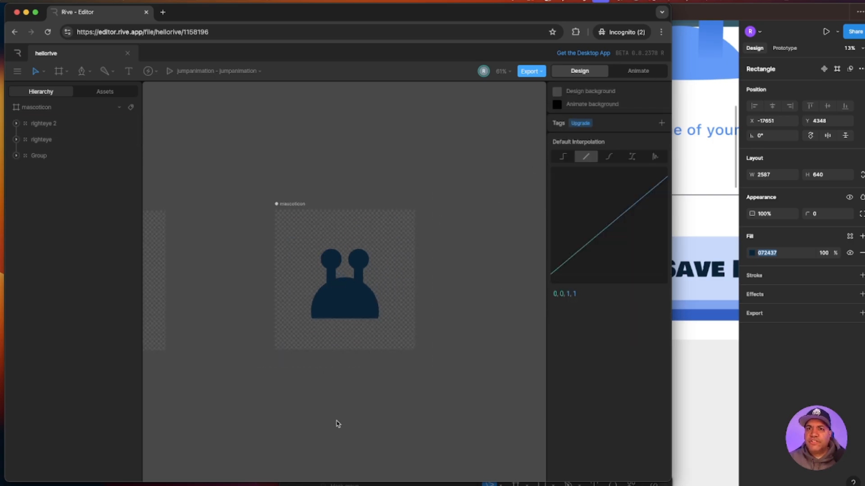
{"action": "left_click_drag", "start_coordinate": [445, 353], "coordinate": [268, 234]}
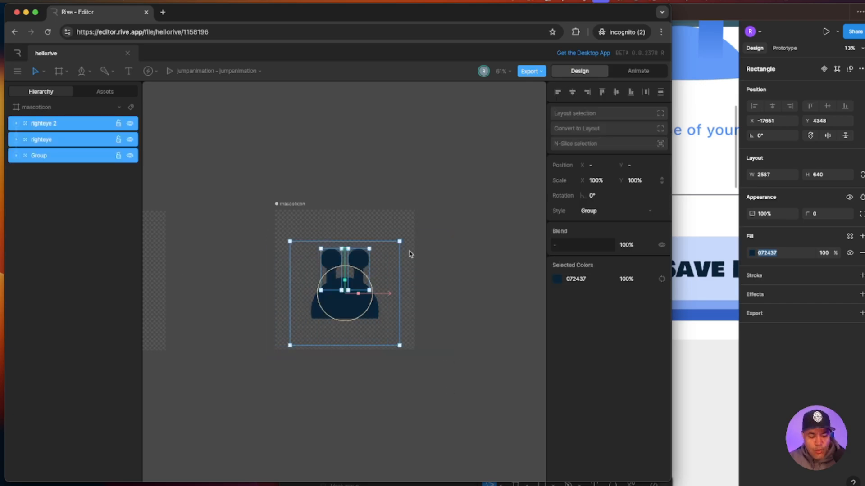
{"action": "left_click_drag", "start_coordinate": [401, 241], "coordinate": [415, 231]}
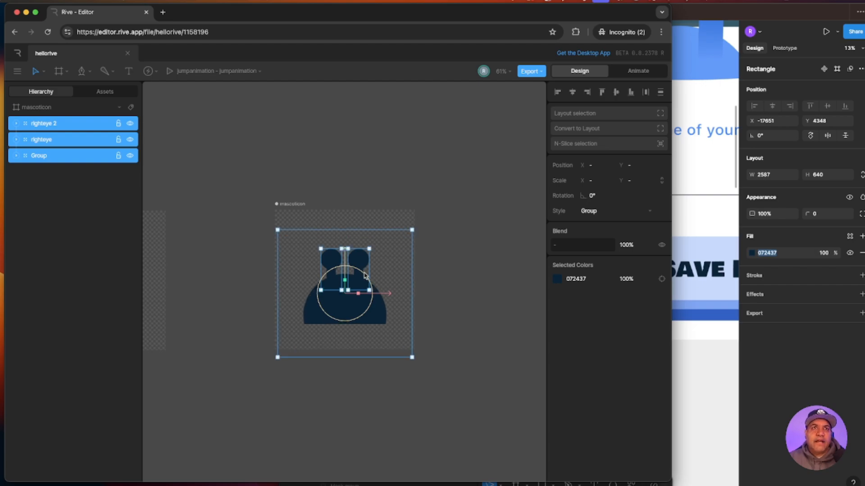
{"action": "left_click", "coordinate": [467, 299]}
{"action": "key", "text": "ctrl+z"}
{"action": "left_click", "coordinate": [508, 263]}
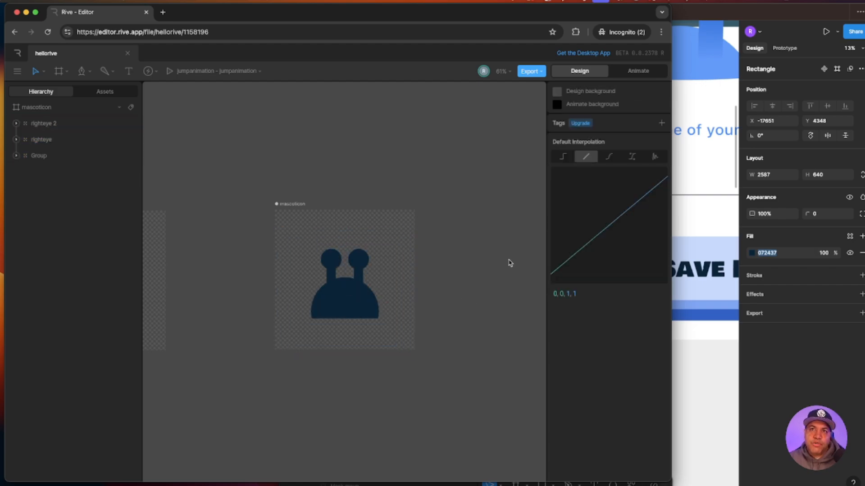
- Group righteye and righteye 2 together
{"action": "left_click", "coordinate": [57, 124]}
{"action": "left_click", "coordinate": [51, 141], "text": "shift"}
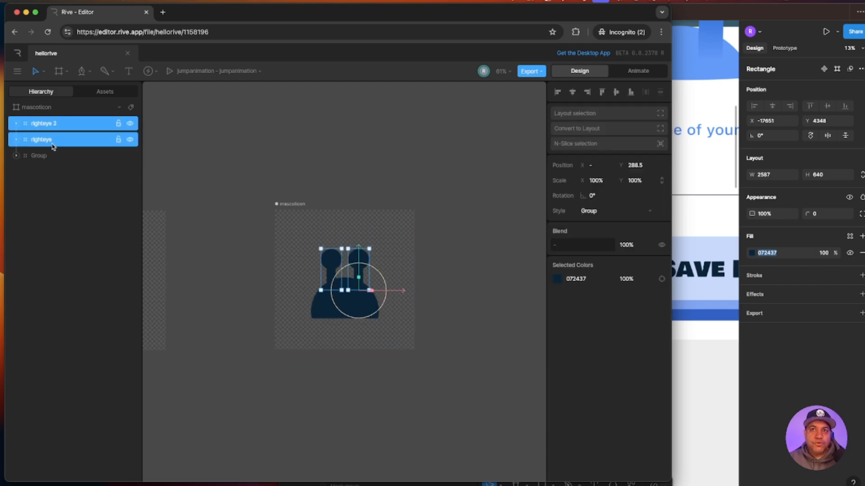
{"action": "key", "text": "ctrl+g"}
{"action": "left_click", "coordinate": [276, 160]}
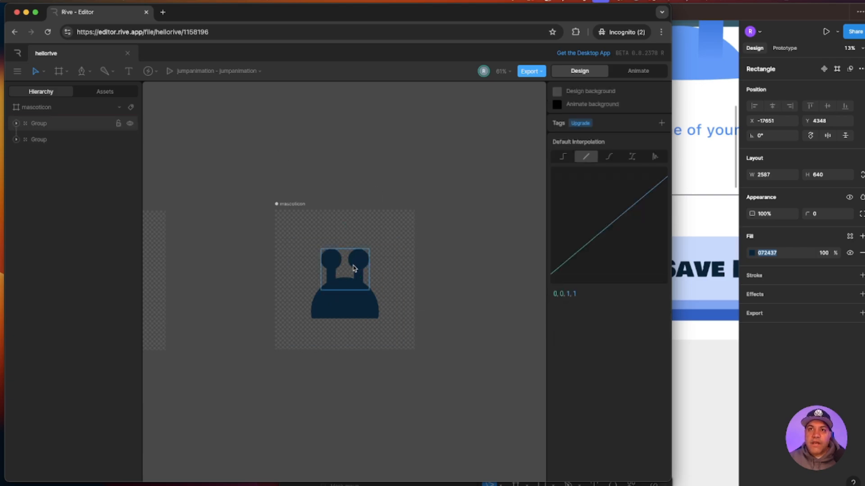
- Scale the combined eyes group to about 140% and the body group to about 128%
{"action": "left_click", "coordinate": [363, 265]}
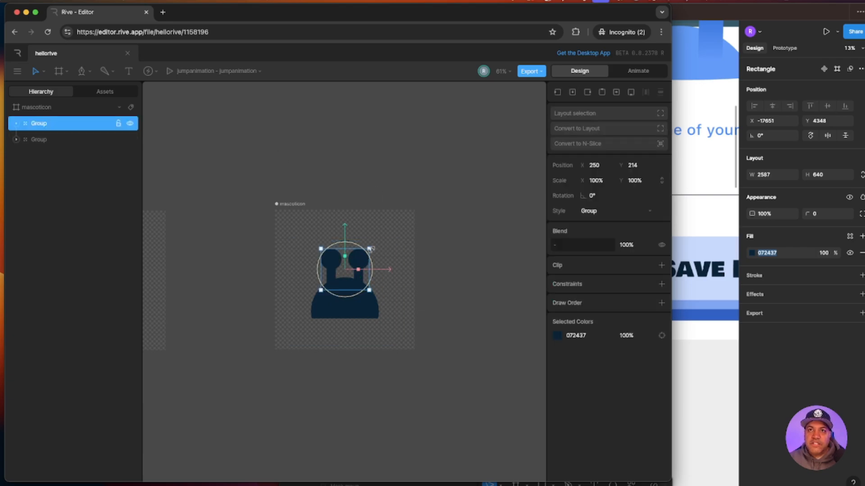
{"action": "mouse_move", "coordinate": [371, 249]}
{"action": "left_mouse_down"}
{"action": "mouse_move", "coordinate": [396, 235]}
{"action": "mouse_move", "coordinate": [381, 241]}
{"action": "left_mouse_up"}
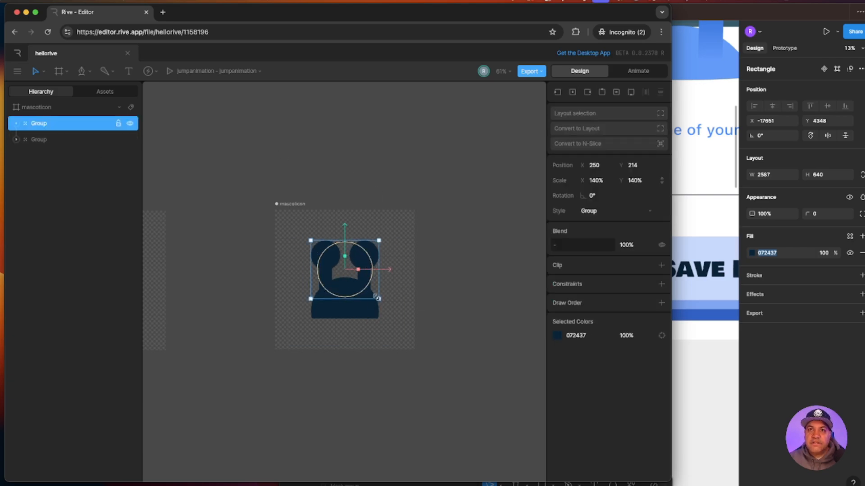
{"action": "left_click", "coordinate": [357, 314]}
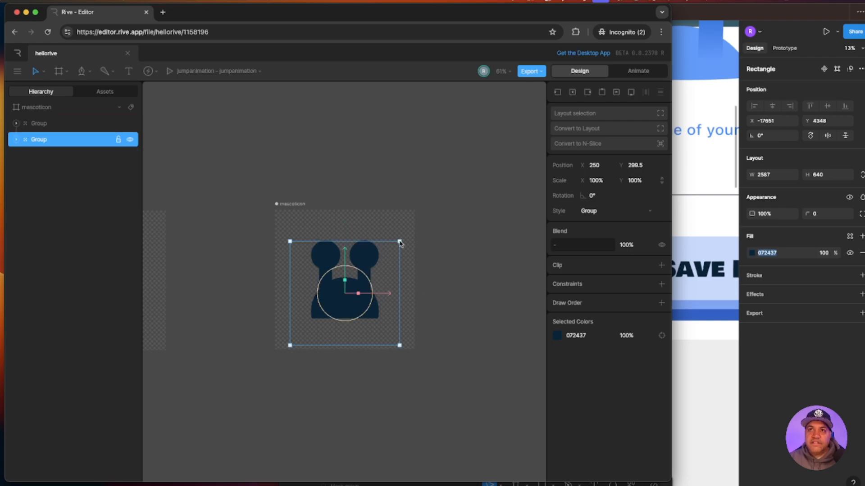
{"action": "left_click_drag", "start_coordinate": [401, 240], "coordinate": [419, 211]}
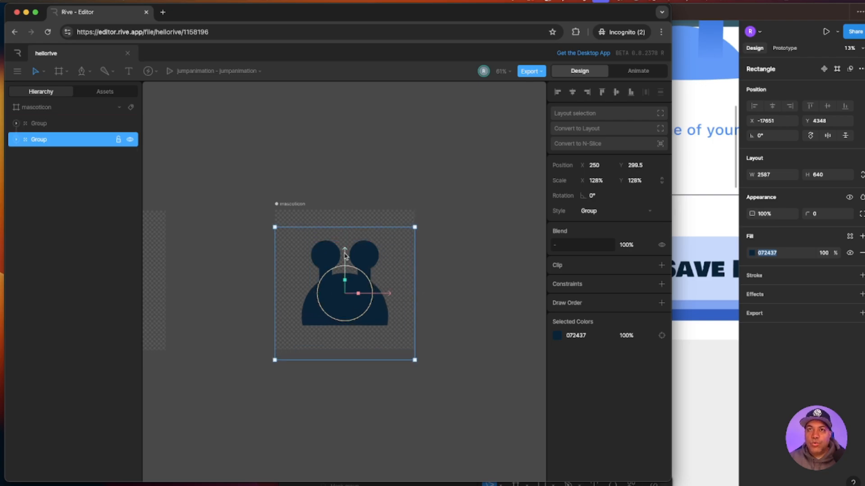
- Lower the body group to Y 318.5, and shift the eyes and body groups up together to centre the icon on the artboard
{"action": "left_click_drag", "start_coordinate": [346, 259], "coordinate": [347, 265]}
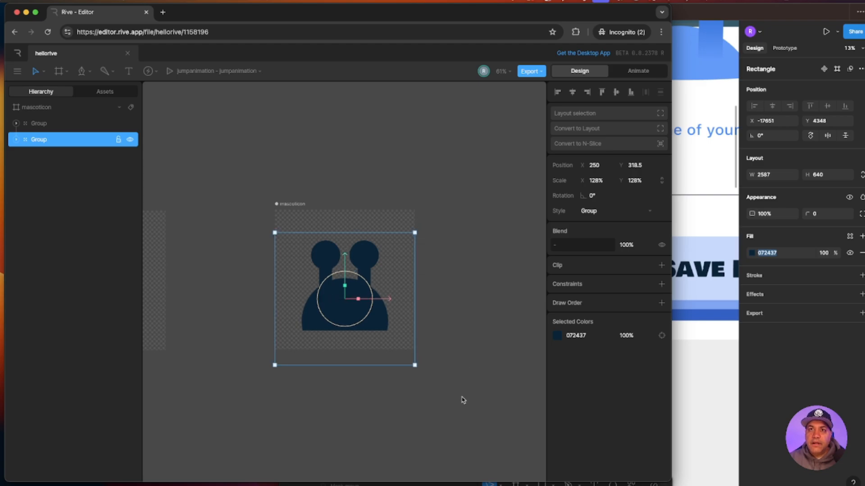
{"action": "left_click_drag", "start_coordinate": [452, 402], "coordinate": [255, 223]}
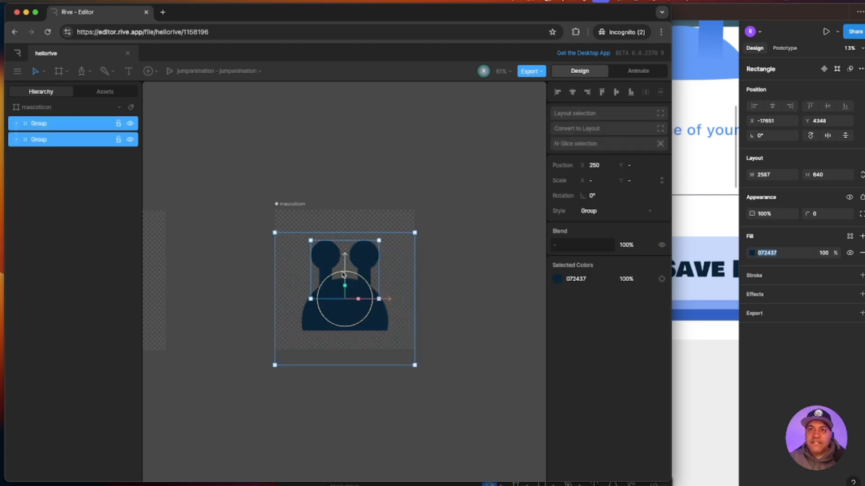
{"action": "left_click_drag", "start_coordinate": [344, 266], "coordinate": [346, 253]}
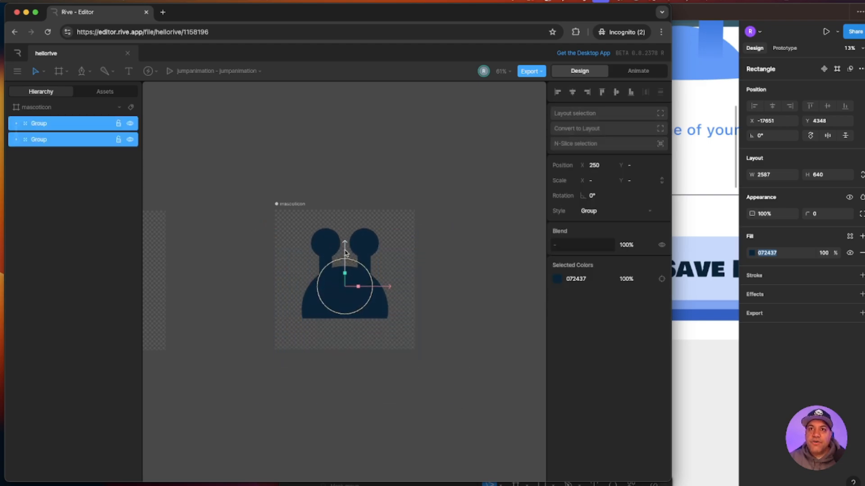
{"action": "left_click_drag", "start_coordinate": [480, 369], "coordinate": [252, 217]}
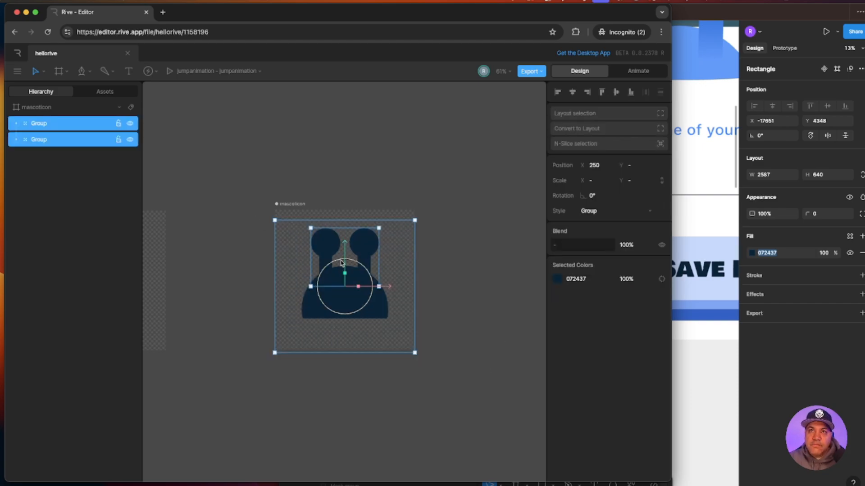
{"action": "left_click_drag", "start_coordinate": [344, 252], "coordinate": [343, 254]}
{"action": "left_click", "coordinate": [462, 308]}
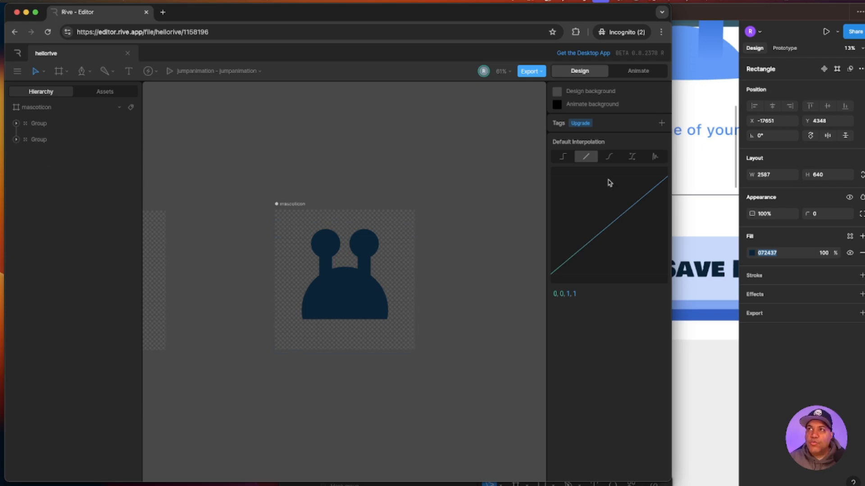
- Switch to Figma and compare the icon with the one on the Save Name button and the app screens, then return to Rive
{"action": "left_click", "coordinate": [691, 113]}
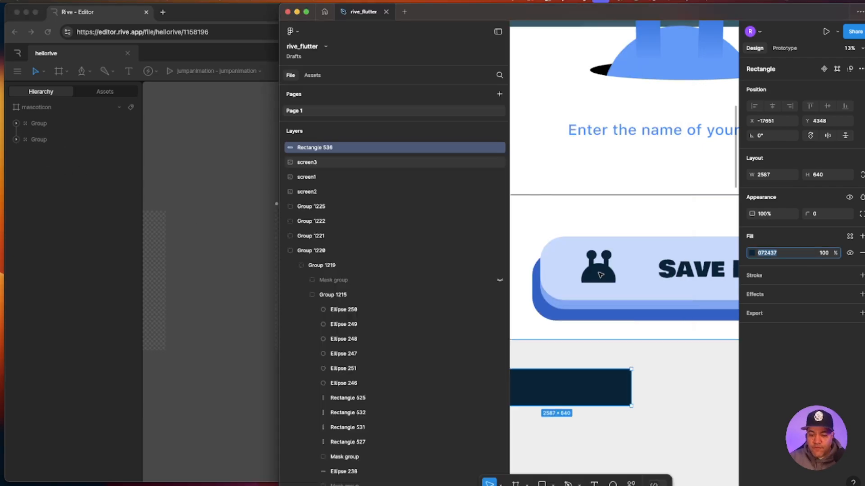
{"action": "scroll", "coordinate": [600, 275], "scroll_direction": "down", "scroll_amount": 3}
{"action": "scroll", "coordinate": [577, 203], "scroll_direction": "up", "scroll_amount": 5}
{"action": "scroll", "coordinate": [594, 180], "scroll_direction": "left", "scroll_amount": 2}
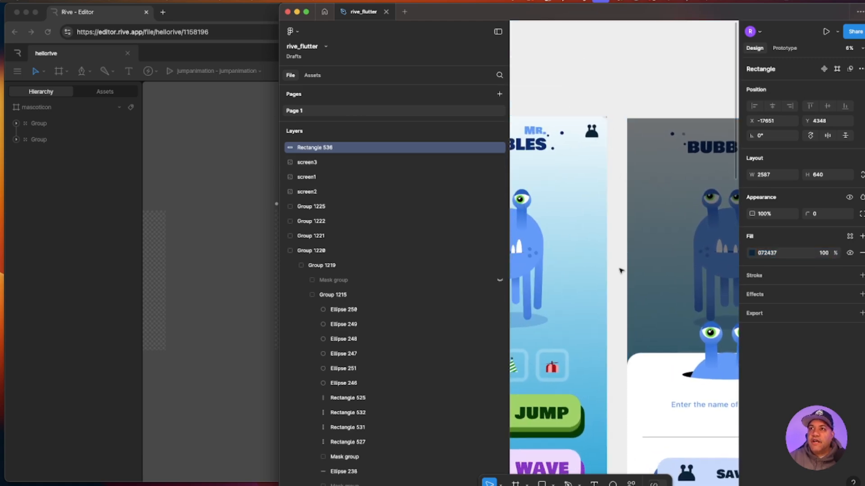
{"action": "scroll", "coordinate": [620, 270], "scroll_direction": "down", "scroll_amount": 3}
{"action": "scroll", "coordinate": [604, 279], "scroll_direction": "right", "scroll_amount": 3}
{"action": "left_click", "coordinate": [225, 304]}
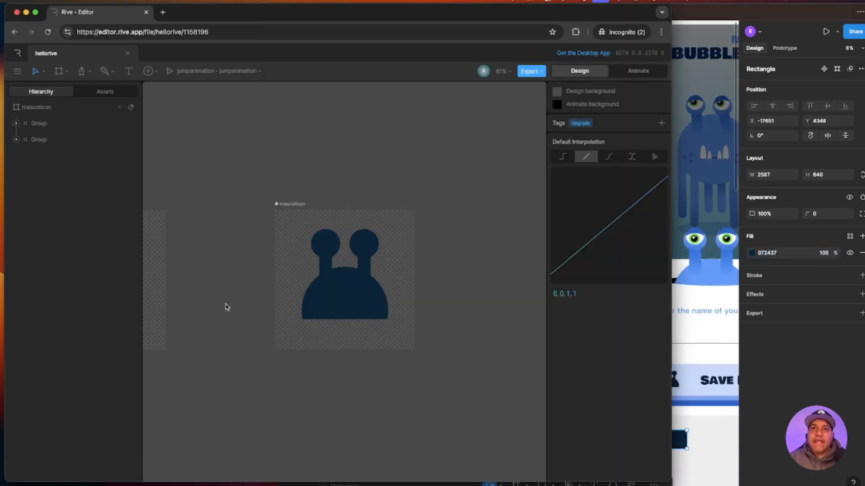
- Select the mascoticon artboard, widen the editor window and switch to Animate mode
{"action": "left_click", "coordinate": [300, 206]}
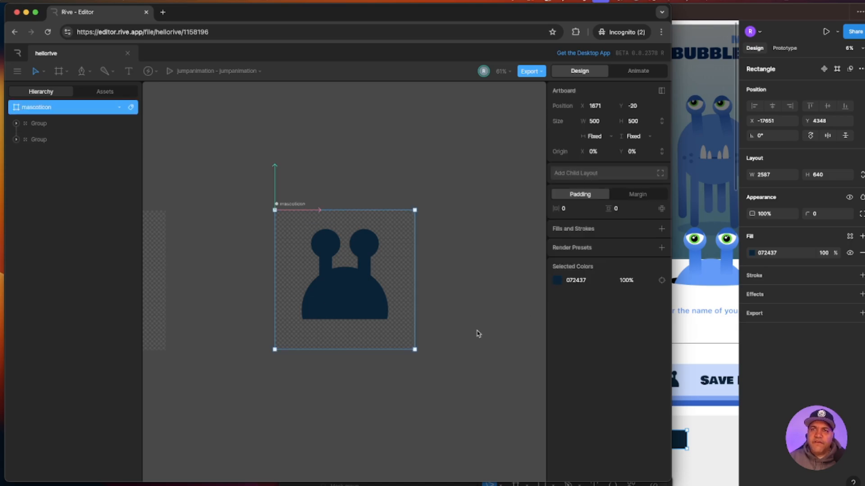
{"action": "scroll", "coordinate": [478, 333], "scroll_direction": "down", "scroll_amount": 3}
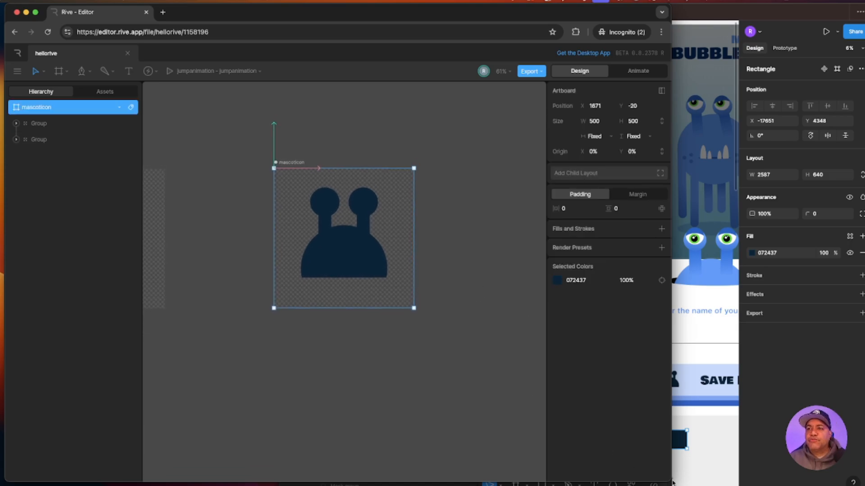
{"action": "left_click_drag", "start_coordinate": [668, 479], "coordinate": [769, 444]}
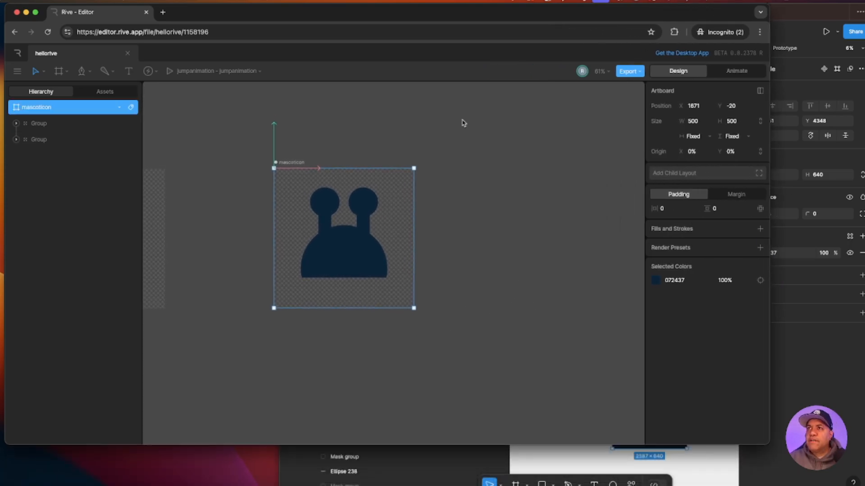
{"action": "left_click", "coordinate": [738, 72]}
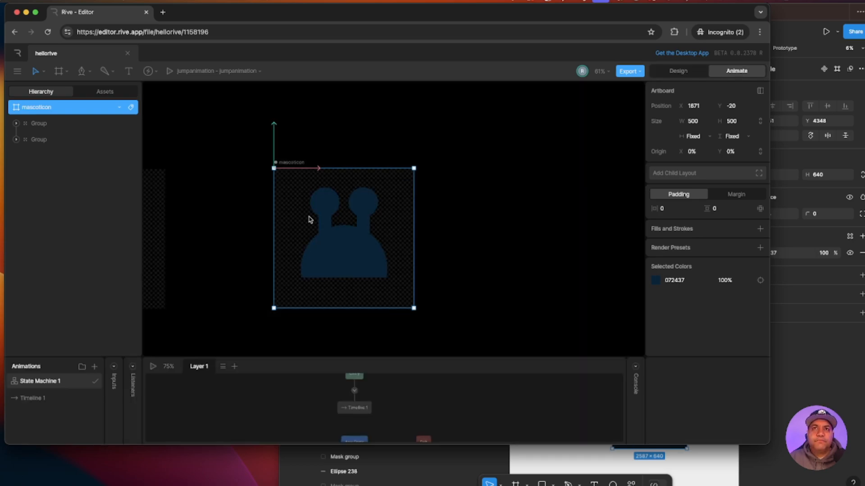
- Rename both the state machine and Timeline 1 as mascoticon
{"action": "double_click", "coordinate": [41, 383]}
{"action": "type", "text": "mascoticon"}
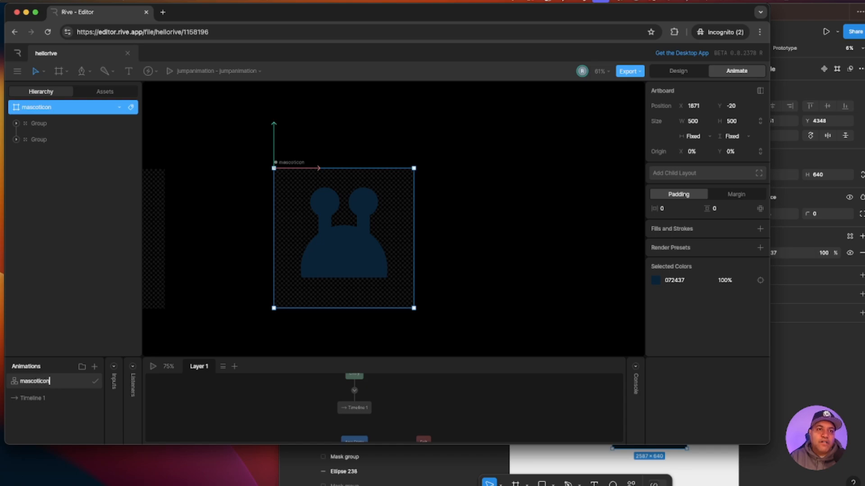
{"action": "key", "text": "Return"}
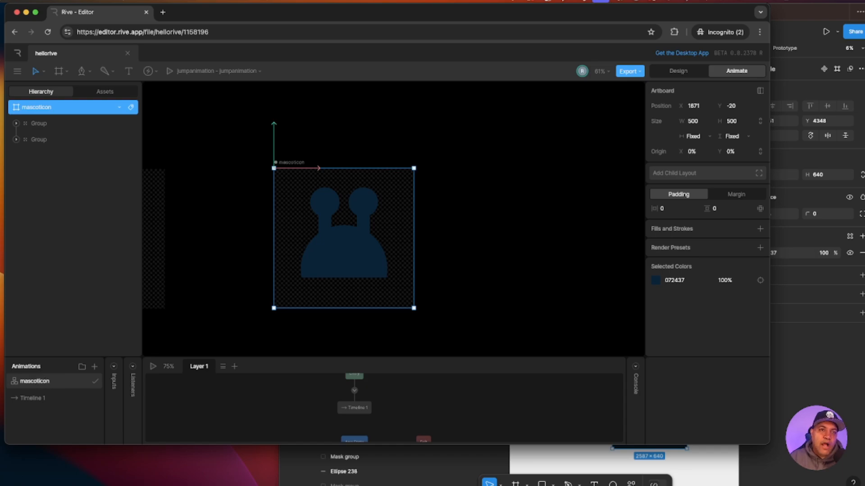
{"action": "left_click", "coordinate": [36, 398]}
{"action": "left_click", "coordinate": [41, 383]}
{"action": "double_click", "coordinate": [40, 382]}
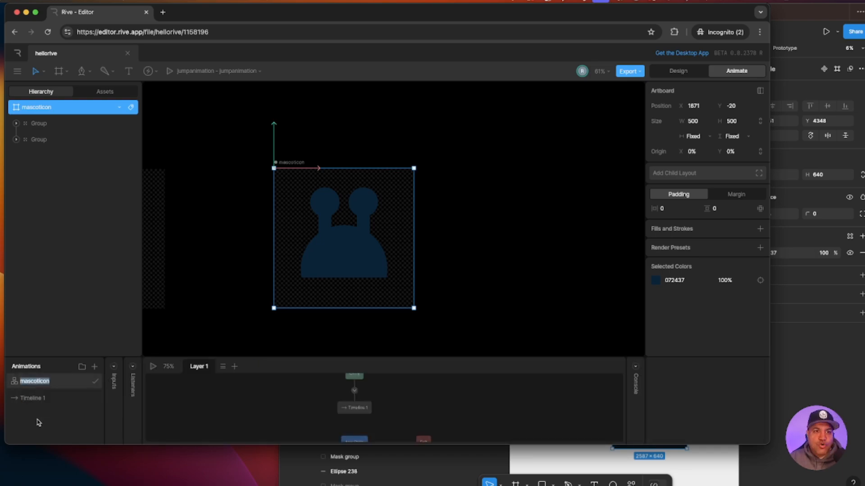
{"action": "key", "text": "super+c"}
{"action": "double_click", "coordinate": [37, 400]}
{"action": "key", "text": "super+v"}
{"action": "key", "text": "Return"}
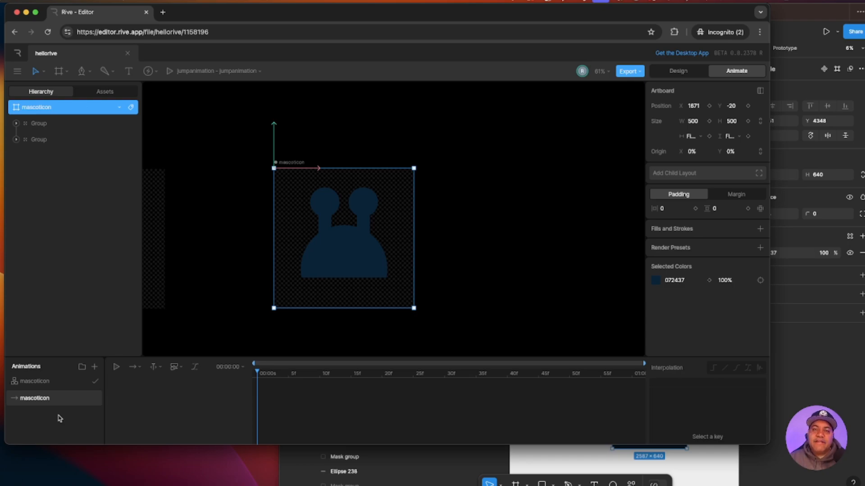
- Change the animate background colour from black to a mid grey
{"action": "left_click", "coordinate": [572, 134]}
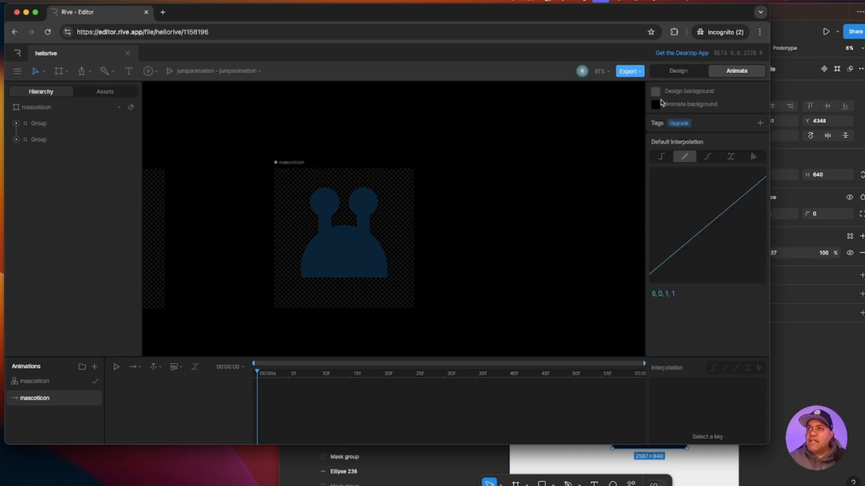
{"action": "left_click", "coordinate": [655, 105]}
{"action": "left_click", "coordinate": [547, 156]}
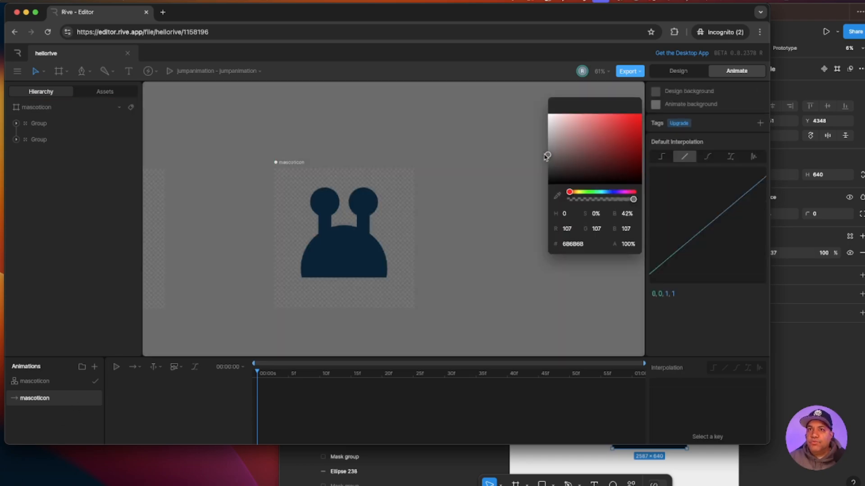
{"action": "left_click", "coordinate": [468, 234]}
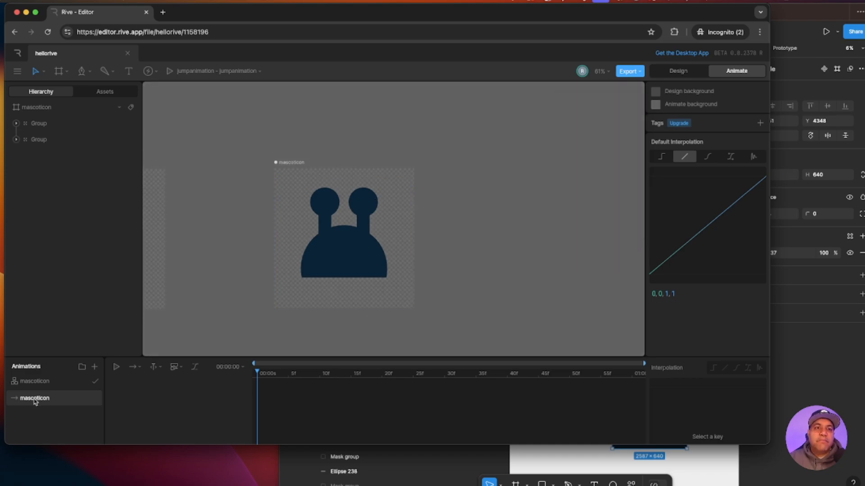
- Set the mascoticon timeline's playback to Ping Pong and make the timeline area taller
{"action": "left_click", "coordinate": [141, 371]}
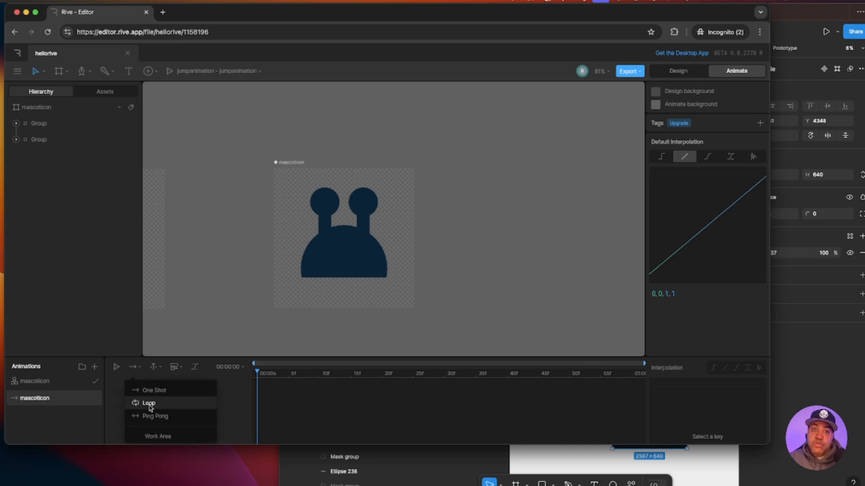
{"action": "left_click", "coordinate": [150, 416]}
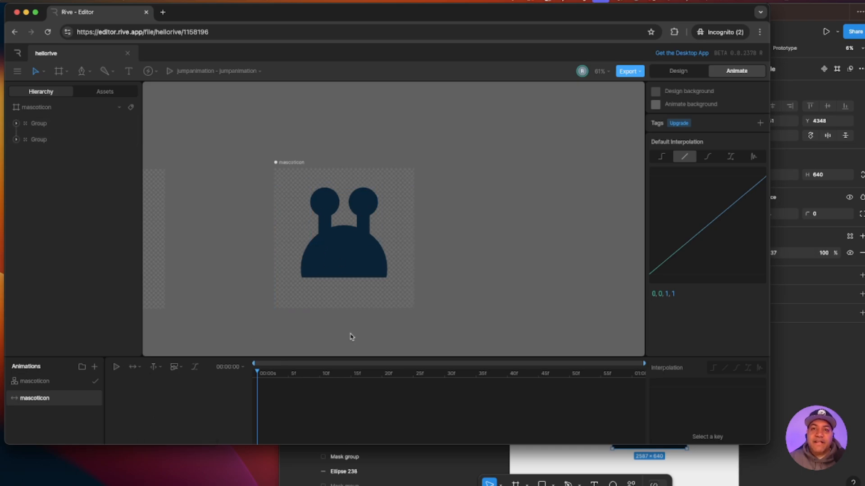
{"action": "left_click_drag", "start_coordinate": [322, 354], "coordinate": [321, 314]}
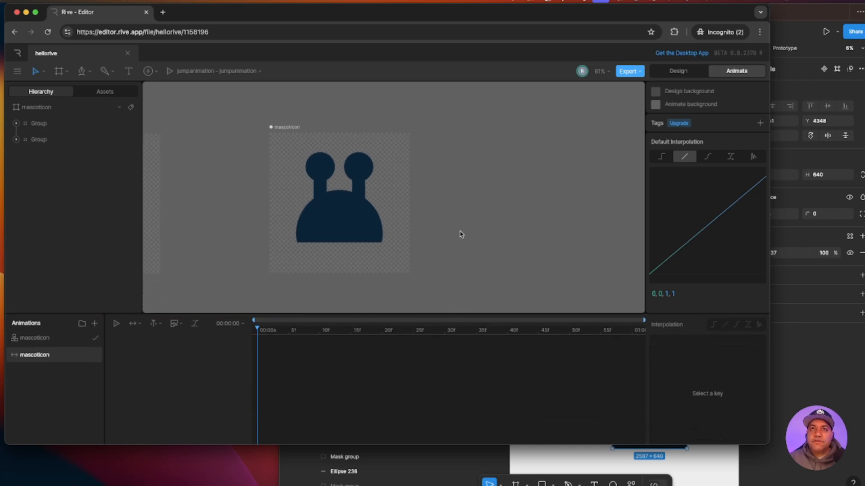
- Rename the combined eye group as eyes, and name its child group at X 49 lefteye
{"action": "left_click", "coordinate": [315, 170]}
{"action": "double_click", "coordinate": [39, 123]}
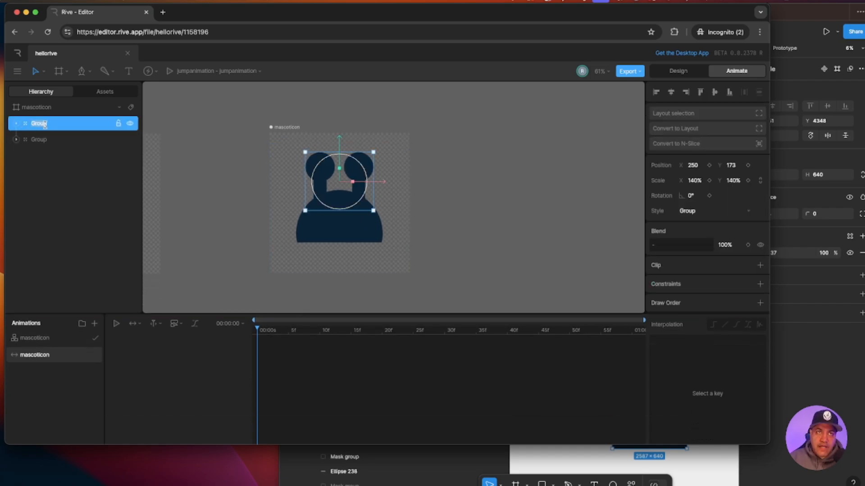
{"action": "type", "text": "eyes"}
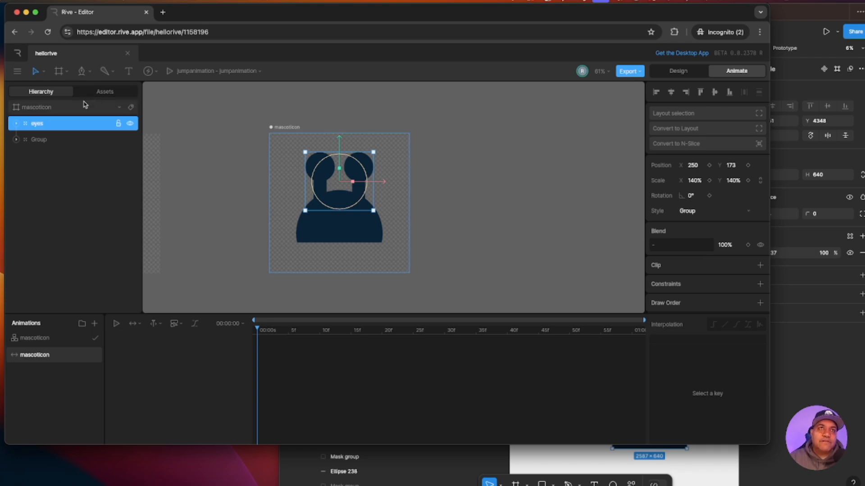
{"action": "left_click", "coordinate": [17, 123]}
{"action": "left_click", "coordinate": [53, 140]}
{"action": "double_click", "coordinate": [53, 140]}
{"action": "key", "text": "BackSpace"}
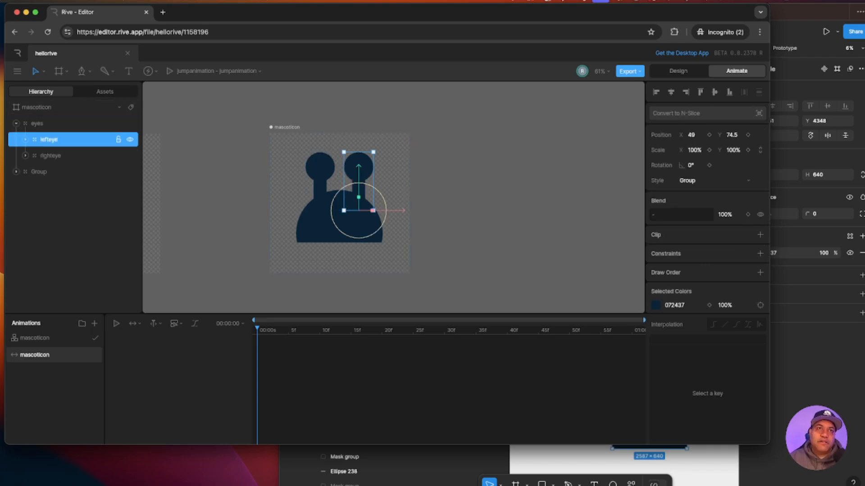
- Add rotation keyframes at frame 0 for both the lefteye and righteye groups
{"action": "left_click", "coordinate": [54, 155]}
{"action": "left_click", "coordinate": [54, 139]}
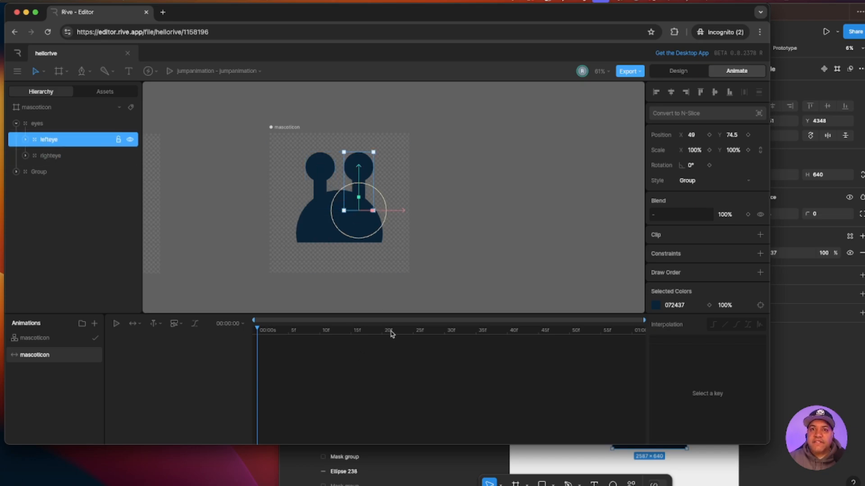
{"action": "left_click", "coordinate": [709, 165]}
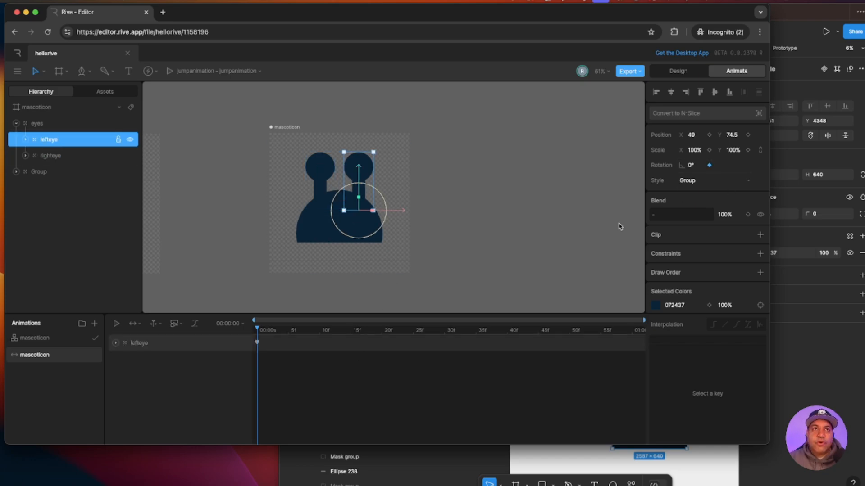
{"action": "left_click", "coordinate": [75, 156]}
{"action": "left_click", "coordinate": [709, 165]}
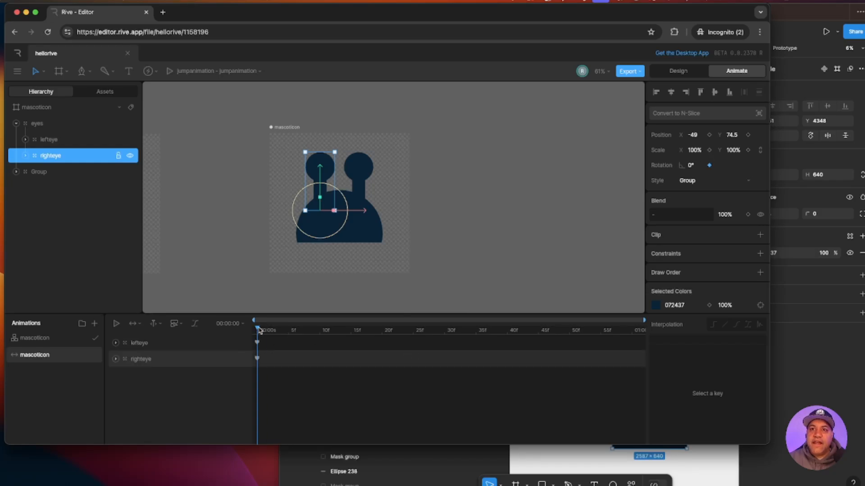
- At frame 20, tilt righteye slightly counterclockwise and rotate lefteye to about -3.5°
{"action": "left_click_drag", "start_coordinate": [260, 331], "coordinate": [382, 331]}
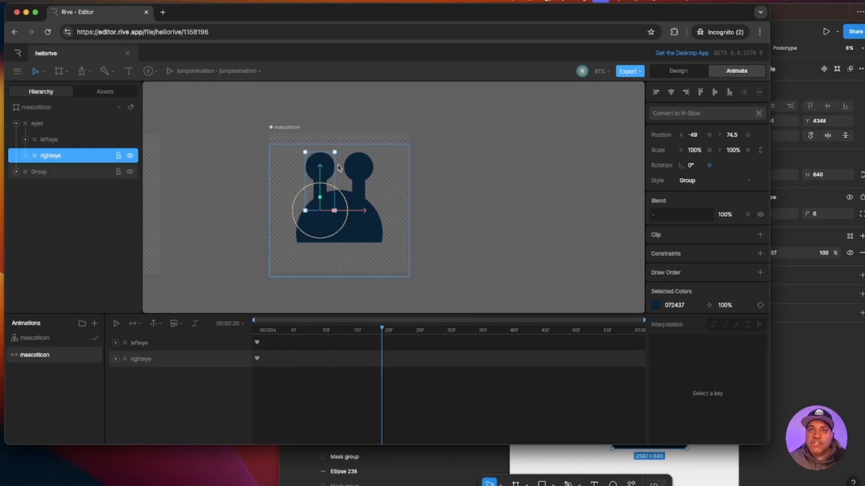
{"action": "left_click_drag", "start_coordinate": [335, 187], "coordinate": [332, 186]}
{"action": "left_click", "coordinate": [359, 179]}
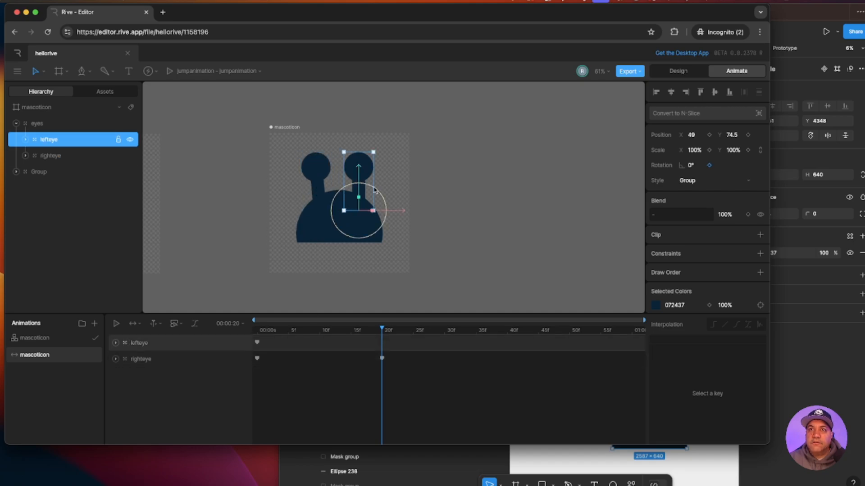
{"action": "left_click_drag", "start_coordinate": [372, 189], "coordinate": [372, 201]}
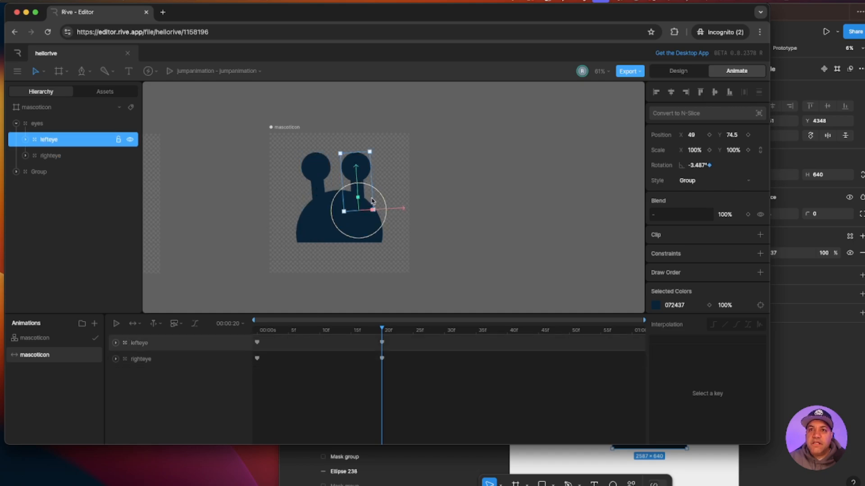
- Rotate lefteye to about 11° at frame 35, and righteye to about 7° at frame 42
{"action": "left_click_drag", "start_coordinate": [380, 328], "coordinate": [475, 331]}
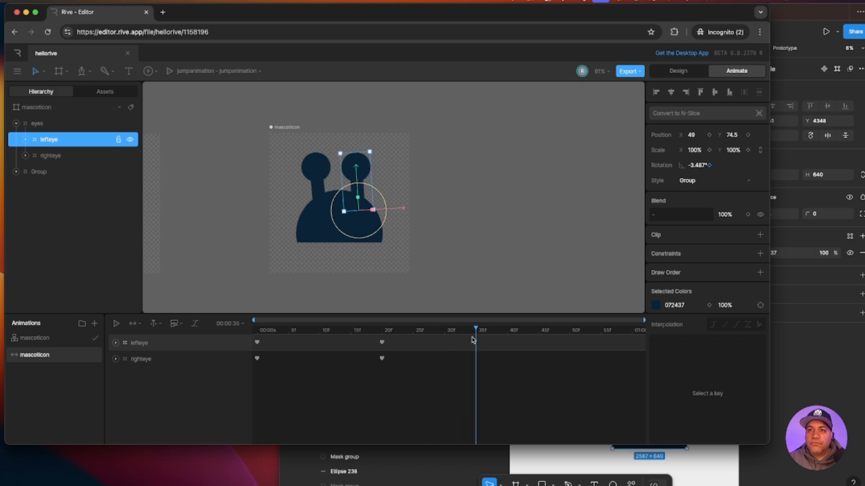
{"action": "left_click_drag", "start_coordinate": [378, 189], "coordinate": [382, 197]}
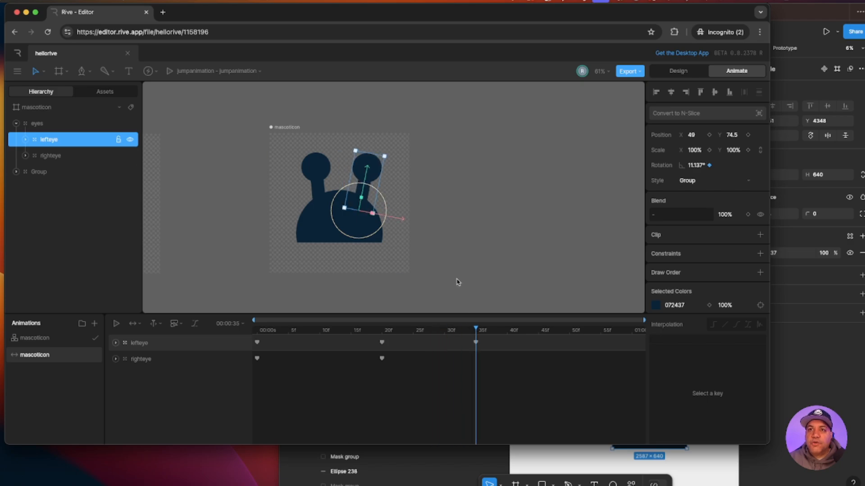
{"action": "left_click_drag", "start_coordinate": [478, 332], "coordinate": [519, 330]}
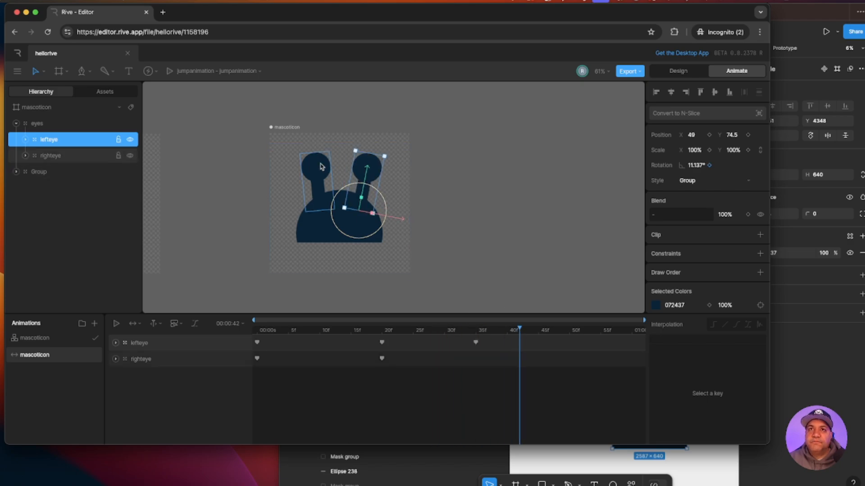
{"action": "left_click", "coordinate": [318, 182]}
{"action": "left_click_drag", "start_coordinate": [302, 192], "coordinate": [306, 188]}
- Rotate righteye to about -10° at frame 52, and tilt lefteye back to nearly upright at frame 55
{"action": "left_click_drag", "start_coordinate": [524, 334], "coordinate": [582, 341]}
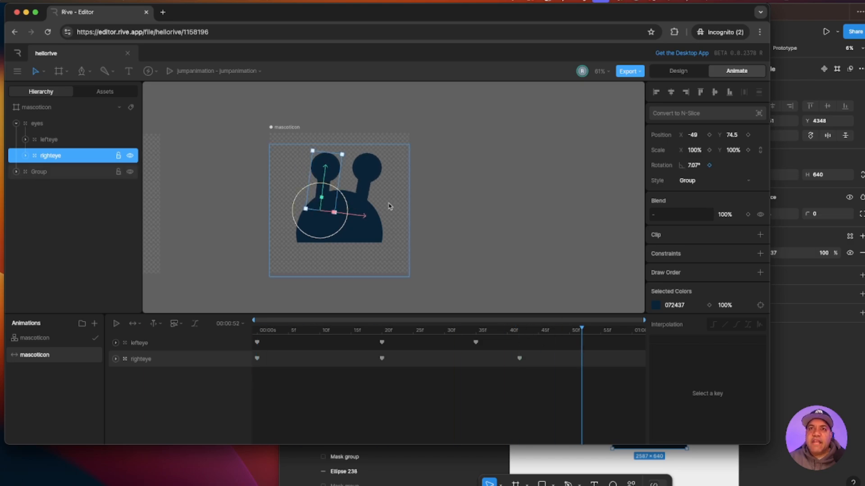
{"action": "left_click_drag", "start_coordinate": [309, 188], "coordinate": [292, 195]}
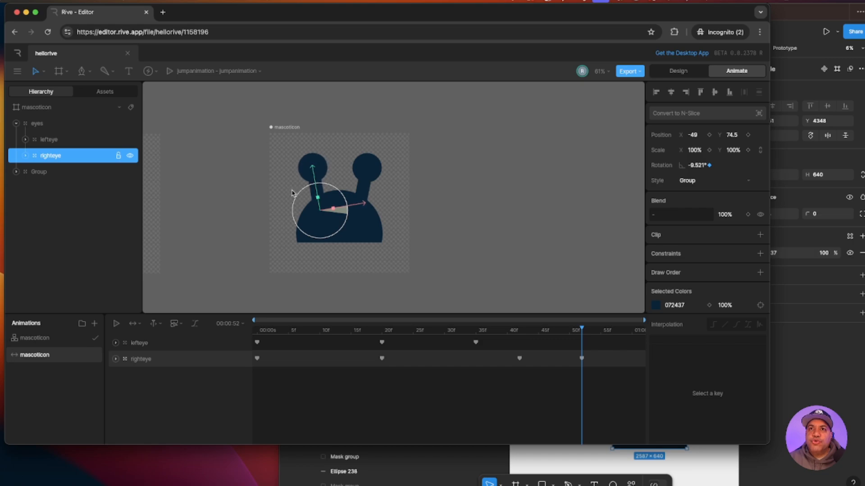
{"action": "left_click_drag", "start_coordinate": [581, 332], "coordinate": [601, 332]}
{"action": "left_click", "coordinate": [367, 175]}
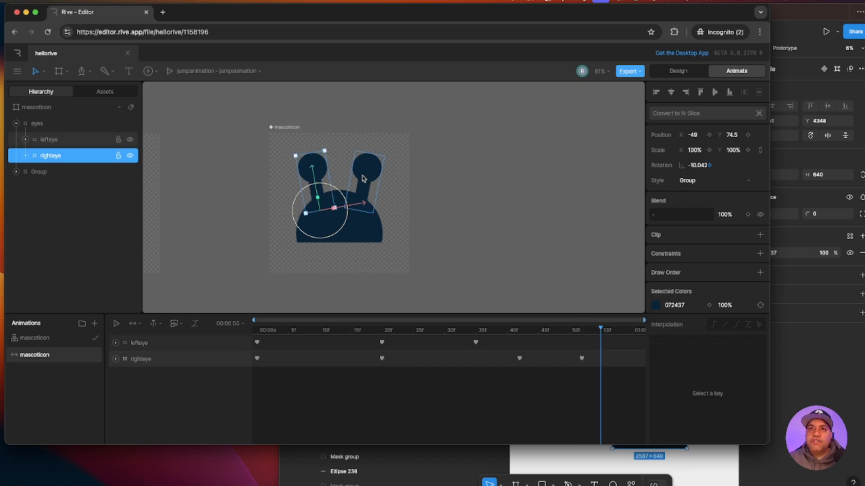
{"action": "left_click_drag", "start_coordinate": [352, 188], "coordinate": [358, 197]}
- Play back the mascoticon timeline to preview the swaying eye stalks
{"action": "key", "text": "space"}
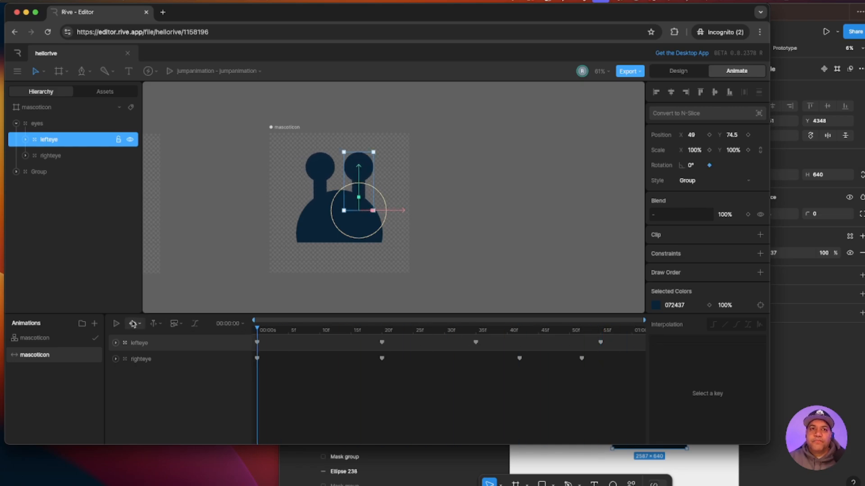
{"action": "left_click", "coordinate": [116, 324]}
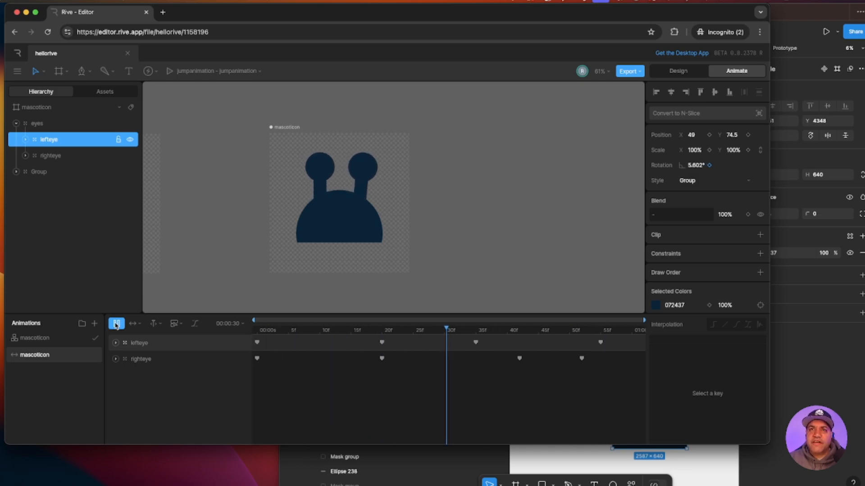
{"action": "left_click", "coordinate": [116, 325]}
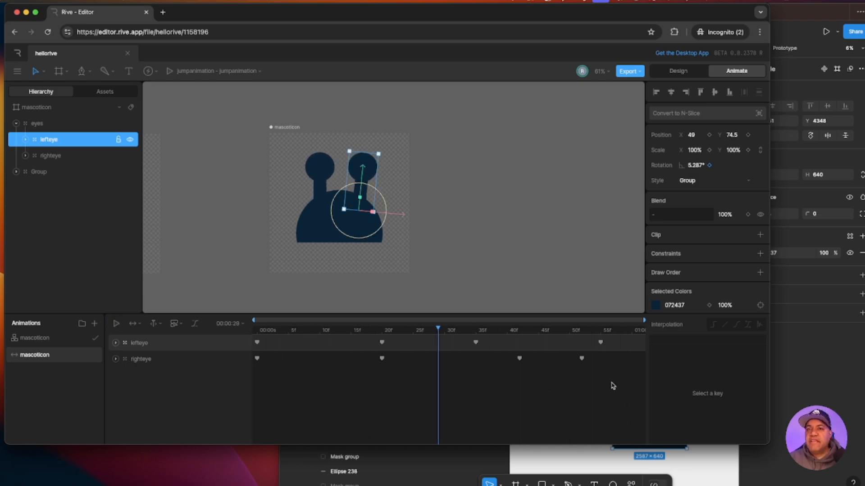
- Set all lefteye and righteye keyframes to Cubic interpolation and preview the animation
{"action": "left_click_drag", "start_coordinate": [628, 374], "coordinate": [251, 372]}
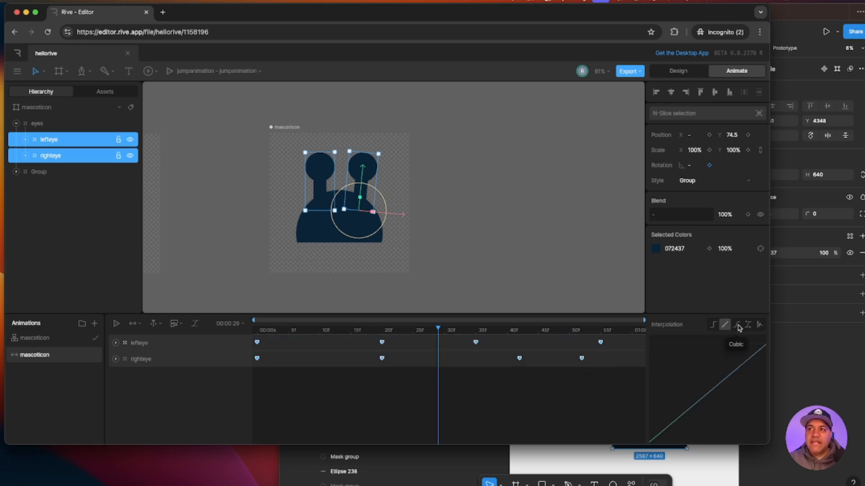
{"action": "left_click", "coordinate": [738, 325]}
{"action": "left_click", "coordinate": [116, 324]}
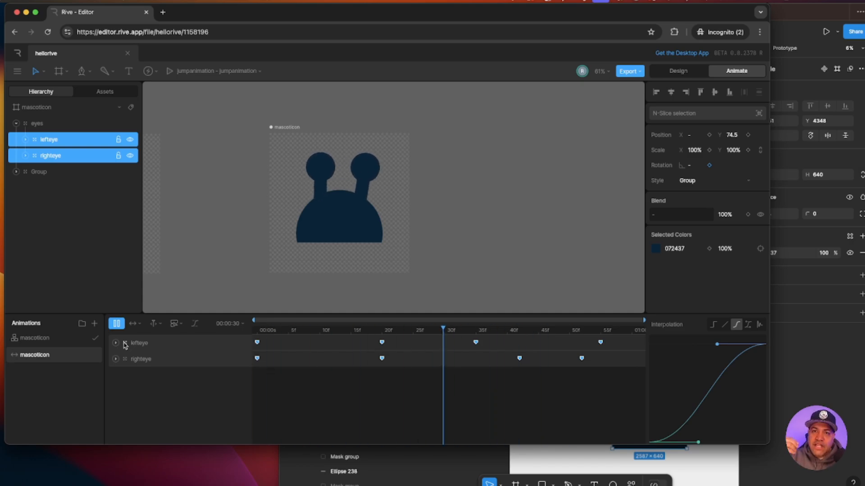
{"action": "key", "text": "space"}
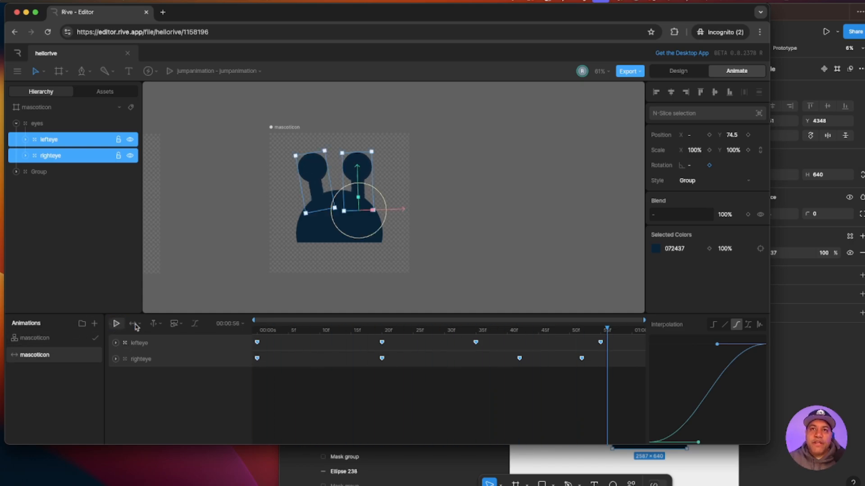
- Compare the existing Jump and Wave buttons with the Save Name button in the Figma design
{"action": "left_click", "coordinate": [253, 265]}
{"action": "key", "text": "minus"}
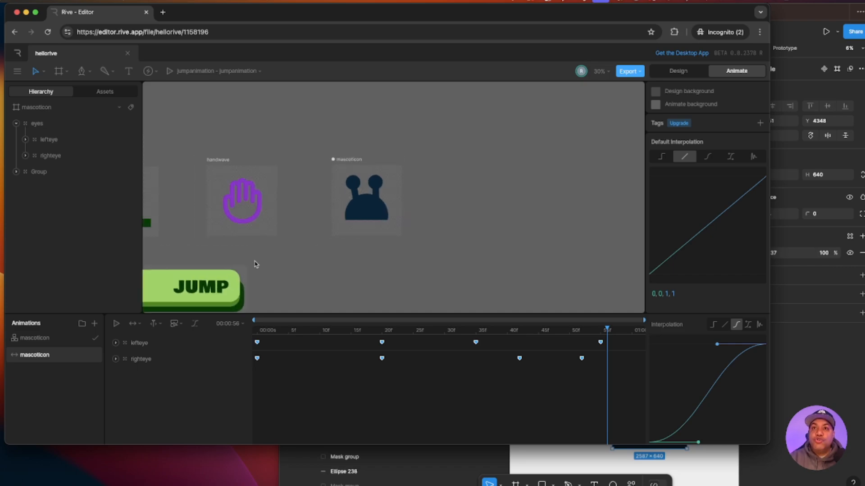
{"action": "left_click_drag", "start_coordinate": [331, 274], "coordinate": [499, 155]}
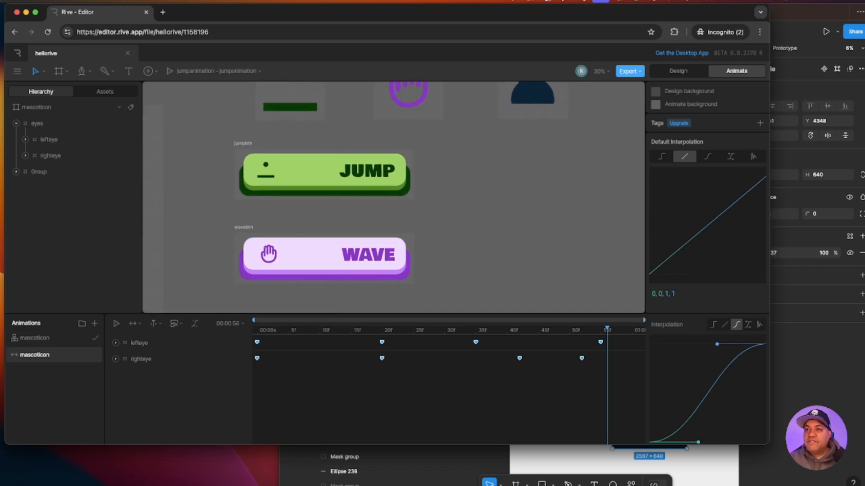
{"action": "left_click", "coordinate": [720, 484]}
{"action": "scroll", "coordinate": [608, 270], "scroll_direction": "right", "scroll_amount": 3}
{"action": "scroll", "coordinate": [608, 270], "scroll_direction": "down", "scroll_amount": 3}
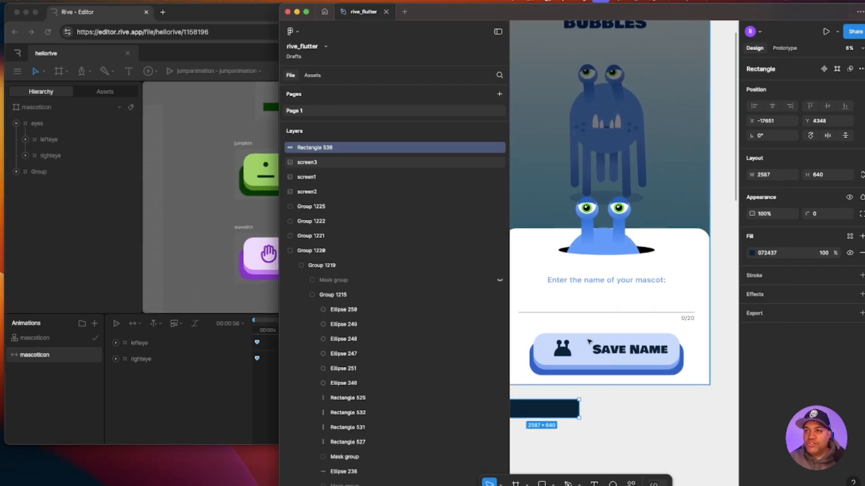
{"action": "left_click", "coordinate": [188, 297]}
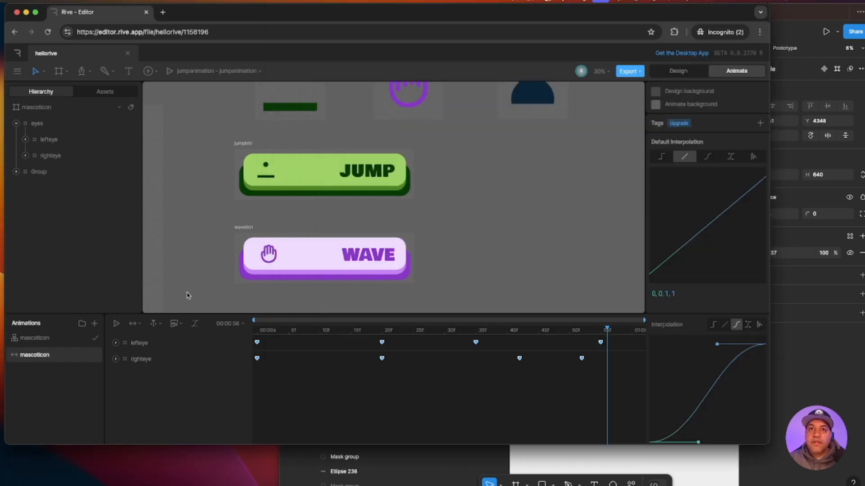
- Duplicate the wavebtn artboard below the original in Design mode and rename the copy namebtn
{"action": "left_click_drag", "start_coordinate": [193, 253], "coordinate": [193, 205]}
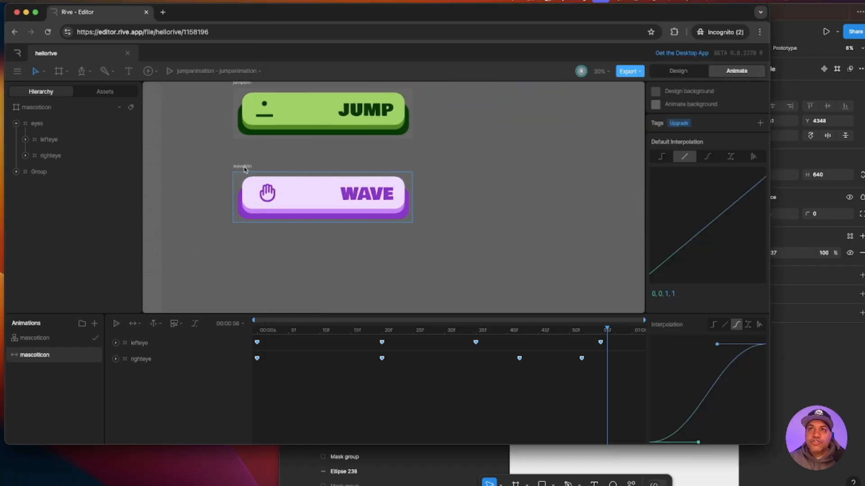
{"action": "left_click", "coordinate": [671, 72]}
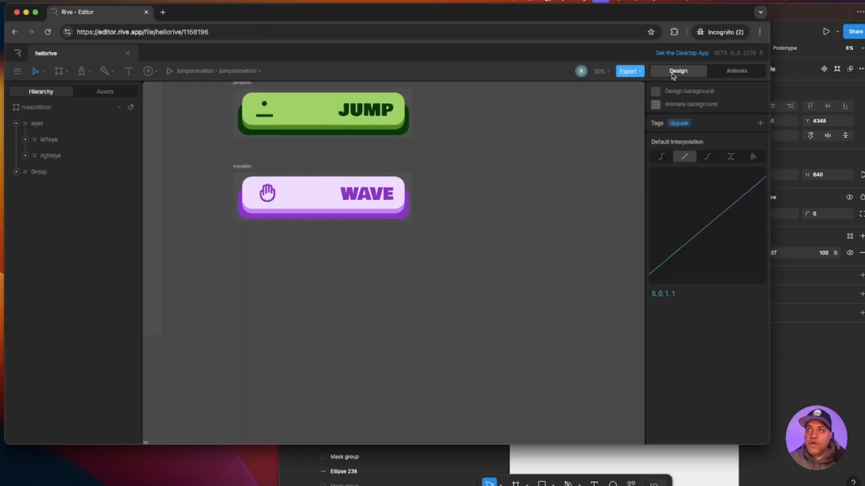
{"action": "left_click", "coordinate": [243, 166]}
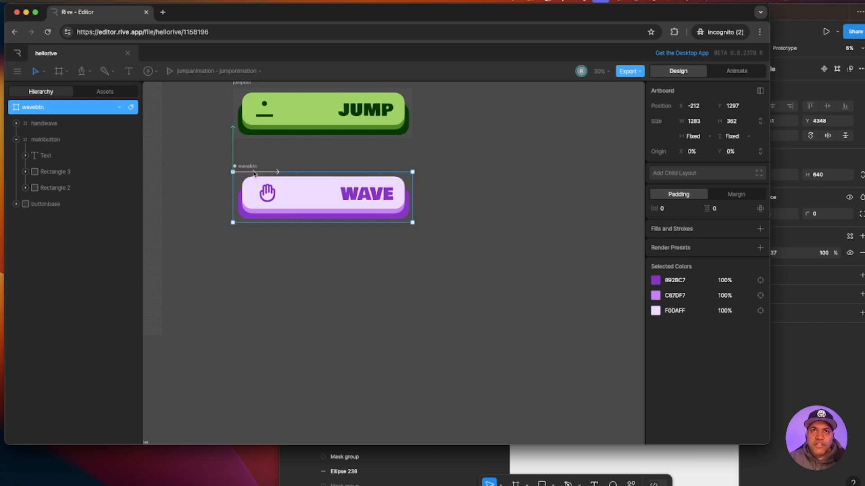
{"action": "left_click_drag", "start_coordinate": [253, 169], "coordinate": [248, 257]}
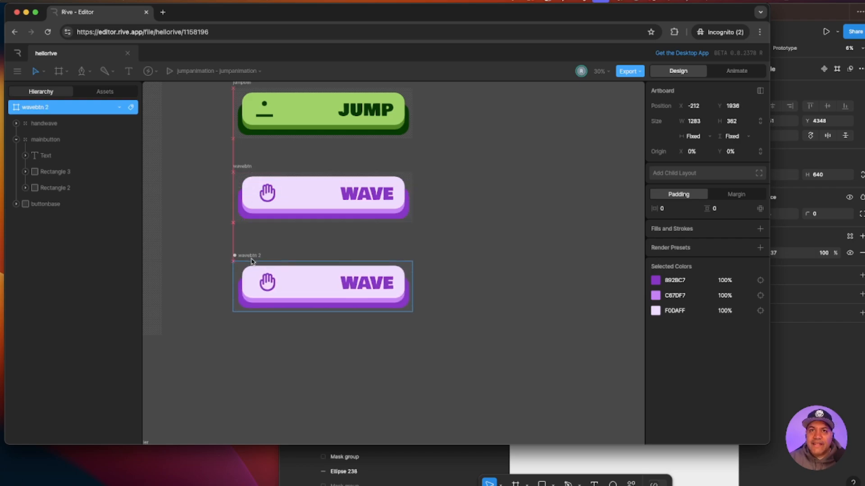
{"action": "double_click", "coordinate": [248, 256]}
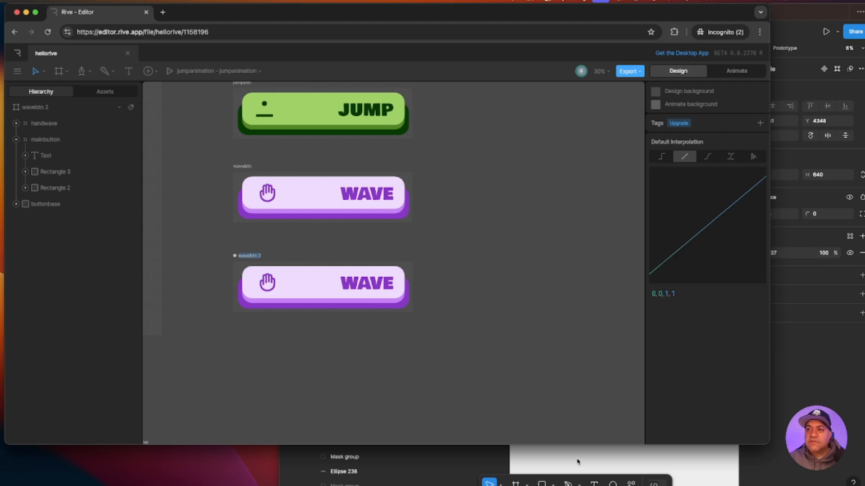
{"action": "type", "text": "save"}
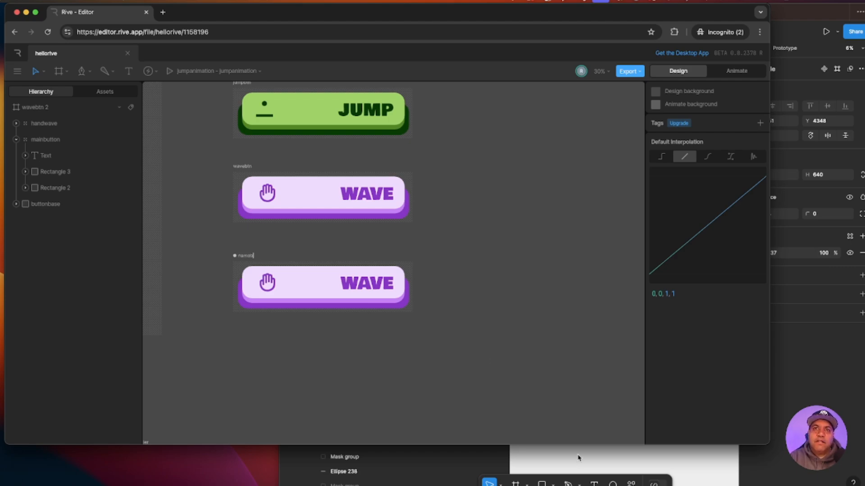
{"action": "left_click", "coordinate": [38, 107]}
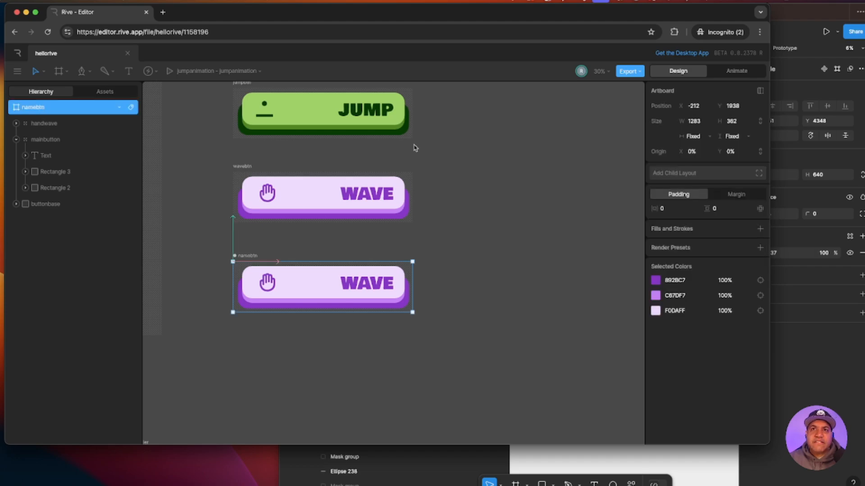
- Switch namebtn to Animate mode, and fit a narrower Figma window with a slimmer layers panel beside the Rive canvas
{"action": "left_click", "coordinate": [734, 70]}
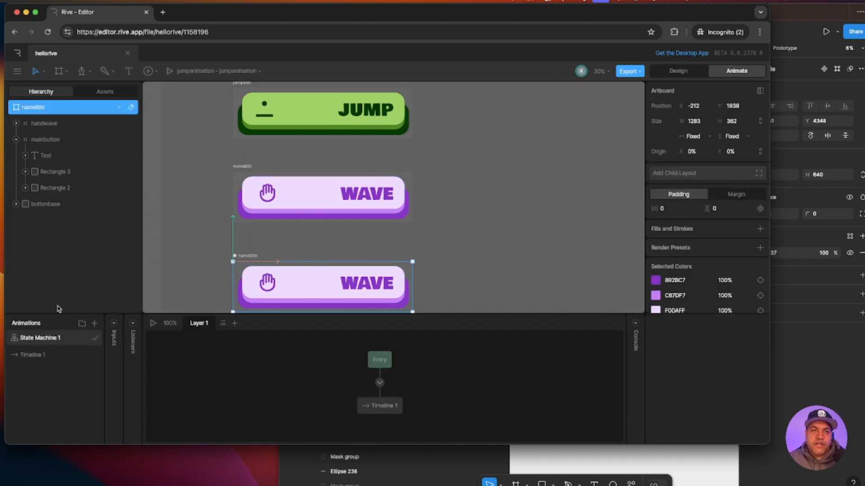
{"action": "left_click_drag", "start_coordinate": [327, 247], "coordinate": [334, 227]}
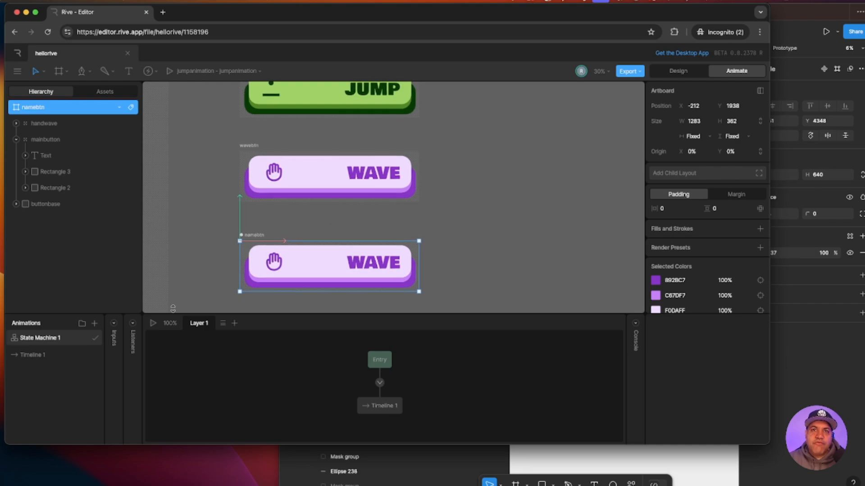
{"action": "left_click", "coordinate": [479, 286]}
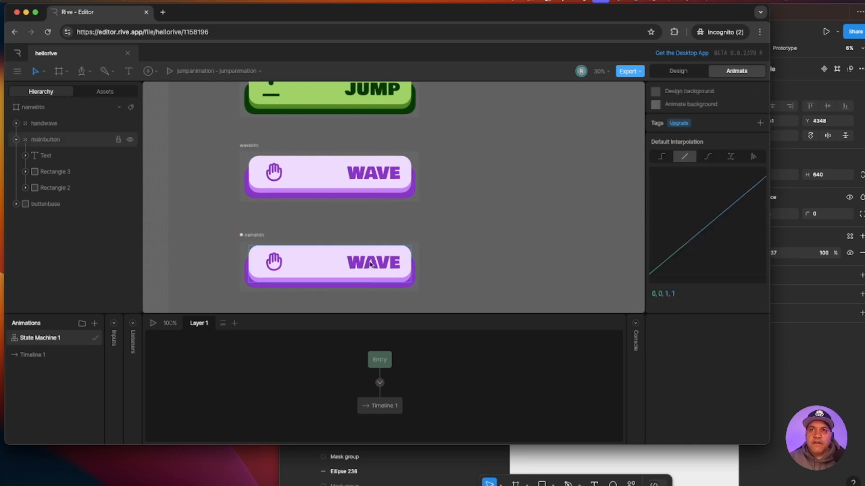
{"action": "left_click", "coordinate": [690, 464]}
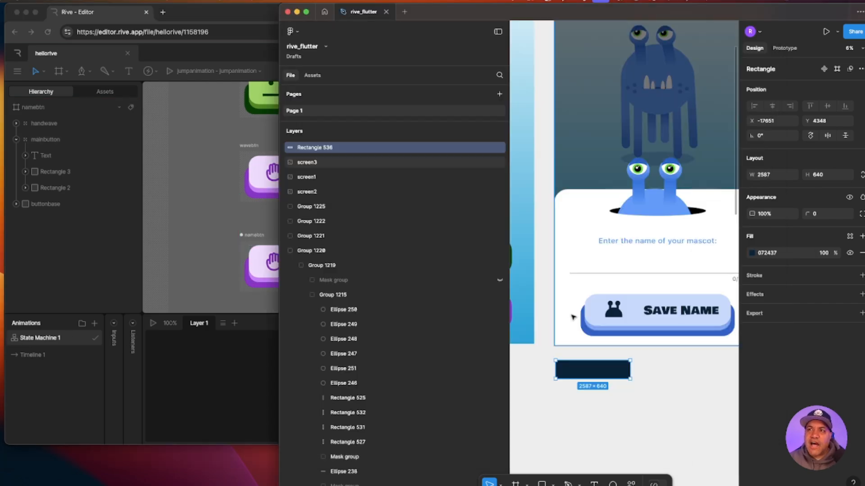
{"action": "left_click_drag", "start_coordinate": [280, 224], "coordinate": [431, 232]}
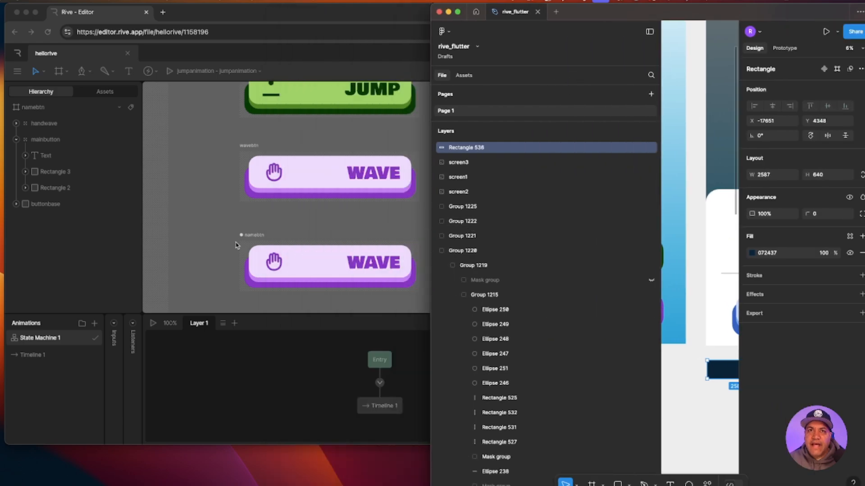
{"action": "scroll", "coordinate": [320, 230], "scroll_direction": "right", "scroll_amount": 3}
{"action": "left_click", "coordinate": [683, 388]}
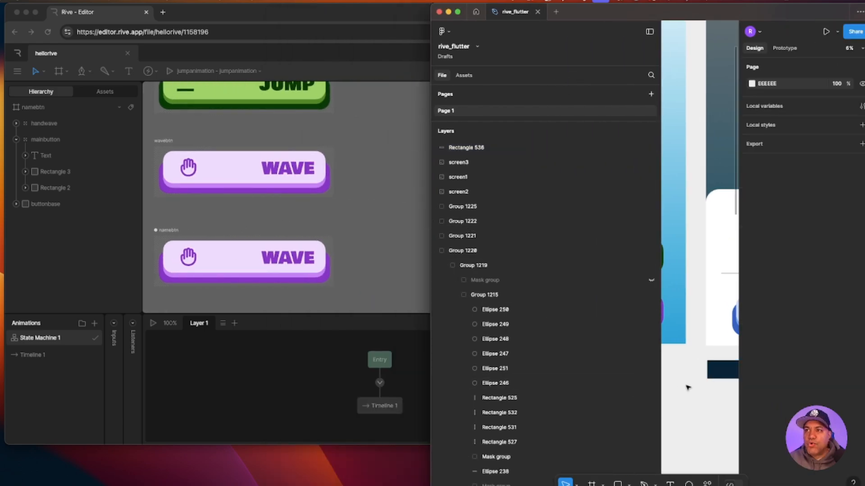
{"action": "left_click_drag", "start_coordinate": [684, 403], "coordinate": [541, 366]}
{"action": "left_click", "coordinate": [659, 366]}
{"action": "scroll", "coordinate": [556, 357], "scroll_direction": "right", "scroll_amount": 5}
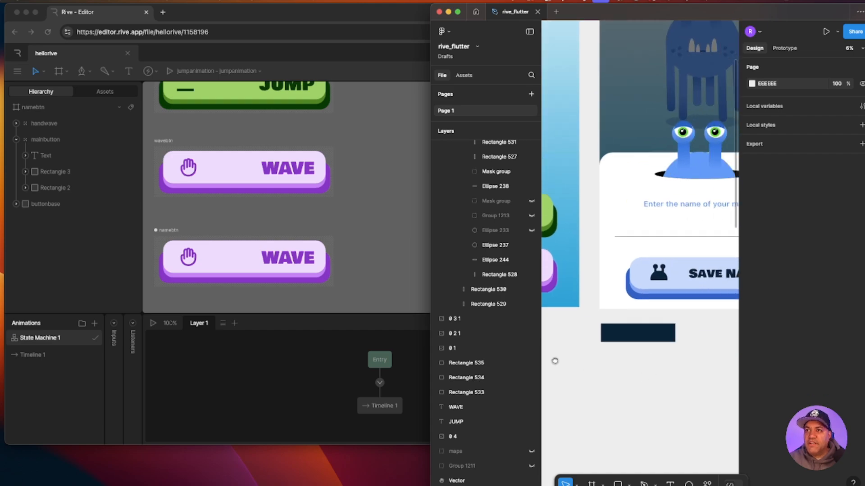
- In Figma, fill the sample rectangle with 2B5FC7 picked from the Save Name button's dark blue base, and copy the hex value
{"action": "left_click", "coordinate": [613, 340]}
{"action": "left_click", "coordinate": [626, 303]}
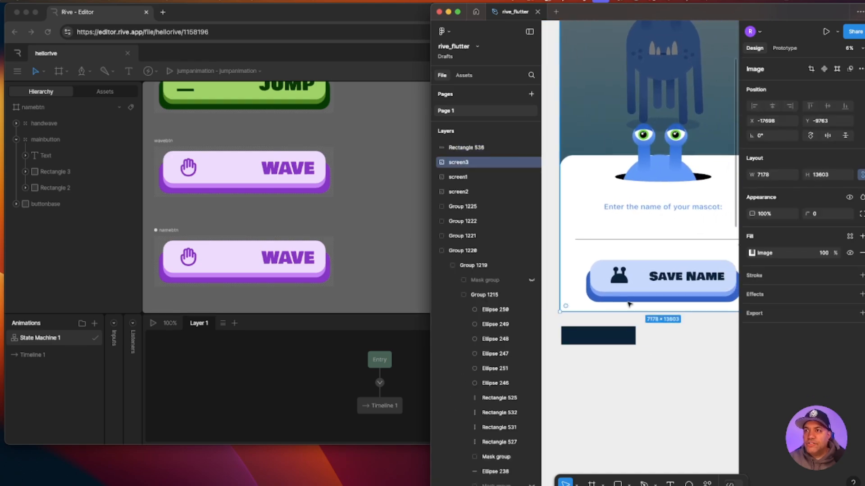
{"action": "left_click", "coordinate": [609, 342]}
{"action": "left_click", "coordinate": [752, 253]}
{"action": "left_click", "coordinate": [641, 397]}
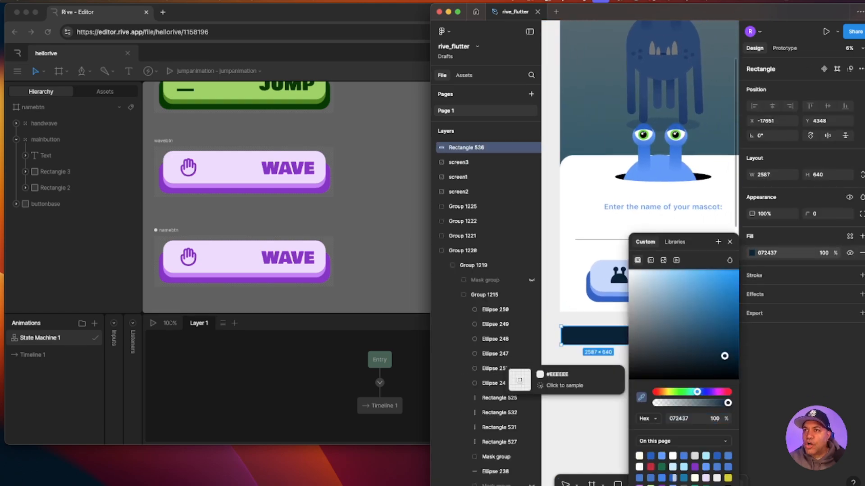
{"action": "left_click", "coordinate": [599, 303]}
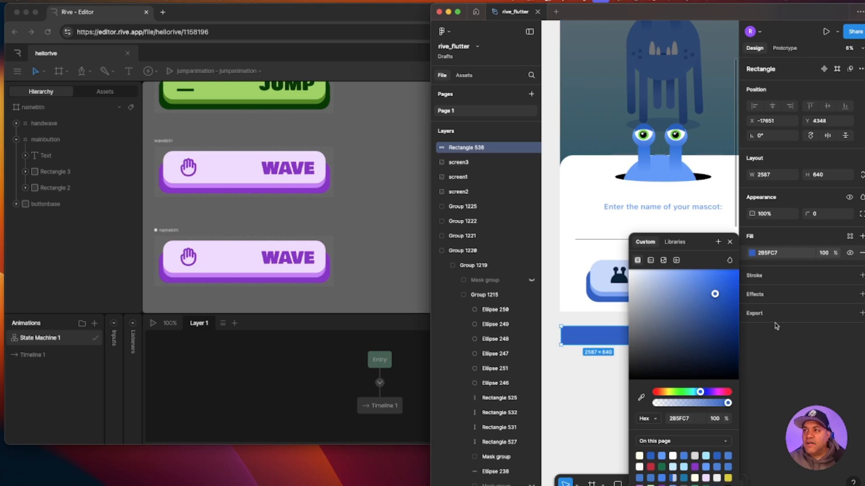
{"action": "left_click", "coordinate": [781, 255]}
- In Rive, replace the namebtn artboard's dark purple 892BC7 with 2B5FC7, and return to the Figma design
{"action": "left_click", "coordinate": [192, 233]}
{"action": "left_click", "coordinate": [170, 231]}
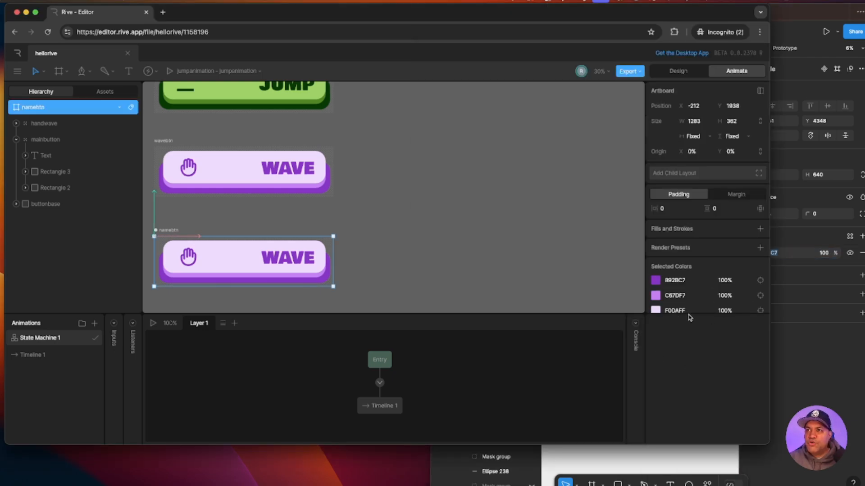
{"action": "left_click_drag", "start_coordinate": [690, 314], "coordinate": [688, 336]}
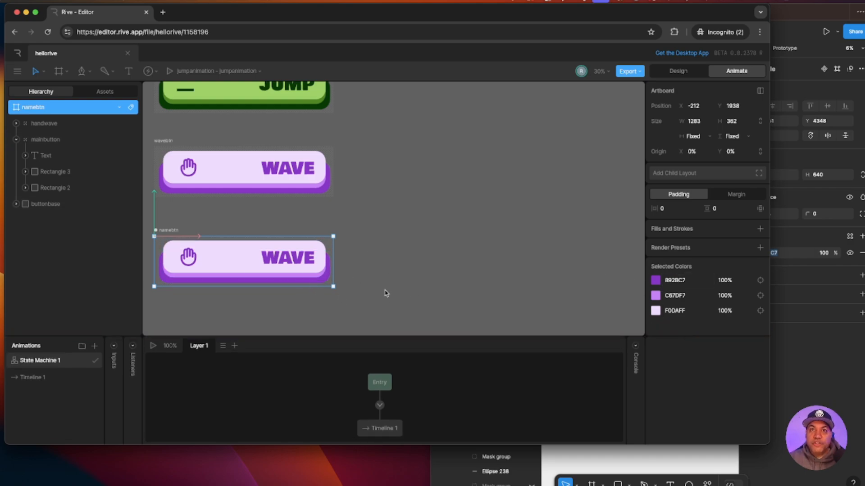
{"action": "left_click", "coordinate": [688, 281]}
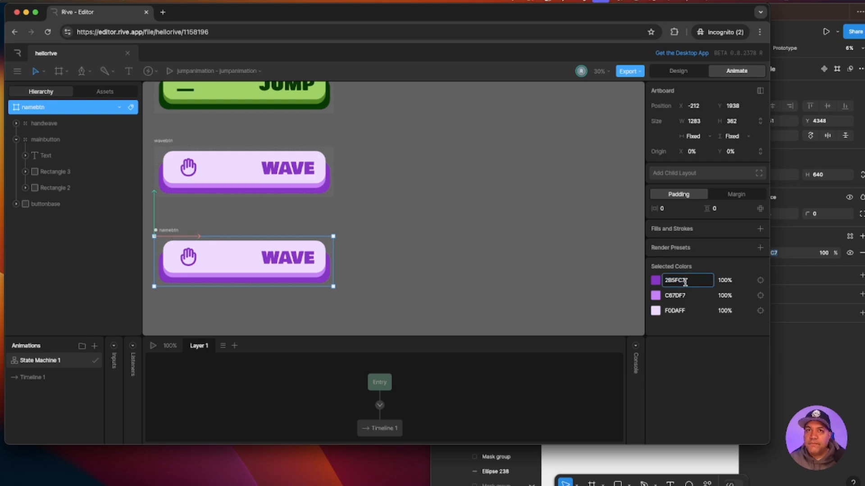
{"action": "key", "text": "Return"}
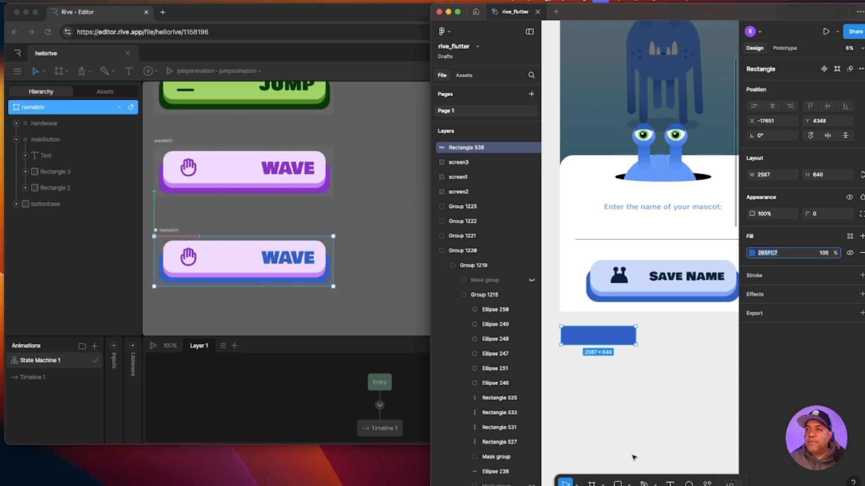
{"action": "left_click", "coordinate": [634, 458]}
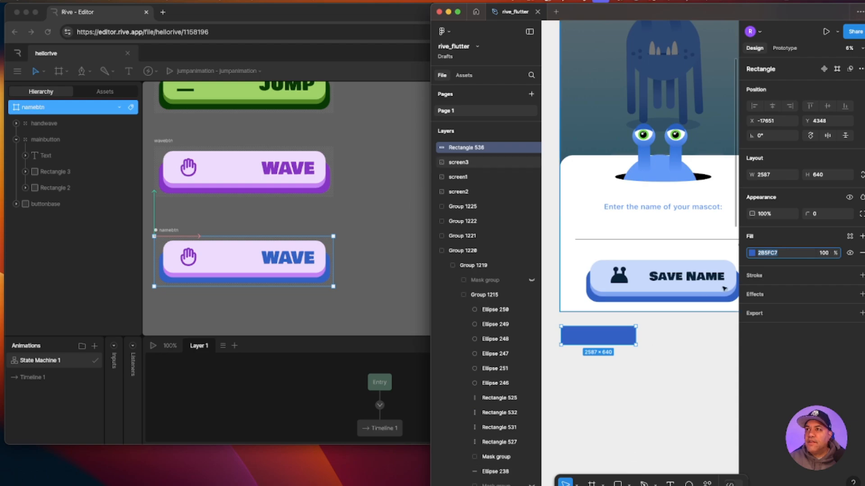
- In Figma, fill the sample rectangle with 7DA4F3 picked from the Save Name button's middle blue edge, and select the hex value for copying
{"action": "left_click", "coordinate": [753, 253]}
{"action": "left_click", "coordinate": [641, 397]}
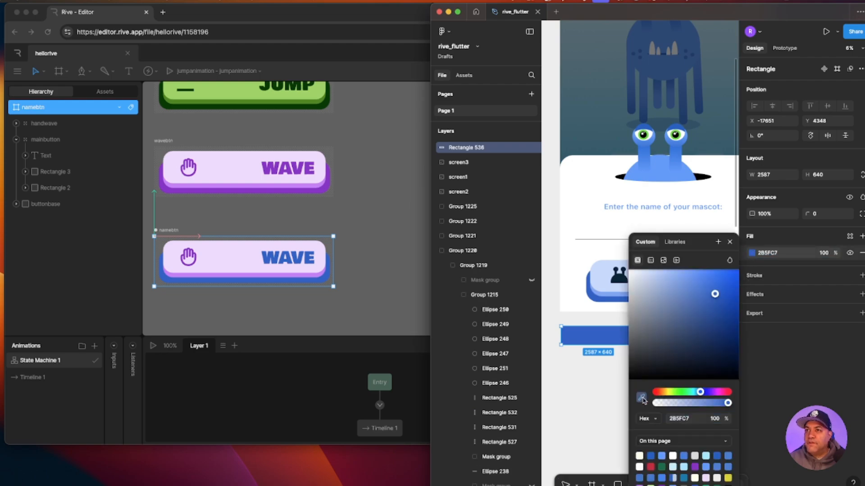
{"action": "left_click", "coordinate": [619, 295]}
{"action": "left_click", "coordinate": [780, 254]}
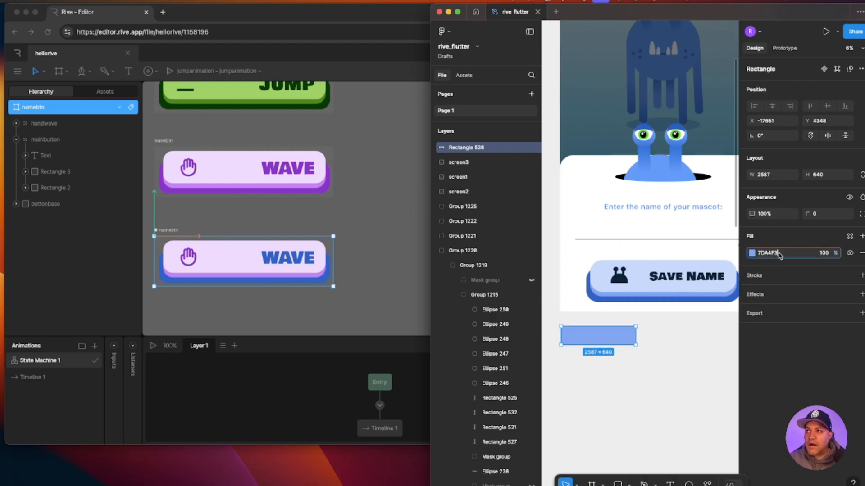
- Switch to Rive and replace the namebtn artboard's medium purple with 7DA4F3
{"action": "left_click", "coordinate": [372, 308]}
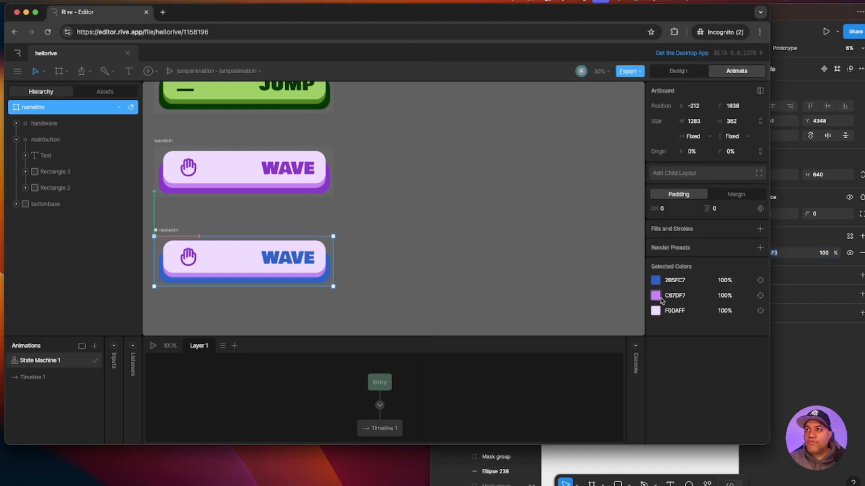
{"action": "left_click", "coordinate": [675, 295]}
{"action": "type", "text": "7DA4F3"}
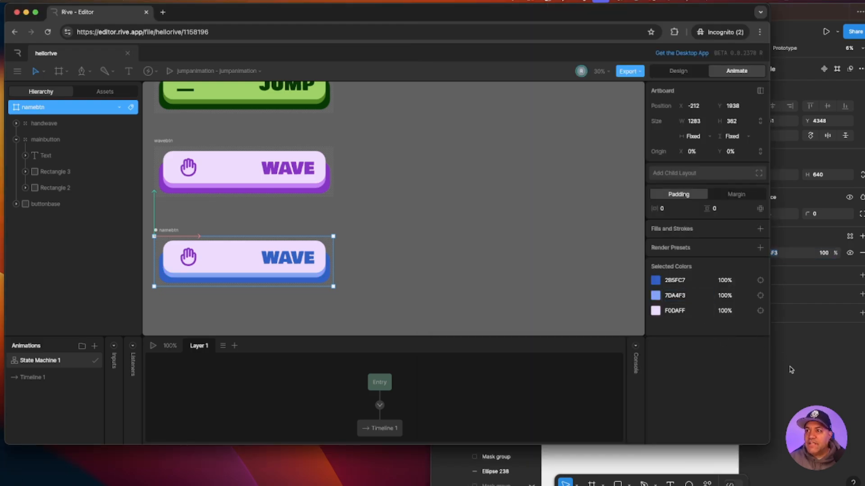
- Back in Figma, fill the sample rectangle with C8DAFF picked from the Save Name button's light face, and copy the hex value
{"action": "left_click", "coordinate": [687, 453]}
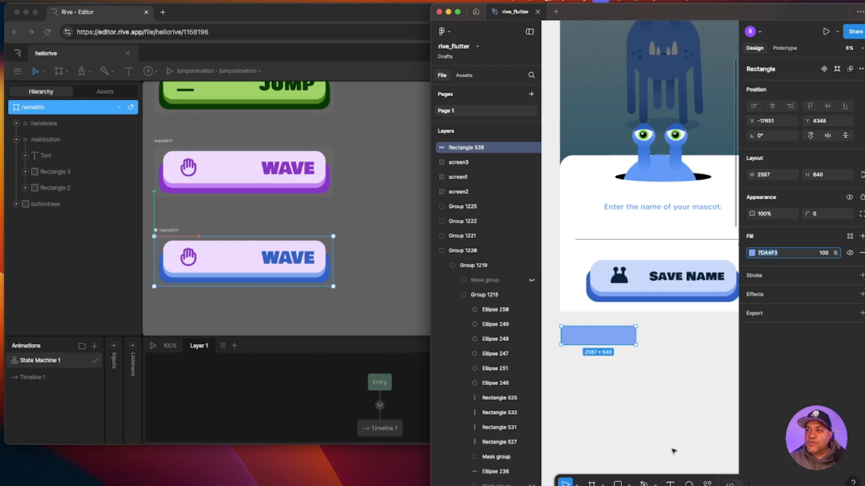
{"action": "left_click", "coordinate": [751, 253]}
{"action": "left_click", "coordinate": [641, 398]}
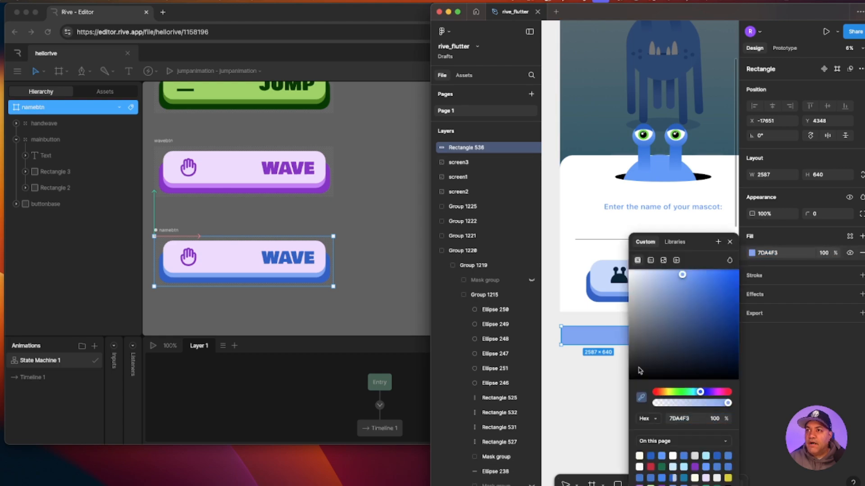
{"action": "left_click", "coordinate": [605, 277]}
{"action": "left_click", "coordinate": [783, 256]}
{"action": "key", "text": "ctrl+c"}
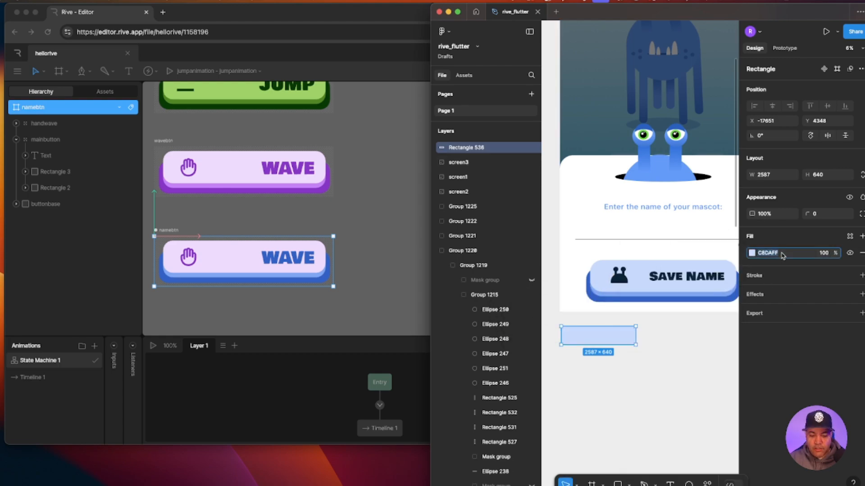
- Switch to Rive and replace the namebtn artboard's pale purple F0DAFF with C8DAFF
{"action": "left_click", "coordinate": [386, 293]}
{"action": "left_click", "coordinate": [674, 311]}
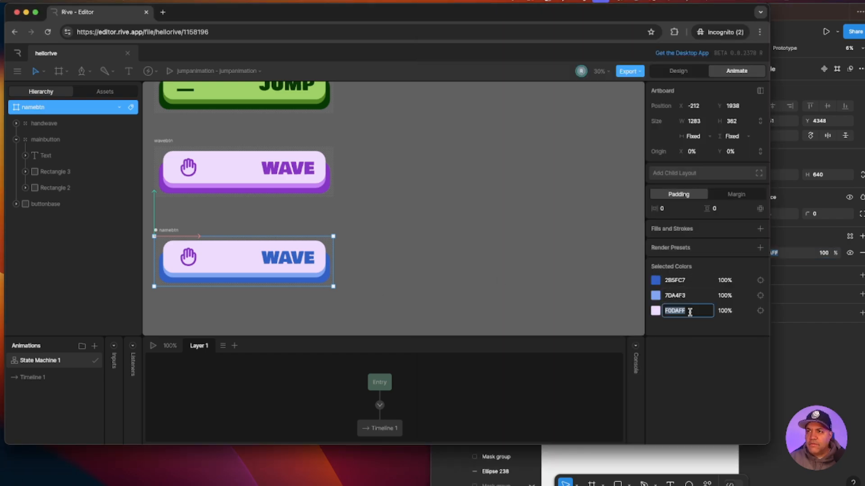
{"action": "key", "text": "ctrl+v"}
{"action": "key", "text": "Return"}
- In Design mode, swap the nested handwave artboard inside namebtn's handwave group for mascoticon, accepting the loss of its animations
{"action": "left_click_drag", "start_coordinate": [389, 300], "coordinate": [469, 295]}
{"action": "left_click", "coordinate": [264, 250]}
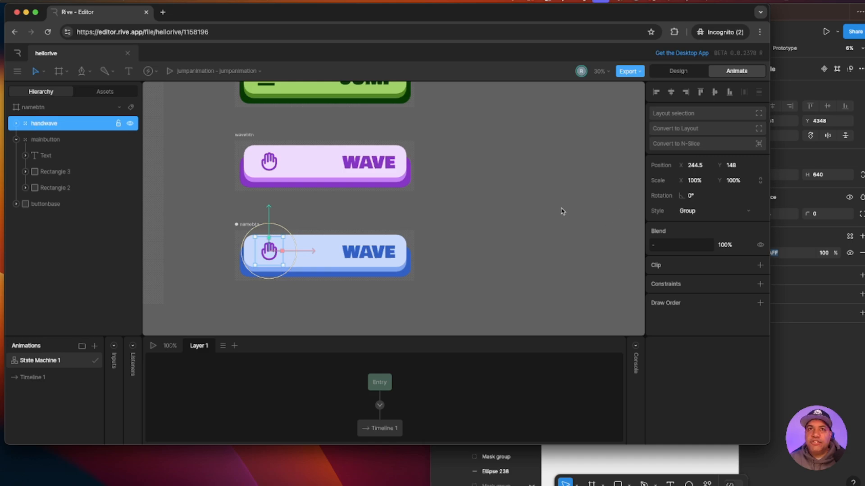
{"action": "scroll", "coordinate": [563, 211], "scroll_direction": "up", "scroll_amount": 3}
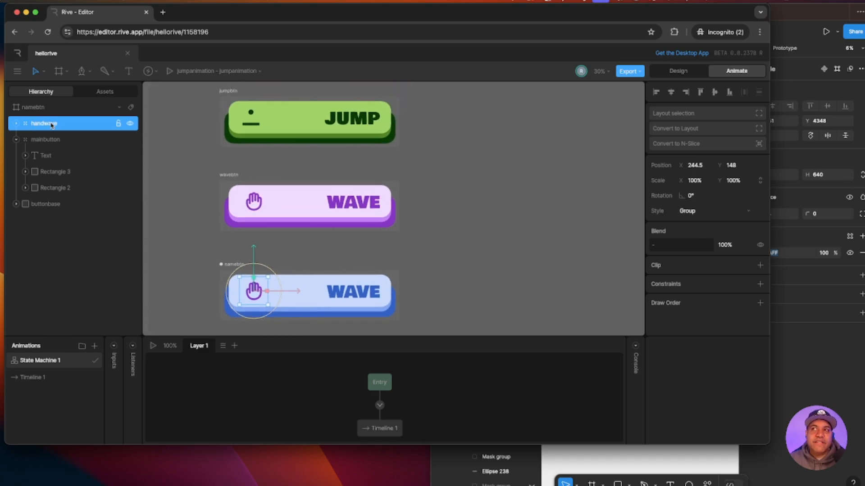
{"action": "left_click", "coordinate": [545, 238]}
{"action": "left_click", "coordinate": [678, 71]}
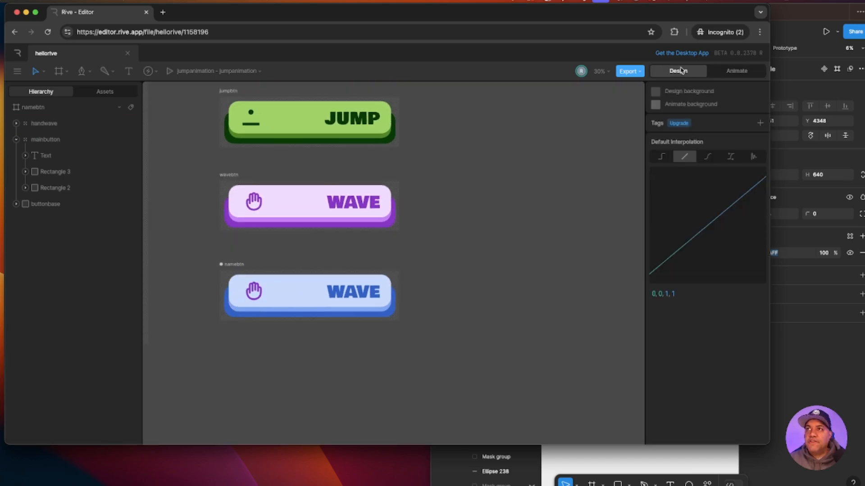
{"action": "left_click", "coordinate": [45, 124]}
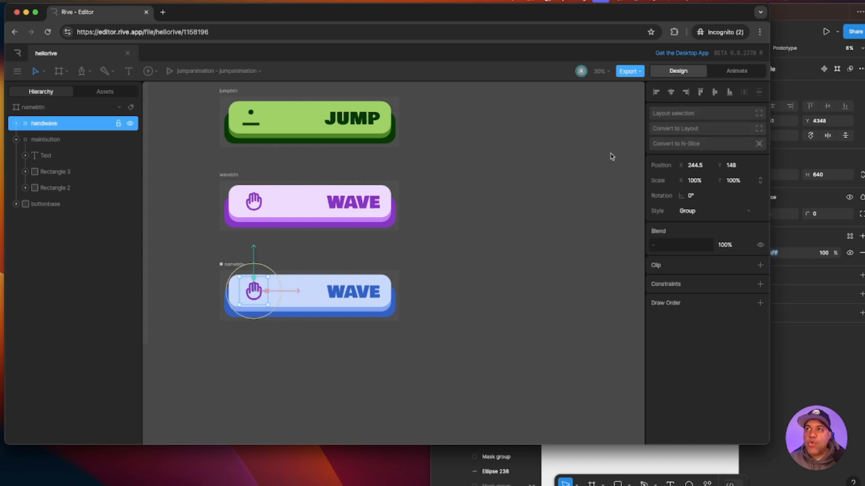
{"action": "left_click", "coordinate": [16, 123]}
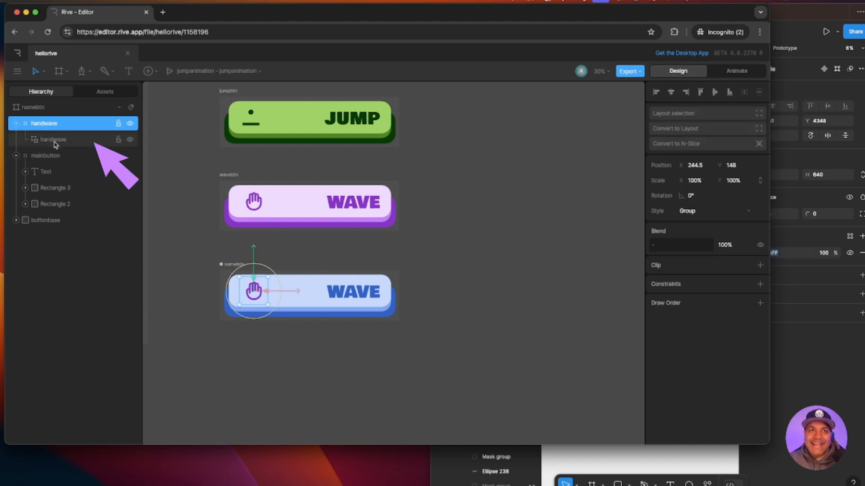
{"action": "left_click", "coordinate": [55, 142]}
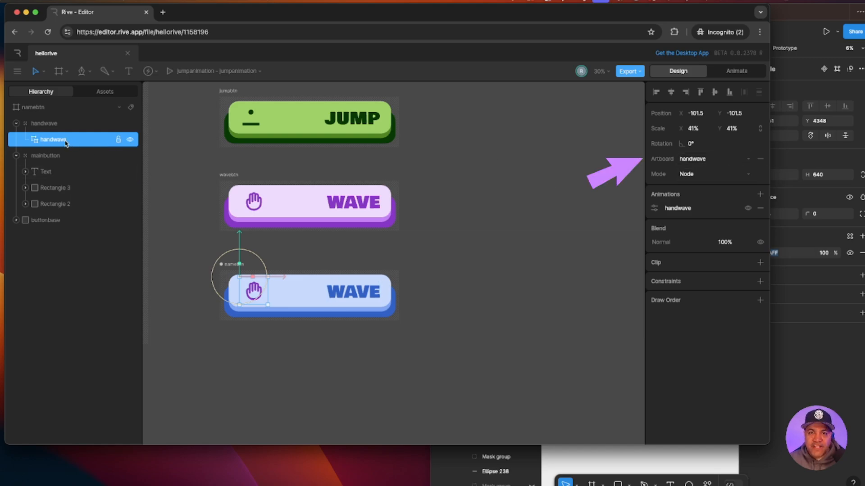
{"action": "left_click", "coordinate": [747, 161]}
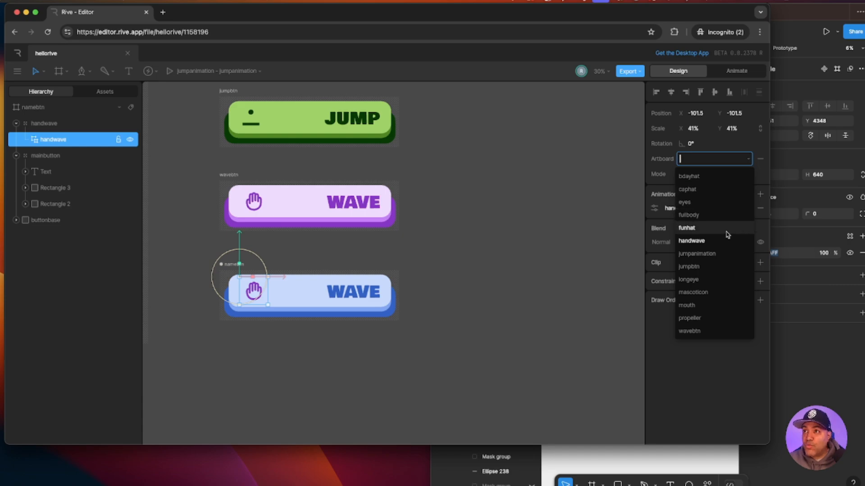
{"action": "left_click", "coordinate": [720, 293]}
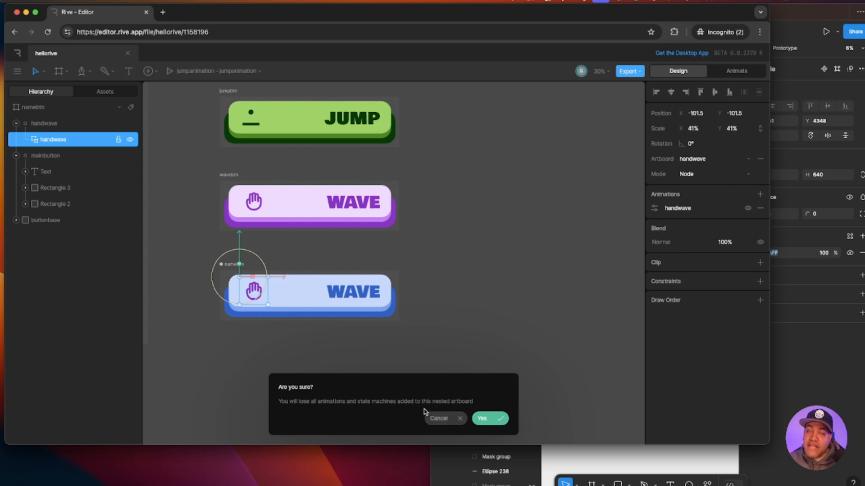
{"action": "left_click", "coordinate": [482, 420]}
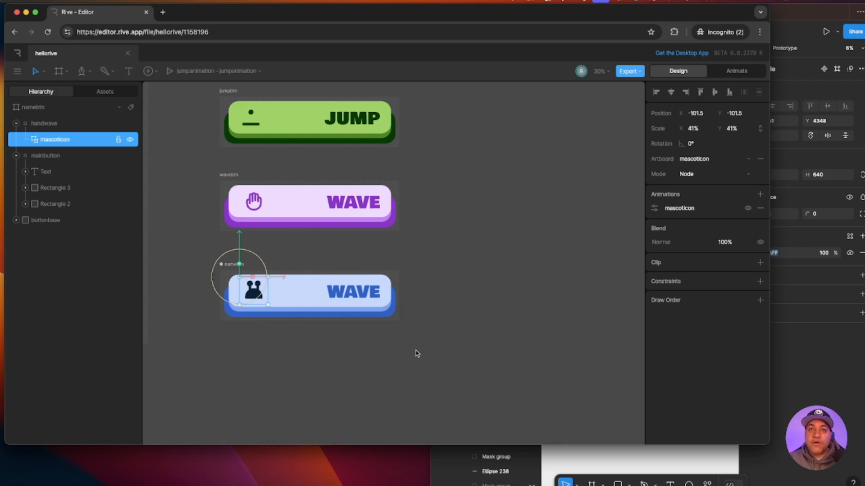
- Recolor namebtn's WAVE text to 072437, sampled from the dark mascot icon
{"action": "left_click", "coordinate": [365, 295]}
{"action": "double_click", "coordinate": [365, 295]}
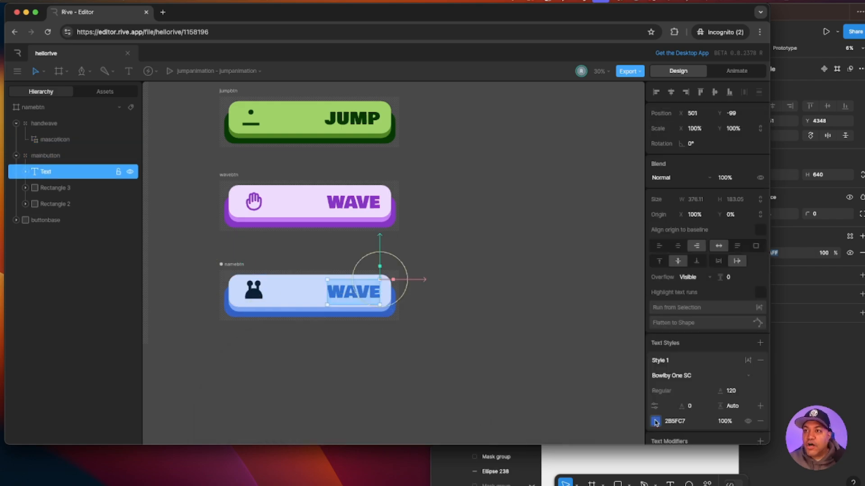
{"action": "left_click", "coordinate": [655, 421]}
{"action": "left_click", "coordinate": [254, 292]}
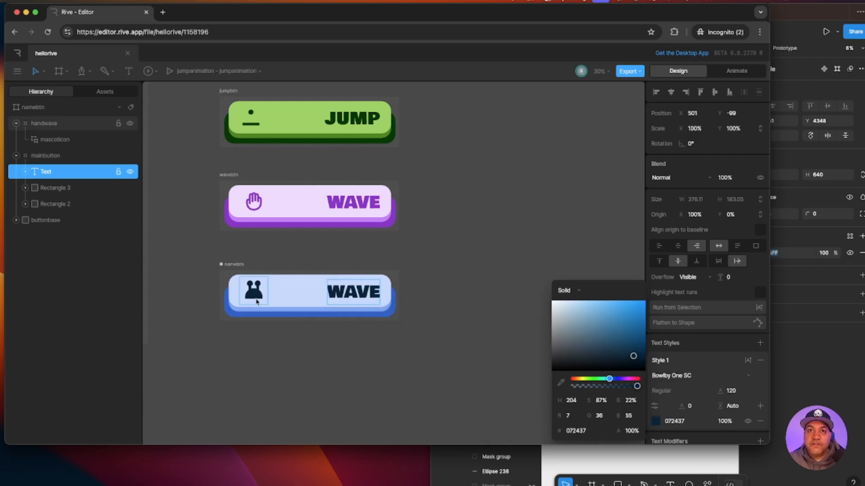
- Change the namebtn label text to SAVE NAME and leave text editing
{"action": "left_click", "coordinate": [360, 295]}
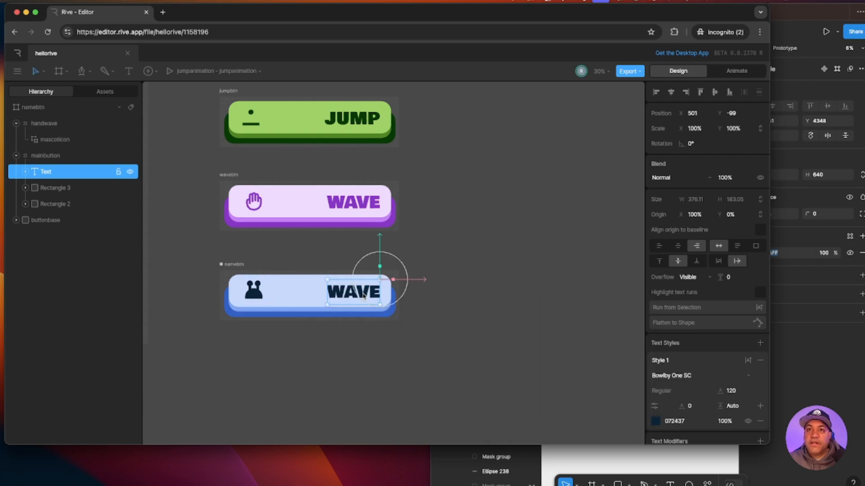
{"action": "double_click", "coordinate": [364, 295]}
{"action": "type", "text": "SAVE N"}
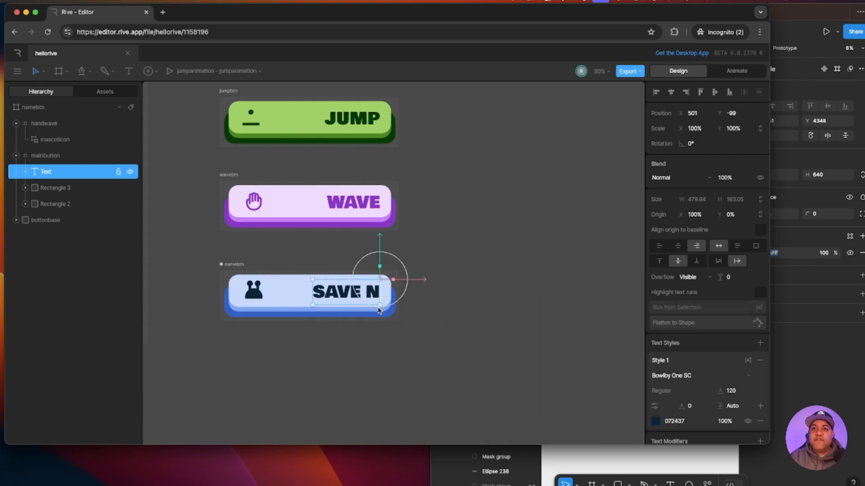
{"action": "type", "text": "AME"}
{"action": "key", "text": "Escape"}
{"action": "key", "text": "Escape"}
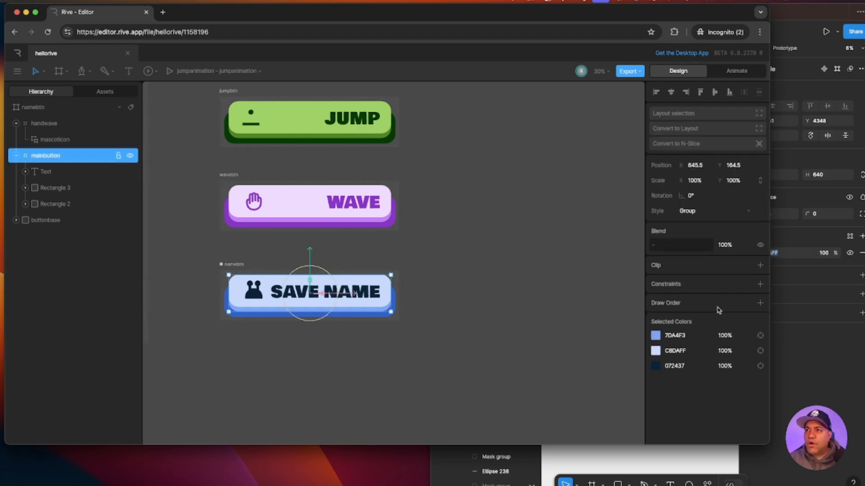
- Set the SAVE NAME text's font size to 100 and move it slightly up to center it on the button face
{"action": "double_click", "coordinate": [360, 293]}
{"action": "scroll", "coordinate": [733, 360], "scroll_direction": "down", "scroll_amount": 3}
{"action": "left_click", "coordinate": [740, 295]}
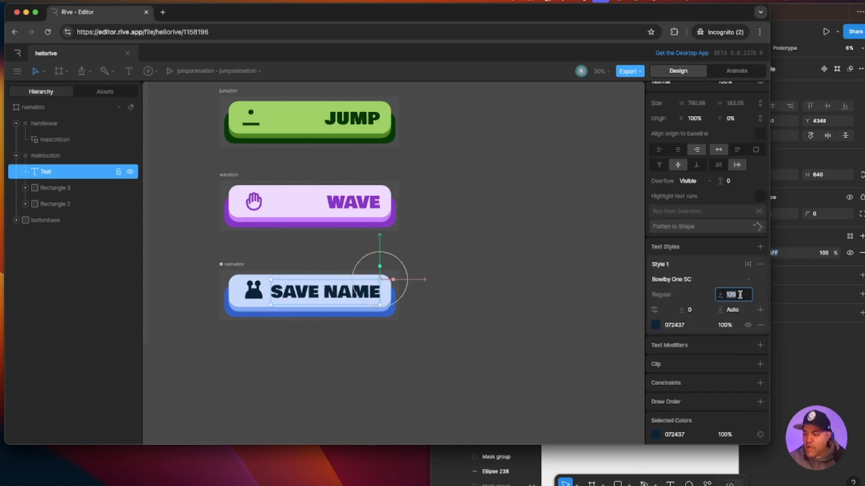
{"action": "type", "text": "100"}
{"action": "key", "text": "Return"}
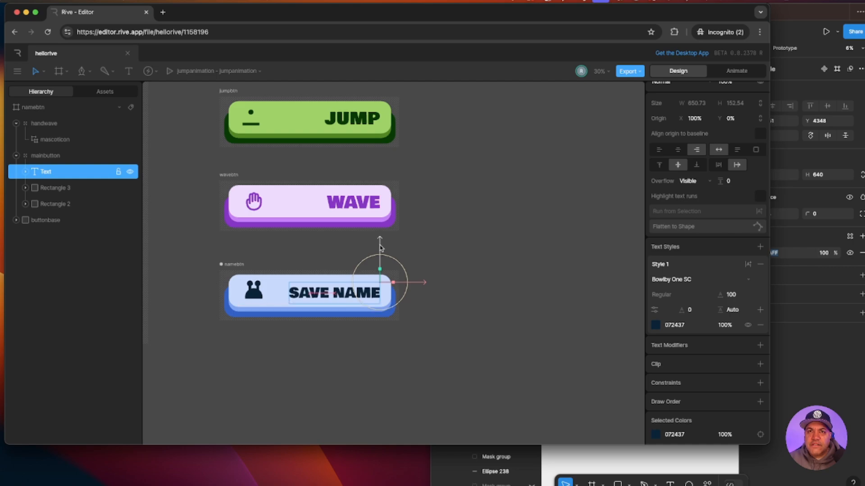
{"action": "left_click_drag", "start_coordinate": [381, 248], "coordinate": [380, 248]}
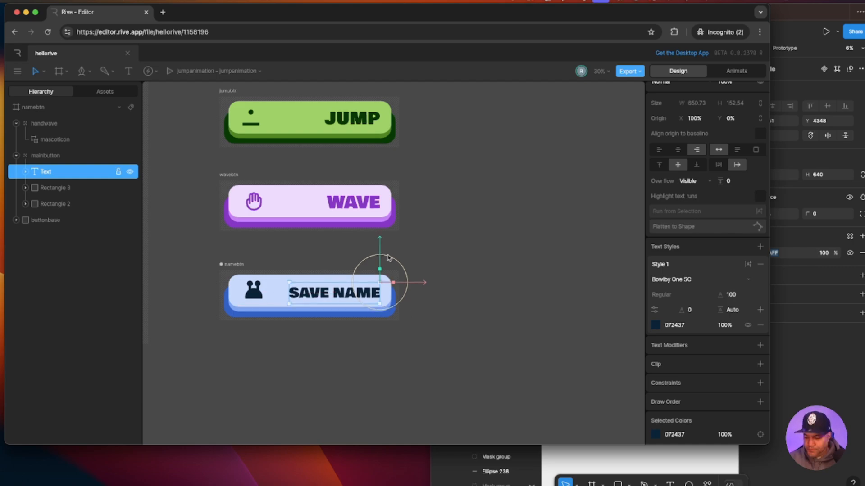
{"action": "left_click", "coordinate": [483, 399]}
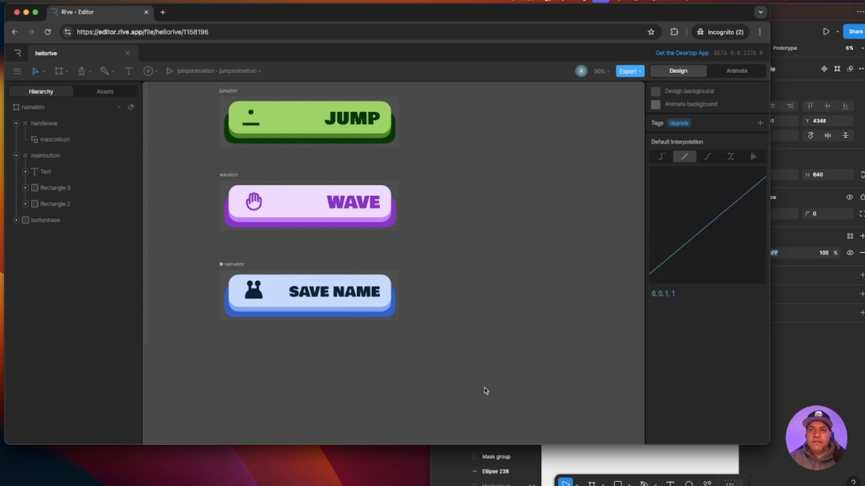
- Switch the namebtn artboard to Animate mode, and play its state machine briefly to preview the mascot icon's animation
{"action": "left_click", "coordinate": [233, 265]}
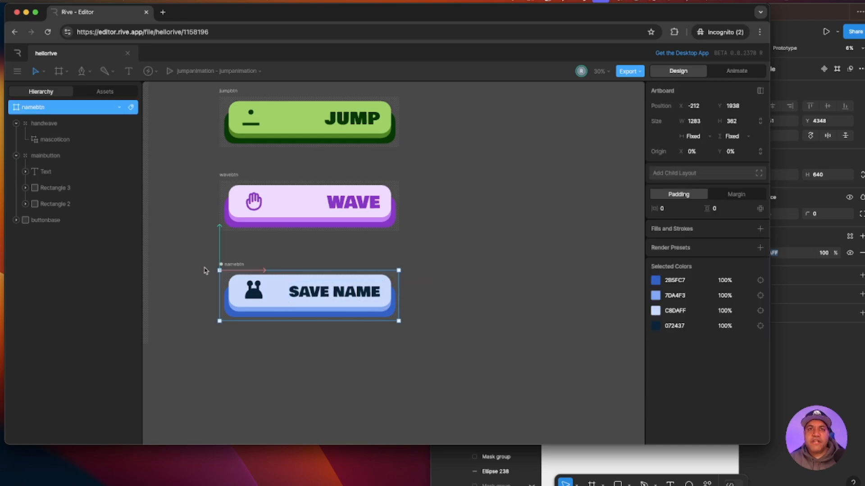
{"action": "left_click", "coordinate": [737, 71]}
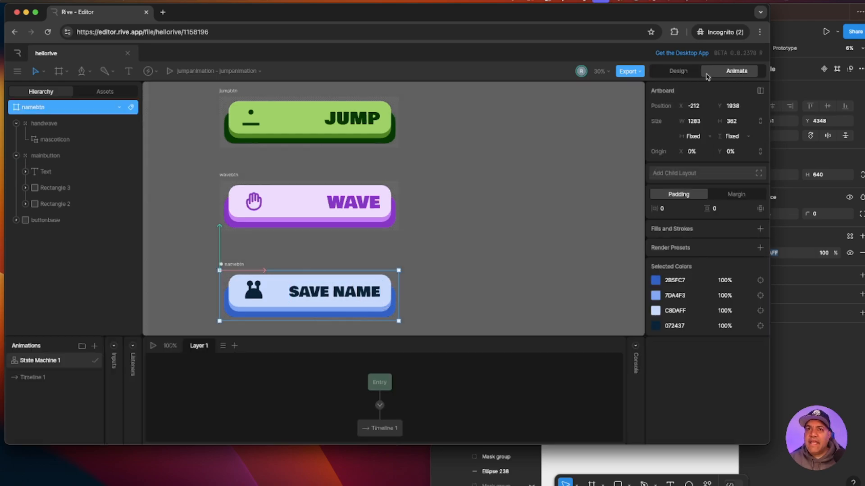
{"action": "left_click", "coordinate": [153, 346]}
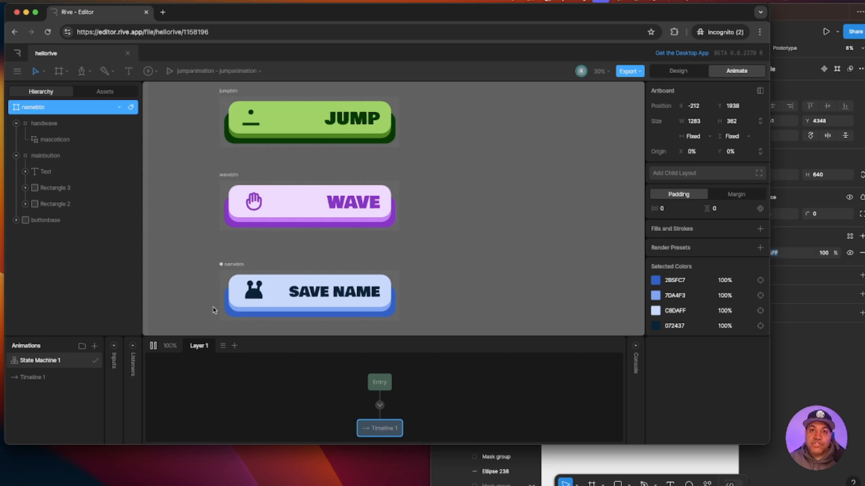
{"action": "left_click", "coordinate": [153, 346]}
- Switch to Figma and examine the name-entry screen's mascot, input field and Save Name button alongside the neighboring screens
{"action": "left_click", "coordinate": [672, 448]}
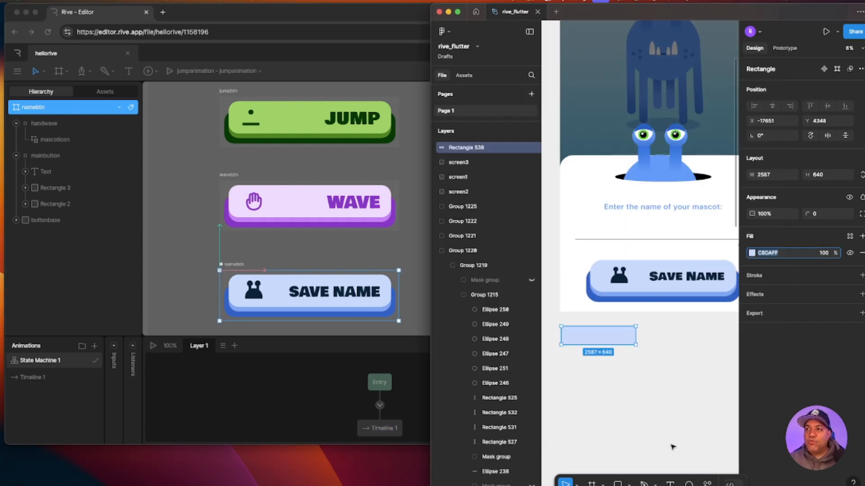
{"action": "left_click", "coordinate": [674, 419]}
{"action": "key", "text": "super+minus"}
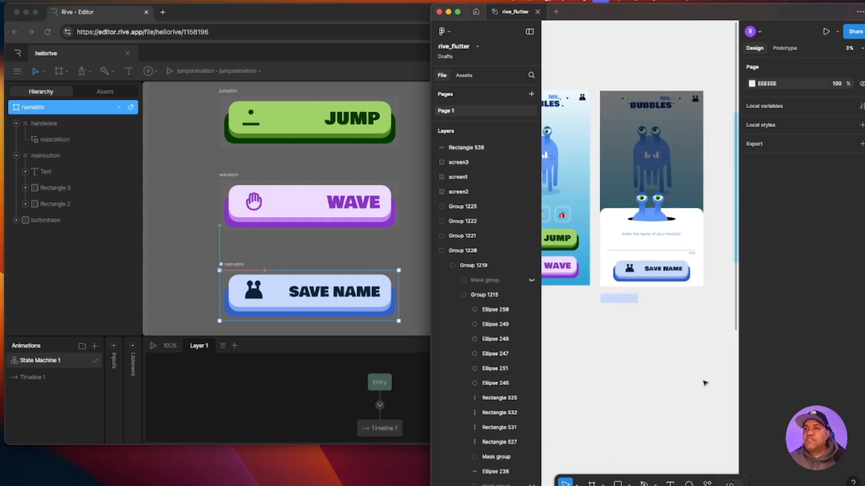
{"action": "left_click_drag", "start_coordinate": [627, 375], "coordinate": [680, 428]}
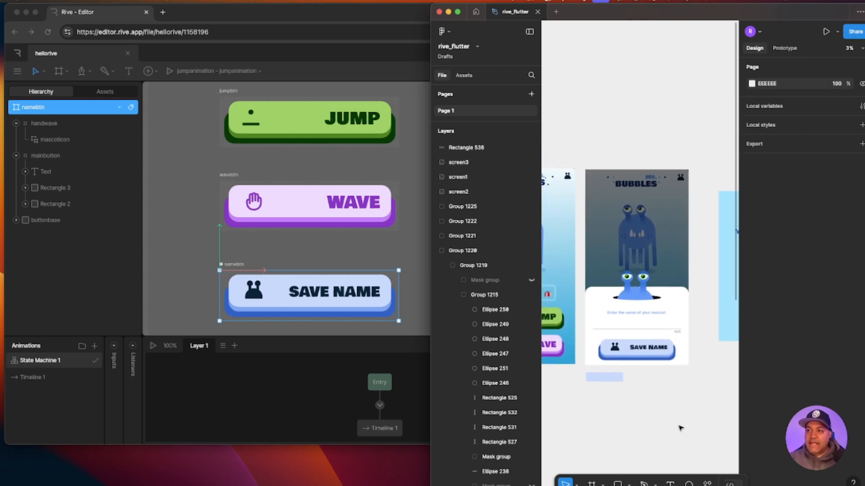
{"action": "key", "text": "super+plus"}
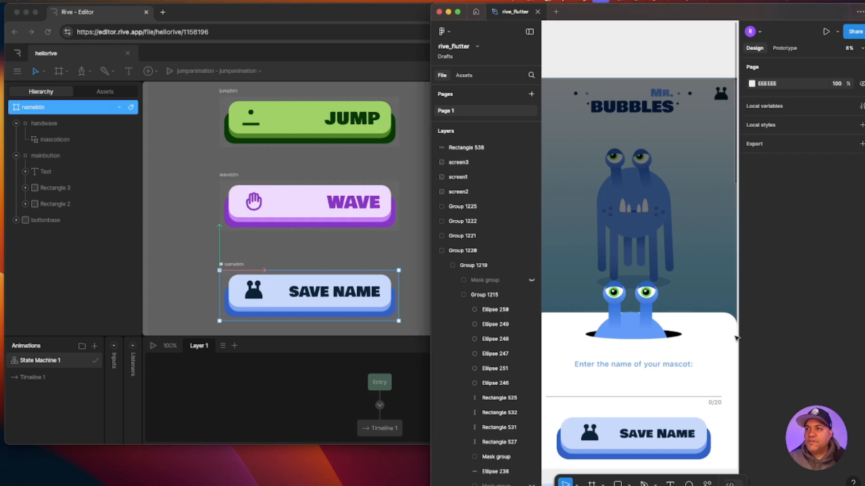
{"action": "left_click_drag", "start_coordinate": [737, 334], "coordinate": [761, 358]}
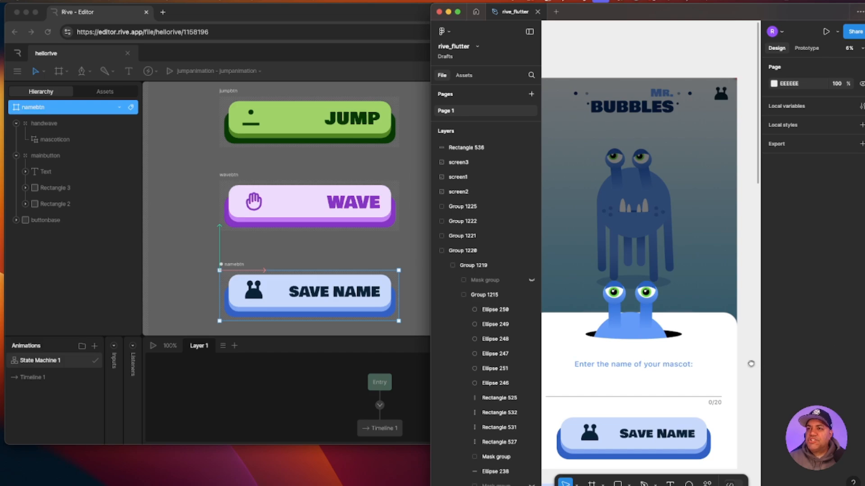
{"action": "key", "text": "minus"}
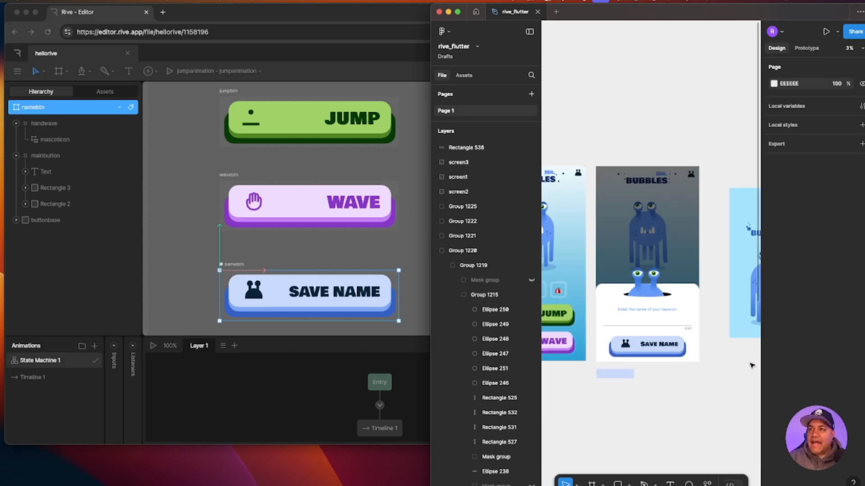
- Examine screen3's mascot peeking out of the black hole above the name prompt in Figma
{"action": "scroll", "coordinate": [603, 428], "scroll_direction": "left", "scroll_amount": 3}
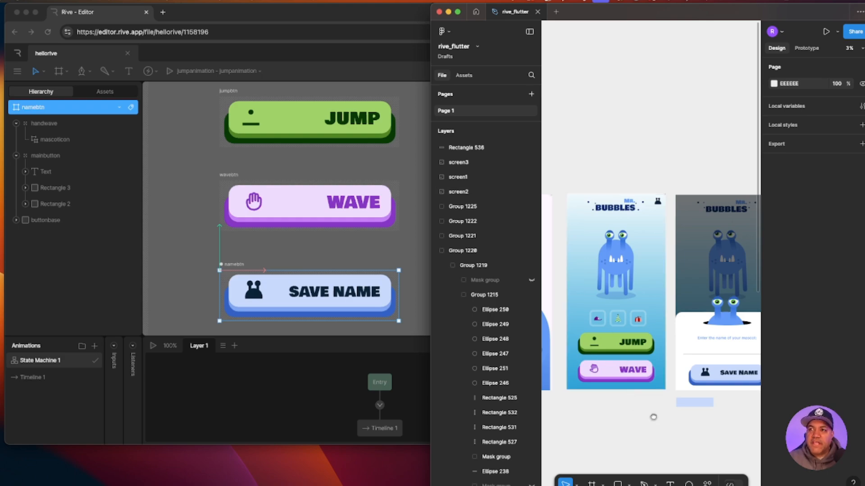
{"action": "scroll", "coordinate": [655, 413], "scroll_direction": "right", "scroll_amount": 2}
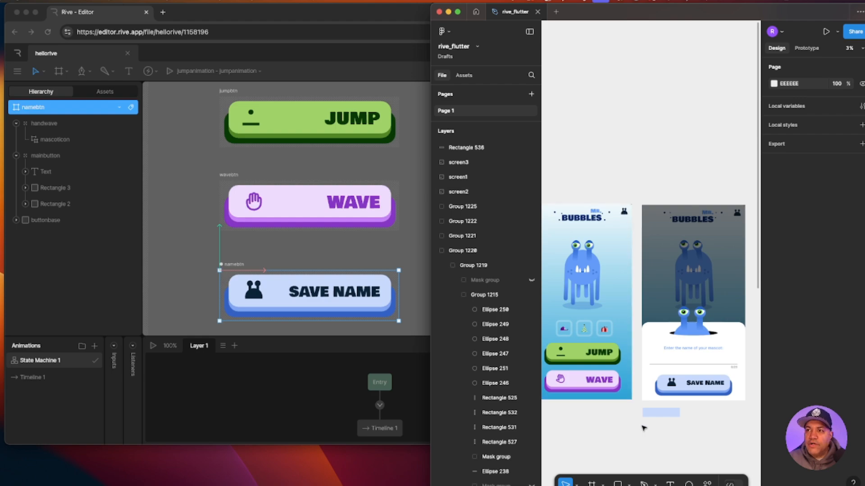
{"action": "scroll", "coordinate": [614, 430], "scroll_direction": "right", "scroll_amount": 2}
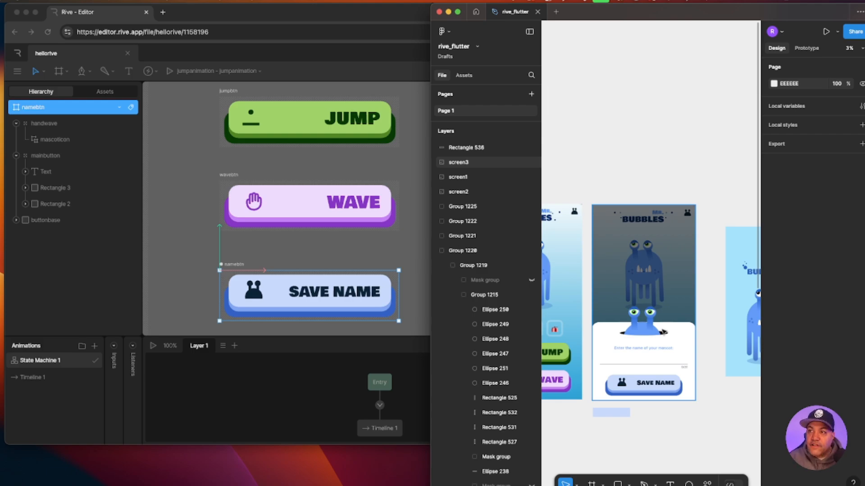
{"action": "key", "text": "plus"}
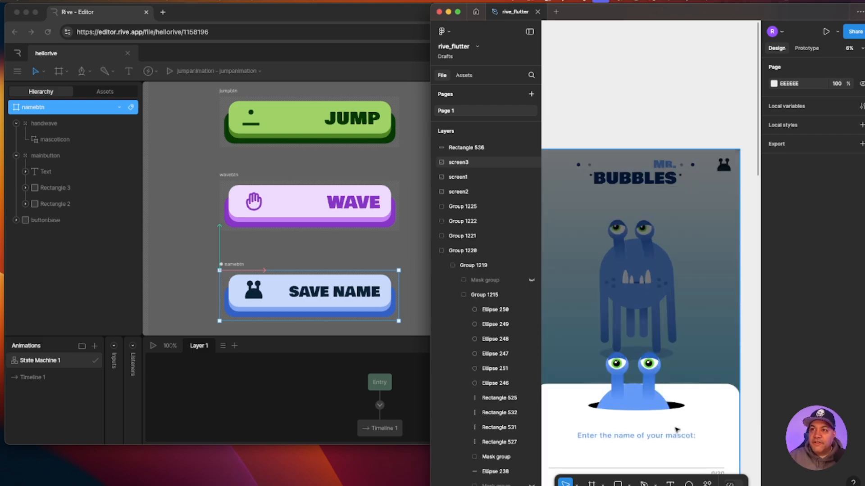
{"action": "scroll", "coordinate": [689, 414], "scroll_direction": "down", "scroll_amount": 2}
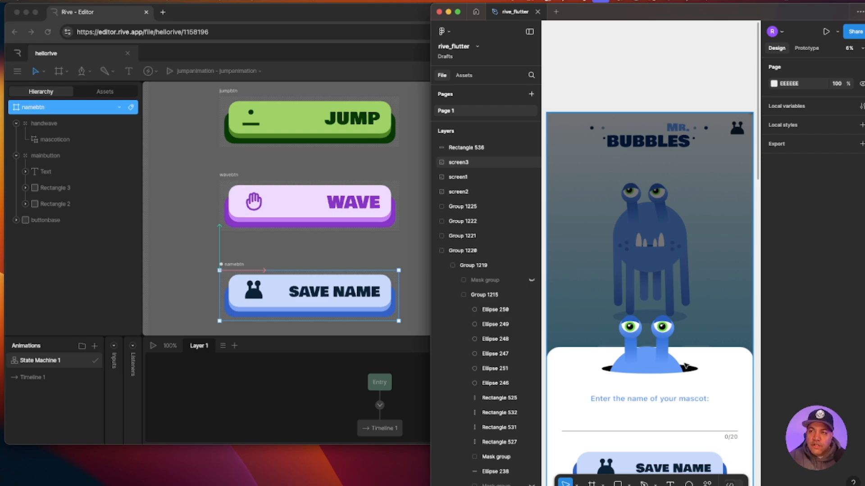
{"action": "left_click_drag", "start_coordinate": [588, 318], "coordinate": [601, 212]}
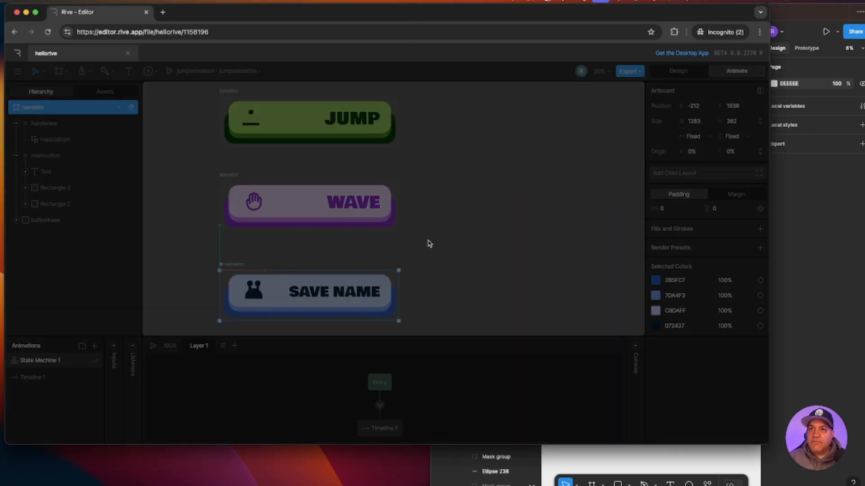
- Switch to Rive's Design mode and draw a new square artboard, about 1183 by 1183, in the empty area above the eyes artboard
{"action": "left_click", "coordinate": [678, 70]}
{"action": "left_click_drag", "start_coordinate": [414, 261], "coordinate": [405, 287]}
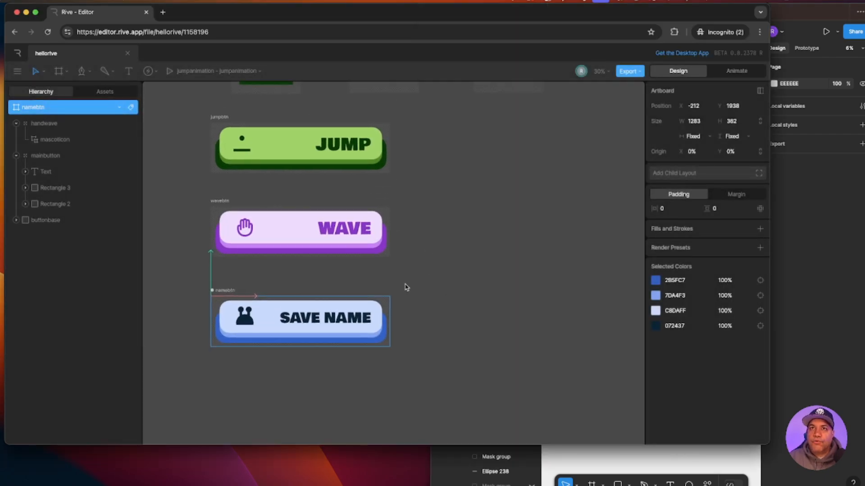
{"action": "scroll", "coordinate": [407, 287], "scroll_direction": "right", "scroll_amount": 3}
{"action": "left_click", "coordinate": [63, 71]}
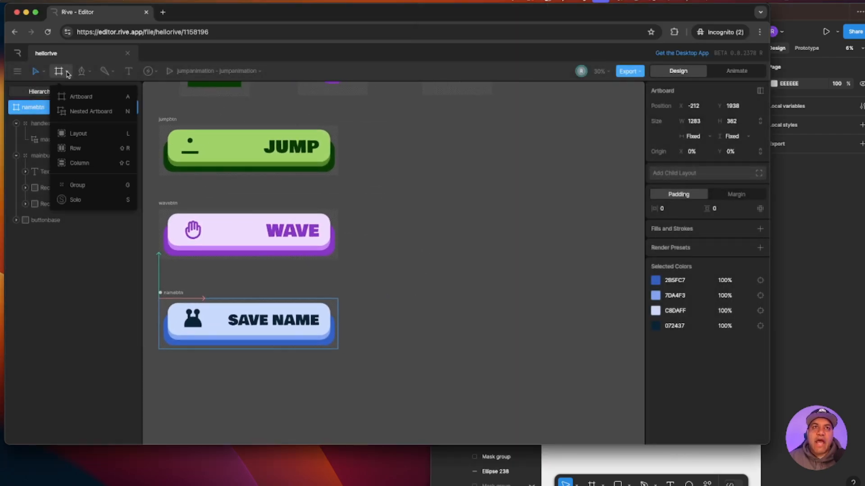
{"action": "left_click", "coordinate": [74, 97]}
{"action": "scroll", "coordinate": [405, 211], "scroll_direction": "left", "scroll_amount": 5}
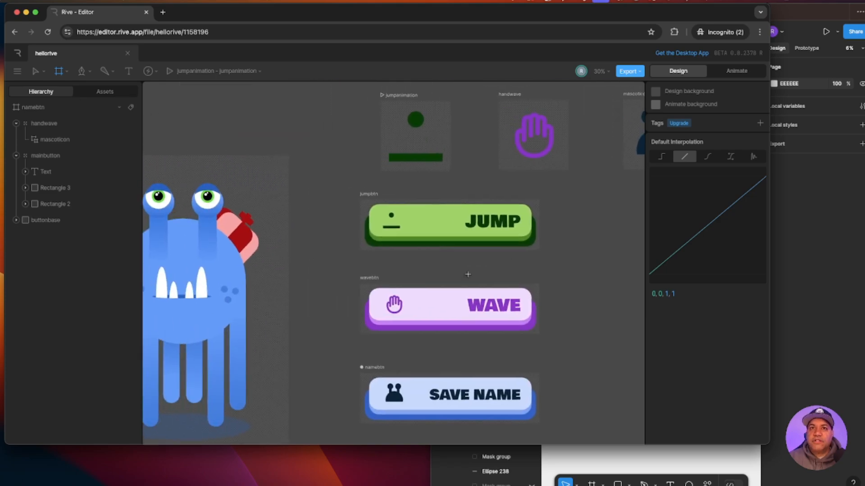
{"action": "scroll", "coordinate": [288, 253], "scroll_direction": "left", "scroll_amount": 6}
{"action": "scroll", "coordinate": [288, 252], "scroll_direction": "left", "scroll_amount": 5}
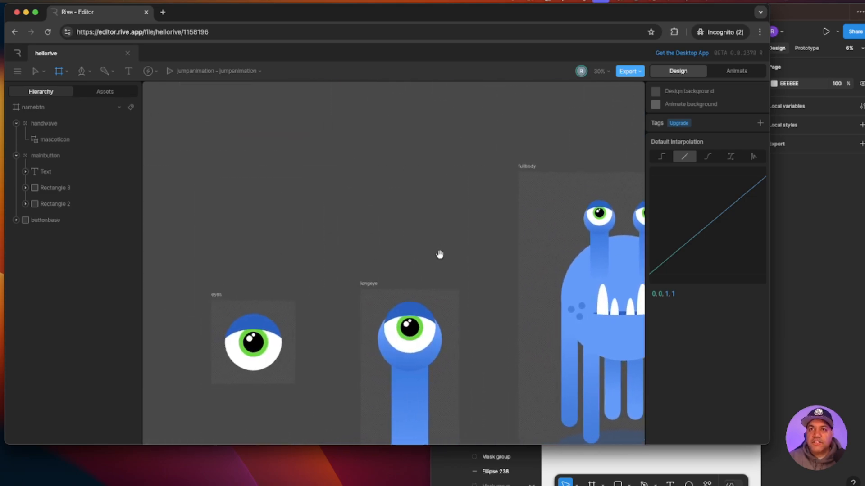
{"action": "scroll", "coordinate": [244, 155], "scroll_direction": "up", "scroll_amount": 1}
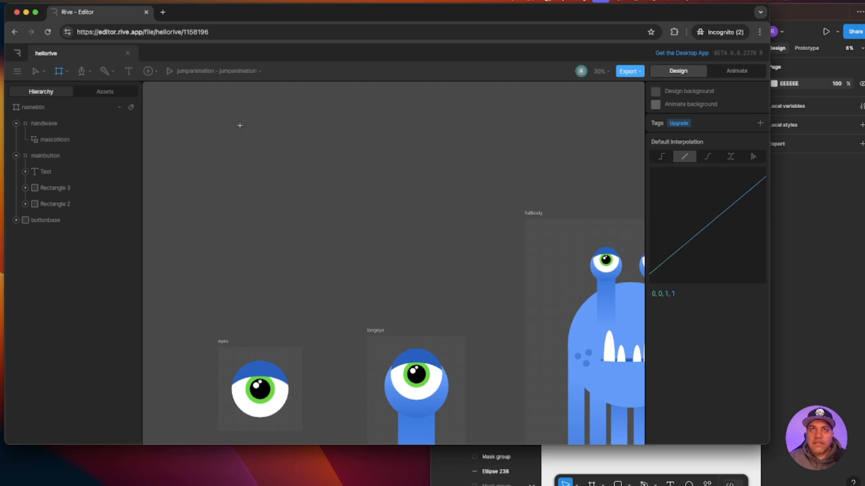
{"action": "left_click_drag", "start_coordinate": [241, 129], "coordinate": [407, 294]}
- Compare with the Figma design, shorten the new artboard to about 897 high, and rename it mascotheader
{"action": "left_click", "coordinate": [816, 17]}
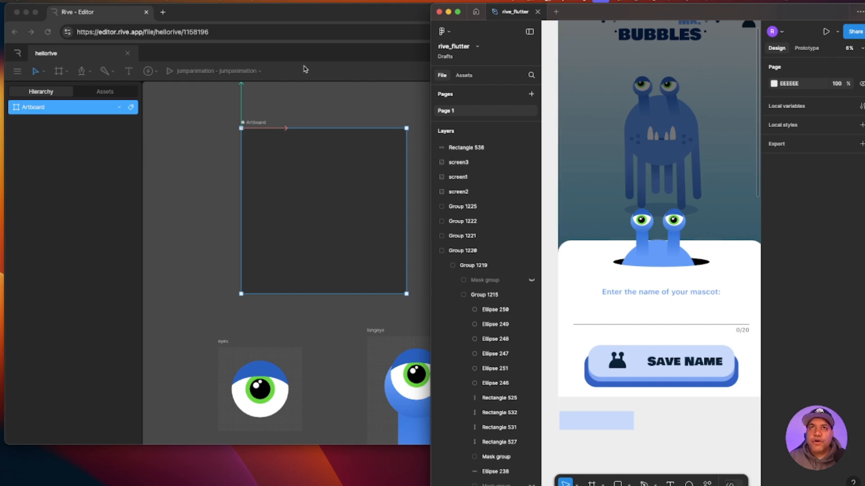
{"action": "left_click", "coordinate": [298, 12]}
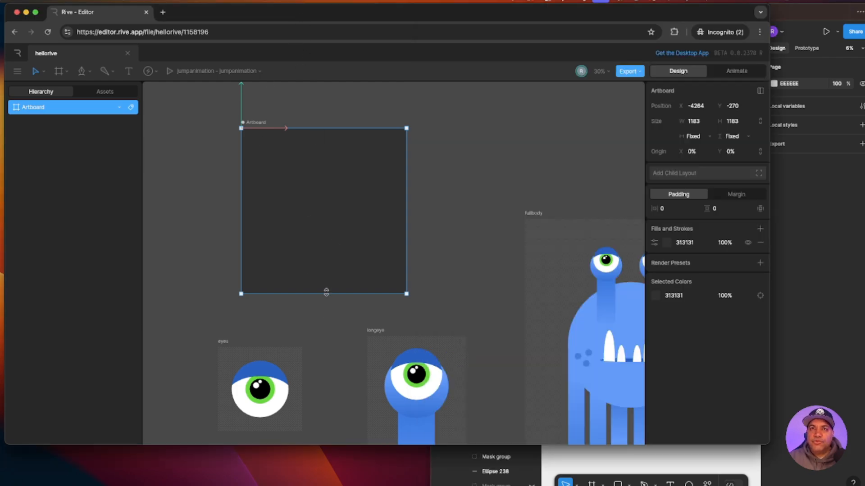
{"action": "left_click_drag", "start_coordinate": [326, 292], "coordinate": [324, 254]}
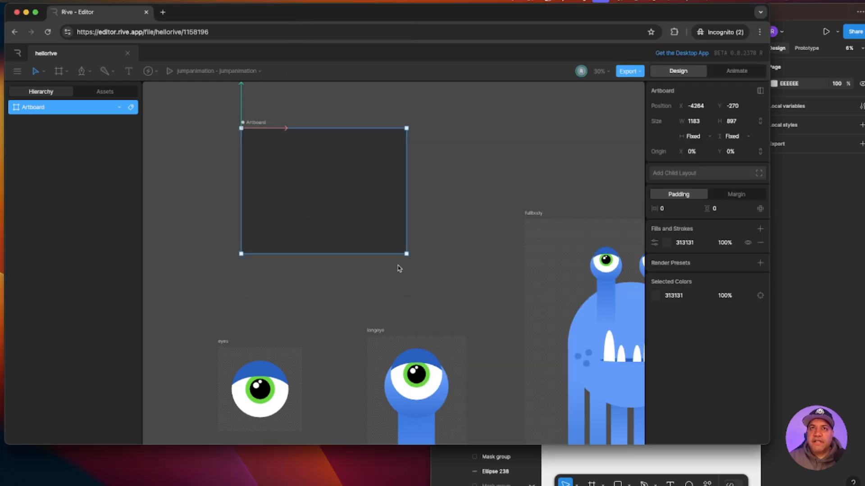
{"action": "left_click", "coordinate": [260, 126]}
{"action": "type", "text": "mas"}
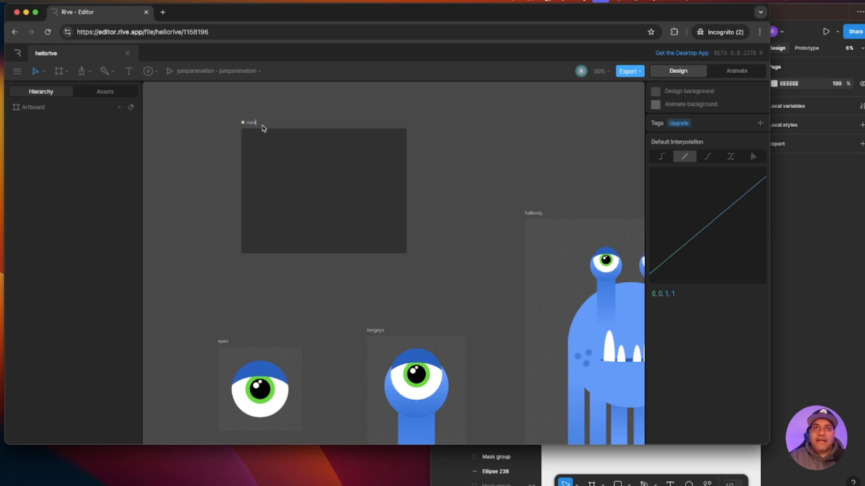
{"action": "type", "text": "cotheader"}
{"action": "key", "text": "Return"}
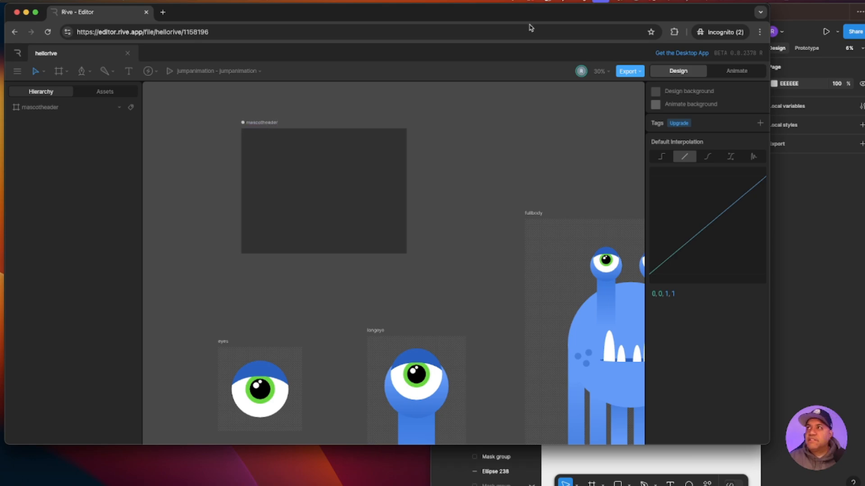
- Check the hole in Figma, and draw a flat ellipse about 957 by 117 across the lower part of mascotheader in Rive
{"action": "left_click", "coordinate": [807, 10]}
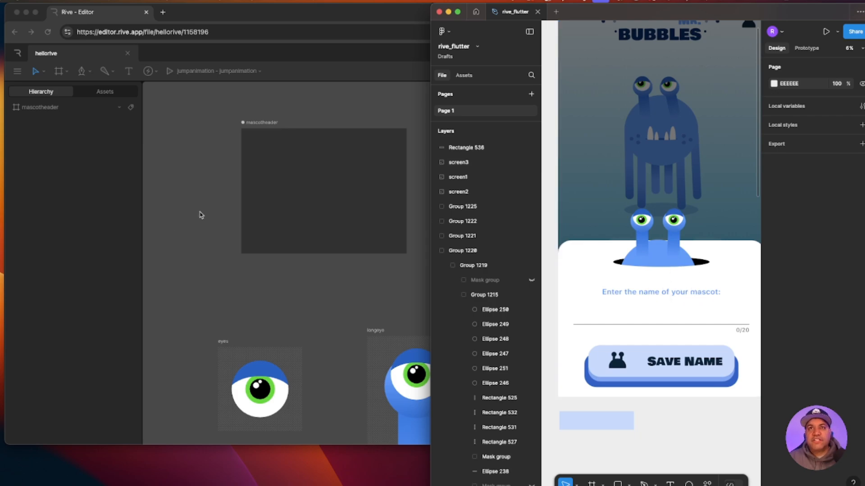
{"action": "scroll", "coordinate": [202, 215], "scroll_direction": "up", "scroll_amount": 3}
{"action": "scroll", "coordinate": [202, 216], "scroll_direction": "right", "scroll_amount": 3}
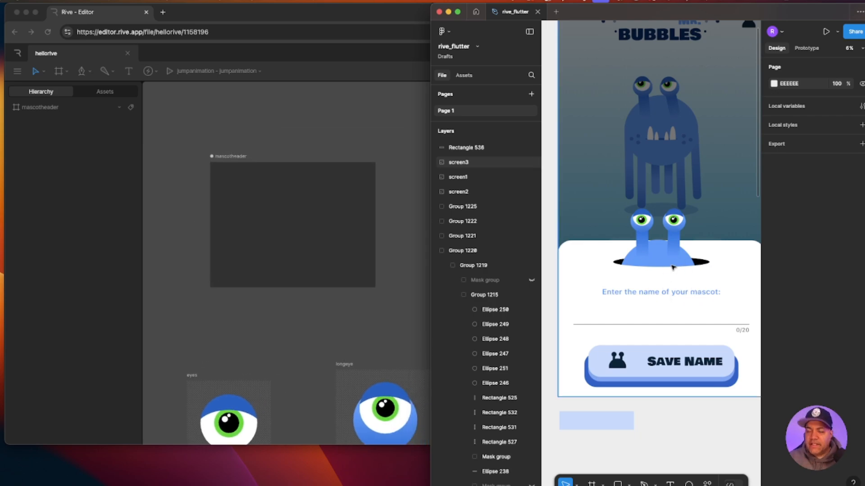
{"action": "left_click", "coordinate": [314, 329]}
{"action": "scroll", "coordinate": [315, 330], "scroll_direction": "up", "scroll_amount": 5}
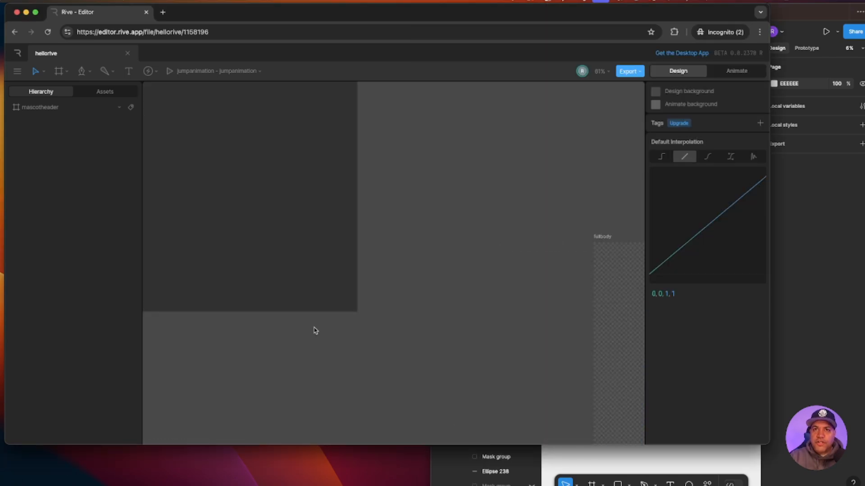
{"action": "left_click_drag", "start_coordinate": [280, 350], "coordinate": [432, 395]}
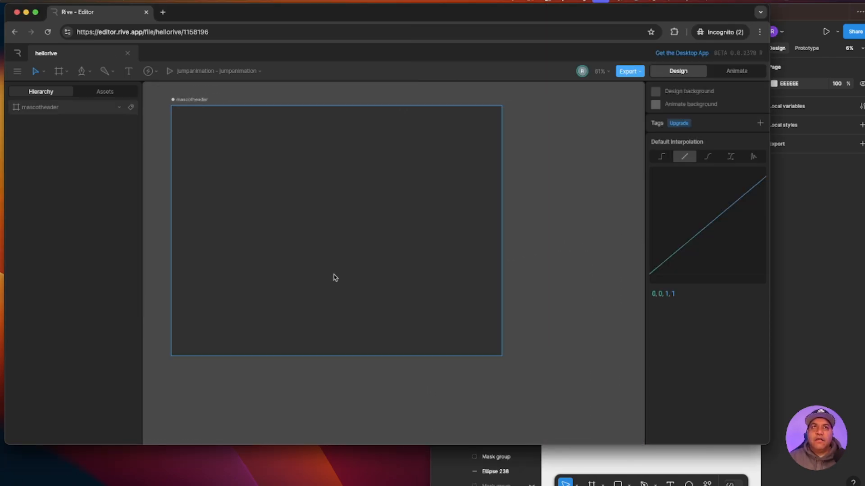
{"action": "left_click", "coordinate": [92, 74]}
{"action": "left_click", "coordinate": [106, 134]}
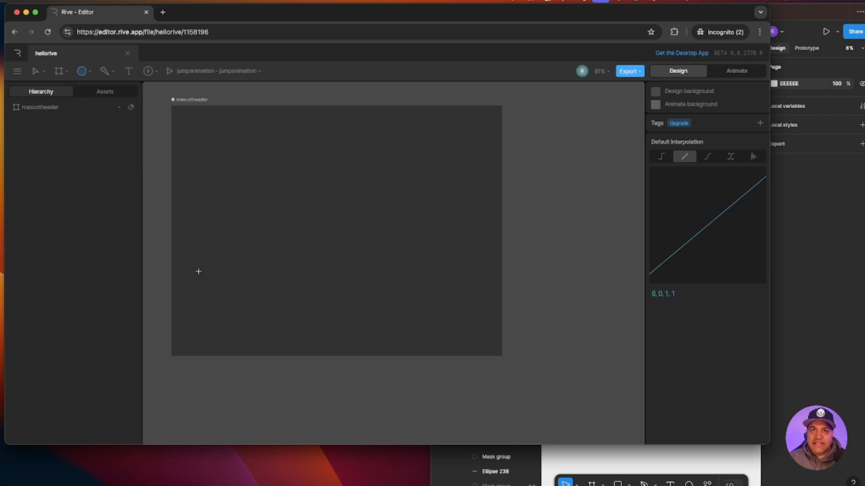
{"action": "left_click_drag", "start_coordinate": [200, 299], "coordinate": [474, 331]}
{"action": "left_click_drag", "start_coordinate": [471, 331], "coordinate": [470, 332]}
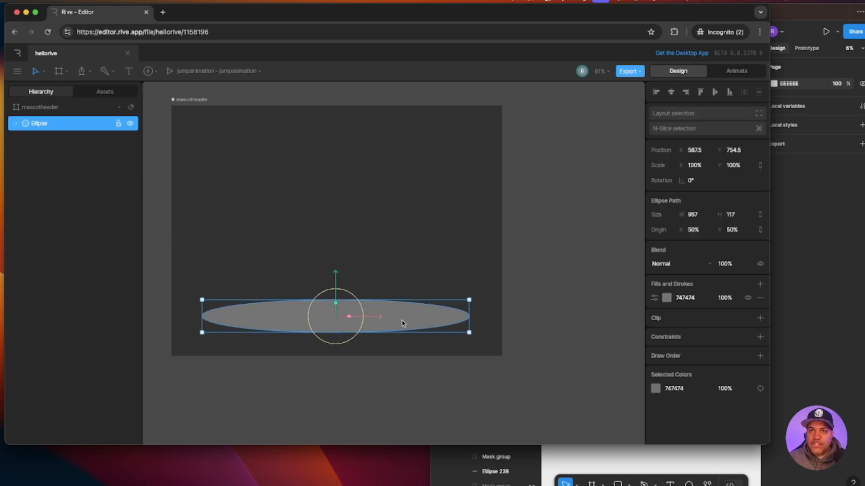
{"action": "mouse_move", "coordinate": [402, 322]}
{"action": "left_mouse_down"}
{"action": "mouse_move", "coordinate": [394, 322]}
{"action": "mouse_move", "coordinate": [402, 322]}
{"action": "left_mouse_up"}
- Set the flat ellipse's fill to black and deselect it
{"action": "left_click", "coordinate": [666, 298]}
{"action": "left_click_drag", "start_coordinate": [617, 322], "coordinate": [631, 375]}
{"action": "left_click", "coordinate": [390, 398]}
{"action": "left_click_drag", "start_coordinate": [425, 409], "coordinate": [407, 390]}
- Check the mascot's head in Figma, and in Rive draw a circle about 703 by 703 centered over the black ellipse
{"action": "left_click", "coordinate": [803, 15]}
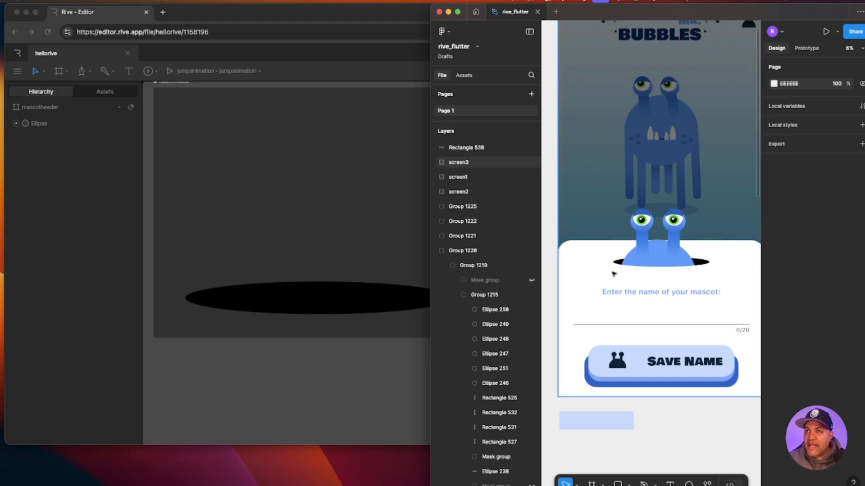
{"action": "left_click", "coordinate": [366, 306]}
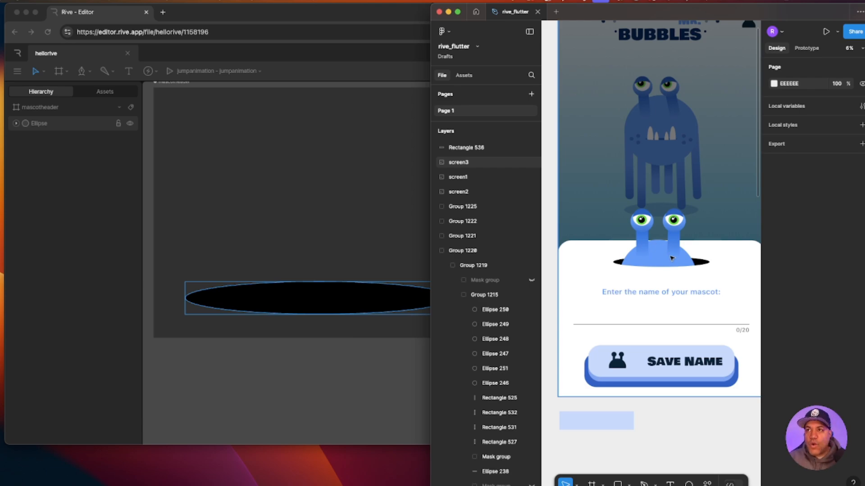
{"action": "left_click", "coordinate": [394, 345]}
{"action": "key", "text": "minus"}
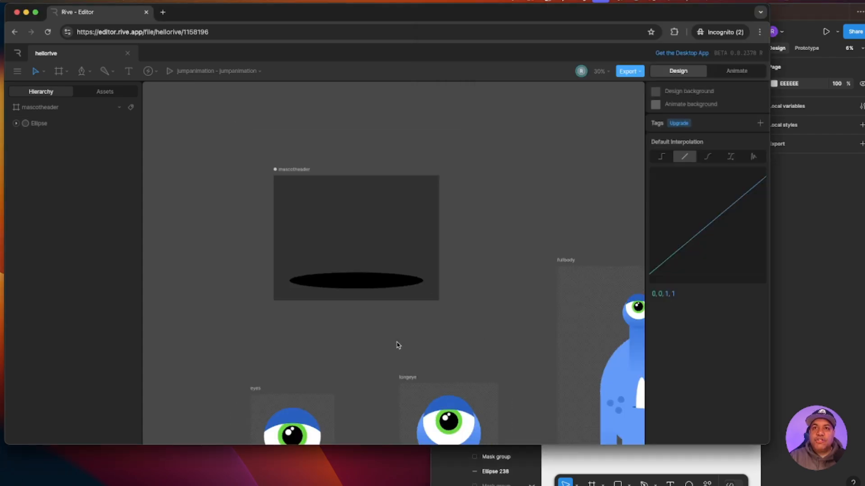
{"action": "left_click", "coordinate": [67, 72]}
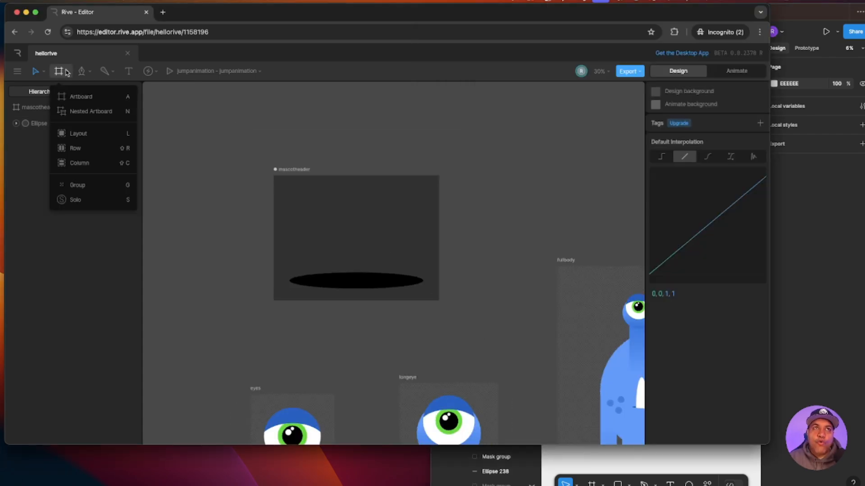
{"action": "left_click", "coordinate": [91, 73]}
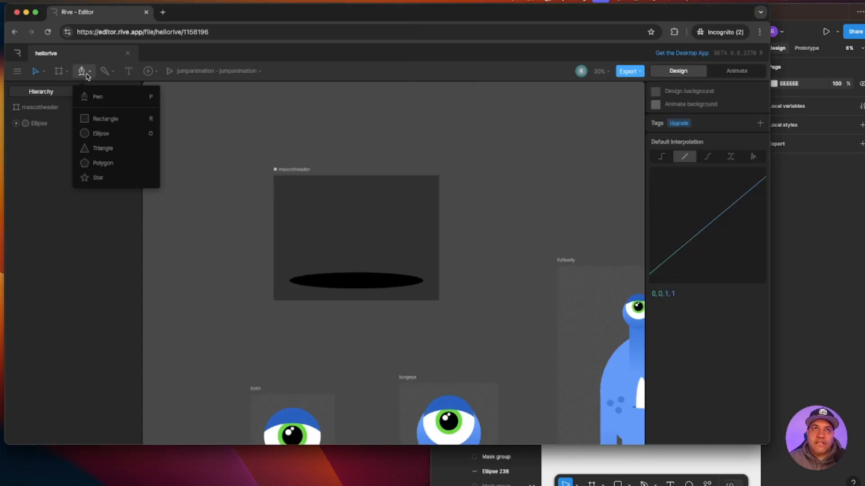
{"action": "left_click", "coordinate": [101, 134]}
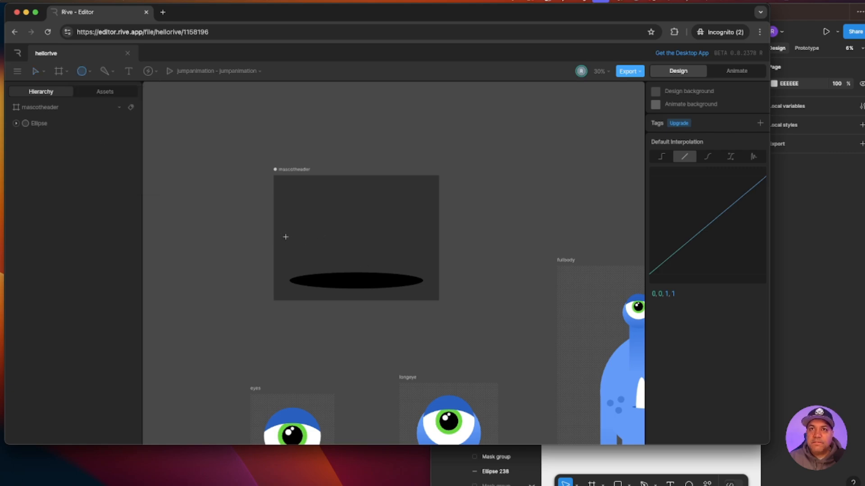
{"action": "mouse_move", "coordinate": [303, 234]}
{"action": "left_mouse_down"}
{"action": "mouse_move", "coordinate": [391, 305]}
{"action": "mouse_move", "coordinate": [401, 304]}
{"action": "left_mouse_up"}
{"action": "left_click_drag", "start_coordinate": [373, 253], "coordinate": [377, 258]}
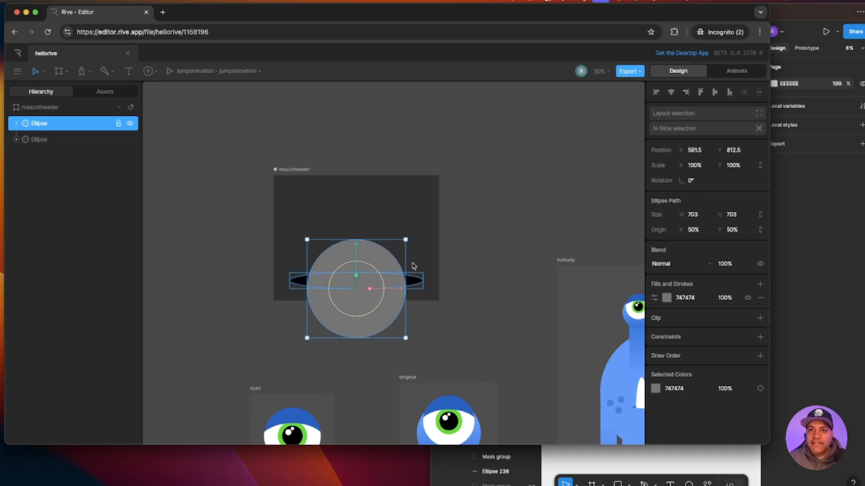
- Fill the circle with the light blue sampled from the fullbody mascot's body, and deselect it
{"action": "scroll", "coordinate": [453, 303], "scroll_direction": "down", "scroll_amount": 3}
{"action": "scroll", "coordinate": [454, 303], "scroll_direction": "right", "scroll_amount": 3}
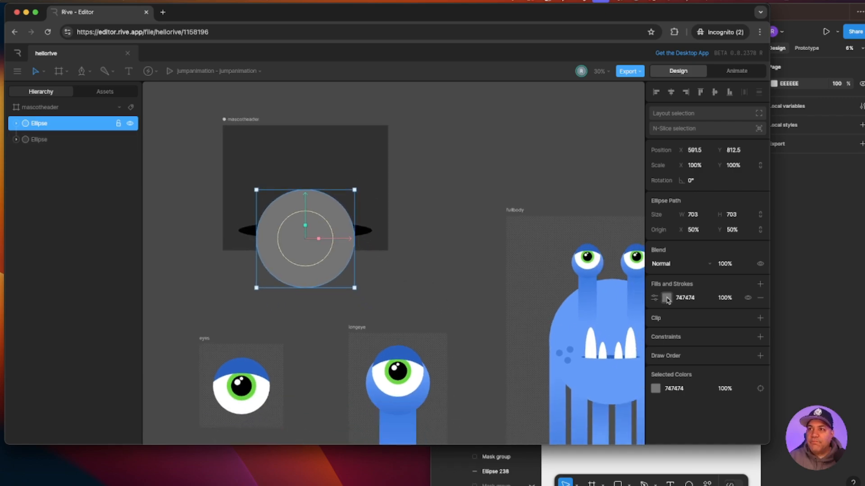
{"action": "scroll", "coordinate": [473, 293], "scroll_direction": "down", "scroll_amount": 3}
{"action": "scroll", "coordinate": [473, 293], "scroll_direction": "right", "scroll_amount": 3}
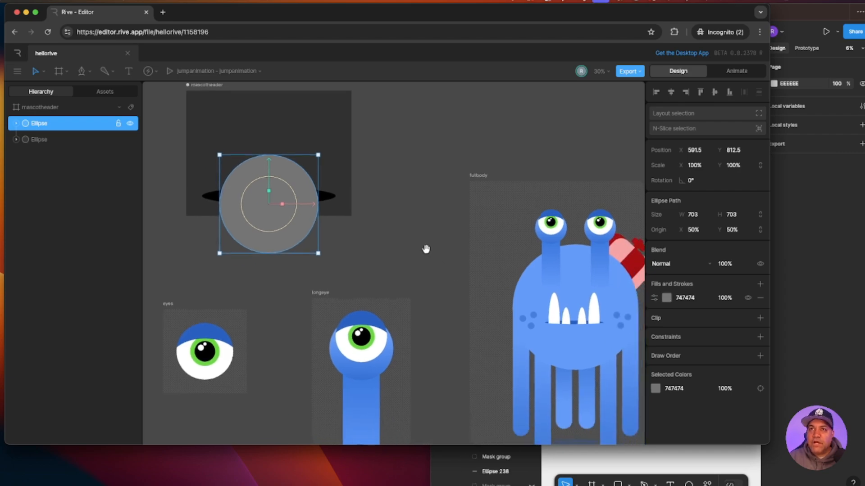
{"action": "left_click", "coordinate": [673, 299]}
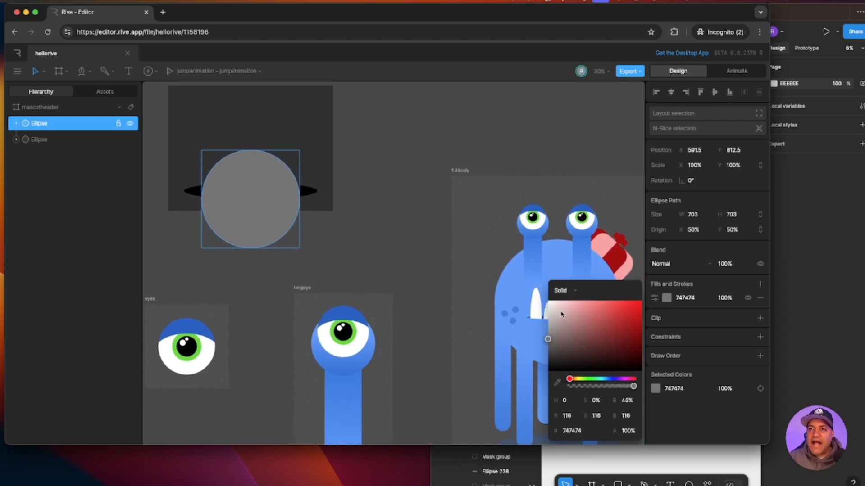
{"action": "left_click", "coordinate": [557, 382]}
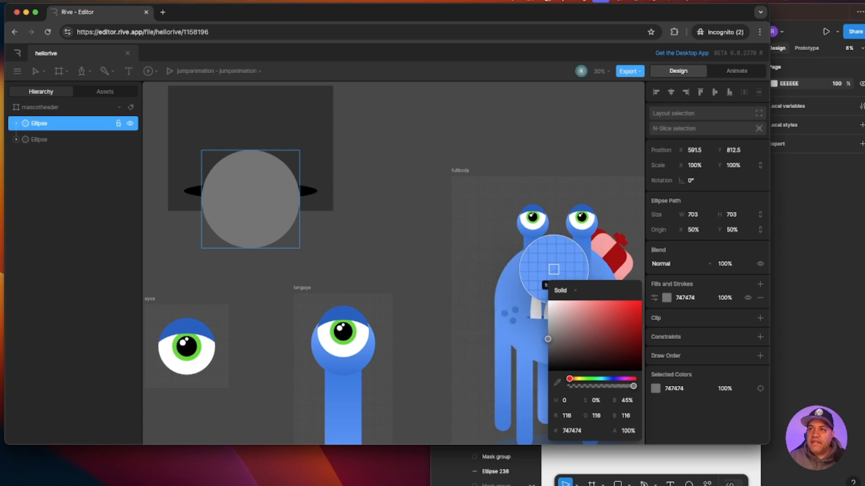
{"action": "left_click", "coordinate": [551, 255]}
{"action": "left_click", "coordinate": [350, 243]}
{"action": "scroll", "coordinate": [452, 253], "scroll_direction": "left", "scroll_amount": 5}
{"action": "scroll", "coordinate": [452, 253], "scroll_direction": "up", "scroll_amount": 4}
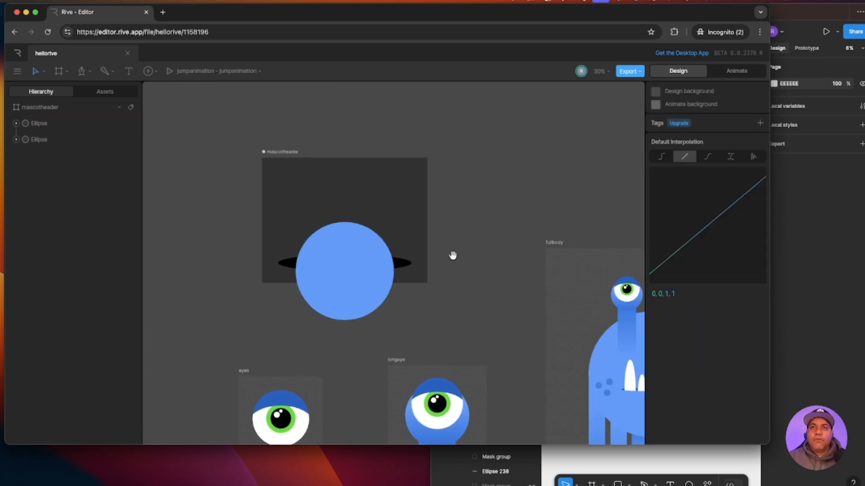
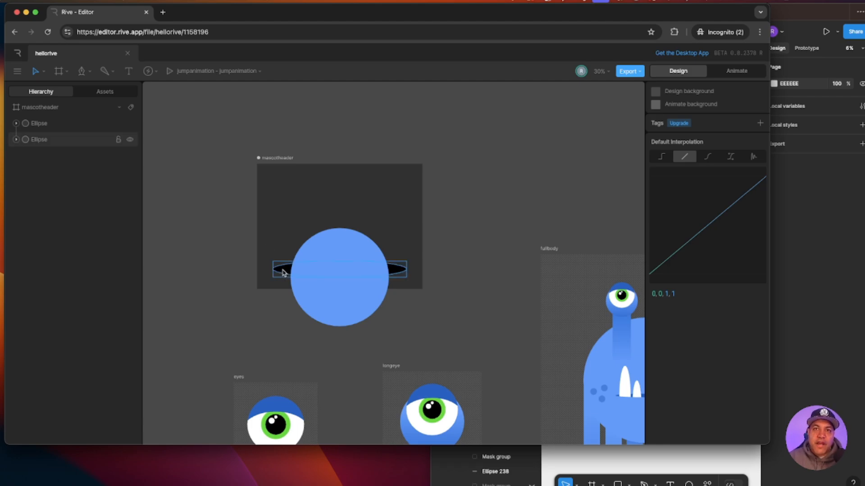
- Rename the black ellipse in mascotheader to whole and duplicate it
{"action": "left_click", "coordinate": [283, 272]}
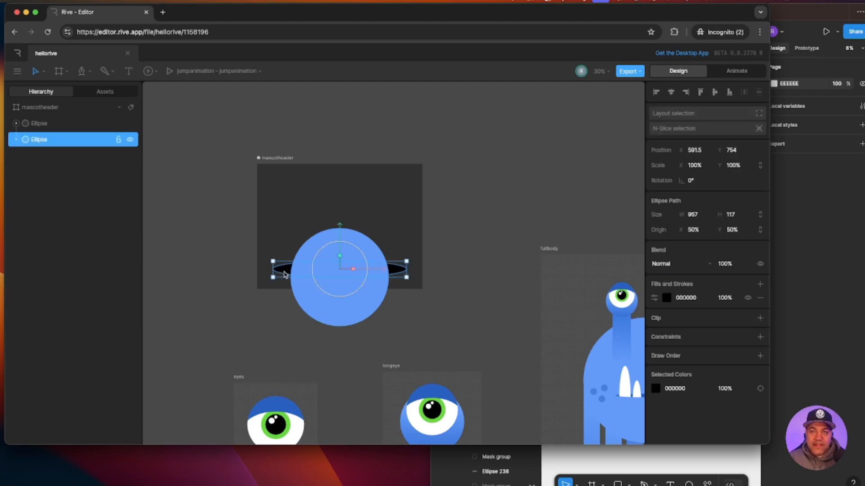
{"action": "double_click", "coordinate": [43, 141]}
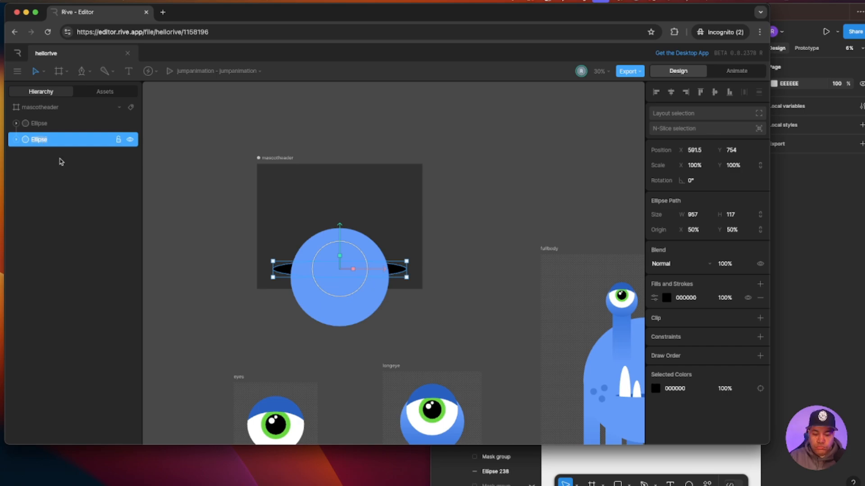
{"action": "type", "text": "whol"}
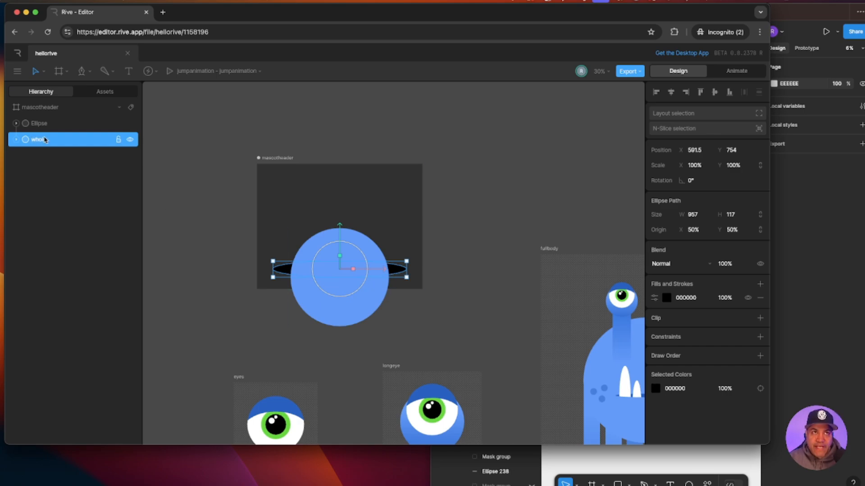
{"action": "key", "text": "super+d"}
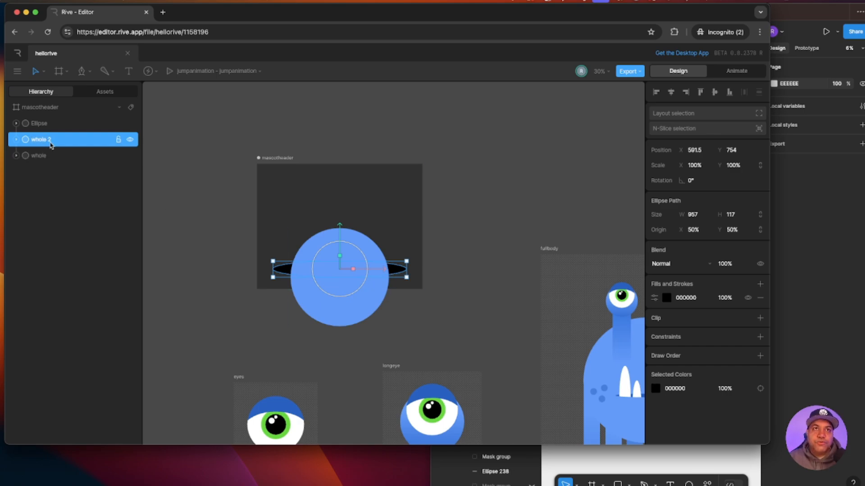
- Rename the original black ellipse to hole and its duplicate to holemask
{"action": "double_click", "coordinate": [47, 141]}
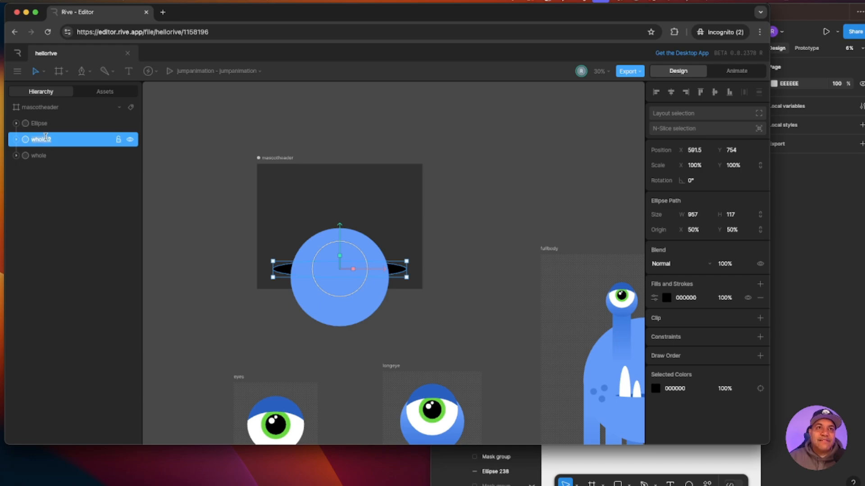
{"action": "key", "text": "BackSpace"}
{"action": "double_click", "coordinate": [40, 157]}
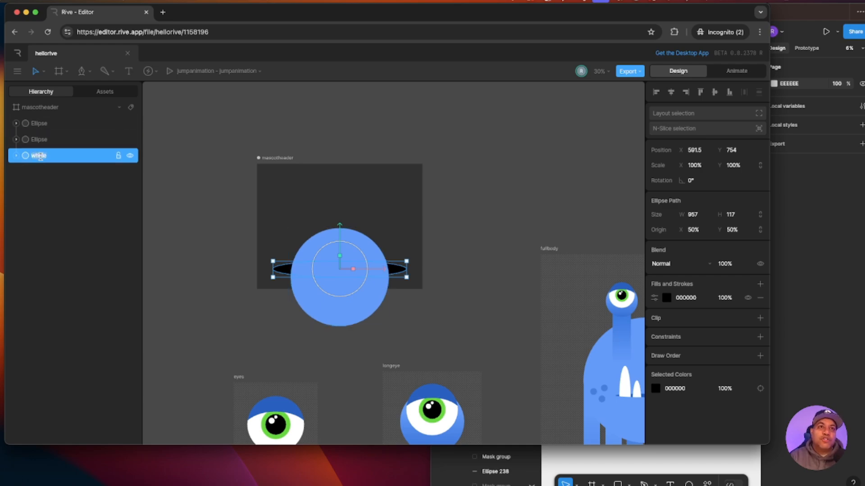
{"action": "type", "text": "ho"}
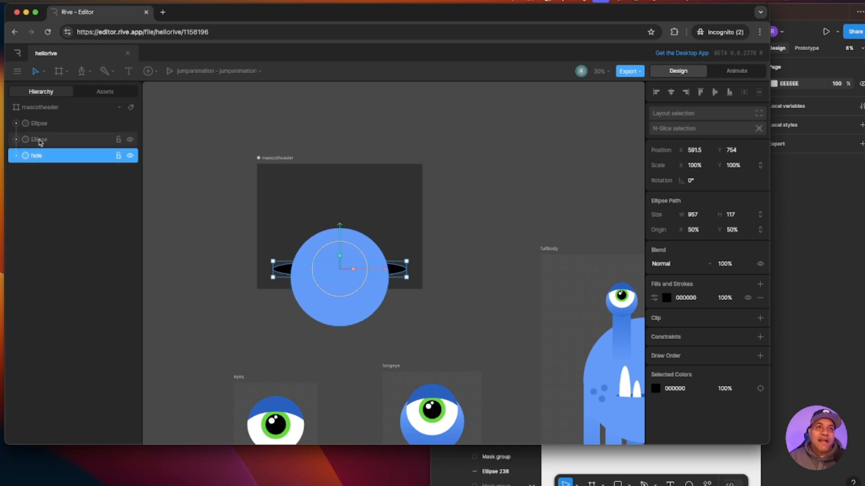
{"action": "double_click", "coordinate": [38, 140]}
{"action": "type", "text": "holemask"}
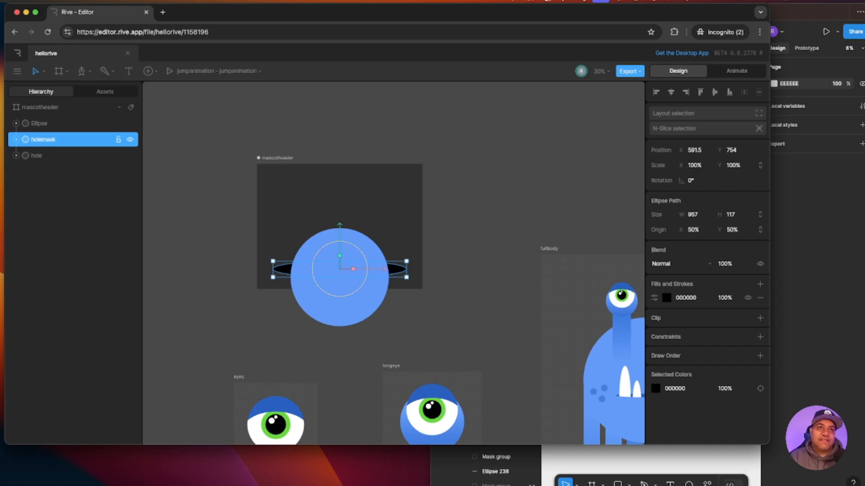
- Move holemask above the blue circle, raise its top vertex to Y -754, and stretch that vertex's handles to about 893 and 848
{"action": "left_click_drag", "start_coordinate": [52, 141], "coordinate": [53, 120]}
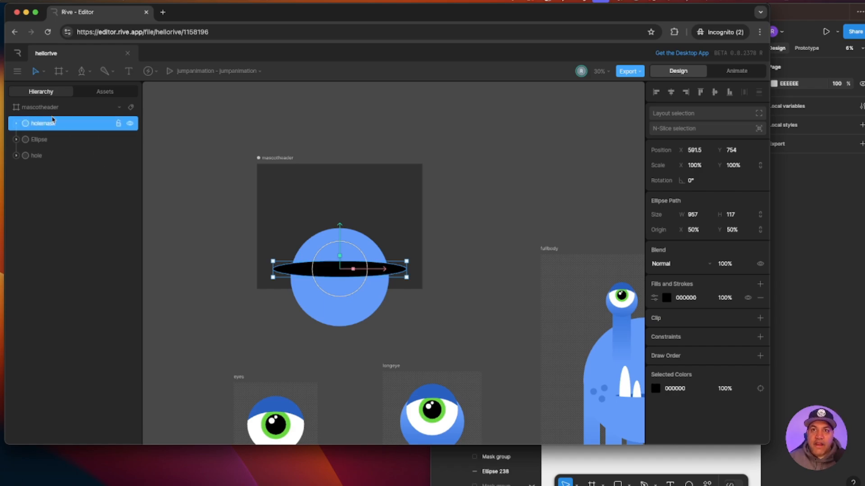
{"action": "left_click", "coordinate": [19, 125]}
{"action": "left_click", "coordinate": [49, 141]}
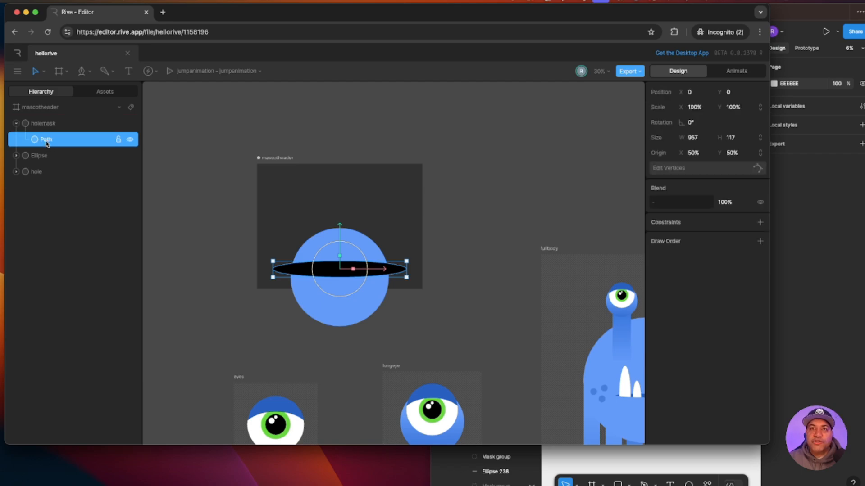
{"action": "left_click", "coordinate": [758, 168]}
{"action": "left_click", "coordinate": [484, 171]}
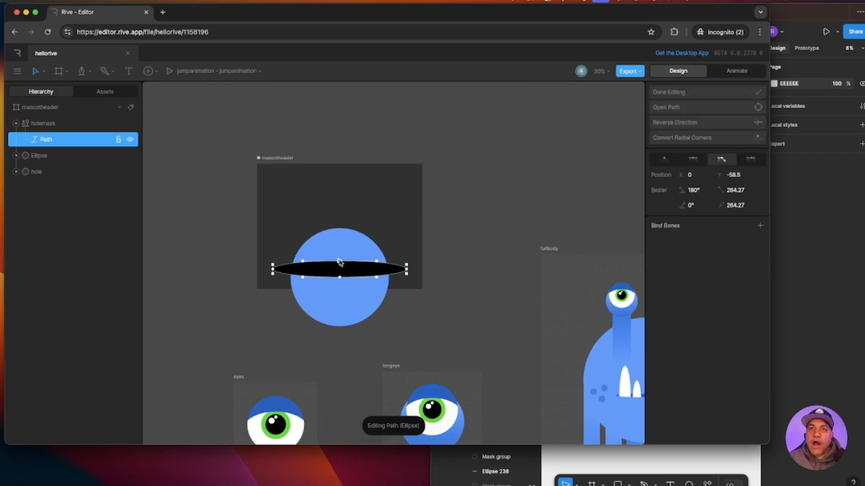
{"action": "left_click_drag", "start_coordinate": [339, 262], "coordinate": [458, 164]}
{"action": "left_click_drag", "start_coordinate": [303, 163], "coordinate": [214, 164]}
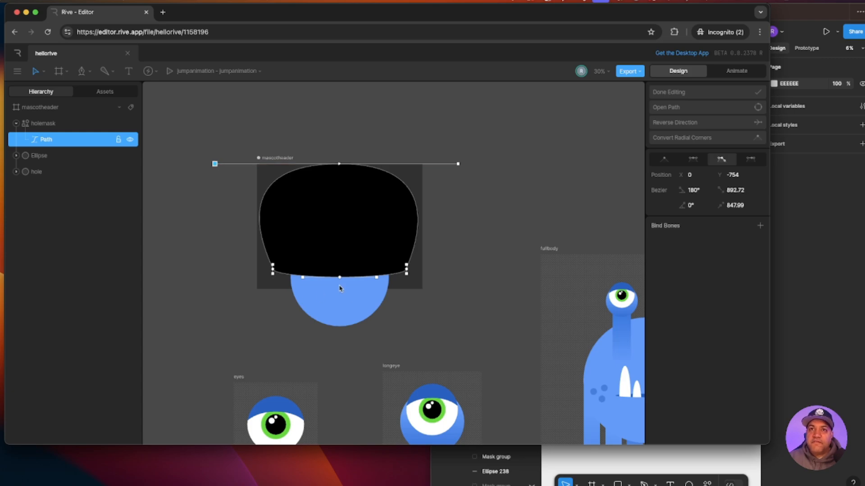
{"action": "left_click", "coordinate": [457, 220]}
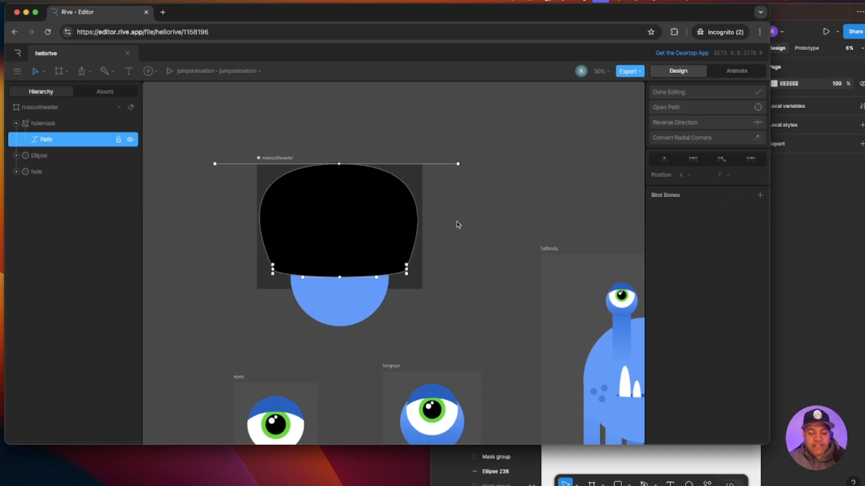
{"action": "key", "text": "Escape"}
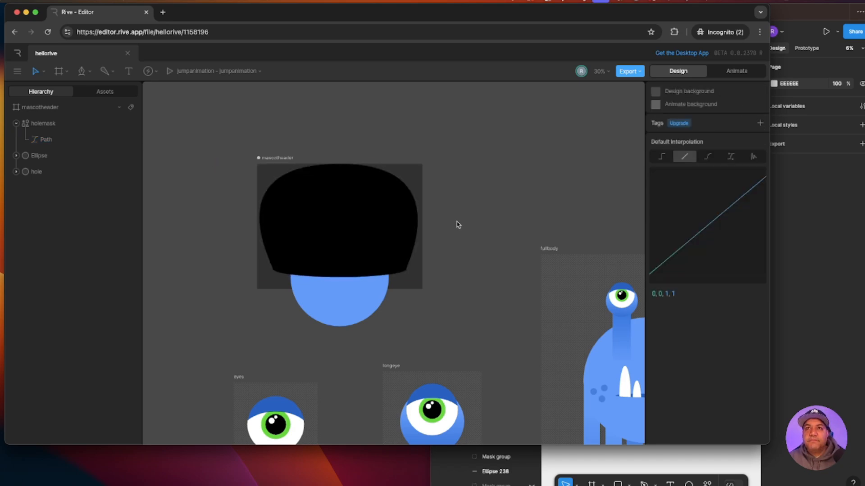
- Clip the blue circle with the holemask shape and remove holemask's black fill
{"action": "left_click", "coordinate": [357, 300]}
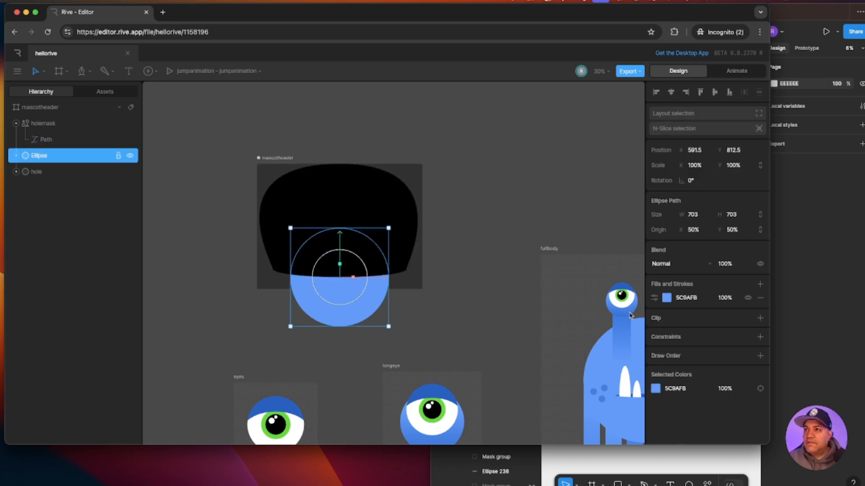
{"action": "left_click", "coordinate": [760, 319]}
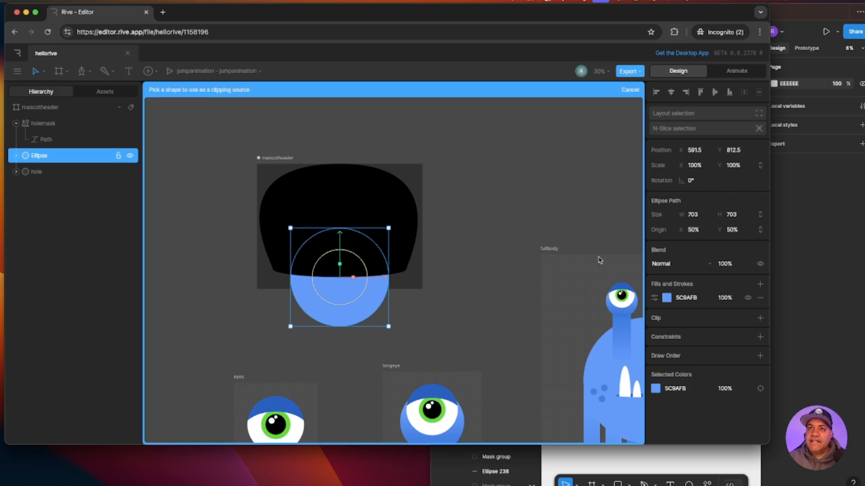
{"action": "left_click", "coordinate": [364, 200]}
{"action": "left_click", "coordinate": [378, 201]}
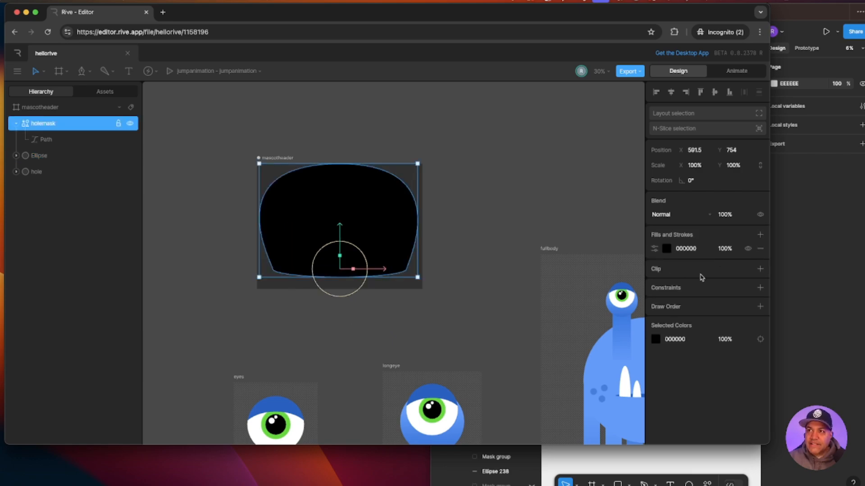
{"action": "left_click", "coordinate": [760, 250]}
{"action": "left_click", "coordinate": [448, 305]}
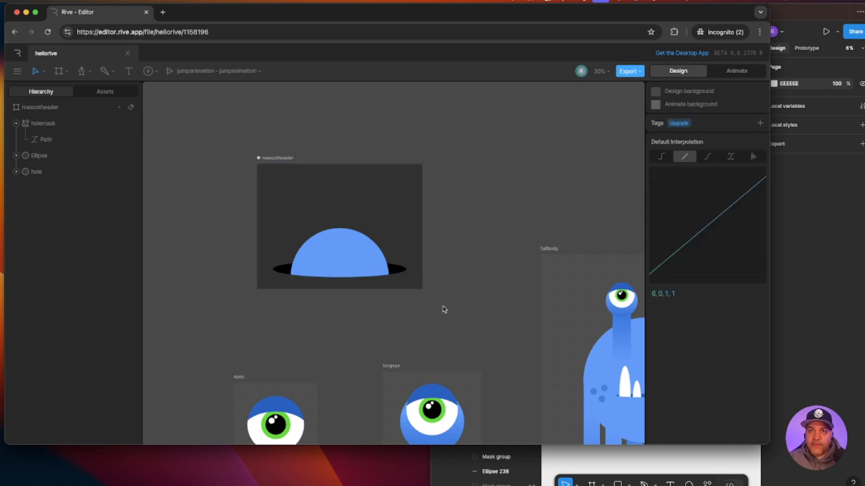
- Check the mascot's eyes in Figma, and in Rive nest the longeye artboard in mascotheader over the body, scaled to 40%
{"action": "left_click", "coordinate": [743, 476]}
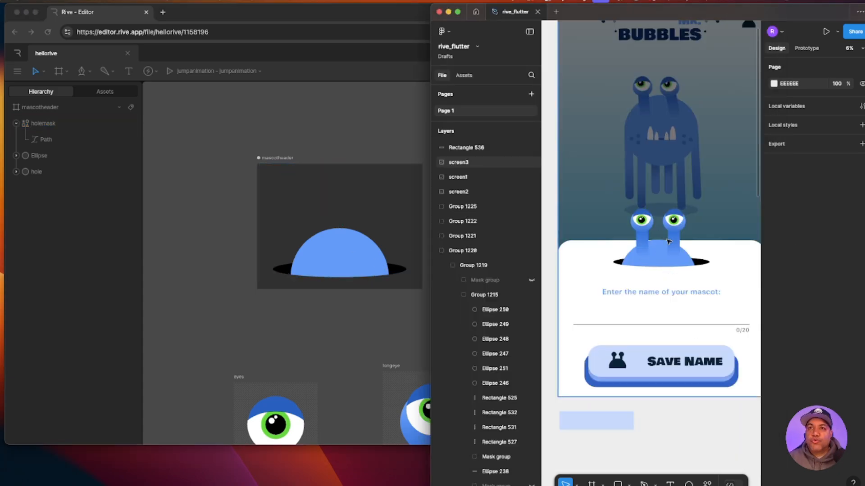
{"action": "left_click", "coordinate": [313, 332]}
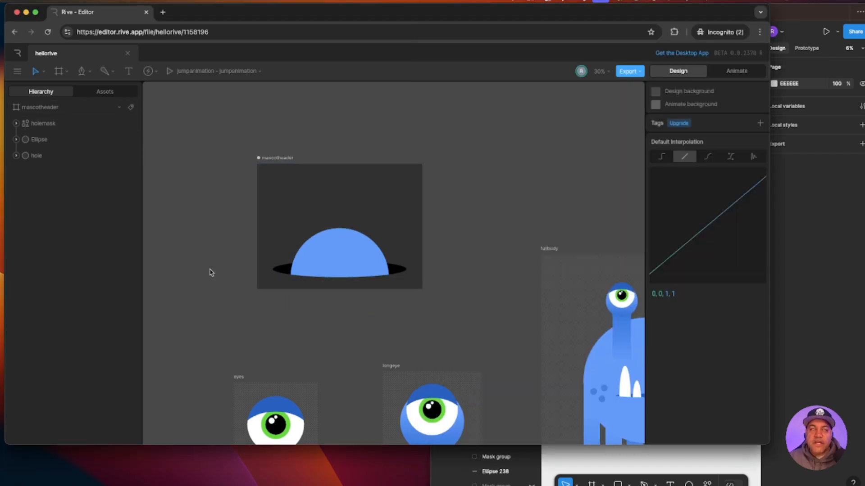
{"action": "left_click", "coordinate": [68, 73]}
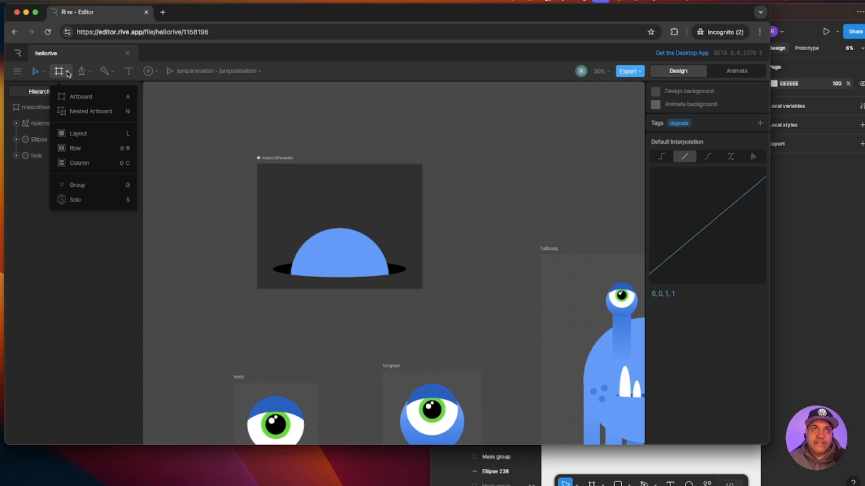
{"action": "left_click", "coordinate": [83, 112]}
{"action": "left_click", "coordinate": [299, 189]}
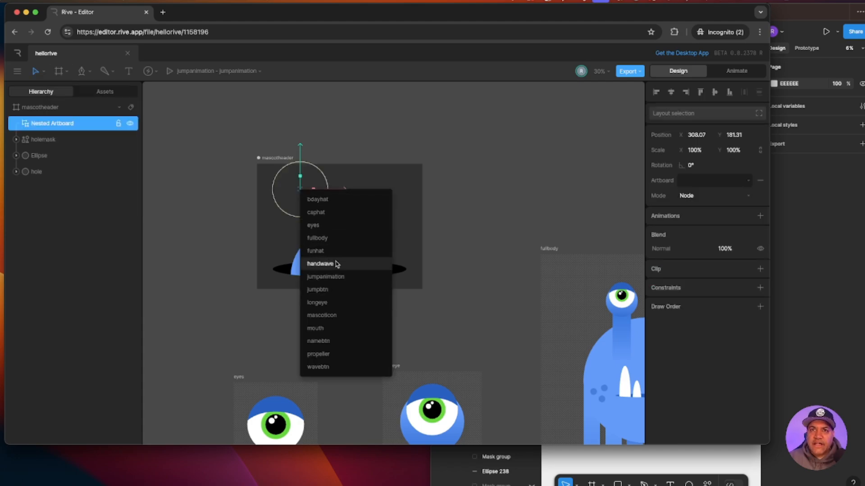
{"action": "left_click", "coordinate": [333, 302]}
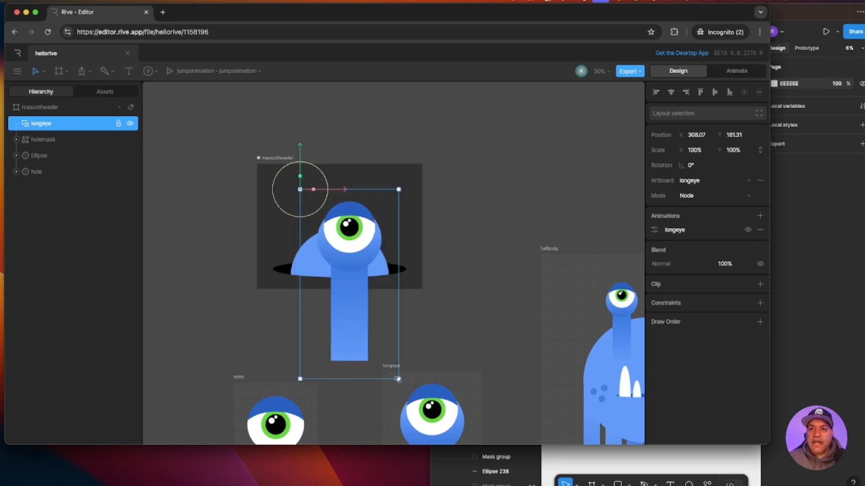
{"action": "left_click_drag", "start_coordinate": [398, 379], "coordinate": [333, 268]}
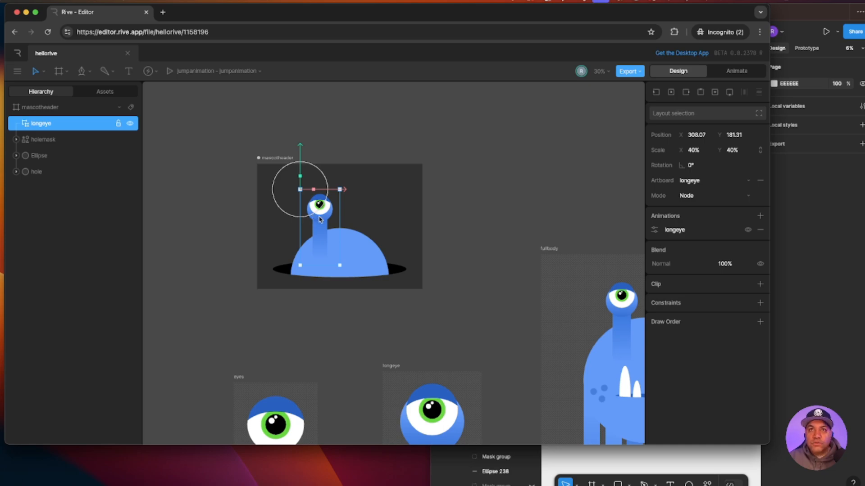
- Place a copy of the nested longeye beside the first at X 583.5, and compare the head with the Figma design
{"action": "left_click_drag", "start_coordinate": [319, 217], "coordinate": [362, 218]}
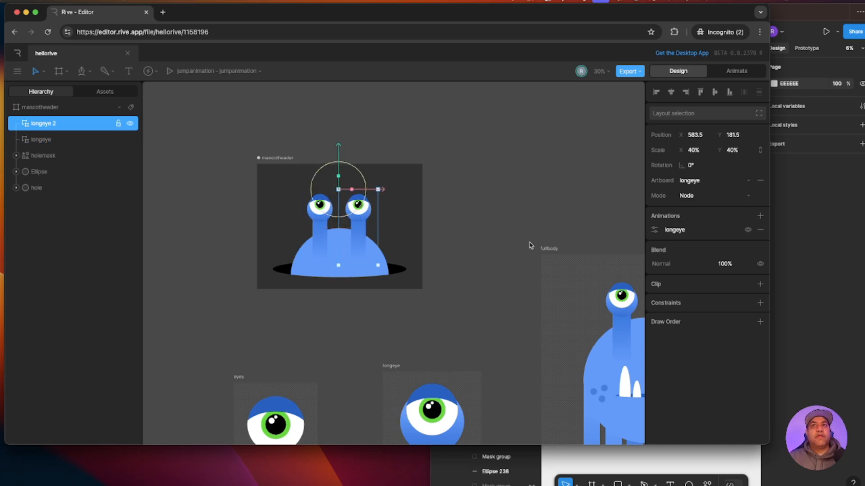
{"action": "left_click", "coordinate": [722, 471]}
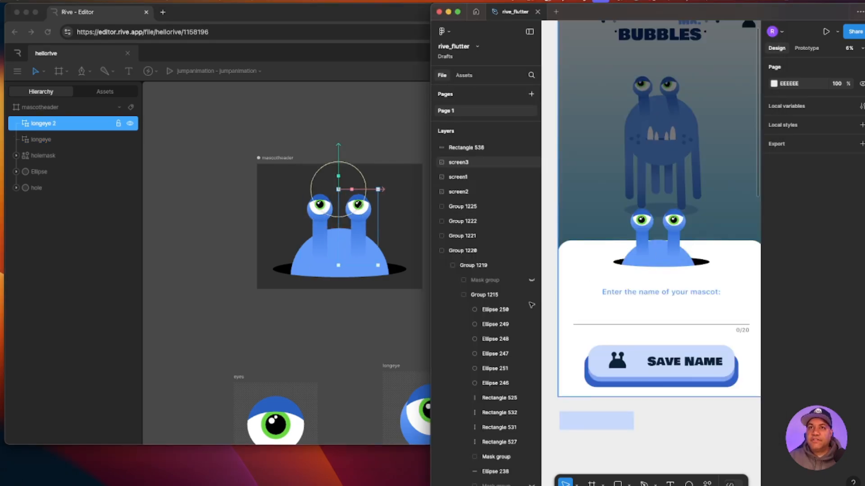
{"action": "left_click", "coordinate": [378, 315]}
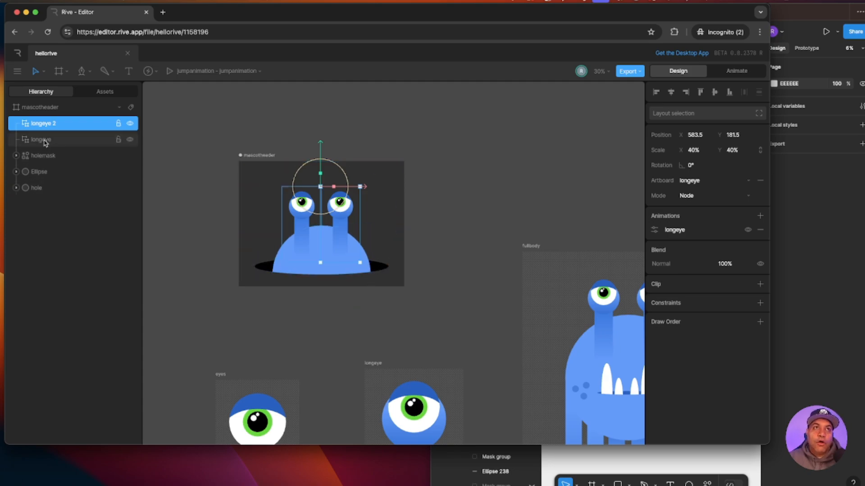
- Rename longeye 2 to lefteye, the other nested eye to righteye, and the blue circle to body
{"action": "double_click", "coordinate": [48, 127]}
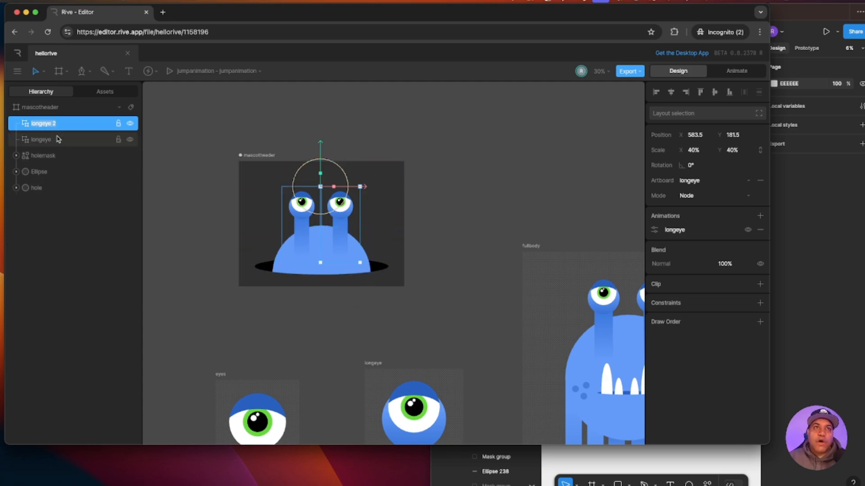
{"action": "type", "text": "lefteye"}
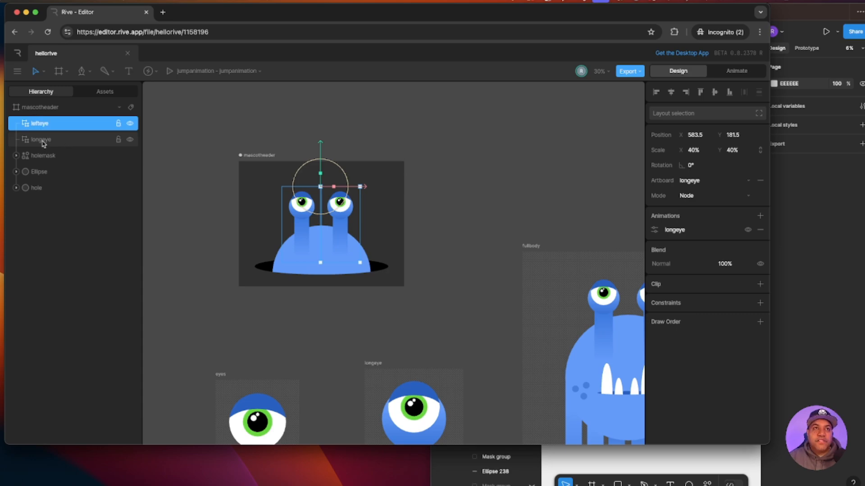
{"action": "double_click", "coordinate": [43, 140]}
{"action": "type", "text": "righteye"}
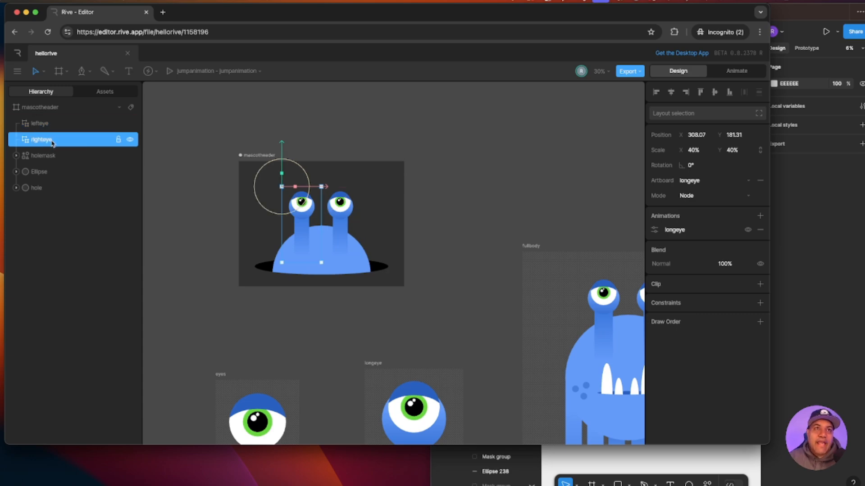
{"action": "left_click", "coordinate": [40, 174]}
{"action": "double_click", "coordinate": [40, 176]}
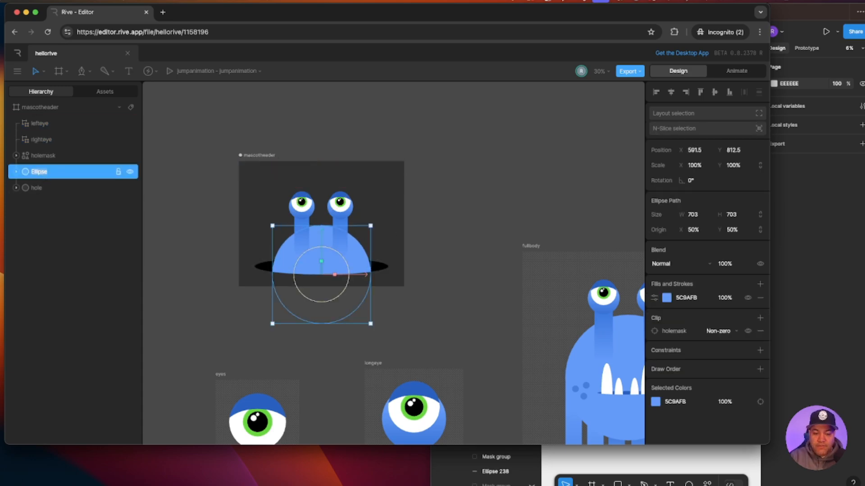
{"action": "type", "text": "body"}
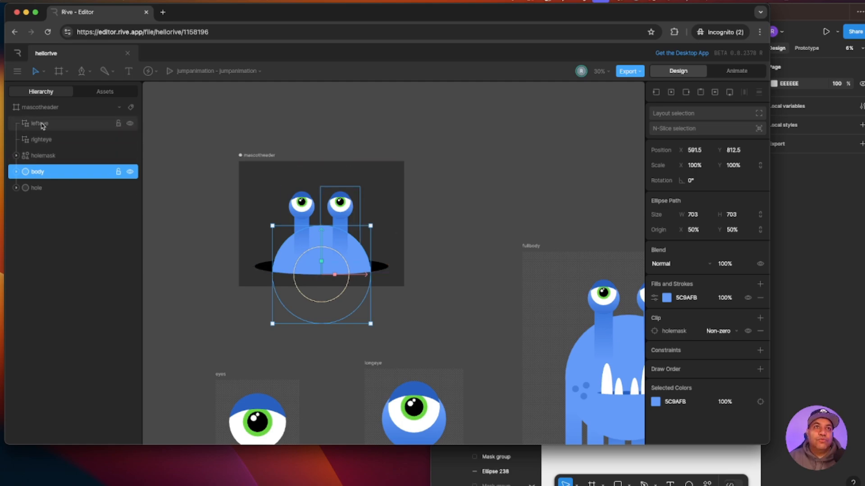
- Group lefteye, righteye and body, and move the group straight down to Y 1097
{"action": "left_click", "coordinate": [43, 125]}
{"action": "left_click", "coordinate": [45, 141], "text": "shift"}
{"action": "left_click", "coordinate": [43, 174], "text": "shift"}
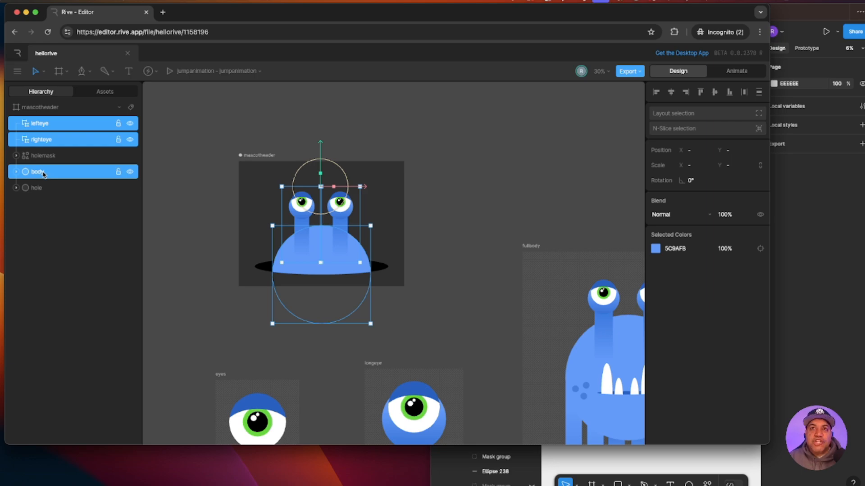
{"action": "key", "text": "super+g"}
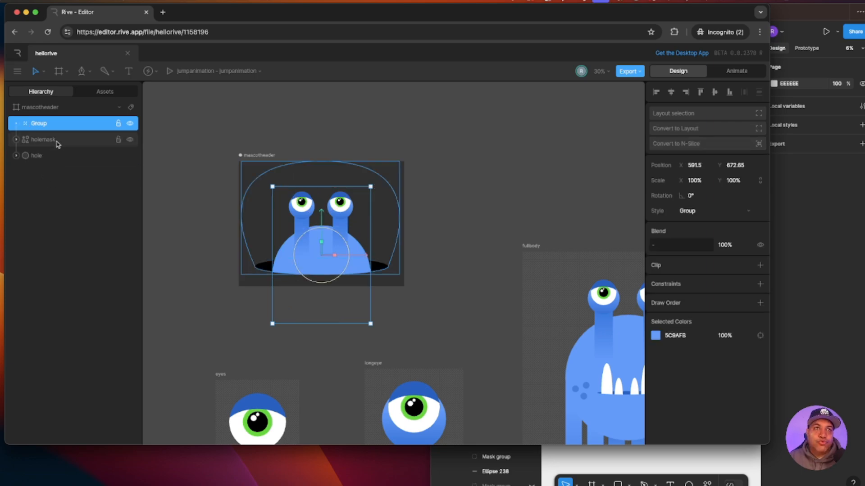
{"action": "left_click_drag", "start_coordinate": [321, 223], "coordinate": [322, 283]}
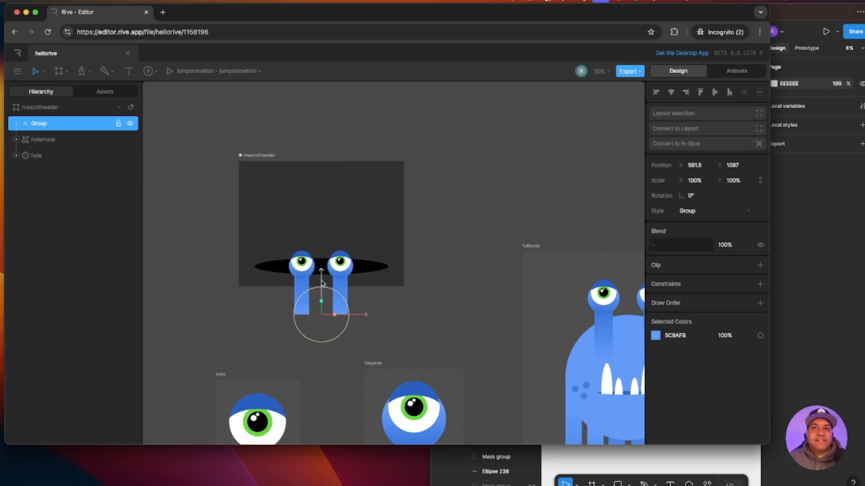
- Undo the group's downward move and remove the holemask clip from the body inside the group
{"action": "key", "text": "ctrl+z"}
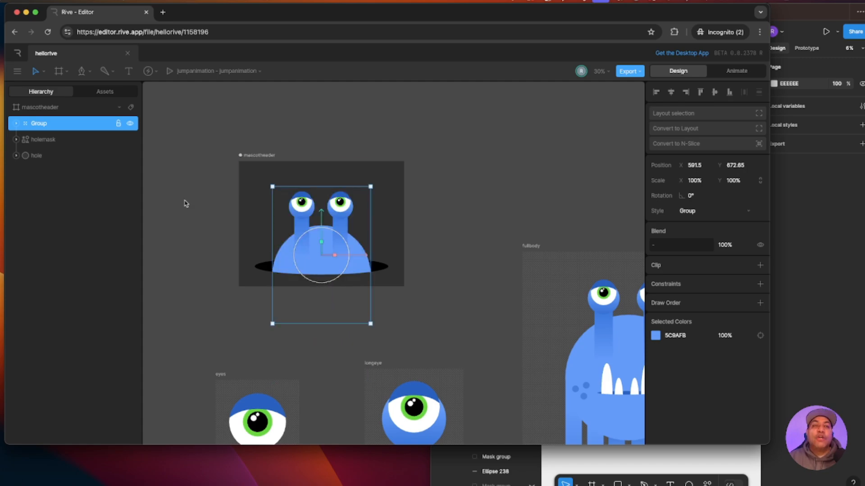
{"action": "left_click", "coordinate": [17, 124]}
{"action": "left_click", "coordinate": [46, 171]}
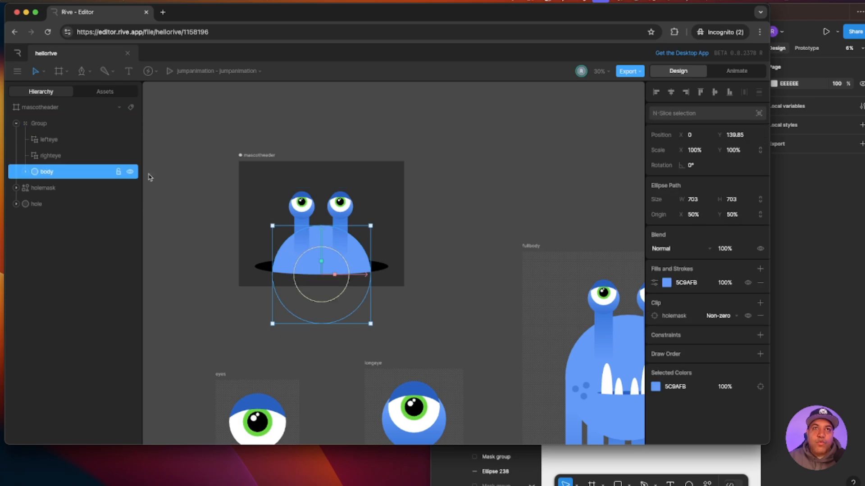
{"action": "left_click", "coordinate": [760, 315]}
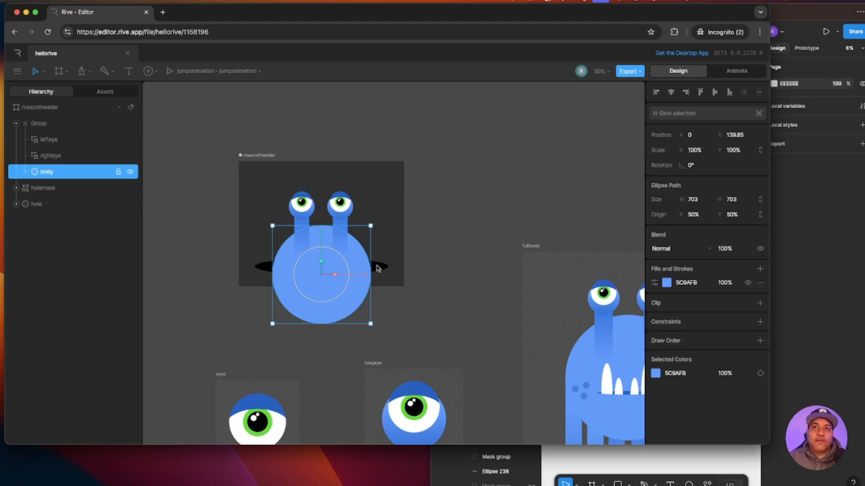
- Rename the group containing the eyes and body to mascot
{"action": "left_click", "coordinate": [36, 125]}
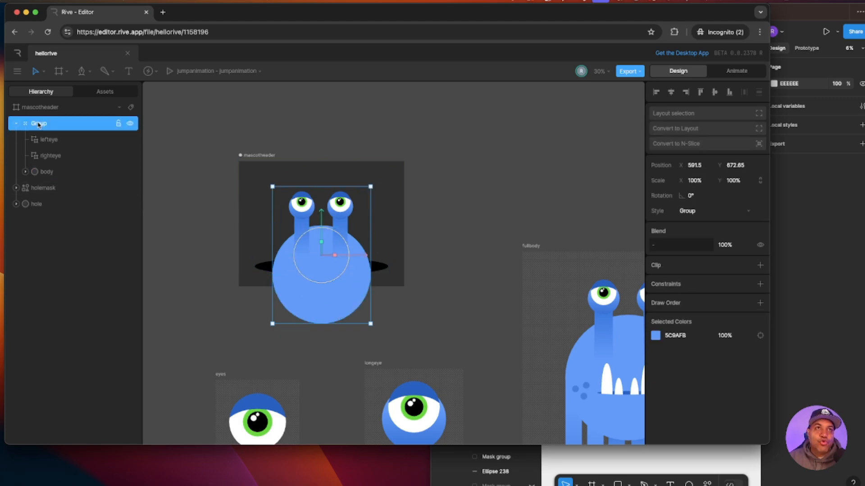
{"action": "double_click", "coordinate": [38, 125]}
{"action": "type", "text": "masco"}
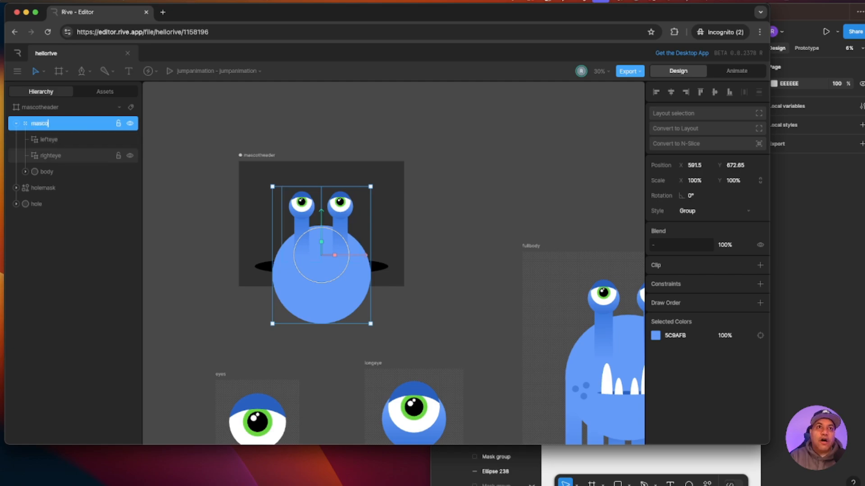
{"action": "type", "text": "t"}
{"action": "key", "text": "Return"}
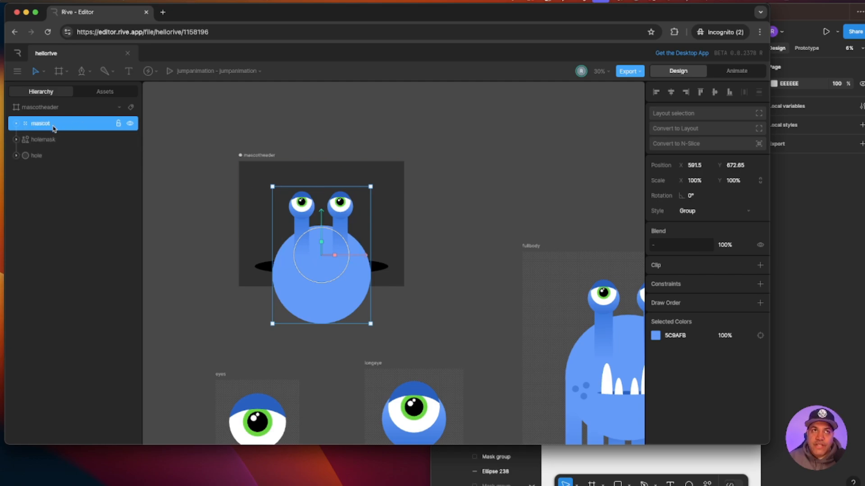
- Clip the whole mascot group with the holemask shape and move the group straight down to Y 695.5
{"action": "left_click", "coordinate": [760, 266]}
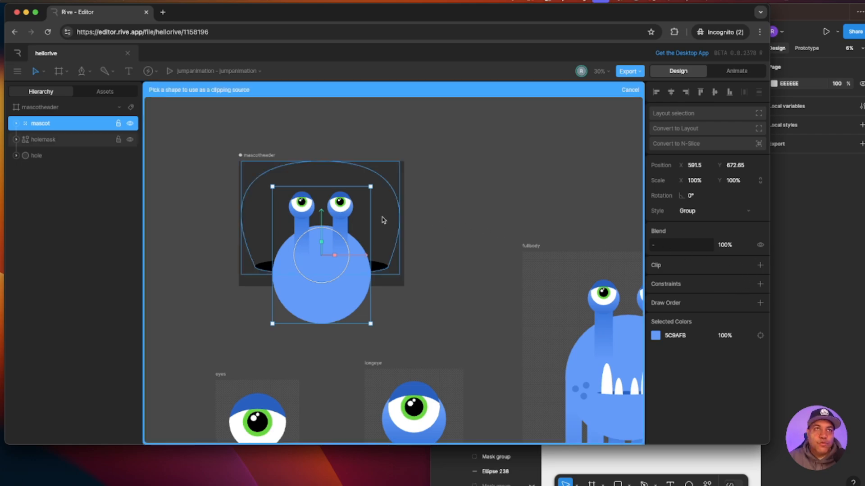
{"action": "left_click", "coordinate": [386, 219]}
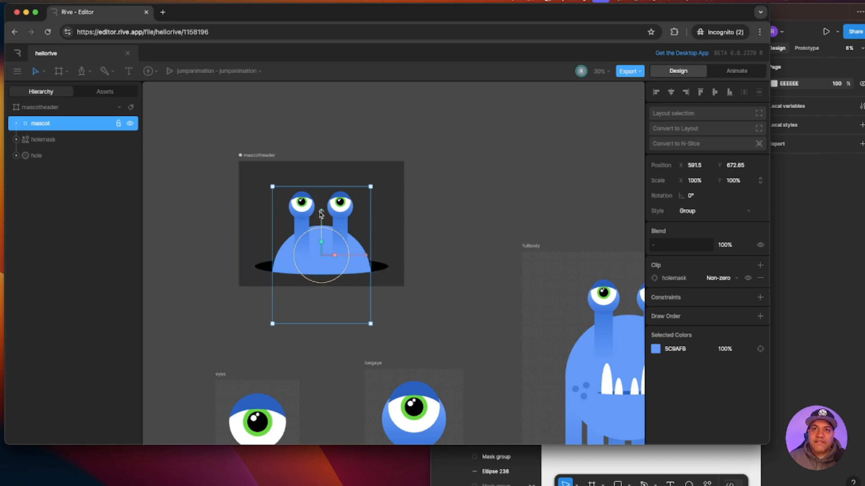
{"action": "mouse_move", "coordinate": [321, 214]}
{"action": "left_mouse_down"}
{"action": "mouse_move", "coordinate": [318, 307]}
{"action": "mouse_move", "coordinate": [320, 255]}
{"action": "mouse_move", "coordinate": [309, 234]}
{"action": "mouse_move", "coordinate": [309, 294]}
{"action": "mouse_move", "coordinate": [309, 219]}
{"action": "mouse_move", "coordinate": [306, 303]}
{"action": "mouse_move", "coordinate": [315, 220]}
{"action": "left_mouse_up"}
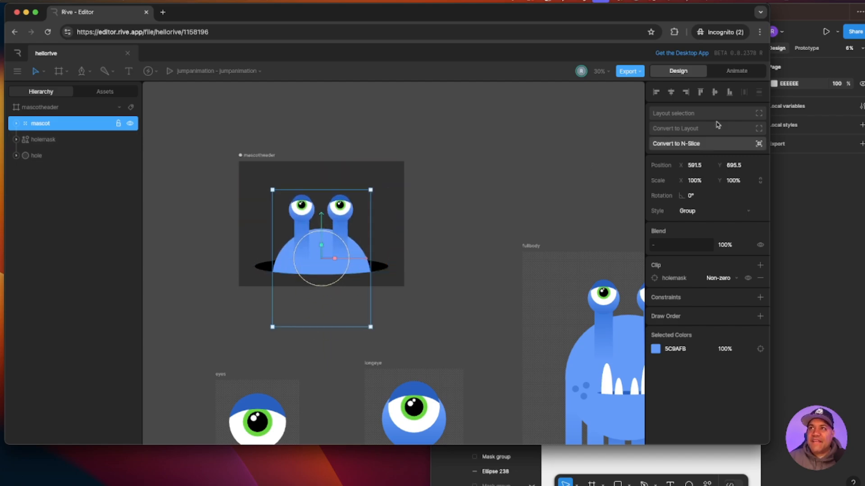
- Switch to Animate mode, play State Machine 1 to check how both nested eyes move, and stop the playback
{"action": "left_click", "coordinate": [737, 70]}
{"action": "left_click", "coordinate": [153, 346]}
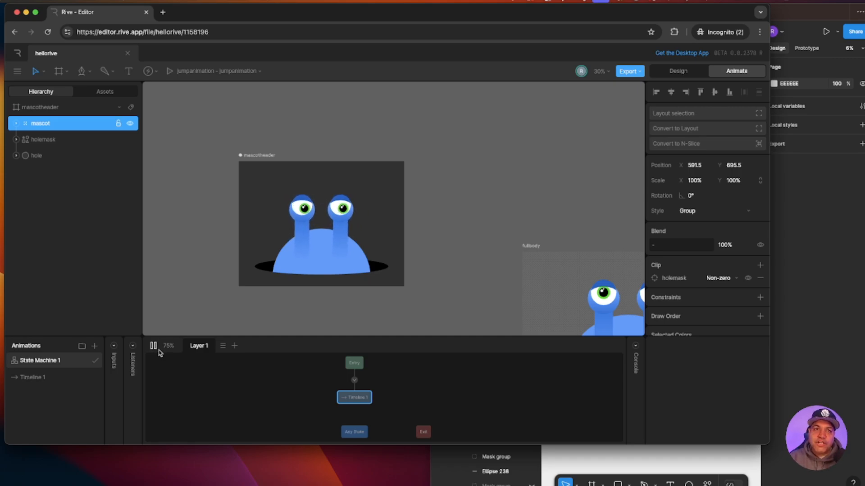
{"action": "left_click", "coordinate": [153, 347]}
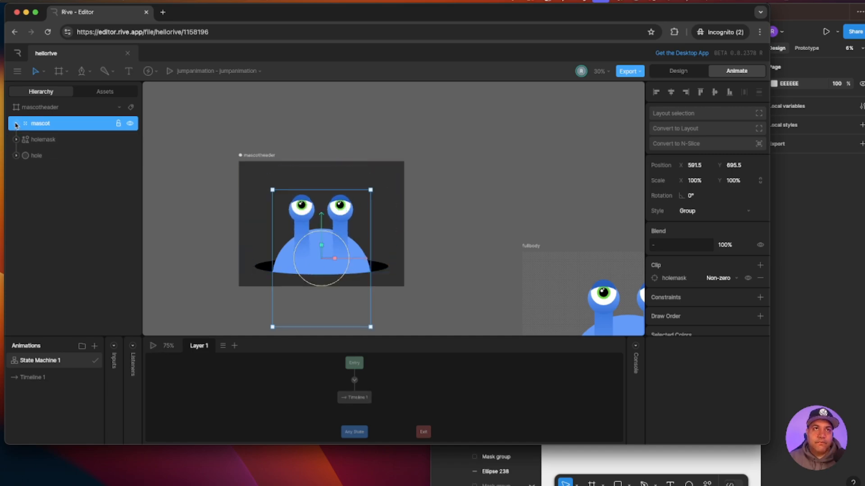
- Remove the existing longeye animation from lefteye in the mascot group and add longeye again as a Simple animation
{"action": "left_click", "coordinate": [17, 124]}
{"action": "left_click", "coordinate": [48, 140]}
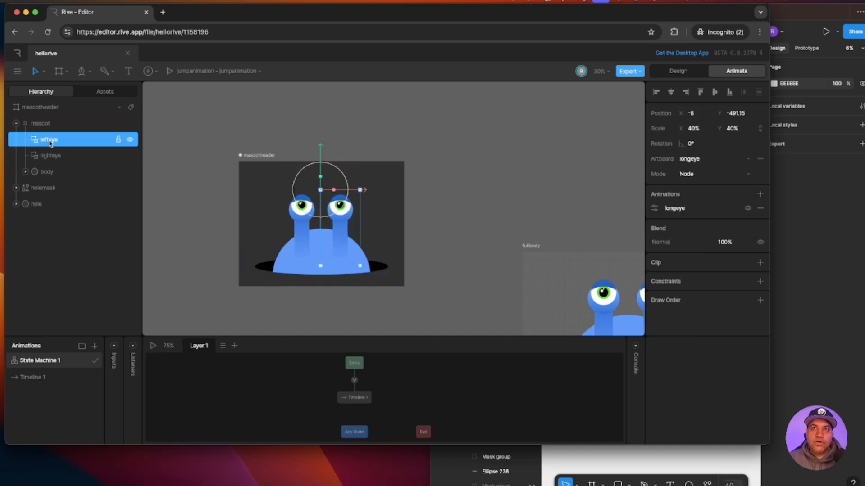
{"action": "left_click", "coordinate": [761, 208]}
{"action": "left_click", "coordinate": [760, 194]}
{"action": "mouse_move", "coordinate": [752, 230]}
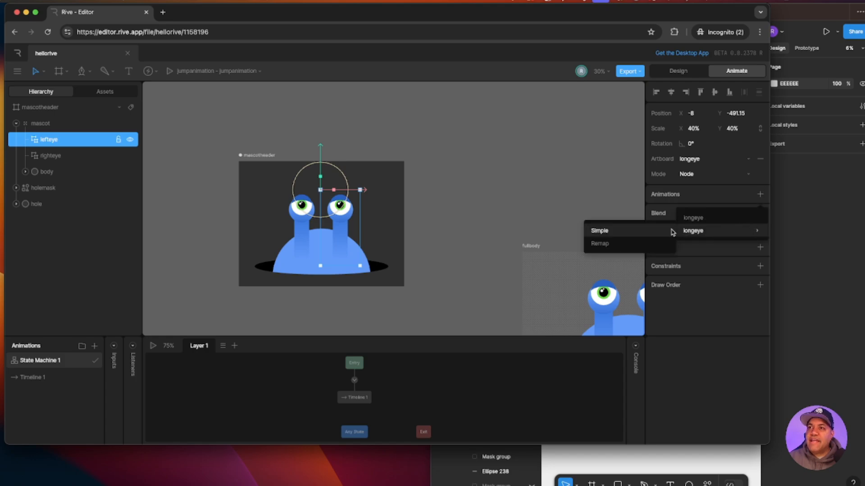
{"action": "left_click", "coordinate": [604, 232]}
- Set the playback speed of lefteye's longeye animation to 0.75x in its animation options
{"action": "left_click", "coordinate": [655, 208]}
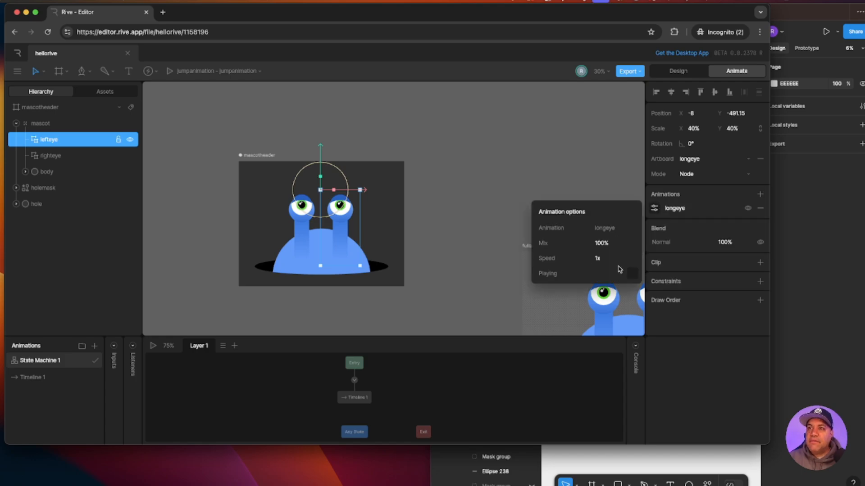
{"action": "left_click", "coordinate": [613, 257]}
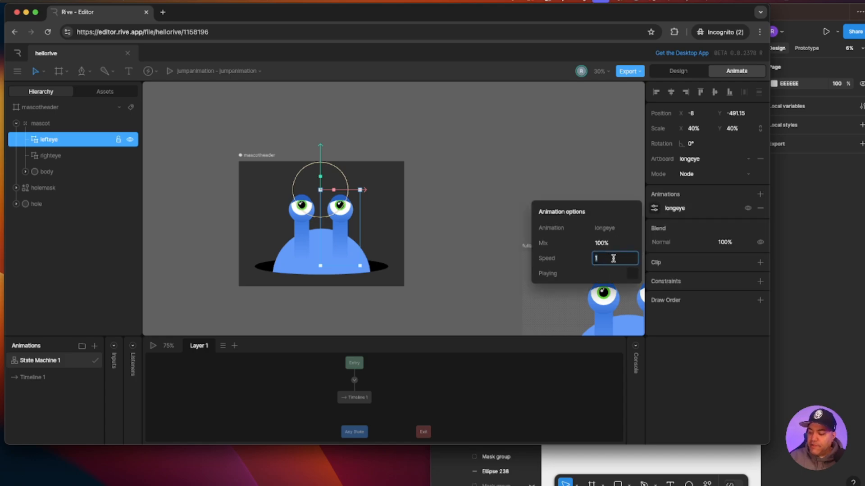
{"action": "type", "text": "0.75"}
{"action": "key", "text": "Return"}
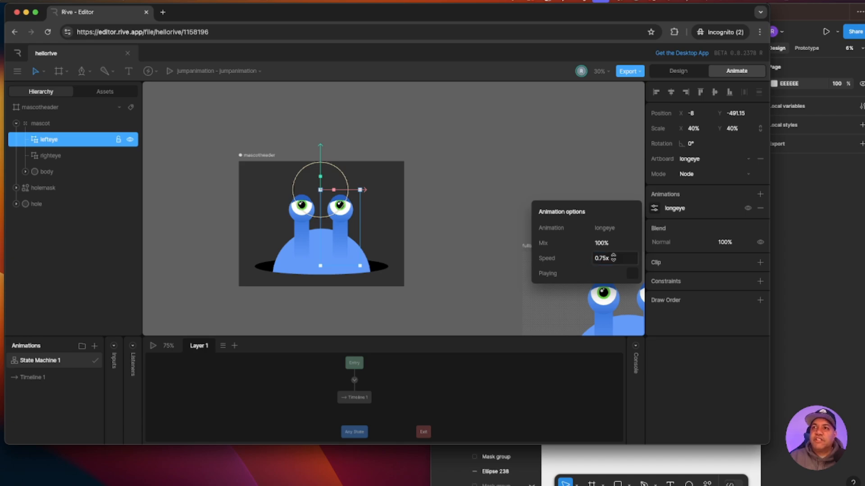
- Turn on Playing for the longeye animation nested in lefteye, and preview the eye movement by running the state machine
{"action": "key", "text": "Escape"}
{"action": "left_click", "coordinate": [53, 140]}
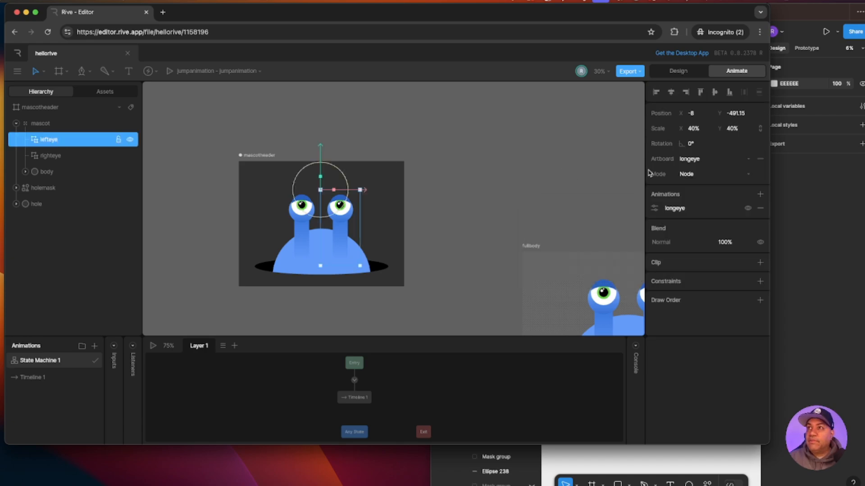
{"action": "left_click", "coordinate": [654, 208]}
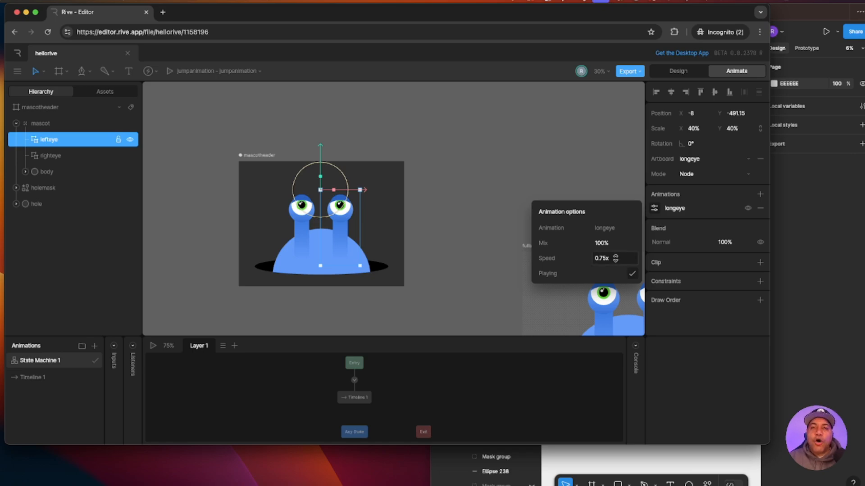
{"action": "left_click", "coordinate": [468, 199]}
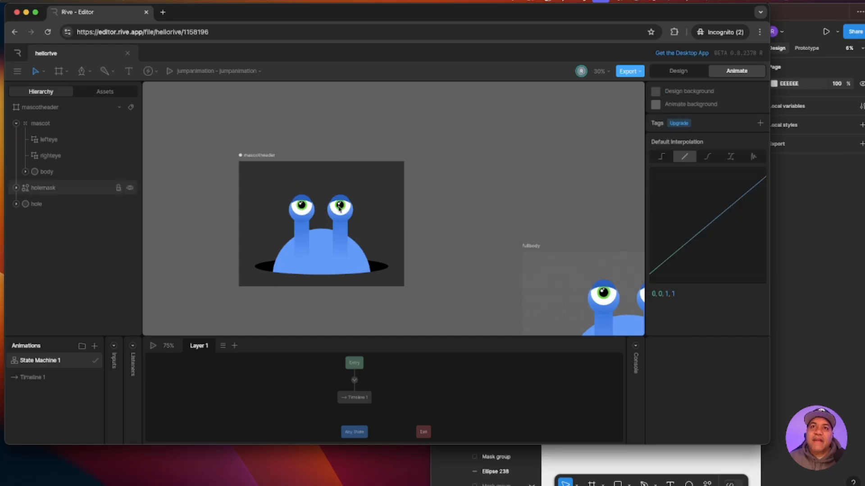
{"action": "left_click", "coordinate": [153, 346]}
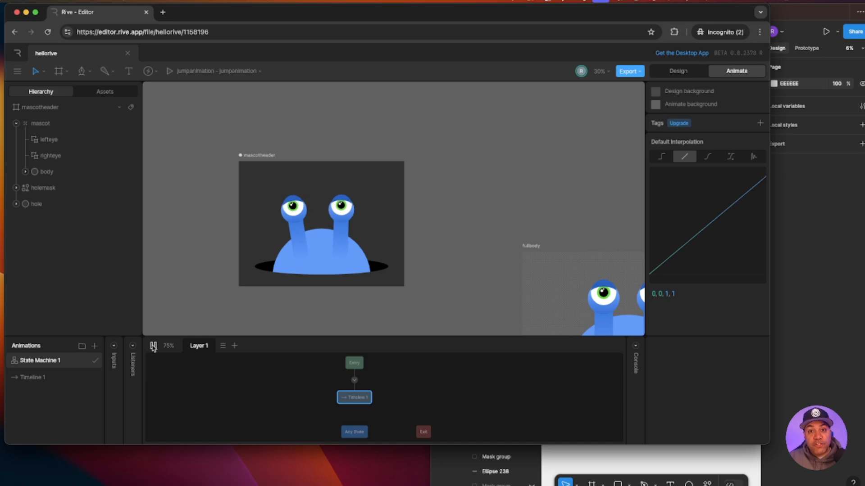
{"action": "left_click", "coordinate": [153, 346]}
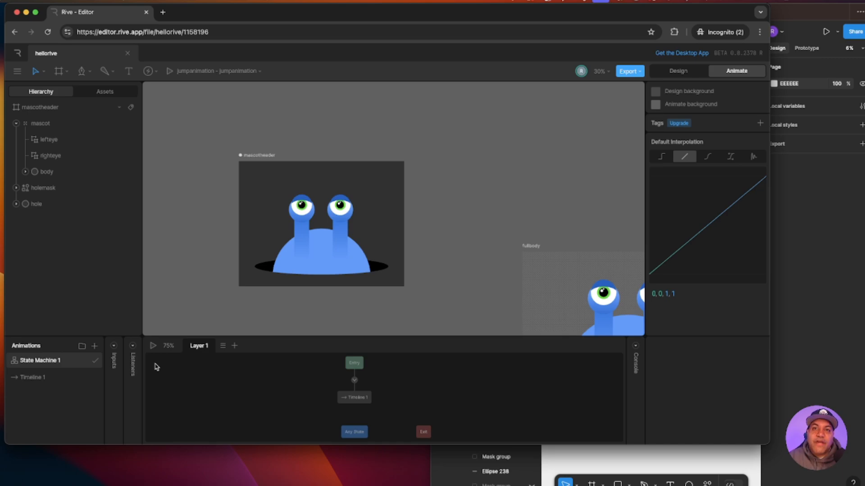
- Review the hole and holemask shapes in Design mode, and collapse and select the mascot group
{"action": "left_click", "coordinate": [676, 71]}
{"action": "left_click", "coordinate": [34, 204]}
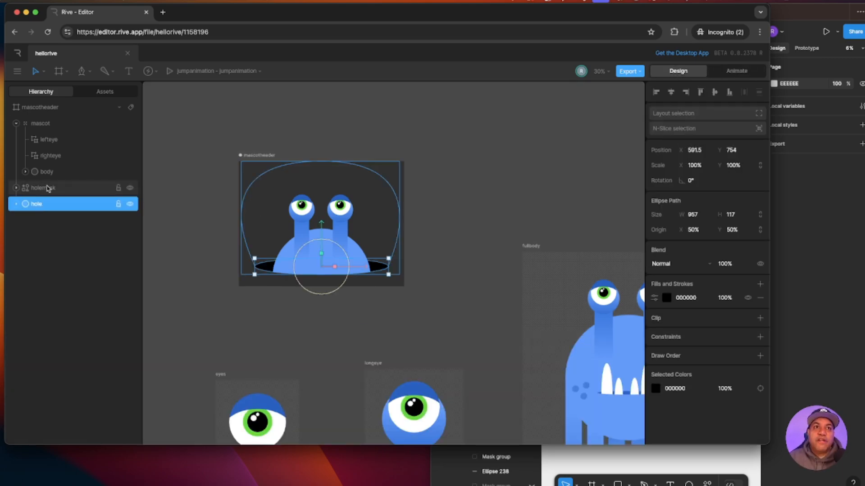
{"action": "left_click", "coordinate": [45, 188]}
{"action": "left_click", "coordinate": [16, 123]}
{"action": "left_click", "coordinate": [39, 125]}
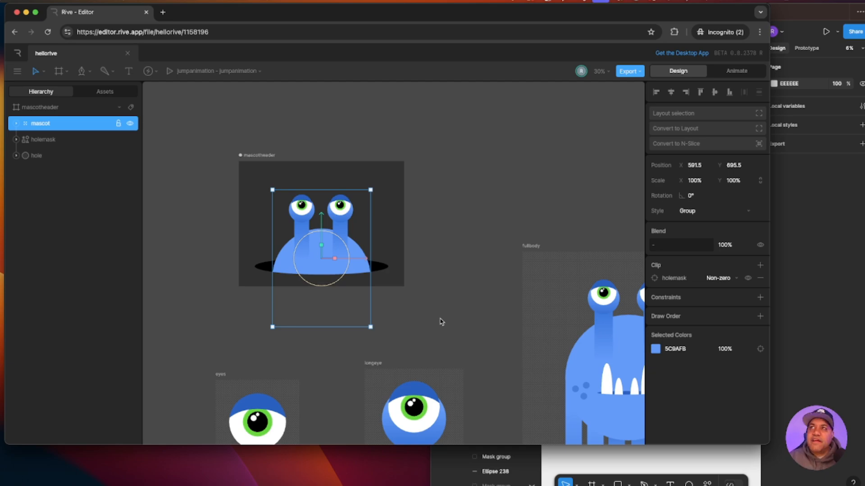
- In Animate mode, rename State Machine 1 as mascotheader and Timeline 1 as peek
{"action": "left_click", "coordinate": [736, 71]}
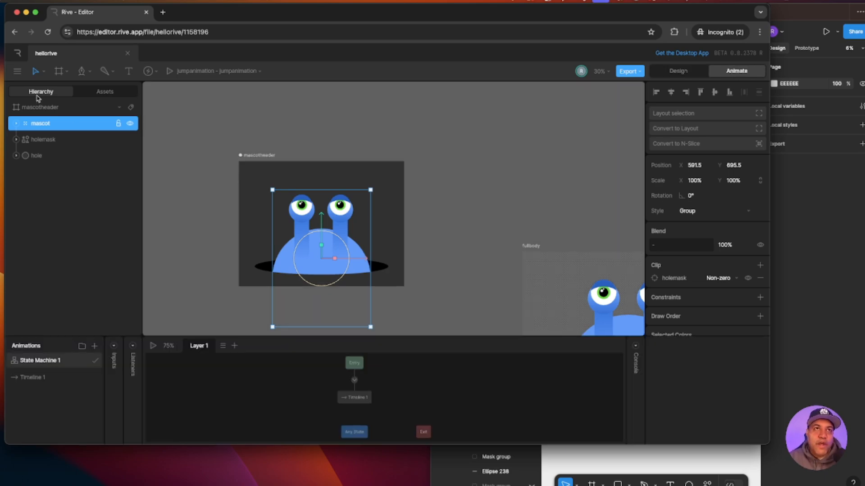
{"action": "double_click", "coordinate": [51, 360]}
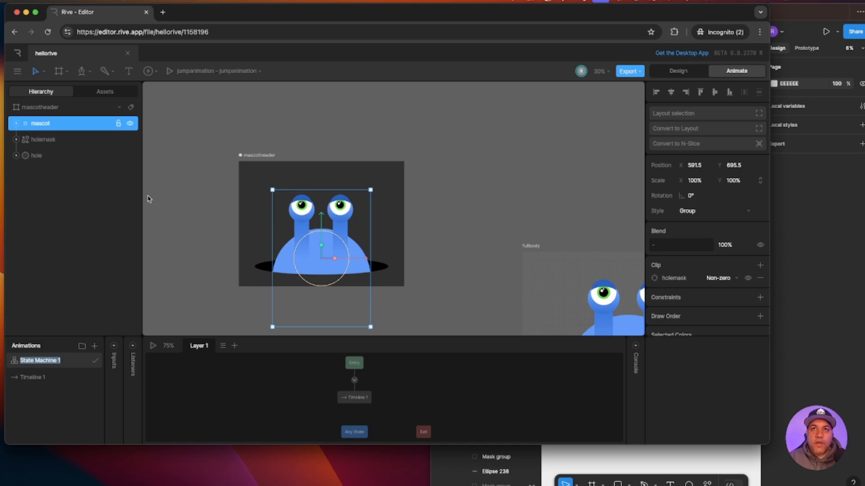
{"action": "type", "text": "masc"}
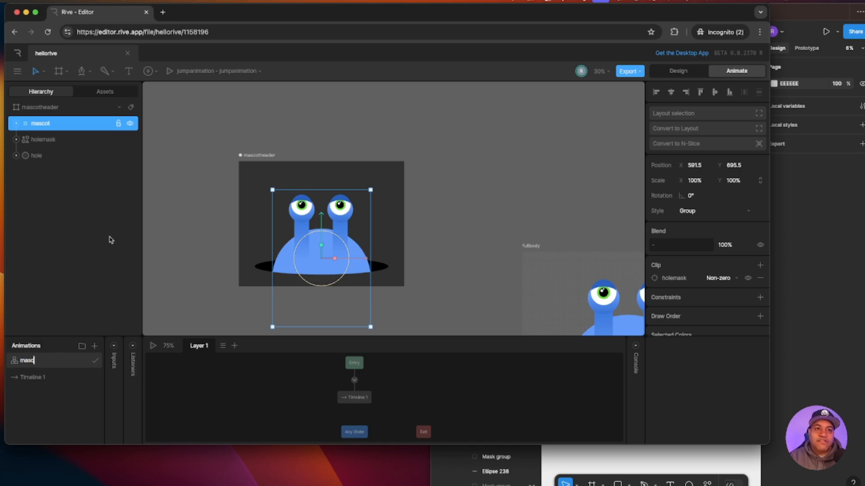
{"action": "type", "text": "otheader"}
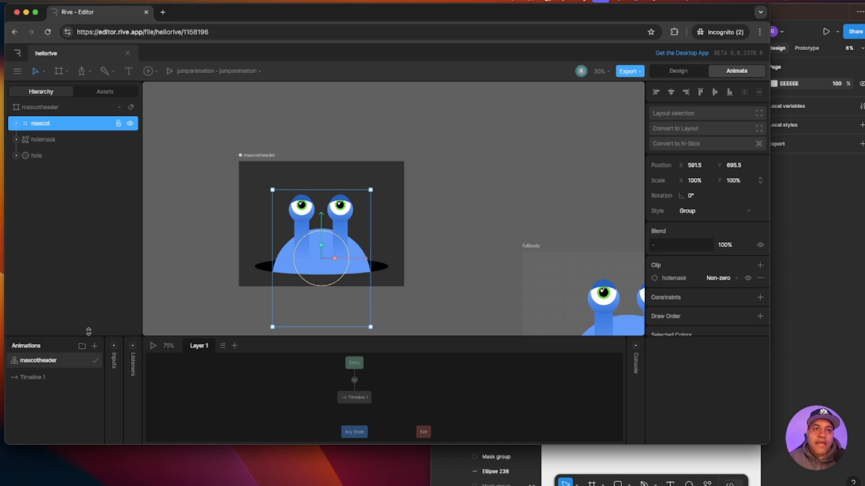
{"action": "double_click", "coordinate": [38, 332]}
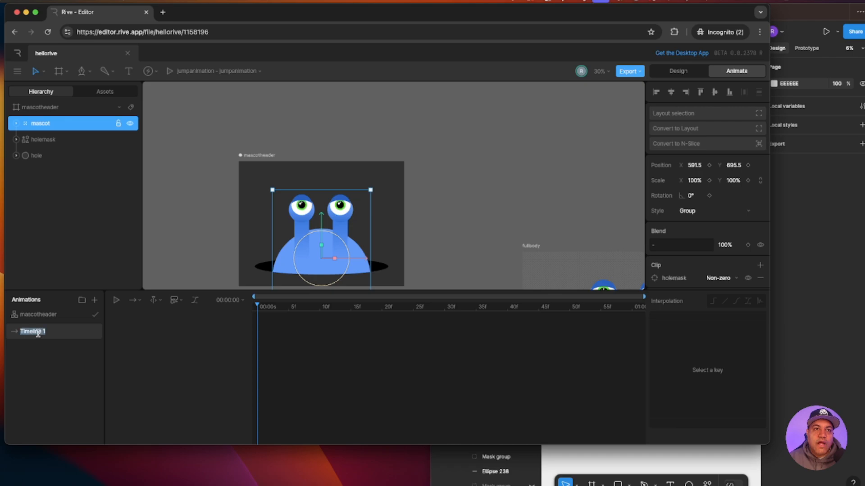
{"action": "type", "text": "pe"}
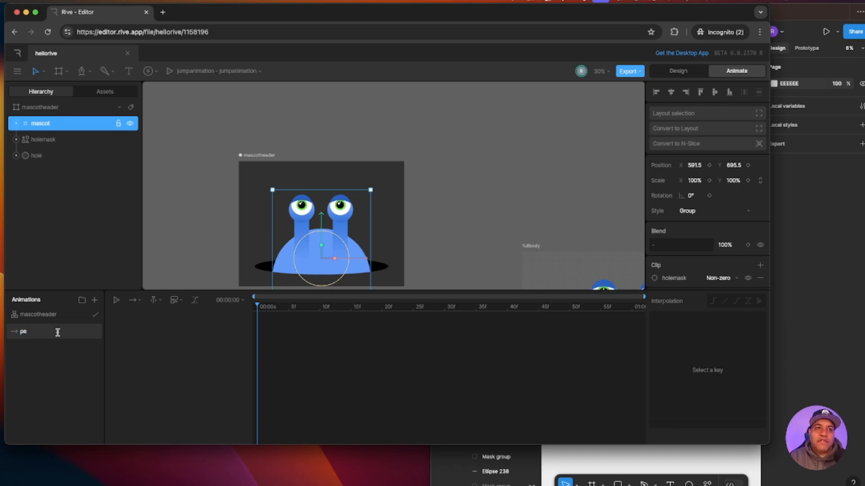
{"action": "type", "text": "ek"}
- Add keys for the hole's opacity, X and Y scale, and X and Y position at frame 0 of the peek timeline
{"action": "left_click_drag", "start_coordinate": [473, 266], "coordinate": [454, 225]}
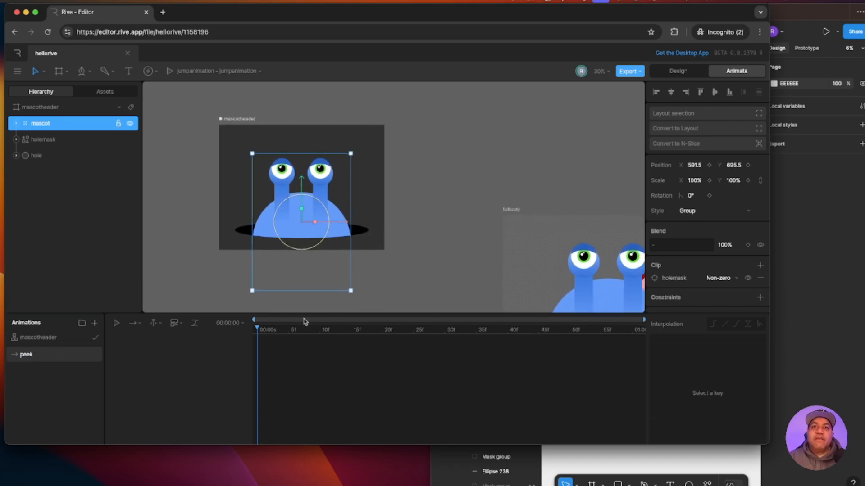
{"action": "left_click", "coordinate": [45, 158]}
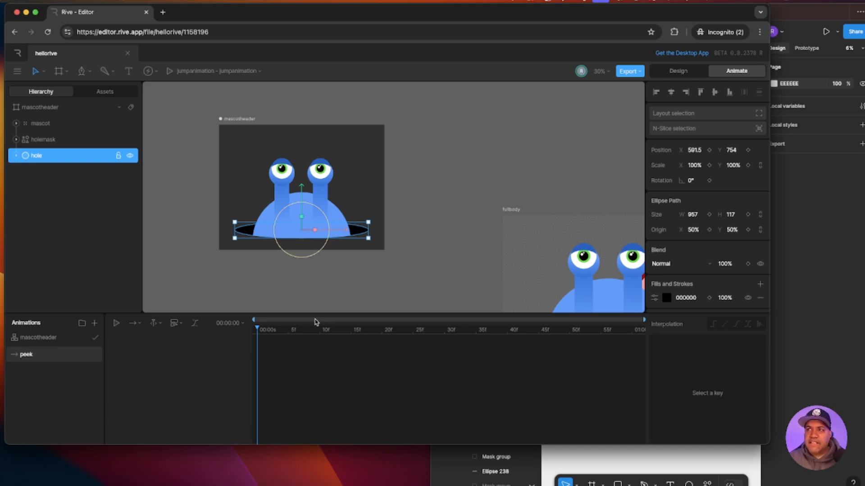
{"action": "left_click", "coordinate": [748, 265]}
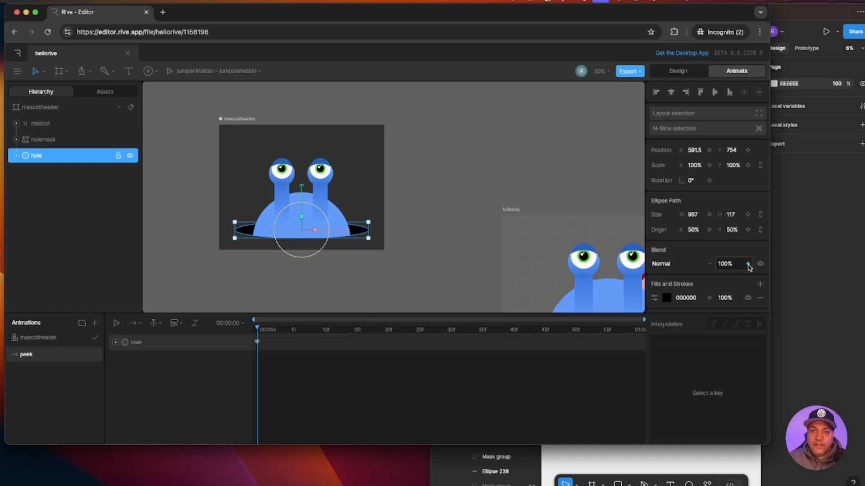
{"action": "left_click", "coordinate": [710, 165]}
{"action": "left_click", "coordinate": [709, 150]}
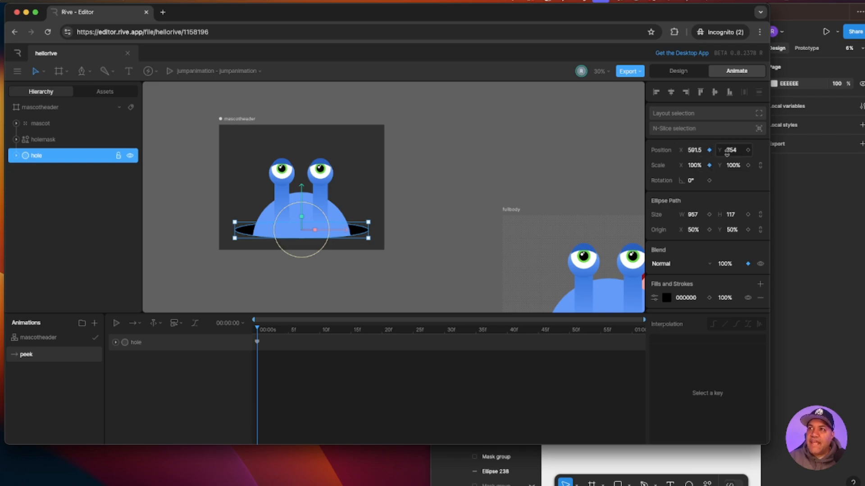
{"action": "left_click", "coordinate": [748, 150]}
{"action": "left_click", "coordinate": [747, 165]}
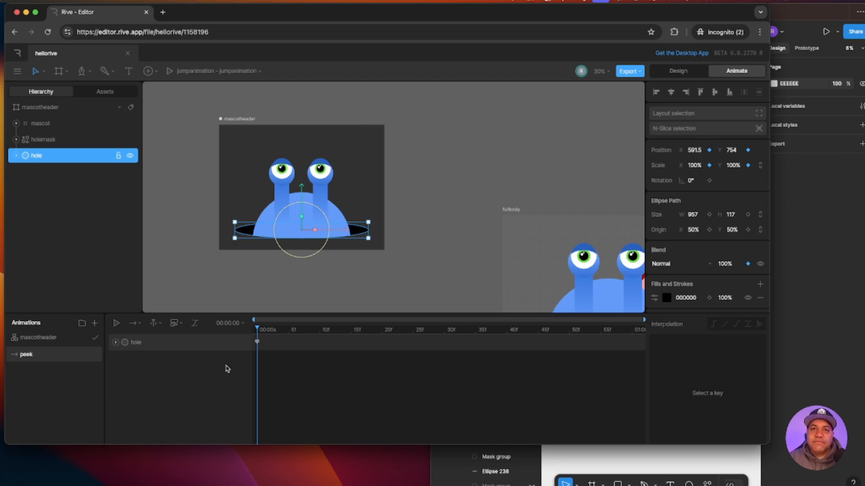
{"action": "left_click", "coordinate": [255, 341]}
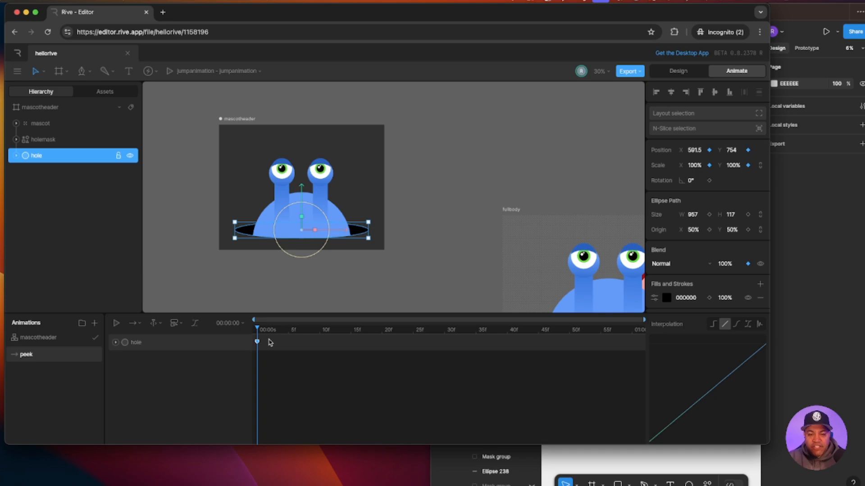
- Add keys for the hole's opacity, X and Y scale, and X and Y position at frame 25
{"action": "left_click_drag", "start_coordinate": [257, 331], "coordinate": [413, 343]}
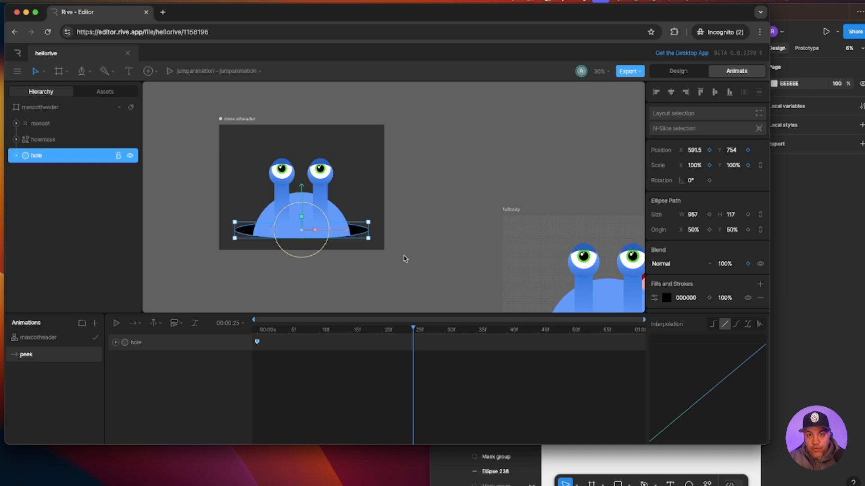
{"action": "left_click", "coordinate": [748, 264]}
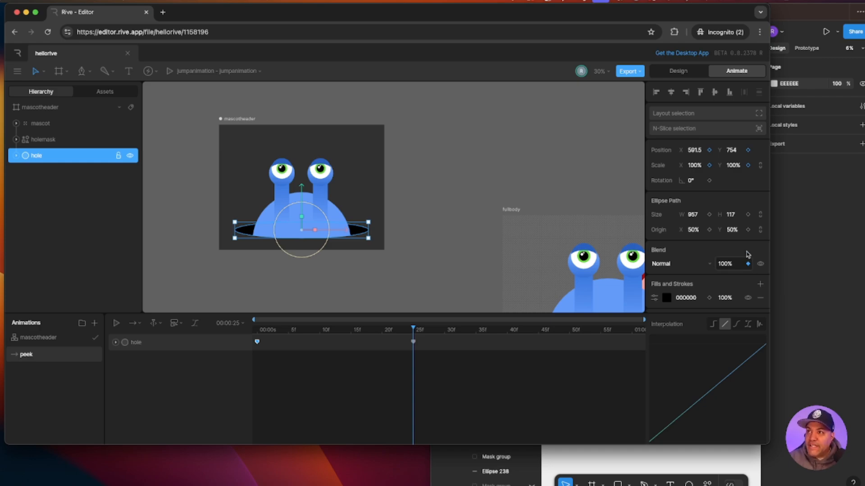
{"action": "left_click", "coordinate": [709, 165]}
{"action": "left_click", "coordinate": [709, 150]}
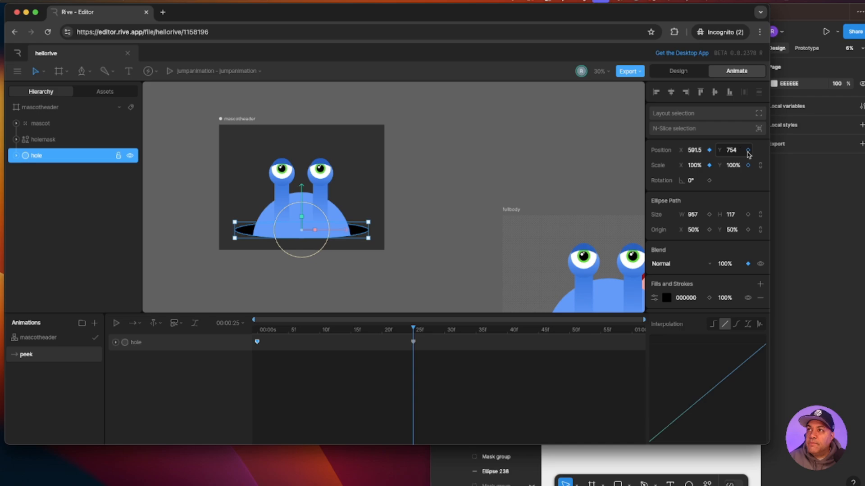
{"action": "left_click", "coordinate": [748, 150]}
{"action": "left_click", "coordinate": [747, 165]}
{"action": "left_click", "coordinate": [413, 342]}
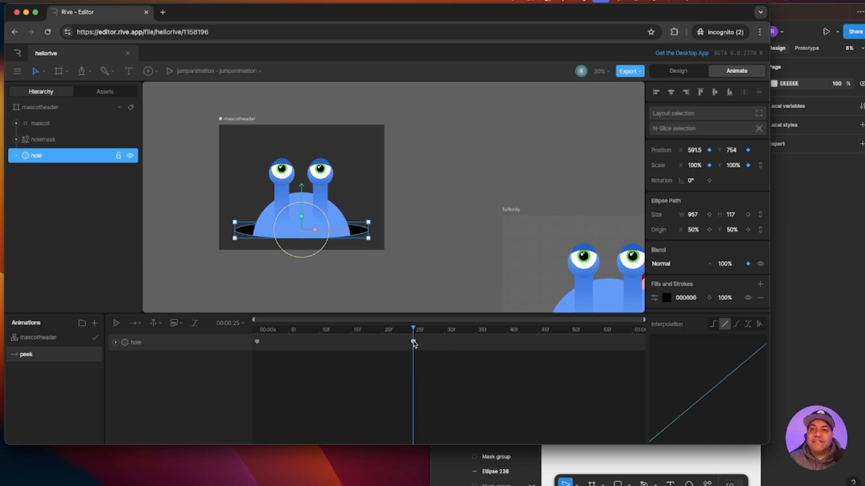
- Hide the mascot group and select the hole's keyframe at frame 0
{"action": "left_click_drag", "start_coordinate": [409, 339], "coordinate": [241, 334]}
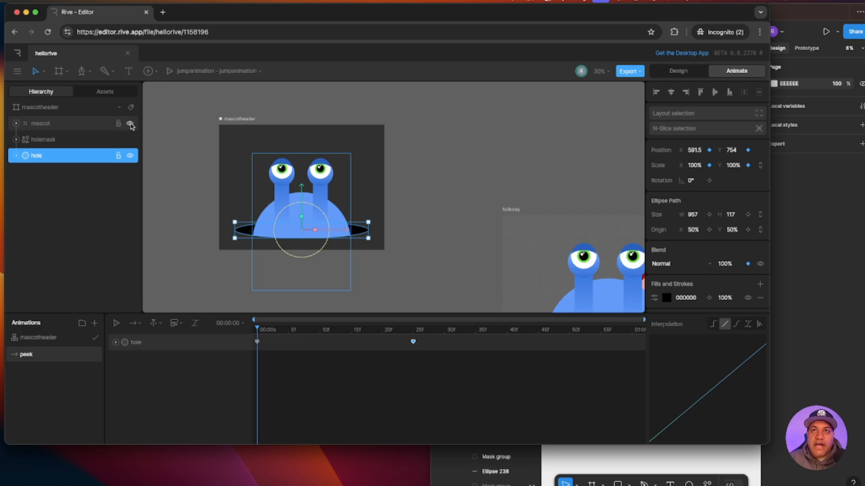
{"action": "left_click", "coordinate": [130, 124]}
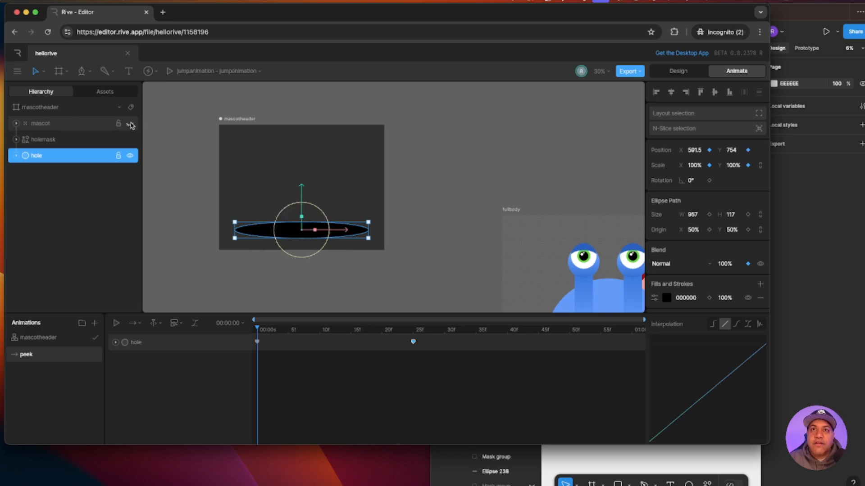
{"action": "left_click", "coordinate": [40, 158]}
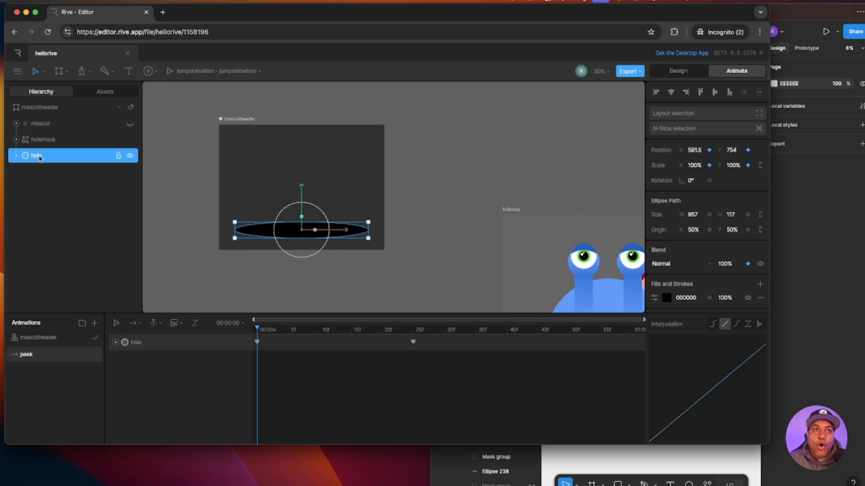
{"action": "left_click", "coordinate": [257, 343]}
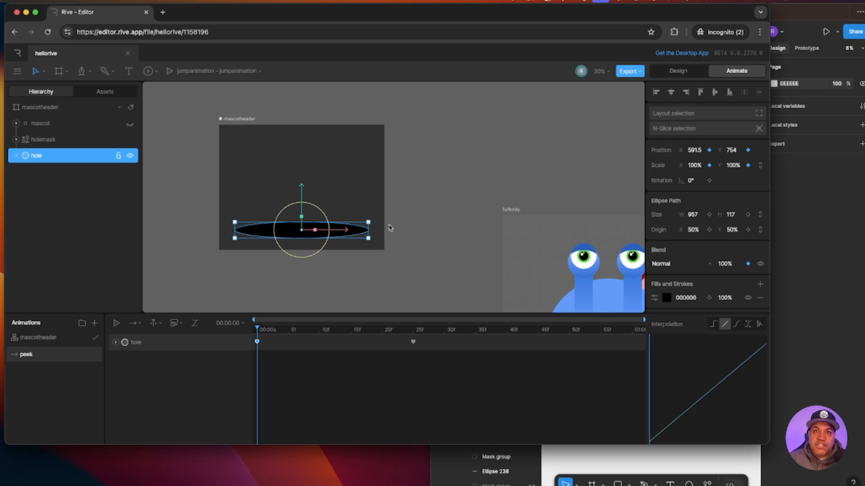
- Try shrinking the hole to about 187 by 23 and setting its opacity to 0% at frame 0
{"action": "left_click_drag", "start_coordinate": [369, 222], "coordinate": [314, 230]}
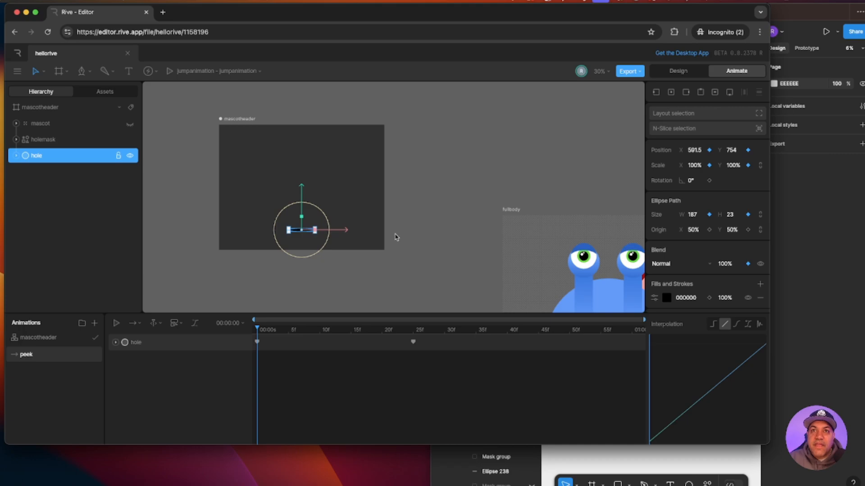
{"action": "left_click", "coordinate": [735, 264]}
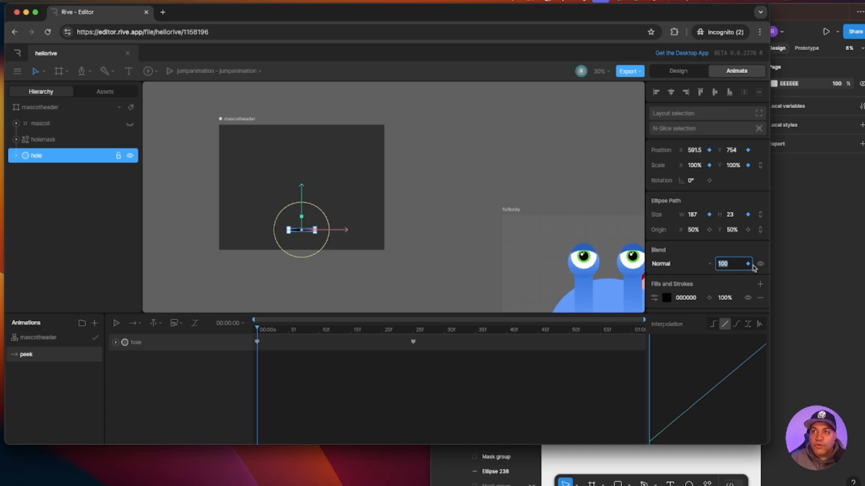
{"action": "type", "text": "0"}
{"action": "key", "text": "Return"}
{"action": "left_click", "coordinate": [348, 401]}
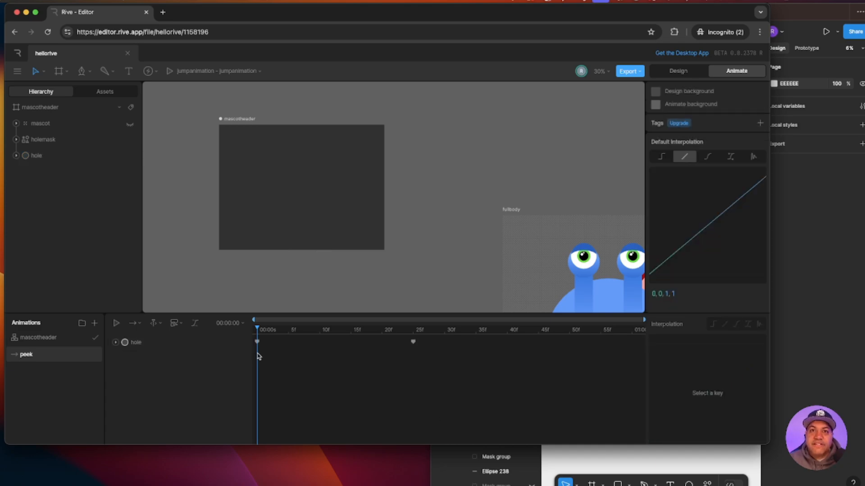
- Go to the hole's keyframe at frame 25 and undo the shrinking and opacity change
{"action": "left_click_drag", "start_coordinate": [258, 330], "coordinate": [413, 340]}
{"action": "left_click", "coordinate": [413, 344]}
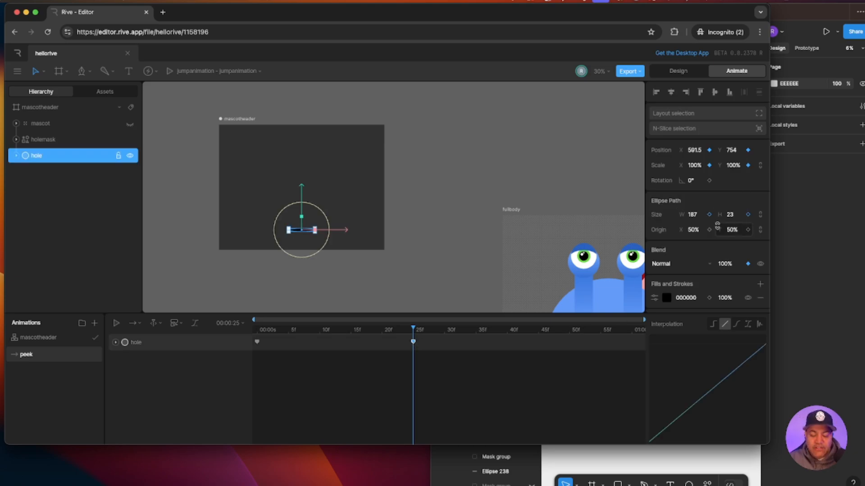
{"action": "key", "text": "super+z"}
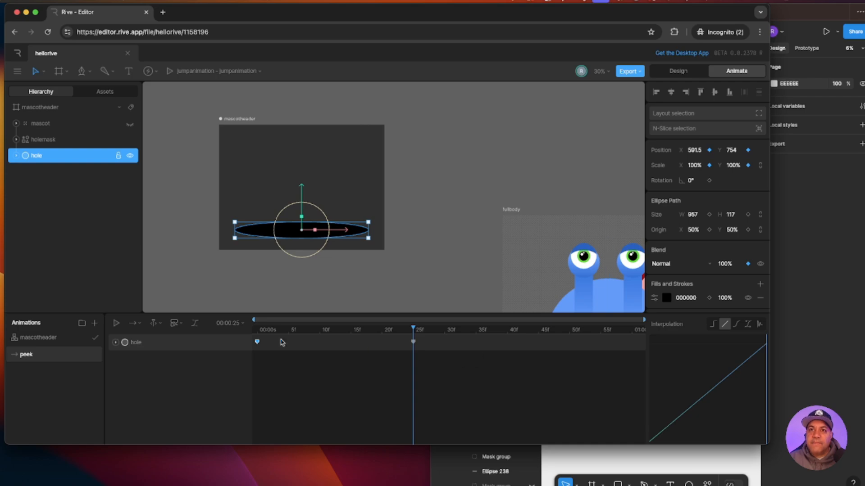
- Add keys for the hole's width and X origin at frame 25, and select that keyframe
{"action": "left_click", "coordinate": [709, 215]}
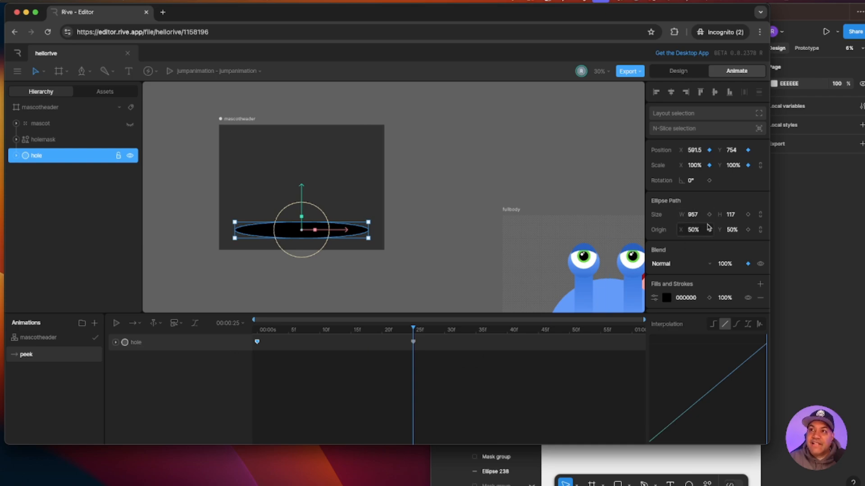
{"action": "left_click", "coordinate": [709, 230]}
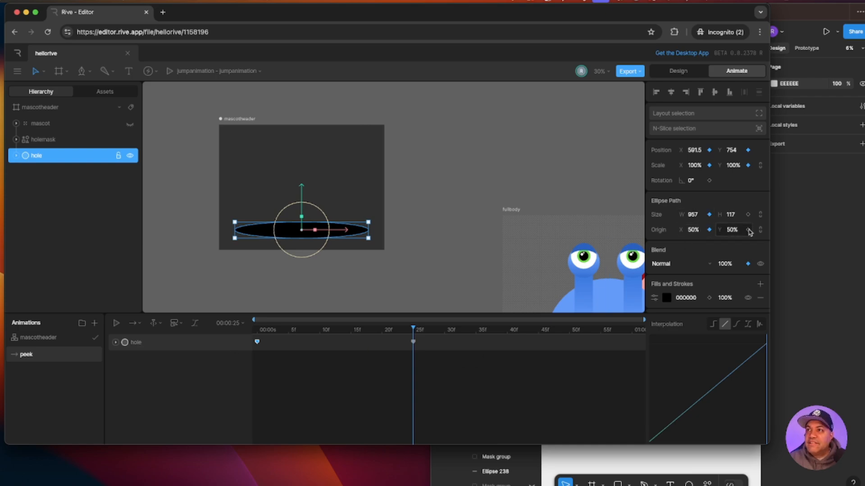
{"action": "left_click", "coordinate": [413, 342]}
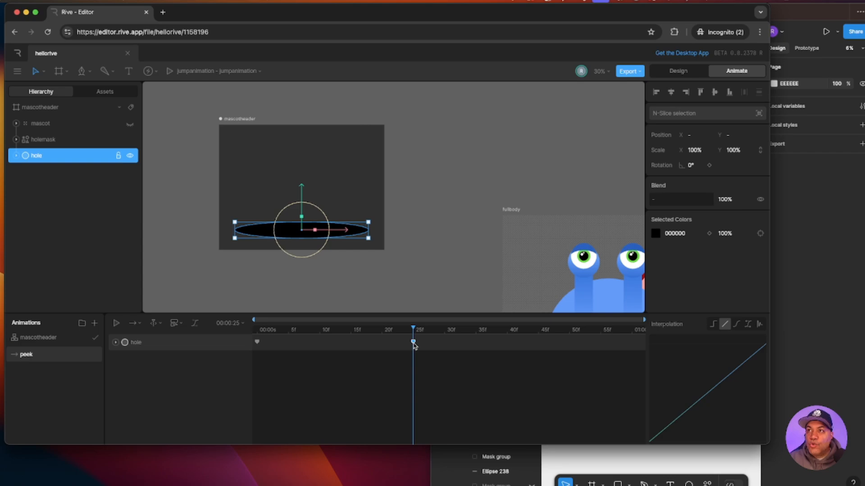
- Add keys for the hole's width, height, X origin and Y origin at frame 0
{"action": "left_click", "coordinate": [37, 160]}
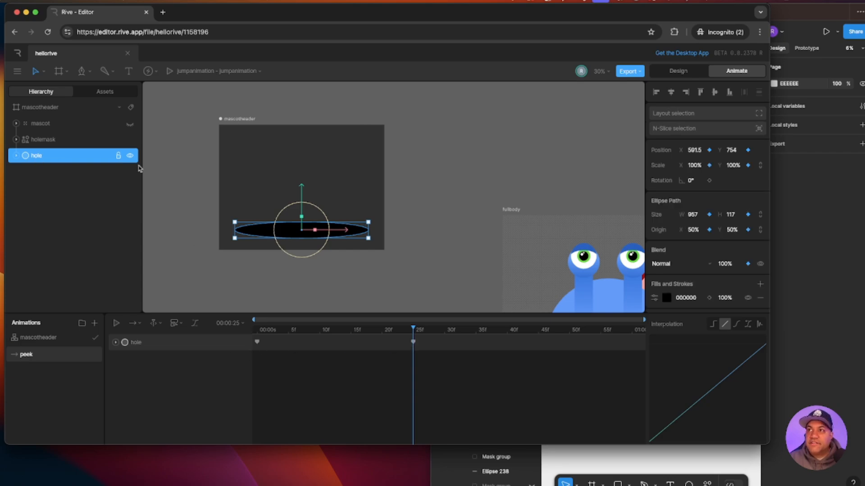
{"action": "left_click", "coordinate": [413, 342]}
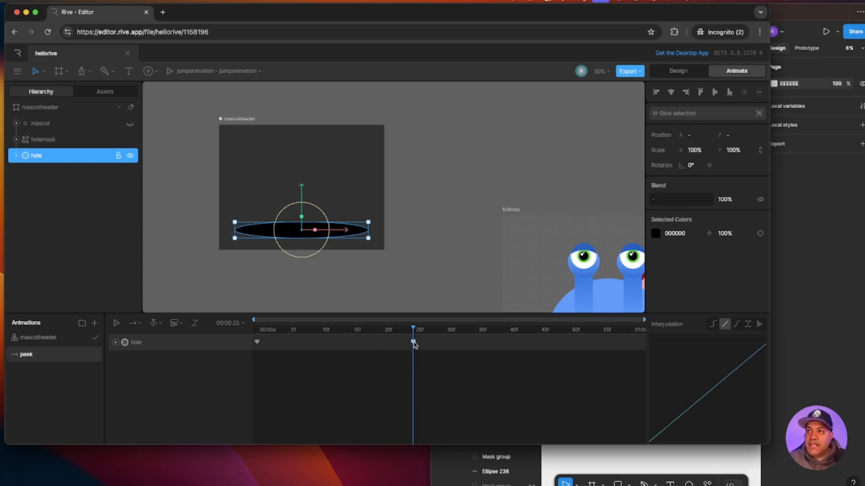
{"action": "left_click", "coordinate": [39, 158]}
{"action": "left_click_drag", "start_coordinate": [410, 331], "coordinate": [193, 318]}
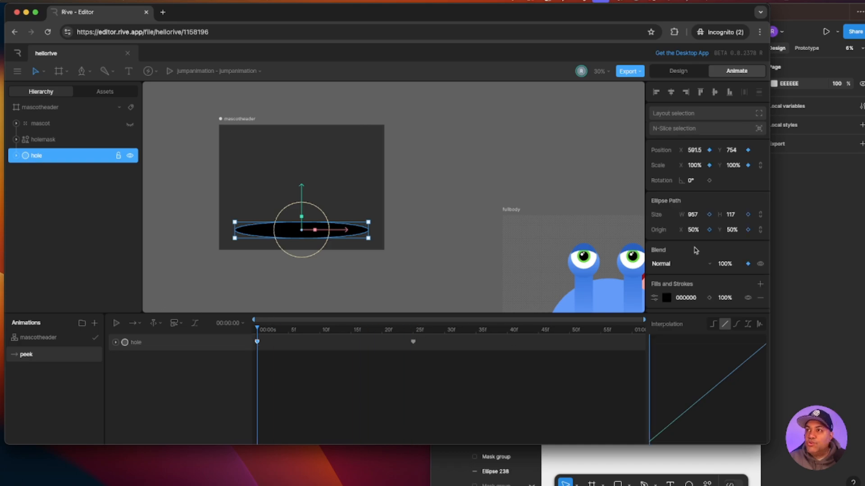
{"action": "left_click", "coordinate": [708, 230]}
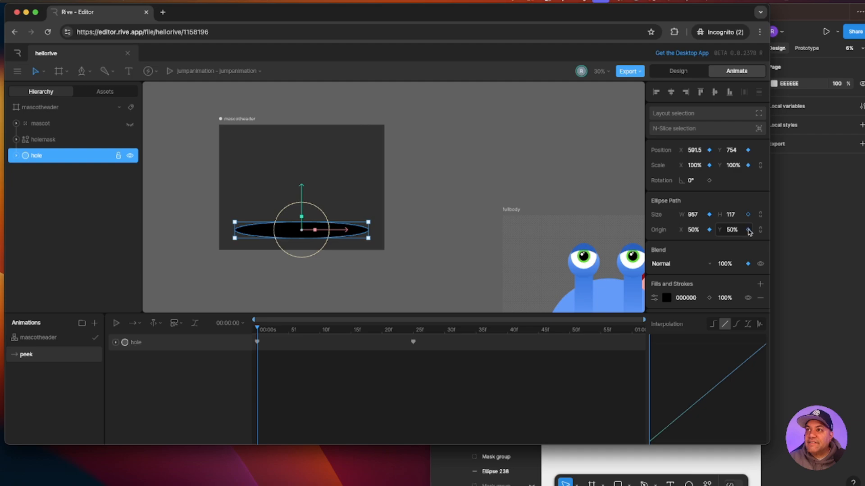
{"action": "left_click", "coordinate": [747, 230]}
{"action": "left_click", "coordinate": [748, 214]}
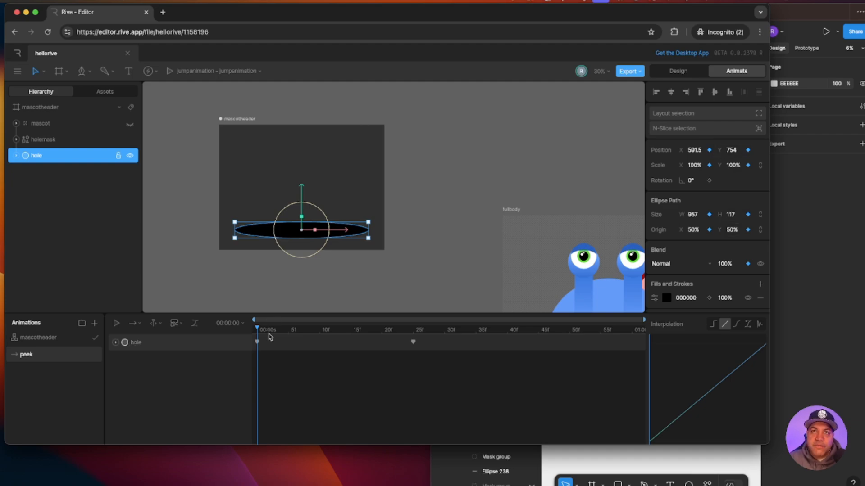
- Shrink the hole around its centre to a small ellipse at frame 0 and scrub between frames 0 and 25
{"action": "left_click", "coordinate": [257, 342]}
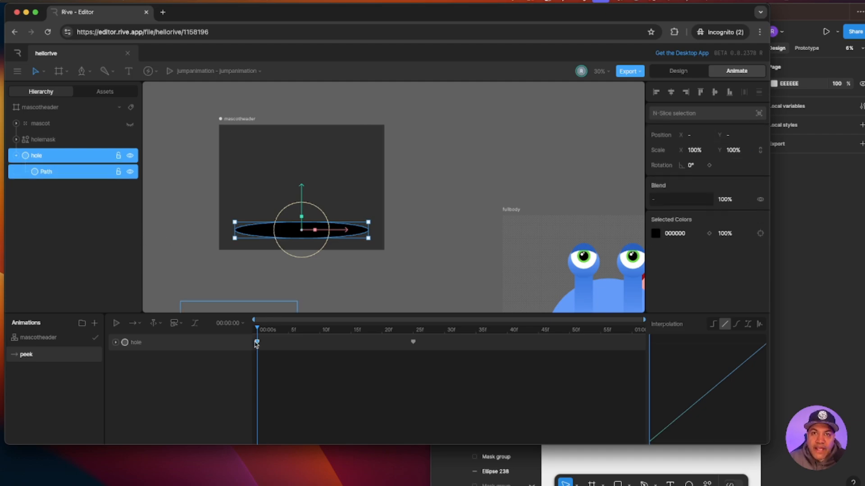
{"action": "key", "text": "alt"}
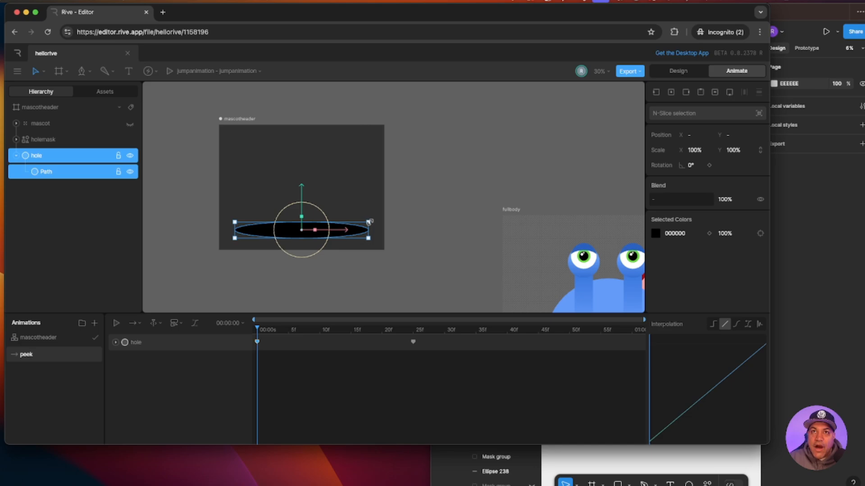
{"action": "left_click_drag", "start_coordinate": [369, 221], "coordinate": [315, 231]}
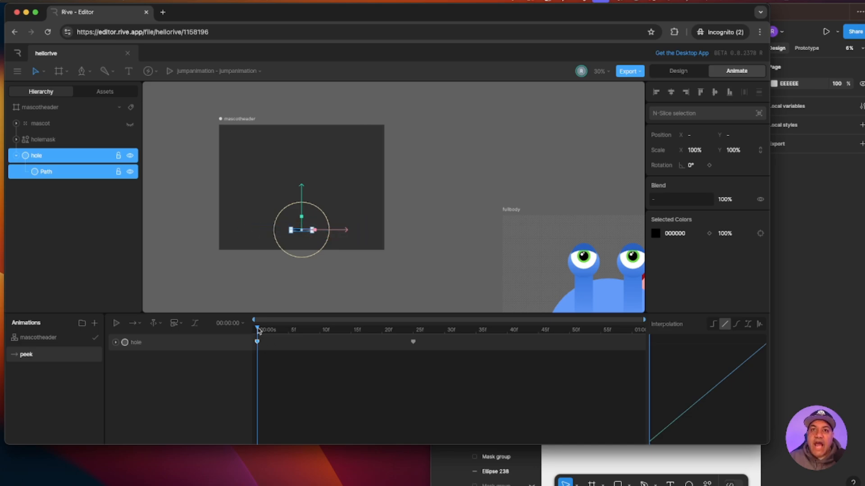
{"action": "left_click_drag", "start_coordinate": [258, 331], "coordinate": [412, 338]}
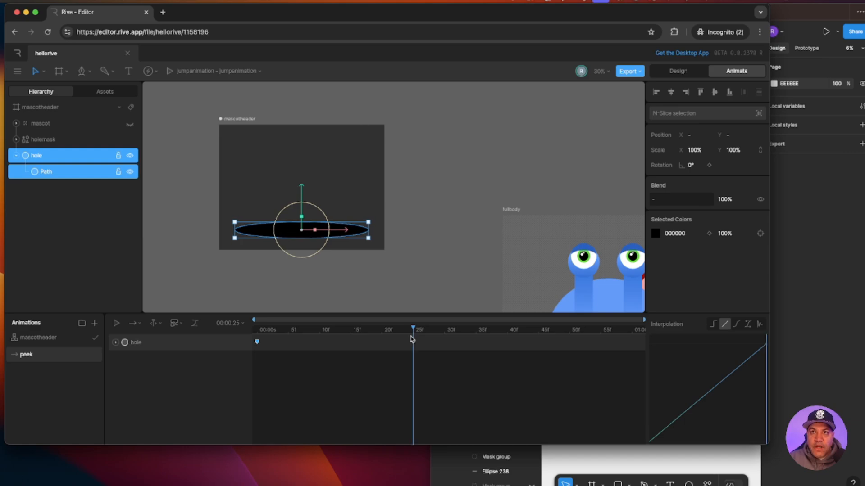
{"action": "left_click", "coordinate": [328, 378]}
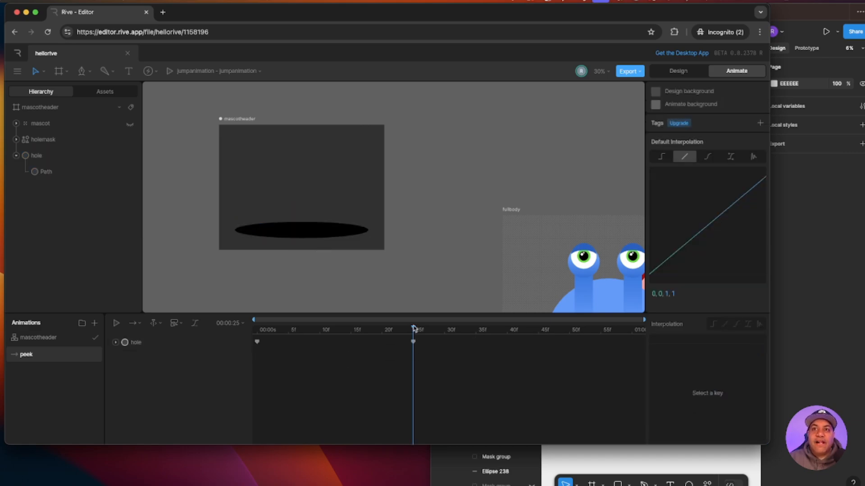
{"action": "left_click_drag", "start_coordinate": [415, 331], "coordinate": [257, 333]}
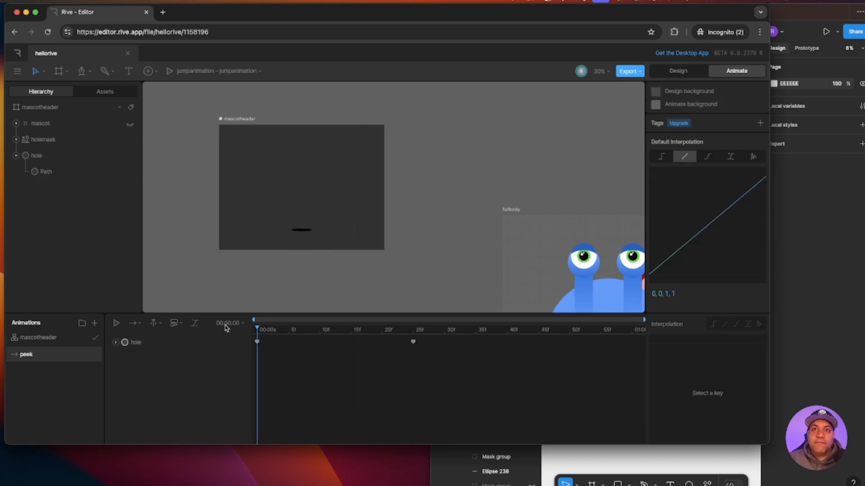
- Set the hole's opacity to 0% on its keyframe at frame 0
{"action": "left_click", "coordinate": [256, 343]}
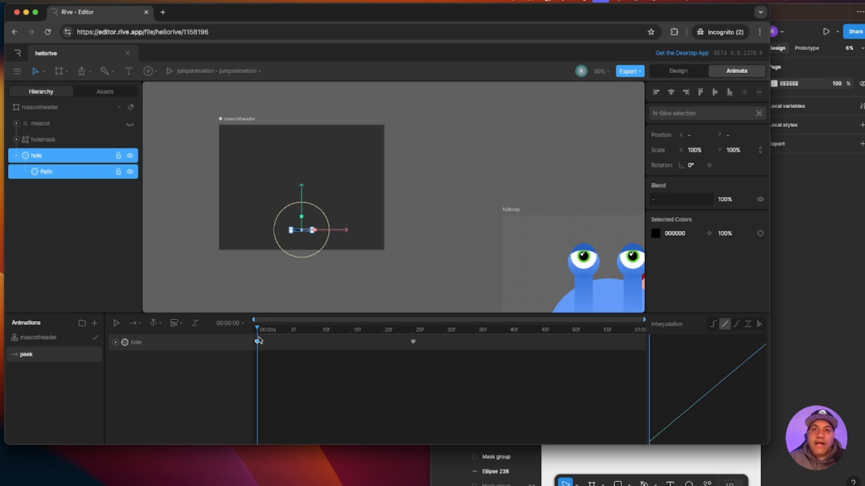
{"action": "left_click_drag", "start_coordinate": [258, 330], "coordinate": [413, 331]}
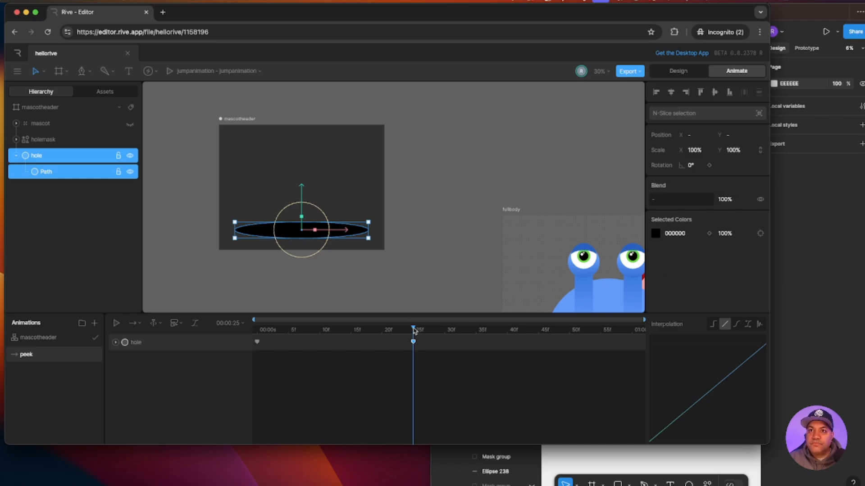
{"action": "left_click_drag", "start_coordinate": [413, 331], "coordinate": [218, 332]}
{"action": "left_click", "coordinate": [257, 342]}
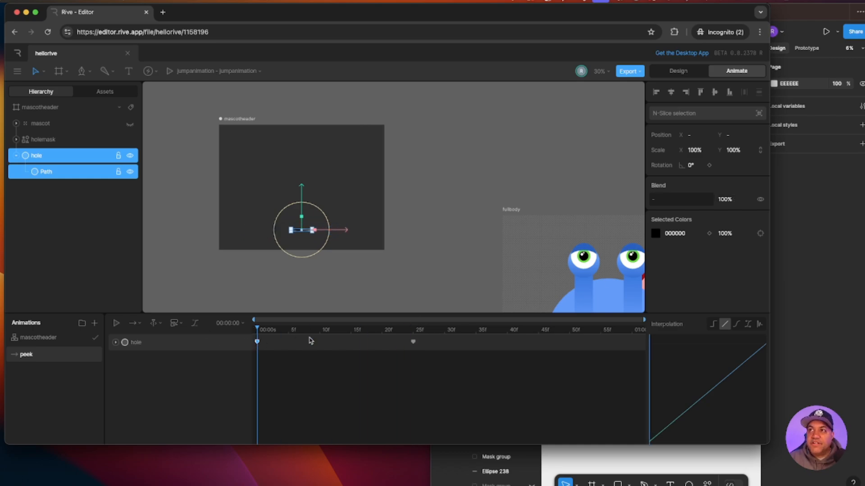
{"action": "left_click", "coordinate": [737, 199]}
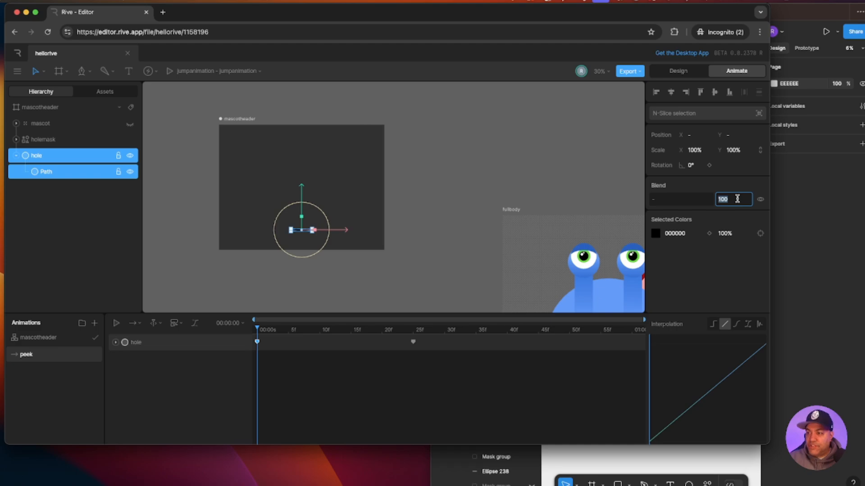
{"action": "type", "text": "0"}
{"action": "key", "text": "Return"}
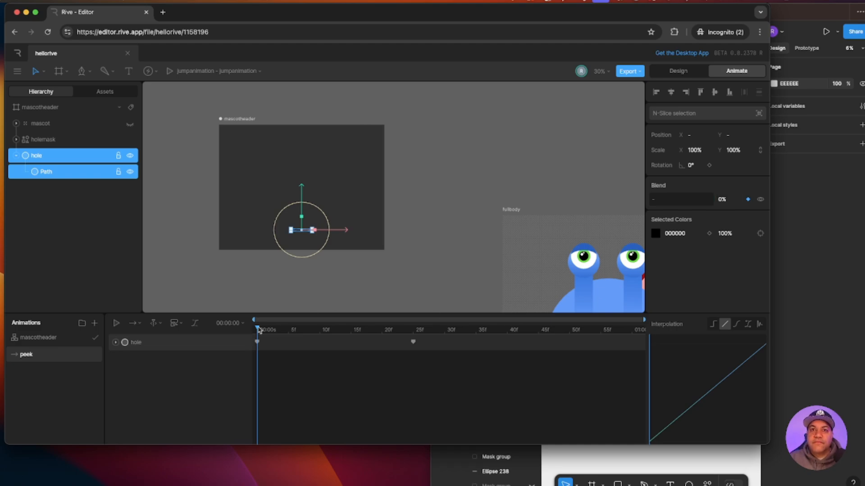
- Set the hole's opacity to 100% on its keyframe at frame 25
{"action": "left_click_drag", "start_coordinate": [257, 329], "coordinate": [413, 343]}
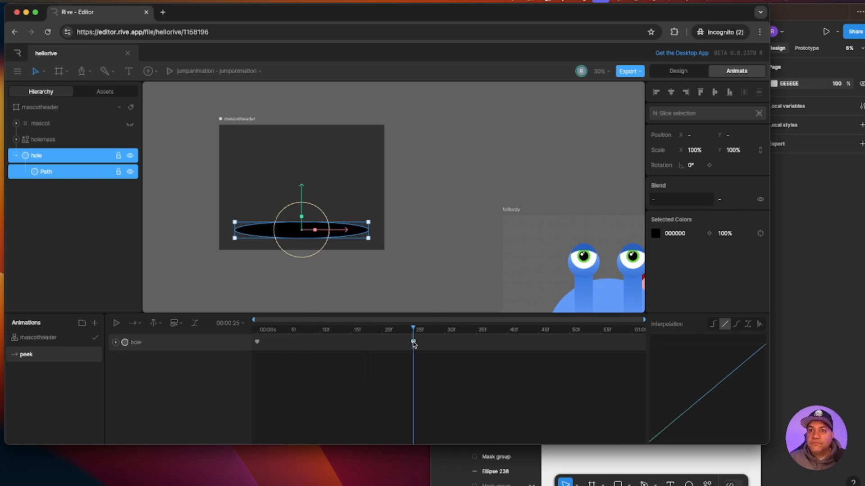
{"action": "left_click", "coordinate": [737, 199]}
{"action": "type", "text": "100"}
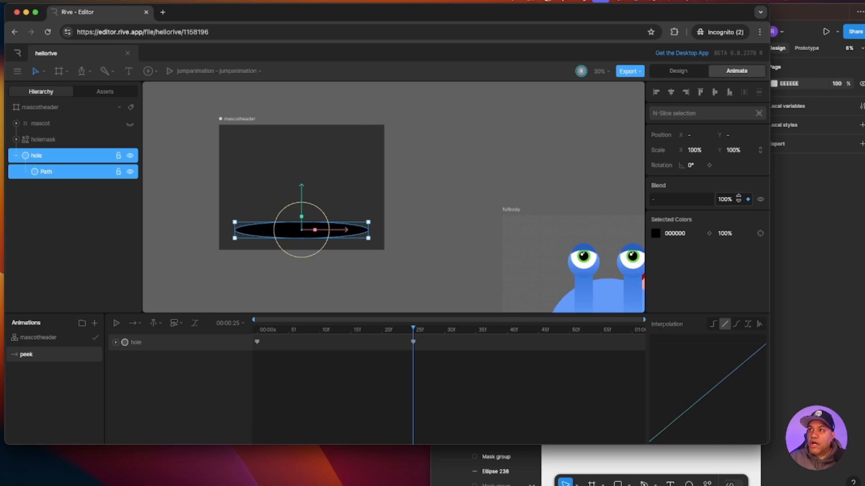
{"action": "key", "text": "Return"}
{"action": "mouse_move", "coordinate": [410, 328]}
{"action": "left_mouse_down"}
{"action": "mouse_move", "coordinate": [255, 327]}
{"action": "mouse_move", "coordinate": [401, 329]}
{"action": "mouse_move", "coordinate": [415, 339]}
{"action": "left_mouse_up"}
{"action": "left_click", "coordinate": [221, 291]}
{"action": "left_click", "coordinate": [413, 343]}
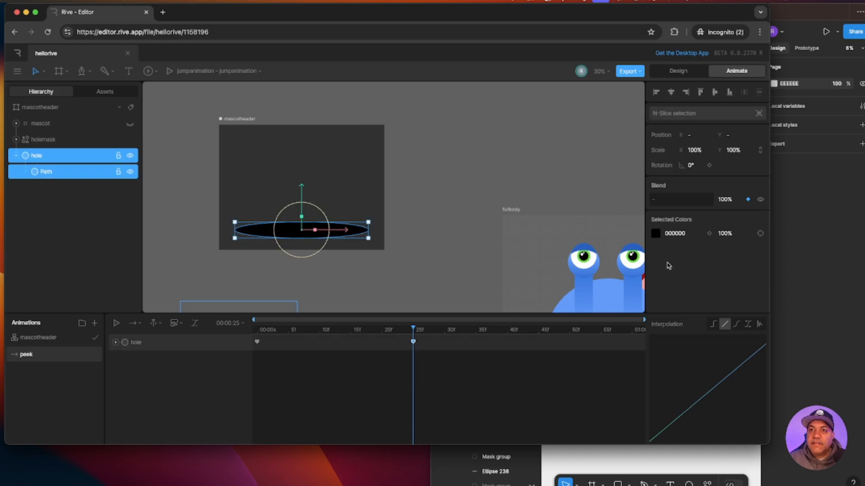
- Apply Elastic interpolation to both of the hole's keyframes and preview the peek animation
{"action": "left_click", "coordinate": [363, 375]}
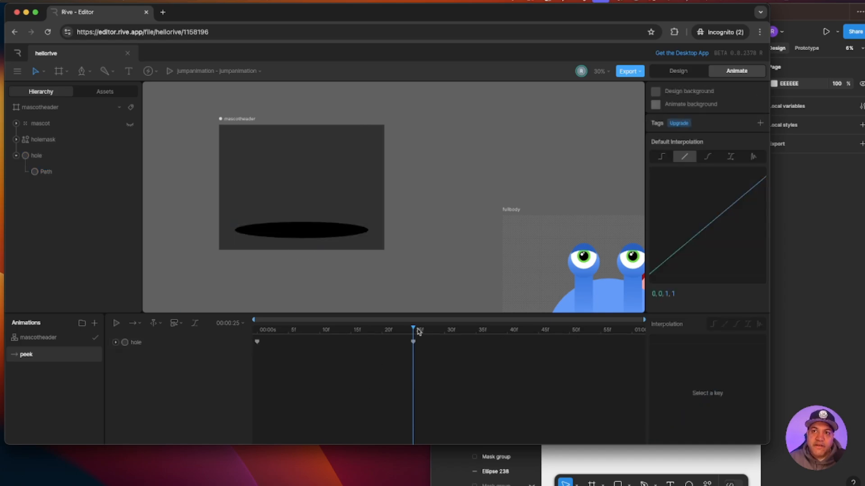
{"action": "left_click_drag", "start_coordinate": [414, 330], "coordinate": [194, 329]}
{"action": "left_click_drag", "start_coordinate": [456, 354], "coordinate": [227, 337]}
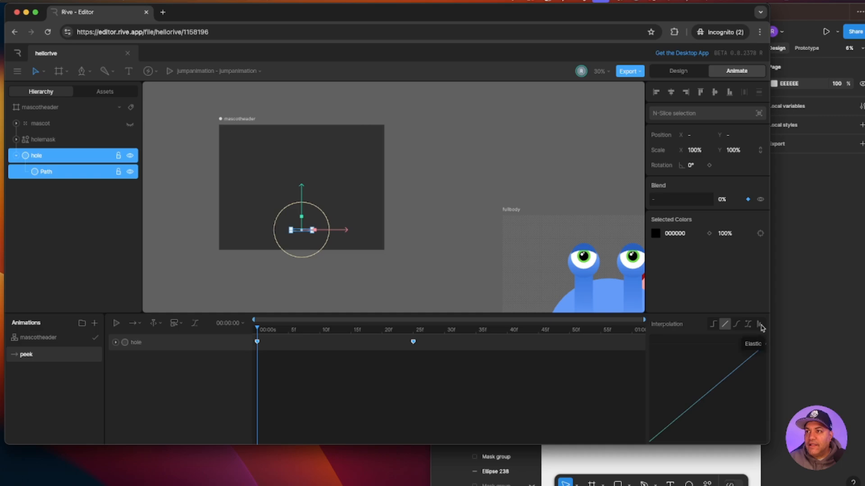
{"action": "left_click", "coordinate": [760, 324]}
{"action": "left_click", "coordinate": [378, 401]}
{"action": "left_click", "coordinate": [116, 323]}
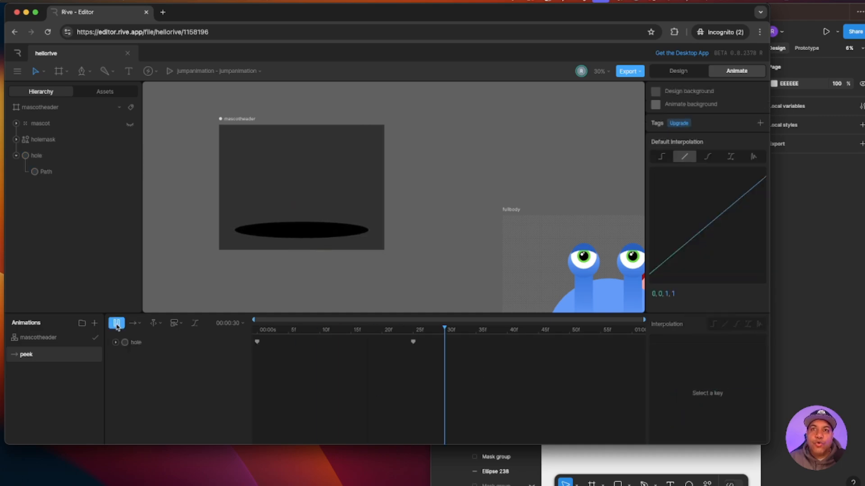
{"action": "left_click", "coordinate": [116, 323]}
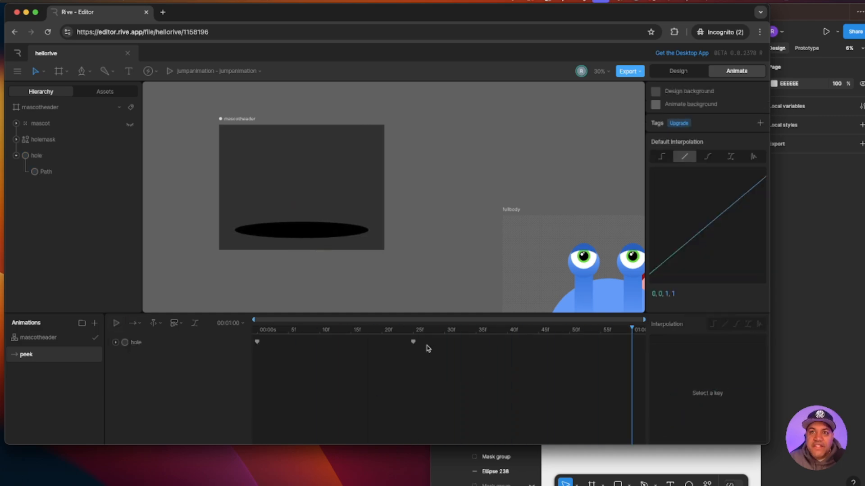
{"action": "left_click_drag", "start_coordinate": [633, 330], "coordinate": [156, 326]}
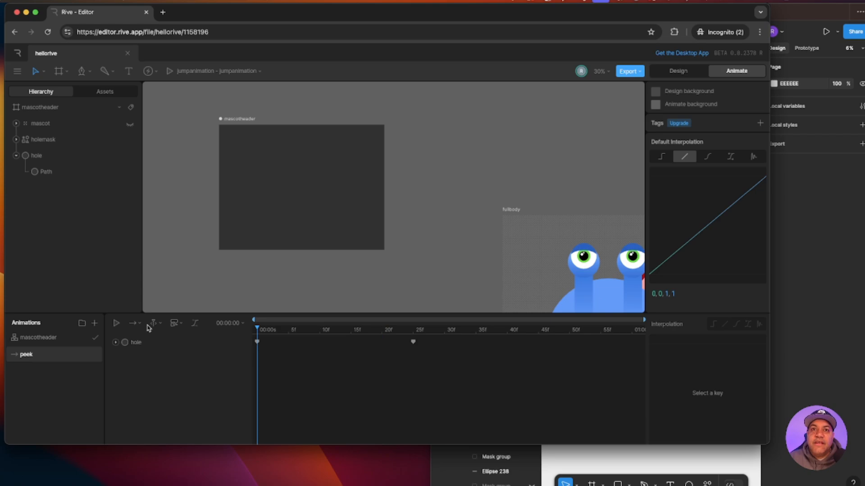
{"action": "left_click_drag", "start_coordinate": [260, 331], "coordinate": [302, 347]}
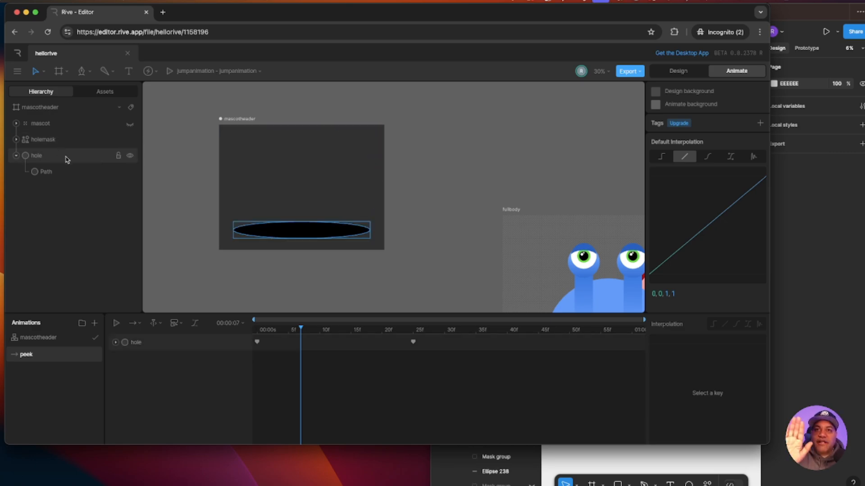
- Show the mascot group again and key only its Y position at frame 0
{"action": "left_click", "coordinate": [130, 123]}
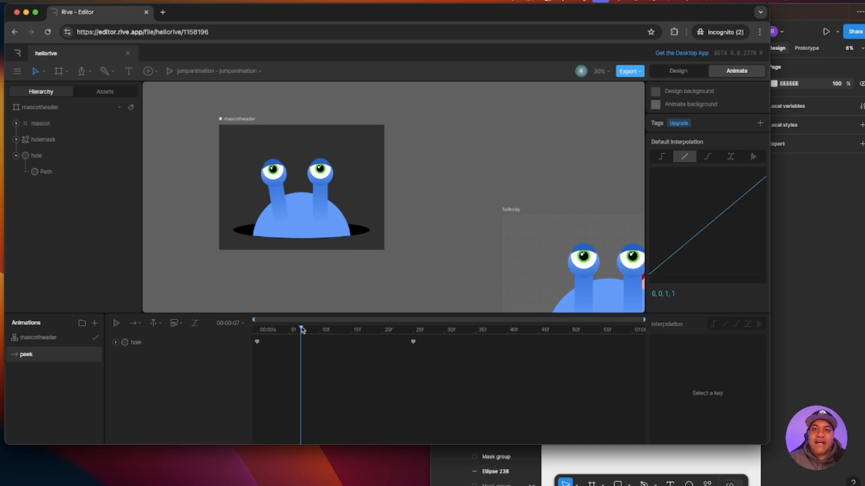
{"action": "left_click_drag", "start_coordinate": [302, 329], "coordinate": [220, 324]}
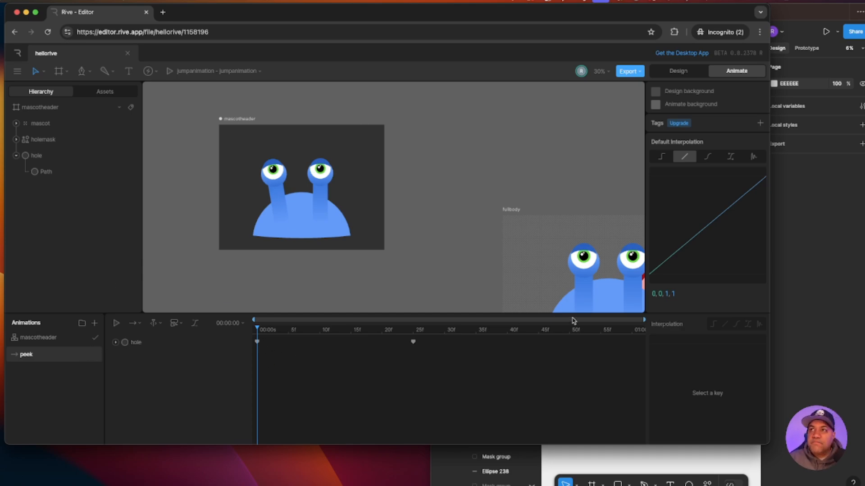
{"action": "left_click", "coordinate": [10, 124]}
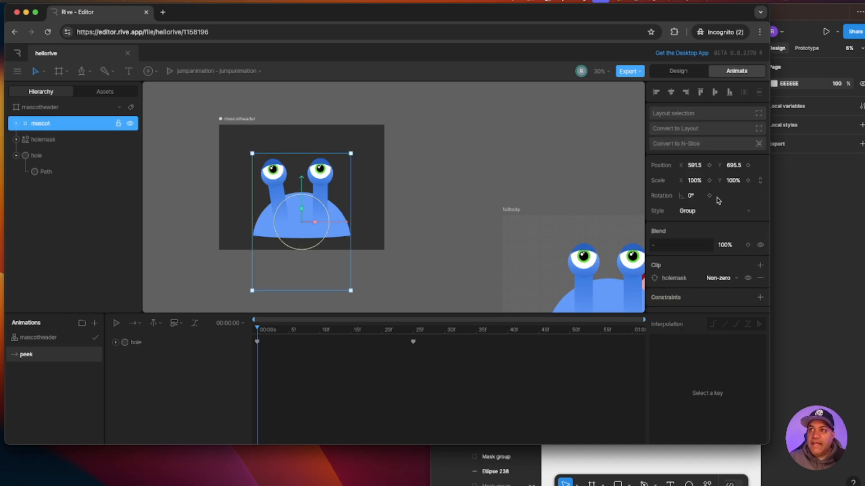
{"action": "left_click", "coordinate": [708, 165]}
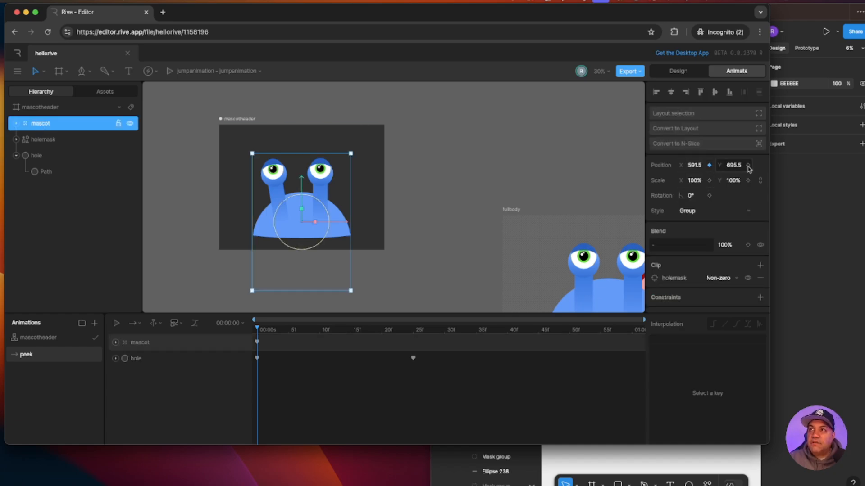
{"action": "left_click", "coordinate": [710, 165]}
{"action": "left_click", "coordinate": [748, 166]}
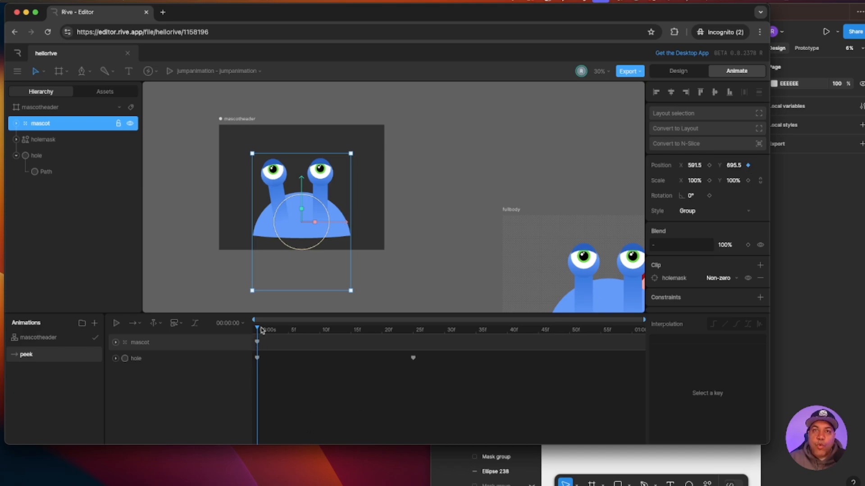
- Move the mascot's Y position key to frame 35 and lower the mascot to about Y 1366 at frame 13
{"action": "left_click_drag", "start_coordinate": [258, 331], "coordinate": [338, 341]}
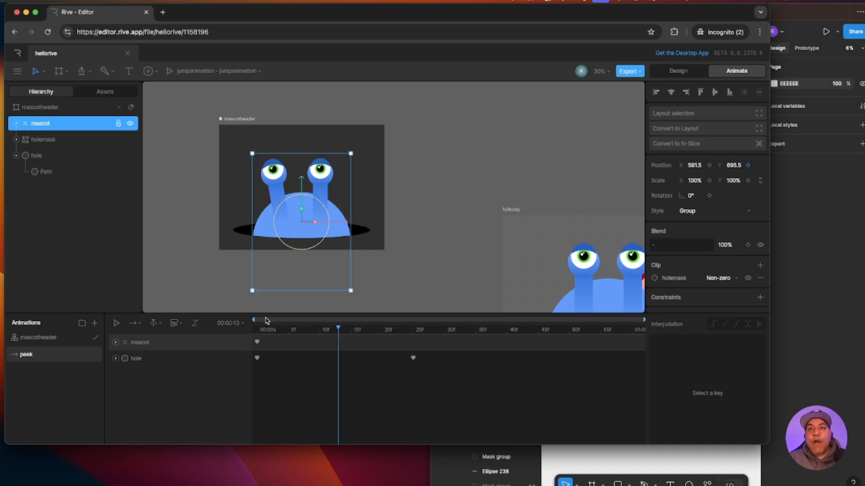
{"action": "left_click", "coordinate": [257, 343]}
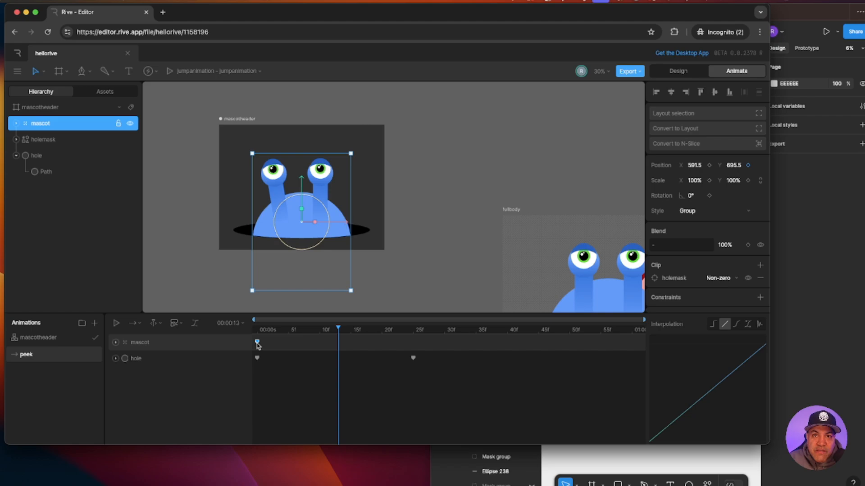
{"action": "left_click_drag", "start_coordinate": [257, 345], "coordinate": [471, 355]}
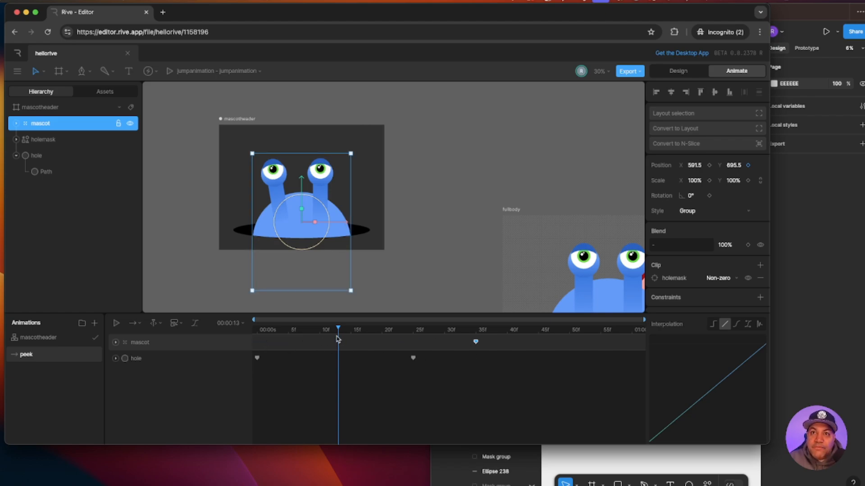
{"action": "left_click_drag", "start_coordinate": [302, 180], "coordinate": [302, 277]}
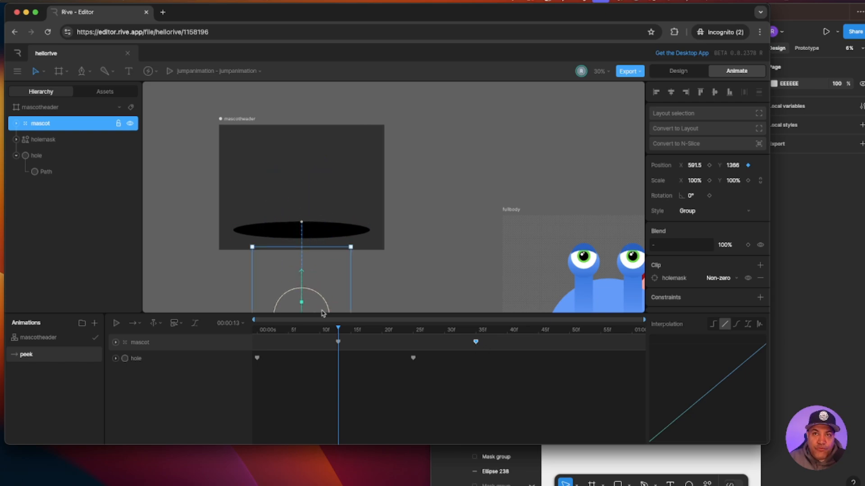
{"action": "left_click_drag", "start_coordinate": [338, 328], "coordinate": [475, 329]}
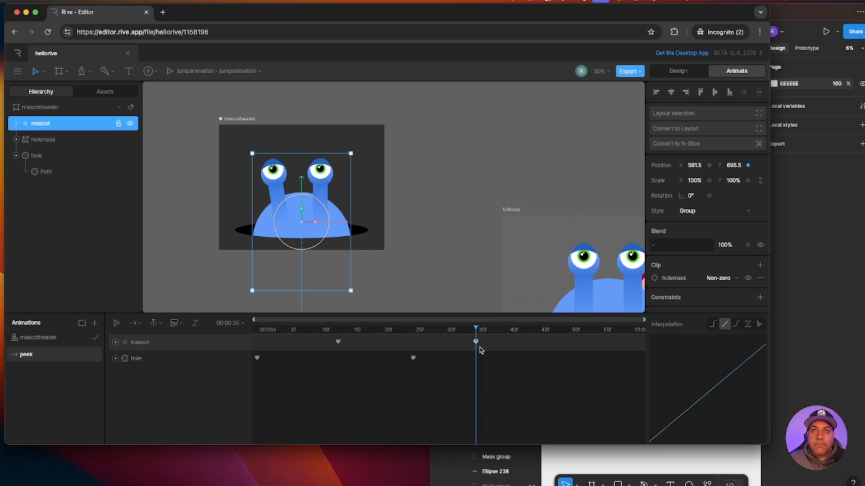
- Preview the peek animation from frame 0
{"action": "left_click", "coordinate": [457, 373]}
{"action": "left_click_drag", "start_coordinate": [324, 330], "coordinate": [209, 325]}
{"action": "left_click", "coordinate": [116, 325]}
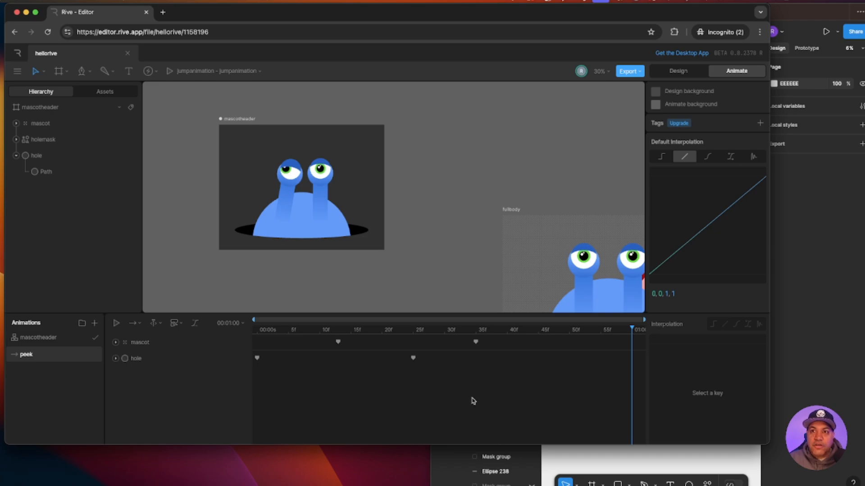
- Apply Elastic interpolation to both of the mascot's keyframes and replay the peek animation from frame 0
{"action": "left_click_drag", "start_coordinate": [490, 347], "coordinate": [307, 336]}
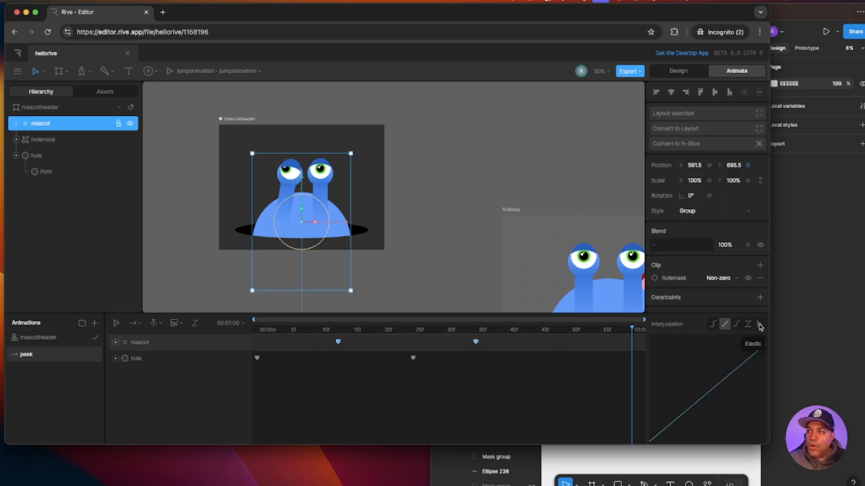
{"action": "left_click", "coordinate": [759, 325]}
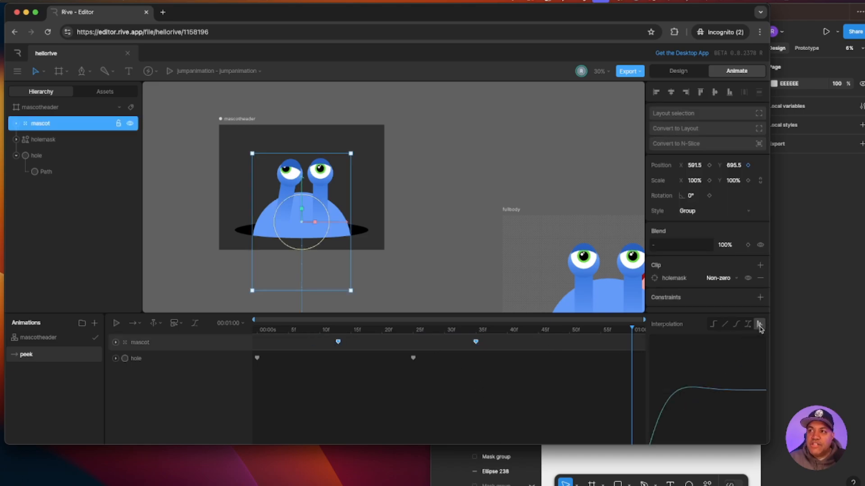
{"action": "left_click_drag", "start_coordinate": [630, 331], "coordinate": [122, 328]}
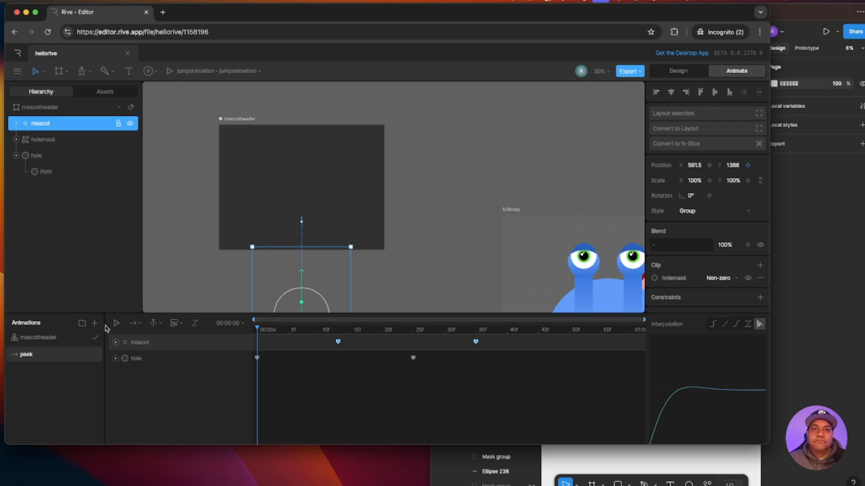
{"action": "left_click", "coordinate": [116, 325]}
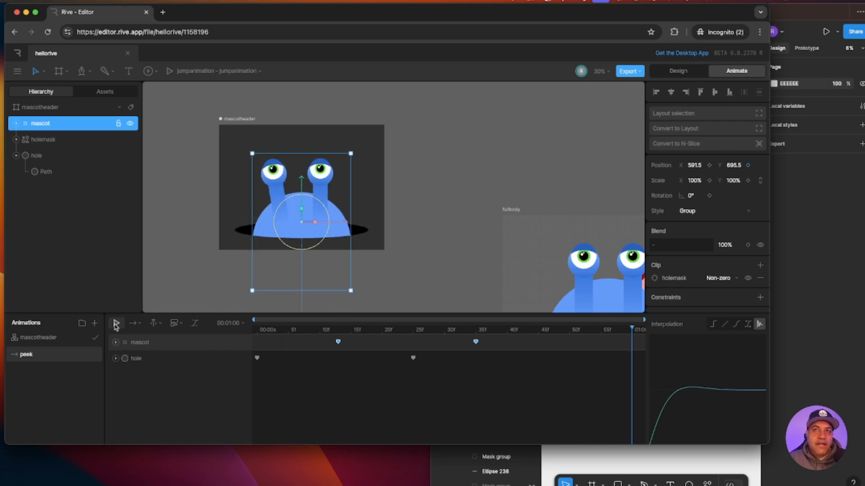
- Shift both of the mascot's keyframes together to about frames 19 and 41 of the peek timeline
{"action": "left_click", "coordinate": [485, 367]}
{"action": "left_click_drag", "start_coordinate": [488, 346], "coordinate": [321, 337]}
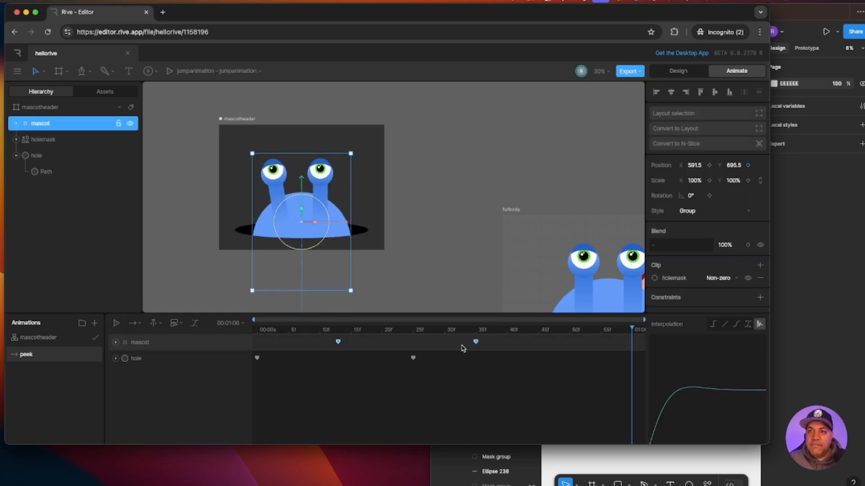
{"action": "left_click_drag", "start_coordinate": [477, 346], "coordinate": [513, 345]}
{"action": "left_click", "coordinate": [488, 375]}
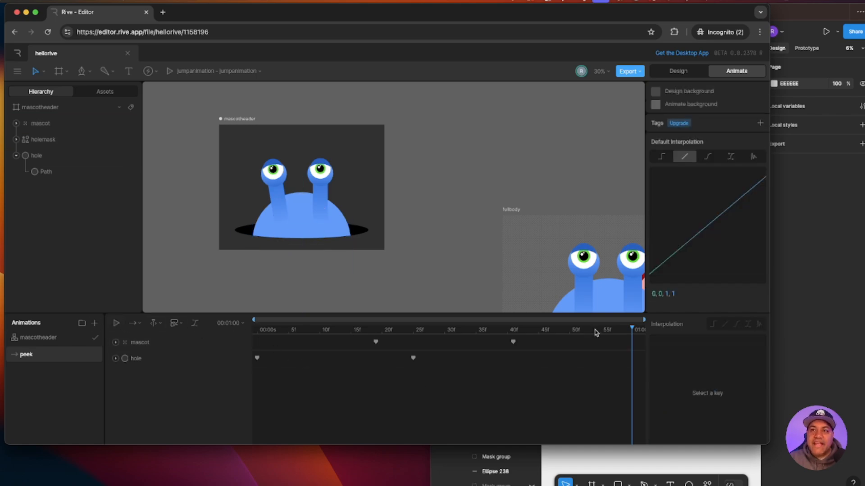
{"action": "left_click_drag", "start_coordinate": [633, 331], "coordinate": [637, 367]}
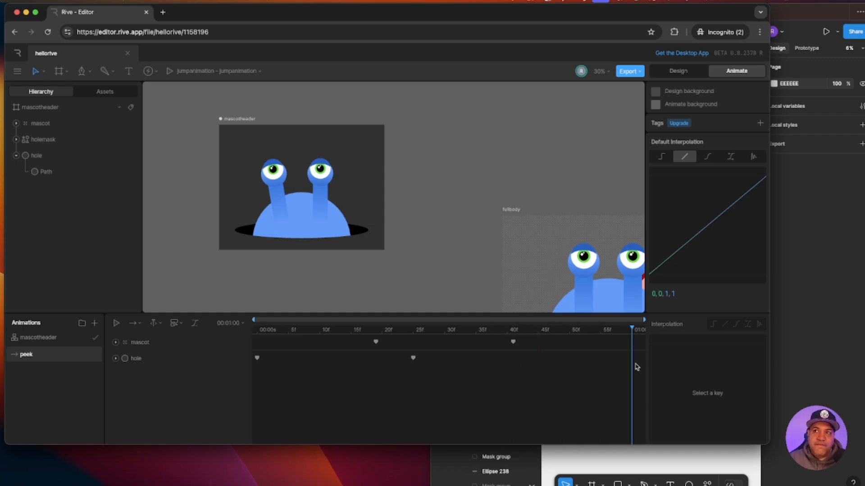
- Open the mascotheader state machine and play it twice to check the peek state, stopping playback at the end
{"action": "left_click", "coordinate": [42, 338]}
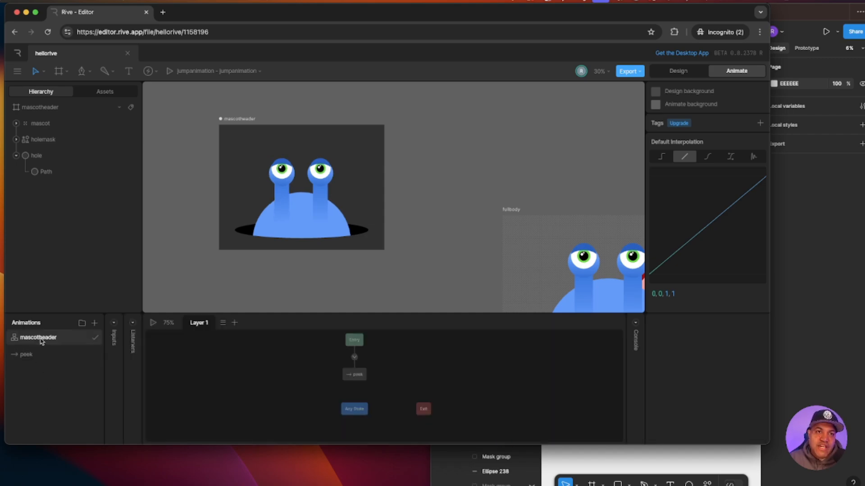
{"action": "left_click", "coordinate": [153, 323]}
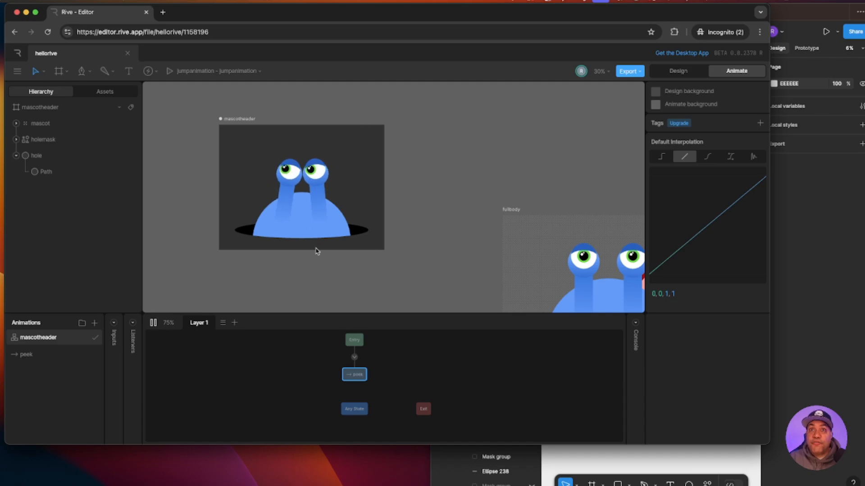
{"action": "left_click", "coordinate": [153, 324]}
{"action": "left_click", "coordinate": [154, 324]}
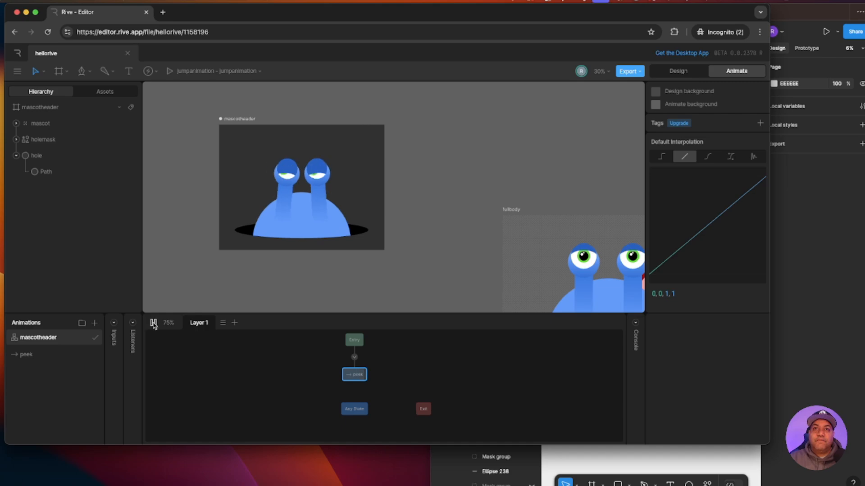
{"action": "left_click", "coordinate": [153, 324]}
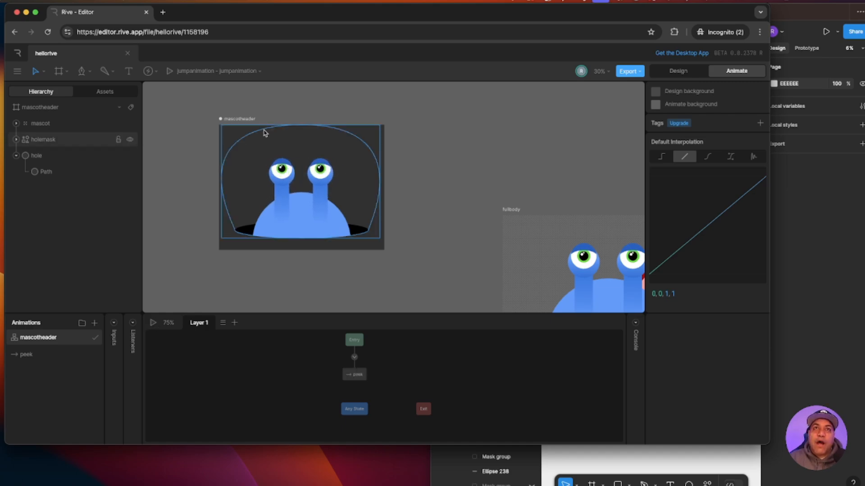
- Remove the 313131 background fill from the mascotheader artboard
{"action": "left_click", "coordinate": [252, 120]}
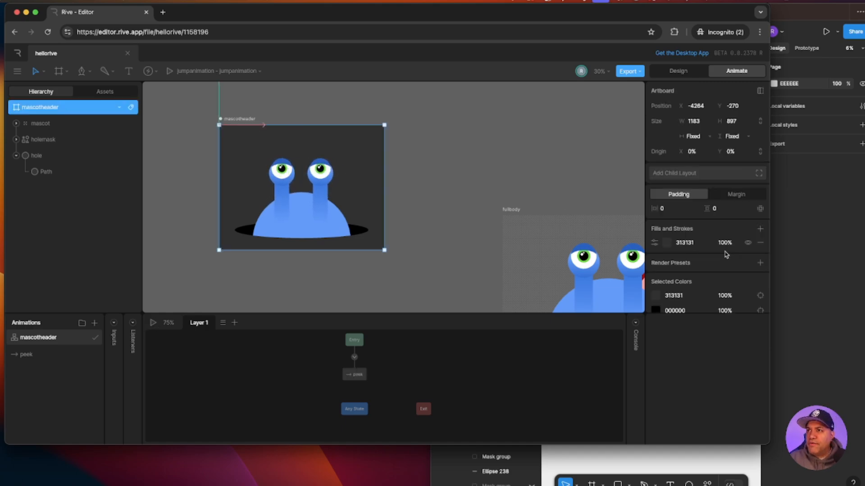
{"action": "left_click", "coordinate": [761, 242]}
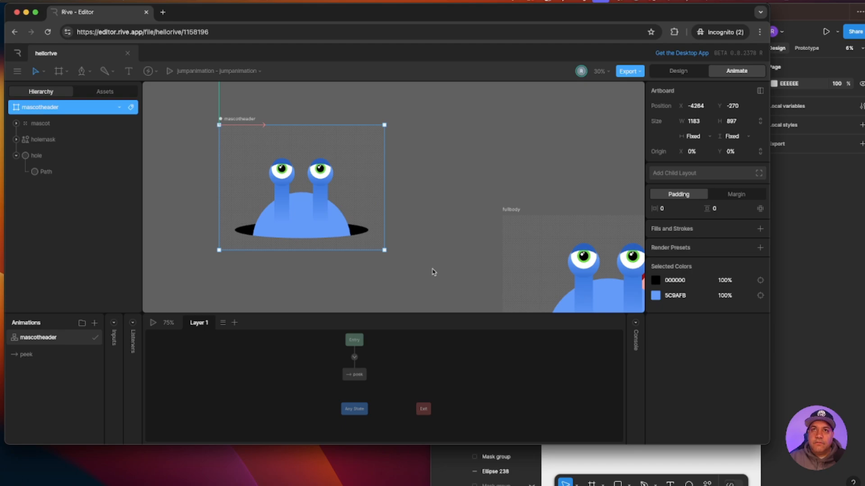
{"action": "left_click", "coordinate": [534, 480]}
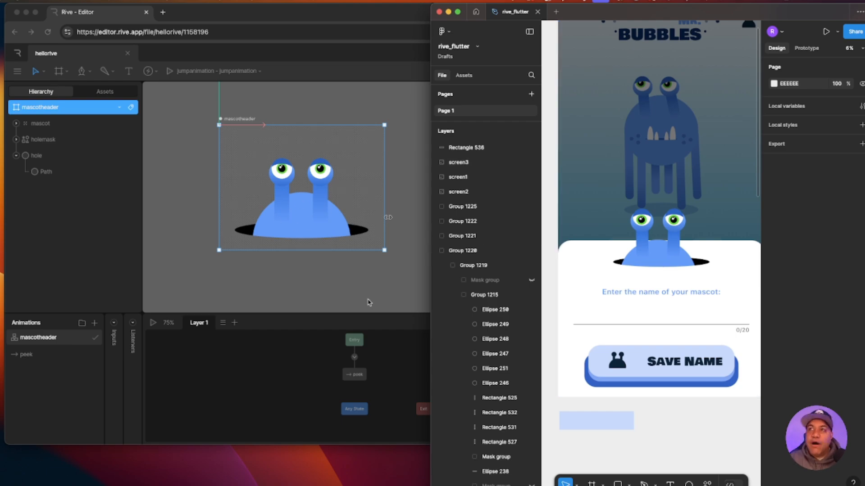
{"action": "left_click", "coordinate": [350, 306]}
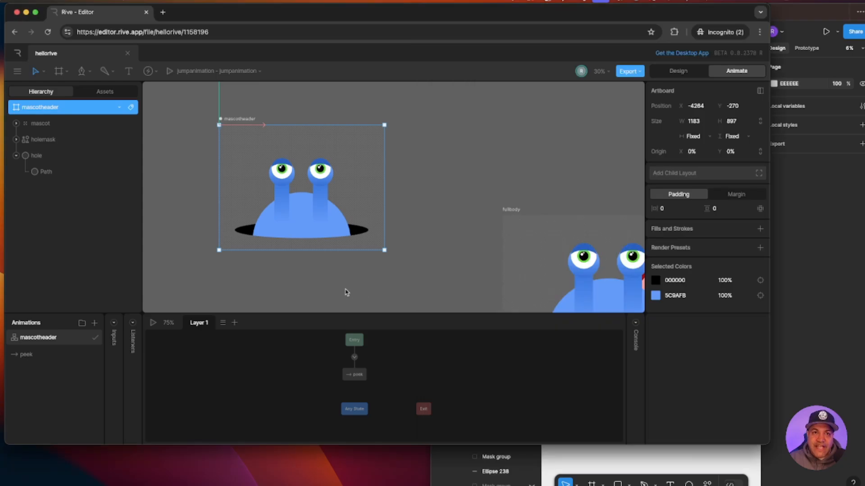
- Switch to the Figma design, examine the mascot naming sheet and the main mascot screen, and return to Rive
{"action": "left_click", "coordinate": [629, 459]}
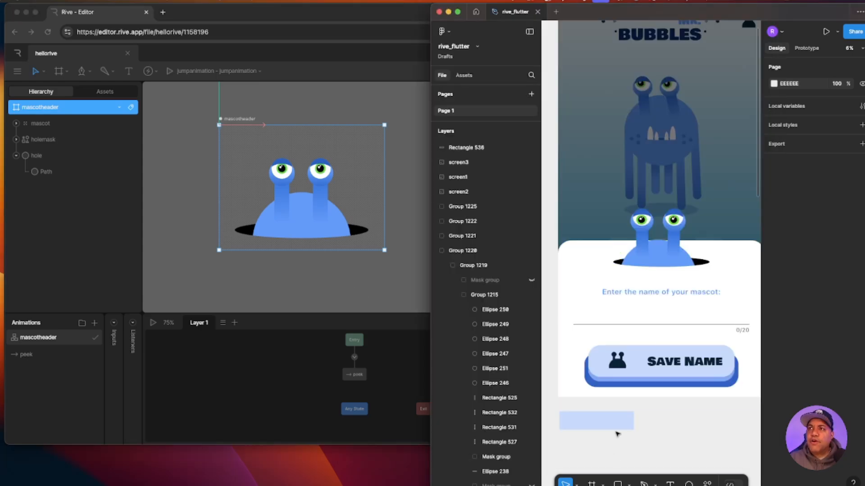
{"action": "scroll", "coordinate": [644, 270], "scroll_direction": "up", "scroll_amount": 4}
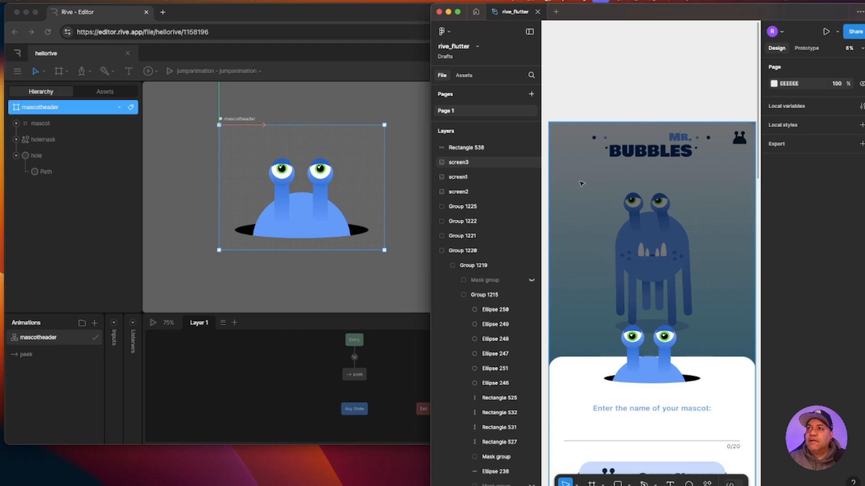
{"action": "scroll", "coordinate": [613, 249], "scroll_direction": "left", "scroll_amount": 5}
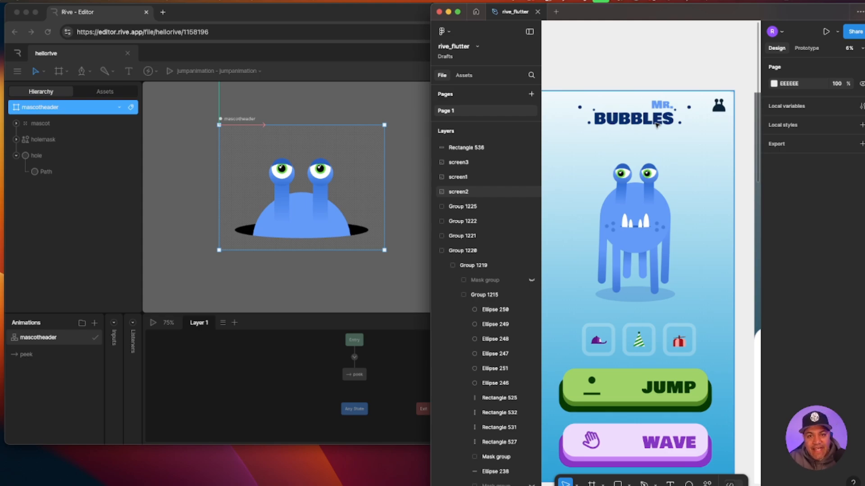
{"action": "left_click", "coordinate": [338, 237]}
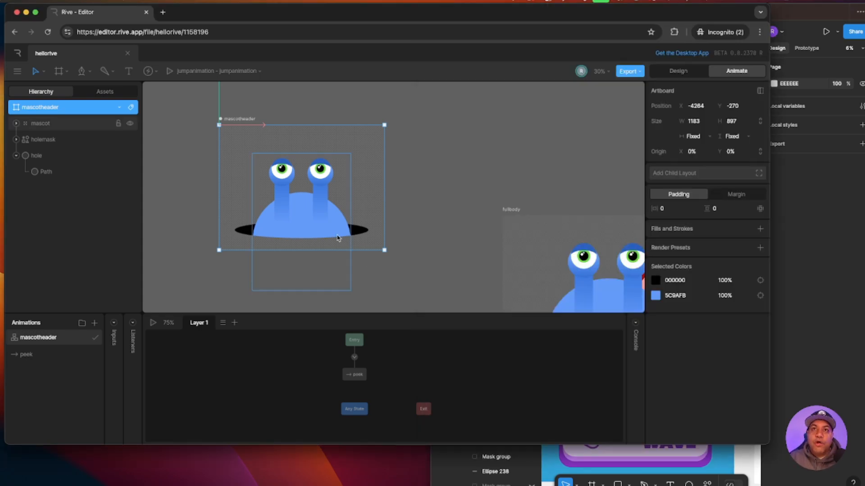
{"action": "left_click", "coordinate": [416, 275]}
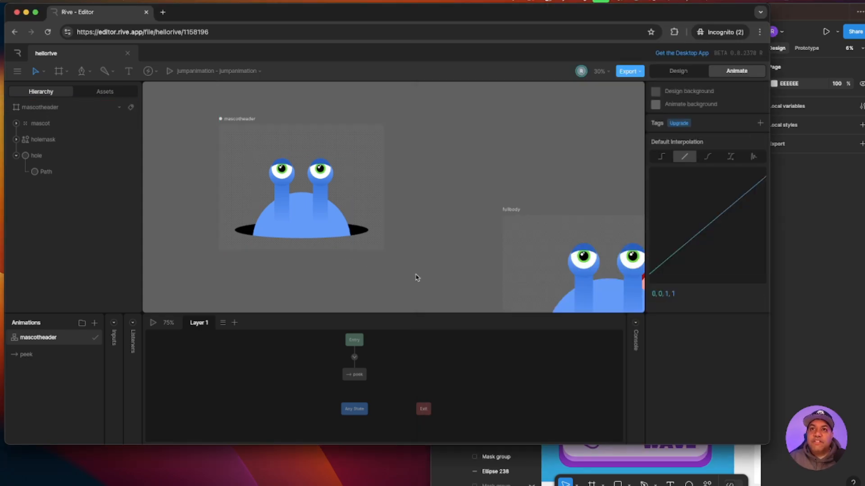
- Switch to Figma and examine the screen1, screen2 and screen3 layouts, ending on screen1's Mr. Bubbles title
{"action": "left_click", "coordinate": [750, 459]}
{"action": "scroll", "coordinate": [650, 304], "scroll_direction": "up", "scroll_amount": 5}
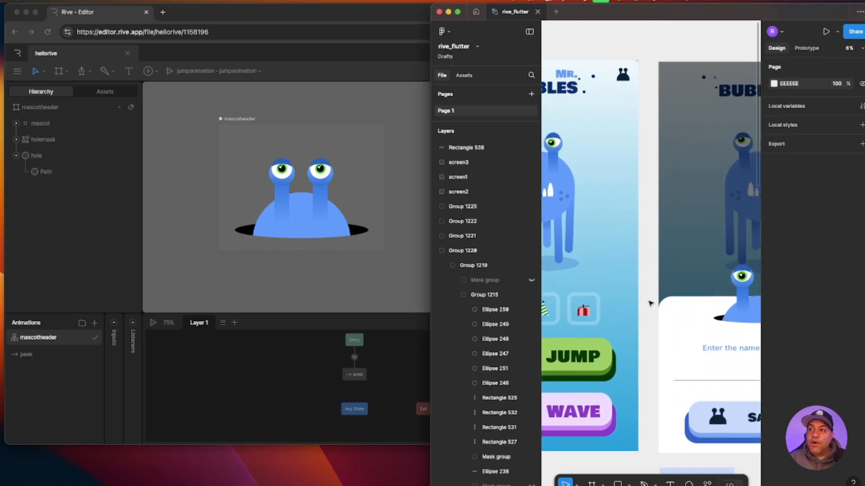
{"action": "scroll", "coordinate": [650, 304], "scroll_direction": "down", "scroll_amount": 5}
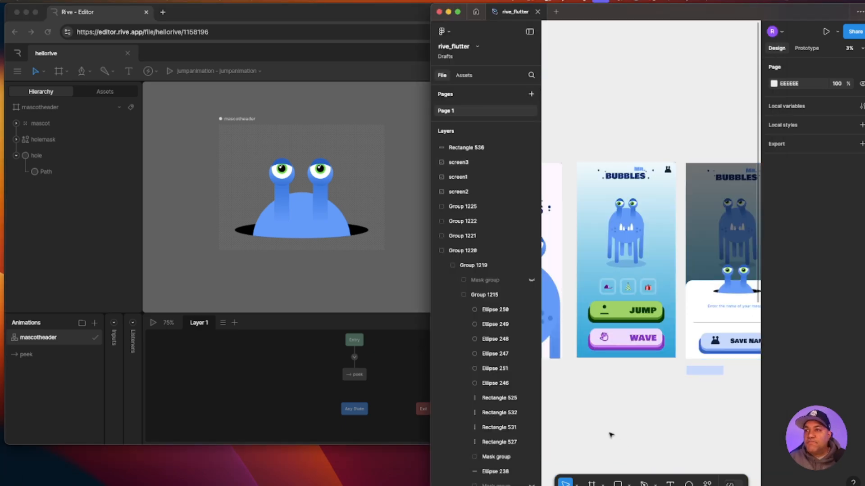
{"action": "mouse_move", "coordinate": [610, 436]}
{"action": "left_mouse_down"}
{"action": "mouse_move", "coordinate": [750, 458]}
{"action": "mouse_move", "coordinate": [641, 452]}
{"action": "mouse_move", "coordinate": [633, 436]}
{"action": "mouse_move", "coordinate": [611, 438]}
{"action": "left_mouse_up"}
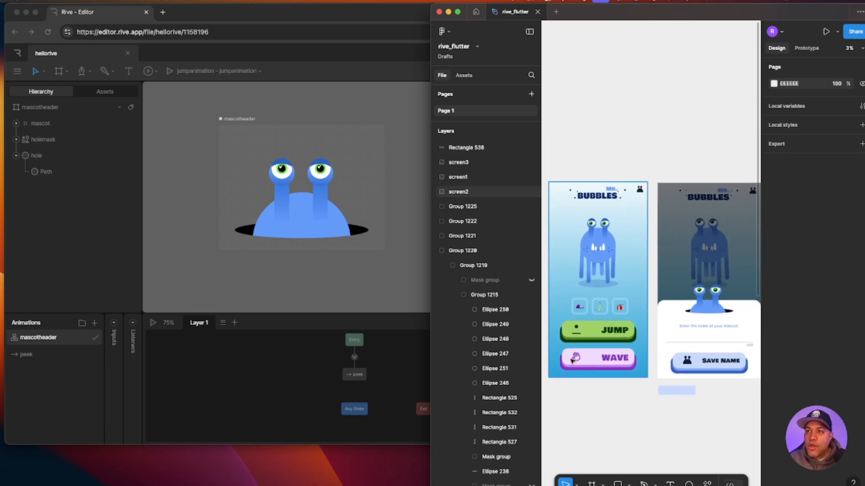
{"action": "mouse_move", "coordinate": [656, 420]}
{"action": "left_mouse_down"}
{"action": "mouse_move", "coordinate": [610, 423]}
{"action": "mouse_move", "coordinate": [665, 431]}
{"action": "left_mouse_up"}
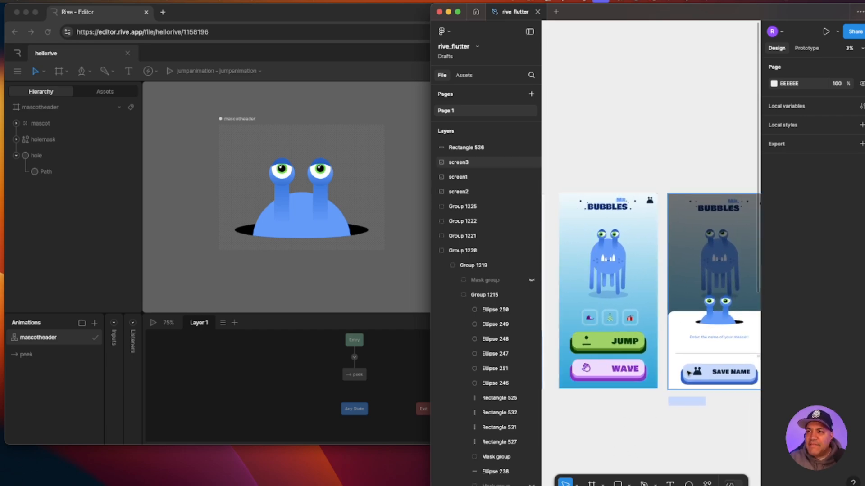
{"action": "left_click_drag", "start_coordinate": [604, 455], "coordinate": [620, 470]}
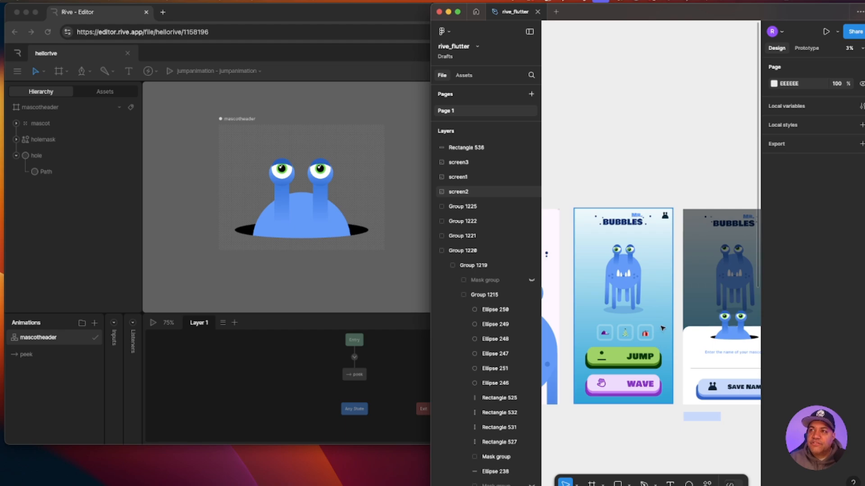
{"action": "scroll", "coordinate": [663, 331], "scroll_direction": "right", "scroll_amount": 3}
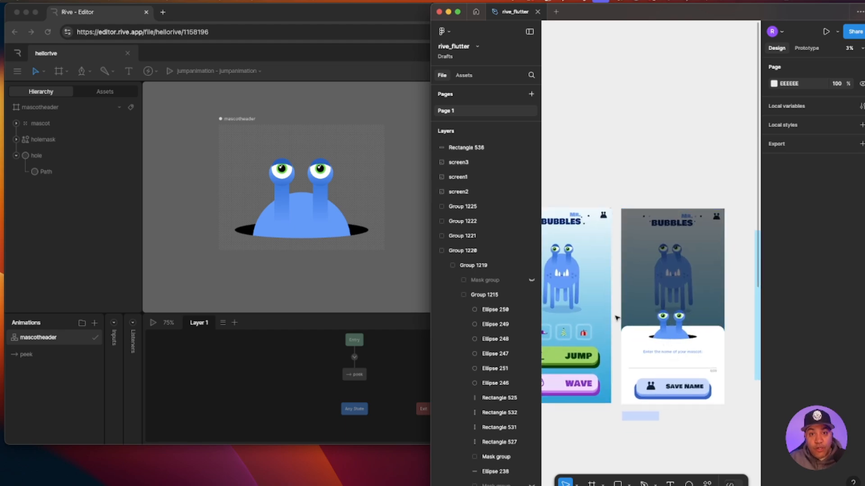
{"action": "scroll", "coordinate": [620, 319], "scroll_direction": "left", "scroll_amount": 4}
{"action": "scroll", "coordinate": [619, 319], "scroll_direction": "up", "scroll_amount": 2}
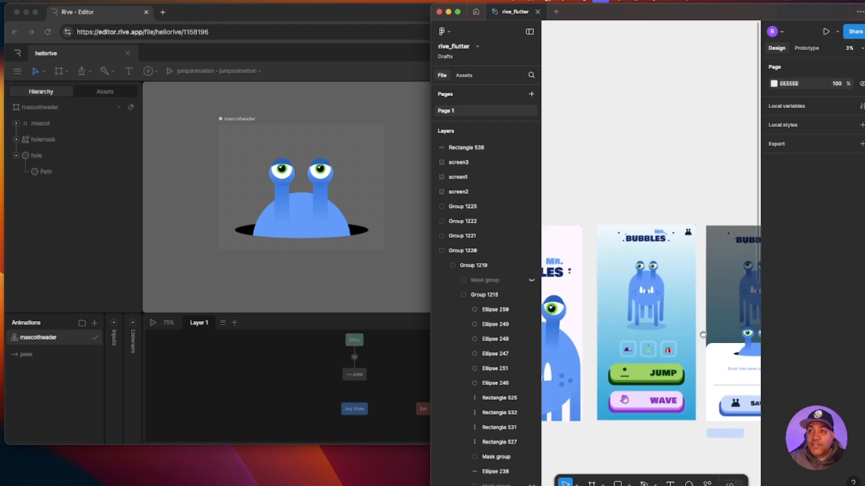
{"action": "scroll", "coordinate": [639, 279], "scroll_direction": "left", "scroll_amount": 3}
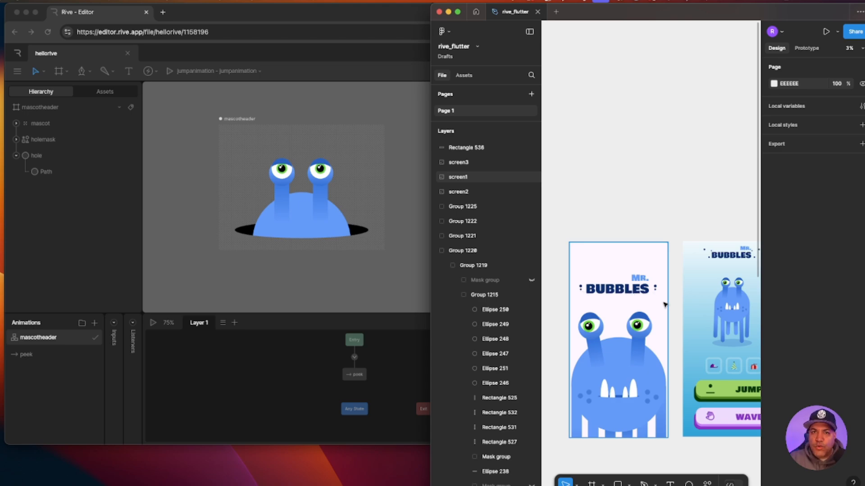
{"action": "scroll", "coordinate": [675, 309], "scroll_direction": "up", "scroll_amount": 3}
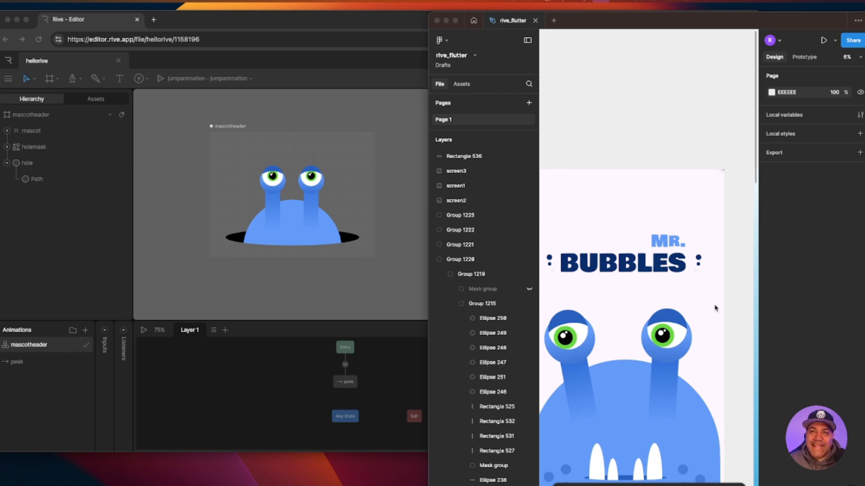
{"action": "scroll", "coordinate": [739, 312], "scroll_direction": "down", "scroll_amount": 2}
{"action": "scroll", "coordinate": [739, 313], "scroll_direction": "left", "scroll_amount": 1}
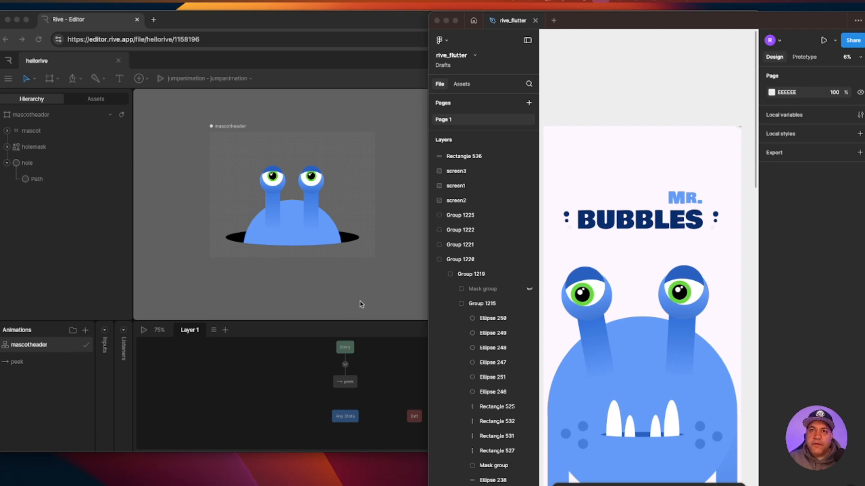
- Switch back to Rive and draw a new artboard of about 1811 × 636 in the empty canvas area beside the purple cap artboard
{"action": "scroll", "coordinate": [356, 234], "scroll_direction": "up", "scroll_amount": 10}
{"action": "left_click_drag", "start_coordinate": [317, 297], "coordinate": [410, 205]}
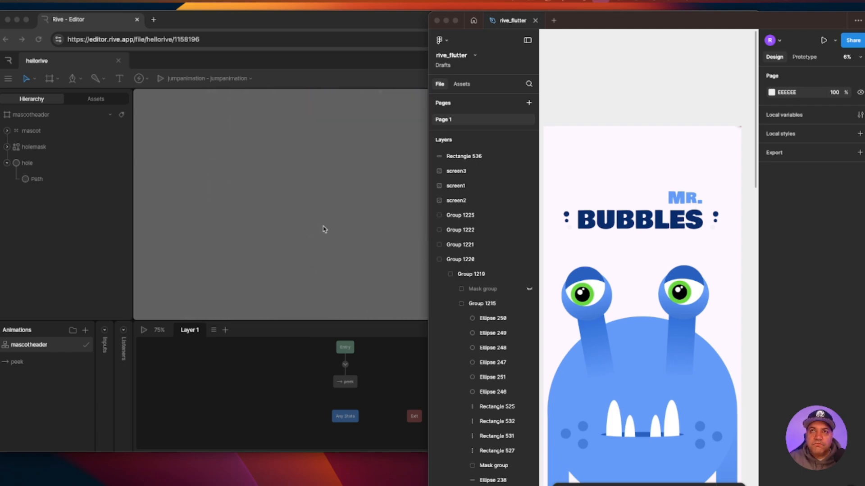
{"action": "left_click", "coordinate": [308, 258]}
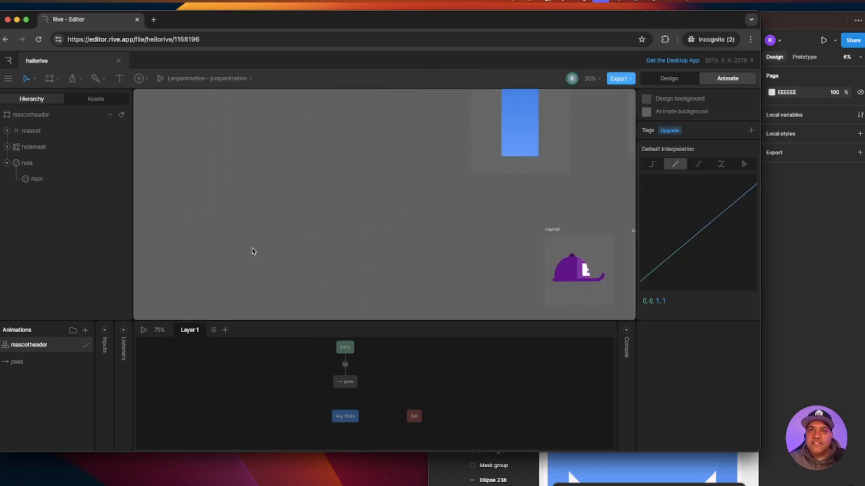
{"action": "left_click", "coordinate": [57, 79]}
{"action": "left_click", "coordinate": [58, 102]}
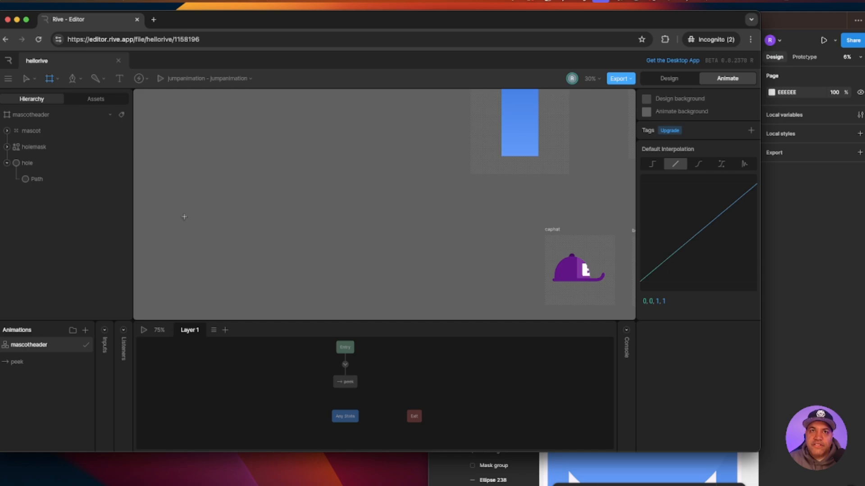
{"action": "left_click_drag", "start_coordinate": [184, 216], "coordinate": [438, 273]}
{"action": "left_click_drag", "start_coordinate": [255, 219], "coordinate": [255, 185]}
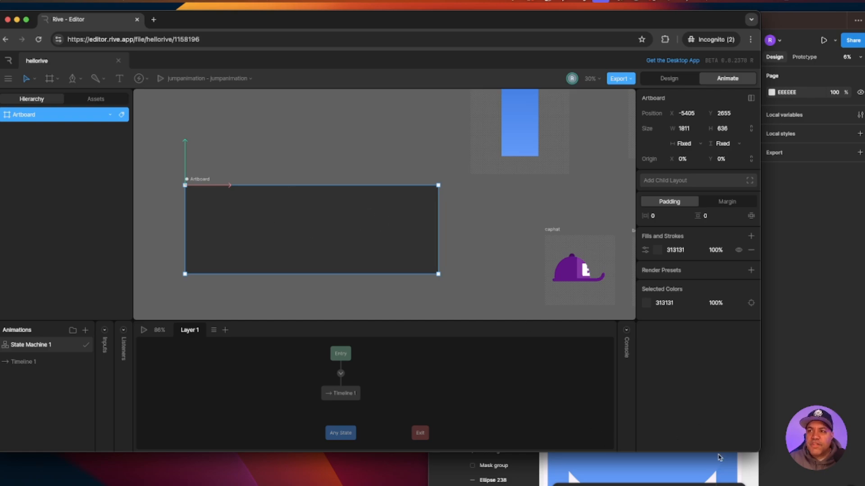
- Check the Mr. Bubbles title in the Figma design, return to Rive and add the text BUBBLES to the new artboard
{"action": "left_click", "coordinate": [748, 471]}
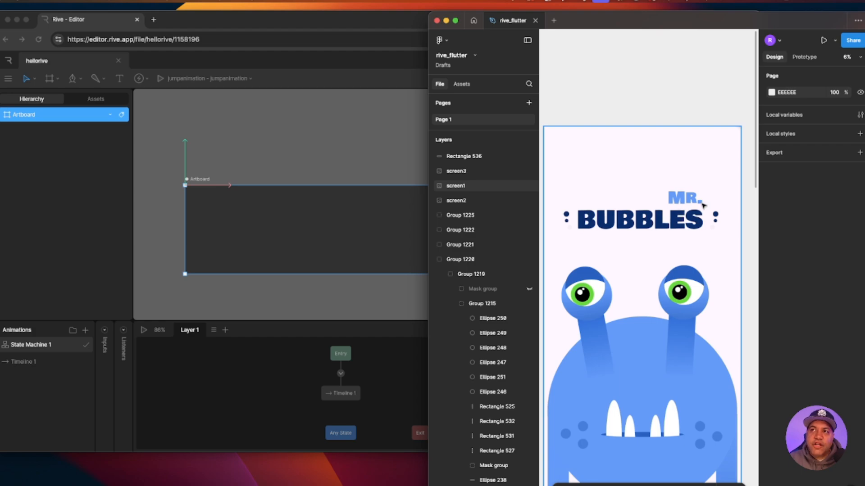
{"action": "left_click", "coordinate": [312, 296]}
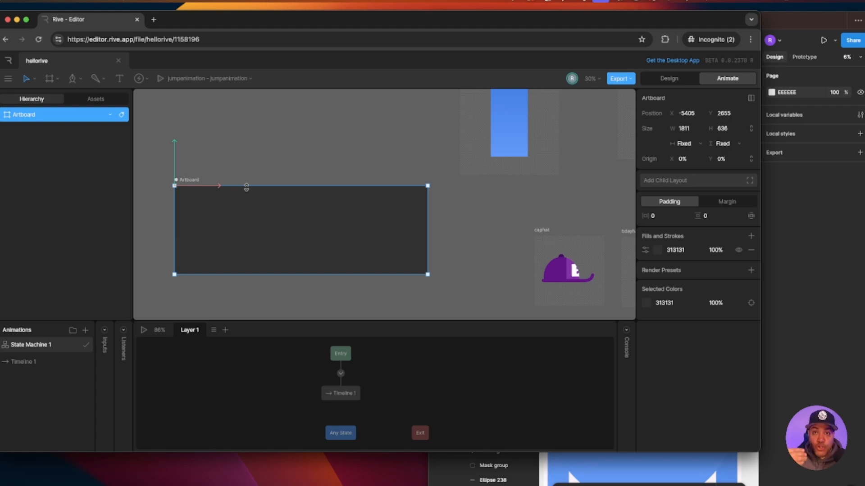
{"action": "left_click", "coordinate": [120, 81]}
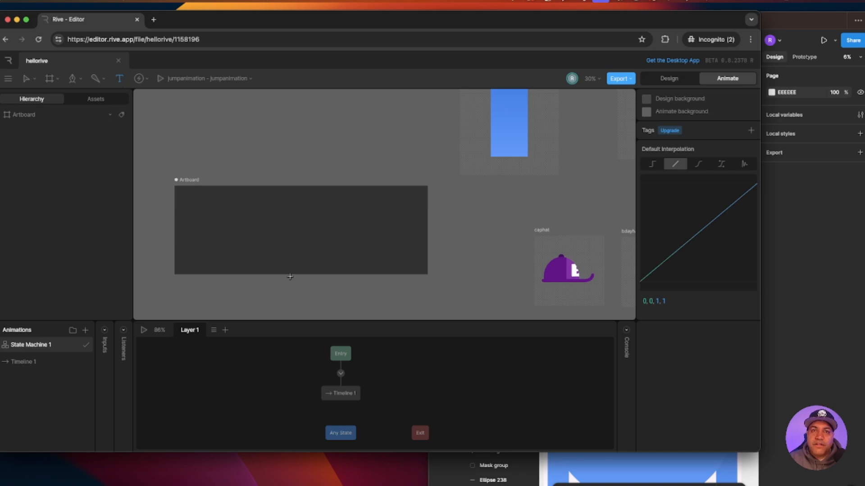
{"action": "left_click", "coordinate": [209, 231]}
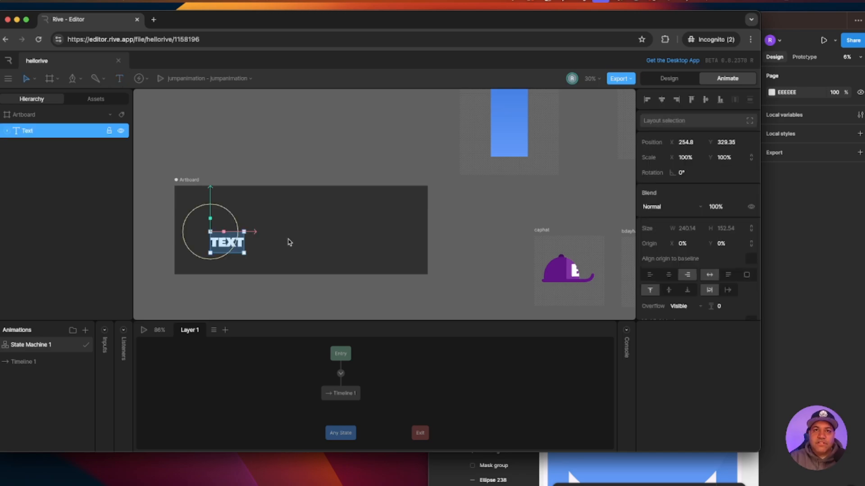
{"action": "type", "text": "BUBBLES"}
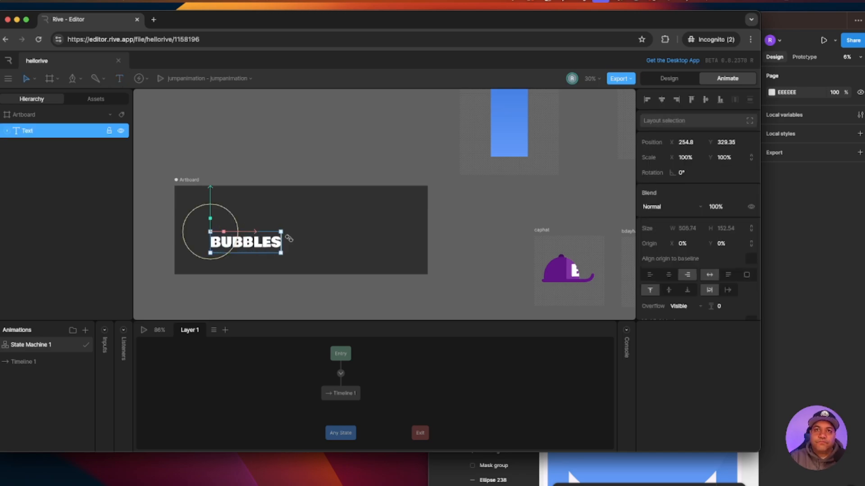
- Switch to Figma, sample the BUBBLES title's dark blue into Rectangle 536's fill, copy its hex code 012B6E and return to Rive
{"action": "left_click", "coordinate": [750, 466]}
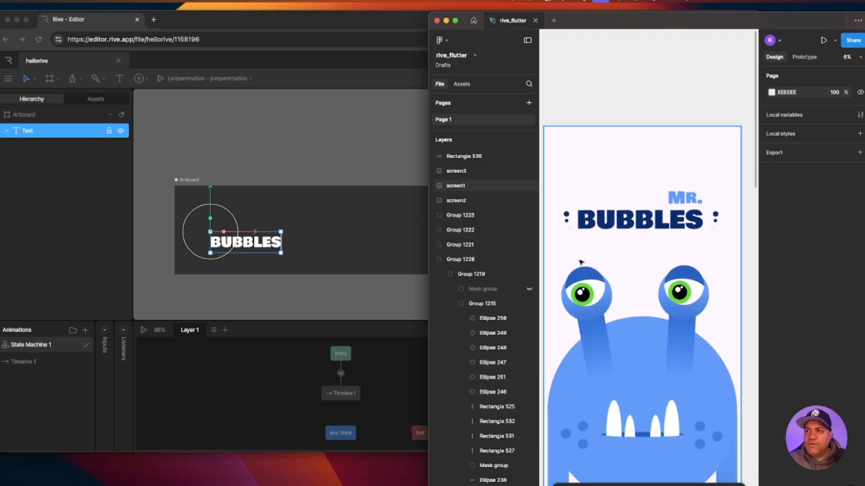
{"action": "left_click", "coordinate": [624, 226]}
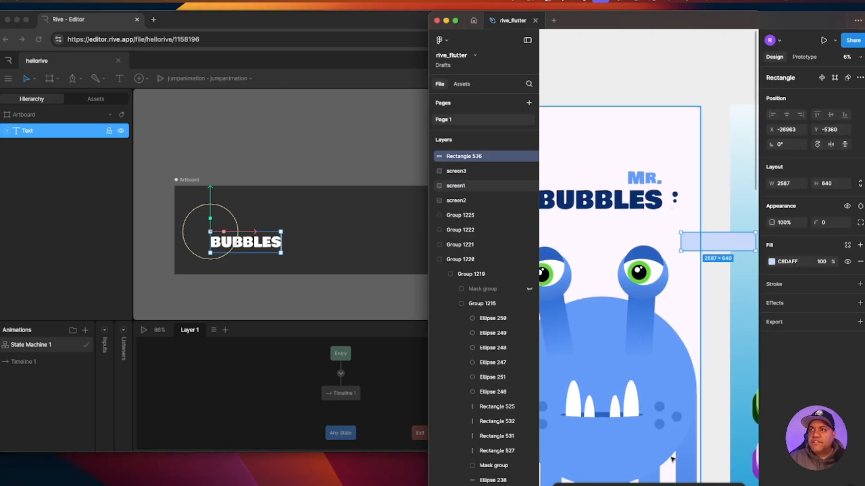
{"action": "left_click", "coordinate": [772, 261]}
{"action": "left_click", "coordinate": [661, 406]}
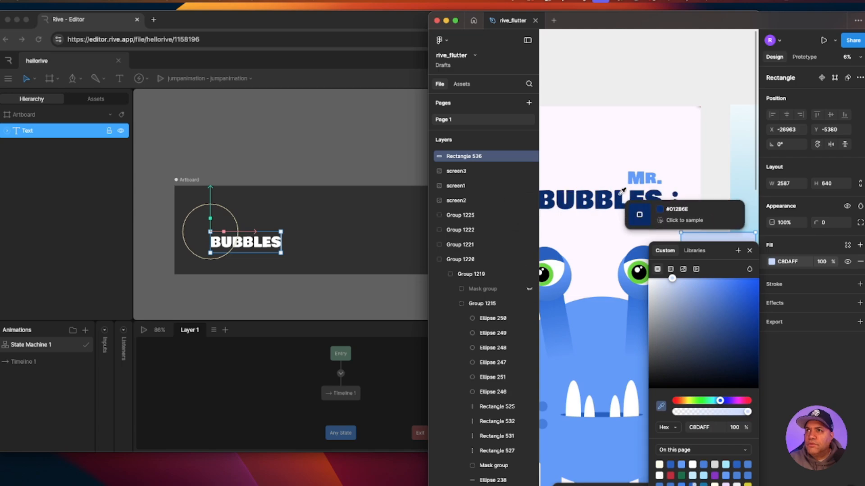
{"action": "left_click", "coordinate": [635, 205]}
{"action": "left_click", "coordinate": [796, 263]}
{"action": "key", "text": "super+c"}
{"action": "key", "text": "super+Tab"}
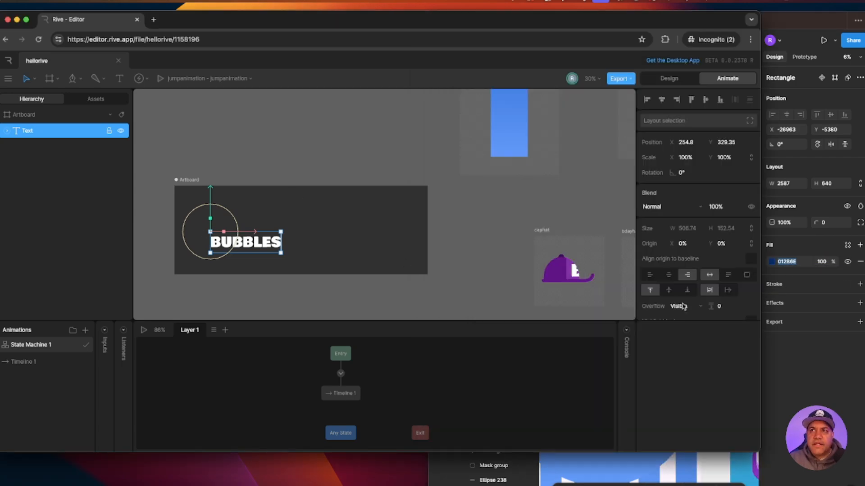
- Set the BUBBLES text's fill color to the copied 012B6E
{"action": "left_click_drag", "start_coordinate": [673, 319], "coordinate": [676, 366]}
{"action": "scroll", "coordinate": [685, 315], "scroll_direction": "down", "scroll_amount": 5}
{"action": "left_click", "coordinate": [678, 267]}
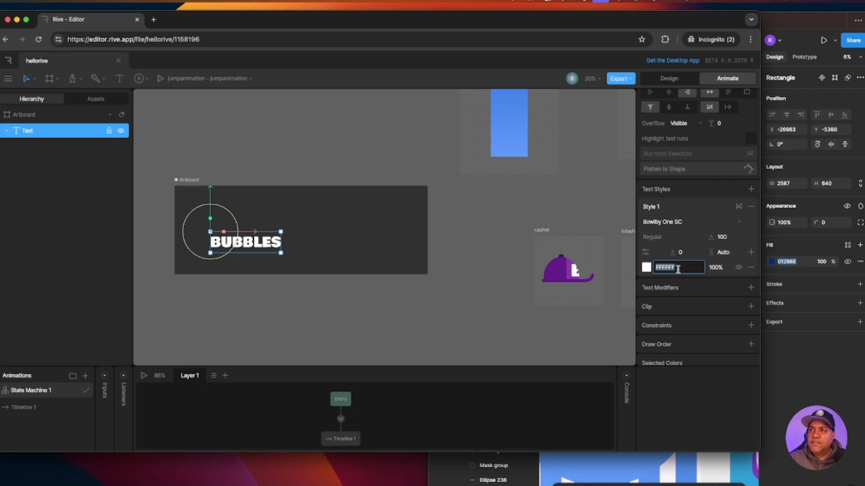
{"action": "key", "text": "super+v"}
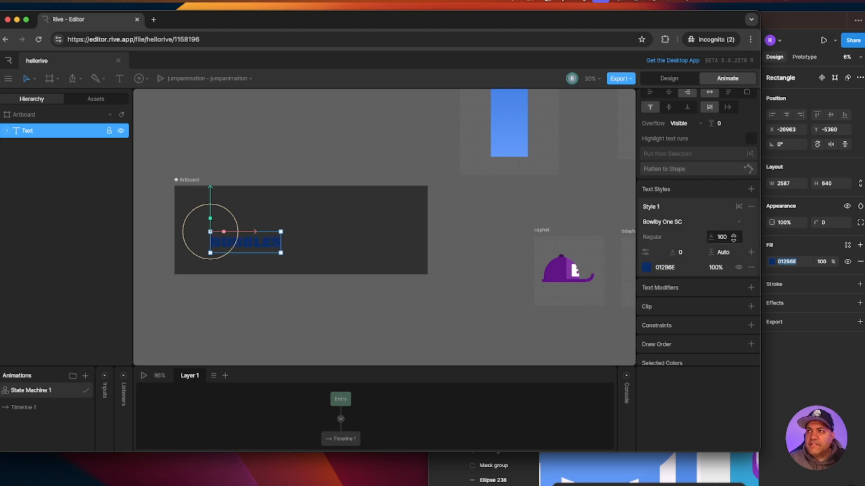
- Set the BUBBLES font size to 250 and move the text up to fit inside the artboard
{"action": "left_click", "coordinate": [733, 237]}
{"action": "type", "text": "200"}
{"action": "key", "text": "Return"}
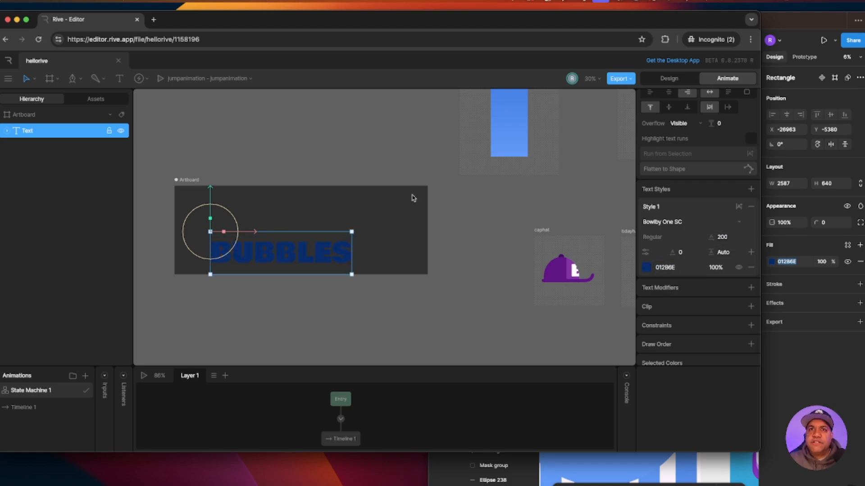
{"action": "left_click", "coordinate": [722, 237]}
{"action": "type", "text": "250"}
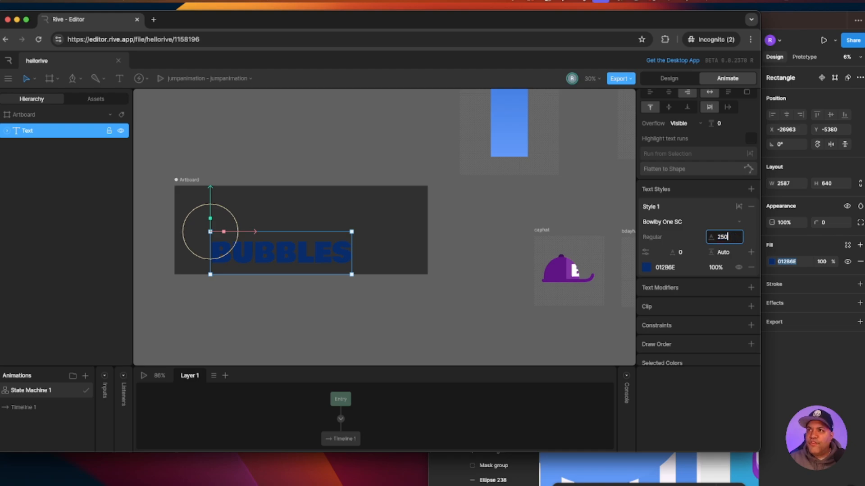
{"action": "key", "text": "Return"}
{"action": "left_click_drag", "start_coordinate": [210, 201], "coordinate": [210, 183]}
- In design mode, change the artboard's background fill to a pale pink and rename the artboard mascottitle
{"action": "left_click", "coordinate": [185, 182]}
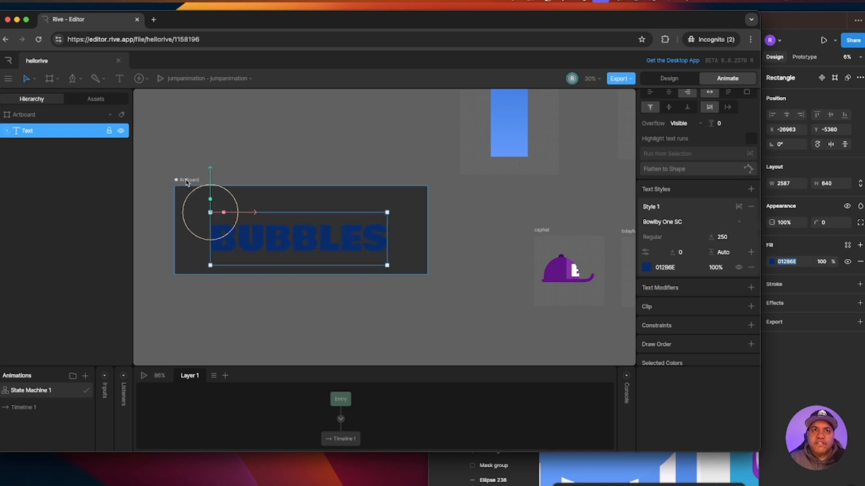
{"action": "left_click", "coordinate": [669, 78]}
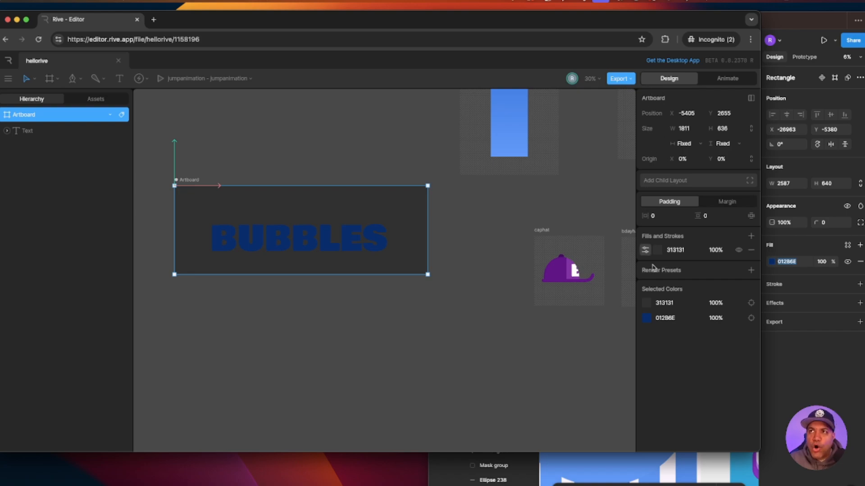
{"action": "left_click", "coordinate": [657, 250]}
{"action": "left_click_drag", "start_coordinate": [552, 270], "coordinate": [547, 251]}
{"action": "left_click", "coordinate": [448, 322]}
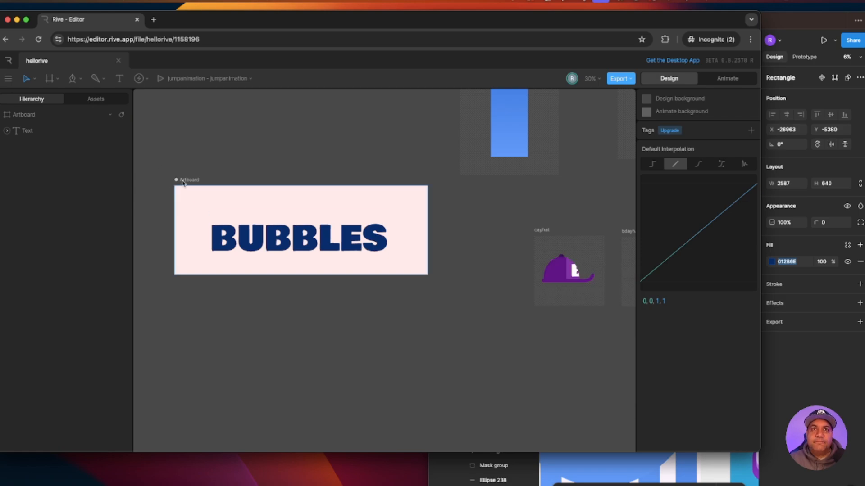
{"action": "type", "text": "mascottitle"}
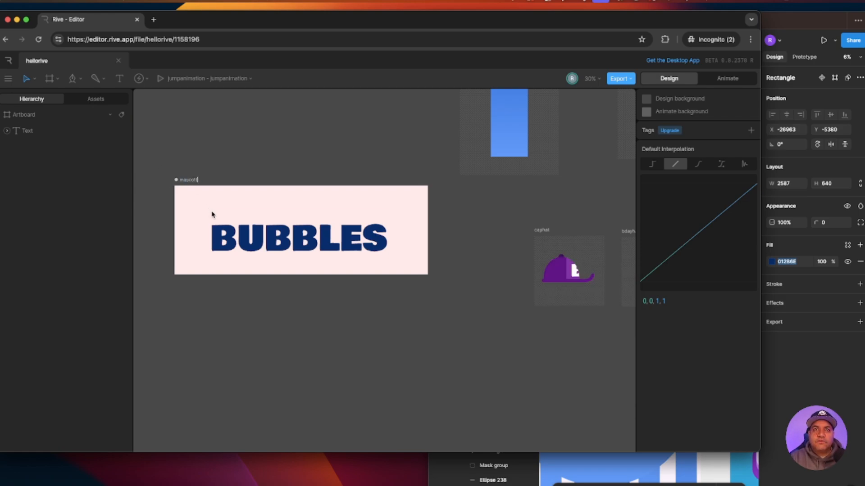
{"action": "key", "text": "Return"}
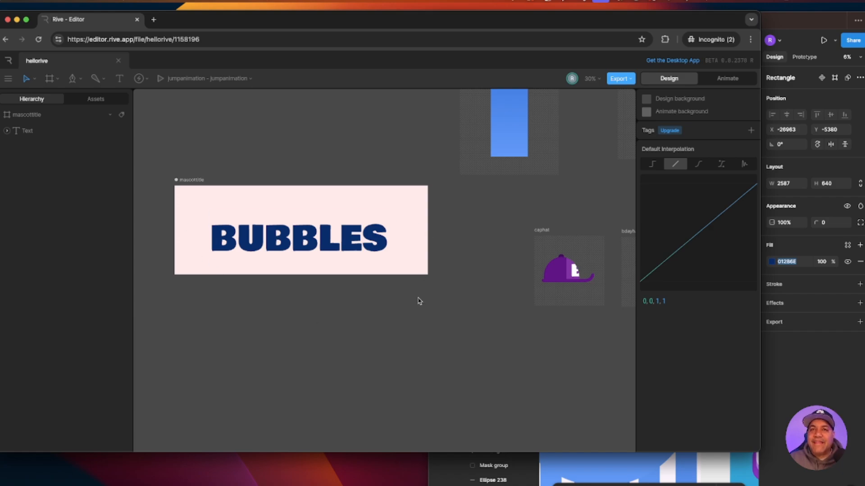
- Add a second text reading MR. to the mascottitle artboard, over the end of BUBBLES
{"action": "left_click", "coordinate": [333, 224]}
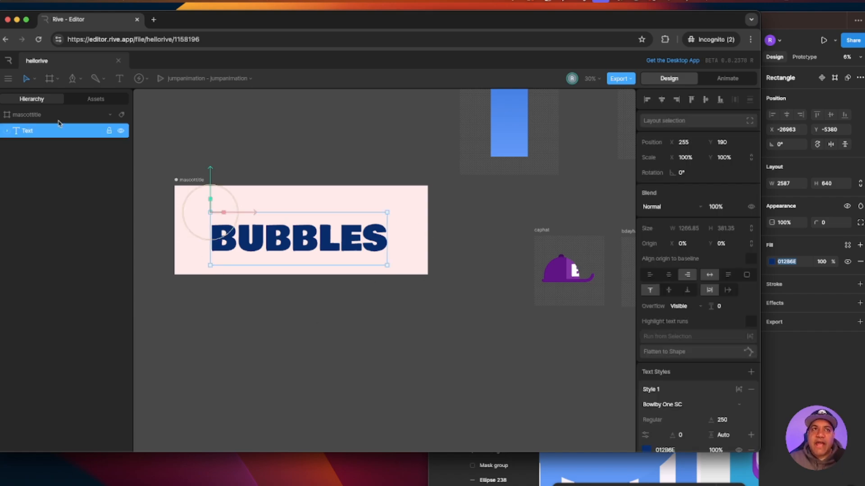
{"action": "left_click", "coordinate": [120, 79]}
{"action": "left_click", "coordinate": [317, 206]}
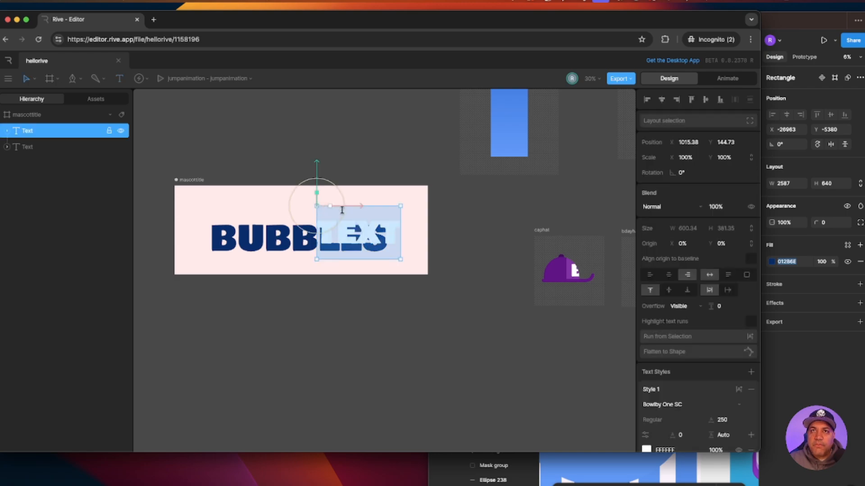
{"action": "type", "text": "."}
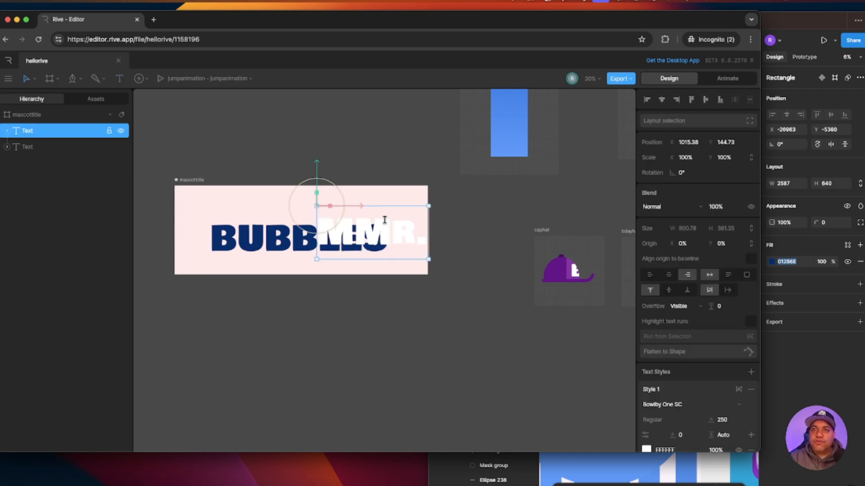
{"action": "key", "text": "super+a"}
{"action": "type", "text": "MR."}
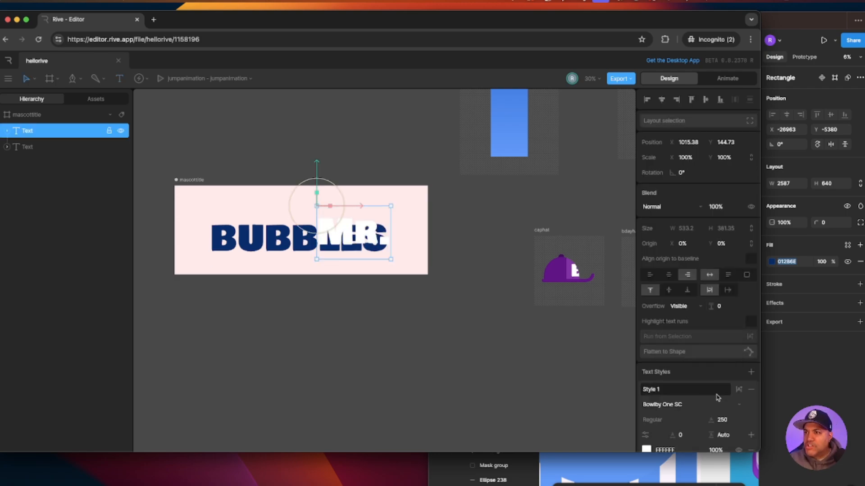
- Set the MR. text's font size to 180
{"action": "scroll", "coordinate": [722, 393], "scroll_direction": "down", "scroll_amount": 3}
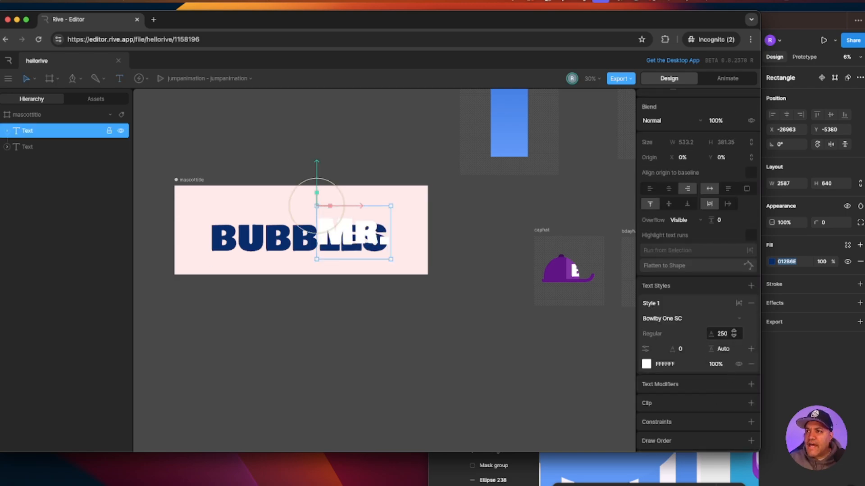
{"action": "left_click", "coordinate": [729, 333]}
{"action": "type", "text": "180"}
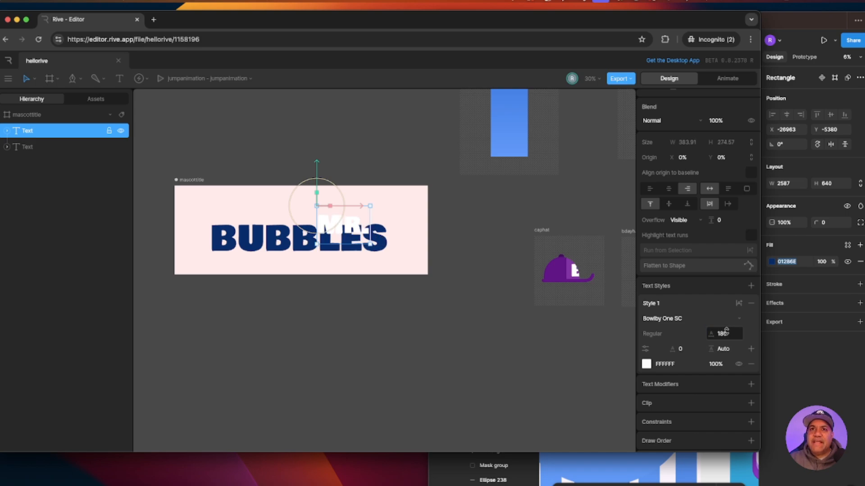
{"action": "key", "text": "Return"}
- Place MR. above the end of BUBBLES with their right edges aligned, and shift both texts slightly down in the artboard
{"action": "left_click", "coordinate": [342, 228]}
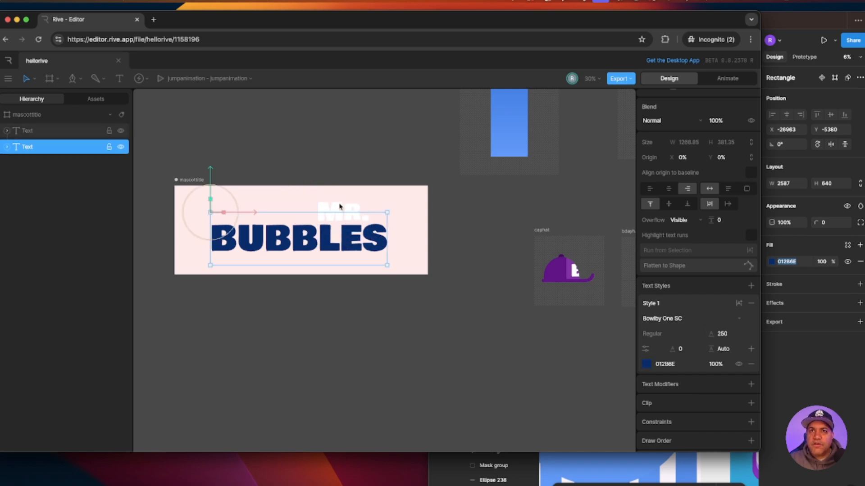
{"action": "left_click", "coordinate": [341, 207], "text": "shift"}
{"action": "left_click_drag", "start_coordinate": [210, 171], "coordinate": [210, 174]}
{"action": "left_click", "coordinate": [341, 212]}
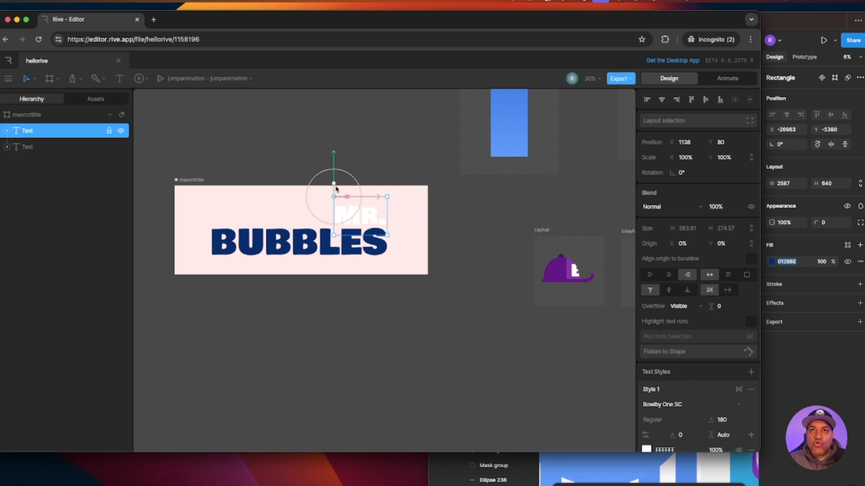
- With Freeze active, move the MR. text's origin to its upper-right corner, at 100% X and 0% Y
{"action": "left_click", "coordinate": [35, 80]}
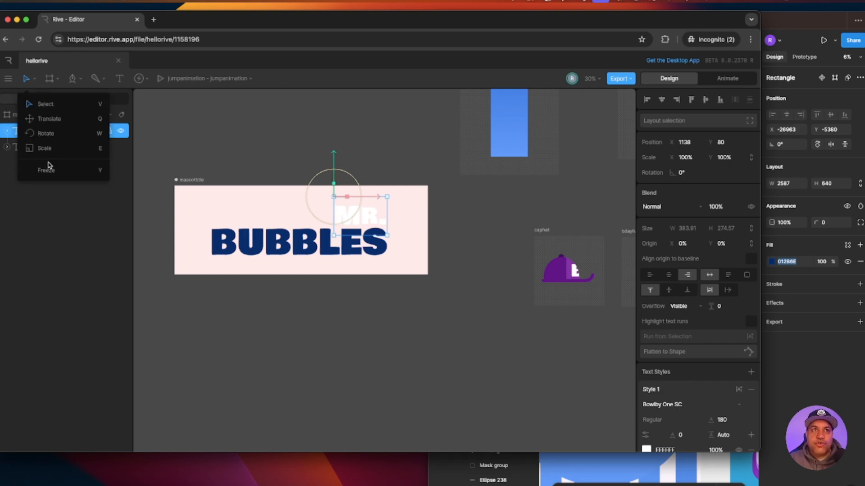
{"action": "left_click", "coordinate": [46, 171]}
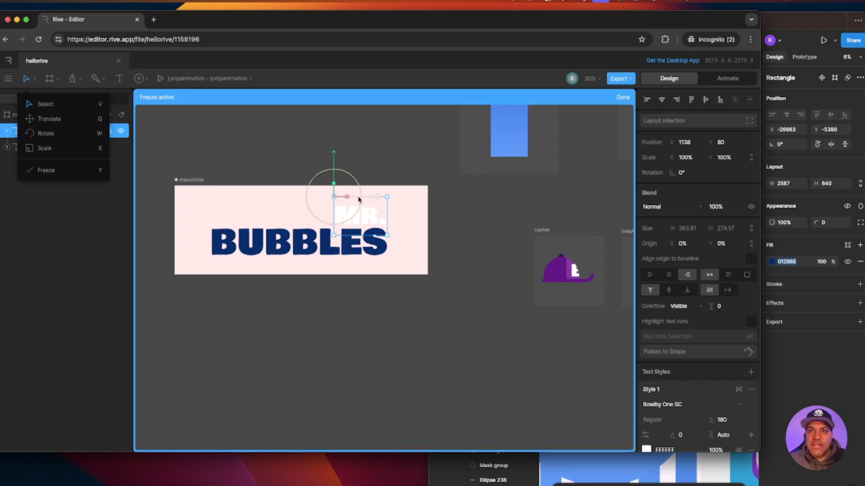
{"action": "left_click_drag", "start_coordinate": [359, 197], "coordinate": [415, 199]}
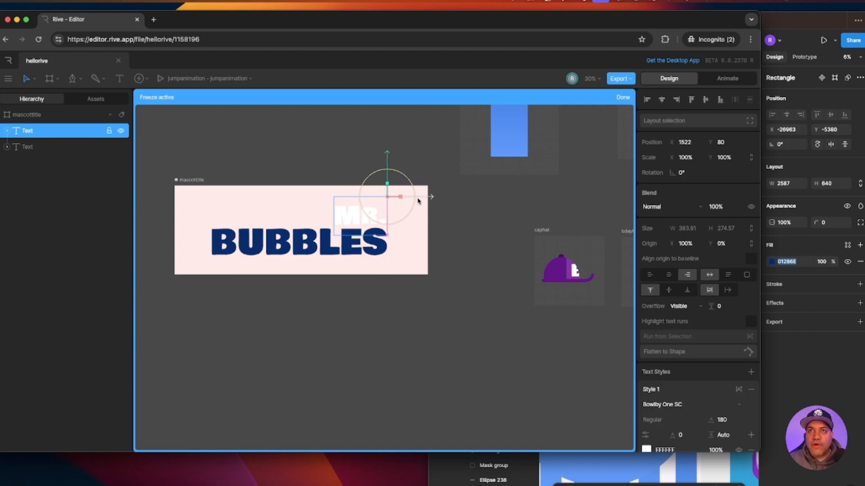
{"action": "left_click", "coordinate": [623, 98]}
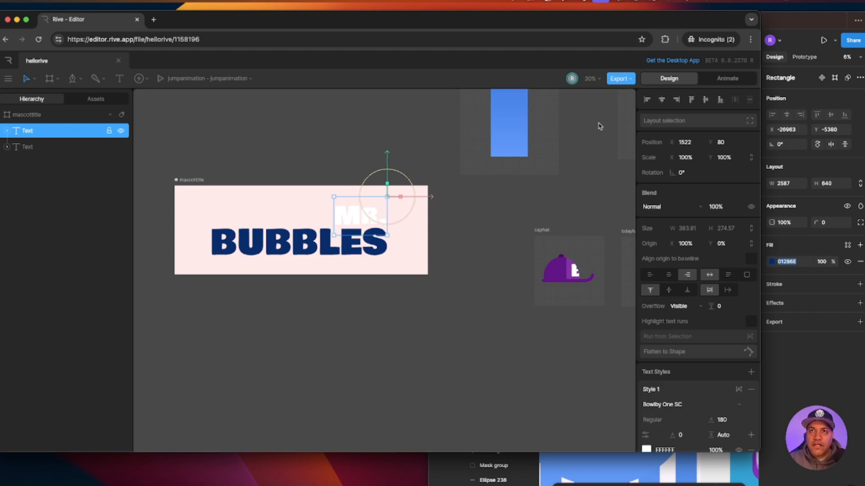
- Freeze the BUBBLES text and move its origin to its upper-right corner, at 100% X and 0% Y
{"action": "left_click", "coordinate": [308, 251]}
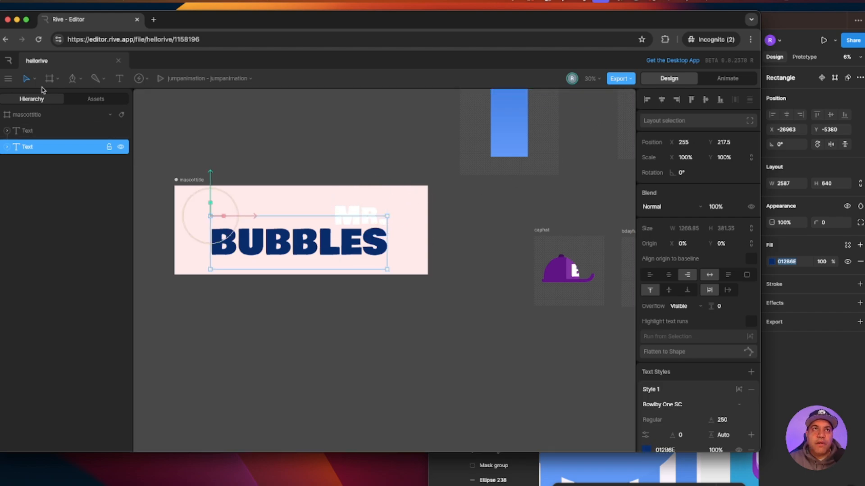
{"action": "left_click", "coordinate": [30, 79]}
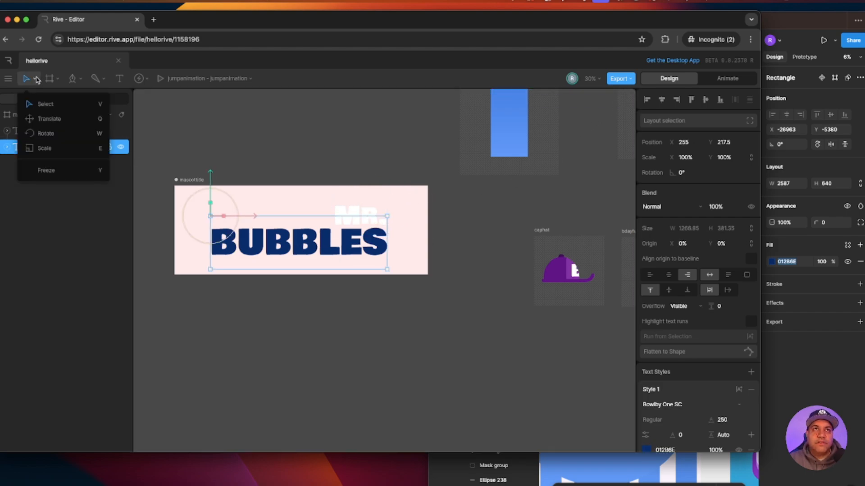
{"action": "left_click", "coordinate": [45, 170]}
{"action": "left_click_drag", "start_coordinate": [258, 224], "coordinate": [432, 227]}
{"action": "key", "text": "Escape"}
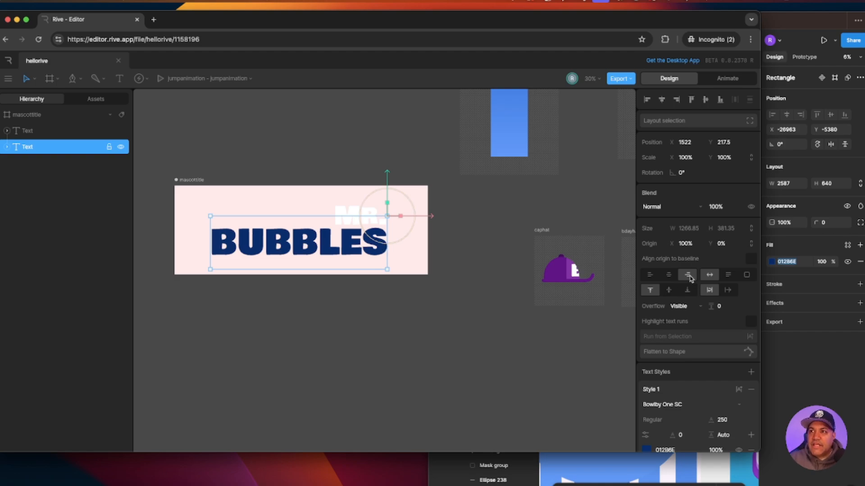
- Switch to Figma, sample the MR. title's light blue into the rectangle's fill, and copy hex code 5C9AFB
{"action": "left_click", "coordinate": [346, 208]}
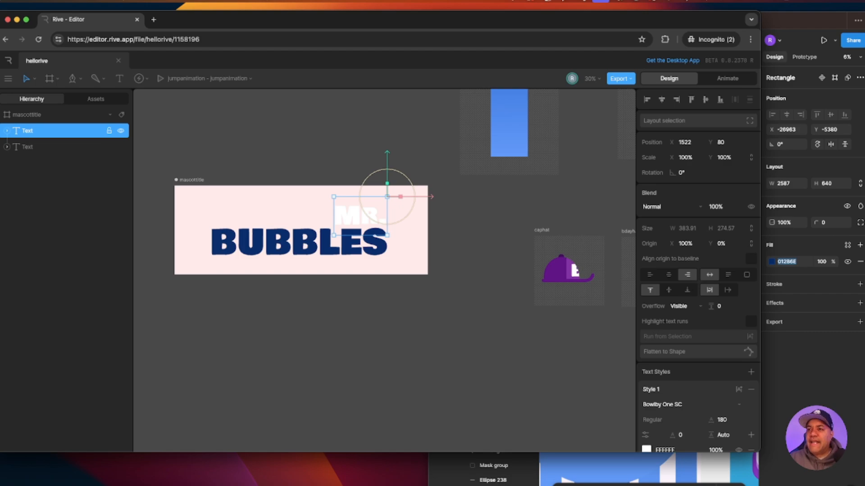
{"action": "key", "text": "super+Tab"}
{"action": "left_click", "coordinate": [772, 261]}
{"action": "left_click", "coordinate": [661, 406]}
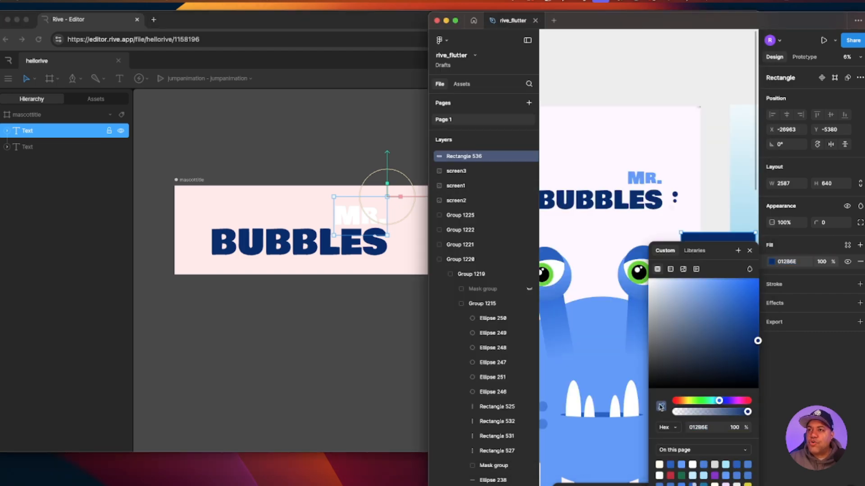
{"action": "left_click", "coordinate": [643, 176]}
{"action": "left_click", "coordinate": [791, 262]}
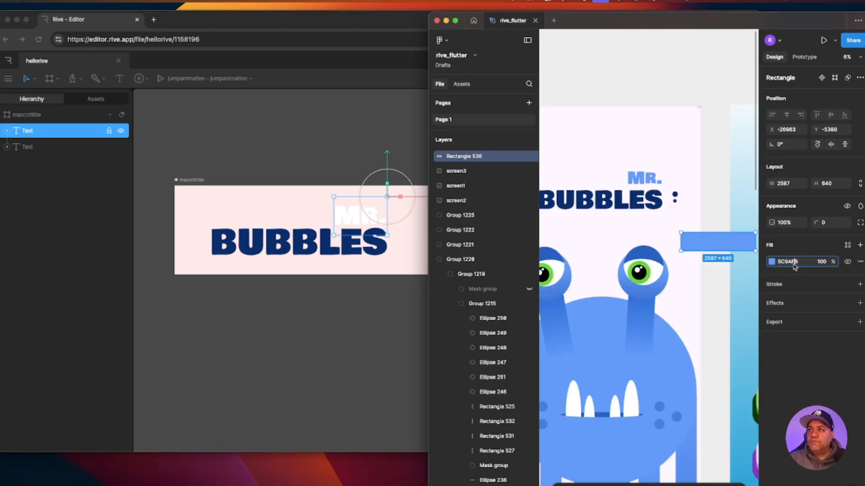
{"action": "key", "text": "super+c"}
- Return to Rive and set the MR. text's fill colour to 5C9AFB
{"action": "left_click", "coordinate": [322, 130]}
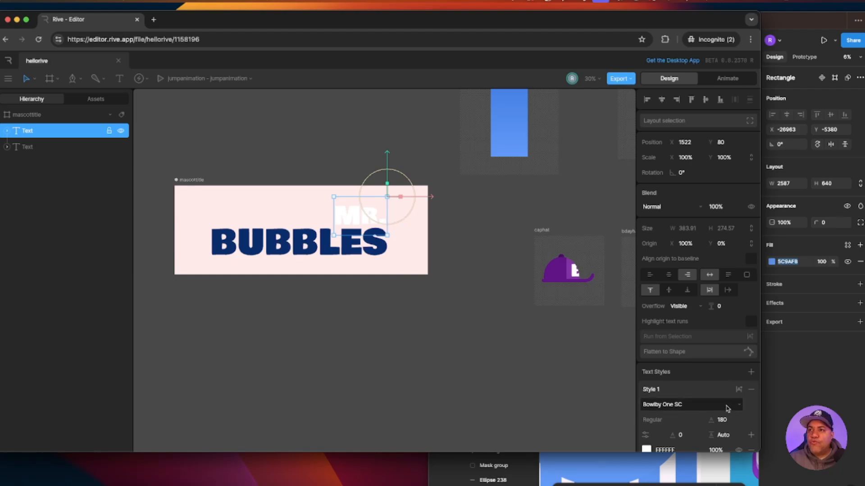
{"action": "scroll", "coordinate": [675, 373], "scroll_direction": "down", "scroll_amount": 3}
{"action": "left_click", "coordinate": [676, 332]}
{"action": "key", "text": "super+v"}
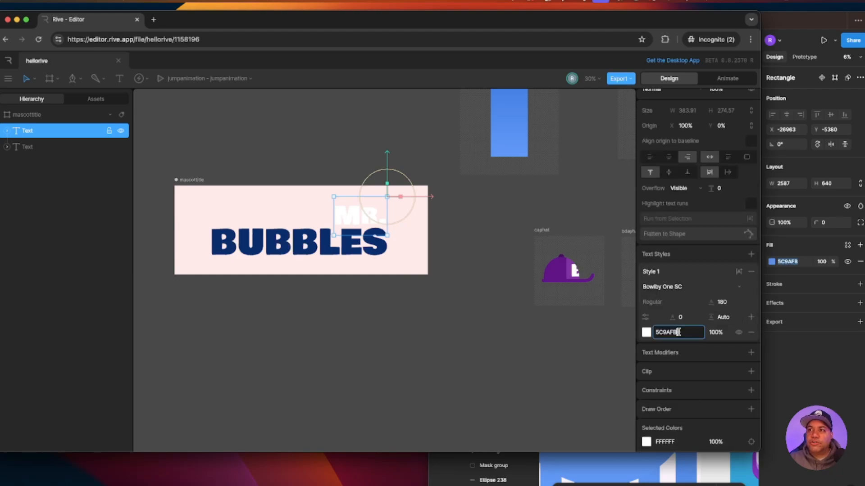
{"action": "key", "text": "Return"}
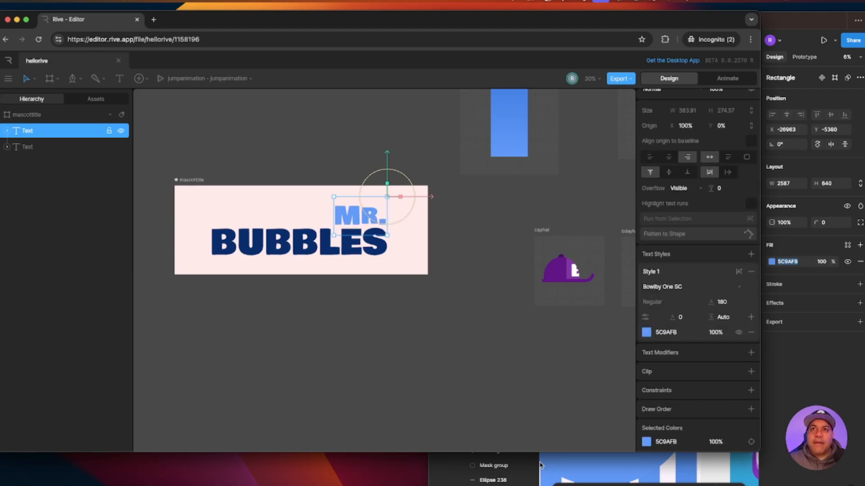
{"action": "left_click", "coordinate": [361, 295]}
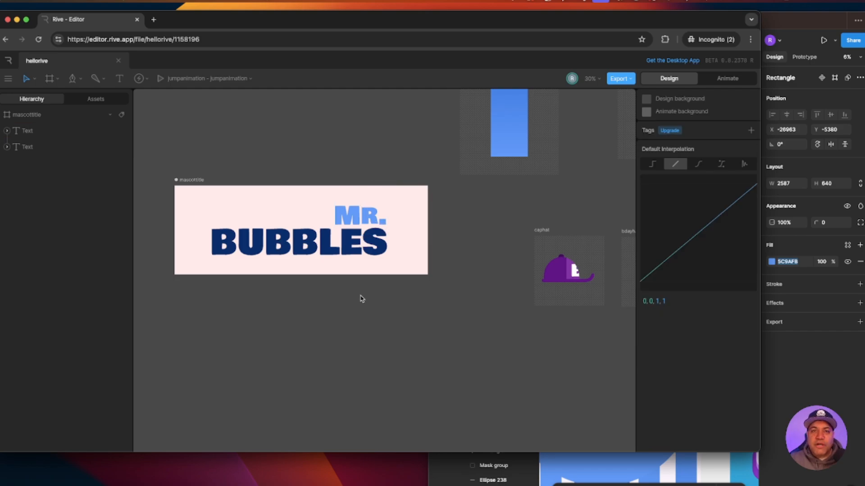
- Examine the dots on both sides of the BUBBLES title in the Figma design, and return to Rive
{"action": "left_click", "coordinate": [601, 468]}
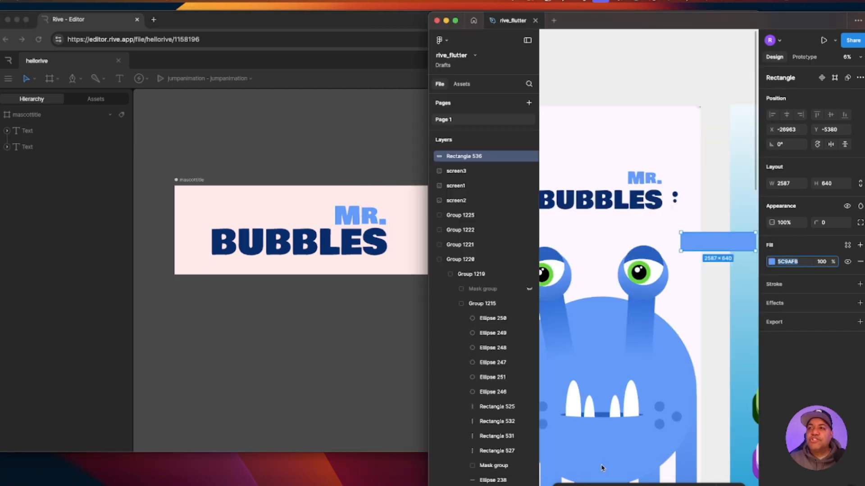
{"action": "scroll", "coordinate": [712, 303], "scroll_direction": "left", "scroll_amount": 3}
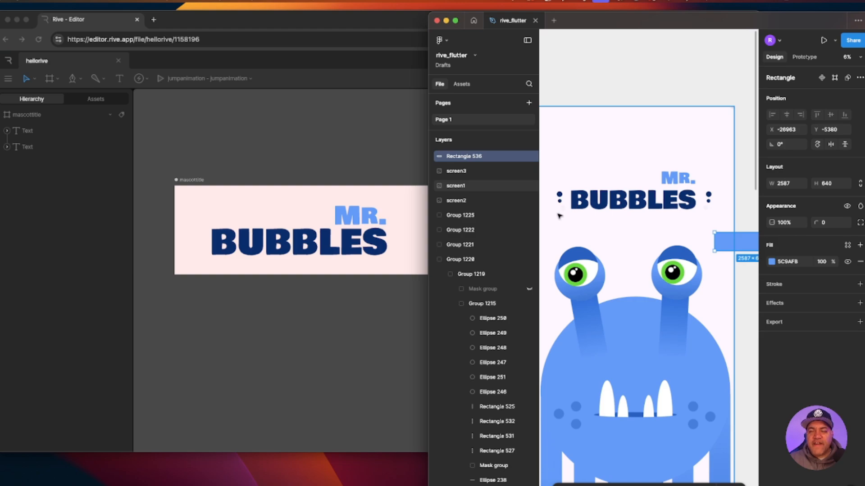
{"action": "left_click", "coordinate": [368, 285]}
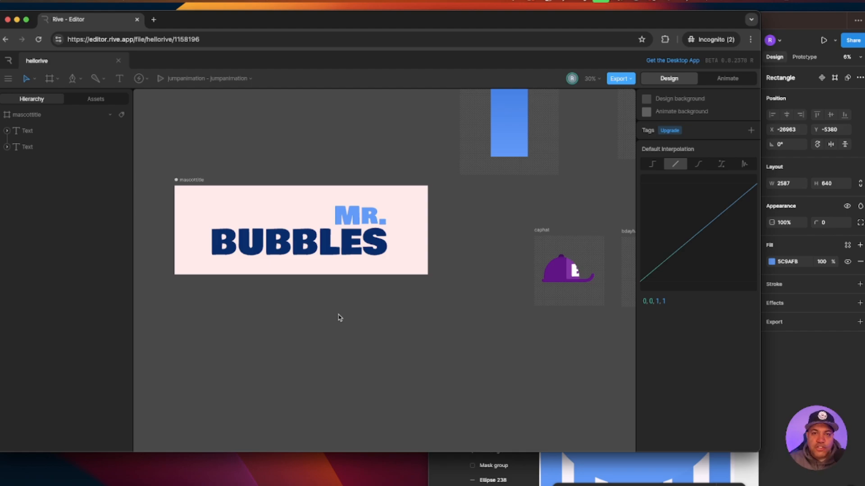
{"action": "left_click_drag", "start_coordinate": [282, 360], "coordinate": [266, 288]}
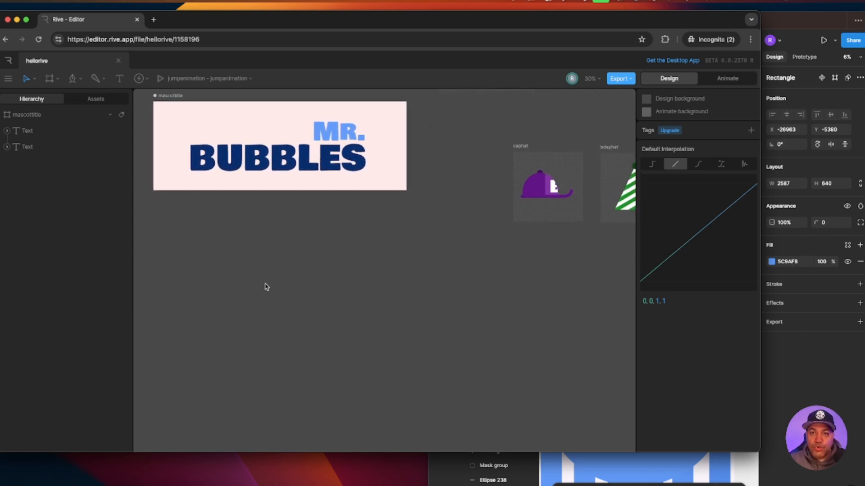
{"action": "left_click", "coordinate": [285, 485]}
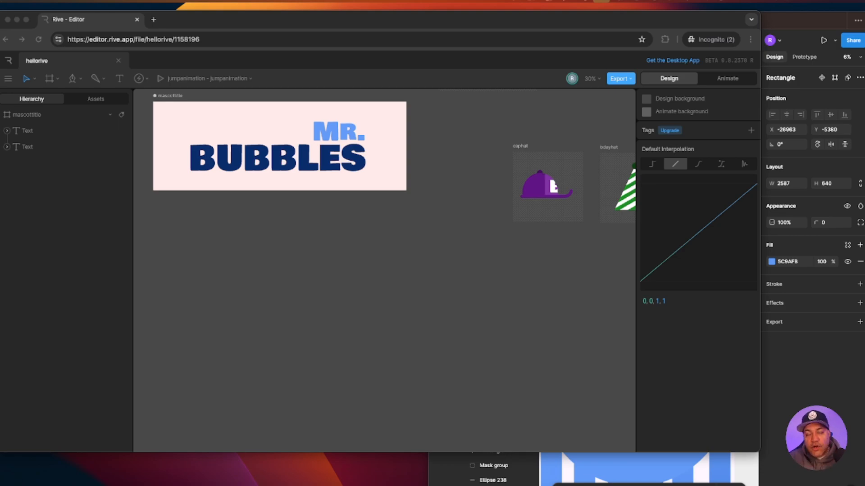
{"action": "left_click", "coordinate": [266, 323]}
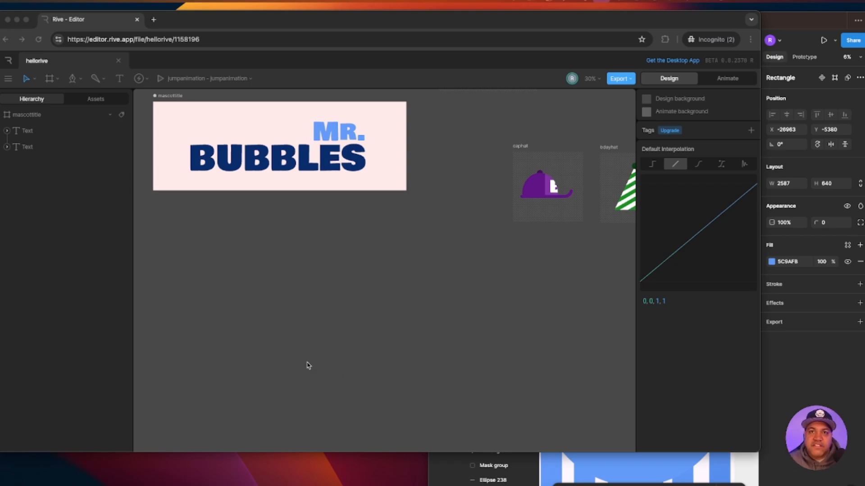
- Draw a new artboard about 1365 px tall below the mascottitle artboard, and narrow it to a portrait shape
{"action": "left_click_drag", "start_coordinate": [233, 356], "coordinate": [274, 336]}
{"action": "left_click", "coordinate": [50, 79]}
{"action": "left_click", "coordinate": [72, 101]}
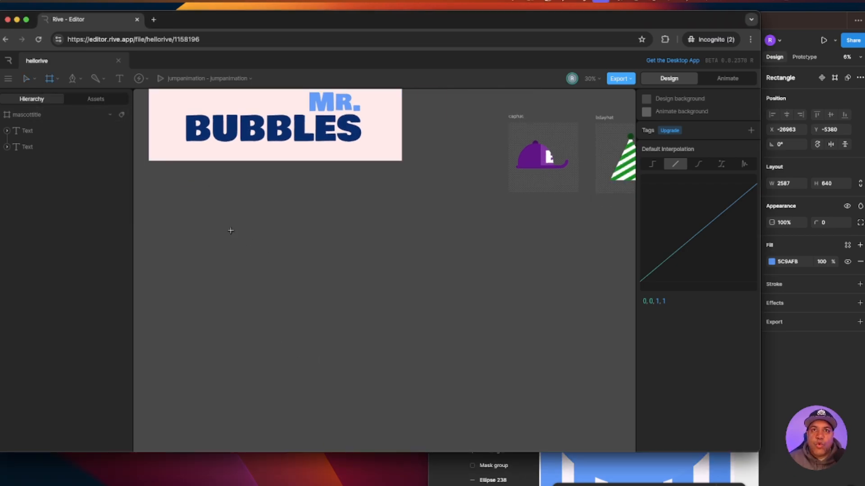
{"action": "left_click_drag", "start_coordinate": [227, 224], "coordinate": [418, 416]}
{"action": "left_click_drag", "start_coordinate": [455, 369], "coordinate": [558, 287]}
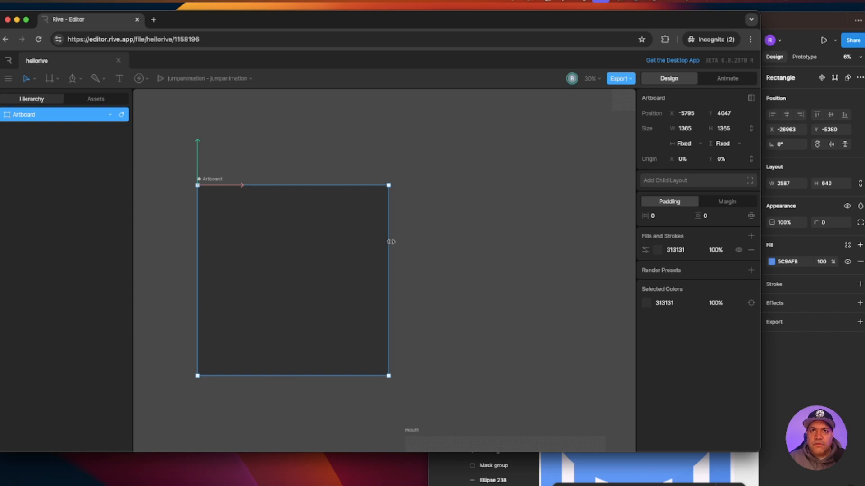
{"action": "left_click_drag", "start_coordinate": [390, 242], "coordinate": [333, 242]}
{"action": "key", "text": "Escape"}
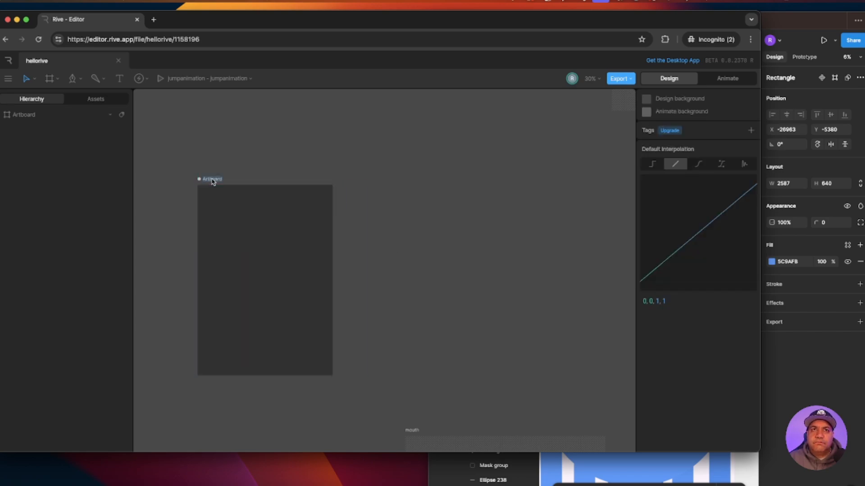
- Rename the new artboard as singlebubble
{"action": "type", "text": "singleb"}
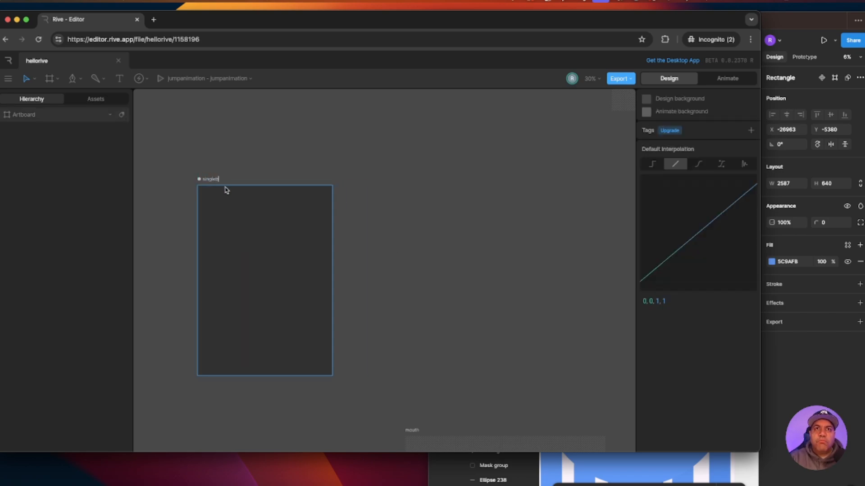
{"action": "type", "text": "ubble"}
{"action": "key", "text": "Return"}
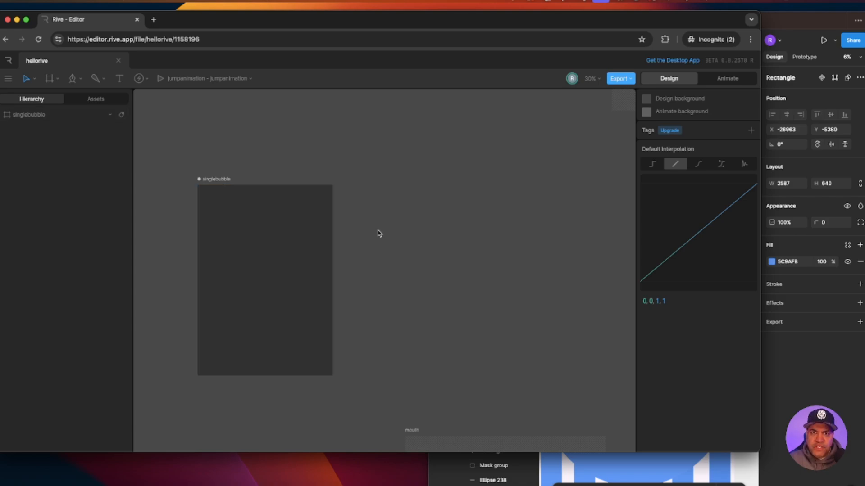
- Draw a circle about 174 px in diameter near the bottom centre of the singlebubble artboard
{"action": "left_click", "coordinate": [82, 81]}
{"action": "left_click", "coordinate": [93, 141]}
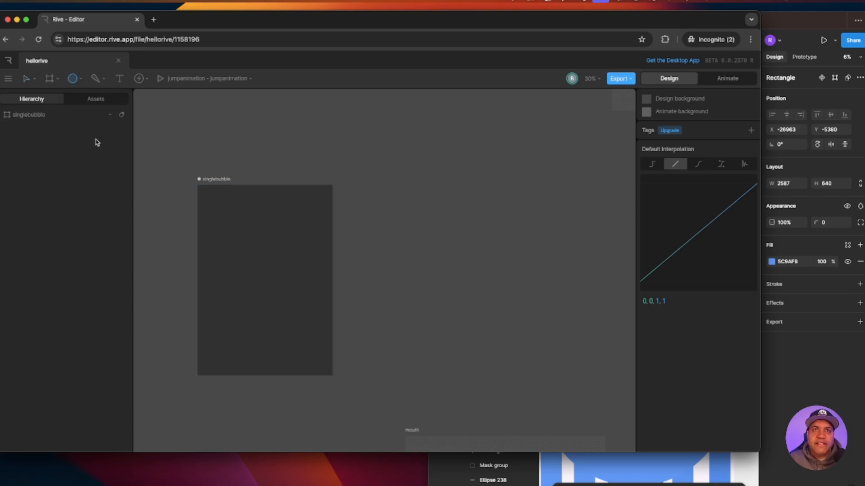
{"action": "left_click_drag", "start_coordinate": [249, 346], "coordinate": [274, 371]}
{"action": "scroll", "coordinate": [458, 303], "scroll_direction": "up", "scroll_amount": 3}
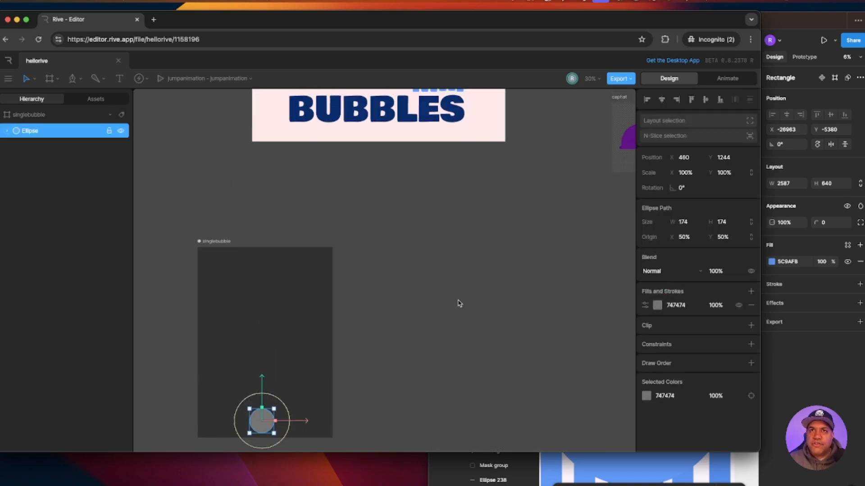
- Fill the circle with the dark blue 012B6E sampled from the BUBBLES text
{"action": "left_click", "coordinate": [657, 305]}
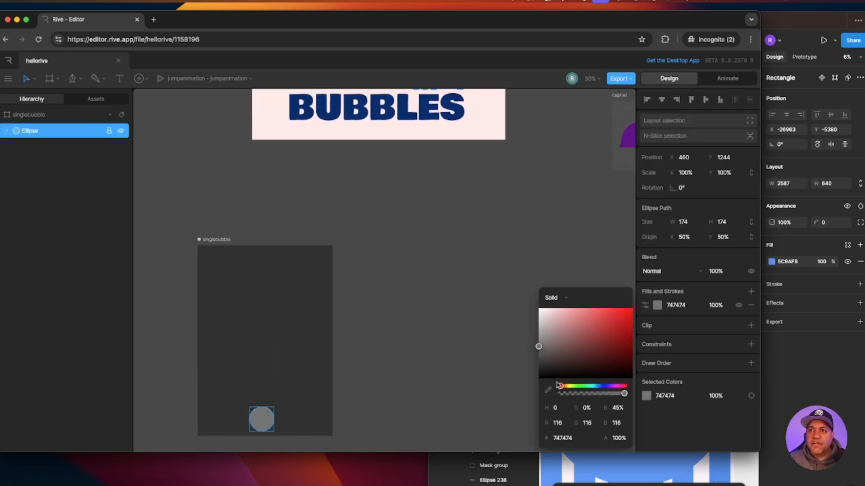
{"action": "left_click", "coordinate": [296, 115]}
{"action": "scroll", "coordinate": [359, 353], "scroll_direction": "down", "scroll_amount": 6}
{"action": "left_click", "coordinate": [361, 353]}
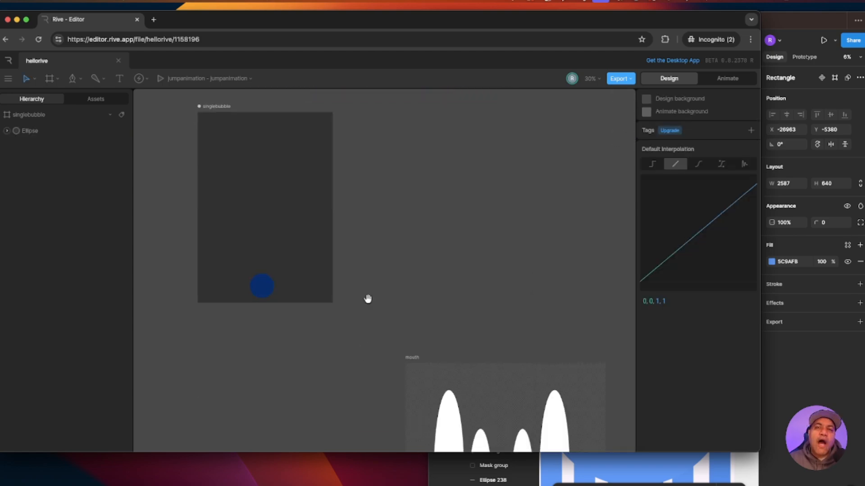
{"action": "scroll", "coordinate": [367, 297], "scroll_direction": "up", "scroll_amount": 3}
- Try moving the circle to the top of the singlebubble artboard, and undo the move
{"action": "left_click", "coordinate": [261, 360]}
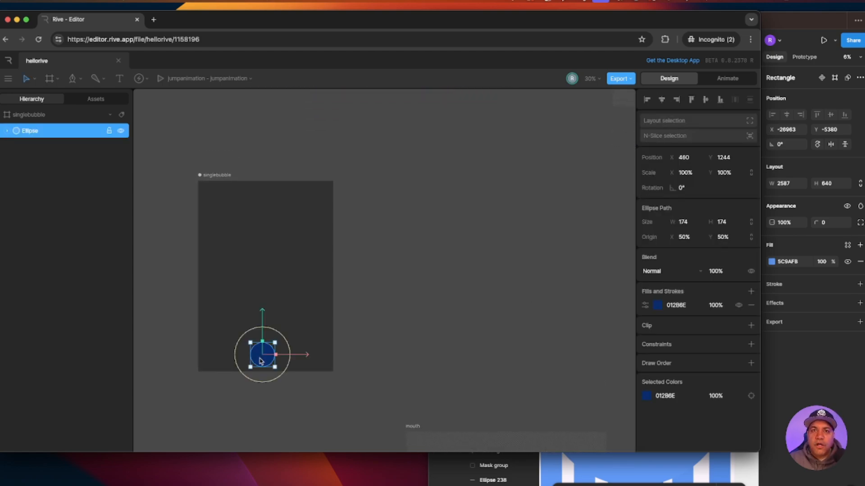
{"action": "left_click_drag", "start_coordinate": [260, 360], "coordinate": [252, 206]}
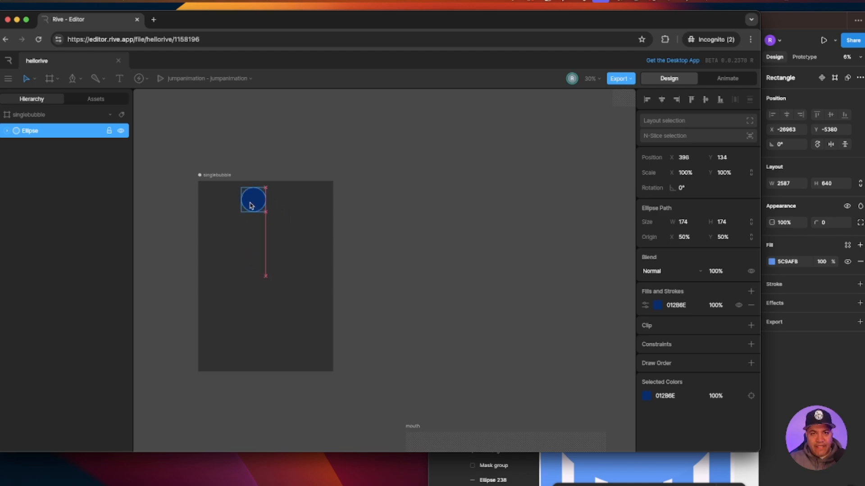
{"action": "key", "text": "super+z"}
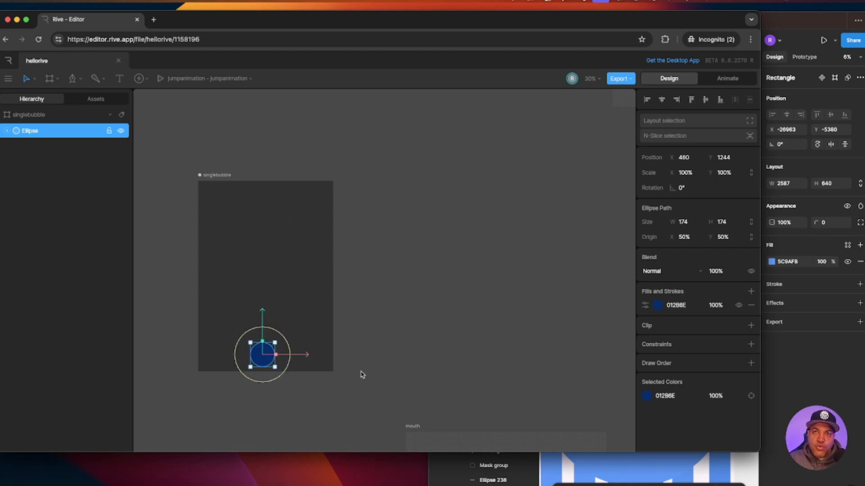
{"action": "left_click_drag", "start_coordinate": [361, 372], "coordinate": [387, 358]}
{"action": "left_click", "coordinate": [385, 359]}
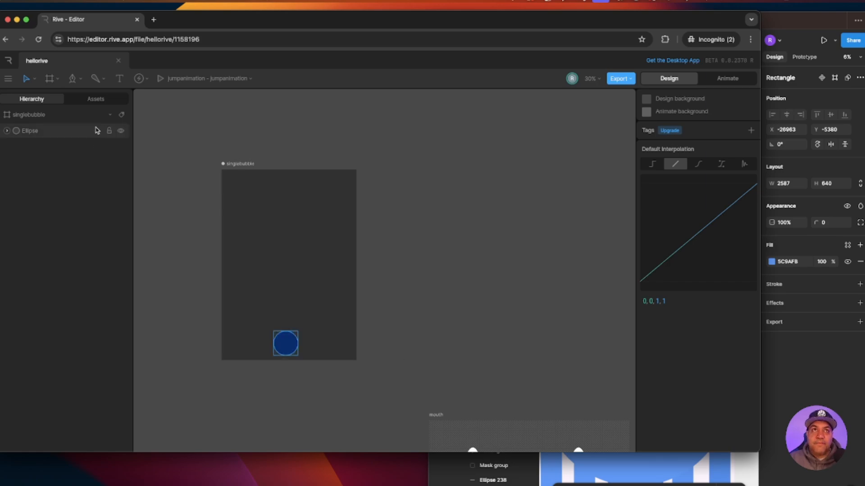
- Draw an open S-shaped Pen path from the circle's centre up to just above the singlebubble artboard's top edge
{"action": "left_click", "coordinate": [72, 79]}
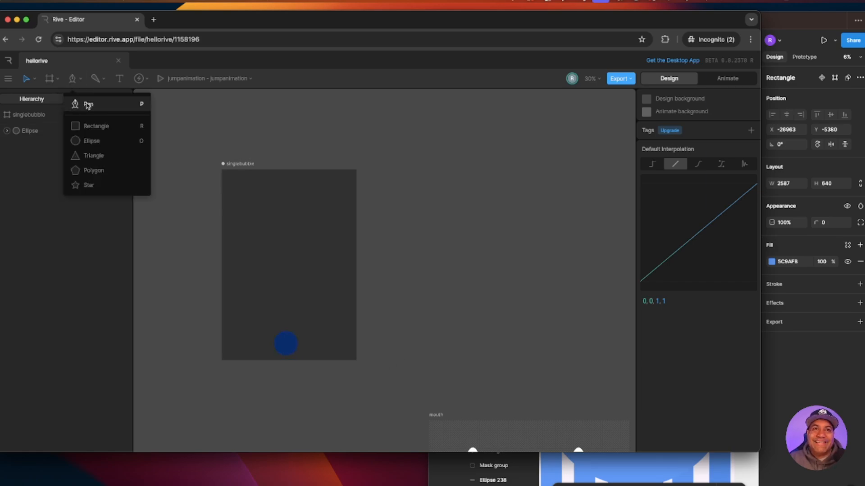
{"action": "left_click", "coordinate": [86, 104]}
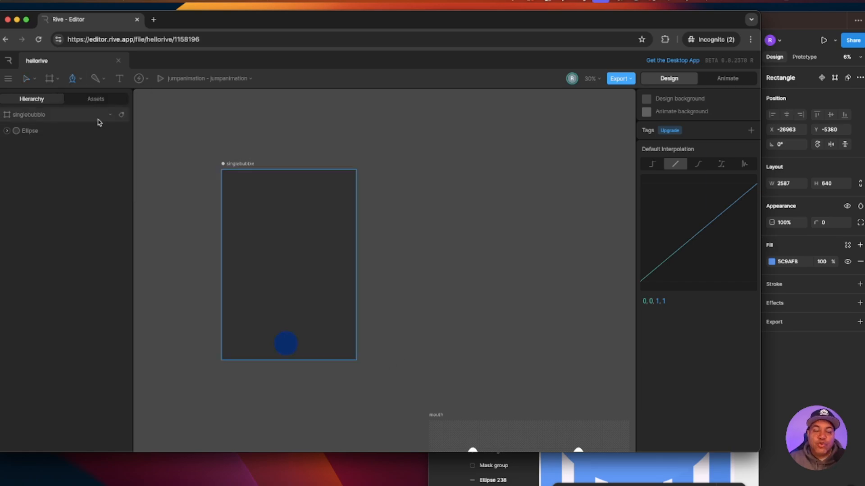
{"action": "left_click", "coordinate": [286, 345]}
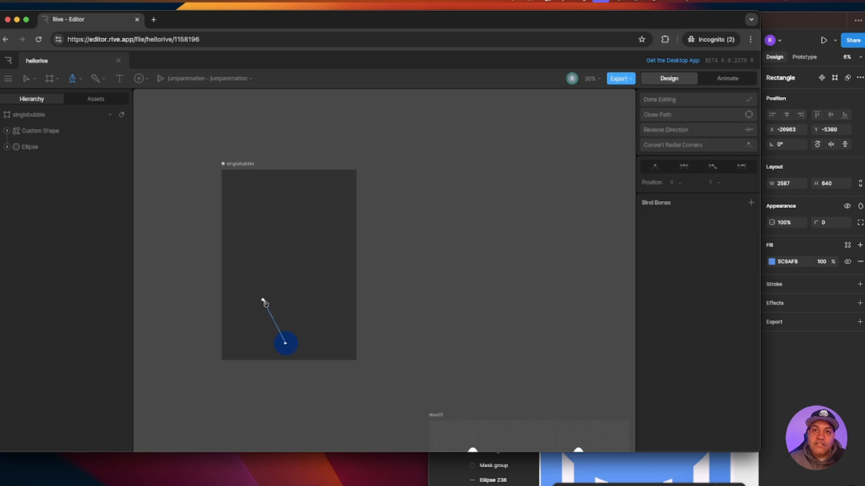
{"action": "left_click_drag", "start_coordinate": [259, 292], "coordinate": [260, 260]}
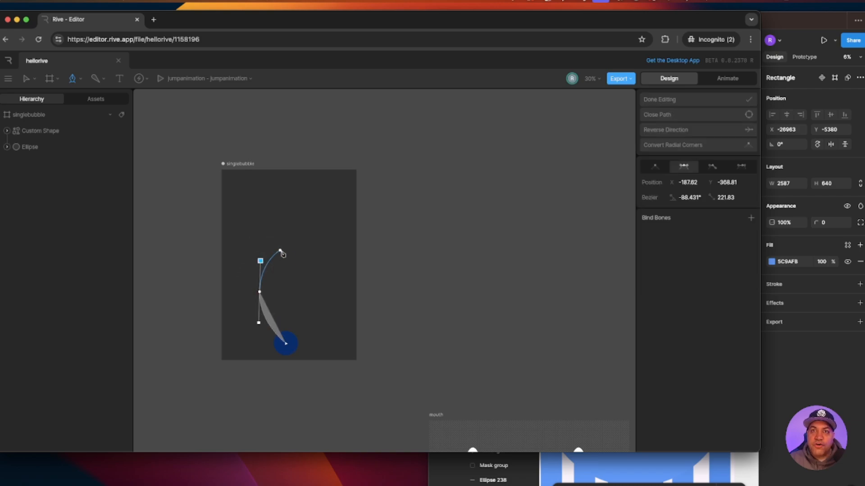
{"action": "left_click_drag", "start_coordinate": [305, 229], "coordinate": [314, 185]}
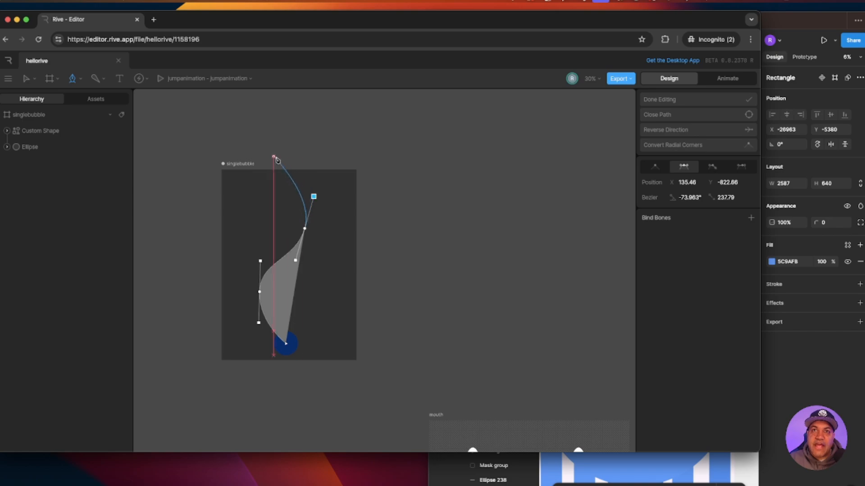
{"action": "left_click", "coordinate": [268, 157]}
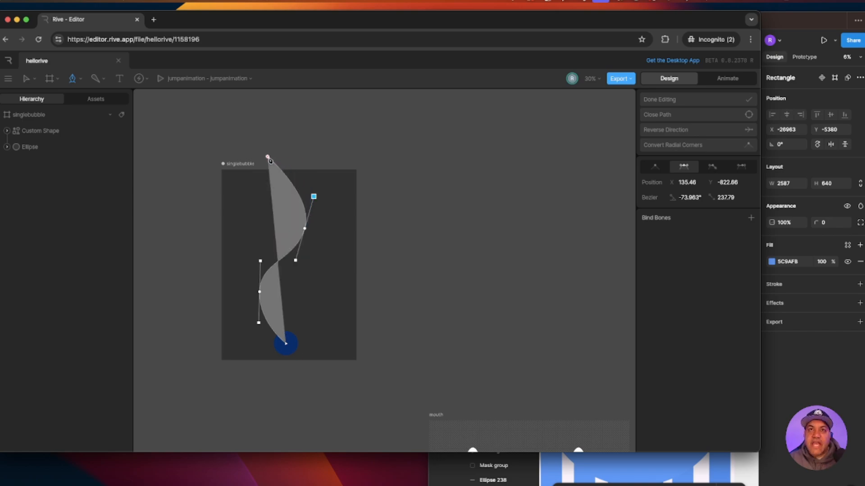
{"action": "key", "text": "Escape"}
{"action": "key", "text": "Escape"}
- Reshape the S-shaped path's upper curve, moving its vertex to about X 63.7, Y -885.4, and remove the shape's grey 747474 fill
{"action": "left_click", "coordinate": [291, 180]}
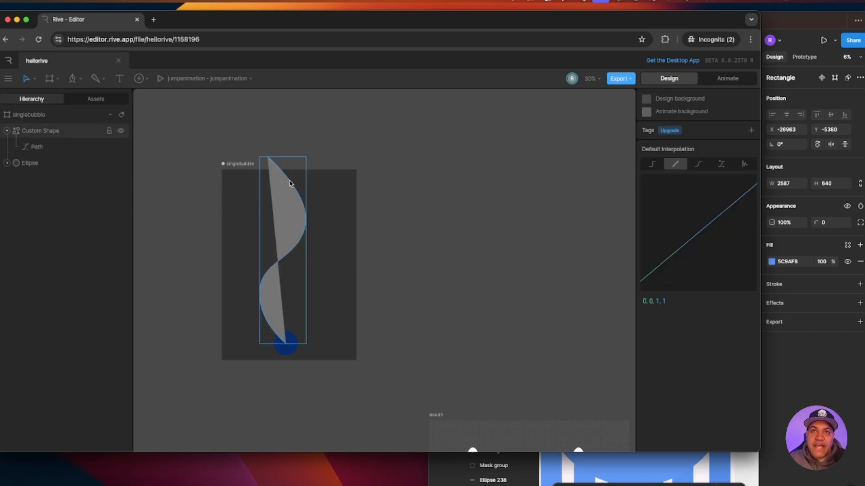
{"action": "scroll", "coordinate": [491, 160], "scroll_direction": "up", "scroll_amount": 2}
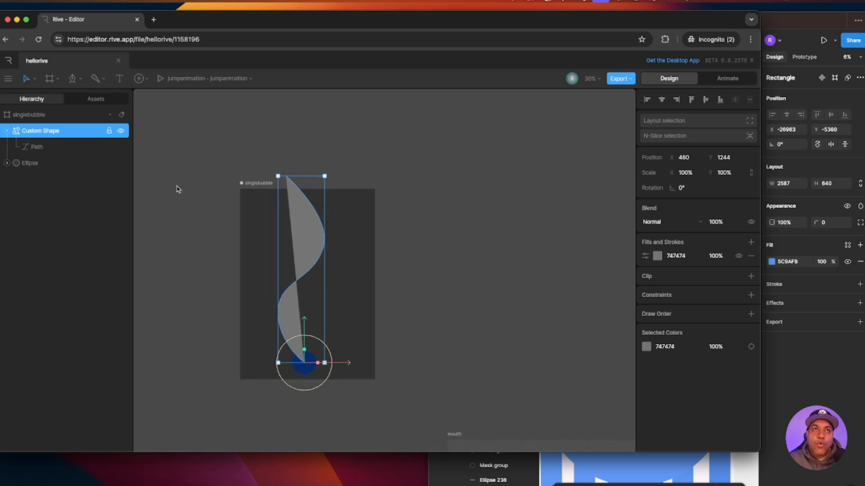
{"action": "left_click", "coordinate": [36, 146]}
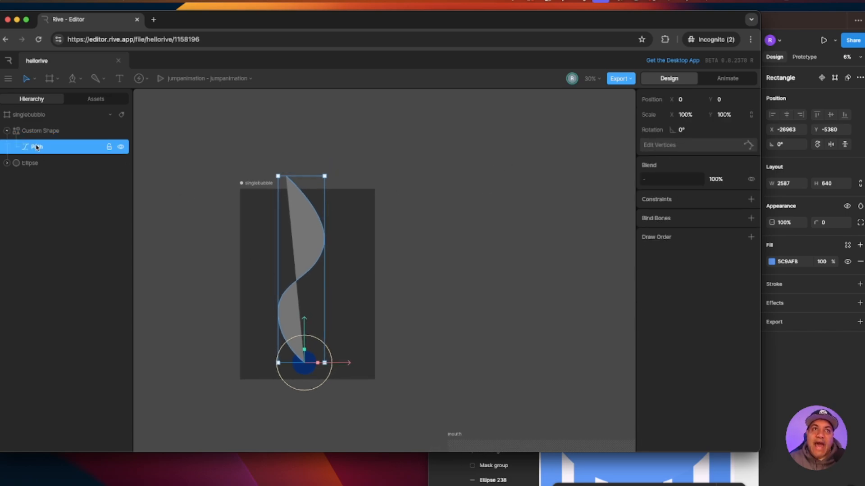
{"action": "left_click", "coordinate": [747, 145]}
{"action": "left_click_drag", "start_coordinate": [333, 216], "coordinate": [332, 202]}
{"action": "left_click_drag", "start_coordinate": [323, 248], "coordinate": [322, 239]}
{"action": "mouse_move", "coordinate": [313, 287]}
{"action": "left_mouse_down"}
{"action": "mouse_move", "coordinate": [295, 292]}
{"action": "mouse_move", "coordinate": [313, 276]}
{"action": "left_mouse_up"}
{"action": "left_click_drag", "start_coordinate": [317, 241], "coordinate": [313, 240]}
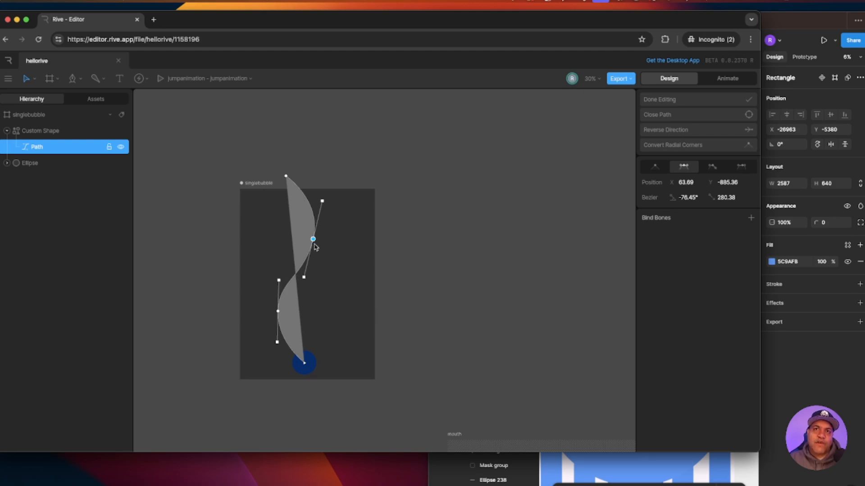
{"action": "left_click", "coordinate": [431, 242]}
{"action": "key", "text": "Escape"}
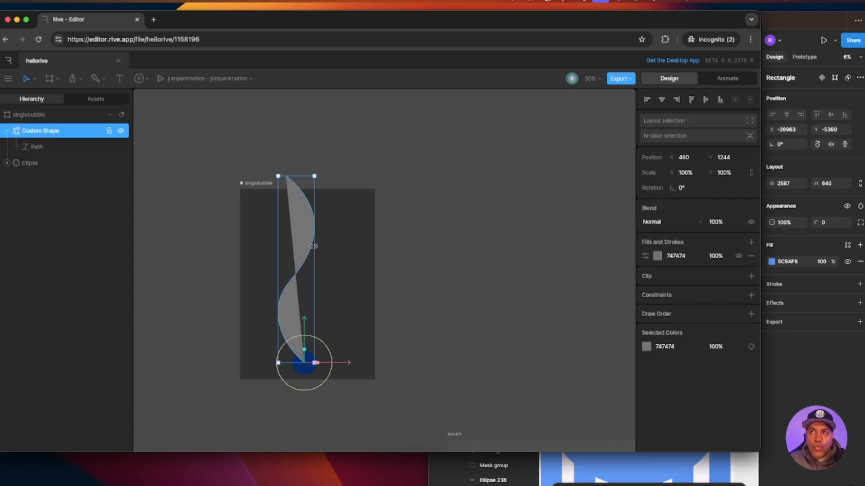
{"action": "left_click", "coordinate": [751, 255]}
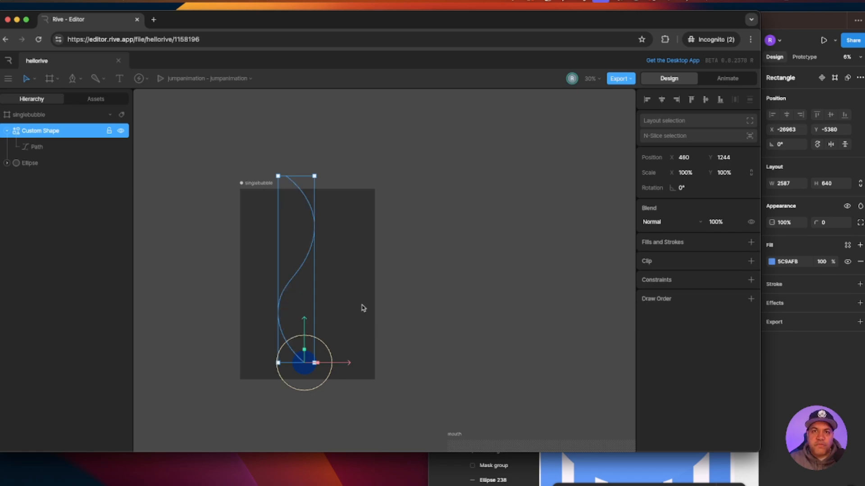
- Rename the custom path shape as bubblepath and the dark blue circle as bubble
{"action": "left_click", "coordinate": [305, 368]}
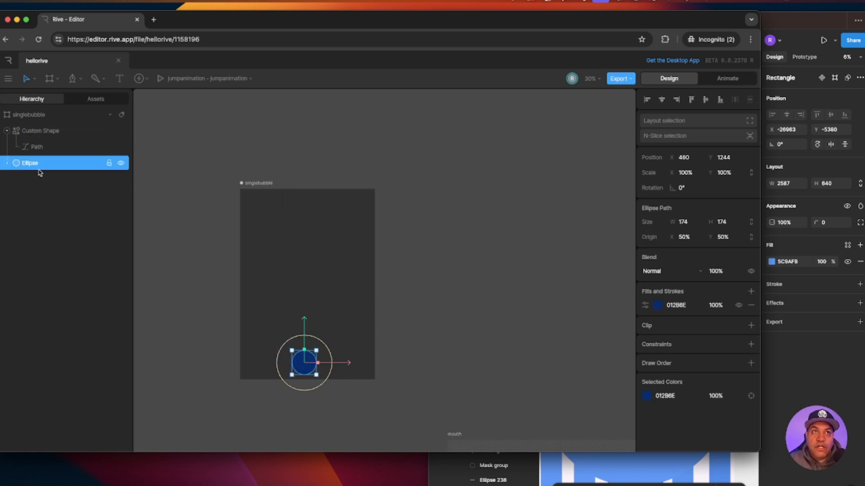
{"action": "double_click", "coordinate": [40, 131]}
{"action": "type", "text": "bu"}
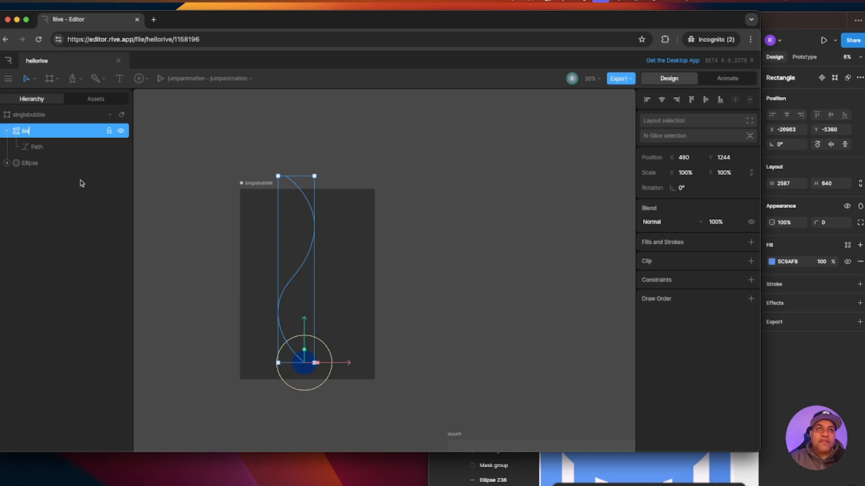
{"action": "type", "text": "bblepath"}
{"action": "double_click", "coordinate": [30, 163]}
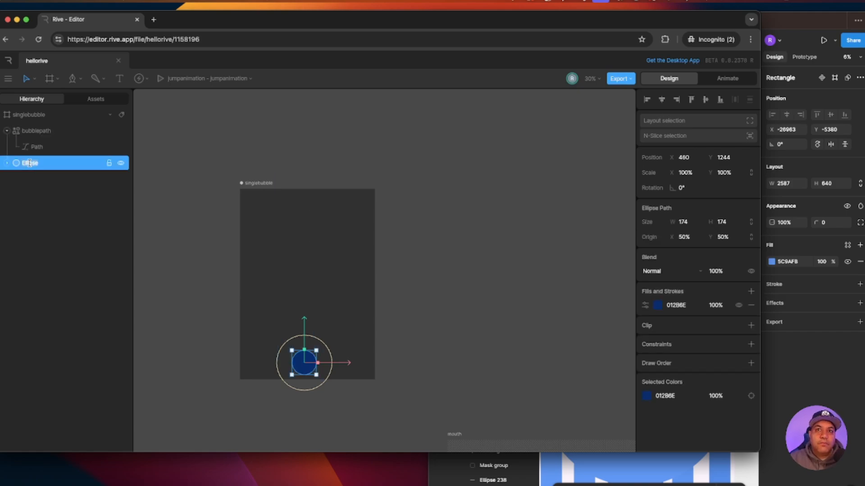
{"action": "type", "text": "bubble"}
{"action": "key", "text": "Return"}
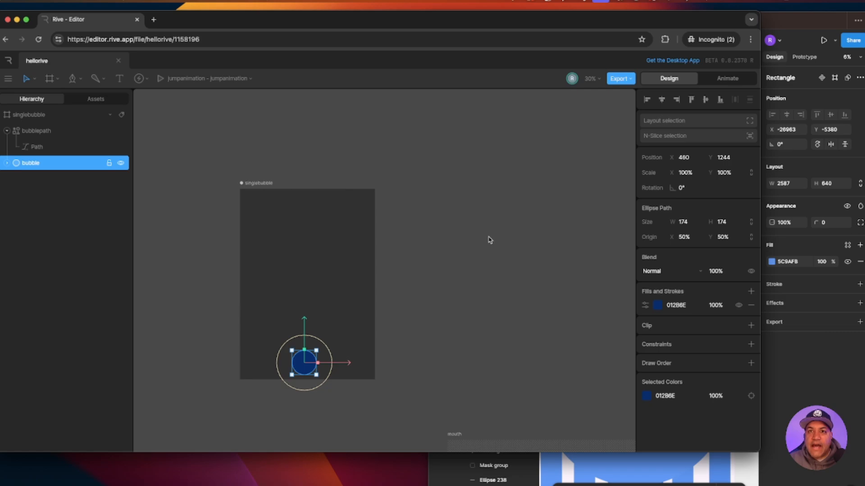
{"action": "left_click", "coordinate": [483, 268]}
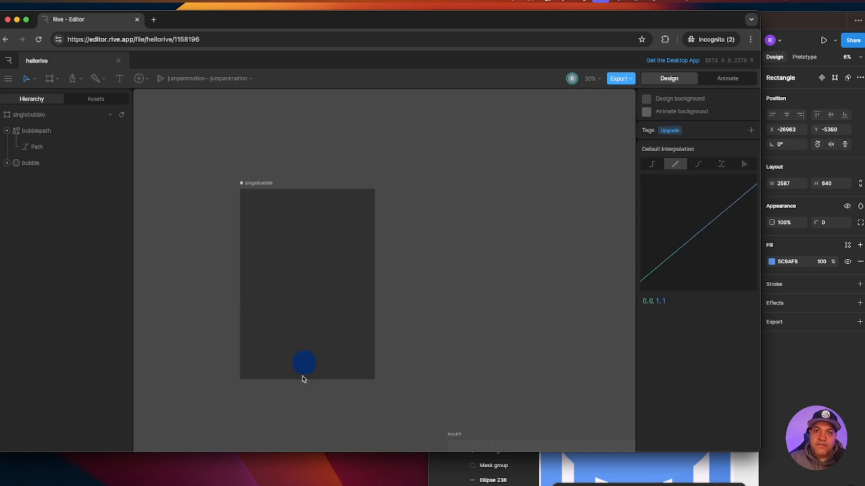
- Add a Follow Path constraint to the bubble circle with bubblepath as its target
{"action": "left_click", "coordinate": [304, 378]}
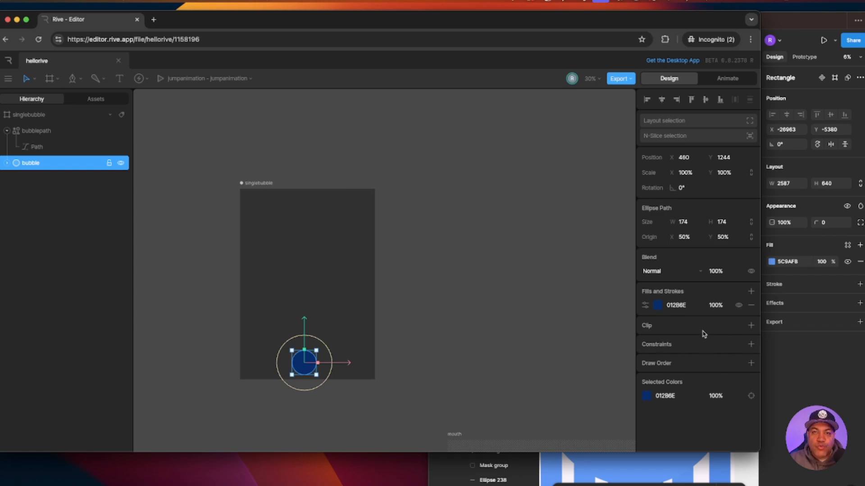
{"action": "left_click", "coordinate": [751, 345]}
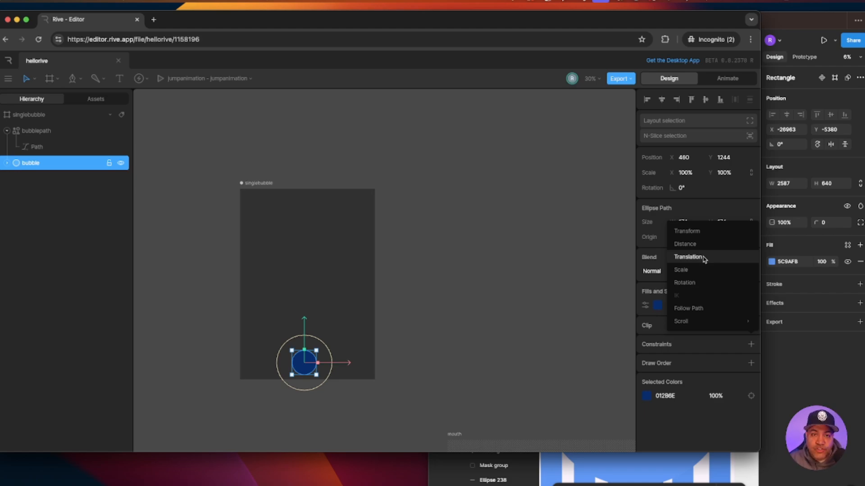
{"action": "left_click", "coordinate": [702, 309]}
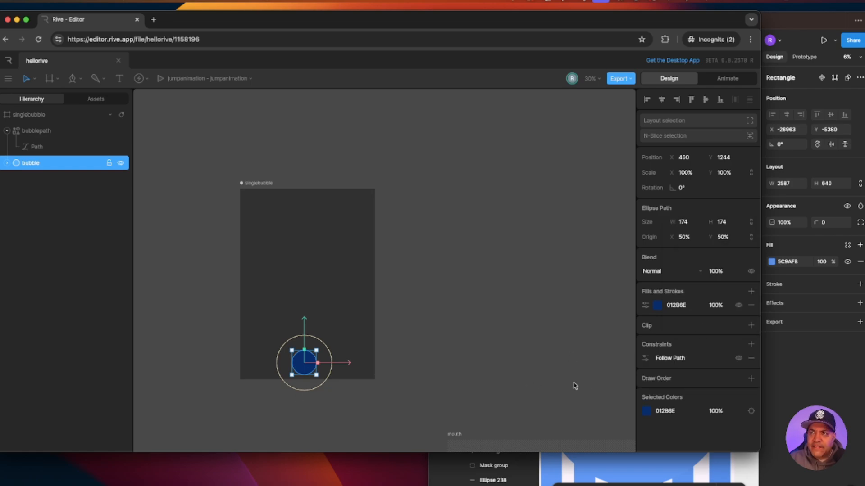
{"action": "left_click", "coordinate": [645, 361]}
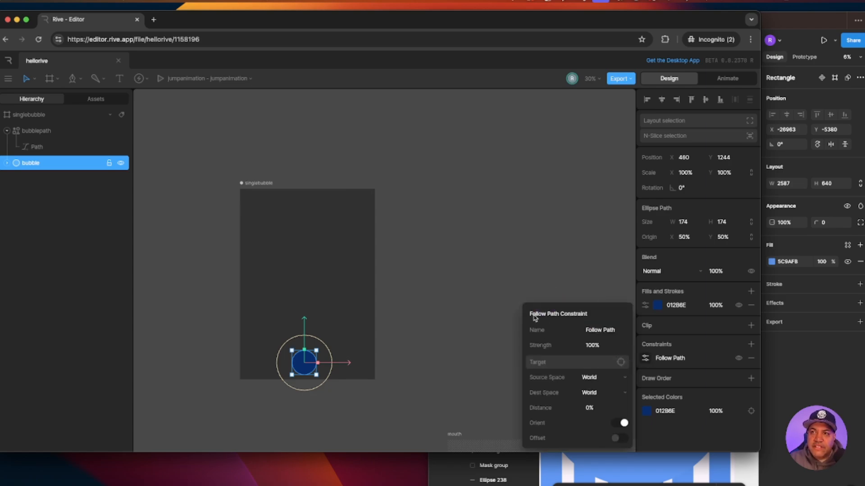
{"action": "left_click", "coordinate": [567, 365]}
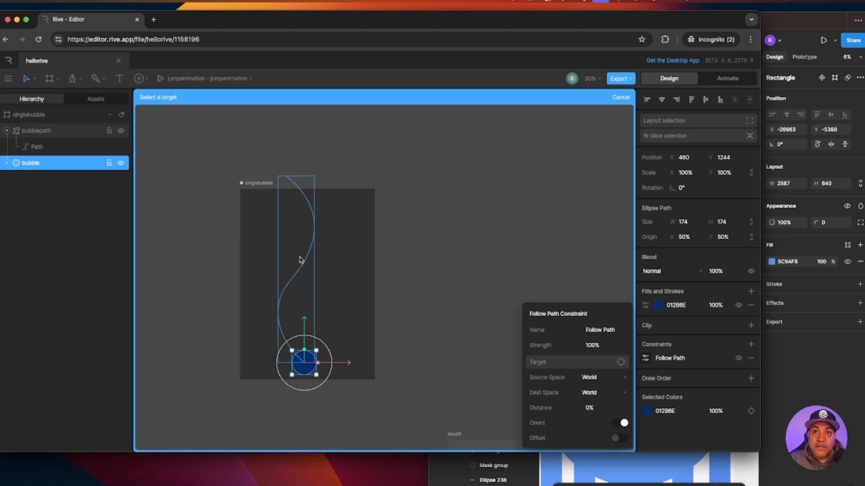
{"action": "left_click", "coordinate": [302, 258]}
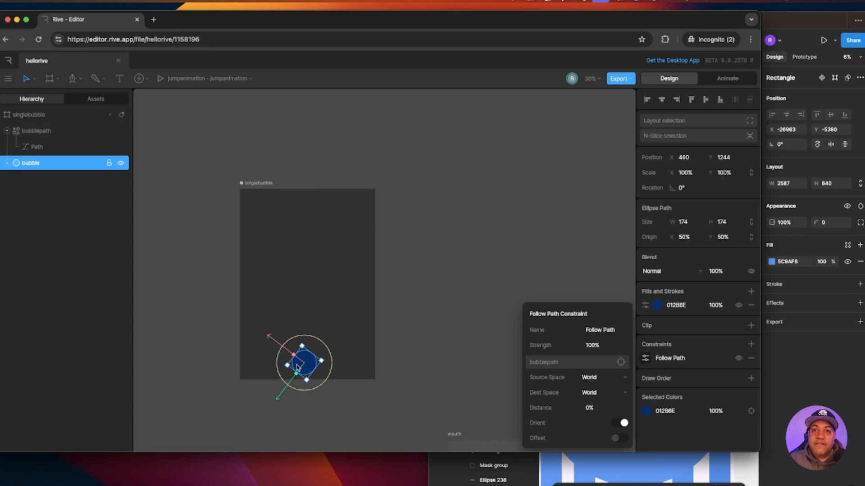
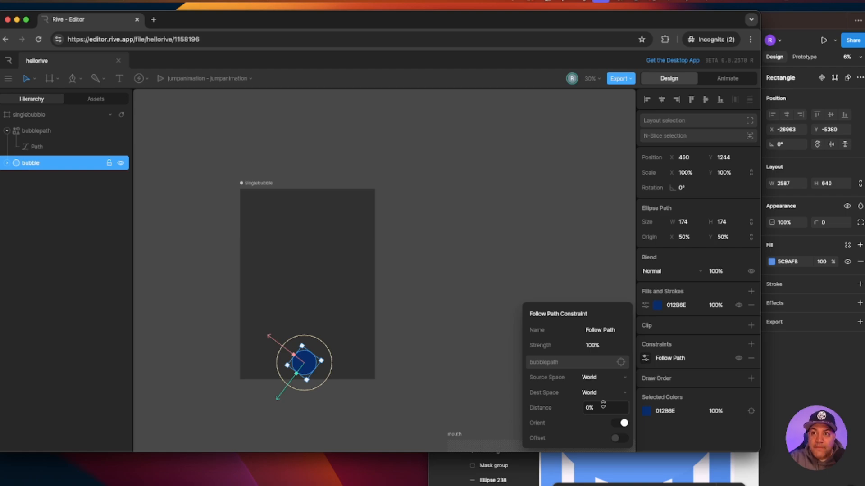
- Try the Follow Path constraint's Distance at 100%, and set it back to 0%
{"action": "left_click", "coordinate": [600, 408]}
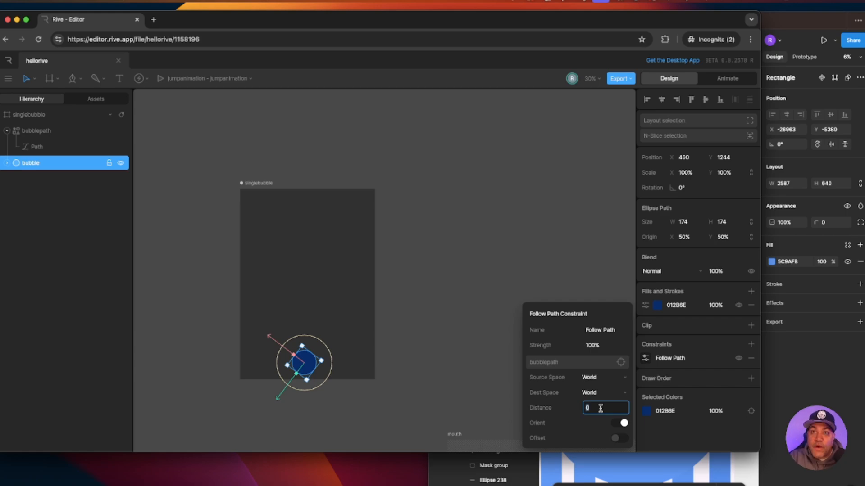
{"action": "type", "text": "100"}
{"action": "key", "text": "Return"}
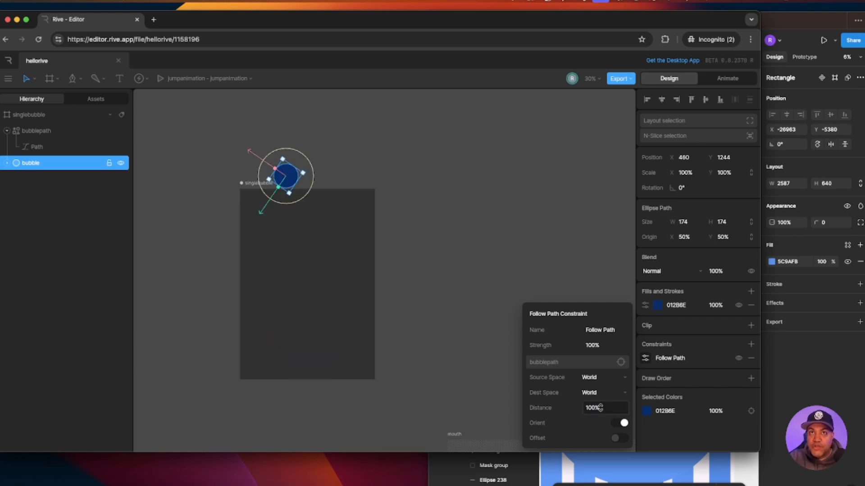
{"action": "left_click", "coordinate": [601, 408]}
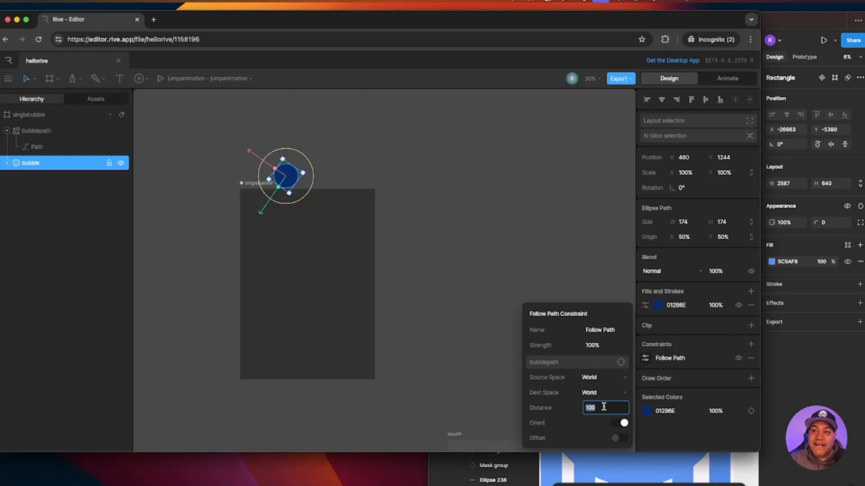
{"action": "type", "text": "0"}
{"action": "key", "text": "Return"}
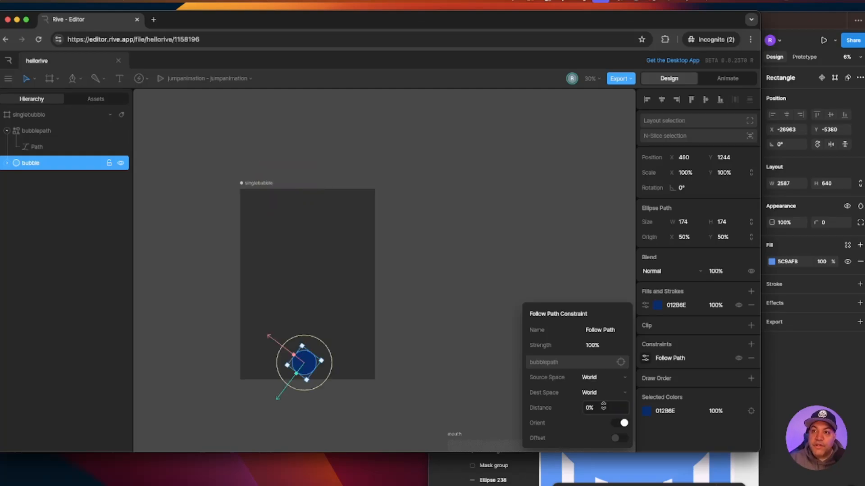
- Try the Follow Path constraint at 100% distance with Orient off and with Offset on, restoring both options
{"action": "left_click", "coordinate": [622, 425]}
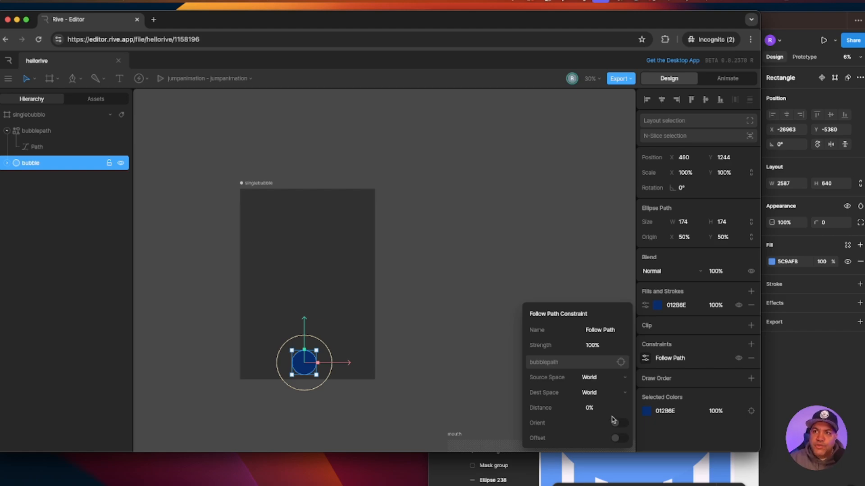
{"action": "left_click", "coordinate": [605, 409]}
{"action": "type", "text": "100"}
{"action": "key", "text": "Return"}
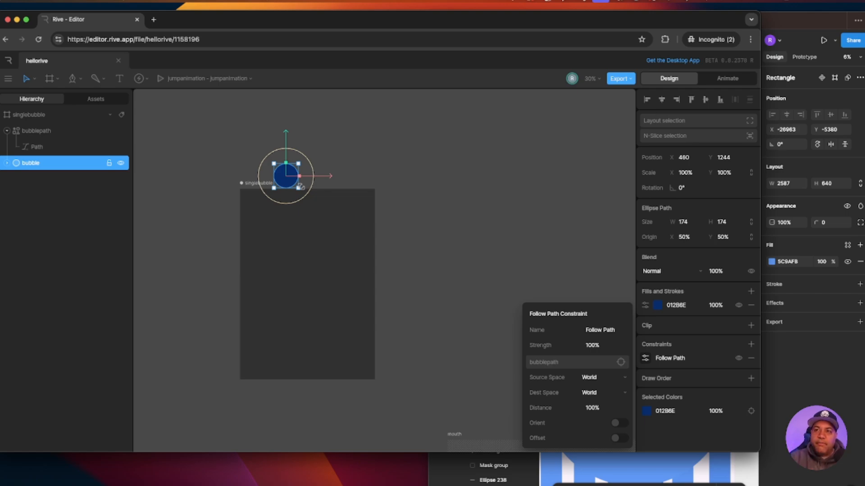
{"action": "left_click", "coordinate": [621, 423]}
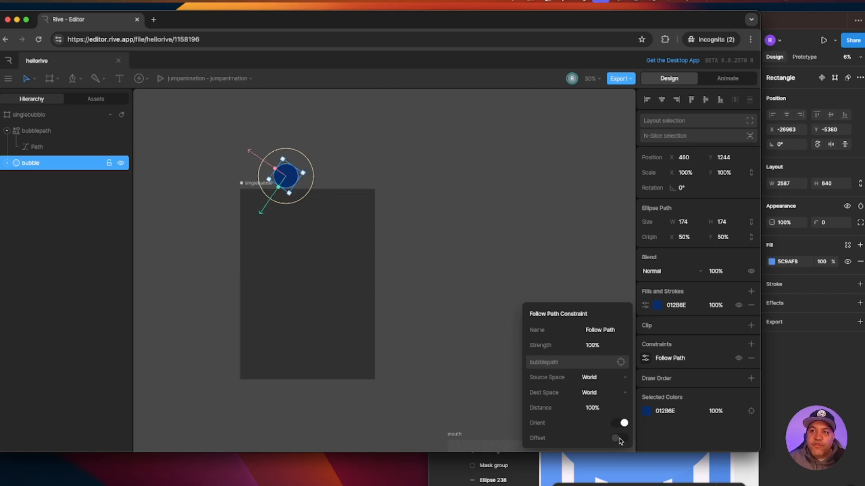
{"action": "left_click", "coordinate": [621, 438]}
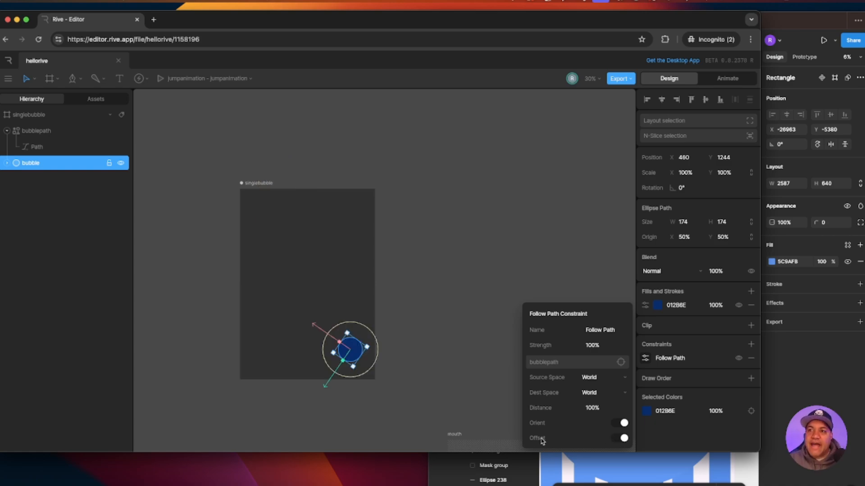
{"action": "left_click", "coordinate": [619, 439]}
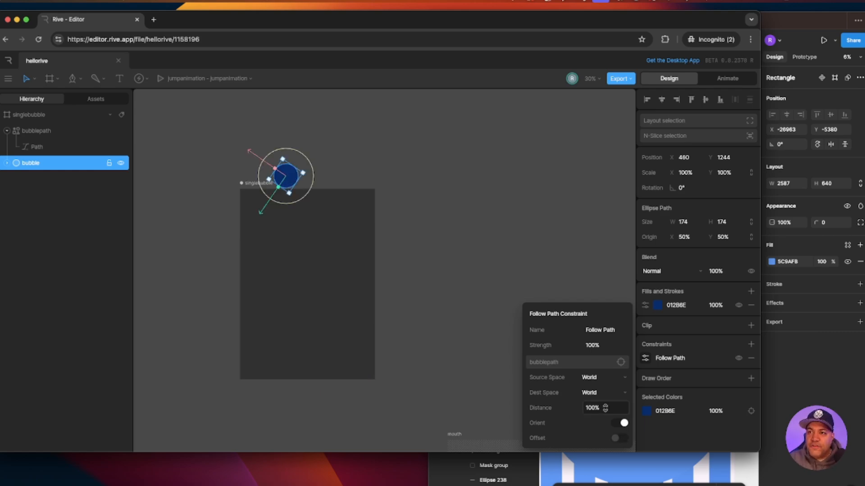
- Try sliding the bubble along the path by varying the constraint's Distance, and set Distance to 0%
{"action": "mouse_move", "coordinate": [605, 407]}
{"action": "left_mouse_down"}
{"action": "mouse_move", "coordinate": [600, 290]}
{"action": "mouse_move", "coordinate": [589, 247]}
{"action": "mouse_move", "coordinate": [569, 207]}
{"action": "mouse_move", "coordinate": [565, 224]}
{"action": "mouse_move", "coordinate": [530, 183]}
{"action": "mouse_move", "coordinate": [544, 205]}
{"action": "mouse_move", "coordinate": [558, 297]}
{"action": "mouse_move", "coordinate": [608, 428]}
{"action": "mouse_move", "coordinate": [605, 403]}
{"action": "left_mouse_up"}
{"action": "left_click", "coordinate": [605, 405]}
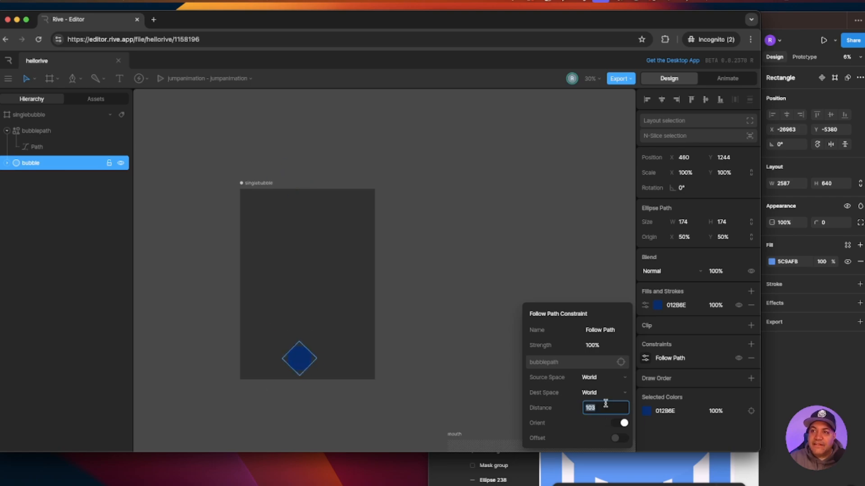
{"action": "type", "text": "0"}
{"action": "key", "text": "Return"}
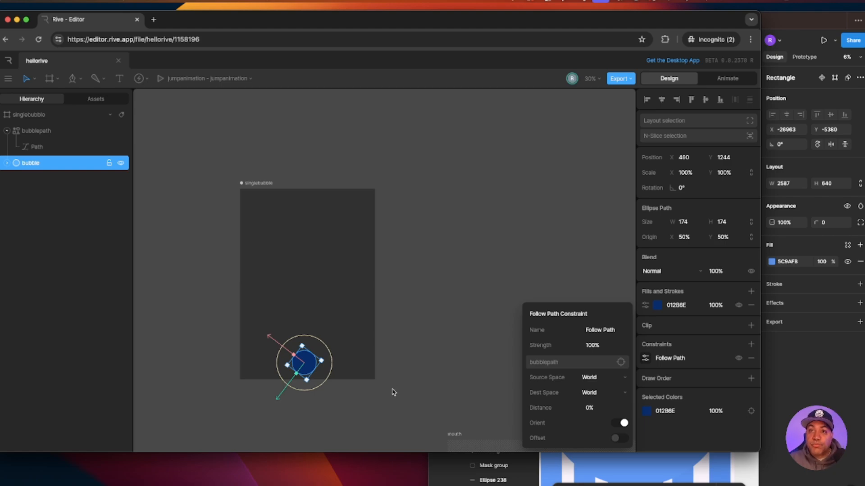
{"action": "left_click", "coordinate": [399, 363]}
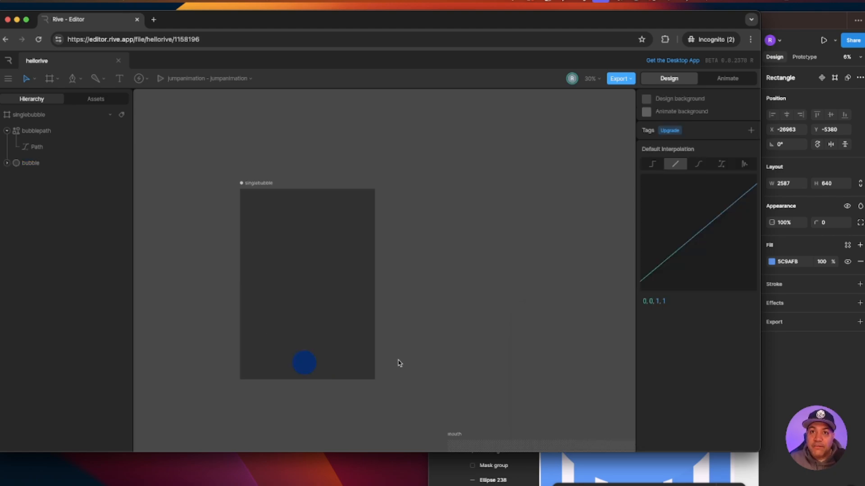
- Switch the singlebubble artboard to animation mode and rename both State Machine 1 and Timeline 1 as singlebubble
{"action": "left_click", "coordinate": [32, 116]}
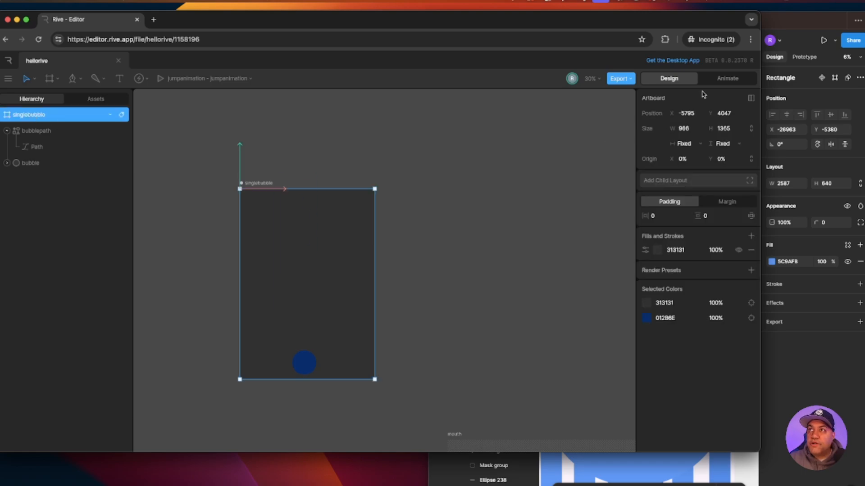
{"action": "left_click", "coordinate": [726, 80]}
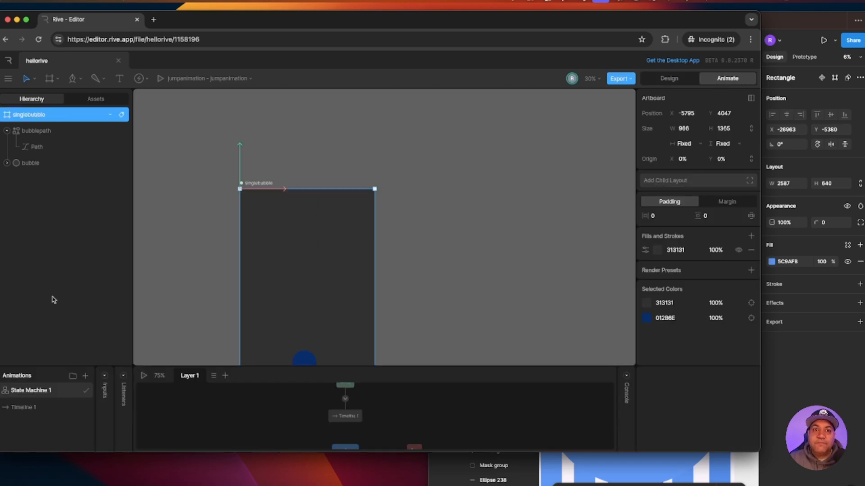
{"action": "double_click", "coordinate": [37, 354]}
{"action": "type", "text": "singlebubble"}
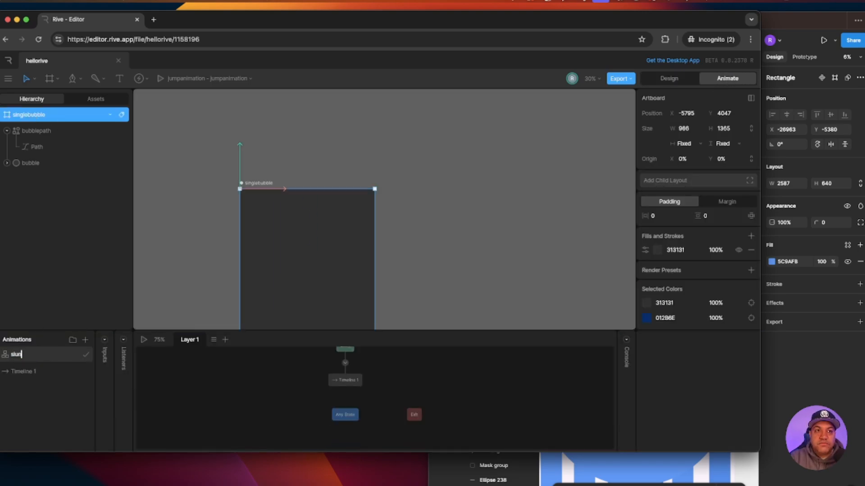
{"action": "key", "text": "Return"}
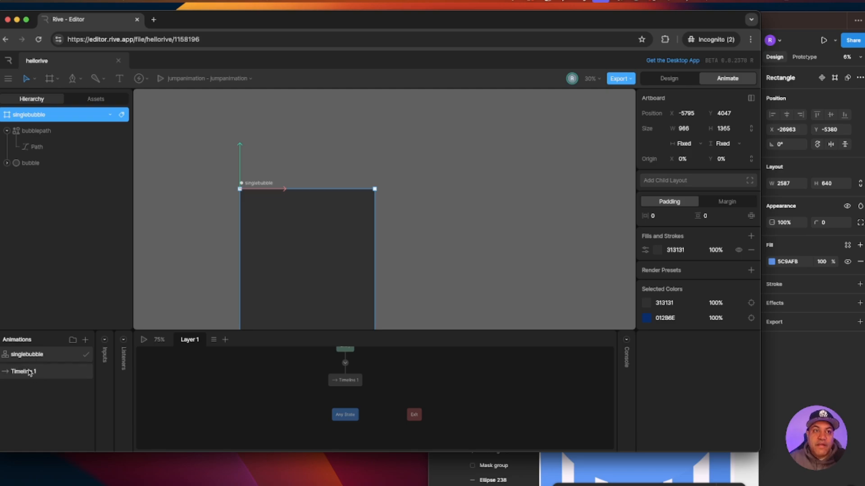
{"action": "double_click", "coordinate": [27, 371]}
{"action": "type", "text": "singlebubble"}
{"action": "key", "text": "Return"}
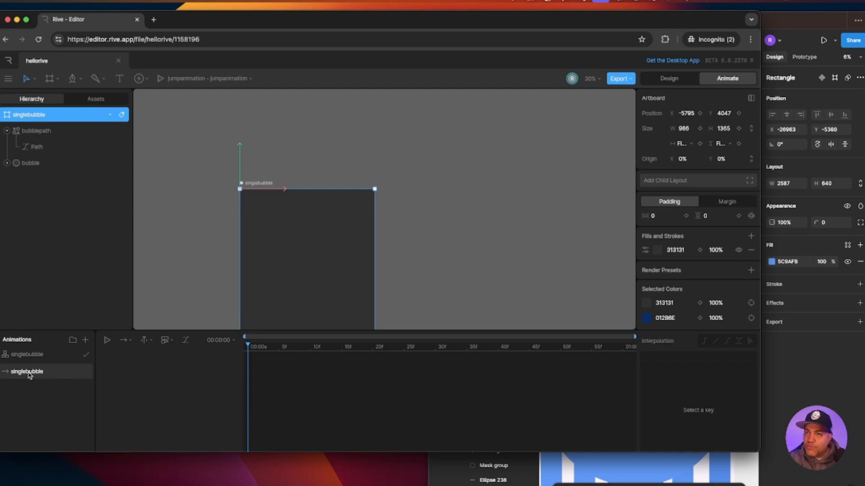
- Keyframe the bubble's Follow Path Distance at 0% at the start of the singlebubble timeline
{"action": "left_click_drag", "start_coordinate": [459, 271], "coordinate": [467, 201]}
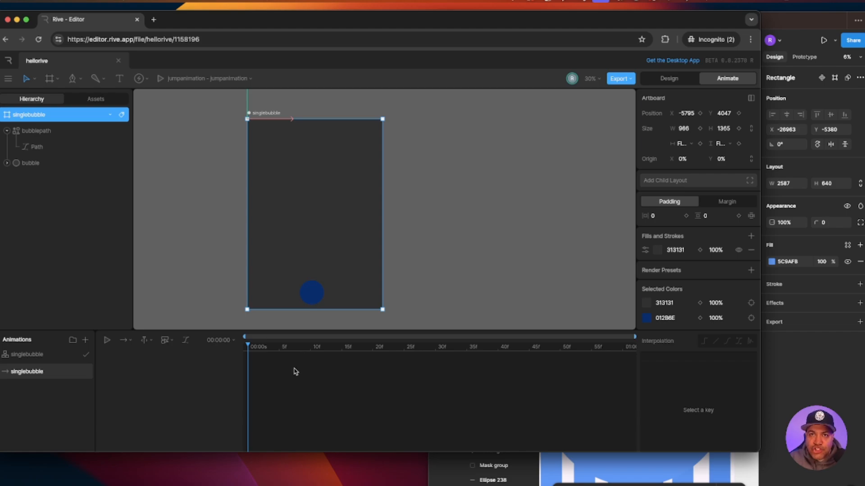
{"action": "left_click", "coordinate": [314, 295]}
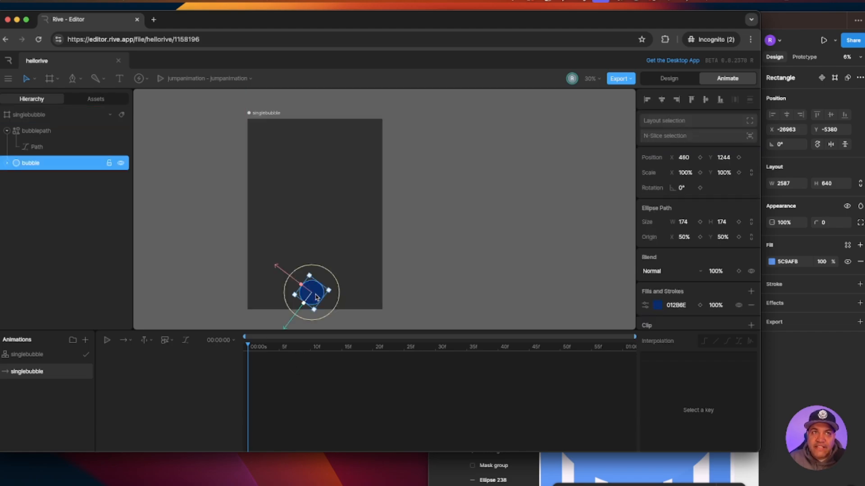
{"action": "scroll", "coordinate": [697, 289], "scroll_direction": "down", "scroll_amount": 1}
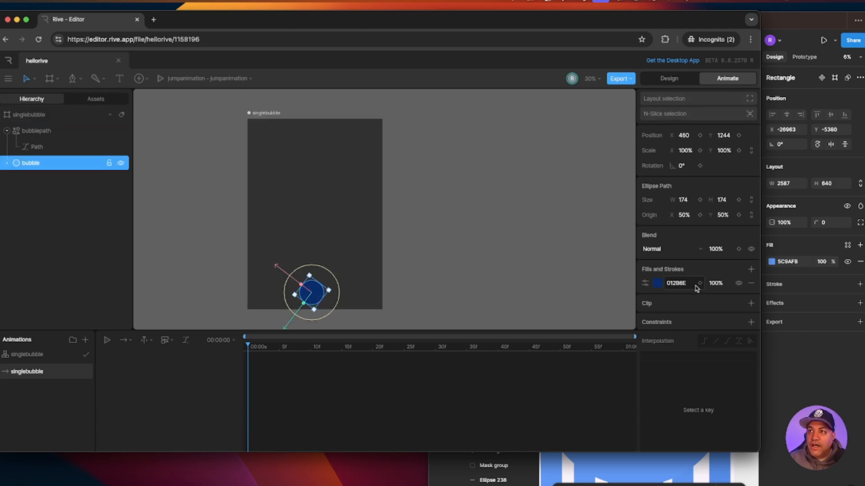
{"action": "scroll", "coordinate": [697, 288], "scroll_direction": "down", "scroll_amount": 3}
{"action": "left_click", "coordinate": [645, 267]}
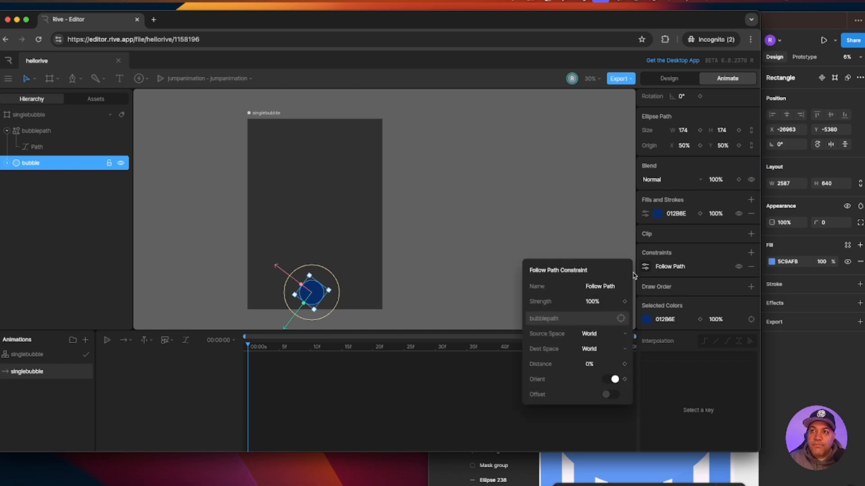
{"action": "left_click", "coordinate": [625, 364]}
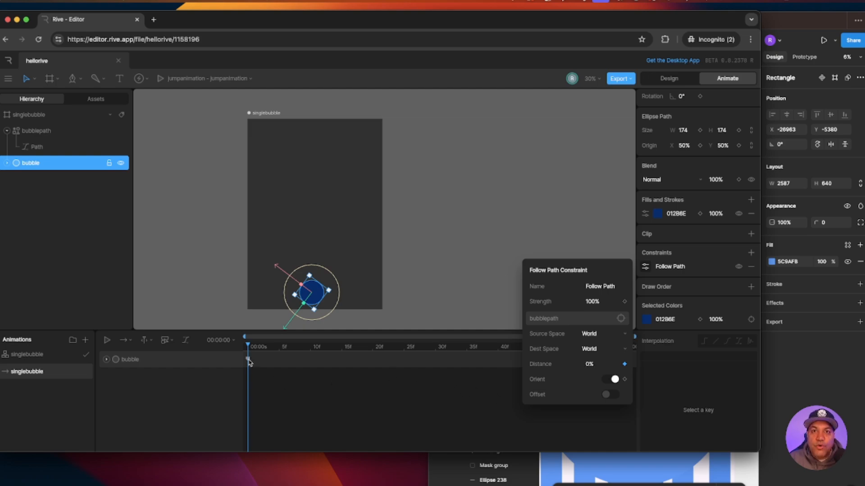
{"action": "left_click", "coordinate": [248, 360]}
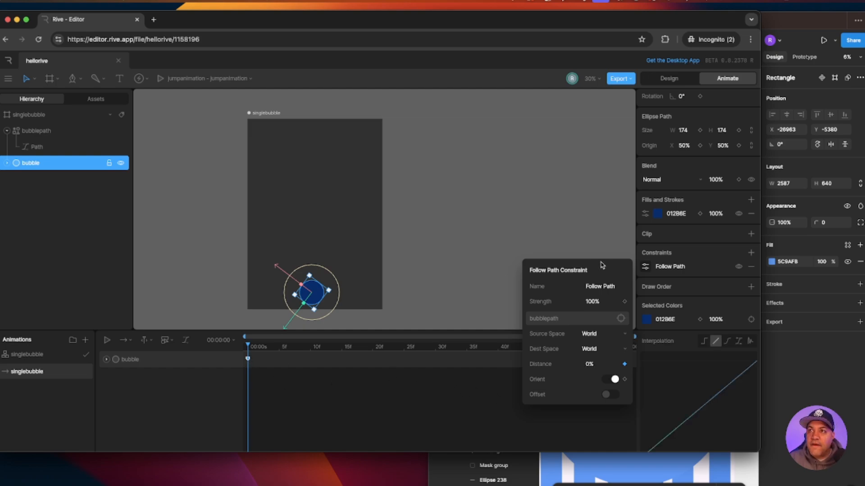
{"action": "scroll", "coordinate": [612, 256], "scroll_direction": "down", "scroll_amount": 5}
{"action": "scroll", "coordinate": [483, 272], "scroll_direction": "up", "scroll_amount": 3}
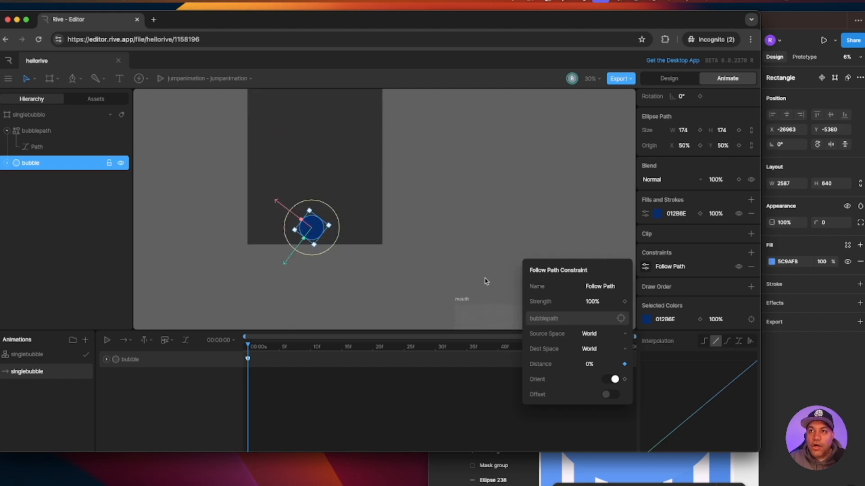
{"action": "left_click", "coordinate": [477, 396]}
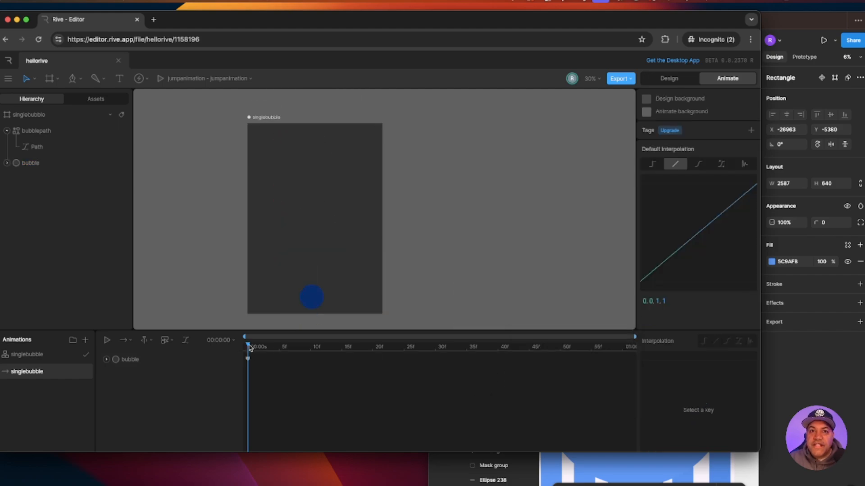
- Keyframe the bubble's Follow Path Distance at 100% at 00:01:00 on the timeline
{"action": "left_click_drag", "start_coordinate": [250, 348], "coordinate": [623, 348]}
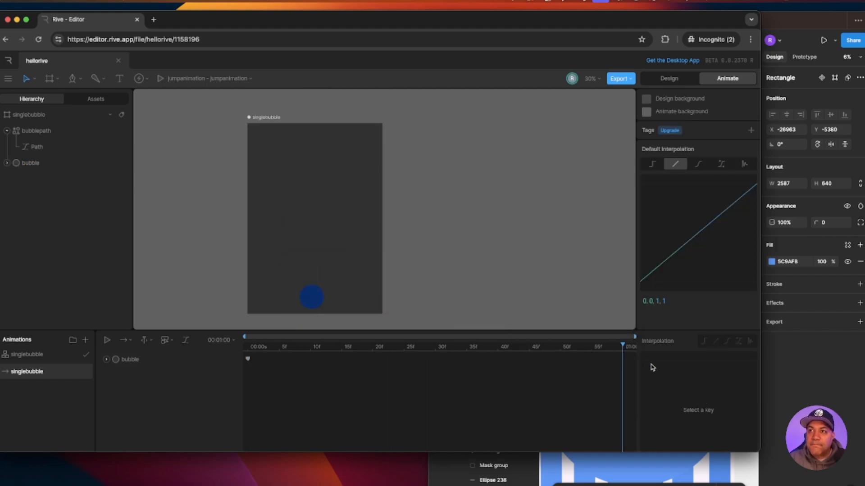
{"action": "left_click", "coordinate": [36, 164]}
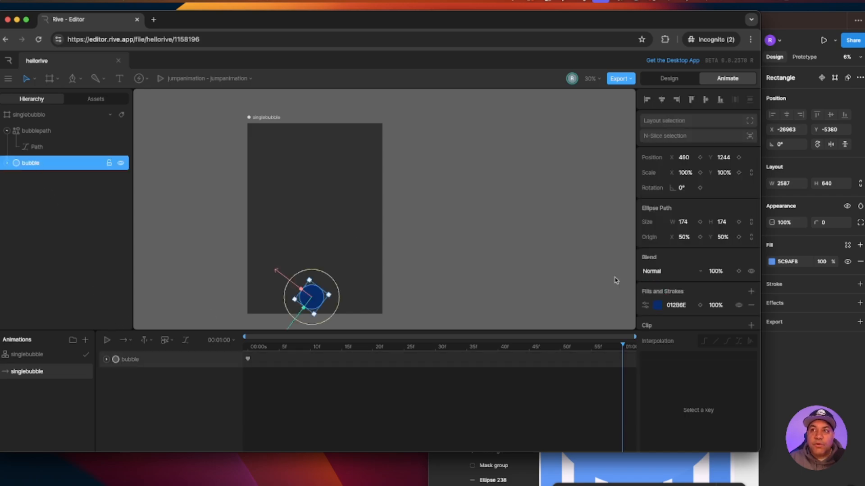
{"action": "left_click", "coordinate": [645, 306]}
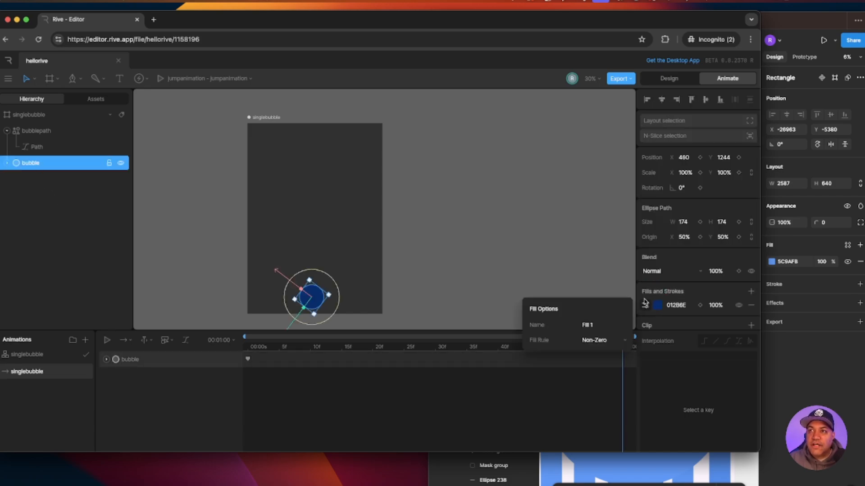
{"action": "left_click", "coordinate": [602, 291]}
{"action": "left_click", "coordinate": [308, 301]}
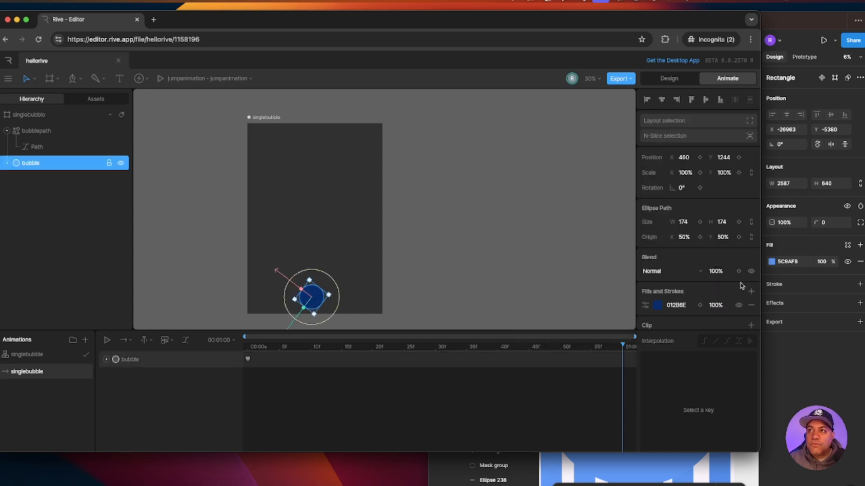
{"action": "scroll", "coordinate": [710, 290], "scroll_direction": "down", "scroll_amount": 3}
{"action": "left_click", "coordinate": [646, 266]}
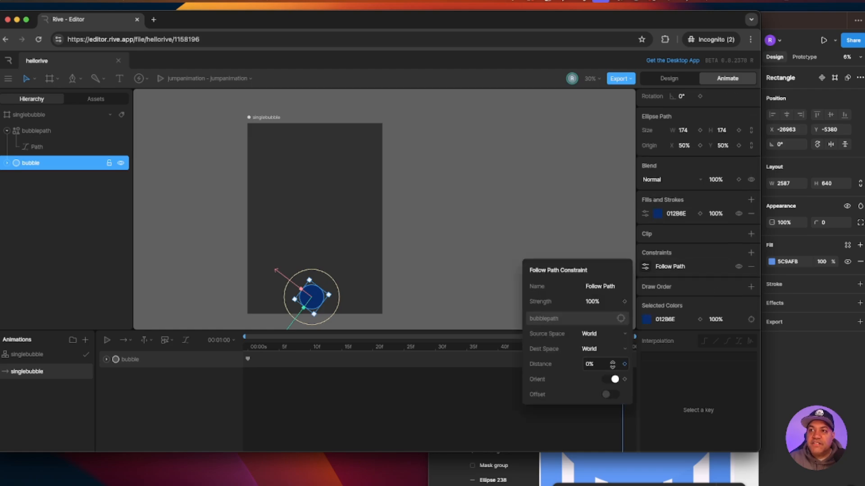
{"action": "left_click", "coordinate": [608, 363]}
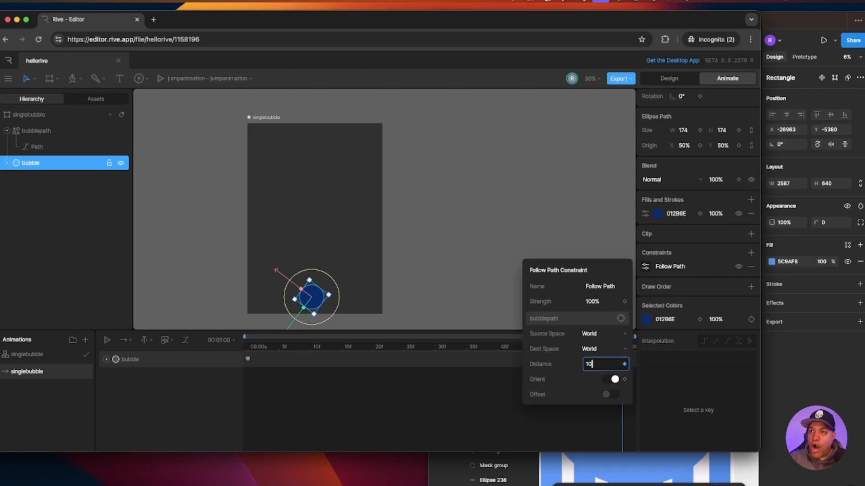
{"action": "type", "text": "100"}
{"action": "key", "text": "Return"}
{"action": "left_click", "coordinate": [458, 357]}
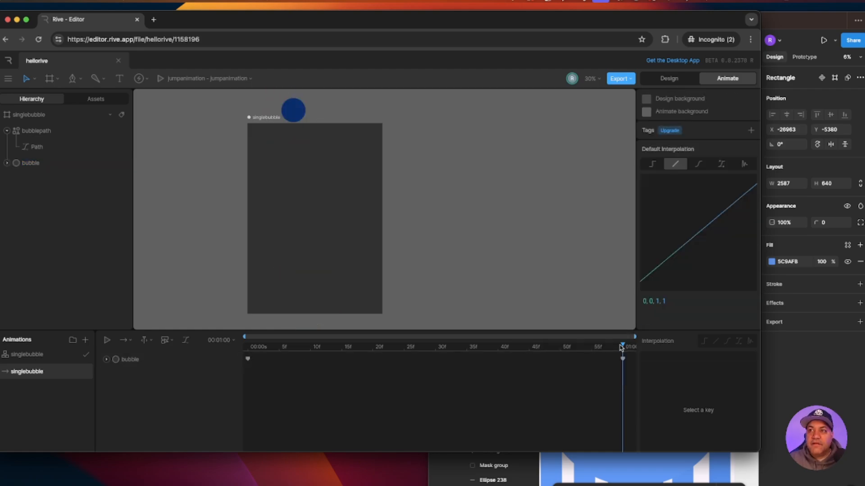
- Scrub and play the bubble's movement along the path, and set the timeline's playback mode to Loop
{"action": "left_click_drag", "start_coordinate": [621, 347], "coordinate": [247, 347]}
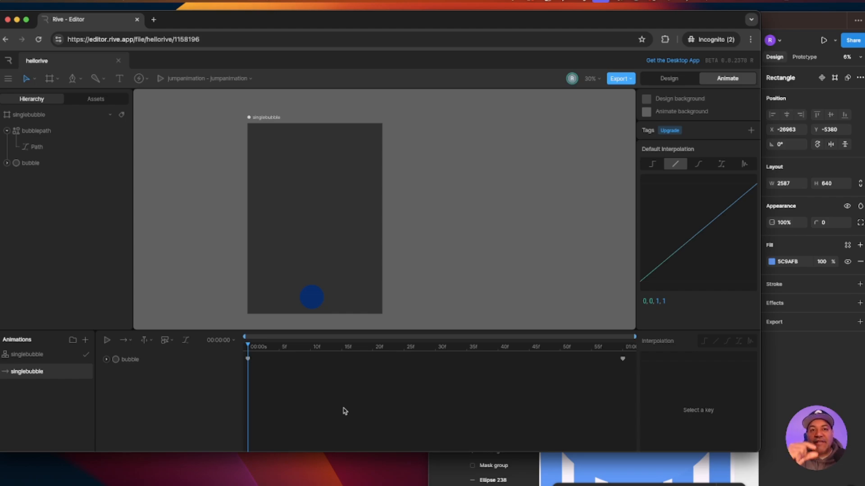
{"action": "left_click", "coordinate": [248, 360]}
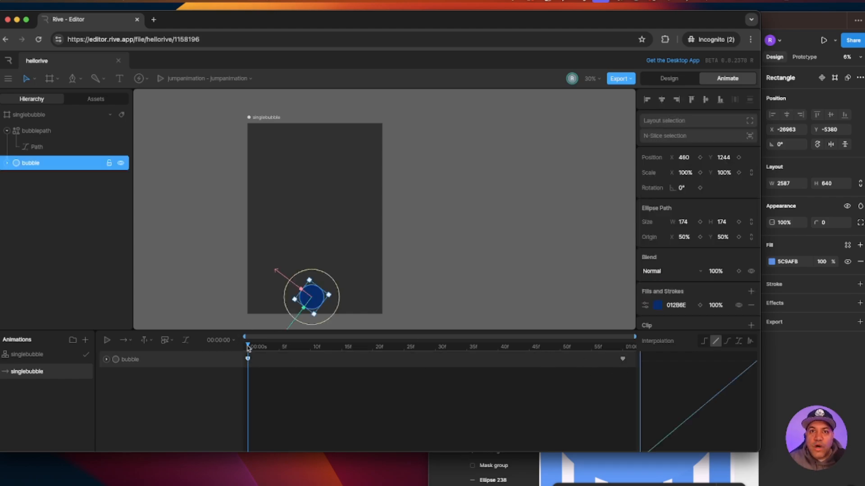
{"action": "left_click_drag", "start_coordinate": [248, 348], "coordinate": [529, 347]}
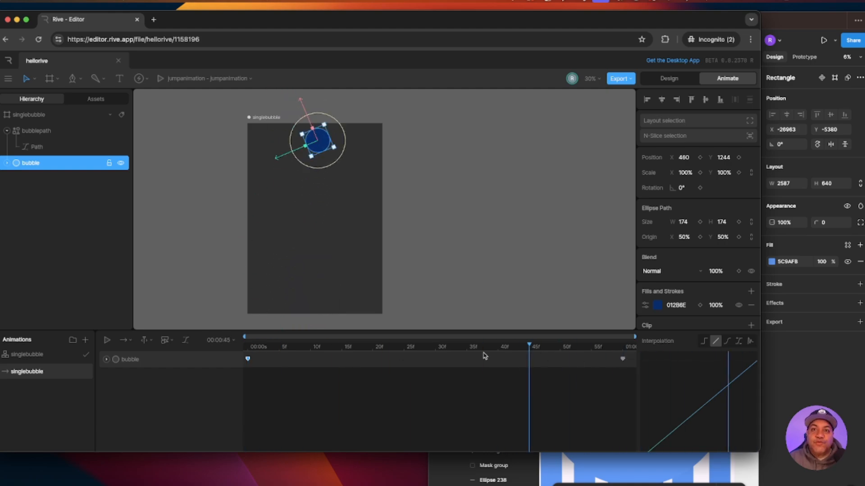
{"action": "left_click", "coordinate": [107, 340]}
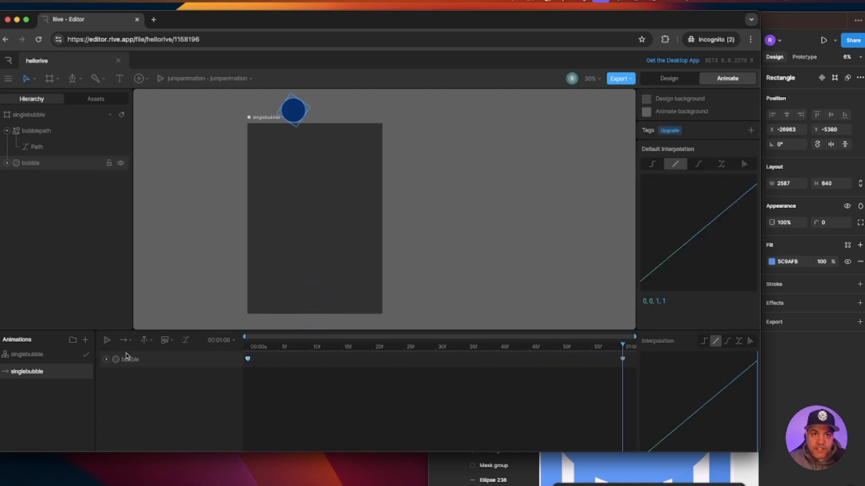
{"action": "left_click", "coordinate": [130, 343]}
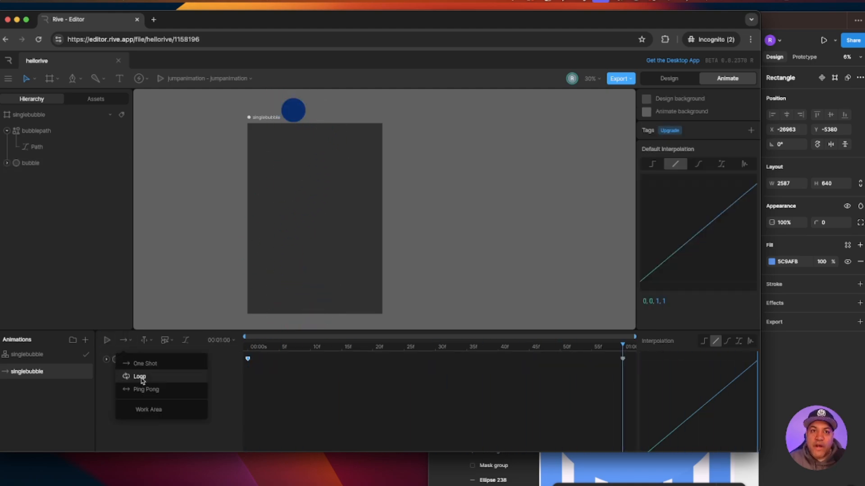
{"action": "left_click", "coordinate": [139, 377]}
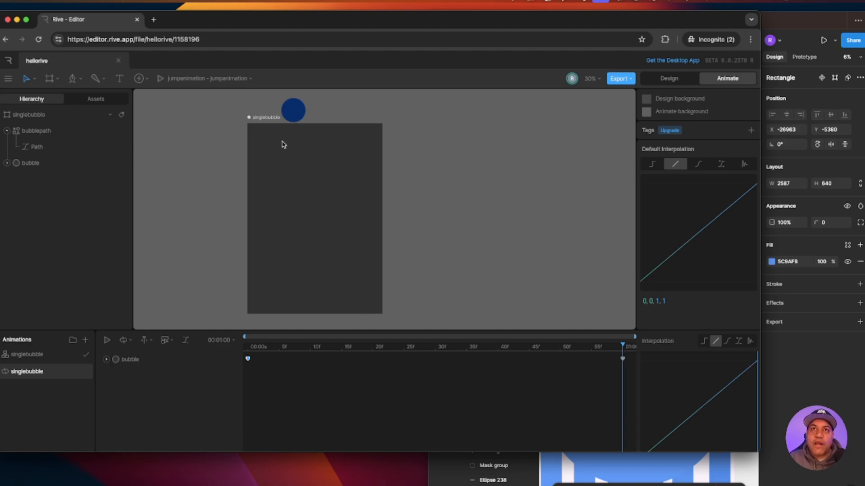
- Return to design mode and change the singlebubble artboard's fill to white
{"action": "key", "text": "Tab"}
{"action": "left_click", "coordinate": [266, 117]}
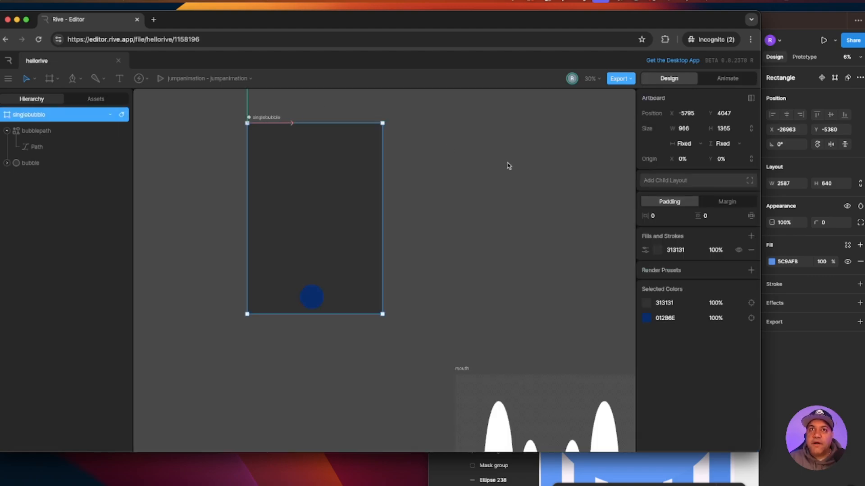
{"action": "left_click", "coordinate": [658, 250]}
{"action": "left_click_drag", "start_coordinate": [568, 284], "coordinate": [500, 223]}
{"action": "left_click", "coordinate": [489, 189]}
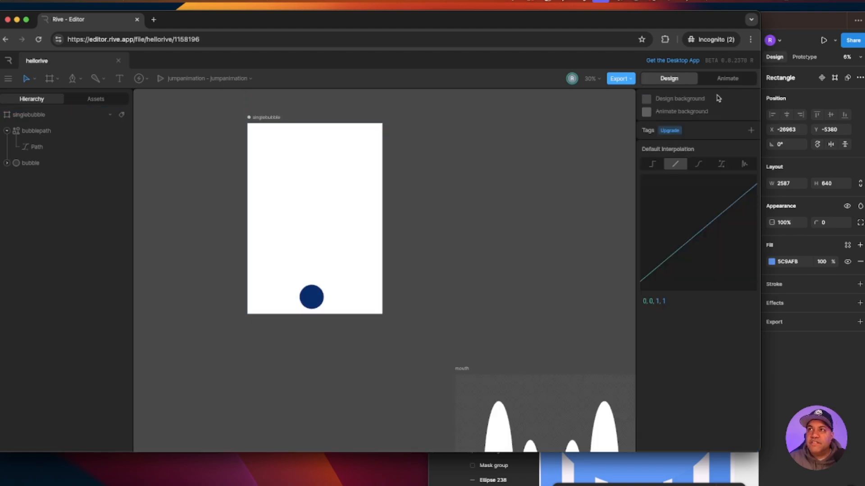
- Switch back to animation mode and play the looping bubble animation, pausing it after viewing
{"action": "left_click", "coordinate": [727, 79]}
{"action": "left_click", "coordinate": [108, 340]}
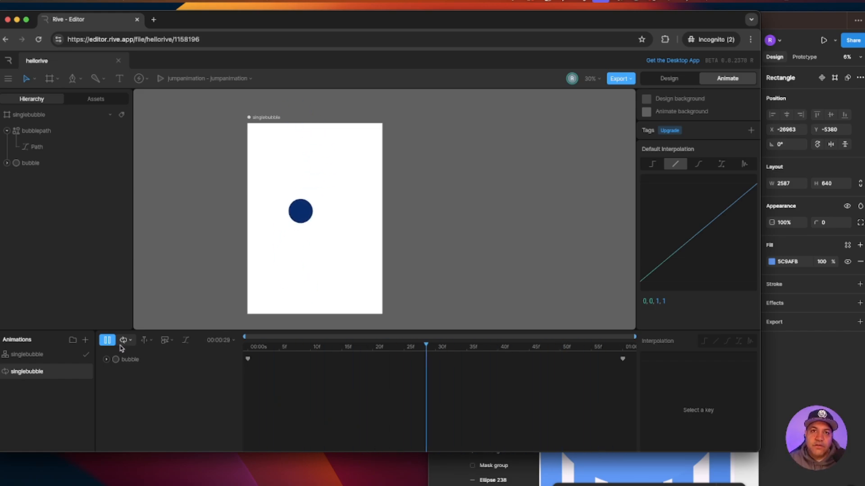
{"action": "left_click", "coordinate": [107, 341]}
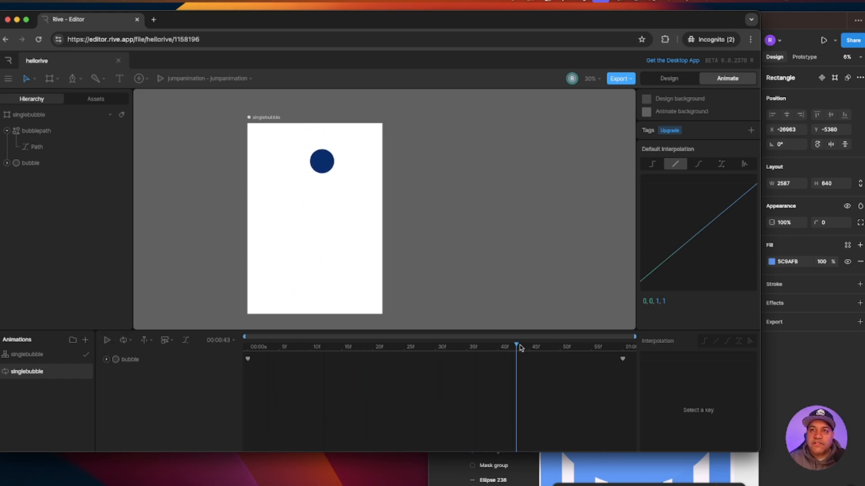
- Keyframe the bubble's opacity at 100% at 00:00:00 and at 00:00:10
{"action": "left_click_drag", "start_coordinate": [518, 347], "coordinate": [218, 344]}
{"action": "left_click", "coordinate": [29, 164]}
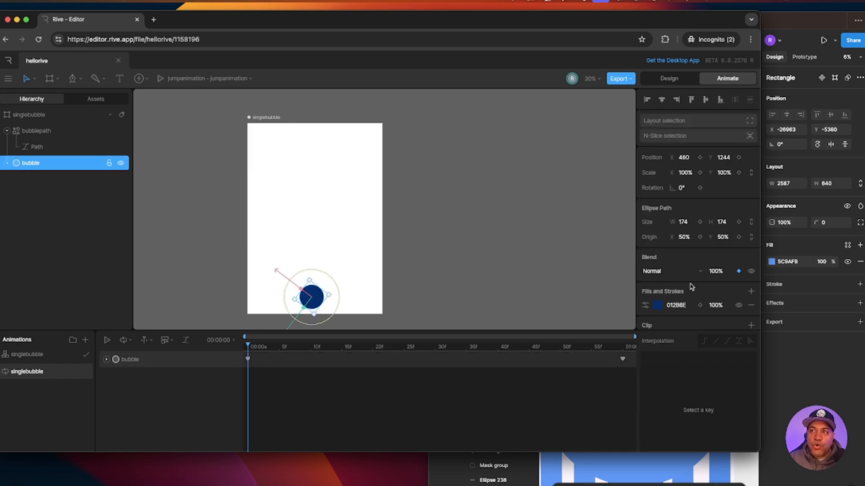
{"action": "left_click", "coordinate": [248, 359]}
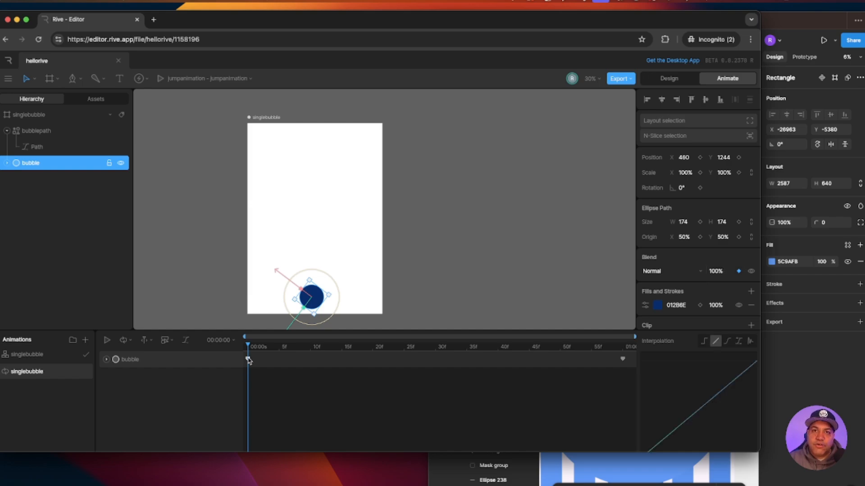
{"action": "left_click_drag", "start_coordinate": [249, 348], "coordinate": [311, 347]}
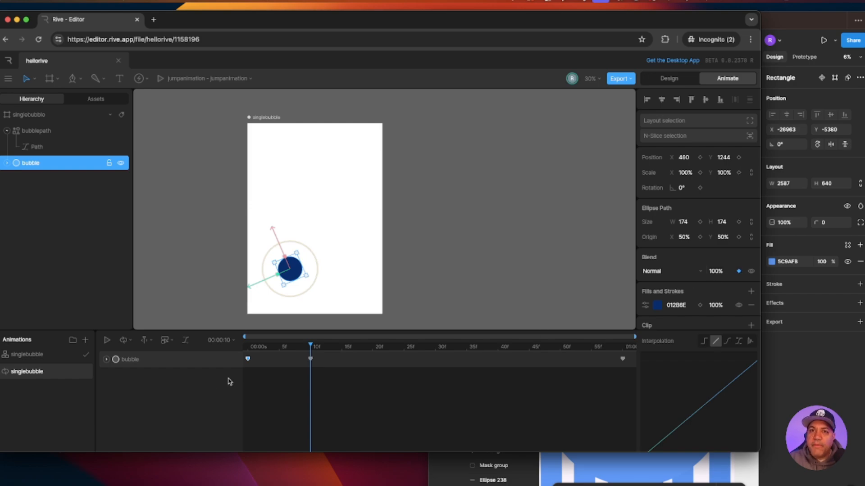
- Set the bubble's opacity to 0% on the first keyframe so that it fades in
{"action": "left_click_drag", "start_coordinate": [308, 347], "coordinate": [237, 344]}
{"action": "left_click", "coordinate": [247, 360]}
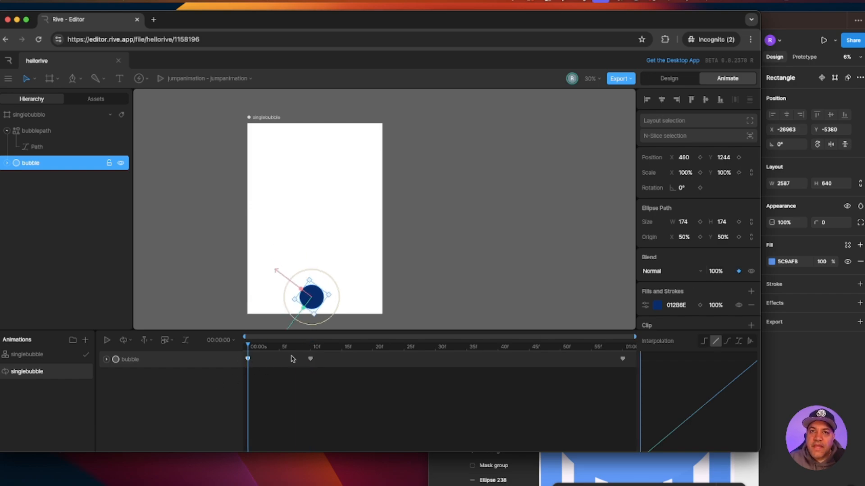
{"action": "left_click", "coordinate": [727, 270]}
{"action": "type", "text": "0"}
{"action": "key", "text": "Return"}
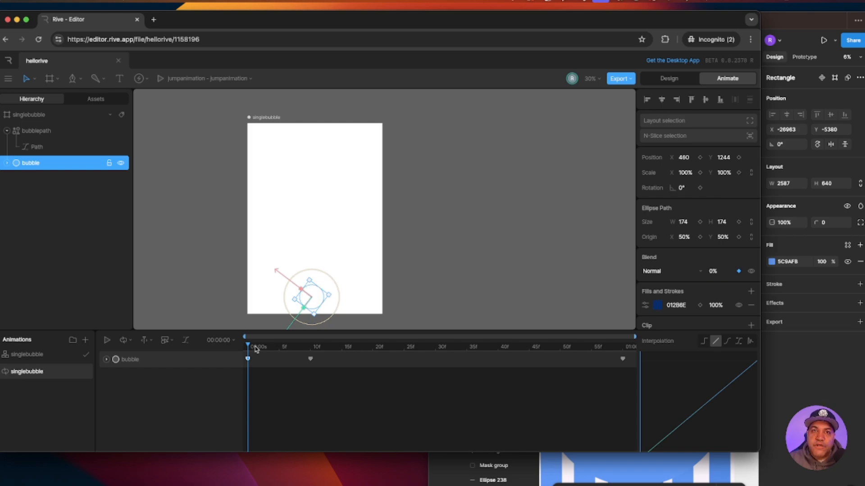
- Keyframe the bubble's opacity at 100% at 00:01:00 and at 00:00:51
{"action": "left_click_drag", "start_coordinate": [253, 347], "coordinate": [638, 358]}
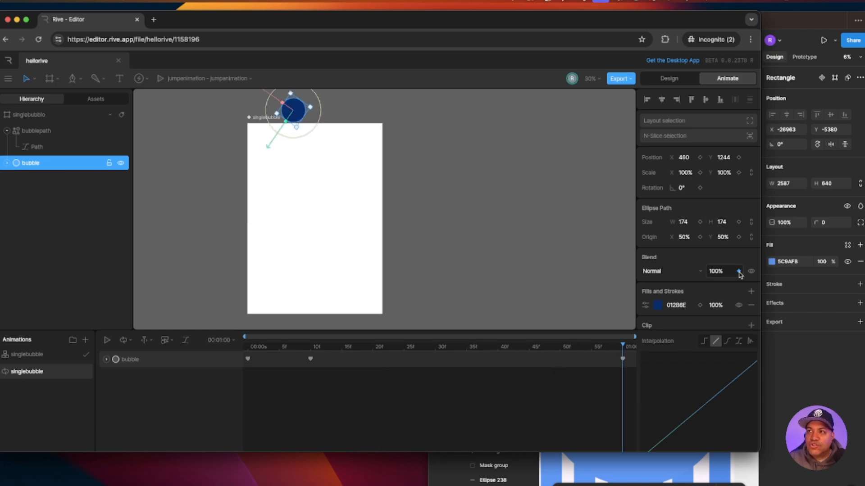
{"action": "left_click_drag", "start_coordinate": [623, 347], "coordinate": [566, 347]}
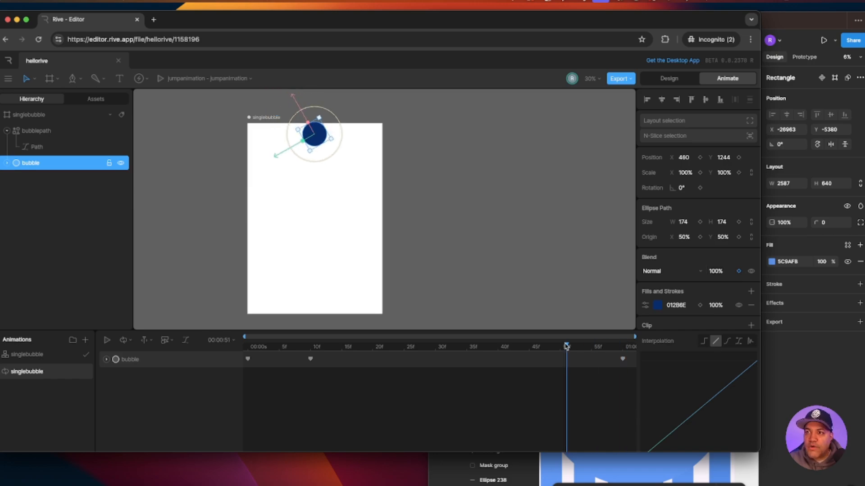
{"action": "left_click", "coordinate": [739, 272]}
{"action": "left_click", "coordinate": [567, 360]}
{"action": "left_click_drag", "start_coordinate": [567, 347], "coordinate": [624, 347]}
- Set the bubble's opacity to 0% on the 00:01:00 keyframe so that it fades out
{"action": "left_click", "coordinate": [623, 360]}
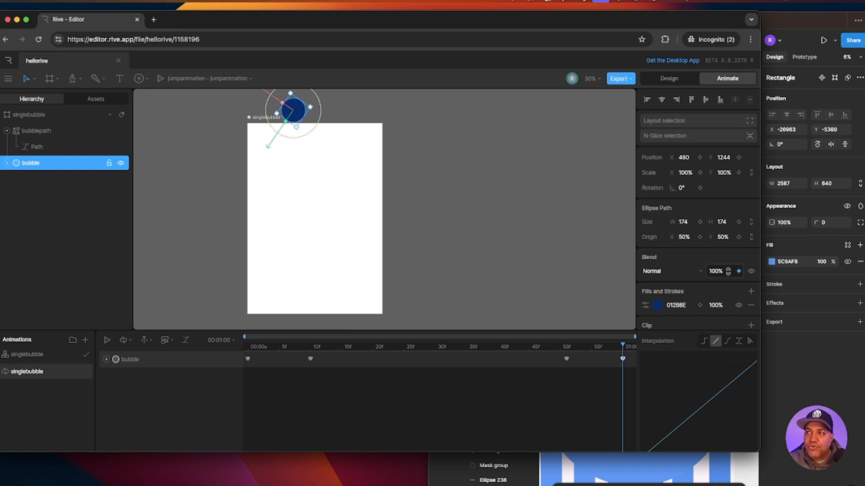
{"action": "left_click", "coordinate": [721, 271]}
{"action": "type", "text": "0"}
{"action": "key", "text": "Return"}
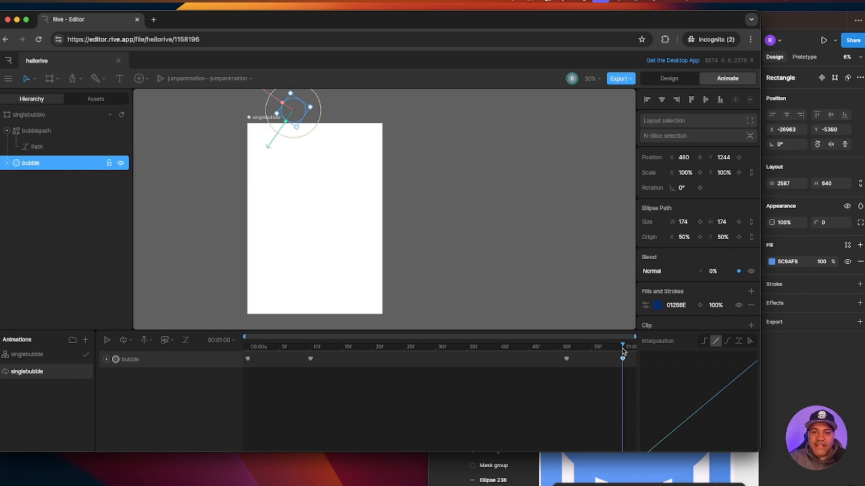
- Play the singlebubble animation from the start to check the bubble's fade-in and fade-out, and stop playback
{"action": "left_click_drag", "start_coordinate": [624, 347], "coordinate": [188, 341]}
{"action": "left_click", "coordinate": [107, 340]}
{"action": "left_click", "coordinate": [148, 289]}
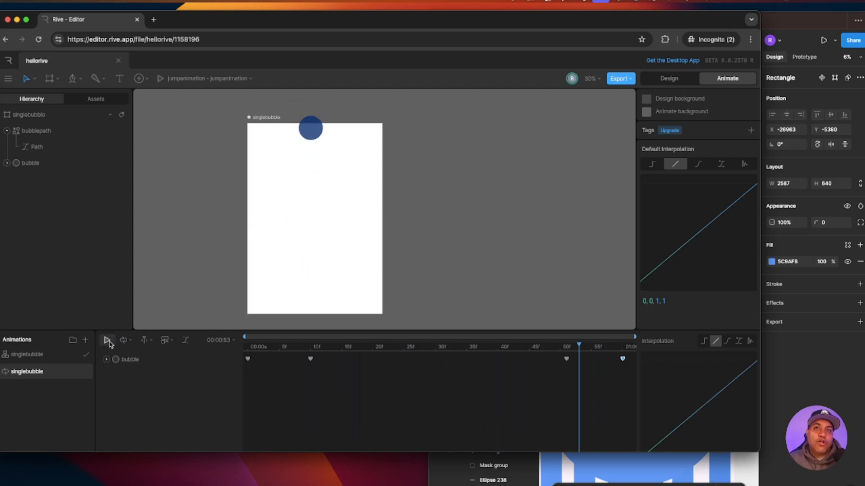
- Keyframe the bubble's X and Y scale at 100% at 00:00:00 and at 00:00:10
{"action": "left_click", "coordinate": [108, 341]}
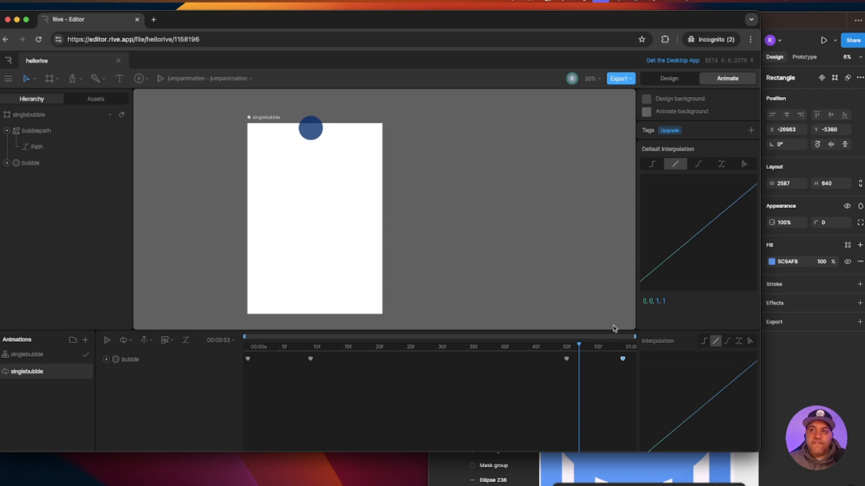
{"action": "left_click", "coordinate": [247, 361]}
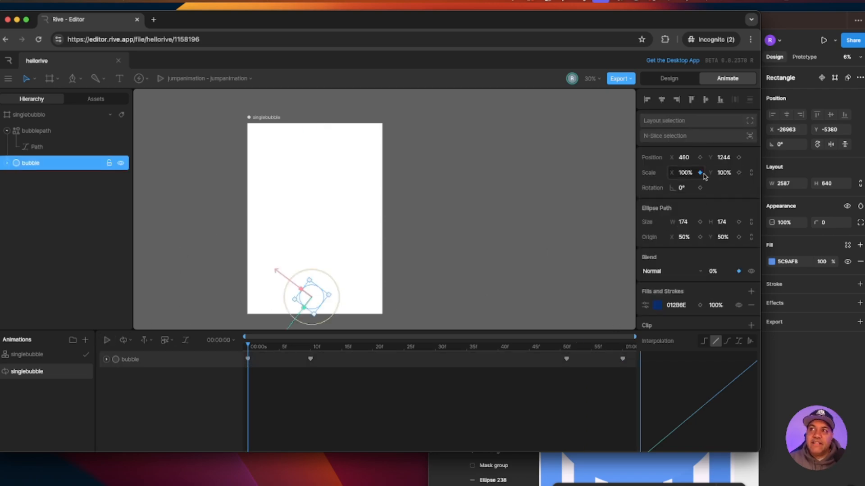
{"action": "left_click", "coordinate": [738, 173]}
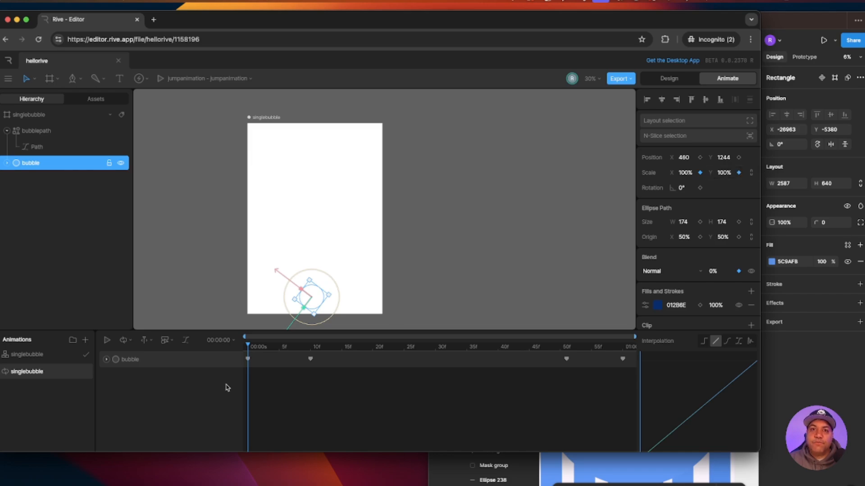
{"action": "left_click", "coordinate": [248, 362]}
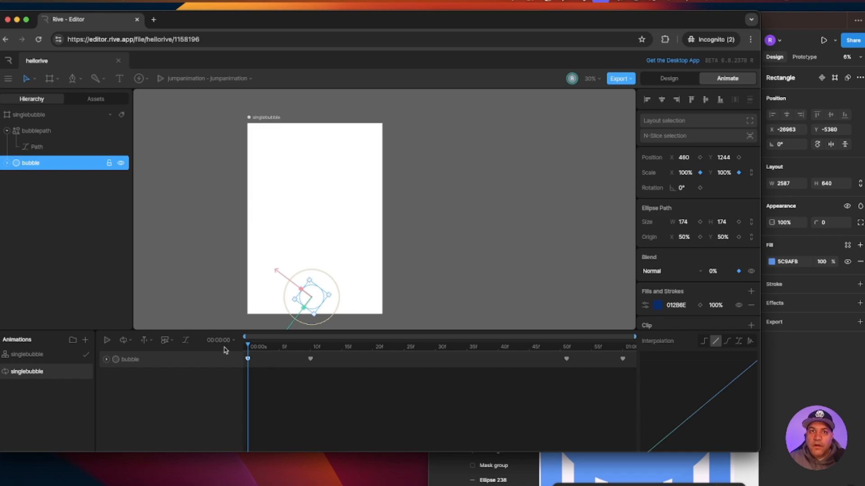
{"action": "left_click_drag", "start_coordinate": [249, 348], "coordinate": [310, 347]}
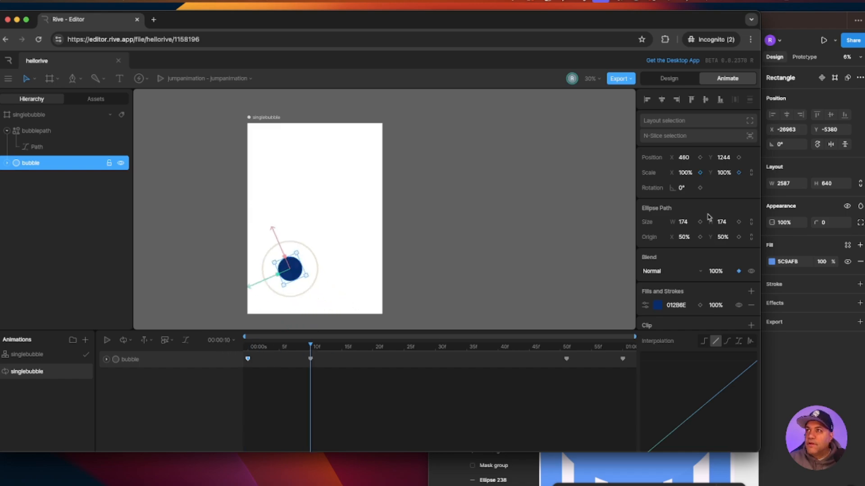
{"action": "left_click", "coordinate": [699, 173]}
{"action": "left_click", "coordinate": [738, 173]}
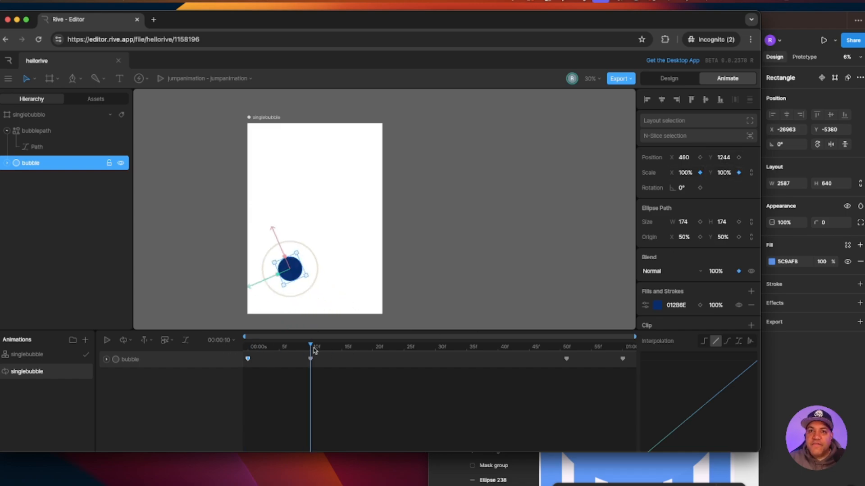
- Keyframe the bubble's X and Y scale at 100% at 00:00:51 and at 00:01:00
{"action": "left_click_drag", "start_coordinate": [311, 347], "coordinate": [567, 348]}
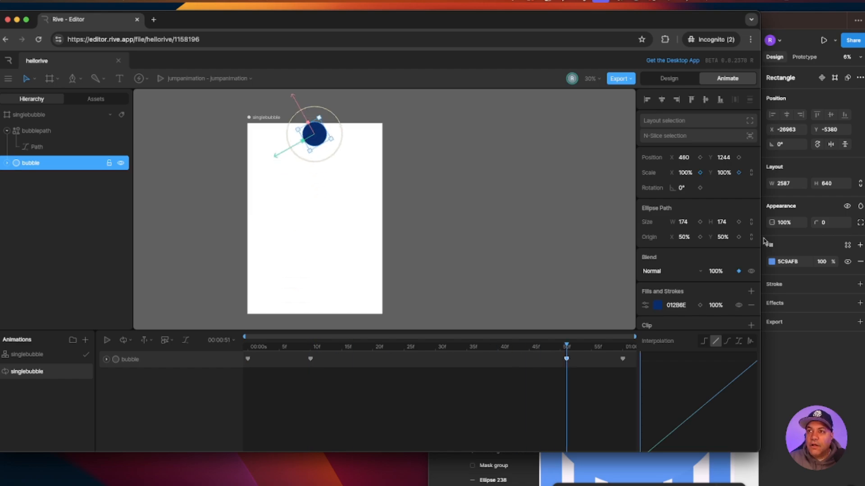
{"action": "left_click", "coordinate": [700, 172]}
{"action": "left_click", "coordinate": [739, 172]}
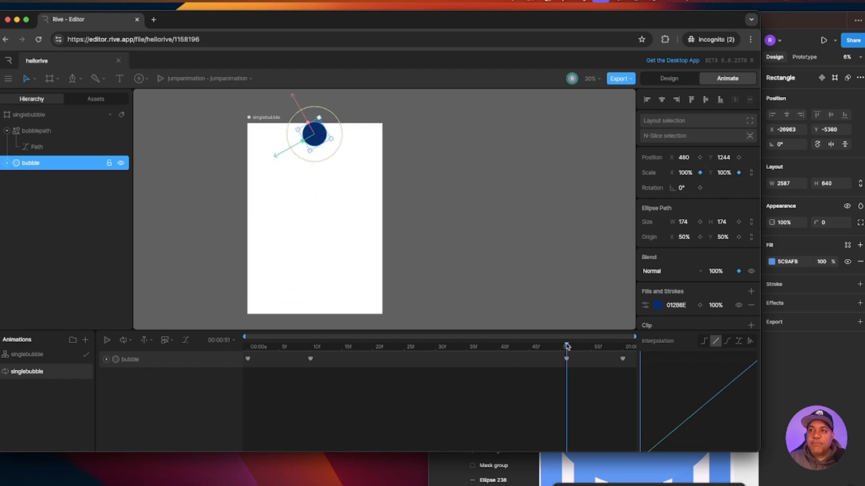
{"action": "left_click_drag", "start_coordinate": [567, 347], "coordinate": [637, 347]}
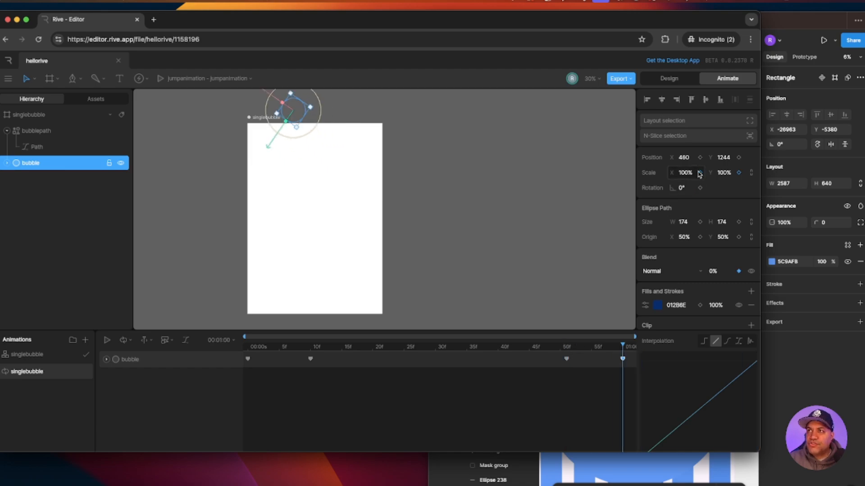
{"action": "left_click", "coordinate": [699, 172]}
{"action": "left_click", "coordinate": [739, 173]}
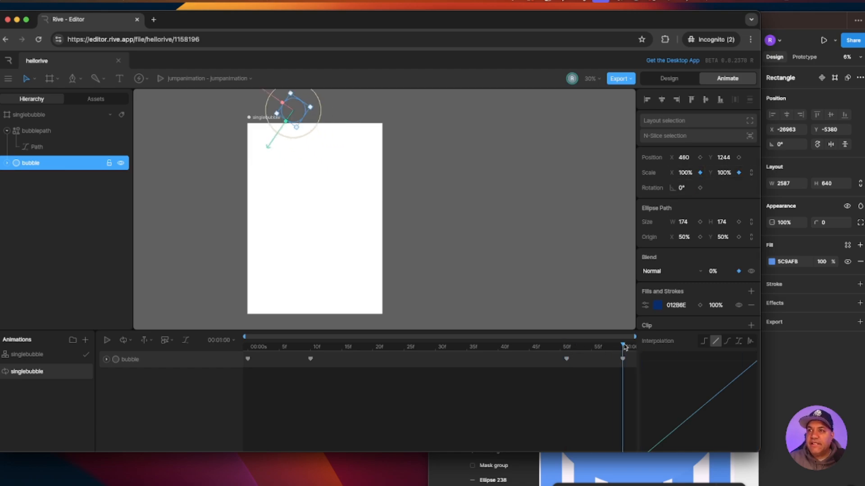
- Try shrinking the bubble to about 94 by 94 at 00:00:00, and undo the resize
{"action": "left_click_drag", "start_coordinate": [623, 347], "coordinate": [244, 349]}
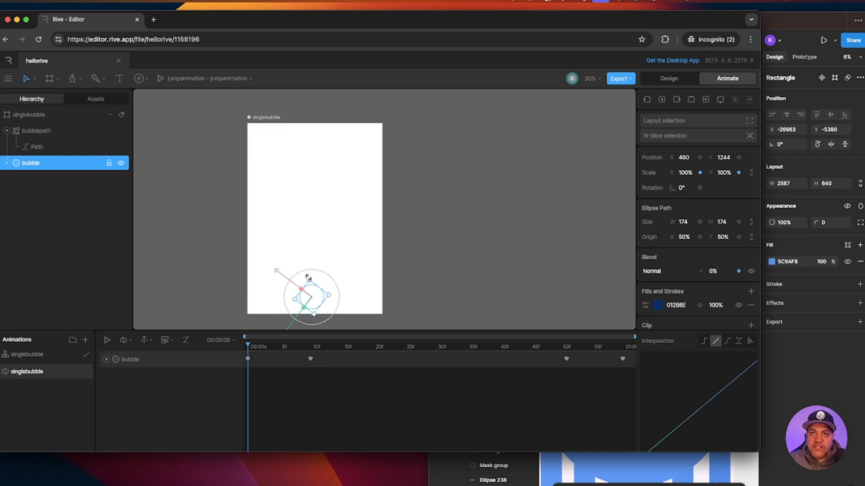
{"action": "left_click_drag", "start_coordinate": [308, 279], "coordinate": [305, 271]}
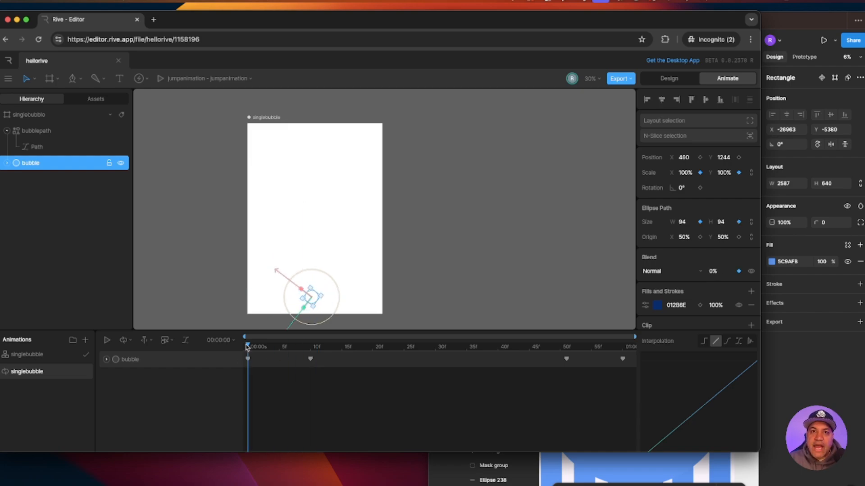
{"action": "mouse_move", "coordinate": [249, 346]}
{"action": "left_mouse_down"}
{"action": "mouse_move", "coordinate": [329, 347]}
{"action": "mouse_move", "coordinate": [264, 348]}
{"action": "left_mouse_up"}
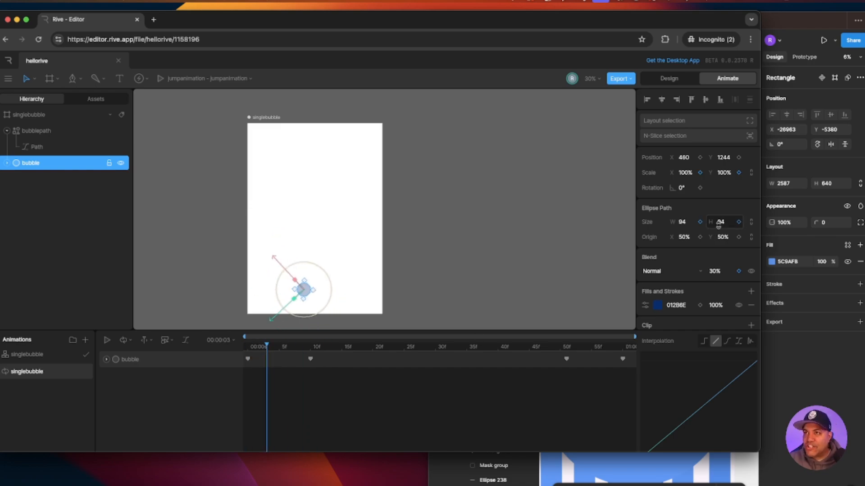
{"action": "key", "text": "super+z"}
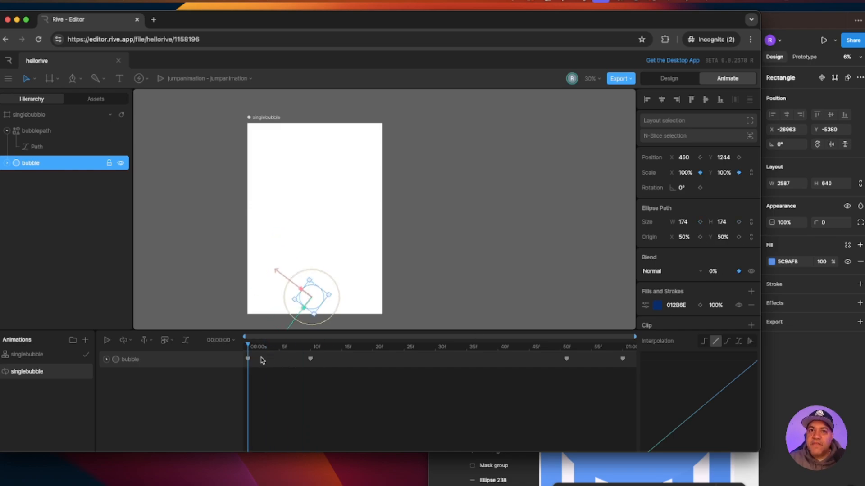
- Keyframe the bubble's width and height at 174 on the 00:00:10, 00:00:51 and 00:01:00 keyframes
{"action": "left_click", "coordinate": [310, 360]}
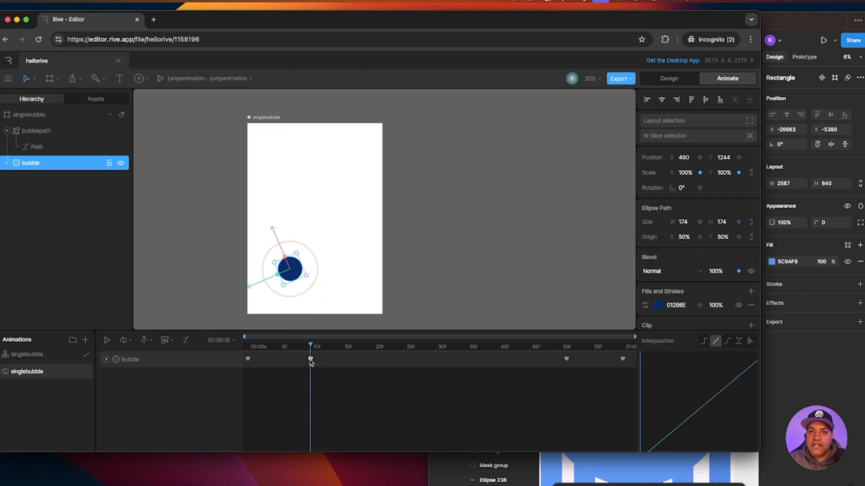
{"action": "left_click", "coordinate": [700, 222]}
{"action": "left_click", "coordinate": [738, 222]}
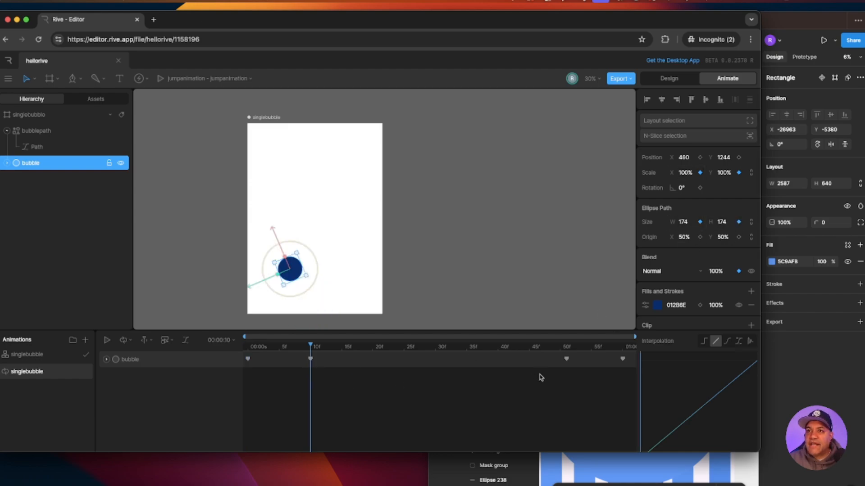
{"action": "left_click", "coordinate": [566, 359]}
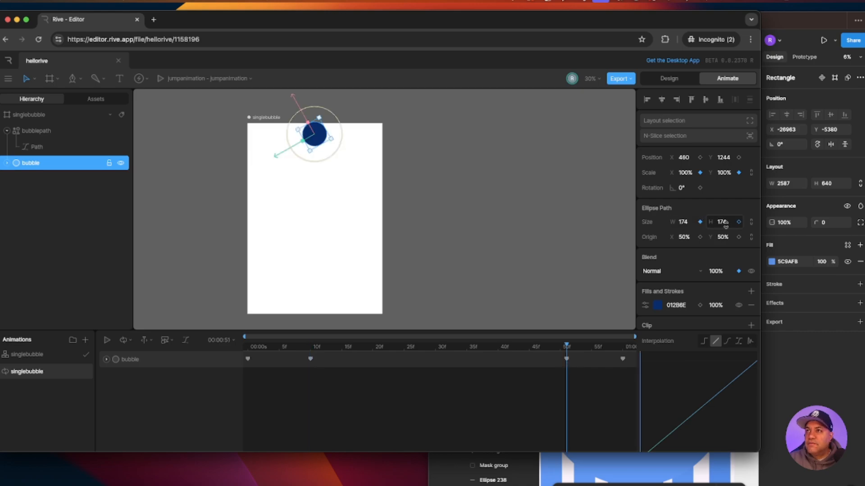
{"action": "left_click", "coordinate": [739, 222]}
{"action": "left_click", "coordinate": [623, 359]}
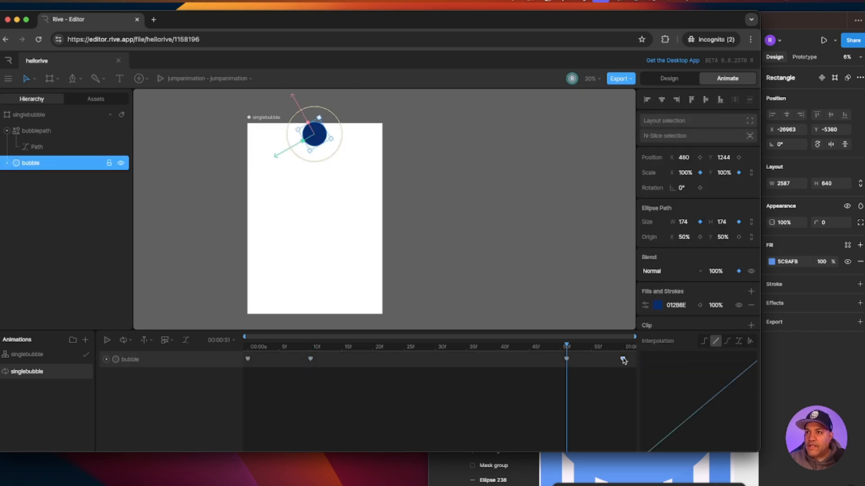
{"action": "left_click", "coordinate": [623, 359]}
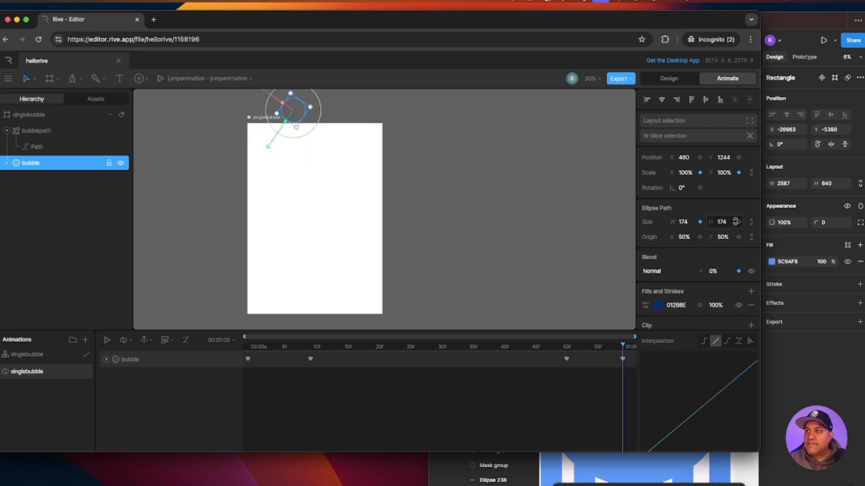
- Shrink the bubble on the first keyframe at 00:00:00 so that it grows in, and deselect it
{"action": "left_click_drag", "start_coordinate": [623, 346], "coordinate": [249, 349]}
{"action": "left_click", "coordinate": [248, 359]}
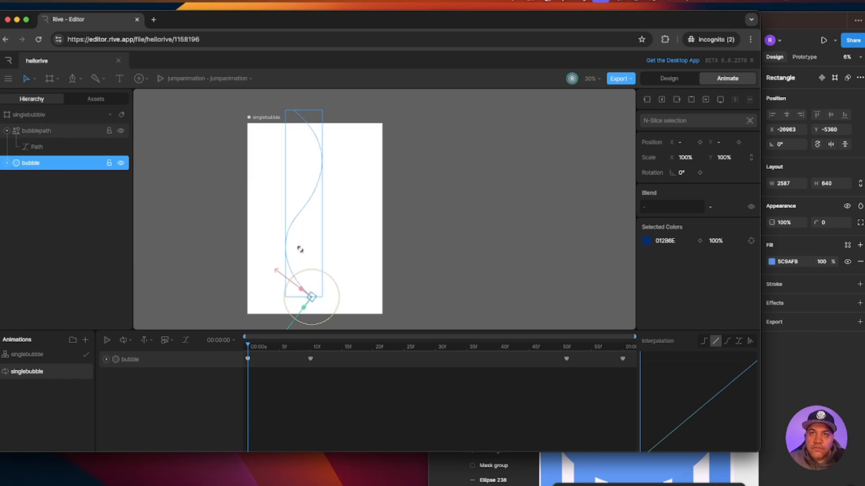
{"action": "left_click", "coordinate": [280, 407]}
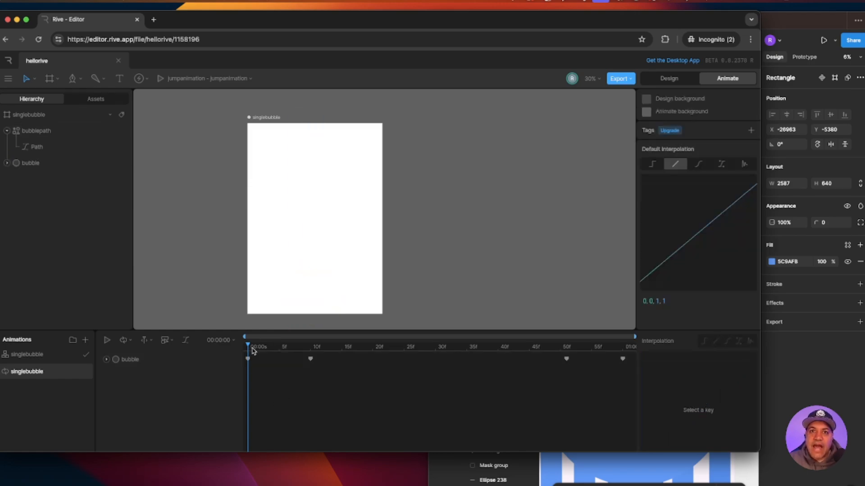
- Play the singlebubble animation from the start to check how the bubble grows along its path, and stop playback
{"action": "mouse_move", "coordinate": [249, 346]}
{"action": "left_mouse_down"}
{"action": "mouse_move", "coordinate": [642, 352]}
{"action": "mouse_move", "coordinate": [247, 349]}
{"action": "left_mouse_up"}
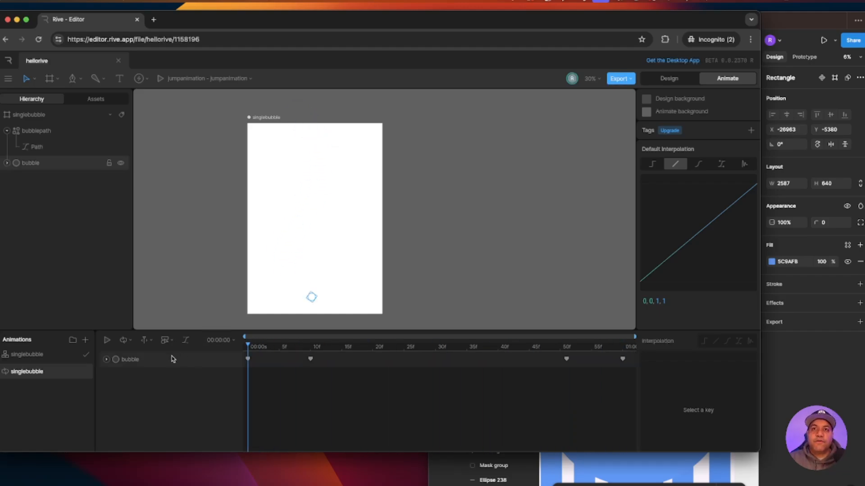
{"action": "left_click", "coordinate": [107, 341]}
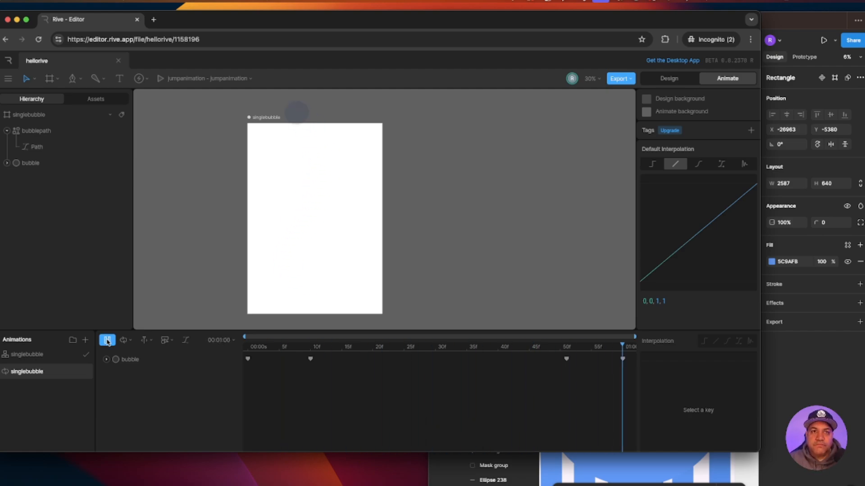
{"action": "left_click", "coordinate": [107, 341]}
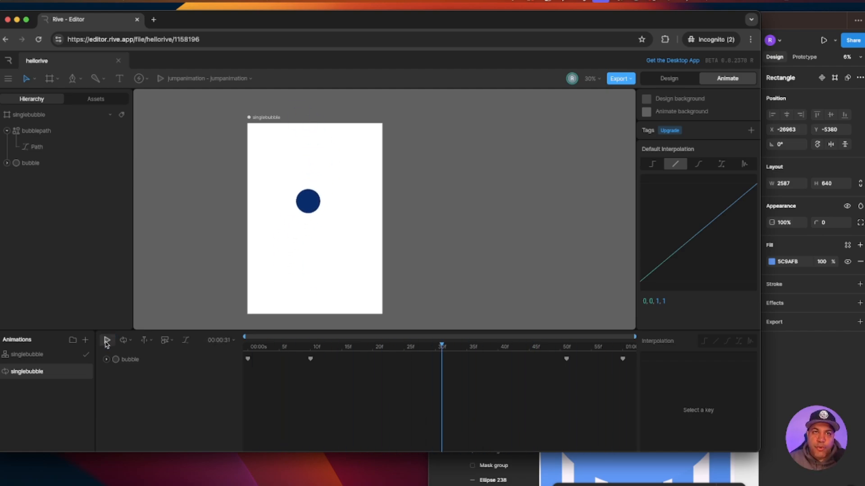
- Remove the white fill from the singlebubble artboard so that its background is transparent
{"action": "left_click", "coordinate": [277, 121]}
{"action": "left_click", "coordinate": [750, 251]}
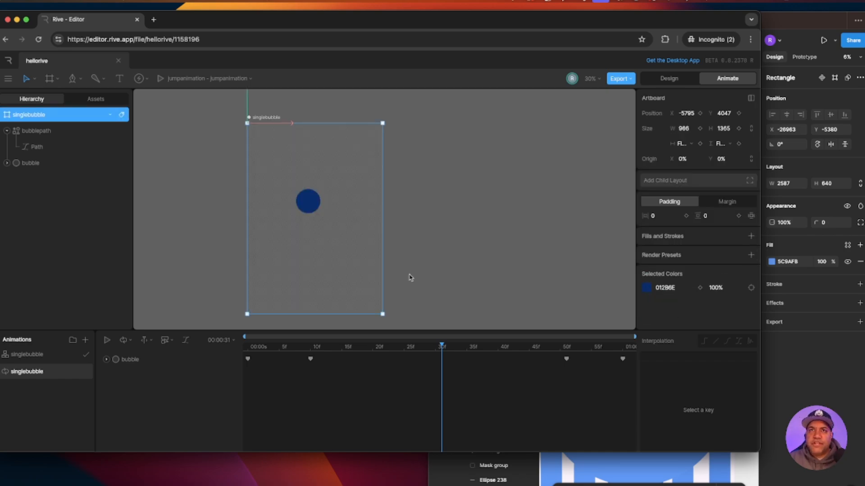
- In Design mode, draw a new artboard about 933 by 1358 in the empty space beside the singlebubble artboard
{"action": "scroll", "coordinate": [451, 289], "scroll_direction": "down", "scroll_amount": 3}
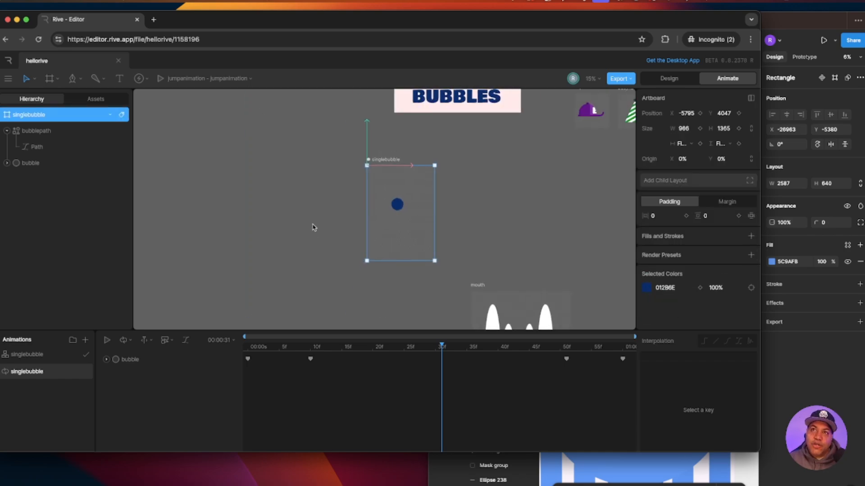
{"action": "left_click_drag", "start_coordinate": [313, 225], "coordinate": [369, 278]}
{"action": "key", "text": "super+equal"}
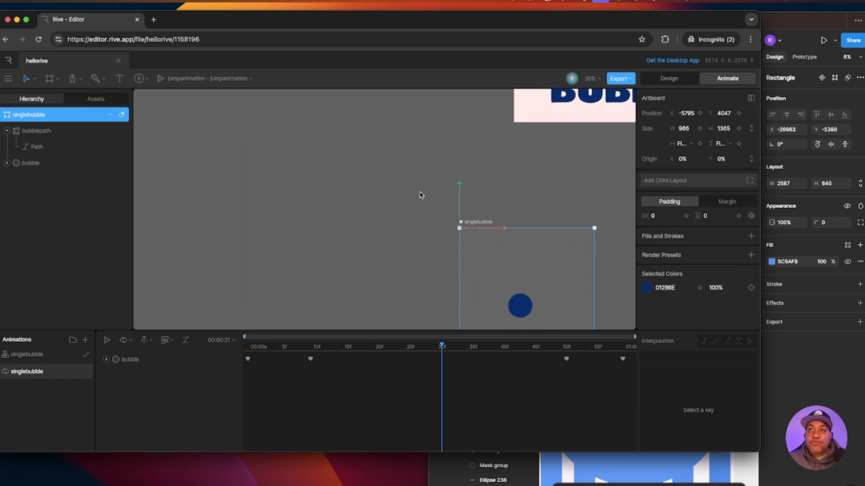
{"action": "left_click_drag", "start_coordinate": [400, 188], "coordinate": [507, 215]}
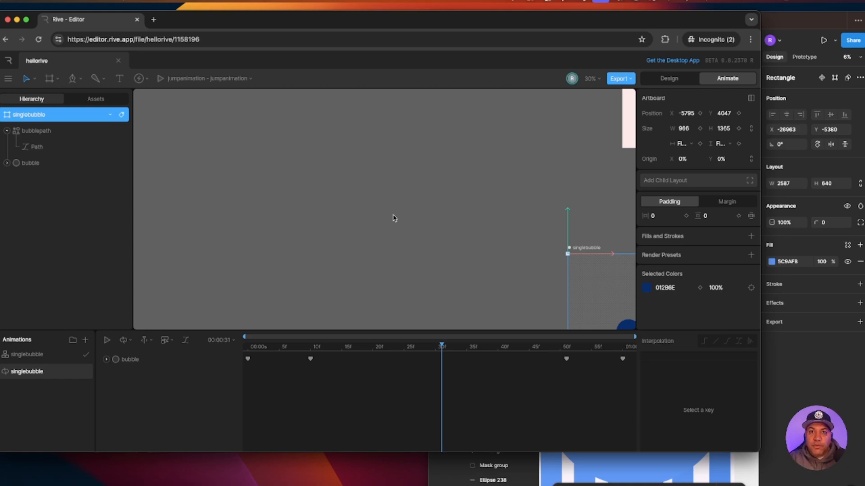
{"action": "left_click", "coordinate": [669, 79]}
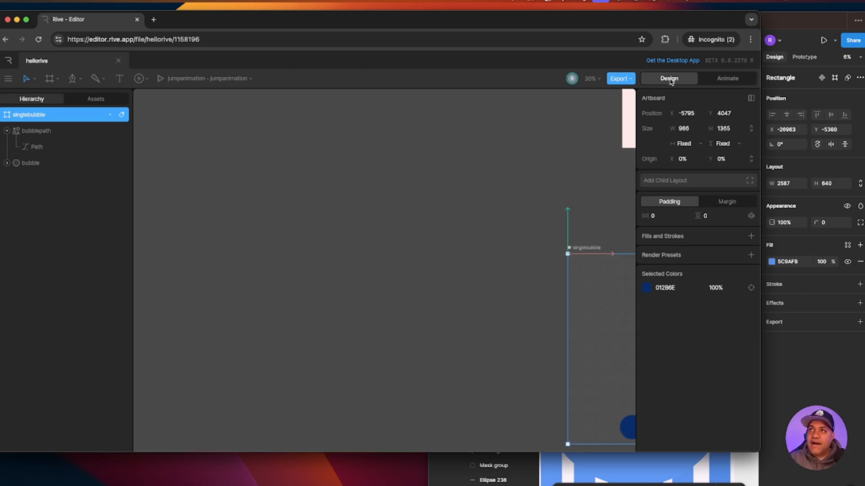
{"action": "left_click", "coordinate": [175, 278]}
{"action": "left_click", "coordinate": [57, 78]}
{"action": "left_click", "coordinate": [73, 109]}
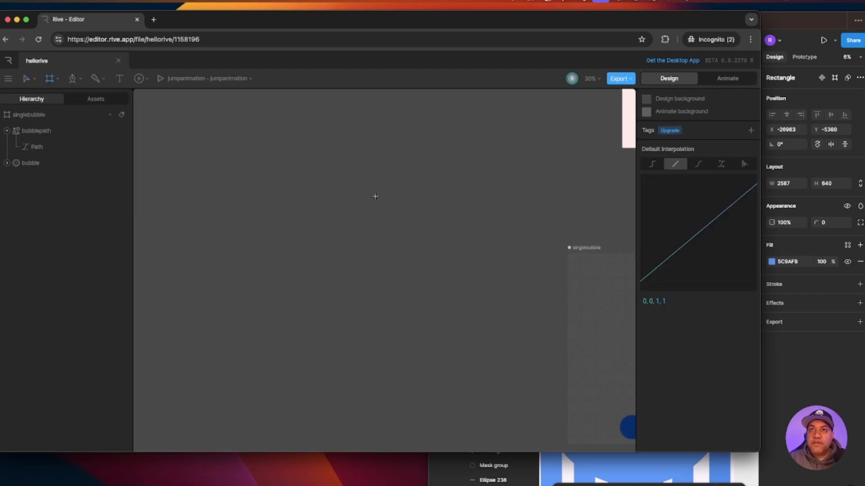
{"action": "left_click_drag", "start_coordinate": [351, 180], "coordinate": [481, 370]}
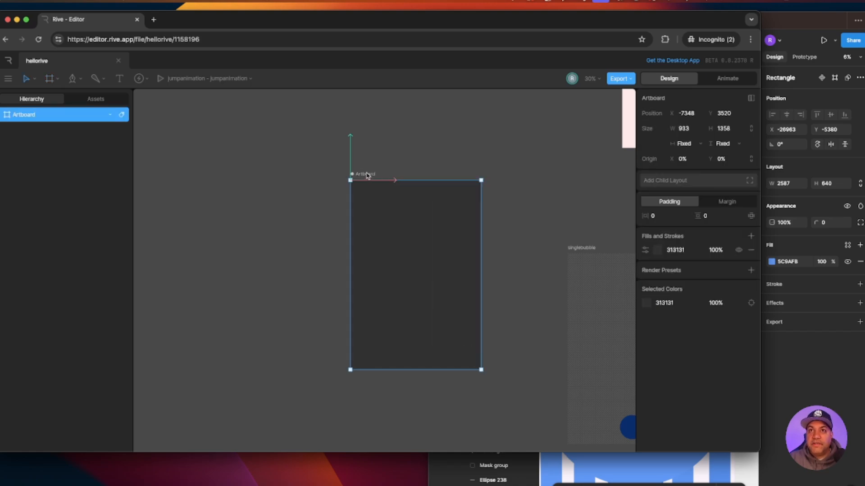
- Rename the new artboard as allbubbles and deselect it
{"action": "left_click", "coordinate": [390, 170]}
{"action": "left_click", "coordinate": [373, 175]}
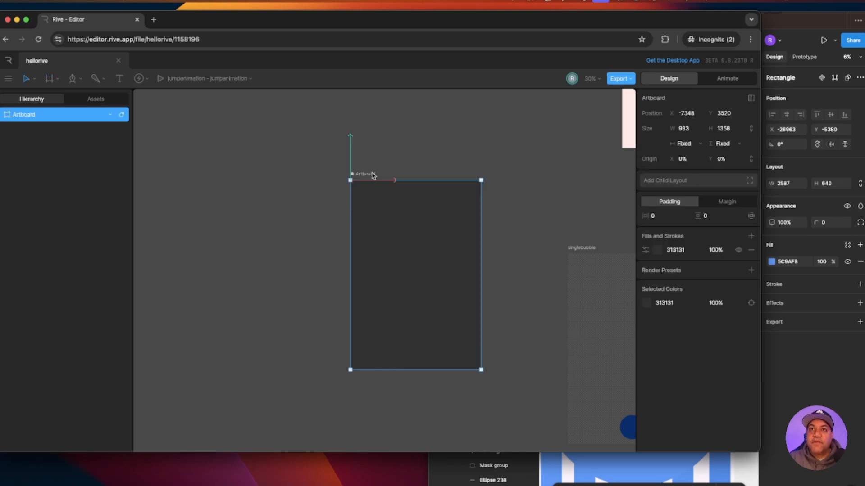
{"action": "double_click", "coordinate": [26, 115]}
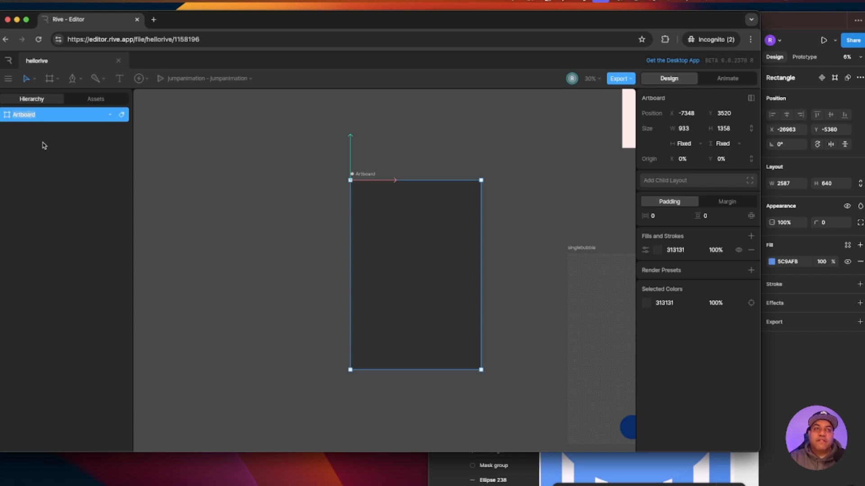
{"action": "type", "text": "all"}
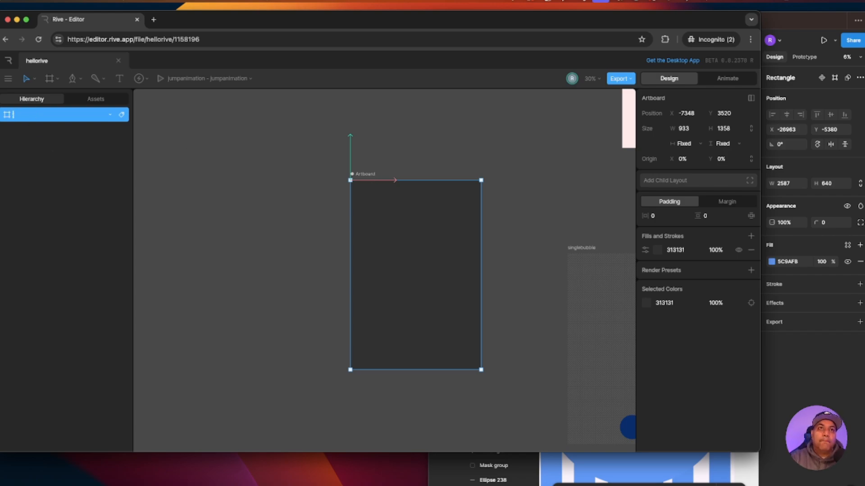
{"action": "type", "text": "bubbles"}
{"action": "left_click", "coordinate": [374, 168]}
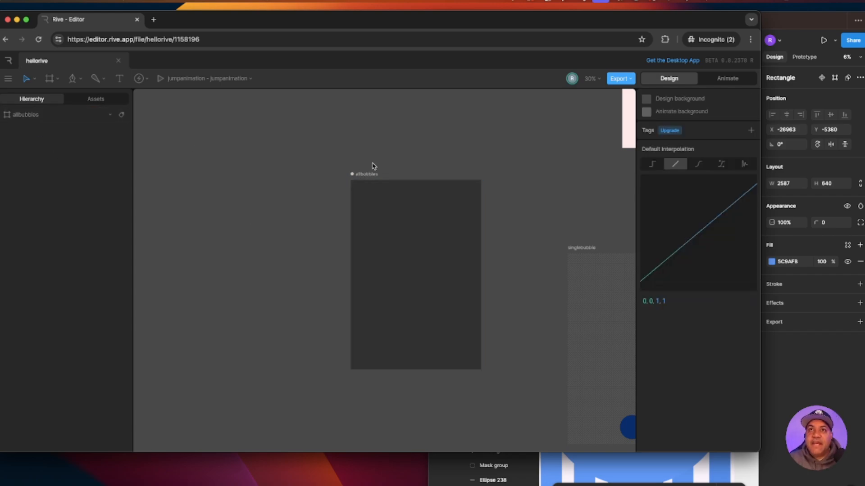
- Remove the 313131 fill from the allbubbles artboard so that its background is transparent
{"action": "left_click_drag", "start_coordinate": [372, 174], "coordinate": [344, 174]}
{"action": "scroll", "coordinate": [527, 252], "scroll_direction": "right", "scroll_amount": 2}
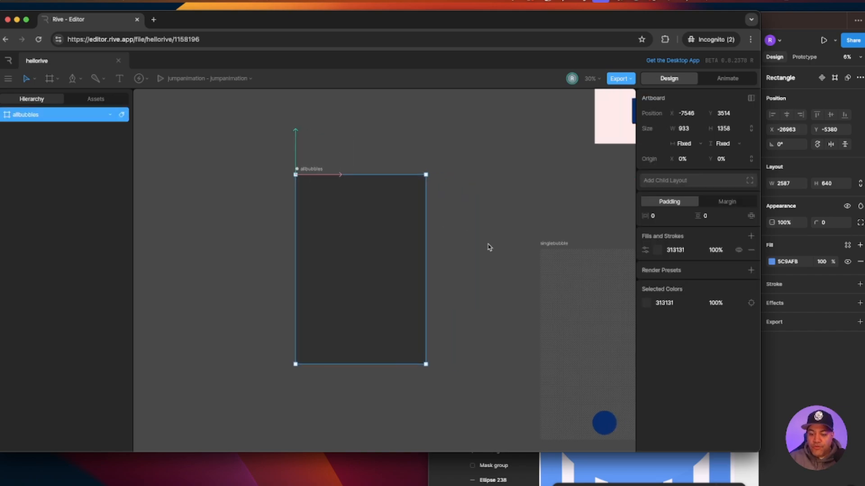
{"action": "left_click", "coordinate": [751, 250]}
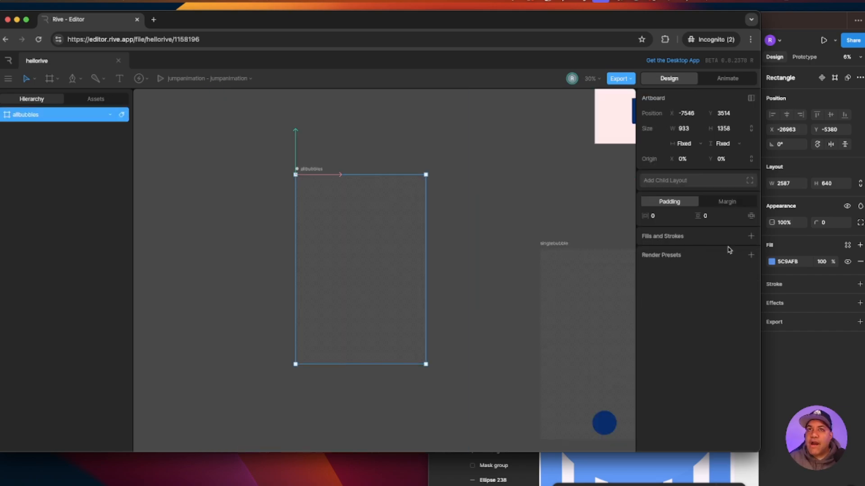
- Place a nested artboard near the upper-left corner of allbubbles and assign singlebubble to it
{"action": "left_click", "coordinate": [53, 79]}
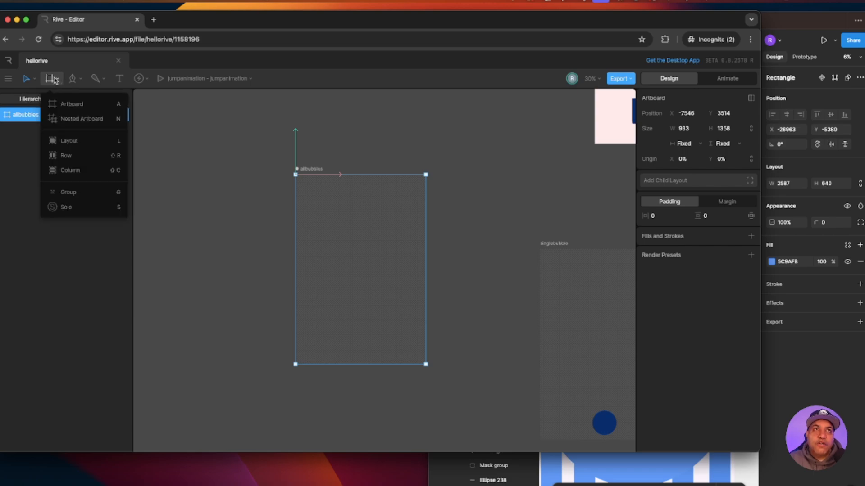
{"action": "left_click", "coordinate": [83, 120]}
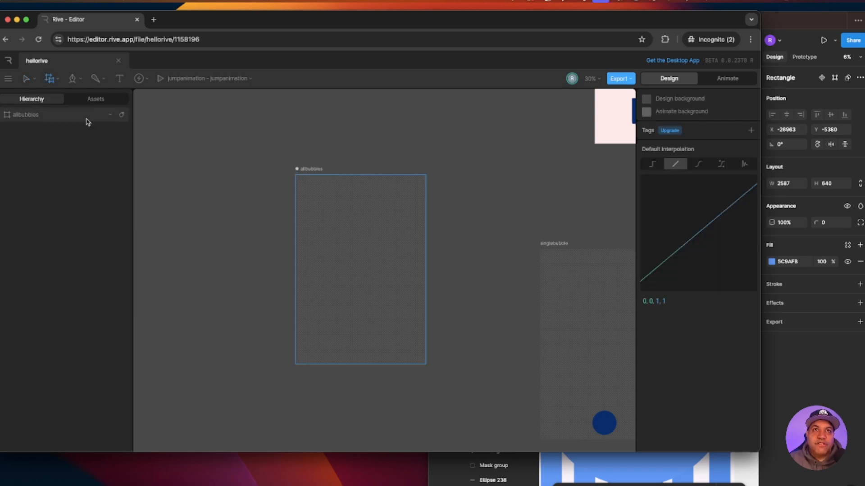
{"action": "left_click", "coordinate": [319, 210]}
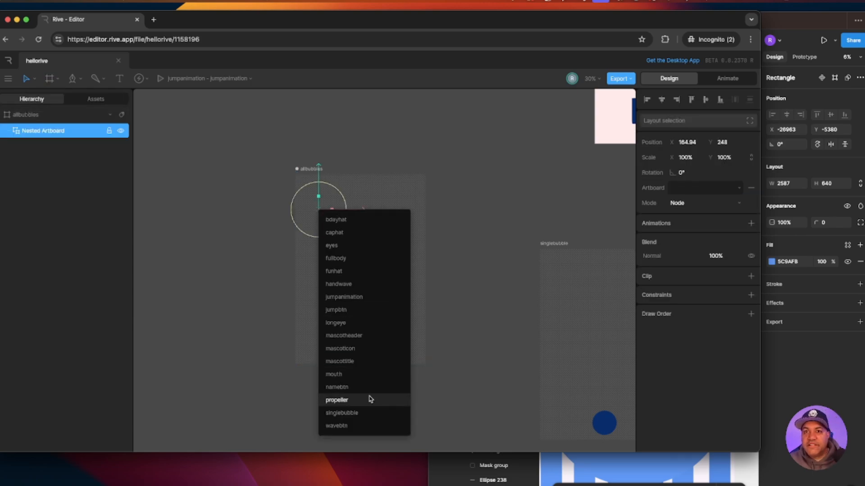
{"action": "left_click", "coordinate": [356, 413]}
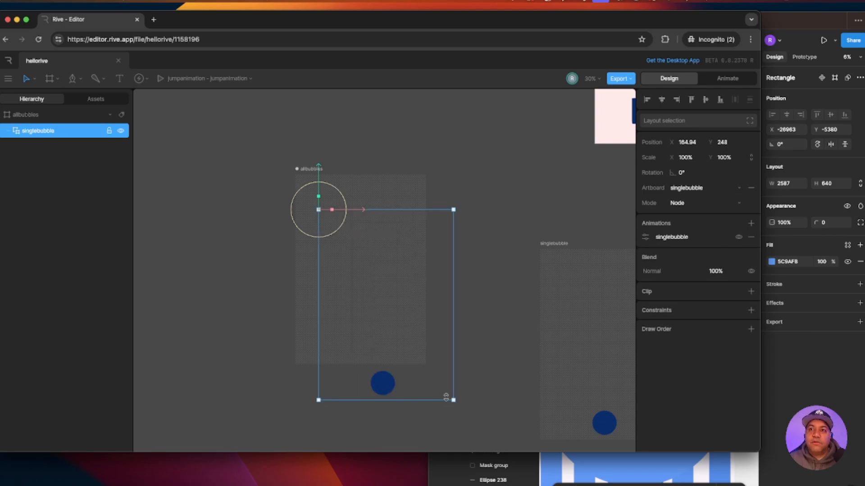
- Scale the nested singlebubble to 80%, move it to about X 82.5, Y 248 inside allbubbles, and duplicate it twice
{"action": "left_click_drag", "start_coordinate": [448, 398], "coordinate": [414, 366]}
{"action": "left_click_drag", "start_coordinate": [357, 210], "coordinate": [345, 209]}
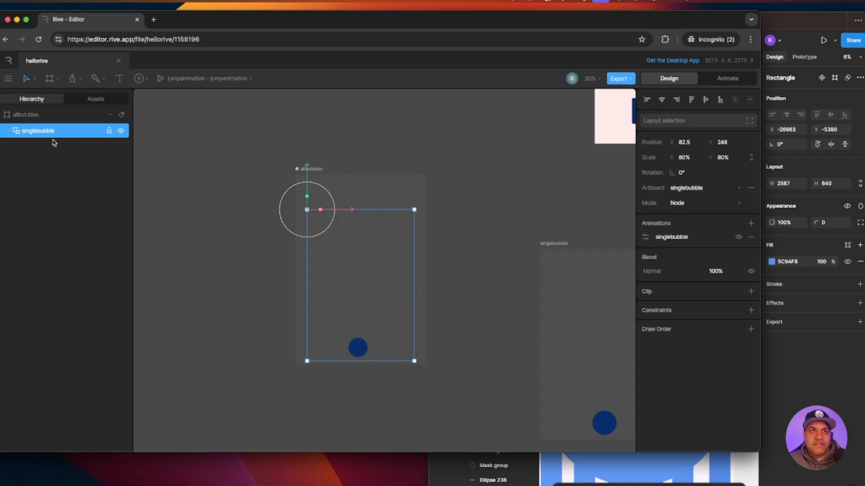
{"action": "key", "text": "super+d"}
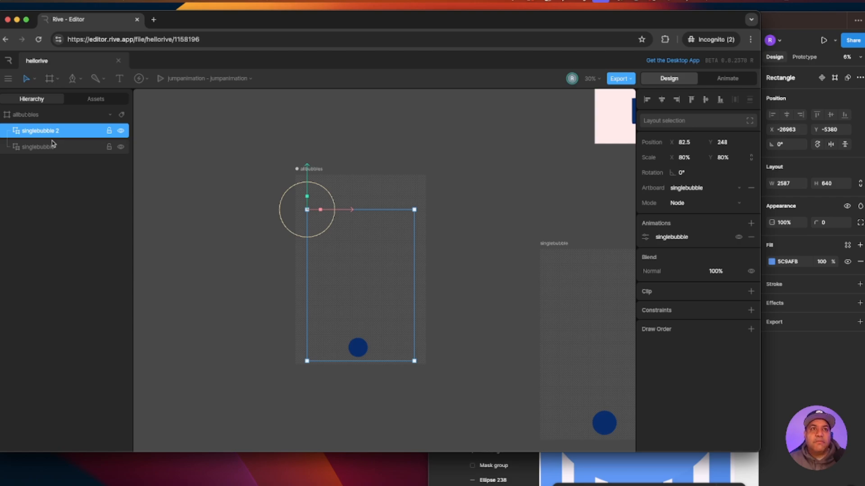
{"action": "key", "text": "super+d"}
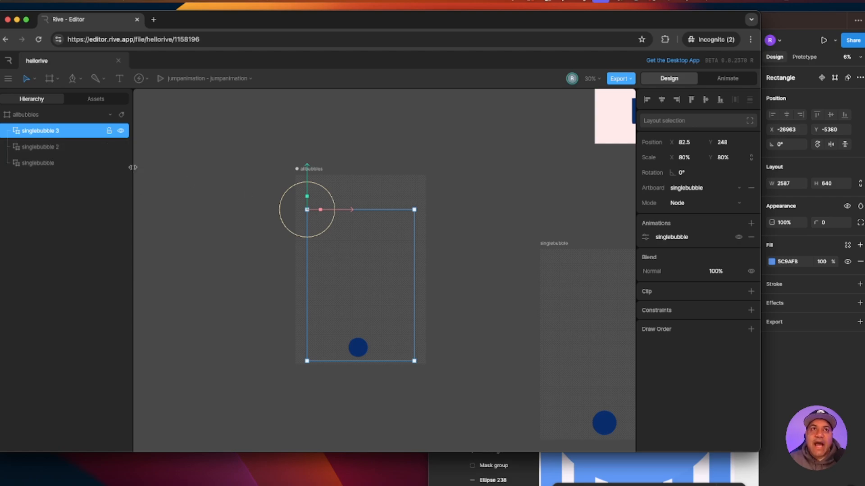
- On the original nested singlebubble, remove and re-add the singlebubble animation, and enable Playing in its animation options
{"action": "left_click", "coordinate": [33, 165]}
{"action": "left_click", "coordinate": [748, 239]}
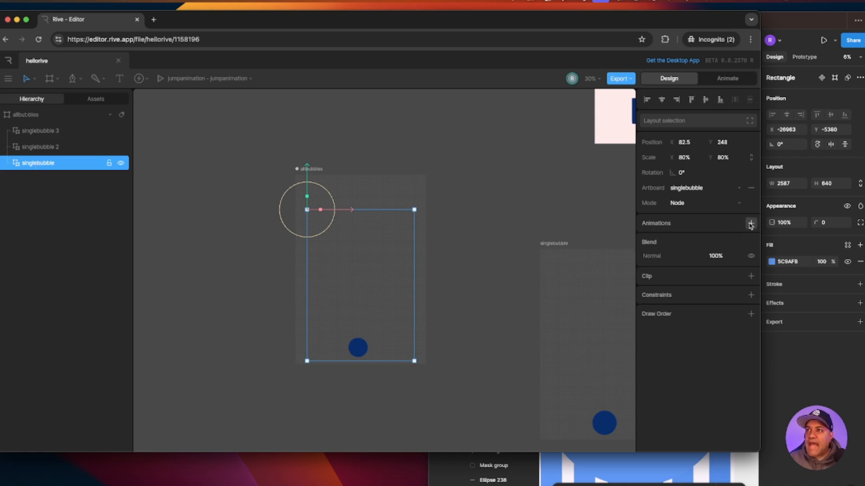
{"action": "left_click", "coordinate": [751, 224]}
{"action": "mouse_move", "coordinate": [748, 261]}
{"action": "left_click", "coordinate": [608, 259]}
{"action": "left_click", "coordinate": [645, 238]}
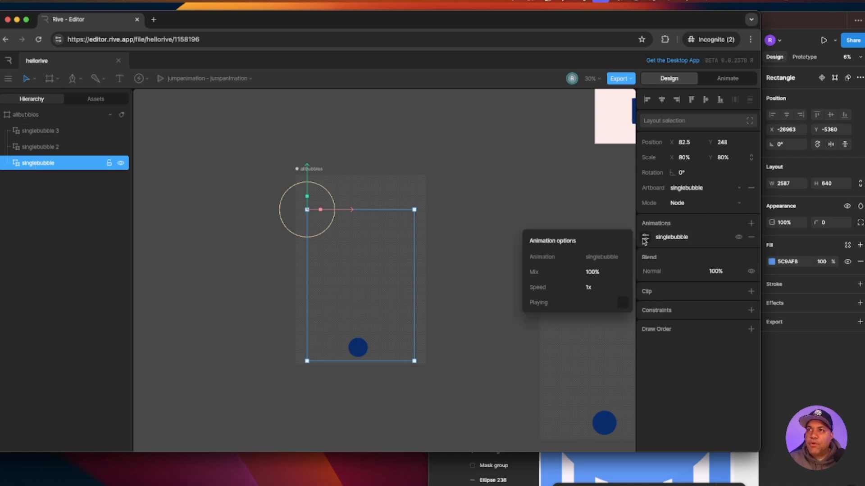
{"action": "left_click", "coordinate": [623, 304]}
{"action": "left_click", "coordinate": [588, 288]}
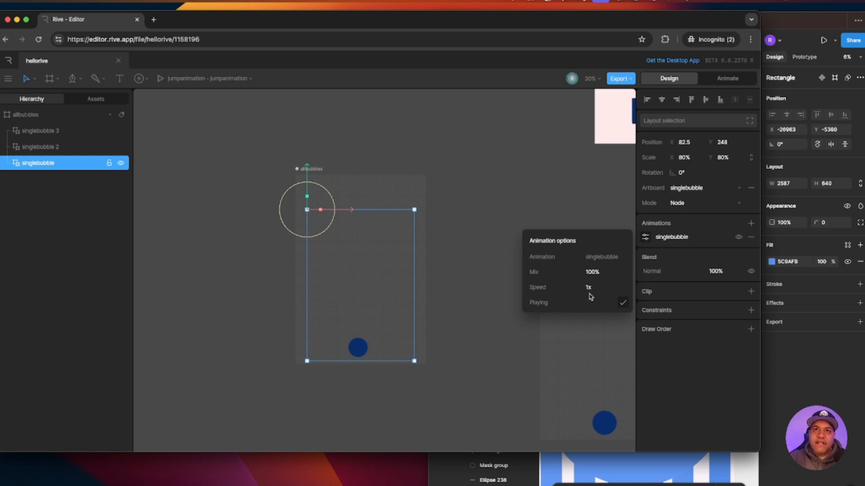
- Scale singlebubble 2 to 95%, rotate it about -8.1°, and move it to about X -155.5, Y 64.5
{"action": "left_click", "coordinate": [43, 150]}
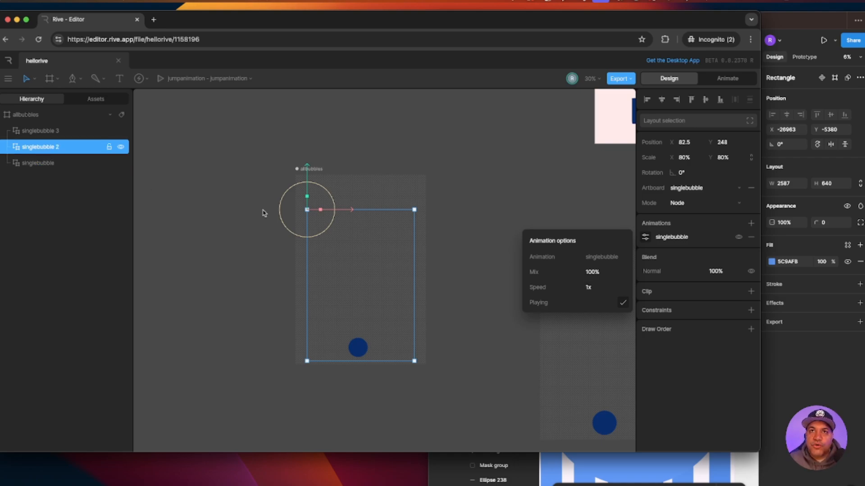
{"action": "left_click_drag", "start_coordinate": [414, 210], "coordinate": [438, 180]}
{"action": "left_click_drag", "start_coordinate": [347, 185], "coordinate": [336, 185]}
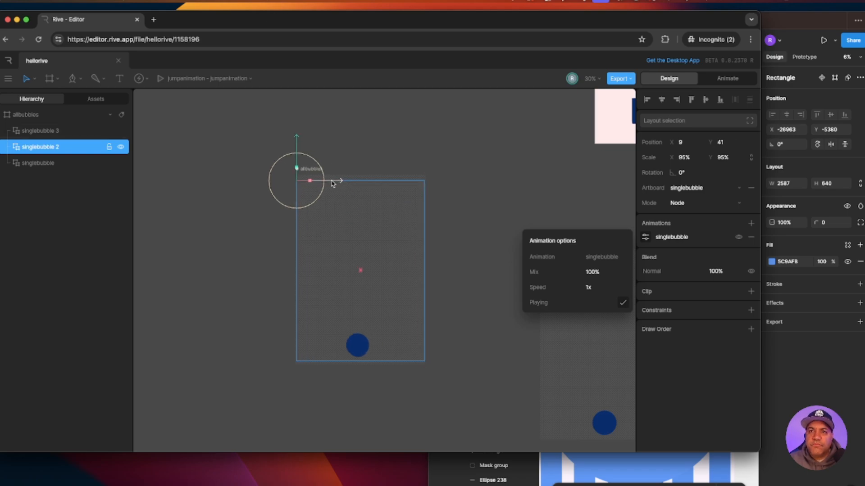
{"action": "left_click_drag", "start_coordinate": [279, 161], "coordinate": [280, 164]}
{"action": "left_click_drag", "start_coordinate": [334, 176], "coordinate": [311, 178]}
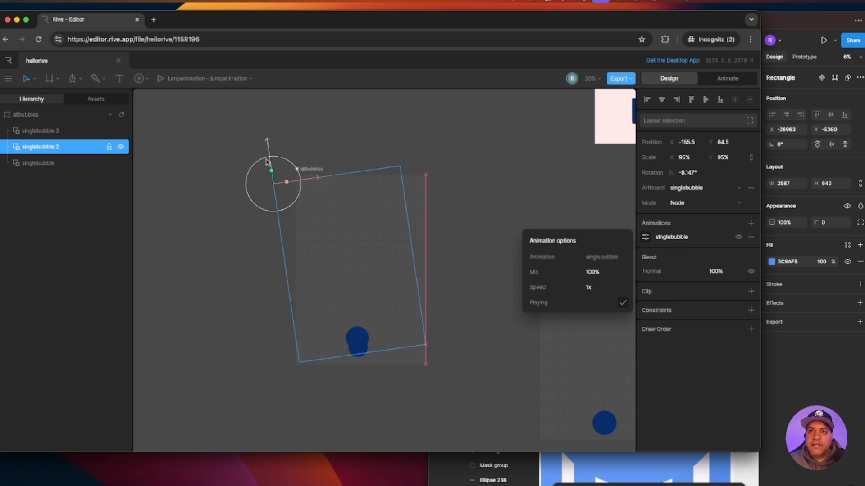
{"action": "left_click_drag", "start_coordinate": [267, 149], "coordinate": [267, 166]}
{"action": "key", "text": "super+z"}
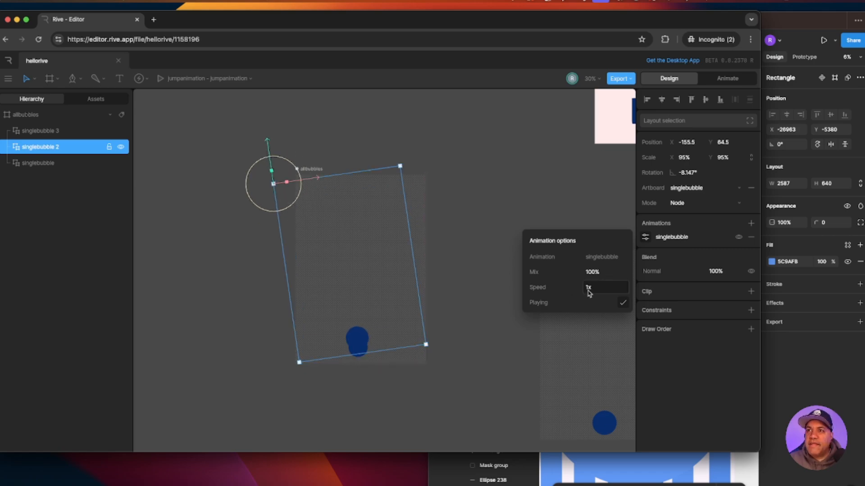
- Raise the playback speed of singlebubble 2's nested animation above 1x
{"action": "left_click", "coordinate": [590, 287]}
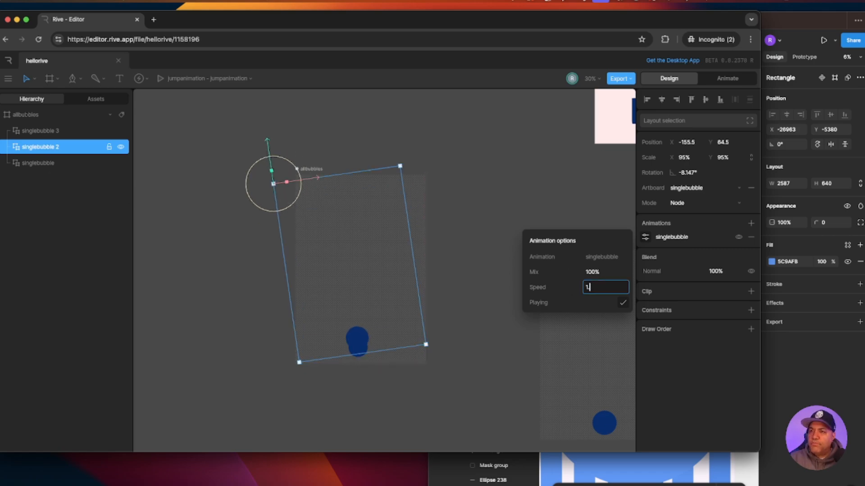
{"action": "key", "text": "Return"}
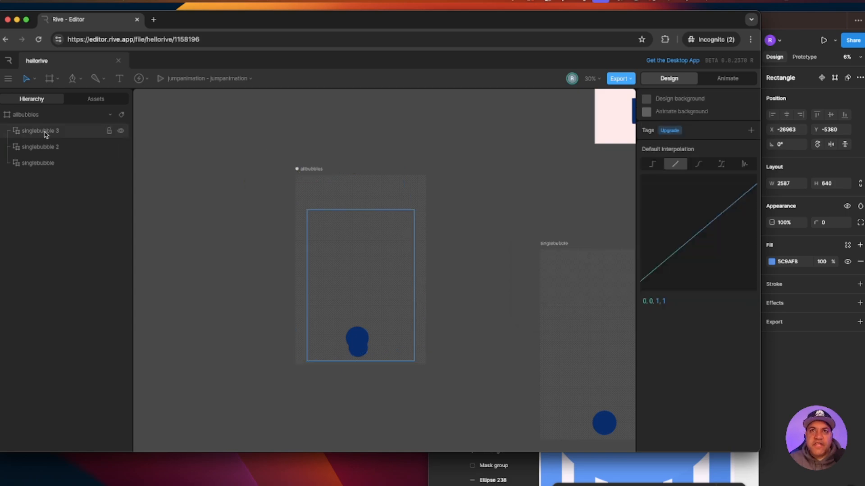
- Rotate singlebubble 3 about 15.3°, scale it to 73%, and move it to about X 372, Y 314
{"action": "left_click", "coordinate": [45, 131]}
{"action": "left_click_drag", "start_coordinate": [335, 202], "coordinate": [380, 233]}
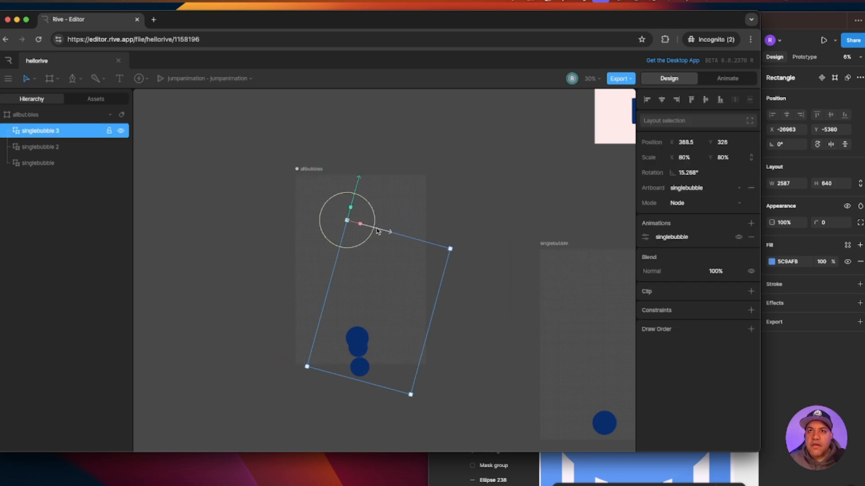
{"action": "left_click_drag", "start_coordinate": [356, 189], "coordinate": [360, 175]}
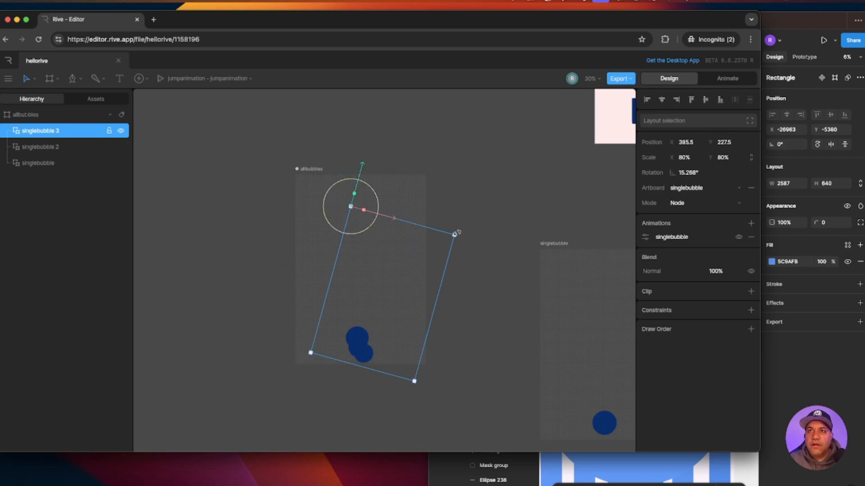
{"action": "left_click_drag", "start_coordinate": [456, 235], "coordinate": [443, 245]}
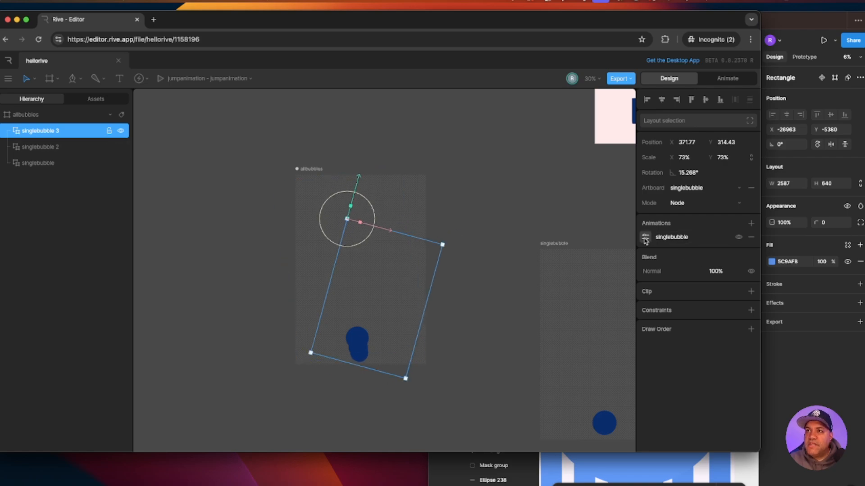
- Re-add the singlebubble animation on singlebubble 3, set its speed to 0.75x, and enable Playing
{"action": "left_click", "coordinate": [751, 237]}
{"action": "left_click", "coordinate": [750, 224]}
{"action": "mouse_move", "coordinate": [706, 261]}
{"action": "left_click", "coordinate": [596, 260]}
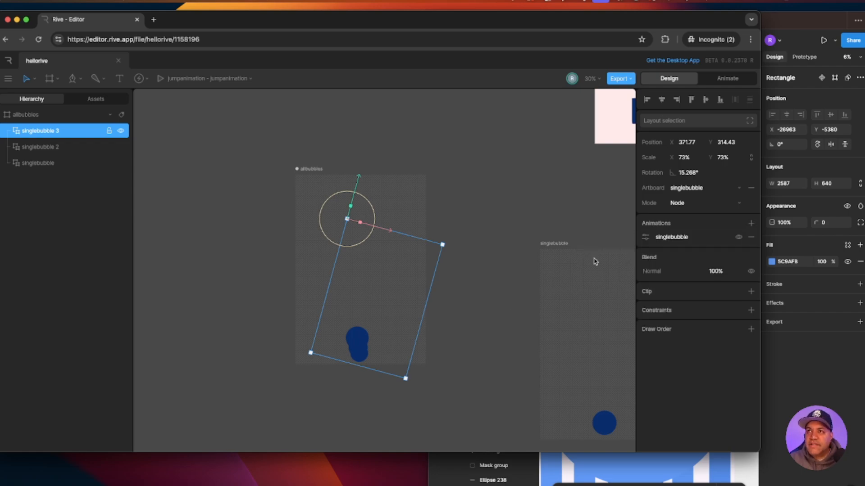
{"action": "left_click", "coordinate": [639, 238]}
{"action": "left_click", "coordinate": [600, 287]}
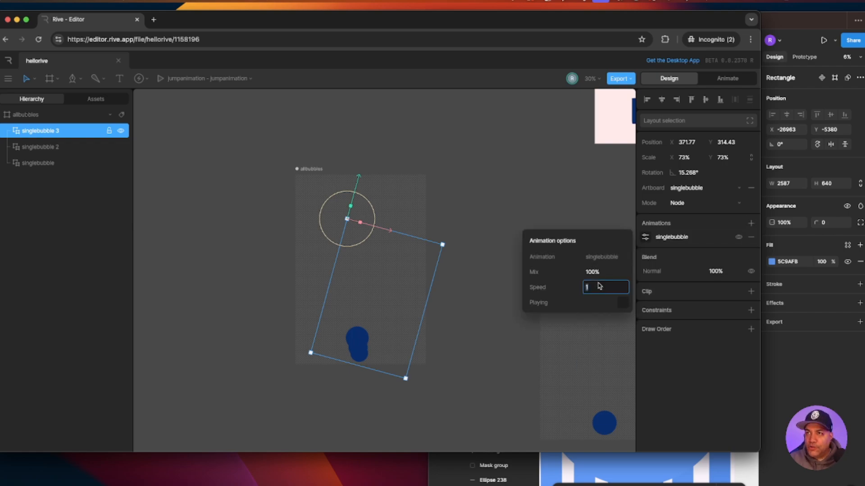
{"action": "type", "text": "0.75"}
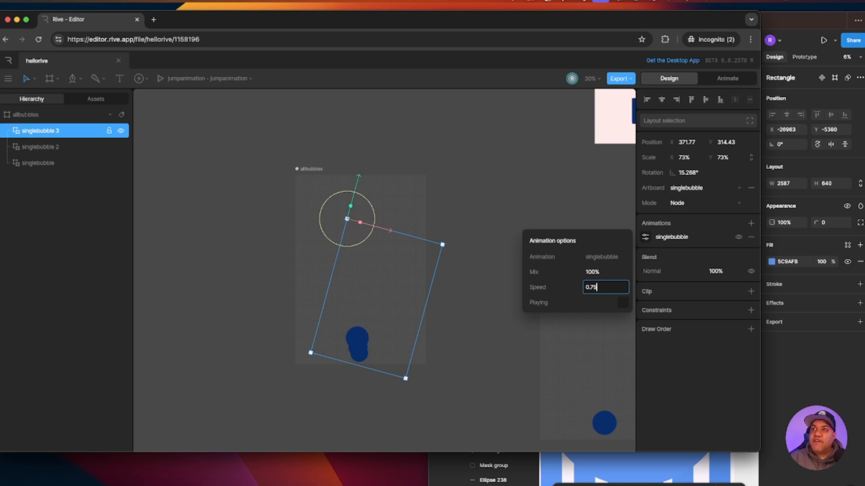
{"action": "key", "text": "Return"}
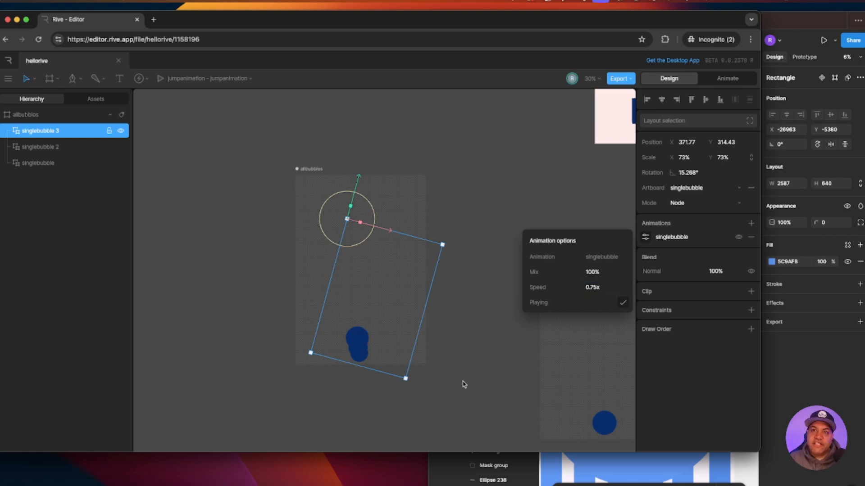
{"action": "left_click", "coordinate": [461, 382]}
- In Animate mode, rename the allbubbles artboard's state machine and timeline both as allbubbles
{"action": "left_click", "coordinate": [311, 169]}
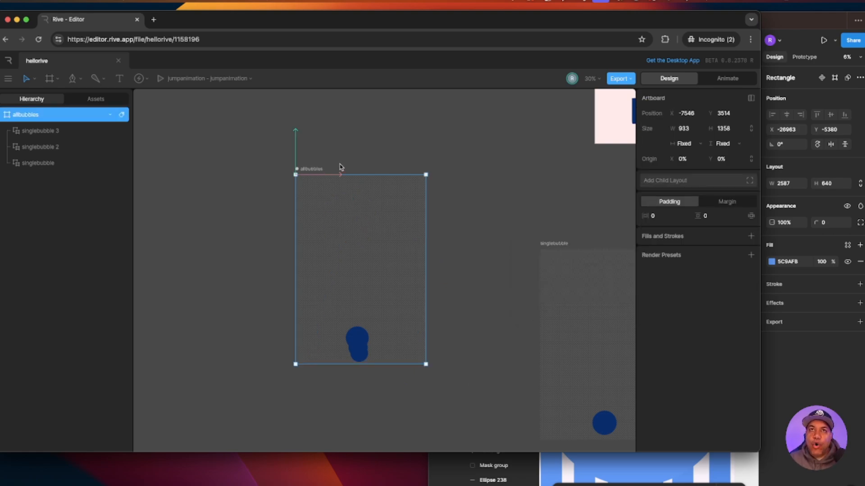
{"action": "scroll", "coordinate": [359, 162], "scroll_direction": "down", "scroll_amount": 2}
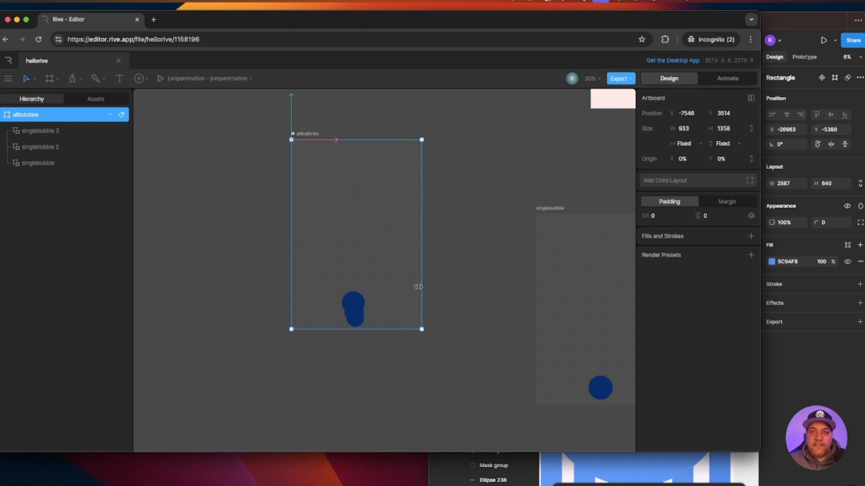
{"action": "left_click", "coordinate": [726, 80]}
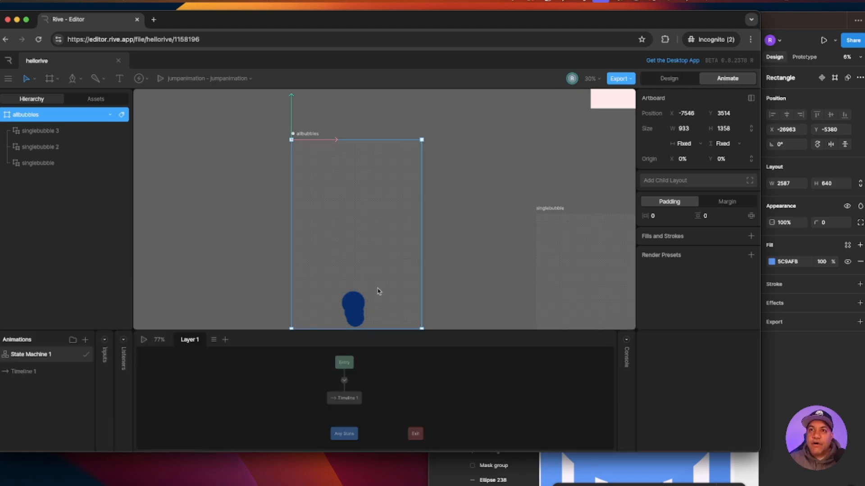
{"action": "double_click", "coordinate": [33, 115]}
{"action": "key", "text": "ctrl+c"}
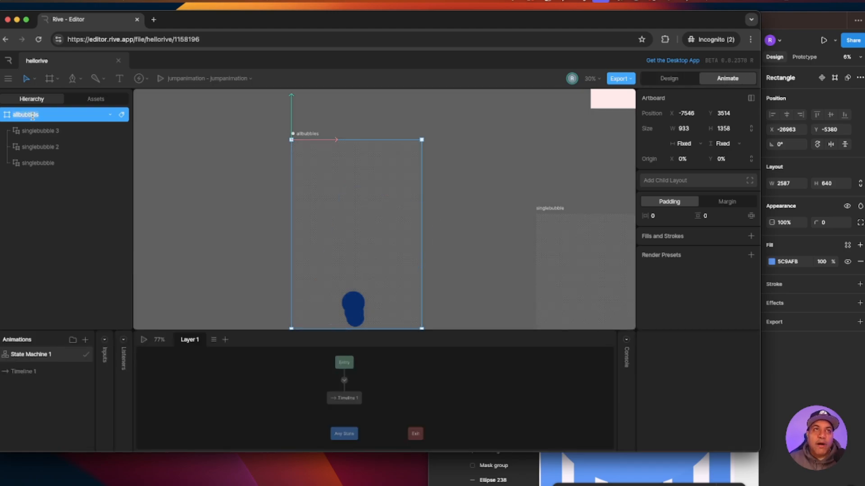
{"action": "double_click", "coordinate": [43, 355]}
{"action": "key", "text": "ctrl+v"}
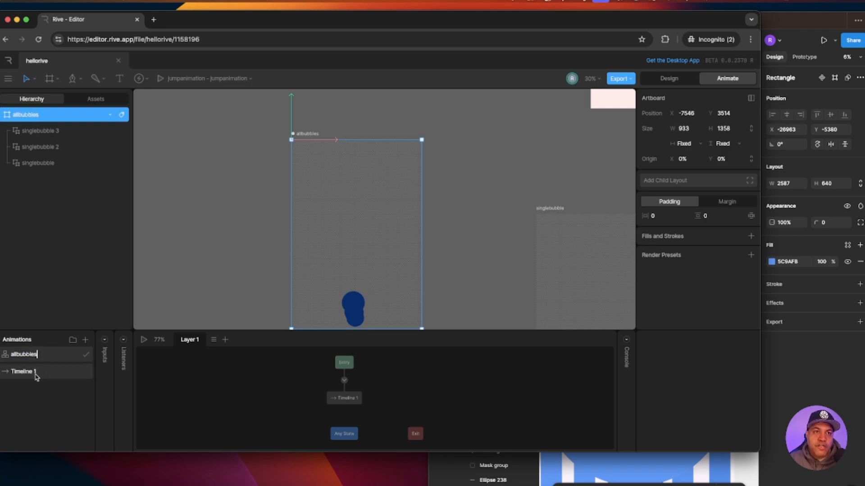
{"action": "double_click", "coordinate": [25, 372]}
{"action": "key", "text": "ctrl+v"}
{"action": "left_click", "coordinate": [176, 289]}
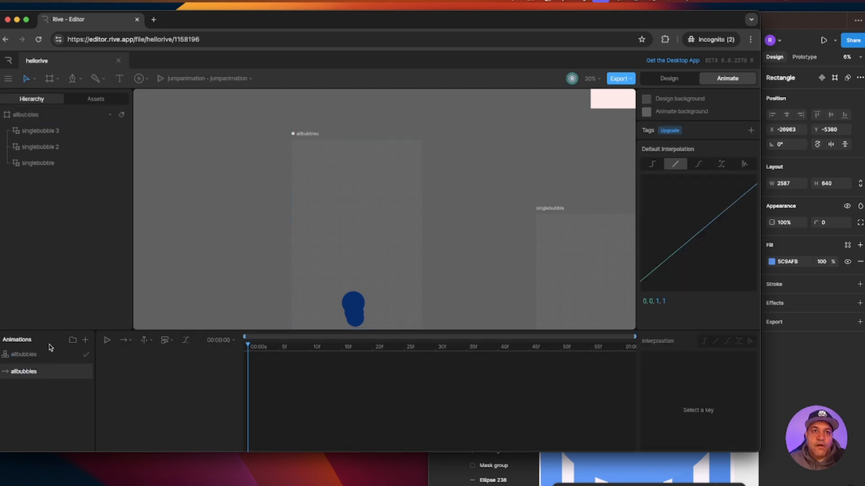
- Play the allbubbles state machine with an enlarged canvas to check the three rising bubbles, and stop playback
{"action": "left_click", "coordinate": [34, 356]}
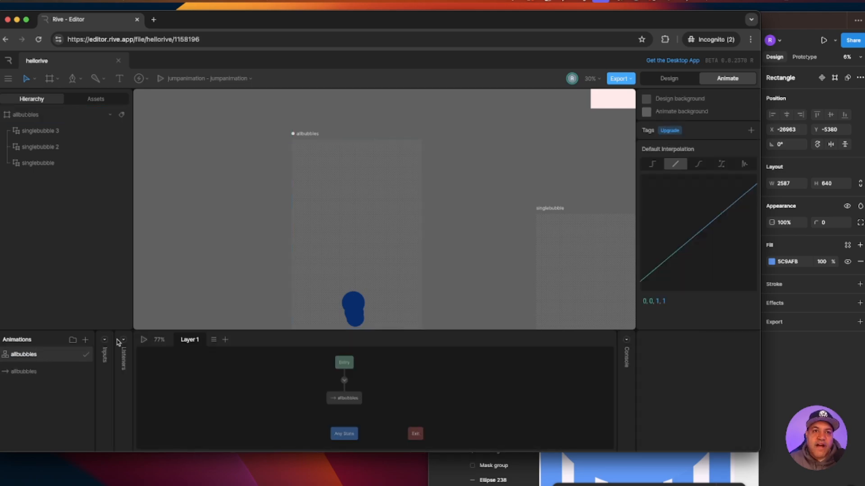
{"action": "left_click", "coordinate": [143, 340]}
{"action": "left_click_drag", "start_coordinate": [205, 330], "coordinate": [197, 363]}
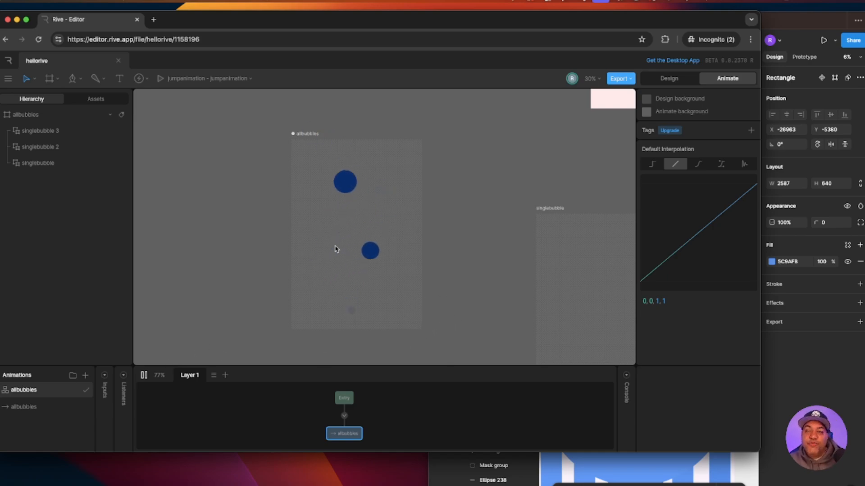
{"action": "left_click", "coordinate": [145, 376]}
- In Design mode, add a nested artboard near the upper-left area of the mascottitle artboard and assign allbubbles to it
{"action": "left_click_drag", "start_coordinate": [477, 246], "coordinate": [324, 349]}
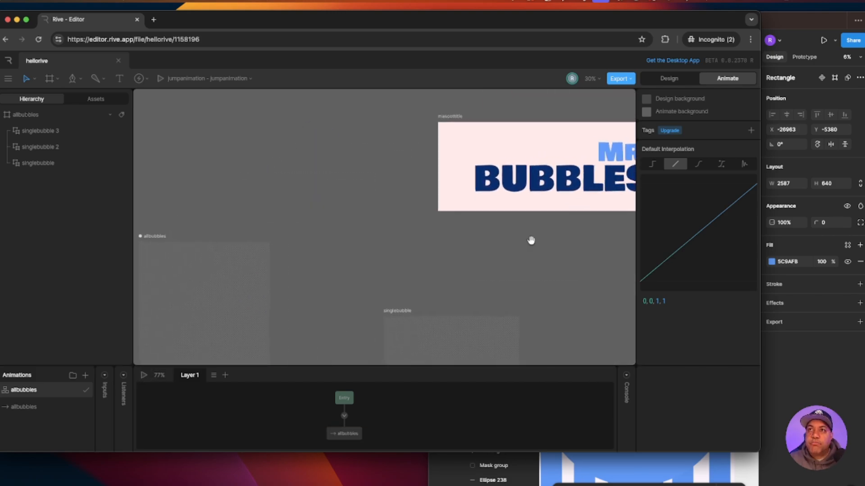
{"action": "left_click_drag", "start_coordinate": [531, 241], "coordinate": [361, 293]}
{"action": "scroll", "coordinate": [367, 302], "scroll_direction": "up", "scroll_amount": 5}
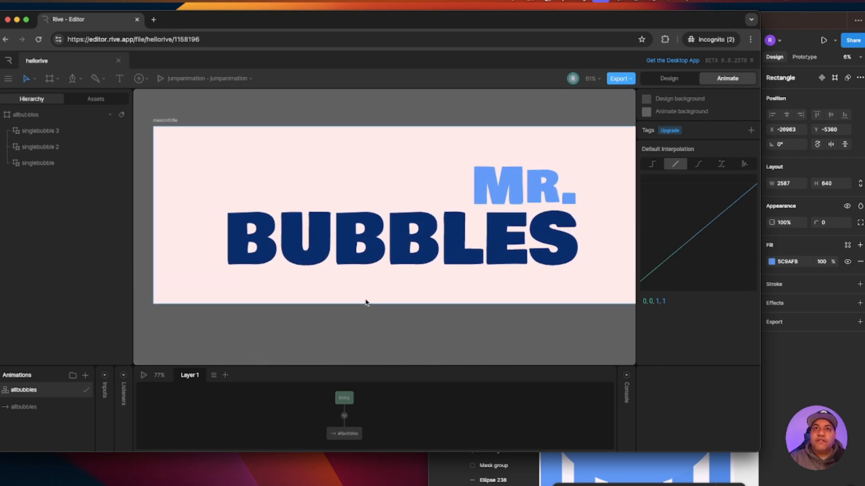
{"action": "left_click", "coordinate": [170, 126]}
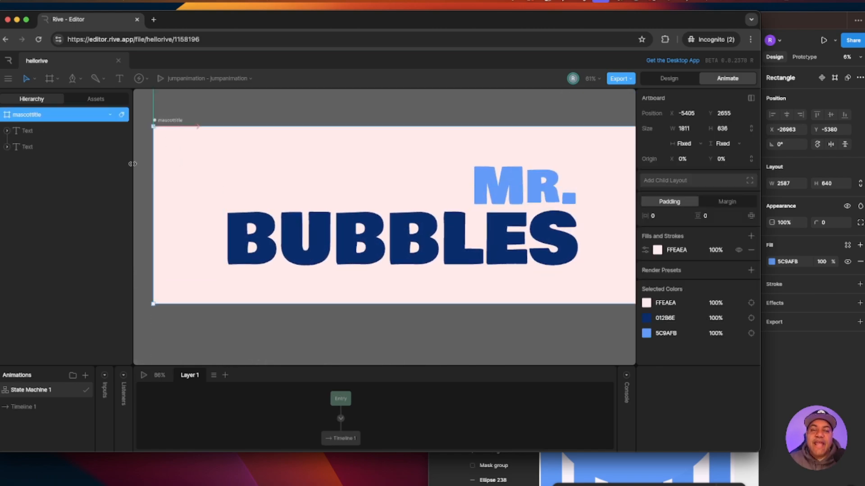
{"action": "left_click", "coordinate": [53, 79]}
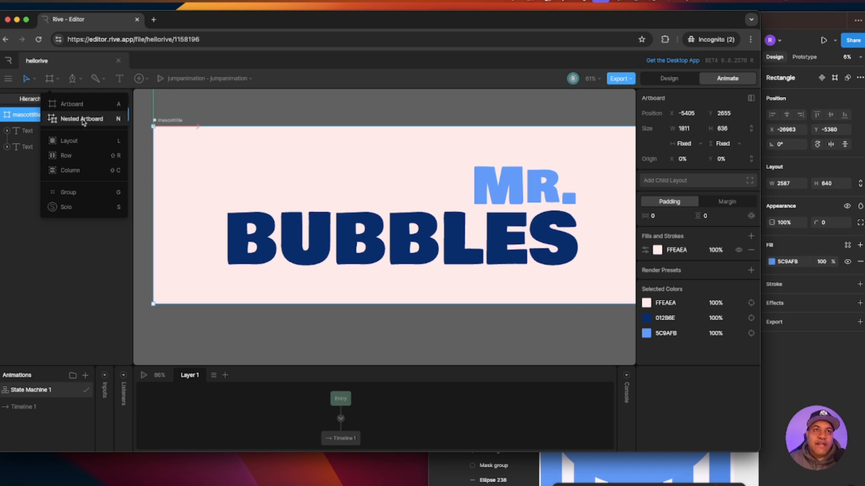
{"action": "left_click", "coordinate": [678, 79]}
{"action": "left_click", "coordinate": [51, 79]}
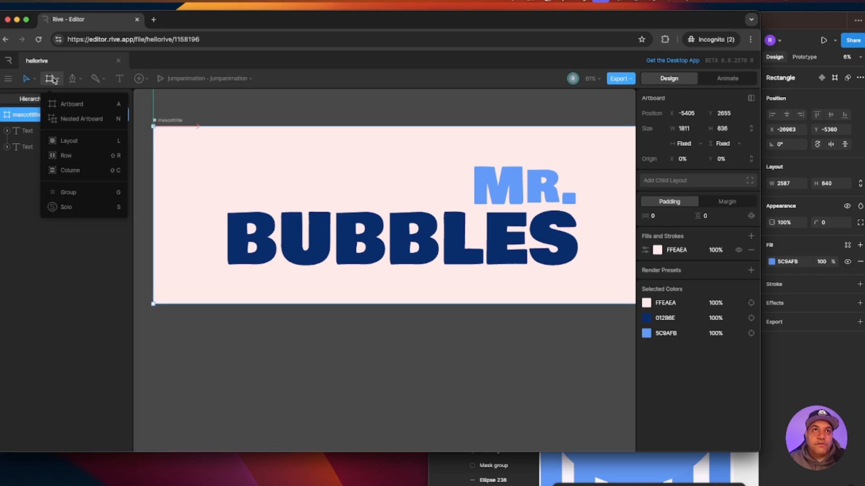
{"action": "left_click", "coordinate": [75, 119]}
{"action": "left_click", "coordinate": [173, 175]}
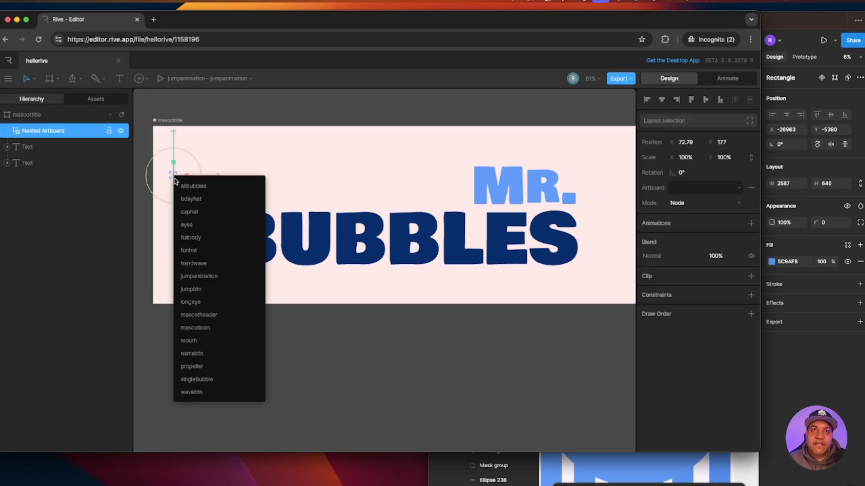
{"action": "left_click", "coordinate": [210, 187]}
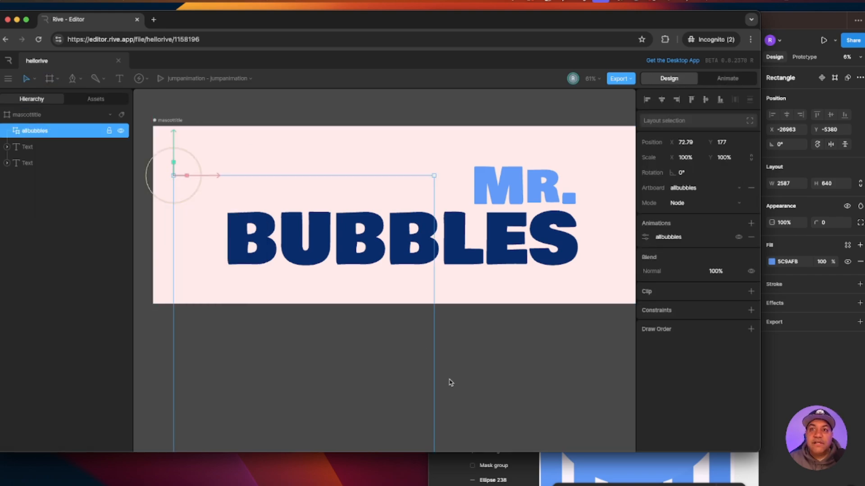
- Scale the nested allbubbles to 30% and move it to about X 73, Y 101.5
{"action": "left_click_drag", "start_coordinate": [434, 176], "coordinate": [292, 383]}
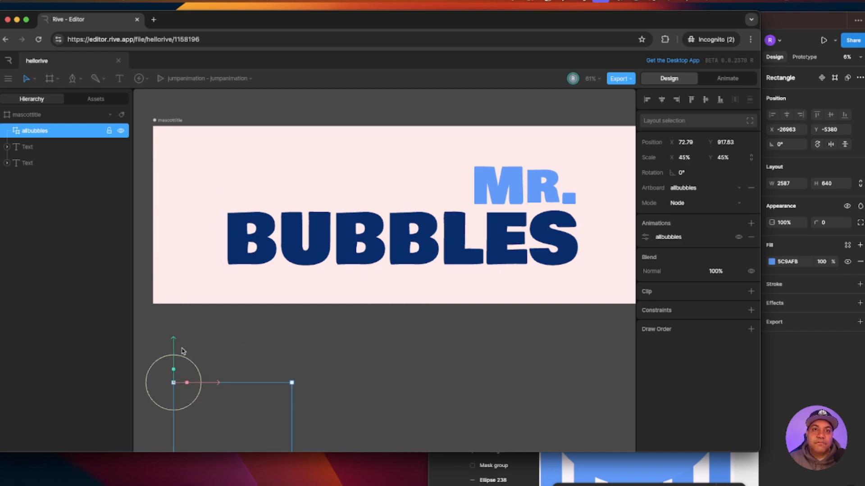
{"action": "left_click_drag", "start_coordinate": [173, 354], "coordinate": [191, 134]}
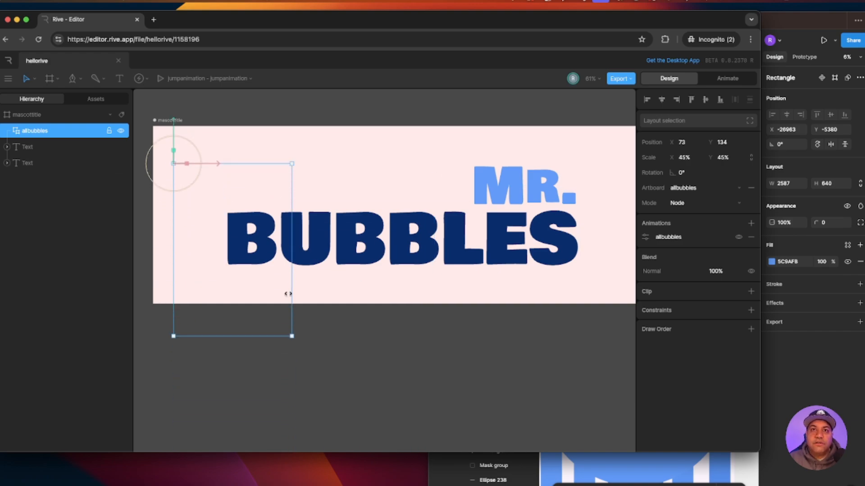
{"action": "left_click_drag", "start_coordinate": [293, 336], "coordinate": [253, 278]}
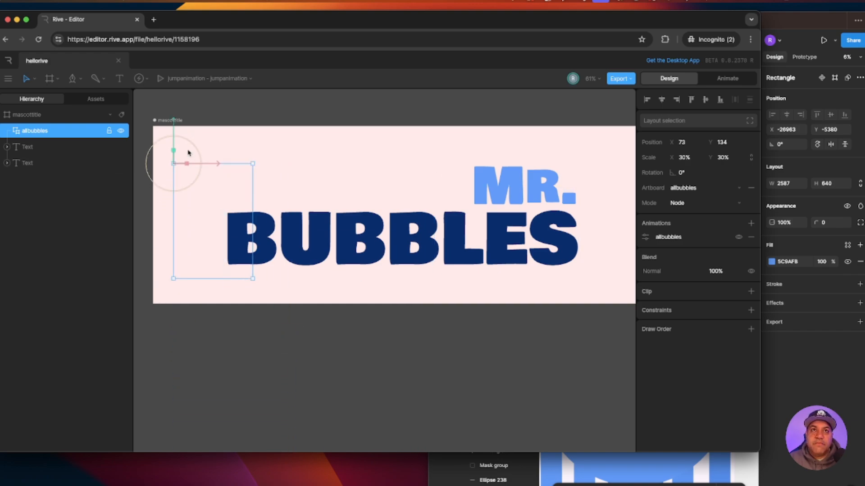
{"action": "left_click_drag", "start_coordinate": [174, 146], "coordinate": [173, 136]}
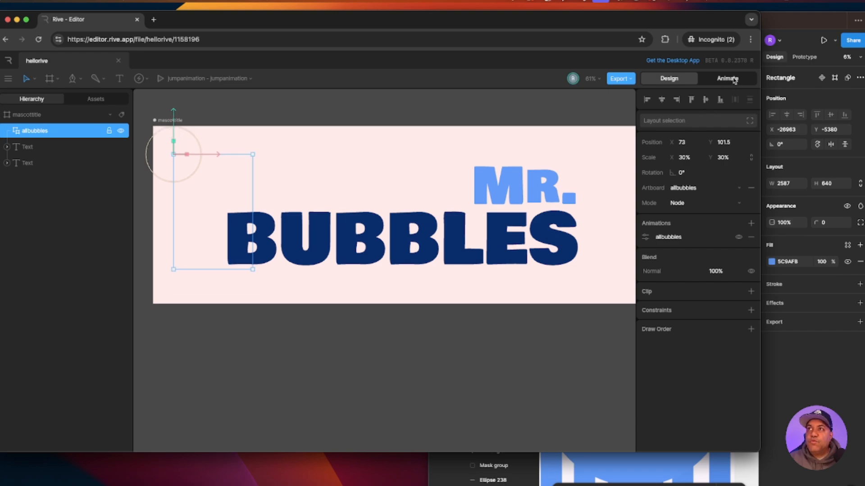
- Play the mascottitle state machine in Animate mode to check the bubbles beside the BUBBLES text
{"action": "left_click", "coordinate": [727, 79]}
{"action": "left_click", "coordinate": [144, 375]}
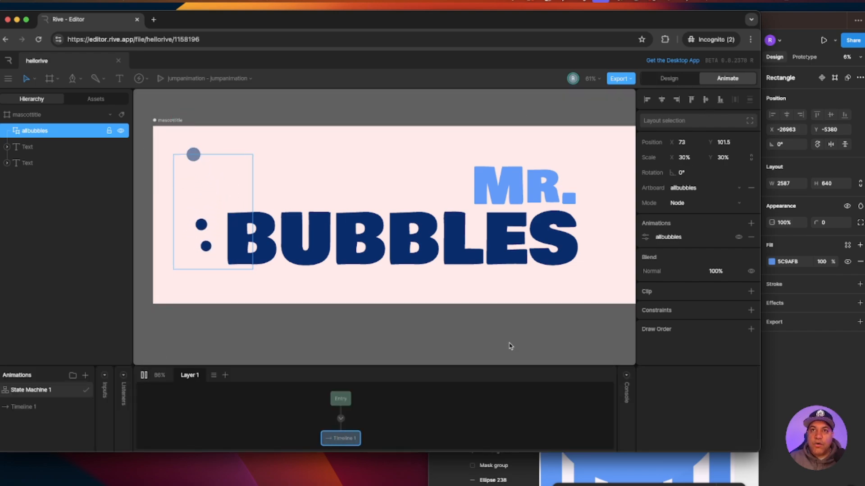
{"action": "left_click_drag", "start_coordinate": [508, 345], "coordinate": [496, 350]}
{"action": "key", "text": "super+minus"}
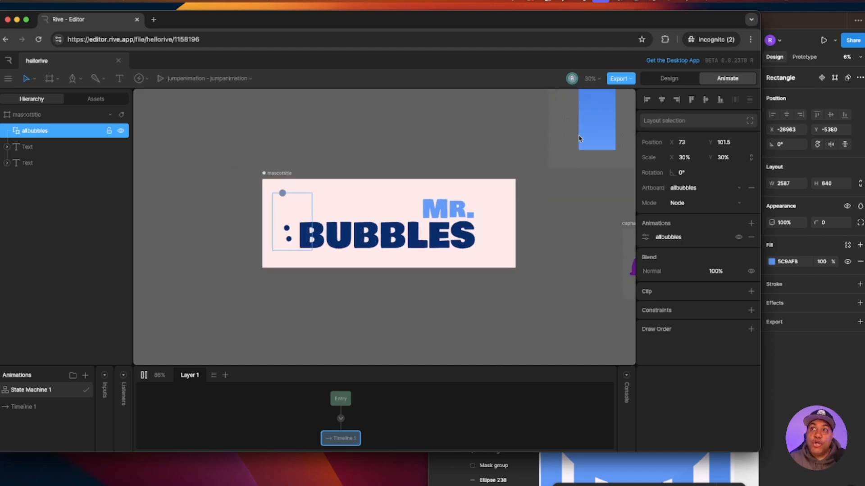
- In Design mode, rotate allbubbles about -9.6° and move it to about X 0, Y 114, and preview the state machine
{"action": "left_click", "coordinate": [669, 78]}
{"action": "left_click_drag", "start_coordinate": [258, 170], "coordinate": [286, 194]}
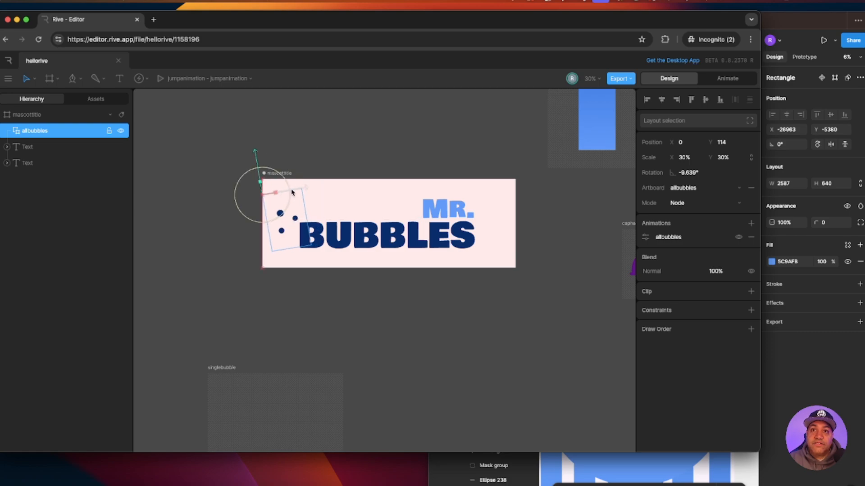
{"action": "left_click", "coordinate": [727, 79]}
{"action": "left_click", "coordinate": [143, 376]}
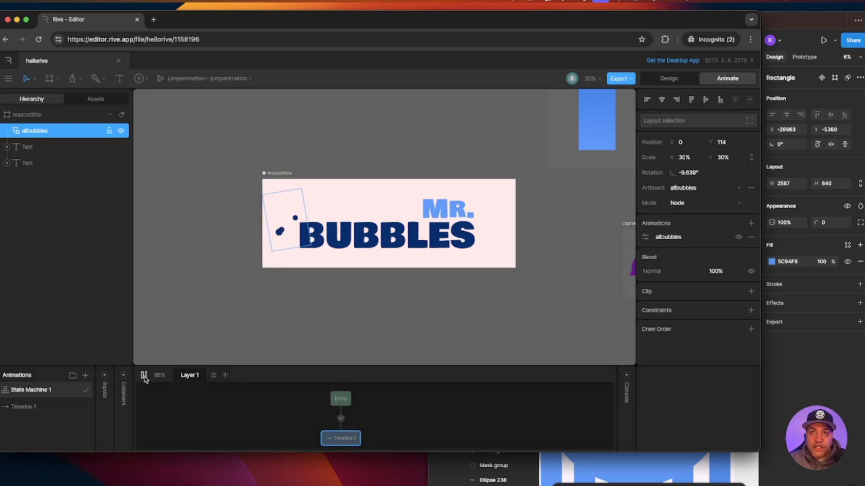
{"action": "left_click", "coordinate": [144, 376]}
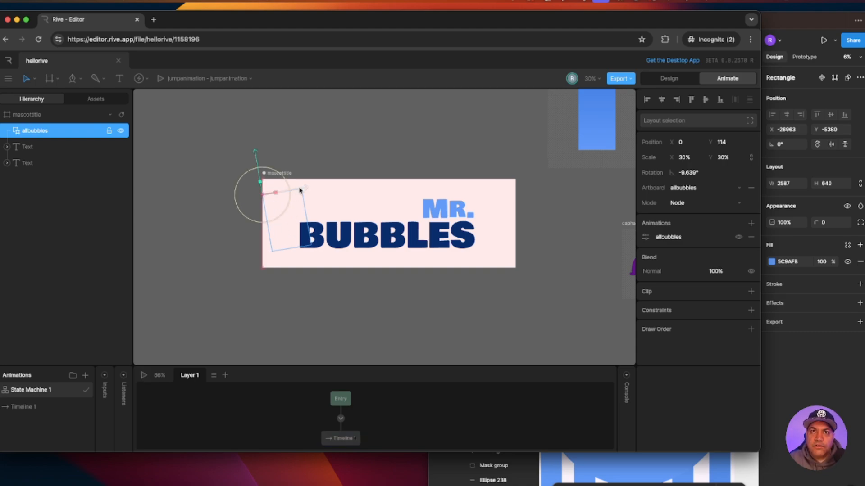
- Nudge allbubbles to about X 12, Y 113 and play the state machine to check its placement
{"action": "mouse_move", "coordinate": [299, 188]}
{"action": "left_mouse_down"}
{"action": "mouse_move", "coordinate": [290, 190]}
{"action": "mouse_move", "coordinate": [301, 188]}
{"action": "left_mouse_up"}
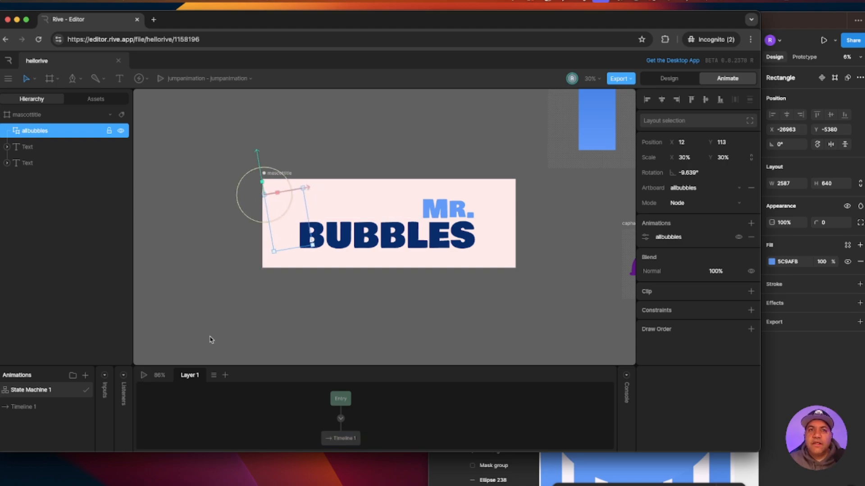
{"action": "left_click", "coordinate": [144, 377]}
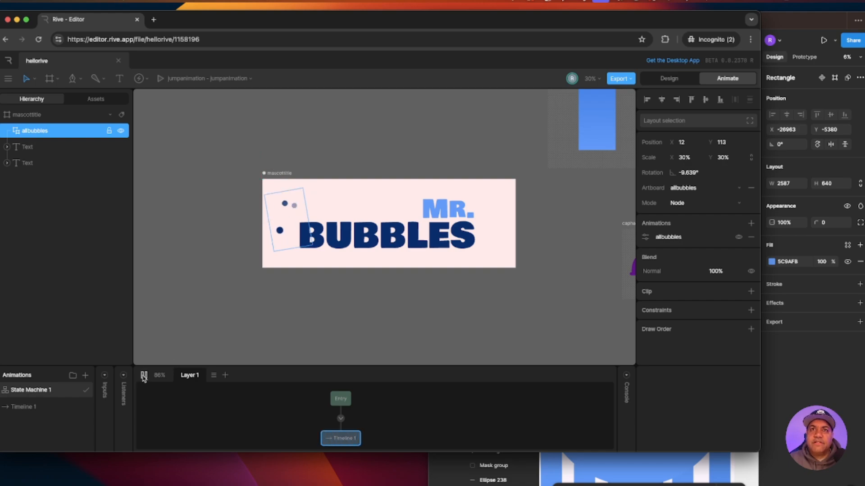
{"action": "left_click", "coordinate": [144, 376]}
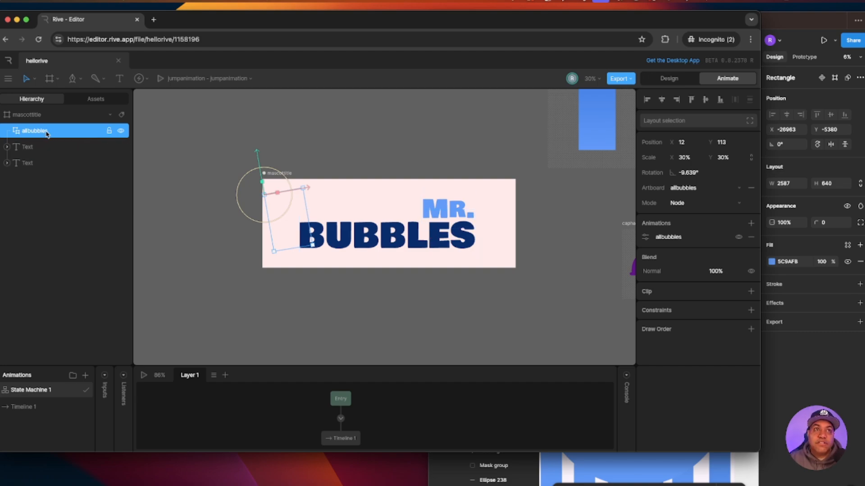
- In Design mode, duplicate allbubbles, rotate the copy about 13.7°, and move it to about X 1522, Y 108
{"action": "left_click", "coordinate": [669, 78]}
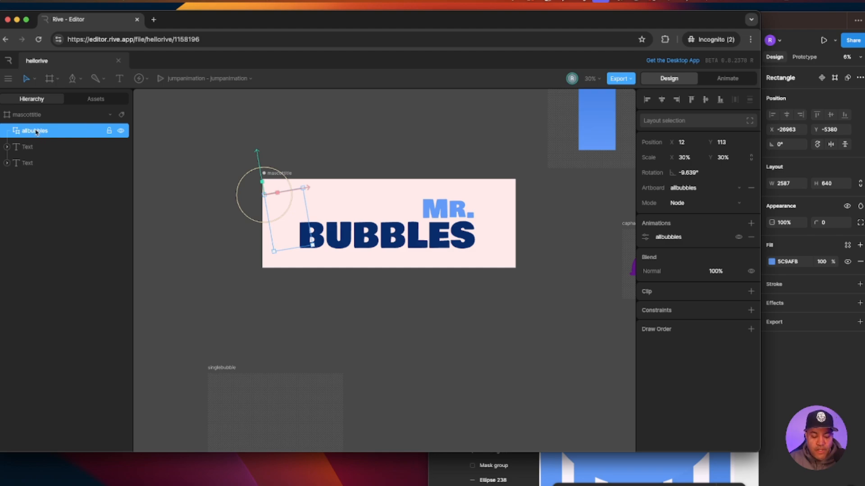
{"action": "key", "text": "super+d"}
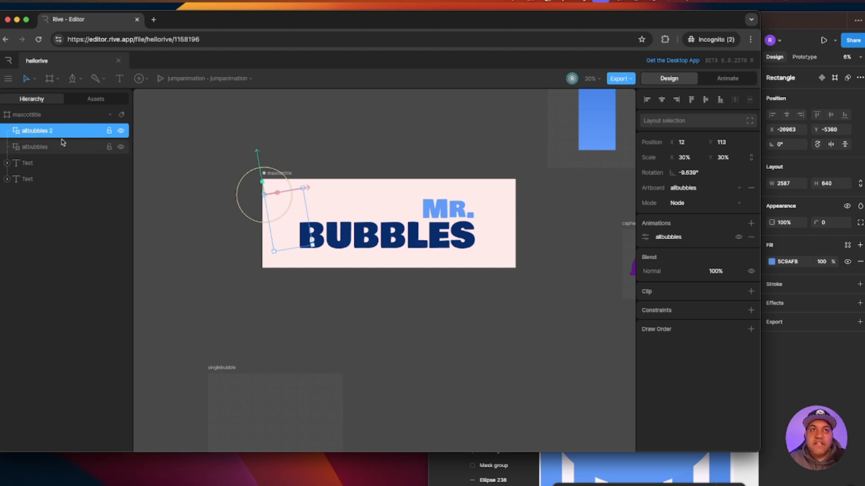
{"action": "left_click_drag", "start_coordinate": [304, 195], "coordinate": [491, 184]}
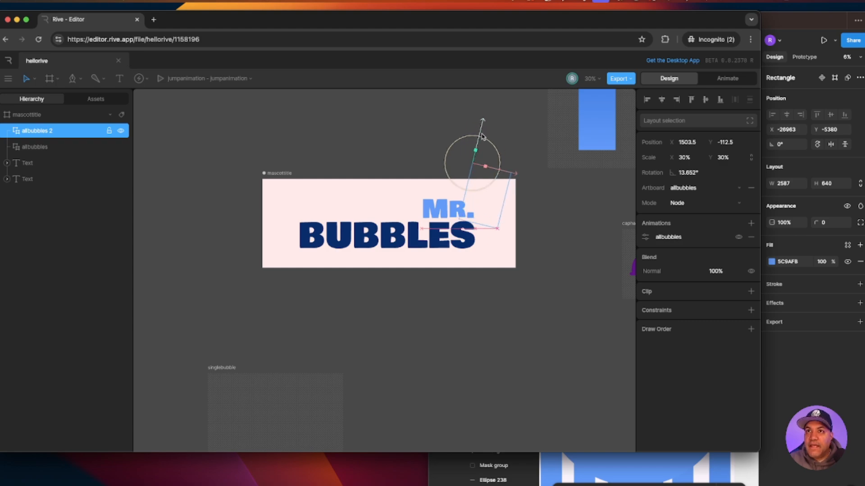
{"action": "left_click_drag", "start_coordinate": [482, 136], "coordinate": [506, 203]}
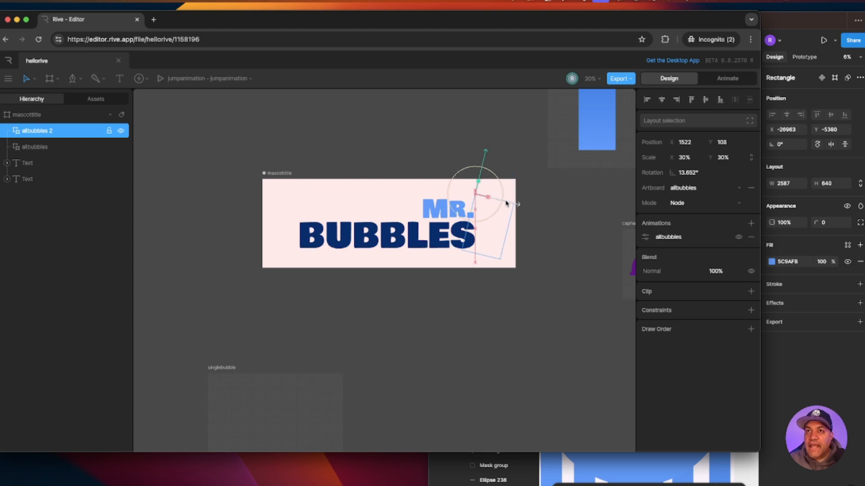
- Replace the animation on allbubbles 2 with the simple allbubbles timeline, set its speed to 0.8x, and enable Playing
{"action": "left_click", "coordinate": [646, 237]}
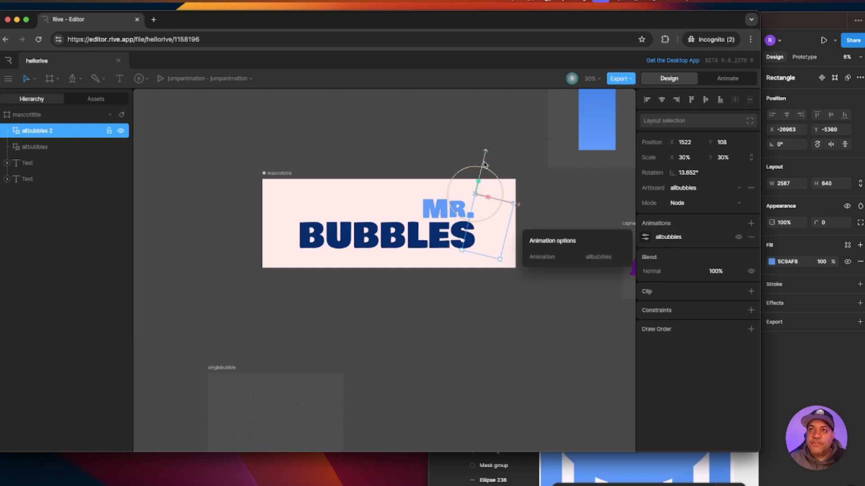
{"action": "left_click", "coordinate": [751, 237]}
{"action": "left_click", "coordinate": [751, 223]}
{"action": "mouse_move", "coordinate": [743, 264]}
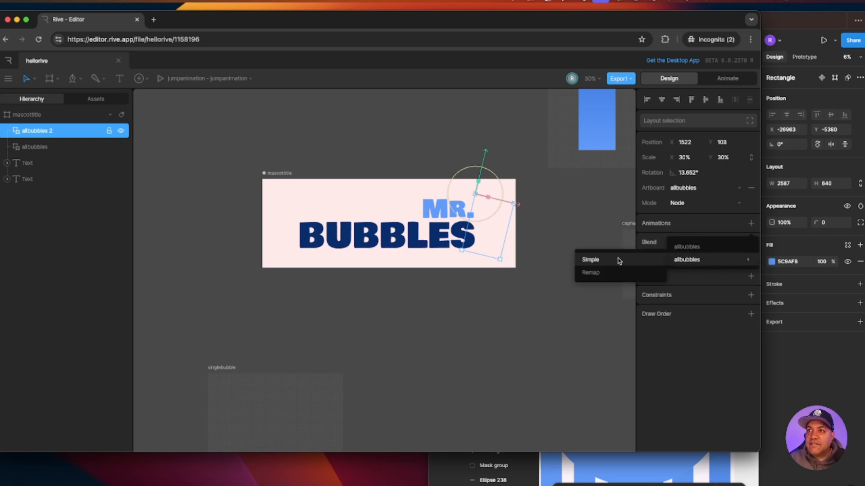
{"action": "left_click", "coordinate": [599, 259]}
{"action": "left_click", "coordinate": [646, 237]}
{"action": "left_click", "coordinate": [599, 286]}
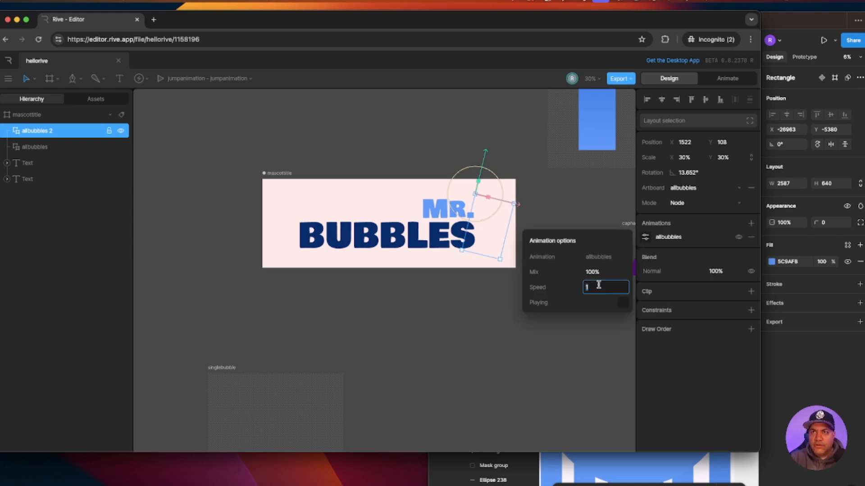
{"action": "type", "text": "0"}
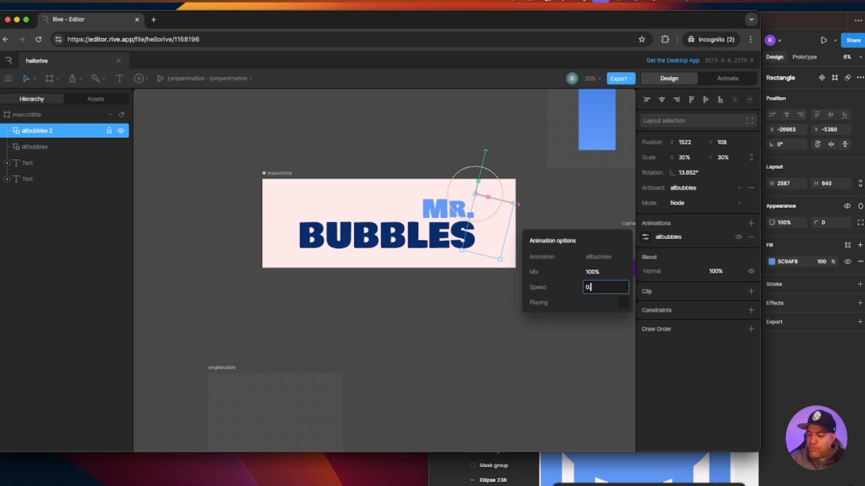
{"action": "type", "text": ".8"}
{"action": "key", "text": "Return"}
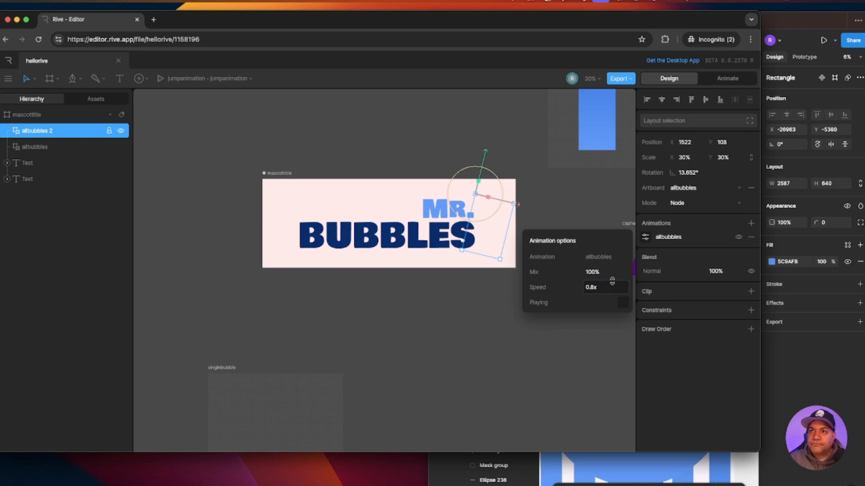
- Play the mascottitle state machine in Animate mode to compare the bubbles on both sides of the title
{"action": "key", "text": "Tab"}
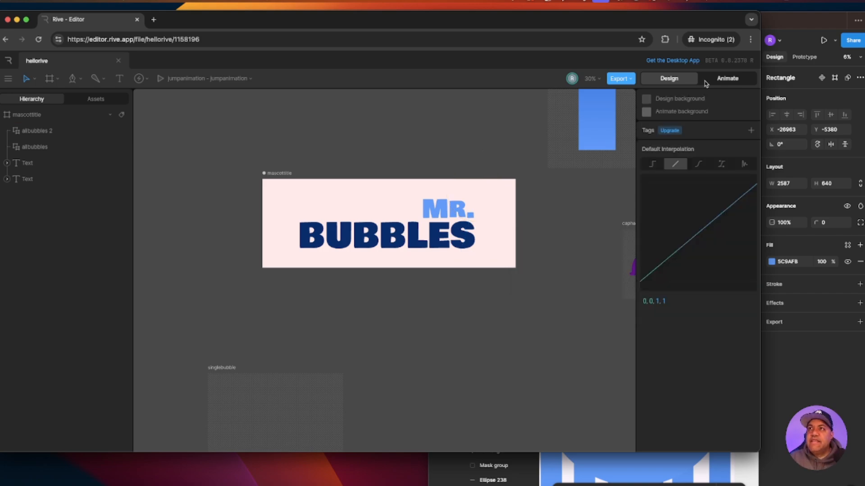
{"action": "left_click", "coordinate": [143, 375]}
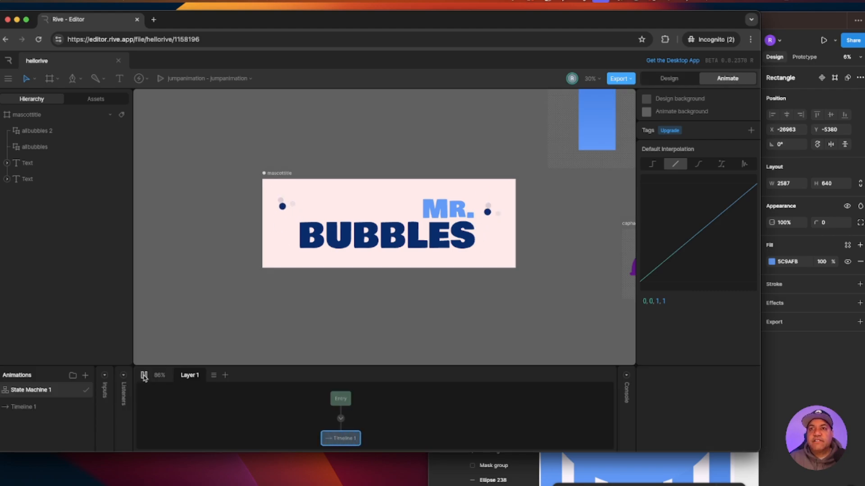
{"action": "left_click", "coordinate": [143, 376]}
- In Design mode, rotate allbubbles 2 to about 19.3° and move it to about X 1544, Y 45.5, and preview the state machine
{"action": "key", "text": "Tab"}
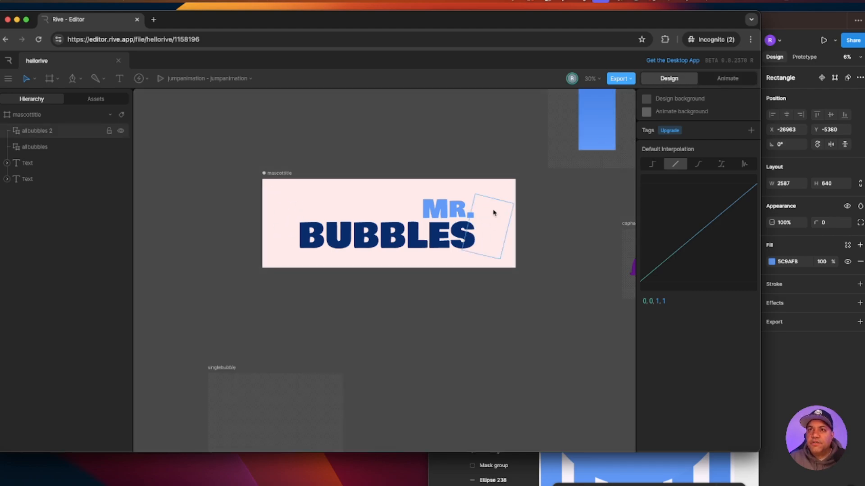
{"action": "left_click", "coordinate": [486, 214]}
{"action": "left_click_drag", "start_coordinate": [502, 188], "coordinate": [489, 162]}
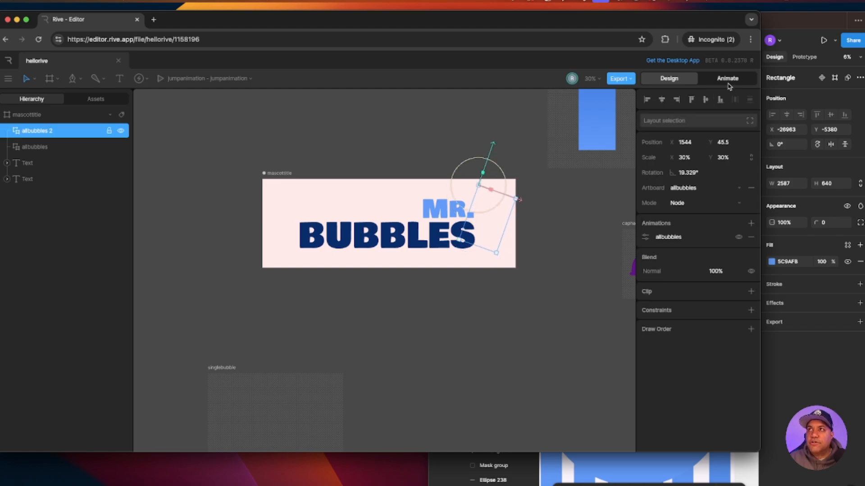
{"action": "left_click", "coordinate": [727, 79]}
{"action": "left_click", "coordinate": [144, 375]}
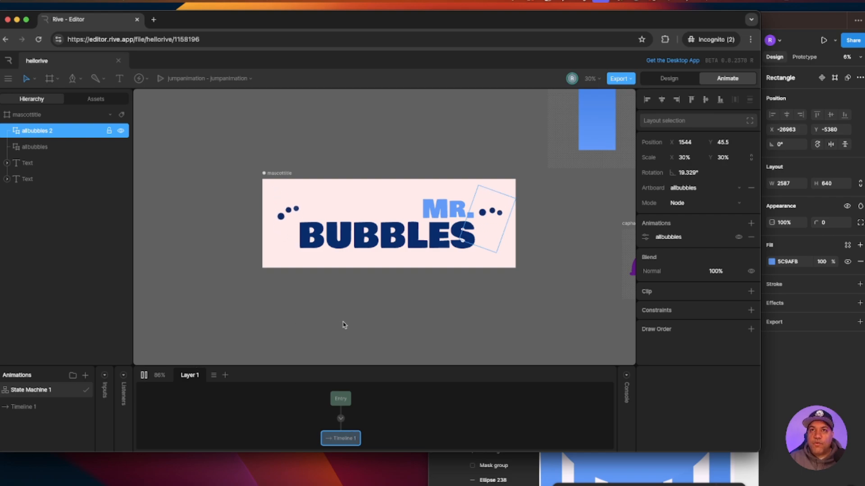
{"action": "left_click", "coordinate": [144, 375]}
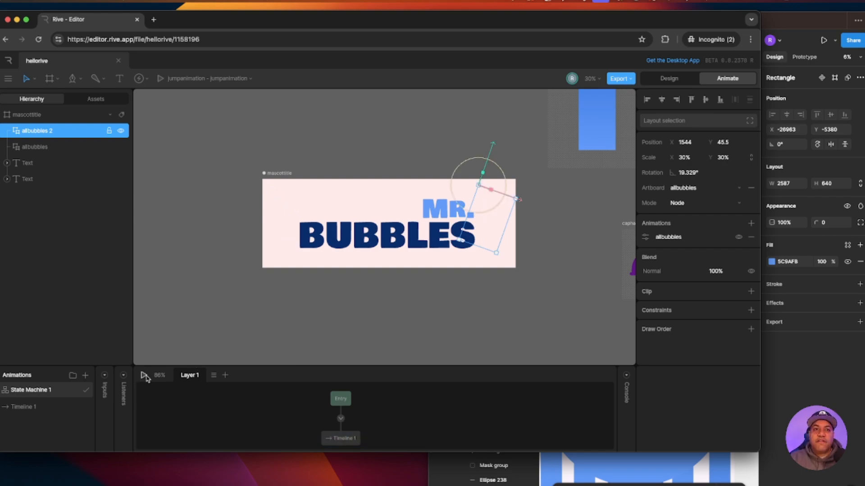
- Rename both the mascottitle artboard's state machine and its timeline to mascottitle
{"action": "left_click", "coordinate": [36, 115]}
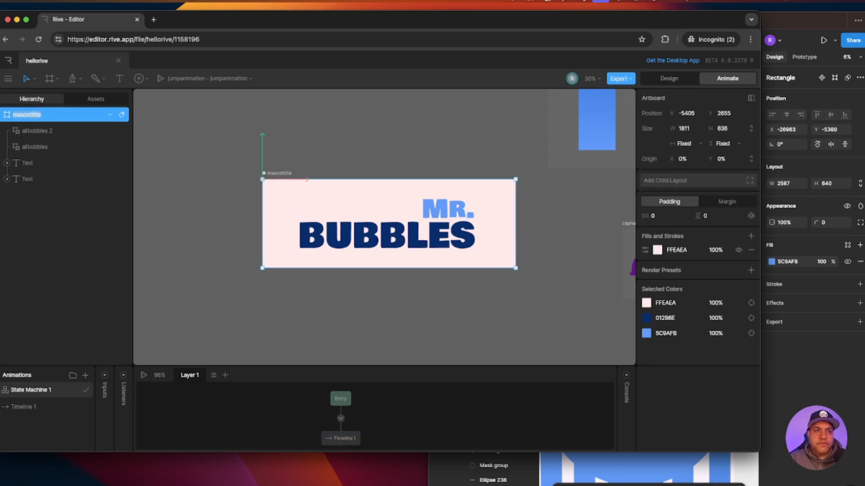
{"action": "double_click", "coordinate": [34, 390]}
{"action": "type", "text": "mascottitle"}
{"action": "double_click", "coordinate": [31, 408]}
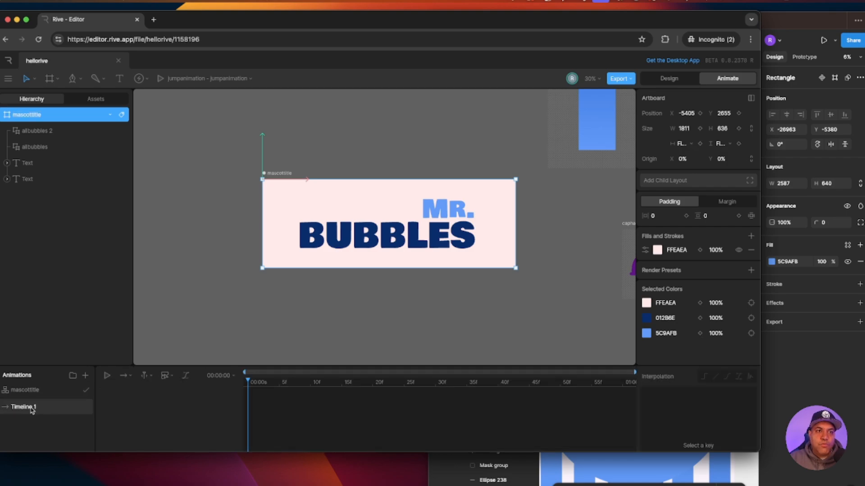
{"action": "type", "text": "mascottitle"}
{"action": "key", "text": "Return"}
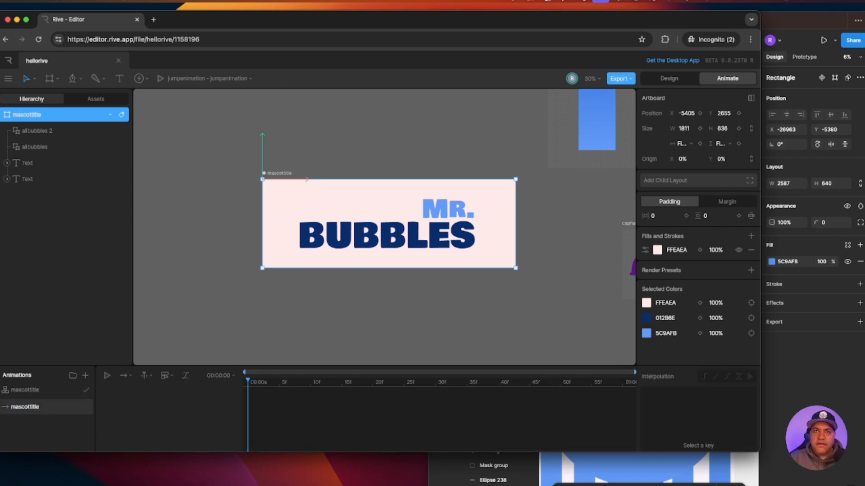
- Remove the FFEAEA background fill from the mascottitle artboard
{"action": "left_click", "coordinate": [212, 298]}
{"action": "left_click", "coordinate": [276, 174]}
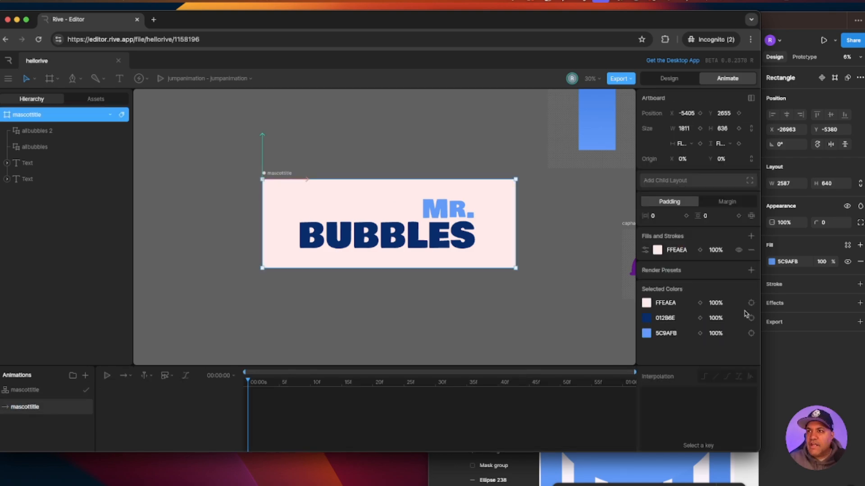
{"action": "left_click", "coordinate": [751, 251]}
{"action": "scroll", "coordinate": [469, 318], "scroll_direction": "right", "scroll_amount": 5}
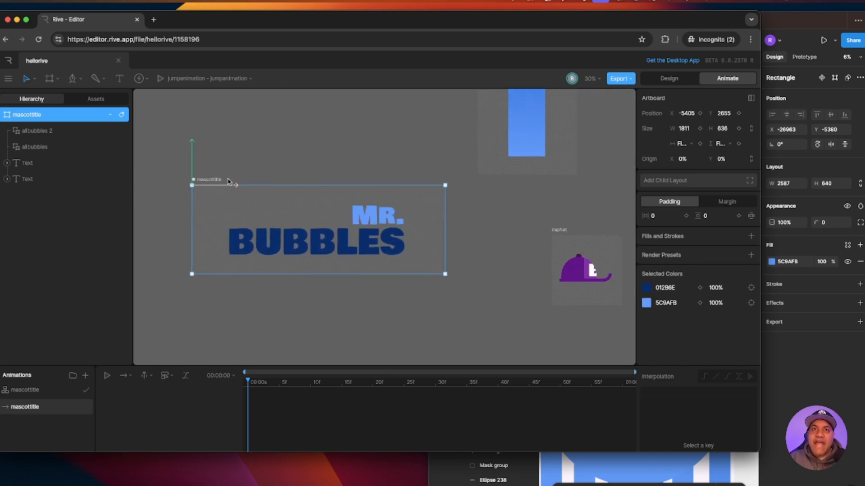
- Play the mascottitle timeline and the mascottitle state machine to preview the bubbles without the artboard background
{"action": "left_click", "coordinate": [107, 376]}
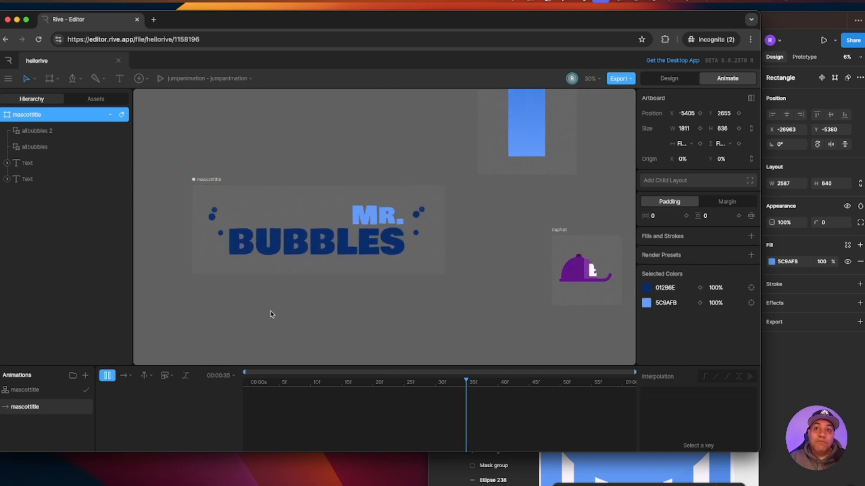
{"action": "left_click", "coordinate": [25, 390]}
{"action": "left_click", "coordinate": [144, 376]}
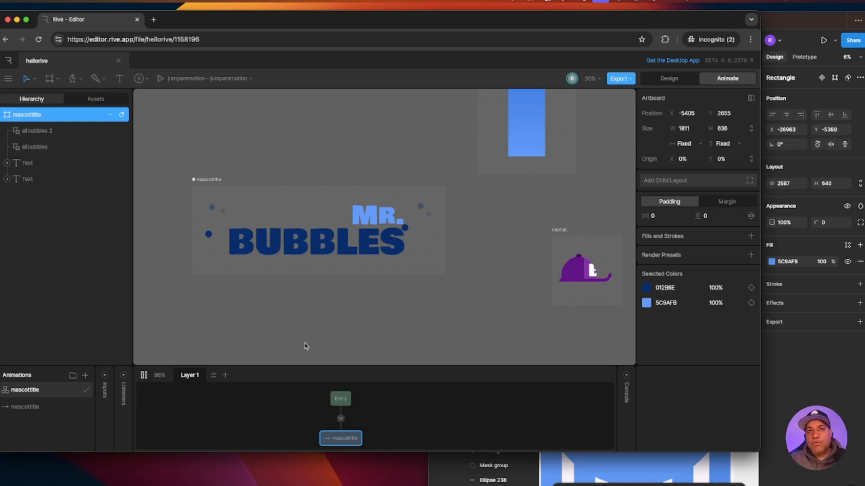
- Switch to Figma and delete the loose blue rectangle, Rectangle 536, between the first two app screens
{"action": "left_click", "coordinate": [748, 472]}
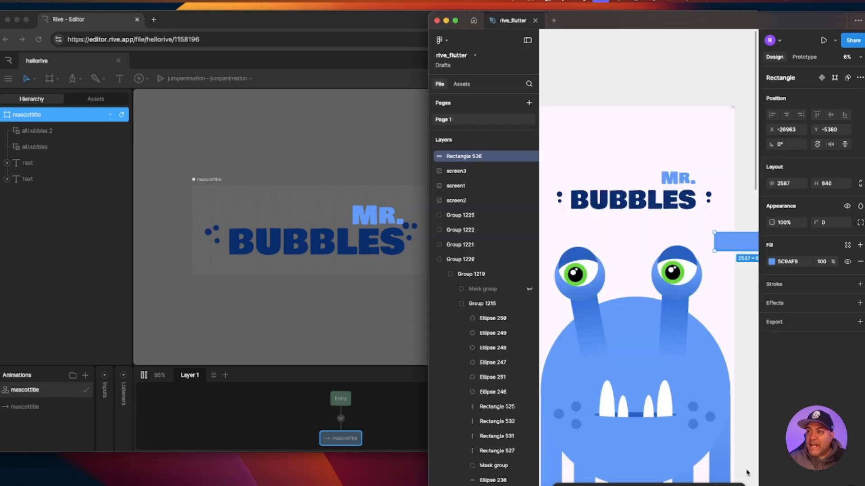
{"action": "scroll", "coordinate": [748, 471], "scroll_direction": "down", "scroll_amount": 5}
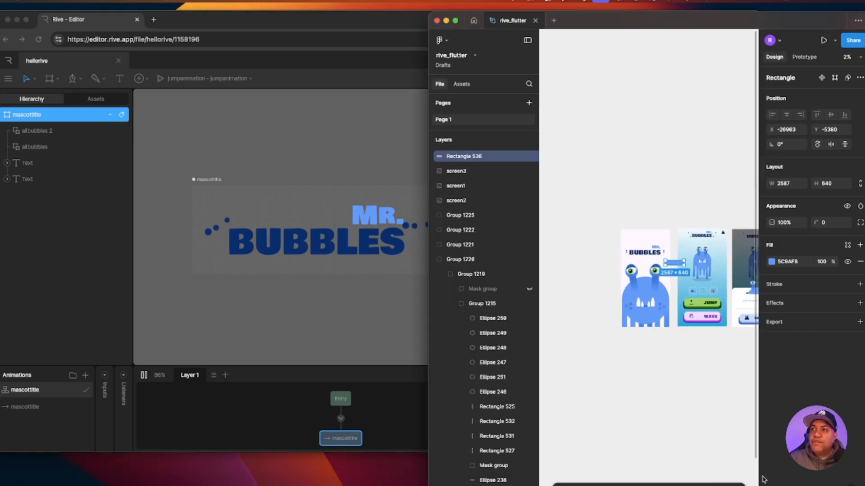
{"action": "left_click", "coordinate": [699, 415]}
{"action": "left_click", "coordinate": [675, 266]}
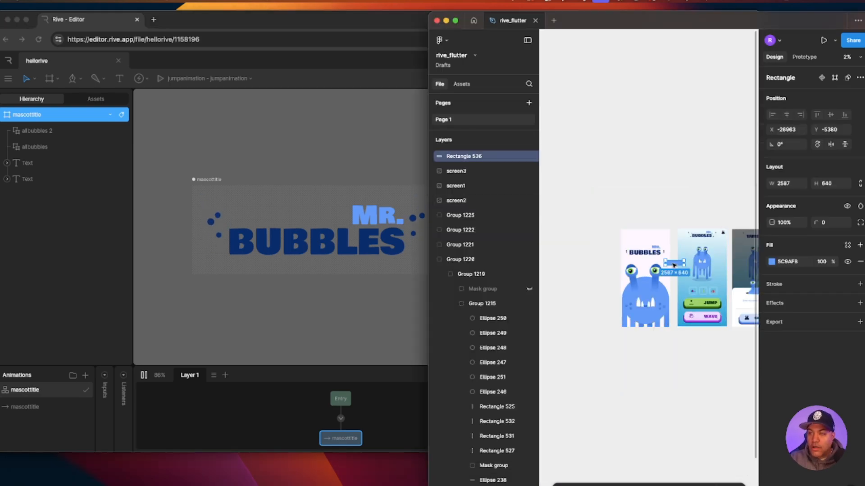
{"action": "key", "text": "Delete"}
{"action": "scroll", "coordinate": [622, 396], "scroll_direction": "up", "scroll_amount": 2}
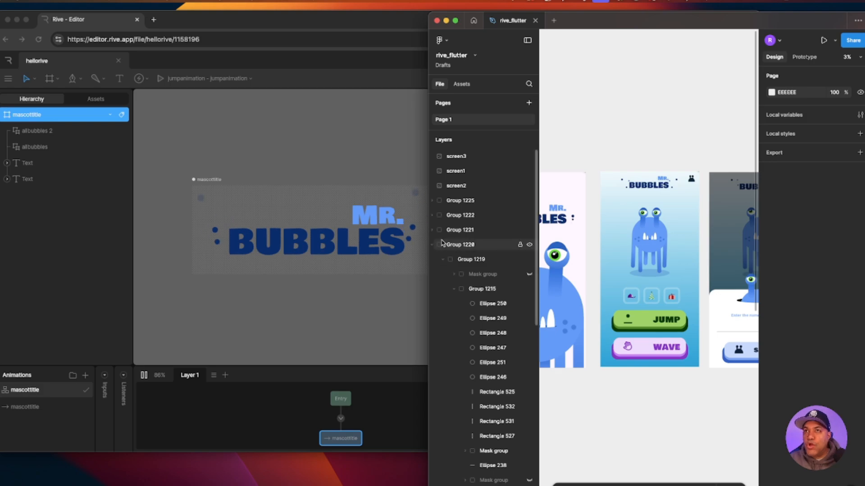
- Widen the Figma window and examine the app screens, including the title, accessory icons, Jump and Wave buttons, and the Save Name form
{"action": "left_click_drag", "start_coordinate": [428, 227], "coordinate": [257, 226]}
{"action": "scroll", "coordinate": [602, 407], "scroll_direction": "left", "scroll_amount": 5}
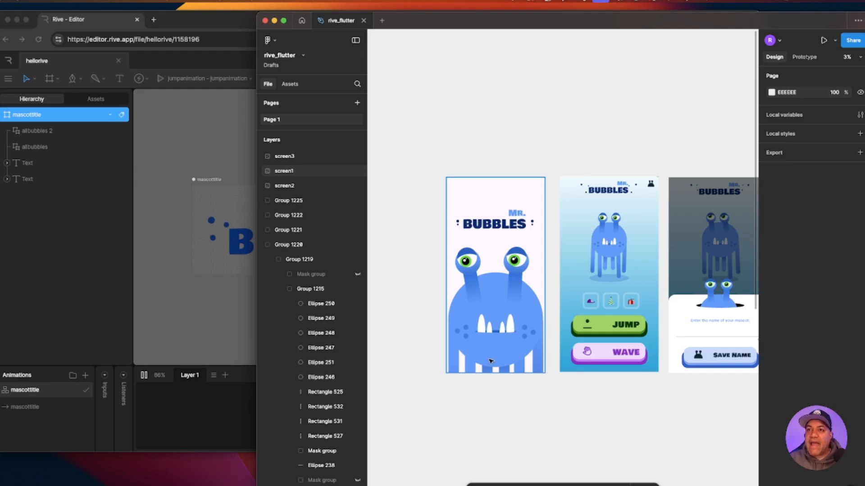
{"action": "scroll", "coordinate": [558, 396], "scroll_direction": "right", "scroll_amount": 5}
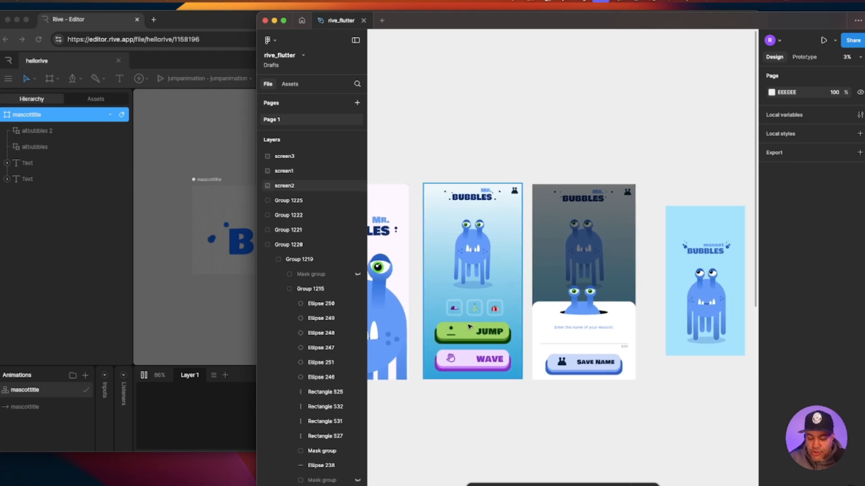
{"action": "key", "text": "super+plus"}
{"action": "left_click_drag", "start_coordinate": [517, 333], "coordinate": [690, 322]}
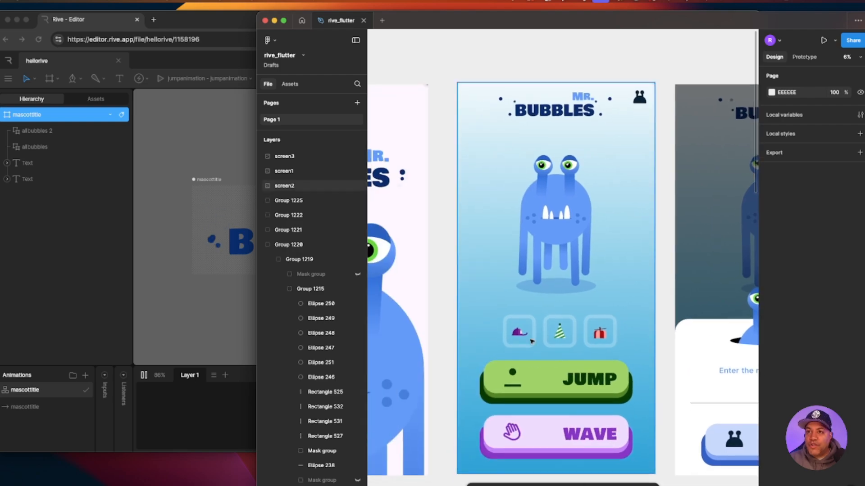
{"action": "scroll", "coordinate": [610, 293], "scroll_direction": "down", "scroll_amount": 3}
{"action": "scroll", "coordinate": [610, 294], "scroll_direction": "right", "scroll_amount": 3}
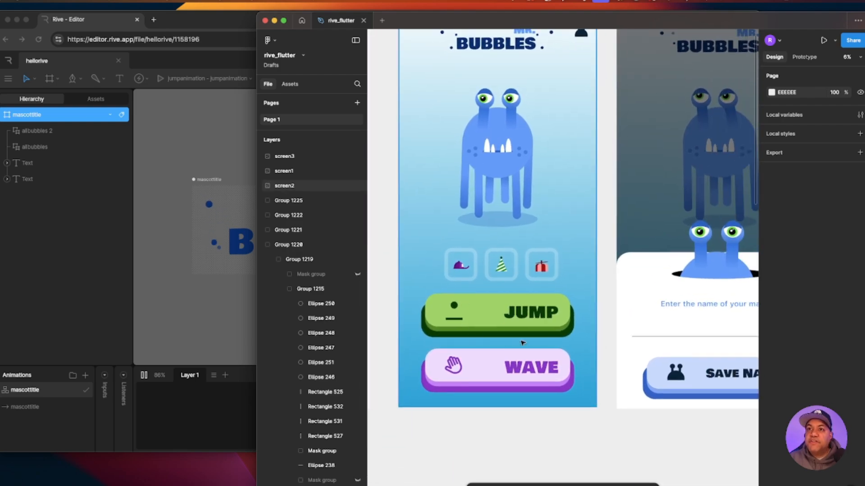
{"action": "scroll", "coordinate": [531, 358], "scroll_direction": "down", "scroll_amount": 2}
{"action": "scroll", "coordinate": [531, 358], "scroll_direction": "right", "scroll_amount": 2}
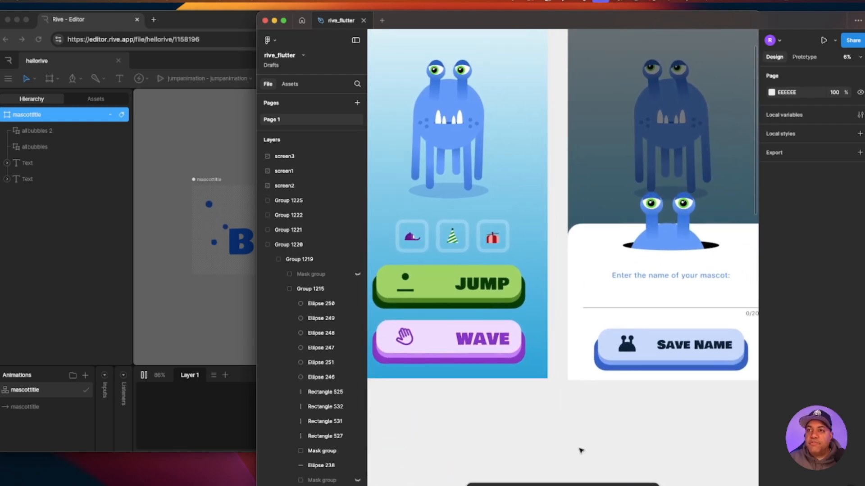
{"action": "scroll", "coordinate": [581, 450], "scroll_direction": "right", "scroll_amount": 3}
{"action": "scroll", "coordinate": [483, 417], "scroll_direction": "up", "scroll_amount": 4}
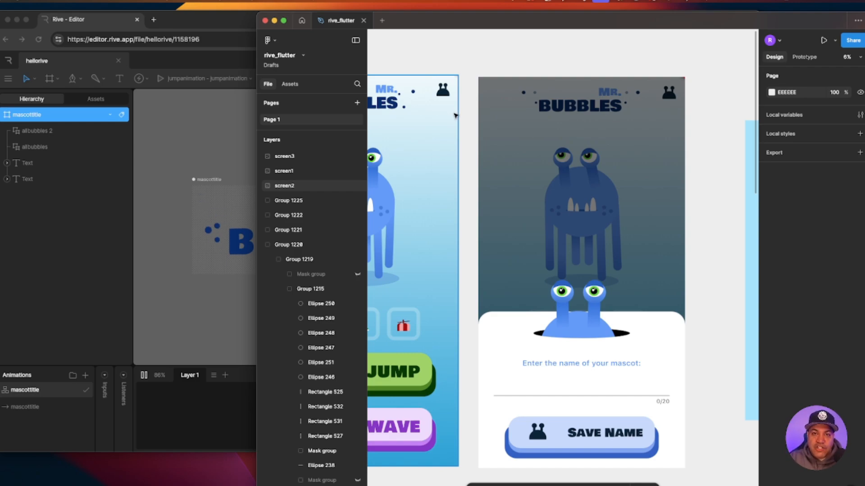
{"action": "scroll", "coordinate": [477, 286], "scroll_direction": "left", "scroll_amount": 4}
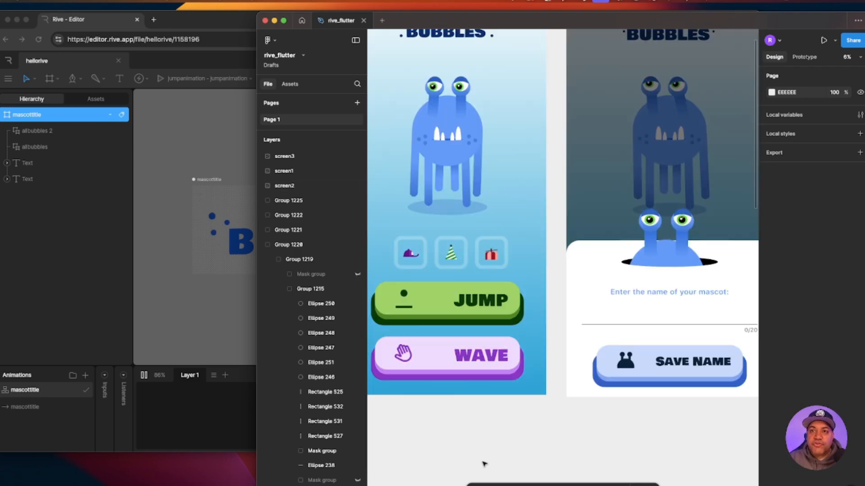
{"action": "scroll", "coordinate": [480, 451], "scroll_direction": "left", "scroll_amount": 3}
{"action": "scroll", "coordinate": [480, 451], "scroll_direction": "up", "scroll_amount": 2}
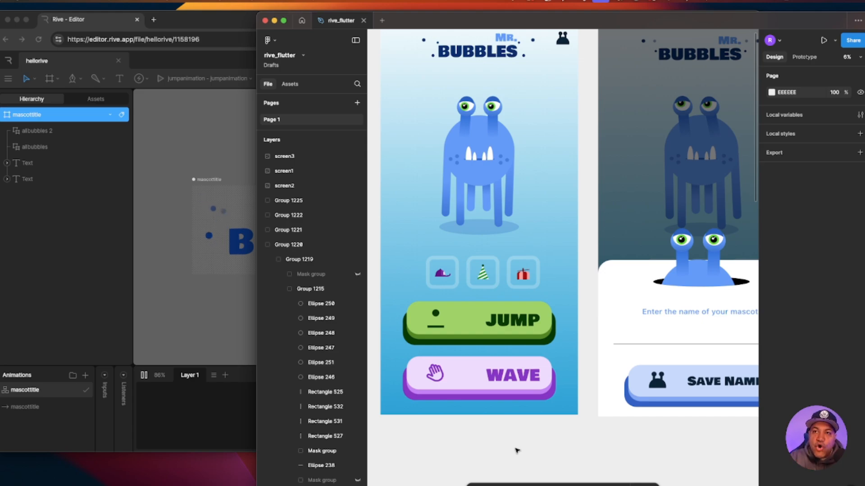